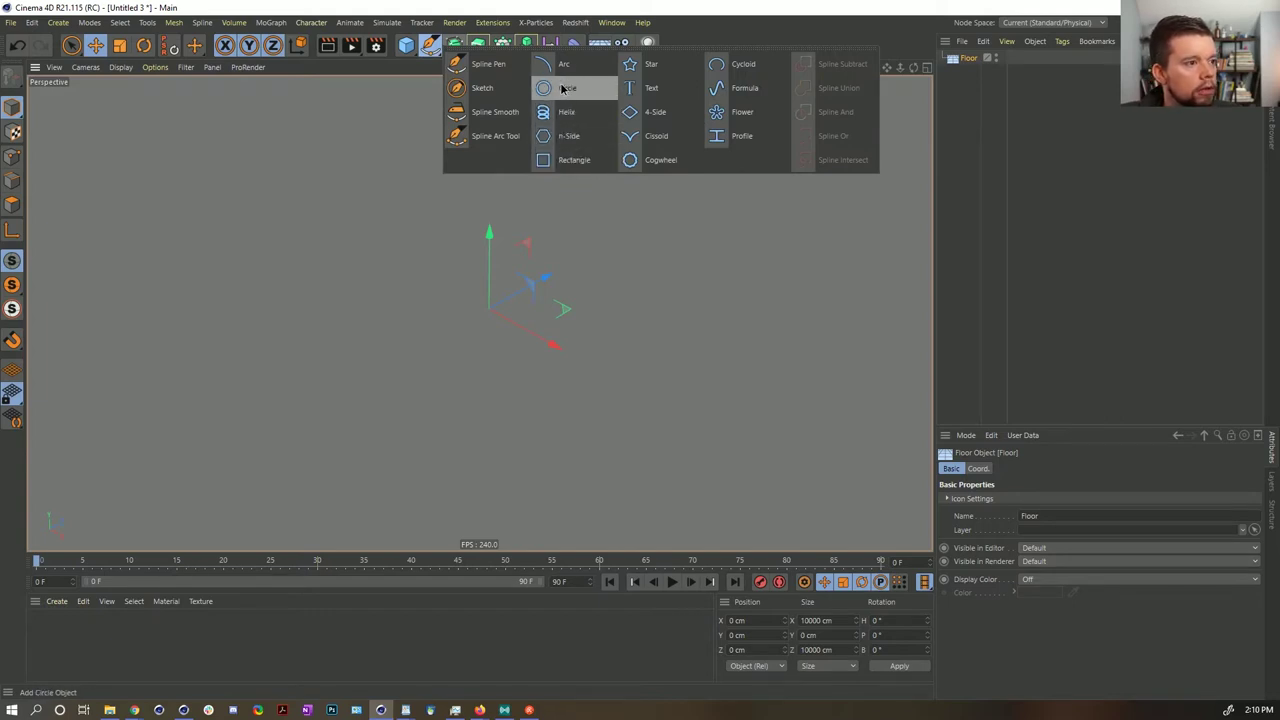
click(568, 136)
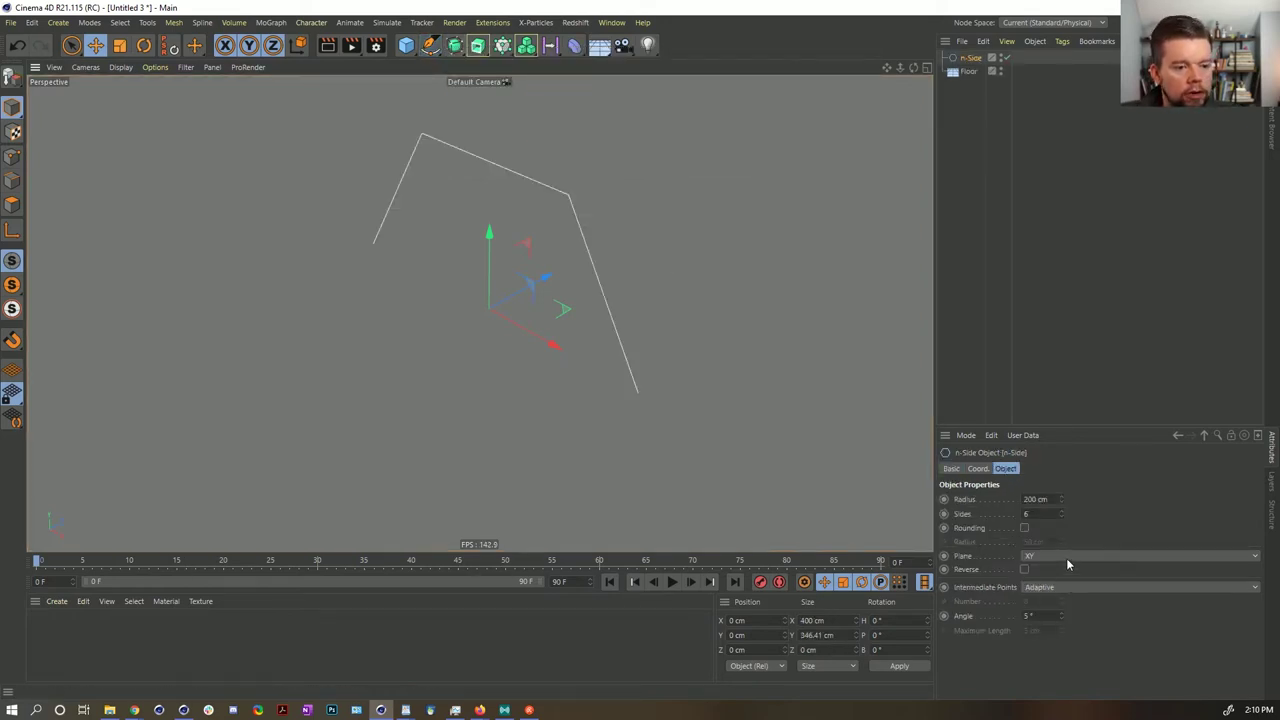
scroll(1063, 556, down, 2)
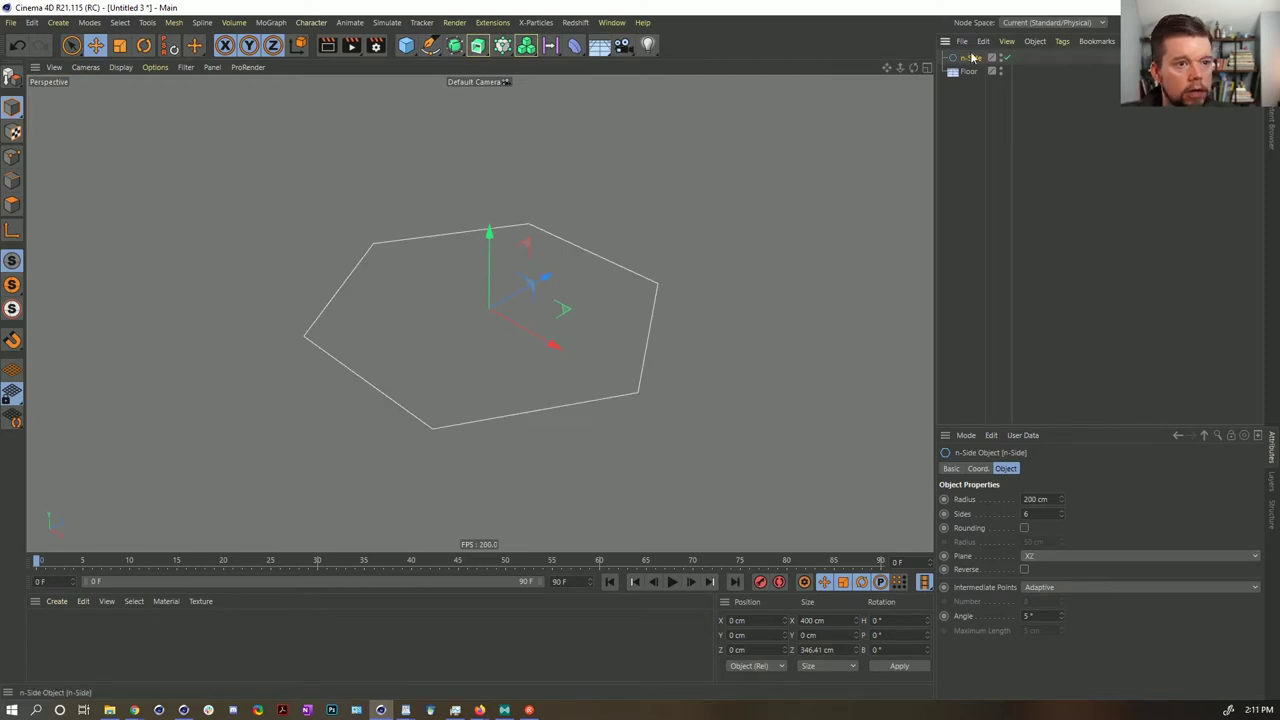
key(Delete)
- Add a circle spline and orient it in the XZ plane
click(430, 44)
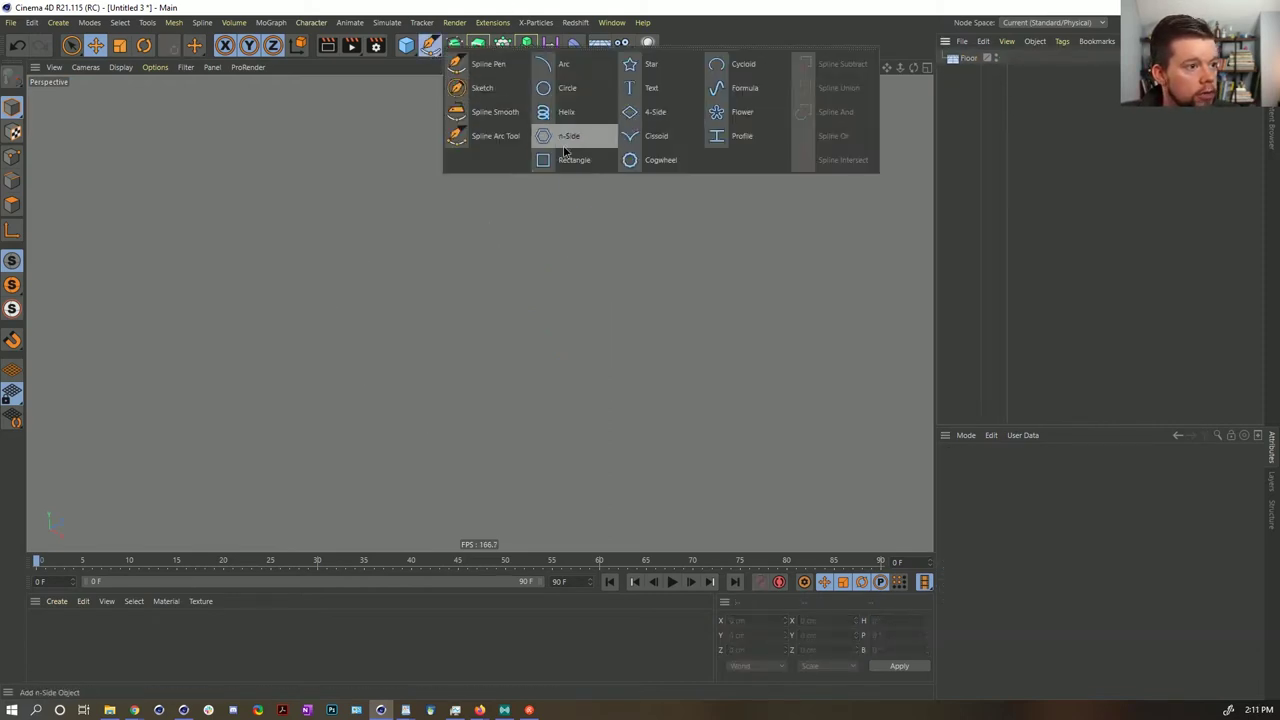
click(583, 90)
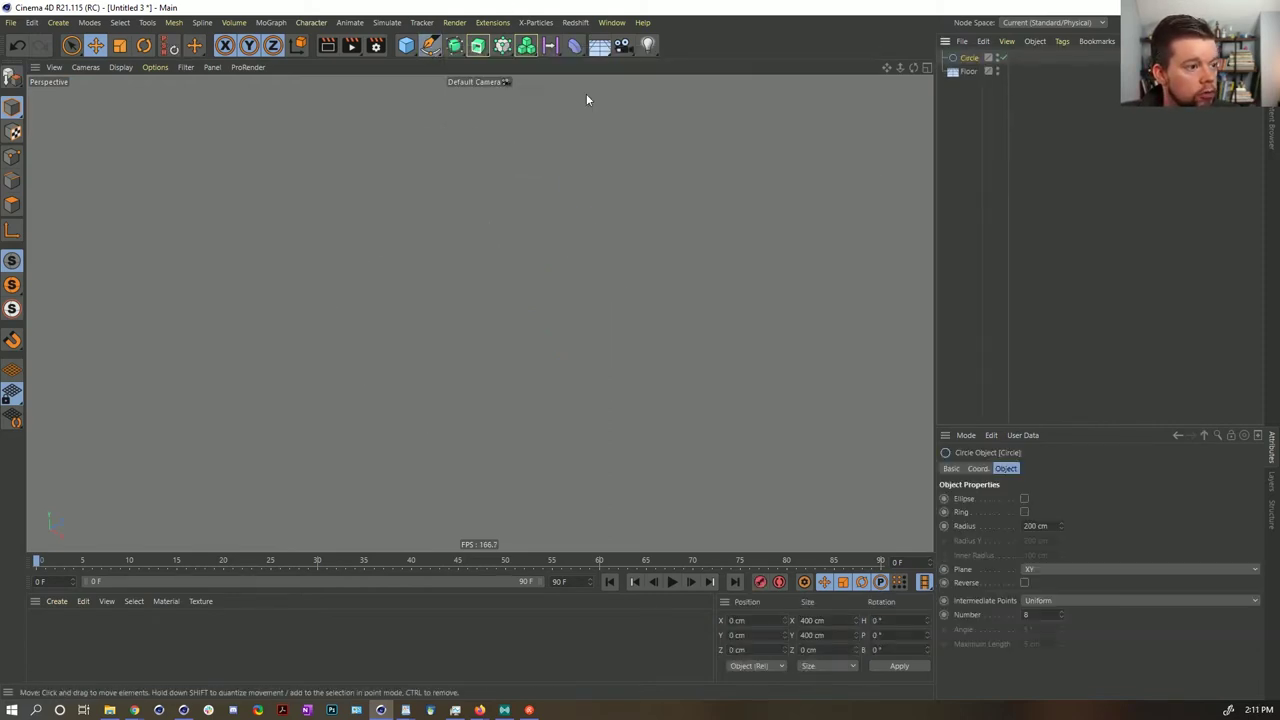
click(1068, 570)
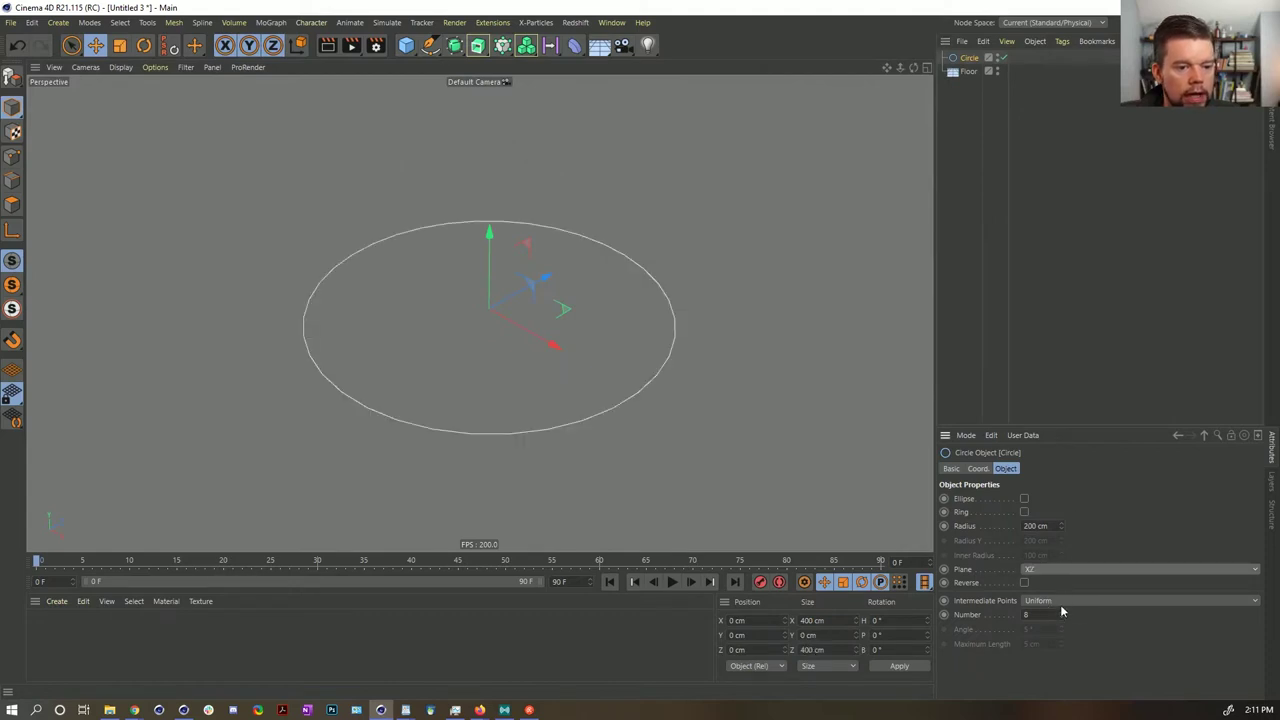
- Set the circle's intermediate points to Subdivided with an angle of 90°
click(1060, 603)
click(1042, 616)
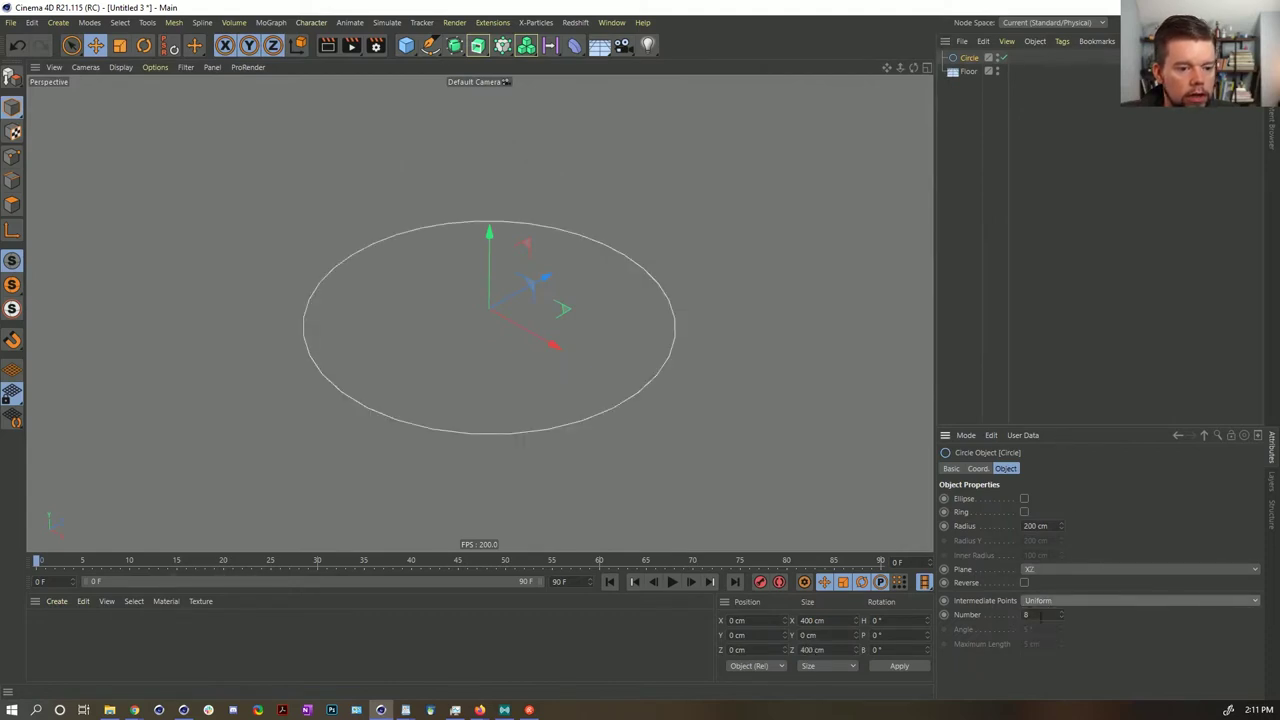
click(1058, 602)
click(1048, 674)
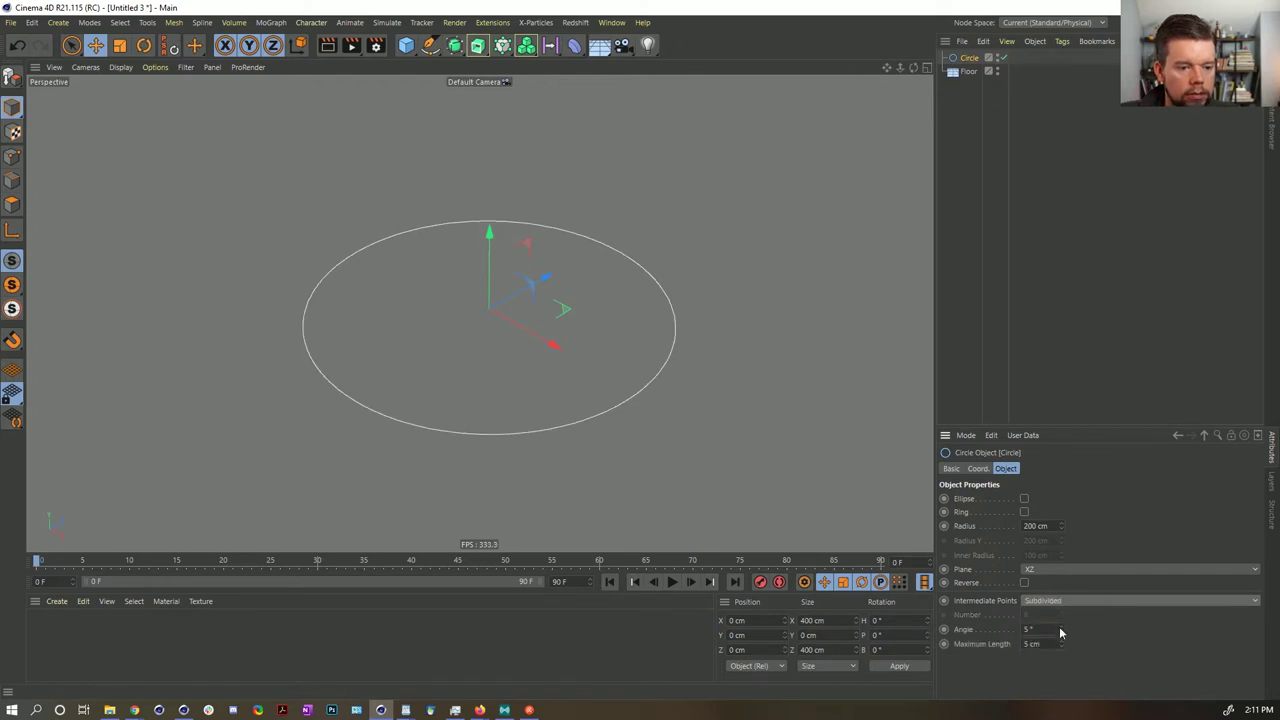
drag(1062, 630, 1061, 636)
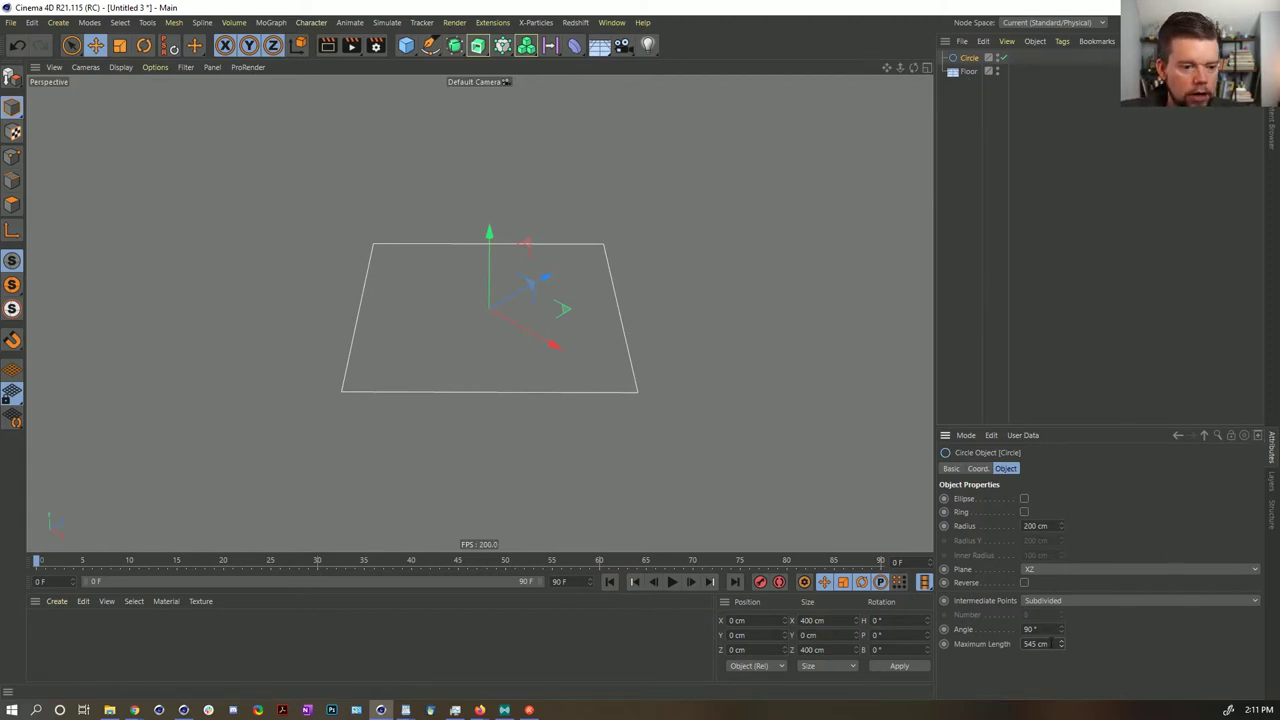
- Set the maximum length between the circle's intermediate points to 10 cm
drag(1051, 644, 947, 645)
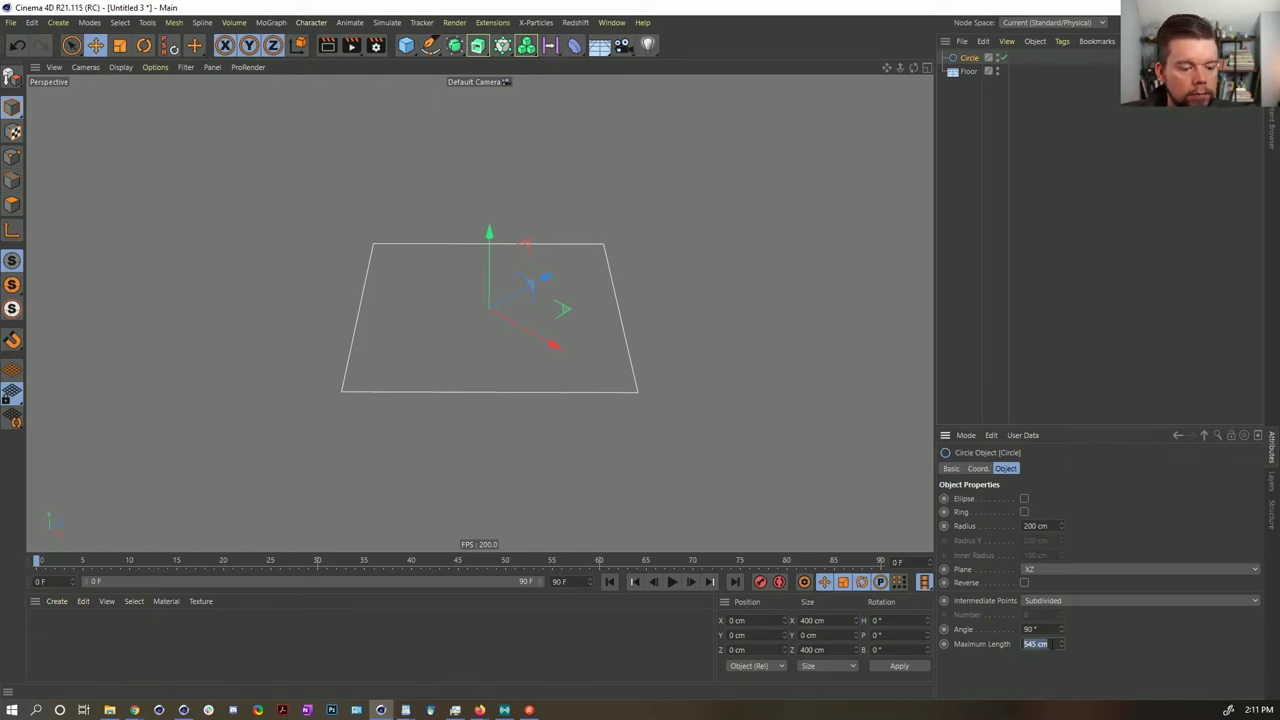
text(1)
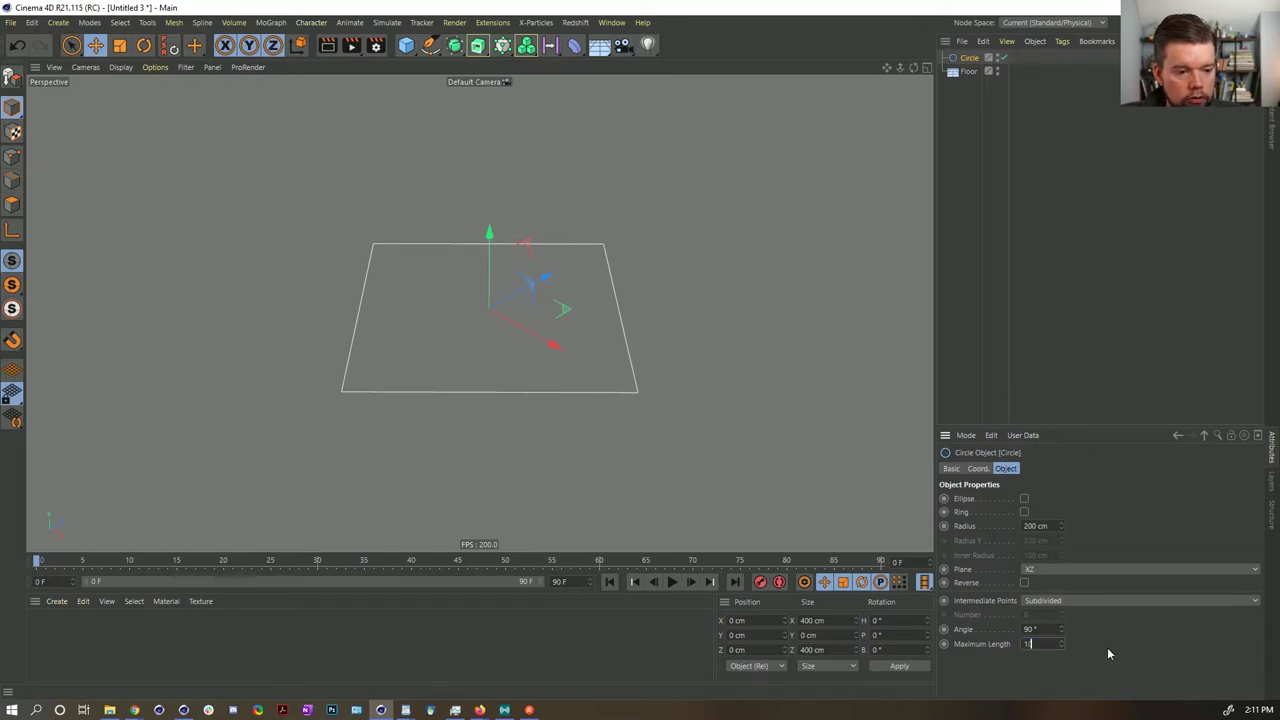
text(0)
key(Return)
drag(1062, 646, 1020, 650)
text(10)
key(Return)
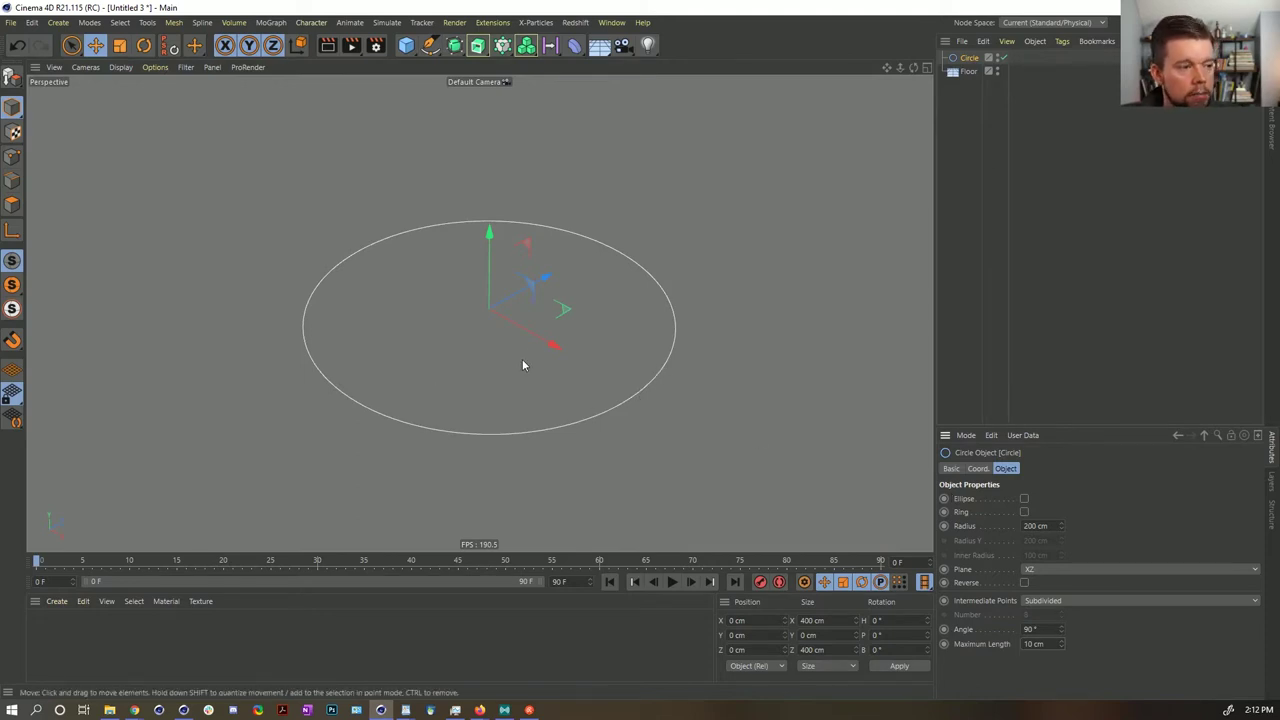
- Add a Cloner and a sphere, and make the sphere a child of the Cloner
click(504, 46)
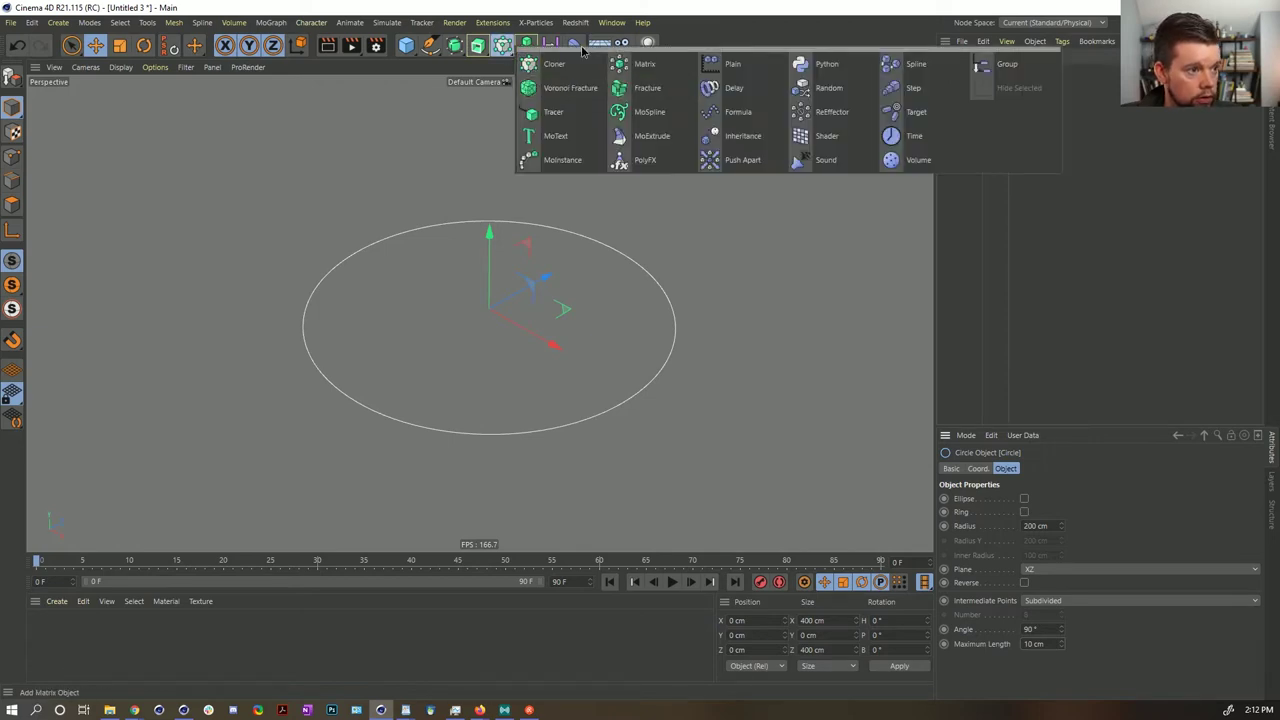
click(553, 64)
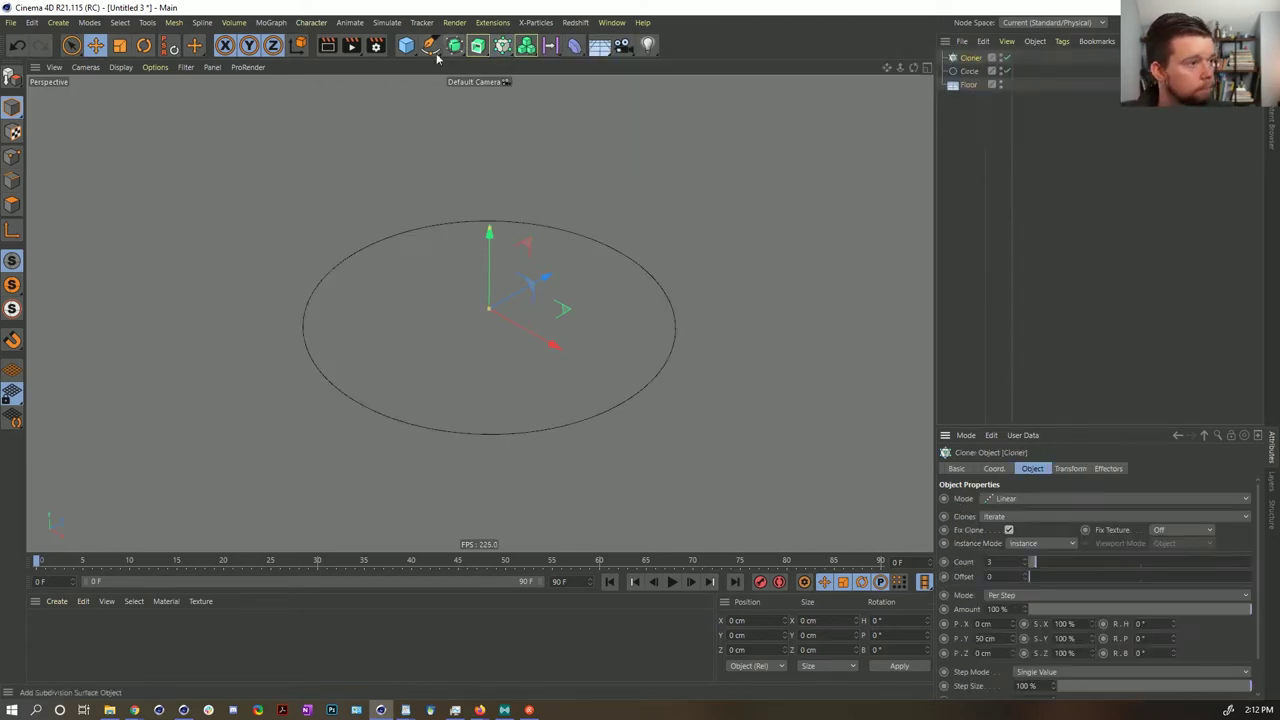
click(406, 45)
click(651, 90)
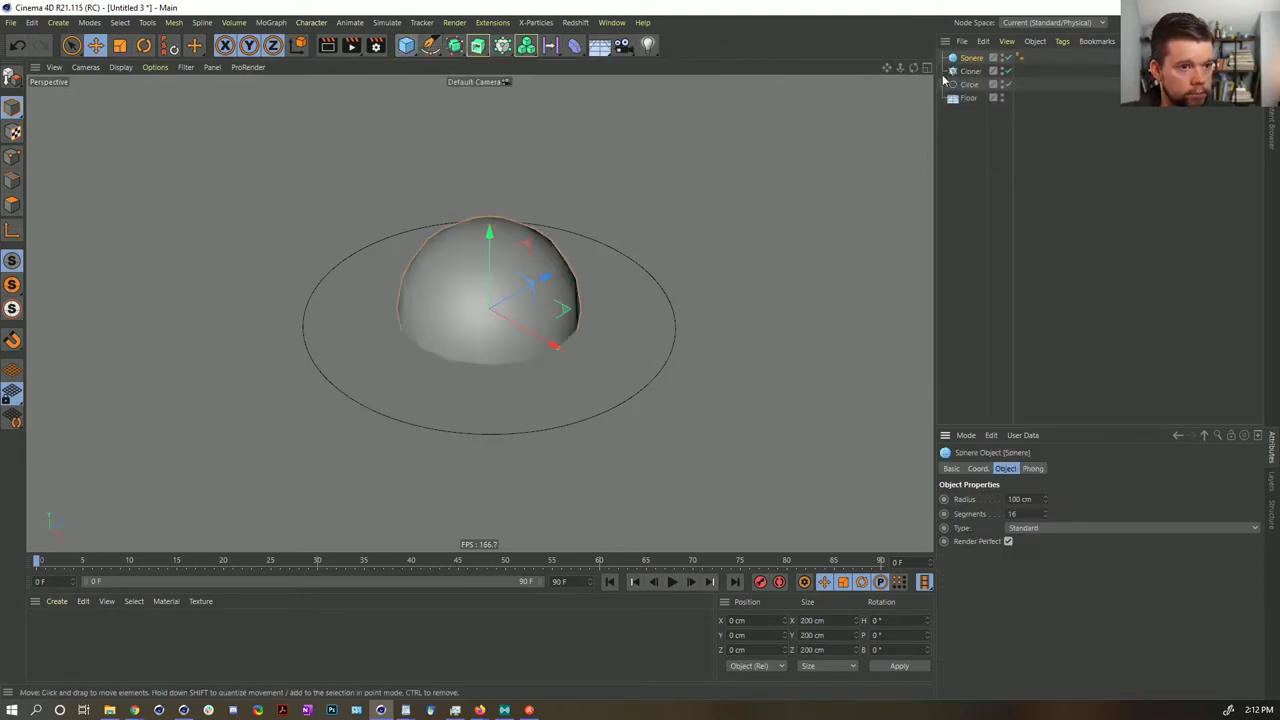
drag(974, 62, 975, 72)
- Set the Cloner to Object mode, assign the circle as its object, and distribute the clones by Vertex
click(970, 57)
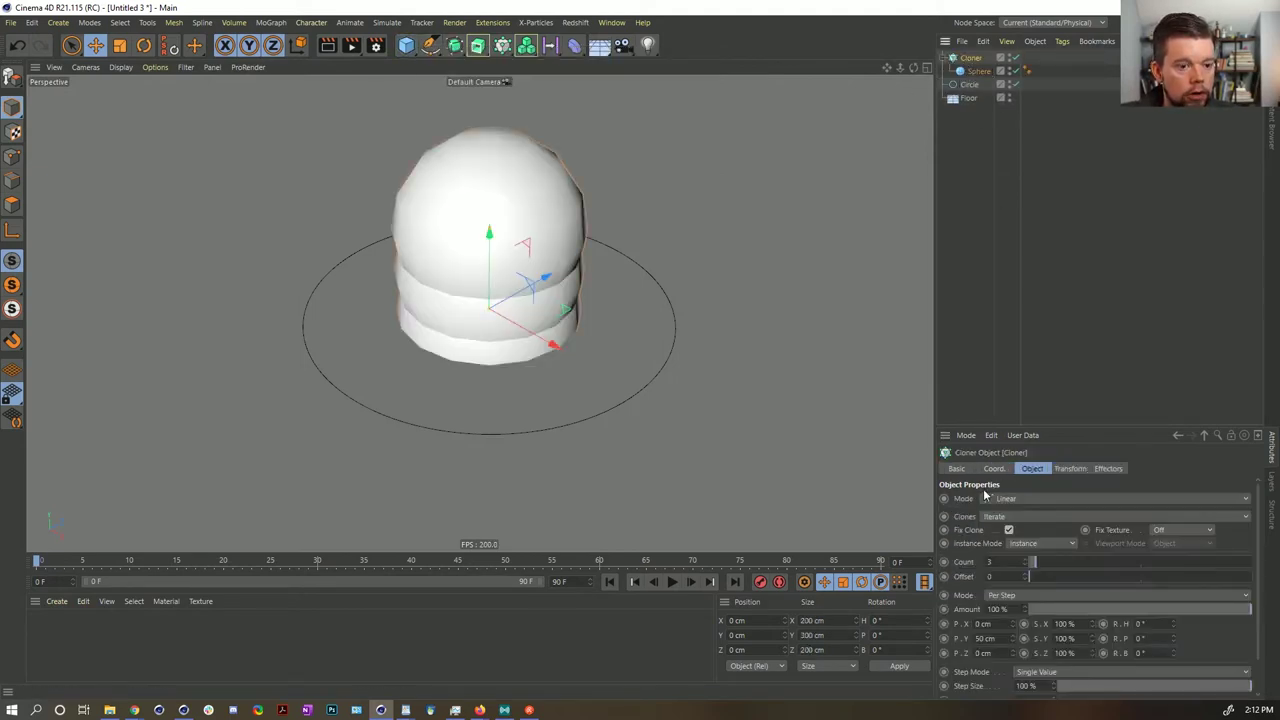
click(995, 469)
click(1034, 470)
click(1031, 499)
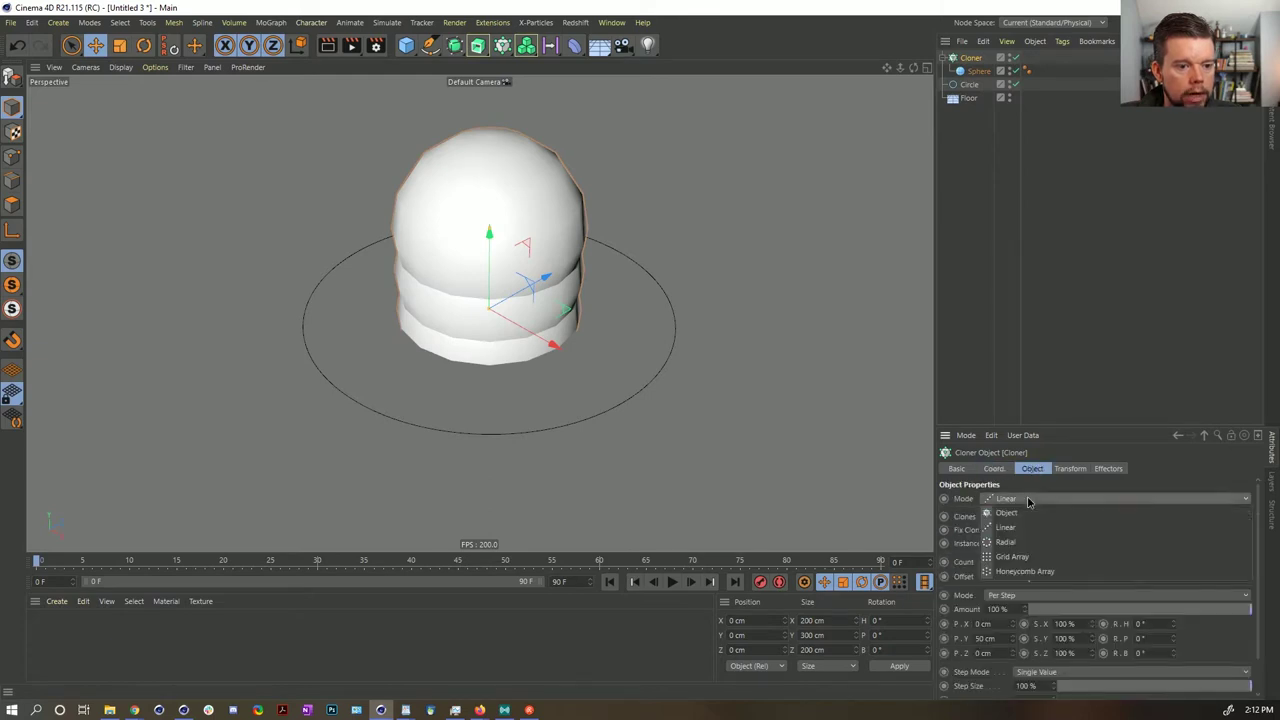
click(1030, 514)
mouse_move(966, 85)
mouse_down()
mouse_move(1053, 188)
mouse_move(1037, 563)
mouse_move(993, 560)
mouse_up()
click(1018, 606)
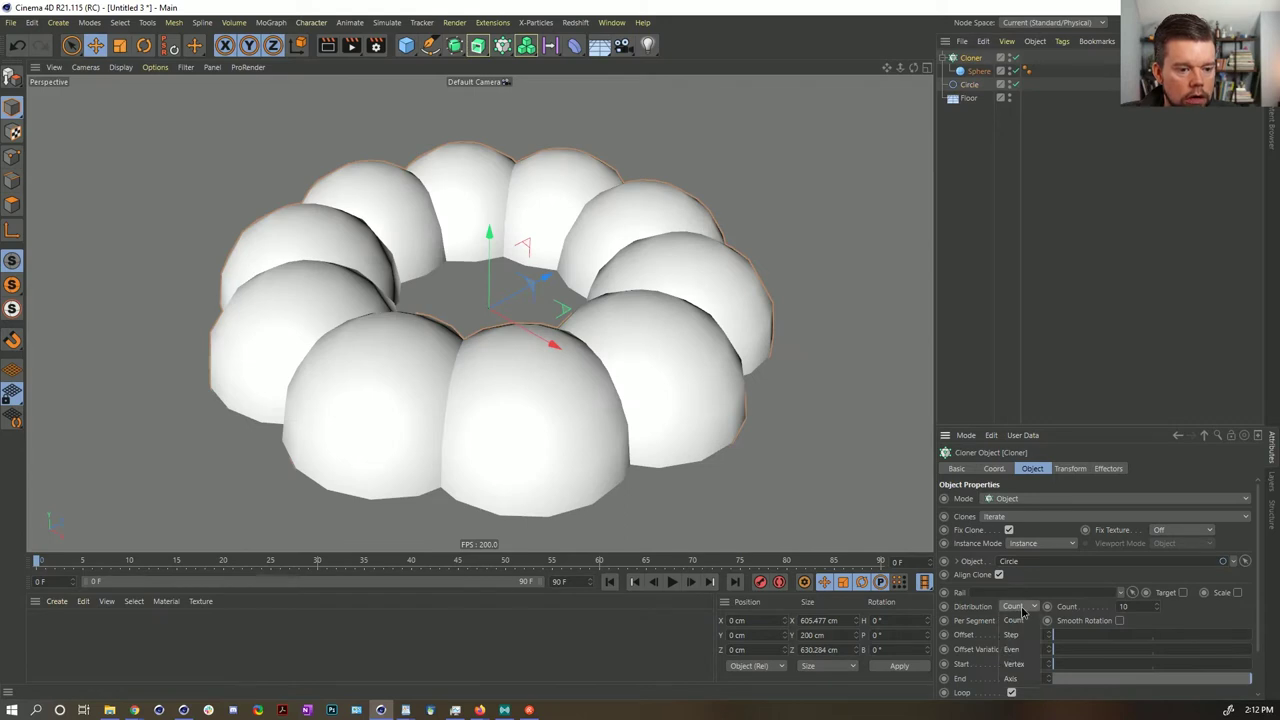
click(1032, 666)
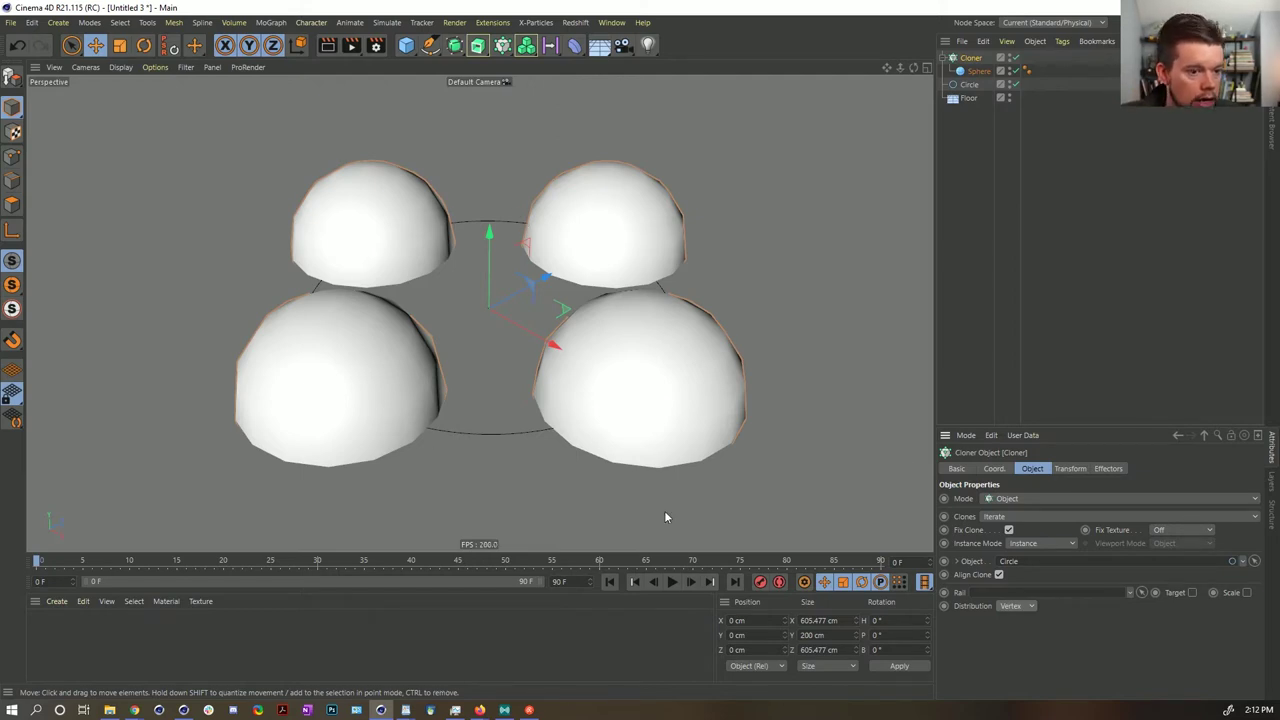
- Wrap the circle in a Connect object and assign that Connect as the Cloner's object
click(969, 84)
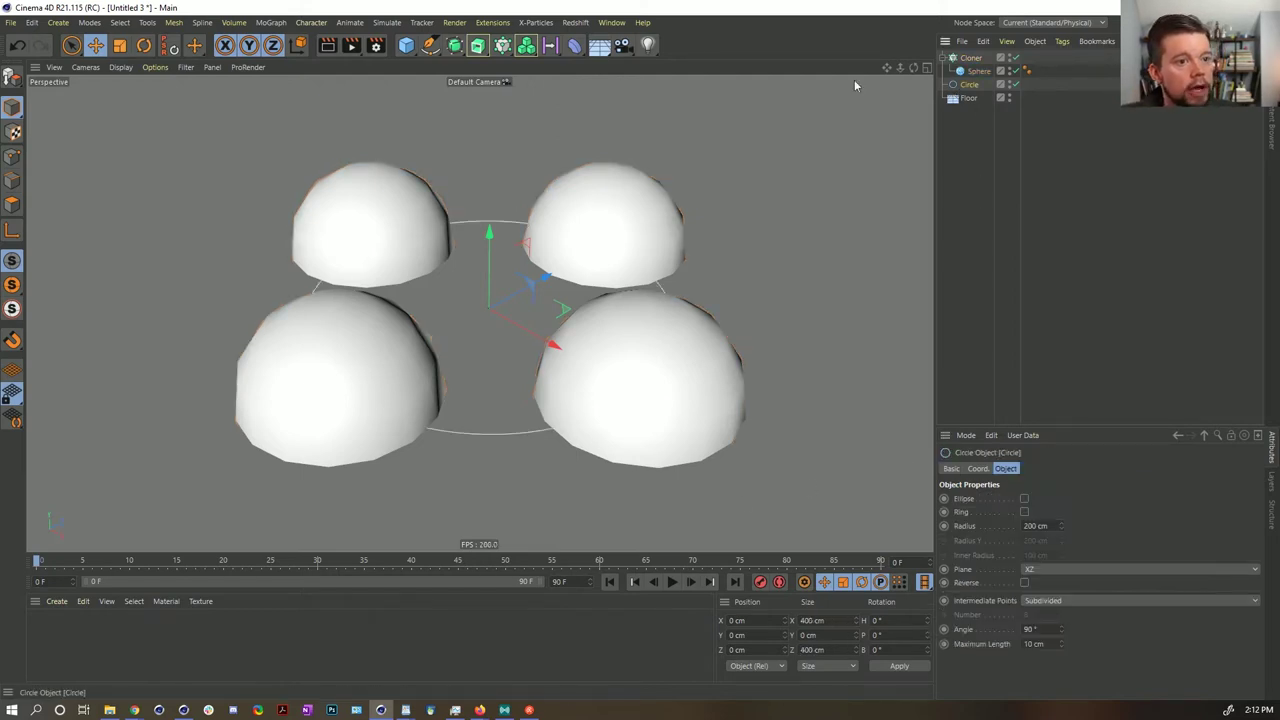
click(478, 45)
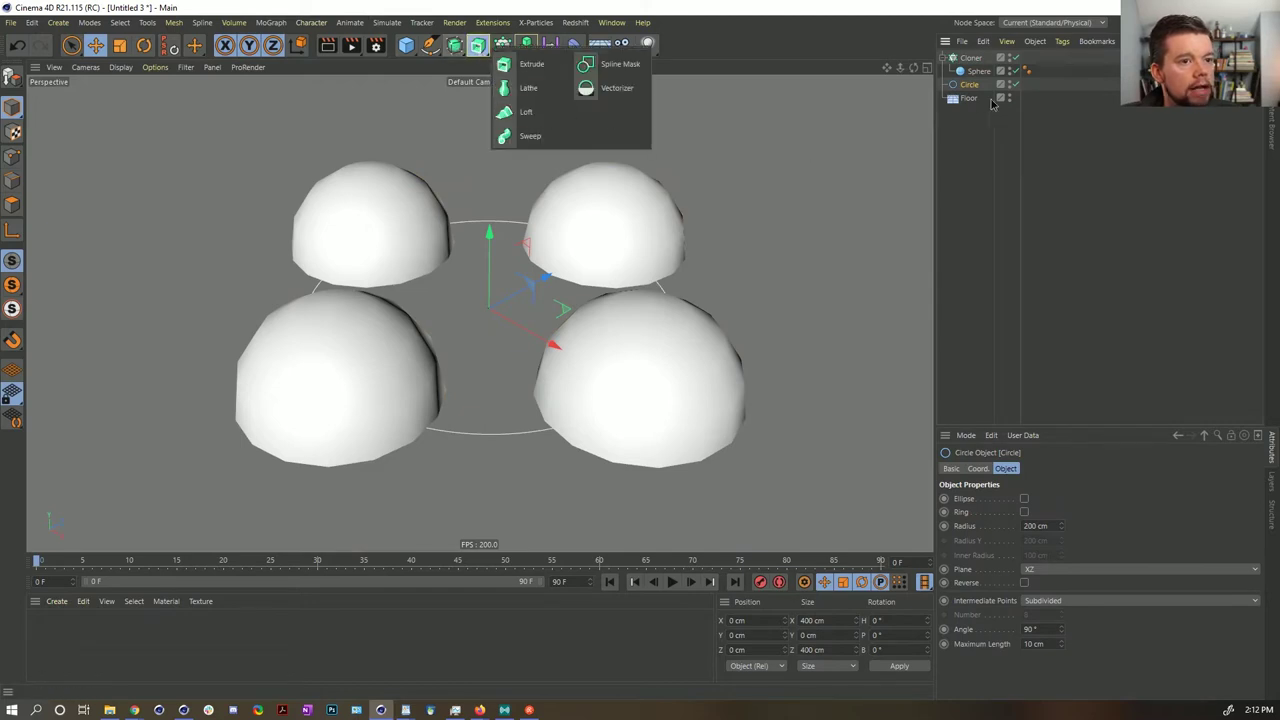
click(456, 46)
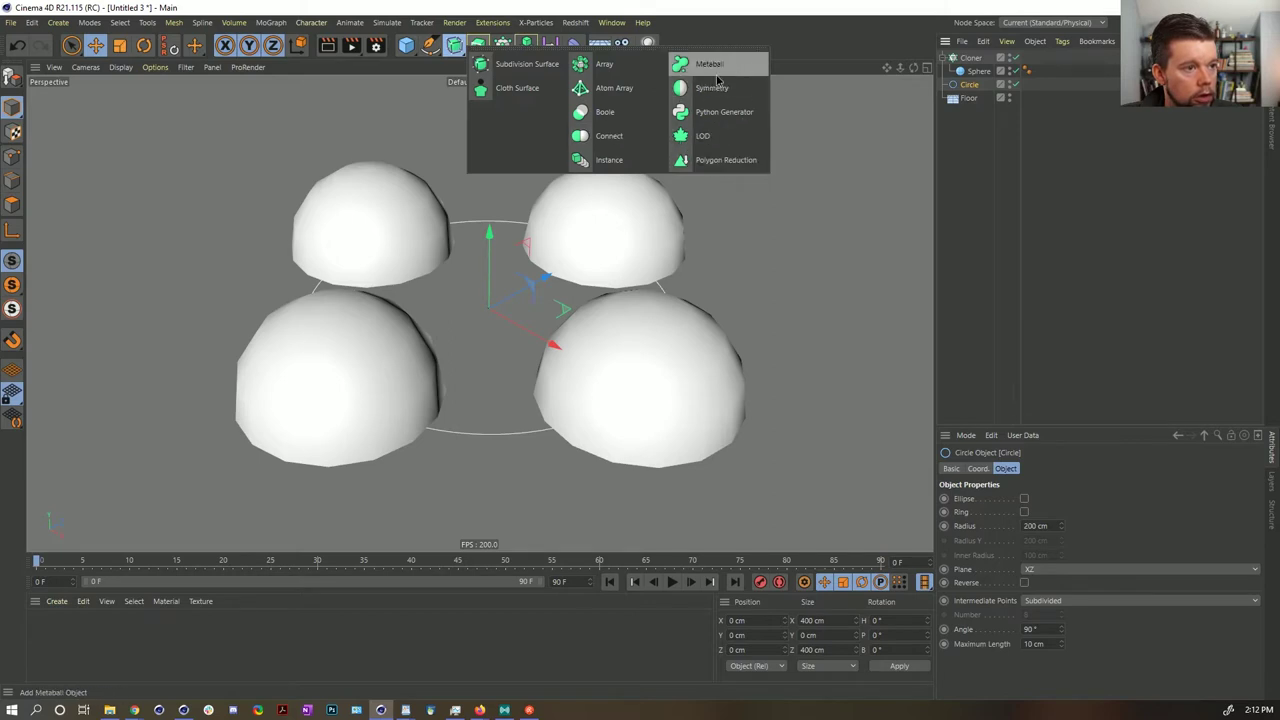
alt+click(606, 138)
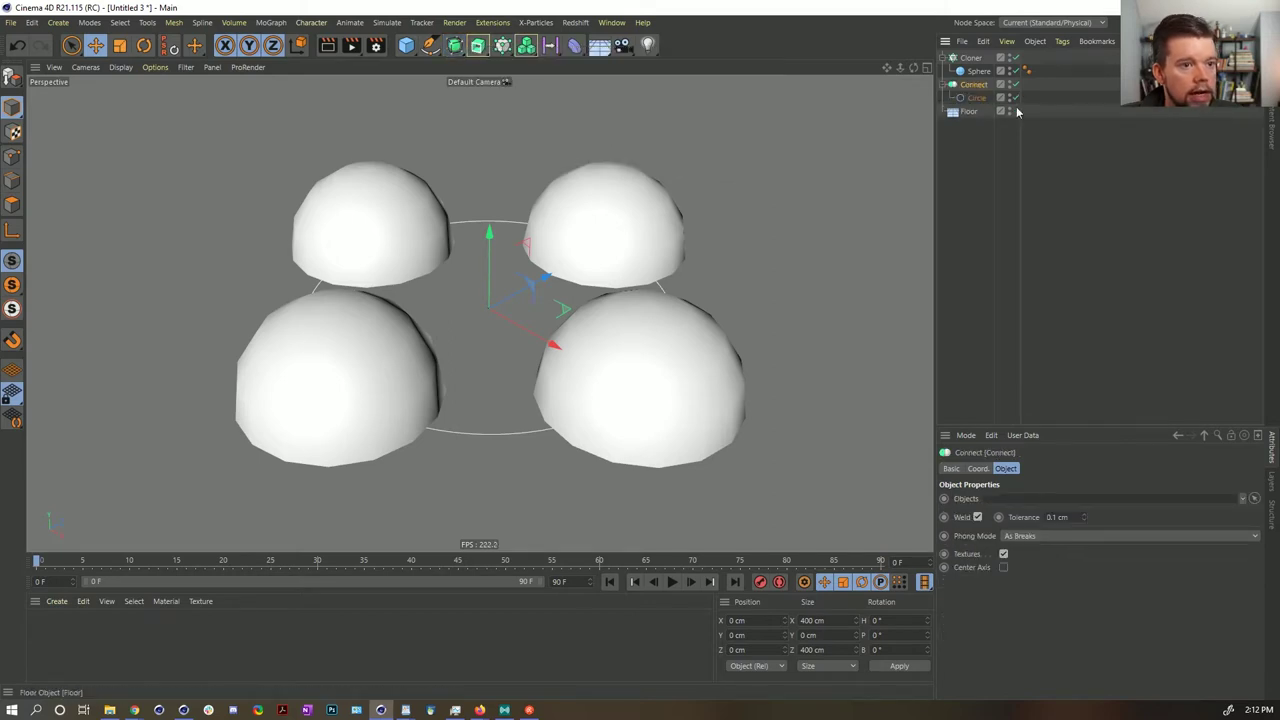
click(971, 57)
drag(1025, 544, 1022, 563)
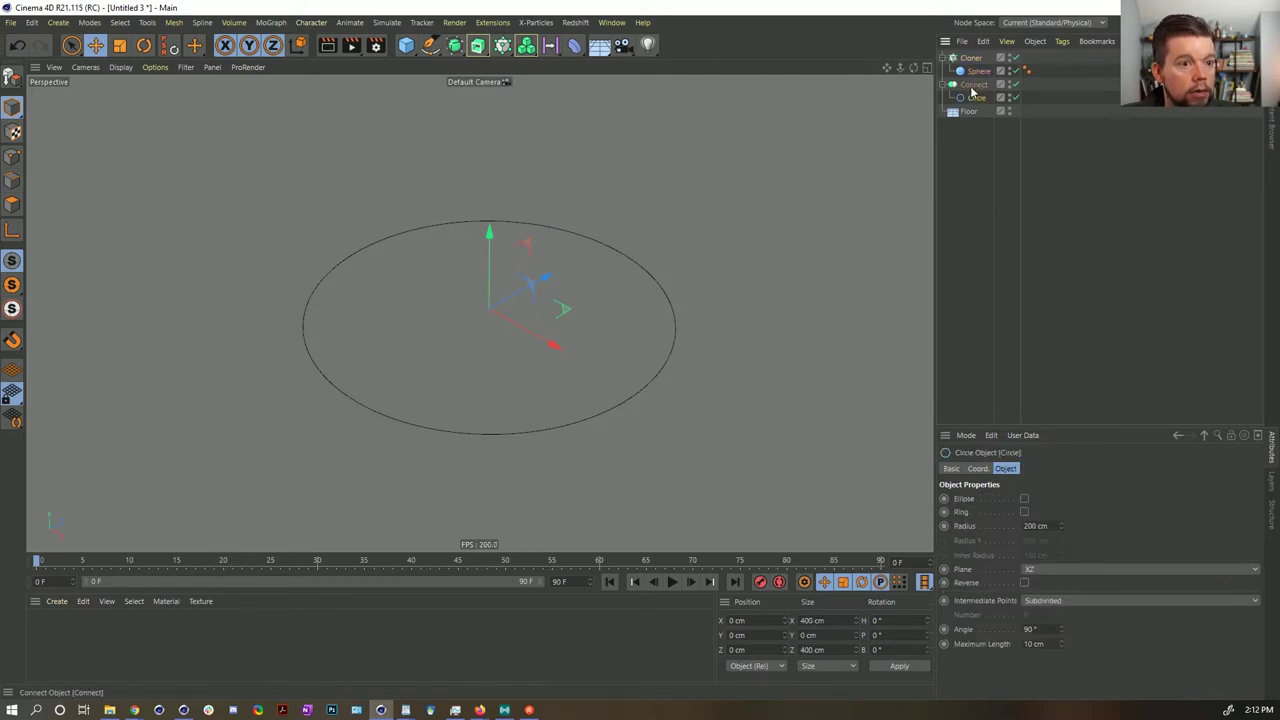
- Place the Connect object with its circle inside a Spline Mask
click(971, 85)
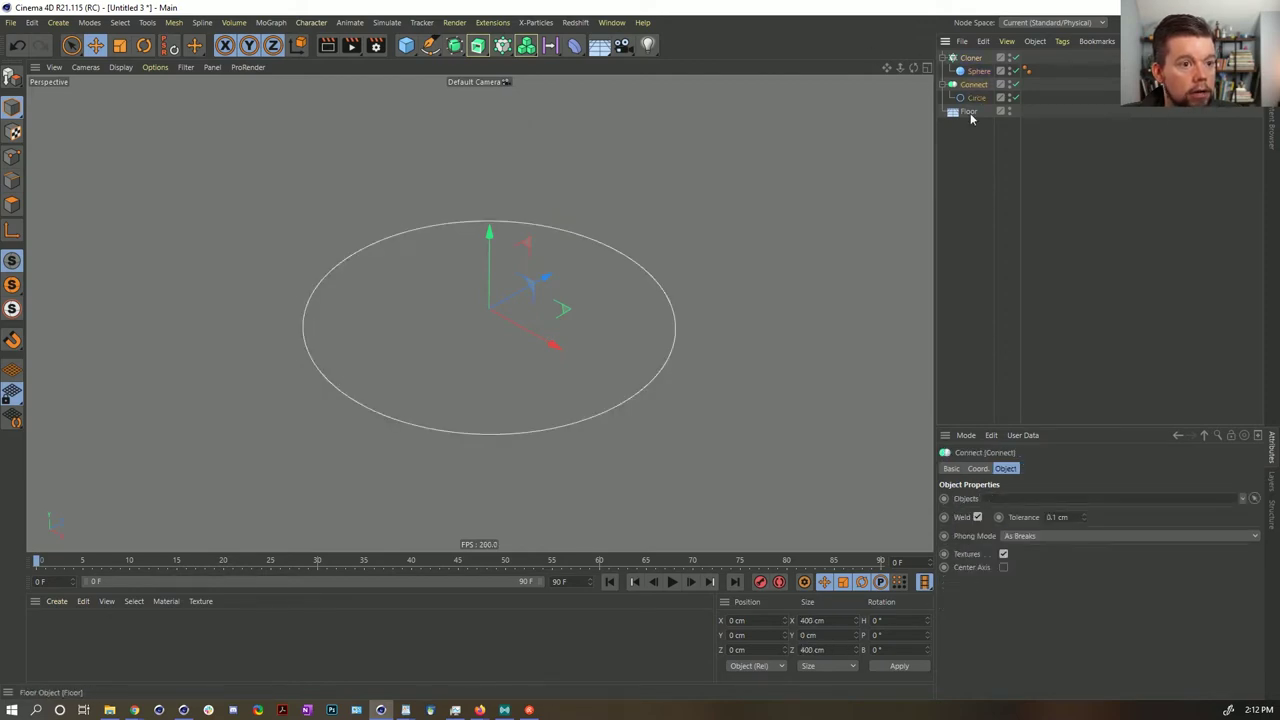
click(431, 48)
click(457, 50)
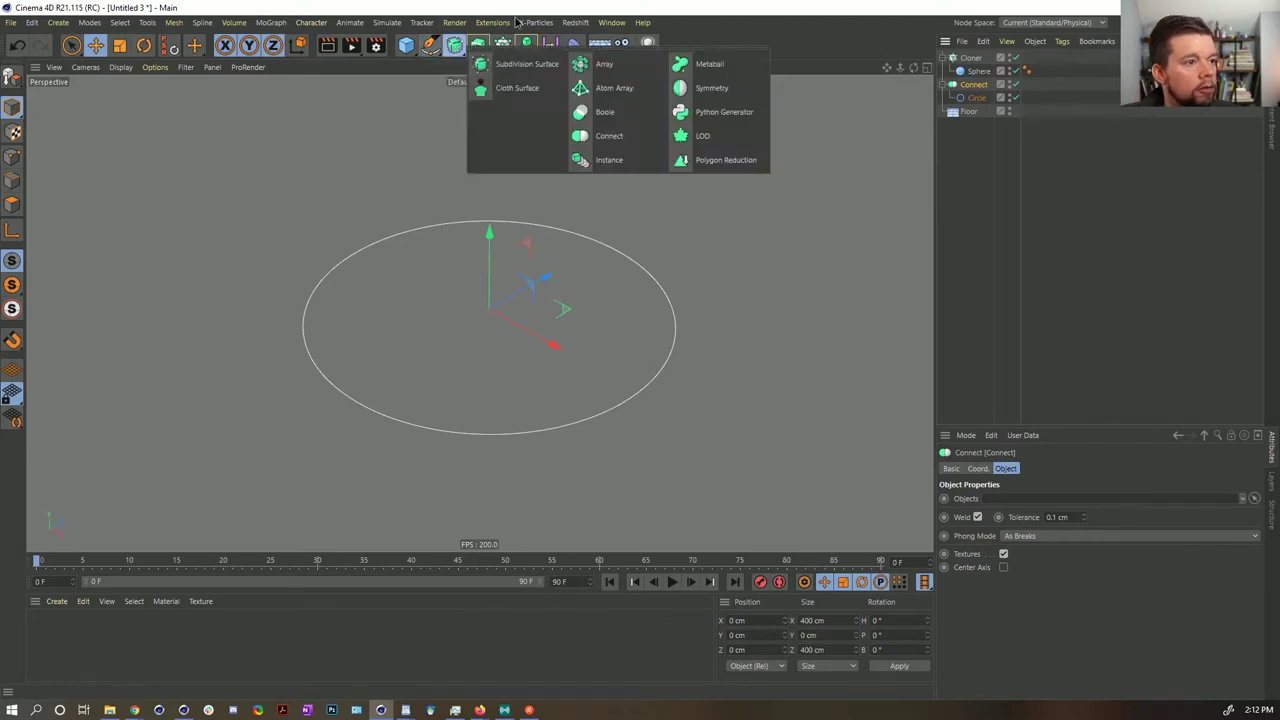
click(478, 46)
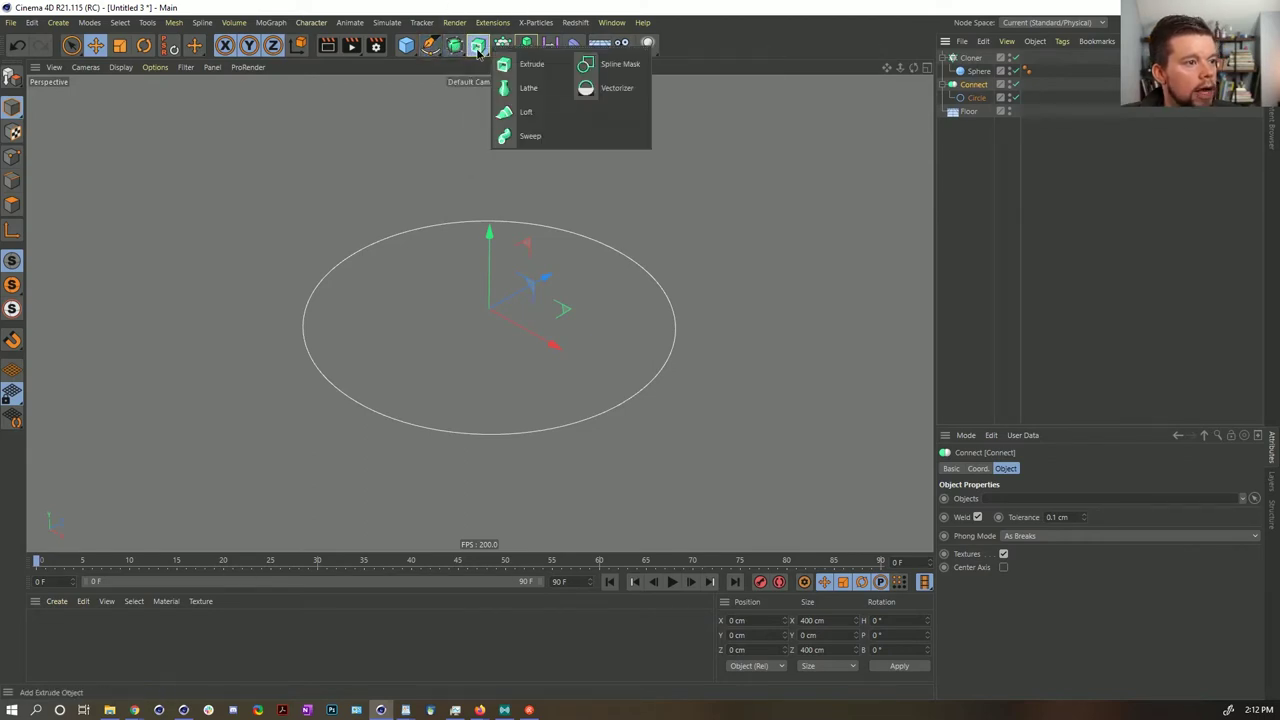
alt+click(620, 64)
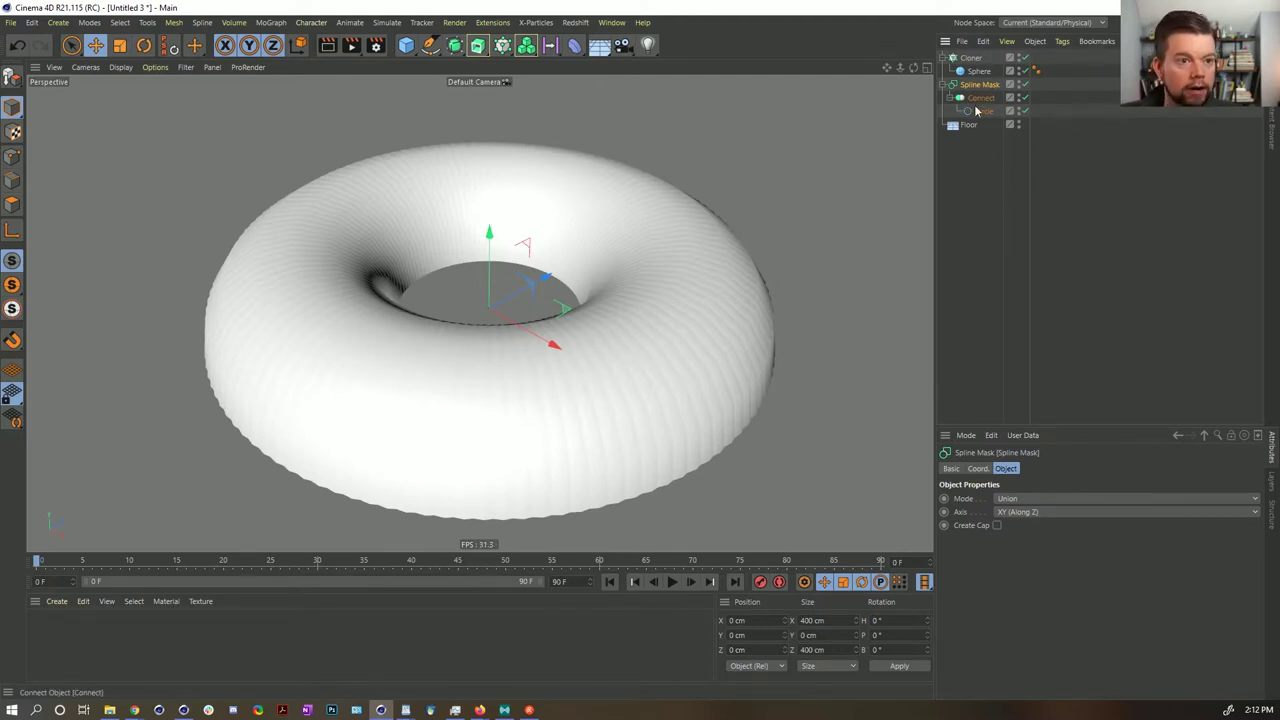
- Set the cloned sphere's radius to 10 cm
click(969, 59)
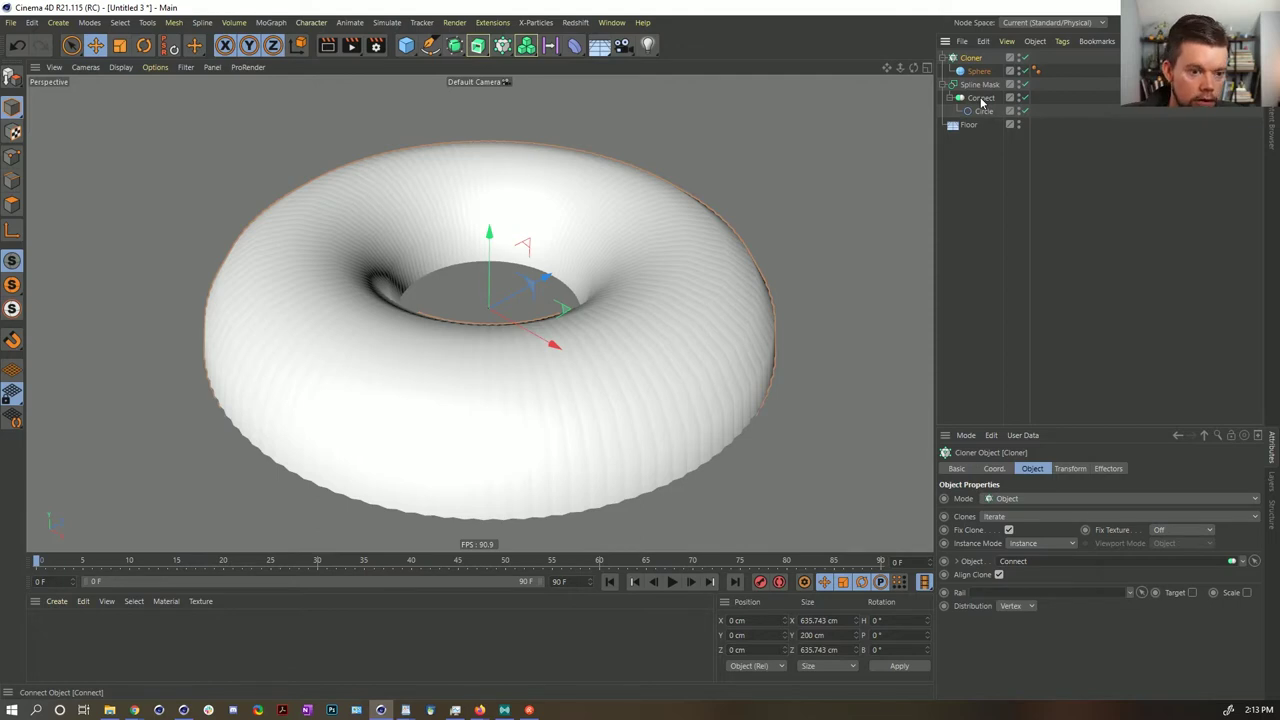
click(974, 72)
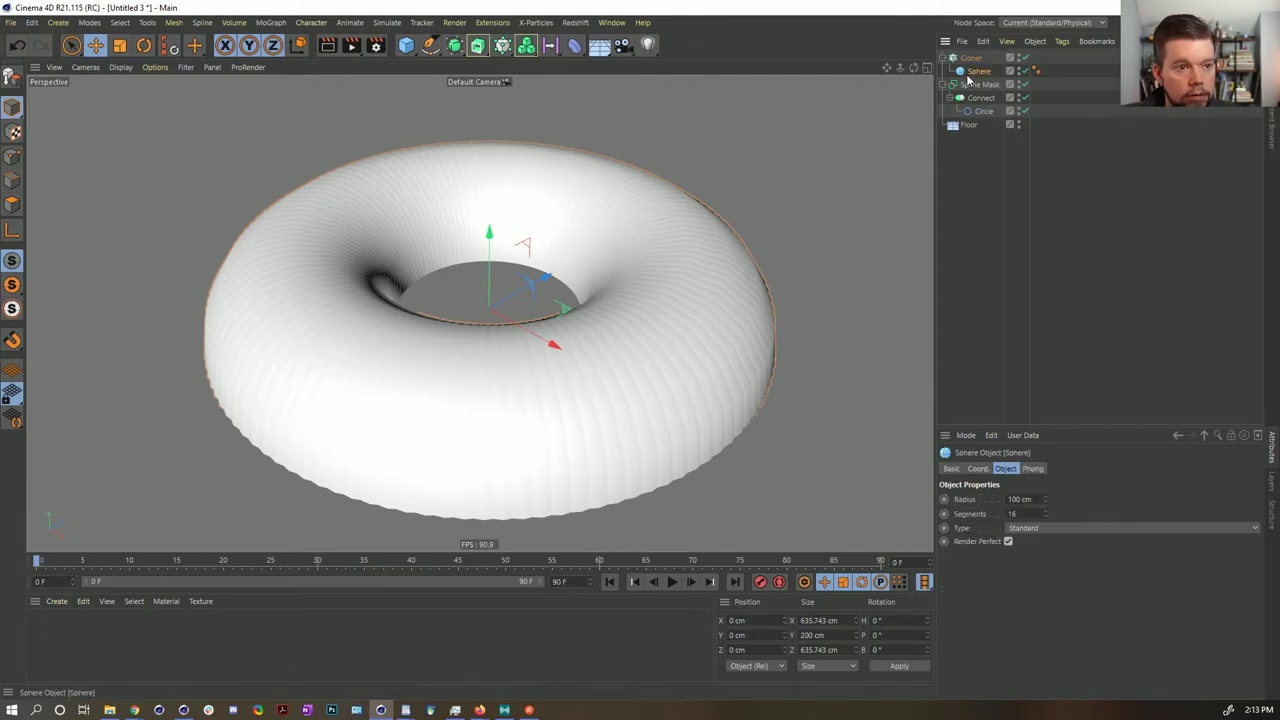
double_click(1020, 499)
text(10)
key(Return)
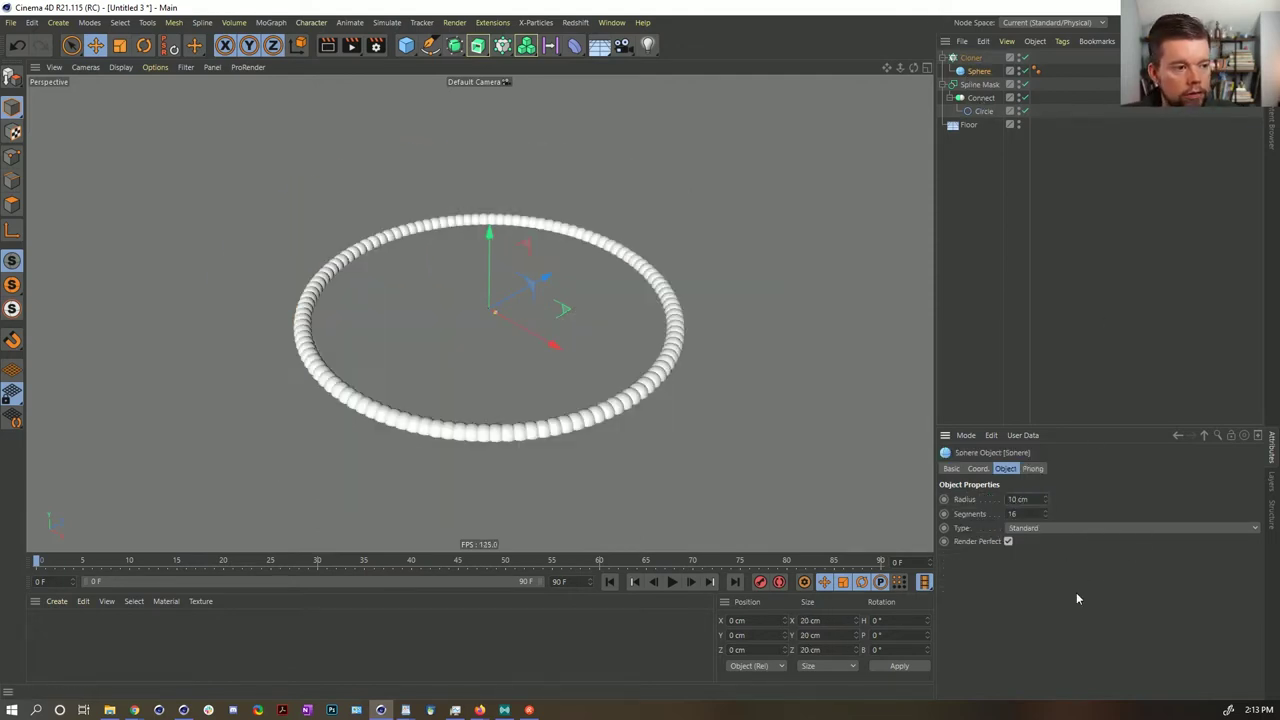
- Reduce the cloned sphere's radius to 5 cm
scroll(517, 418, up, 2)
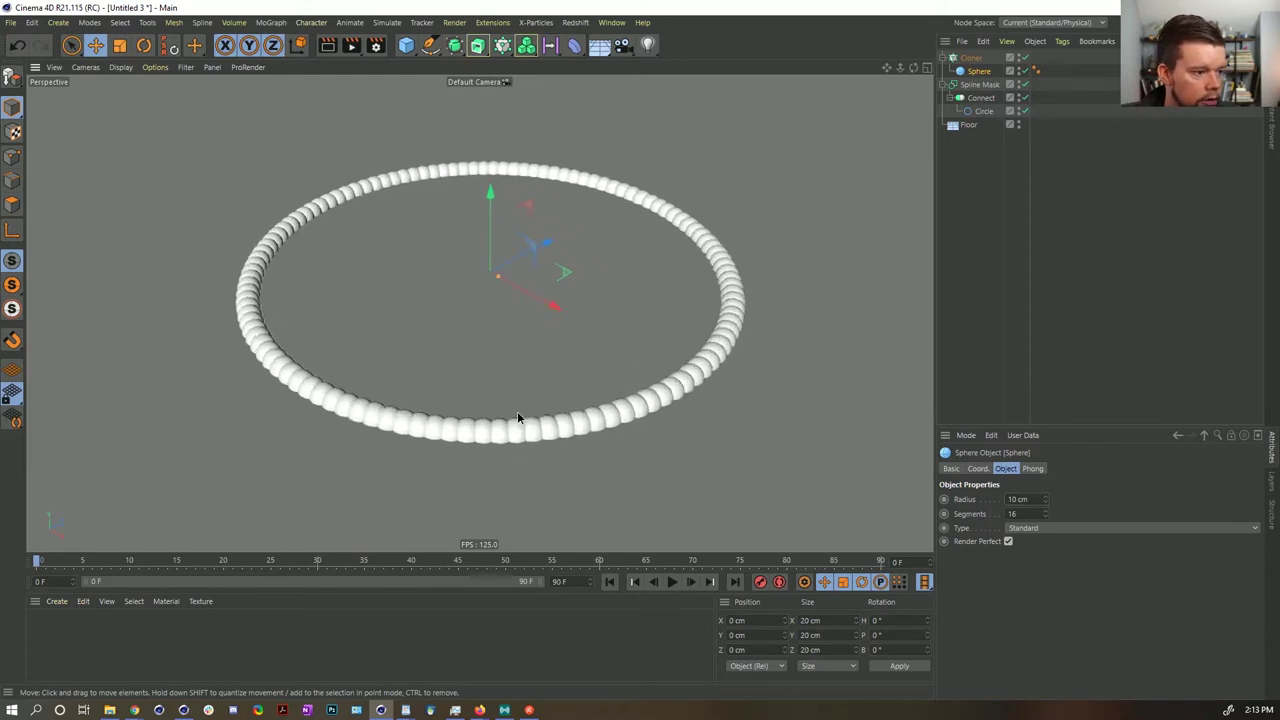
scroll(517, 418, up, 2)
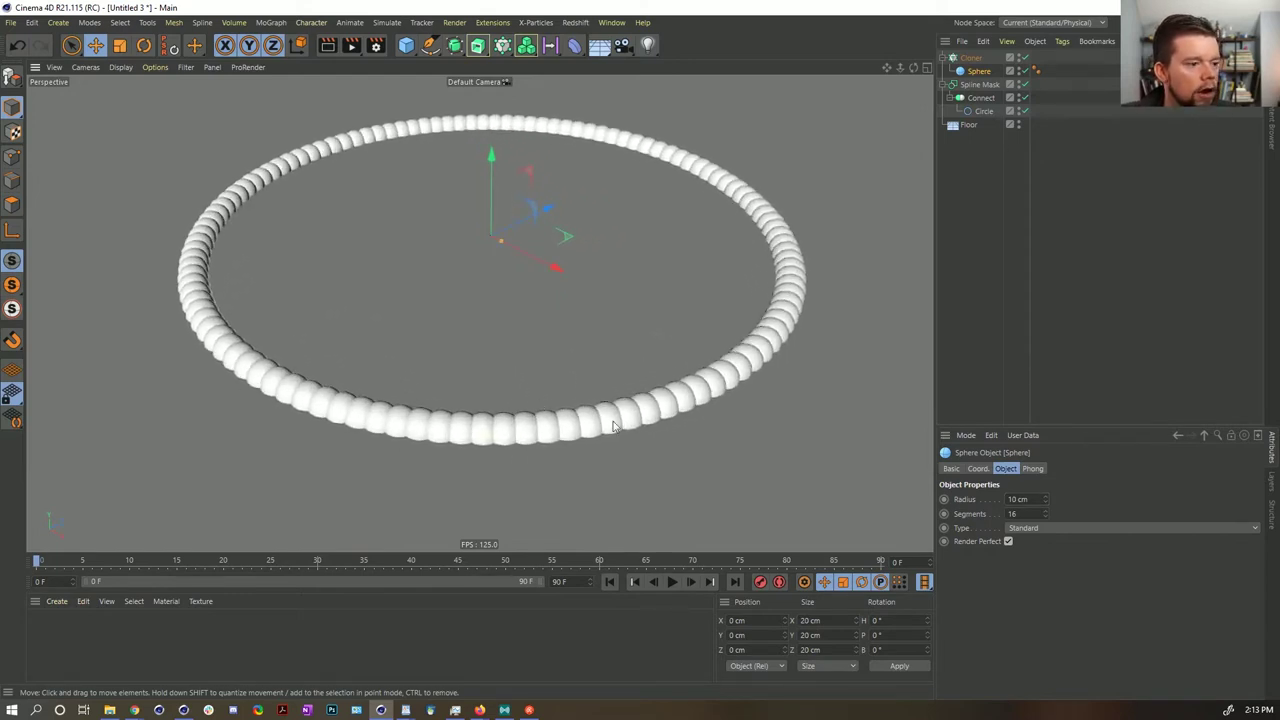
double_click(1018, 499)
text(5)
key(Return)
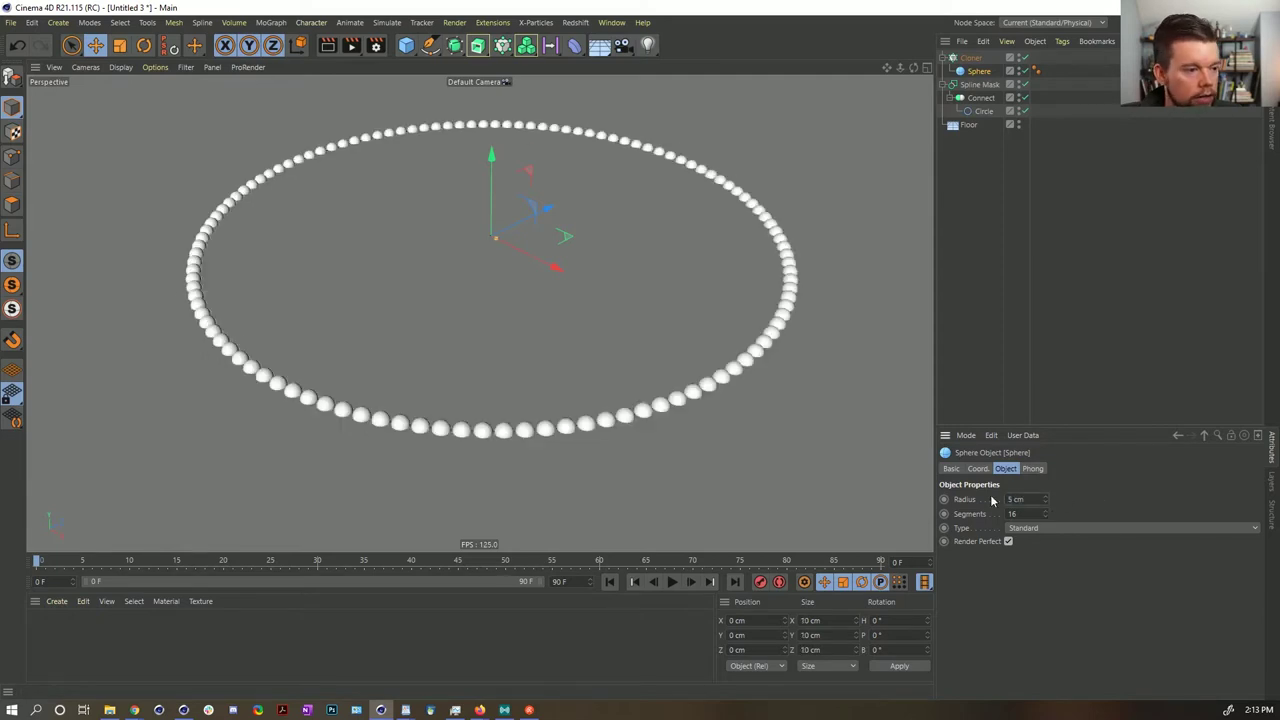
- Duplicate the Circle spline out of the Connect object as a separate top-level object
mouse_move(450, 433)
alt+right_down()
mouse_move(640, 372)
mouse_move(516, 441)
mouse_move(423, 451)
mouse_move(500, 423)
mouse_move(450, 428)
alt+right_up()
alt+drag(562, 305, 849, 206)
click(986, 113)
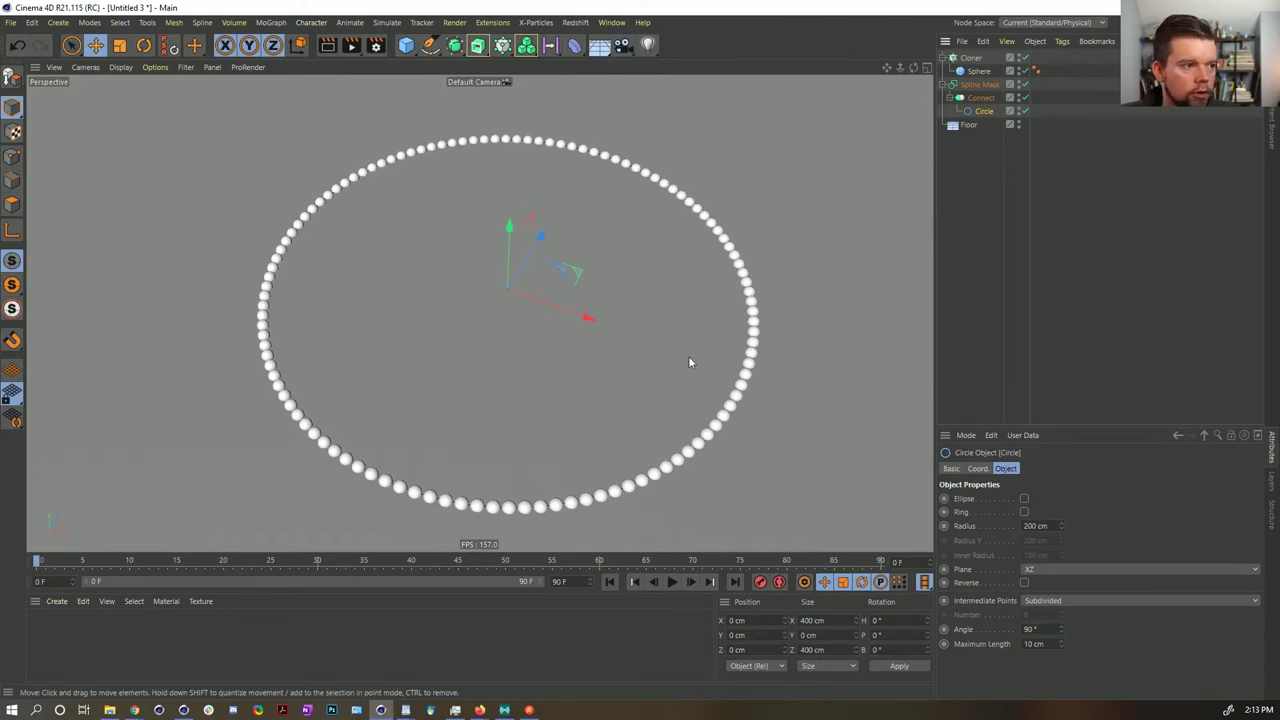
alt+drag(629, 263, 632, 235)
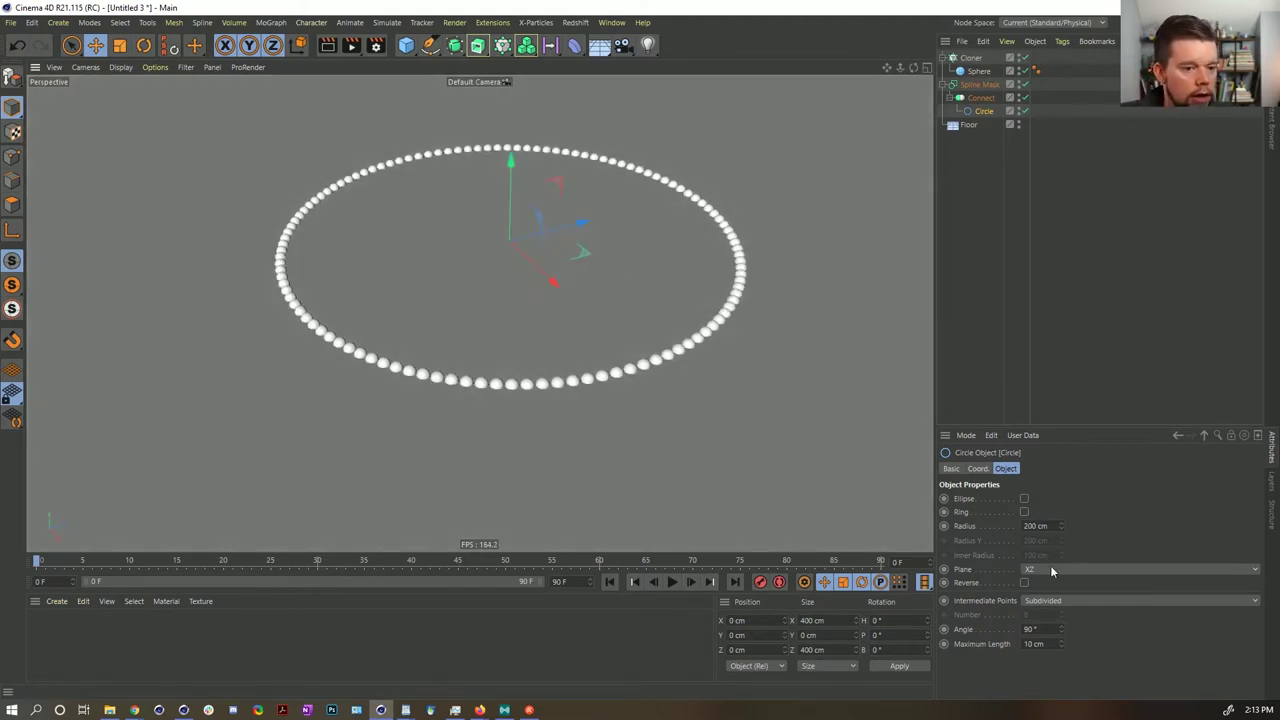
alt+drag(534, 266, 538, 292)
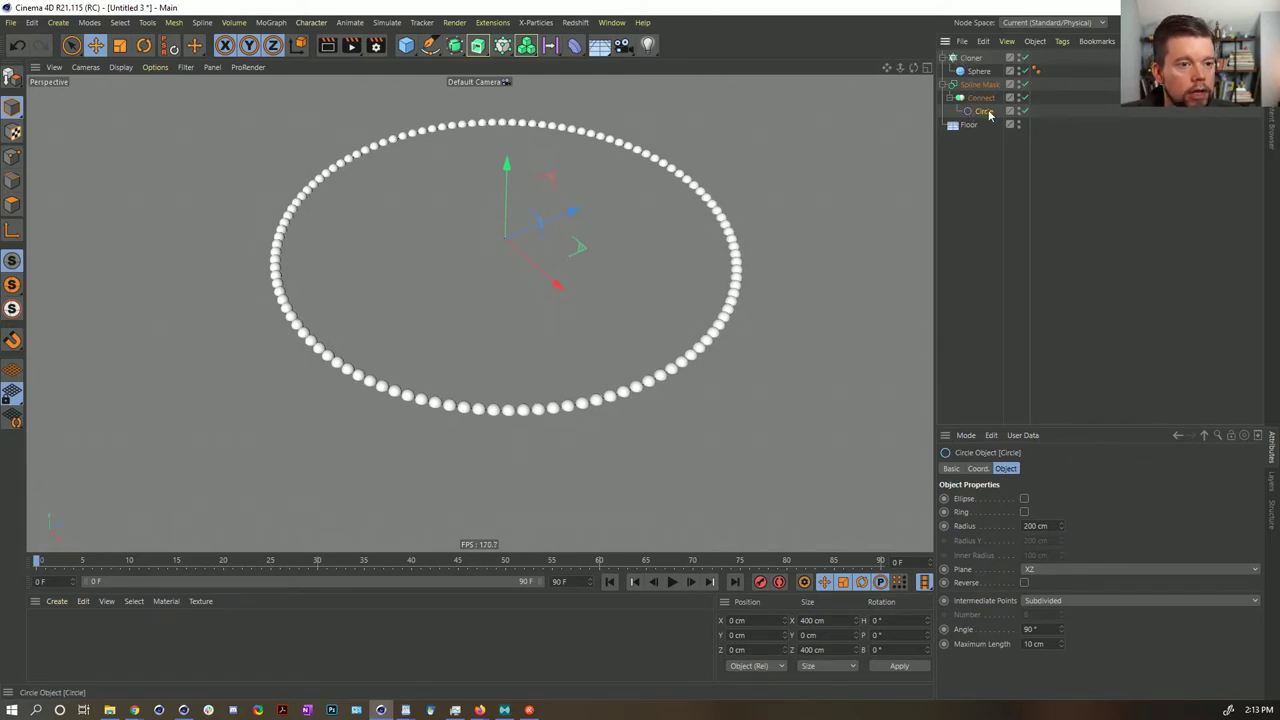
ctrl+drag(989, 114, 969, 182)
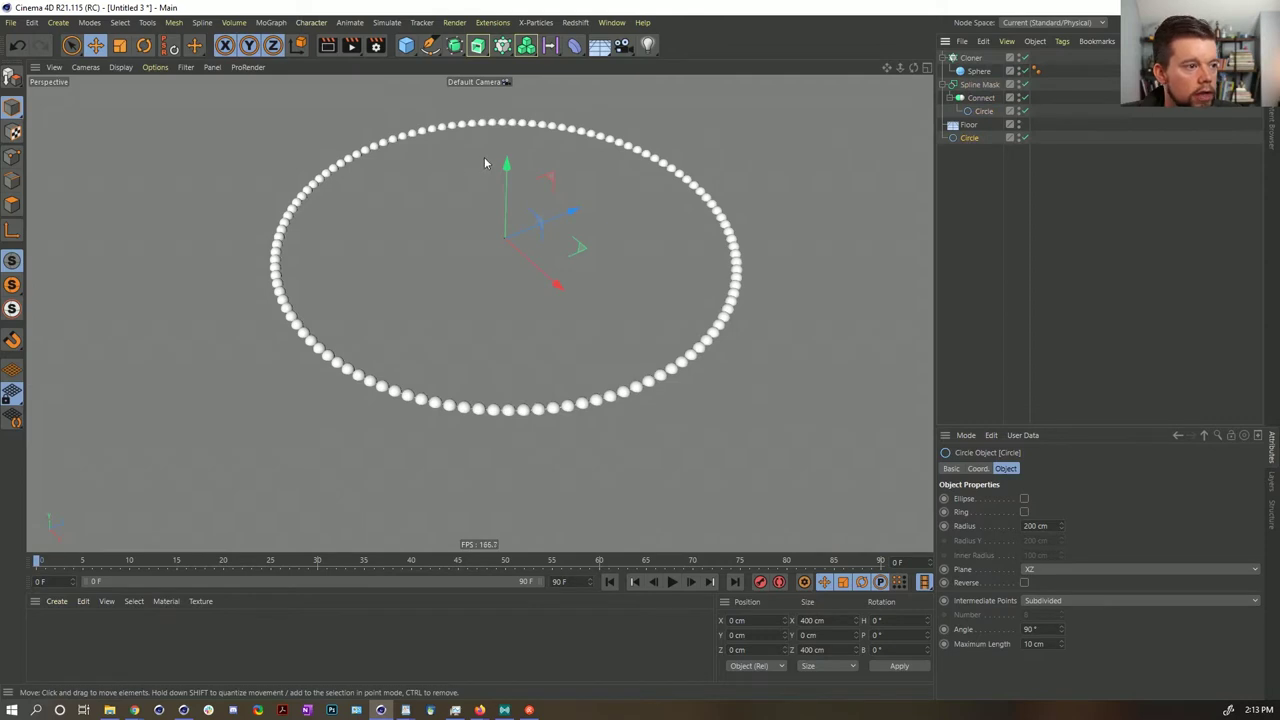
drag(508, 165, 508, 100)
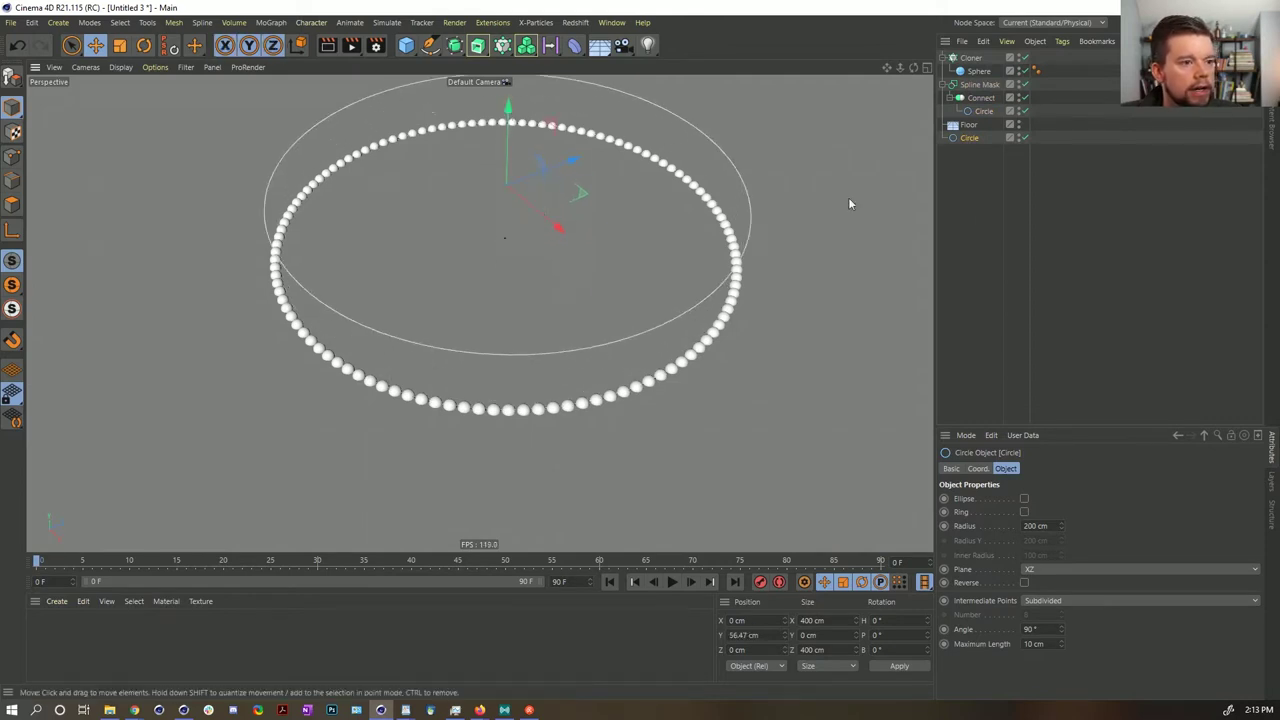
key(ctrl+z)
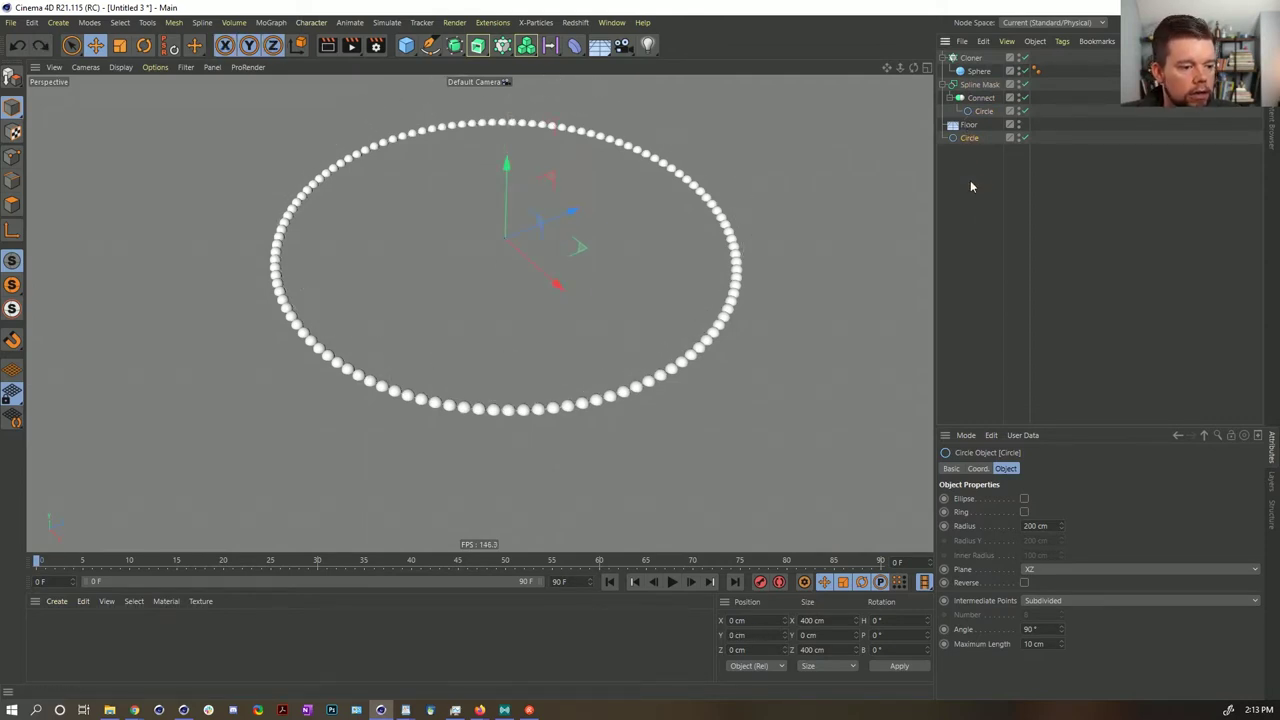
- Set the Floor's Y position to -5 cm
click(968, 125)
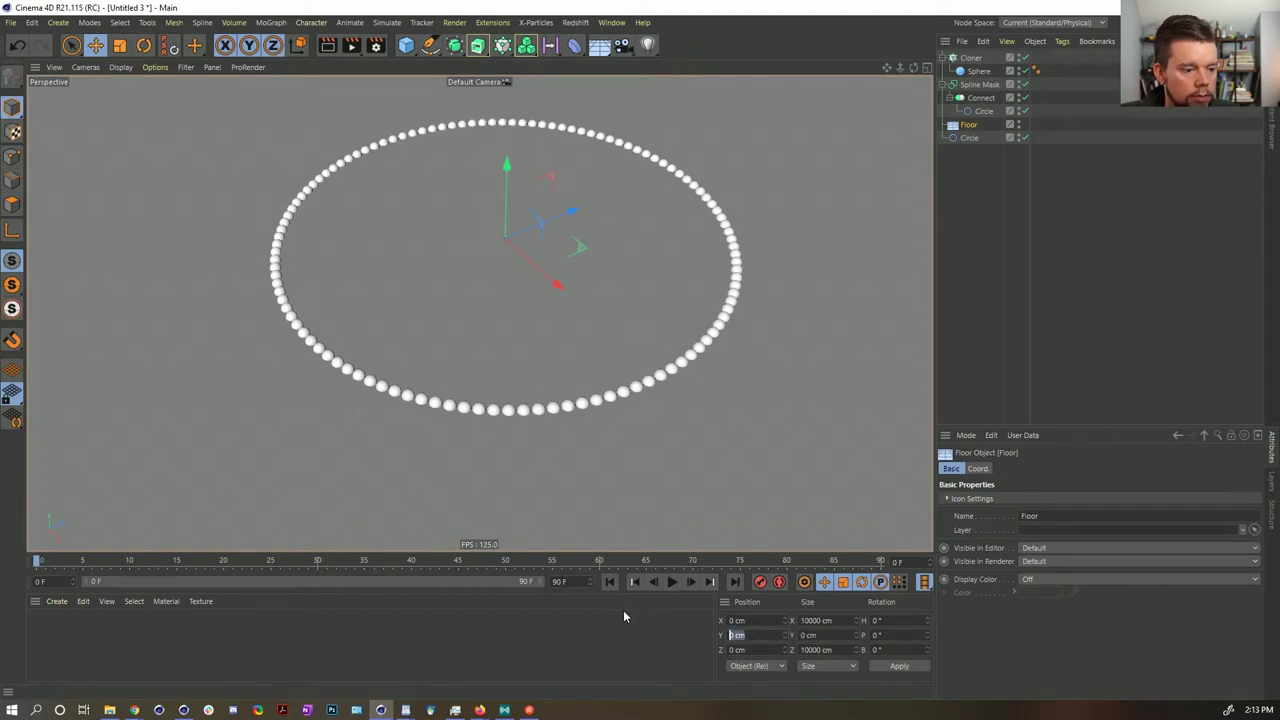
text(-5)
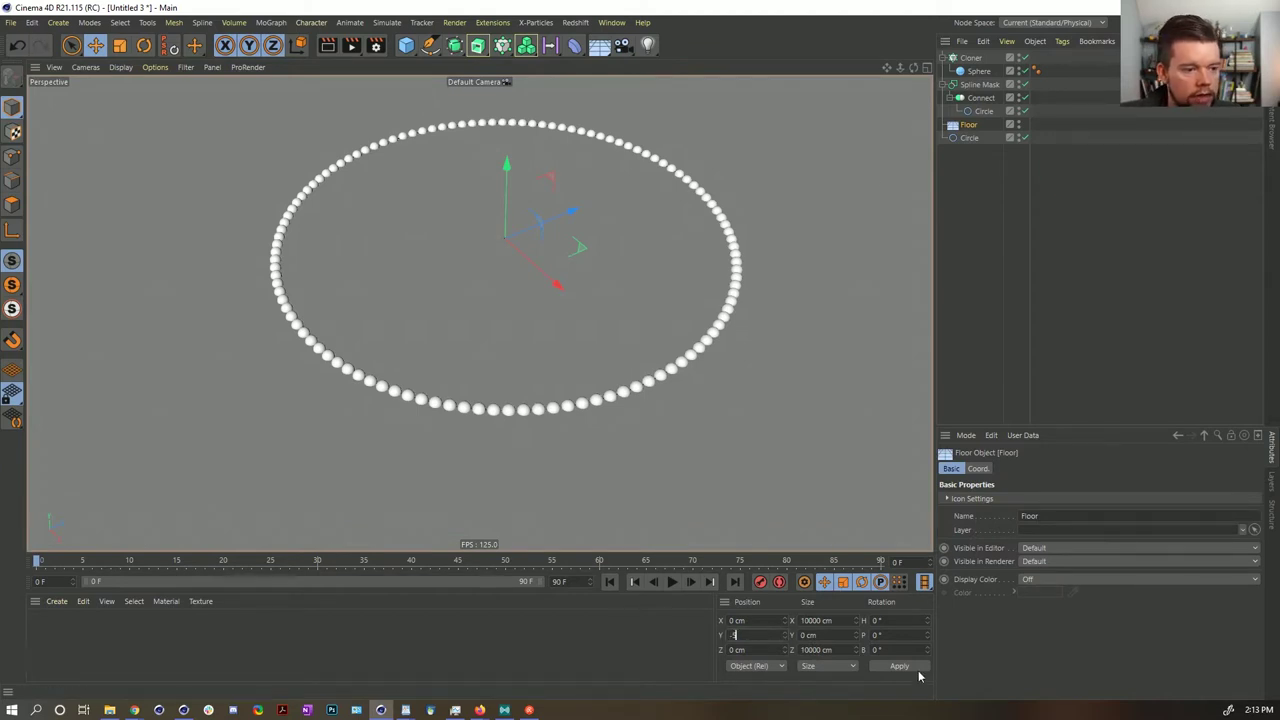
click(912, 669)
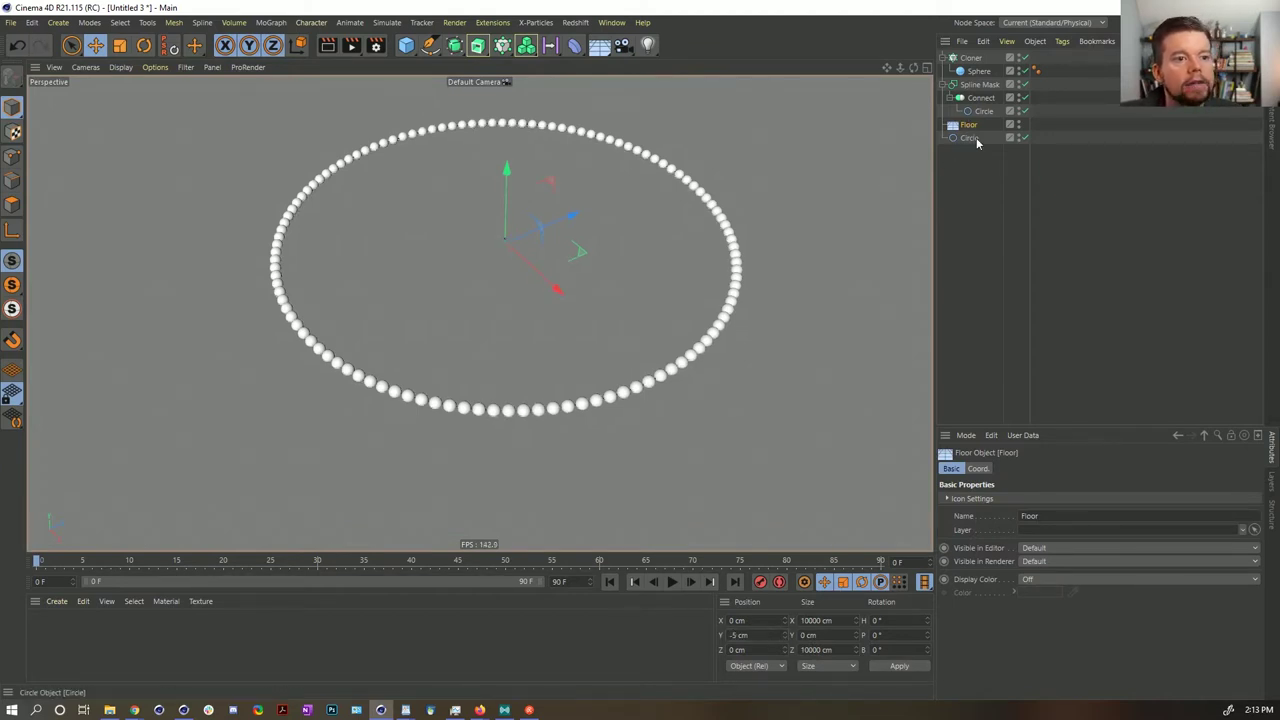
- Add a Soft Body simulation tag to the duplicated circle and play the simulation
right_click(972, 139)
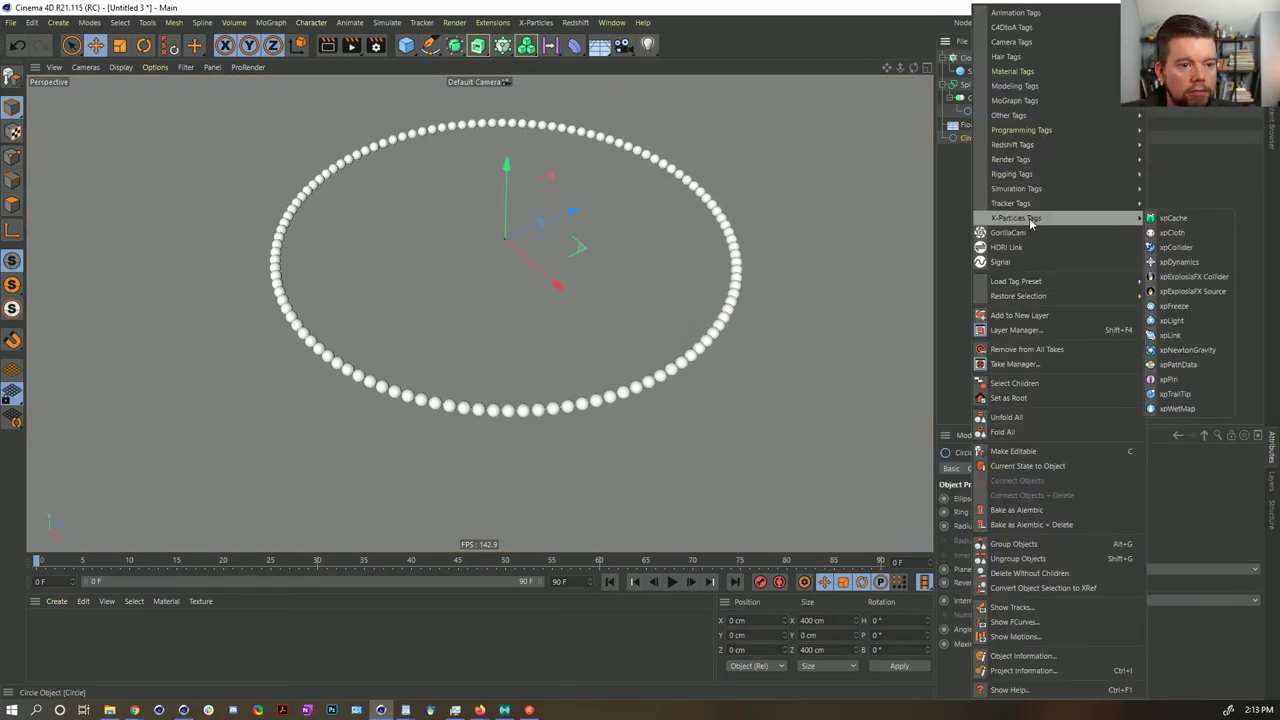
mouse_move(1024, 190)
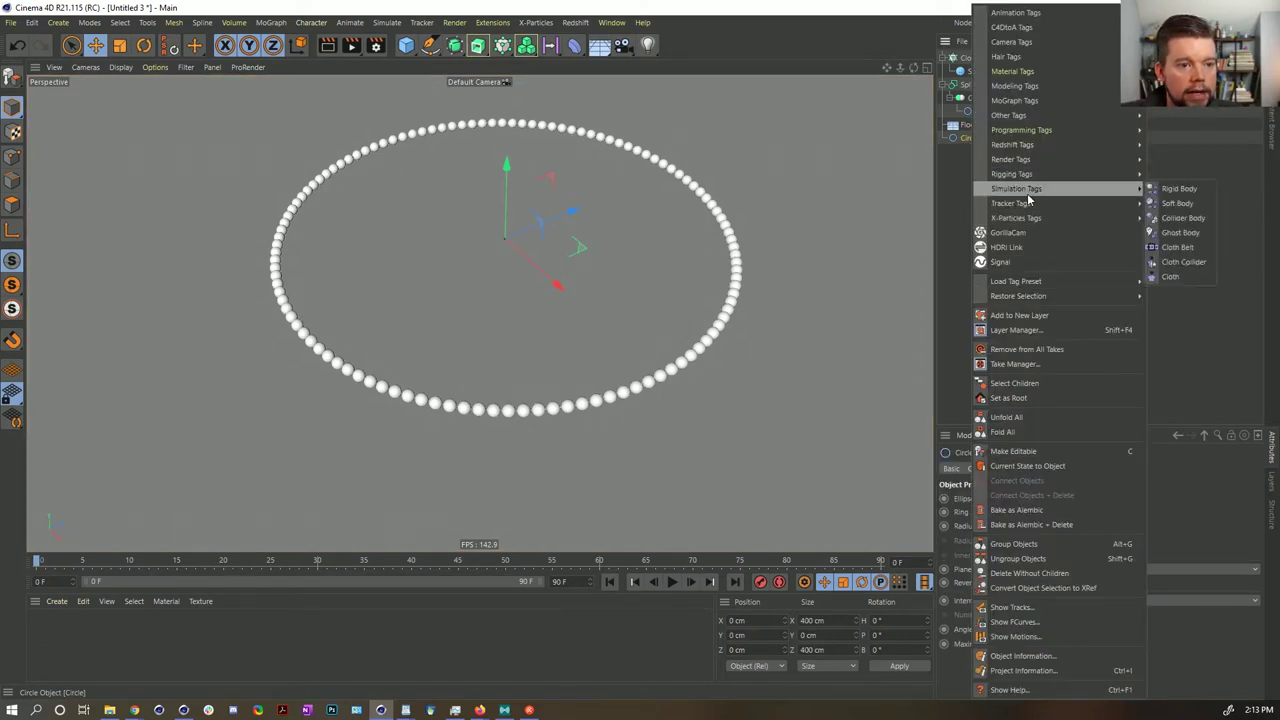
click(1192, 205)
click(671, 582)
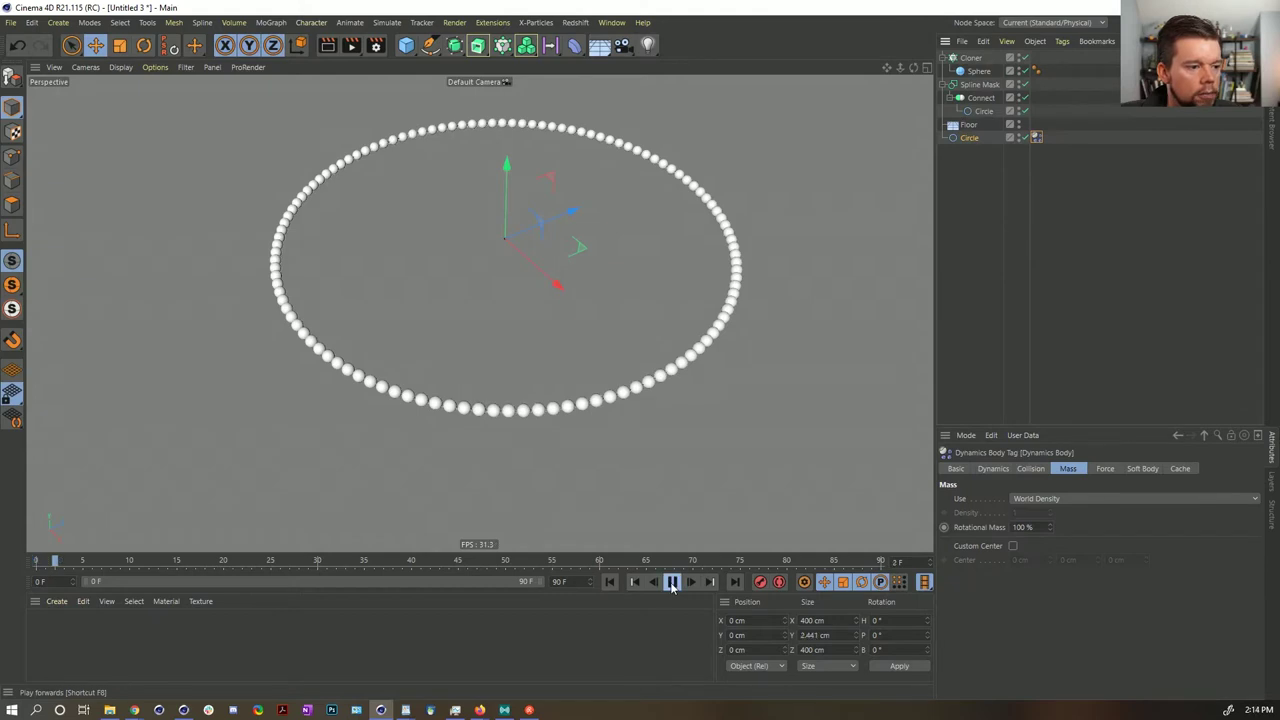
click(671, 582)
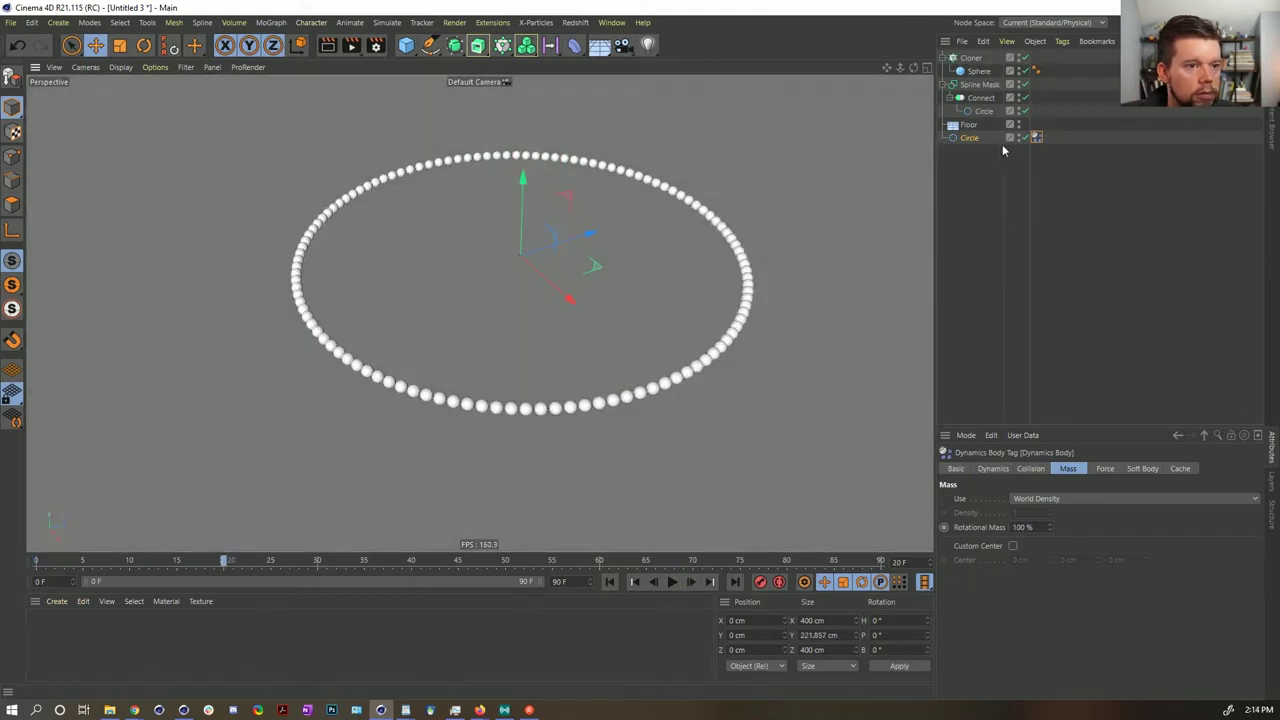
- Return to frame 0, move the soft body circle to about 70.5 cm in Z and replay the simulation
click(969, 138)
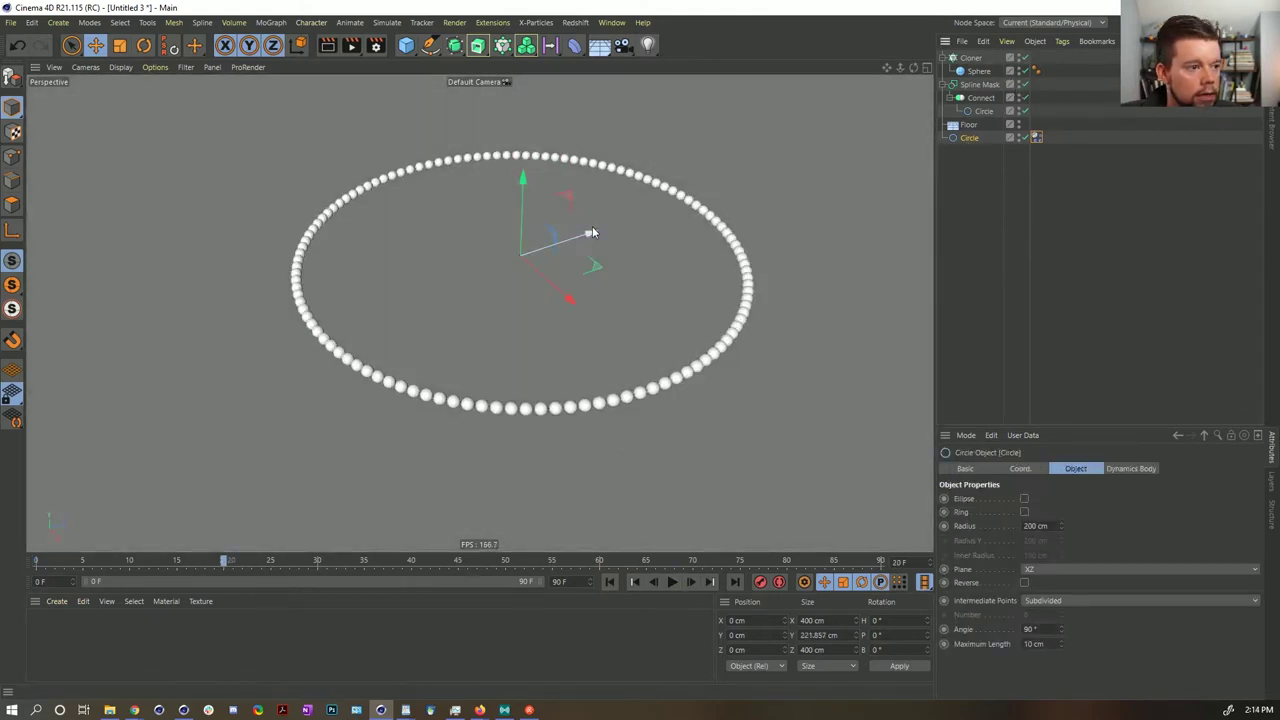
drag(590, 235, 706, 198)
key(ctrl+z)
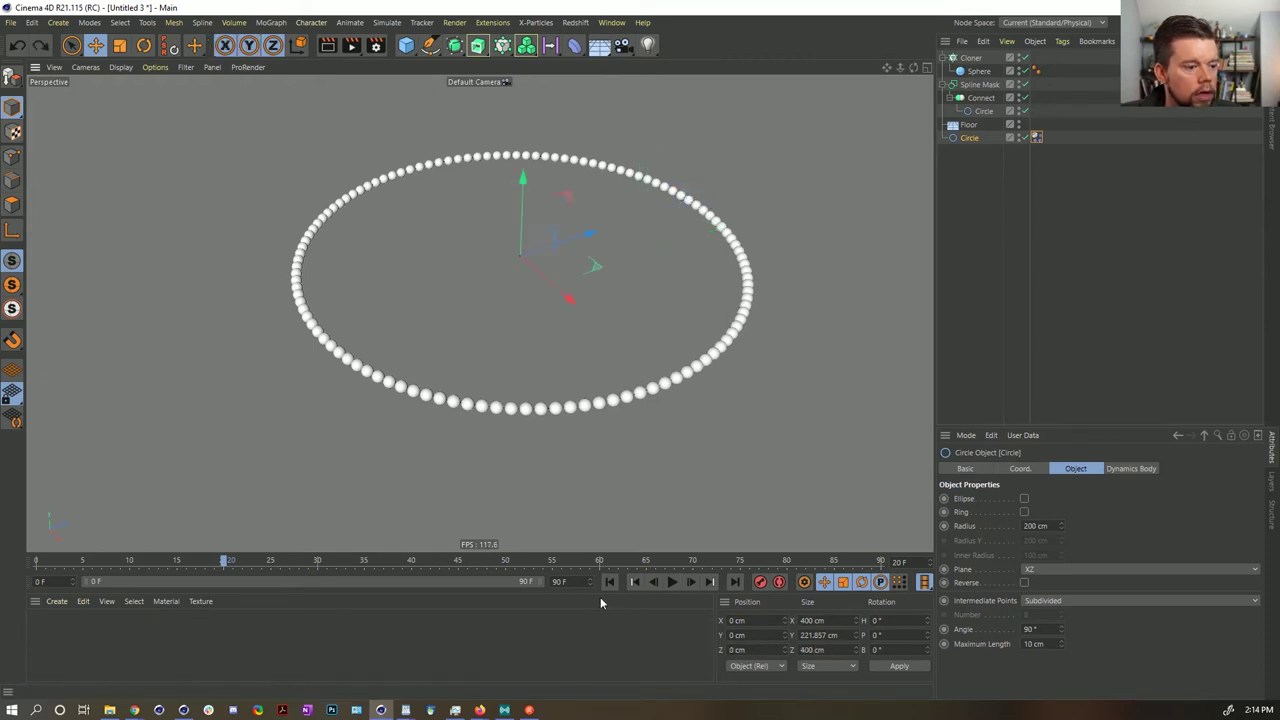
click(610, 584)
drag(651, 226, 652, 227)
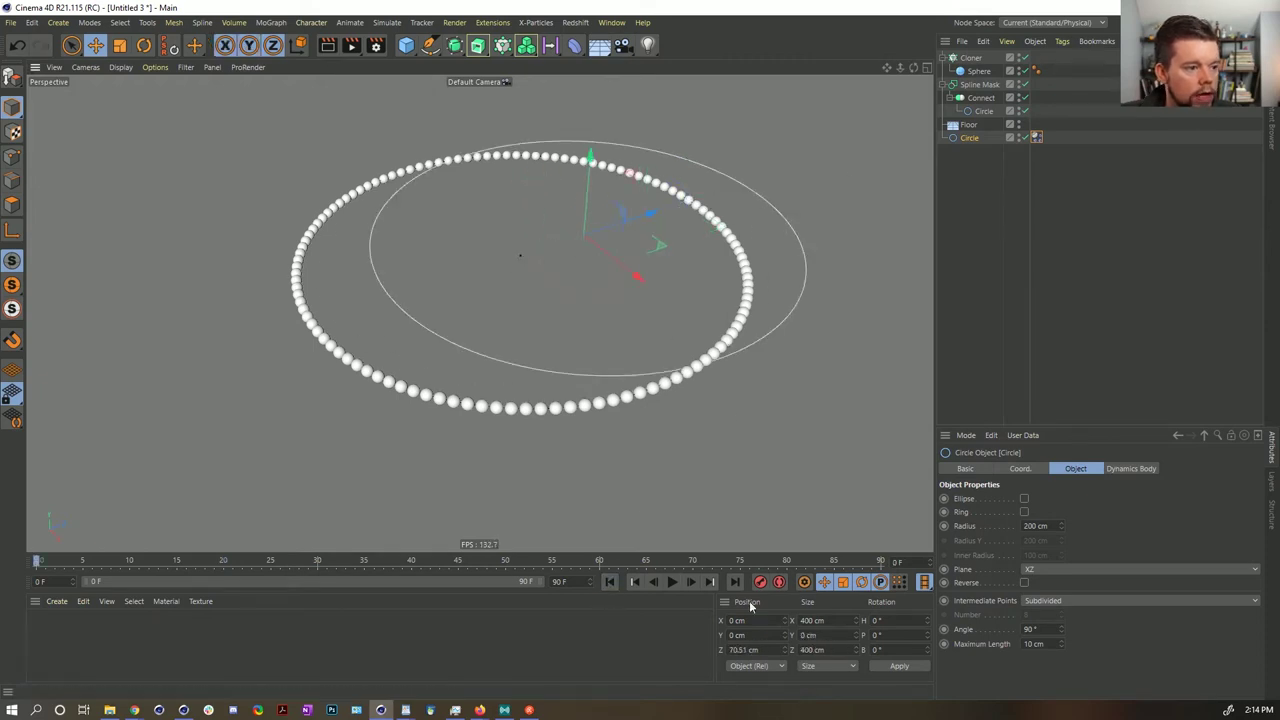
click(672, 582)
click(672, 582)
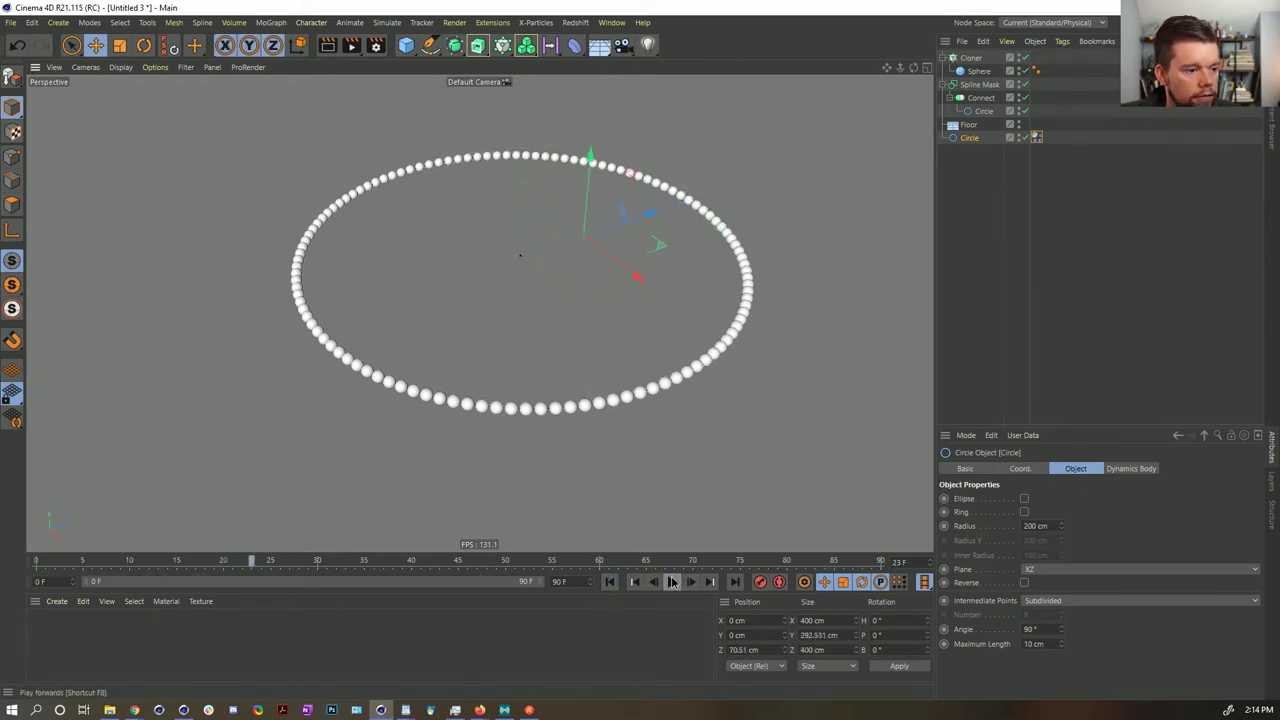
click(609, 582)
- Give the Floor a Dynamics Body tag with Dynamic set to Off and play the simulation repeatedly from frame 0
ctrl+drag(1037, 138, 1039, 113)
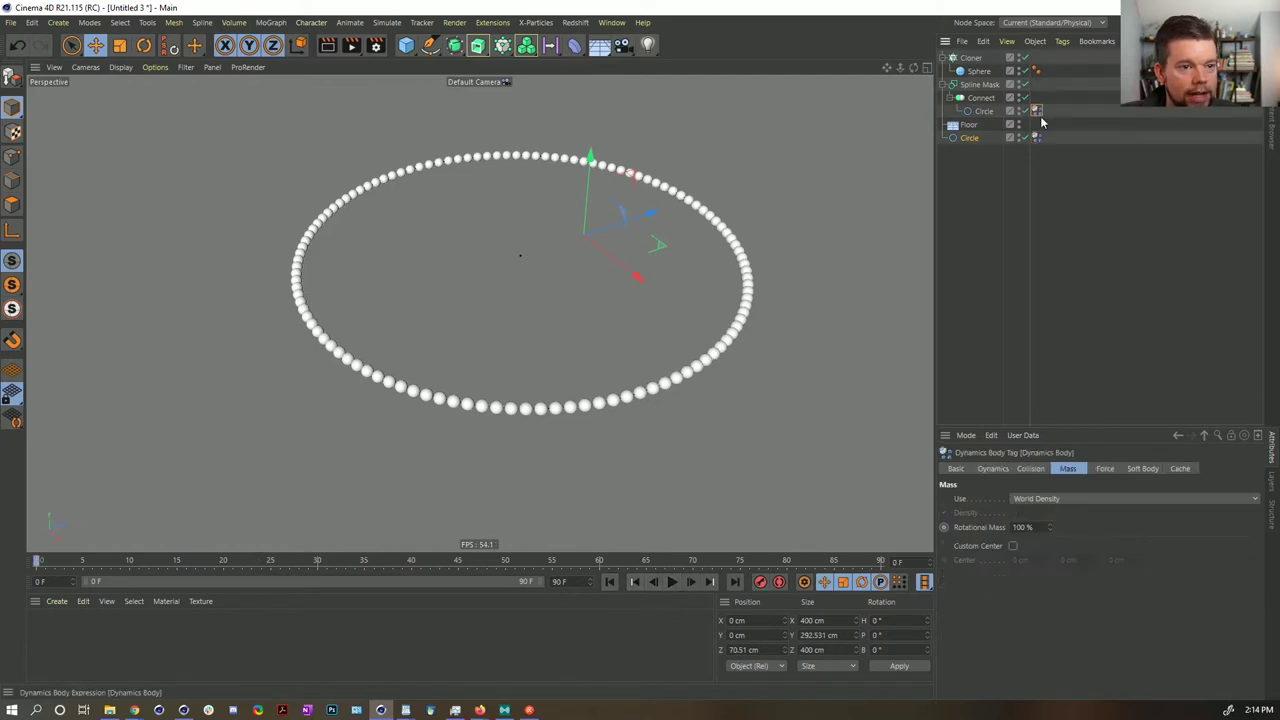
click(1036, 124)
click(672, 582)
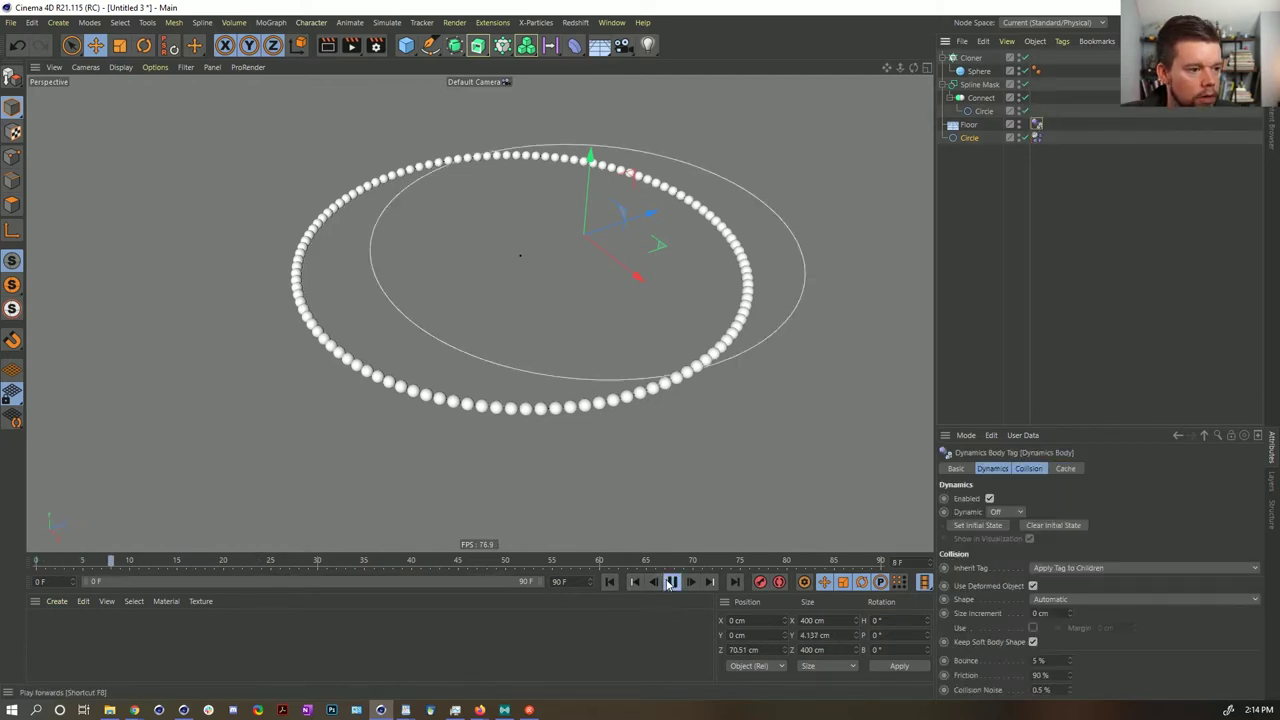
click(610, 582)
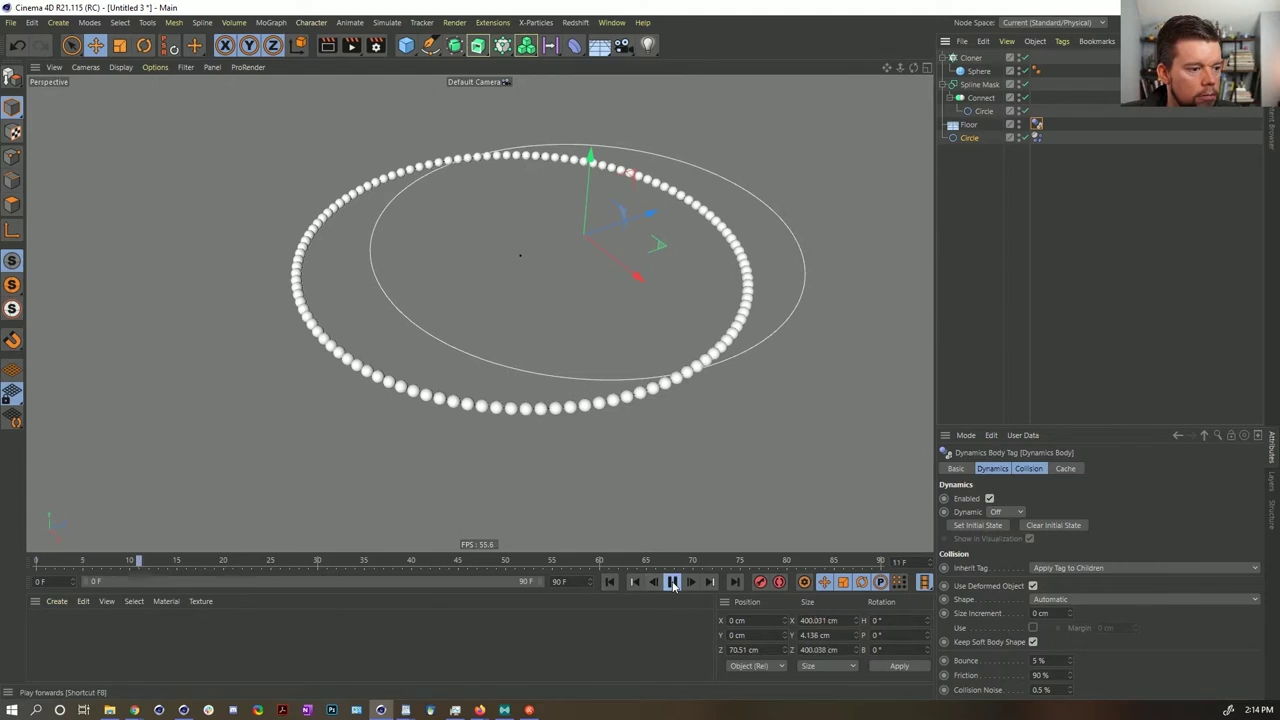
click(610, 582)
click(672, 582)
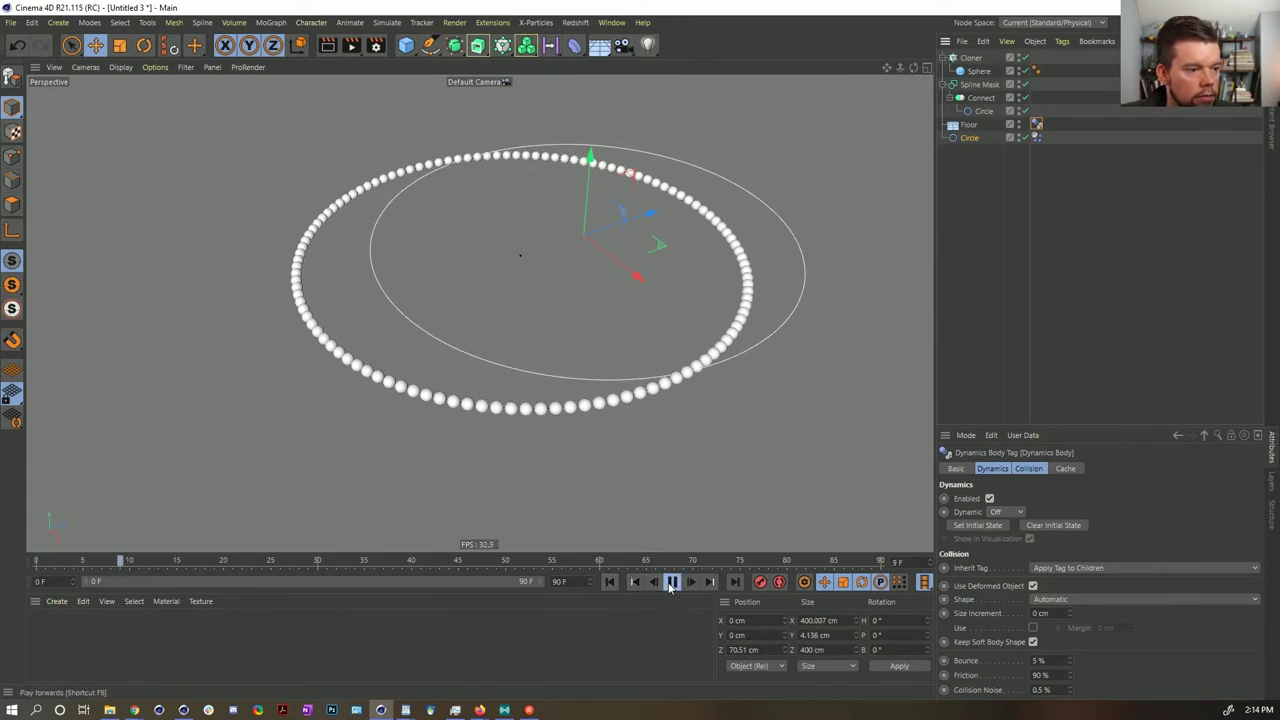
click(612, 583)
click(672, 582)
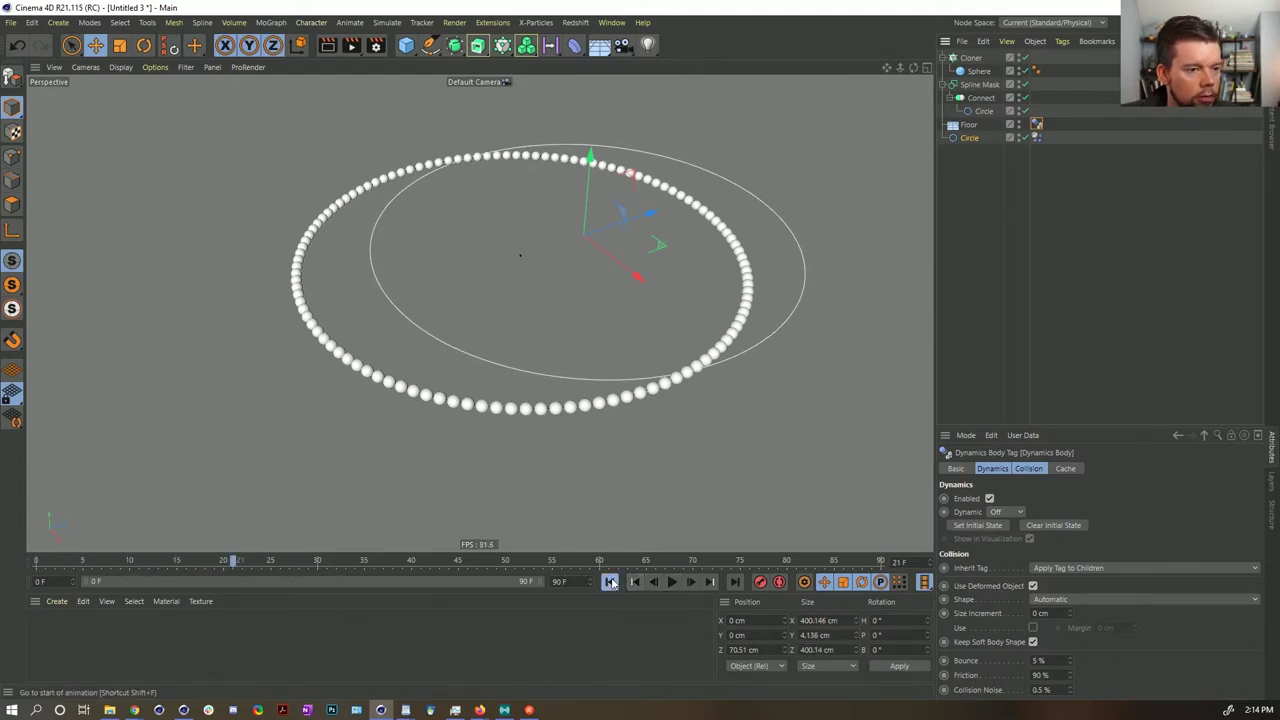
click(611, 582)
- Enable the collision margin on the soft body circle's Dynamics Body tag and set it to 5 cm
click(968, 124)
click(1037, 125)
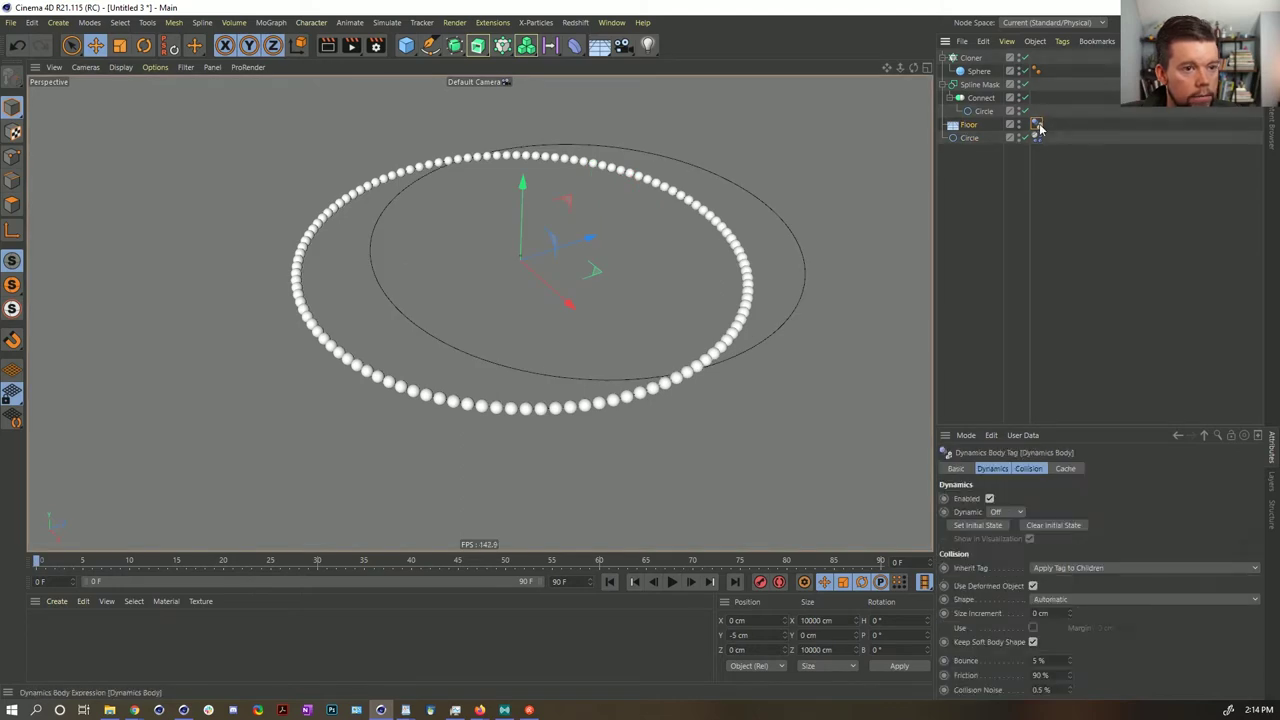
click(1037, 138)
click(1032, 469)
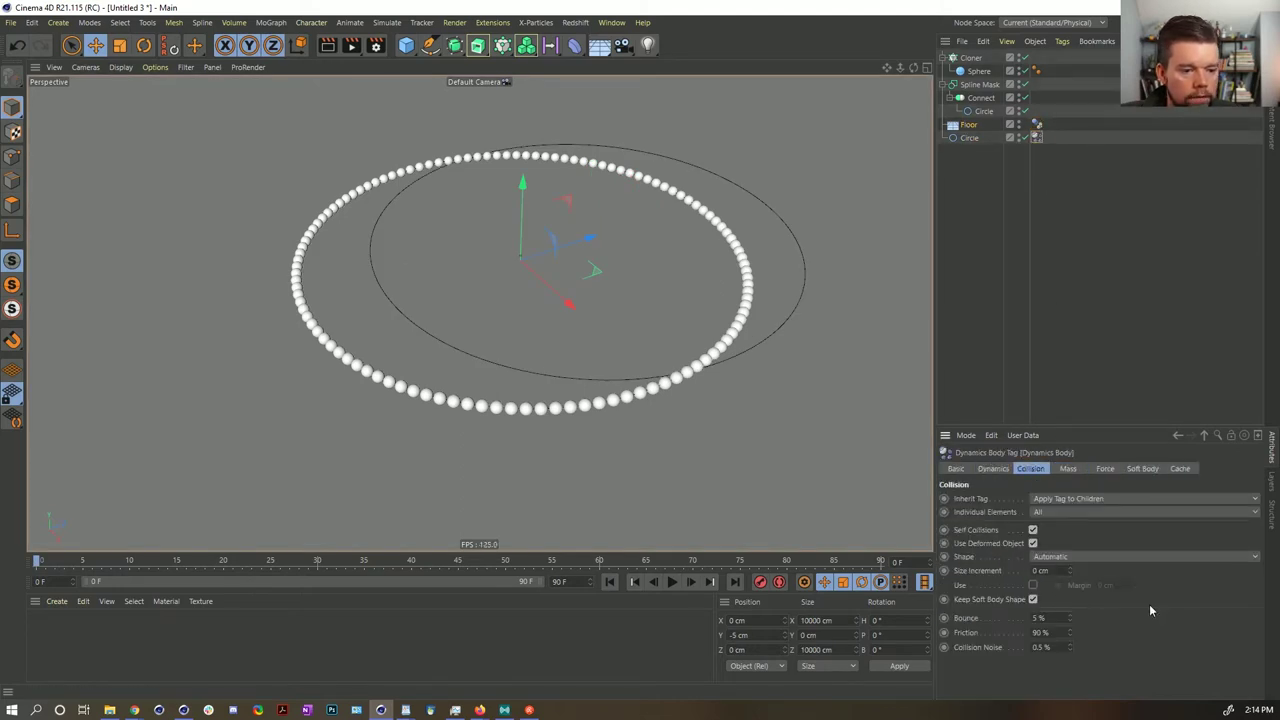
click(1033, 586)
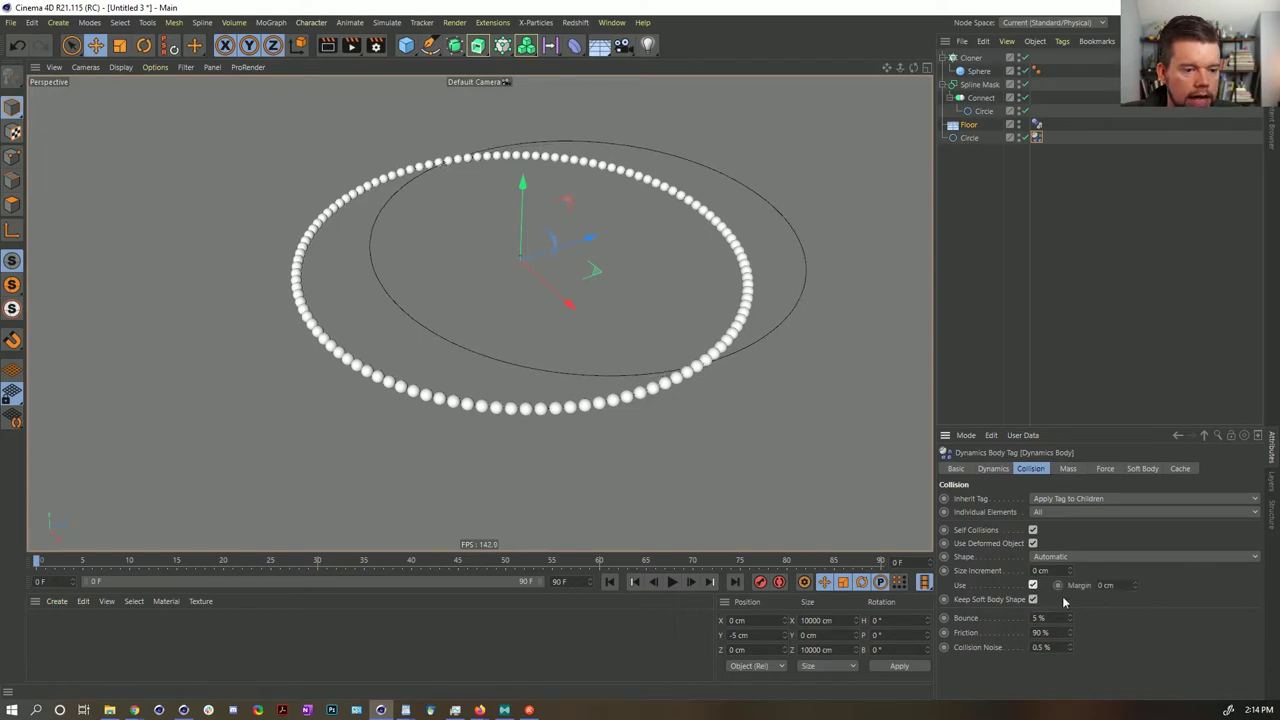
click(1112, 585)
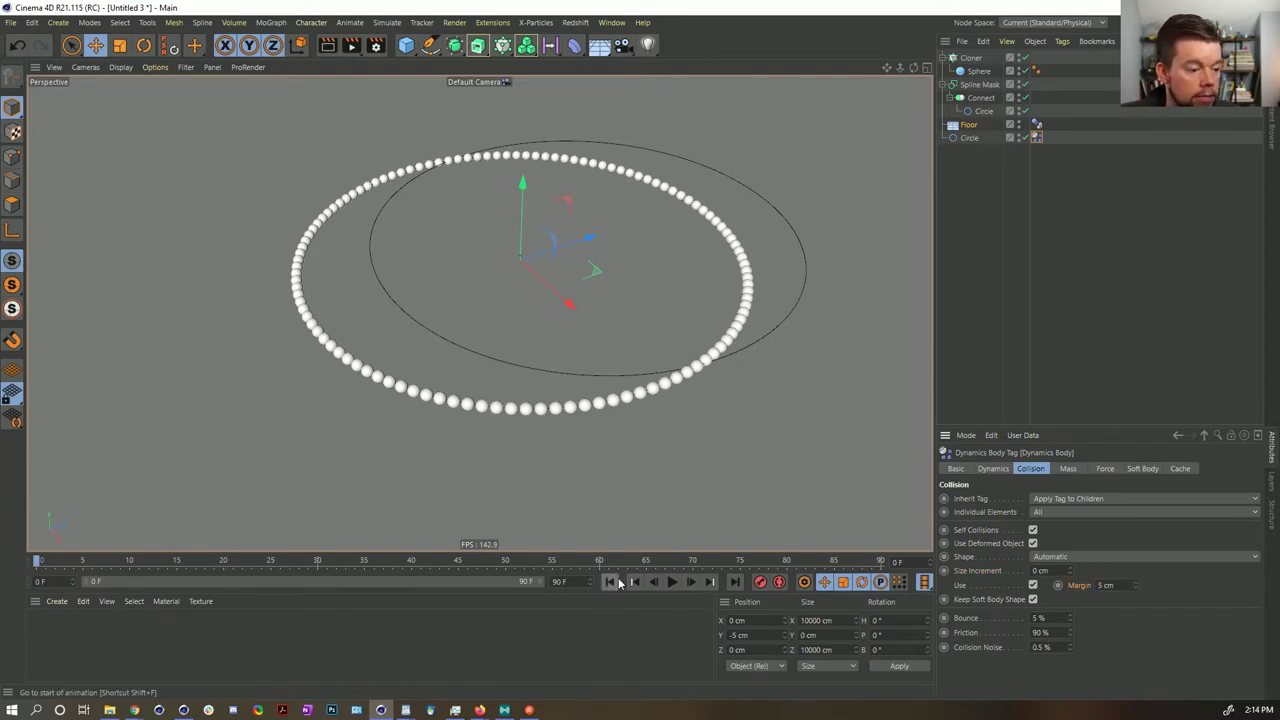
- Replay the simulation several times from frame 0 to check how the circle collides with the floor
click(670, 582)
click(670, 582)
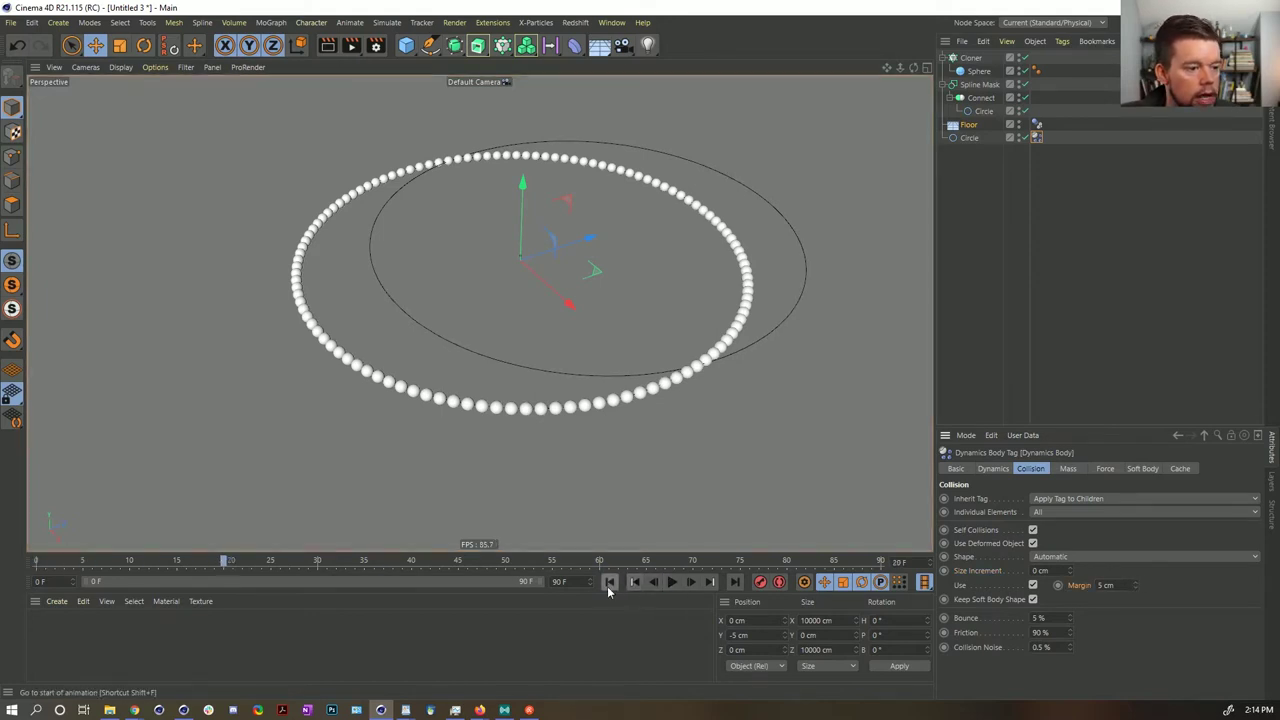
click(609, 582)
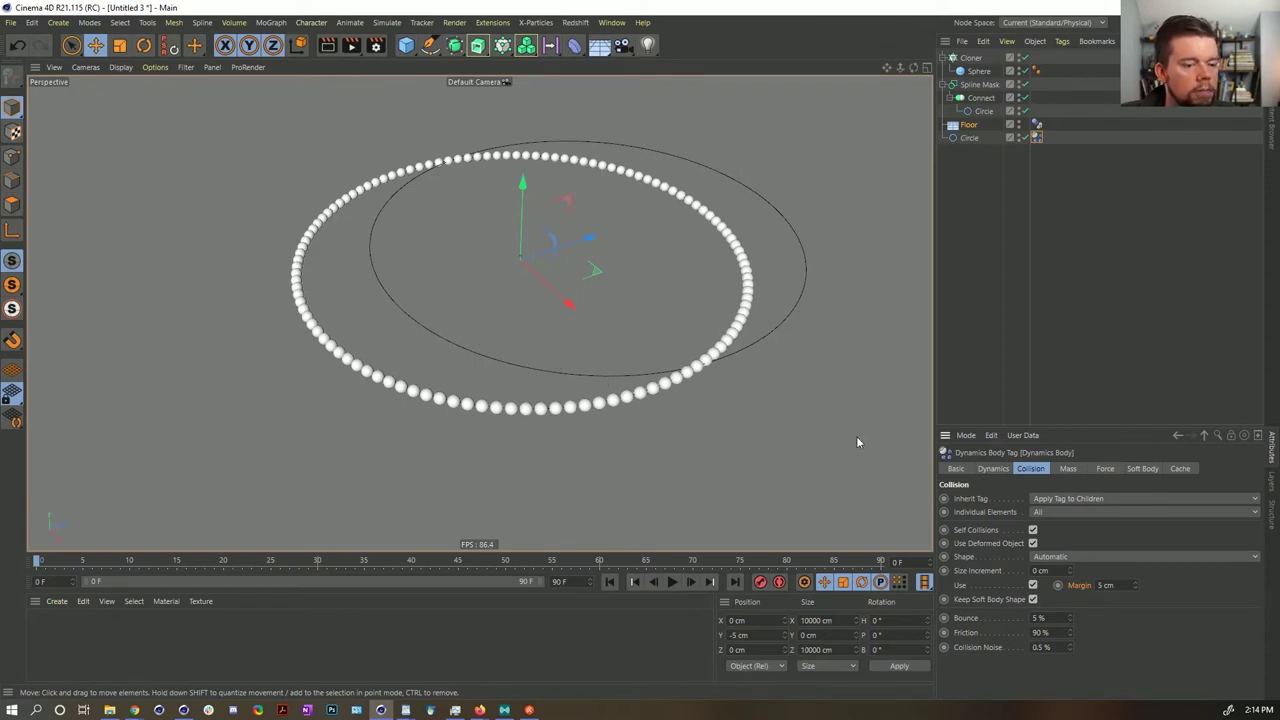
click(671, 582)
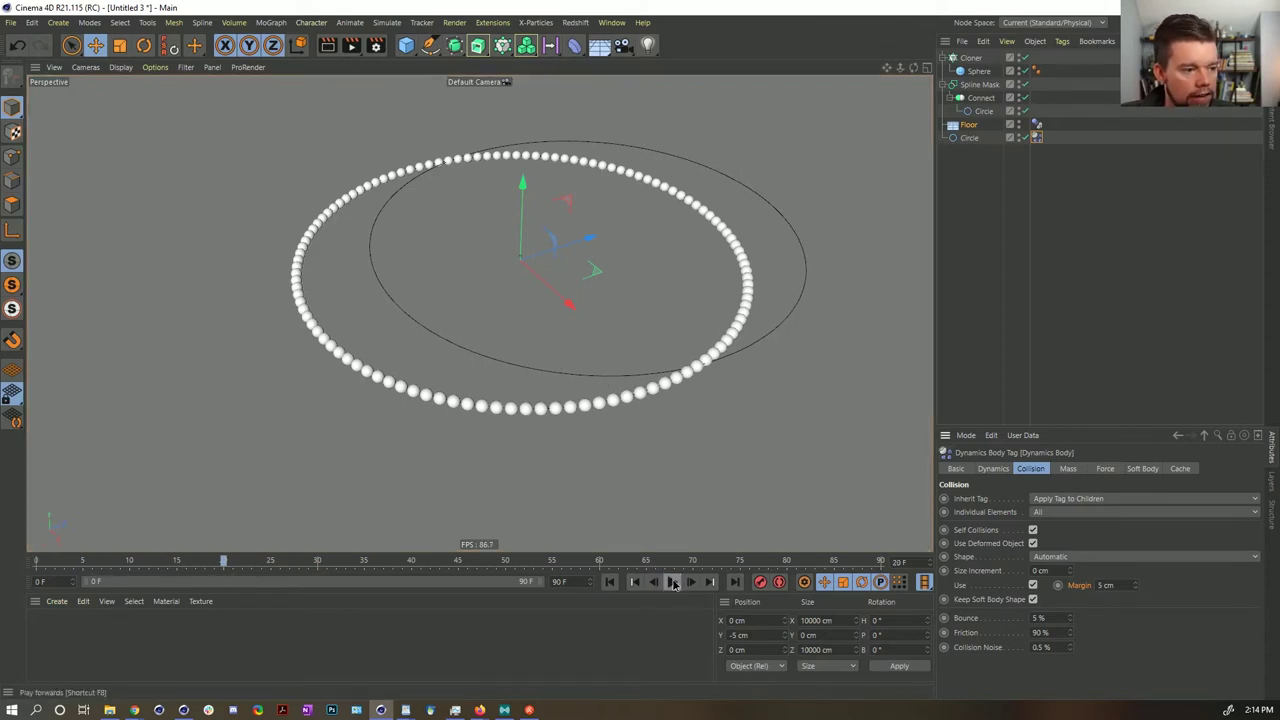
click(671, 582)
click(609, 582)
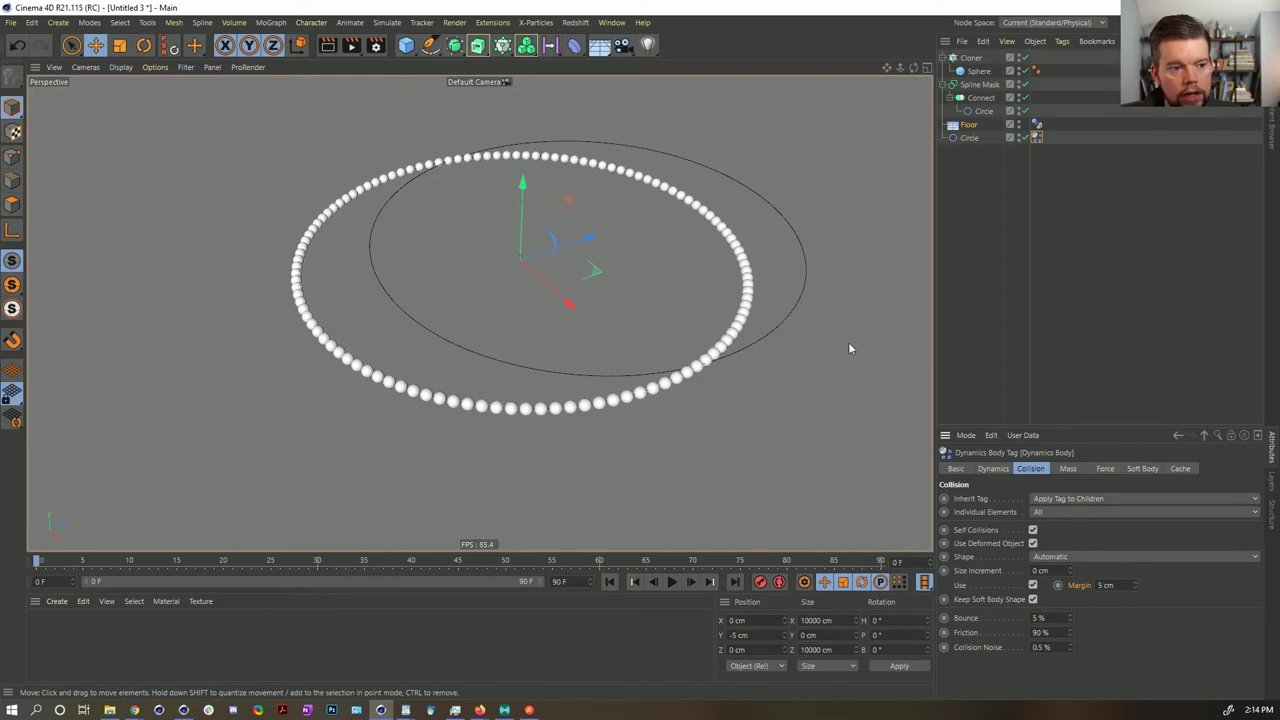
click(969, 124)
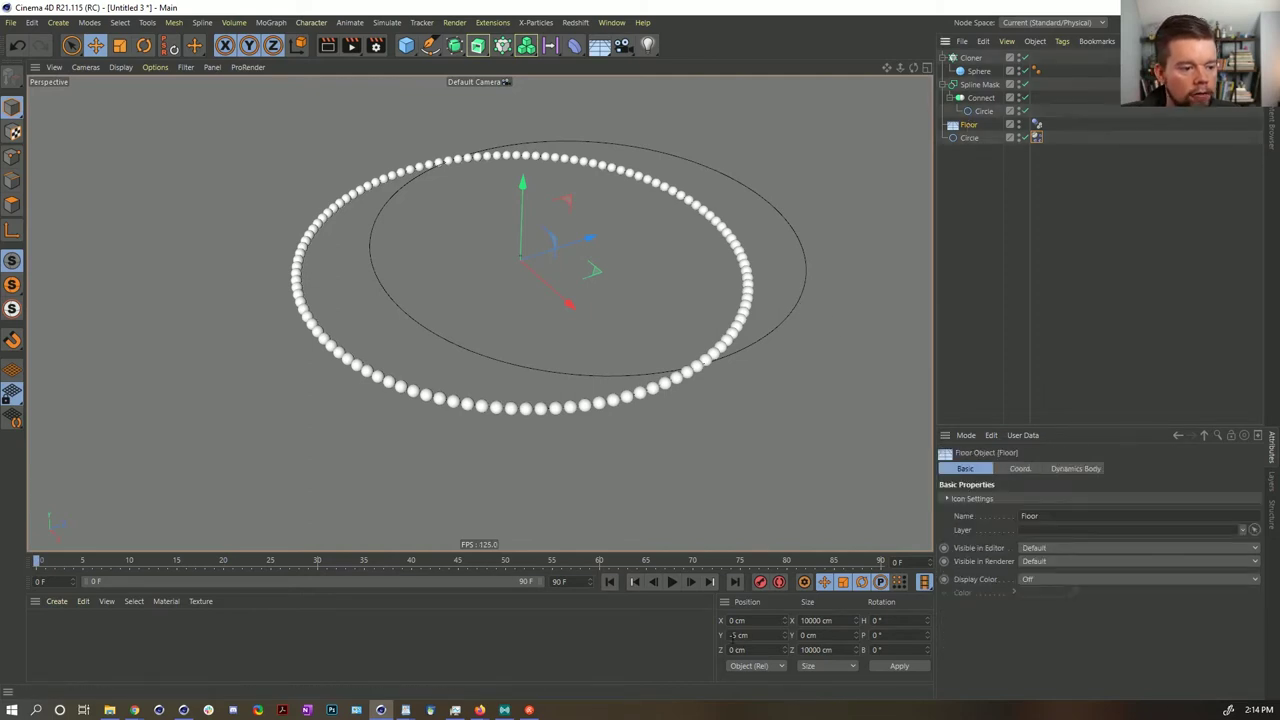
click(671, 582)
click(671, 582)
click(609, 582)
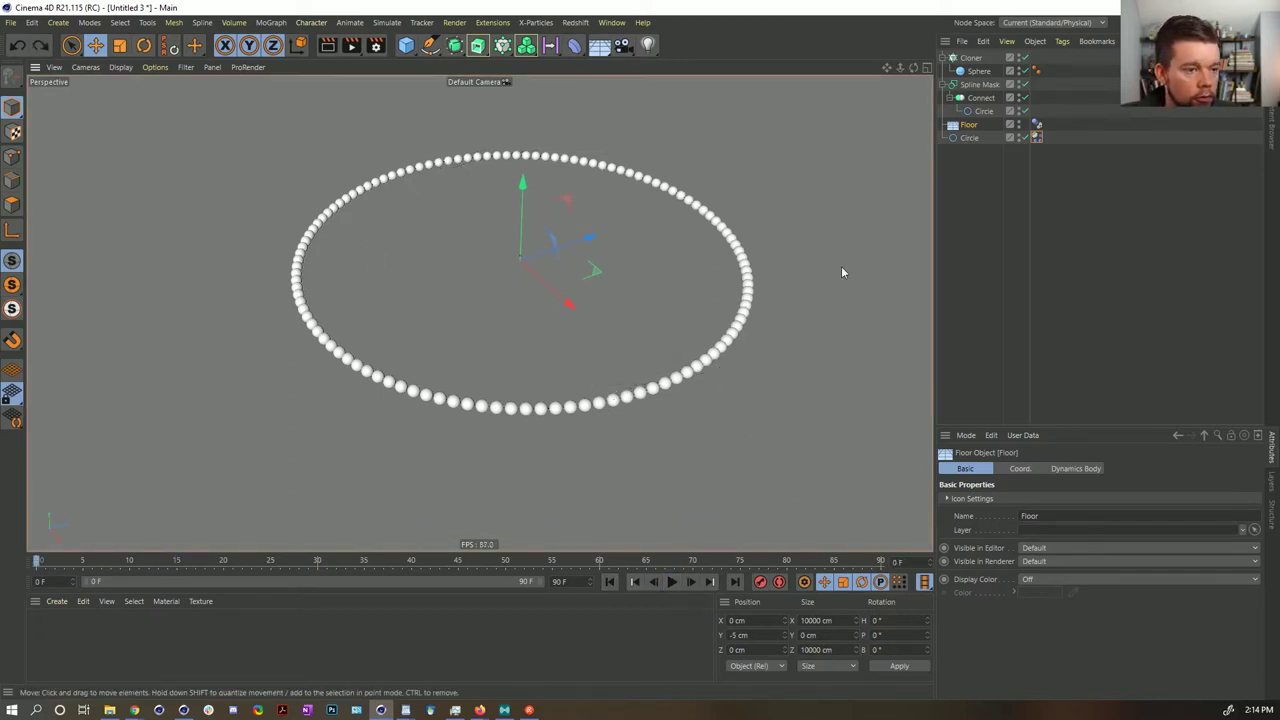
- Set the circle's collision margin to 11 cm and play the simulation
click(1036, 124)
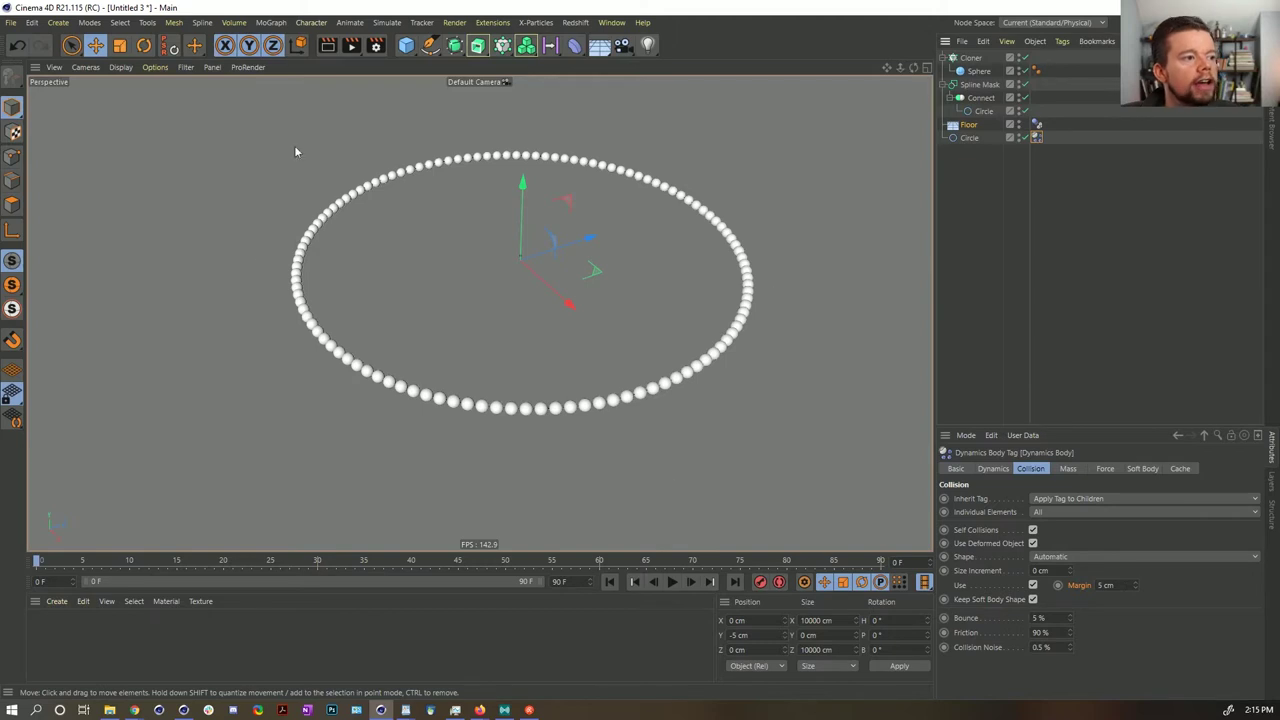
click(1124, 585)
key(Return)
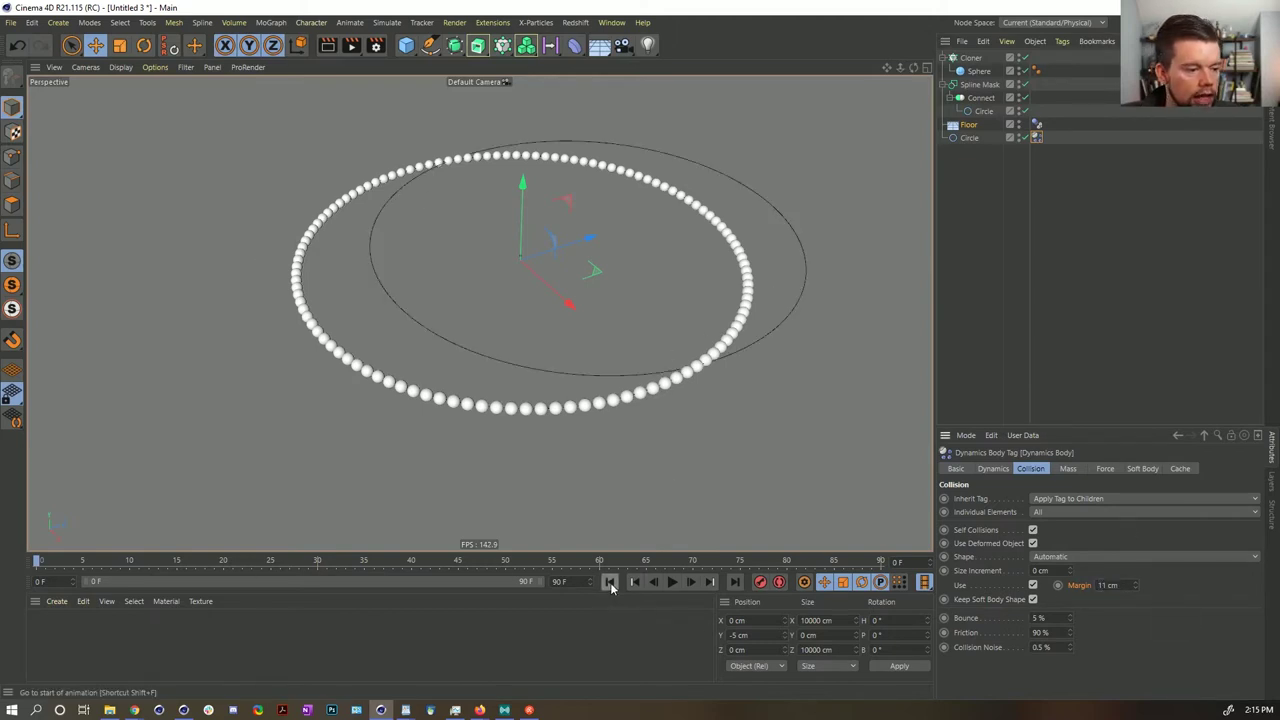
click(673, 582)
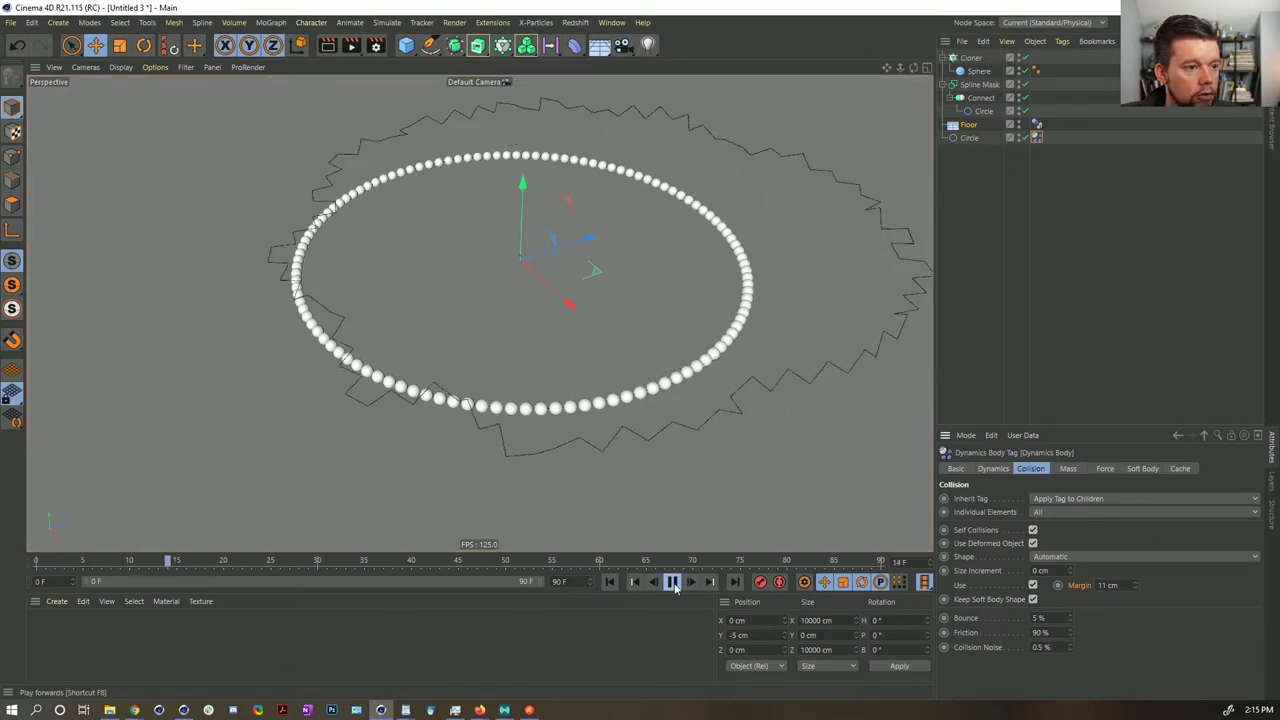
- Stop the simulation and set the radius of the Cloner's Sphere to 10 cm
click(674, 586)
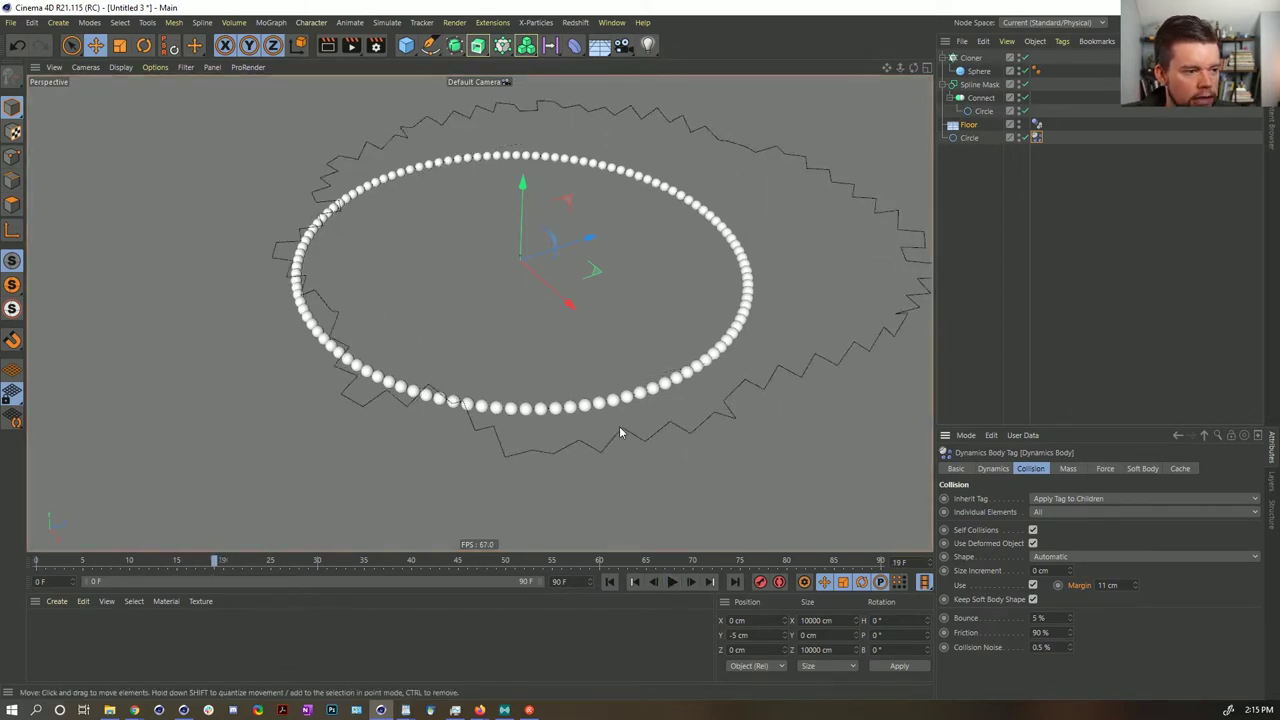
click(979, 71)
click(1015, 499)
text(1)
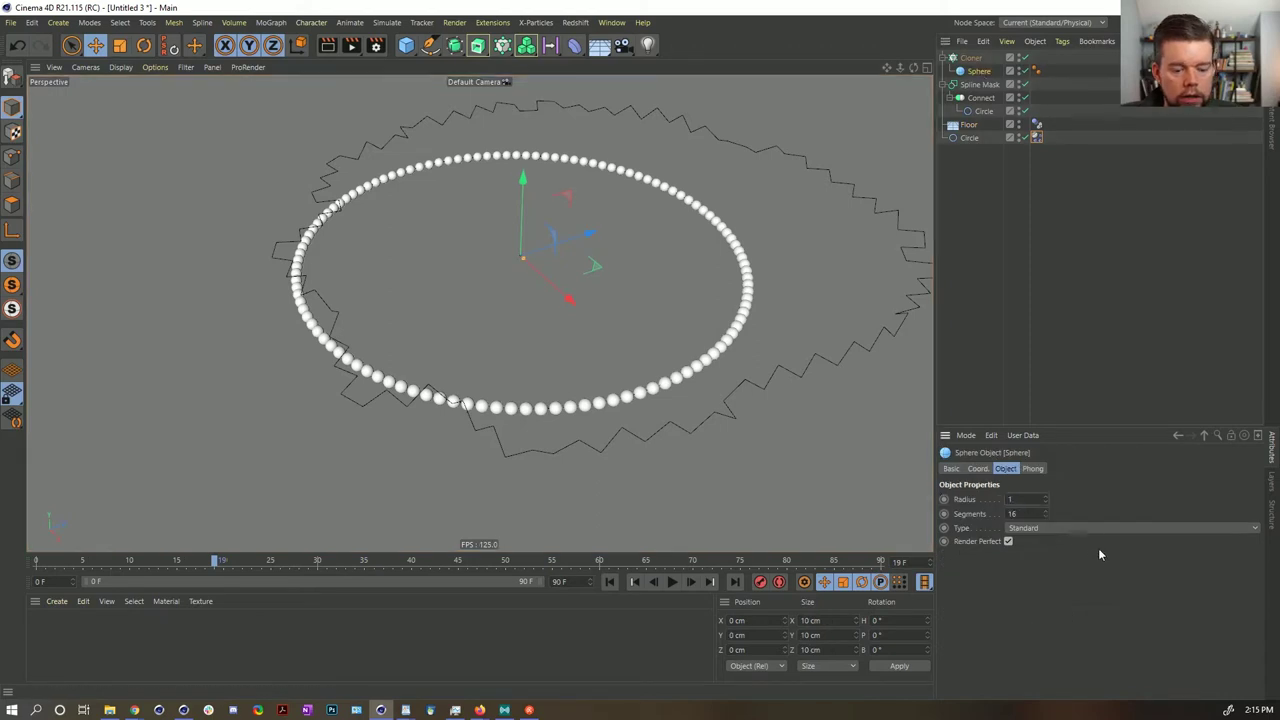
text(0)
key(Return)
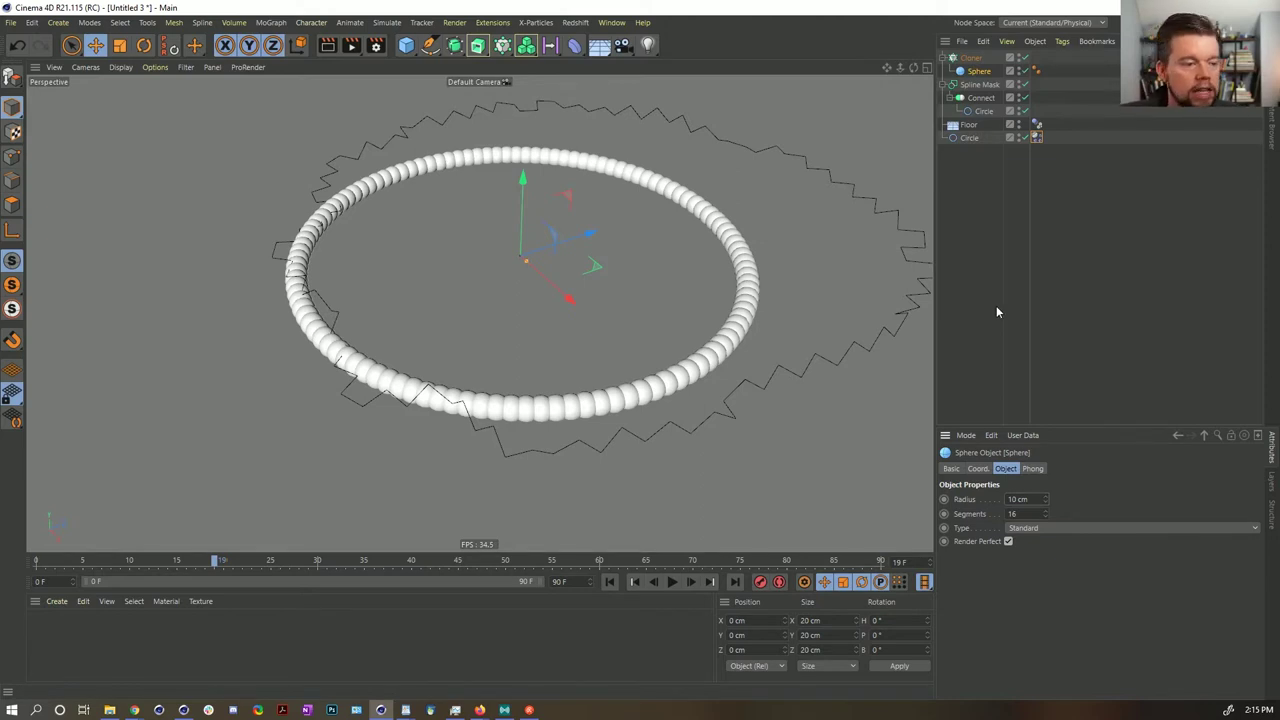
- Delete the Sphere, the Cloner and the Spline Mask hierarchy, keeping only the Floor and the soft body Circle
key(Delete)
click(975, 58)
key(Delete)
- Return to frame 0, then set the soft body circle's collision margin to 5 cm and its Z position to 0 cm
click(969, 71)
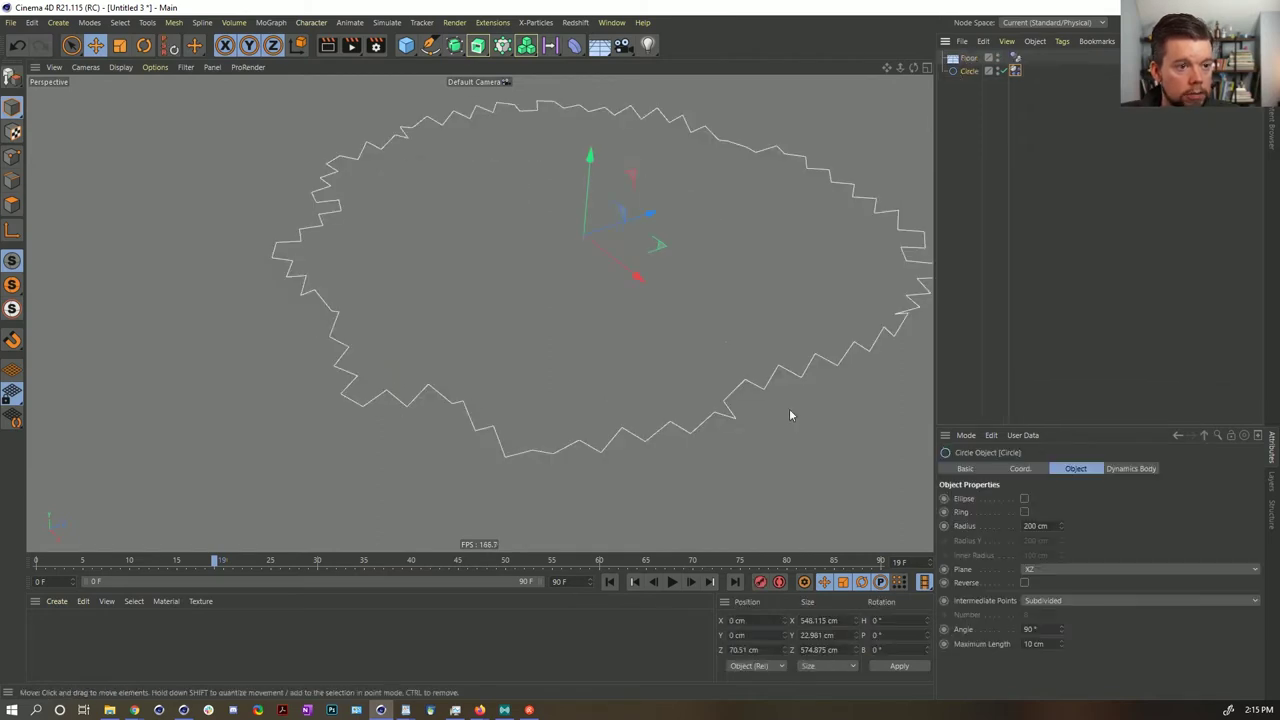
click(609, 584)
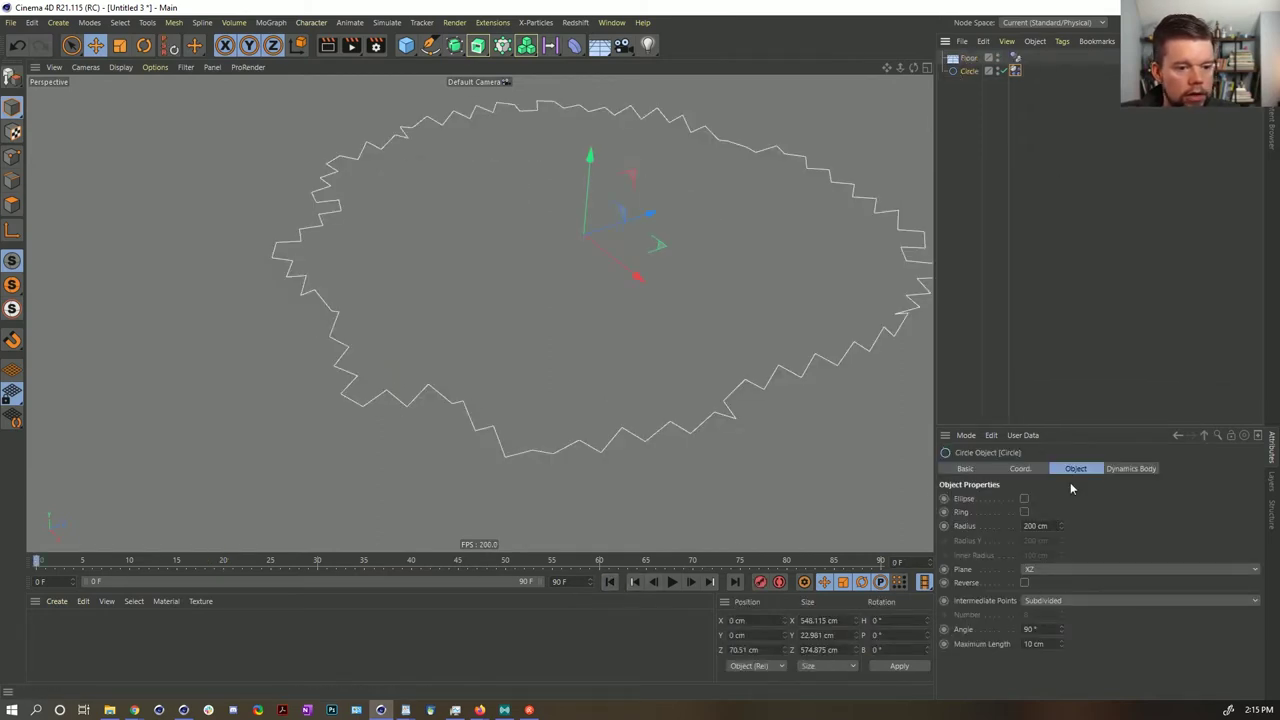
click(1015, 70)
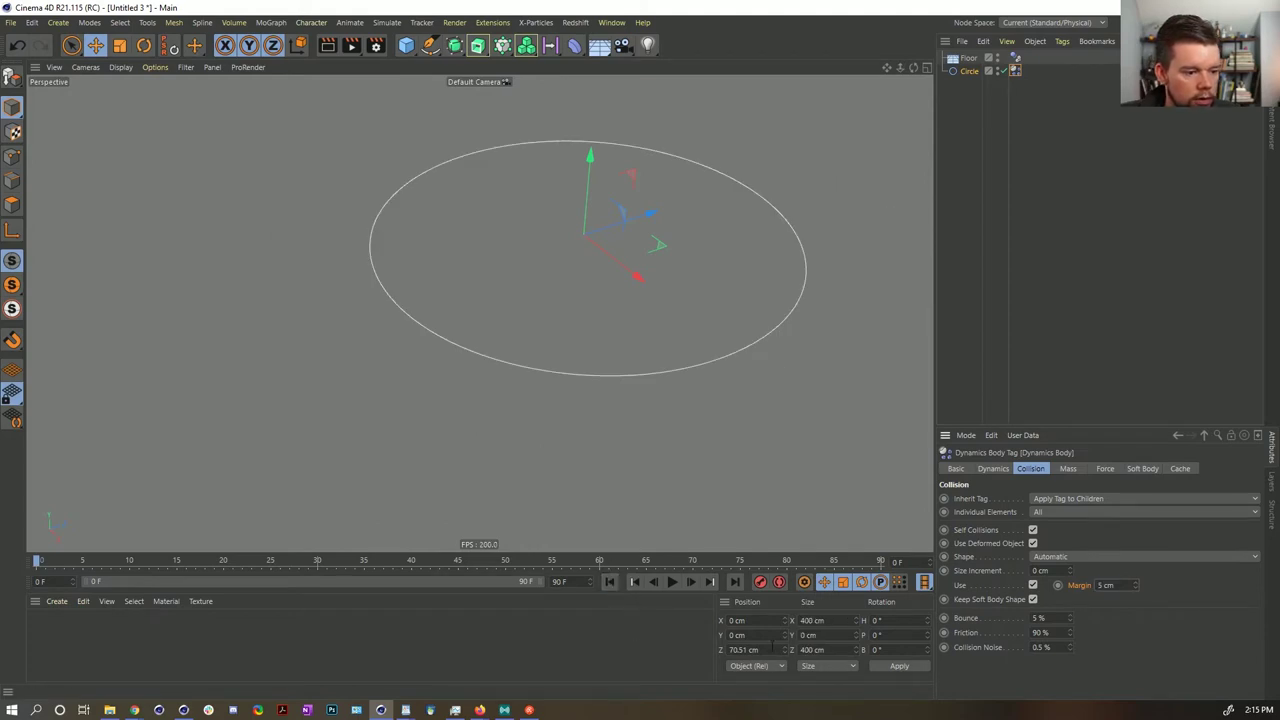
click(743, 650)
text(0)
key(Return)
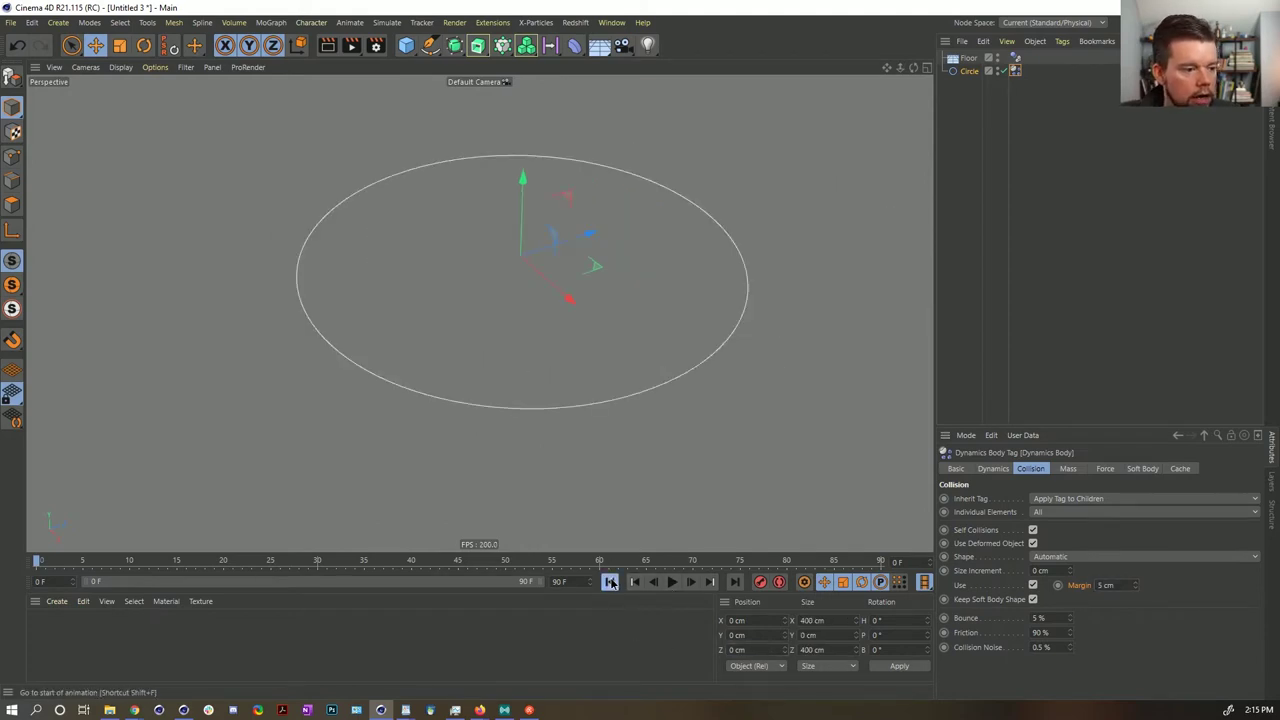
- Play the simulation, rewind it to frame 0 and check the Instagram reference post in the browser
click(668, 584)
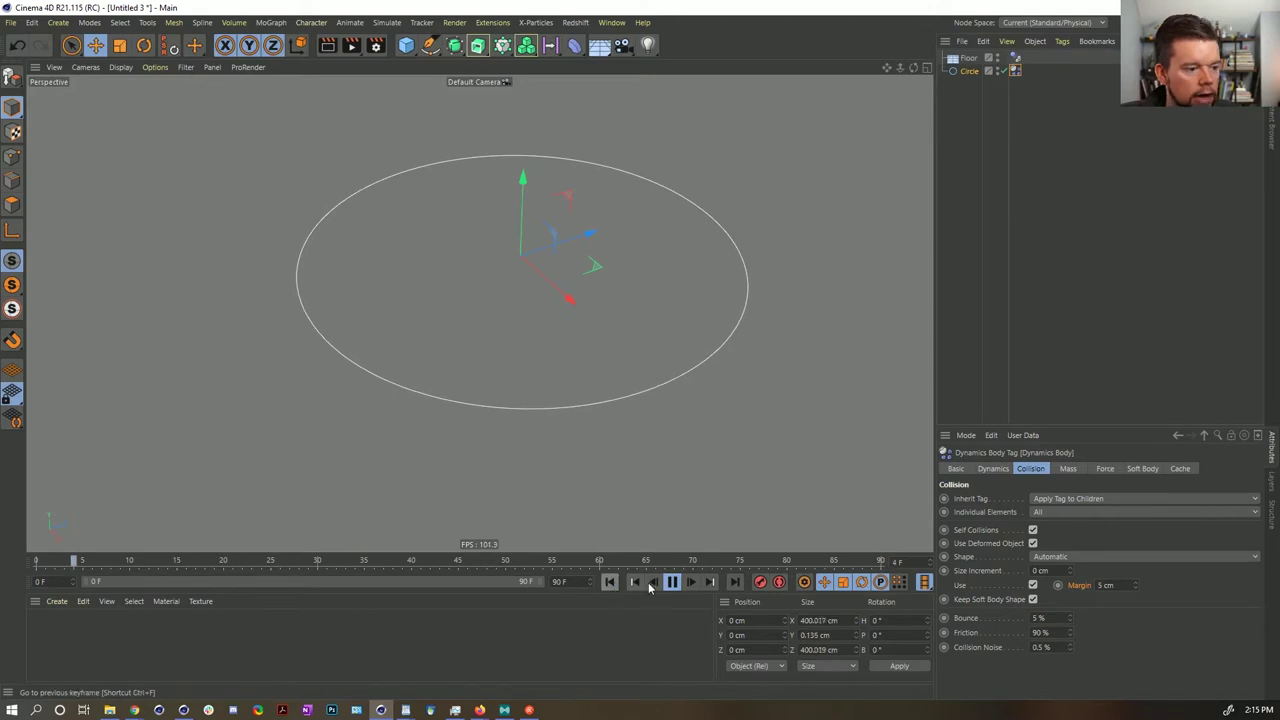
click(670, 583)
click(611, 583)
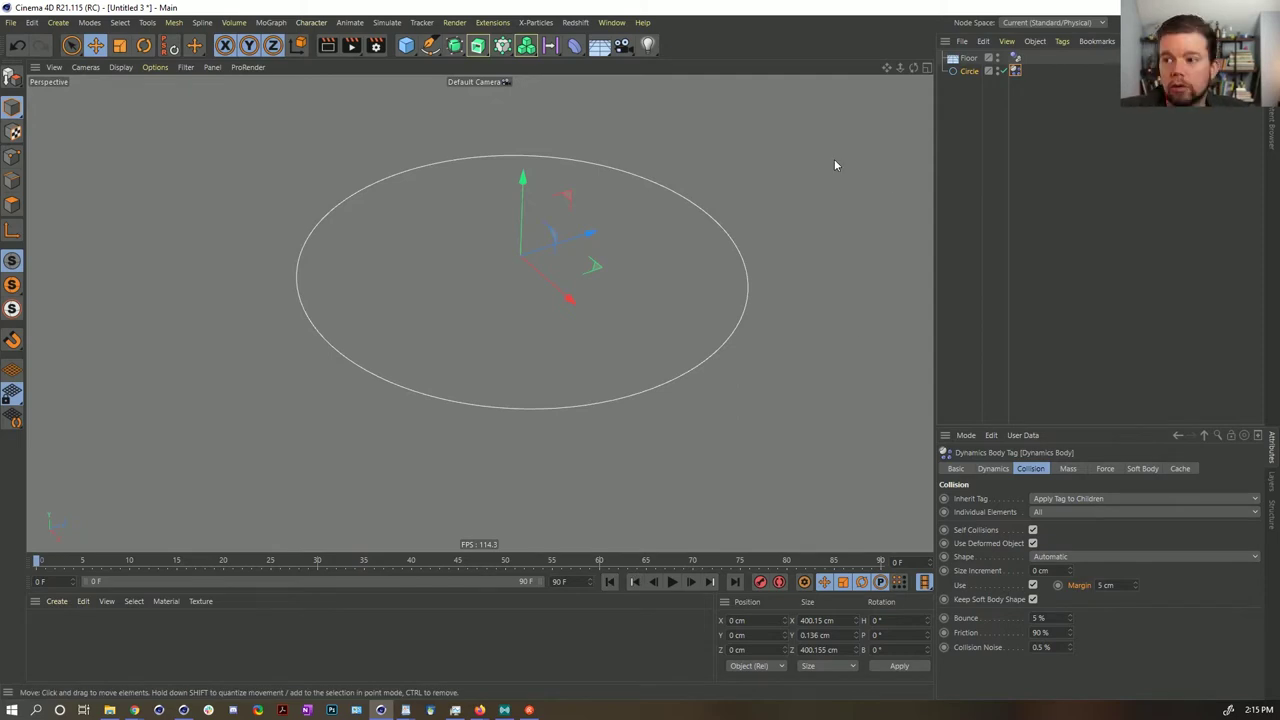
key(alt+Tab)
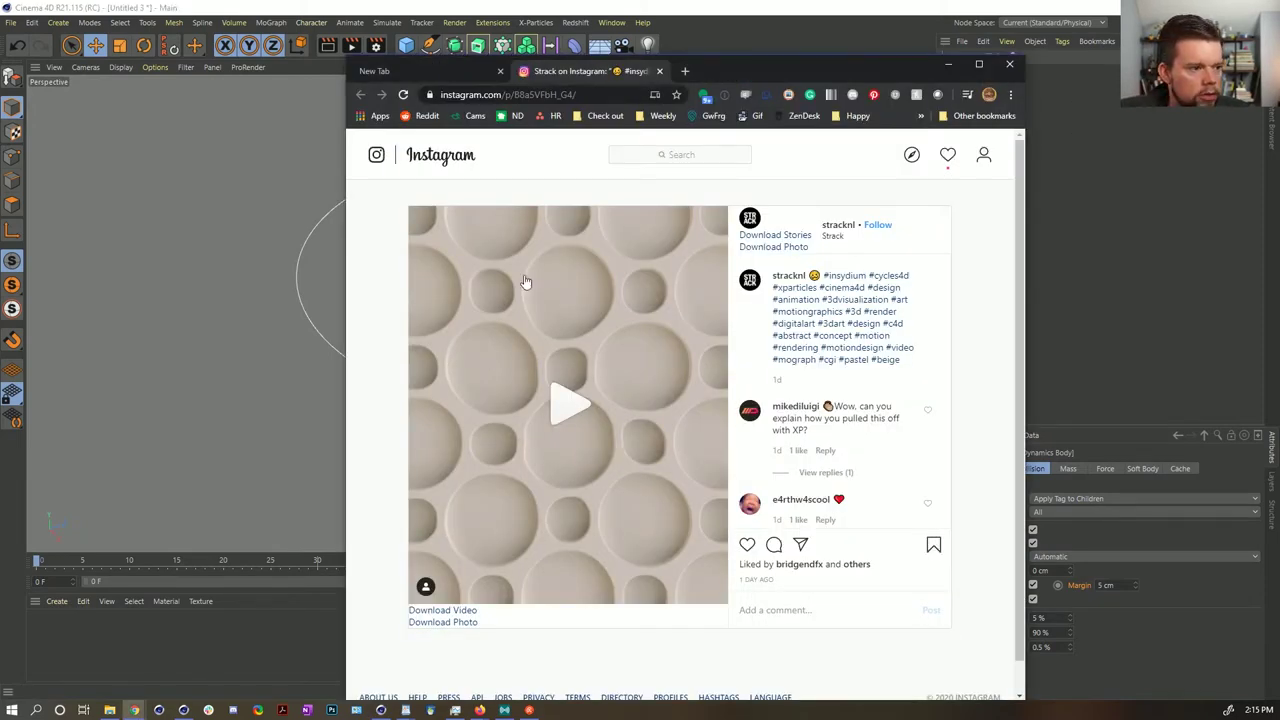
key(alt+Tab)
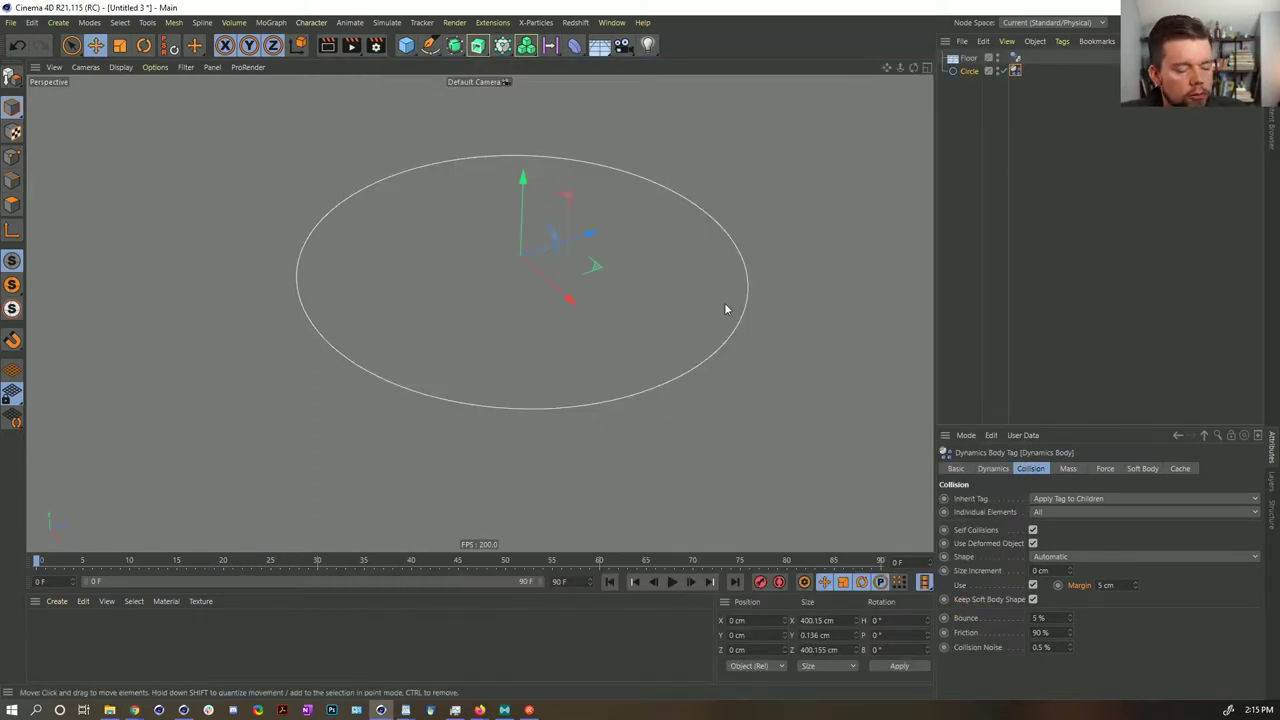
- Duplicate the soft body circle and delete the Dynamics Body tag from the copy
alt+drag(508, 317, 515, 345)
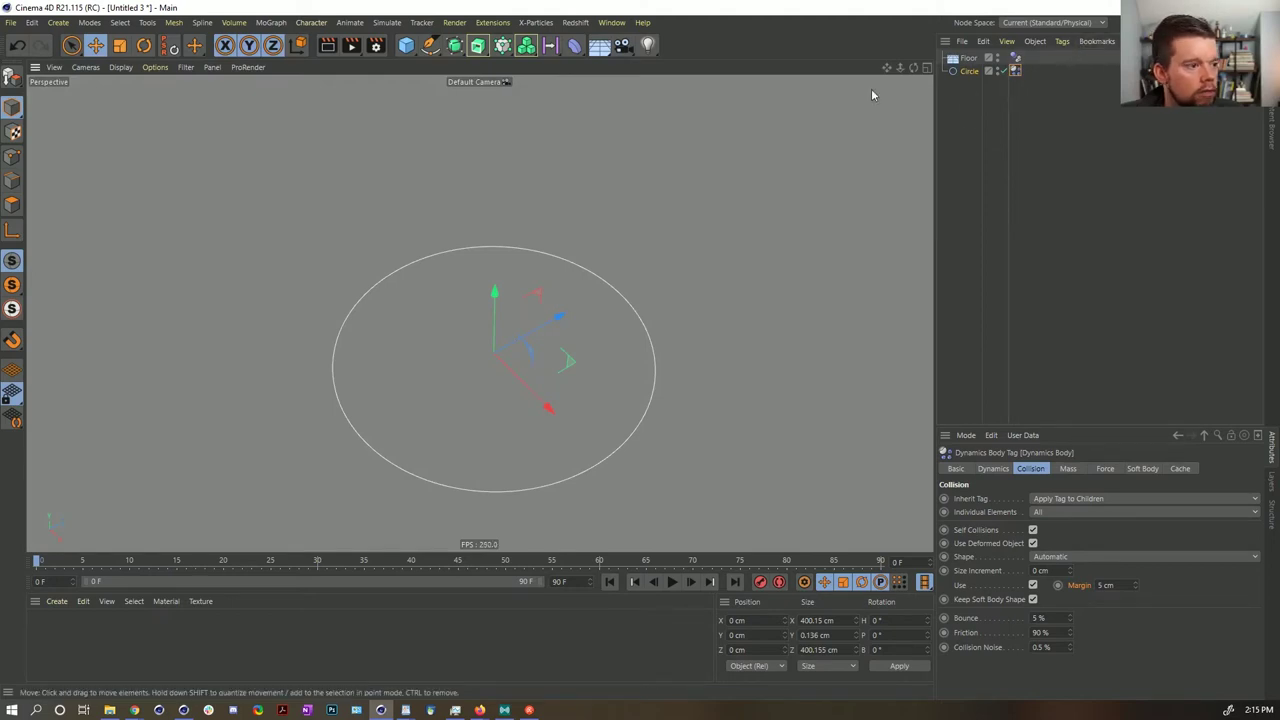
click(969, 71)
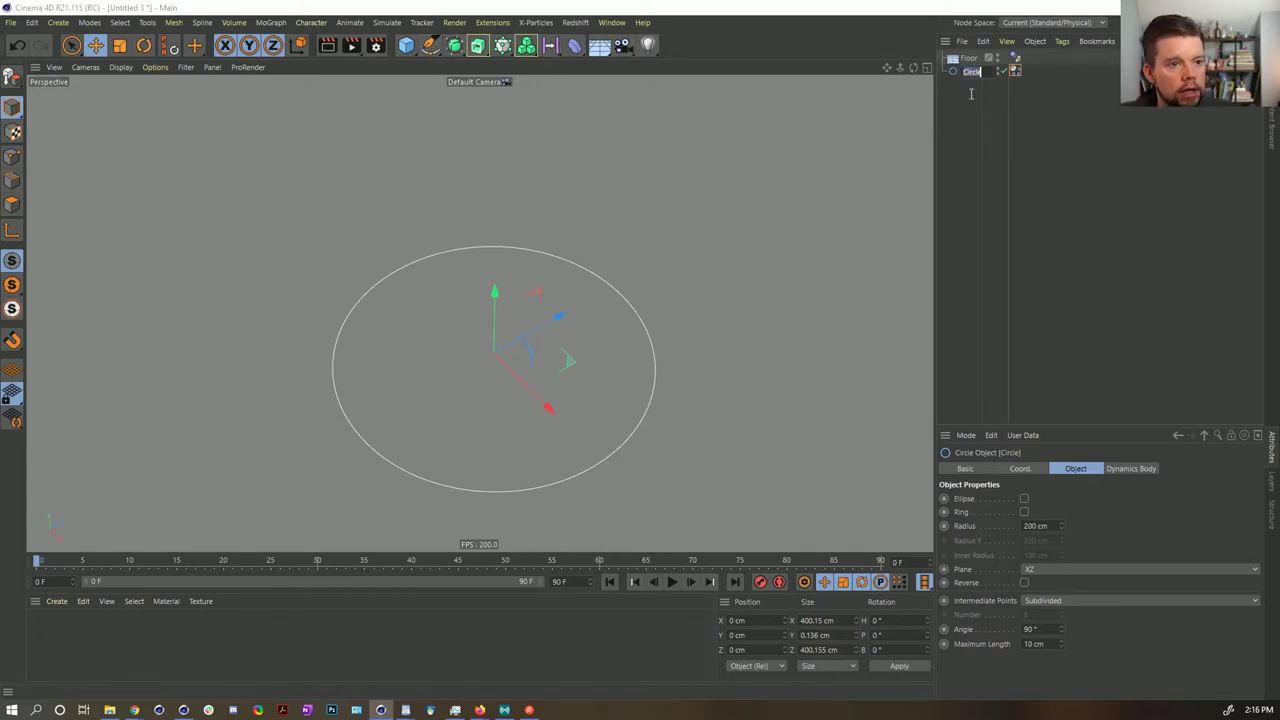
ctrl+drag(960, 76, 969, 118)
click(1022, 86)
key(Delete)
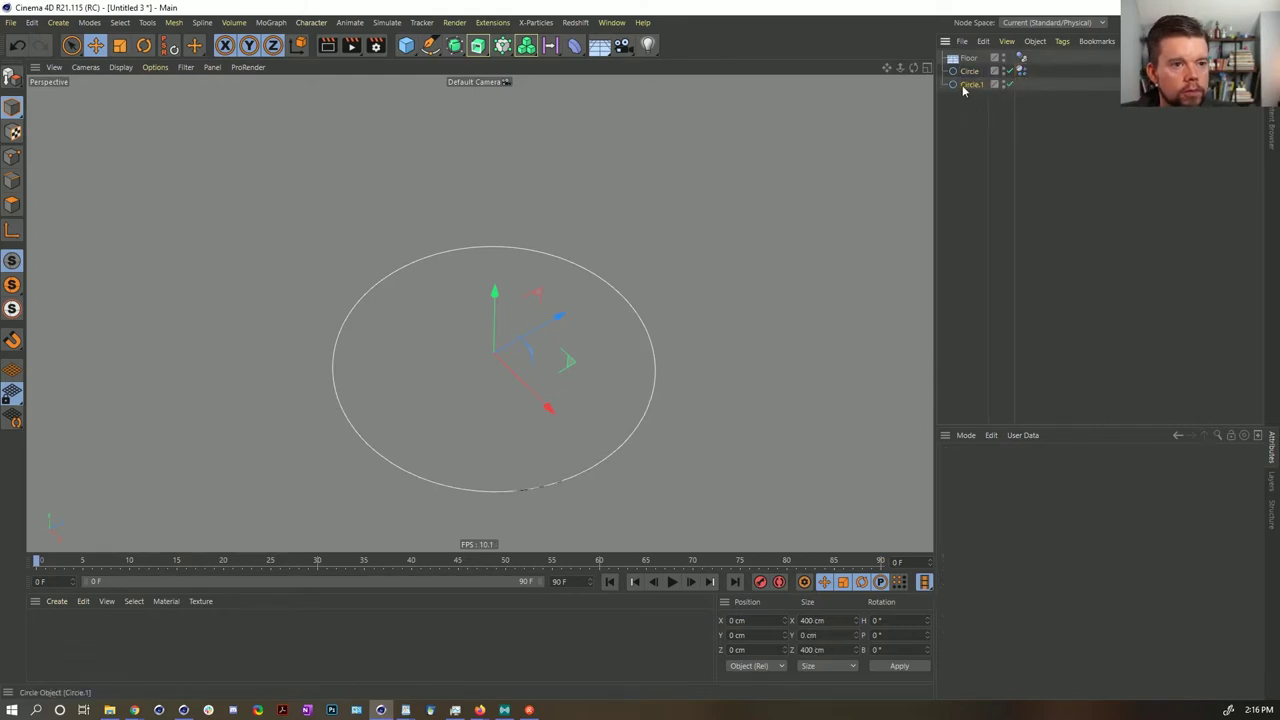
- Add a Cloner holding a copy of the soft body circle and clone it in Object mode onto the untagged circle
click(965, 87)
click(503, 46)
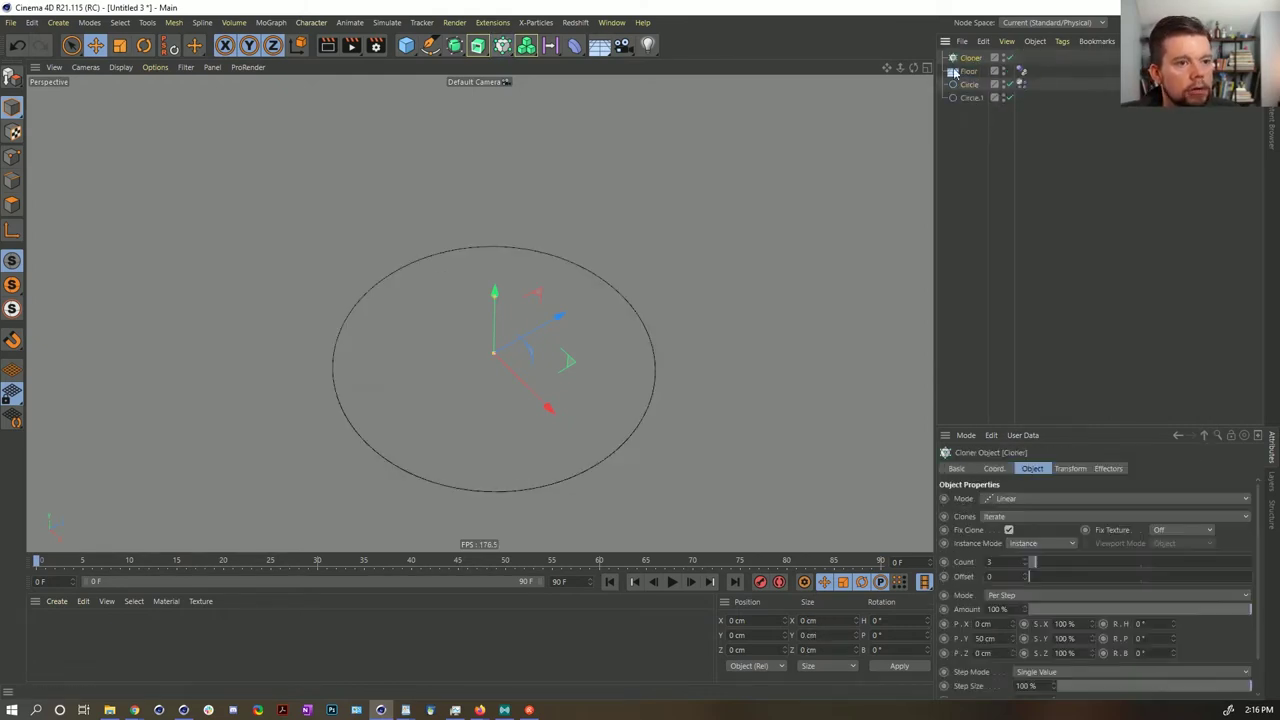
drag(967, 88, 970, 62)
click(1015, 498)
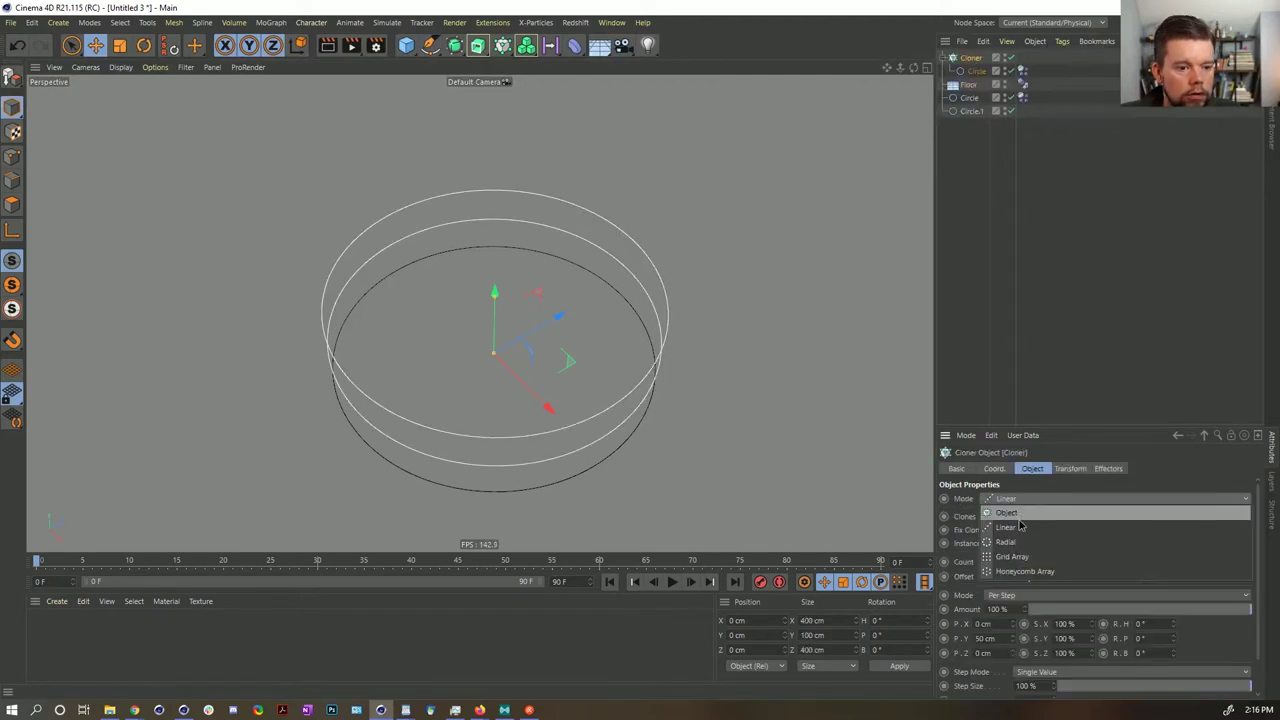
click(1006, 512)
drag(971, 111, 1010, 562)
- Scale up the untagged path circle and scale the Cloner's child circle down to about 117 cm across
click(971, 111)
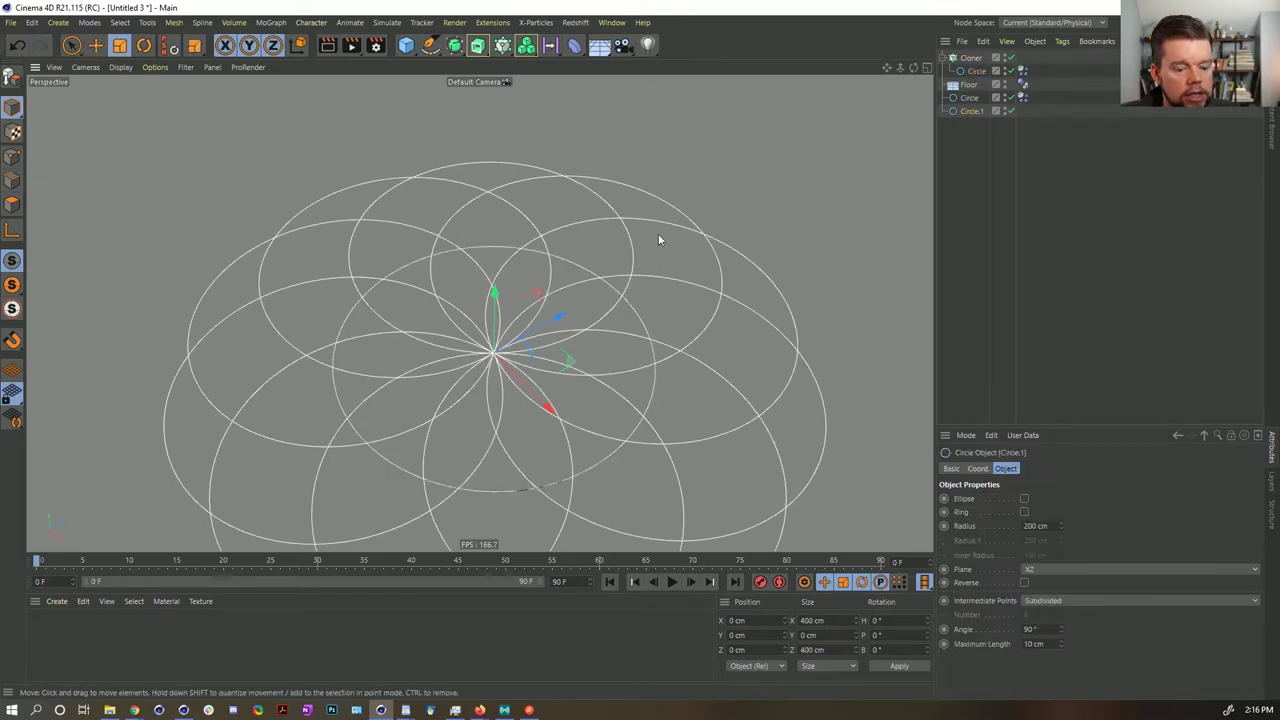
key(t)
drag(364, 263, 432, 266)
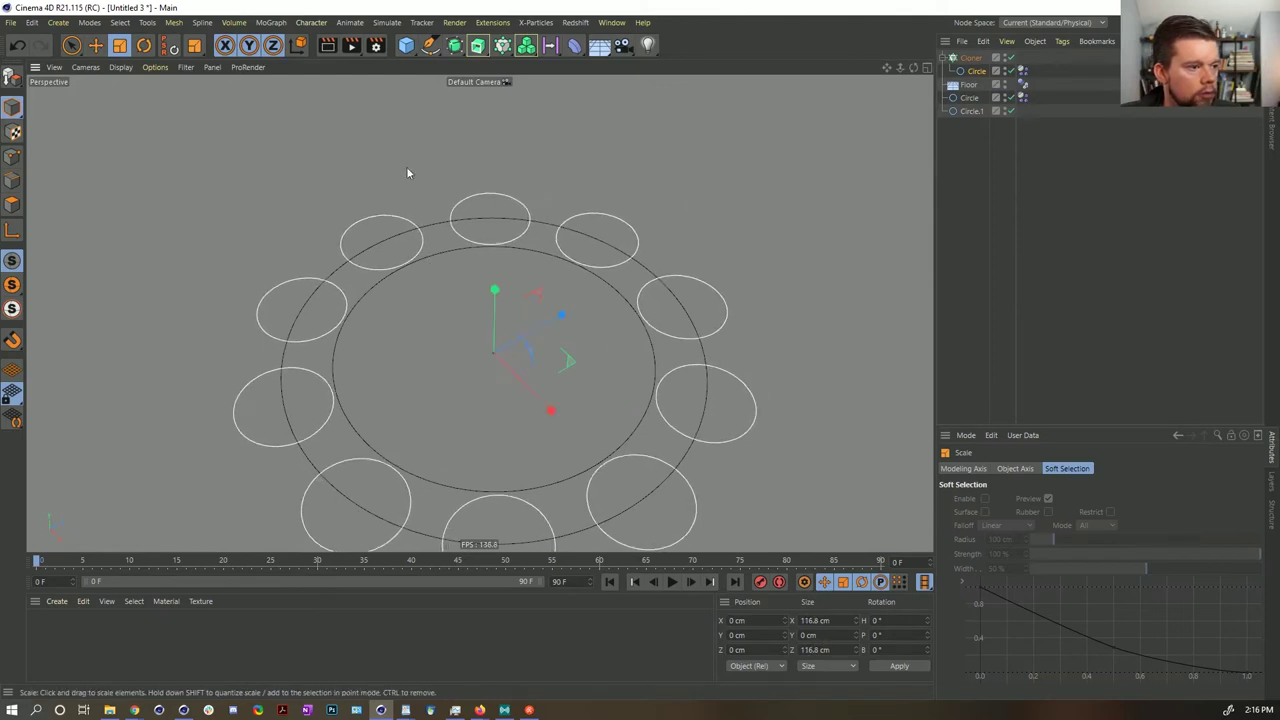
- Set the Cloner's count to 13 and enlarge its path circle to about 551 cm across
click(969, 59)
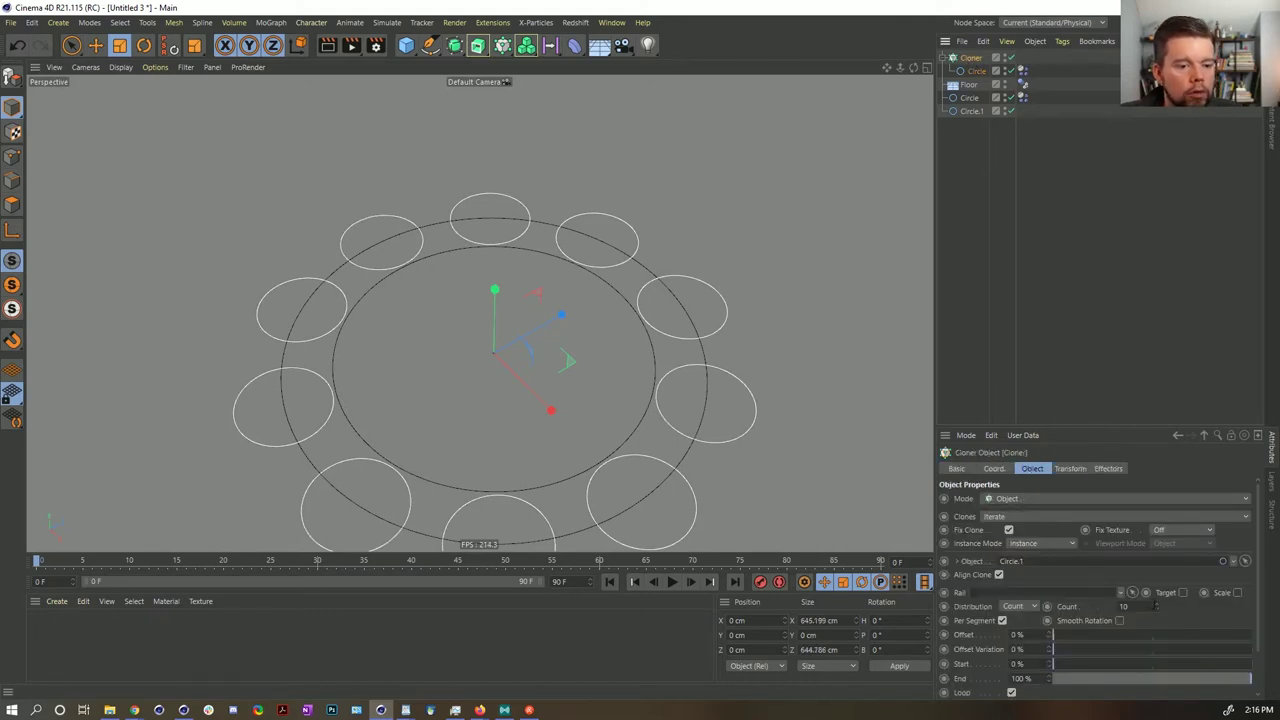
click(1157, 605)
click(1157, 605)
click(1157, 605)
click(1157, 605)
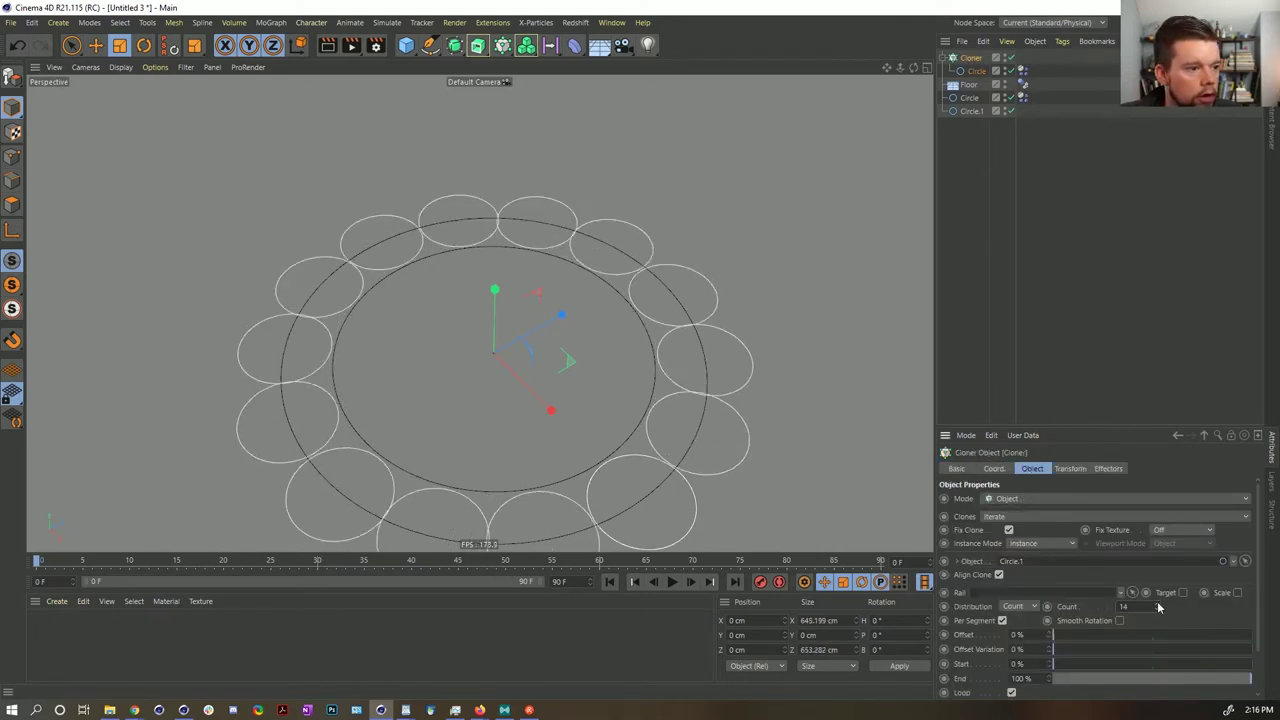
click(1158, 609)
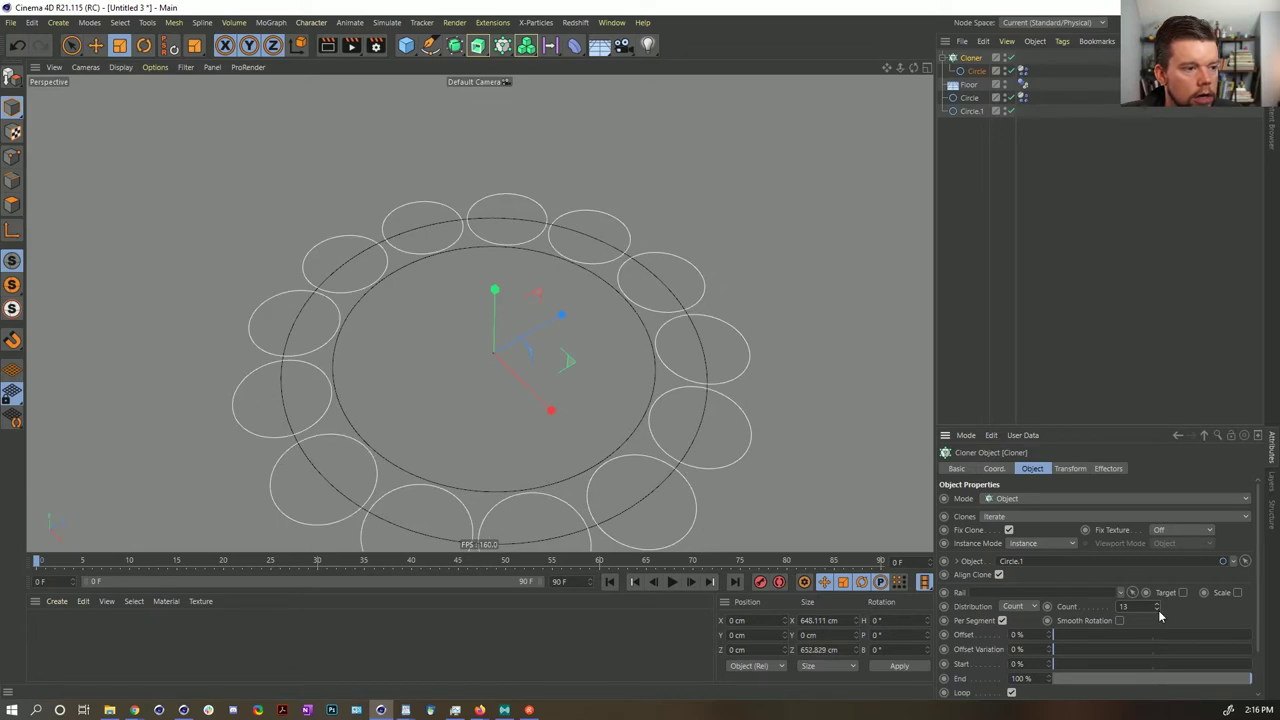
click(972, 112)
drag(655, 200, 673, 187)
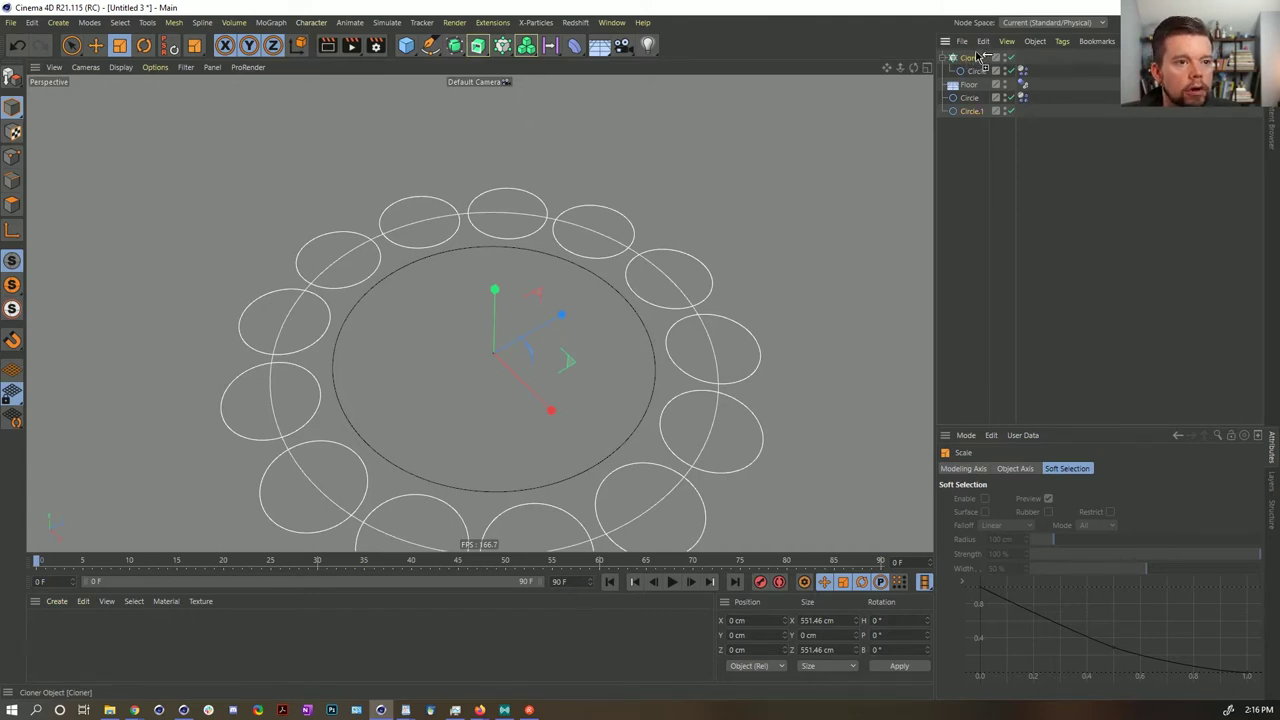
- Duplicate the Cloner and switch the copy to Radial mode with a radius of 114 cm
ctrl+drag(977, 53, 977, 54)
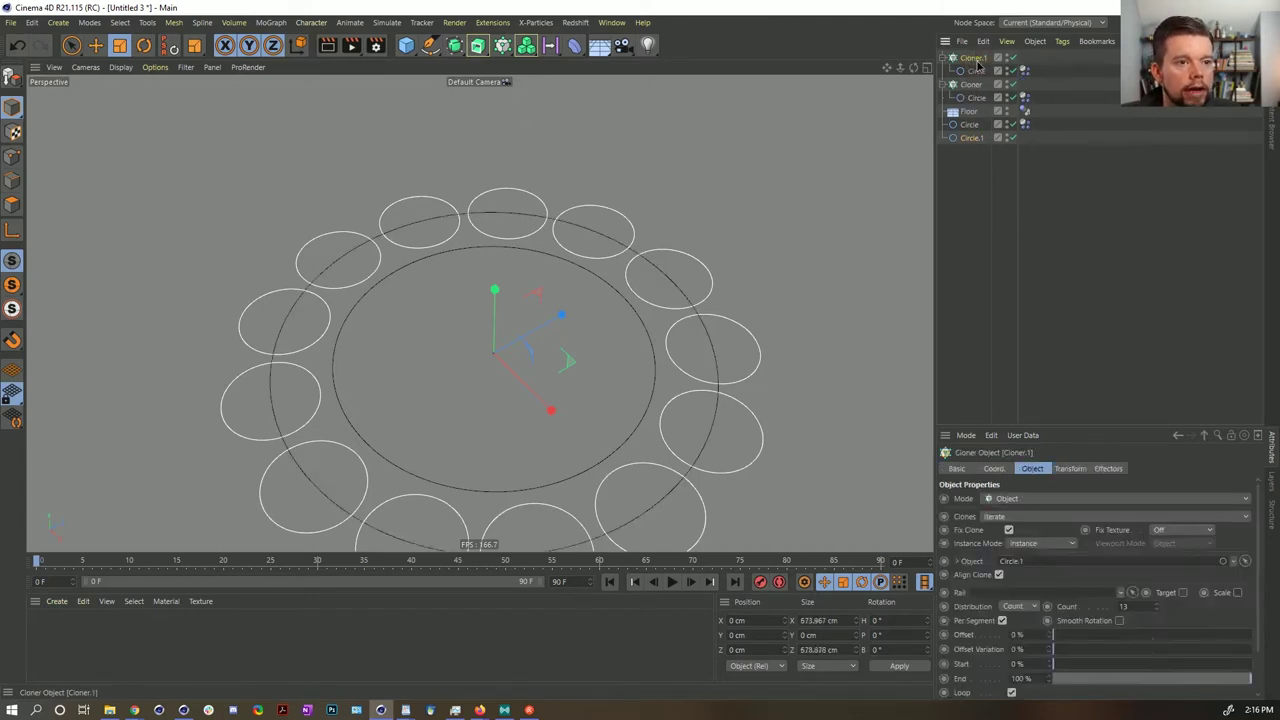
click(1004, 499)
click(1012, 543)
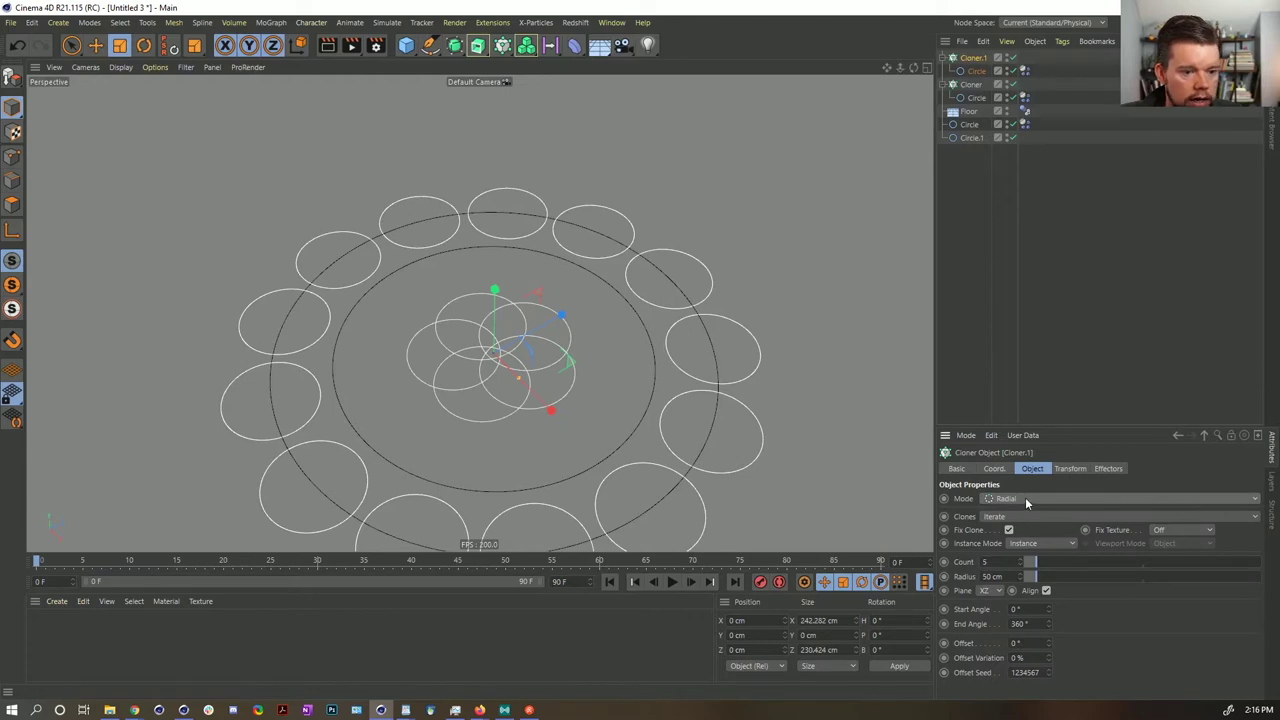
drag(1037, 574, 1044, 576)
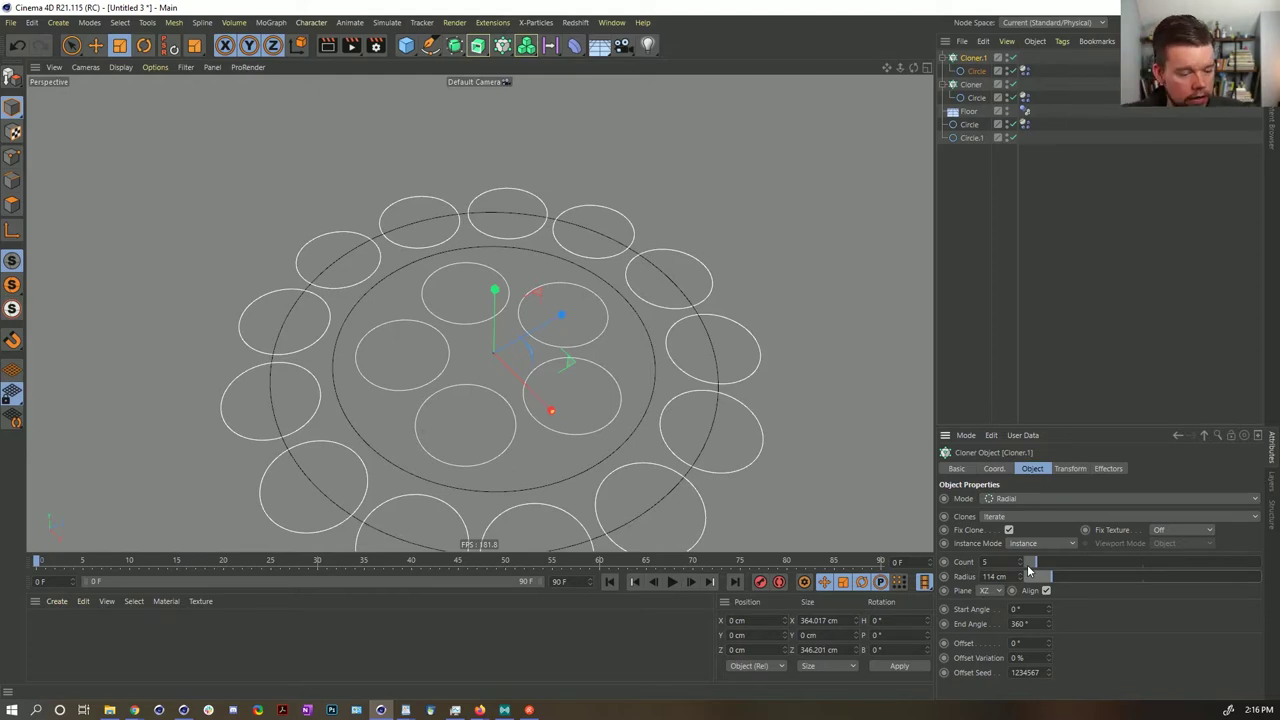
- Hide the path circle in the viewport, then duplicate the large soft body circle and scale the copy to enclose the outer ring of clones
click(1007, 137)
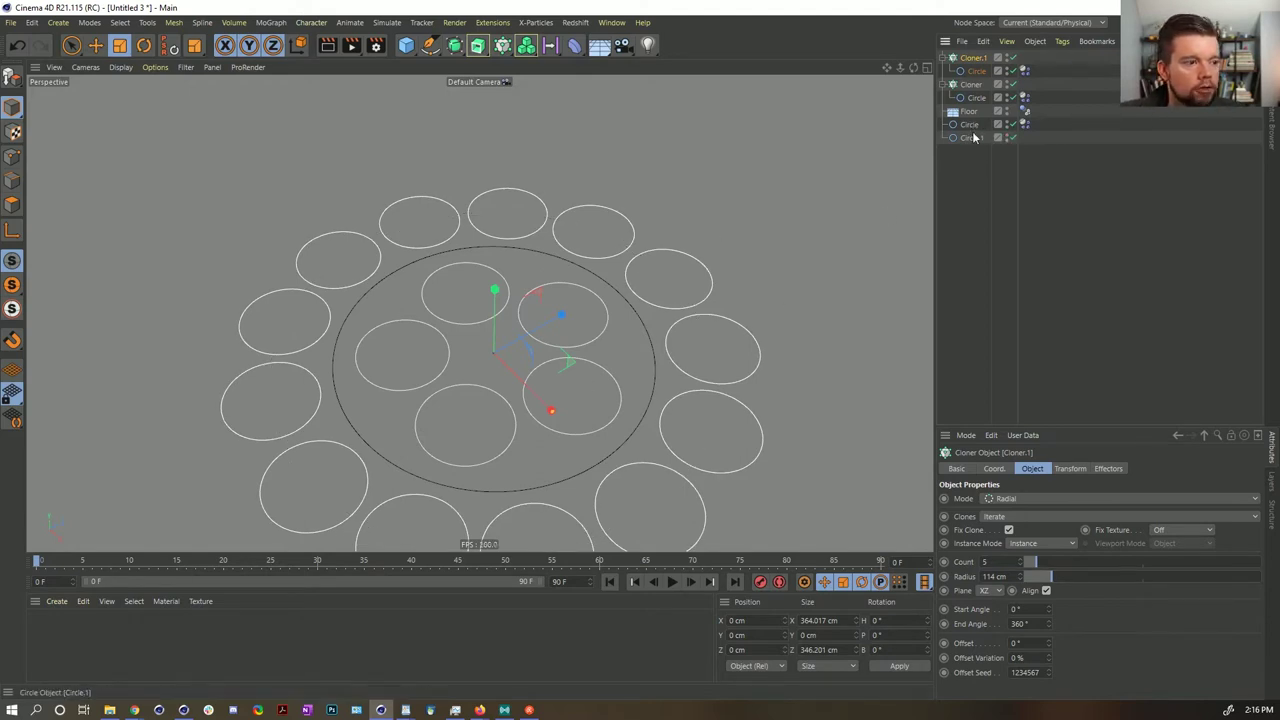
ctrl+drag(963, 127, 966, 134)
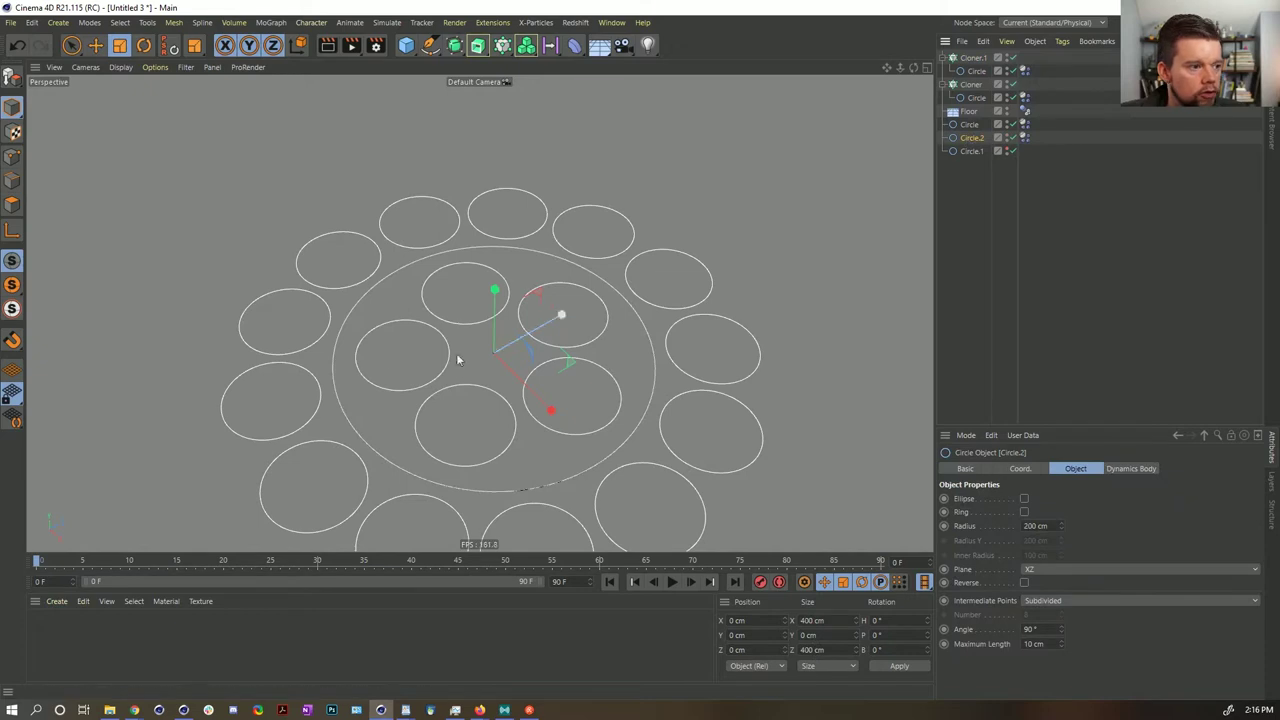
drag(225, 290, 588, 212)
click(972, 215)
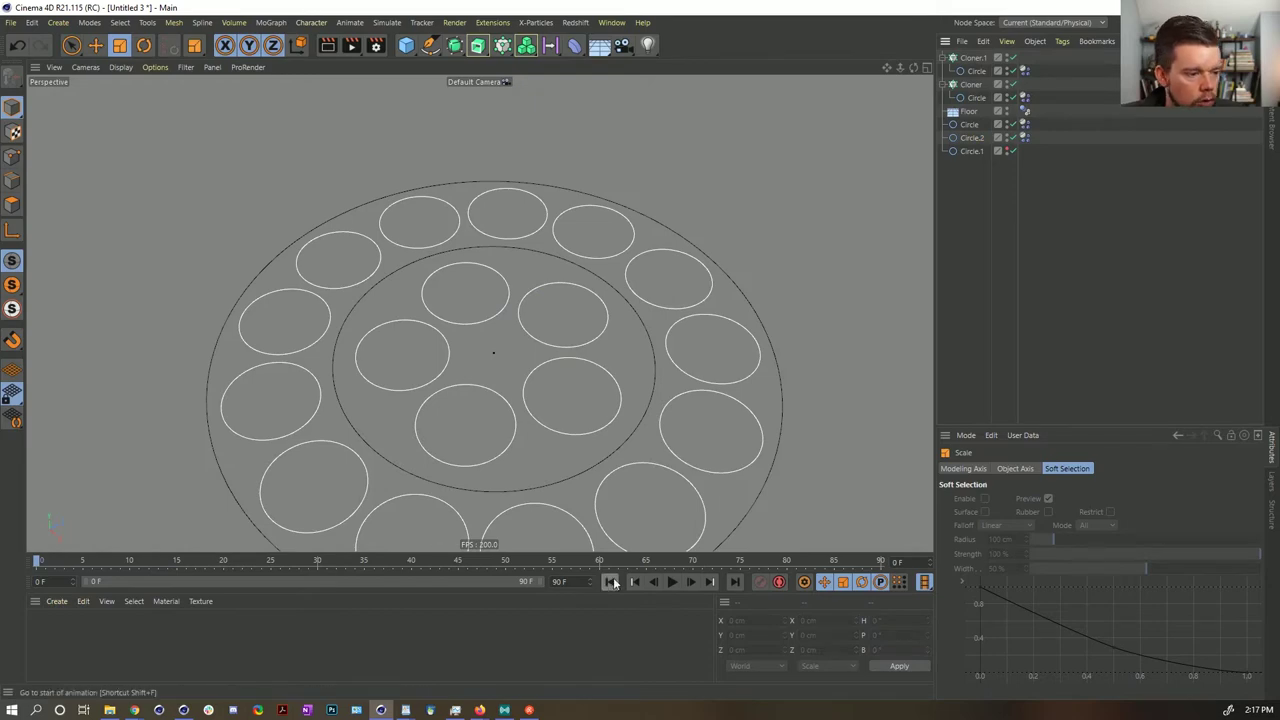
- Play the simulation briefly to check how the circles interact, then return to frame 0
click(672, 582)
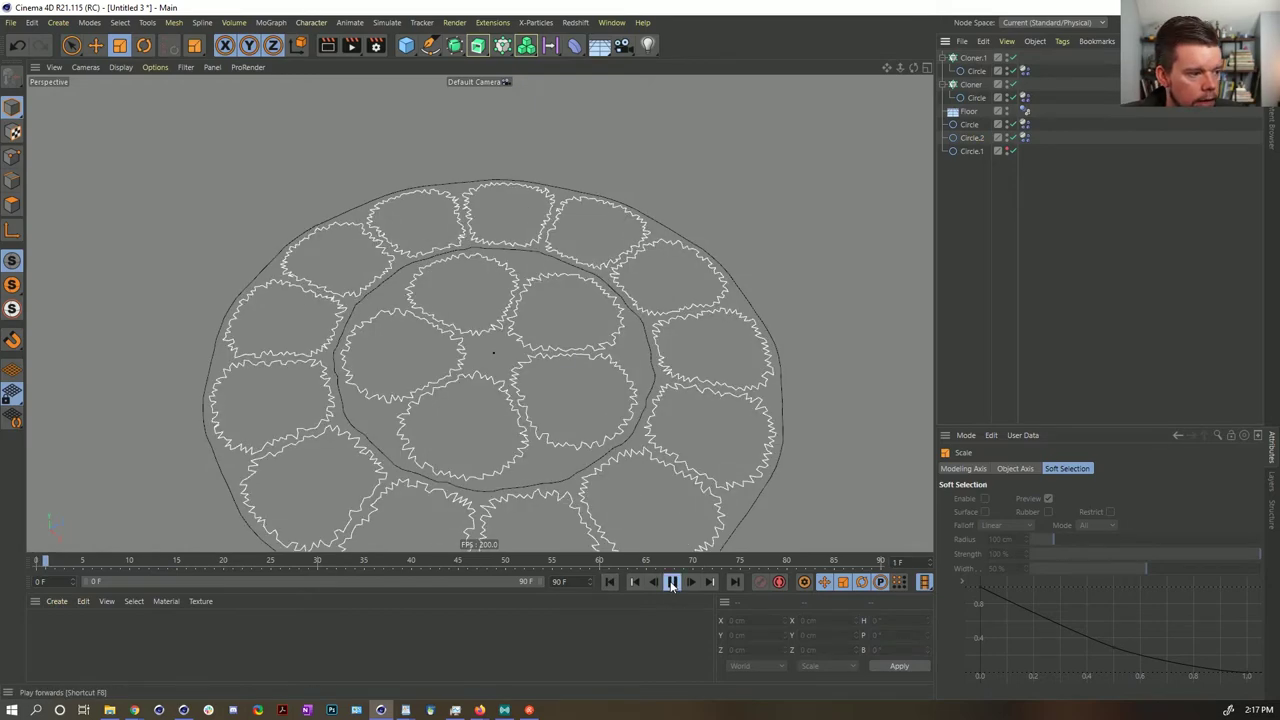
click(670, 582)
click(607, 583)
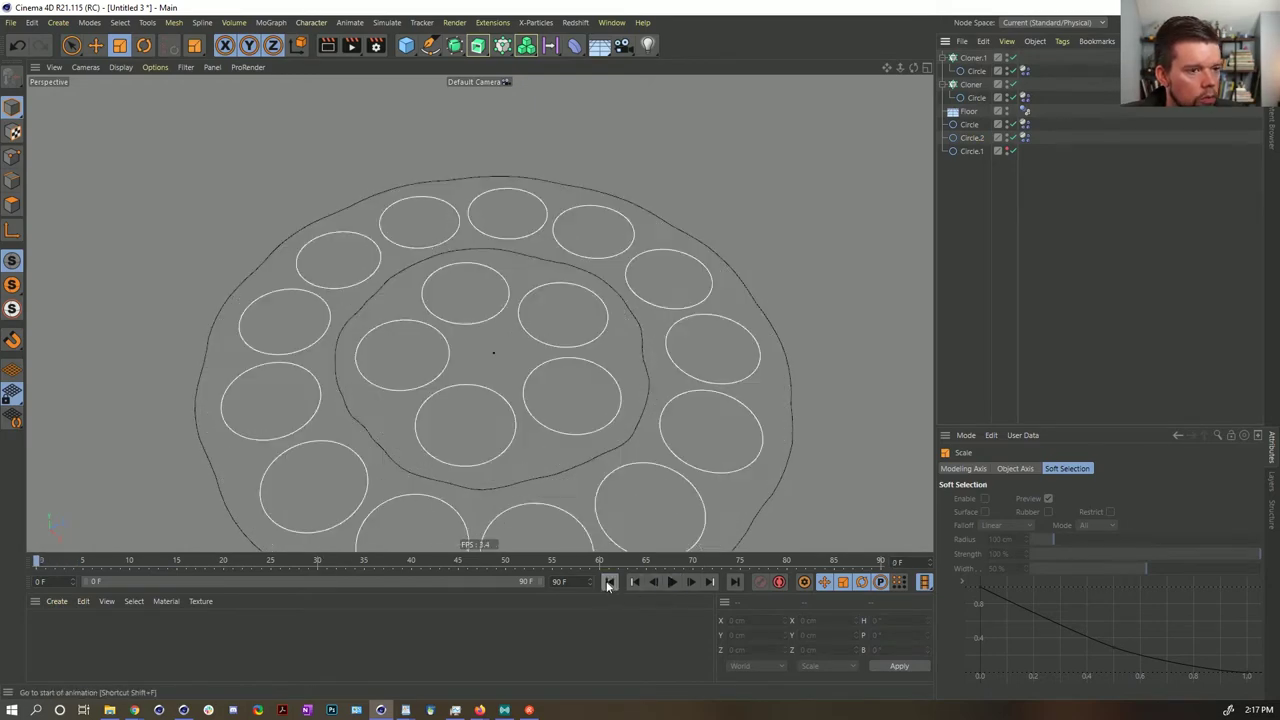
- Set the Maximum Length of both cloned circles' intermediate points to 10 cm at frame 0
click(976, 71)
ctrl+click(972, 97)
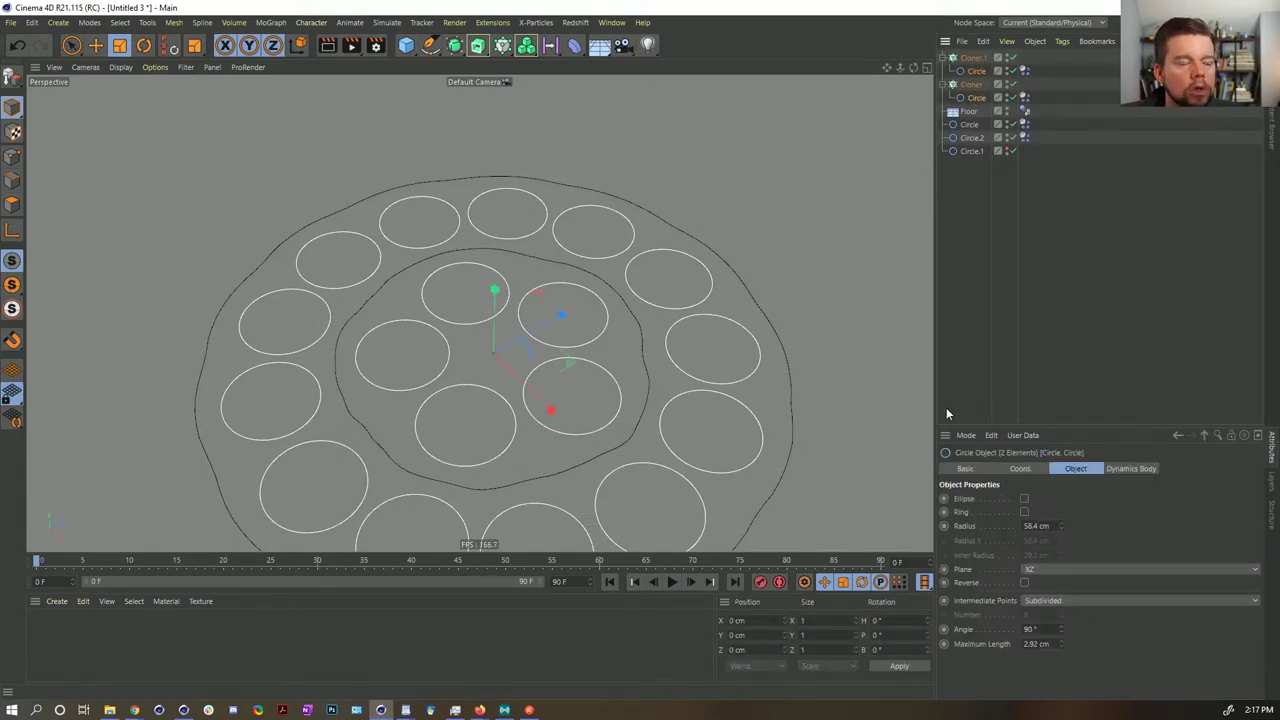
click(607, 583)
double_click(1040, 644)
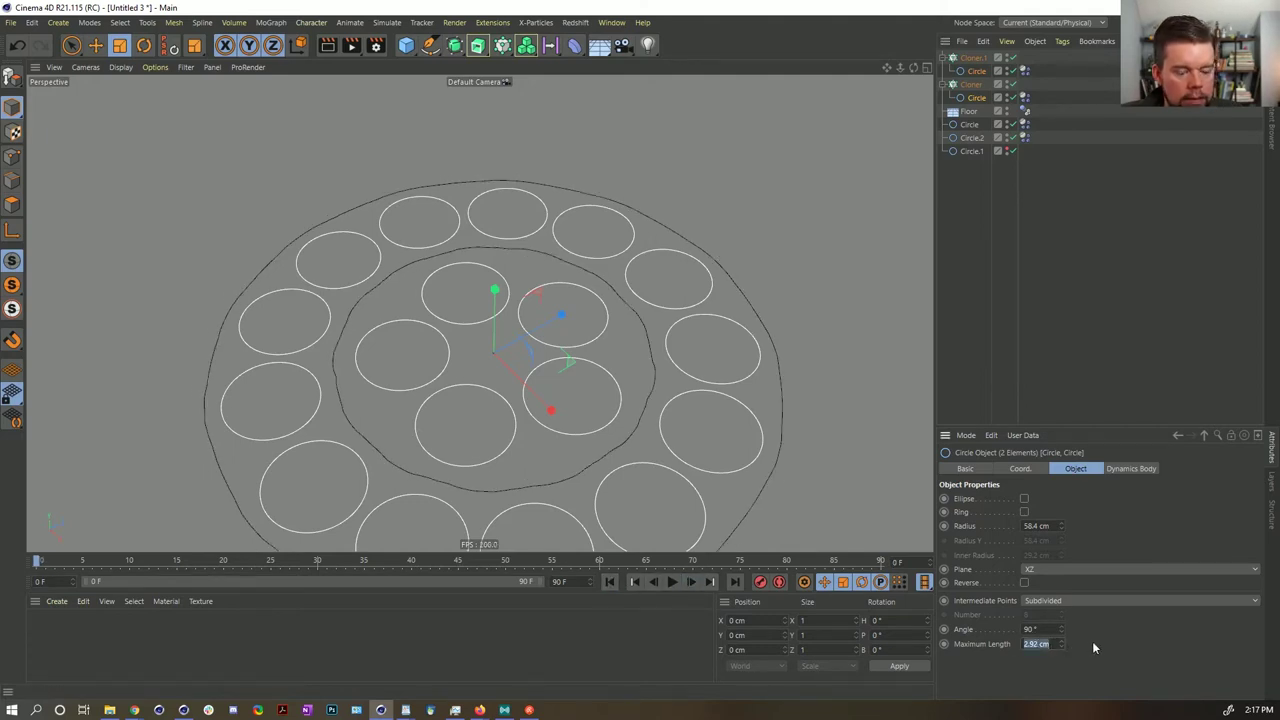
text(10)
key(Return)
- Review the collision settings of the inner cloned circle's Dynamics Body tag and play the simulation again
click(1023, 72)
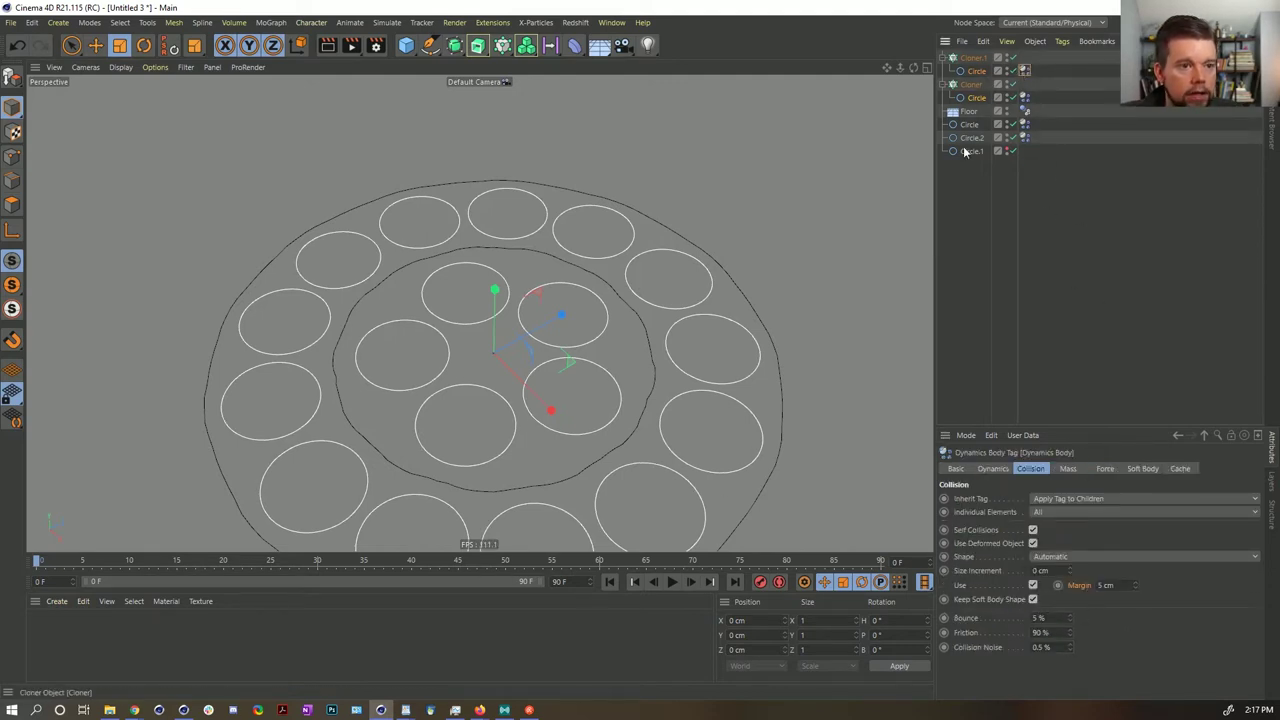
click(672, 582)
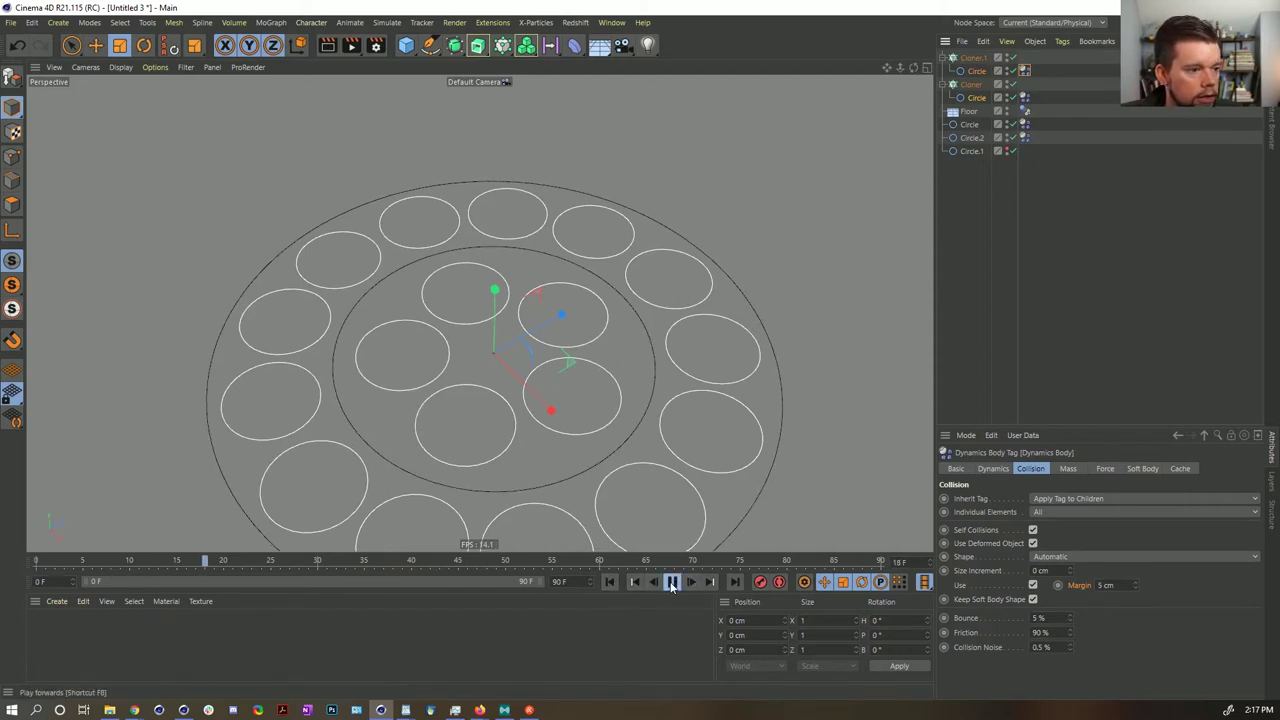
click(672, 584)
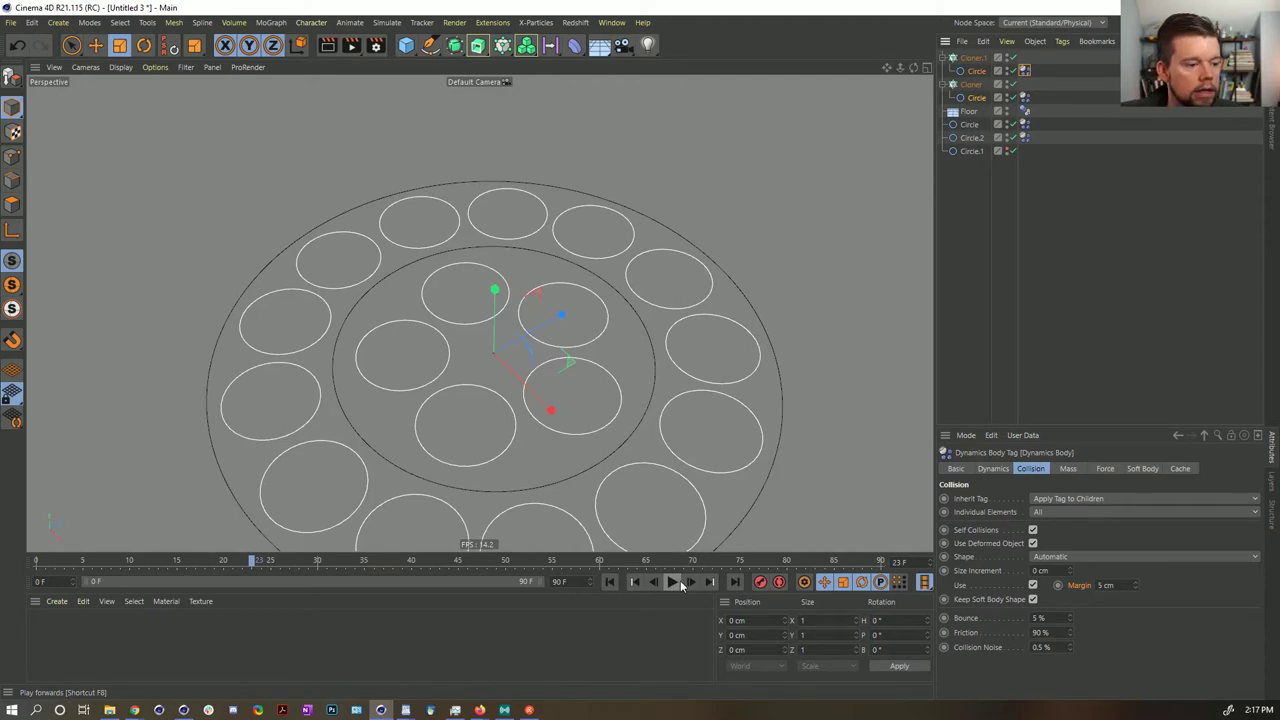
- Return to frame 0, add a null, and nest both cloners and the two large soft body circles under it
click(609, 581)
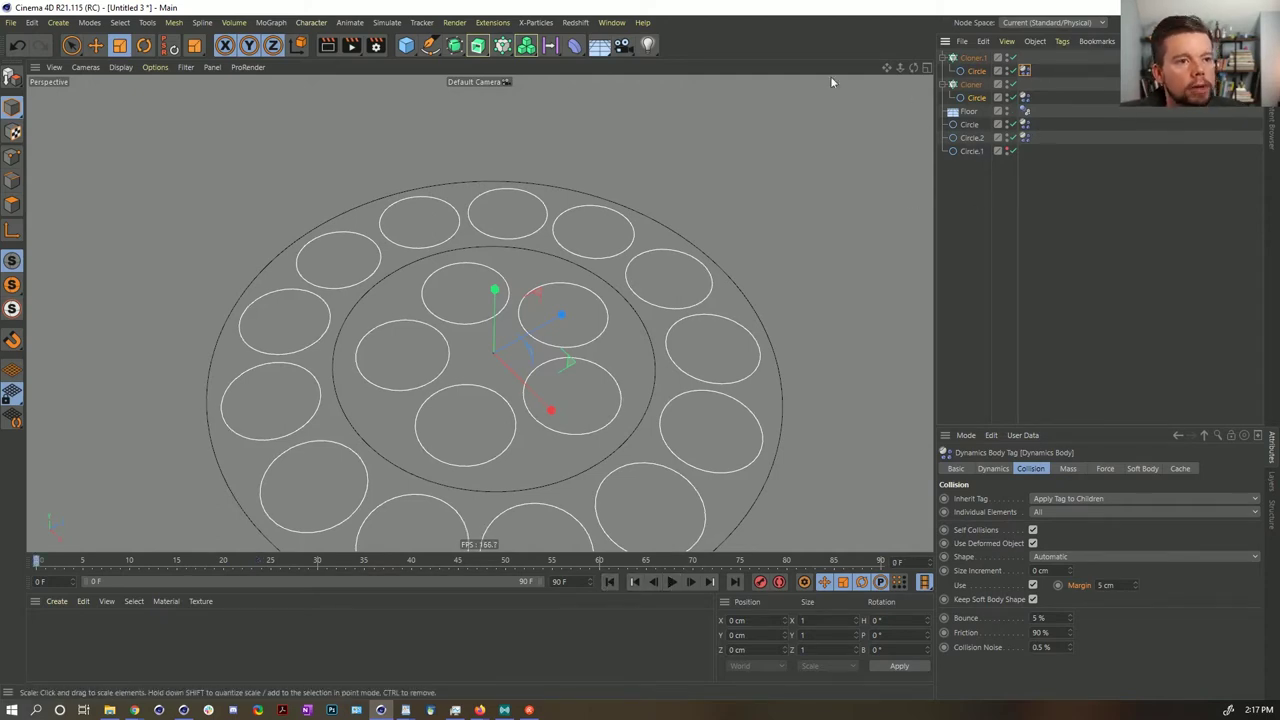
click(57, 22)
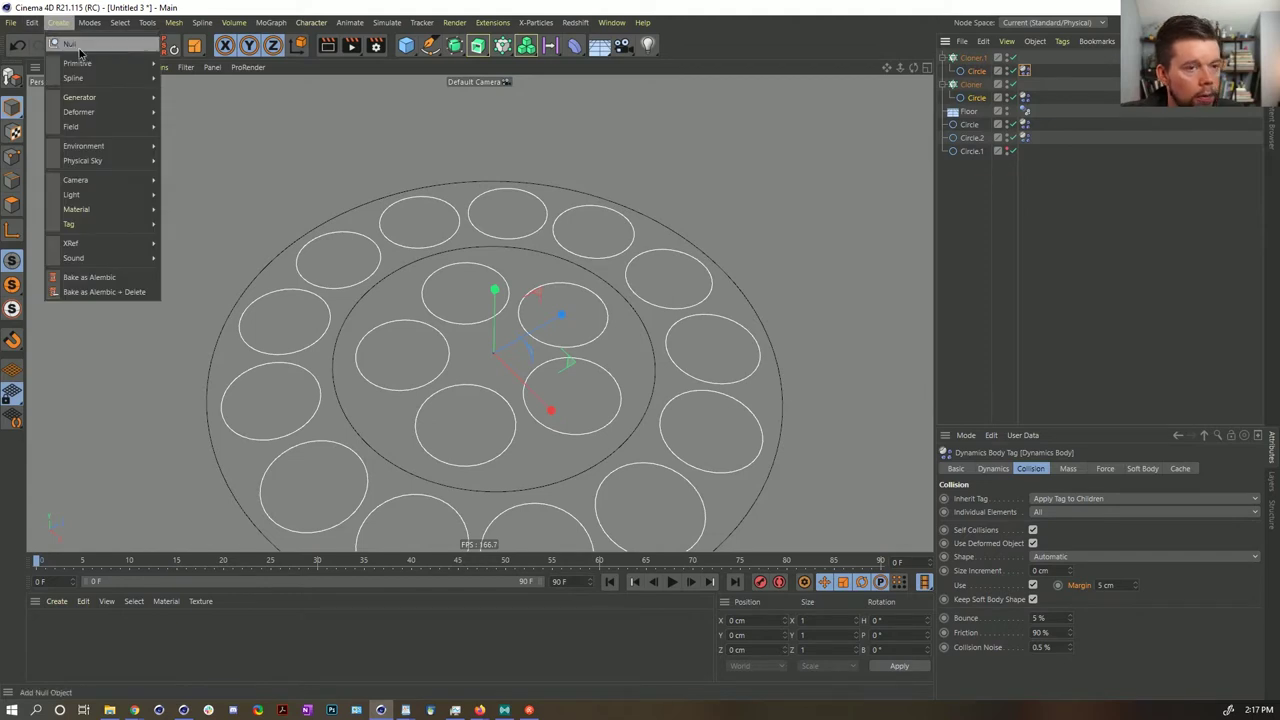
click(80, 48)
click(967, 72)
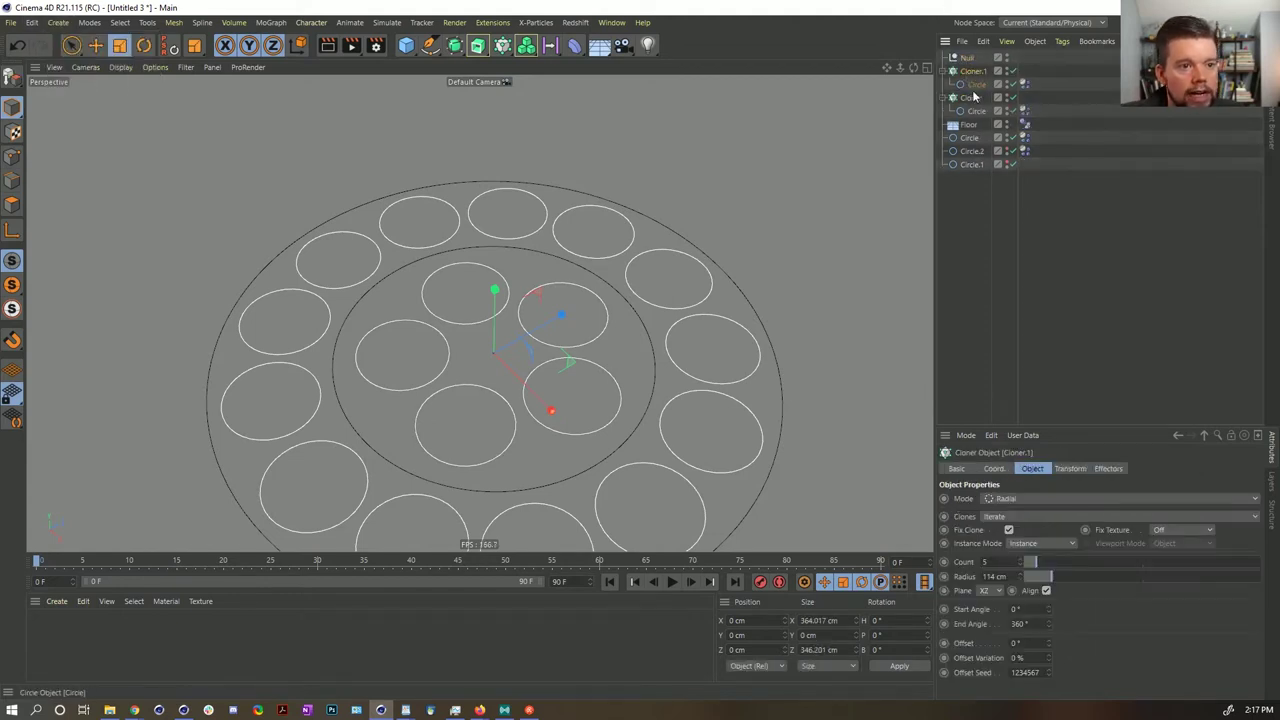
ctrl+click(972, 96)
ctrl+click(970, 137)
ctrl+click(971, 150)
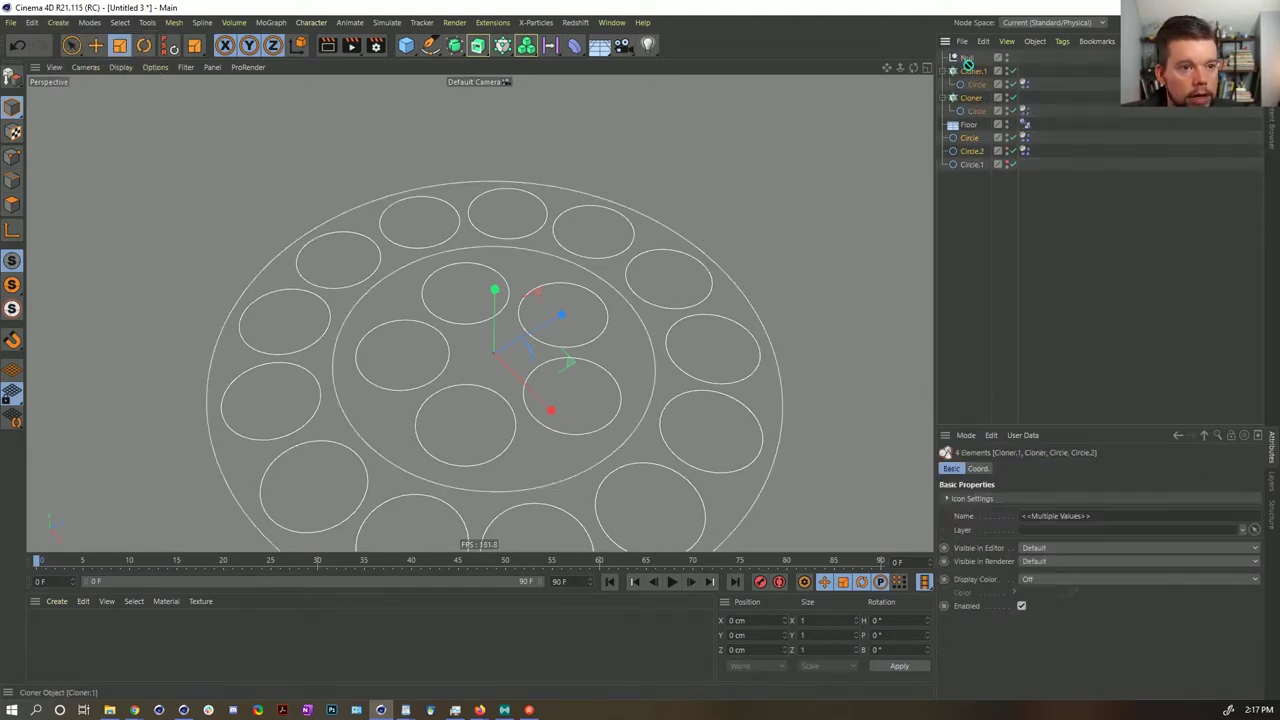
drag(970, 60, 969, 58)
- Move one circle's Dynamics Body tag onto the null and delete the other three circles' Dynamics Body tags
drag(1032, 84, 1043, 142)
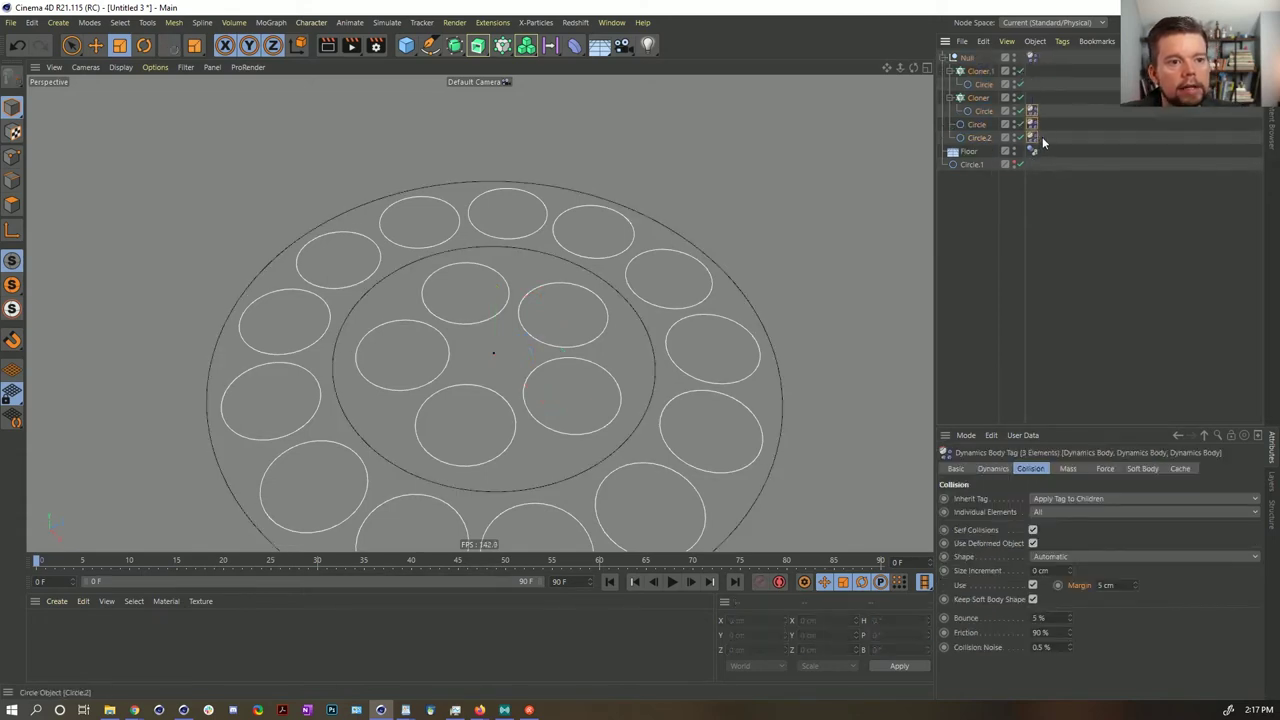
key(Delete)
click(1032, 57)
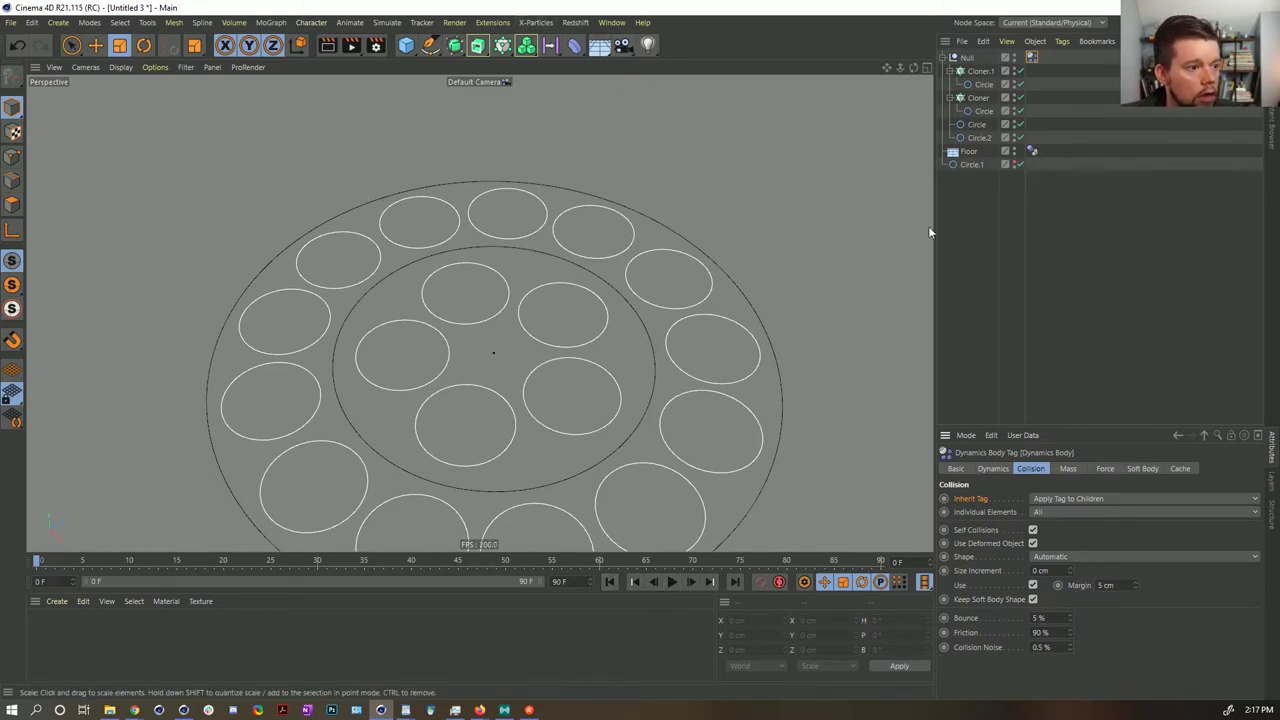
- Try lowering the floor to about -170 cm in Y, play the simulation briefly, and return to frame 0
click(978, 151)
key(e)
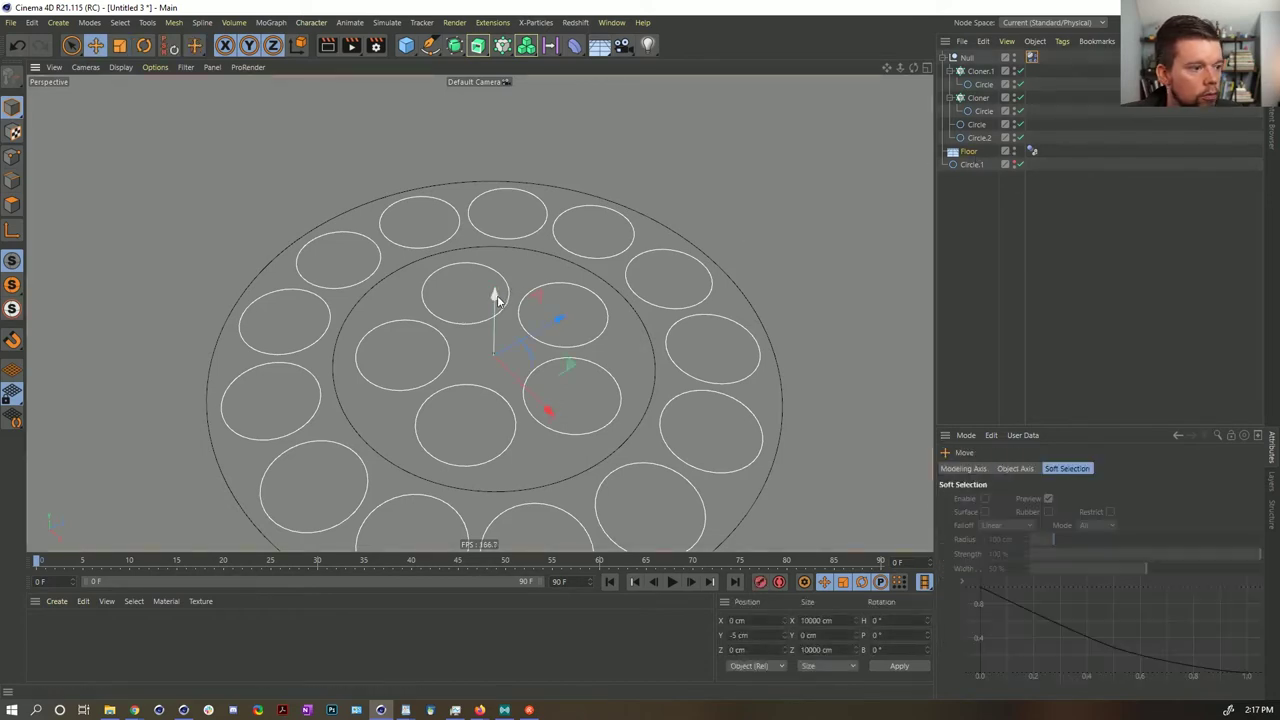
drag(497, 298, 493, 380)
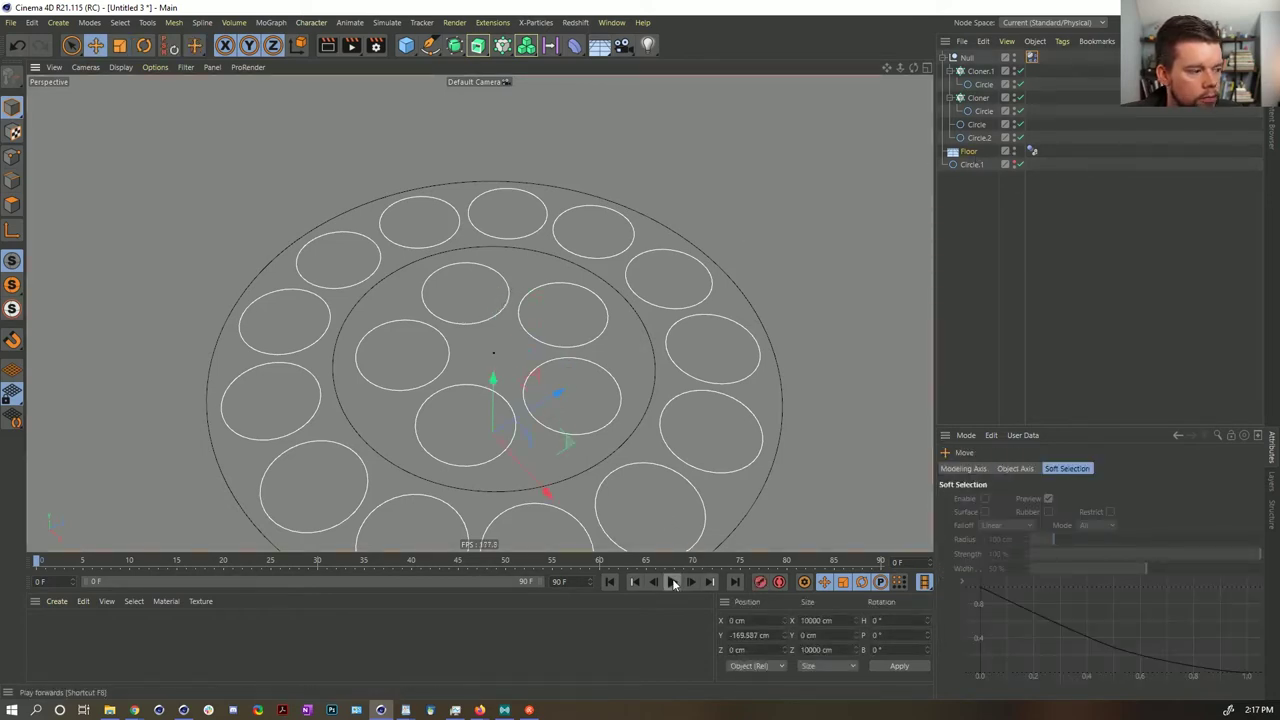
click(672, 583)
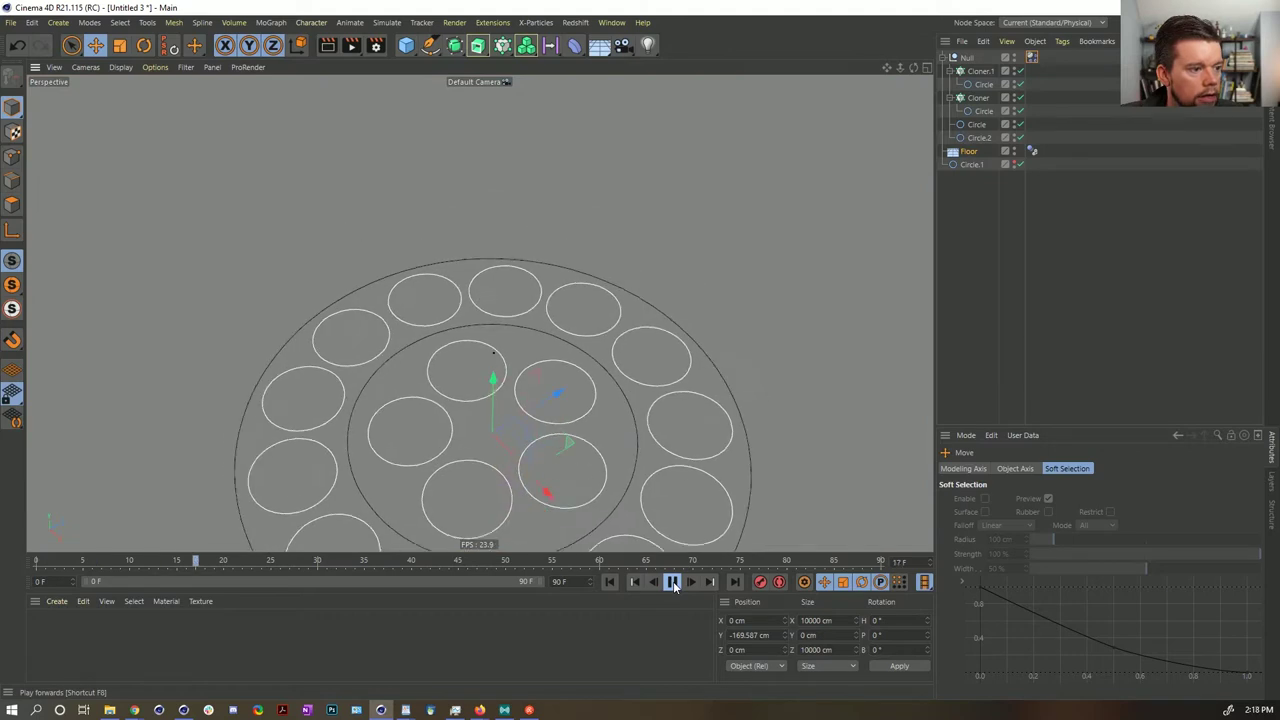
click(672, 583)
click(609, 582)
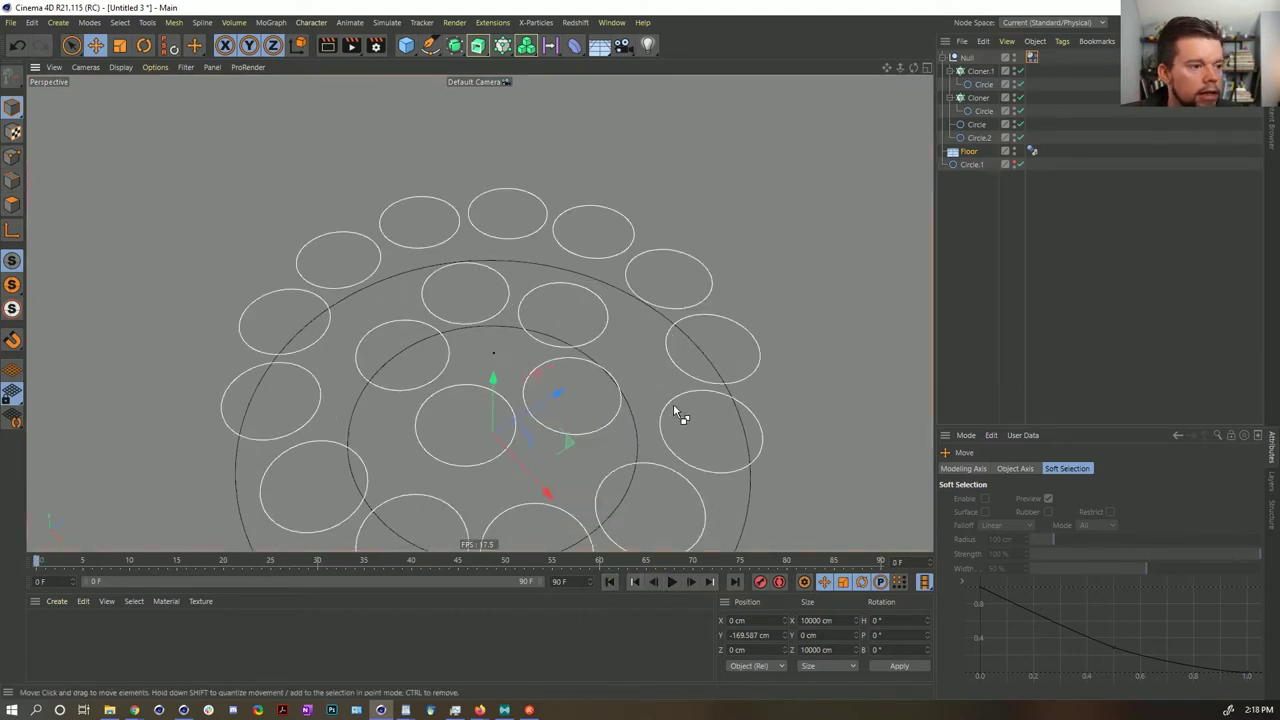
click(690, 582)
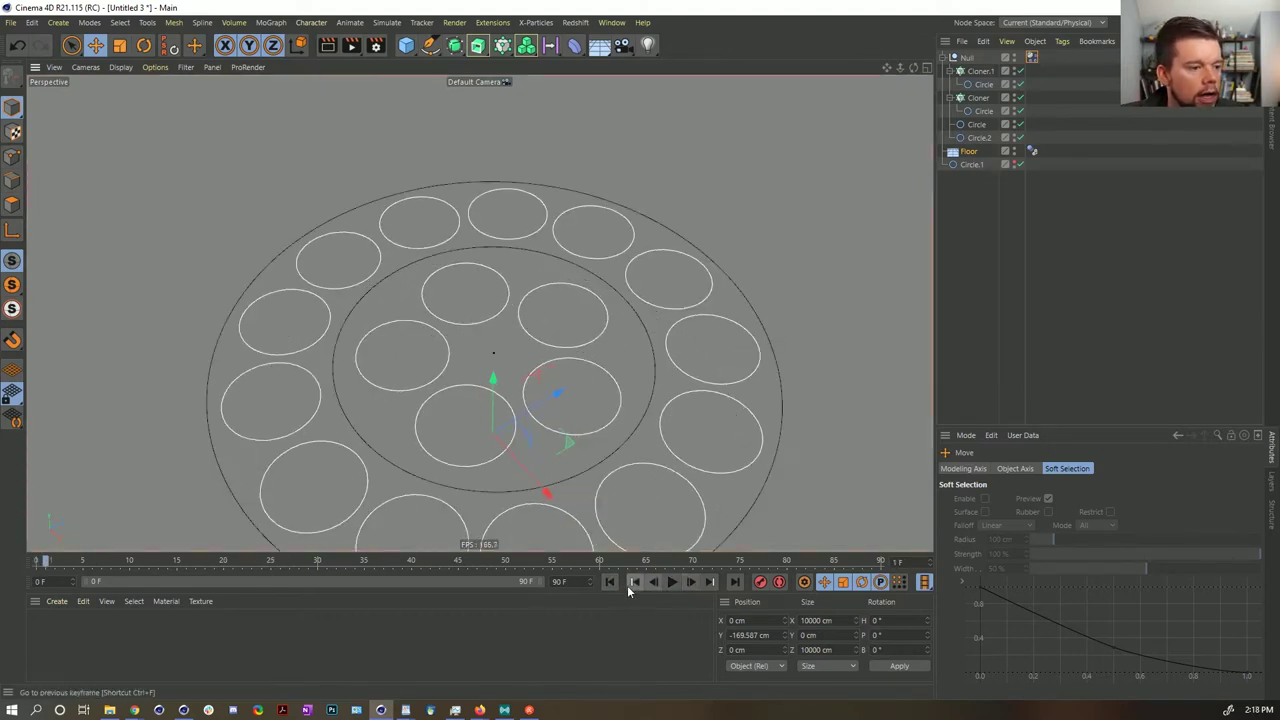
click(609, 583)
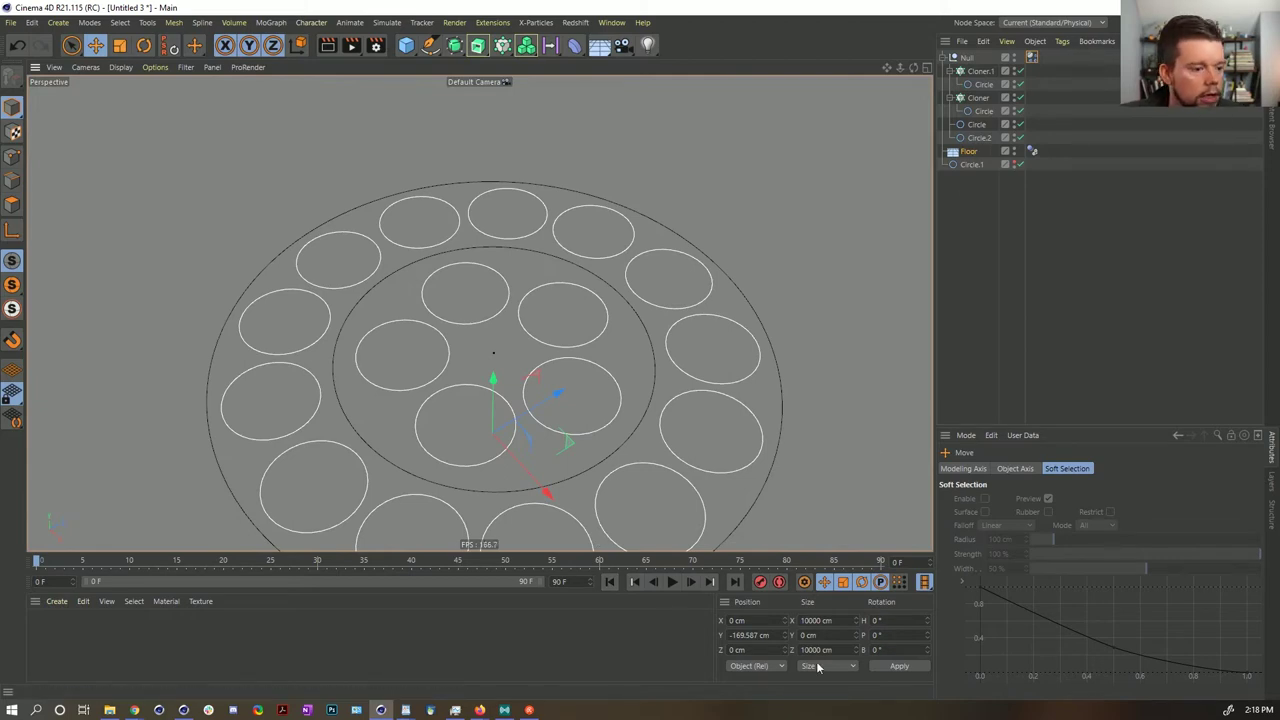
- Set the floor's Y position to -5 cm
double_click(768, 634)
text(-5)
key(Return)
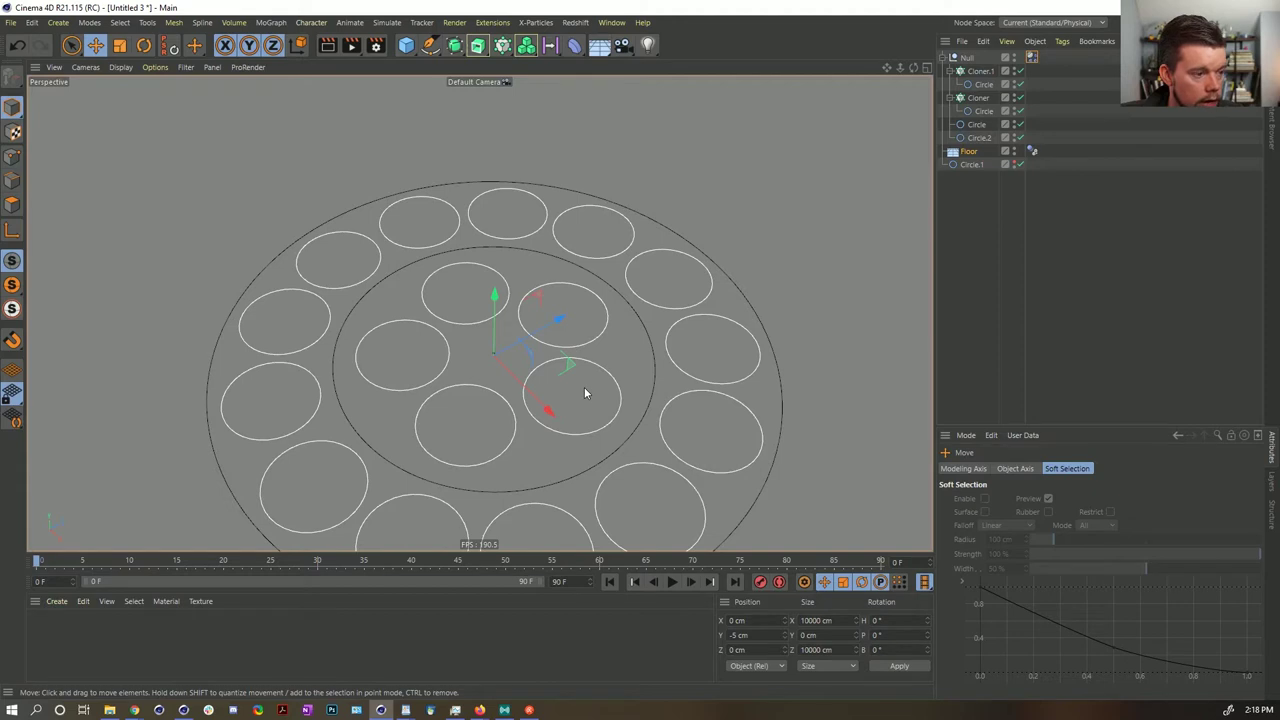
- Set Bounce, Friction and Collision Noise of the null's Dynamics Body tag to 0%, and open its Soft Body settings
click(1032, 57)
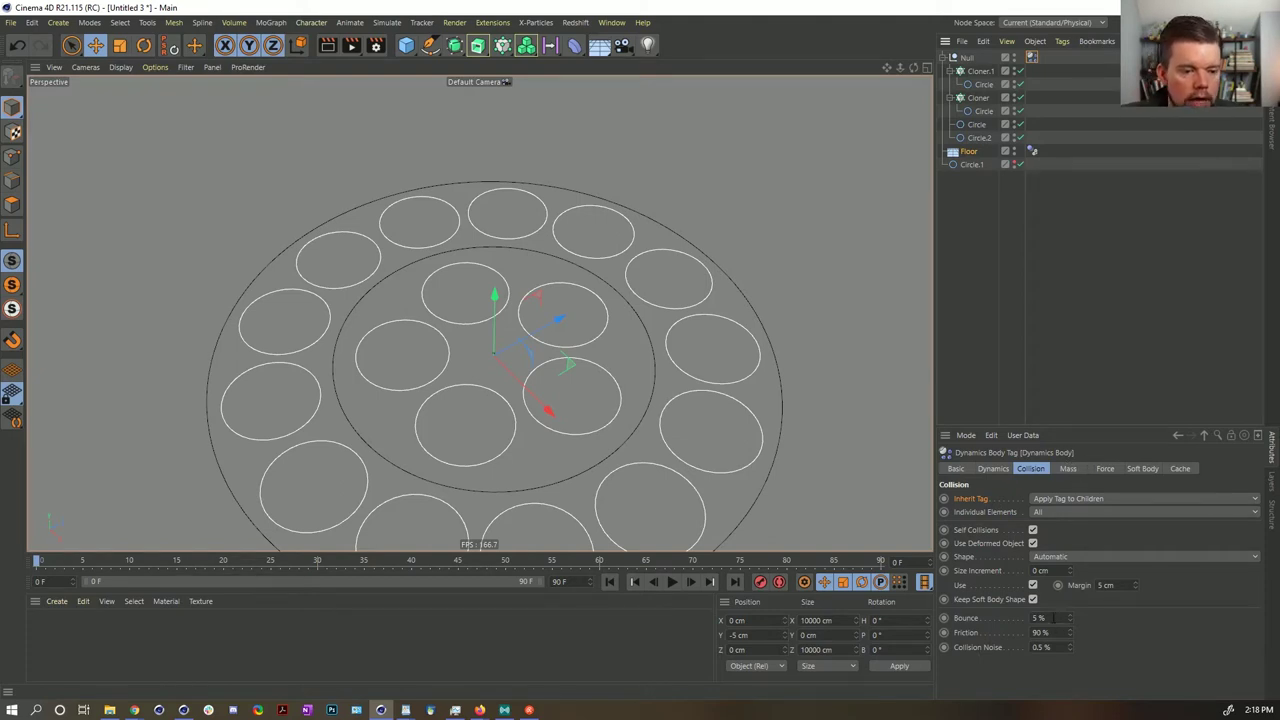
double_click(1043, 619)
text(00)
key(Tab)
text(0)
key(Return)
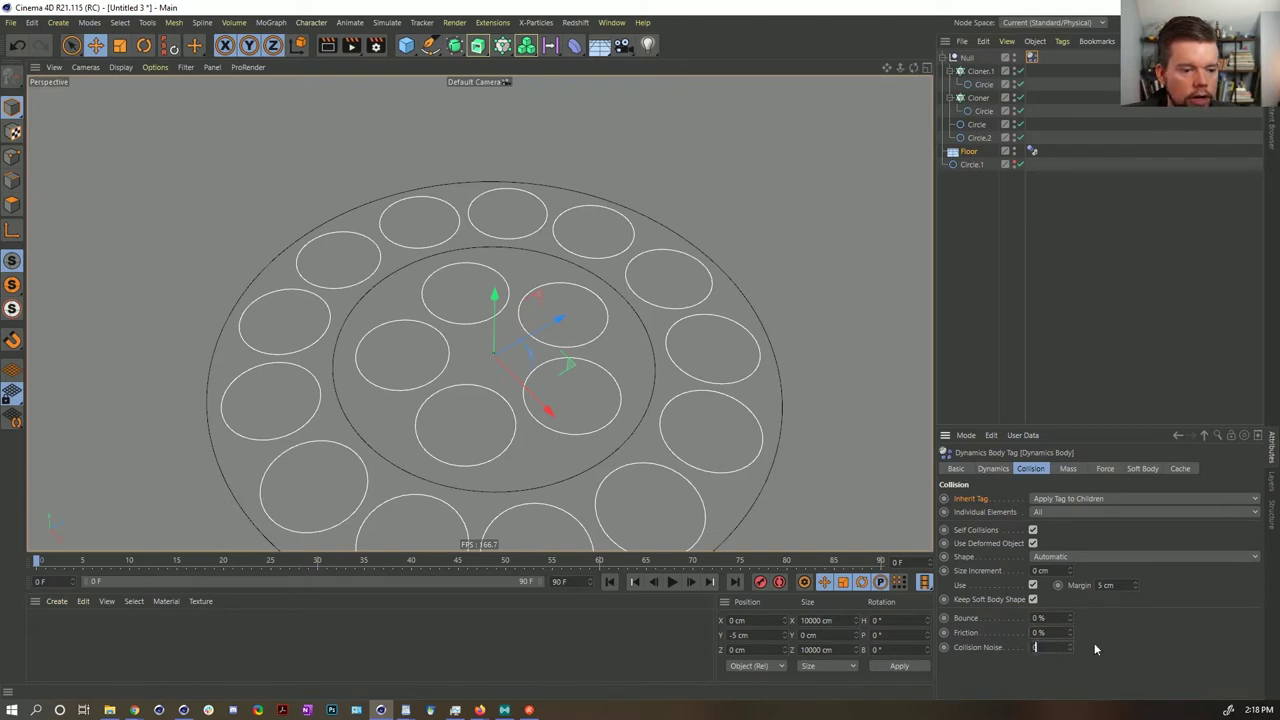
text(0)
key(Return)
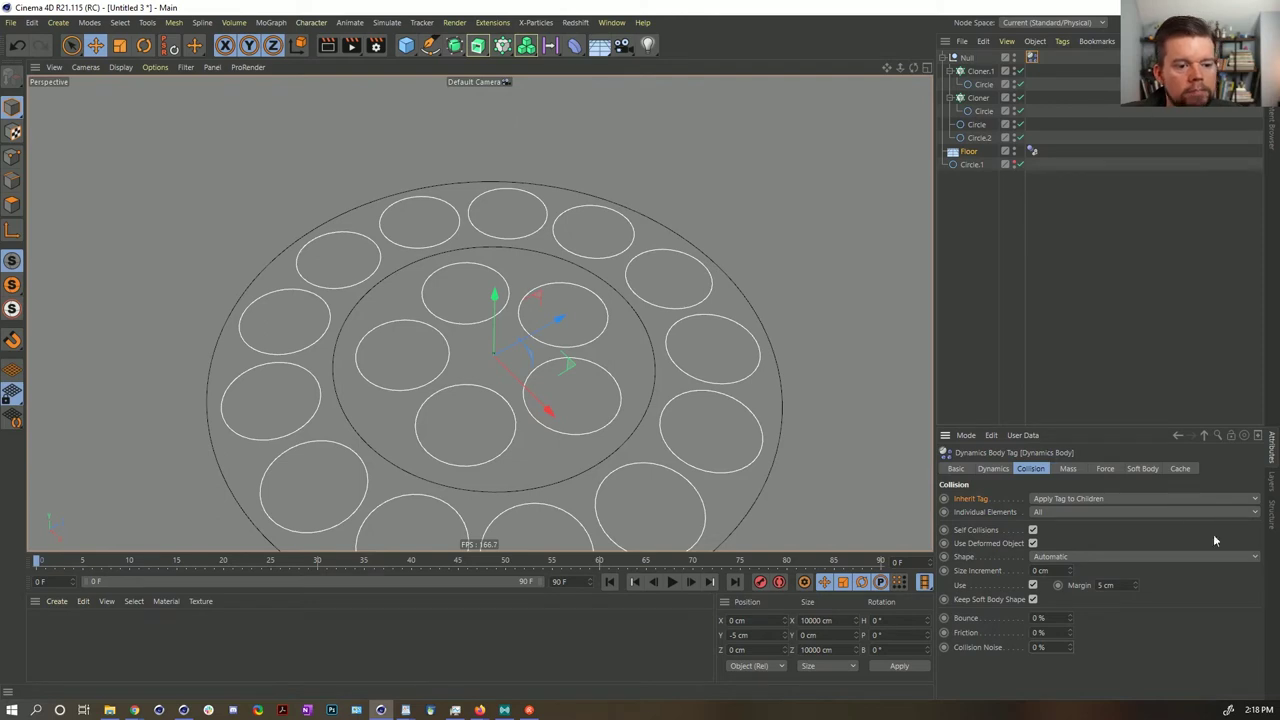
click(1142, 468)
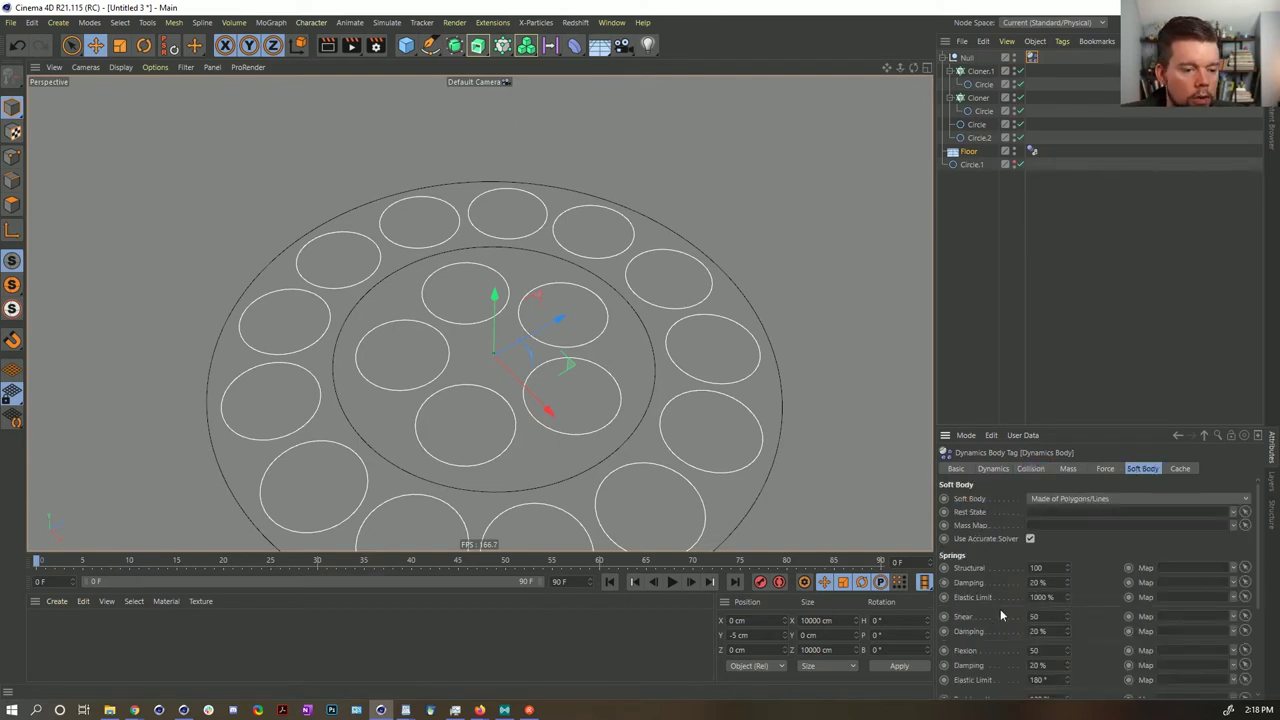
scroll(1000, 616, down, 3)
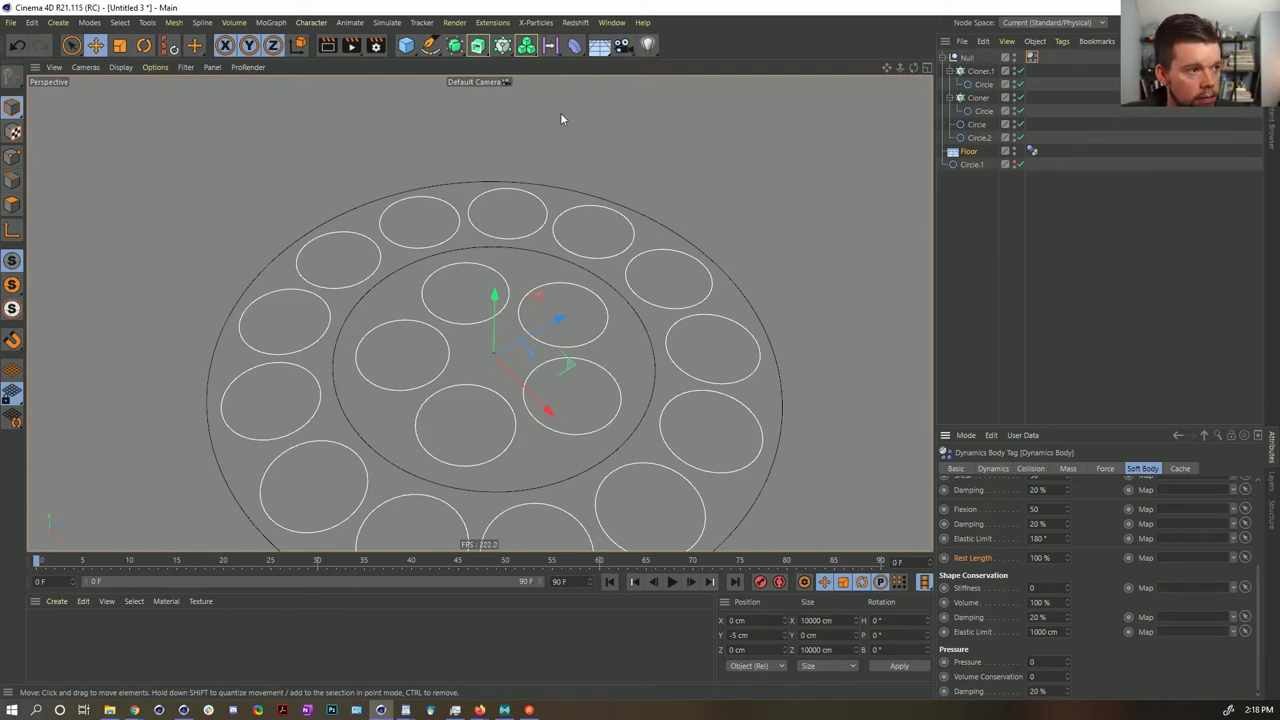
- Add a sphere and scale it to a radius of about 372 cm so it encloses all the circles
click(406, 45)
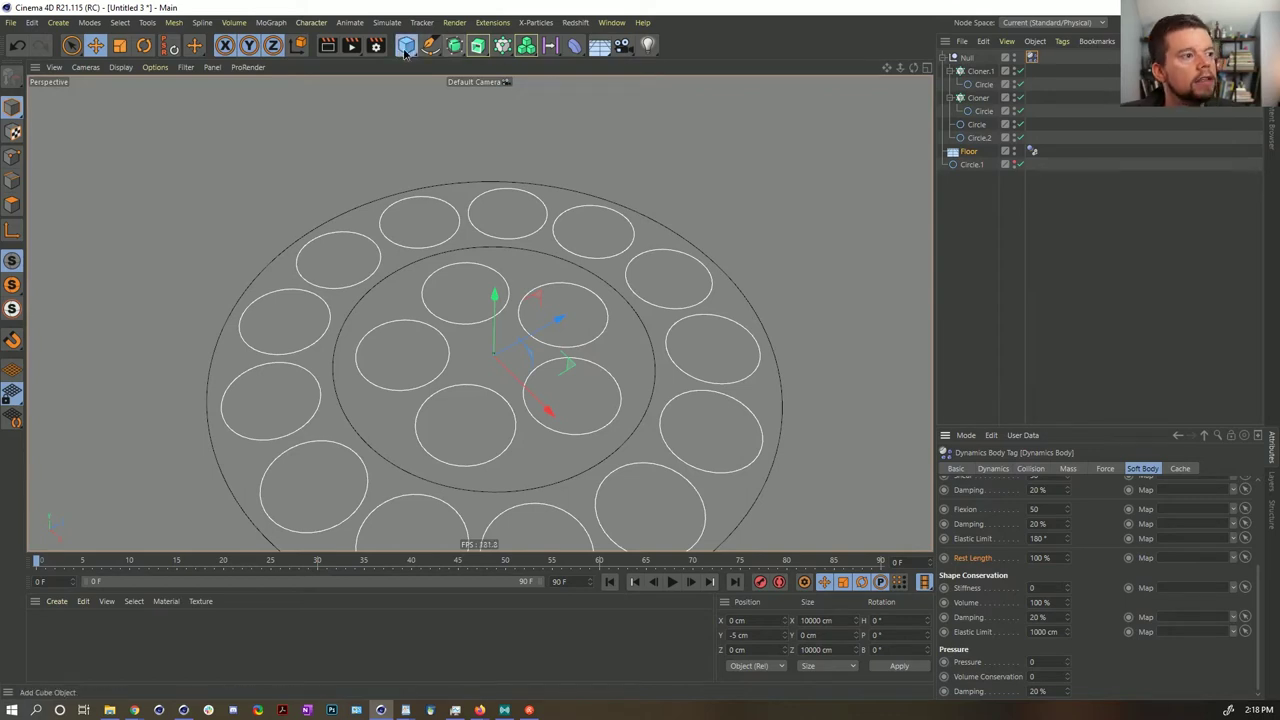
click(660, 93)
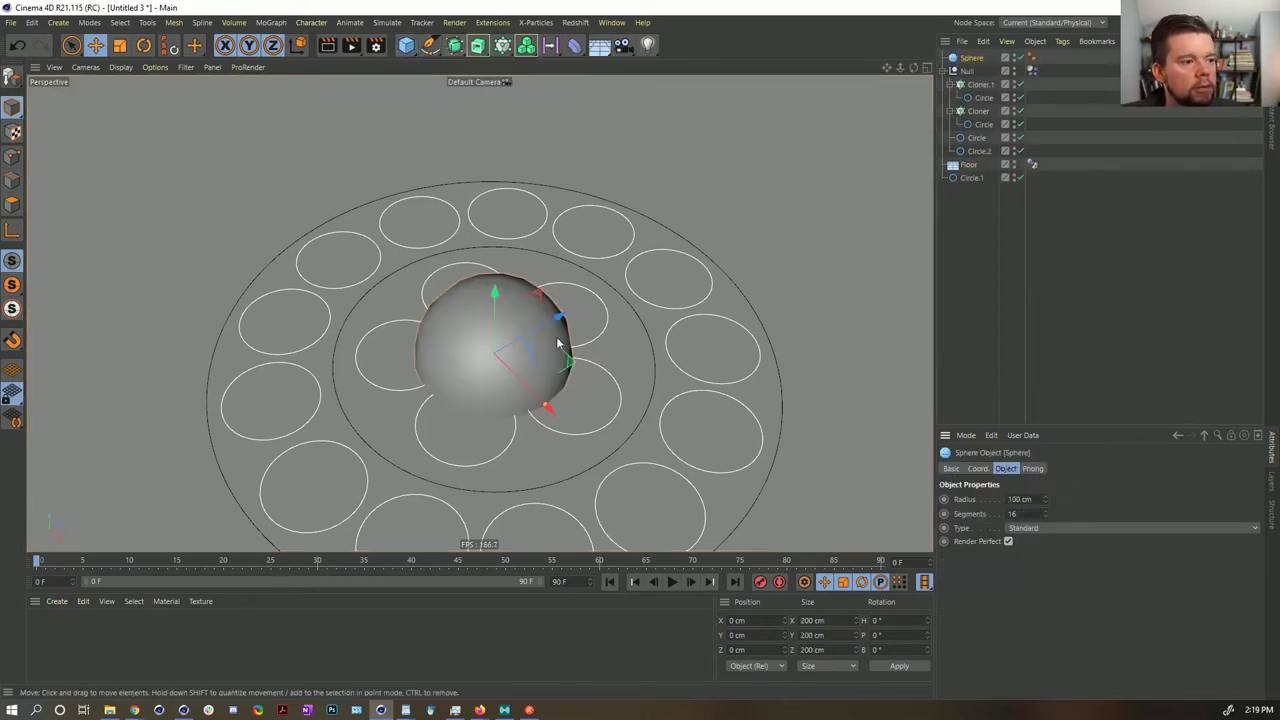
key(t)
drag(796, 288, 1070, 258)
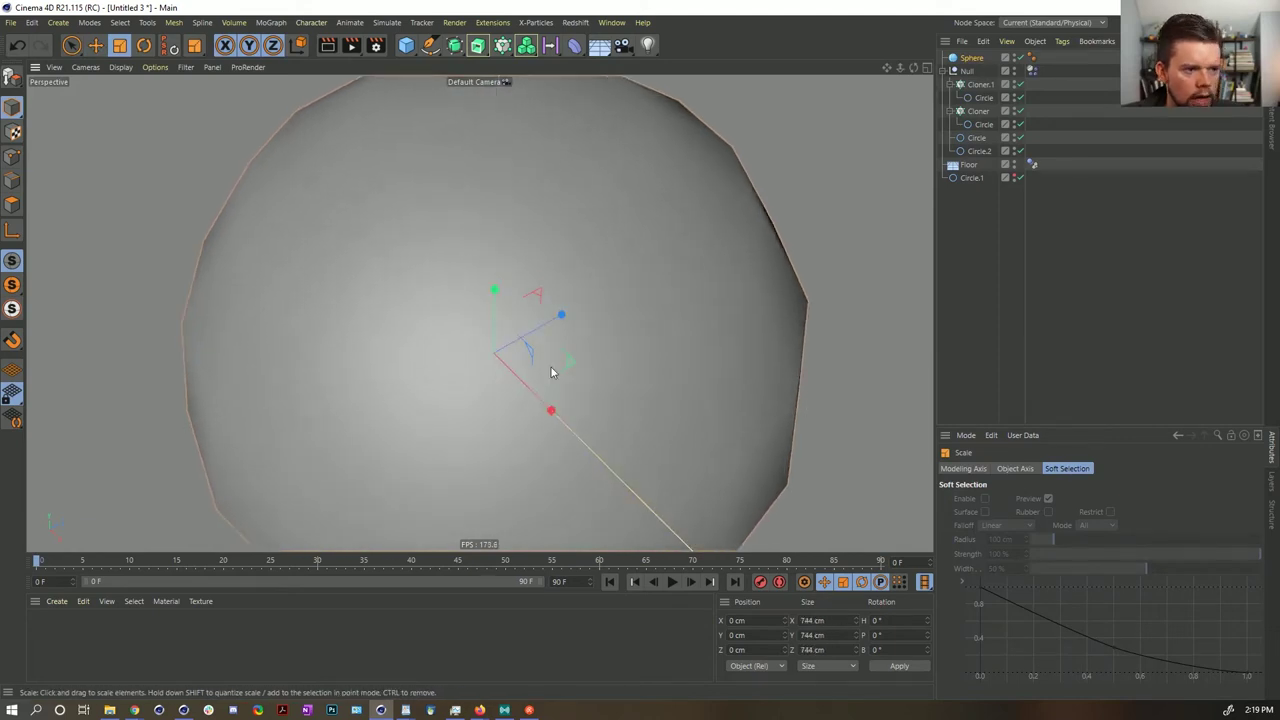
click(1020, 58)
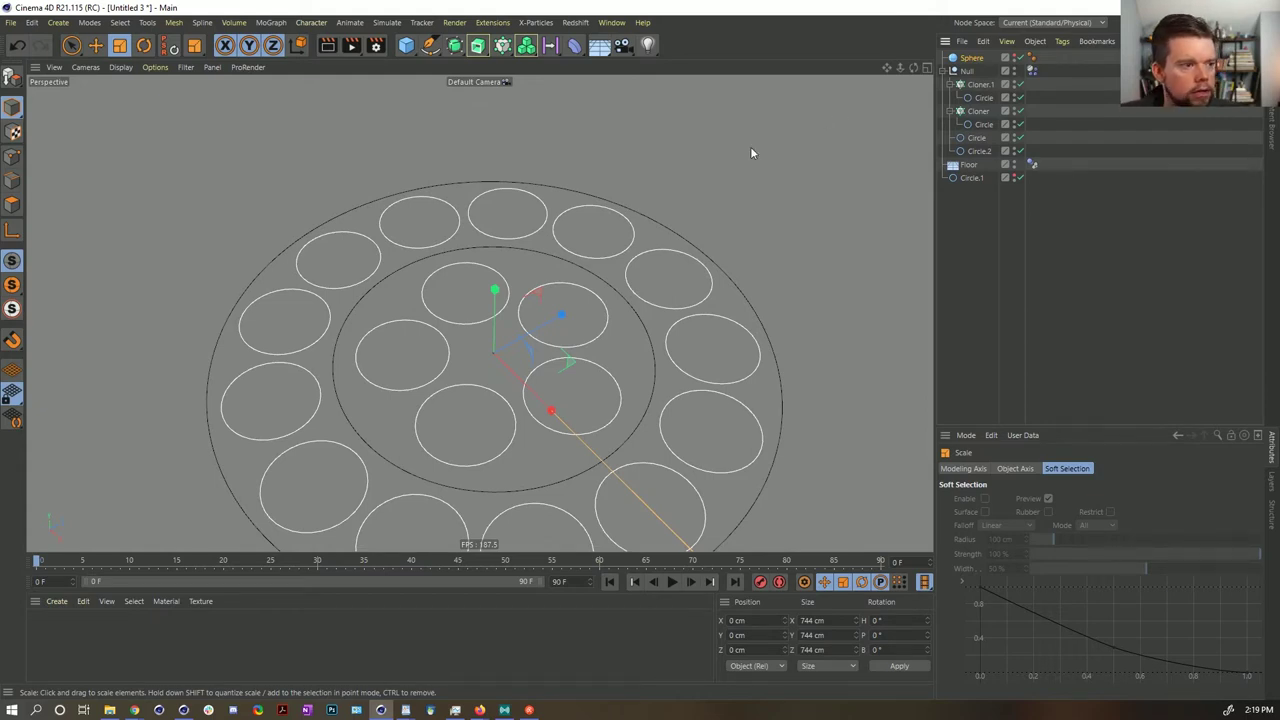
click(996, 59)
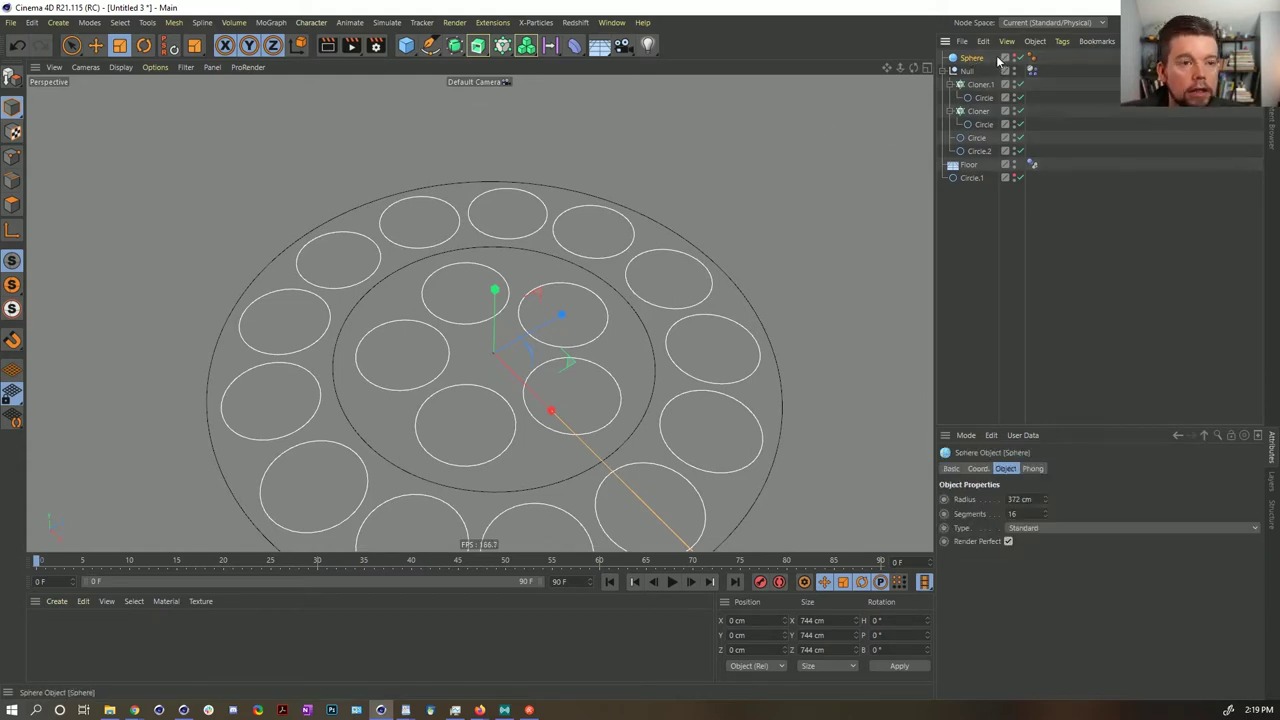
click(1013, 58)
click(1010, 58)
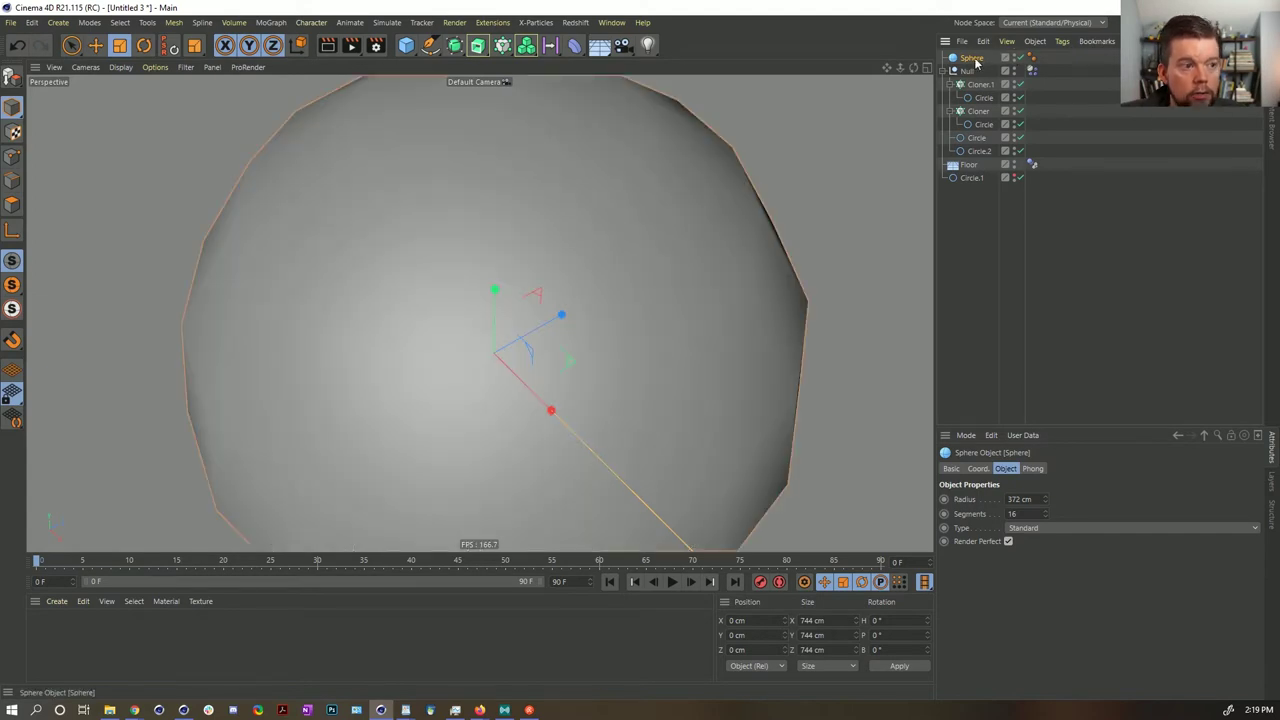
- Add a Display tag to the sphere and enable its Shading Mode, set to Lines
right_click(975, 60)
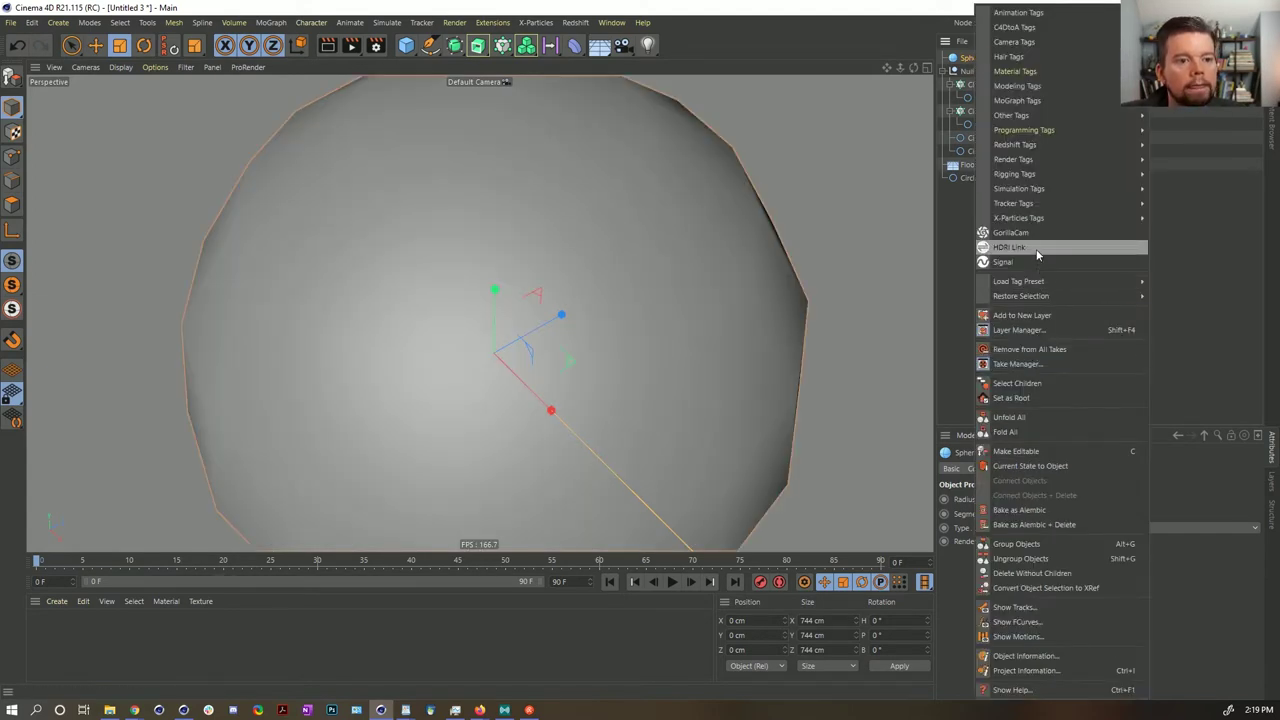
mouse_move(1100, 159)
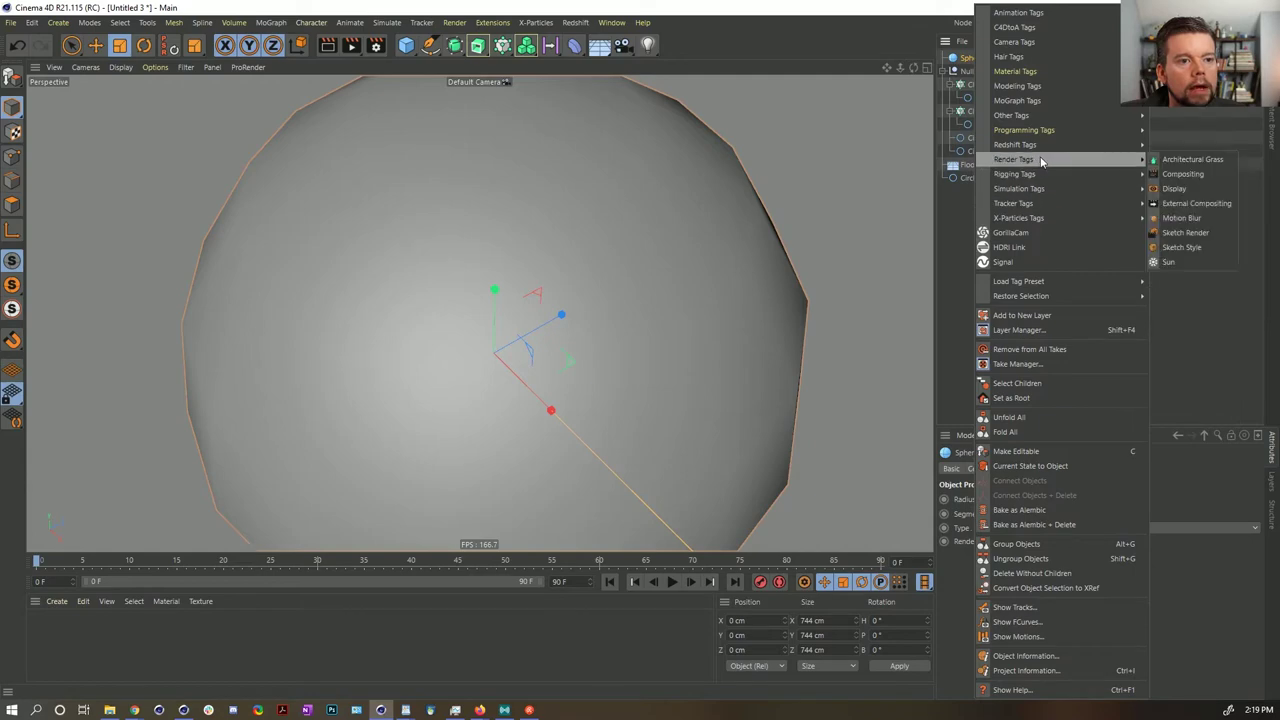
click(1189, 190)
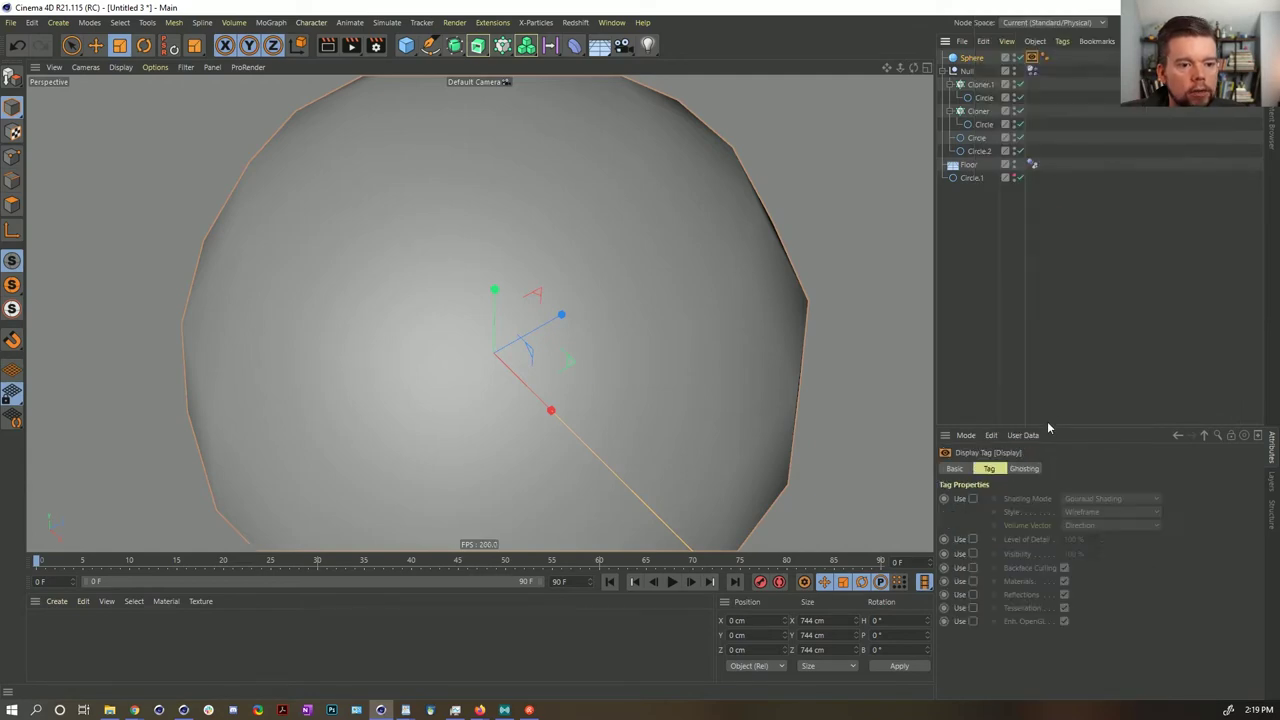
click(972, 498)
click(1110, 498)
click(1101, 616)
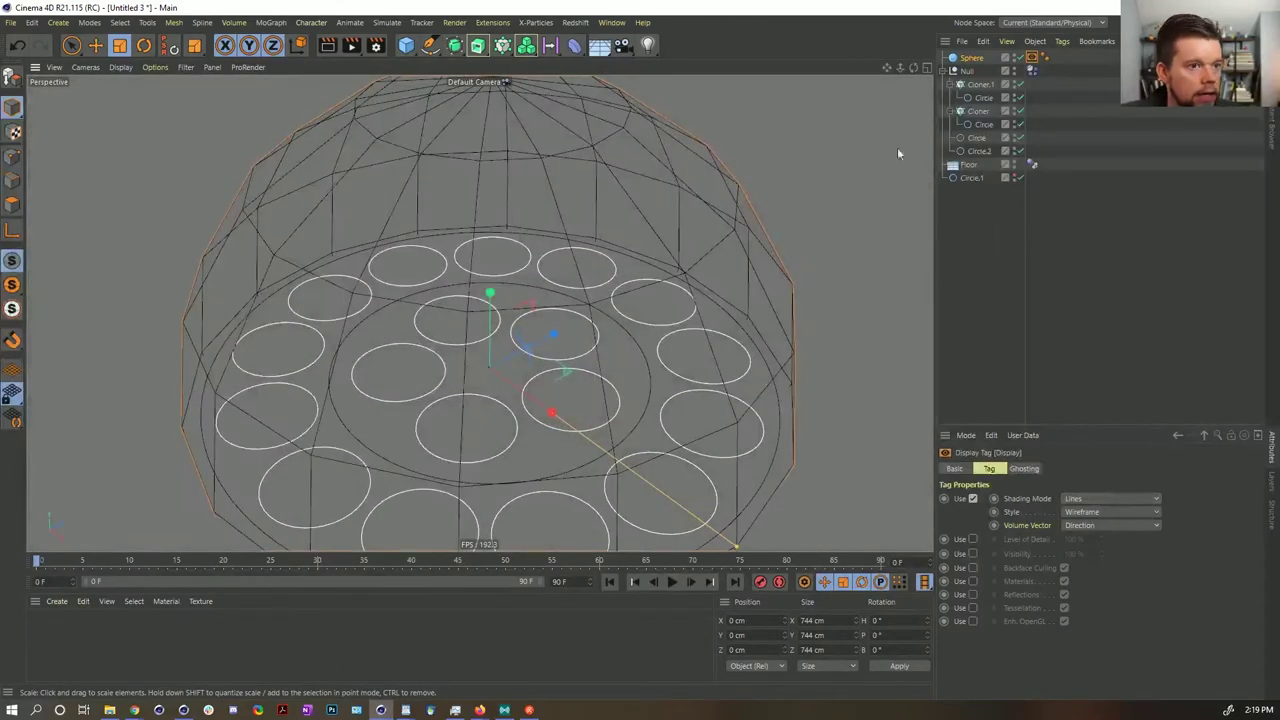
- Increase the sphere's segments to 19, raise it to about 13 cm in Y, and deselect it
click(971, 58)
click(1045, 511)
click(1045, 511)
click(1045, 511)
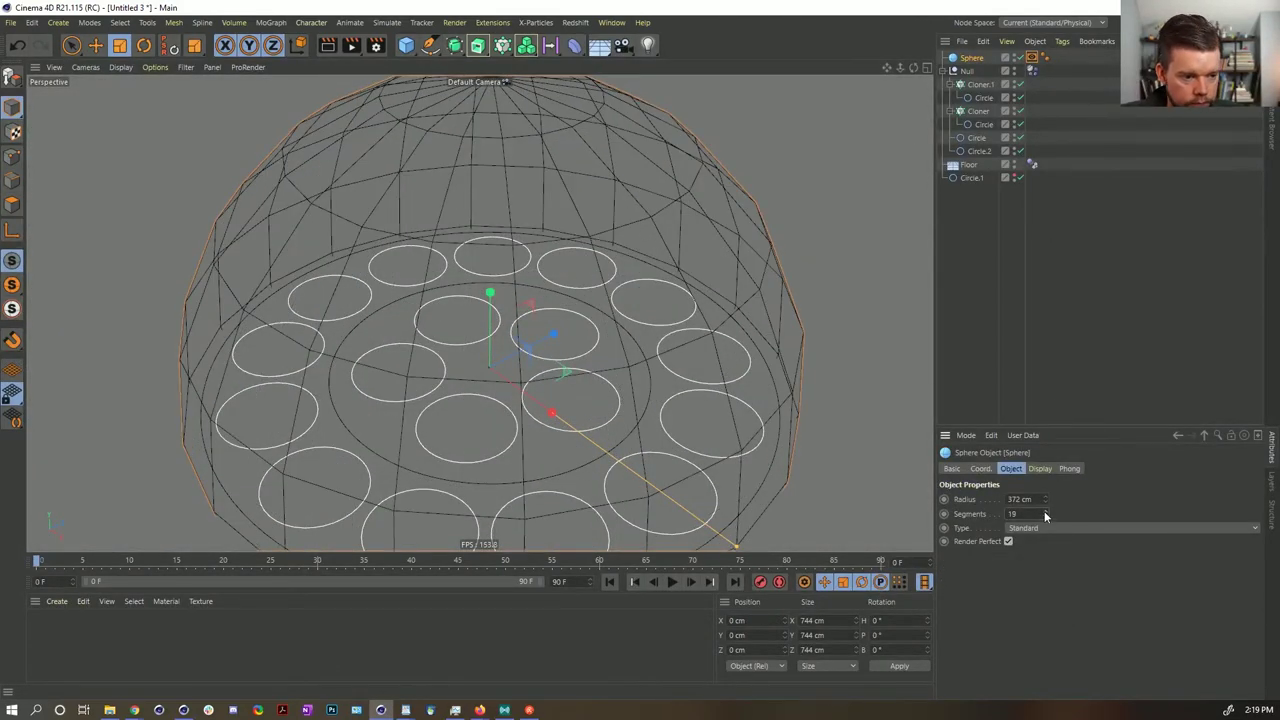
key(e)
drag(493, 315, 492, 305)
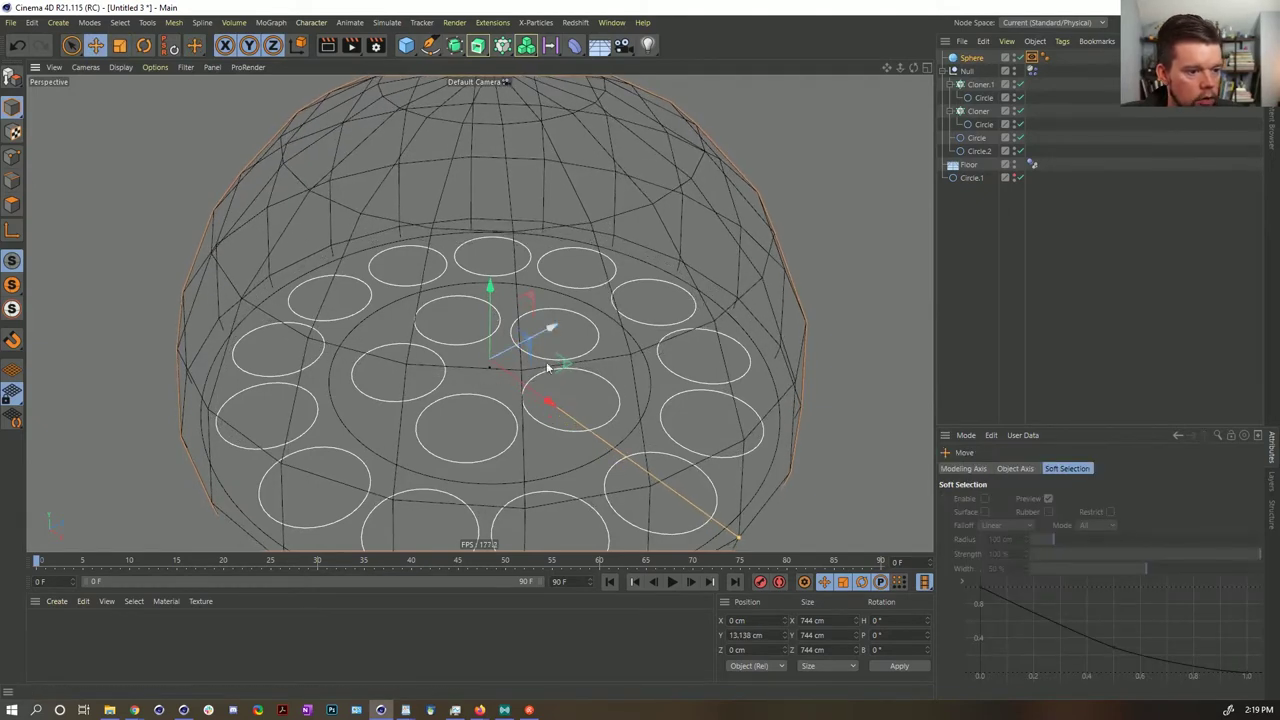
click(993, 304)
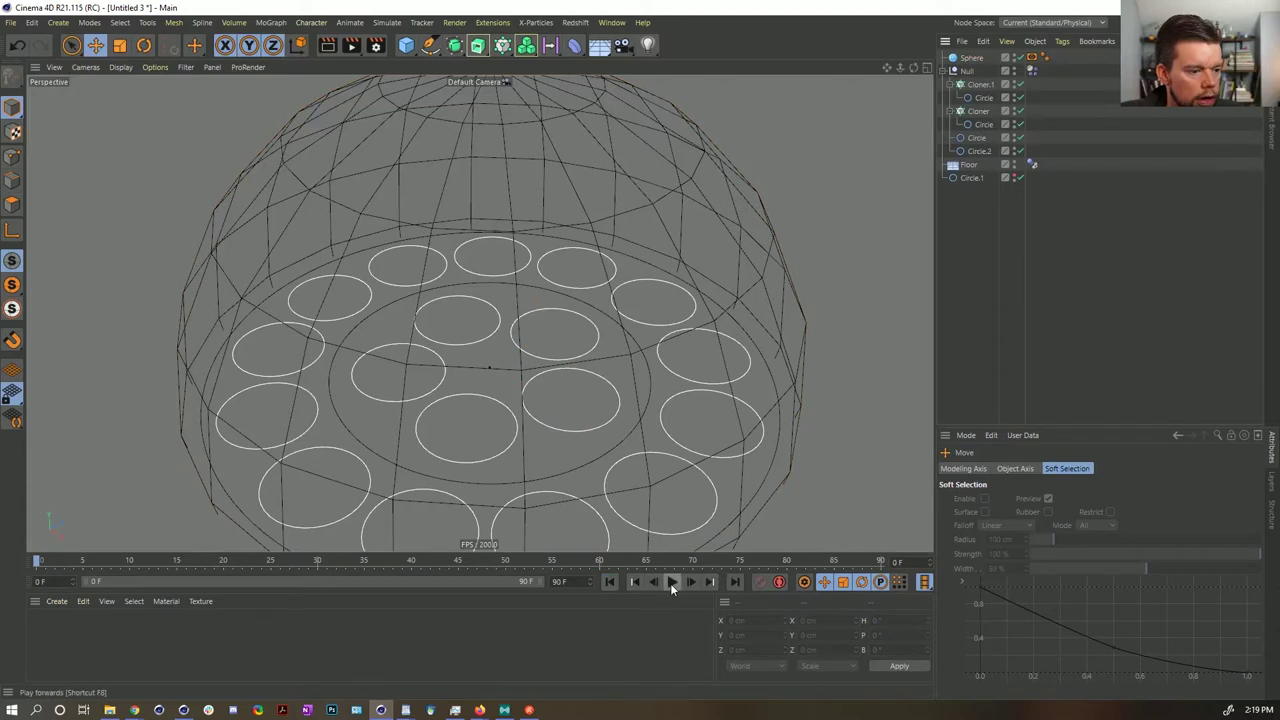
- Play the simulation briefly to check the circles inside the sphere, and return to frame 0
click(672, 582)
click(672, 582)
click(609, 582)
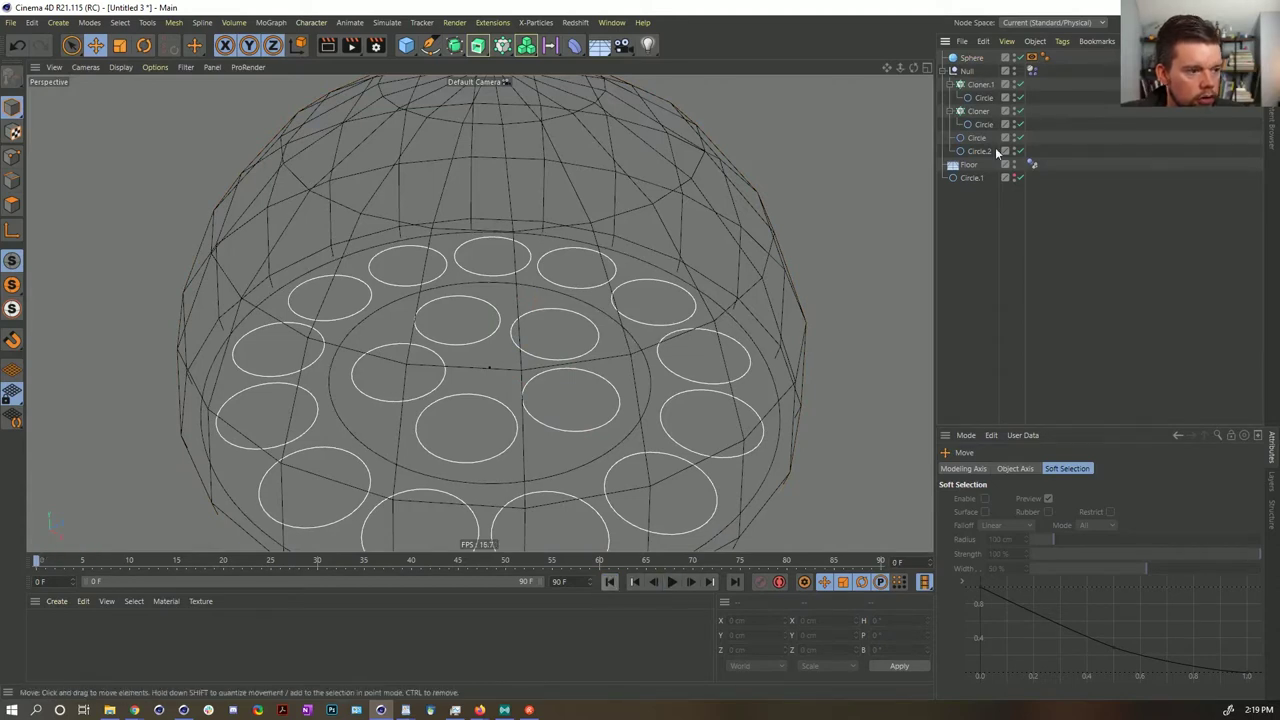
- Set the soft body Rest Length to 200% in the null's Dynamics Body tag
click(1032, 71)
scroll(1003, 612, down, 3)
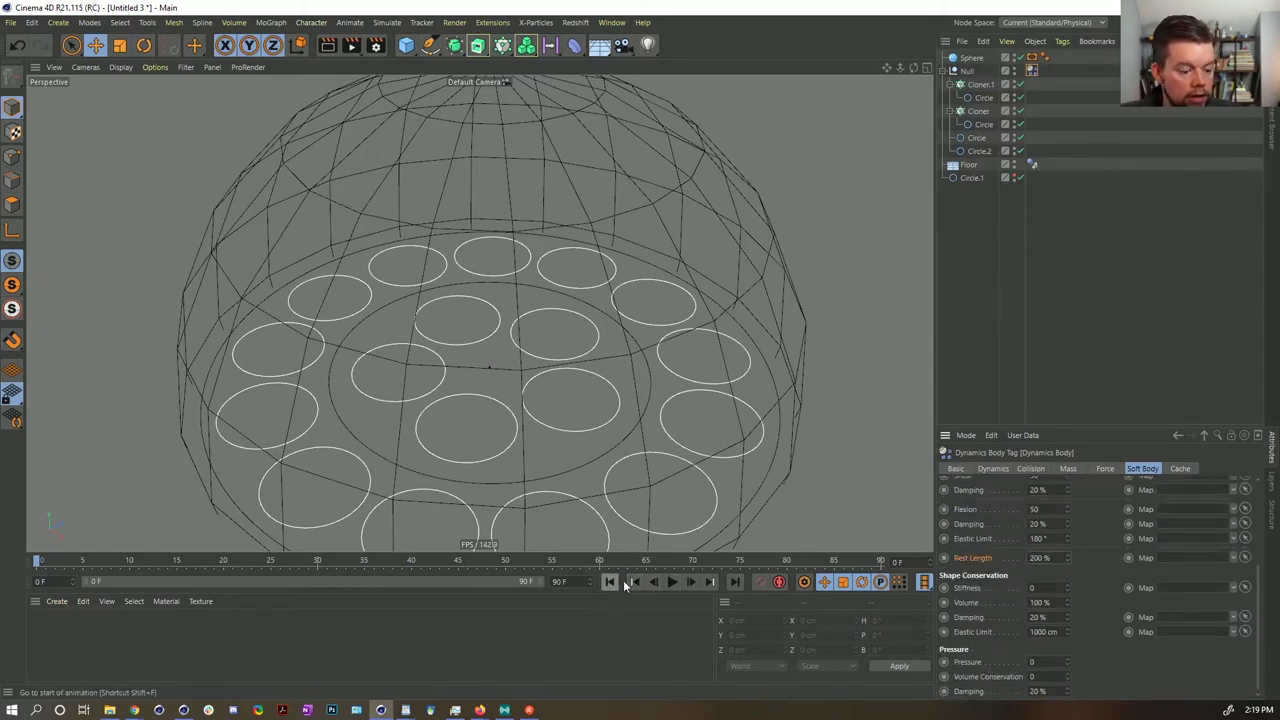
- Save the scene as [1a]SplineCells.c4d in the SceneFiles folder of Episode 6
key(ctrl+s)
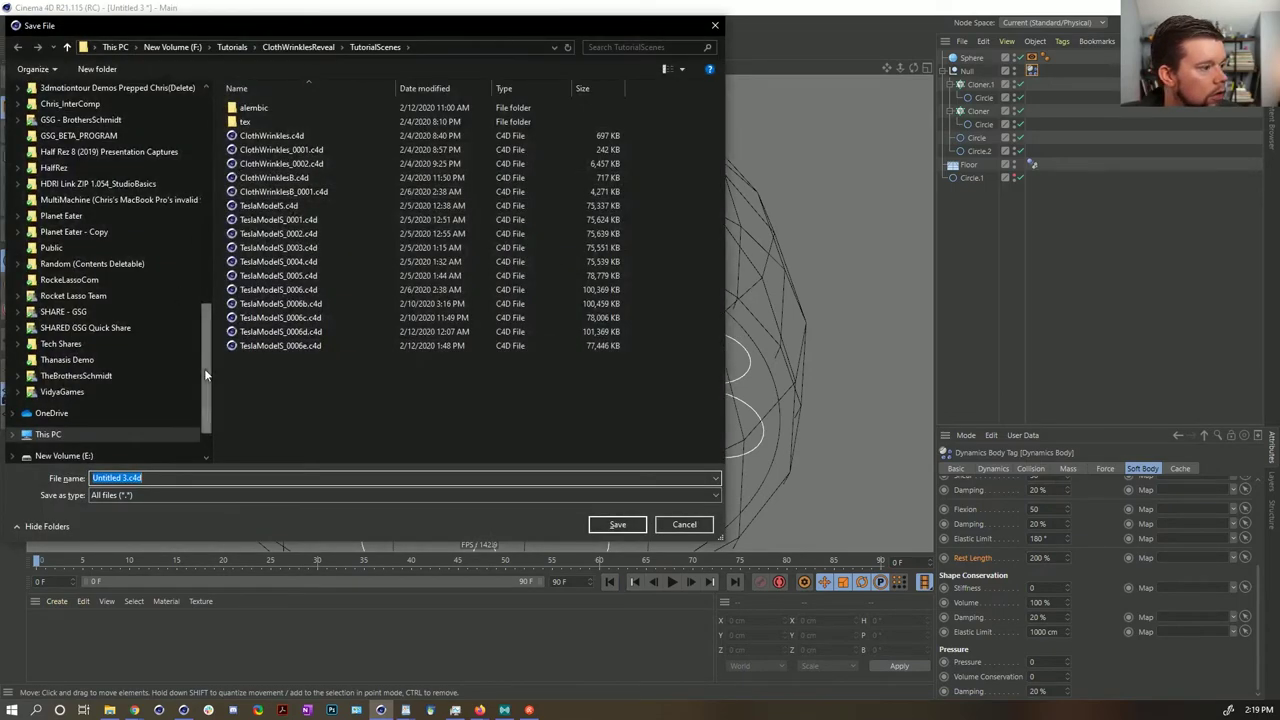
drag(204, 368, 221, 102)
click(57, 114)
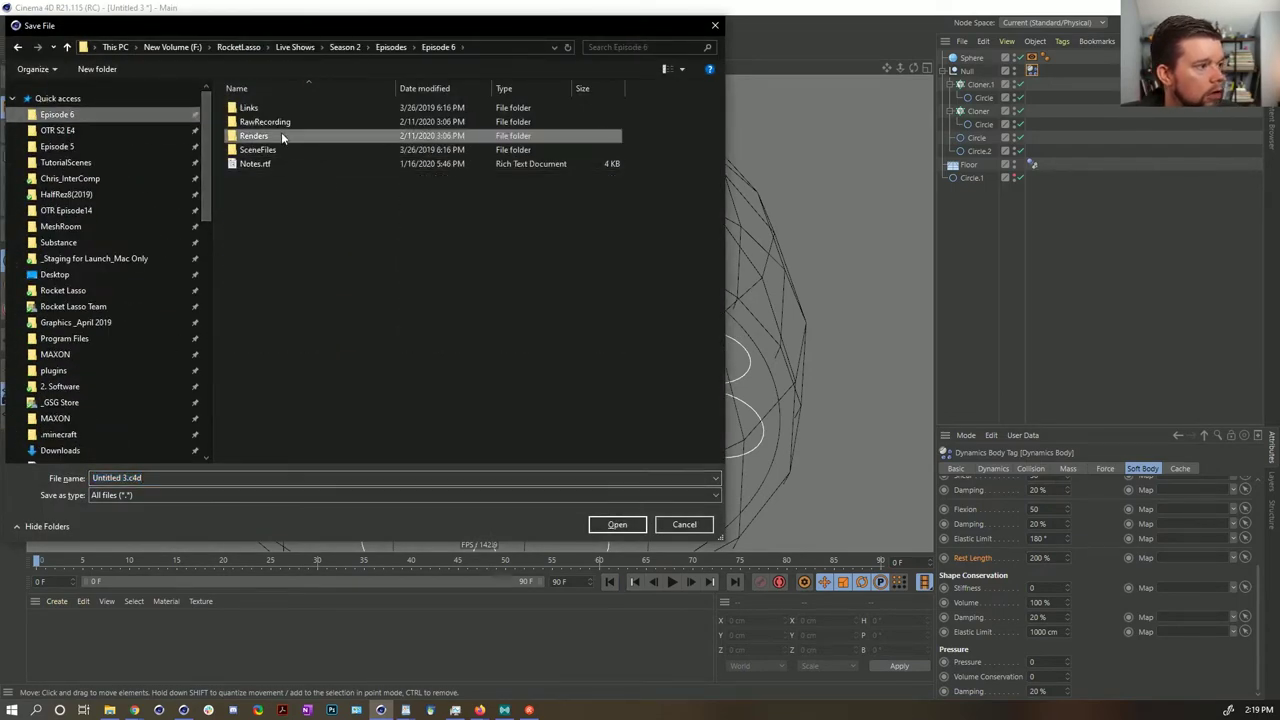
click(279, 150)
double_click(279, 150)
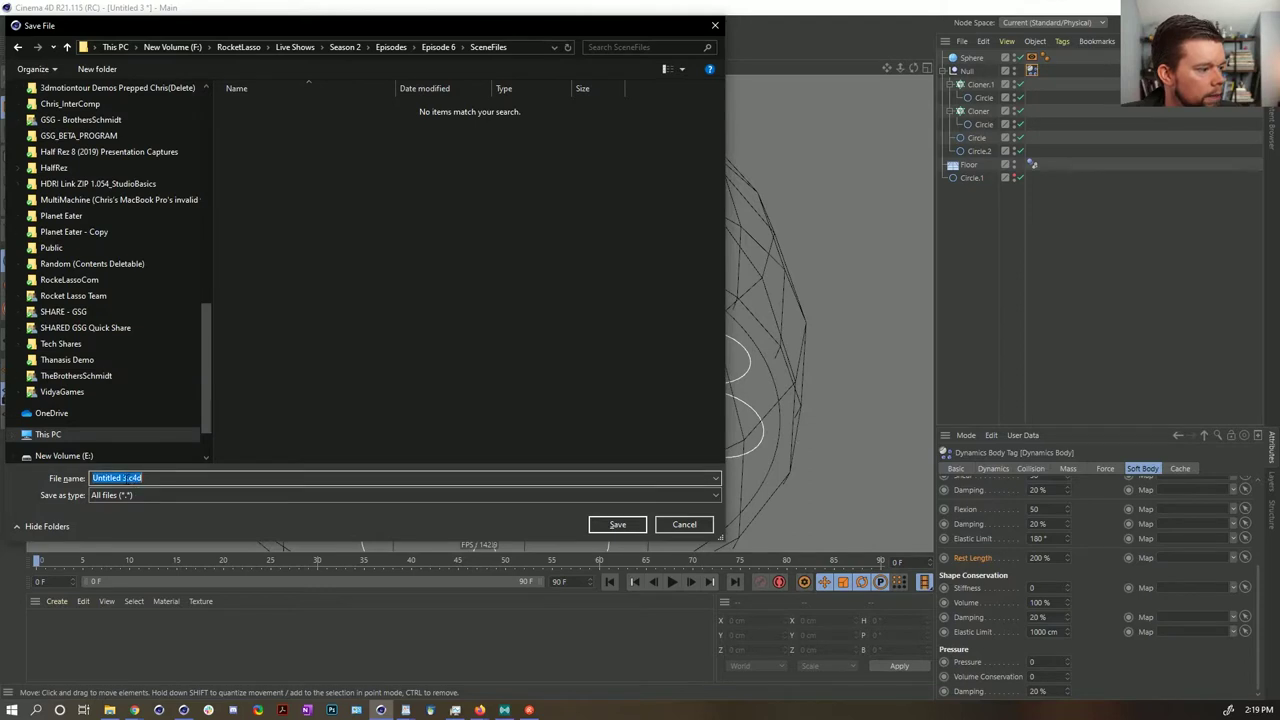
text(E)
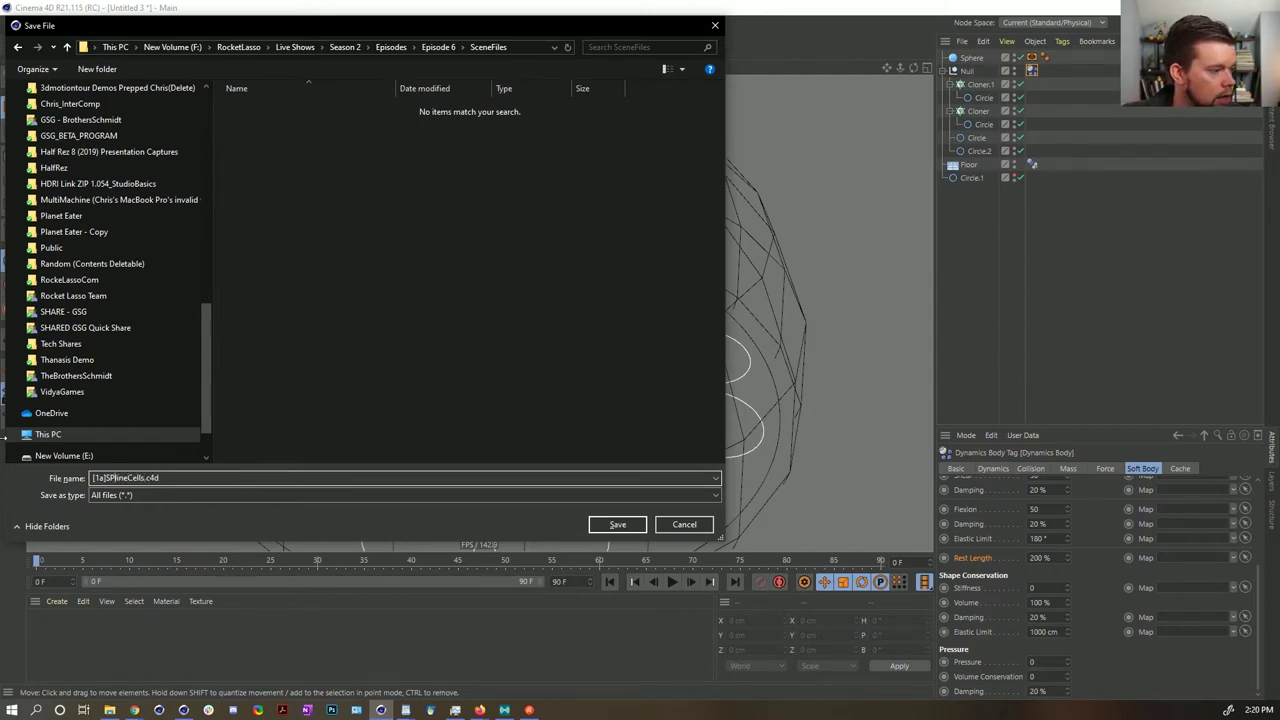
key(Return)
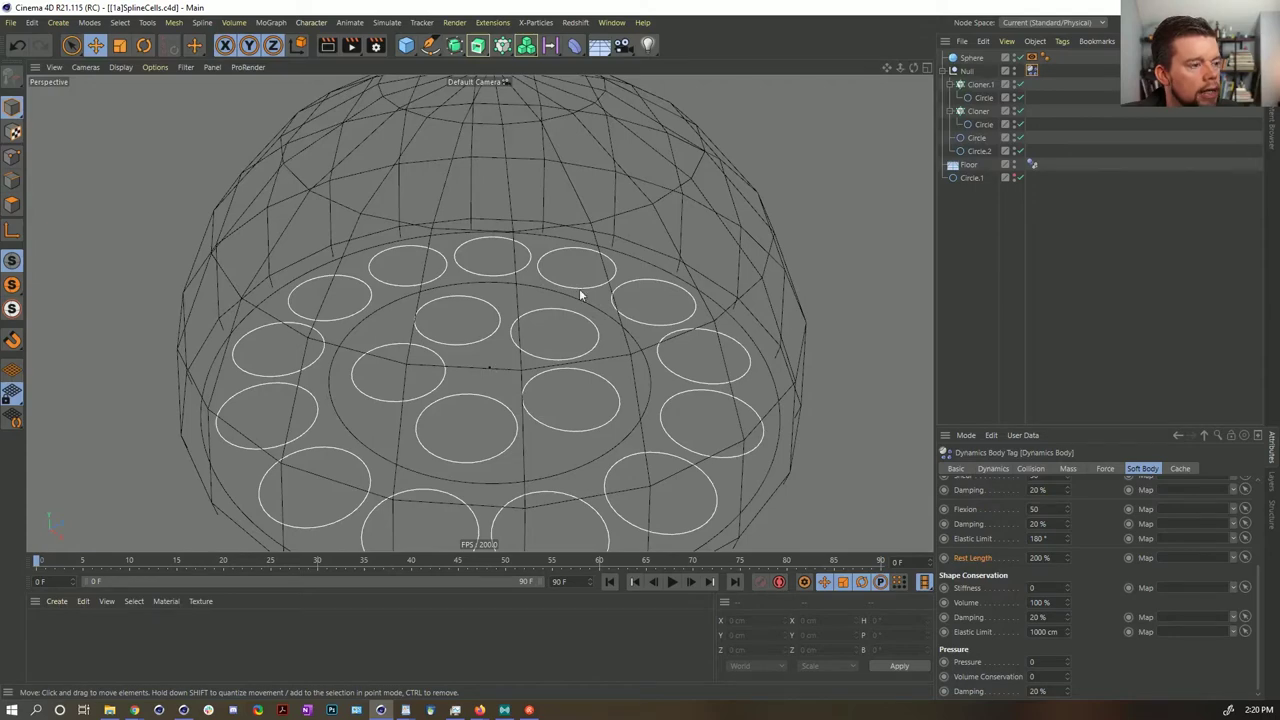
- Advance the simulation frame by frame to about frame 10 to examine the expanding circles, play it briefly, and return to frame 0
alt+drag(501, 342, 505, 347)
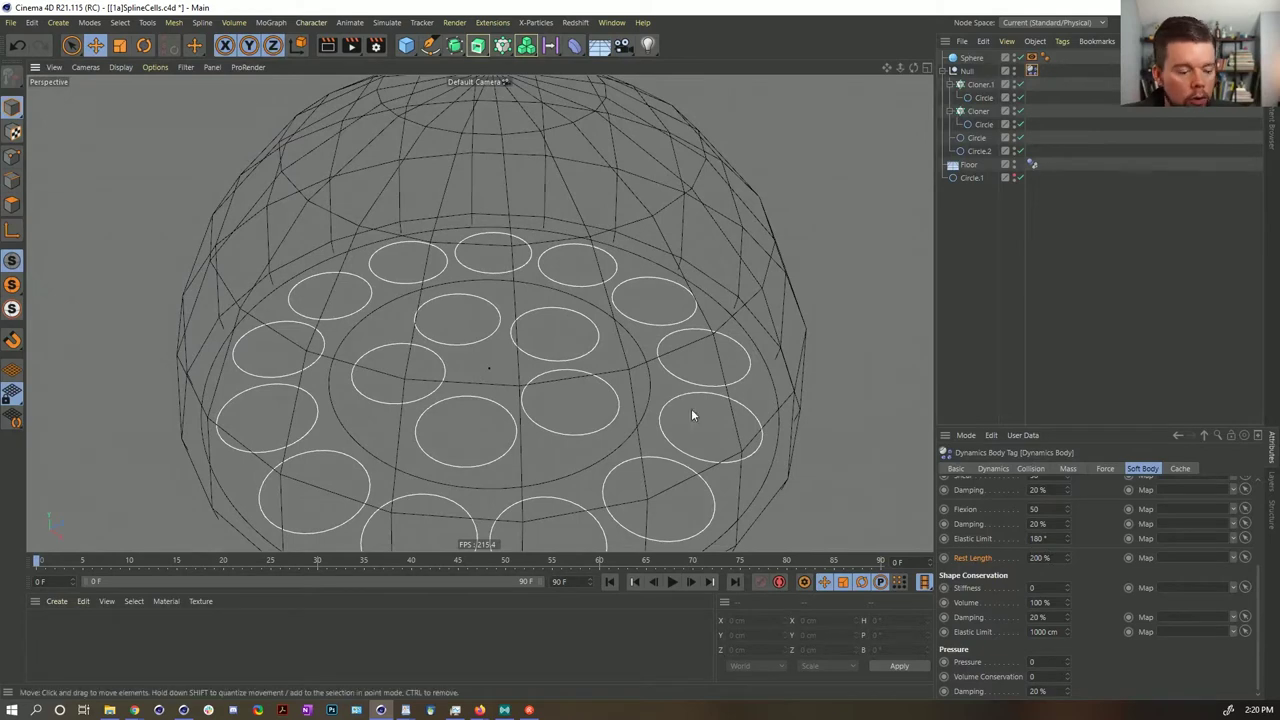
click(691, 582)
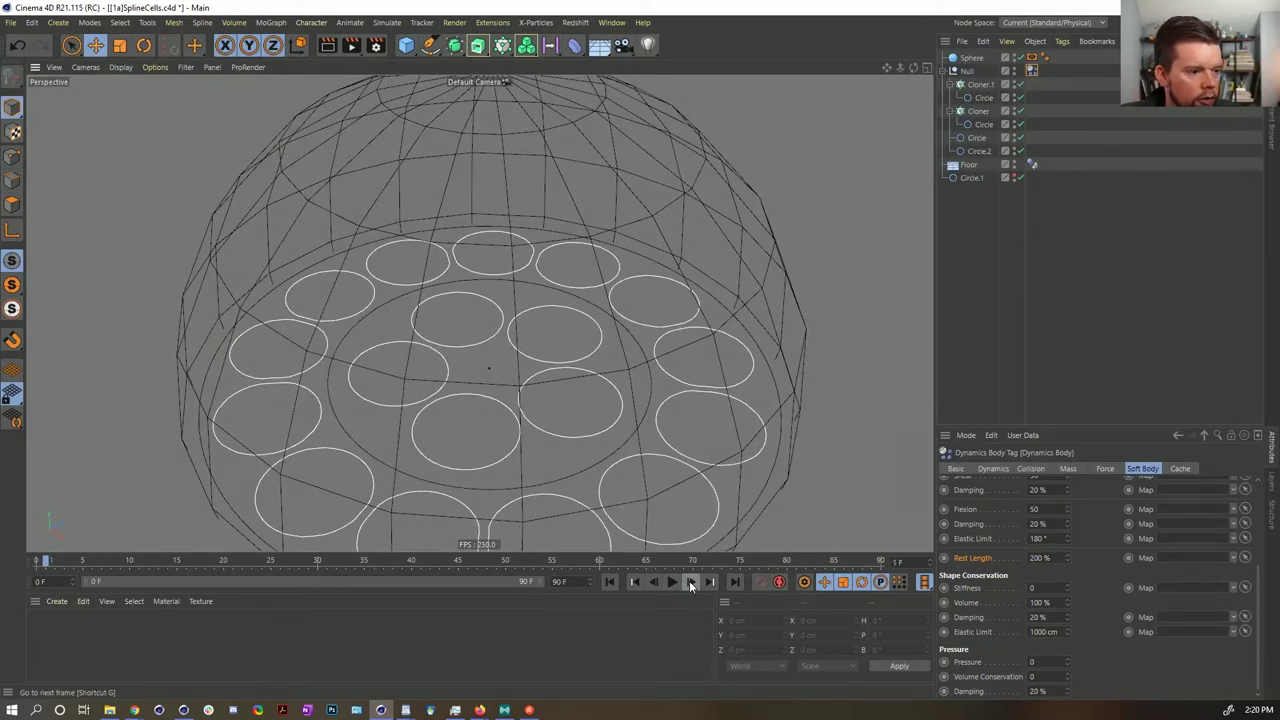
click(690, 582)
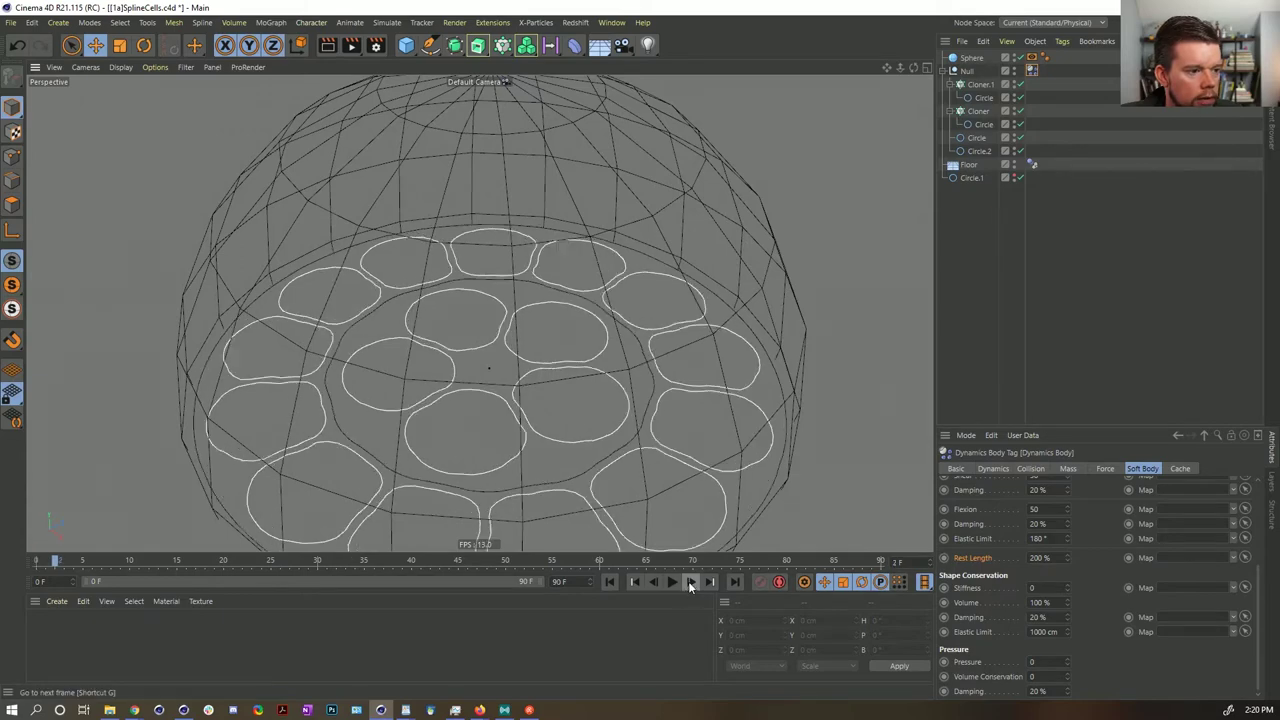
click(690, 582)
click(690, 582)
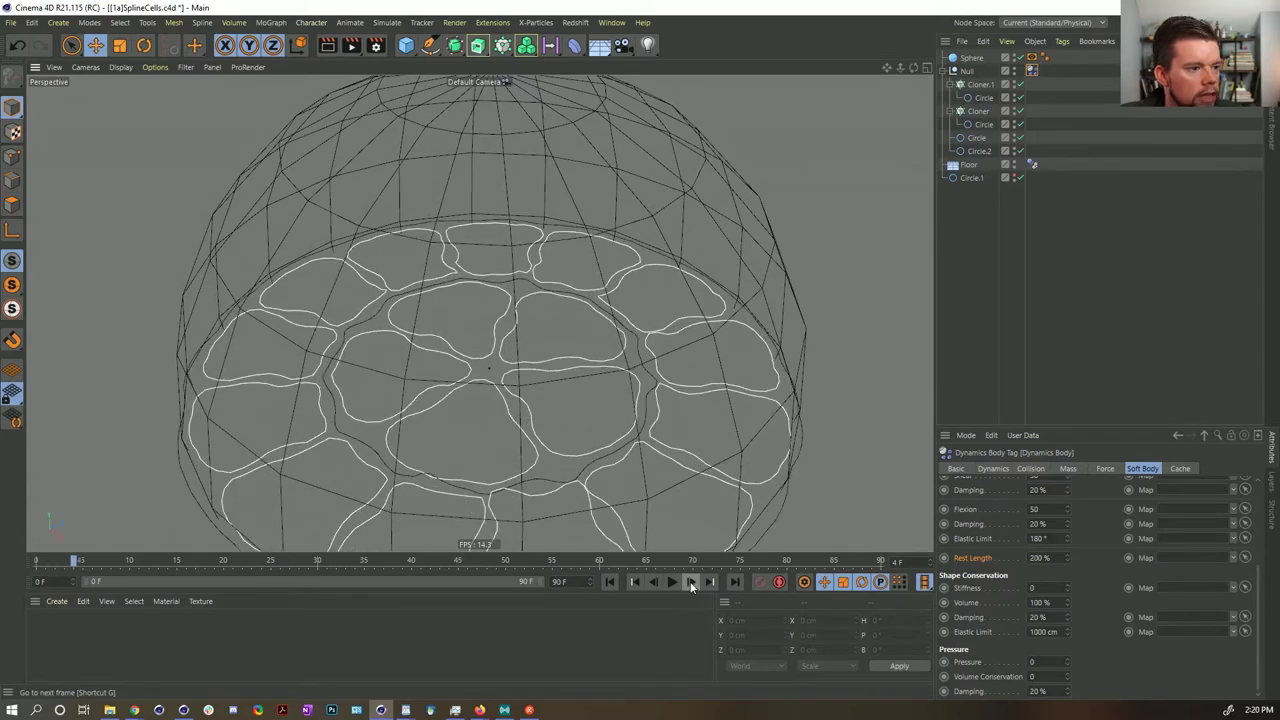
click(690, 582)
click(690, 582)
click(690, 582)
click(690, 582)
click(690, 582)
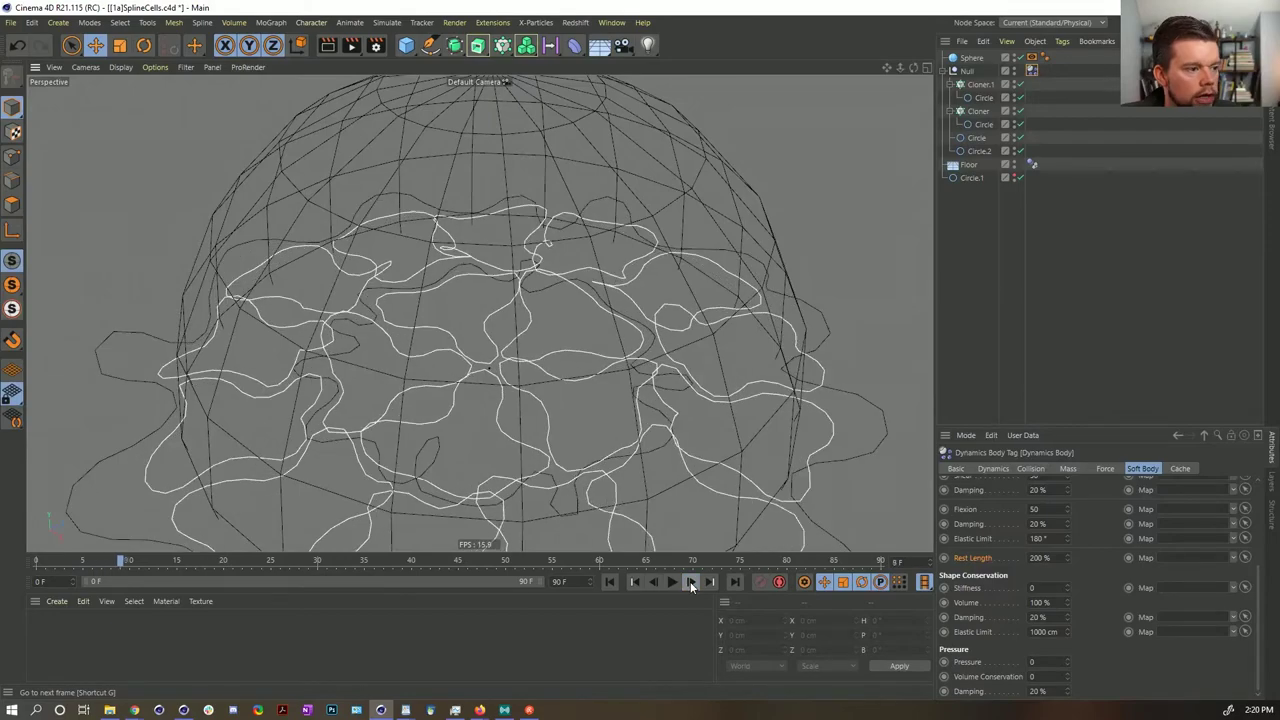
click(690, 582)
alt+drag(603, 376, 612, 310)
alt+drag(728, 379, 578, 330)
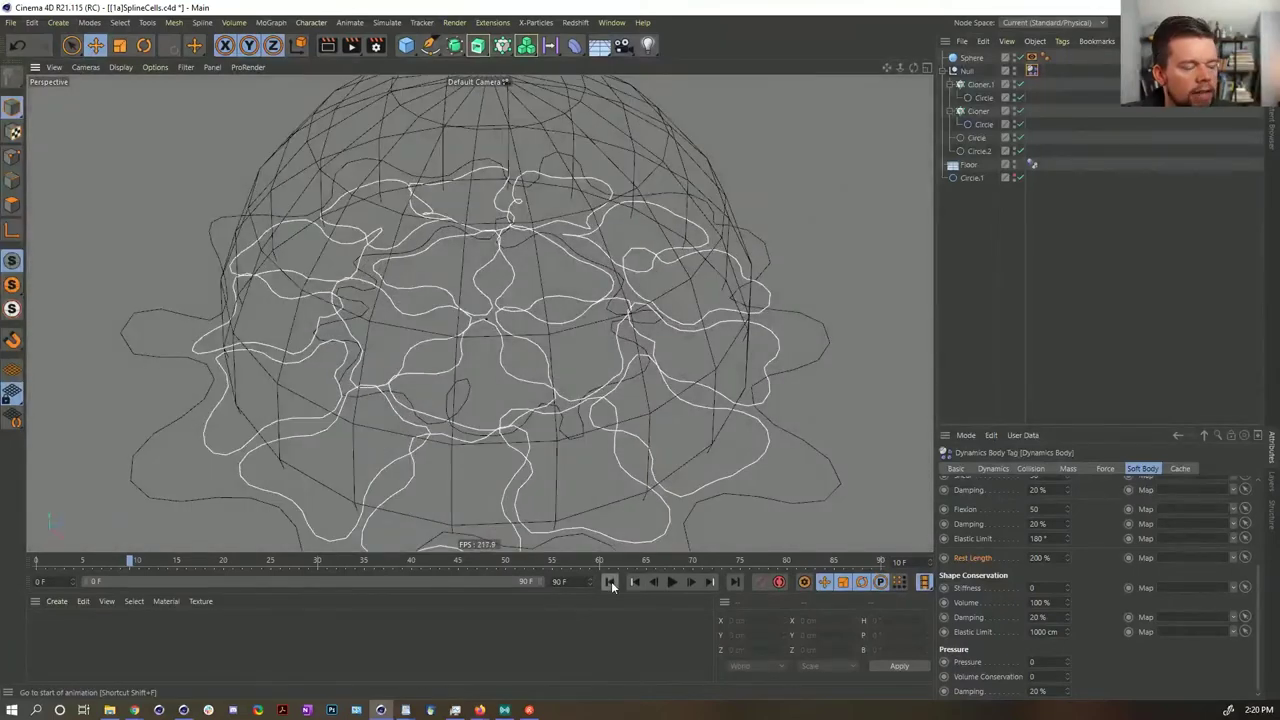
click(612, 581)
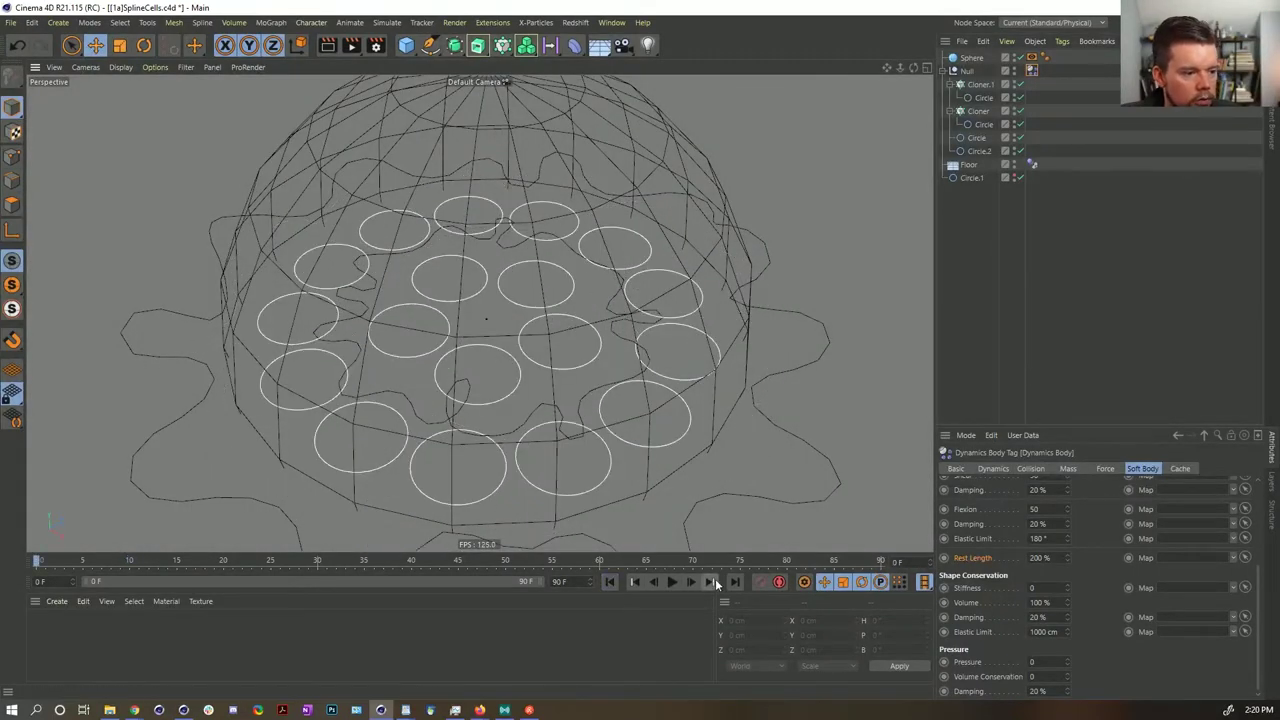
click(670, 583)
click(610, 582)
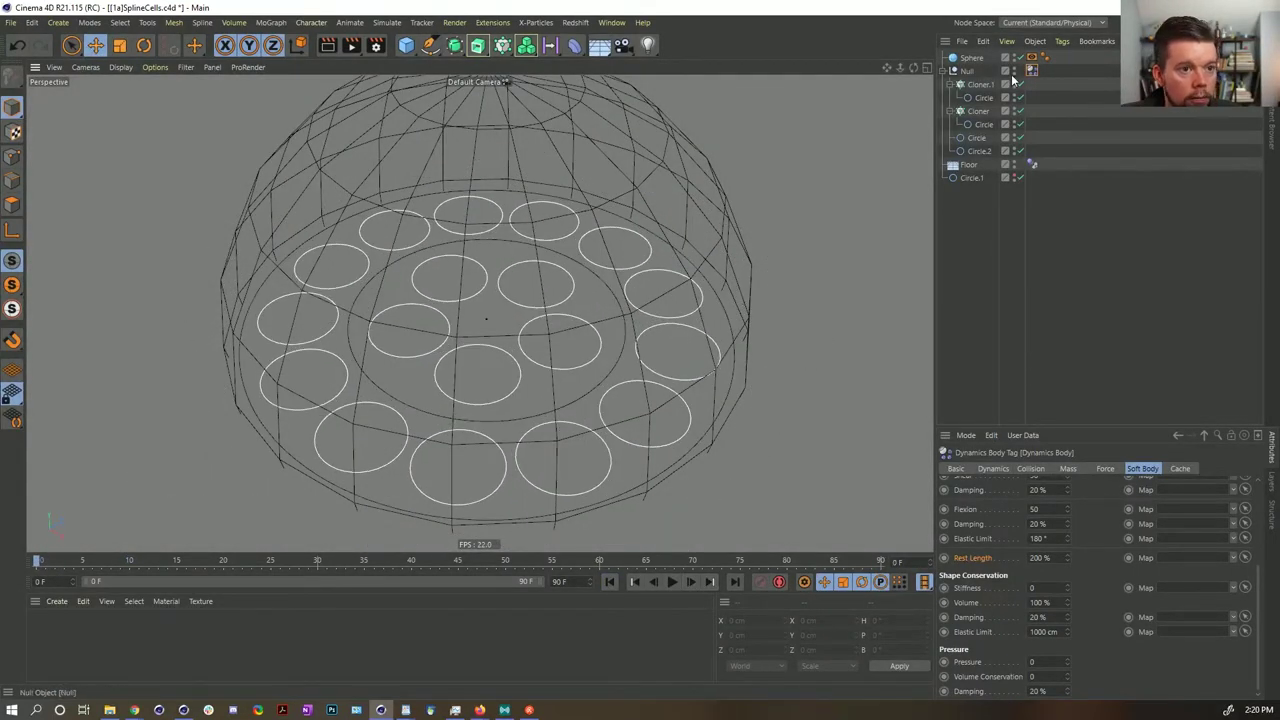
- Copy the floor's Dynamics Body tag to the sphere and set the copy's collision Shape to Static Mesh
ctrl+drag(1034, 163, 1063, 56)
click(1008, 469)
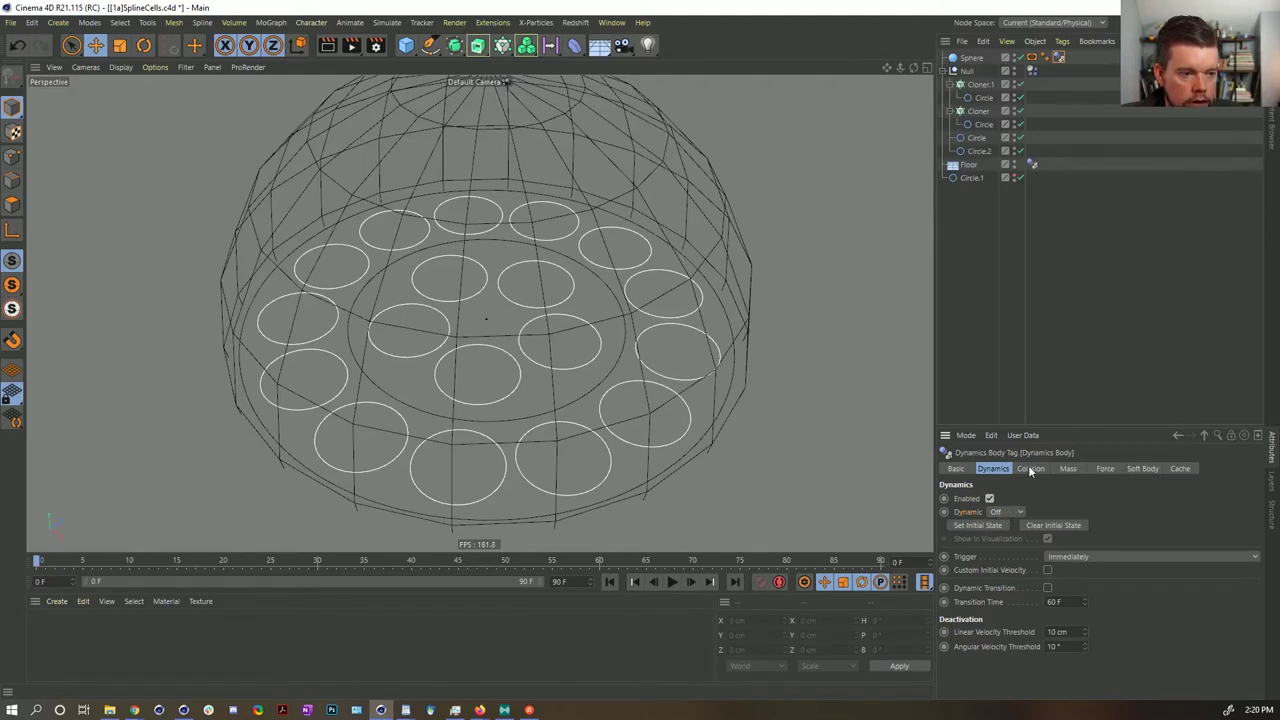
click(1030, 469)
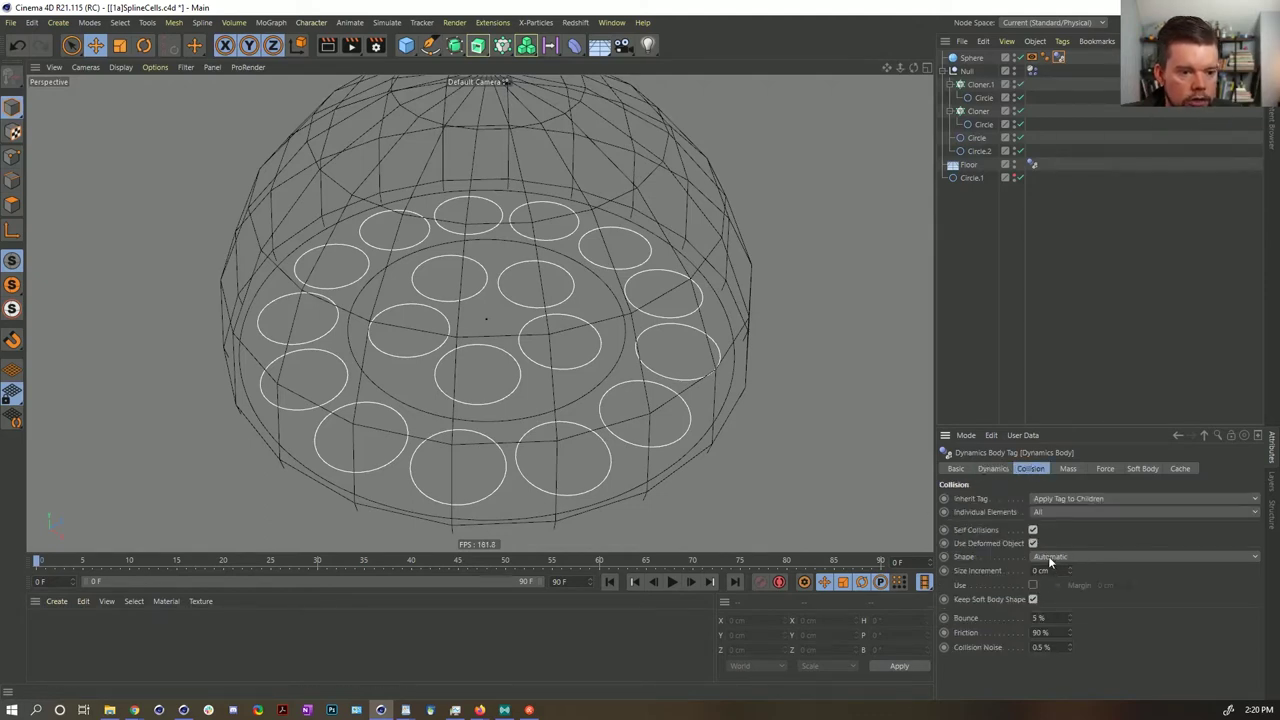
click(1050, 557)
click(1055, 515)
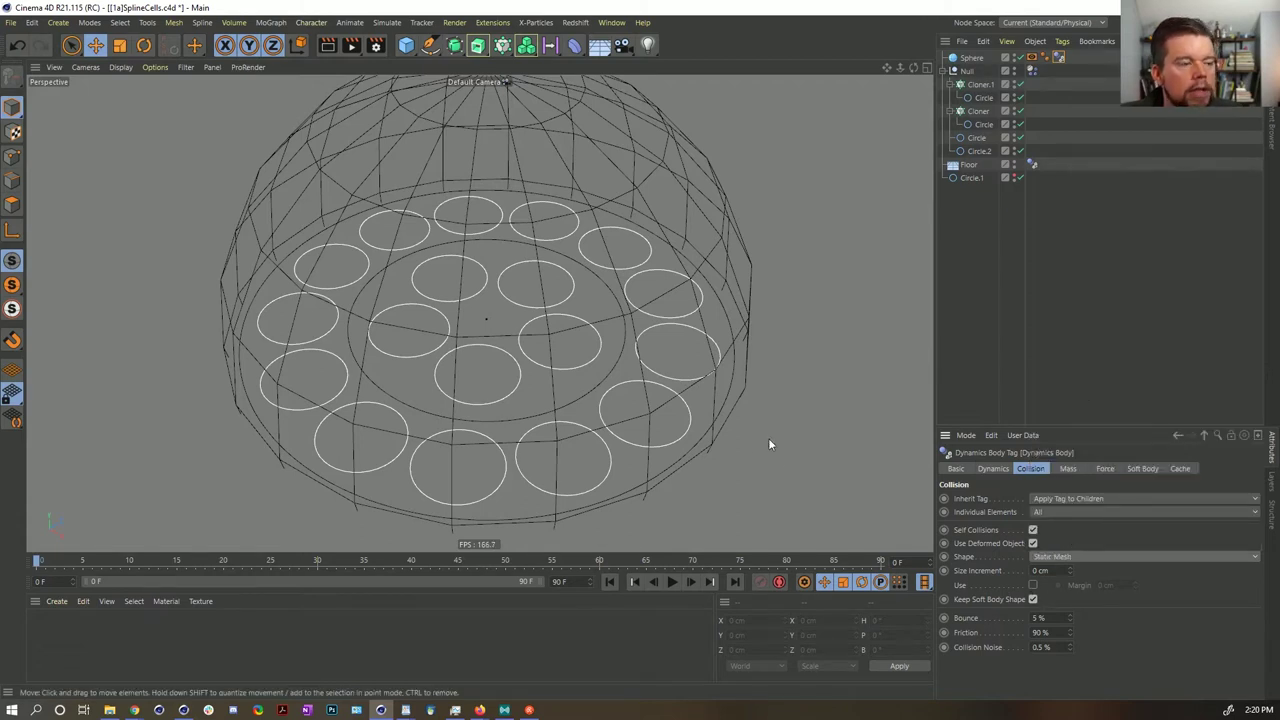
- Duplicate the floor, rotate the copy 180° in bank, and set its Y position to 5 cm
click(1032, 70)
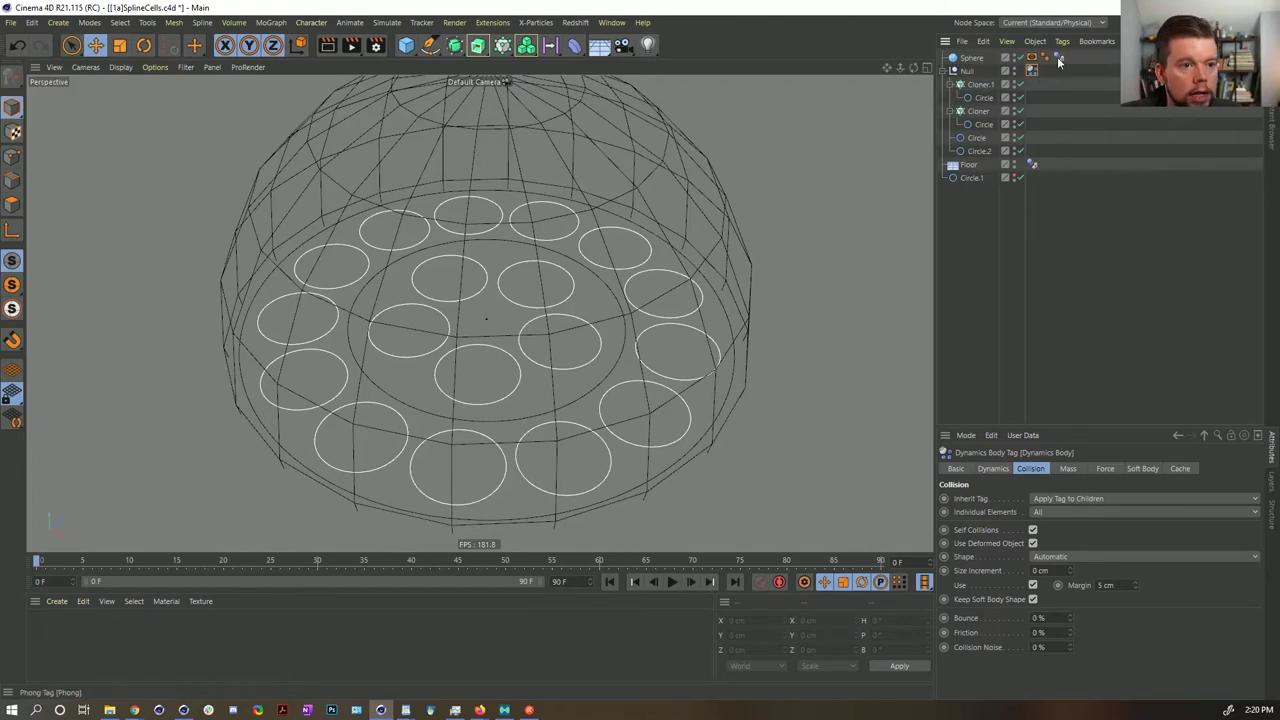
click(965, 166)
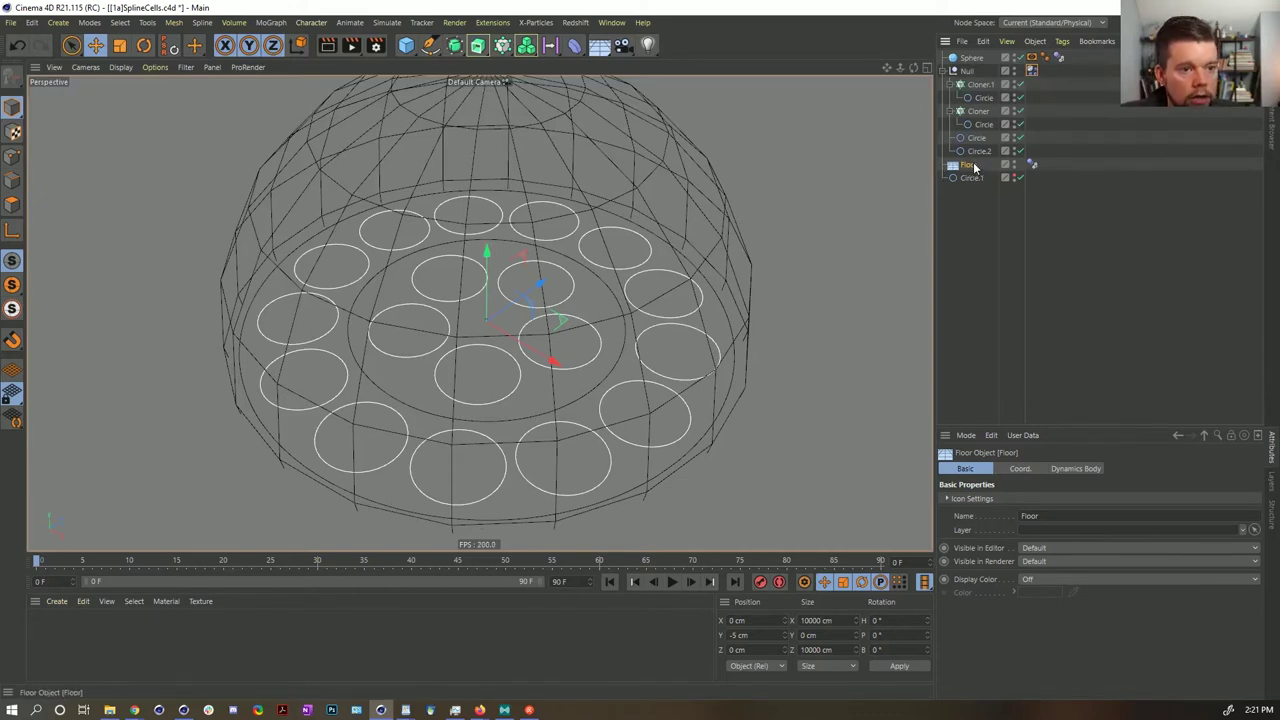
ctrl+drag(970, 165, 973, 178)
key(r)
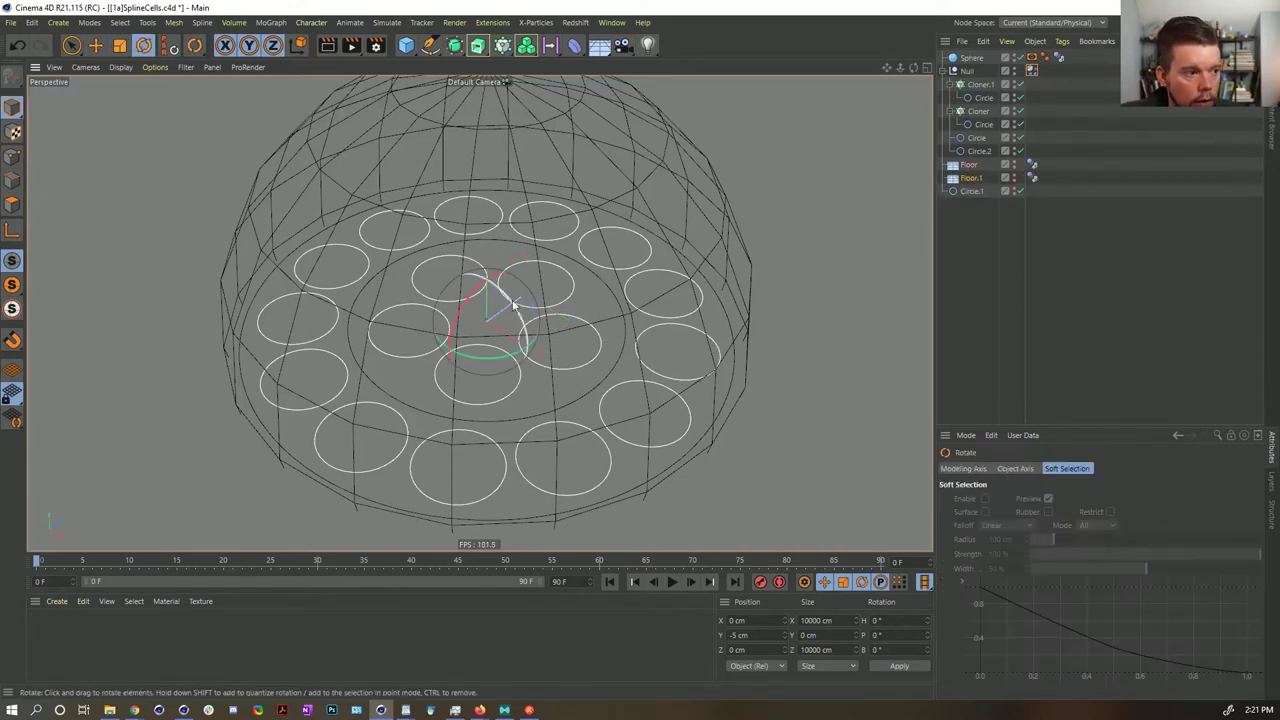
drag(493, 287, 465, 478)
drag(750, 636, 667, 621)
text(5)
click(884, 668)
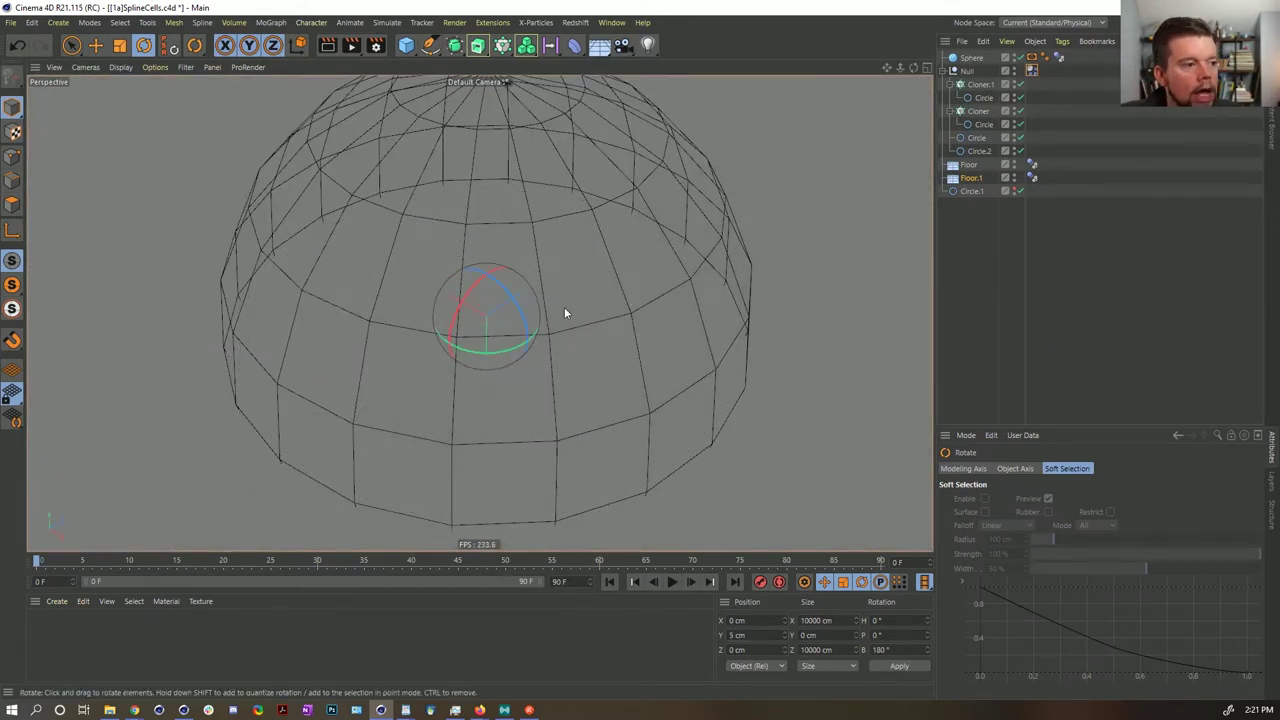
- Hide the duplicate floor in the viewport, and reorder the hierarchy with the null on top and the duplicate above the original floor
drag(966, 181, 968, 161)
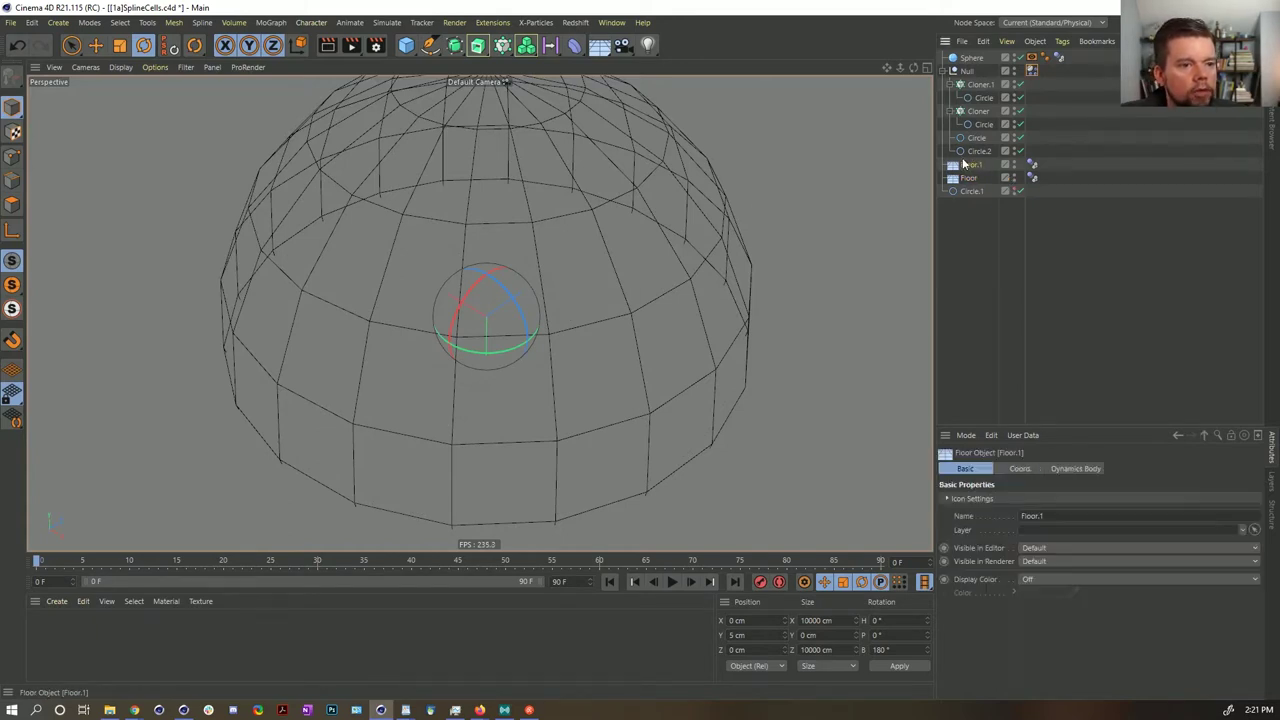
double_click(1014, 162)
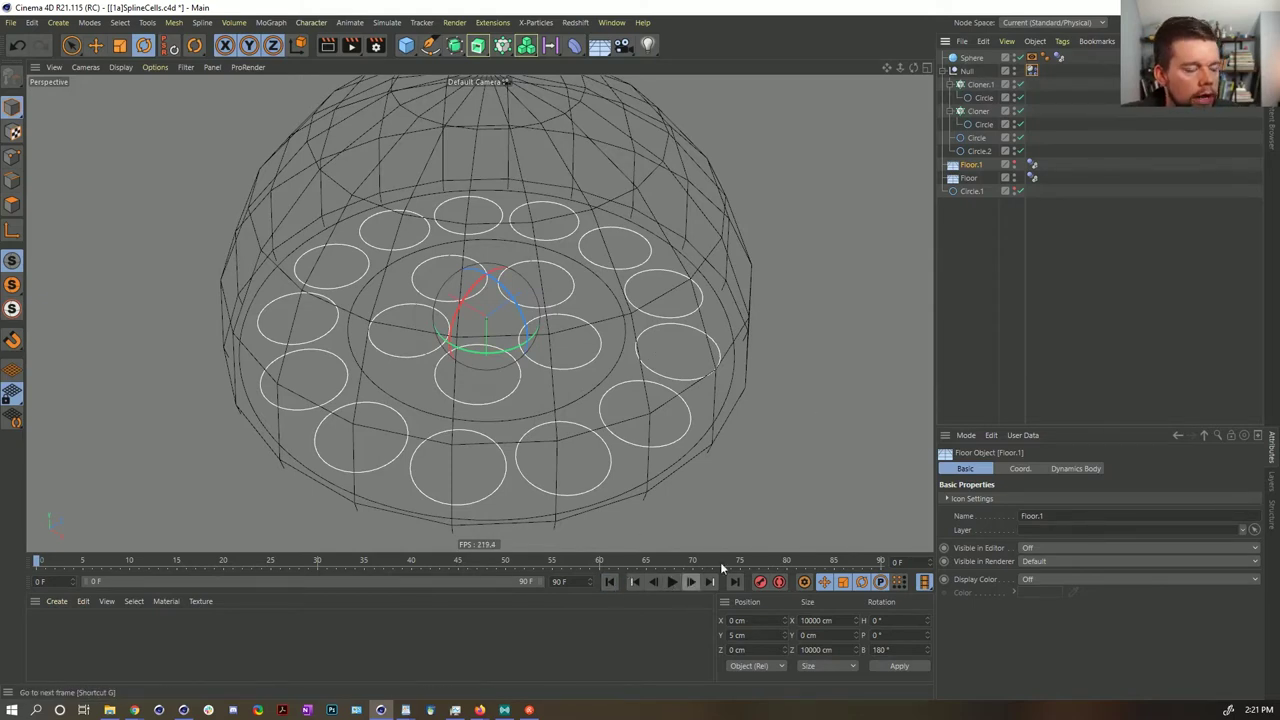
click(1032, 71)
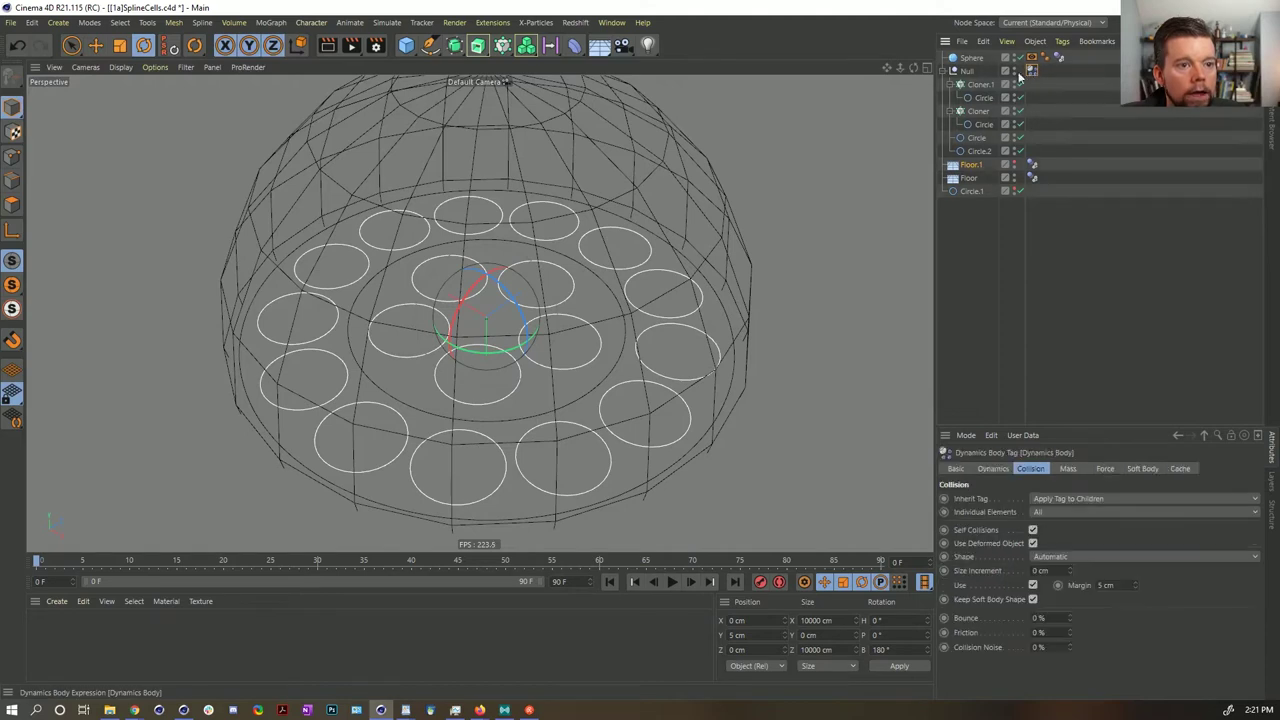
drag(967, 71, 965, 58)
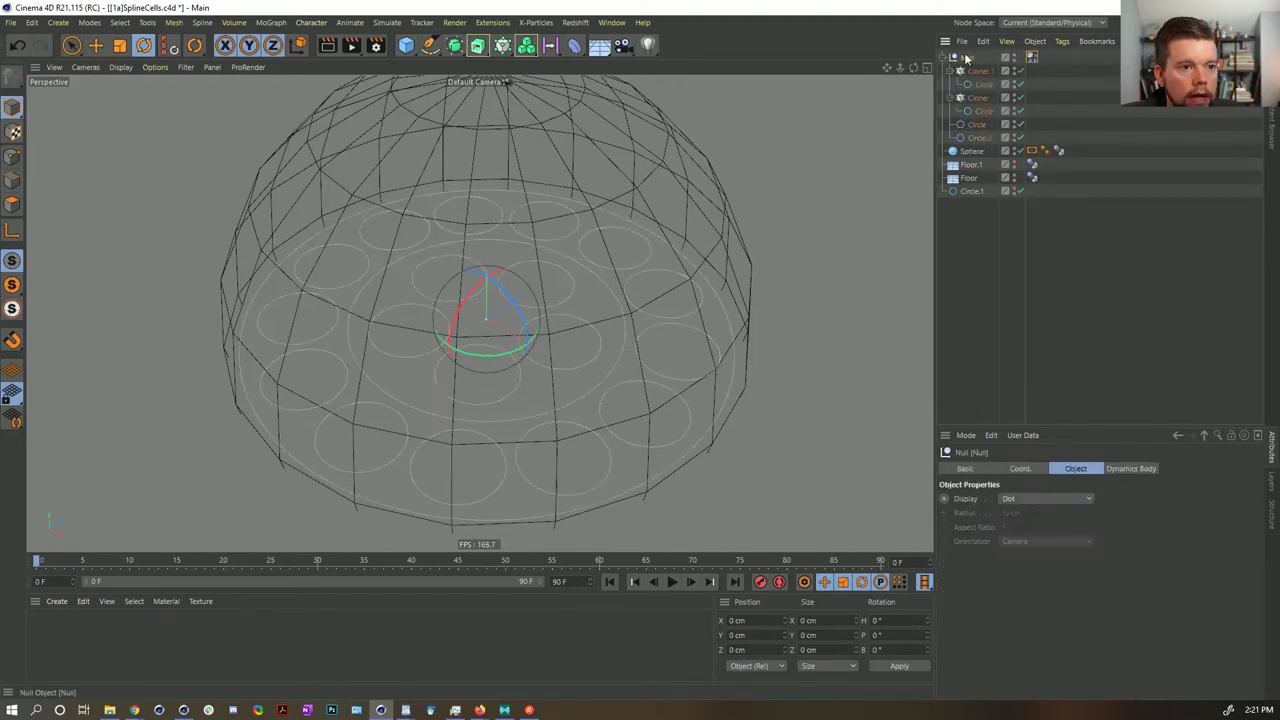
- Open the soft body settings of the null's Dynamics Body tag, play the simulation to about frame 64, and return to frame 0
click(1032, 57)
click(1140, 469)
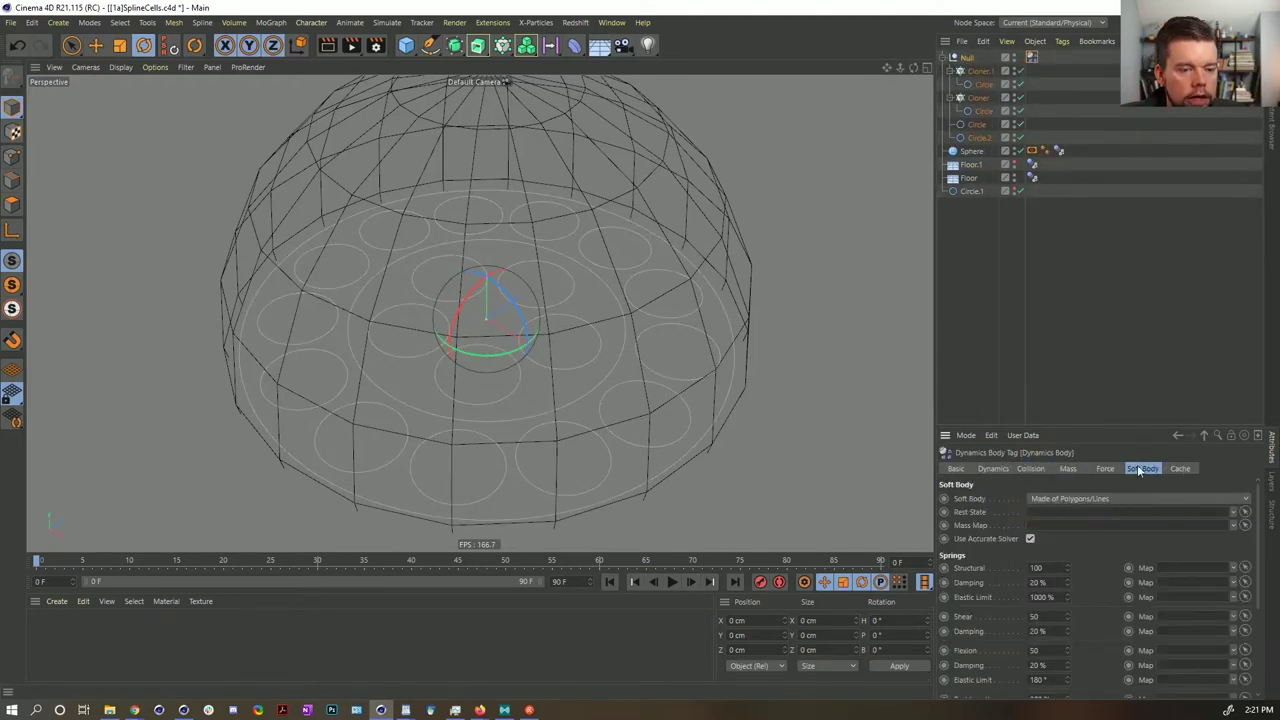
scroll(1133, 497, down, 3)
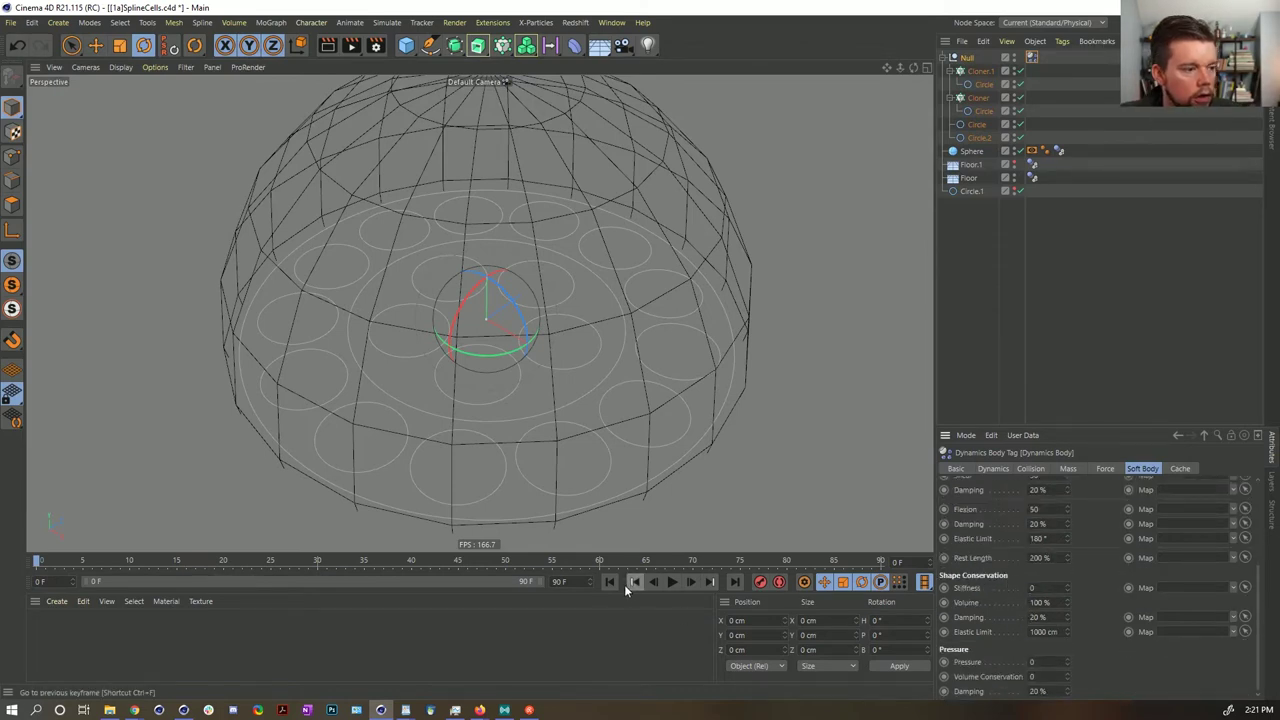
click(672, 583)
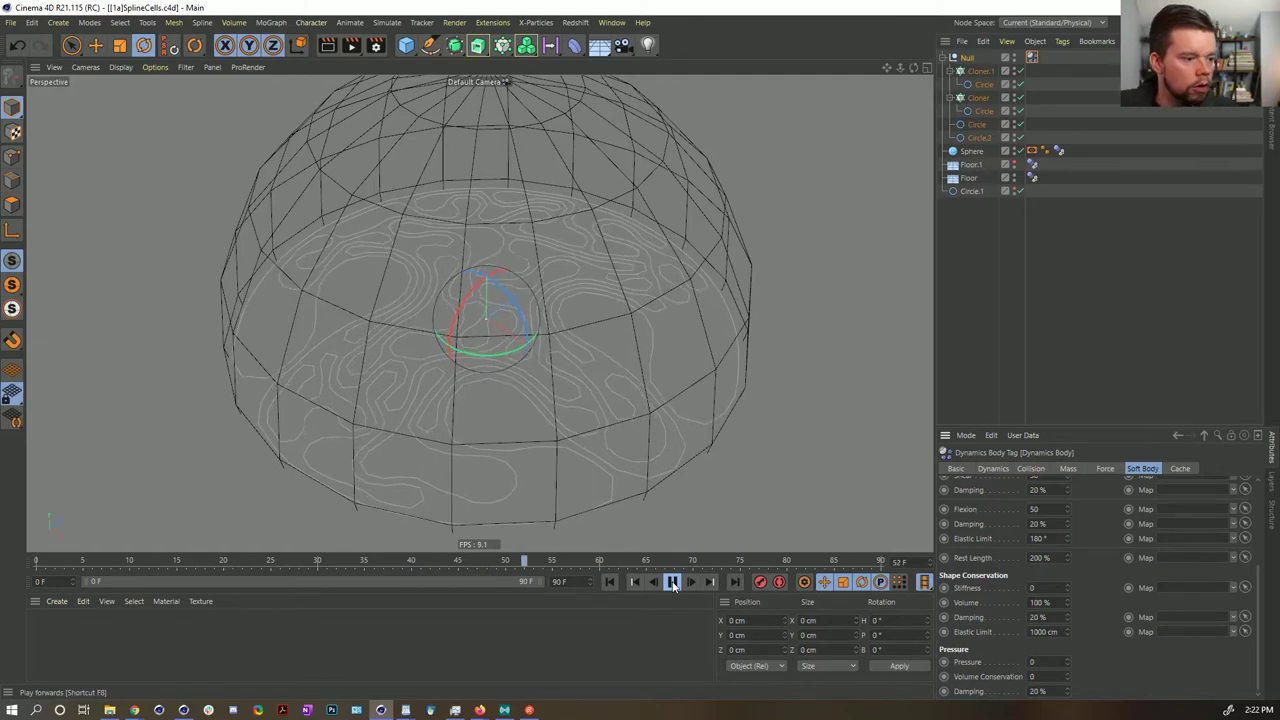
click(672, 583)
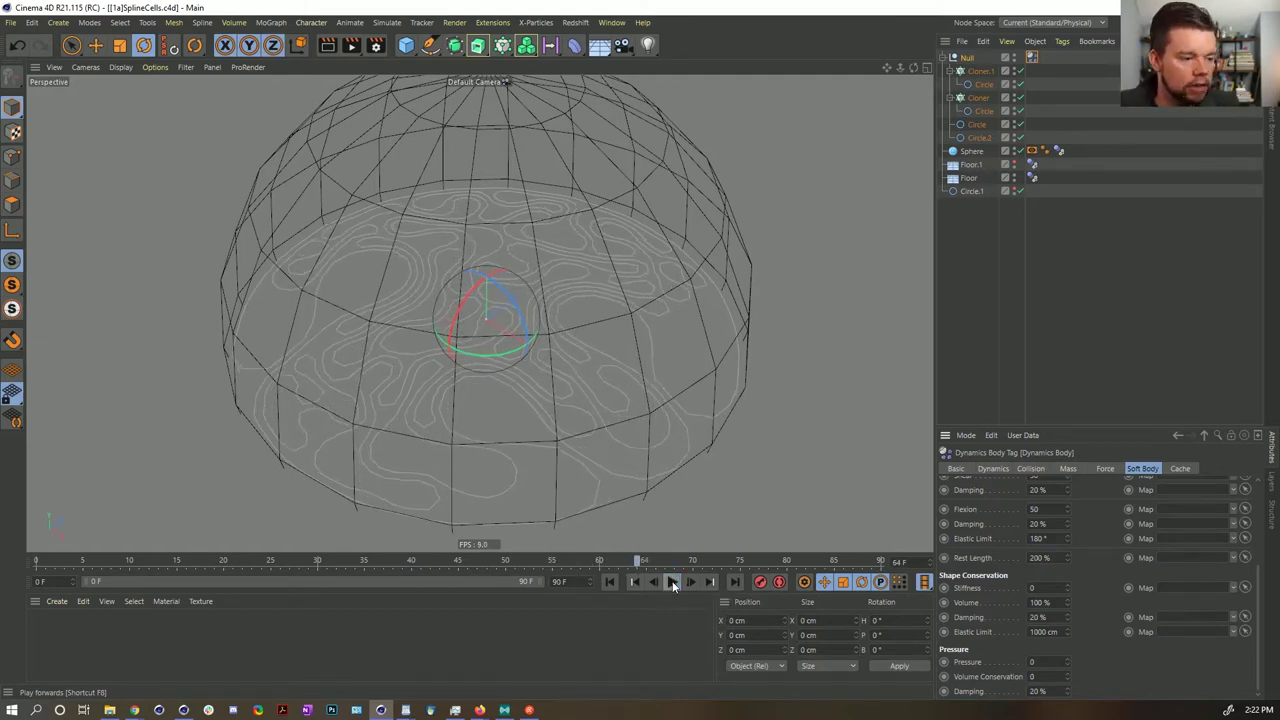
click(612, 582)
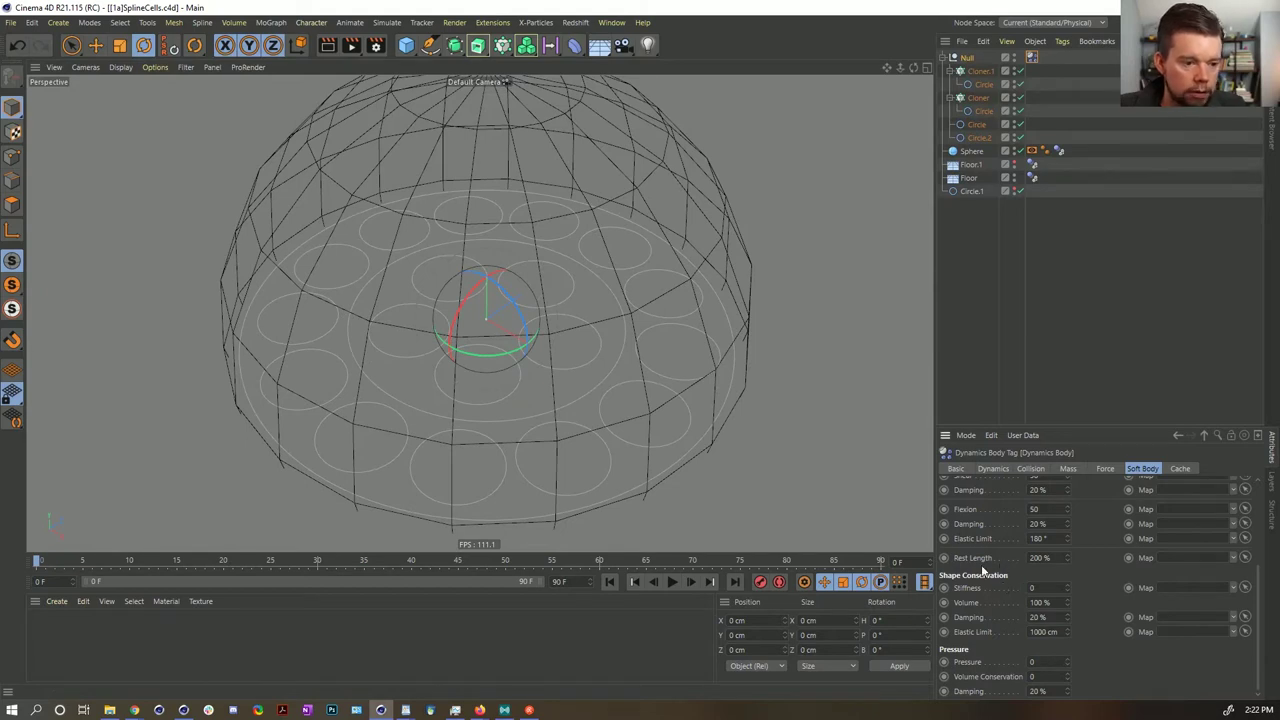
- Try a soft body Rest Length of 500% on the null's tag, play the simulation briefly, and return to frame 0
drag(1036, 557, 1016, 557)
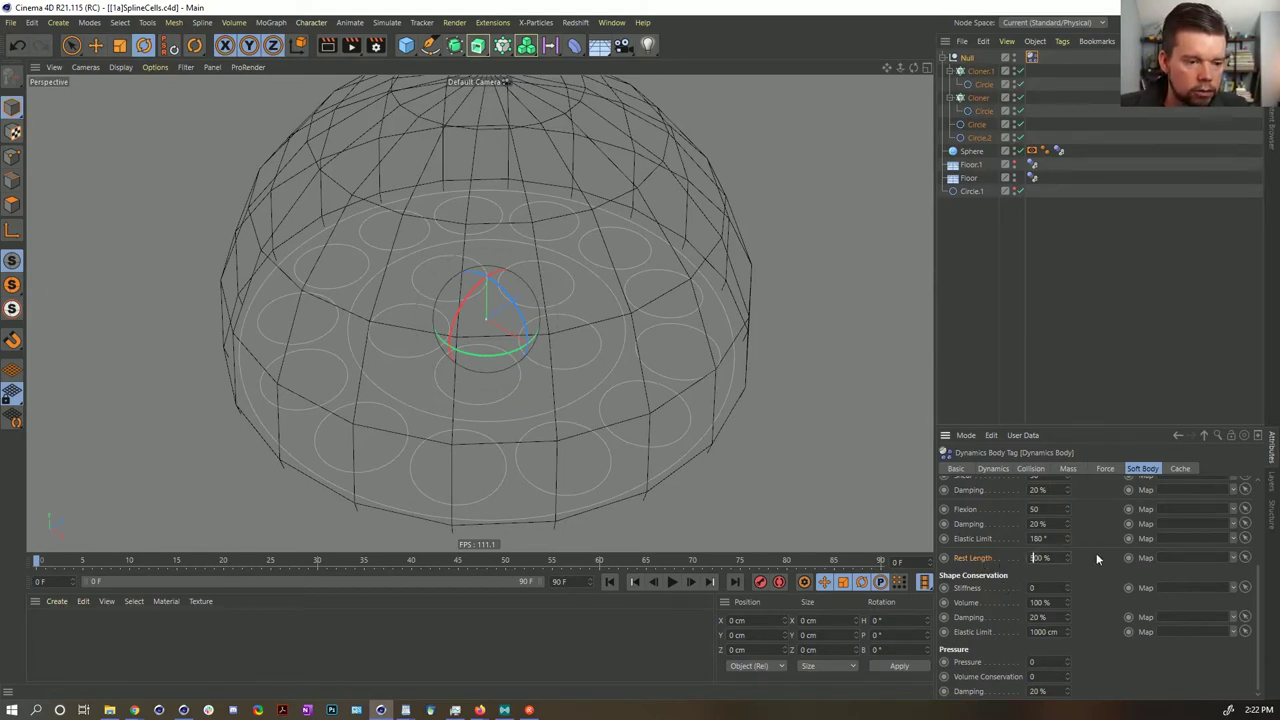
key(Return)
click(671, 582)
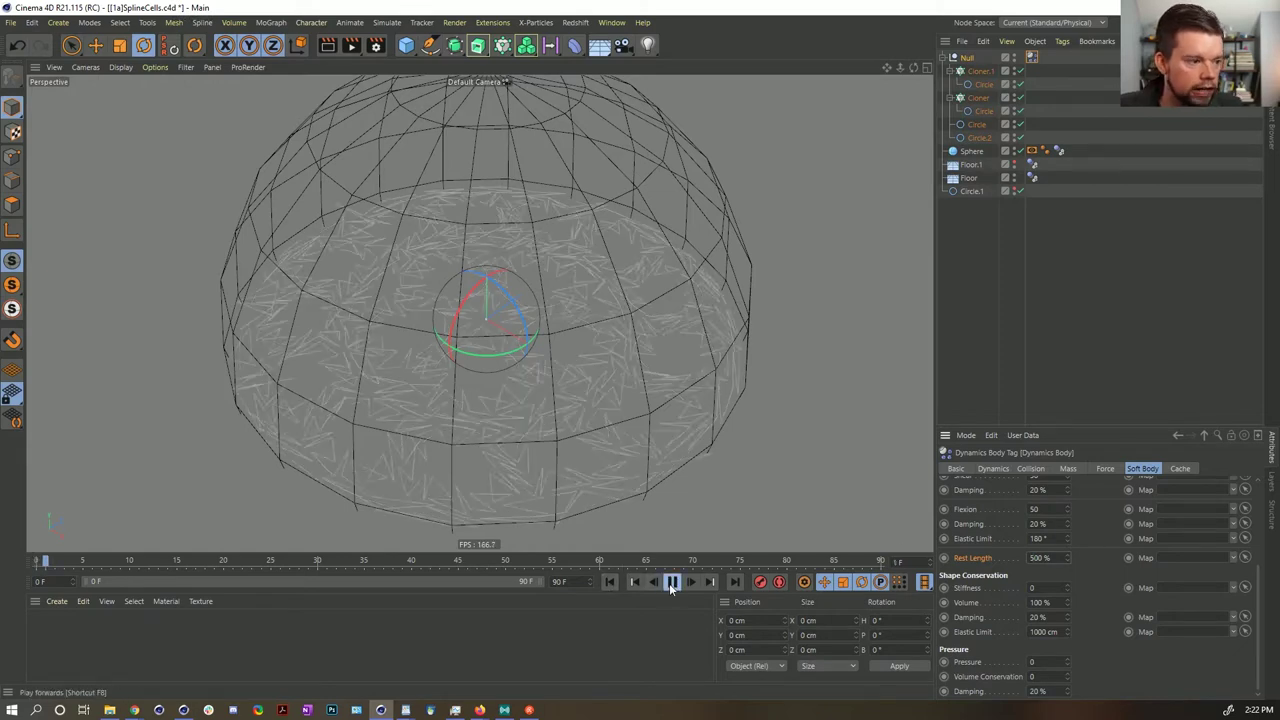
click(669, 583)
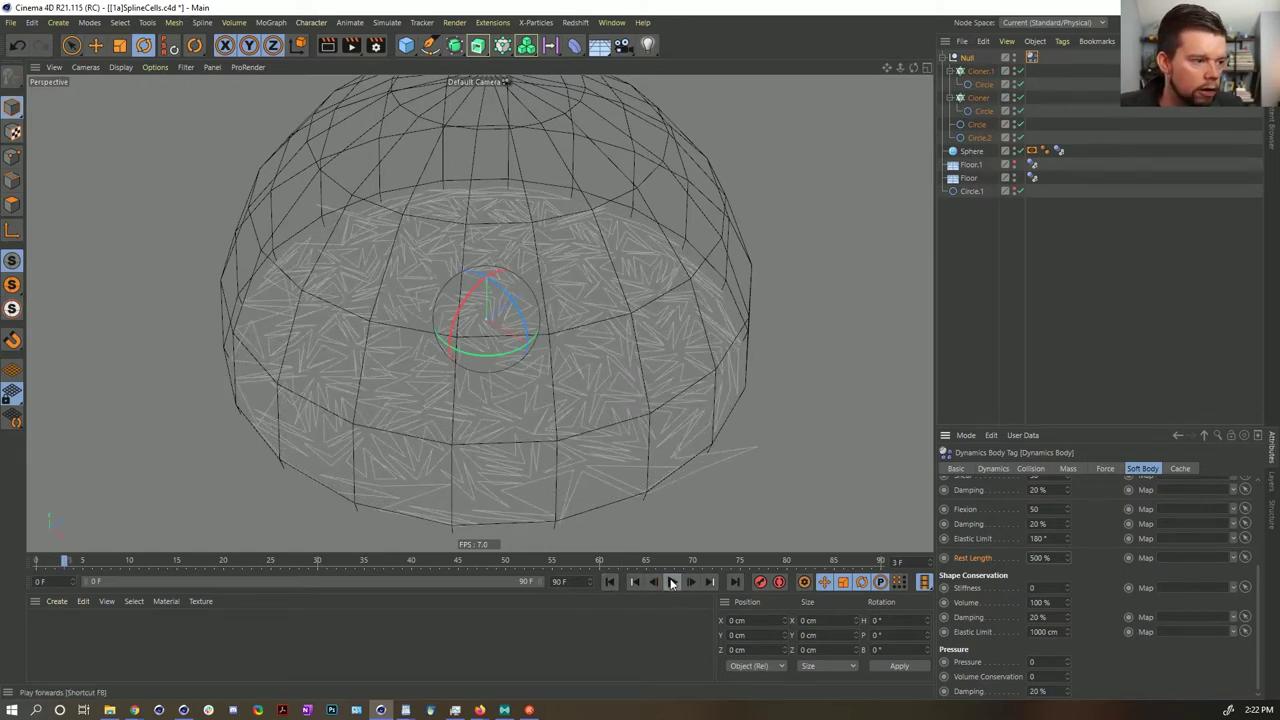
click(609, 582)
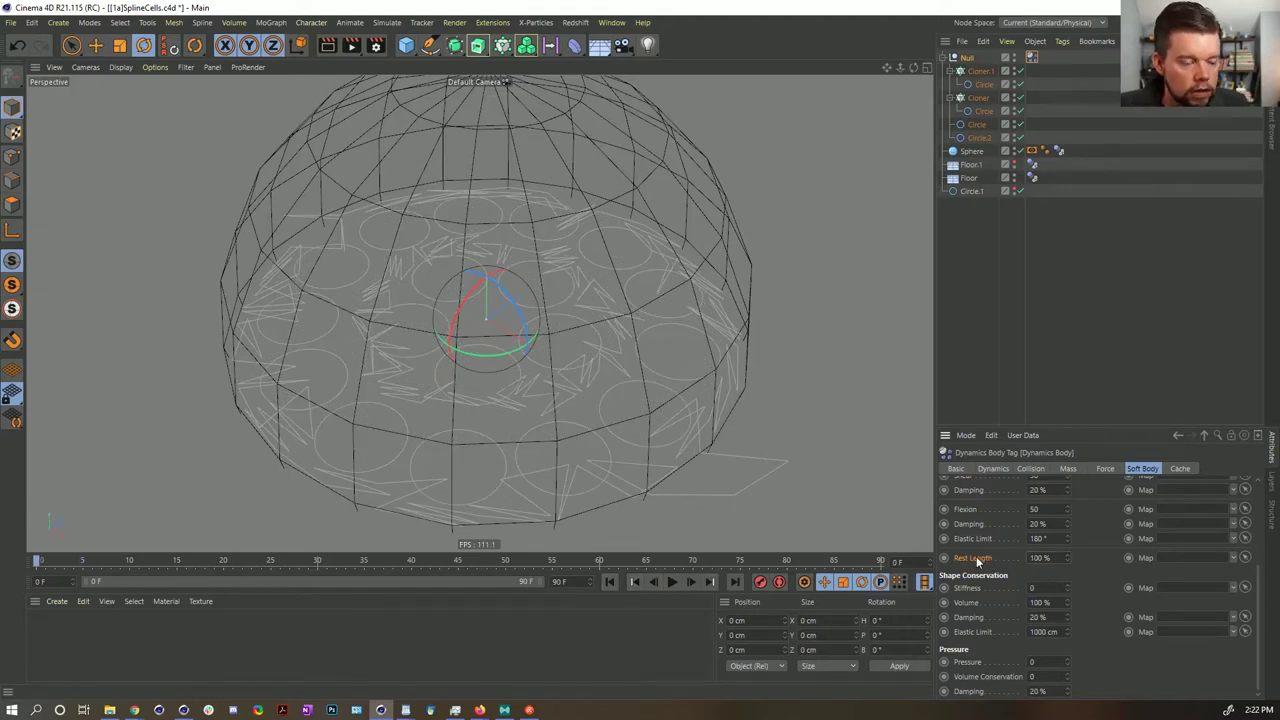
- Keyframe the null's soft body Rest Length at 100% on frame 0 and at 150% on frame 5
click(945, 559)
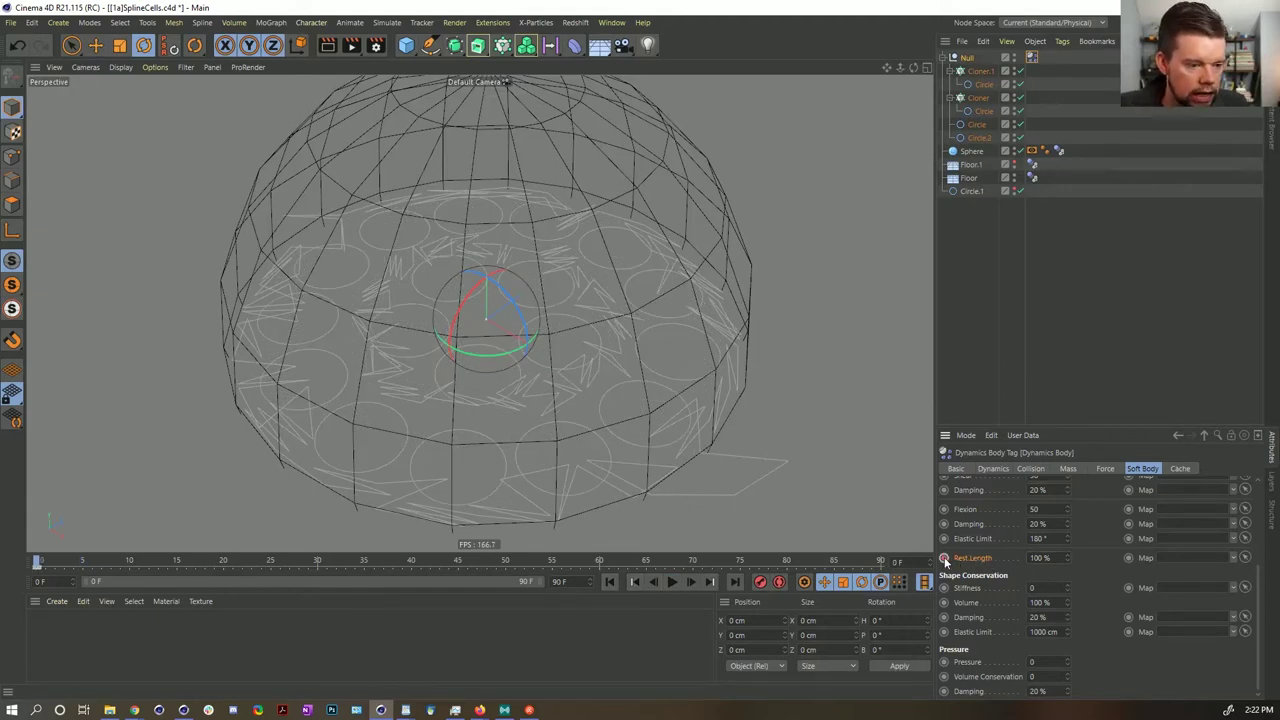
click(84, 563)
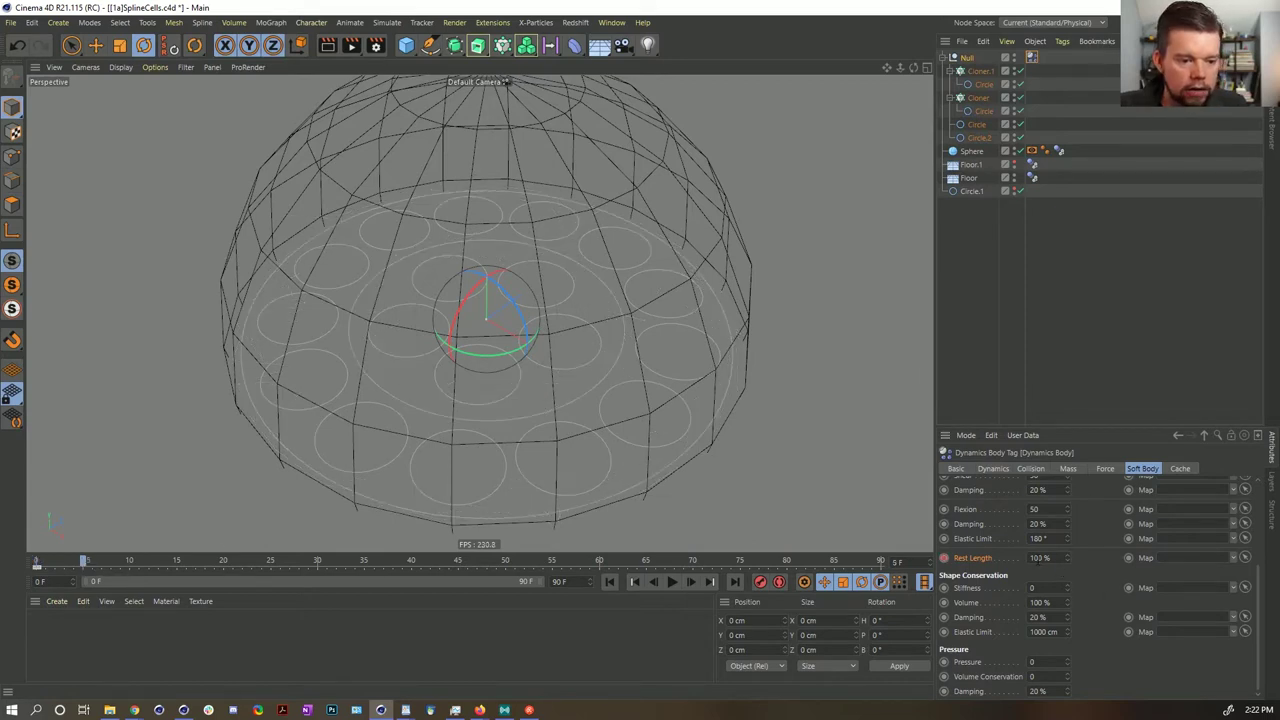
click(945, 558)
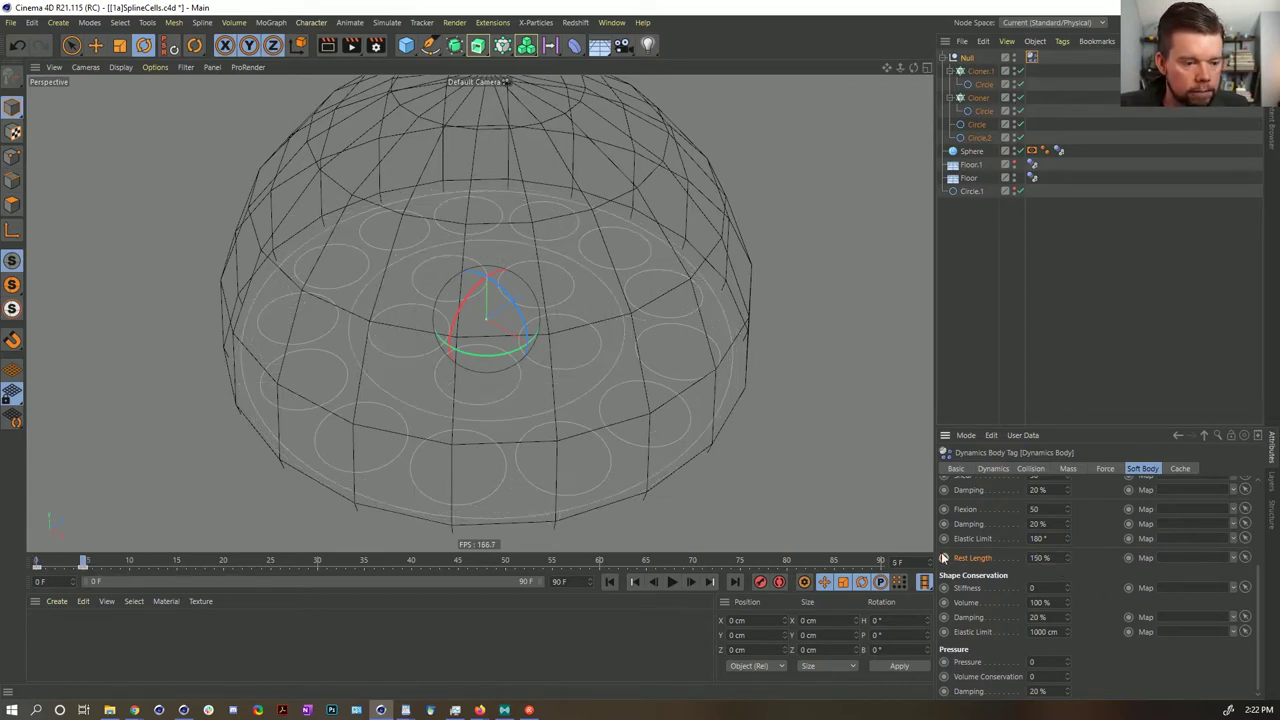
click(630, 584)
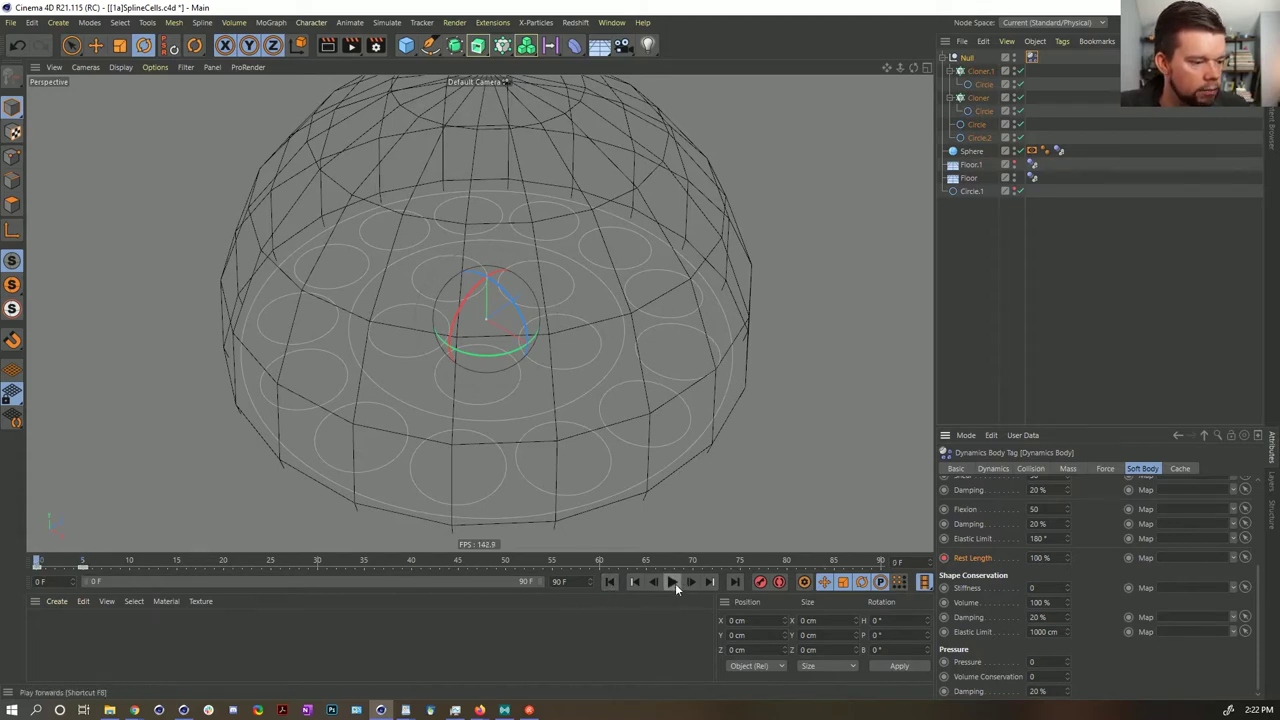
- Play the simulation, pausing at frame 17 and continuing to frame 55, and return to frame 0
click(673, 583)
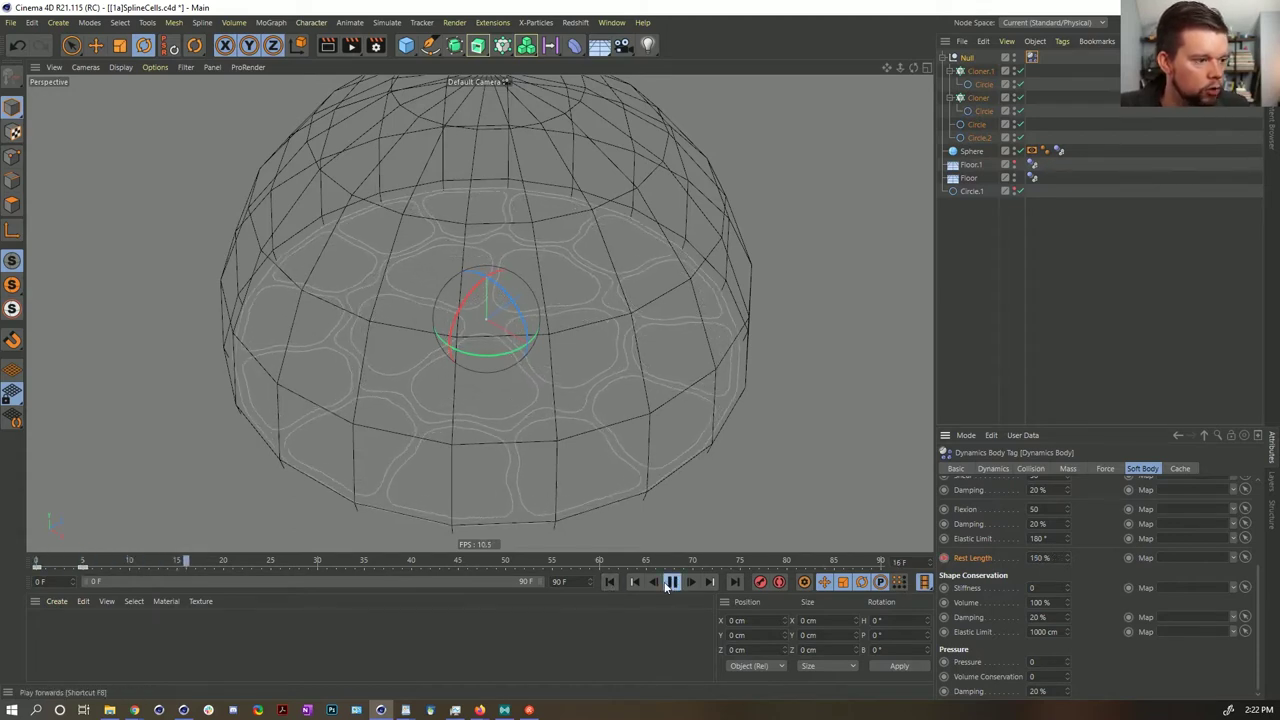
click(665, 583)
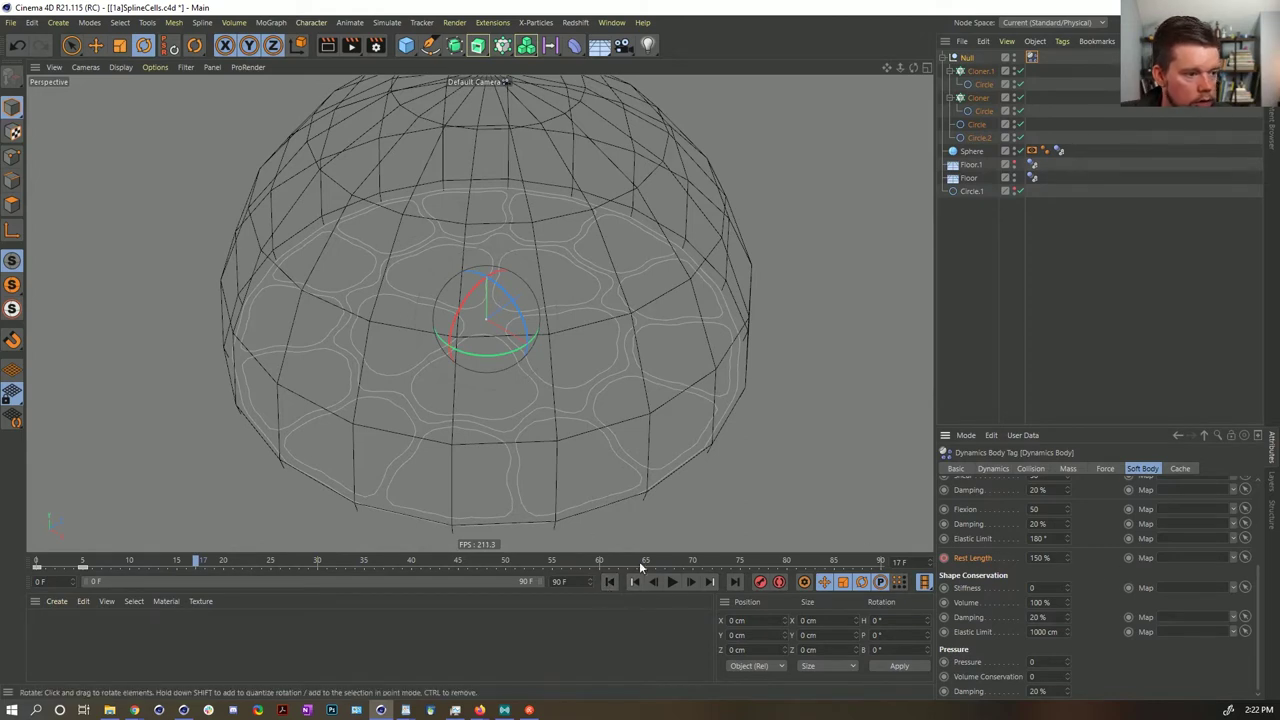
click(680, 584)
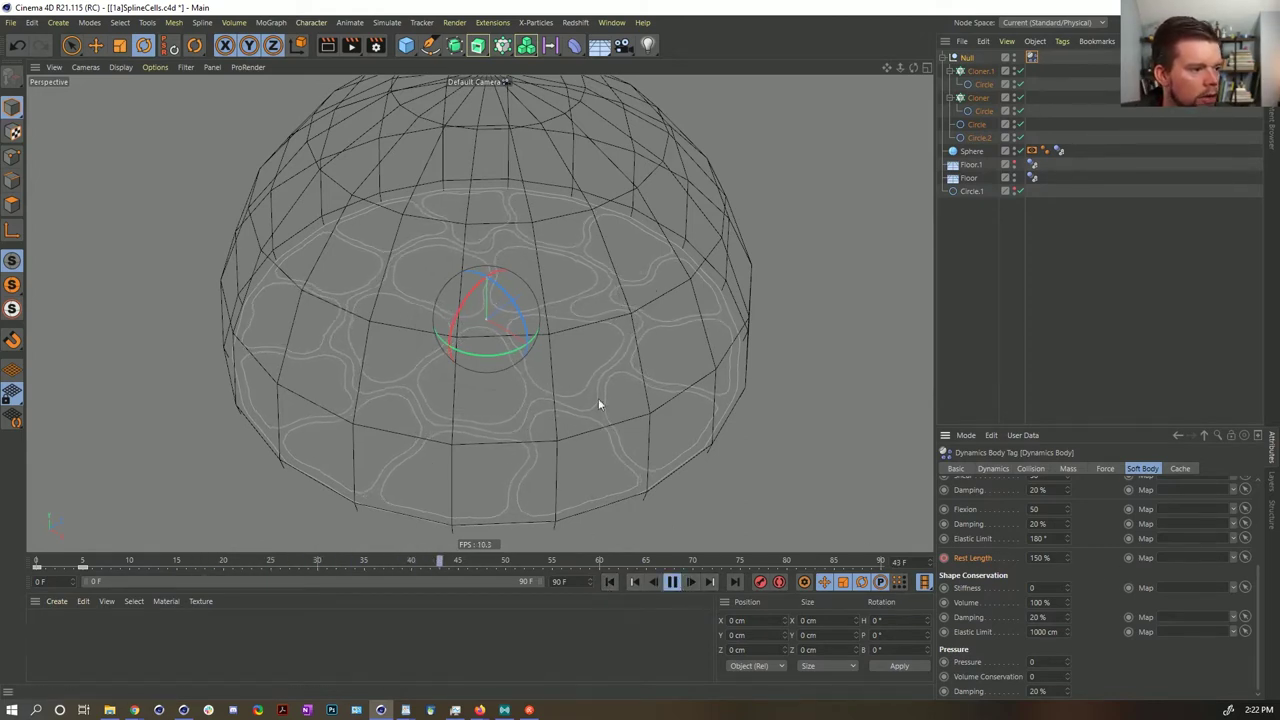
click(672, 583)
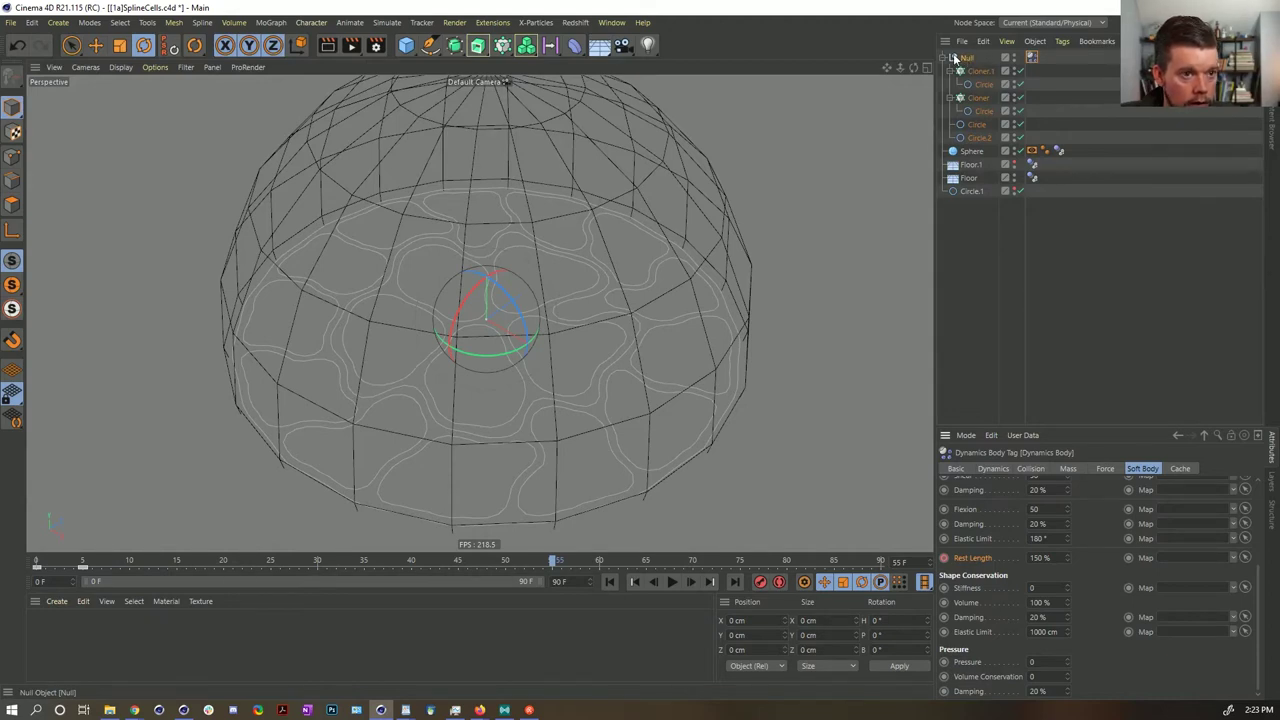
click(609, 583)
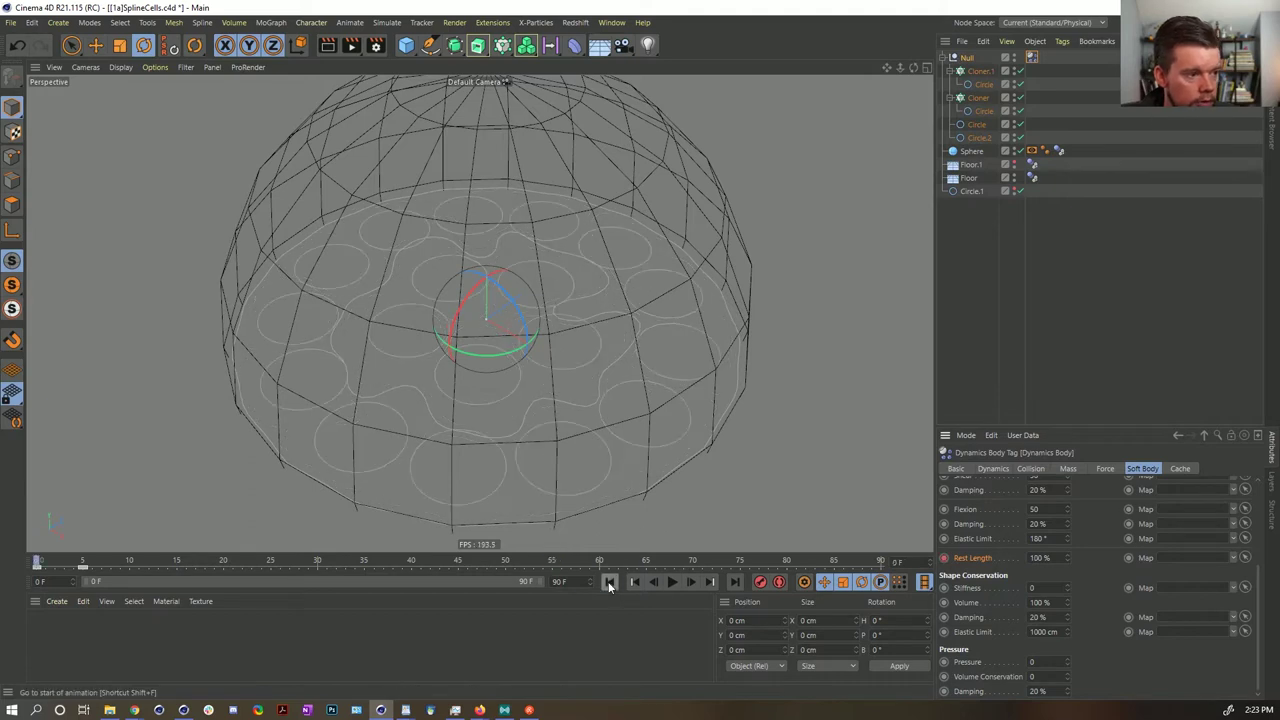
- Step one frame forward and rewind, and replay the simulation briefly before returning to frame 0
click(689, 582)
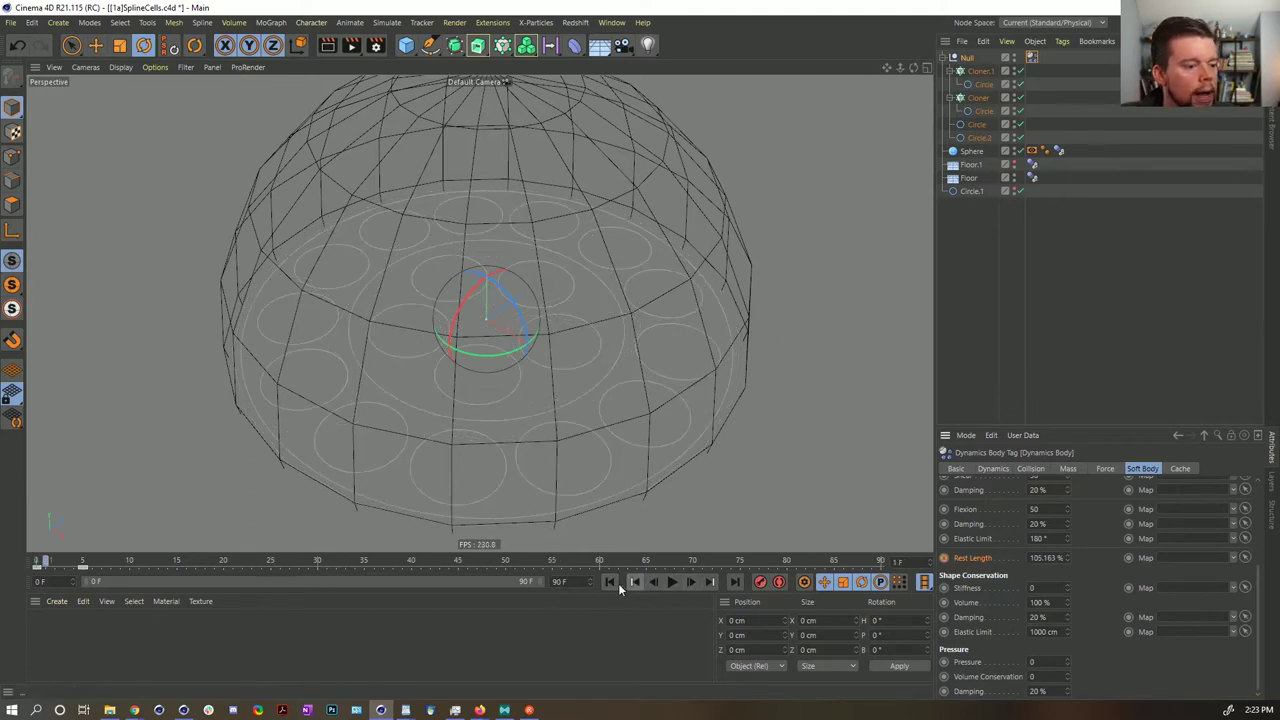
click(612, 582)
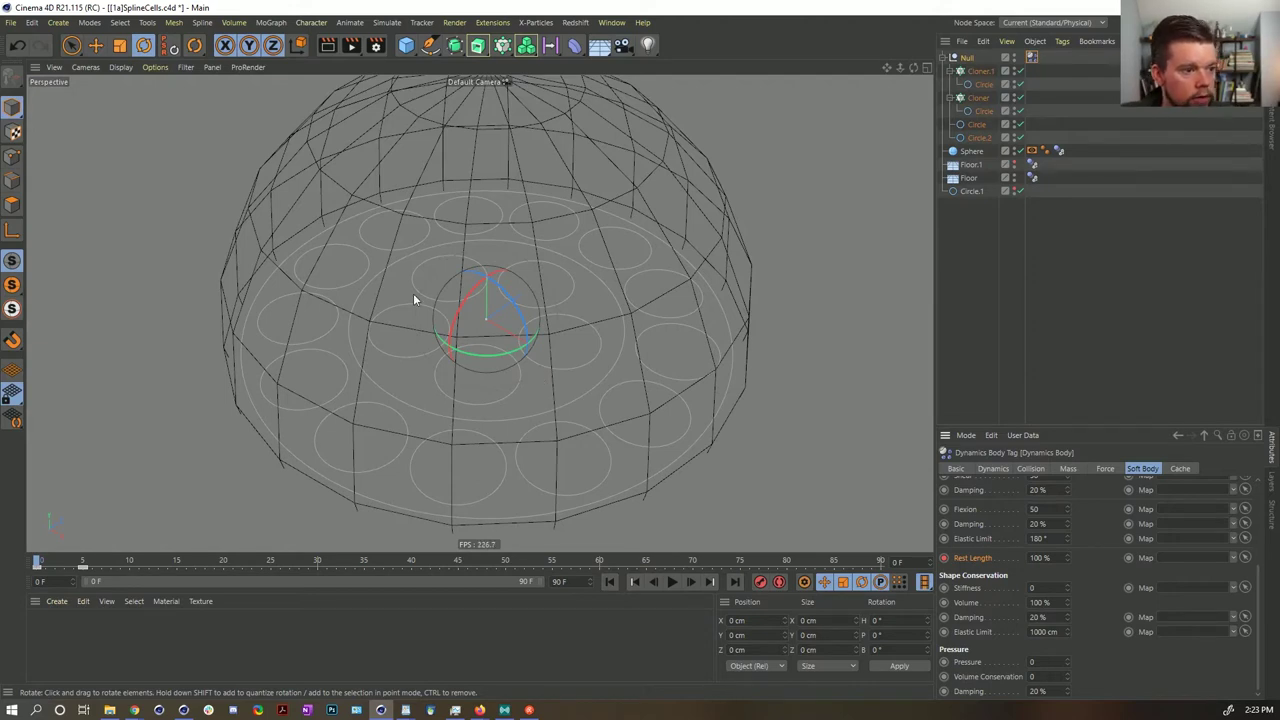
click(672, 583)
click(609, 582)
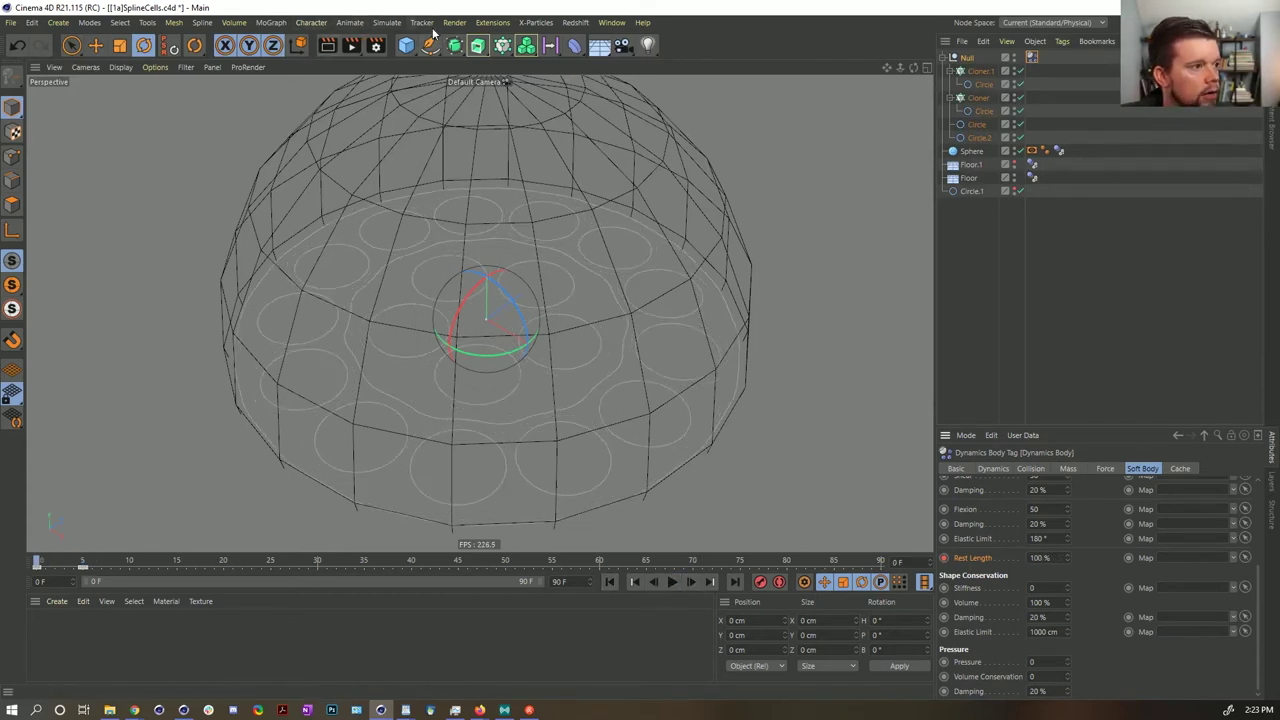
- Add a Field Force object to the scene and assign a Random Field to it
click(390, 22)
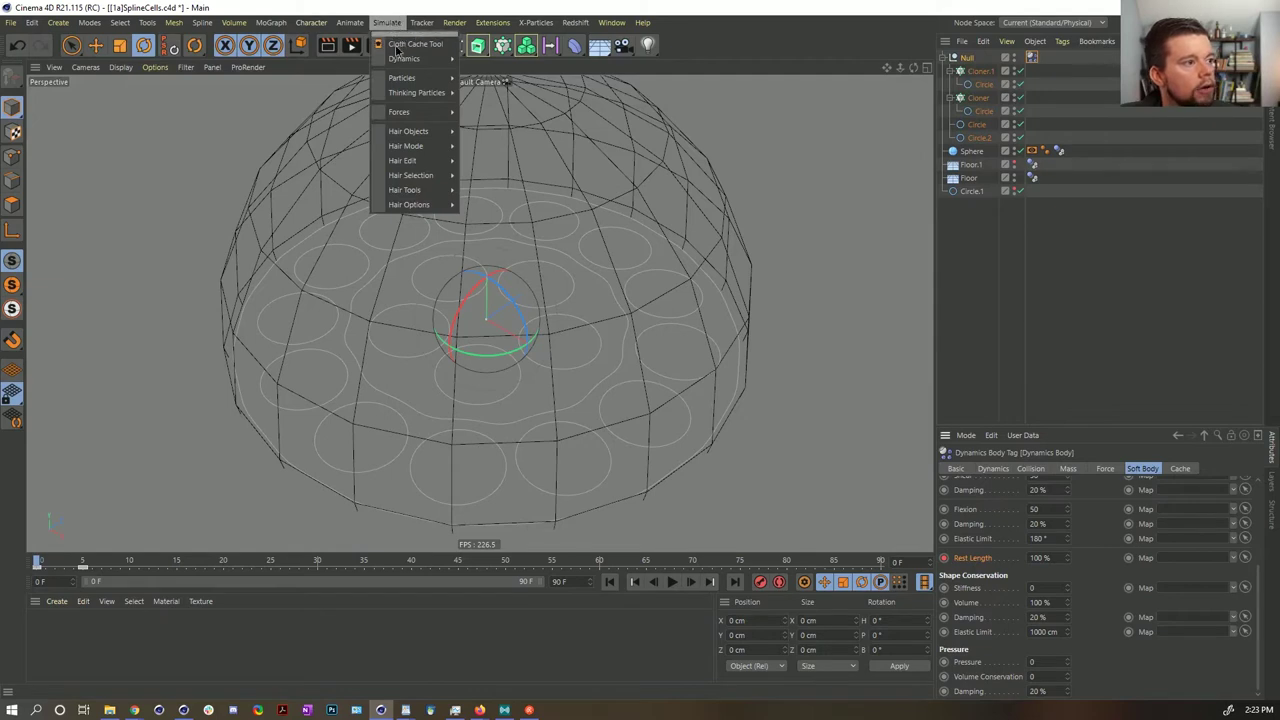
mouse_move(422, 114)
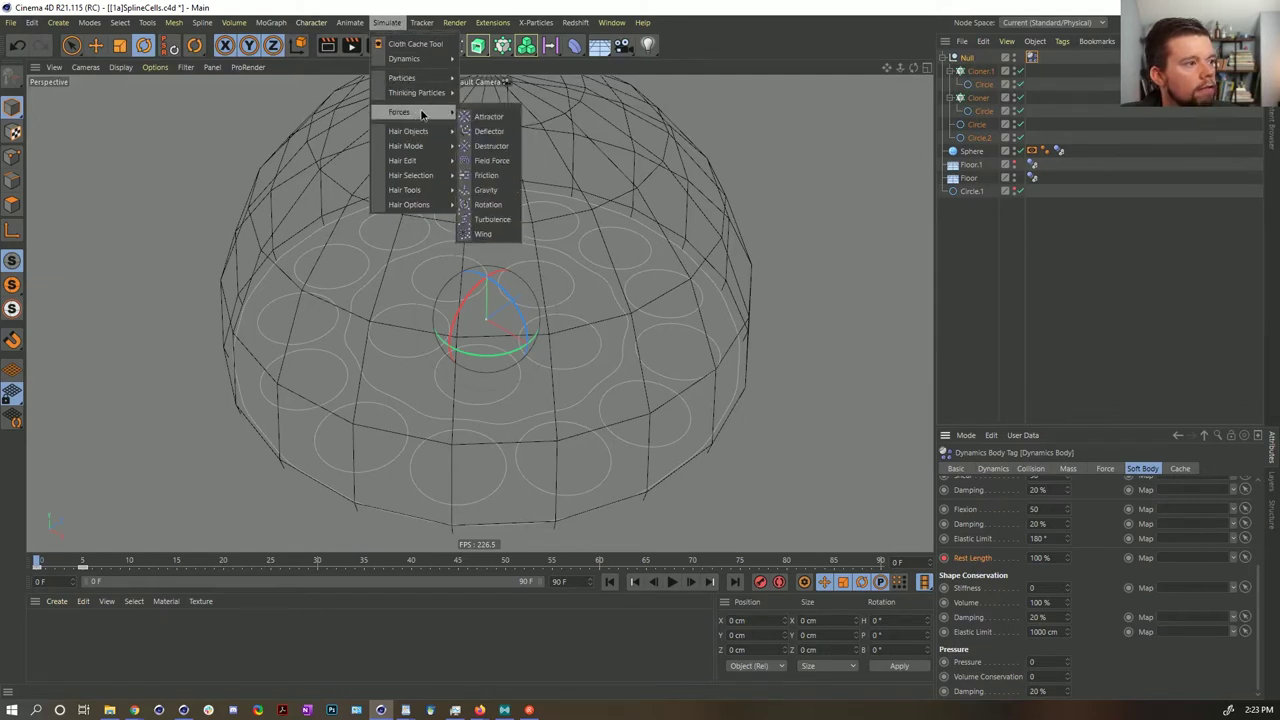
click(500, 162)
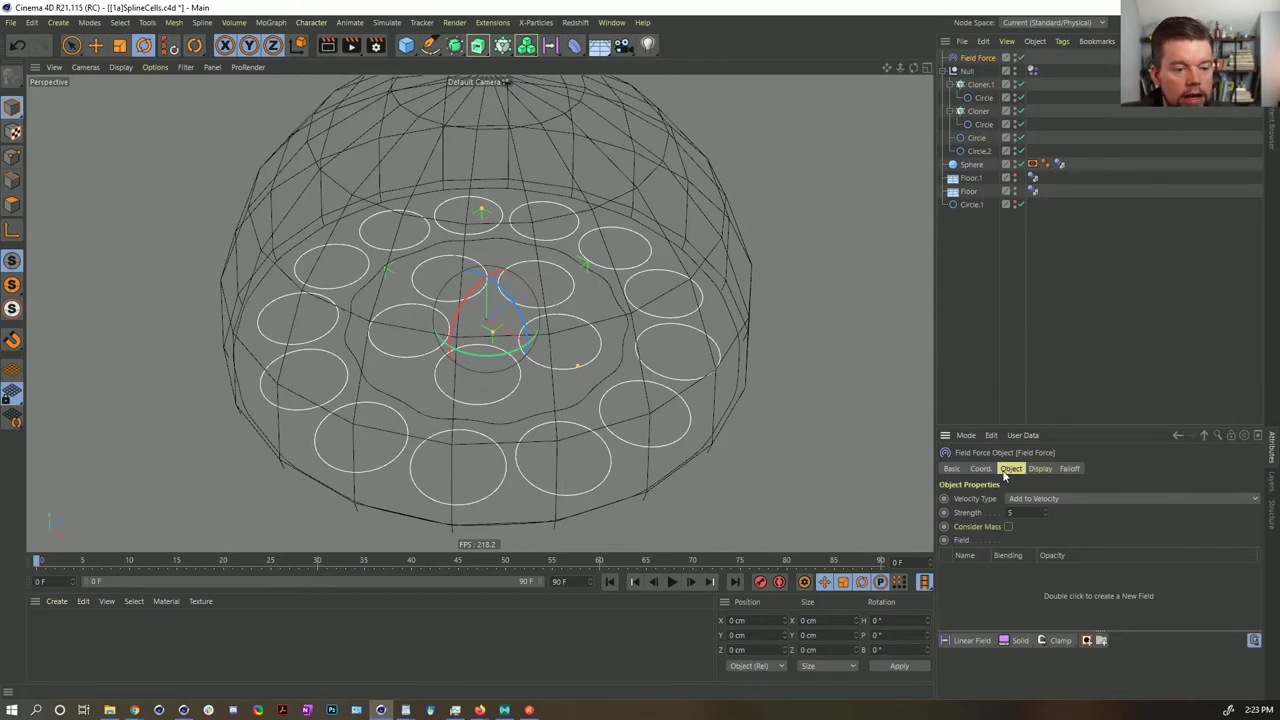
drag(1021, 427, 1003, 348)
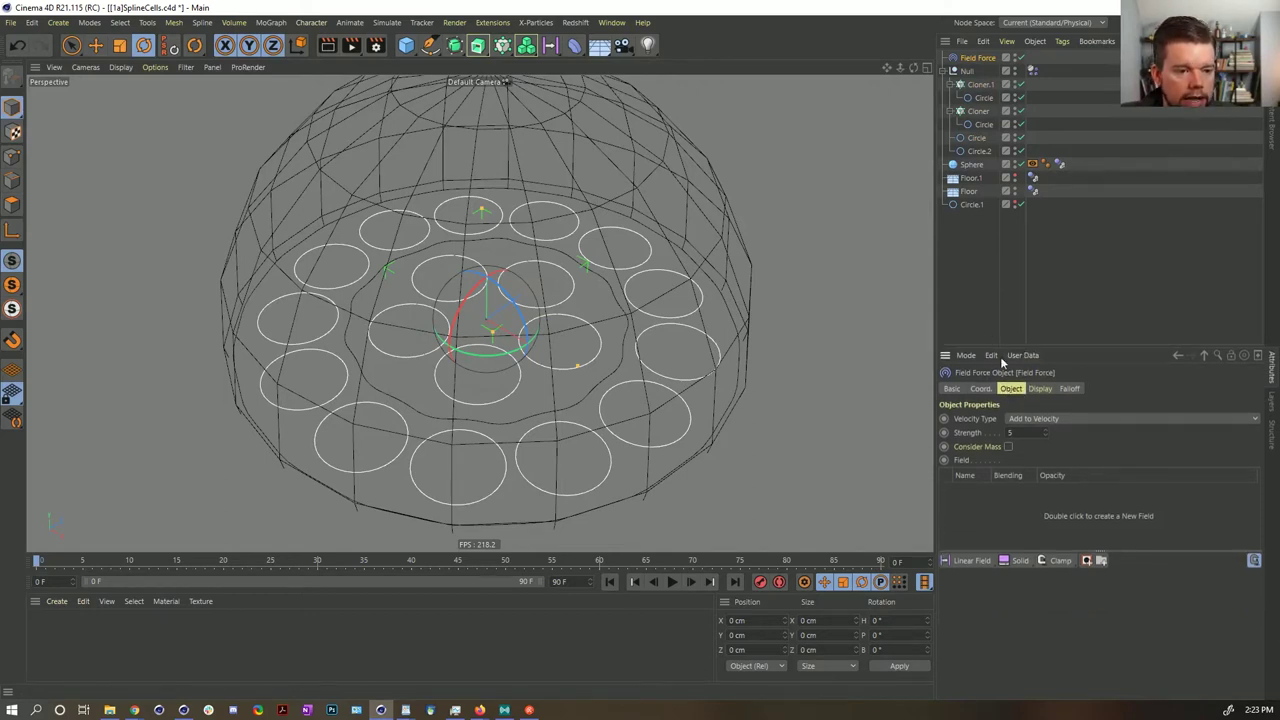
click(1071, 390)
click(1009, 388)
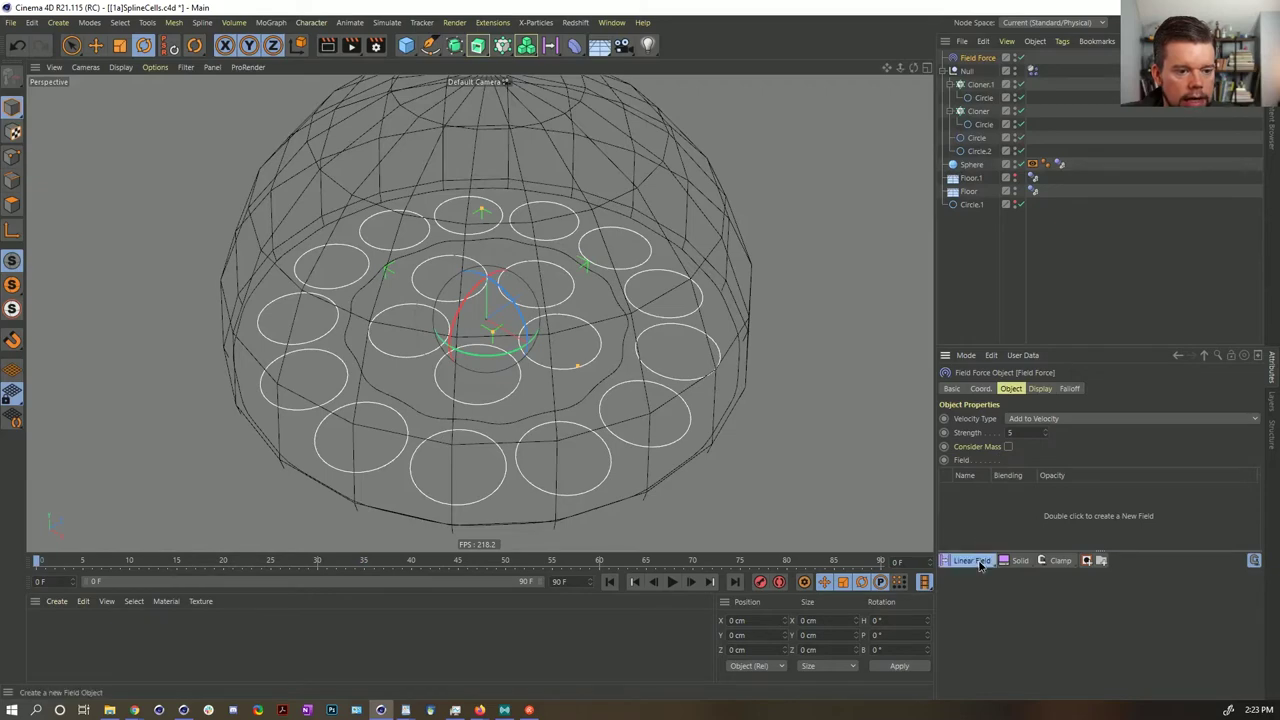
click(967, 560)
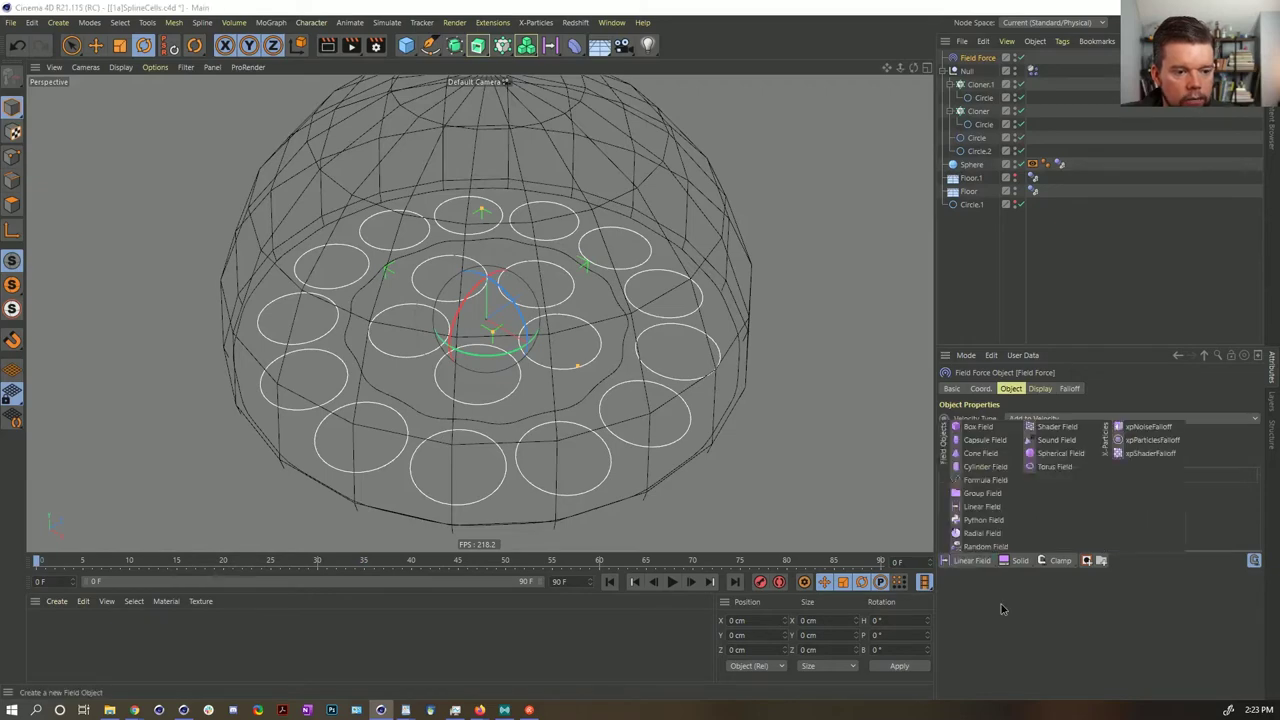
click(984, 547)
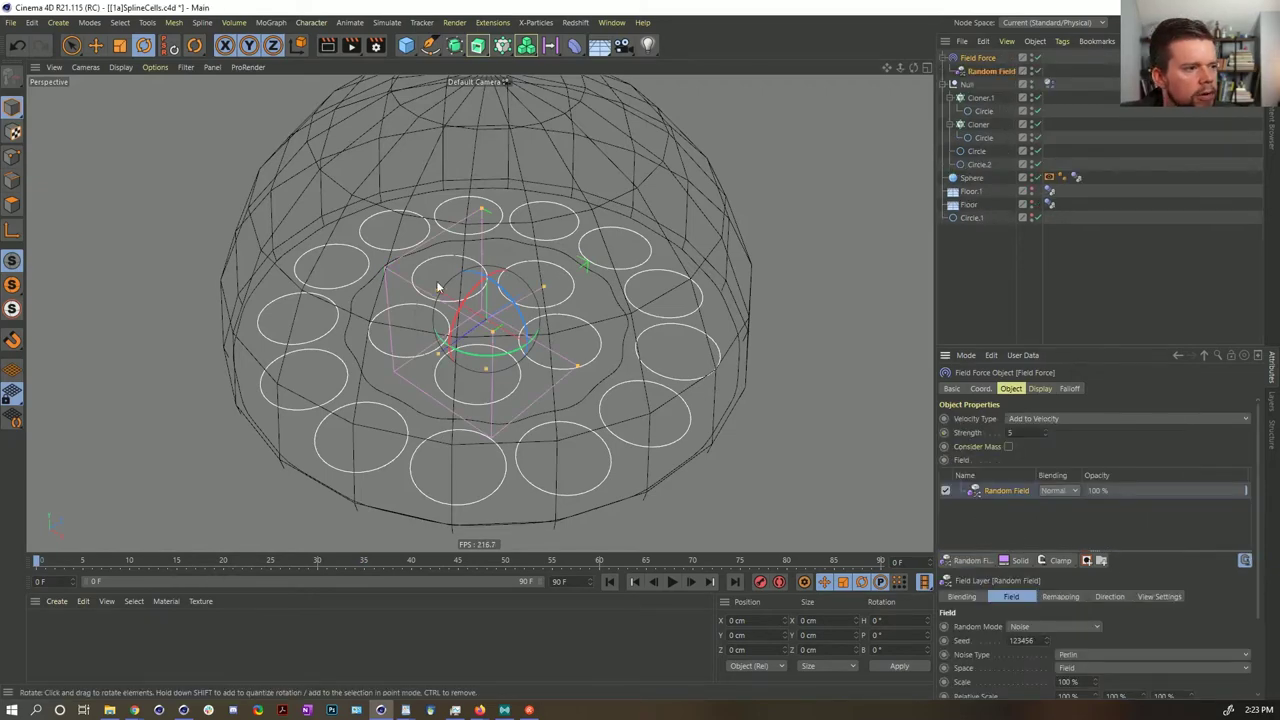
- Set the Field Force's Strength to 55 and the Random Field's Scale to 406% and Animation Speed to 25%
alt+right_drag(450, 351, 503, 316)
scroll(503, 317, down, 8)
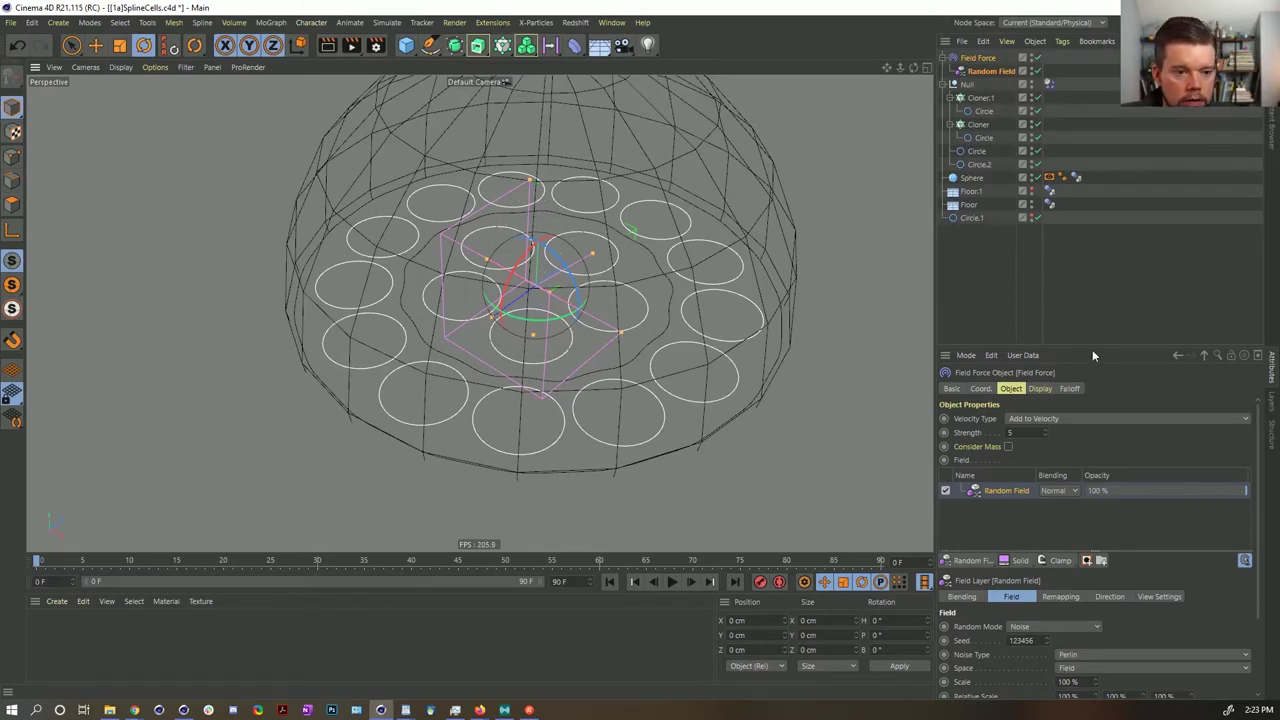
drag(1092, 349, 1085, 195)
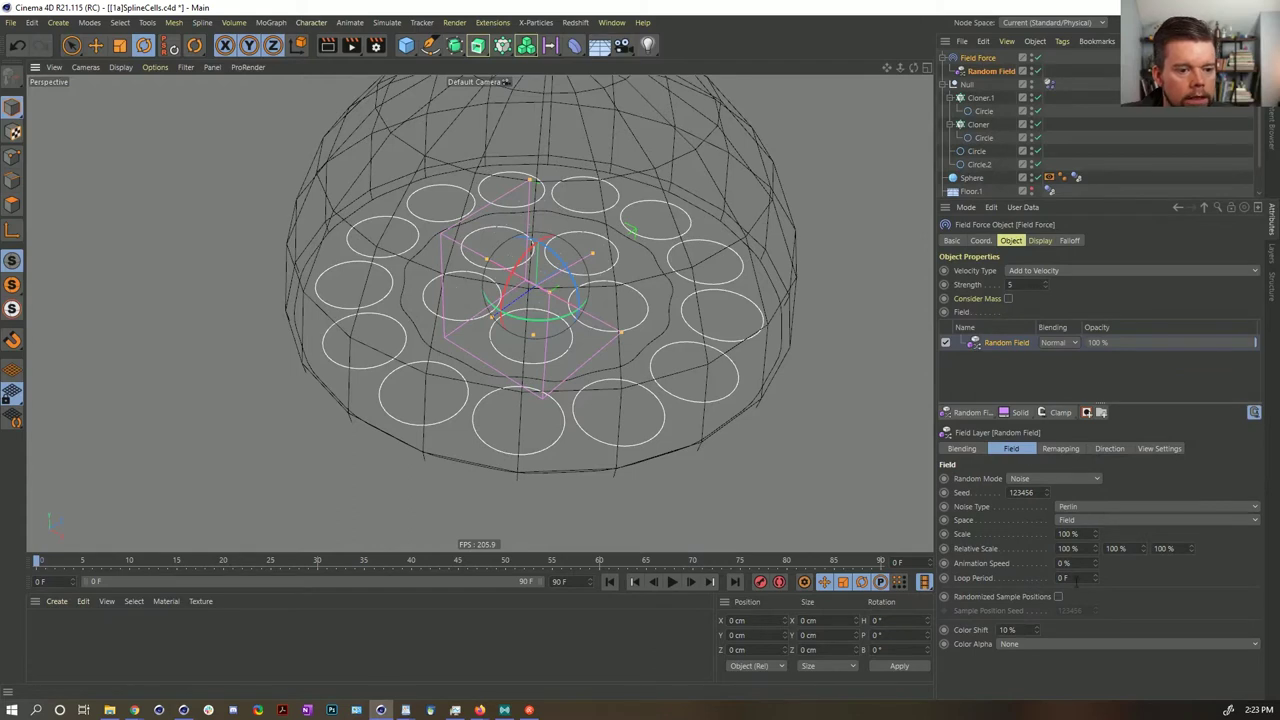
click(1095, 531)
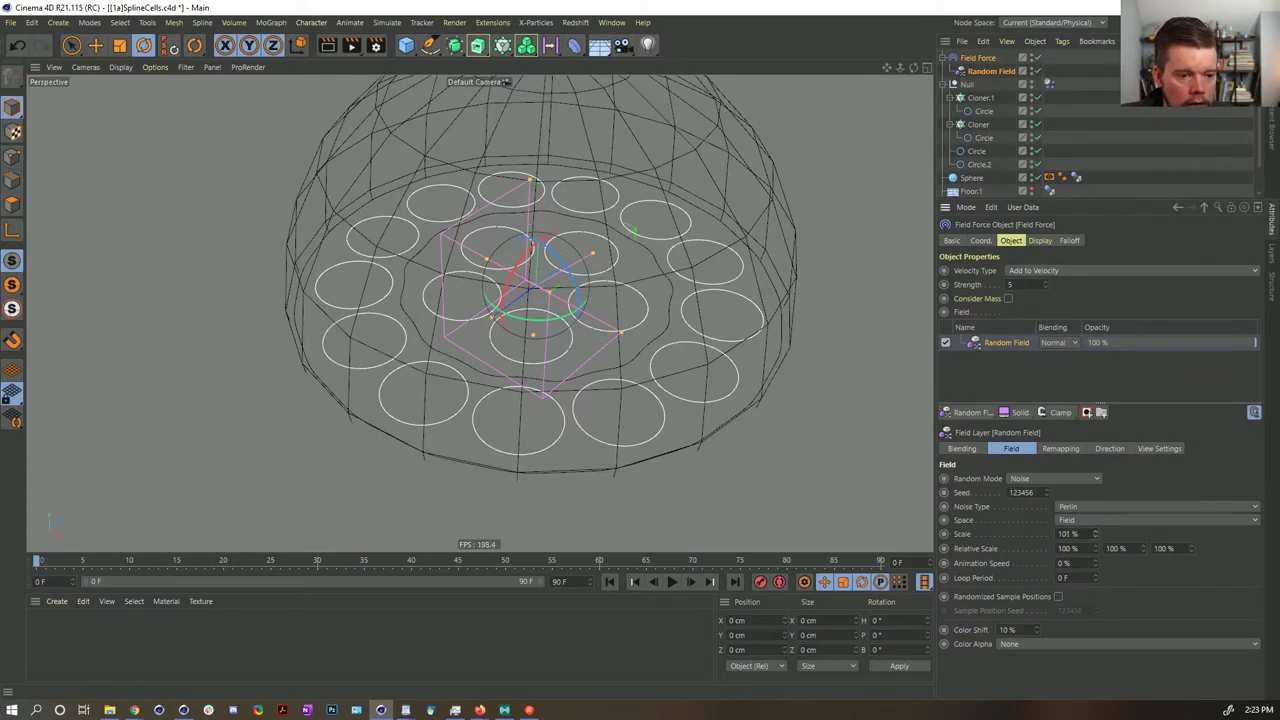
mouse_move(1095, 534)
mouse_down()
mouse_move(1140, 534)
mouse_move(1097, 534)
mouse_up()
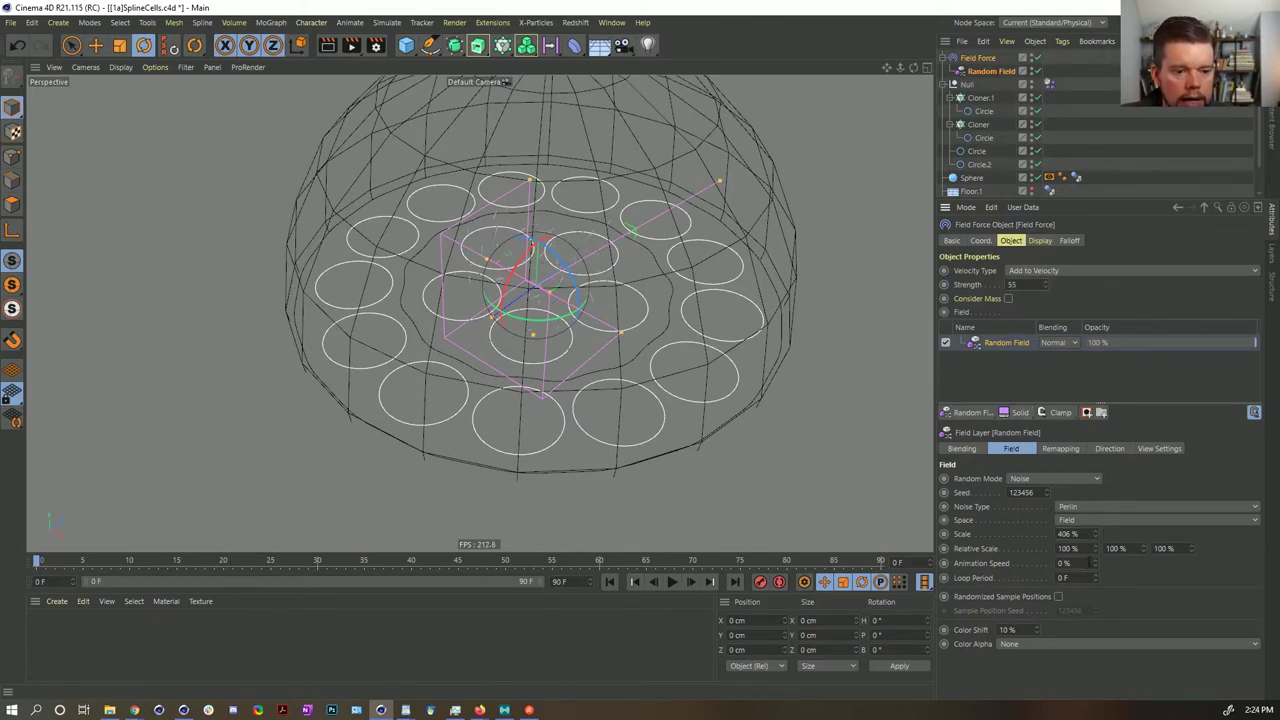
drag(1090, 563, 991, 558)
text(25)
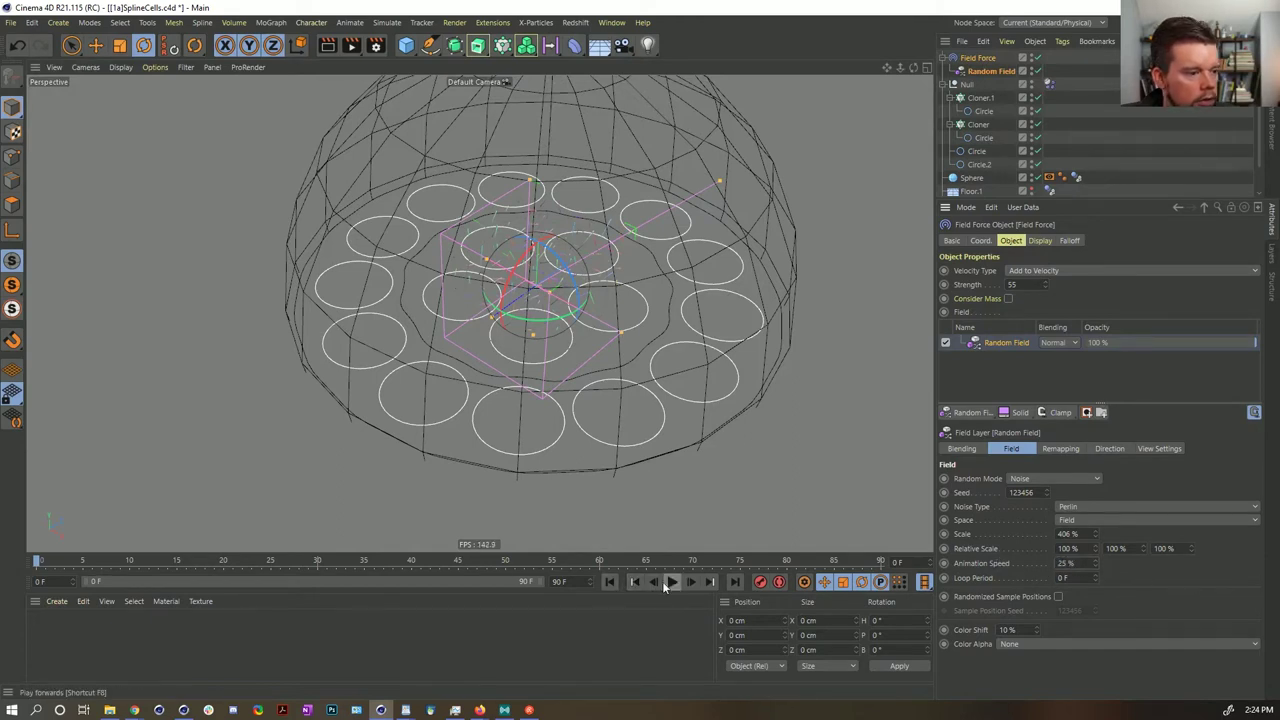
- Extend the timeline and its preview range to 333 frames, and start playing the simulation
key(Return)
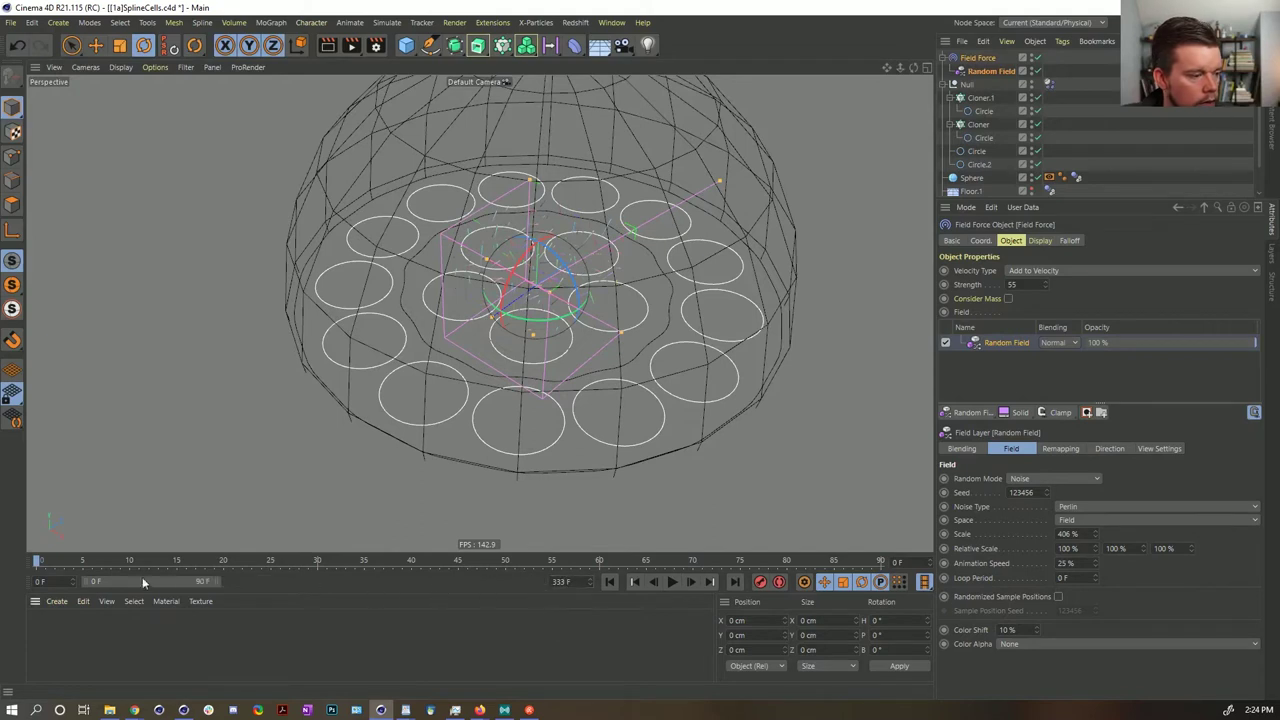
drag(212, 581, 692, 610)
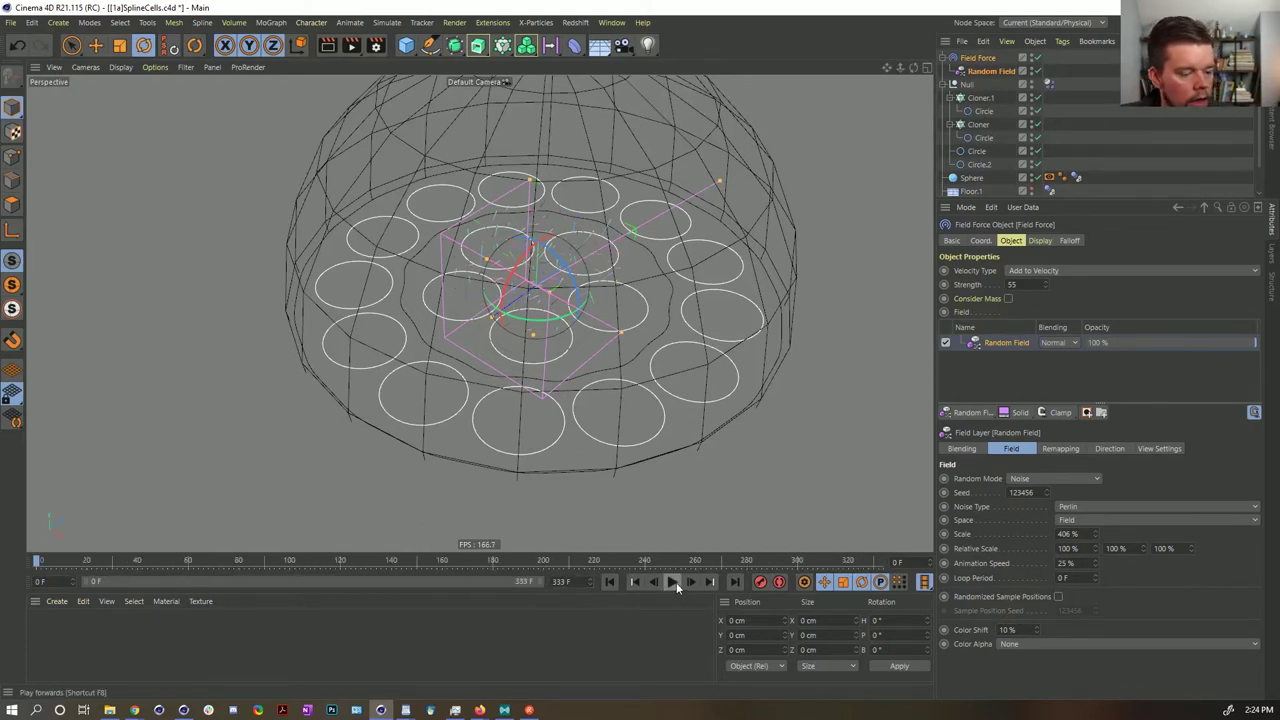
click(675, 582)
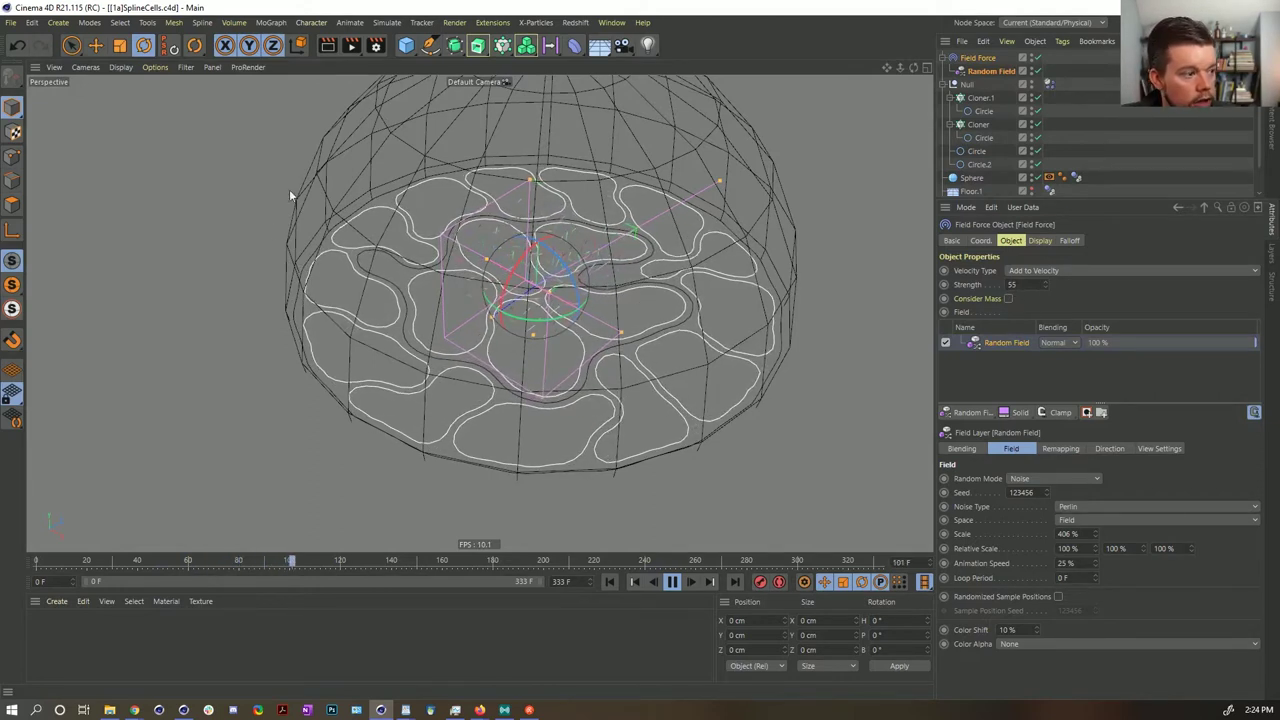
- Raise the Field Force's Strength to 155 during playback, stop at about frame 300, and reset the simulation to frame 0
click(1013, 284)
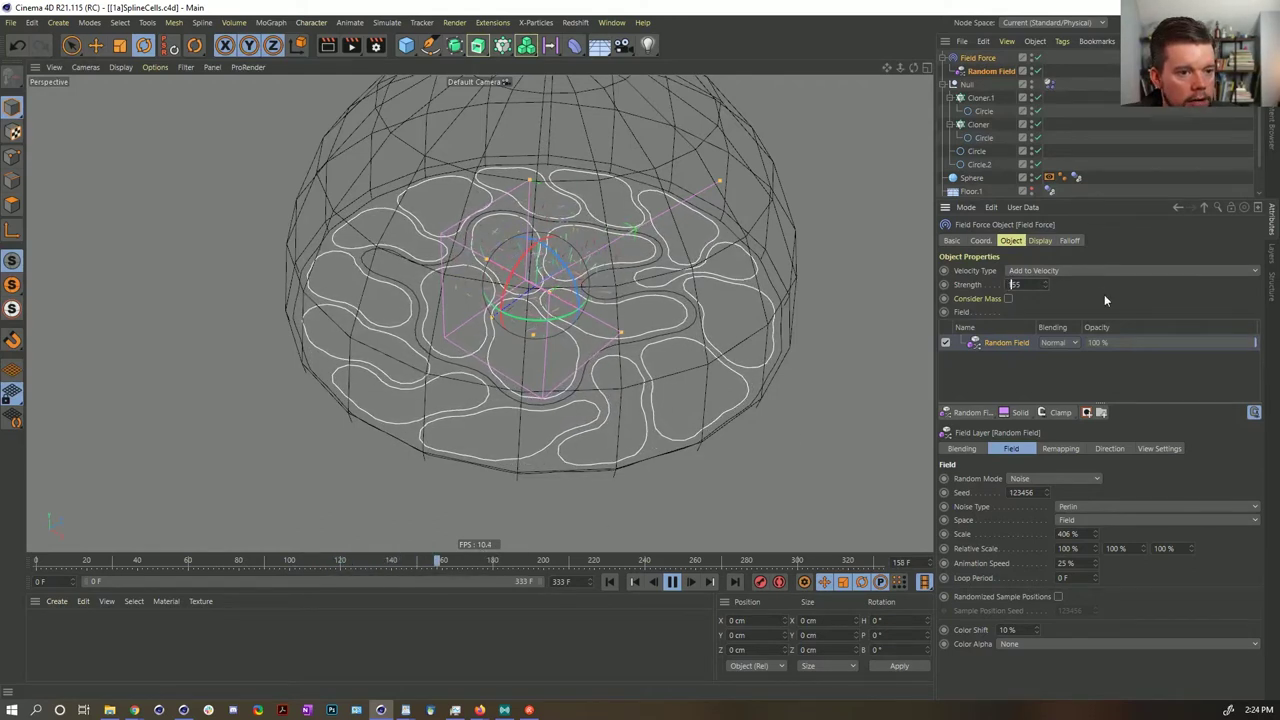
text(1)
key(Return)
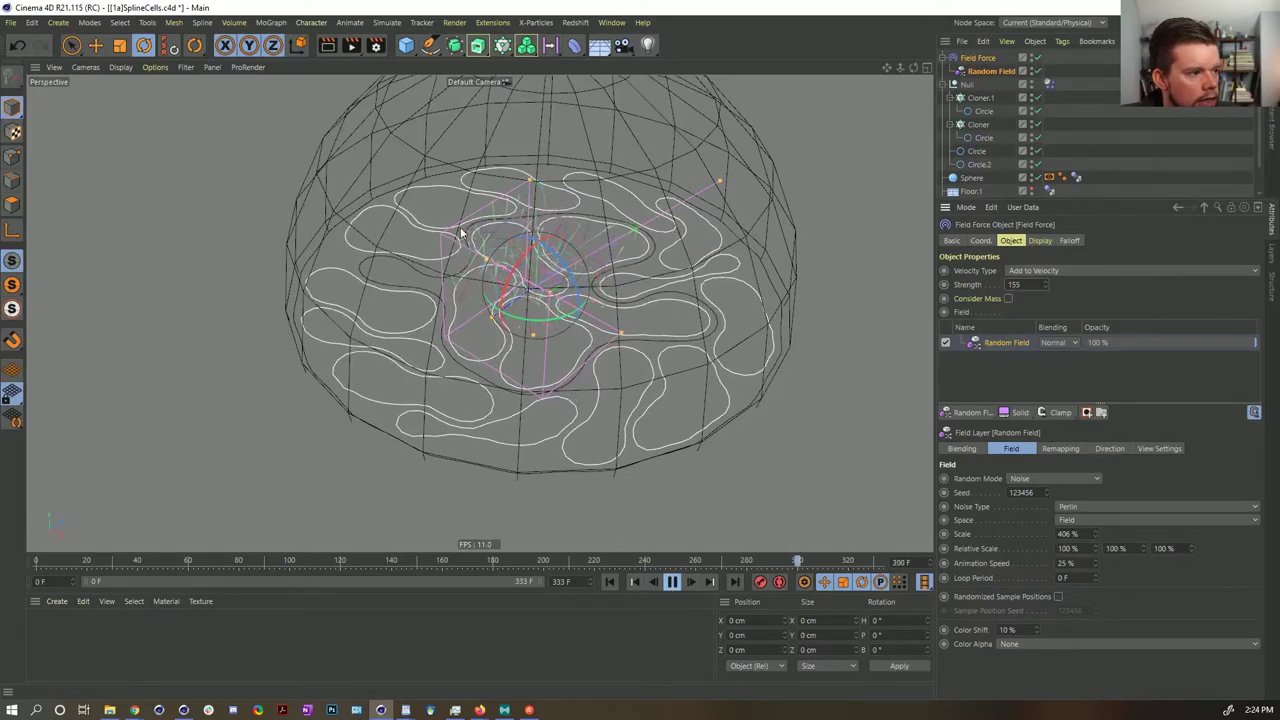
click(672, 581)
click(609, 581)
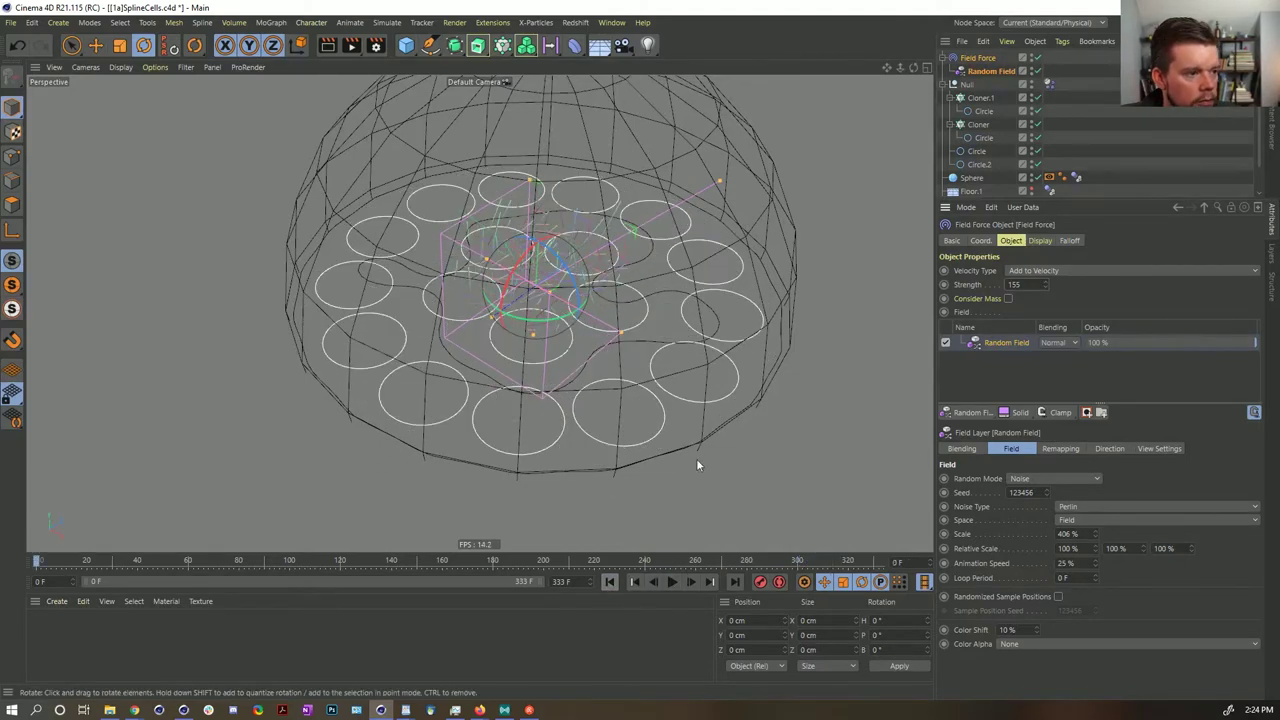
click(691, 582)
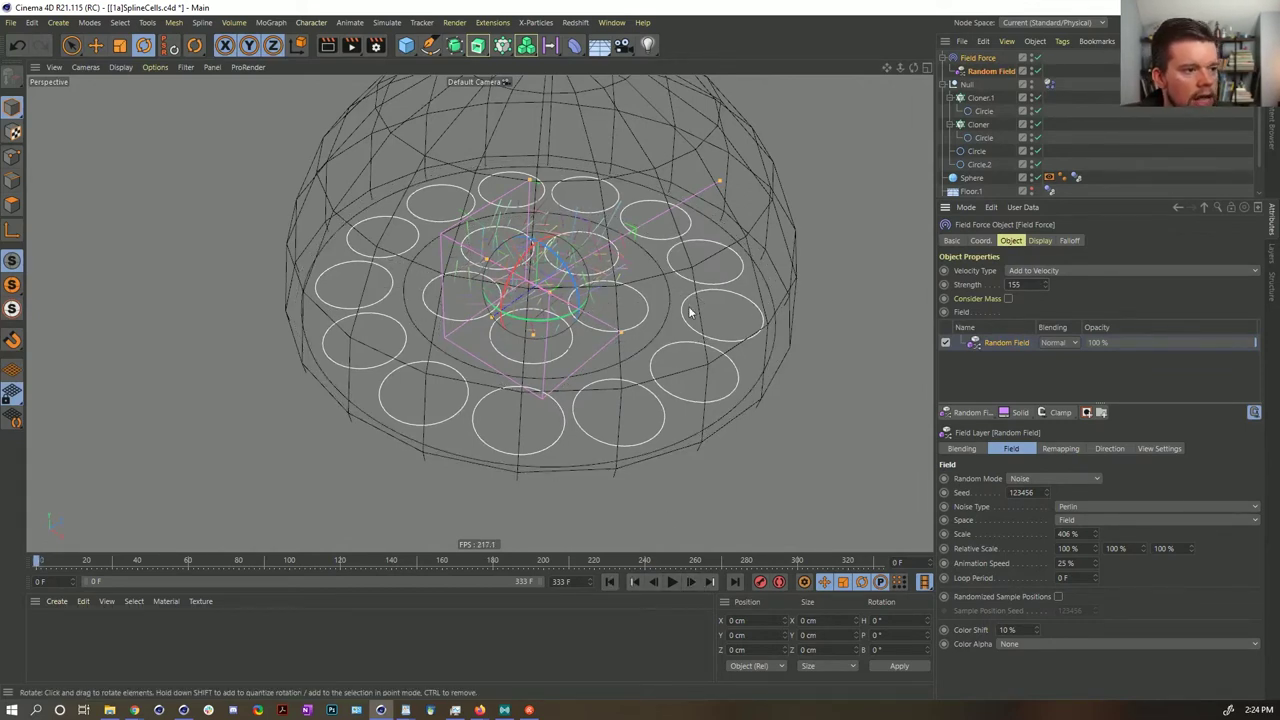
- Set the inner ring cloner's Count to 6 and its Radius to 123 cm
click(986, 99)
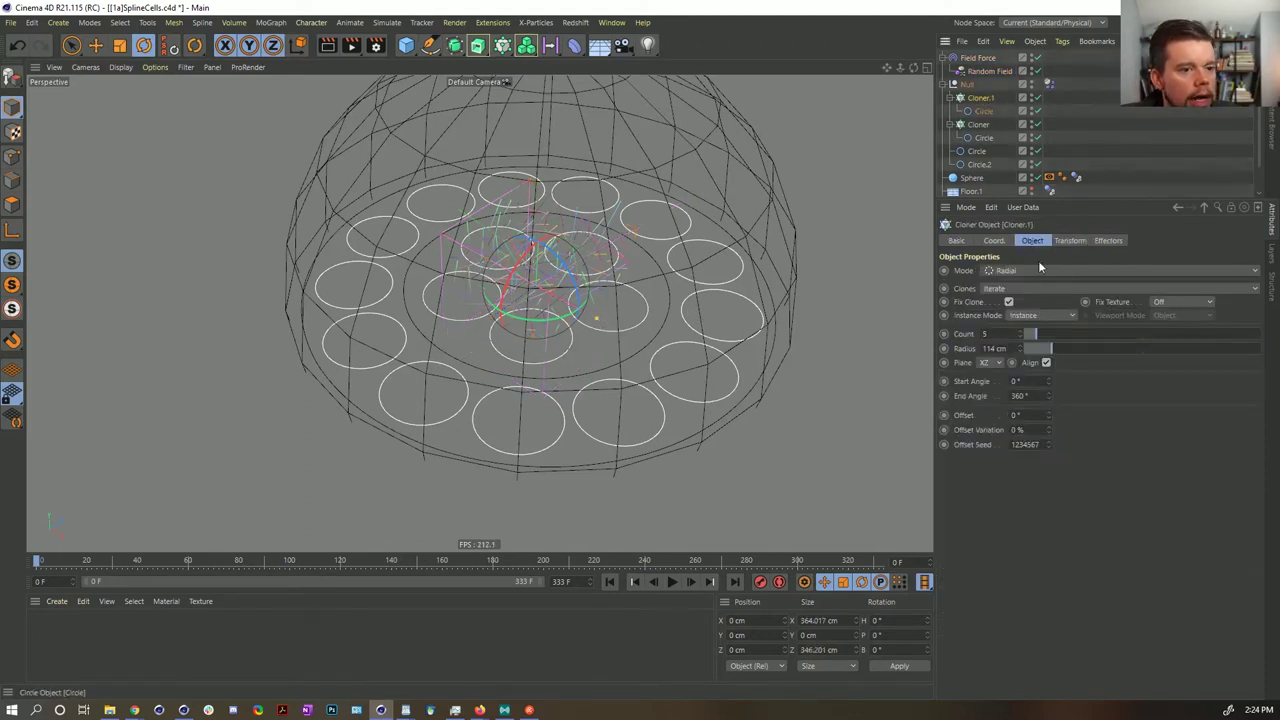
click(1020, 336)
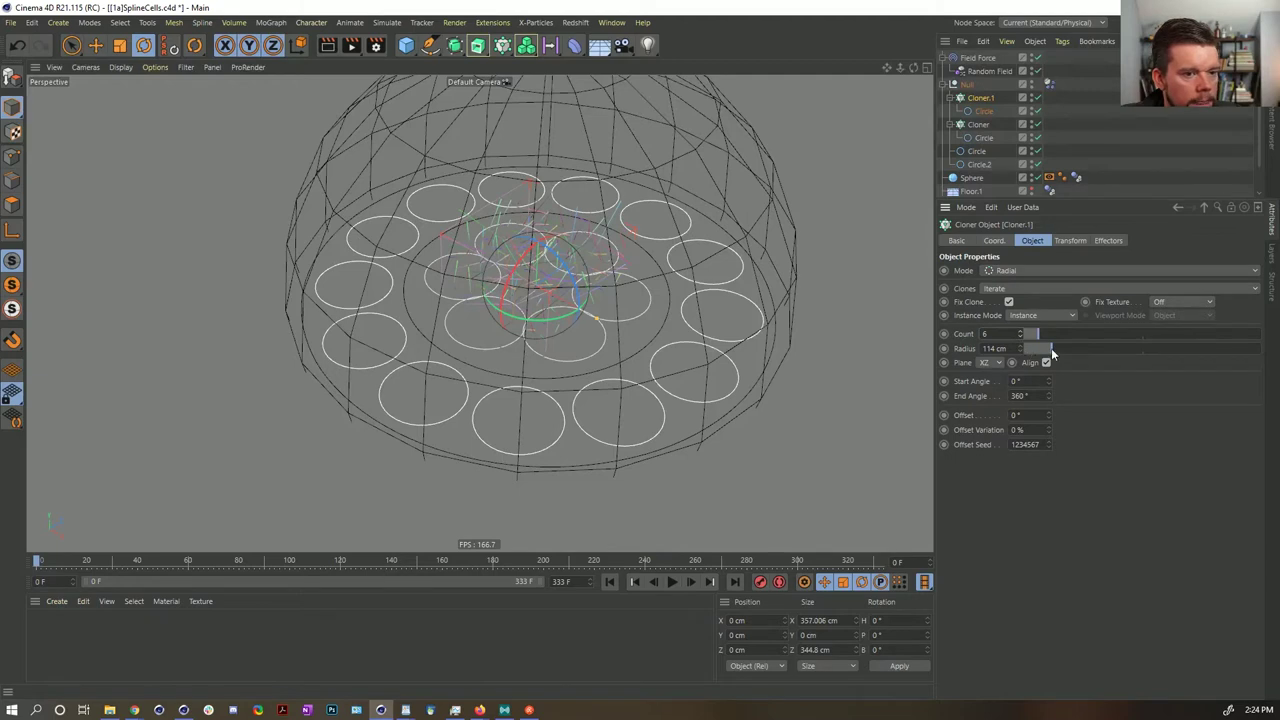
drag(1052, 352, 1055, 352)
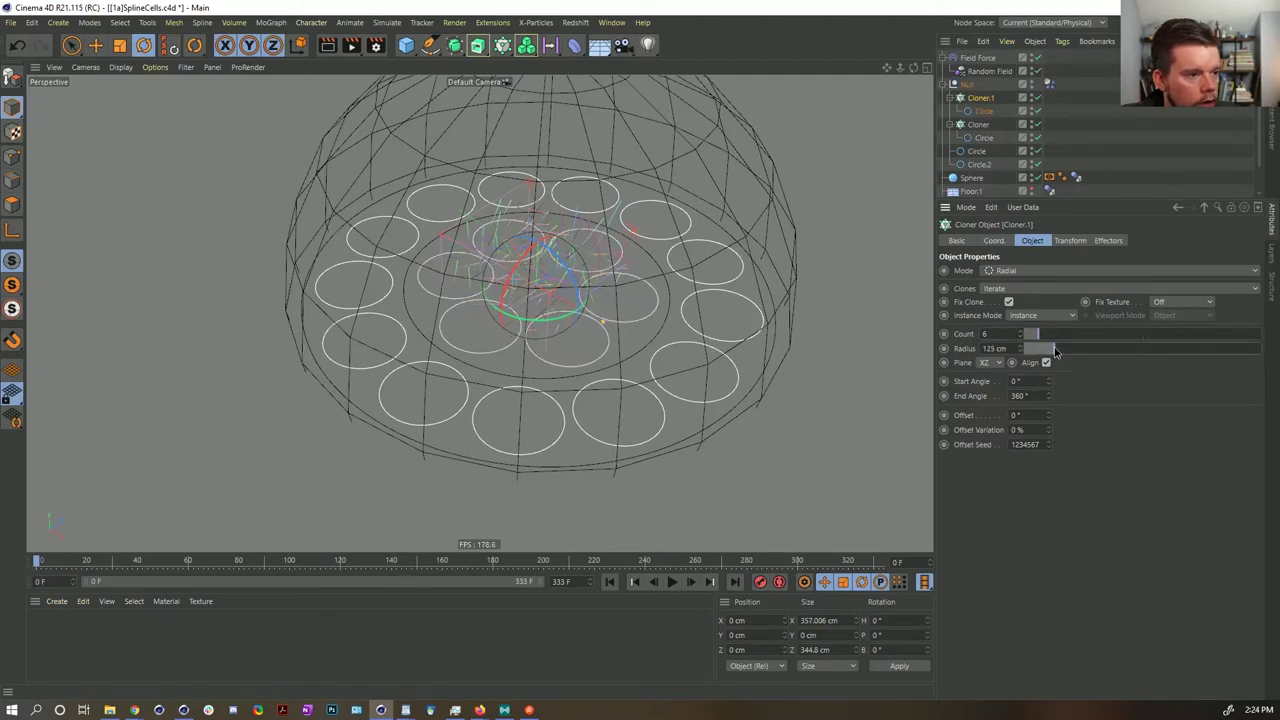
- Set the outer ring cloner's Count to 15
click(977, 125)
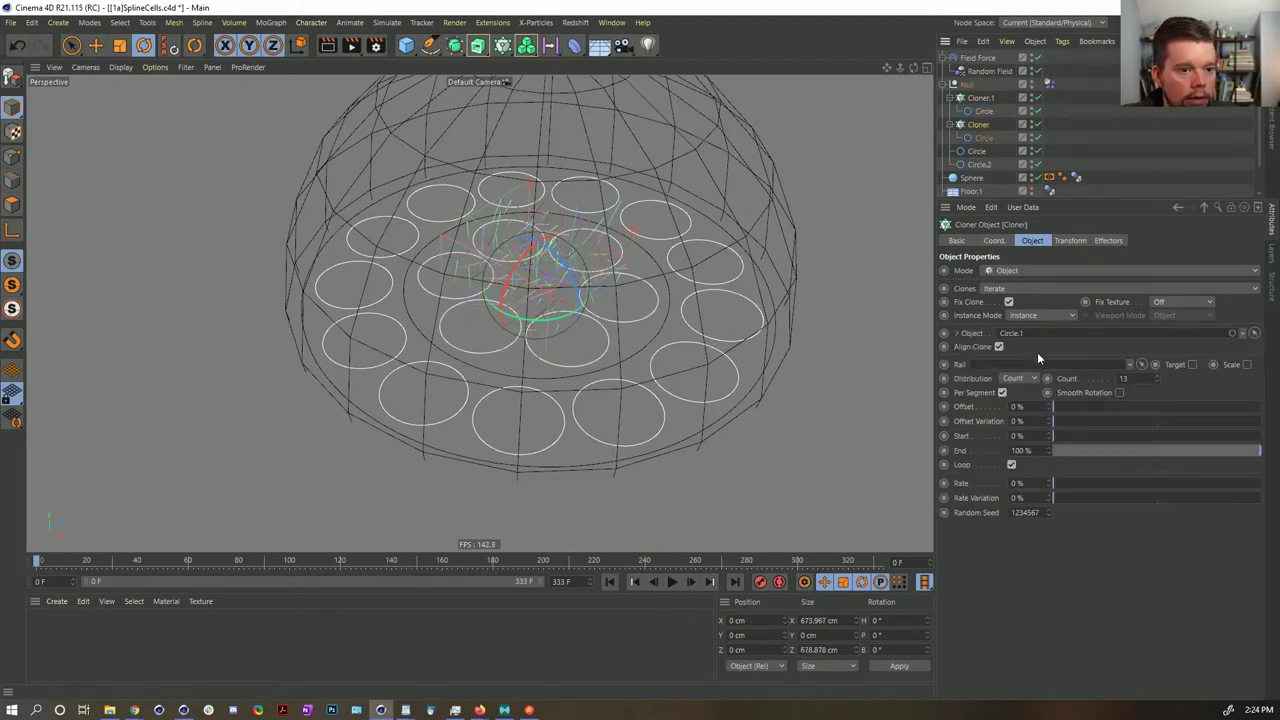
click(1156, 377)
click(1156, 377)
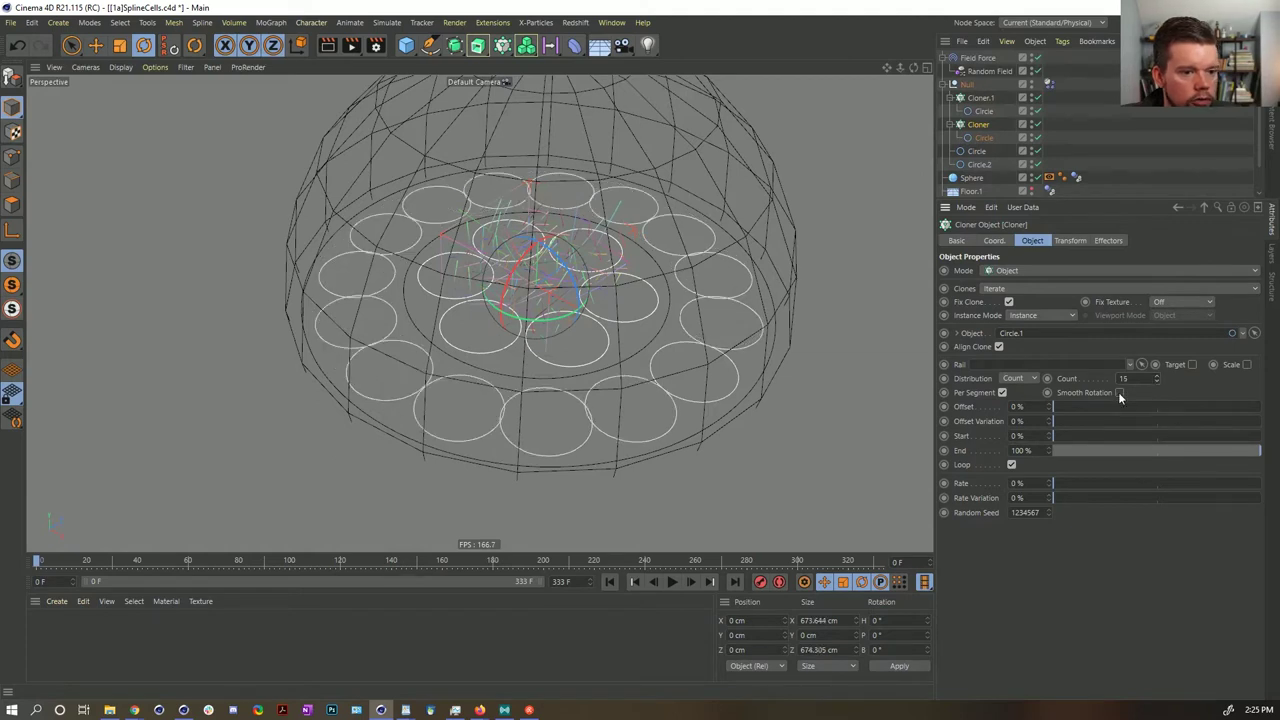
- Scale up the outer cloner's guide circle, Circle.1, to about 576 cm across, and deselect it
click(978, 154)
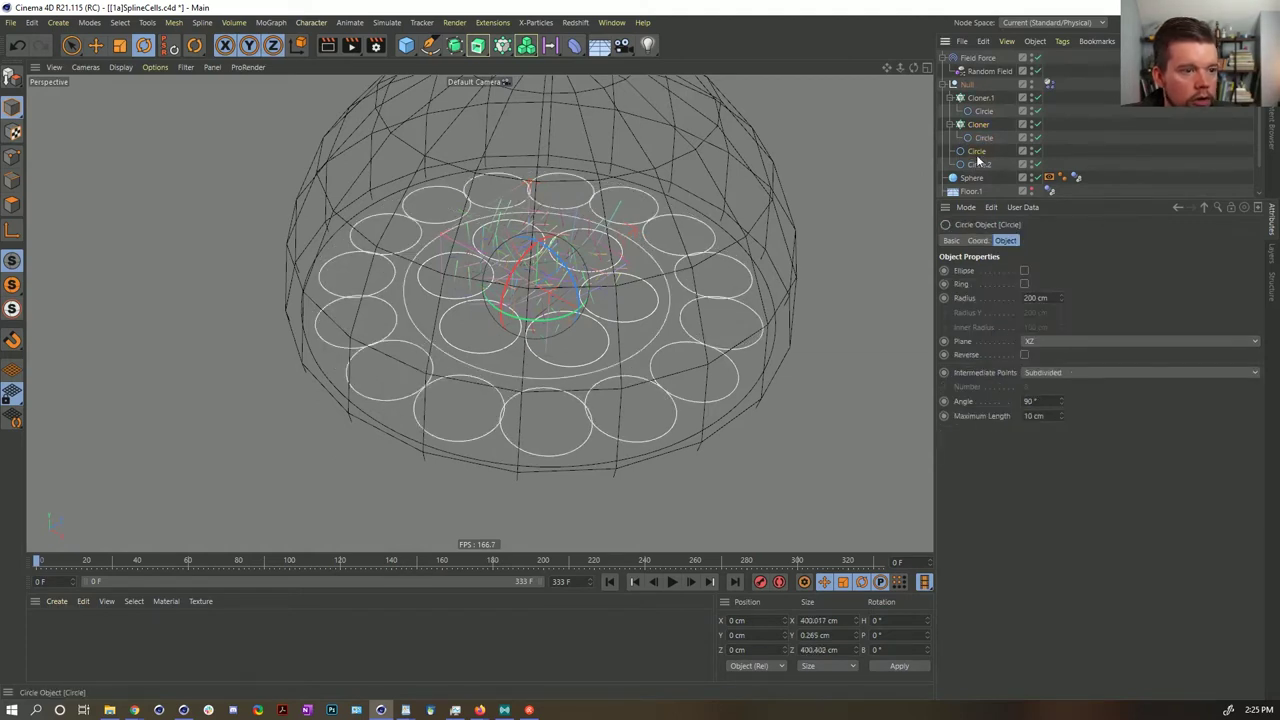
click(978, 164)
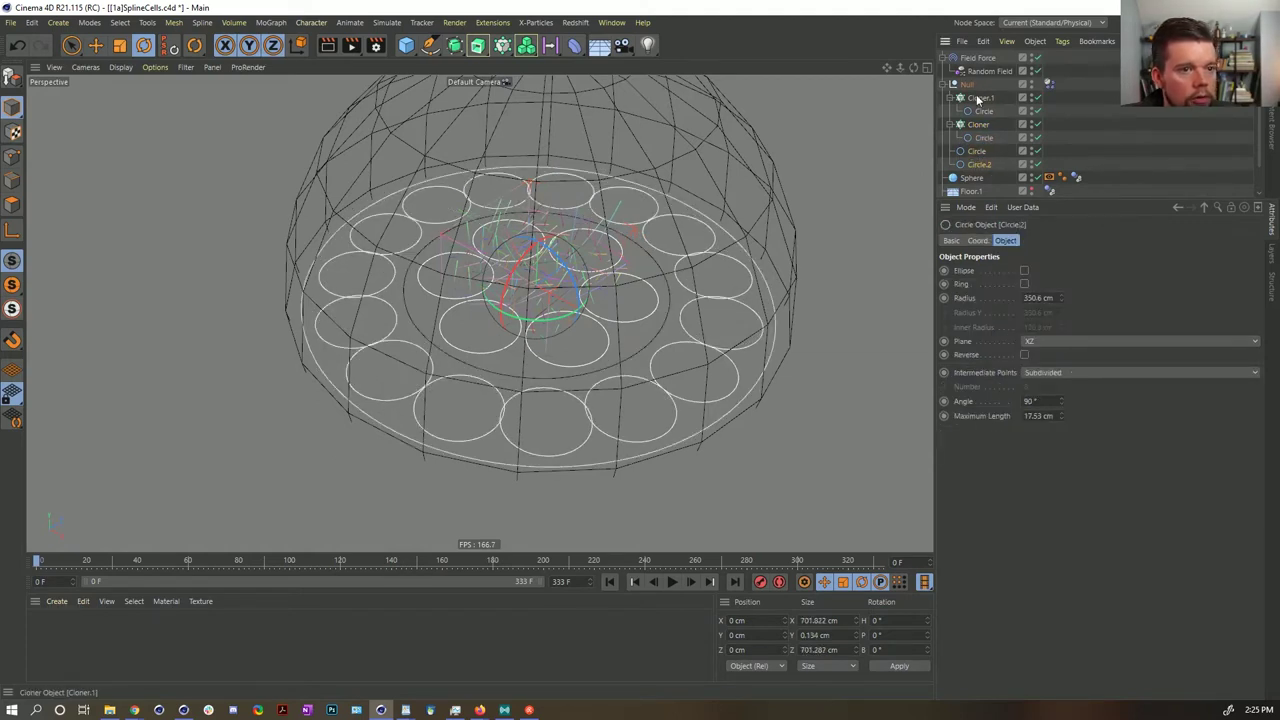
scroll(986, 112, down, 1)
click(970, 192)
key(t)
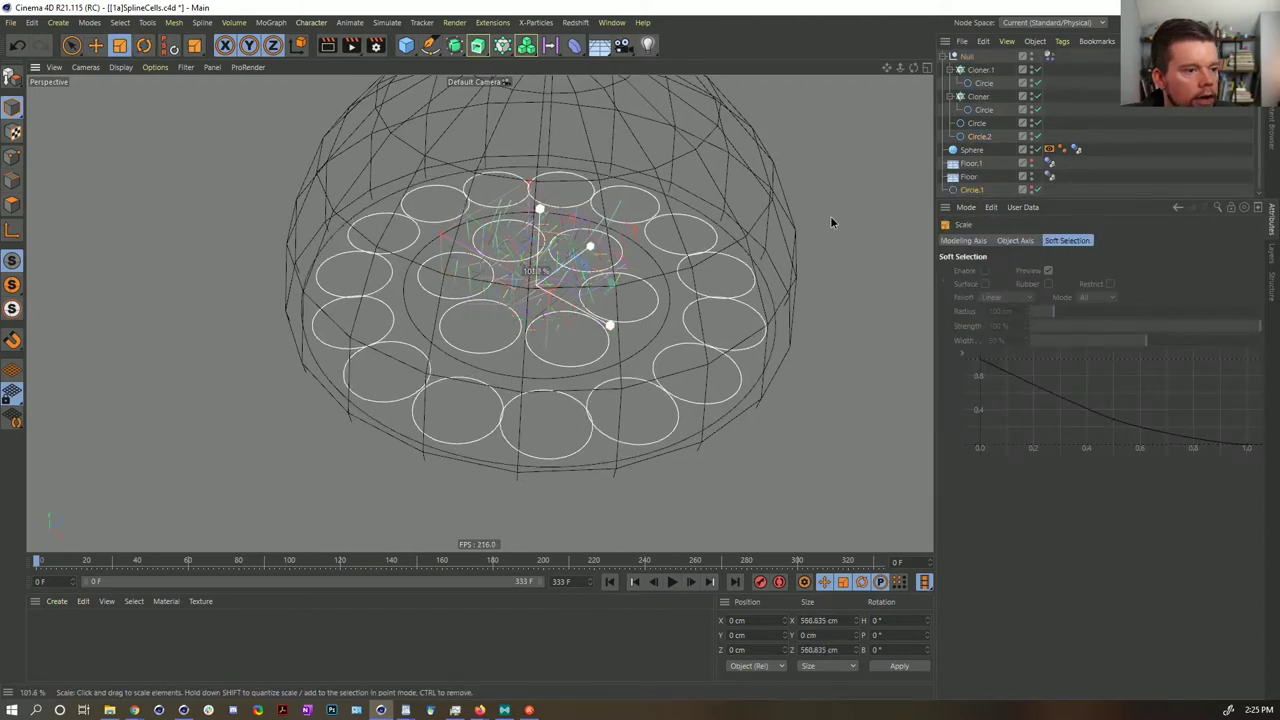
drag(841, 219, 837, 220)
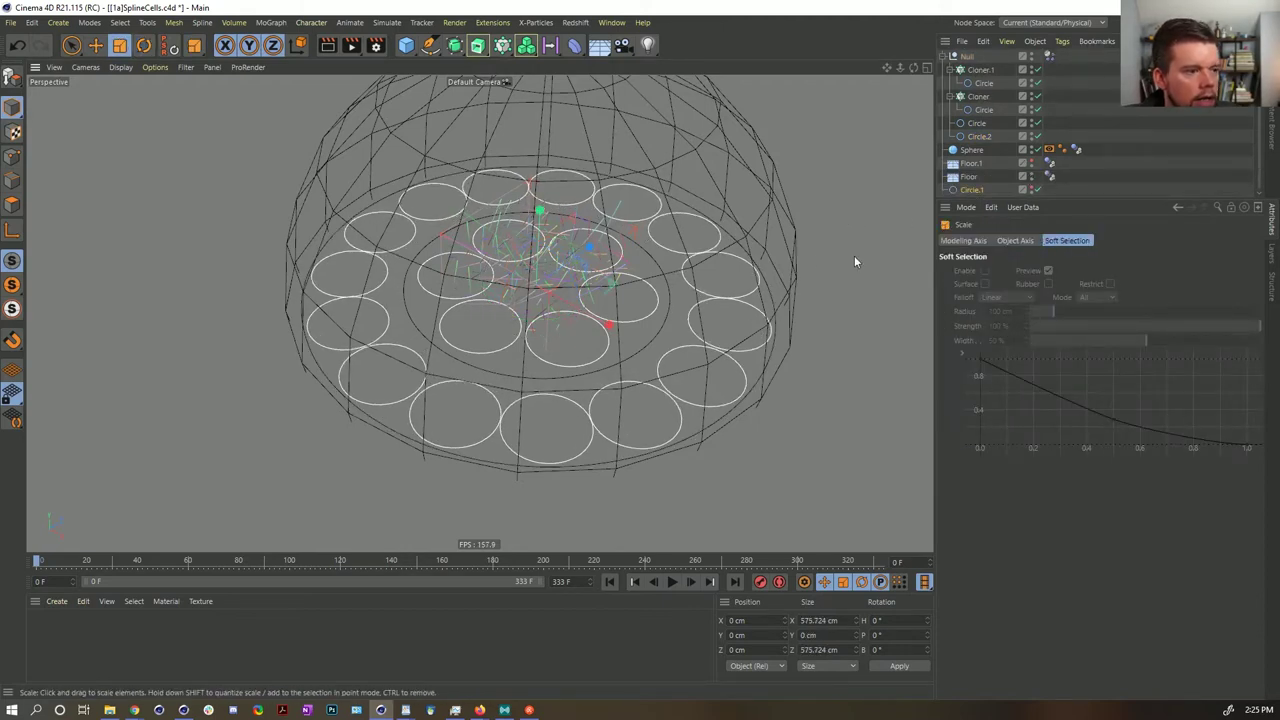
click(1114, 152)
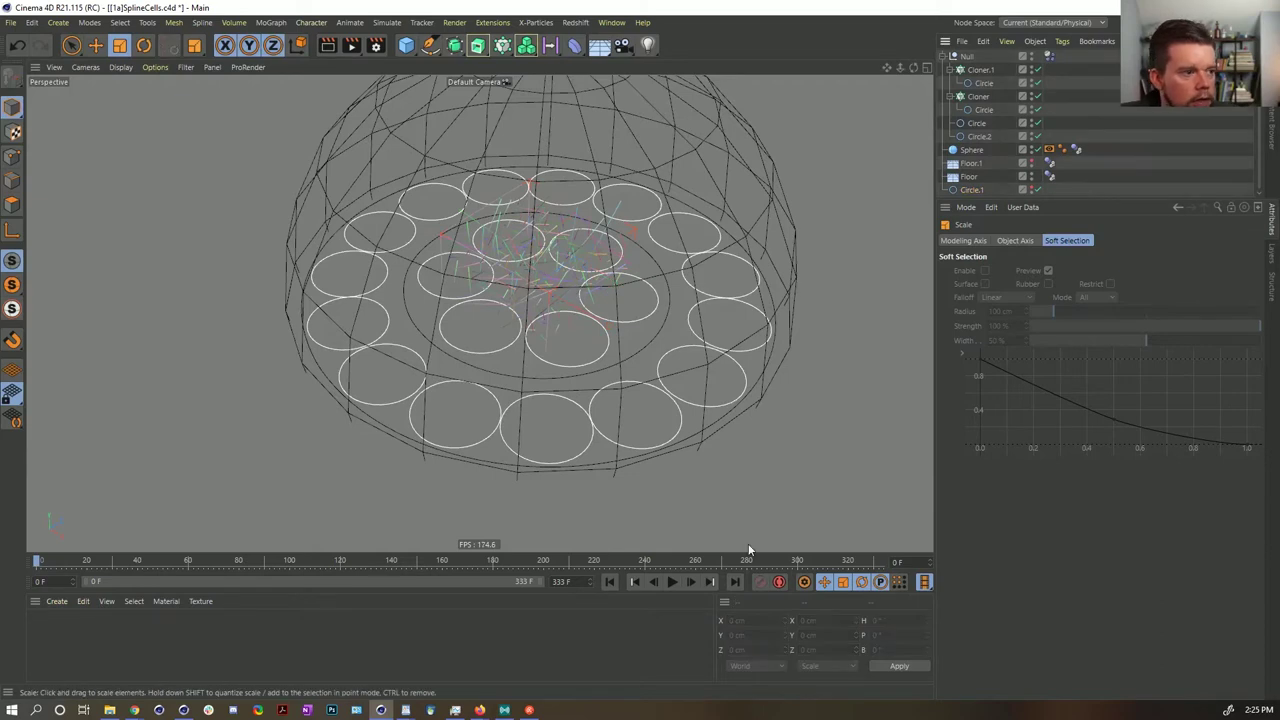
- Play the simulation and review the Soft Body, Force and Mass settings of the Null's Dynamics Body tag
click(673, 582)
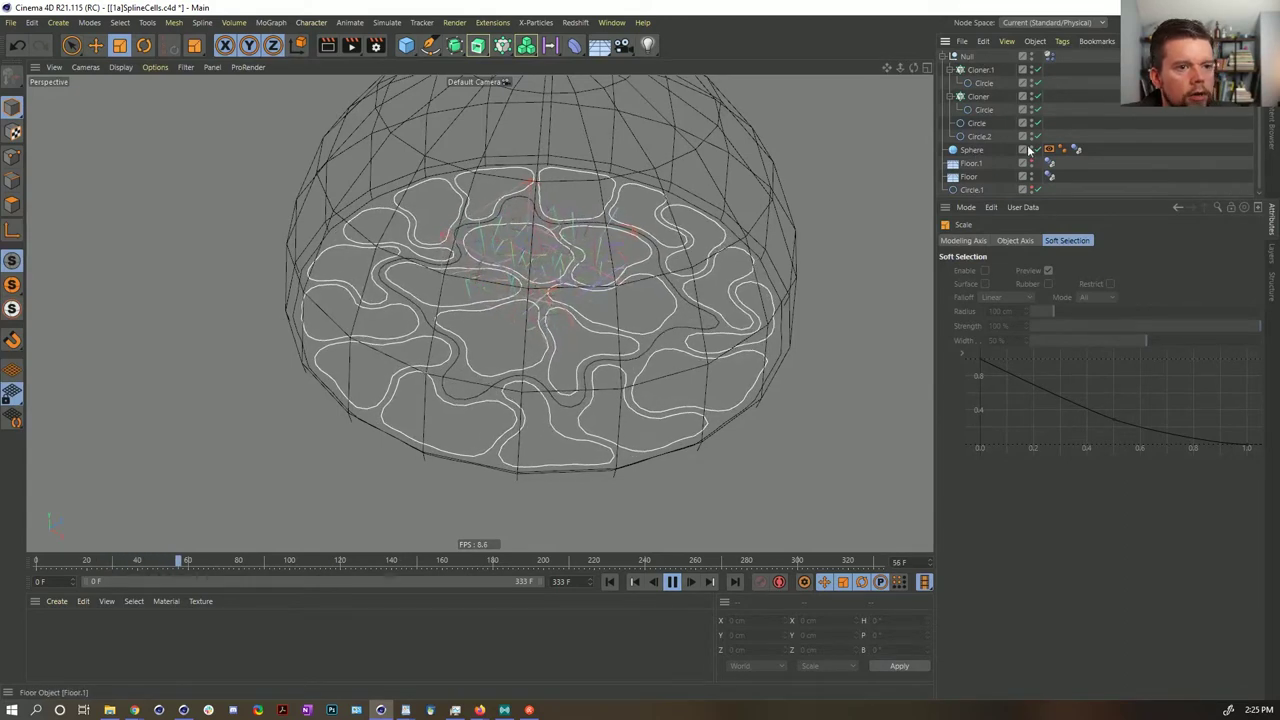
click(1051, 60)
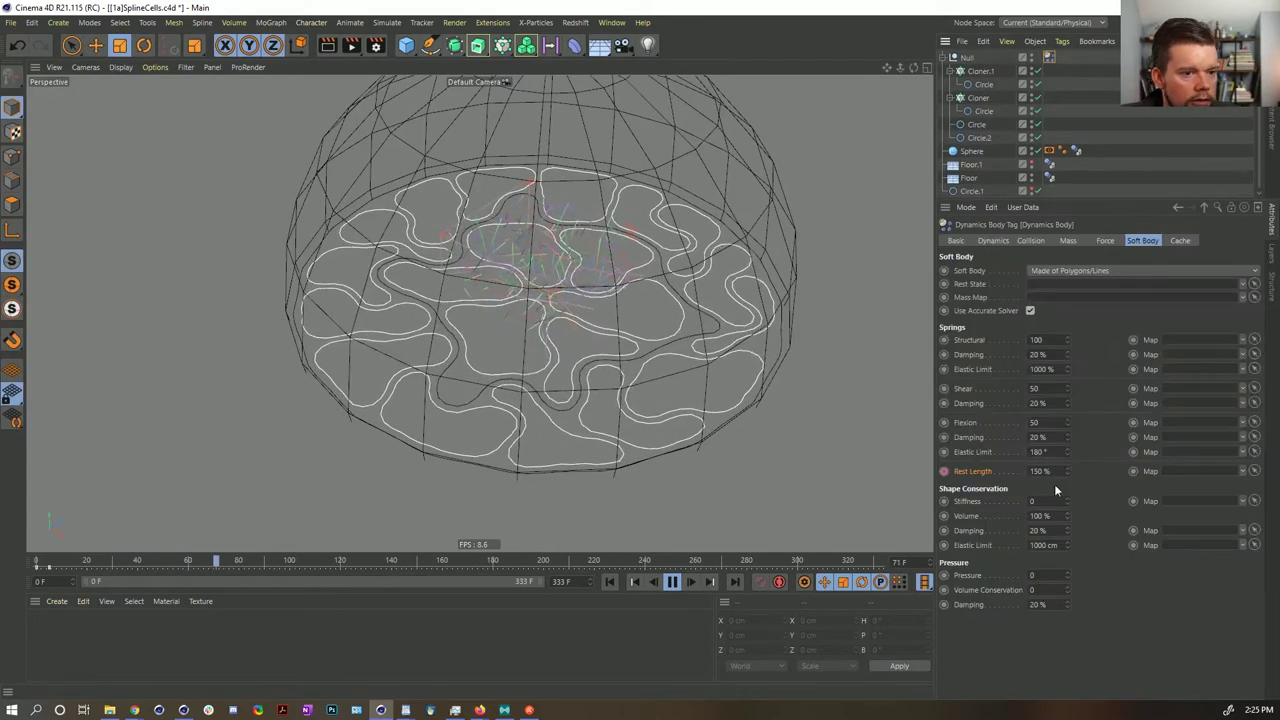
click(1069, 241)
click(1106, 241)
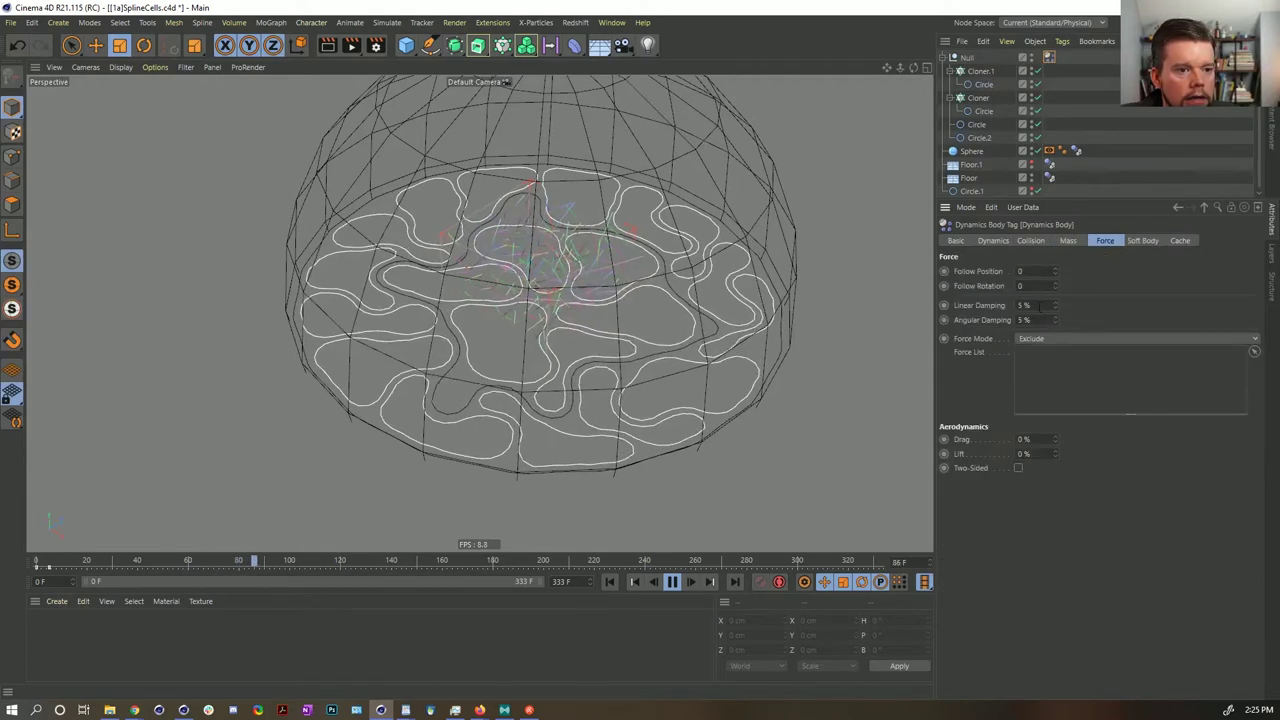
click(1069, 241)
scroll(982, 86, up, 1)
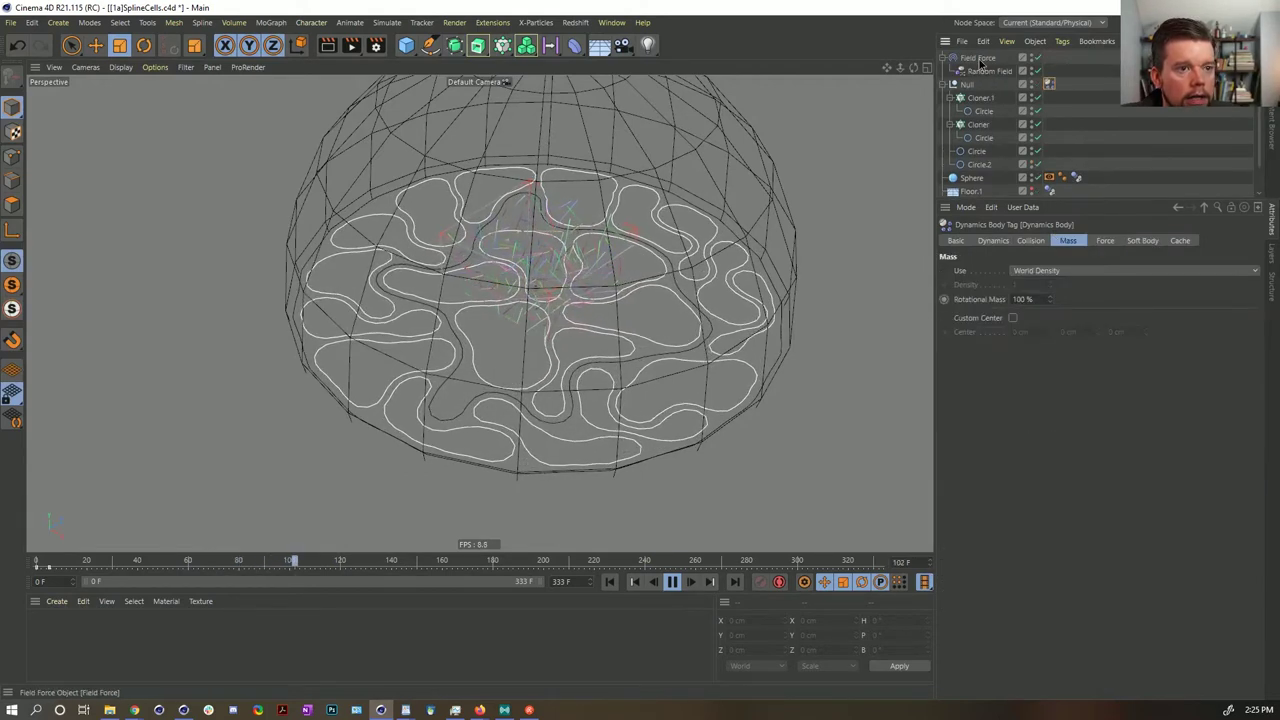
- Raise the Field Force's Strength to 255 and the Random Field's Animation Speed to 155% during playback, and reset to frame 0
click(979, 59)
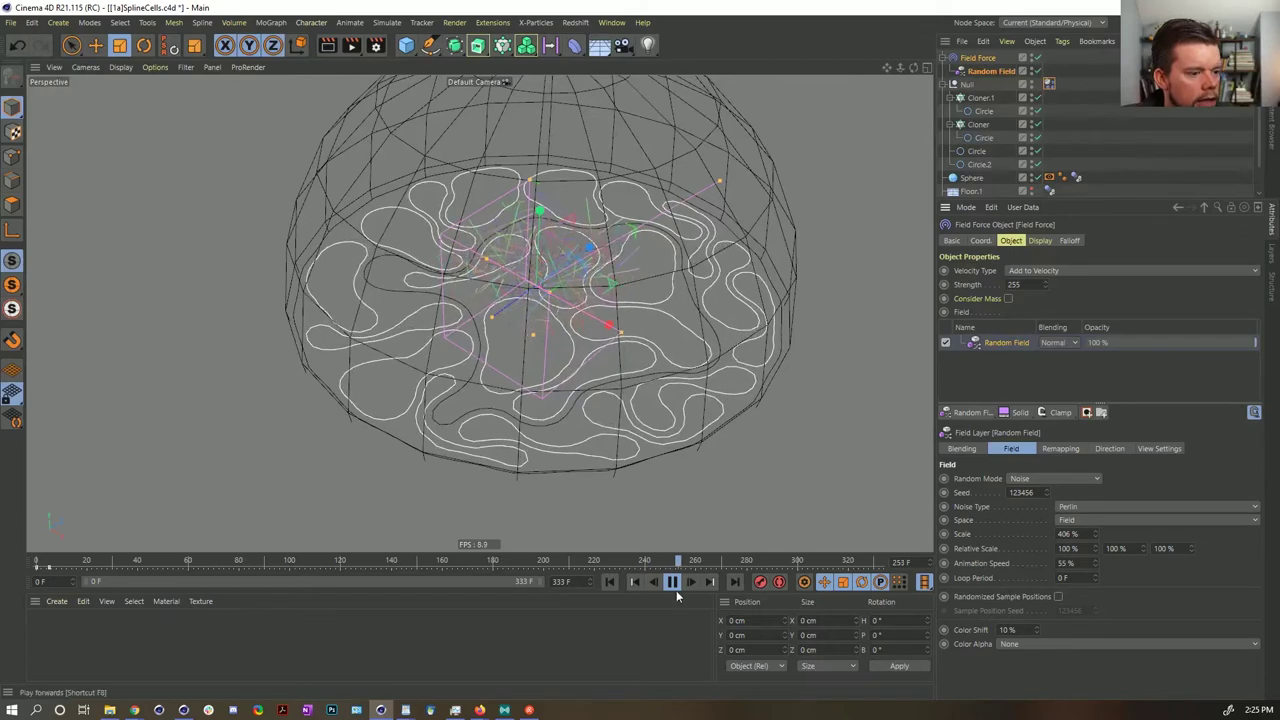
click(612, 582)
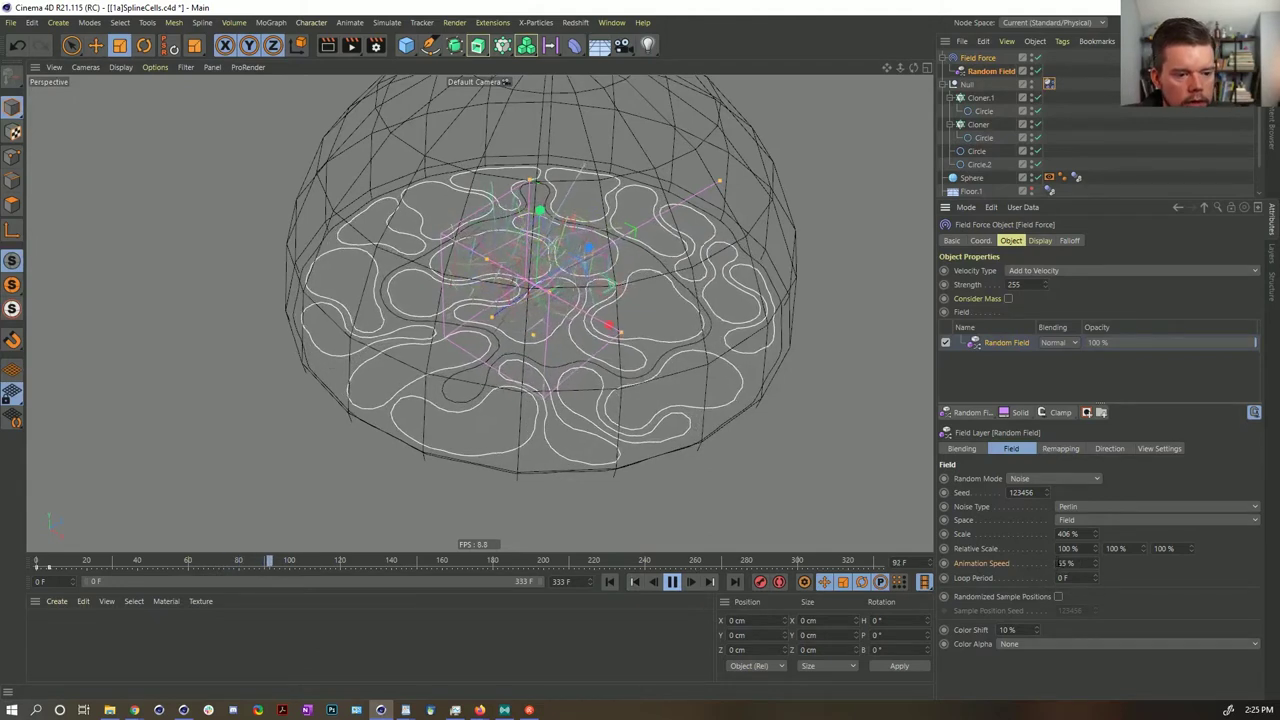
click(1060, 565)
text(1)
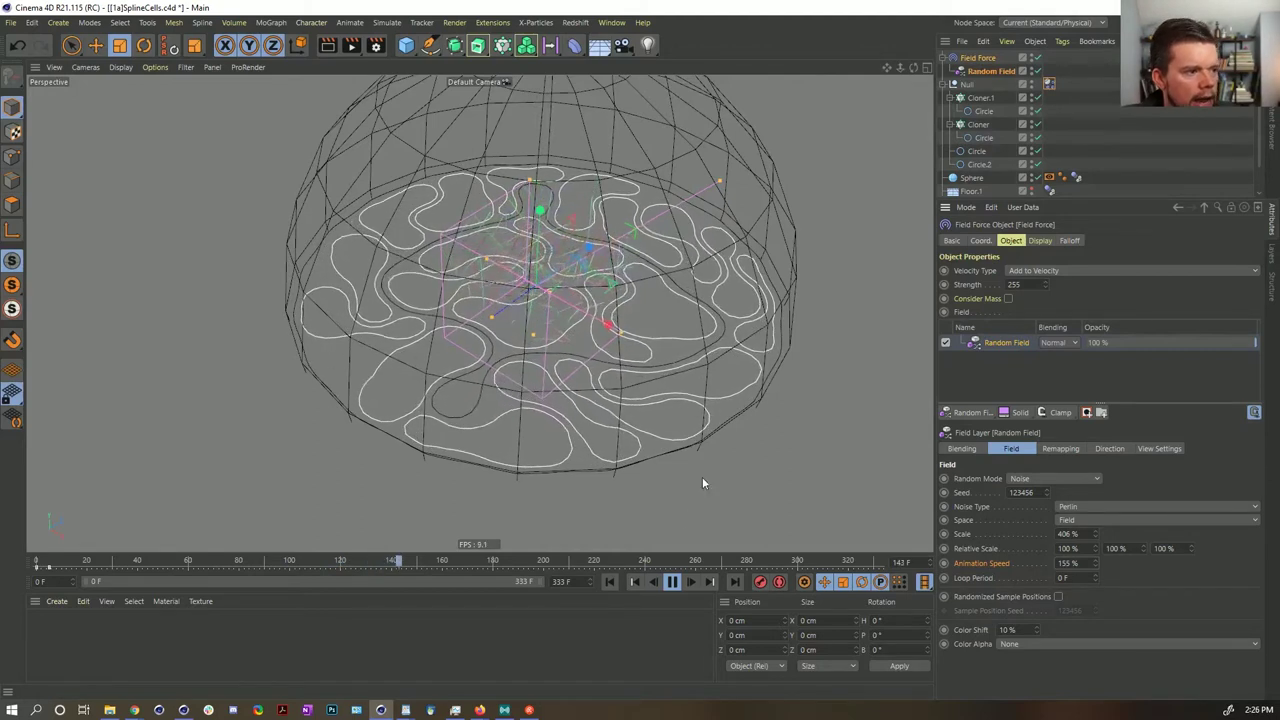
click(670, 588)
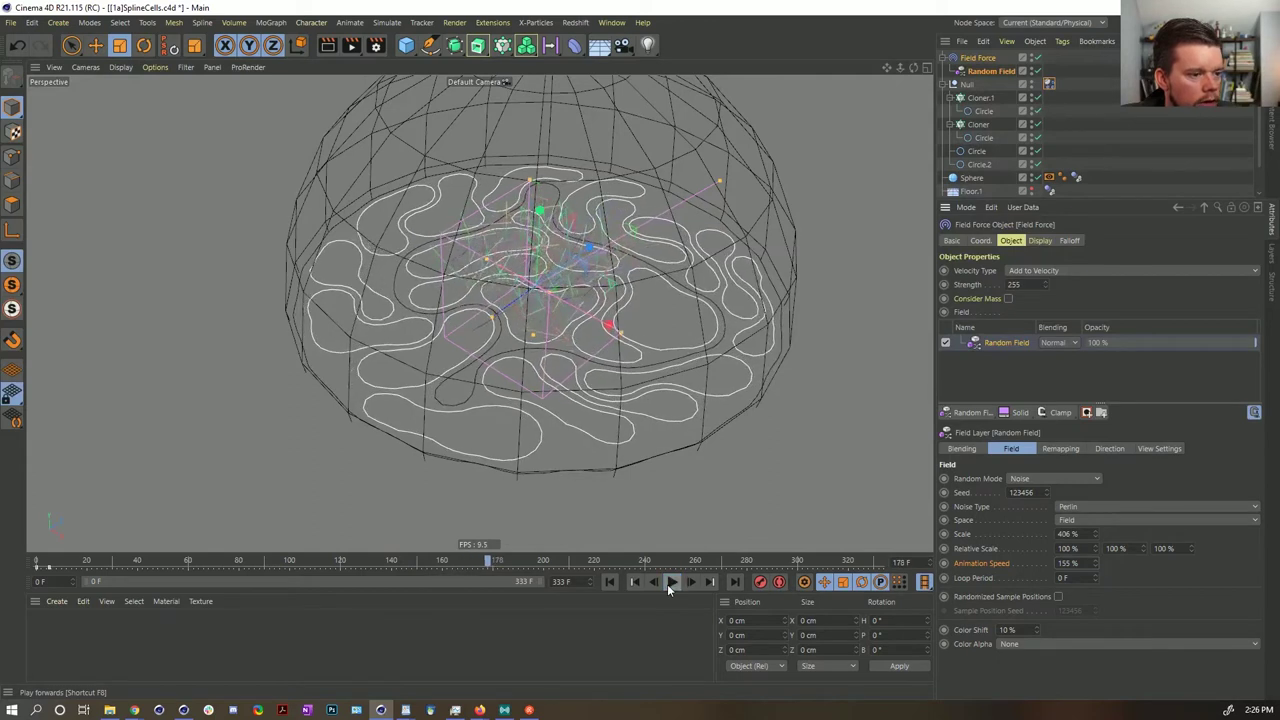
click(610, 583)
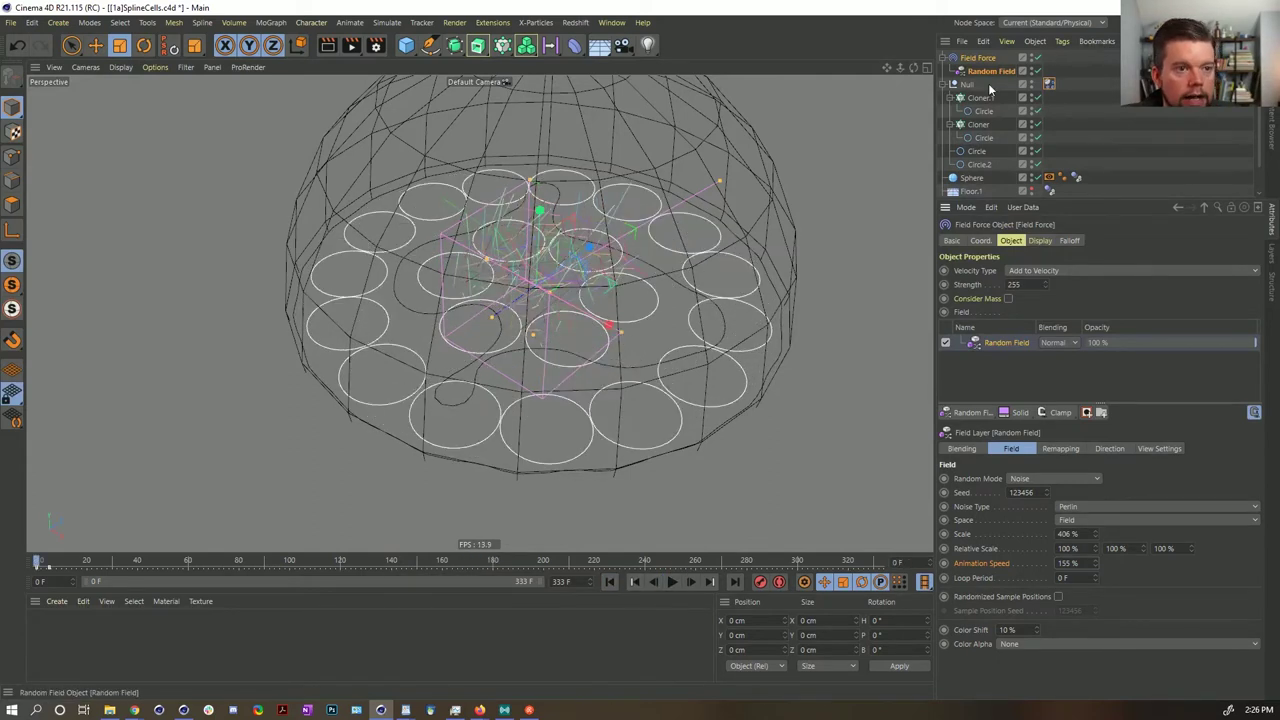
- Set the Rest Length key at frame 5 of the Null's Dynamics Body tag to 160% and play the simulation to about frame 40
click(1049, 85)
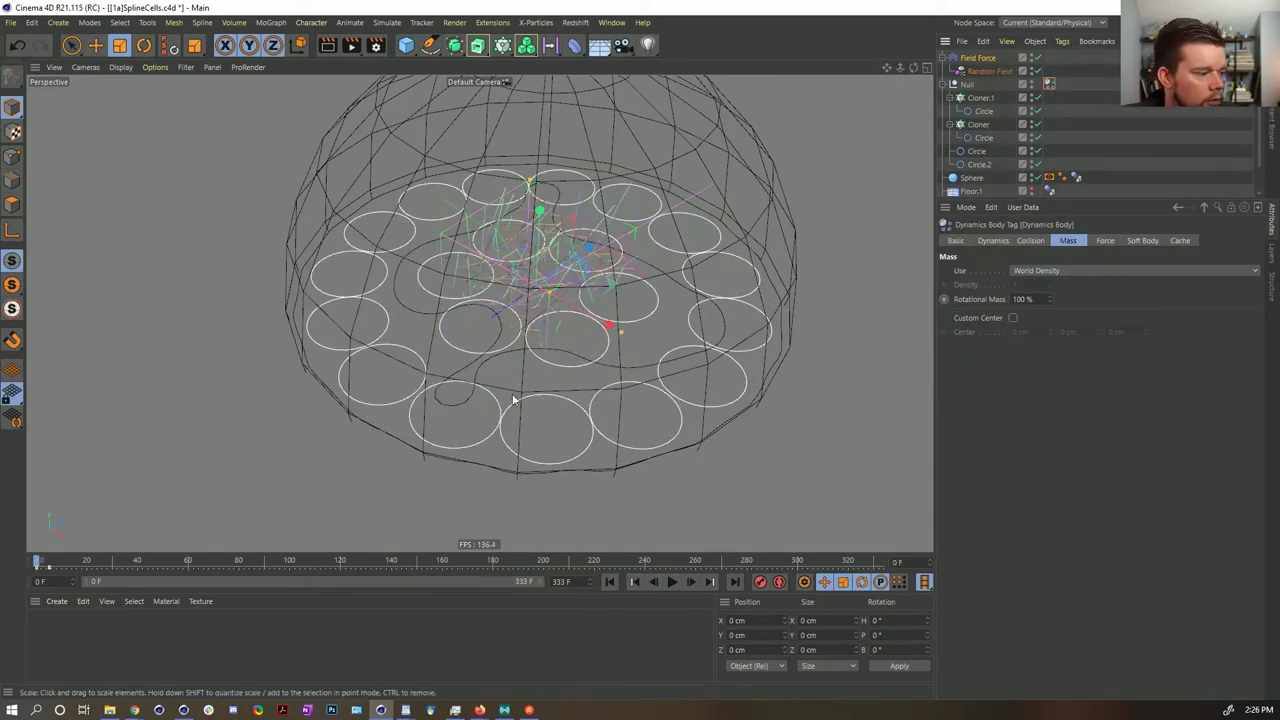
click(60, 571)
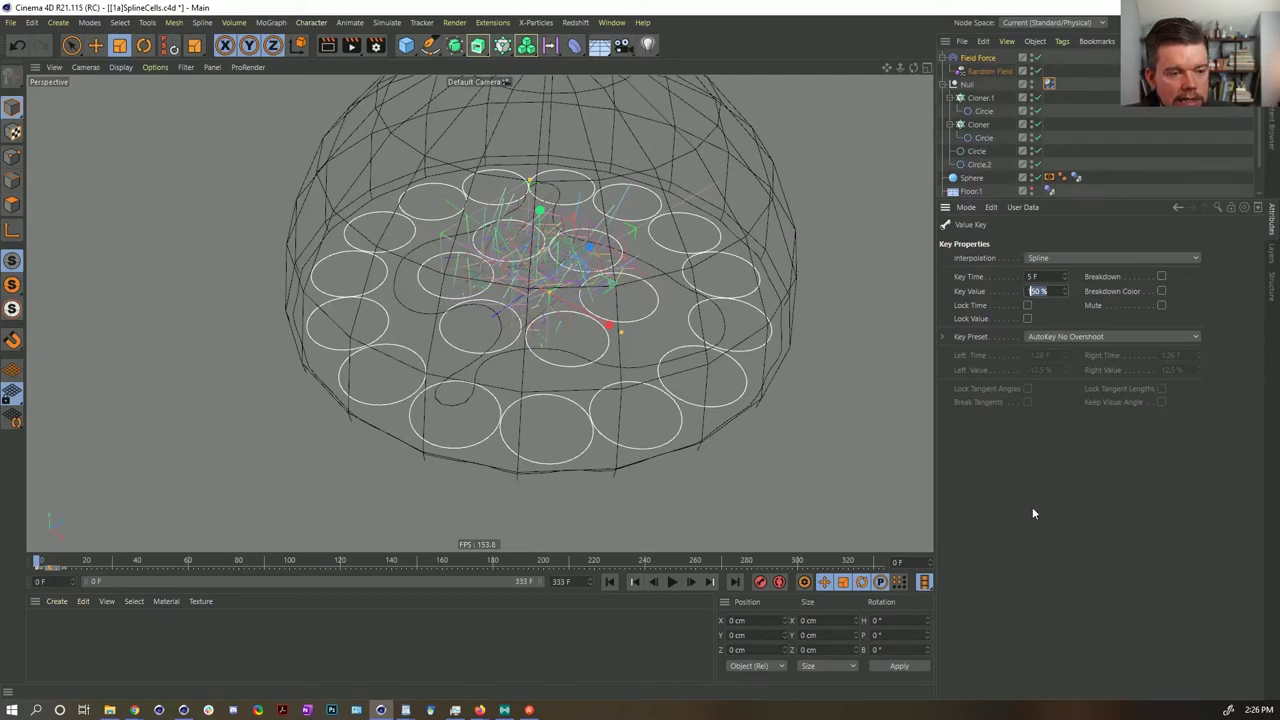
text(160)
key(Return)
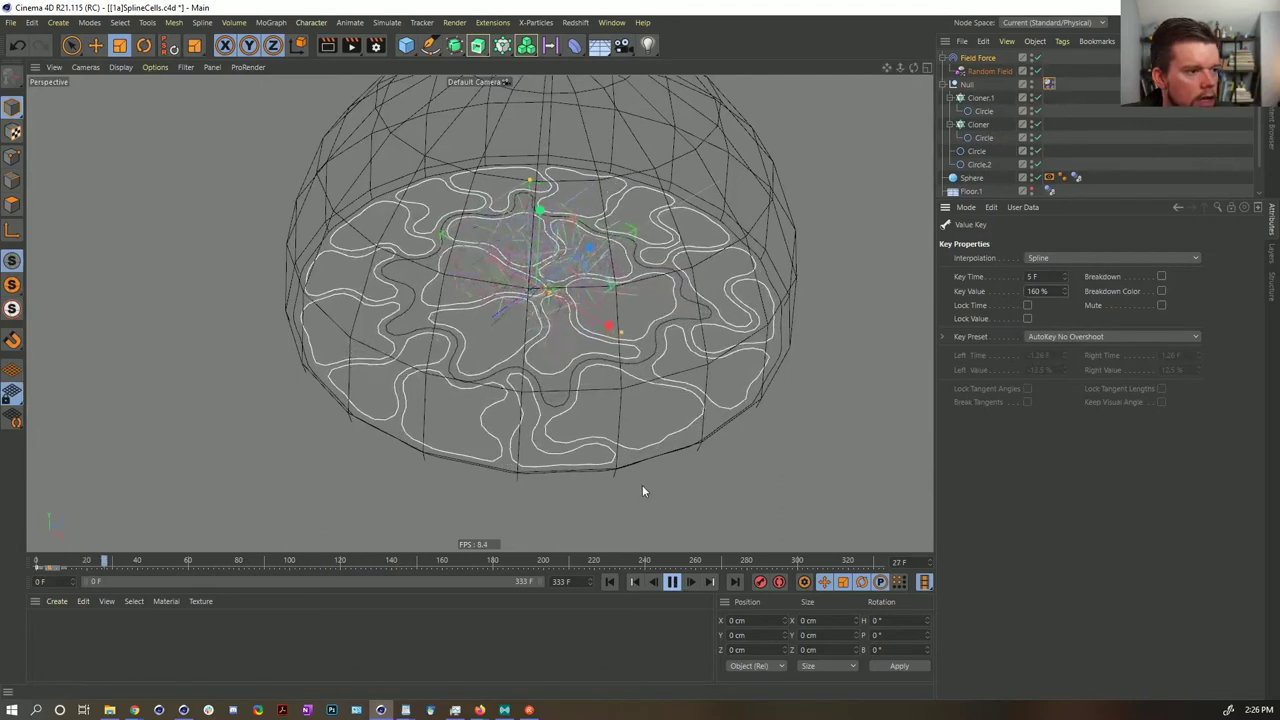
click(672, 582)
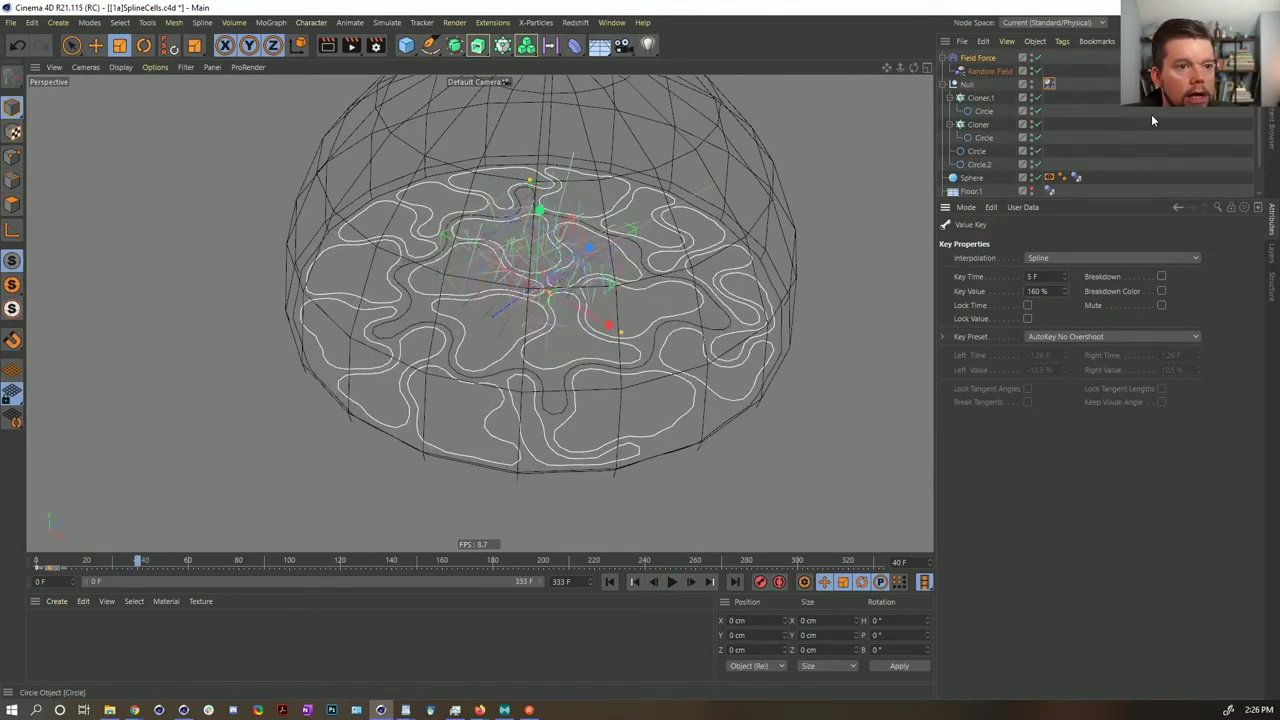
- Hide the Sphere and the Field Force in the viewport, replay the simulation to about frame 205, and reset it to frame 0
click(1151, 115)
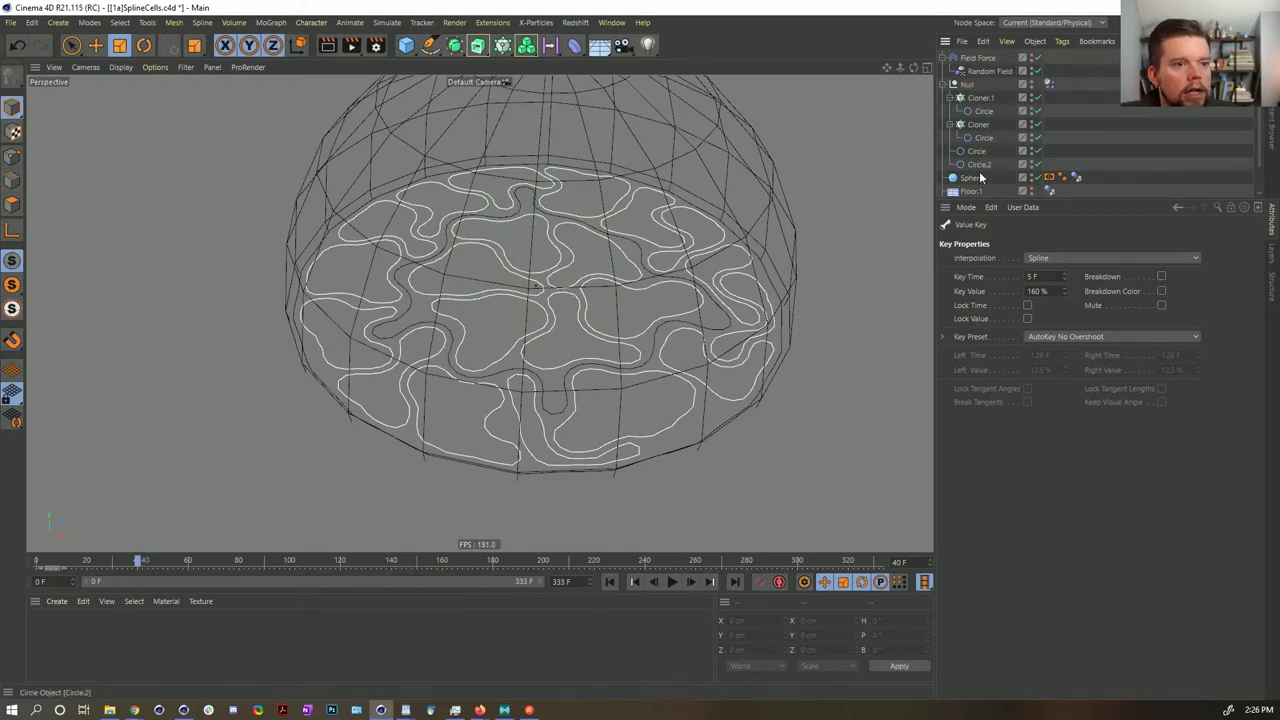
click(1032, 175)
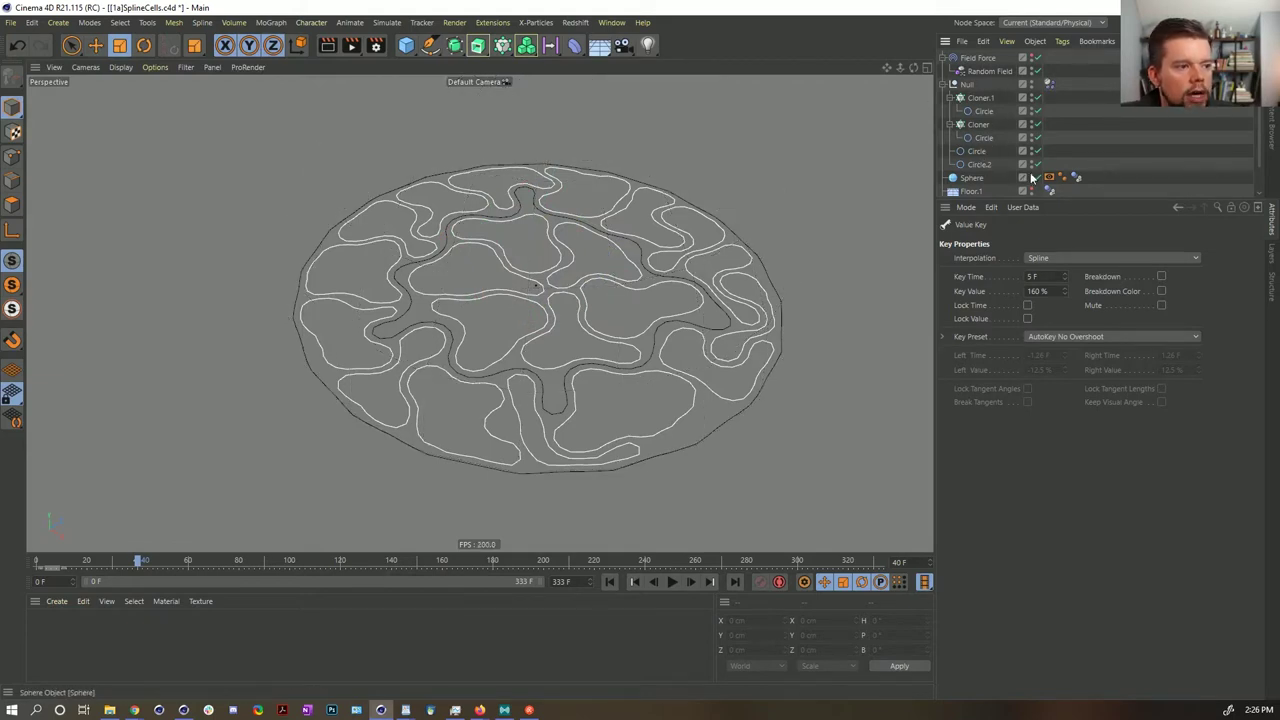
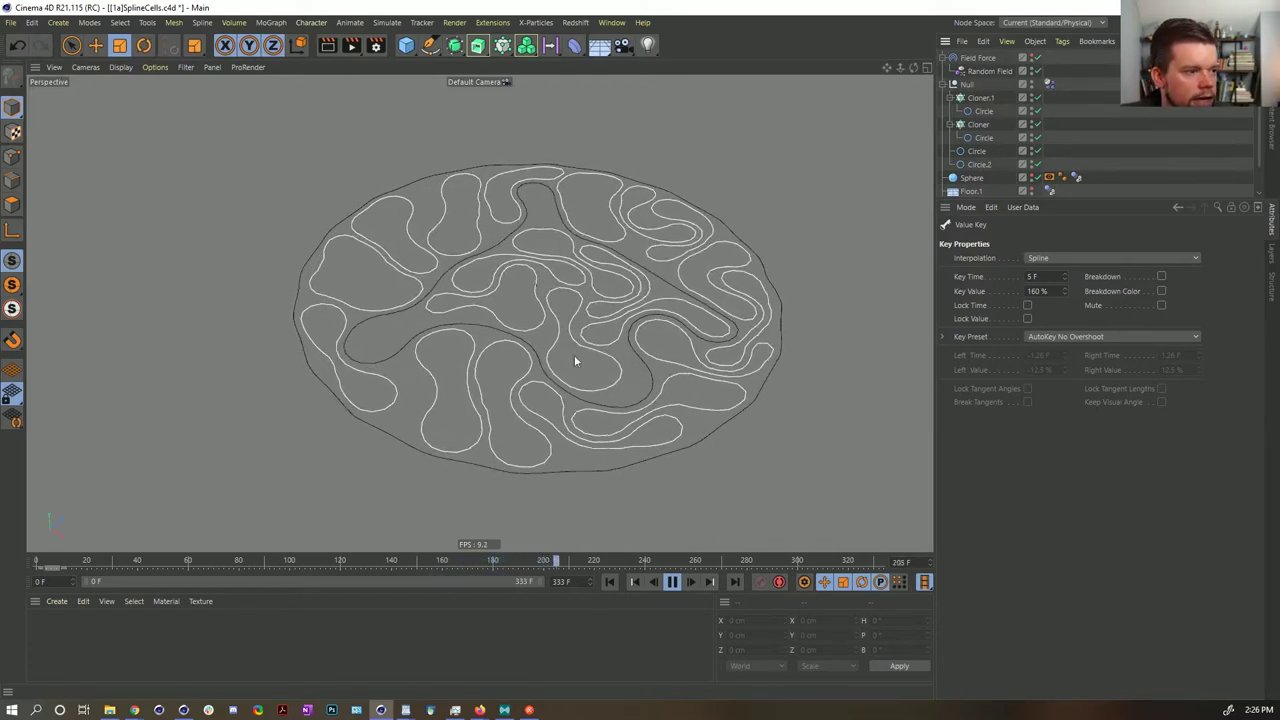
click(672, 581)
click(609, 582)
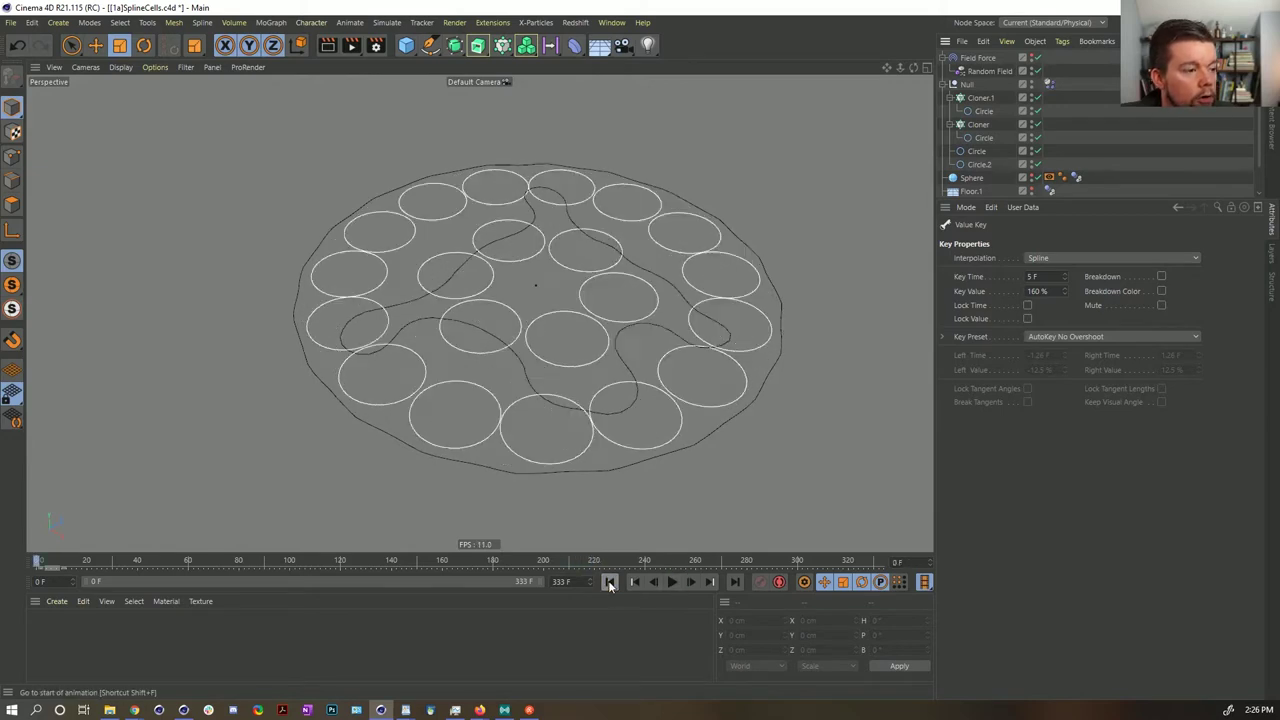
click(636, 582)
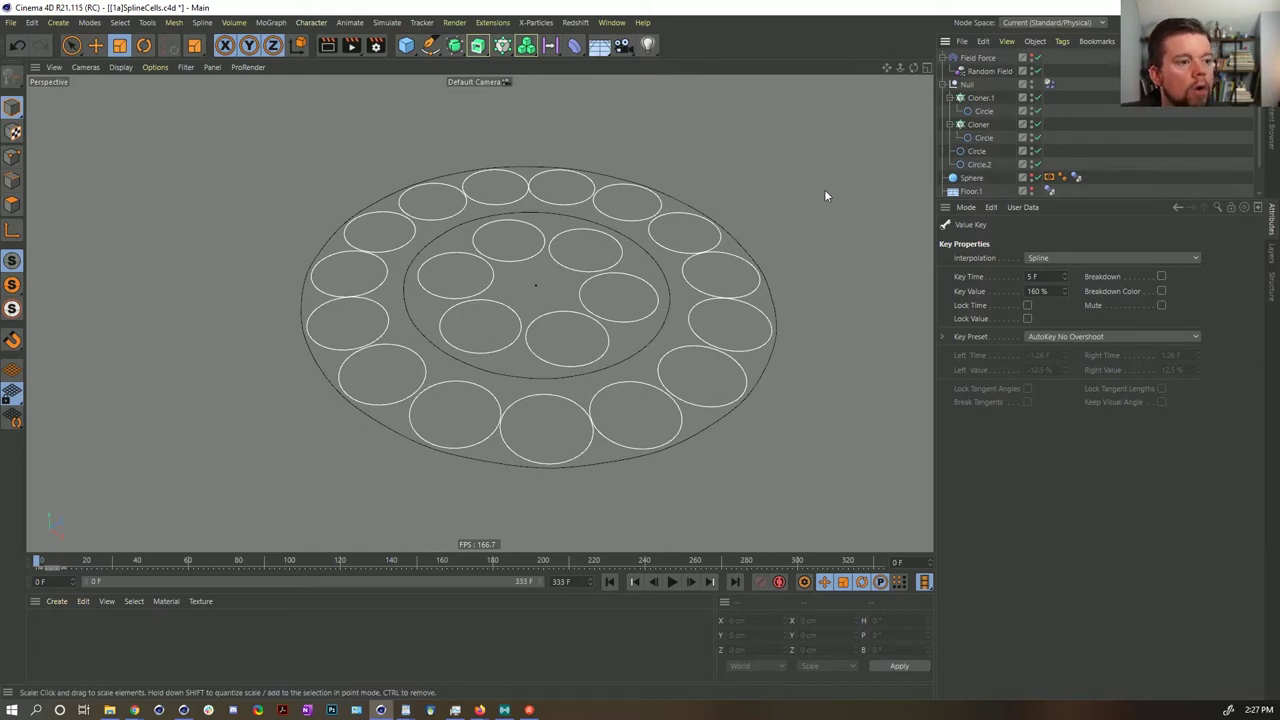
- Start and cancel a bake of all dynamics, shorten the timeline to 111 frames, and briefly play the partial cache before returning to frame 0
click(1050, 85)
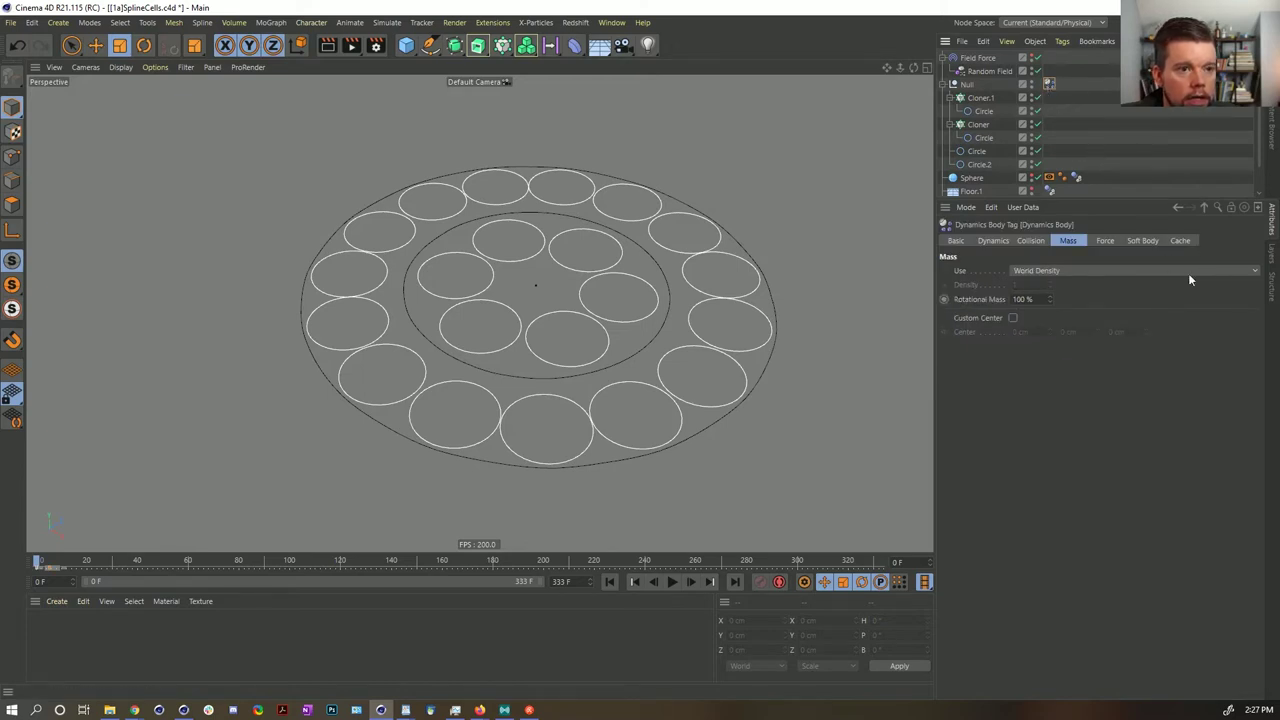
click(1180, 240)
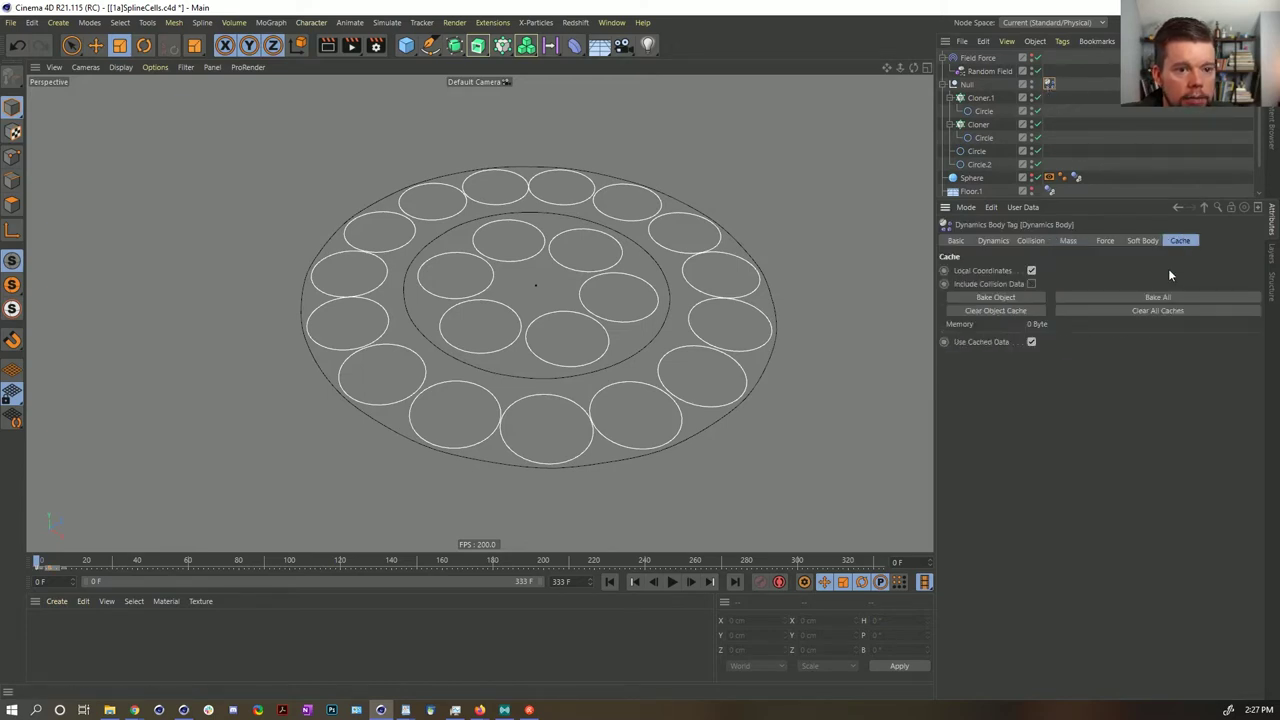
click(1108, 299)
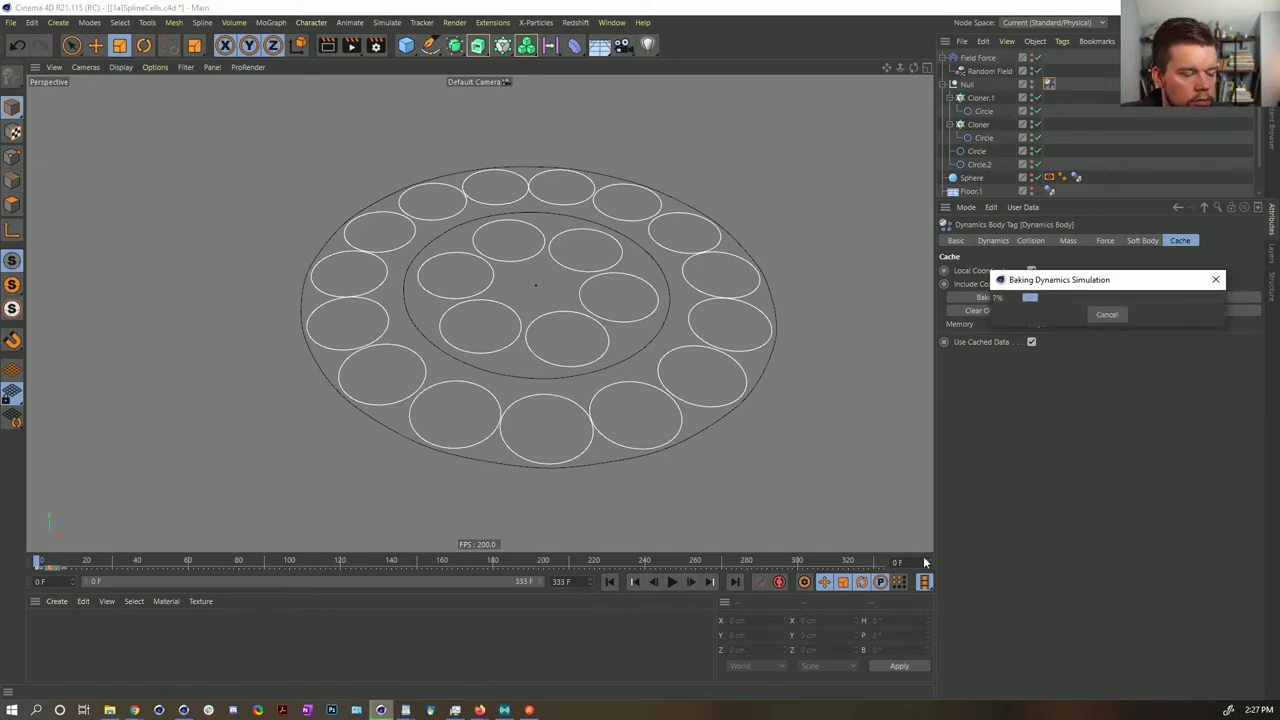
click(1104, 313)
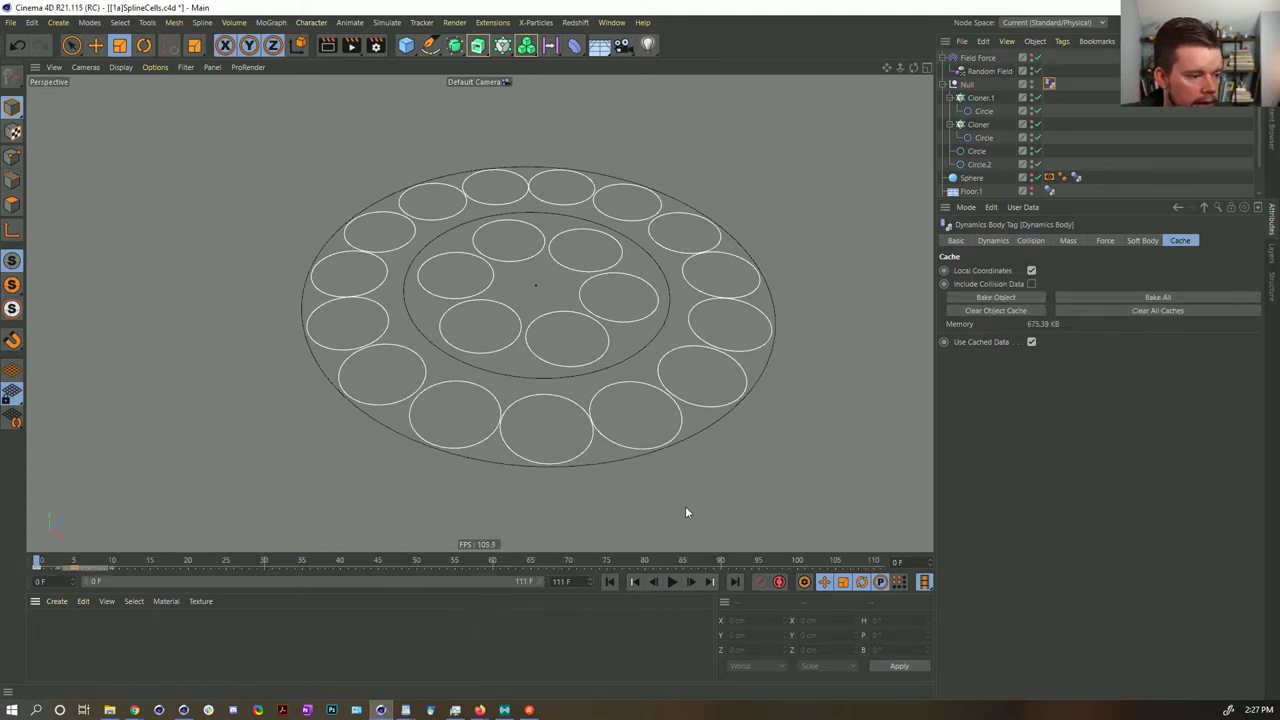
click(671, 581)
click(671, 581)
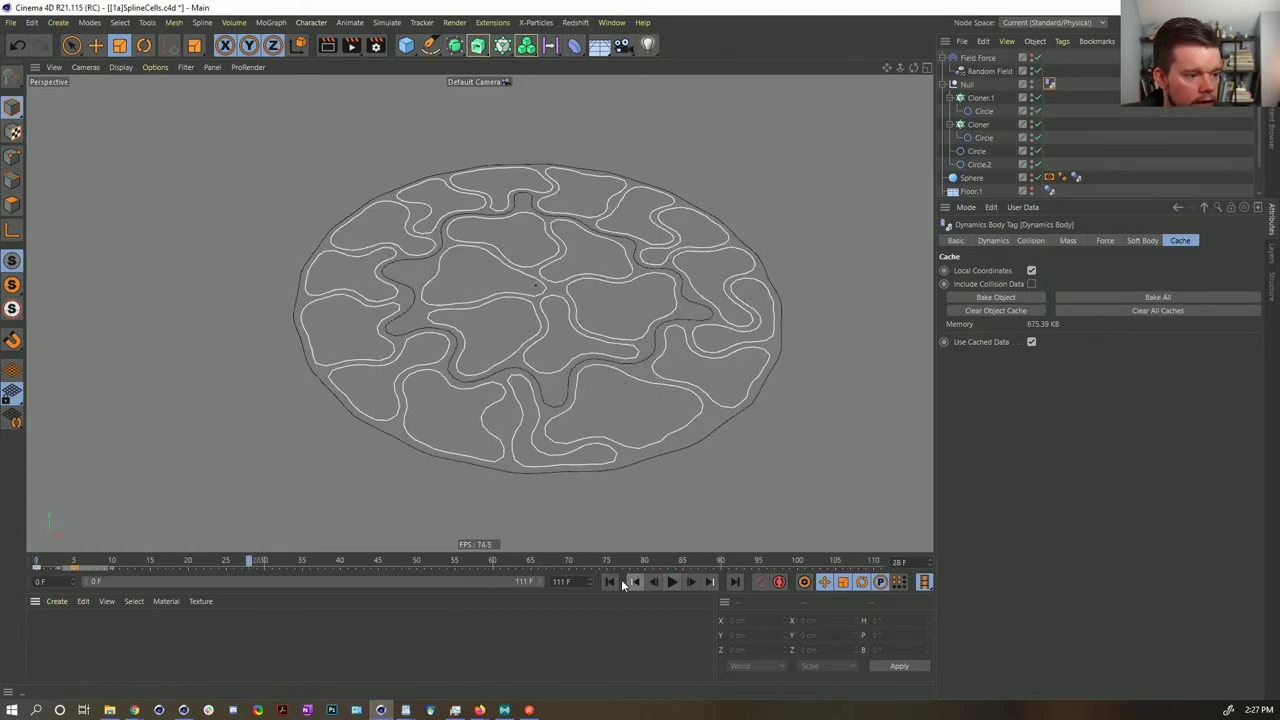
click(622, 582)
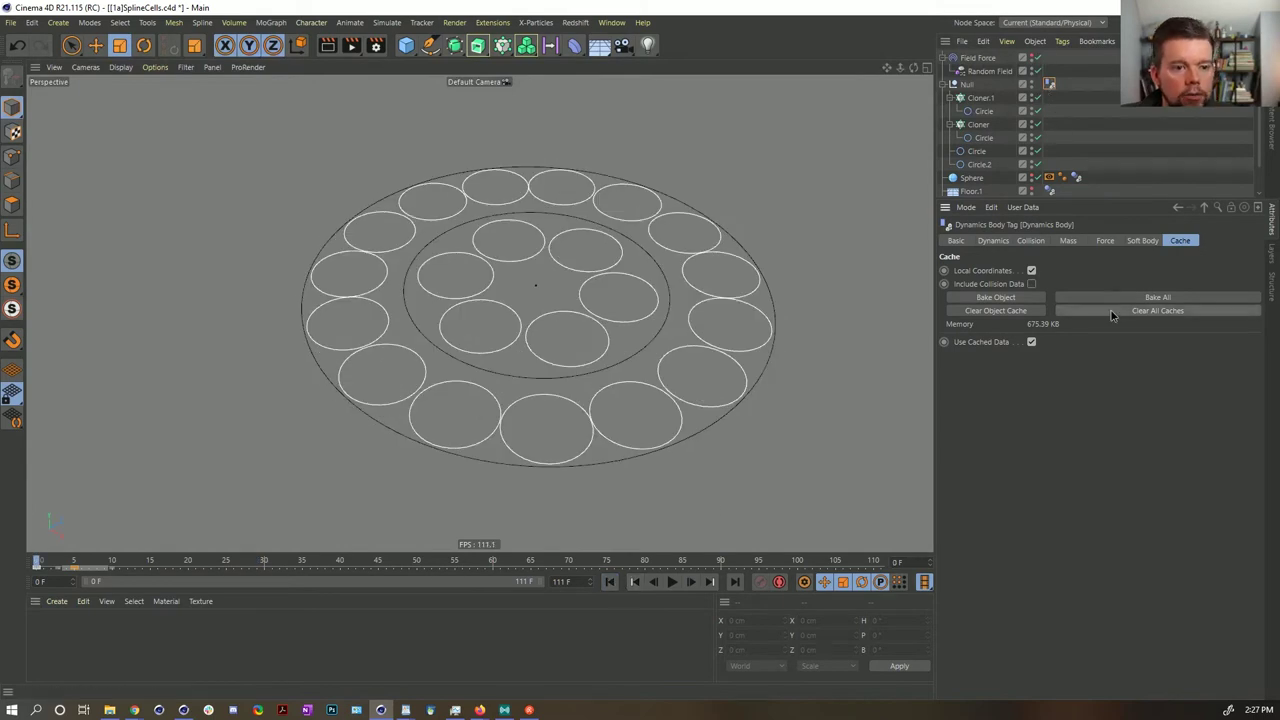
- Bake all dynamics over the 111-frame timeline, and scrub through the cached animation to about frame 110 and back to frame 0
click(1157, 297)
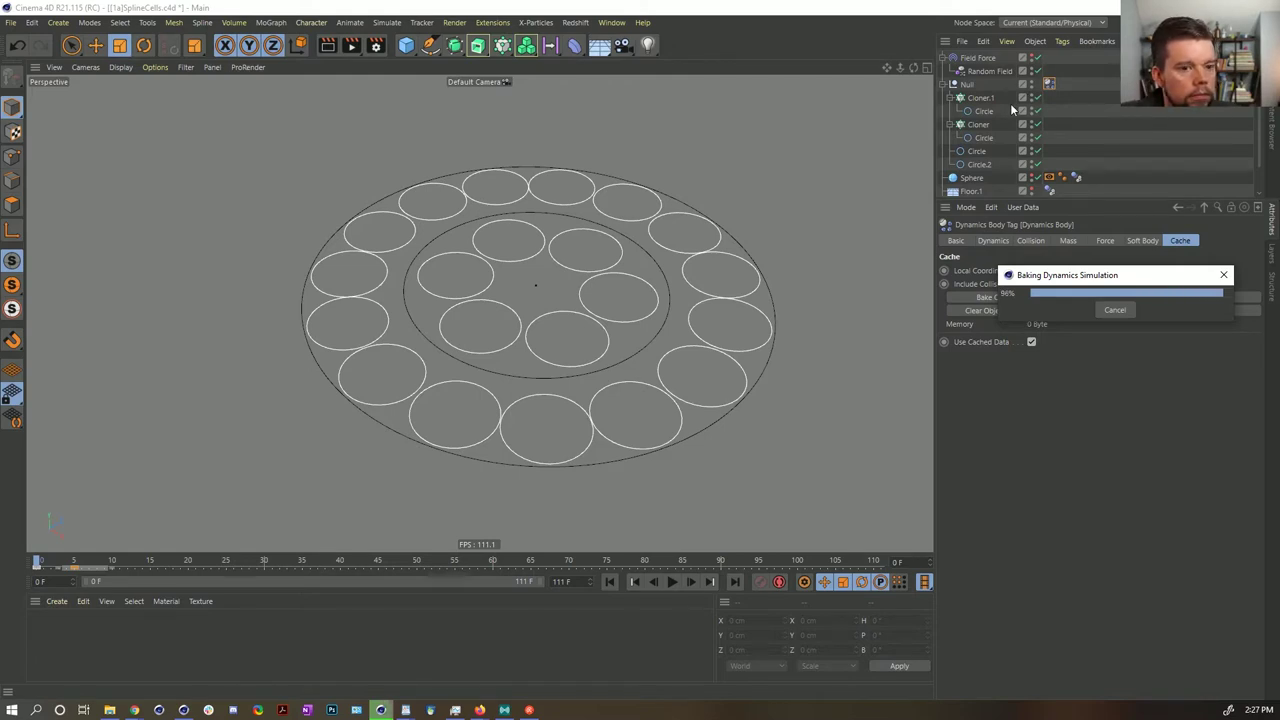
click(680, 589)
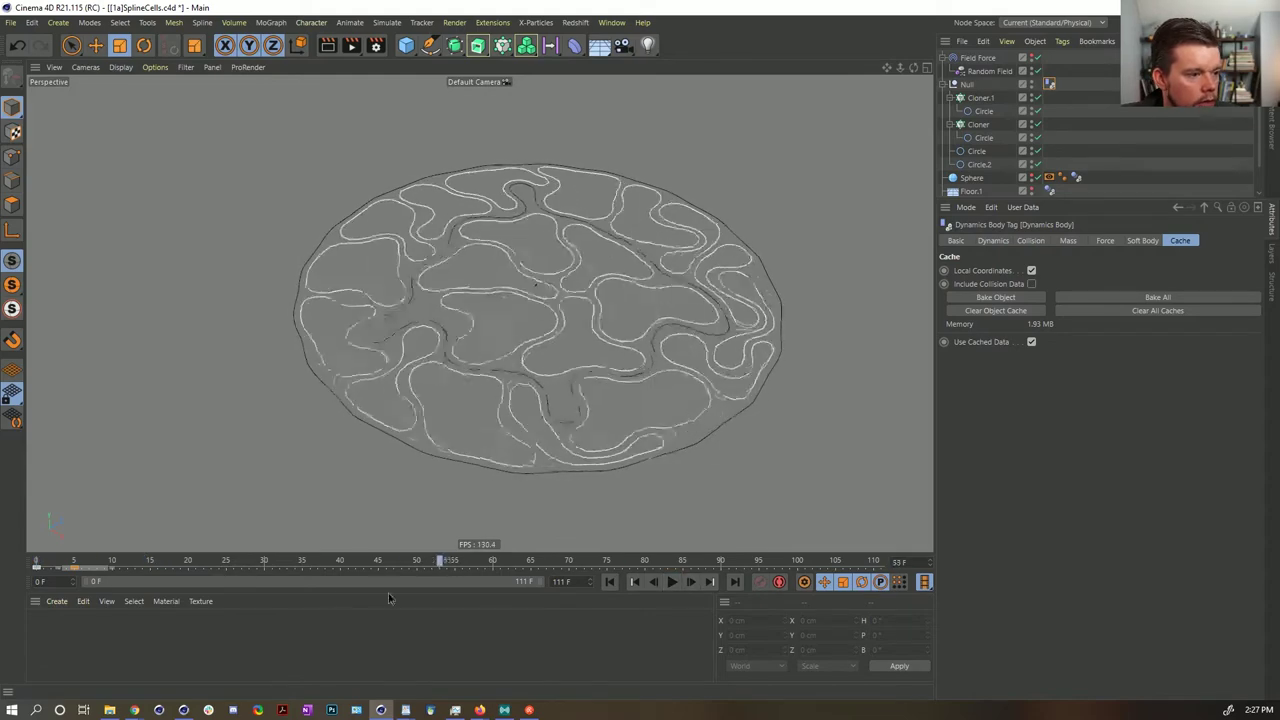
drag(389, 598, 881, 584)
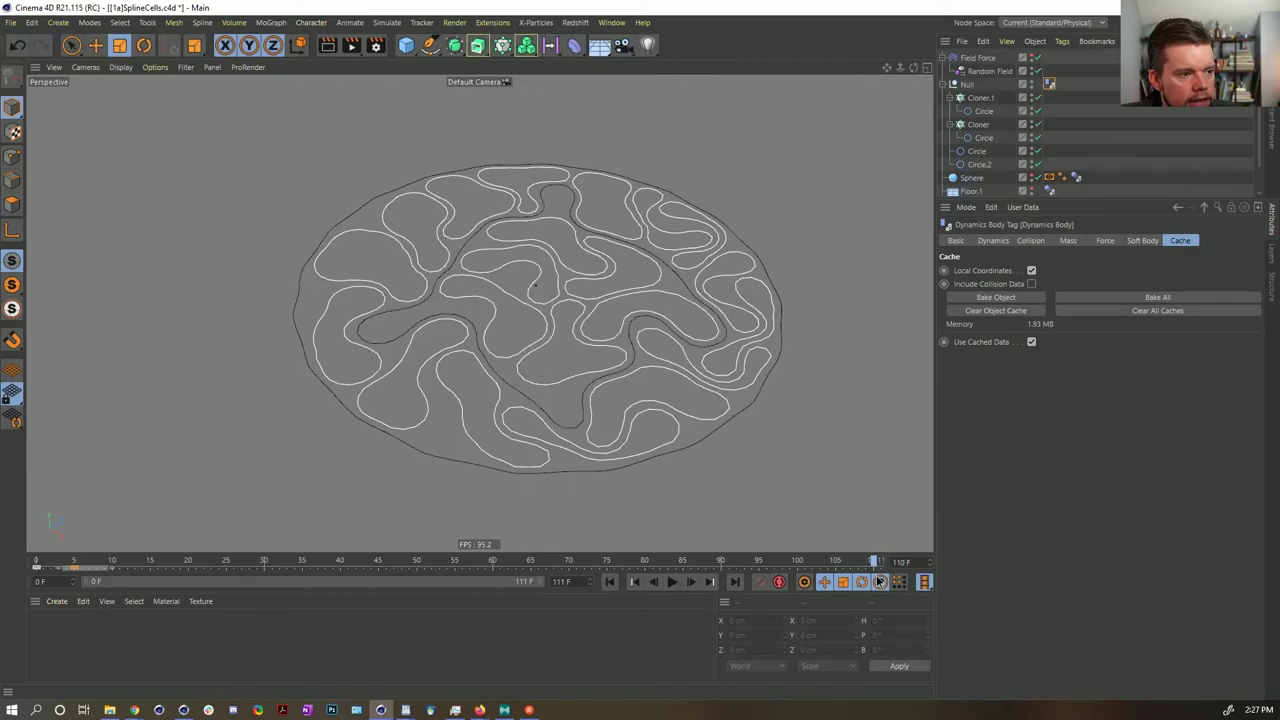
drag(881, 577, 38, 560)
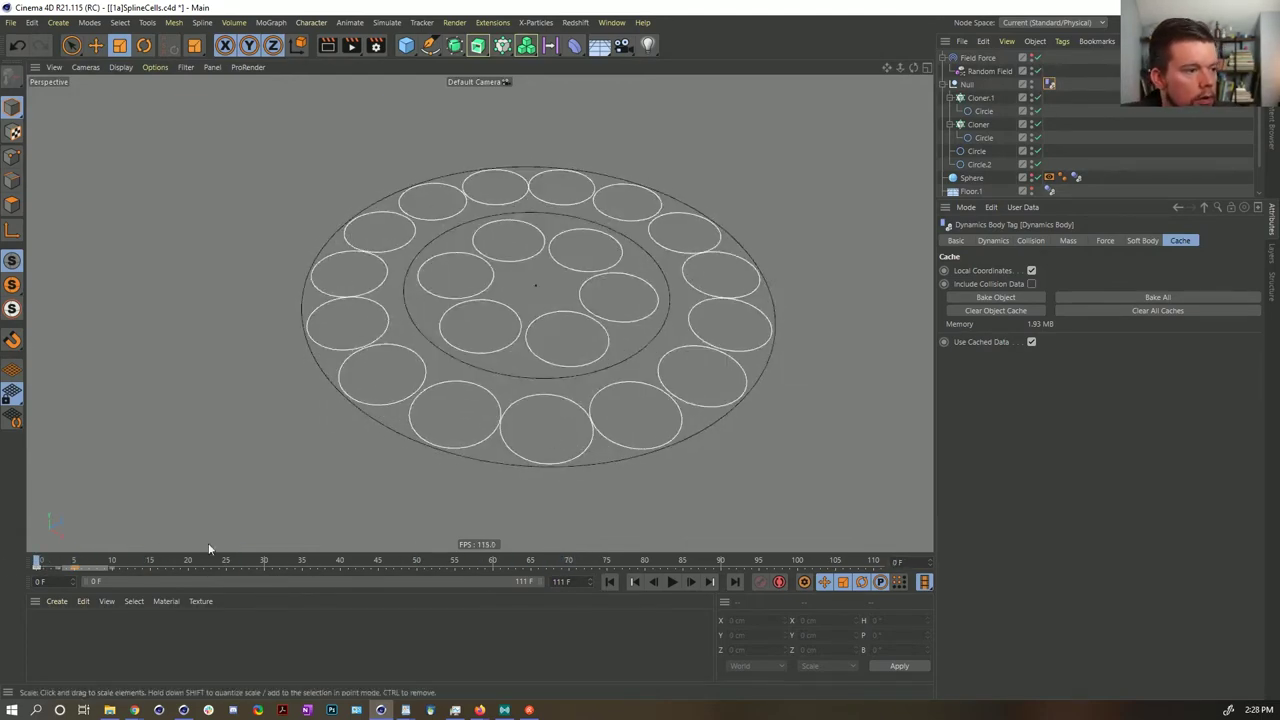
- Try to bake the Null with its cloners and circles as an Alembic object, and delete the baked Null
click(965, 85)
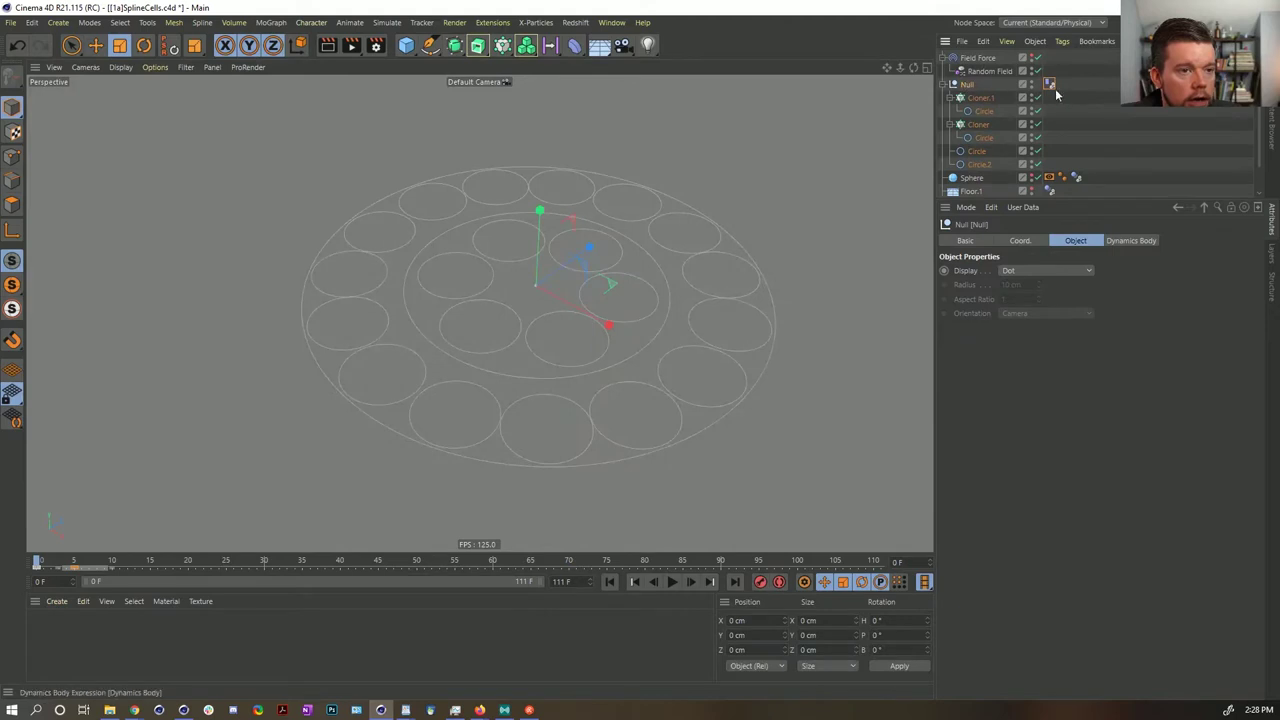
right_click(970, 91)
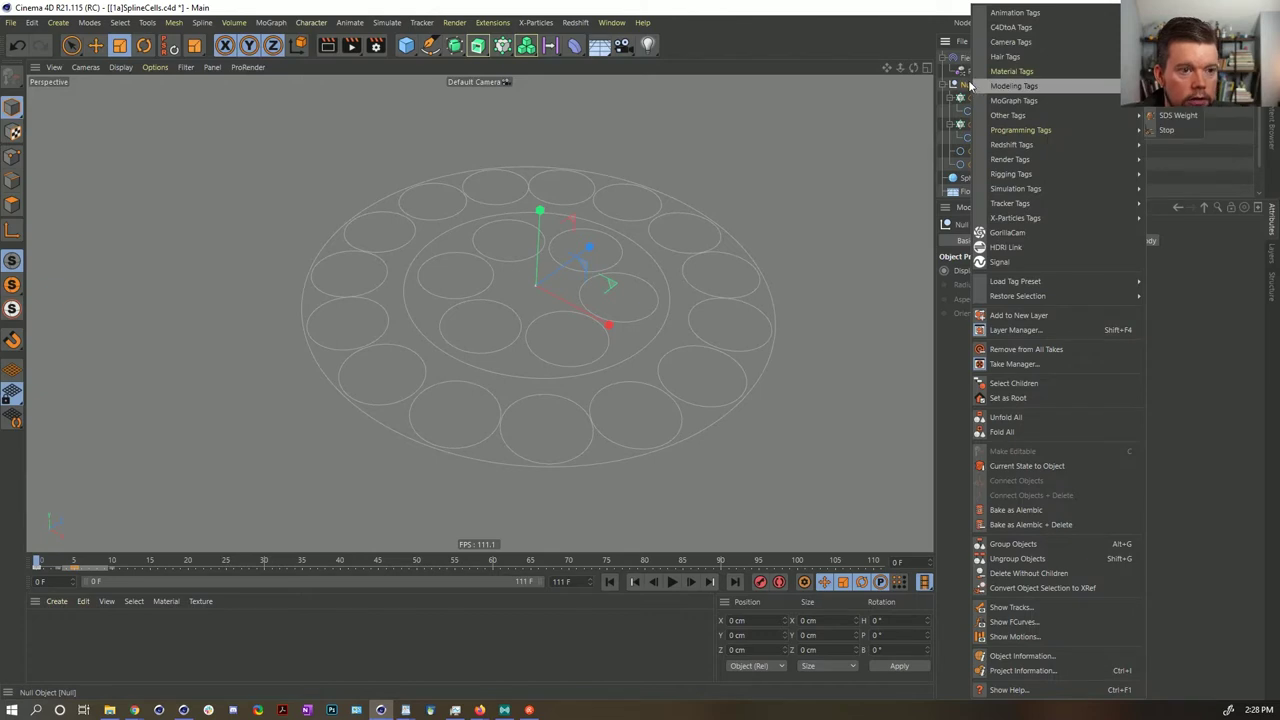
click(962, 87)
right_click(964, 88)
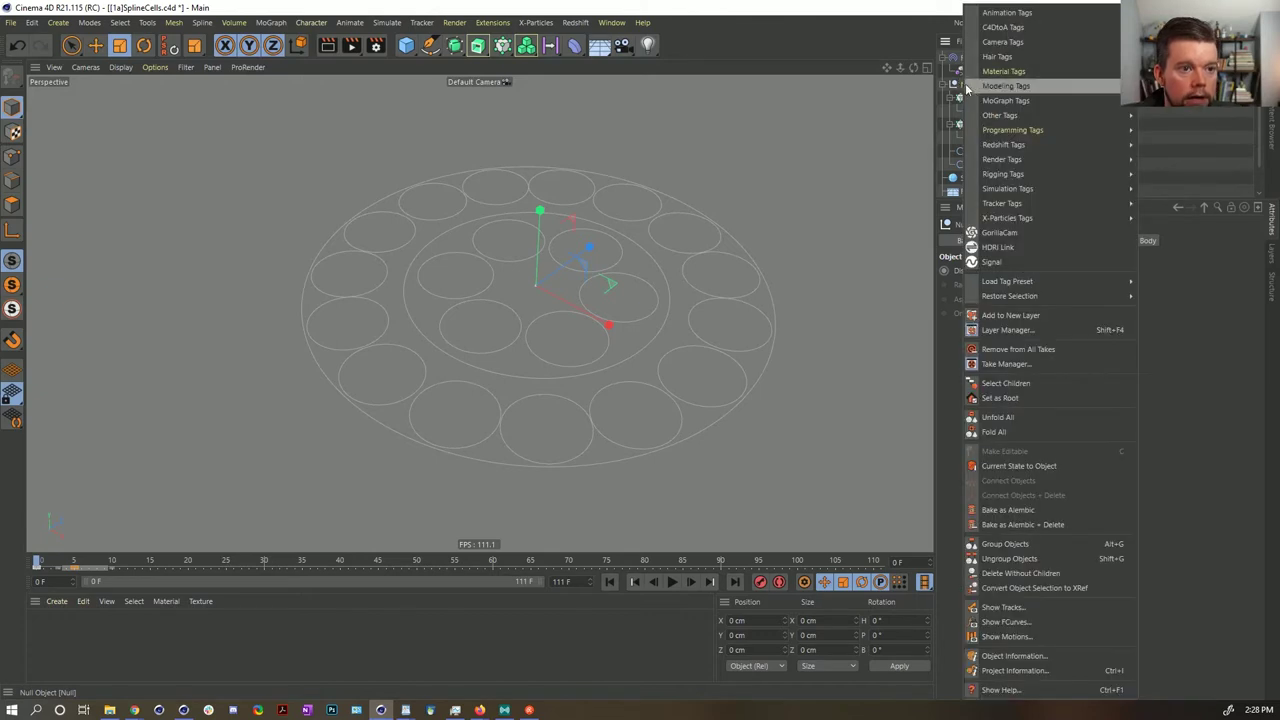
click(1059, 510)
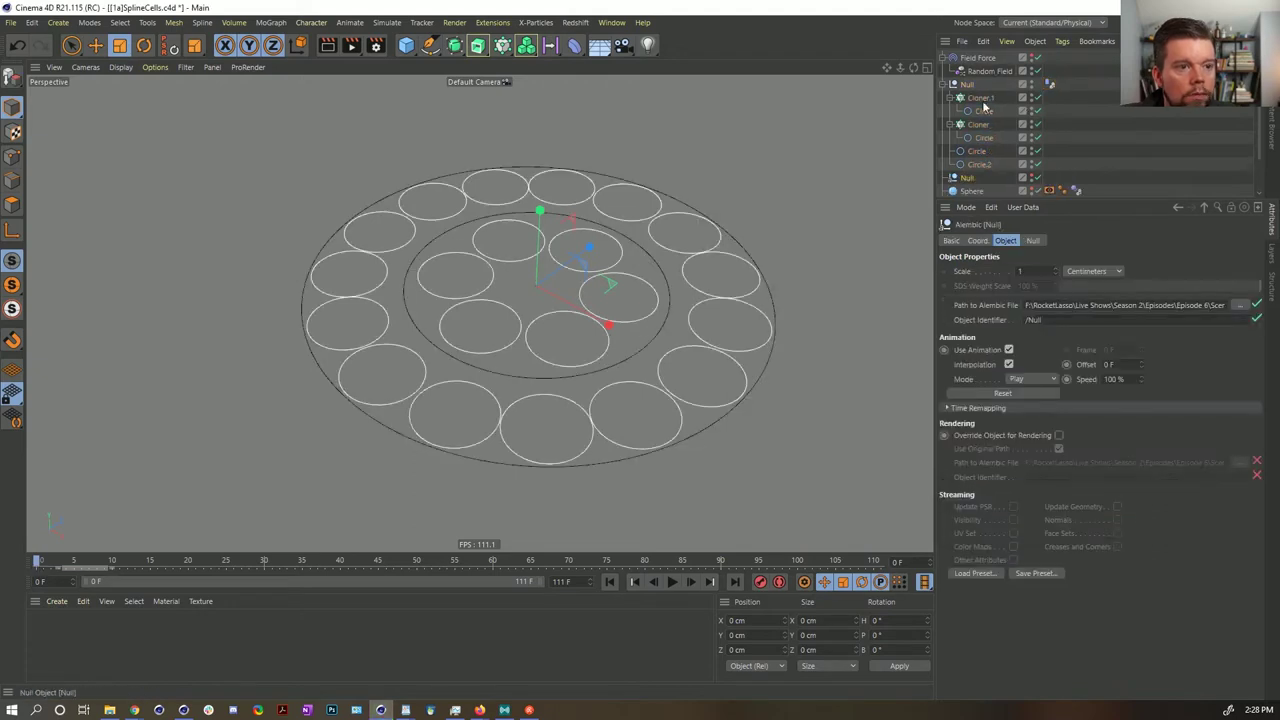
scroll(967, 185, down, 2)
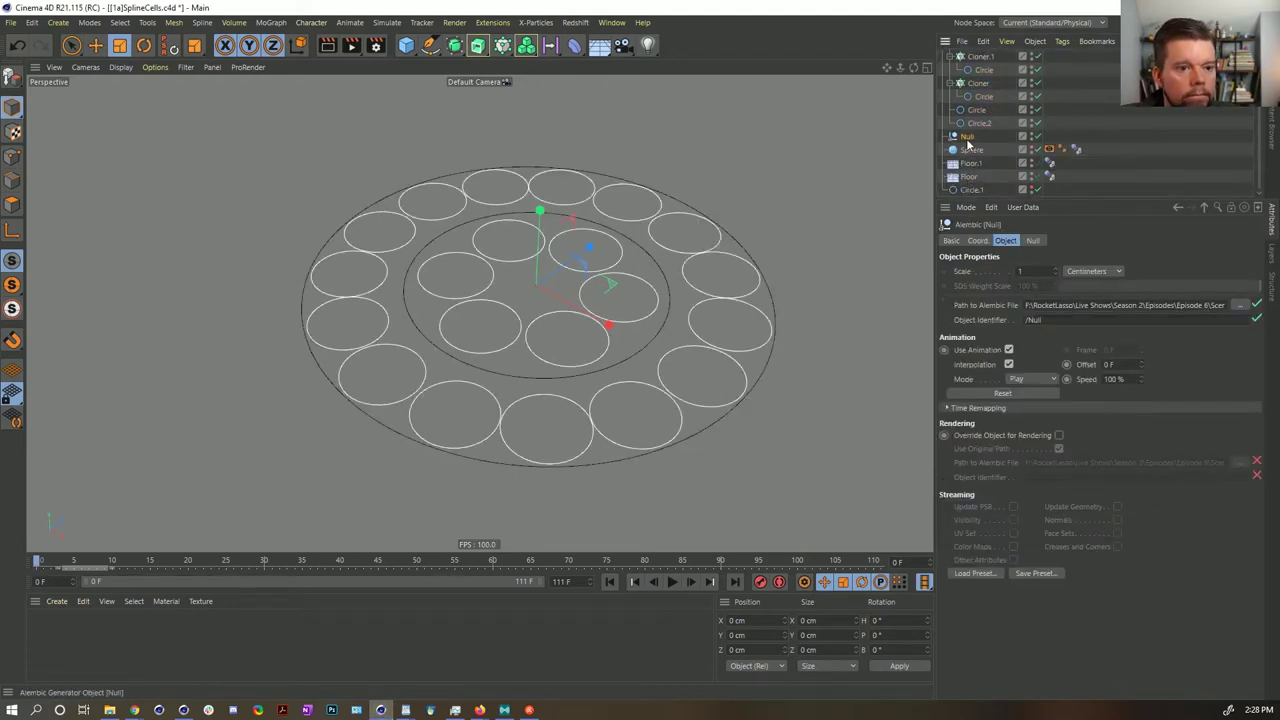
click(967, 140)
key(Delete)
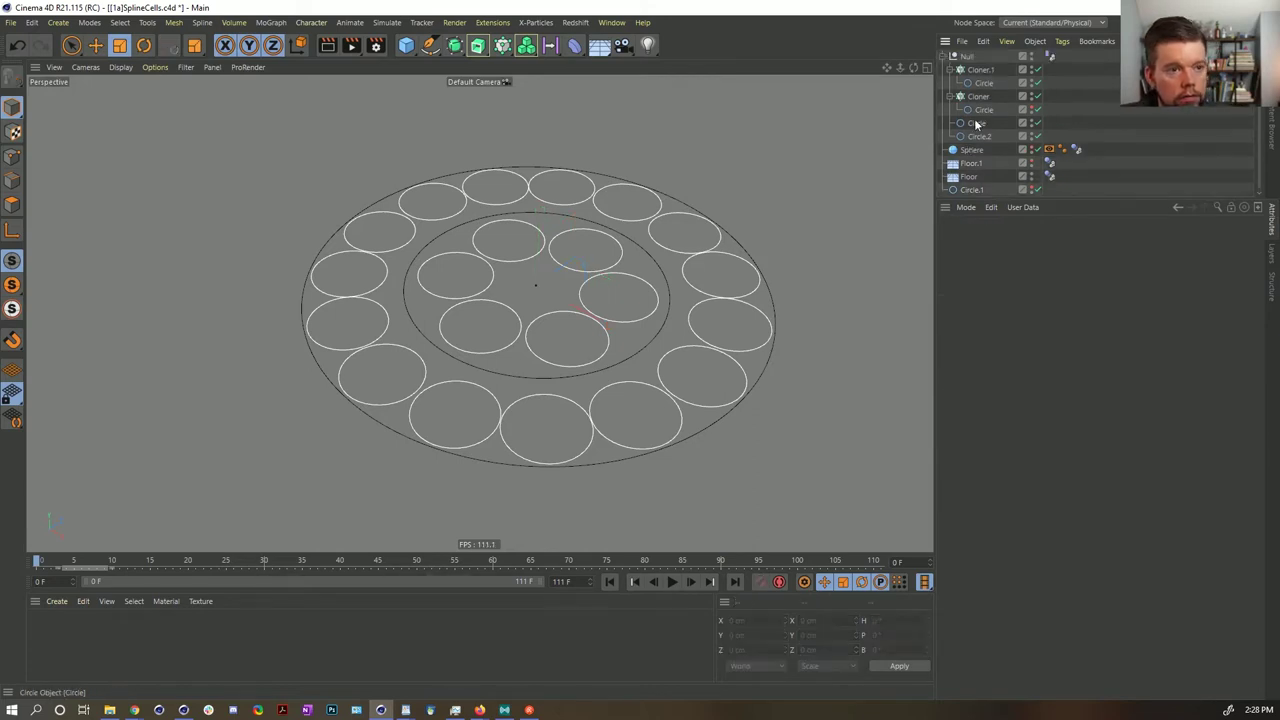
scroll(981, 117, up, 2)
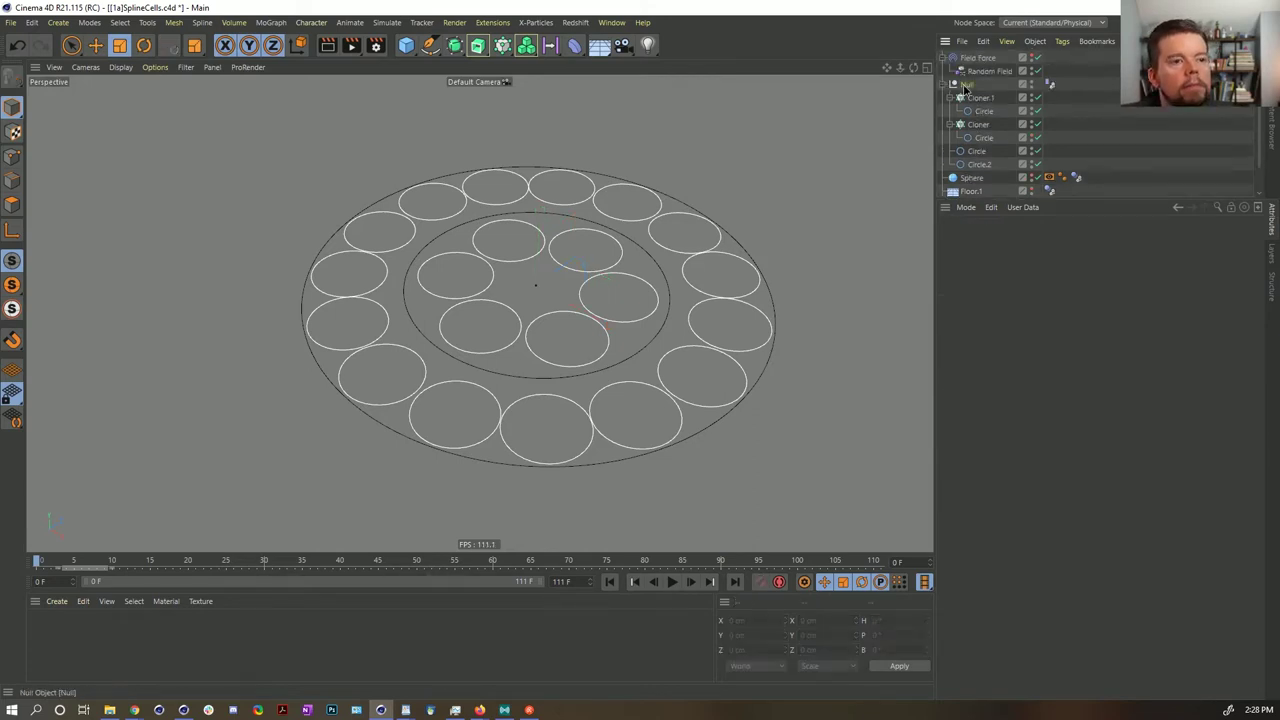
- Wrap the Null holding the cloners and circles in a Connect object
click(964, 86)
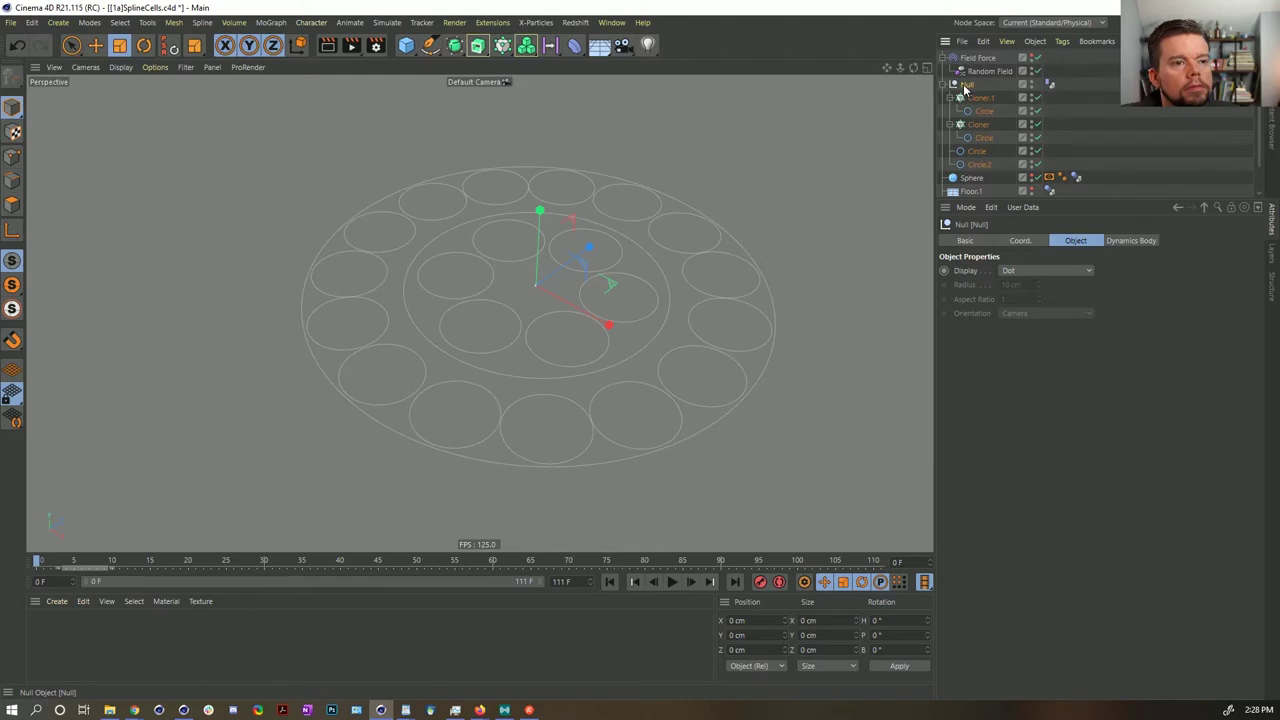
click(487, 46)
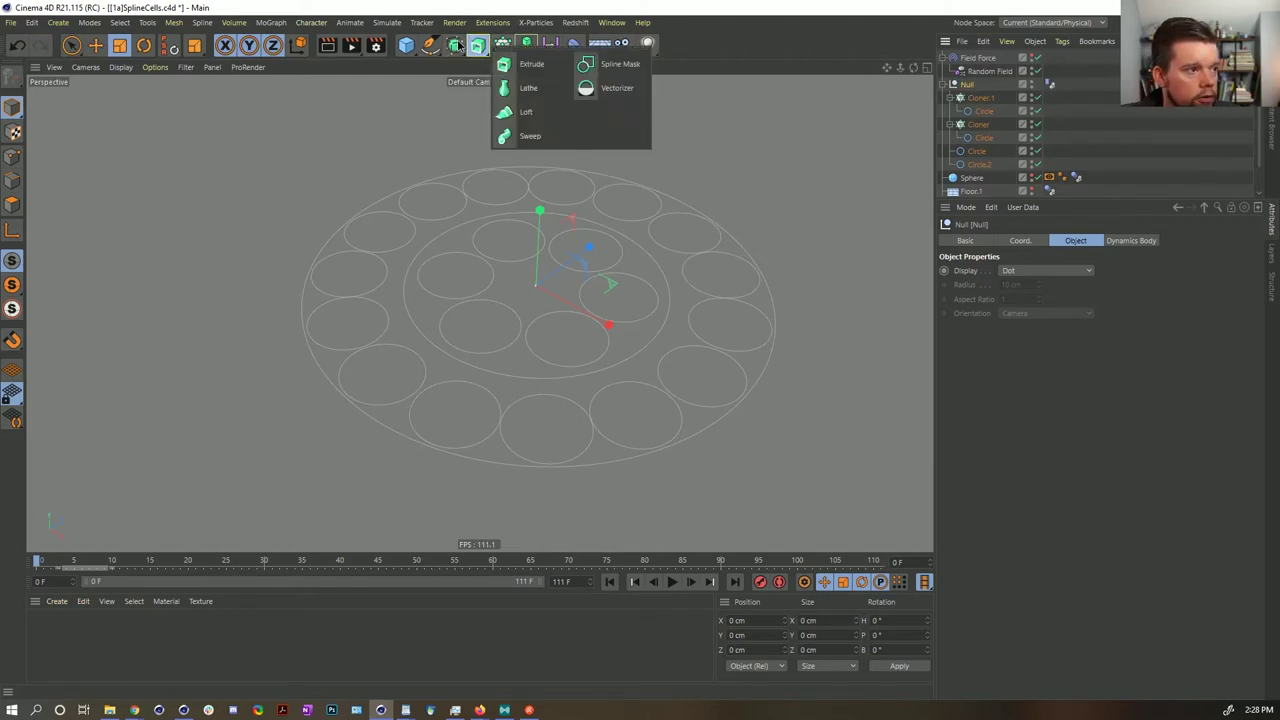
click(455, 45)
click(610, 136)
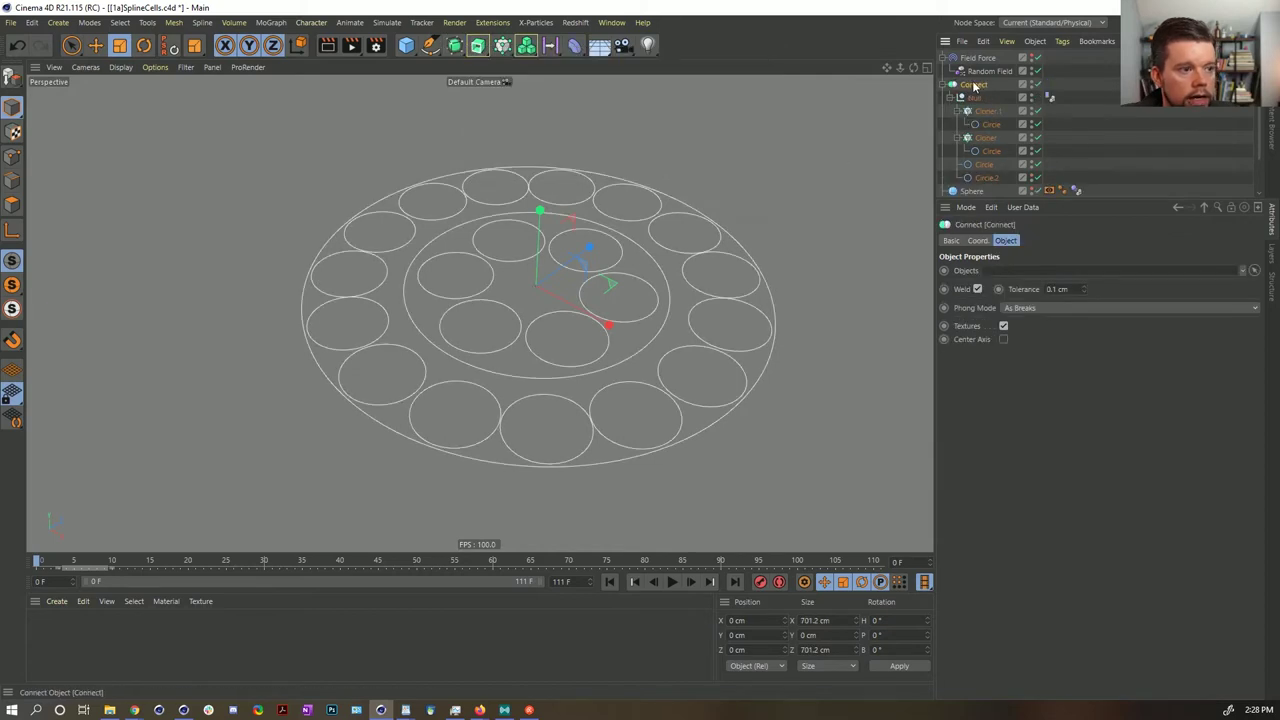
- Add an Extrude generator as parent of the Connect object and set its Movement to 0, 36 and 0 cm
alt+click(478, 45)
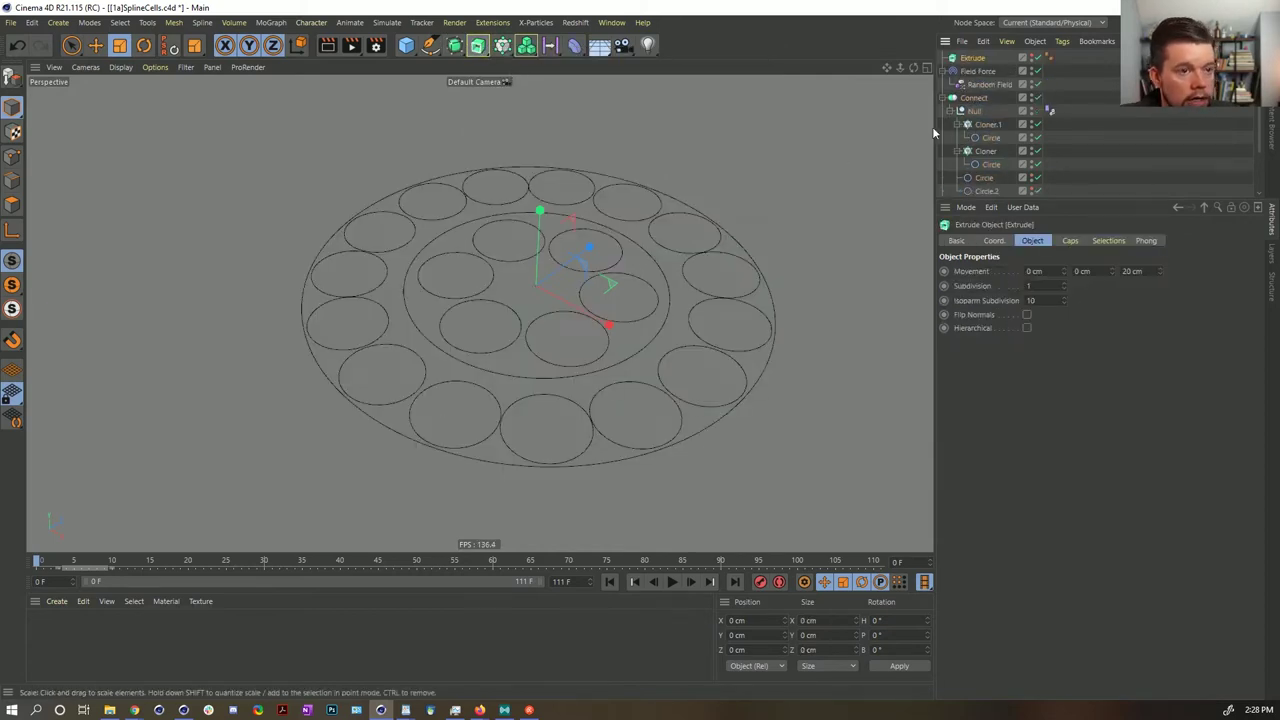
drag(978, 60, 975, 60)
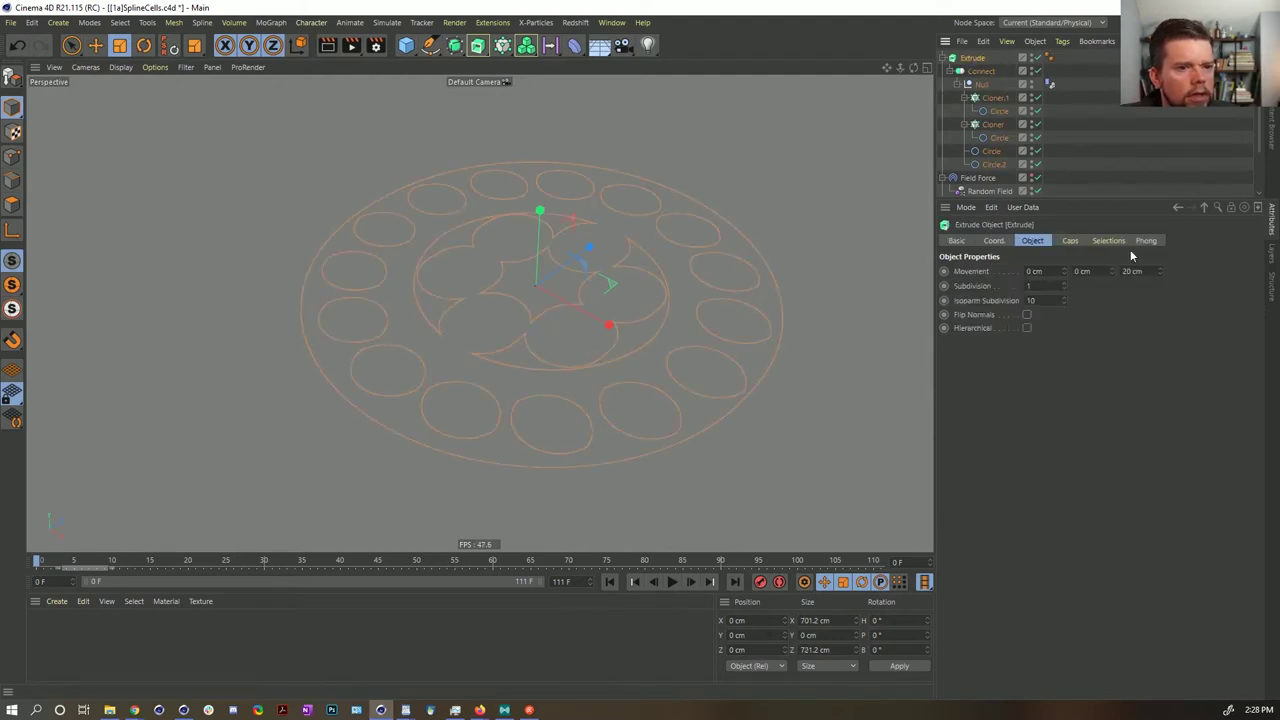
double_click(1142, 270)
text(0)
key(Return)
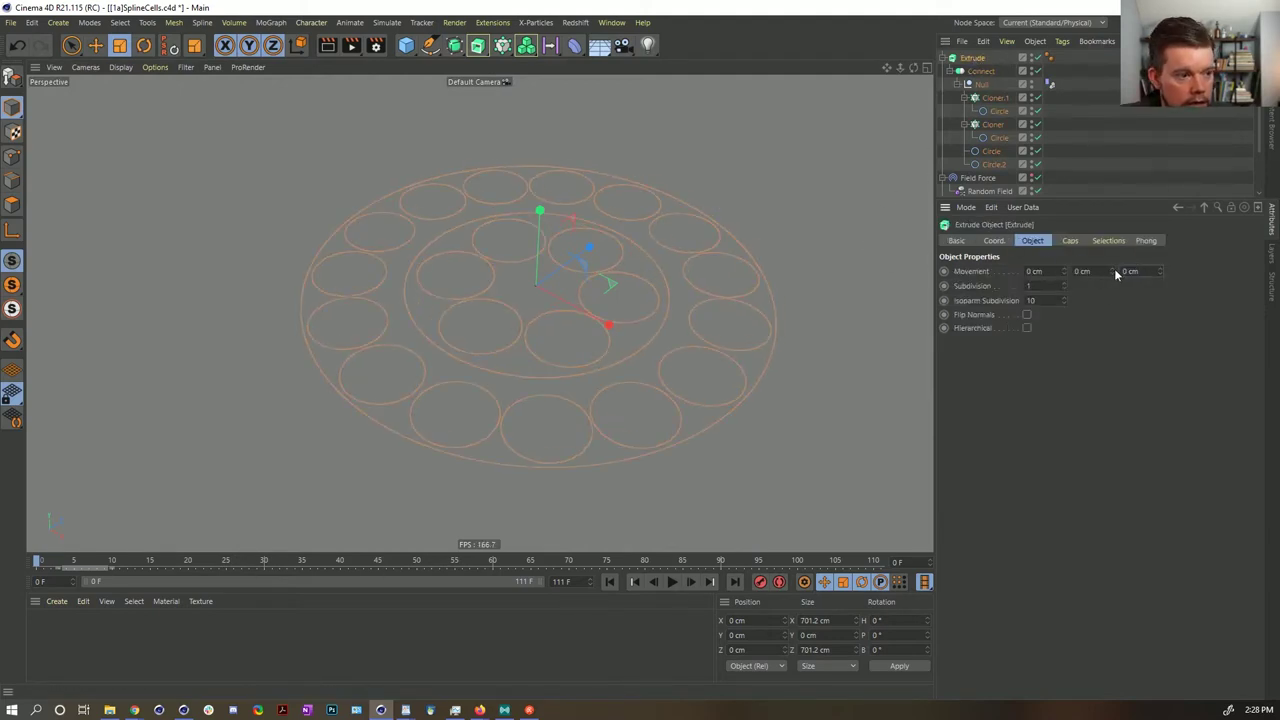
drag(1112, 270, 1112, 236)
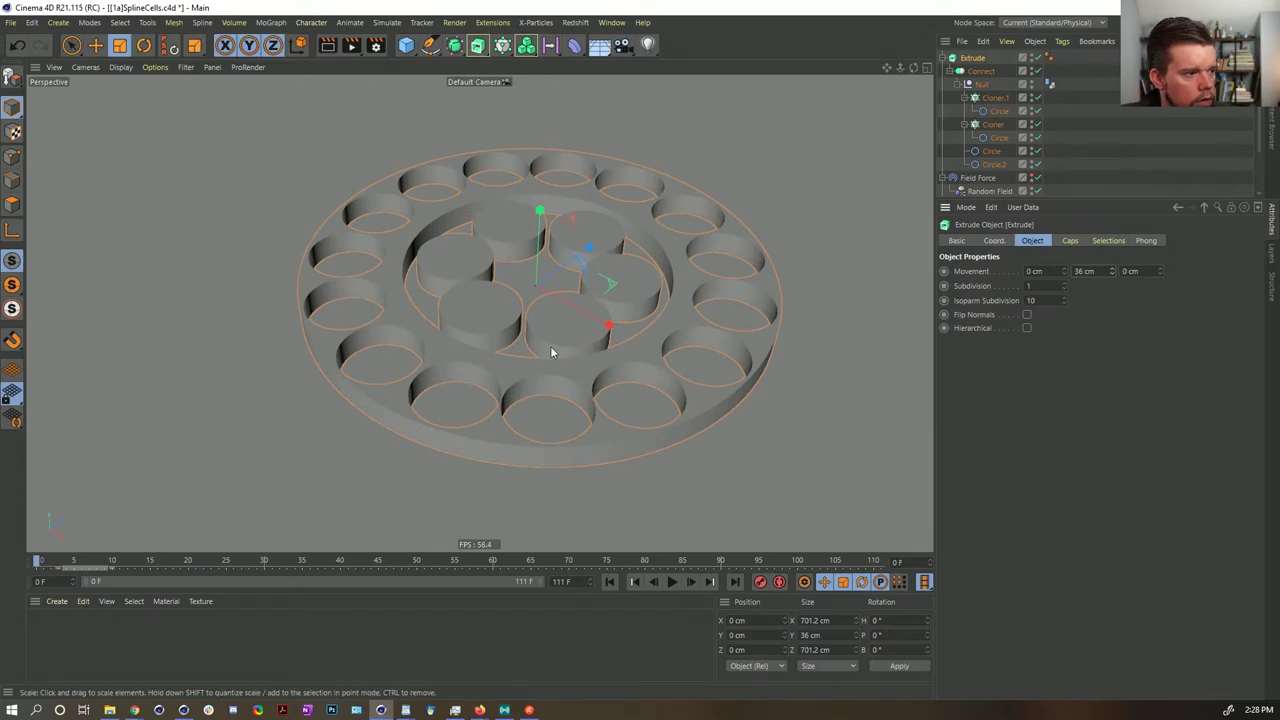
- Play the extruded cell animation to about frame 43 and return to frame 0
alt+right_drag(552, 346, 604, 304)
alt+middle_drag(538, 284, 489, 276)
scroll(595, 302, up, 1)
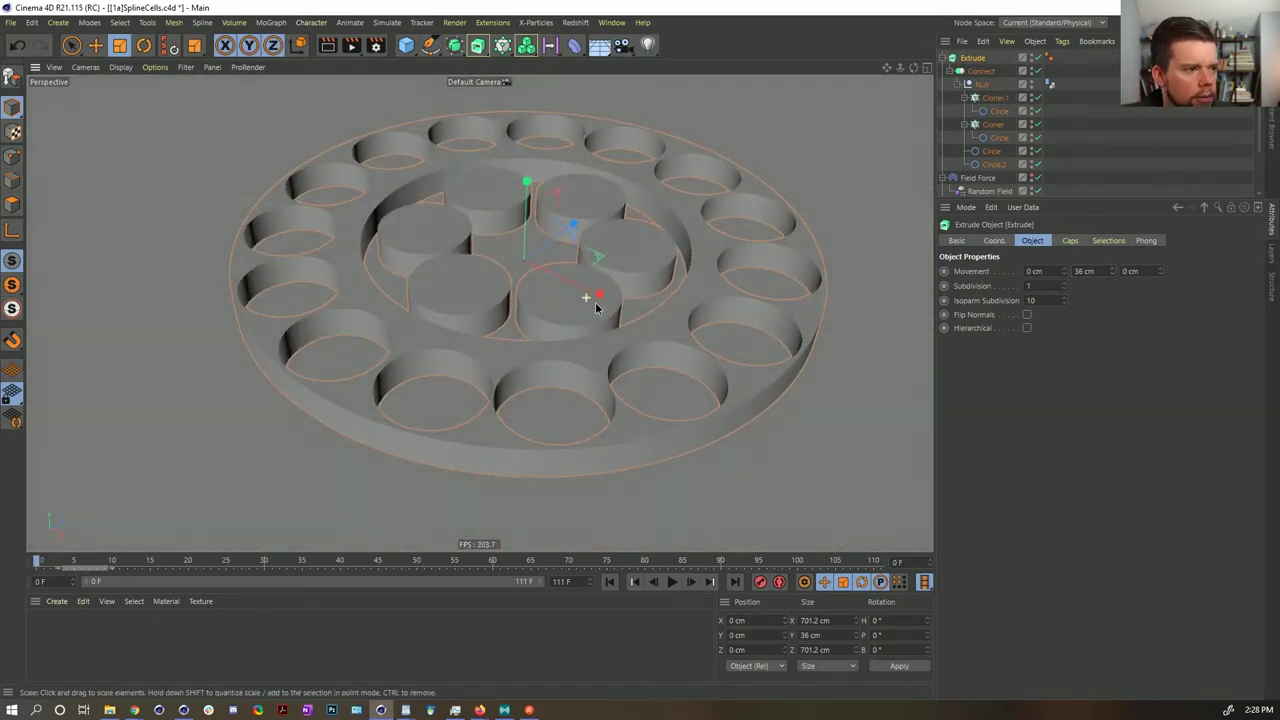
click(672, 583)
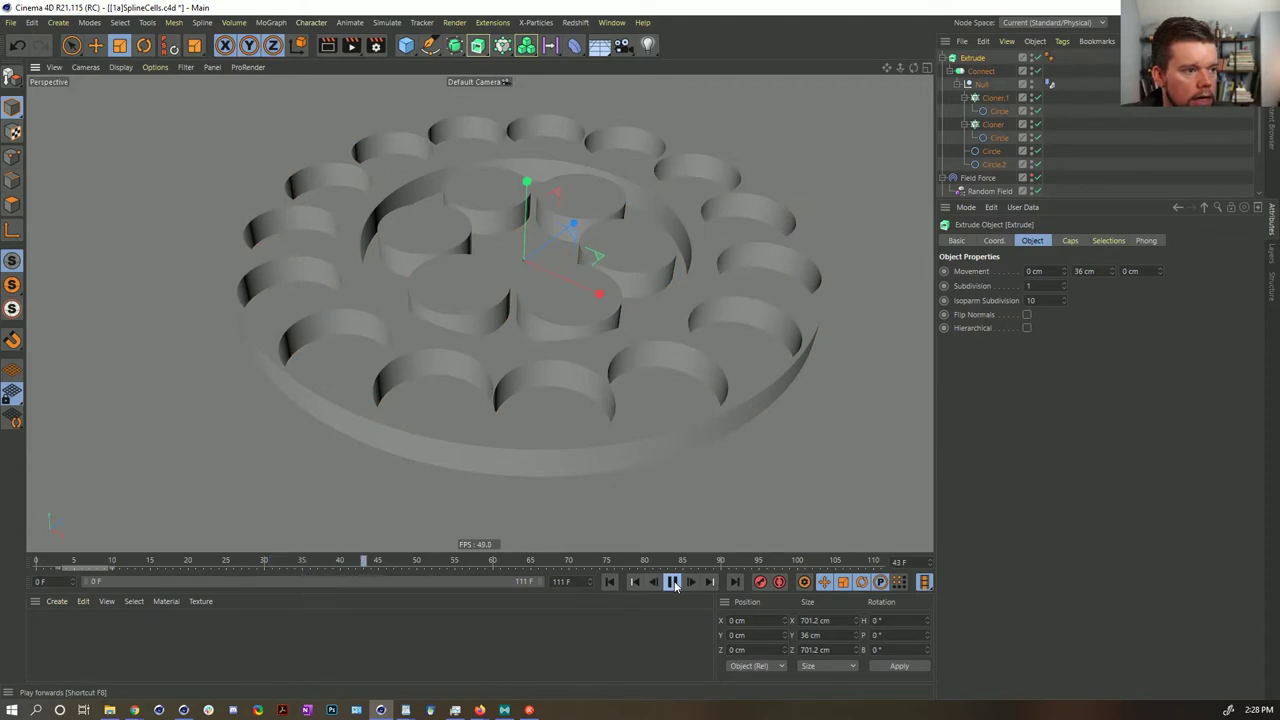
click(672, 583)
click(609, 582)
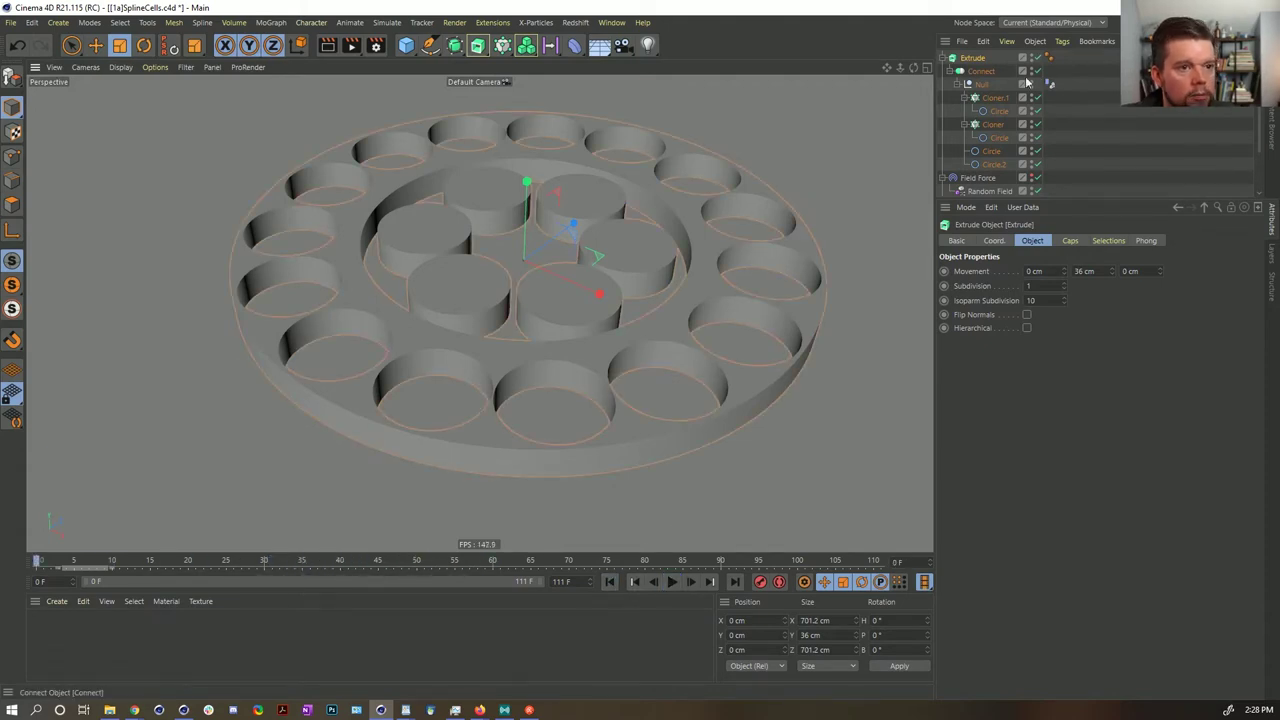
- Take the Connect object out of the Extrude and bake it as an Alembic spline
click(980, 71)
click(951, 71)
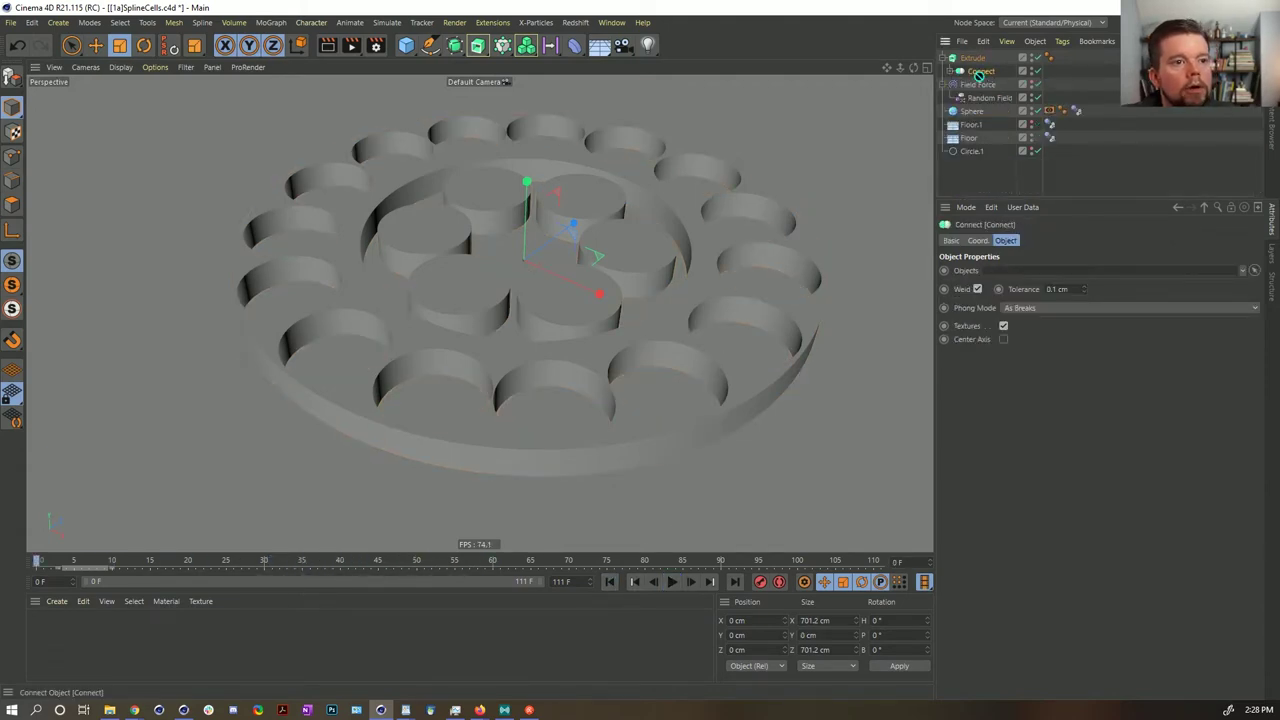
drag(979, 76, 979, 80)
right_click(972, 71)
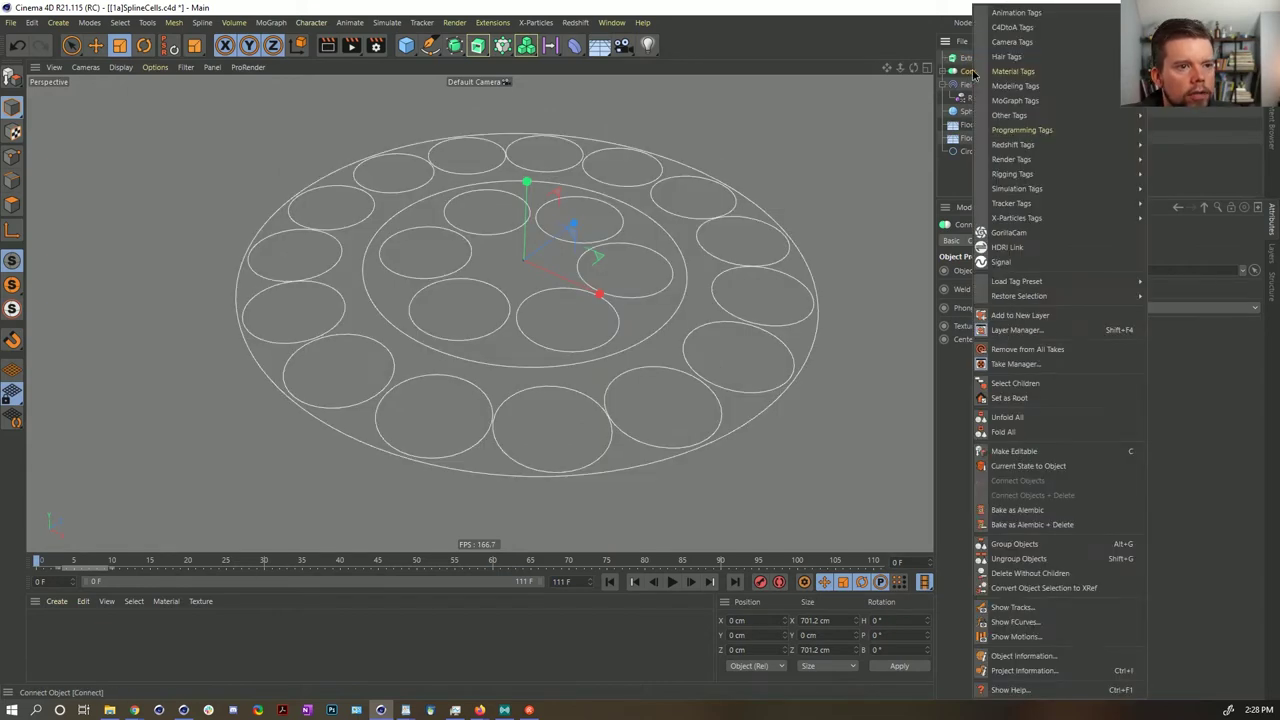
click(1077, 510)
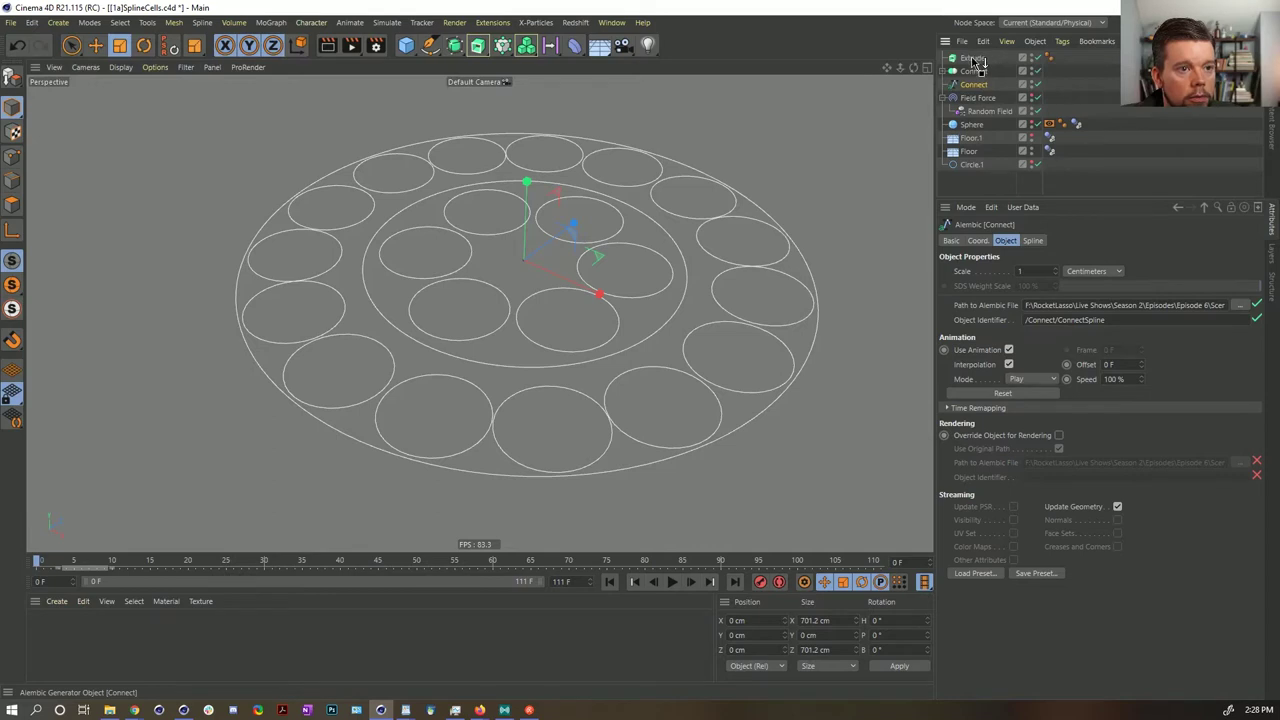
- Place the baked Alembic Connect spline under the Extrude and play the animation from frame 0 to about frame 45
click(673, 582)
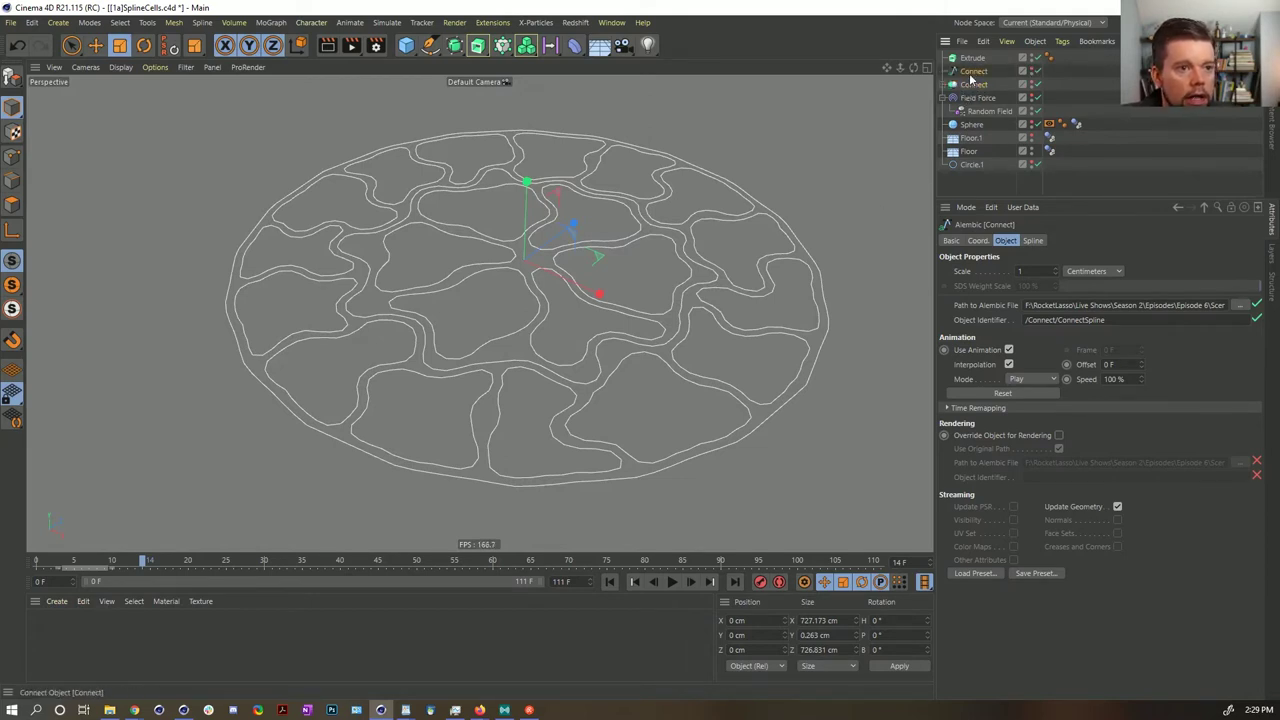
drag(970, 74, 974, 58)
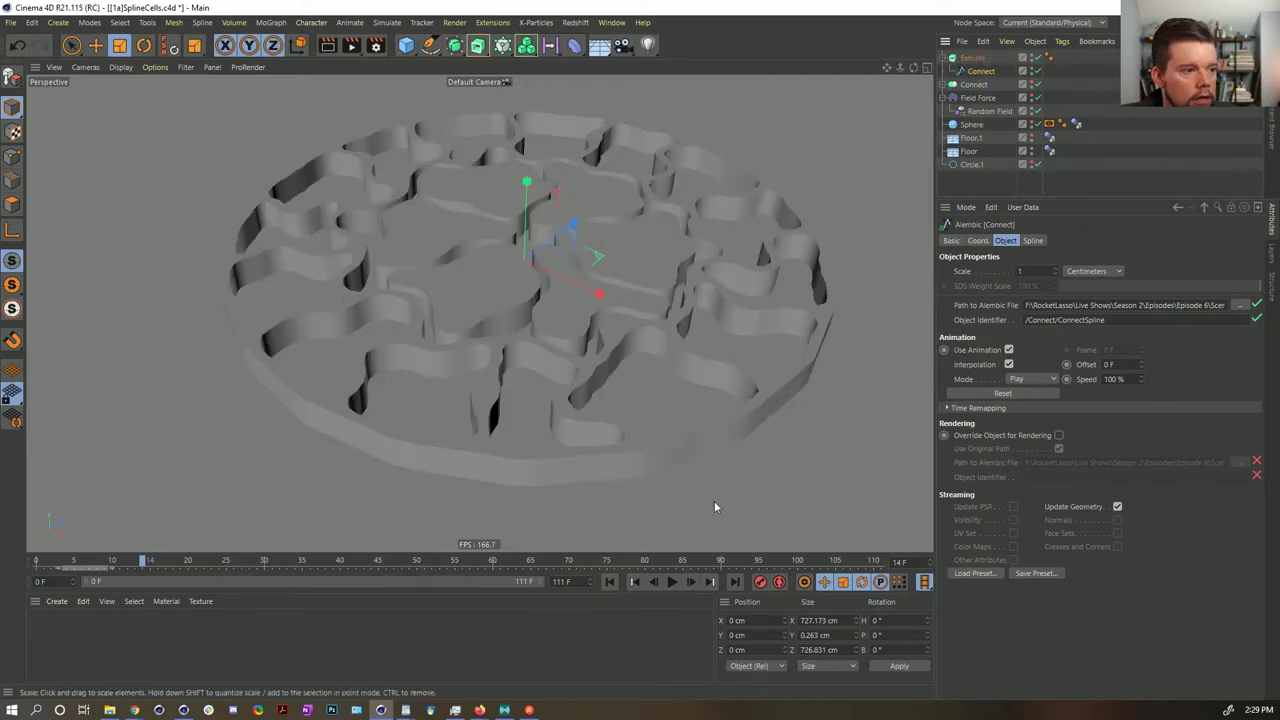
click(611, 583)
click(671, 583)
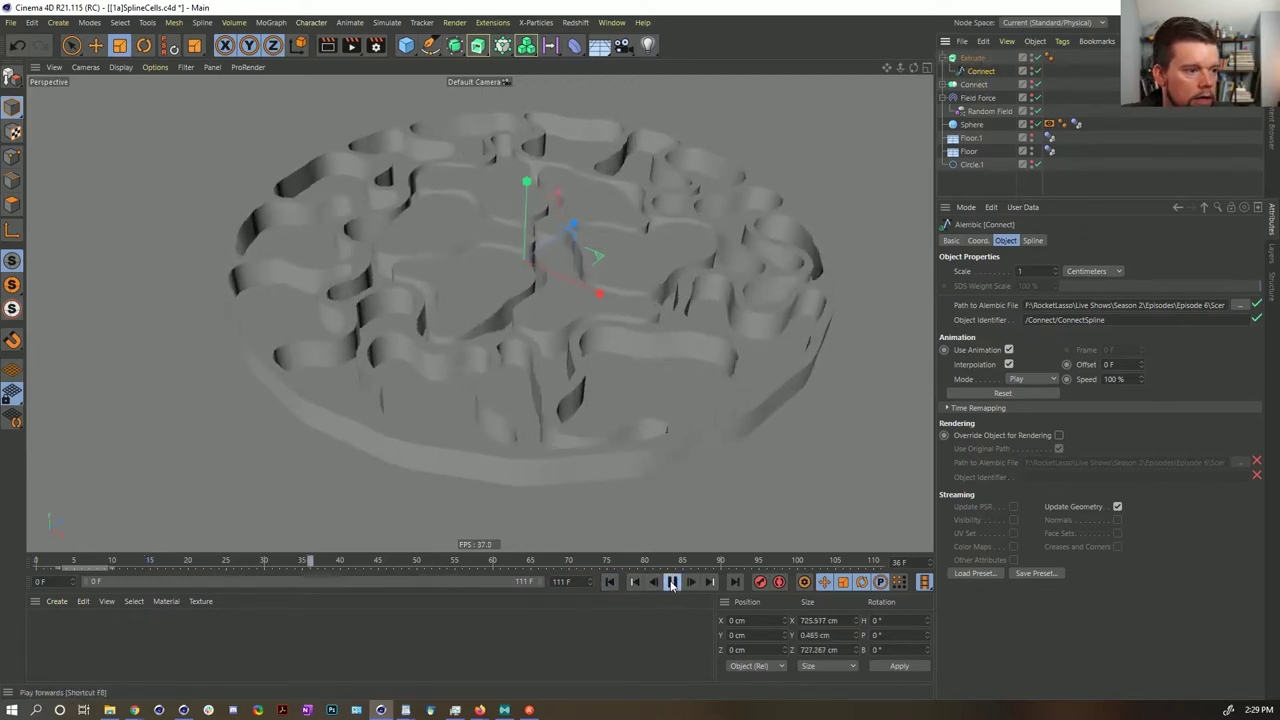
click(671, 583)
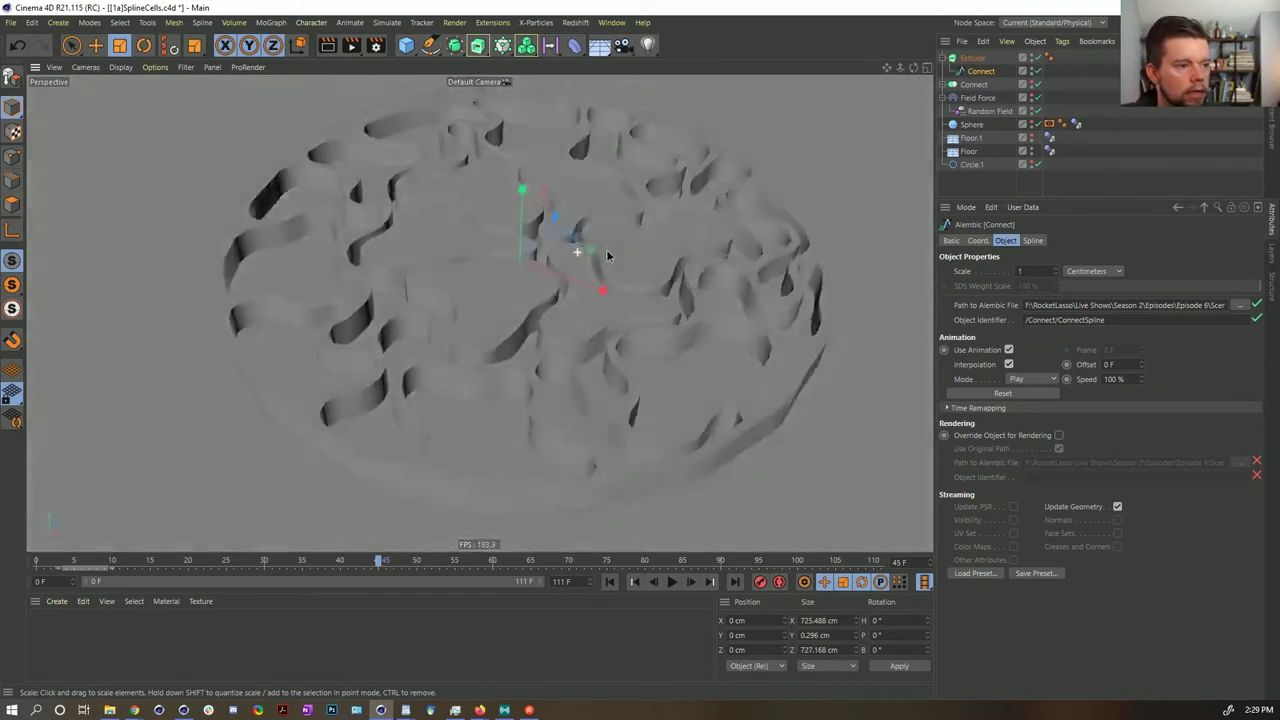
alt+drag(607, 255, 553, 255)
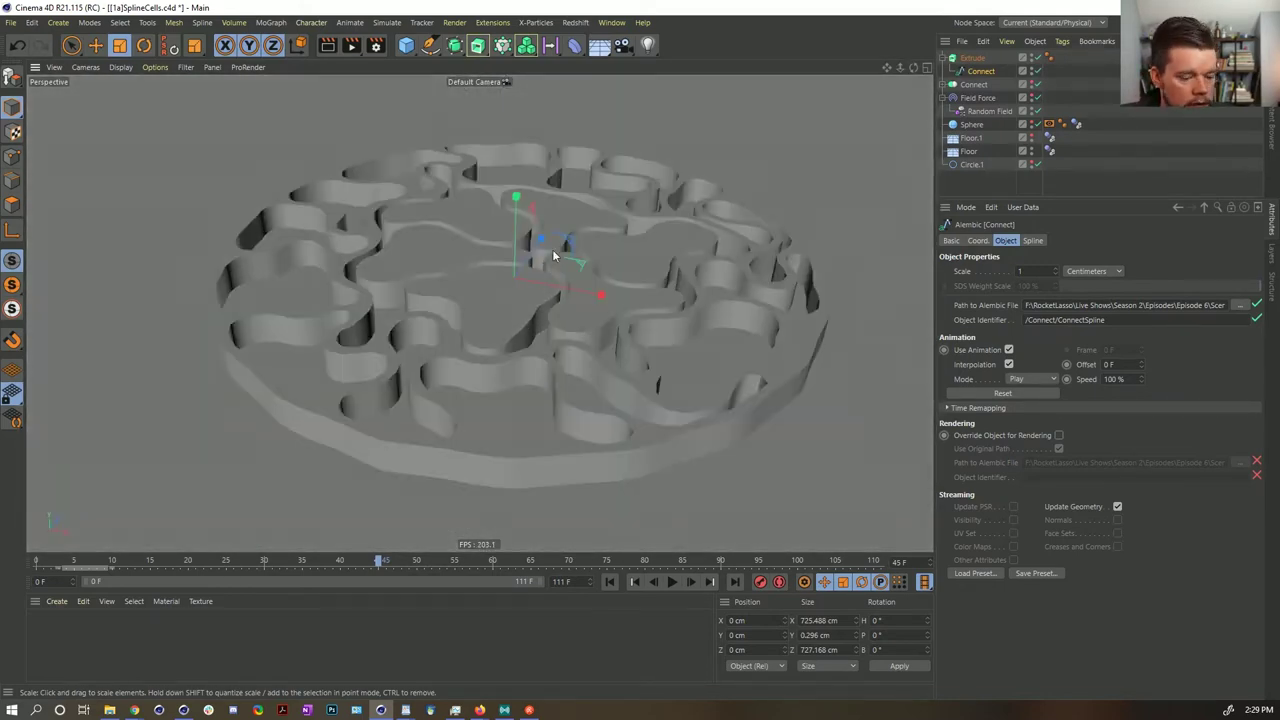
- Create a new material and assign it to the Extrude object
double_click(101, 648)
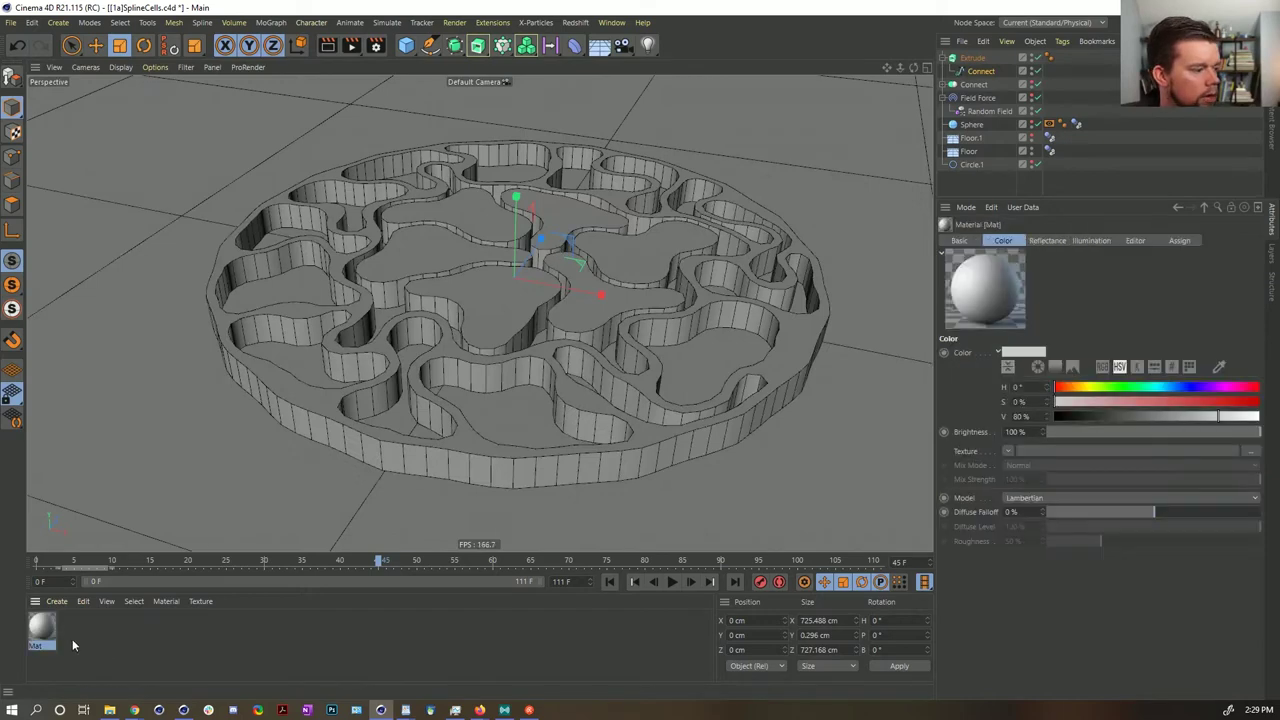
drag(45, 630, 867, 55)
drag(986, 62, 984, 58)
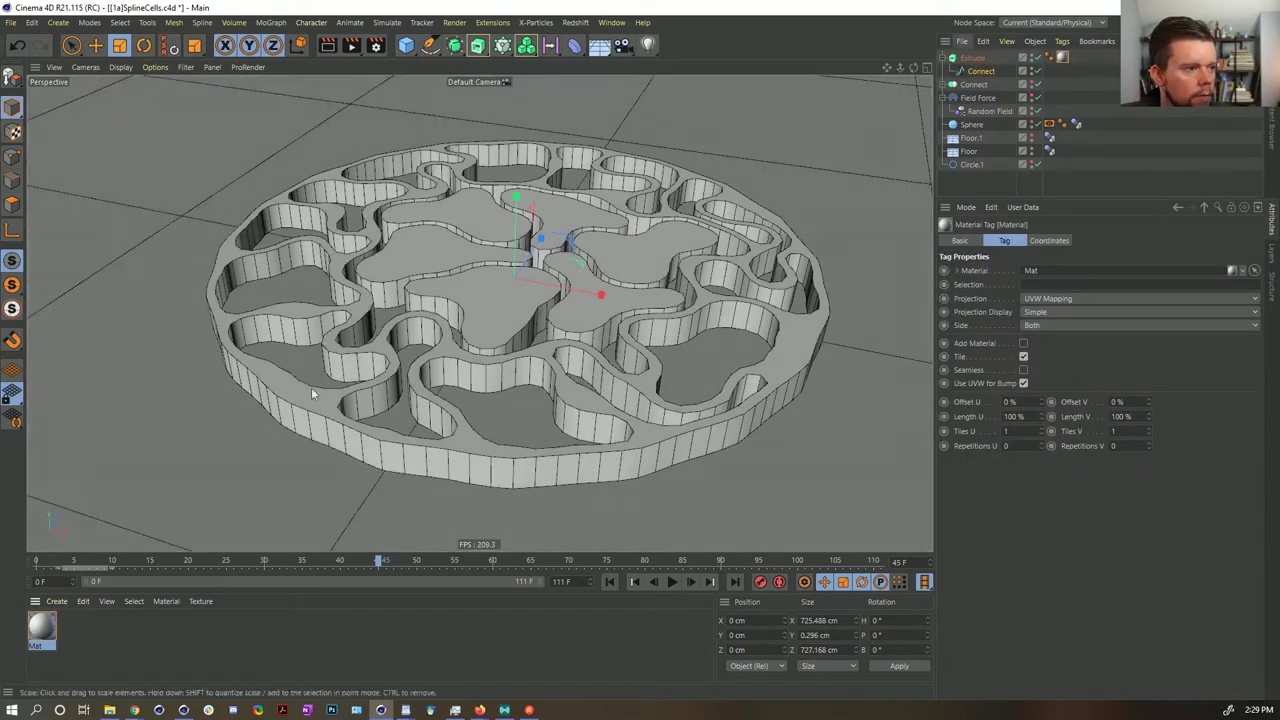
- Set the material's color to green with H 160°, S 100% and V 92%
drag(1279, 165, 596, 126)
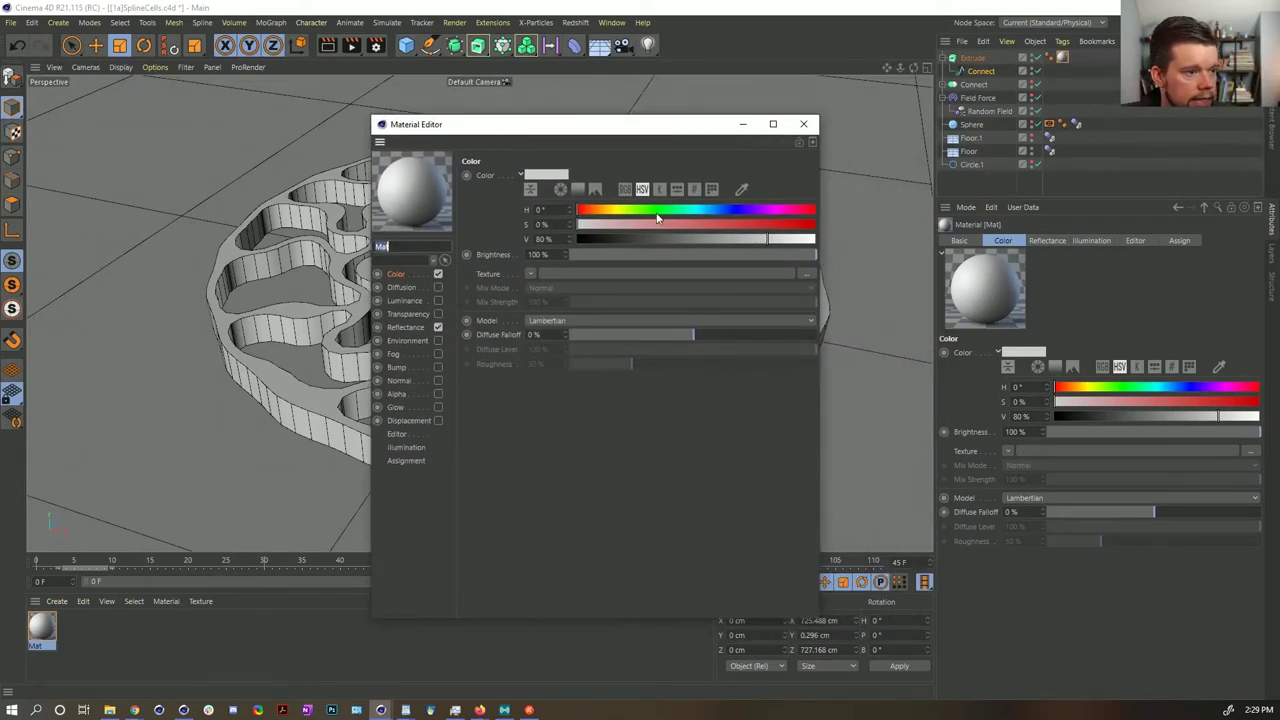
drag(657, 217, 683, 215)
drag(757, 227, 816, 227)
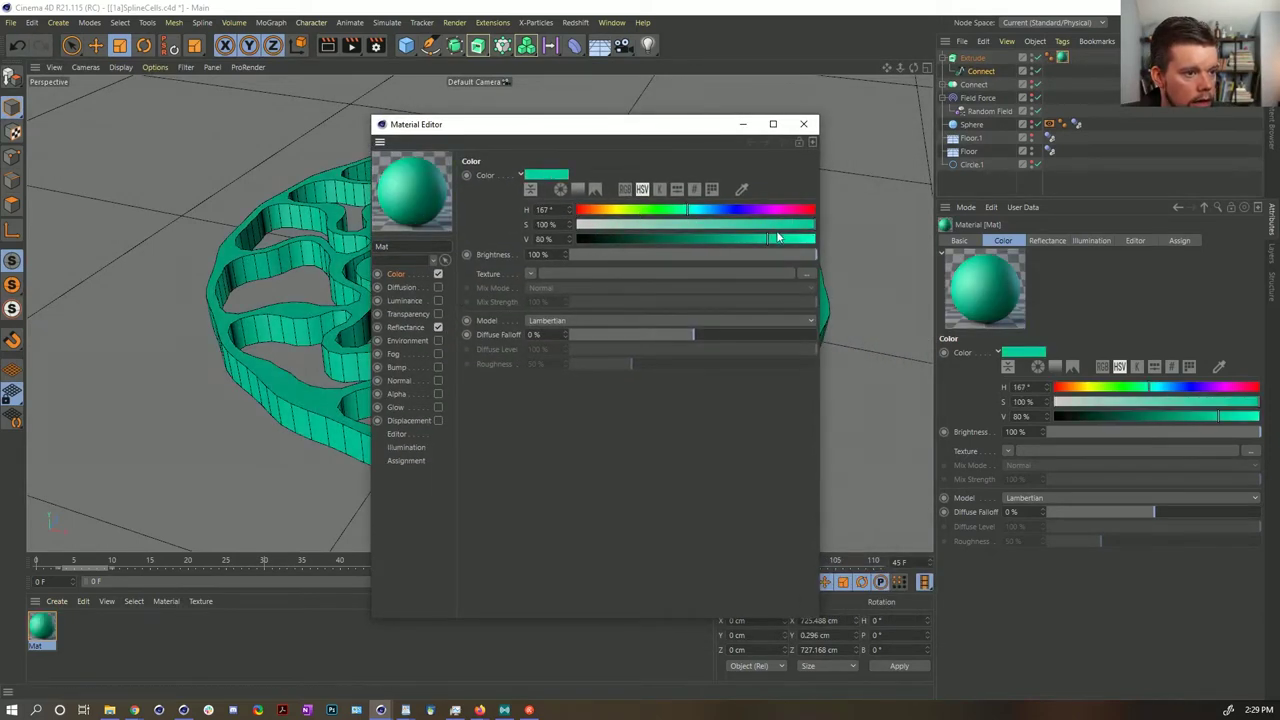
click(795, 239)
click(674, 212)
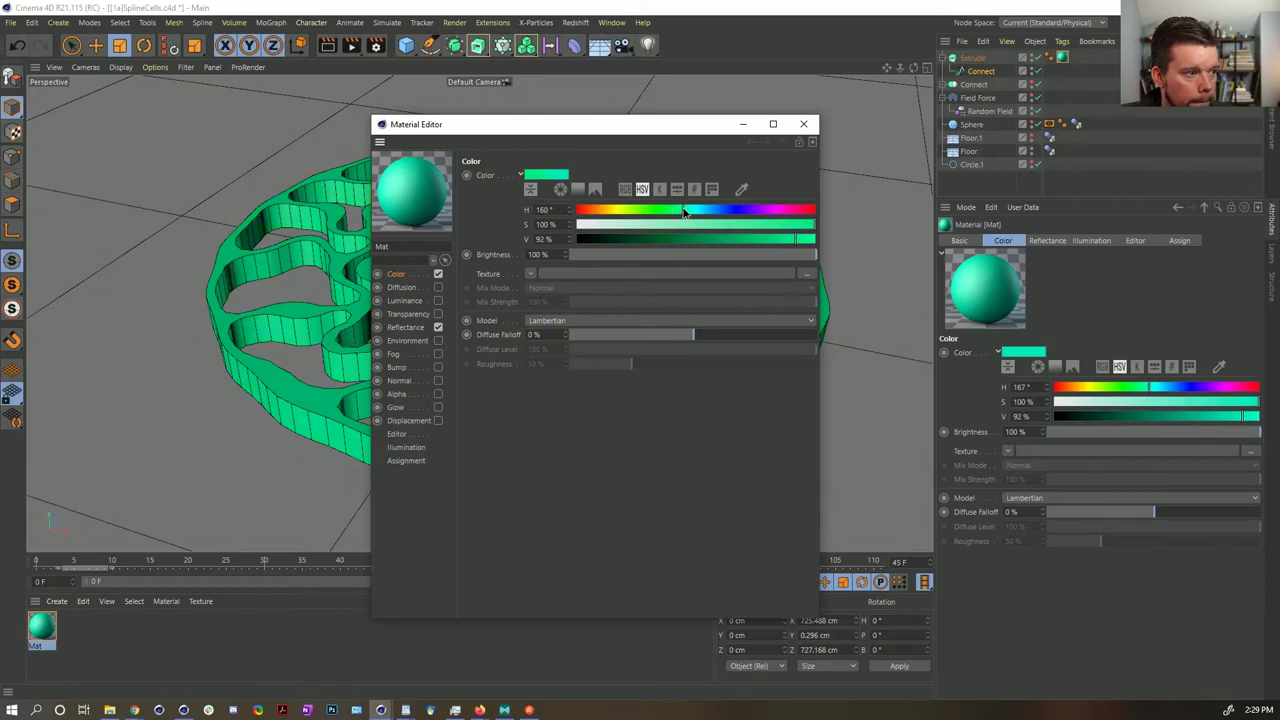
click(803, 124)
- Replay the green extruded animation from frame 0 to about frame 100 and show the Alembic Connect spline's object properties
alt+drag(780, 160, 579, 293)
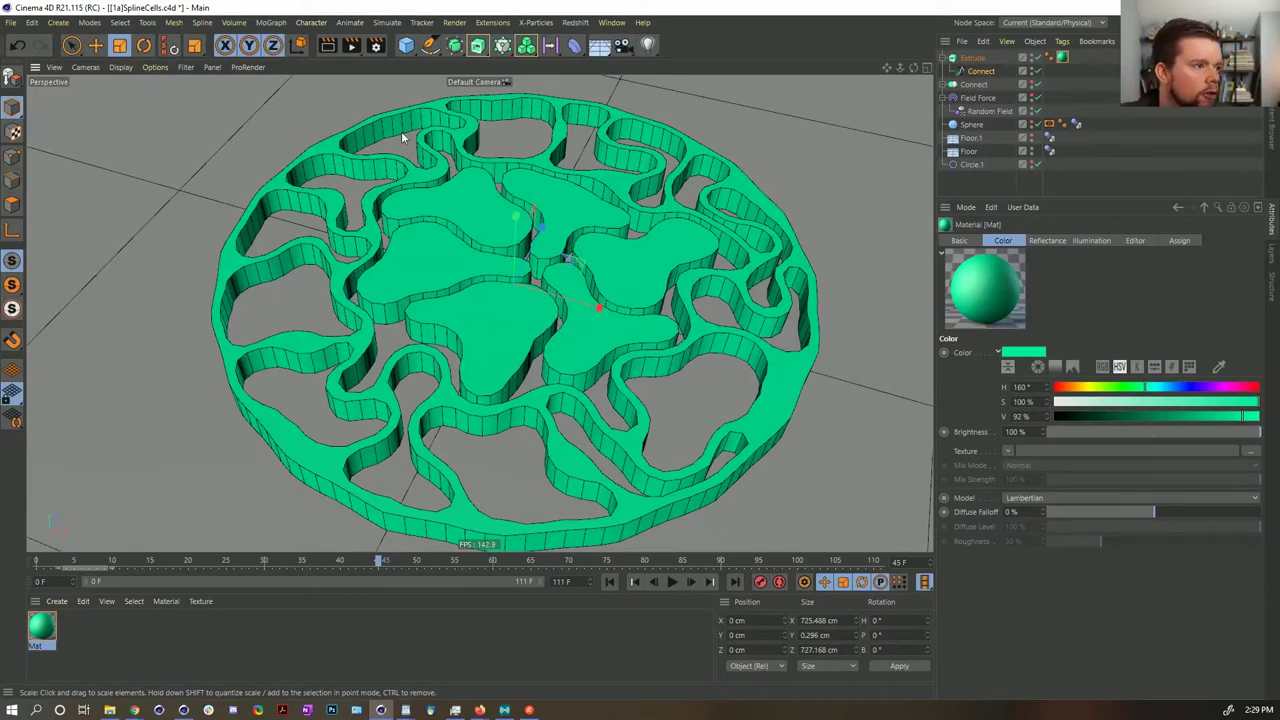
click(612, 583)
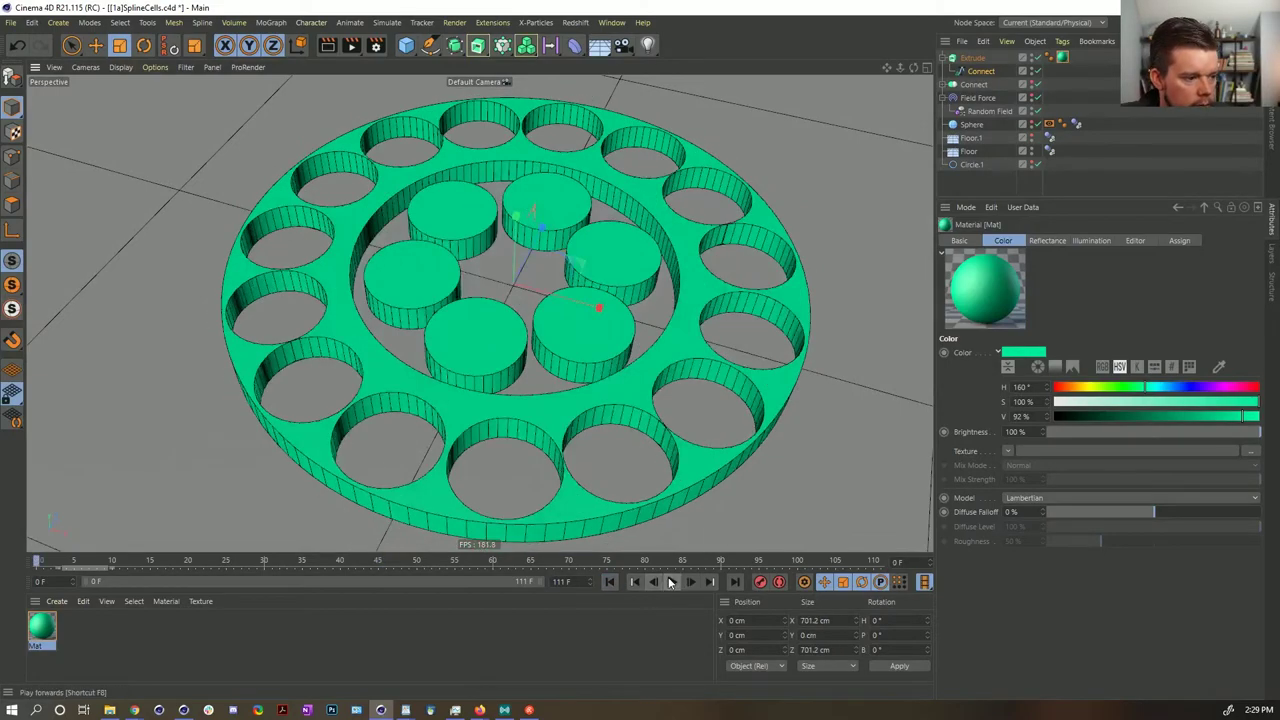
click(671, 583)
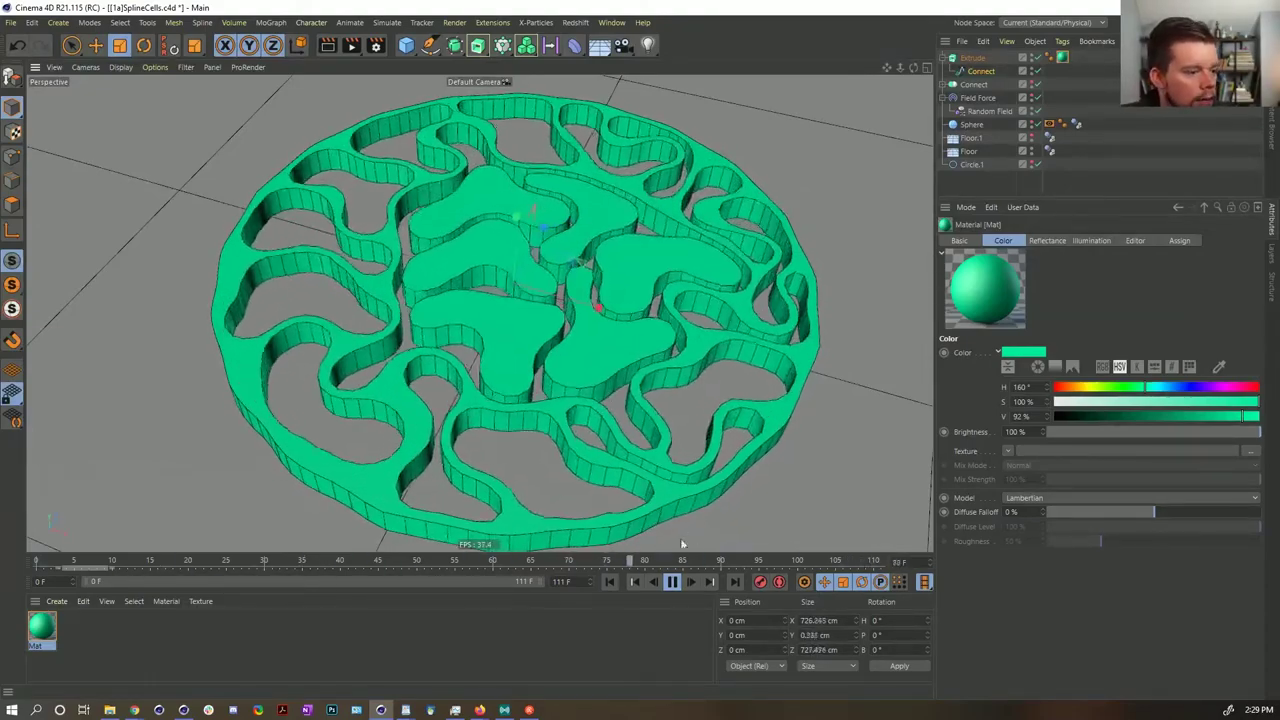
click(672, 581)
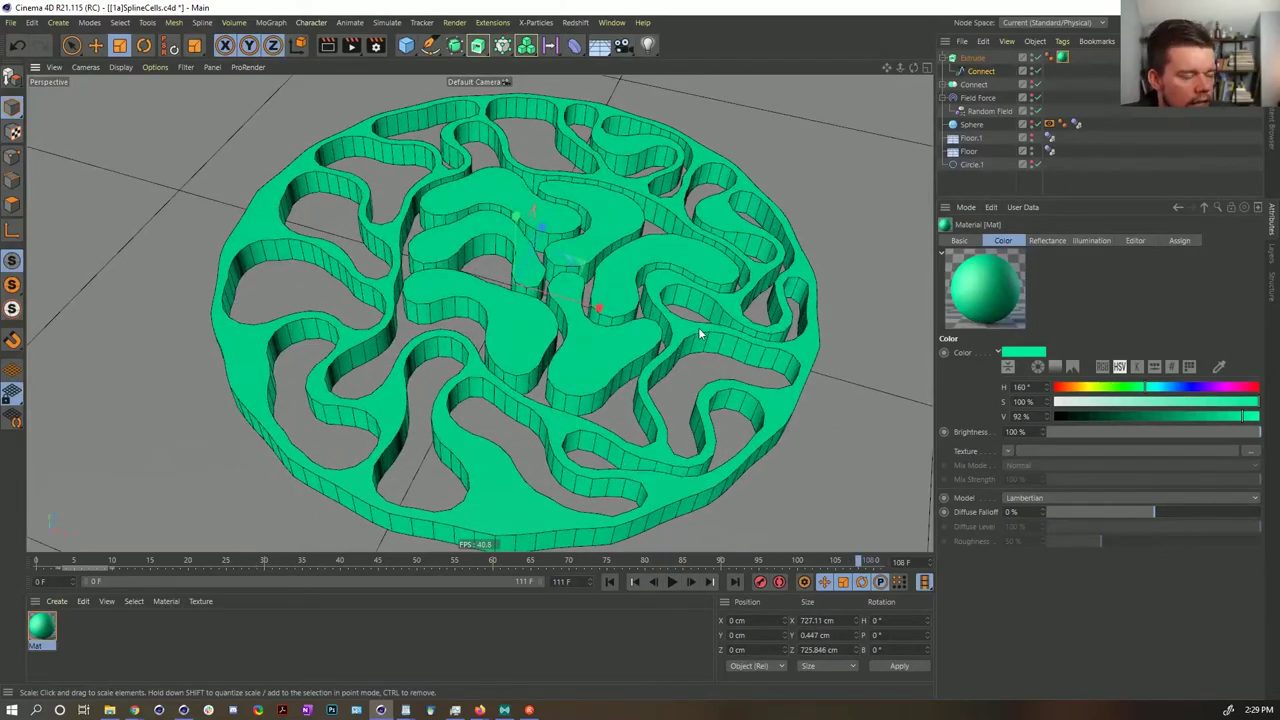
click(976, 71)
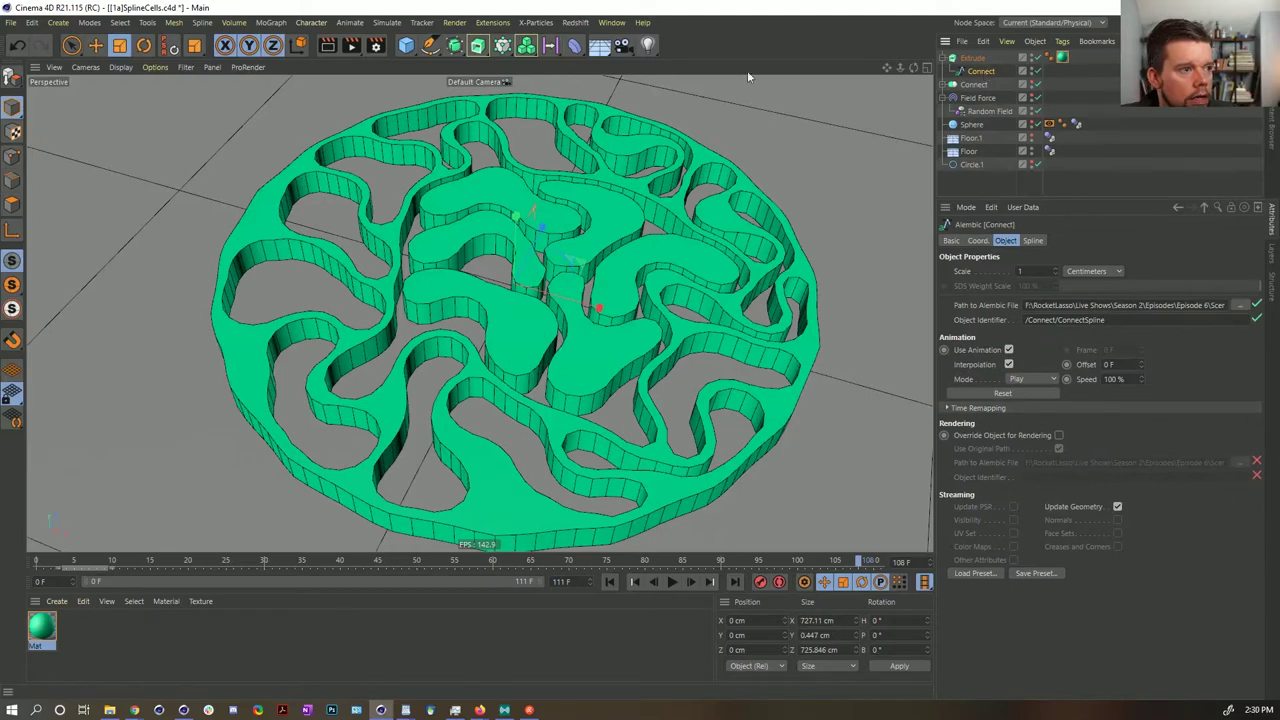
- Return to frame 0 and add a Tracer linked to the Alembic Connect spline
click(609, 581)
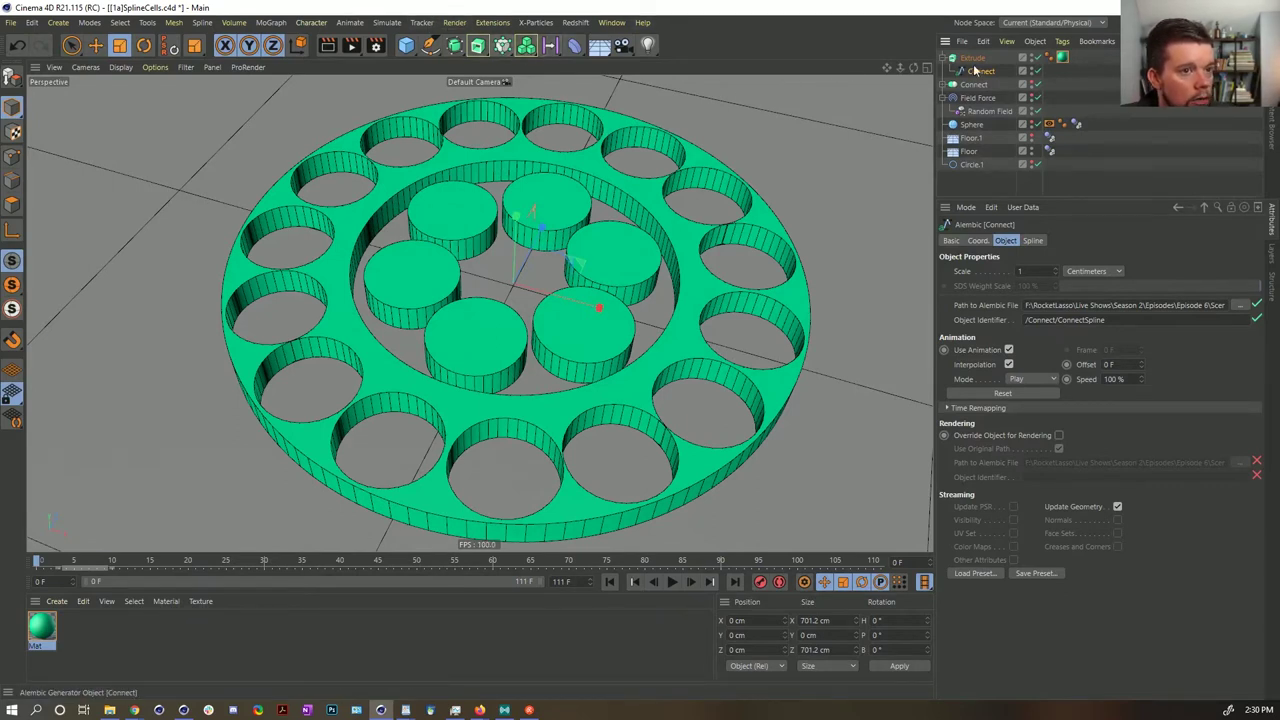
click(499, 45)
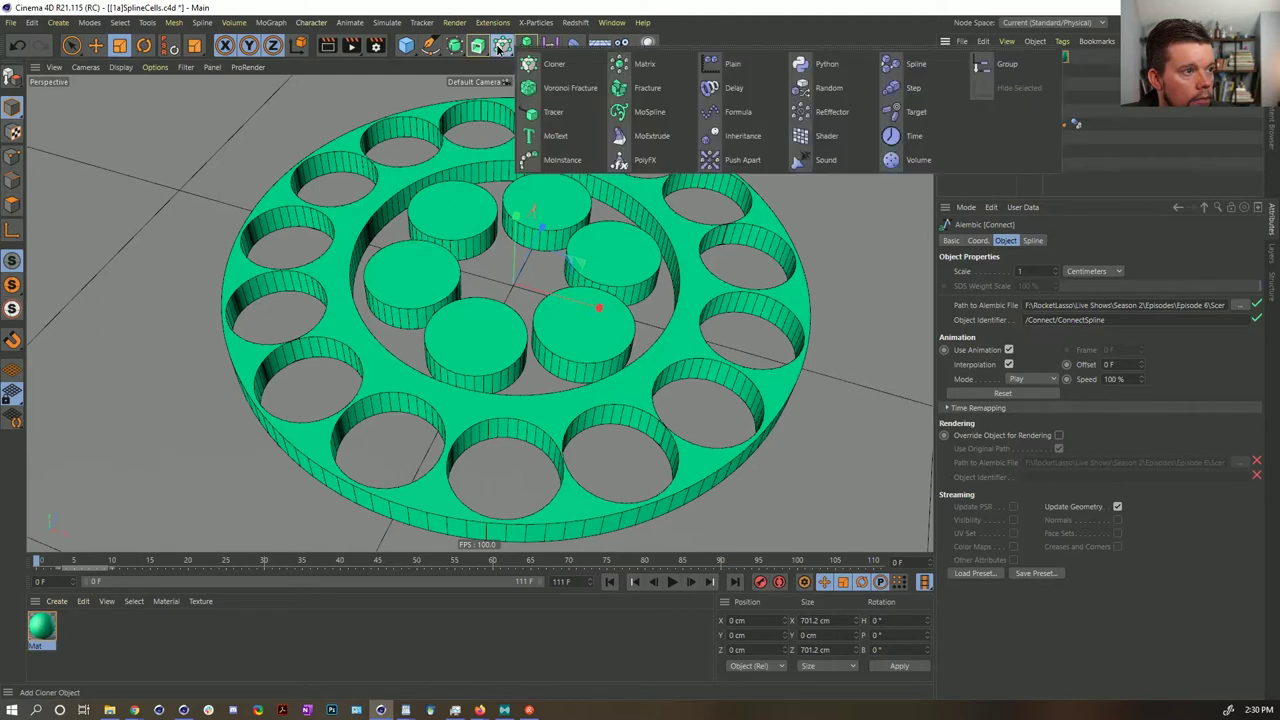
click(548, 112)
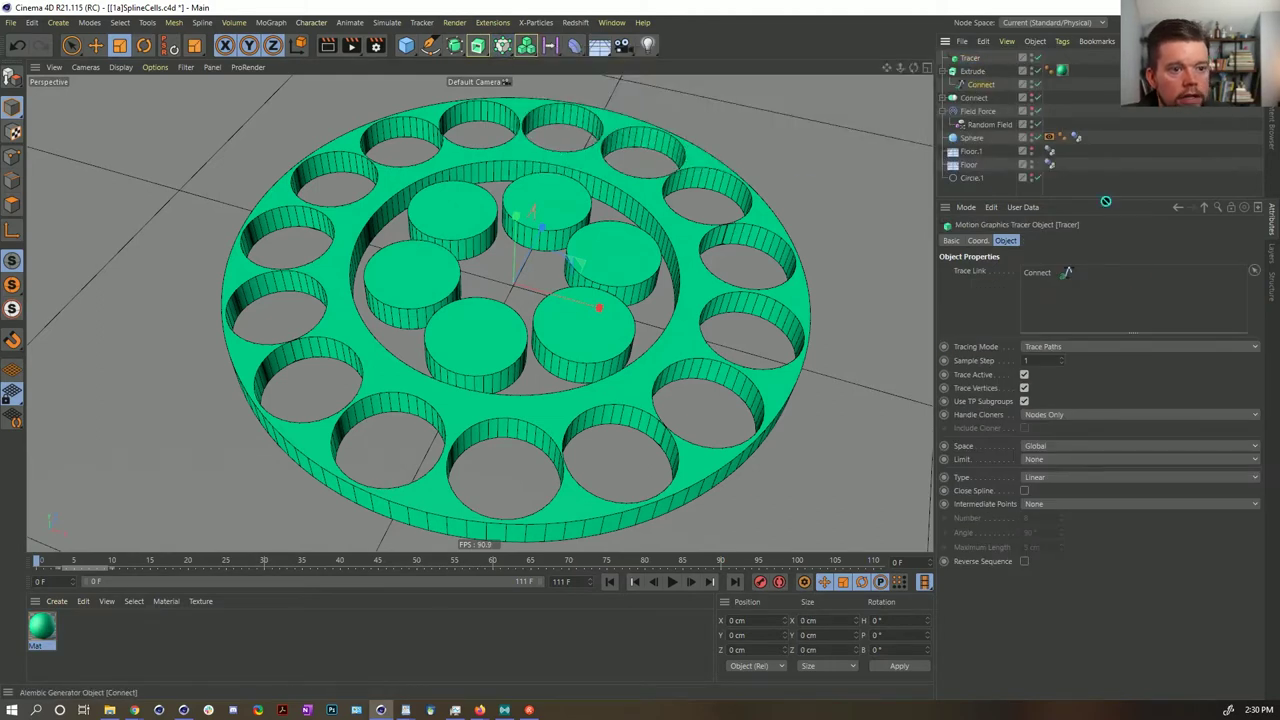
drag(1063, 295, 1041, 278)
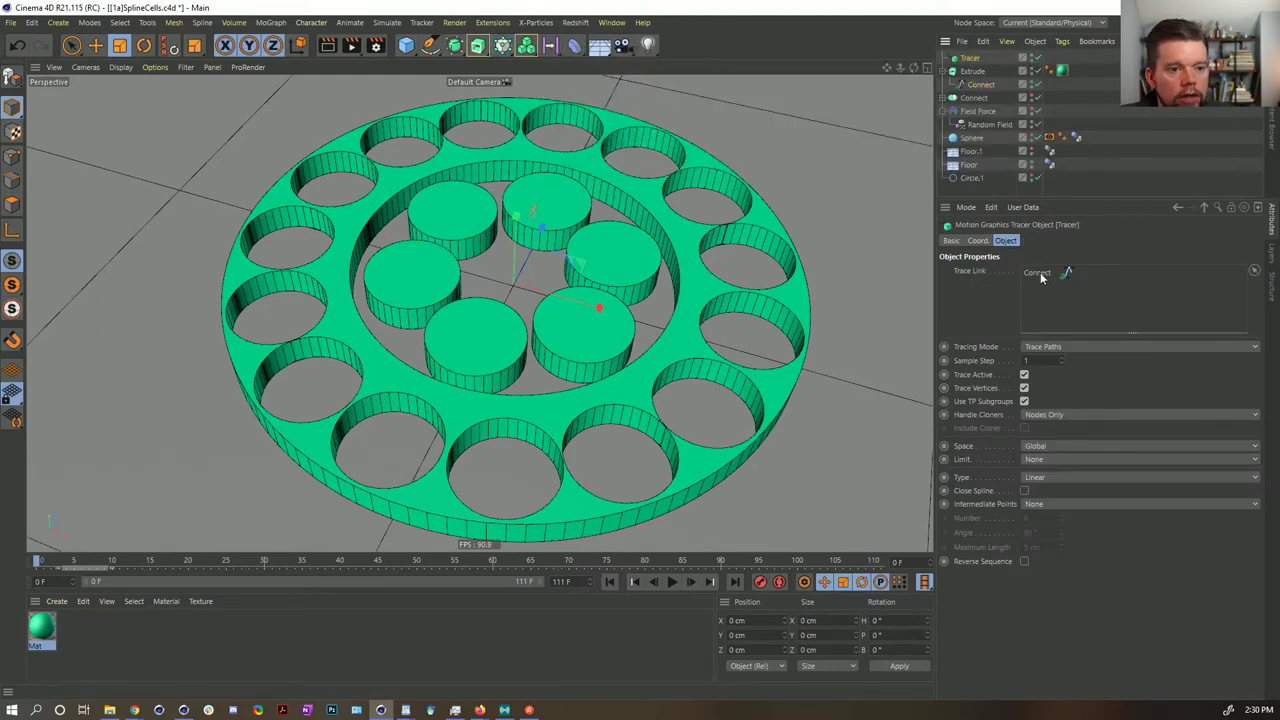
- With the Extrude disabled, set the Tracer's Tracing Mode to Connect Elements and play the animation to about frame 46
click(1029, 70)
click(1032, 69)
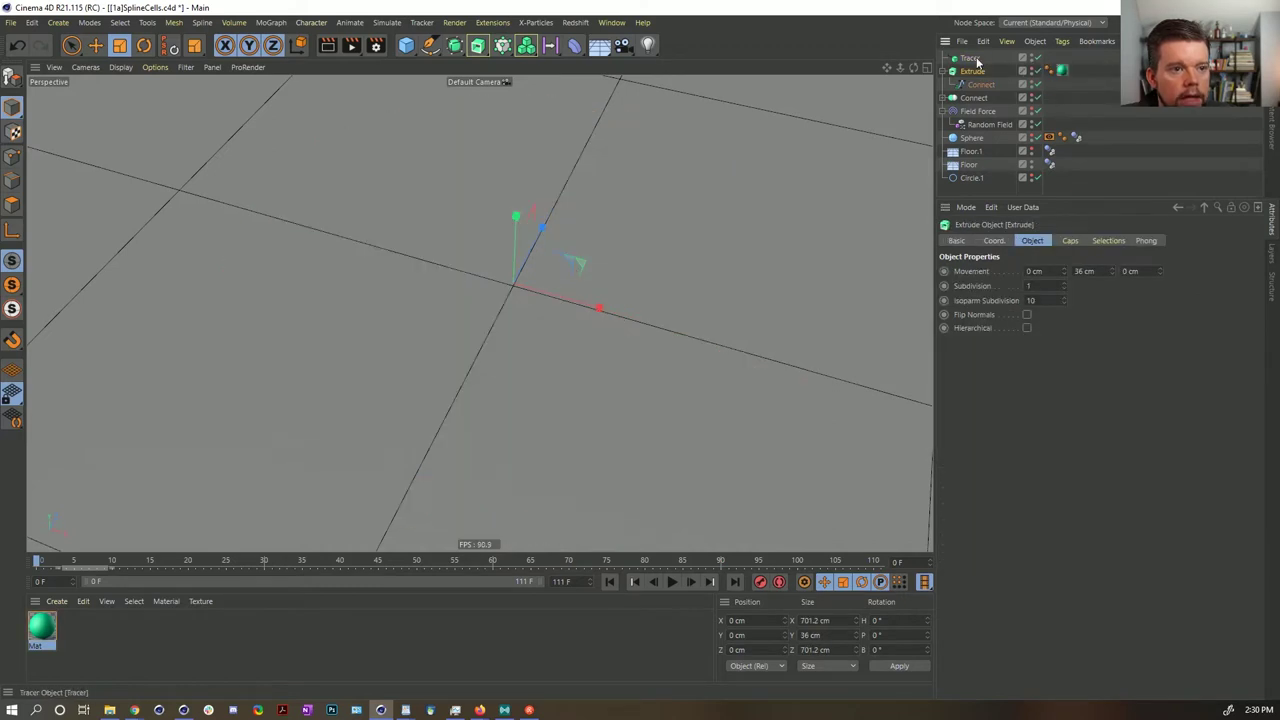
click(973, 59)
click(1052, 348)
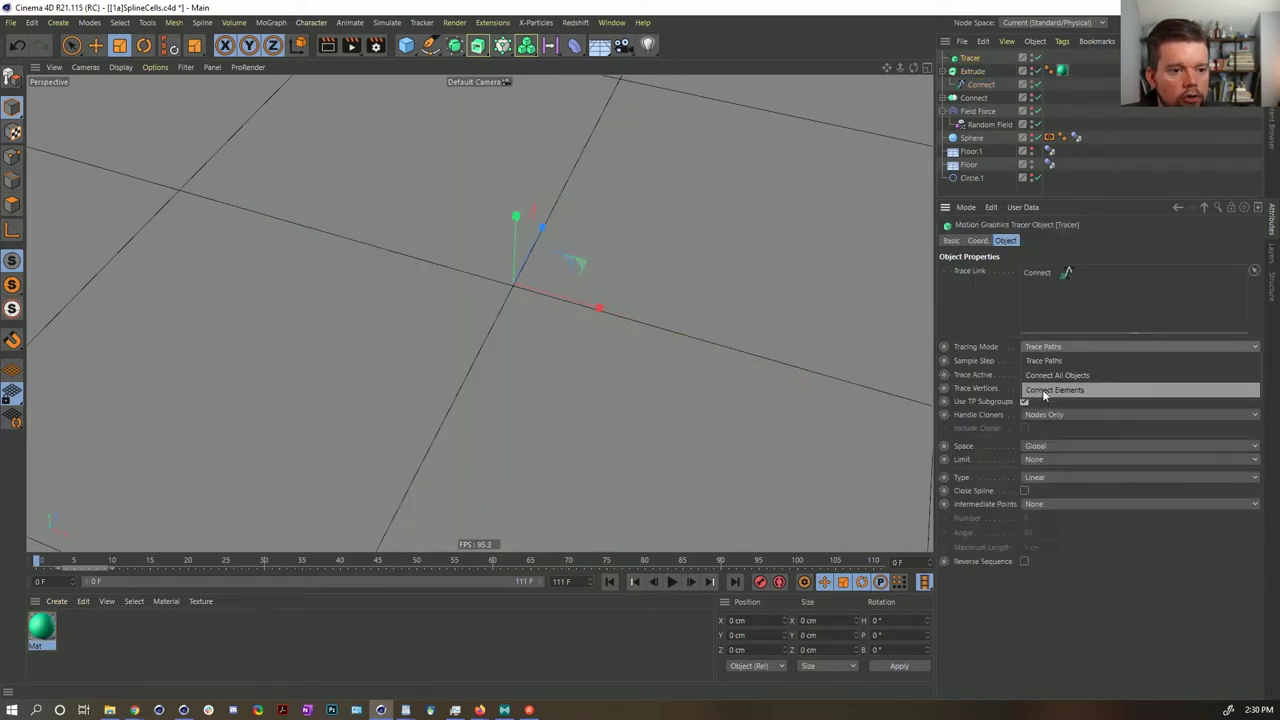
click(1042, 389)
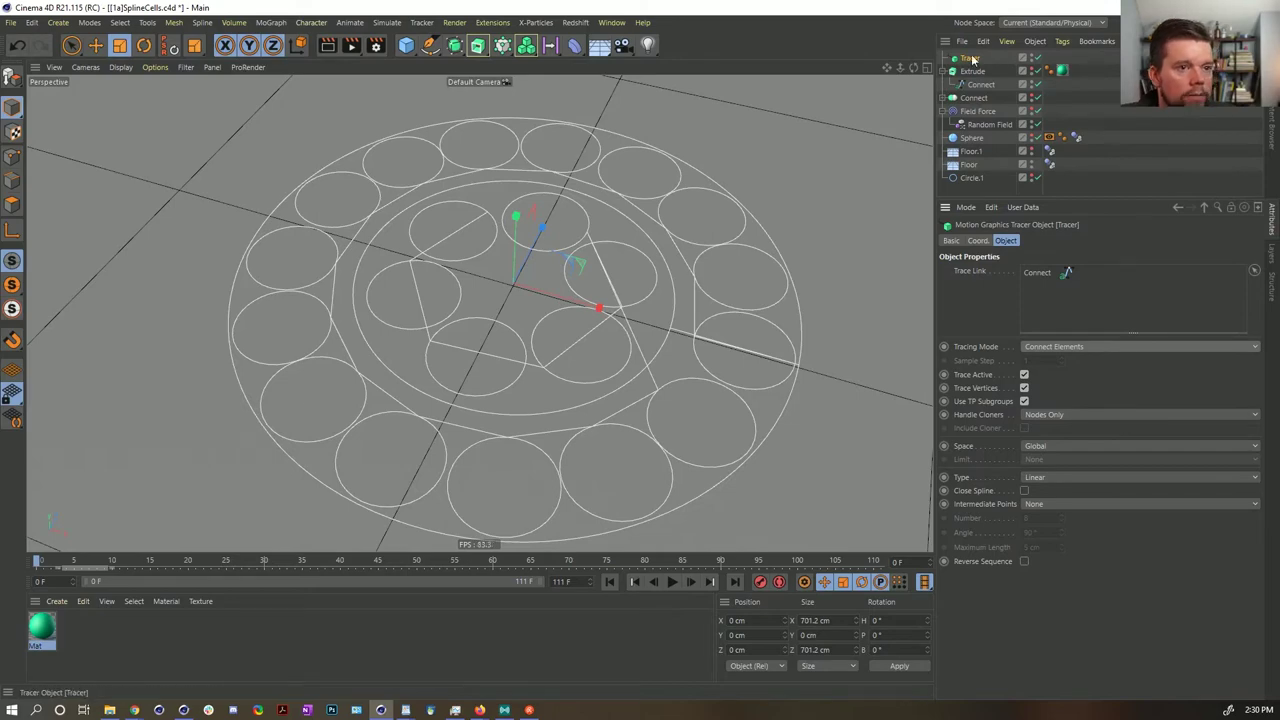
click(671, 582)
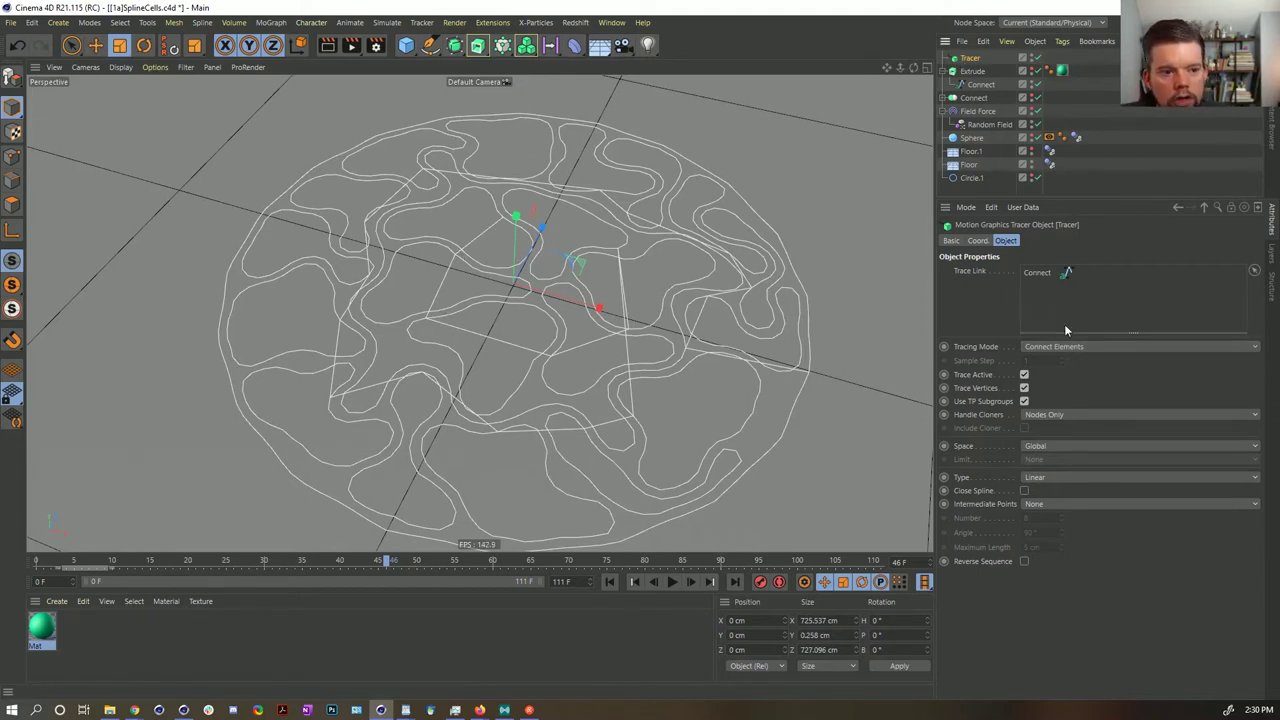
- Turn off the Tracer's Use TP Subgroups and try Handle Cloners as Immediate Clones and Clones of Clones
drag(1024, 388, 1024, 374)
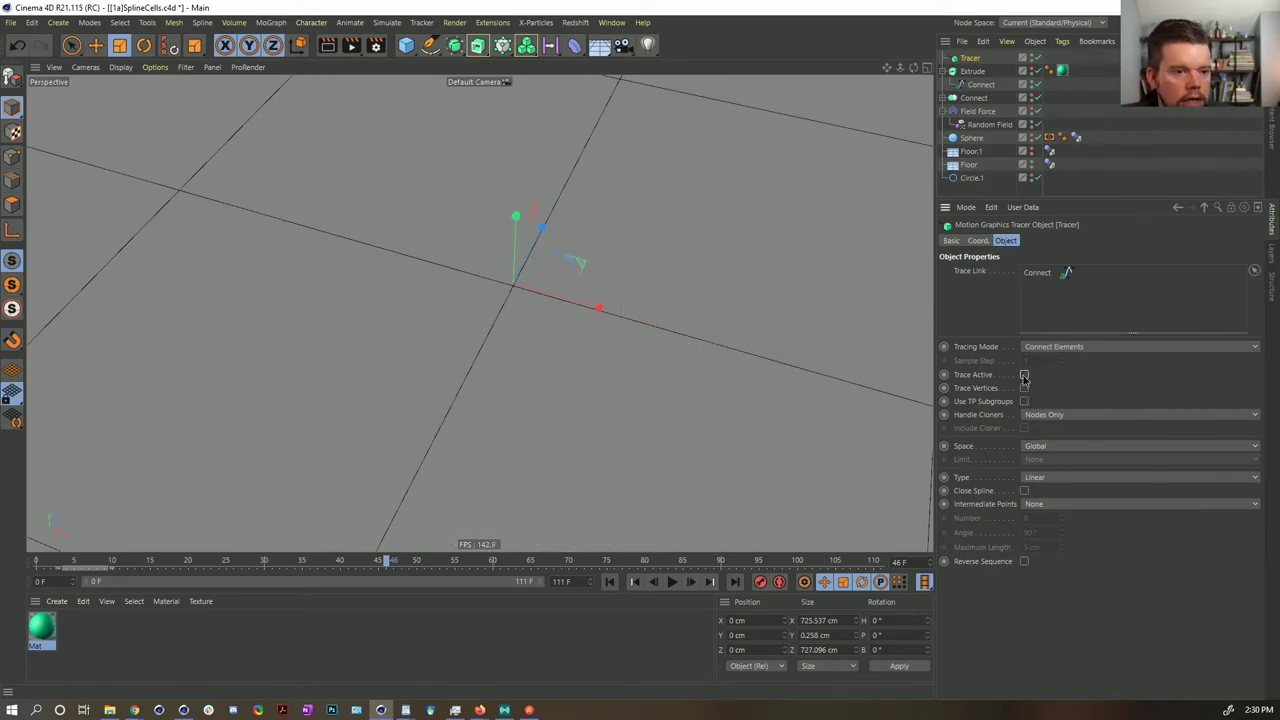
click(1024, 374)
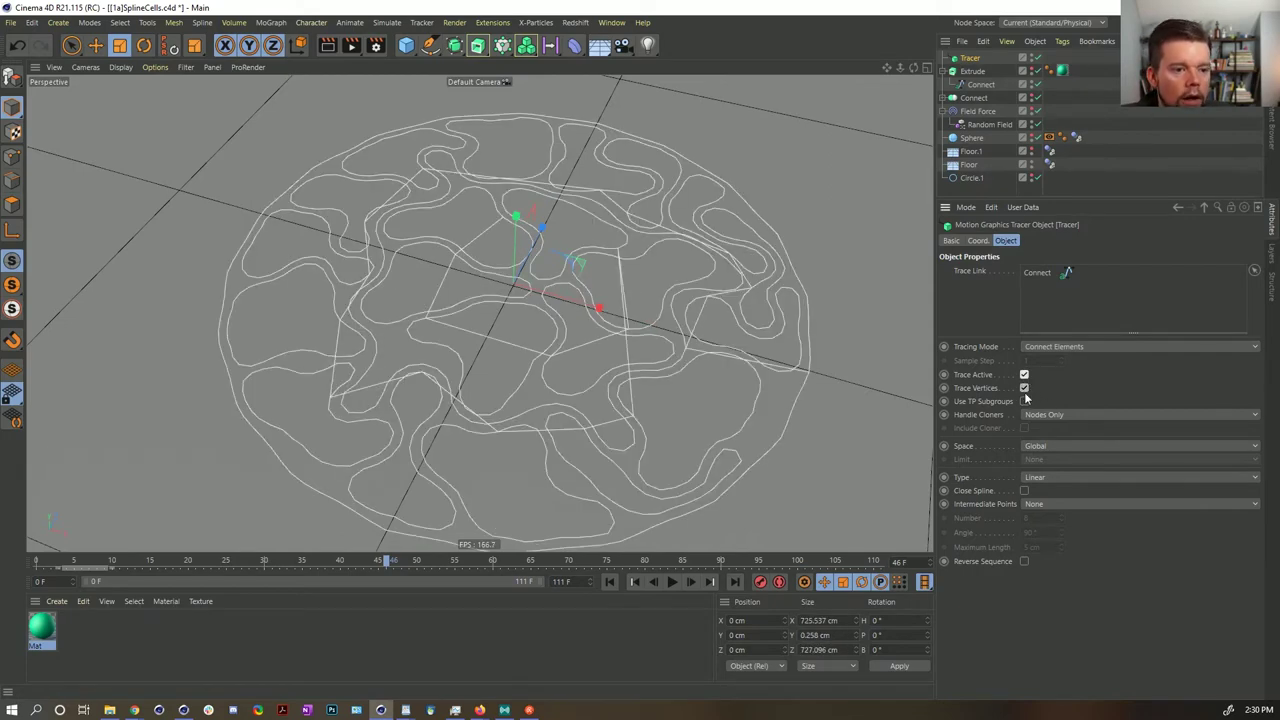
click(1024, 374)
click(1024, 374)
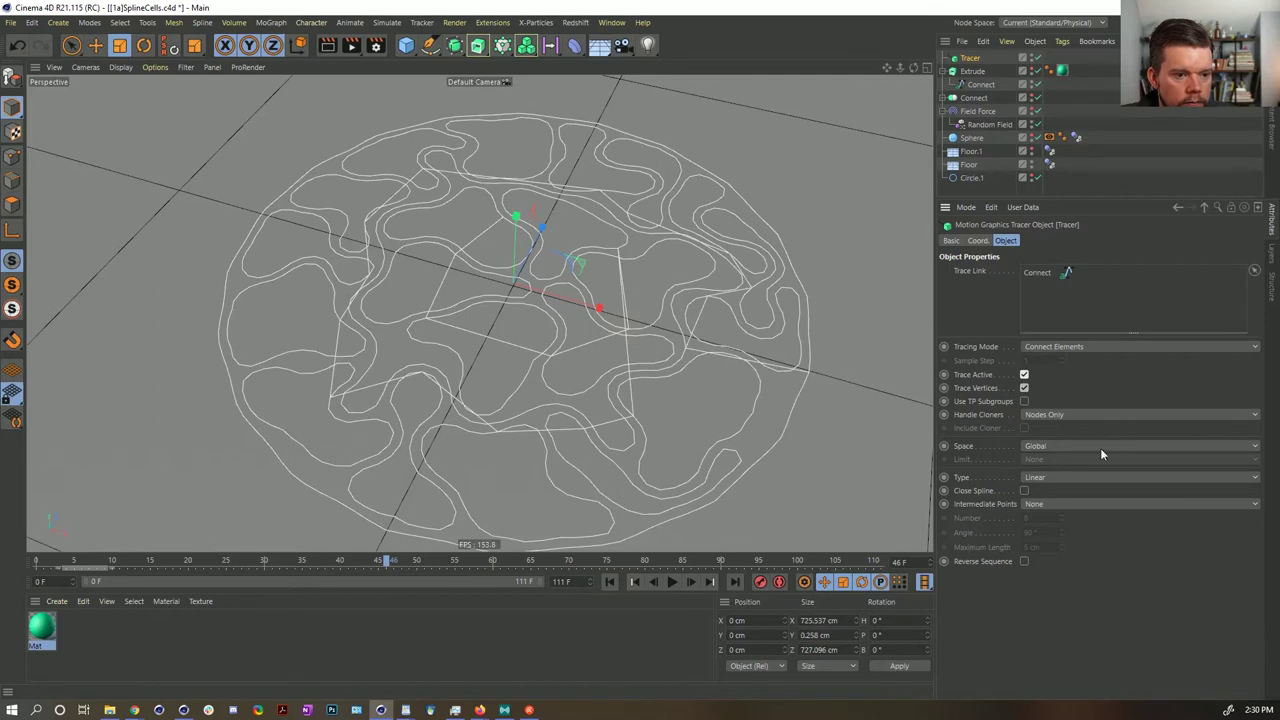
click(1058, 415)
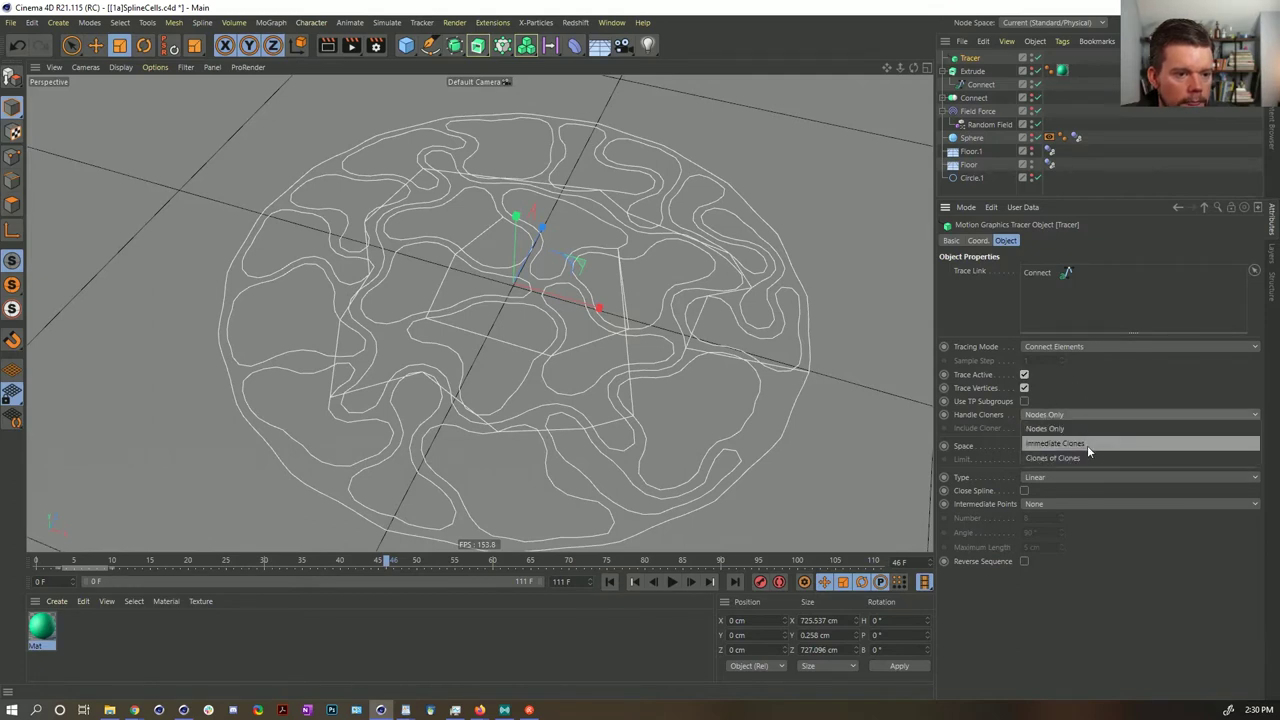
click(1087, 445)
click(1070, 415)
click(1064, 457)
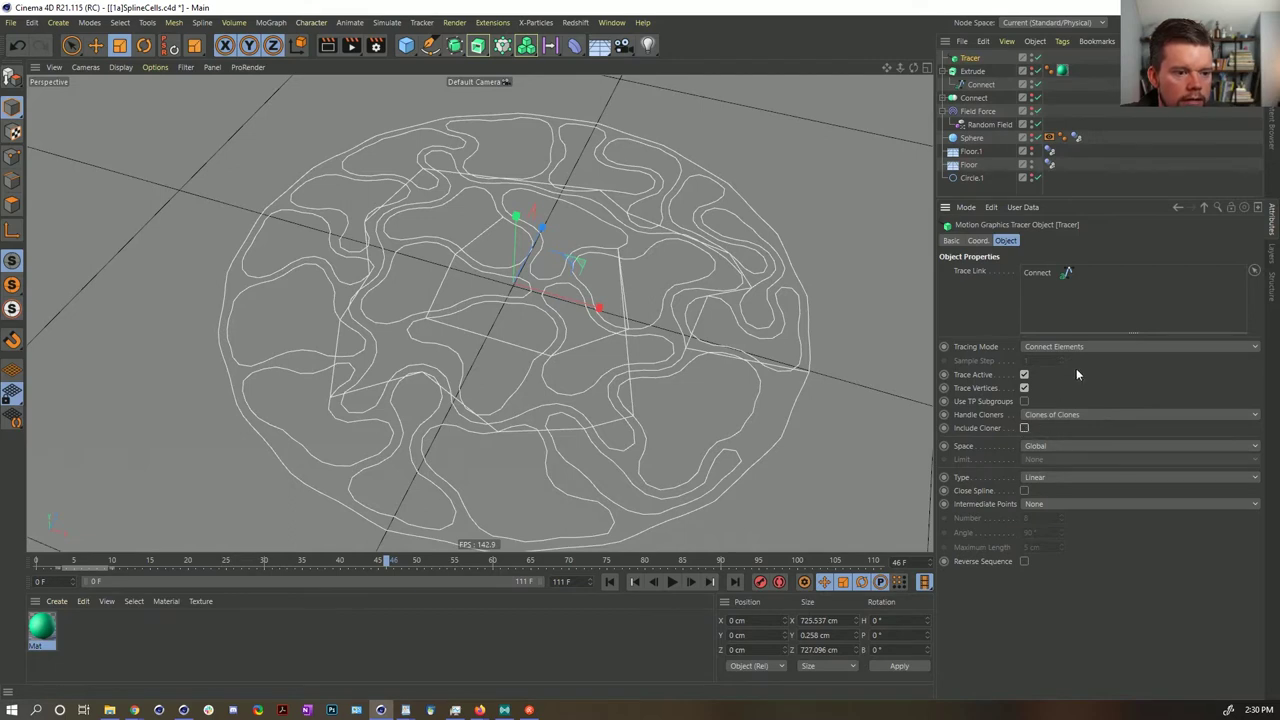
click(1024, 491)
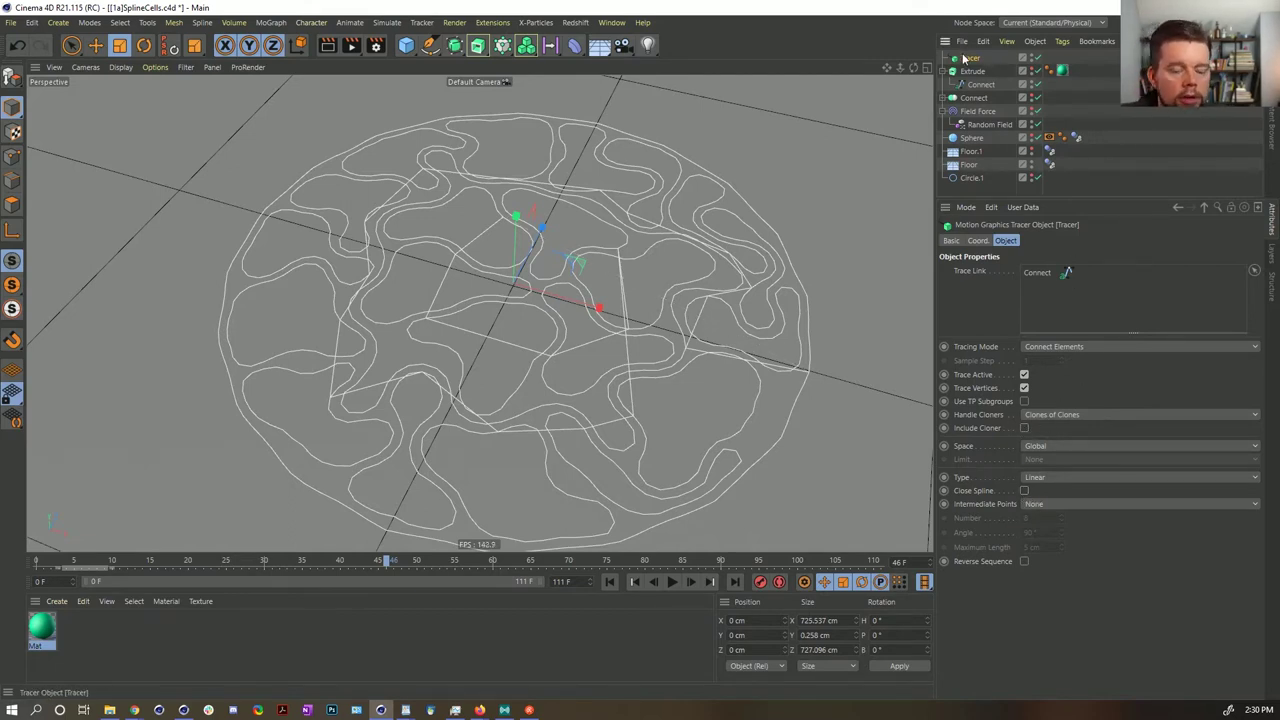
- Delete the Tracer and re-enable the Extrude
key(Delete)
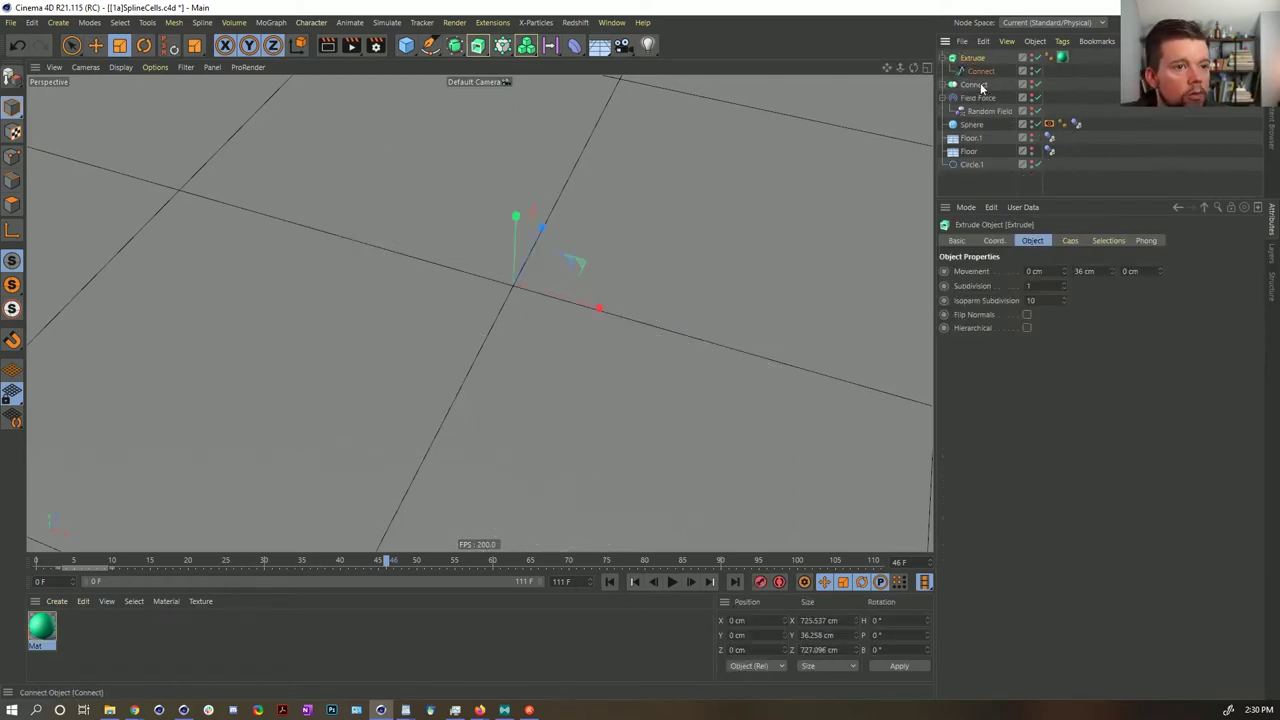
click(1036, 58)
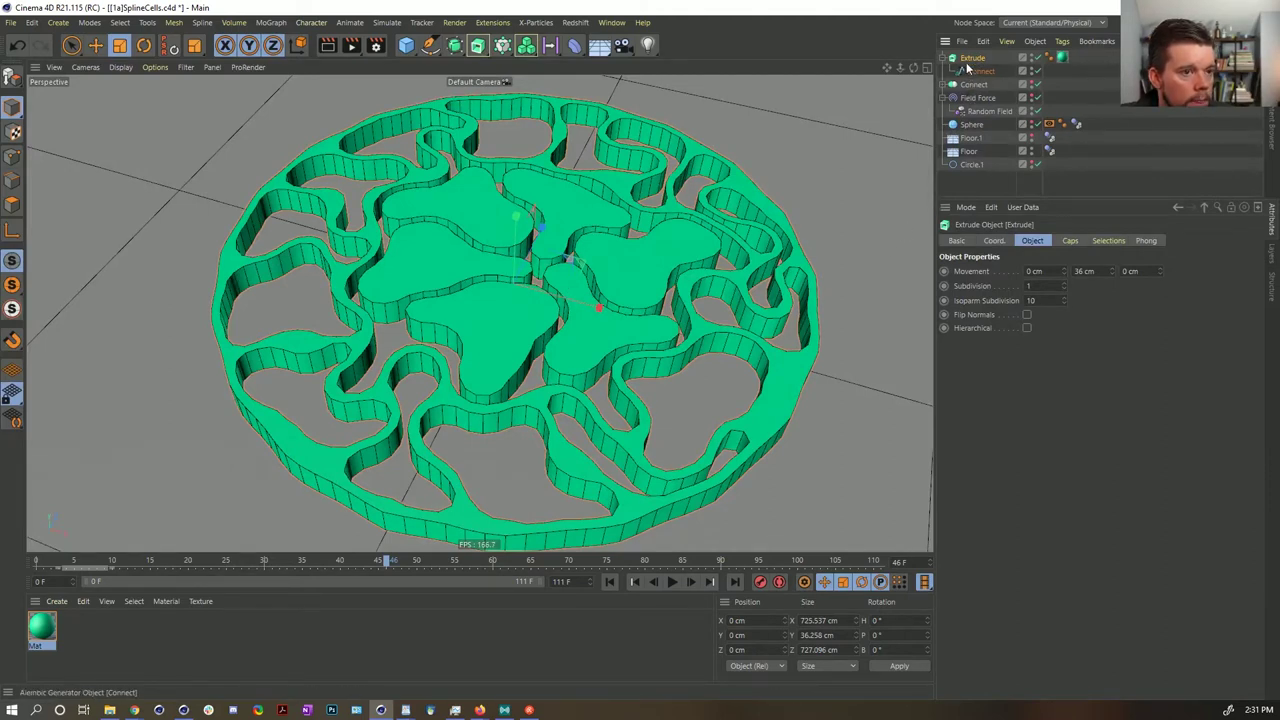
- Turn off the Extrude's start cap and set its round end bevel size to about 79 cm
click(1070, 240)
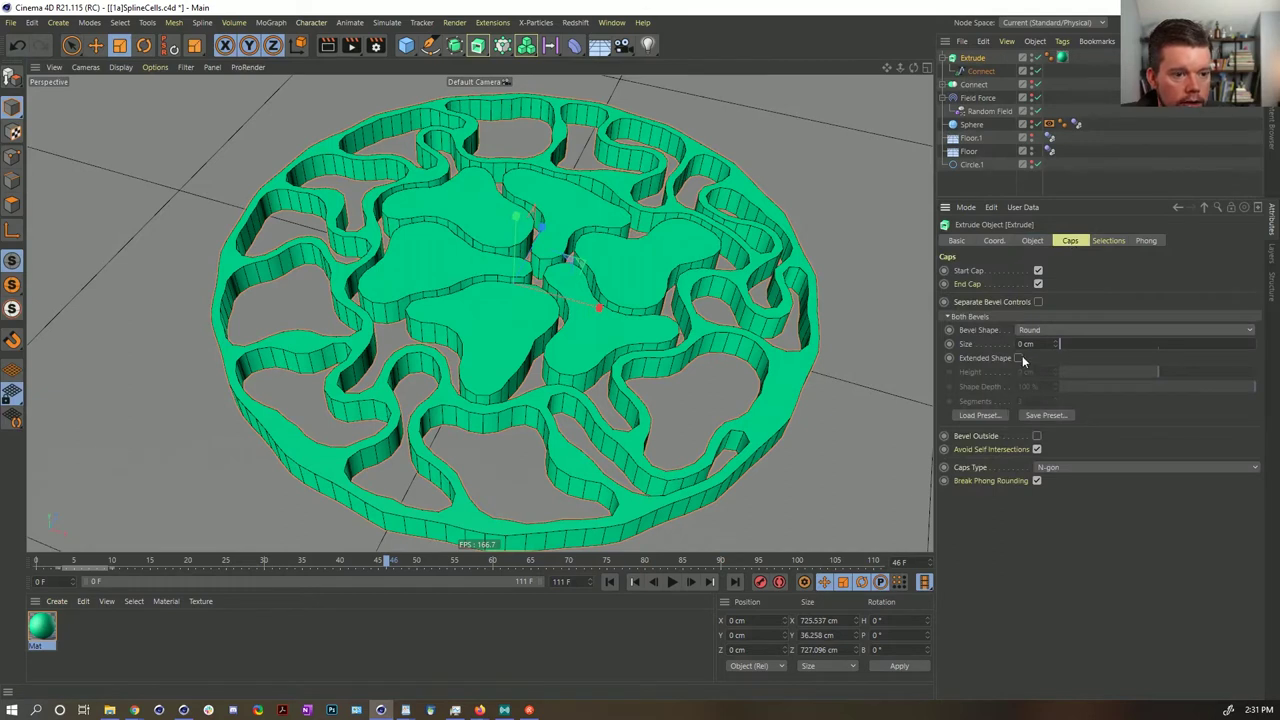
click(1037, 271)
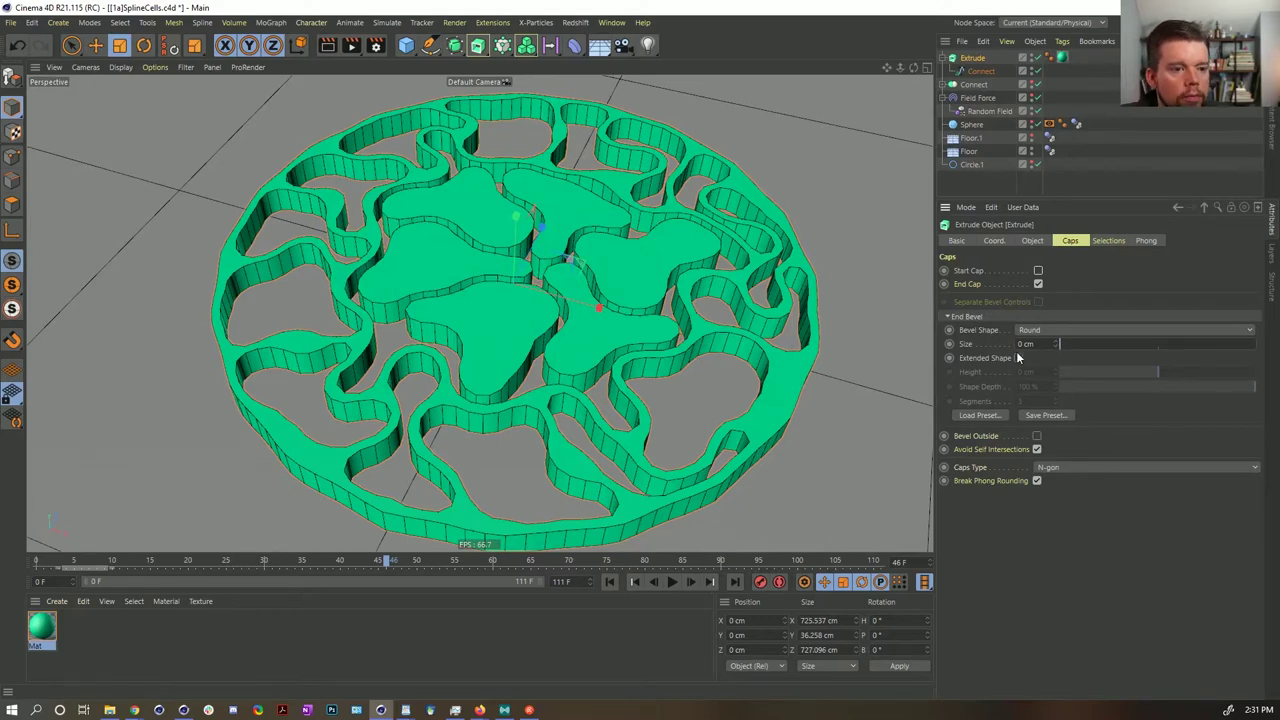
drag(1065, 344, 1205, 378)
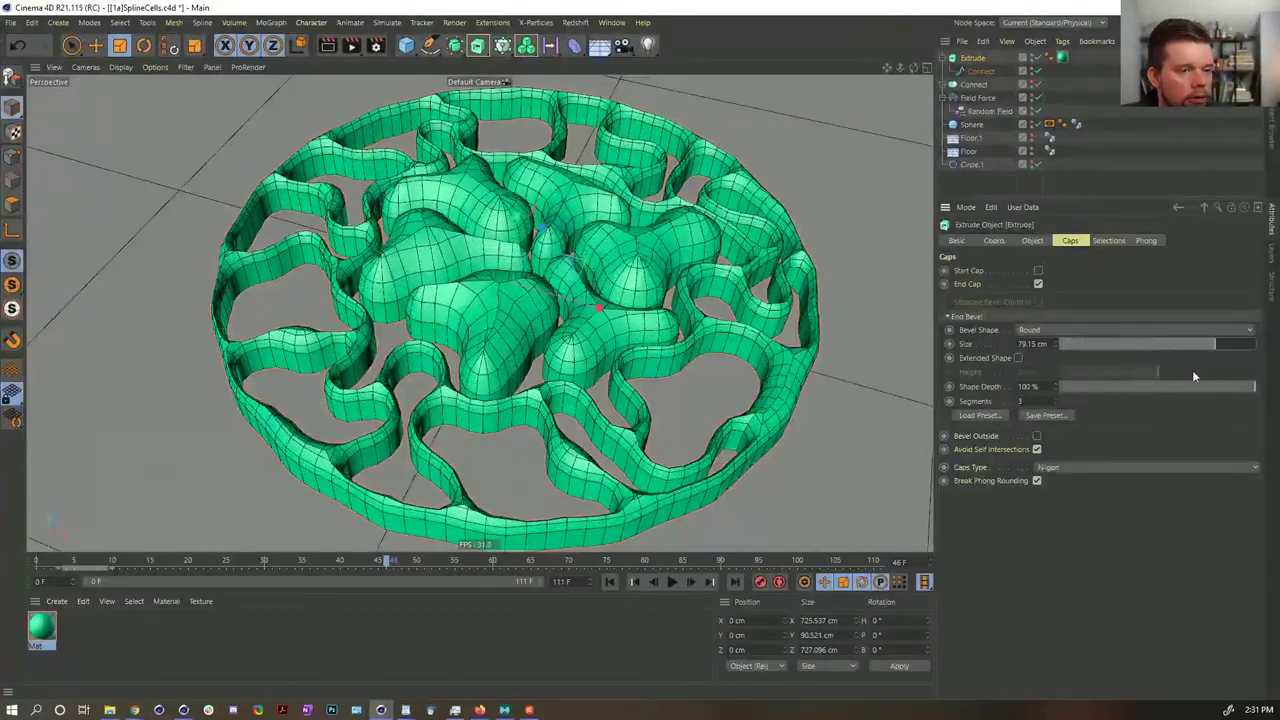
- Shade the viewport without wireframe lines and play the beveled cells from frame 0 to about frame 69
alt+drag(727, 368, 733, 340)
key(n)
key(a)
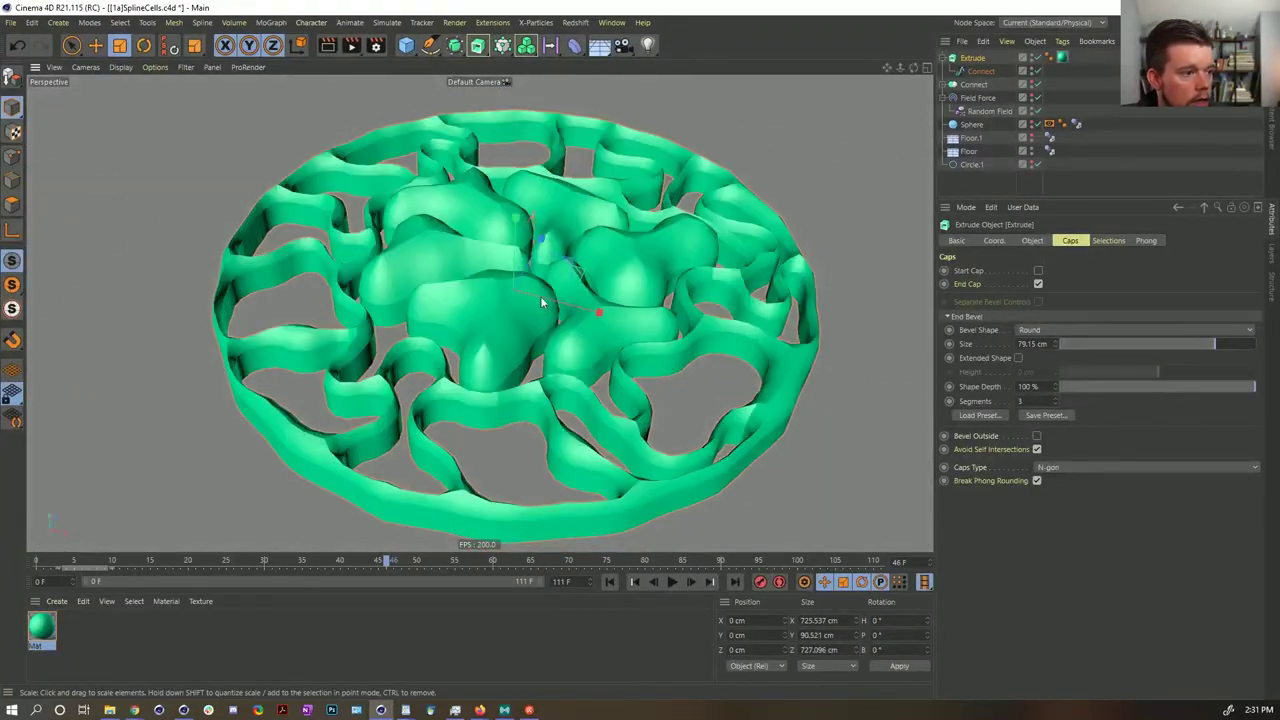
alt+drag(541, 302, 514, 288)
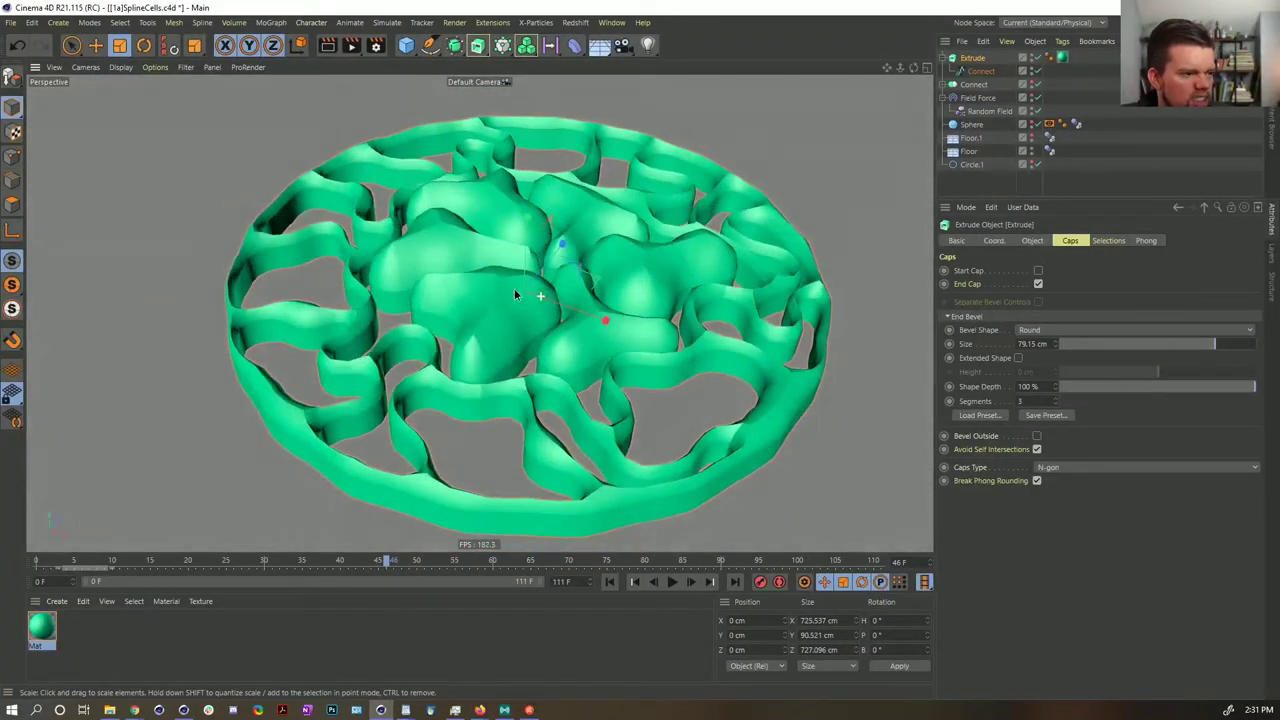
click(609, 582)
click(672, 582)
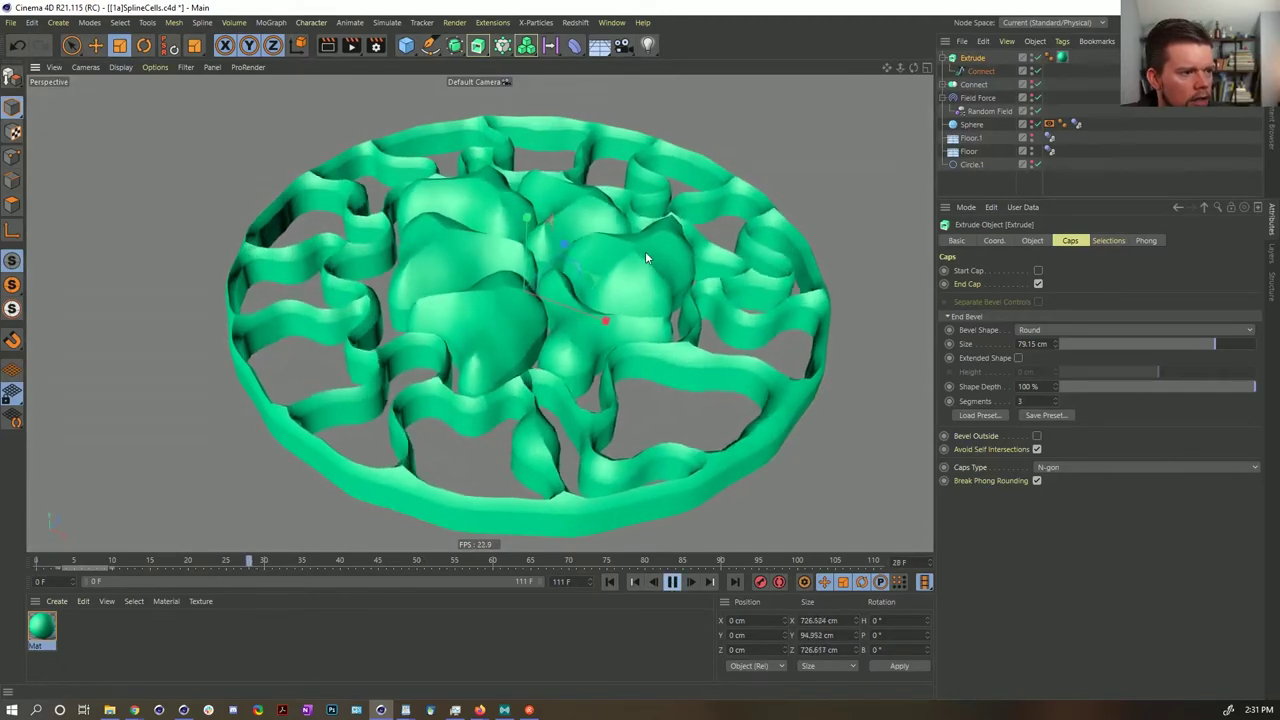
click(672, 582)
alt+drag(645, 470, 645, 280)
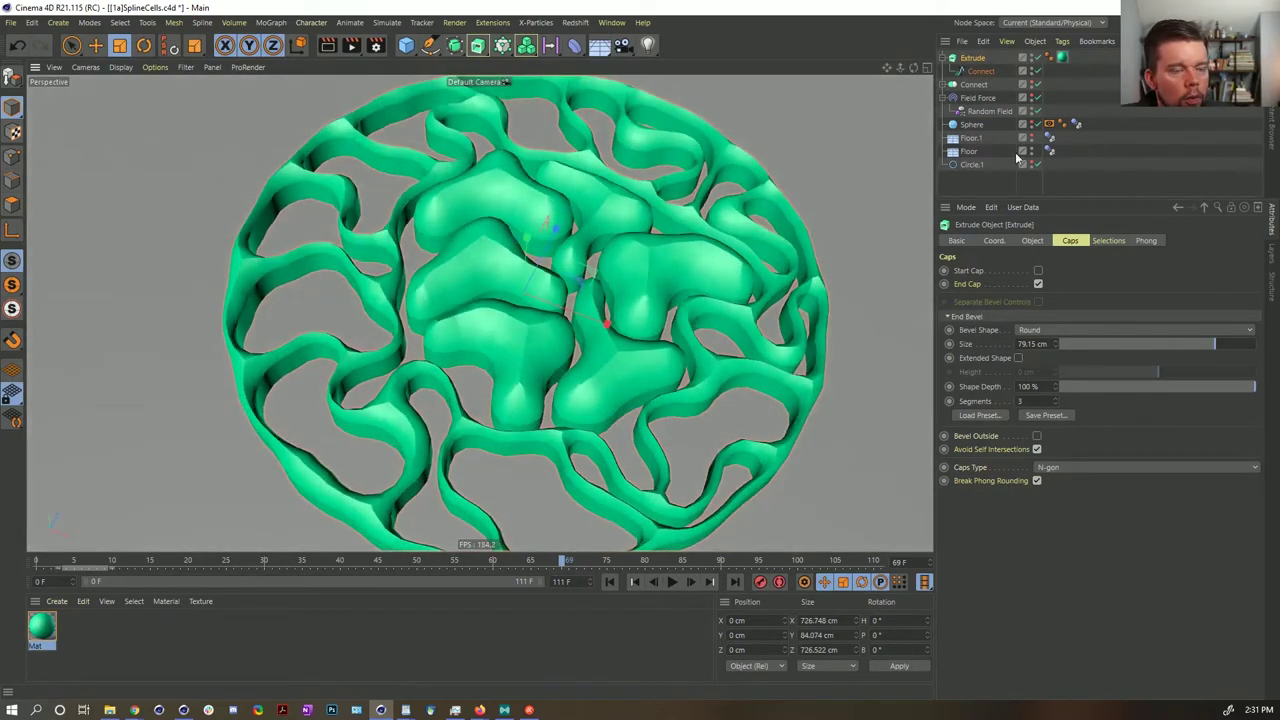
- Add a Subdivision Surface and place the Extrude inside it
alt+click(454, 45)
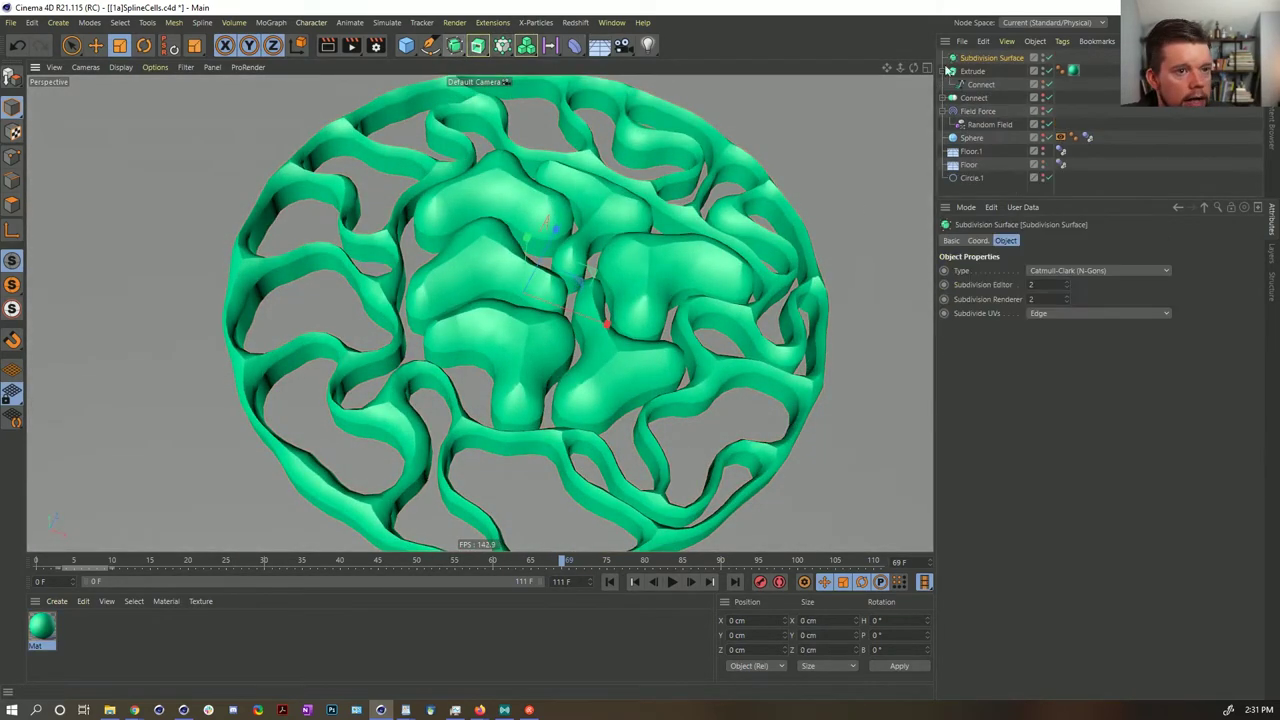
drag(987, 57, 988, 57)
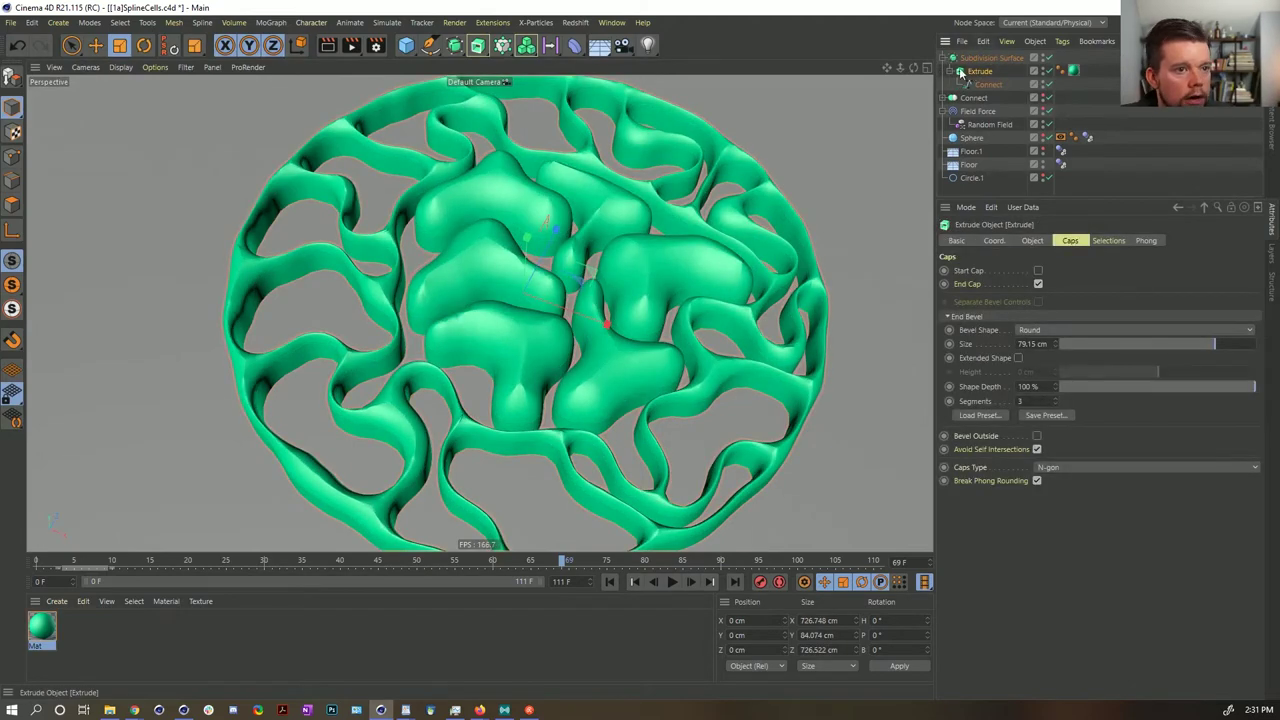
- Wrap the Extrude in a Connect object inside the Subdivision Surface and compare its Weld option off and on
click(482, 45)
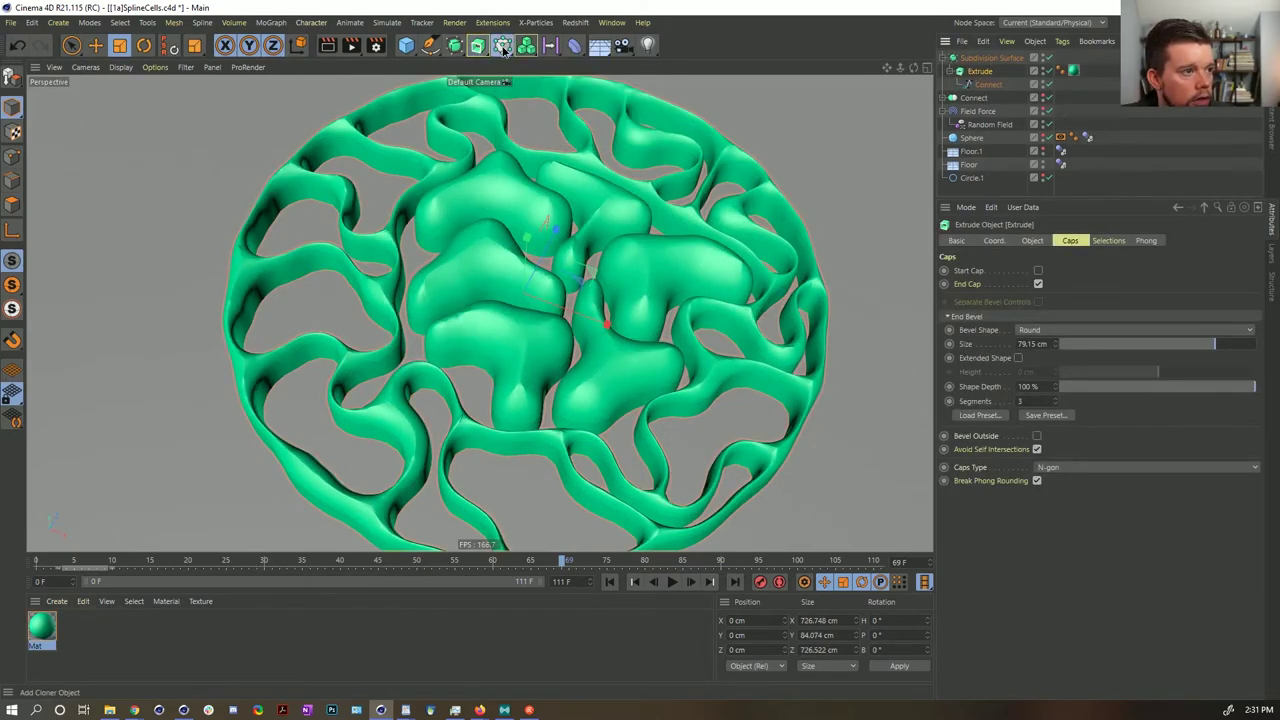
click(455, 45)
click(610, 135)
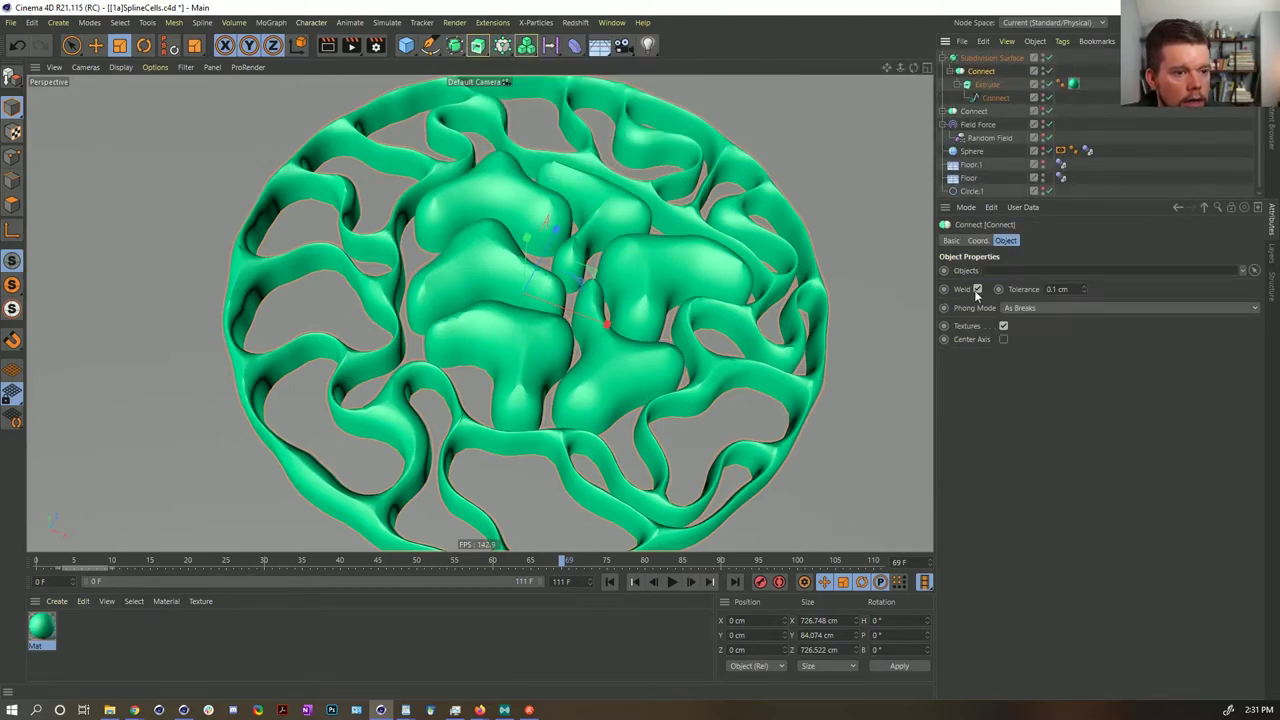
click(978, 289)
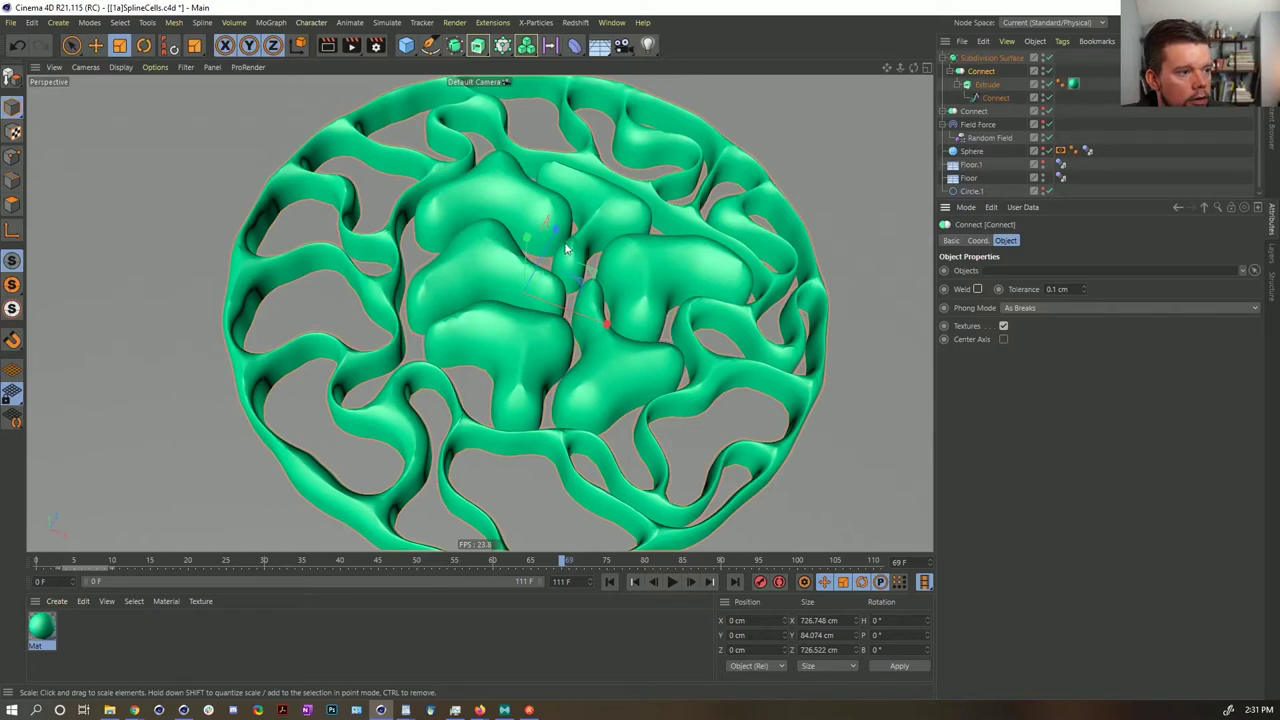
click(978, 289)
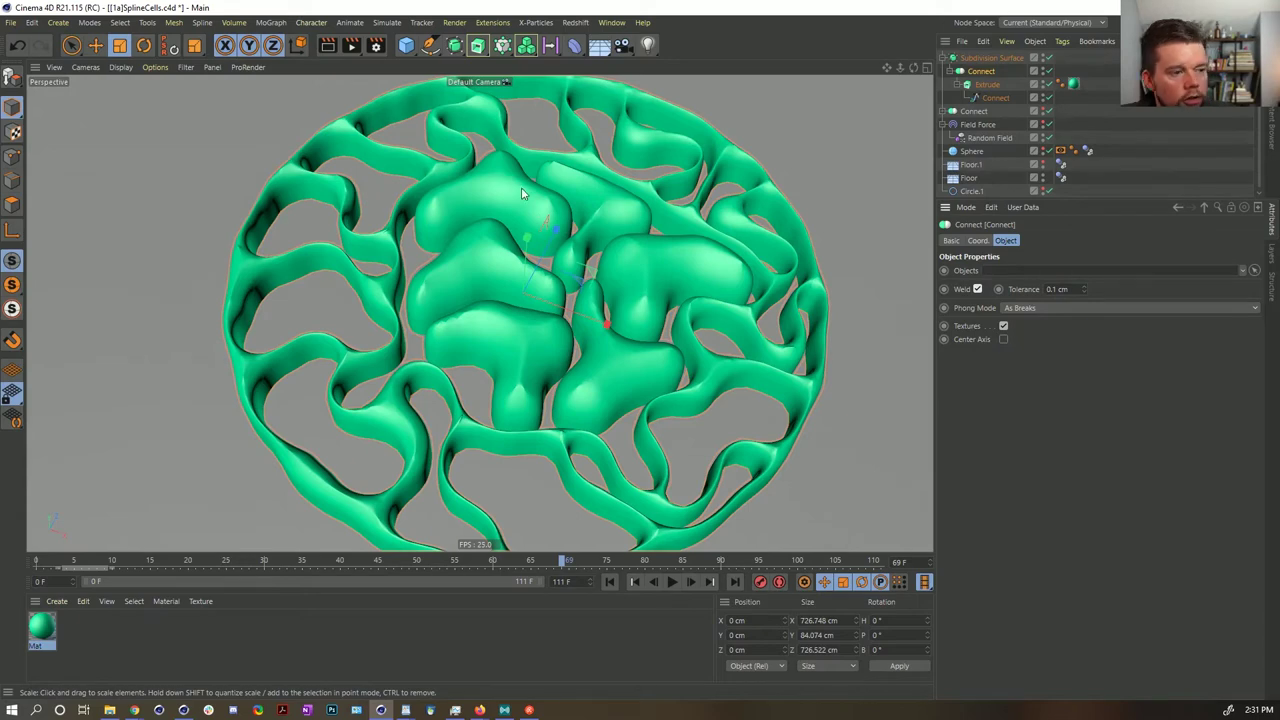
- Move the Extrude directly back under the Subdivision Surface and delete the added Connect object
drag(981, 84, 984, 60)
click(983, 98)
key(Delete)
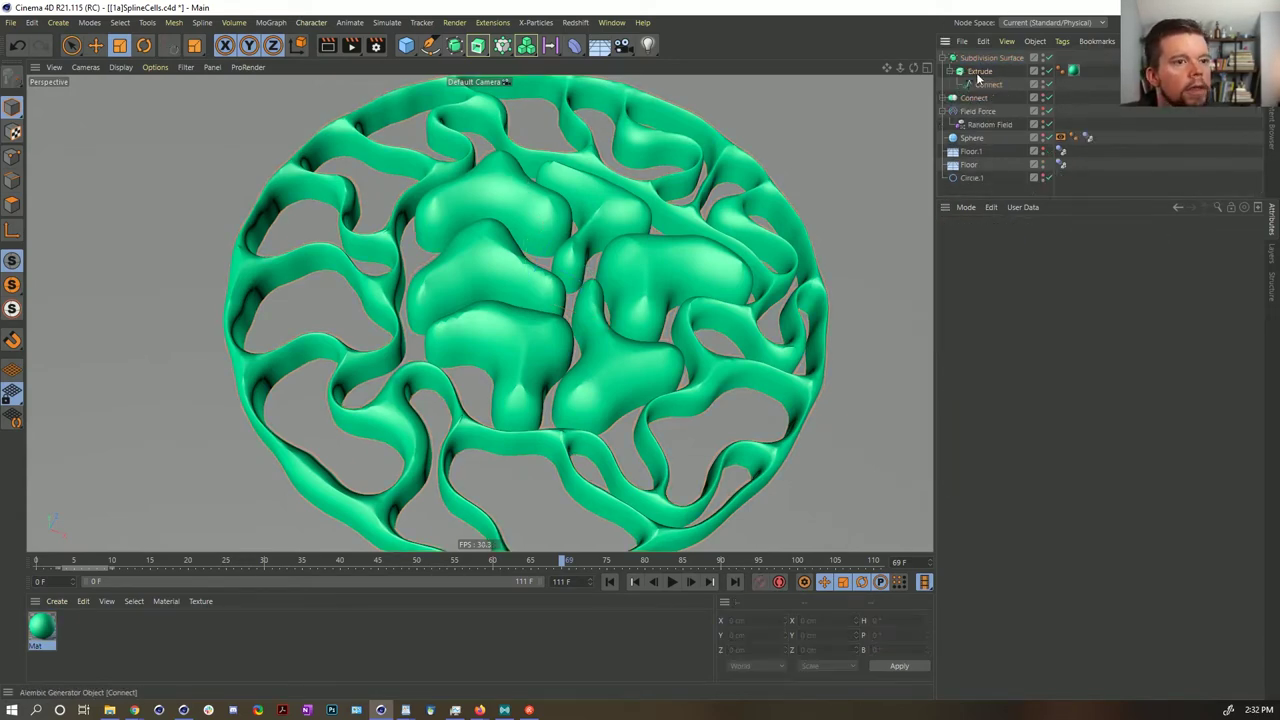
- Set the Extrude's end bevel size to about 25 cm and display the wireframe lines over the shading
click(977, 73)
drag(1214, 344, 1108, 344)
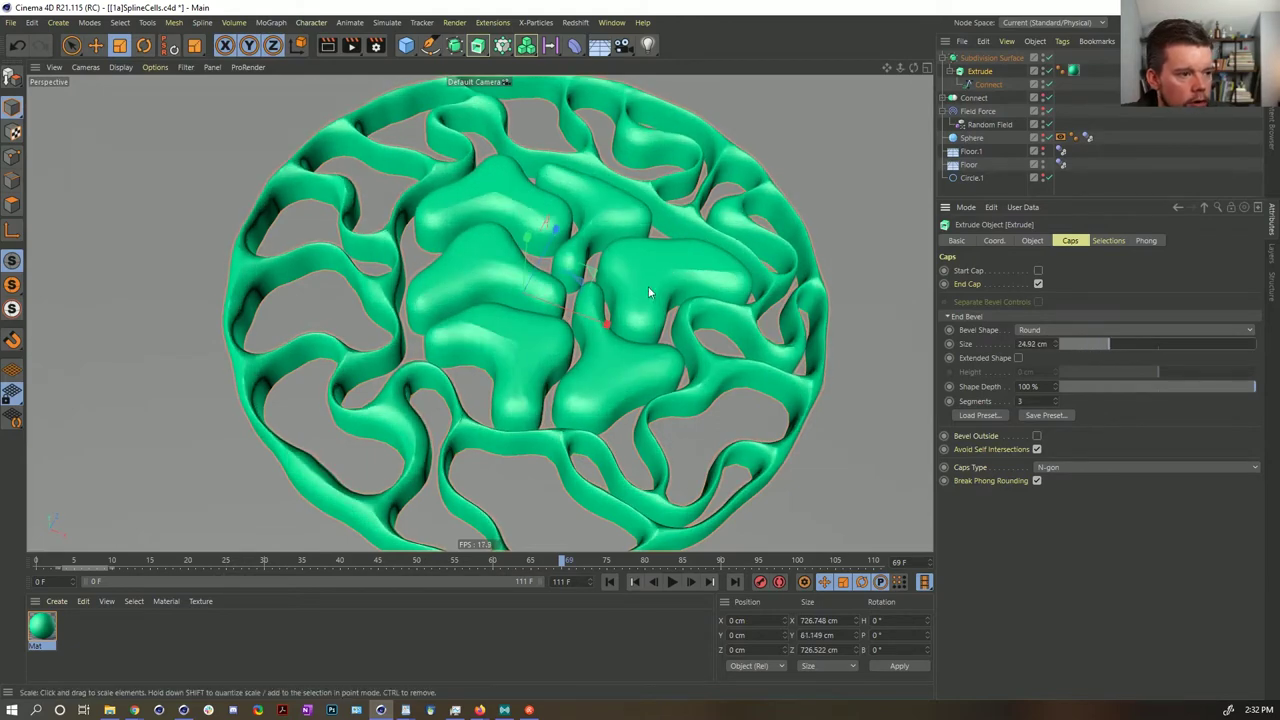
key(n)
key(b)
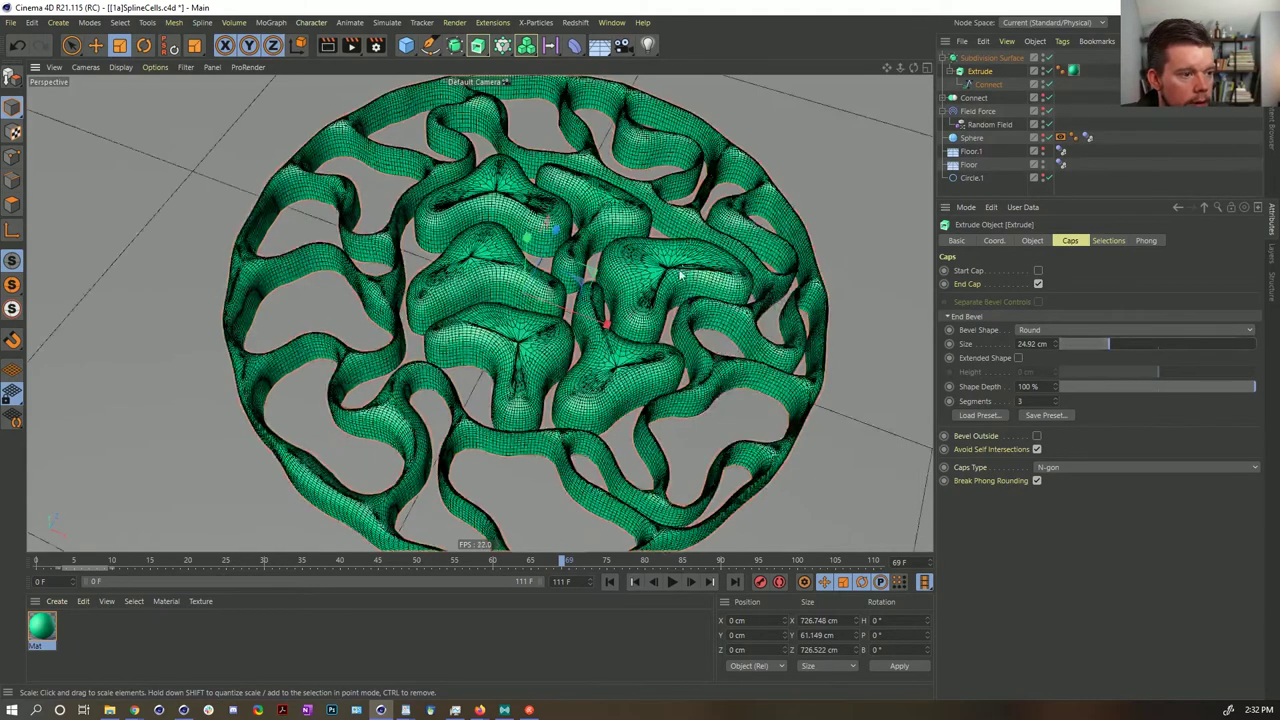
- With the Subdivision Surface disabled, set the Extrude's Caps Type to Delaunay
click(1047, 58)
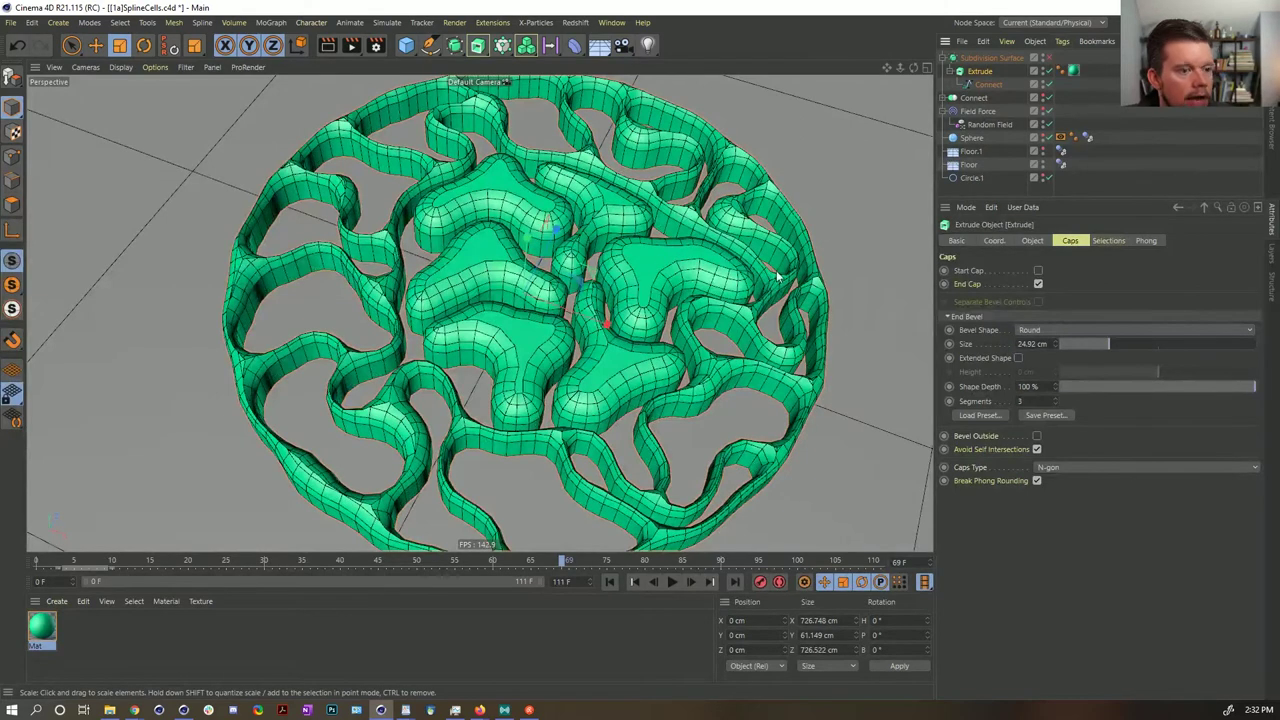
click(1074, 466)
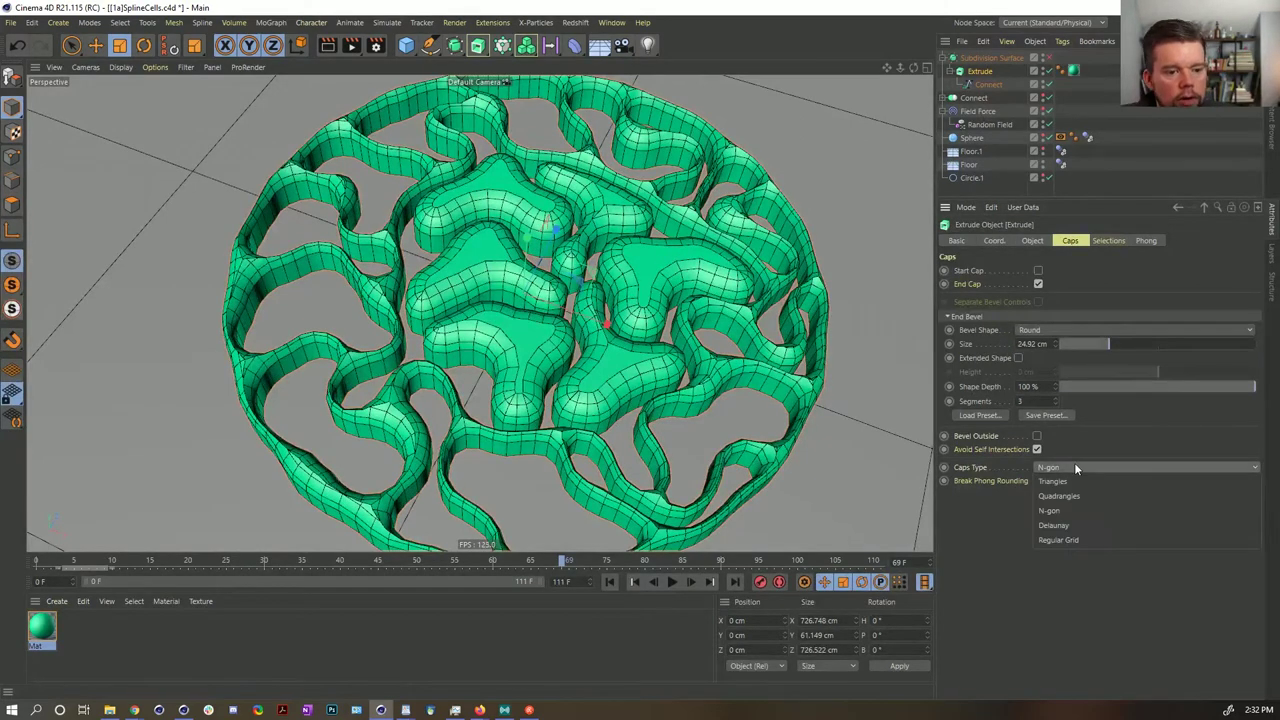
click(1064, 527)
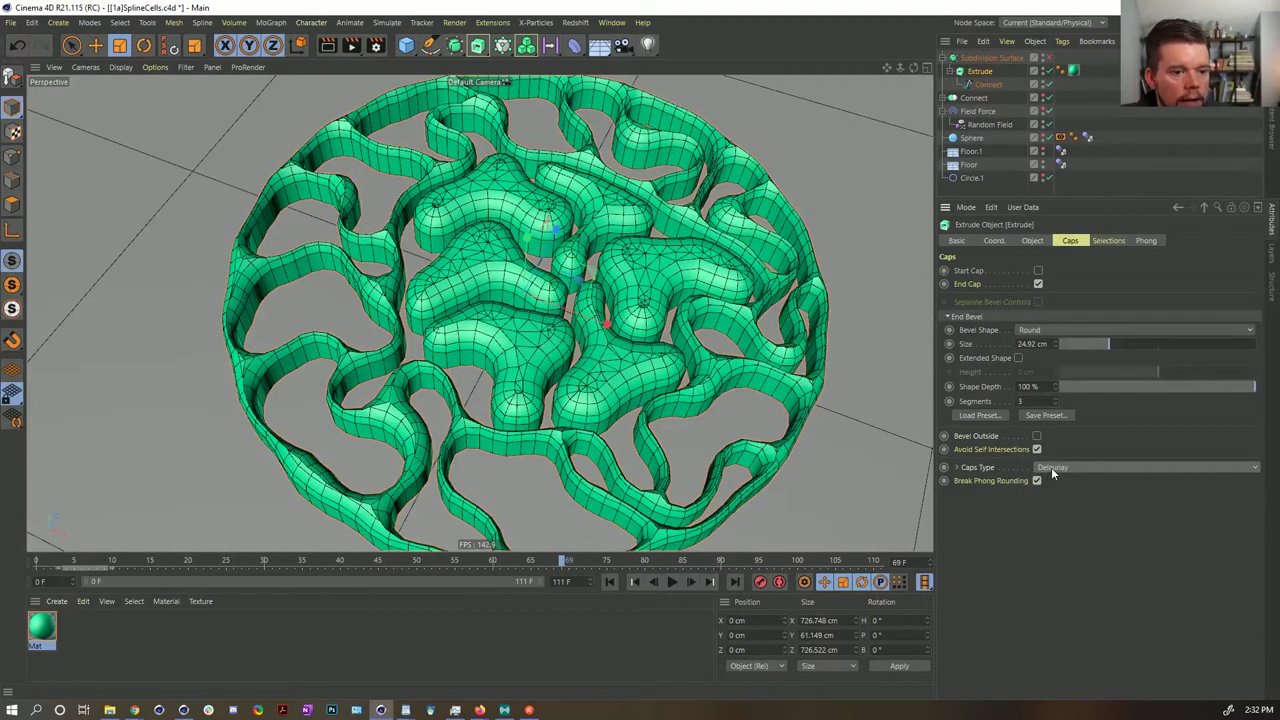
- Keep the Extrude's Delaunay cap type and turn on its Quad Dominant option
click(1051, 467)
click(1063, 522)
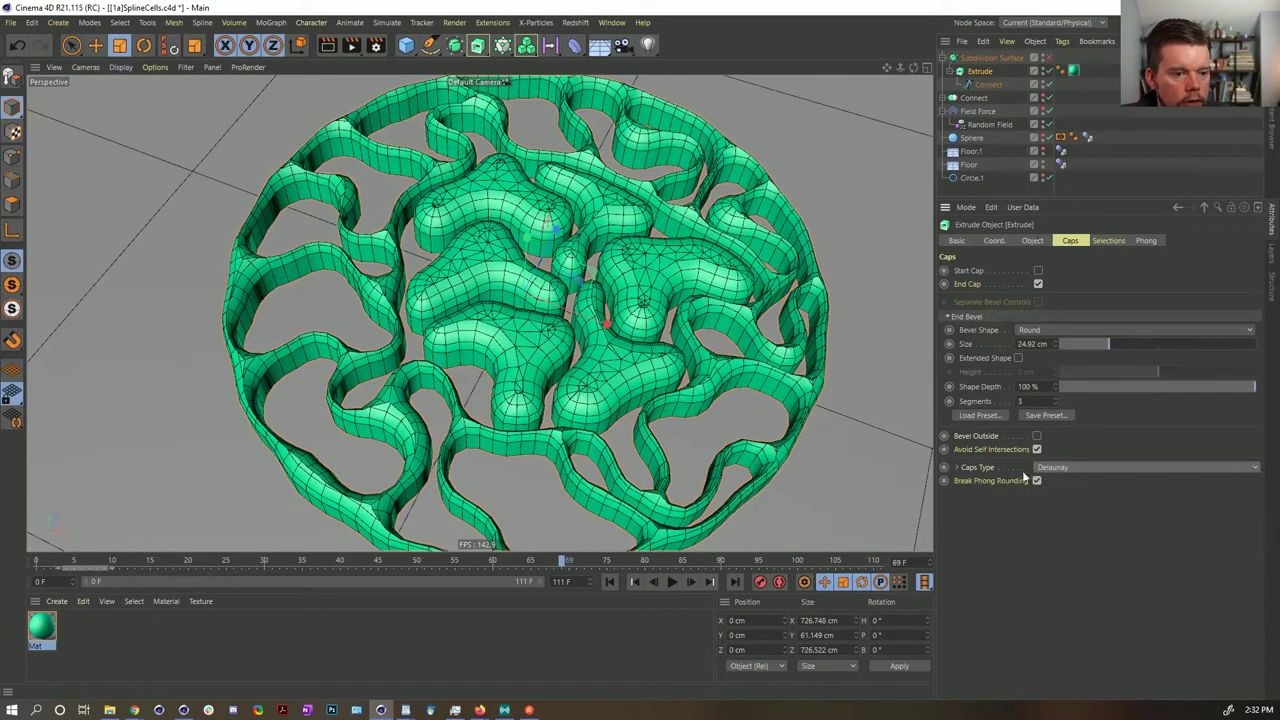
click(957, 467)
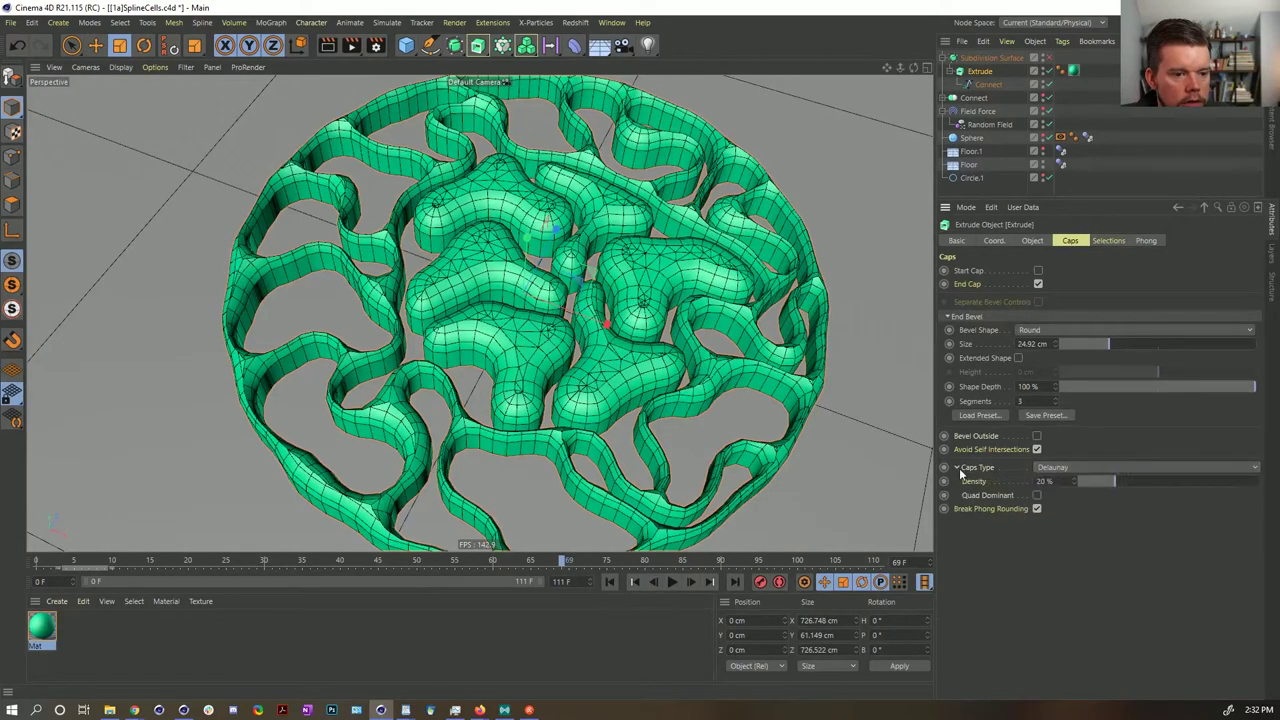
click(1037, 495)
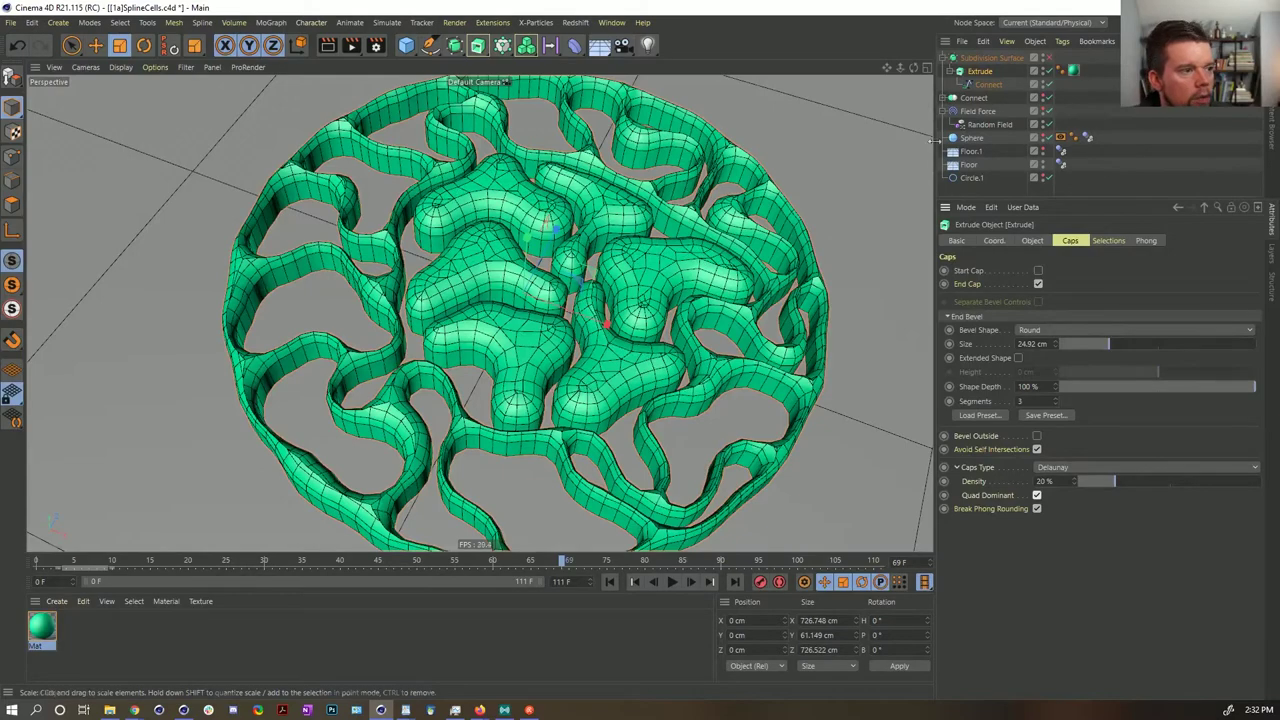
- Re-enable the Subdivision Surface and display the cells with smooth shading only, without wireframe lines
click(1048, 58)
key(n)
key(a)
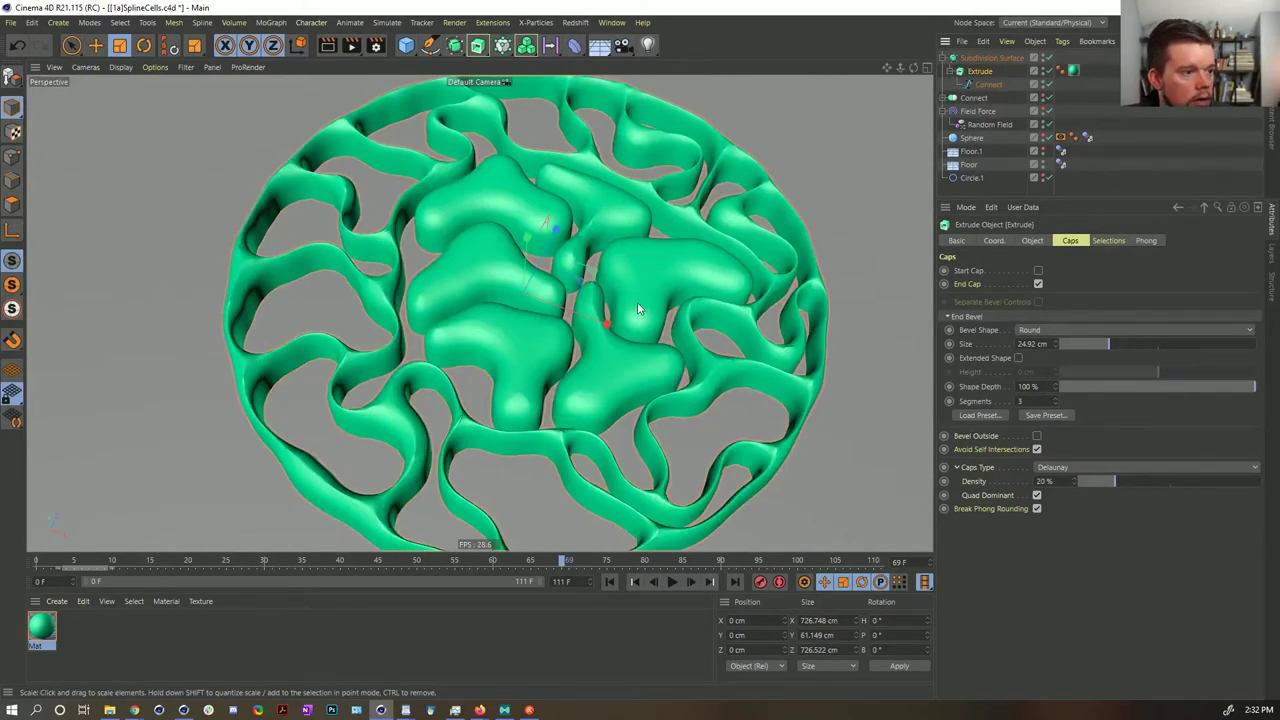
alt+drag(637, 308, 433, 398)
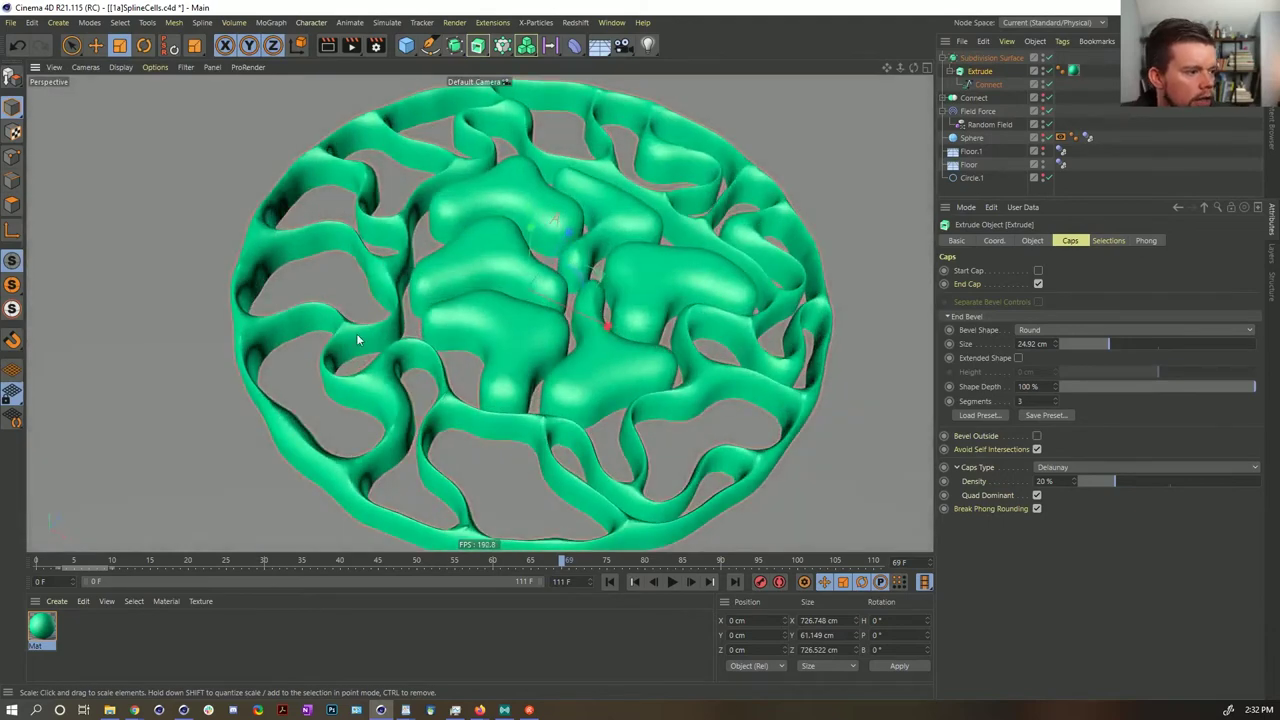
alt+drag(360, 142, 575, 300)
- Set the Extrude's end bevel size to about 32 cm during playback, and return the animation to frame 0
click(673, 583)
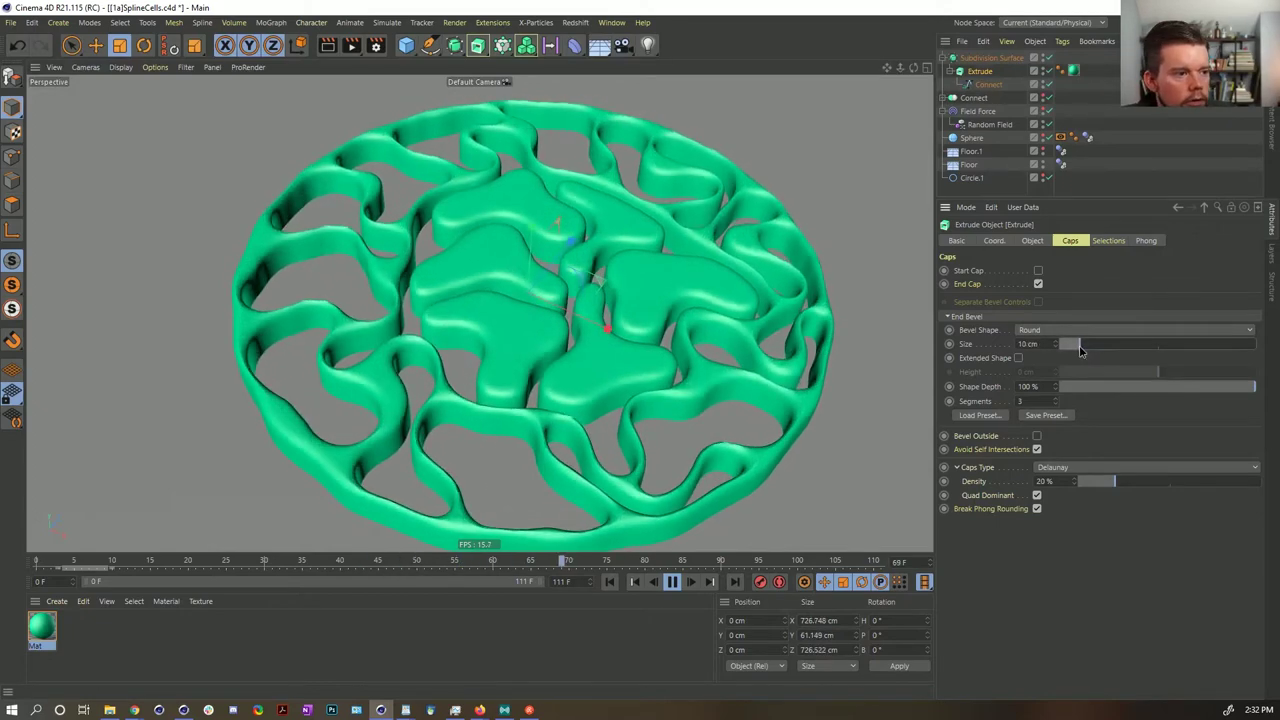
drag(1094, 350, 1123, 344)
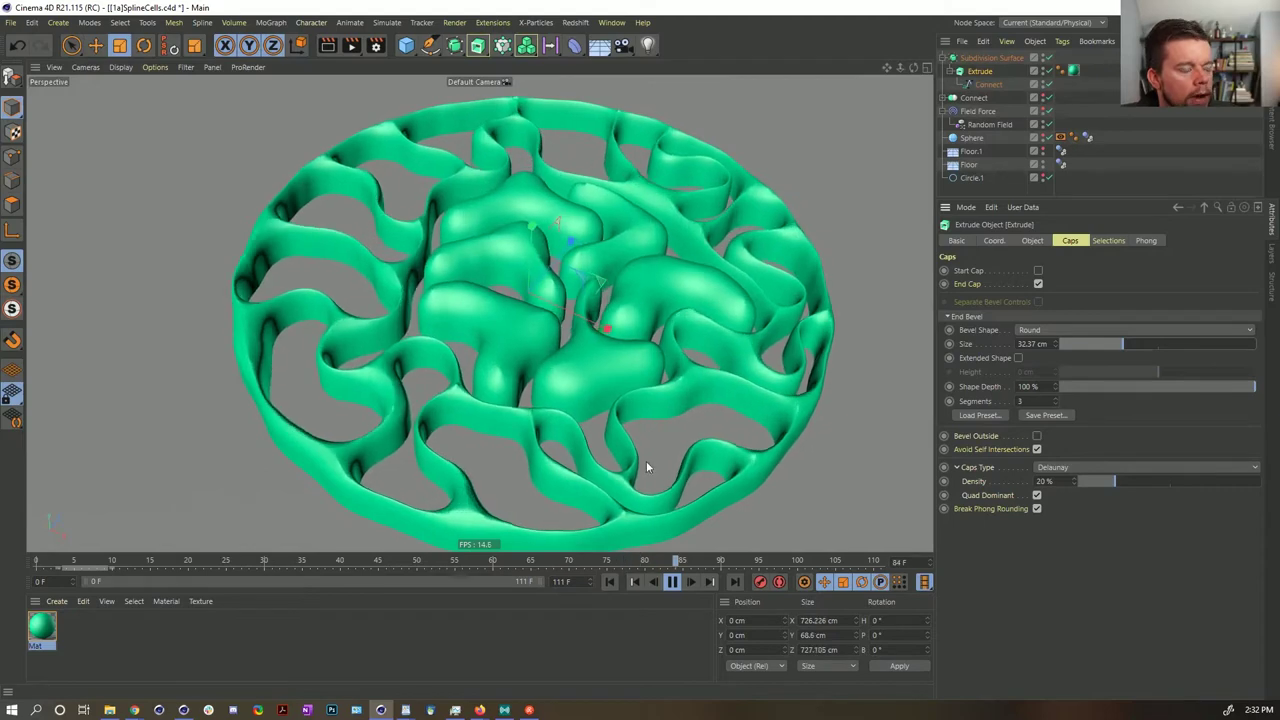
click(672, 583)
click(610, 583)
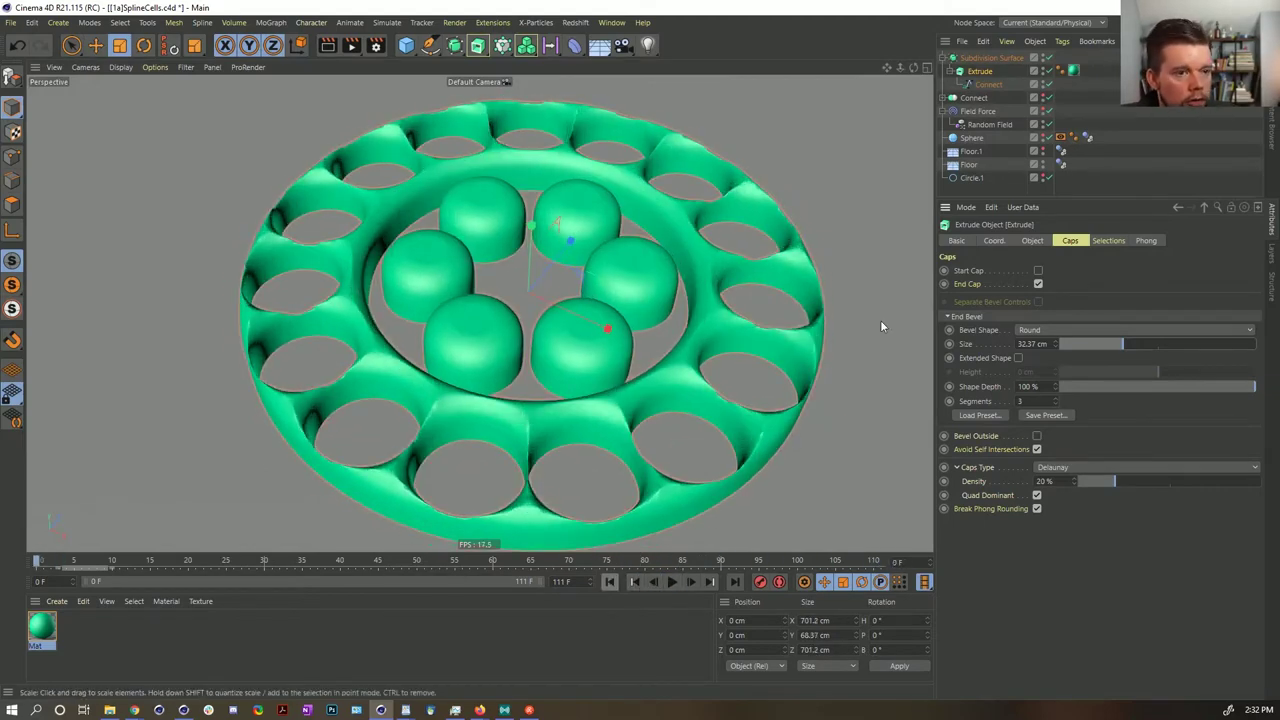
- Review the Null's dynamics cache and the source Connect's settings while playing the cell animation, and rewind it to frame 0
click(947, 98)
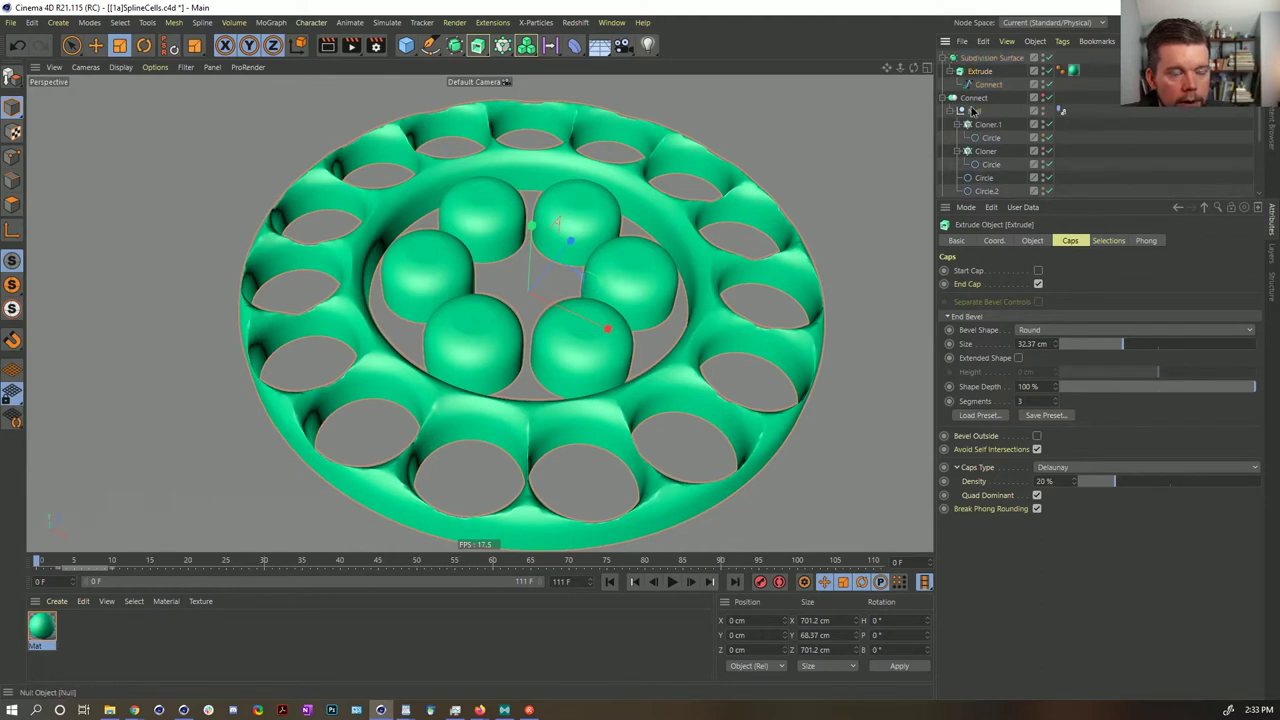
click(975, 110)
click(1061, 110)
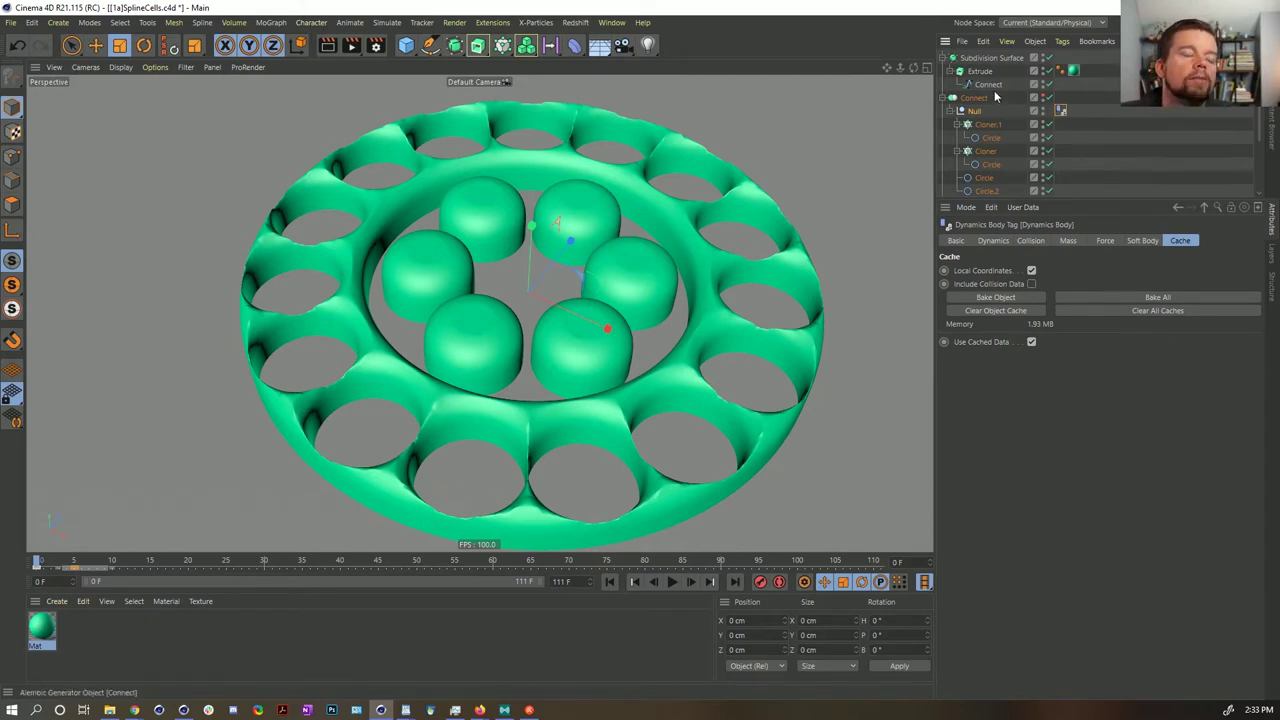
click(672, 582)
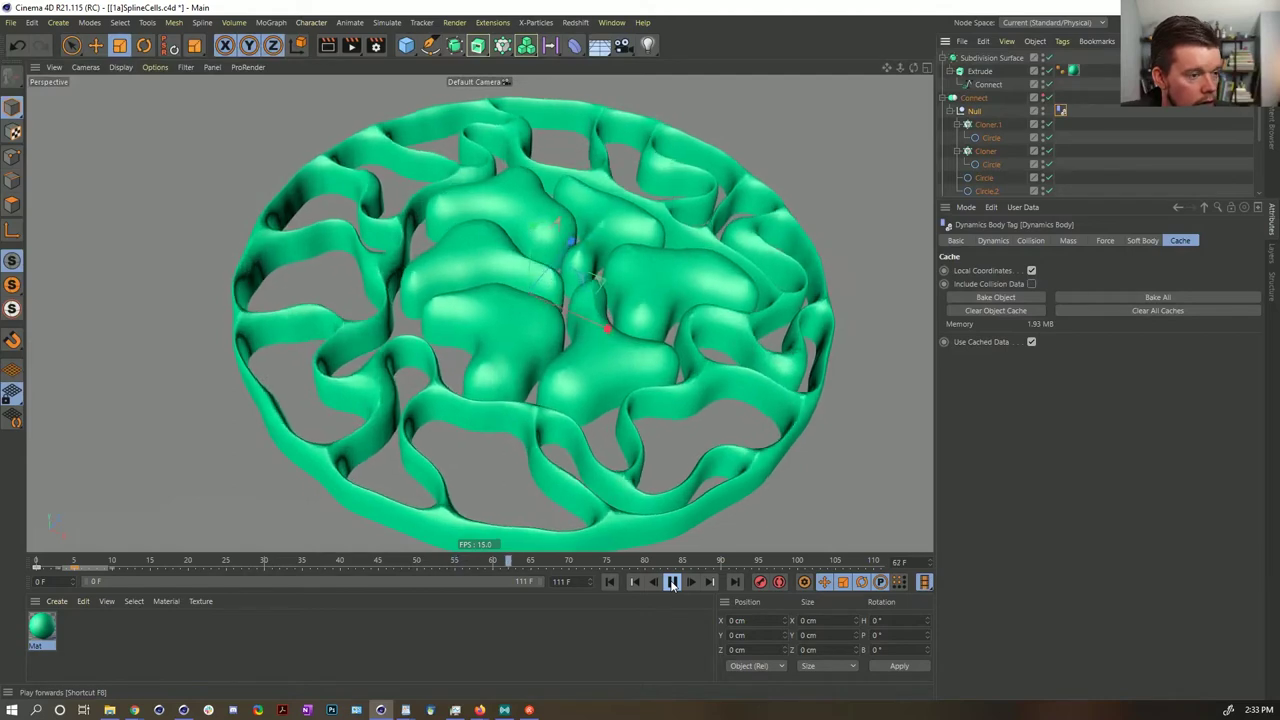
click(988, 85)
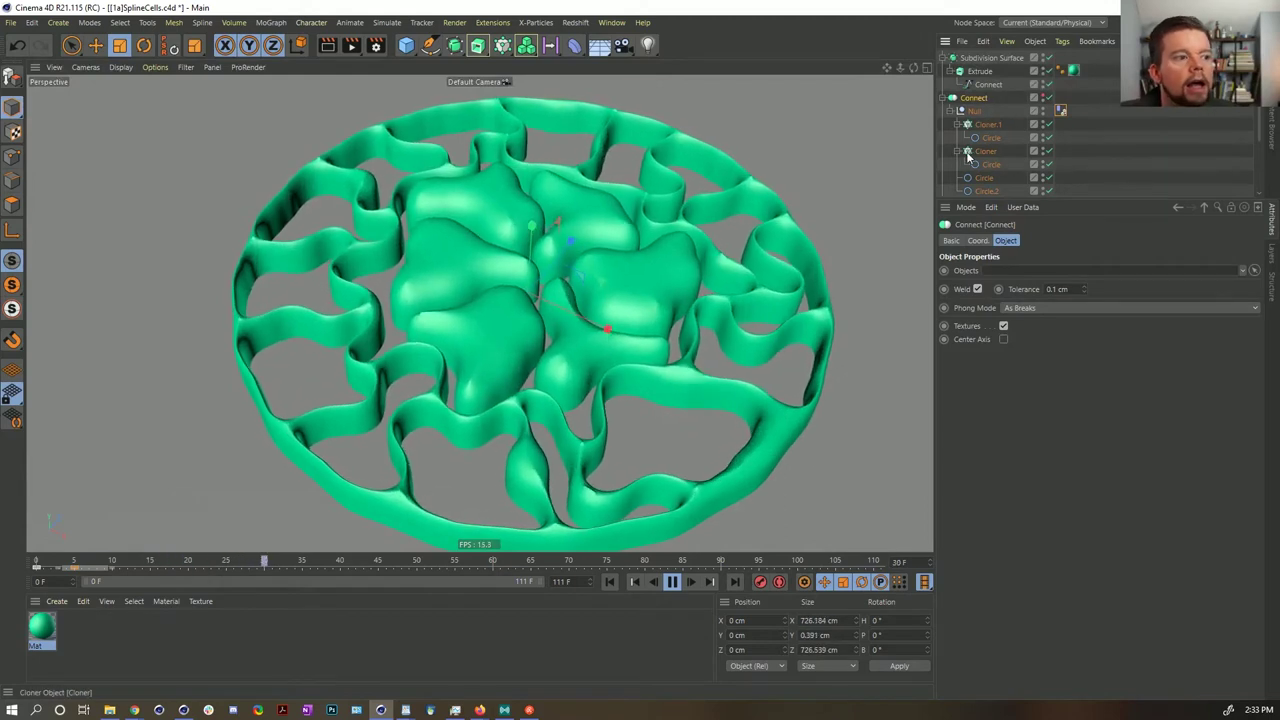
click(672, 581)
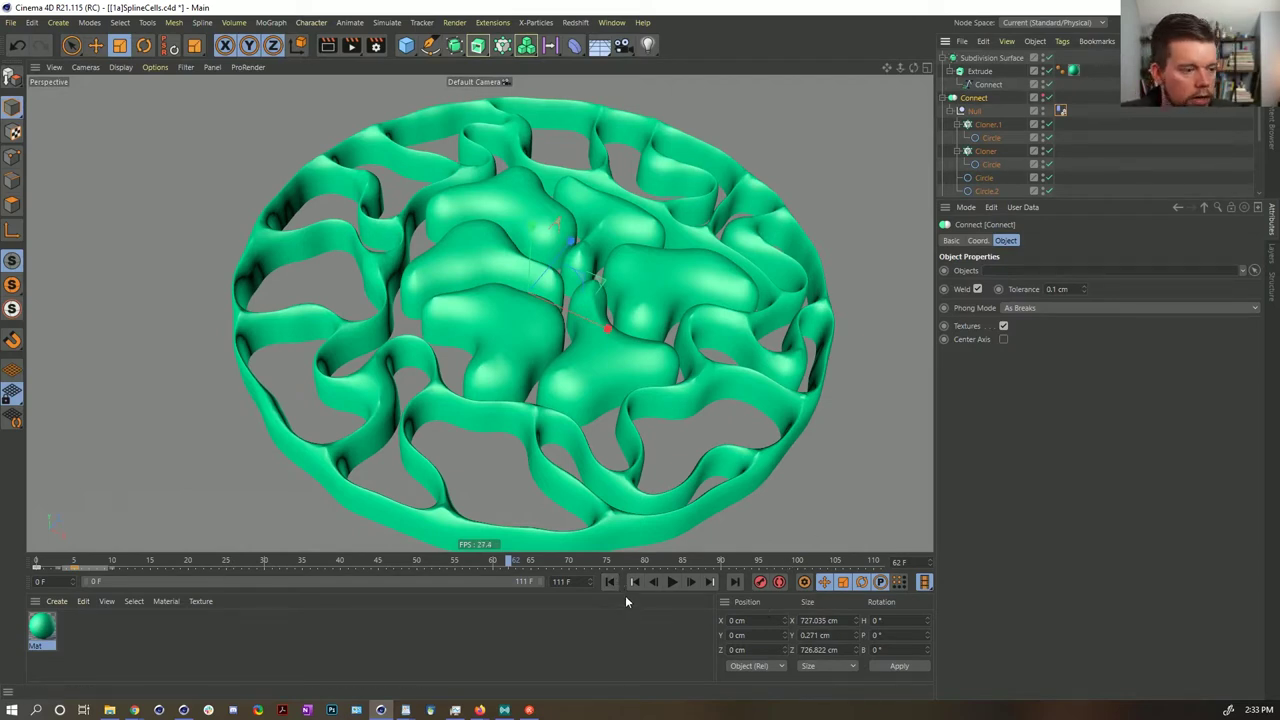
click(671, 581)
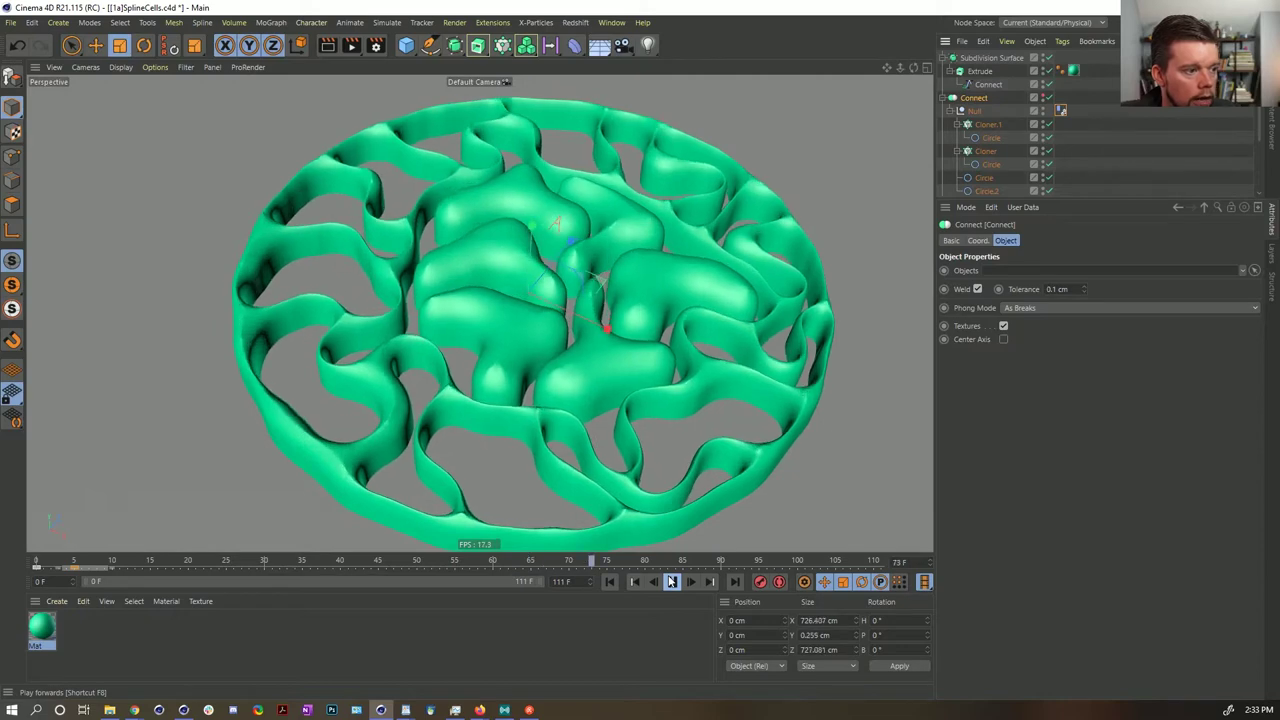
click(671, 581)
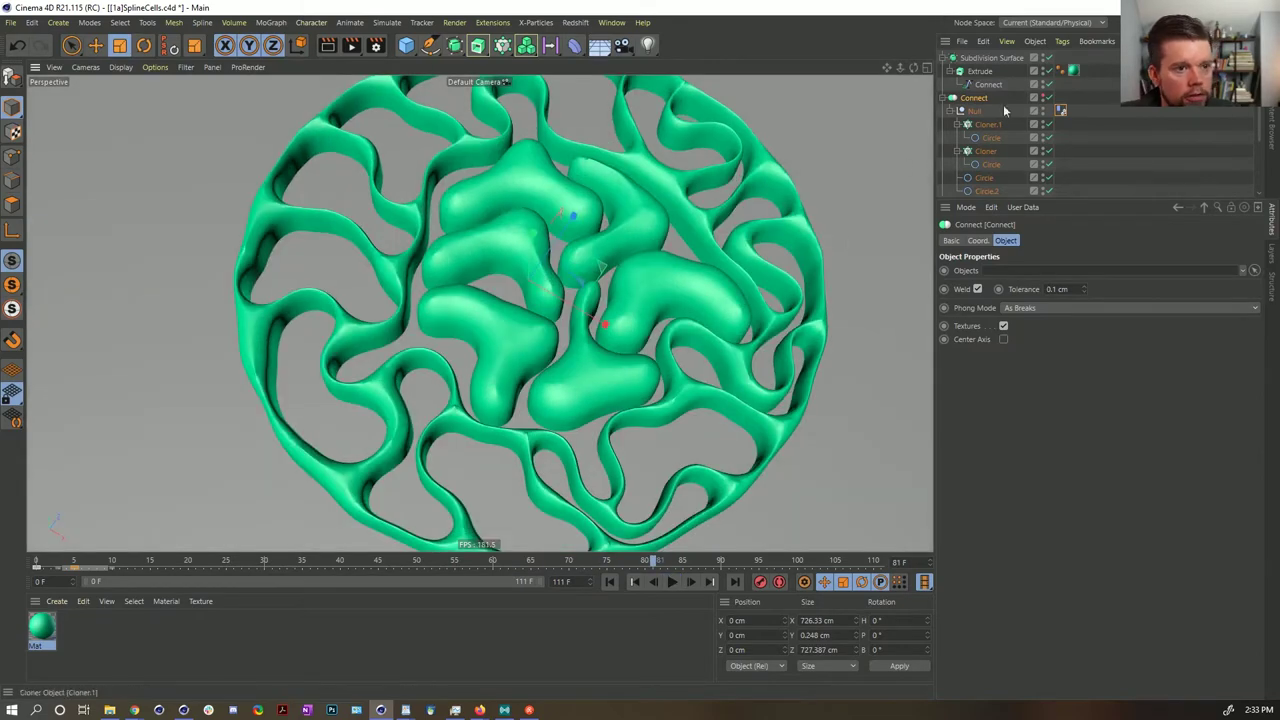
alt+drag(571, 273, 642, 325)
scroll(563, 328, up, 2)
click(609, 581)
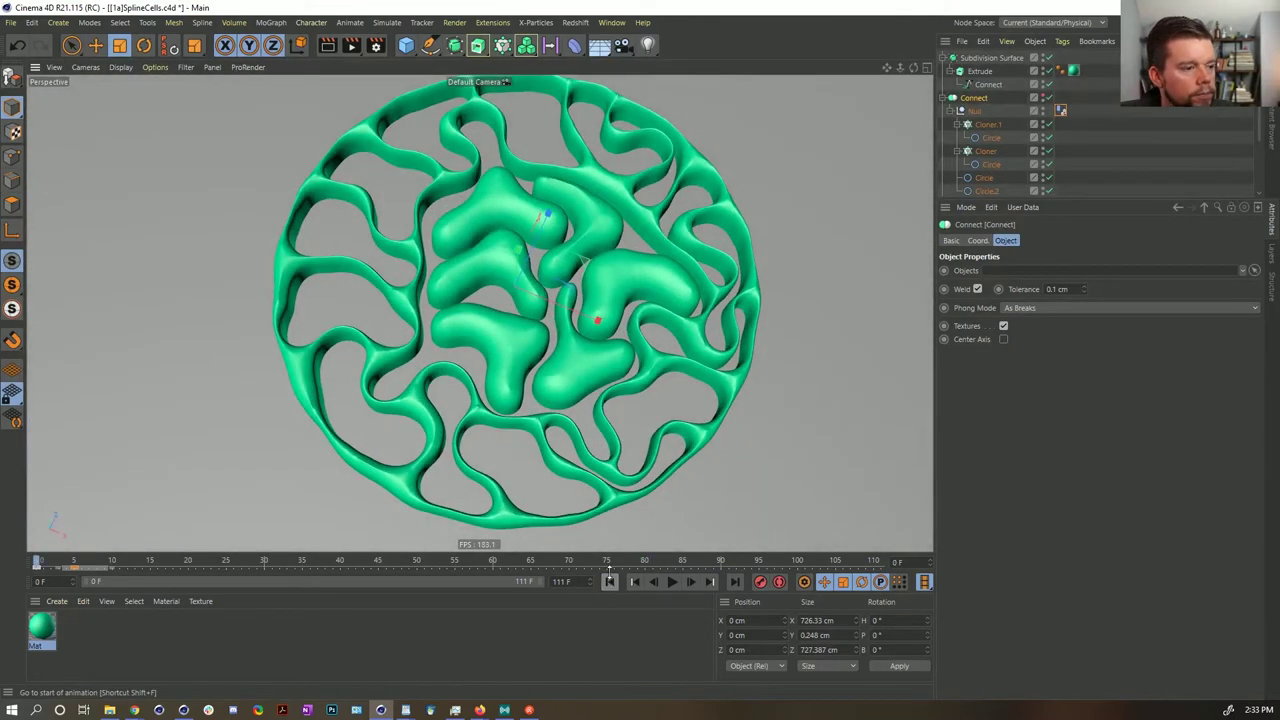
alt+drag(557, 338, 548, 294)
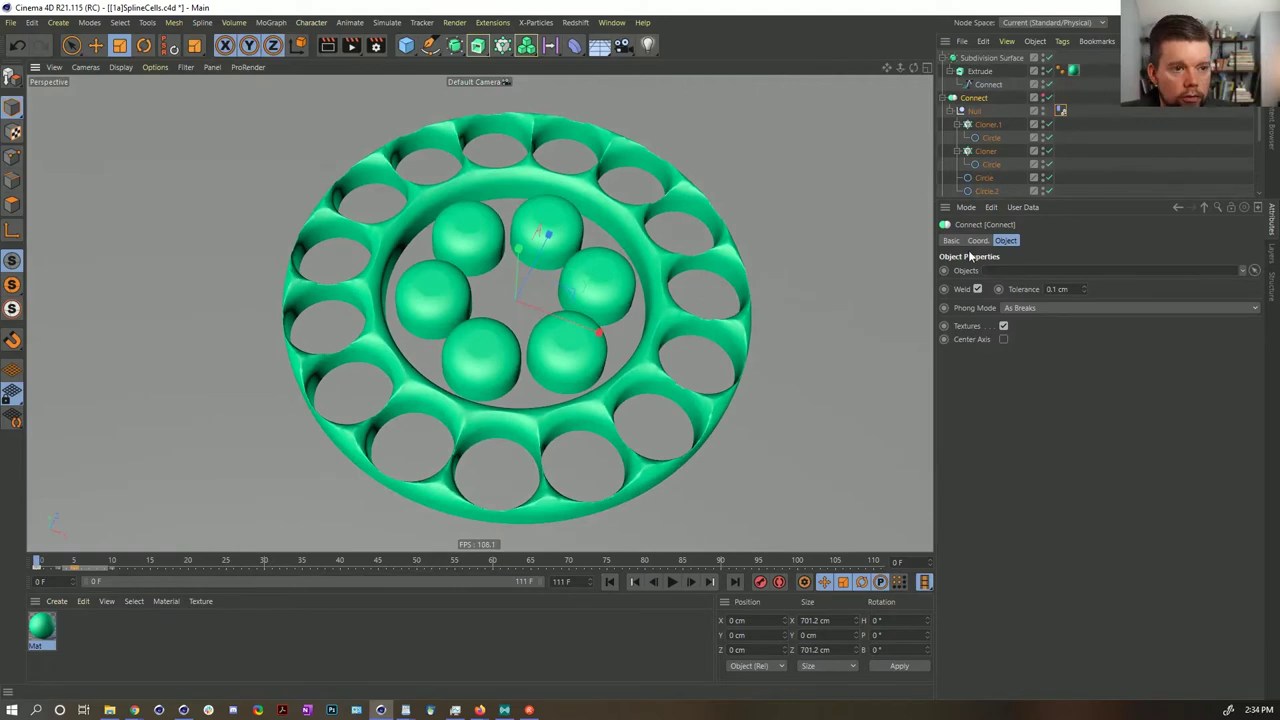
- Delete the baked Alembic spline under the Extrude and clear the cached simulation of the Null's Dynamics Body tag
click(983, 85)
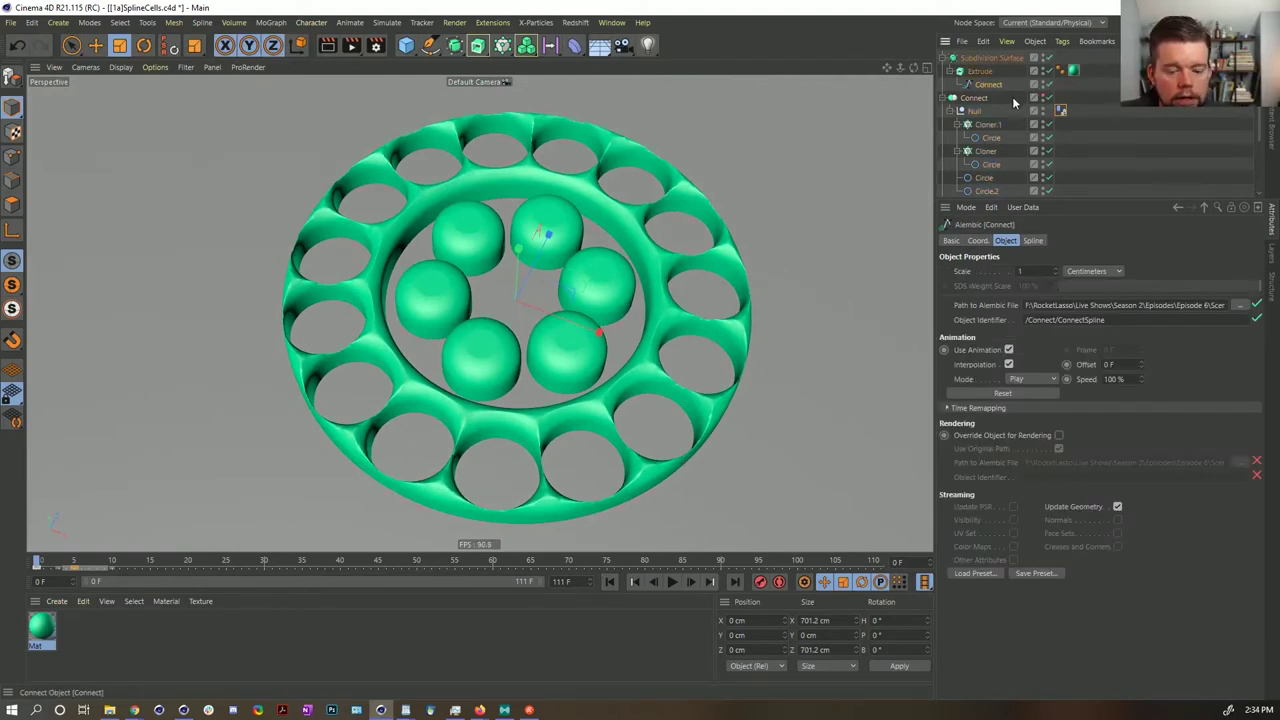
key(Delete)
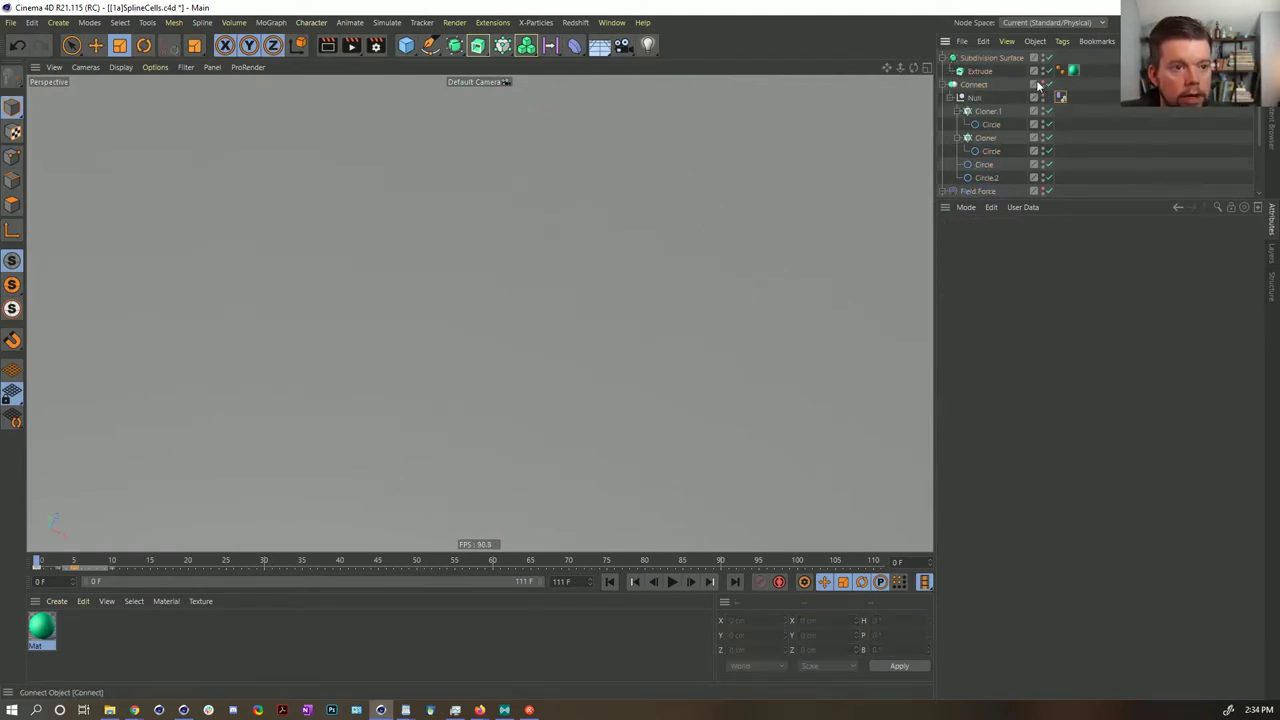
click(1060, 96)
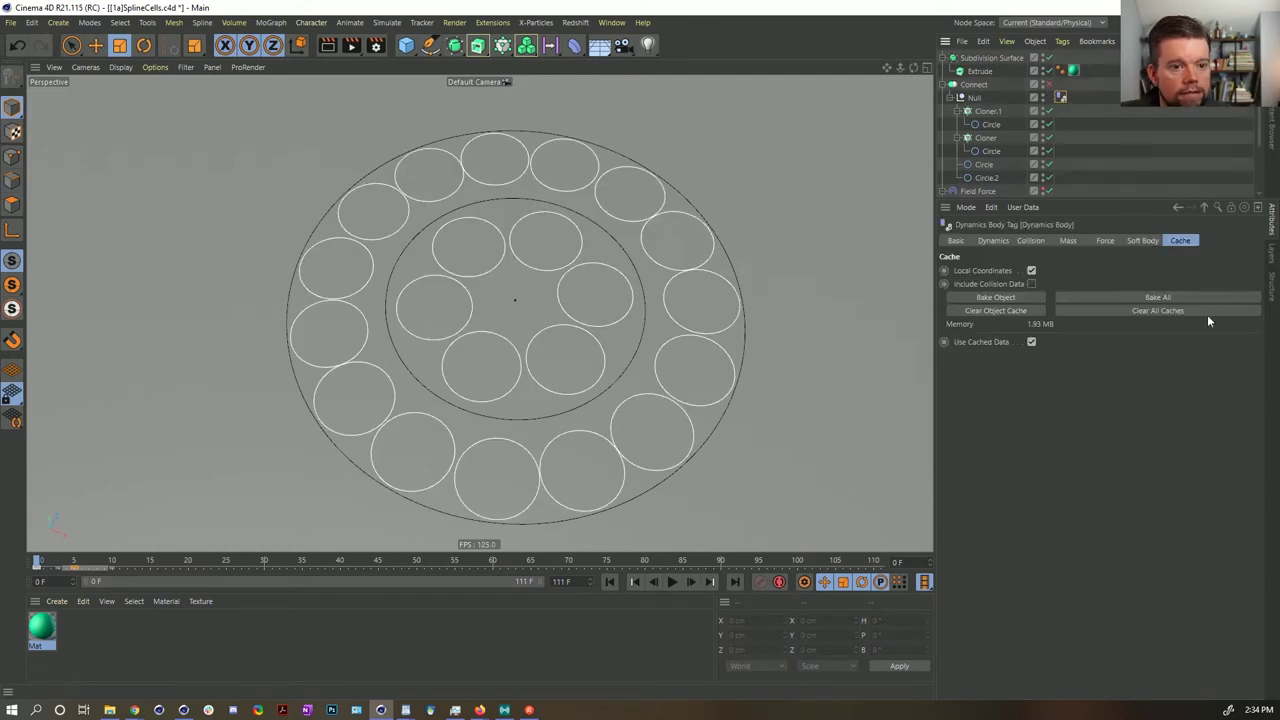
click(586, 244)
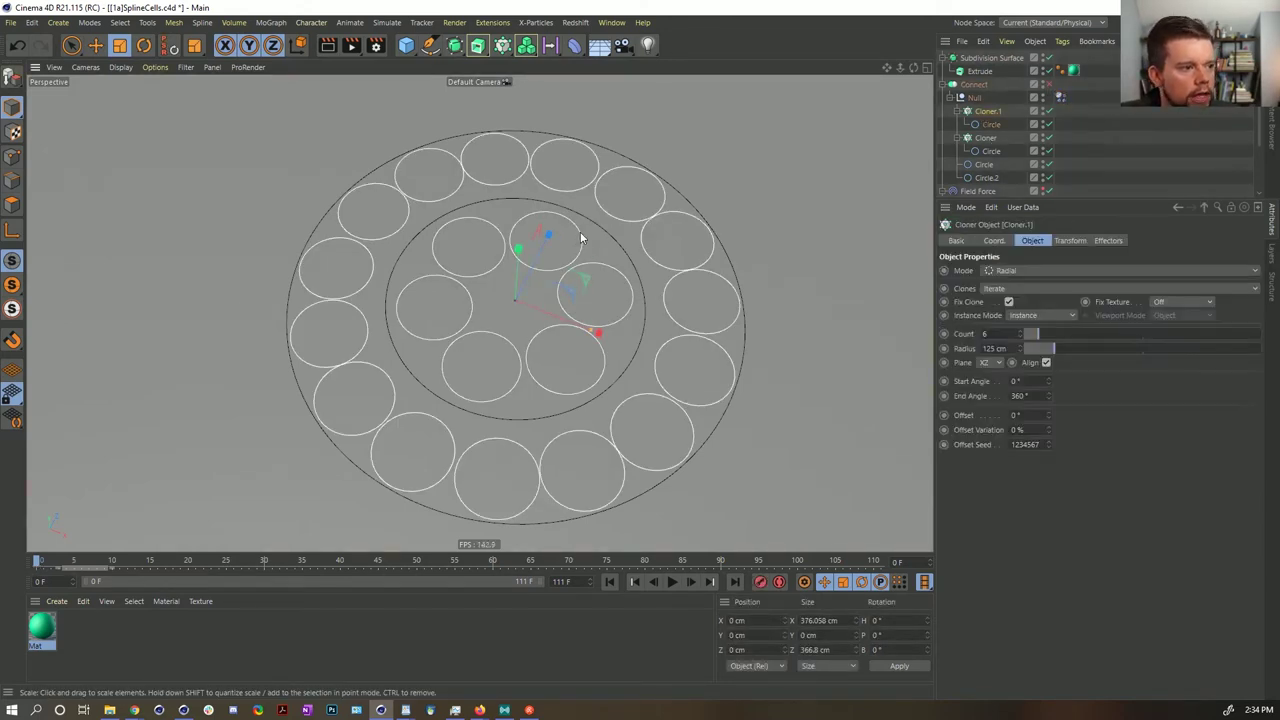
- Duplicate the Circle inside Cloner.1 as a child of itself and scale the copy down to about 80 cm
click(989, 126)
ctrl+drag(990, 127, 994, 126)
key(t)
drag(803, 186, 697, 251)
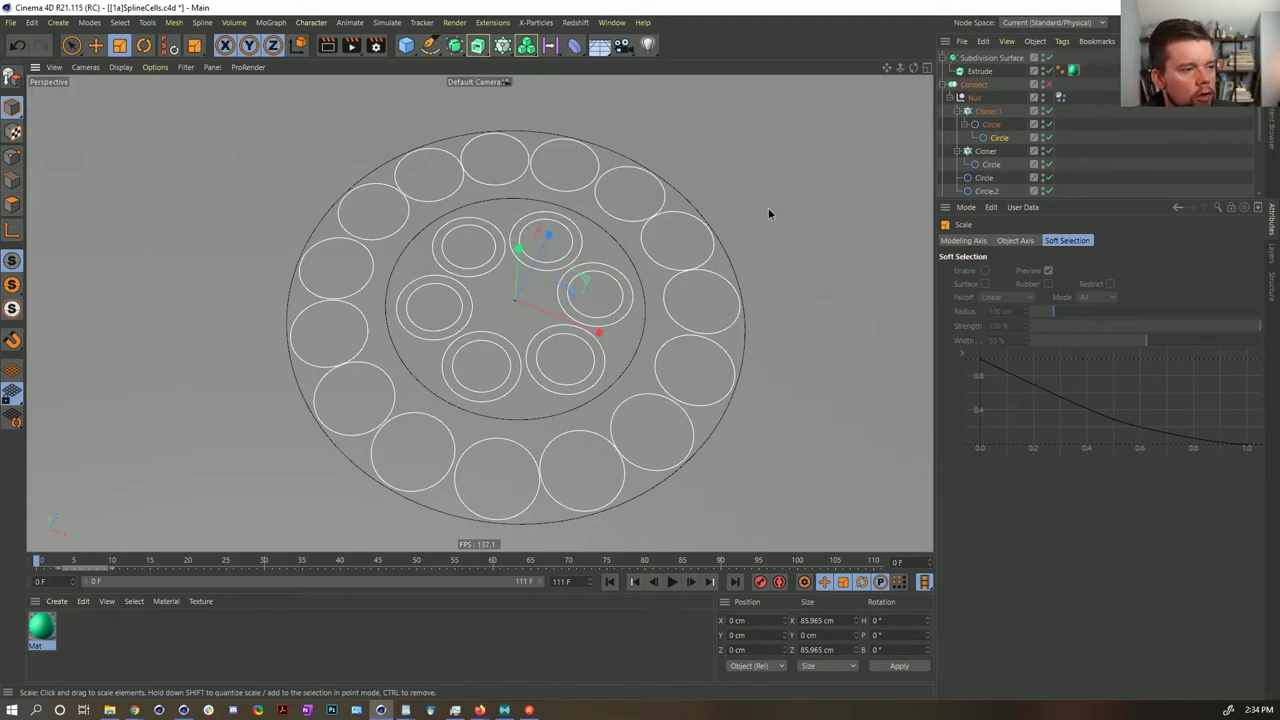
drag(768, 207, 741, 221)
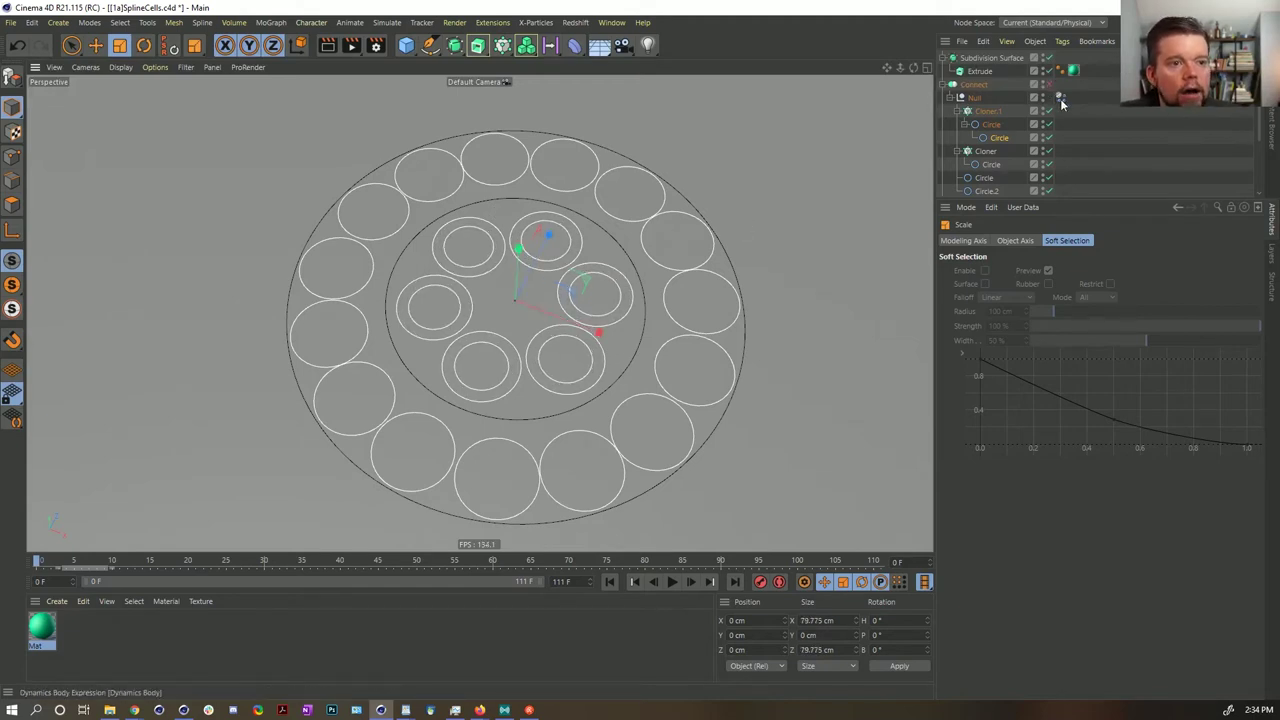
- Bake all dynamics caches from the Null's Dynamics Body tag and re-enable the source Connect object
click(1060, 97)
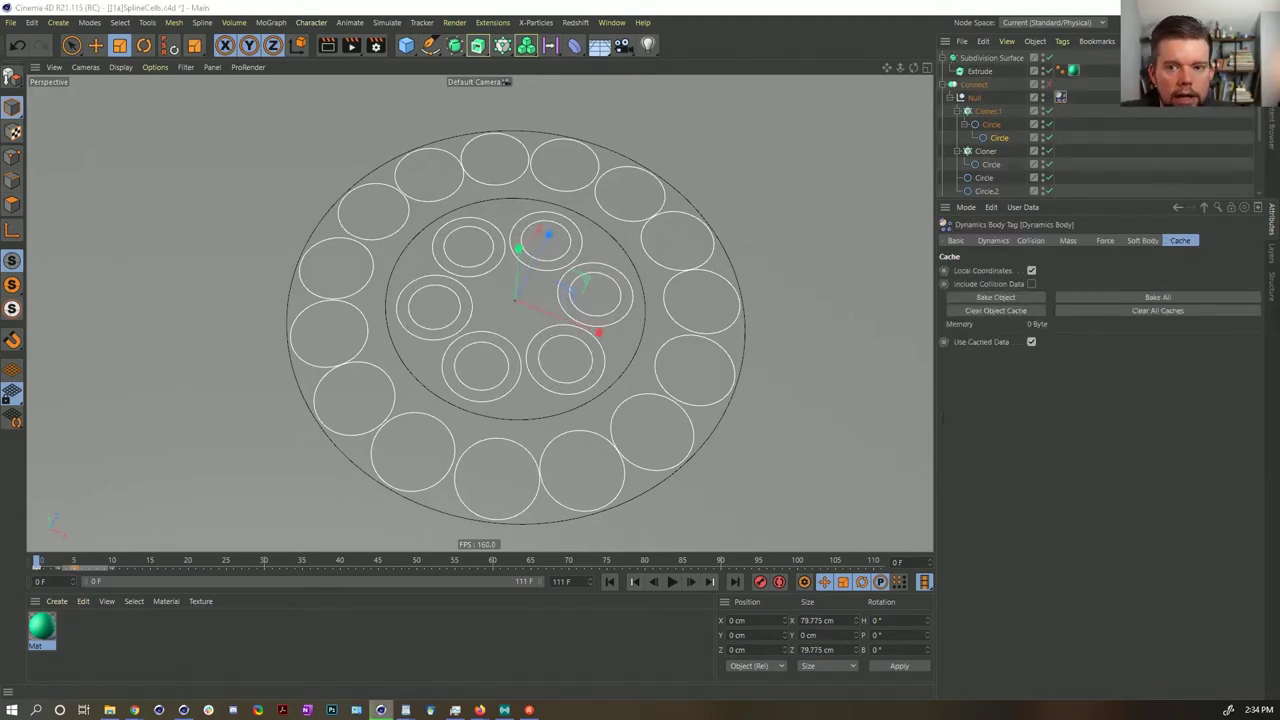
click(1157, 297)
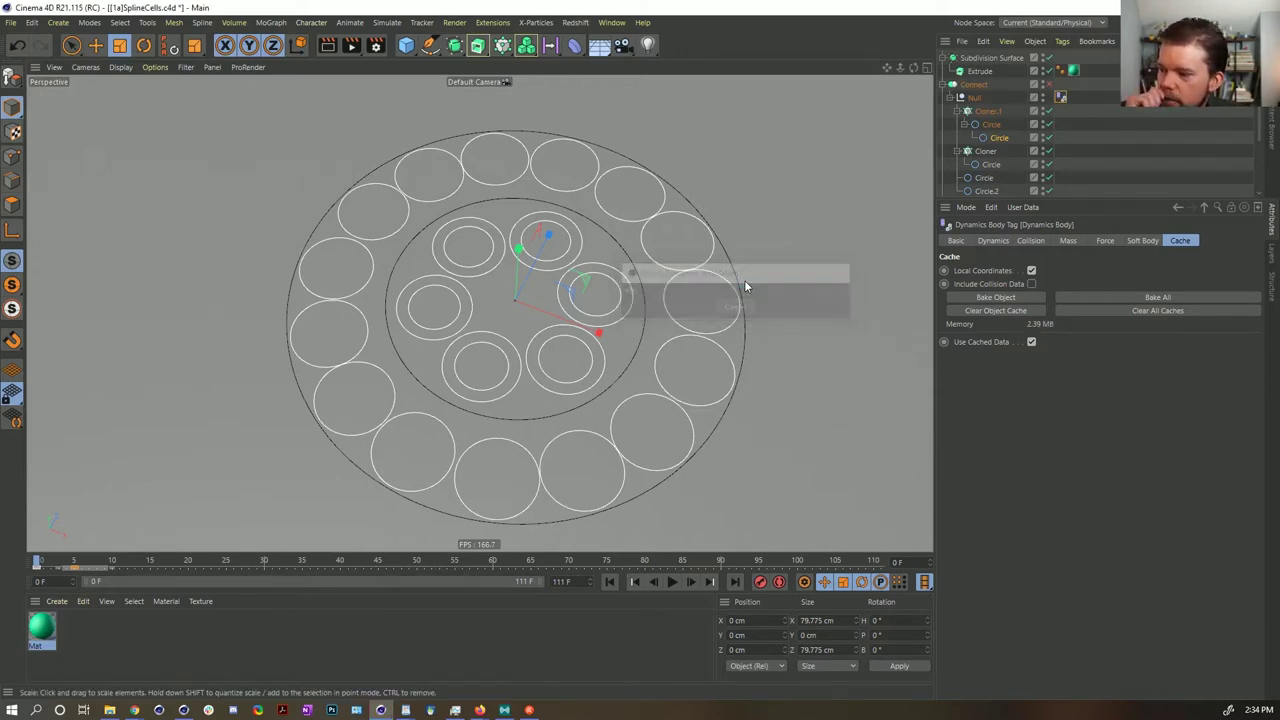
click(1049, 84)
- Bake the source Connect object as Alembic and show the spline properties of the baked object
right_click(965, 88)
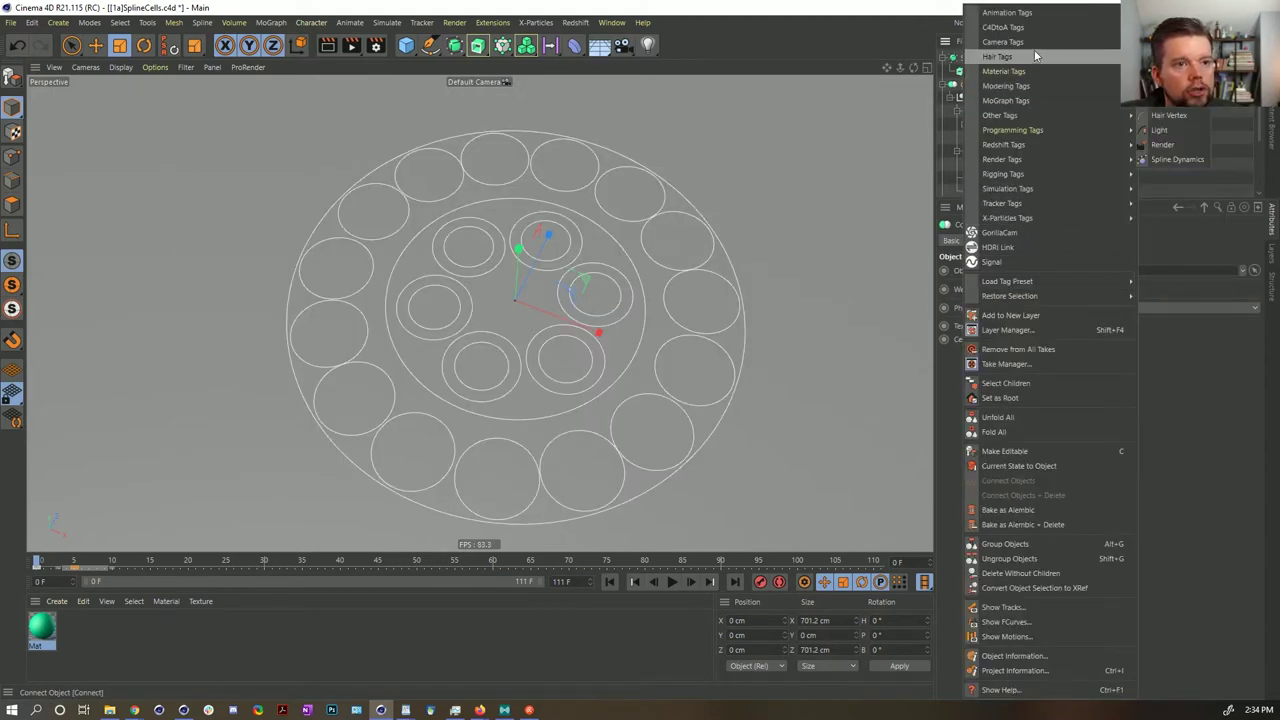
click(895, 16)
right_click(973, 86)
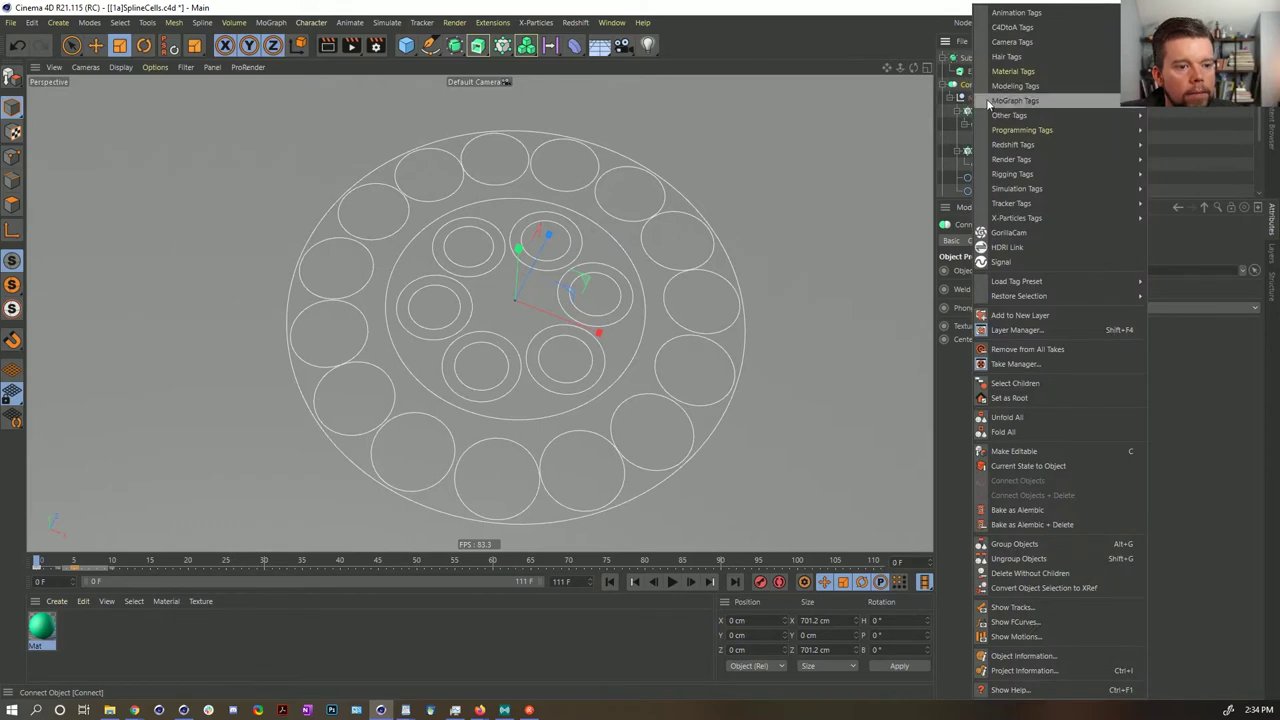
click(1035, 513)
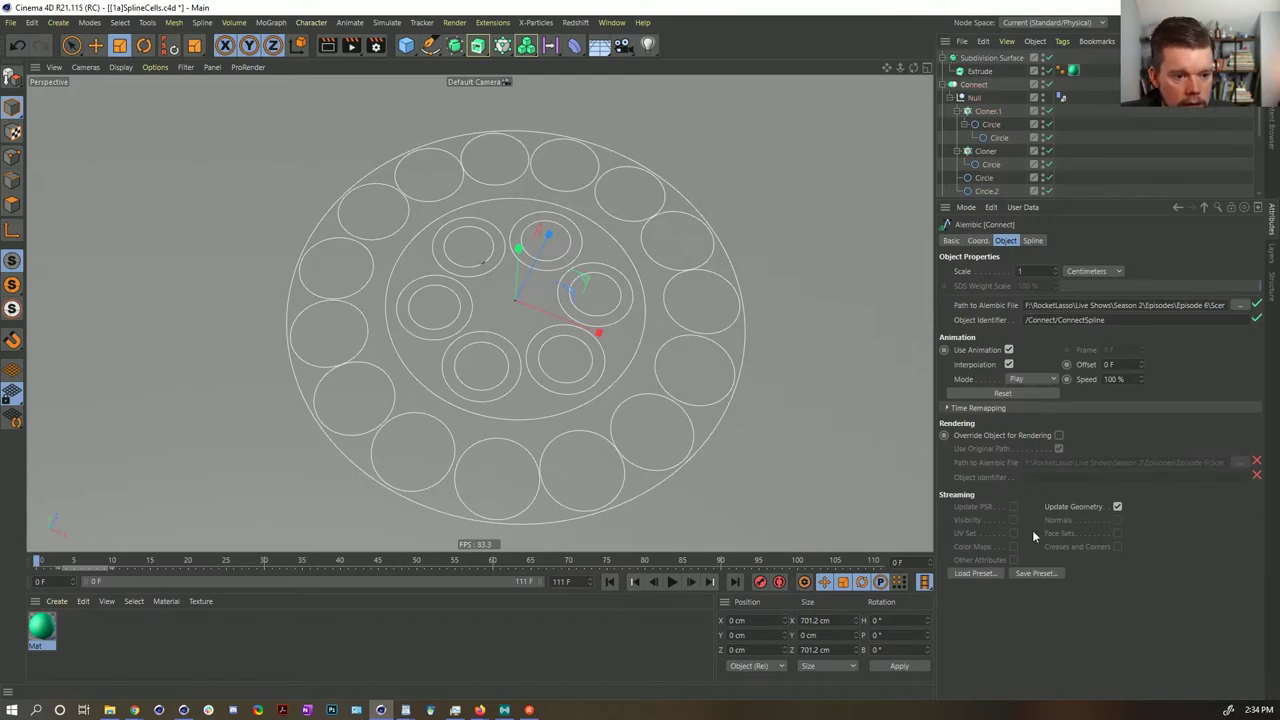
click(1033, 241)
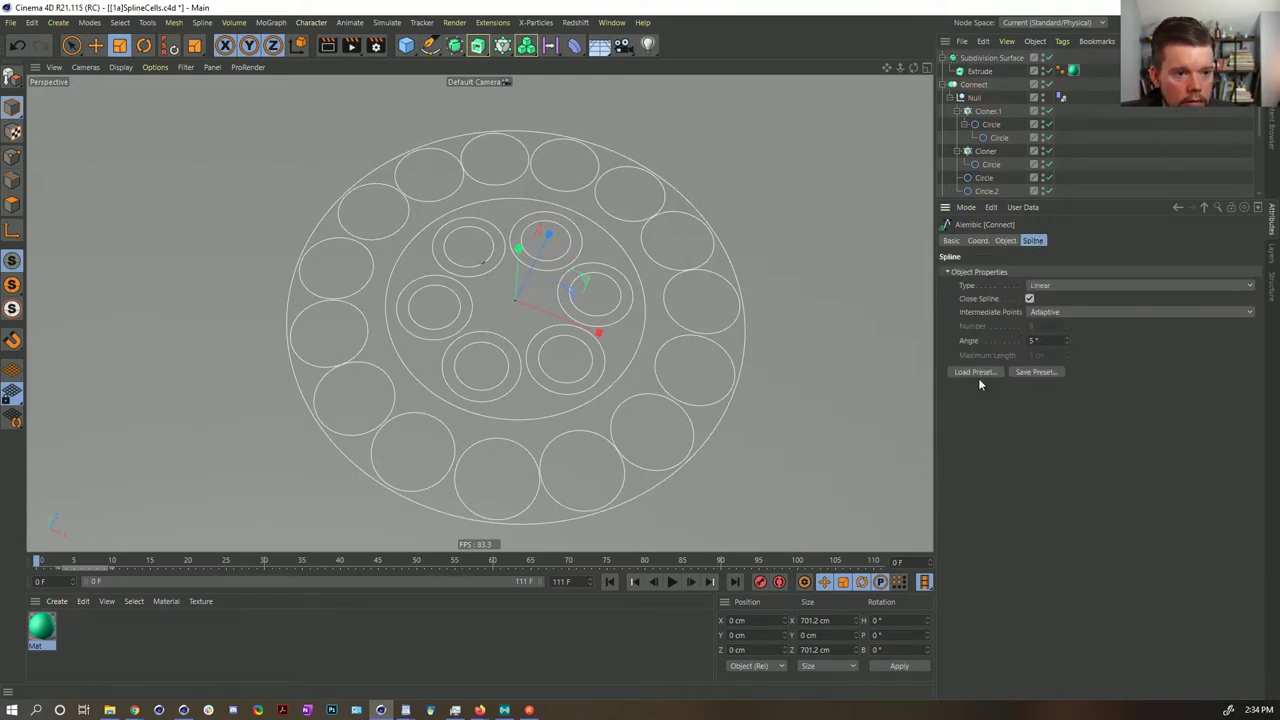
- Collapse the source Connect's hierarchy and place the newly baked Alembic spline under the Extrude
click(945, 85)
mouse_move(972, 85)
mouse_down()
mouse_move(985, 88)
mouse_move(988, 72)
mouse_up()
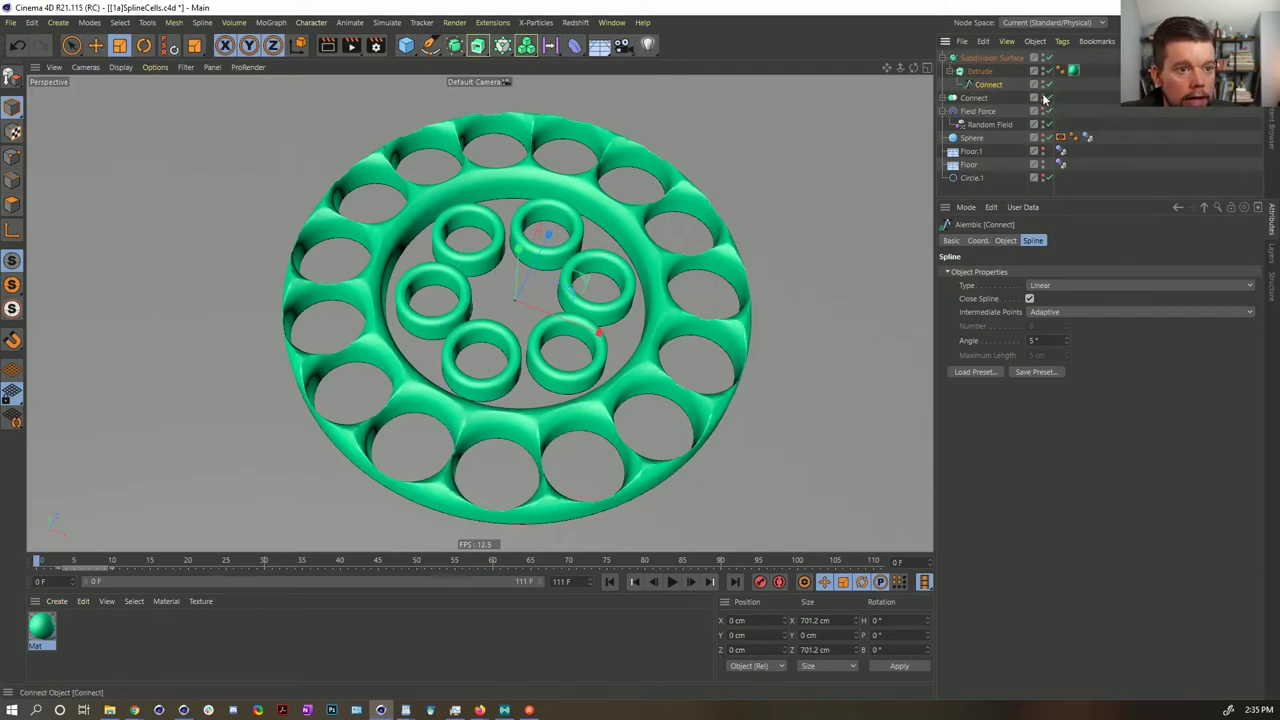
- Check the Sphere's dynamics cache settings and play the new ring cell animation, viewing it from a lower angle
click(1088, 137)
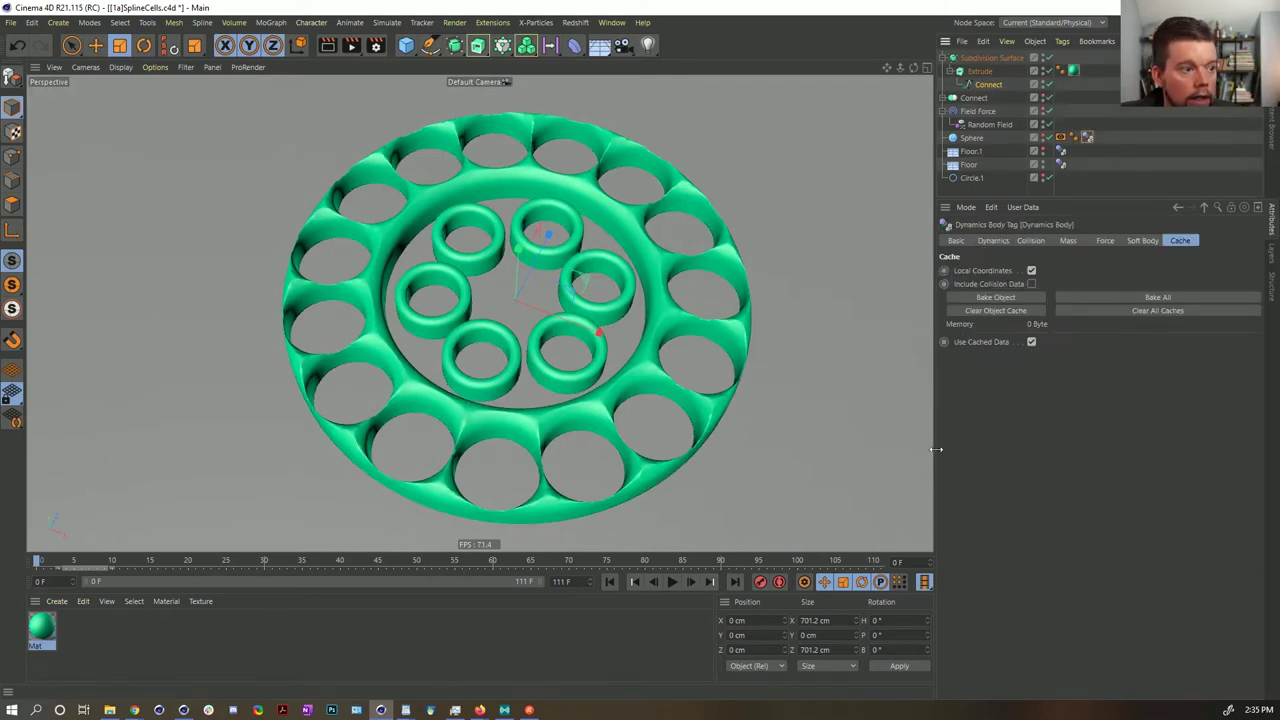
click(673, 582)
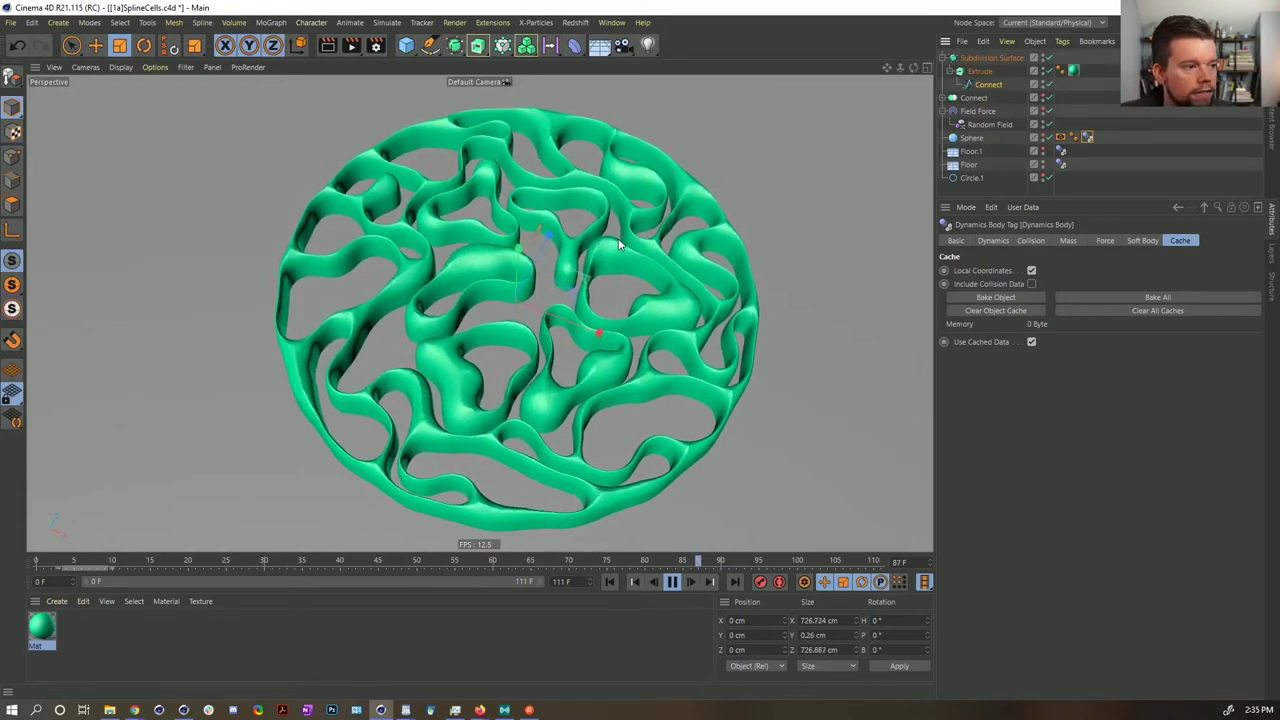
click(671, 582)
mouse_move(543, 244)
alt+mouse_down()
mouse_move(554, 312)
mouse_move(540, 212)
mouse_move(545, 250)
mouse_move(530, 239)
mouse_move(524, 276)
mouse_move(551, 292)
mouse_move(557, 190)
mouse_move(540, 230)
alt+mouse_up()
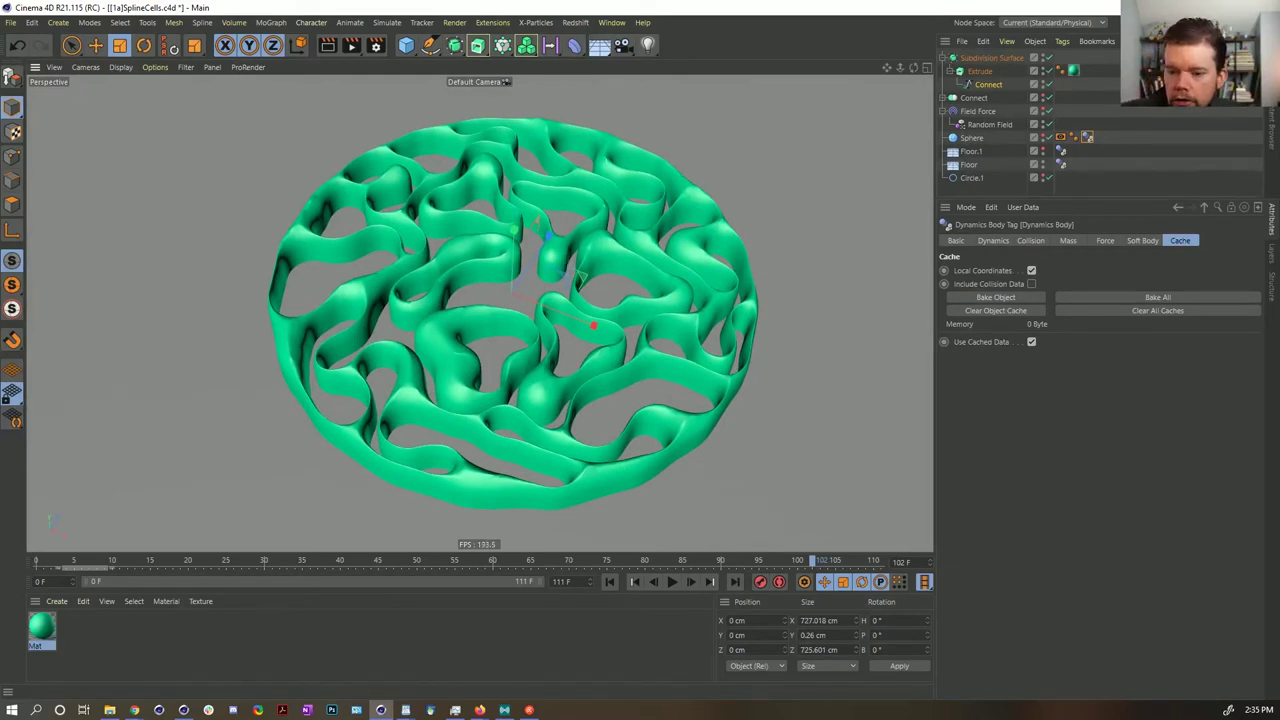
- Save the spline cells project as a new incremental version
click(480, 710)
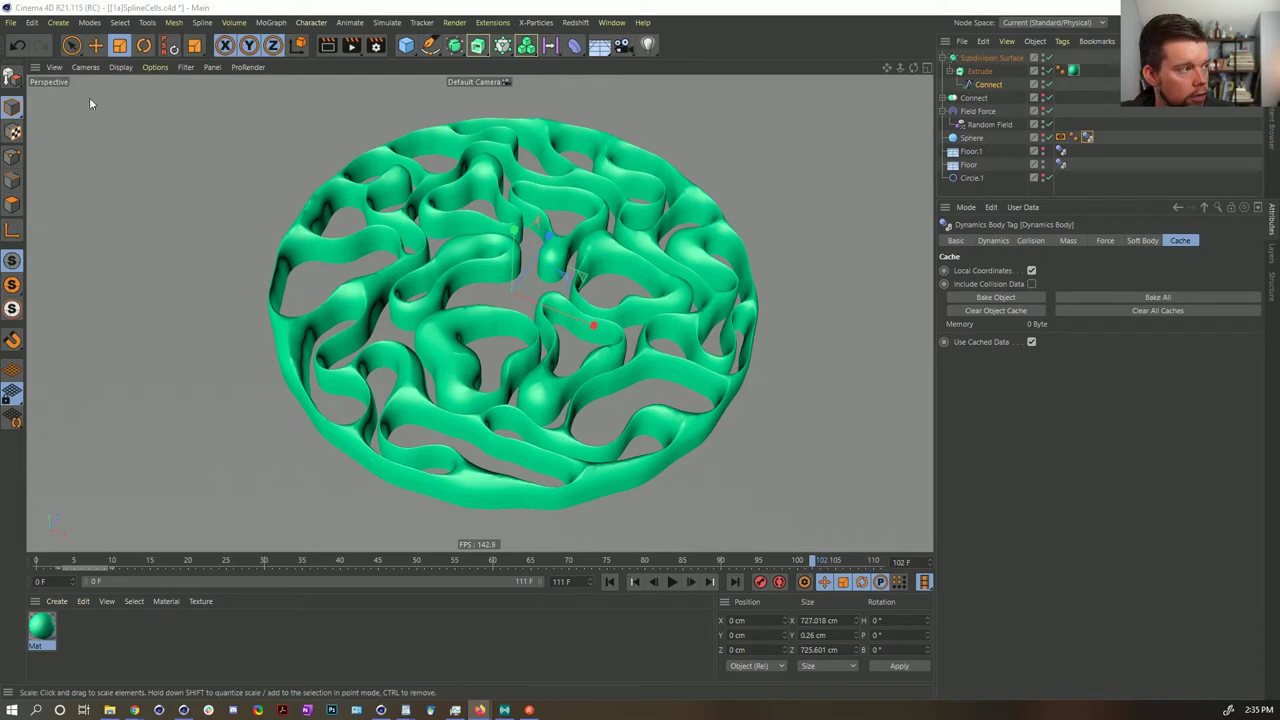
click(12, 22)
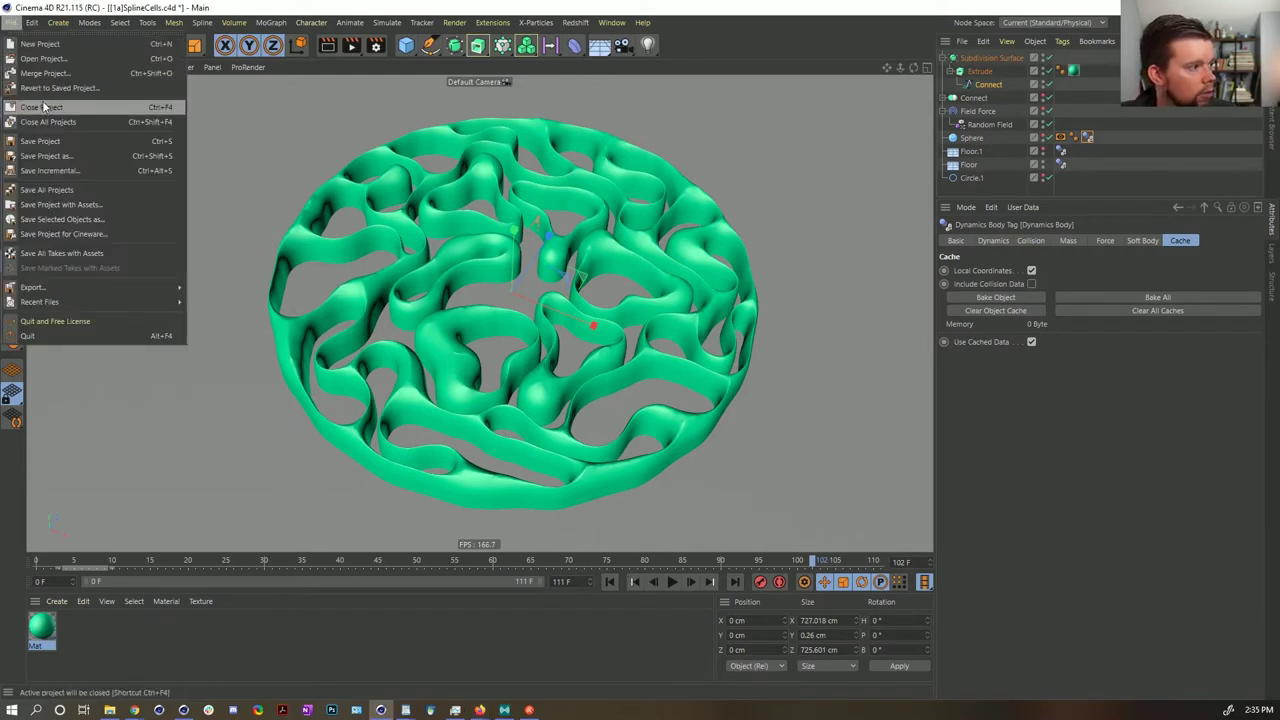
click(130, 187)
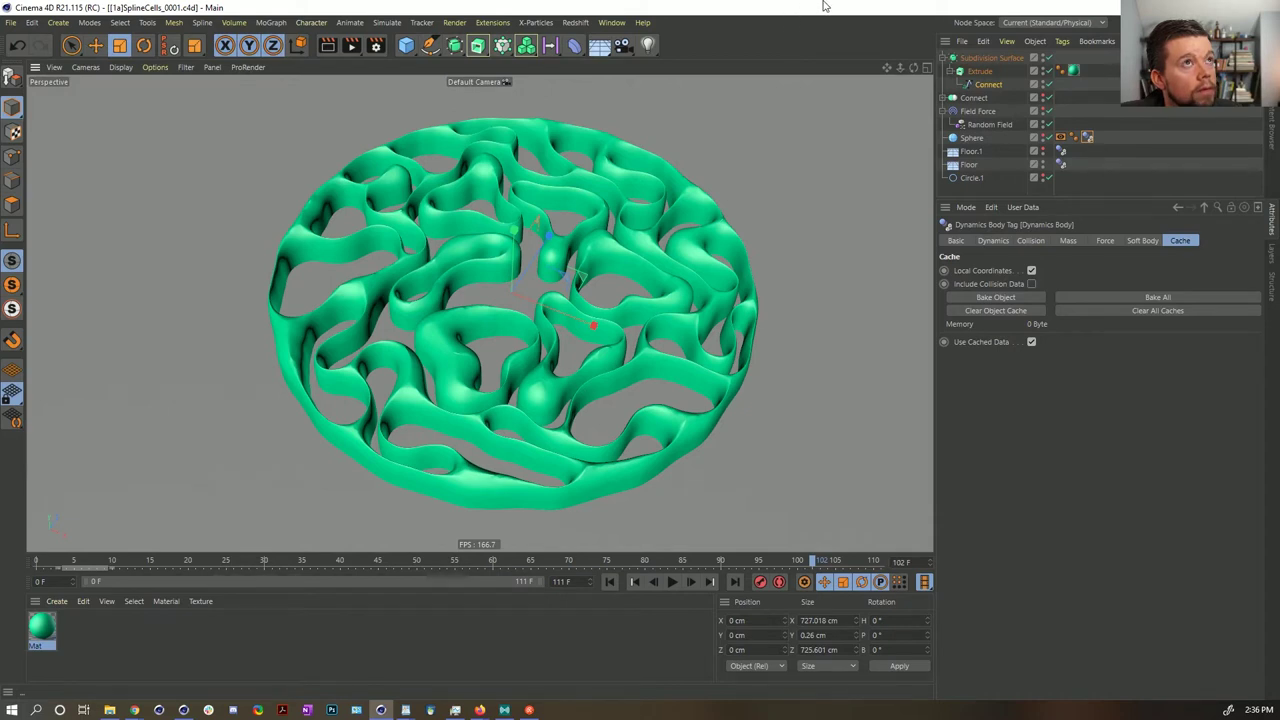
- Start a new project, add a cube, make it editable and select one of its side polygons
key(ctrl+n)
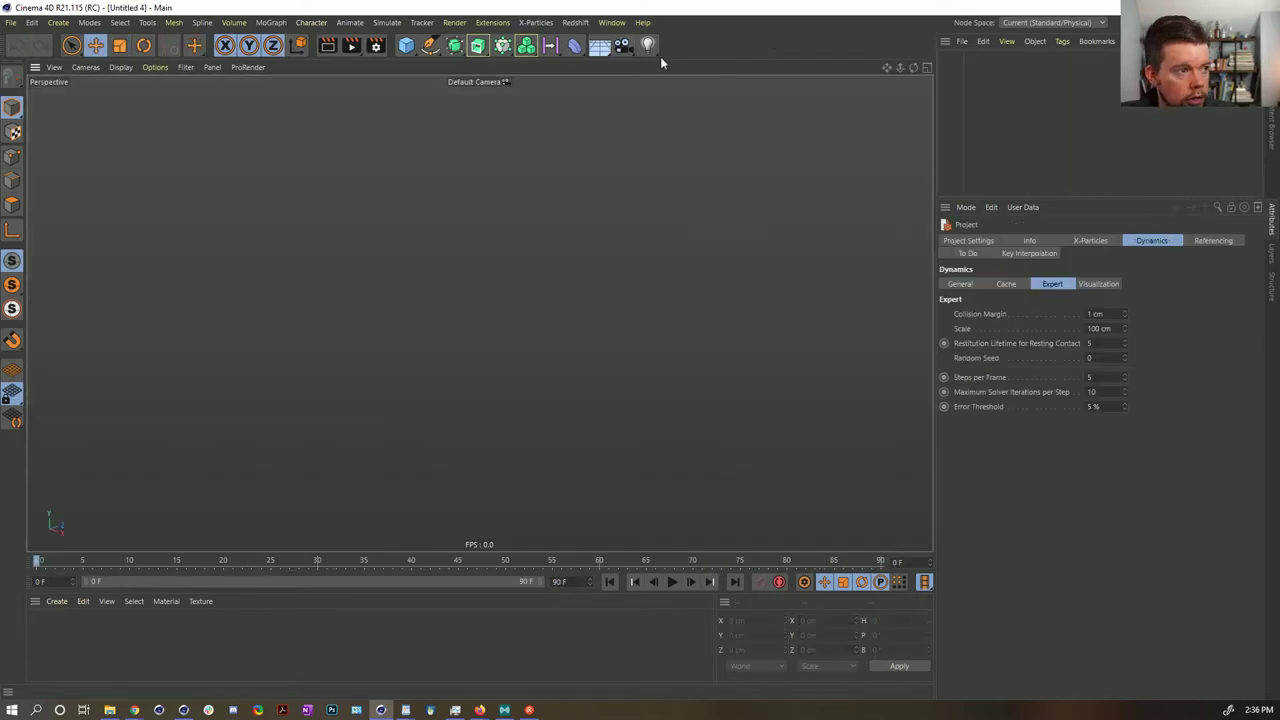
click(407, 43)
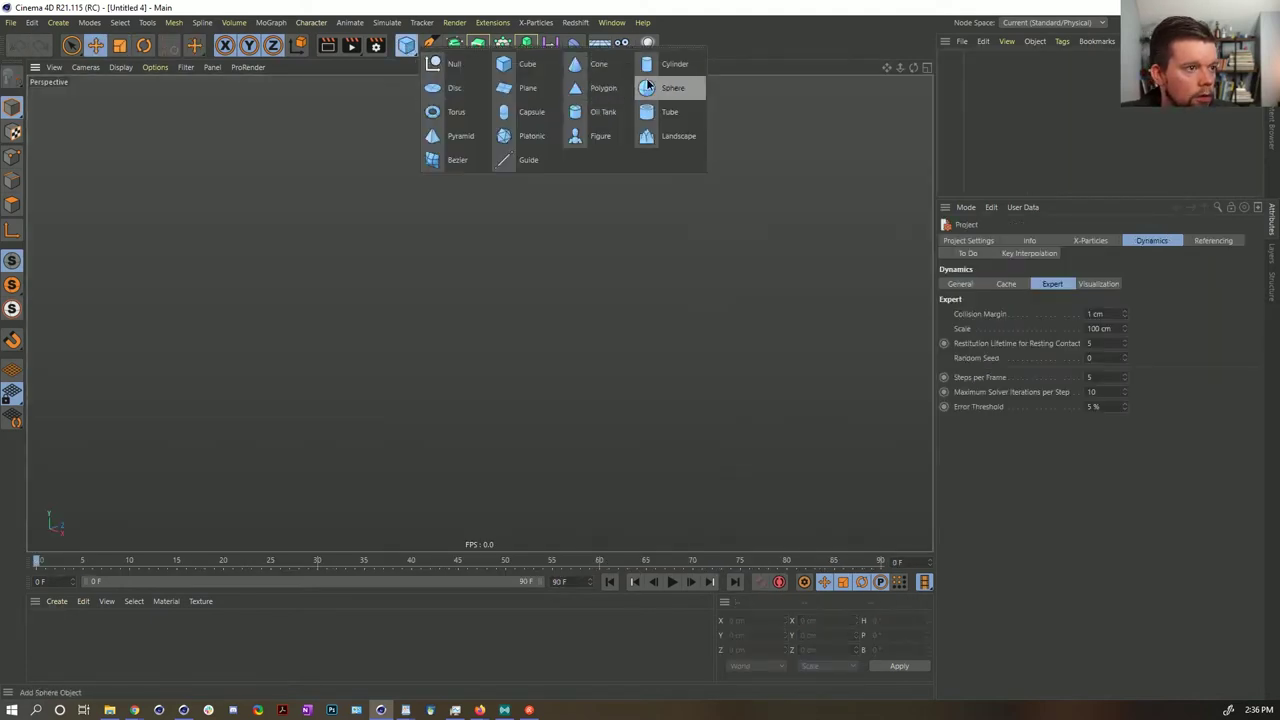
click(525, 64)
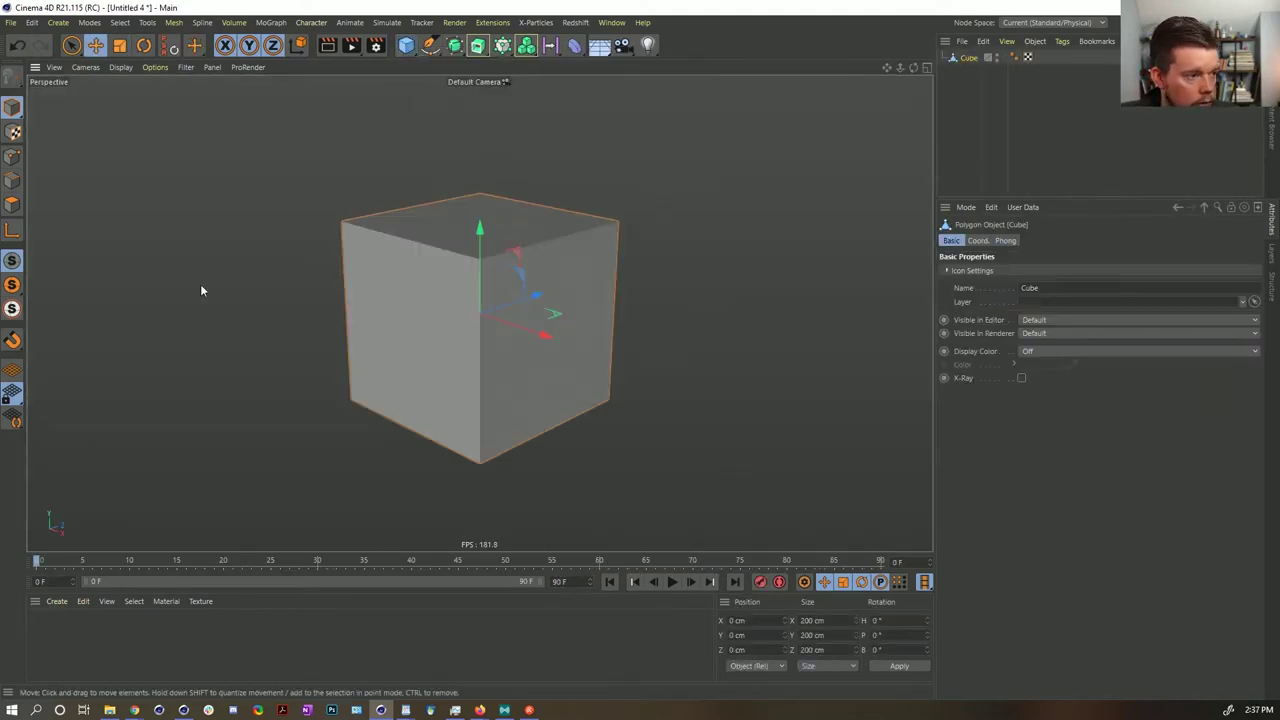
click(12, 204)
click(71, 44)
click(562, 296)
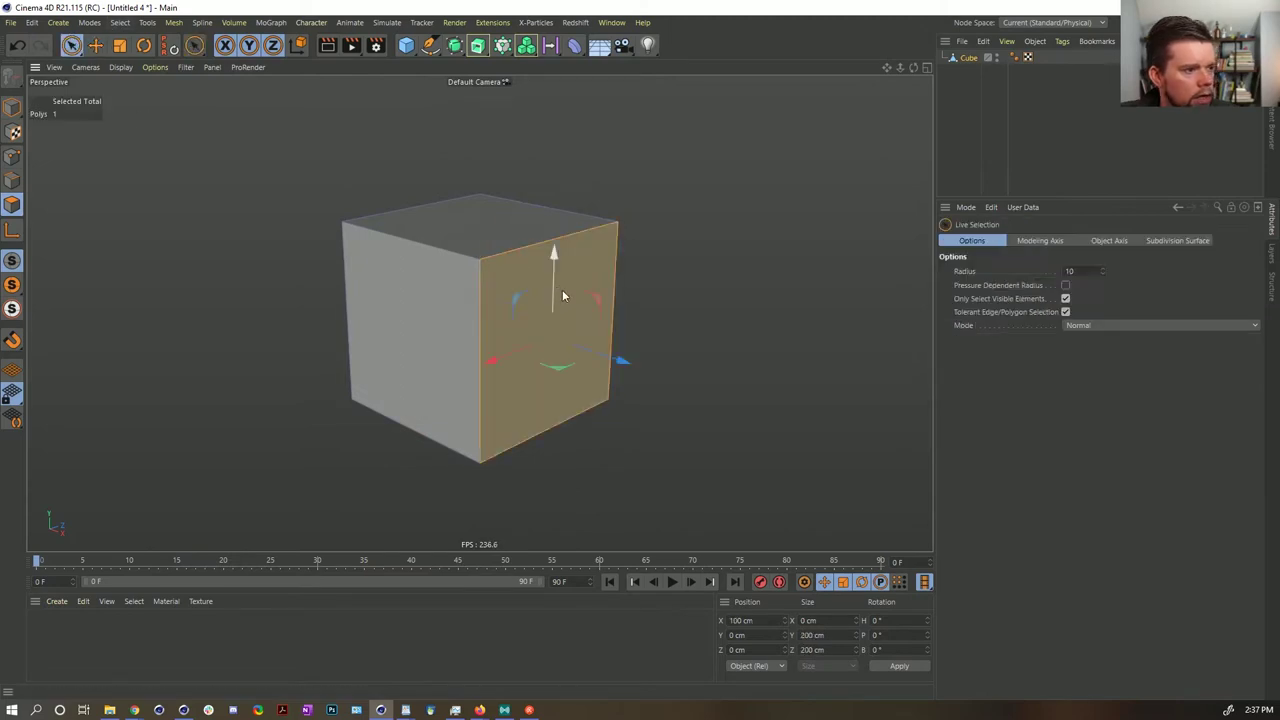
key(d)
drag(672, 446, 795, 446)
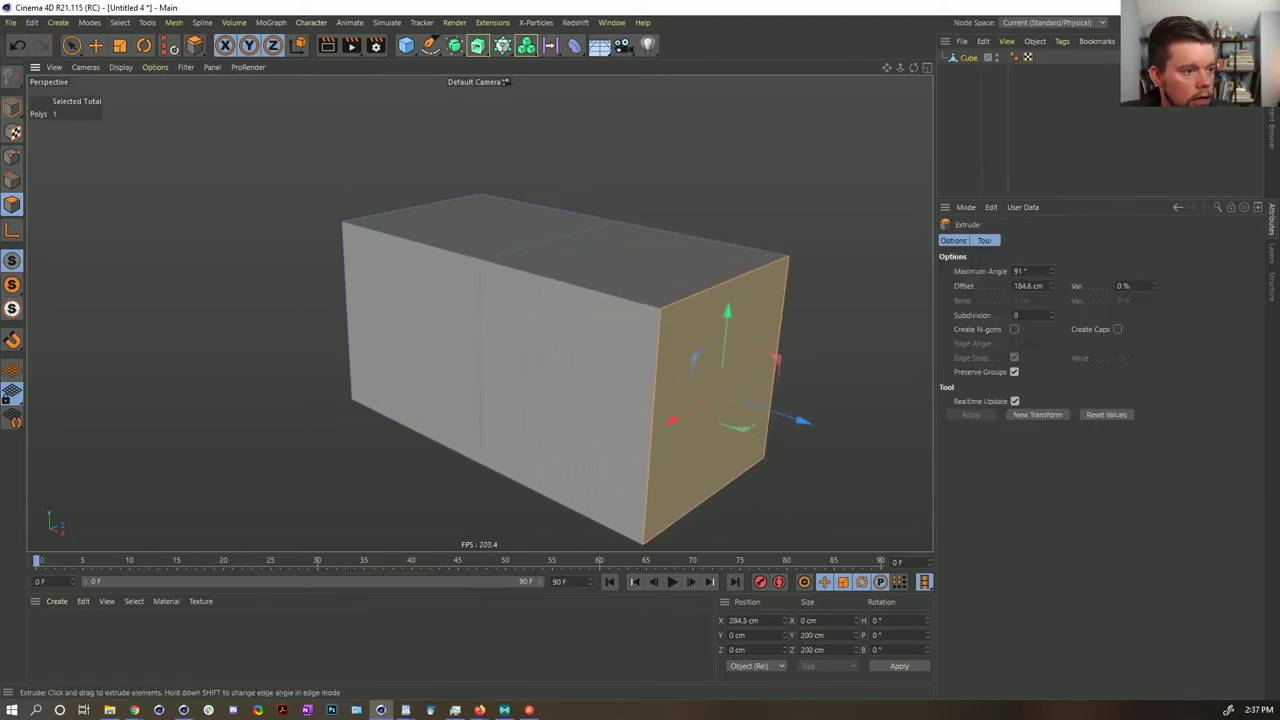
key(ctrl+z)
- Extrude the cube's selected side polygon outward by about 158 cm
alt+drag(535, 351, 575, 400)
drag(575, 400, 599, 400)
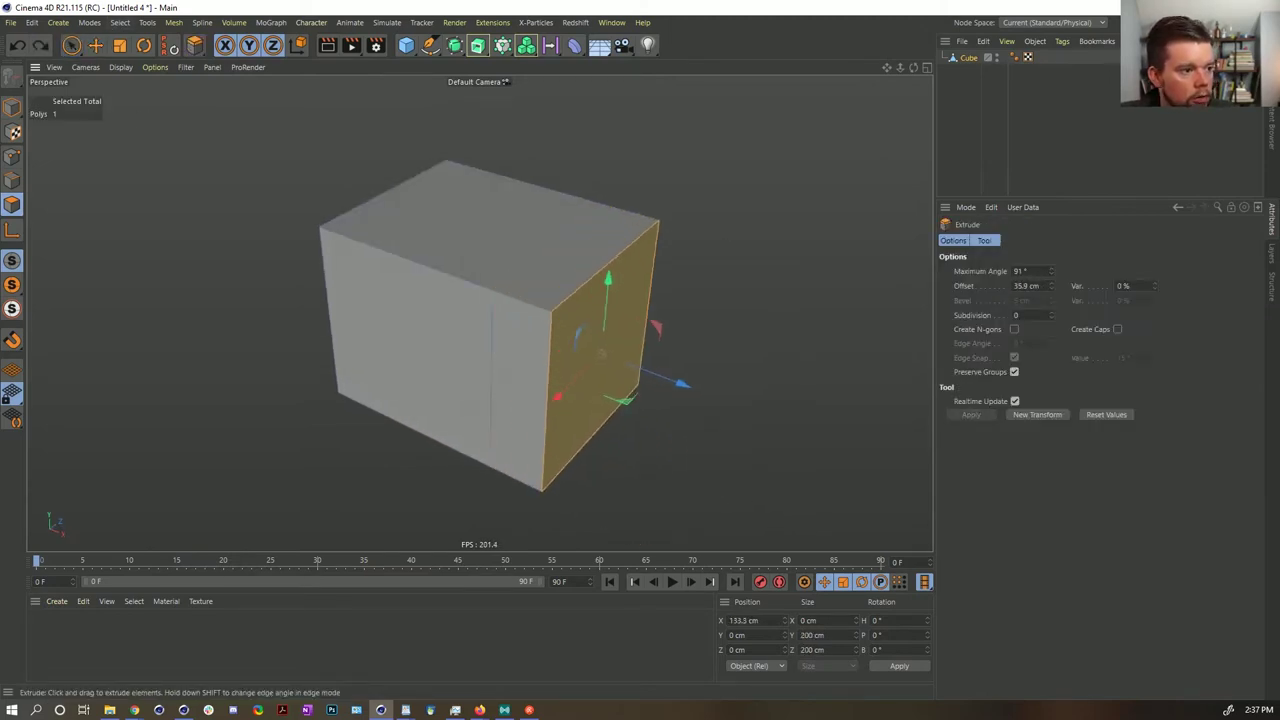
drag(680, 410, 760, 412)
- Extrude the top polygon of the cube's new extension upward by about 192 cm
key(space)
click(646, 270)
drag(600, 372, 732, 356)
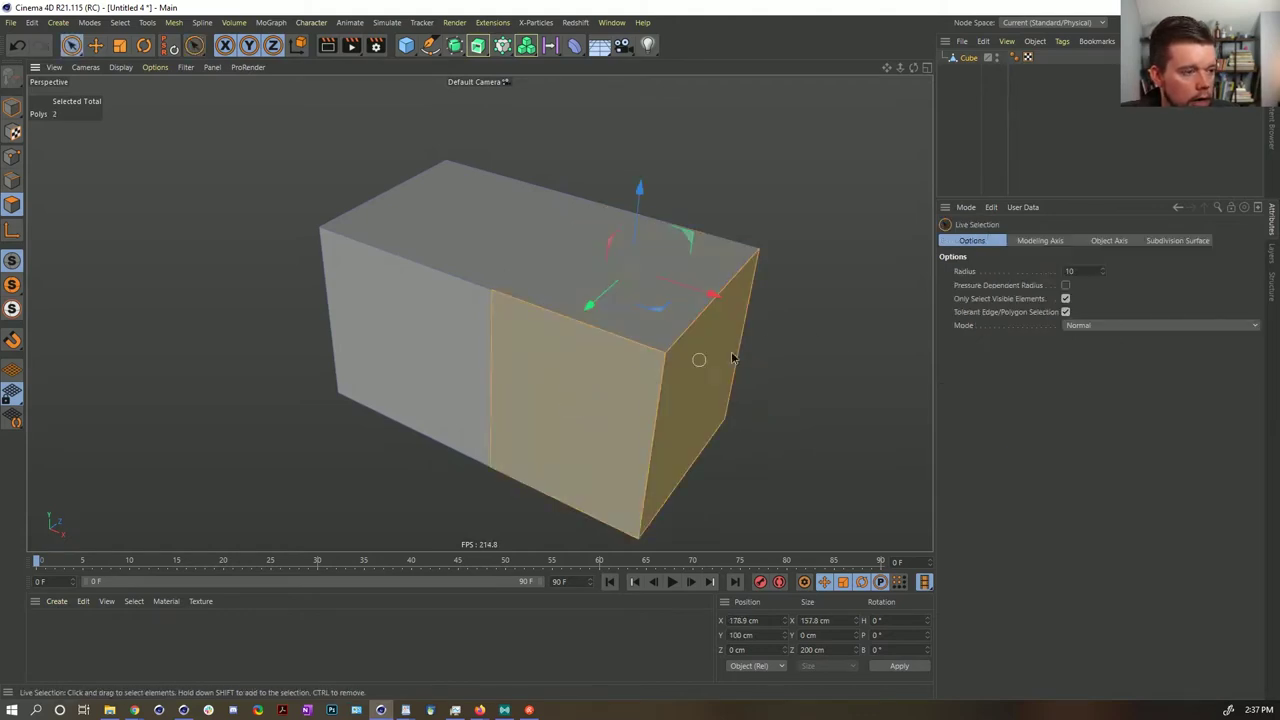
click(668, 294)
key(d)
drag(583, 349, 725, 350)
- Inset the two stacked end polygons by about 63 cm and extrude the inner faces outward by about 123 cm
alt+right_drag(497, 343, 348, 377)
alt+drag(348, 377, 412, 406)
key(space)
drag(484, 322, 477, 378)
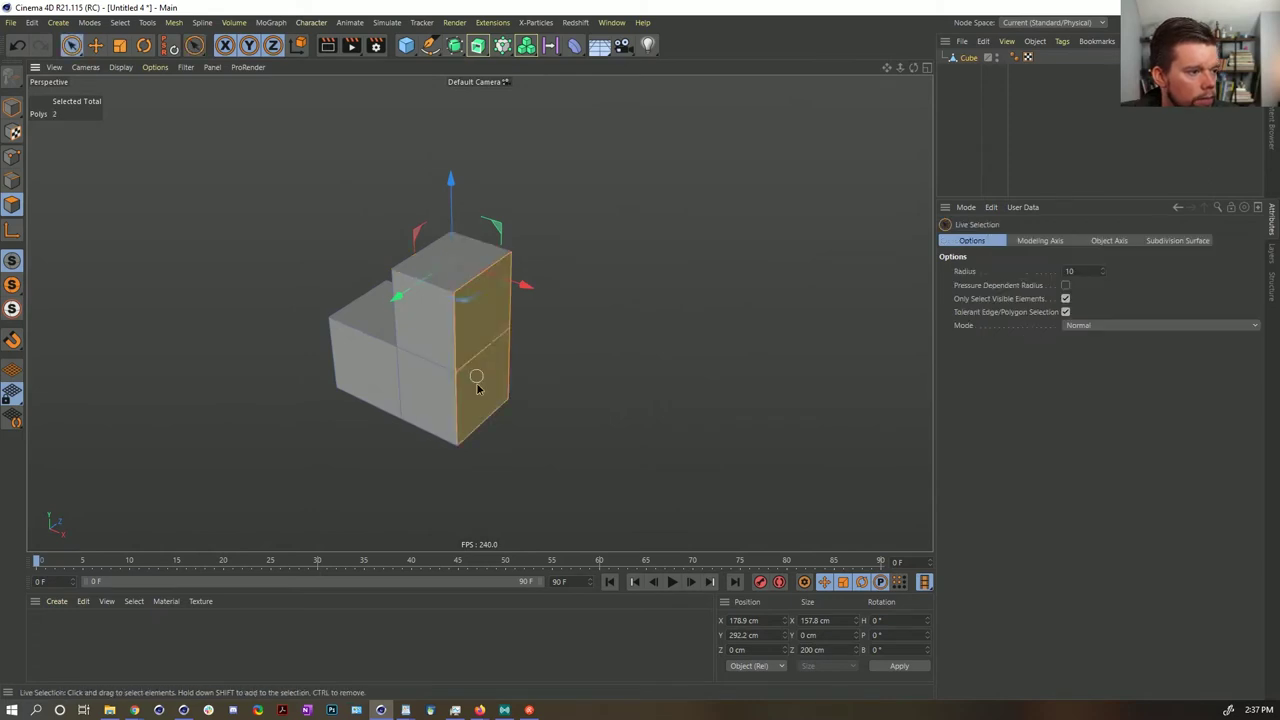
key(i)
drag(654, 206, 705, 206)
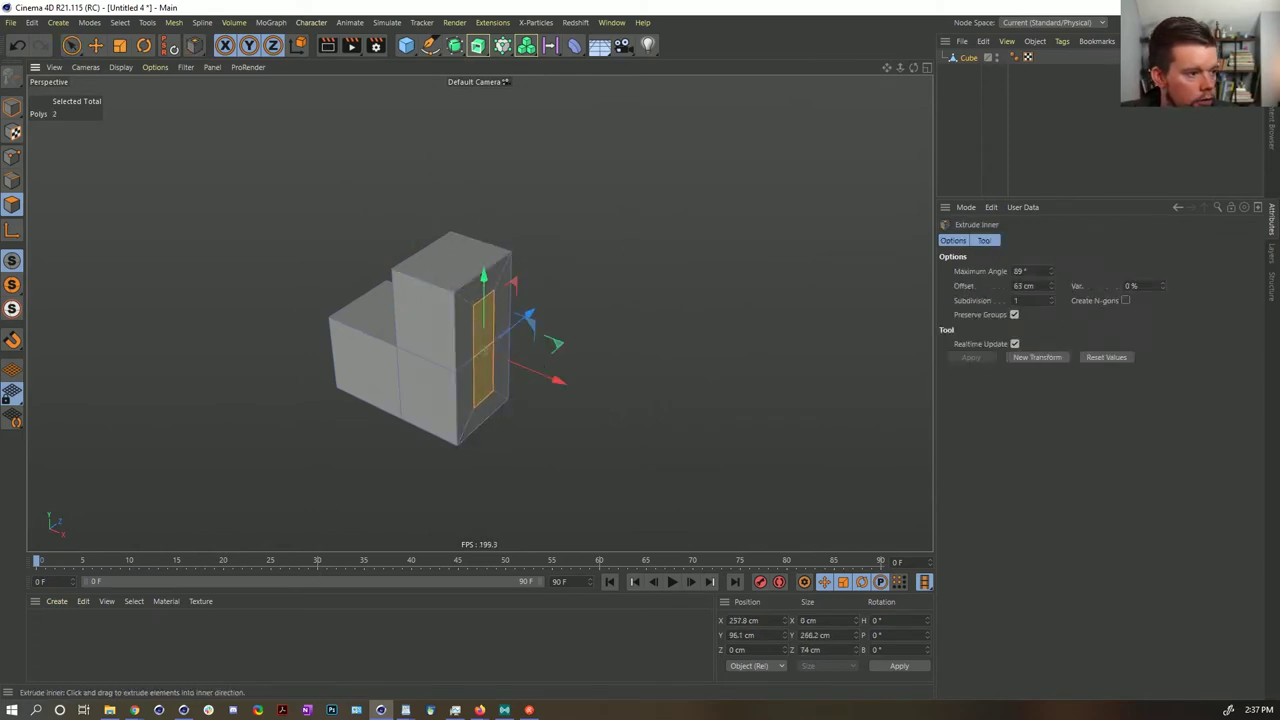
key(d)
drag(677, 374, 608, 389)
- Extrude the upper end polygon outward by 116 cm and raise the new block's top polygon by about 43 cm
key(space)
click(545, 333)
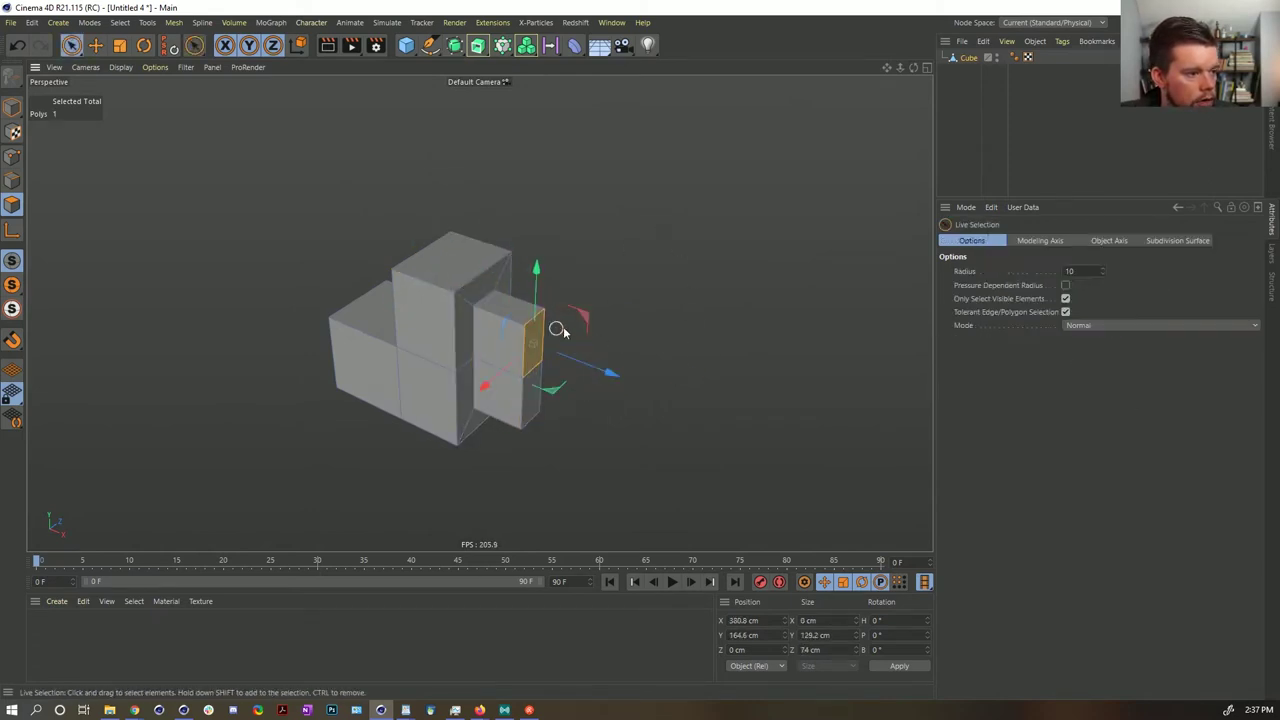
key(d)
drag(563, 332, 724, 453)
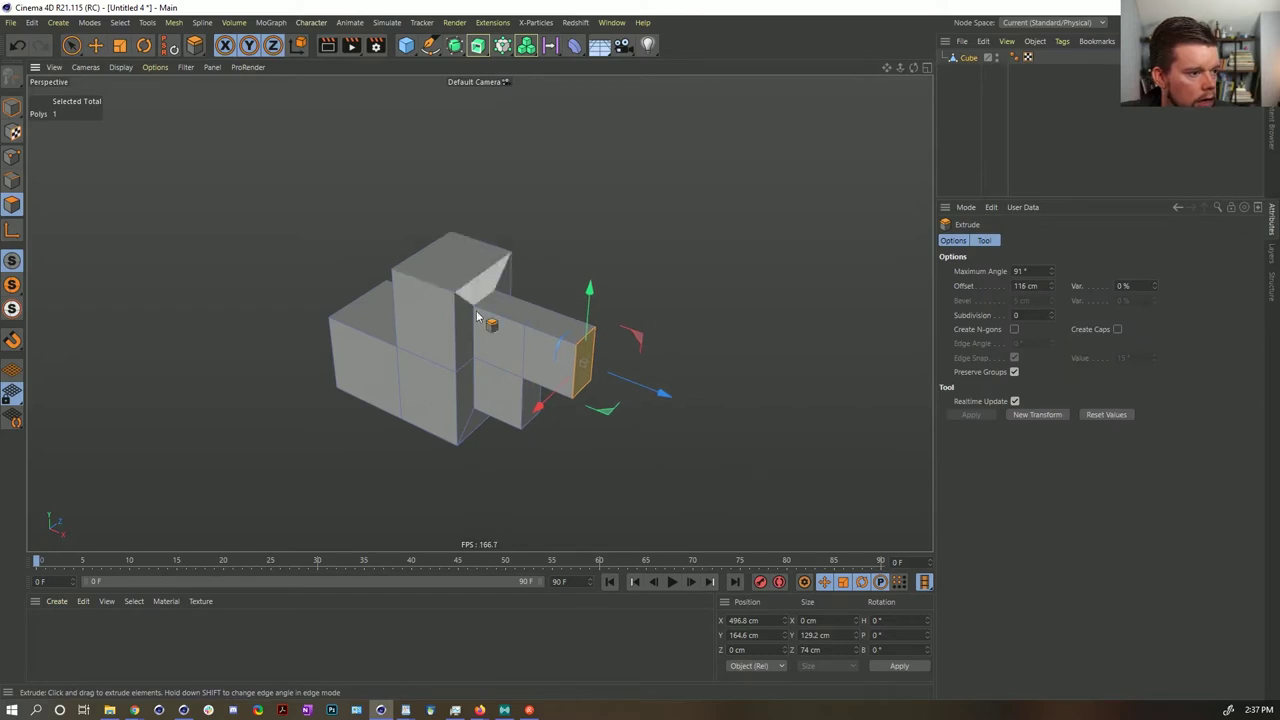
click(564, 323)
drag(665, 451, 707, 451)
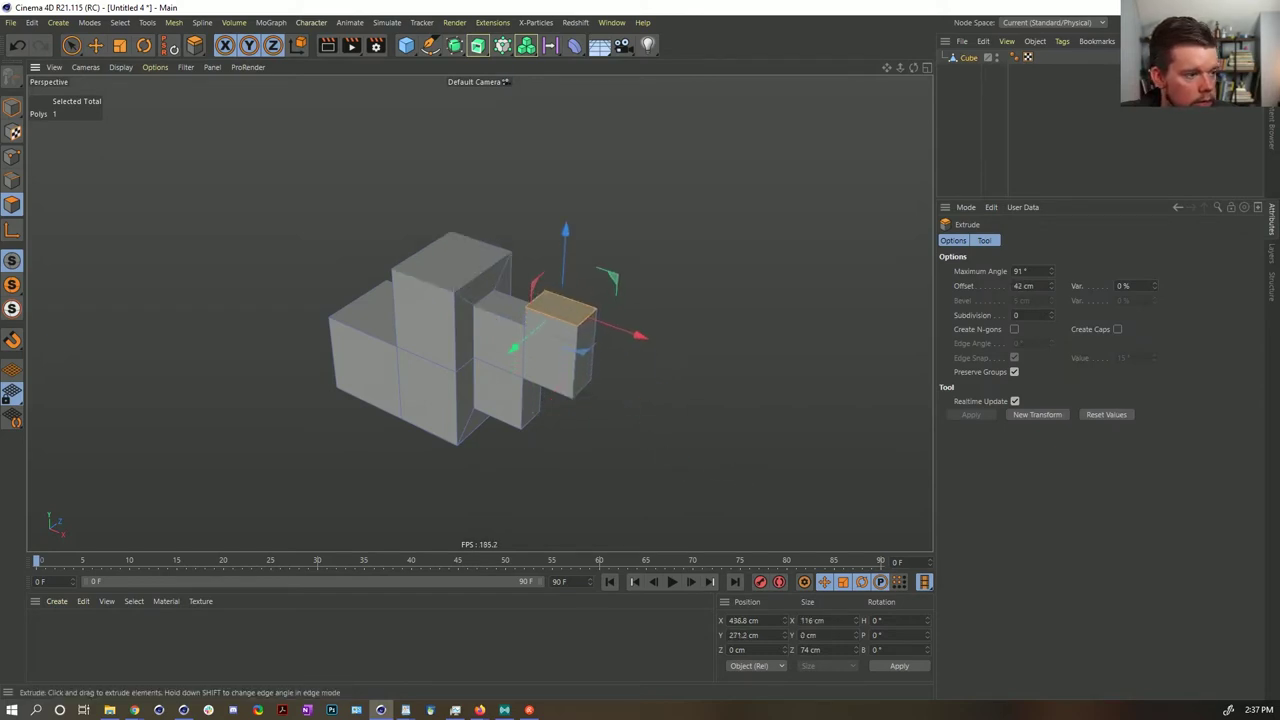
- Extrude the small upper end polygon outward into a long, thin arm
key(space)
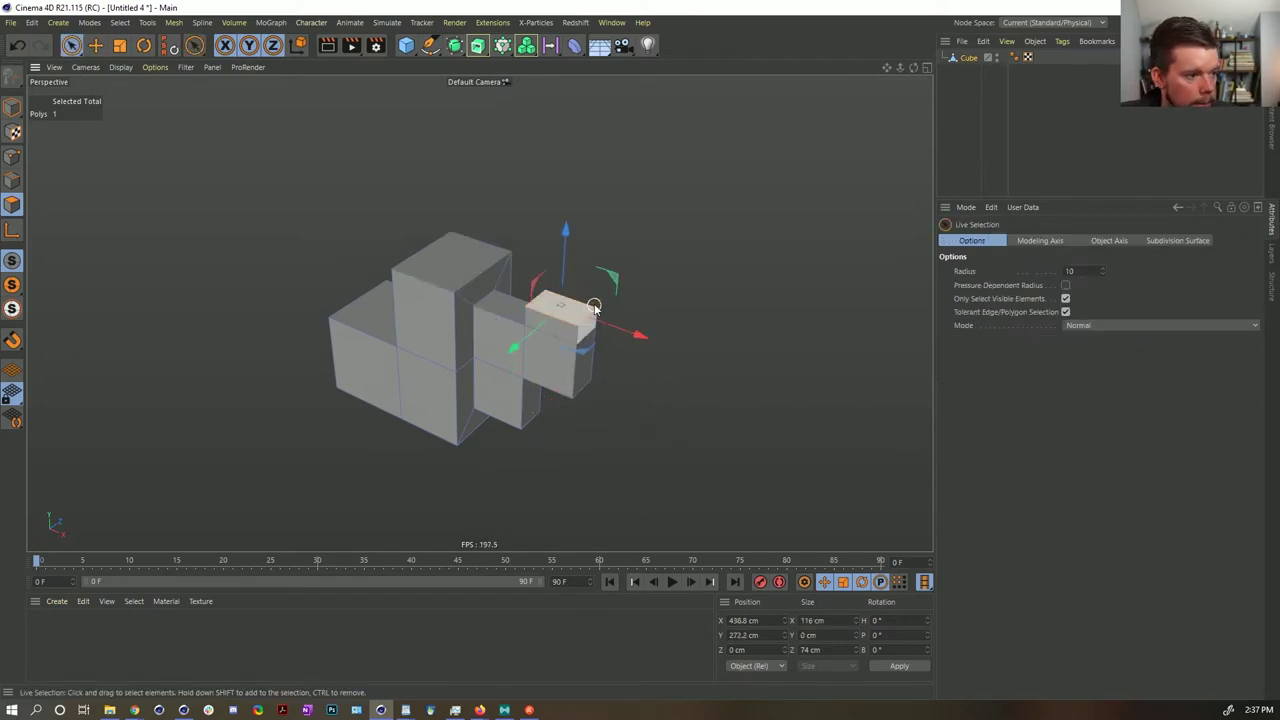
shift+click(604, 307)
click(590, 325)
key(d)
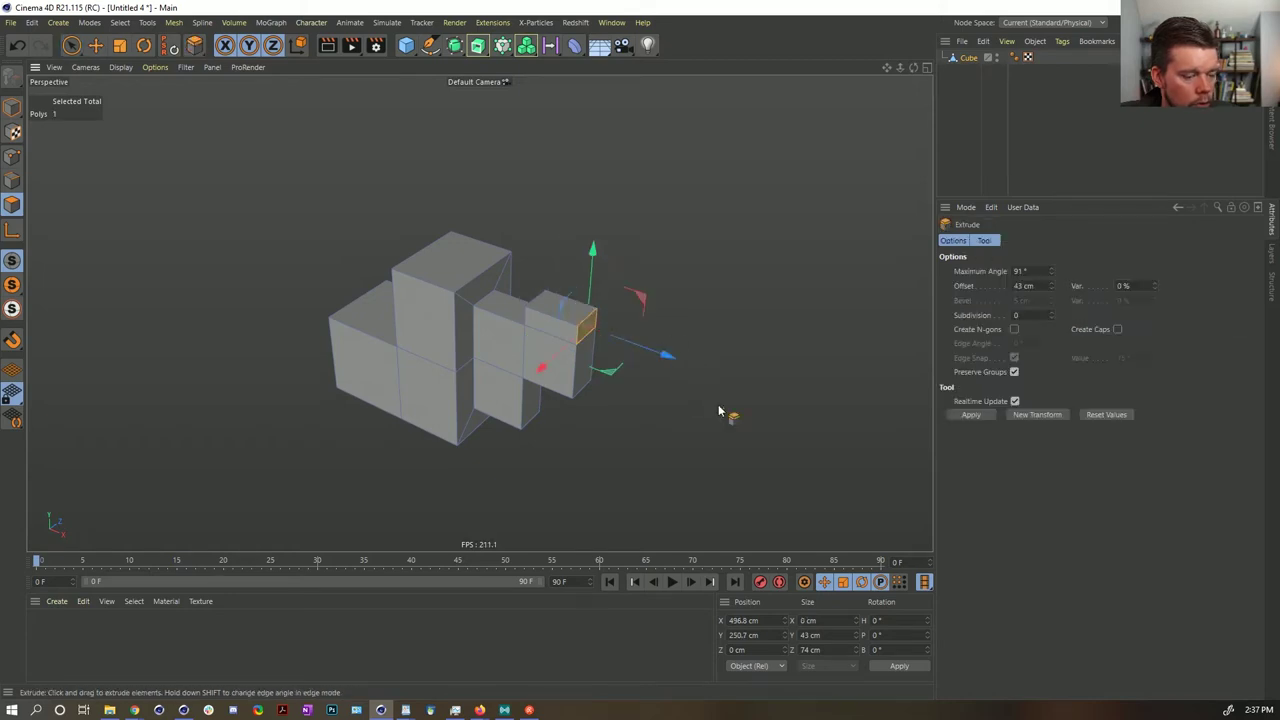
drag(718, 410, 970, 412)
- Extrude the side polygon of the tall upper block outward by about 177 cm
alt+drag(409, 338, 386, 252)
alt+drag(397, 207, 438, 340)
key(space)
click(437, 323)
key(space)
drag(490, 403, 560, 403)
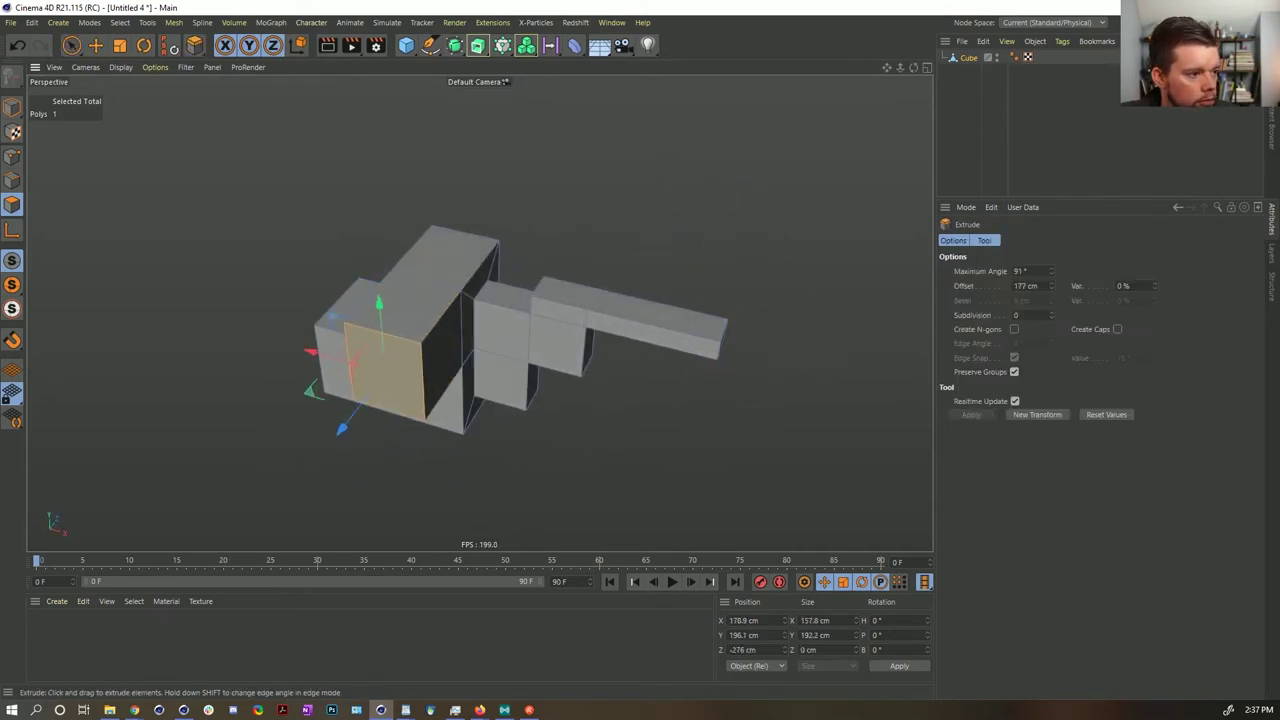
- Add a Subdivision Surface and place the extruded Cube under it
alt+drag(434, 417, 486, 151)
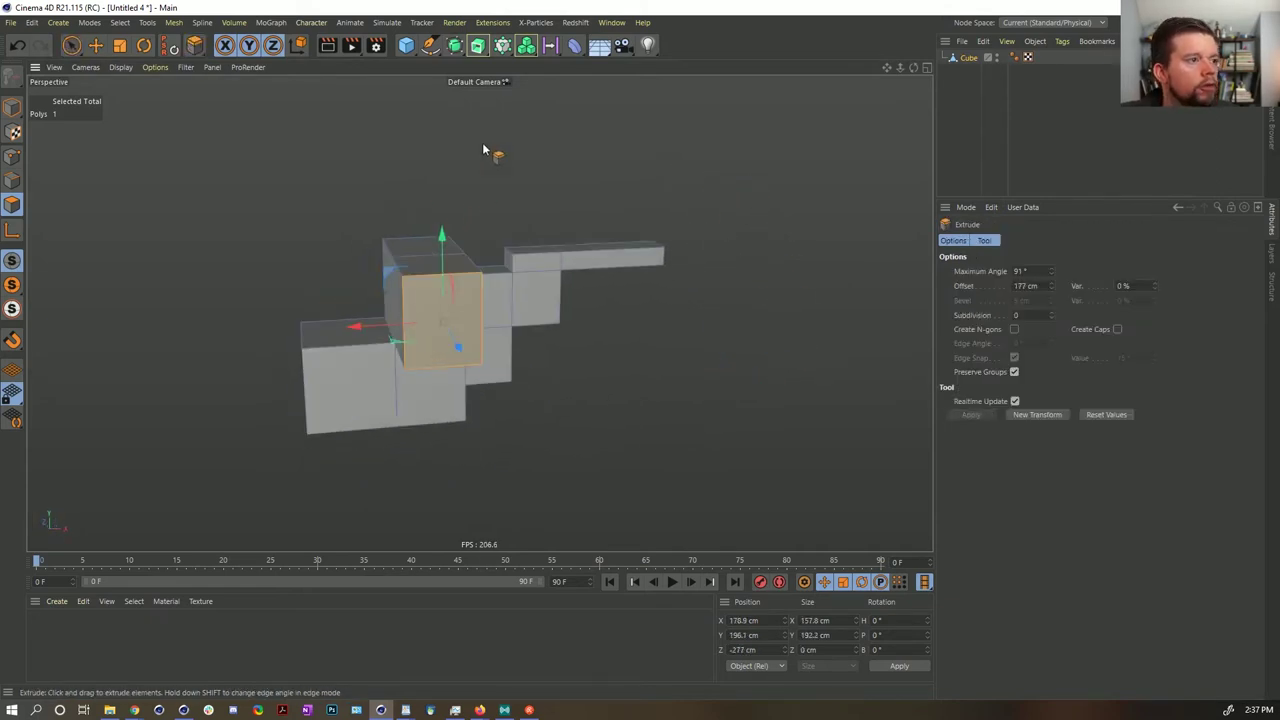
click(454, 45)
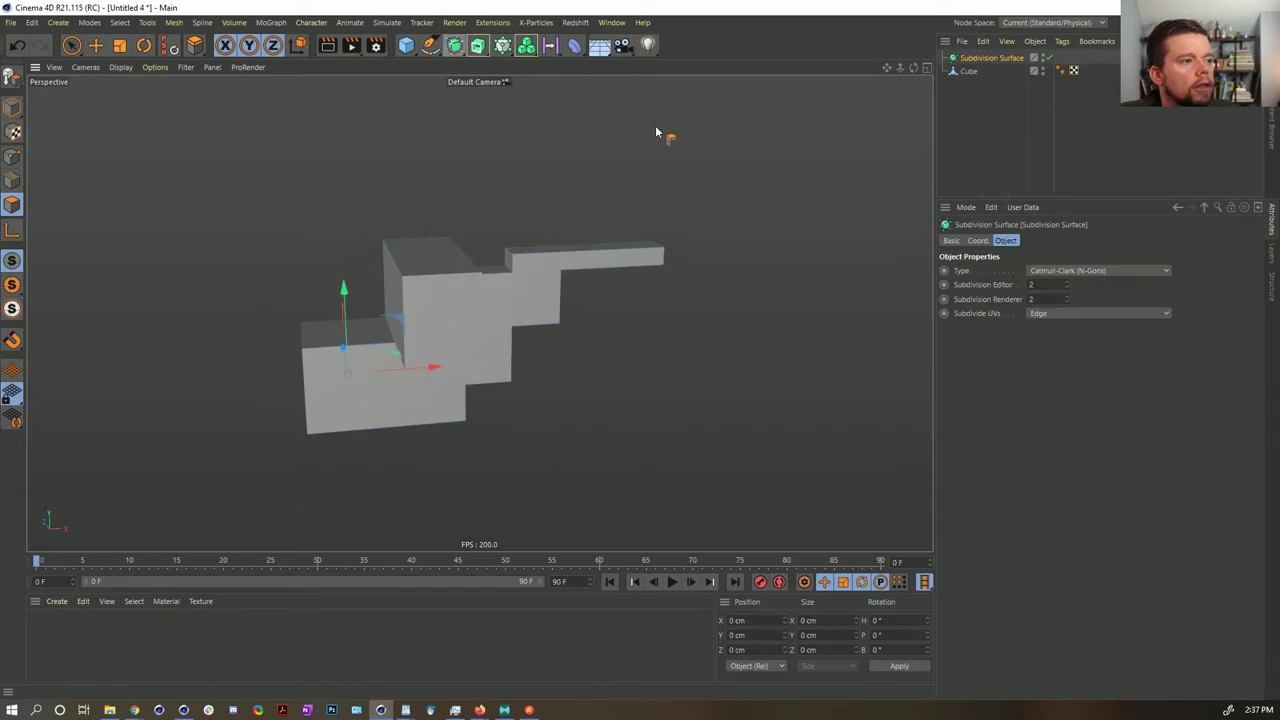
drag(988, 60, 985, 59)
alt+drag(866, 129, 480, 300)
alt+right_drag(482, 328, 586, 280)
alt+drag(566, 297, 562, 214)
- Select the Subdivision Surface in model mode and view the whole smoothed shape
click(966, 59)
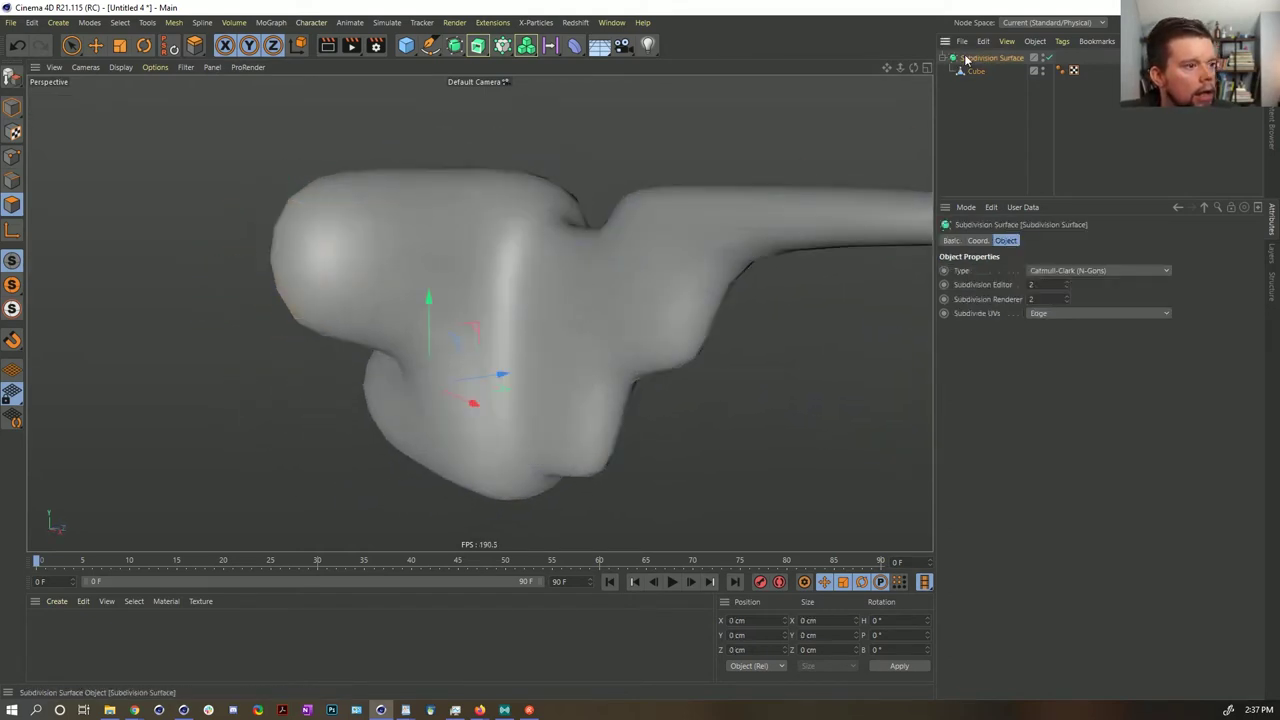
alt+drag(534, 305, 522, 321)
click(12, 108)
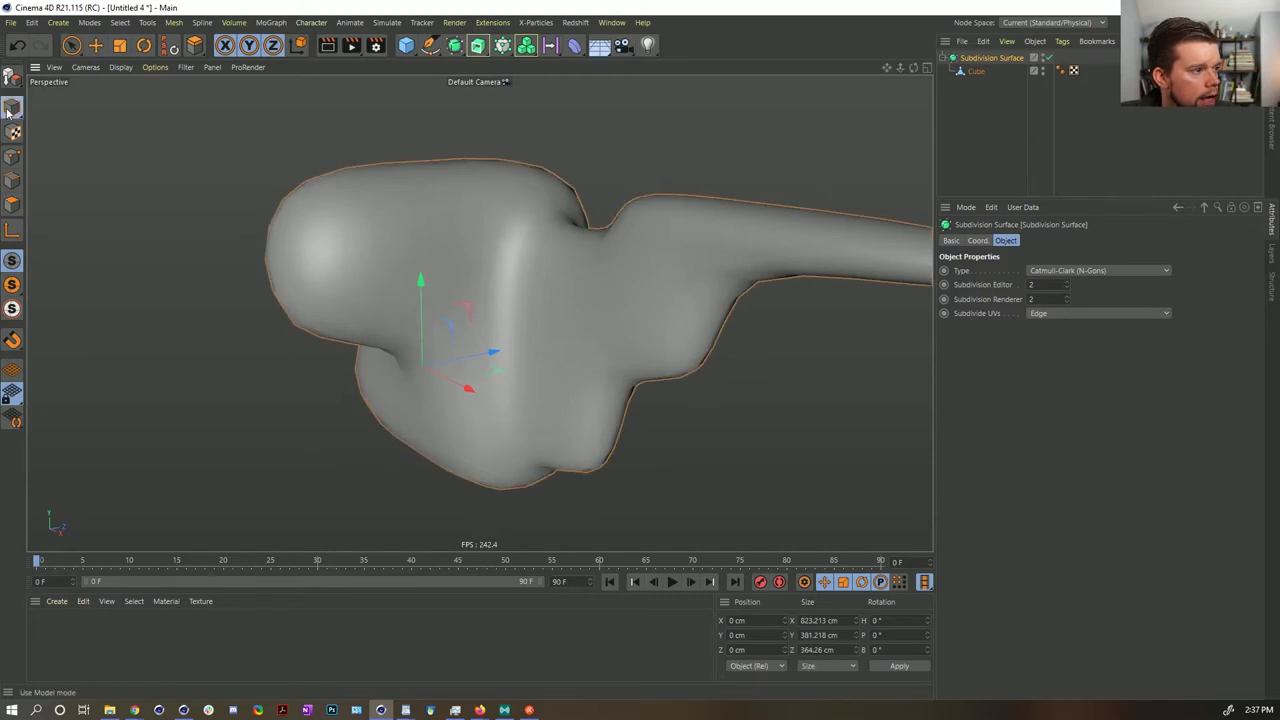
alt+drag(552, 275, 584, 321)
alt+right_drag(584, 321, 552, 322)
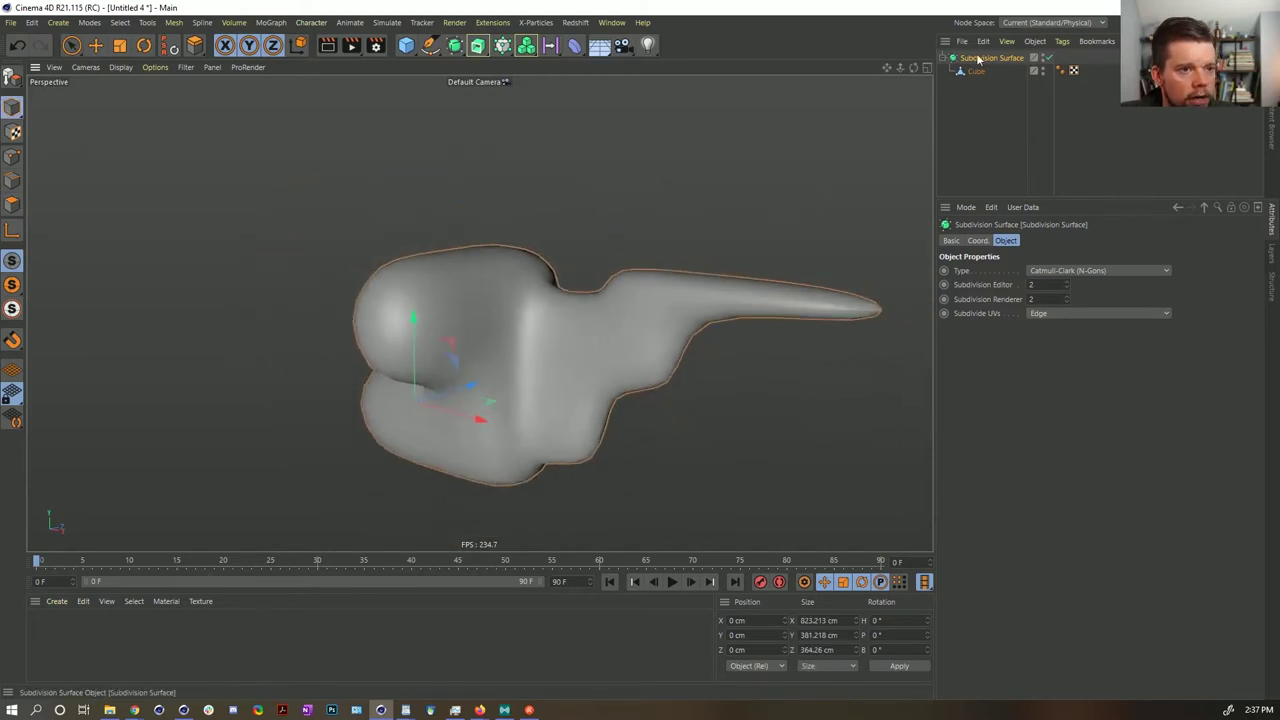
- Duplicate the Subdivision Surface with its Cube, hide the original and convert the copy to an editable polygon object
key(ctrl+c)
key(ctrl+v)
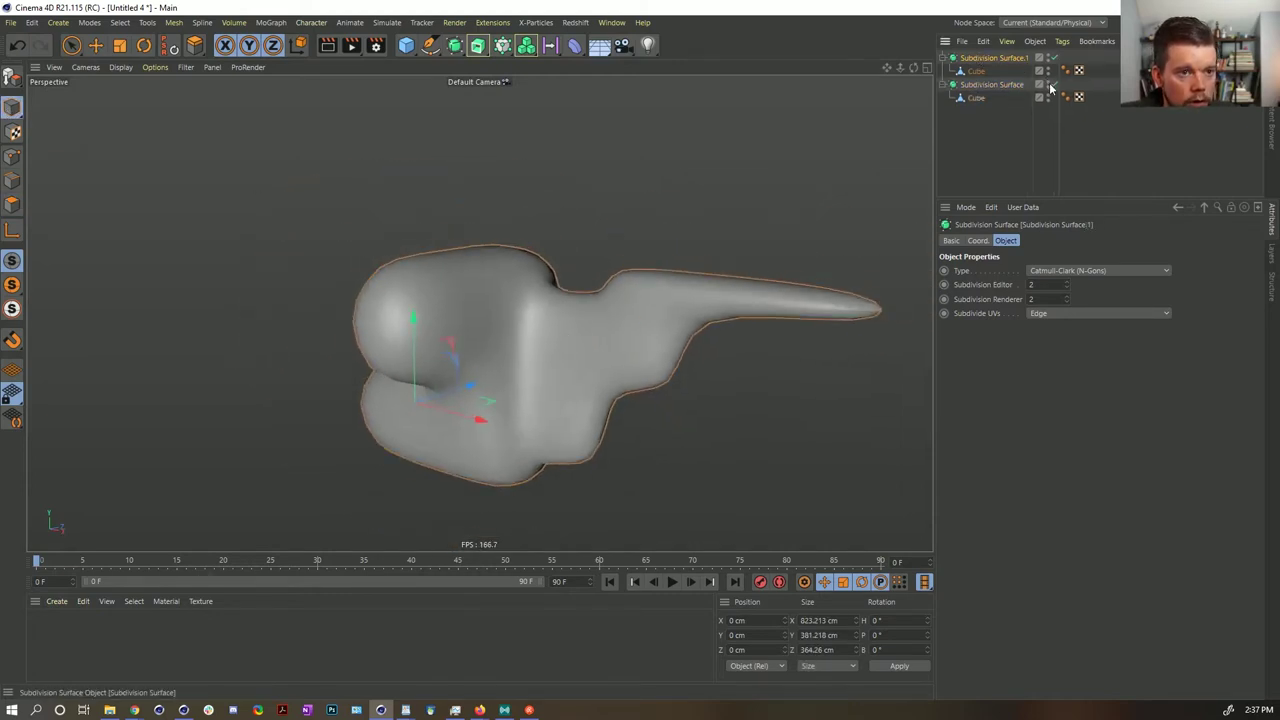
key(c)
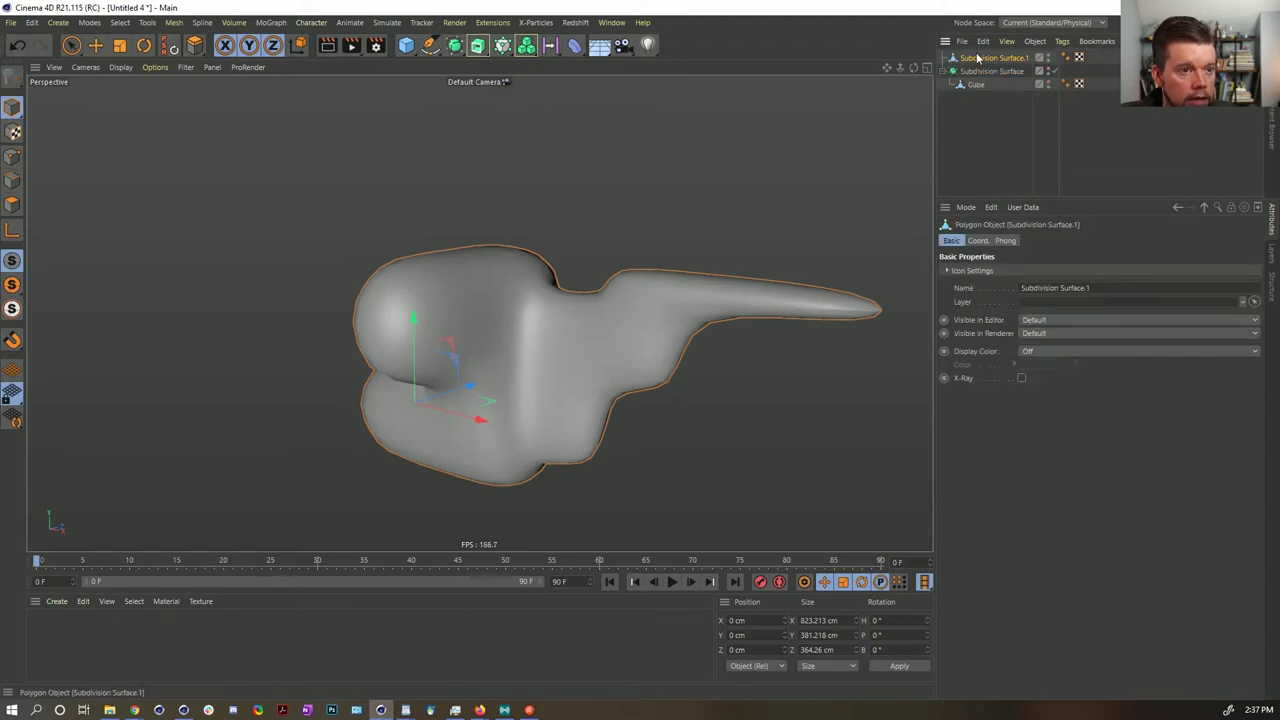
- Show the editable copy in polygon mode and examine its subdivided mesh from the other side
click(12, 204)
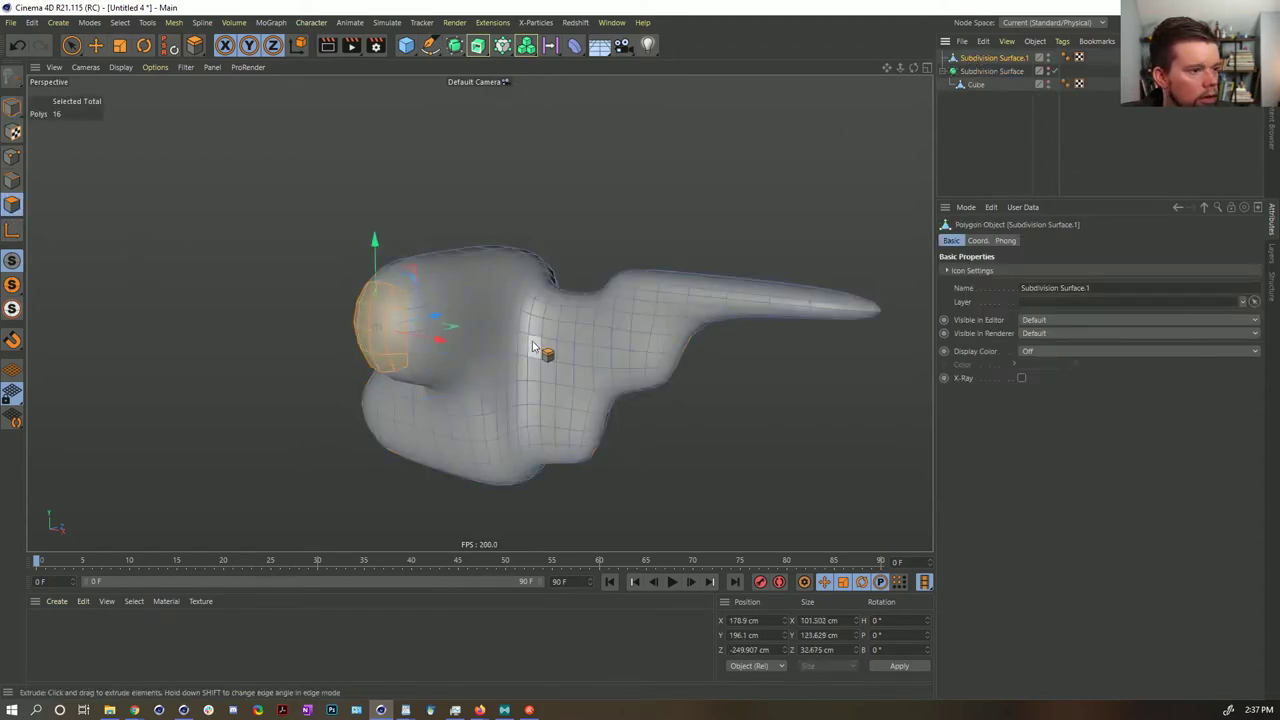
alt+drag(508, 337, 697, 307)
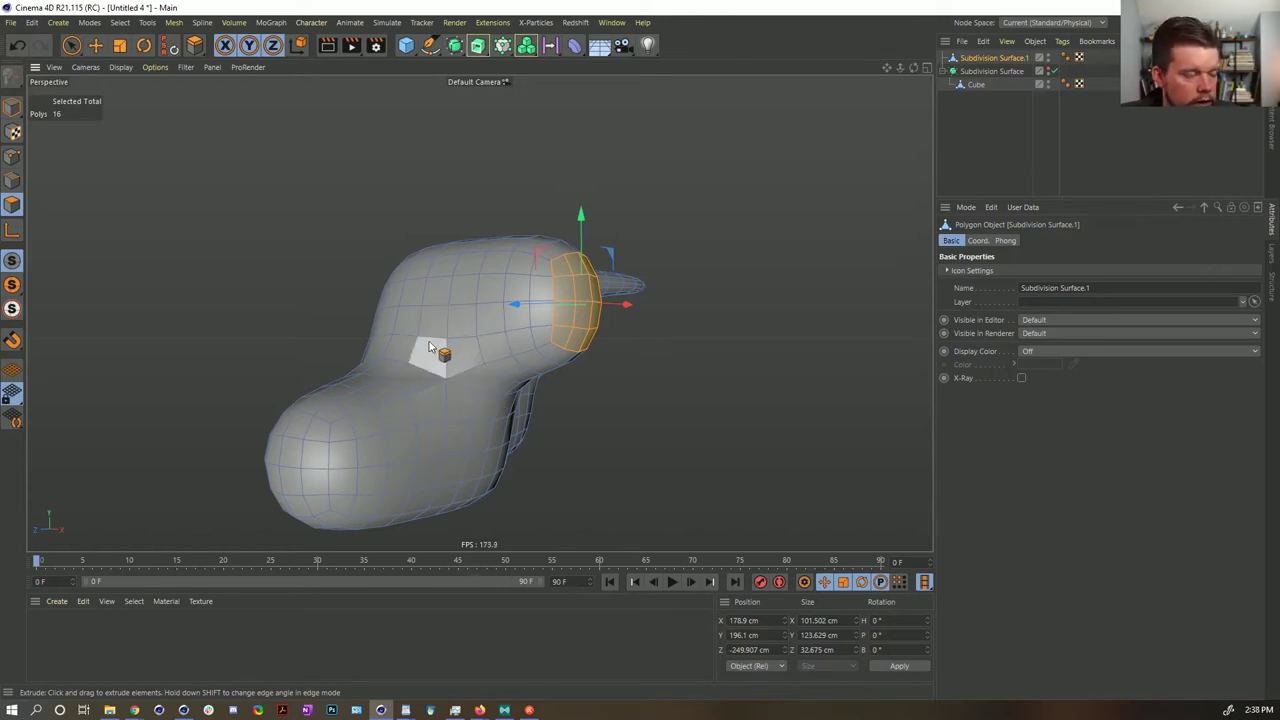
alt+drag(442, 349, 462, 330)
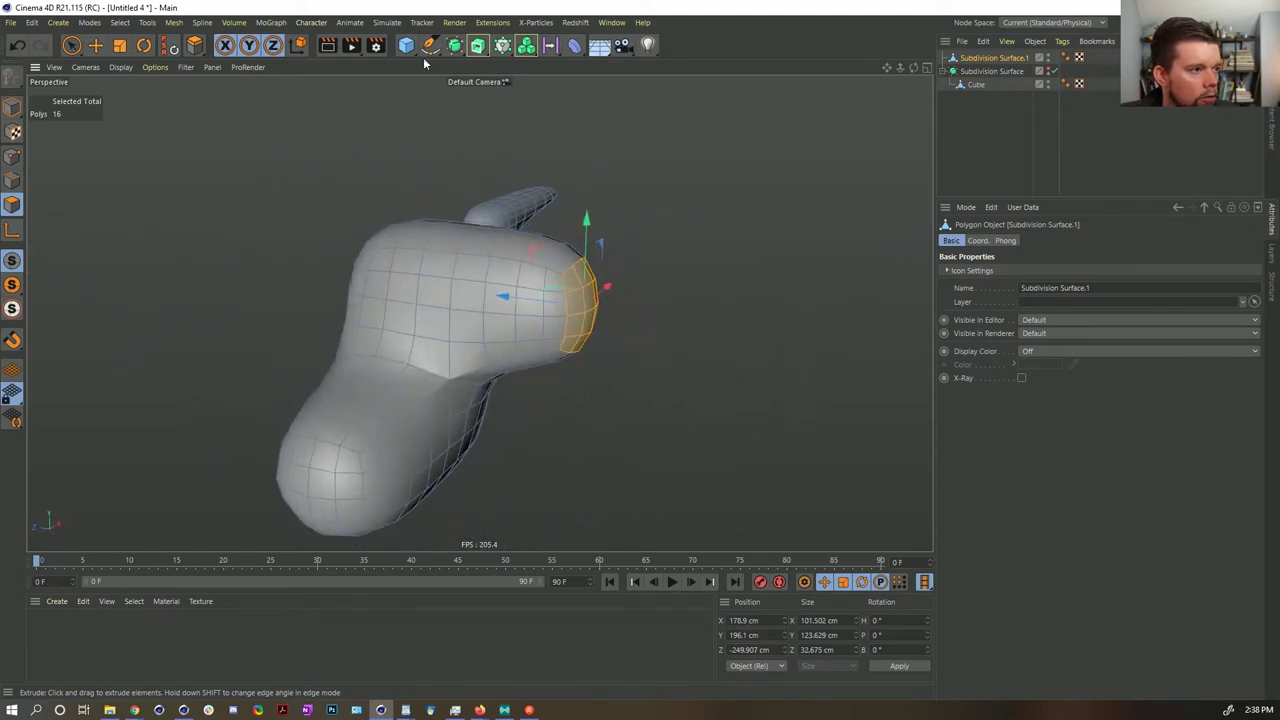
click(414, 50)
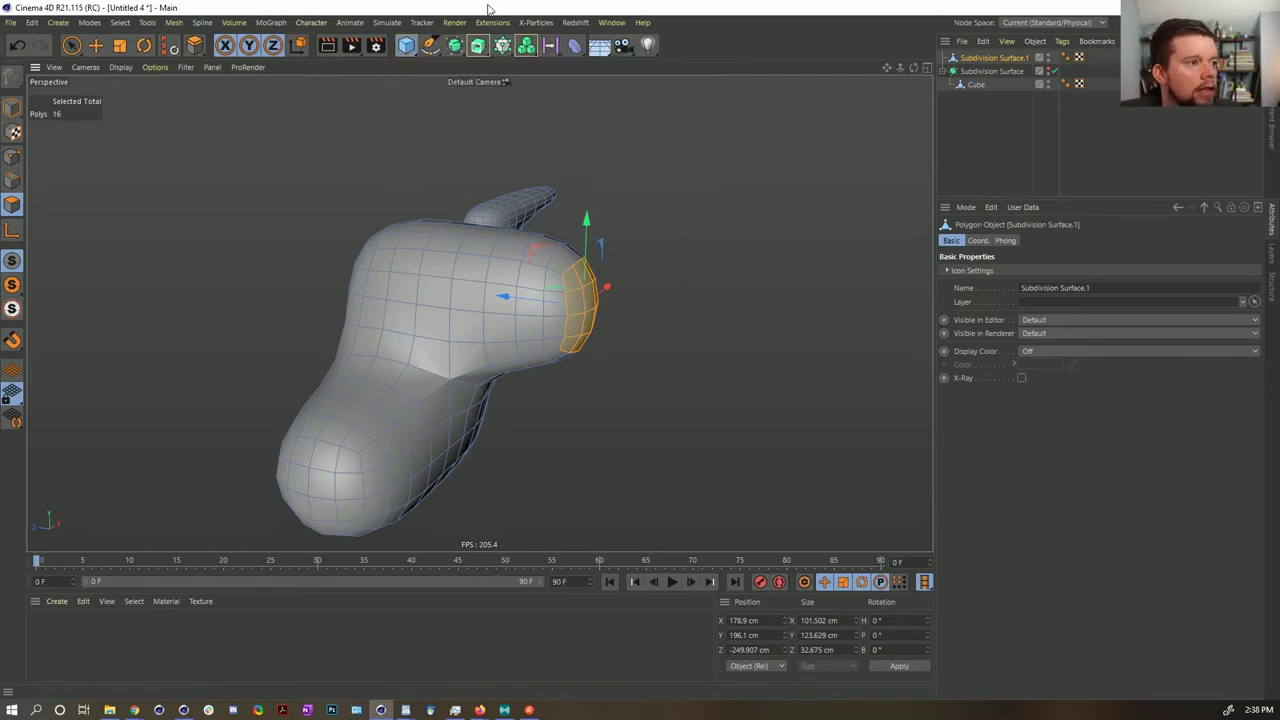
click(454, 45)
click(469, 46)
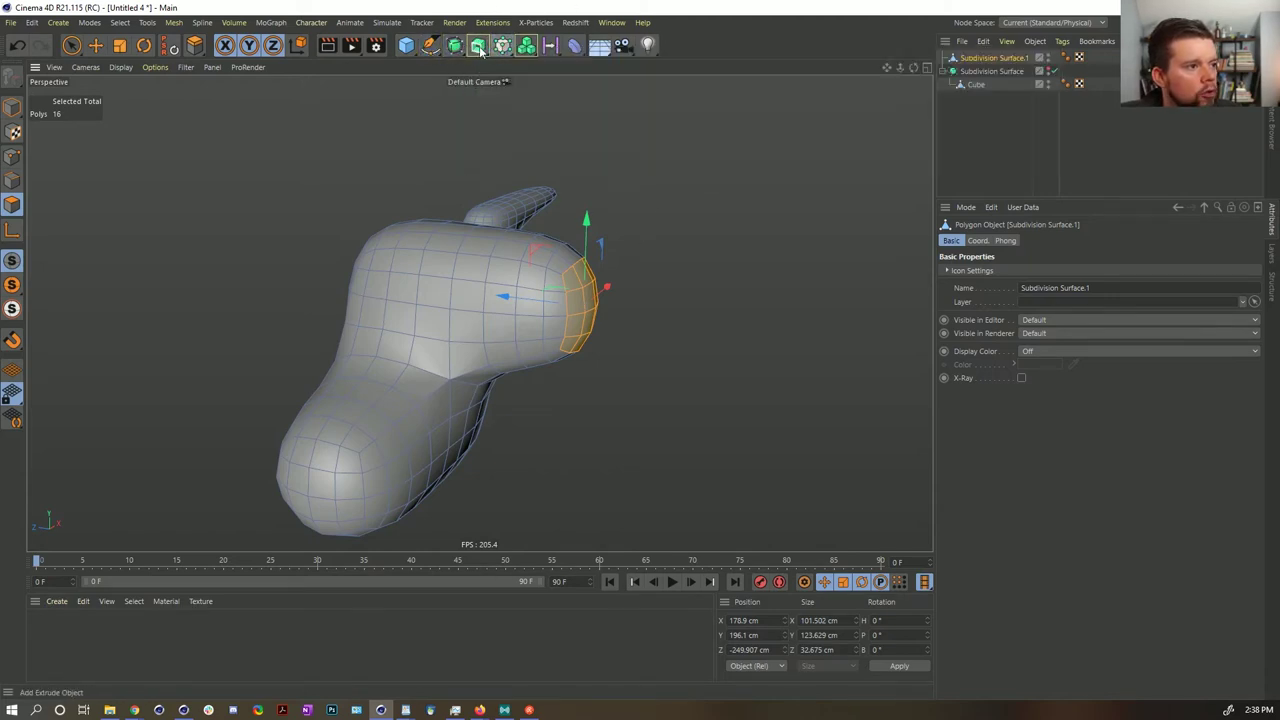
click(478, 45)
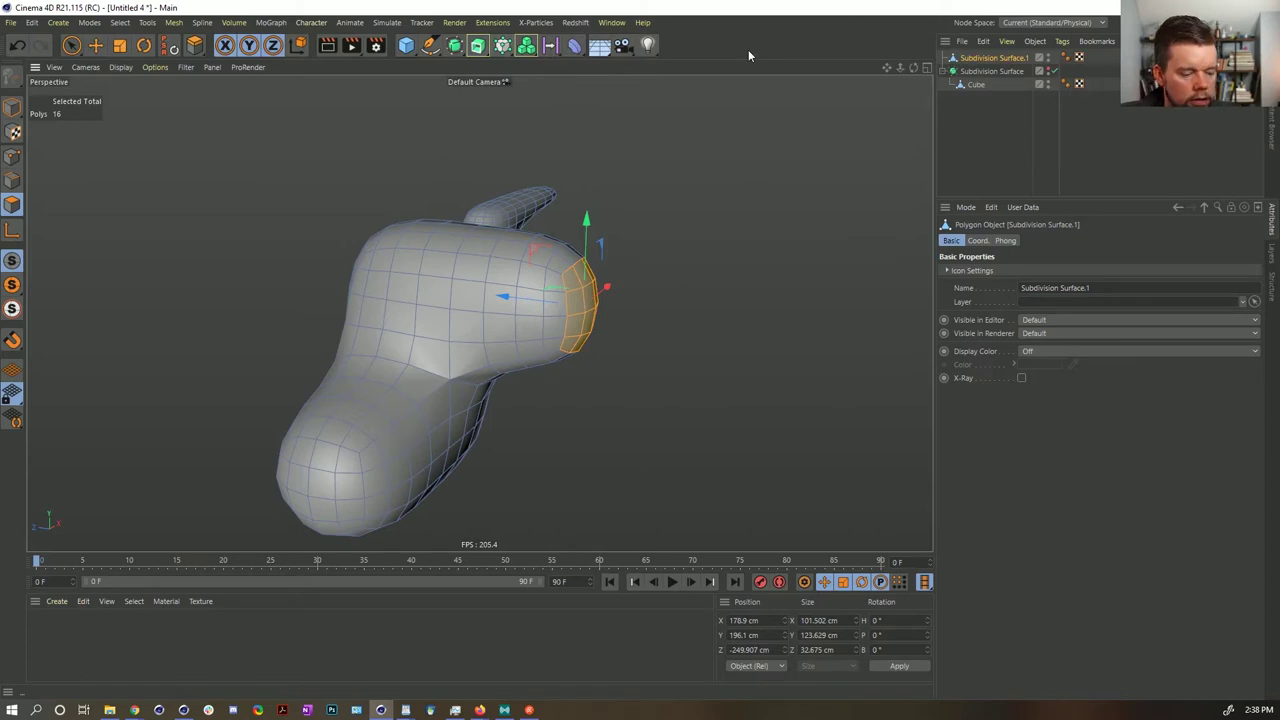
- Search the commands for "bez" and add a Bezier object to the scene
key(shift+c)
text(bevle)
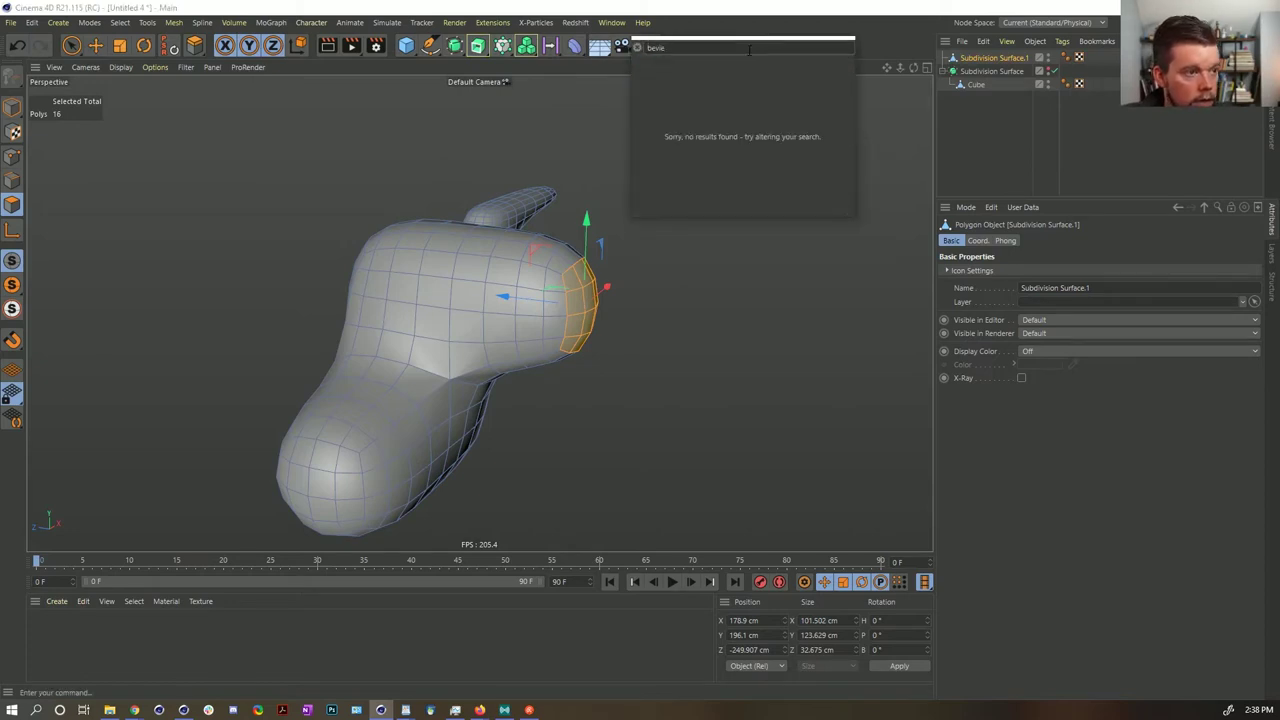
key(BackSpace)
key(BackSpace)
key(BackSpace)
text(v)
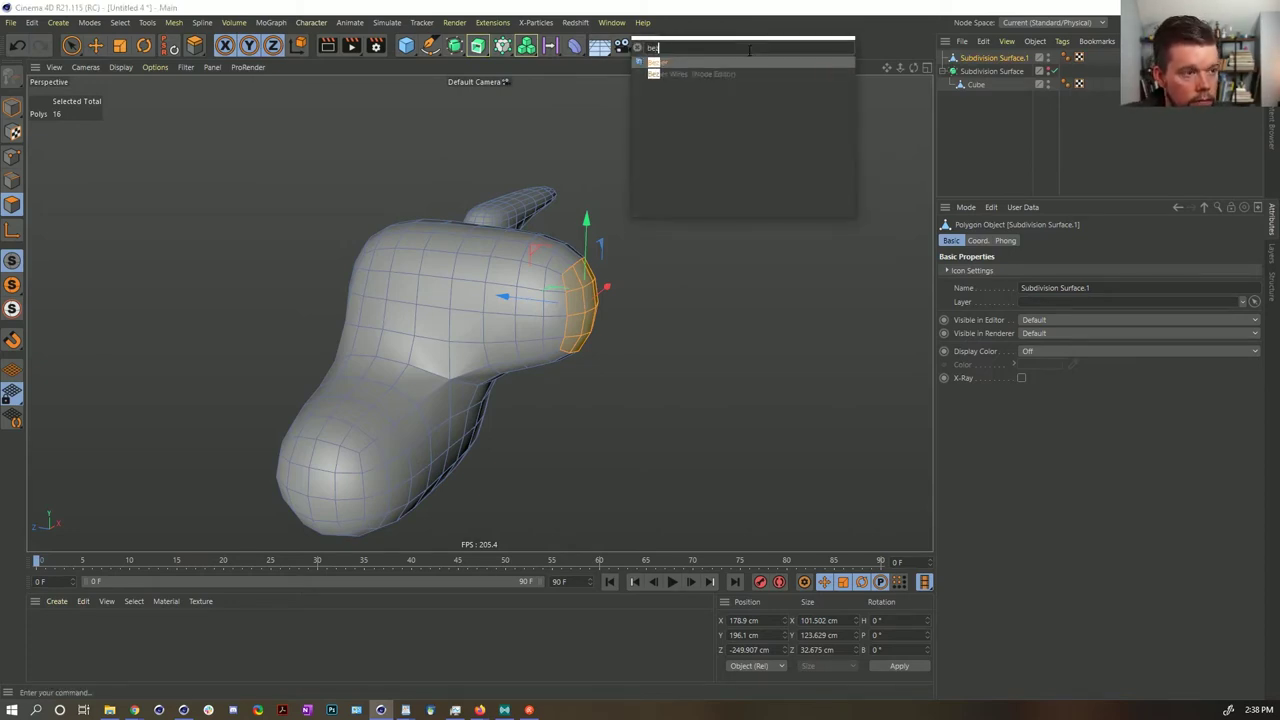
click(659, 63)
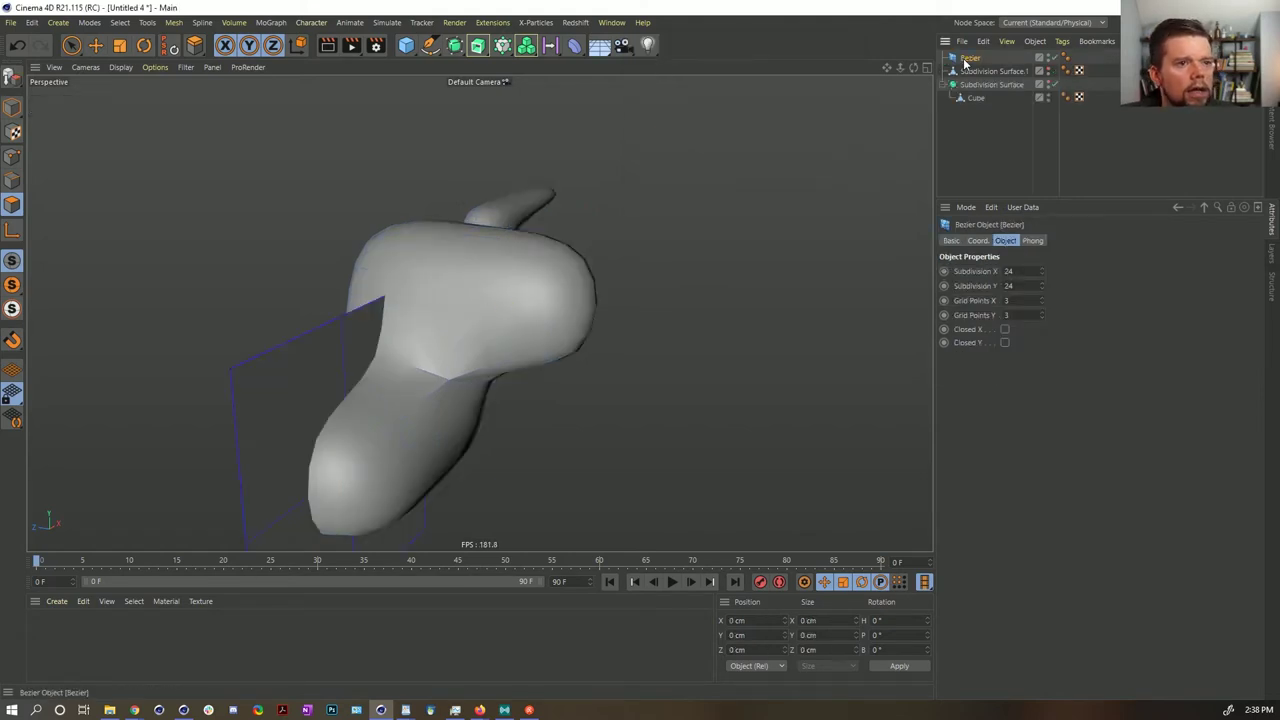
- Try moving the Bezier patch in model mode and undo the move
click(458, 54)
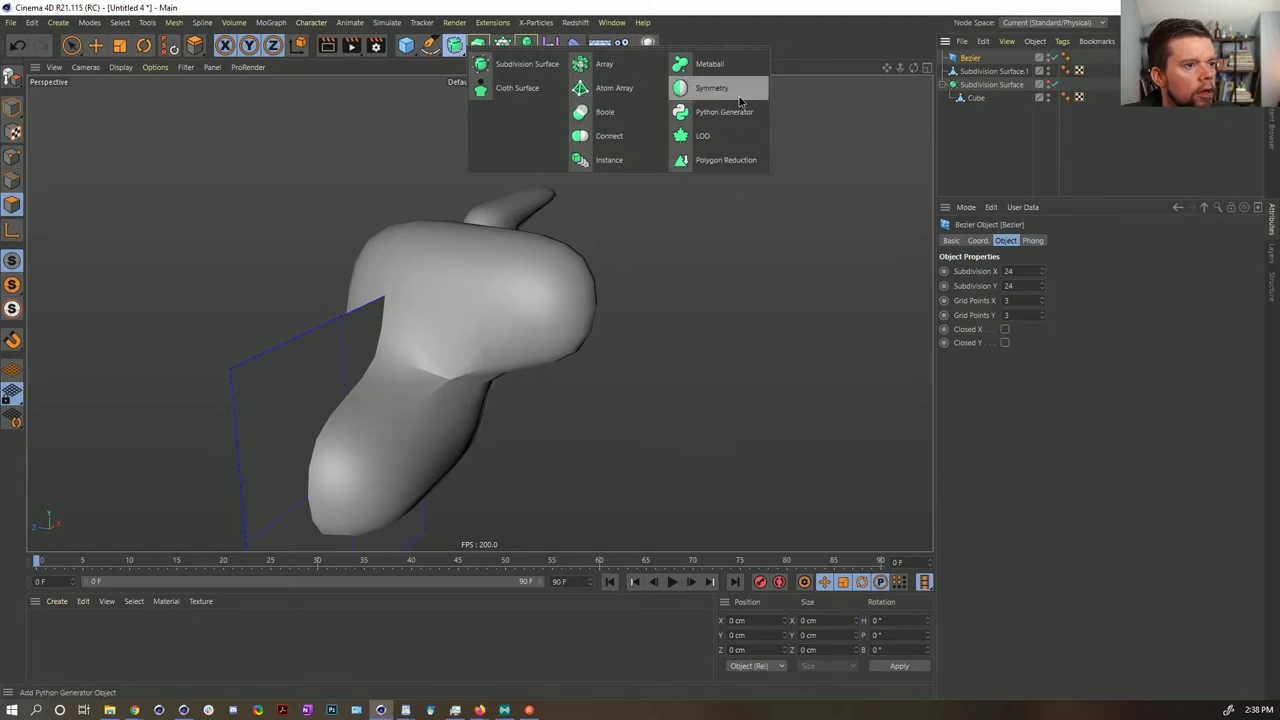
scroll(565, 280, down, 3)
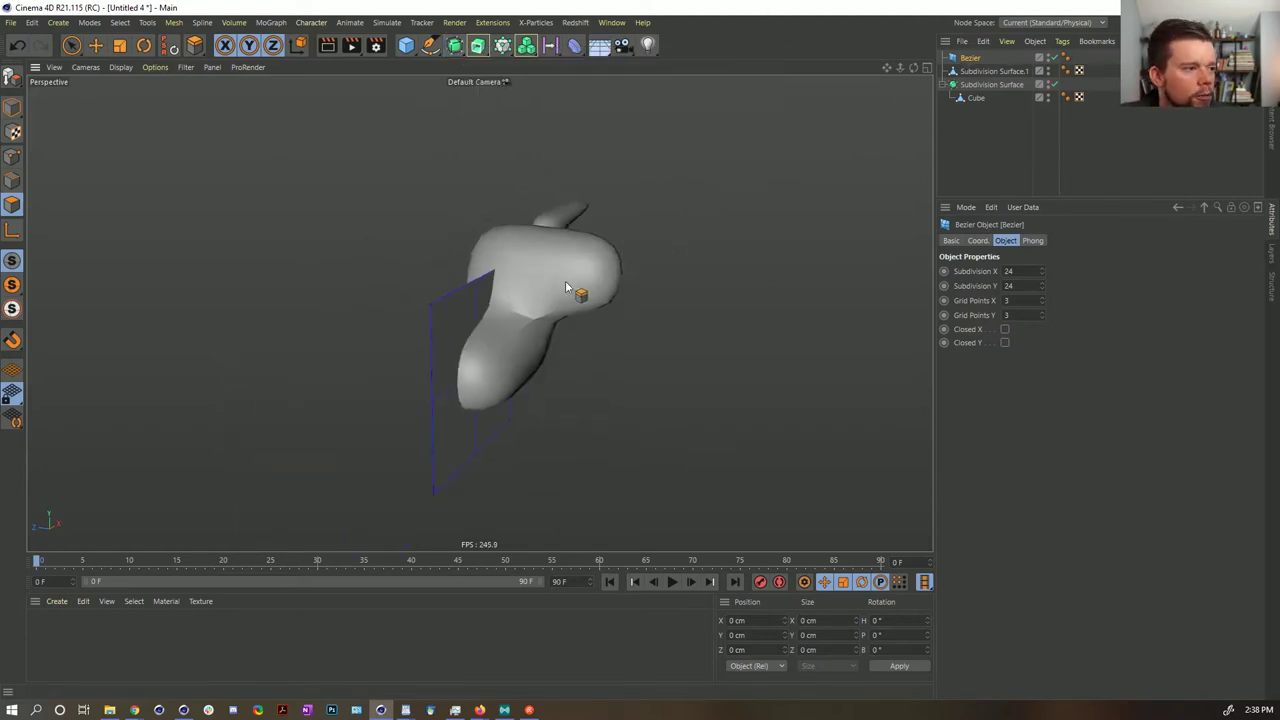
alt+drag(565, 285, 726, 308)
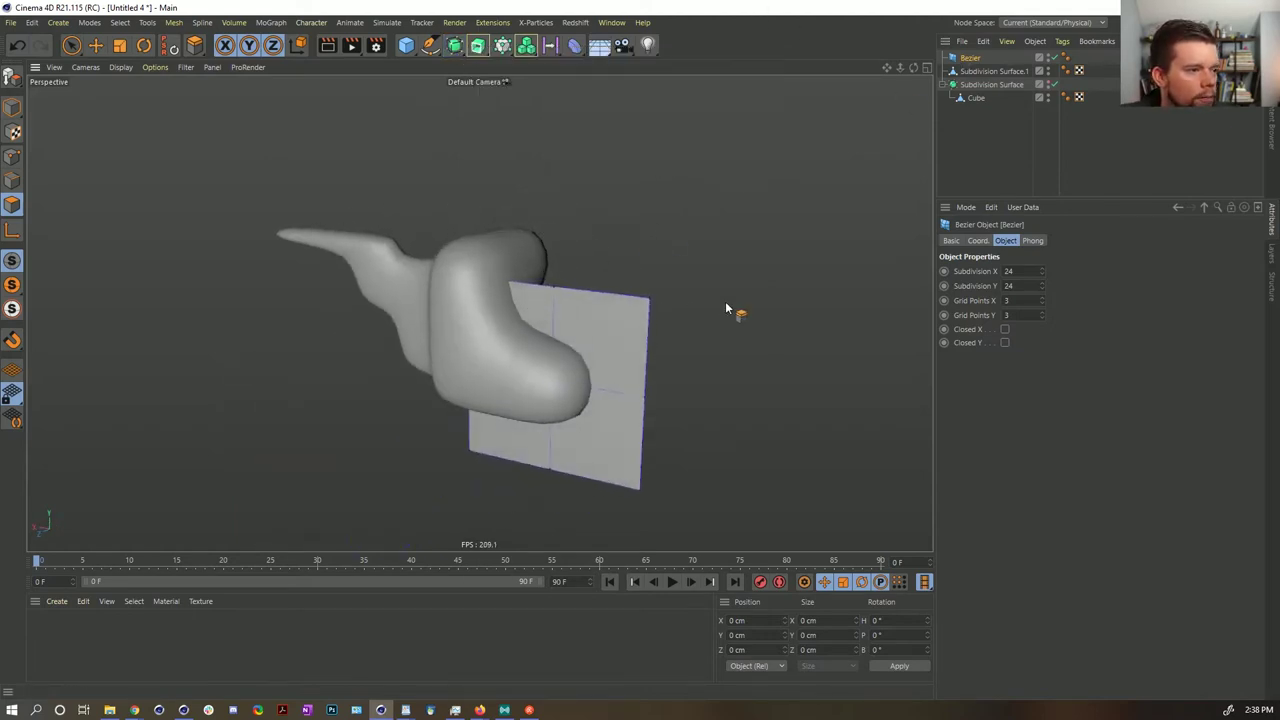
key(e)
click(974, 59)
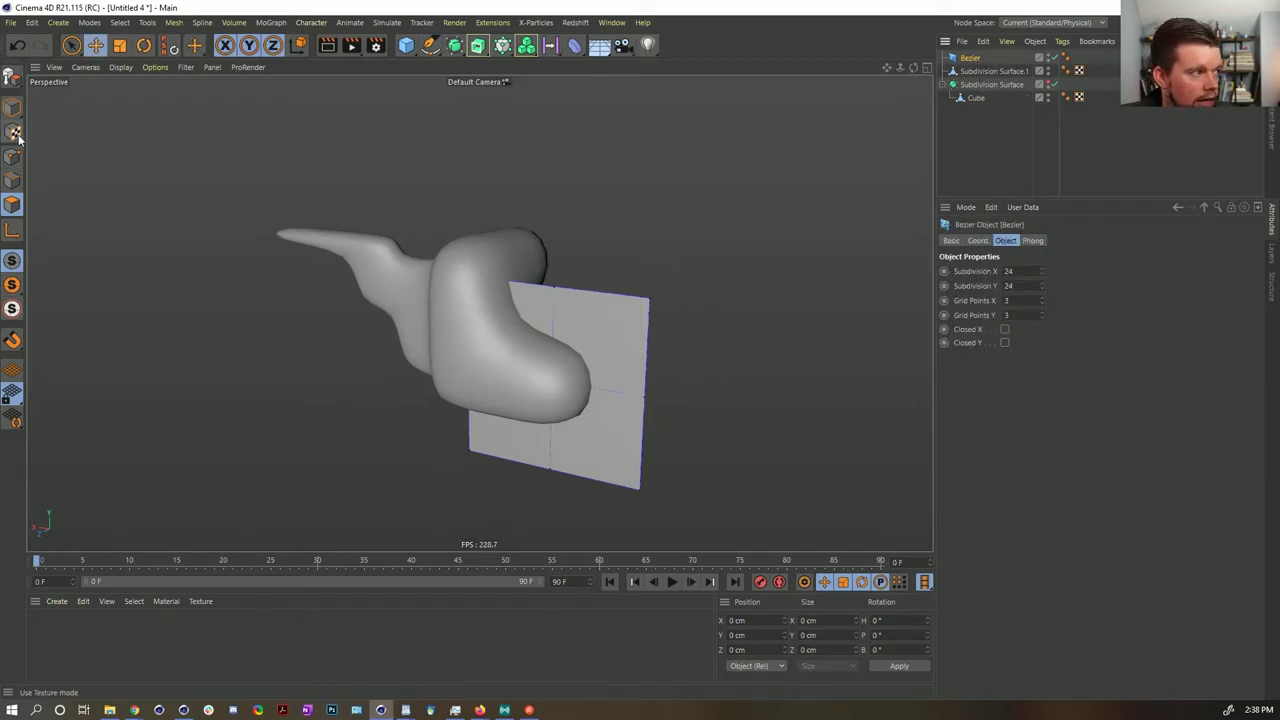
drag(553, 378, 467, 130)
key(ctrl+z)
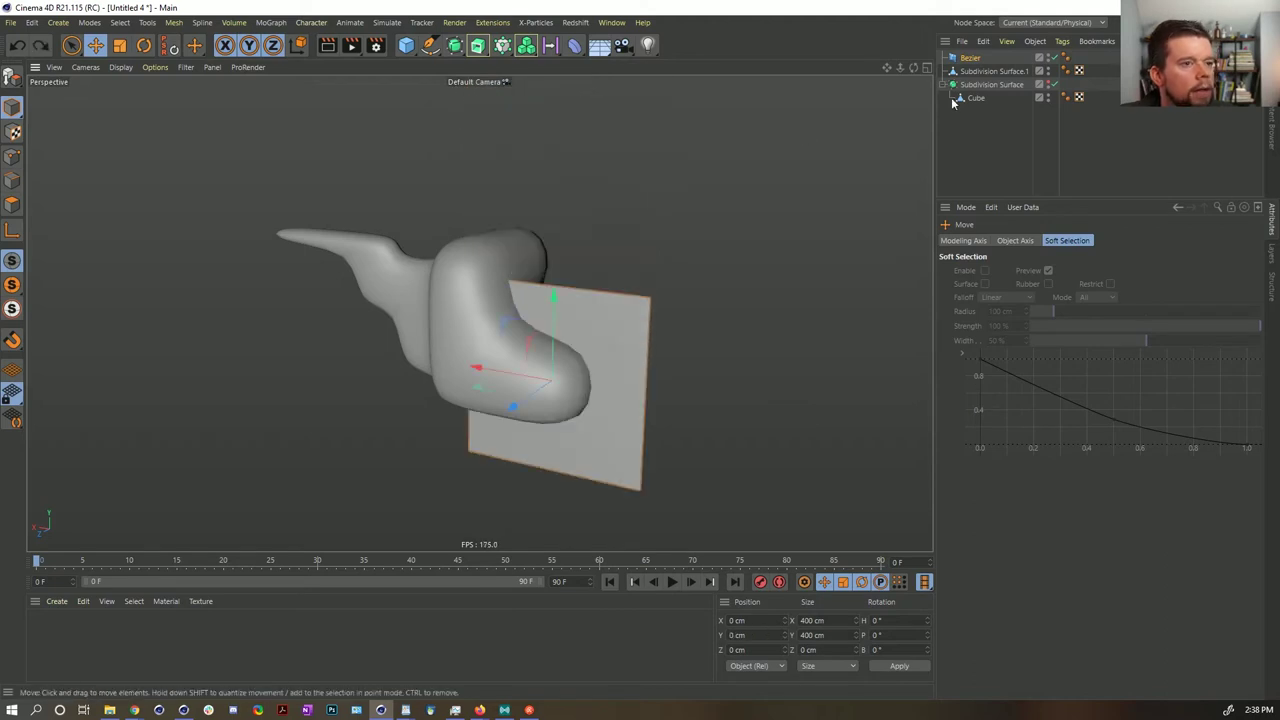
- Hide the editable Subdivision Surface copy and prepare the Bezier patch for live point selection
double_click(1048, 69)
click(975, 58)
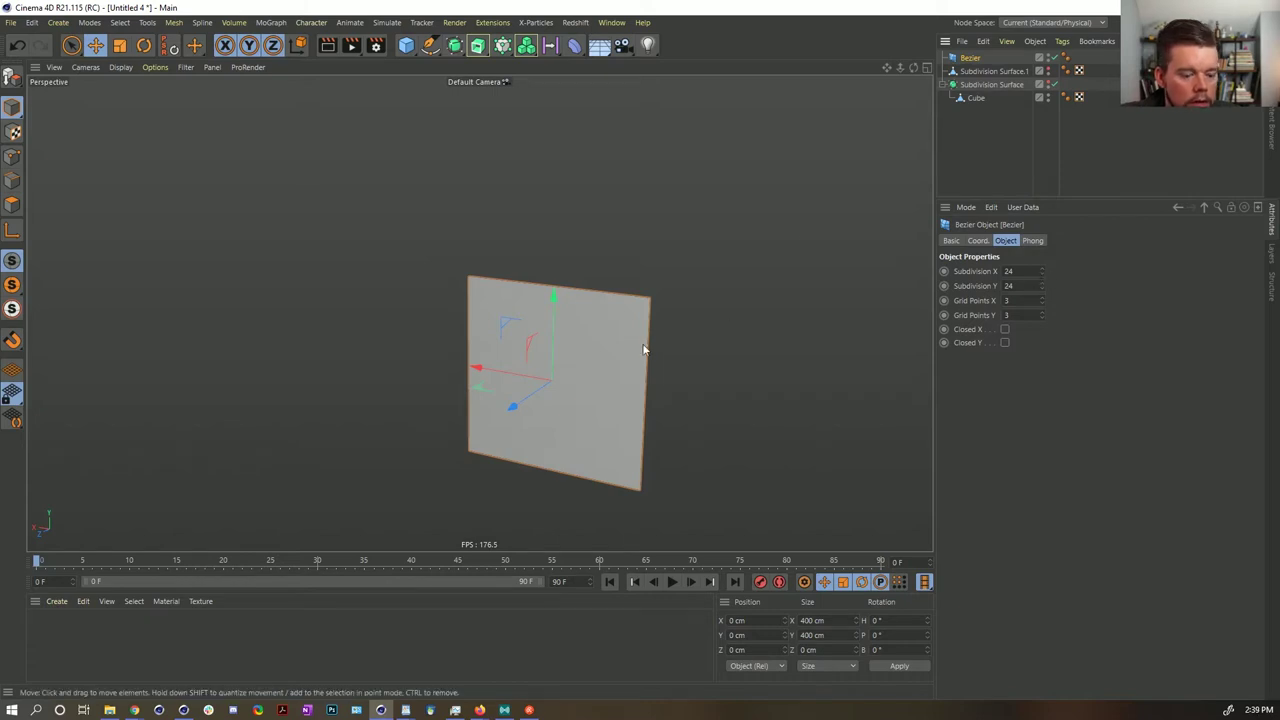
click(12, 157)
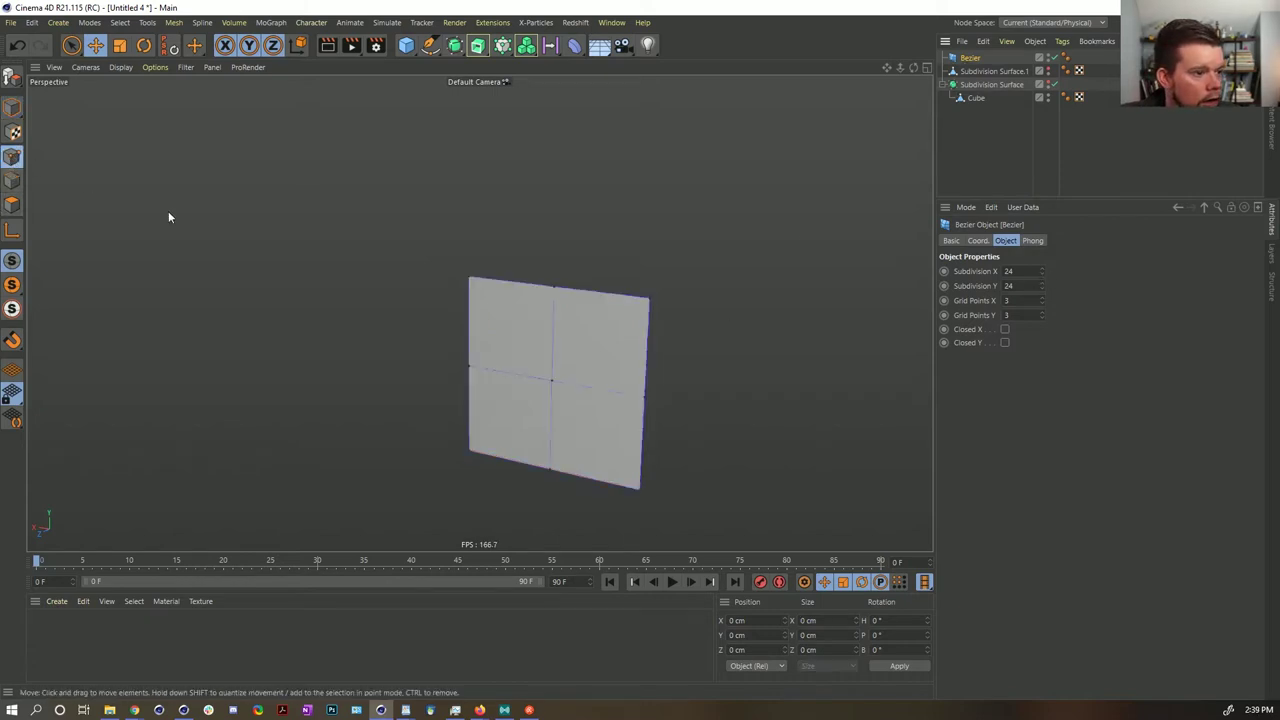
key(9)
- Lower the Bezier patch's two upper corner points to about Y 120 cm and scale them to about 171 cm apart
click(648, 298)
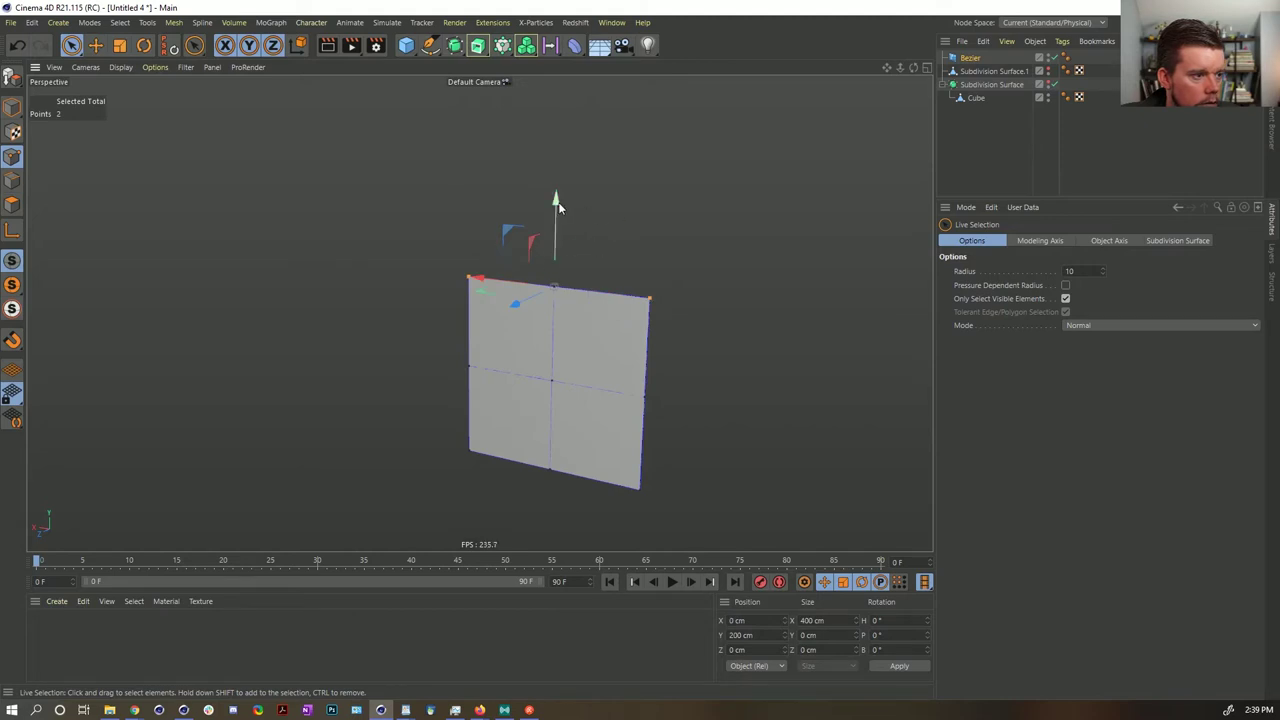
drag(554, 200, 554, 237)
key(t)
drag(736, 289, 413, 321)
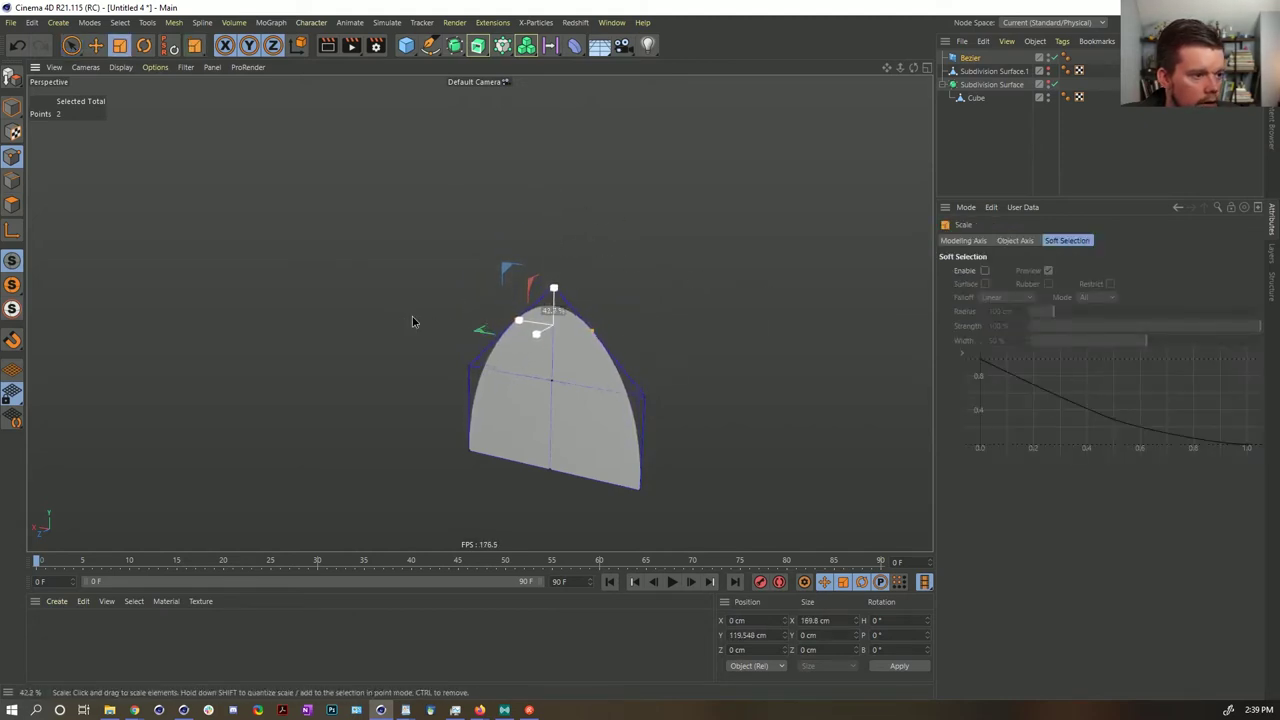
- Examine the arched Bezier surface unselected, and restore its selection with the surface's mesh lines displayed
click(967, 156)
alt+drag(566, 362, 753, 177)
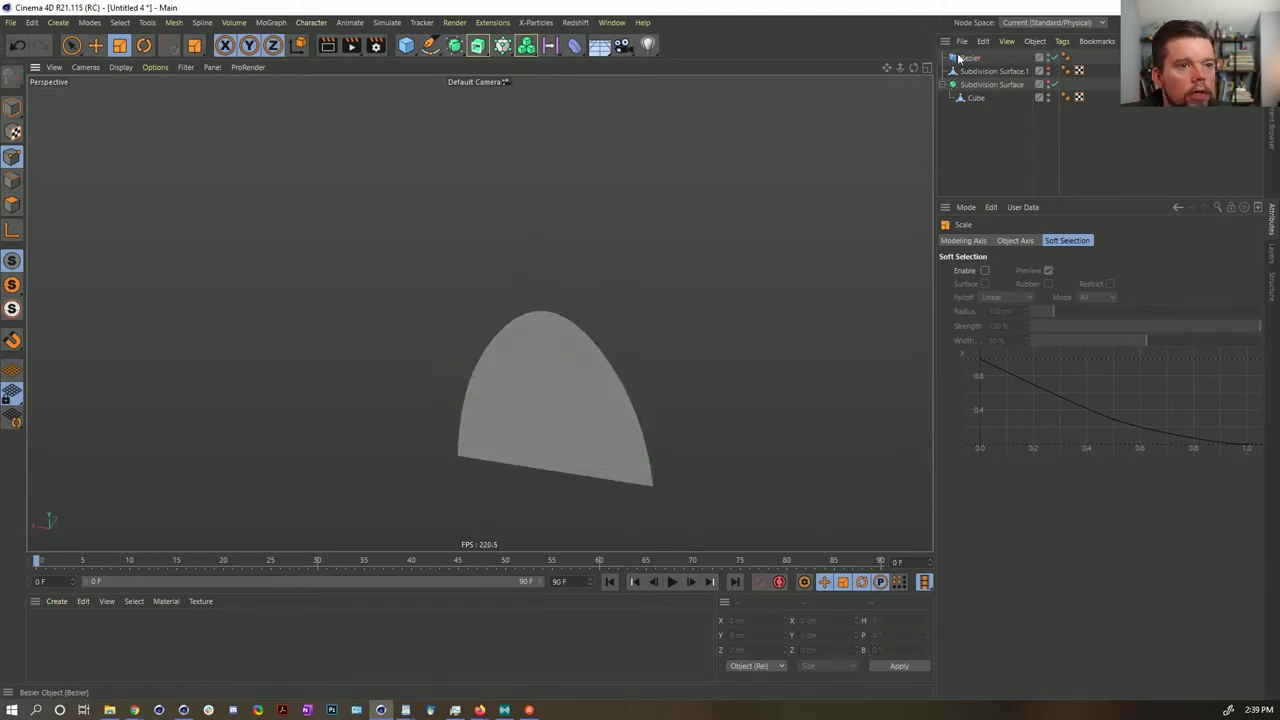
key(ctrl+z)
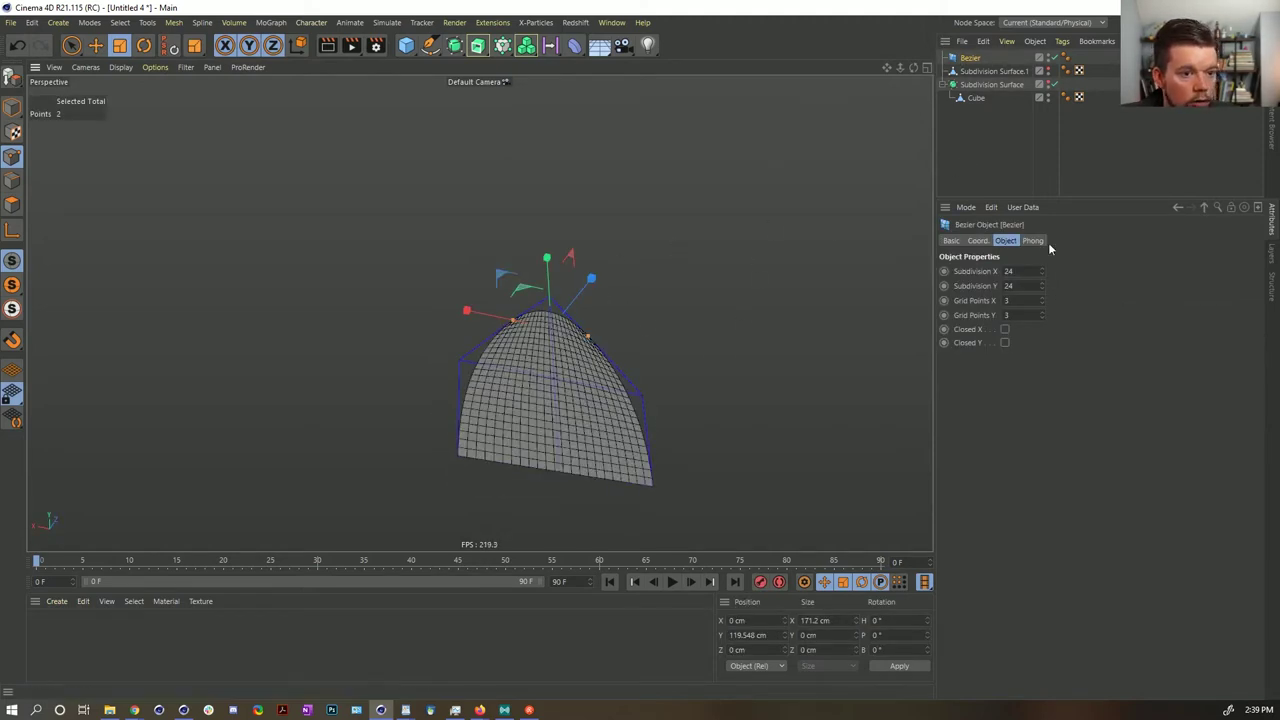
- Set the Bezier patch's X and Y subdivisions to 5 each
key(Tab)
text(5)
key(Return)
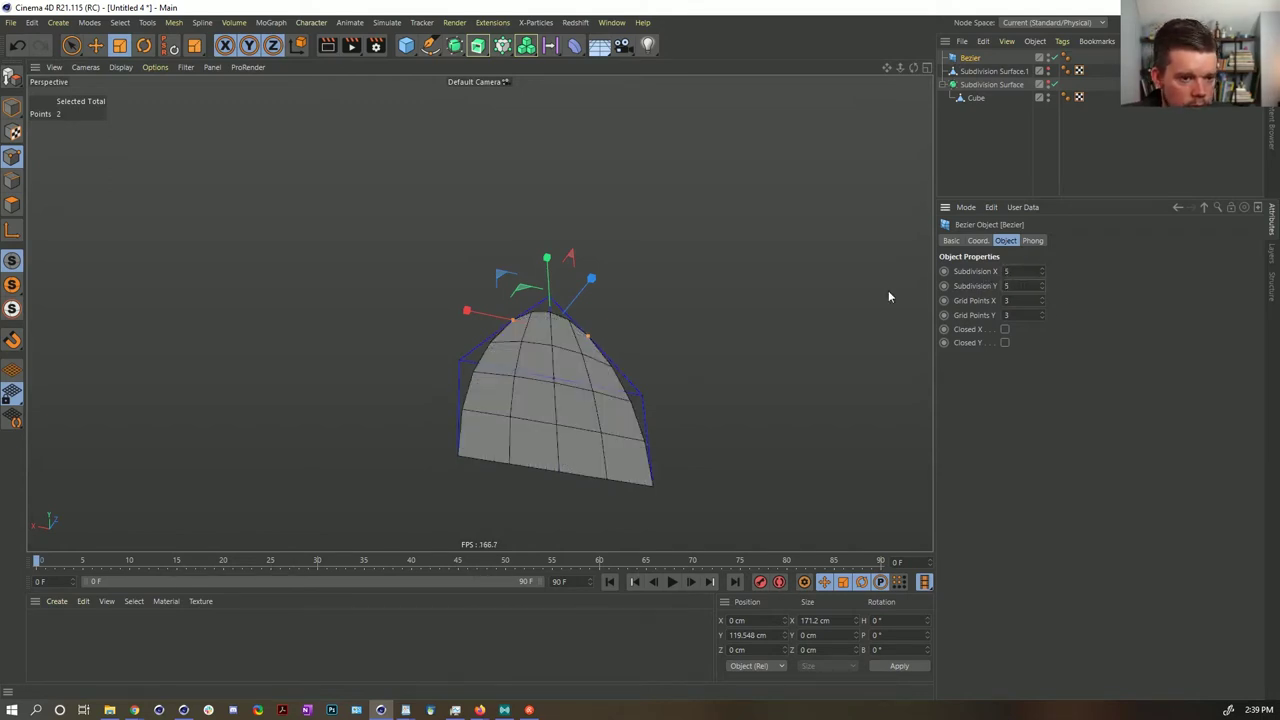
alt+drag(531, 409, 570, 378)
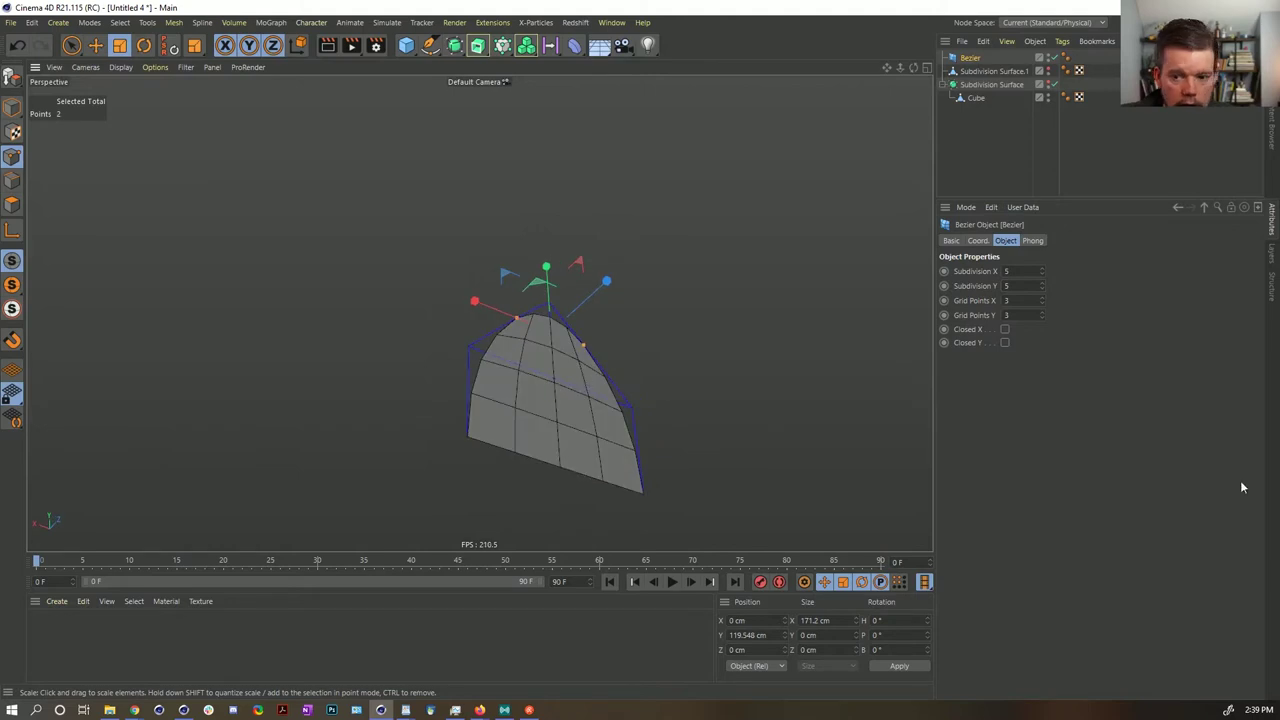
click(455, 47)
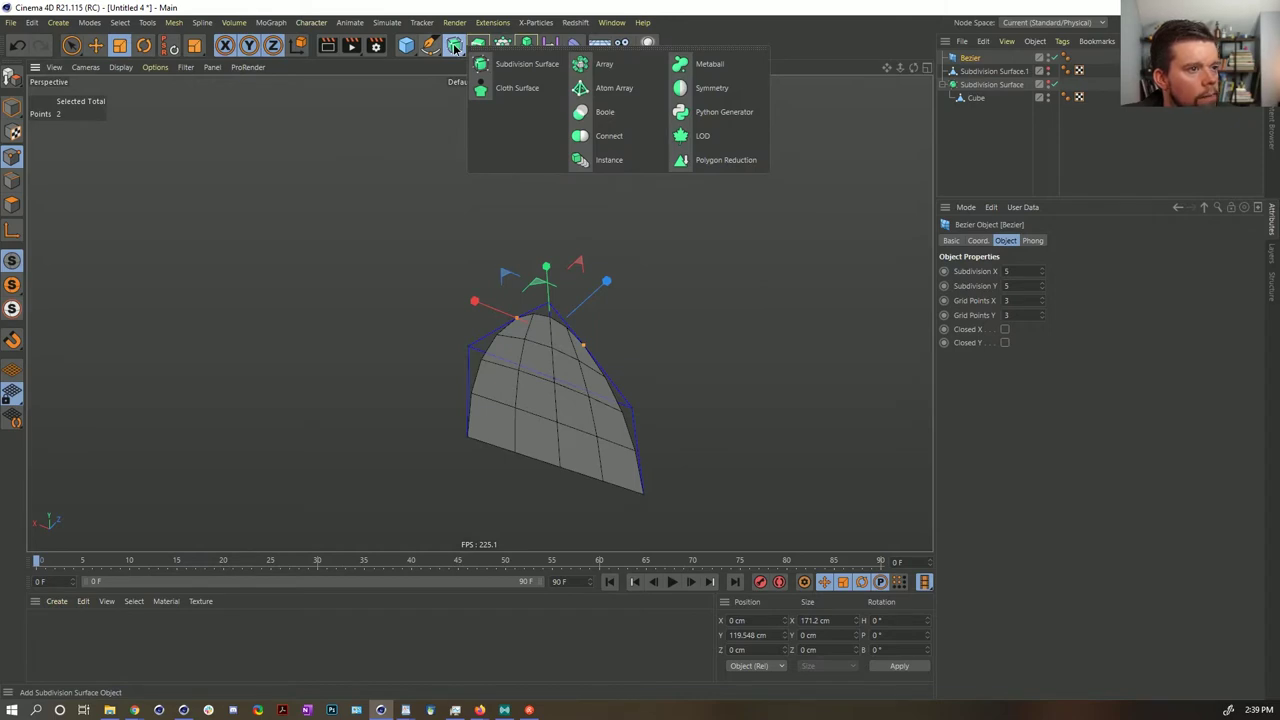
click(527, 46)
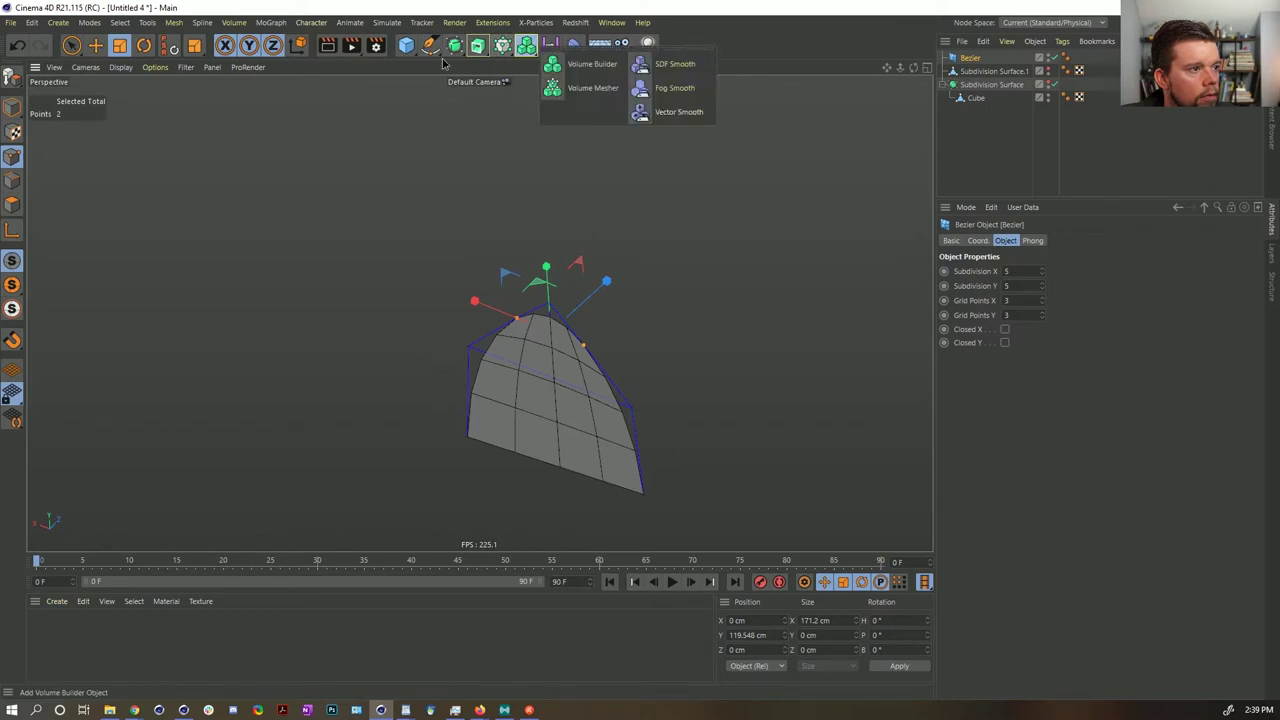
click(406, 46)
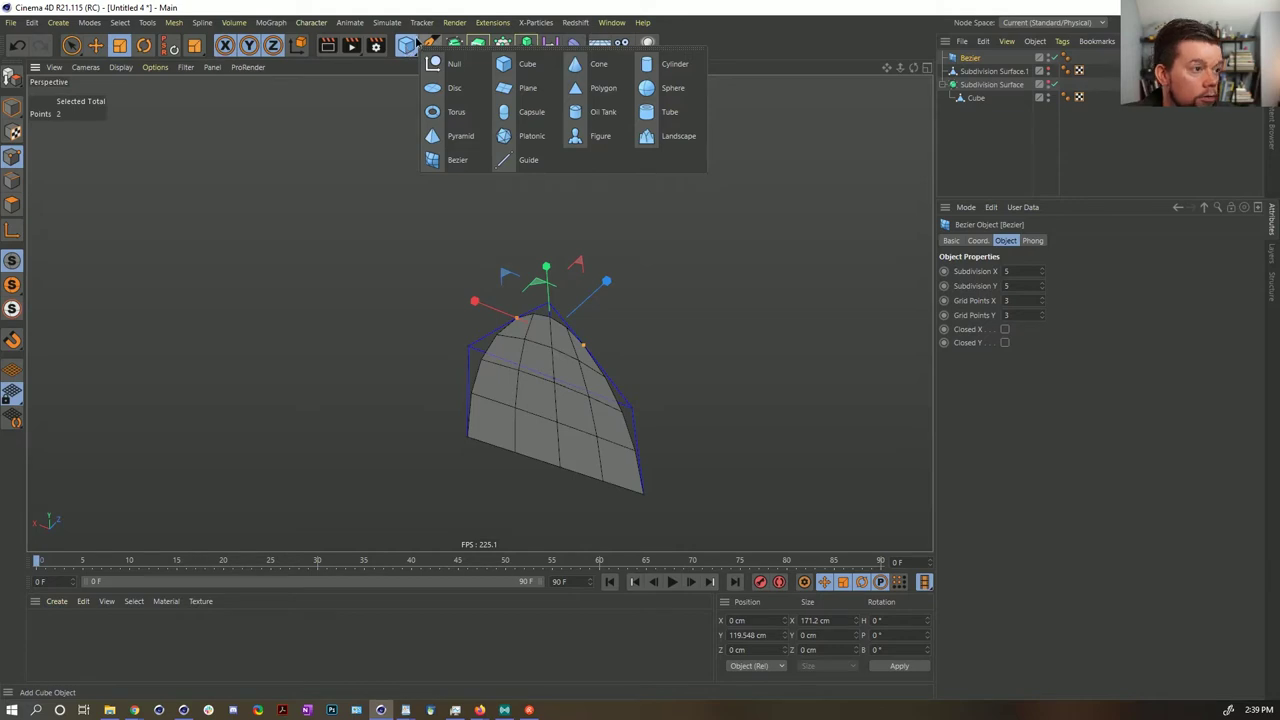
alt+drag(562, 368, 750, 450)
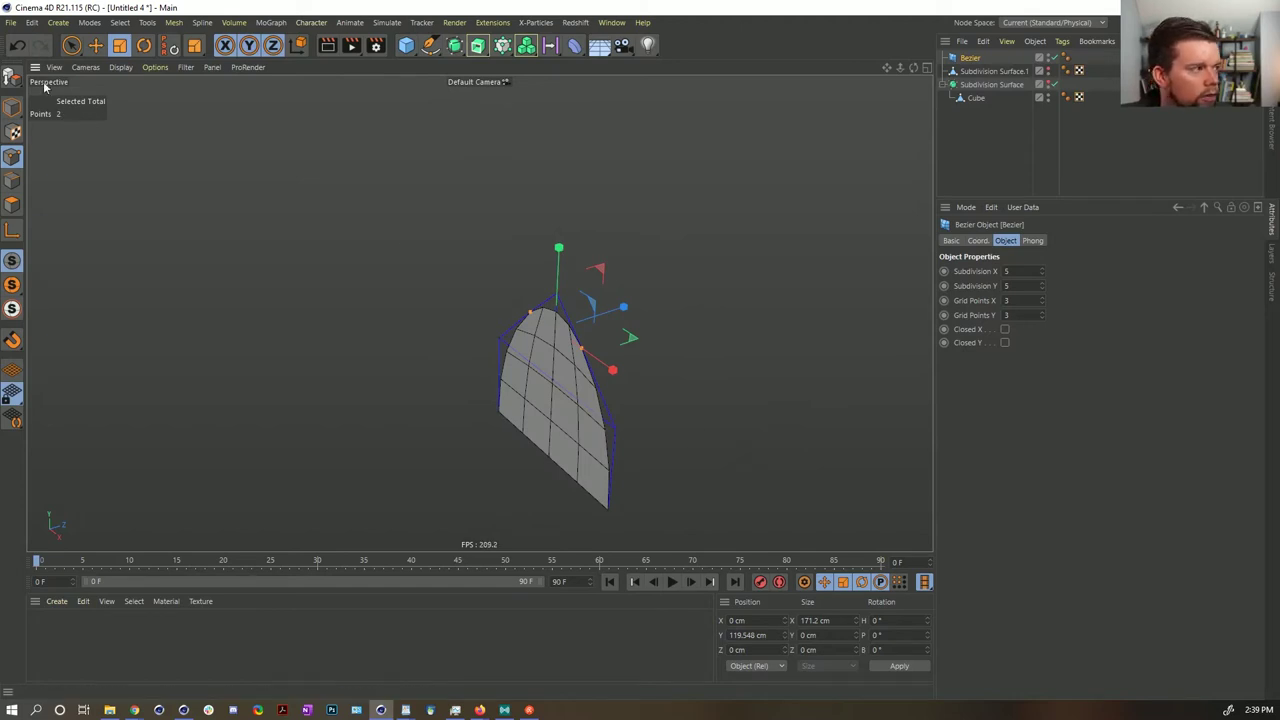
- Shift all of the Bezier patch's points to a Y position of 200 cm, putting the object's axis at its base
click(13, 107)
alt+drag(480, 313, 507, 307)
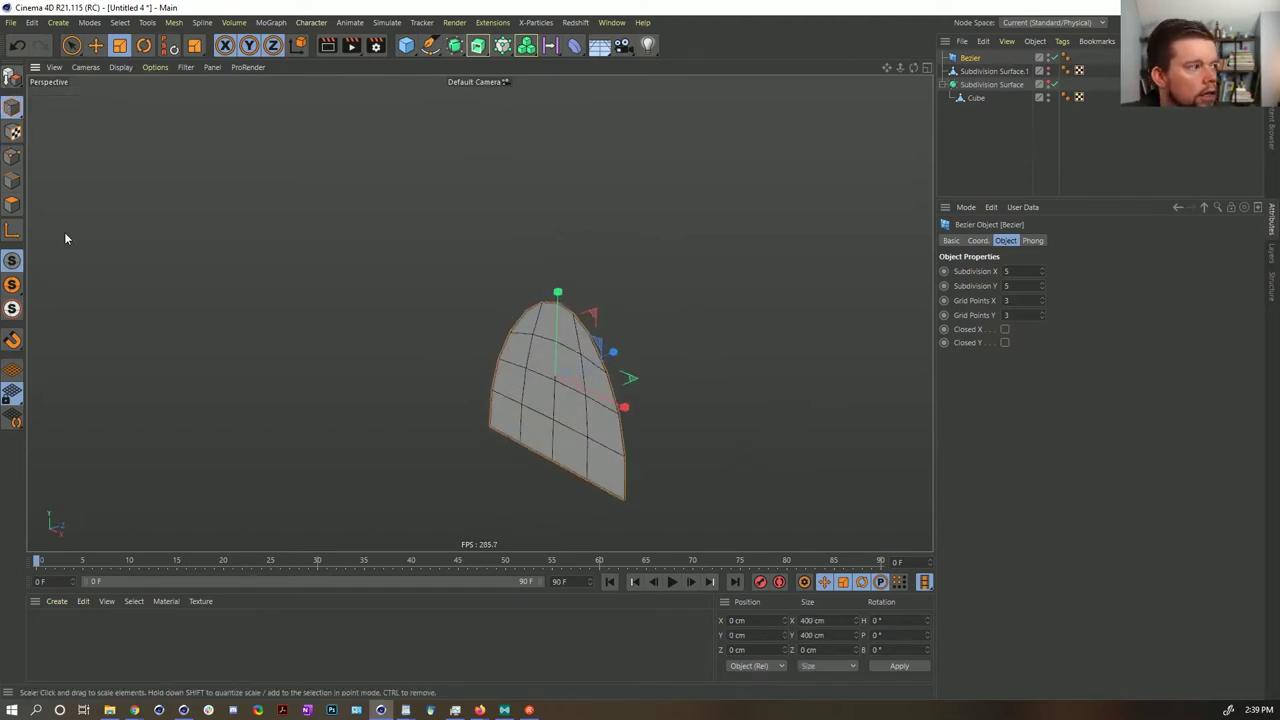
click(12, 157)
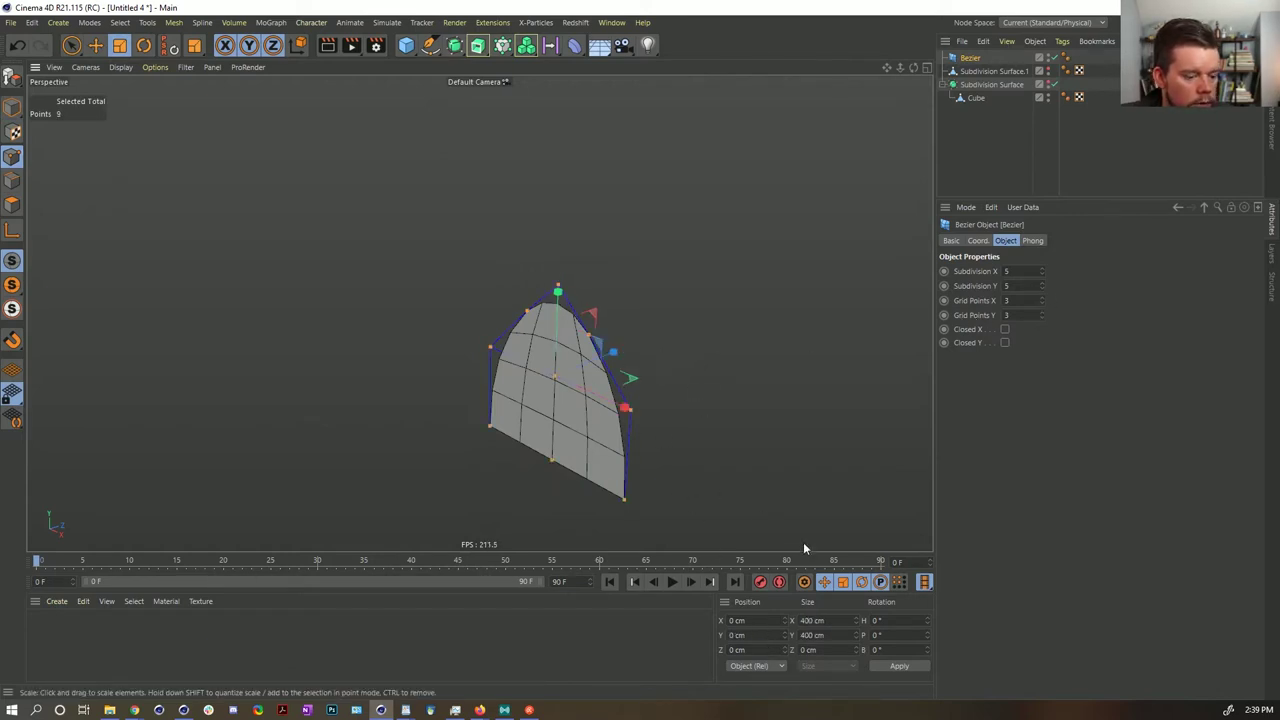
text(e200)
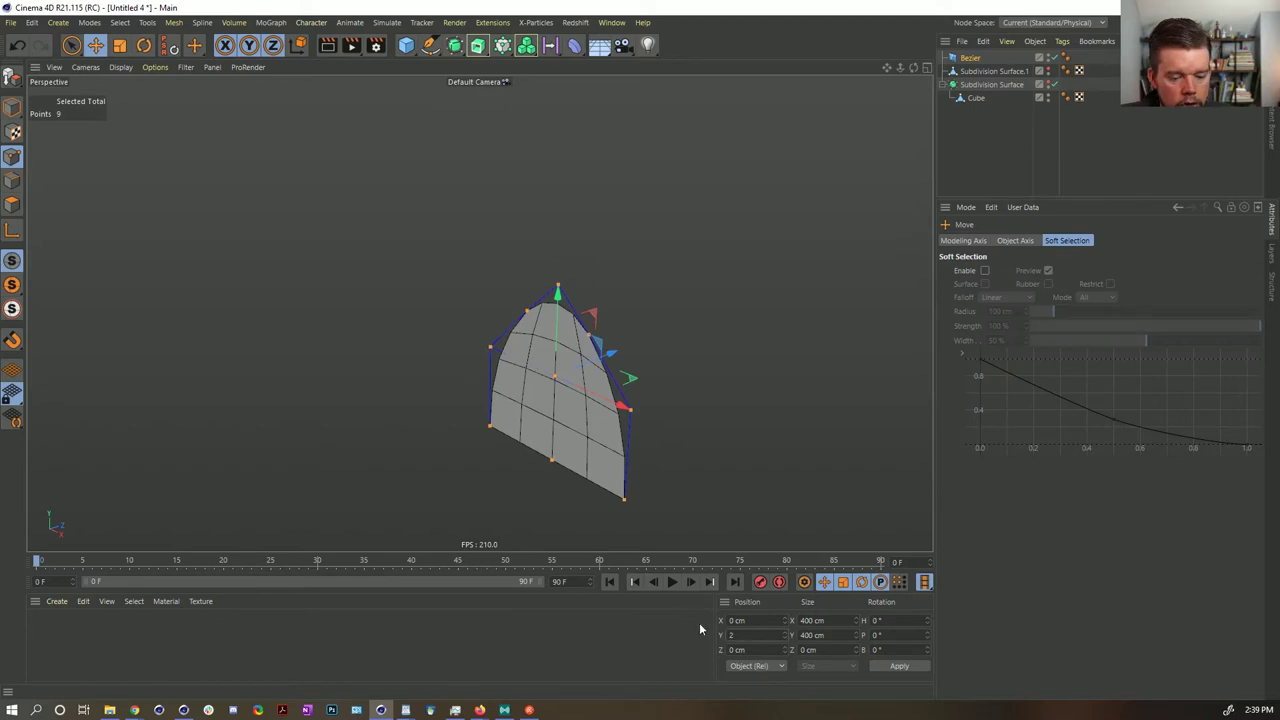
key(Return)
click(14, 108)
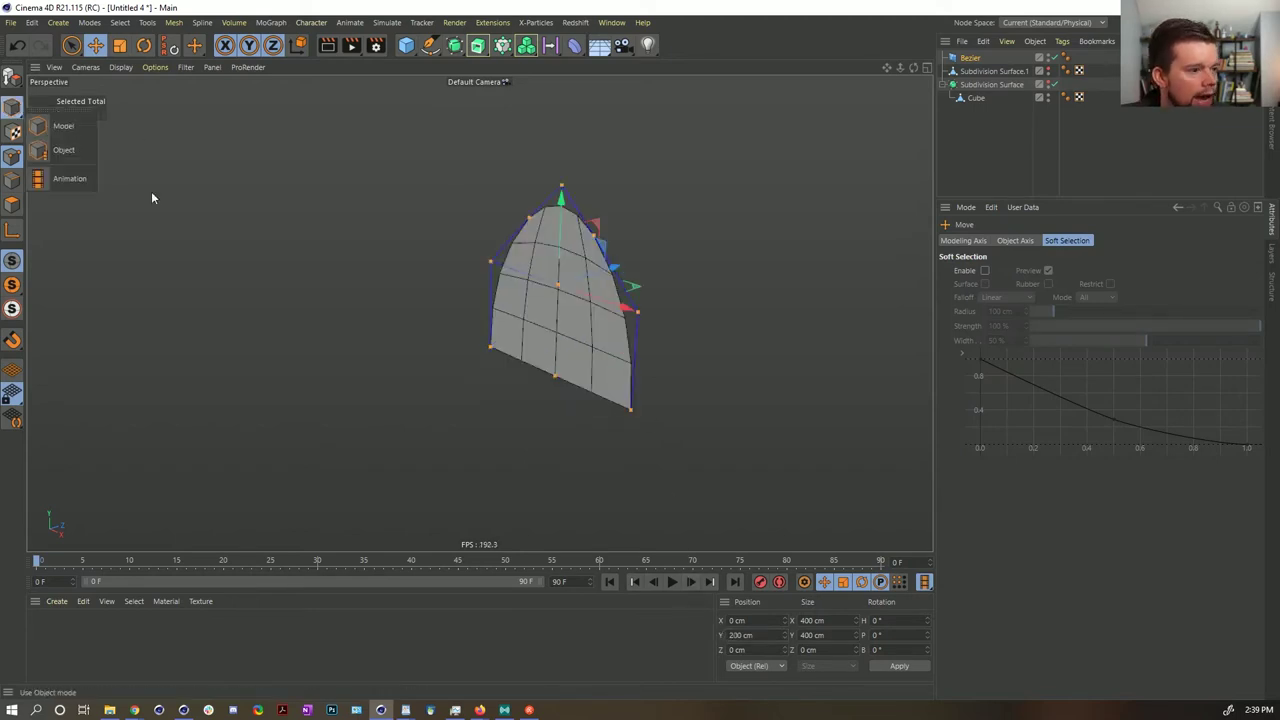
click(13, 113)
click(12, 113)
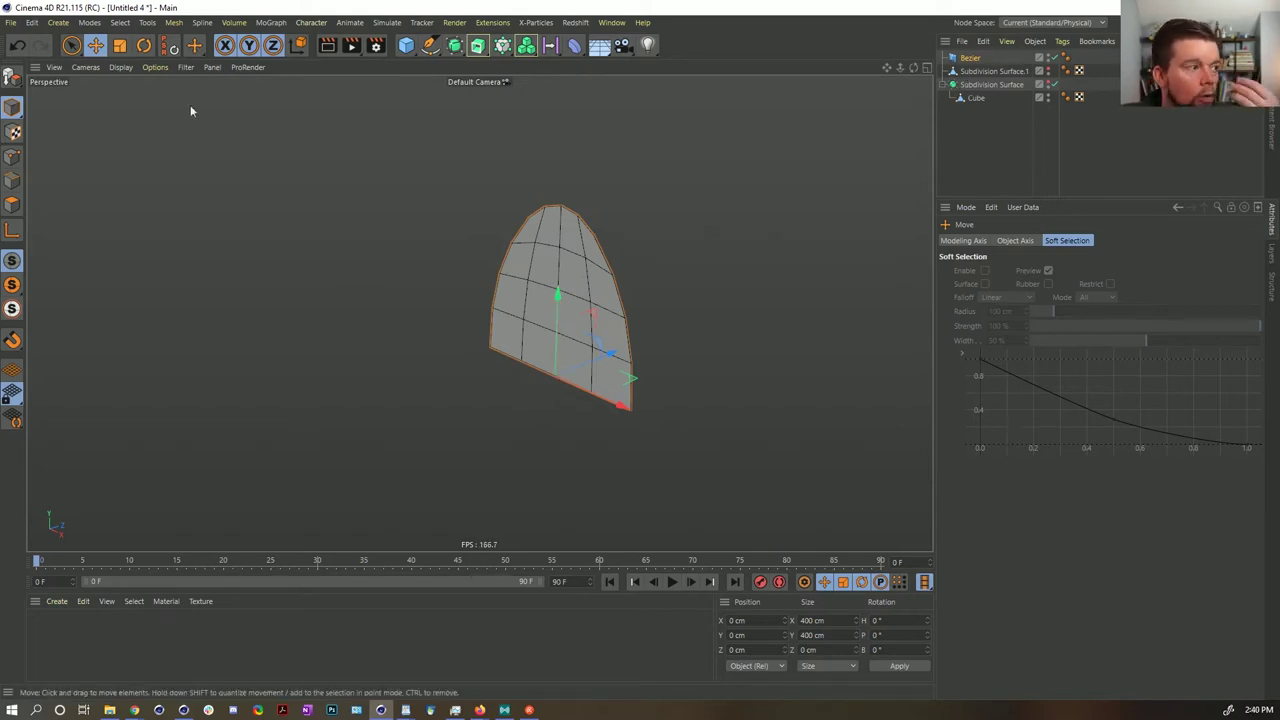
- Pull the patch's middle column of three points out along Z to about 46.6 cm so the surface curves
click(12, 157)
key(9)
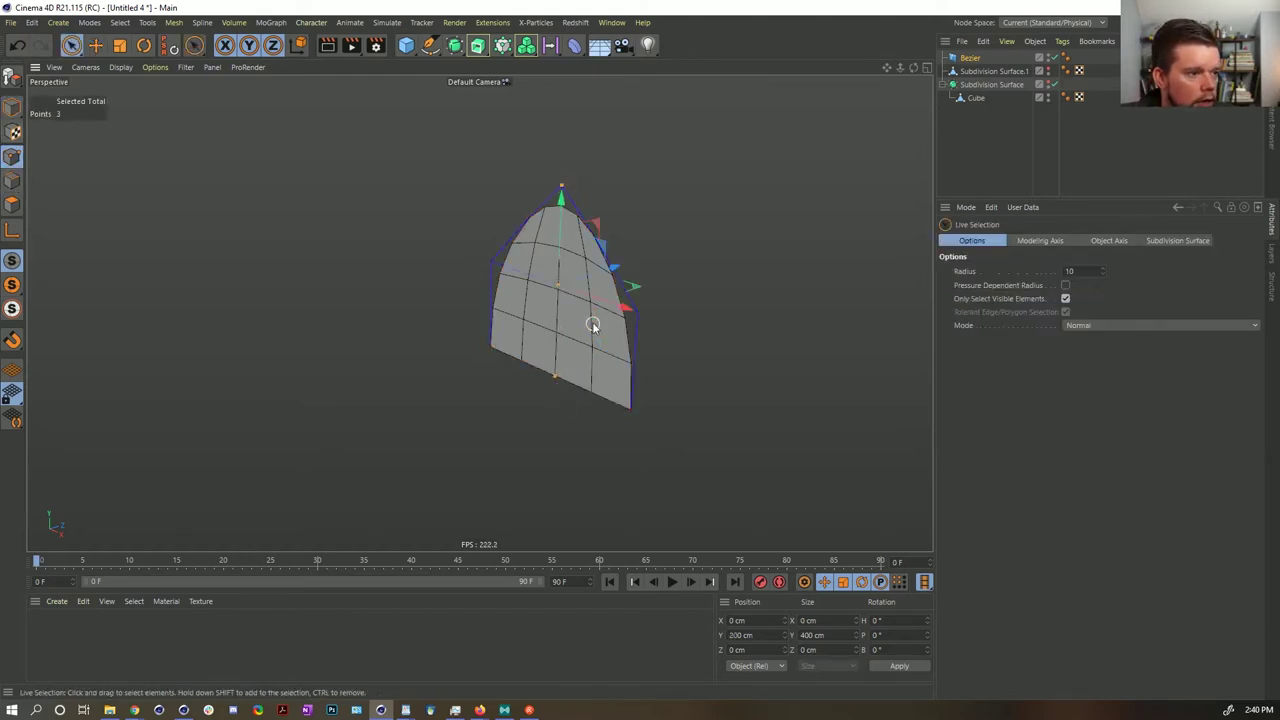
drag(609, 277, 480, 302)
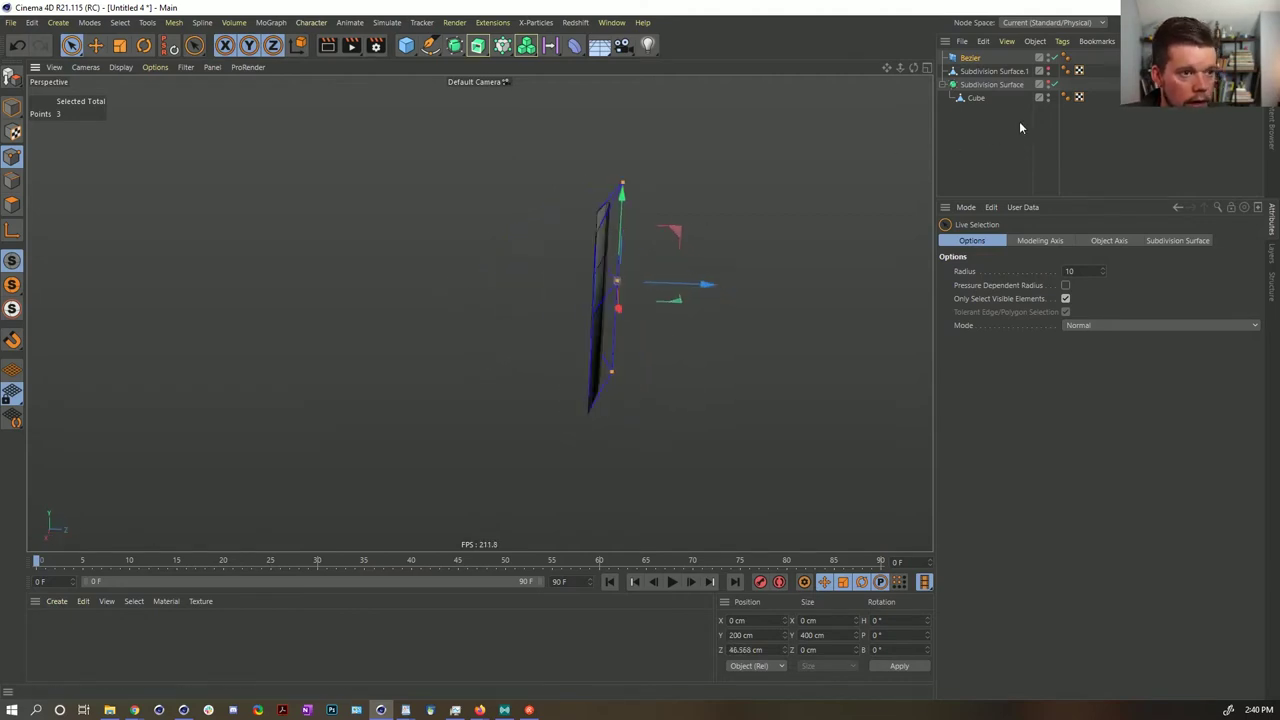
- Return to whole-object editing of the Bezier patch and show the Subdivision Surface.1 mesh in the viewport
click(11, 107)
click(969, 58)
click(1048, 71)
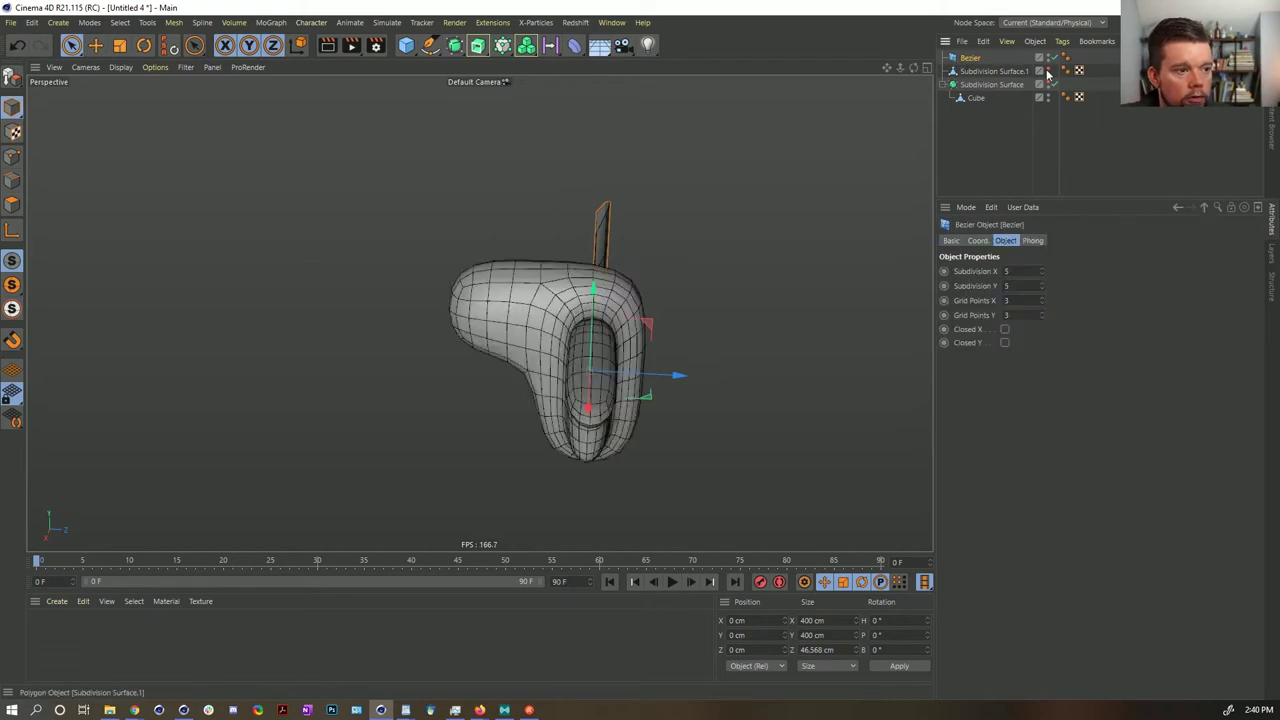
alt+drag(790, 215, 476, 310)
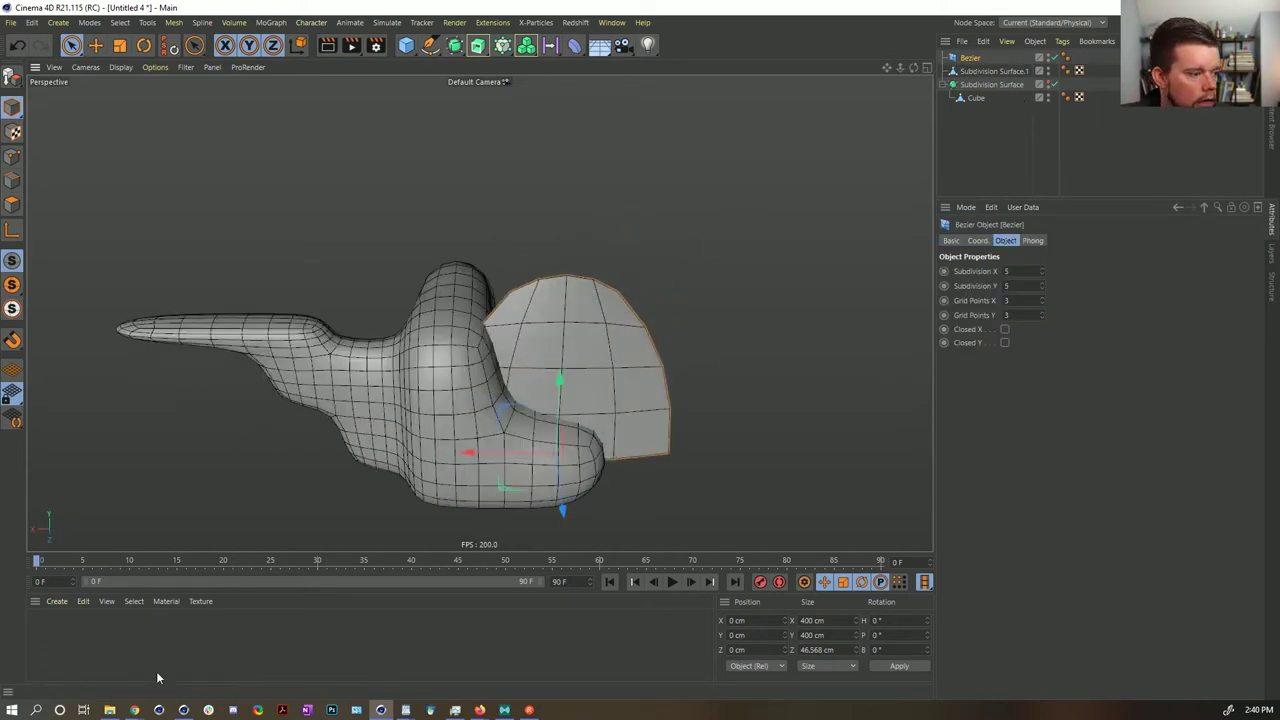
- Create a new material on the Bezier patch and colour it purple with hue 272° and saturation 100%
double_click(55, 638)
drag(975, 60, 972, 58)
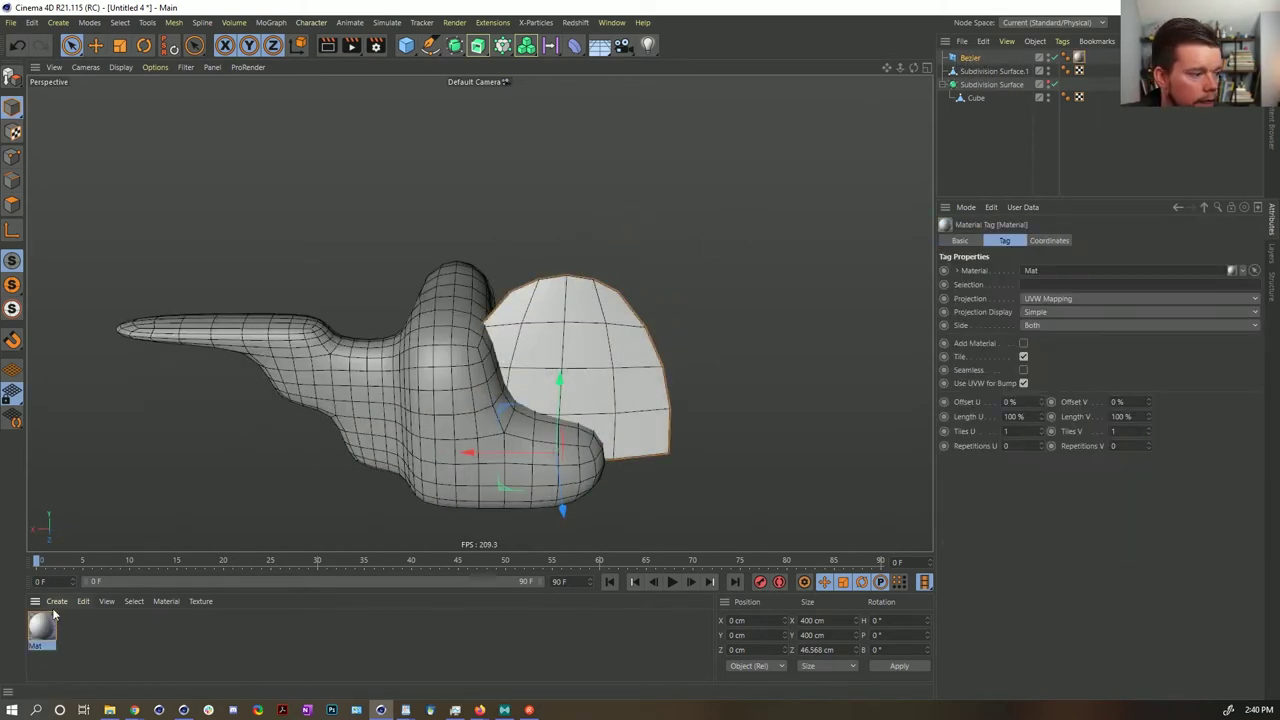
double_click(41, 624)
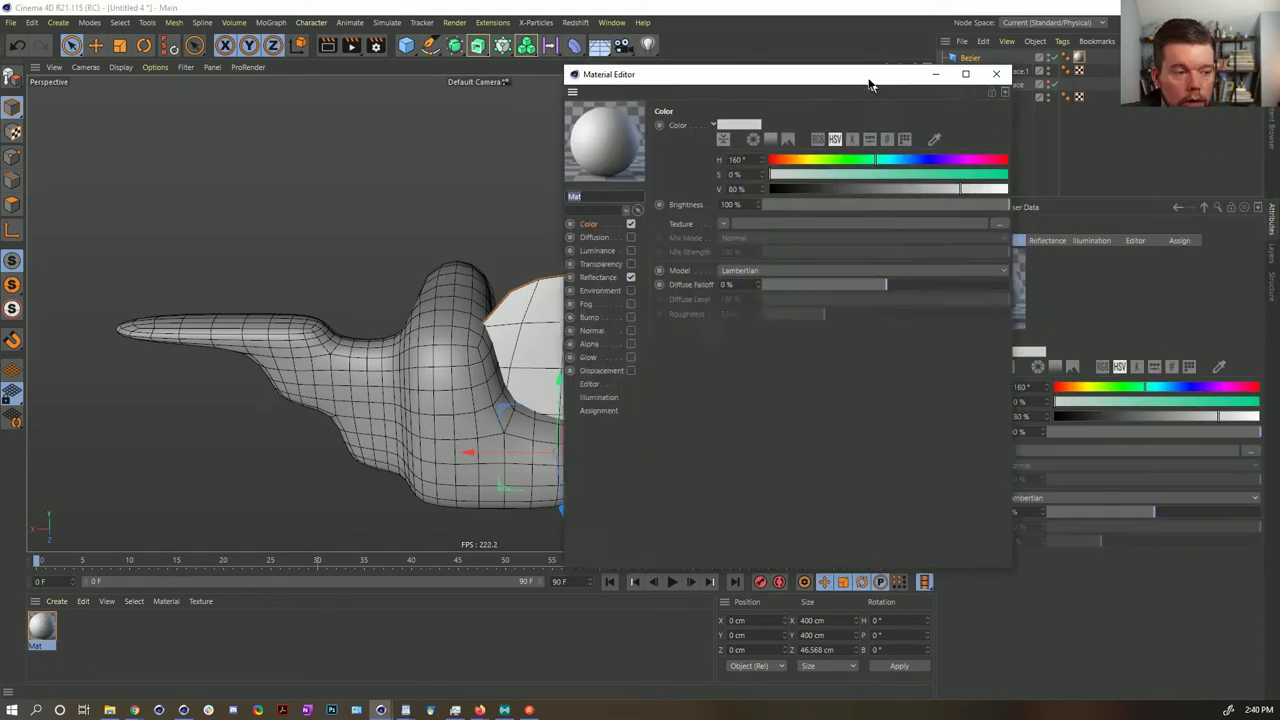
drag(762, 190, 1000, 186)
drag(808, 174, 825, 175)
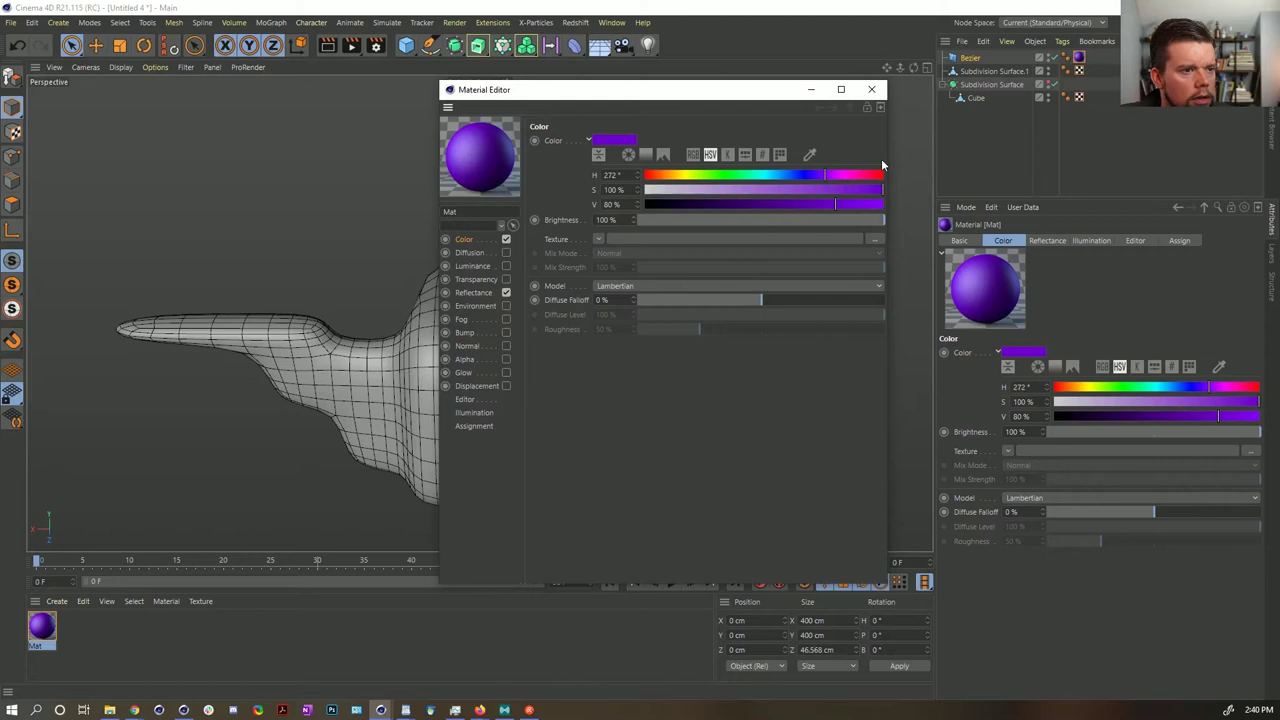
click(871, 89)
- Scale the Bezier patch down uniformly to about 69.6 cm in X and Y
click(973, 58)
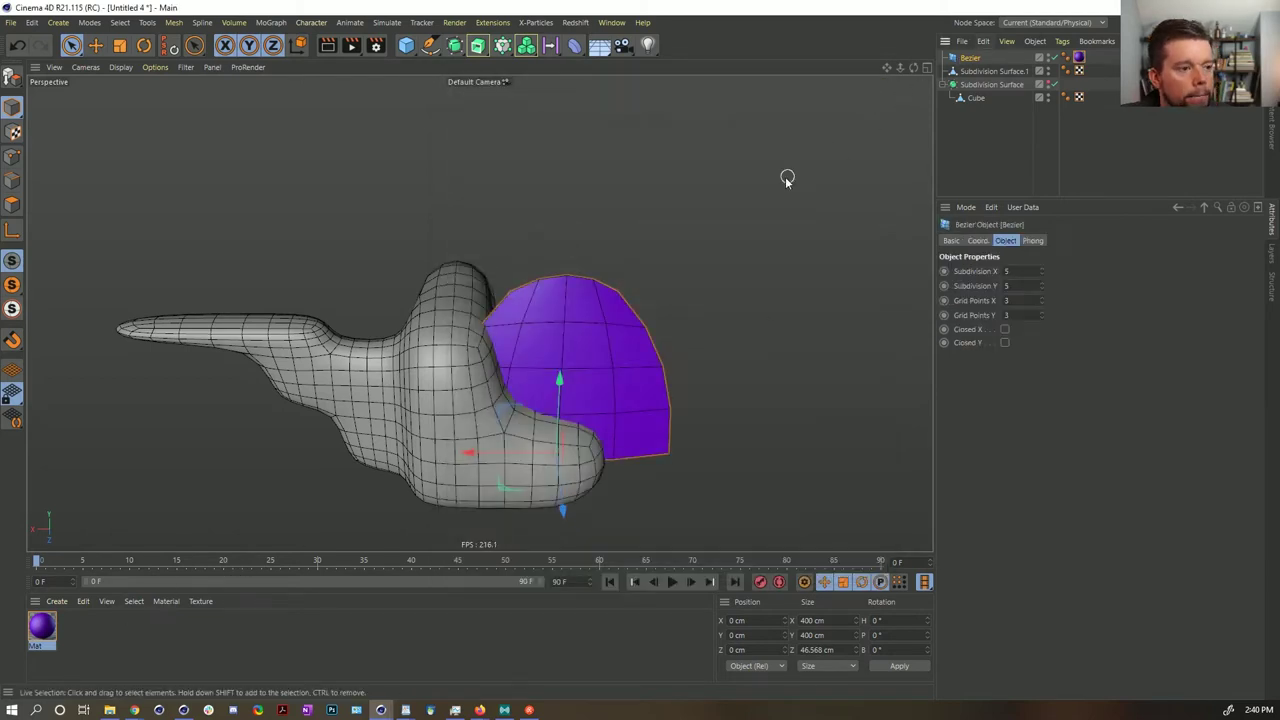
key(t)
drag(745, 216, 490, 430)
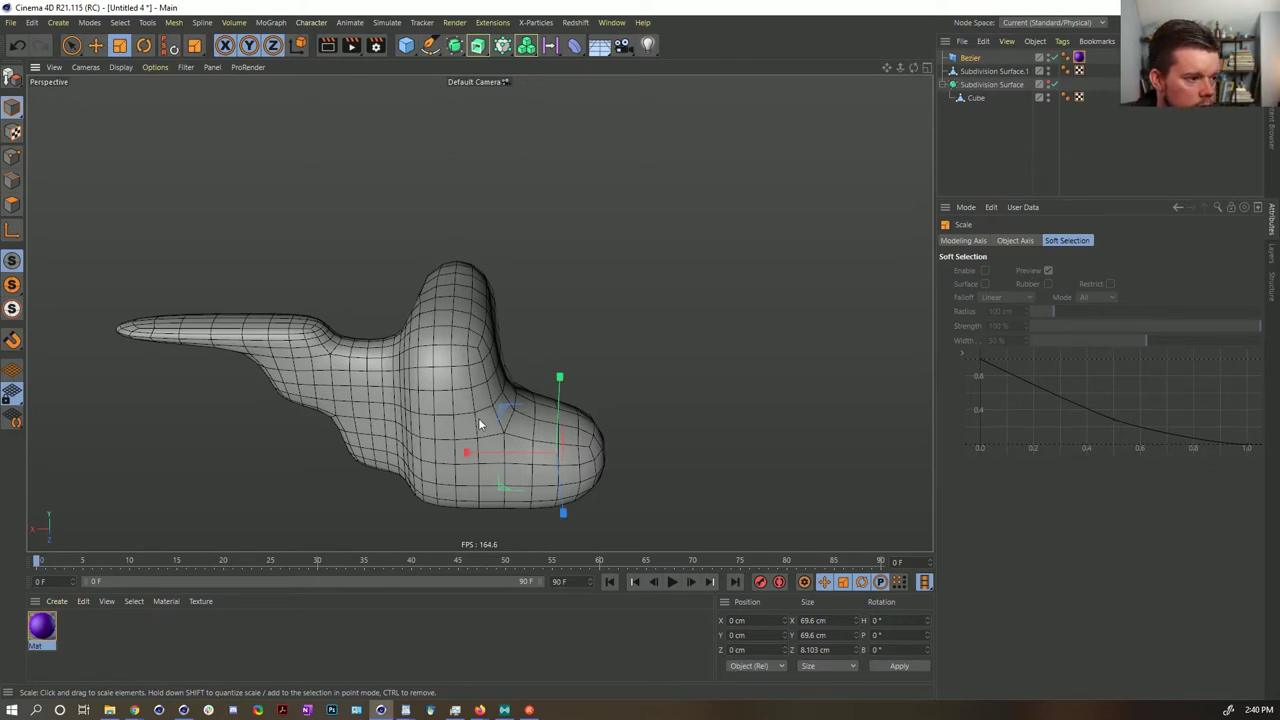
- Add a Cloner containing the Bezier patch, in Object mode, with Subdivision Surface.1 as the object to clone onto
click(502, 45)
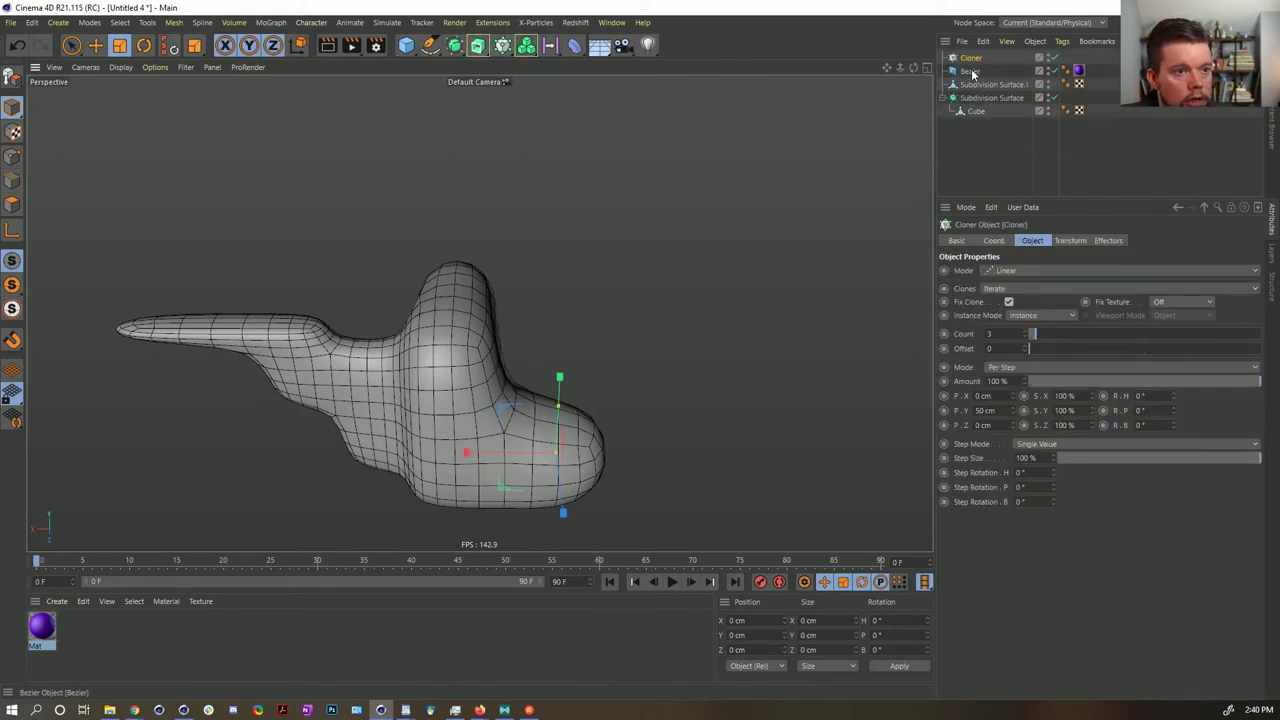
drag(977, 60, 972, 58)
click(1037, 270)
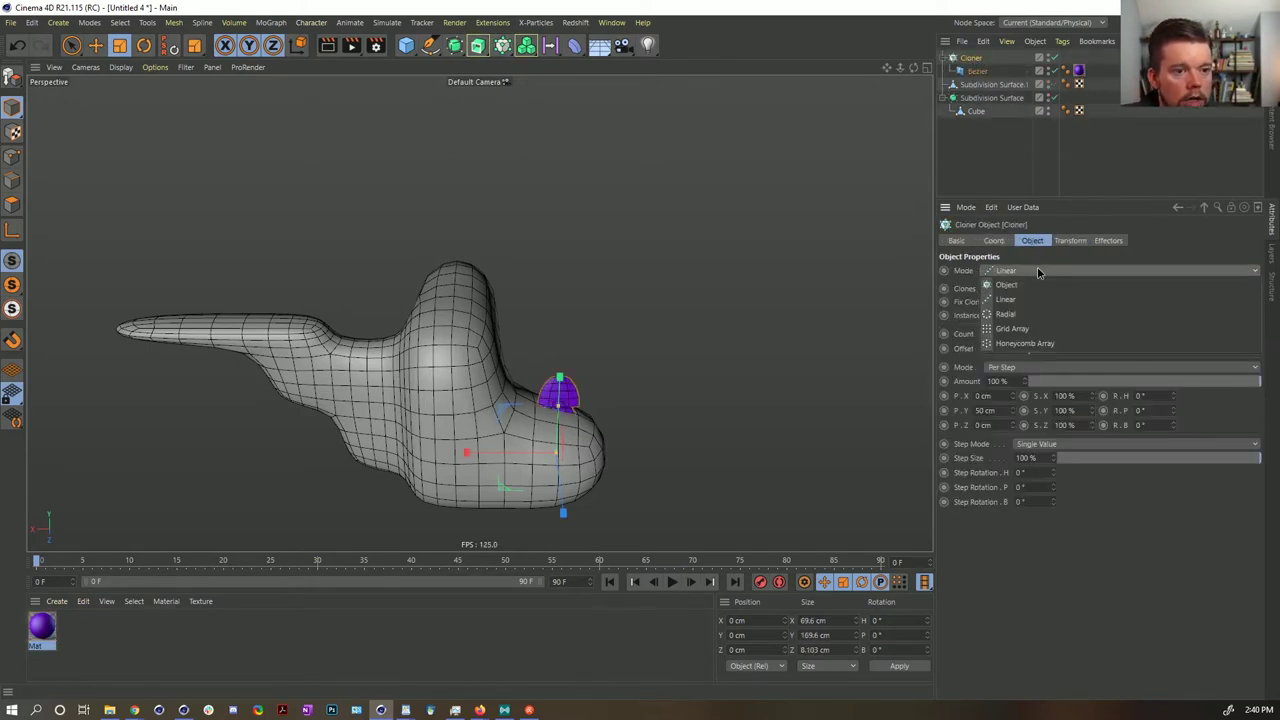
click(1038, 286)
drag(986, 87, 1045, 342)
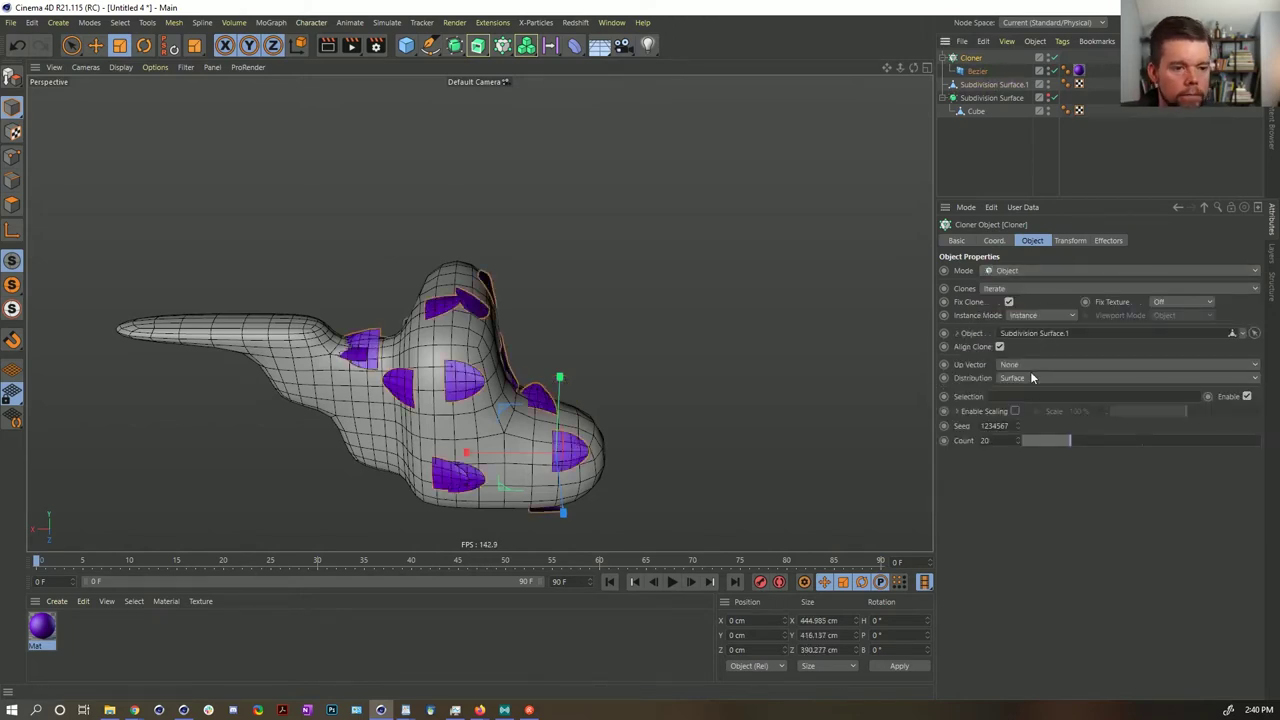
- Set the cloner's distribution to Polygon Center and inspect the clones around the body
click(1030, 378)
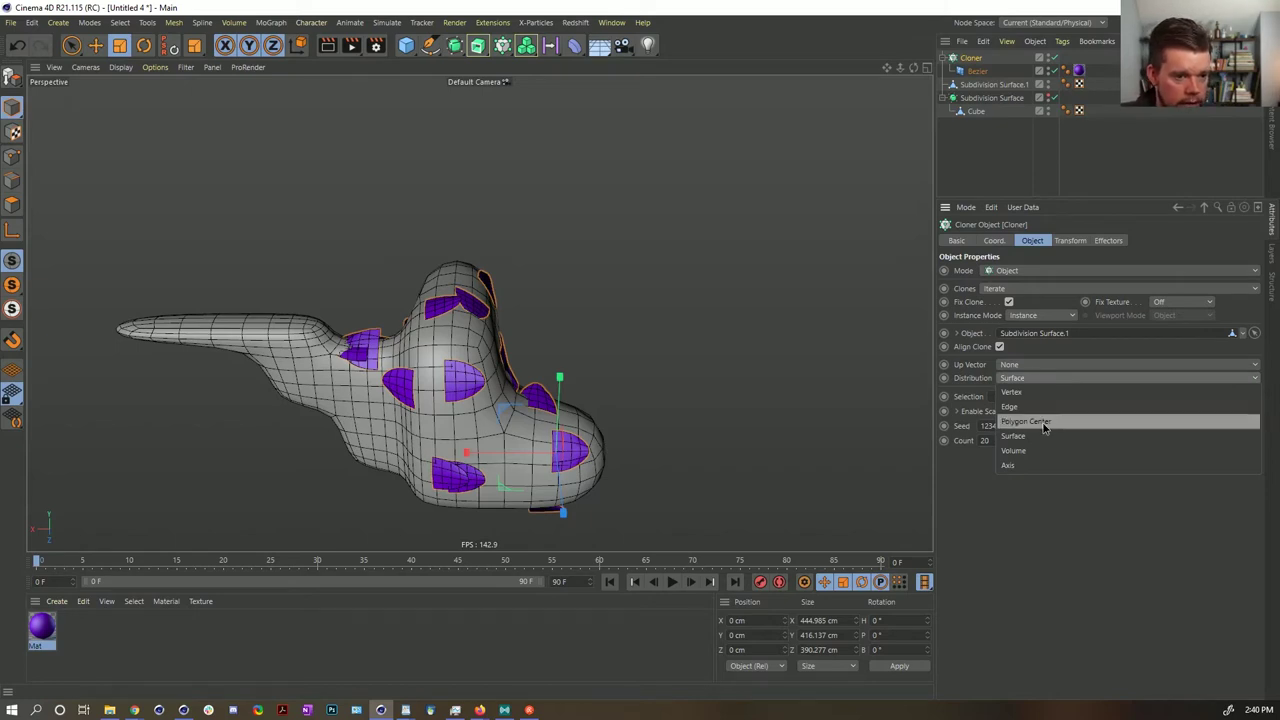
click(1043, 422)
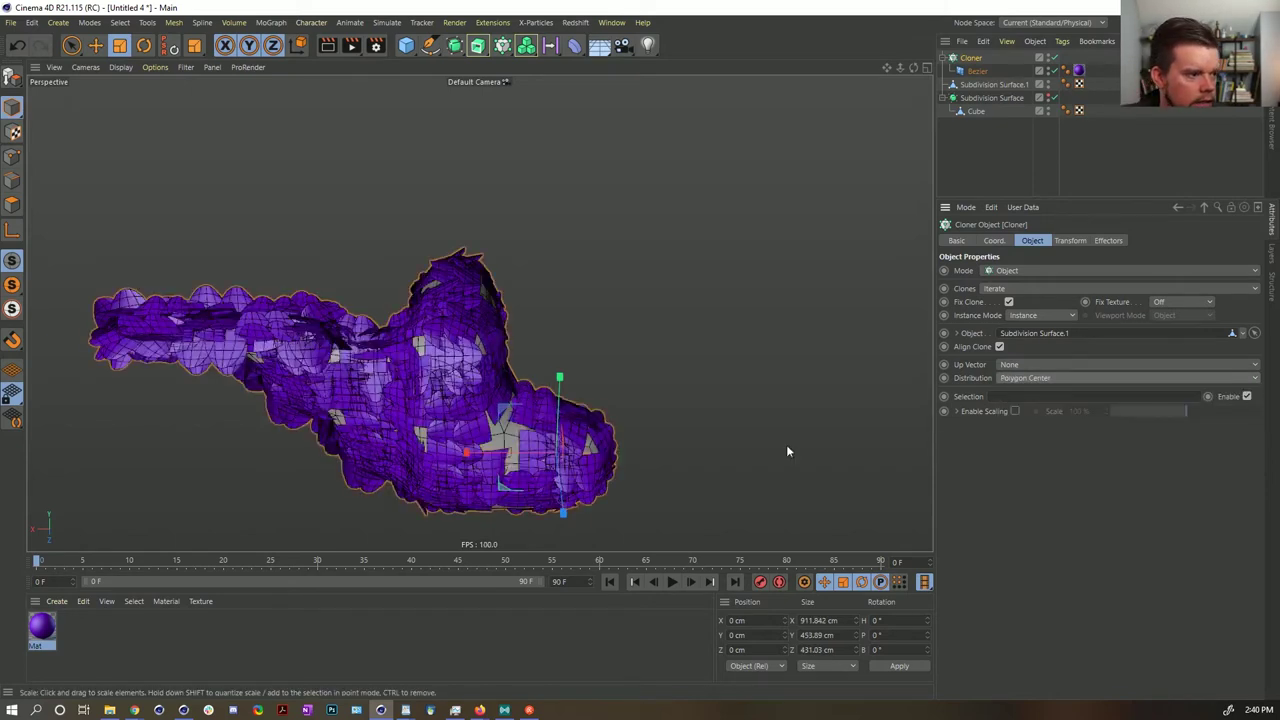
scroll(433, 402, up, 3)
scroll(458, 383, down, 2)
alt+drag(536, 388, 511, 388)
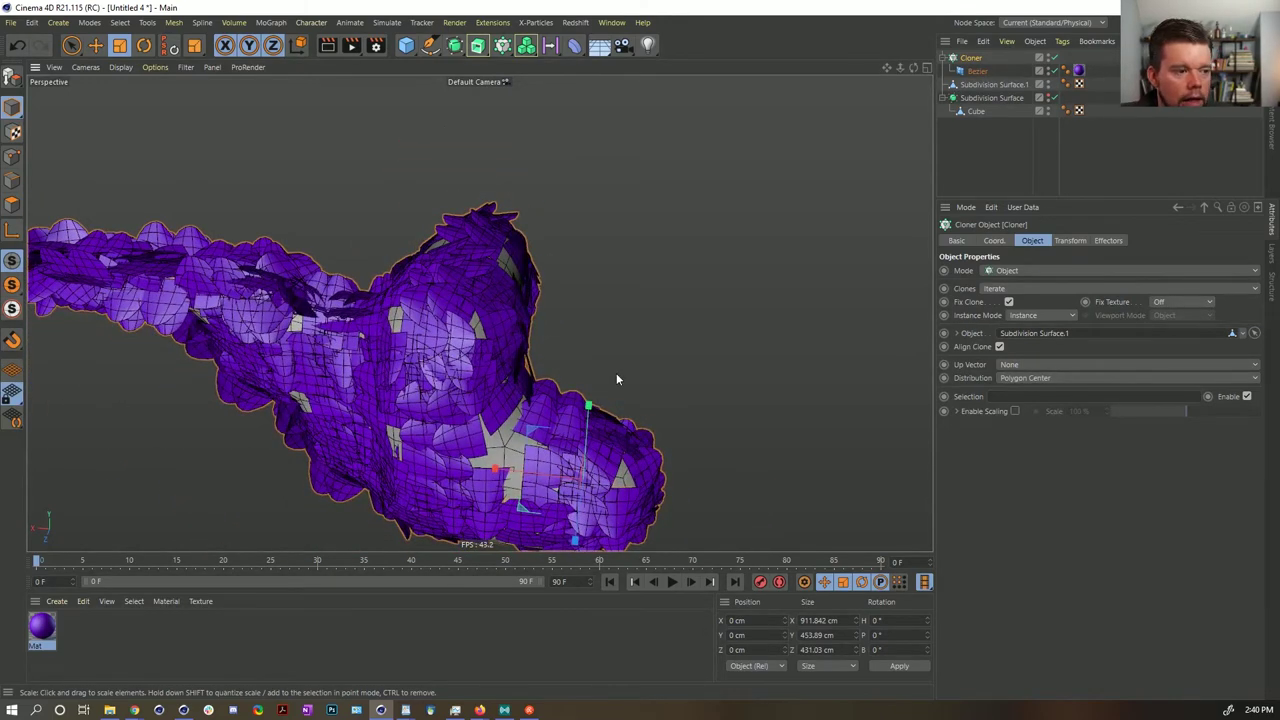
alt+drag(617, 379, 944, 339)
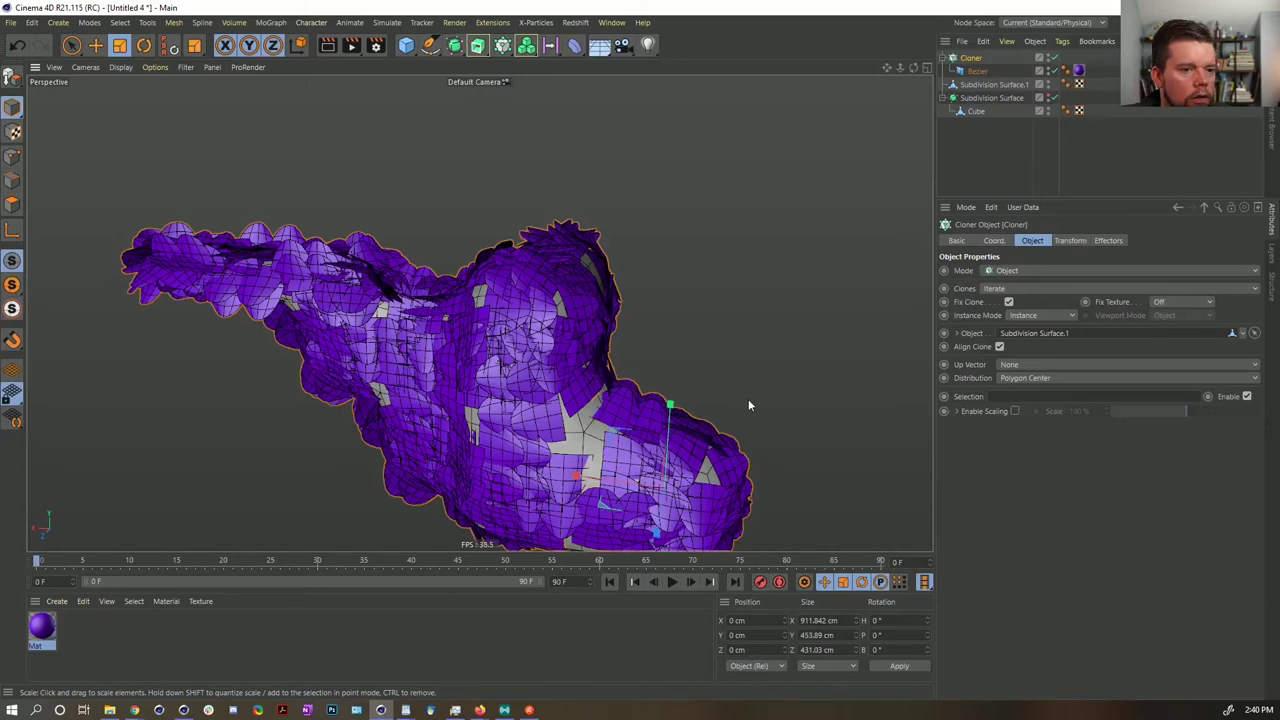
- Set the cloner's distribution to Edge
click(1032, 378)
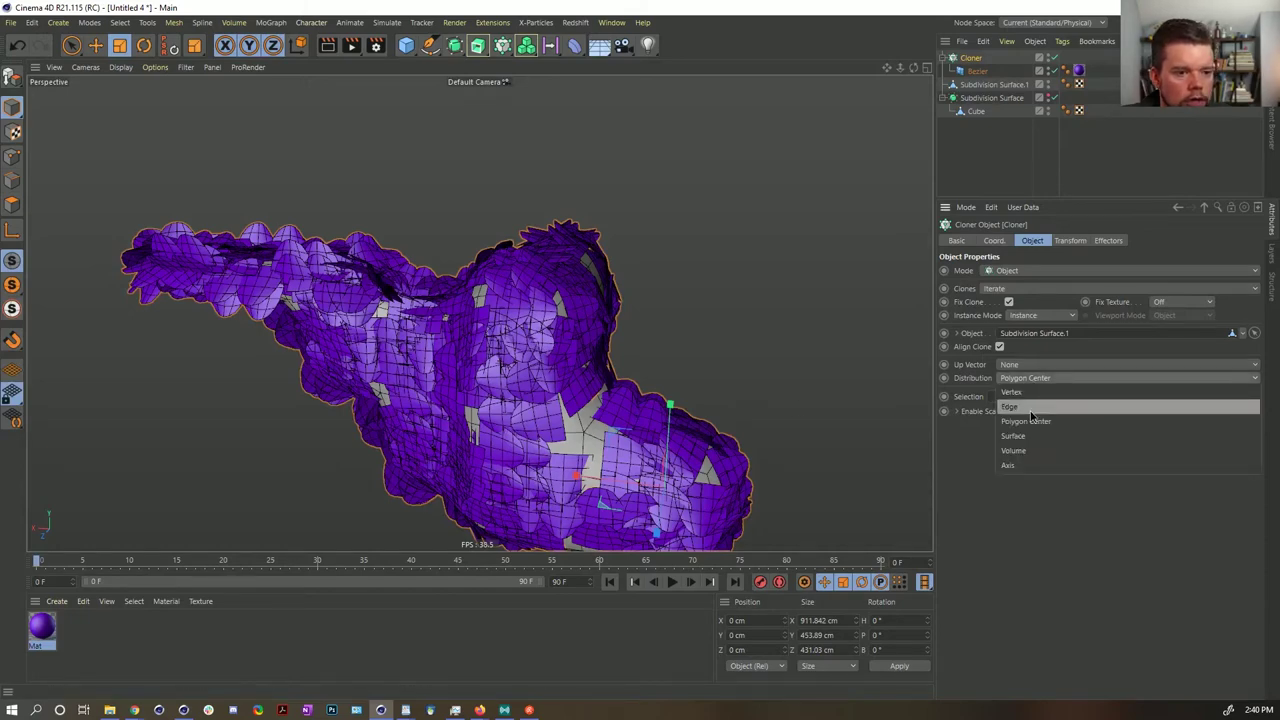
click(1030, 410)
mouse_move(570, 380)
alt+mouse_down()
mouse_move(690, 385)
mouse_move(590, 400)
alt+mouse_up()
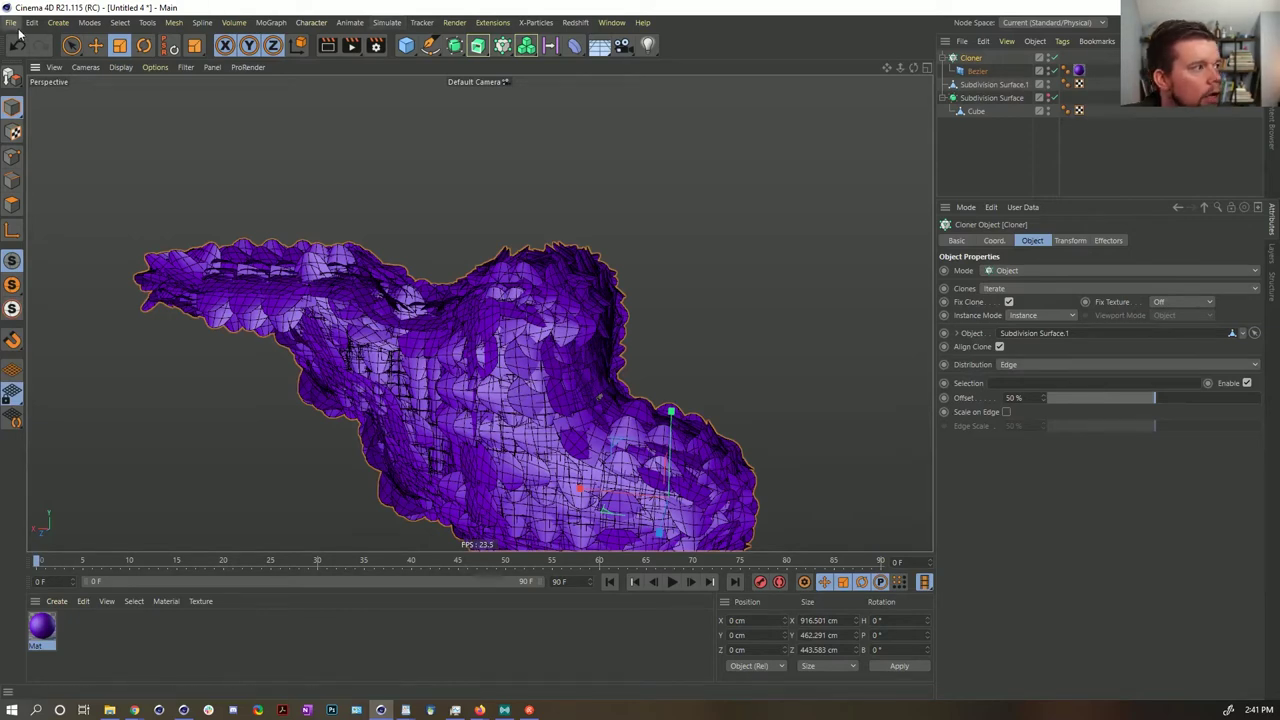
- Thin out the clones by placing three Null objects below the Bezier patch inside the Cloner
click(59, 23)
click(77, 44)
mouse_move(968, 58)
mouse_down()
mouse_move(986, 92)
mouse_move(972, 105)
mouse_up()
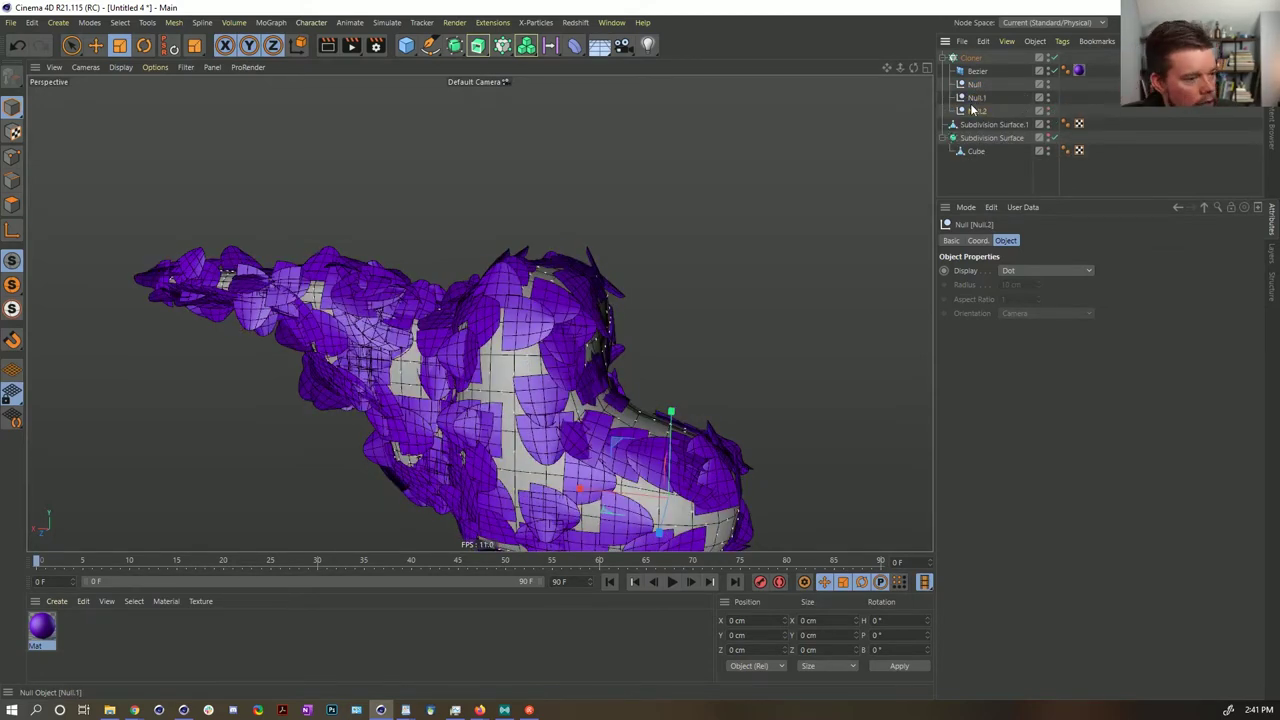
- Inspect the thinned clones around the body and disable the Cloner to expose the bare mesh
alt+drag(737, 298, 450, 426)
alt+drag(604, 298, 574, 314)
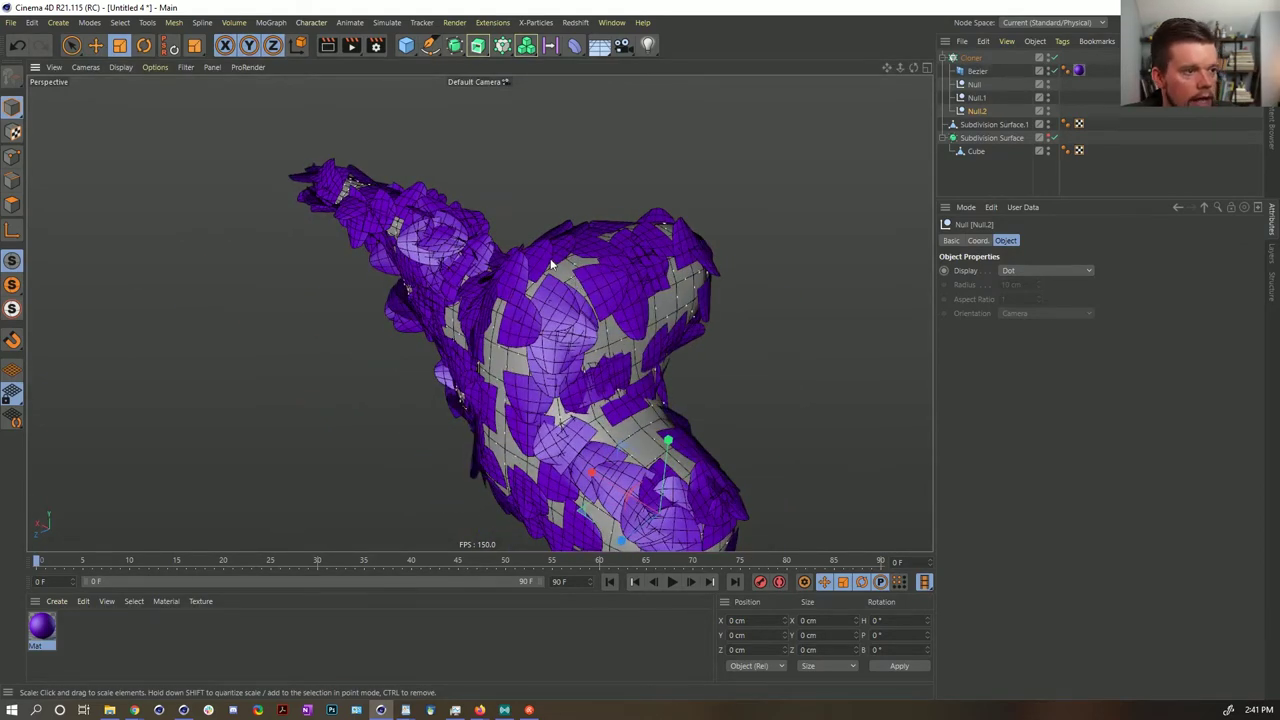
alt+drag(612, 309, 550, 380)
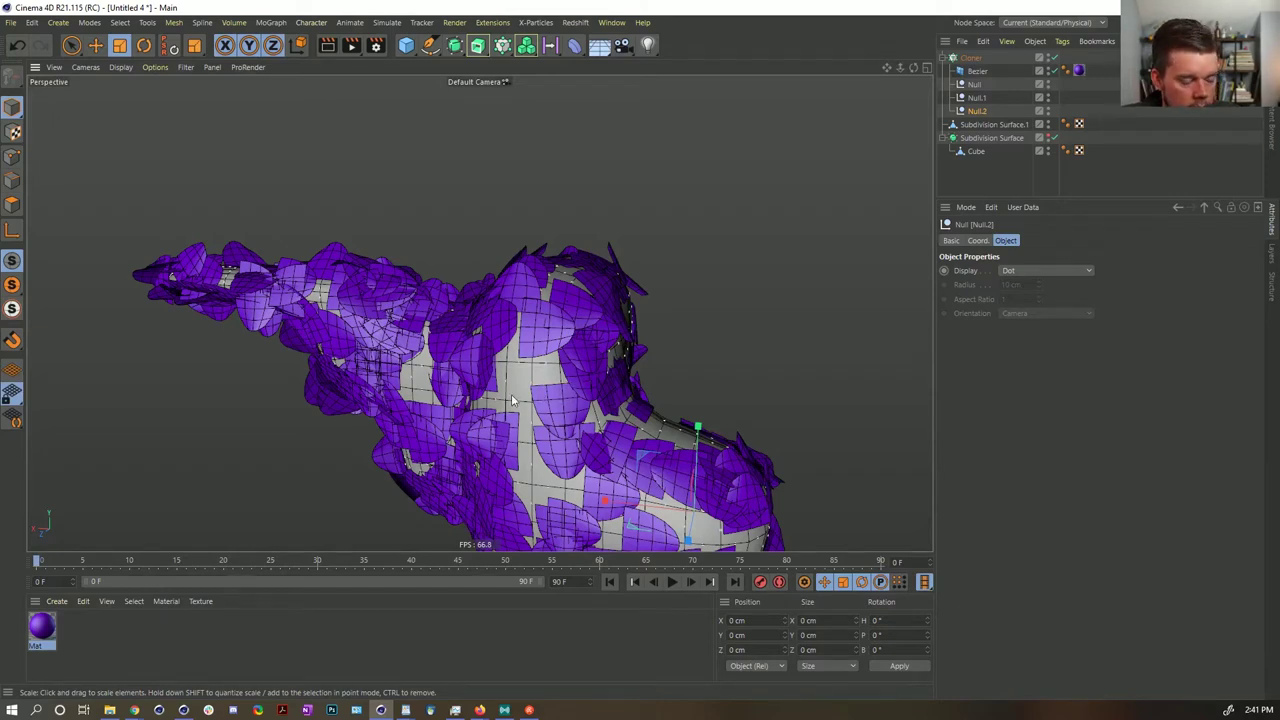
alt+drag(561, 325, 519, 349)
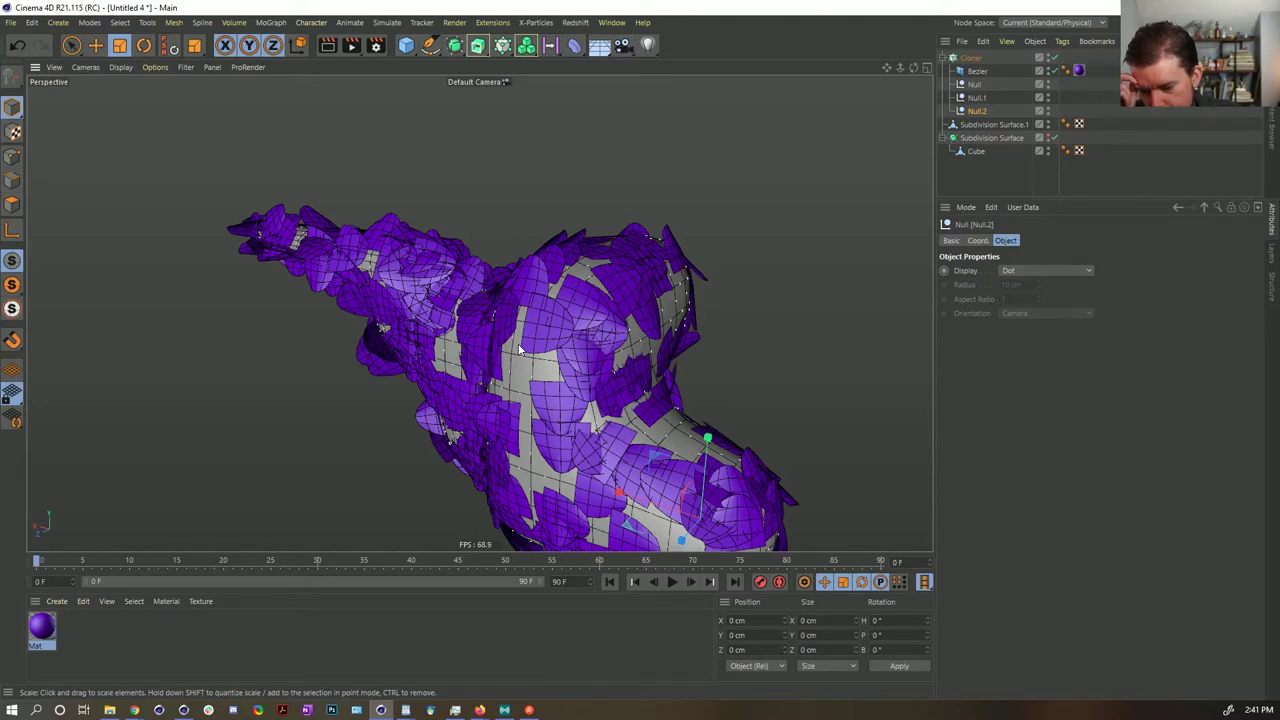
alt+drag(679, 345, 633, 410)
scroll(633, 411, up, 5)
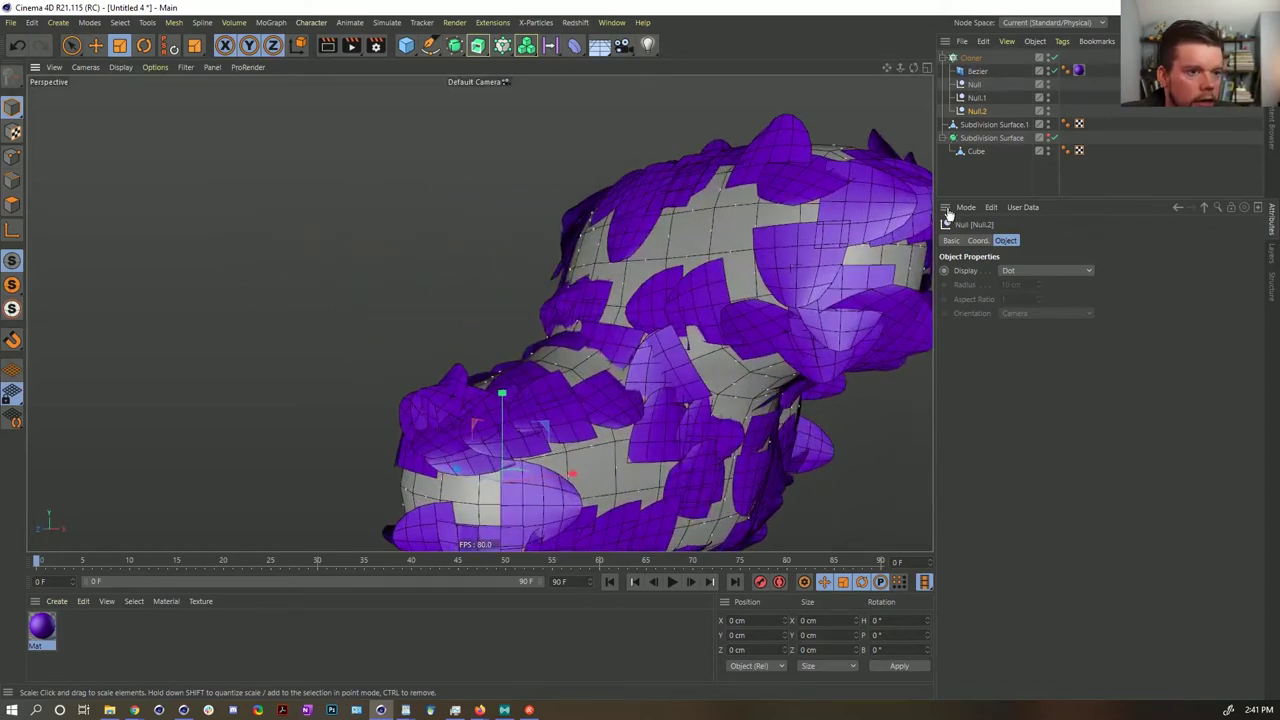
click(1055, 58)
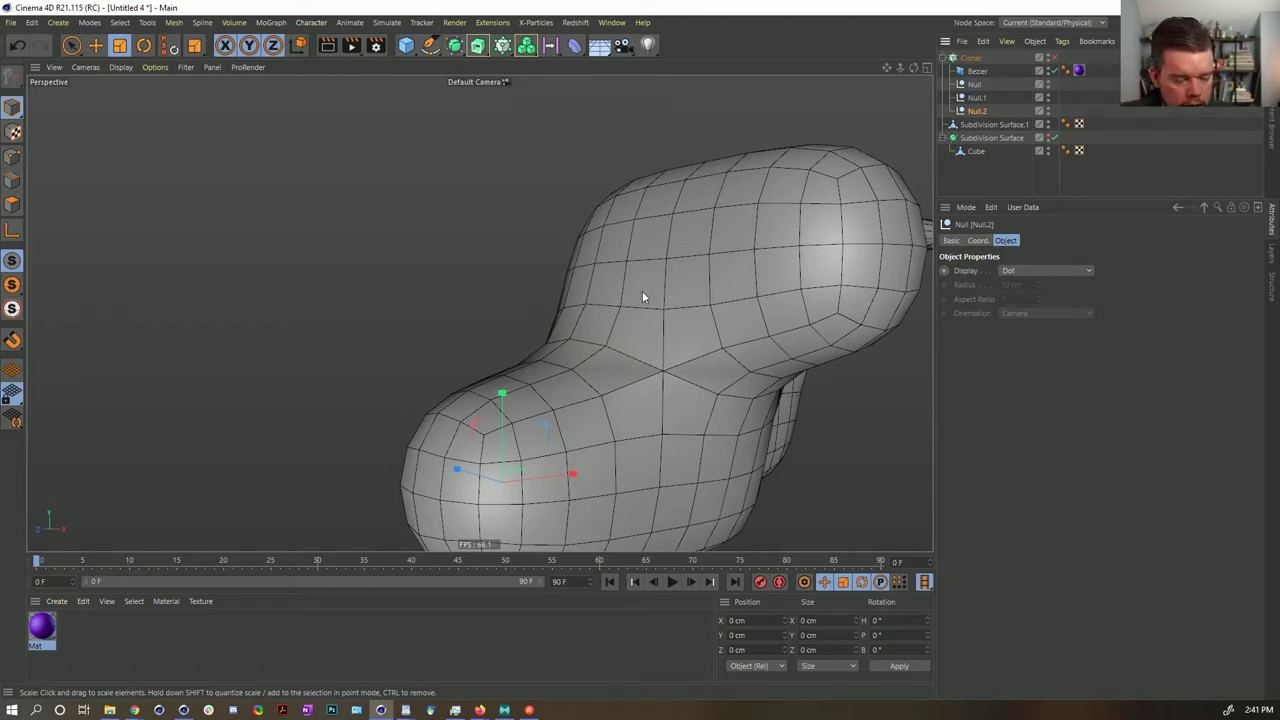
- Re-enable the Cloner and delete the three Null objects inside it, leaving the Bezier patch as its only child
click(1052, 57)
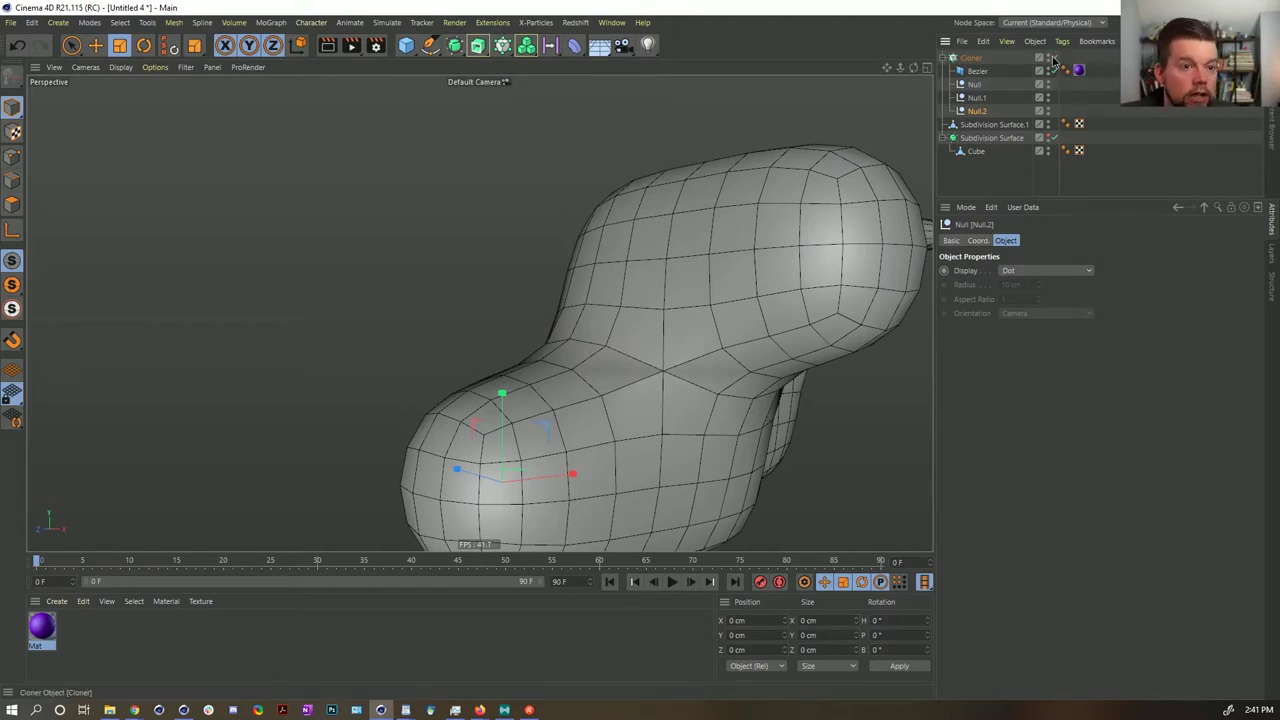
alt+drag(744, 267, 657, 338)
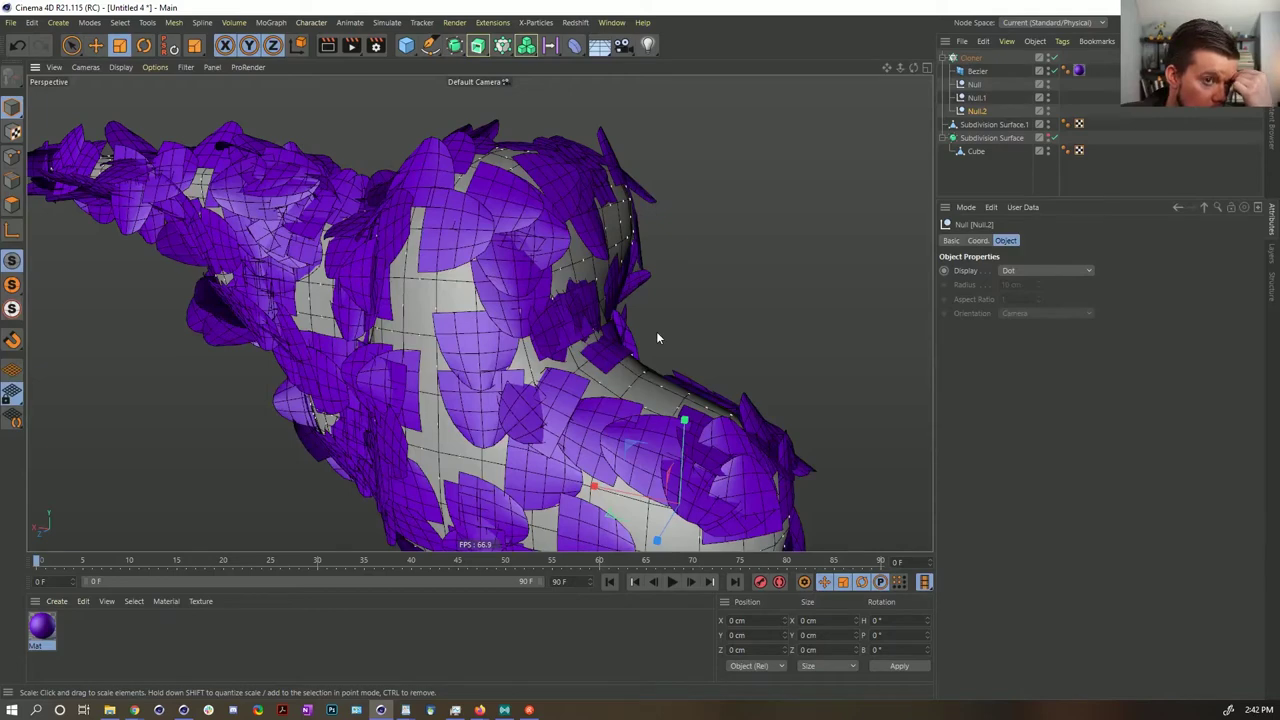
click(971, 58)
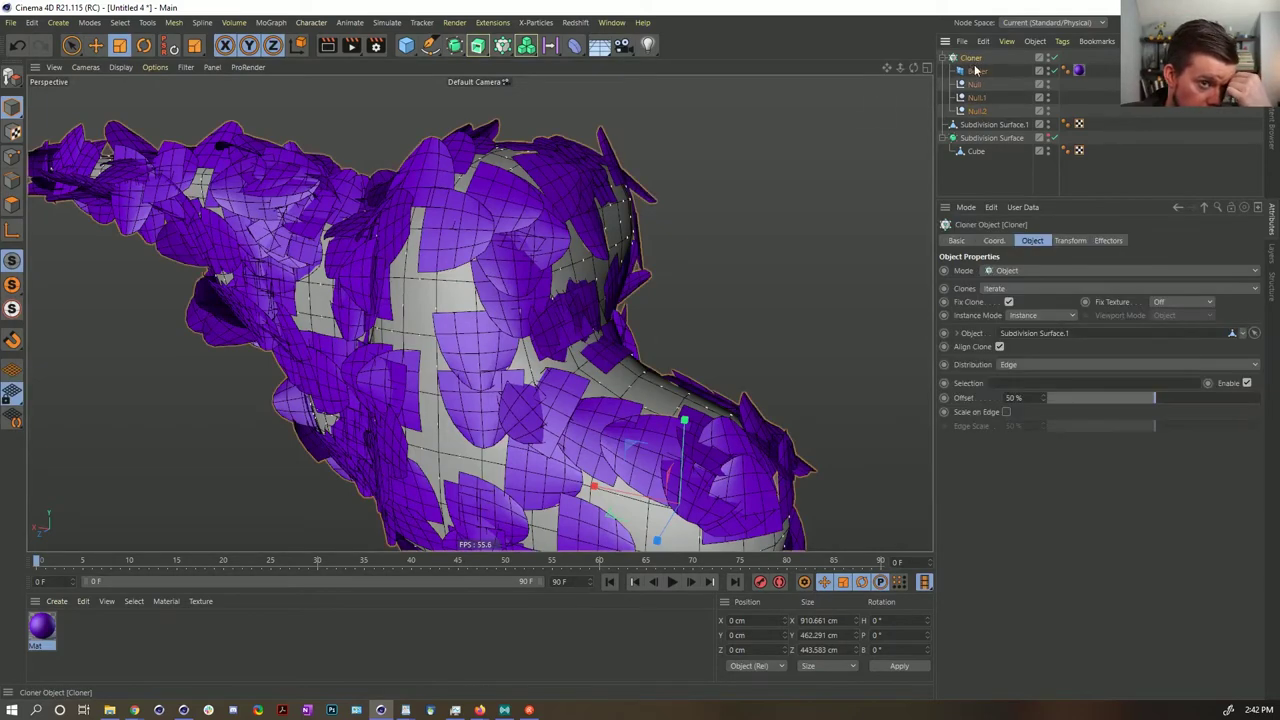
click(977, 85)
key(Delete)
click(977, 85)
key(Delete)
click(977, 85)
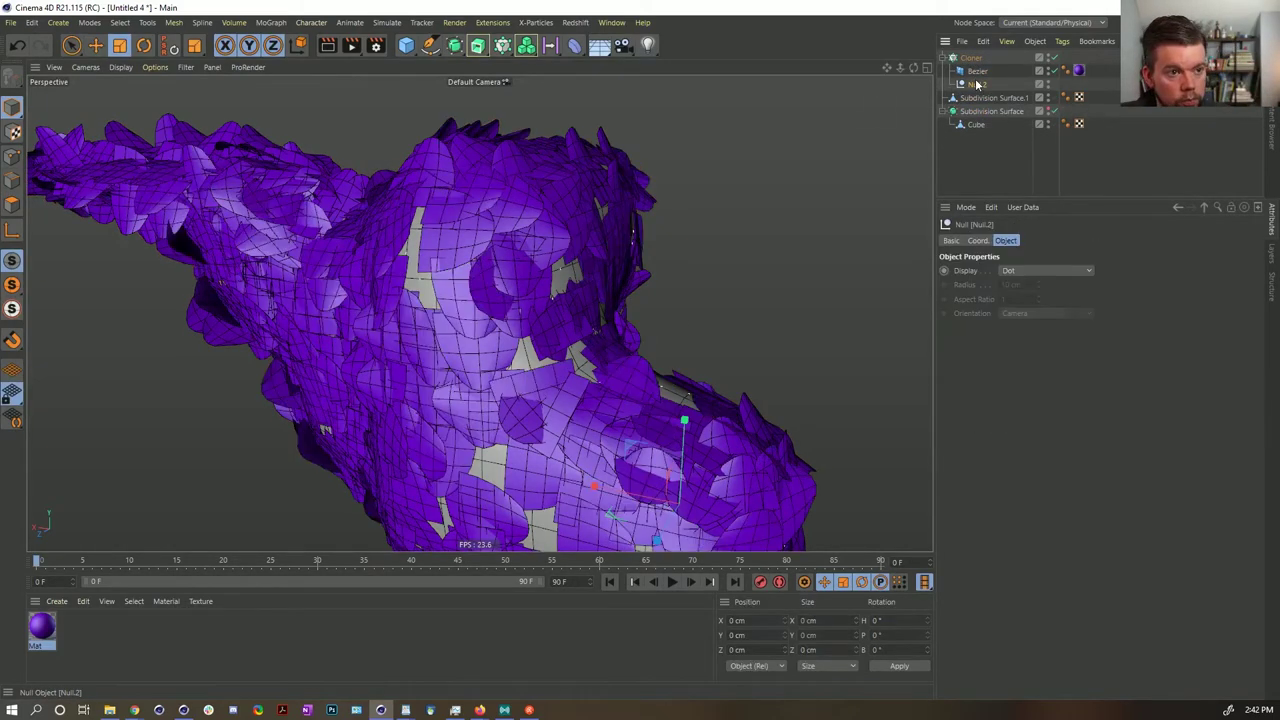
key(Delete)
mouse_move(537, 329)
alt+mouse_down()
mouse_move(700, 289)
mouse_move(518, 310)
mouse_move(586, 357)
mouse_move(567, 320)
alt+mouse_up()
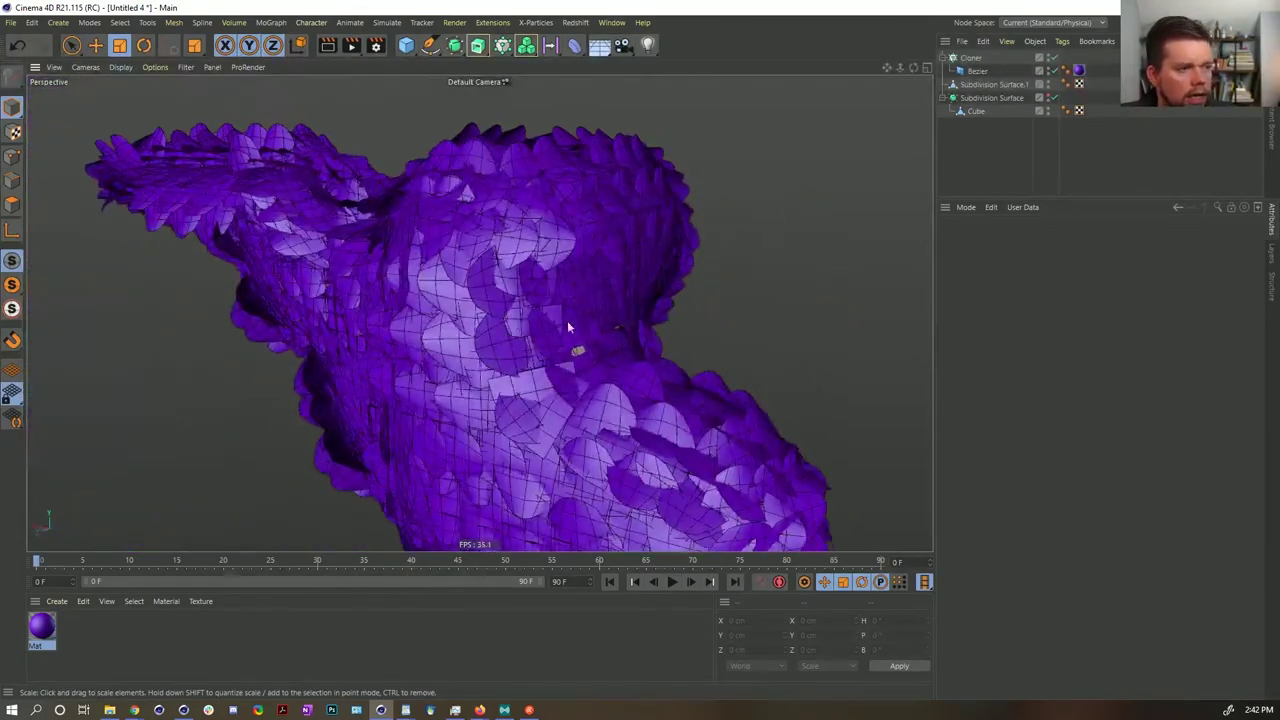
- Set the Cloner's edge distribution offset to 0% and inspect the scales around the body
click(970, 57)
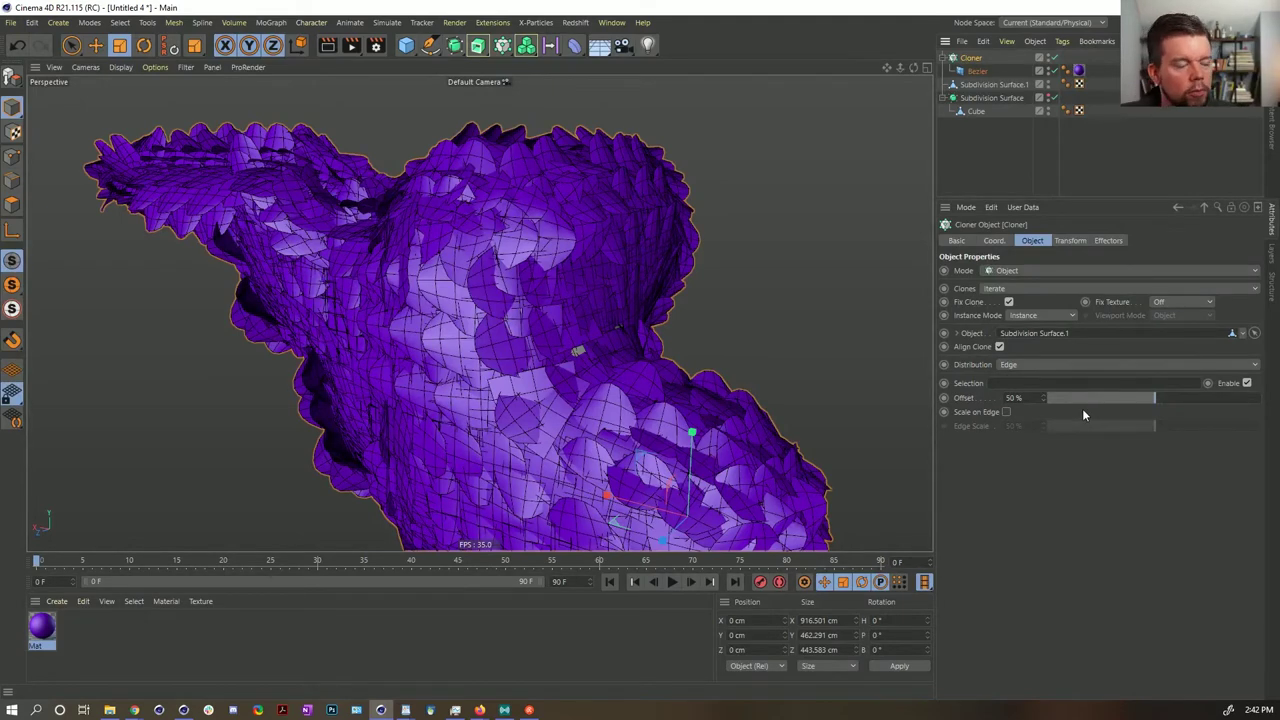
drag(1117, 399, 986, 400)
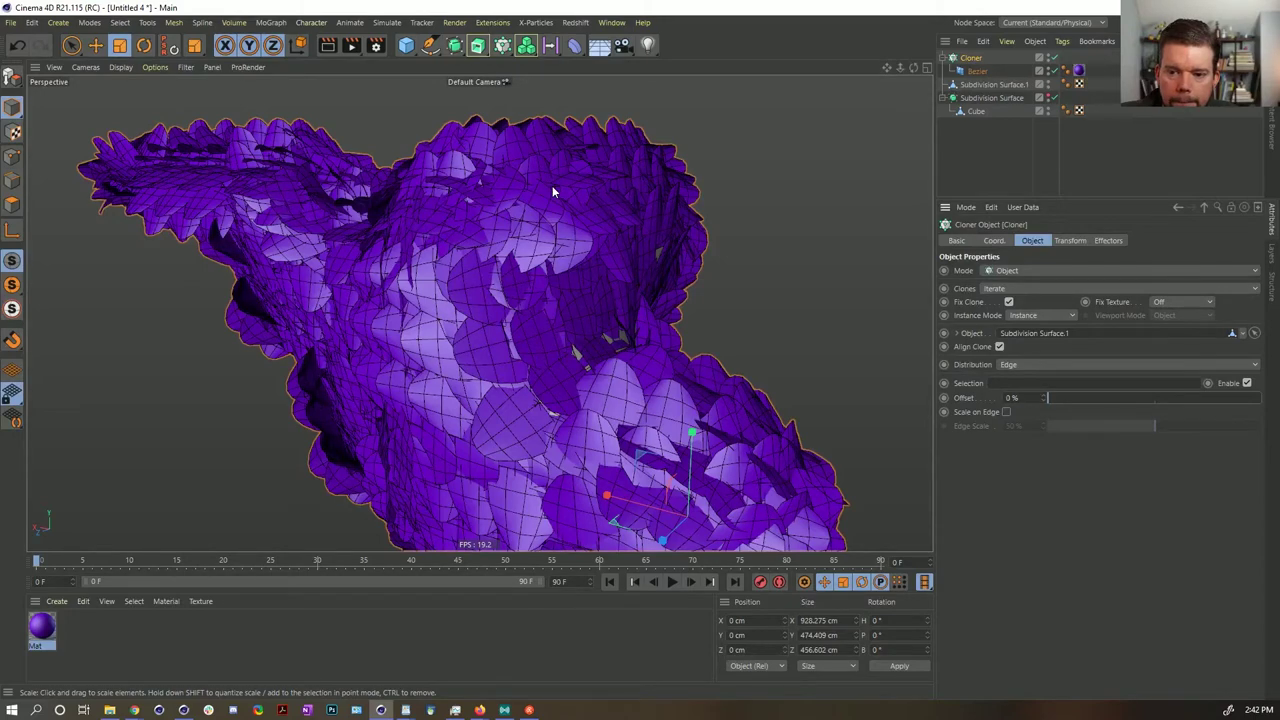
click(404, 50)
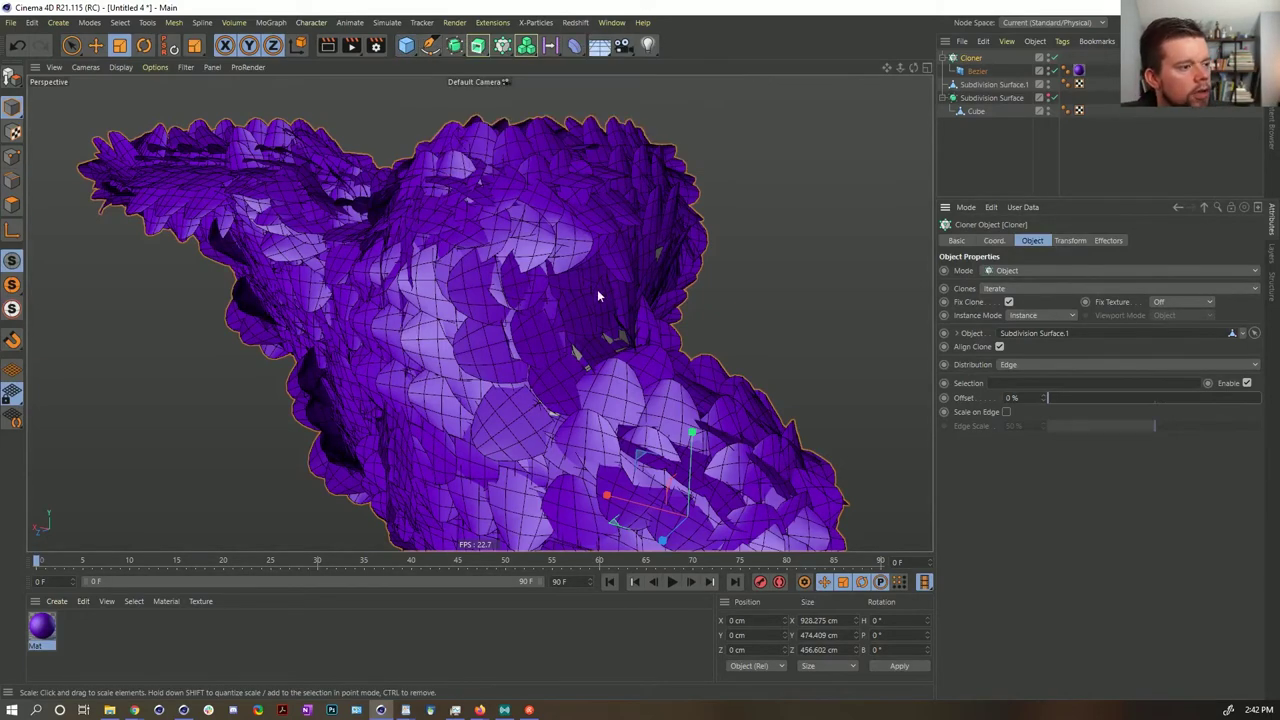
alt+drag(597, 388, 622, 374)
scroll(621, 343, down, 3)
alt+middle_drag(621, 341, 625, 303)
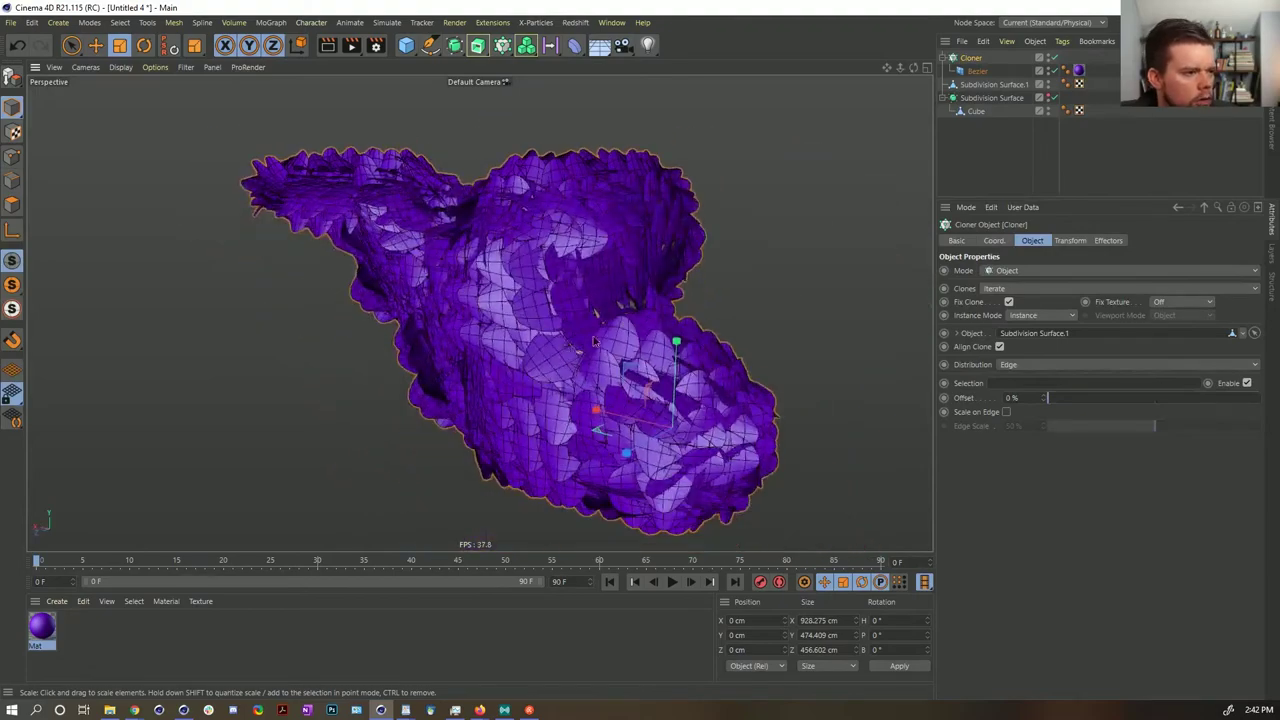
alt+drag(625, 303, 610, 335)
alt+drag(515, 322, 462, 335)
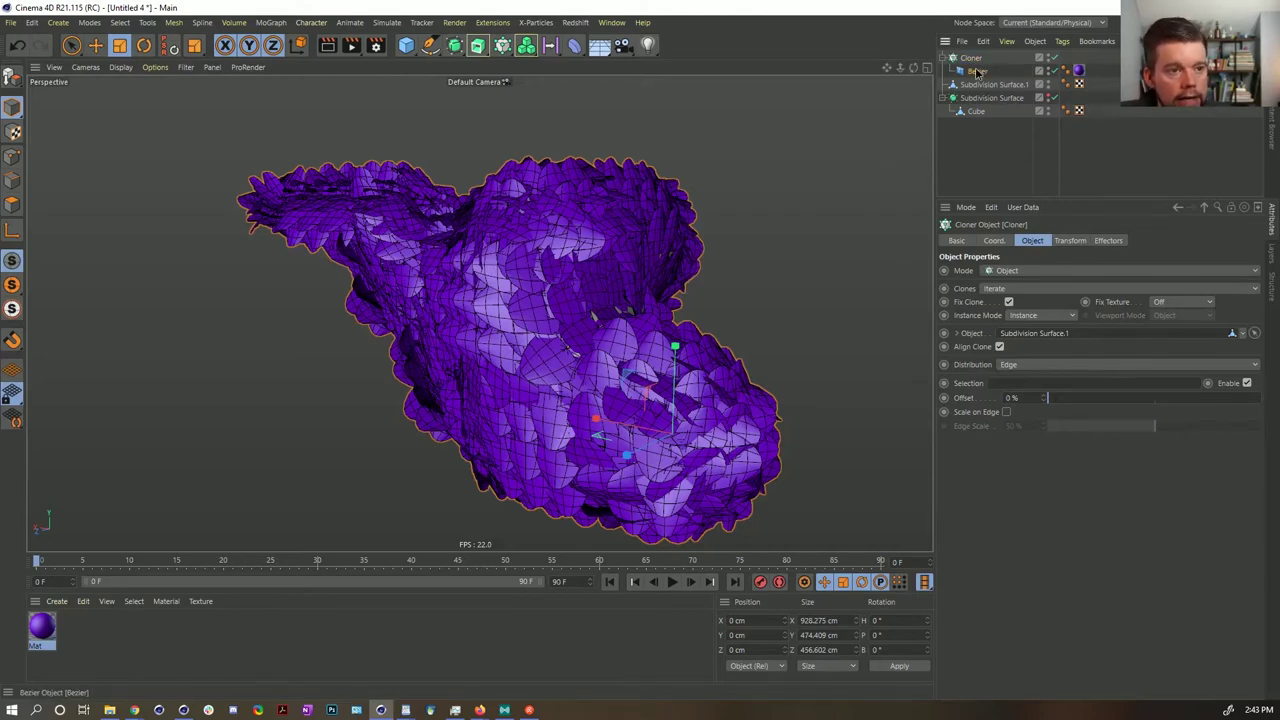
- Remove the Cloner while keeping the Bezier patch, and add a Hair object to the Subdivision Surface.1 mesh
key(ctrl+z)
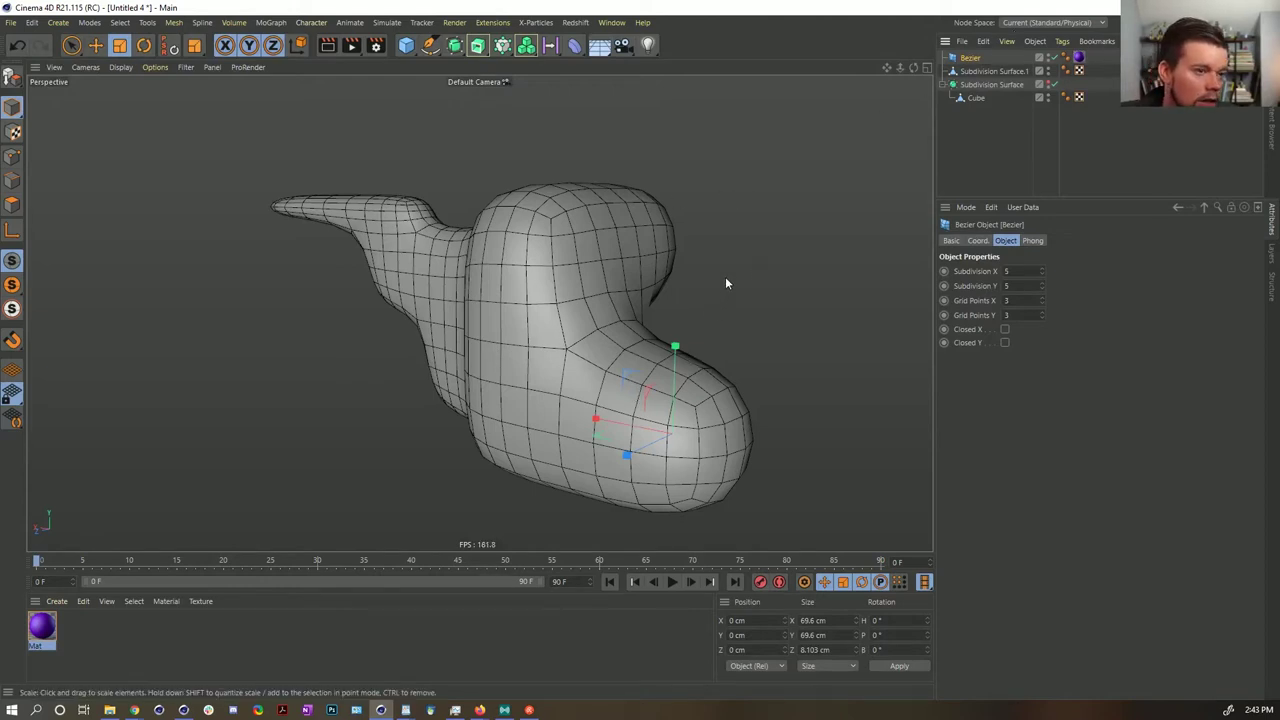
click(970, 71)
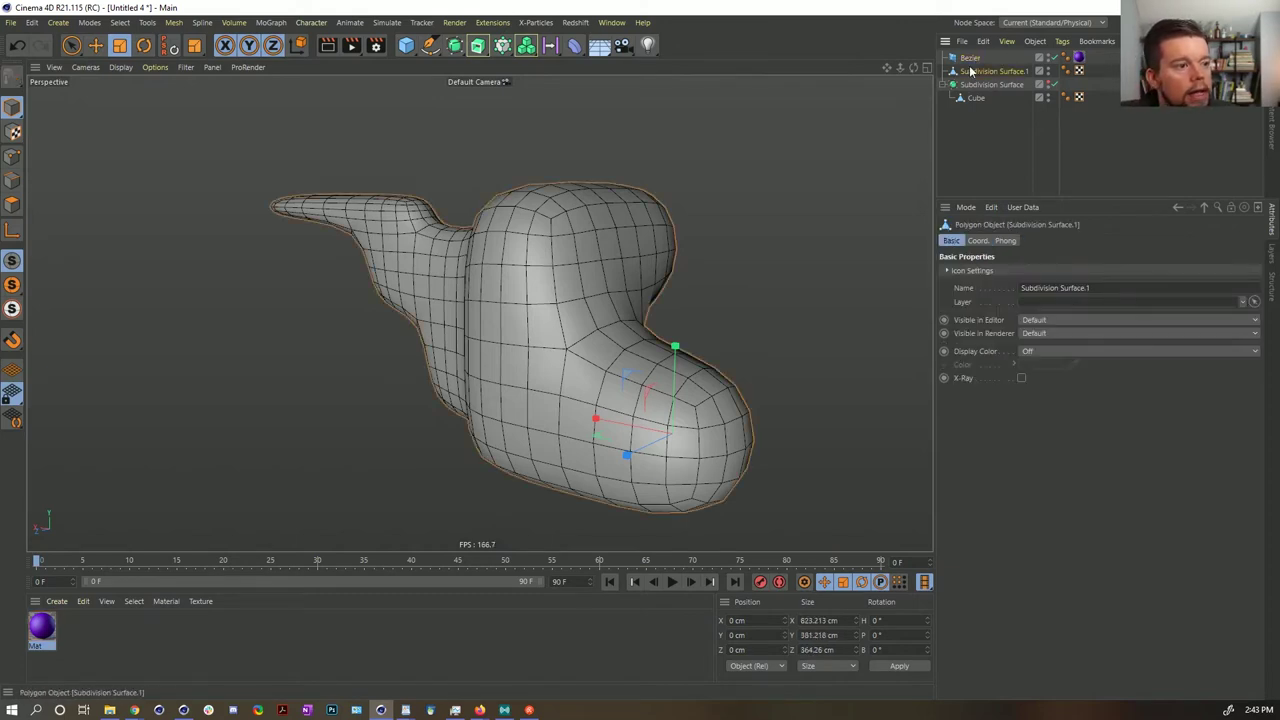
click(350, 22)
mouse_move(410, 131)
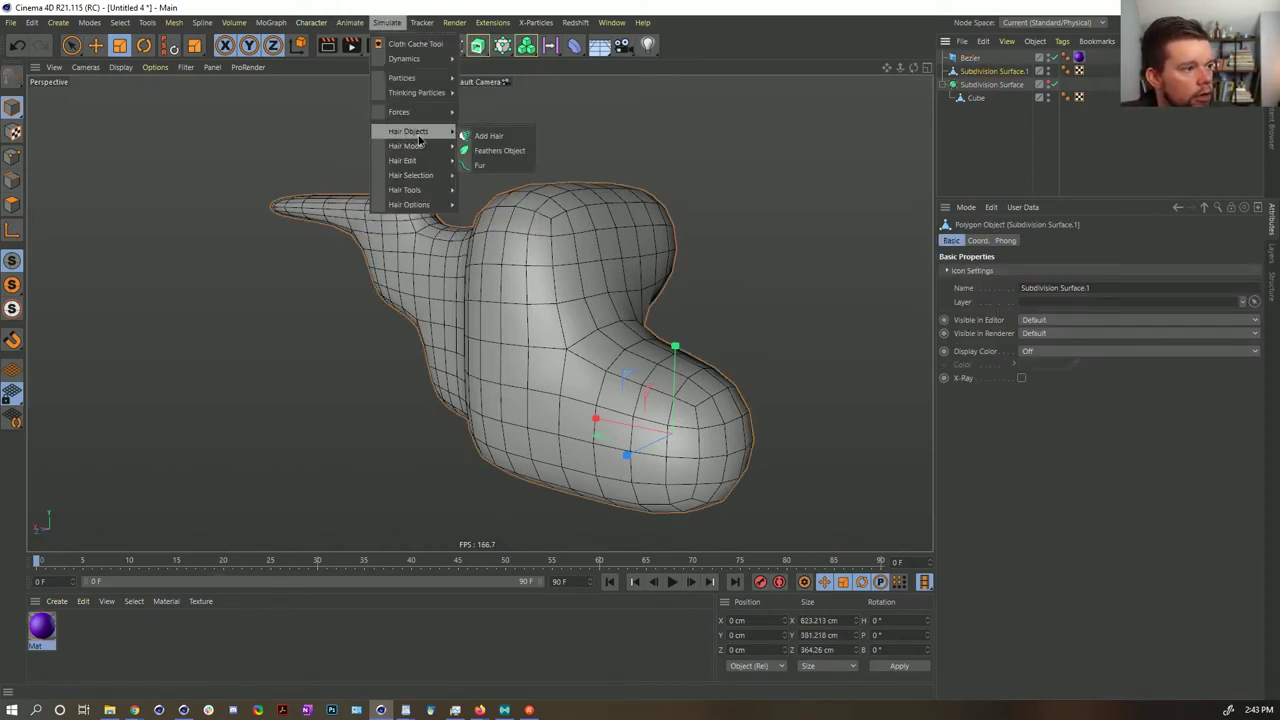
click(510, 137)
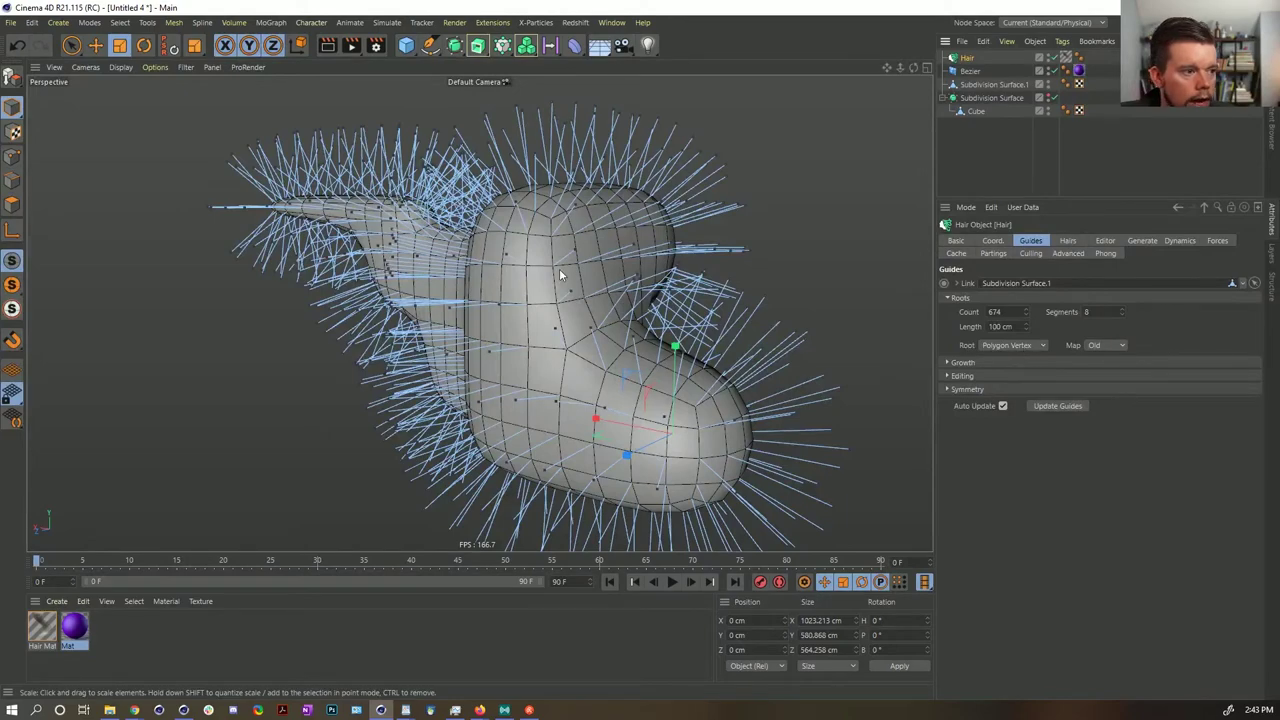
mouse_move(555, 281)
alt+mouse_down()
mouse_move(645, 273)
mouse_move(573, 284)
alt+mouse_up()
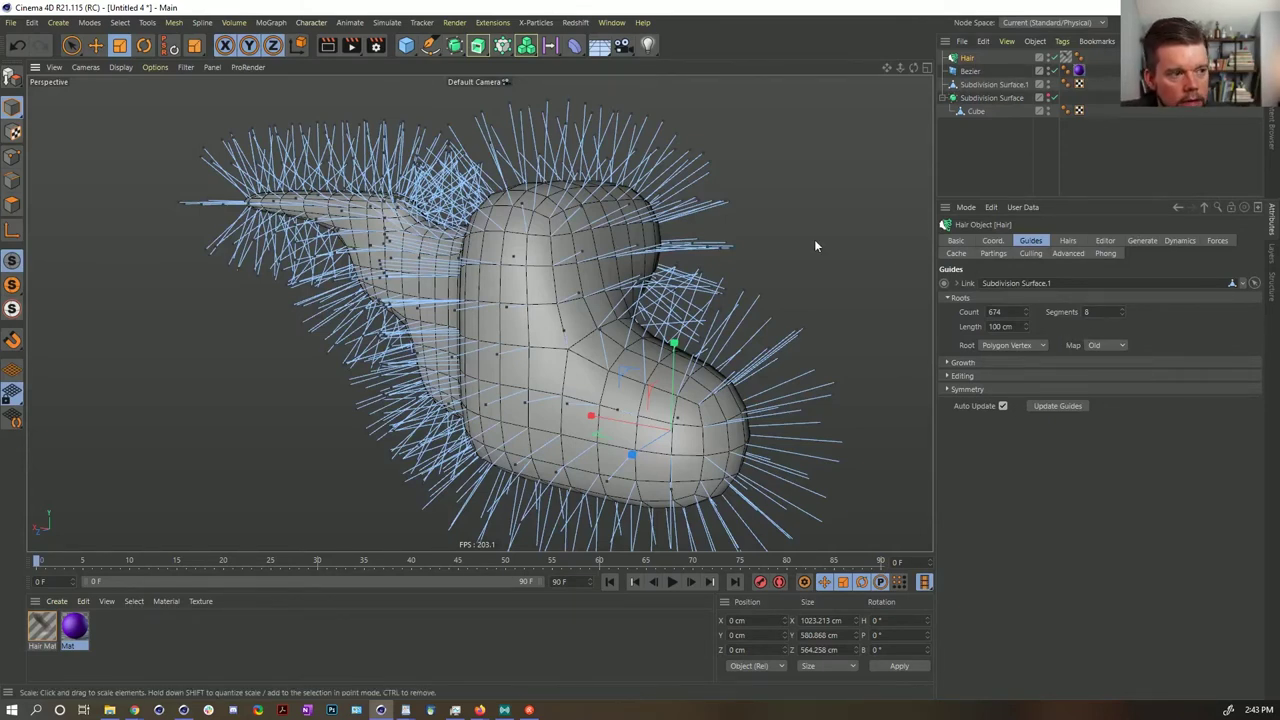
- Set the hair guides' length to 50 cm and inspect them around the body
double_click(1012, 327)
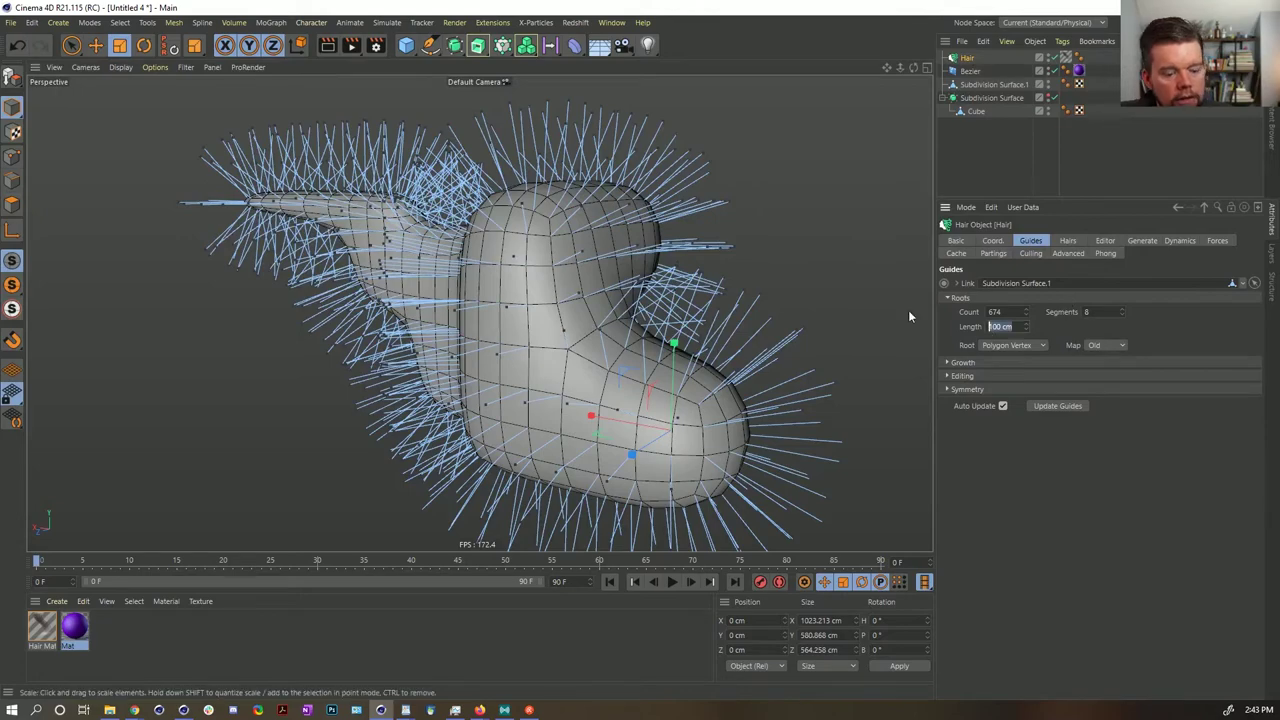
text(50)
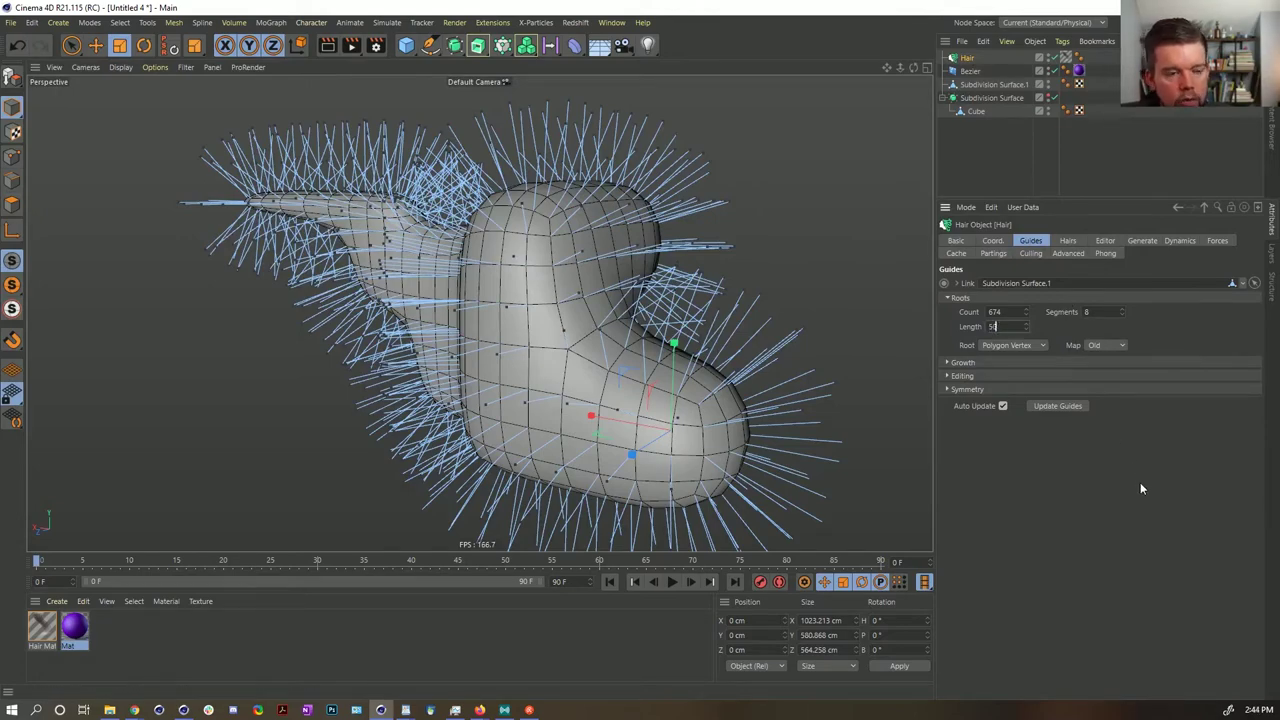
key(Return)
alt+drag(620, 253, 505, 193)
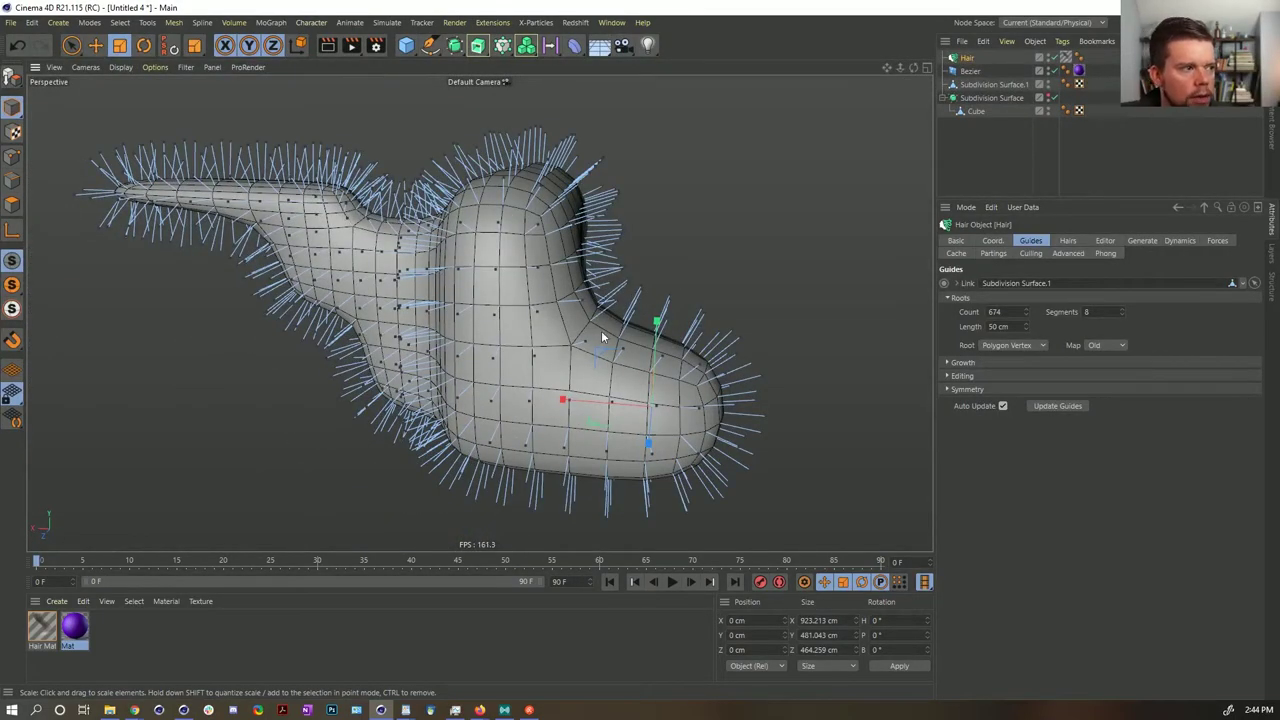
alt+drag(580, 287, 632, 333)
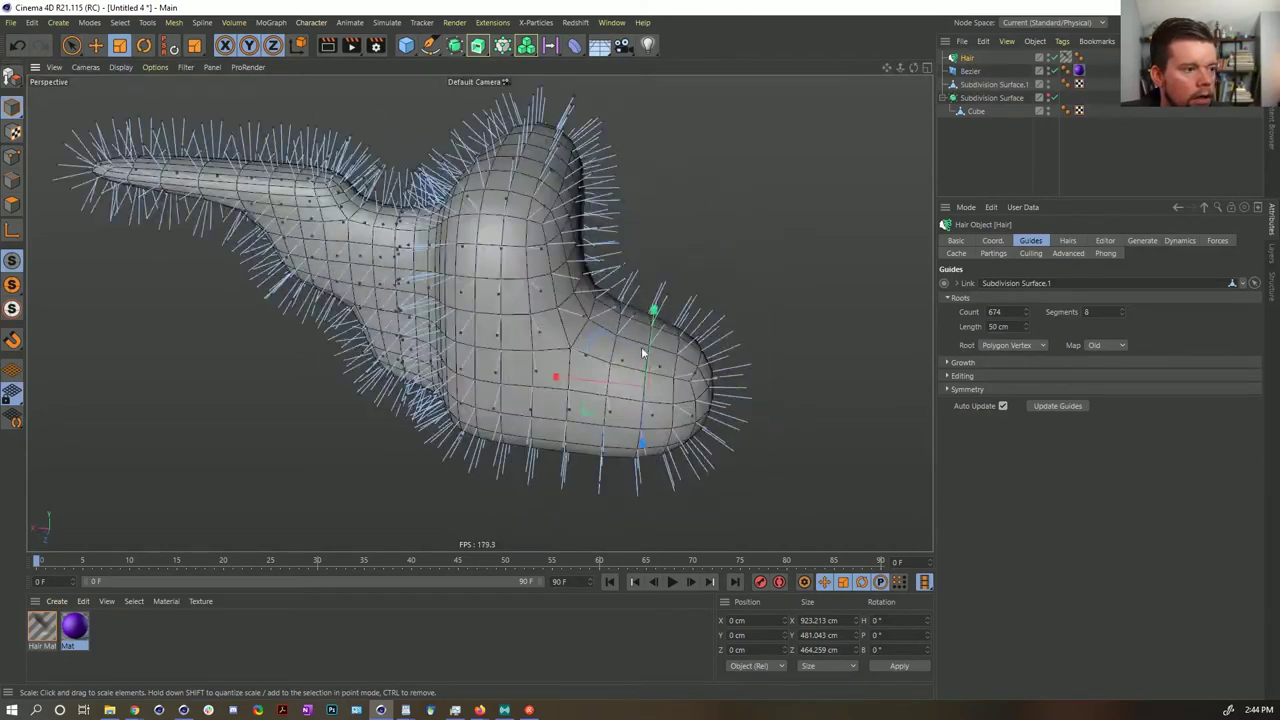
alt+drag(592, 268, 540, 287)
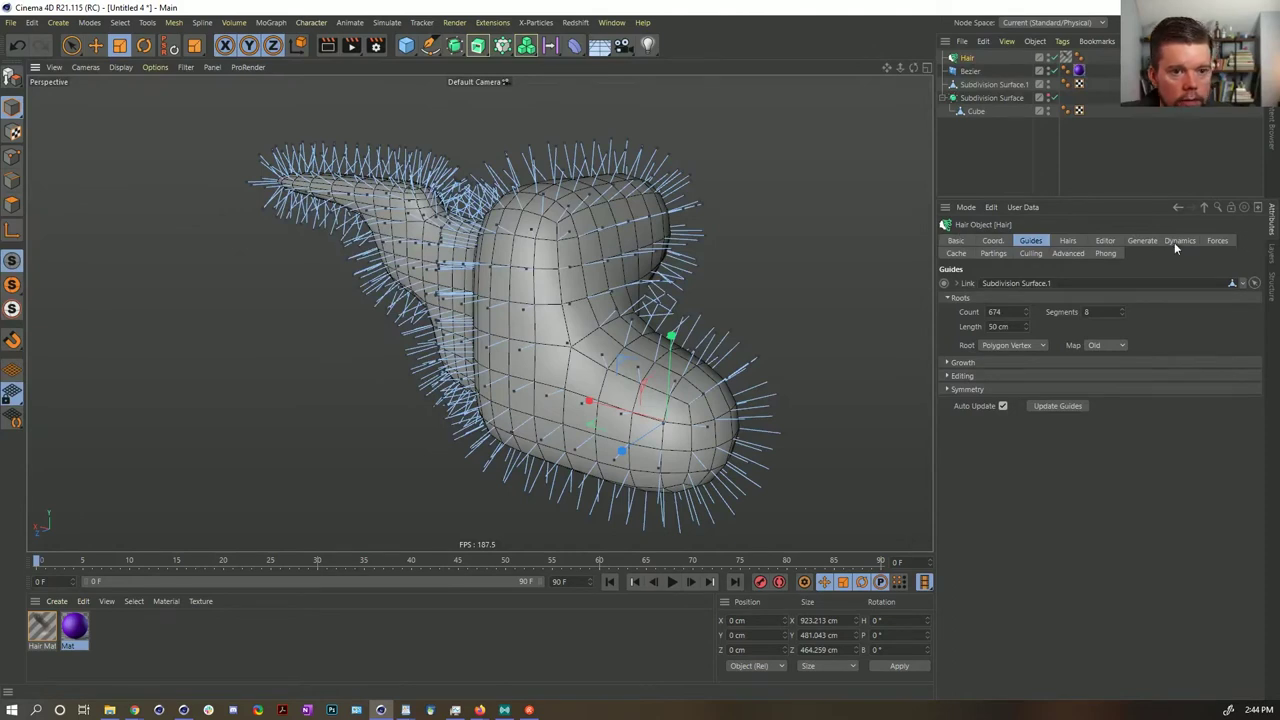
- Turn off hair rendering and make the Hair object generate instances of the Bezier patch
click(1140, 241)
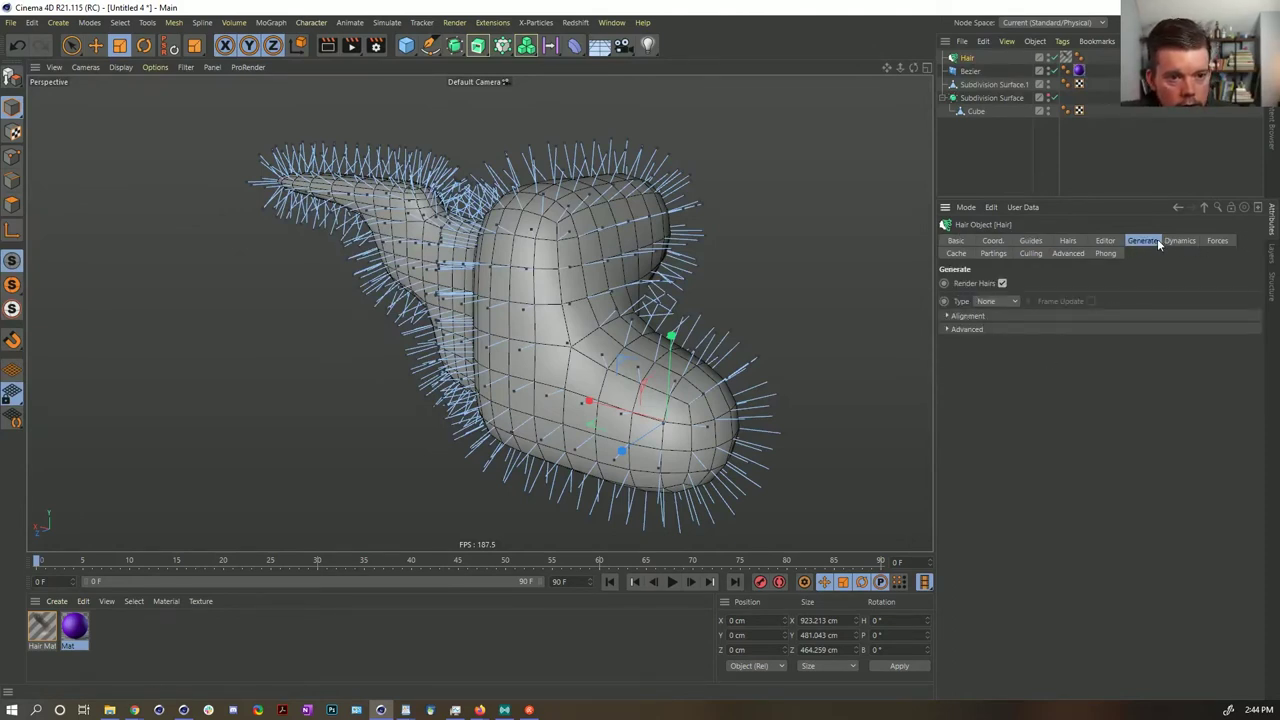
click(1104, 242)
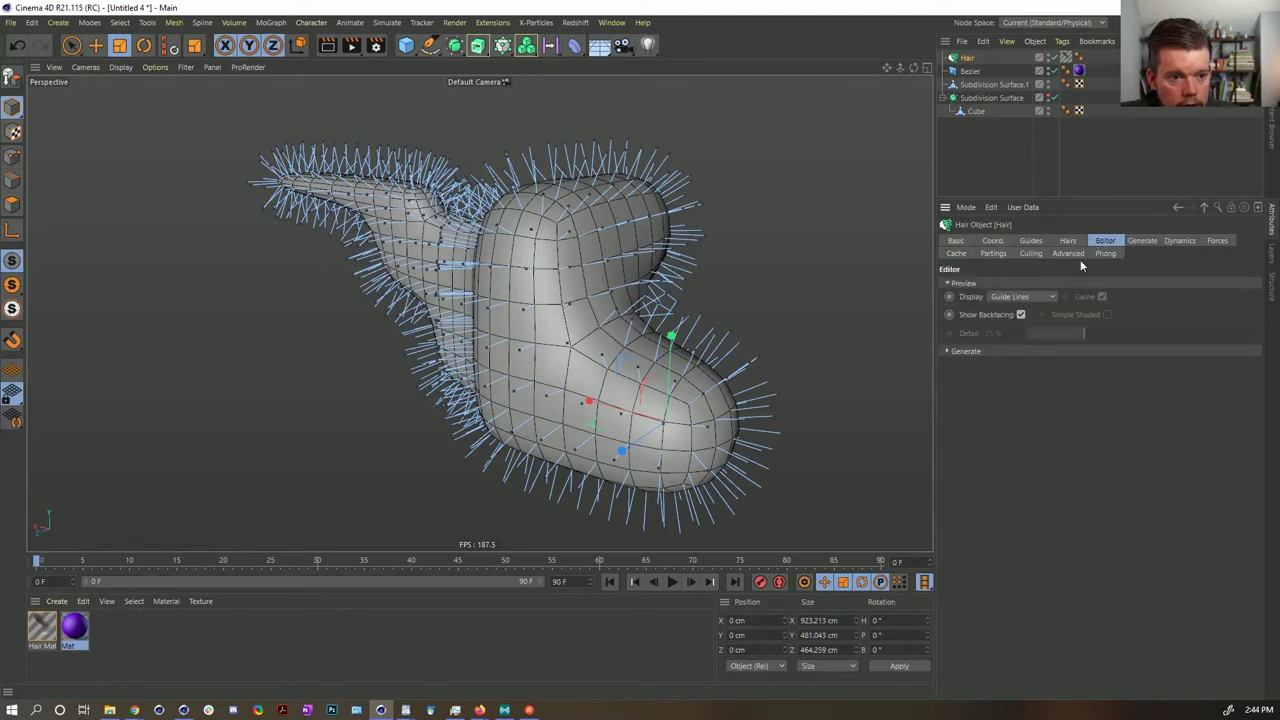
click(1140, 241)
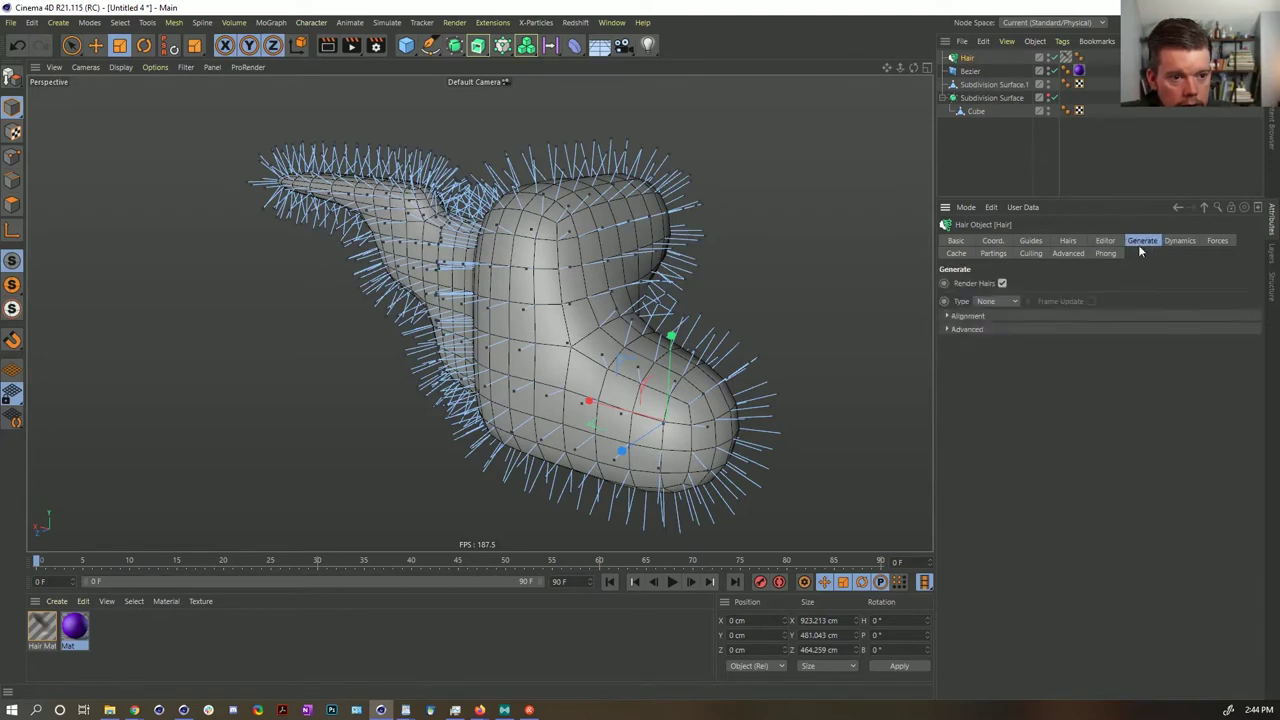
click(1002, 284)
click(986, 301)
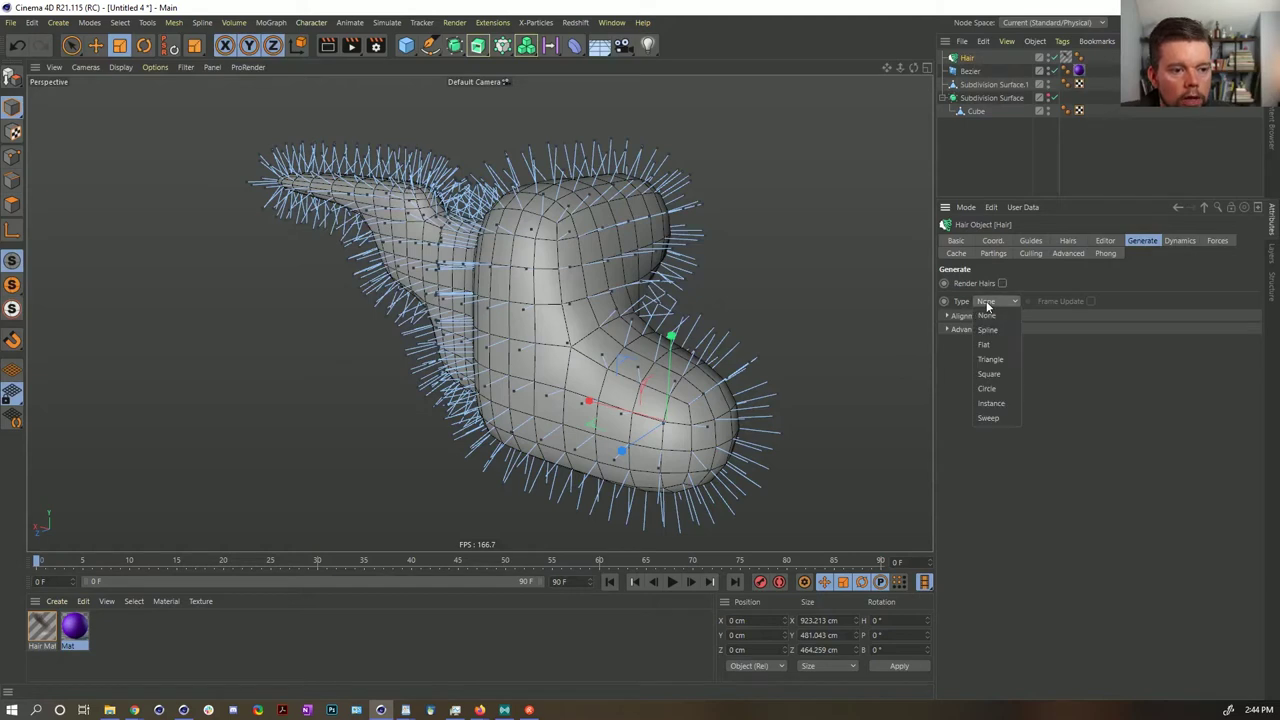
click(995, 403)
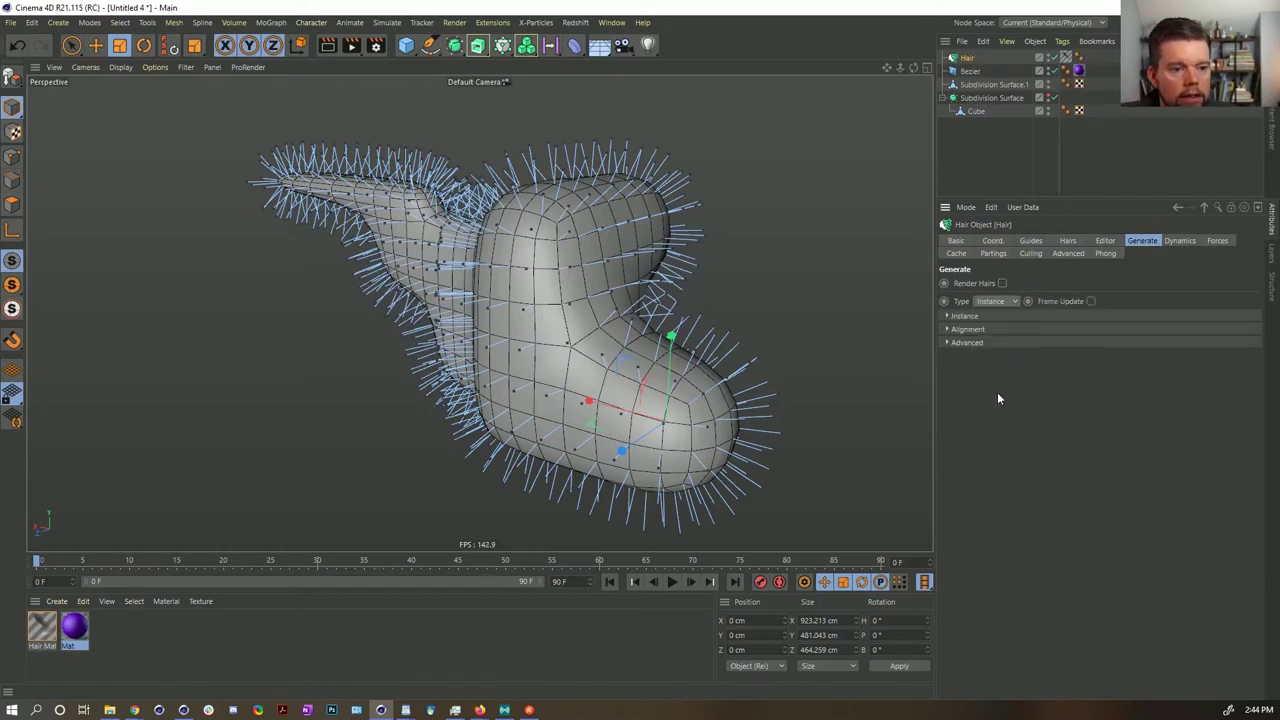
click(973, 317)
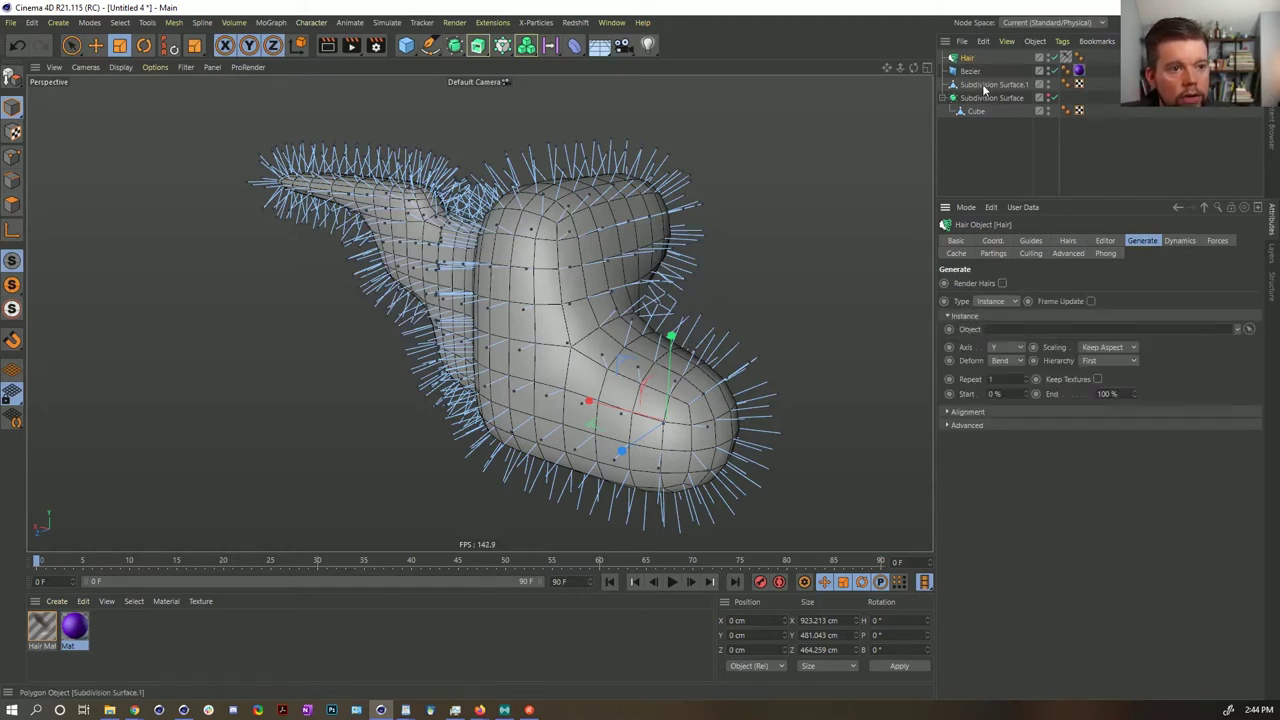
drag(970, 72, 1002, 329)
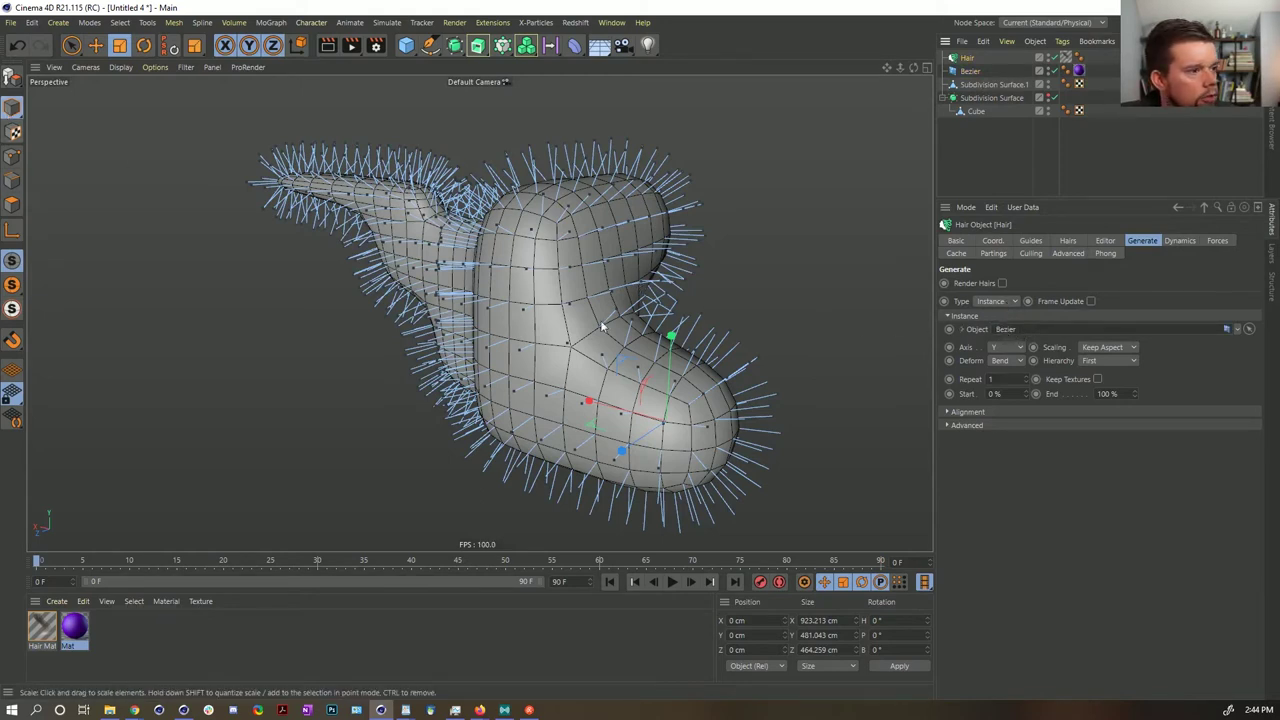
mouse_move(477, 289)
alt+mouse_down()
mouse_move(537, 292)
mouse_move(482, 286)
alt+mouse_up()
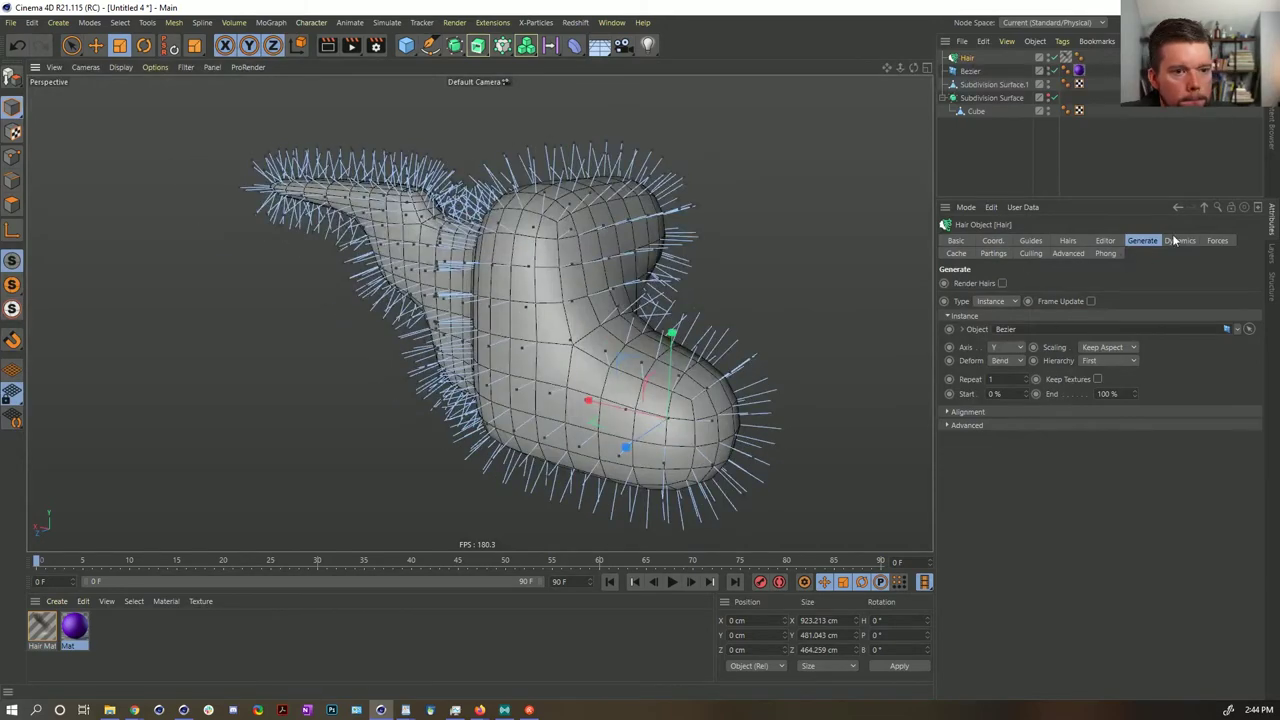
- Set the Hair object's editor generation to None
click(1105, 241)
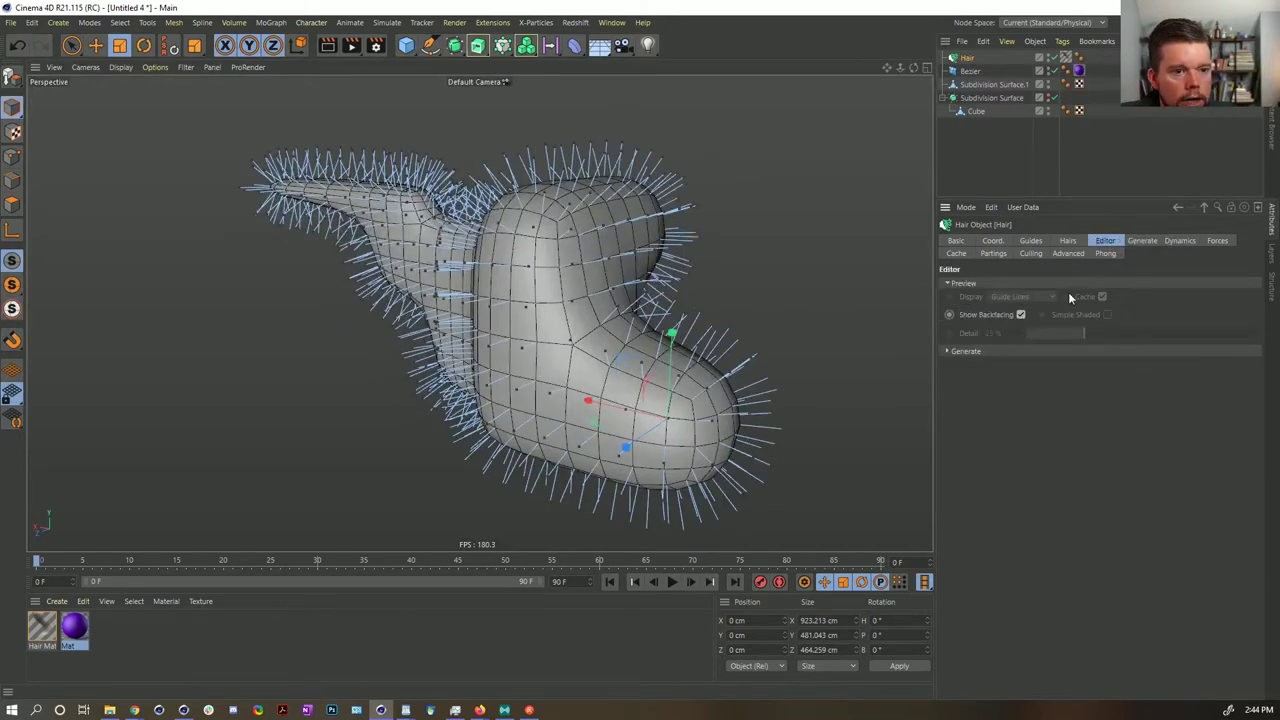
click(994, 353)
click(1012, 365)
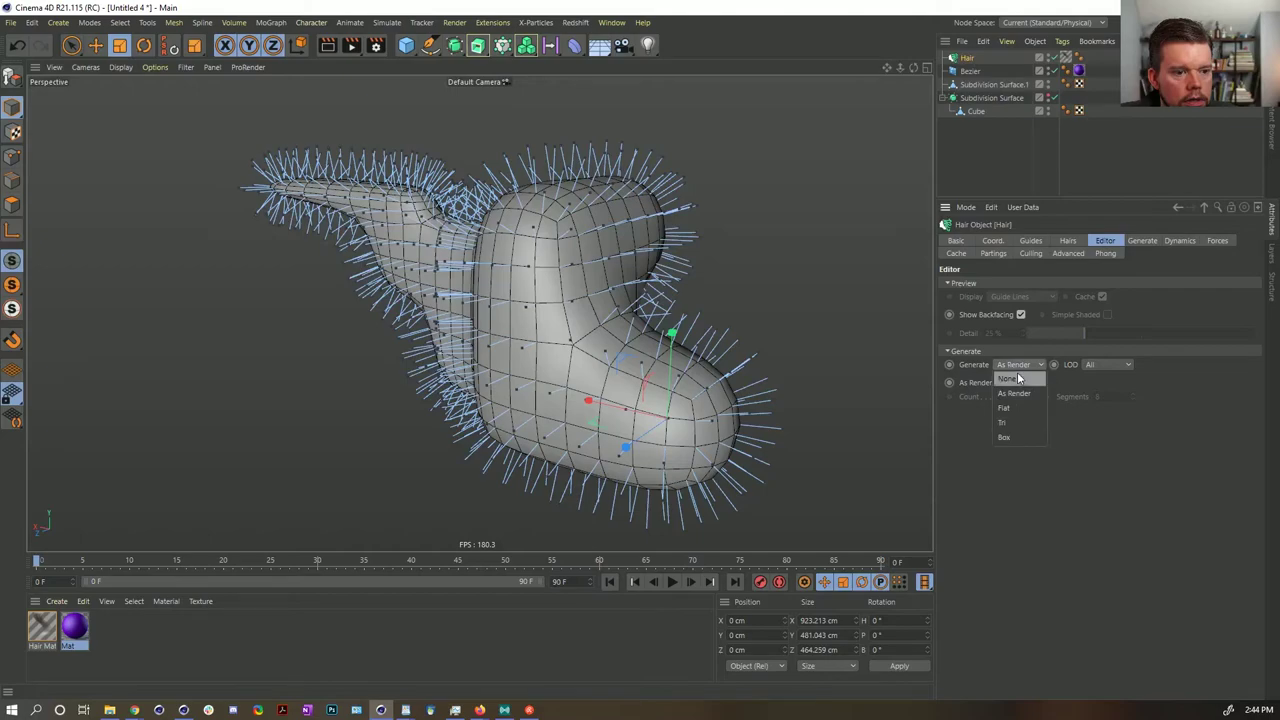
click(1018, 378)
click(1017, 370)
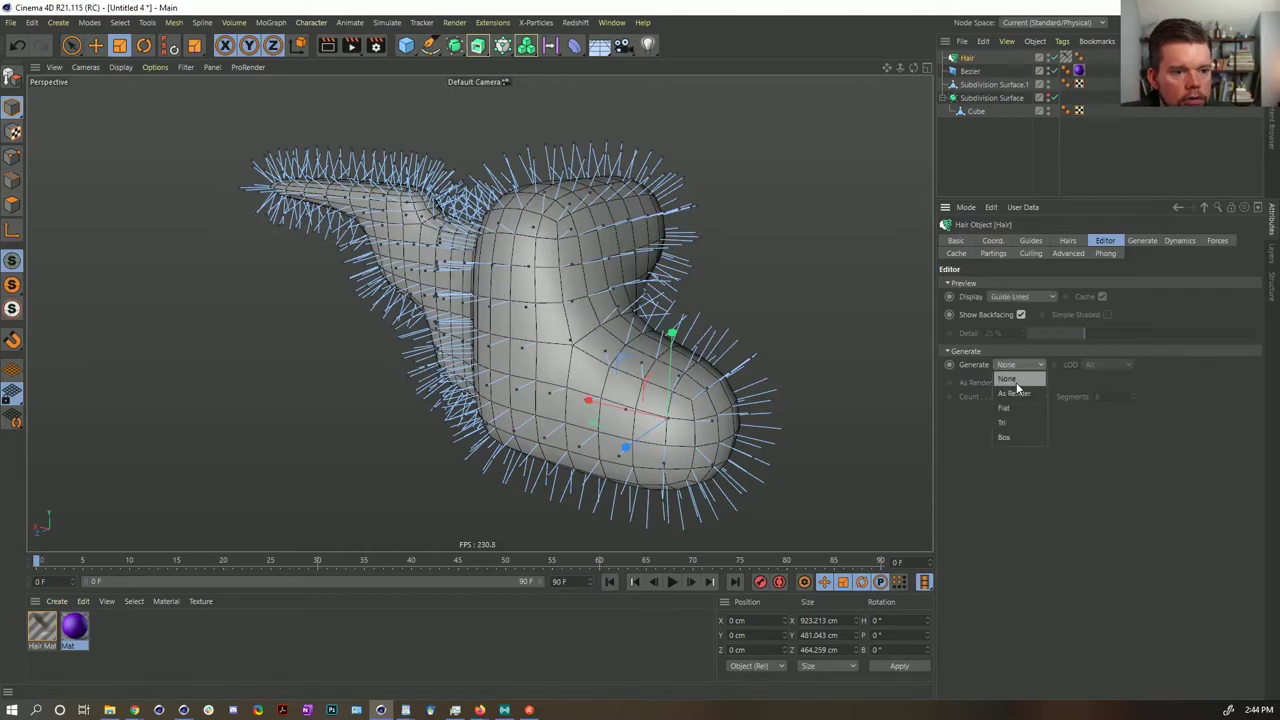
click(1016, 382)
alt+right_drag(556, 267, 428, 374)
- Set the Hair Mat material's root and tip thickness to 11 cm
click(42, 627)
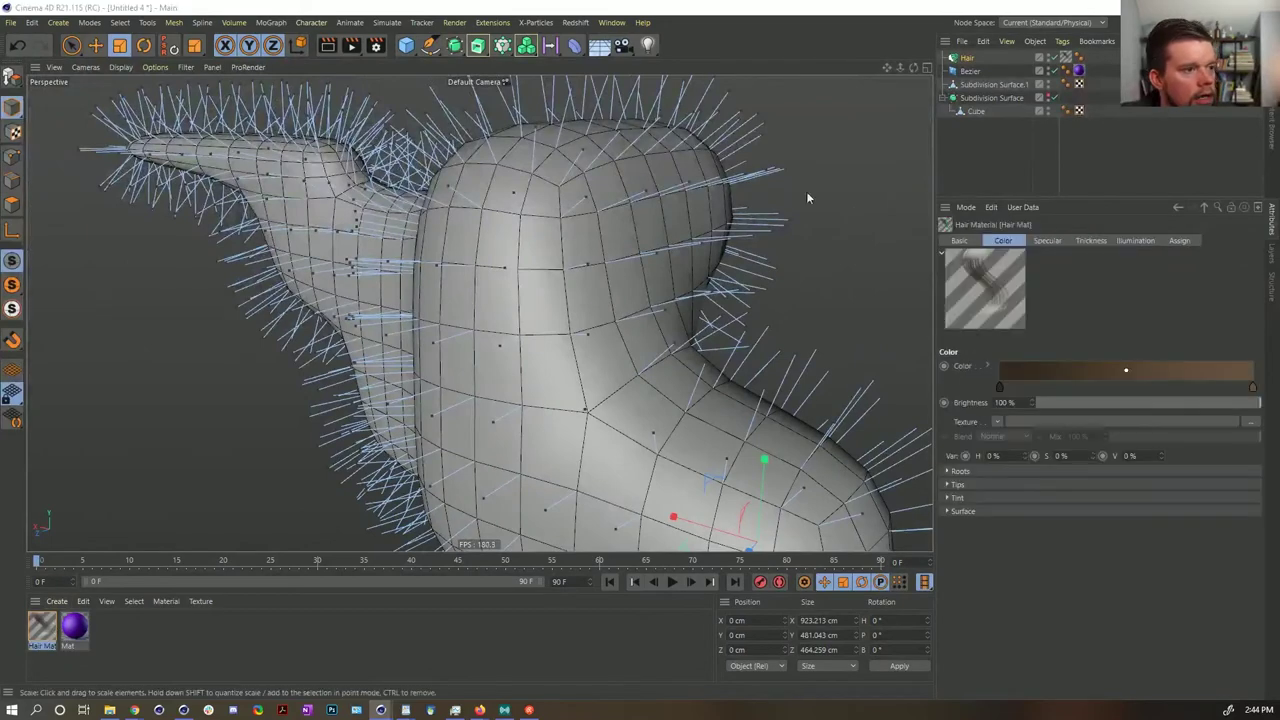
double_click(42, 627)
drag(518, 148, 338, 103)
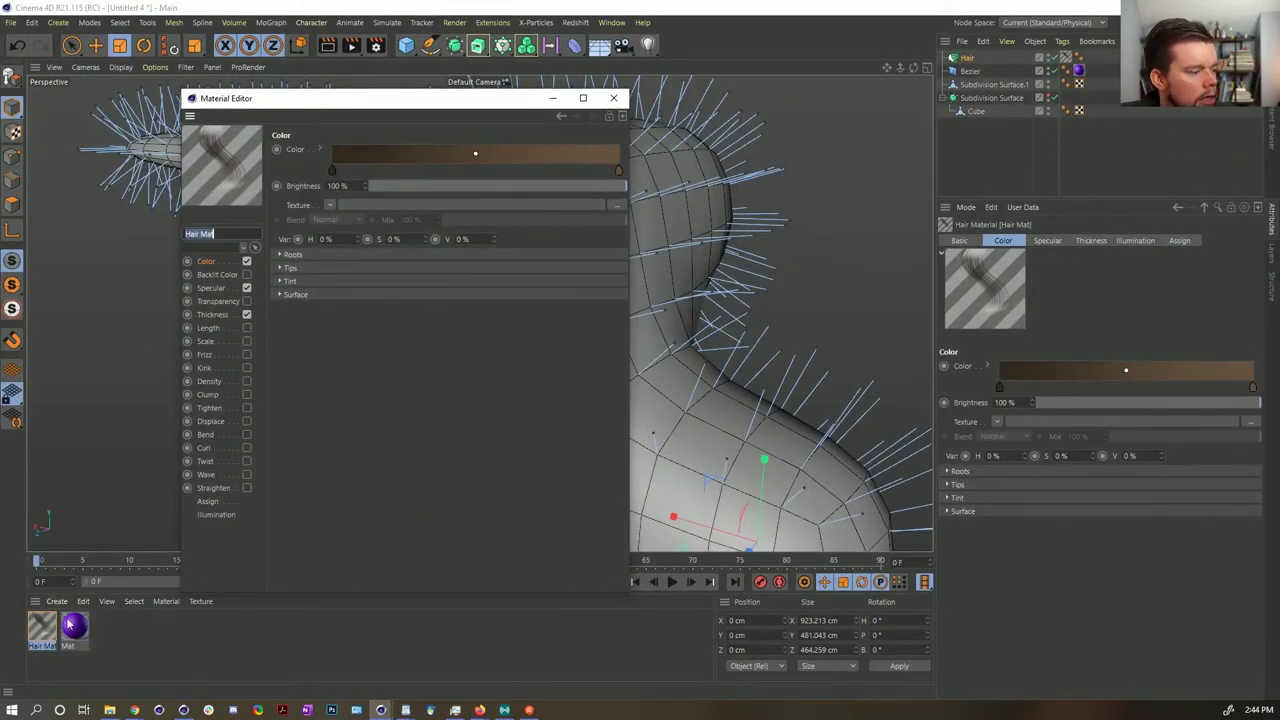
click(218, 315)
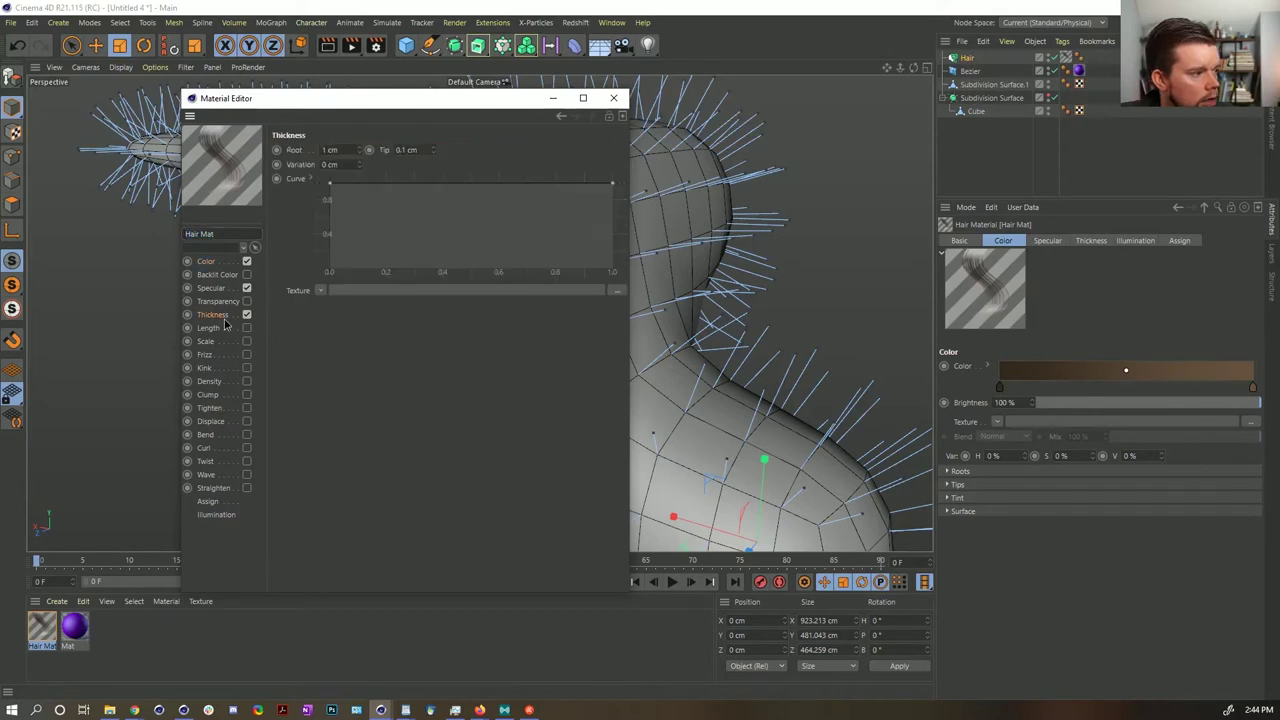
double_click(418, 149)
text(11)
key(shift+Tab)
text(111)
key(Return)
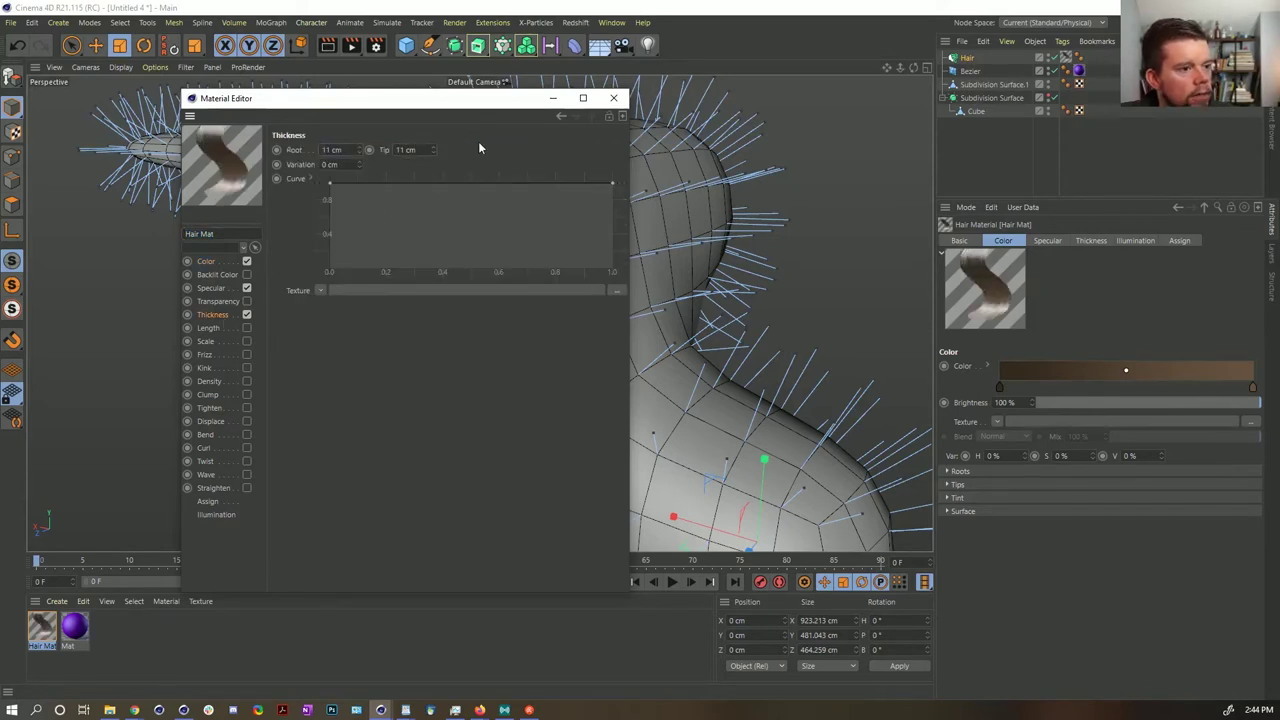
- Examine the Hair object's instance, alignment and advanced generation settings
click(613, 97)
click(963, 59)
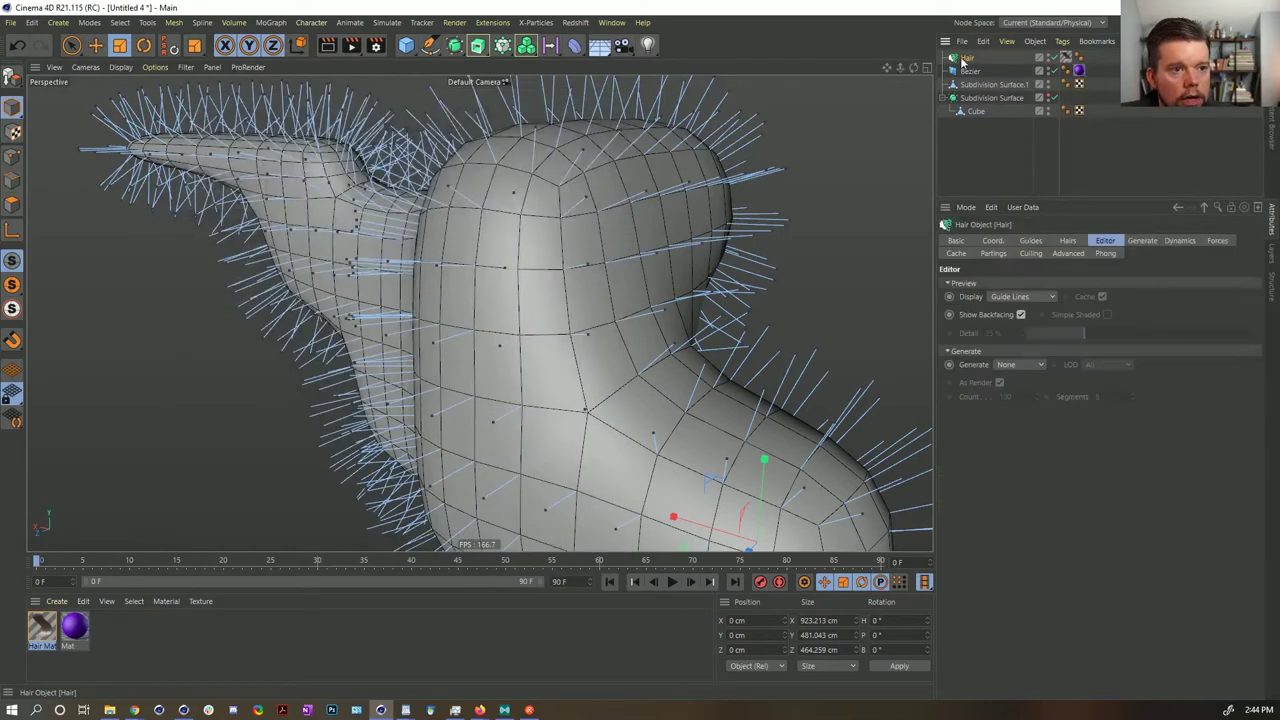
click(1143, 241)
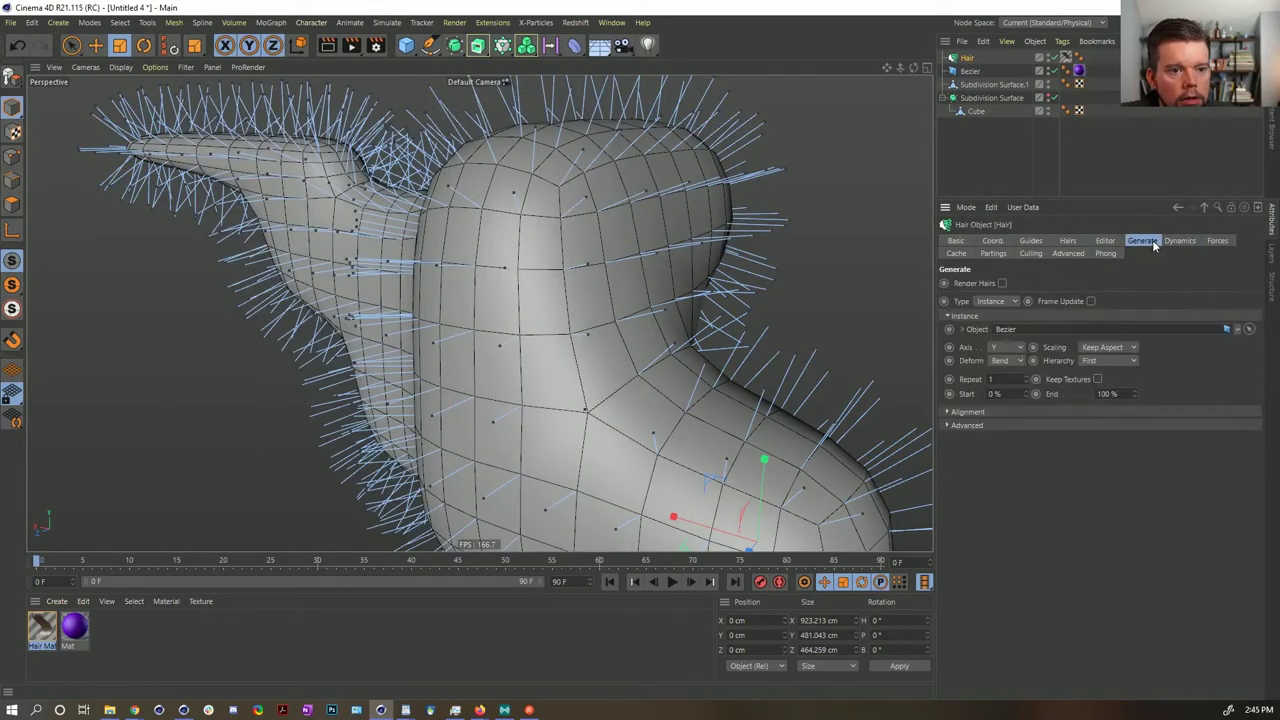
click(1002, 360)
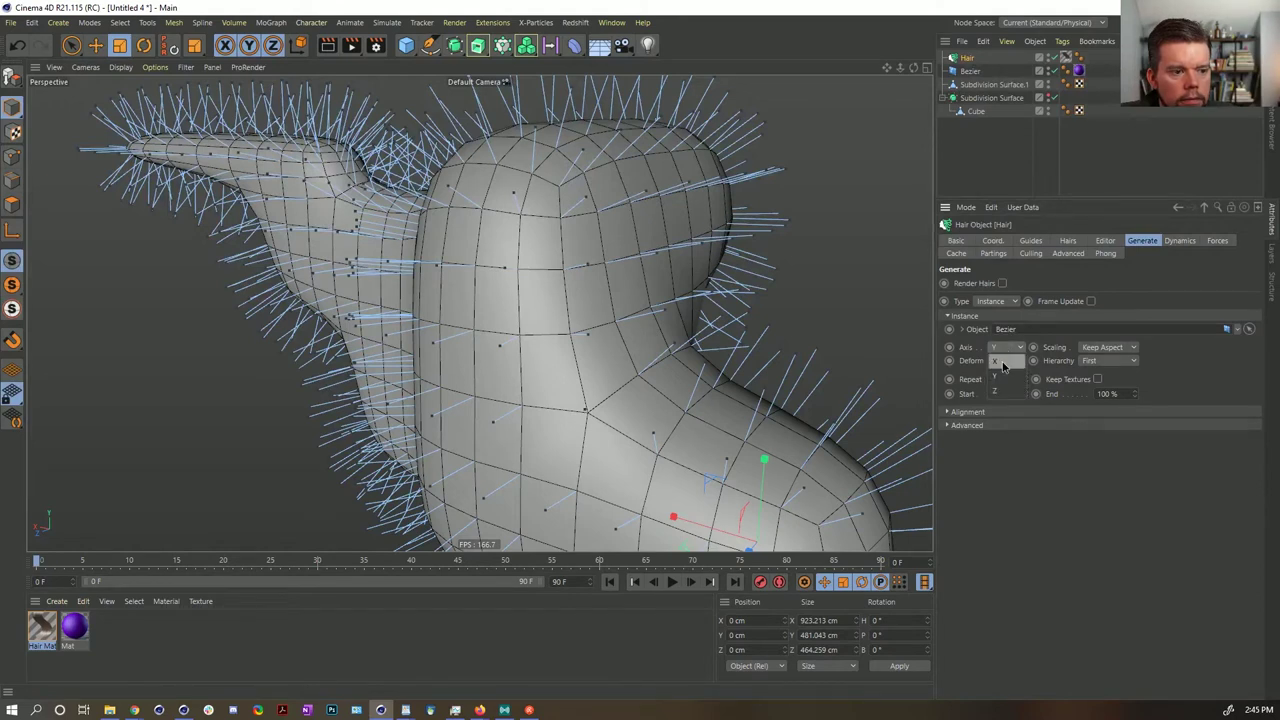
click(1003, 362)
click(1012, 302)
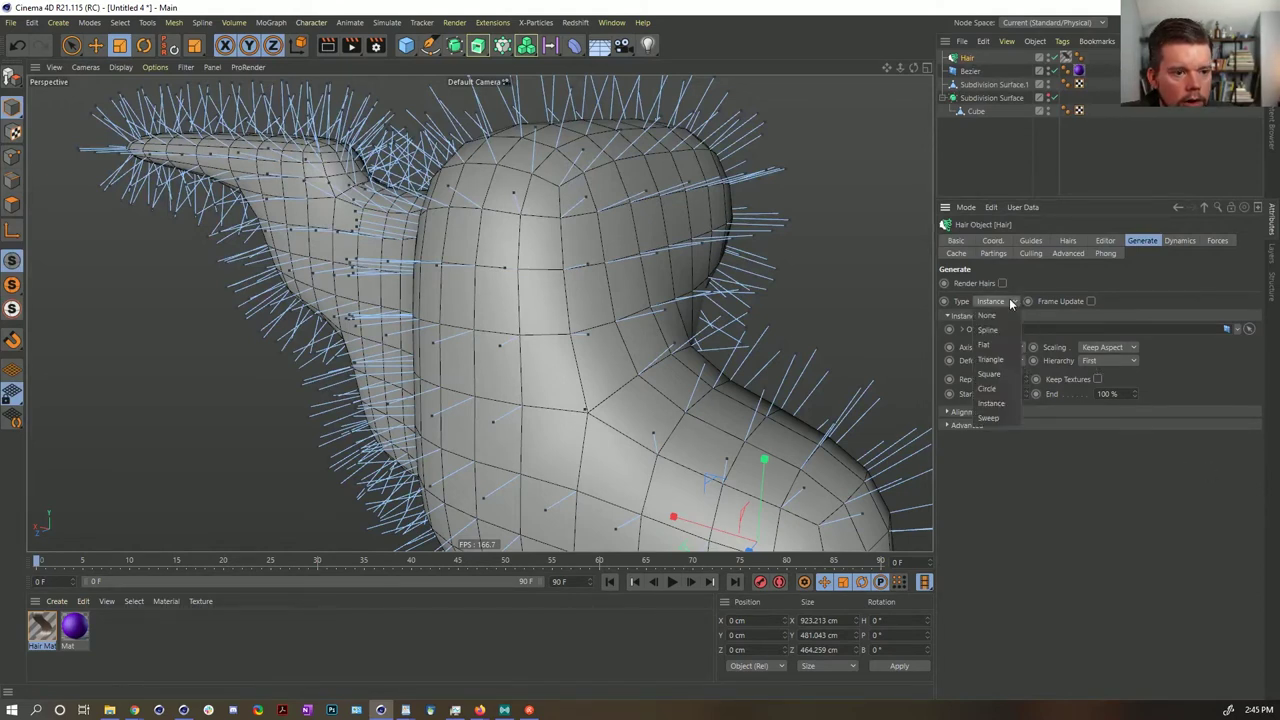
click(1001, 403)
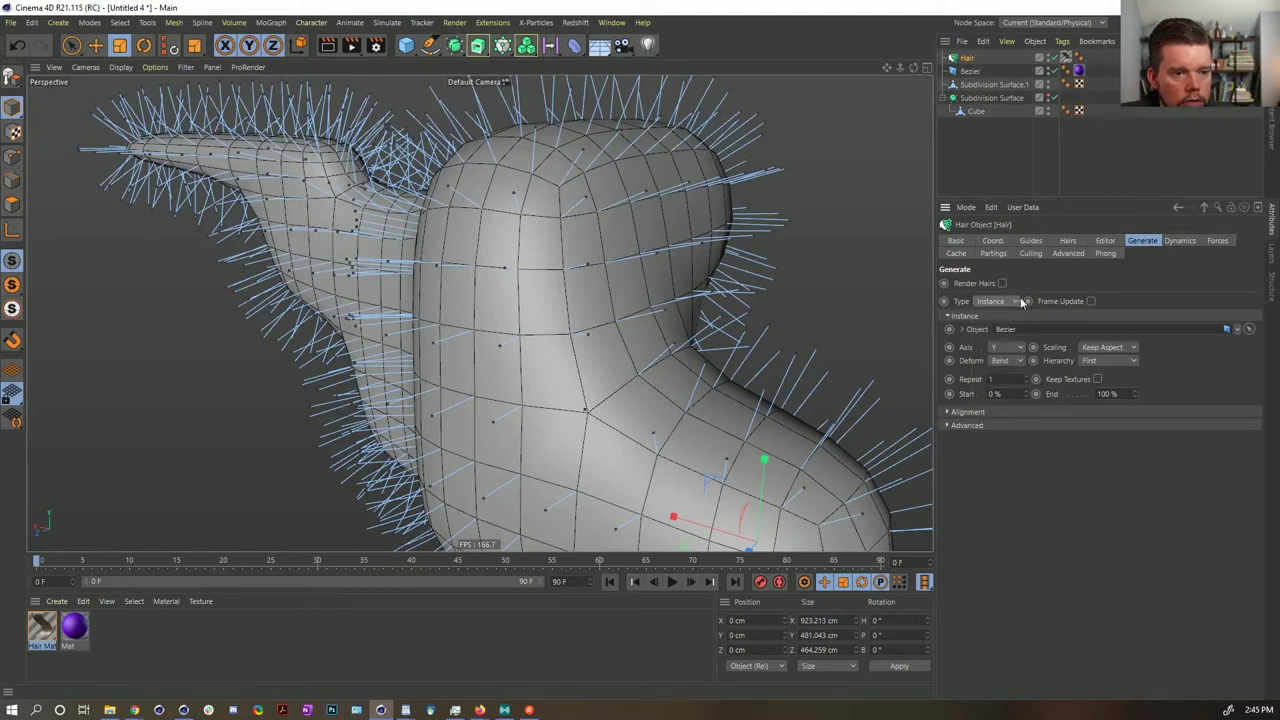
click(979, 412)
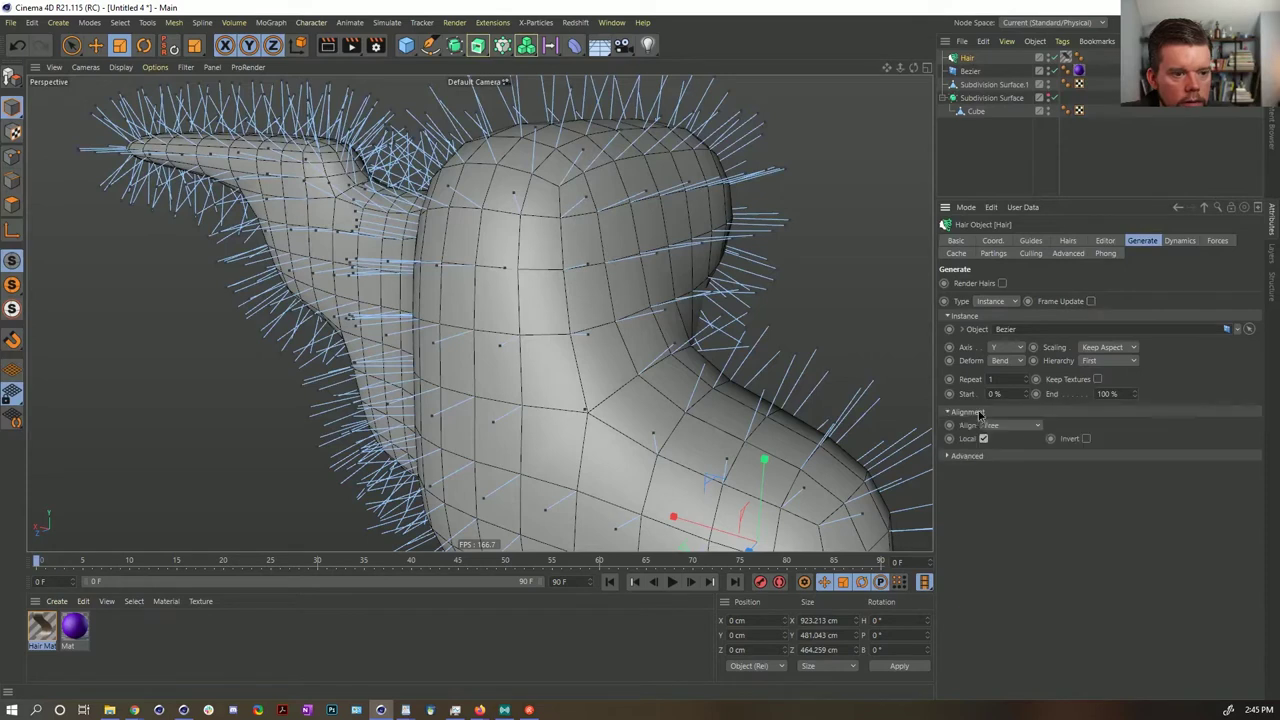
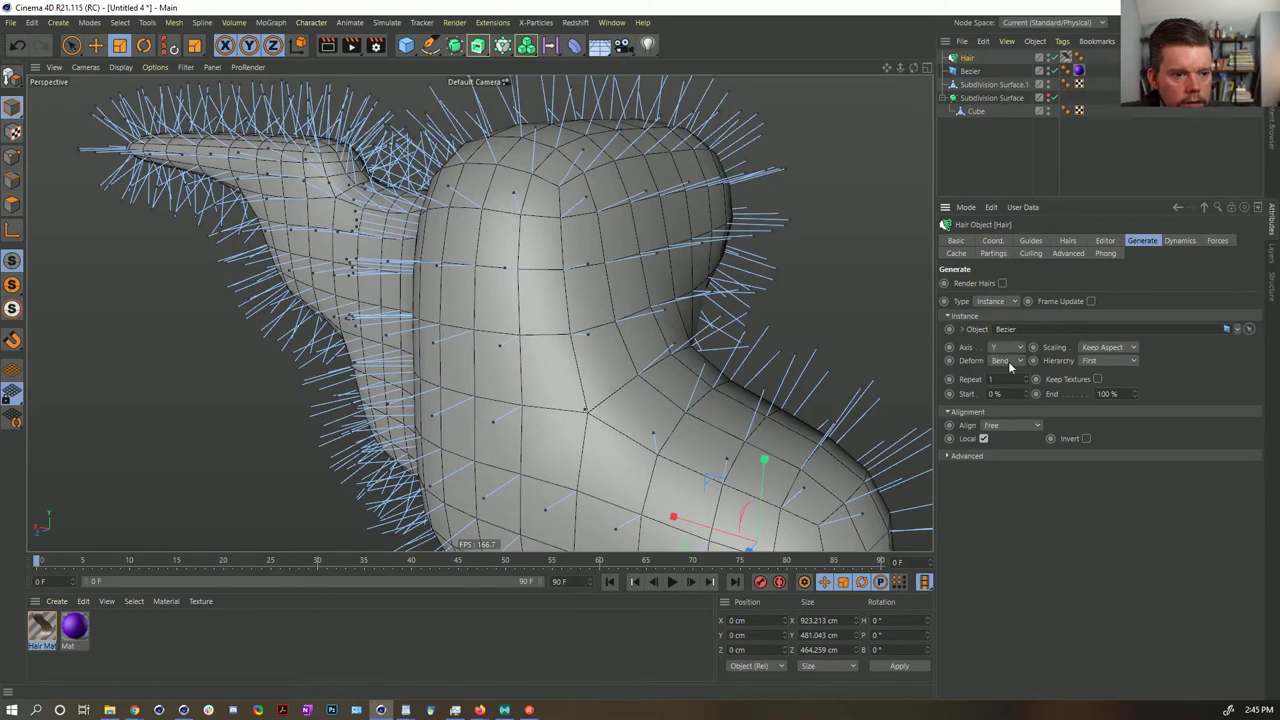
click(1000, 455)
- Set the Hair object's hair root placement to As Guides
click(1030, 241)
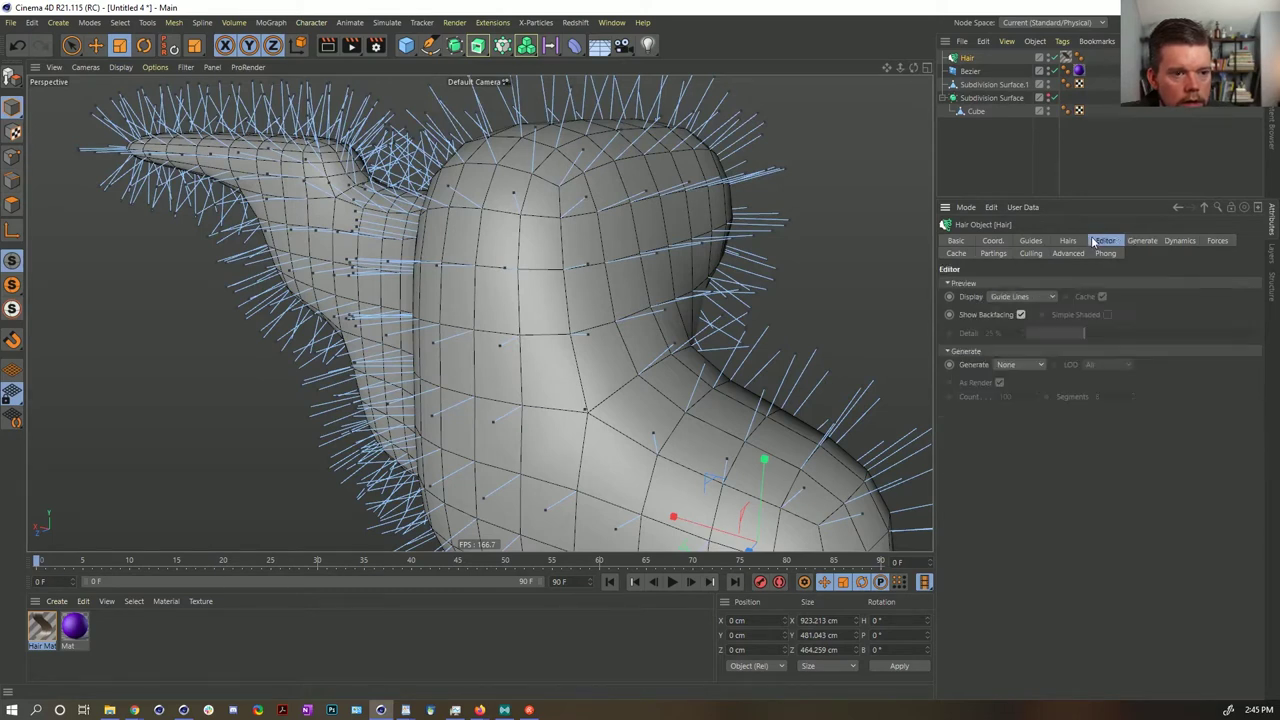
click(1067, 241)
click(1029, 242)
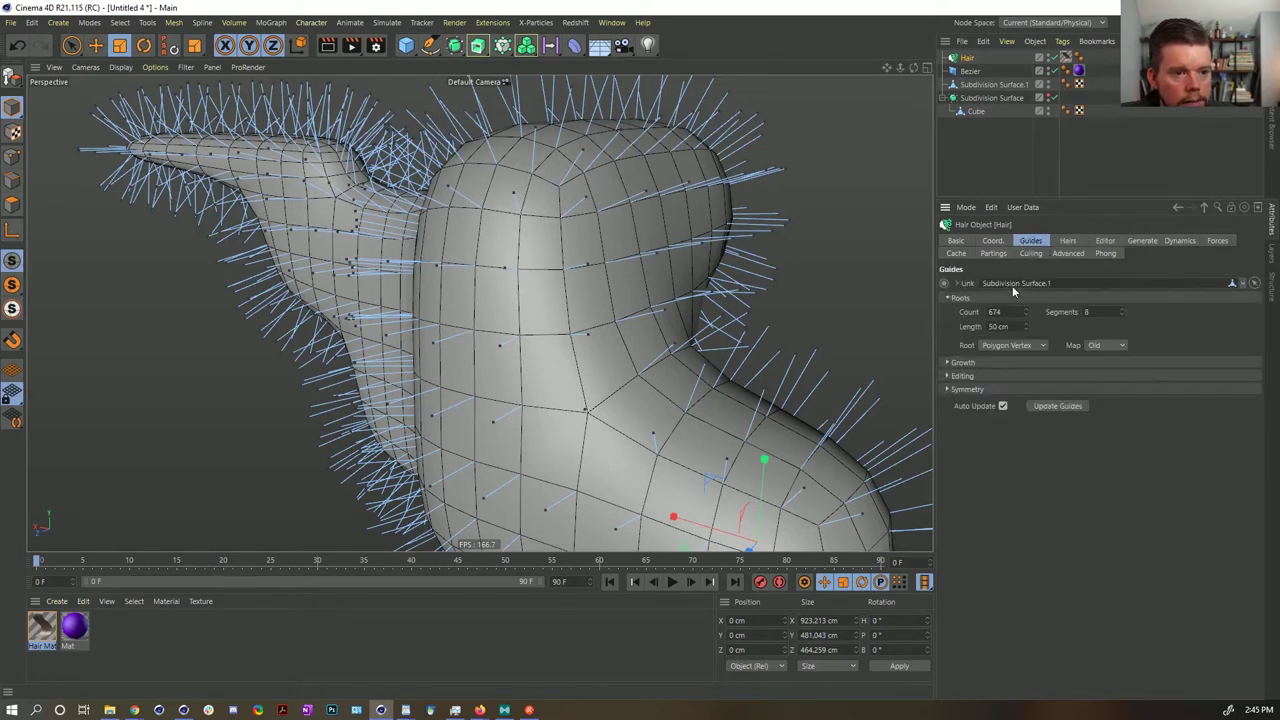
click(1069, 241)
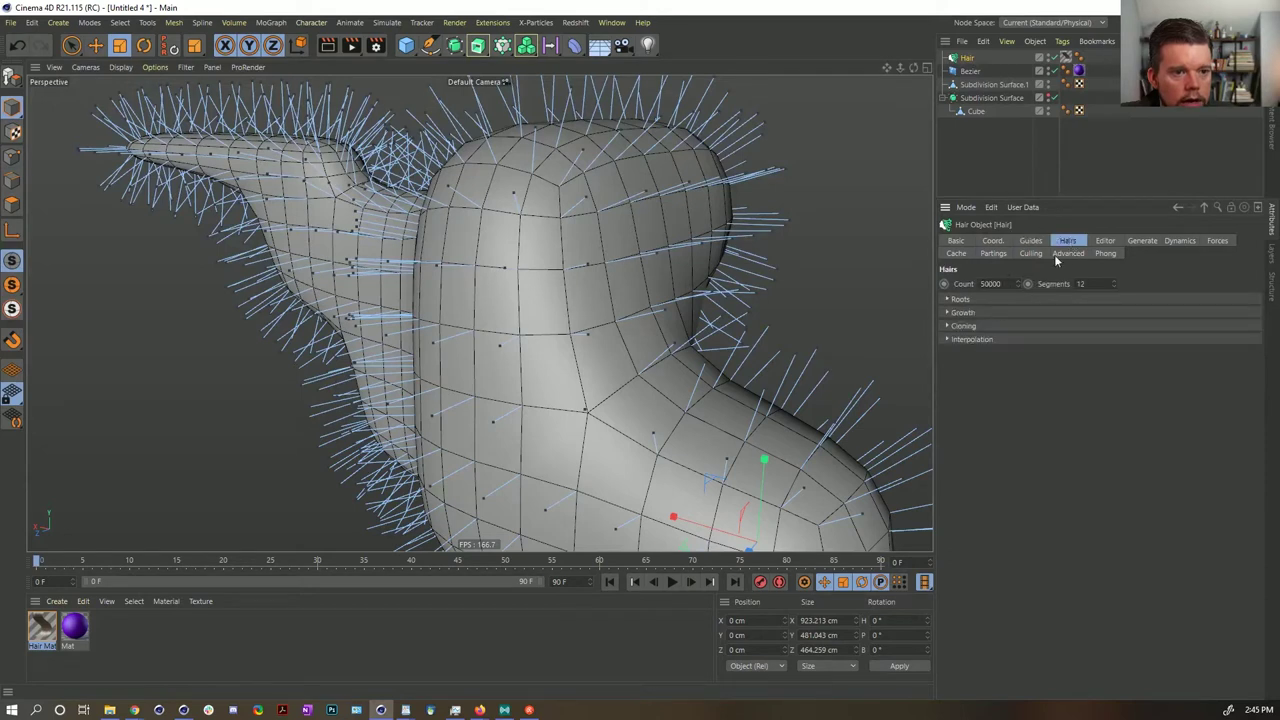
click(1004, 299)
click(1006, 313)
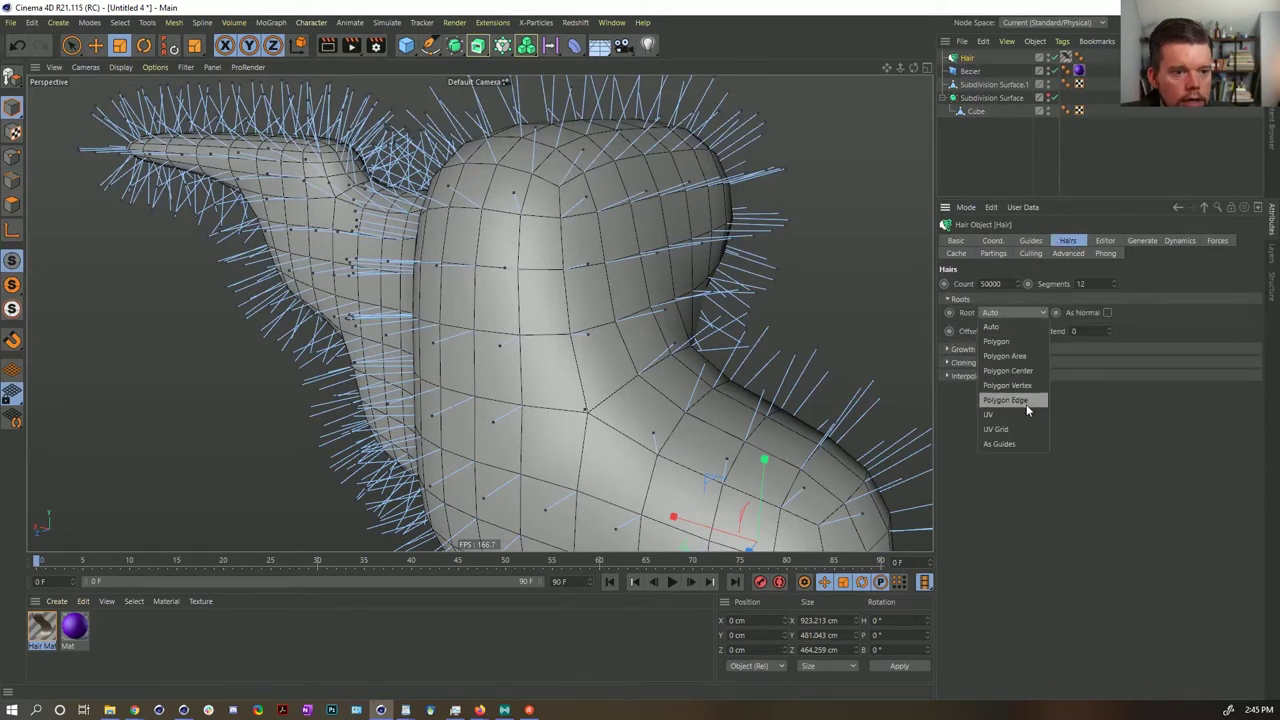
click(1009, 445)
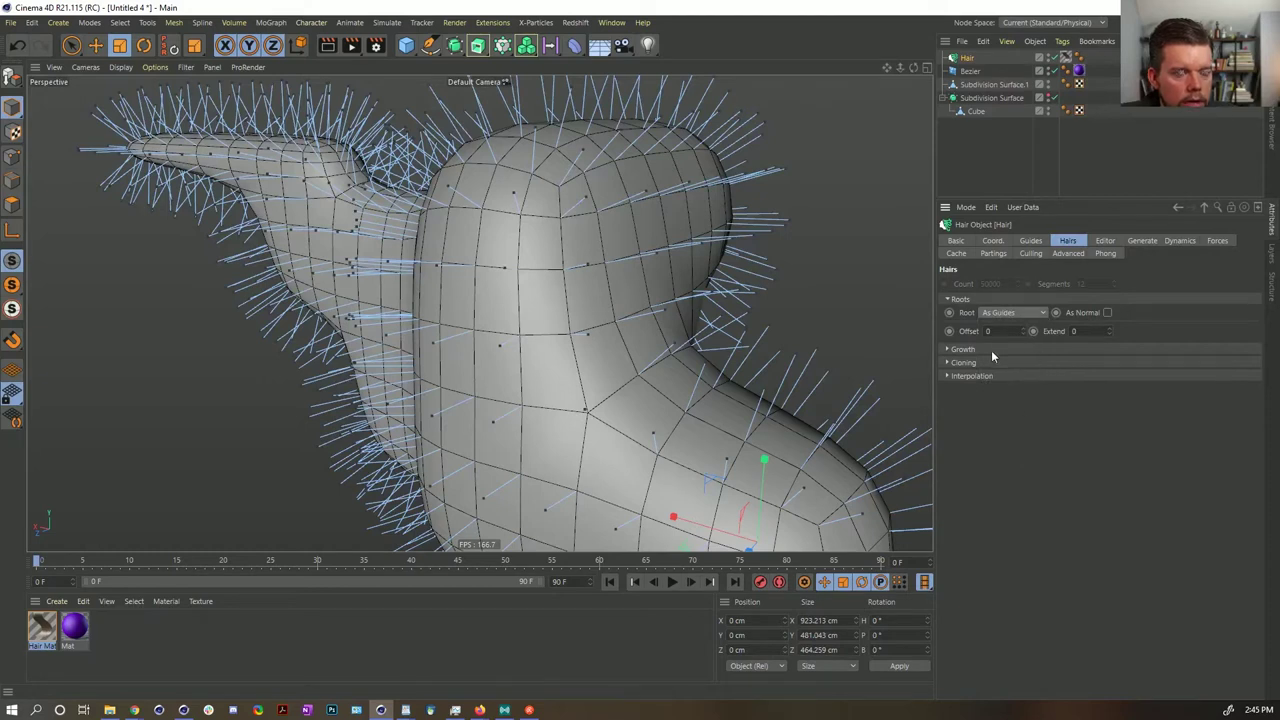
- Try the Bezier patch as an editable polygon object in the hair instances and undo the conversion
click(1141, 241)
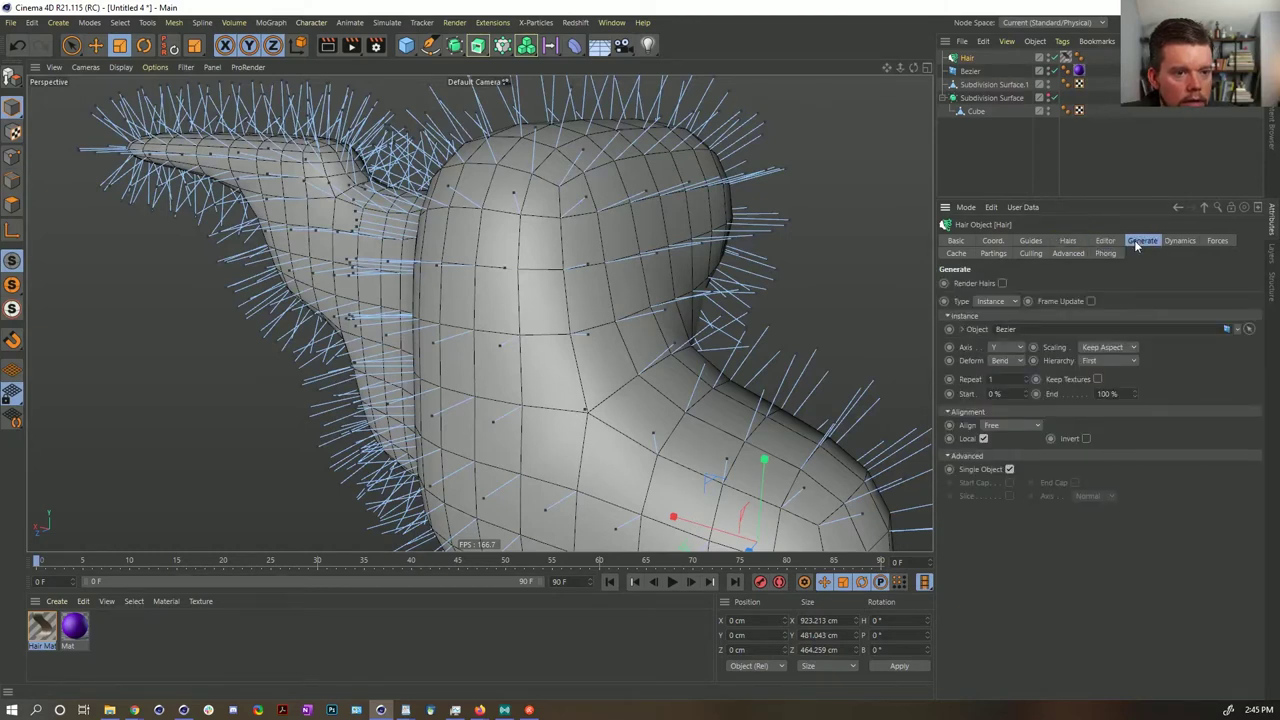
click(969, 71)
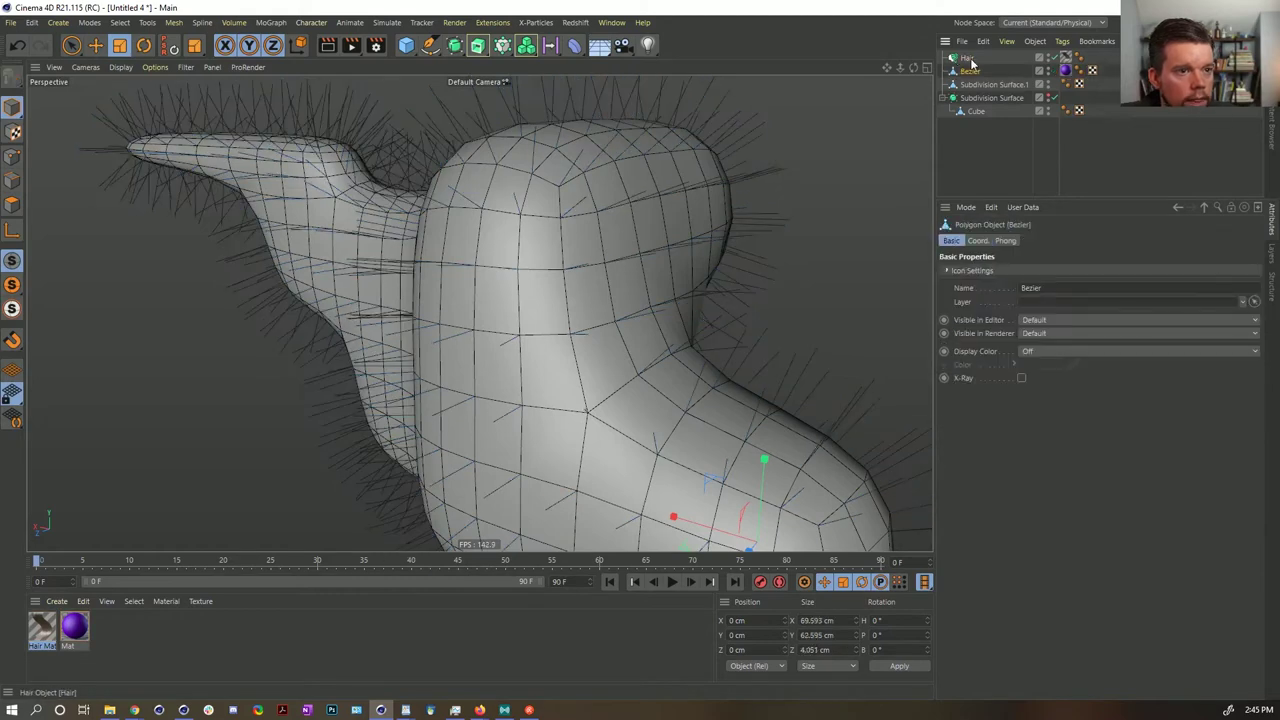
click(967, 58)
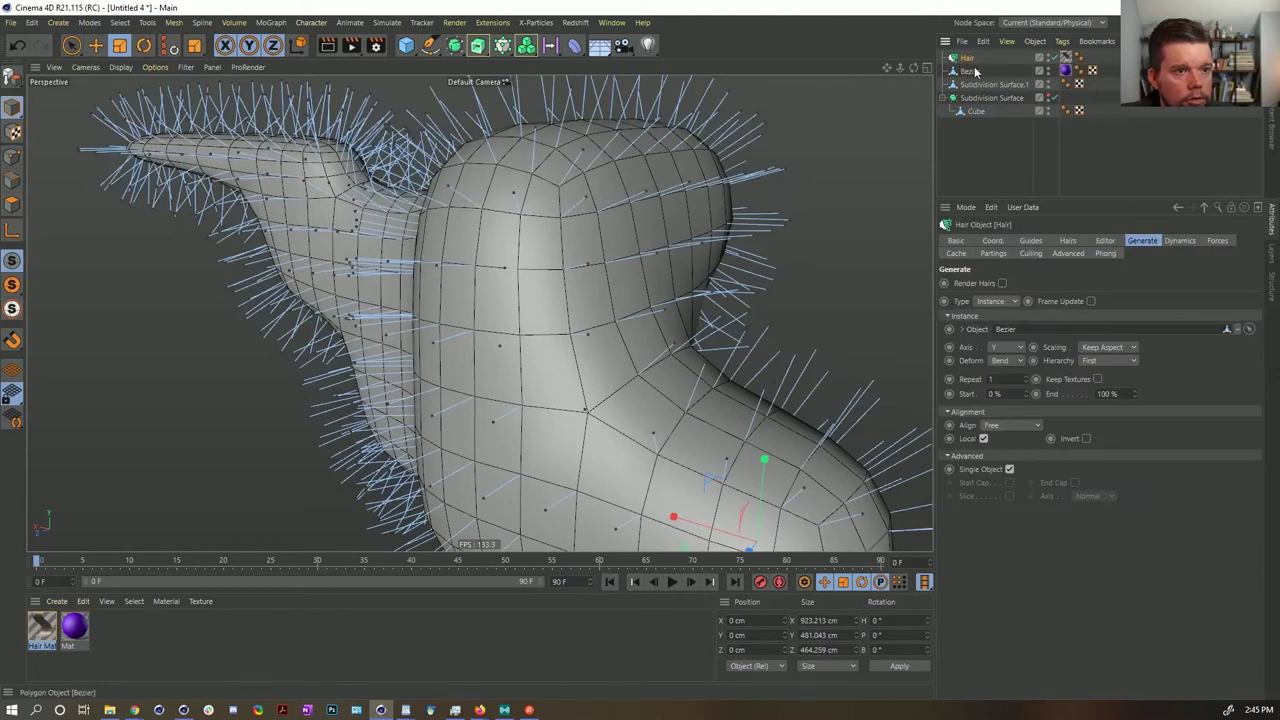
click(976, 72)
key(ctrl+z)
- Duplicate the Bezier patch as a backup, convert the original to a polygon object and reselect Hair
ctrl+drag(976, 72, 970, 79)
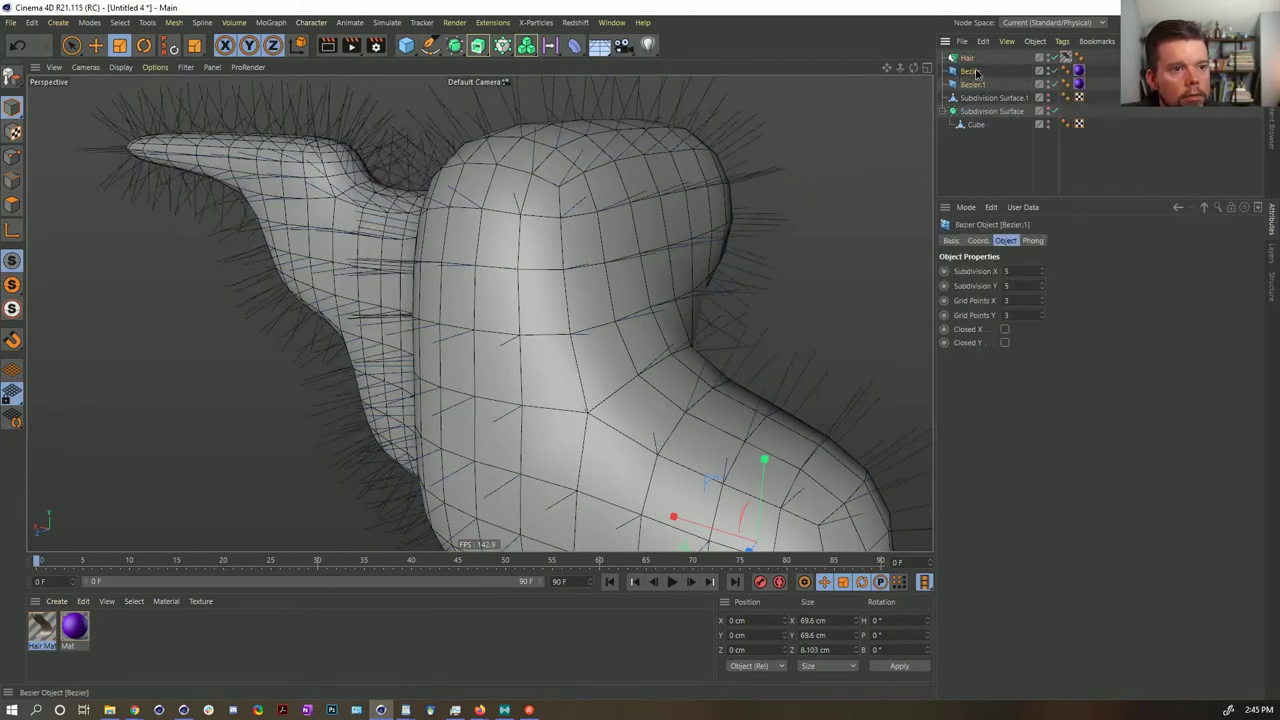
click(969, 71)
click(967, 58)
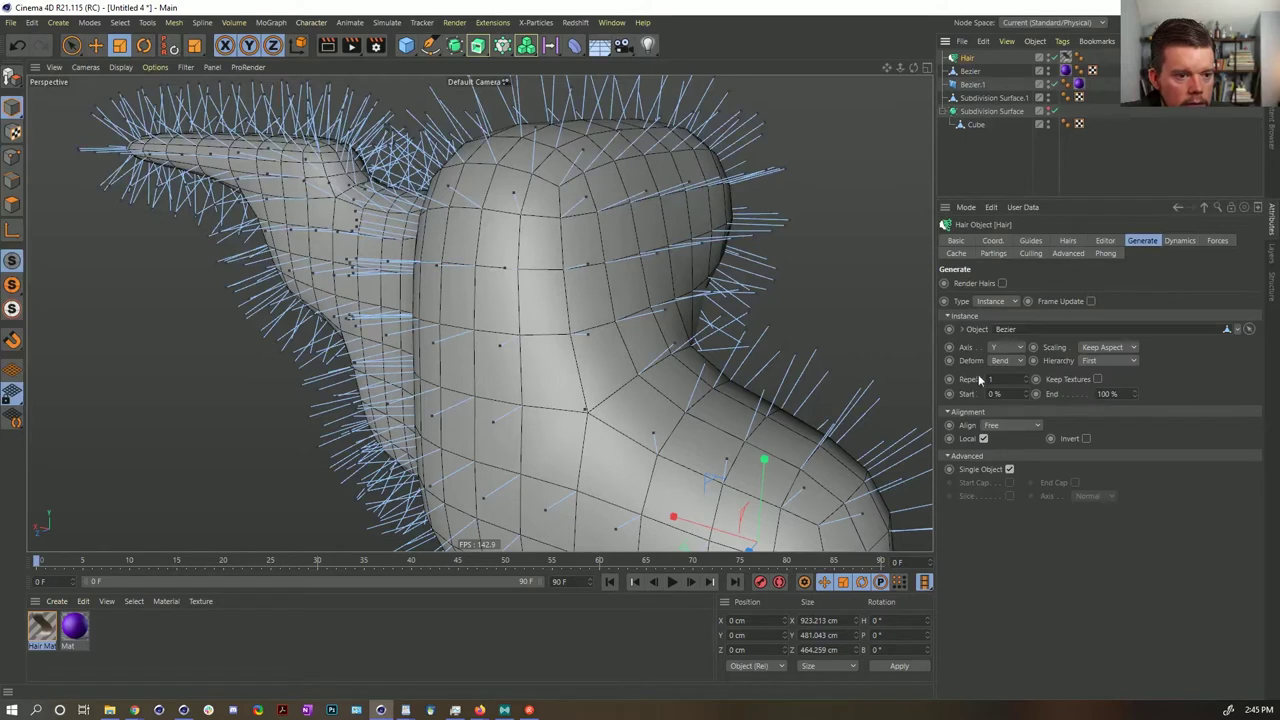
click(1013, 424)
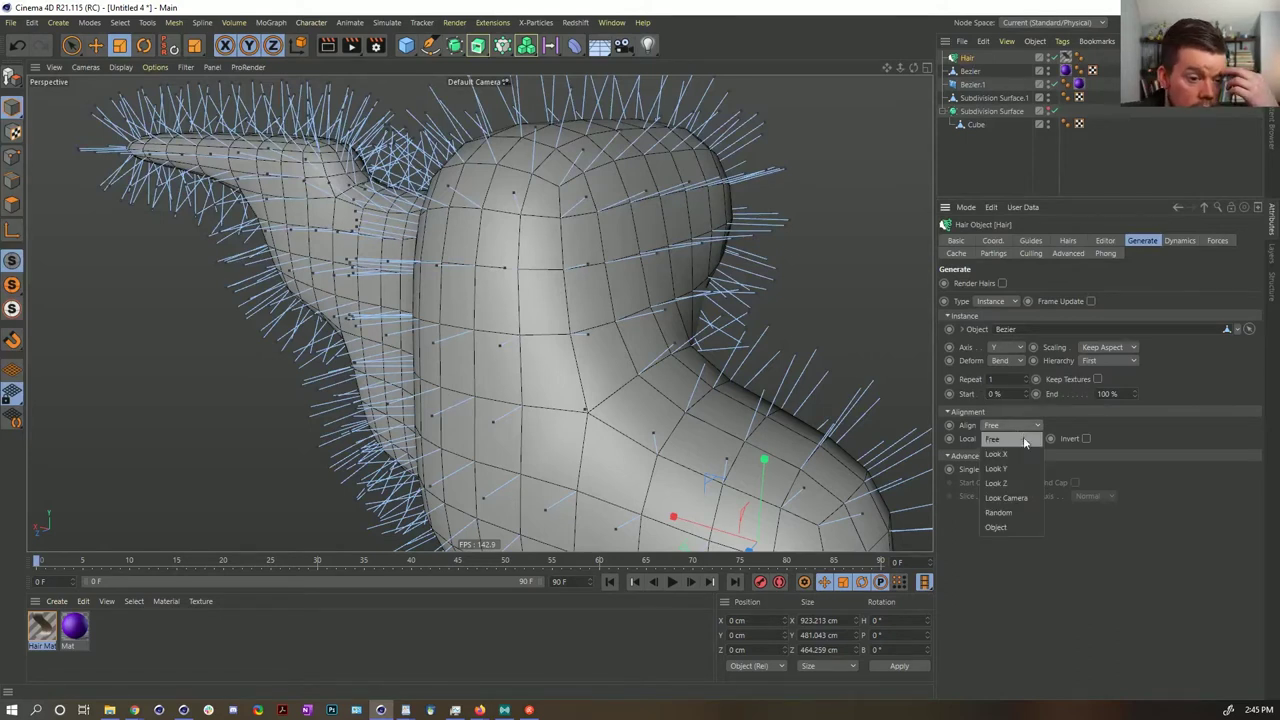
click(1024, 442)
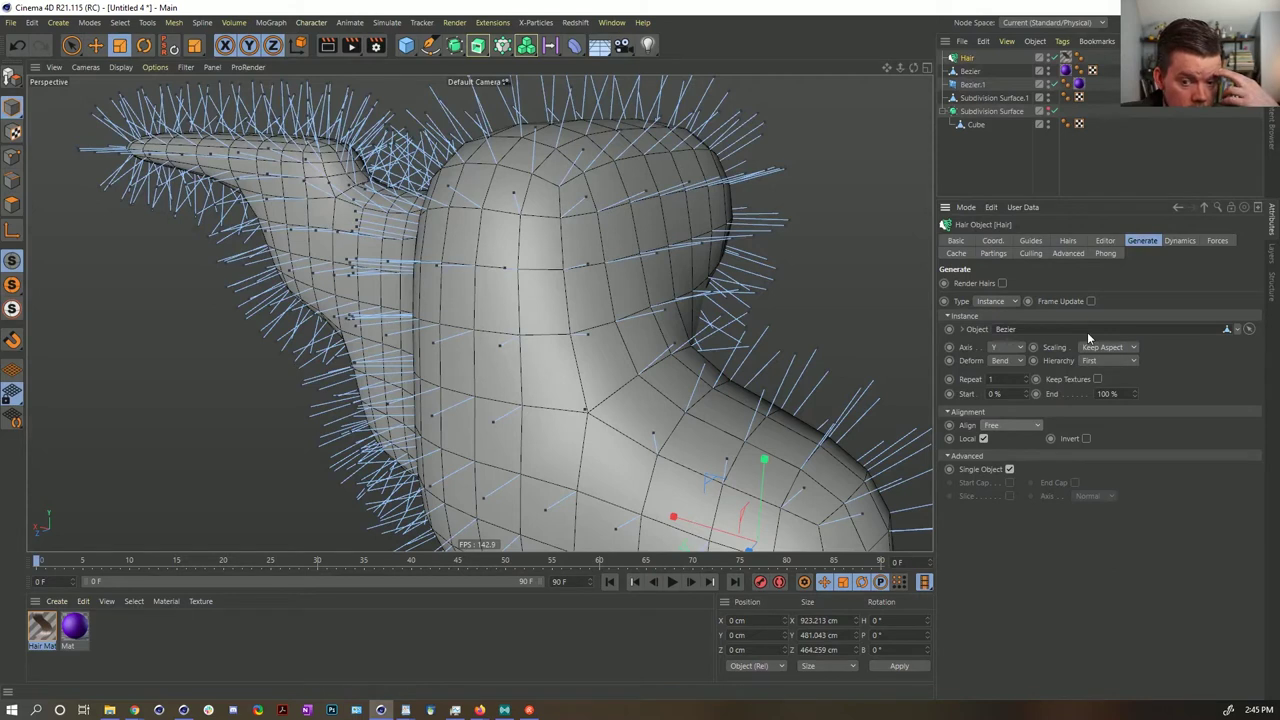
- Try Hair Lines for the hair's editor preview and settle on Hair Polygons
click(1105, 241)
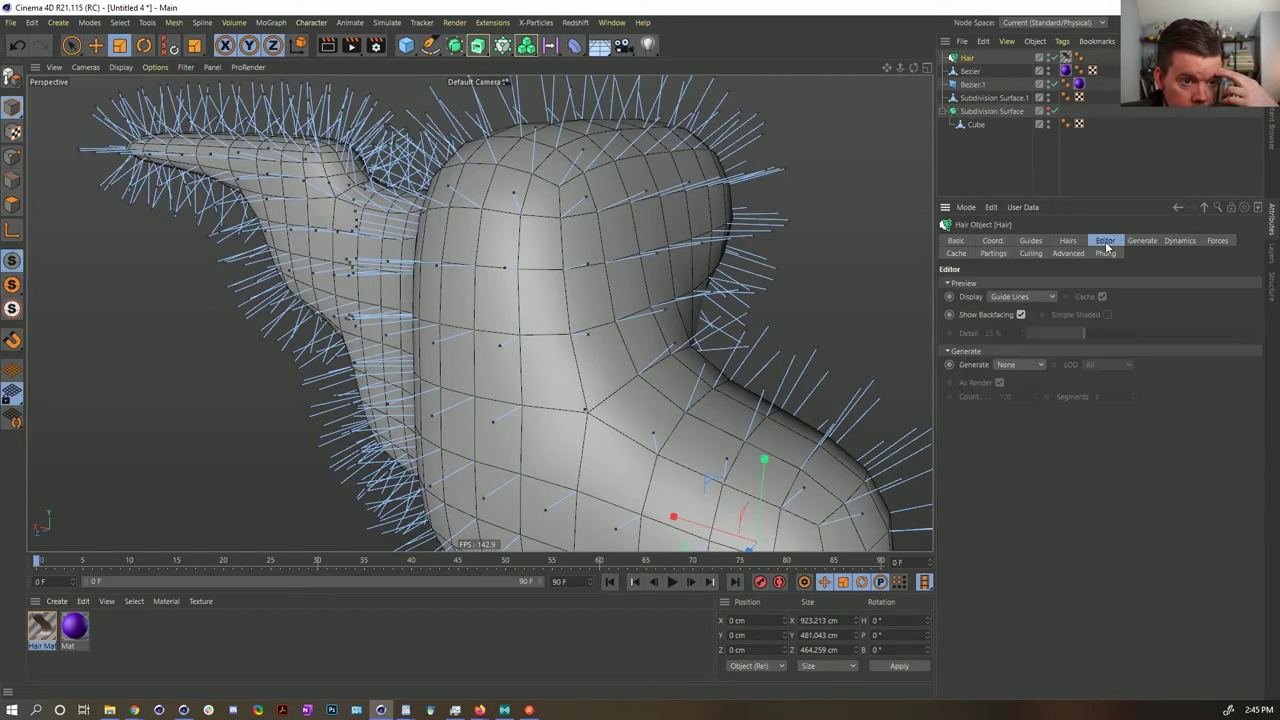
click(1008, 298)
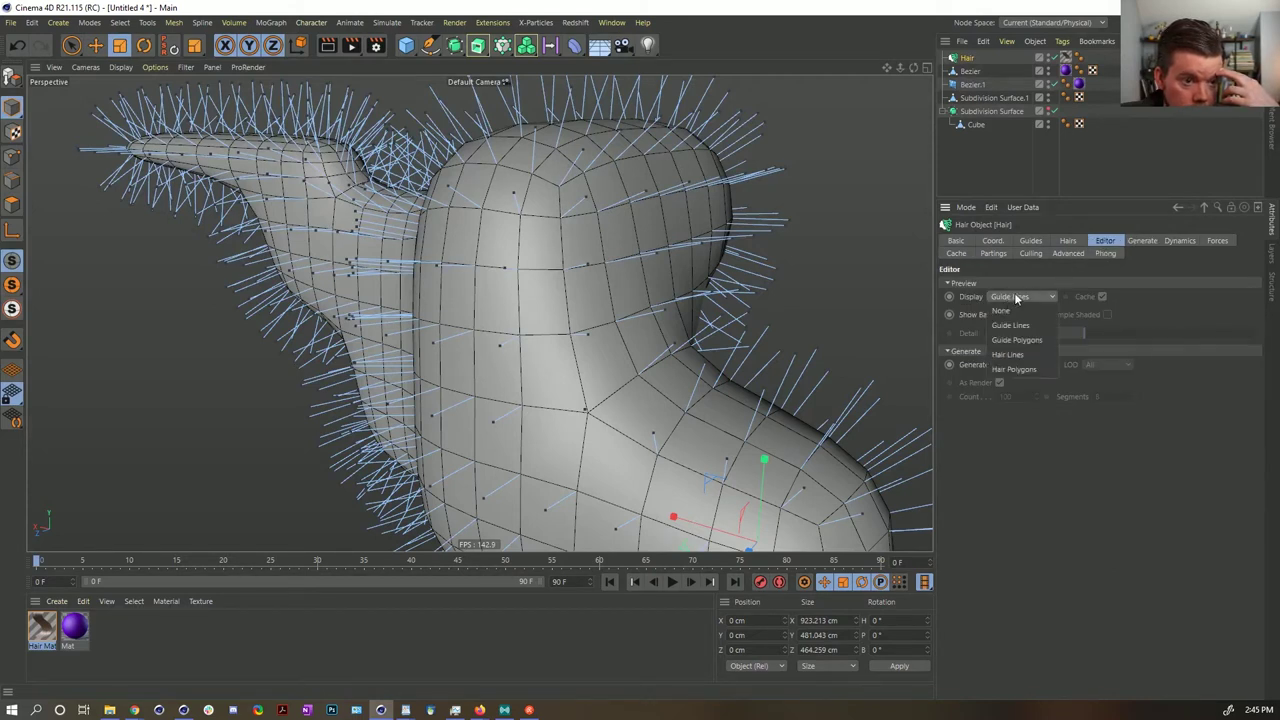
click(1016, 354)
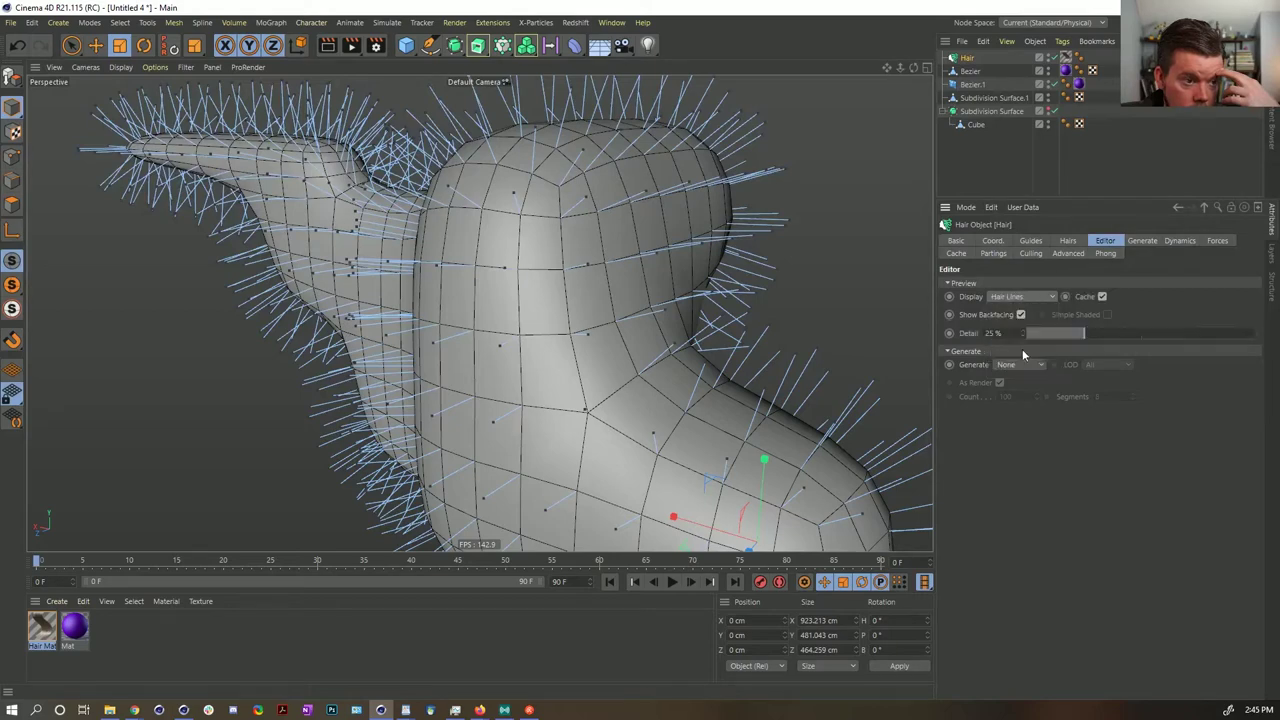
click(1020, 296)
click(1031, 368)
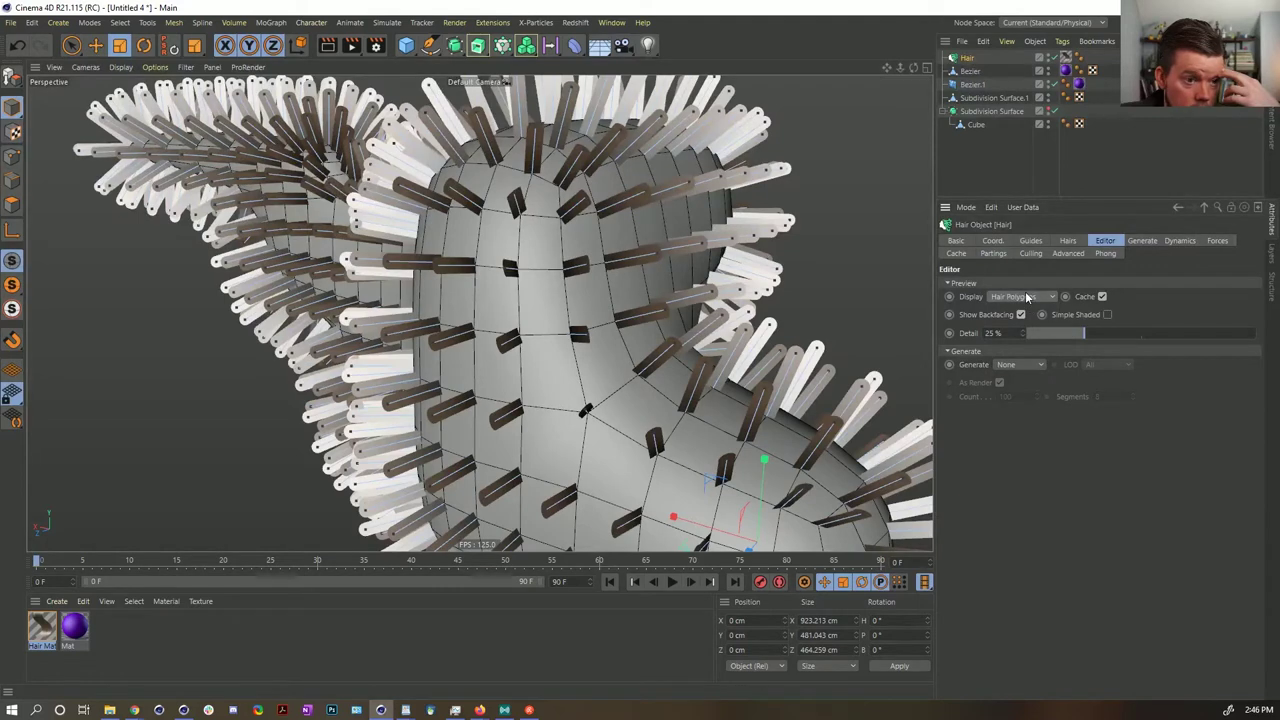
- Try Box as the Hair object's editor generation type and restore None
click(1010, 365)
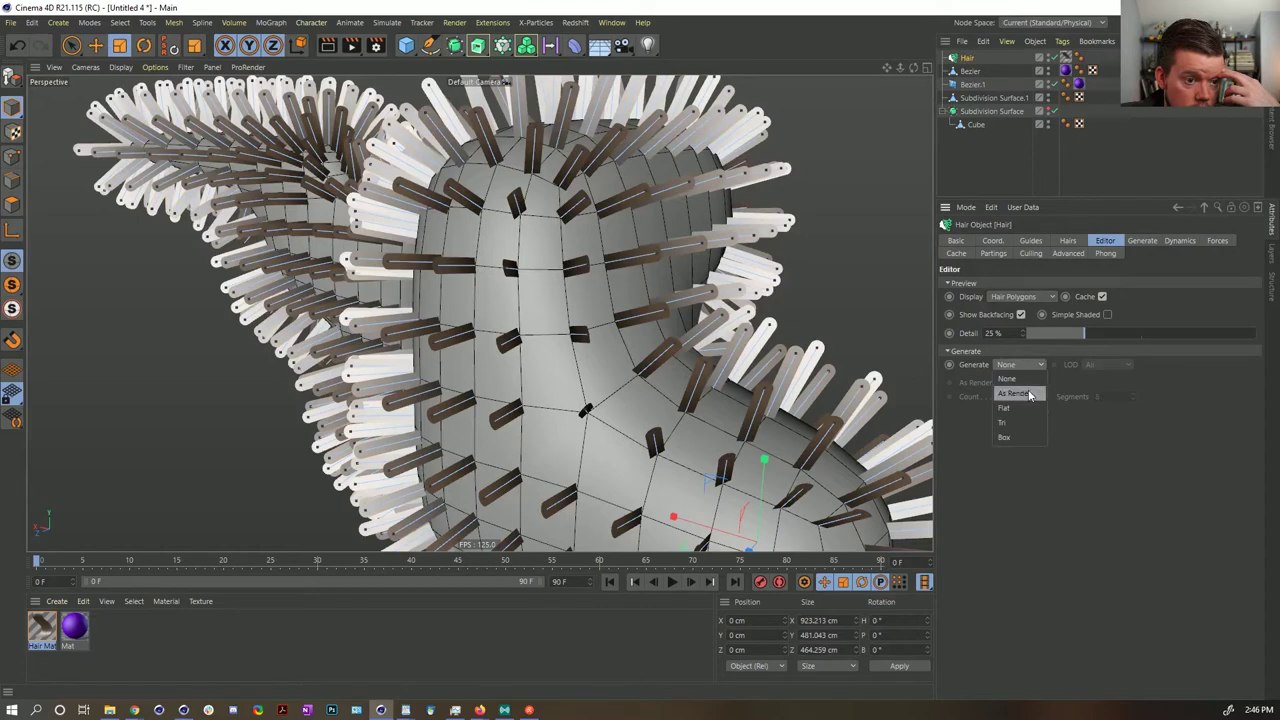
click(1023, 436)
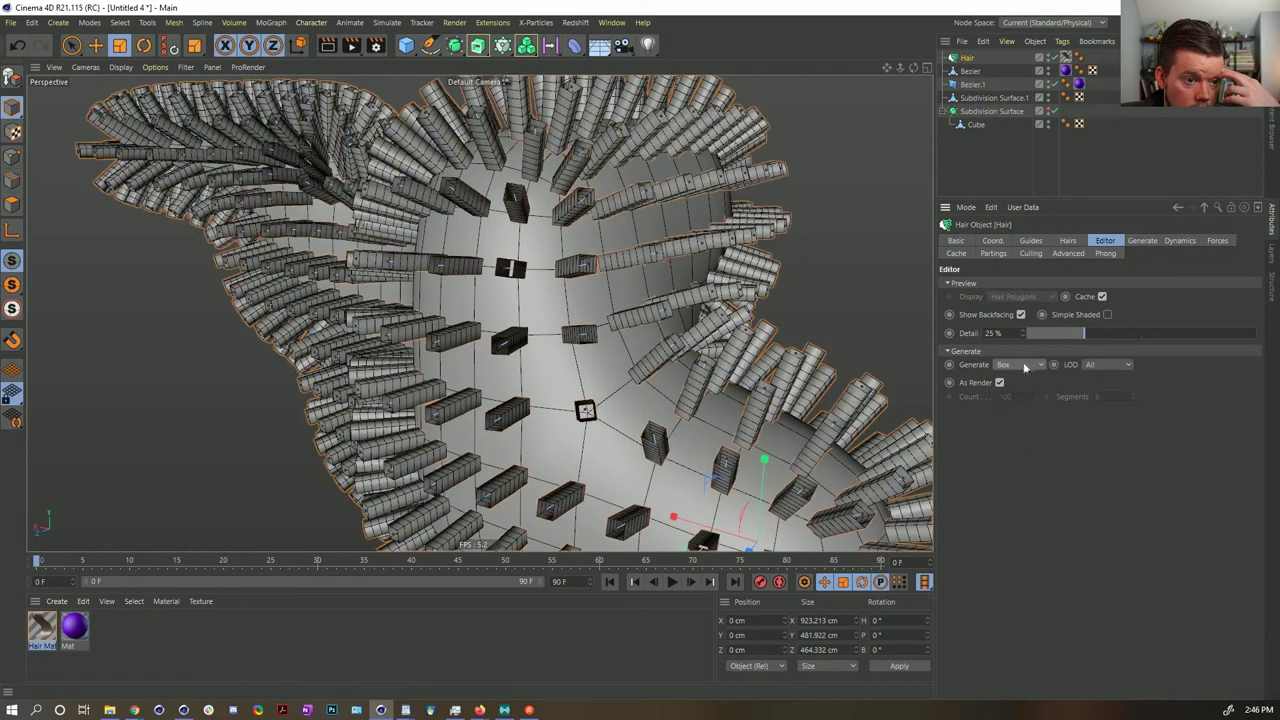
click(1021, 368)
click(1012, 378)
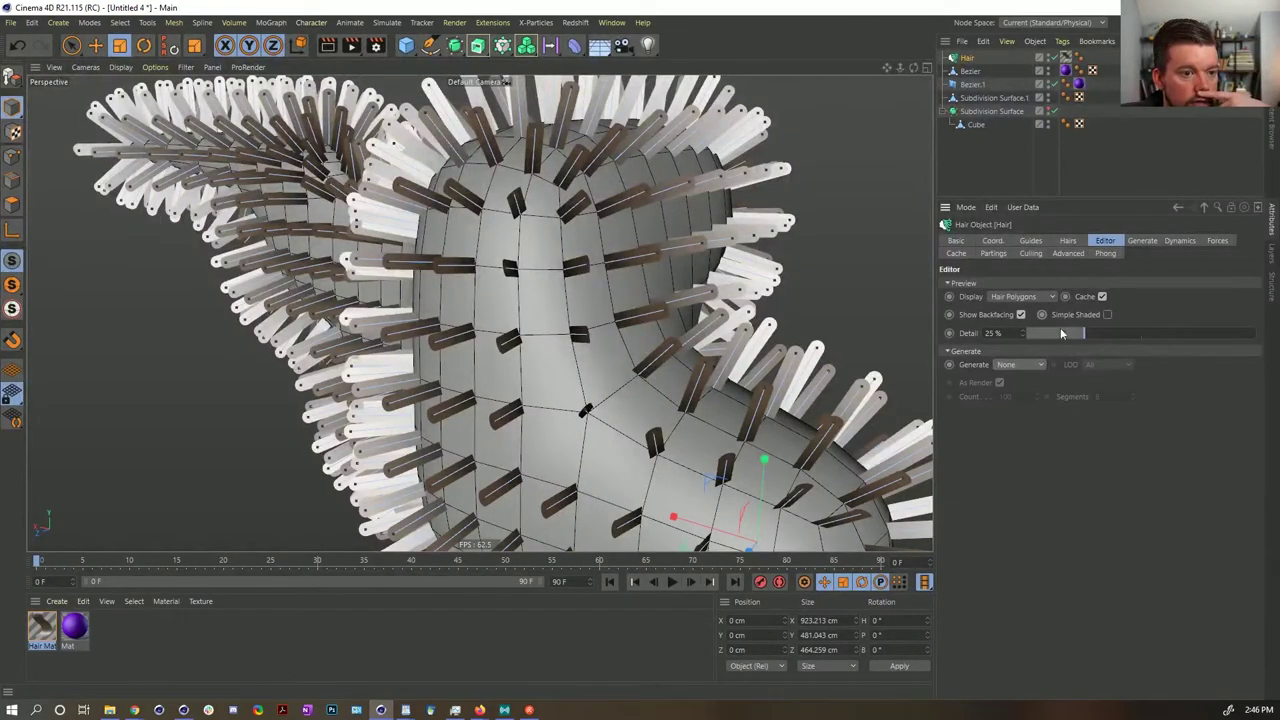
- Raise the hair's editor preview detail to 100%
drag(1083, 333, 1236, 340)
click(1024, 296)
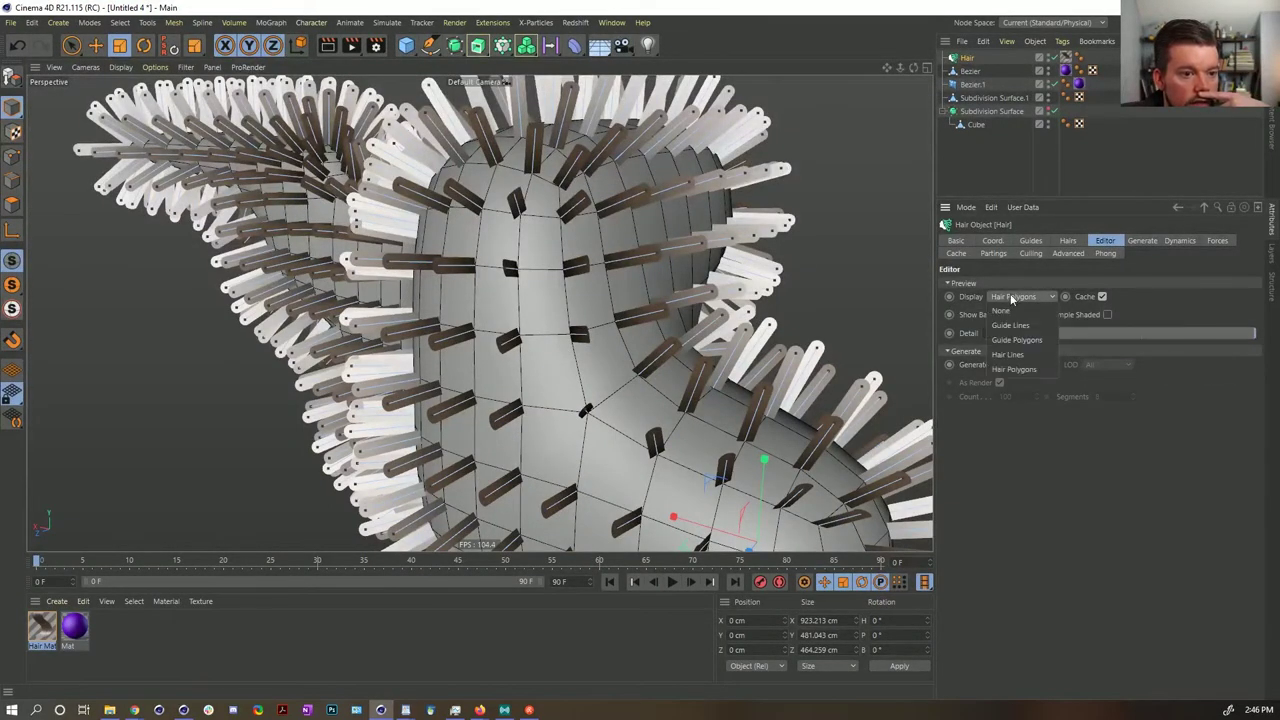
click(1021, 300)
- Try Guide Polygons as the hair's preview display and inspect the guides up close on the body
click(1021, 298)
click(1018, 340)
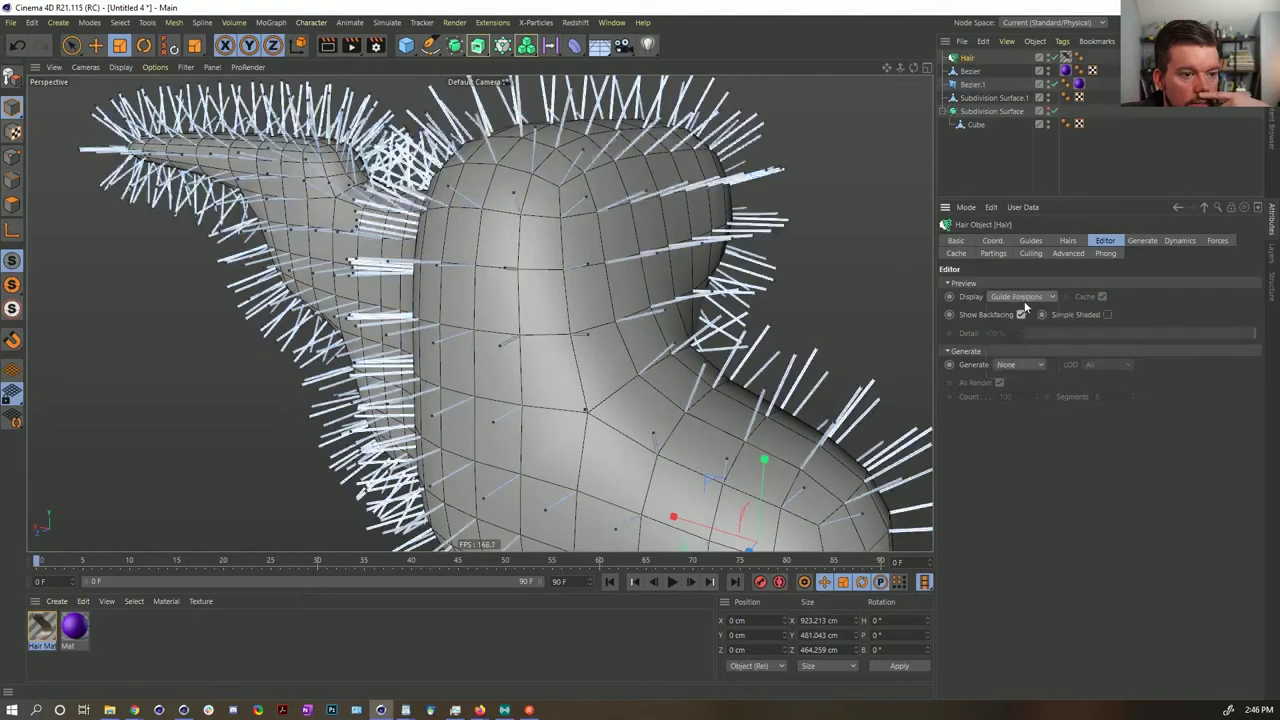
click(1022, 299)
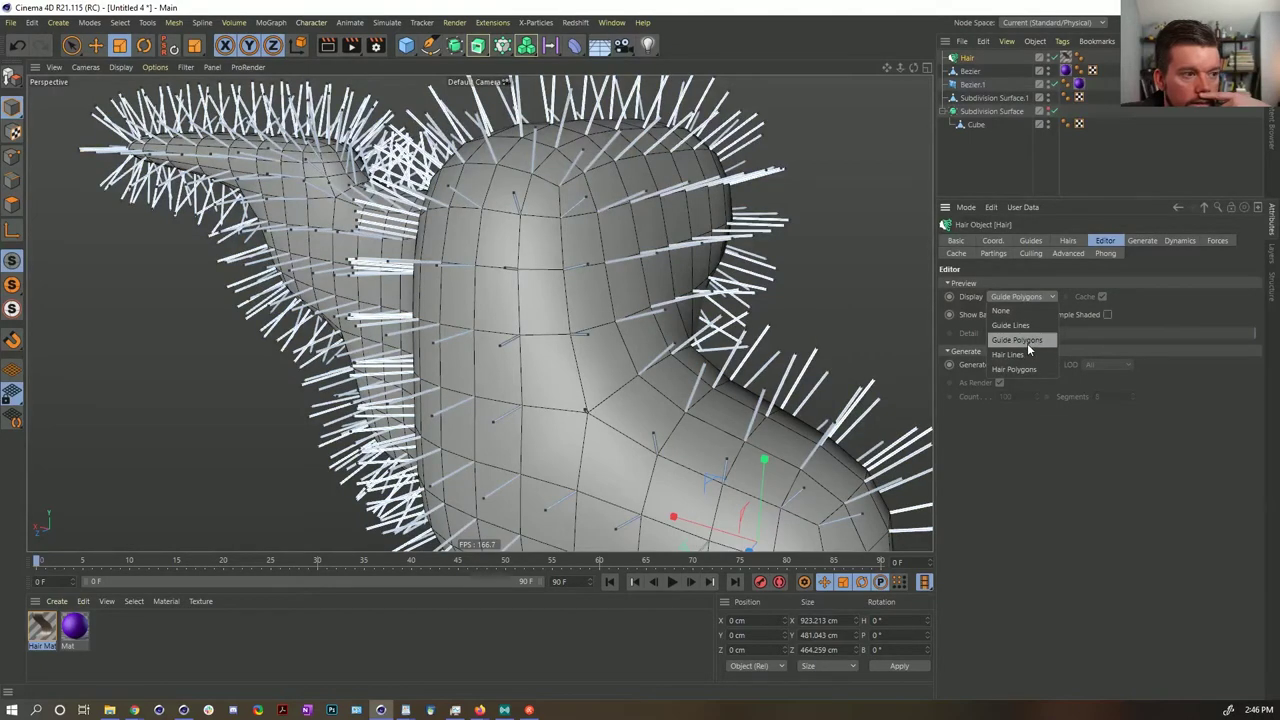
click(1197, 414)
alt+right_drag(594, 272, 732, 237)
alt+drag(645, 229, 708, 228)
- Compare the Hair Lines preview and return the hair display to Hair Polygons
click(1020, 301)
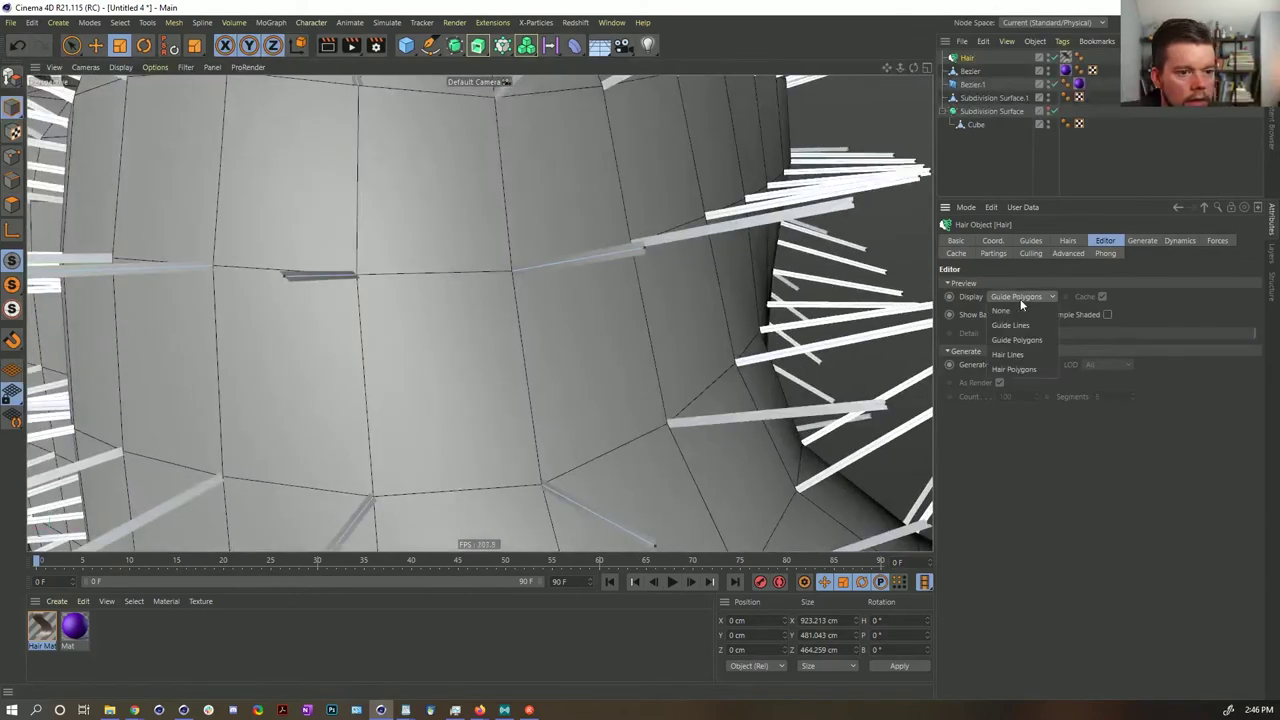
click(1022, 356)
click(1020, 297)
click(1011, 367)
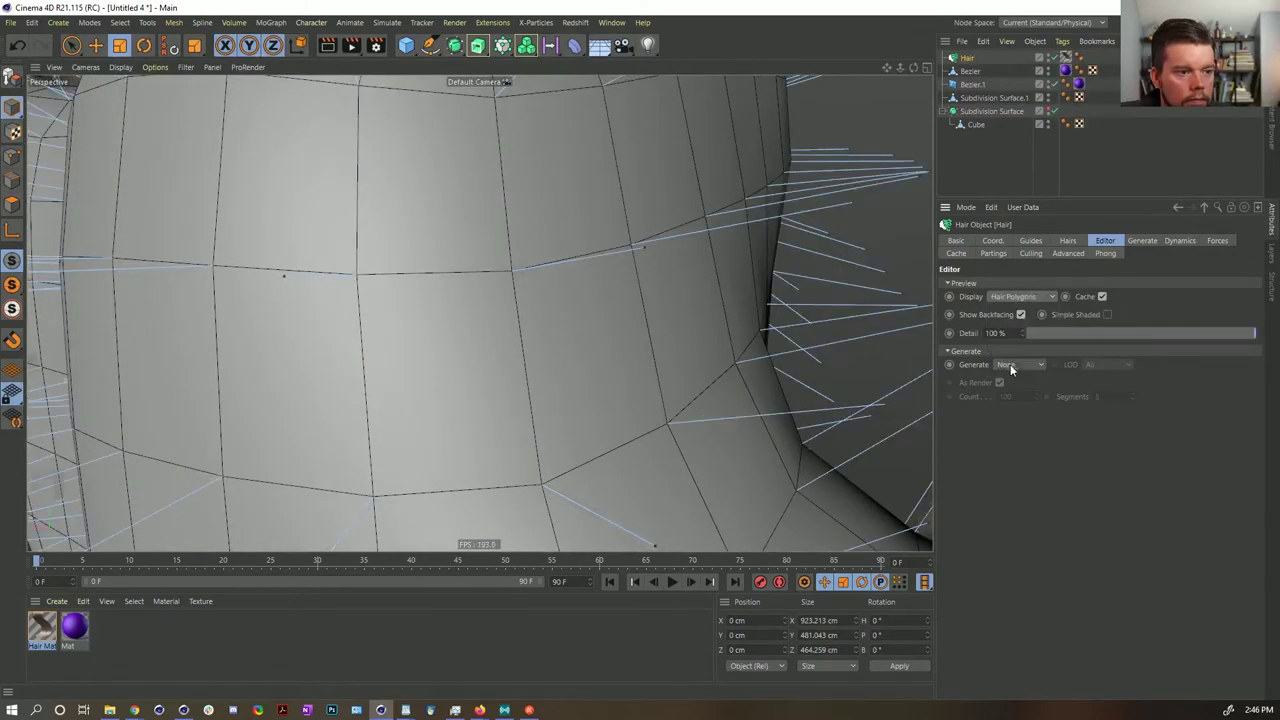
alt+right_drag(646, 232, 525, 246)
alt+middle_drag(620, 249, 594, 298)
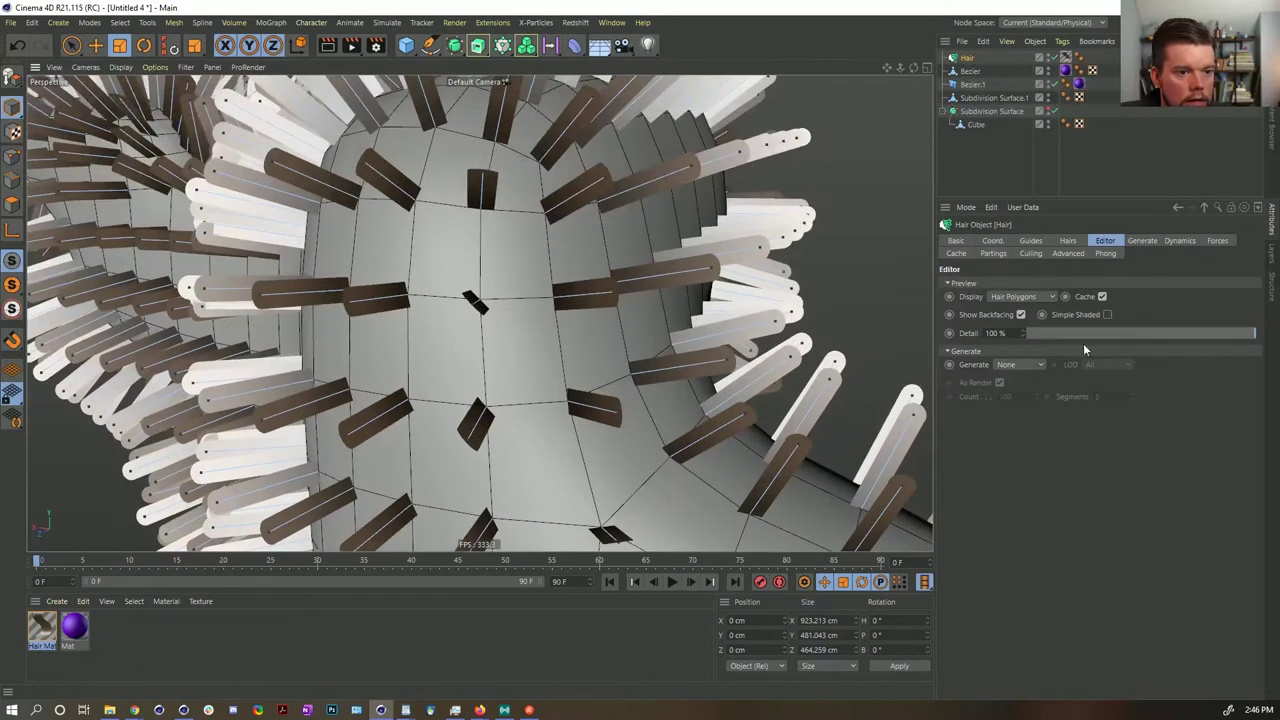
- Turn Show Backfacing off and on again to compare how the hair preview is drawn around the body
click(1020, 315)
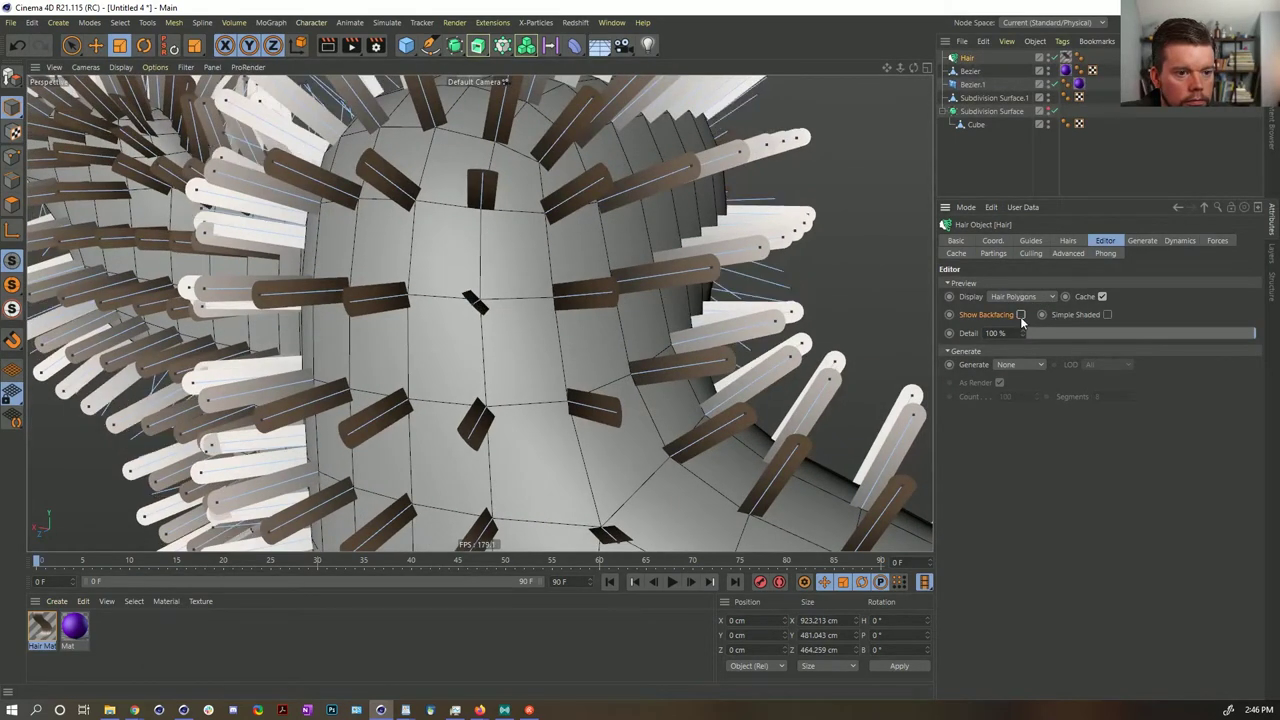
click(1020, 315)
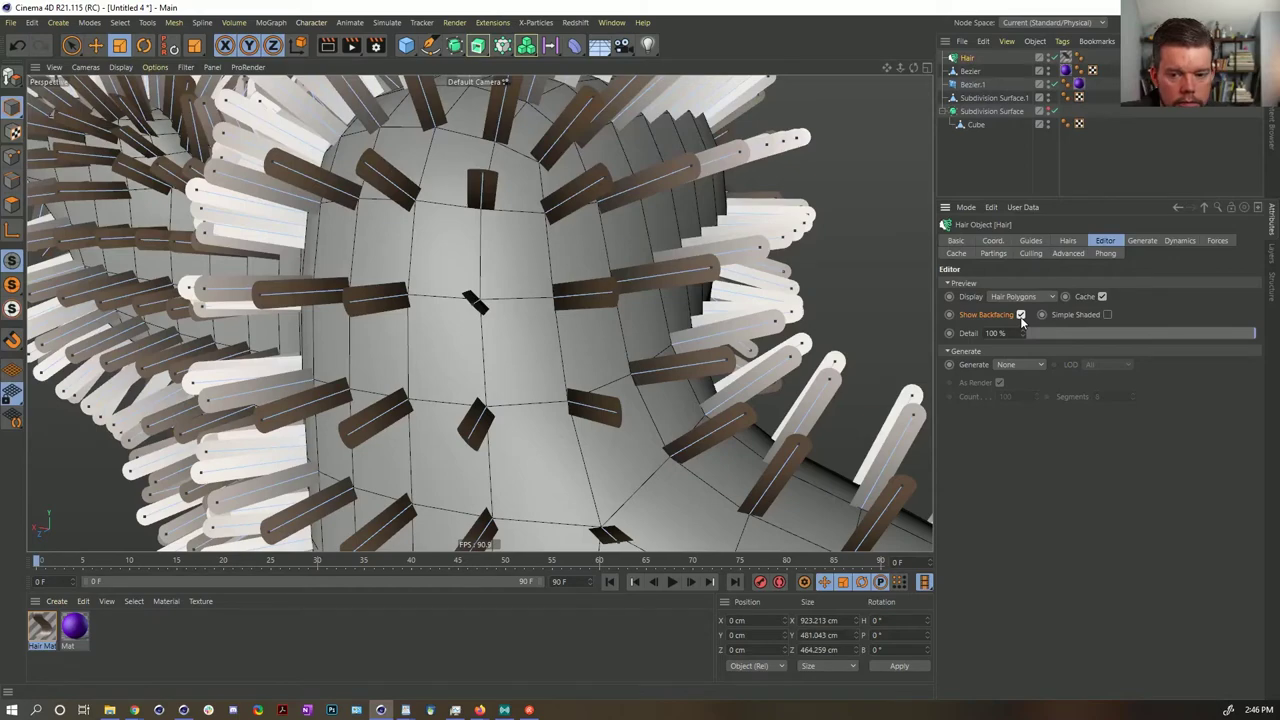
alt+right_drag(762, 298, 688, 292)
alt+middle_drag(688, 292, 631, 331)
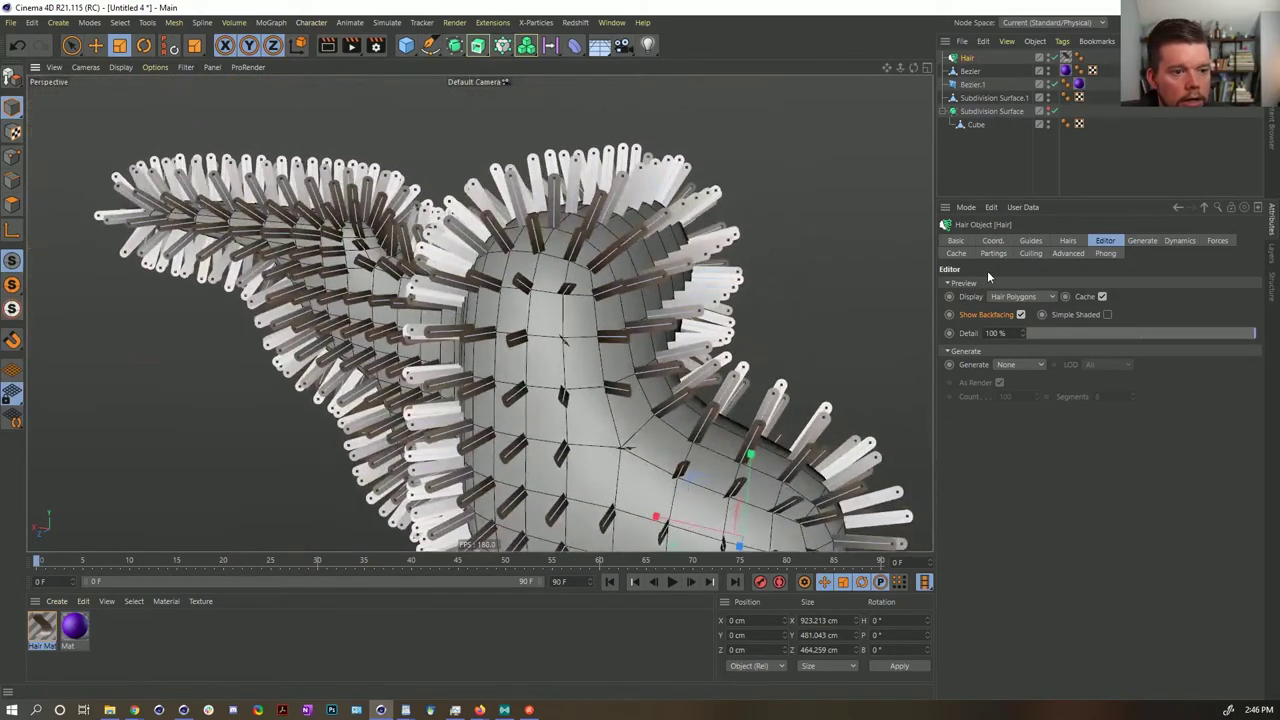
- Switch the hair's editor preview display from hair polygons to Guide Polygons
click(1035, 297)
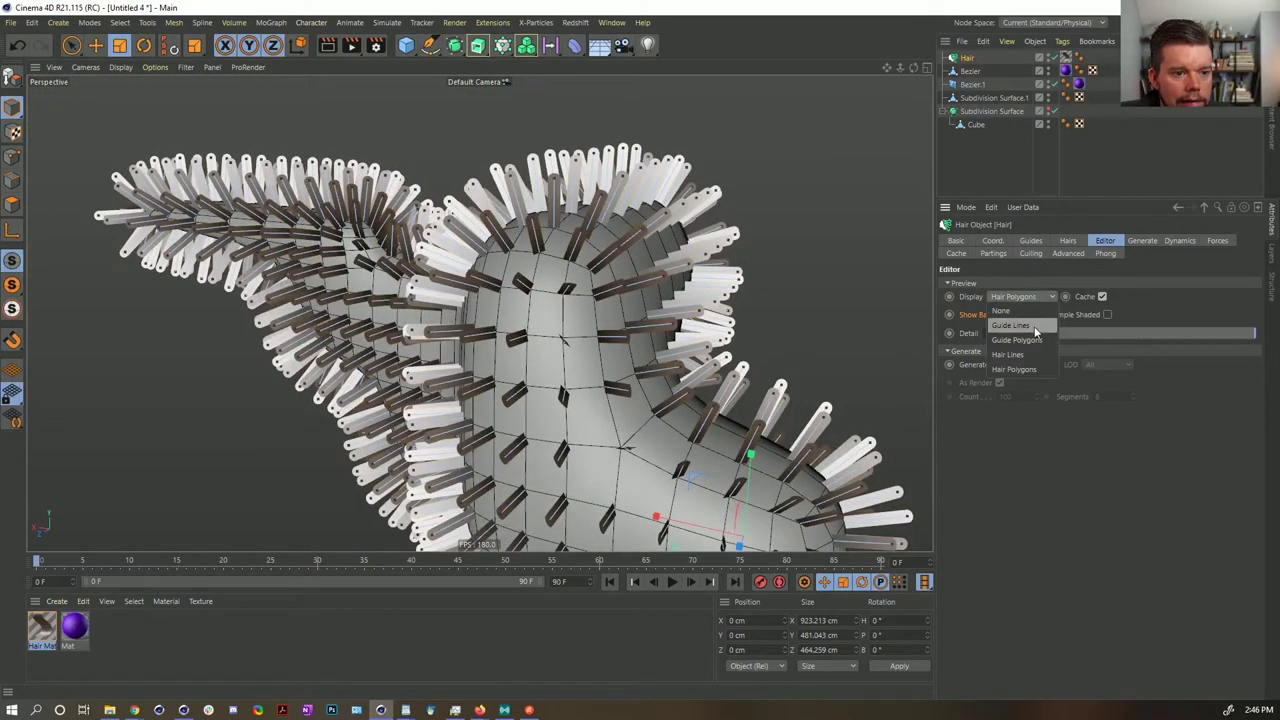
click(1032, 339)
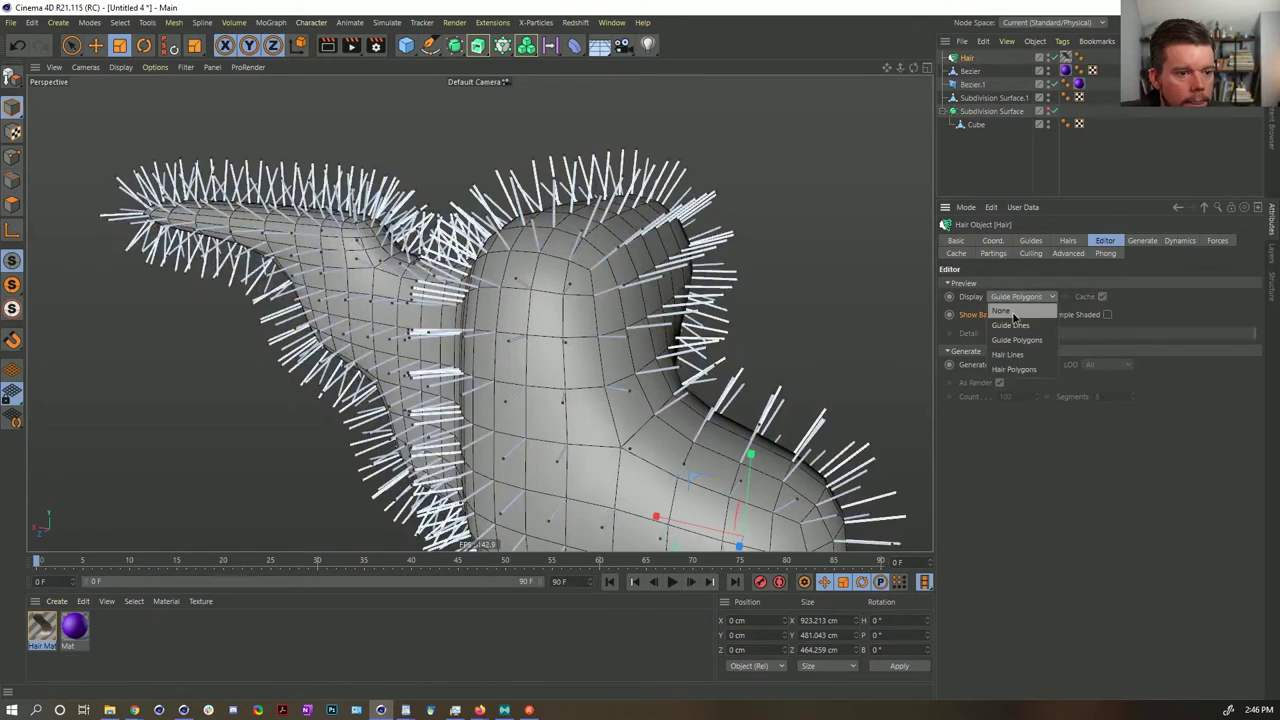
- Try Flat and Square as the hair's generated geometry type and inspect the guides up close
click(1152, 241)
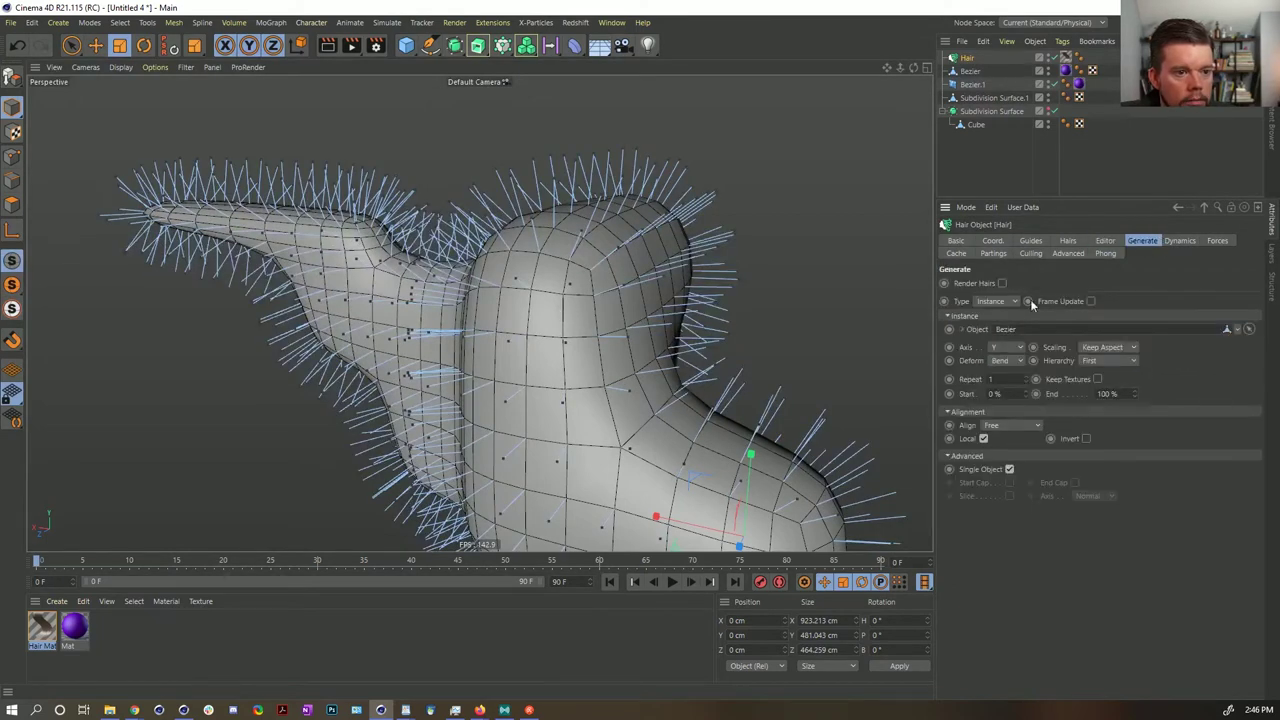
click(997, 301)
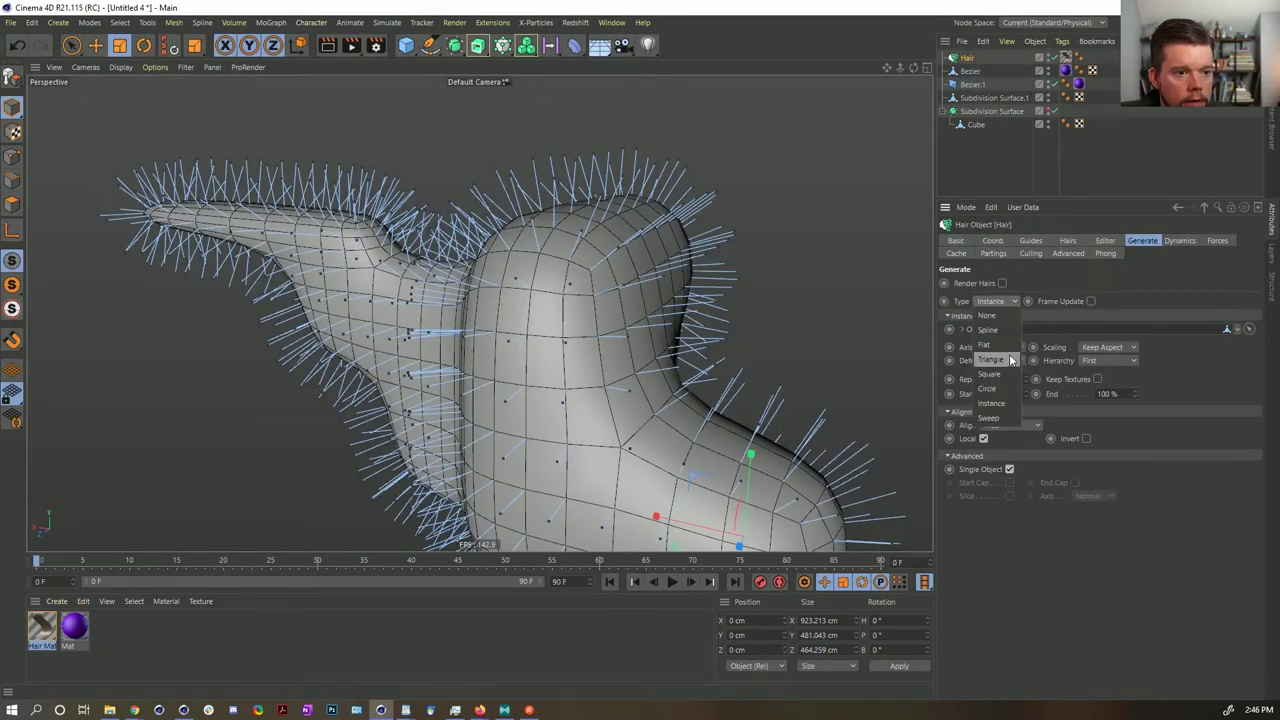
click(1005, 345)
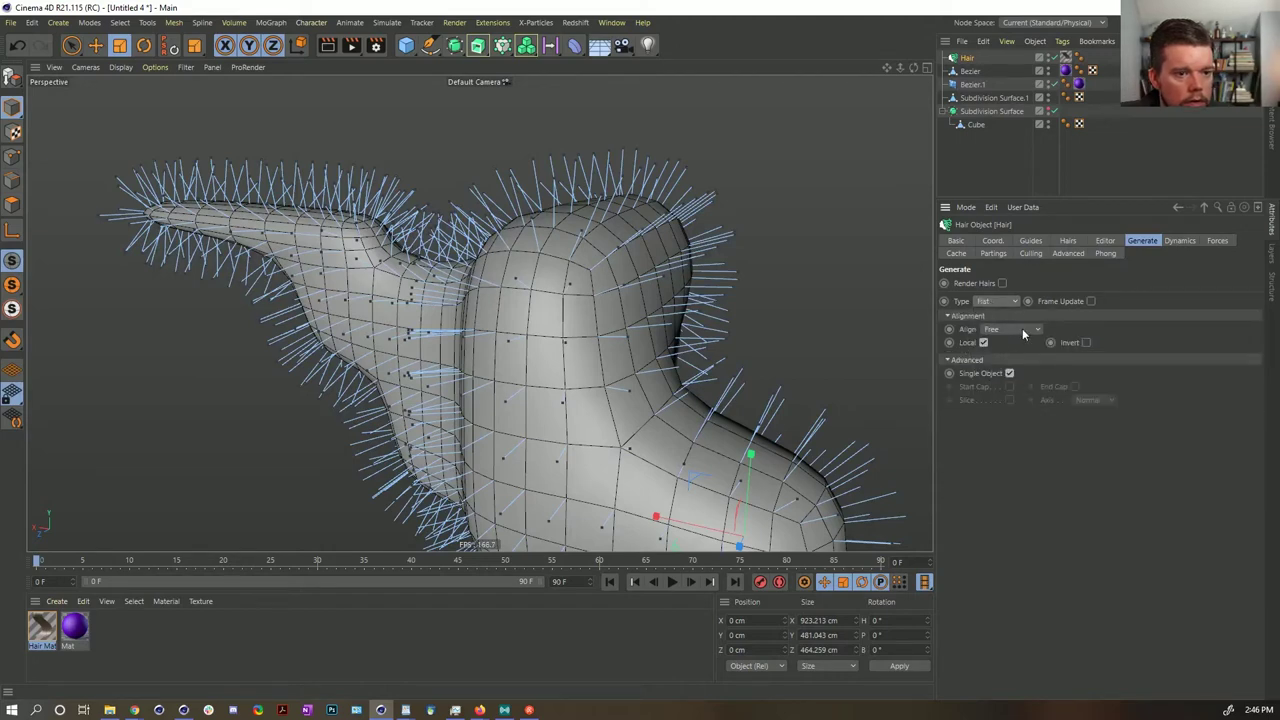
scroll(652, 290, up, 6)
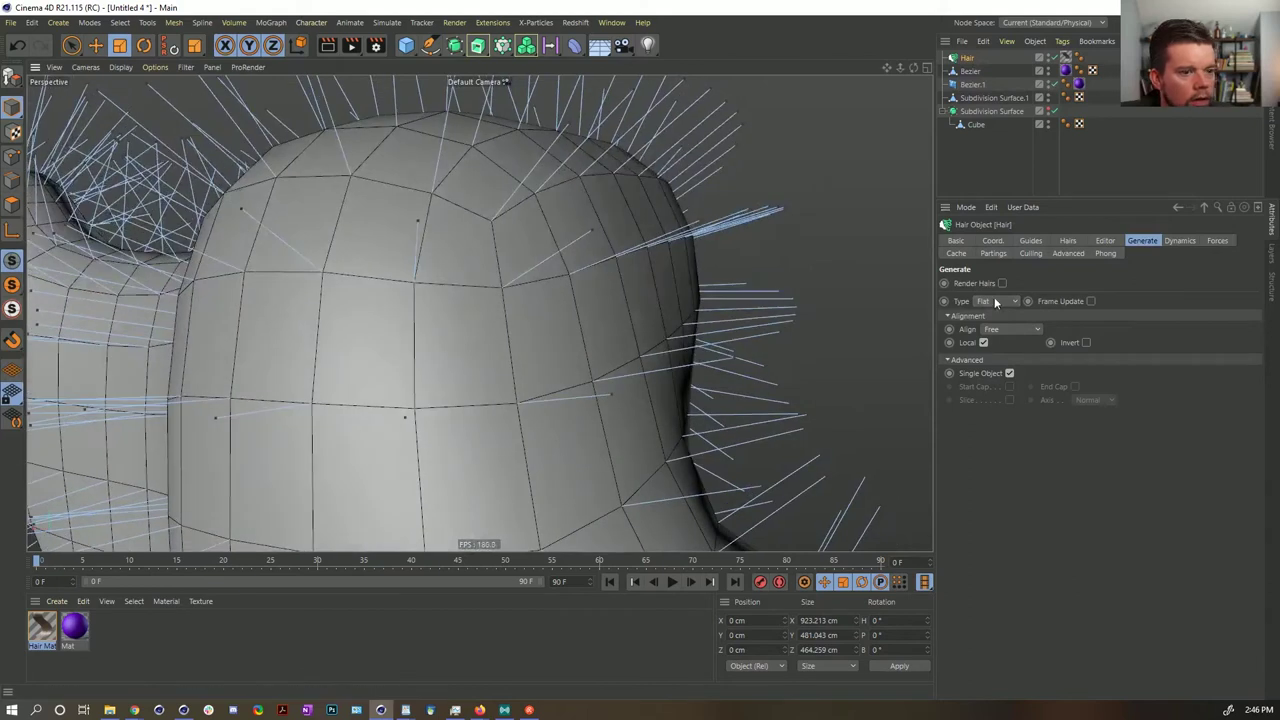
click(996, 303)
click(1004, 377)
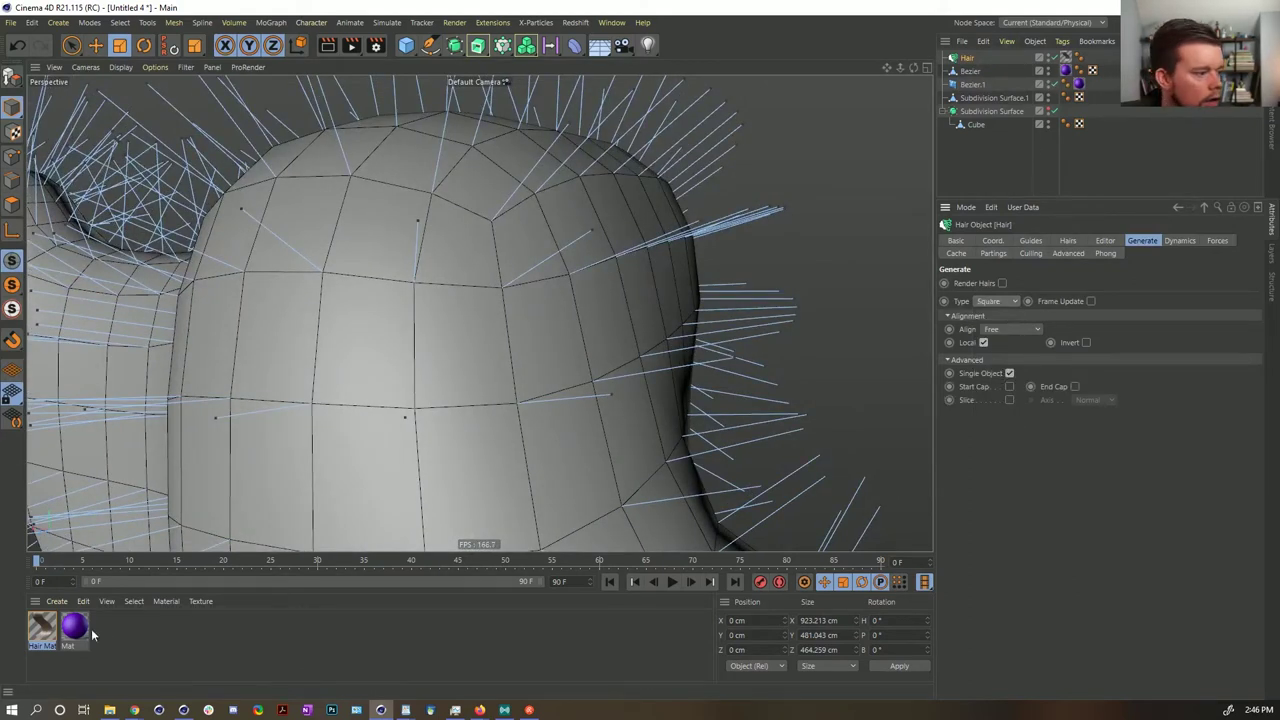
- Check the root and tip thickness of the Hair Mat material
double_click(43, 629)
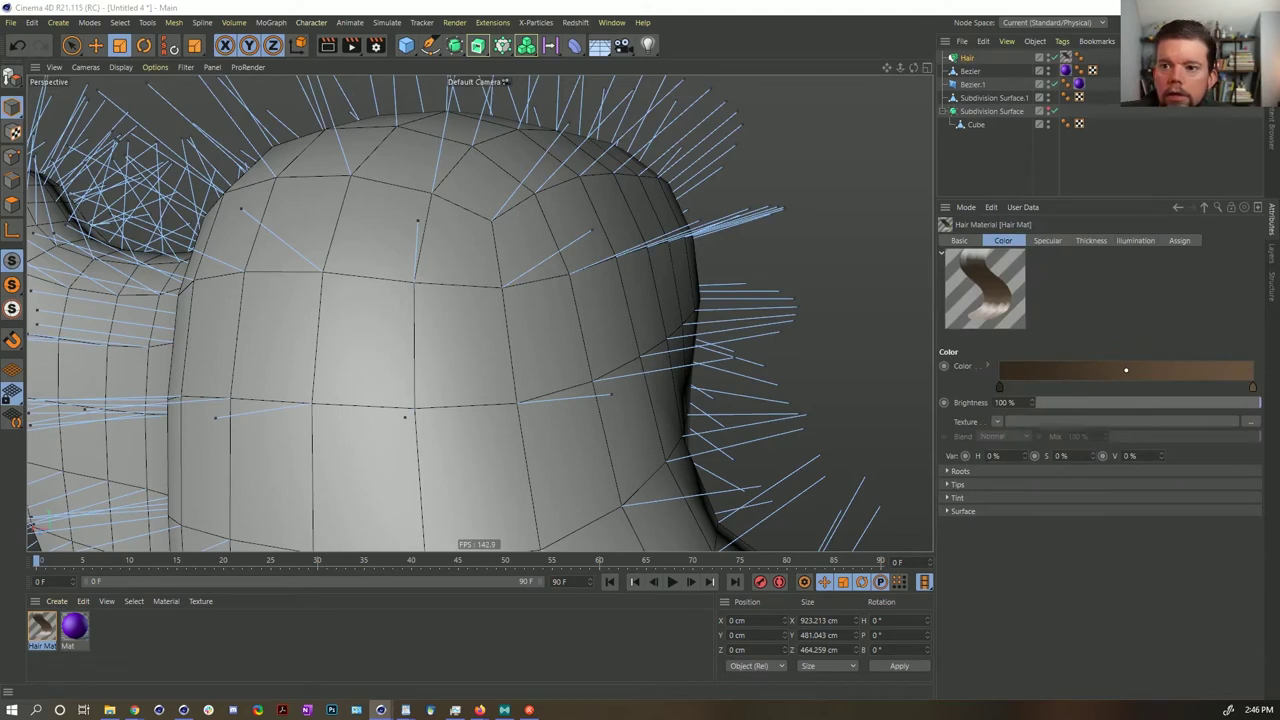
double_click(1065, 57)
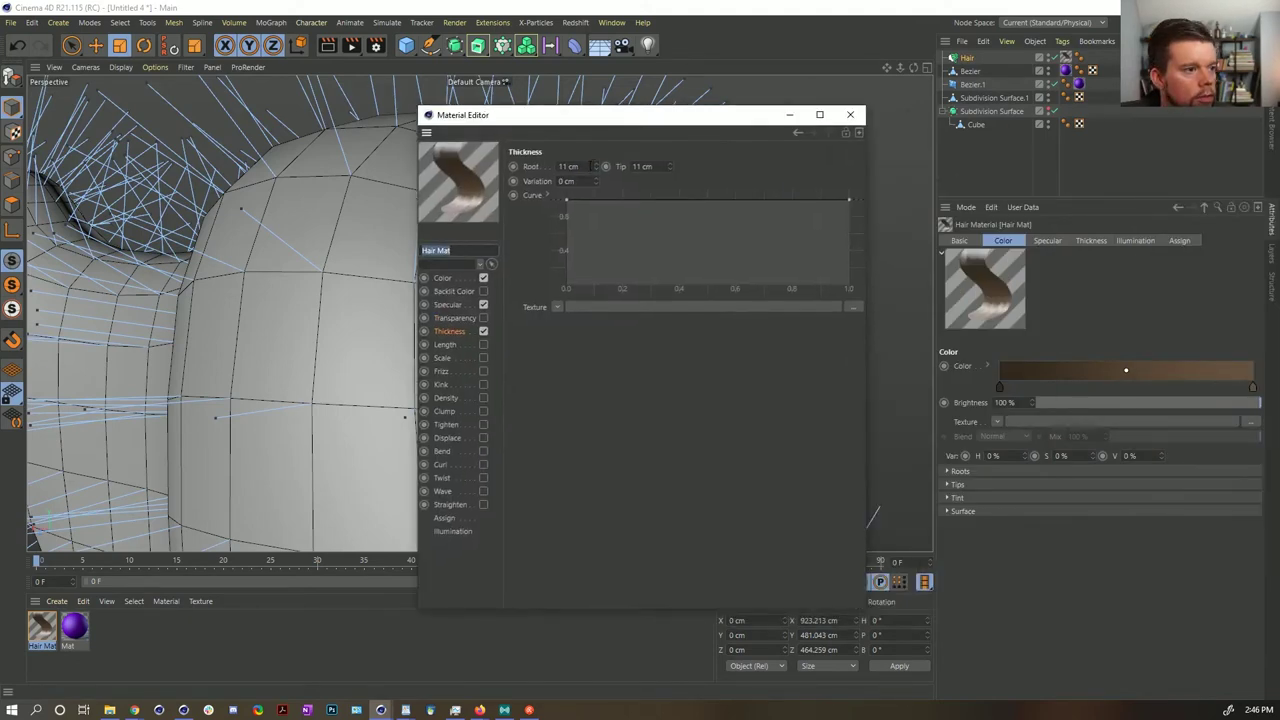
click(850, 114)
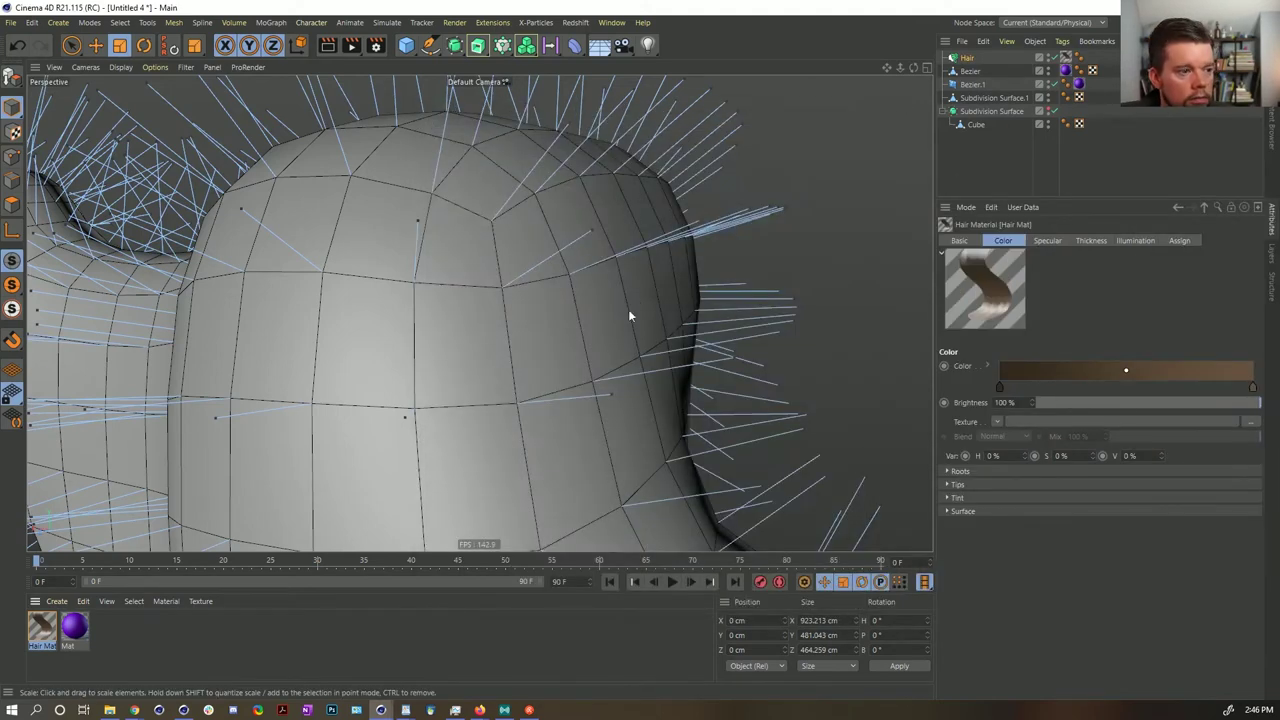
- Examine the Hair object's Forces, Advanced and Hairs settings, including the Cloning and Growth options
click(969, 58)
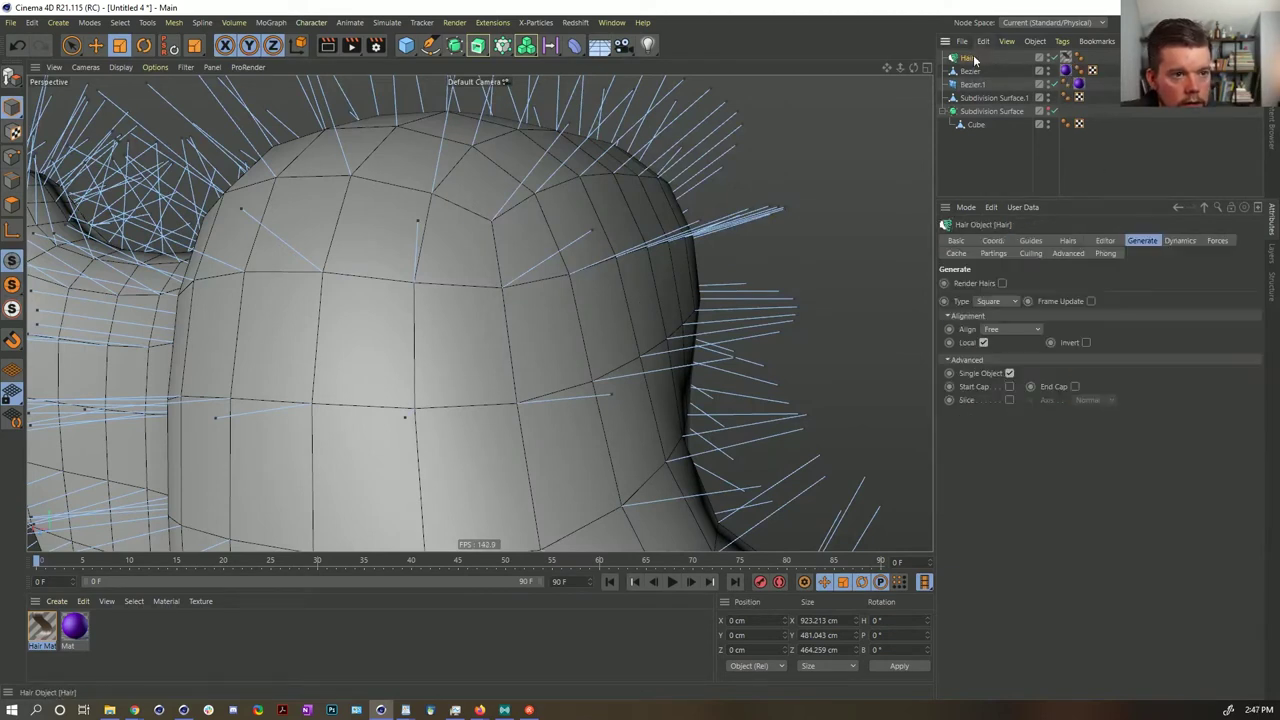
click(1180, 241)
click(1206, 242)
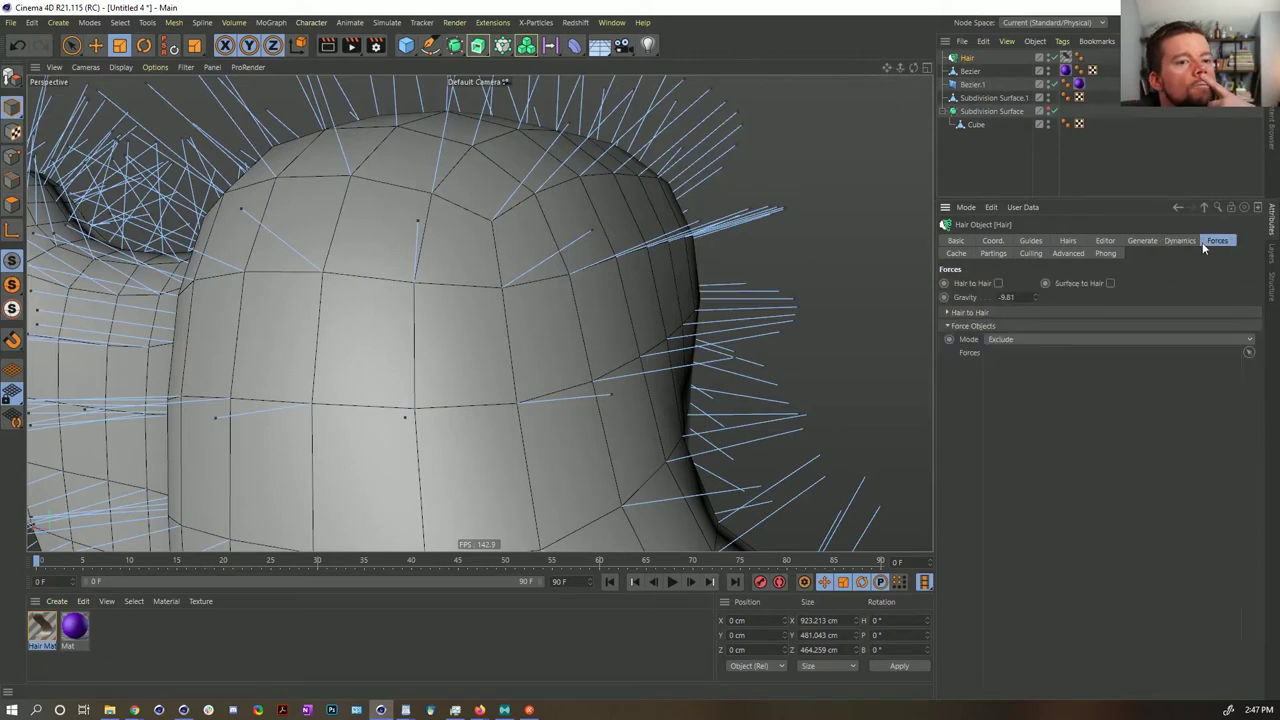
click(960, 255)
click(996, 254)
click(1028, 254)
click(1068, 254)
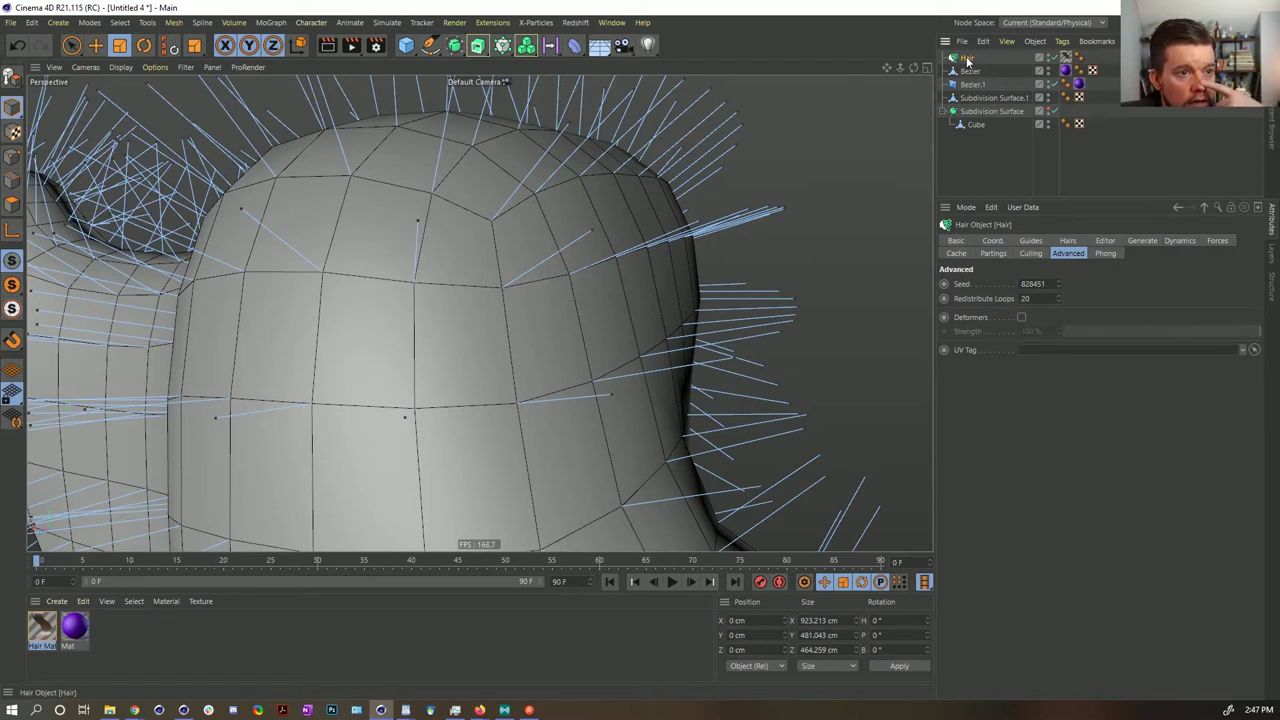
click(1105, 241)
click(1068, 241)
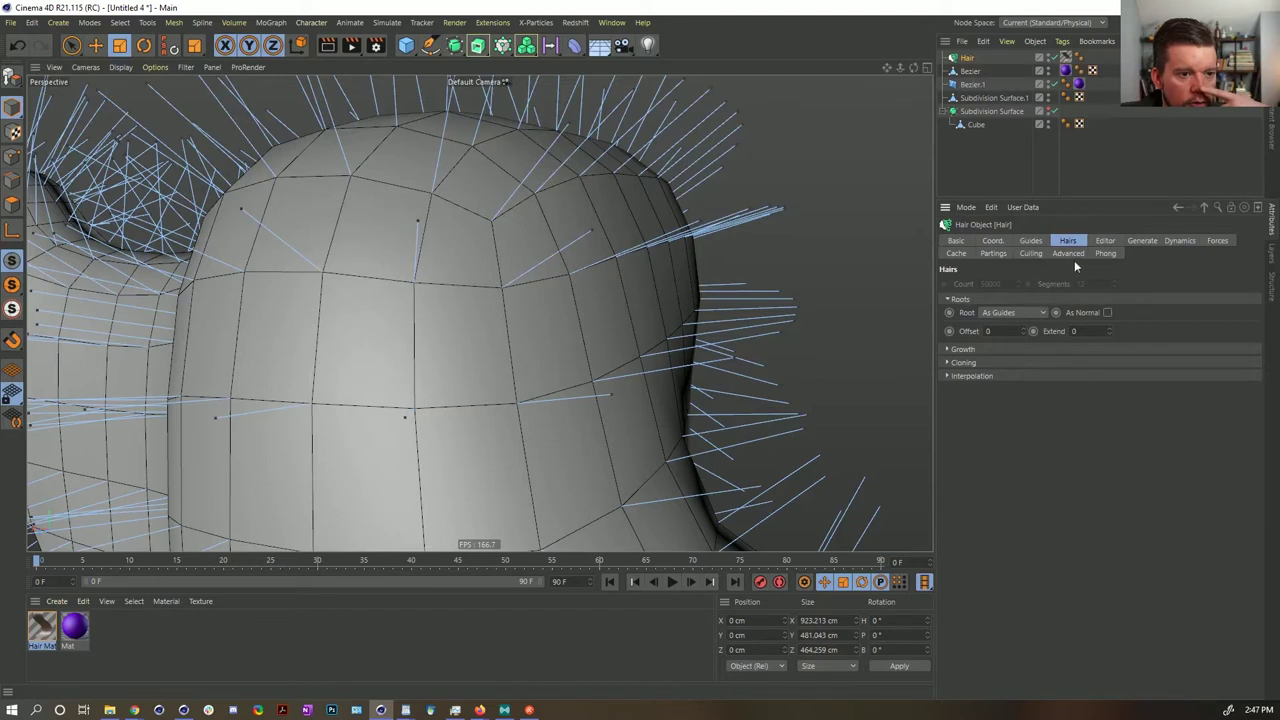
click(977, 362)
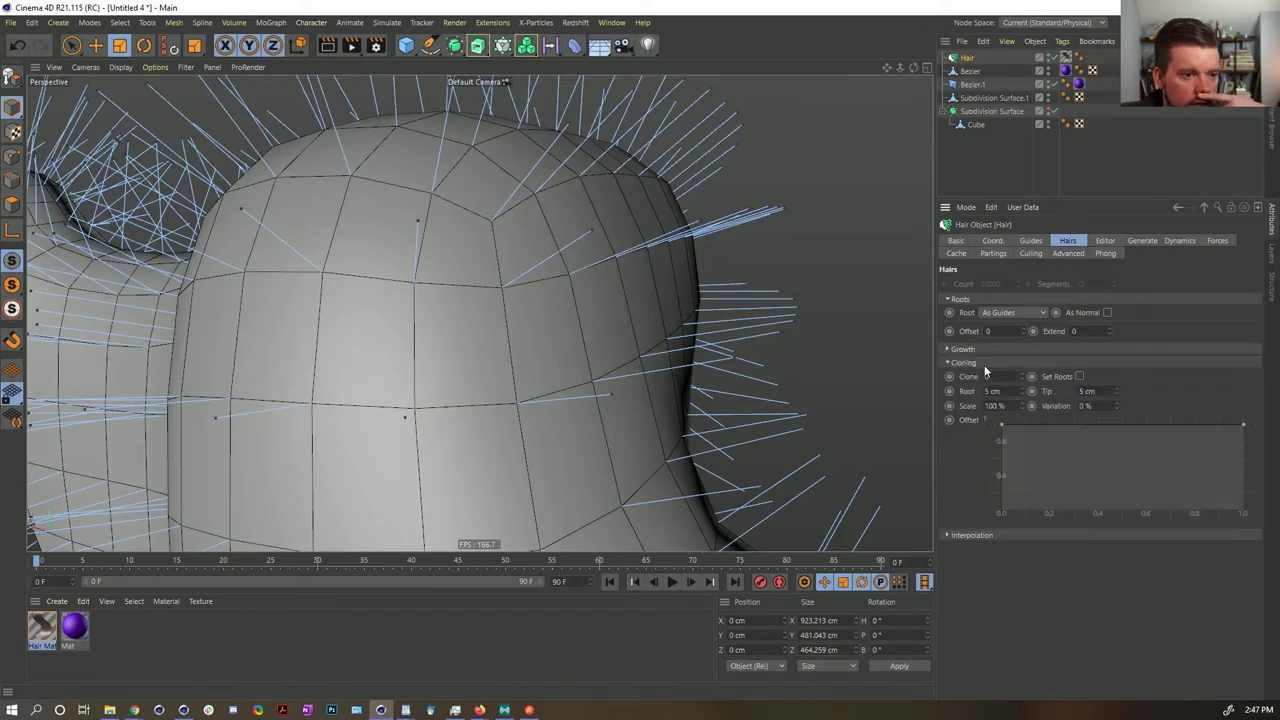
click(970, 350)
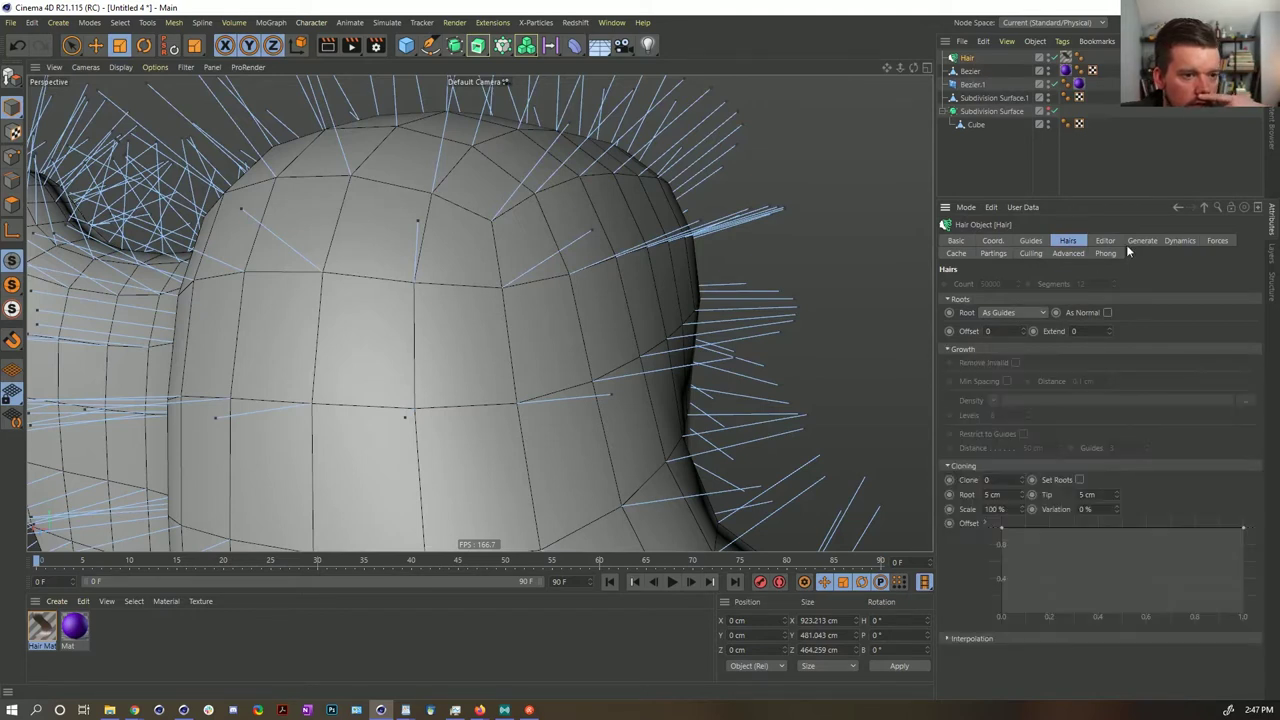
- Try Instance and Triangle as the hair's generated geometry type, and settle on Circle
click(1143, 242)
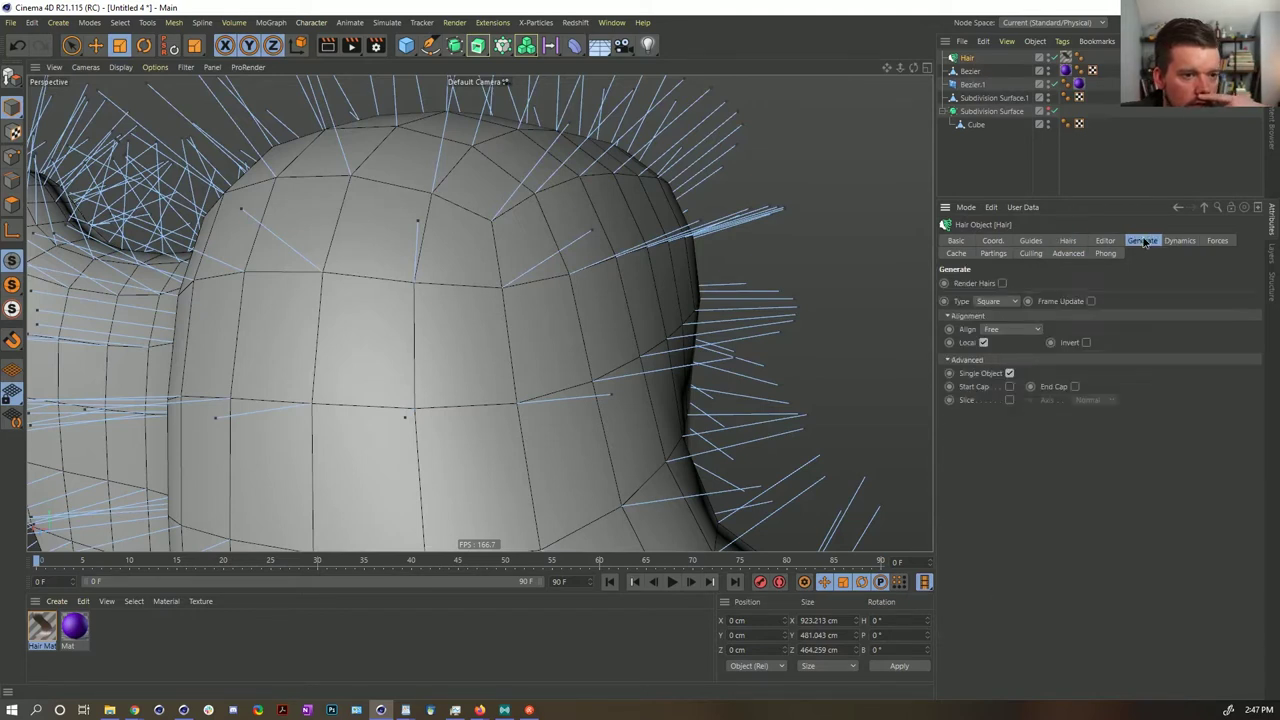
click(998, 301)
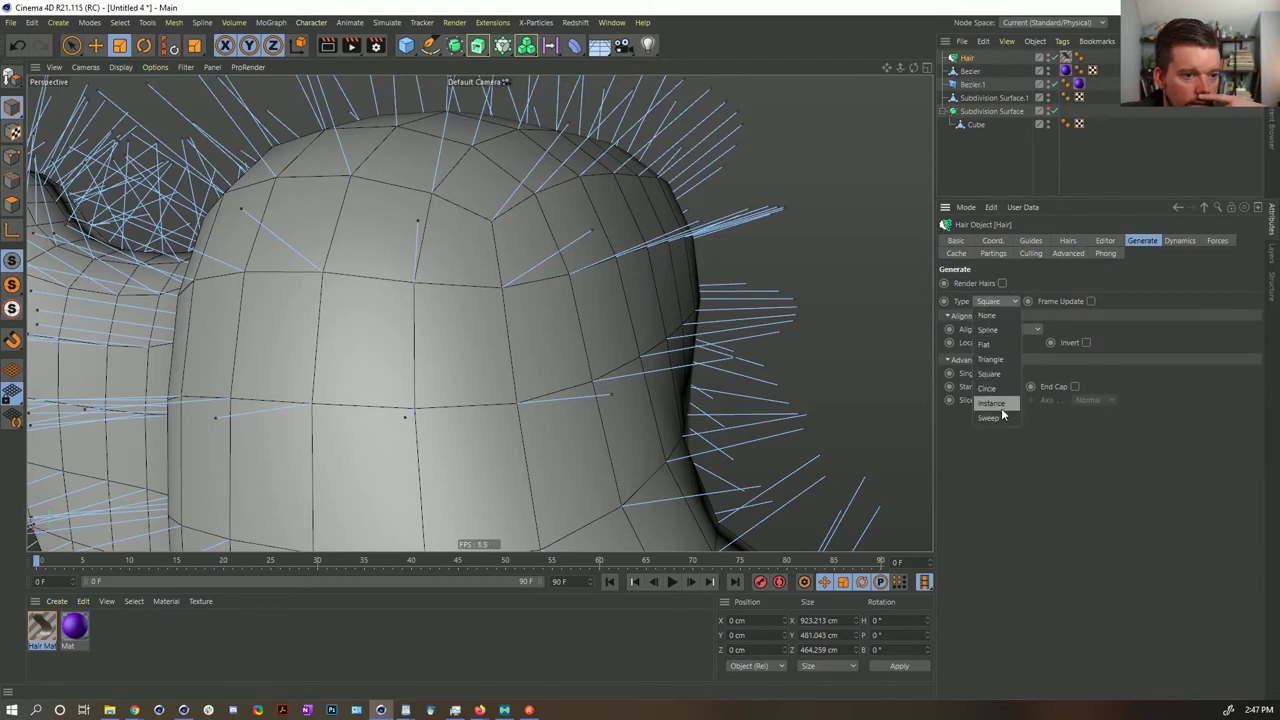
click(1002, 404)
click(994, 300)
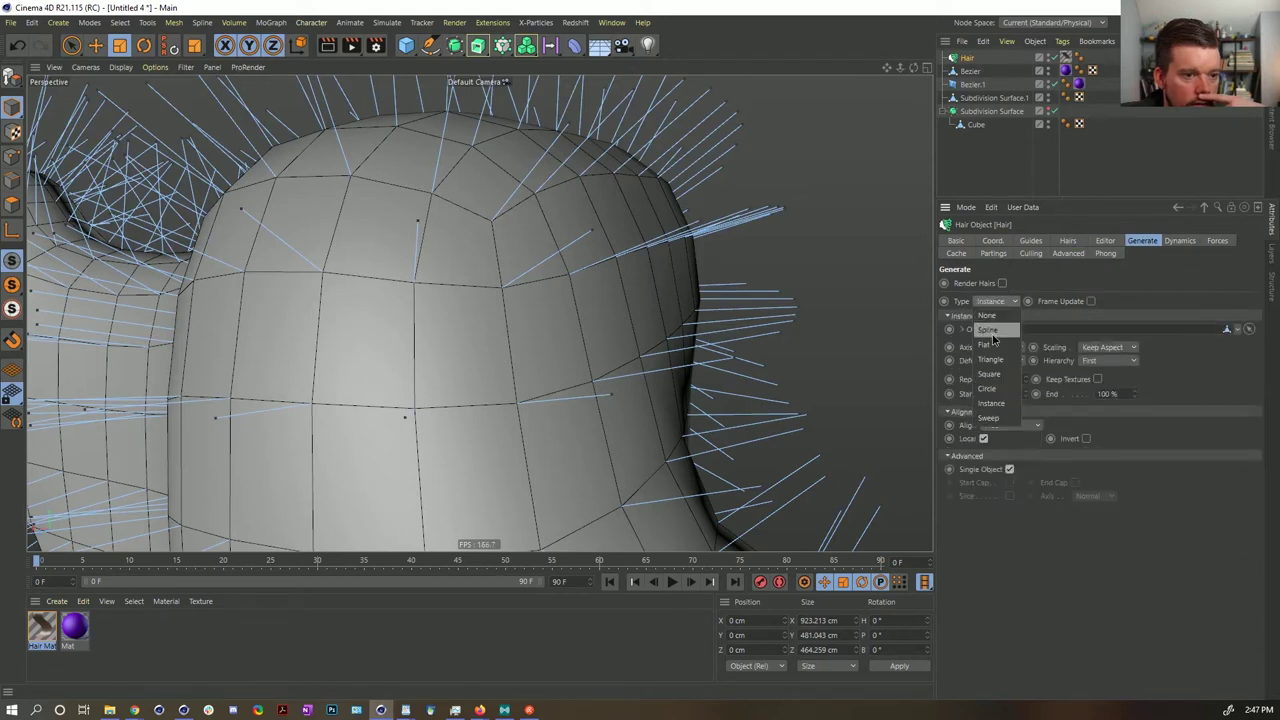
click(989, 360)
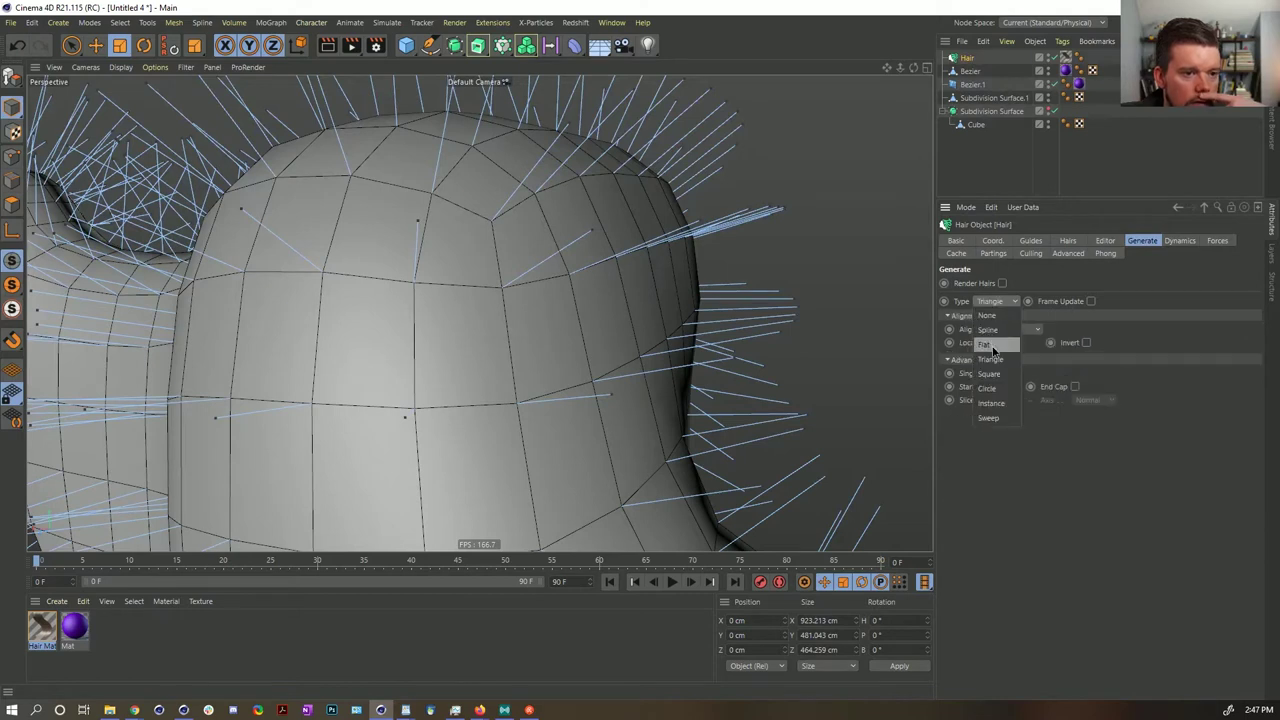
click(988, 387)
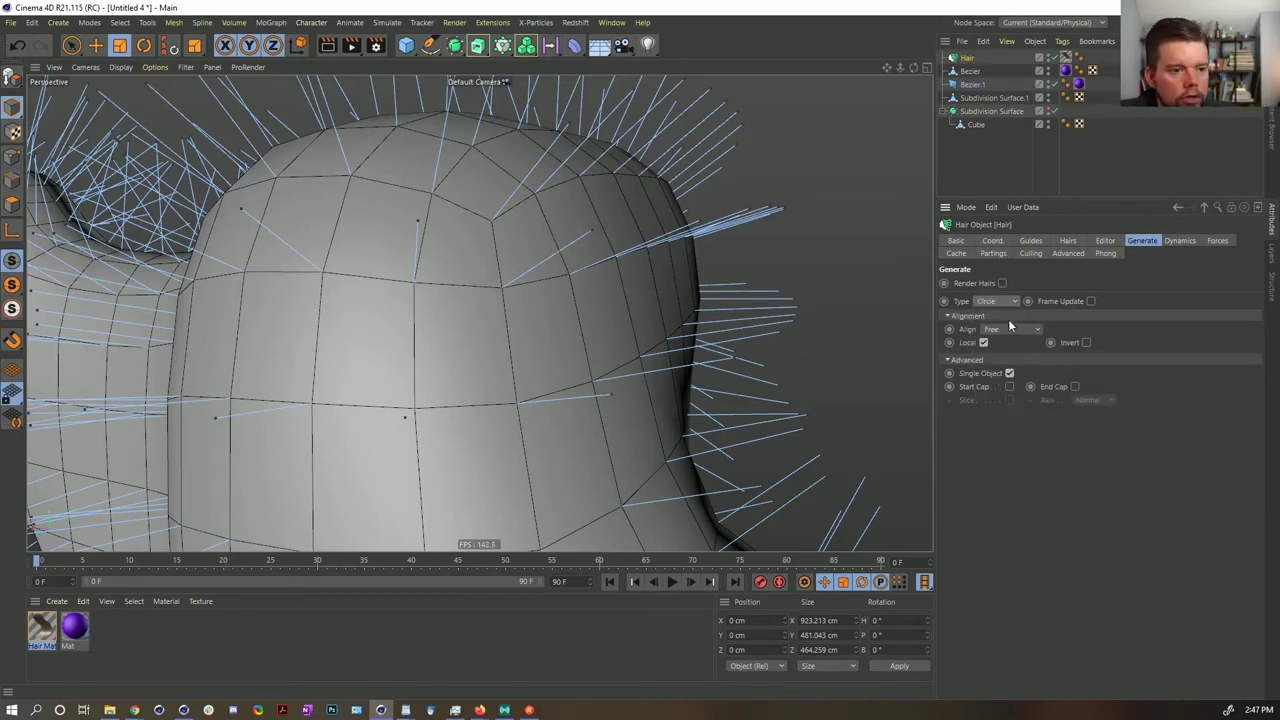
click(1009, 373)
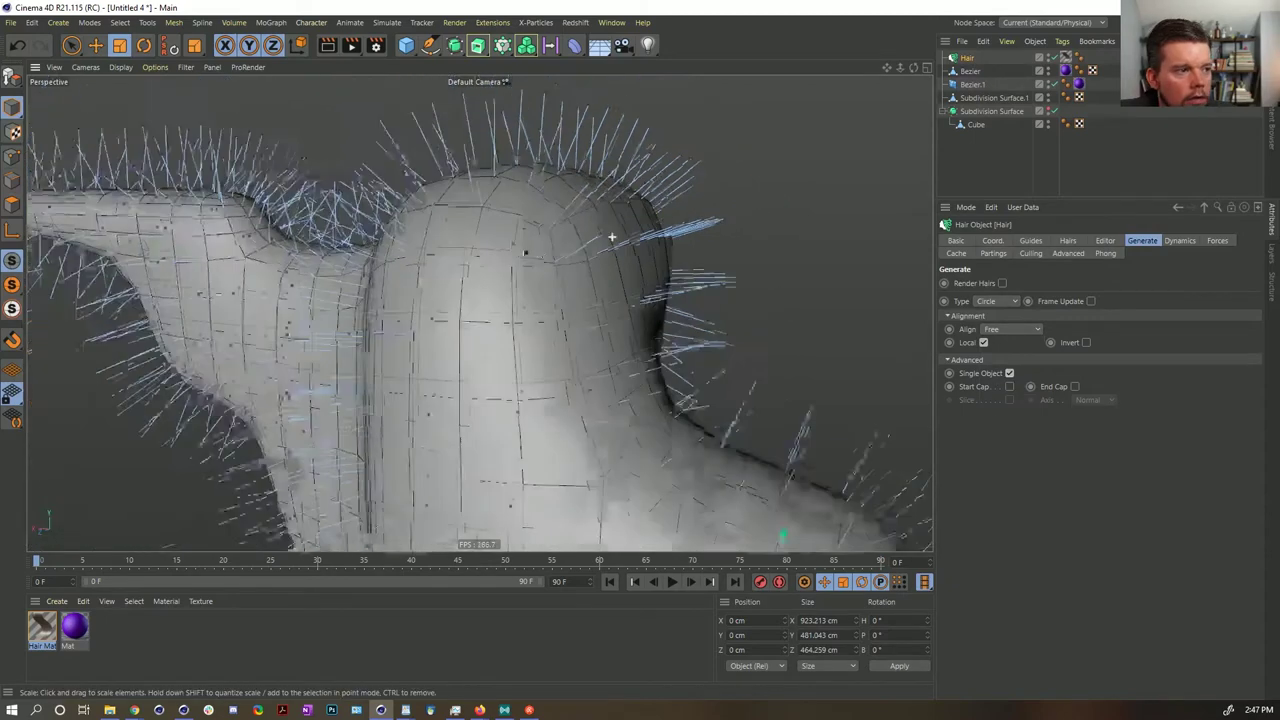
- Set the Hair Mat thickness to 55 cm at both root and tip, and reselect the Hair object
click(1167, 161)
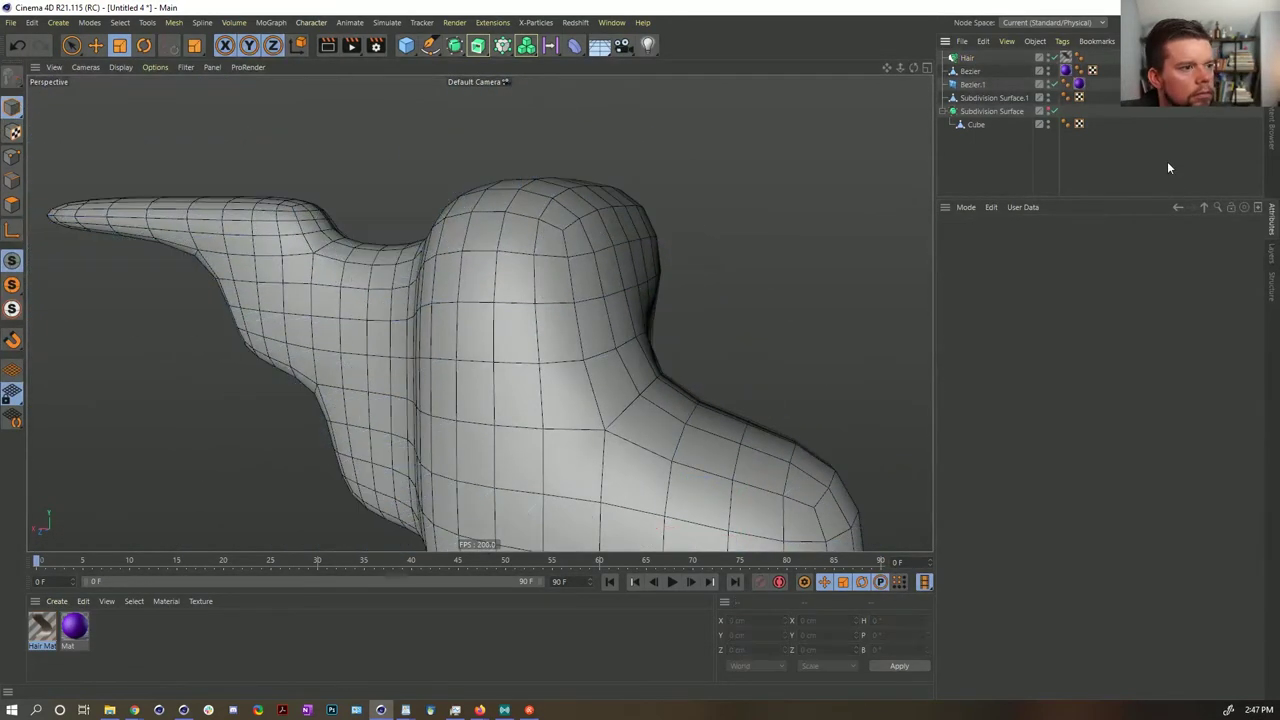
click(965, 60)
click(54, 626)
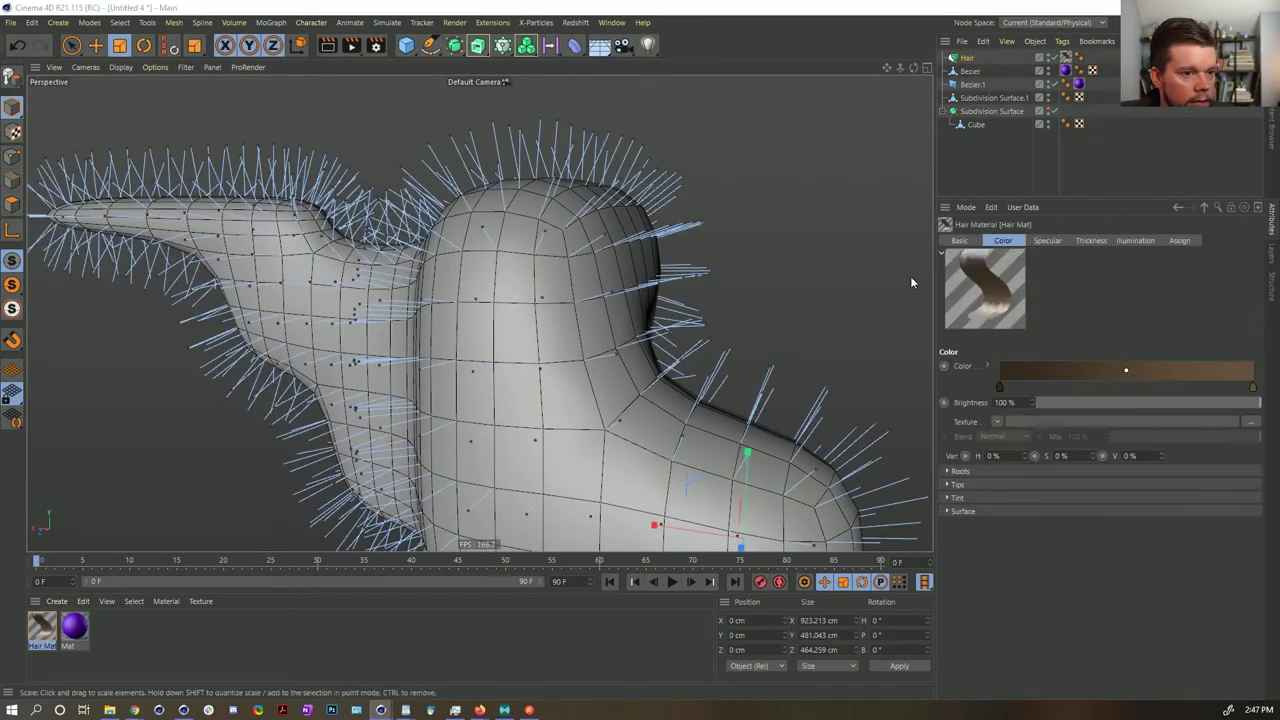
double_click(42, 626)
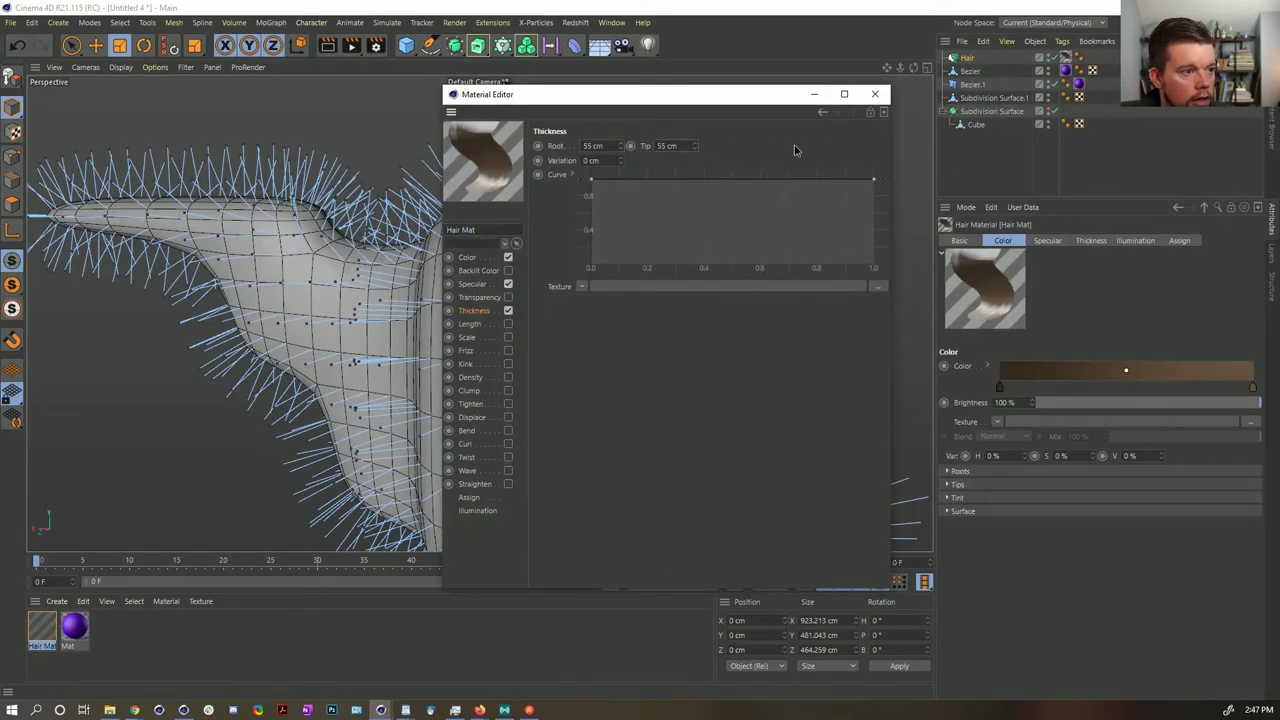
click(875, 94)
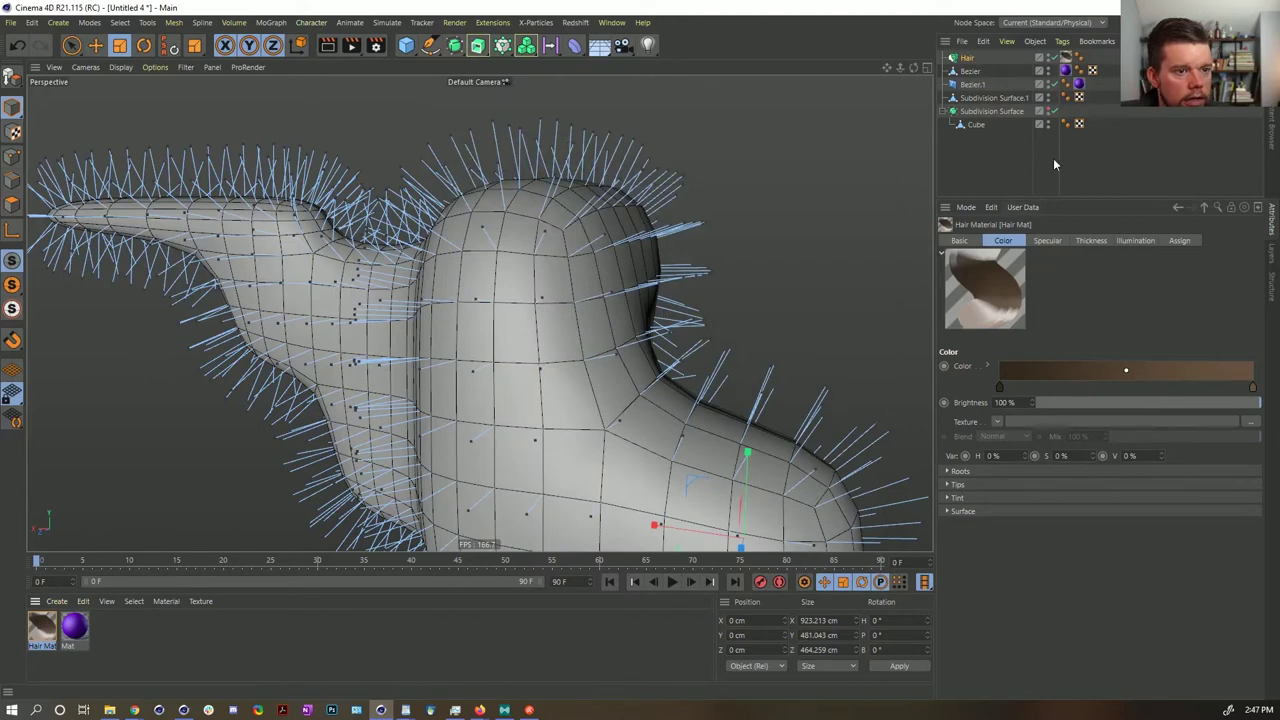
click(1030, 134)
click(966, 58)
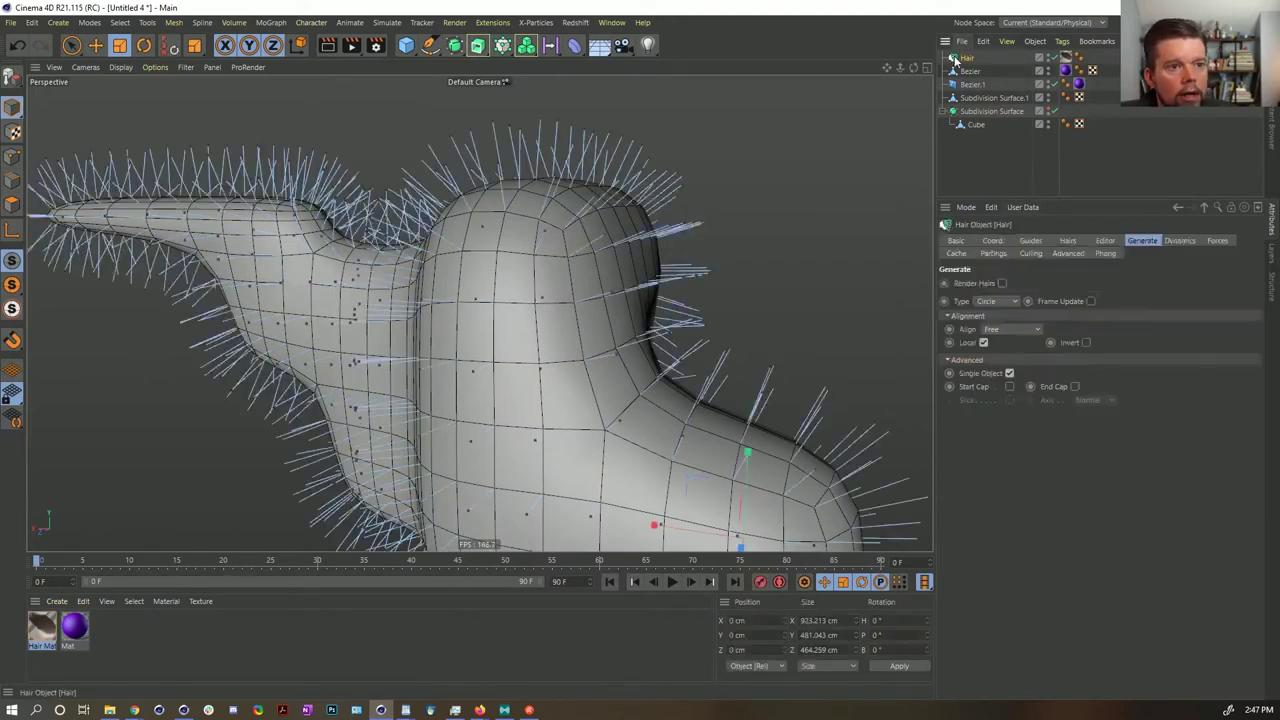
- Start a new empty project and add an editable sphere as a test object
key(ctrl+n)
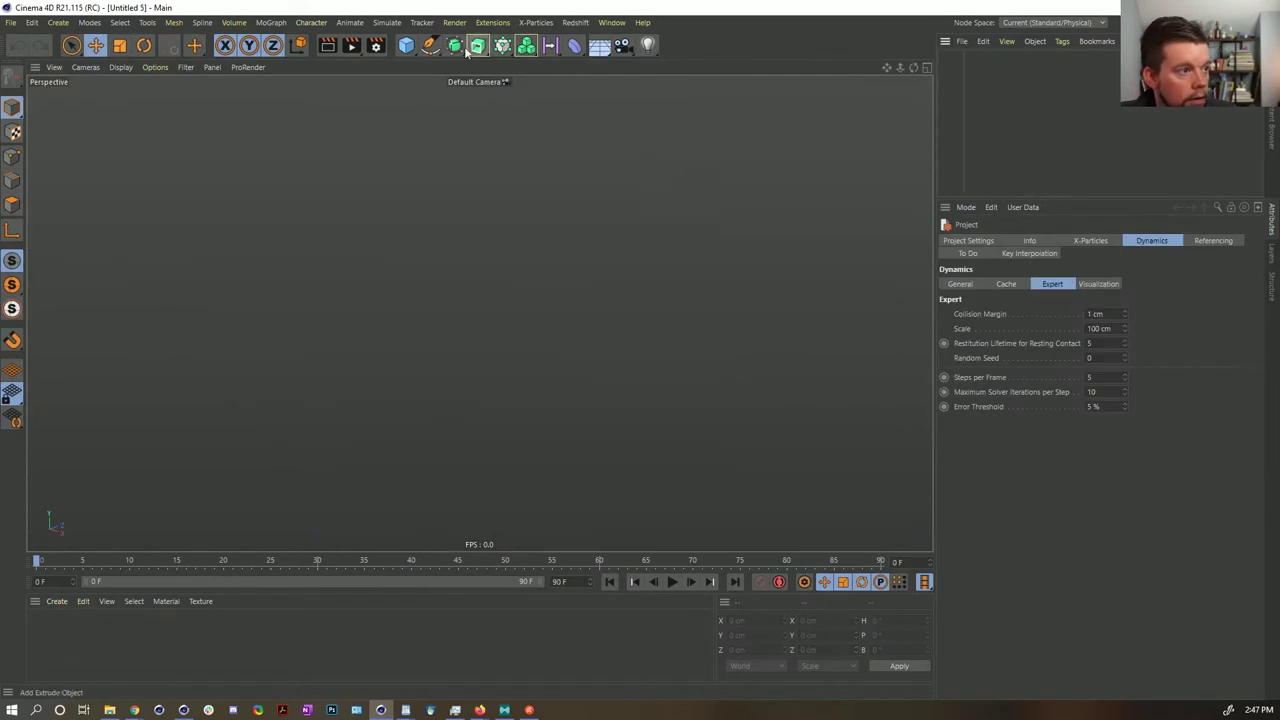
click(406, 45)
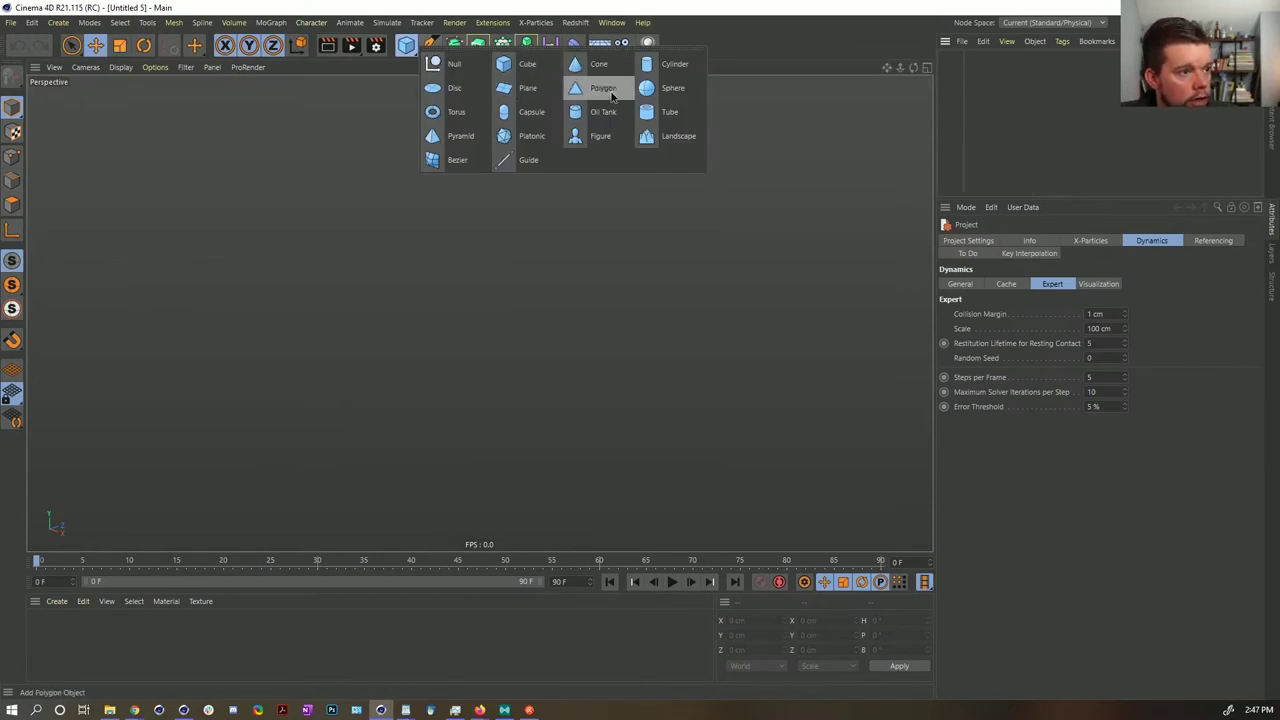
click(665, 89)
key(c)
- Add a Hair object to the sphere
click(387, 22)
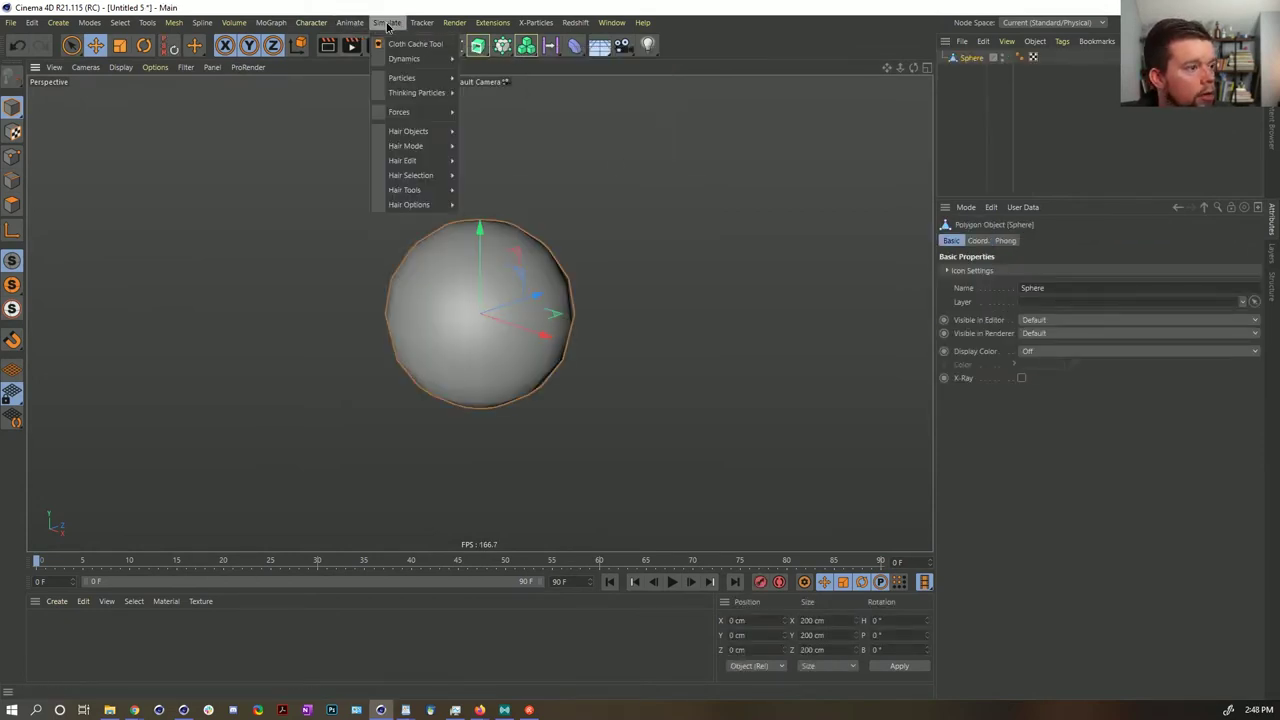
mouse_move(424, 132)
click(481, 140)
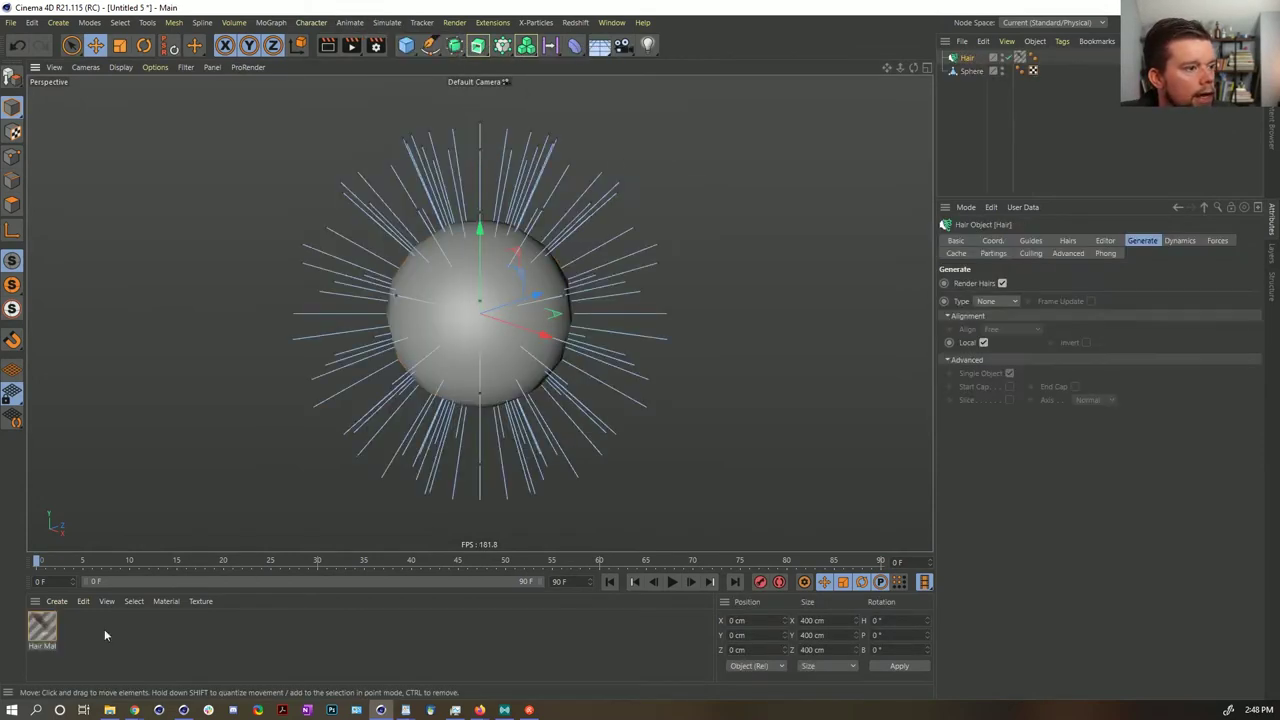
- Set the sphere's Hair Mat root thickness to 22 cm, thicken the tip as well, and reselect the Hair object
click(46, 628)
double_click(42, 628)
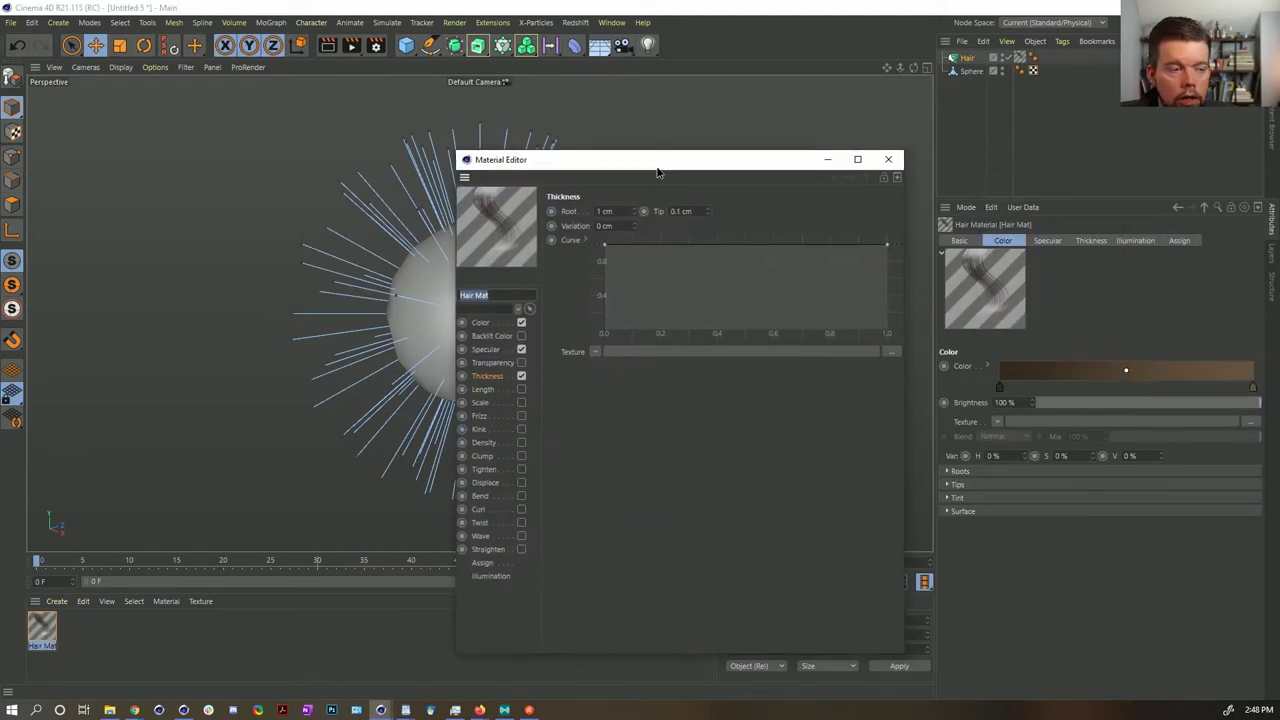
key(Tab)
text(2)
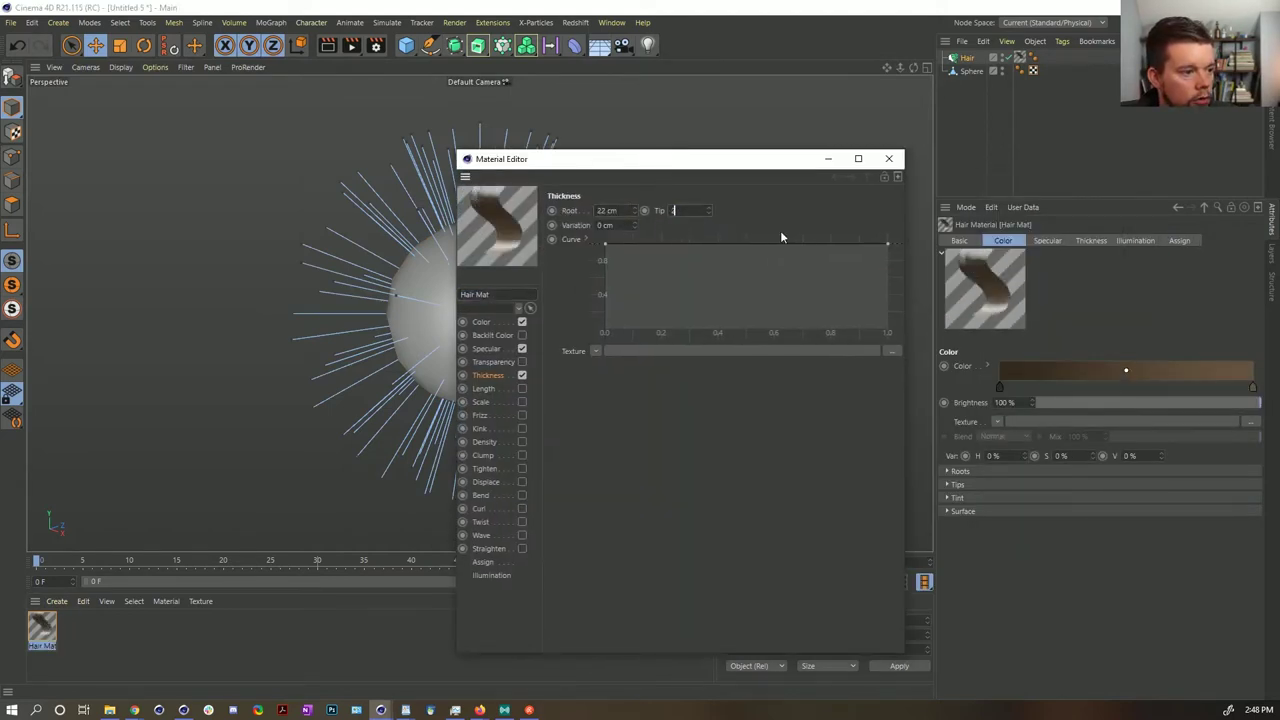
click(888, 158)
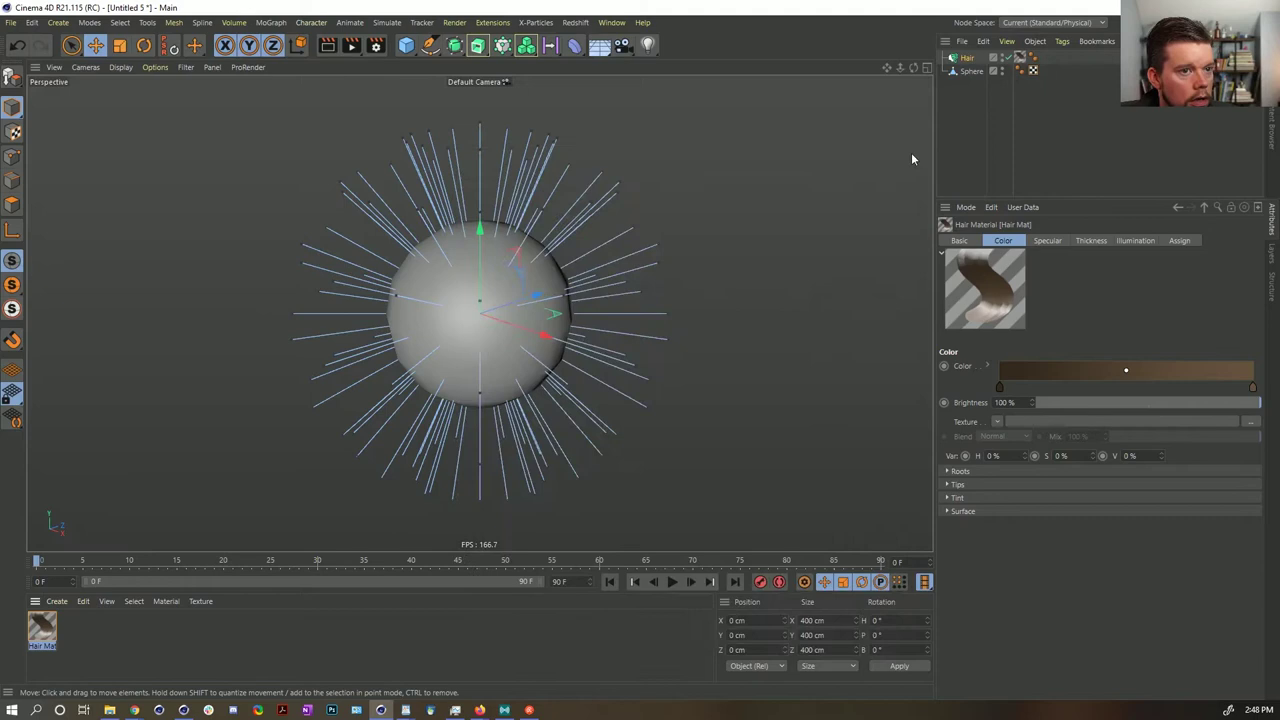
click(967, 58)
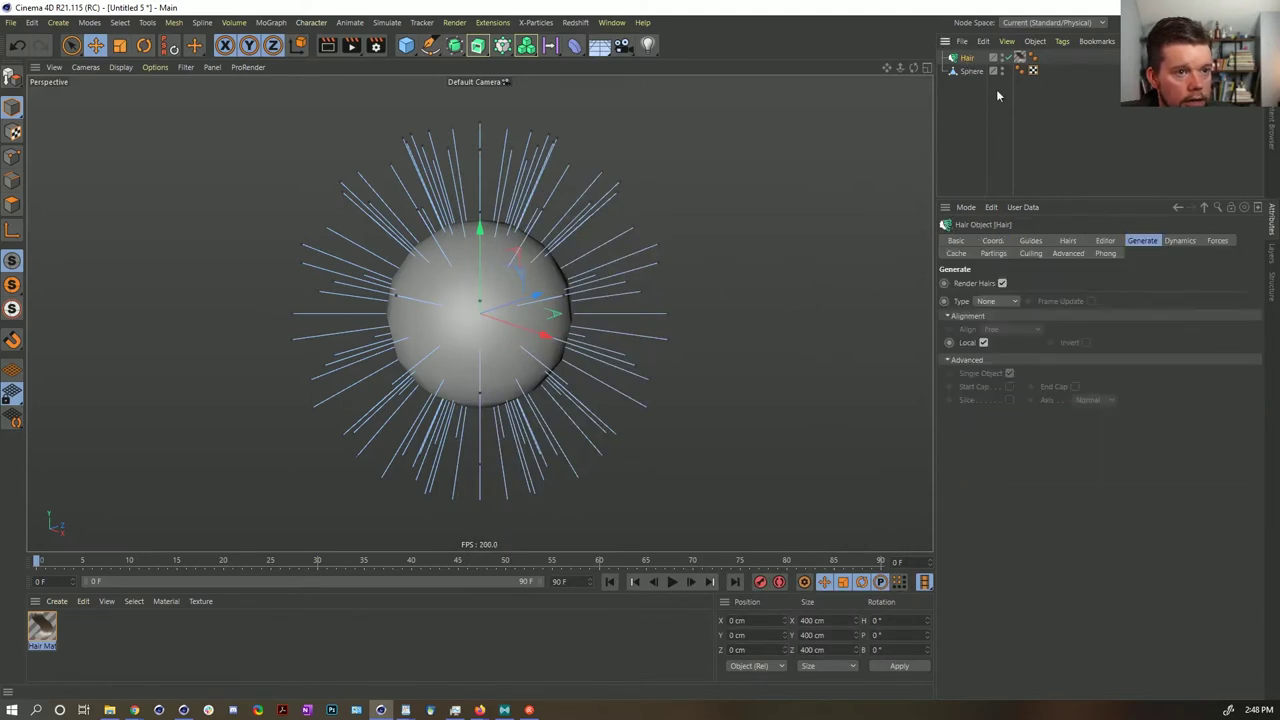
- Generate the sphere's hair as Triangle geometry and examine the resulting surface
click(1170, 241)
click(1146, 242)
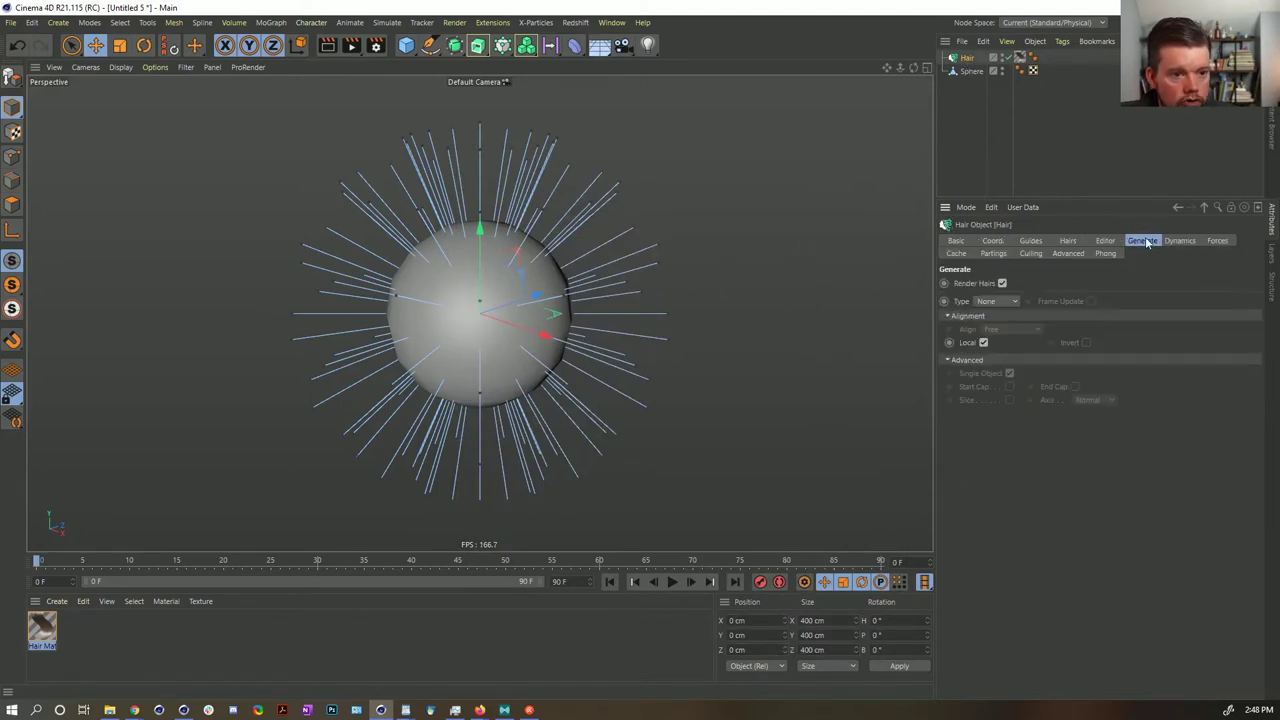
click(1011, 301)
click(1001, 360)
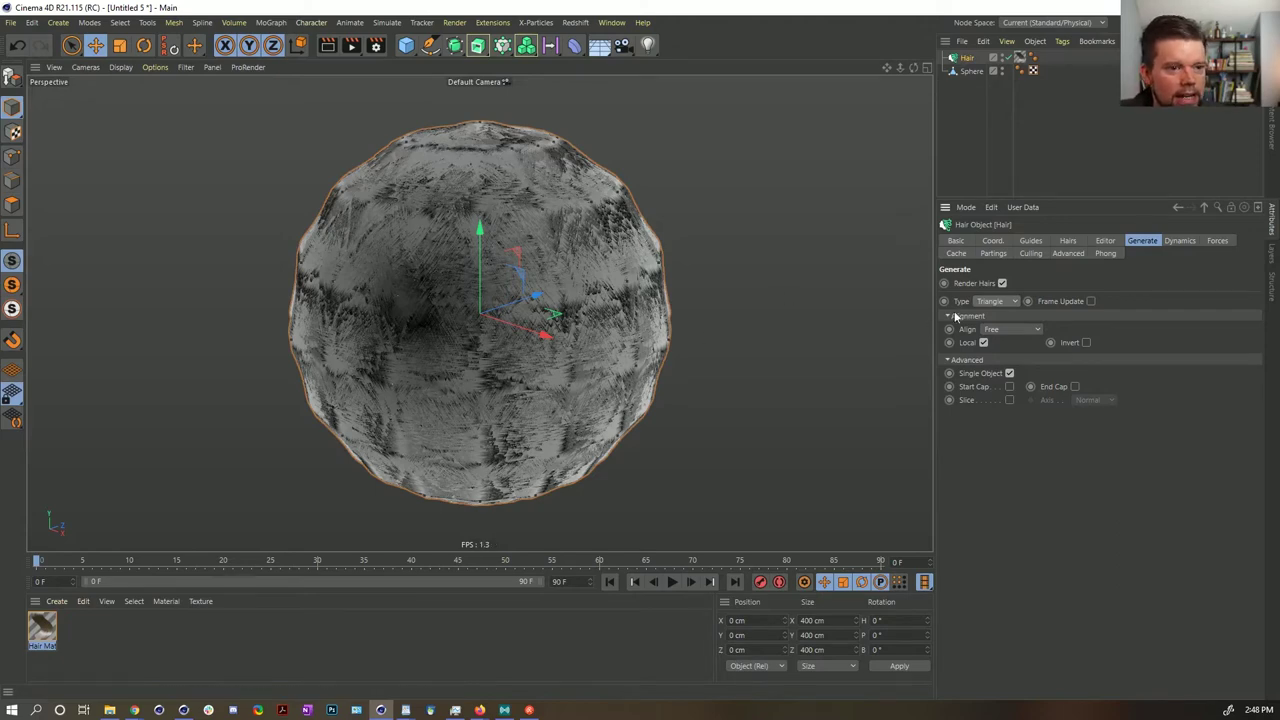
alt+drag(757, 251, 520, 298)
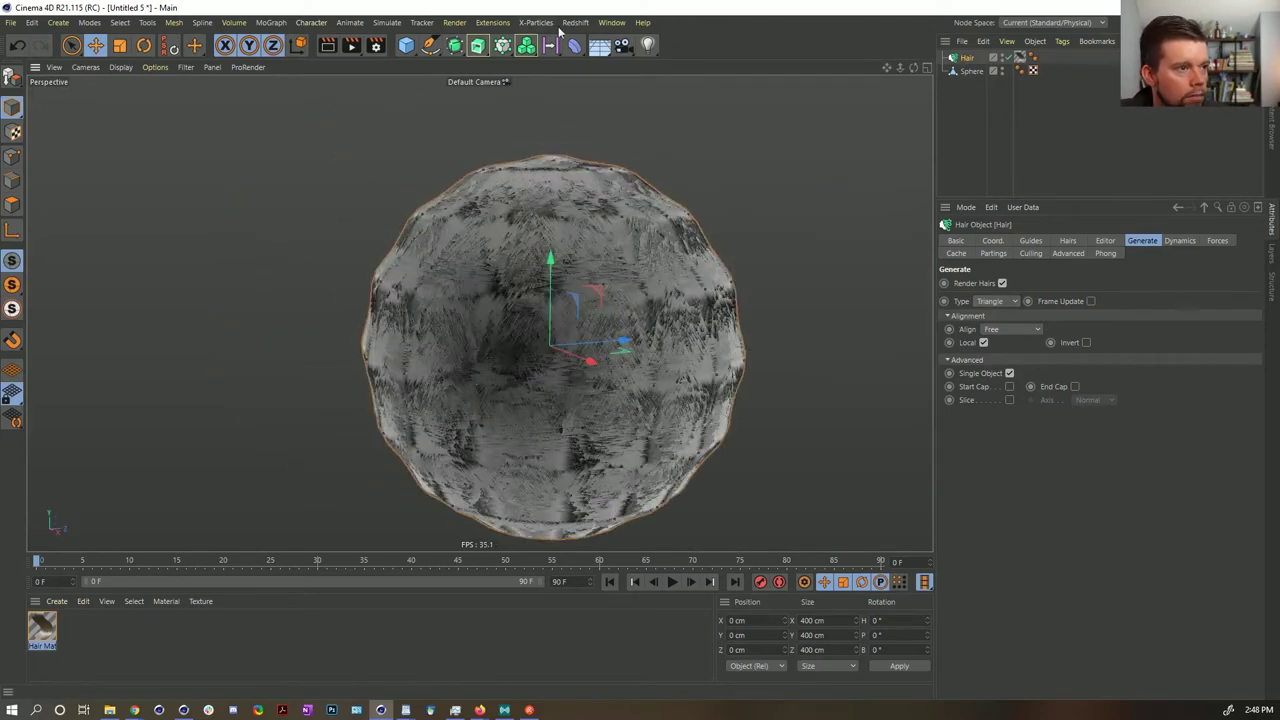
- Switch back to the creature project, Untitled 4, and delete its existing Hair object
click(612, 22)
click(702, 428)
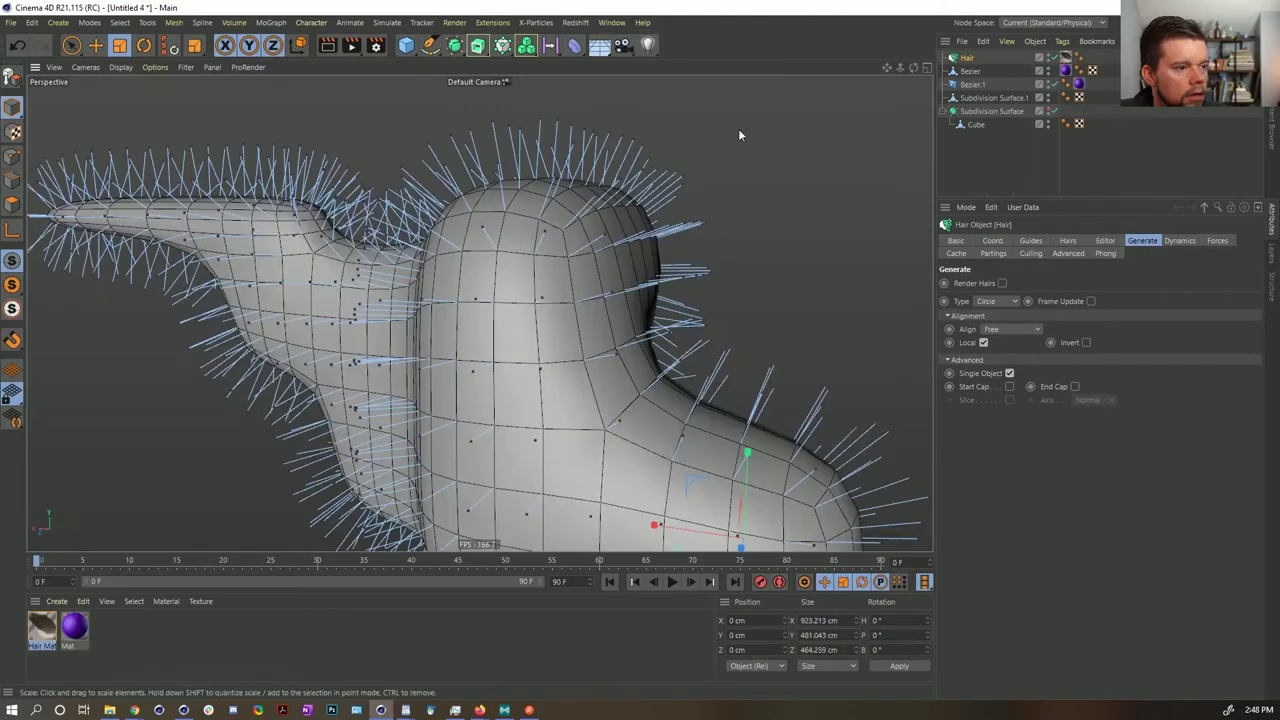
key(Delete)
- Add a new Hair object to the Subdivision Surface.1 mesh
click(970, 58)
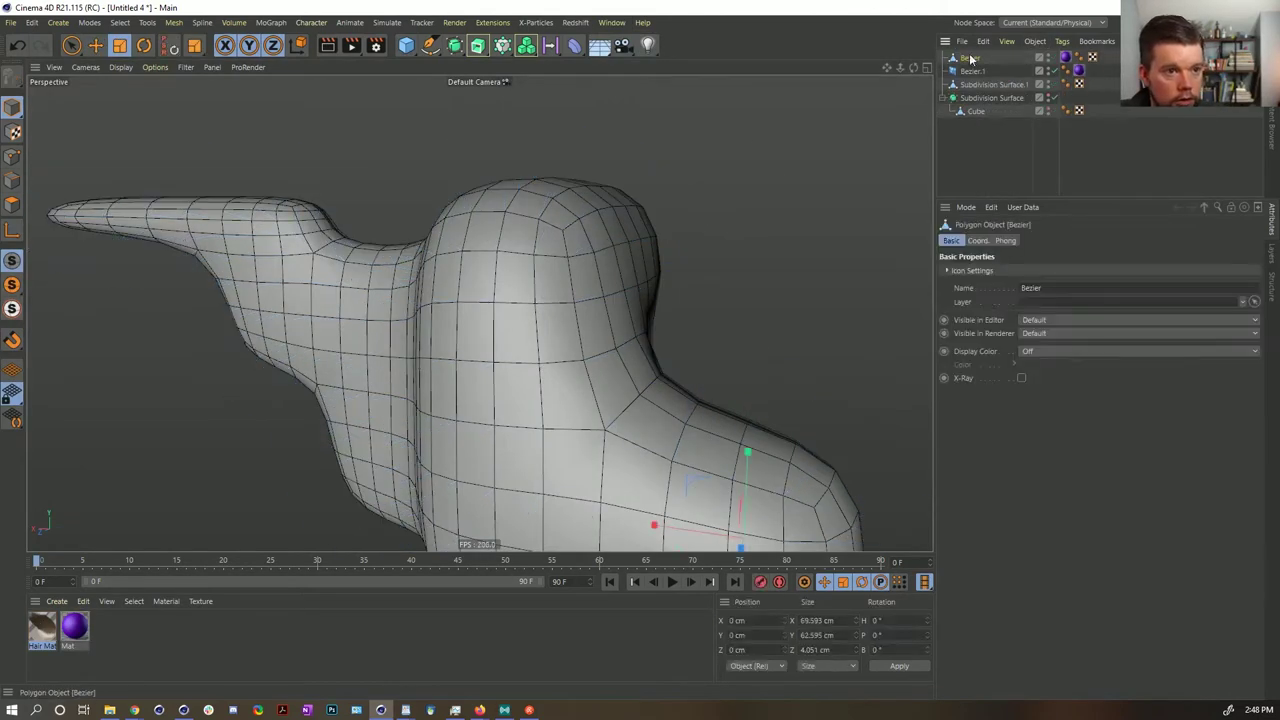
click(388, 23)
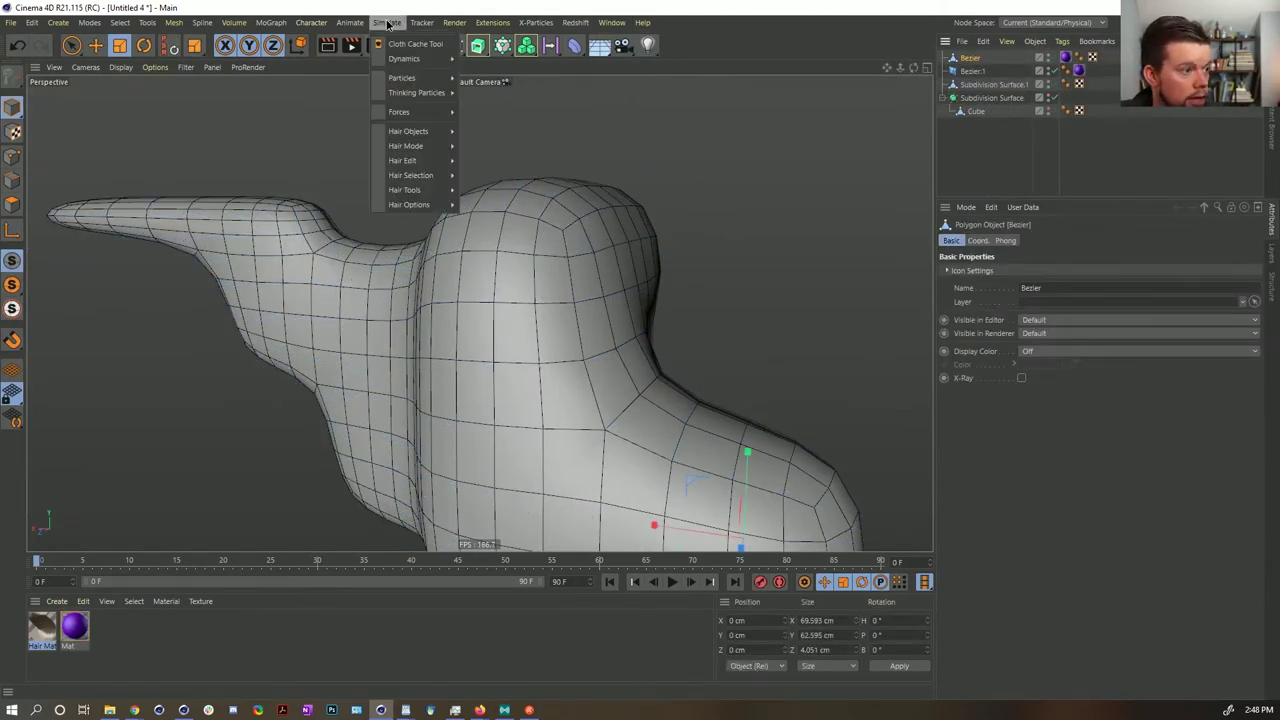
click(990, 85)
click(990, 85)
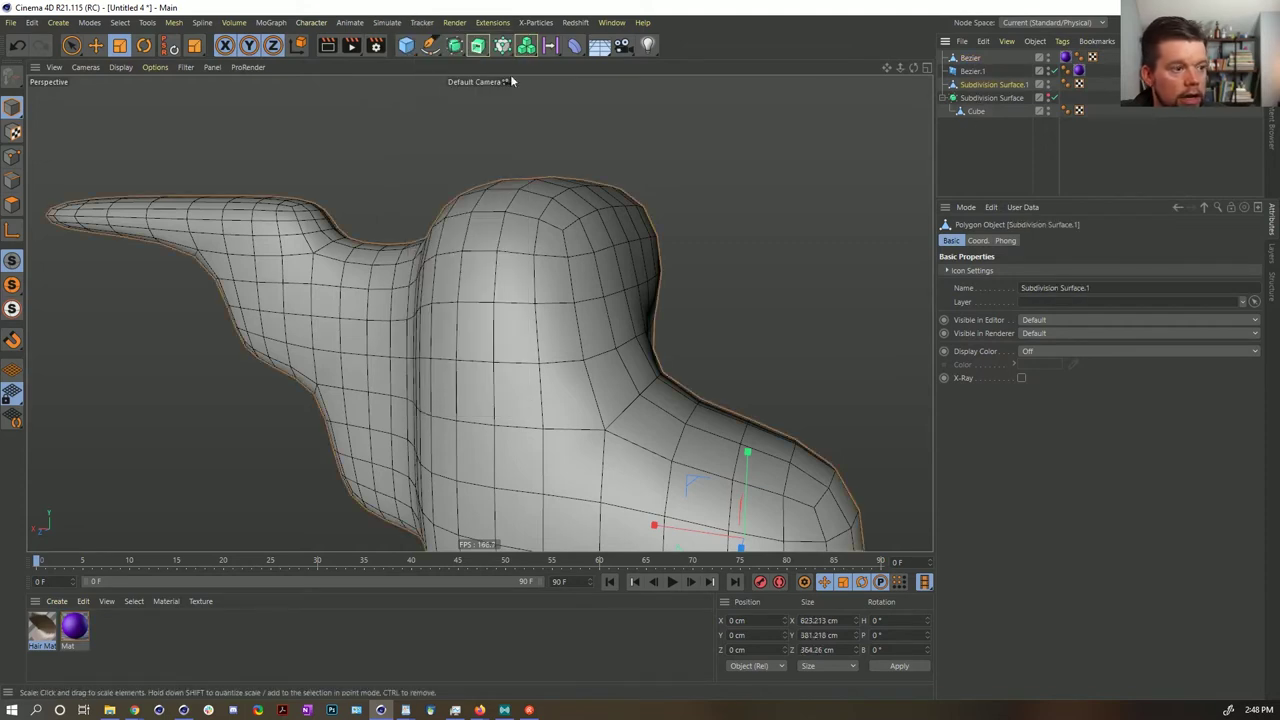
click(393, 22)
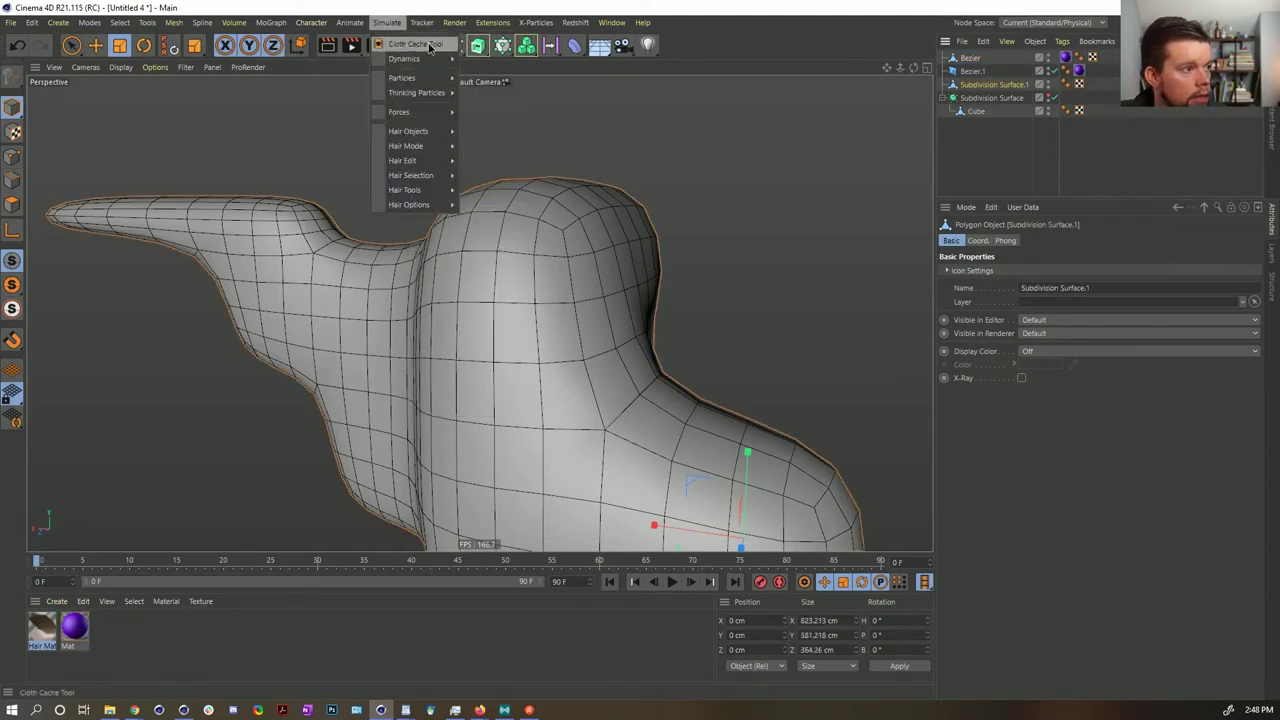
mouse_move(421, 134)
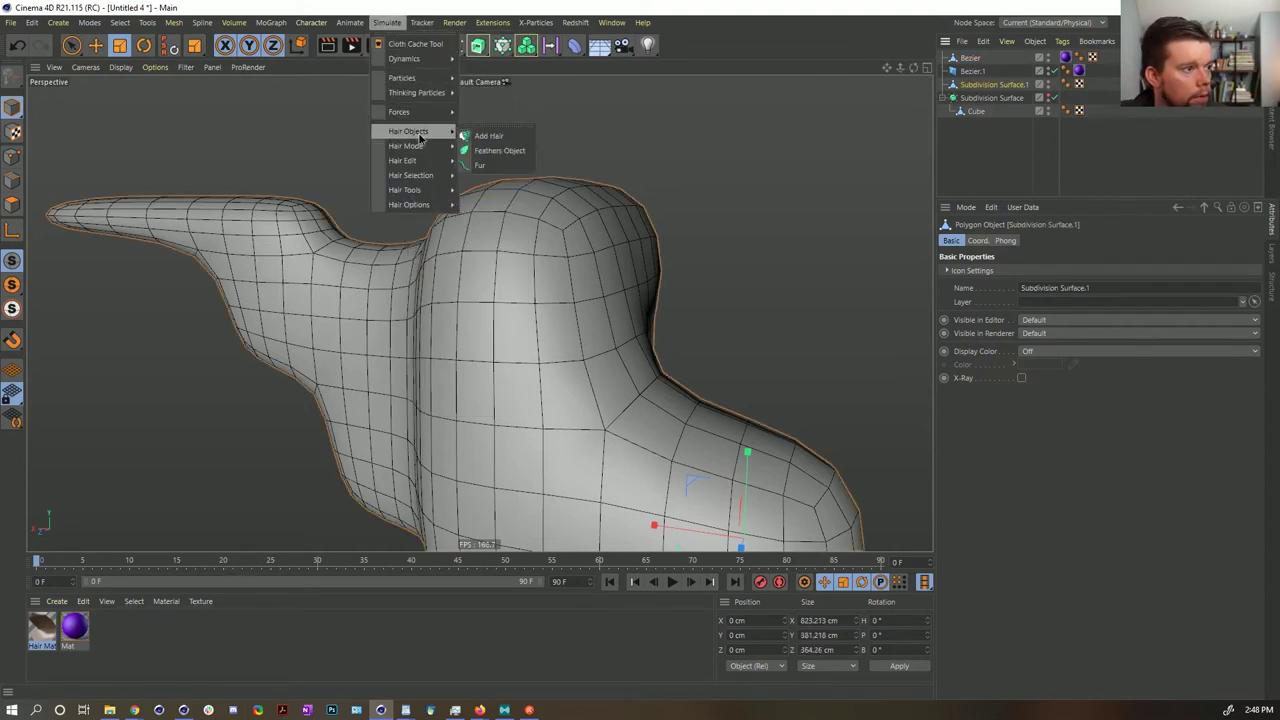
click(495, 135)
- Set the new Hair object's generated geometry type to Square
click(1172, 241)
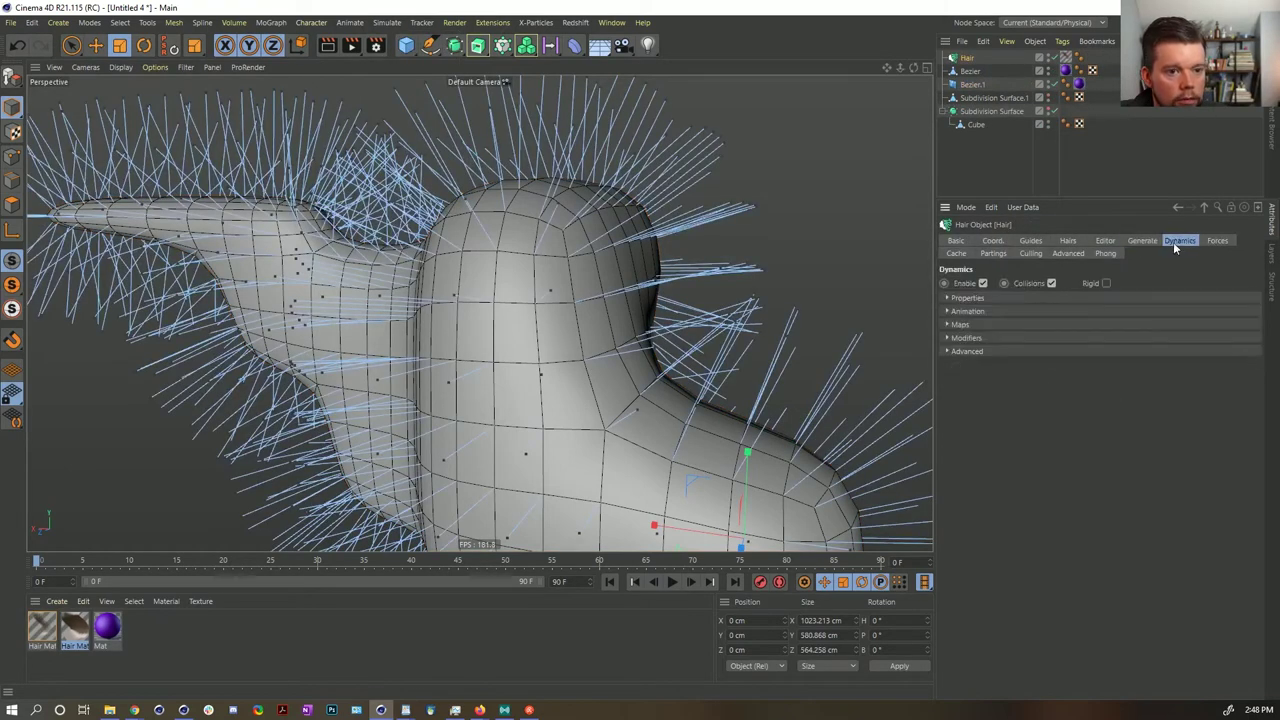
click(1143, 241)
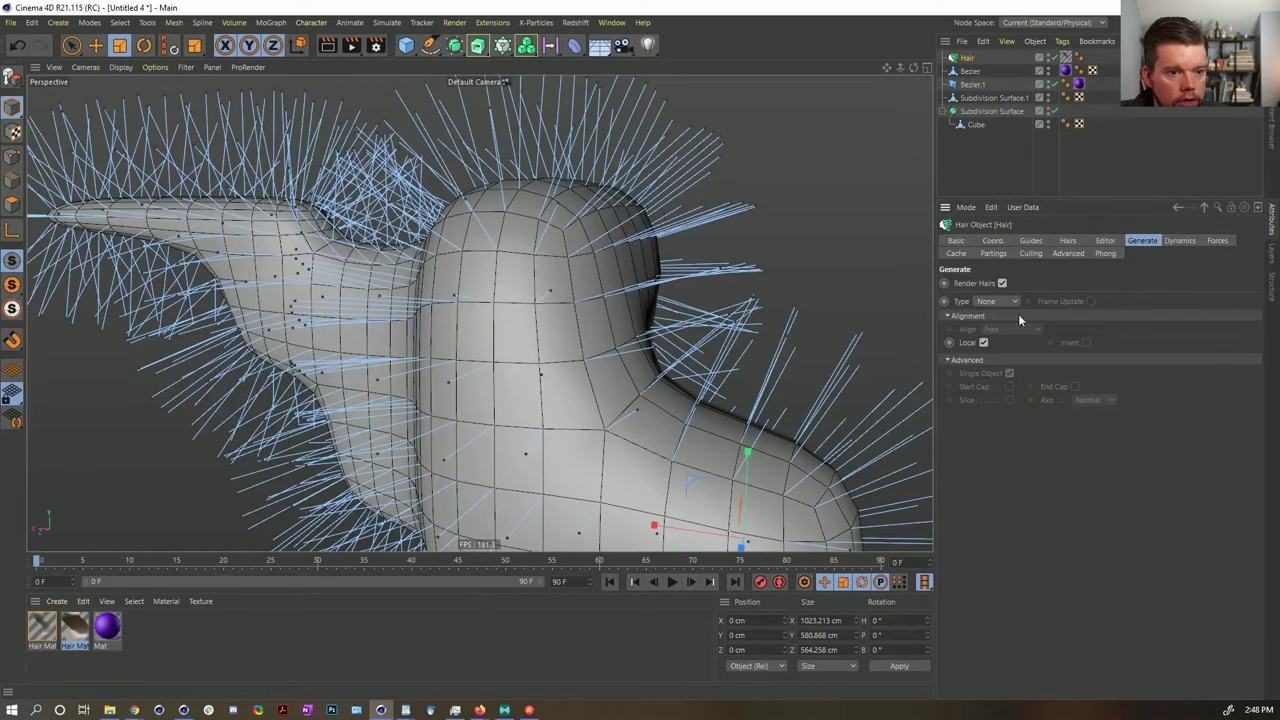
click(990, 374)
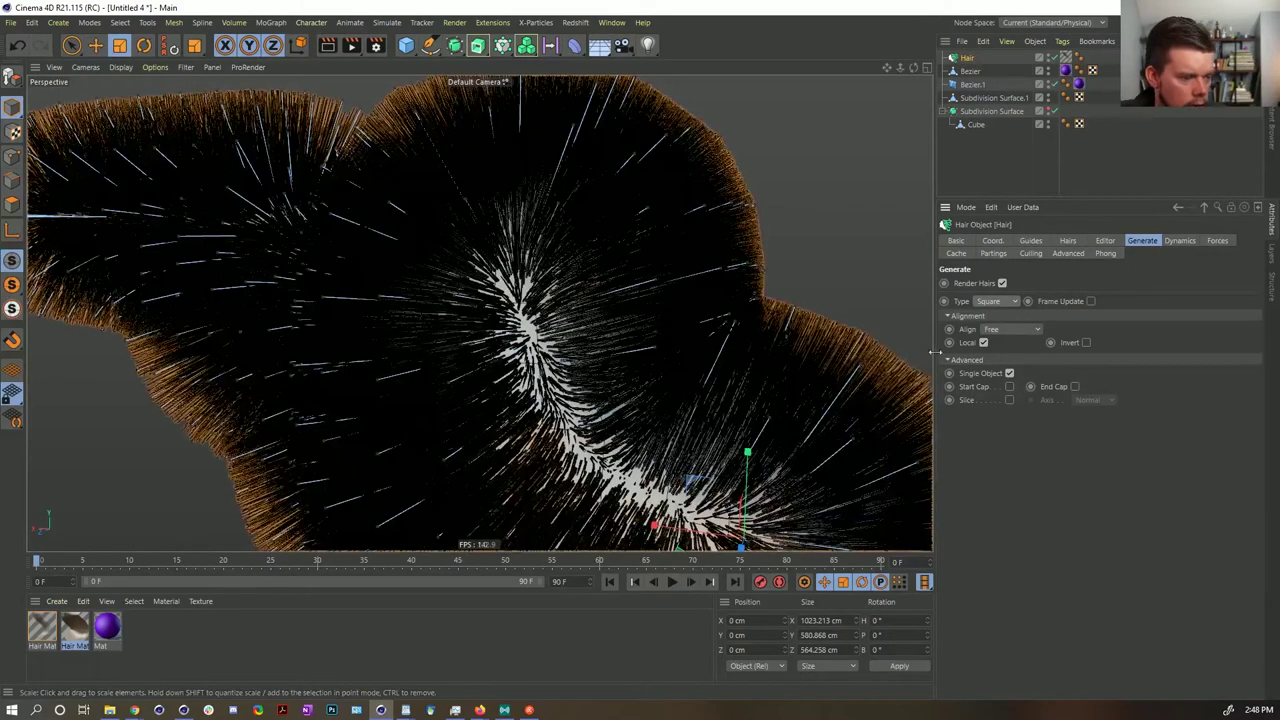
- Set the new Hair Mat's thickness to 11 cm at both root and tip
click(42, 627)
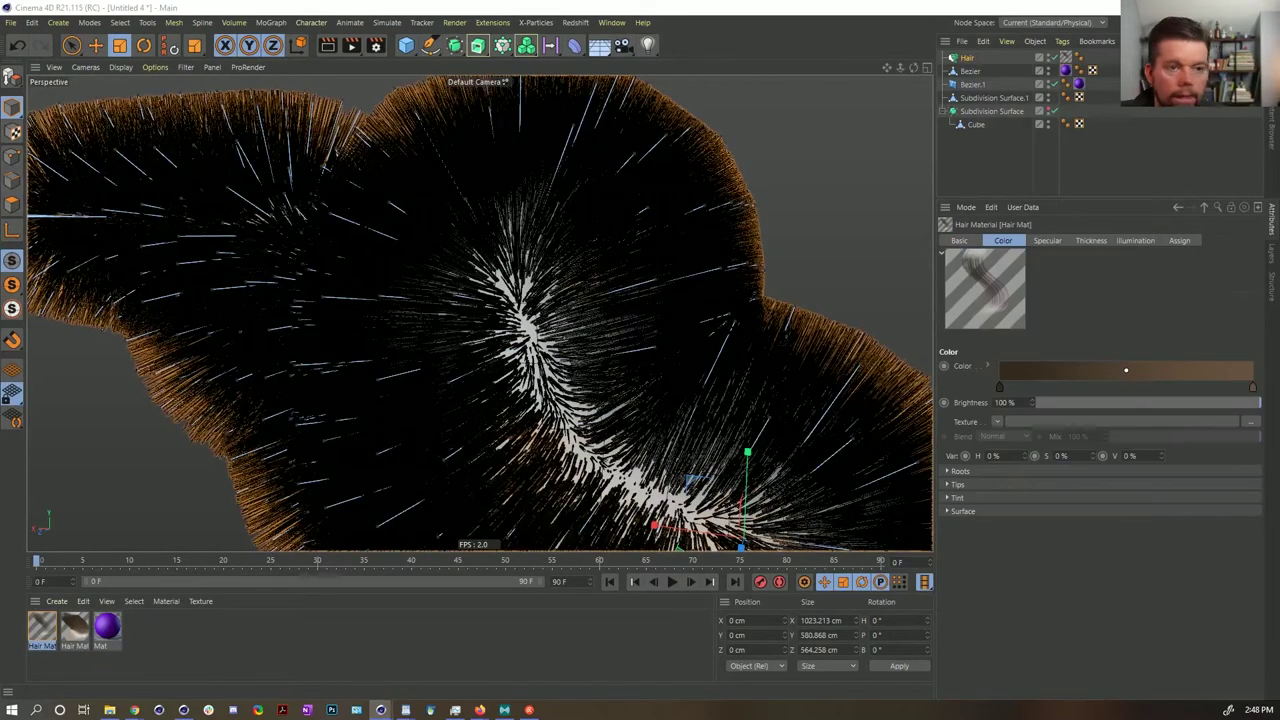
double_click(42, 627)
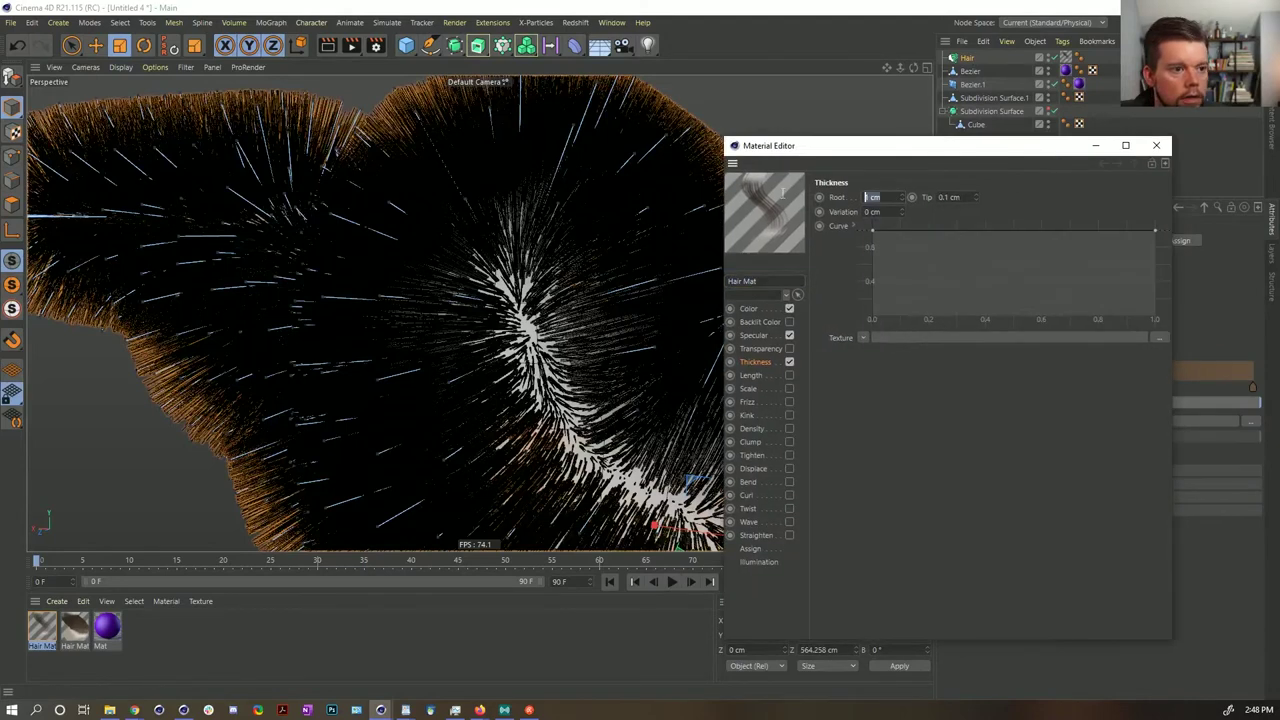
key(Return)
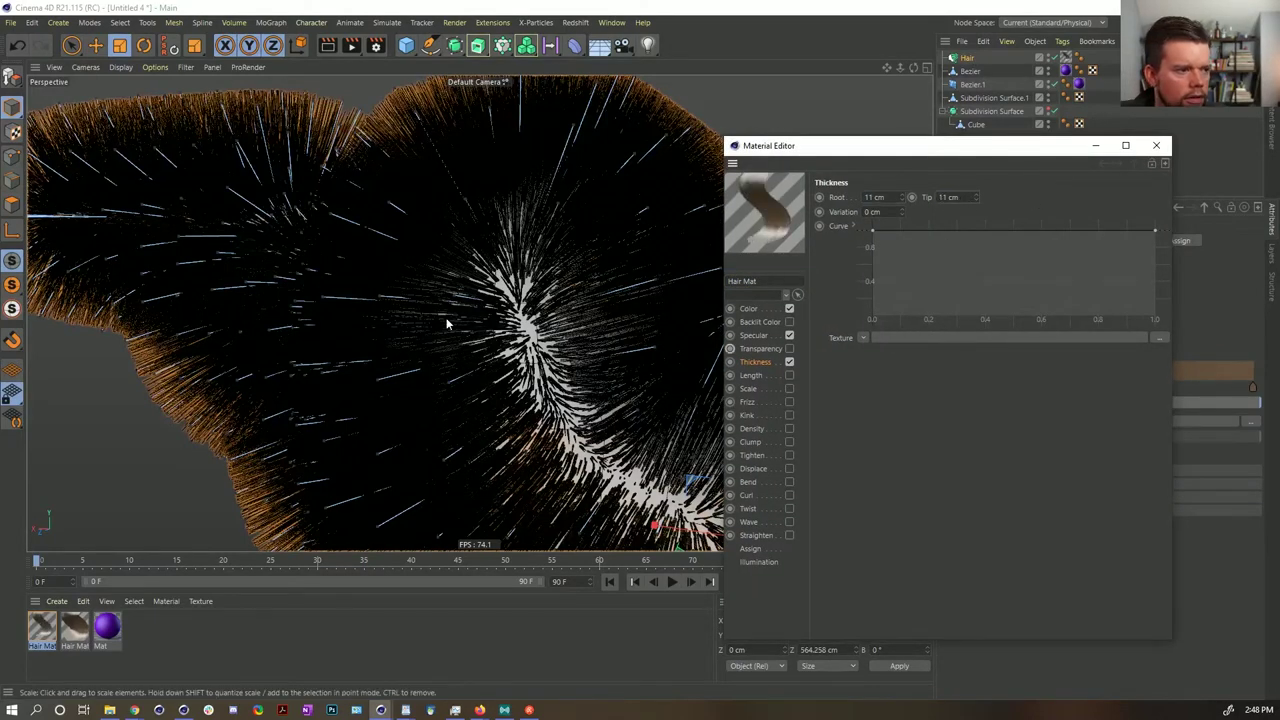
click(1157, 145)
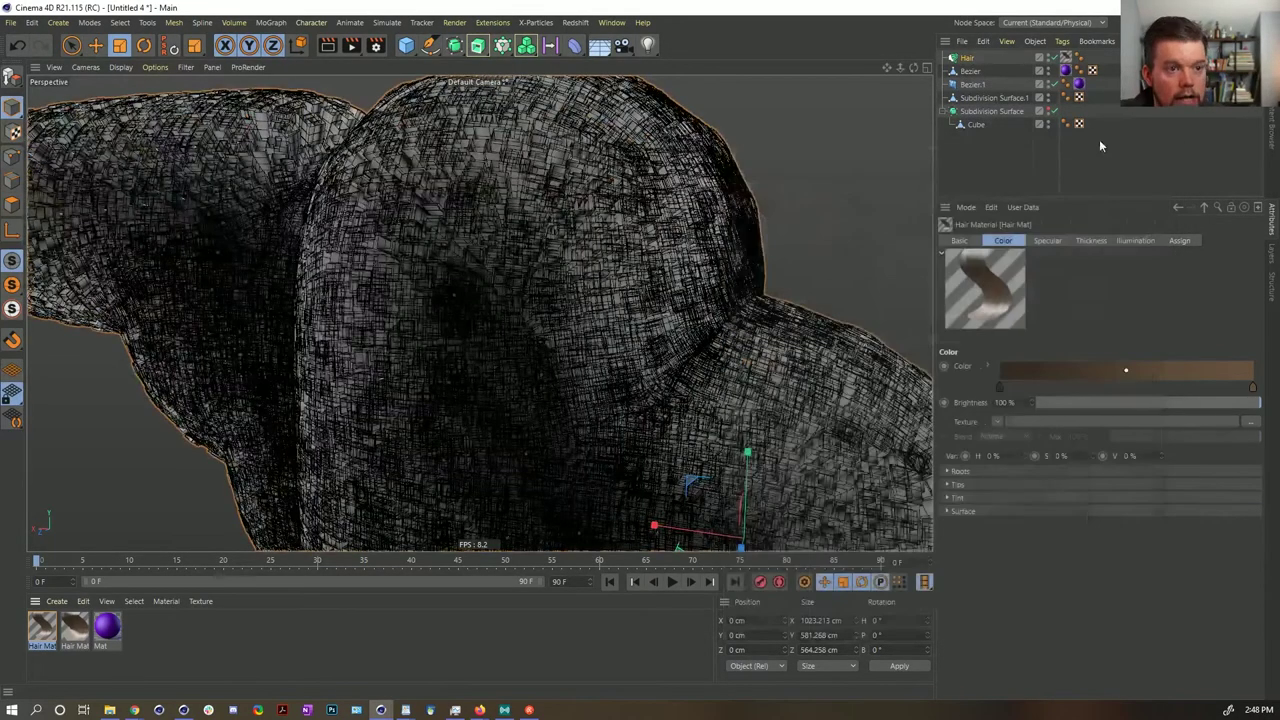
- Change the Hair object's generated type to Instance, using the Bezier scale as the instanced object
click(966, 59)
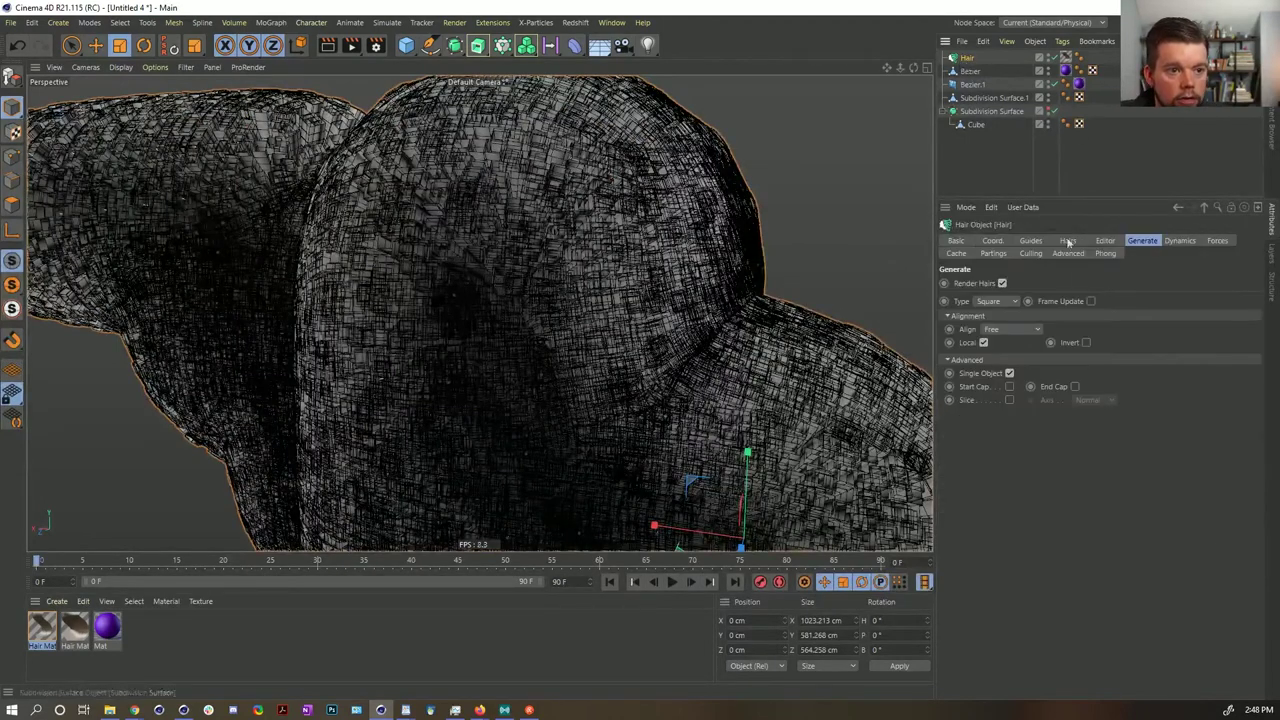
click(1000, 302)
click(991, 403)
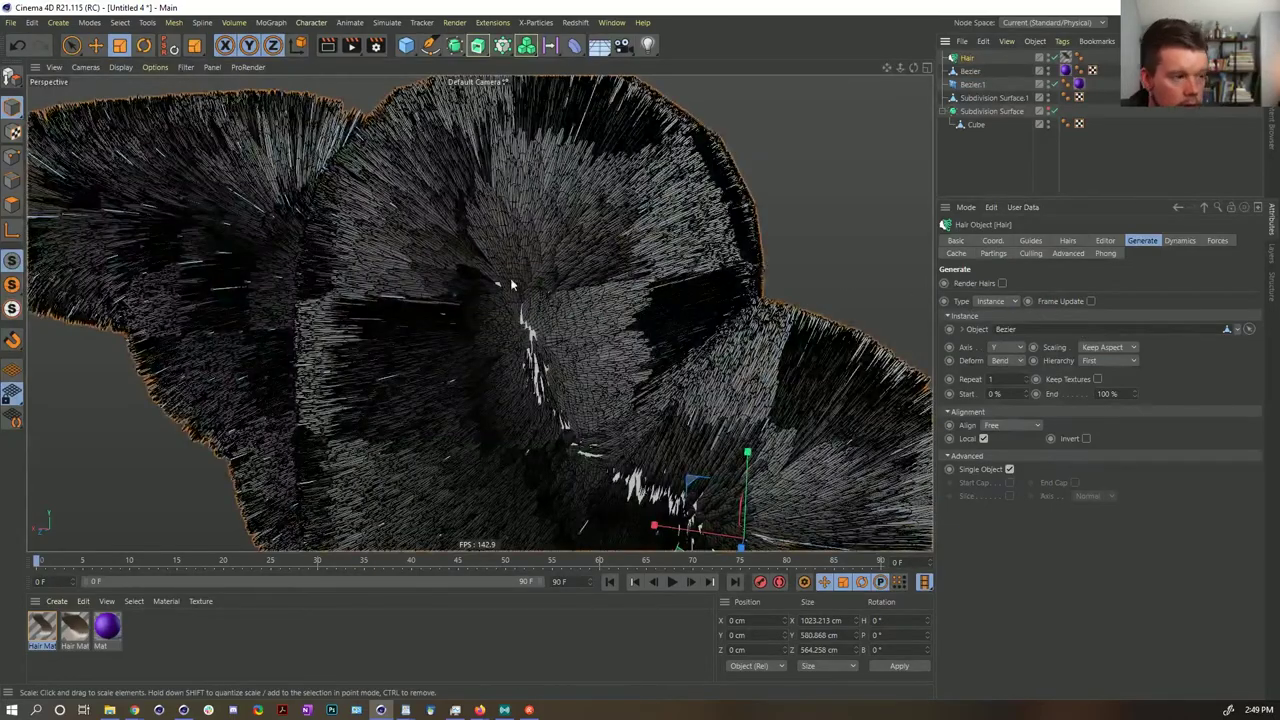
alt+drag(520, 302, 585, 292)
- Set the hair root placement to As Guides so that scales grow only from the guides
click(1067, 241)
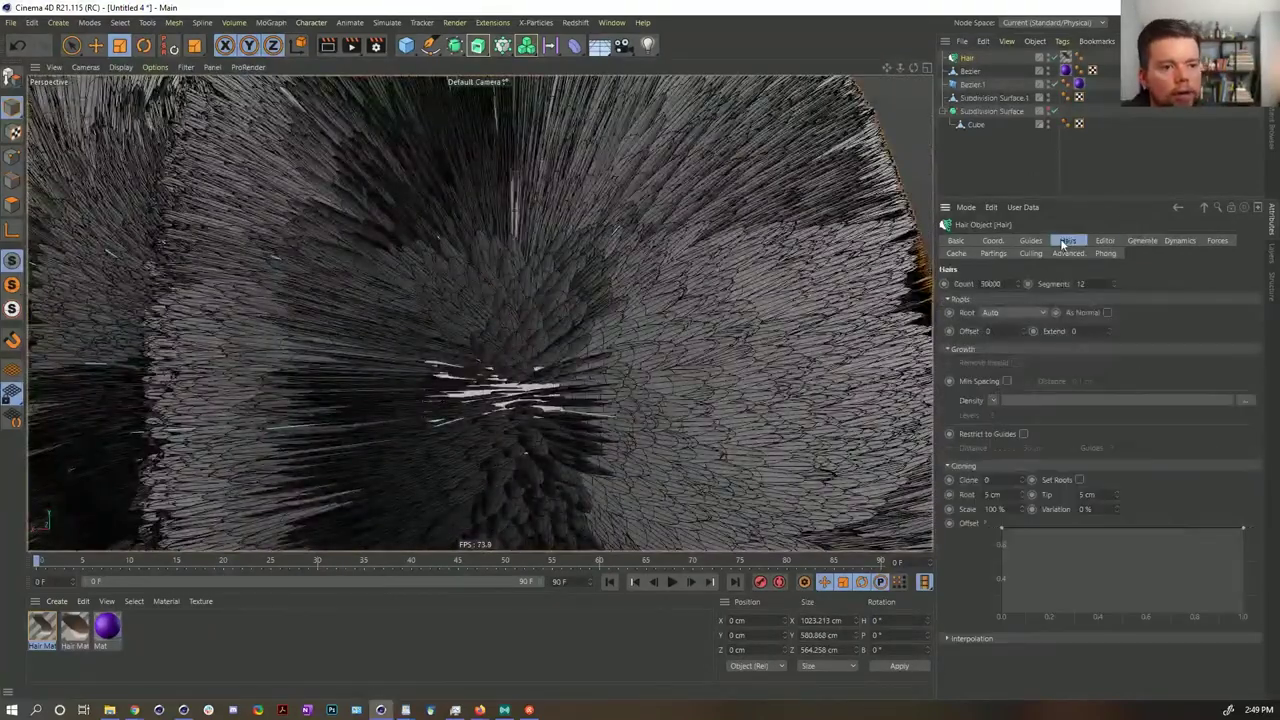
click(1005, 313)
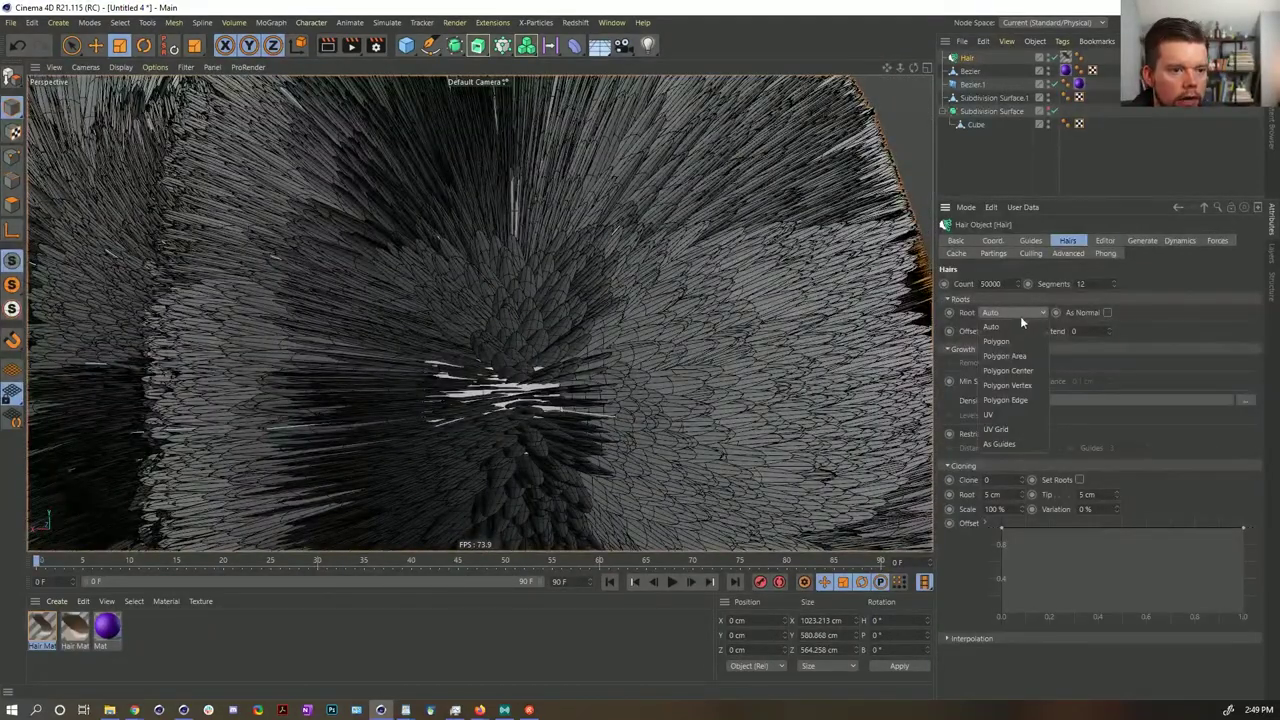
click(1000, 444)
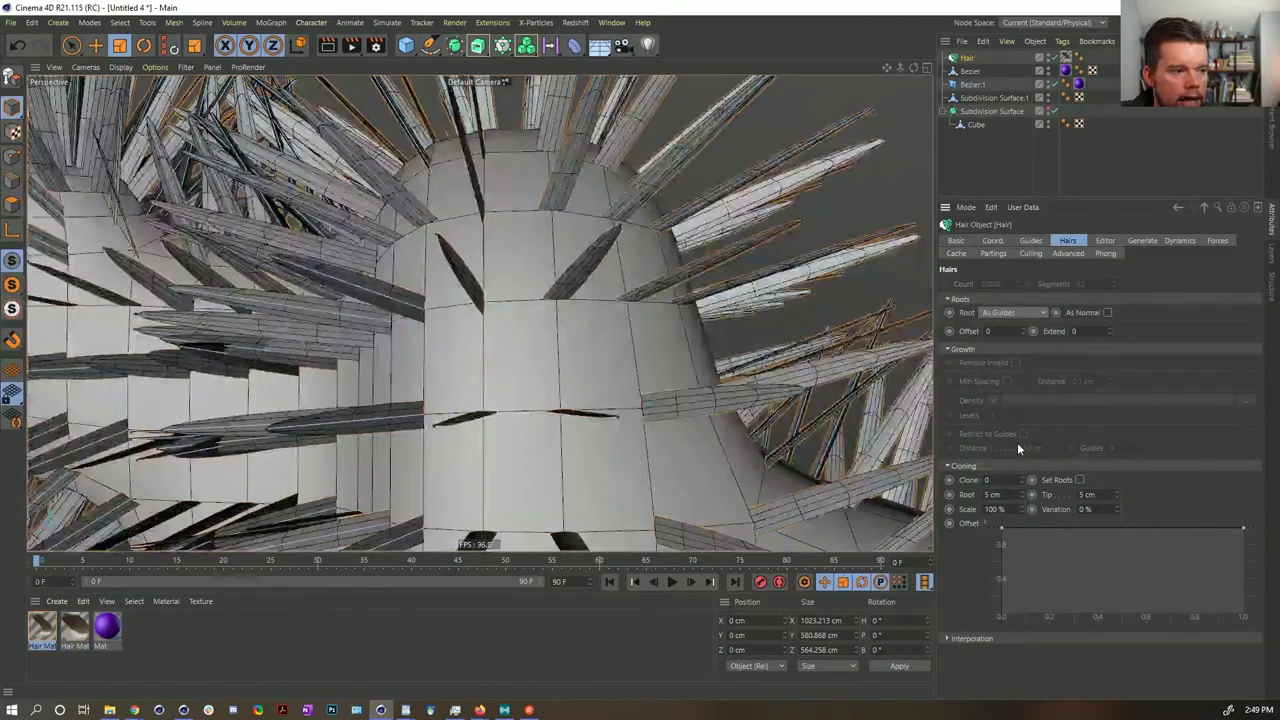
scroll(713, 311, down, 5)
alt+drag(674, 309, 676, 341)
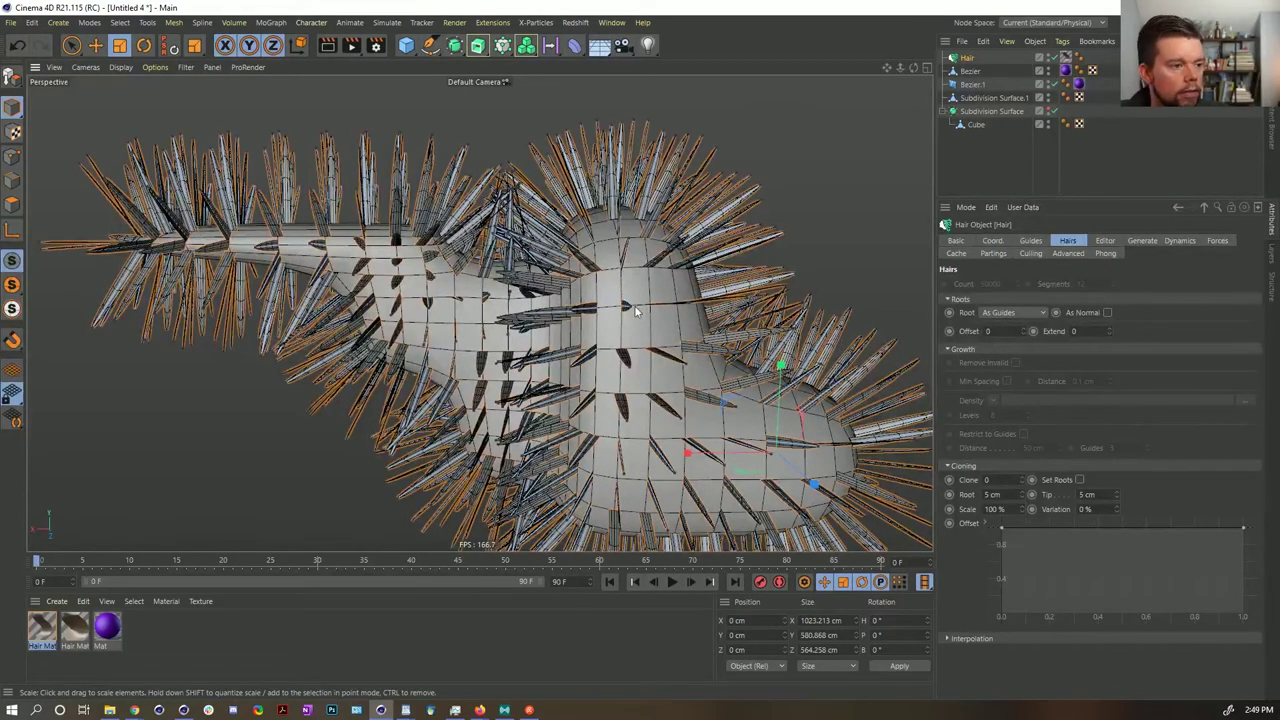
alt+drag(634, 305, 684, 265)
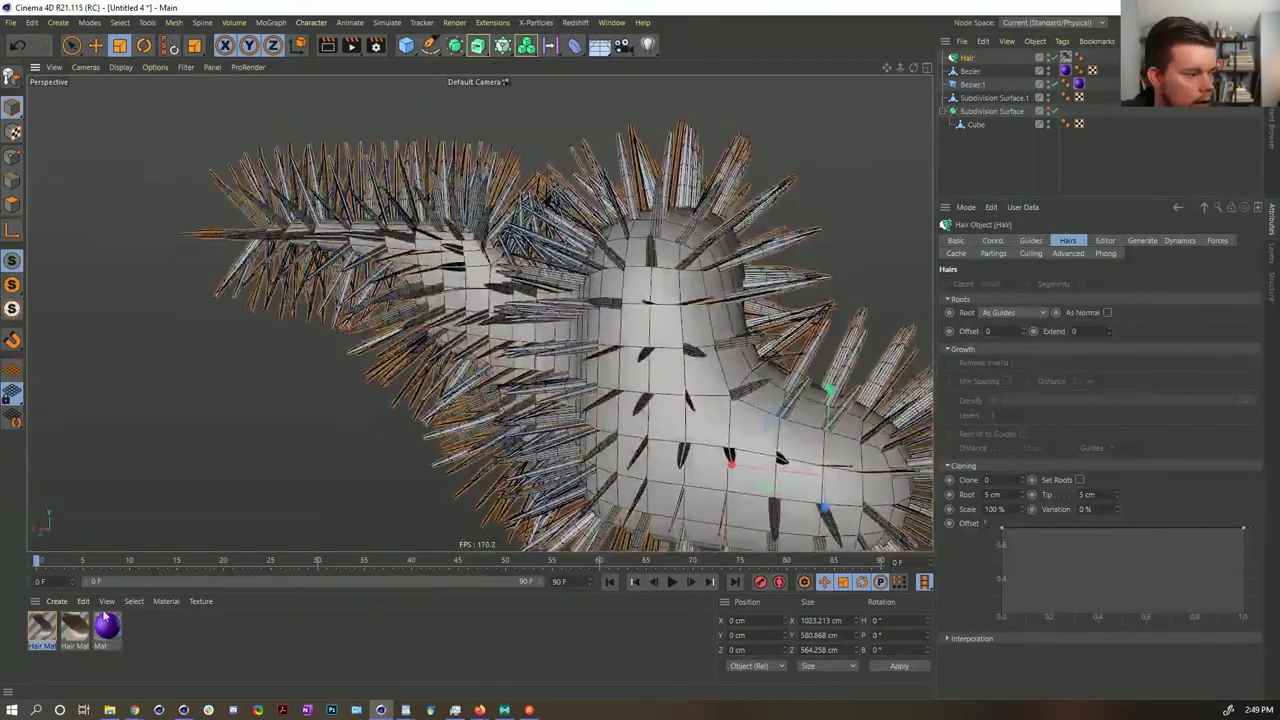
- Delete the leftover Hair Mat that belonged to the removed Hair object
click(38, 628)
click(72, 630)
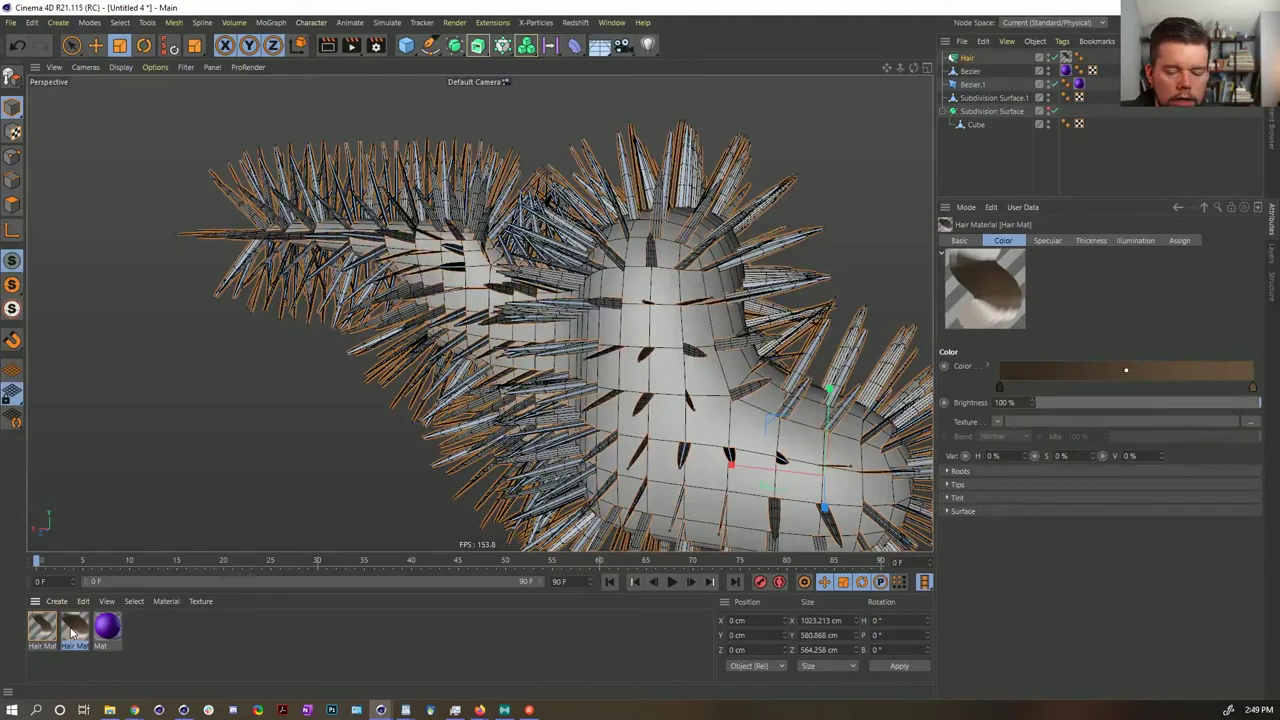
key(Delete)
- Set the remaining Hair Mat's thickness to 55 cm at both root and tip to widen the scales
click(41, 628)
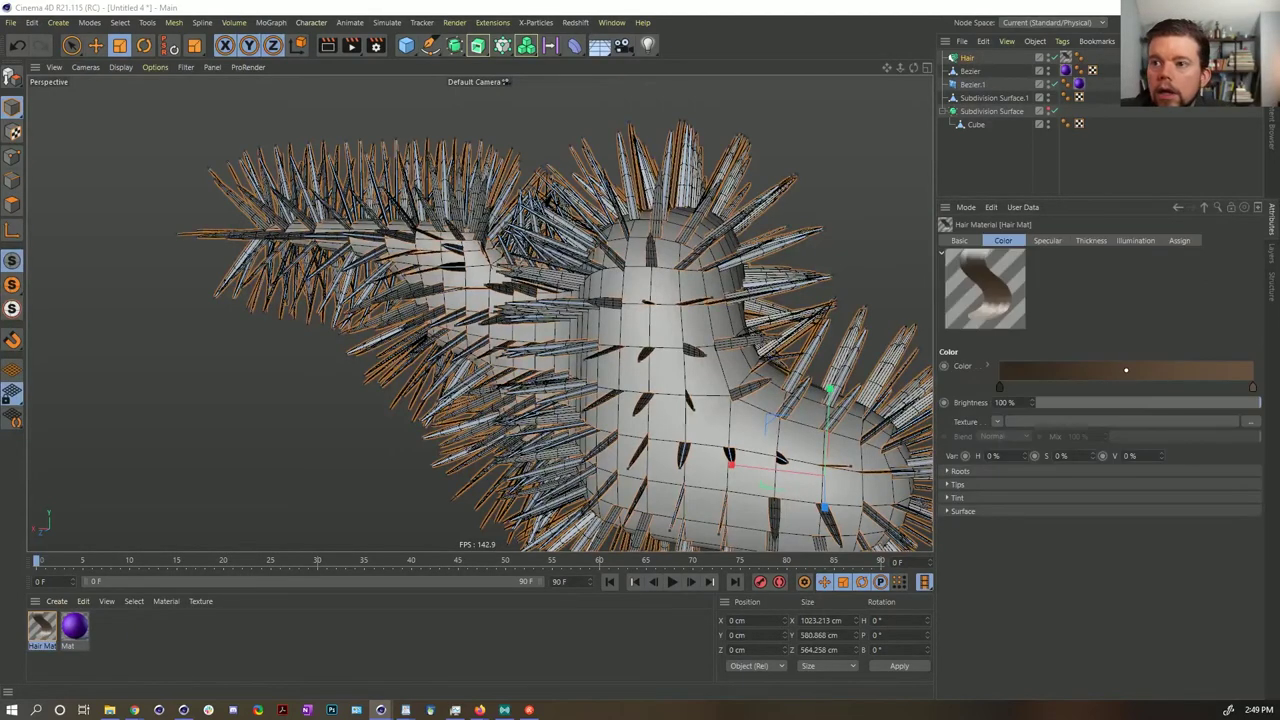
double_click(41, 628)
drag(786, 109, 868, 229)
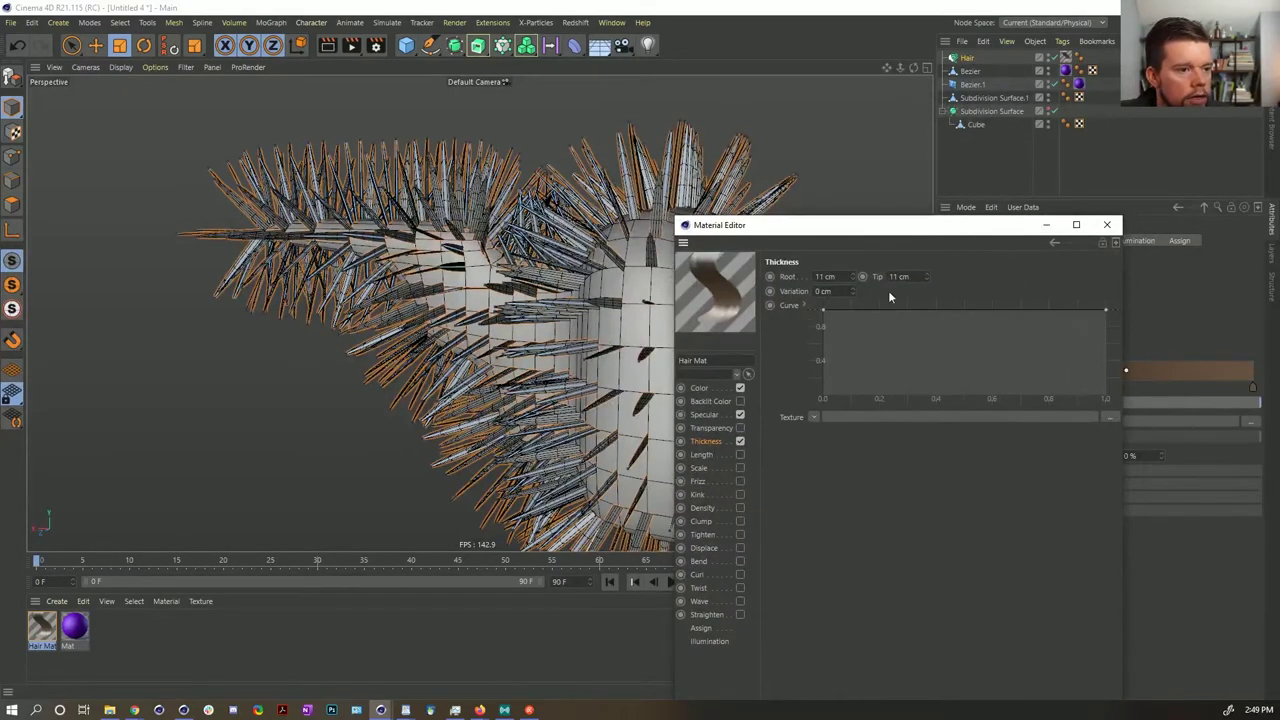
drag(853, 276, 853, 262)
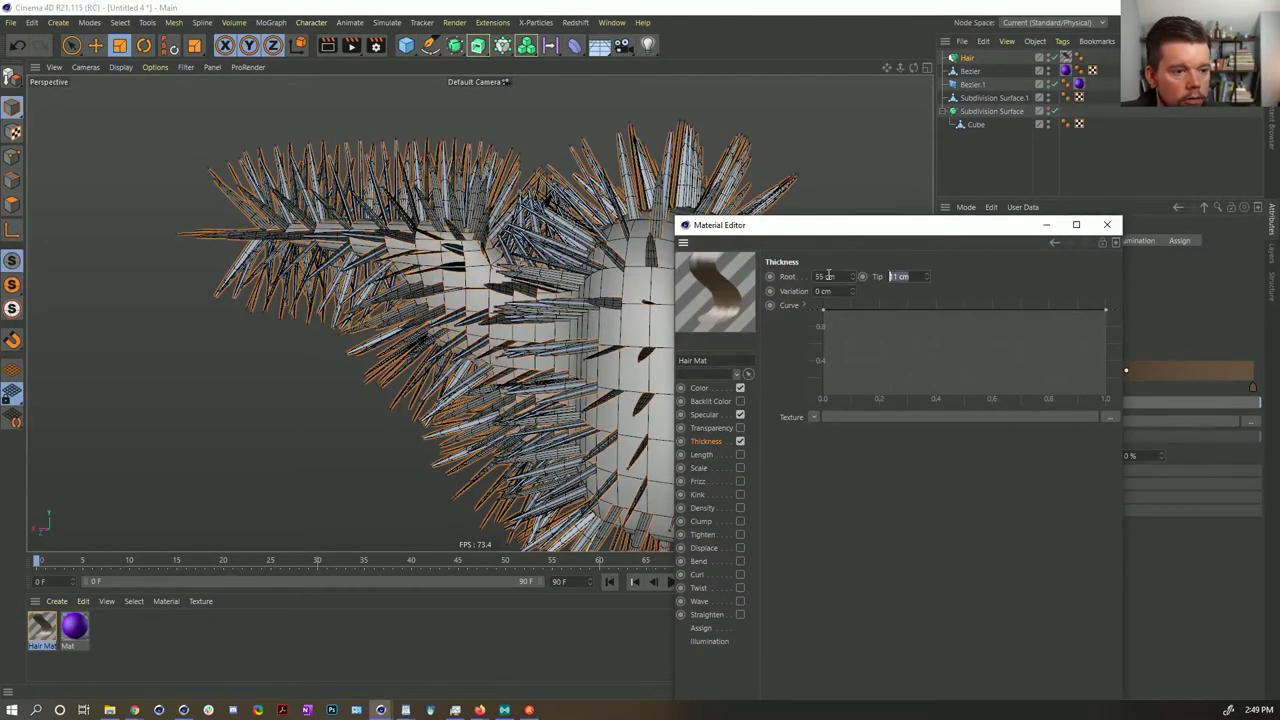
text(55)
key(Return)
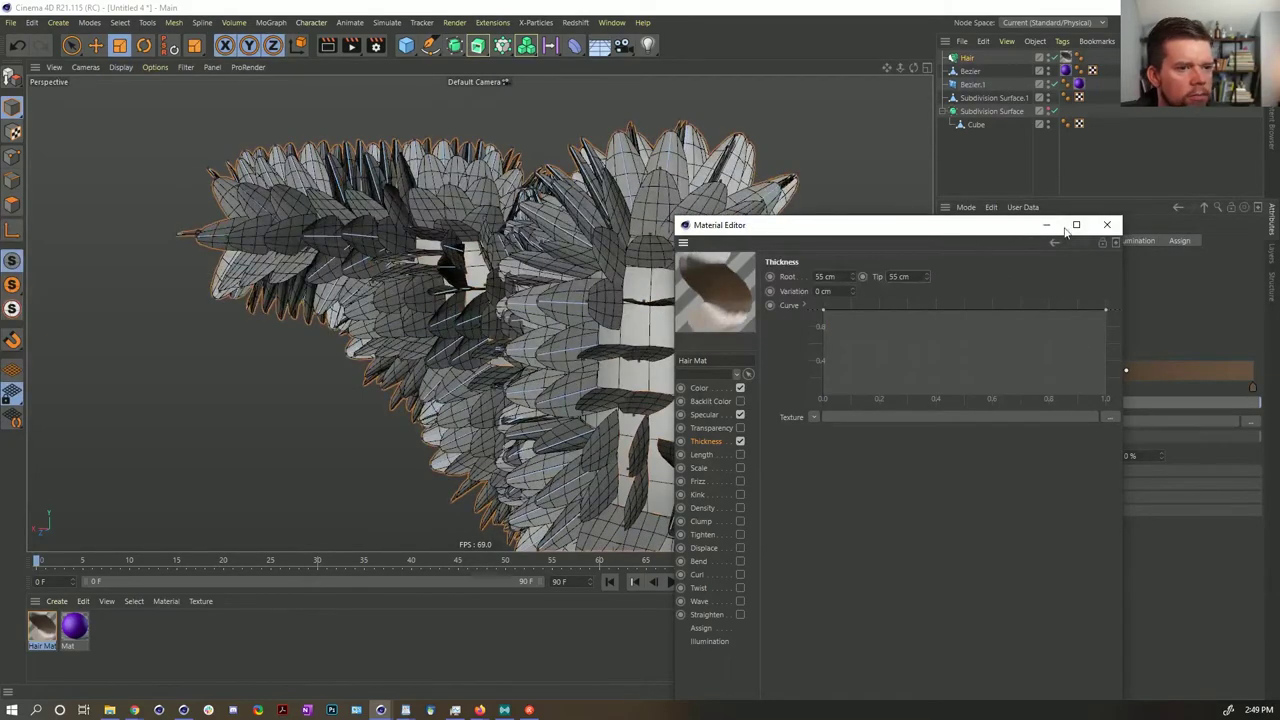
click(1106, 226)
alt+drag(709, 360, 585, 385)
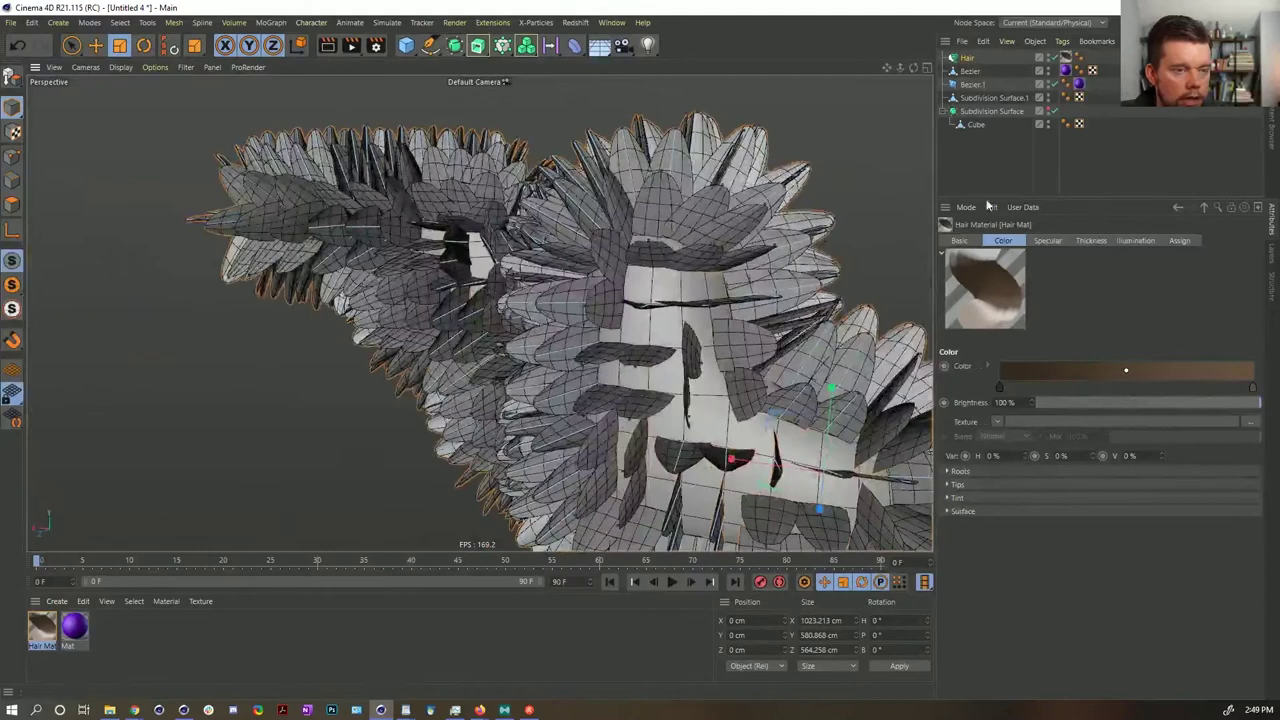
- Reselect the Hair object and open the Hair Tools as a floating palette beside the creature
click(970, 59)
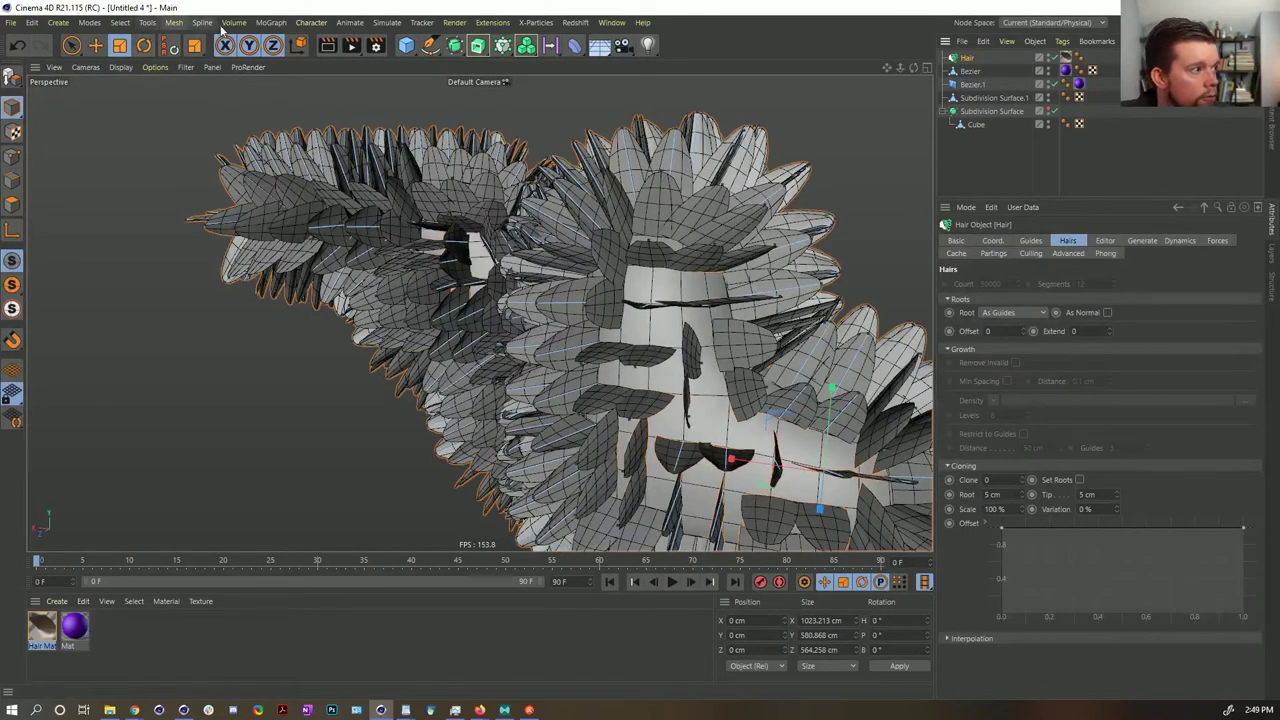
click(232, 23)
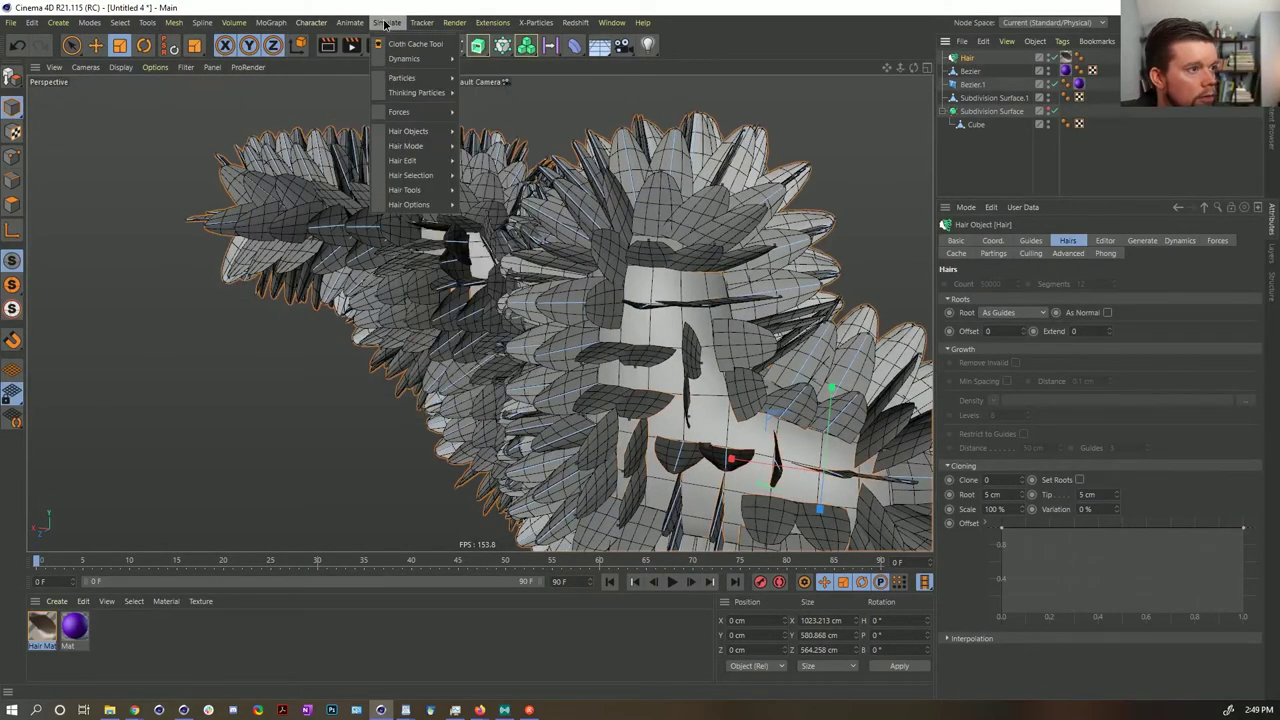
mouse_move(414, 79)
mouse_move(430, 139)
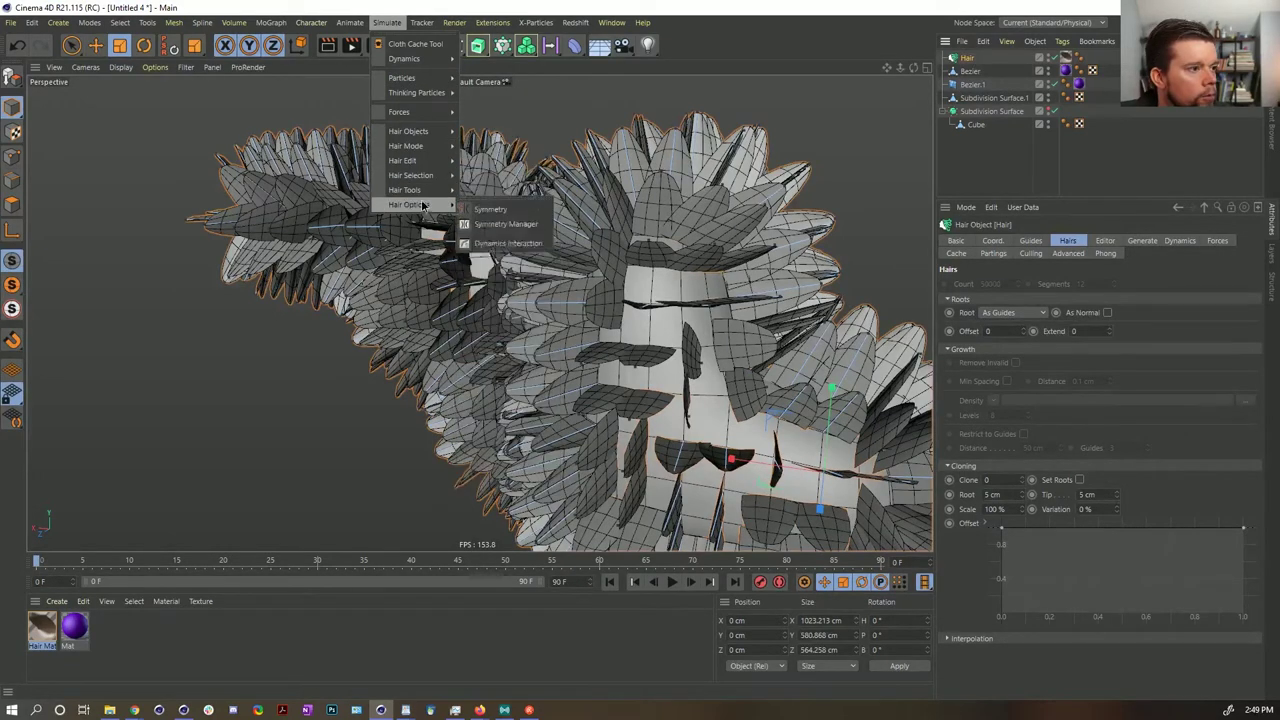
mouse_move(422, 195)
click(488, 186)
drag(480, 177, 848, 46)
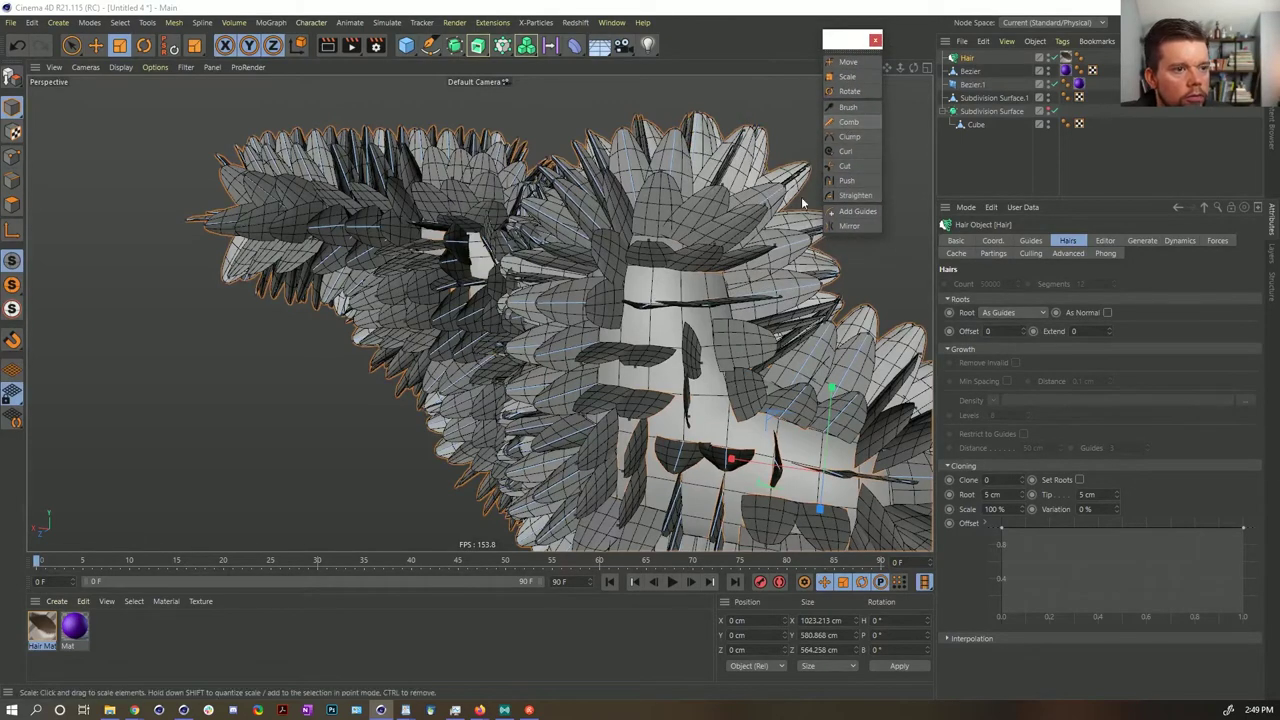
- Brush the upright scales on the flank and narrow end toward the creature's narrow tip, using a brush radius of 100
click(848, 107)
mouse_move(846, 424)
mouse_down()
mouse_move(790, 420)
mouse_move(730, 345)
mouse_move(760, 380)
mouse_move(655, 163)
mouse_up()
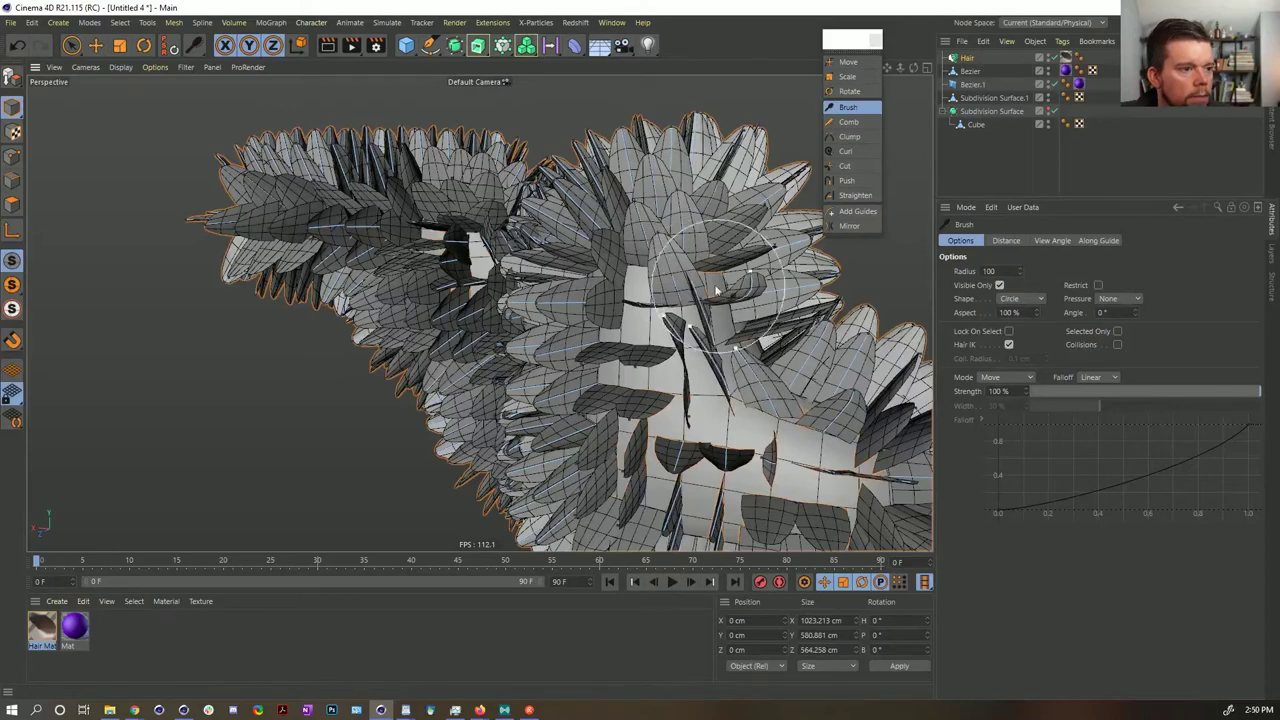
drag(656, 298, 411, 193)
mouse_move(589, 323)
alt+mouse_down()
mouse_move(494, 322)
mouse_move(453, 280)
mouse_move(380, 250)
mouse_move(160, 215)
mouse_move(72, 290)
alt+mouse_up()
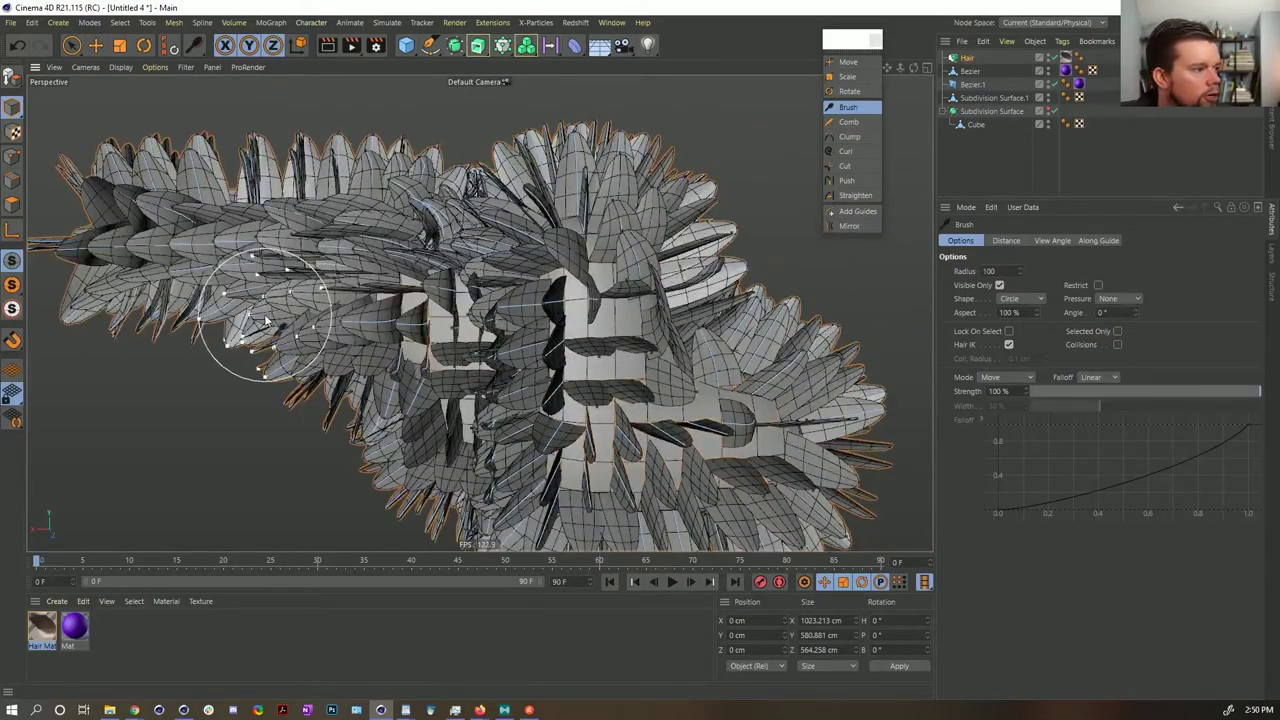
drag(266, 321, 44, 298)
alt+drag(288, 258, 324, 250)
alt+middle_drag(324, 250, 384, 292)
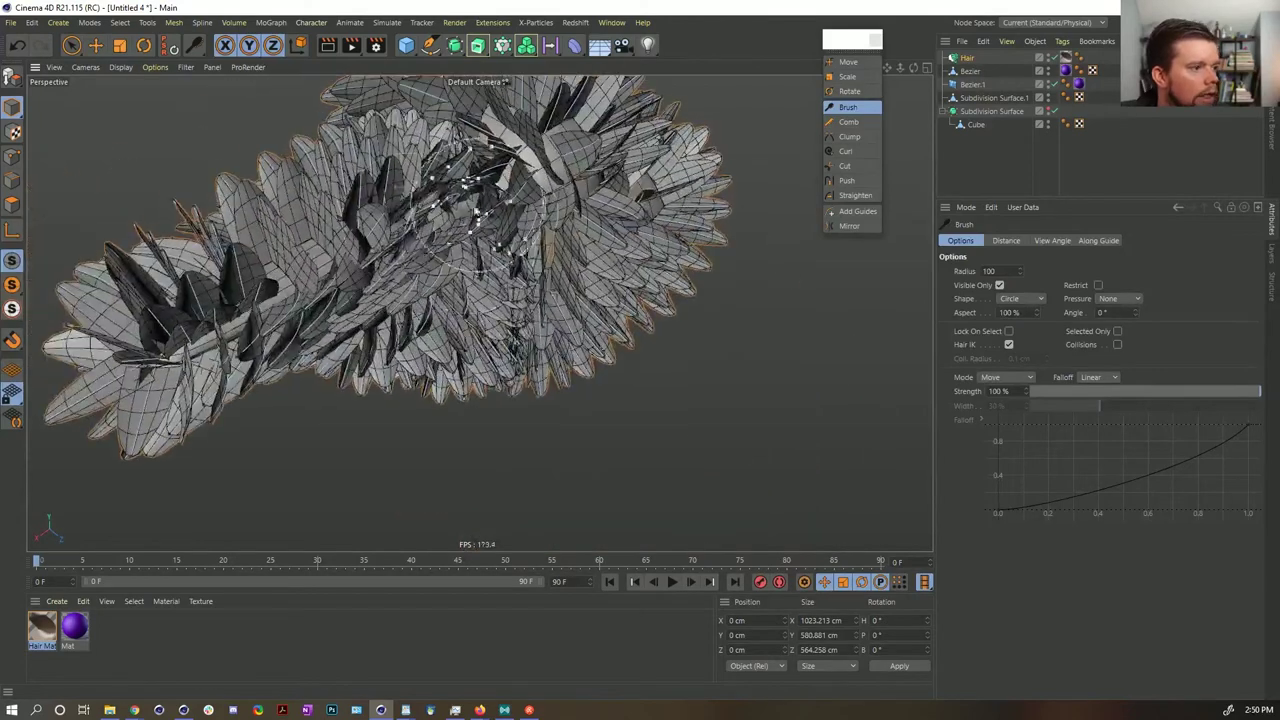
drag(450, 236, 140, 337)
mouse_move(436, 168)
mouse_down()
mouse_move(102, 307)
mouse_move(368, 221)
mouse_move(356, 180)
mouse_move(80, 315)
mouse_move(314, 175)
mouse_move(129, 286)
mouse_move(100, 280)
mouse_up()
- Brush the mid-body scales and those at the base of the narrow end along the body toward its tip
alt+drag(720, 400, 573, 287)
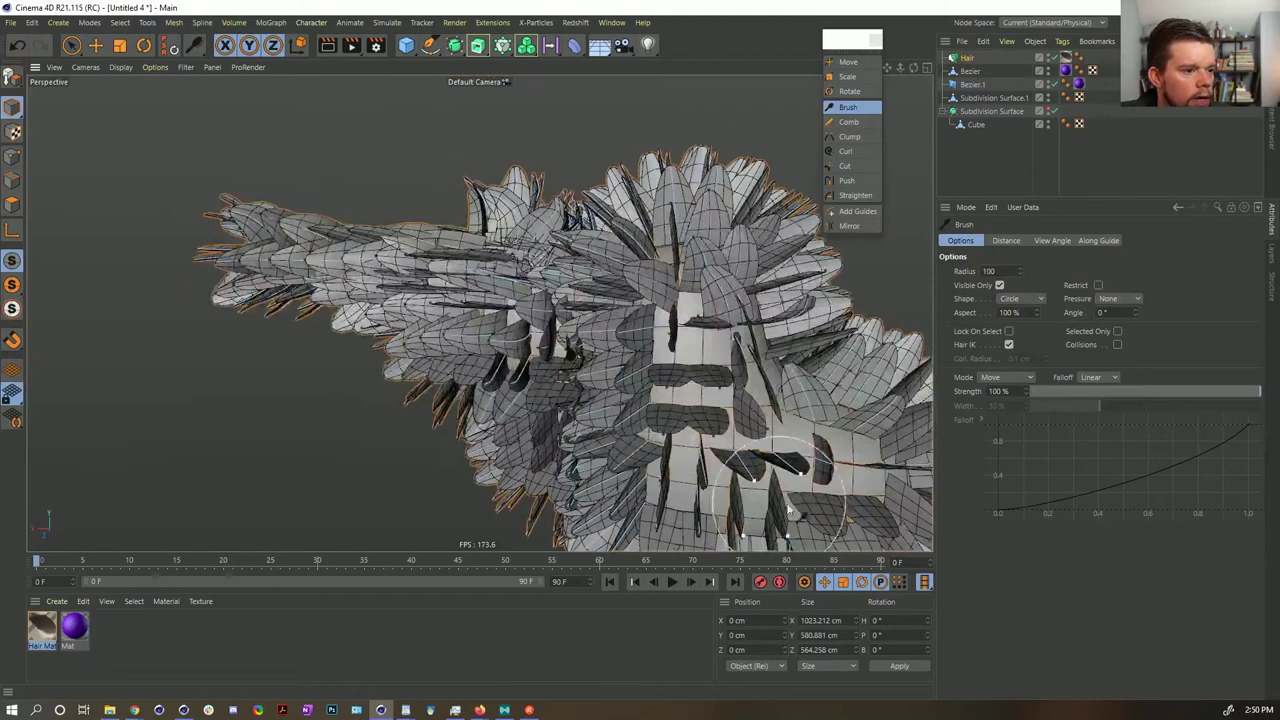
mouse_move(701, 505)
mouse_down()
mouse_move(686, 367)
mouse_move(665, 350)
mouse_move(655, 365)
mouse_move(765, 420)
mouse_move(755, 375)
mouse_move(580, 278)
mouse_up()
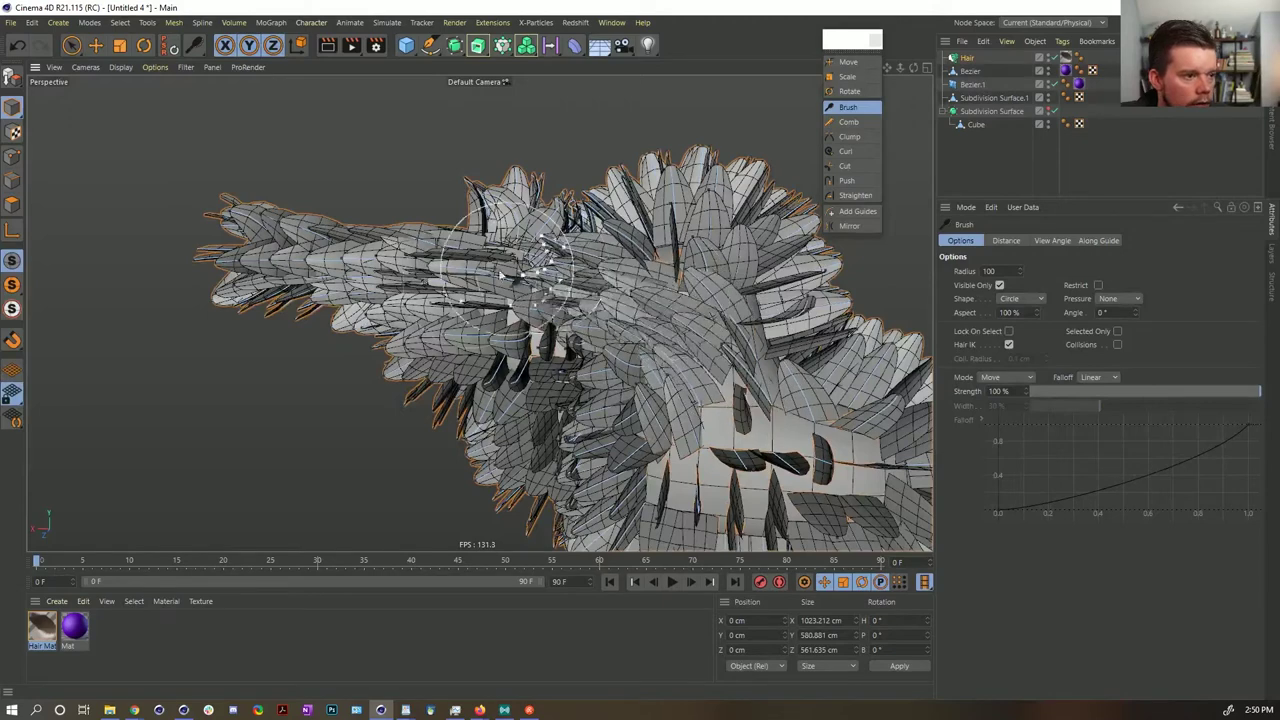
alt+drag(632, 374, 725, 385)
mouse_move(608, 332)
mouse_down()
mouse_move(535, 308)
mouse_move(440, 312)
mouse_move(488, 345)
mouse_move(380, 295)
mouse_move(140, 390)
mouse_up()
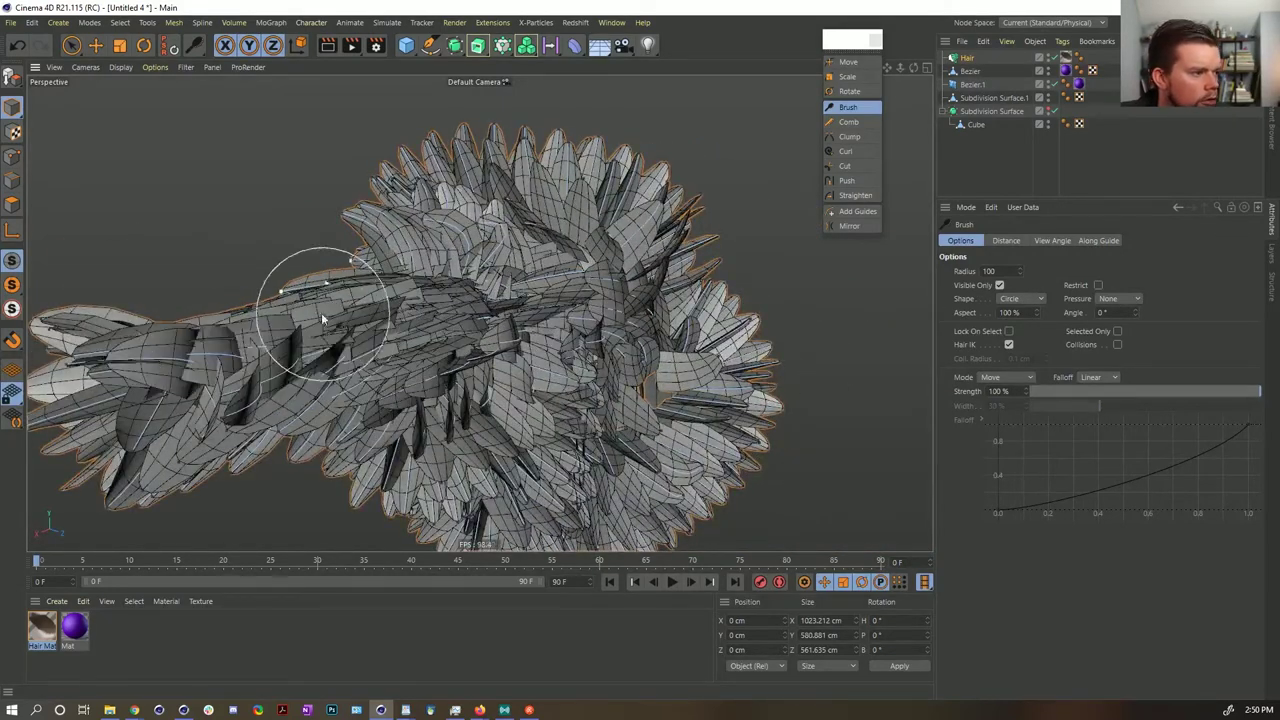
drag(330, 315, 112, 402)
drag(254, 331, 20, 425)
- Comb down the scales still standing out on the shoulder, flank and lower body with the Brush tool
alt+drag(526, 415, 697, 376)
mouse_move(610, 355)
mouse_down()
mouse_move(425, 338)
mouse_move(456, 354)
mouse_up()
mouse_move(737, 487)
mouse_down()
mouse_move(600, 468)
mouse_move(586, 414)
mouse_move(620, 430)
mouse_up()
alt+drag(735, 345, 663, 407)
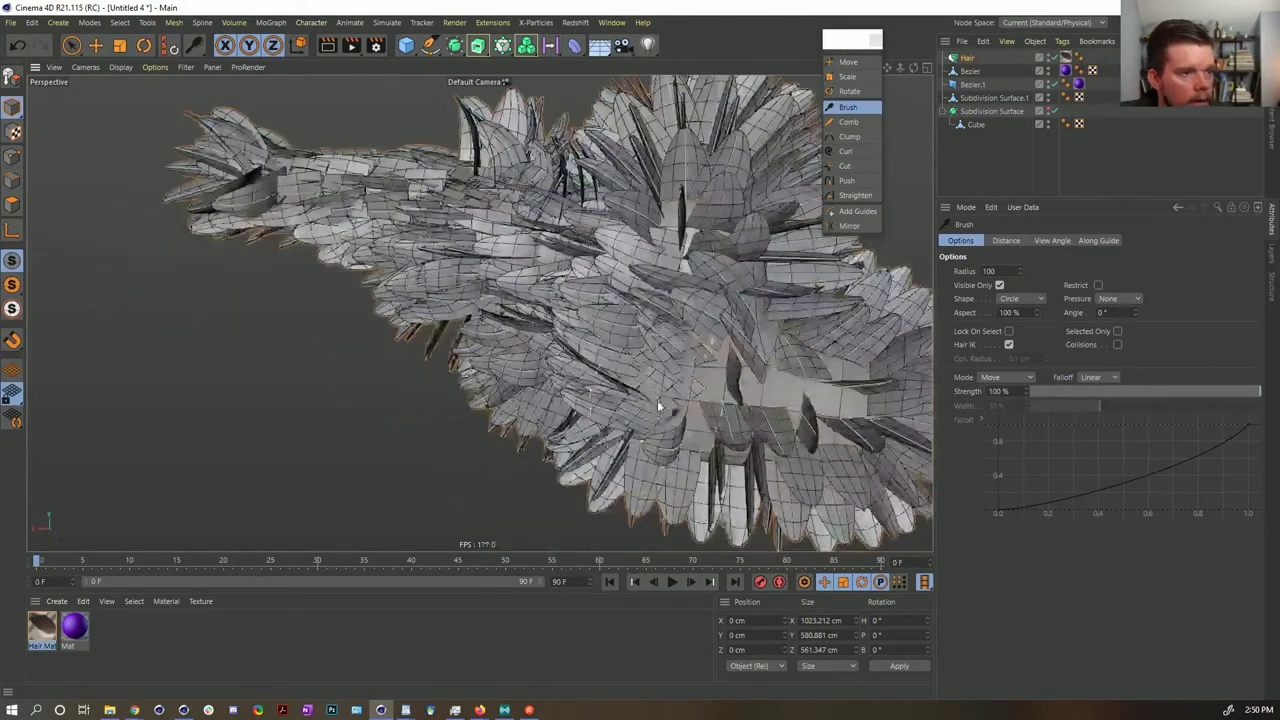
mouse_move(763, 291)
mouse_down()
mouse_move(706, 322)
mouse_move(608, 208)
mouse_move(540, 206)
mouse_up()
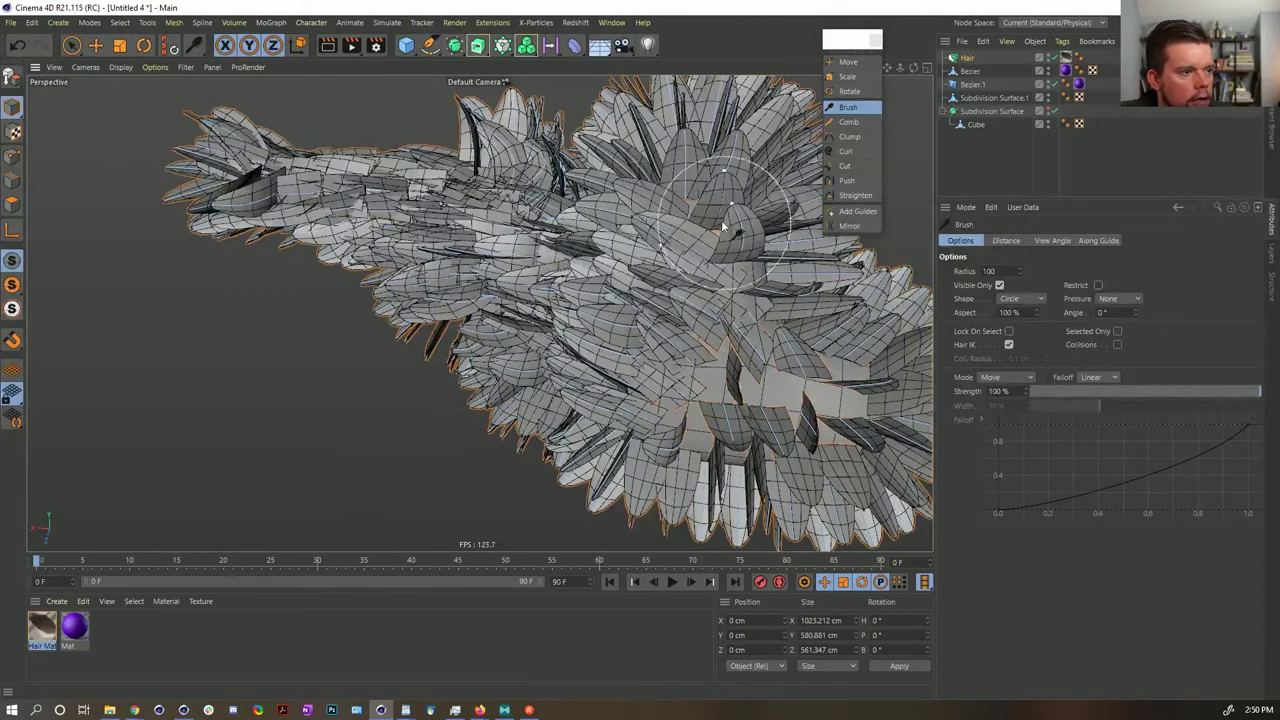
drag(731, 231, 581, 203)
mouse_move(820, 402)
mouse_down()
mouse_move(710, 350)
mouse_move(700, 372)
mouse_move(850, 470)
mouse_move(768, 468)
mouse_move(805, 492)
mouse_move(620, 515)
mouse_up()
drag(850, 502, 582, 514)
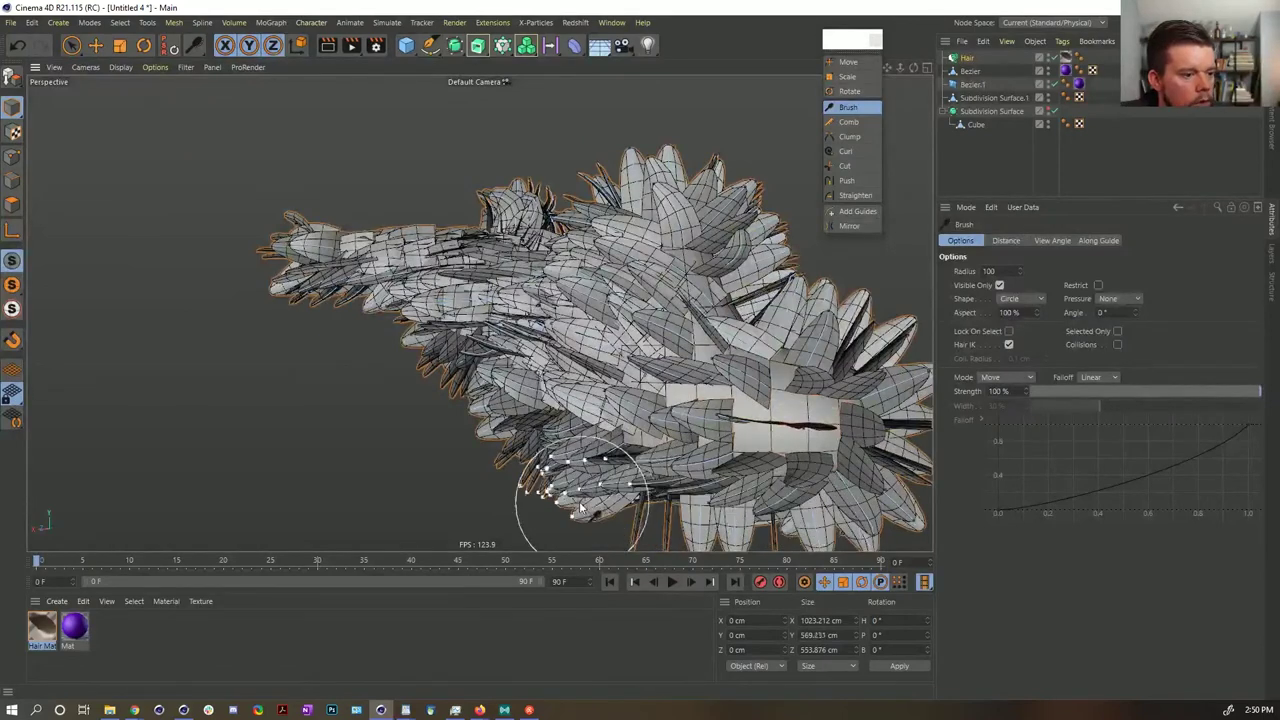
- Sweep the belly and lower-edge scales with the Brush tool so they lie flat along the underside
alt+middle_drag(768, 456, 738, 378)
mouse_move(737, 490)
mouse_down()
mouse_move(794, 457)
mouse_move(563, 402)
mouse_move(603, 437)
mouse_move(562, 418)
mouse_move(394, 271)
mouse_move(543, 429)
mouse_move(371, 257)
mouse_move(473, 332)
mouse_move(449, 371)
mouse_move(280, 340)
mouse_move(300, 294)
mouse_move(342, 301)
mouse_move(336, 223)
mouse_move(420, 297)
mouse_move(465, 297)
mouse_up()
alt+middle_drag(446, 274, 472, 376)
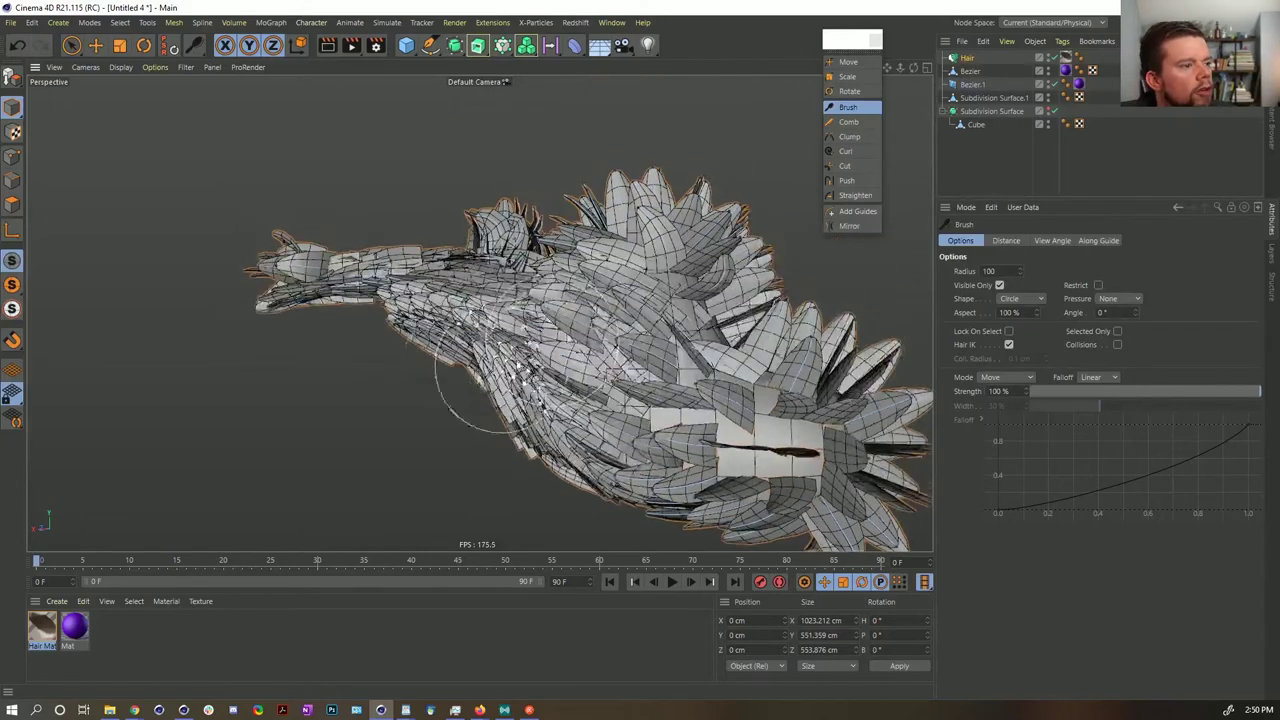
mouse_move(616, 355)
mouse_down()
mouse_move(582, 275)
mouse_move(428, 255)
mouse_up()
- Brush flat the scales along the back and around the narrow end, including the tufts sticking up and the underside ends
drag(650, 147, 400, 255)
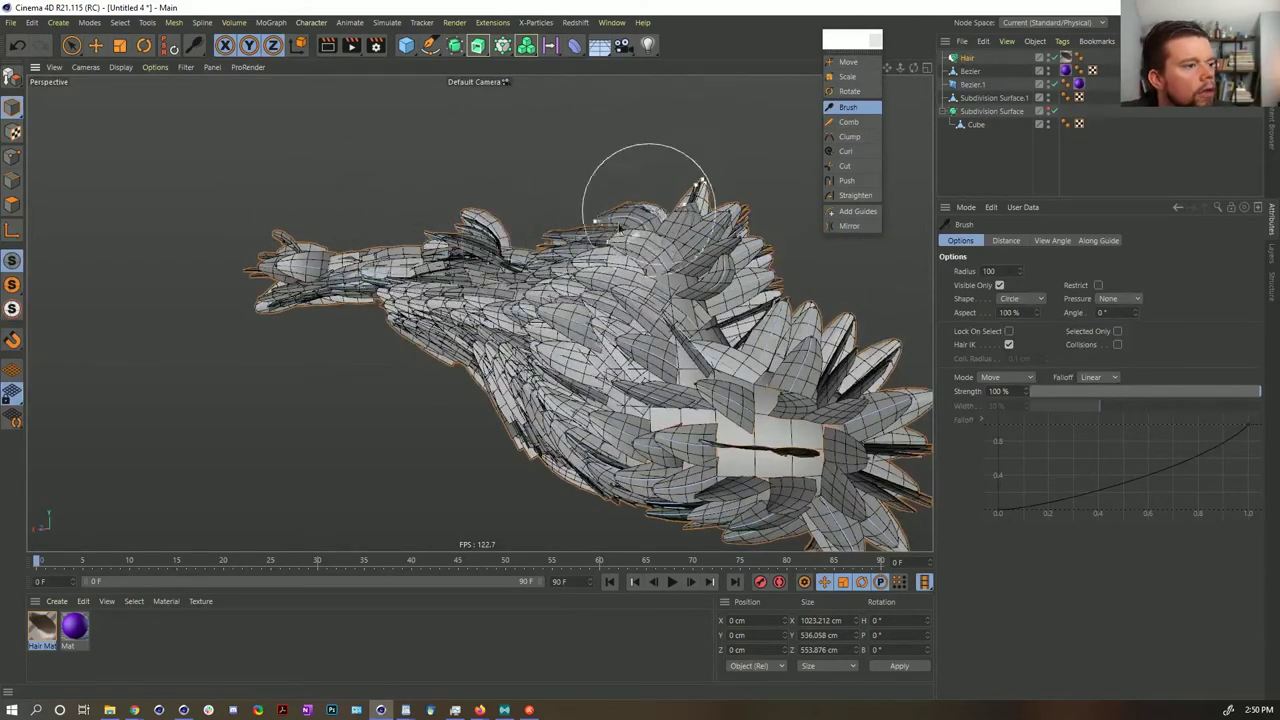
drag(691, 187, 335, 238)
drag(560, 178, 374, 221)
mouse_move(602, 183)
mouse_down()
mouse_move(386, 252)
mouse_move(214, 178)
mouse_up()
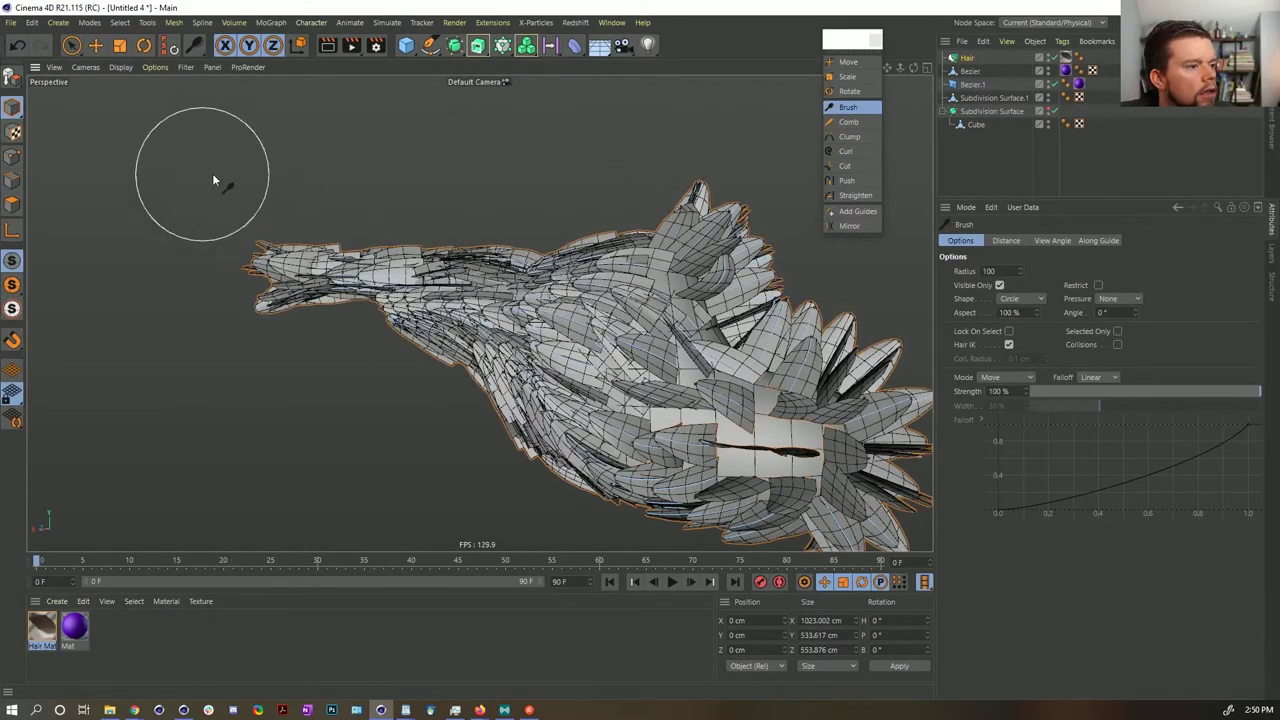
drag(467, 192, 195, 213)
drag(467, 254, 152, 238)
mouse_move(405, 254)
mouse_down()
mouse_move(70, 229)
mouse_move(117, 240)
mouse_up()
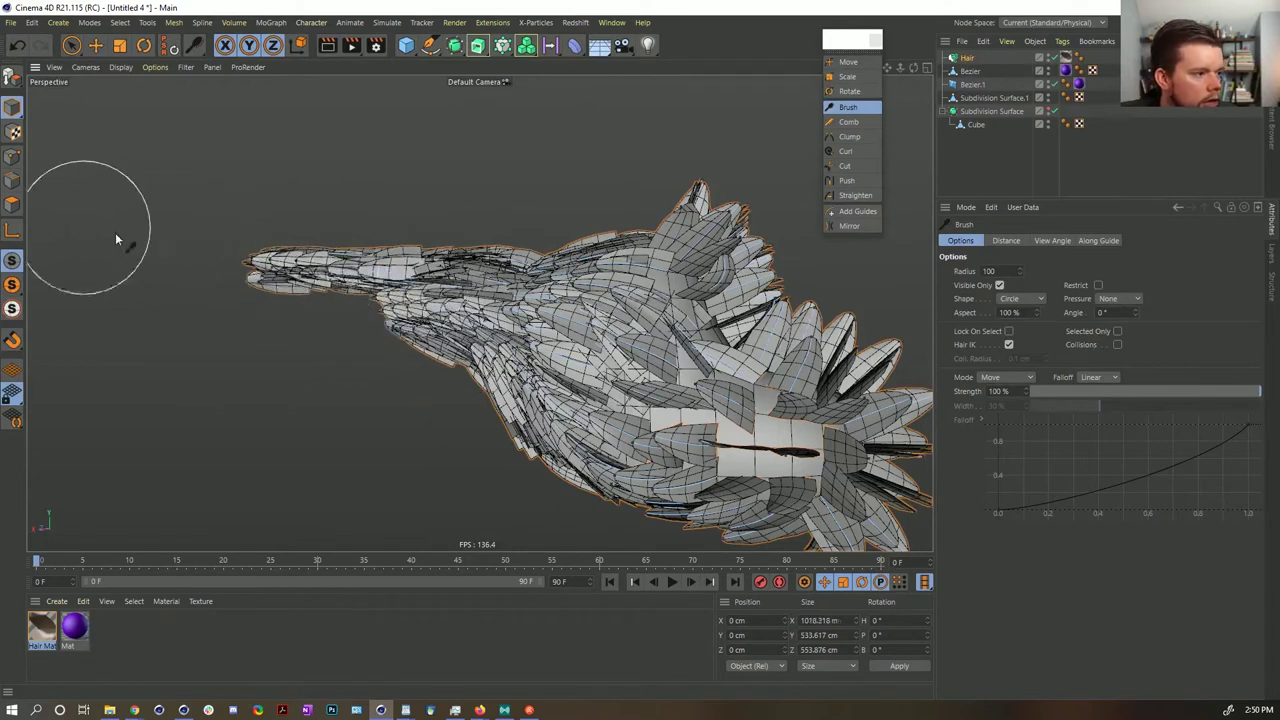
drag(437, 446, 382, 287)
drag(414, 426, 320, 318)
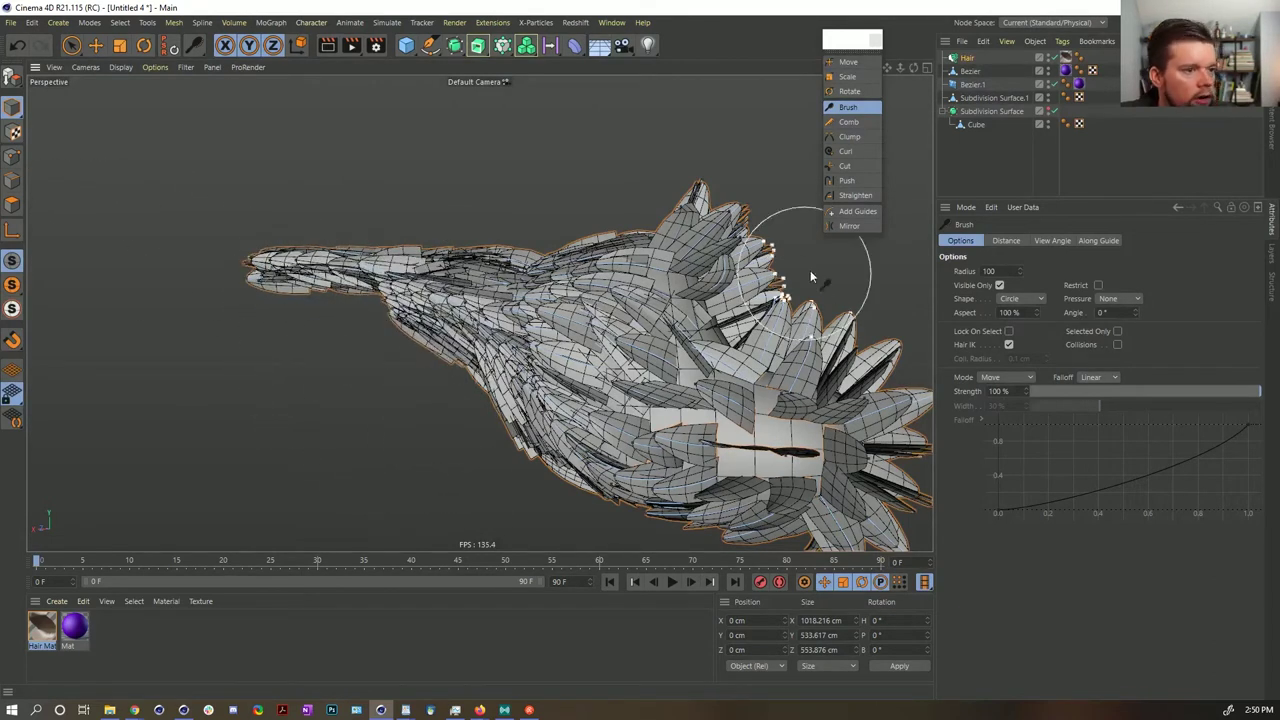
- Straighten the hair guides partially in the Normal direction at 22.2 % strength
click(872, 198)
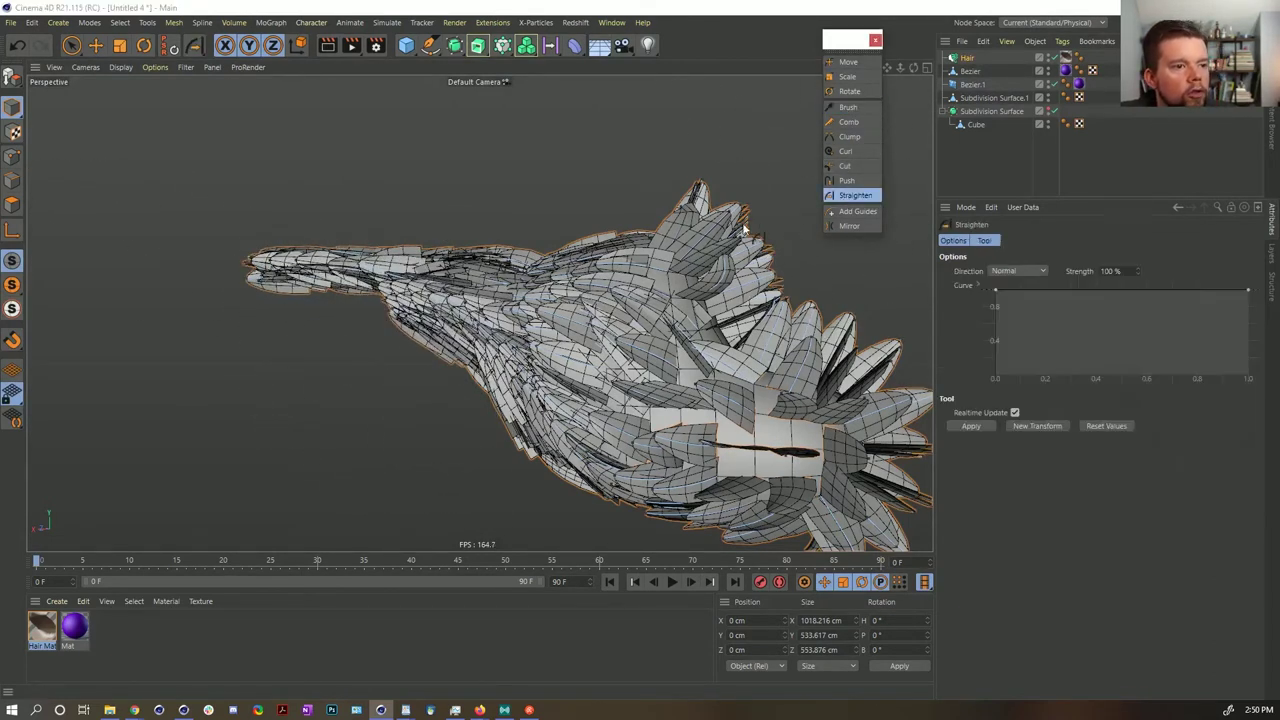
drag(349, 262, 366, 278)
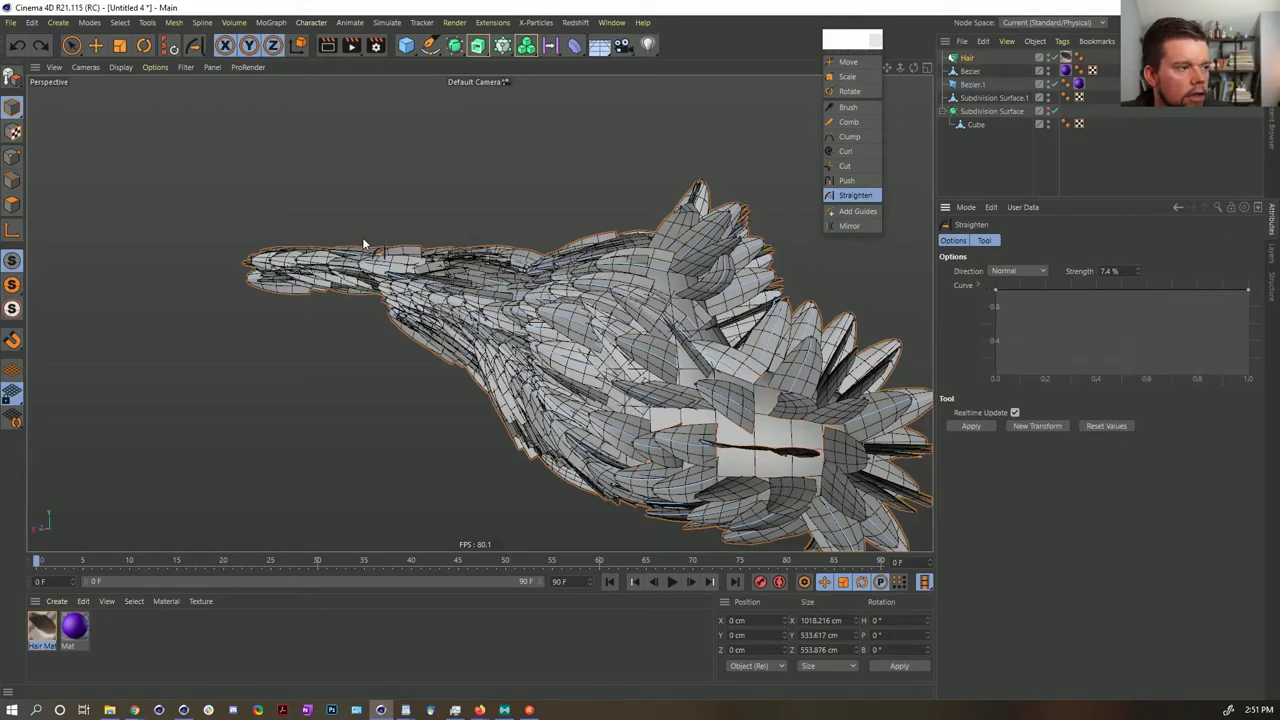
drag(363, 243, 380, 245)
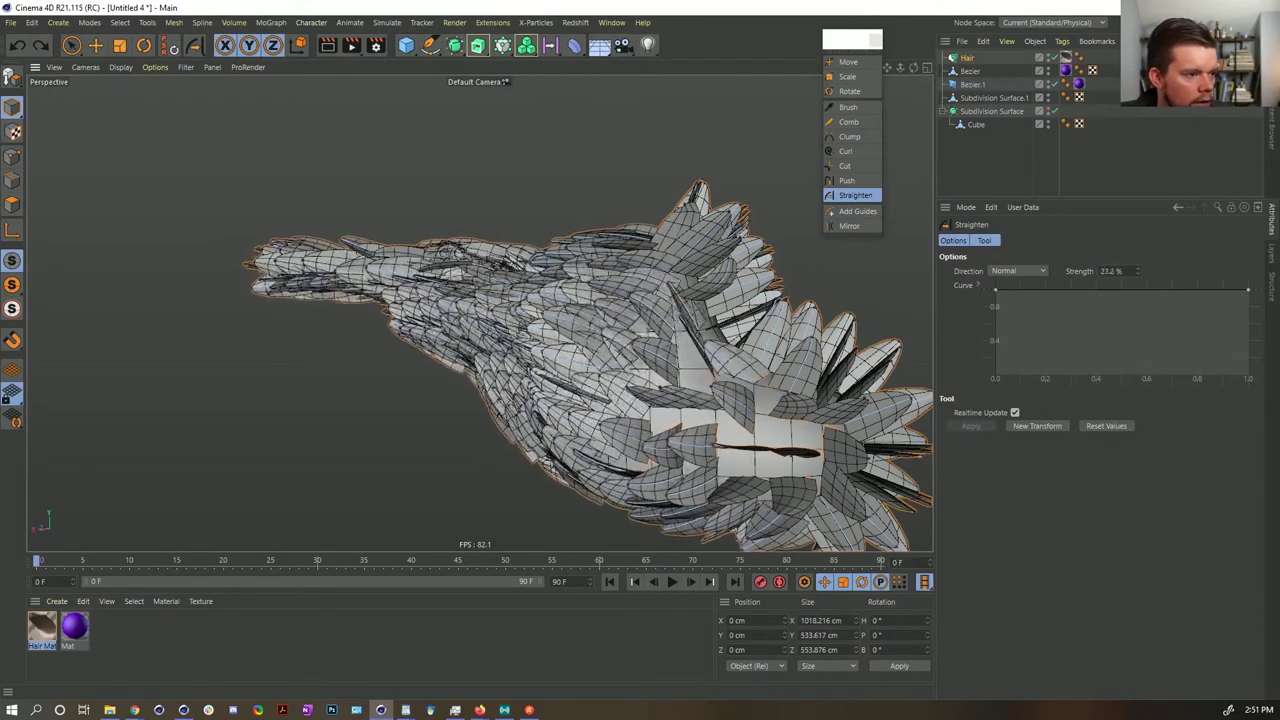
drag(499, 234, 497, 234)
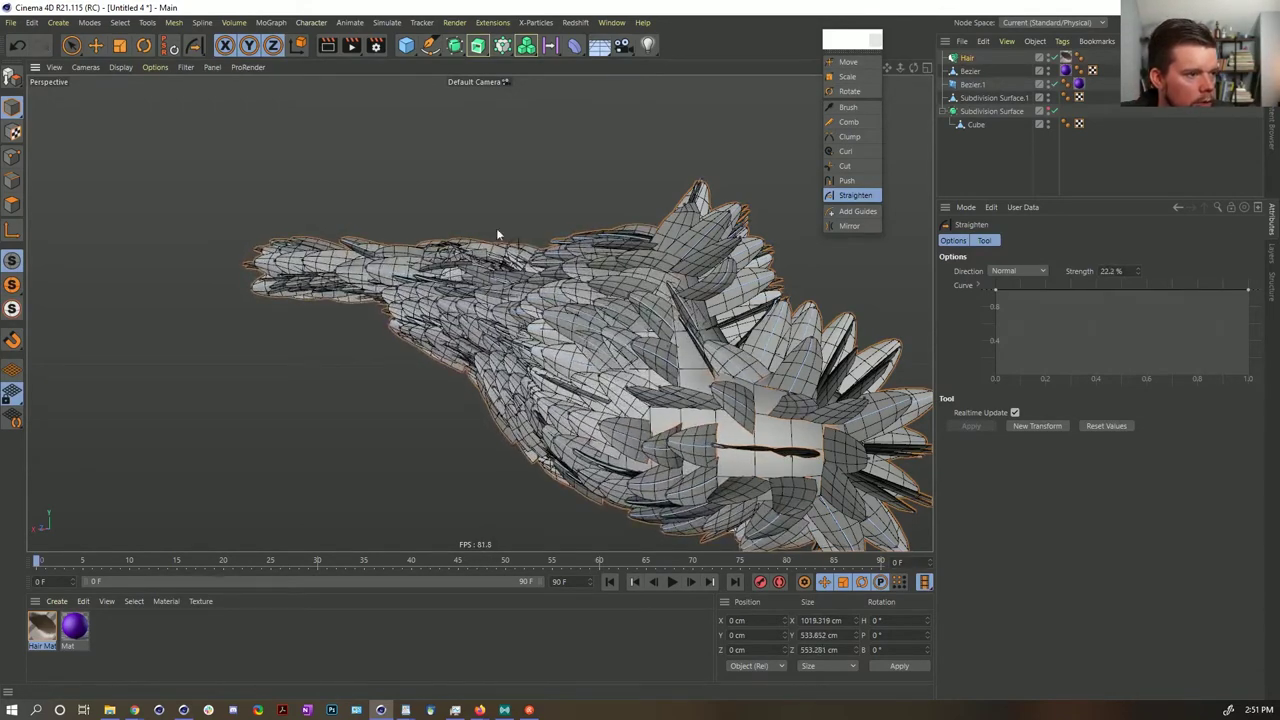
- Deselect the Hair object, examine the straightened scales from several sides, and close the floating Hair Tools palette
click(989, 153)
mouse_move(539, 293)
alt+mouse_down()
mouse_move(714, 300)
mouse_move(850, 359)
mouse_move(571, 351)
mouse_move(580, 329)
mouse_move(601, 337)
mouse_move(677, 277)
mouse_move(757, 300)
mouse_move(818, 283)
mouse_move(786, 290)
alt+mouse_up()
scroll(601, 337, up, 6)
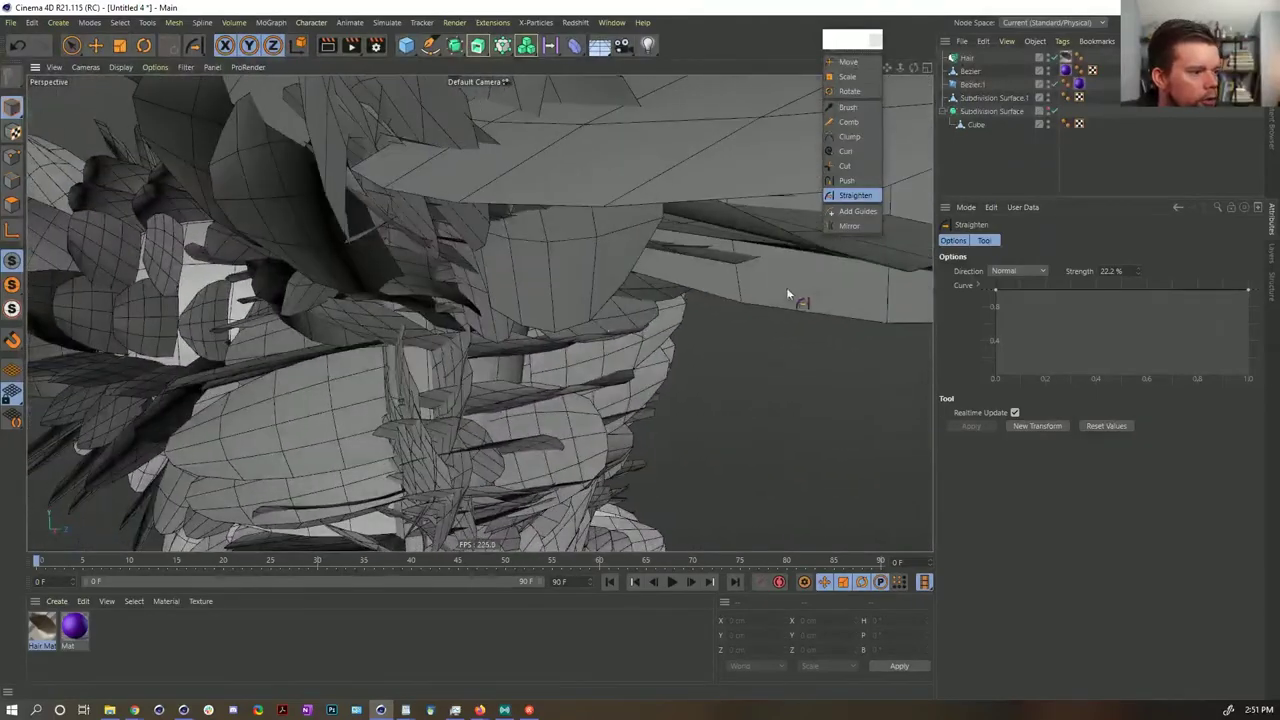
mouse_move(411, 383)
alt+mouse_down()
mouse_move(537, 380)
mouse_move(307, 372)
alt+mouse_up()
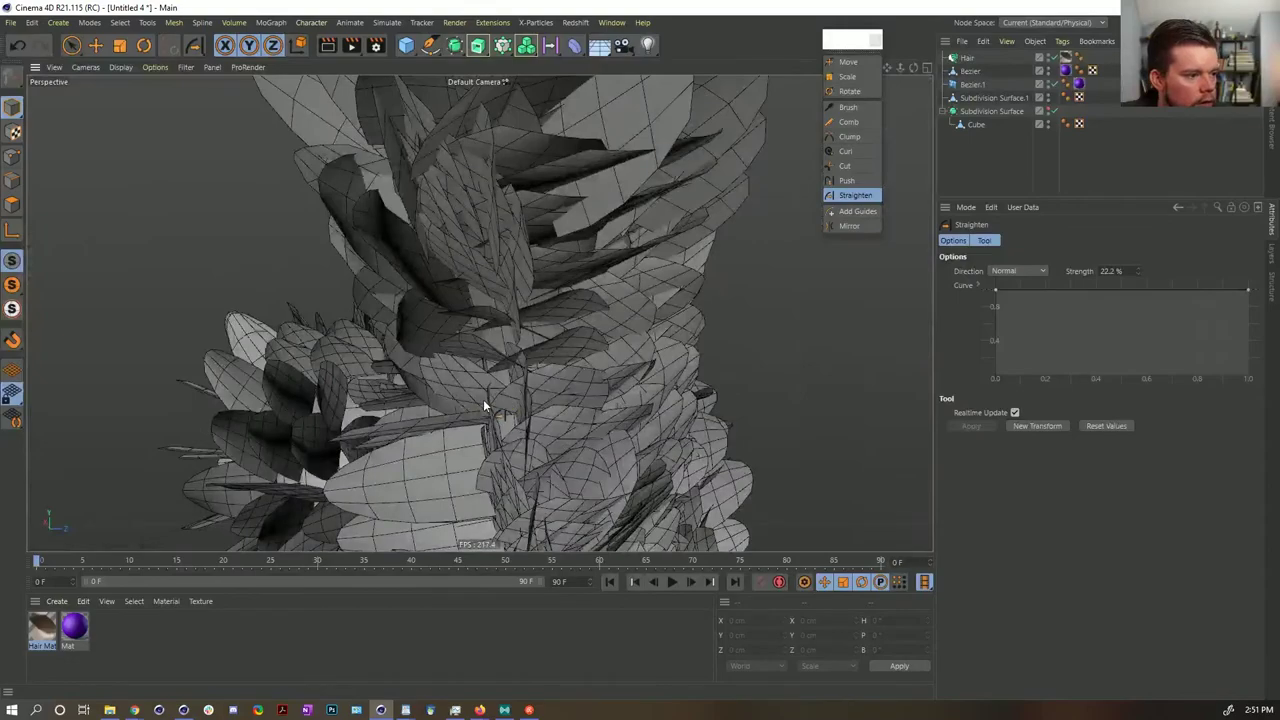
alt+drag(484, 406, 640, 417)
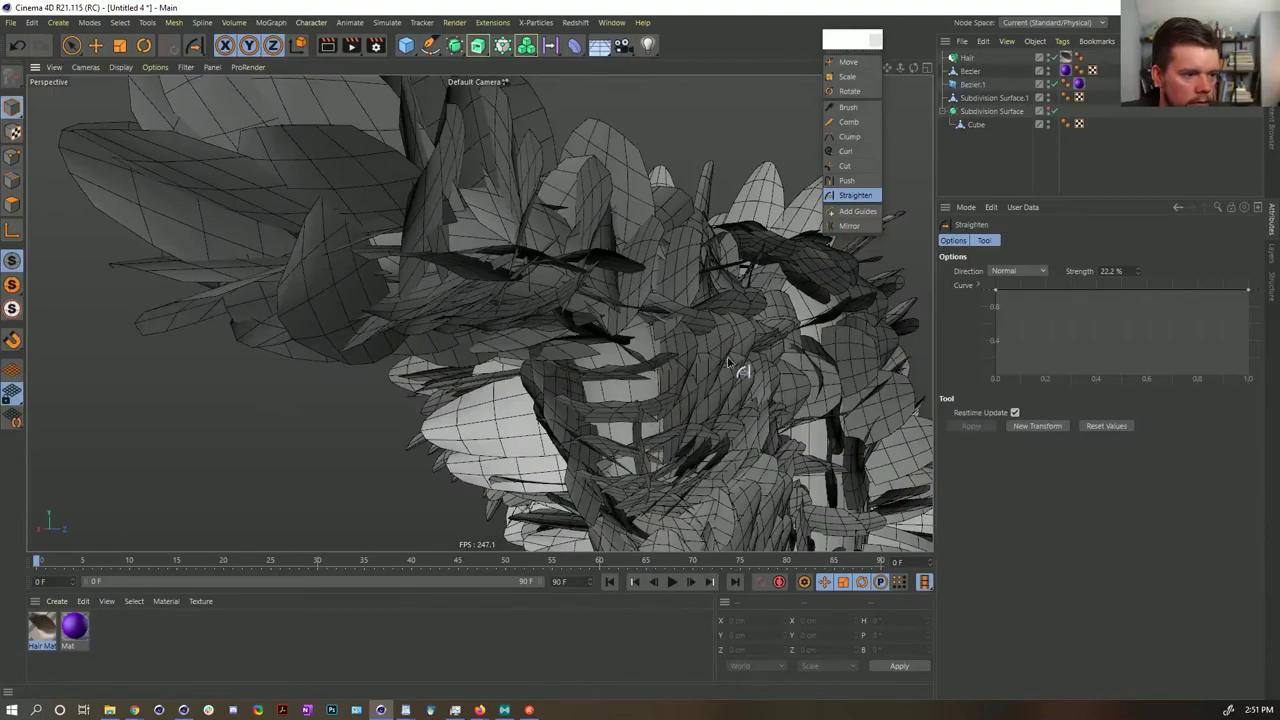
alt+drag(728, 360, 552, 453)
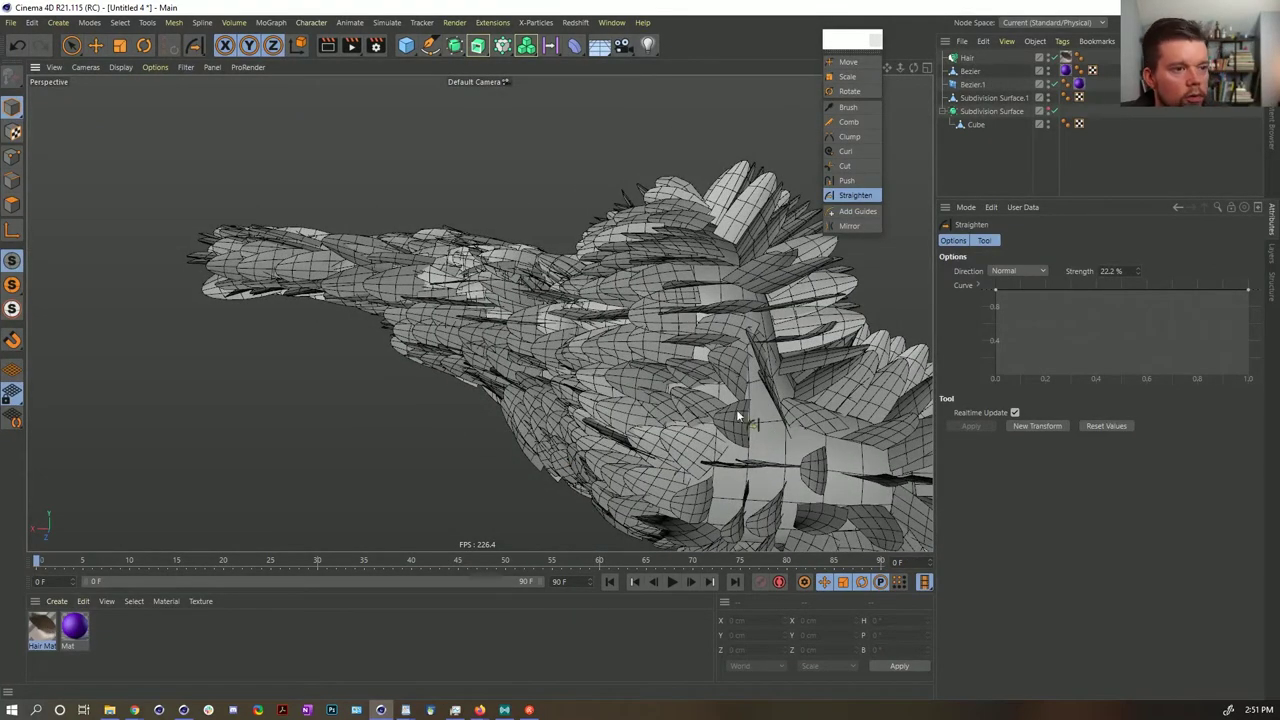
click(971, 75)
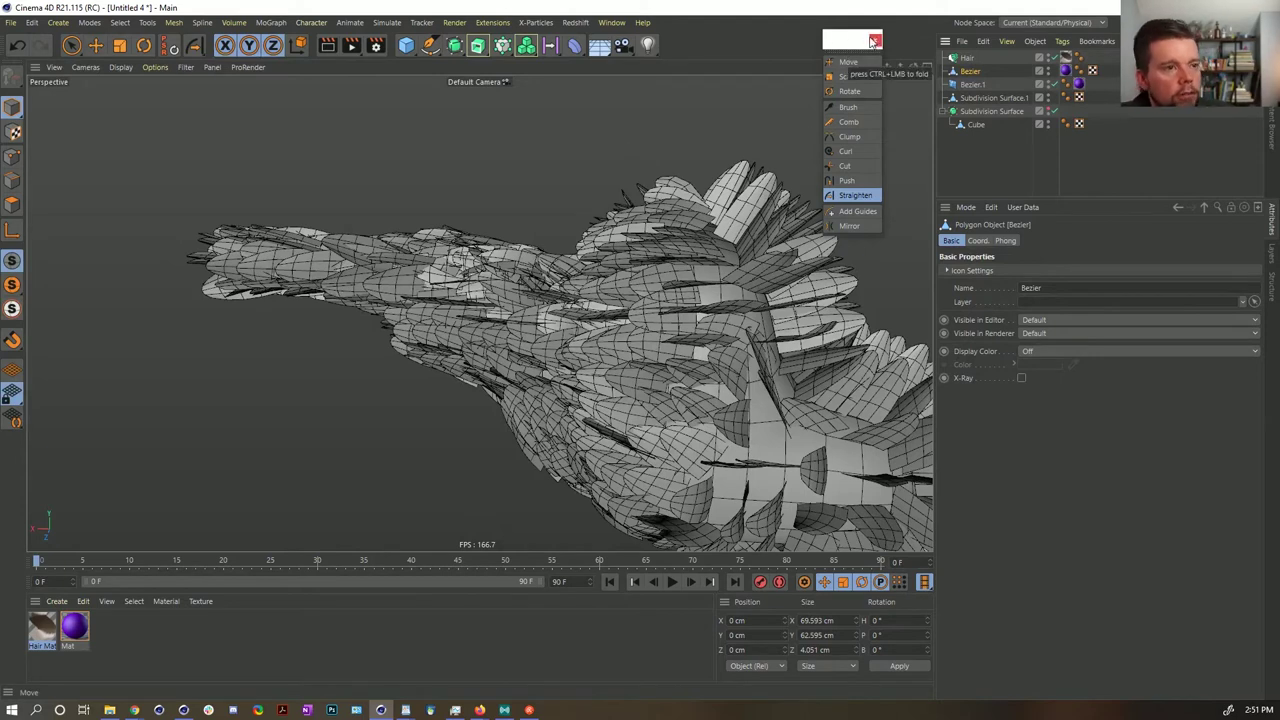
click(876, 42)
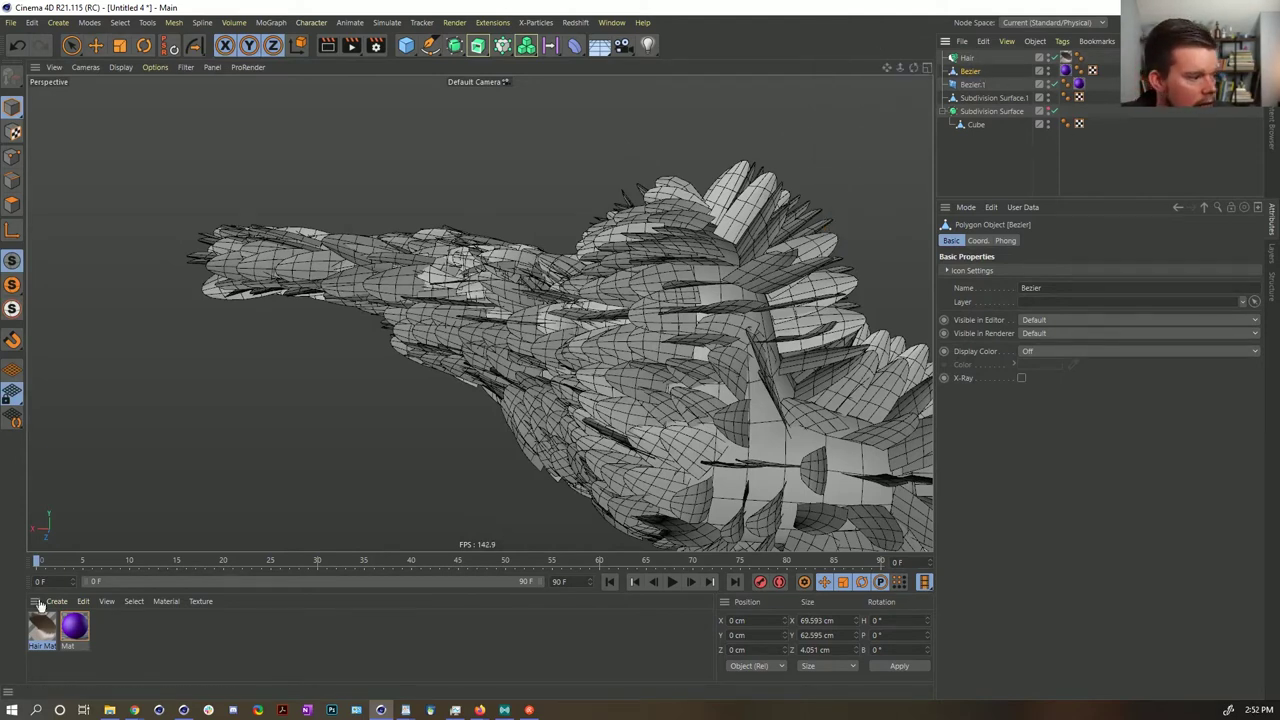
- Create a vertex map on the Subdivision Surface.1 mesh in polygon mode by setting its vertex weight to 0 %
click(41, 630)
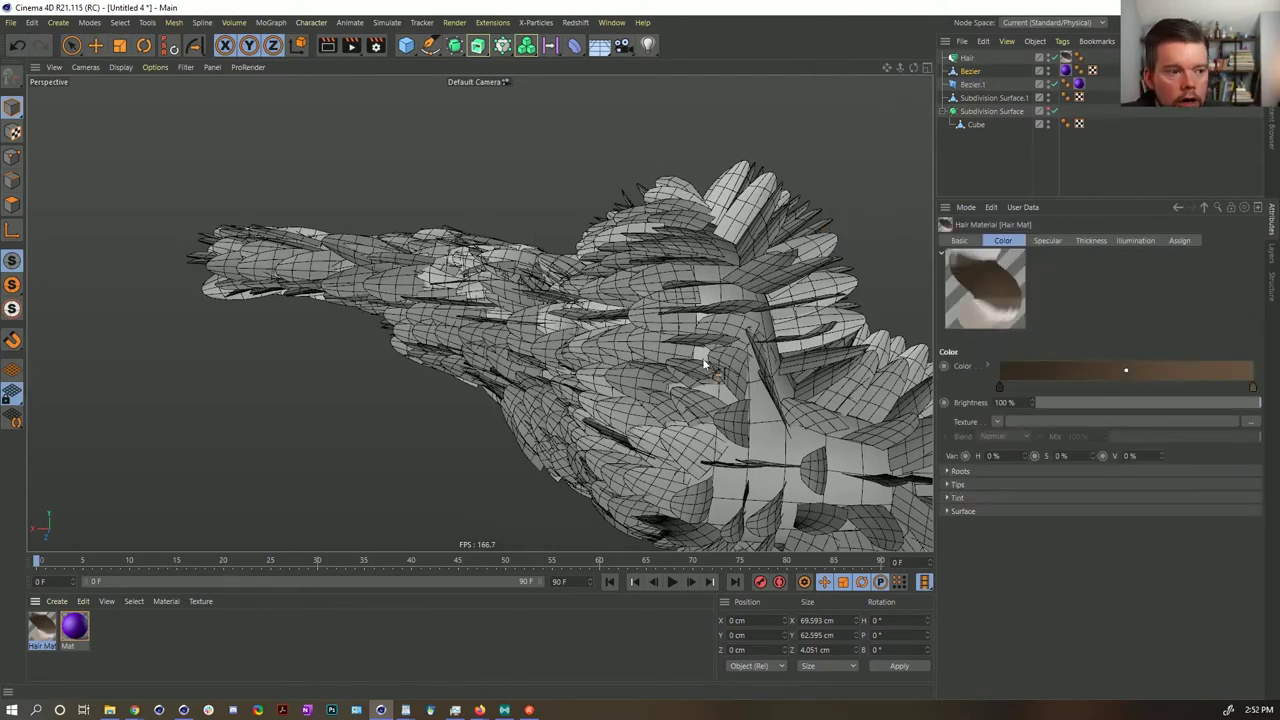
alt+drag(688, 339, 842, 228)
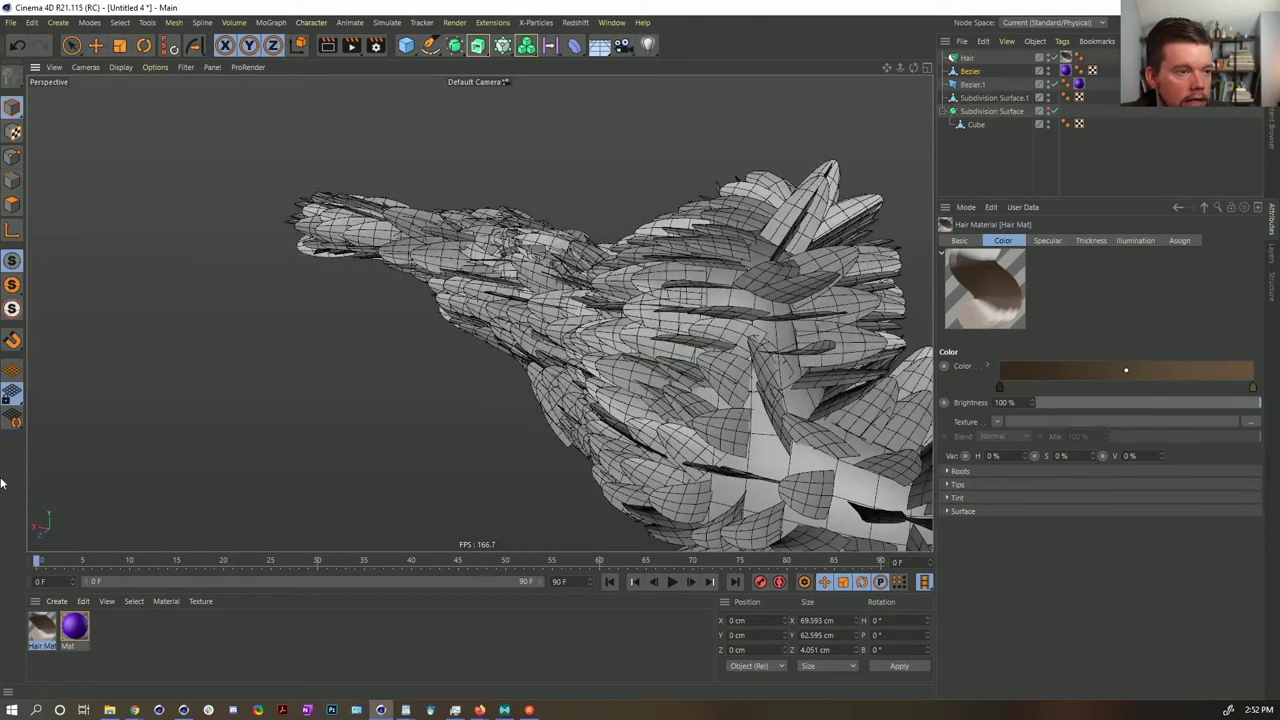
click(12, 204)
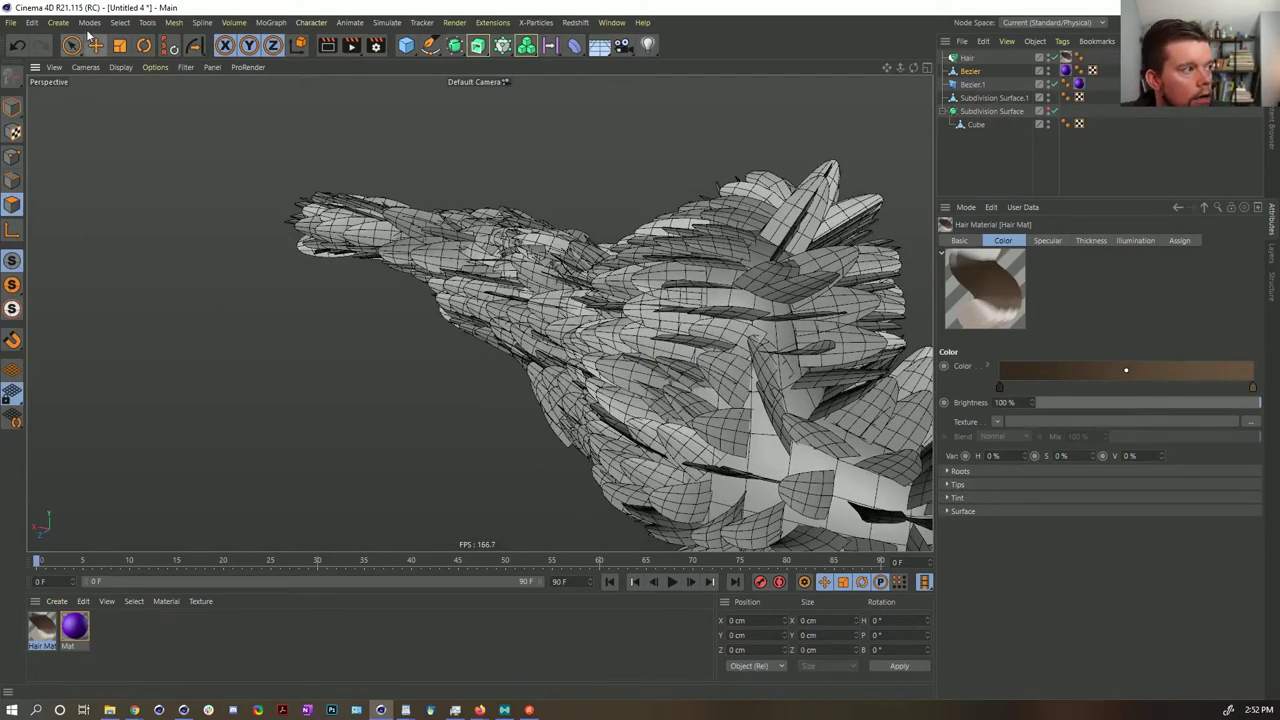
click(984, 99)
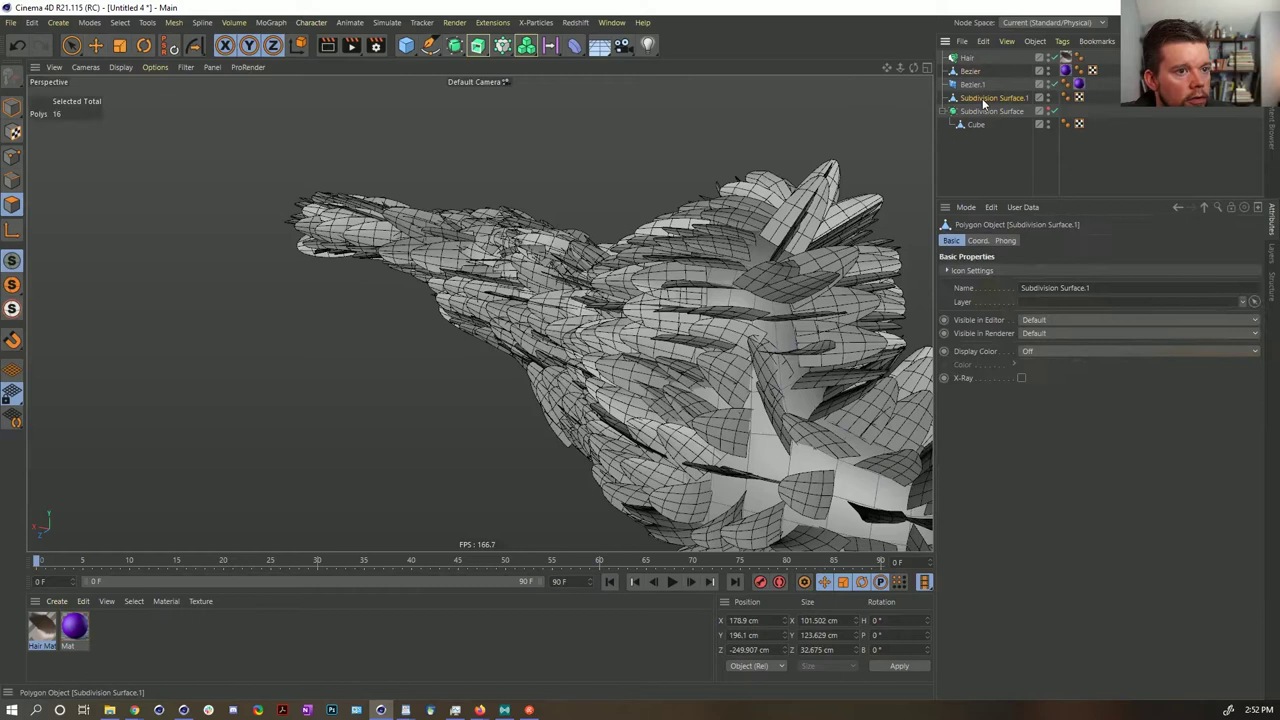
click(119, 22)
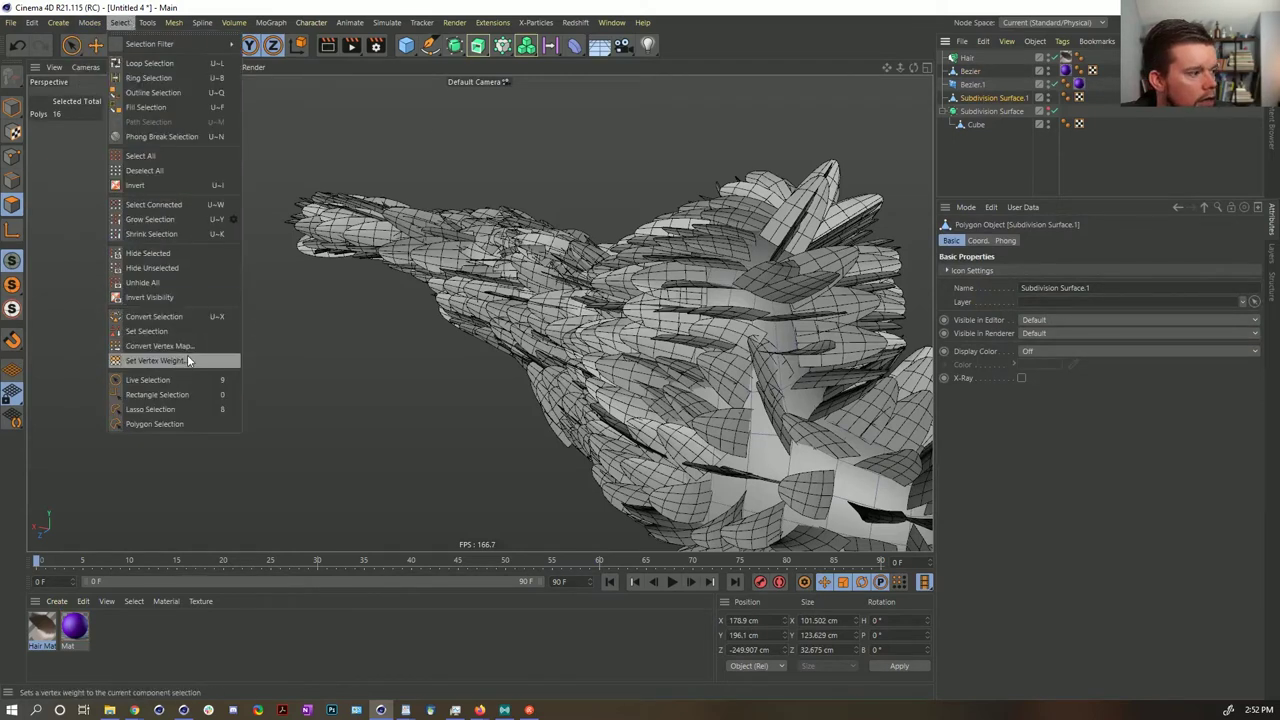
click(150, 360)
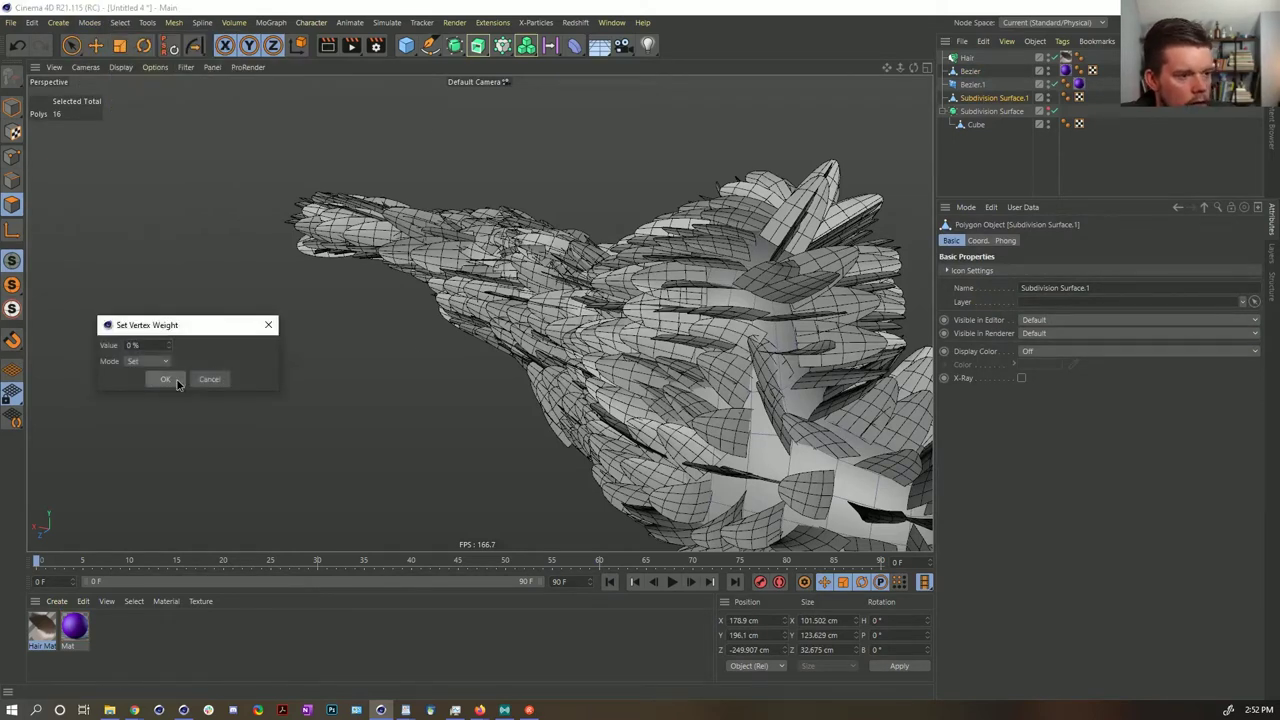
click(166, 380)
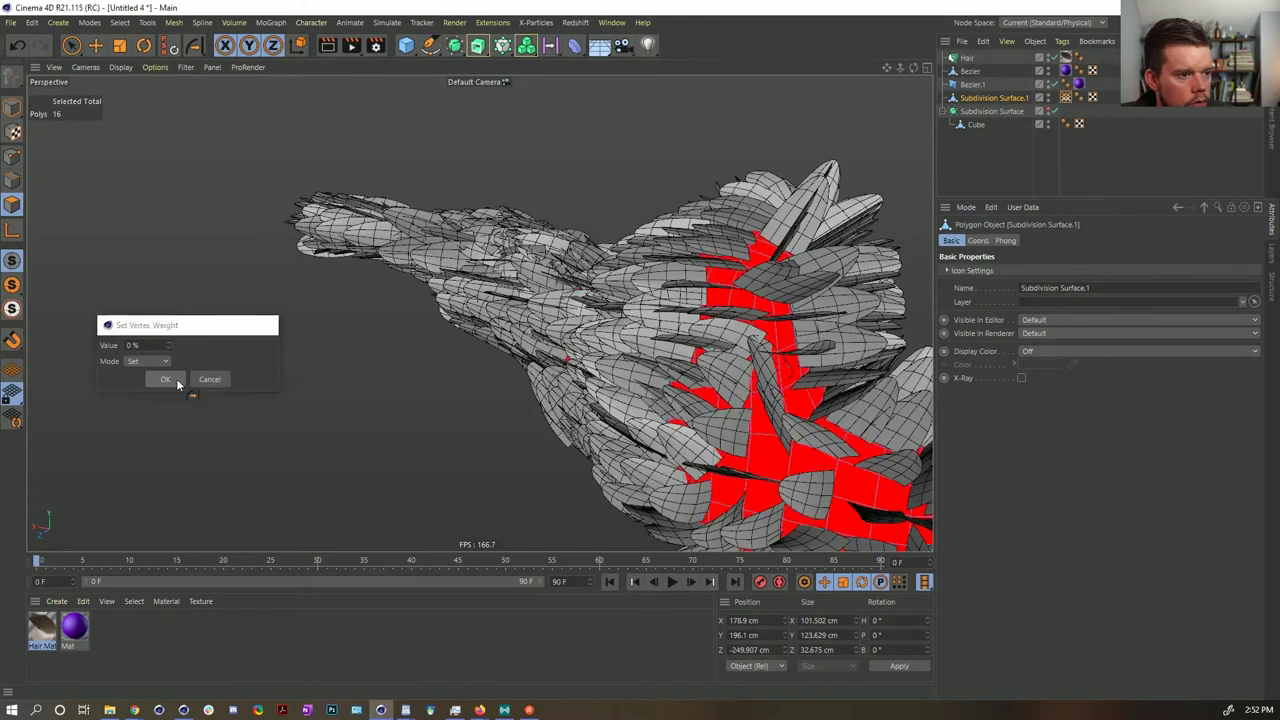
- Paint weight onto the new vertex map across the middle of the flank at 100 % opacity and radius 30
click(1066, 98)
double_click(1066, 98)
mouse_move(750, 362)
mouse_down()
mouse_move(772, 350)
mouse_move(757, 312)
mouse_move(725, 300)
mouse_move(700, 360)
mouse_move(740, 330)
mouse_move(760, 370)
mouse_up()
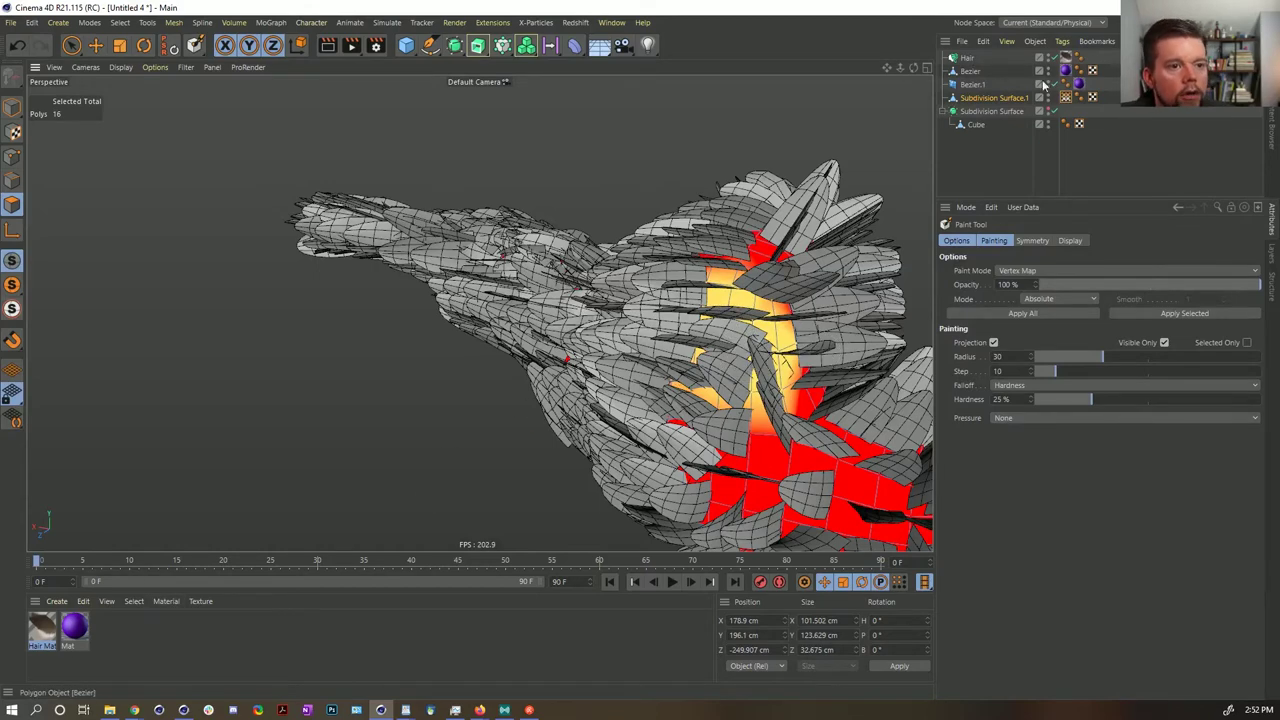
- Load a Vertex Map shader as the Thickness texture of the Hair Mat material
click(42, 628)
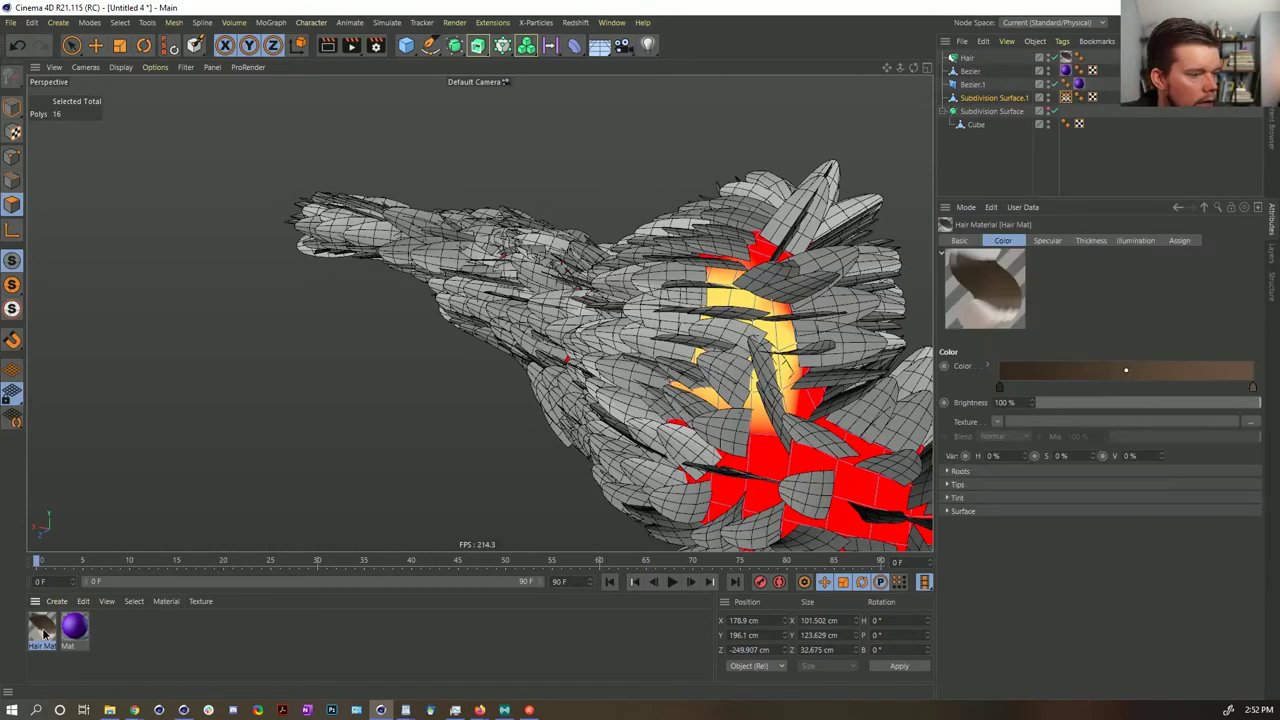
double_click(42, 628)
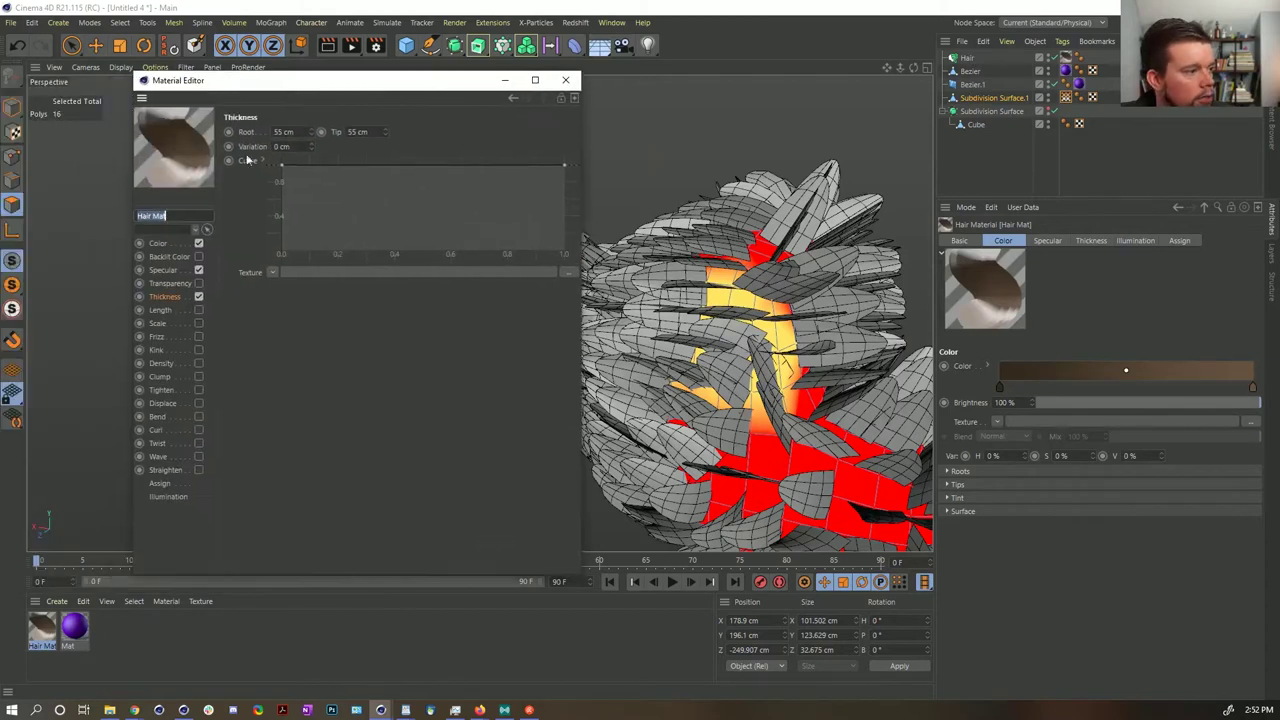
click(272, 272)
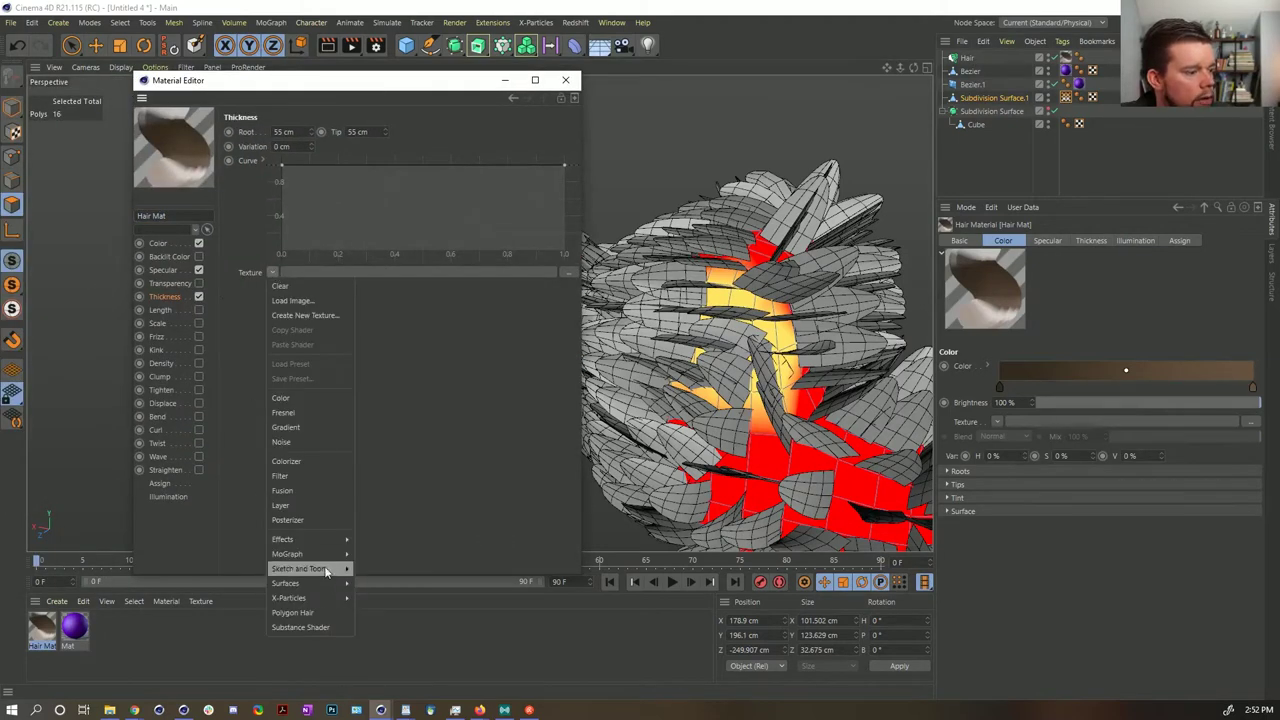
mouse_move(300, 539)
click(376, 675)
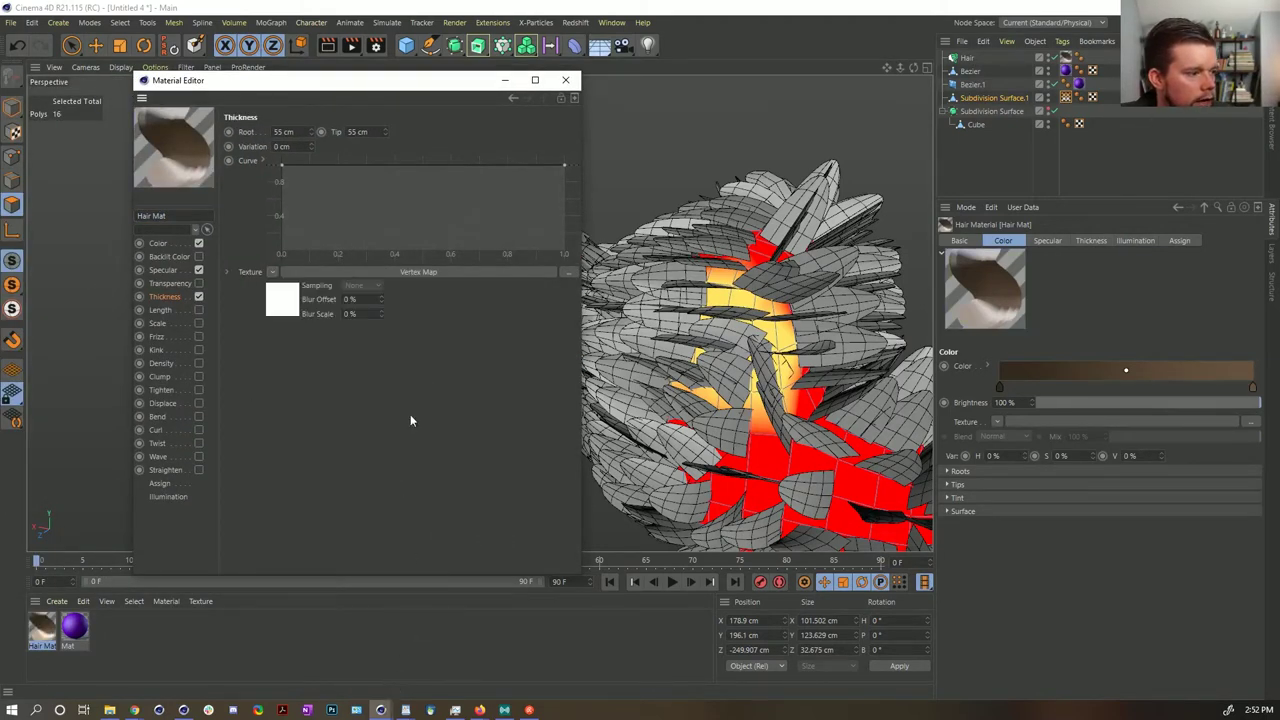
- Link the Subdivision Surface.1 mesh's vertex map tag to the Vertex Map shader and close the material editor
click(290, 304)
drag(1066, 97, 1069, 98)
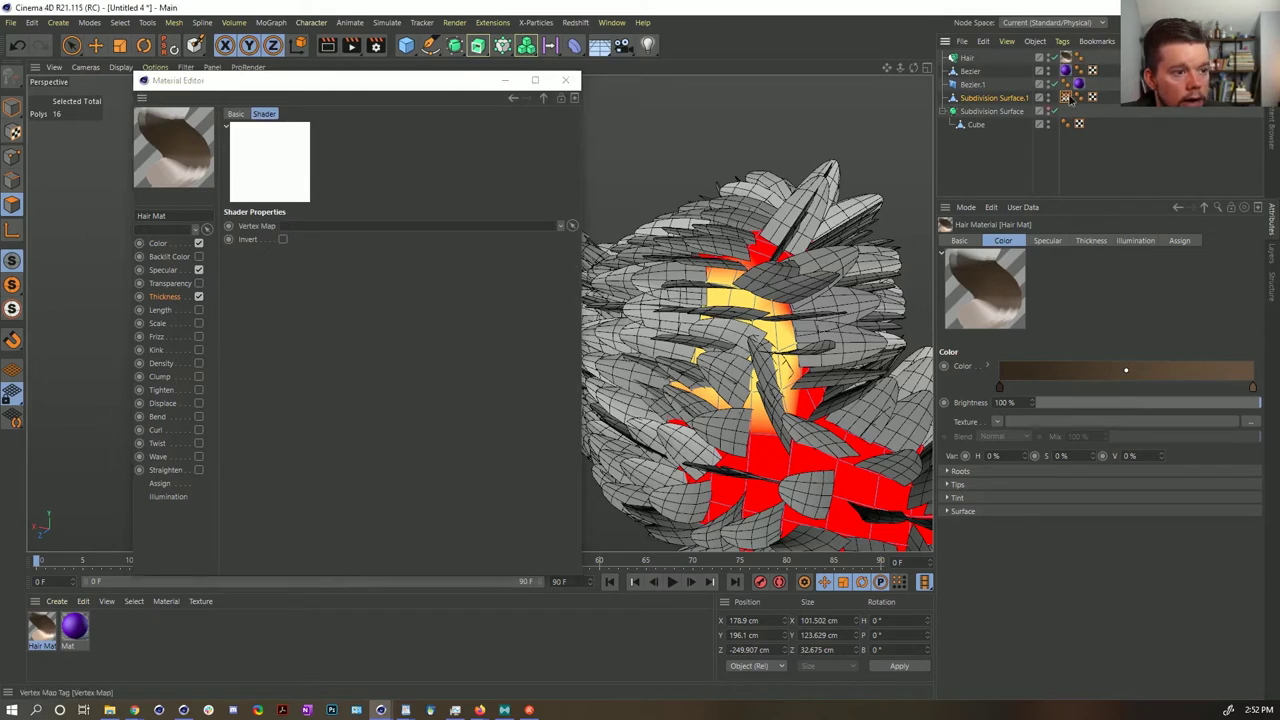
drag(384, 225, 379, 226)
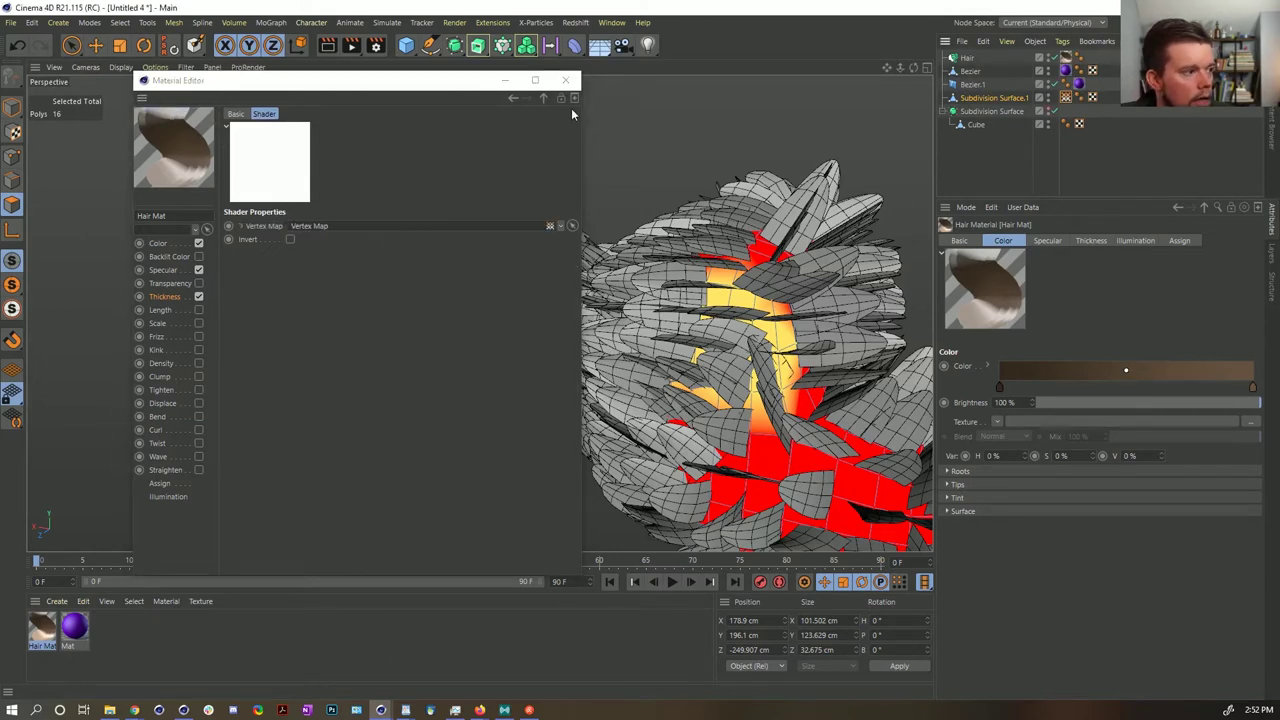
click(288, 240)
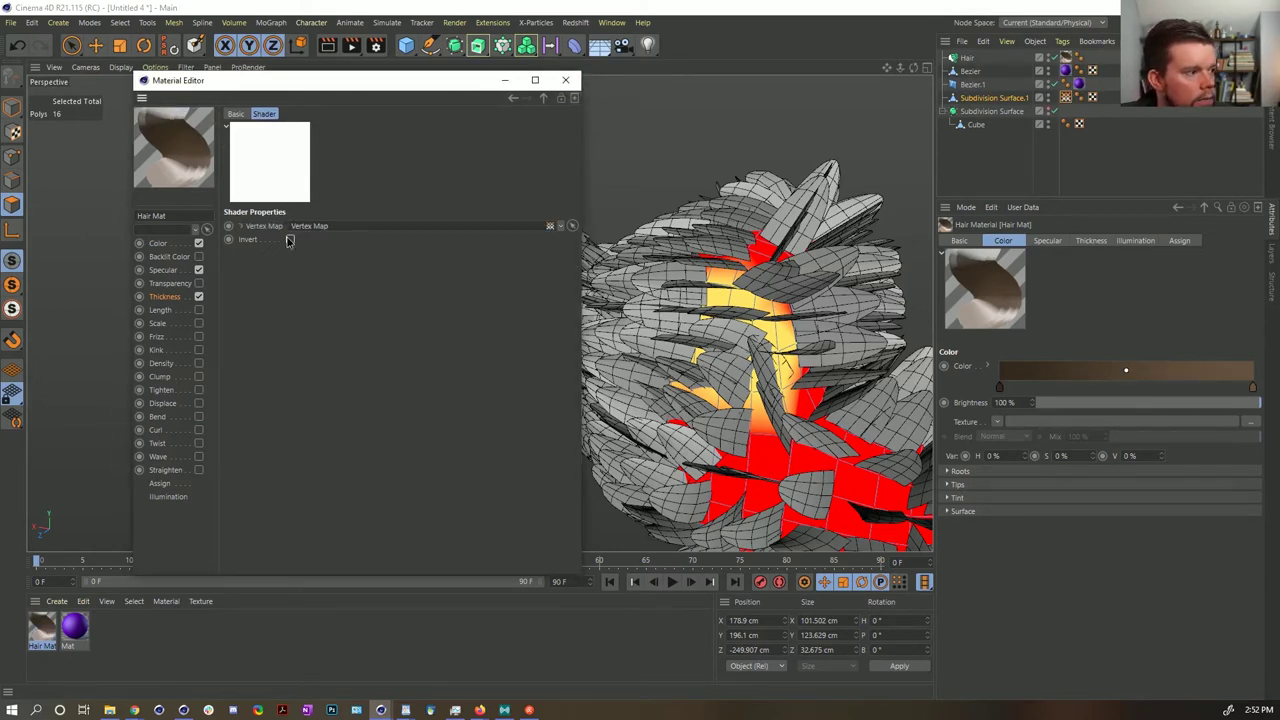
click(555, 88)
- Deselect everything in Model mode, play the animation briefly to check the scales, and return to frame 0
click(1046, 159)
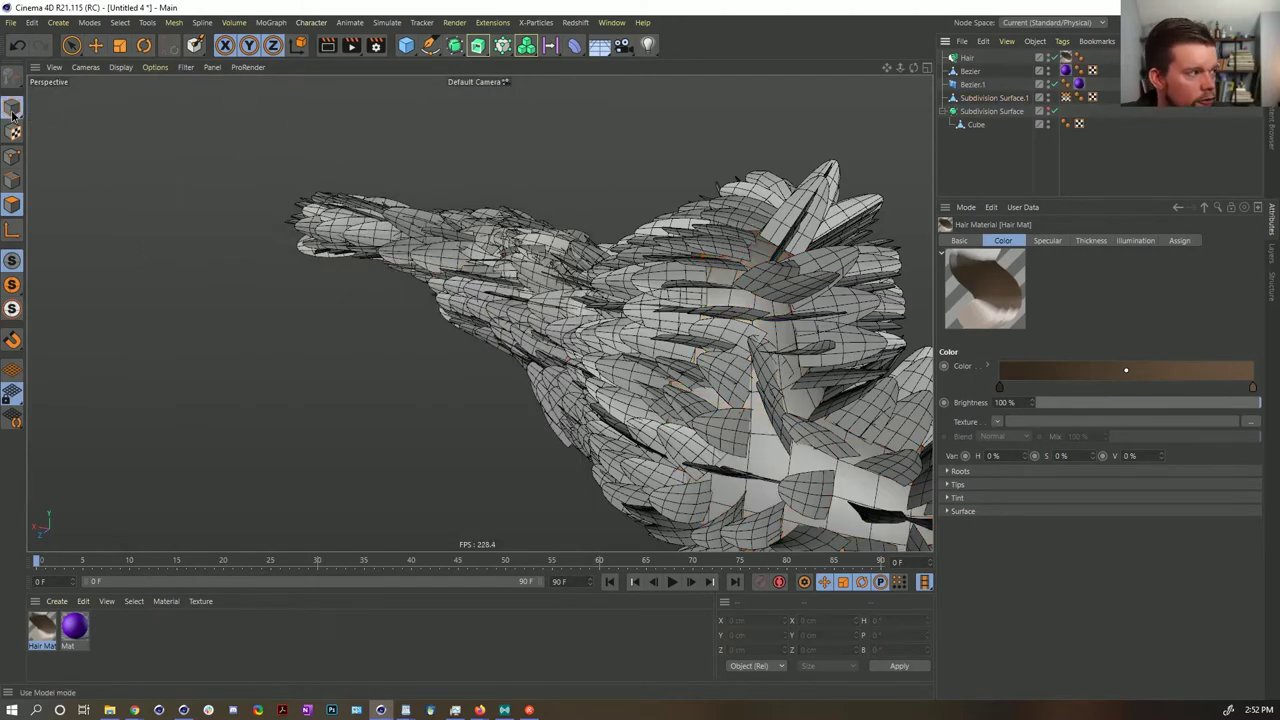
click(671, 582)
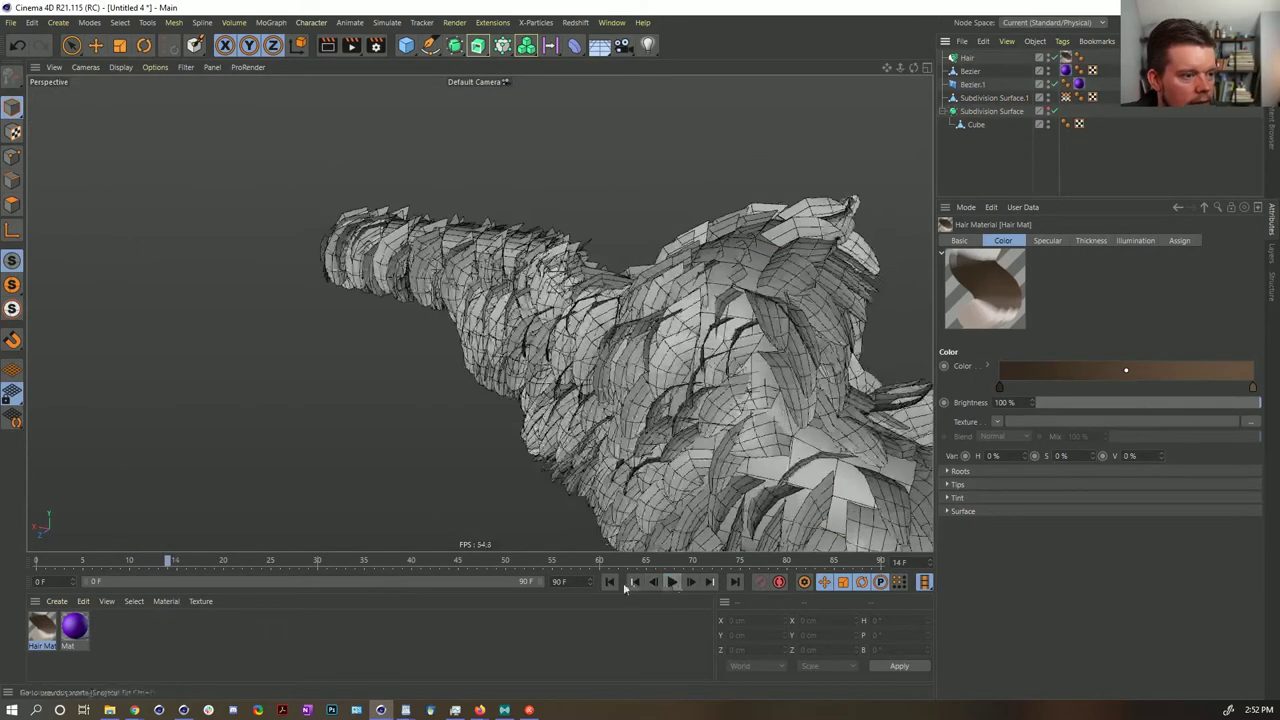
click(610, 583)
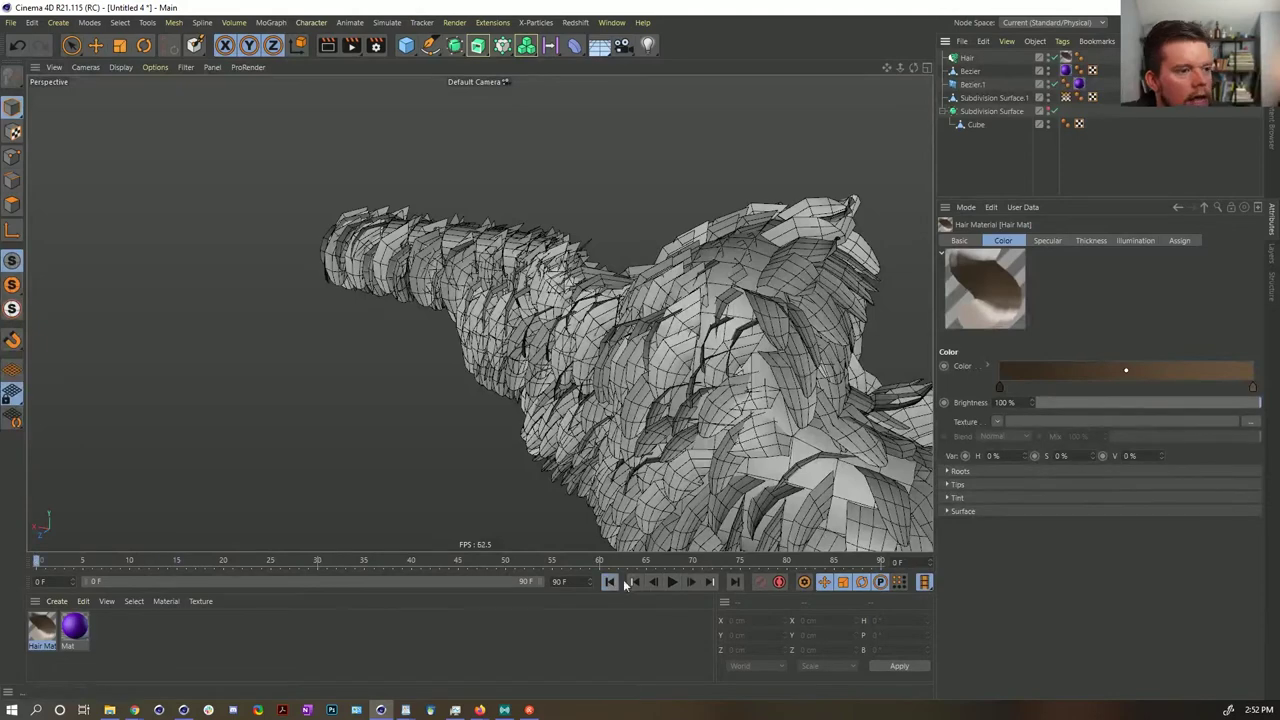
click(609, 583)
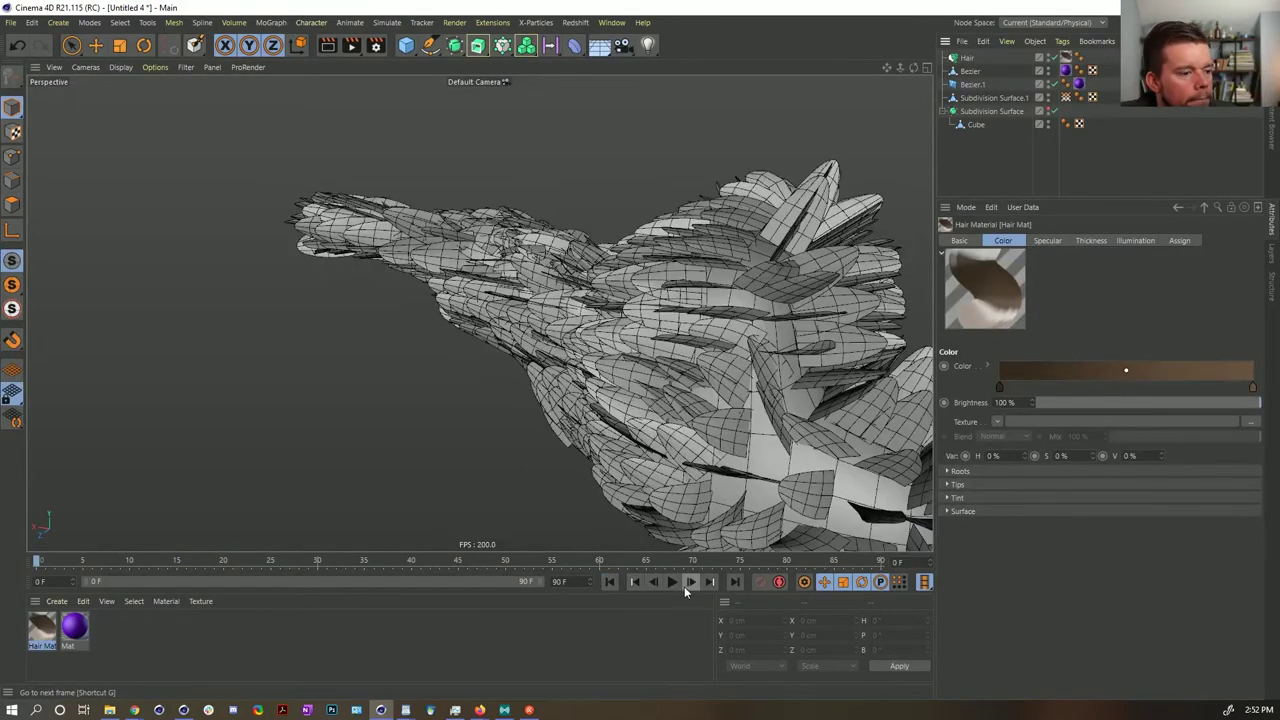
click(613, 586)
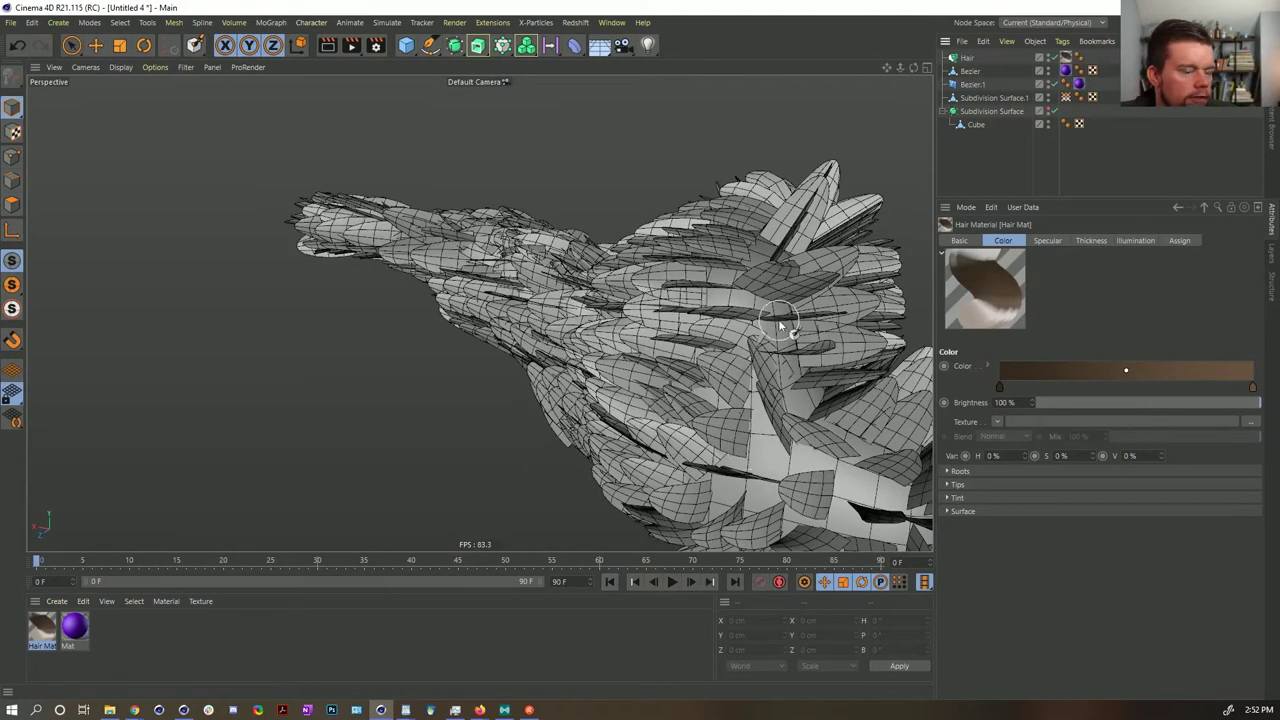
- Examine the Hair object's guide, hair, generation and dynamics settings, including the dynamics maps and advanced options
click(966, 58)
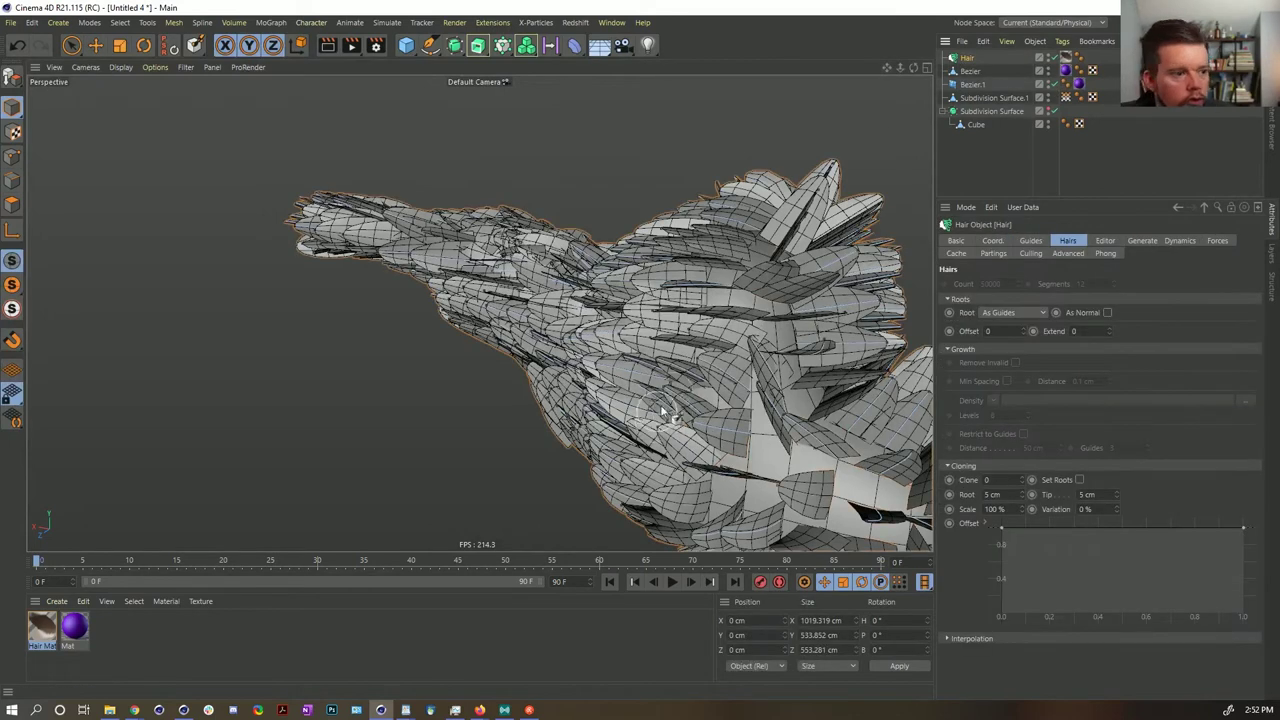
click(1030, 241)
click(963, 362)
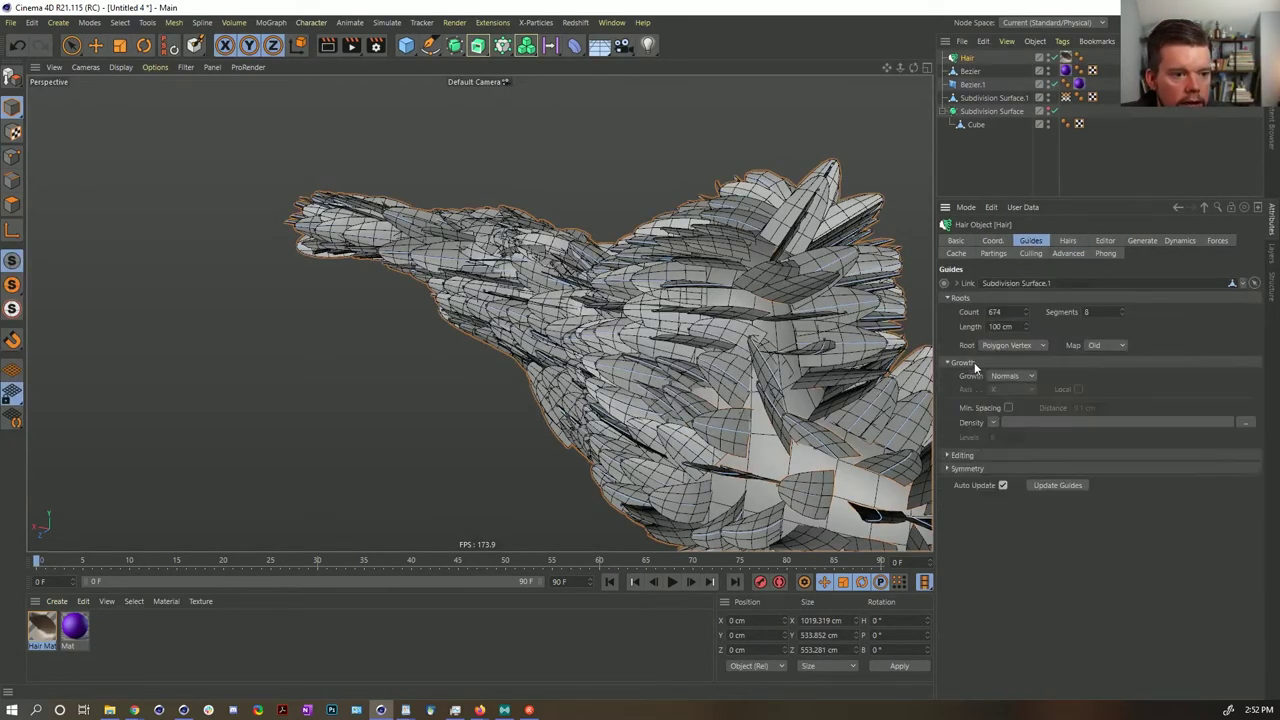
click(976, 361)
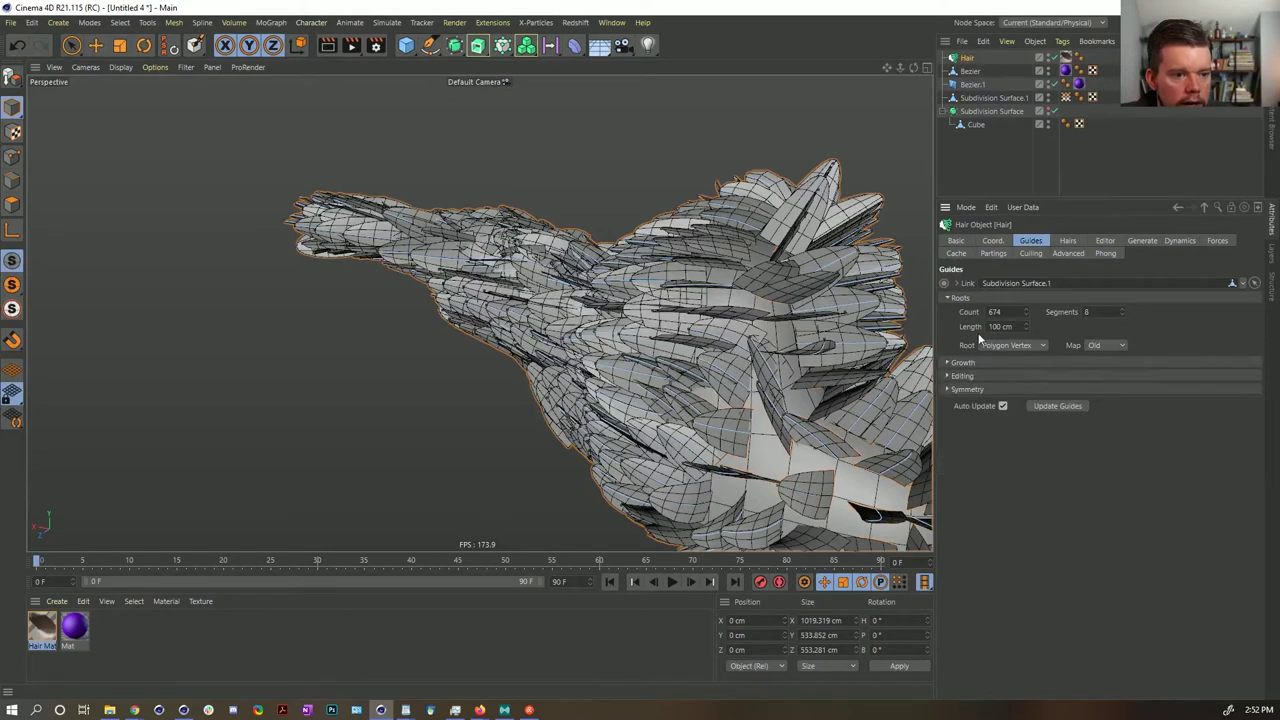
click(1068, 241)
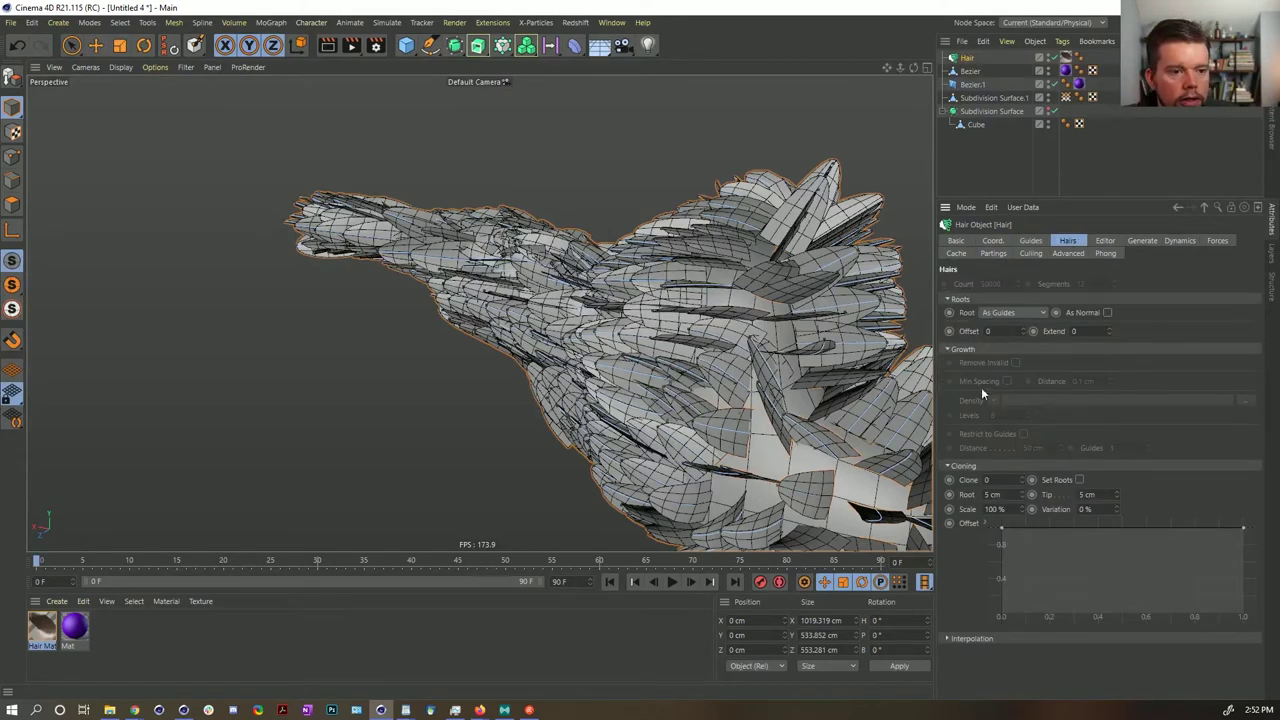
click(970, 638)
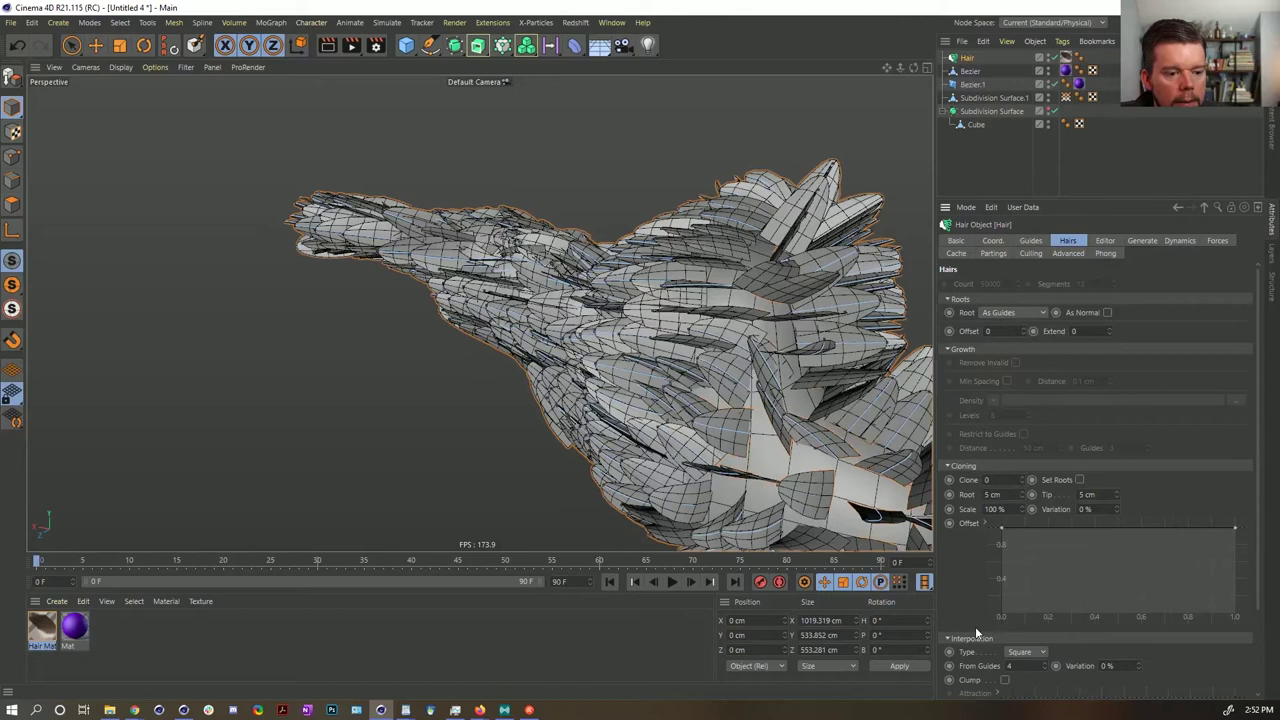
click(1140, 241)
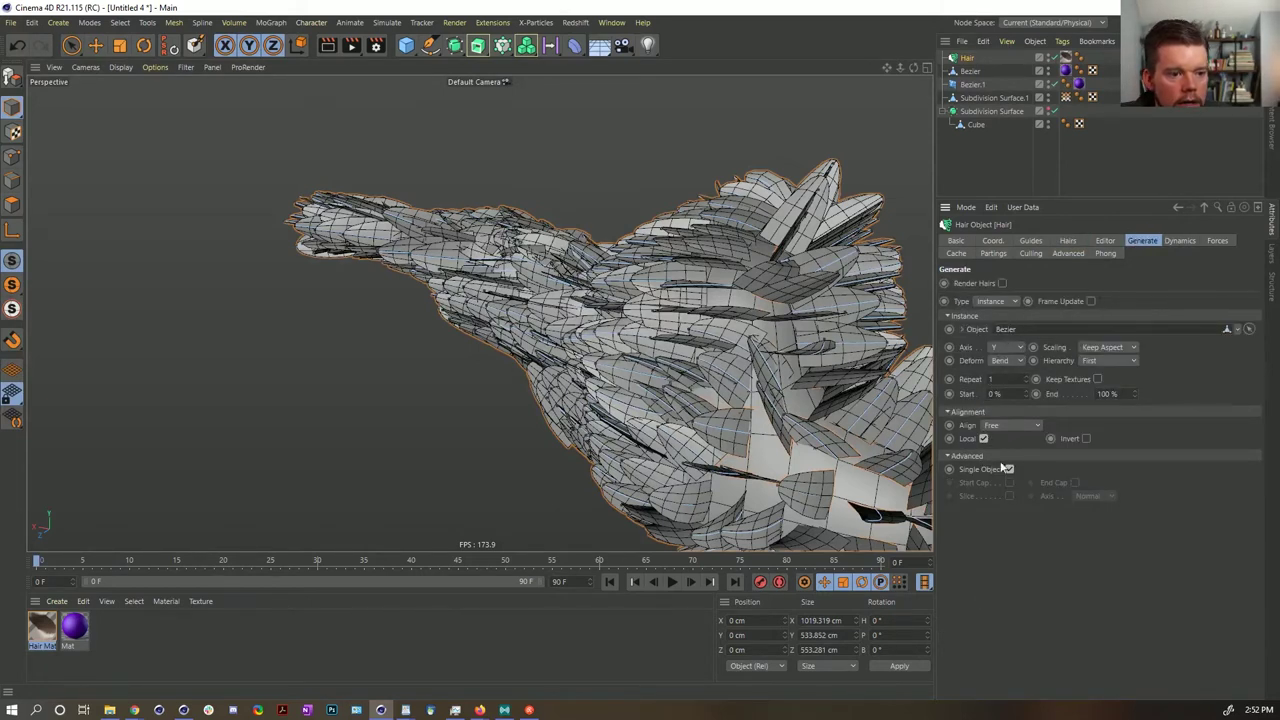
click(1179, 241)
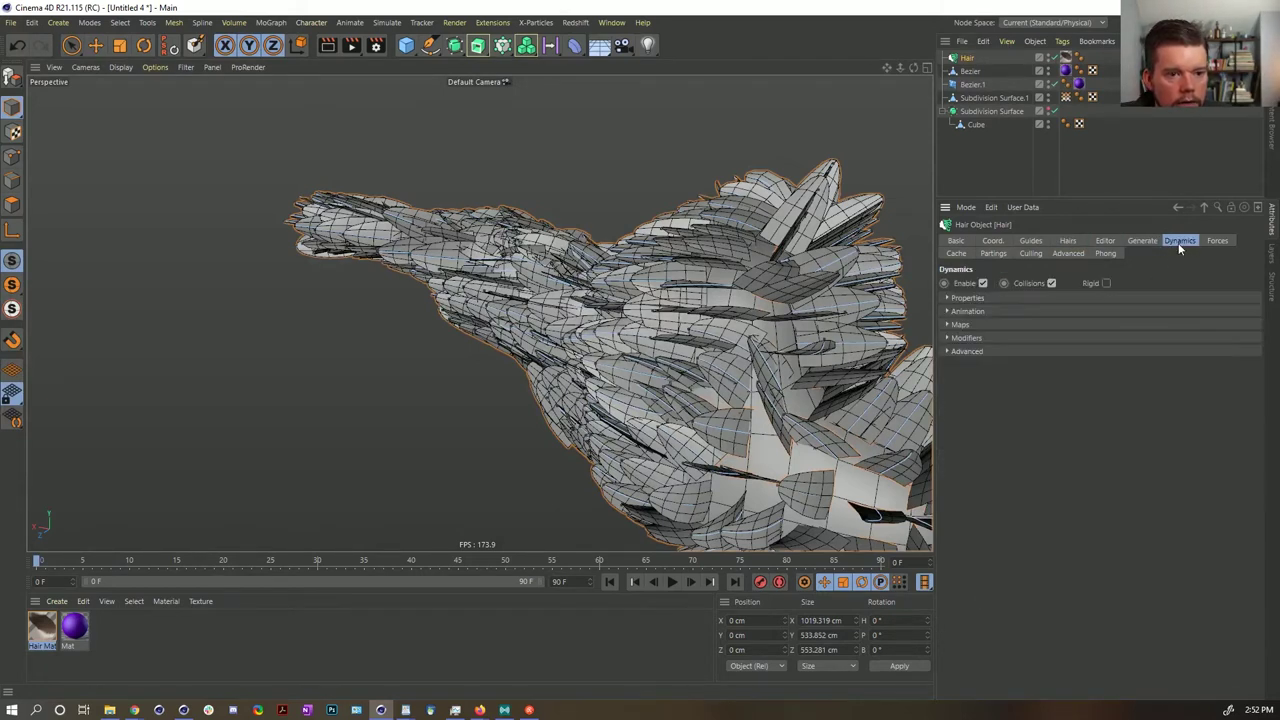
click(966, 298)
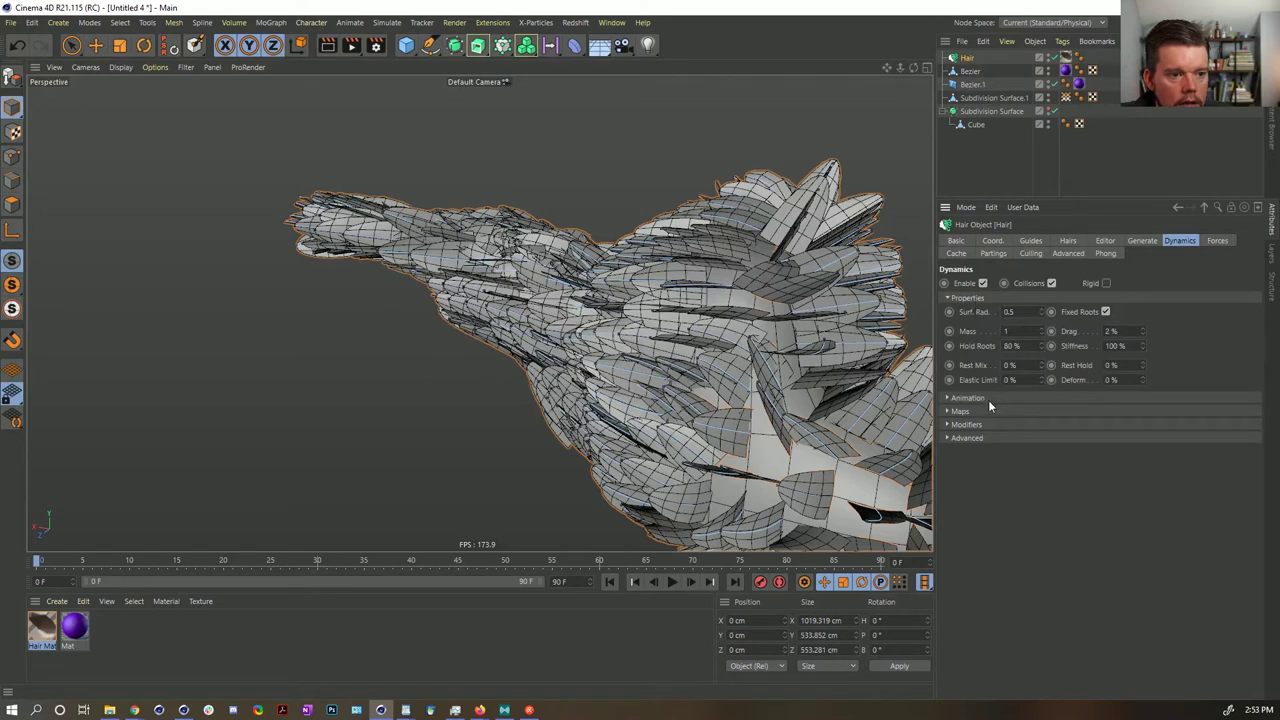
click(987, 399)
click(981, 398)
click(982, 412)
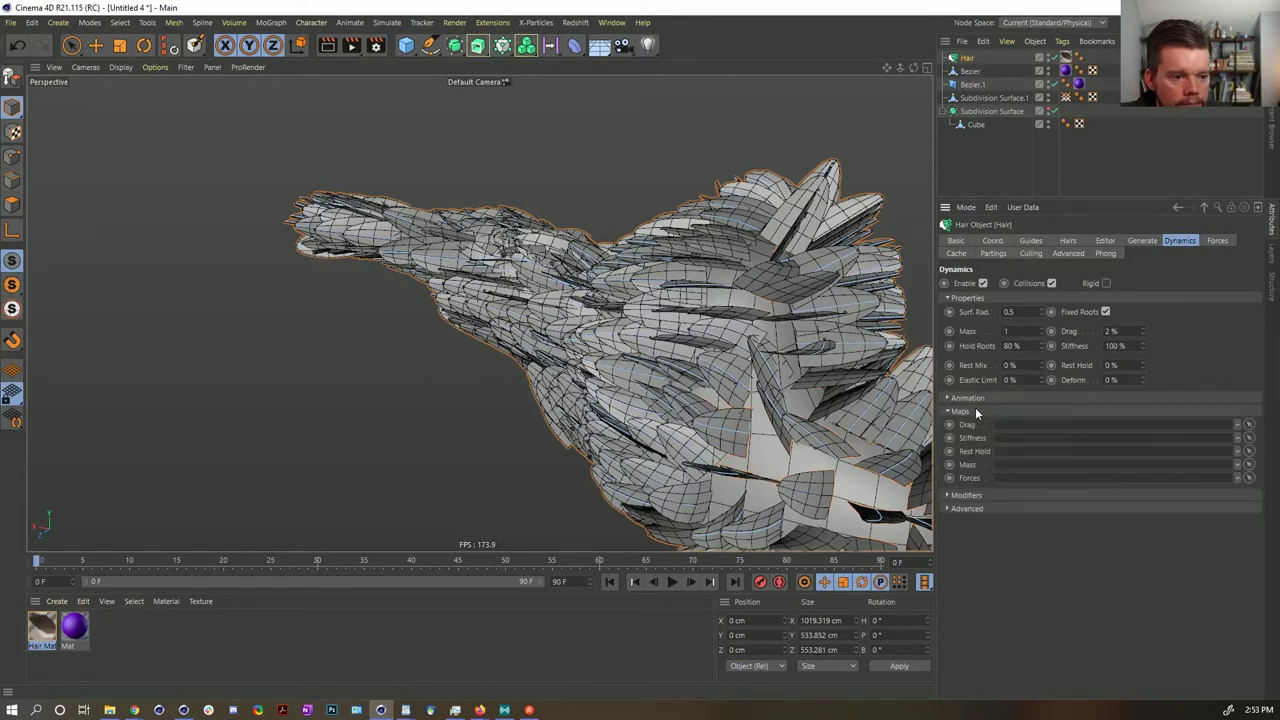
click(966, 495)
click(968, 496)
click(975, 510)
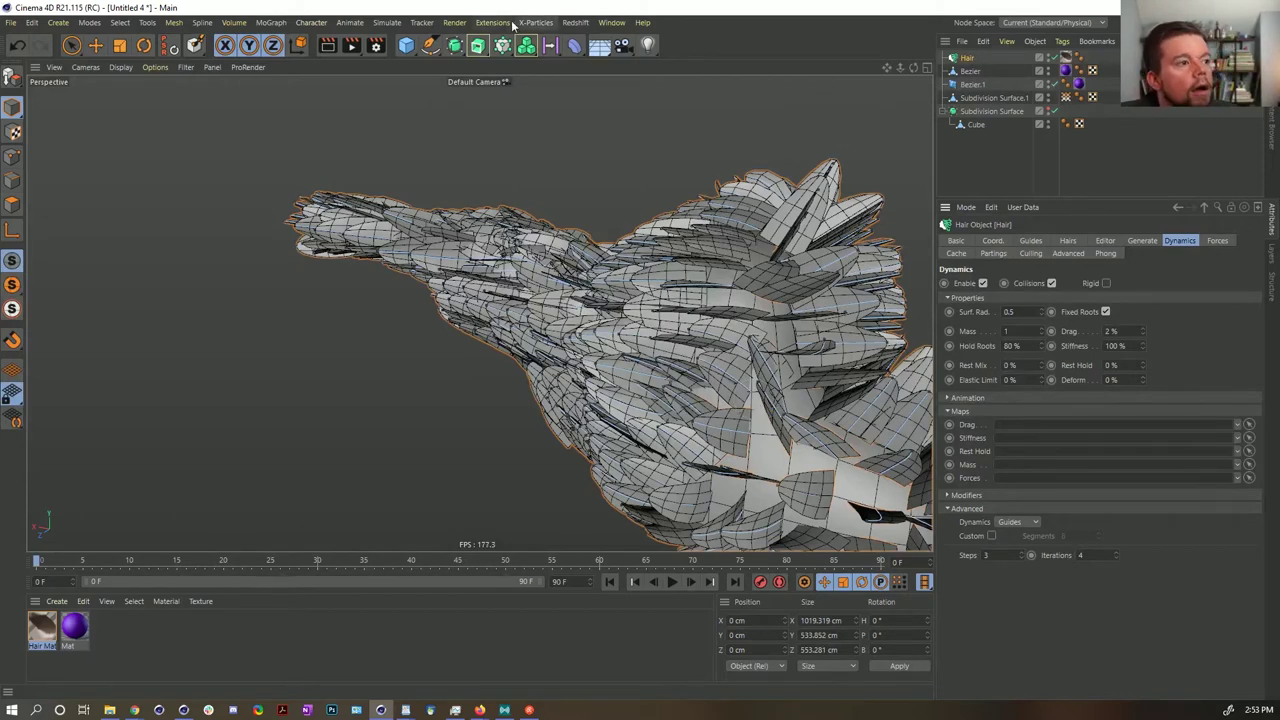
- Trim the scales at the tip of the creature's narrow end and along its upper back with the hair Cut tool at radius 20
click(464, 23)
click(677, 100)
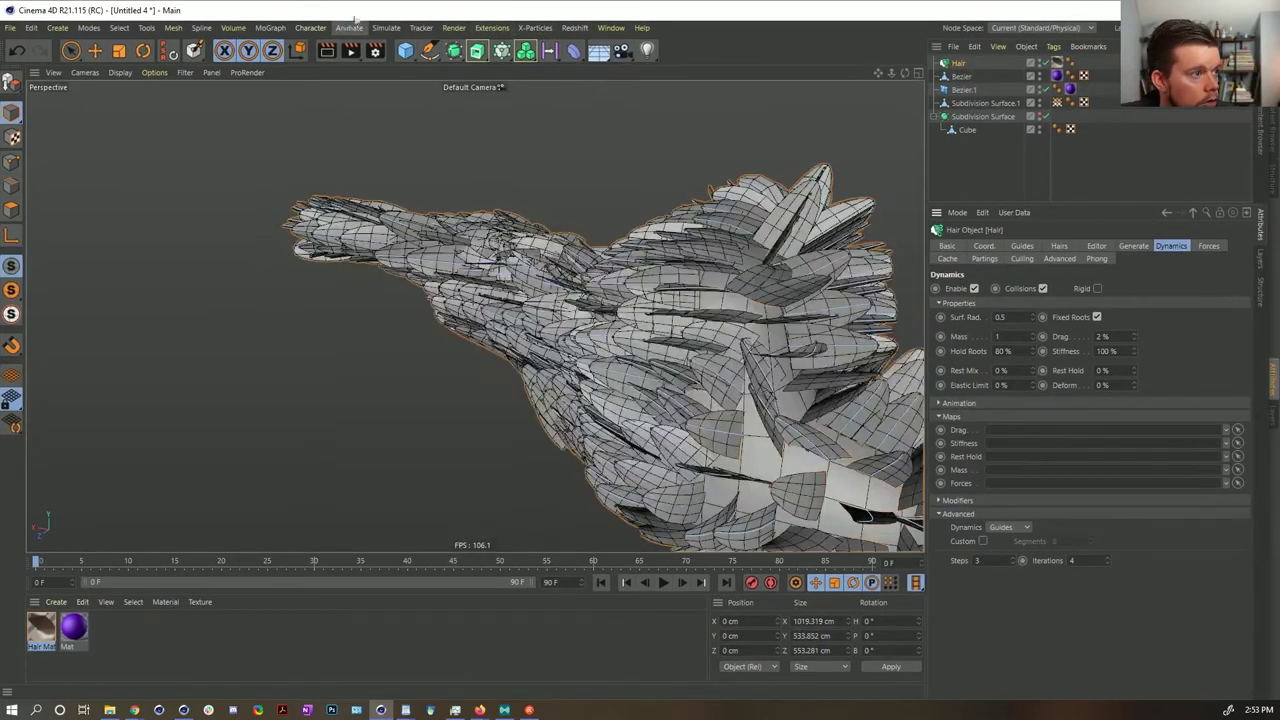
click(386, 23)
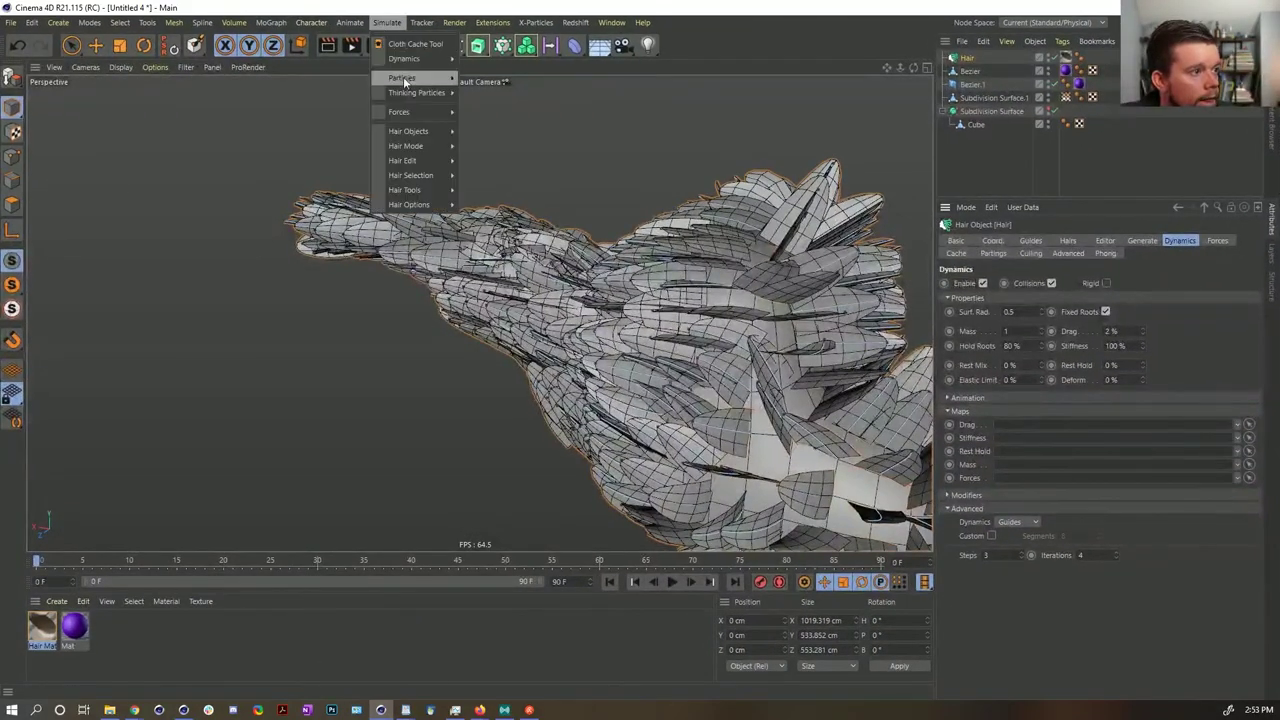
mouse_move(418, 190)
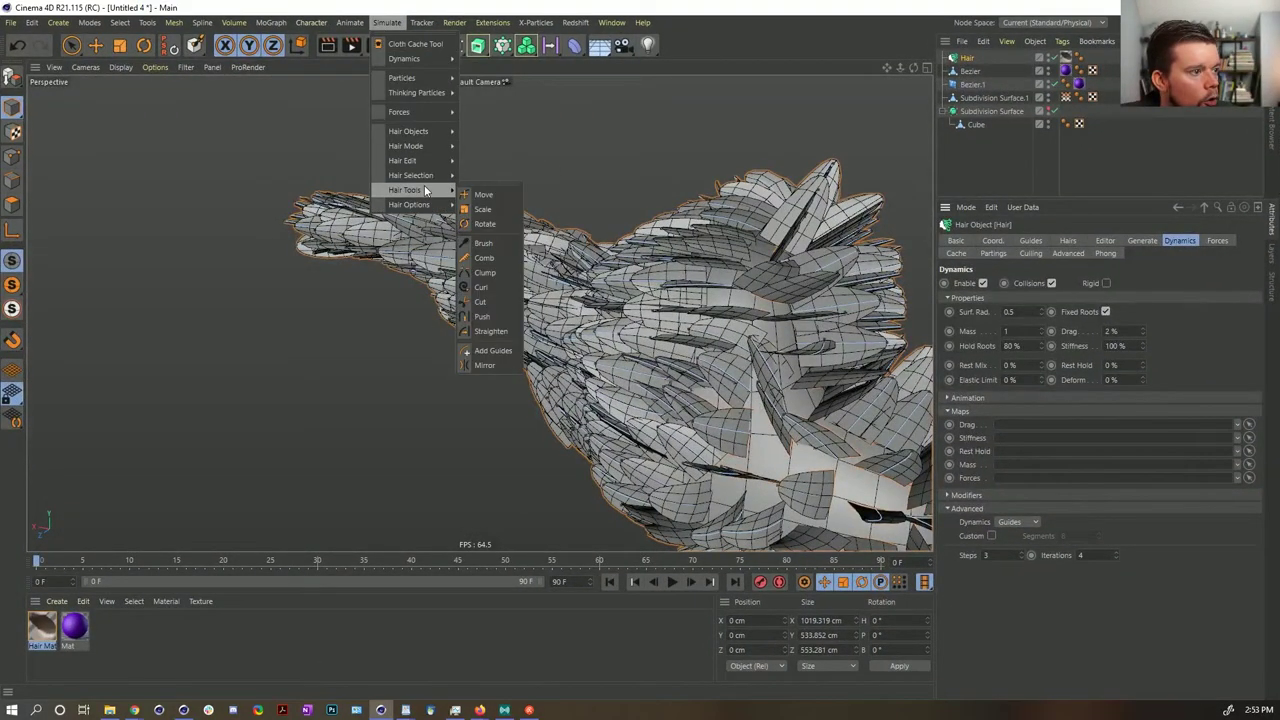
click(481, 301)
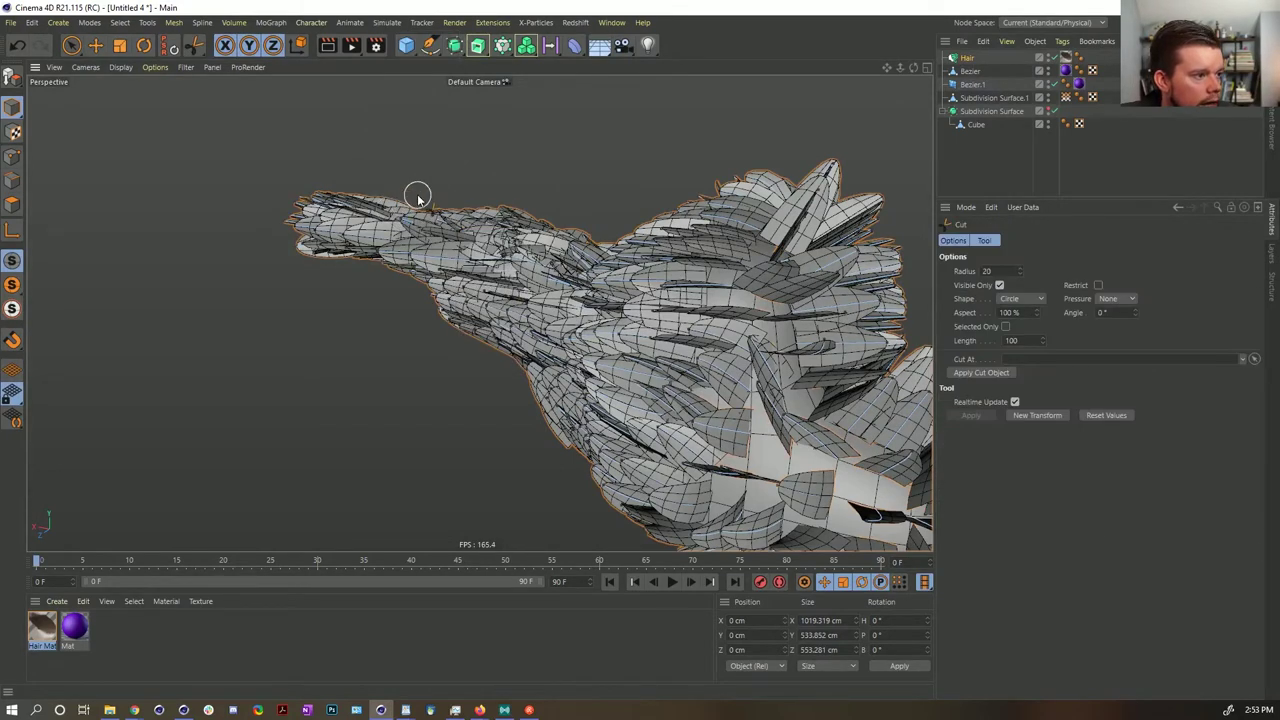
mouse_move(299, 190)
mouse_down()
mouse_move(298, 236)
mouse_move(274, 223)
mouse_up()
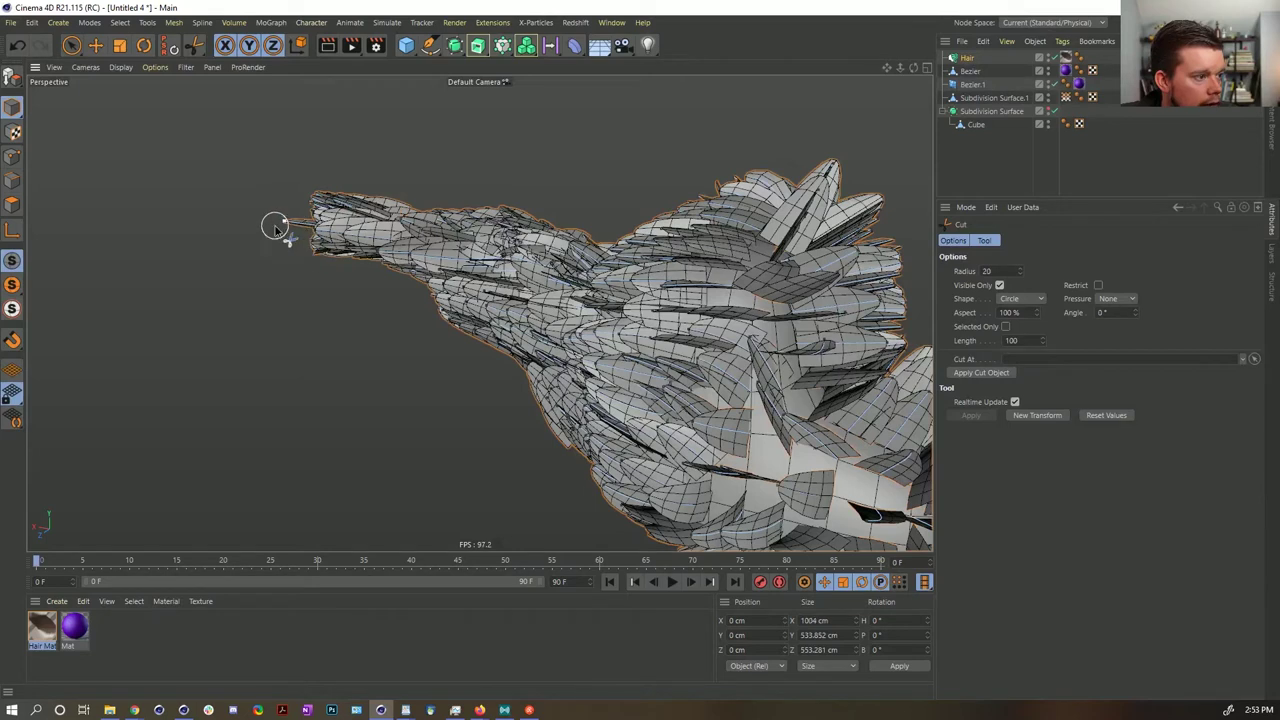
mouse_move(847, 155)
mouse_down()
mouse_move(814, 178)
mouse_move(871, 200)
mouse_move(893, 288)
mouse_move(837, 186)
mouse_move(729, 171)
mouse_move(678, 210)
mouse_move(700, 240)
mouse_move(655, 295)
mouse_move(665, 300)
mouse_move(660, 272)
mouse_up()
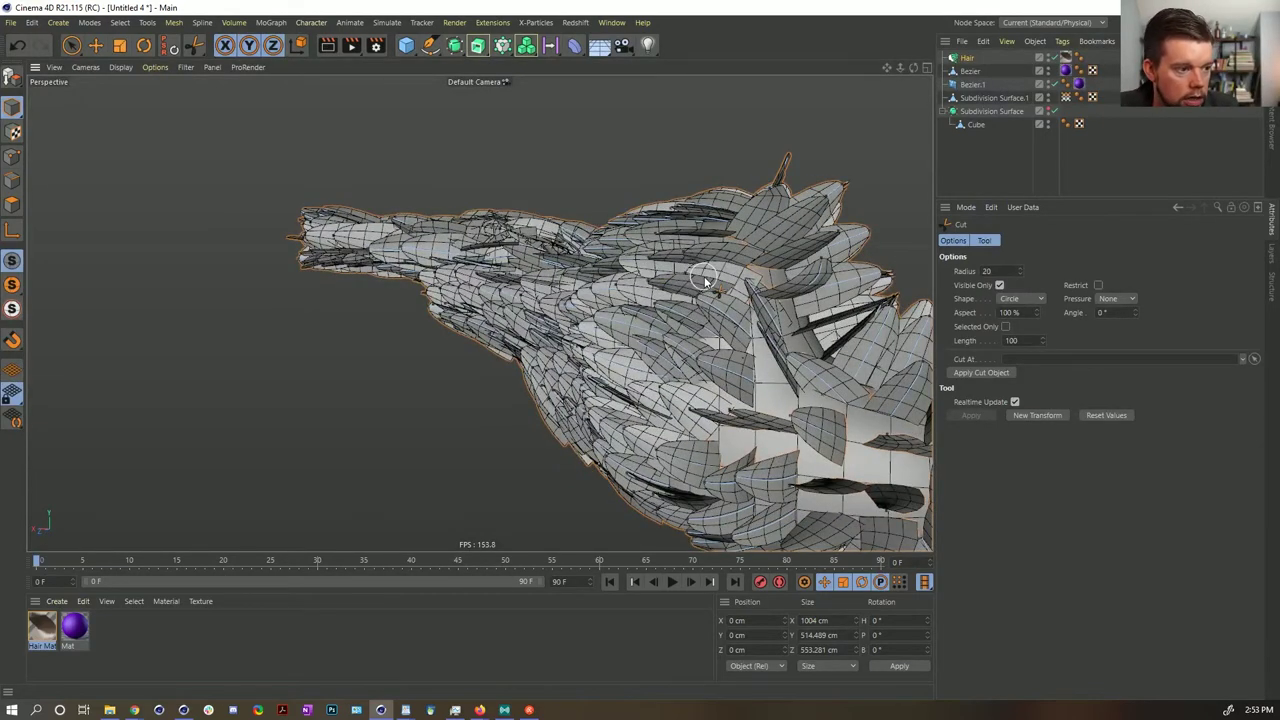
- Cut back the protruding scales around the creature's broad end from several angles, keeping the radius at 20
mouse_move(593, 281)
alt+mouse_down()
mouse_move(624, 317)
mouse_move(465, 278)
mouse_move(883, 403)
alt+mouse_up()
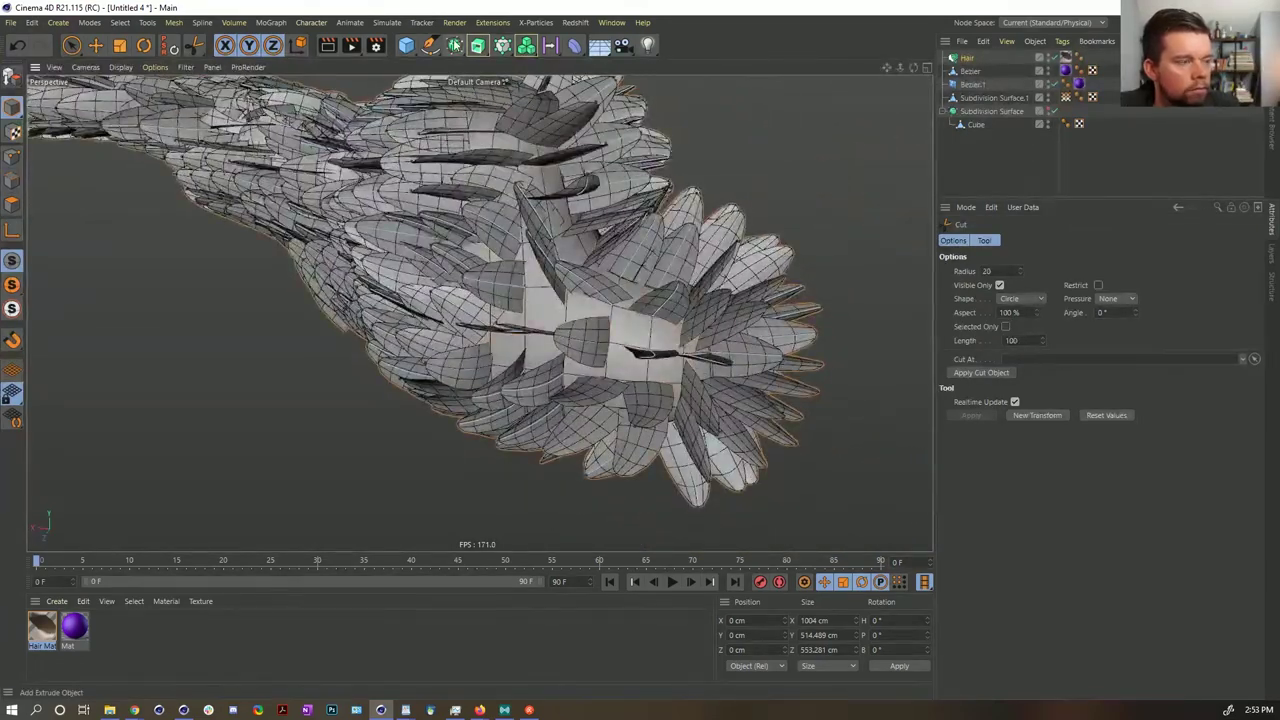
mouse_move(824, 363)
mouse_down()
mouse_move(829, 251)
mouse_move(836, 381)
mouse_move(764, 208)
mouse_move(727, 219)
mouse_move(743, 242)
mouse_move(735, 200)
mouse_move(822, 406)
mouse_move(815, 425)
mouse_move(615, 540)
mouse_move(505, 498)
mouse_move(834, 477)
mouse_move(763, 437)
mouse_move(780, 454)
mouse_move(652, 470)
mouse_move(771, 403)
mouse_move(797, 449)
mouse_move(806, 360)
mouse_move(790, 360)
mouse_move(754, 249)
mouse_move(817, 297)
mouse_move(812, 281)
mouse_up()
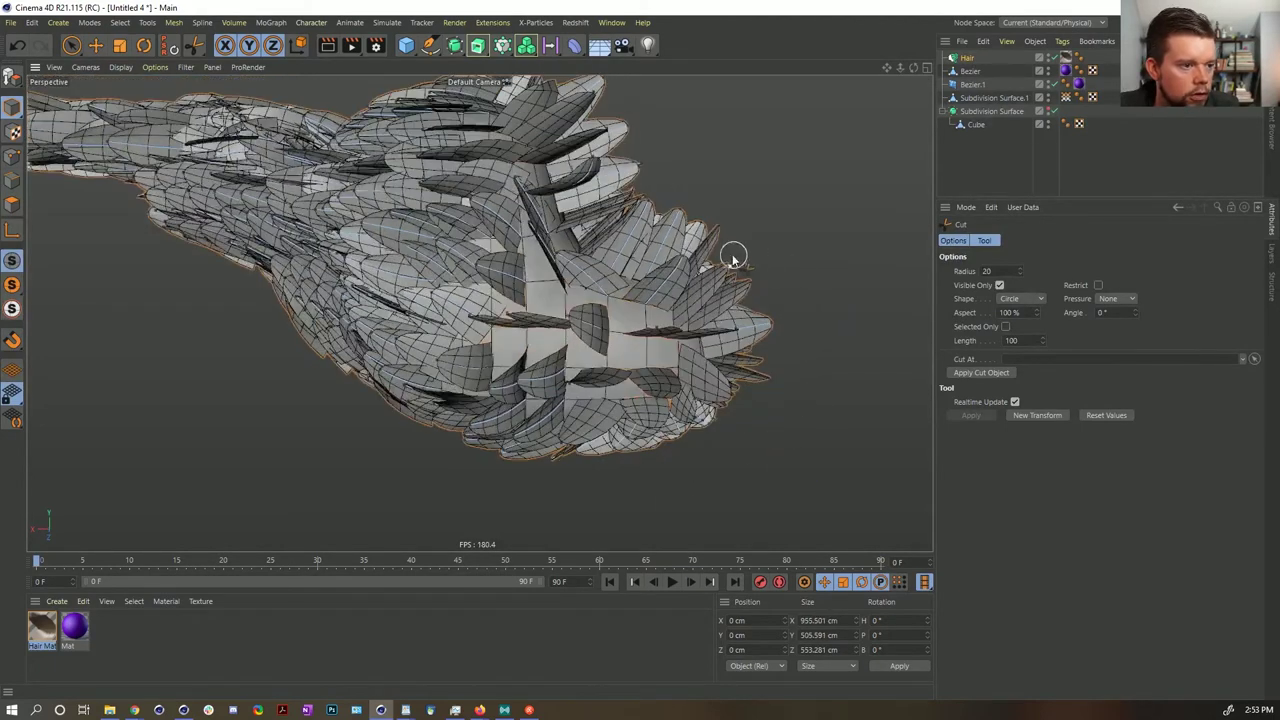
drag(734, 257, 773, 335)
alt+drag(771, 403, 817, 357)
mouse_move(700, 380)
mouse_down()
mouse_move(674, 283)
mouse_move(580, 230)
mouse_up()
mouse_move(711, 283)
alt+mouse_down()
mouse_move(591, 328)
mouse_move(587, 357)
alt+mouse_up()
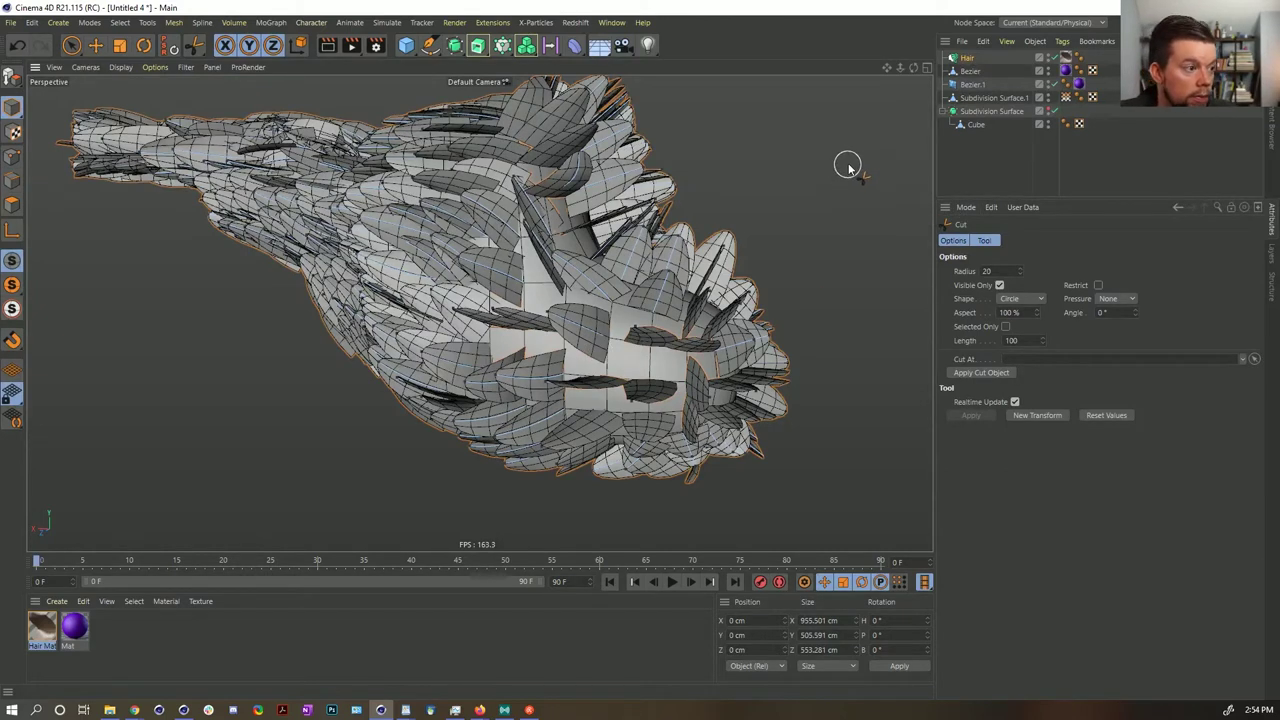
- Copy the Subdivision Surface.1 mesh into a new scene and display it in polygon mode with its broad end in close view
click(990, 97)
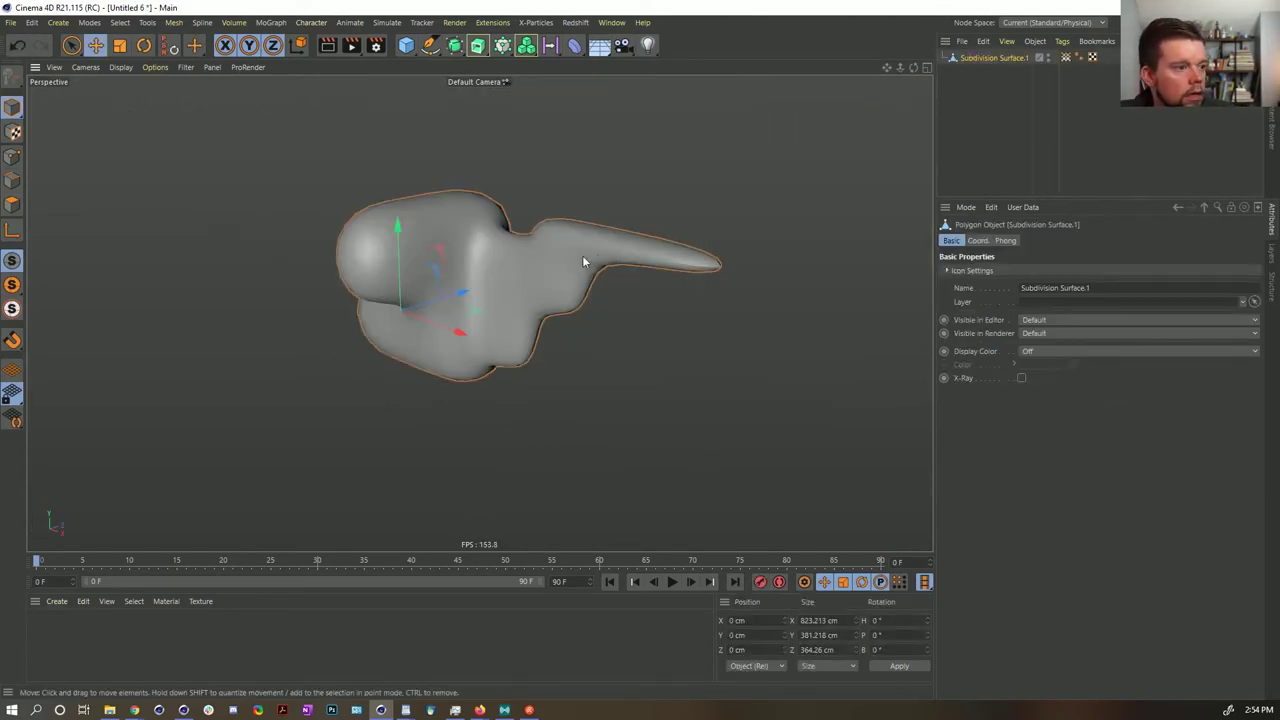
alt+drag(584, 262, 242, 332)
click(12, 205)
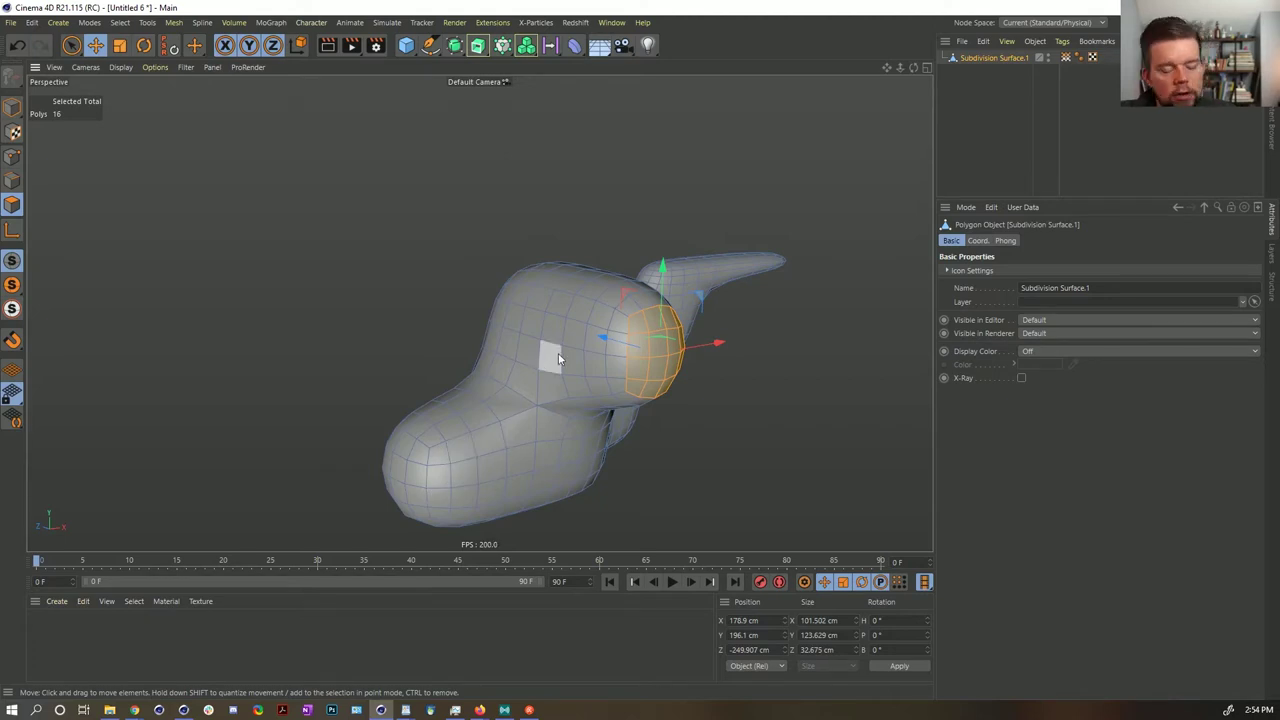
alt+right_drag(486, 325, 591, 351)
alt+middle_drag(591, 351, 597, 310)
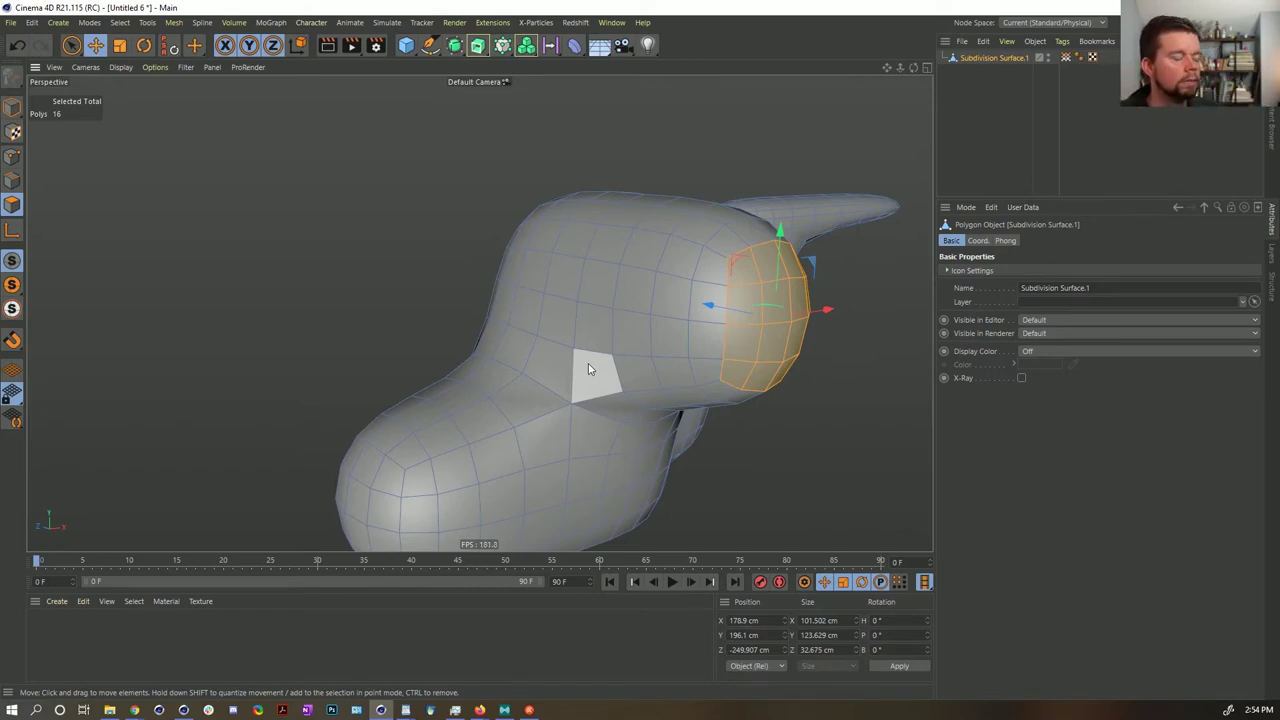
alt+drag(558, 241, 605, 288)
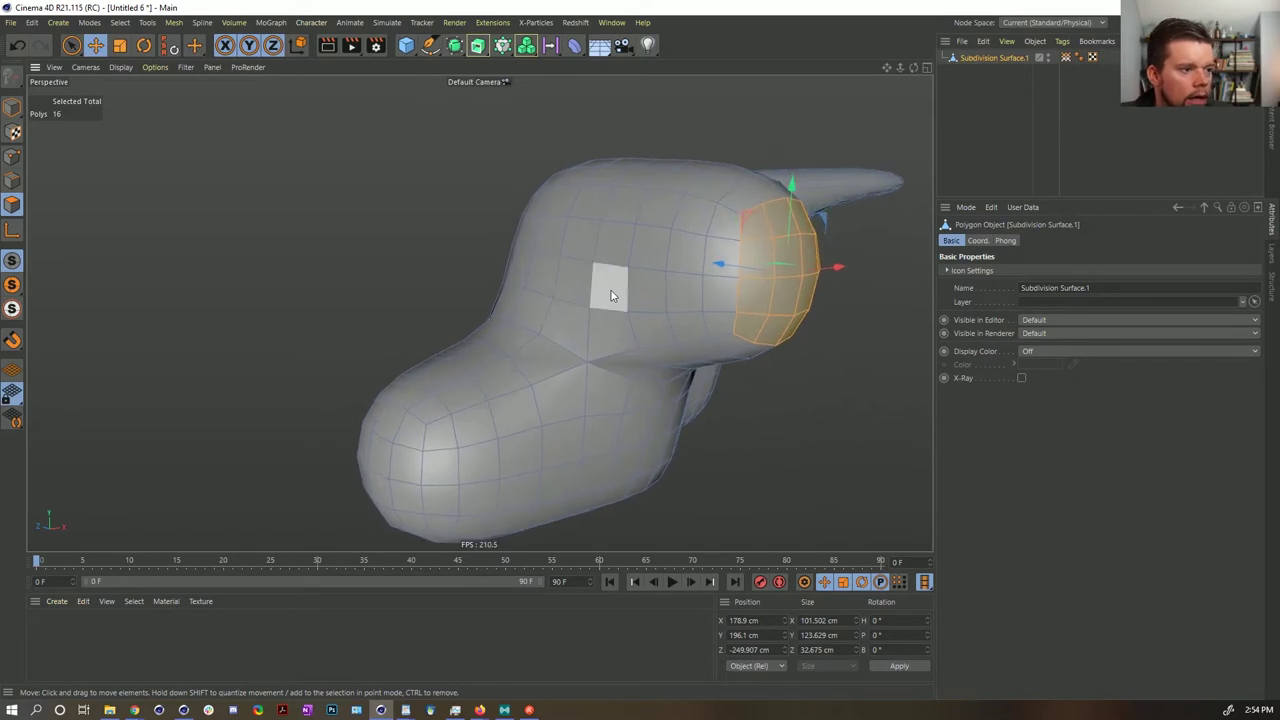
- Duplicate the Subdivision Surface.1 mesh, hide one of the two copies and select all polygons of the visible one
ctrl+drag(978, 61, 984, 92)
double_click(1048, 69)
click(715, 260)
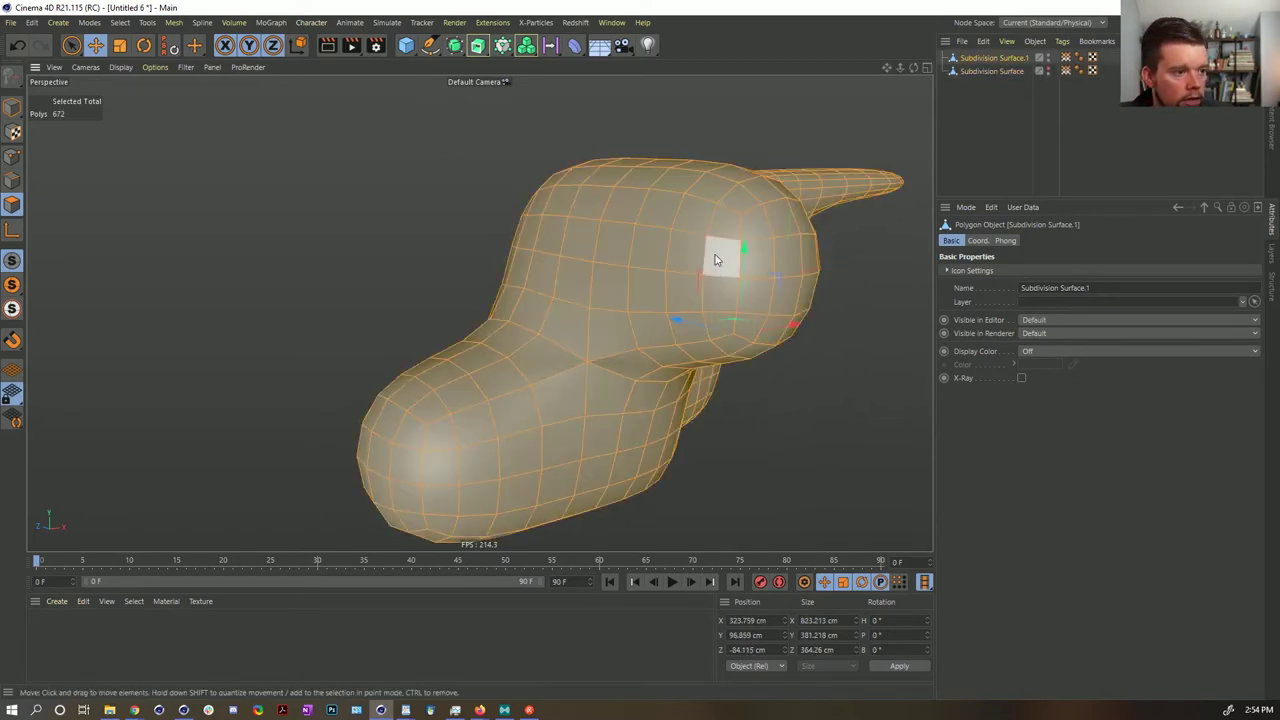
- Disconnect all selected polygons from one another with Preserve Groups turned off
key(u)
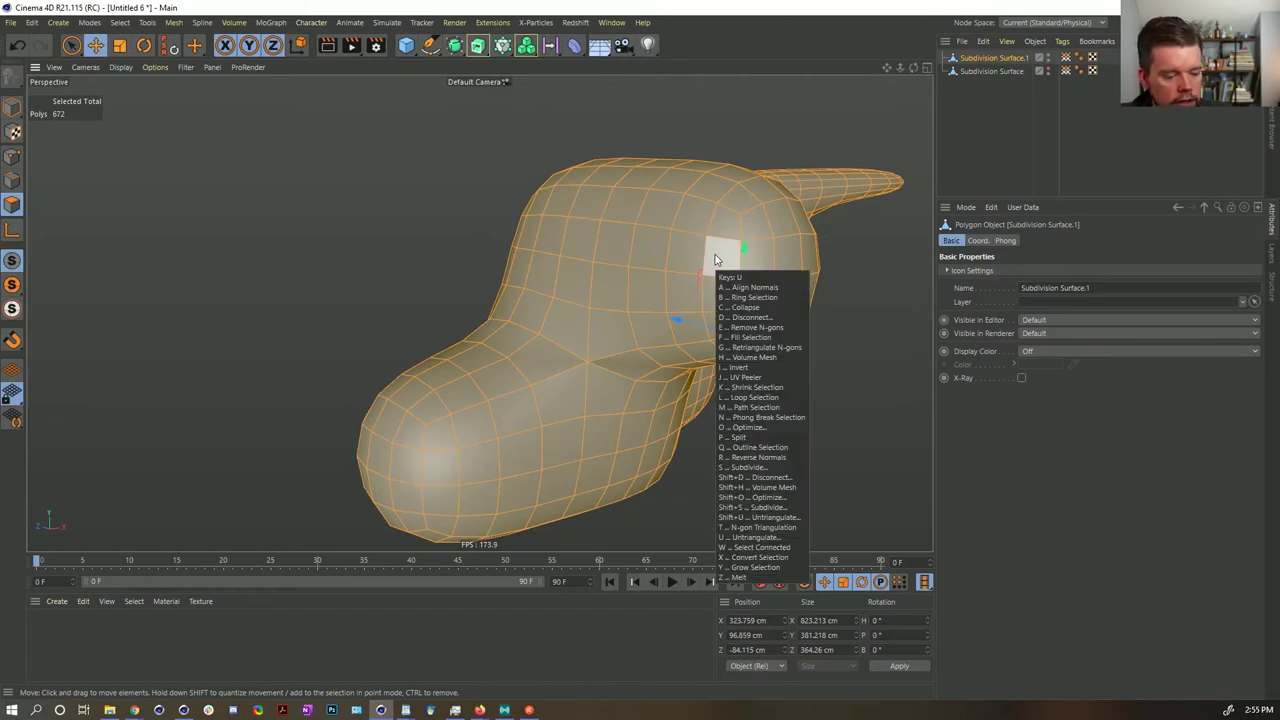
key(d)
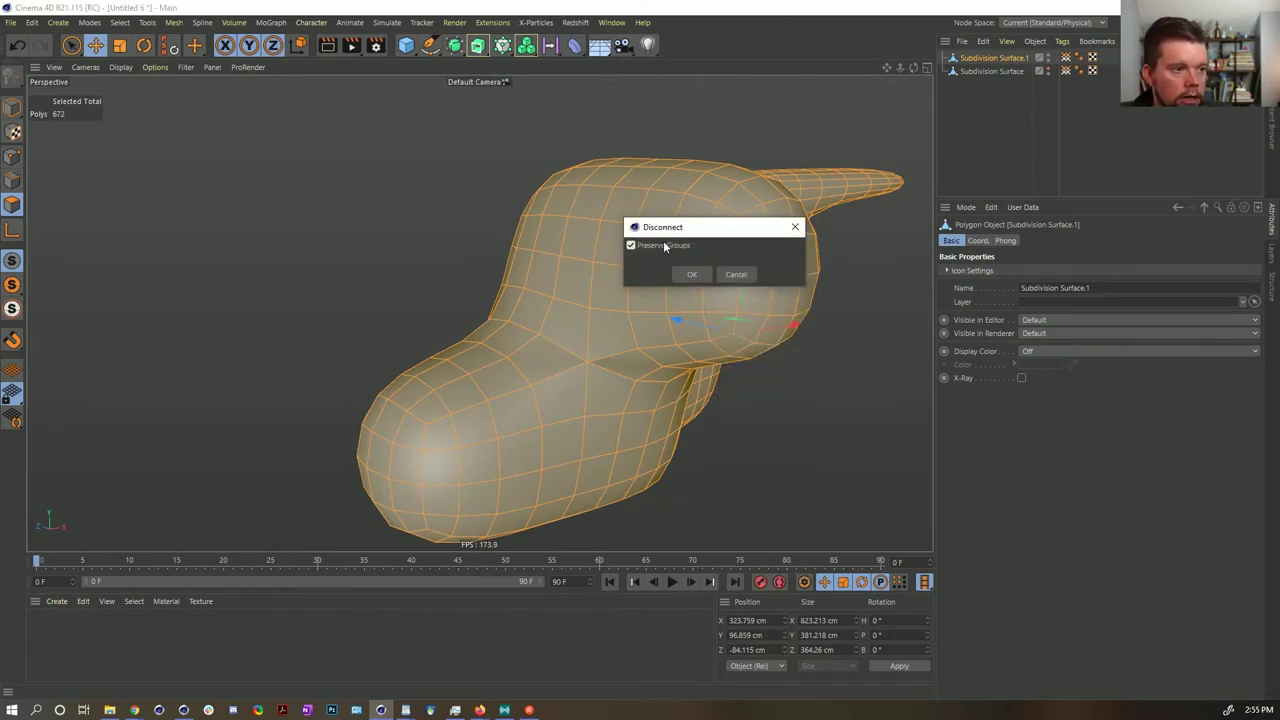
click(691, 274)
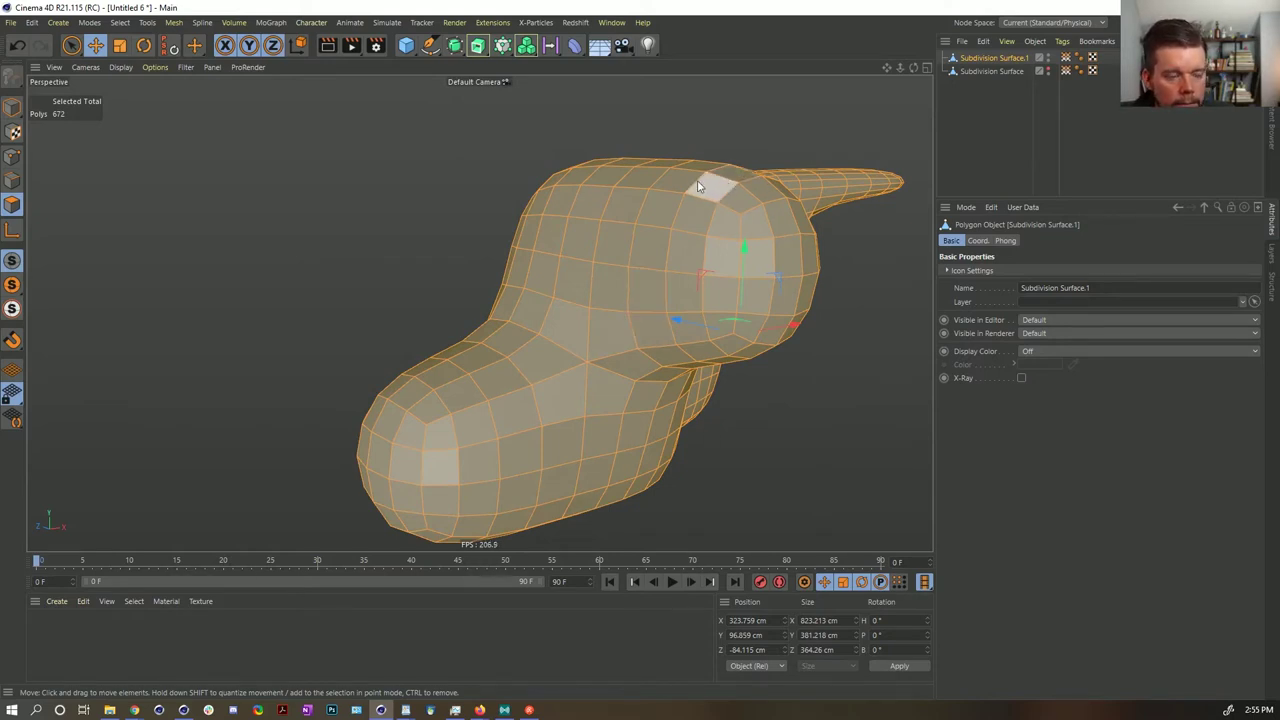
- Inset every polygon with Extrude Inner at a 1.6 cm offset and remove the surrounding border polygons to leave gaps
key(i)
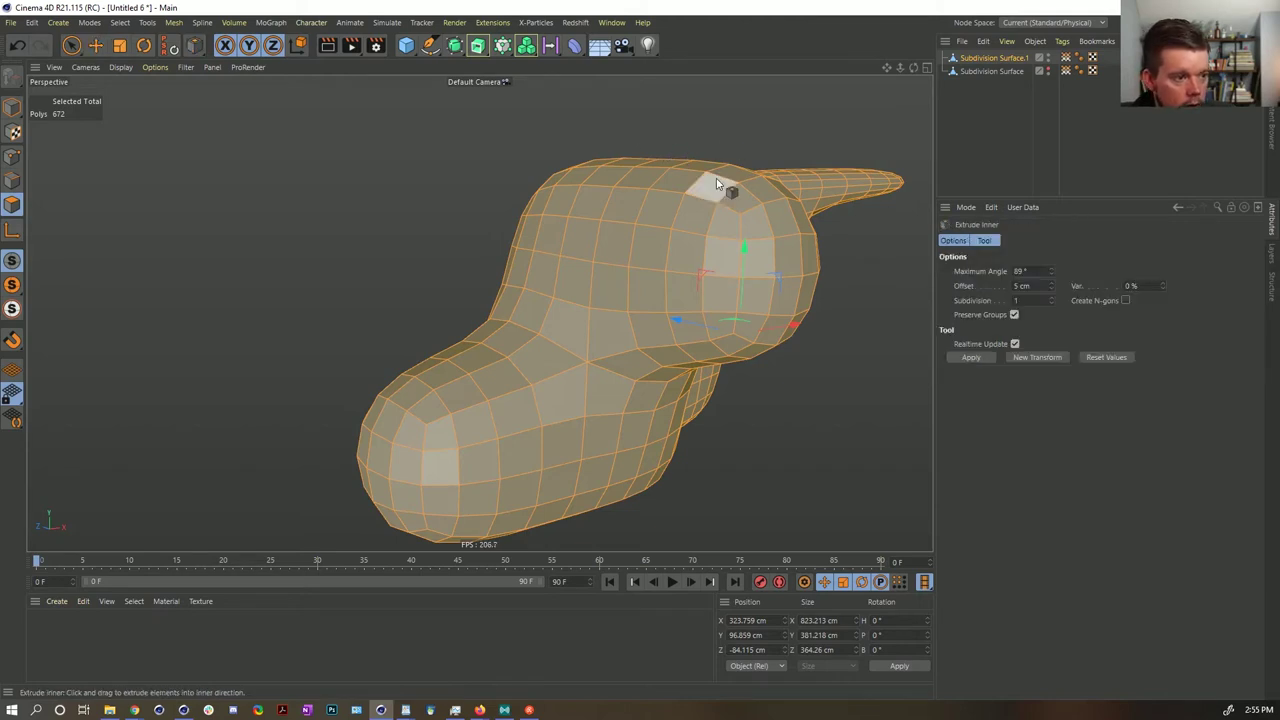
mouse_move(715, 190)
mouse_down()
mouse_move(675, 190)
mouse_move(716, 177)
mouse_up()
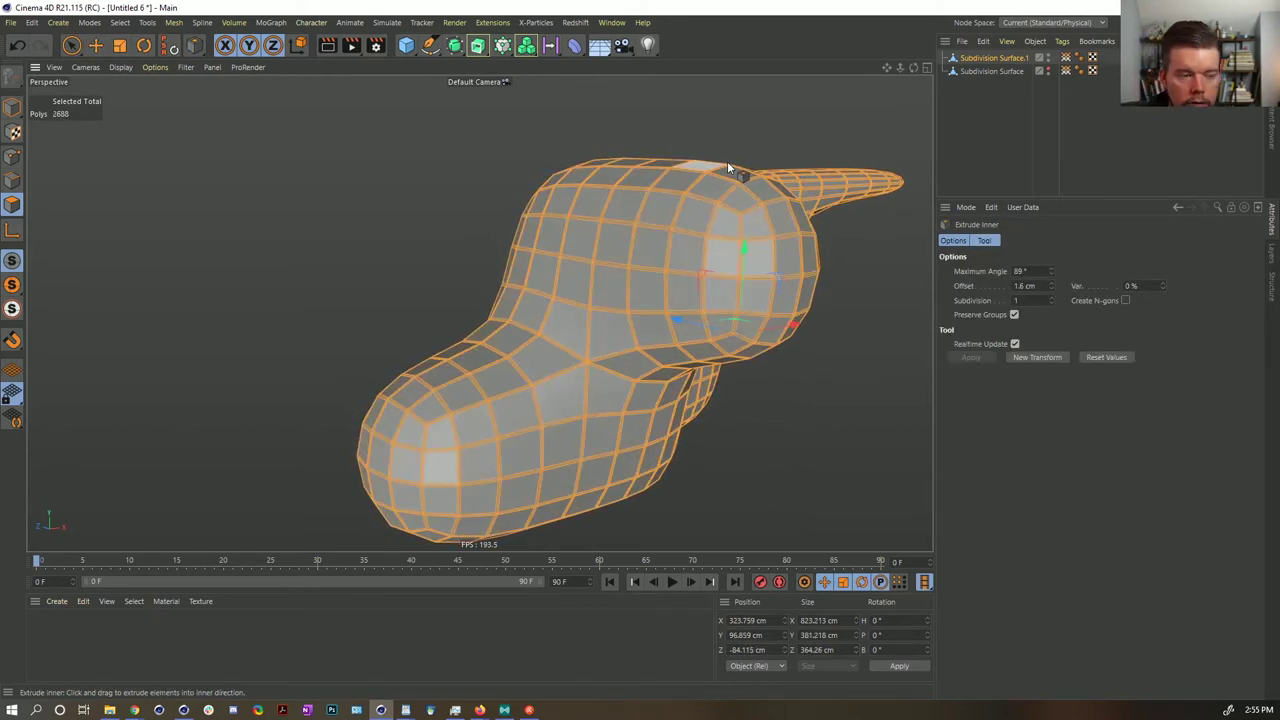
key(ctrl+shift+a)
alt+drag(629, 240, 501, 441)
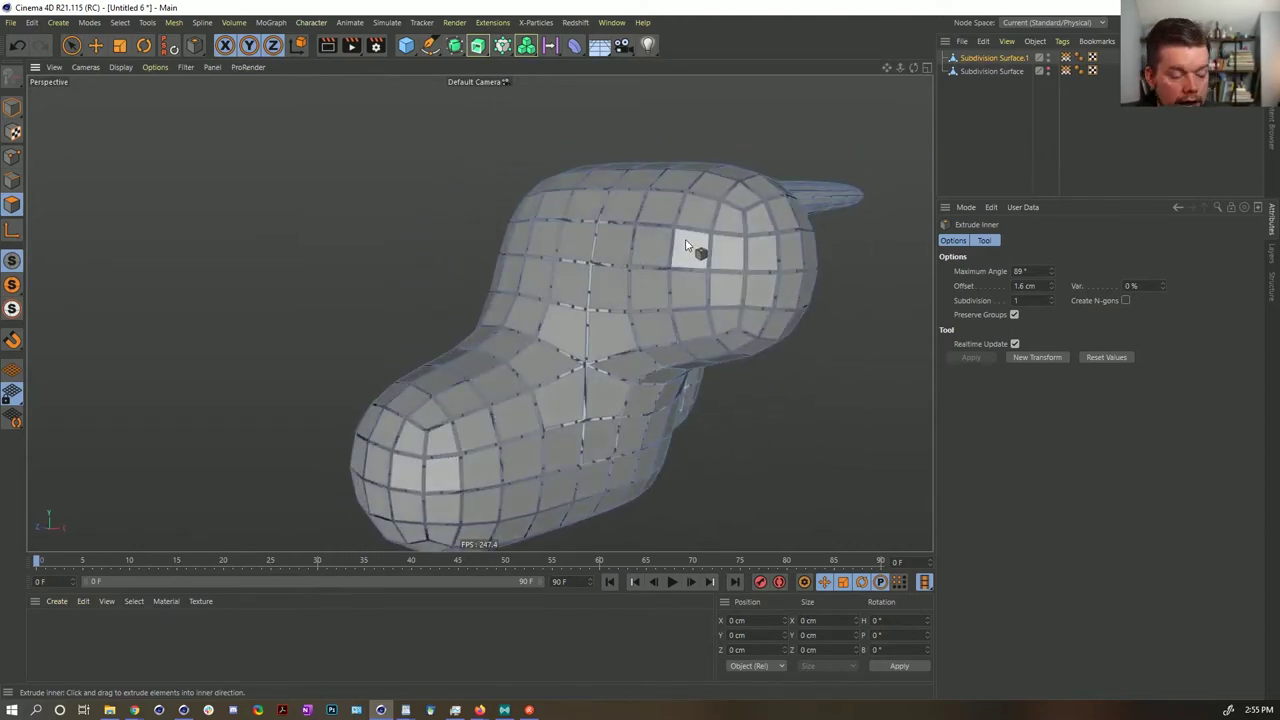
- Add a Subdivision Surface generator and make the disconnected Subdivision Surface.1 mesh its child to round the separate polygons
click(12, 107)
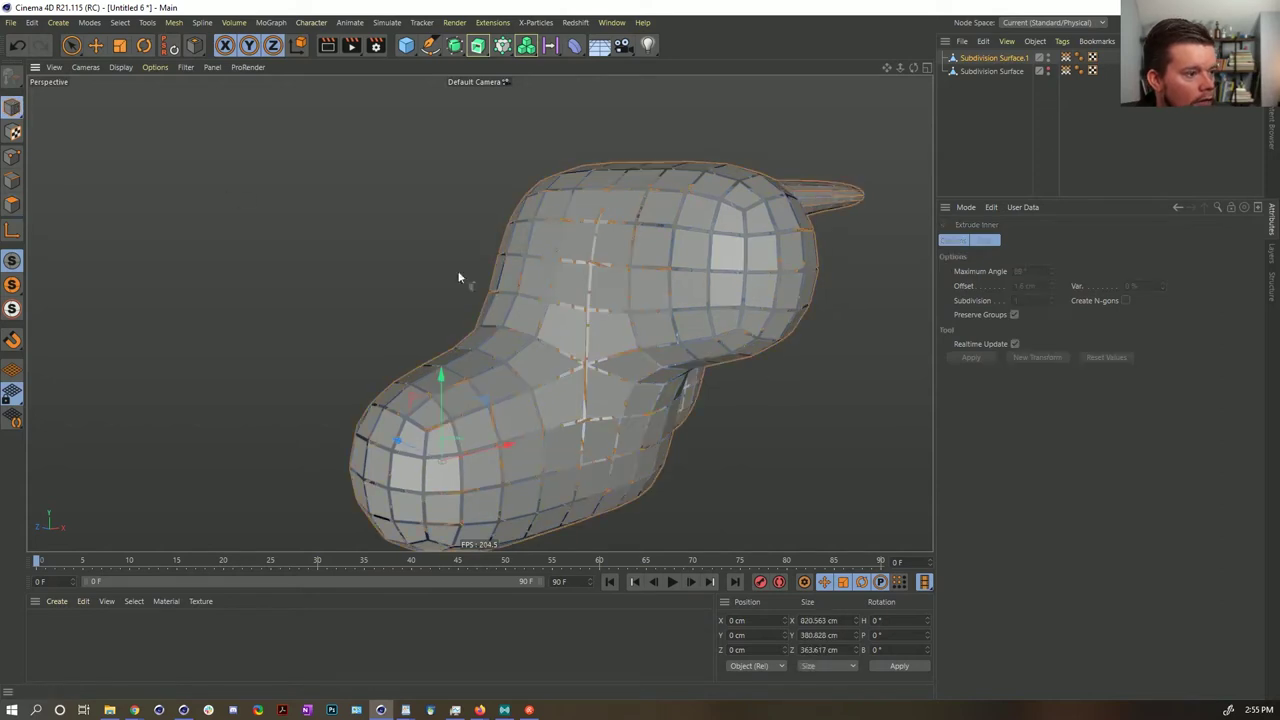
alt+drag(513, 294, 548, 302)
click(990, 58)
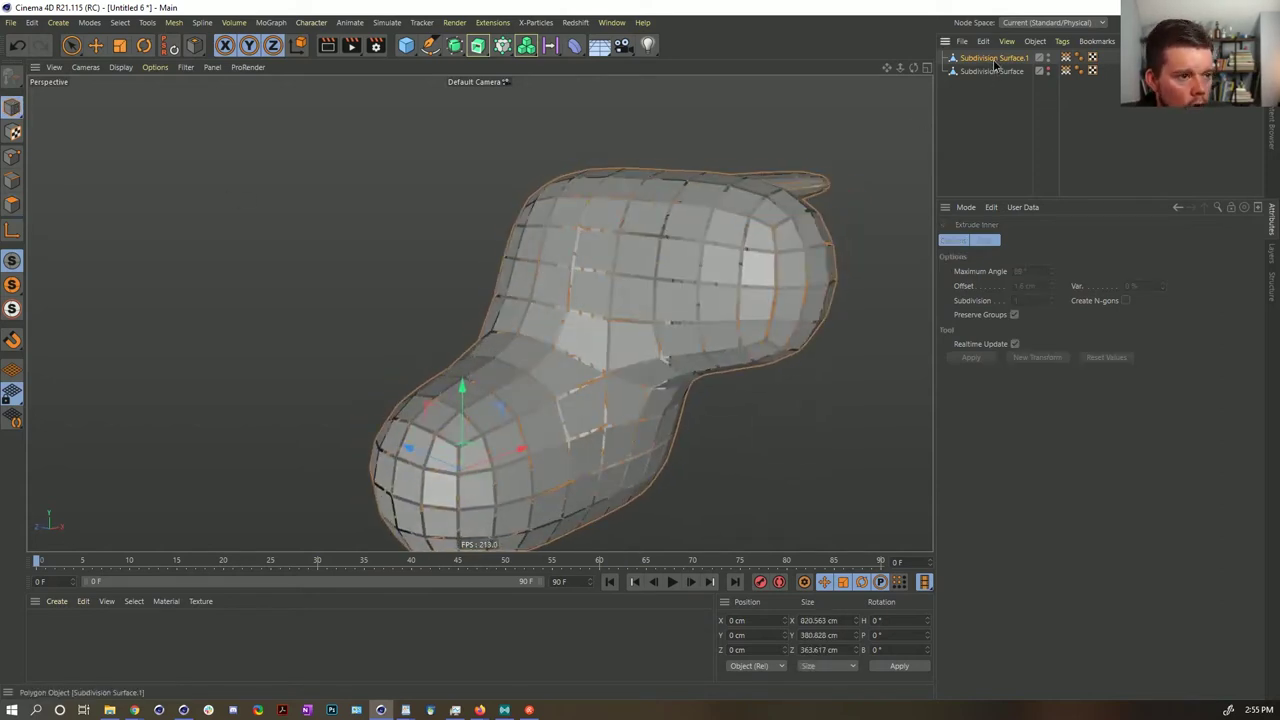
click(454, 44)
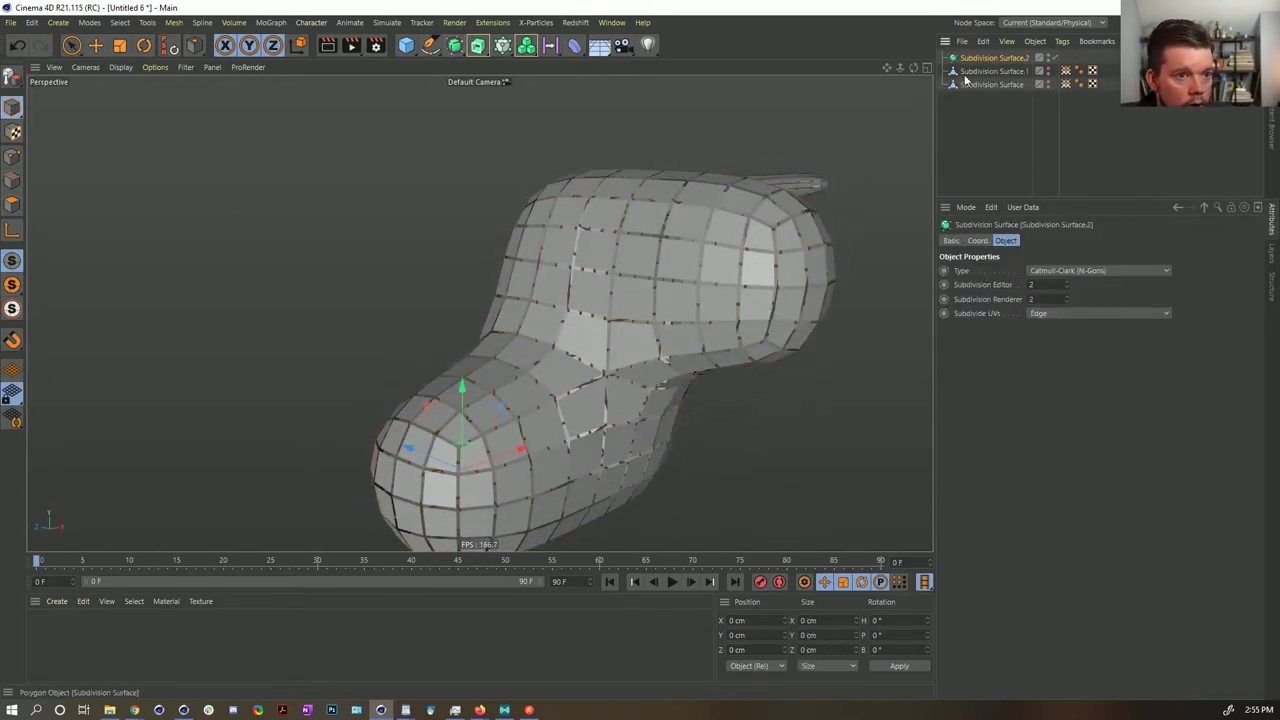
drag(978, 58, 985, 58)
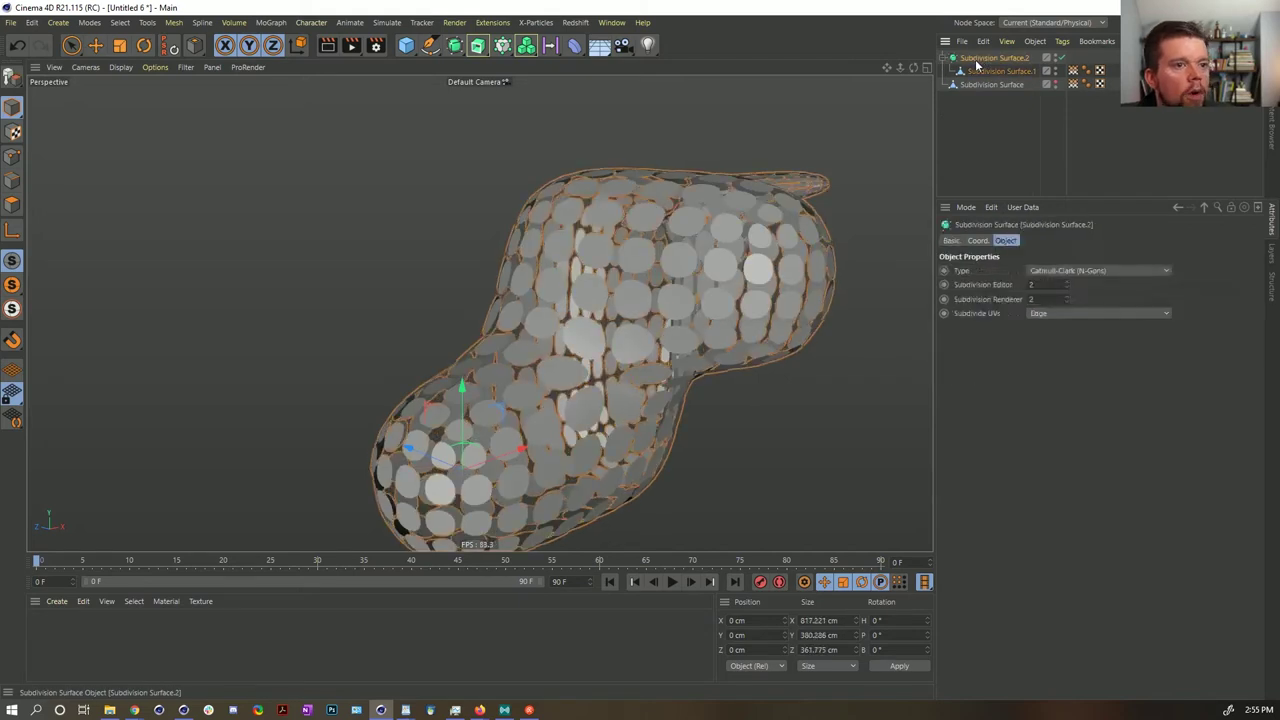
- Select the lower edges of two neighbouring scales on the front of the Subdivision Surface.1 mesh
click(12, 204)
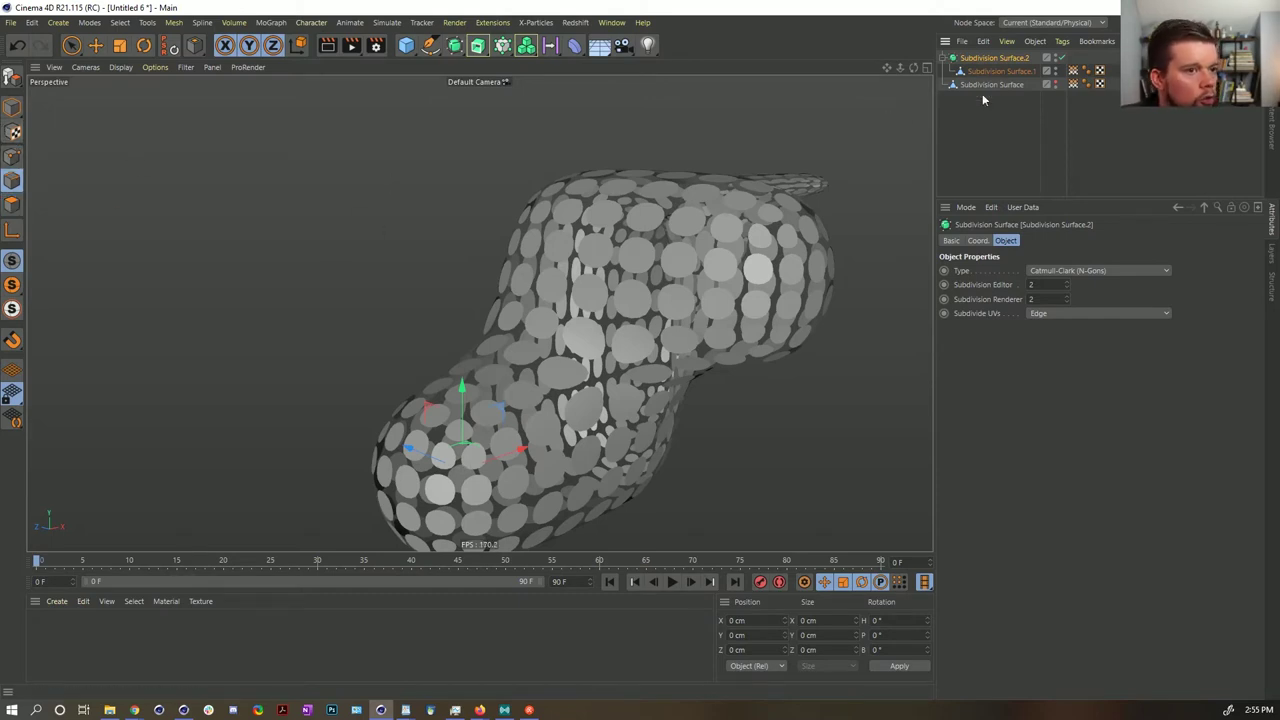
click(1009, 74)
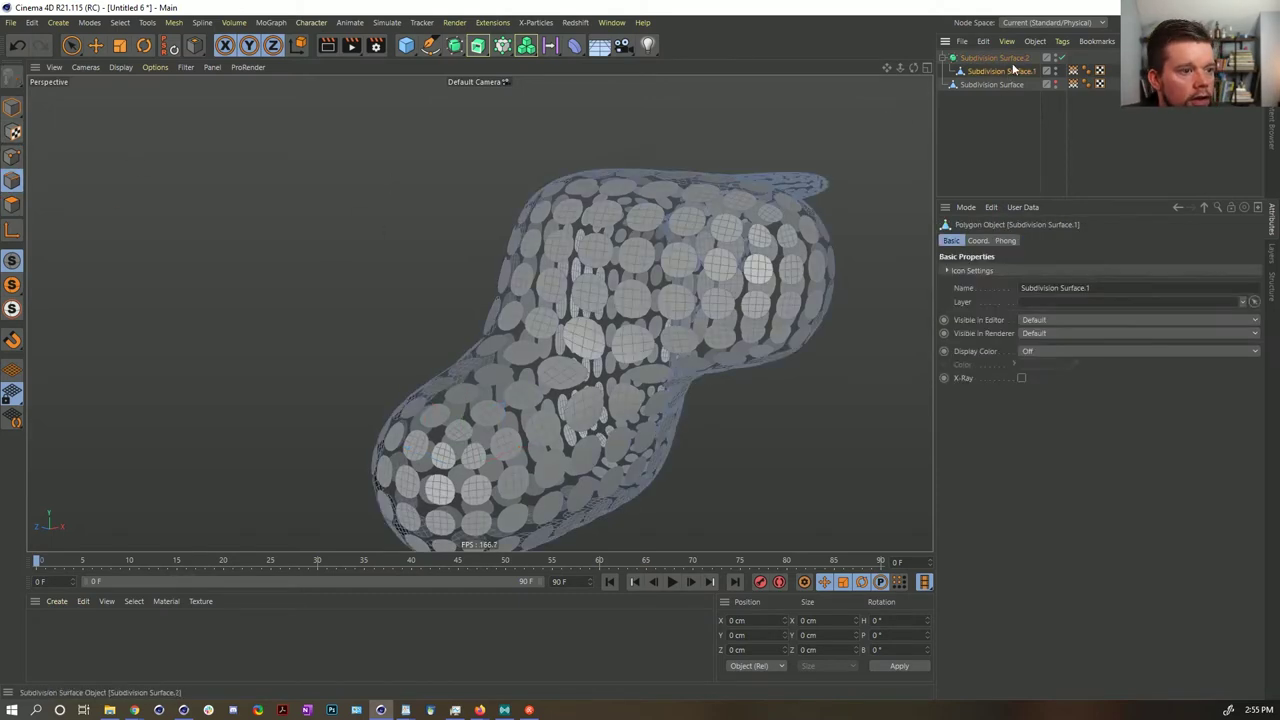
key(9)
click(592, 300)
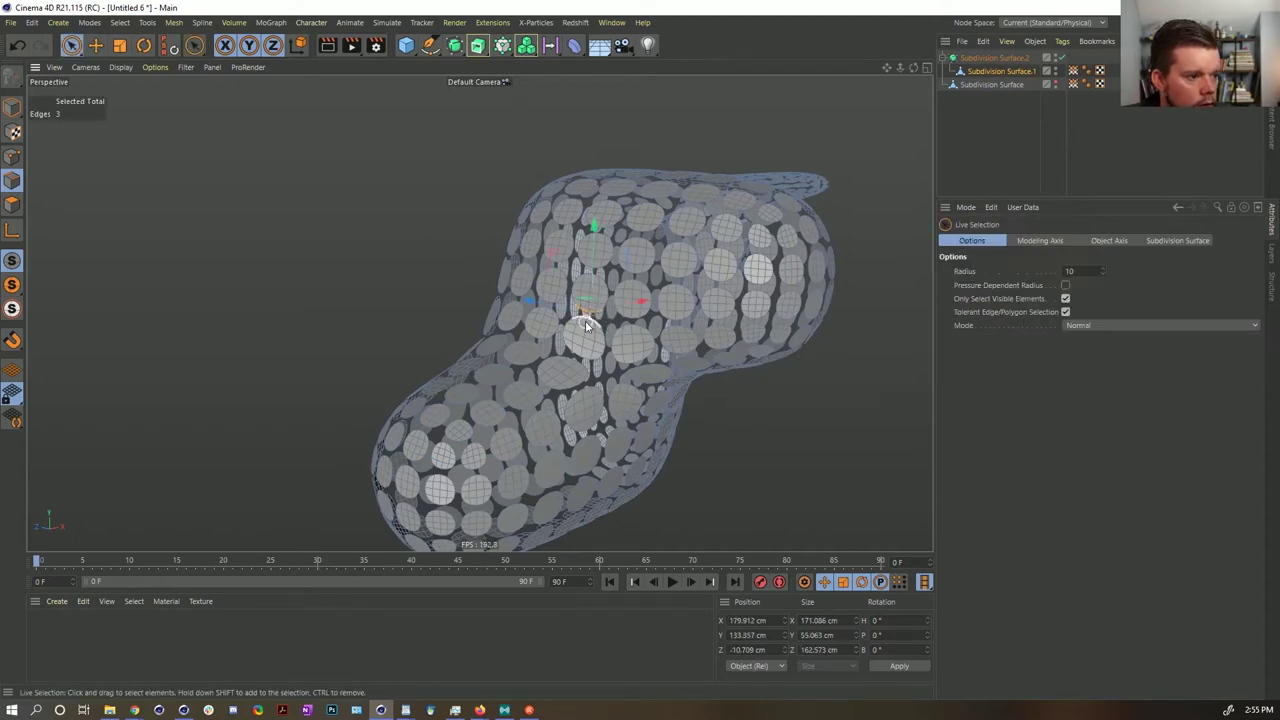
click(590, 322)
scroll(588, 322, up, 5)
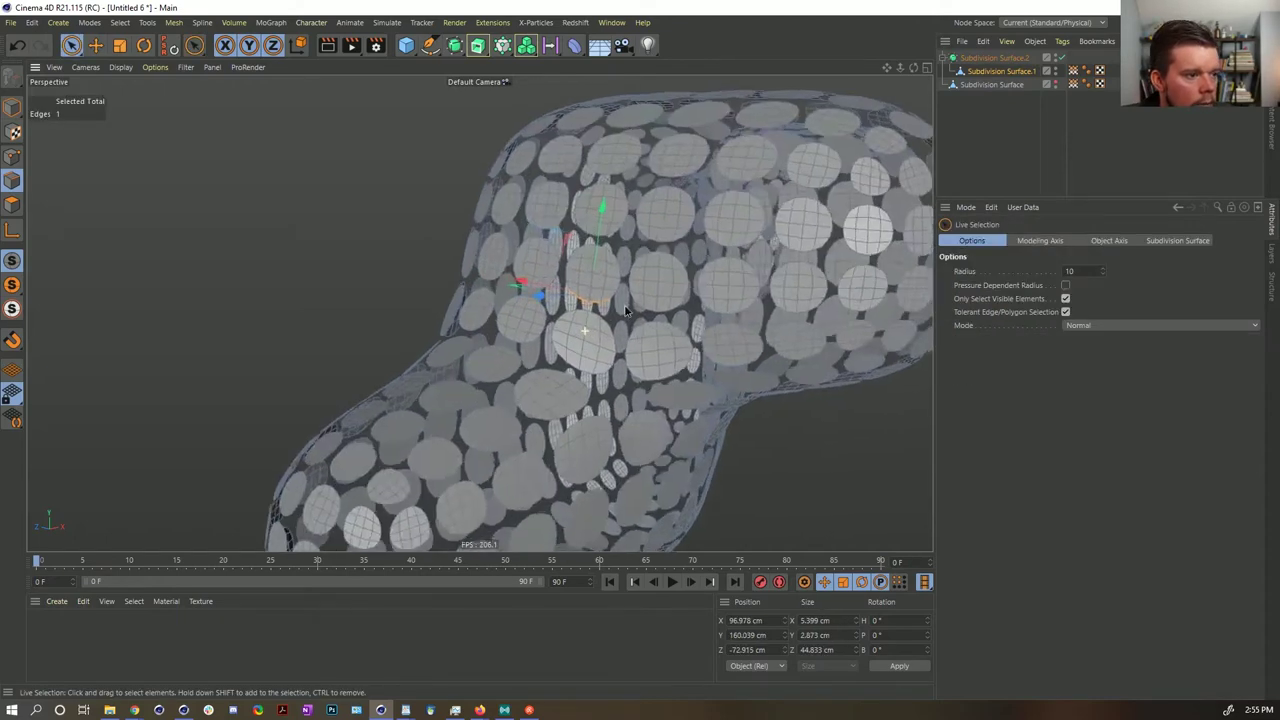
alt+drag(738, 276, 698, 238)
shift+click(738, 278)
right_click(698, 235)
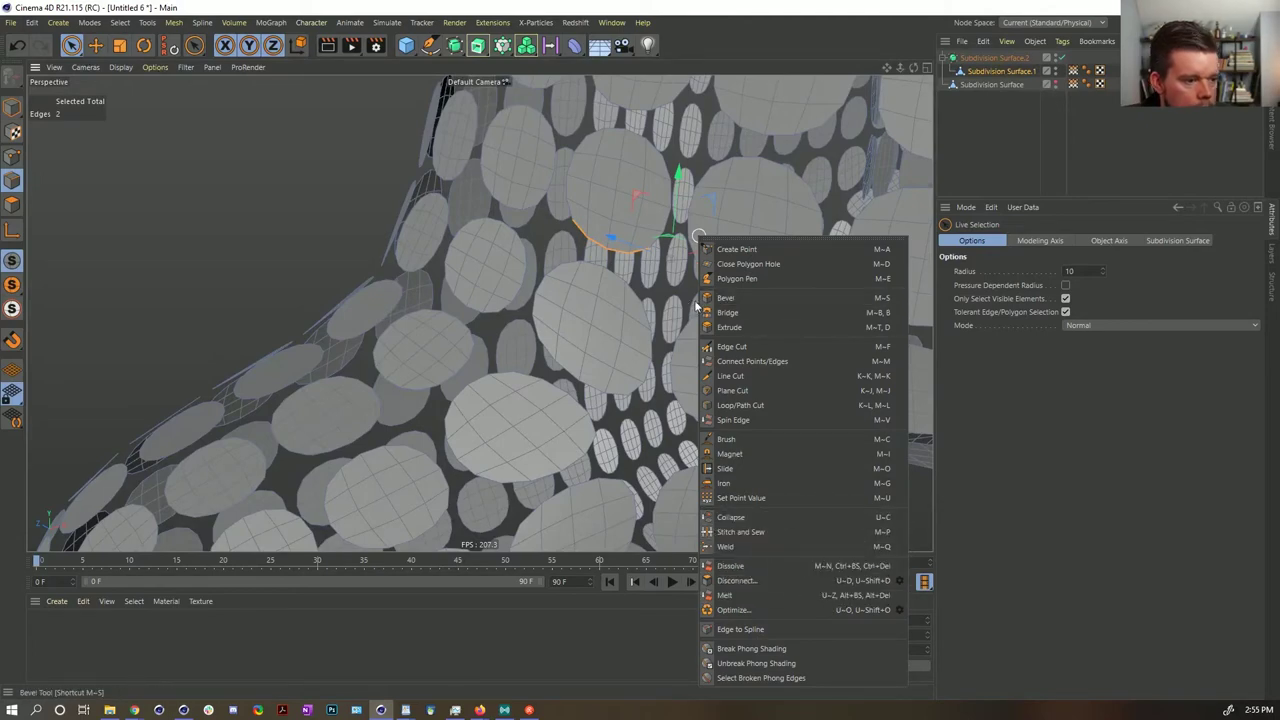
key(Escape)
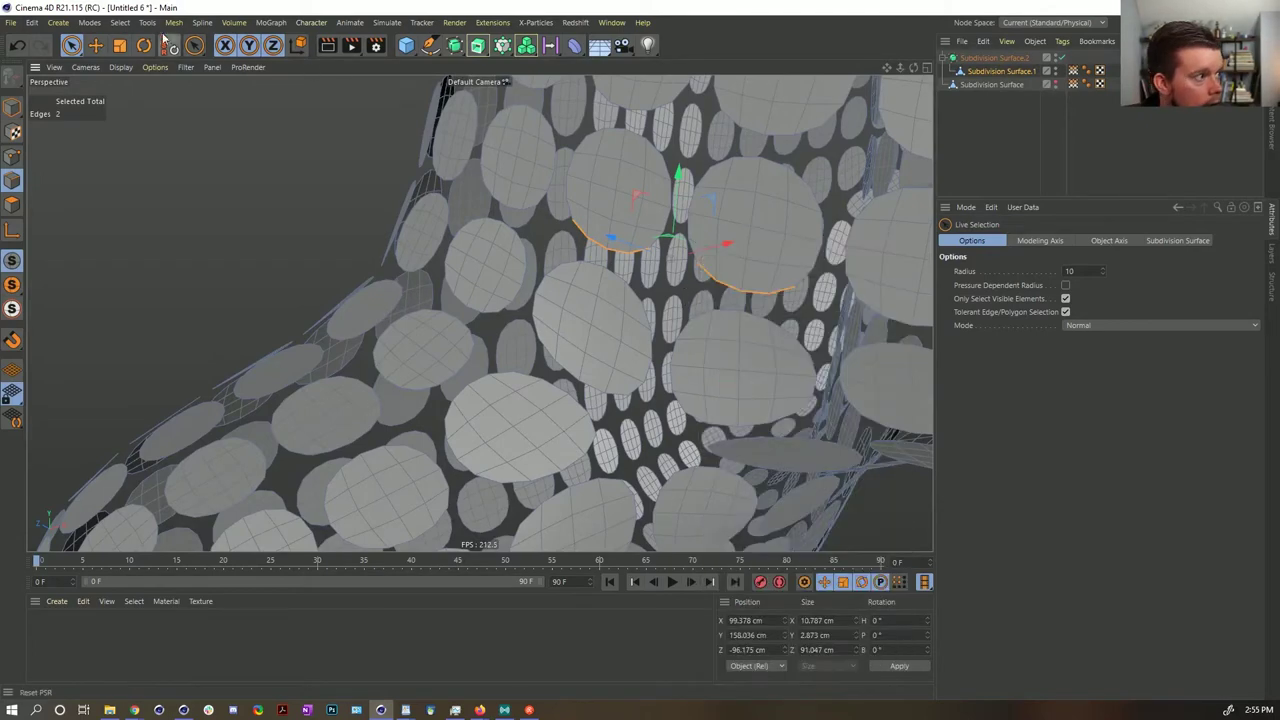
- Apply Weight Subdivision Surface to the two selected scale edges at 100 % strength
click(119, 22)
mouse_move(89, 24)
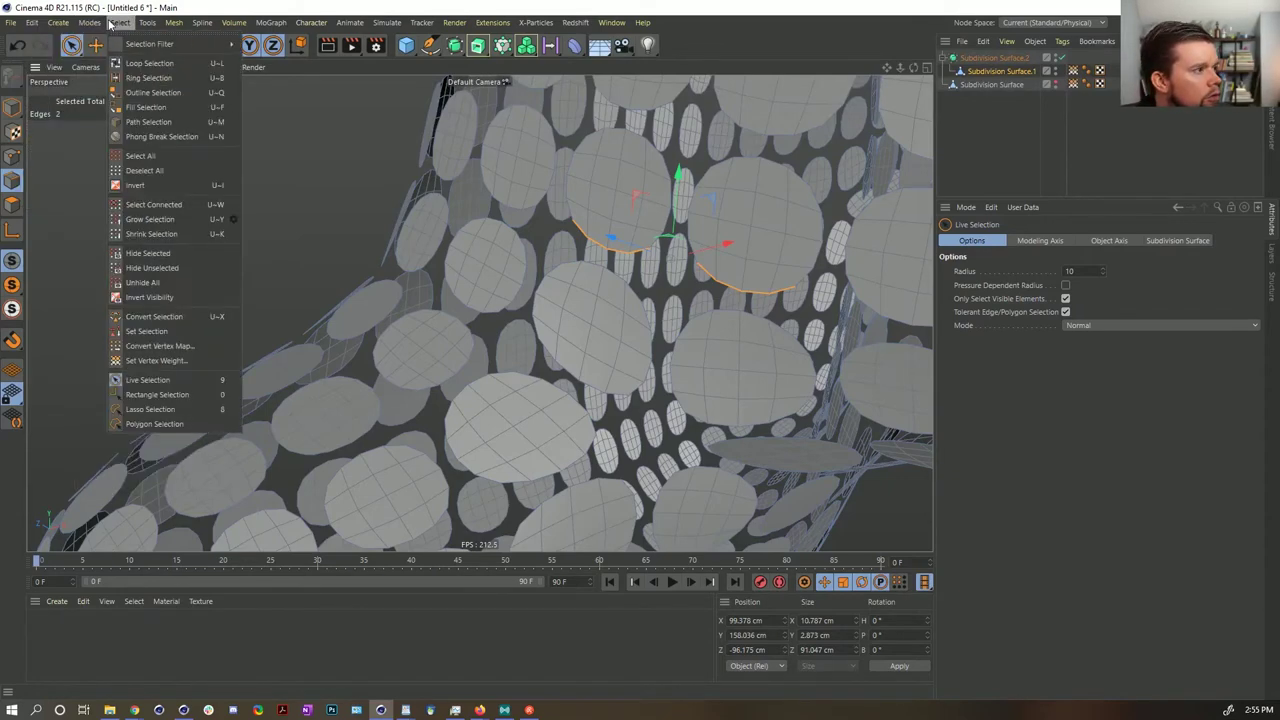
mouse_move(172, 27)
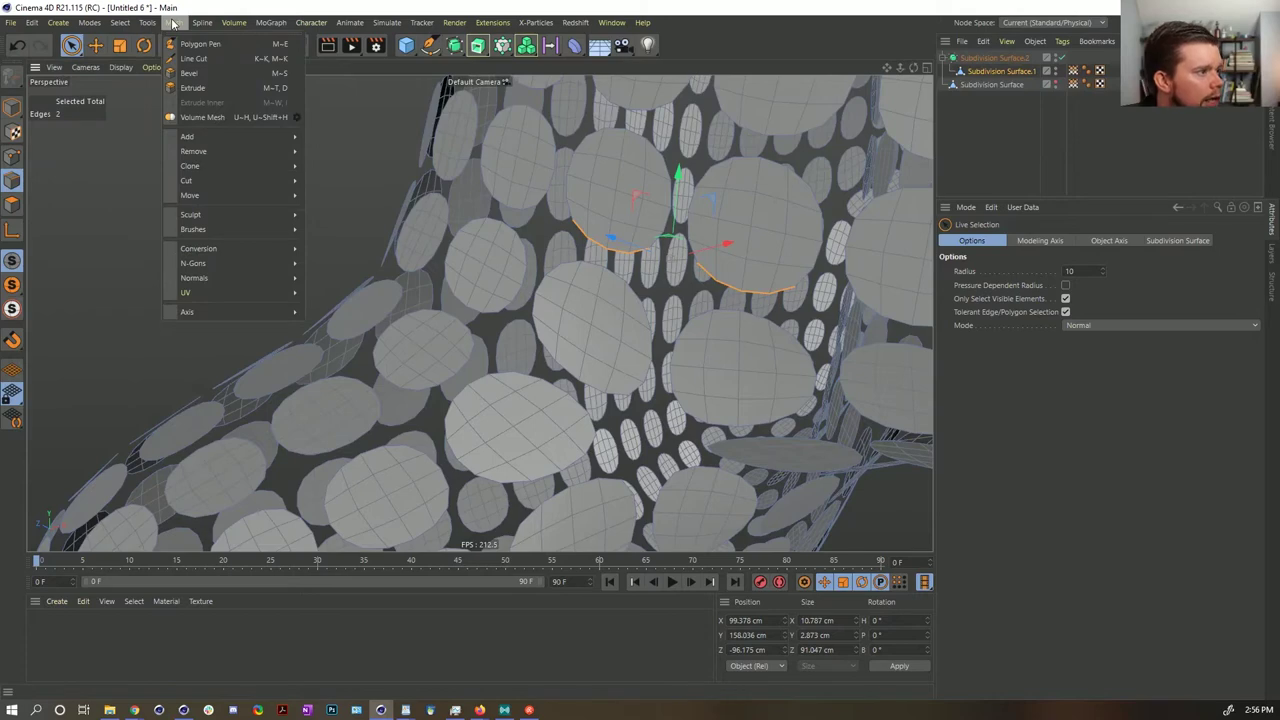
mouse_move(225, 136)
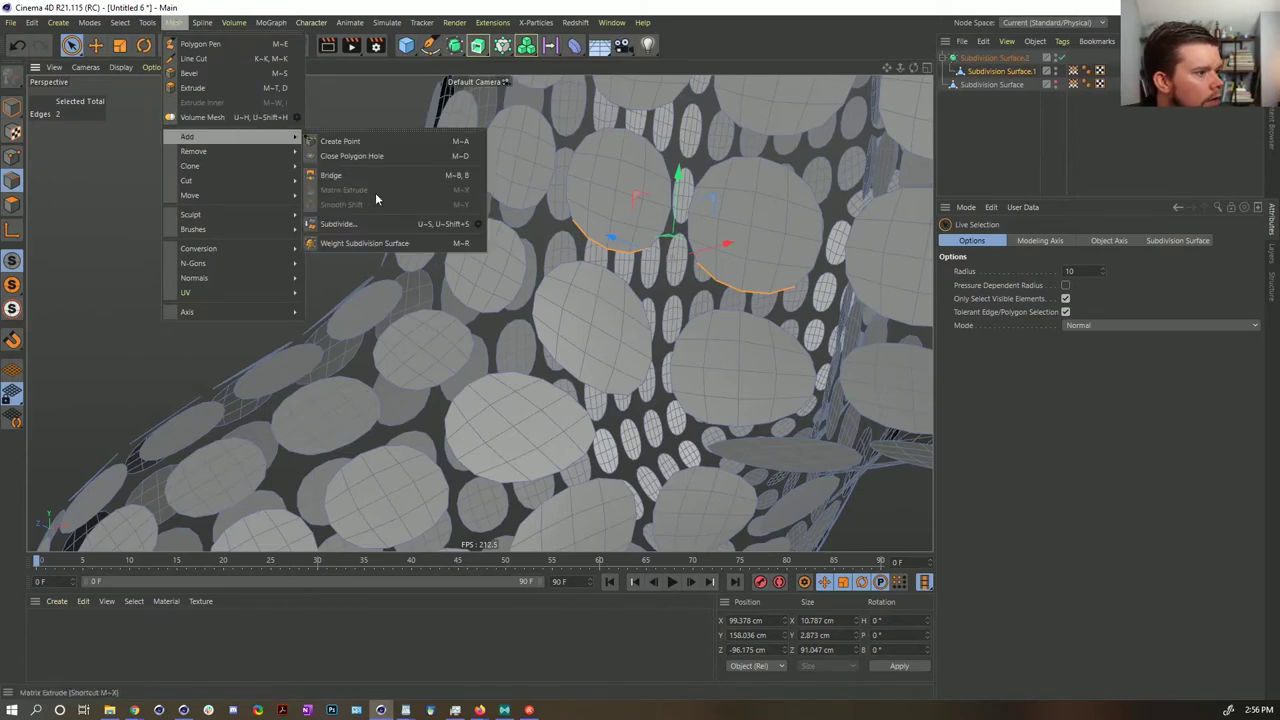
click(364, 244)
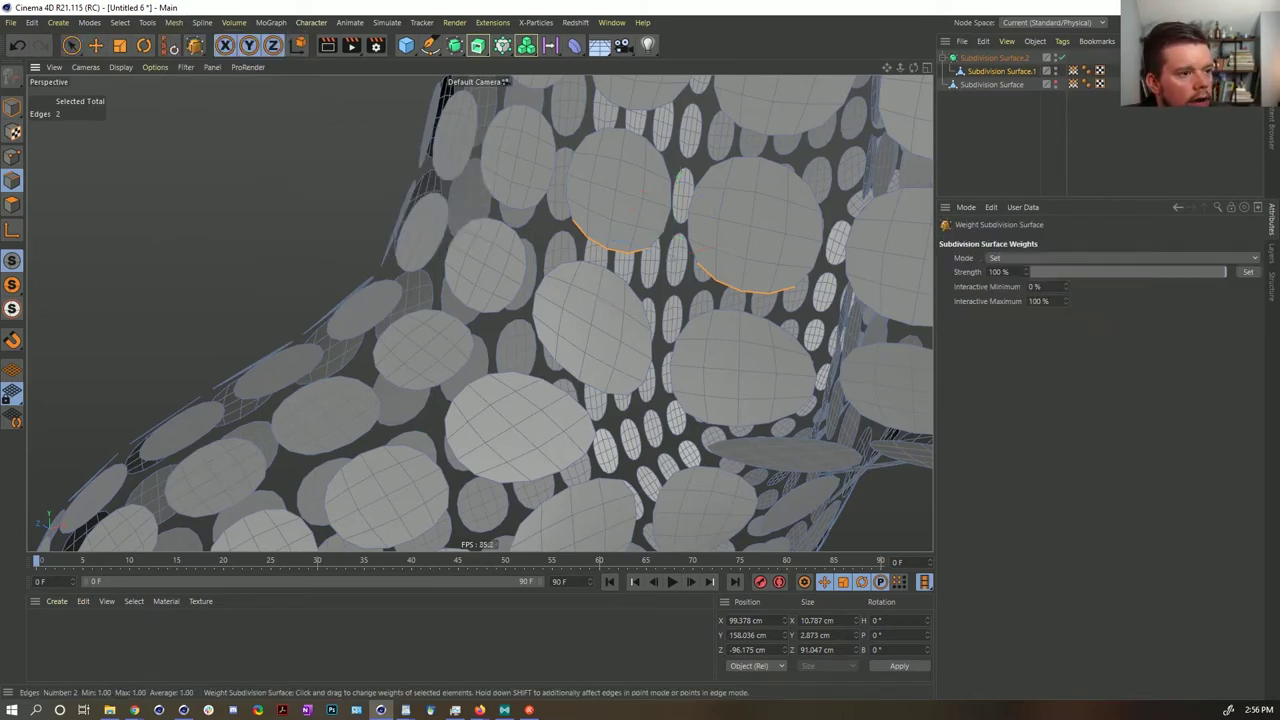
click(1248, 272)
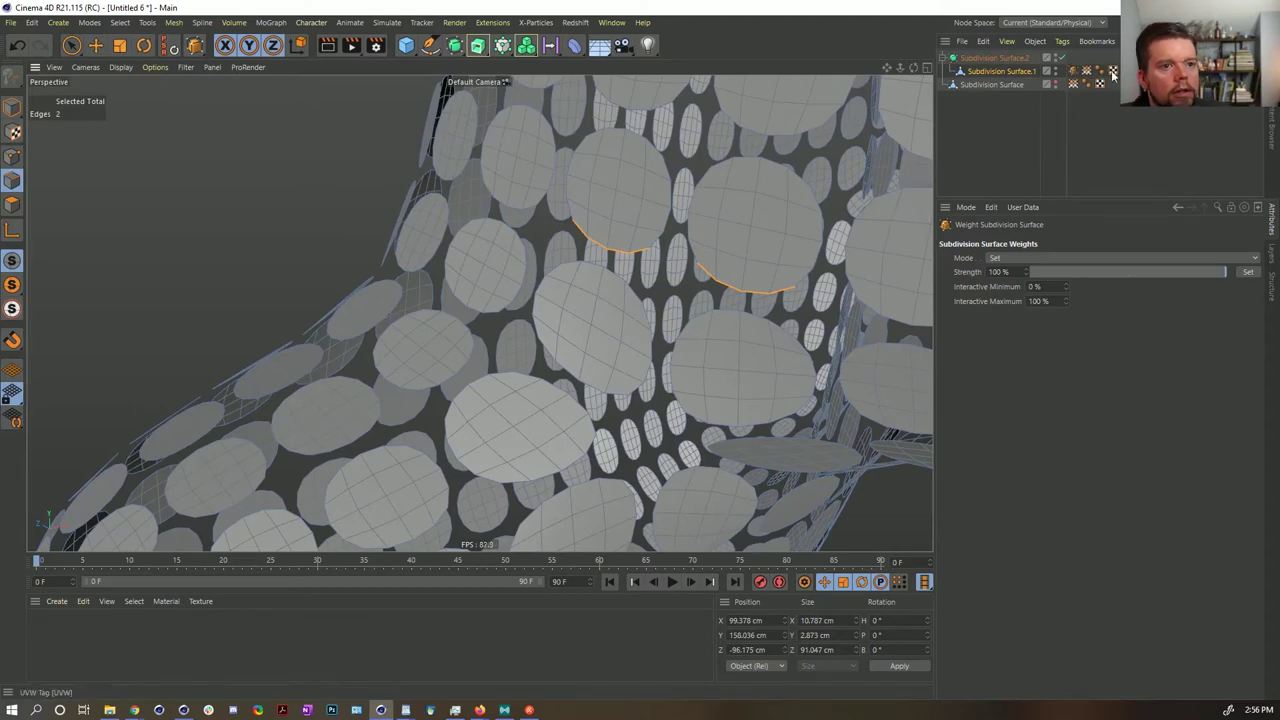
drag(701, 260, 480, 313)
alt+drag(633, 253, 686, 257)
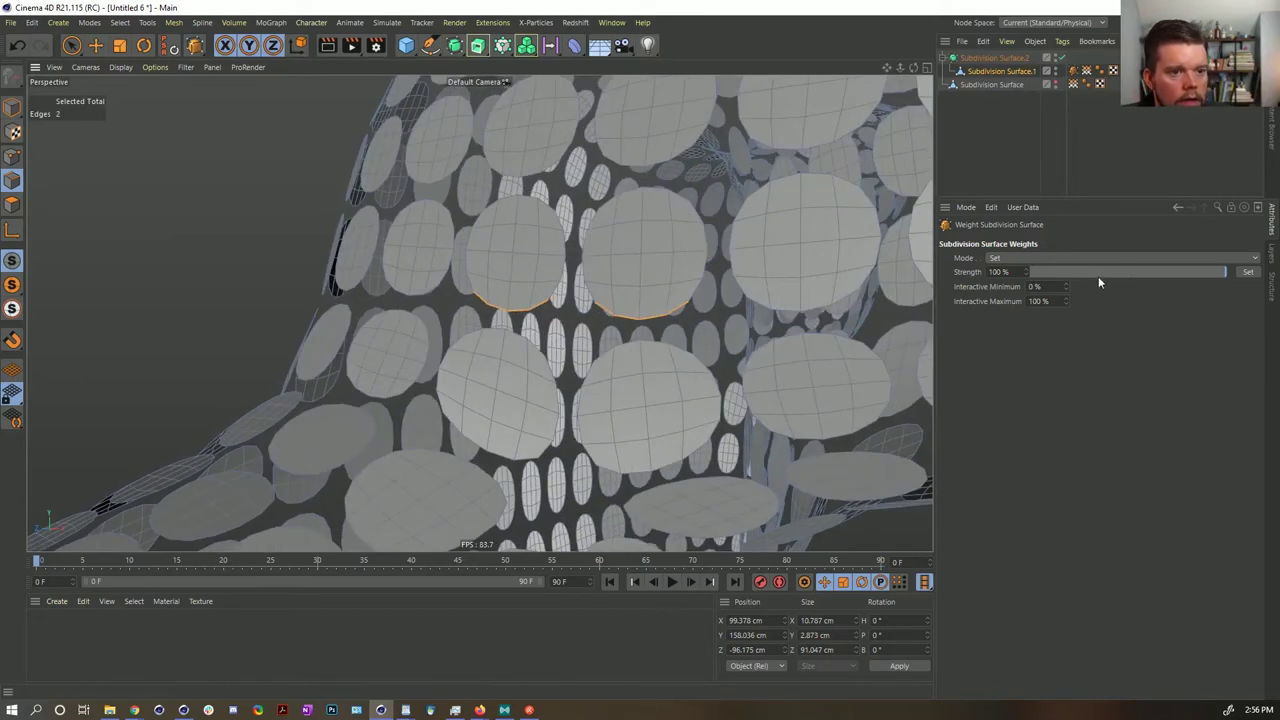
- Apply the subdivision weight to the same two edges at -100 % strength
click(1255, 277)
drag(1224, 273, 938, 284)
click(1245, 273)
click(1246, 272)
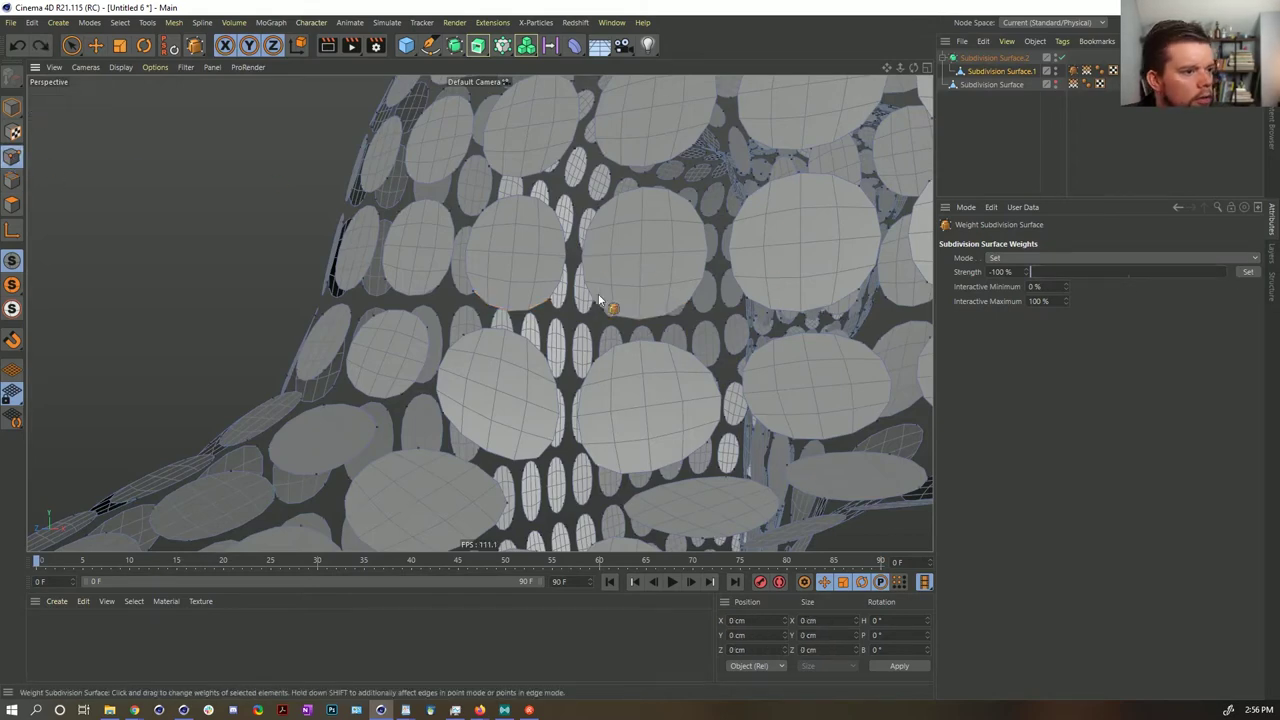
- Convert the edge selection to its four points and weight them interactively to square off the two scales' lower corners
ctrl+click(12, 157)
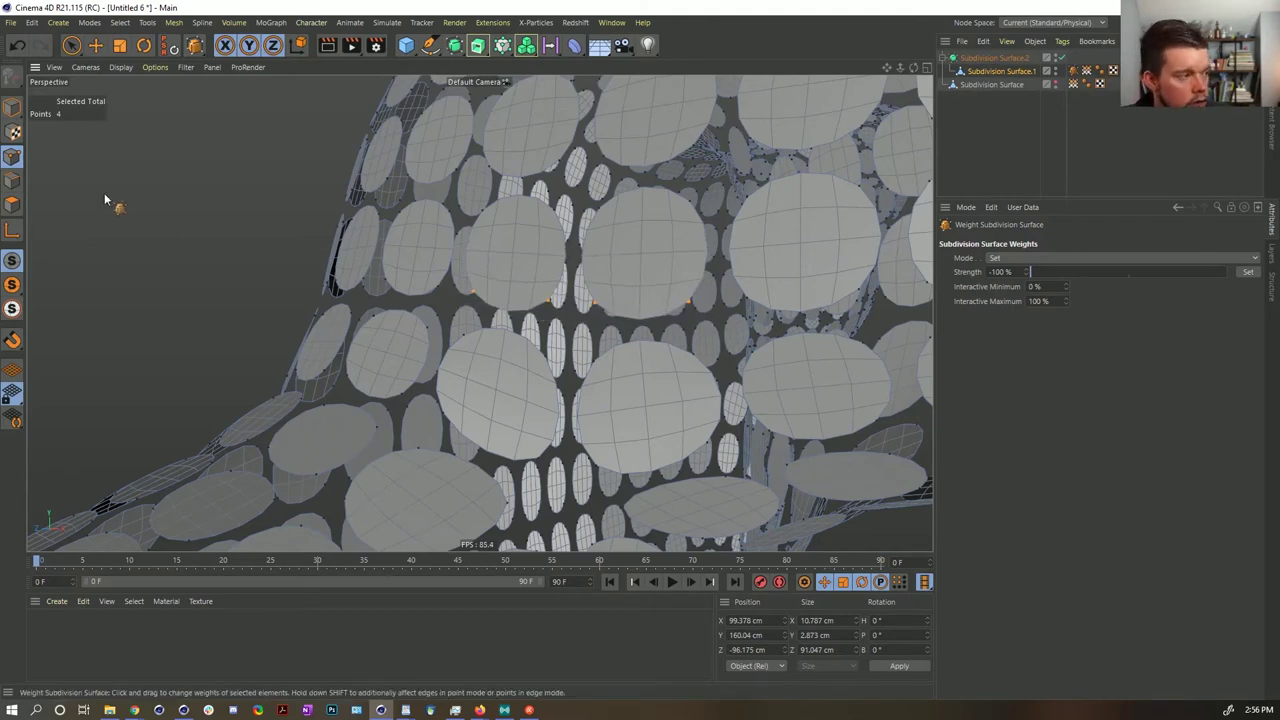
ctrl+click(12, 178)
ctrl+click(12, 157)
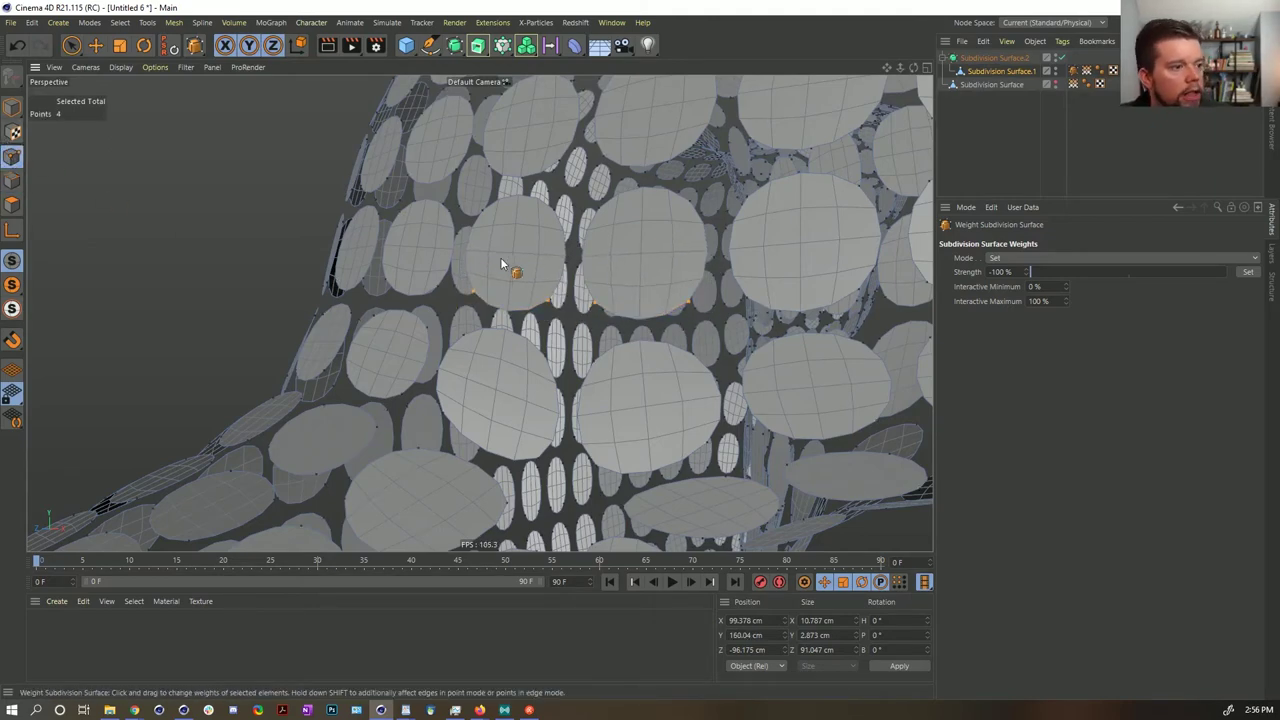
click(508, 265)
mouse_move(508, 265)
mouse_down()
mouse_move(450, 265)
mouse_move(500, 265)
mouse_up()
mouse_move(638, 277)
alt+mouse_down()
mouse_move(736, 259)
mouse_move(820, 287)
mouse_move(656, 272)
mouse_move(641, 243)
mouse_move(631, 277)
alt+mouse_up()
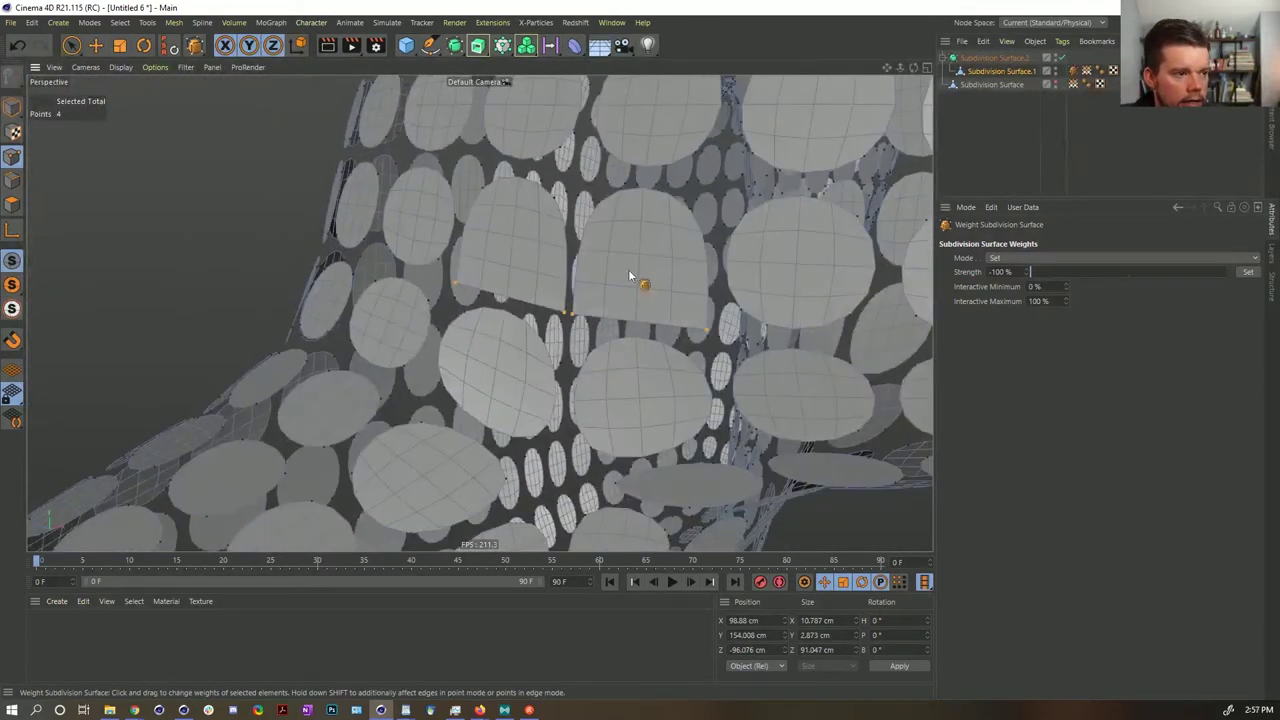
- Isolate the two square-bottomed scales by selecting their polygons, inverting the selection and deleting all the other scales
click(12, 204)
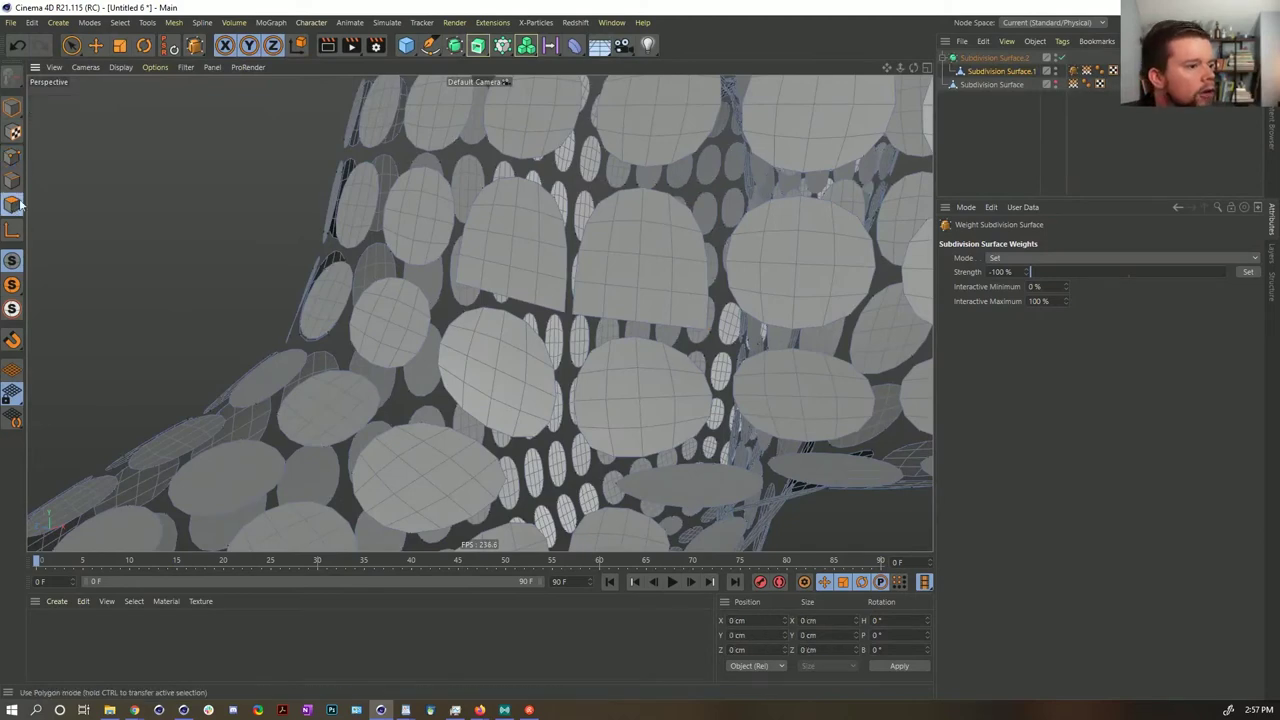
scroll(643, 223, down, 4)
click(1005, 153)
alt+drag(800, 206, 552, 329)
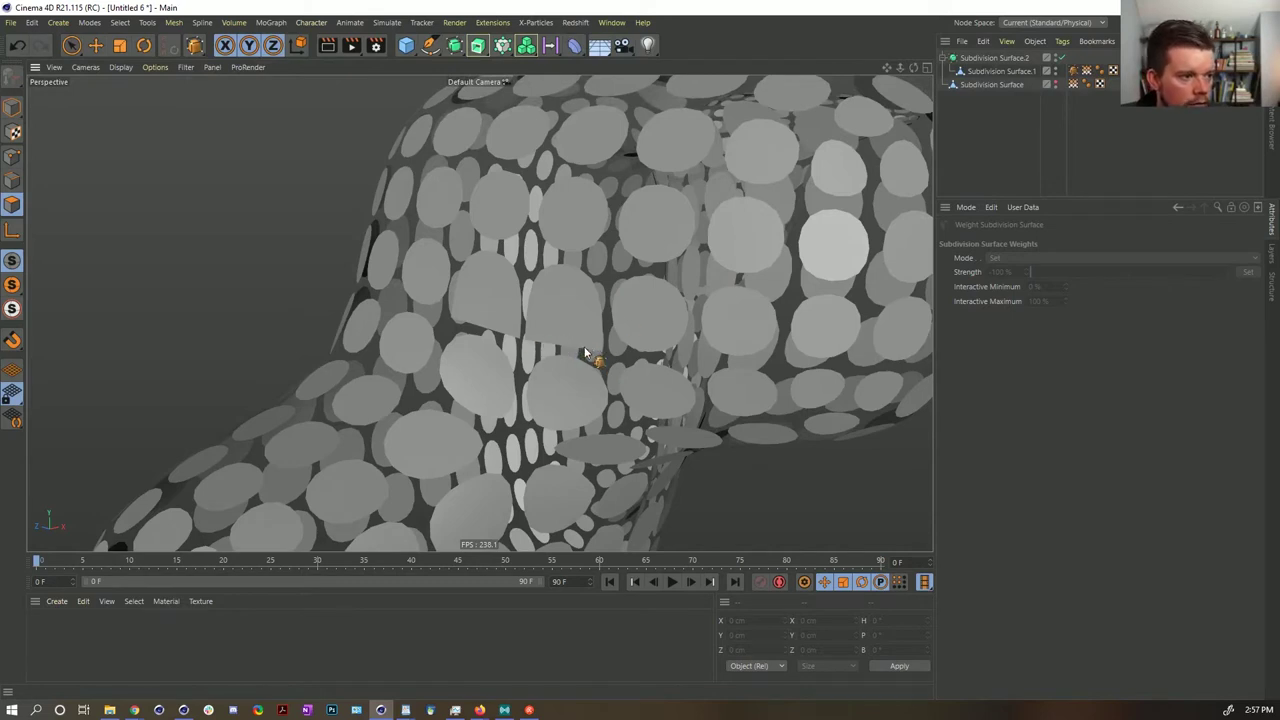
click(1000, 72)
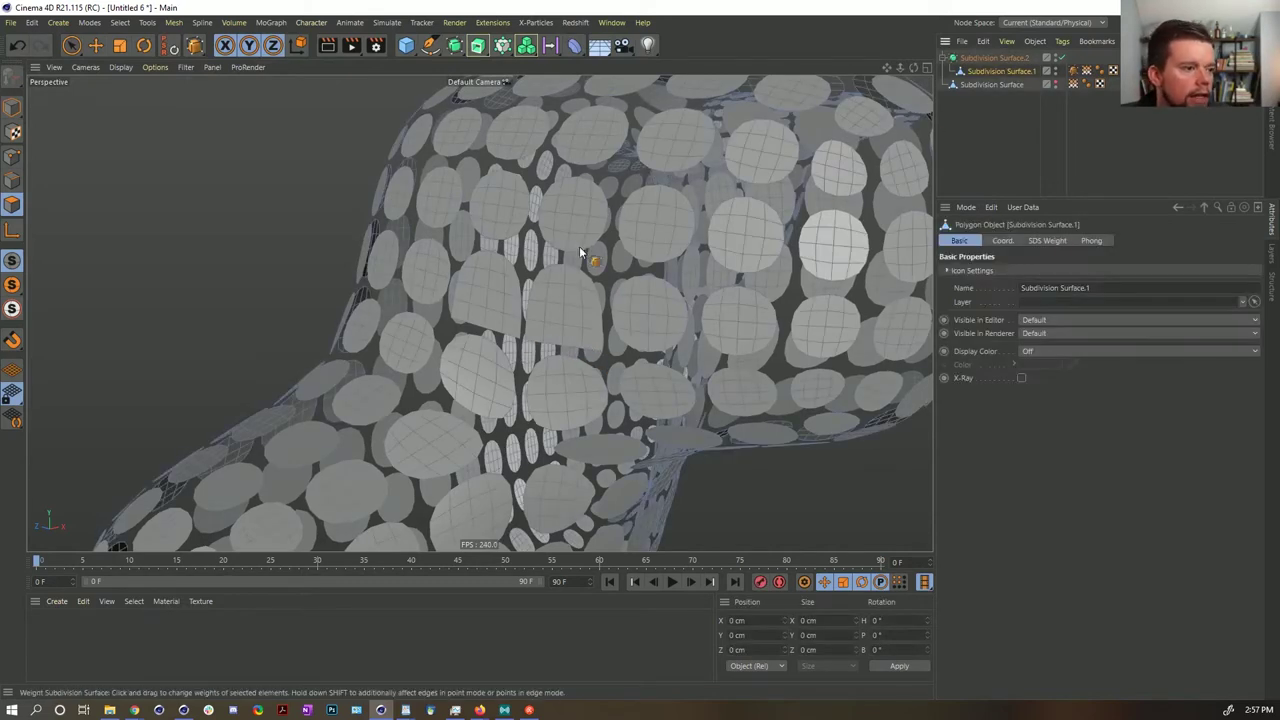
click(12, 157)
click(12, 205)
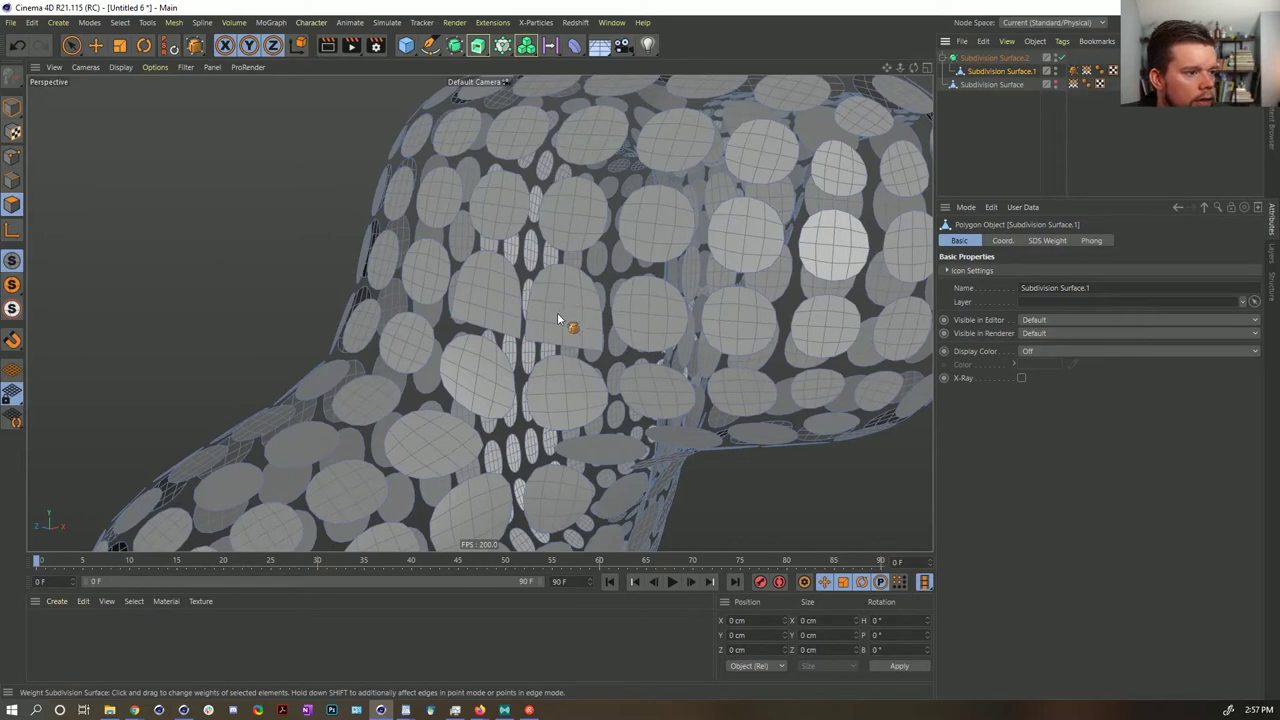
key(space)
click(558, 314)
shift+click(487, 306)
key(u)
key(i)
key(Delete)
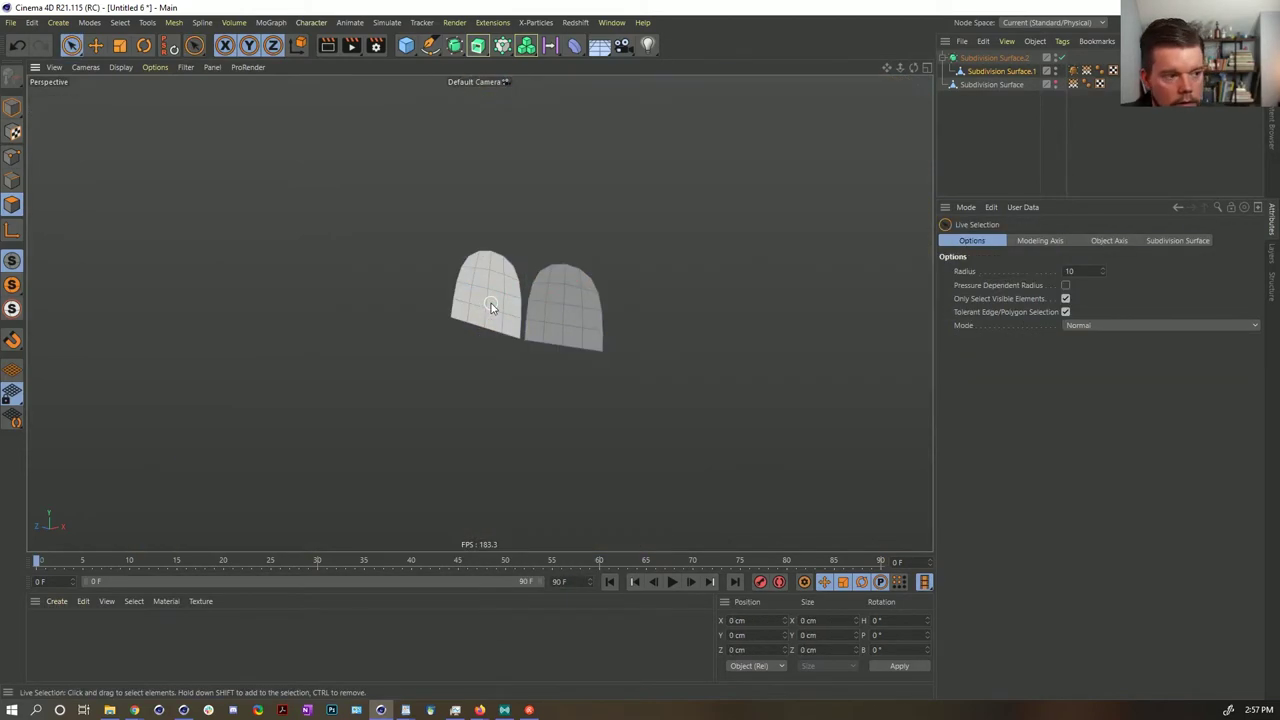
- Invert the point selection to pick the four upper points of the two isolated scales
click(15, 157)
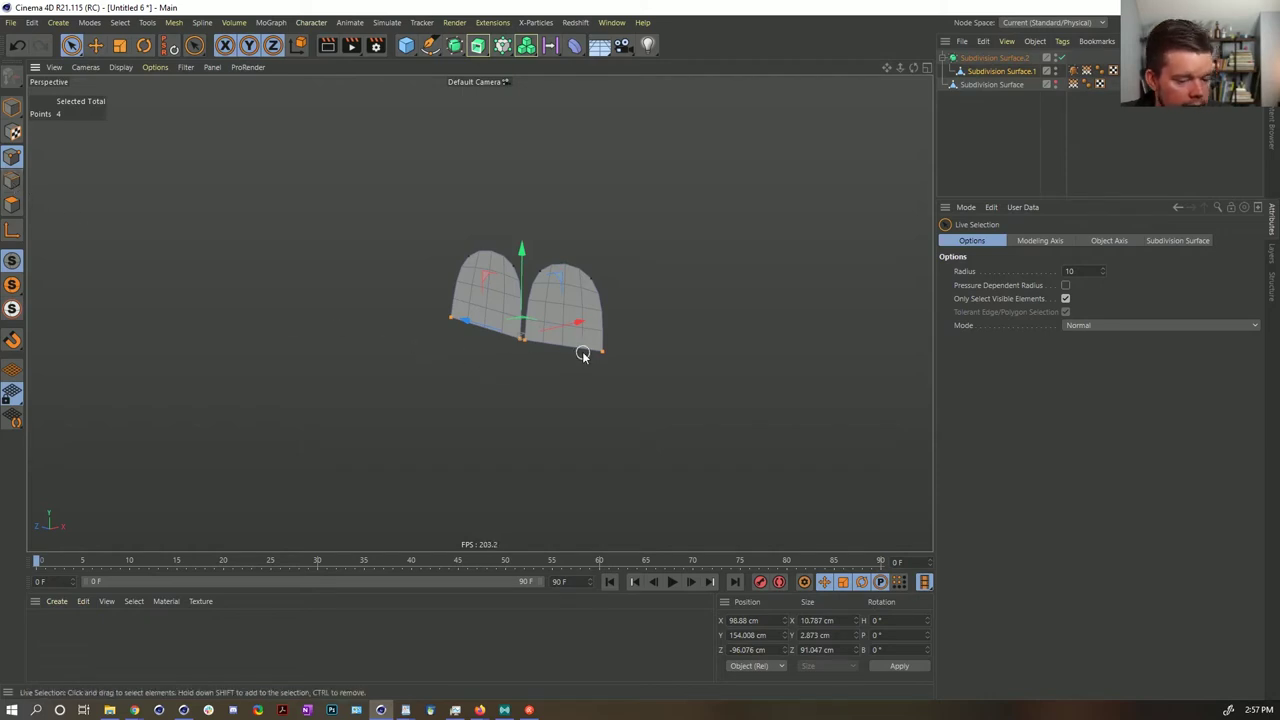
key(ctrl+a)
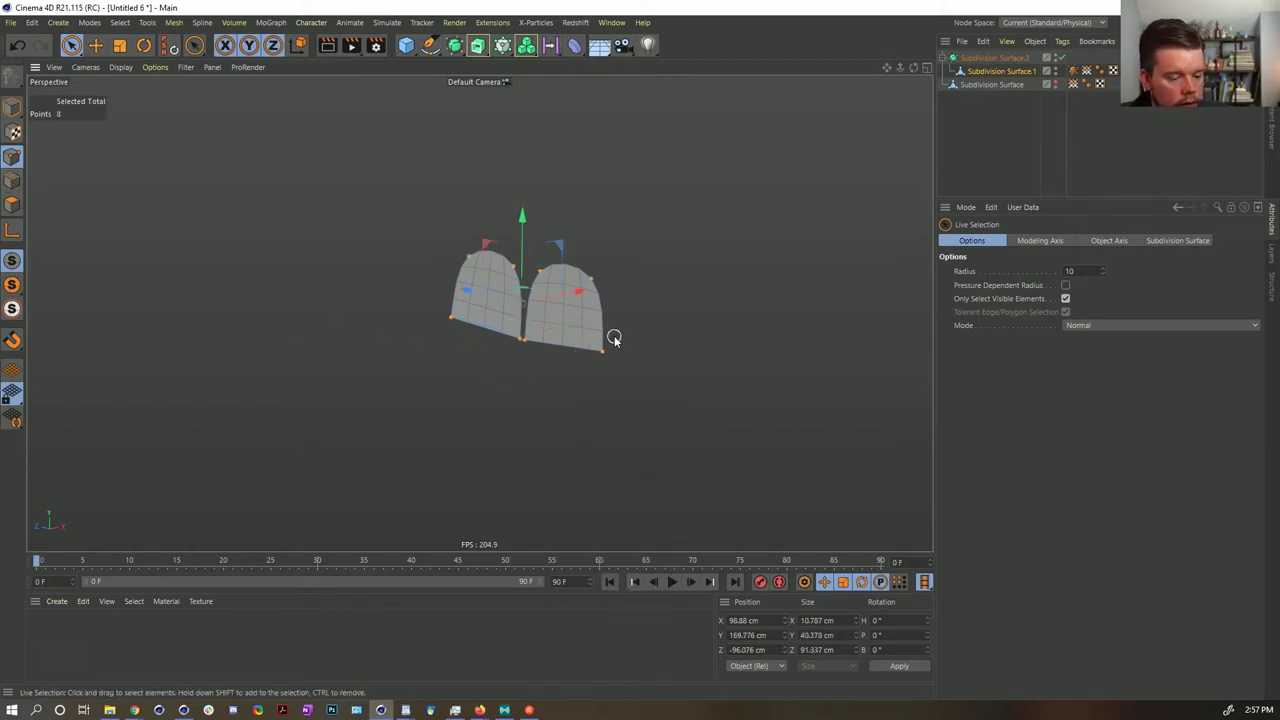
key(ctrl+z)
key(u)
key(i)
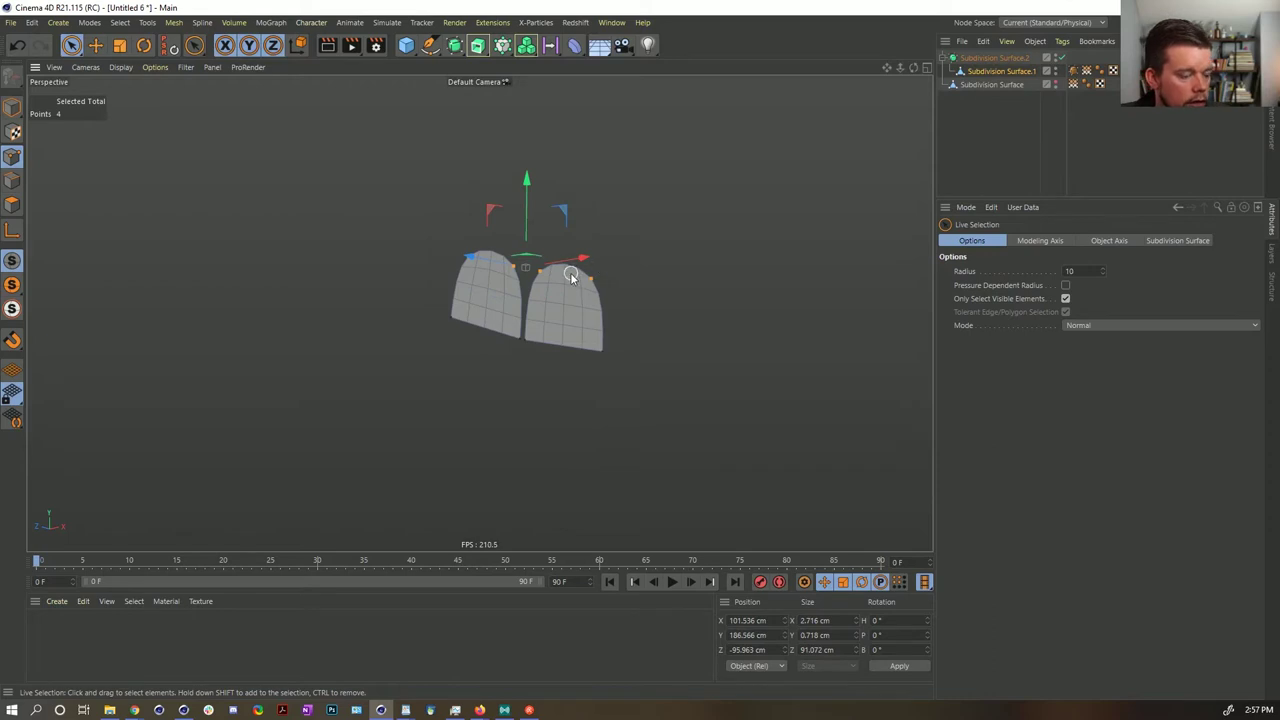
alt+drag(573, 278, 530, 301)
mouse_move(622, 247)
mouse_down()
mouse_move(560, 282)
mouse_move(556, 346)
mouse_up()
- Select the top and bottom edges of both scales, split them with Edge Cut and select the vertical centre edges
click(12, 180)
shift+drag(511, 229, 501, 347)
key(m)
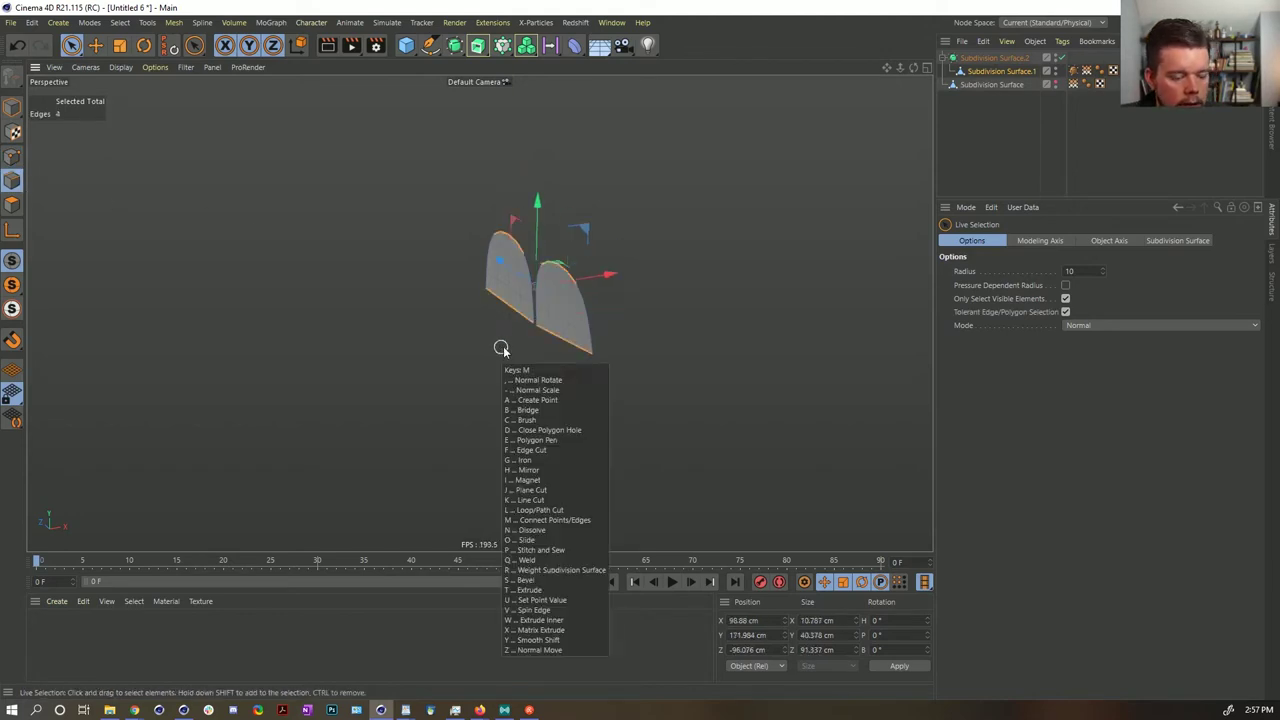
key(f)
click(984, 348)
key(space)
click(560, 306)
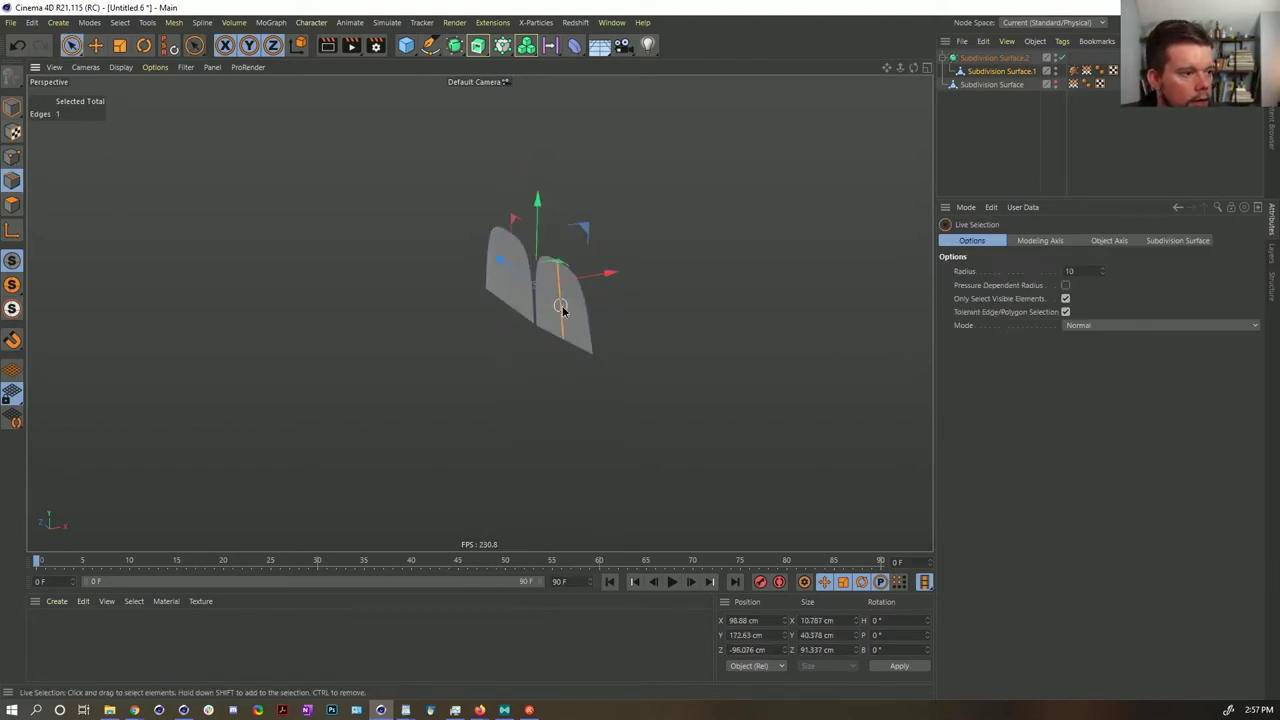
shift+click(508, 267)
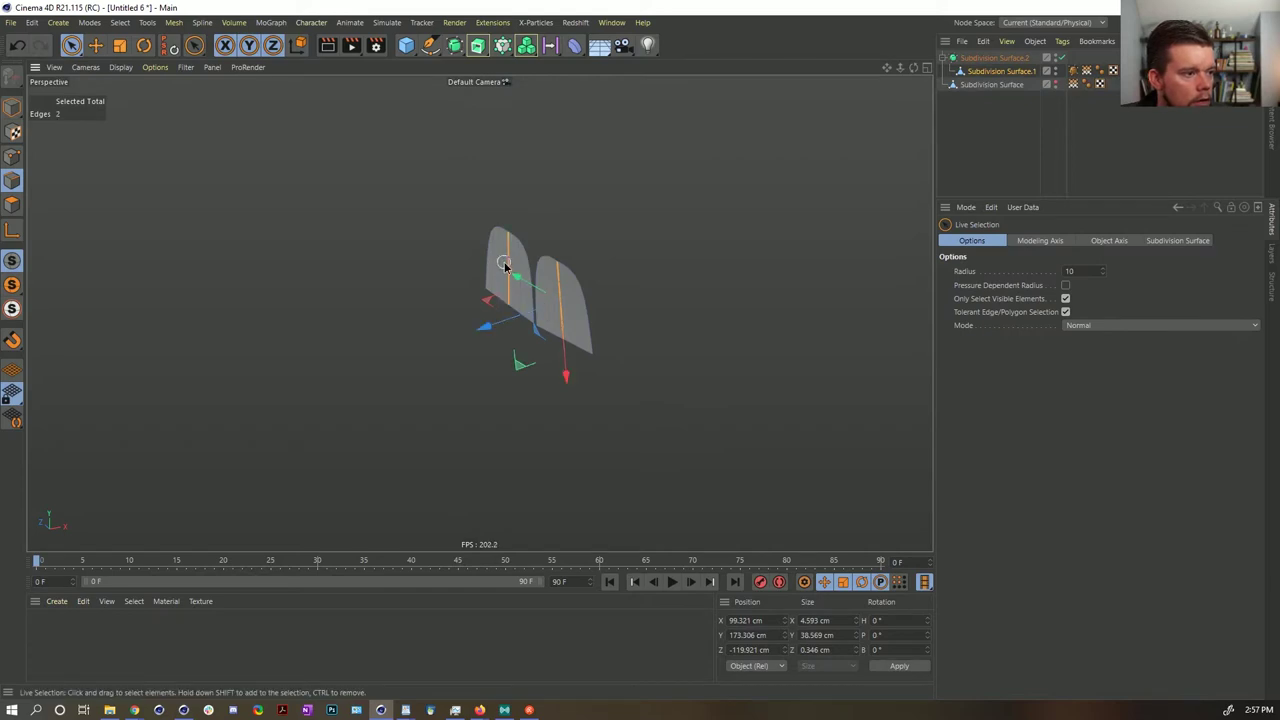
- Move the upper middle point of each of the two scales outward along the X axis, then deselect the object
click(12, 157)
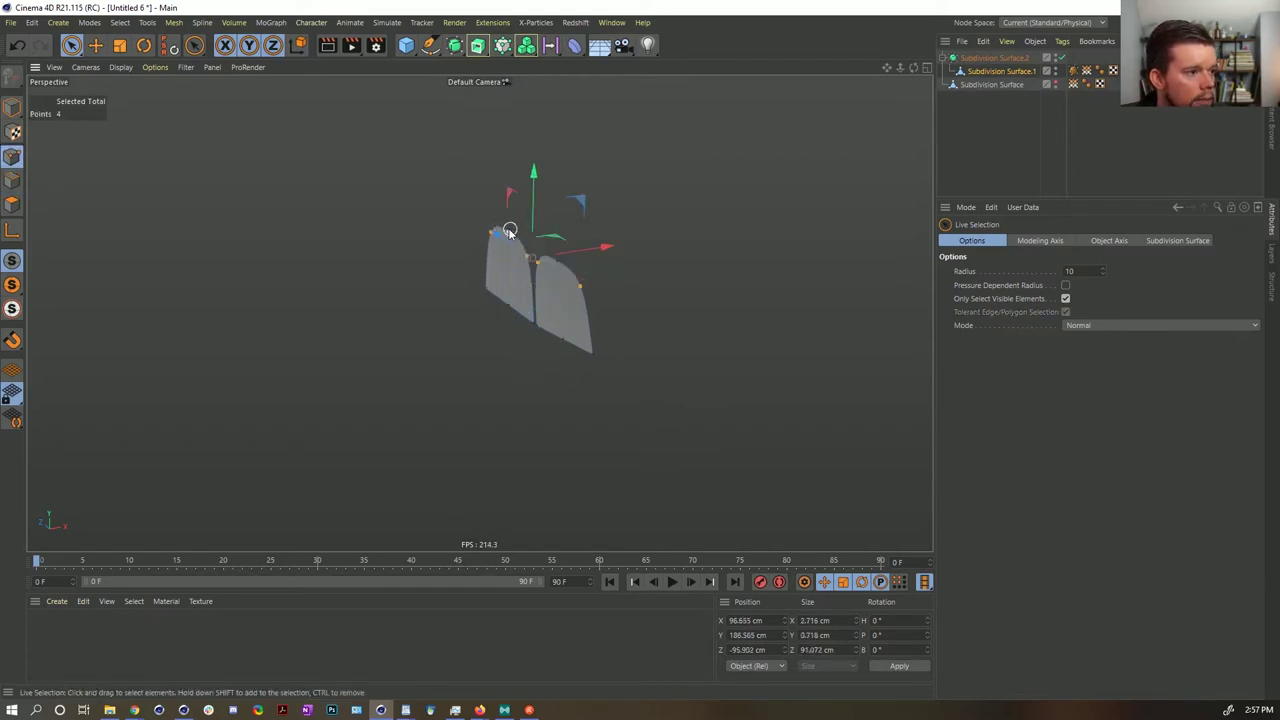
click(509, 231)
shift+click(558, 265)
drag(611, 237, 591, 239)
click(1009, 137)
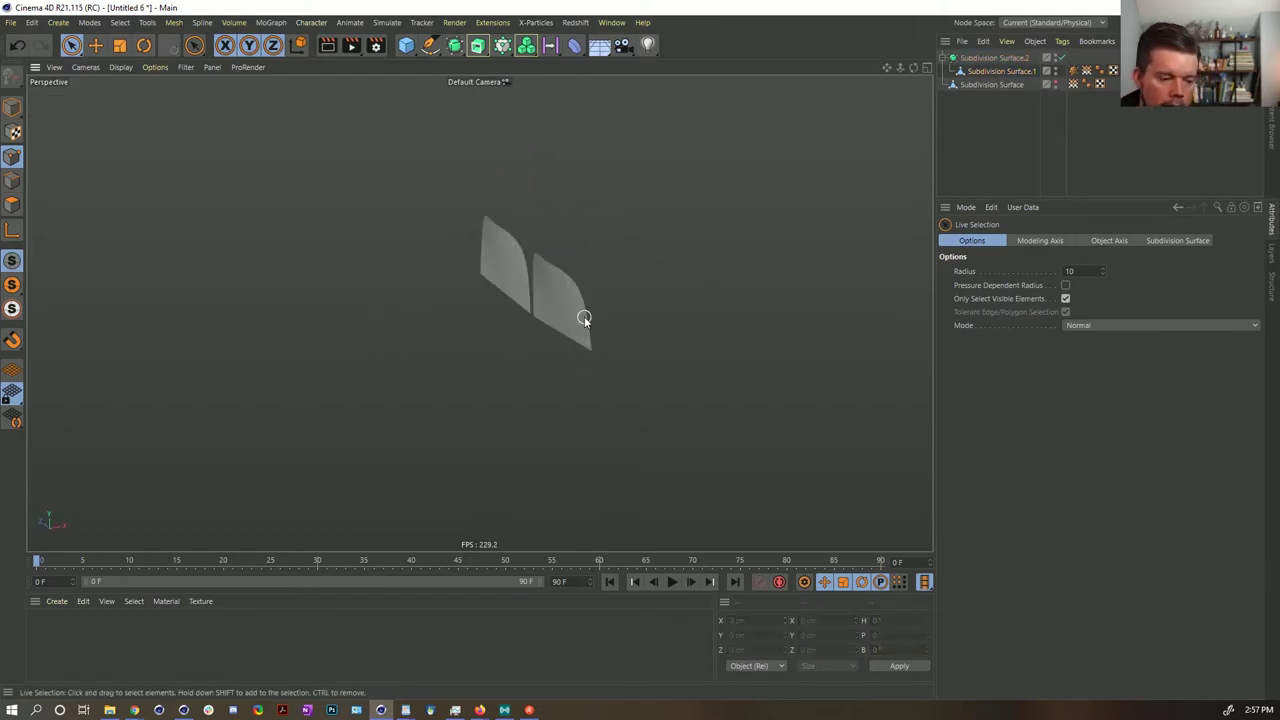
alt+drag(584, 316, 628, 246)
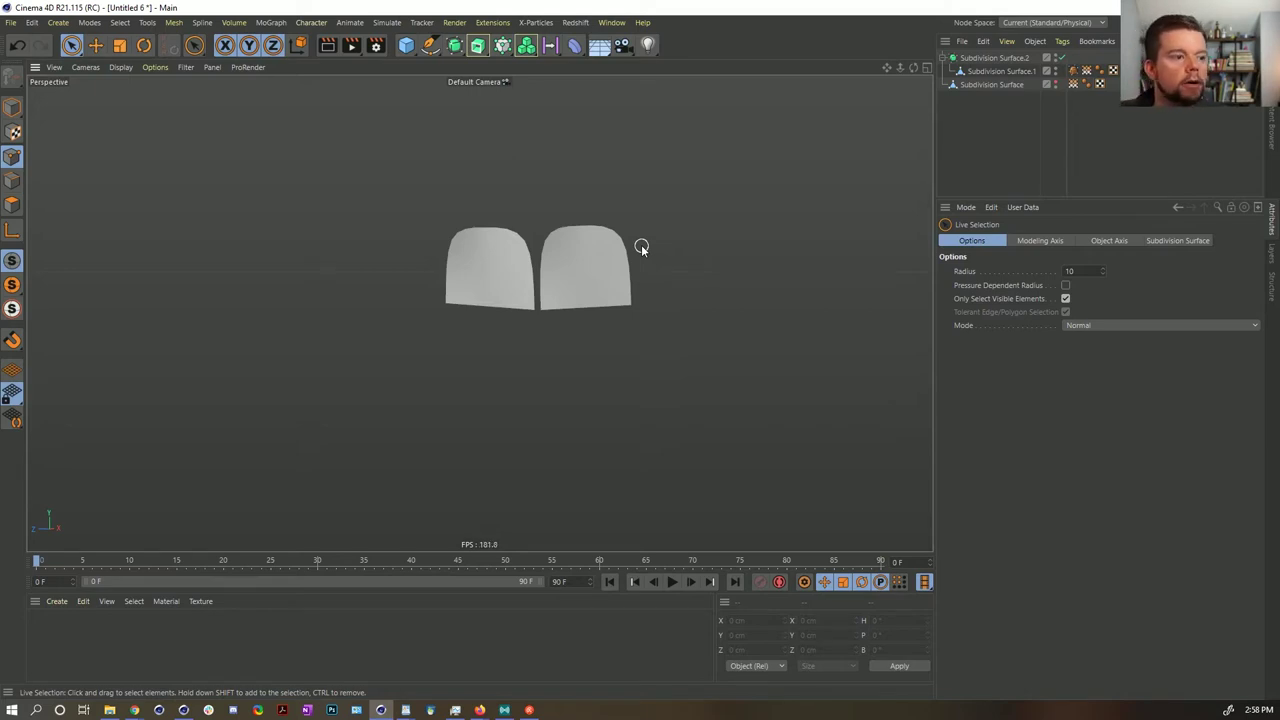
- Undo the point move, the edge cut and the polygon deletion to bring back all the scales
click(996, 73)
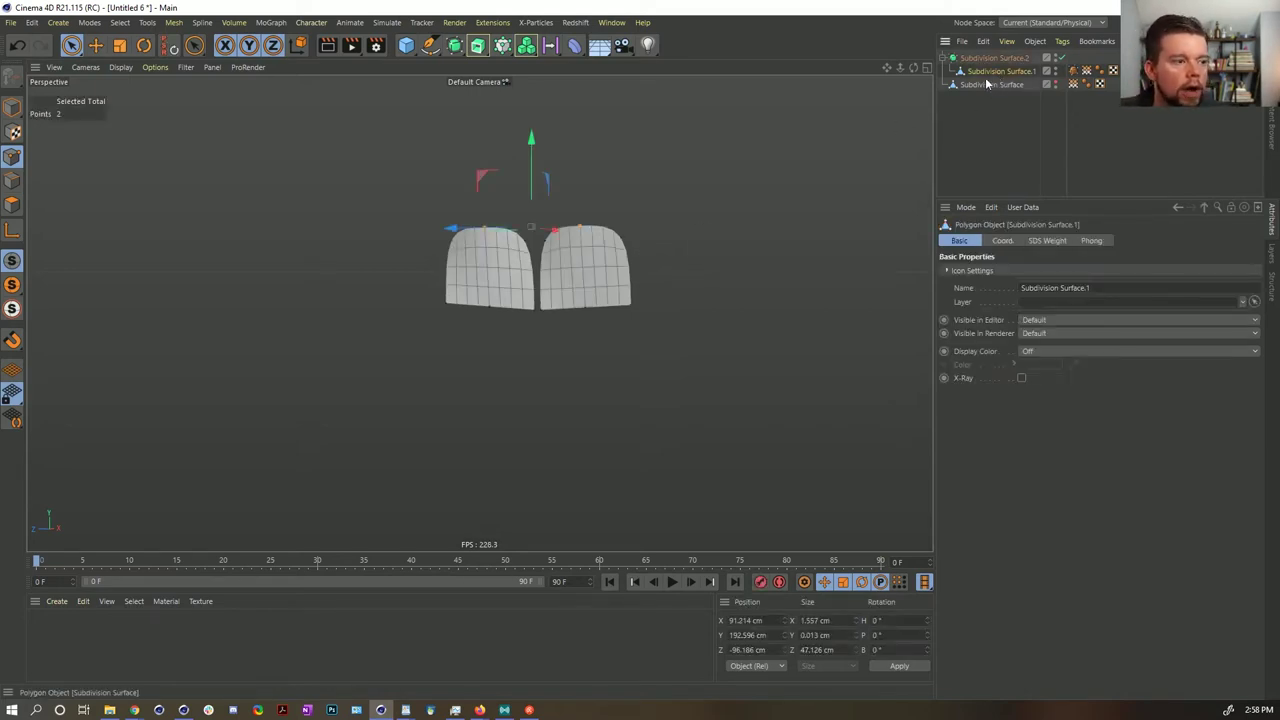
key(ctrl+z)
key(ctrl+z)
key(ctrl+z)
key(ctrl+z)
key(ctrl+z)
key(ctrl+z)
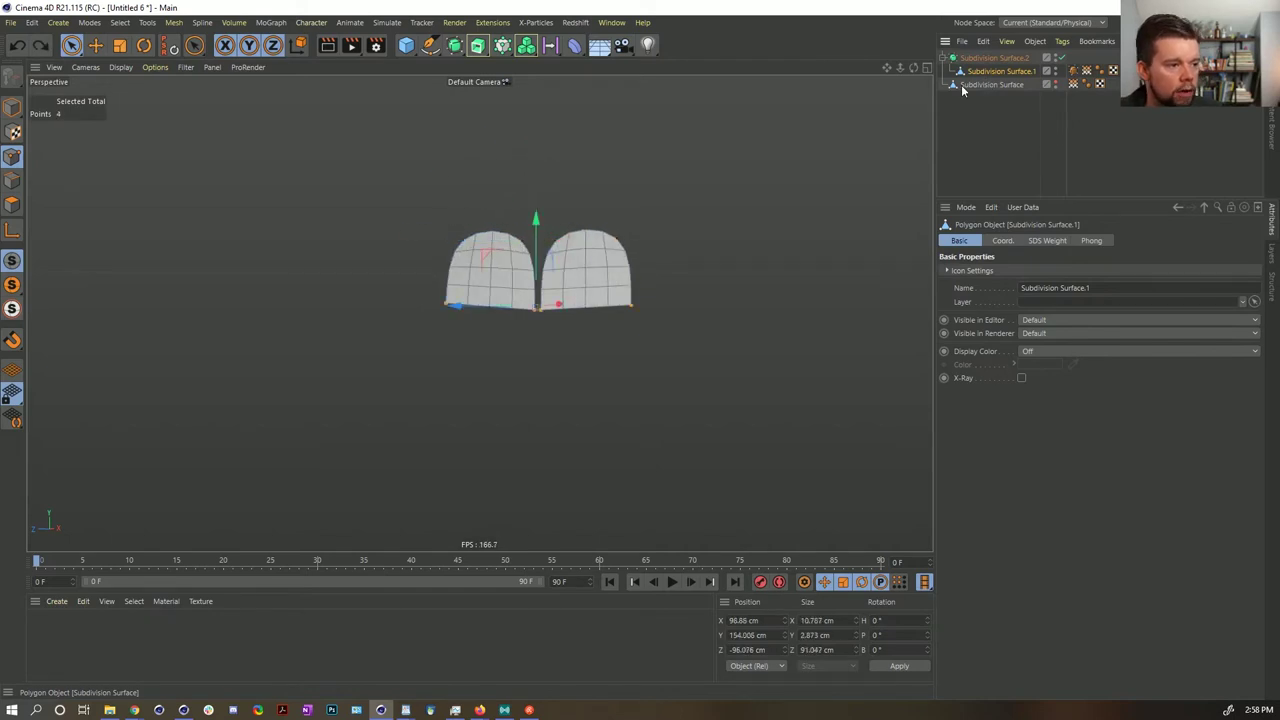
key(ctrl+z)
key(ctrl+z)
key(ctrl+z)
key(ctrl+z)
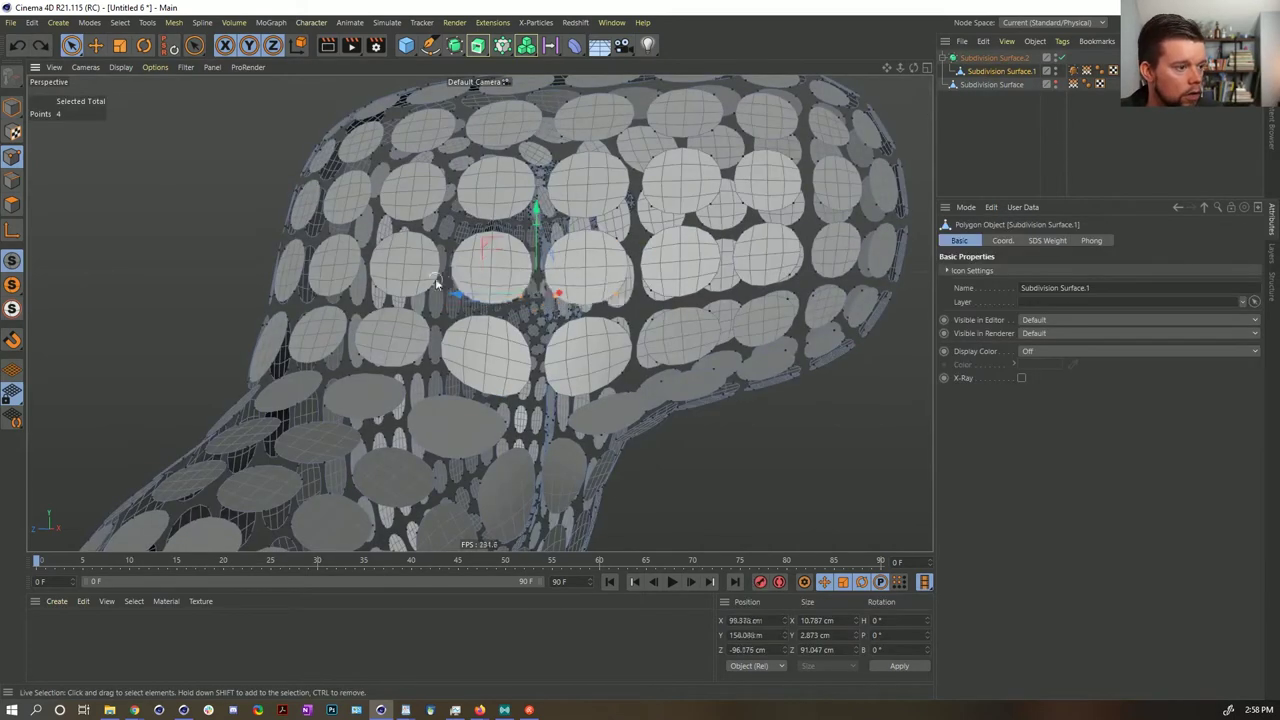
- Add the lower edges of two neighbouring scales to the edge selection on the scale mesh
click(12, 180)
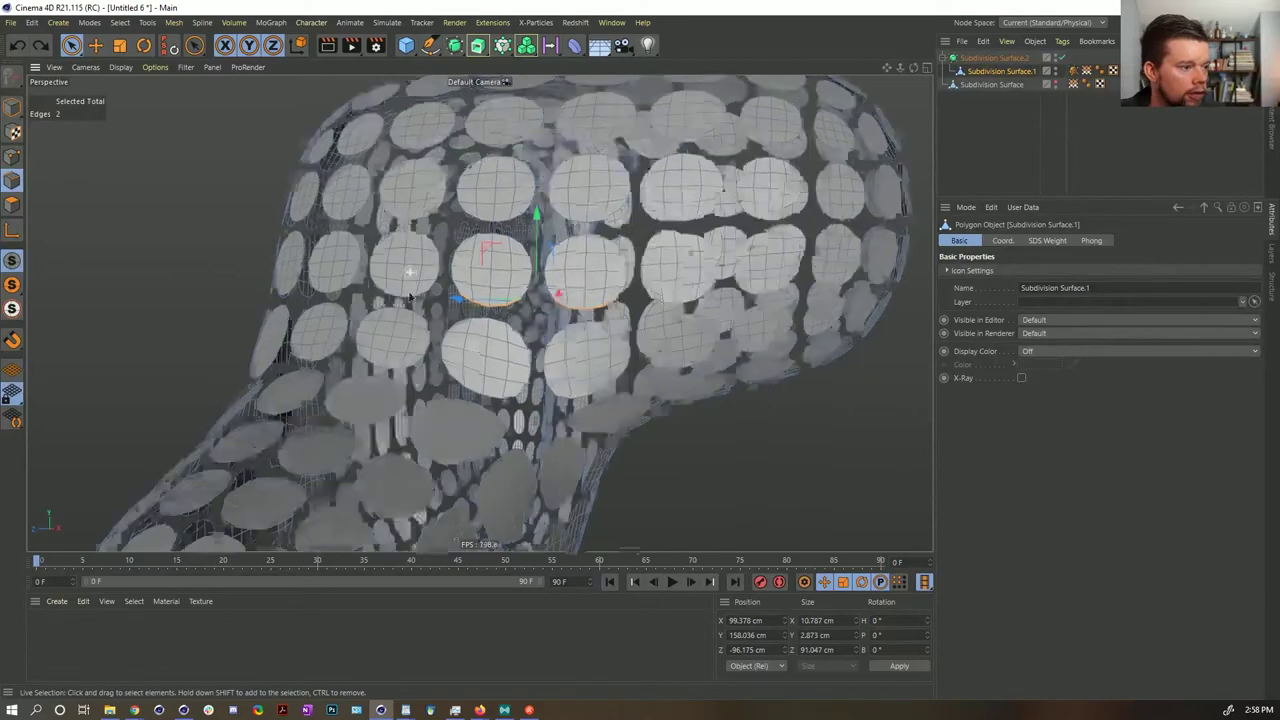
shift+click(406, 296)
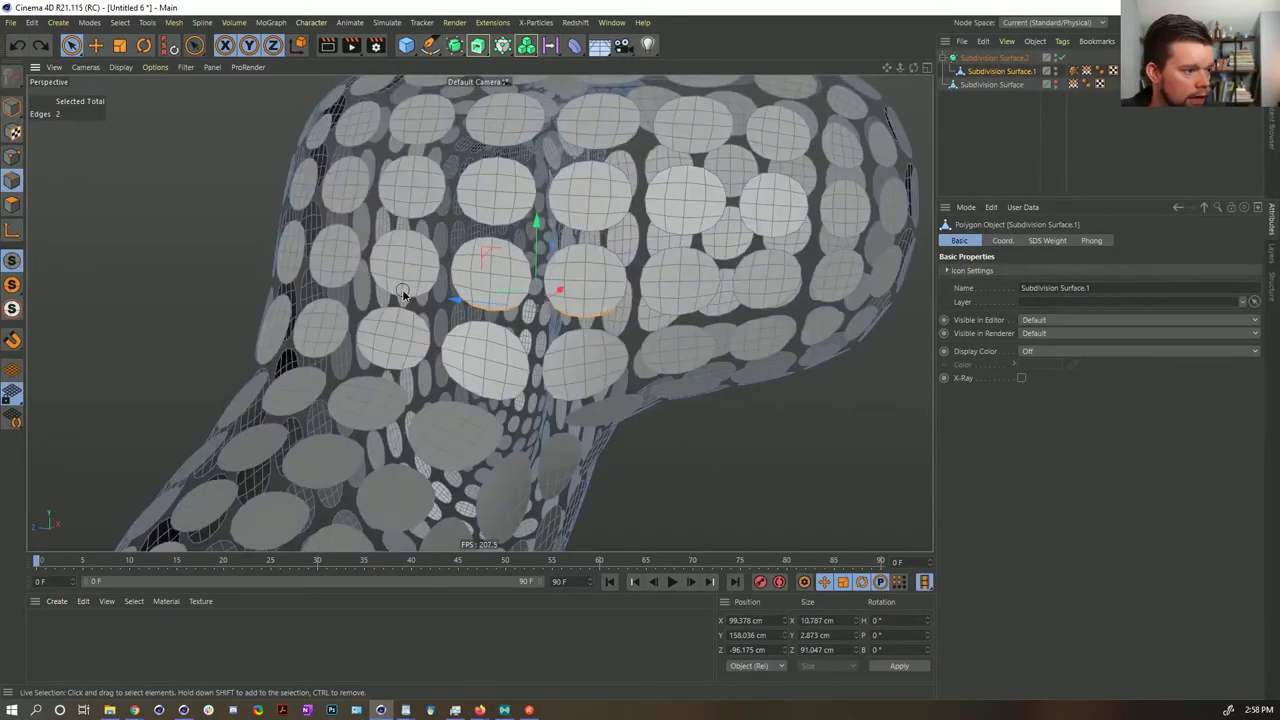
shift+click(392, 368)
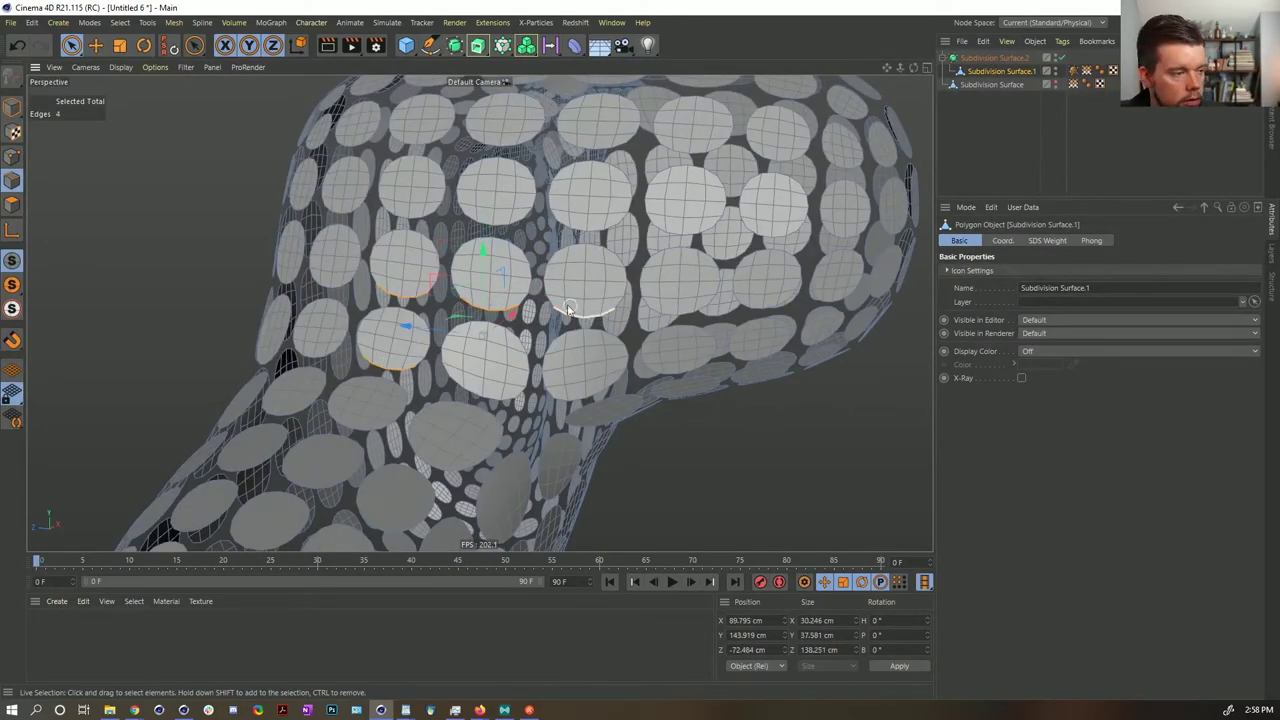
alt+drag(567, 308, 397, 291)
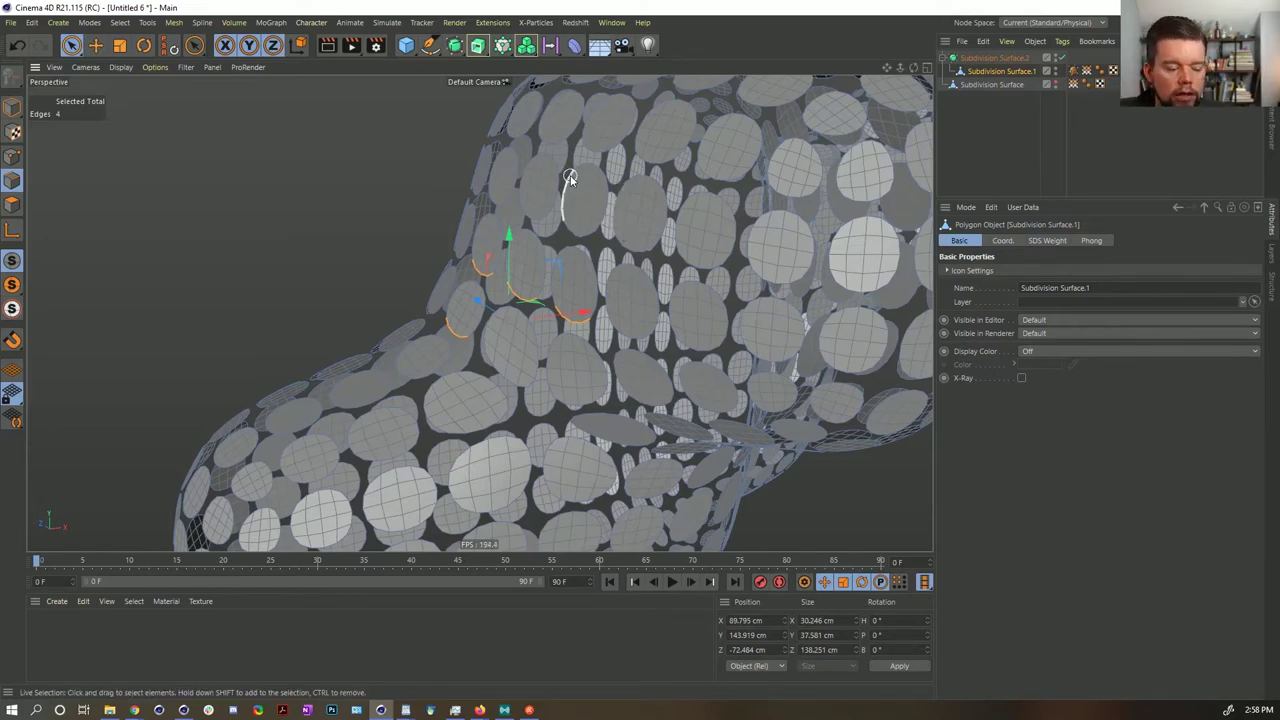
scroll(645, 218, down, 6)
mouse_move(600, 230)
alt+mouse_down()
mouse_move(563, 234)
mouse_move(631, 234)
mouse_move(588, 234)
alt+mouse_up()
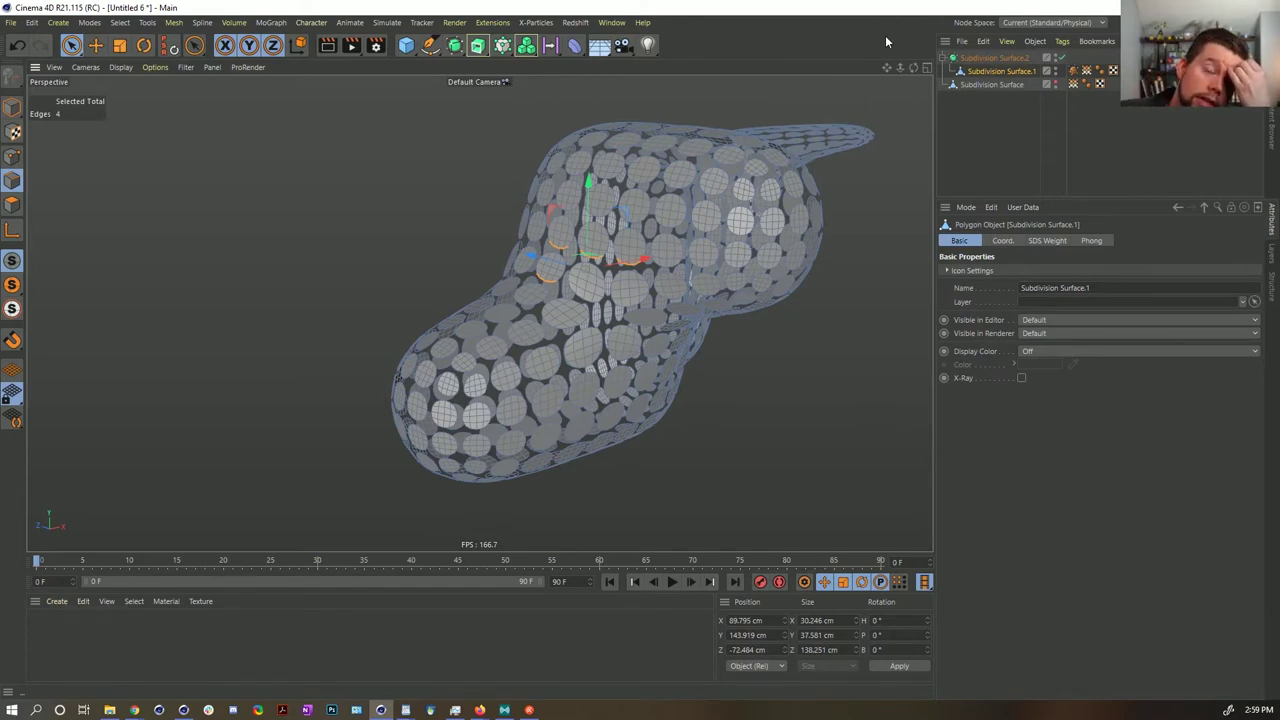
- Copy the Subdivision Surface polygon object into a new document and make it visible in the editor
click(1008, 85)
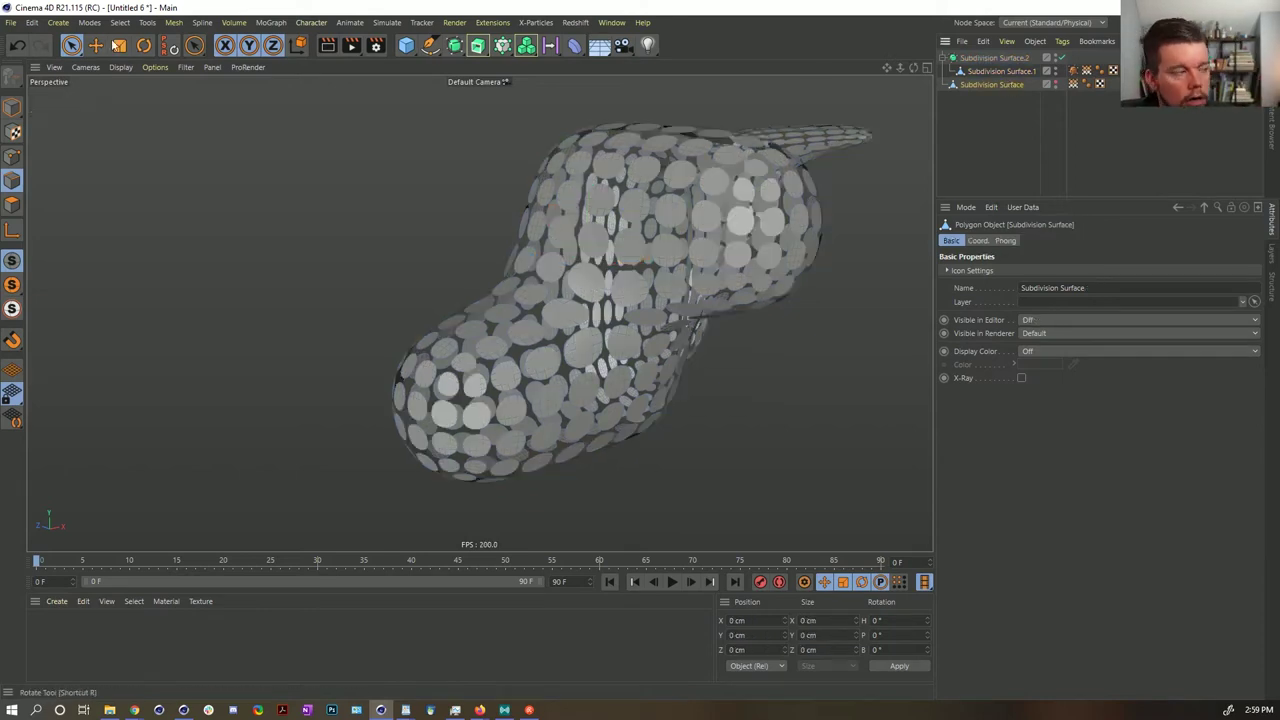
click(12, 107)
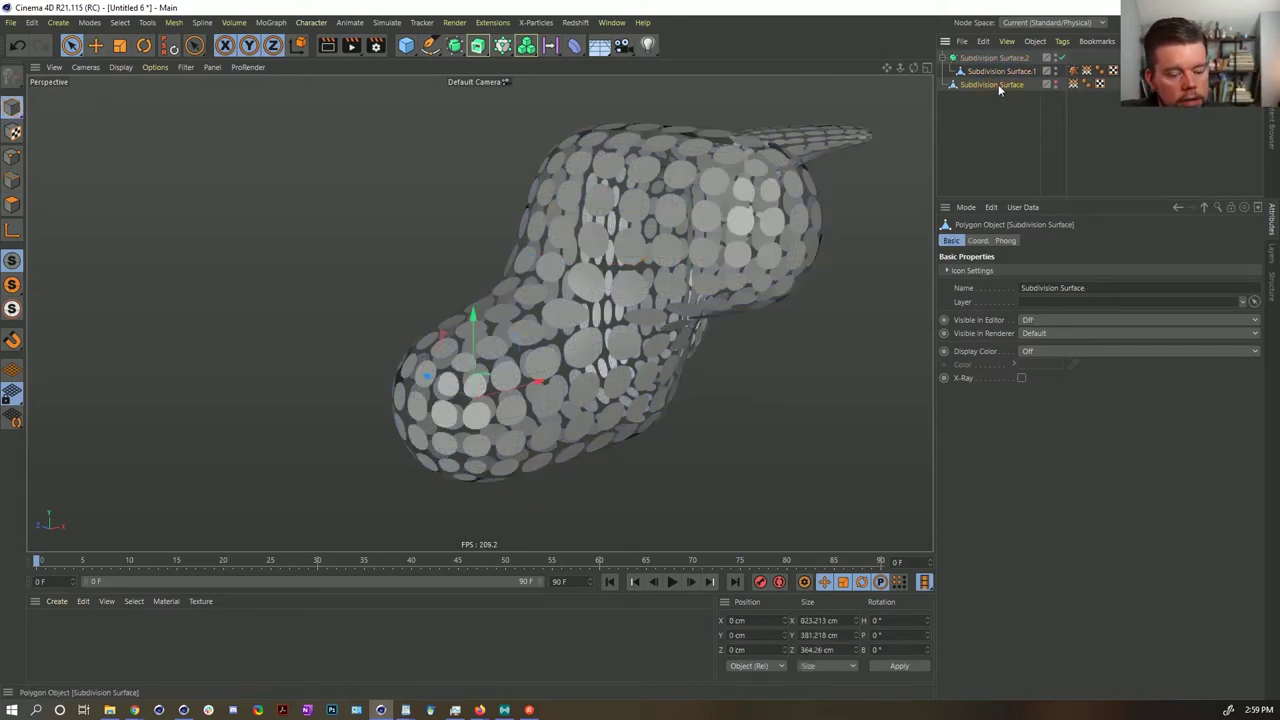
key(ctrl+n)
key(ctrl+v)
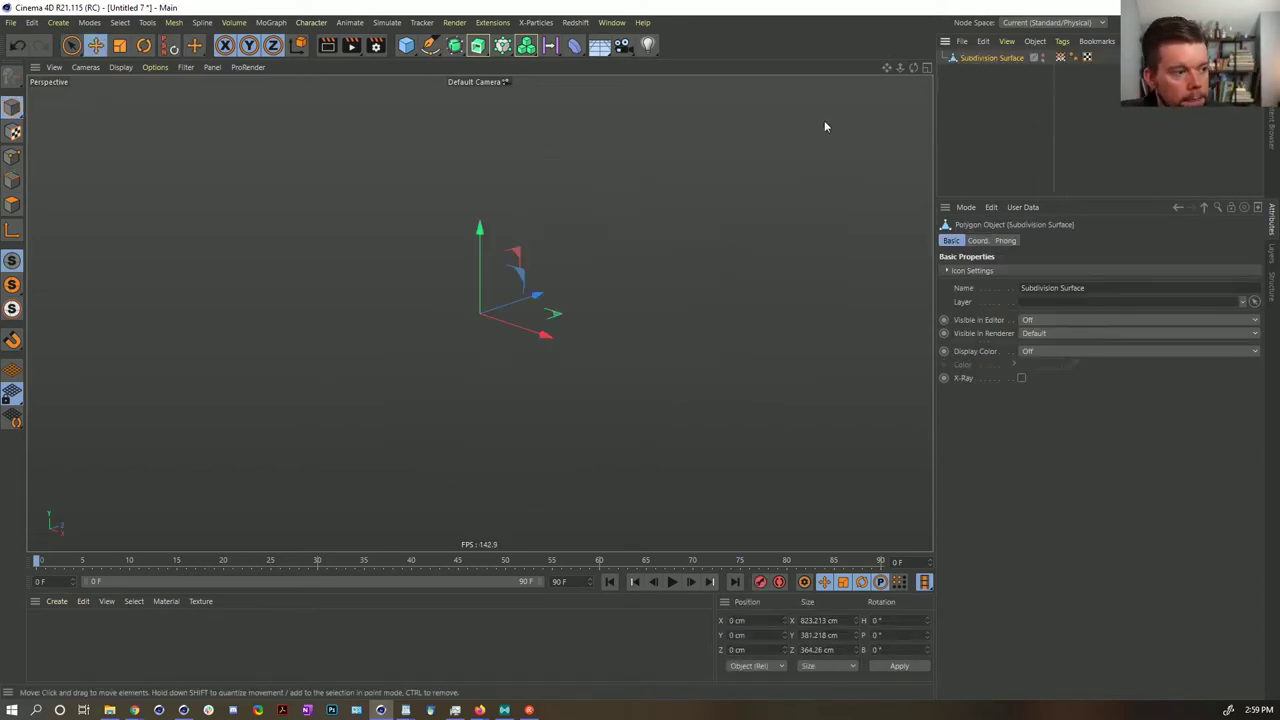
click(1042, 54)
key(h)
alt+drag(486, 272, 423, 274)
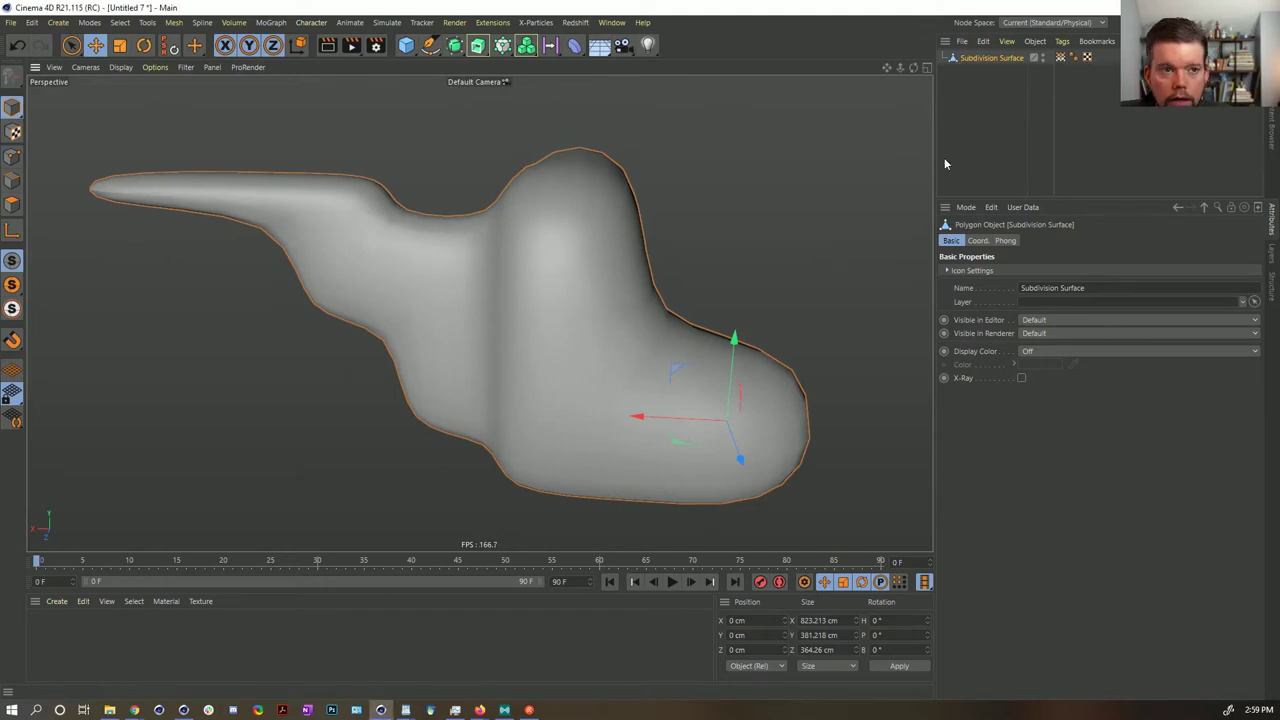
- Copy the Bezier scale from the Untitled 4 document and paste it into Untitled 7
click(611, 22)
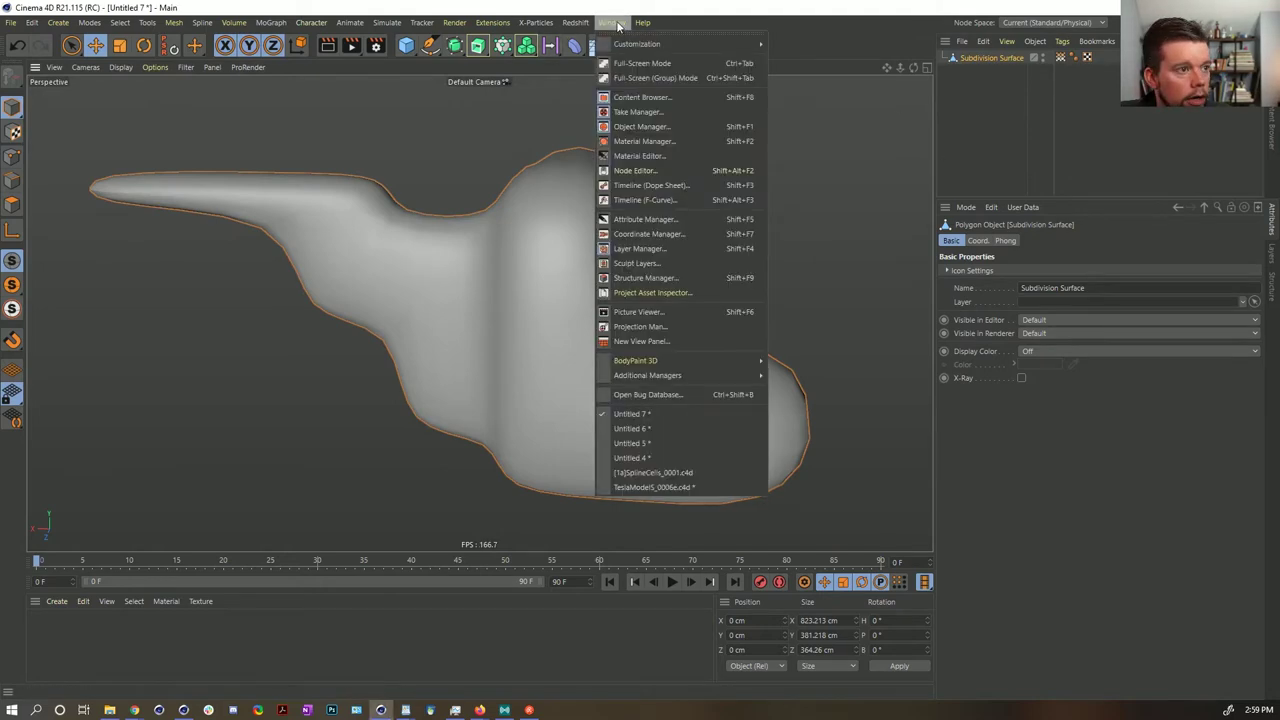
click(657, 460)
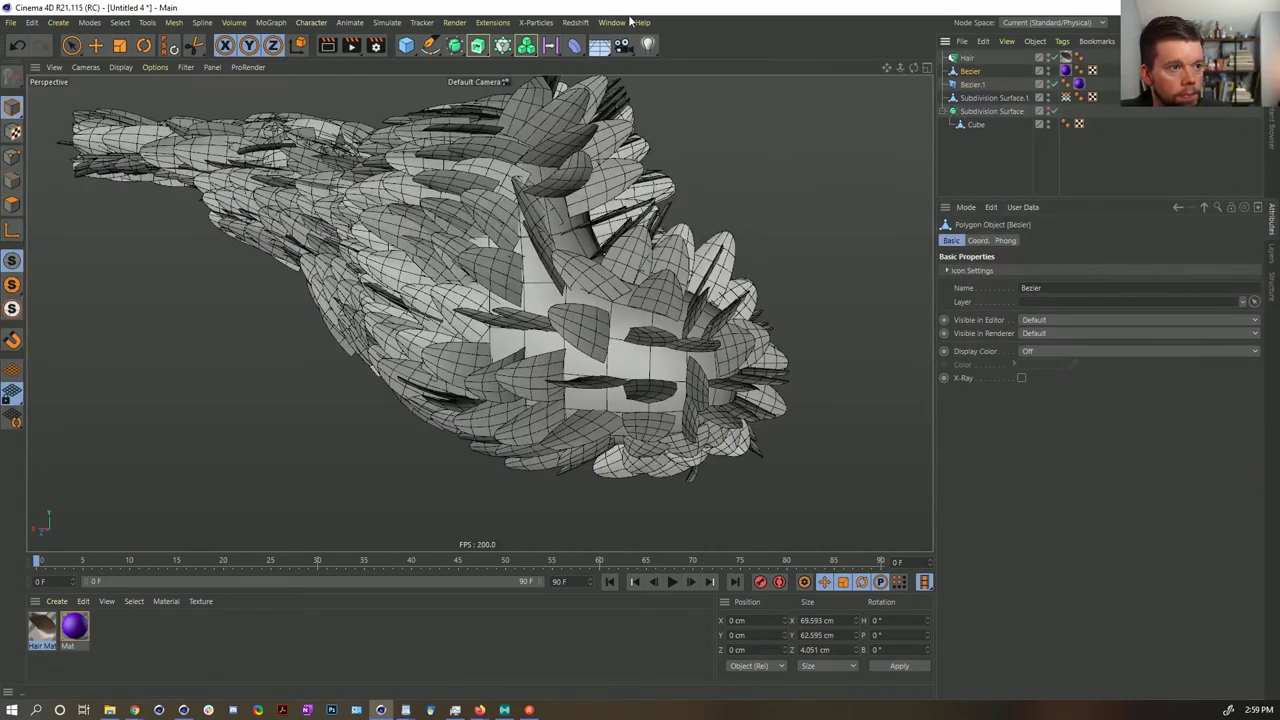
click(611, 22)
click(686, 412)
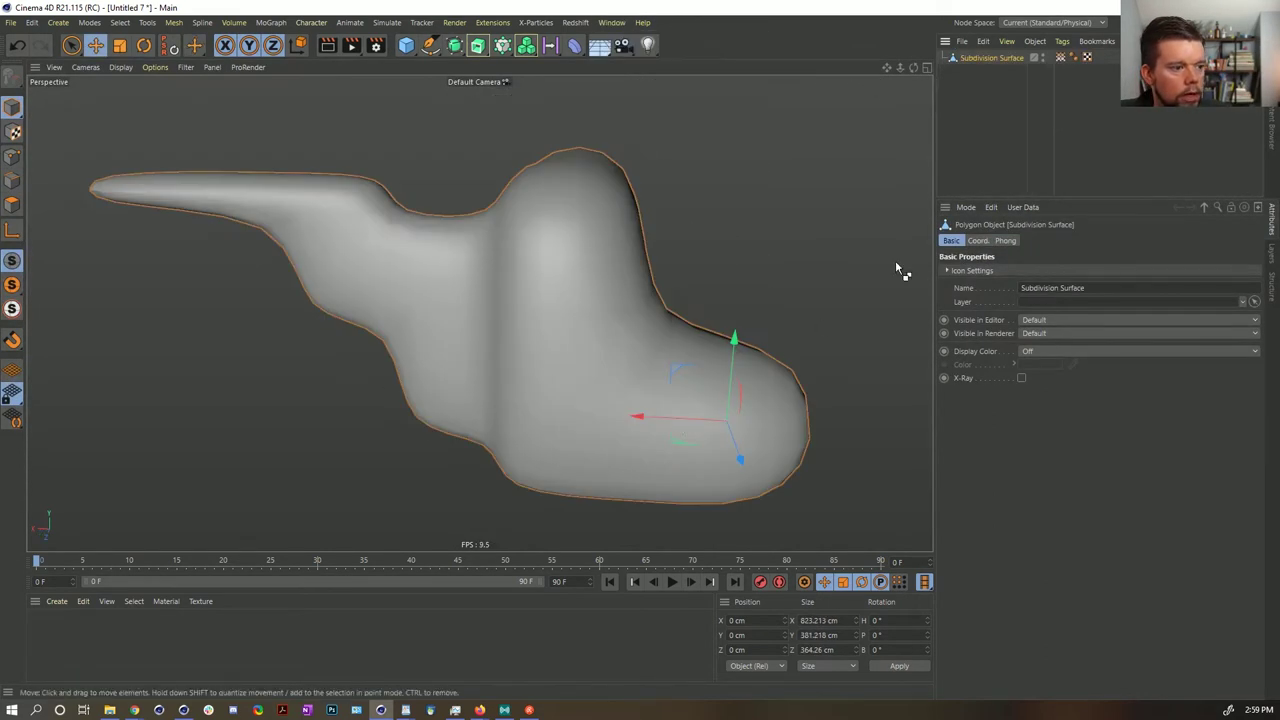
key(ctrl+v)
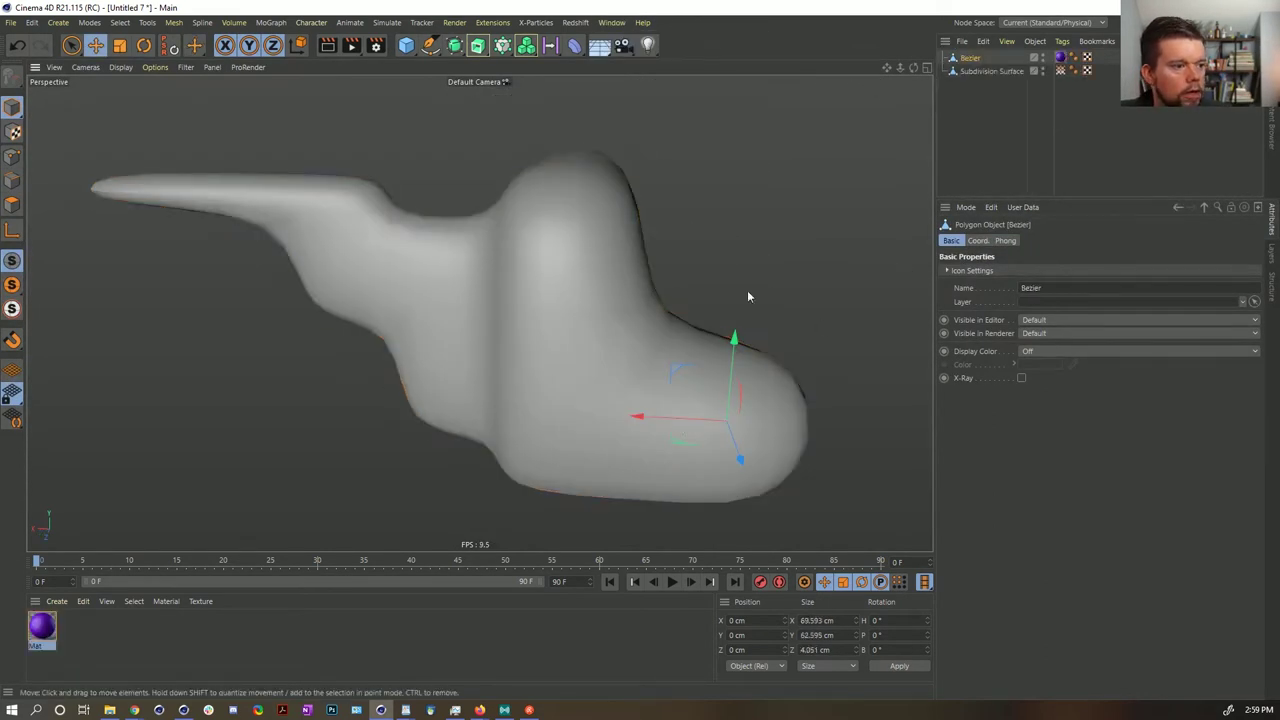
- Create a Cloner with the Bezier scale as its child and set its mode to Object
click(480, 45)
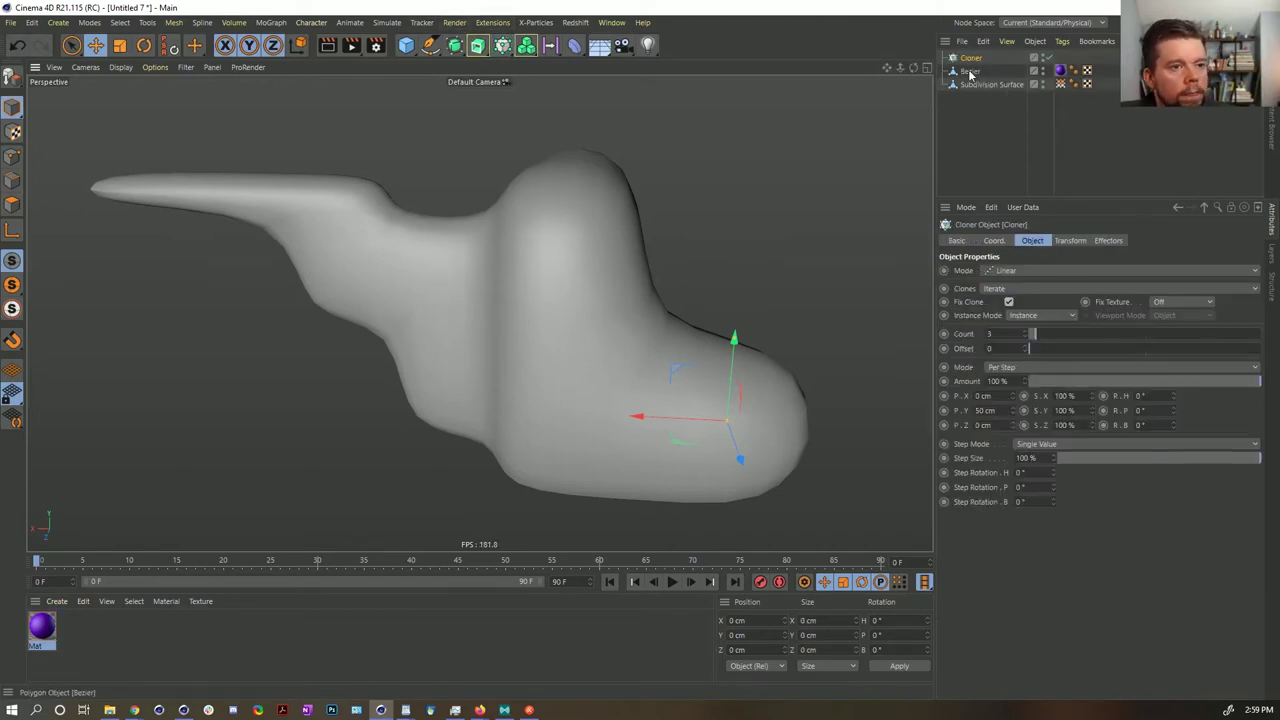
drag(969, 75, 972, 59)
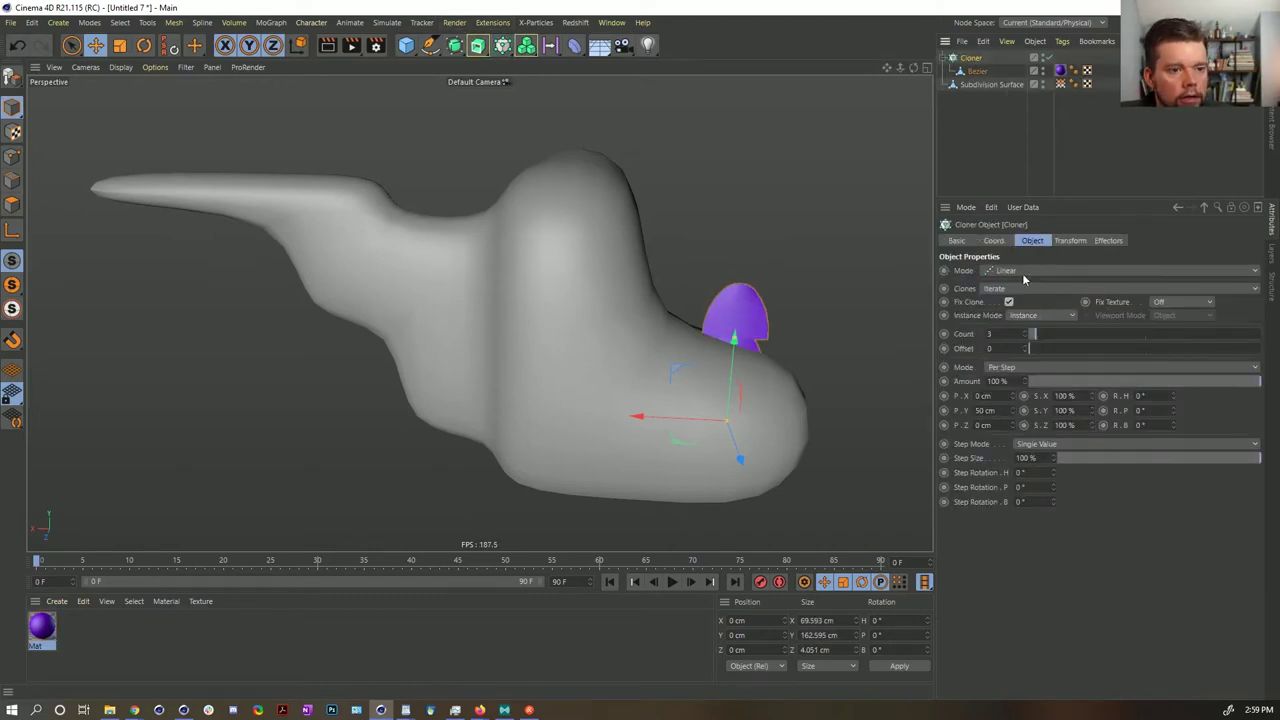
click(1010, 271)
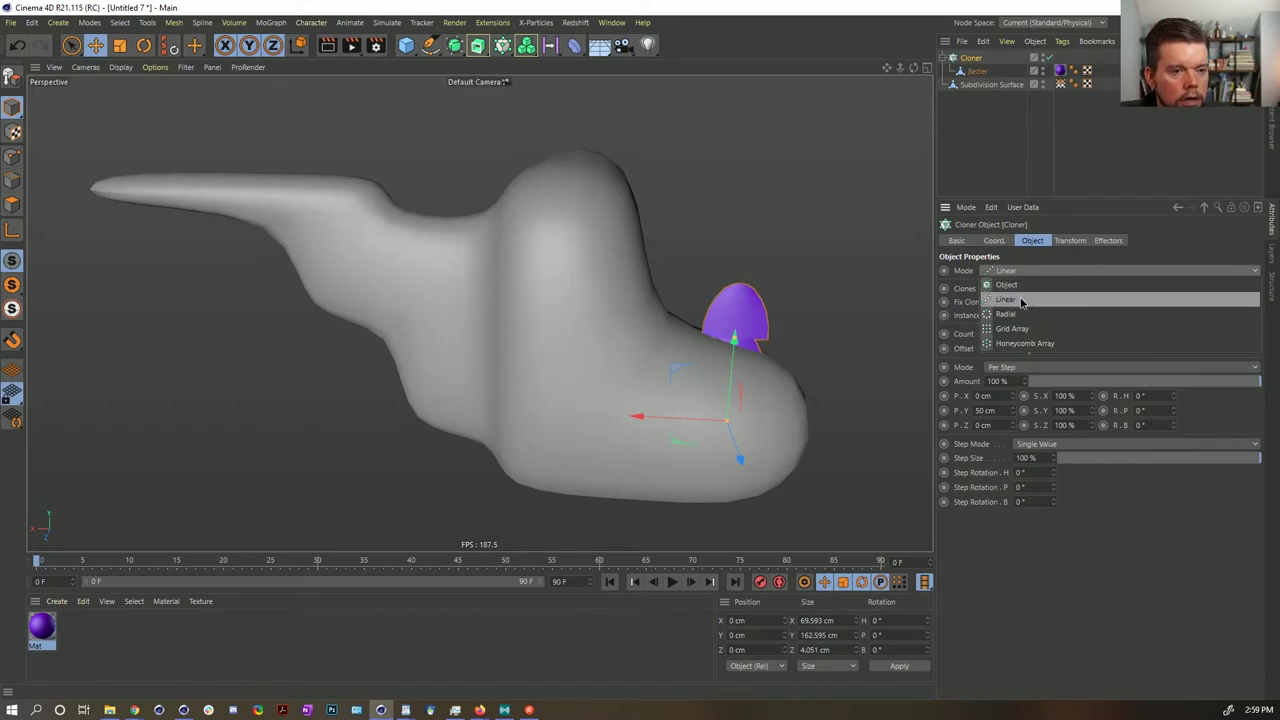
click(1010, 285)
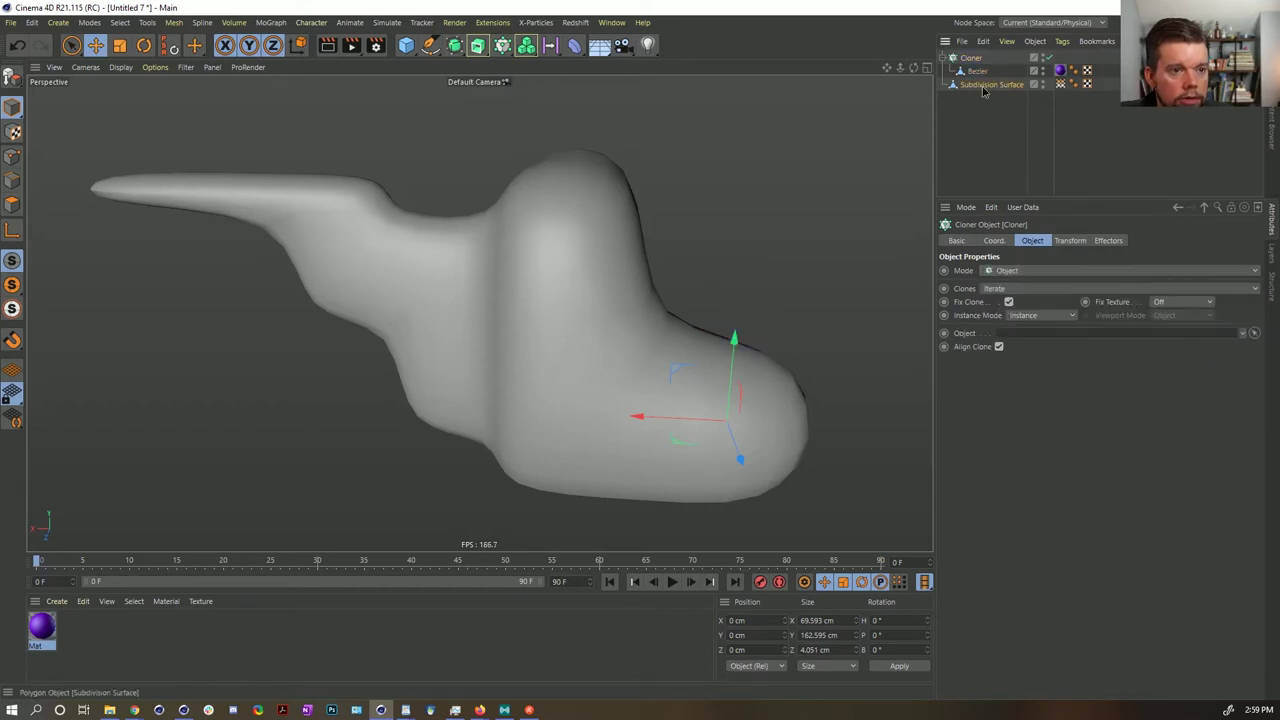
- Clone the scales onto the Subdivision Surface object with Vertex distribution
drag(1019, 336, 1030, 334)
click(1030, 378)
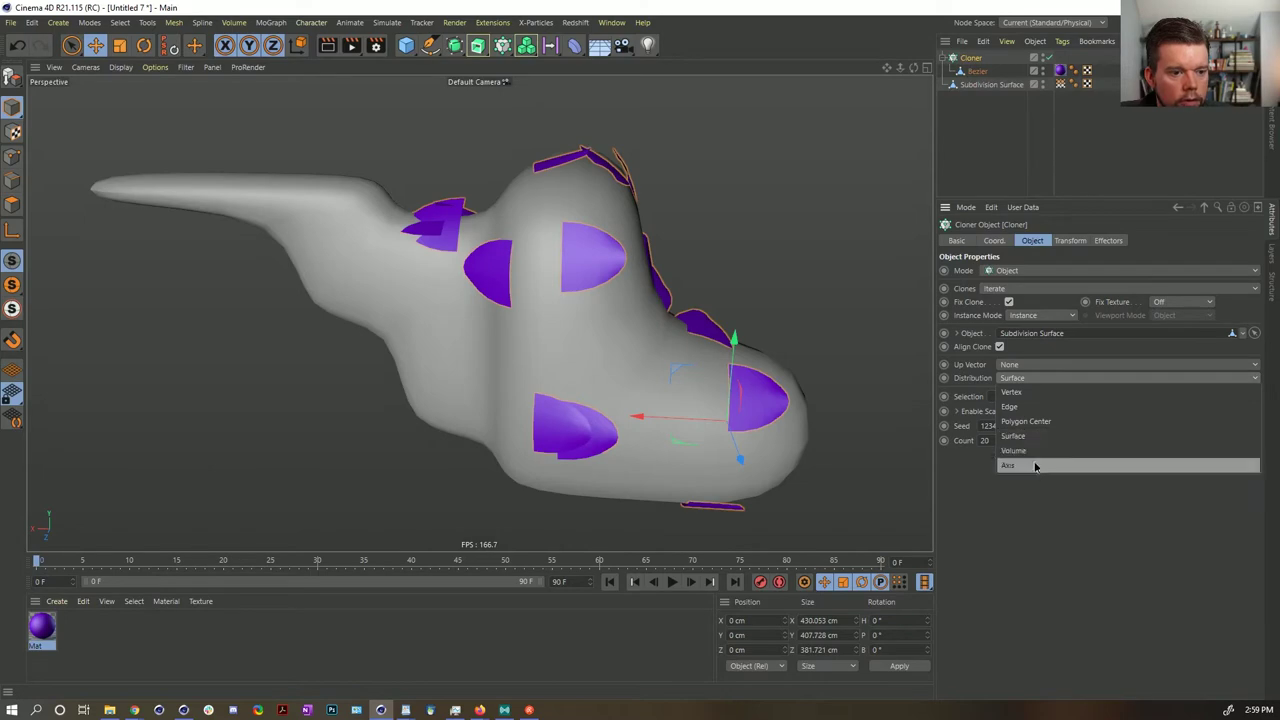
click(1030, 392)
alt+drag(810, 363, 410, 315)
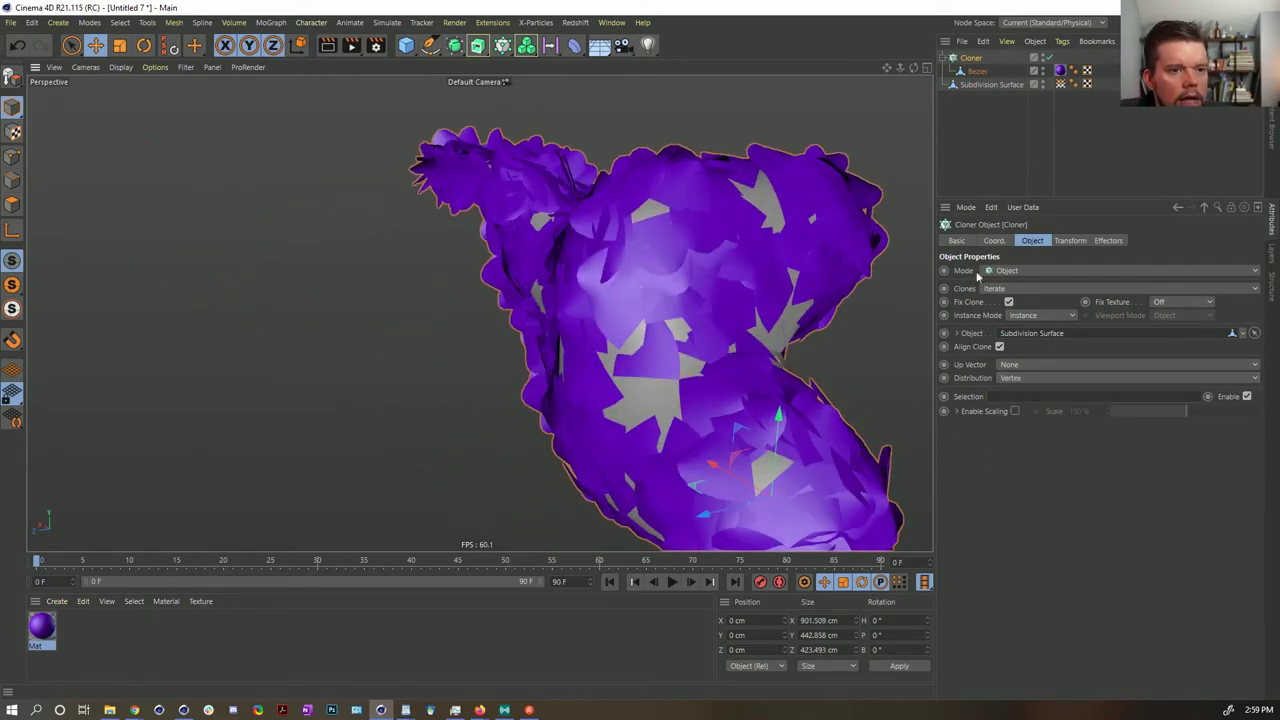
- Set the Cloner's transform heading rotation (R.H) to 90°
click(1068, 241)
drag(1173, 289, 1250, 289)
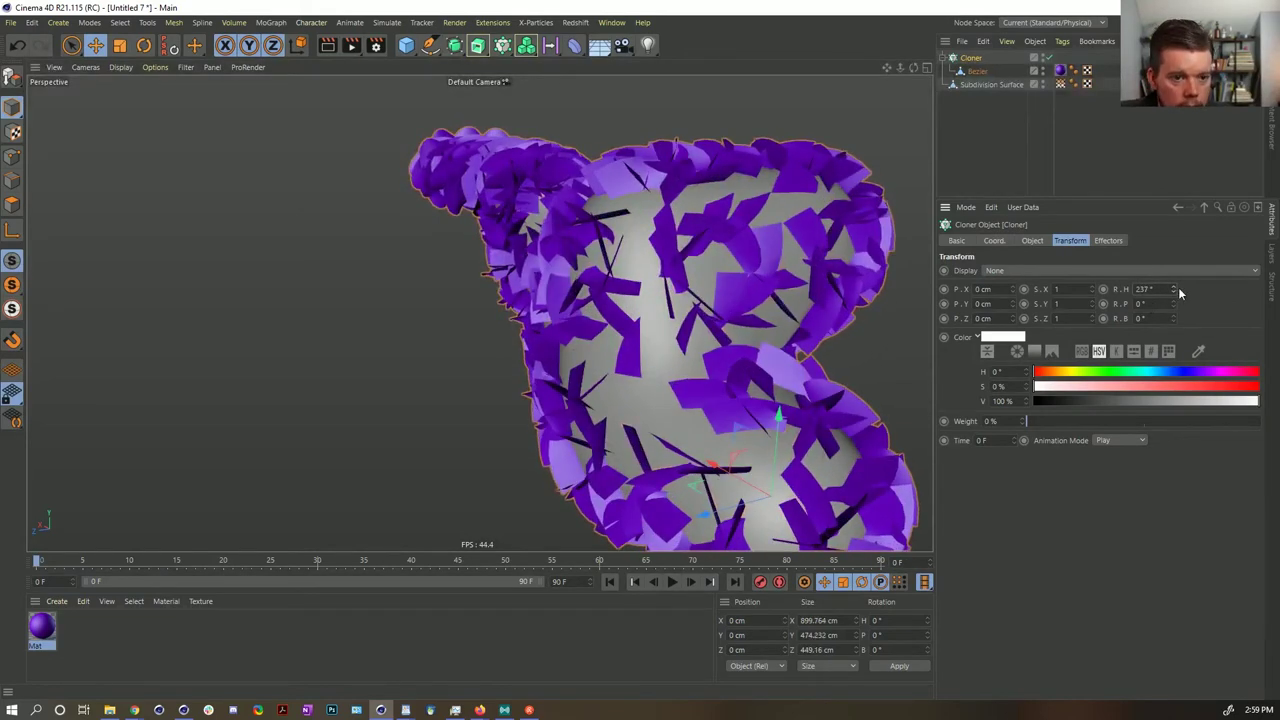
text(90)
key(Return)
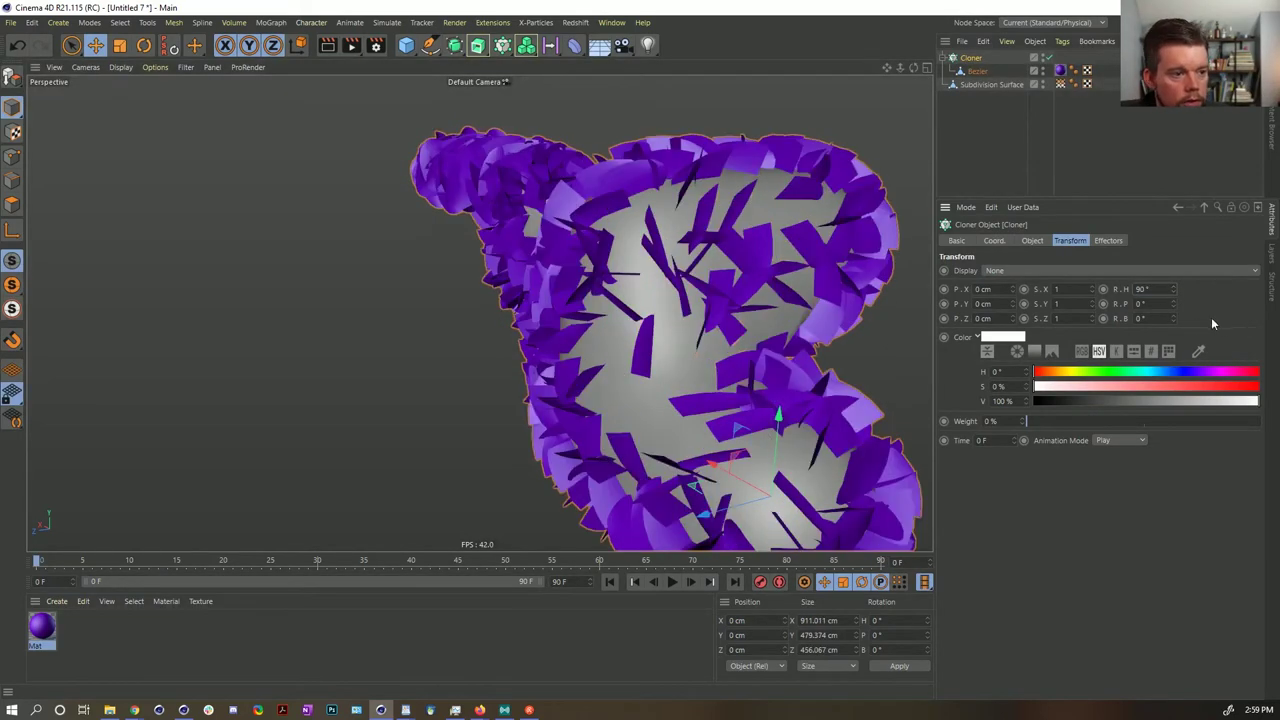
- Set the Cloner's transform rotation to 0° heading (R.H) and -90° pitch (R.P)
alt+drag(681, 321, 794, 274)
drag(1152, 290, 960, 289)
text(0)
key(Return)
text(-90)
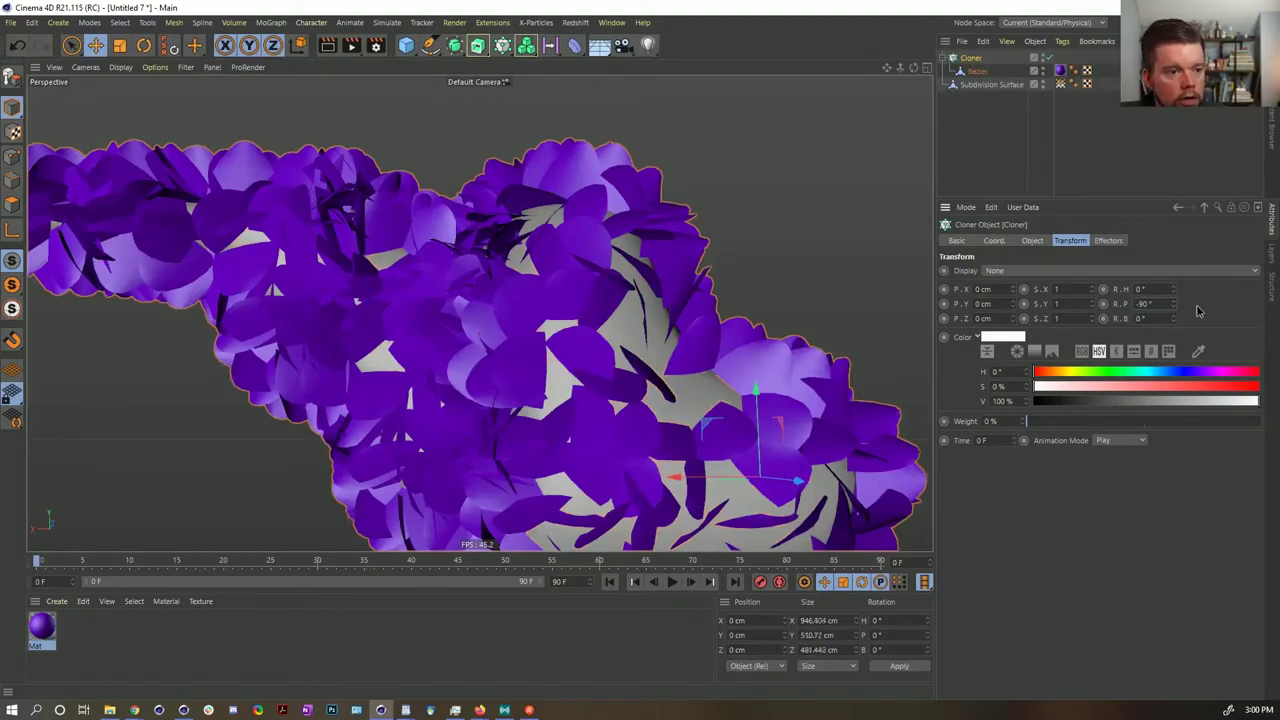
key(Return)
alt+drag(691, 329, 632, 376)
scroll(632, 380, down, 4)
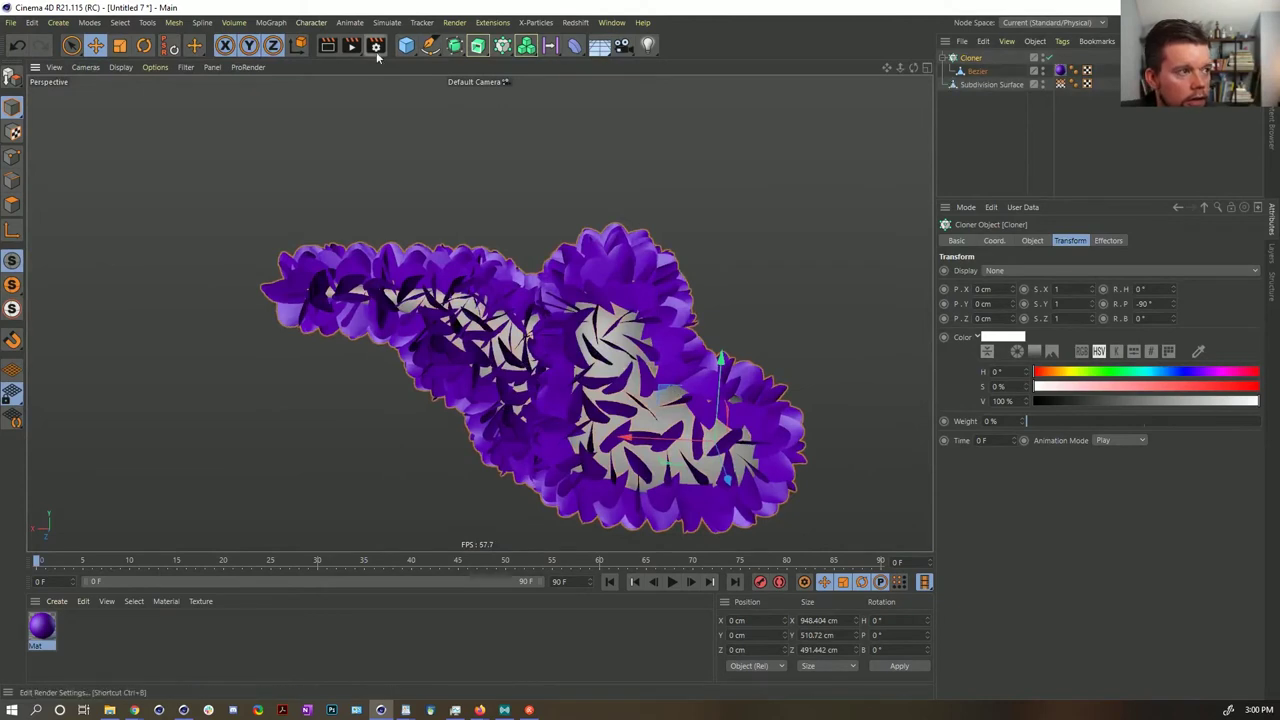
- Add a Target effector to the Cloner and move it beyond the mesh's thin end, to about X 851 cm, Y 233 cm
click(387, 22)
mouse_move(430, 20)
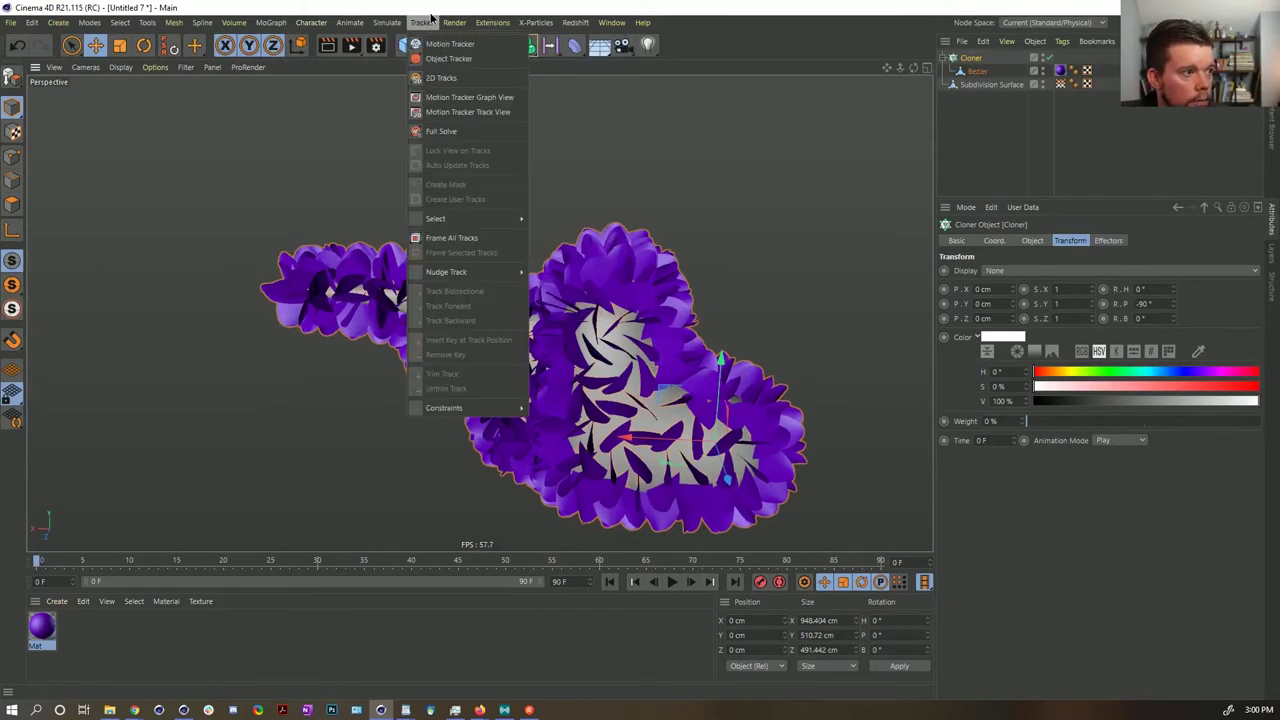
click(477, 6)
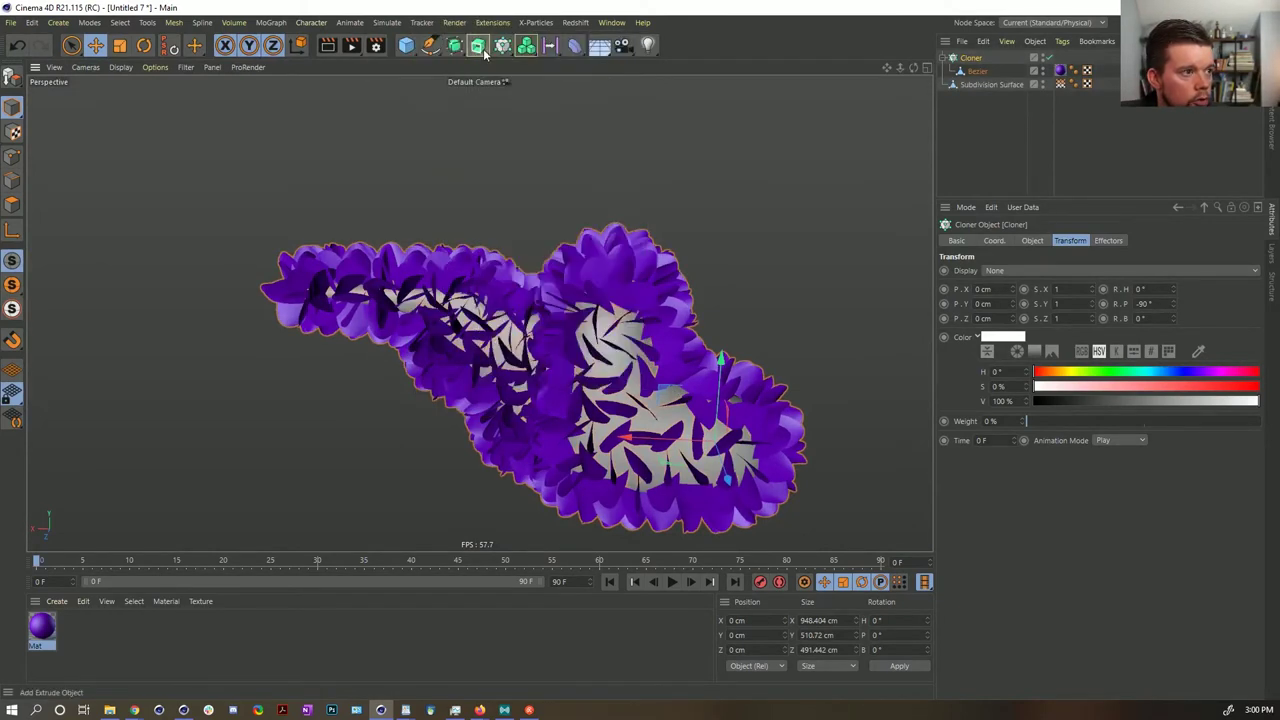
click(503, 46)
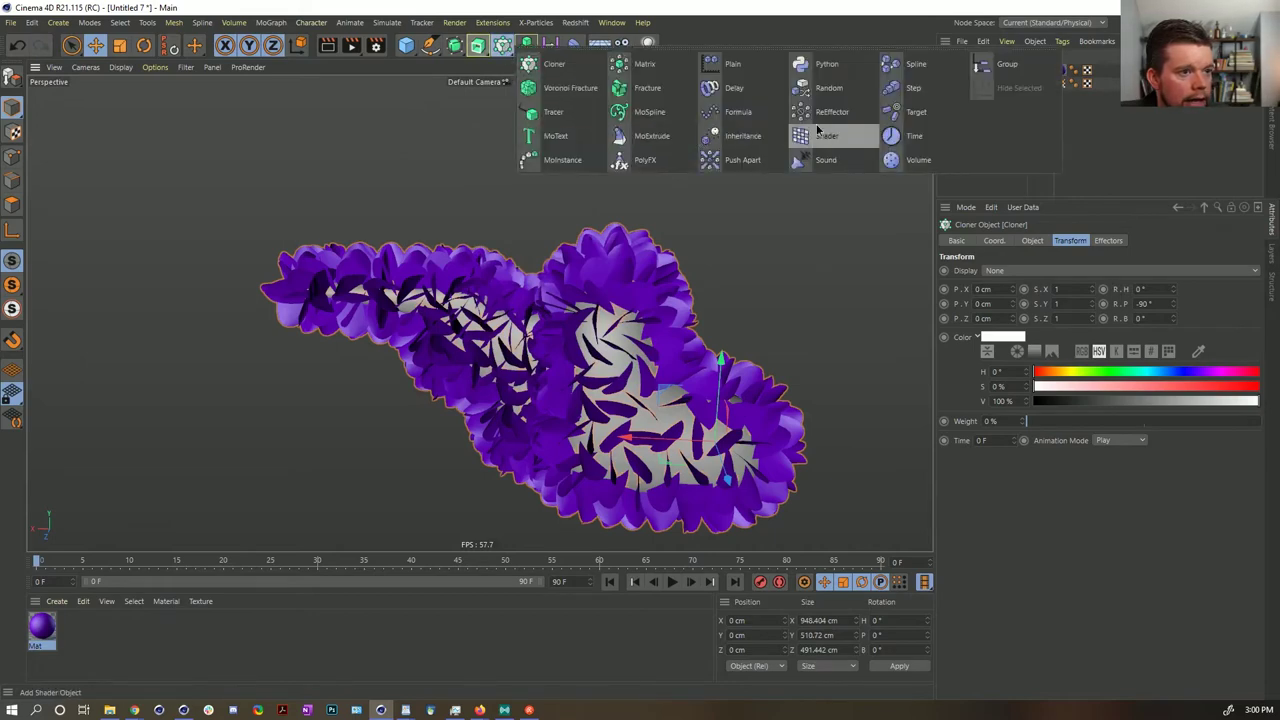
click(907, 113)
drag(726, 436, 277, 243)
drag(254, 371, 178, 246)
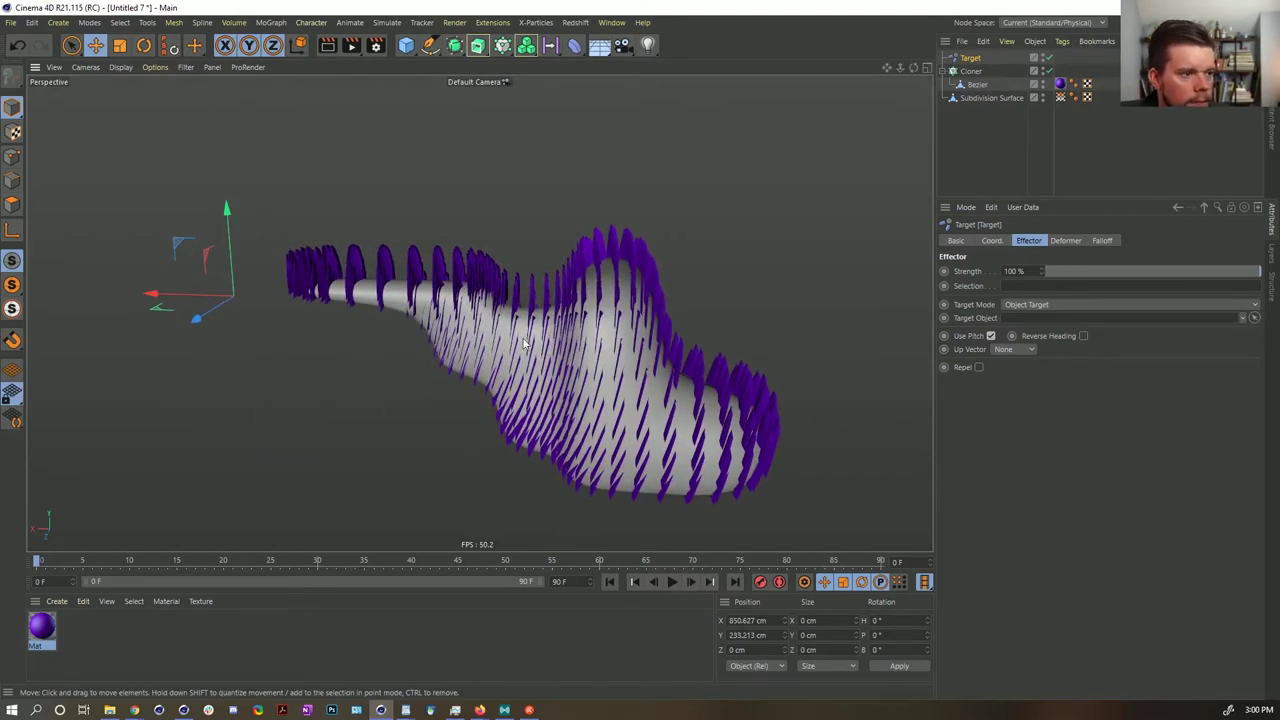
- Set the Cloner's transform pitch (R.P) to 0°
click(970, 71)
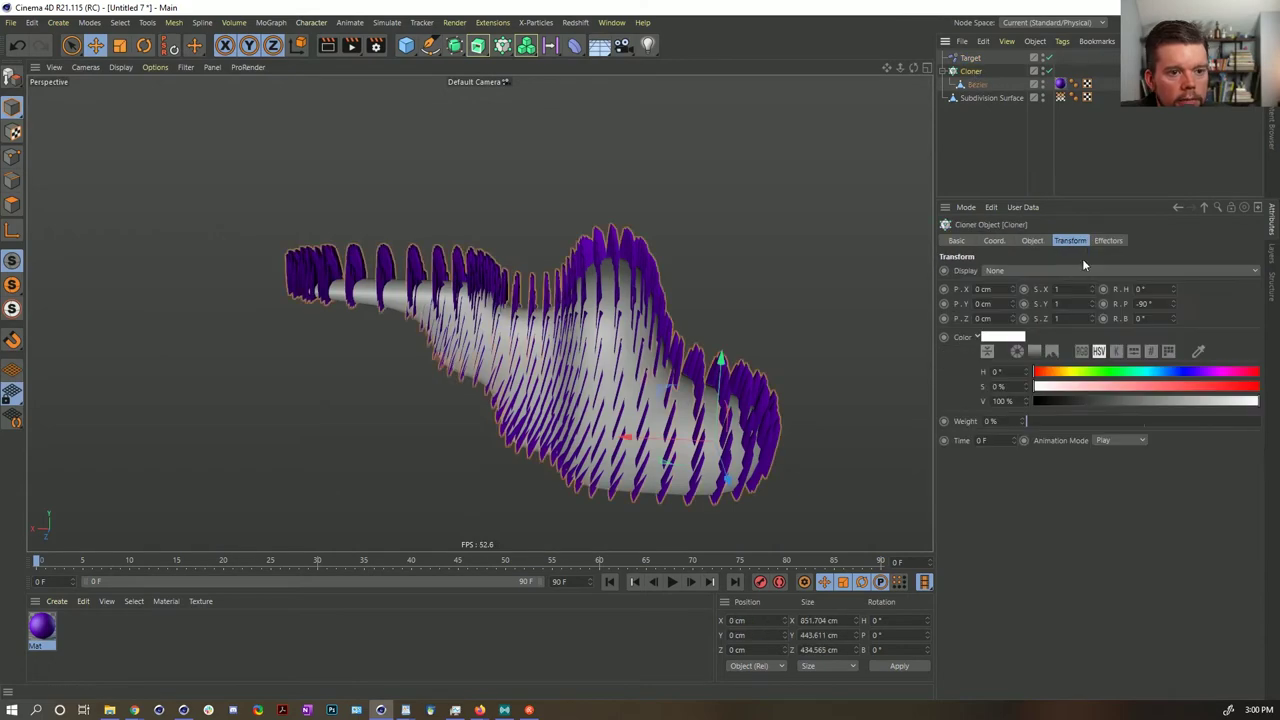
double_click(1147, 304)
text(0)
key(Return)
alt+drag(583, 333, 516, 298)
- Try X+ and Y+ as the Target effector's Up Vector and settle on Z+, comparing how the scales align
click(975, 58)
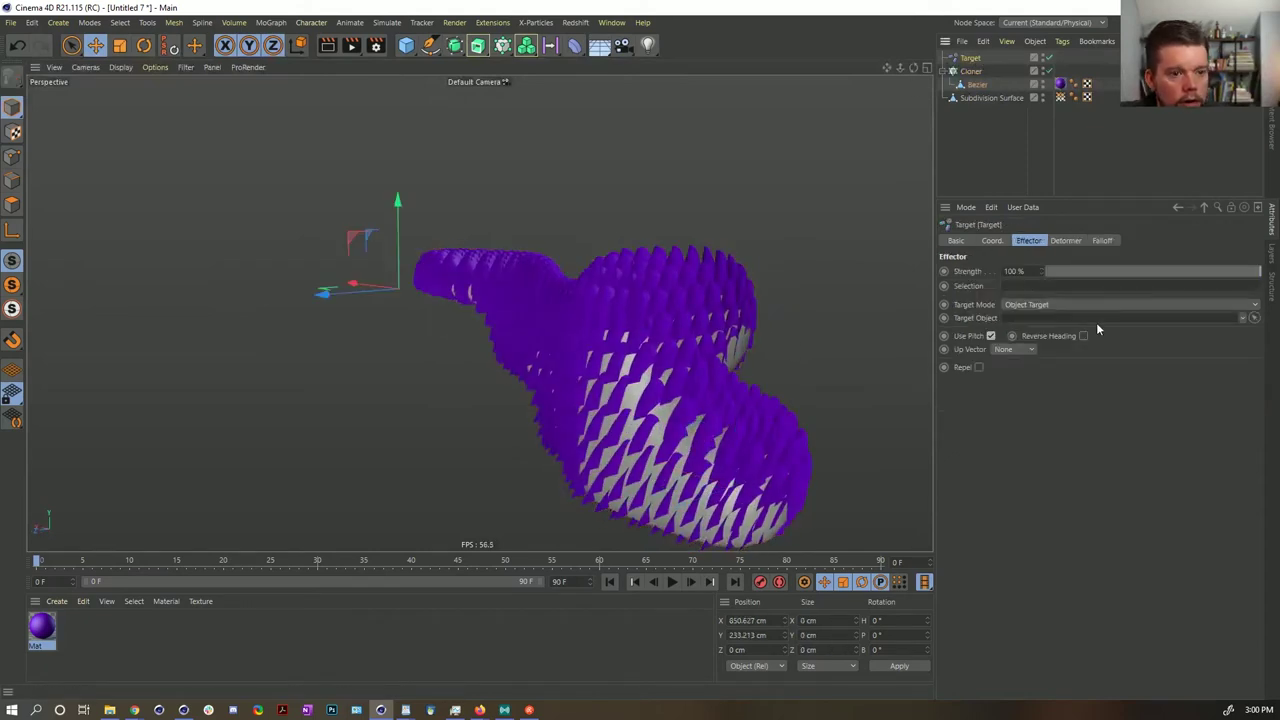
click(1007, 350)
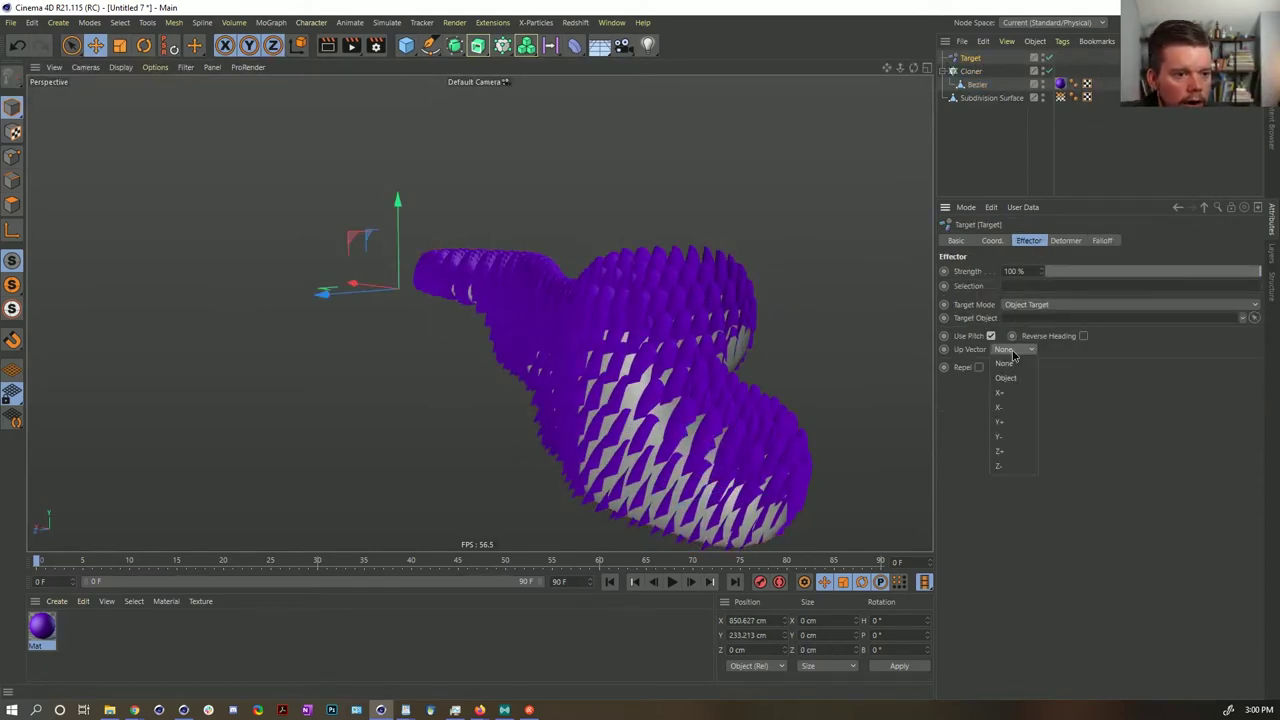
click(1022, 395)
alt+drag(652, 366, 754, 362)
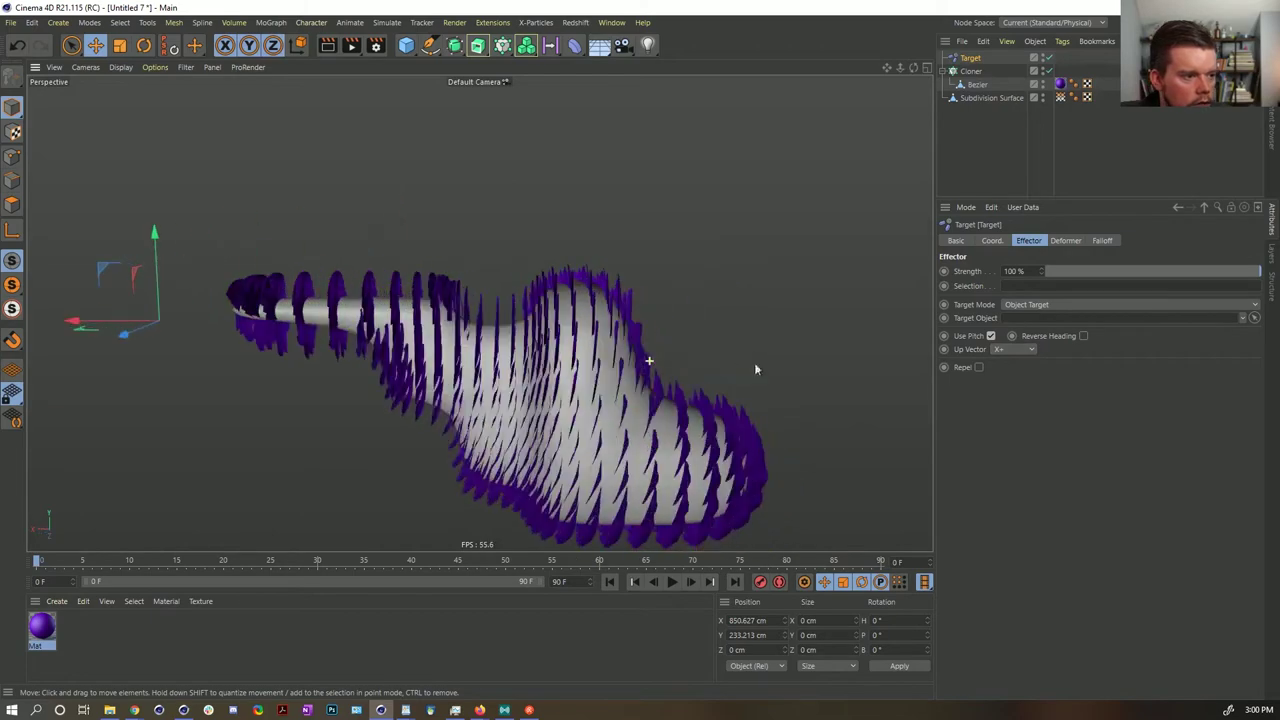
click(1008, 349)
click(1011, 423)
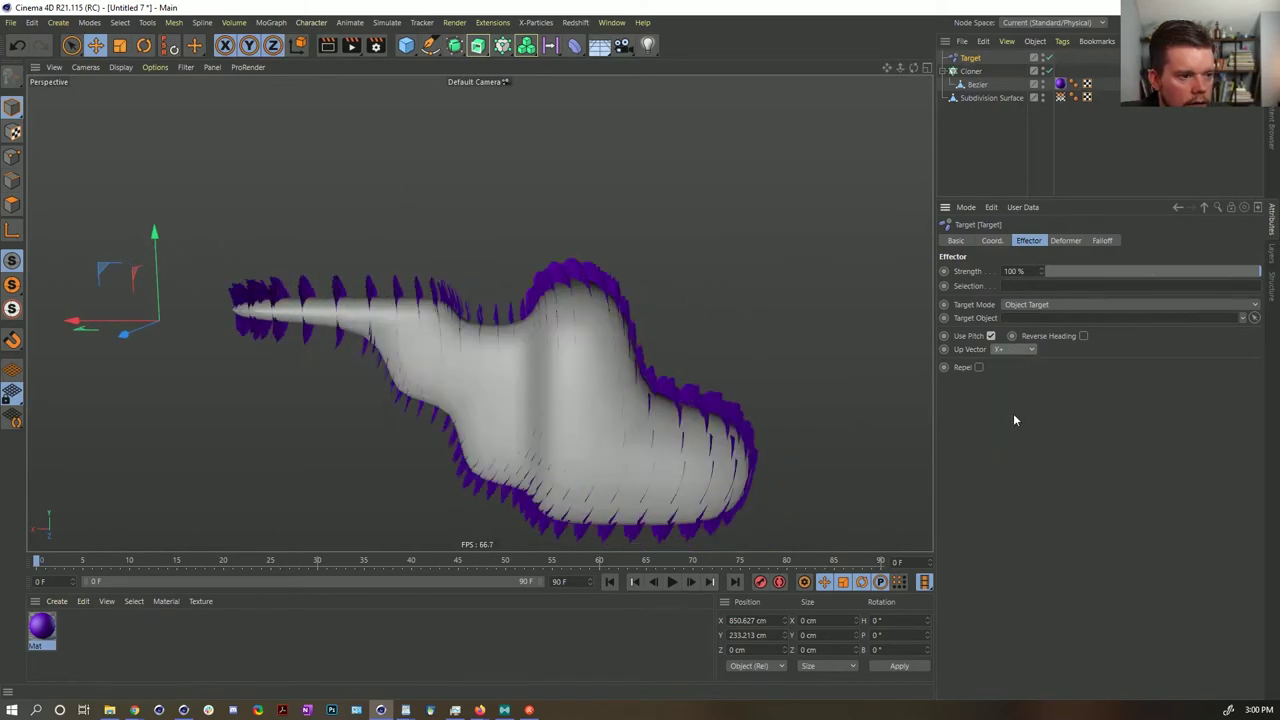
alt+drag(814, 386, 898, 372)
click(1010, 349)
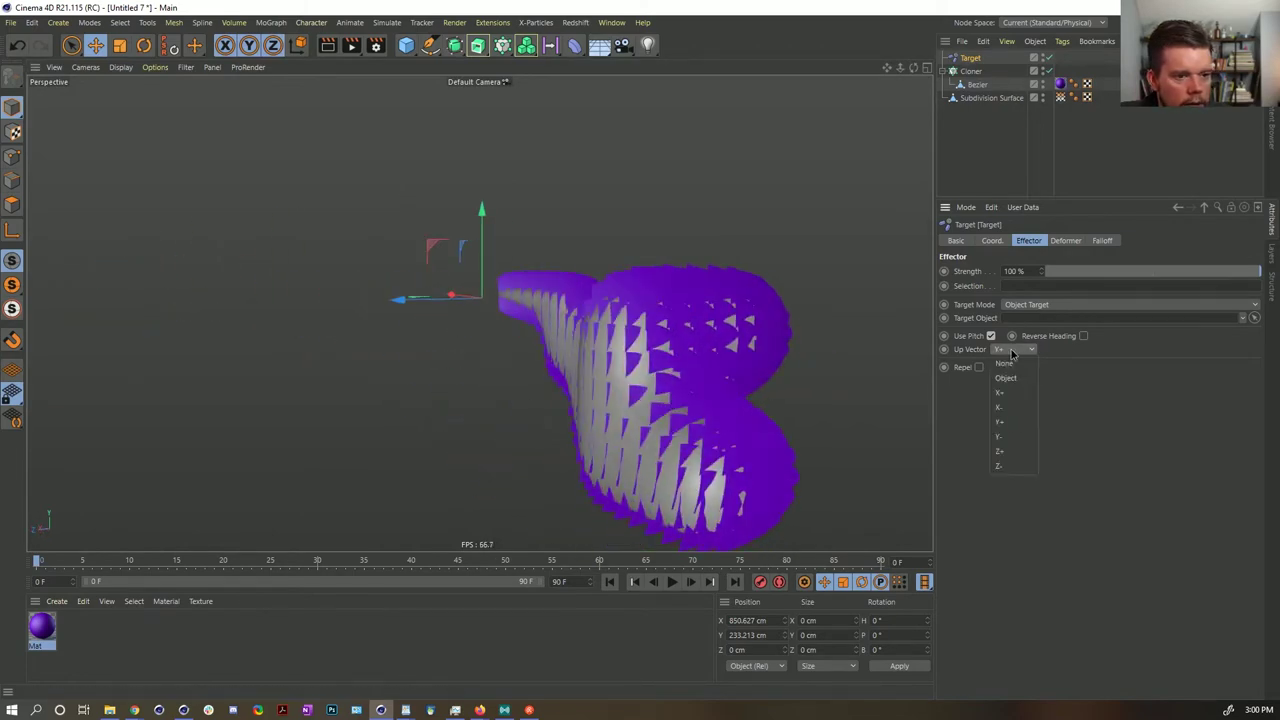
click(1007, 453)
alt+drag(668, 360, 720, 355)
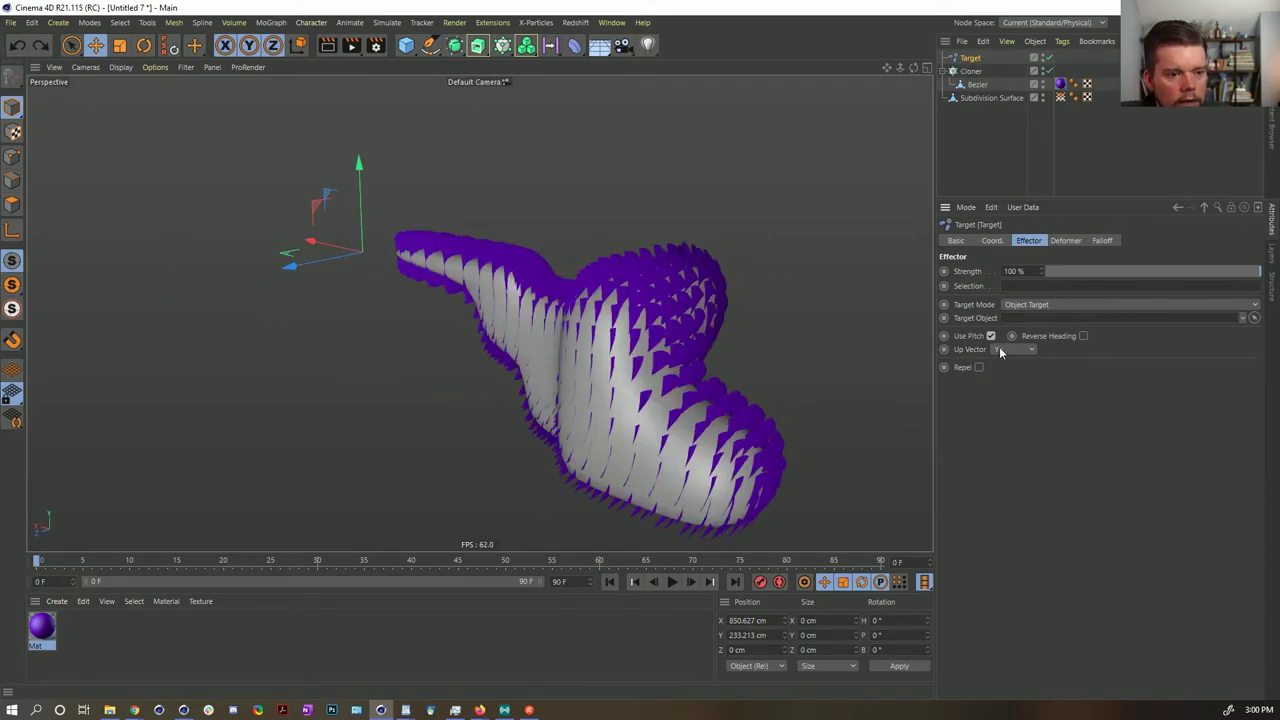
mouse_move(792, 316)
alt+mouse_down()
mouse_move(701, 315)
mouse_move(808, 308)
alt+mouse_up()
- Add a Plain effector to the Cloner with Position disabled and Rotation enabled
click(975, 71)
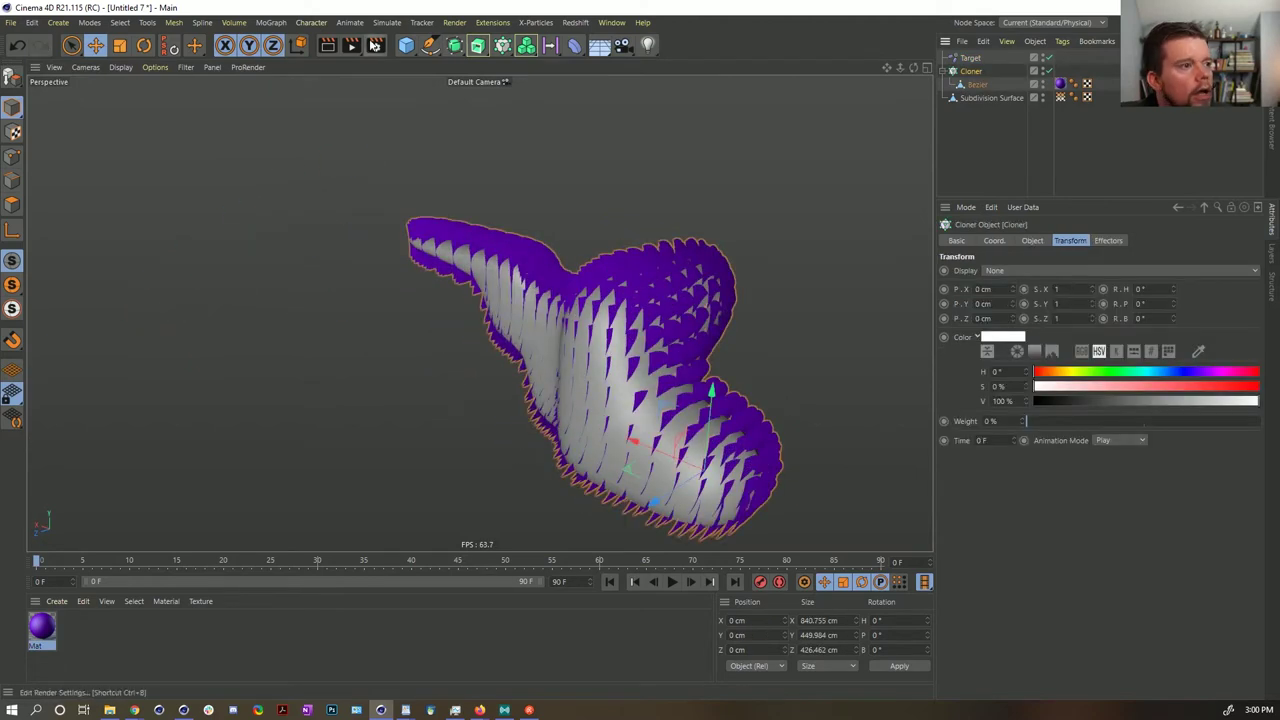
click(502, 44)
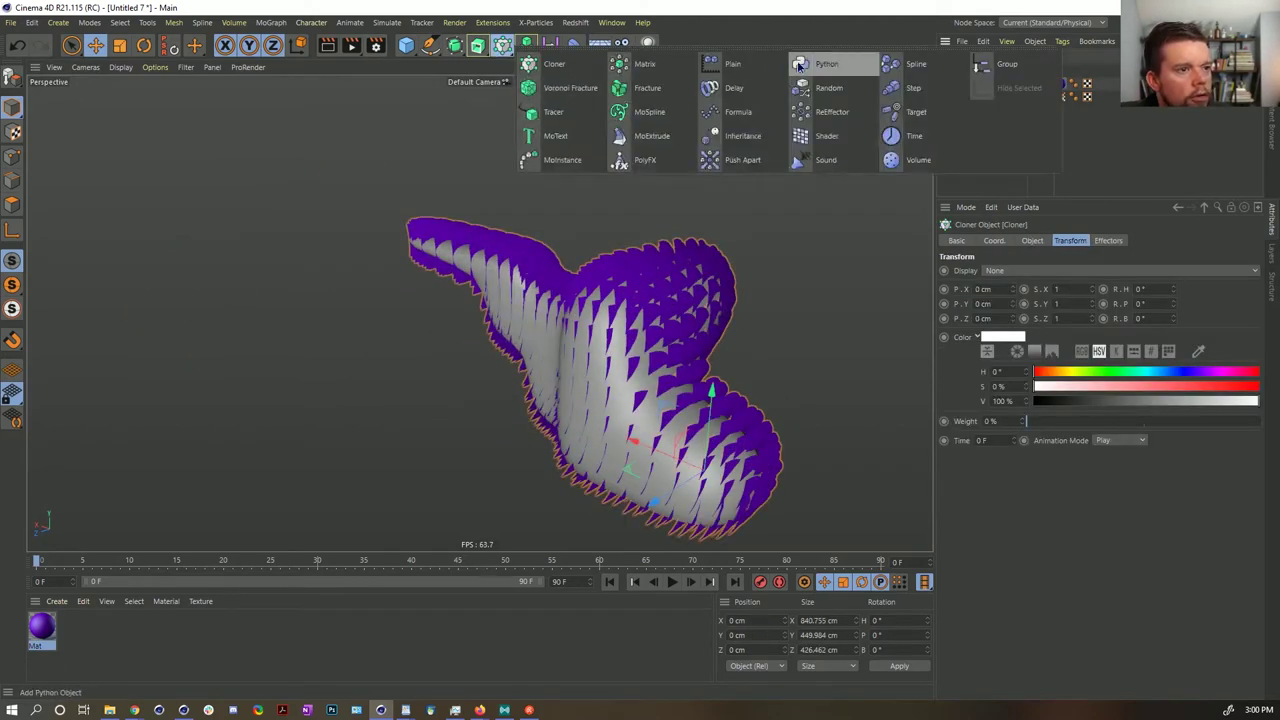
click(735, 64)
click(1063, 242)
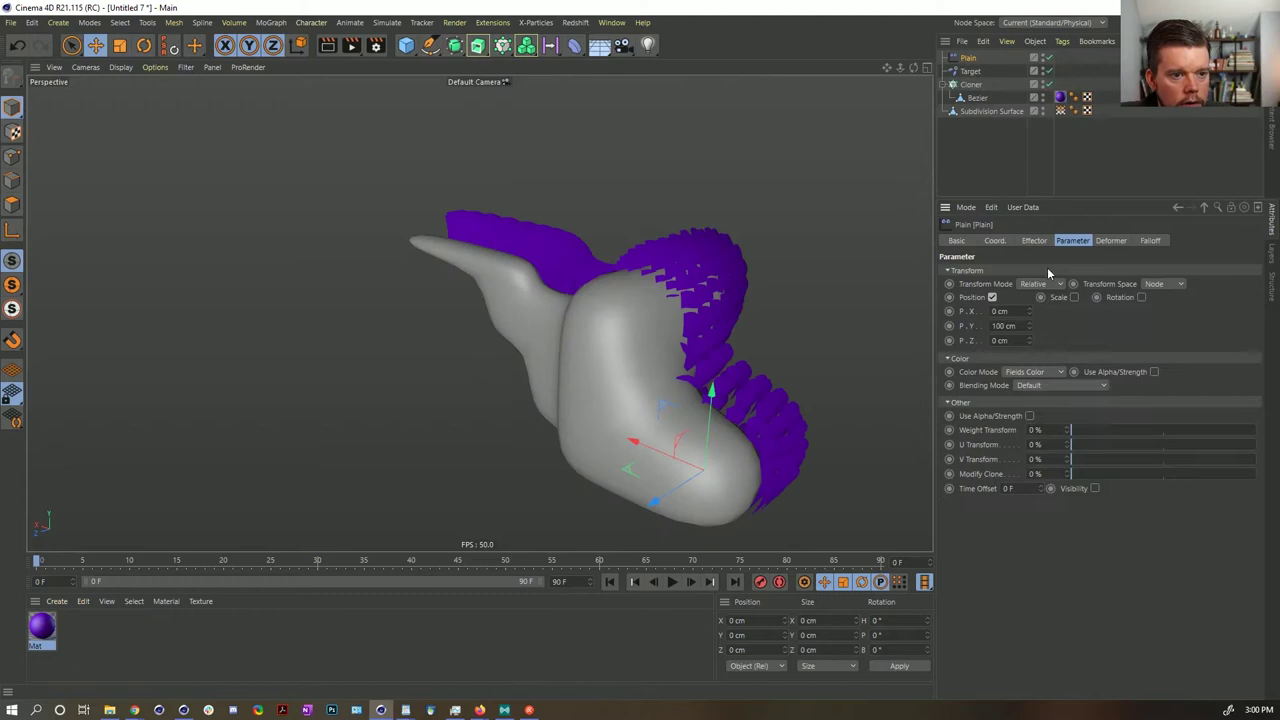
click(992, 297)
click(1115, 297)
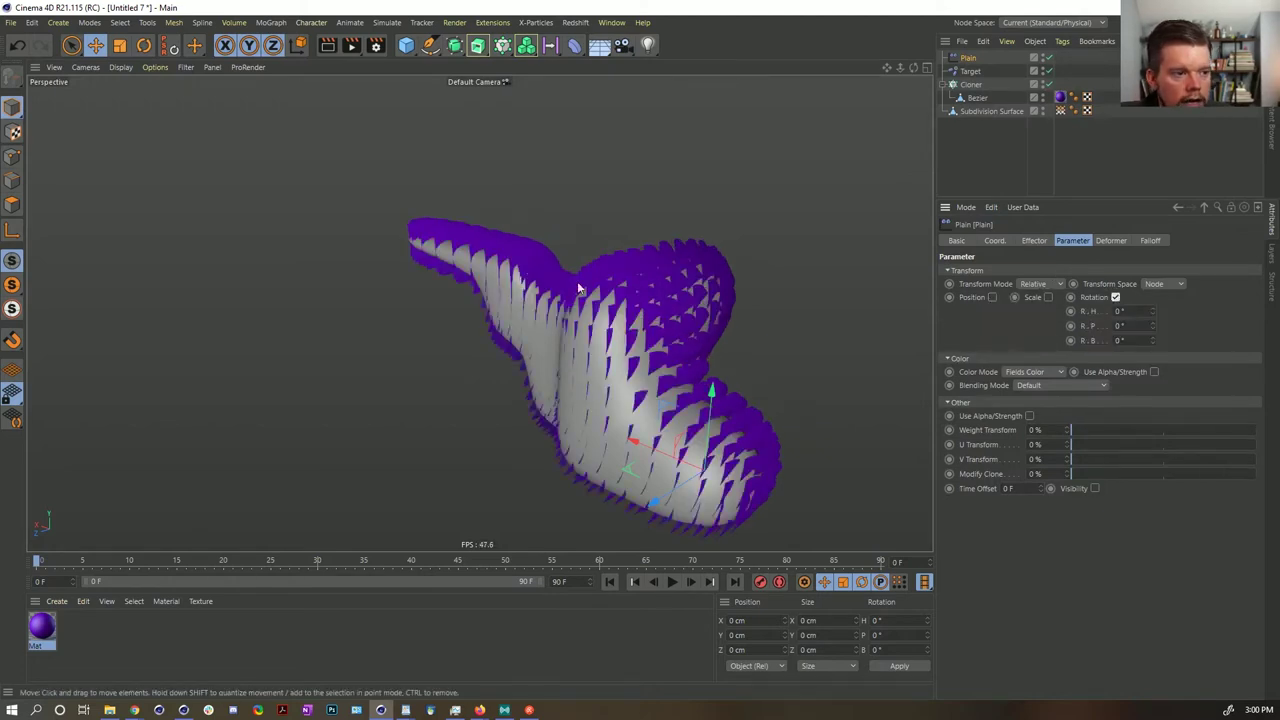
- Try heading and pitch rotations on the Plain effector and reset both values
drag(1152, 311, 1153, 416)
right_click(1152, 311)
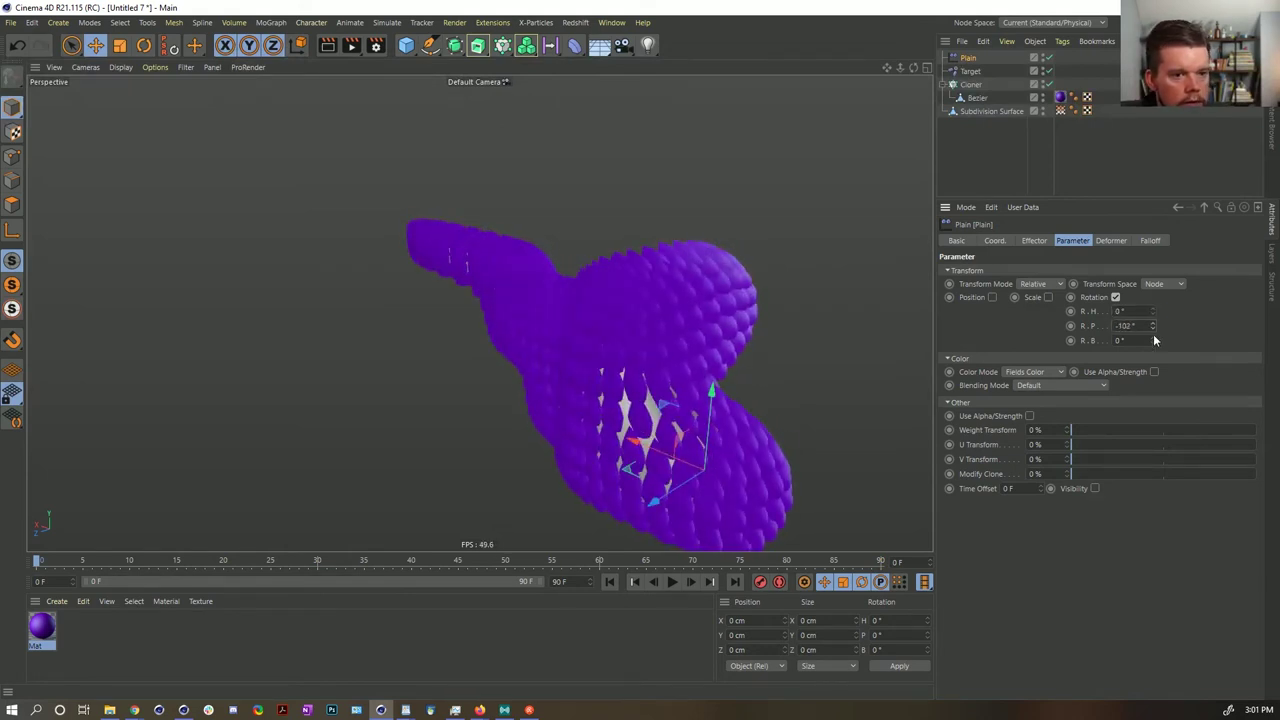
right_click(1153, 328)
- Set the Plain effector's bank rotation (R.B) to 114° and check how the scales lie over the mesh
mouse_move(1154, 341)
mouse_down()
mouse_move(1152, 300)
mouse_move(1152, 380)
mouse_move(1152, 331)
mouse_up()
alt+drag(632, 366, 543, 375)
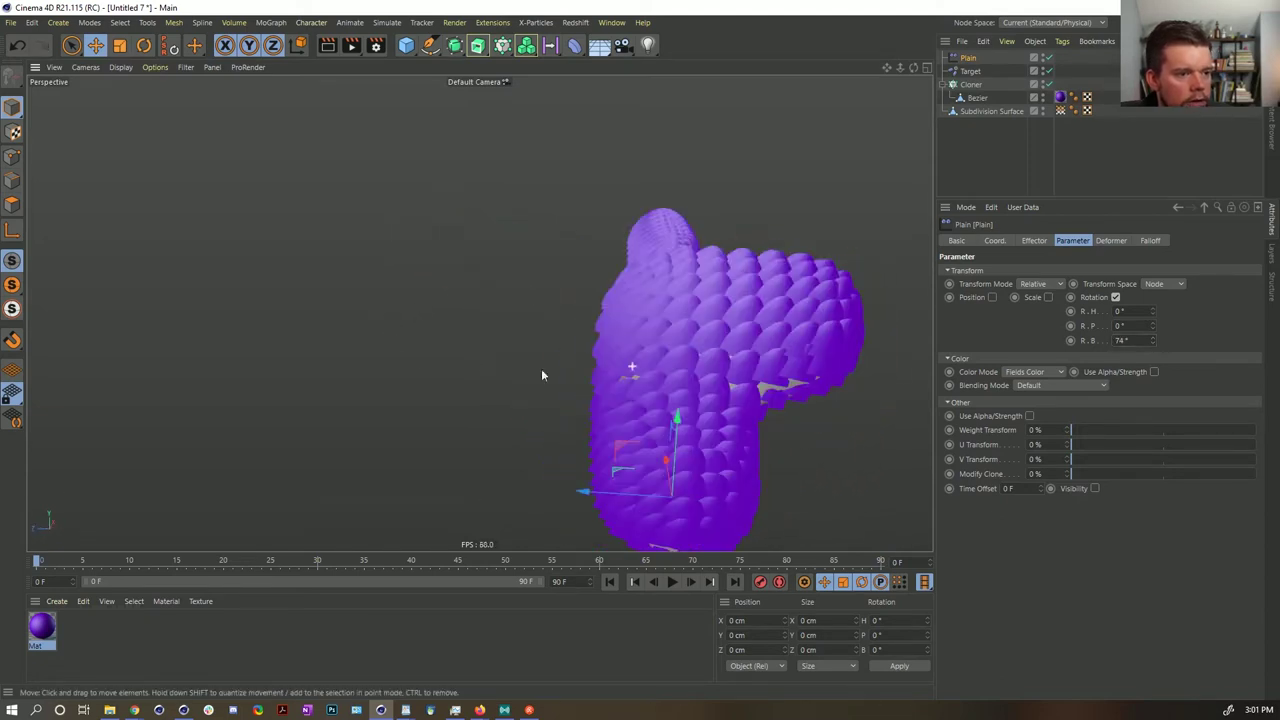
drag(1152, 340, 1152, 322)
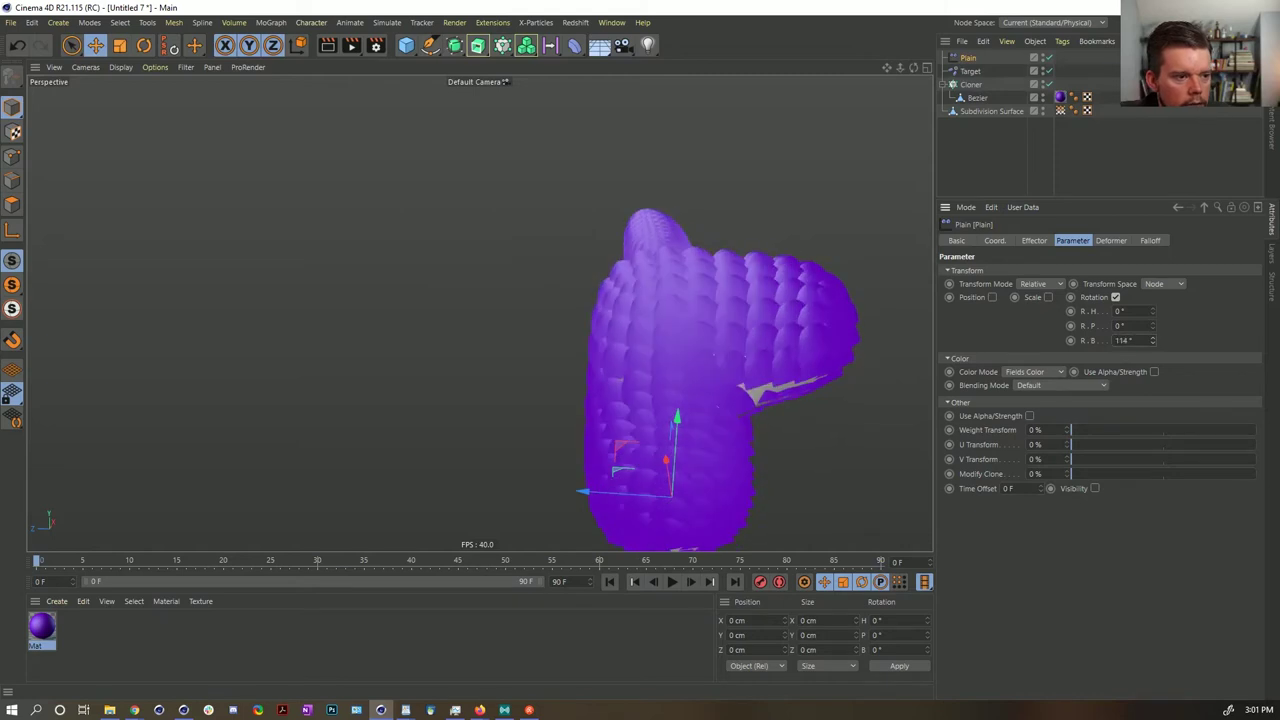
alt+drag(591, 346, 716, 346)
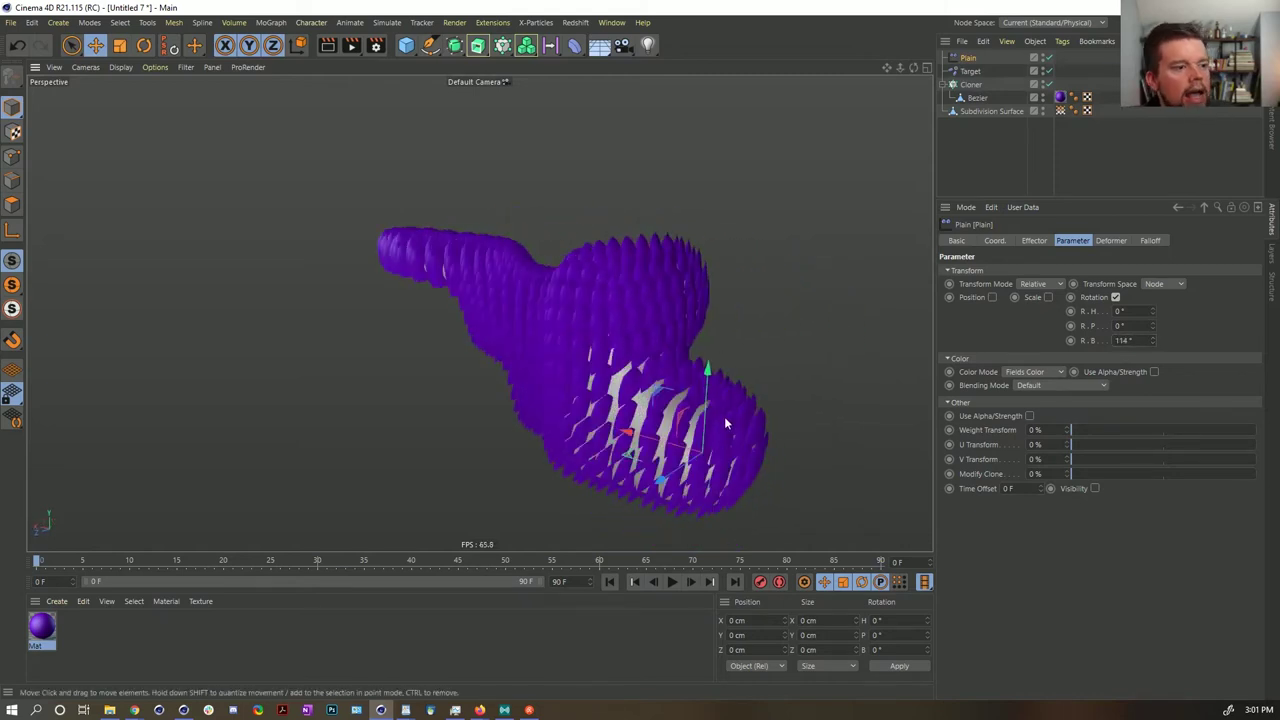
mouse_move(726, 424)
alt+mouse_down()
mouse_move(480, 311)
mouse_move(695, 375)
alt+mouse_up()
alt+drag(634, 283, 689, 338)
alt+right_drag(695, 321, 729, 302)
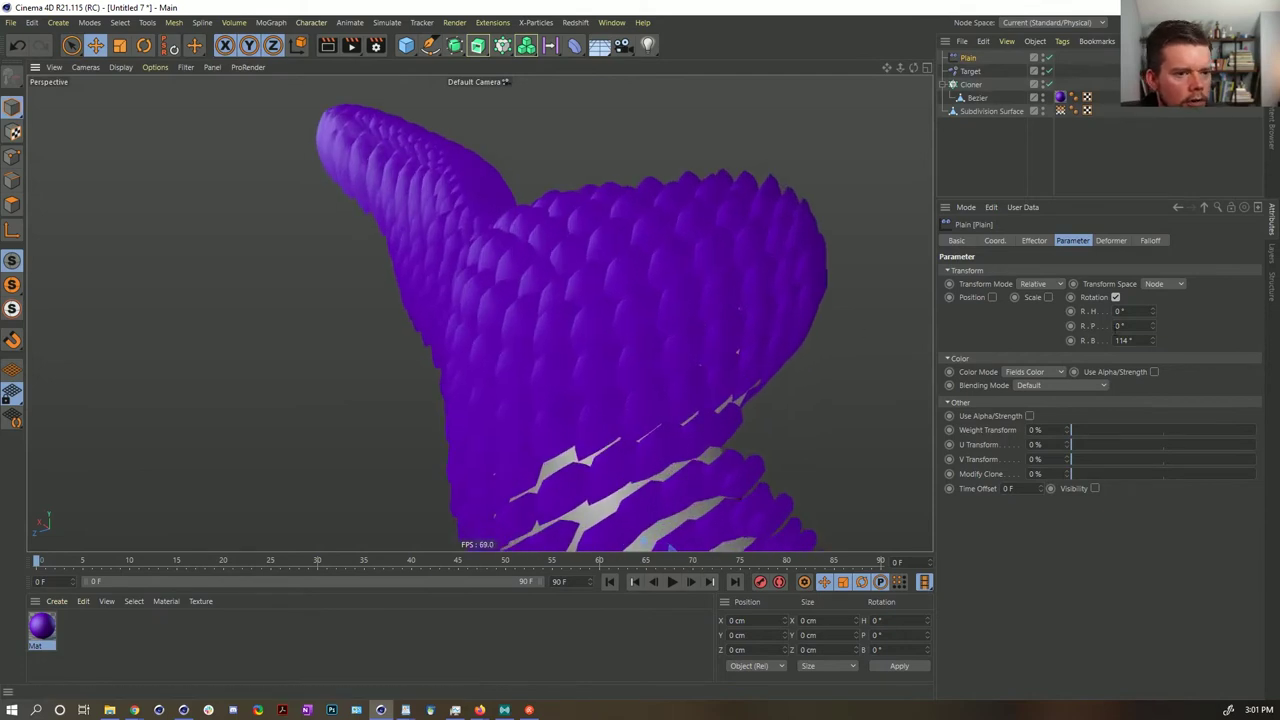
- Set the Plain effector's pitch rotation (R.P) to 13°
drag(1152, 325, 1152, 308)
mouse_move(744, 393)
alt+mouse_down()
mouse_move(686, 354)
mouse_move(700, 377)
alt+mouse_up()
mouse_move(580, 261)
alt+mouse_down()
mouse_move(686, 294)
mouse_move(548, 246)
mouse_move(600, 272)
mouse_move(737, 300)
mouse_move(624, 290)
mouse_move(797, 366)
mouse_move(708, 362)
mouse_move(730, 385)
alt+mouse_up()
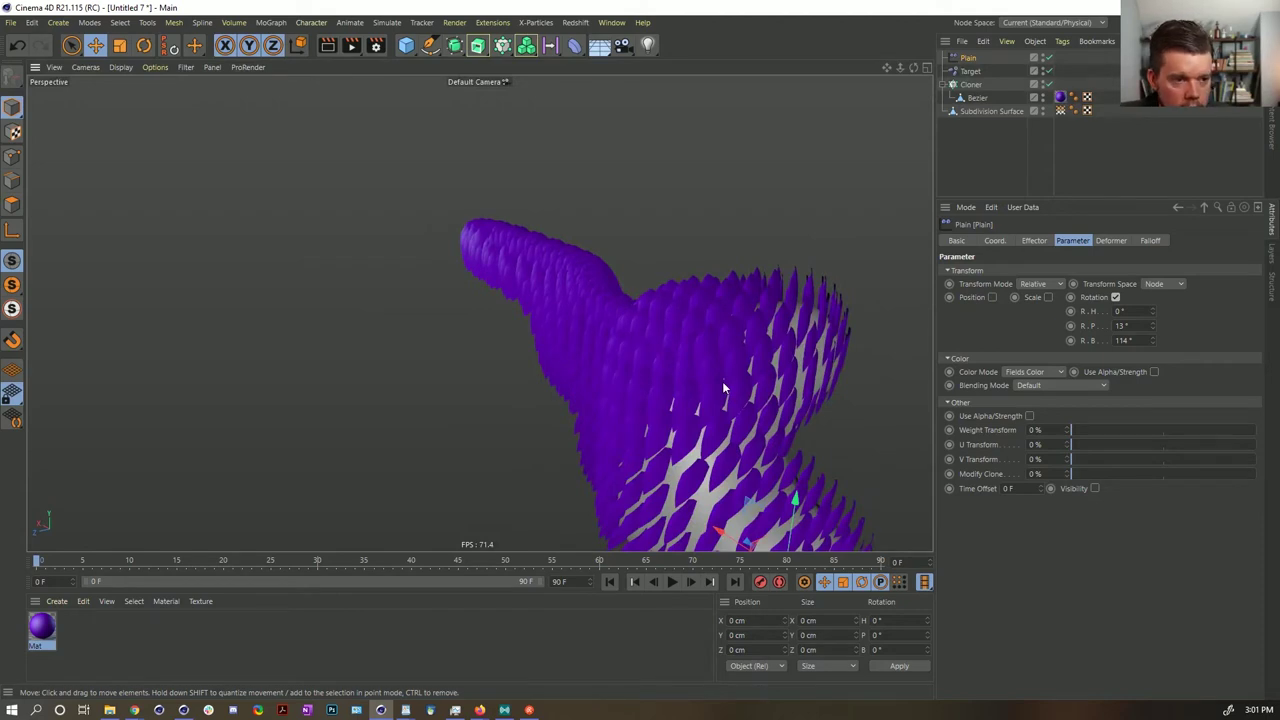
- Change the Cloner's distribution on the Subdivision Surface to Polygon Center
click(970, 84)
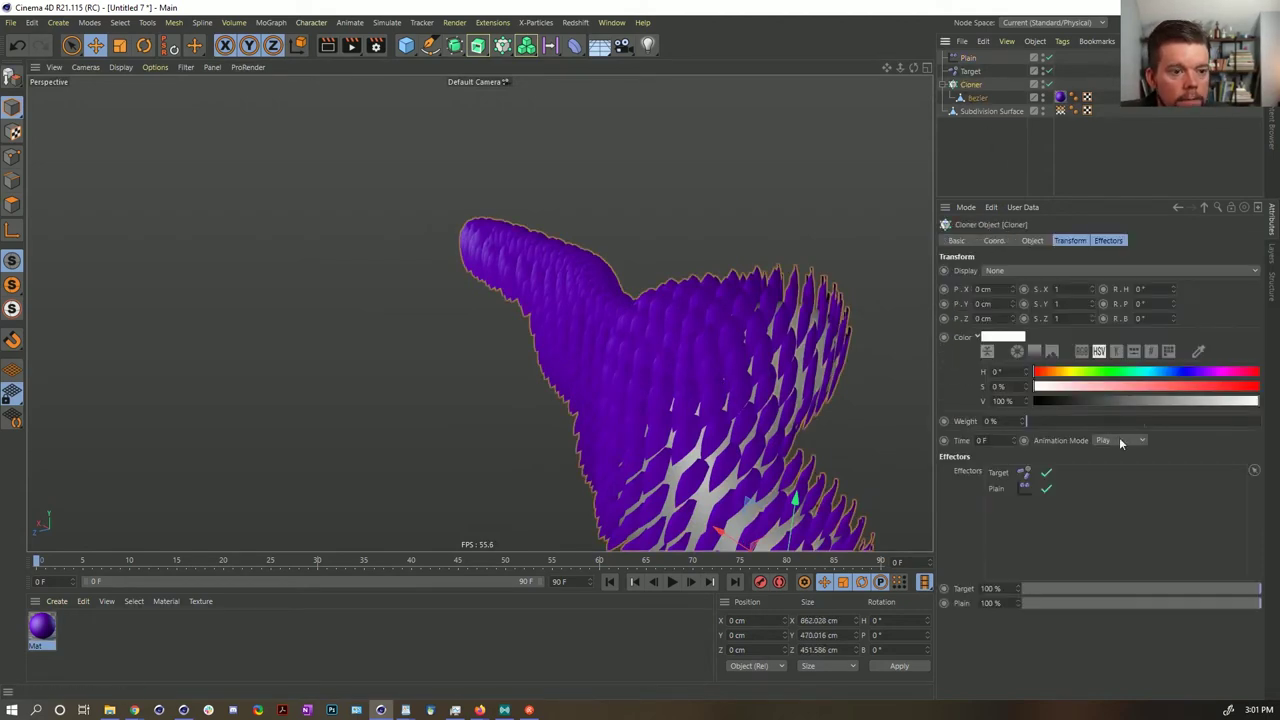
click(1031, 241)
click(1022, 379)
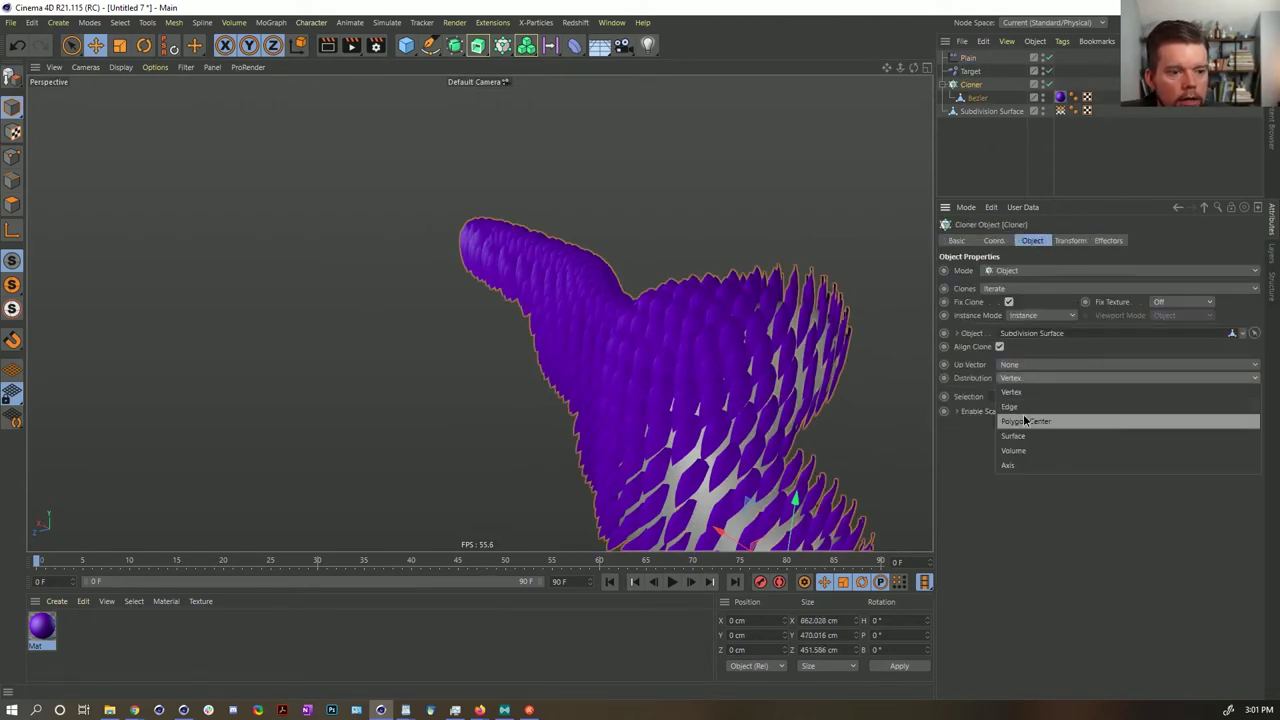
click(1025, 421)
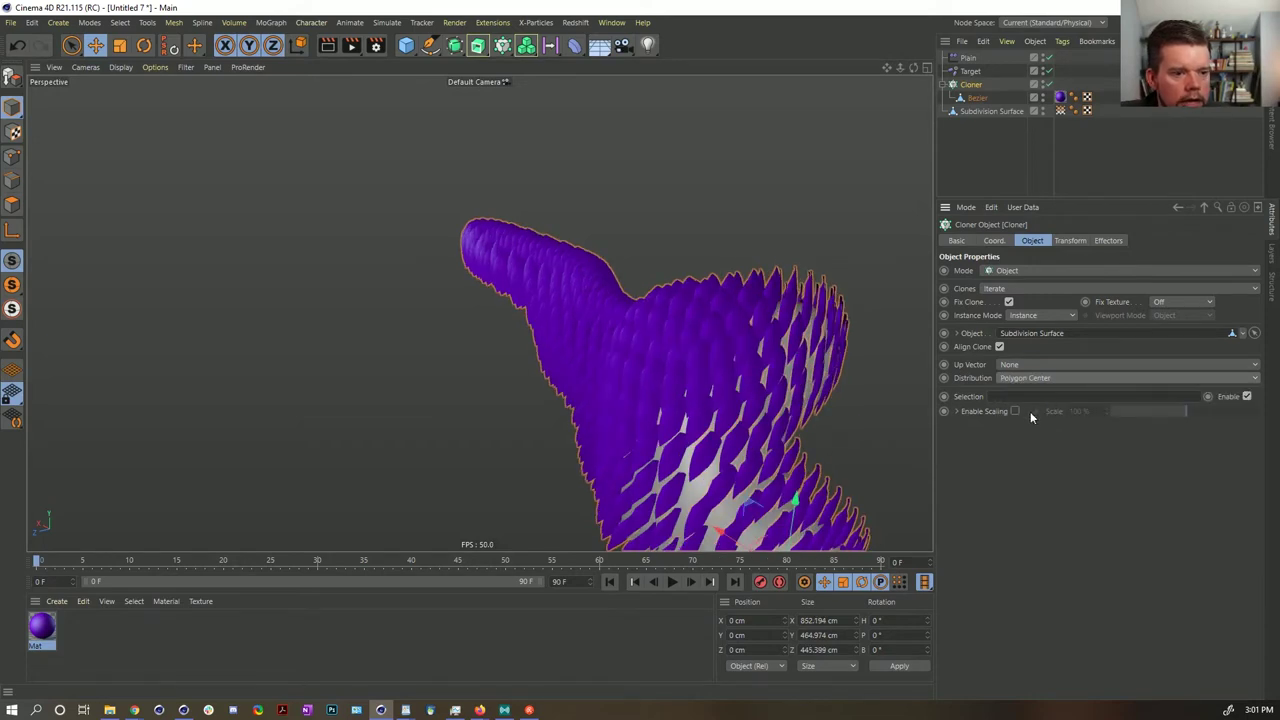
- Enable scaling for the Cloner's polygon-based clones with a scale of 79% and examine the scale coverage
click(1015, 411)
mouse_move(1164, 419)
mouse_down()
mouse_move(1218, 421)
mouse_move(1130, 420)
mouse_move(1170, 418)
mouse_up()
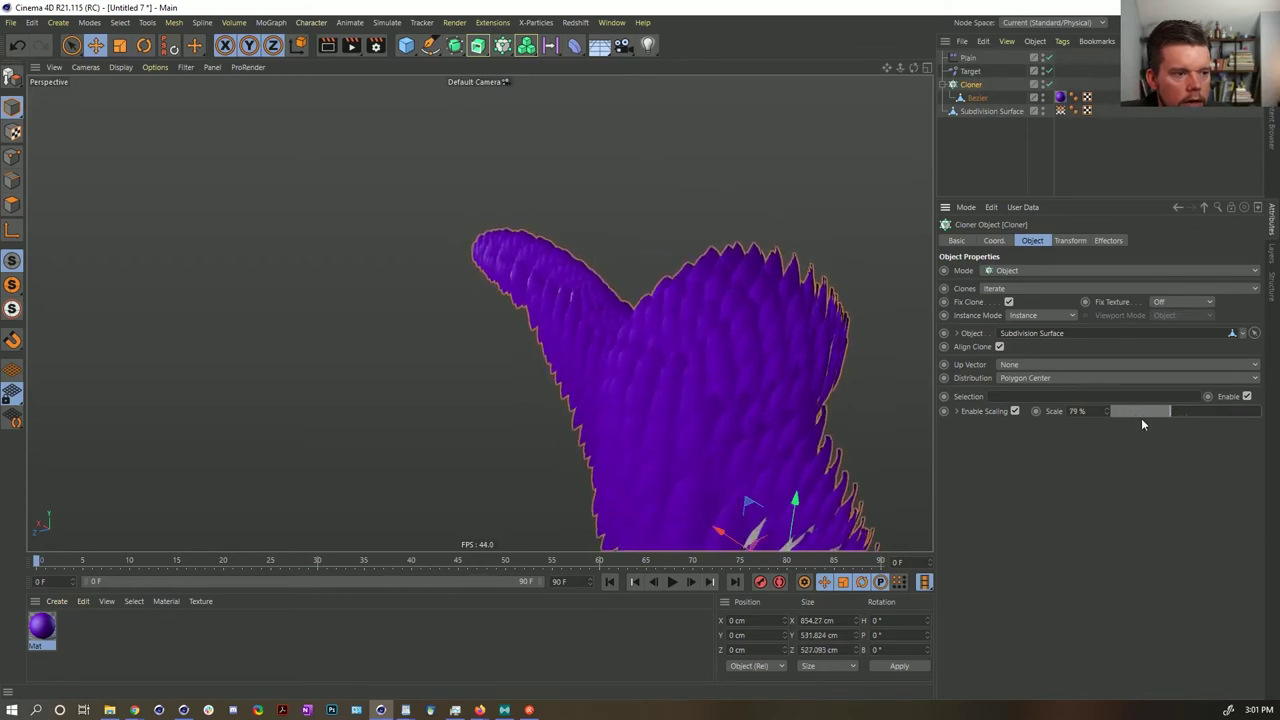
mouse_move(880, 390)
alt+mouse_down()
mouse_move(656, 366)
mouse_move(673, 307)
mouse_move(794, 366)
mouse_move(604, 318)
mouse_move(714, 357)
mouse_move(634, 334)
mouse_move(630, 350)
mouse_move(706, 374)
mouse_move(628, 351)
alt+mouse_up()
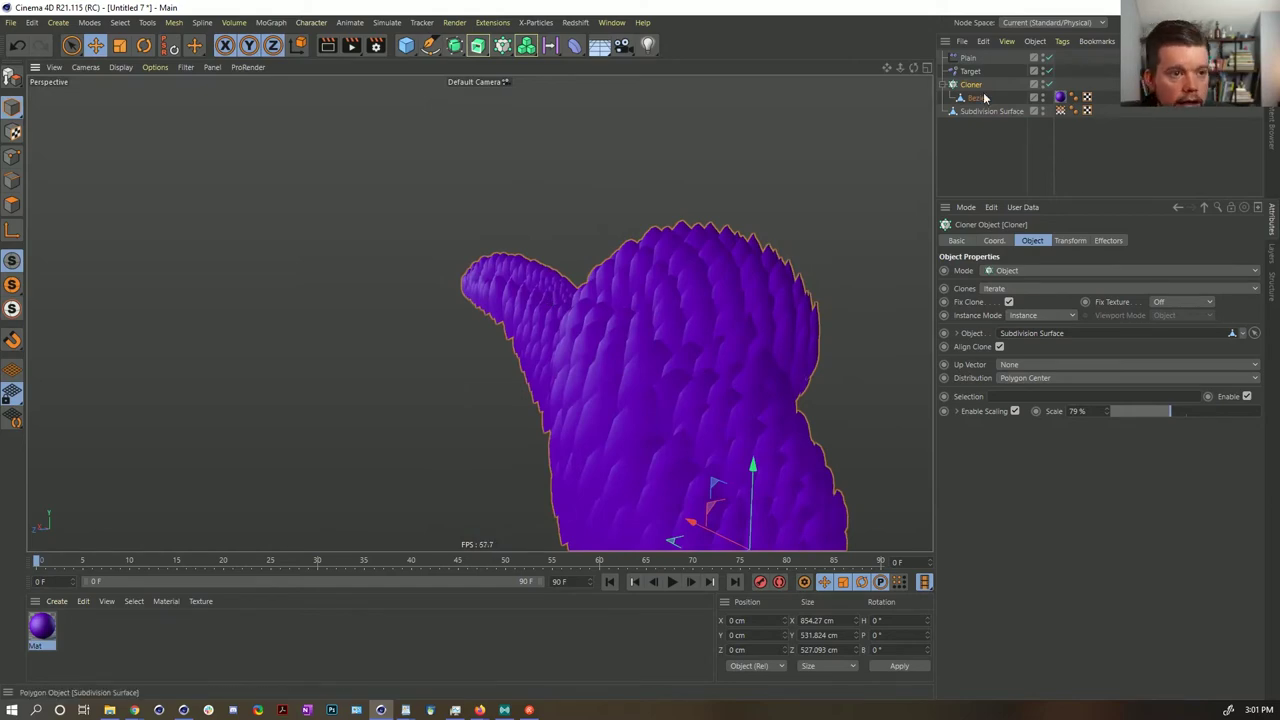
mouse_move(702, 358)
alt+mouse_down()
mouse_move(748, 371)
mouse_move(625, 345)
alt+mouse_up()
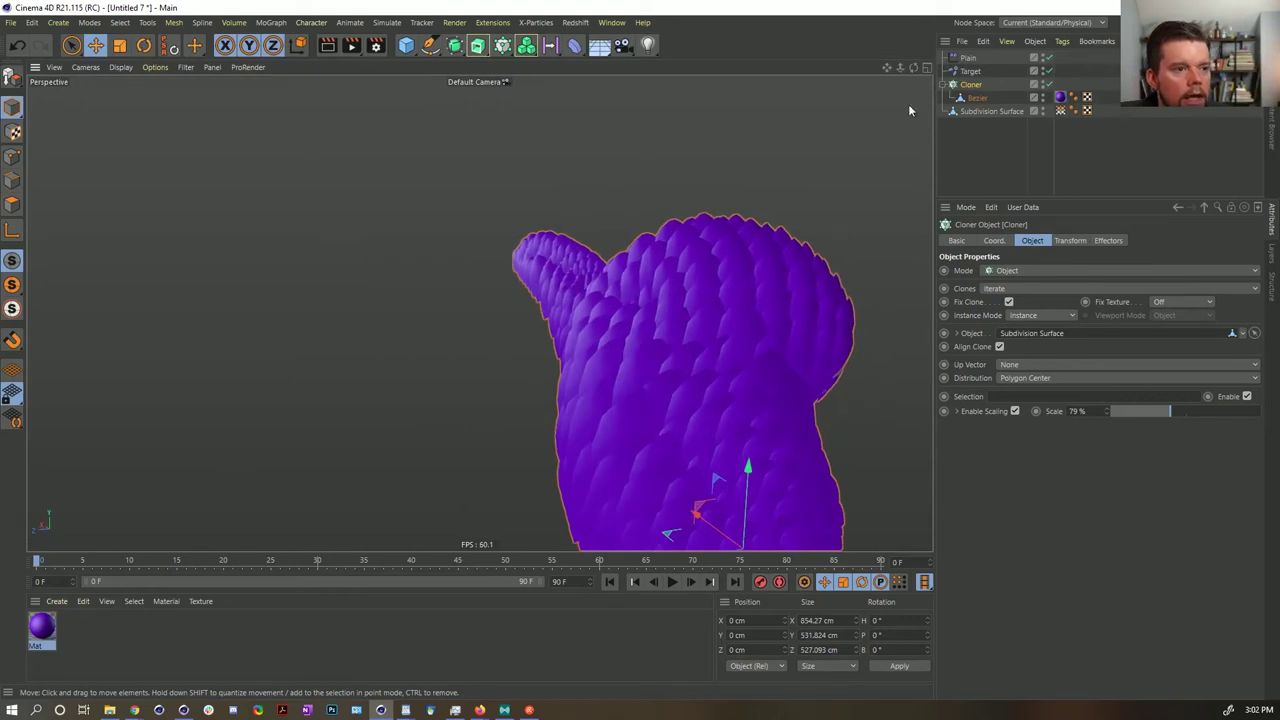
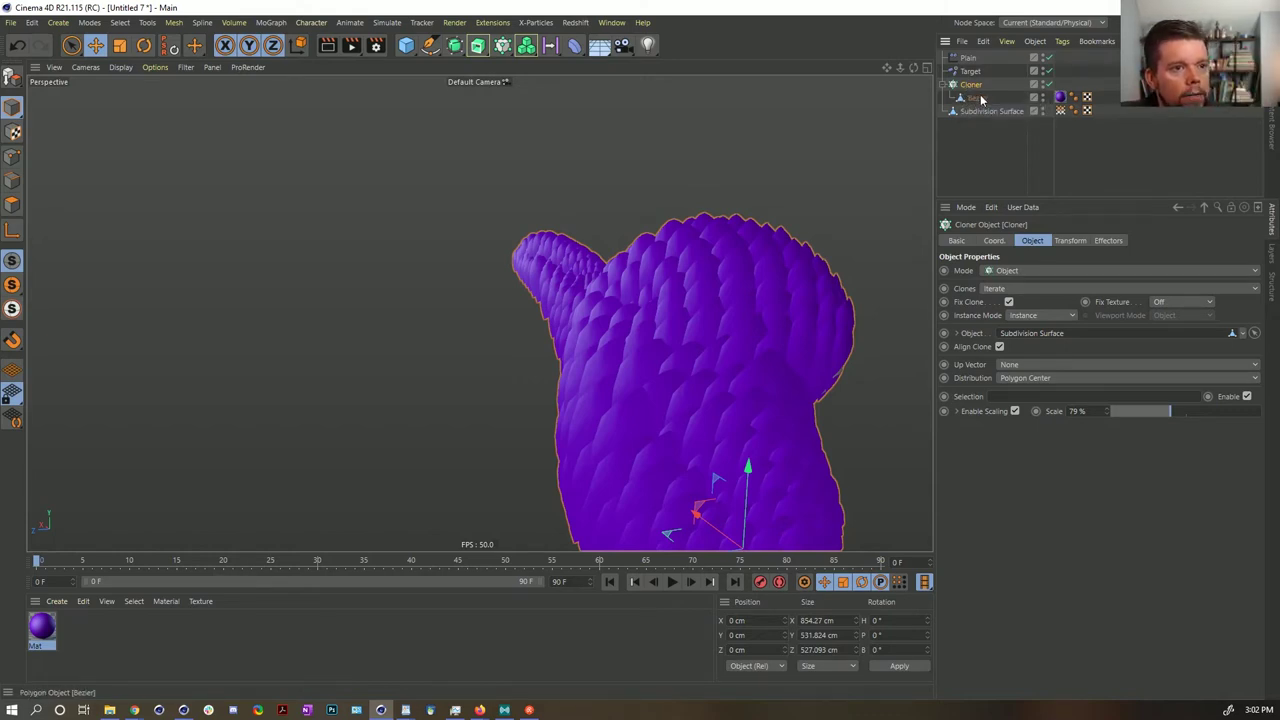
- Disable the Cloner, hide the Subdivision Surface and select the single Bezier scale
click(1047, 84)
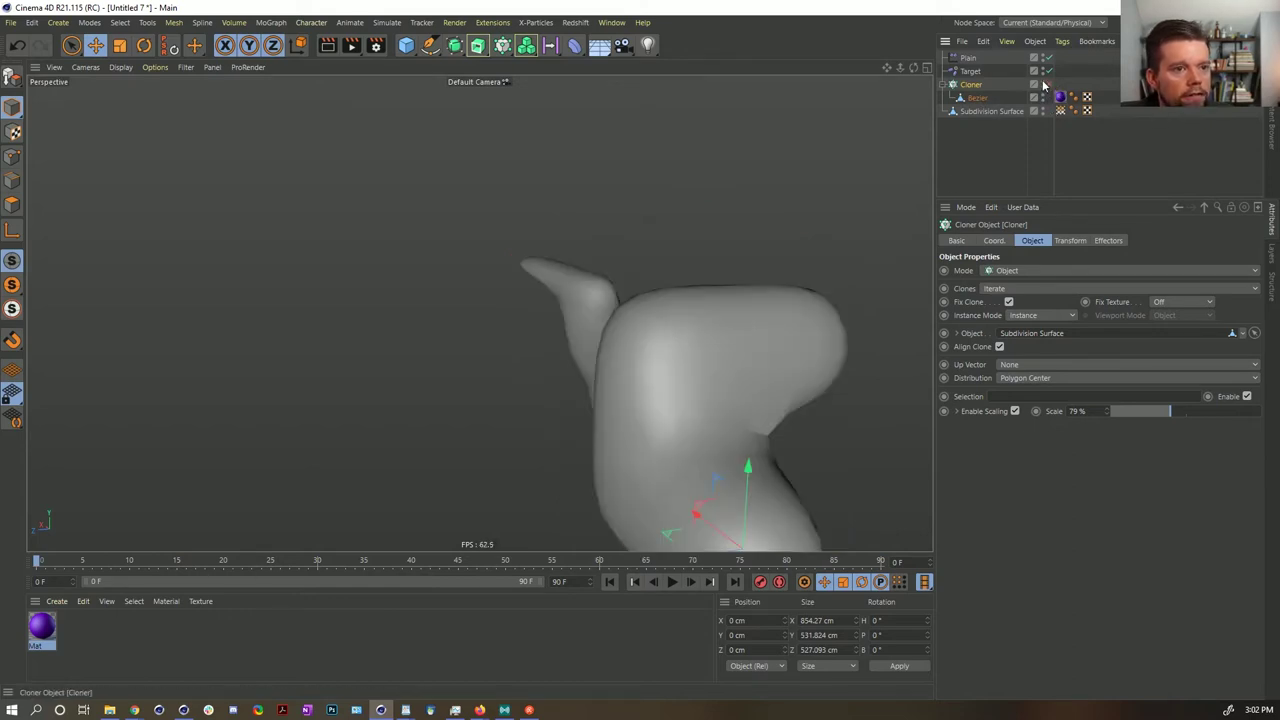
alt+drag(912, 241, 737, 234)
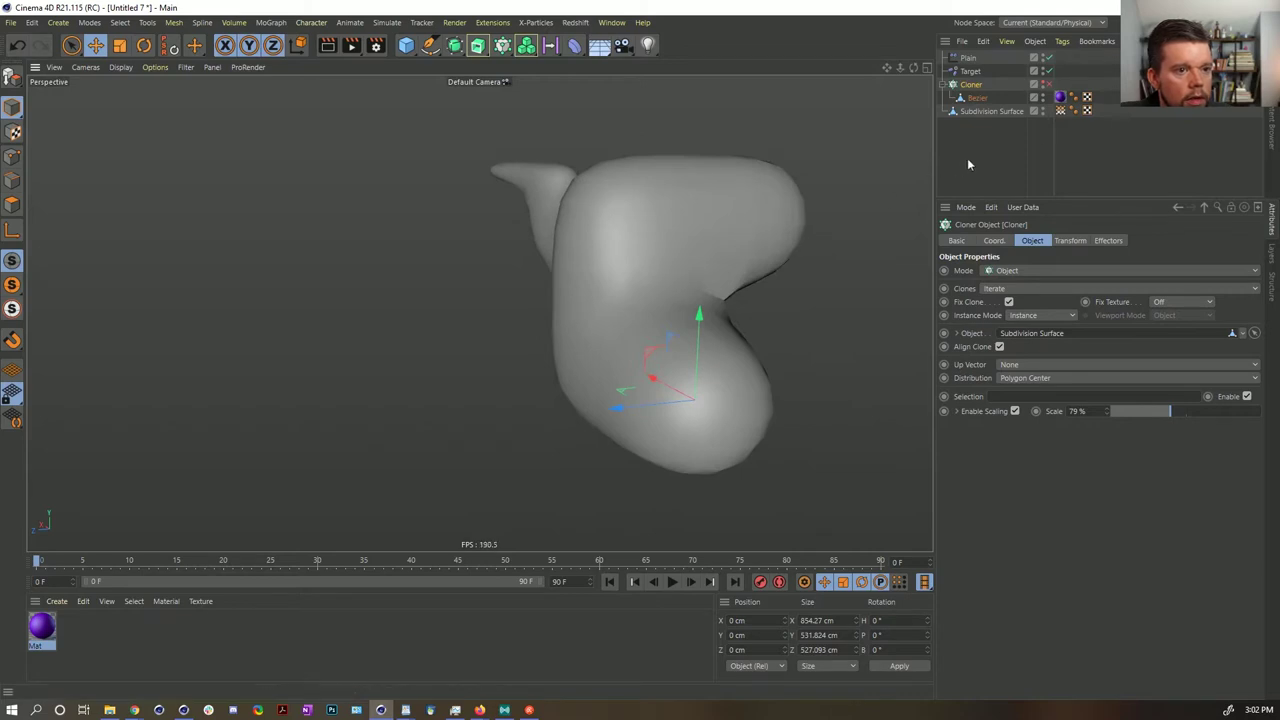
click(1043, 110)
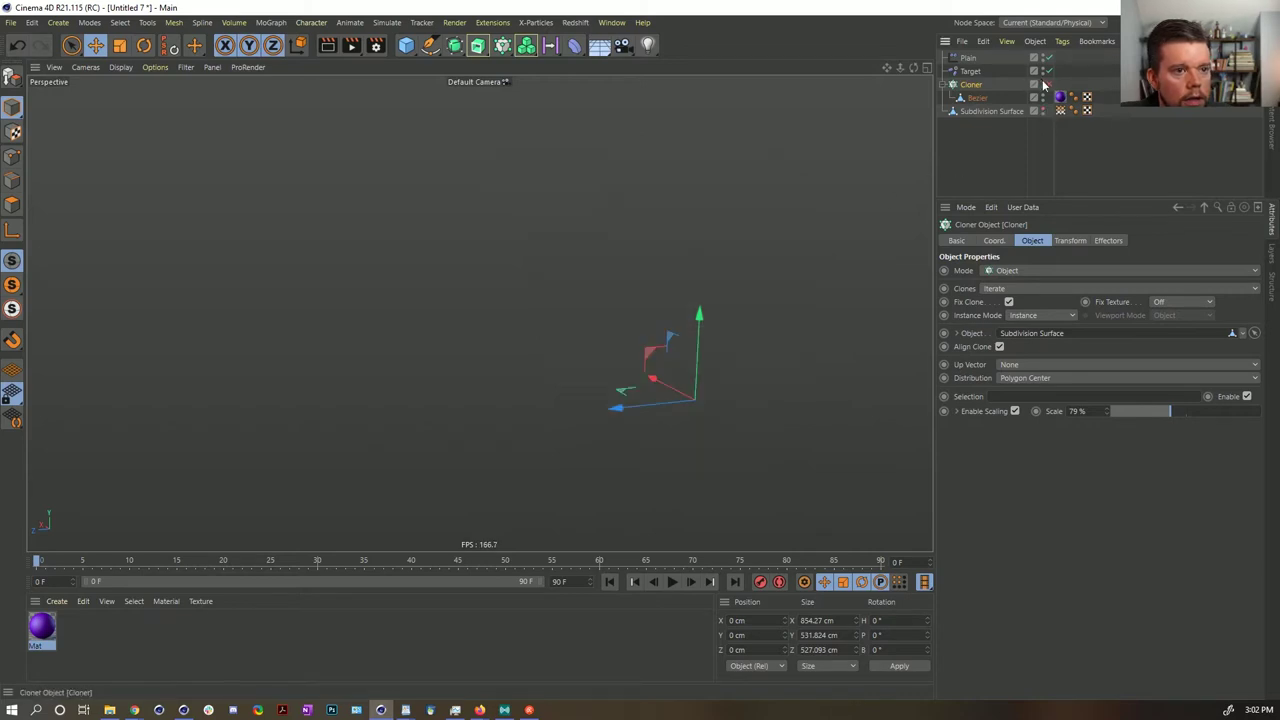
click(1046, 84)
click(977, 97)
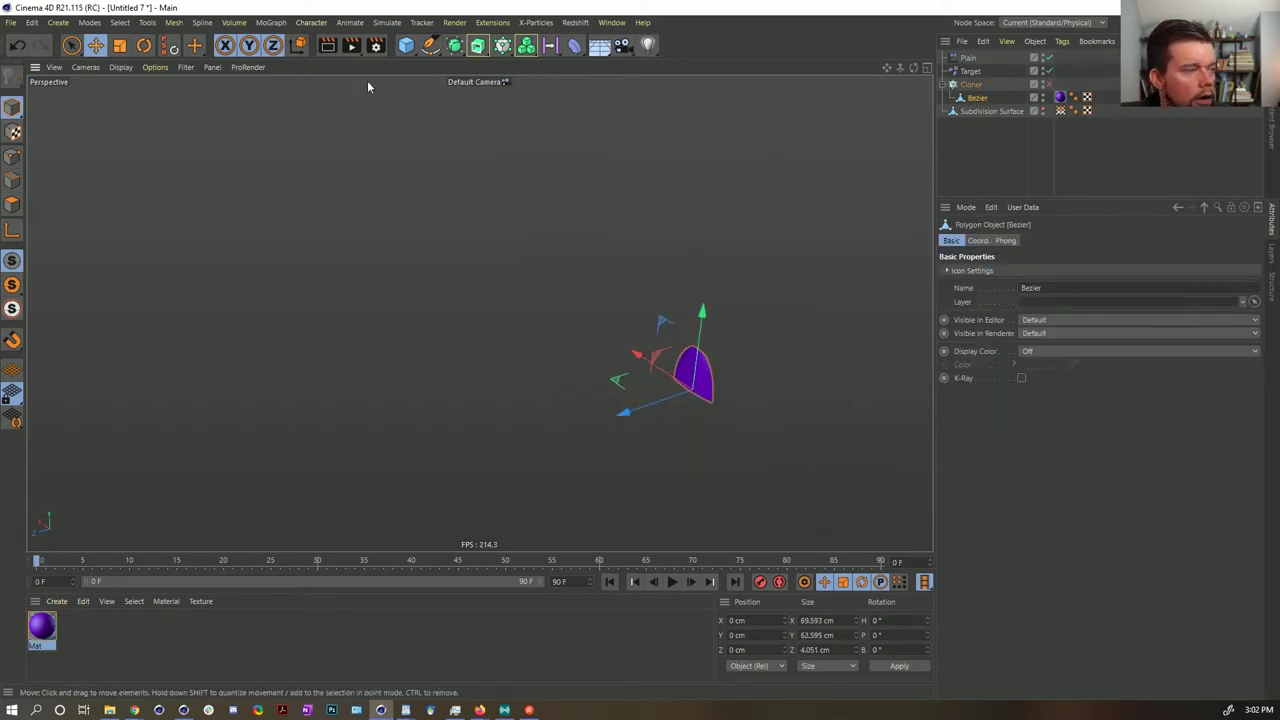
- Add a dynamics Connector at the Bezier scale and rotate its heading (H) to 90°
click(387, 22)
mouse_move(408, 115)
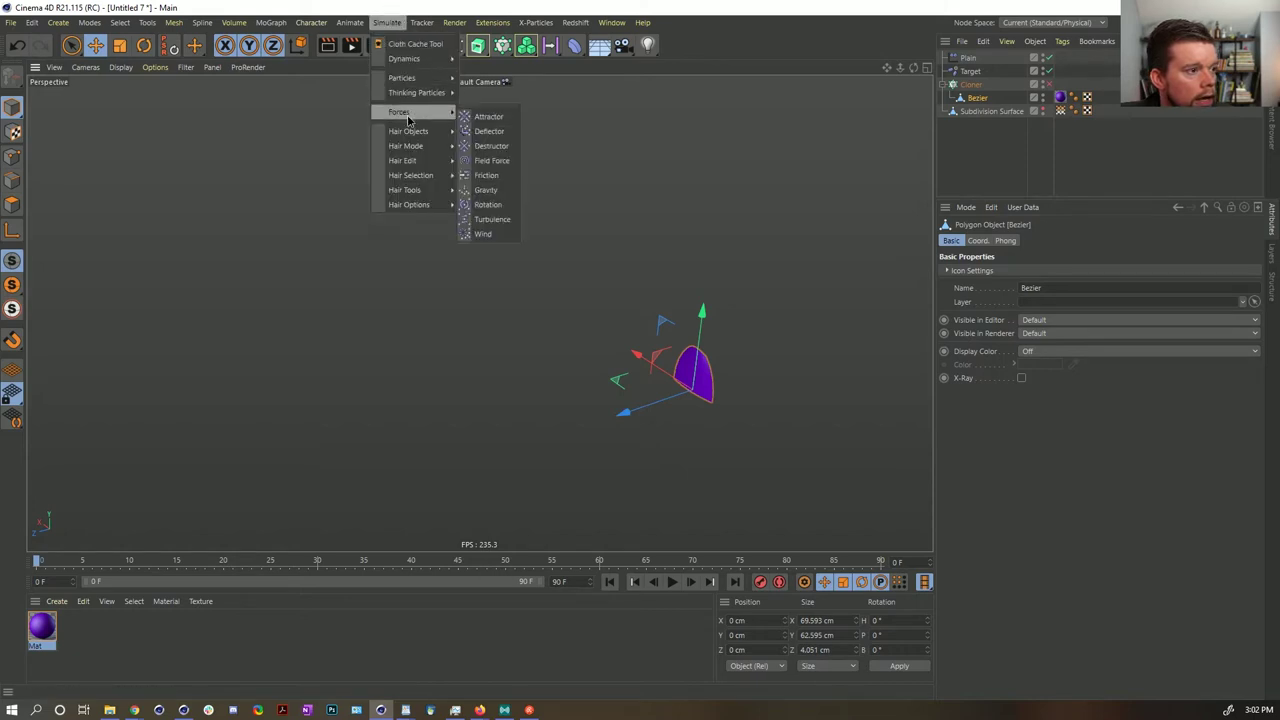
mouse_move(420, 84)
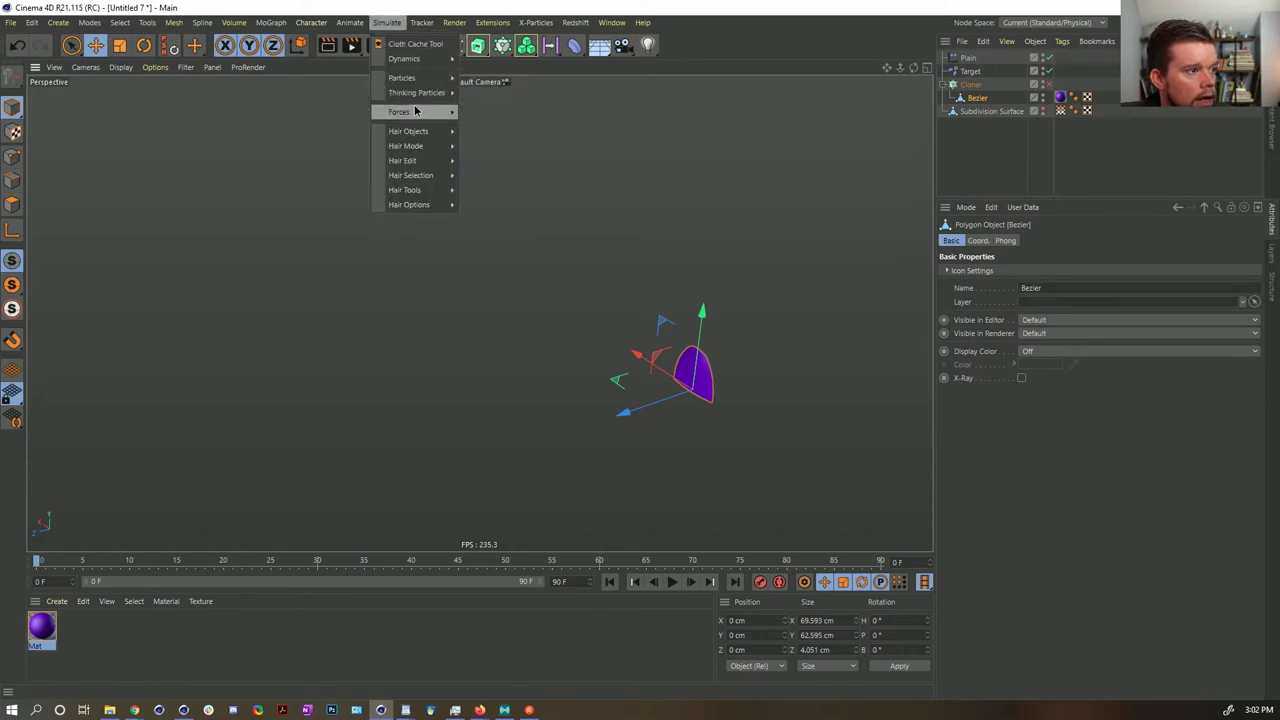
mouse_move(410, 59)
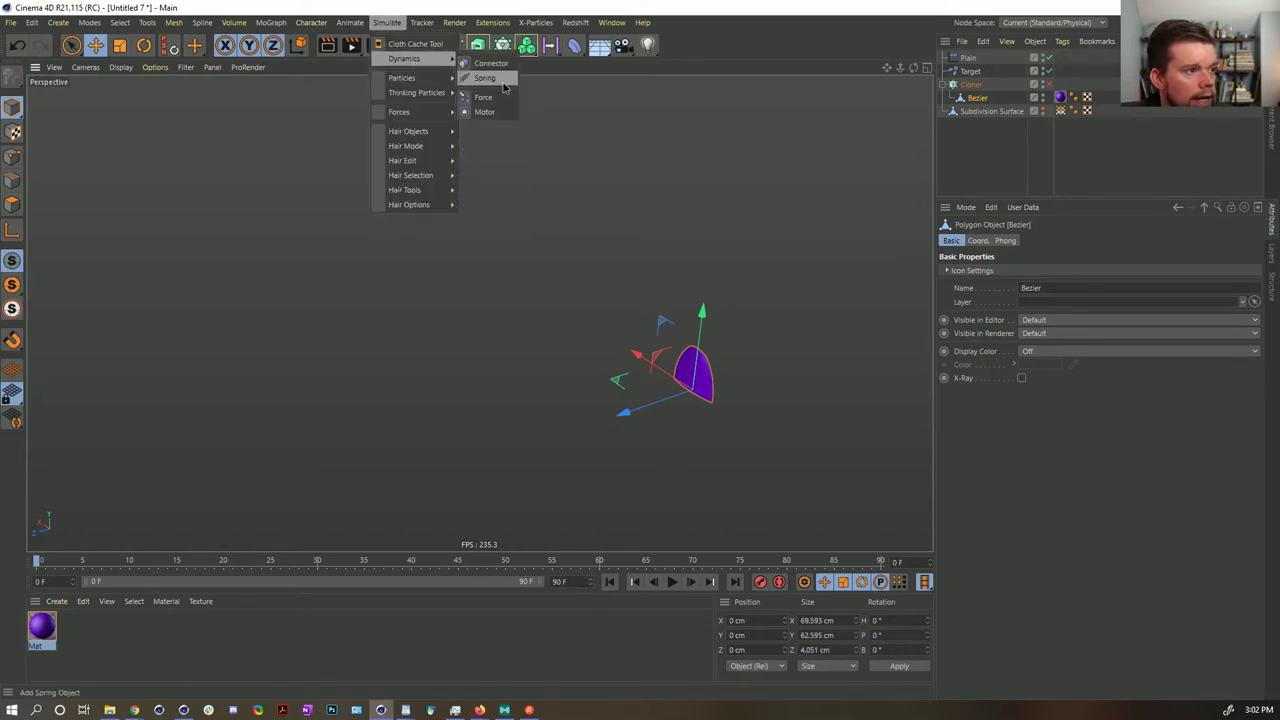
click(488, 62)
key(r)
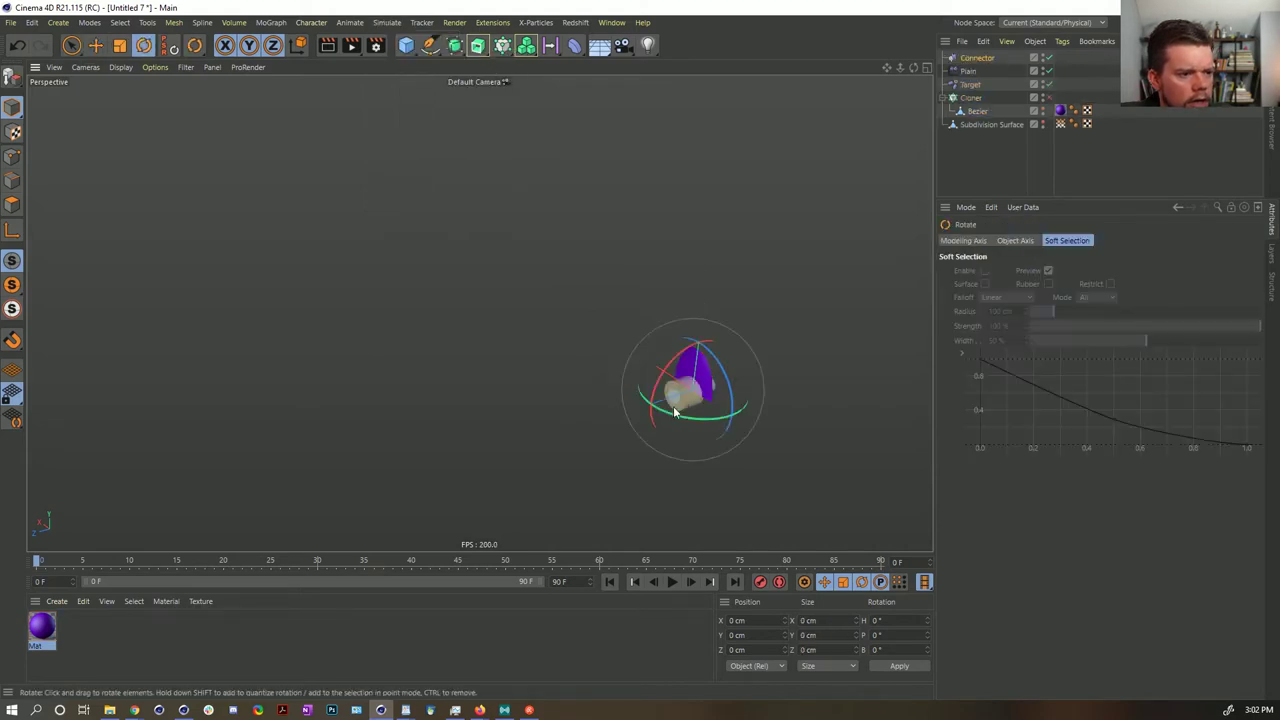
drag(678, 418, 802, 418)
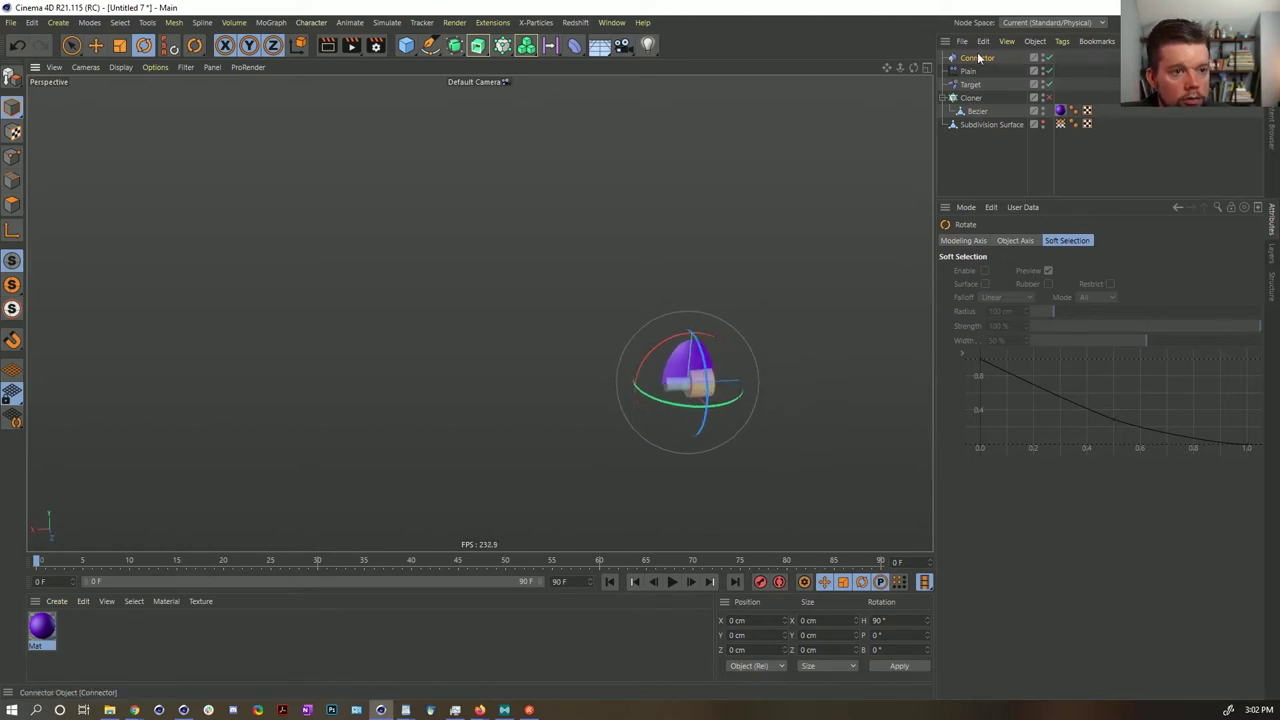
- Nest the Connector under Bezier and assign Bezier as its Object A and Subdivision Surface as its Object B
drag(985, 113, 983, 112)
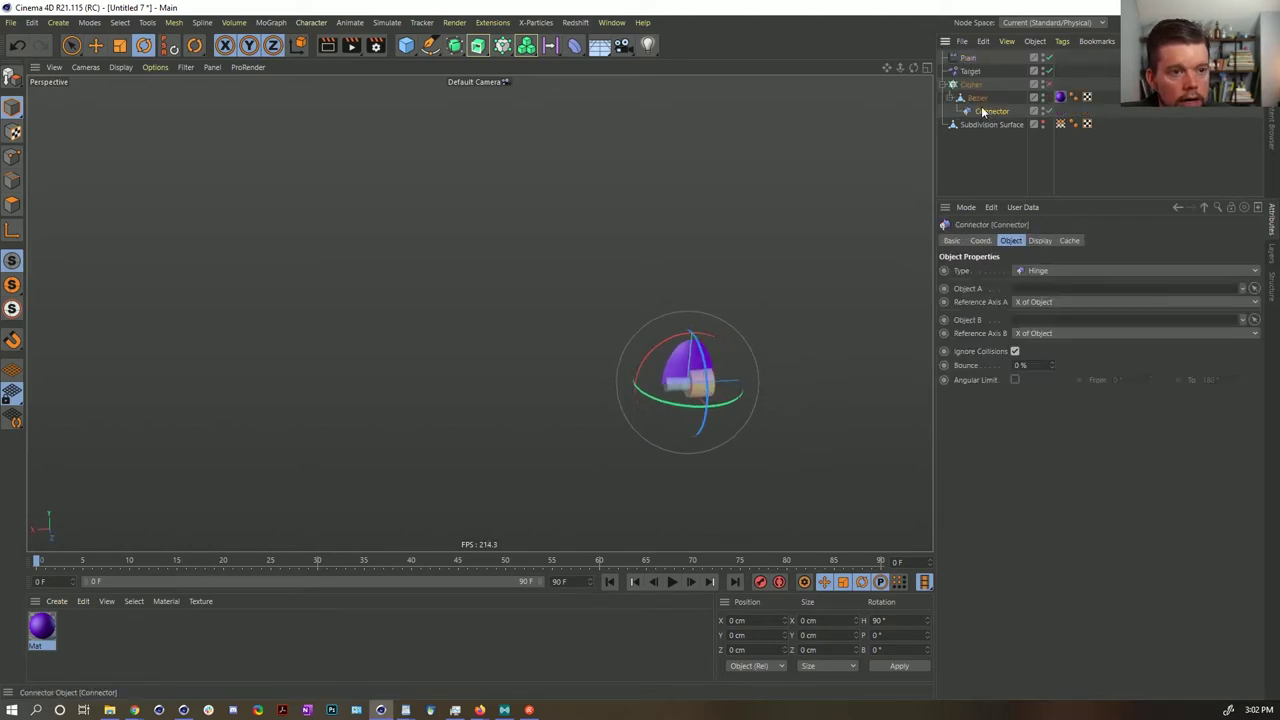
click(980, 98)
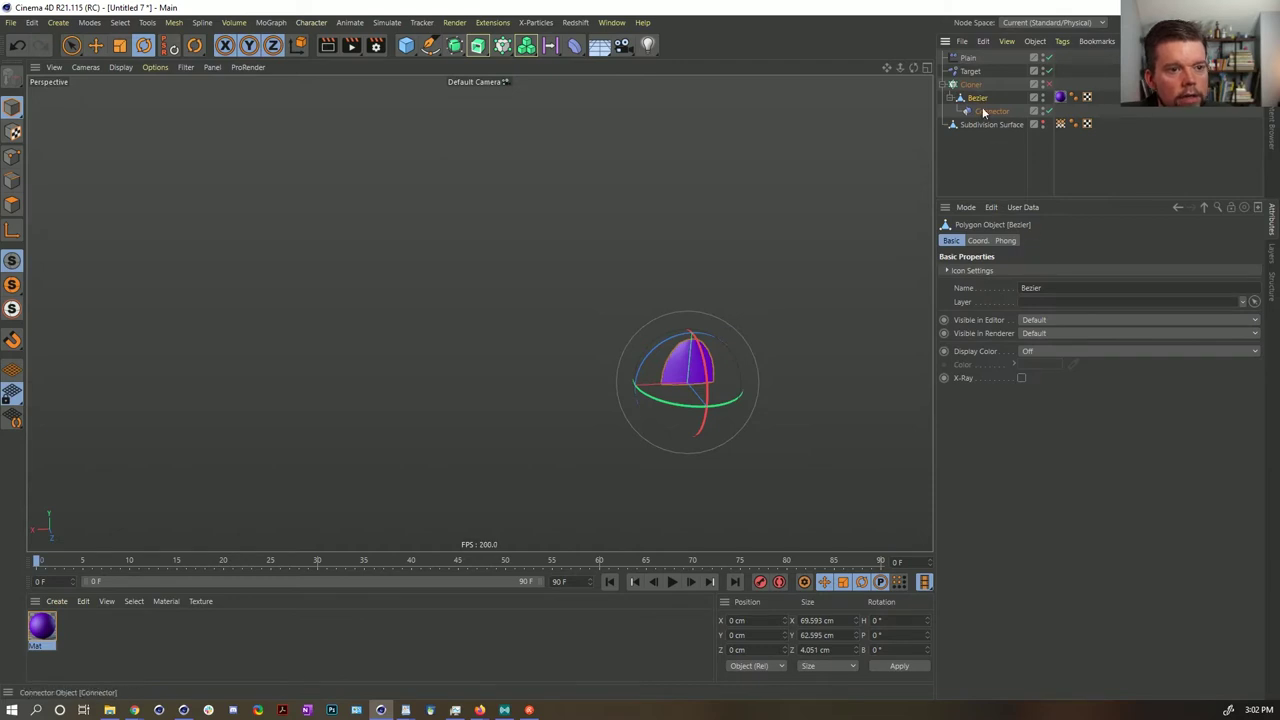
click(984, 112)
drag(1040, 289, 1036, 334)
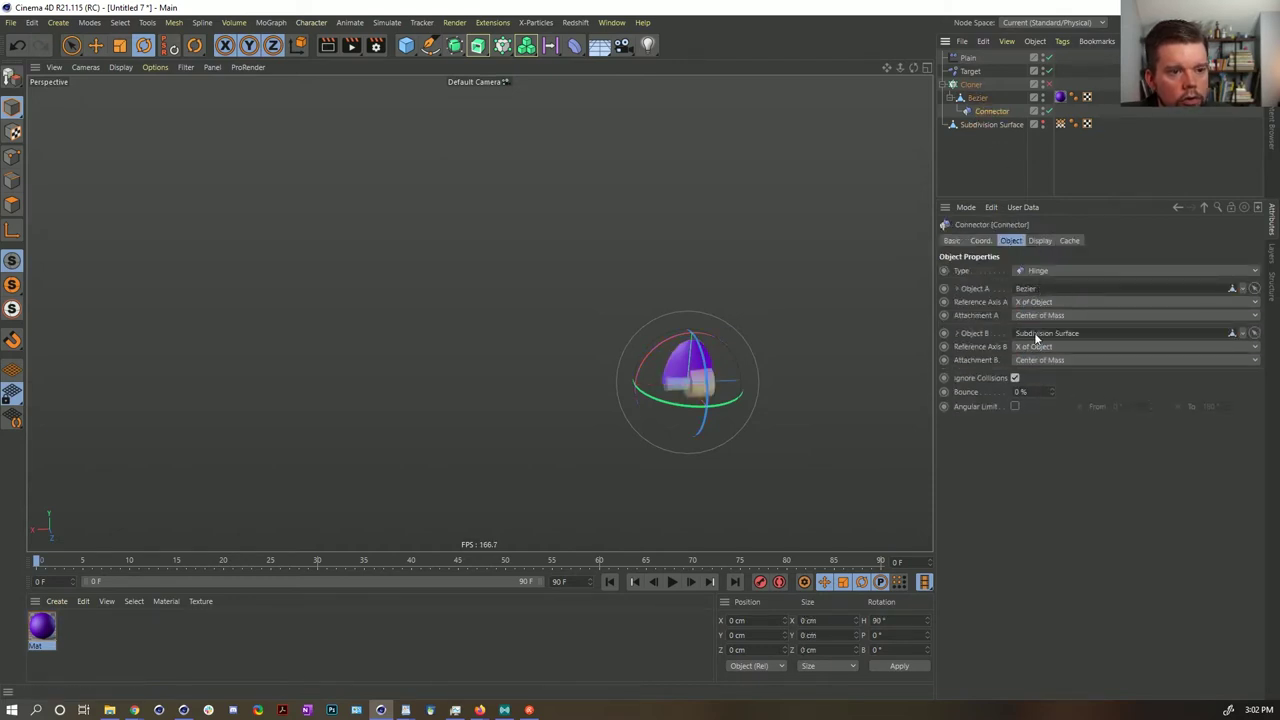
- Enable the Cloner, test the hinged clones over the first frames and return to frame 0
click(1049, 85)
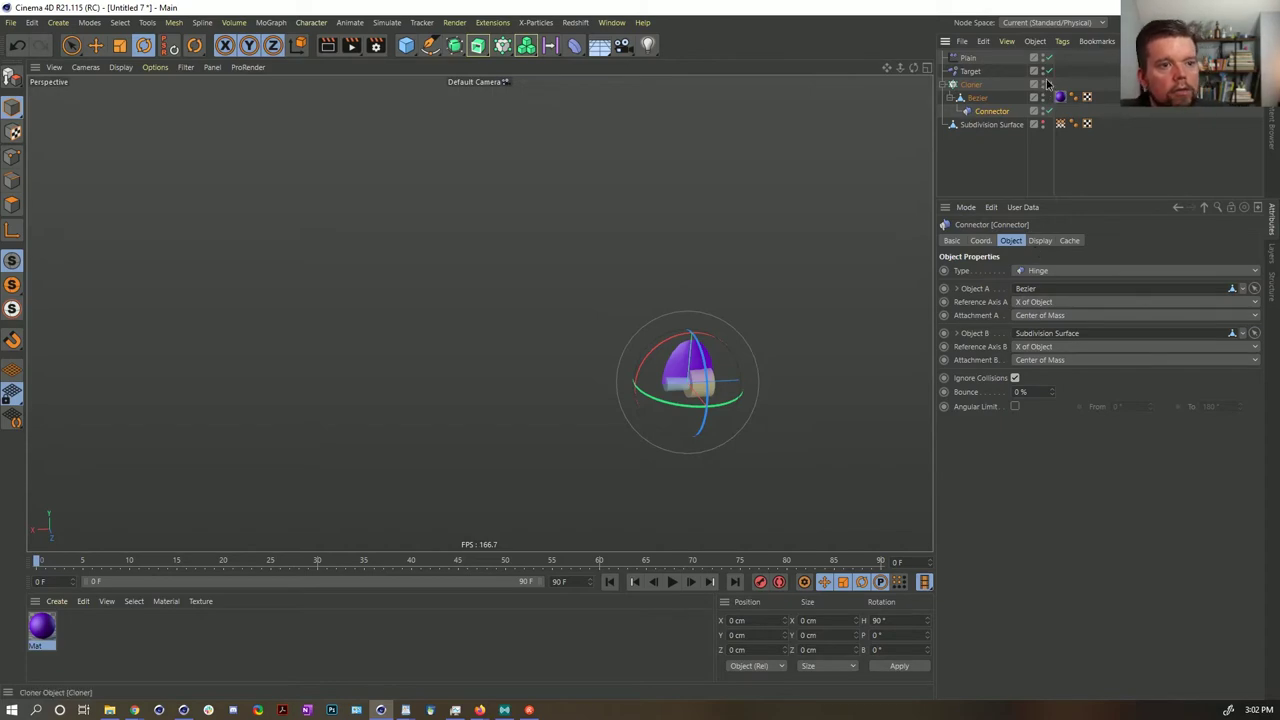
mouse_move(790, 305)
alt+mouse_down()
mouse_move(546, 320)
mouse_move(623, 343)
mouse_move(645, 366)
alt+mouse_up()
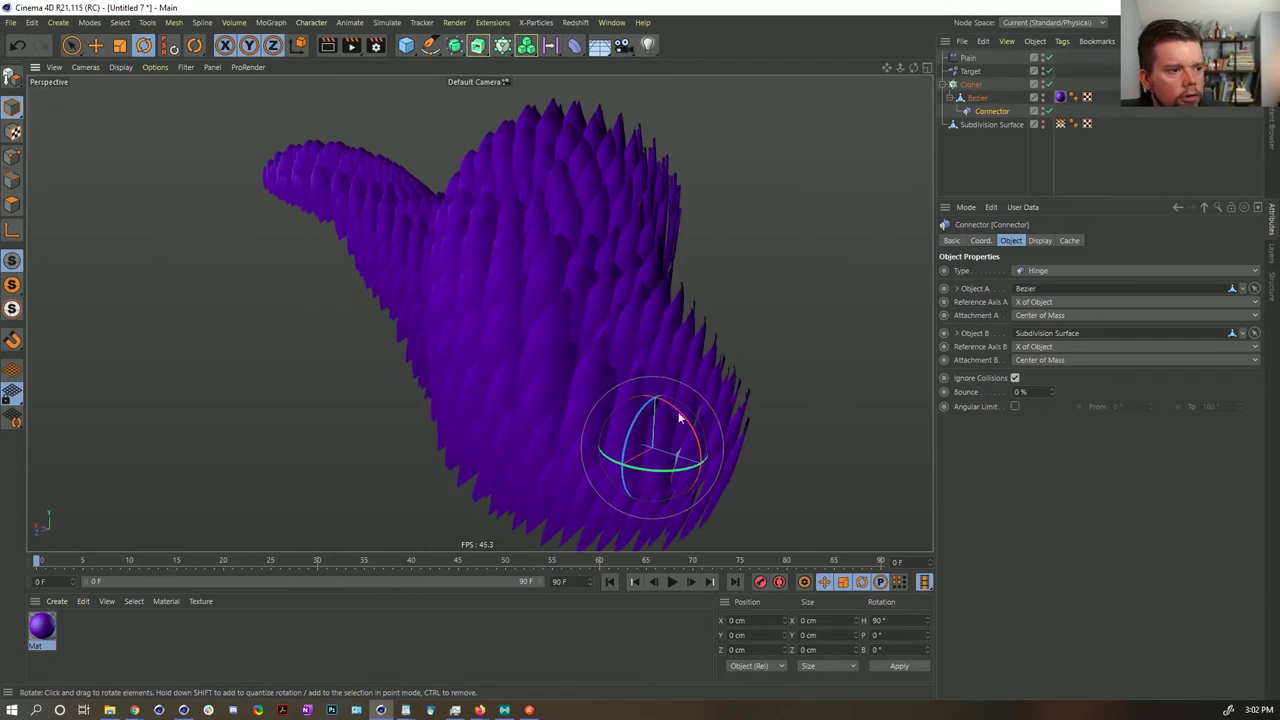
click(687, 584)
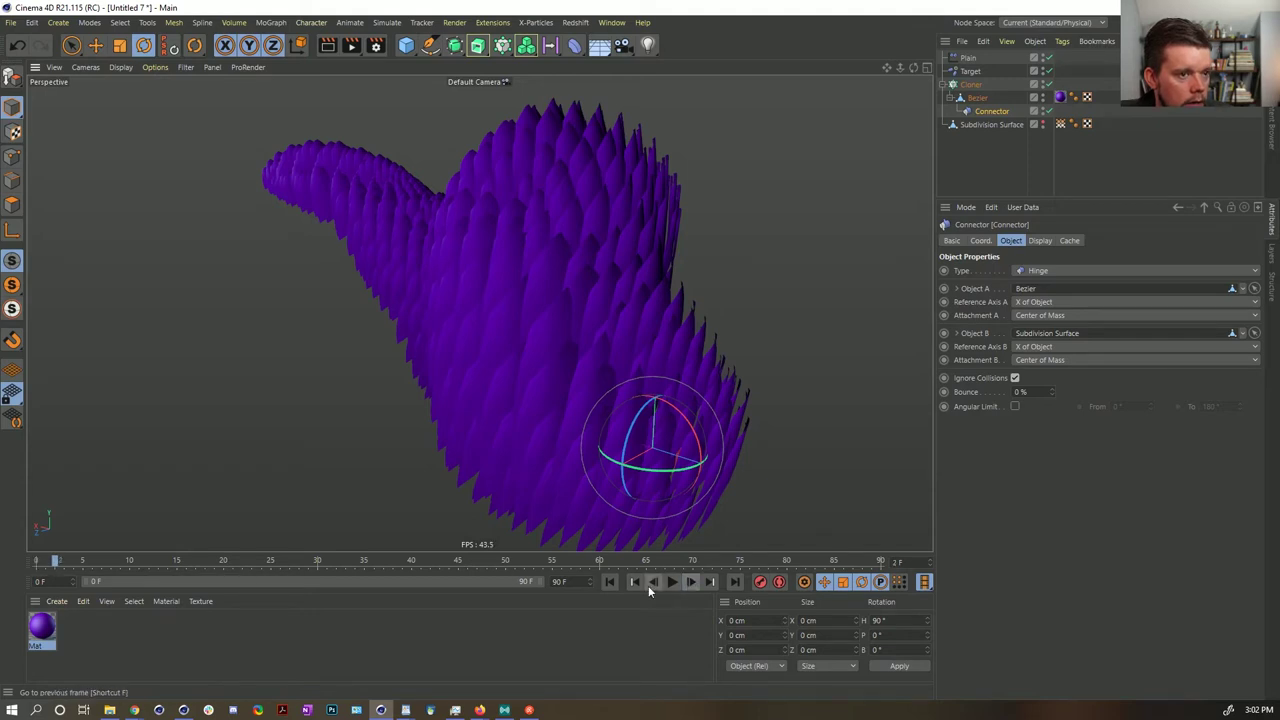
click(611, 584)
- Give the Subdivision Surface a Collider Body tag with the collision shape Static Mesh
right_click(988, 125)
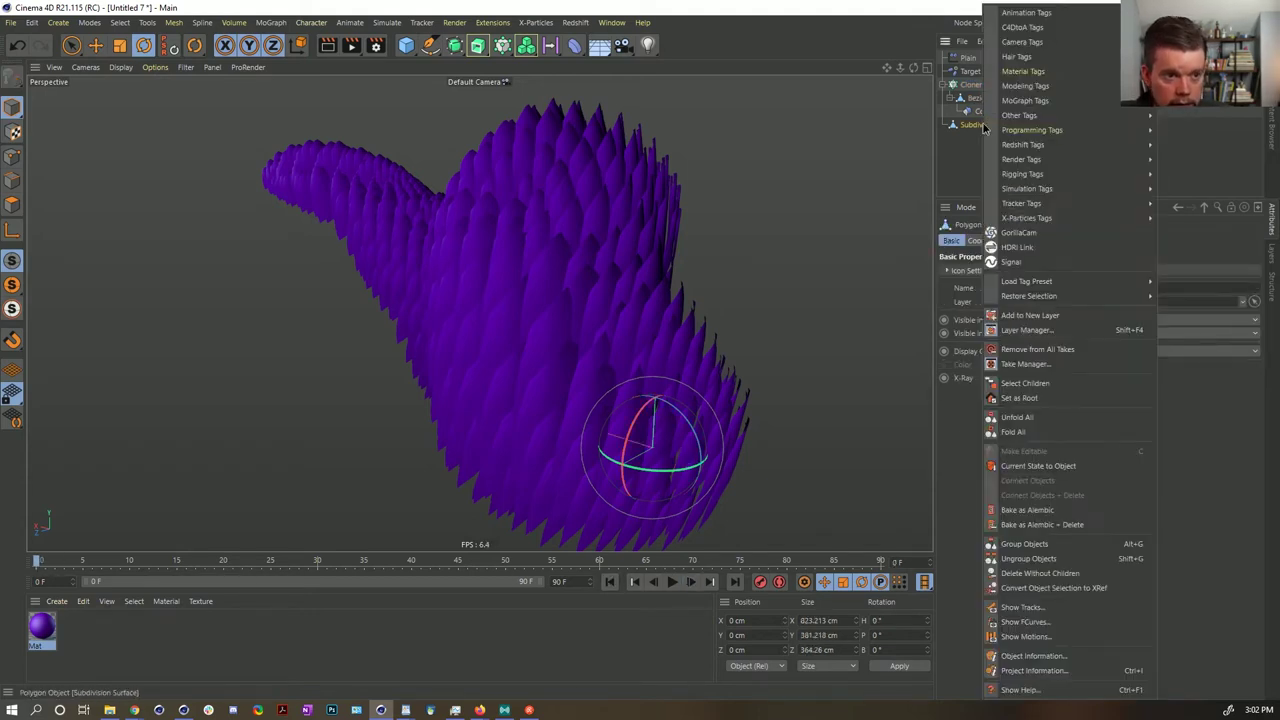
mouse_move(1043, 217)
mouse_move(1040, 188)
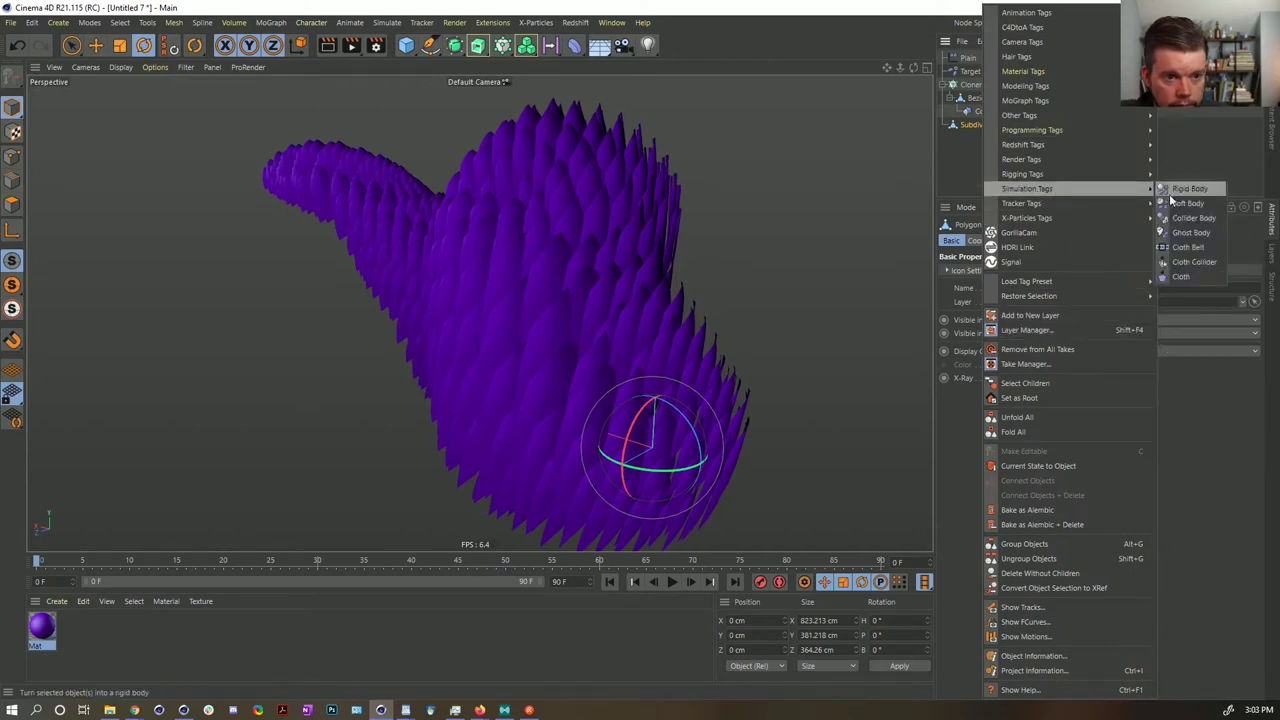
click(1185, 230)
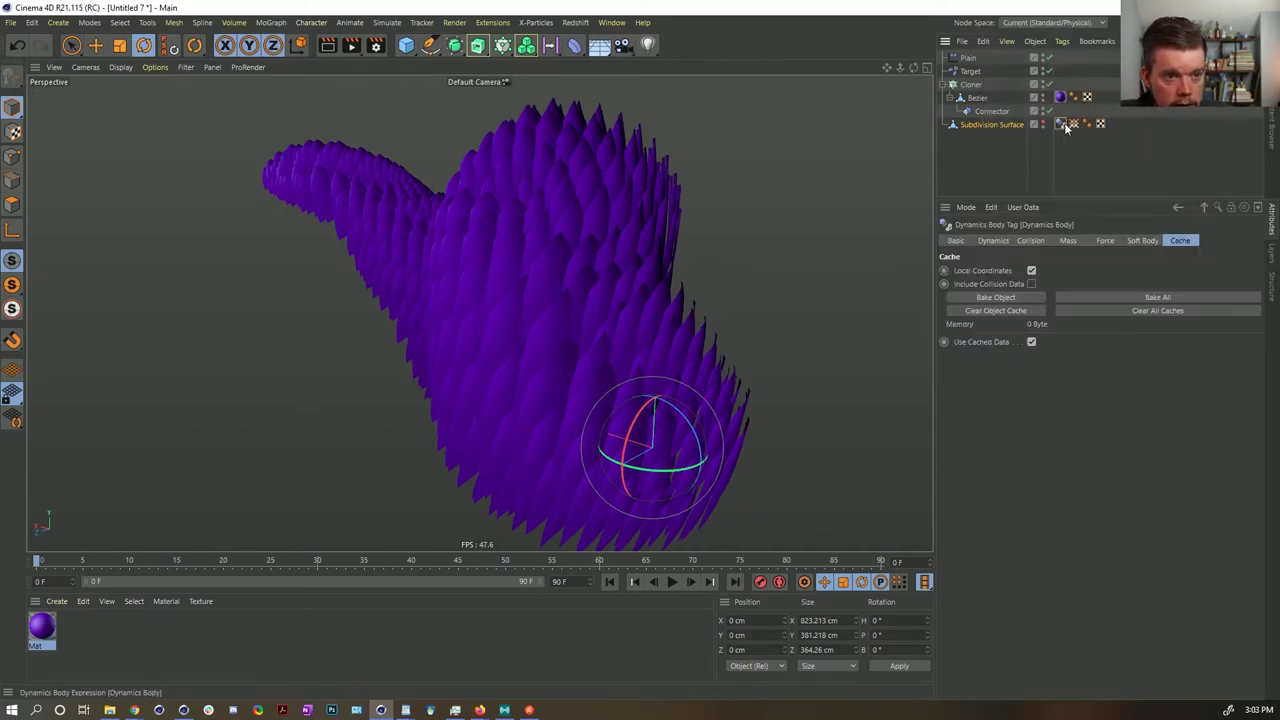
click(1036, 242)
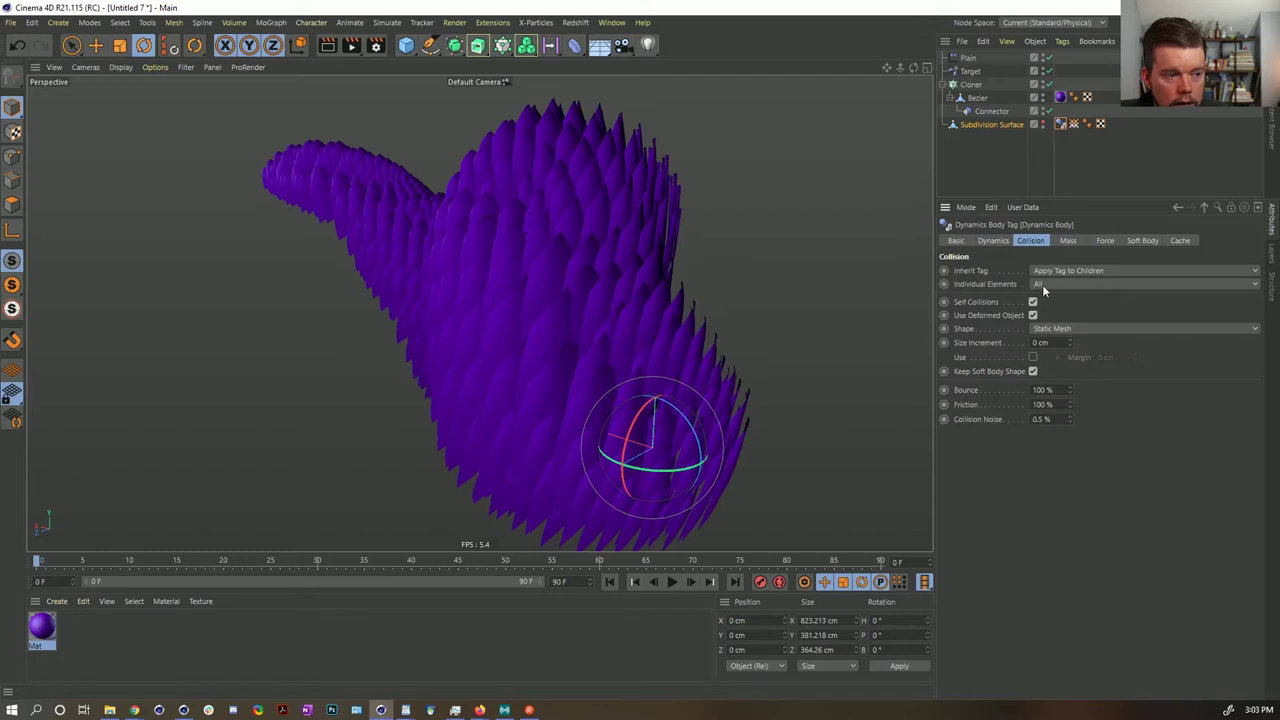
click(1065, 329)
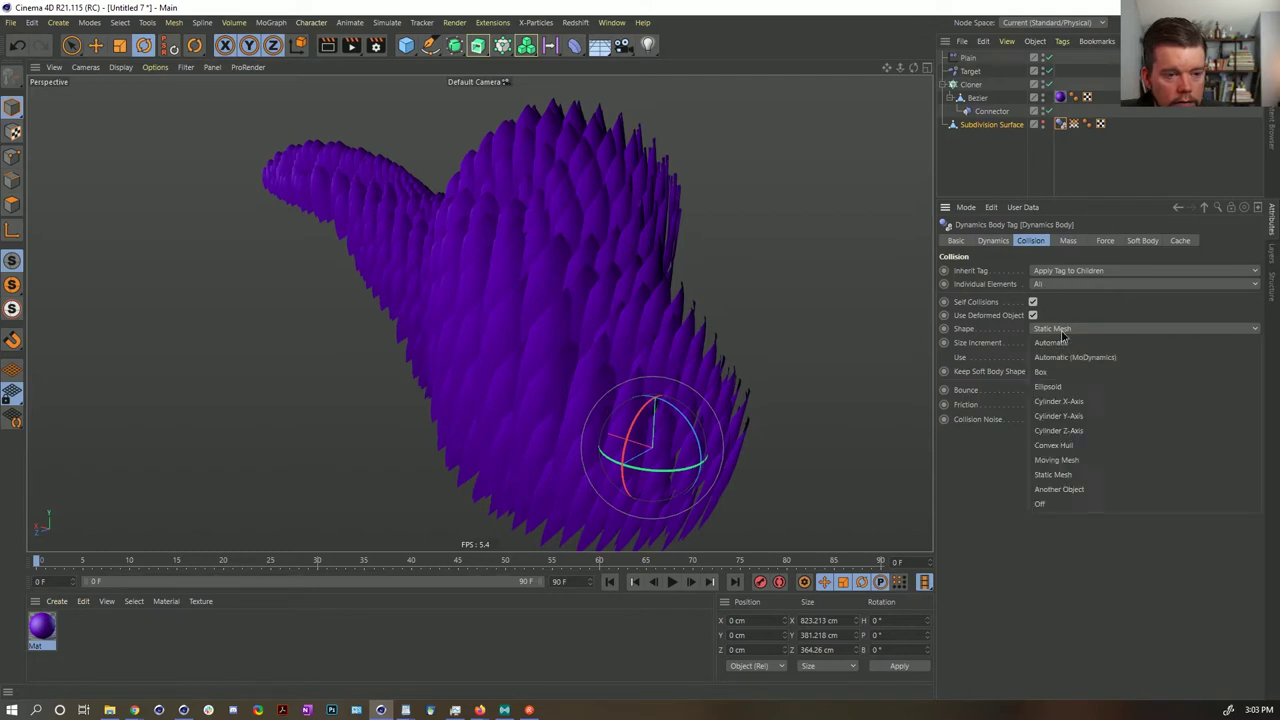
click(1081, 470)
- Add a Rigid Body tag to the Bezier scale and review the Connector's object properties
click(978, 97)
right_click(978, 97)
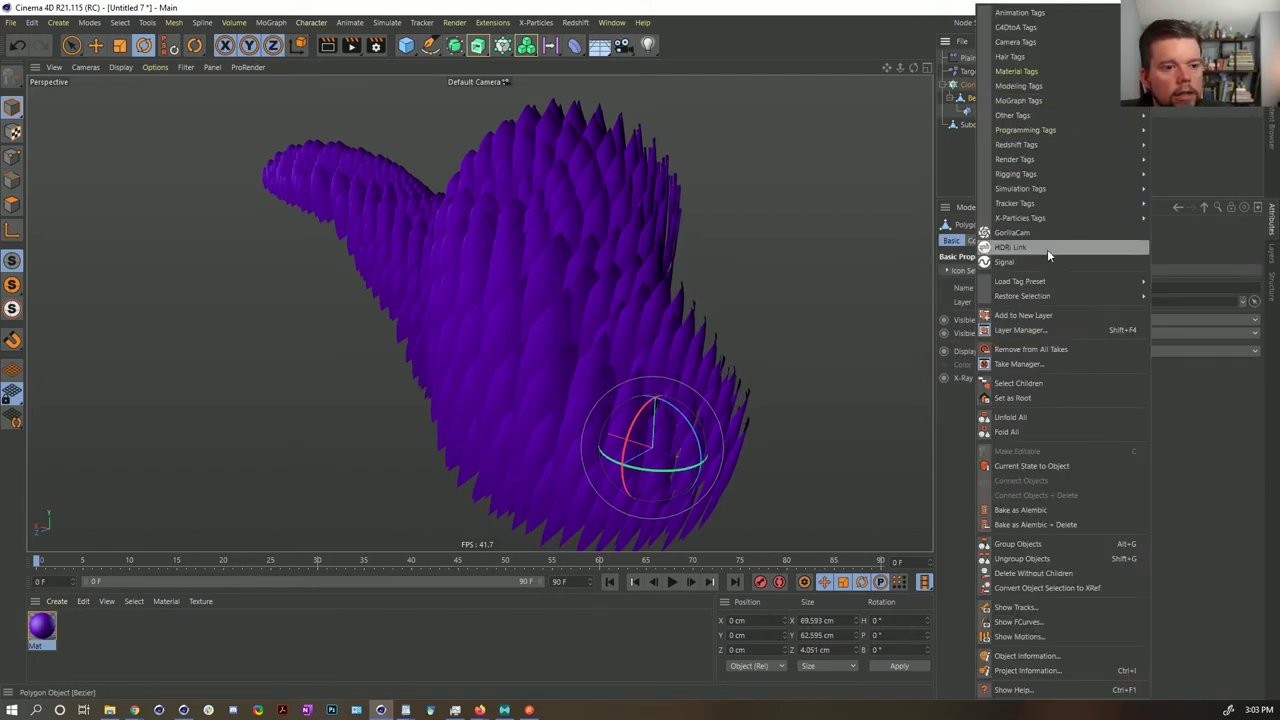
mouse_move(1038, 188)
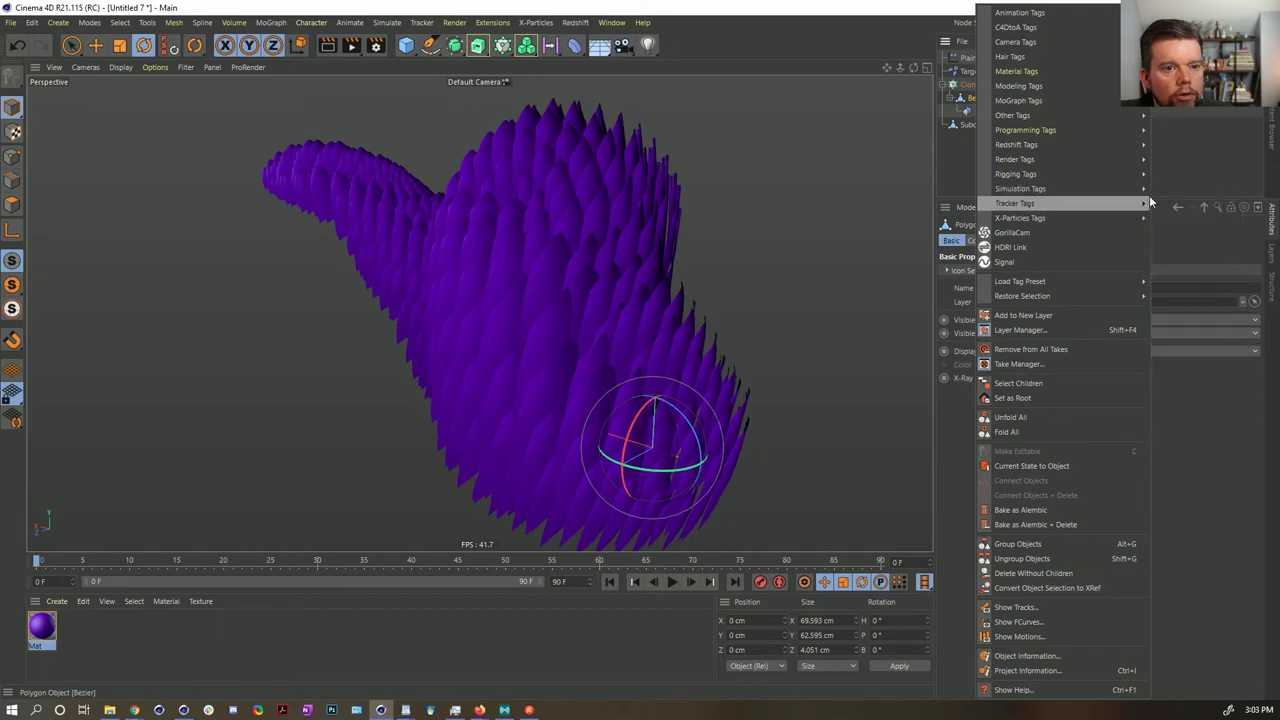
mouse_move(1119, 190)
click(1160, 242)
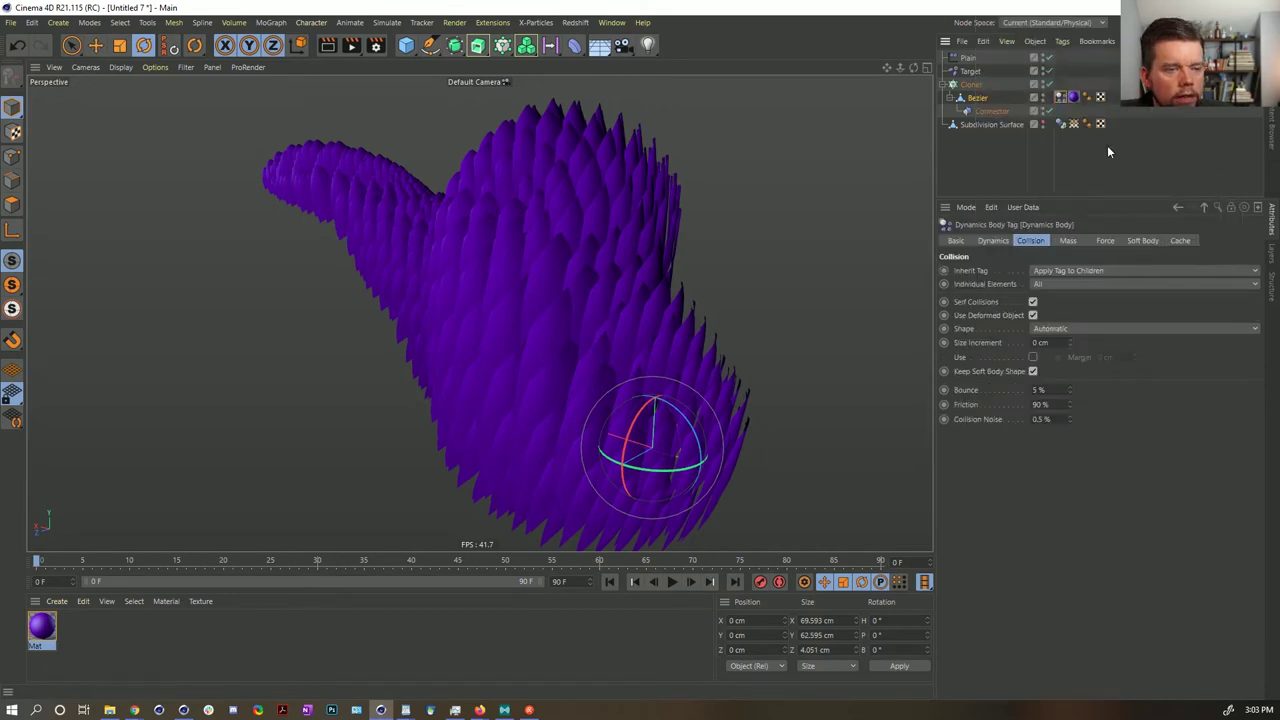
click(992, 111)
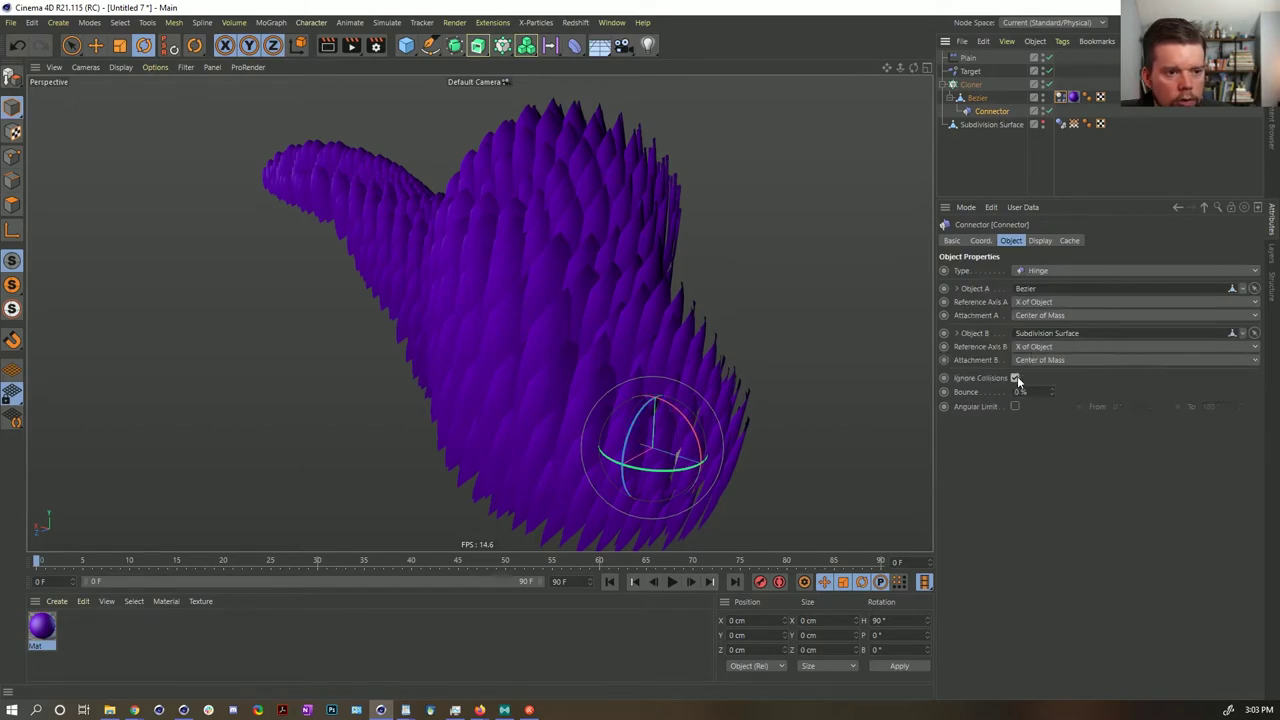
mouse_move(560, 366)
alt+mouse_down()
mouse_move(608, 428)
mouse_move(543, 353)
mouse_move(557, 348)
alt+mouse_up()
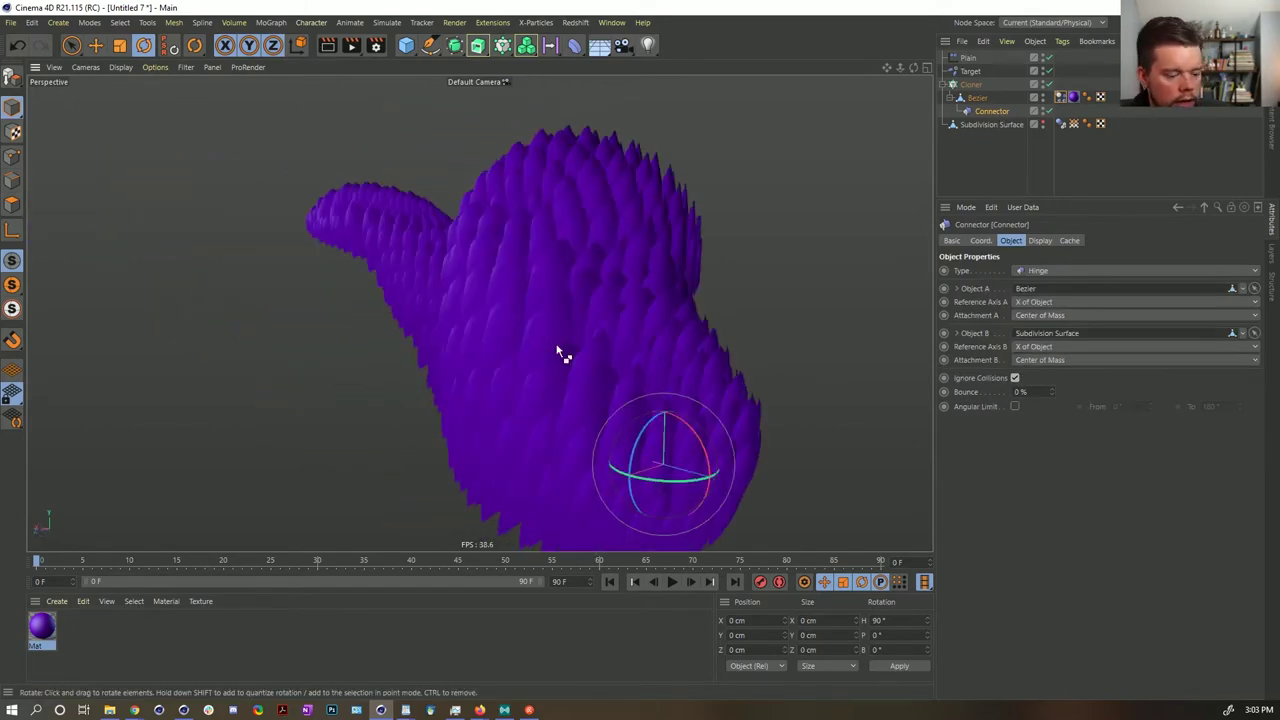
- Save the scene as [2a]Scales.c4d in the SceneFiles folder
key(ctrl+s)
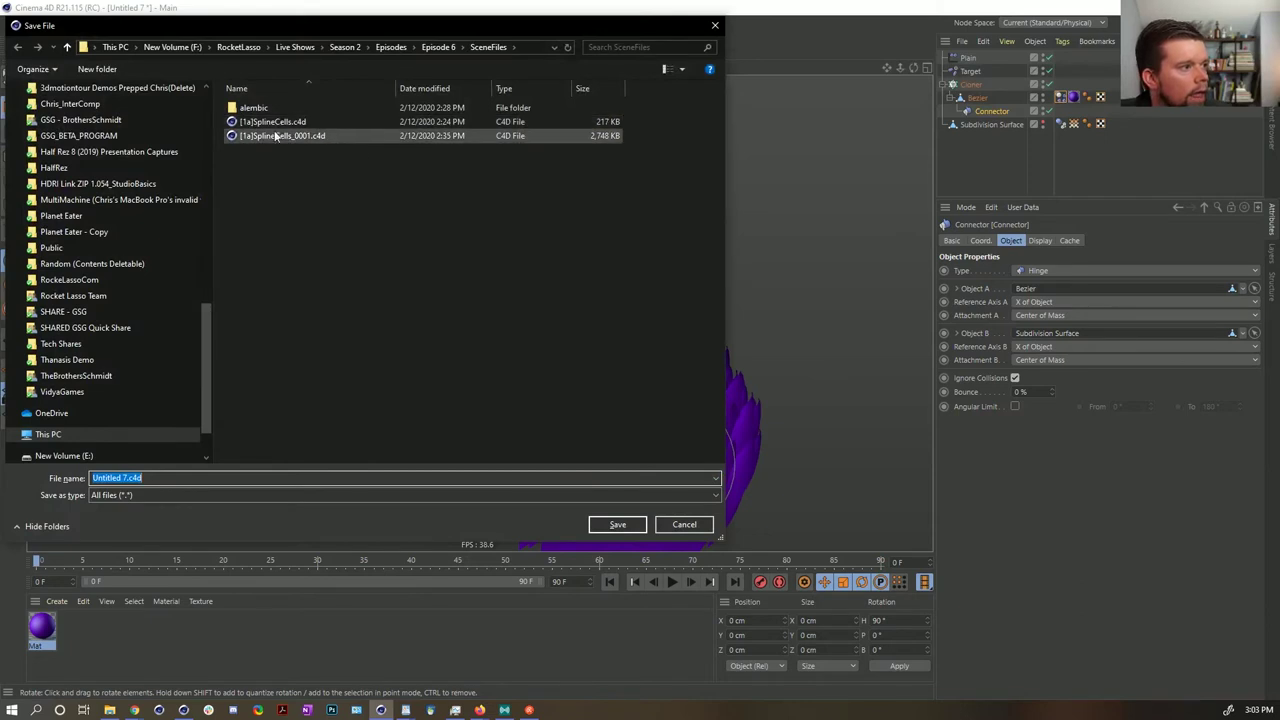
click(272, 121)
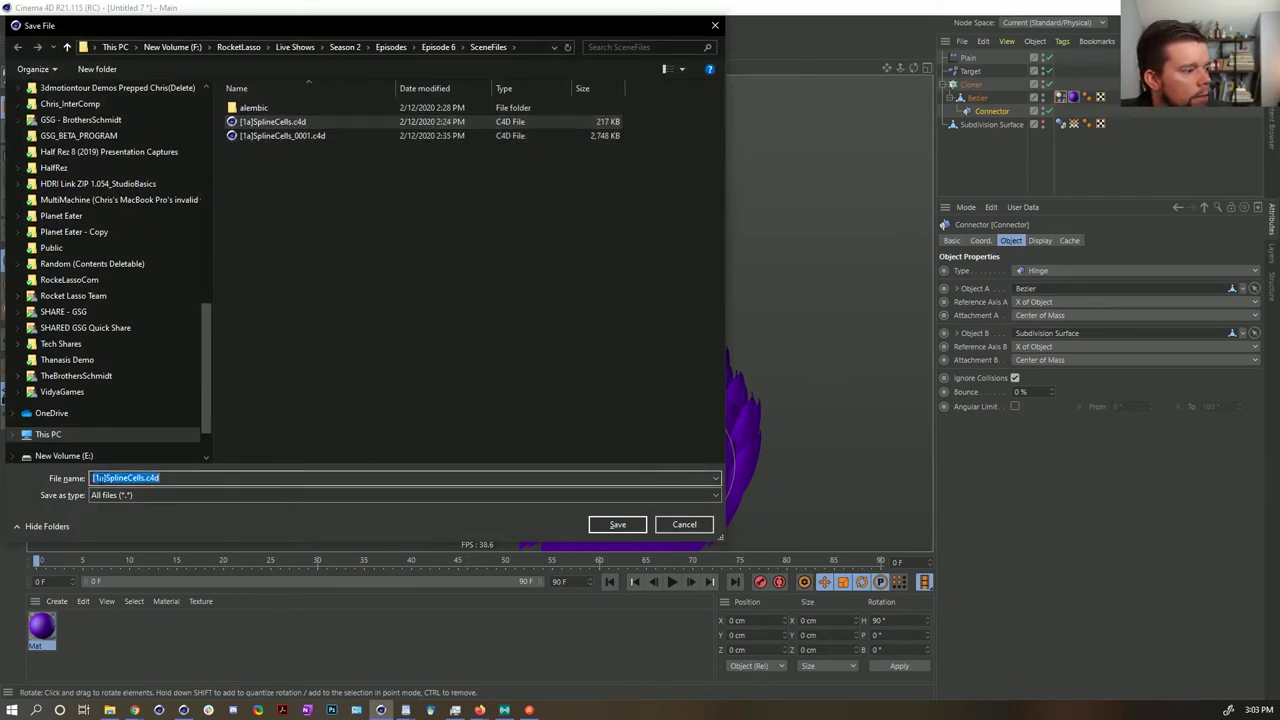
click(101, 478)
key(BackSpace)
text(2a])
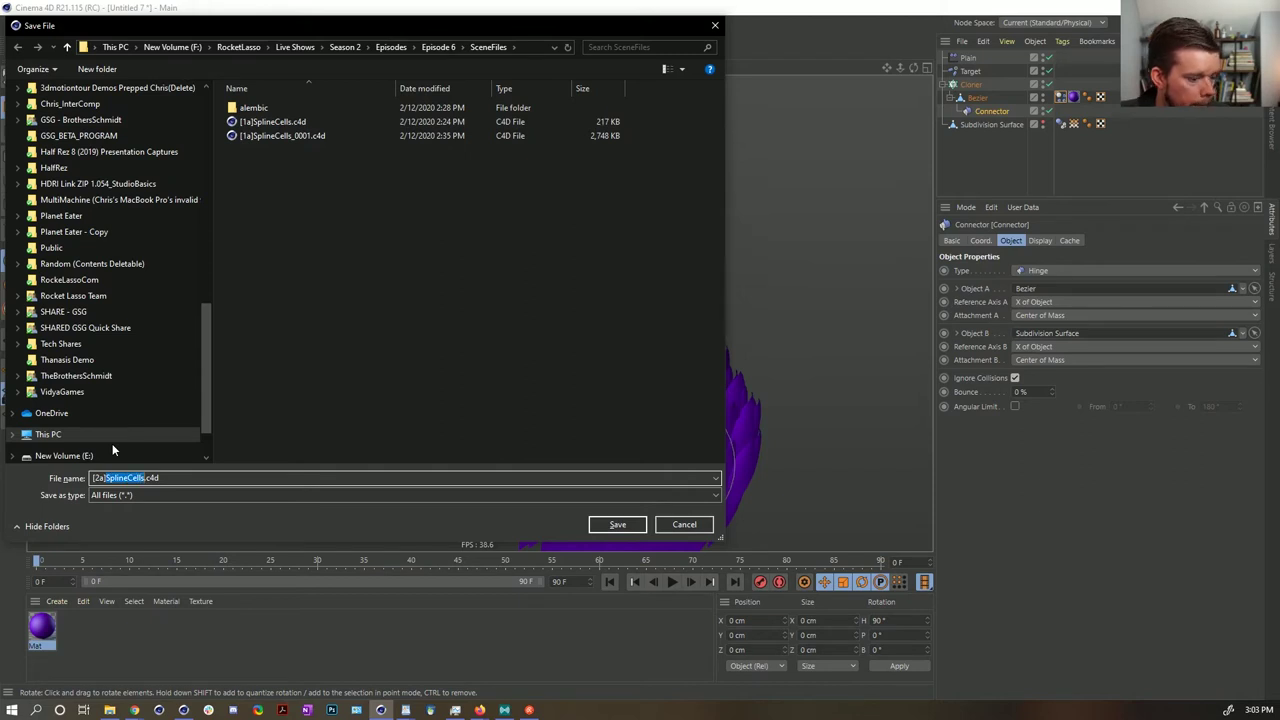
text(Scales)
key(Return)
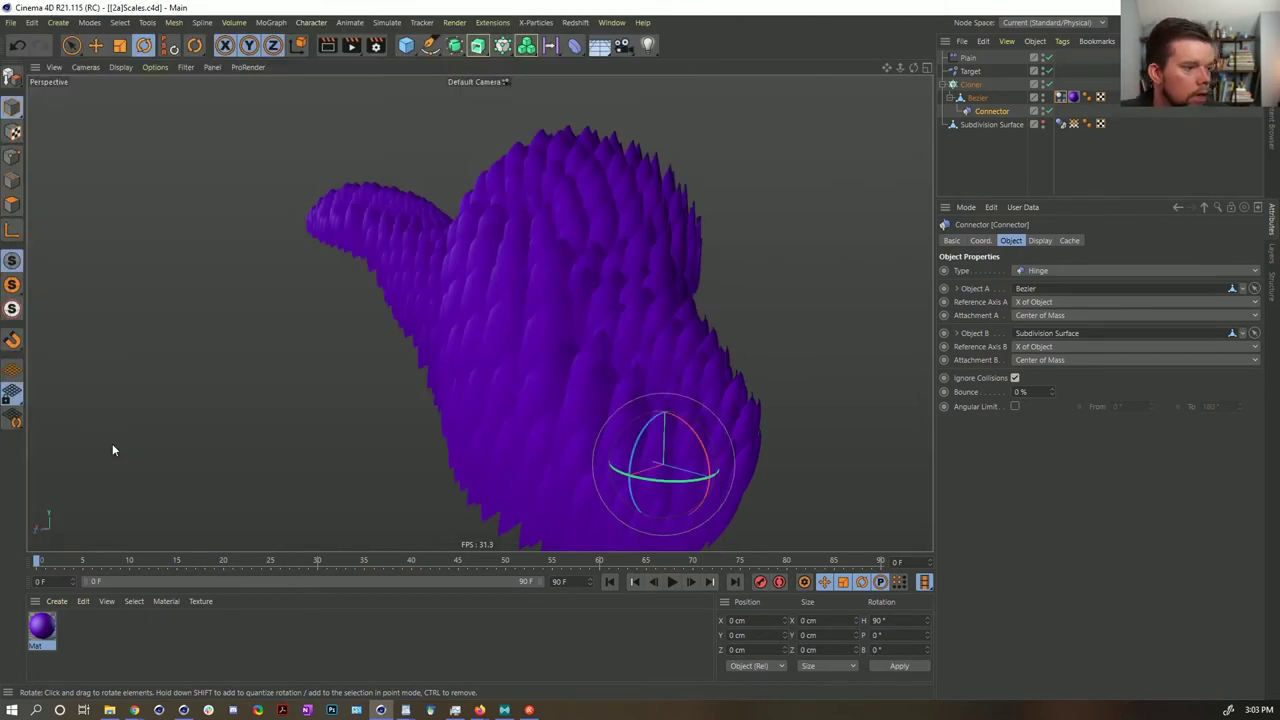
- Step through and play the dynamics simulation, examine how the scales move from several angles, and return to frame 0
click(688, 582)
click(688, 582)
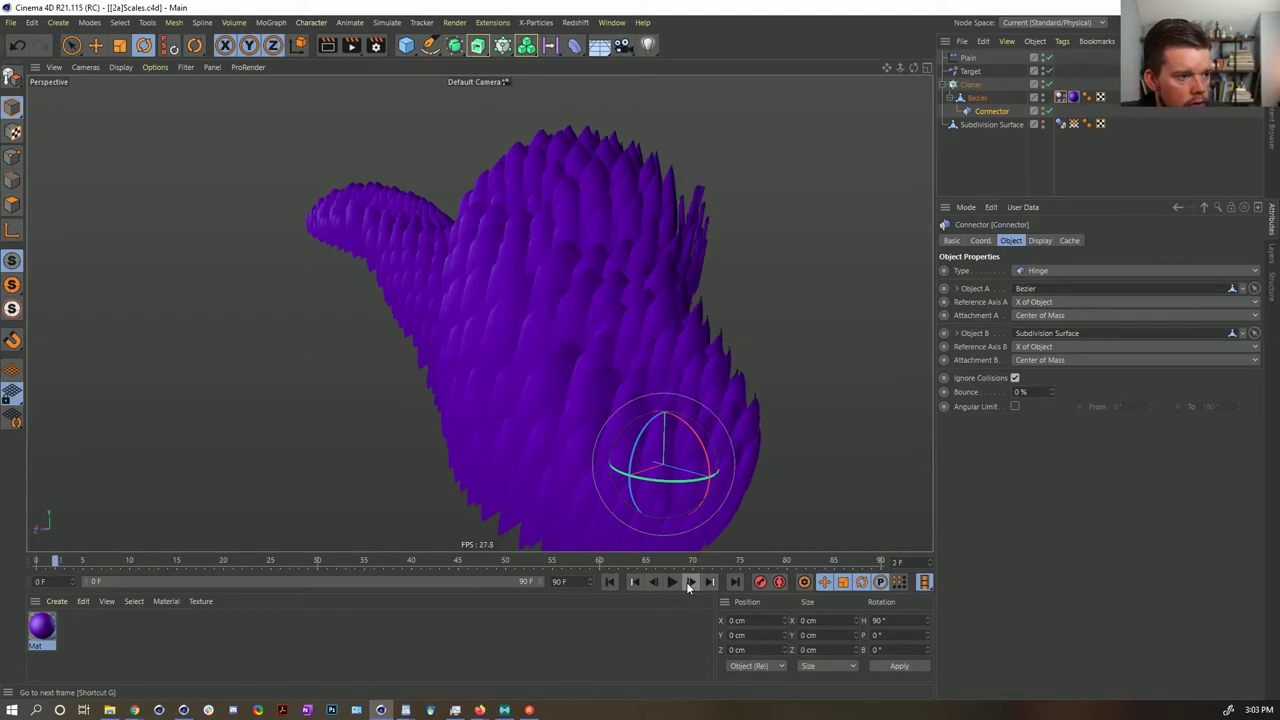
click(687, 582)
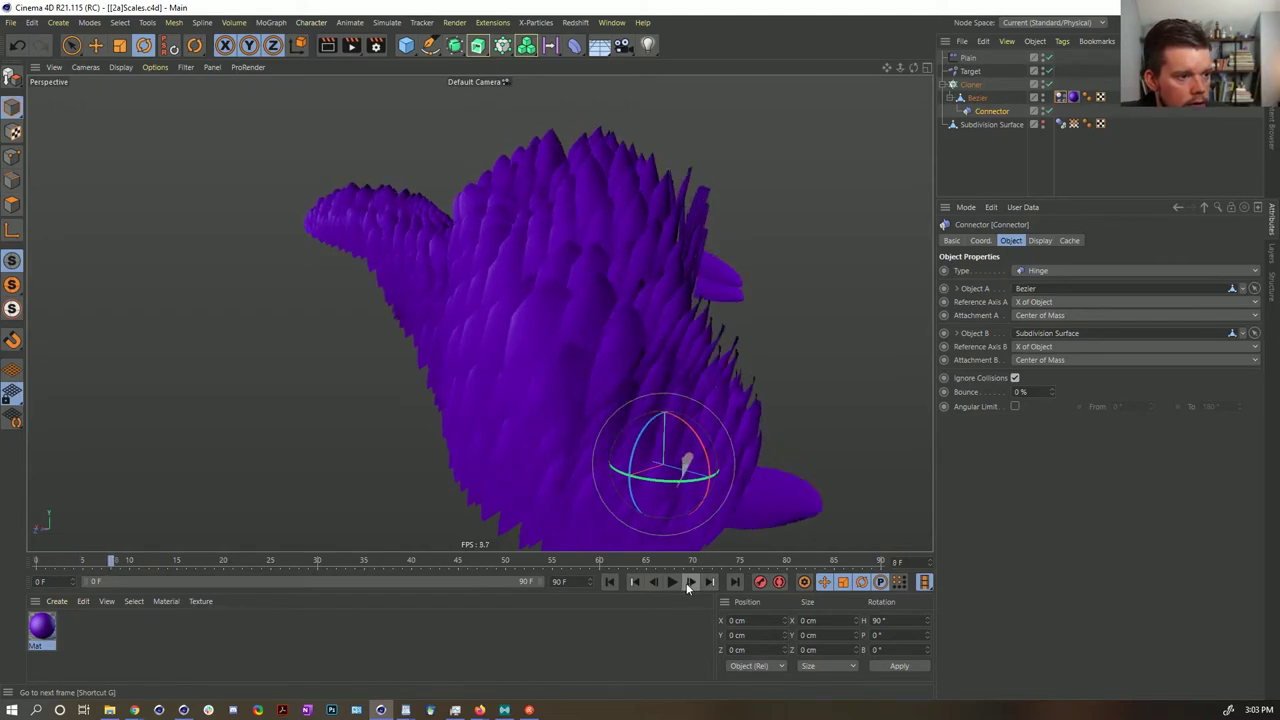
alt+drag(671, 386, 773, 346)
alt+drag(638, 482, 645, 540)
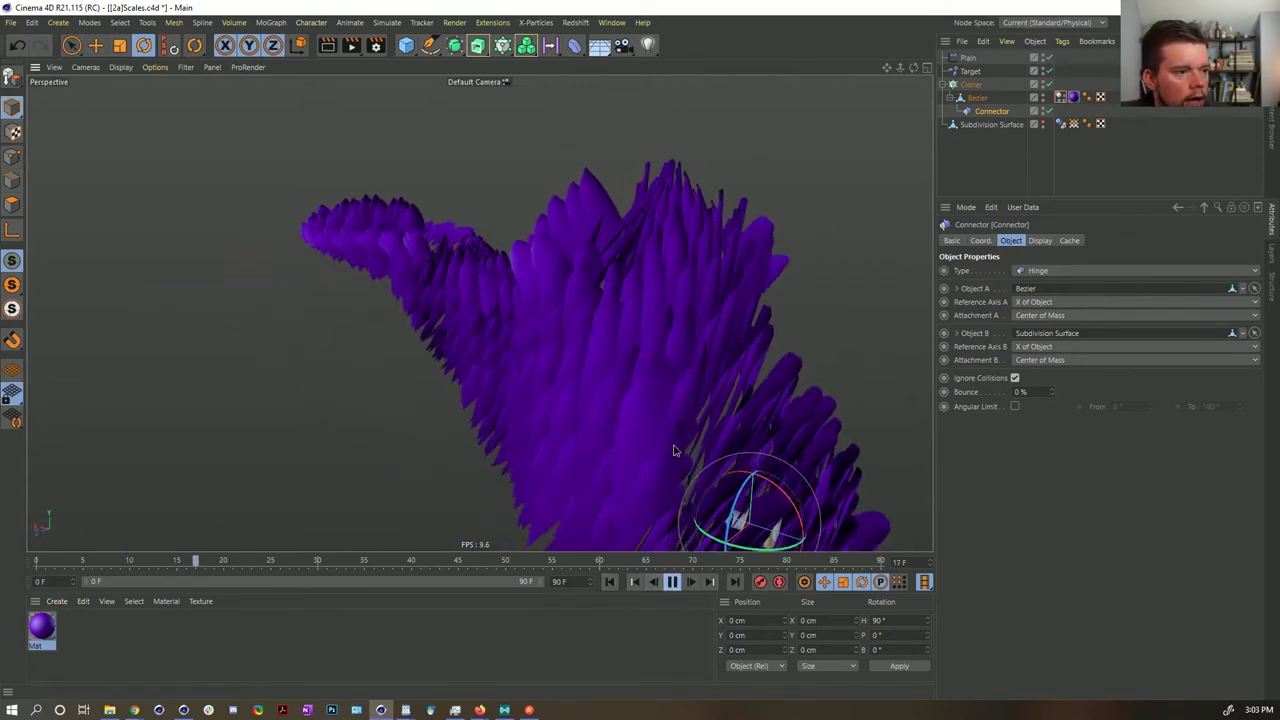
alt+drag(664, 435, 689, 406)
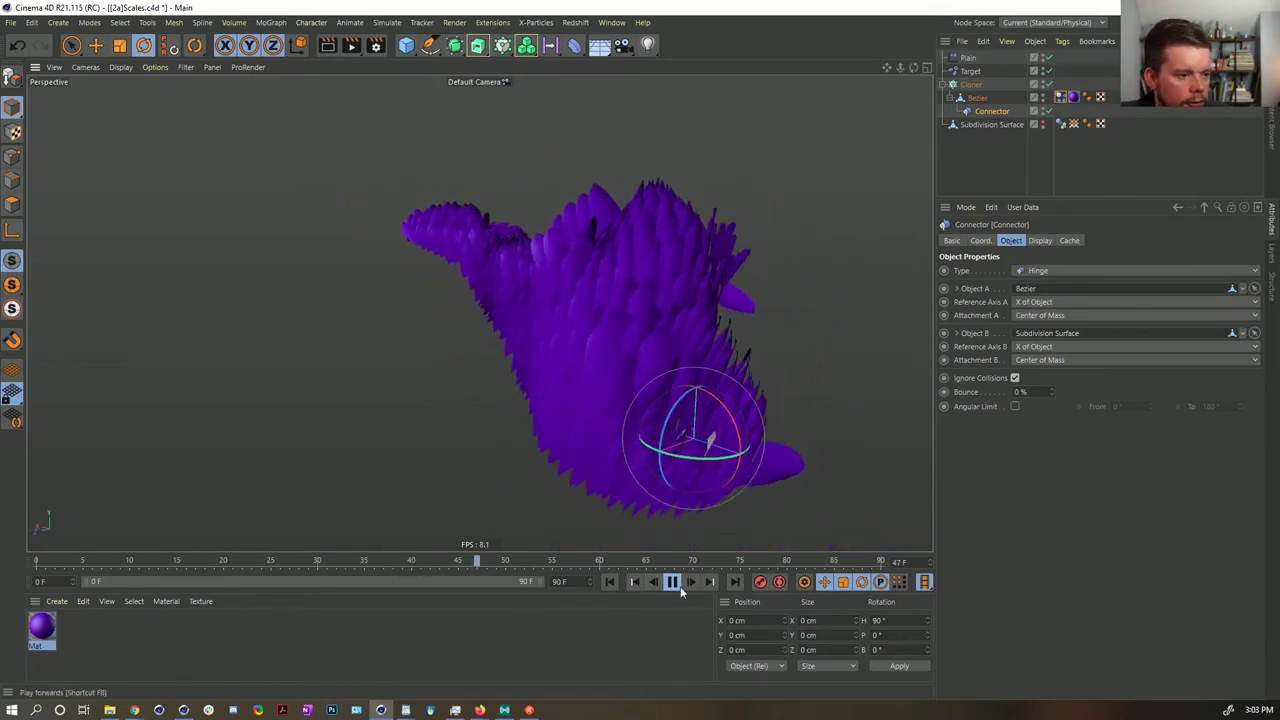
click(610, 582)
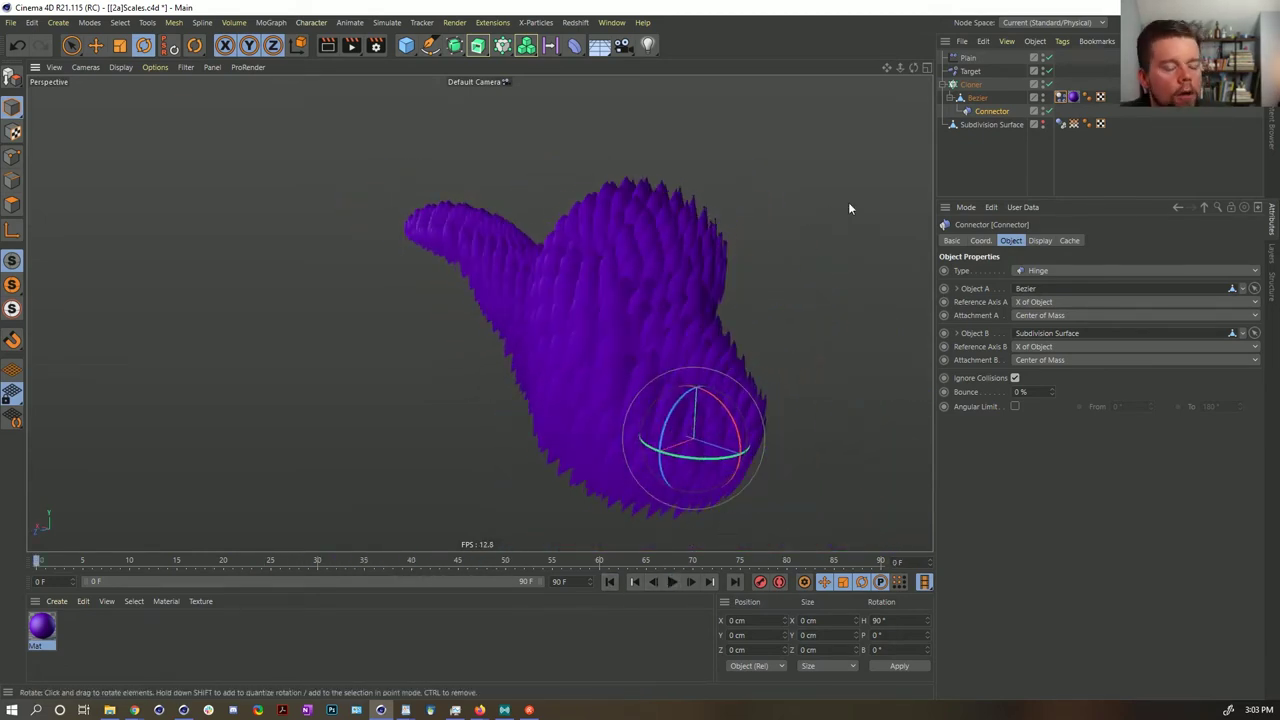
- Check the project's general Dynamics settings and add a Wind force object to the scene
key(ctrl+d)
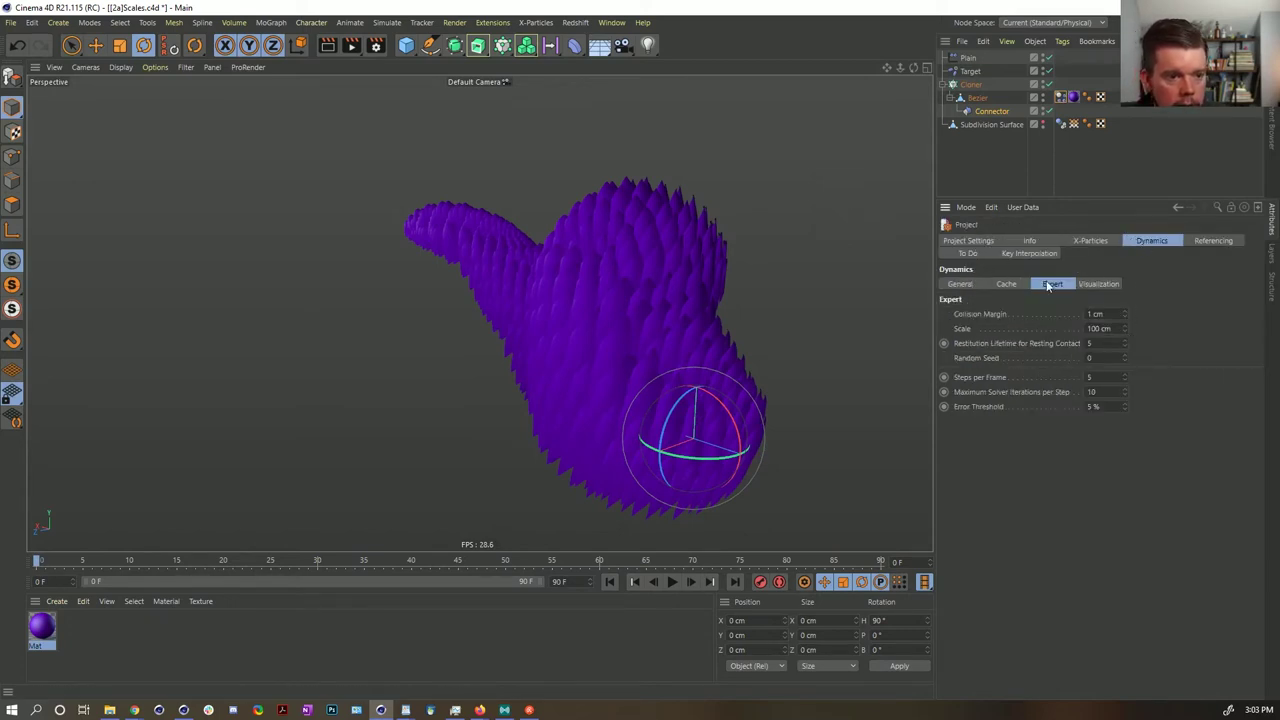
click(962, 284)
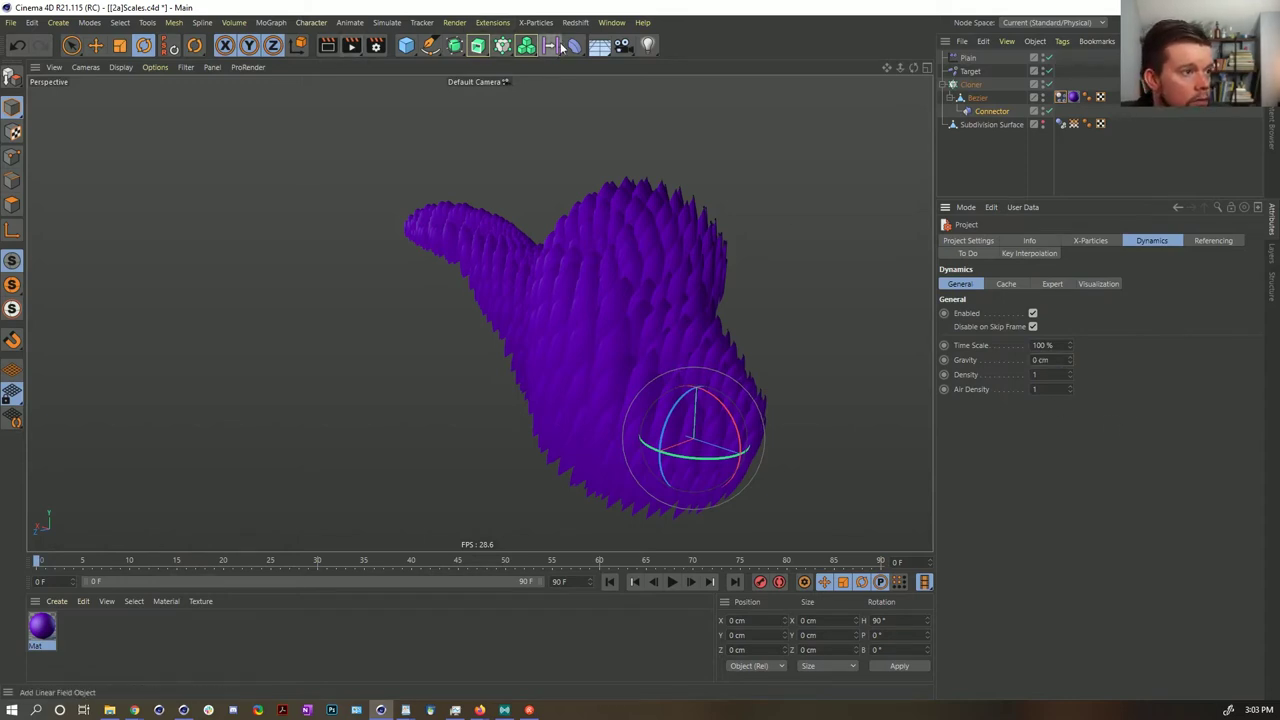
click(386, 22)
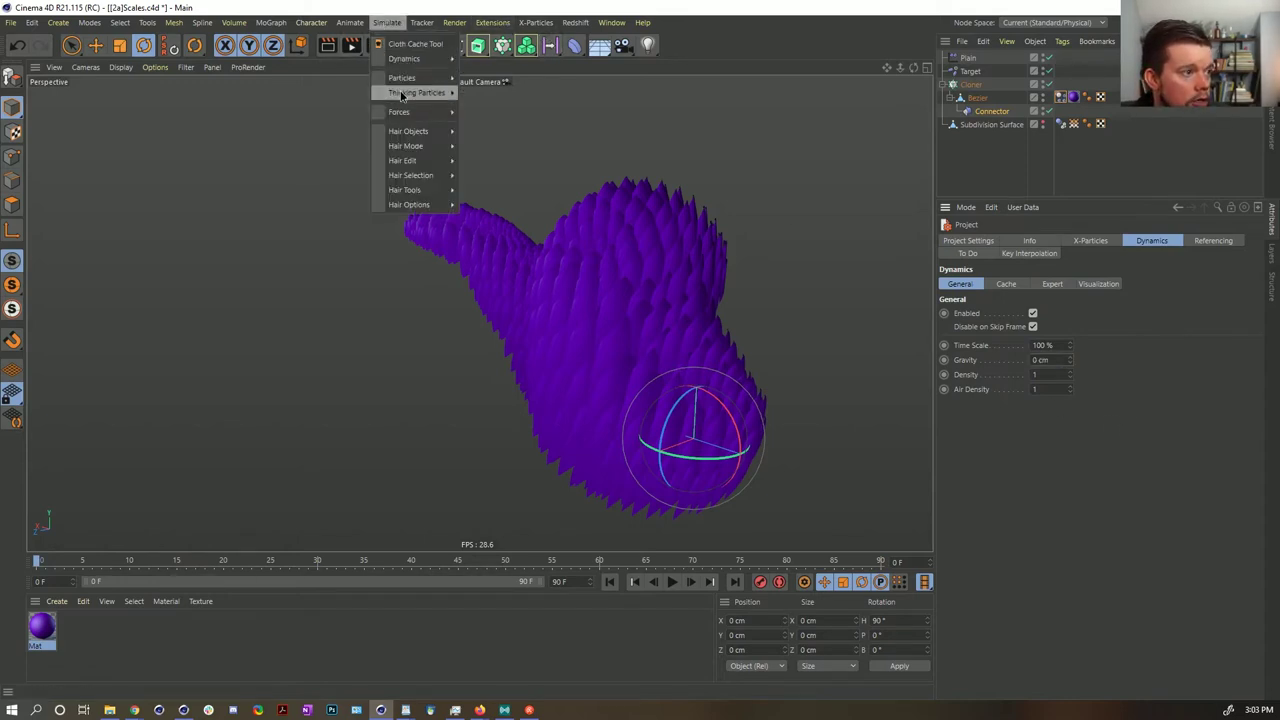
mouse_move(399, 113)
click(485, 234)
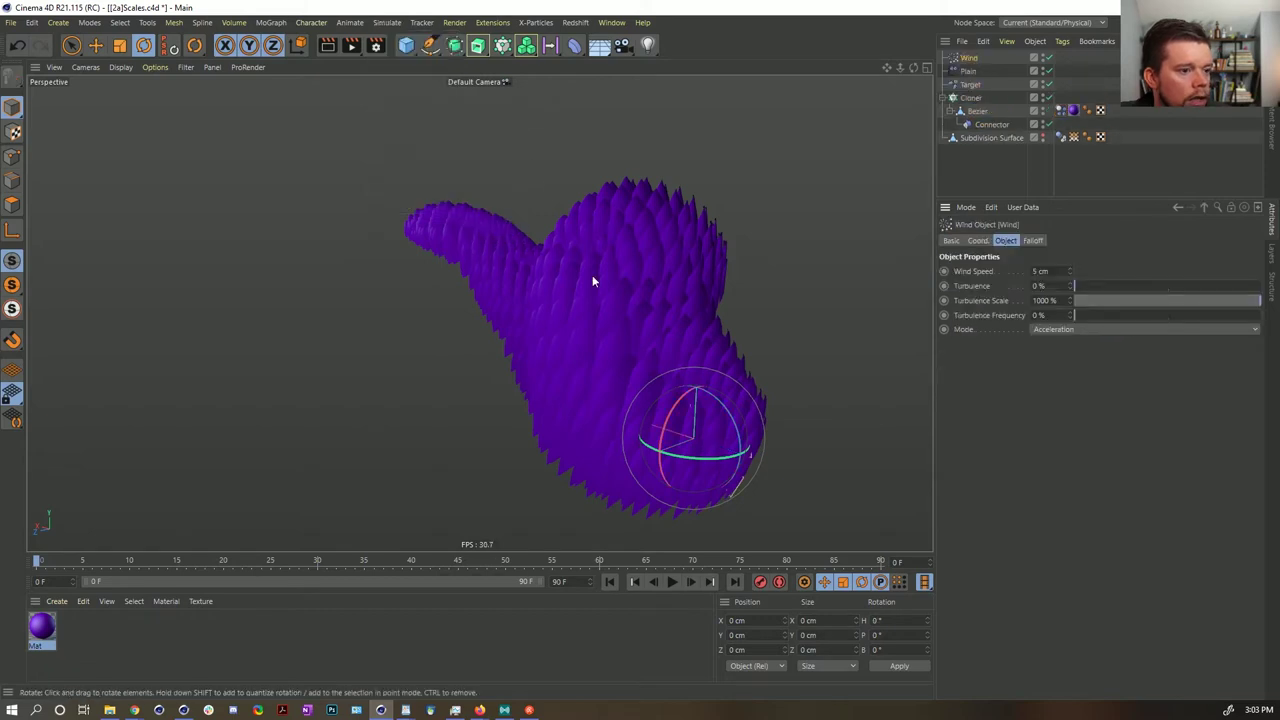
- Move the Wind object beside the creature to X about -264 cm and rotate its heading to -90° so it blows at the scales
key(e)
drag(636, 422, 808, 477)
key(r)
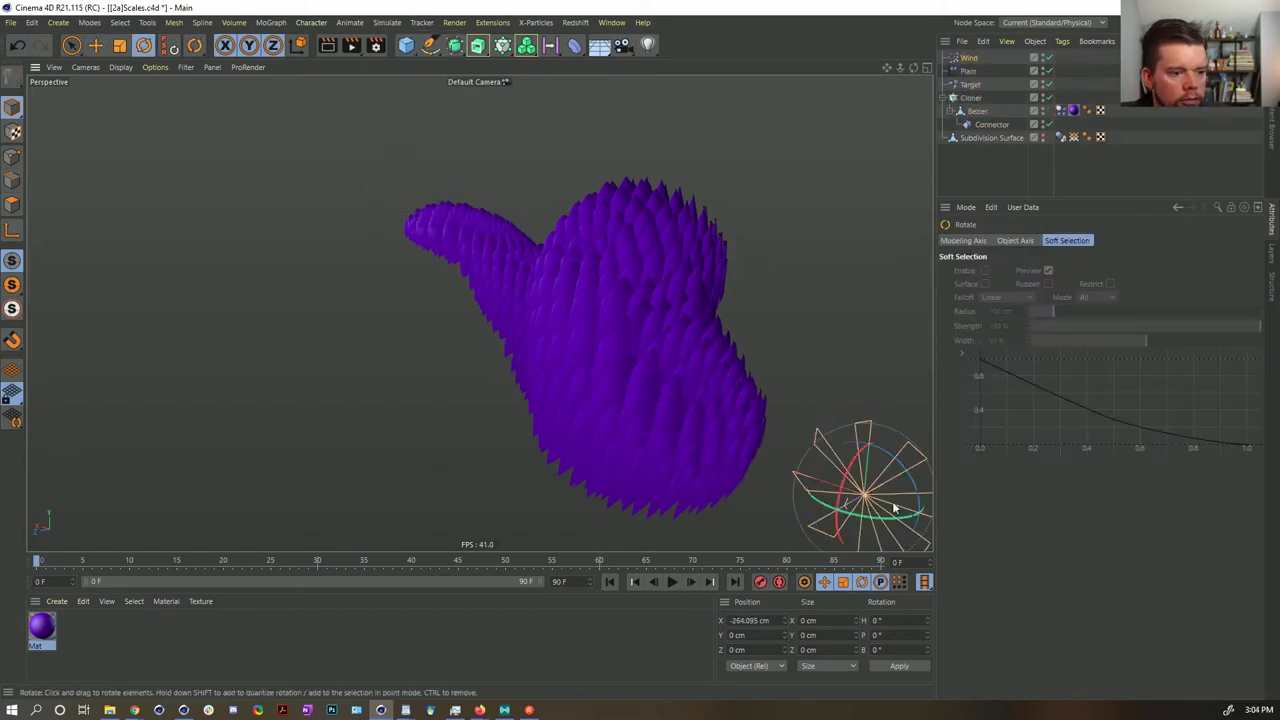
drag(875, 520, 759, 487)
- Set the Wind object's speed to 55 cm and play the simulation to check its effect on the scales
click(971, 59)
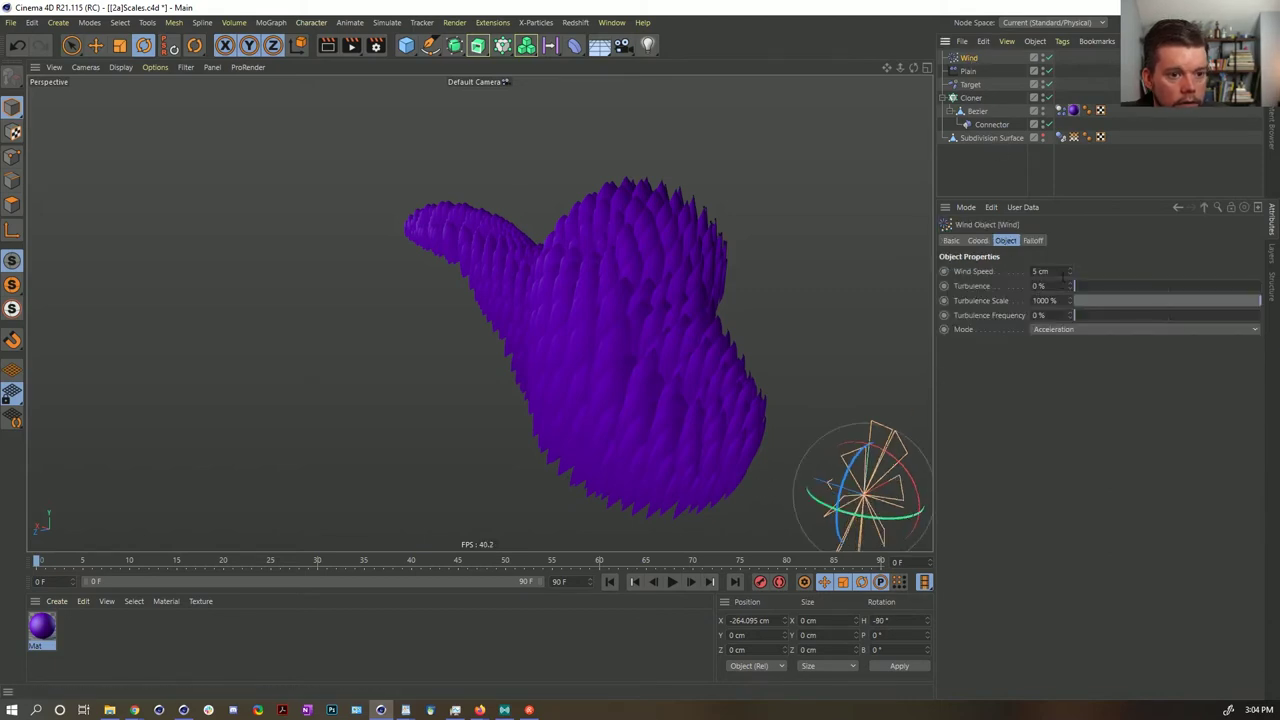
click(677, 584)
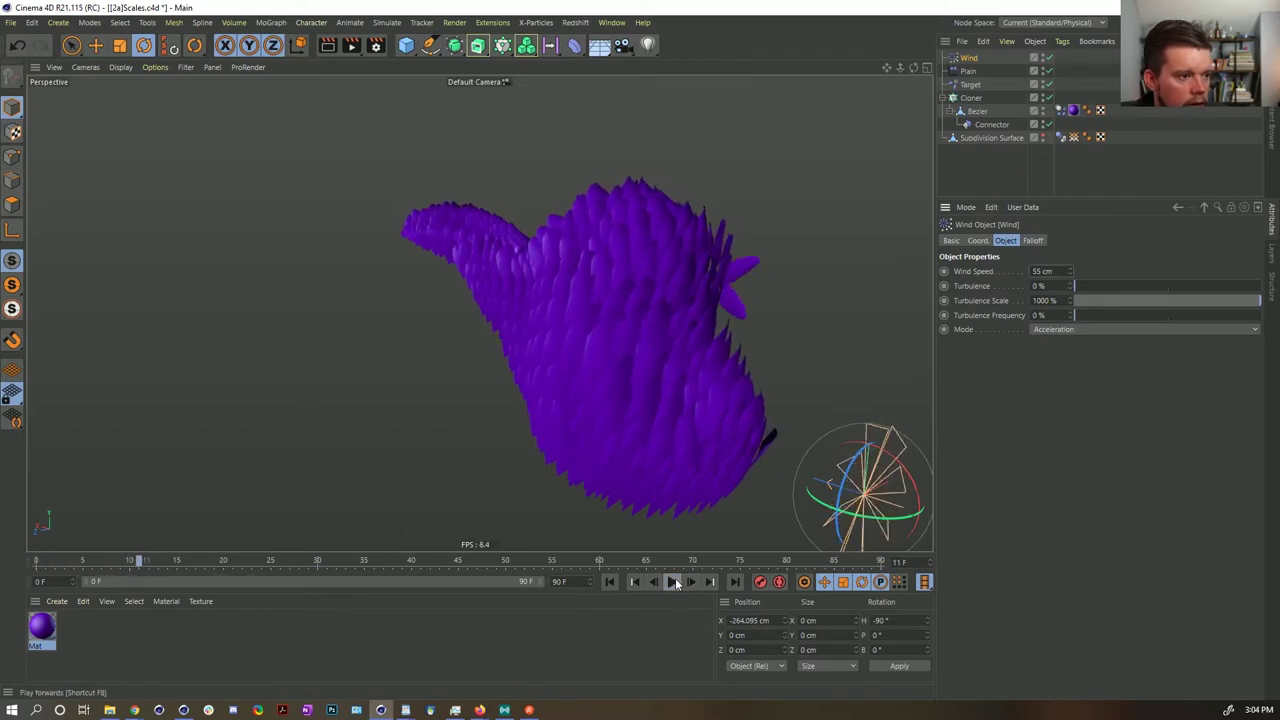
mouse_move(580, 308)
alt+mouse_down()
mouse_move(694, 309)
mouse_move(646, 314)
mouse_move(693, 326)
mouse_move(794, 209)
alt+mouse_up()
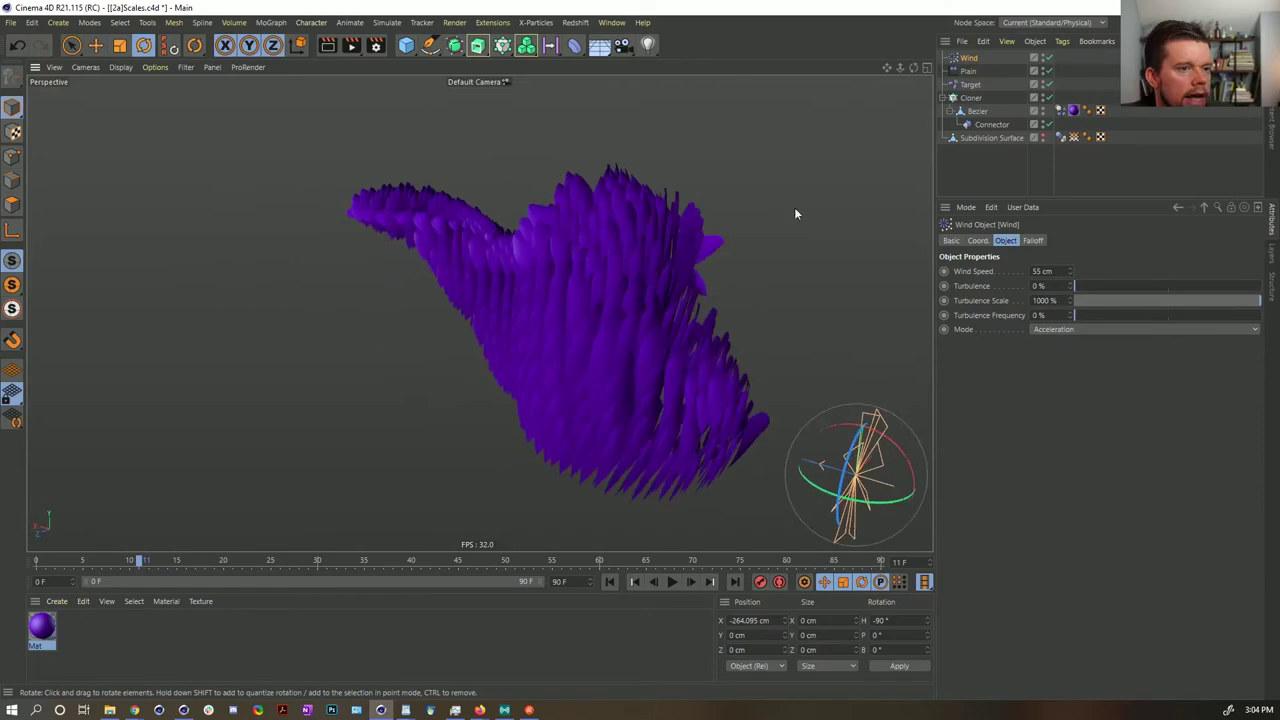
- Show the Subdivision Surface mesh in the viewport and examine up close how the scales sit on it
click(1042, 136)
mouse_move(683, 412)
alt+mouse_down()
mouse_move(755, 384)
mouse_move(580, 374)
alt+mouse_up()
alt+middle_drag(530, 366, 636, 385)
scroll(637, 390, up, 5)
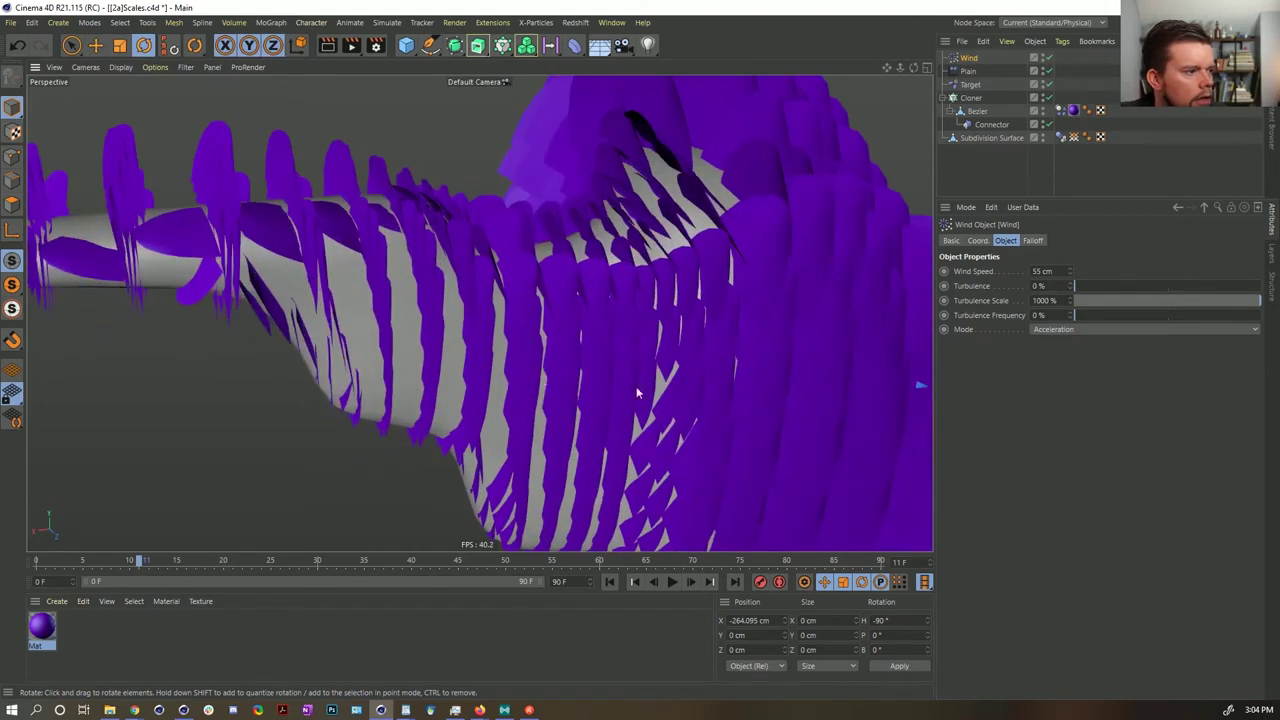
- Replay the wind simulation from frame 0, examine the scales' motion along the tail and body, and return to frame 0
click(609, 581)
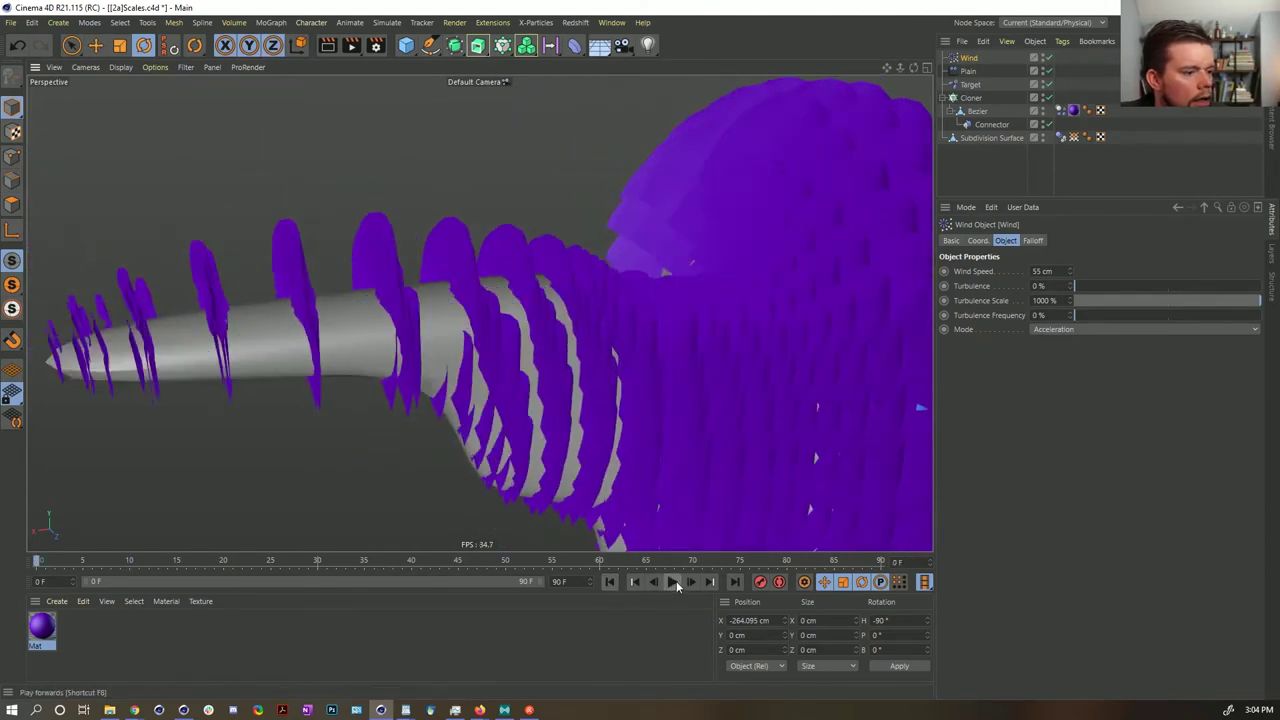
click(673, 581)
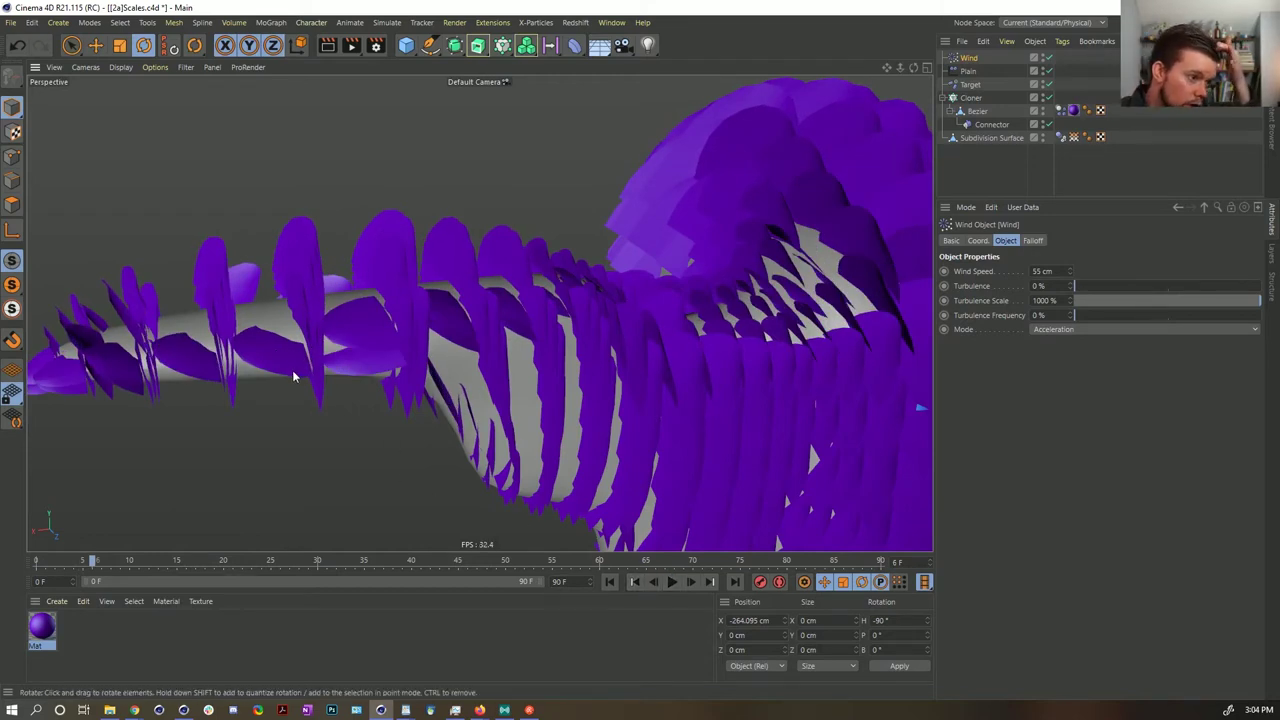
click(675, 582)
alt+middle_drag(768, 332, 550, 313)
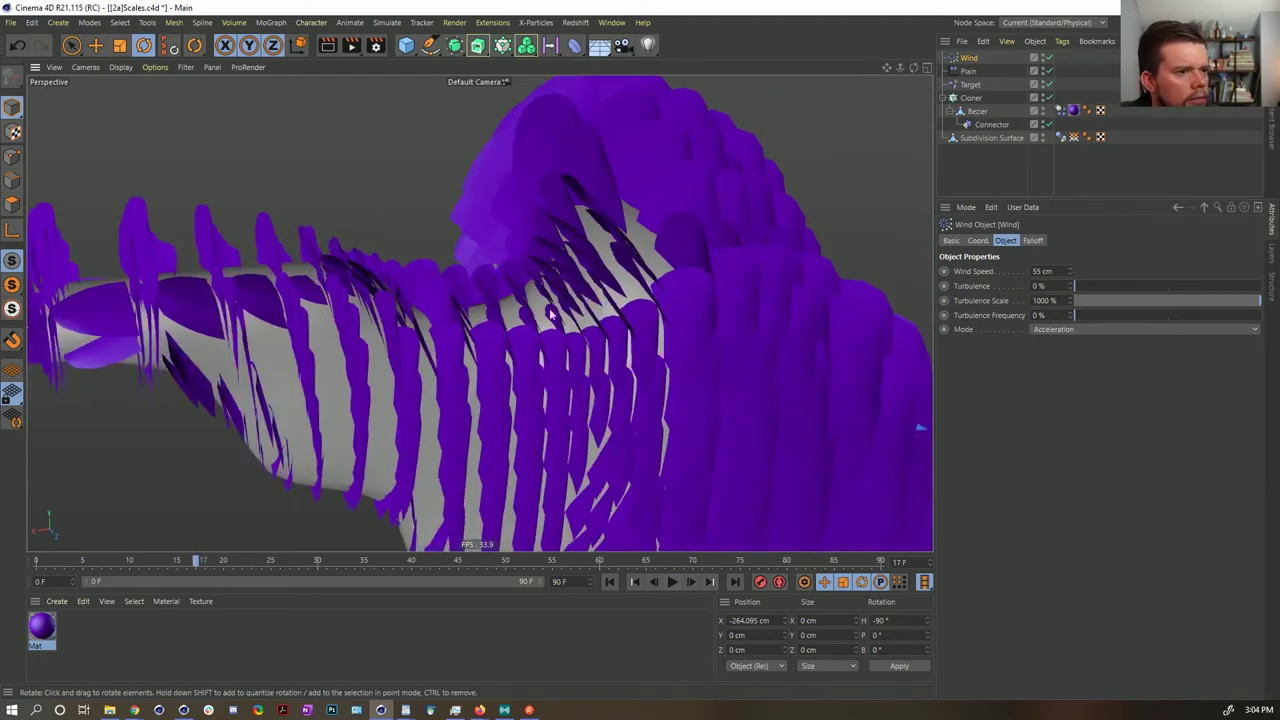
alt+drag(549, 314, 470, 256)
click(673, 582)
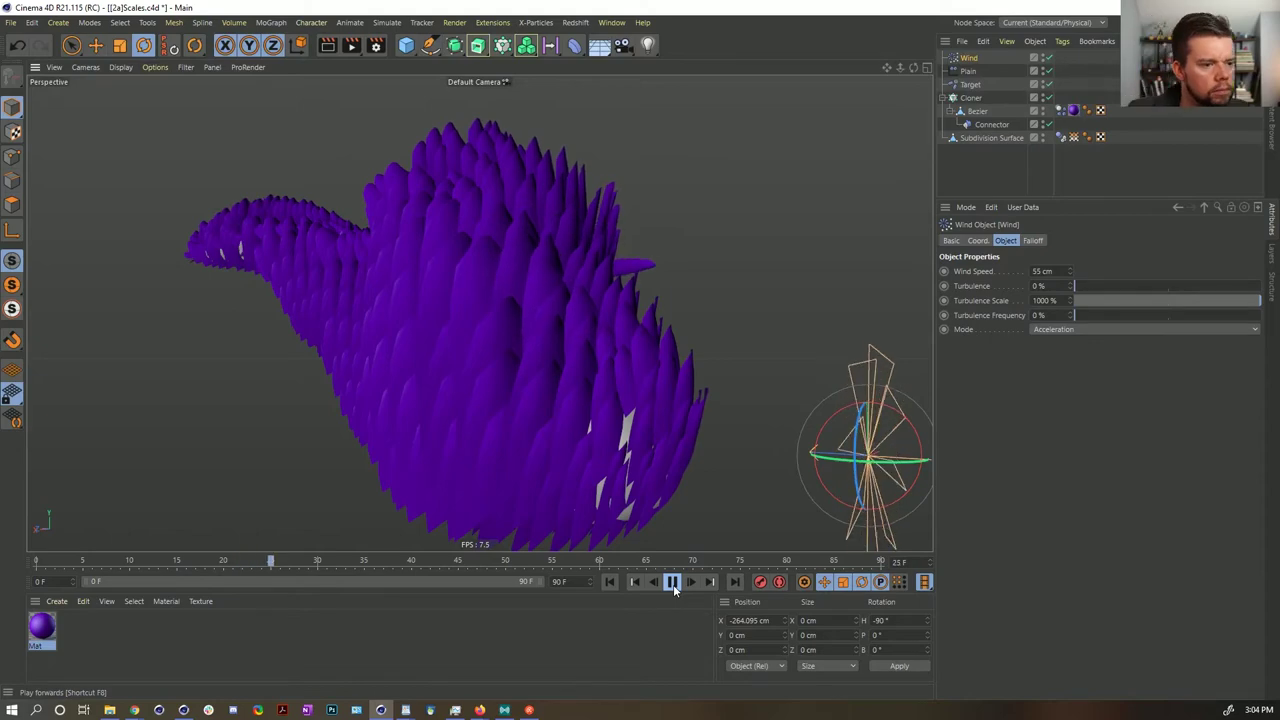
click(673, 583)
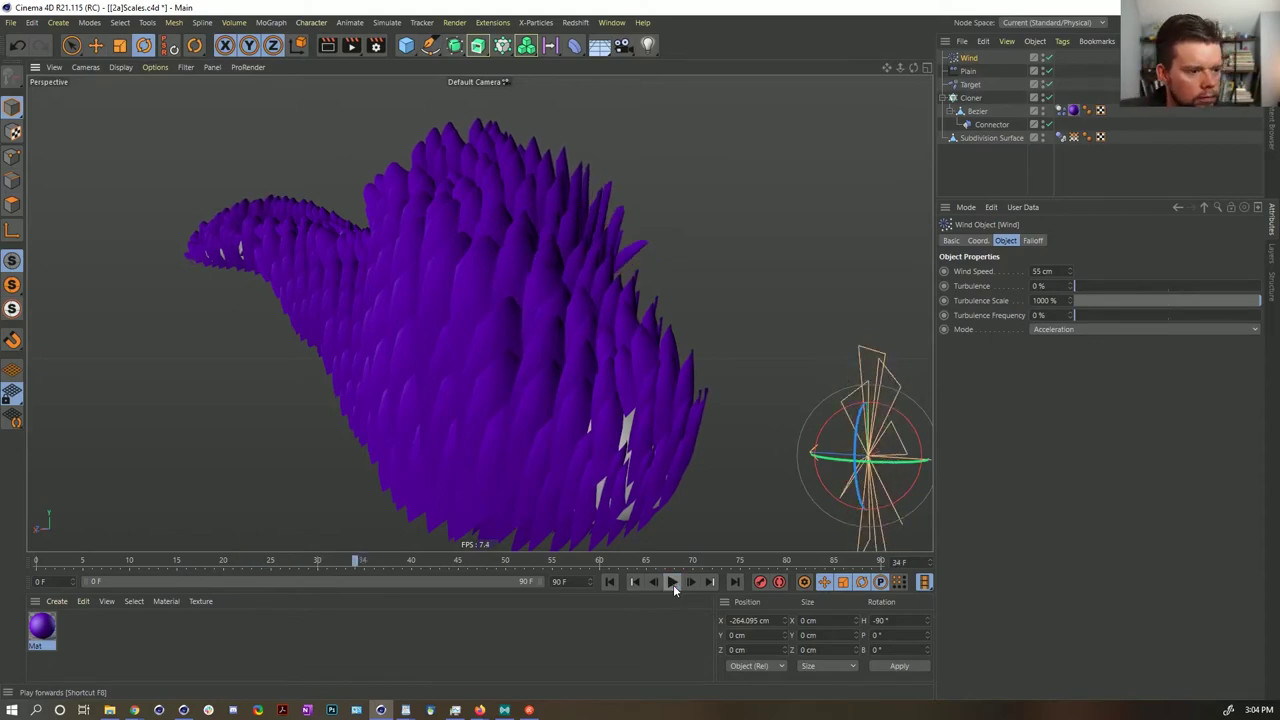
click(615, 588)
alt+drag(503, 357, 466, 380)
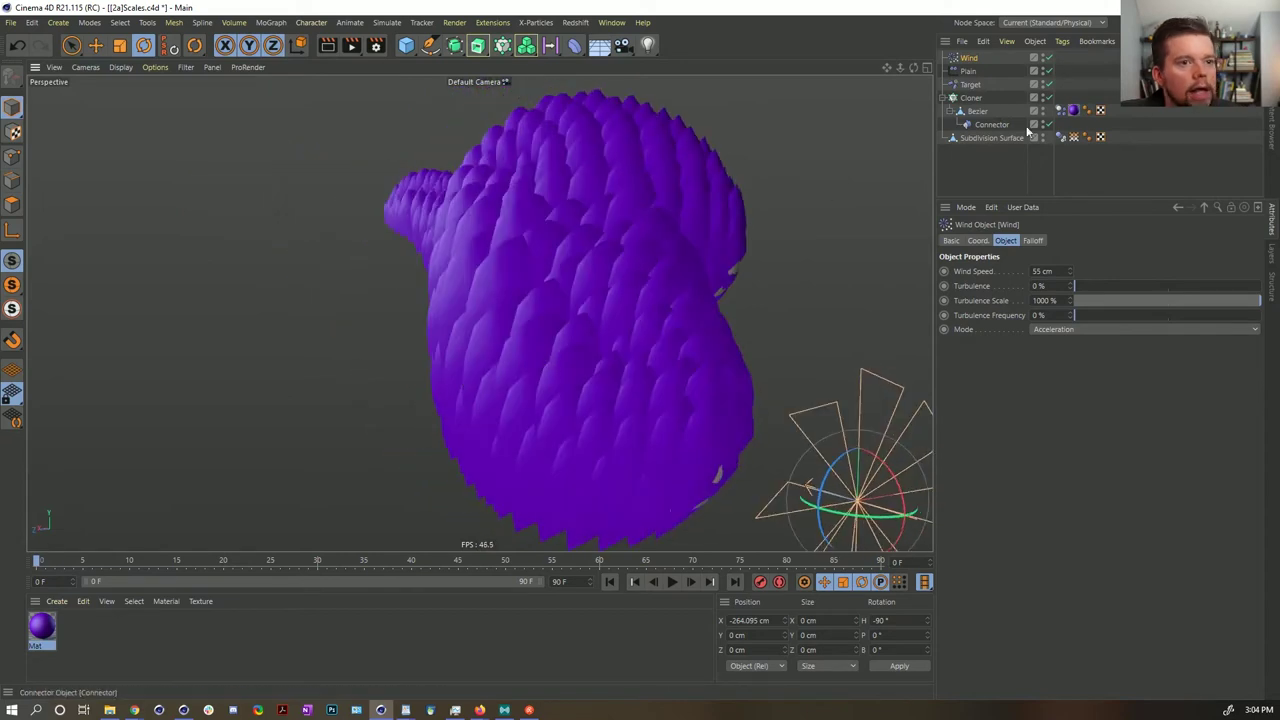
- Open the joint type choices for the Connector under the Bezier scale
click(995, 124)
click(1033, 272)
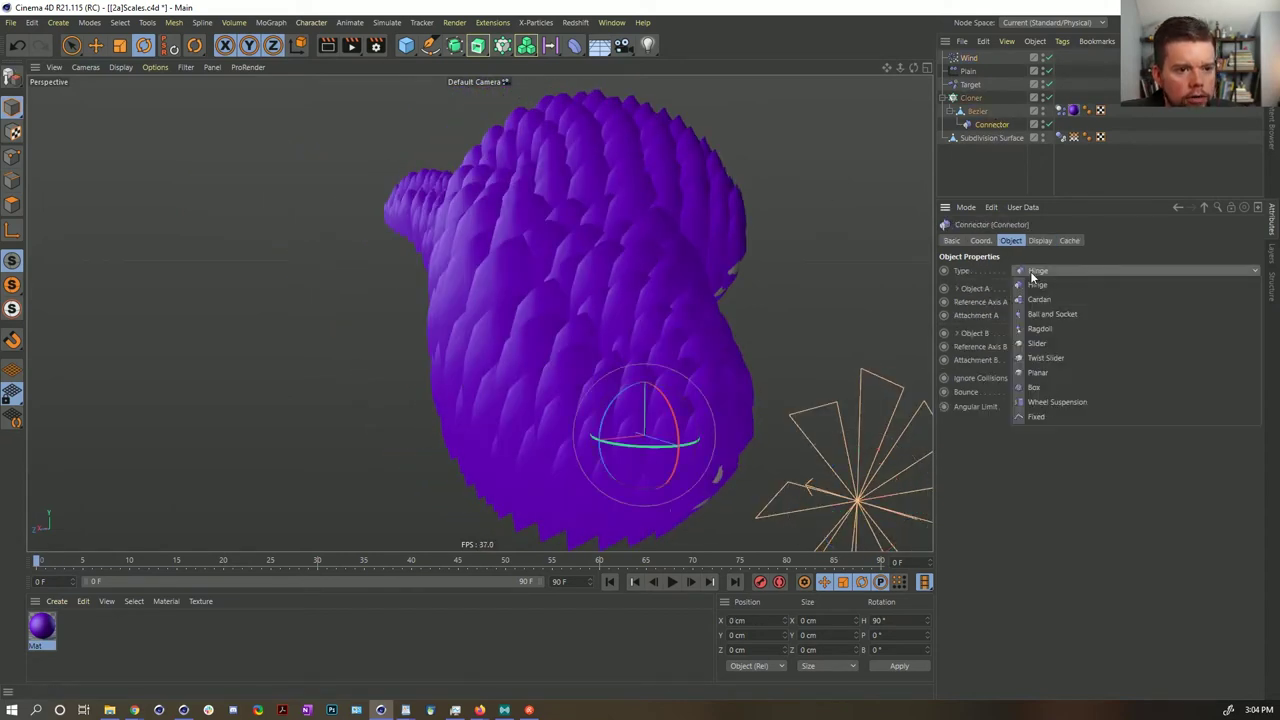
- Try the Ragdoll type on the Connector, settling on Ball and Socket
click(1071, 328)
alt+drag(905, 349, 871, 347)
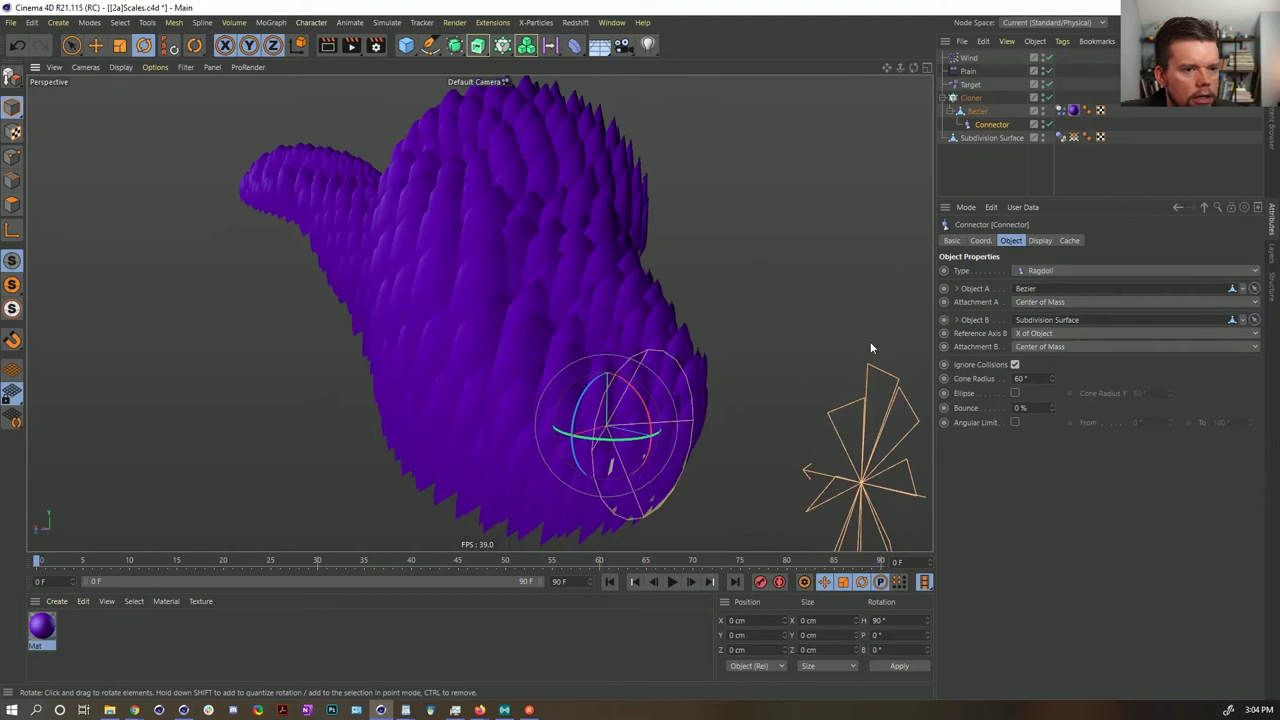
click(1028, 270)
click(1065, 313)
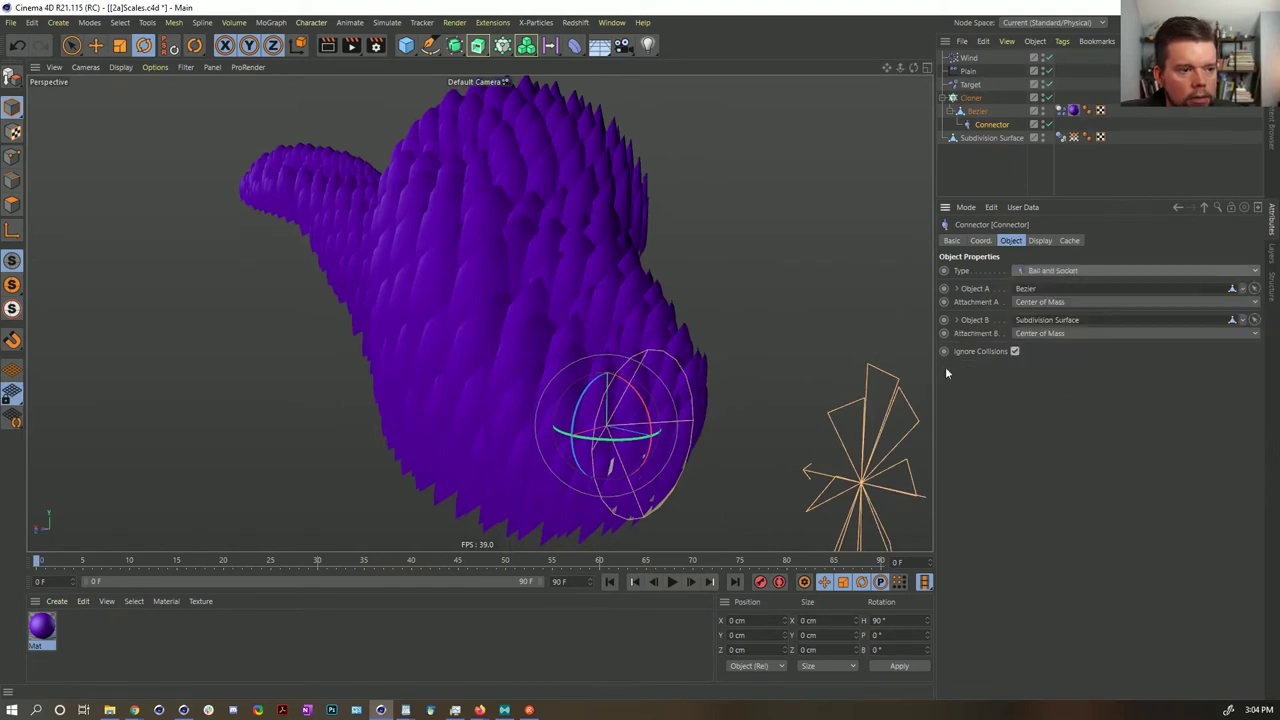
- Play the simulation in stages, examine how the ball-and-socket scales move from several angles, and return to frame 0
click(668, 583)
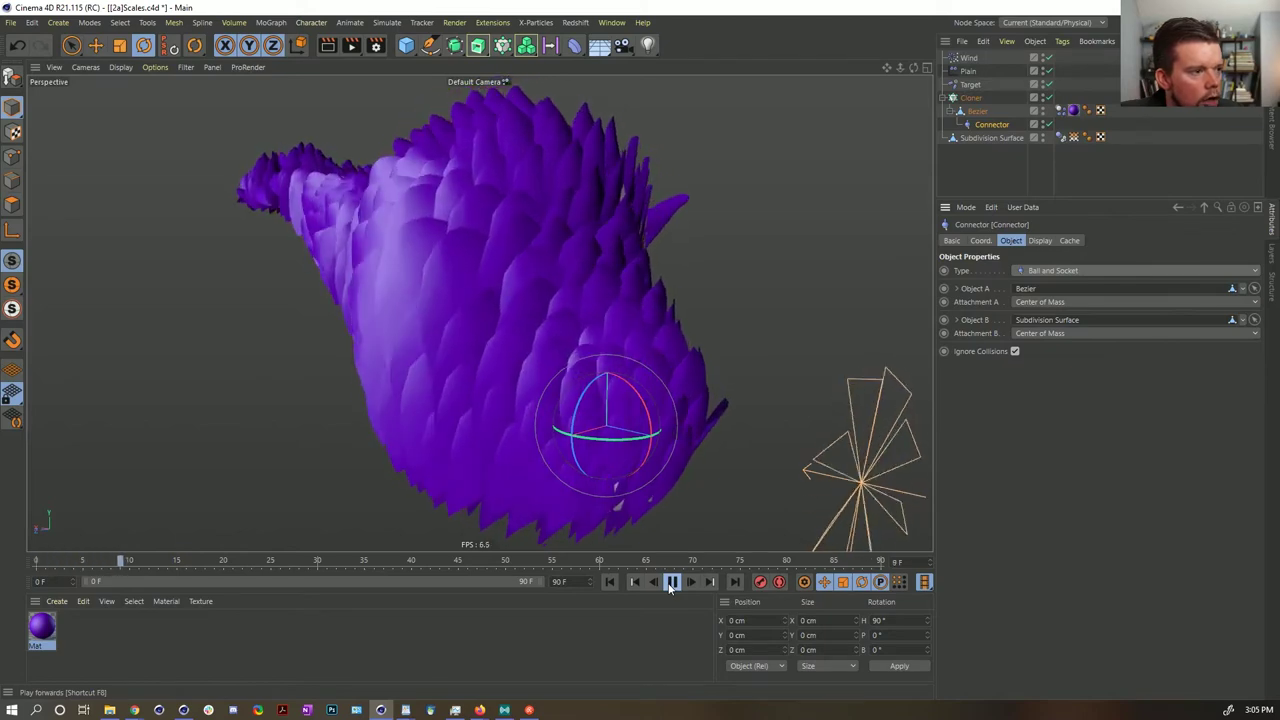
click(671, 583)
alt+drag(530, 415, 640, 411)
alt+middle_drag(503, 396, 692, 428)
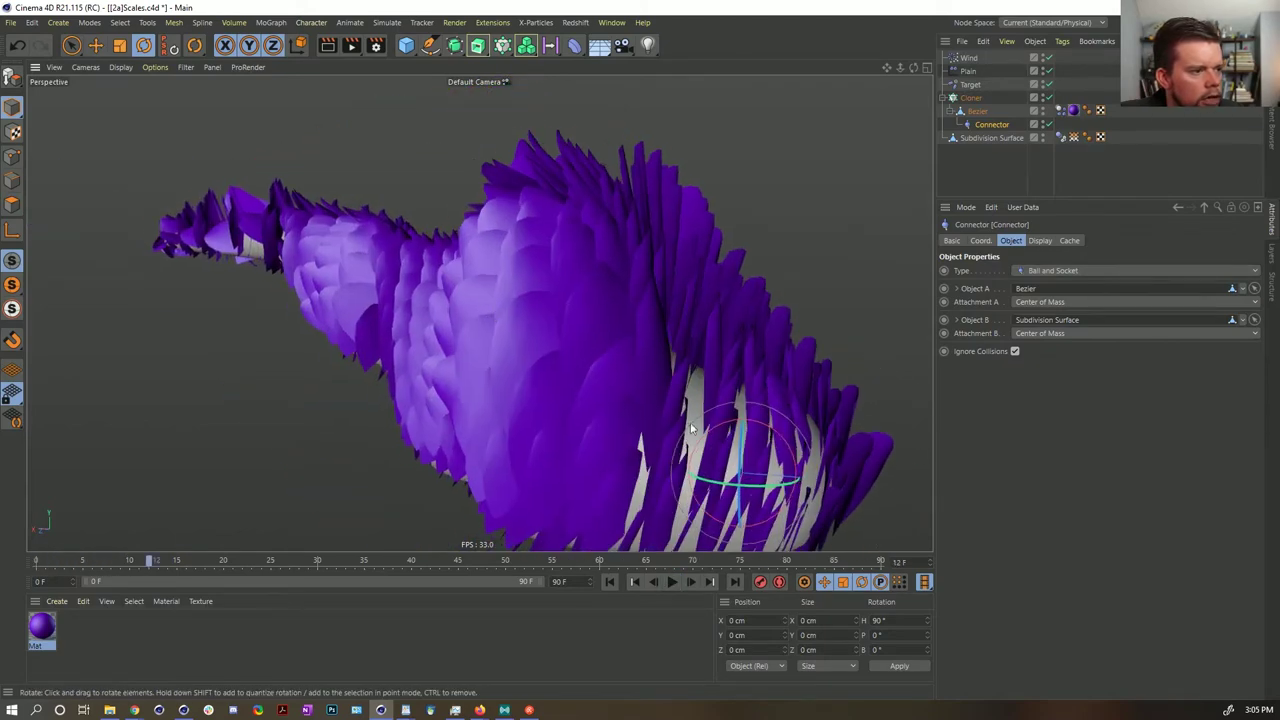
click(675, 584)
alt+drag(507, 378, 560, 320)
alt+drag(658, 433, 494, 384)
click(668, 583)
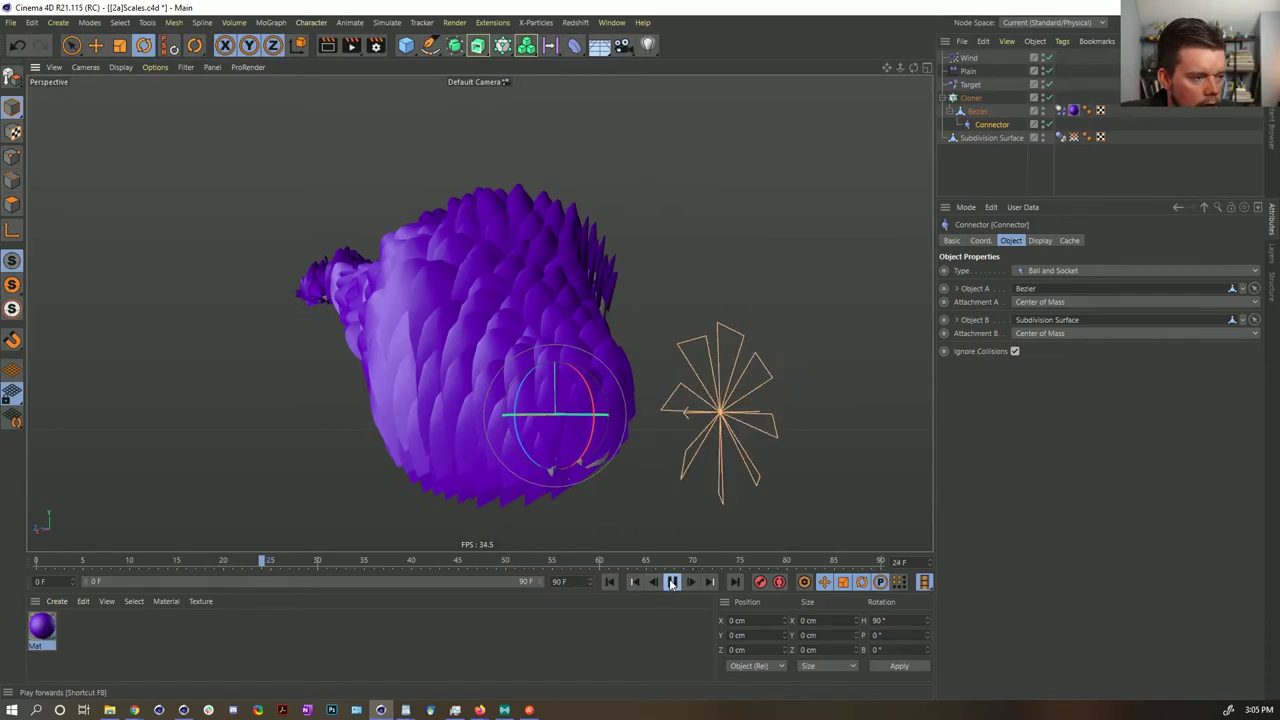
click(611, 583)
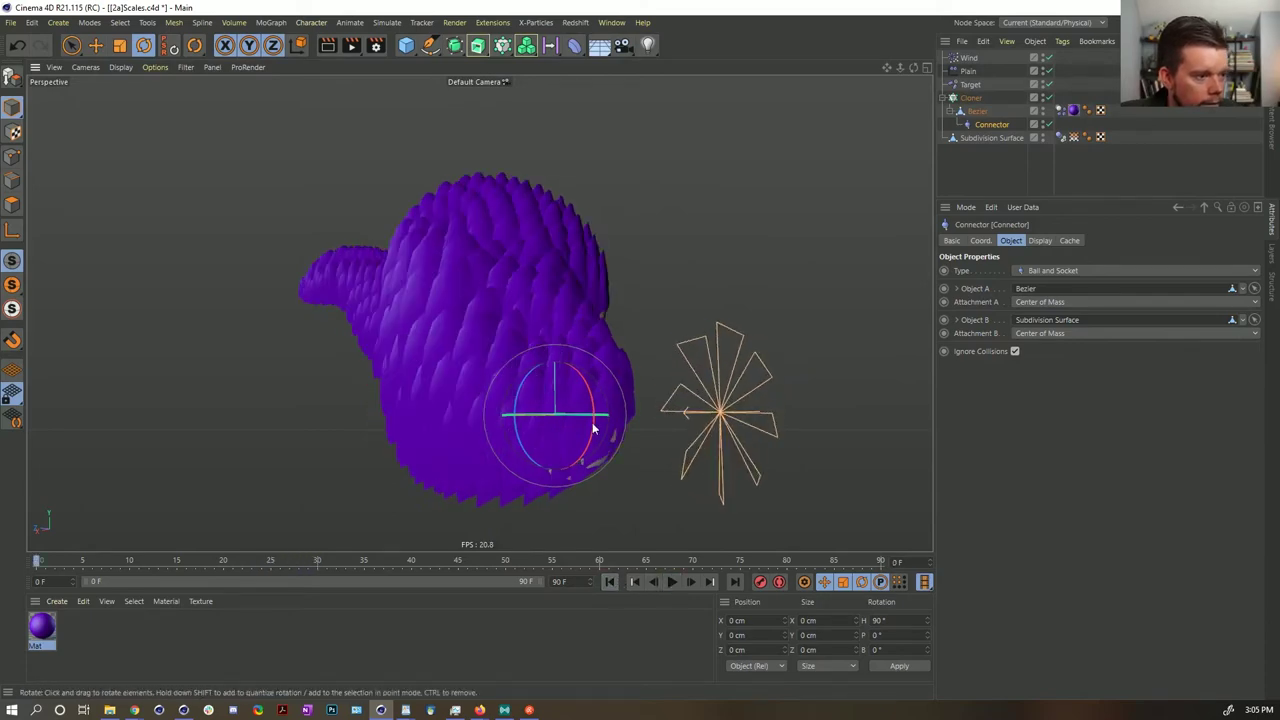
- Replay the ball-and-socket scale simulation up to frame 12 and rewind it to the start
click(675, 586)
alt+drag(602, 356, 522, 351)
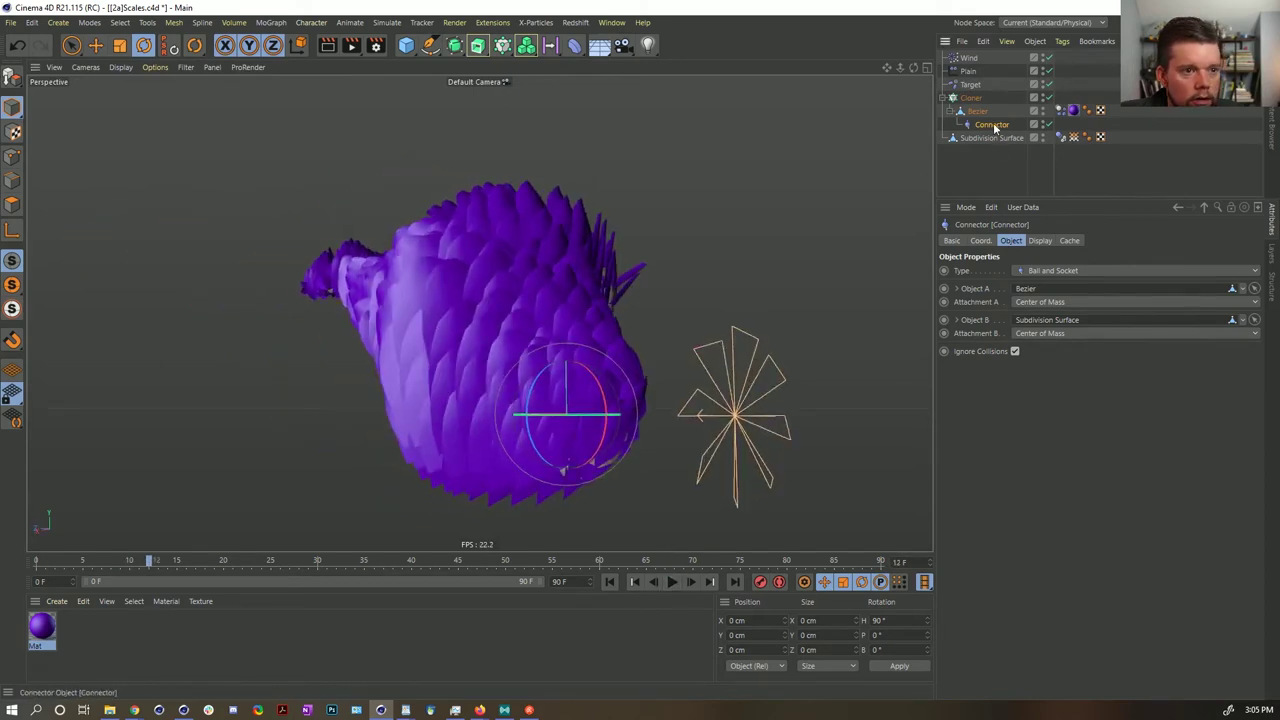
click(611, 583)
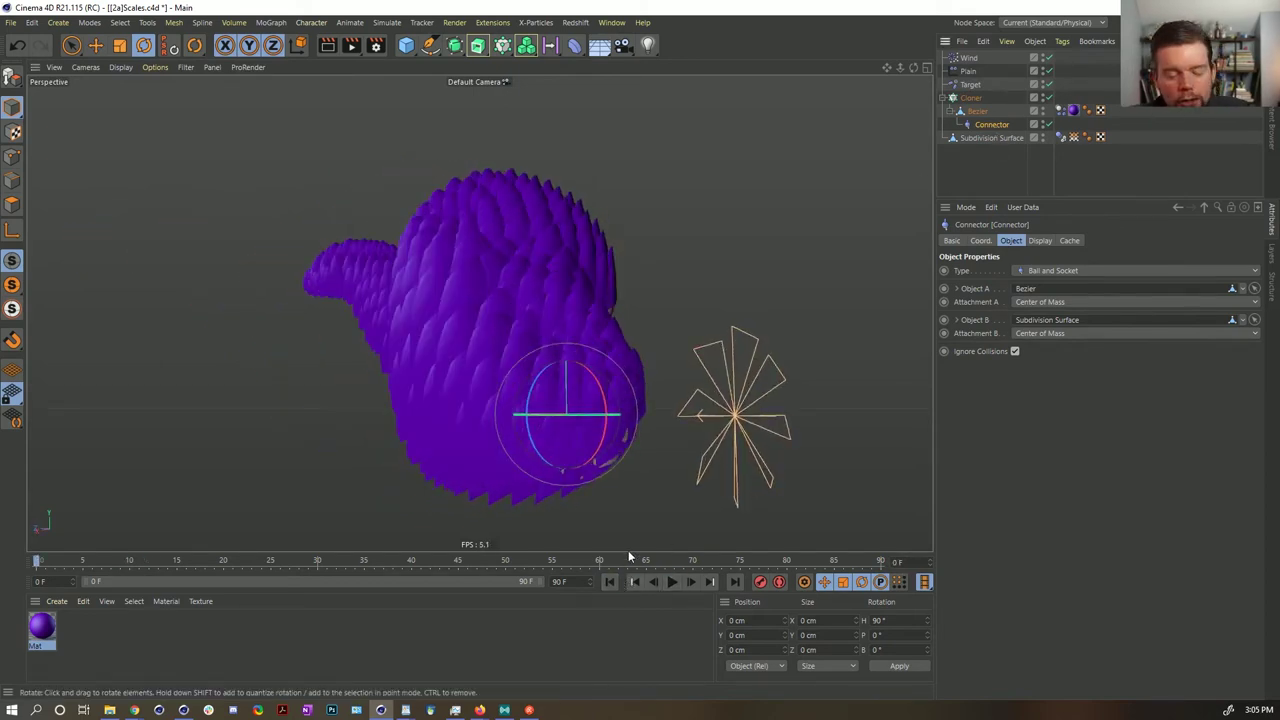
- In the Bezier's Dynamics Body tag, set Bounce and Friction to 0% and both Linear and Angular Damping to 99.99%
mouse_move(550, 372)
alt+mouse_down()
mouse_move(437, 357)
mouse_move(563, 391)
alt+mouse_up()
click(968, 58)
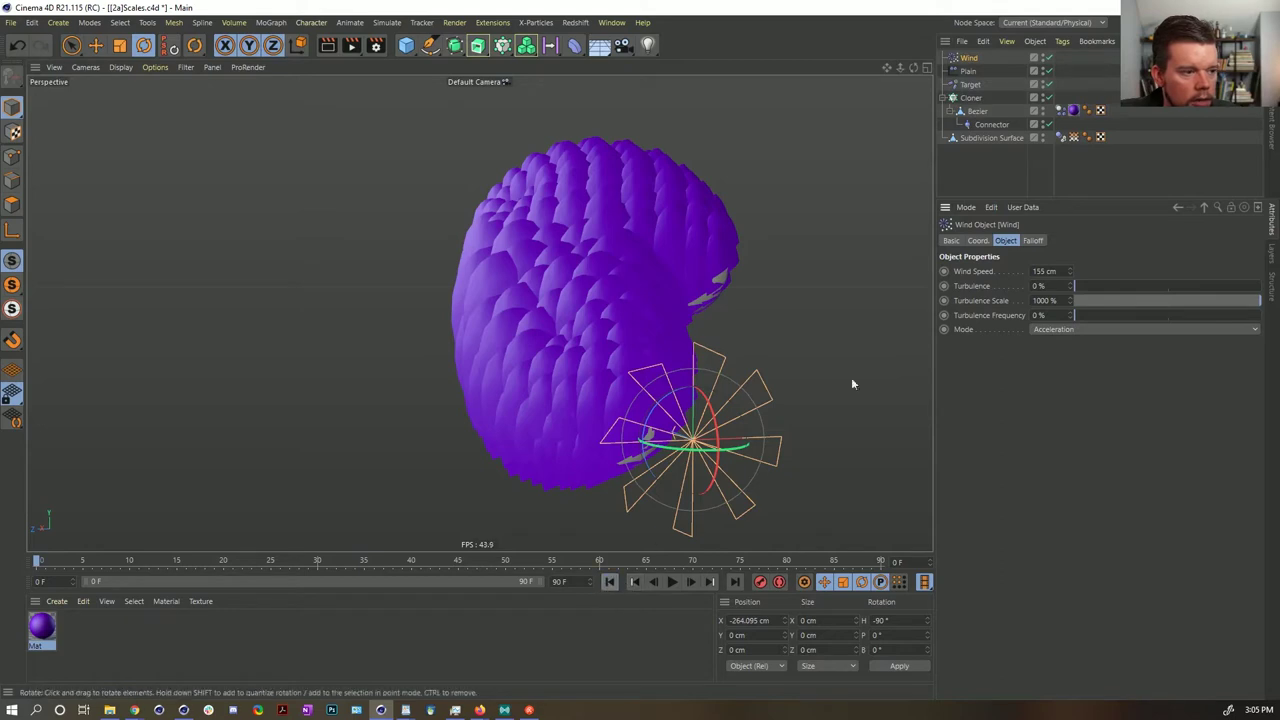
click(1061, 110)
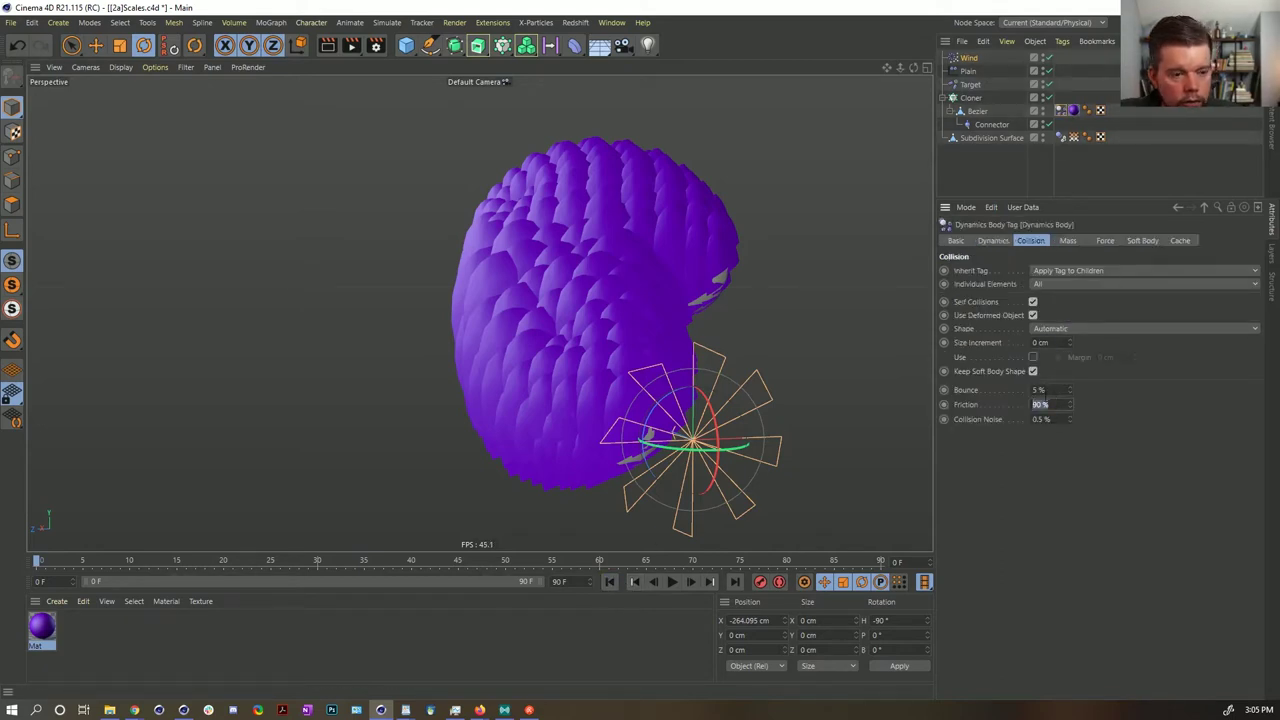
drag(1048, 391, 1025, 394)
text(0)
key(Return)
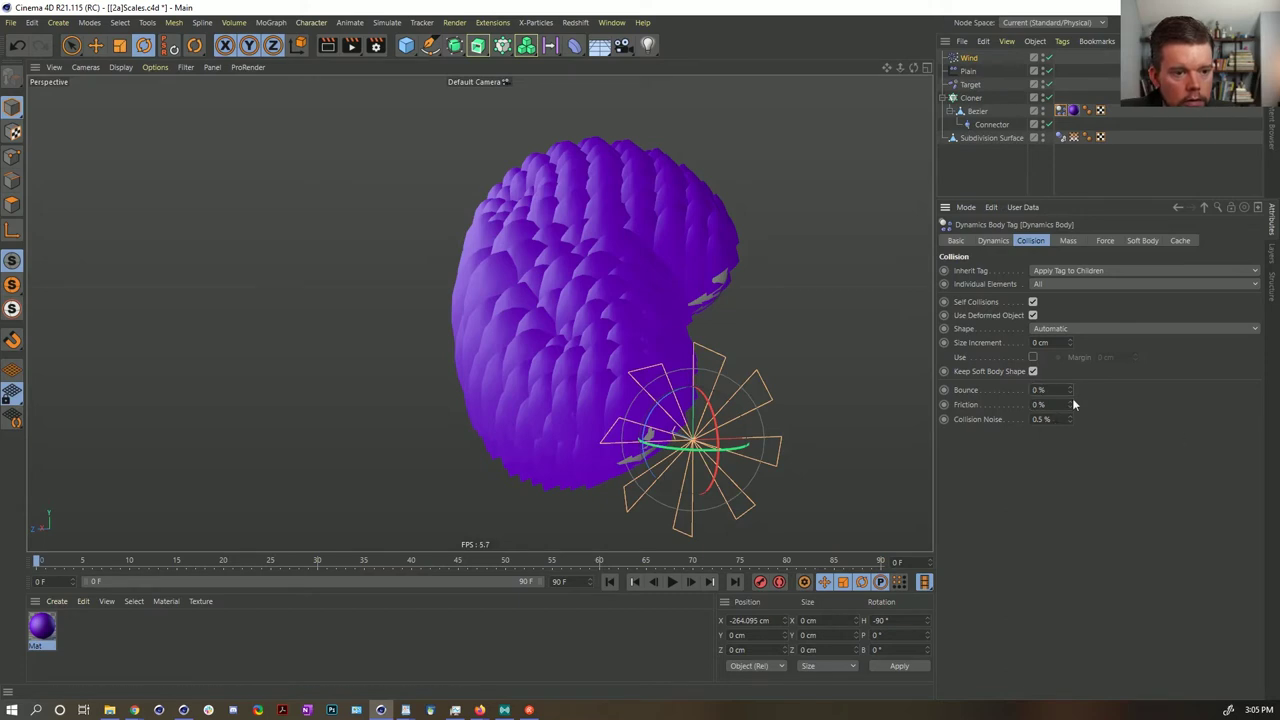
click(1105, 241)
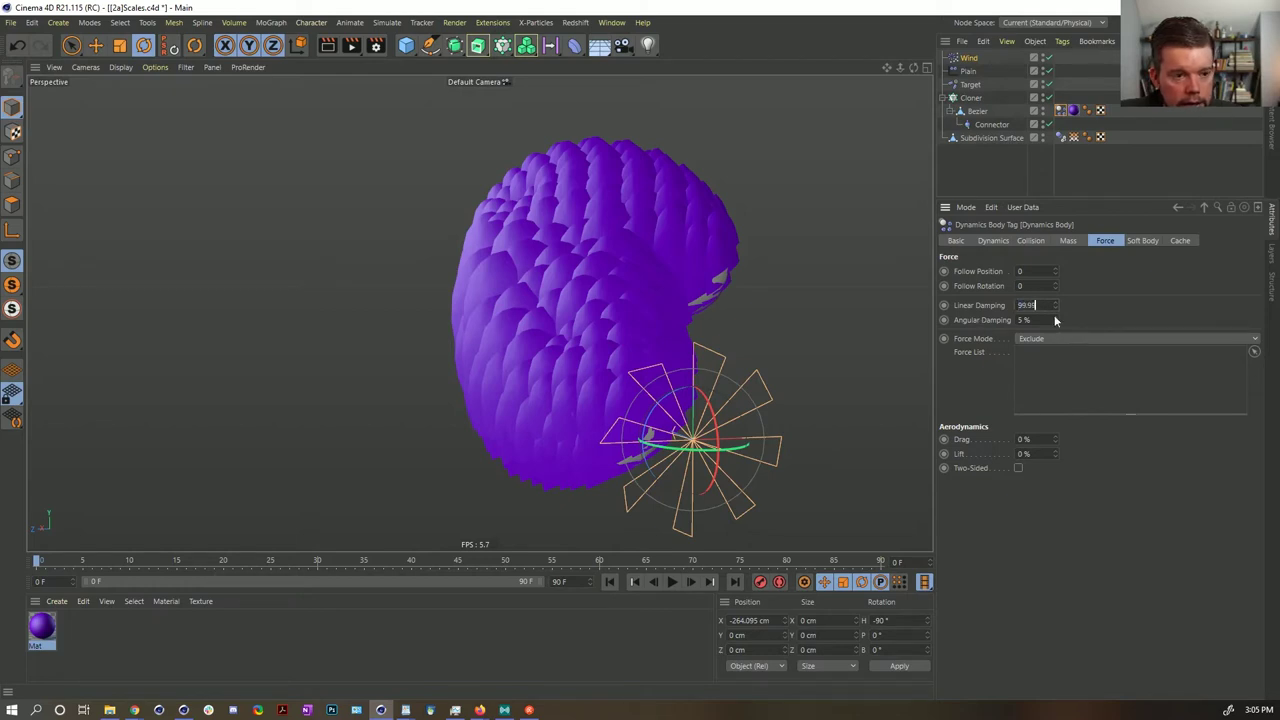
key(Return)
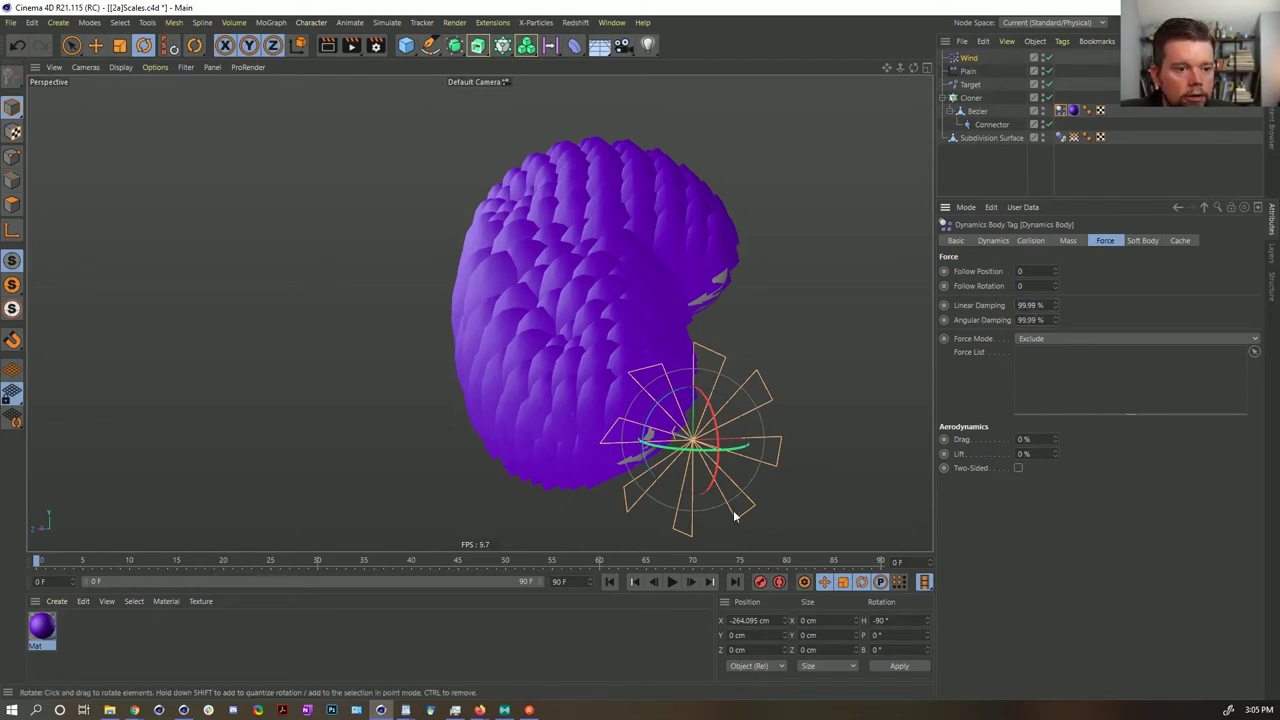
- Play the simulation with the new damping, watch the scales from the side, and pause at frame 55
click(674, 585)
alt+drag(540, 293, 682, 307)
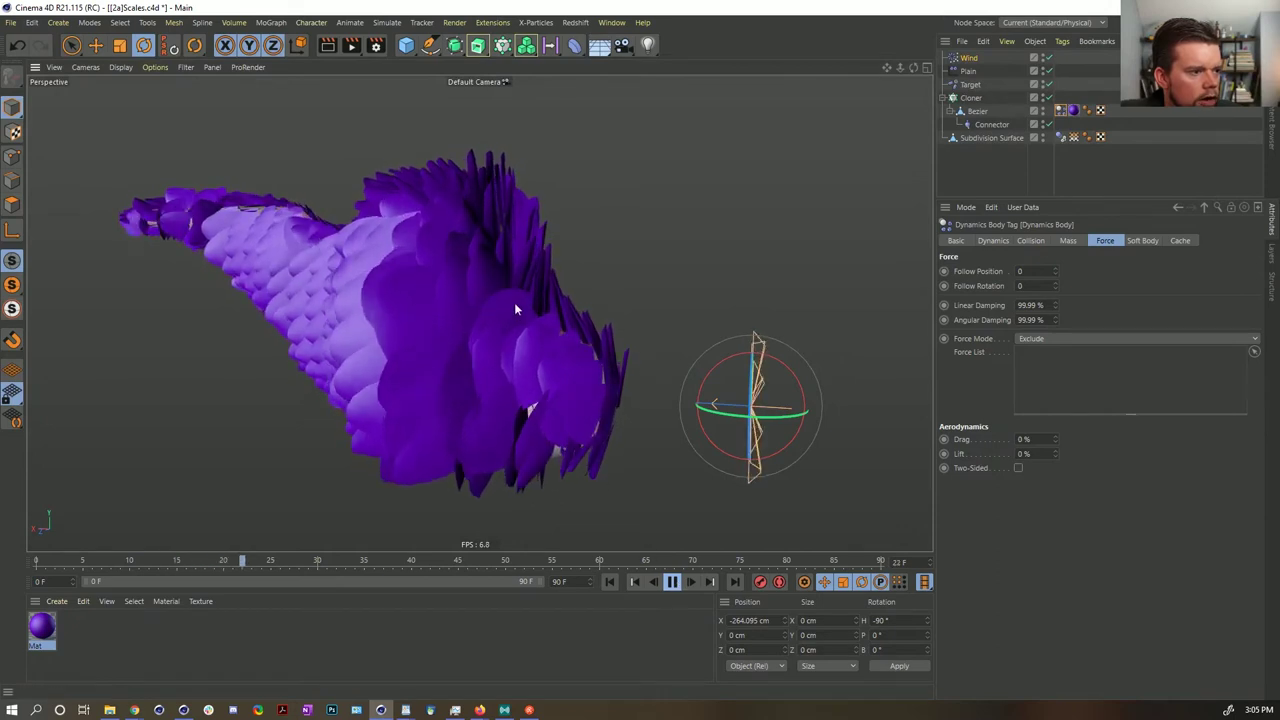
alt+middle_drag(466, 305, 656, 322)
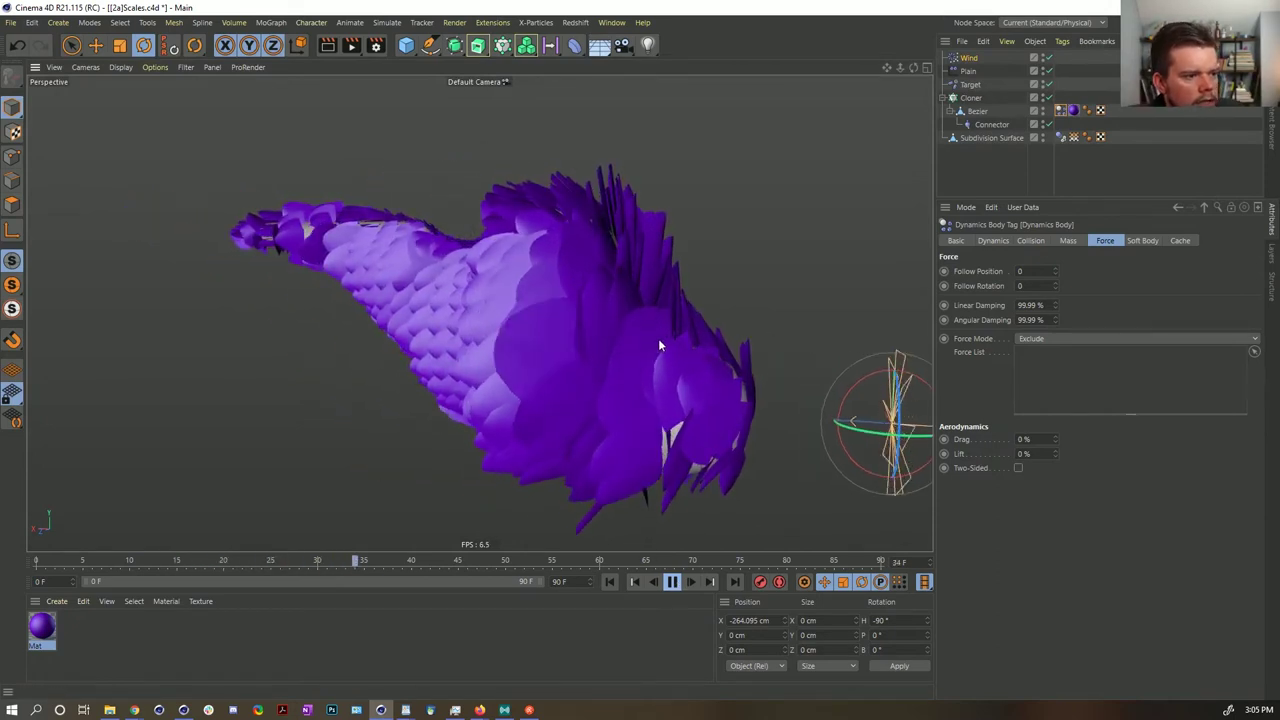
mouse_move(644, 338)
alt+mouse_down()
mouse_move(797, 347)
mouse_move(653, 348)
alt+mouse_up()
click(678, 581)
- Examine the overlapping scales at frame 55 up close and from around the model, checking for gaps and intersections
mouse_move(500, 354)
alt+mouse_down()
mouse_move(694, 334)
mouse_move(483, 369)
alt+mouse_up()
alt+right_drag(366, 382, 527, 300)
alt+drag(437, 331, 378, 342)
alt+right_drag(380, 338, 335, 340)
alt+middle_drag(335, 340, 449, 439)
alt+right_drag(449, 439, 393, 399)
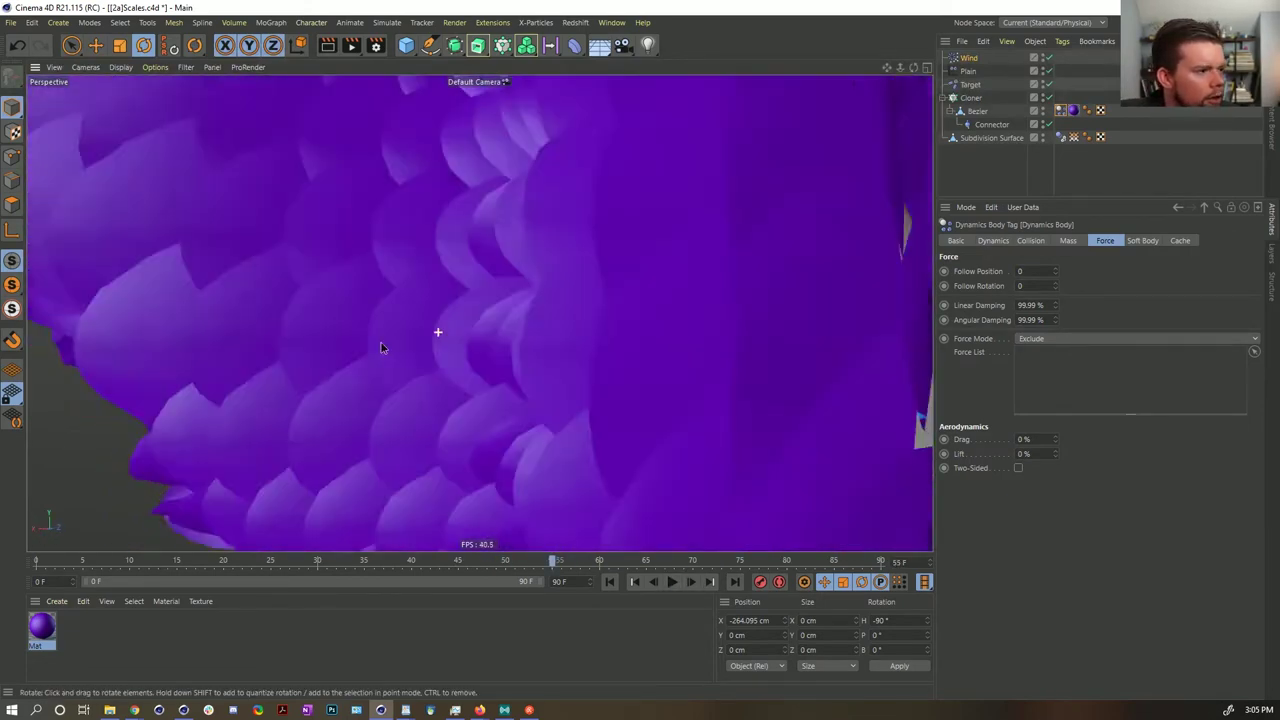
alt+drag(392, 400, 479, 283)
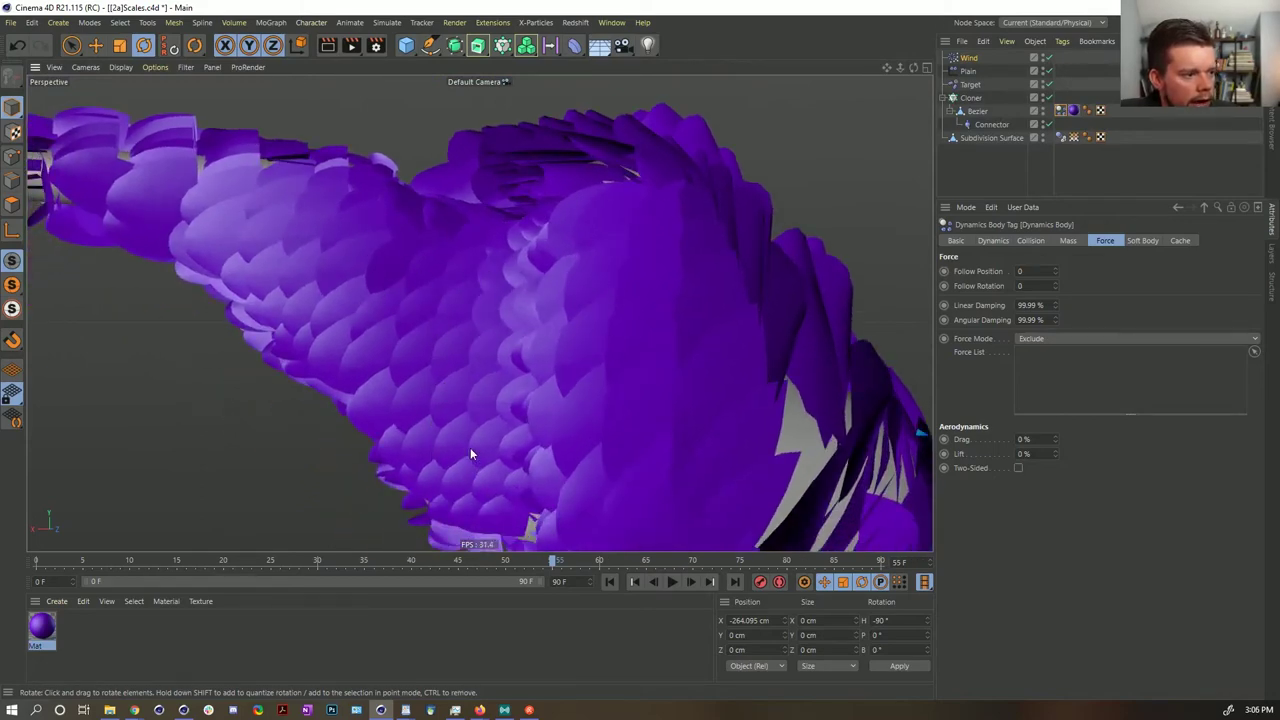
alt+drag(406, 287, 455, 377)
alt+drag(838, 437, 610, 368)
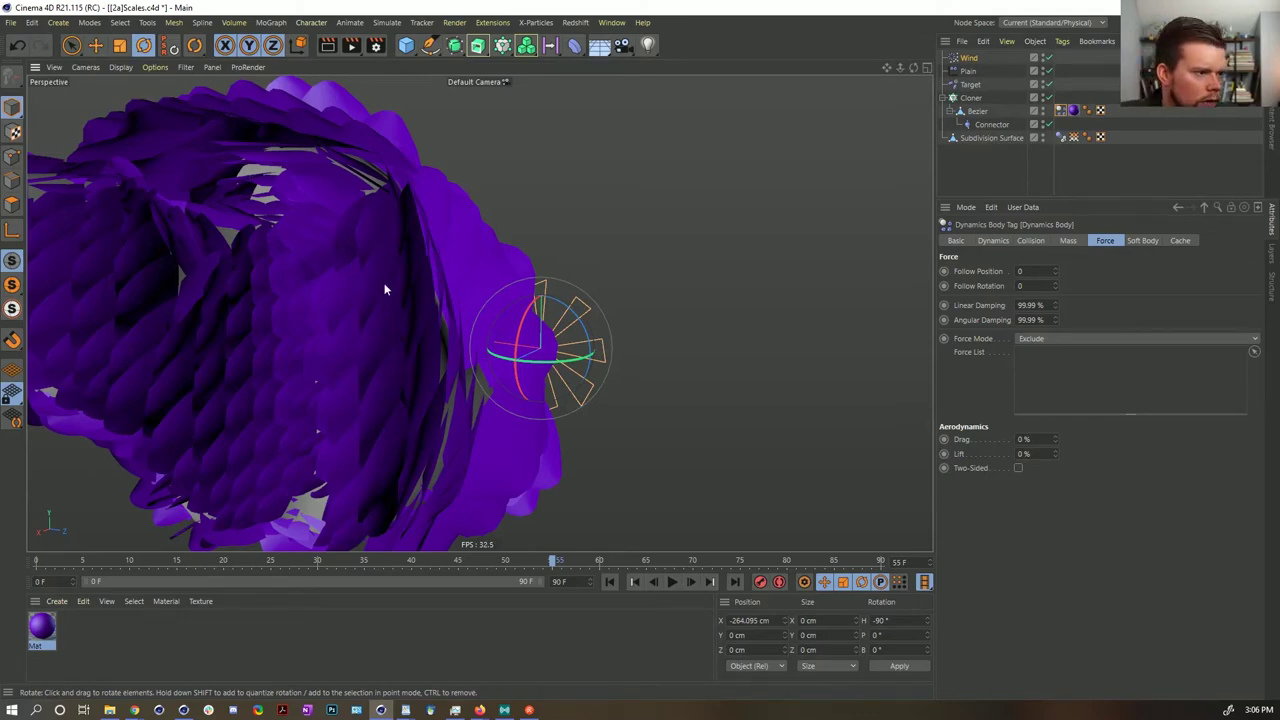
alt+drag(383, 285, 206, 312)
alt+right_drag(597, 345, 551, 318)
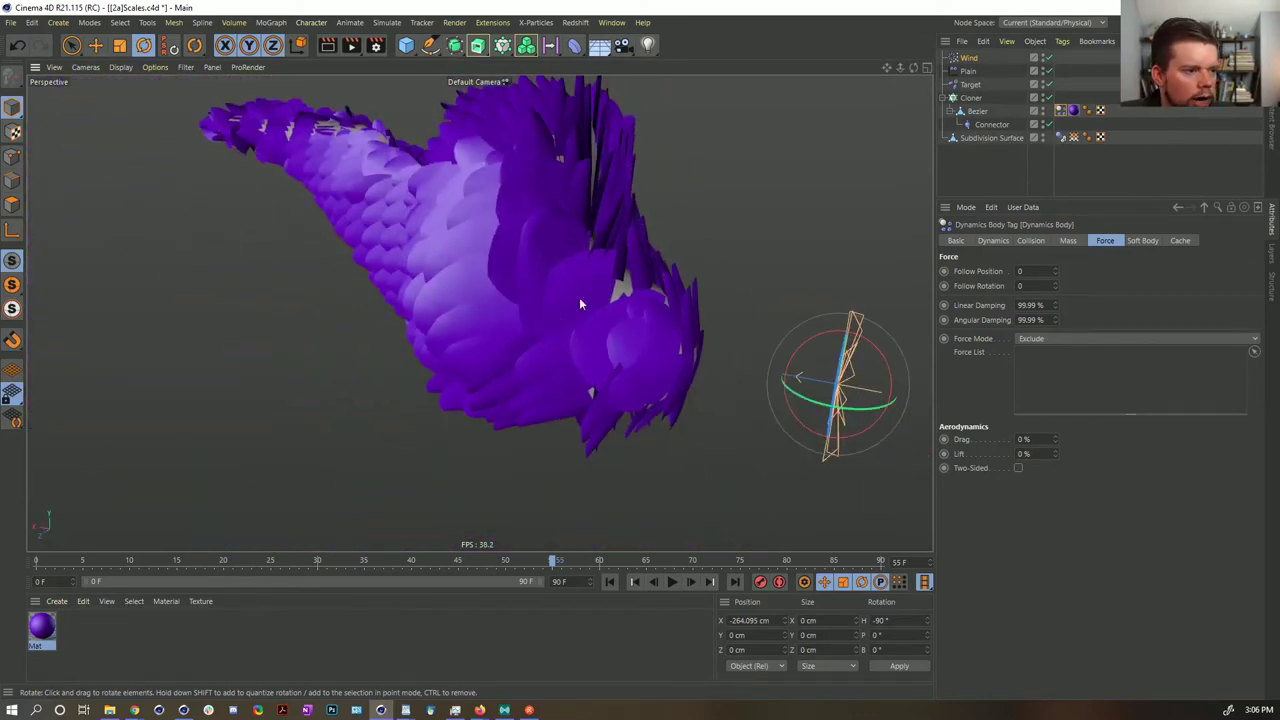
alt+drag(579, 303, 494, 354)
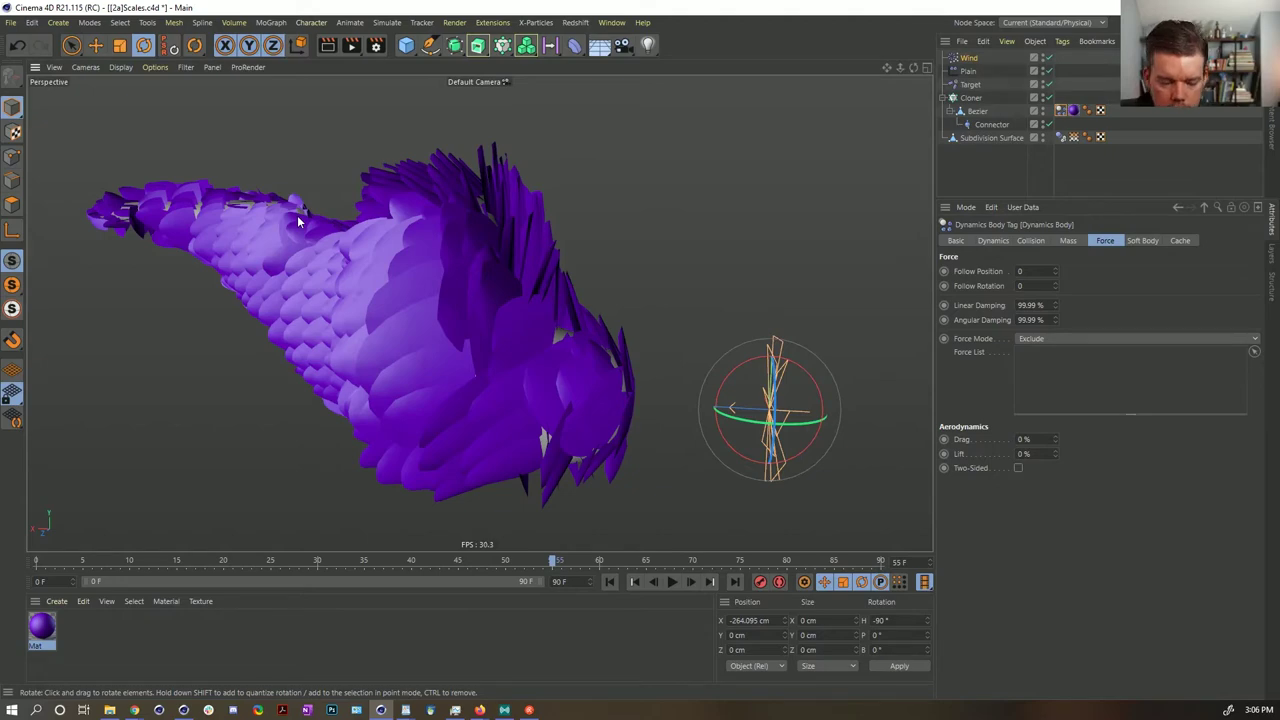
alt+drag(297, 215, 361, 54)
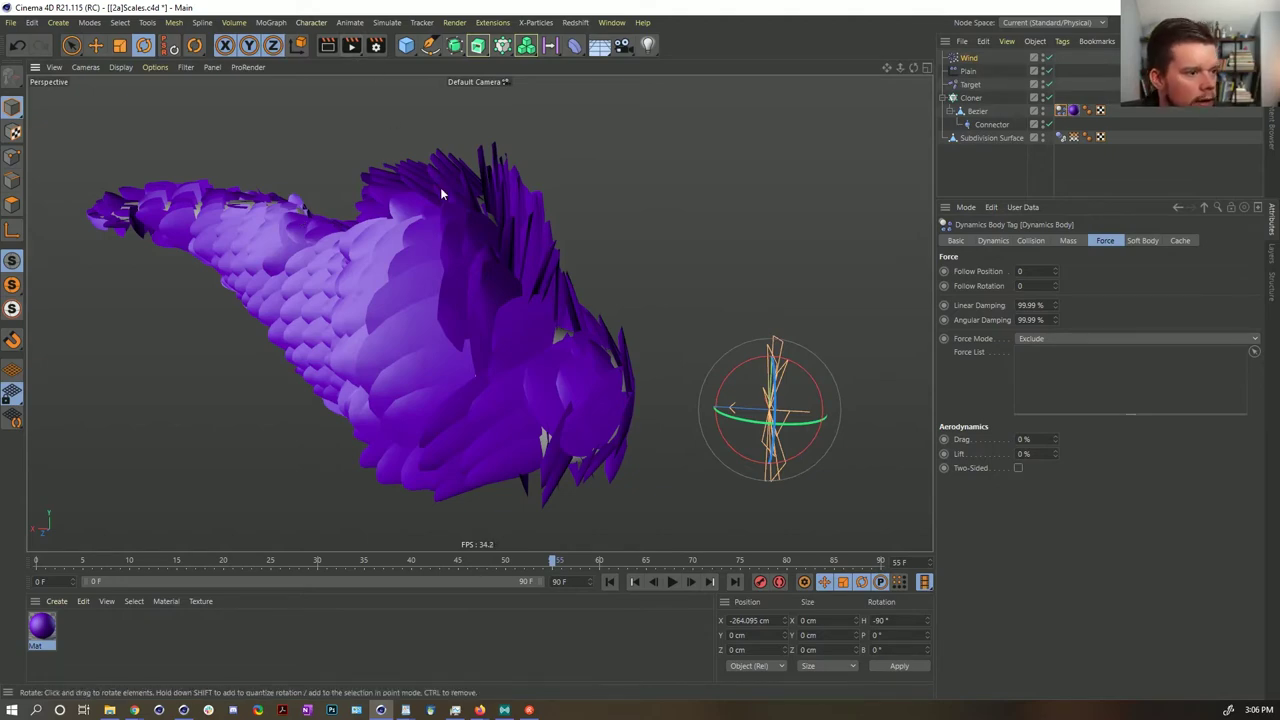
alt+drag(440, 187, 473, 291)
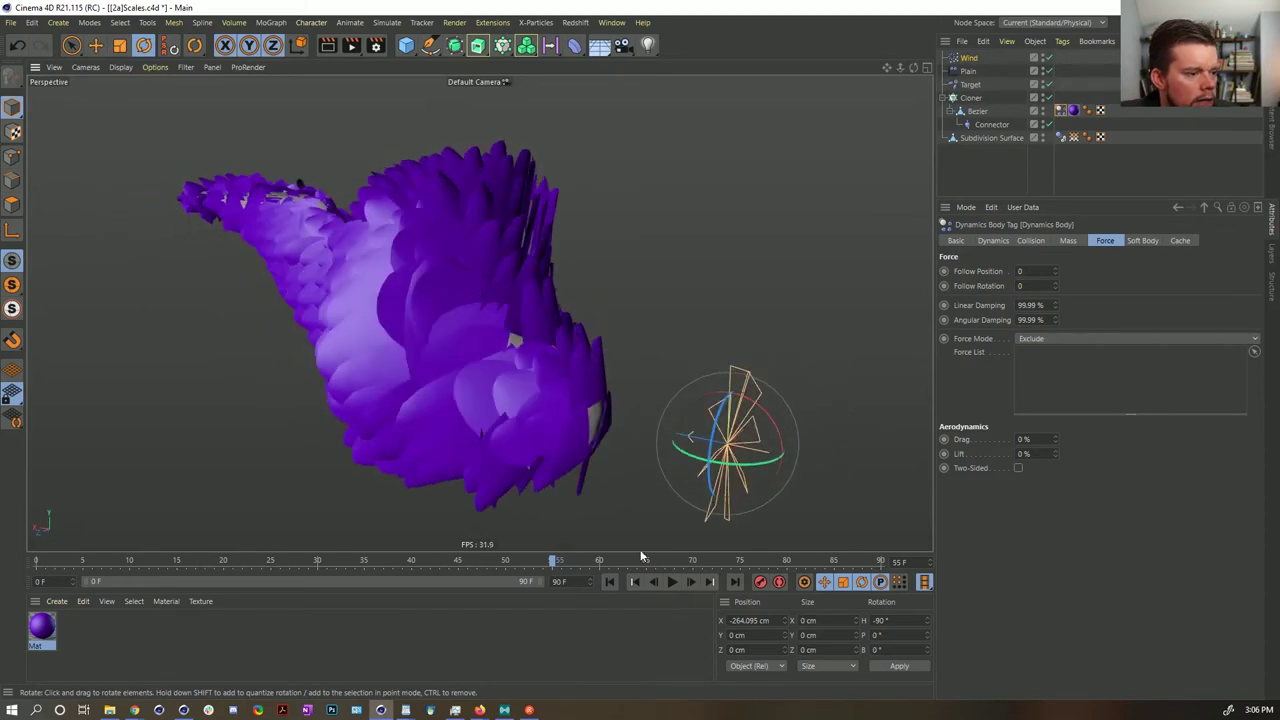
- Return the simulation to frame 0 and set the Cloner's Scale to 0%
click(610, 582)
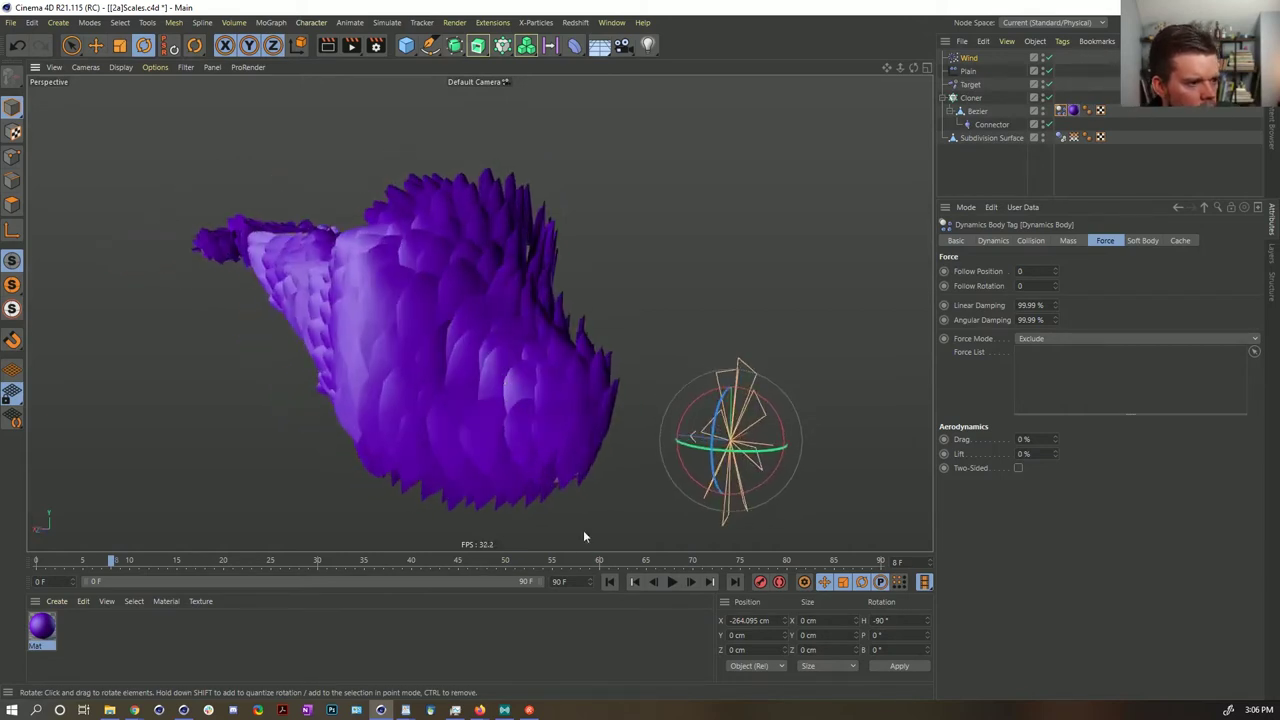
click(610, 583)
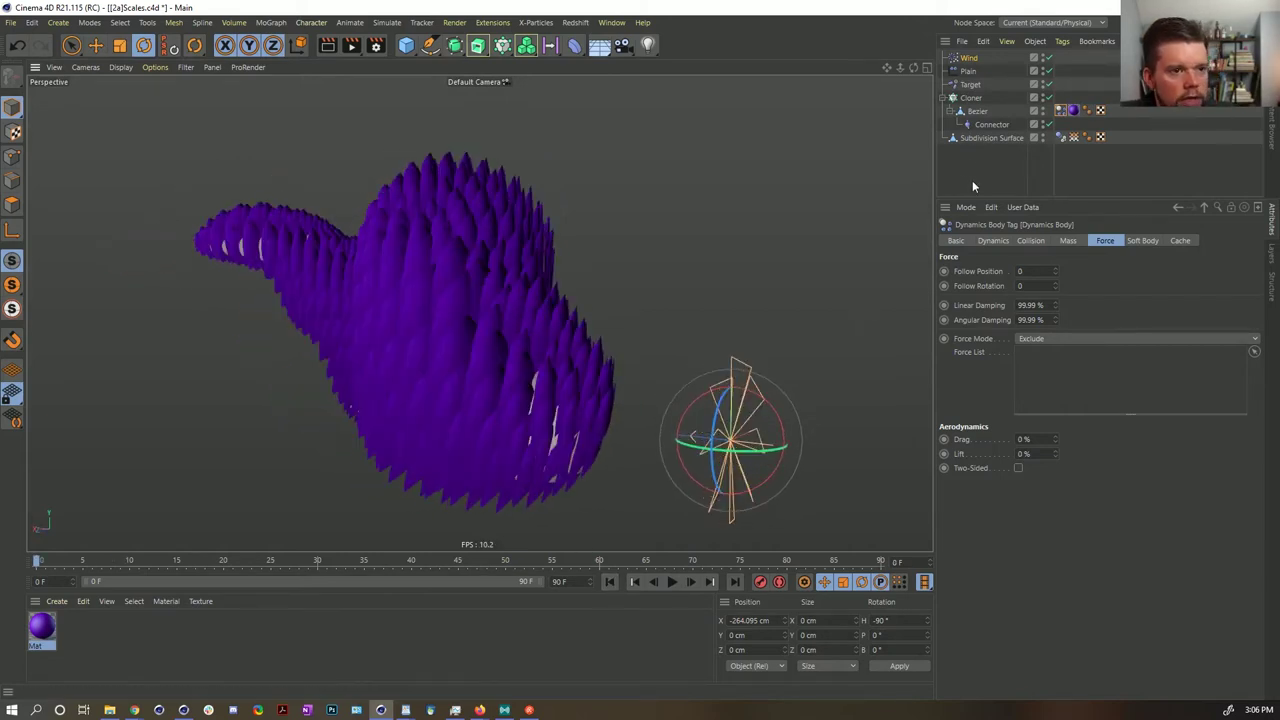
click(977, 111)
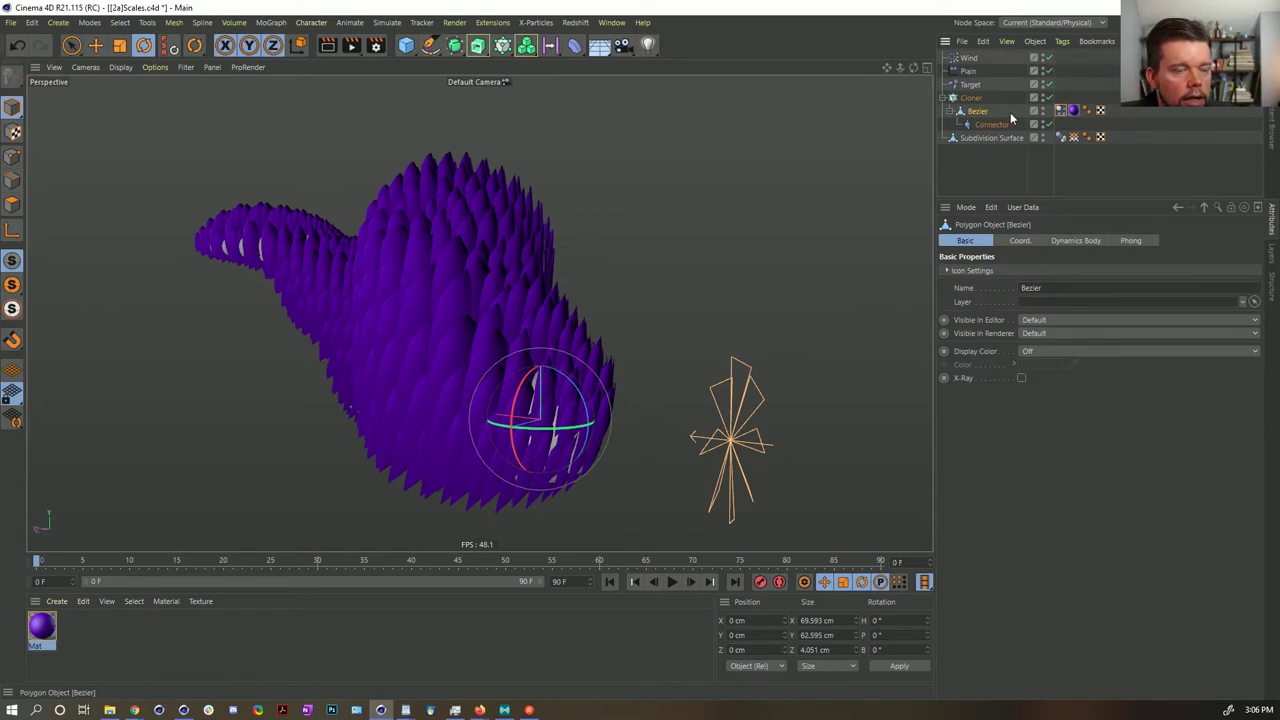
click(971, 98)
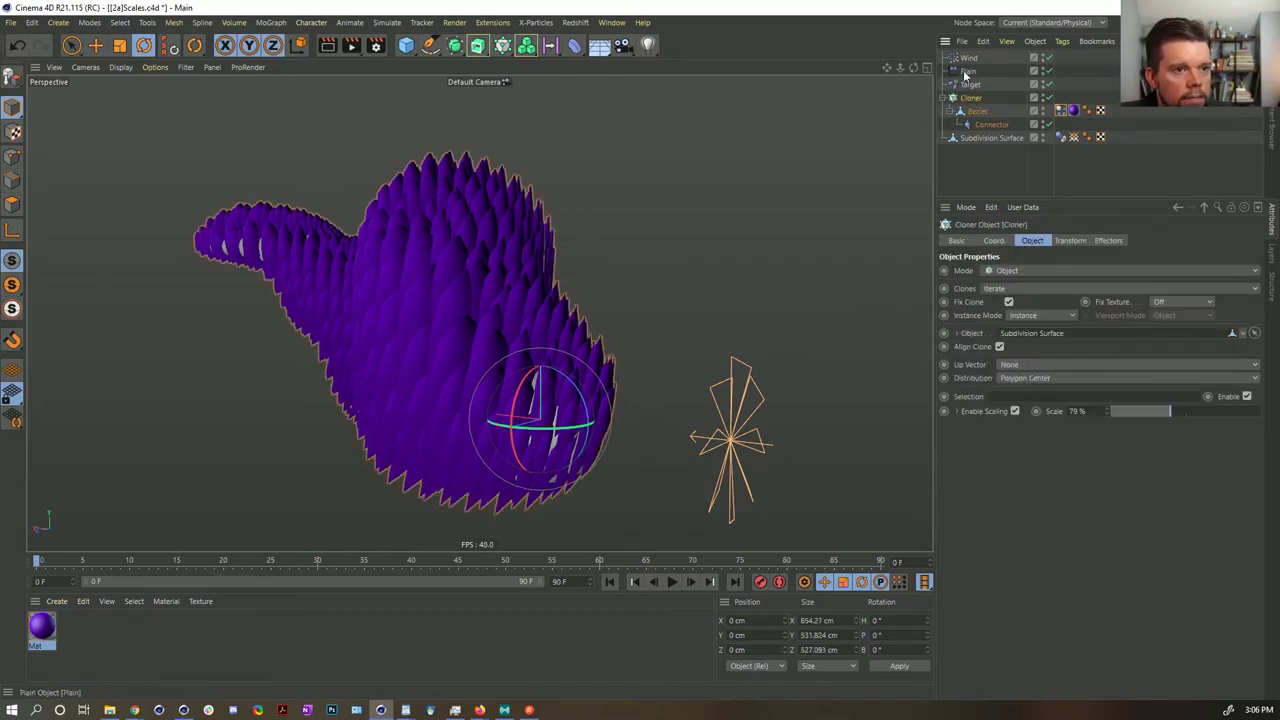
drag(1166, 413, 1030, 425)
- Play the simulation with the rescaled clones, pausing at frames 7 and 29 to examine how the scales overlap
alt+drag(579, 375, 606, 445)
click(676, 582)
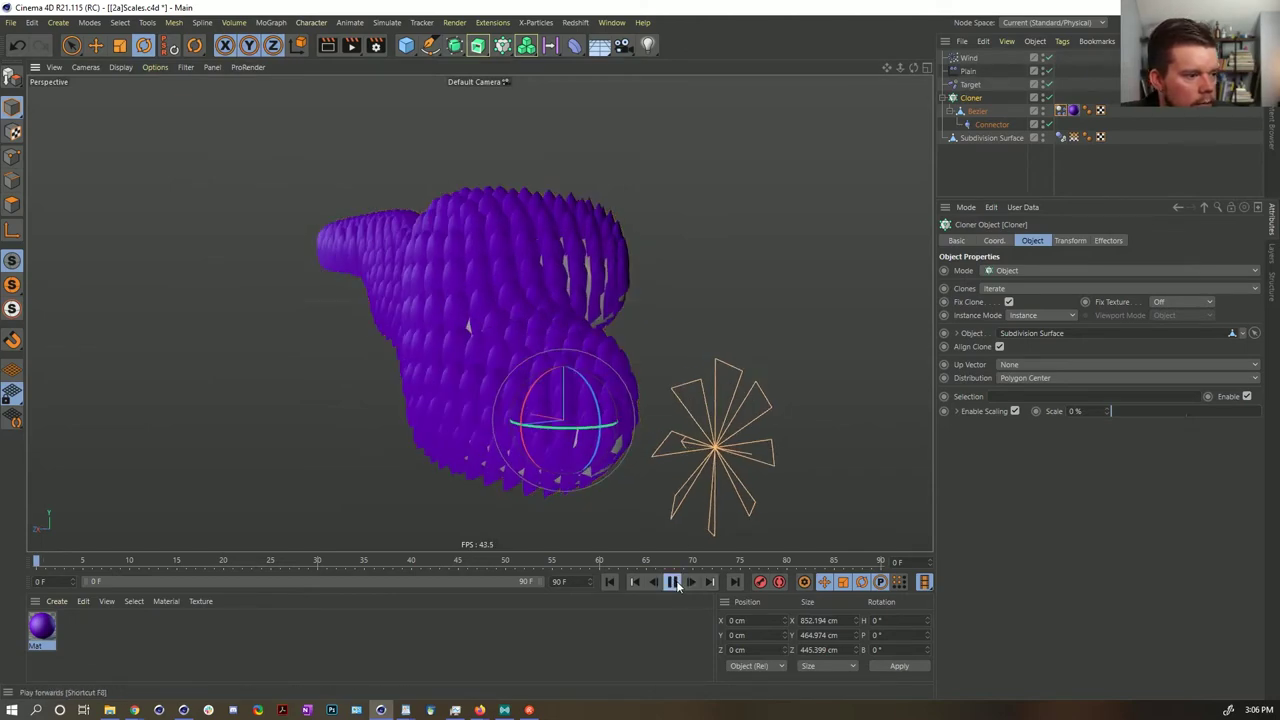
click(676, 582)
alt+drag(706, 424, 576, 427)
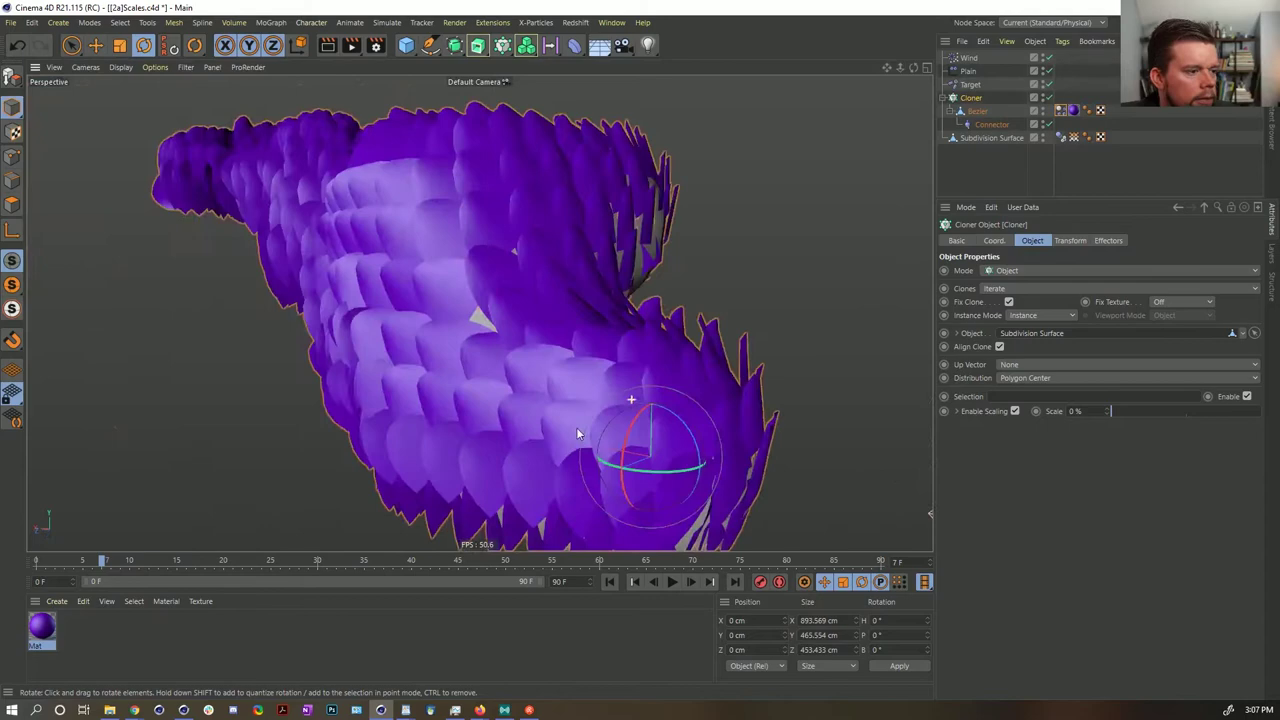
click(672, 582)
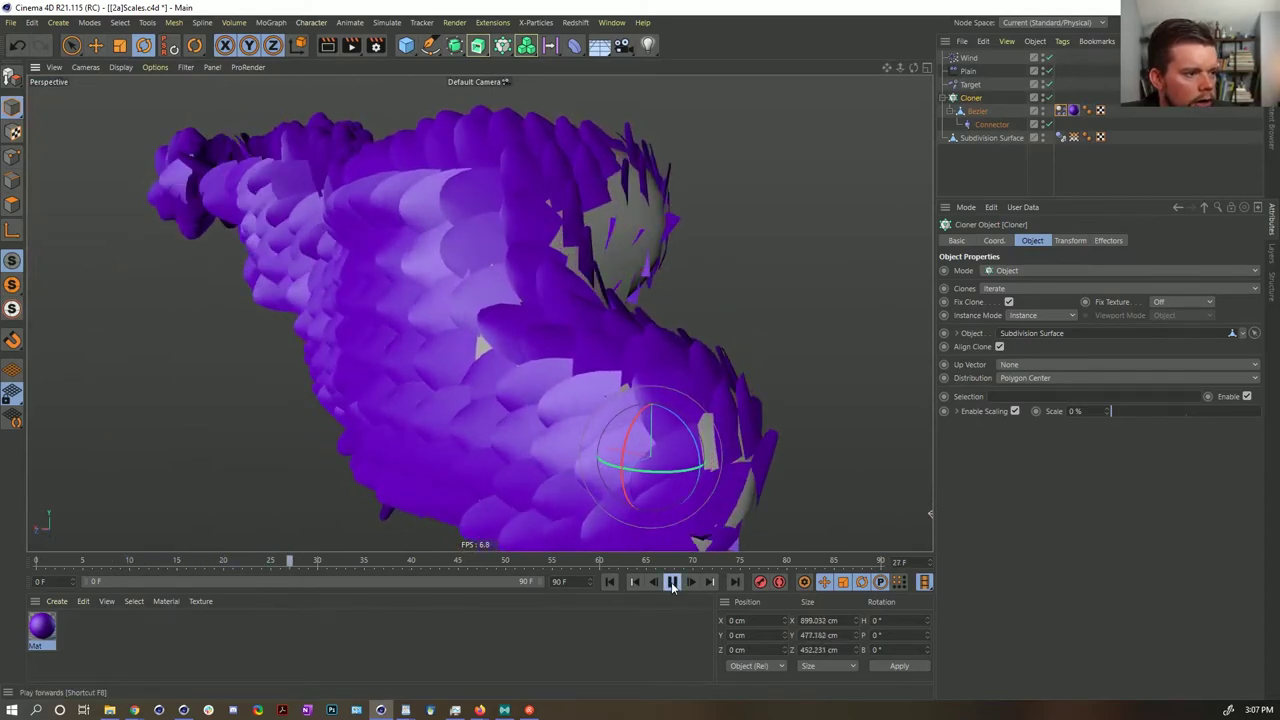
click(672, 587)
alt+drag(645, 403, 613, 388)
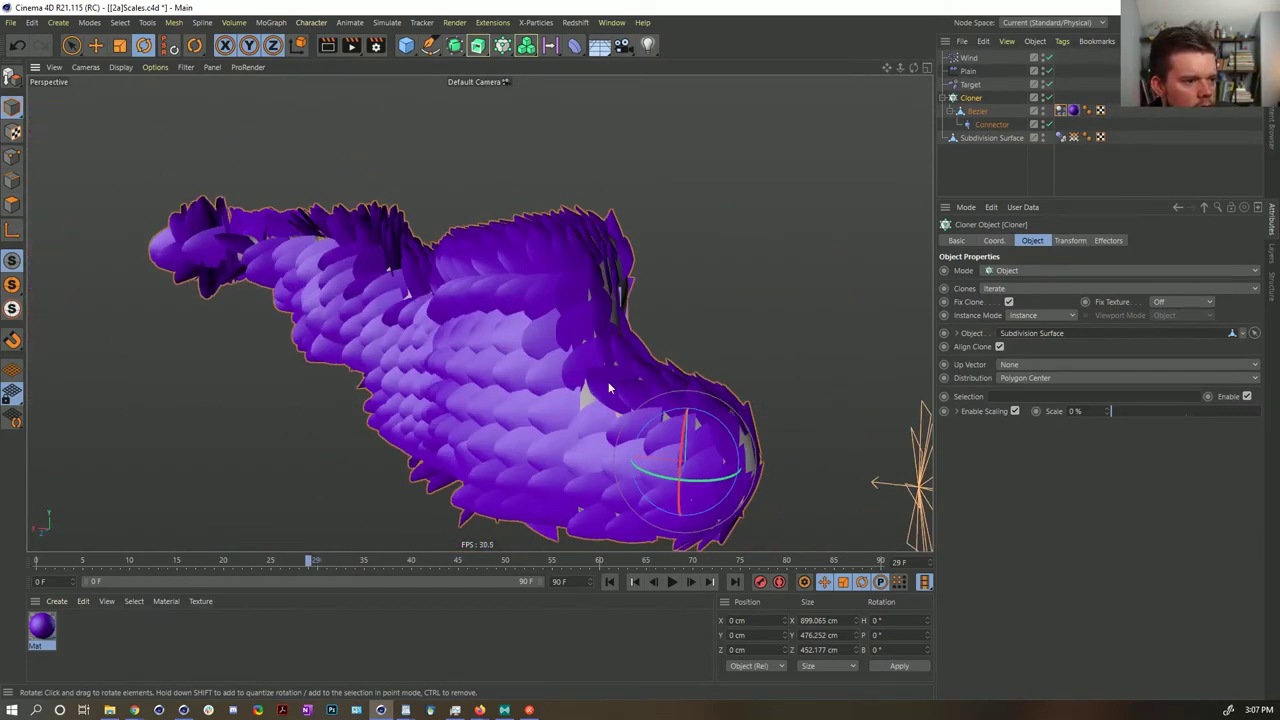
- Restart the simulation from frame 0, pause it at frame 7, and examine the ruffled scales from several angles
click(612, 582)
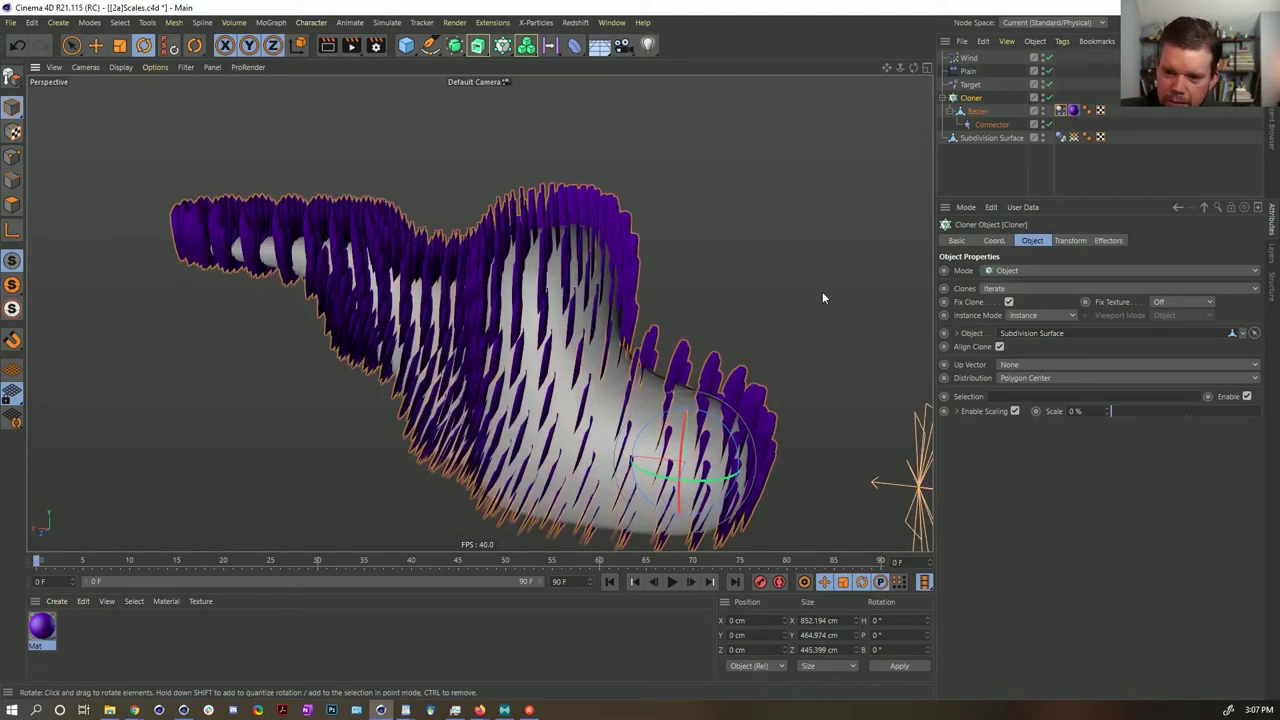
alt+drag(705, 350, 591, 374)
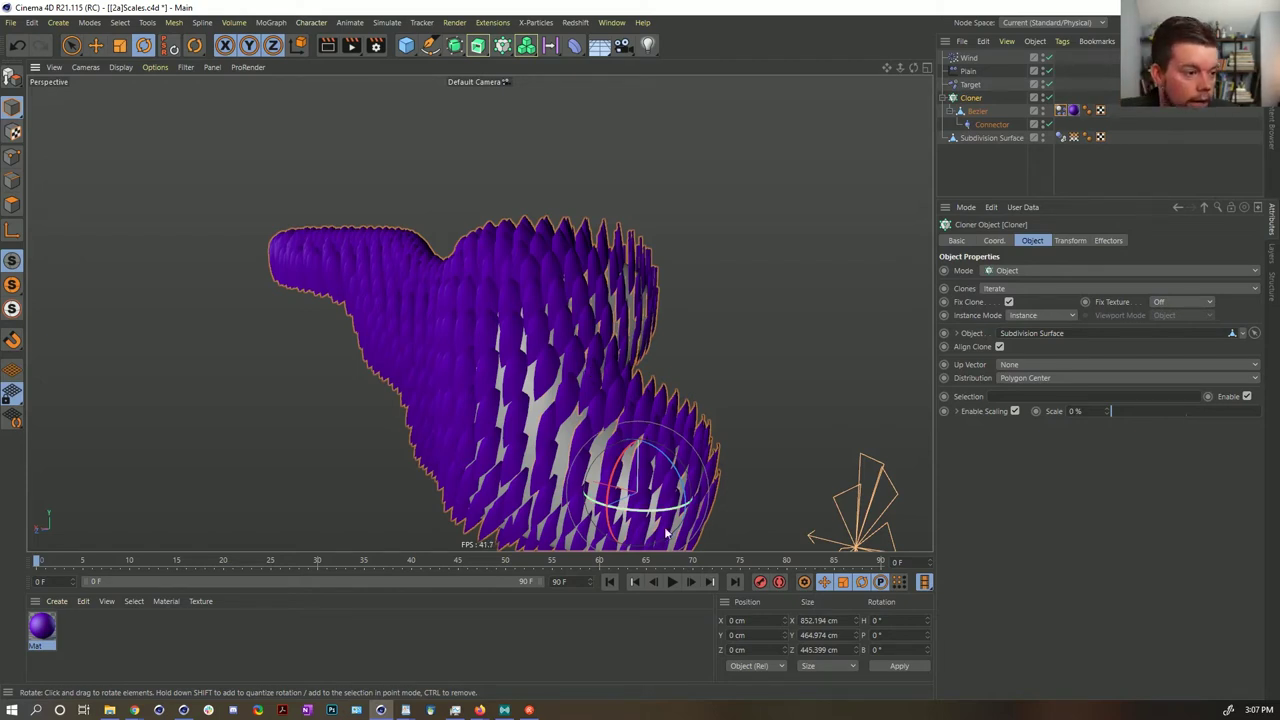
click(672, 582)
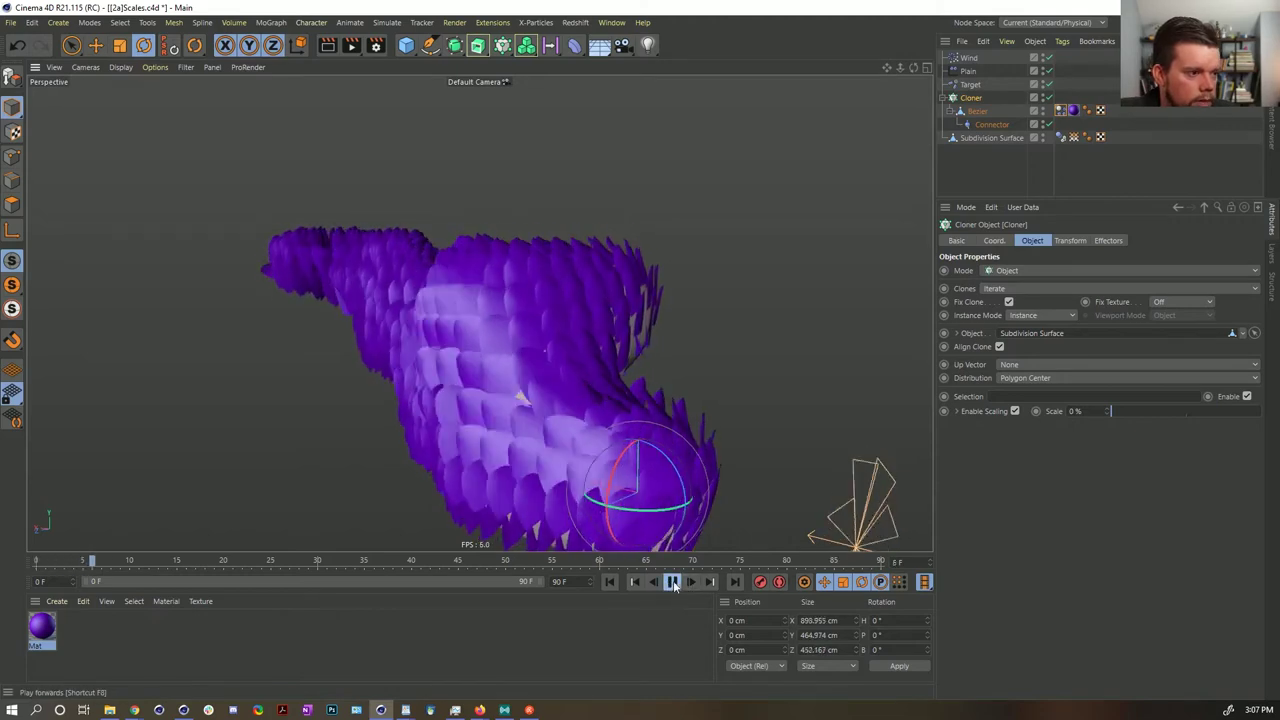
click(674, 586)
mouse_move(536, 316)
alt+mouse_down()
mouse_move(355, 291)
mouse_move(569, 351)
alt+mouse_up()
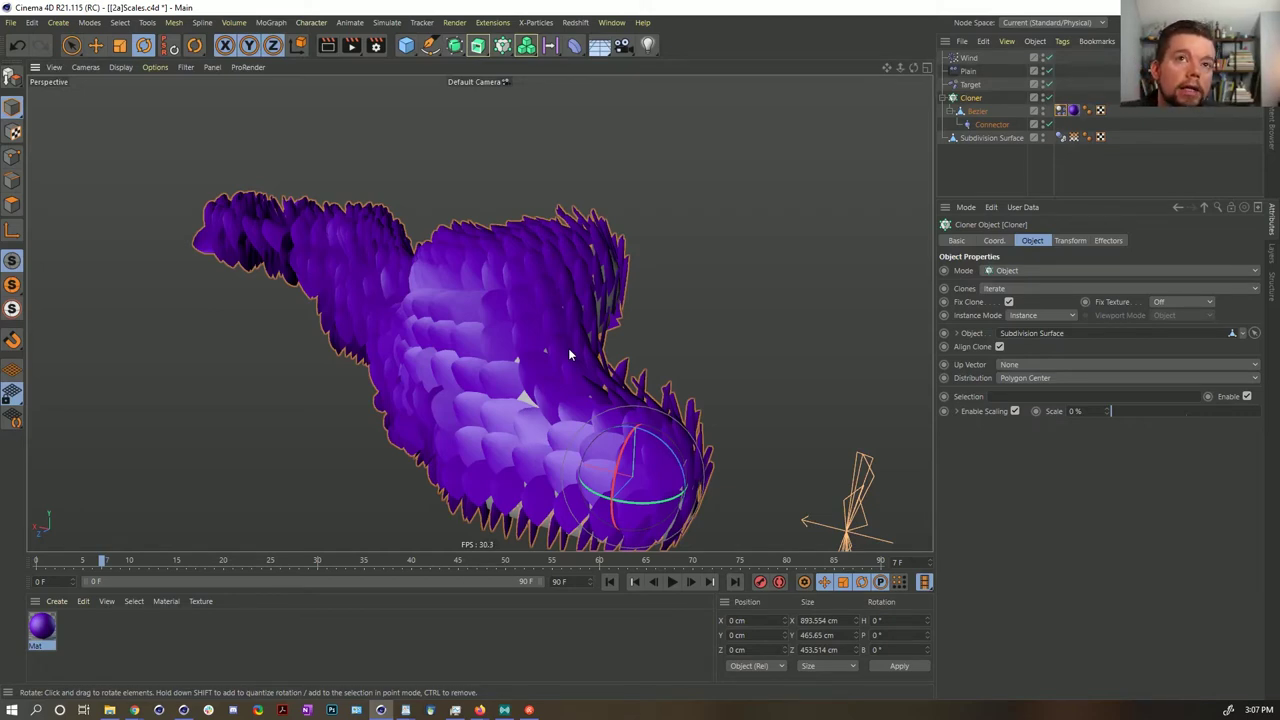
mouse_move(518, 302)
alt+mouse_down()
mouse_move(606, 343)
mouse_move(320, 294)
mouse_move(266, 267)
mouse_move(430, 301)
mouse_move(590, 400)
mouse_move(531, 379)
mouse_move(626, 416)
mouse_move(597, 371)
mouse_move(560, 400)
mouse_move(600, 385)
mouse_move(622, 398)
alt+mouse_up()
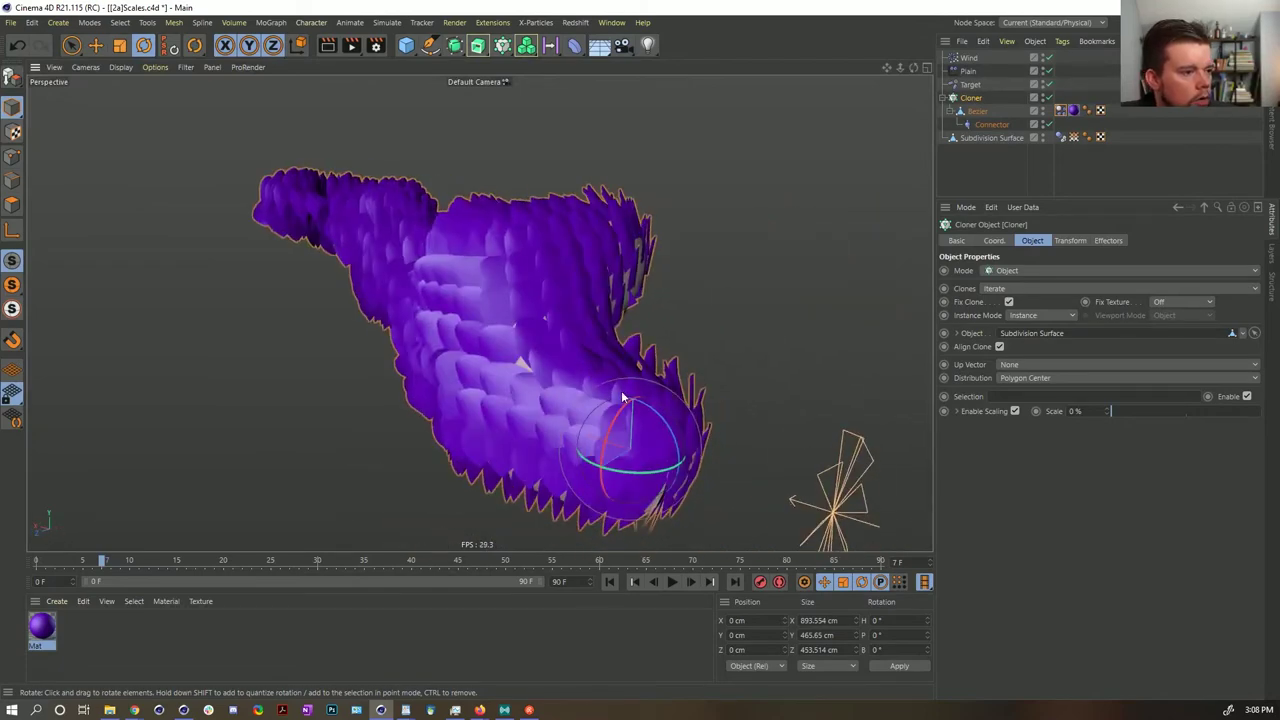
- Return the simulation to frame 0 and disable the Wind, Plain and Target objects
click(609, 581)
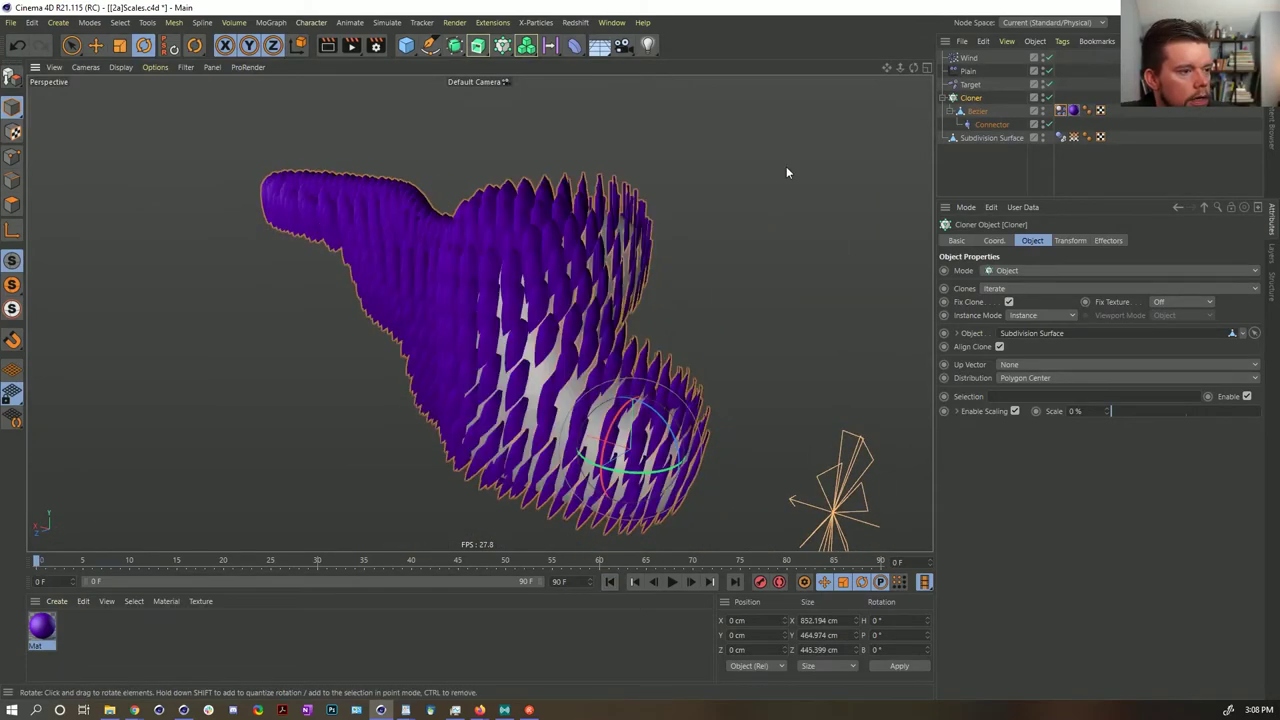
click(1050, 85)
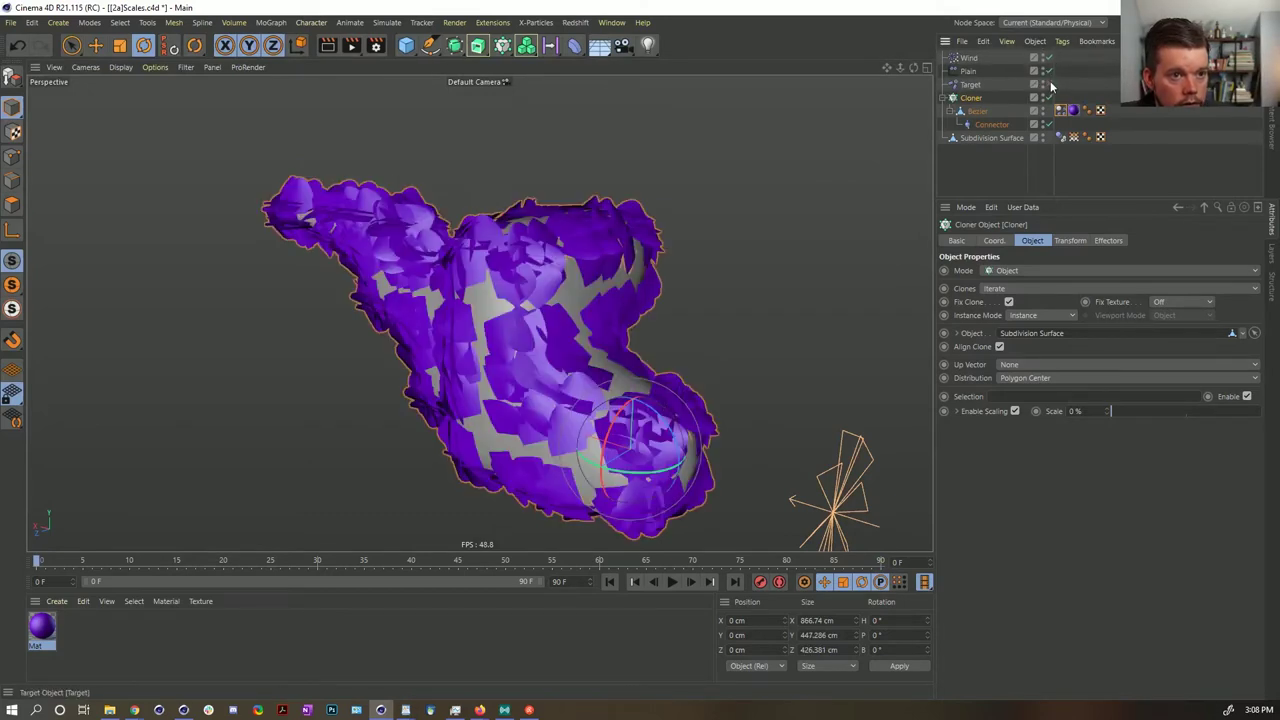
click(1049, 72)
alt+drag(617, 320, 689, 262)
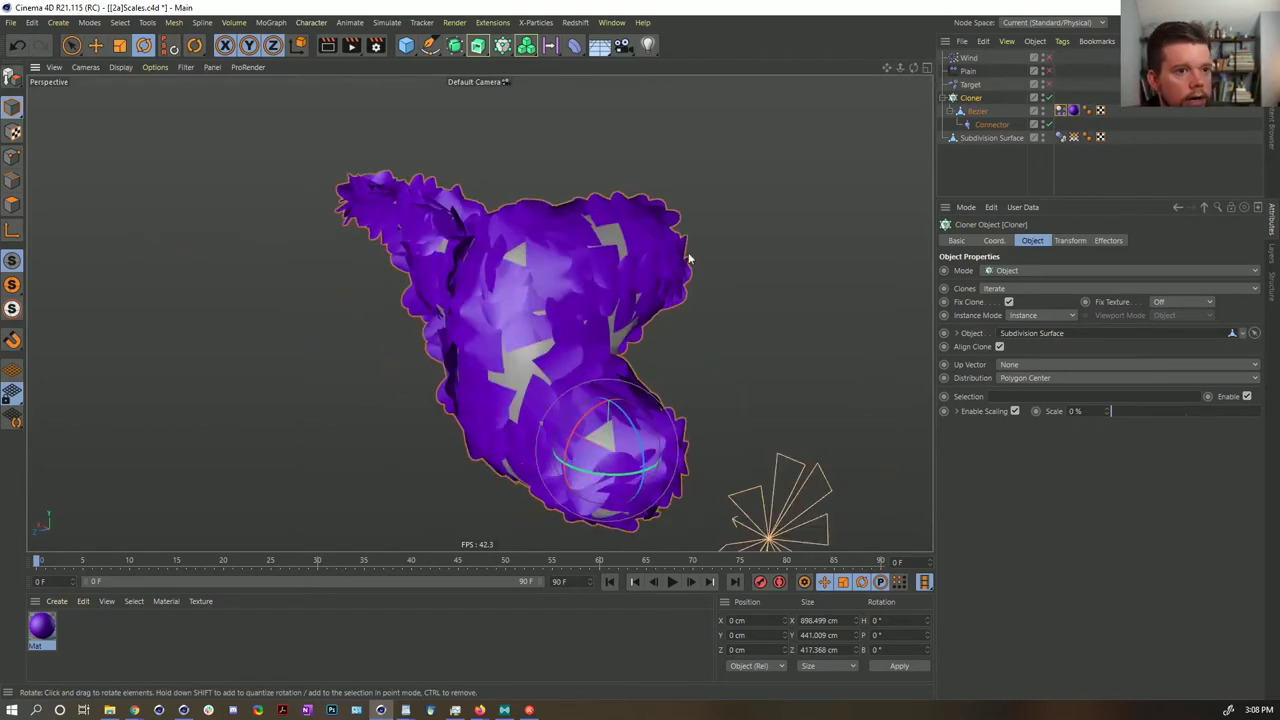
- Set the Cloner's transform pitch rotation (R.P) to -90°
click(1068, 241)
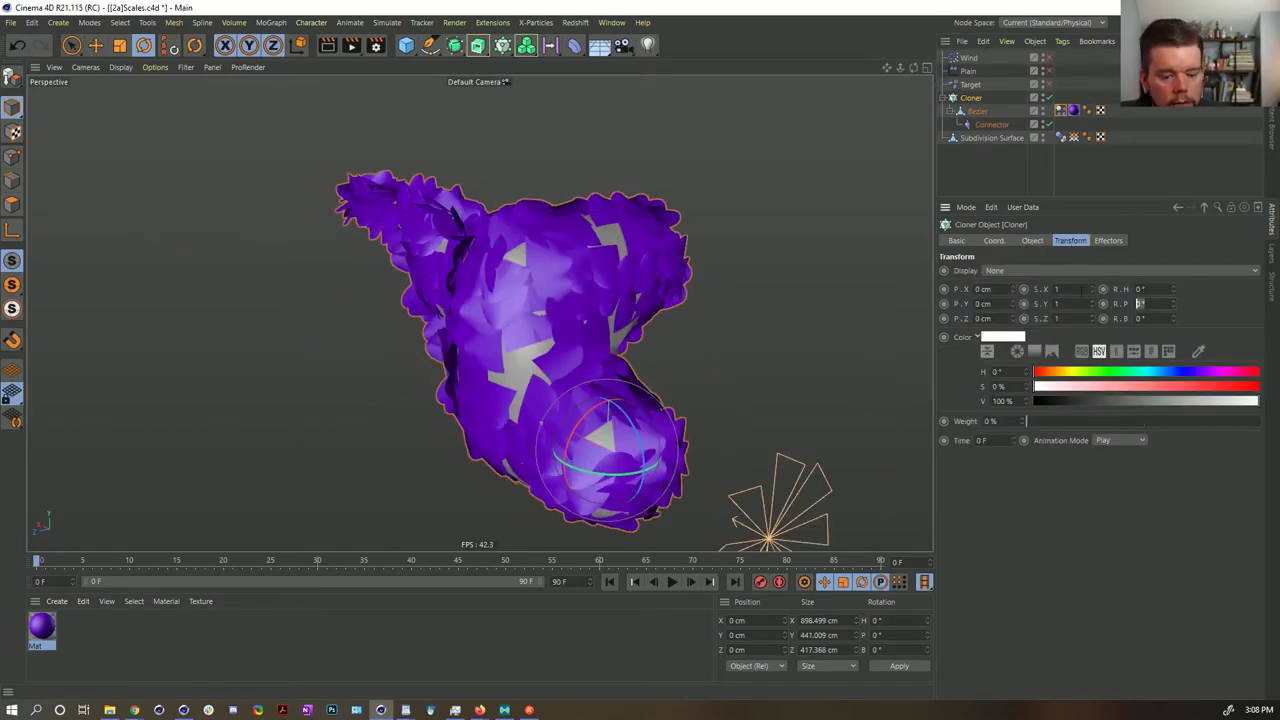
text(-90)
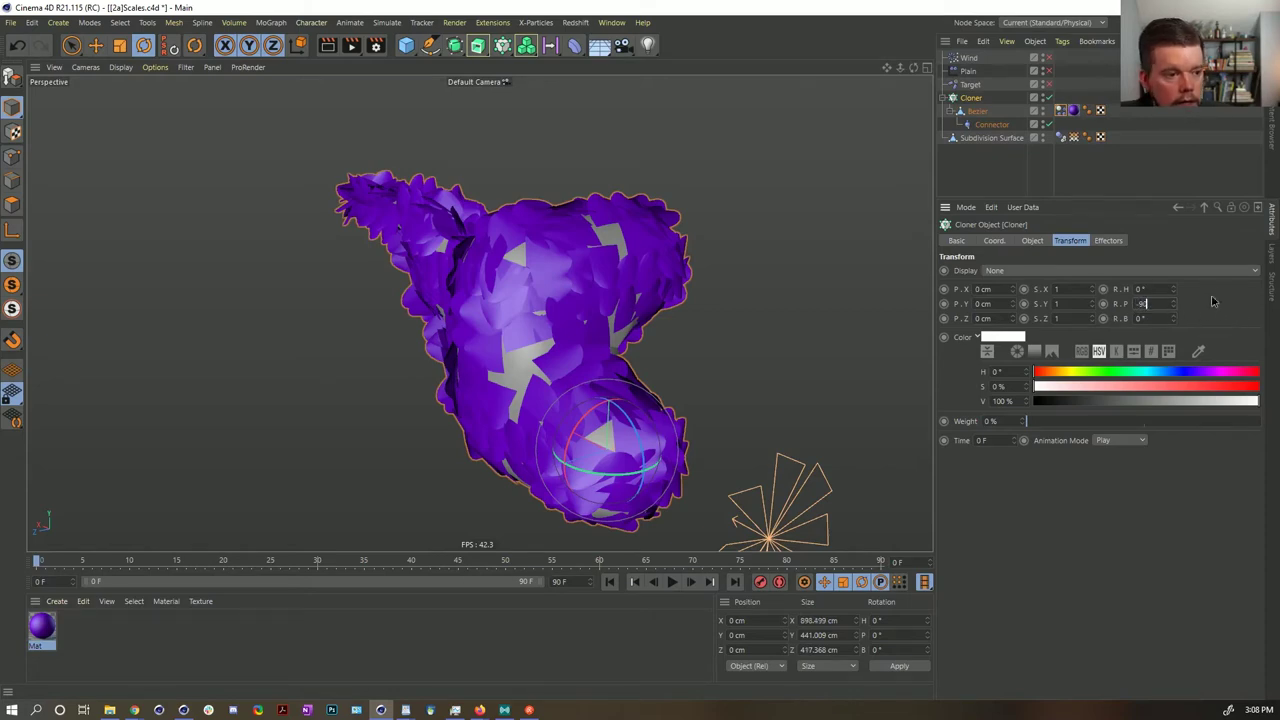
key(Return)
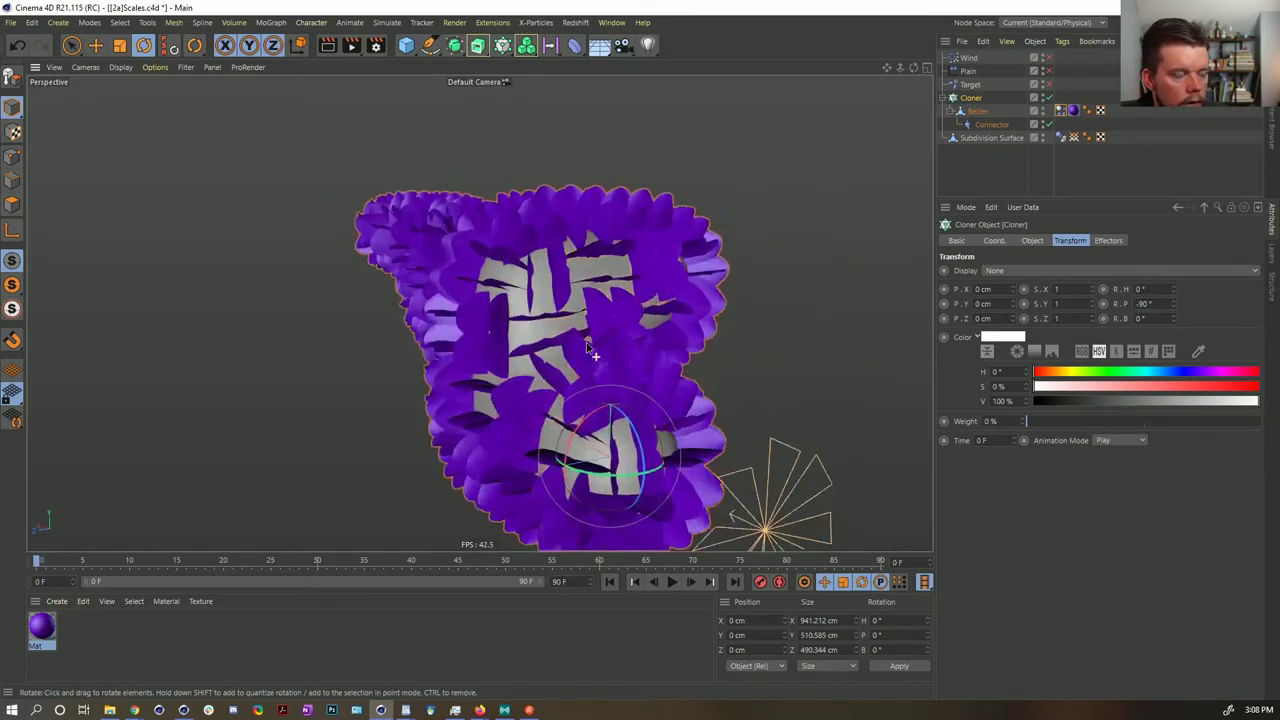
- Change the Cloner's Distribution to Vertex and check the scales from several angles
click(1033, 241)
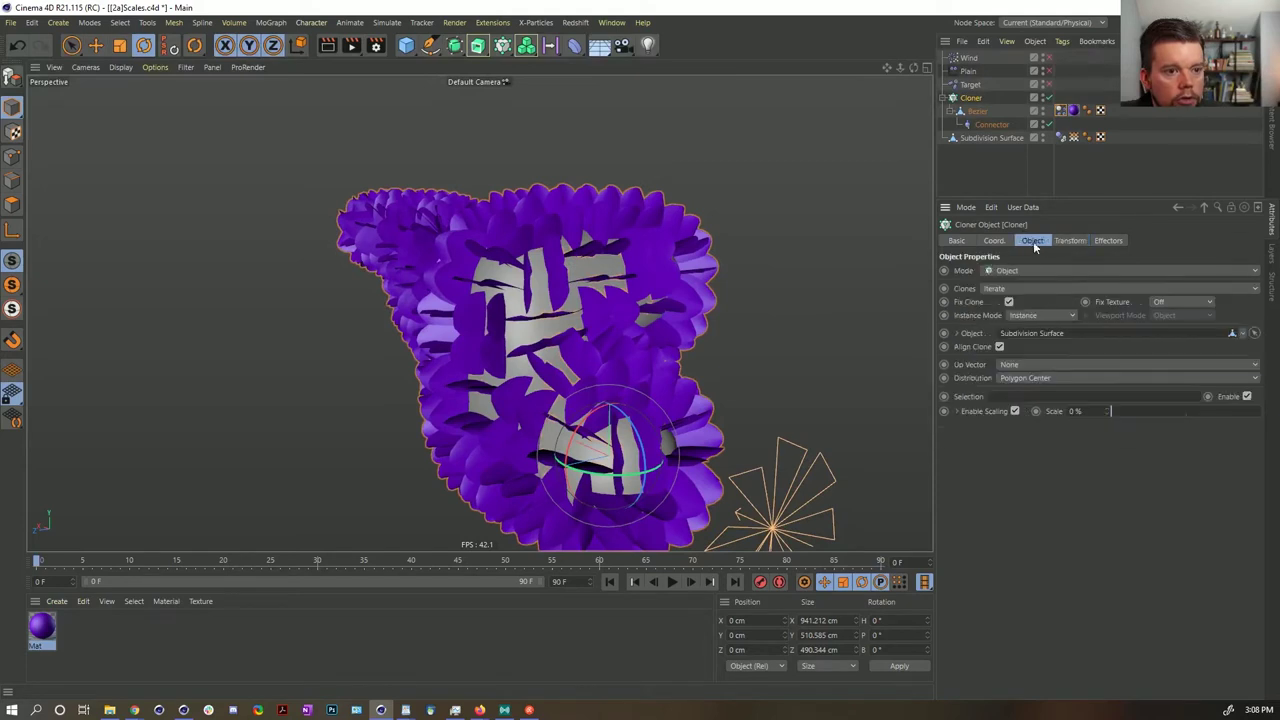
click(1034, 379)
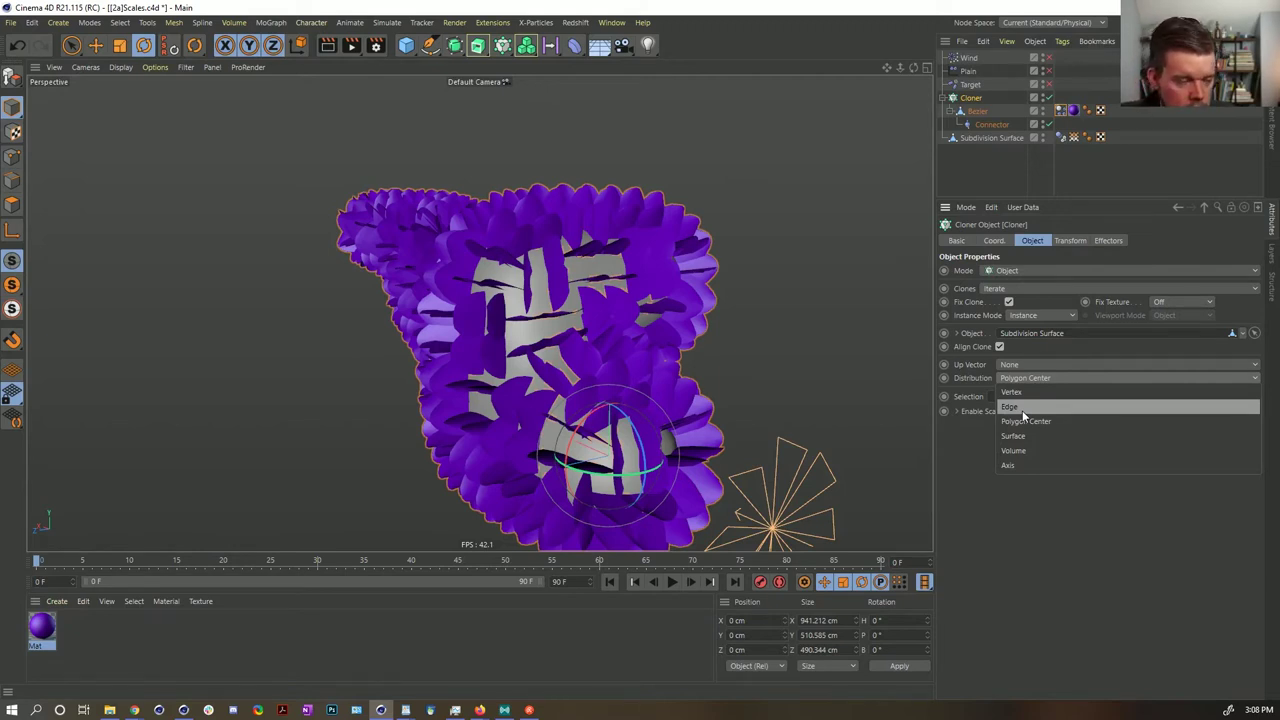
click(1026, 421)
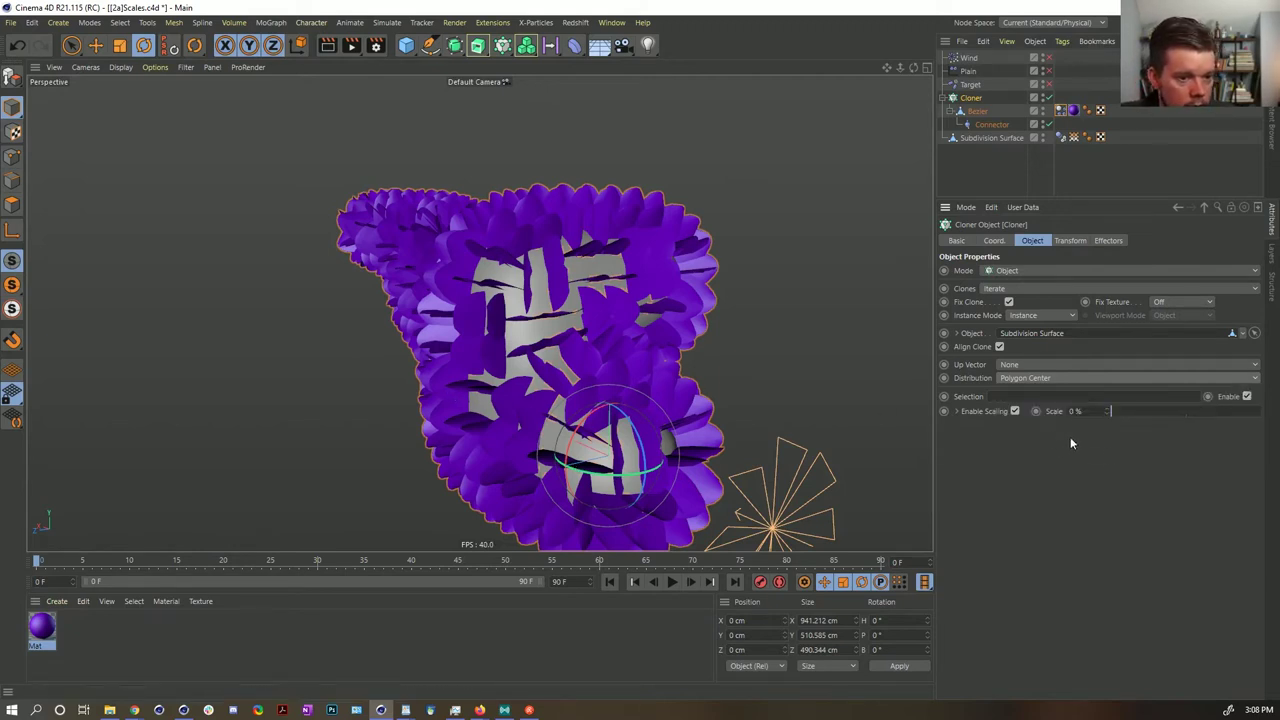
alt+drag(671, 372, 786, 361)
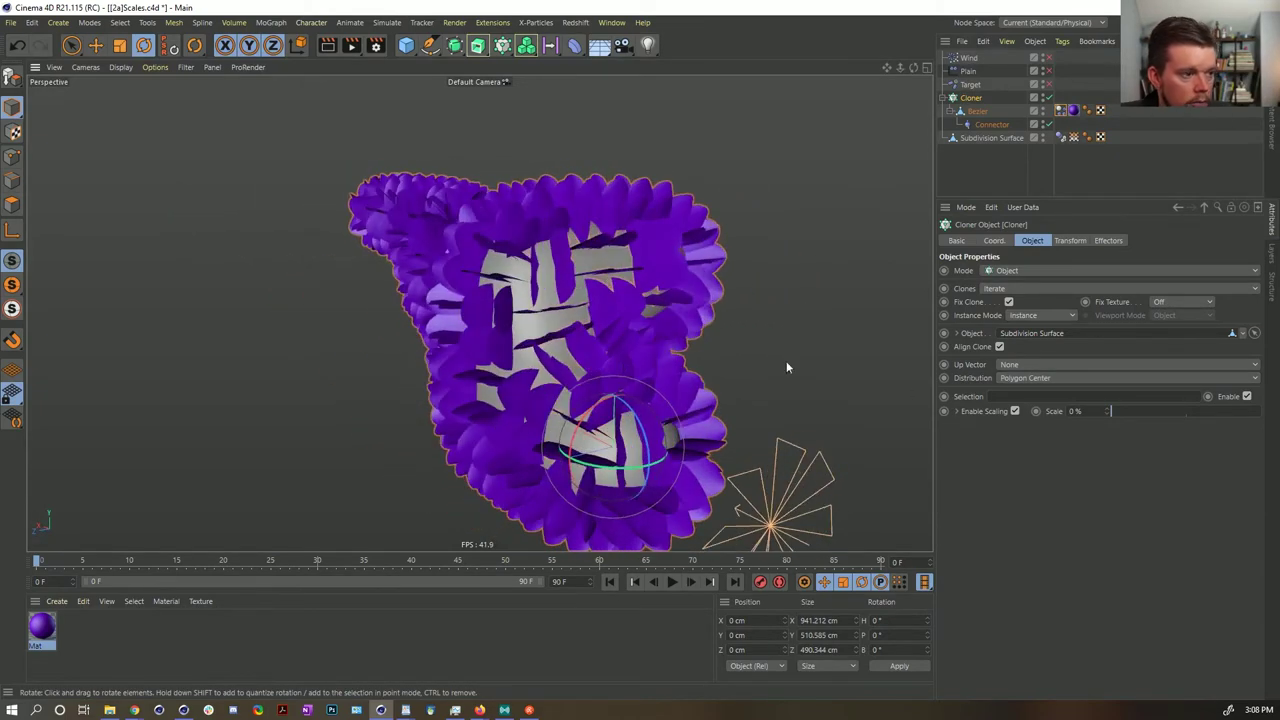
click(1053, 377)
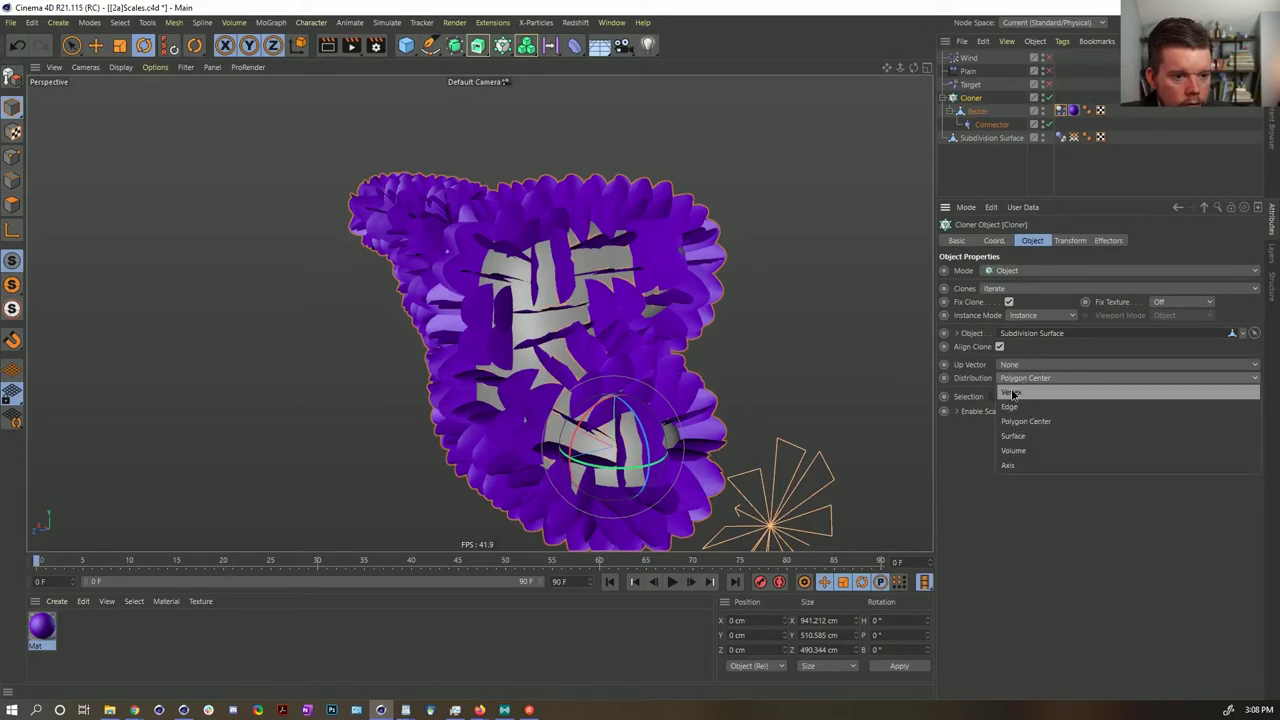
click(1012, 393)
mouse_move(578, 355)
alt+mouse_down()
mouse_move(653, 455)
mouse_move(770, 430)
alt+mouse_up()
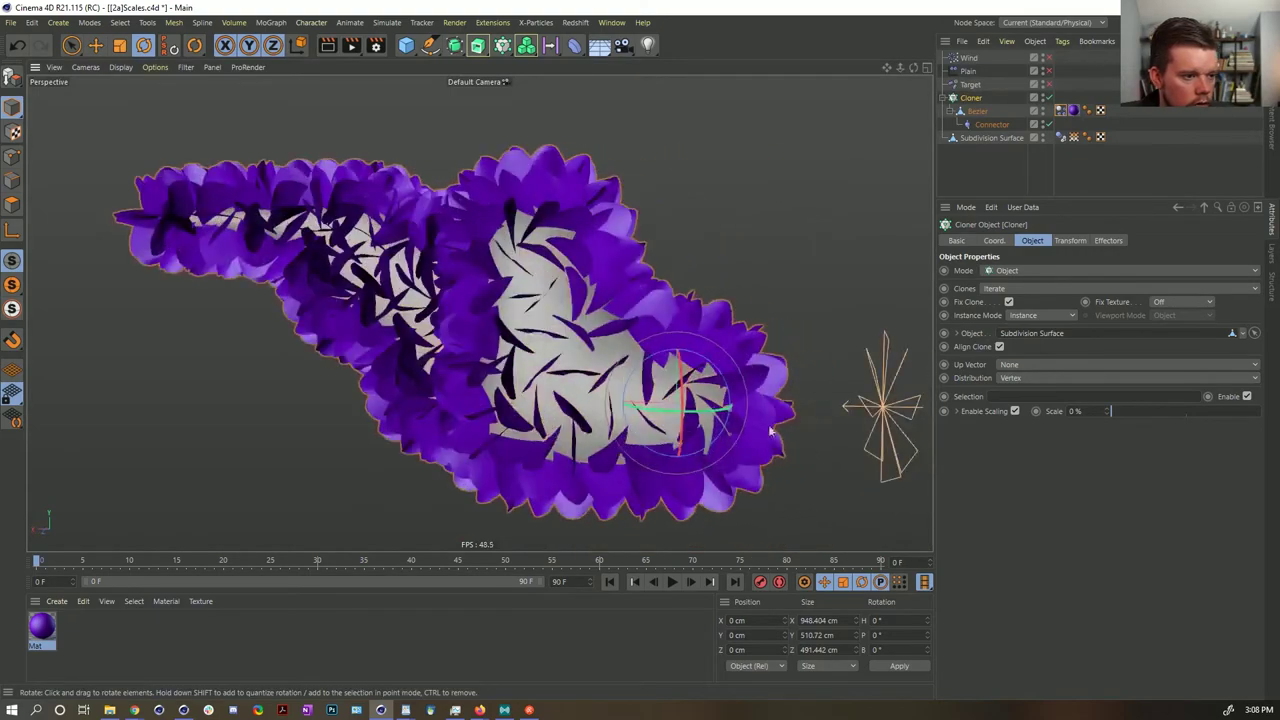
mouse_move(654, 419)
alt+mouse_down()
mouse_move(613, 377)
mouse_move(575, 382)
alt+mouse_up()
- Re-enable the Target effector and move it along X to about -189 cm
click(1049, 85)
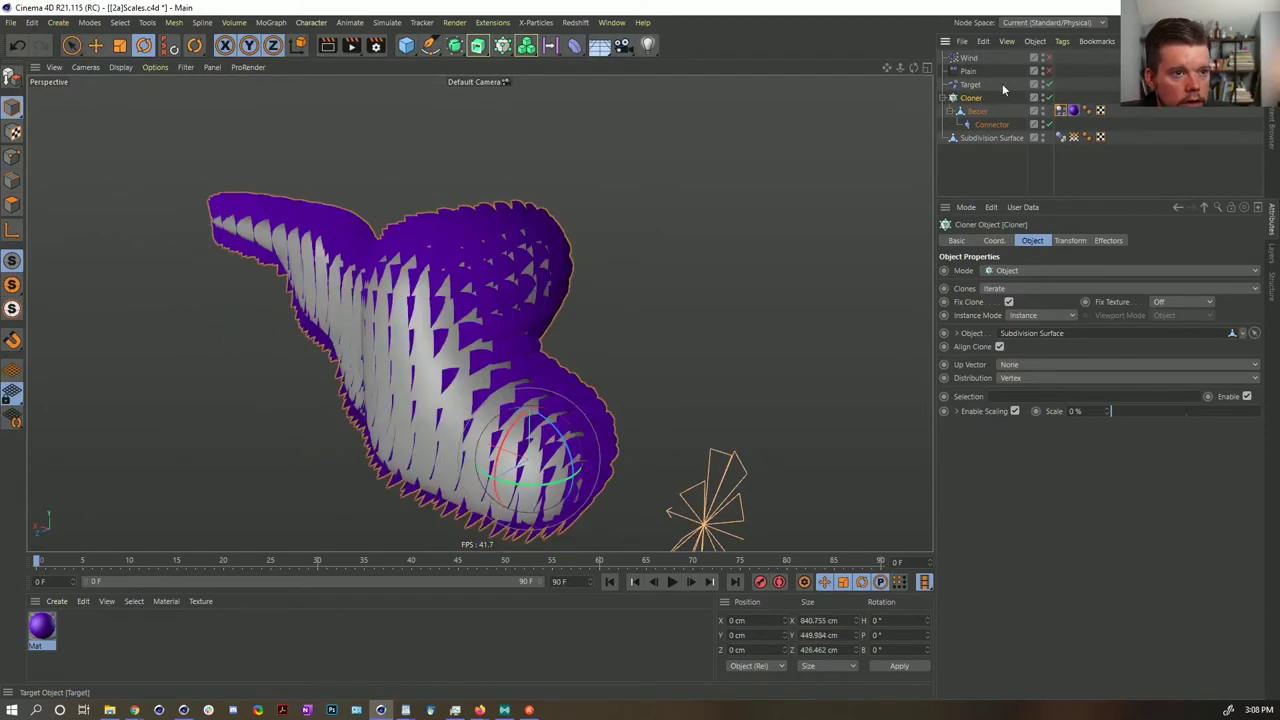
click(1003, 87)
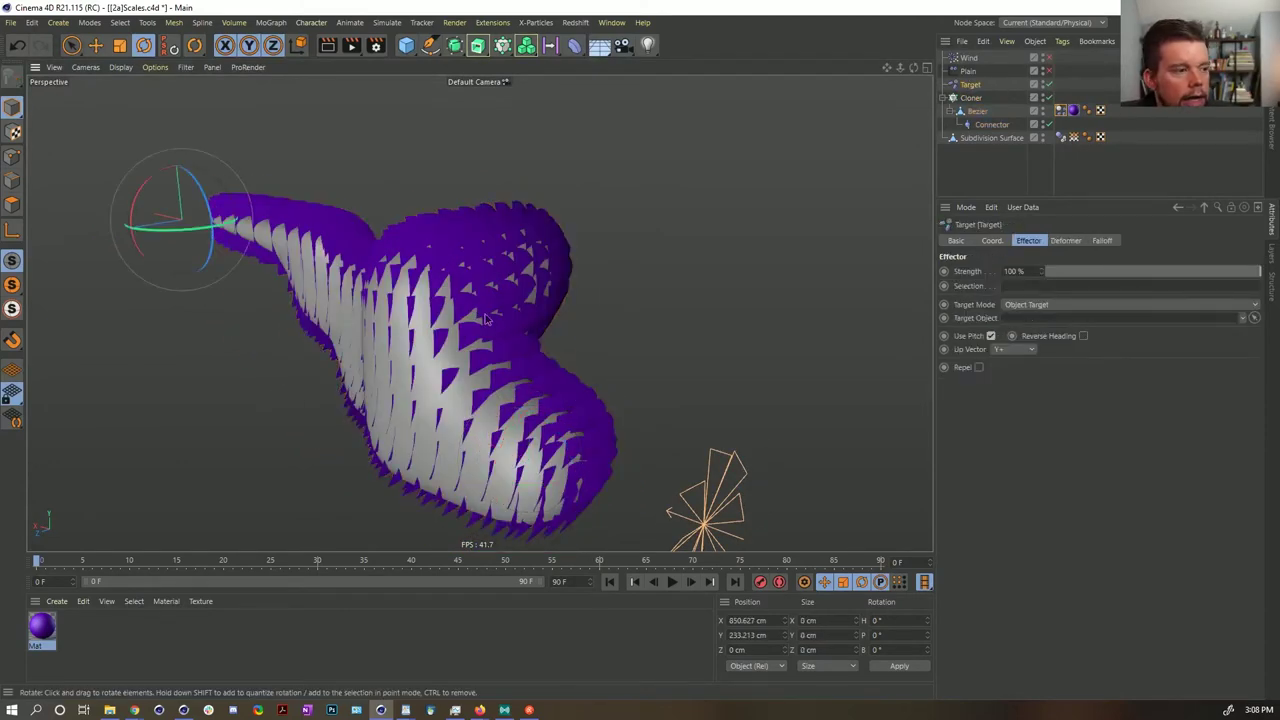
mouse_move(485, 319)
alt+mouse_down()
mouse_move(428, 323)
mouse_move(466, 328)
alt+mouse_up()
key(e)
mouse_move(184, 191)
mouse_down()
mouse_move(470, 300)
mouse_move(321, 299)
mouse_move(575, 360)
mouse_up()
alt+drag(444, 313, 505, 362)
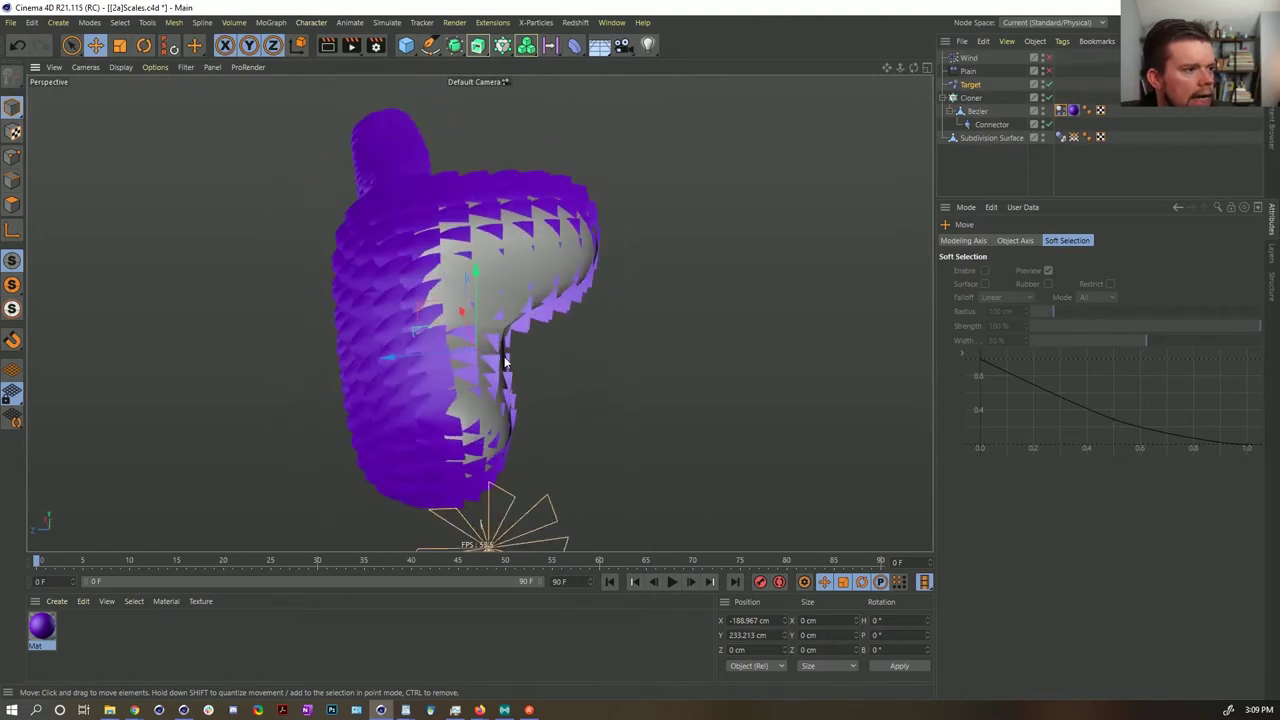
- Shift the Target effector to about 18 cm in Z and turn off its Use Pitch option
click(970, 86)
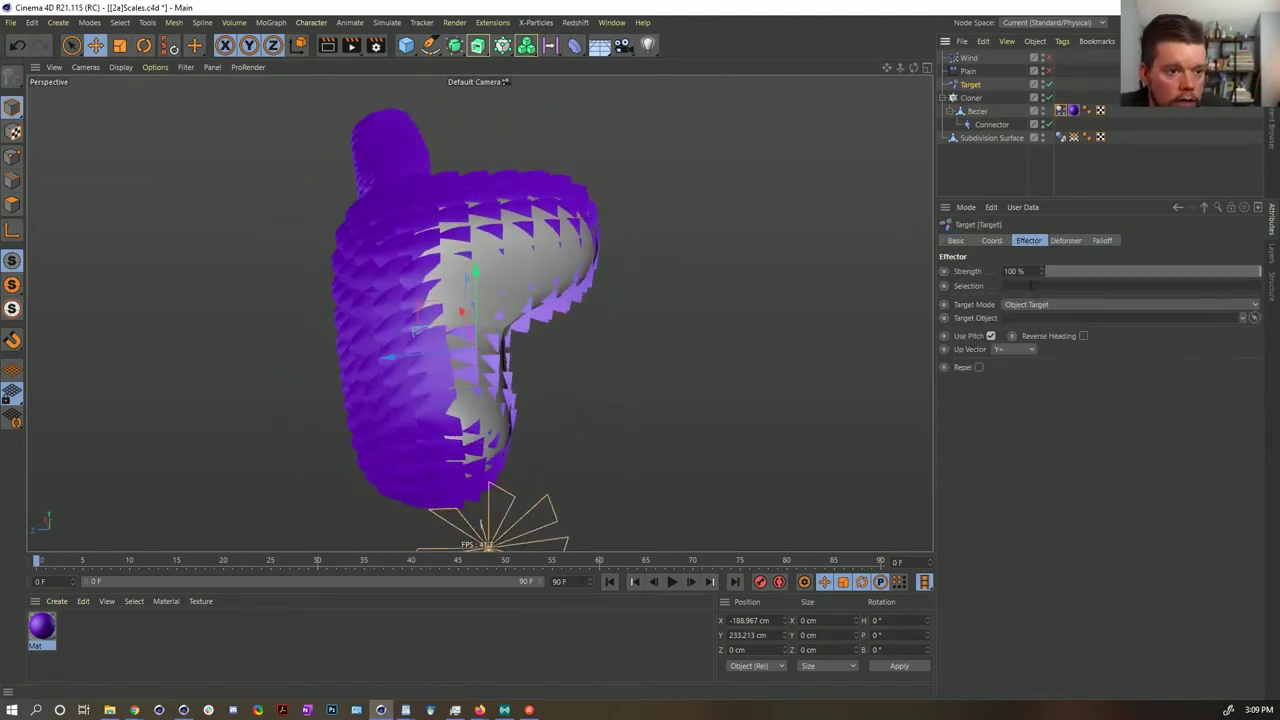
click(1031, 305)
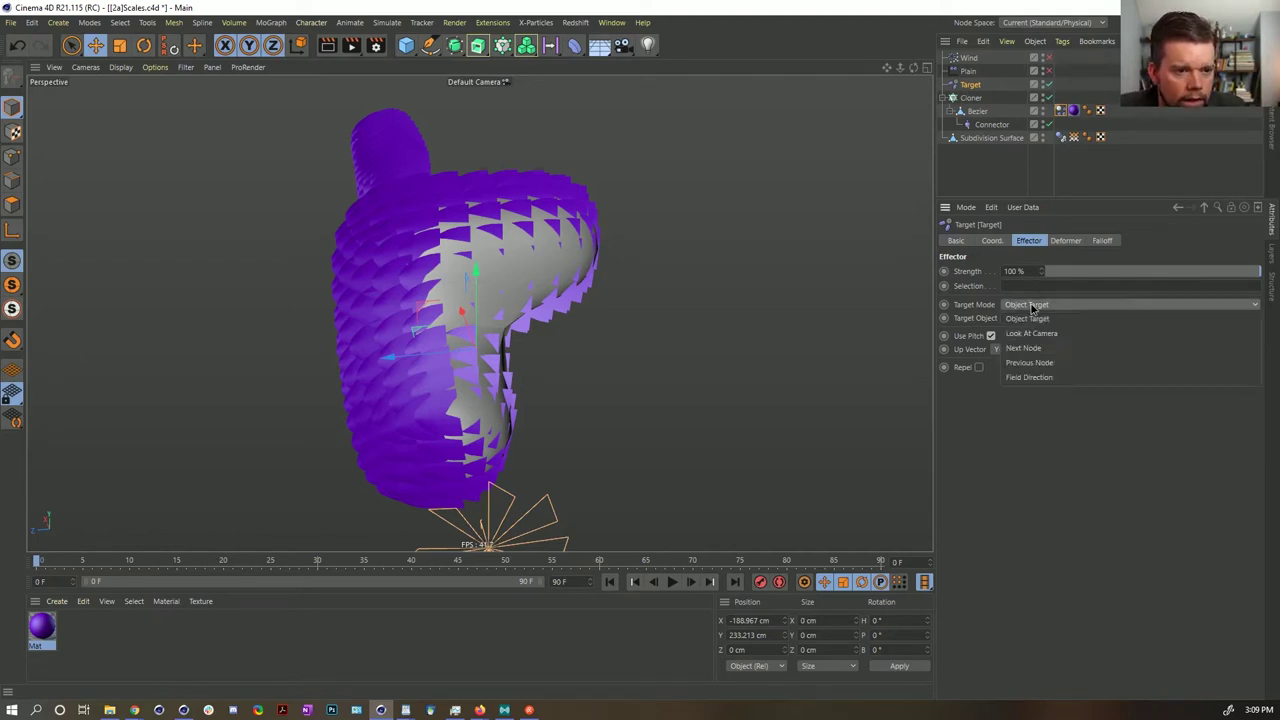
click(976, 314)
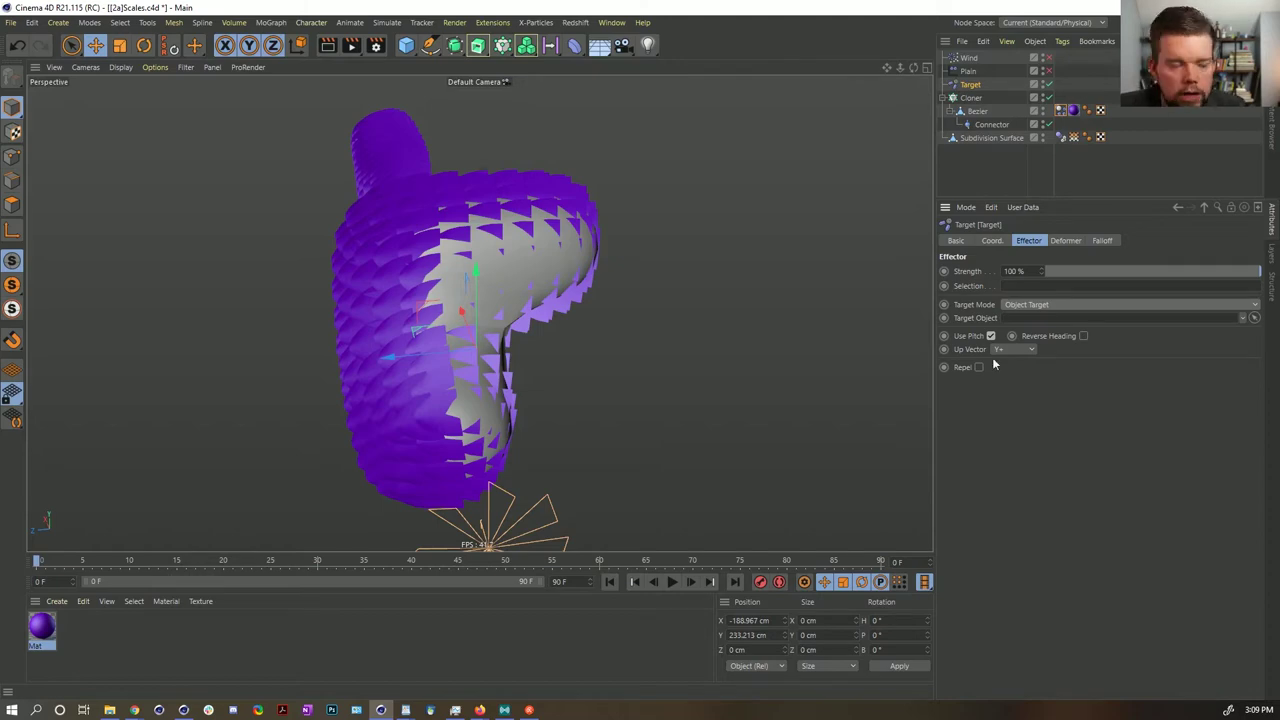
alt+drag(552, 294, 510, 383)
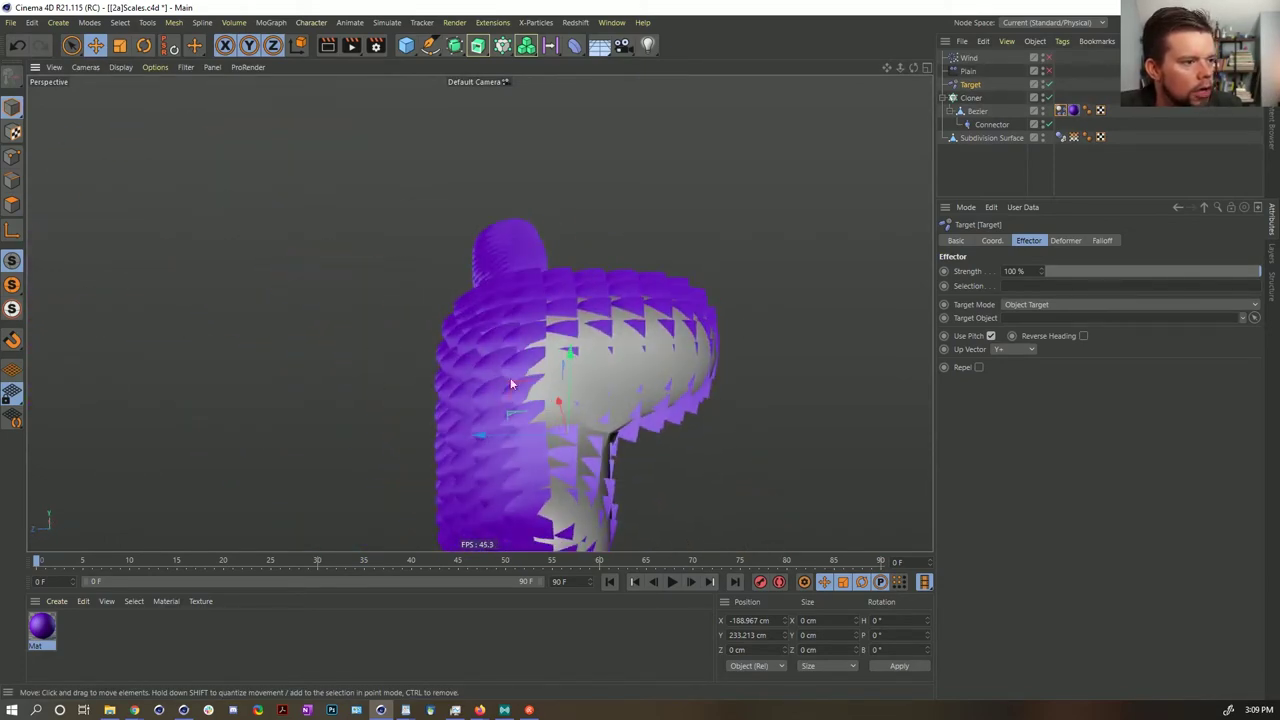
drag(492, 428, 470, 412)
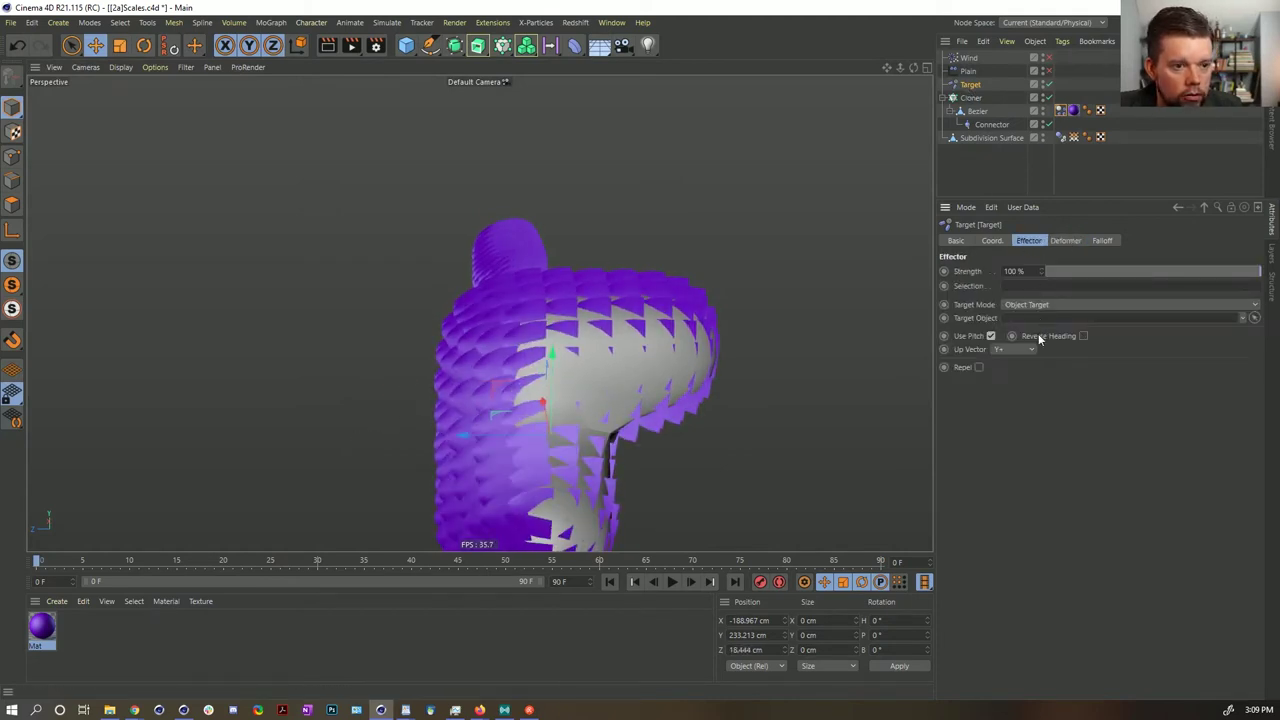
click(990, 335)
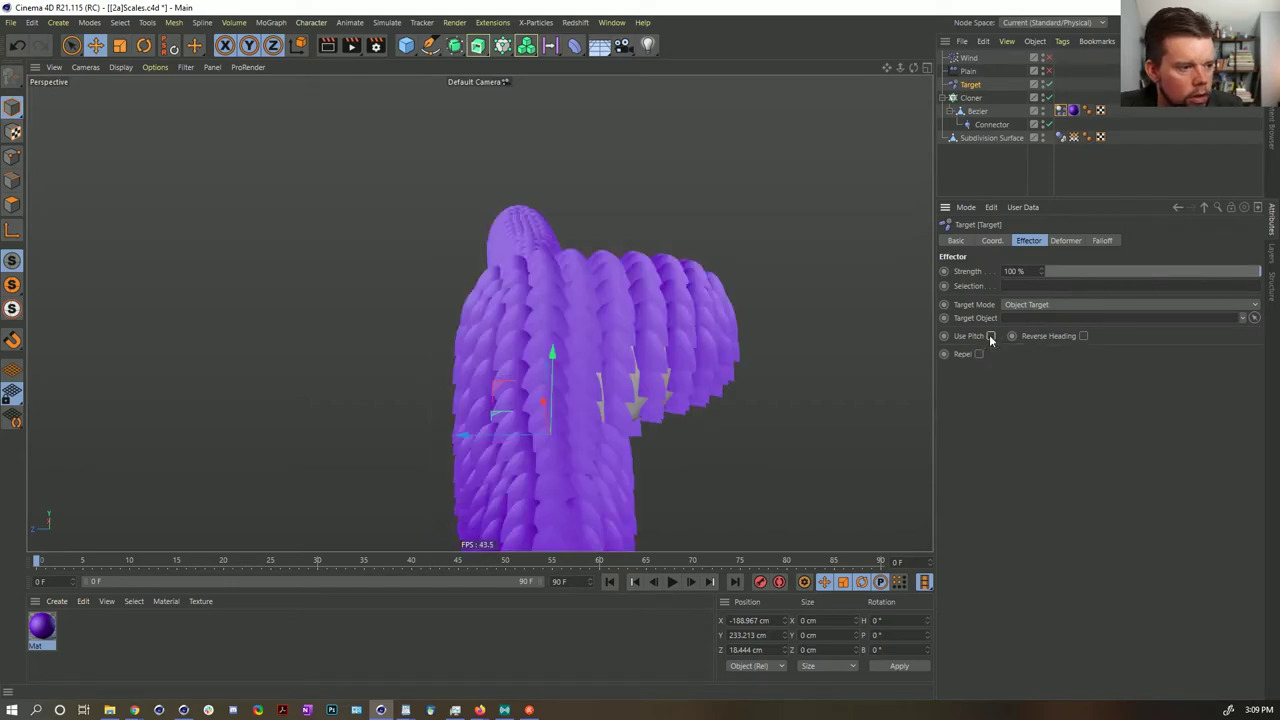
- Move the Target effector out beyond the model's end, to about X -339 cm and Y 79 cm
alt+middle_drag(576, 381, 585, 252)
alt+drag(586, 258, 336, 296)
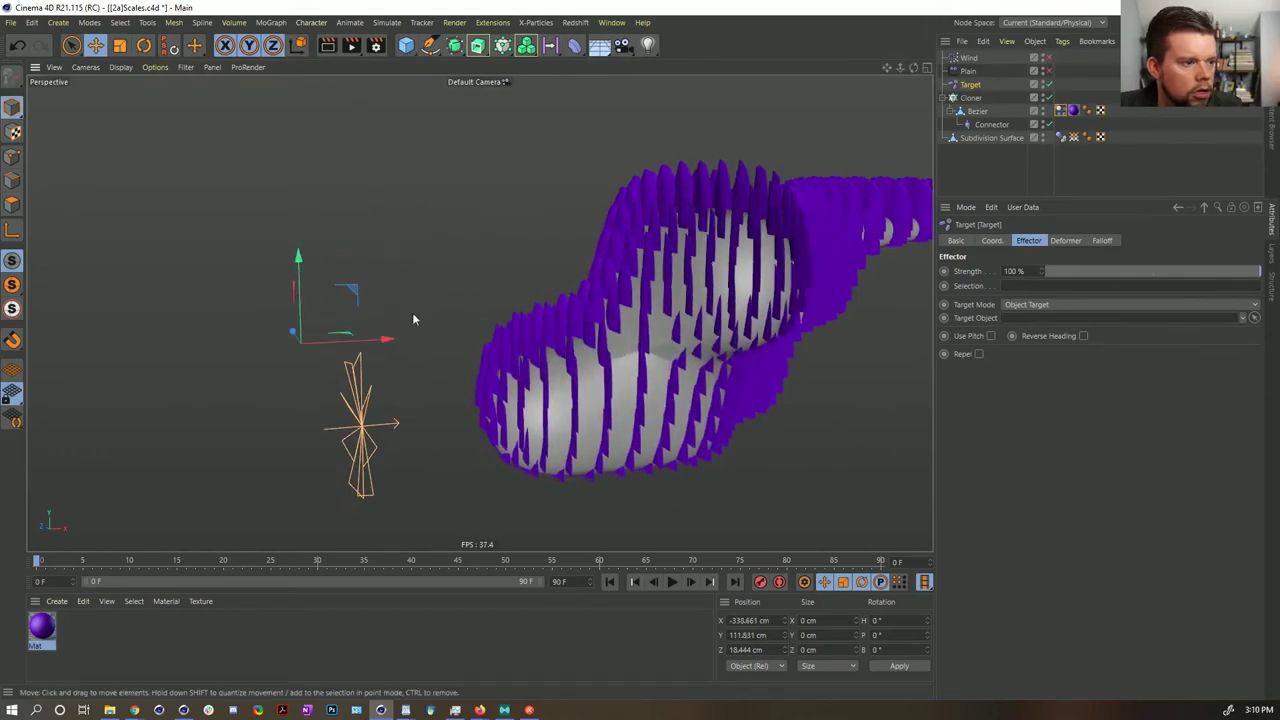
alt+drag(479, 313, 556, 339)
mouse_move(342, 307)
mouse_down()
mouse_move(343, 455)
mouse_move(341, 307)
mouse_up()
alt+drag(447, 303, 485, 319)
- Try the Reverse Heading option on the Target effector
click(1083, 336)
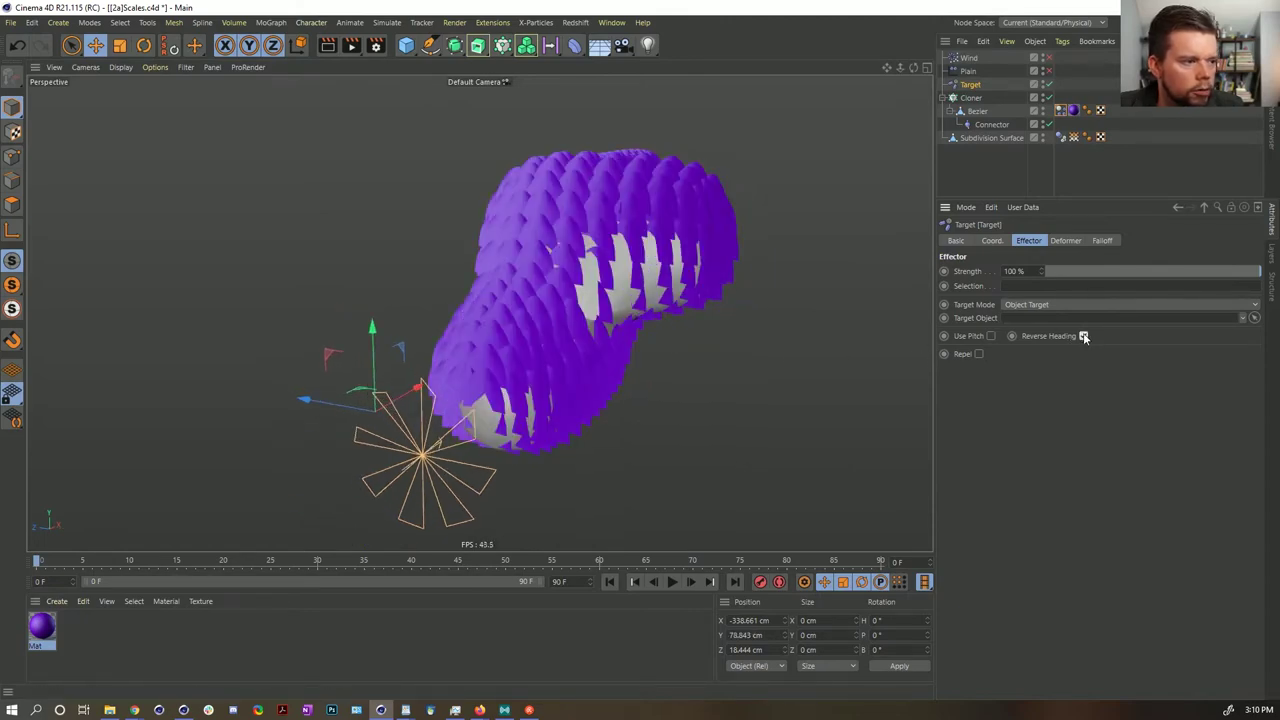
alt+drag(849, 374, 785, 426)
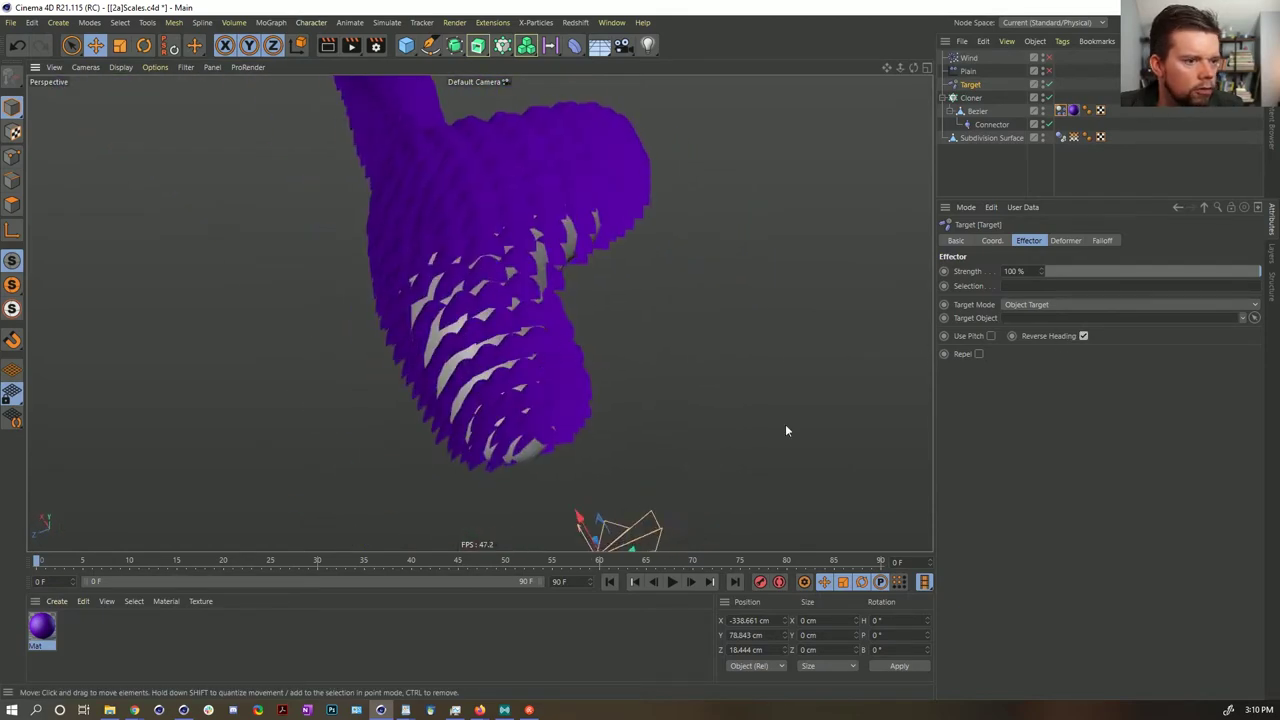
click(1083, 336)
- Enable Repel on the Target effector and move it farther from the model, to about X -412 cm
click(979, 354)
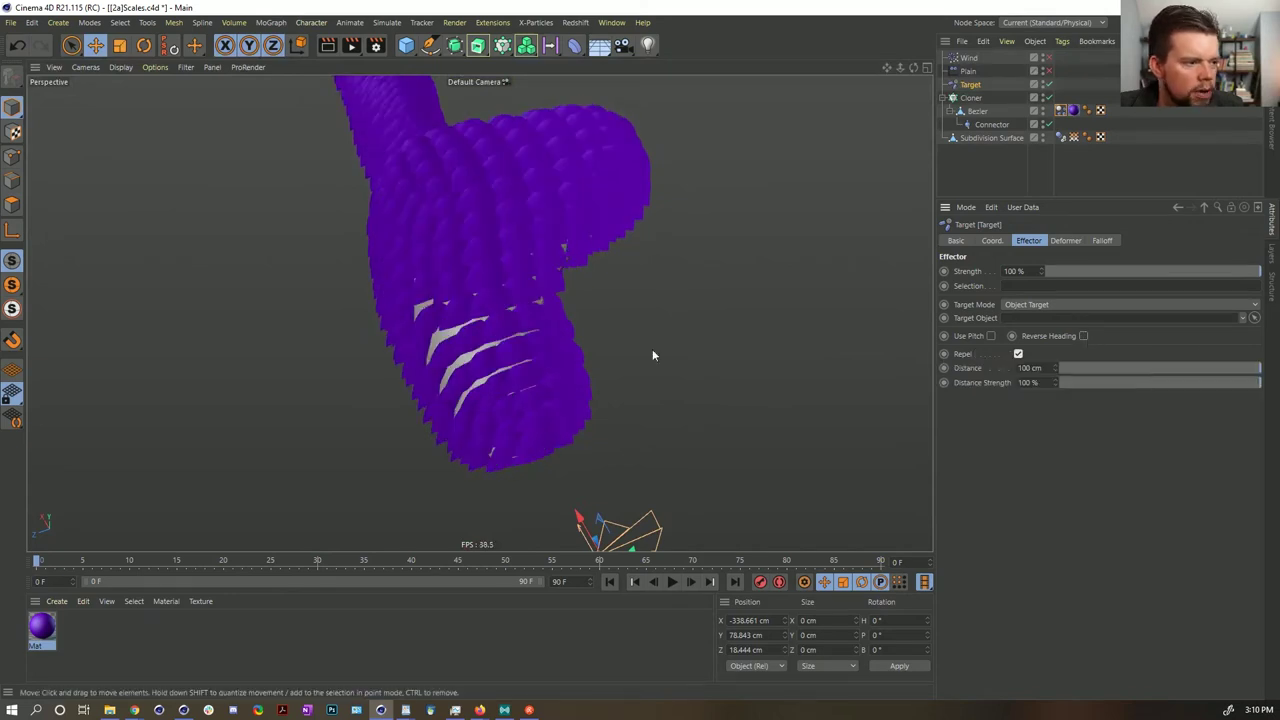
alt+drag(652, 349, 600, 360)
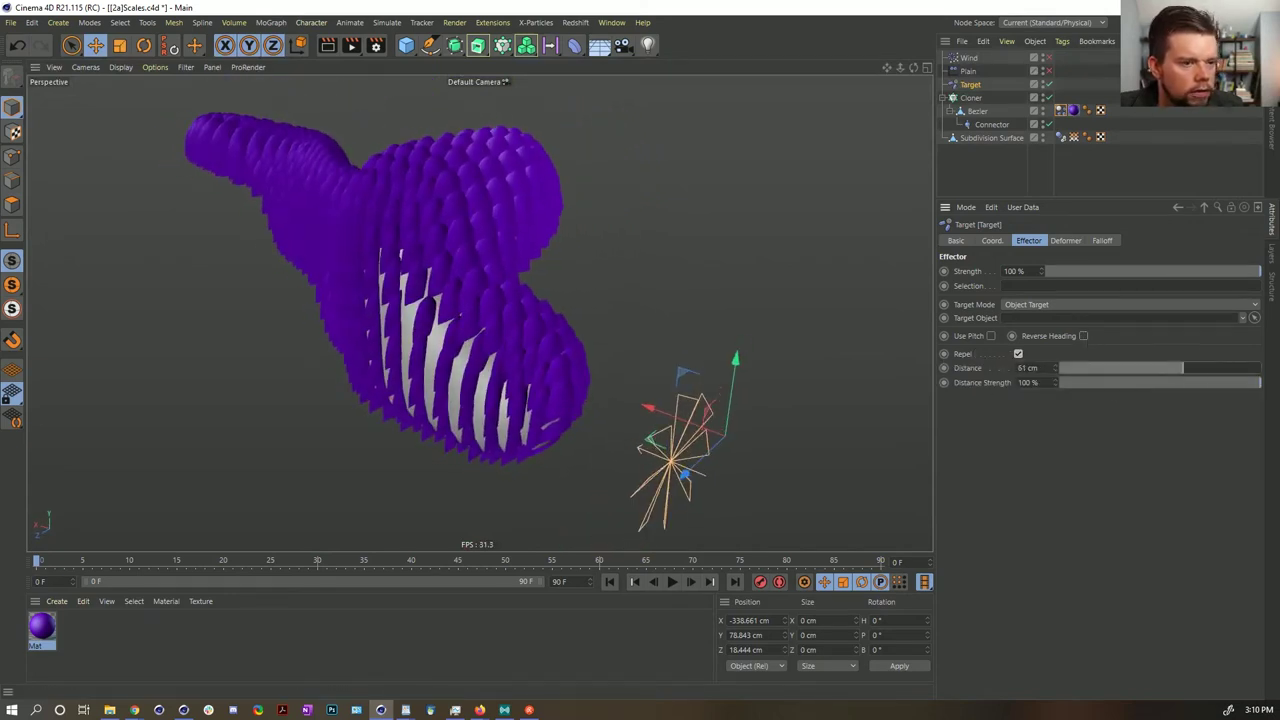
drag(670, 408, 738, 419)
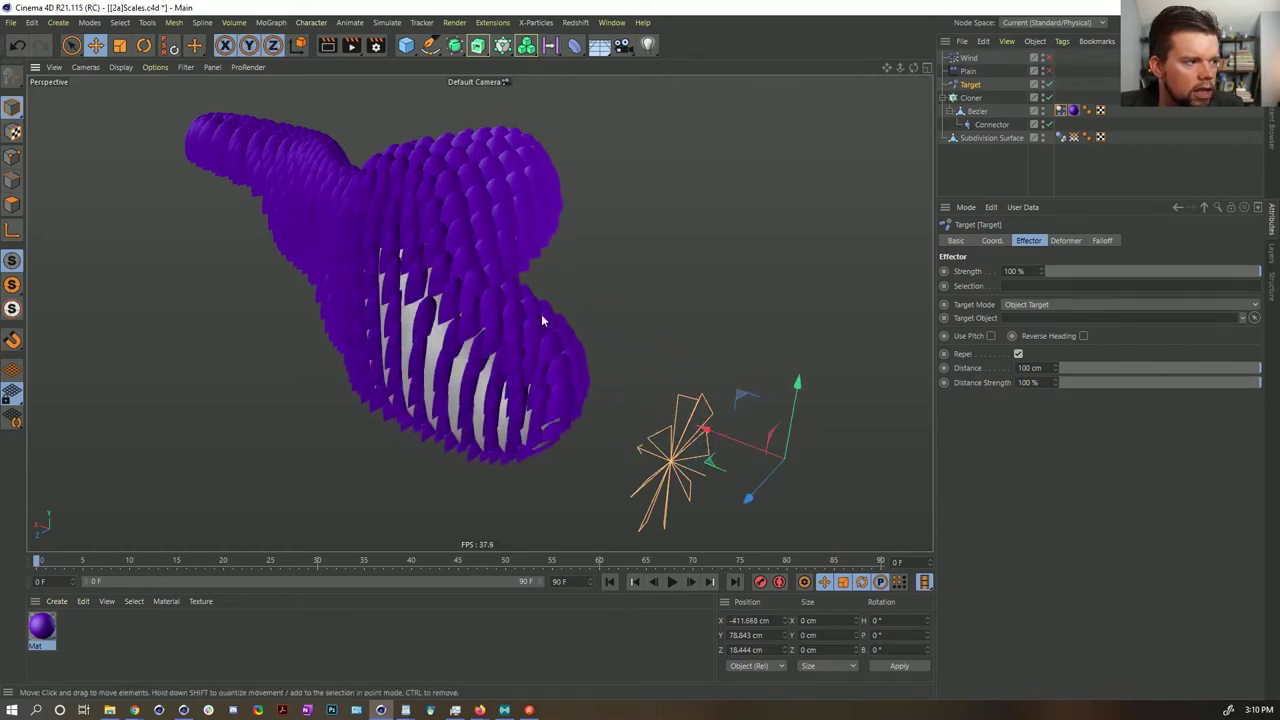
alt+drag(564, 280, 505, 233)
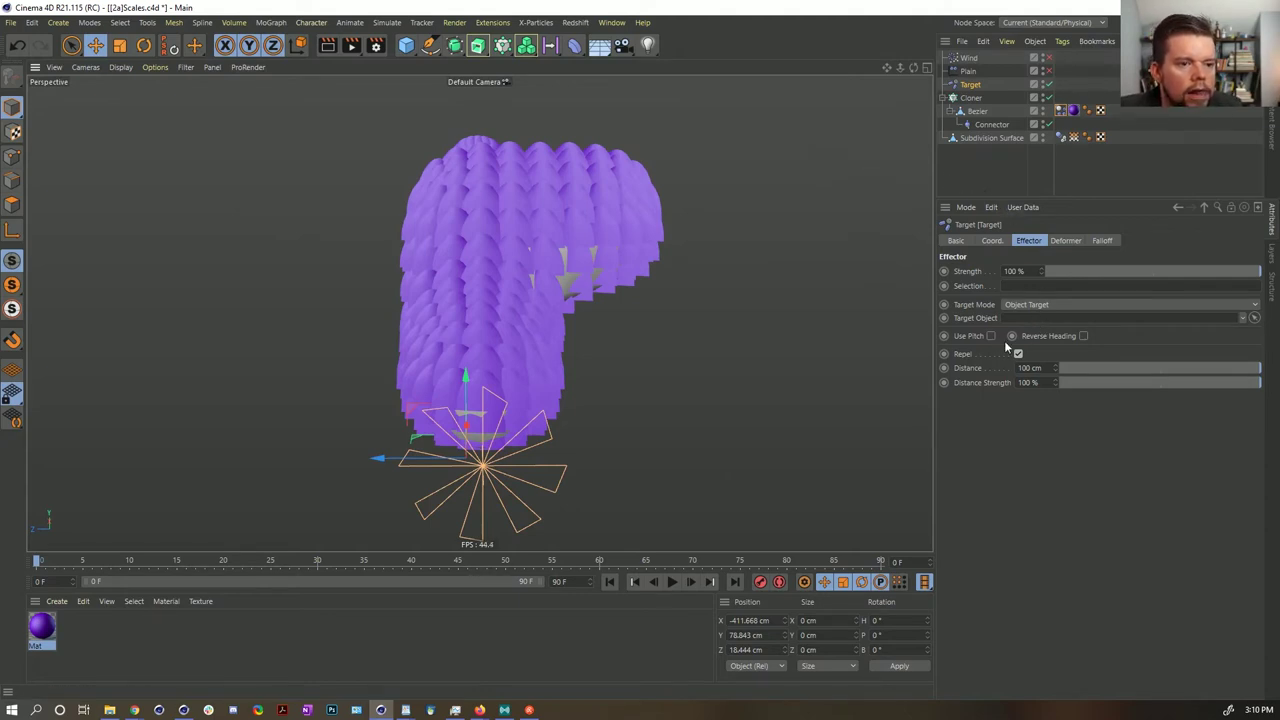
- Set the Target effector's Target Mode to Field Direction and check the scales' orientation
click(1030, 305)
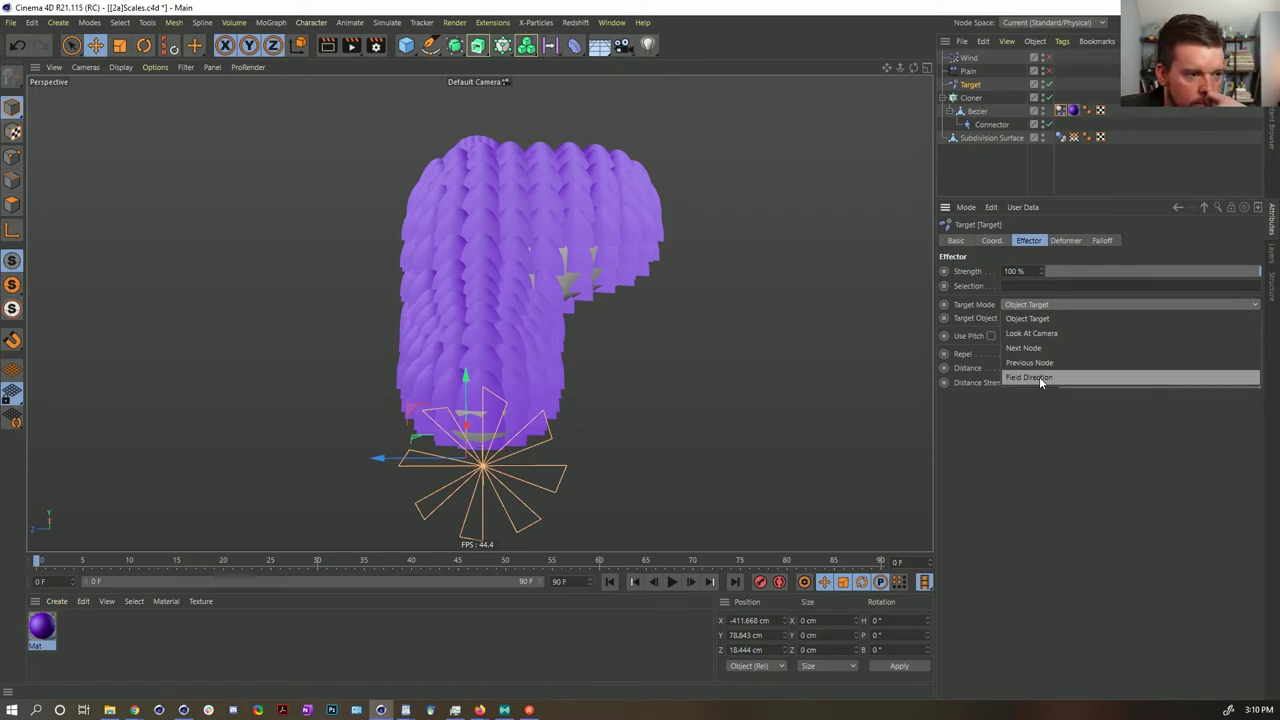
click(1039, 376)
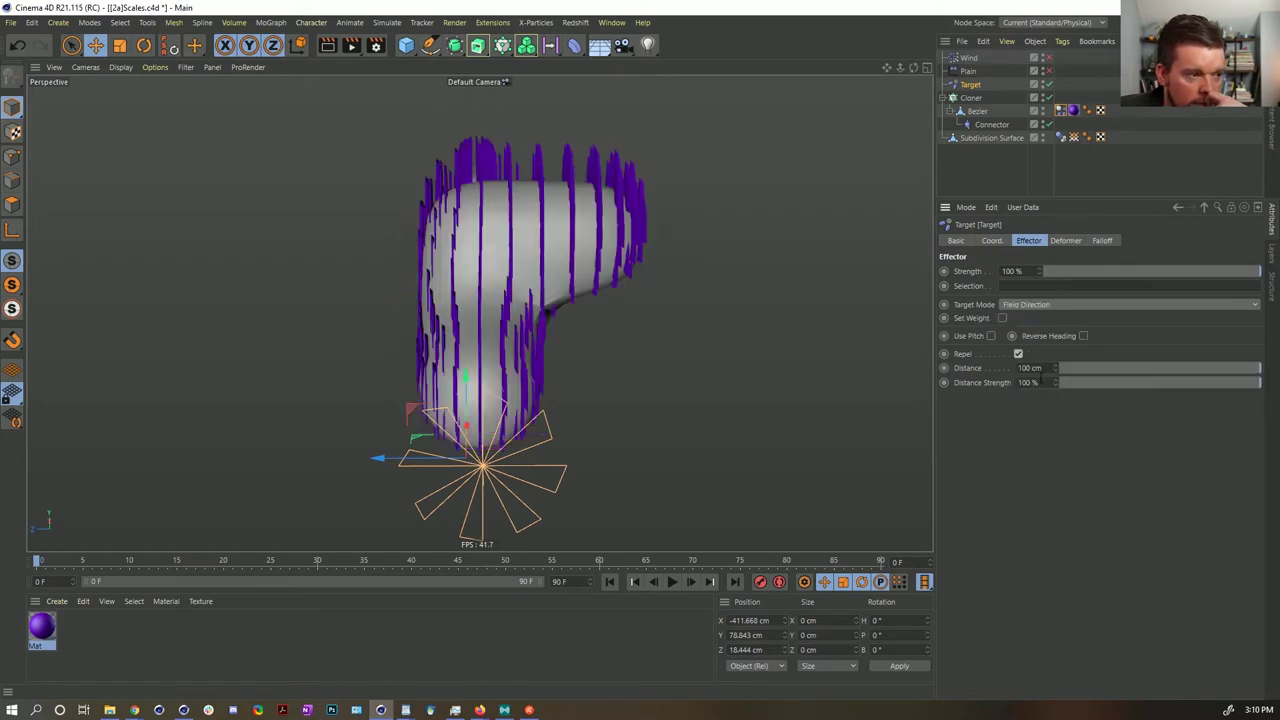
drag(496, 308, 583, 320)
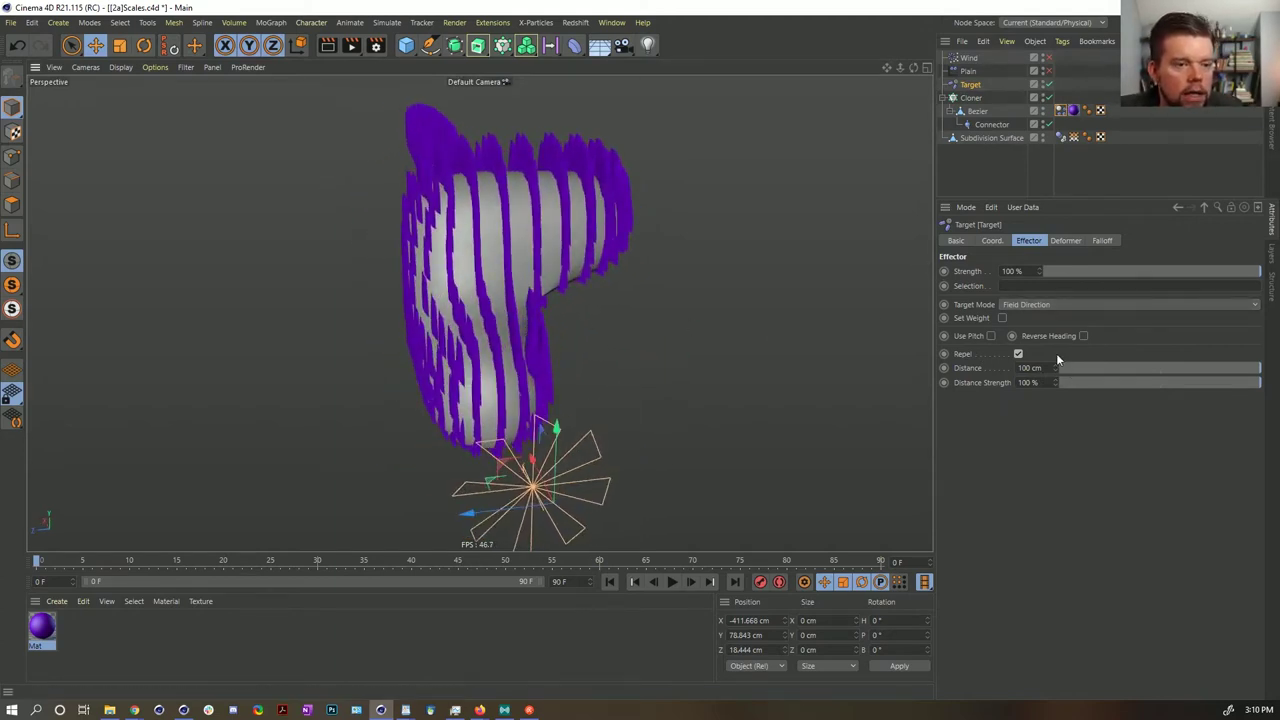
- Add the Subdivision Surface as a falloff field on the Target effector, using Surface mode with a 0 cm radius
click(1100, 241)
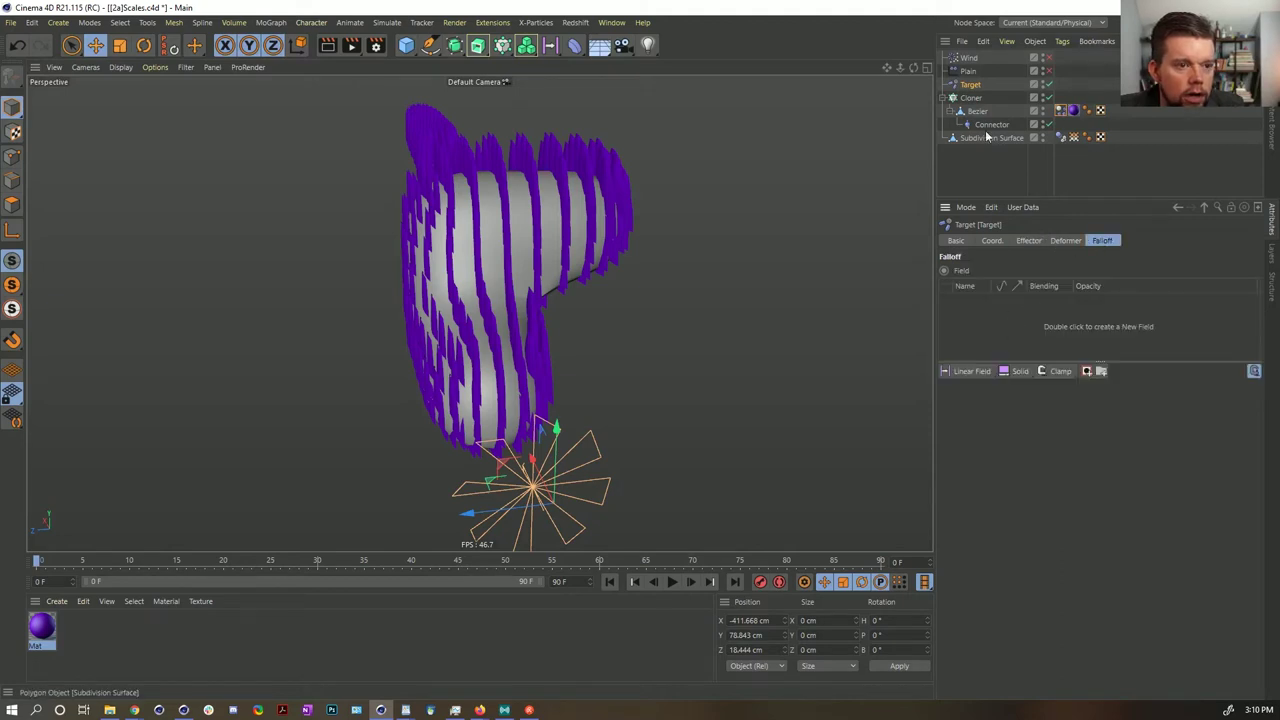
drag(990, 137, 996, 307)
click(997, 302)
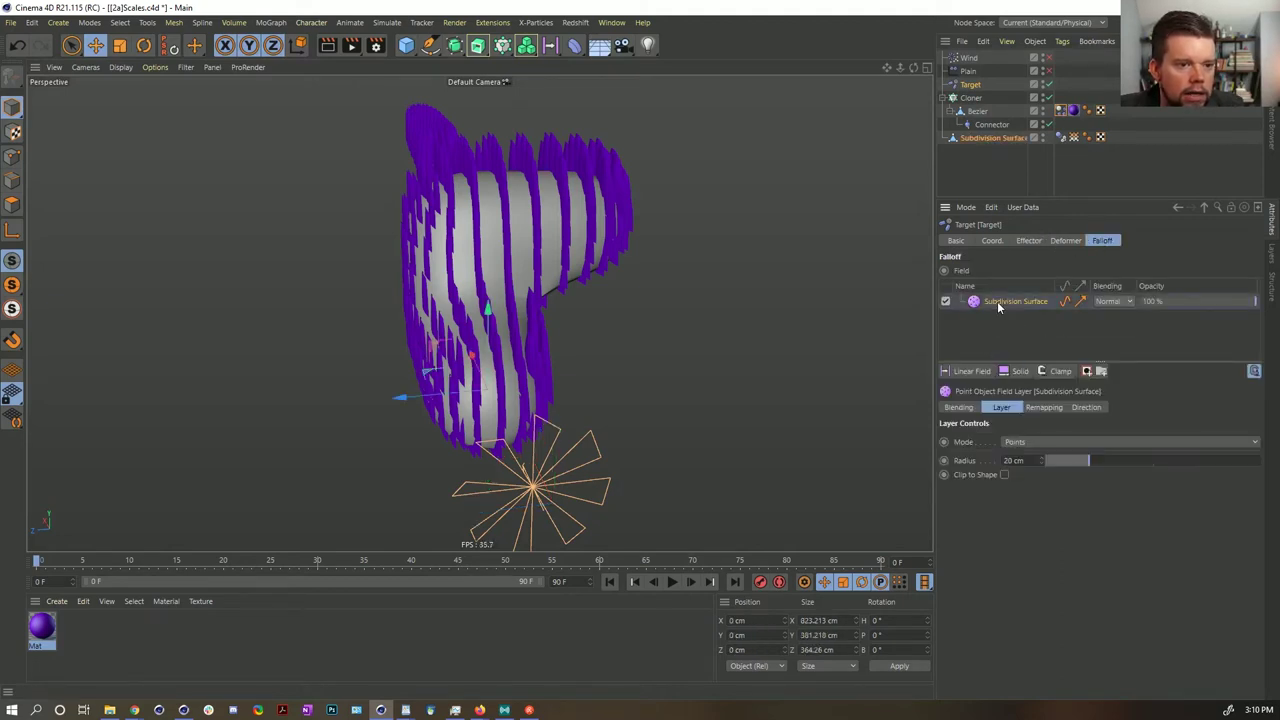
click(1018, 442)
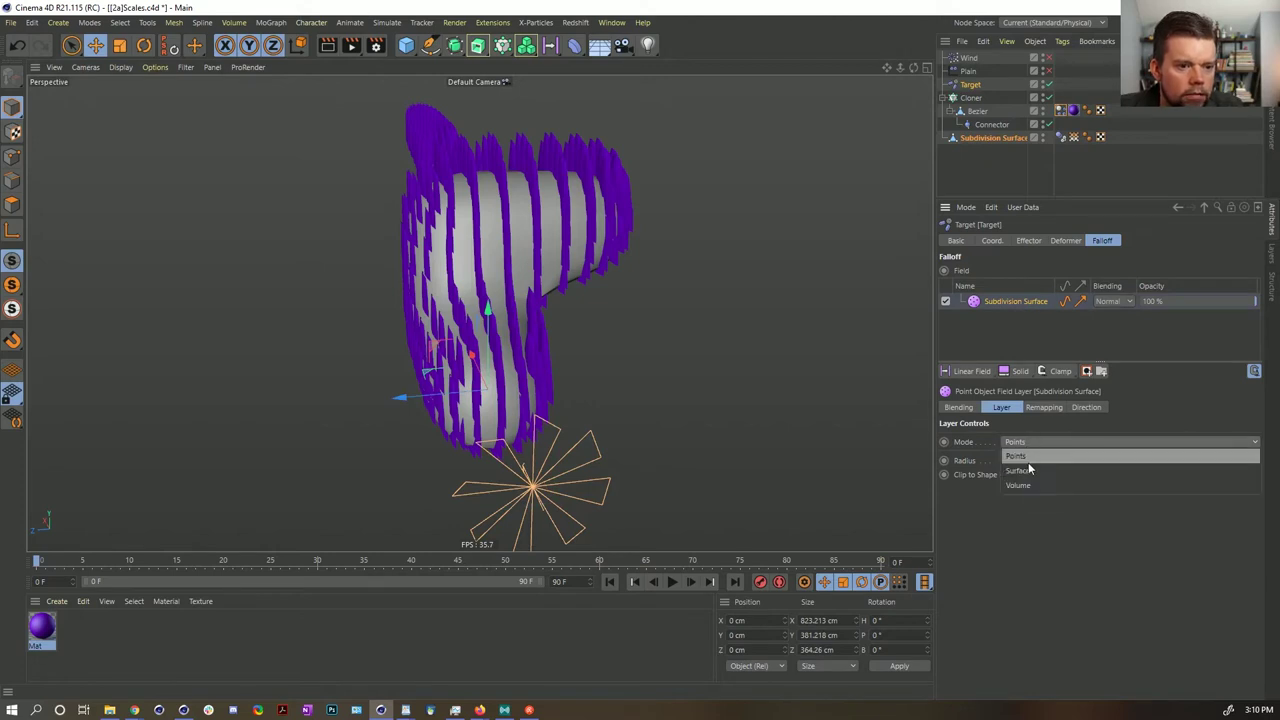
click(1030, 462)
drag(1086, 462, 984, 455)
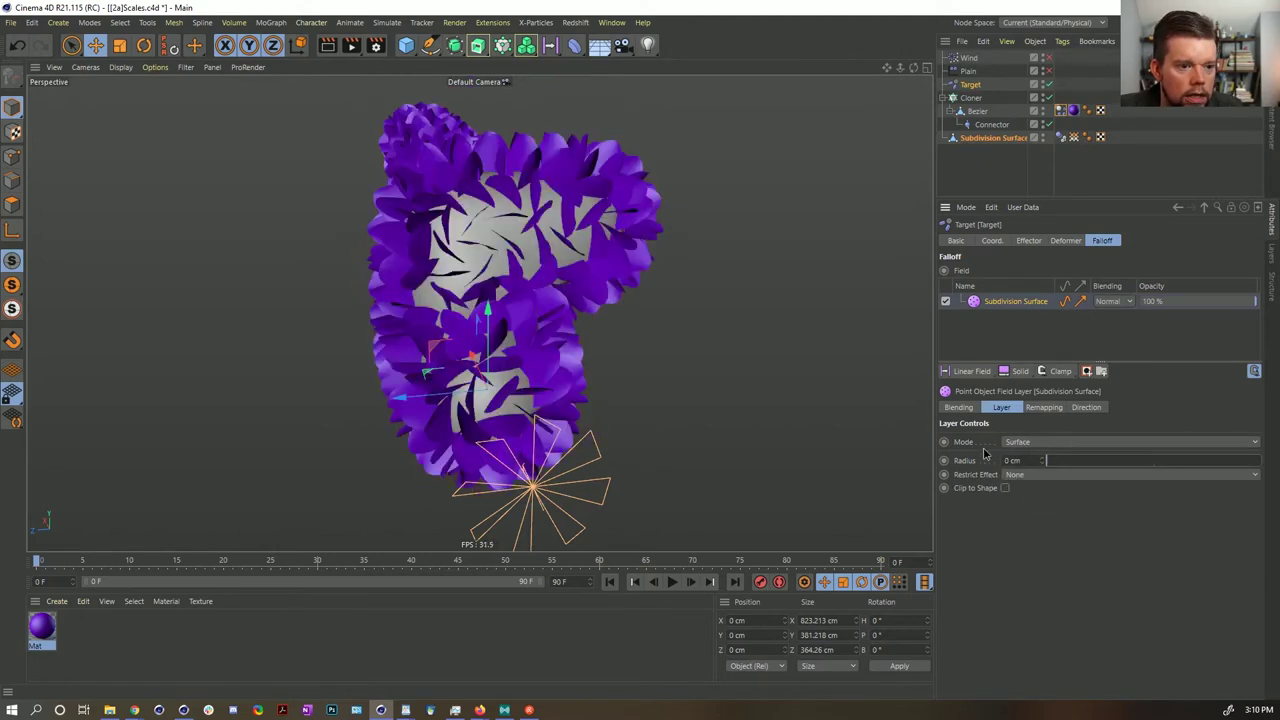
- Try the Subdivision Surface field with its value channel off and direction channel on, using a radius of 53 cm
click(1066, 301)
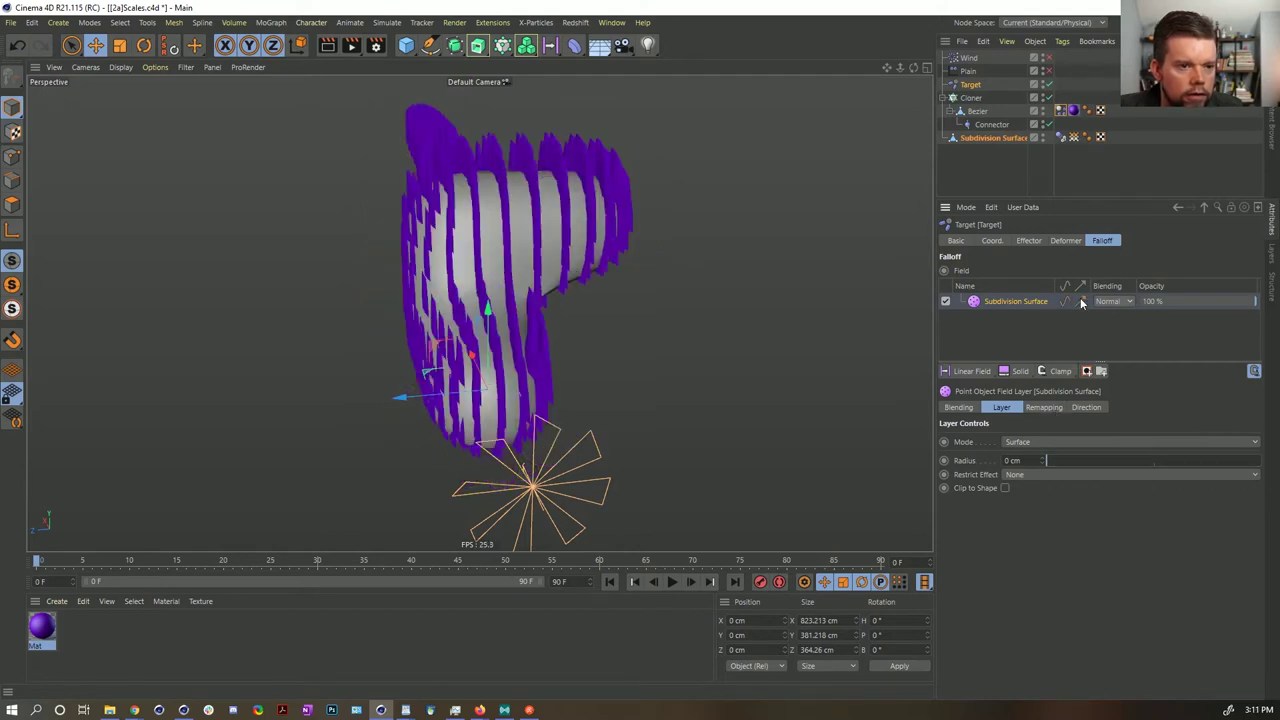
drag(1047, 462, 1198, 460)
click(1080, 302)
click(1080, 302)
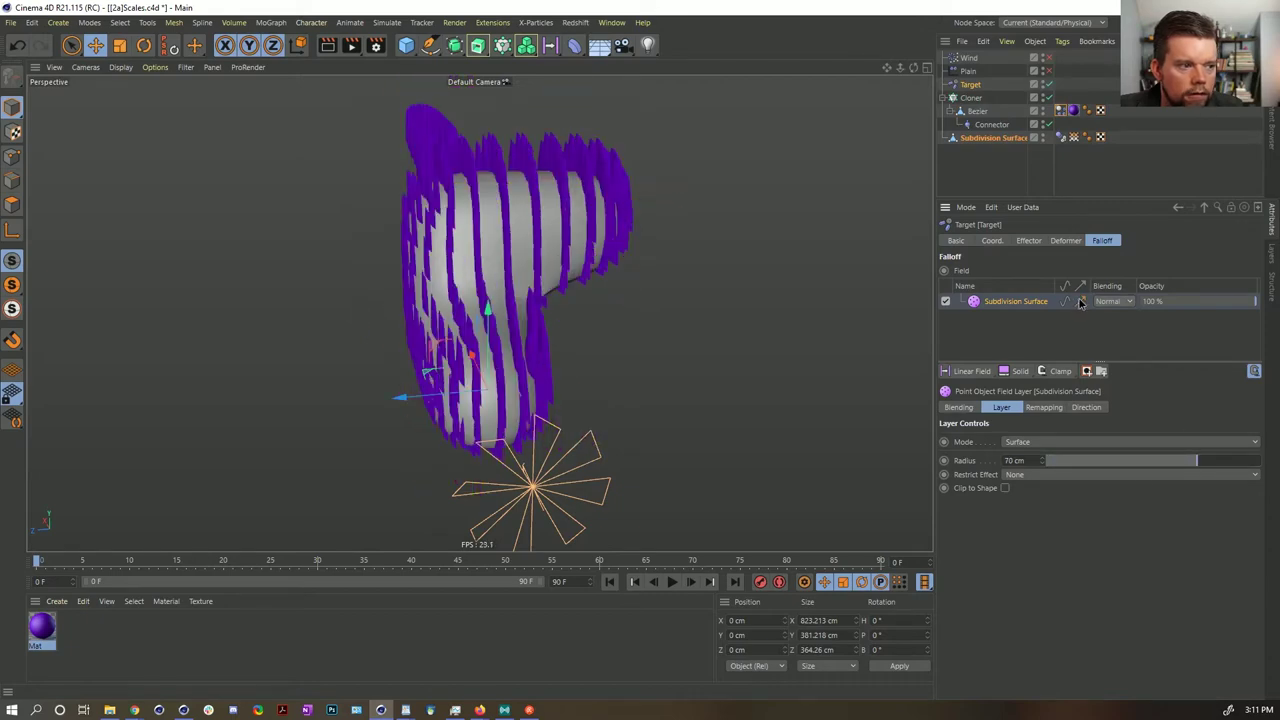
click(1080, 302)
alt+drag(508, 265, 545, 348)
mouse_move(1124, 454)
mouse_down()
mouse_move(1110, 460)
mouse_move(1133, 470)
mouse_up()
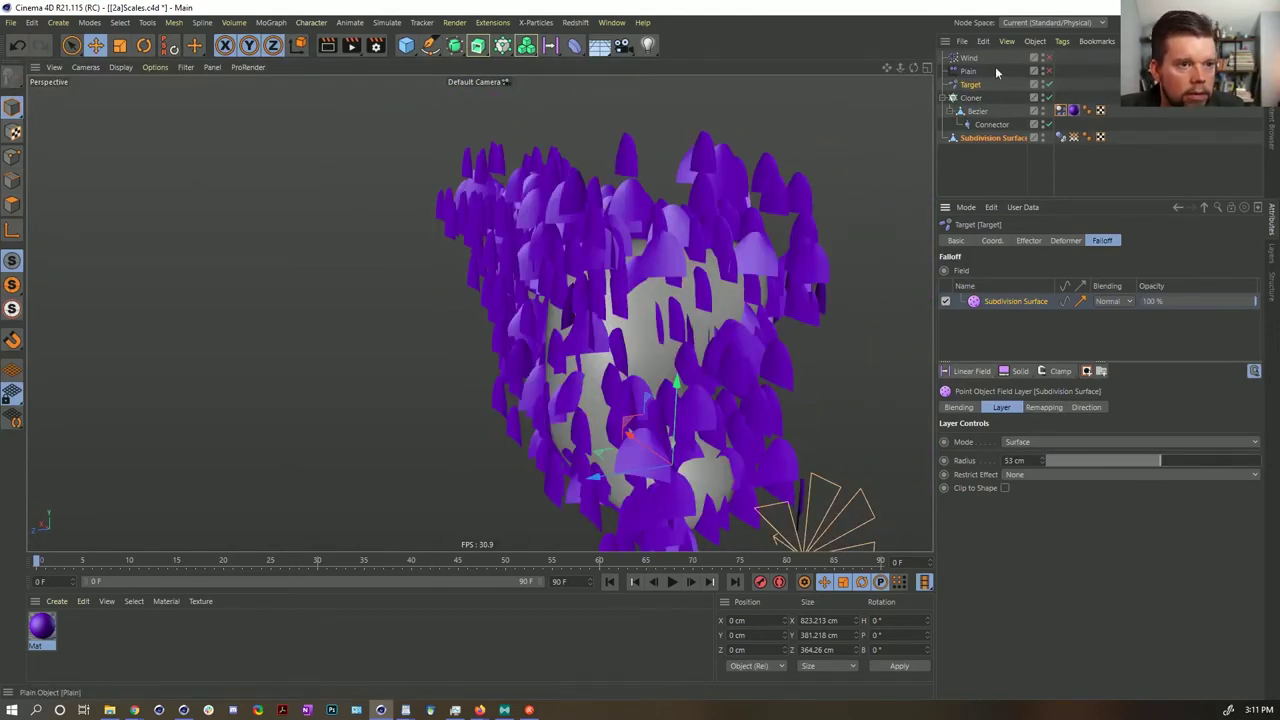
- Try restricting the Subdivision Surface field's effect to Outside on the Target effector, and undo that change
click(969, 83)
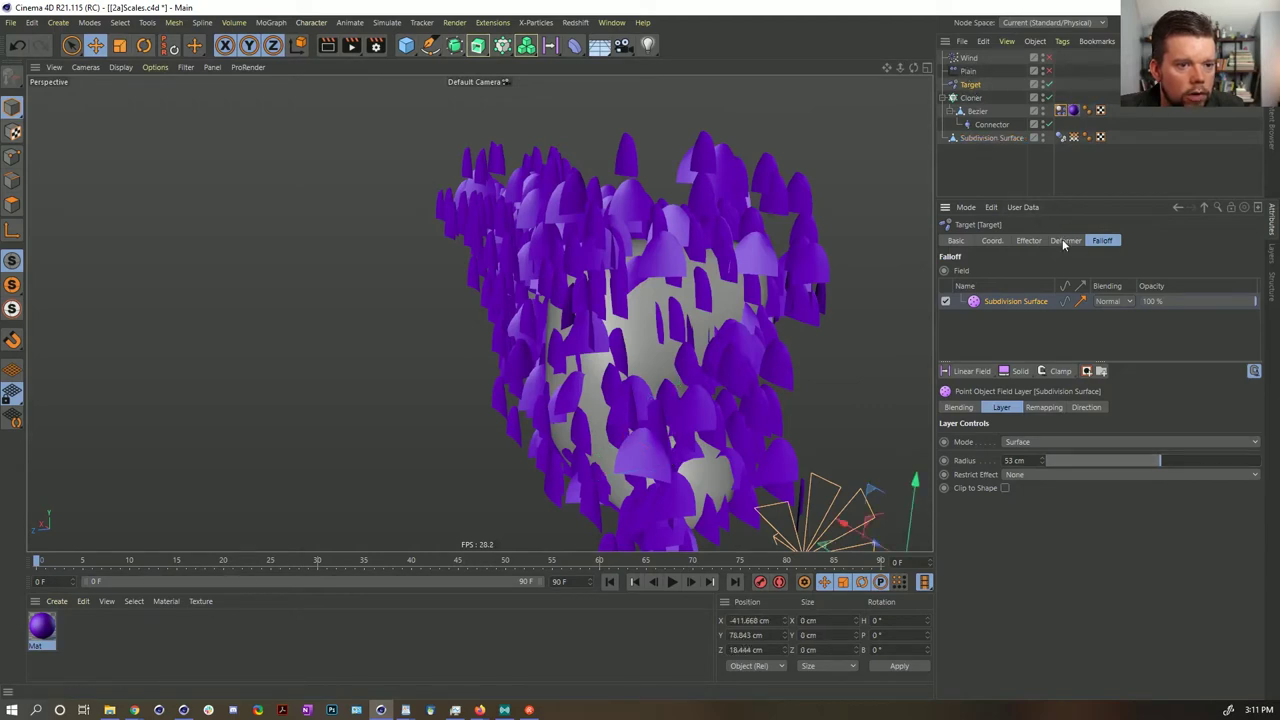
click(1079, 304)
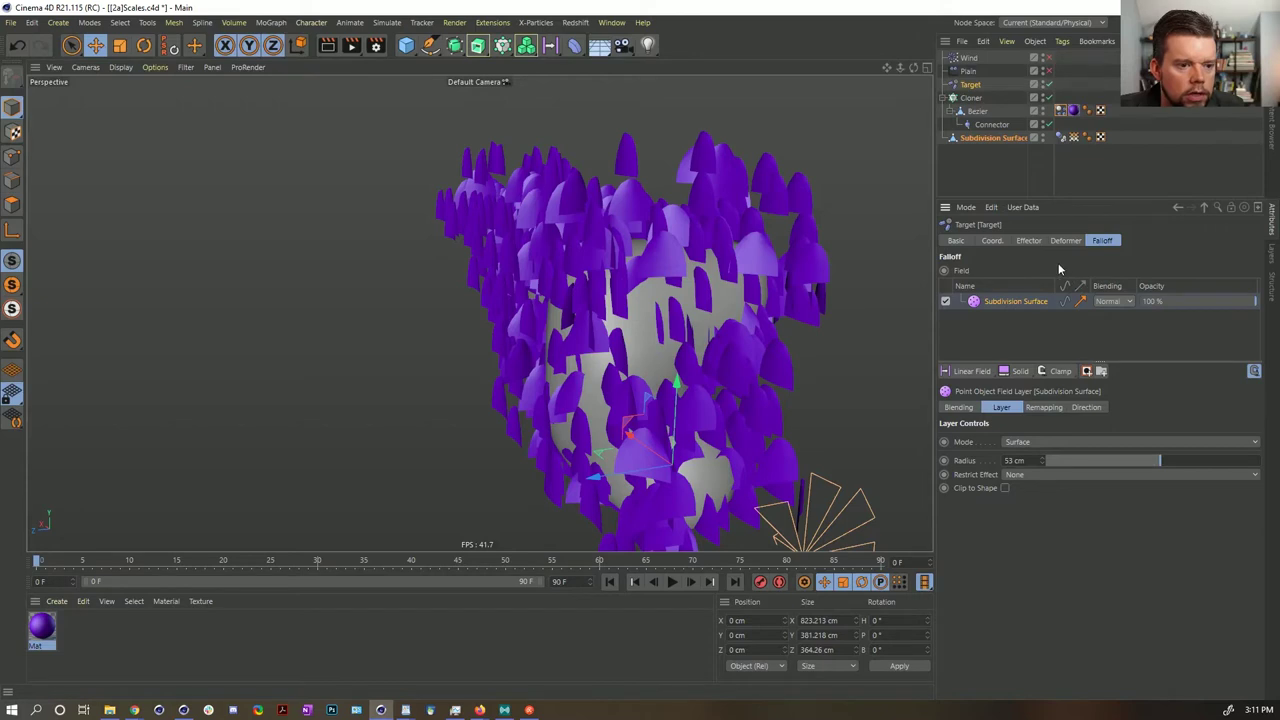
click(1005, 488)
click(1027, 476)
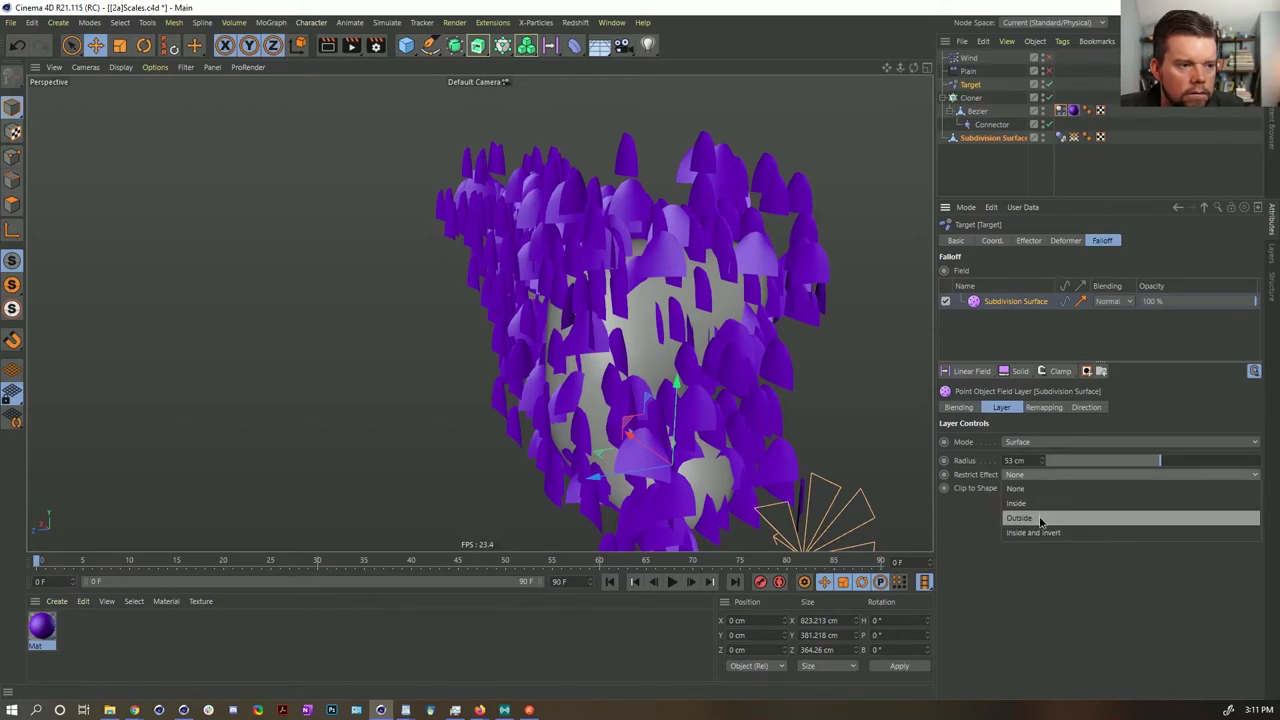
click(1041, 522)
key(ctrl+z)
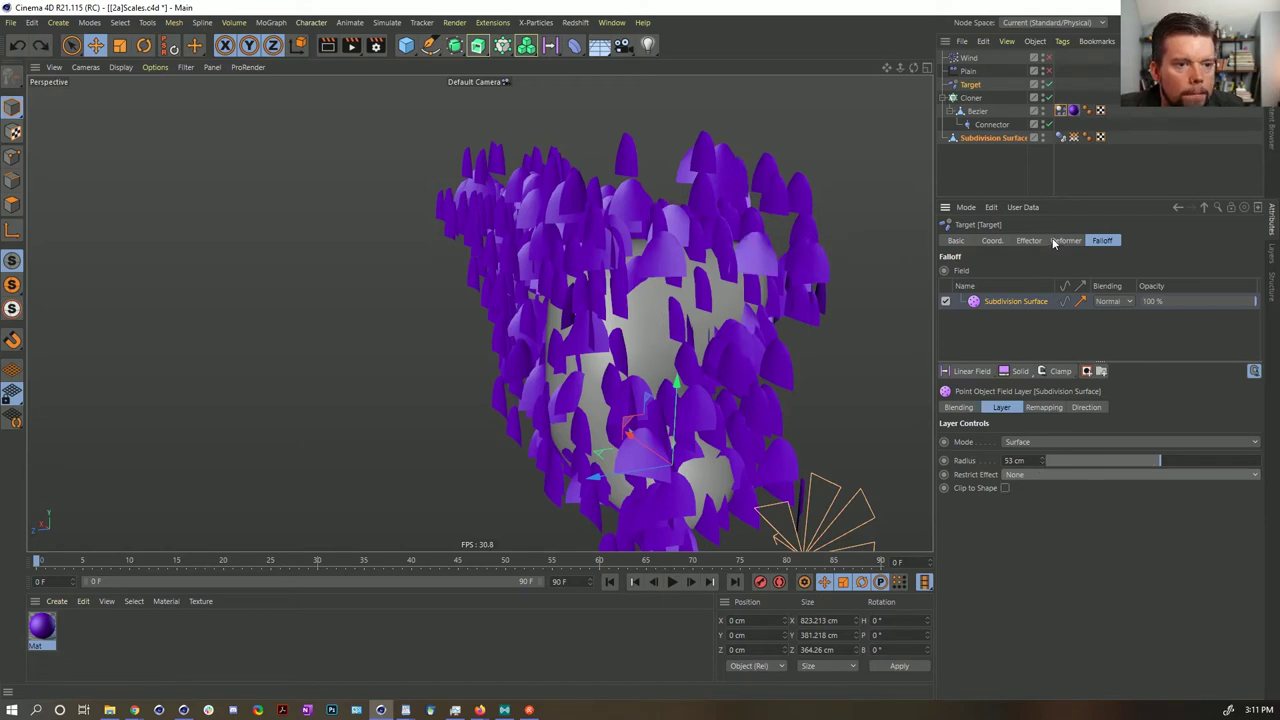
- Disable Repel on the Target effector so the scales return to the surface
click(1018, 241)
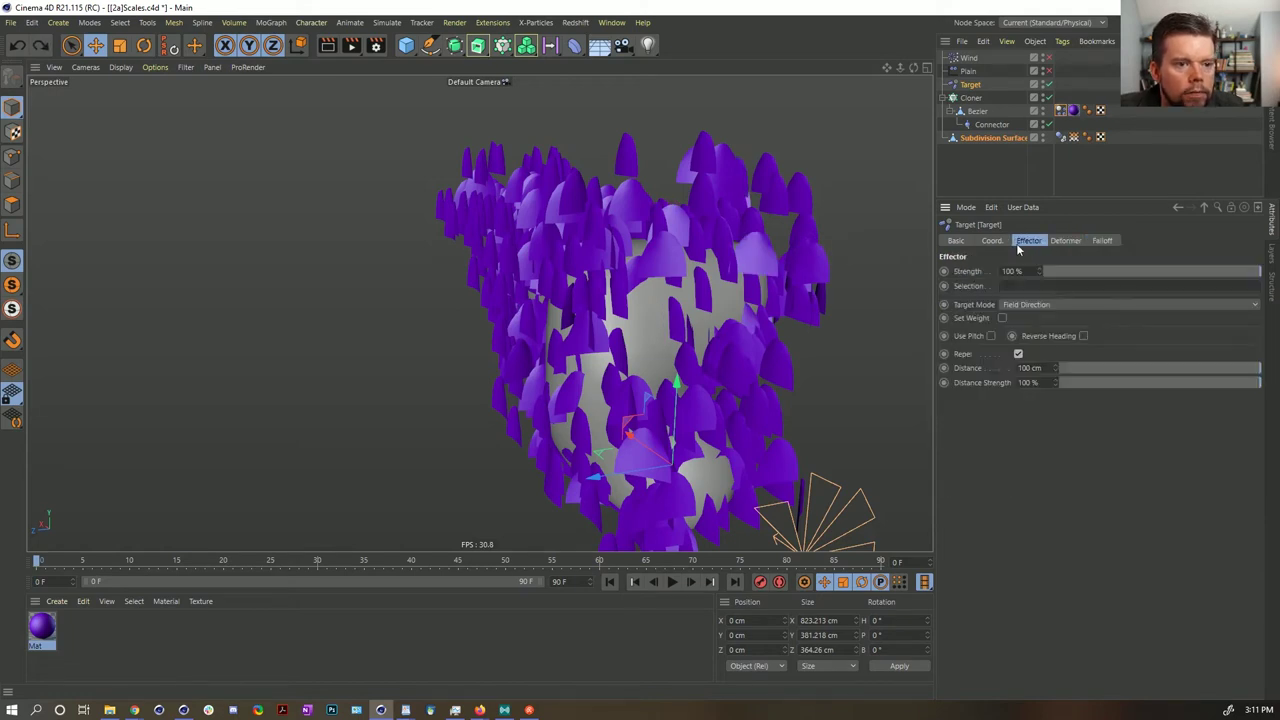
click(1018, 355)
mouse_move(696, 352)
alt+mouse_down()
mouse_move(650, 361)
mouse_move(688, 356)
mouse_move(675, 361)
alt+mouse_up()
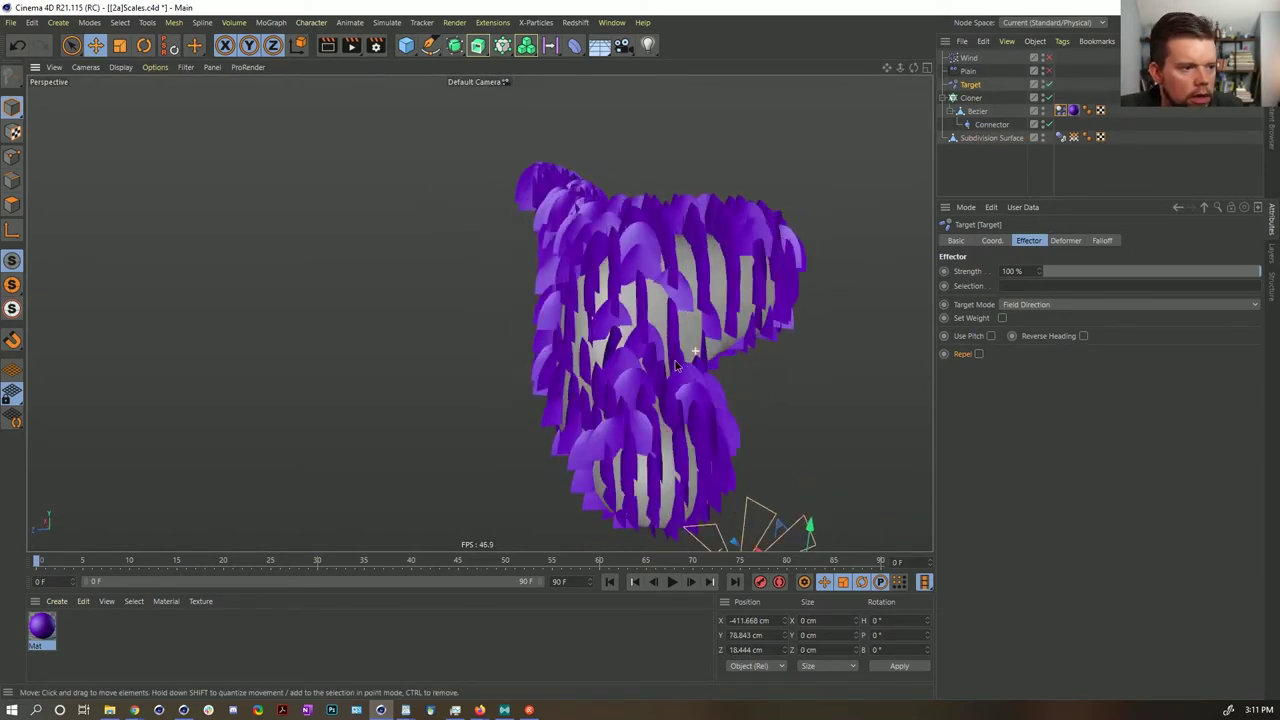
- Try a 35 cm radius on the Subdivision Surface field, and replace that field with a Random Field on the Target effector
click(1100, 240)
mouse_move(1132, 460)
mouse_down()
mouse_move(1012, 466)
mouse_move(1122, 462)
mouse_up()
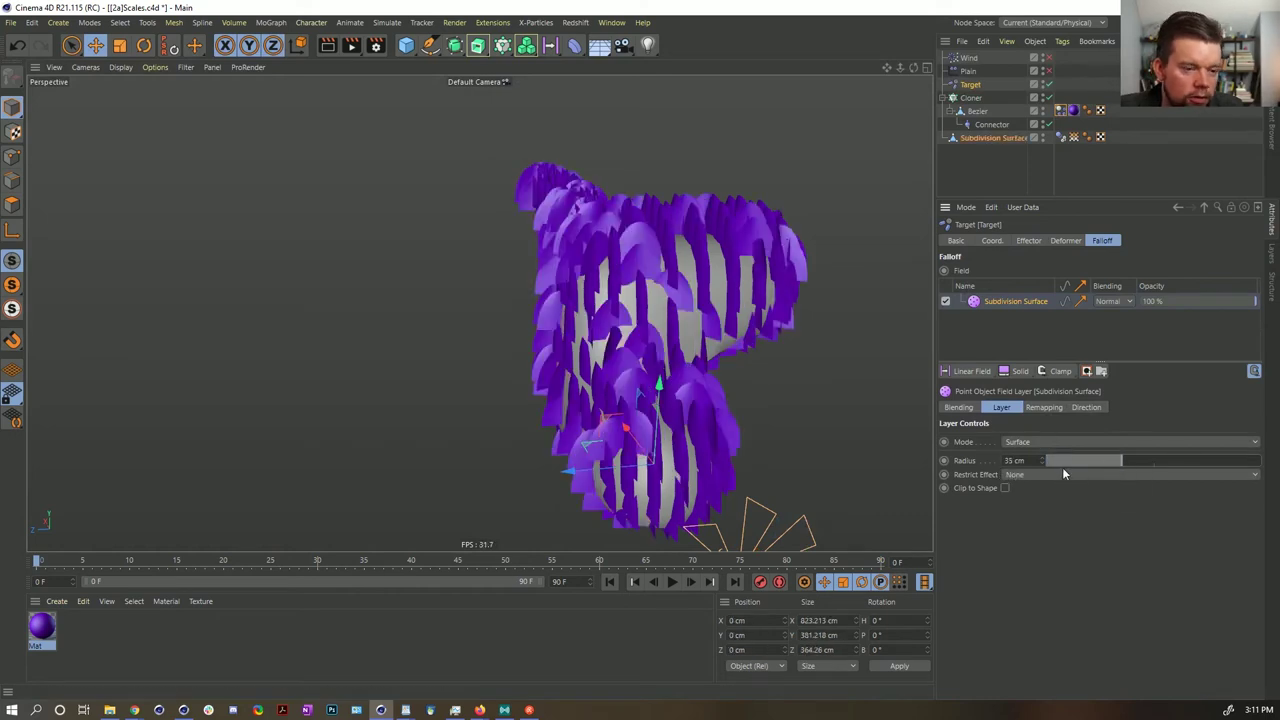
key(ctrl+z)
key(ctrl+z)
key(ctrl+z)
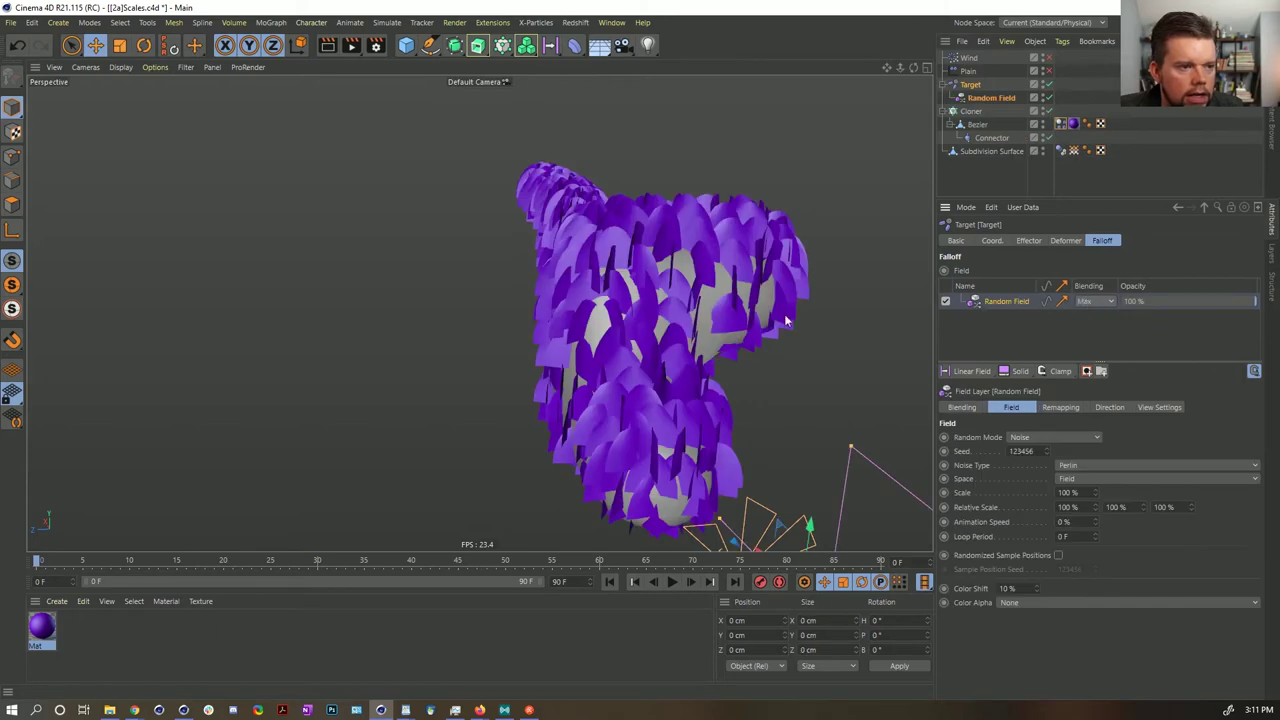
- Disable the Cloner and switch the Subdivision Surface mesh to edge editing
alt+drag(786, 321, 686, 322)
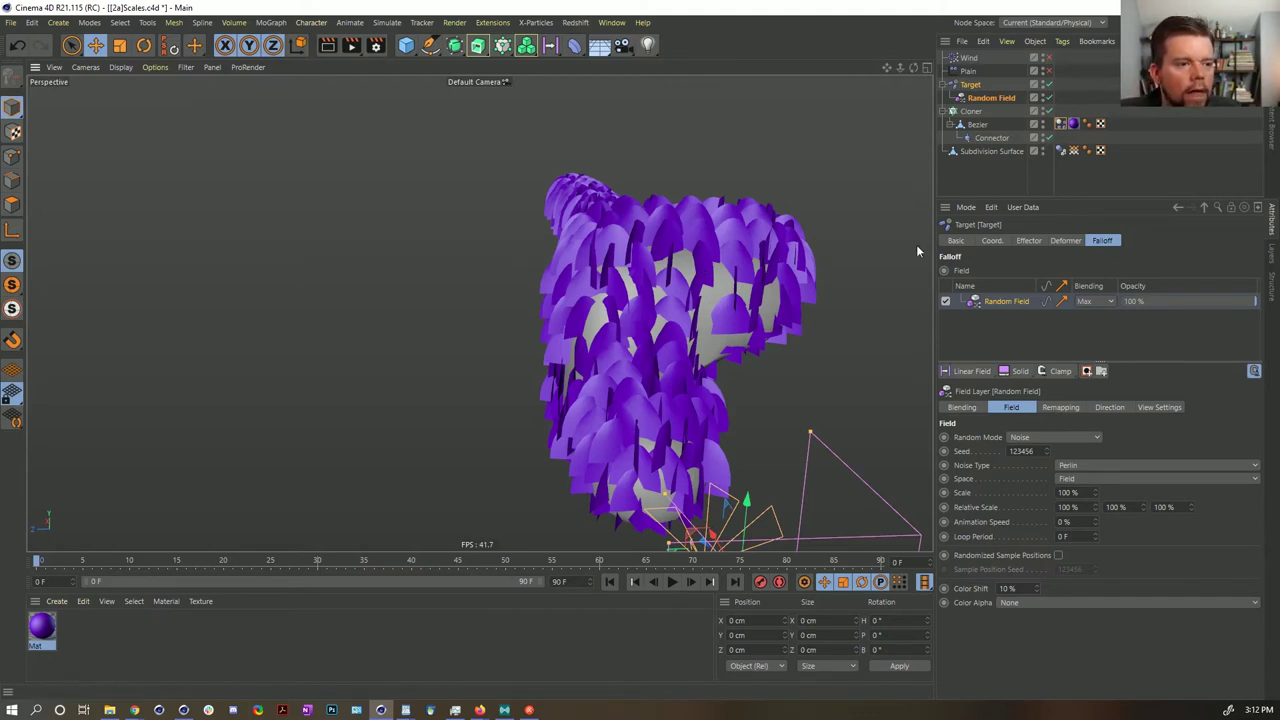
mouse_move(667, 318)
alt+mouse_down()
mouse_move(743, 314)
mouse_move(651, 320)
alt+mouse_up()
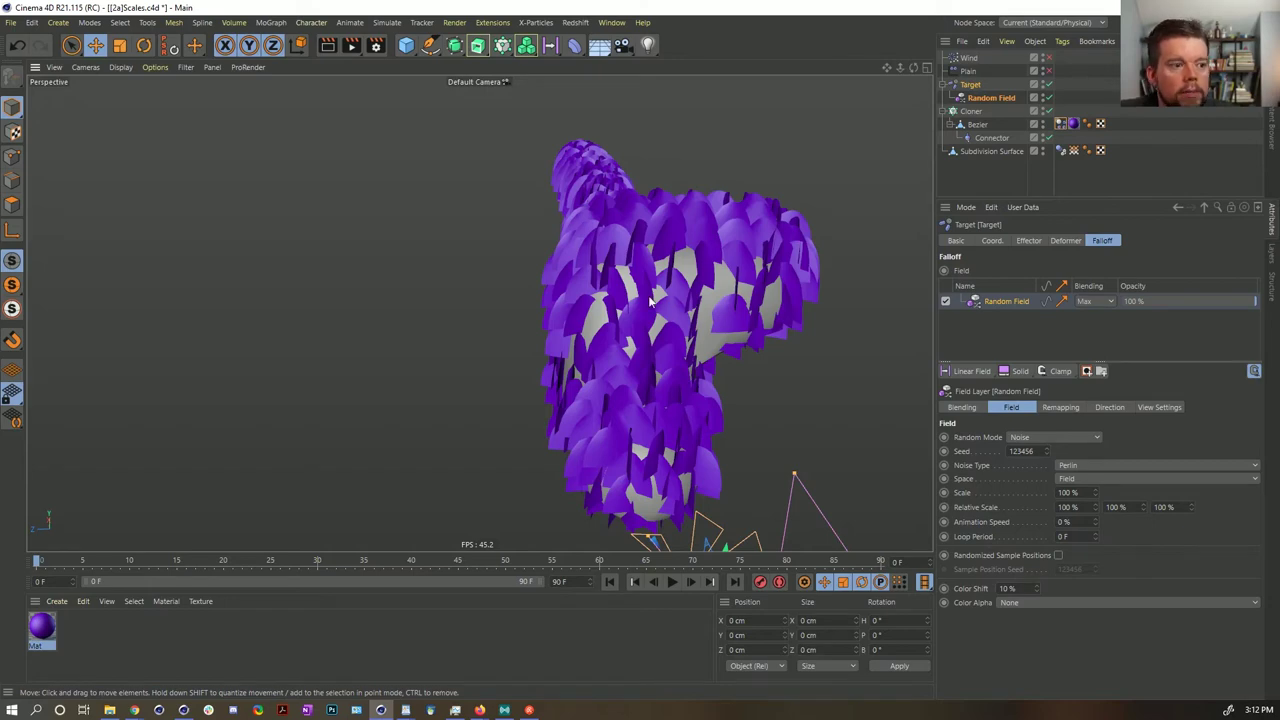
mouse_move(610, 276)
alt+mouse_down()
mouse_move(741, 284)
mouse_move(635, 281)
alt+mouse_up()
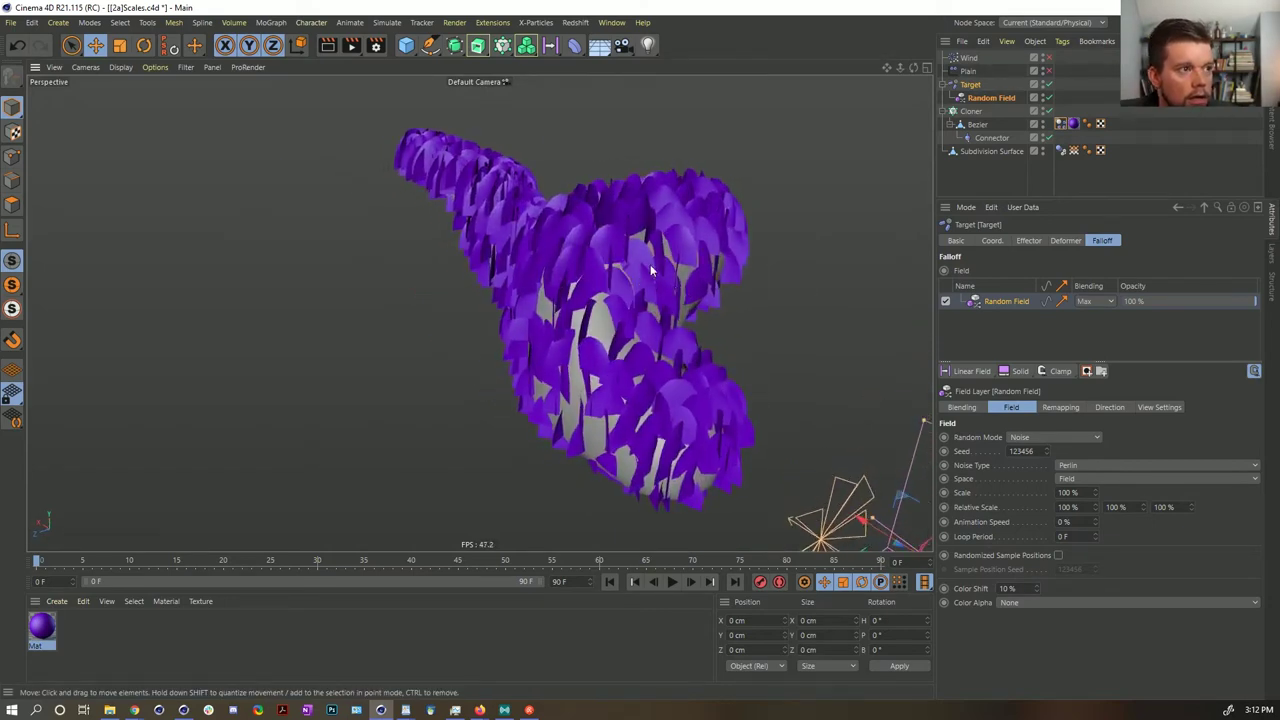
click(1047, 111)
click(991, 151)
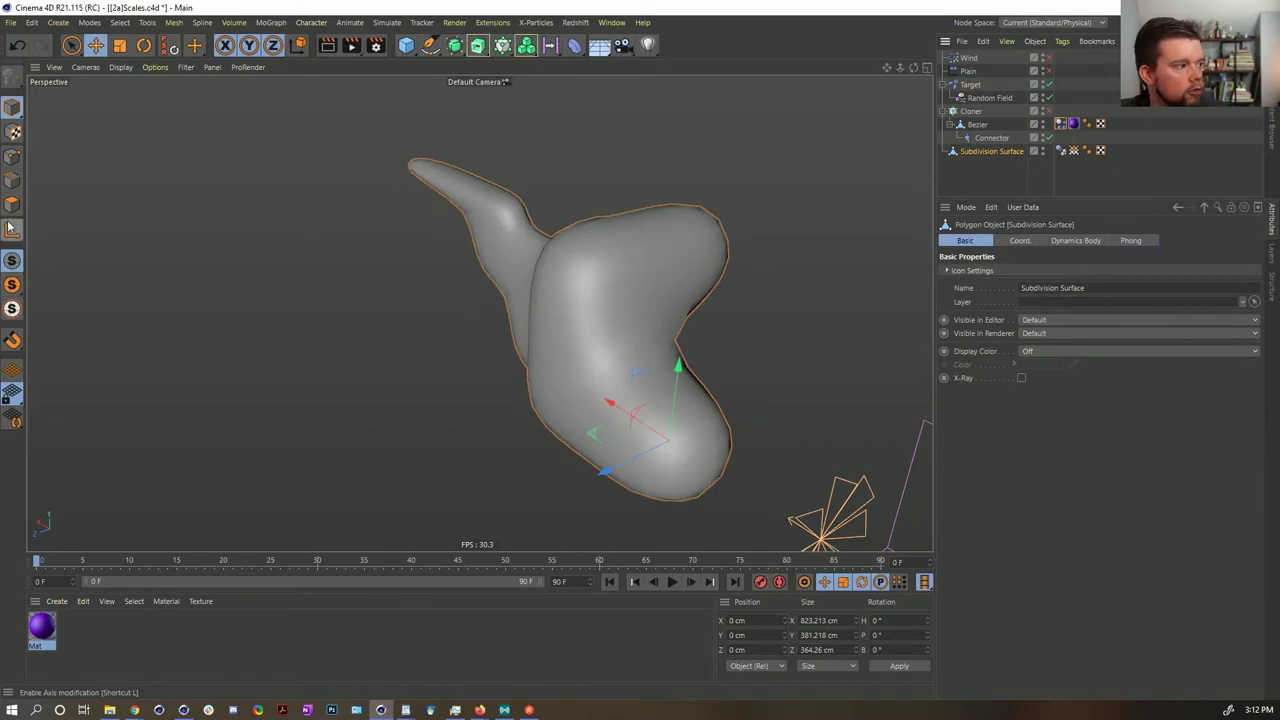
click(12, 181)
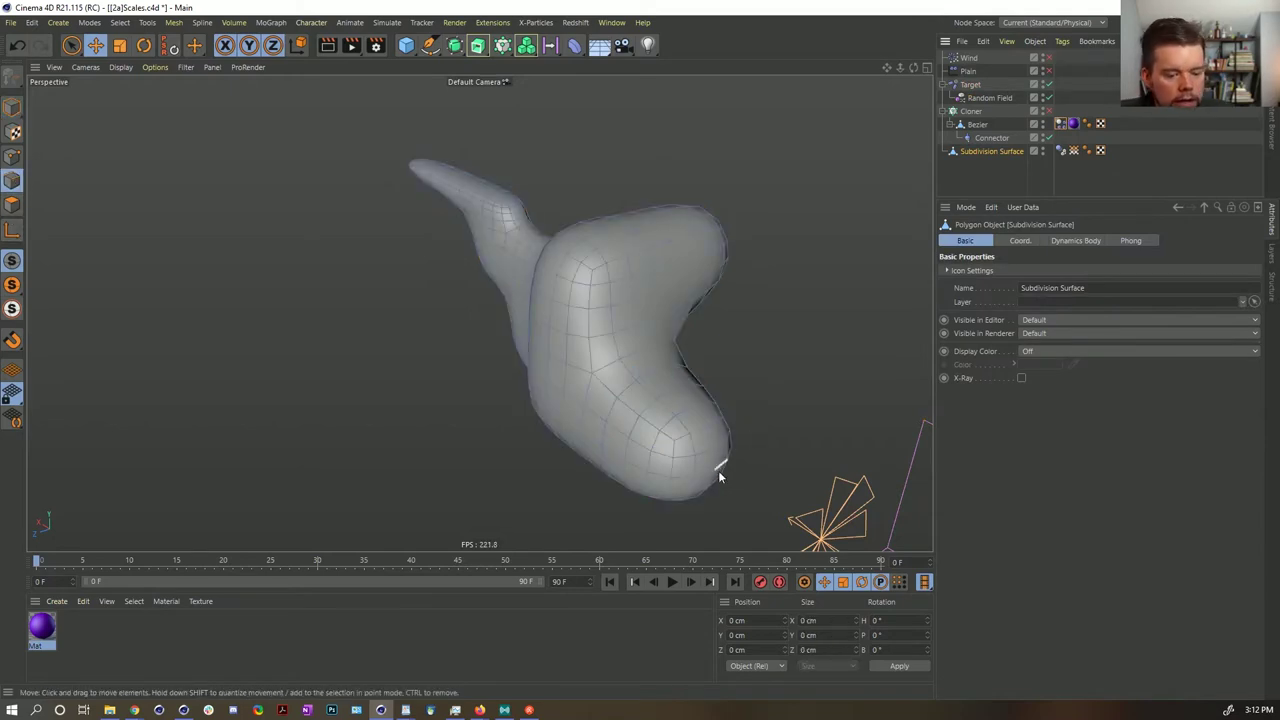
- Loop-select the successive parallel edge loops running from the rounded lower end back across the main body of the Subdivision Surface
key(u)
key(l)
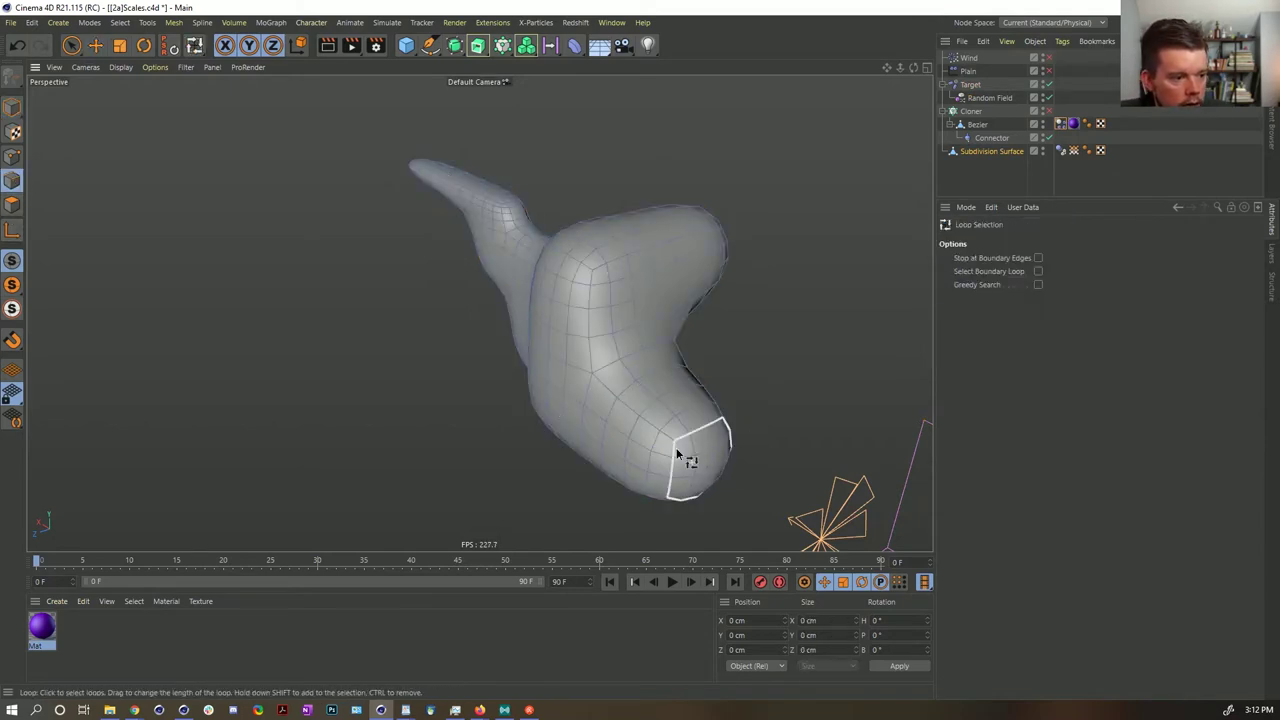
click(676, 447)
shift+click(646, 412)
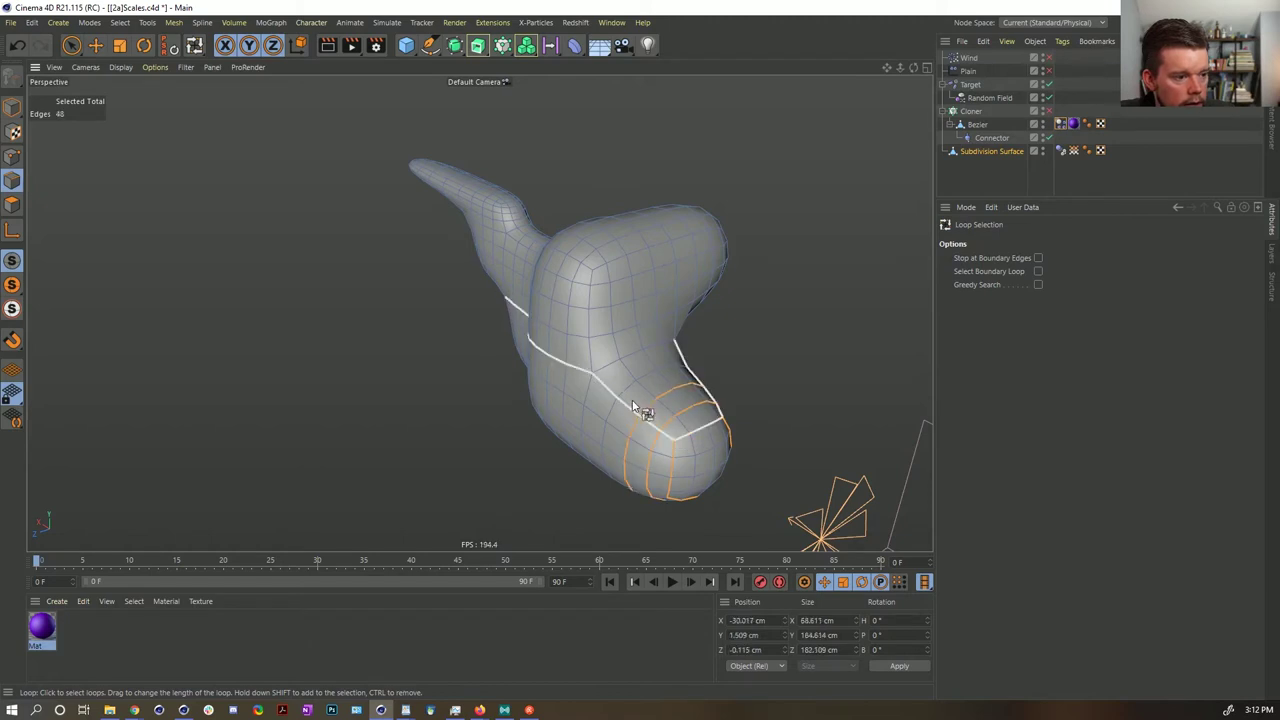
shift+click(619, 389)
shift+click(595, 370)
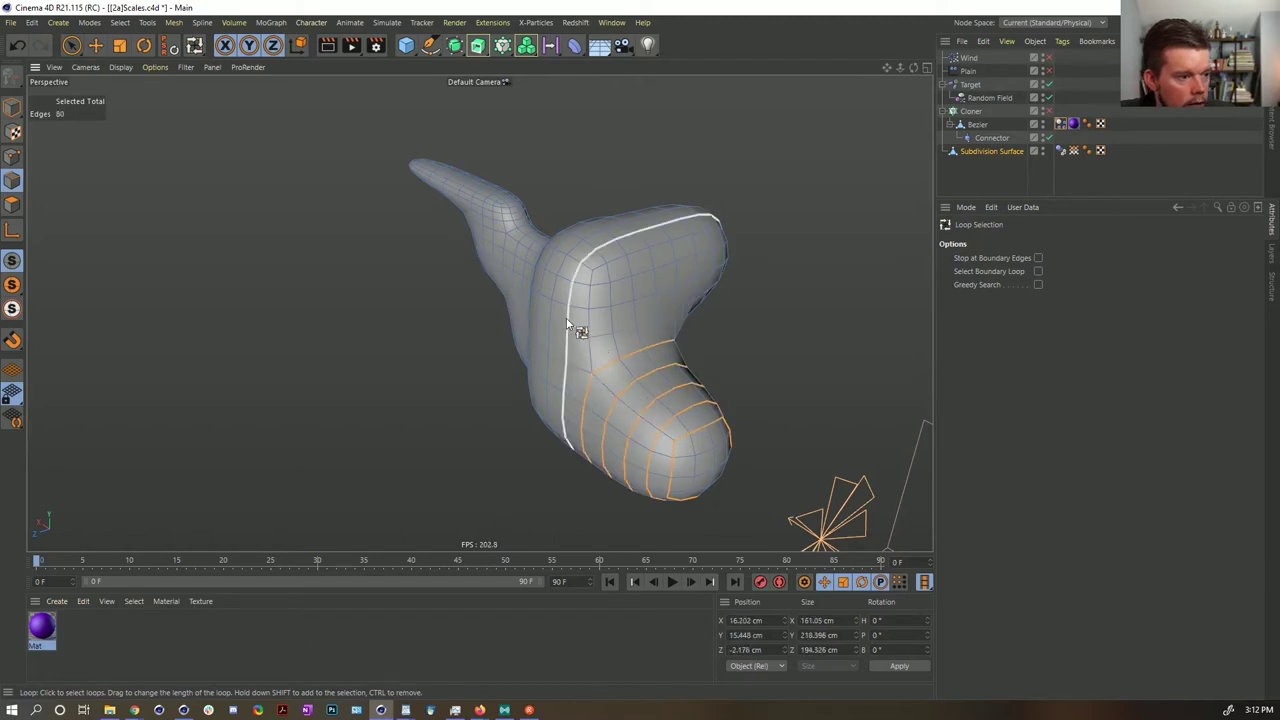
shift+click(572, 326)
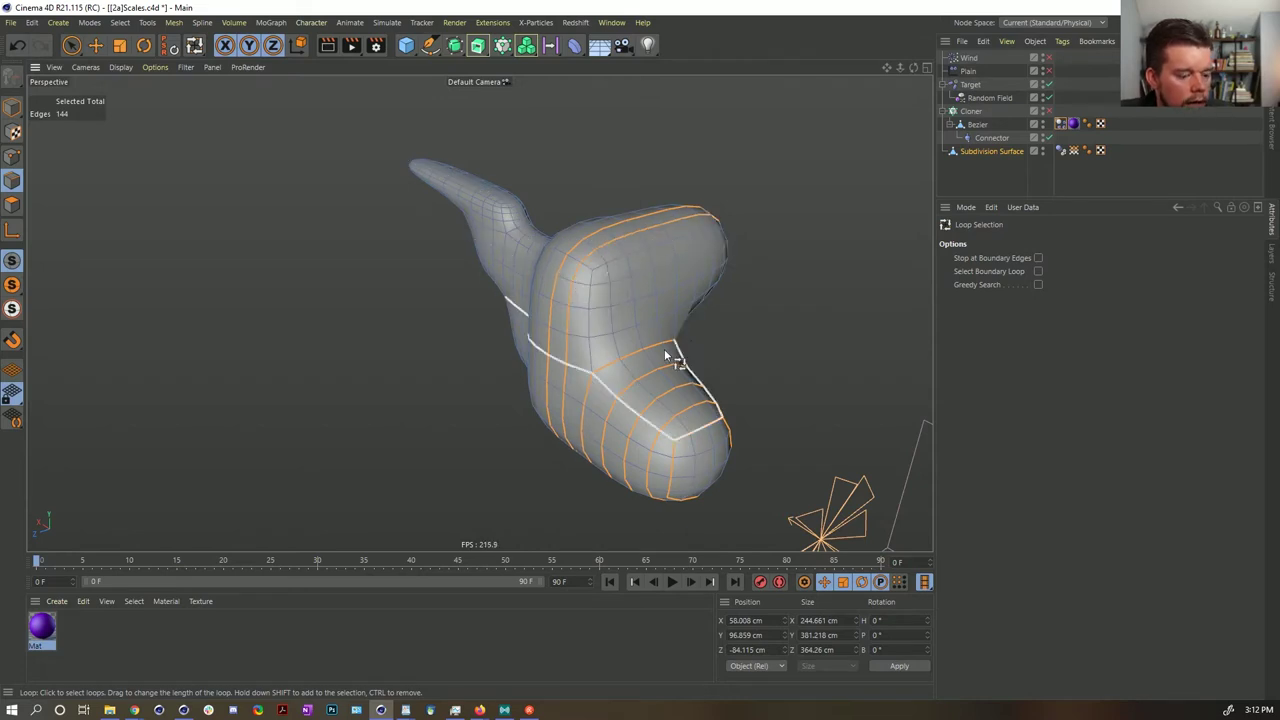
alt+drag(650, 350, 749, 347)
shift+click(558, 303)
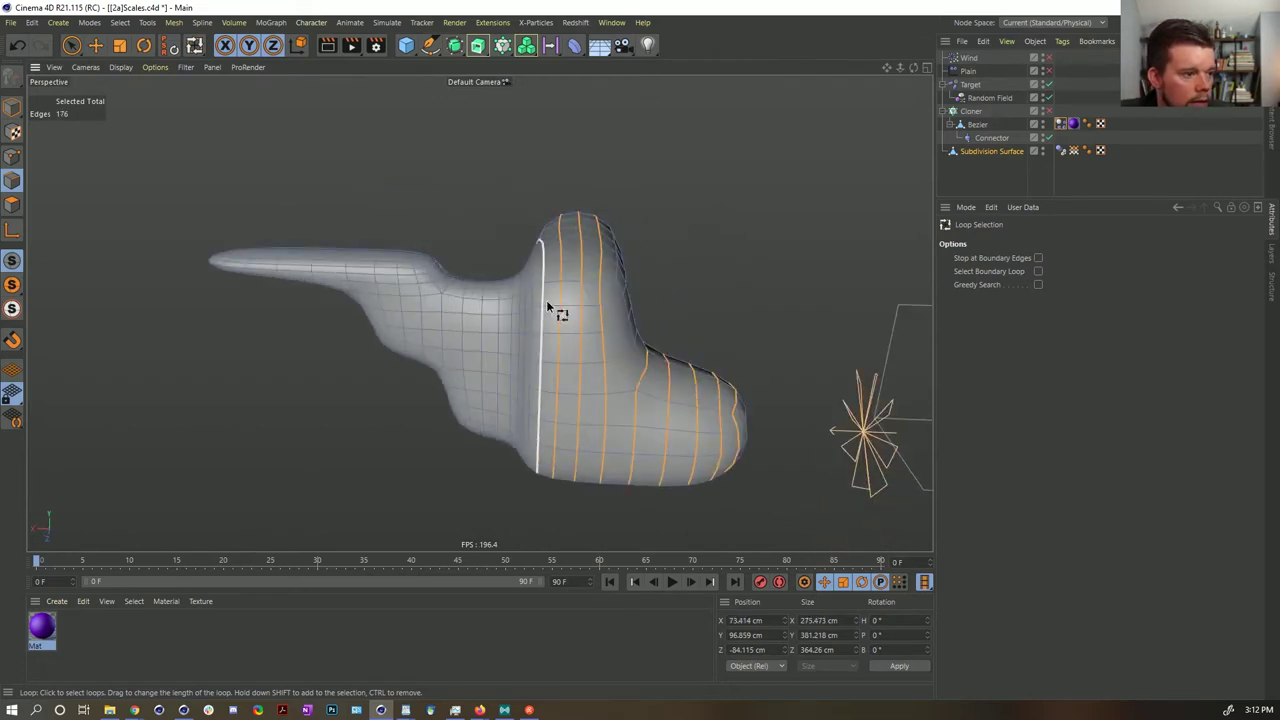
- Convert the selected edge loops to a spline with Edge to Spline and reveal it beneath the Subdivision Surface
key(shift+c)
text(edge)
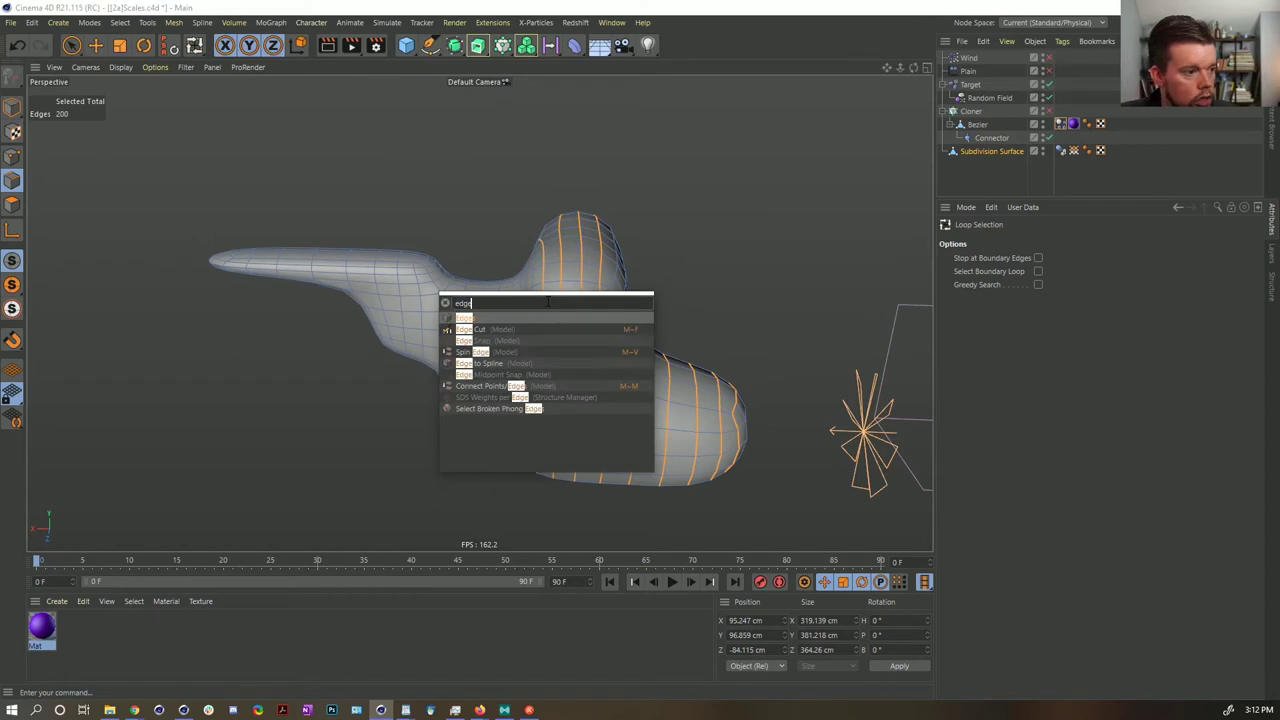
click(509, 363)
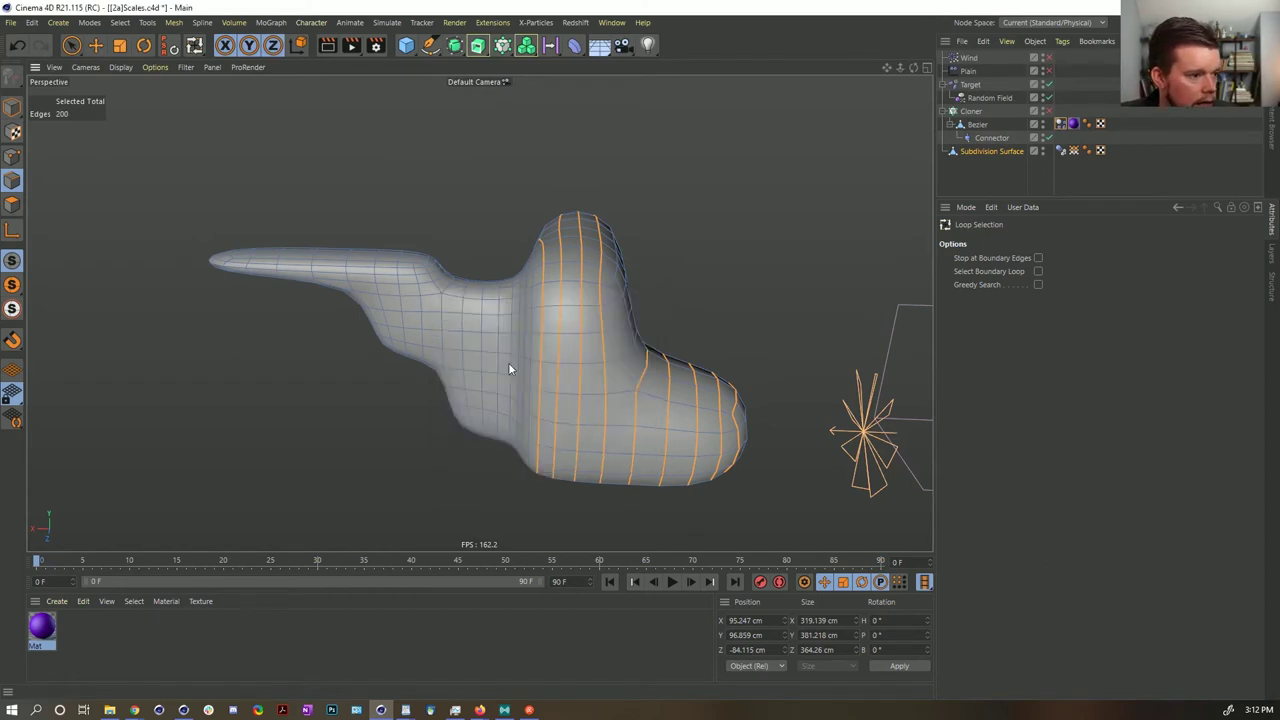
alt+drag(509, 363, 588, 322)
click(943, 150)
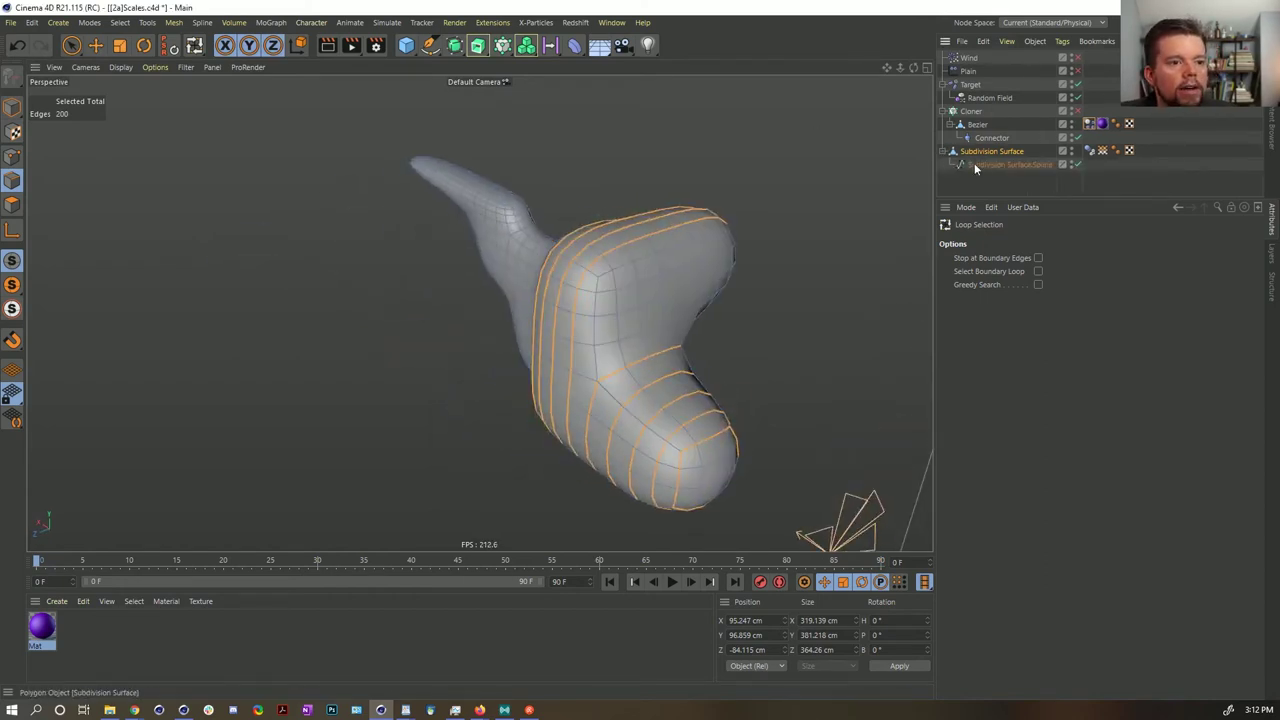
- Assign the extracted edge spline as the Cloner's object, with the Cloner enabled and the Target effector disabled
click(984, 163)
click(971, 111)
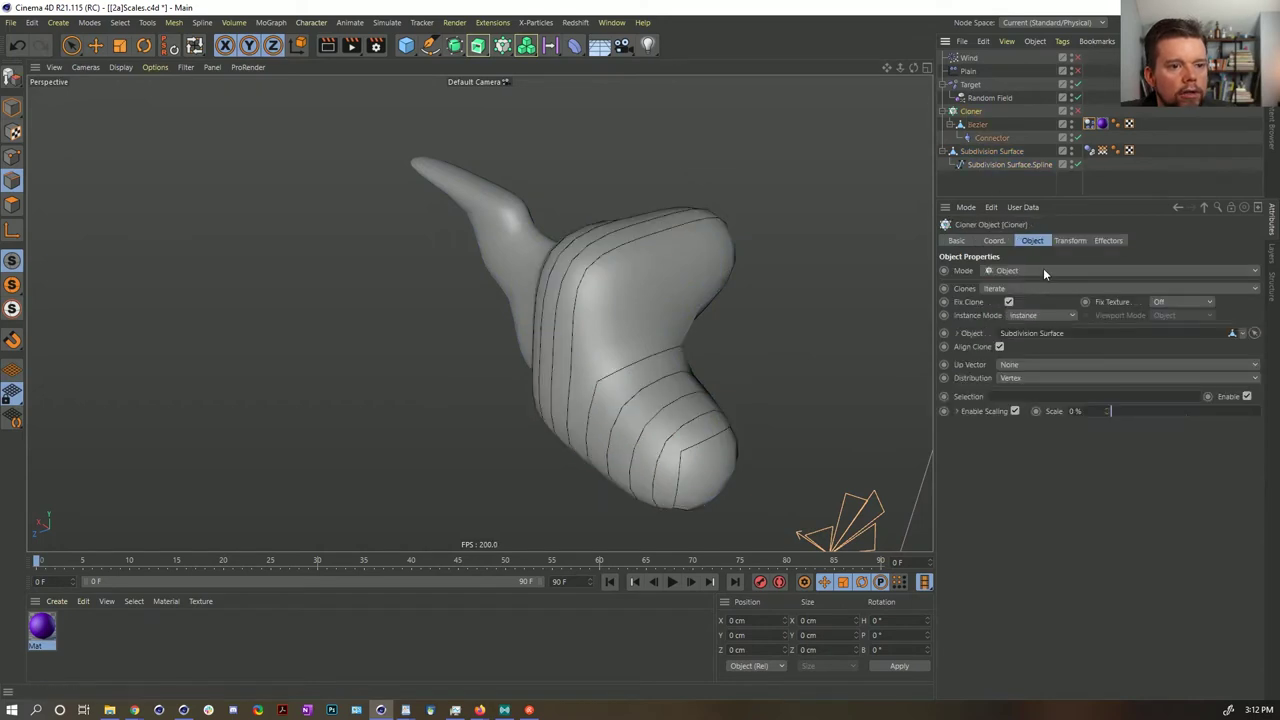
drag(1010, 164, 1028, 340)
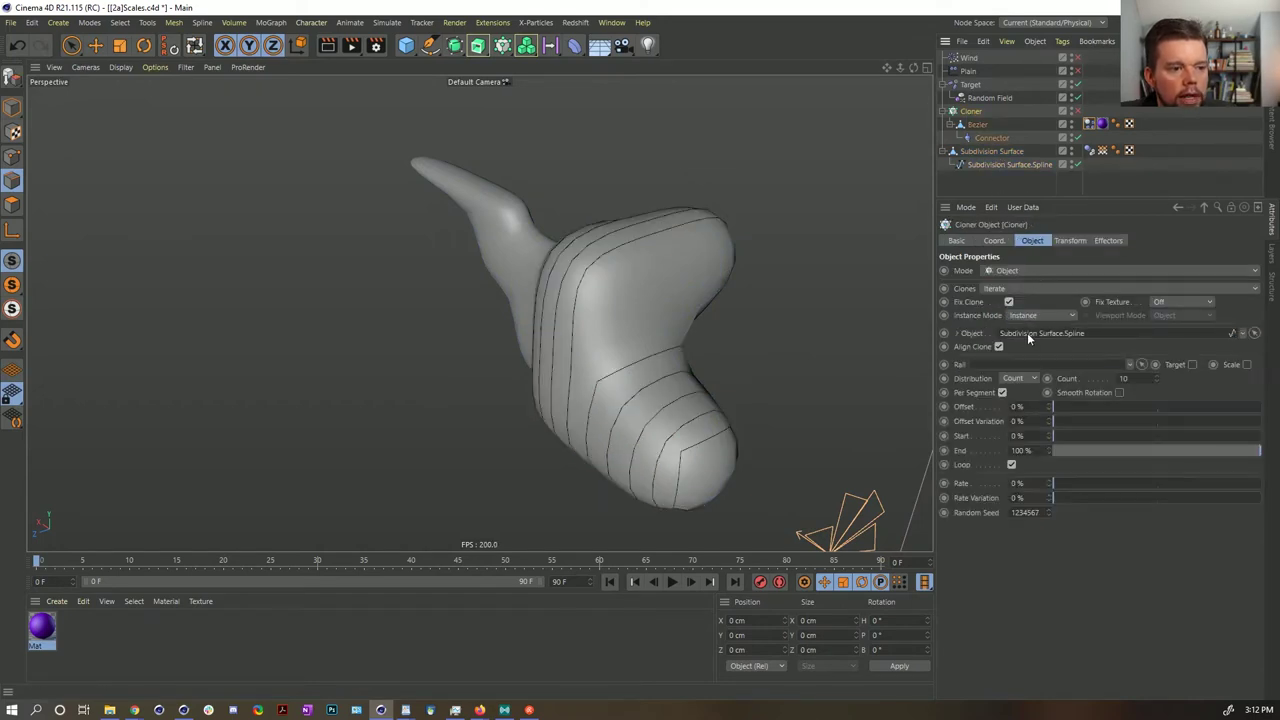
click(1078, 85)
alt+drag(651, 367, 714, 410)
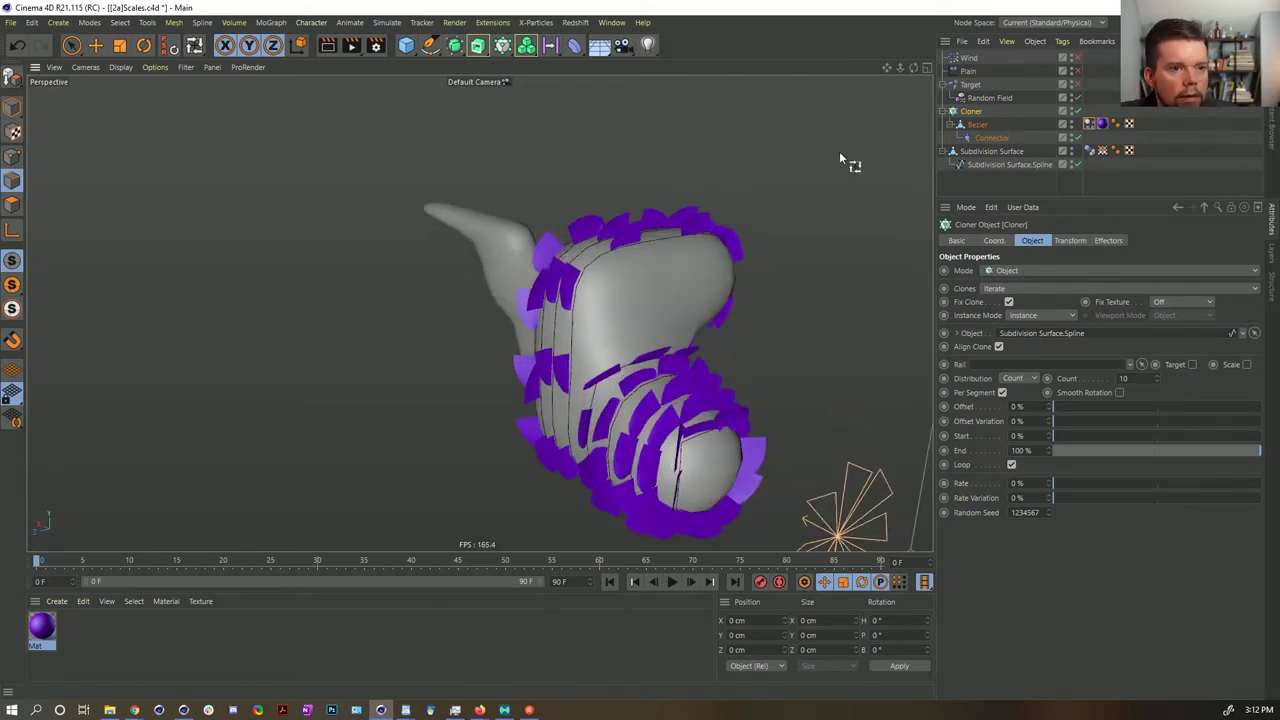
- Set the Cloner's distribution along the spline to Step with a 25 cm spacing
click(1035, 378)
click(1015, 394)
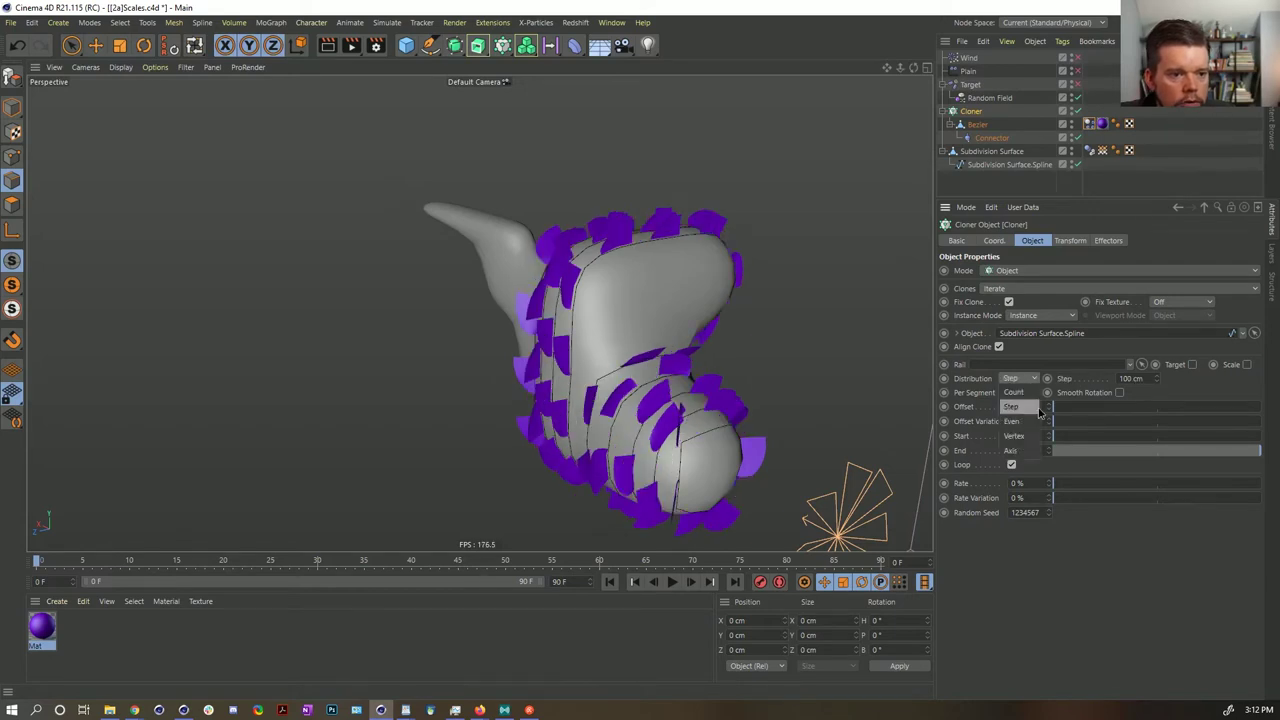
double_click(1132, 378)
text(25)
key(Return)
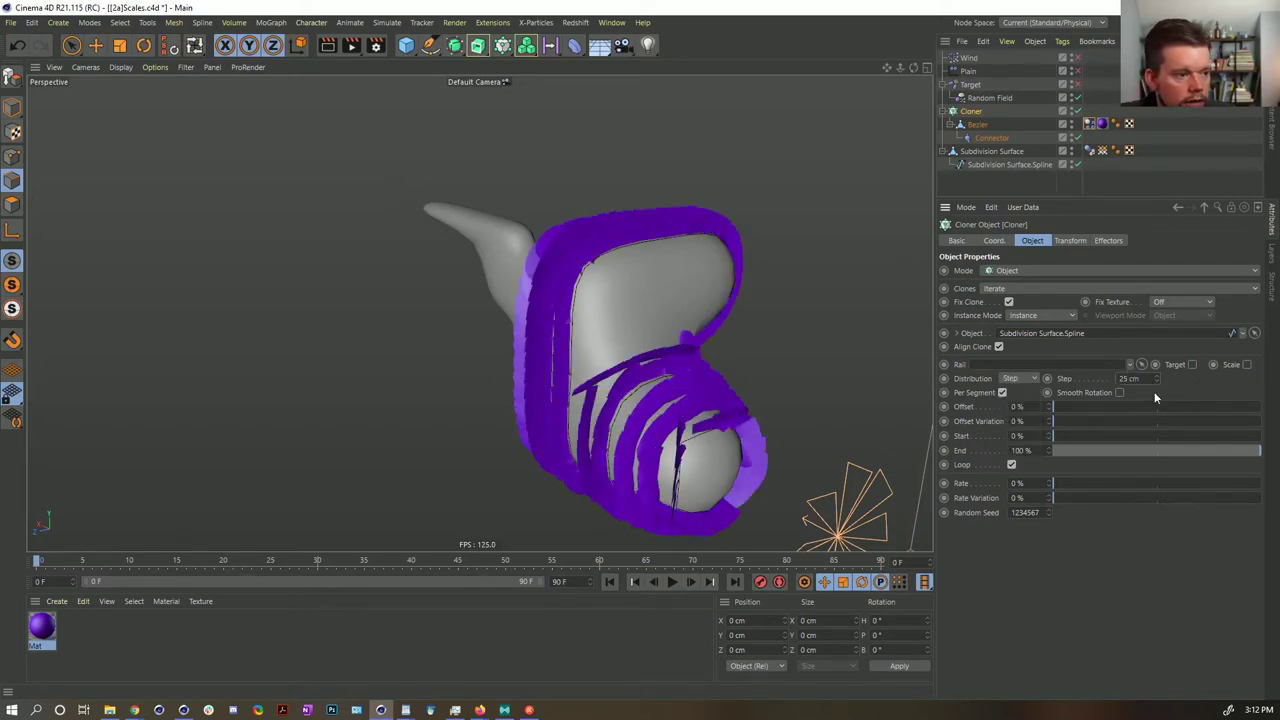
- Duplicate the edge spline and move the copy slightly along X, to about -8.55 cm
scroll(651, 379, up, 5)
mouse_move(741, 394)
alt+mouse_down()
mouse_move(477, 343)
mouse_move(660, 403)
mouse_move(714, 374)
mouse_move(651, 366)
mouse_move(520, 388)
alt+mouse_up()
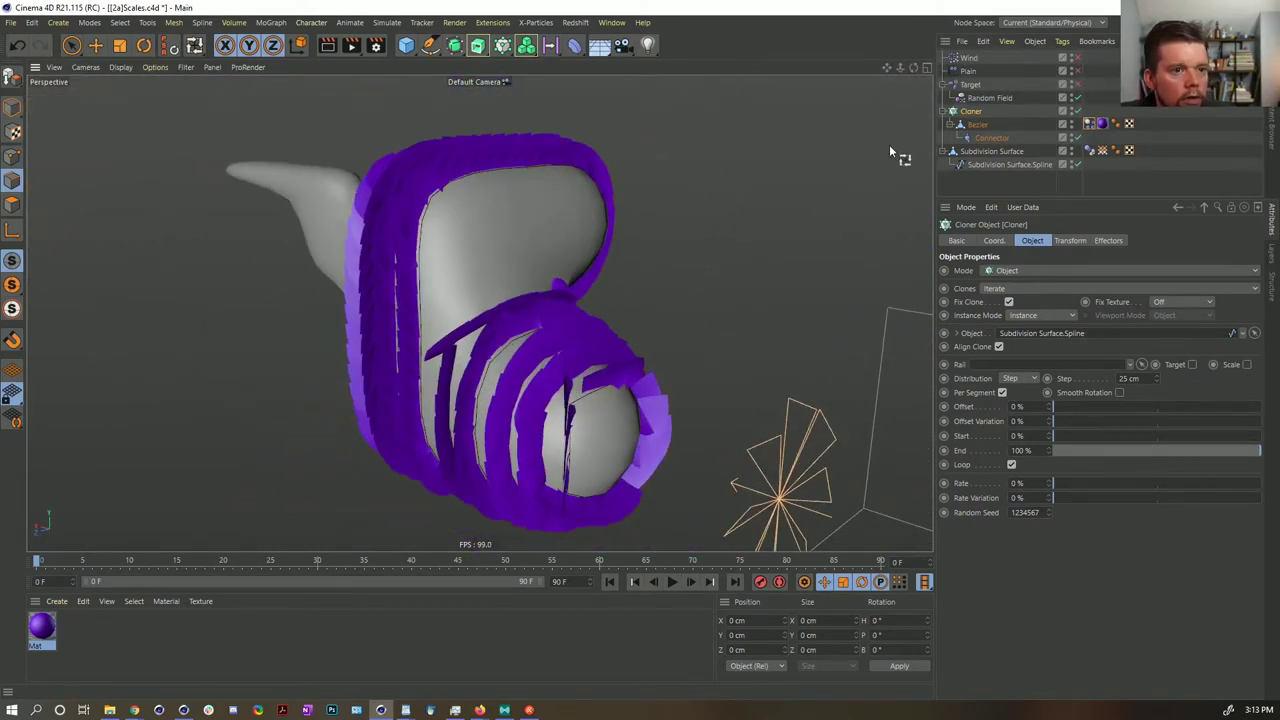
ctrl+drag(990, 174, 990, 177)
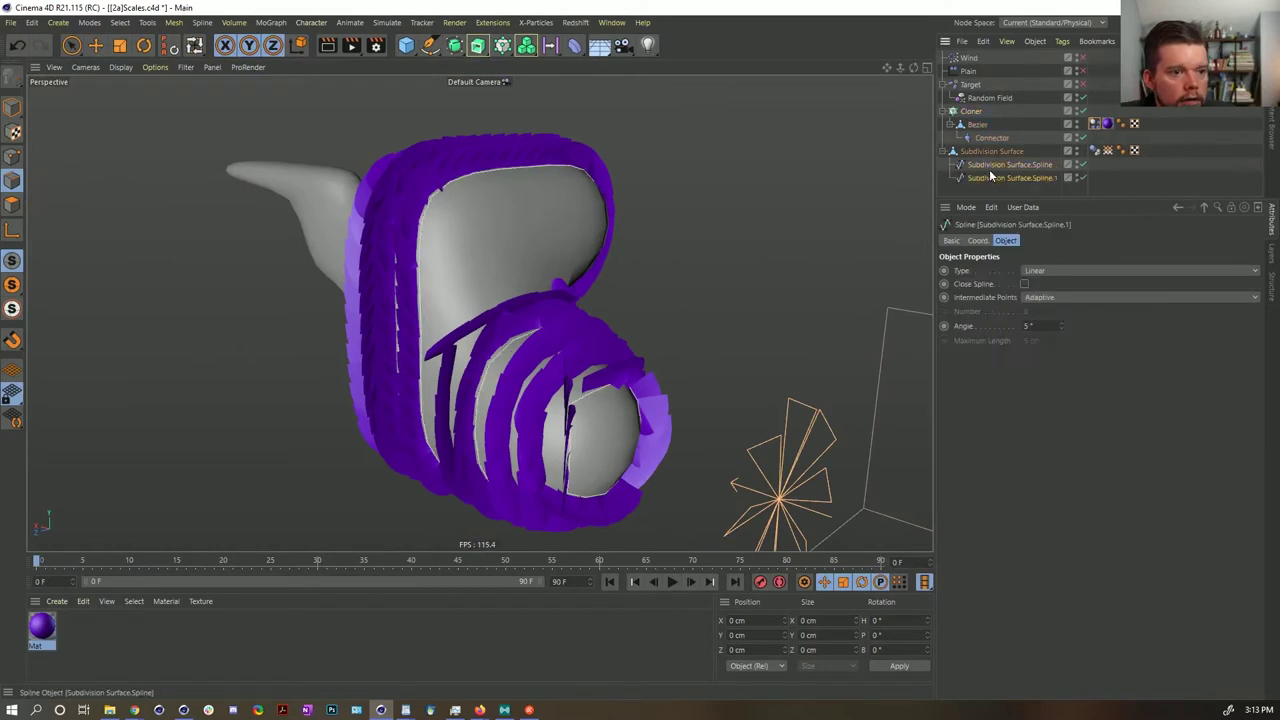
key(e)
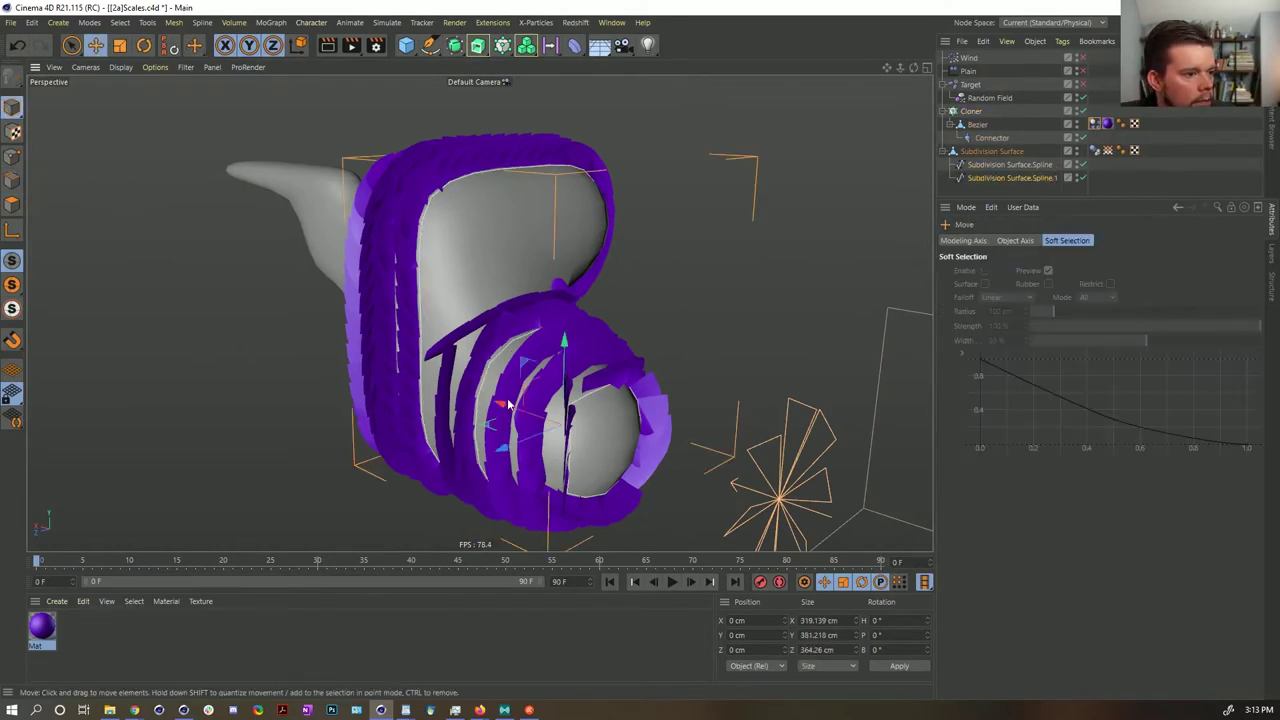
drag(507, 398, 494, 402)
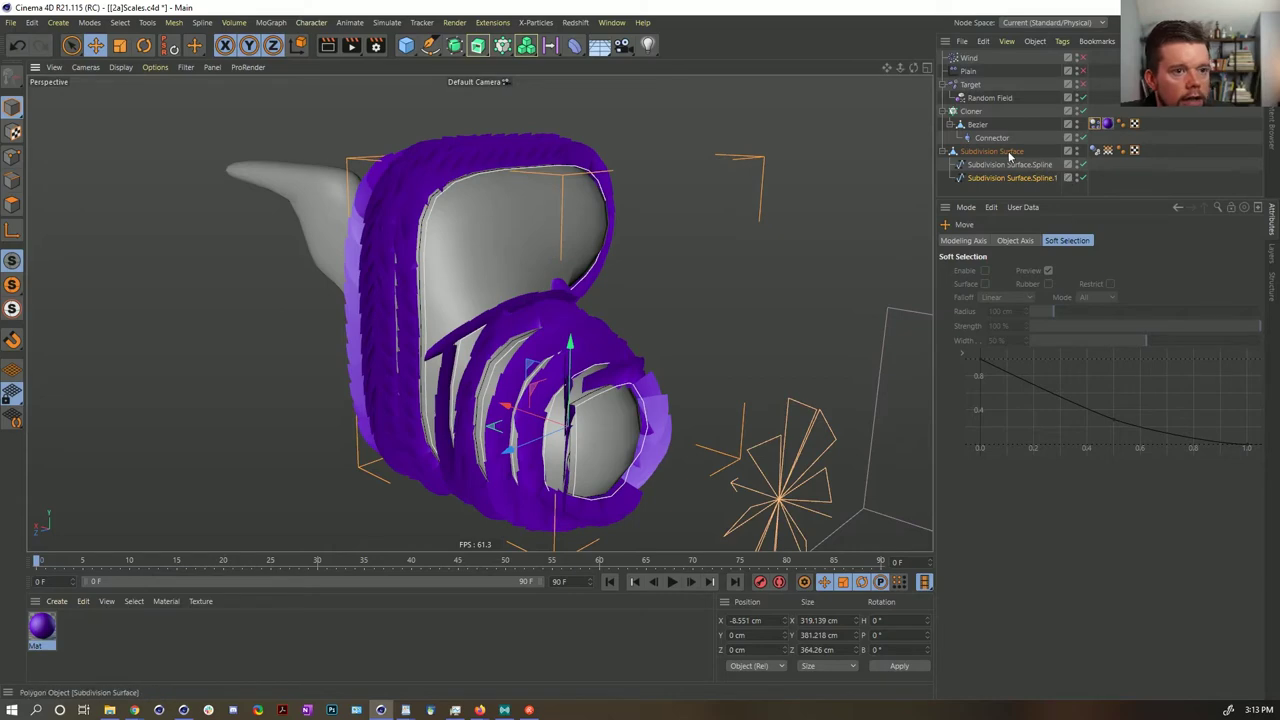
- Assign the duplicated spline as the Cloner's rail and inspect the scales' alignment
click(970, 111)
drag(1028, 344, 1013, 368)
mouse_move(509, 412)
alt+mouse_down()
mouse_move(597, 416)
mouse_move(626, 383)
mouse_move(508, 369)
mouse_move(450, 325)
mouse_move(497, 347)
alt+mouse_up()
scroll(626, 379, up, 3)
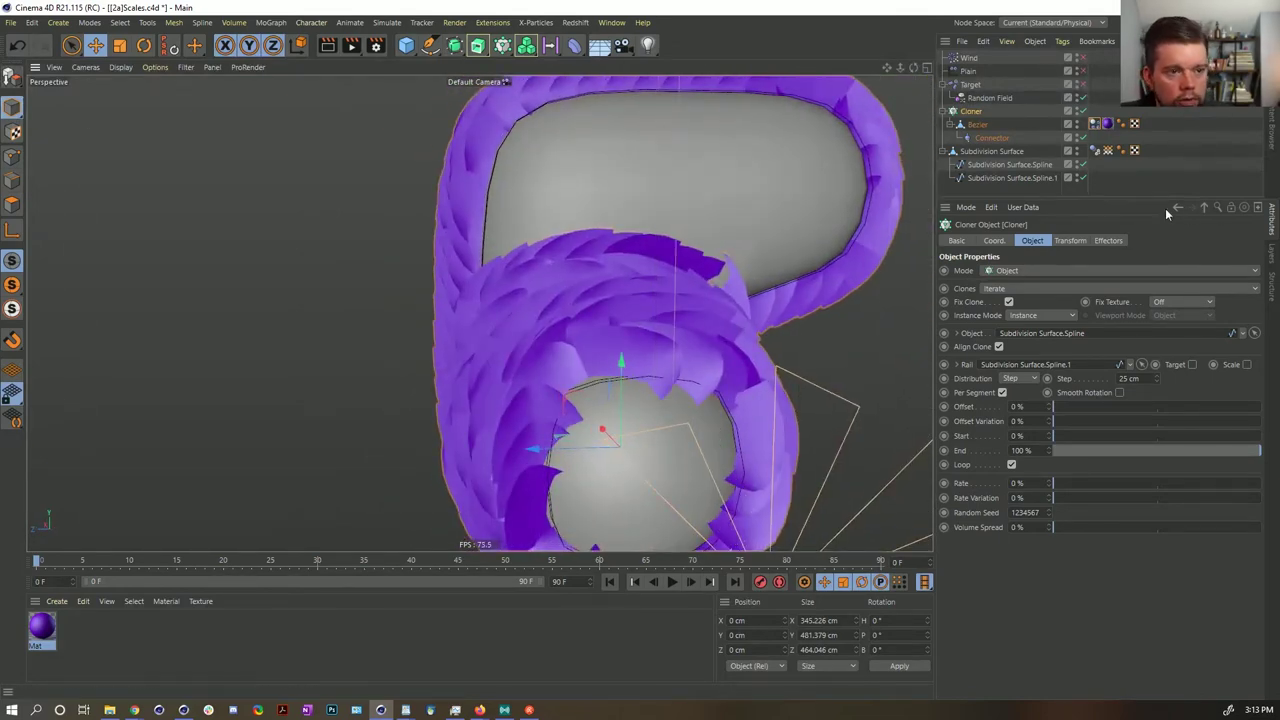
- Set the Cloner's transform rotation to -90° heading and 90° pitch
click(1070, 241)
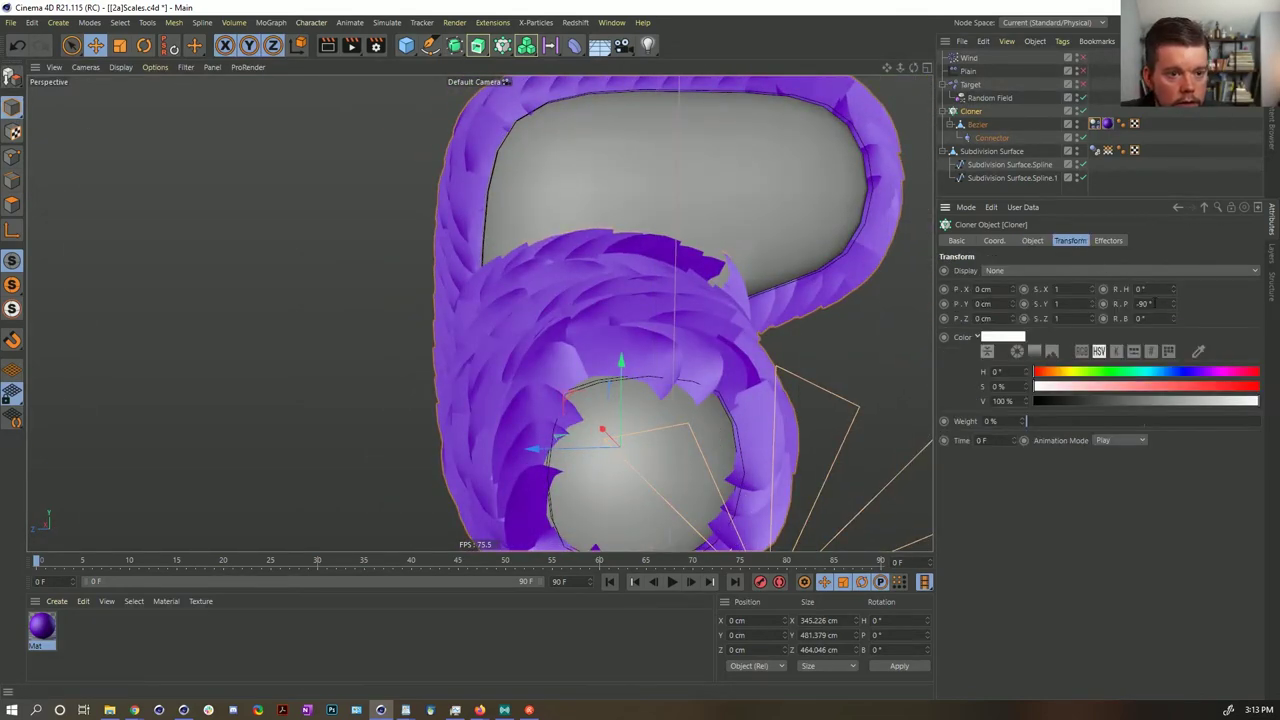
mouse_move(1137, 304)
mouse_down()
mouse_move(1181, 309)
mouse_move(1126, 302)
mouse_move(1174, 288)
mouse_move(1174, 253)
mouse_up()
text(0)
key(Return)
text(-90)
key(Return)
drag(1196, 304, 1176, 306)
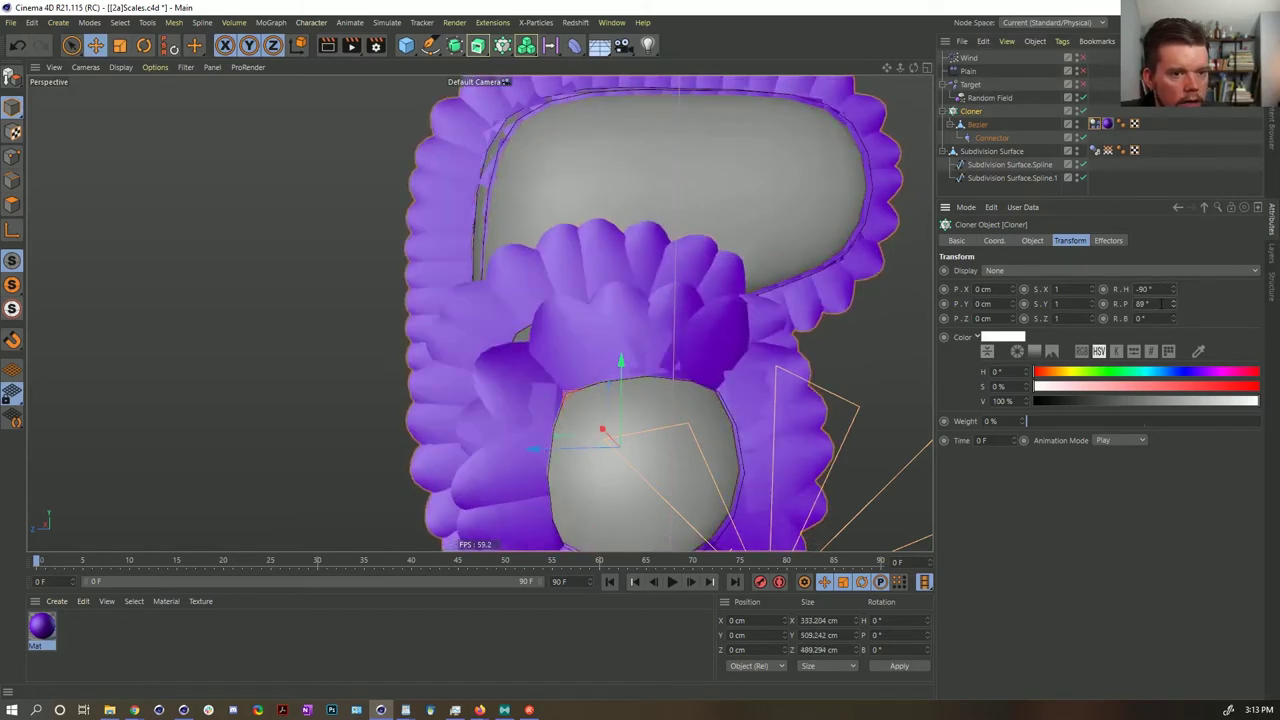
text(90)
key(Return)
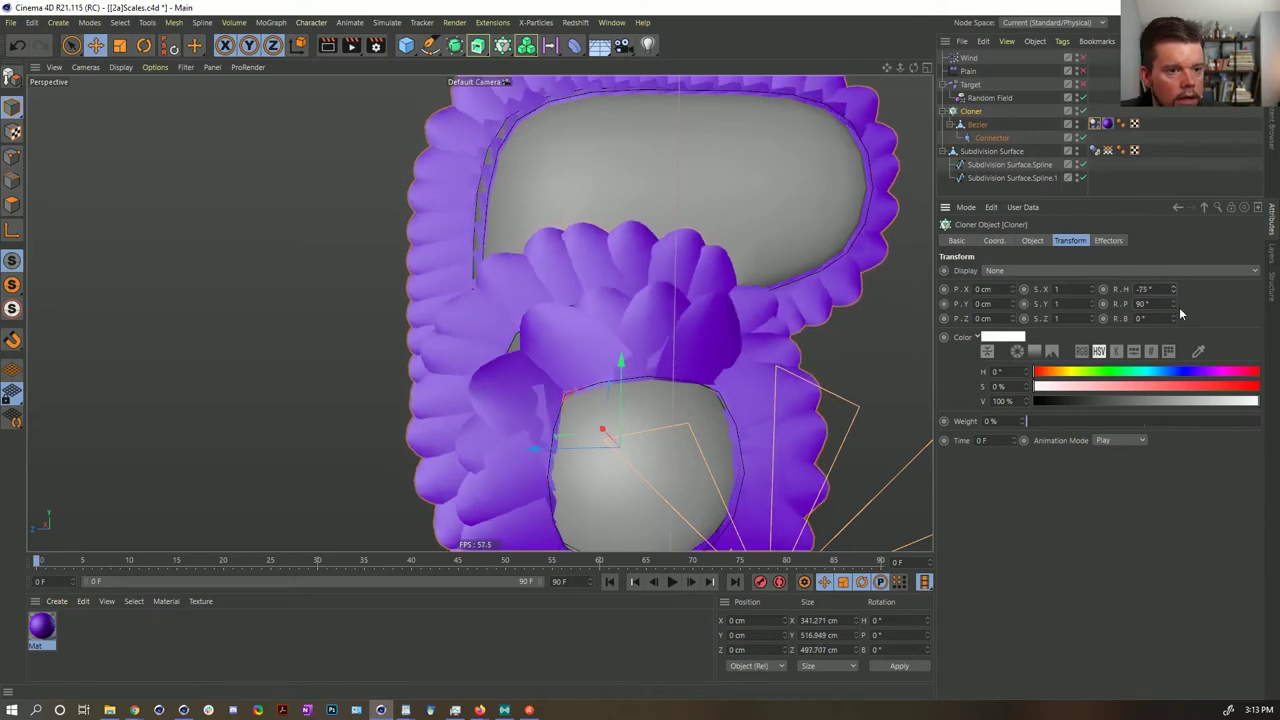
drag(1174, 320, 1174, 308)
key(ctrl+z)
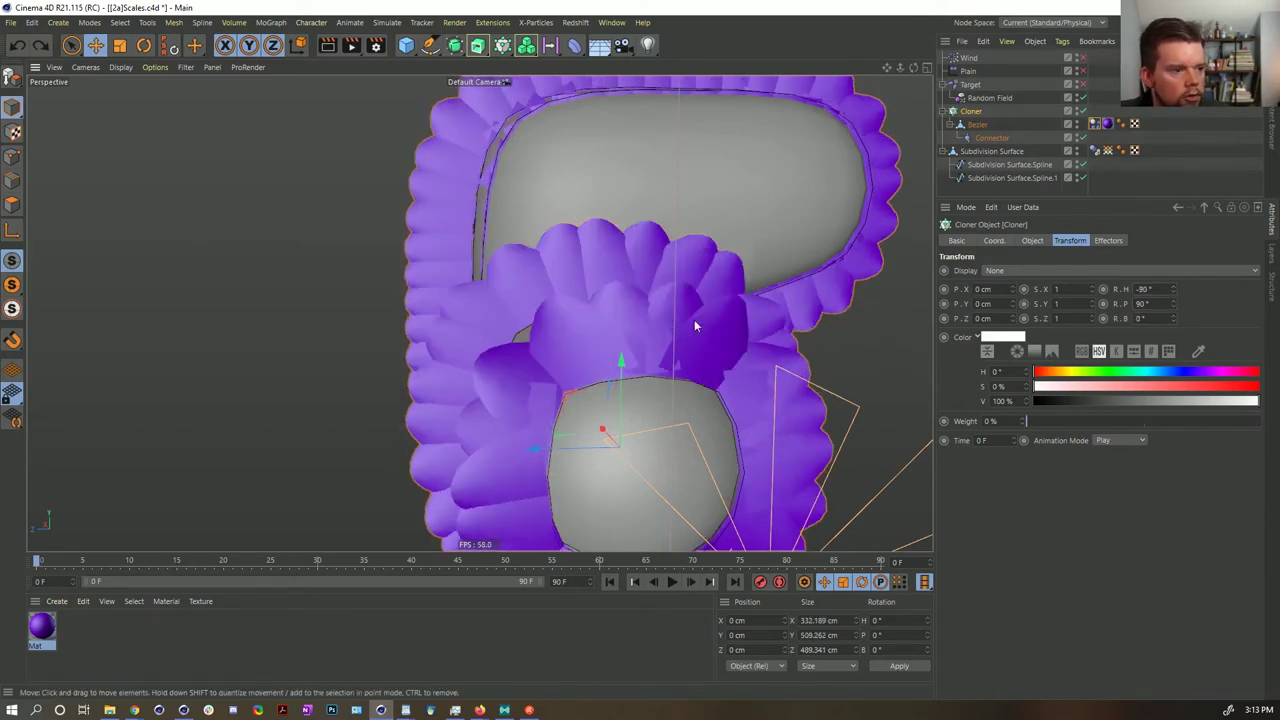
- Check the scales' orientation around the model, try a different pitch for the clones and undo the adjustments
mouse_move(624, 306)
alt+mouse_down()
mouse_move(735, 335)
mouse_move(850, 432)
mouse_move(653, 479)
mouse_move(560, 411)
mouse_move(612, 341)
mouse_move(698, 313)
alt+mouse_up()
alt+right_drag(631, 322, 689, 318)
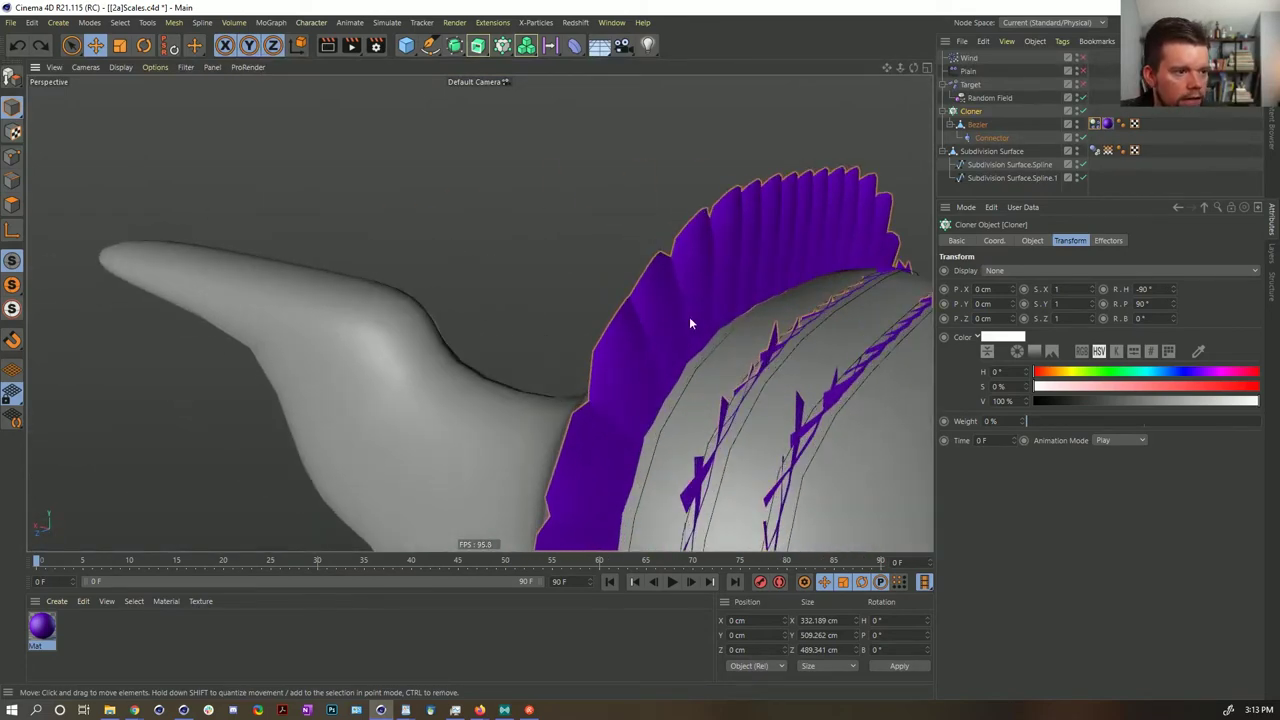
alt+drag(689, 318, 933, 384)
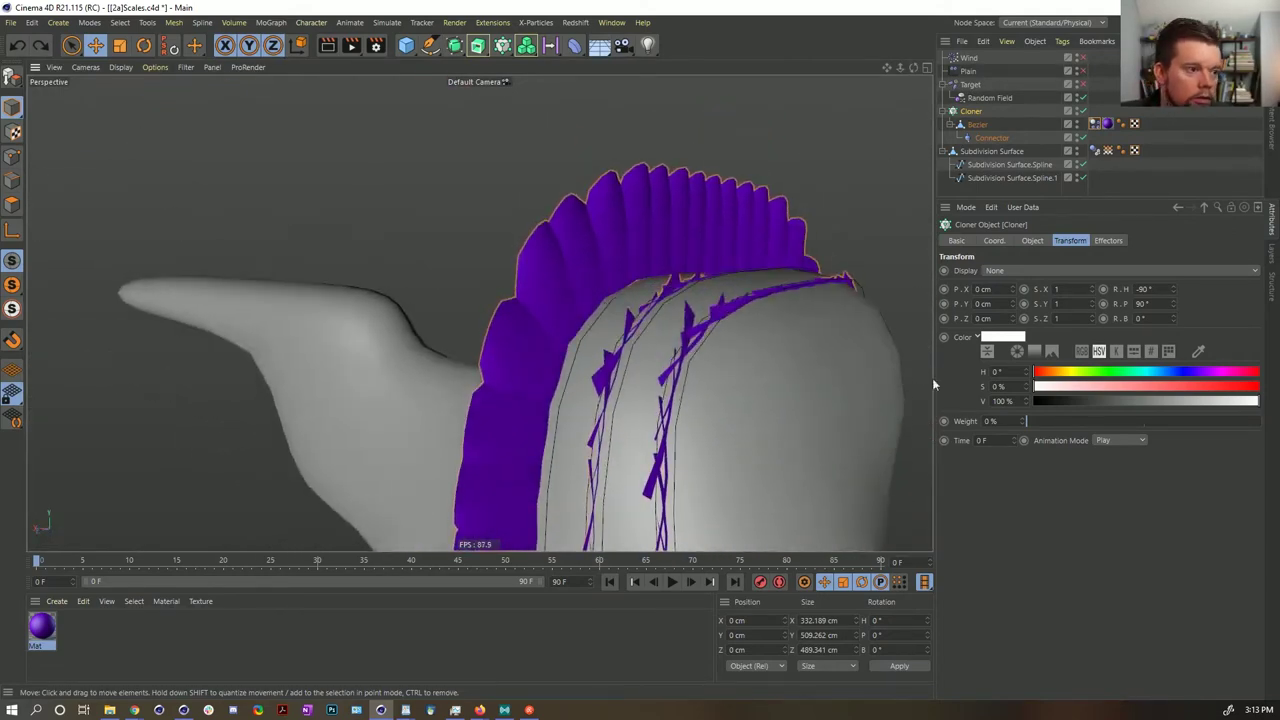
alt+drag(801, 394, 573, 234)
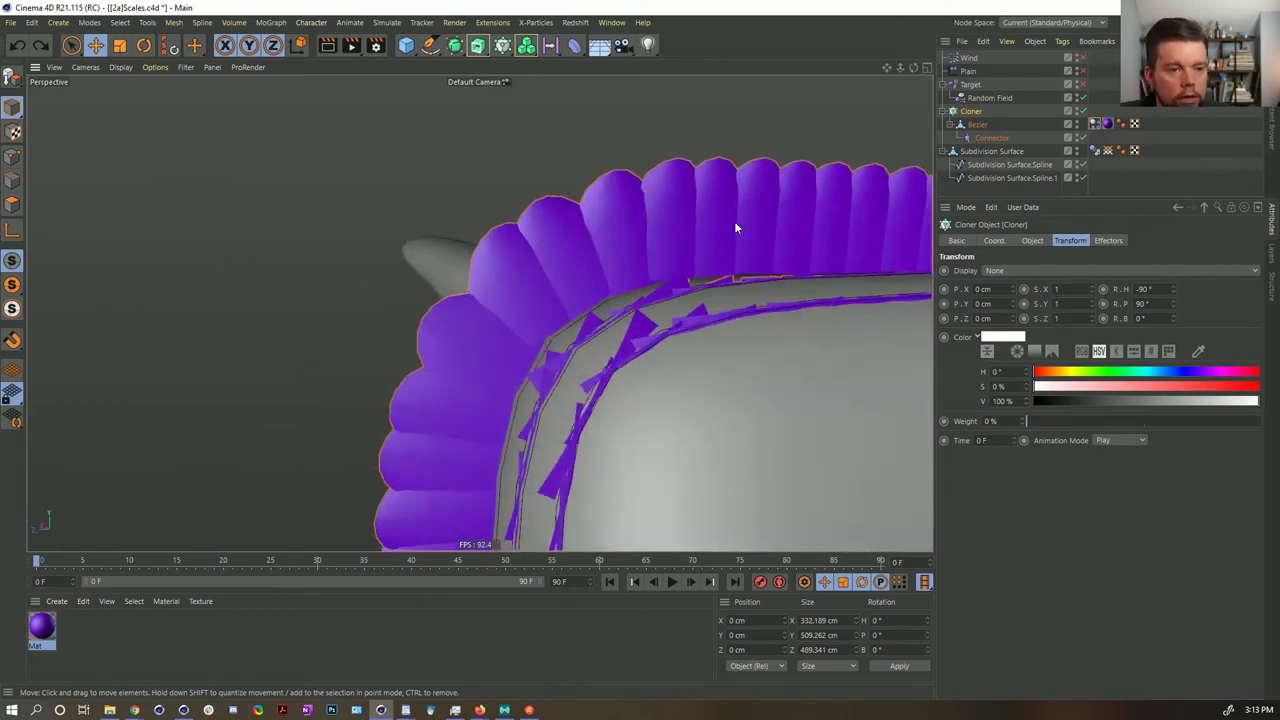
mouse_move(1174, 304)
mouse_down()
mouse_move(1175, 284)
mouse_move(1174, 318)
mouse_move(1175, 282)
mouse_up()
key(ctrl+z)
key(ctrl+z)
key(ctrl+z)
key(ctrl+z)
key(ctrl+z)
alt+drag(649, 269, 468, 311)
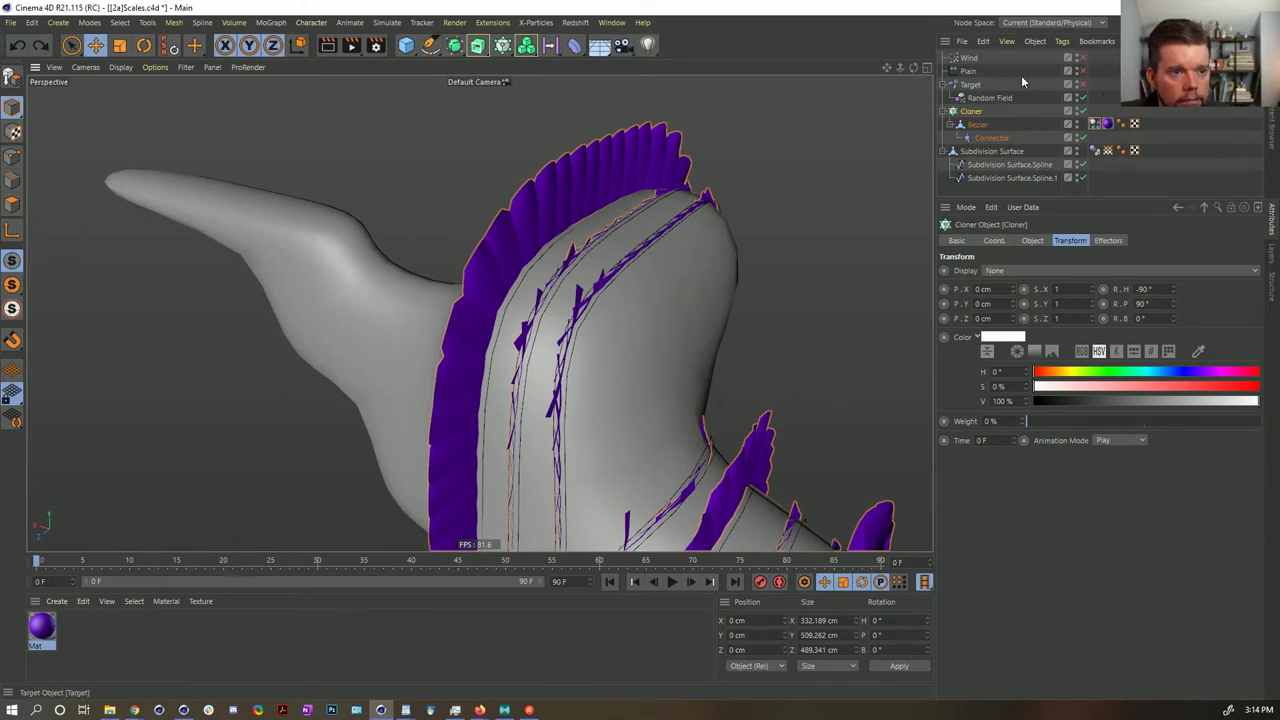
- Enable the Plain effector and set its rotation to 13° heading, 0° pitch and 0° bank
click(968, 71)
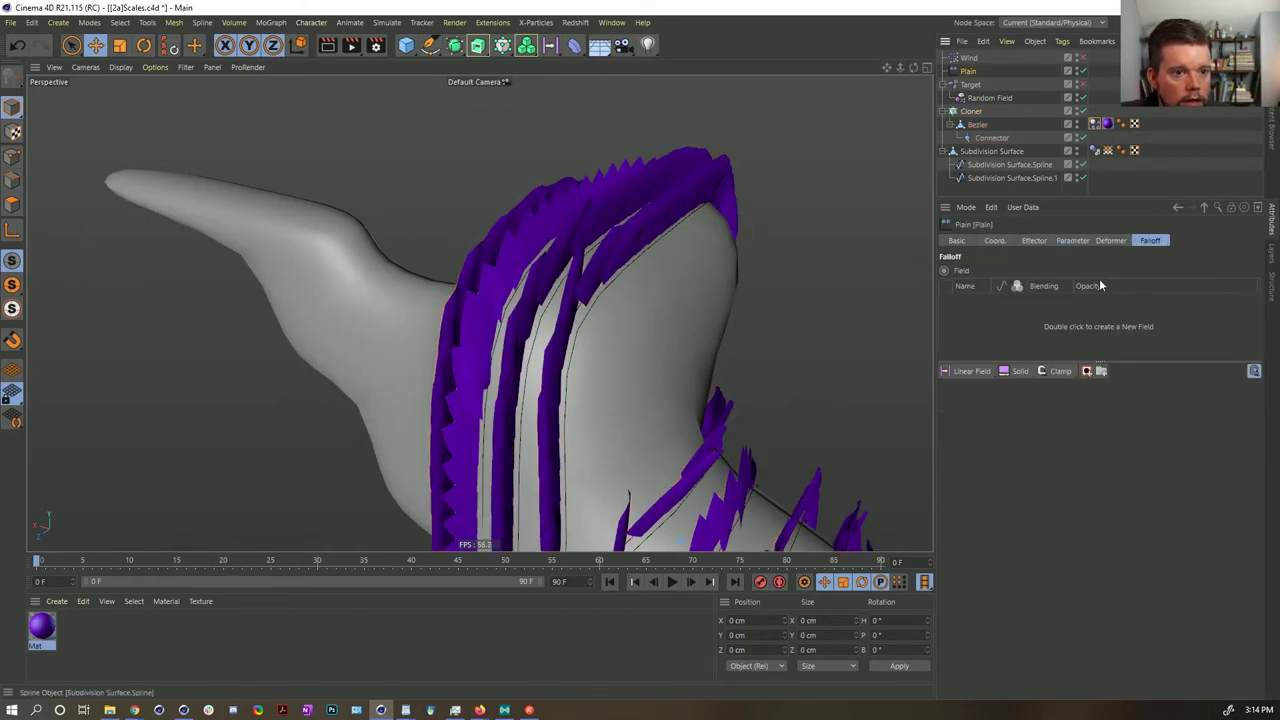
click(1070, 241)
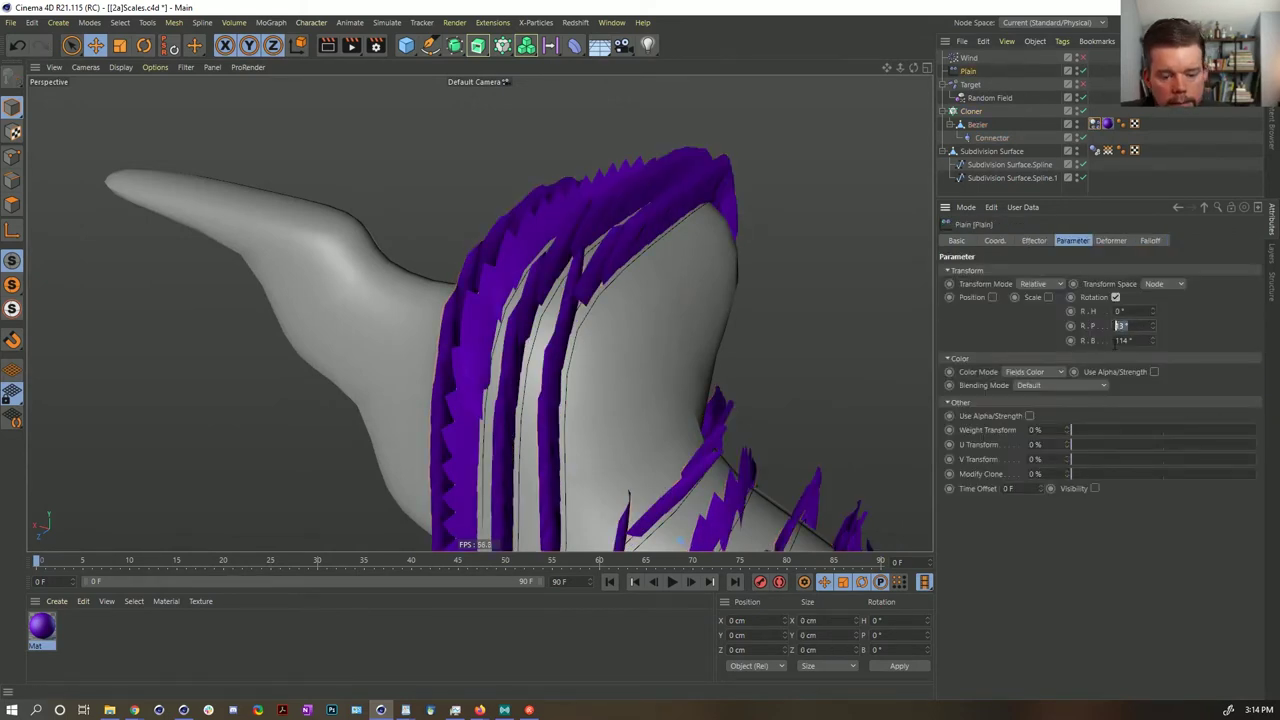
key(Tab)
text(0)
key(Return)
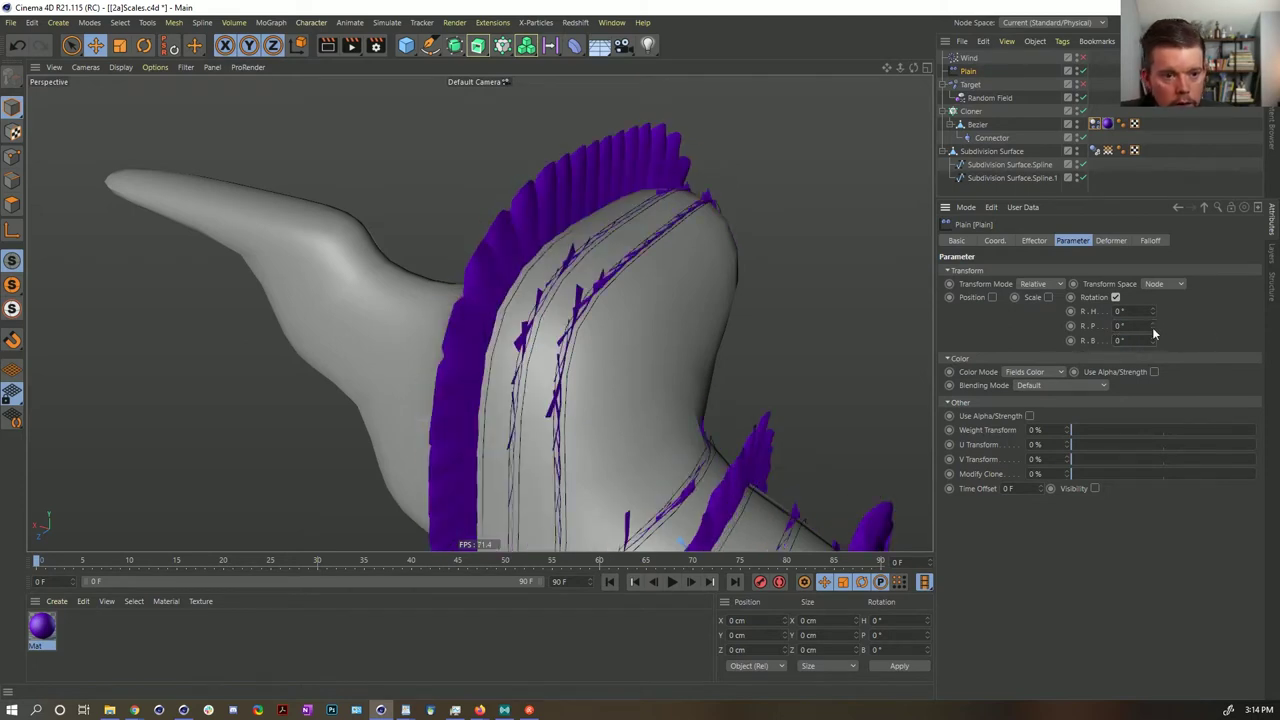
drag(1153, 328, 1153, 302)
right_click(1153, 327)
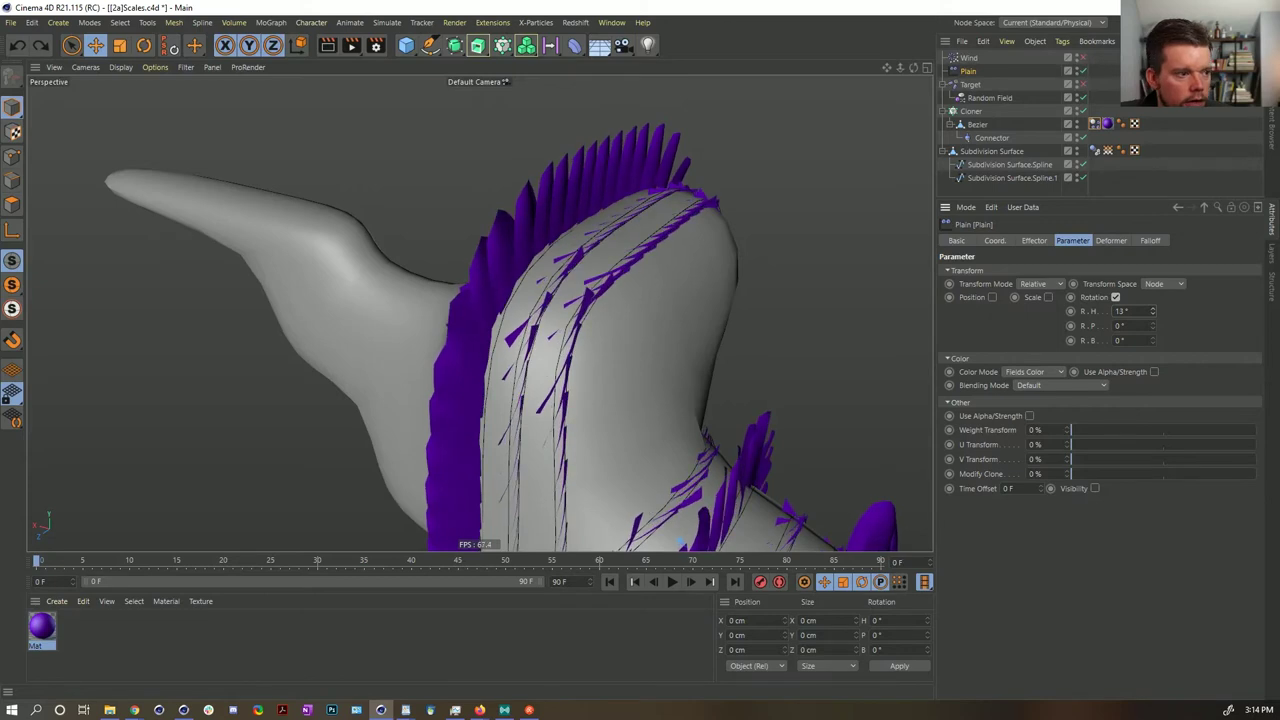
- Inspect the tilted scales from several angles and play the dynamics to check how they behave
alt+drag(500, 230, 399, 208)
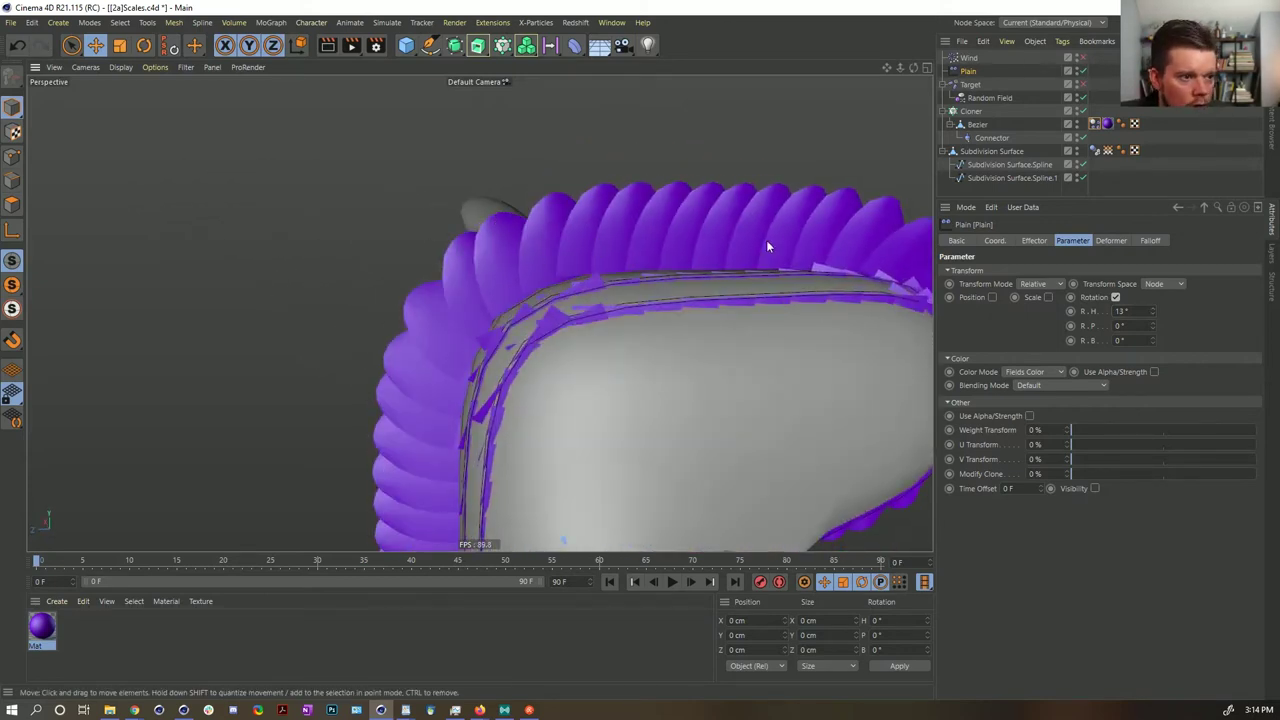
alt+middle_drag(768, 246, 656, 294)
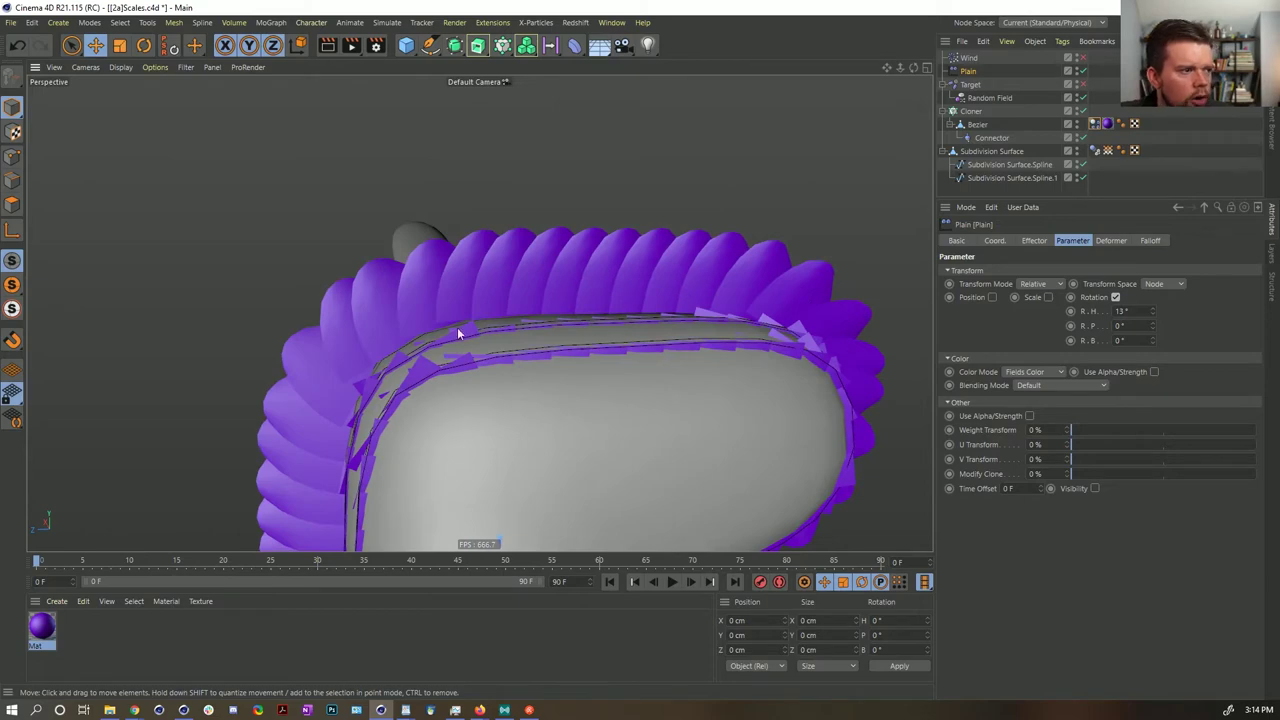
alt+drag(749, 322, 462, 317)
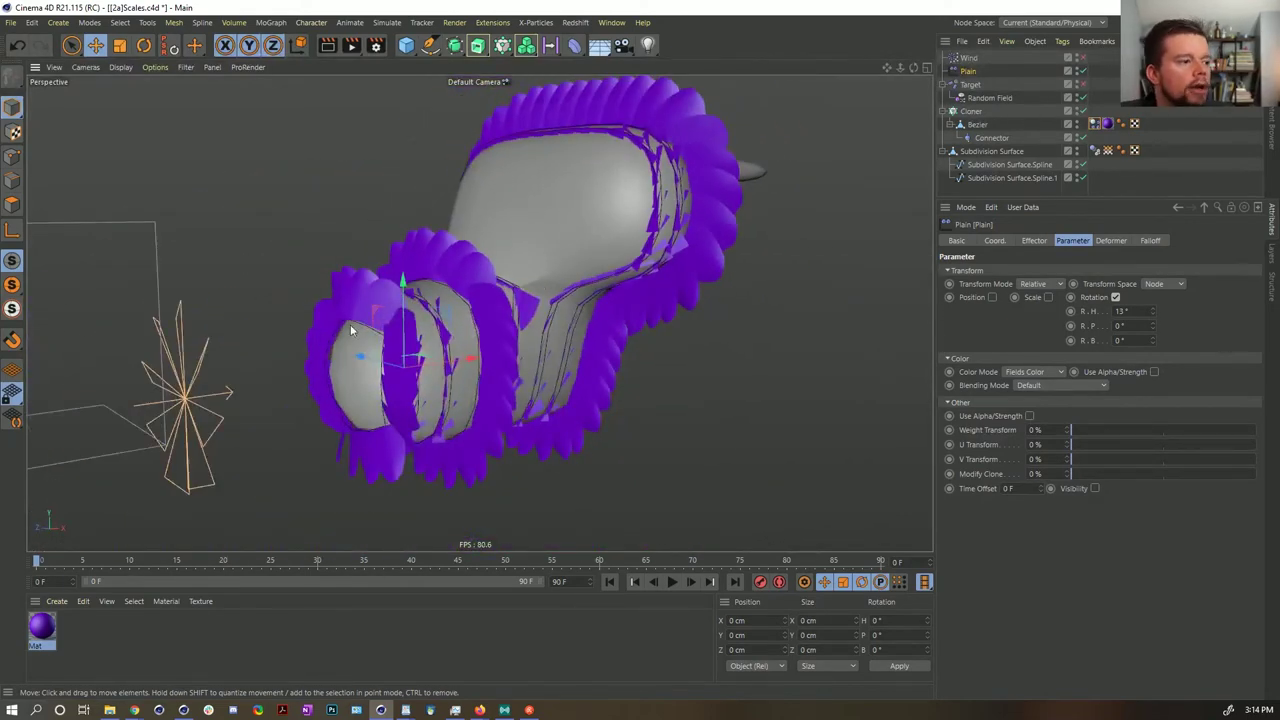
alt+drag(351, 330, 459, 352)
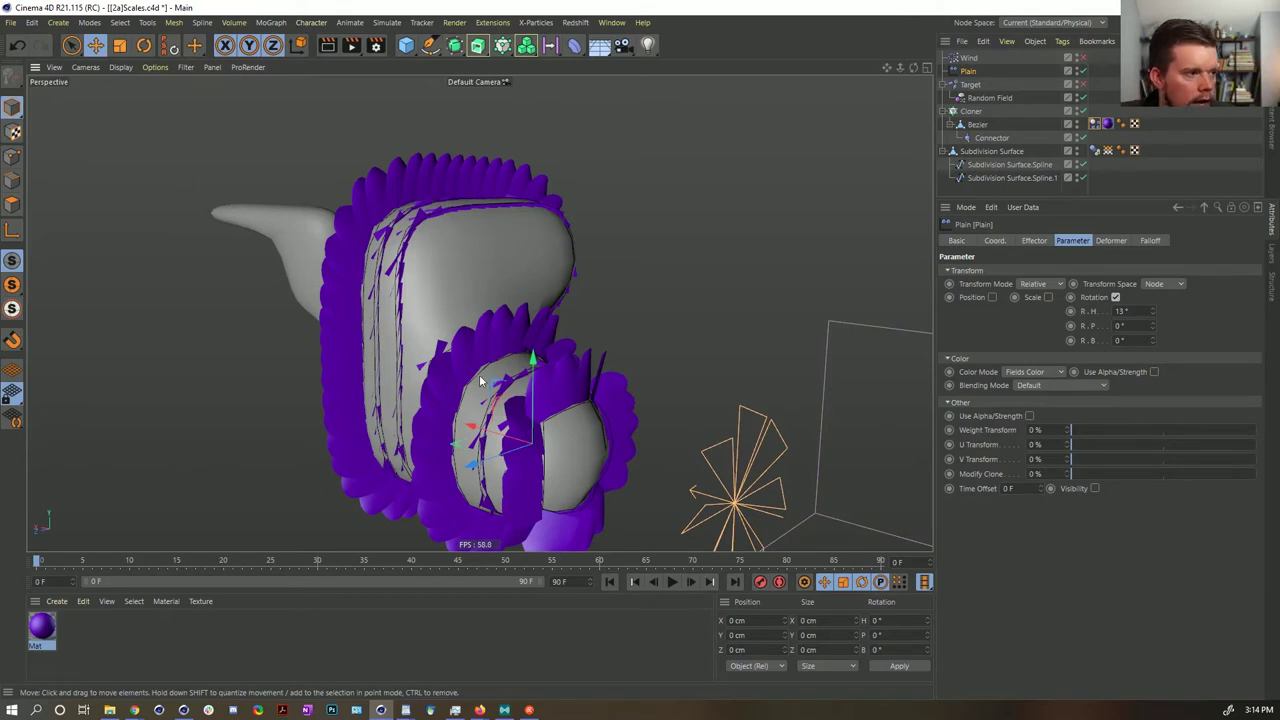
click(668, 583)
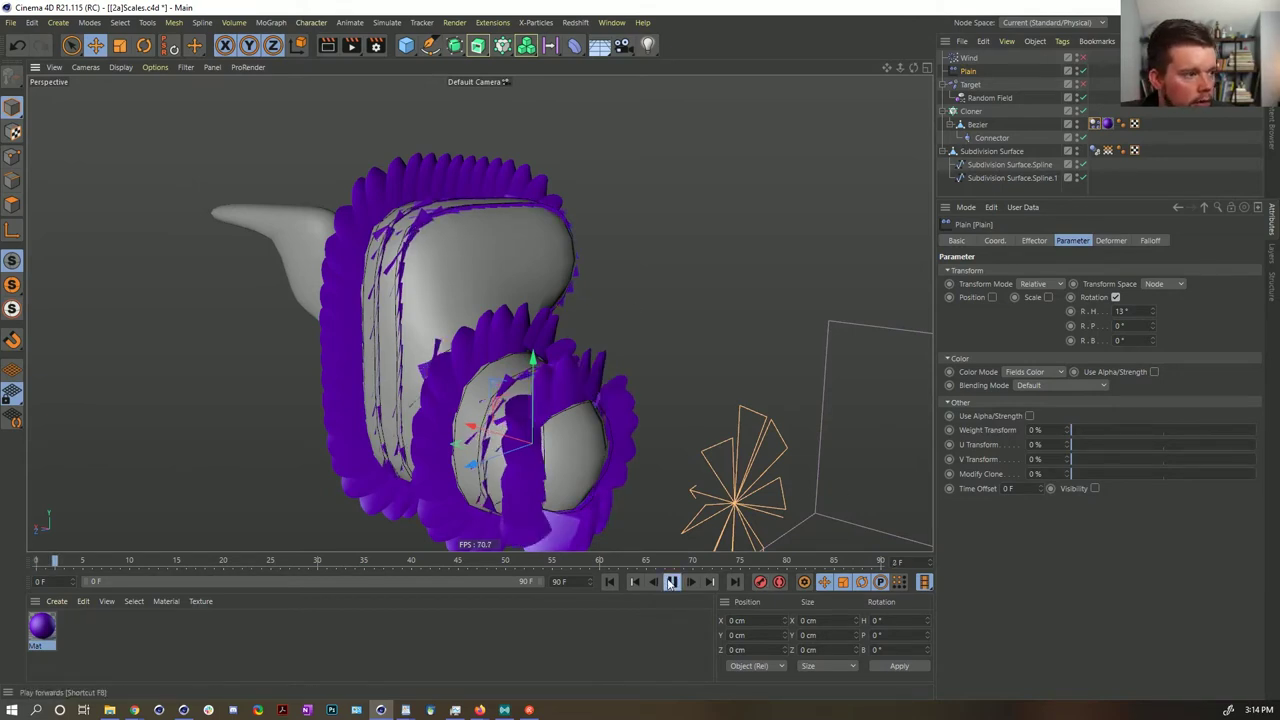
click(611, 583)
click(673, 584)
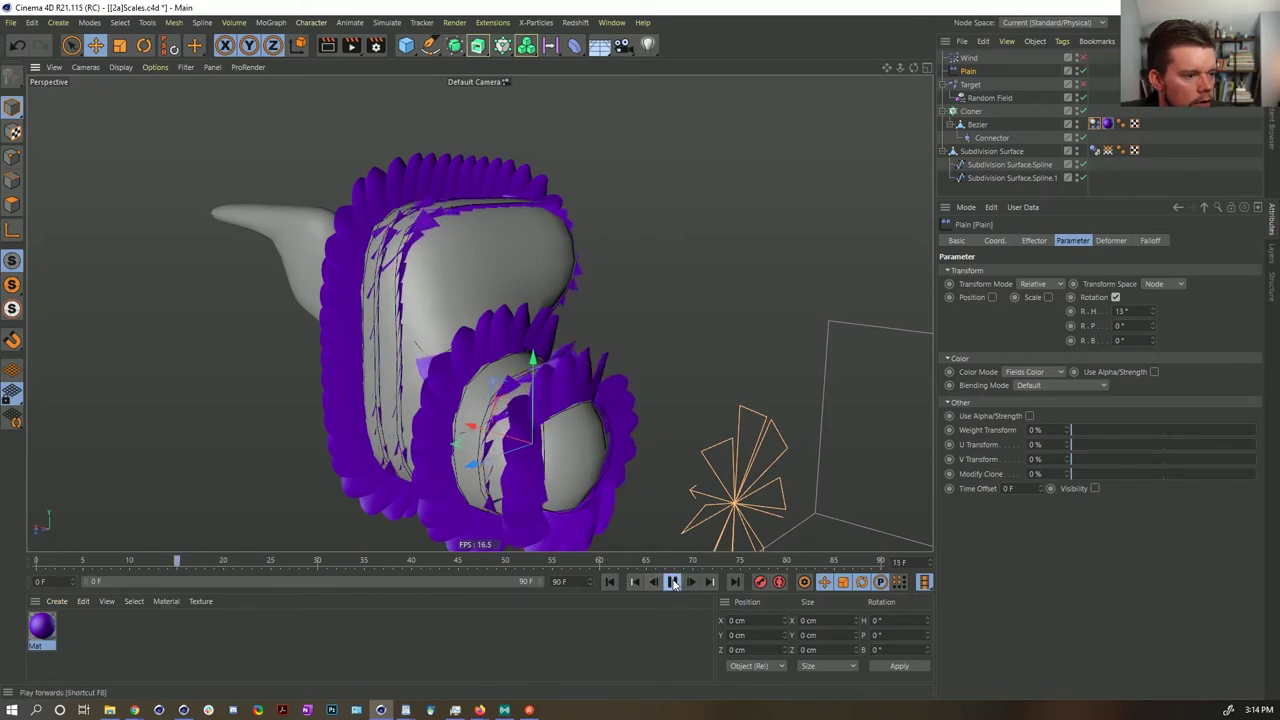
click(609, 582)
alt+drag(577, 441, 453, 420)
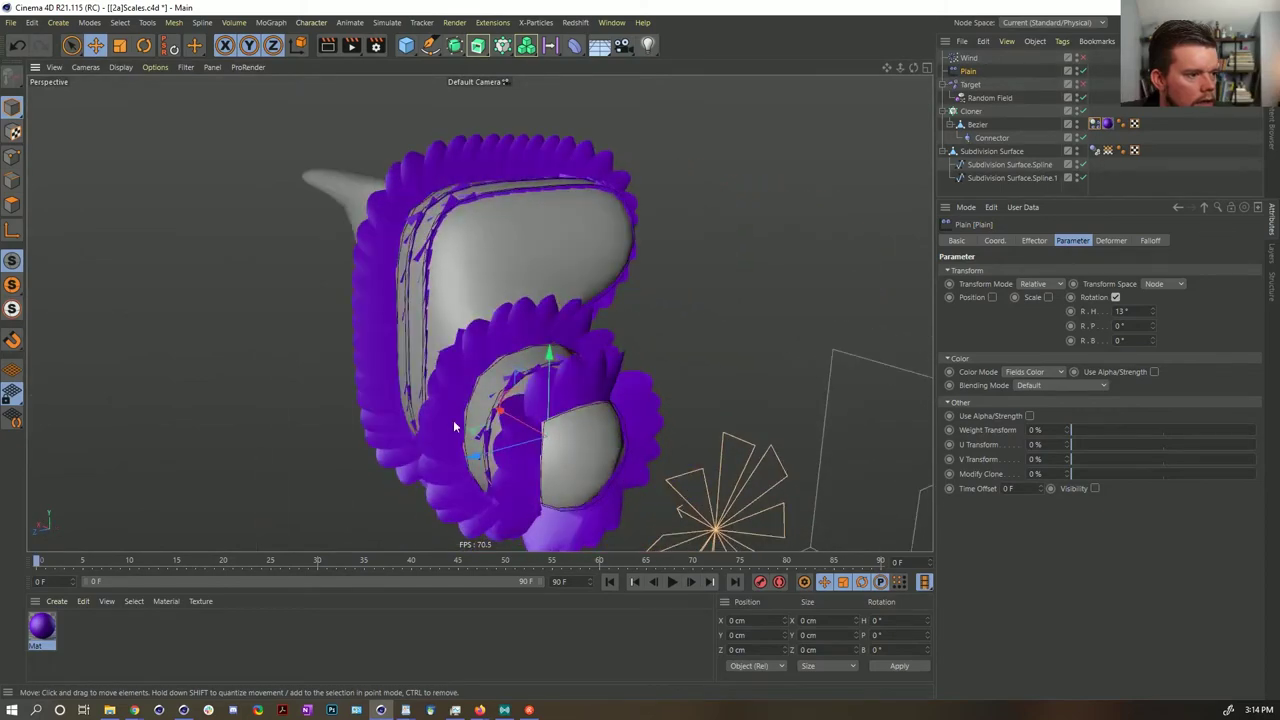
click(672, 582)
alt+drag(557, 321, 674, 225)
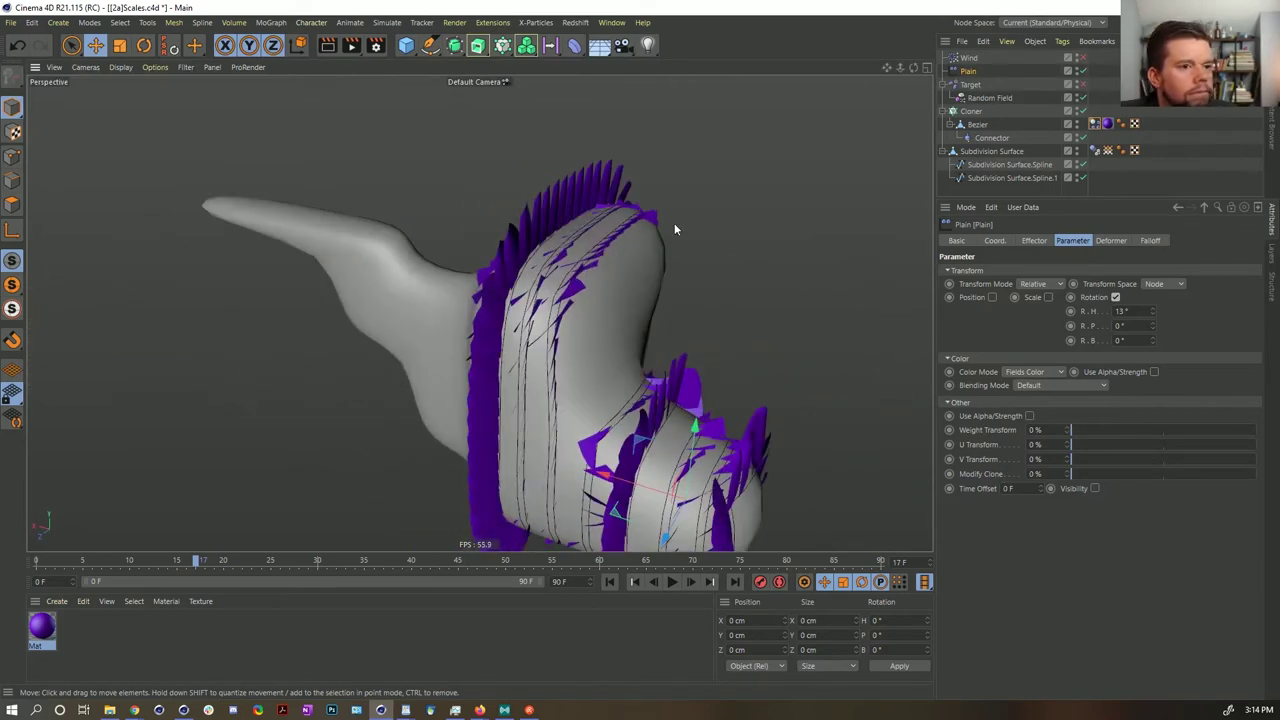
- Delete all segments of both splines except the loops nearest the model's pointed end, and reset the animation to the start
click(1017, 166)
shift+click(1013, 180)
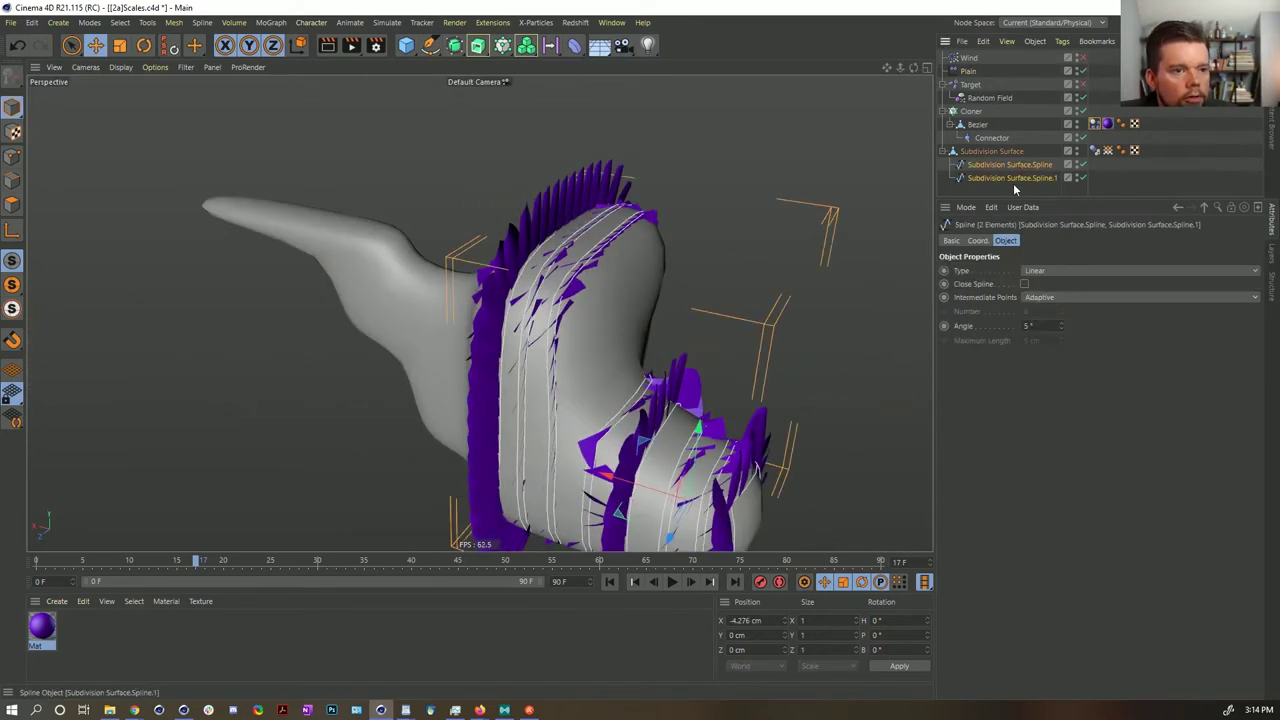
click(13, 155)
click(71, 45)
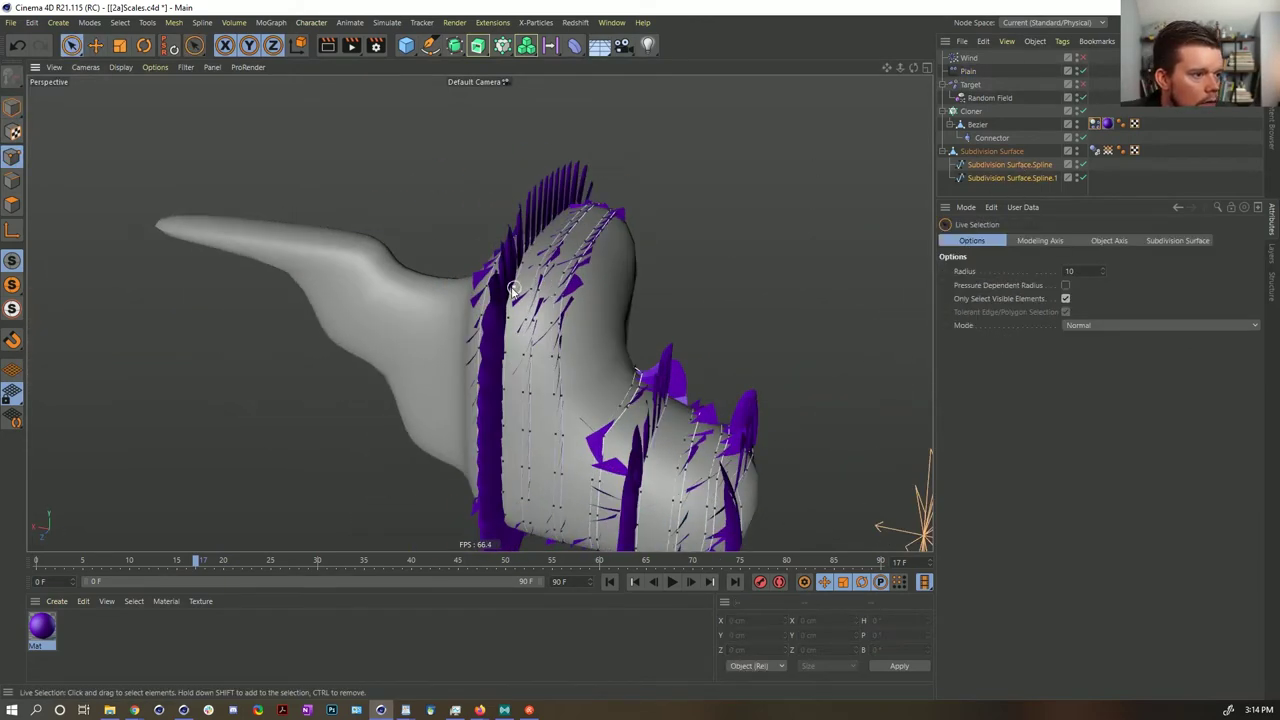
click(520, 288)
alt+drag(540, 285, 567, 270)
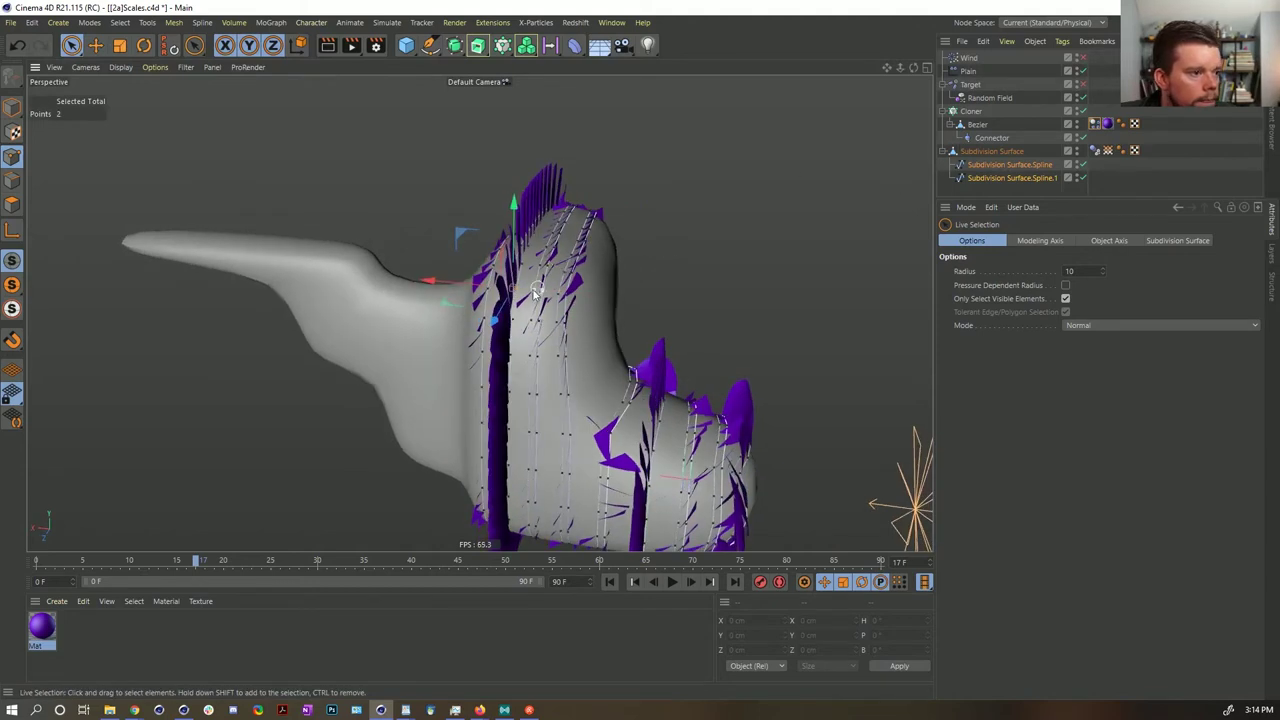
shift+click(535, 291)
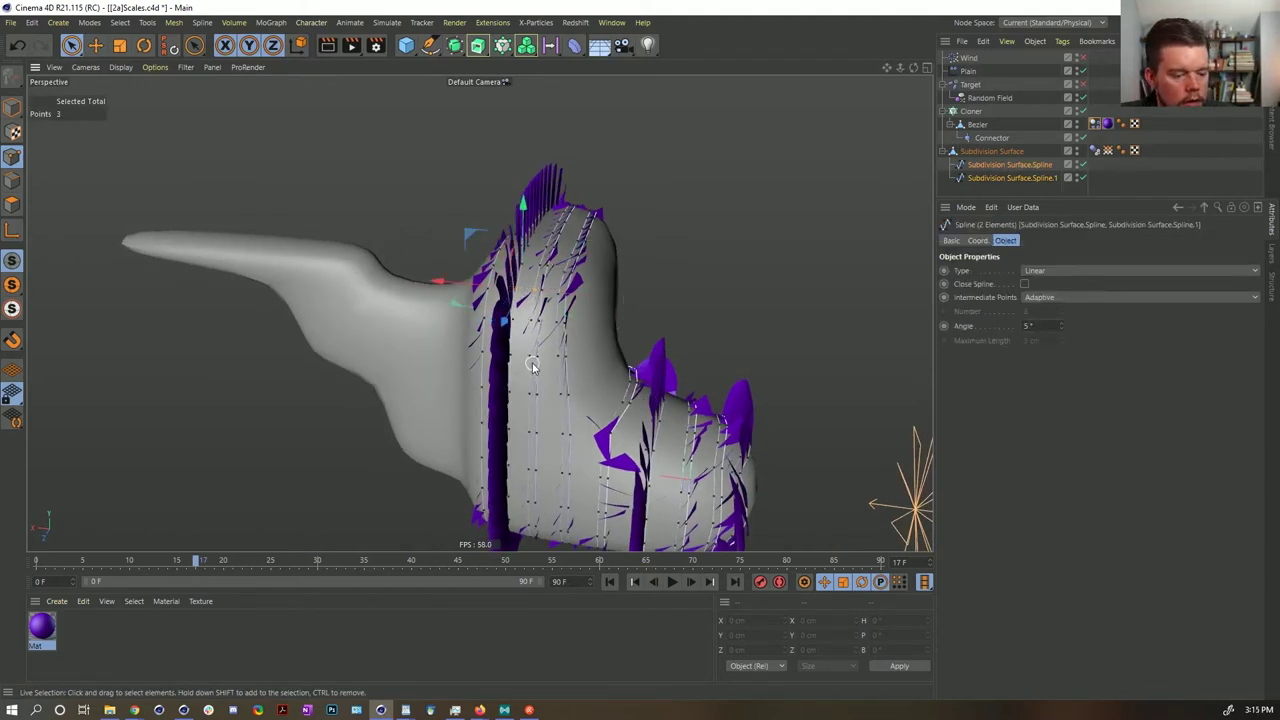
key(u)
key(w)
key(u)
key(i)
key(Delete)
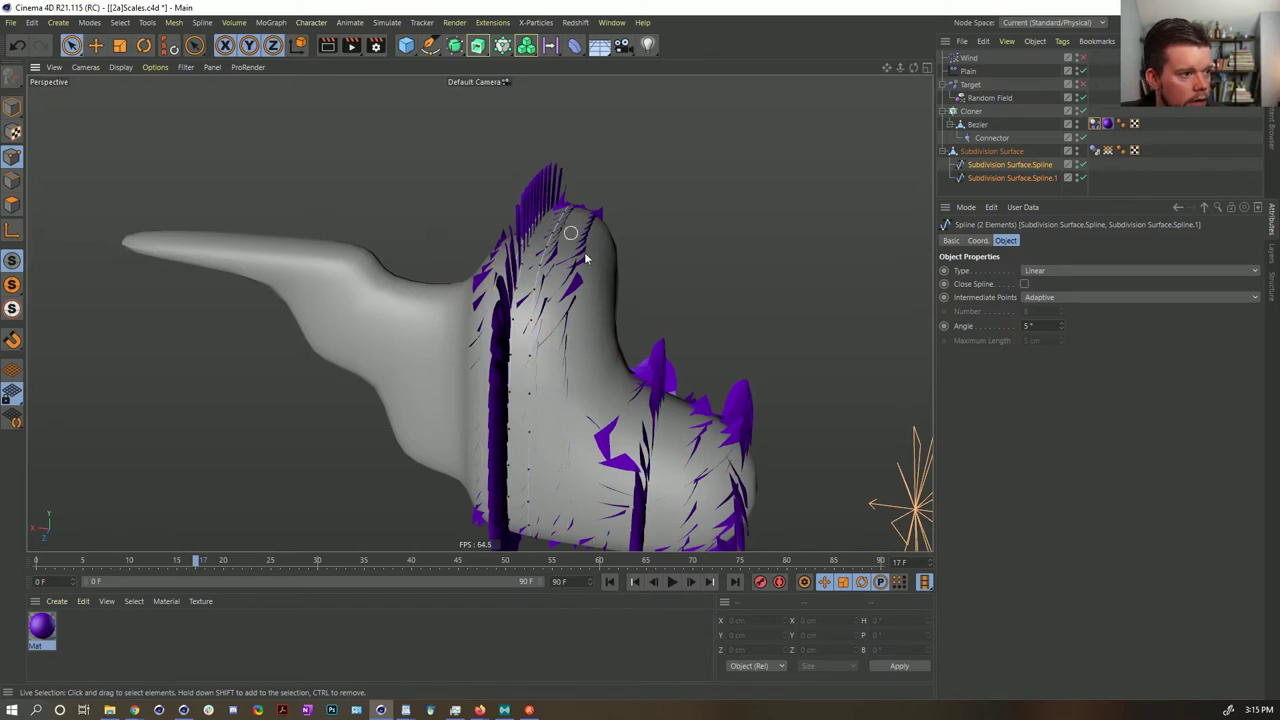
alt+drag(584, 258, 620, 300)
click(610, 582)
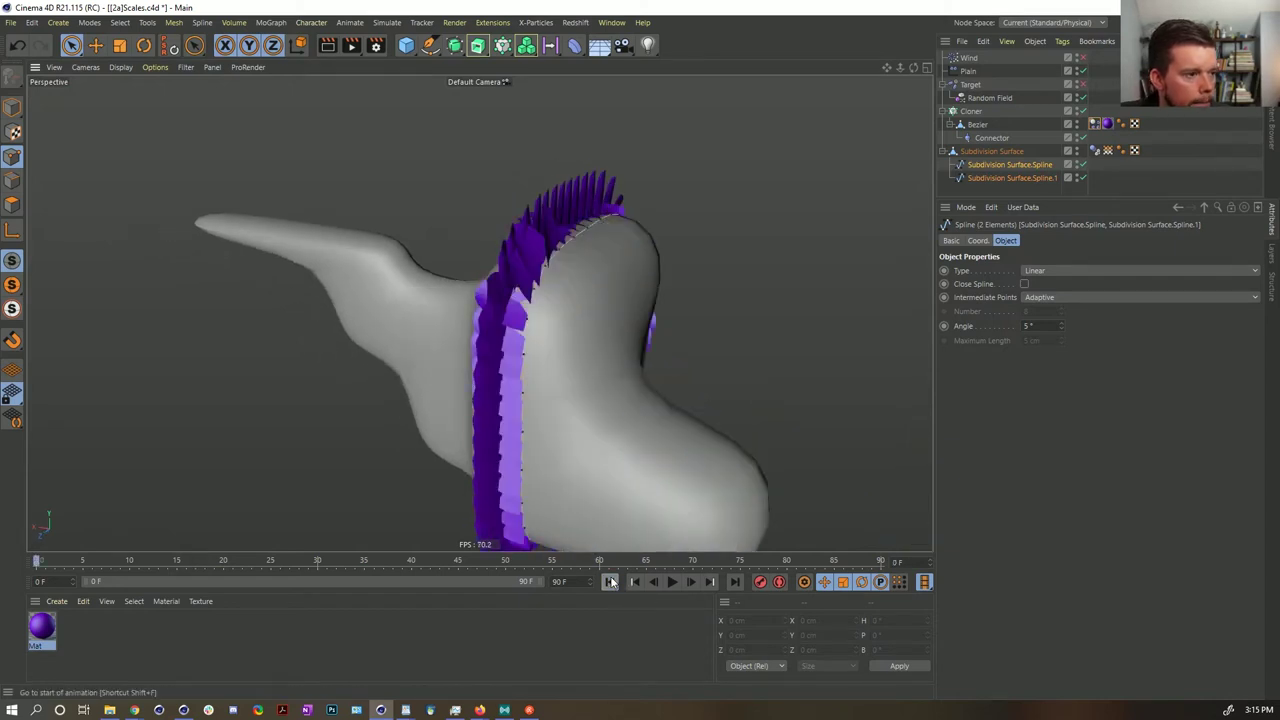
alt+drag(600, 420, 543, 403)
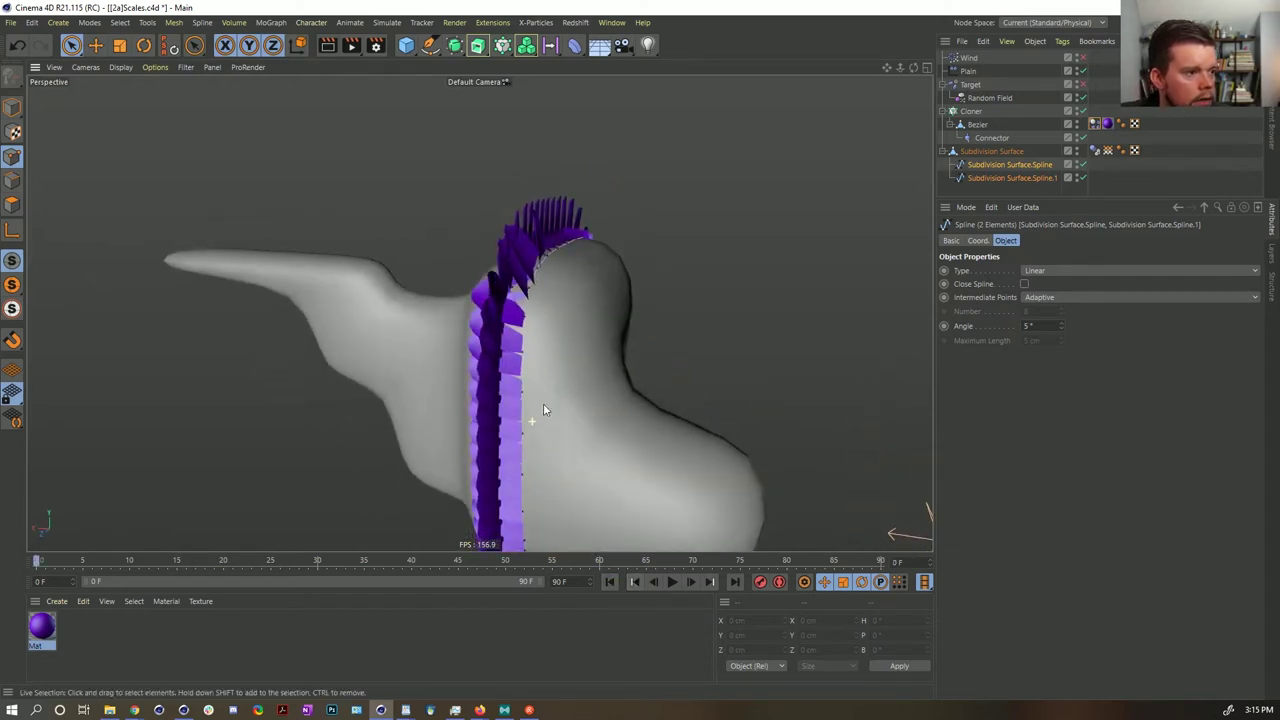
- Delete the duplicated rail spline and remove the remaining spline's loop farther from the pointed end, keeping a single loop
click(1025, 177)
key(Delete)
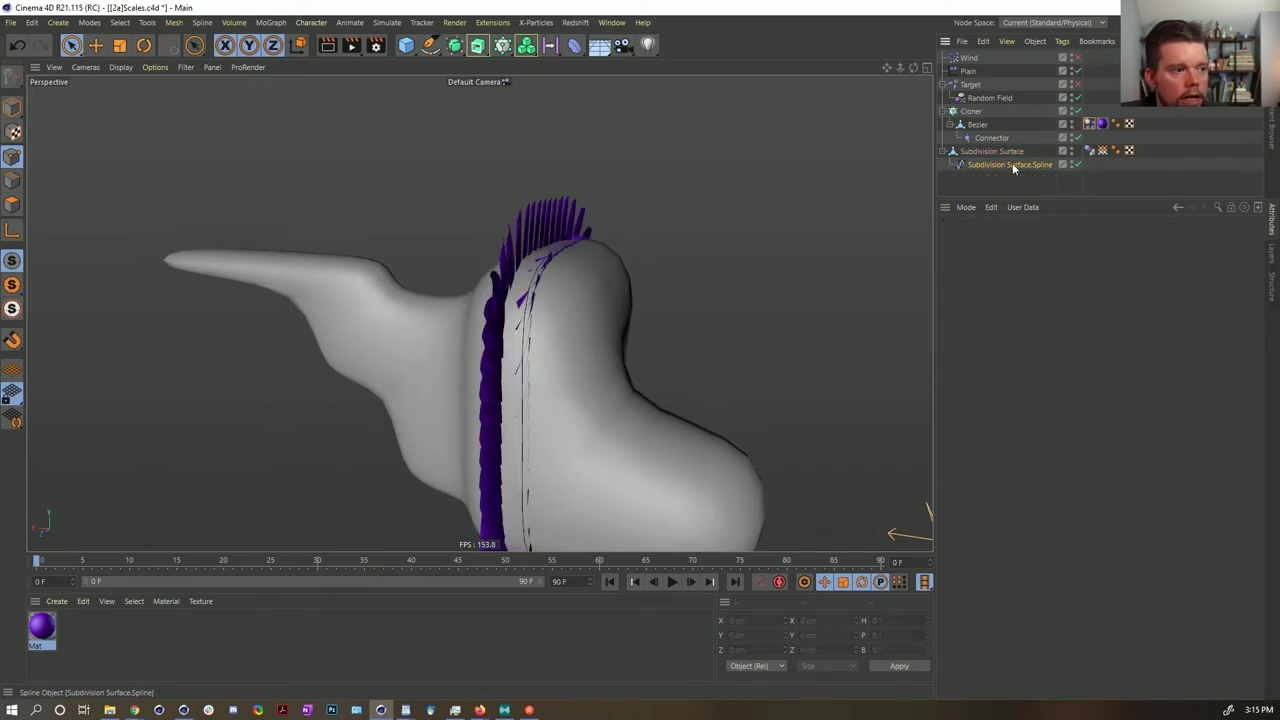
click(1012, 165)
click(530, 290)
right_click(530, 293)
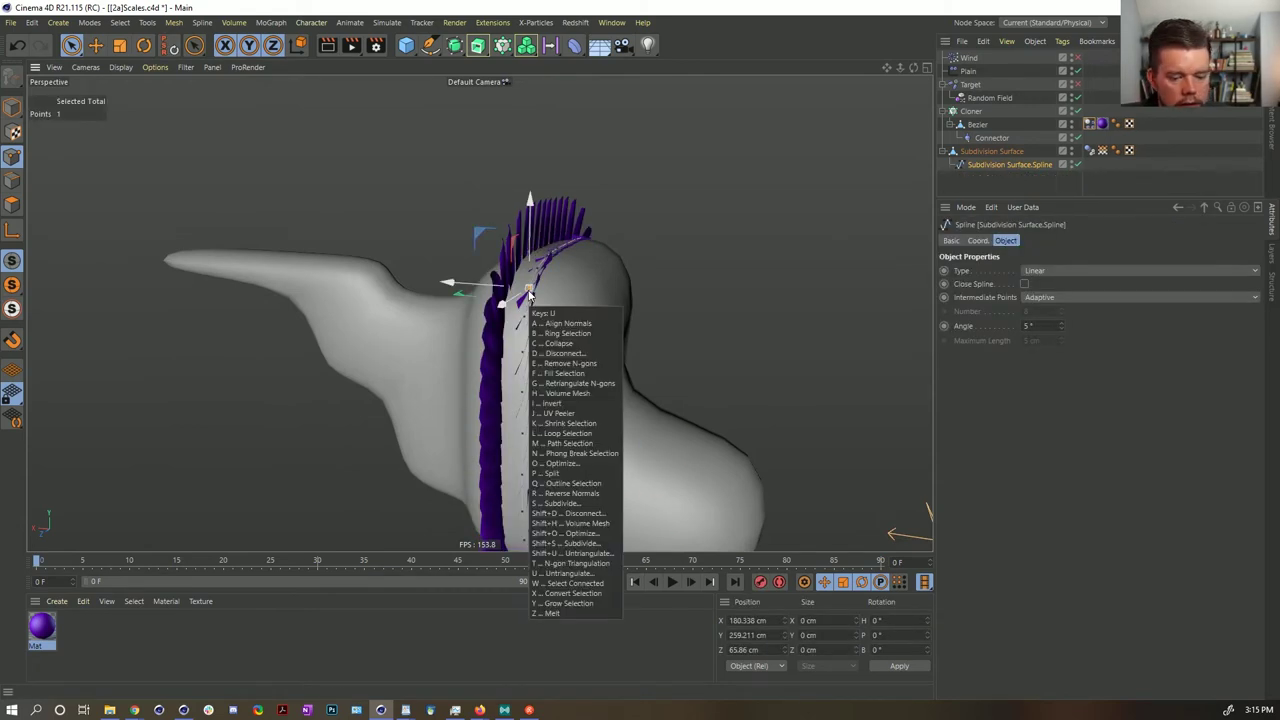
key(Escape)
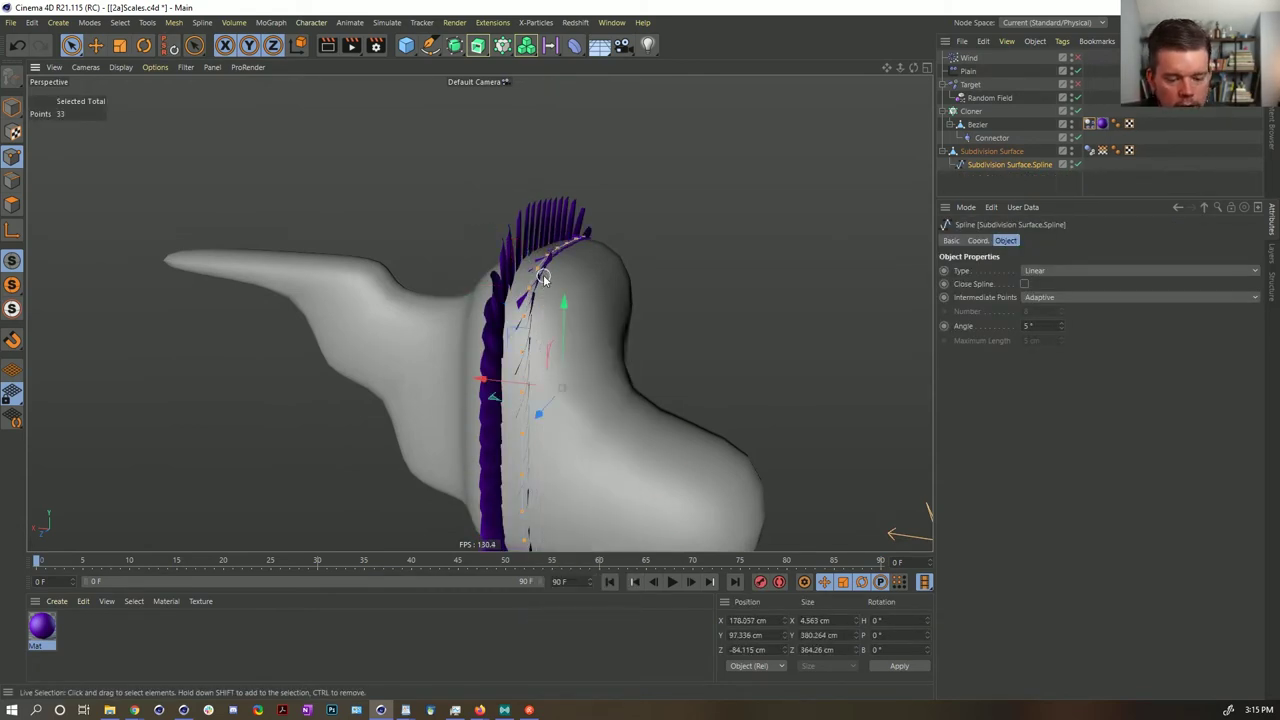
click(557, 237)
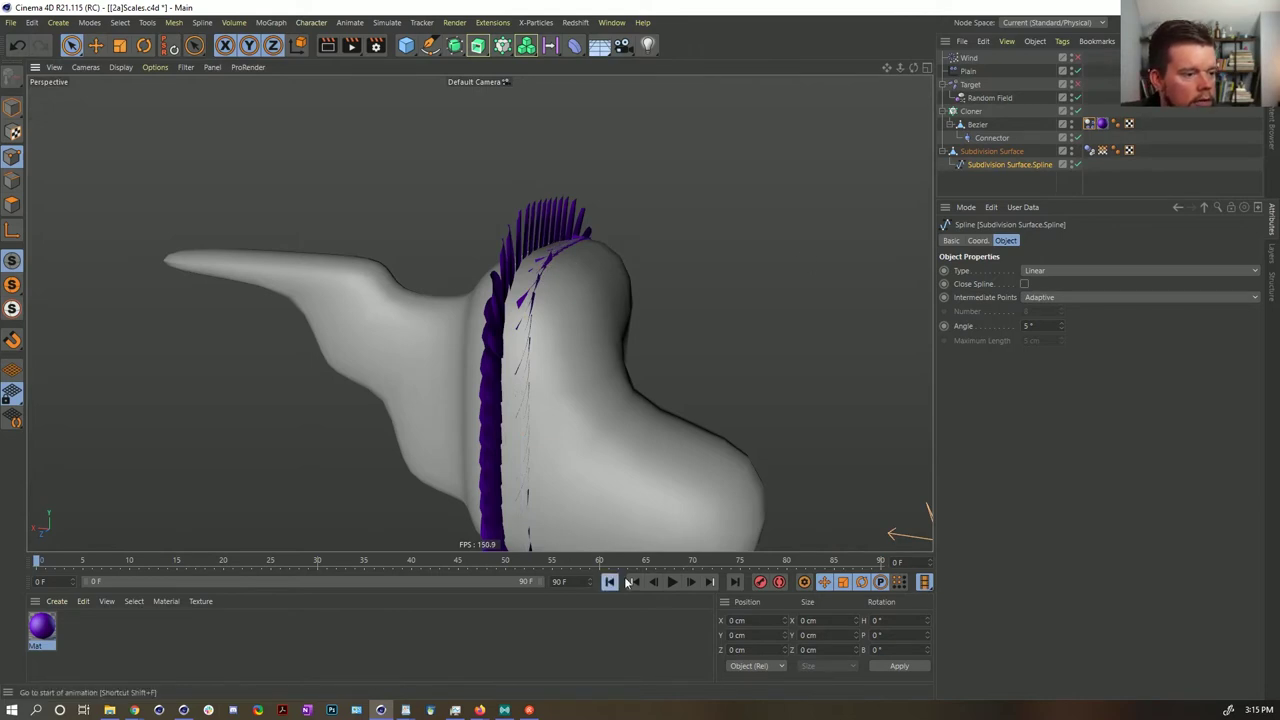
- Play the simulation on the single row of scales, inspect it from different angles, and rewind to frame 0
click(663, 582)
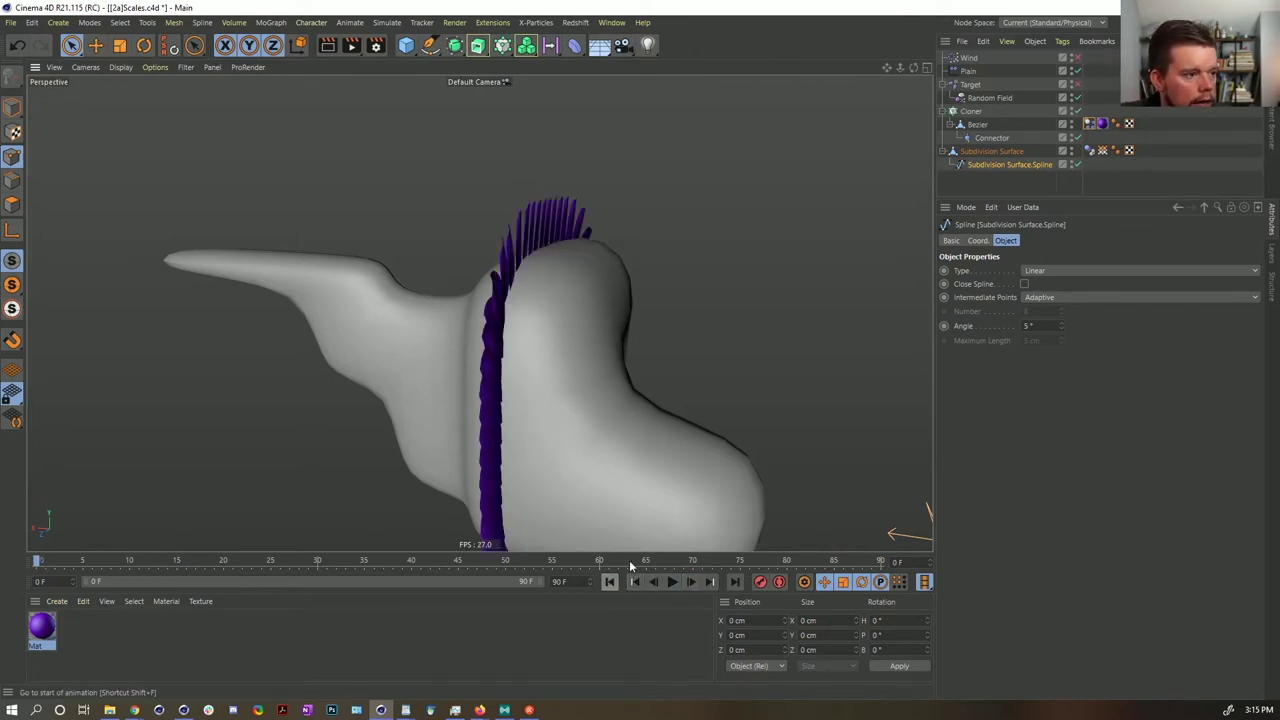
alt+drag(860, 224, 703, 334)
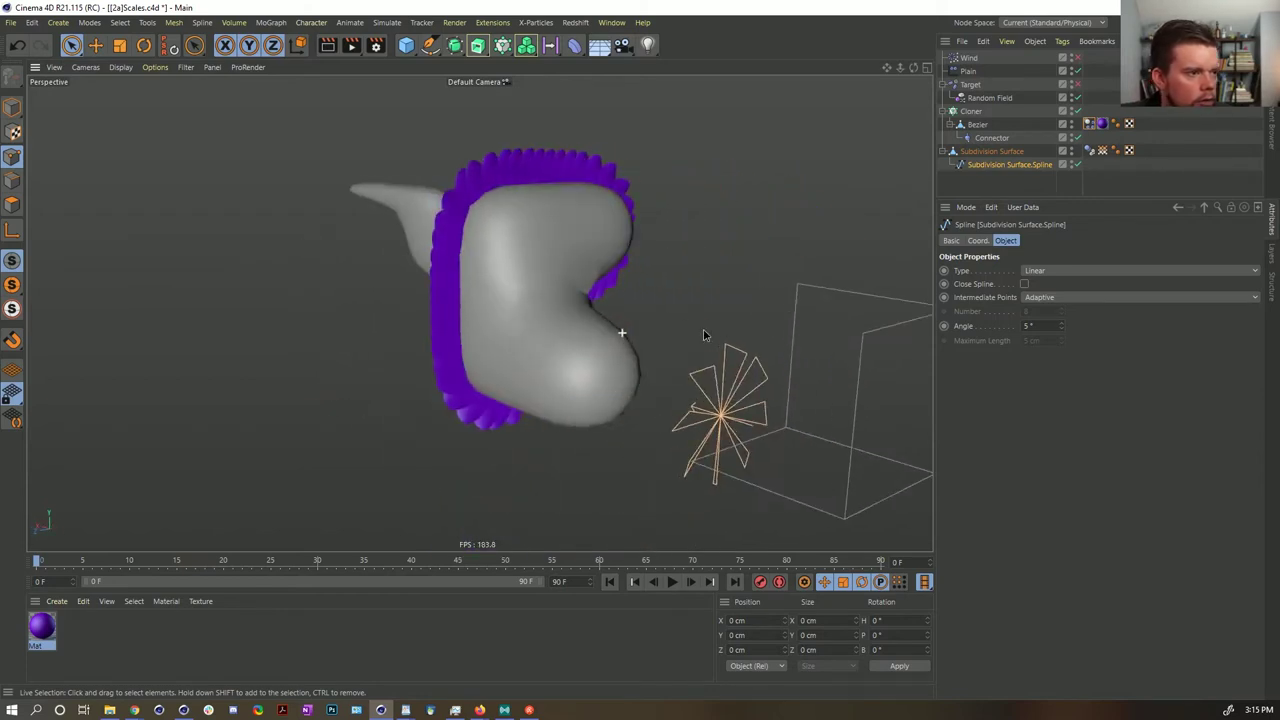
alt+drag(547, 241, 727, 513)
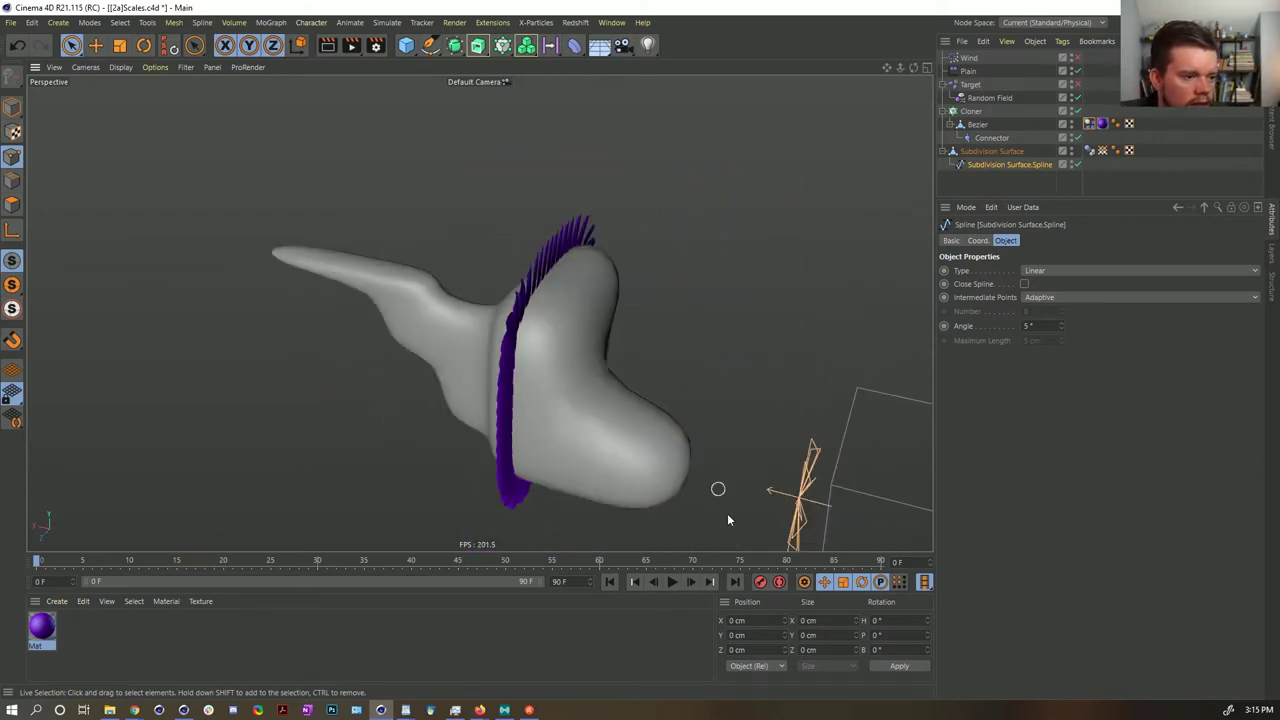
click(676, 584)
click(609, 582)
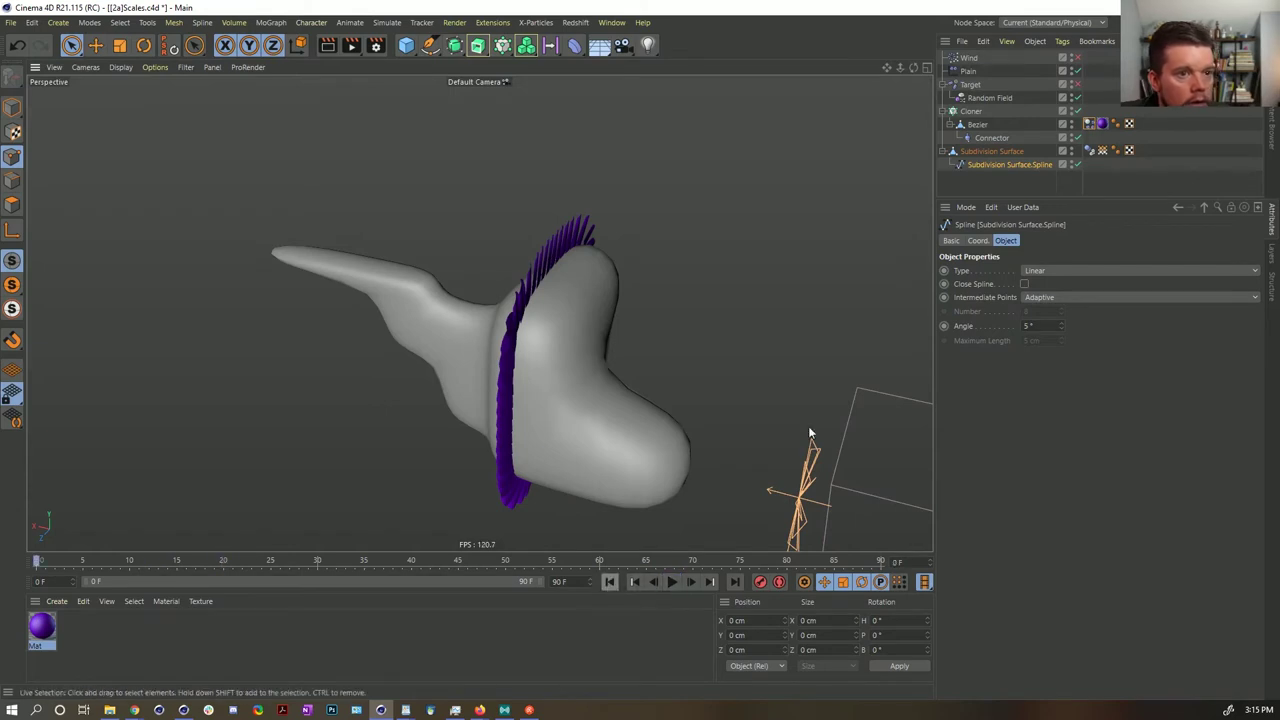
- Play the simulation on the single row of scales and inspect how they lie against the body from several angles
click(671, 582)
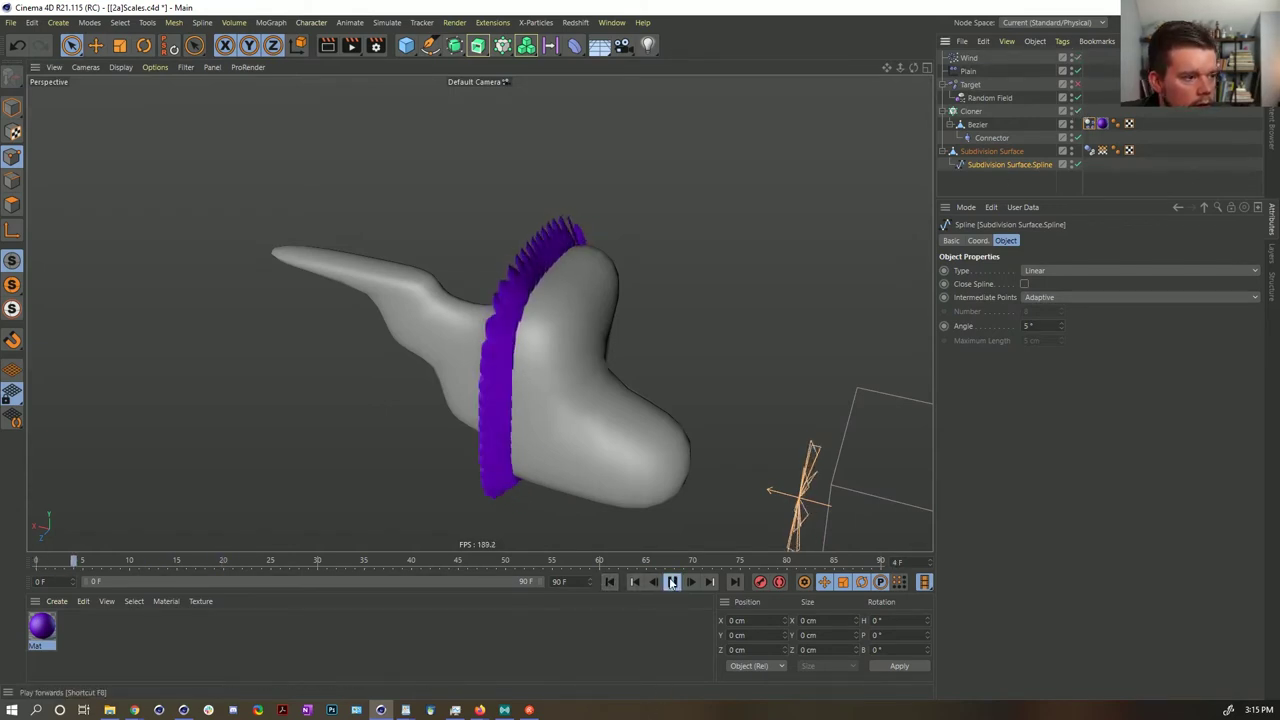
alt+drag(503, 333, 672, 338)
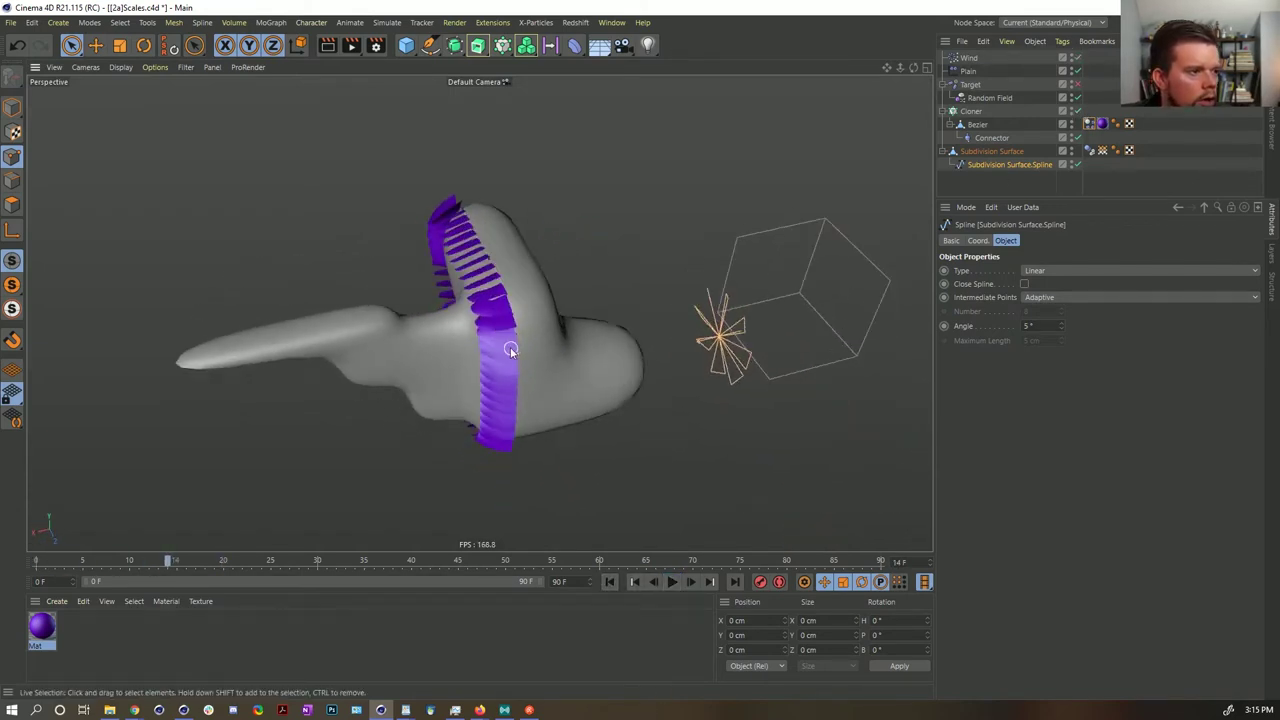
alt+right_drag(508, 347, 662, 309)
alt+drag(480, 314, 627, 414)
alt+right_drag(627, 414, 560, 426)
alt+drag(560, 426, 594, 300)
alt+right_drag(594, 300, 490, 330)
- Turn off Ignore Collisions on the scales' Connector, replay the simulation from the start, and rewind to frame 0
click(992, 150)
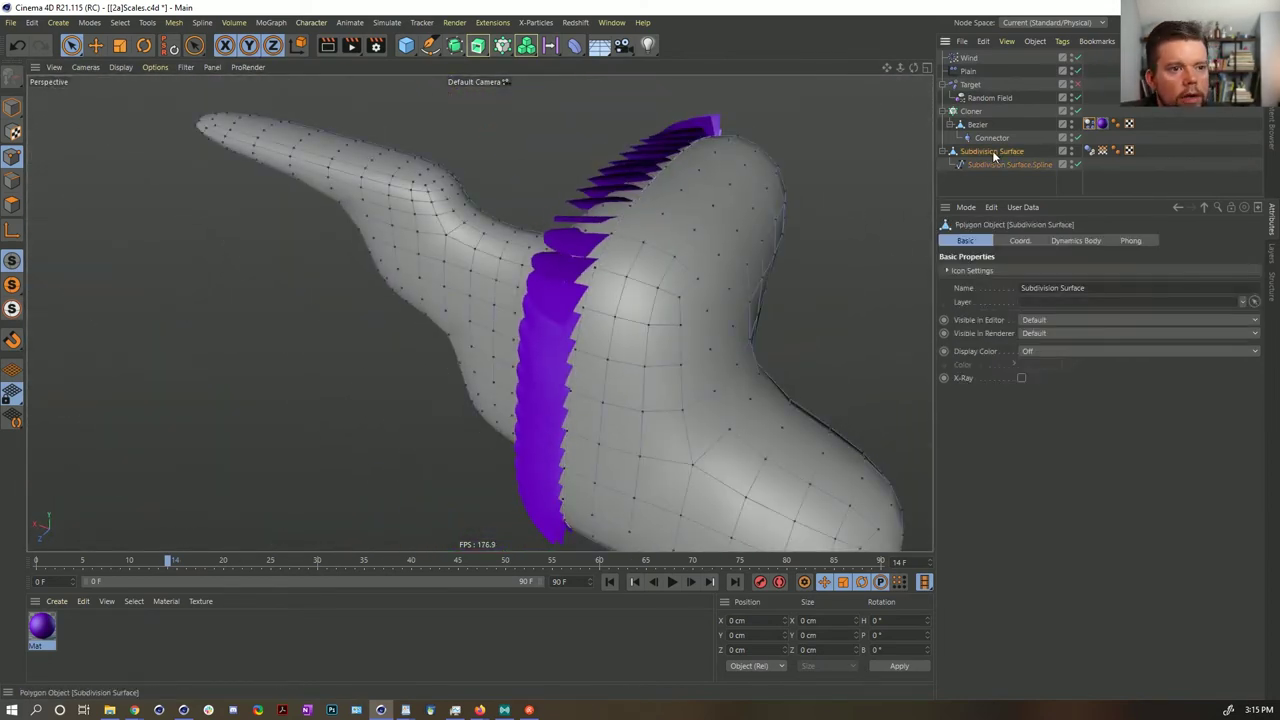
click(1093, 124)
click(992, 137)
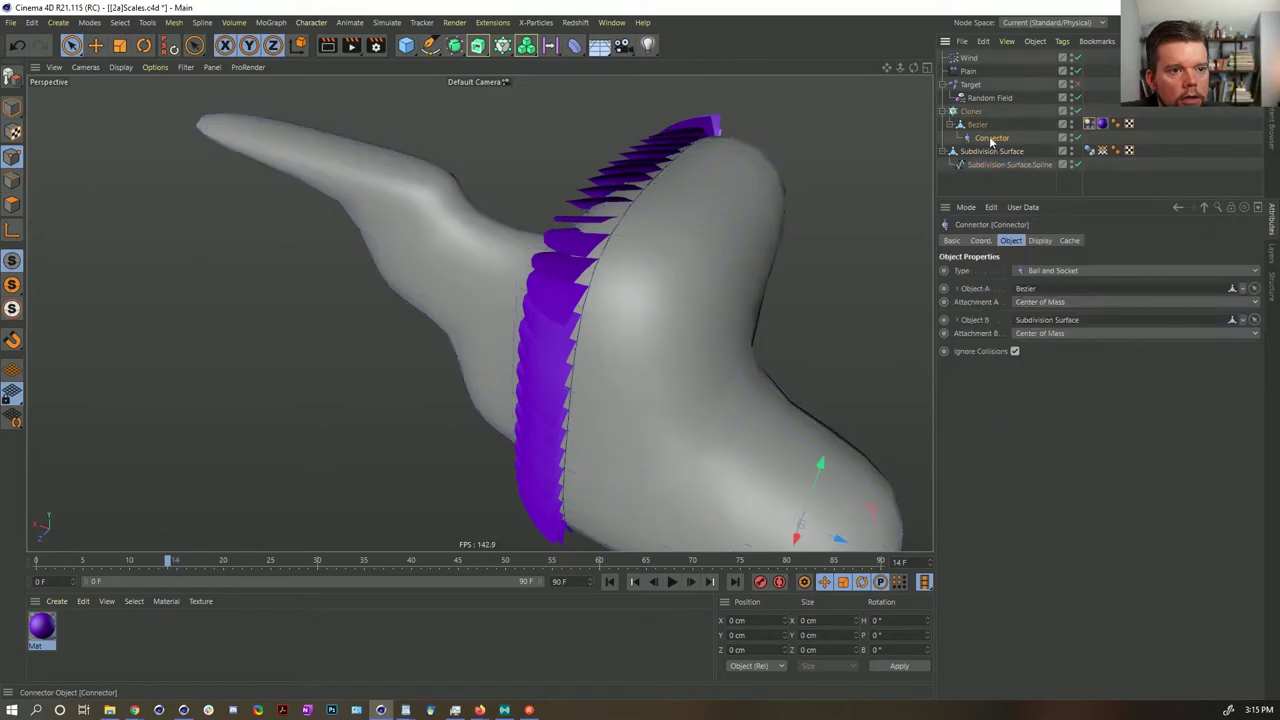
click(609, 581)
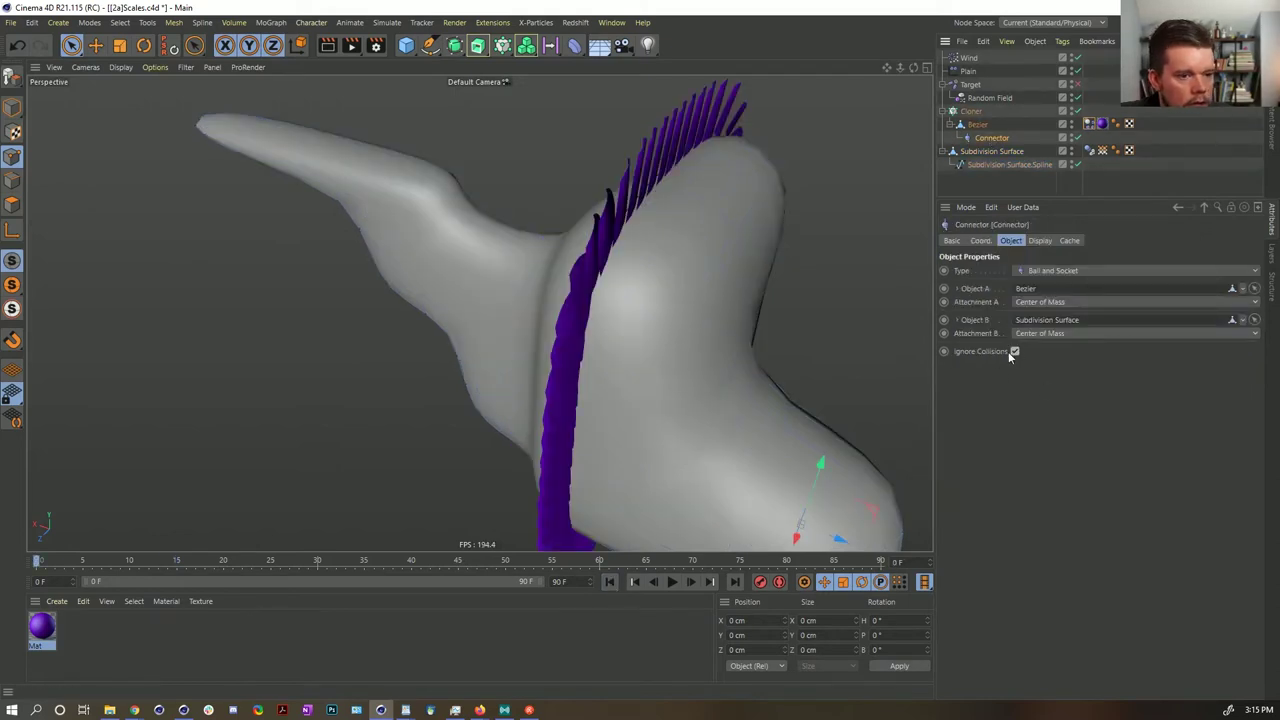
click(673, 583)
alt+drag(652, 345, 628, 522)
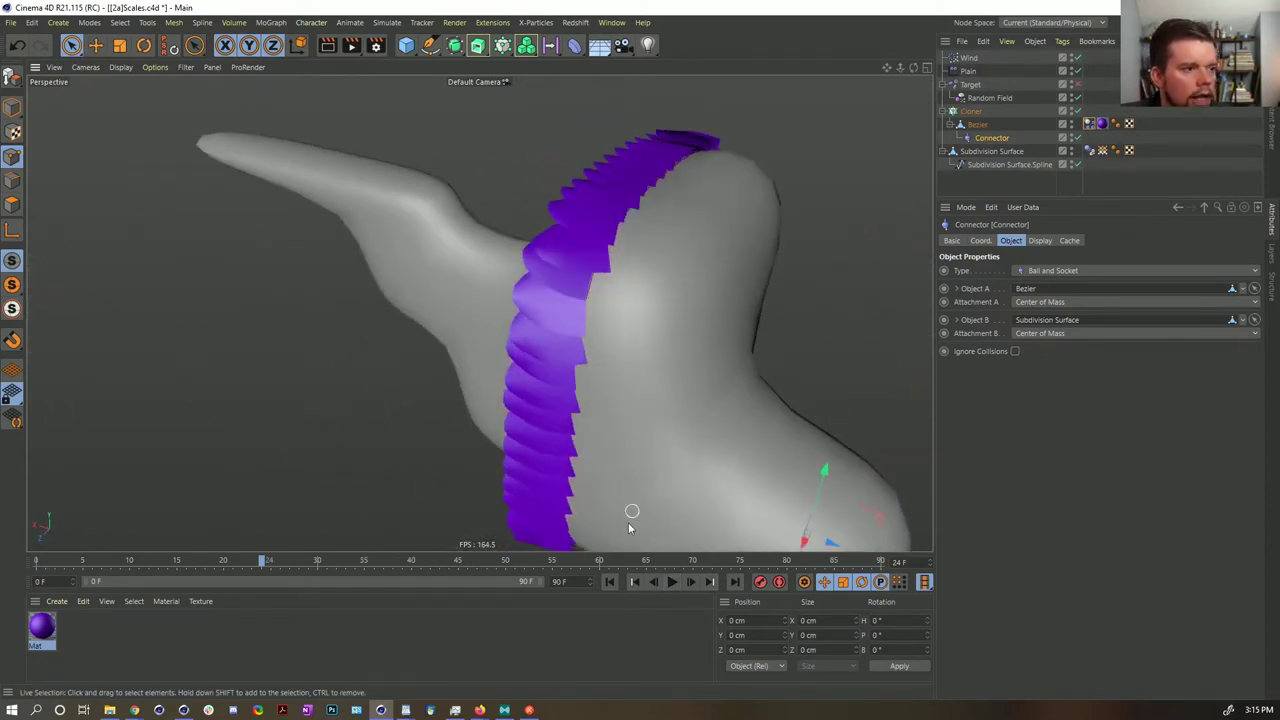
click(612, 583)
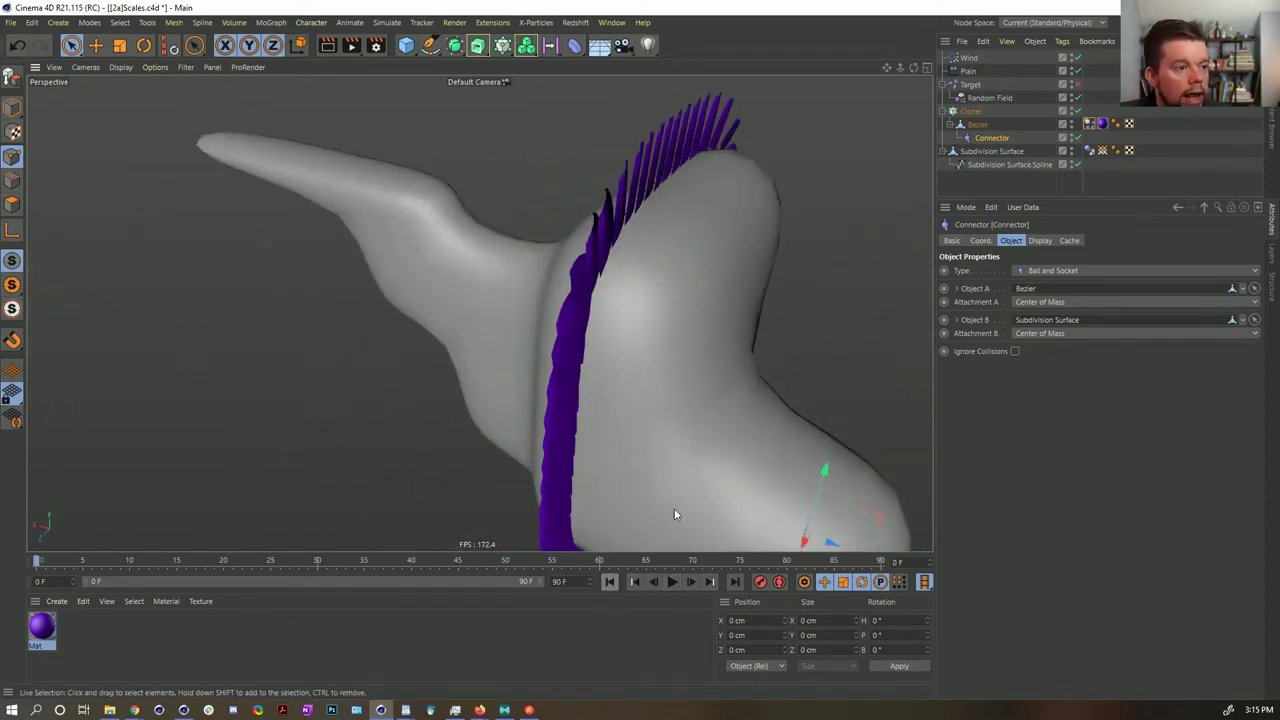
click(985, 166)
right_click(698, 277)
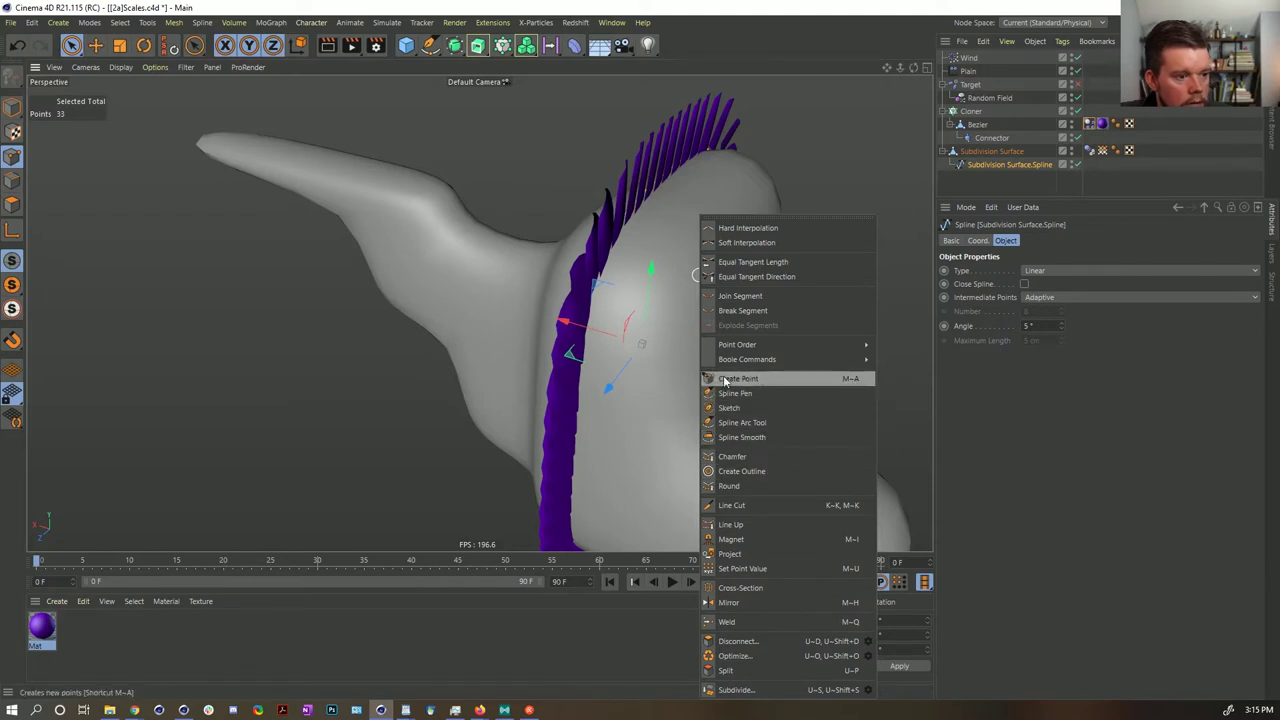
click(895, 231)
key(ctrl+c)
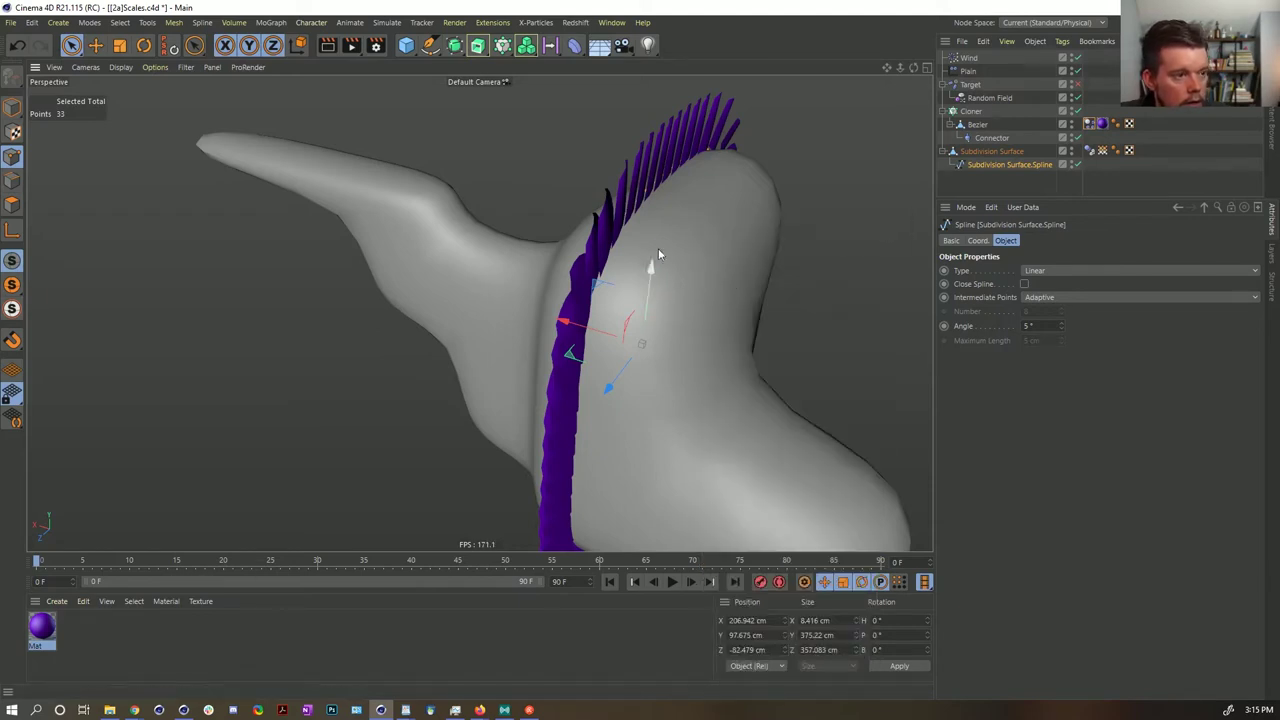
key(ctrl+v)
key(ctrl+z)
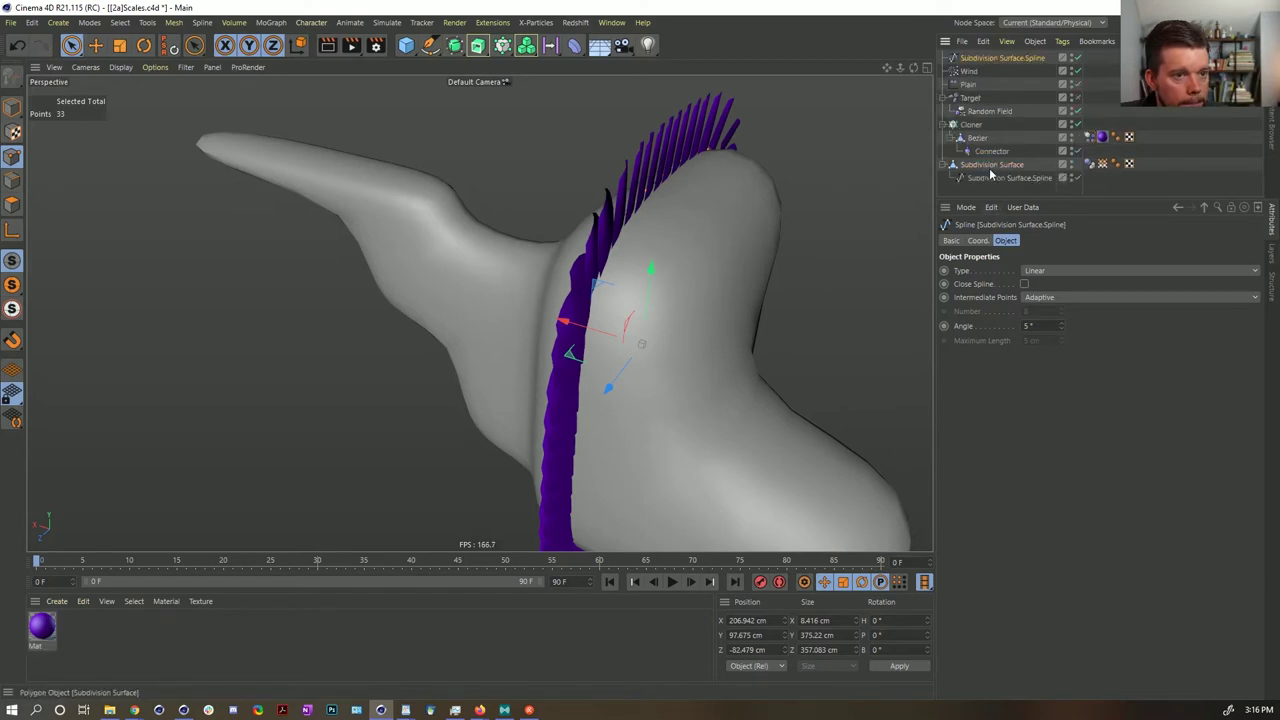
key(ctrl+v)
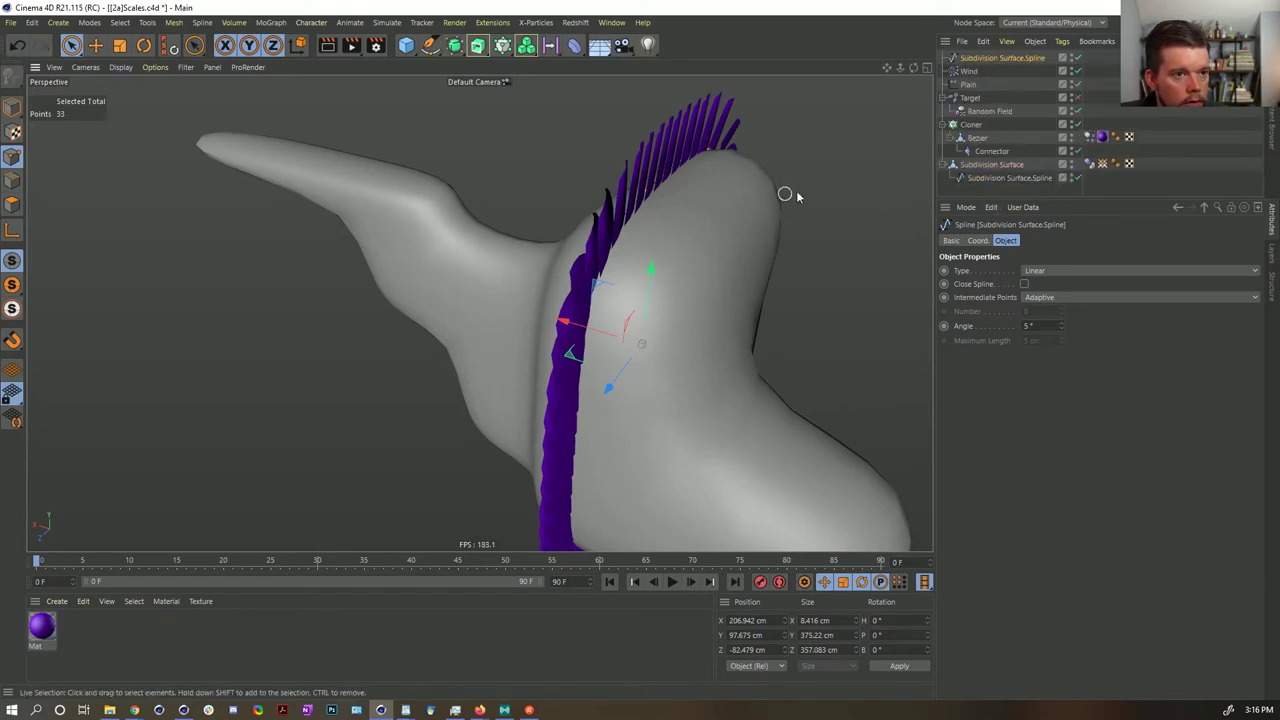
key(ctrl+z)
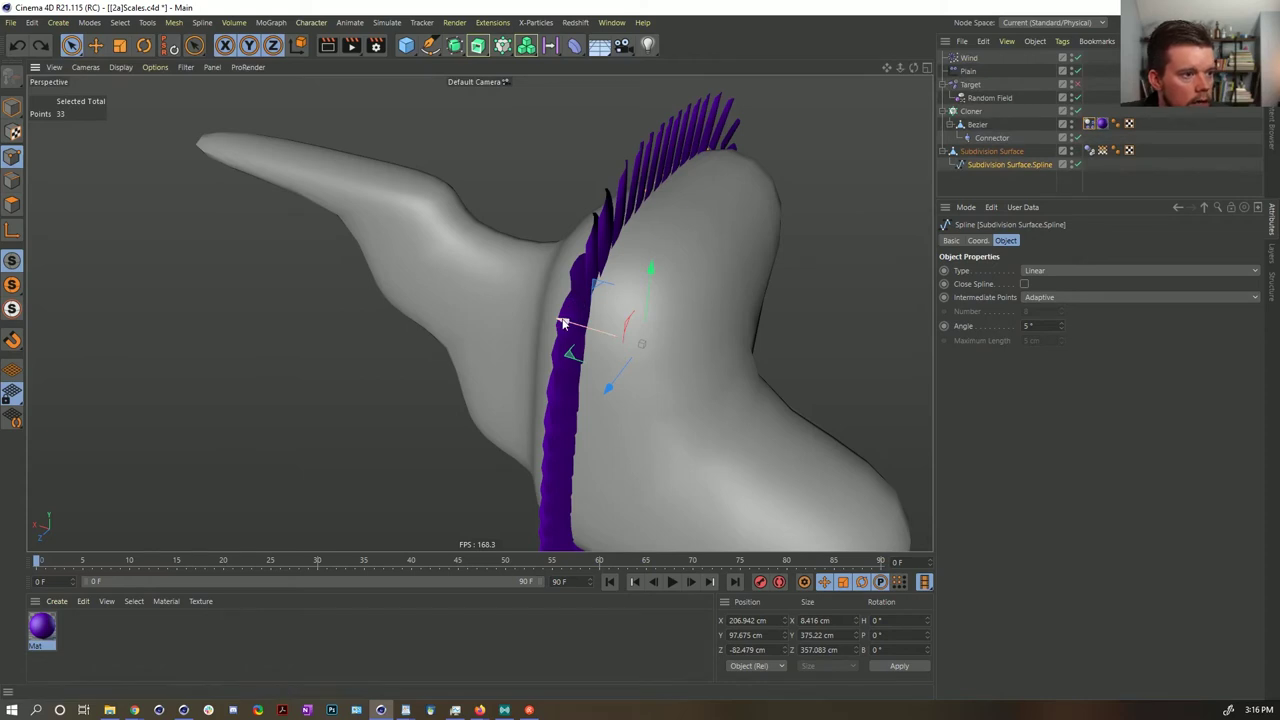
- Duplicate the spline's loop three times along X towards the rounded end, the last copy at about X 135.7 cm, and play the simulation
drag(563, 322, 631, 344)
alt+drag(748, 370, 686, 423)
click(675, 581)
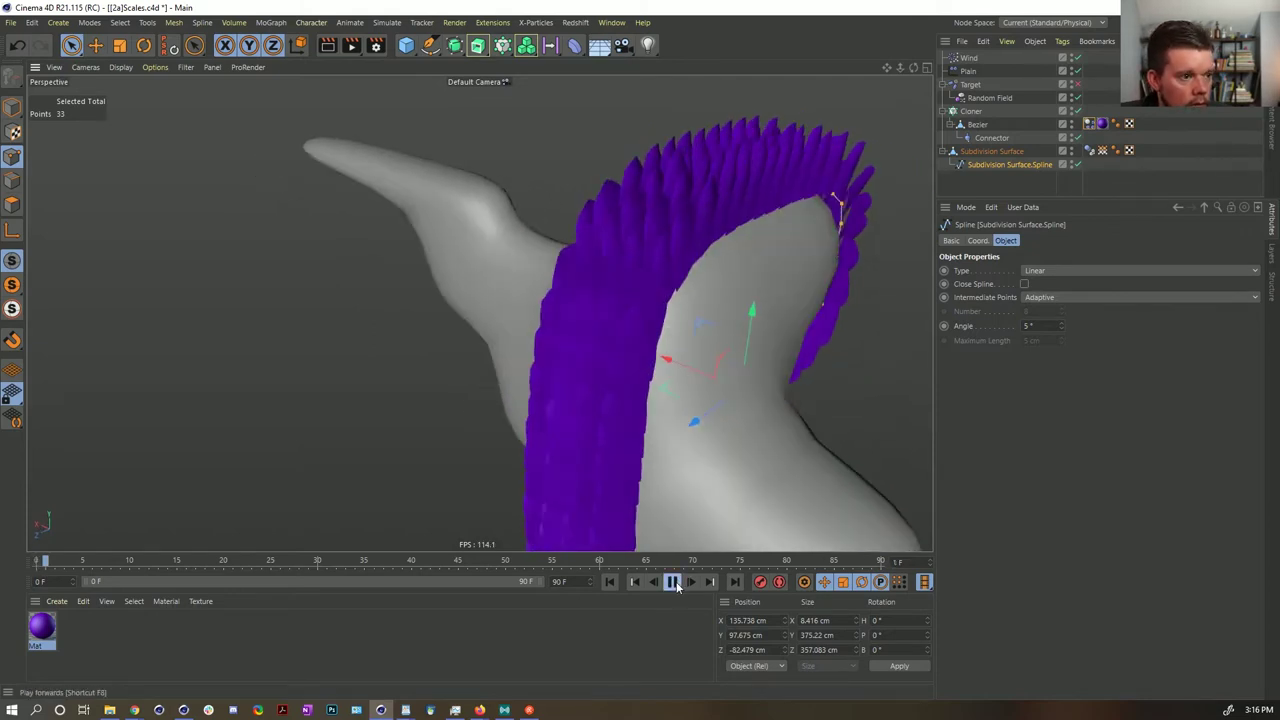
- Examine the overlap and gaps of the four rows of scales from all around the model, and rewind to frame 0
alt+drag(566, 351, 486, 319)
scroll(600, 330, up, 5)
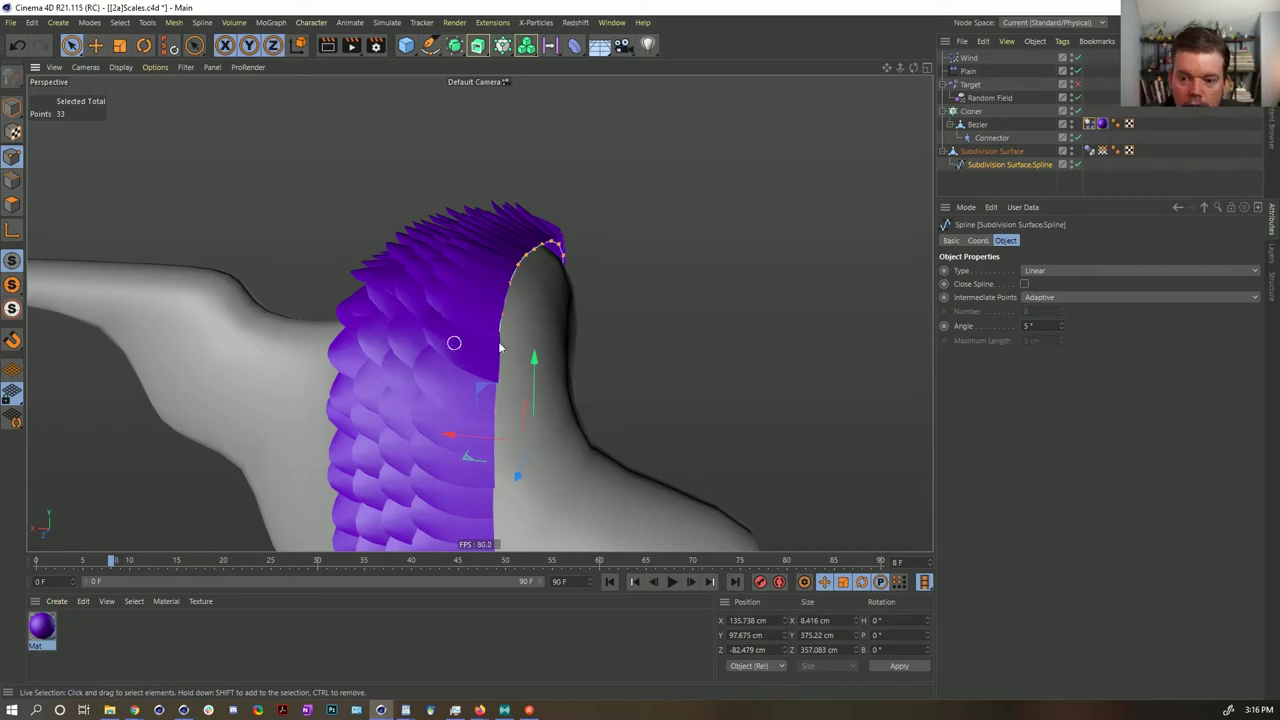
alt+drag(543, 332, 348, 246)
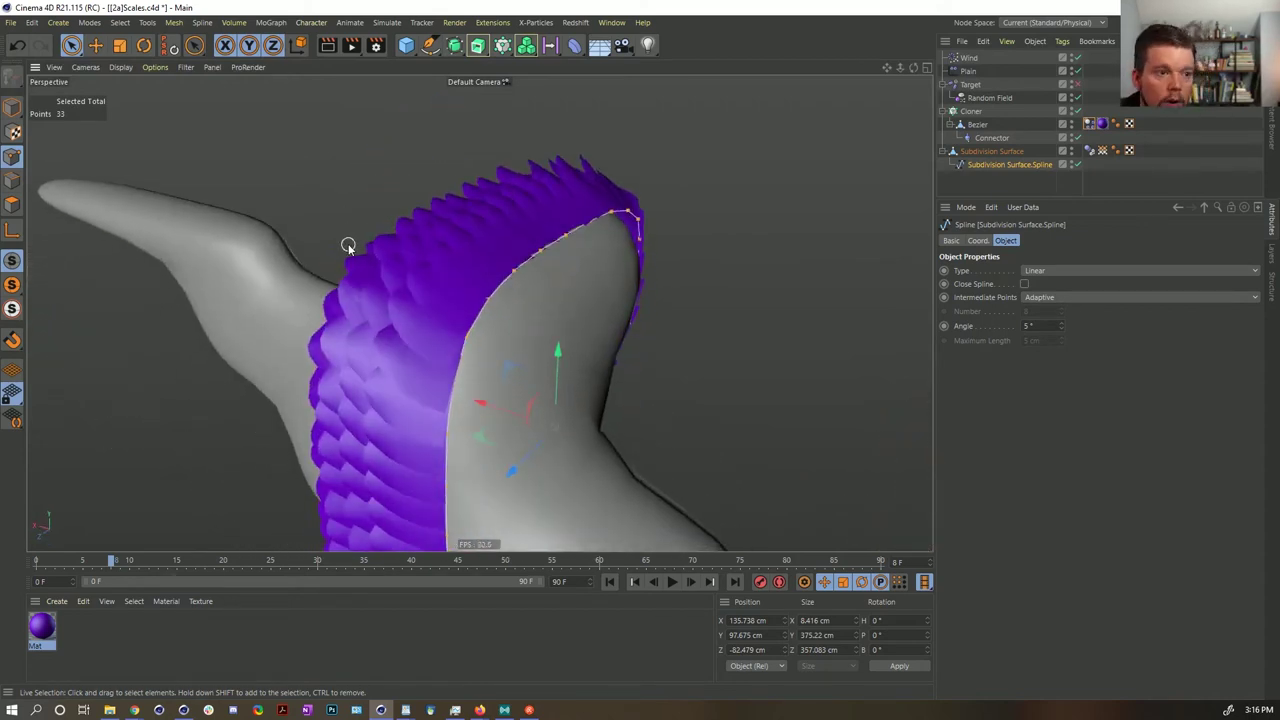
alt+drag(404, 270, 474, 326)
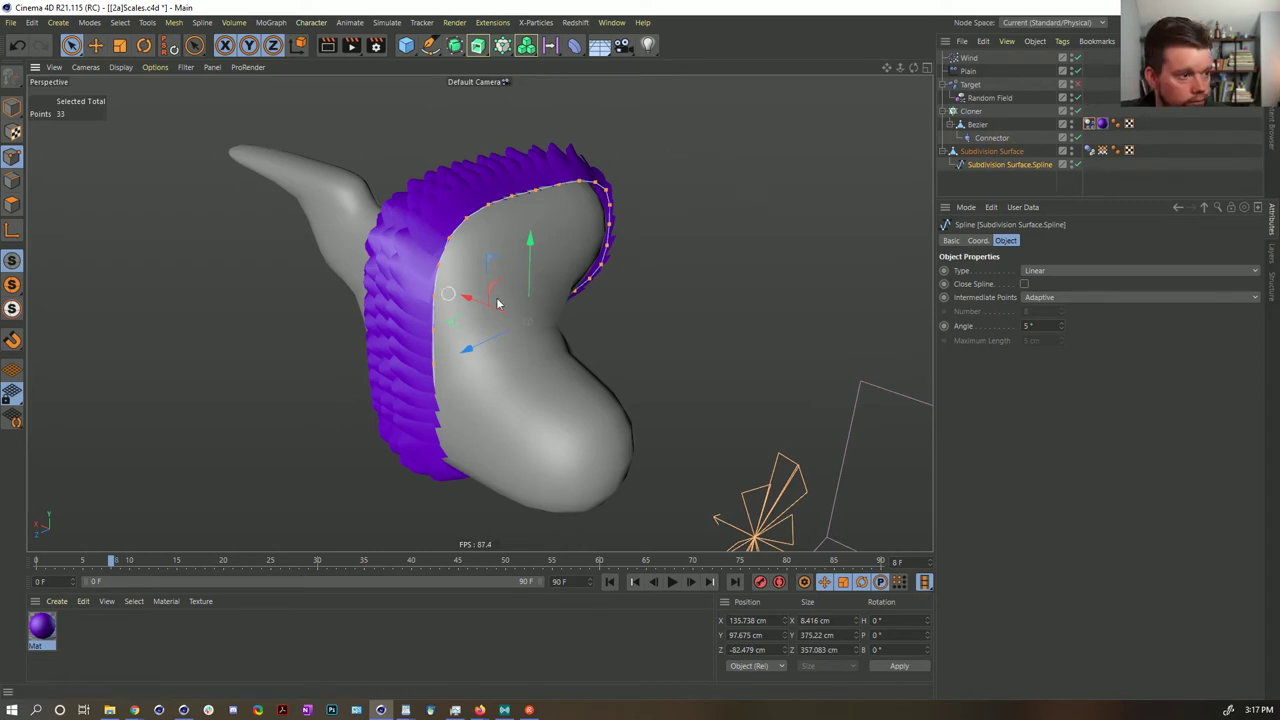
alt+drag(718, 200, 504, 247)
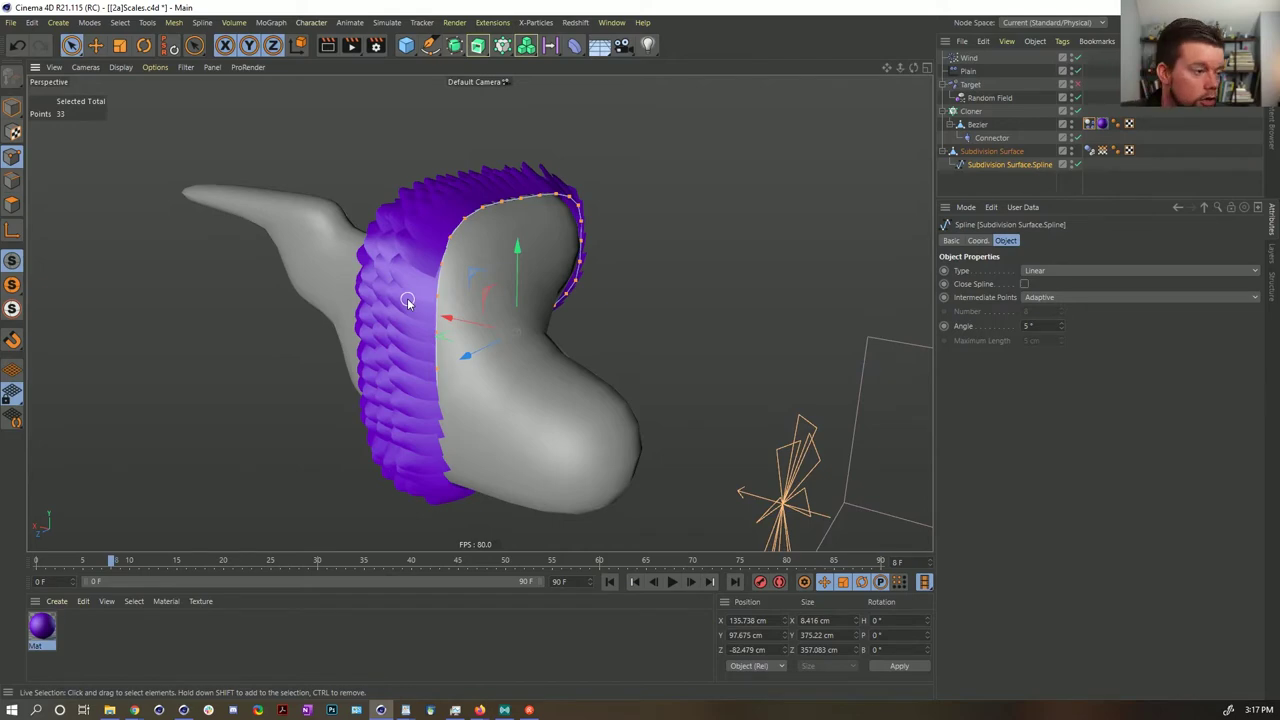
alt+drag(504, 287, 569, 294)
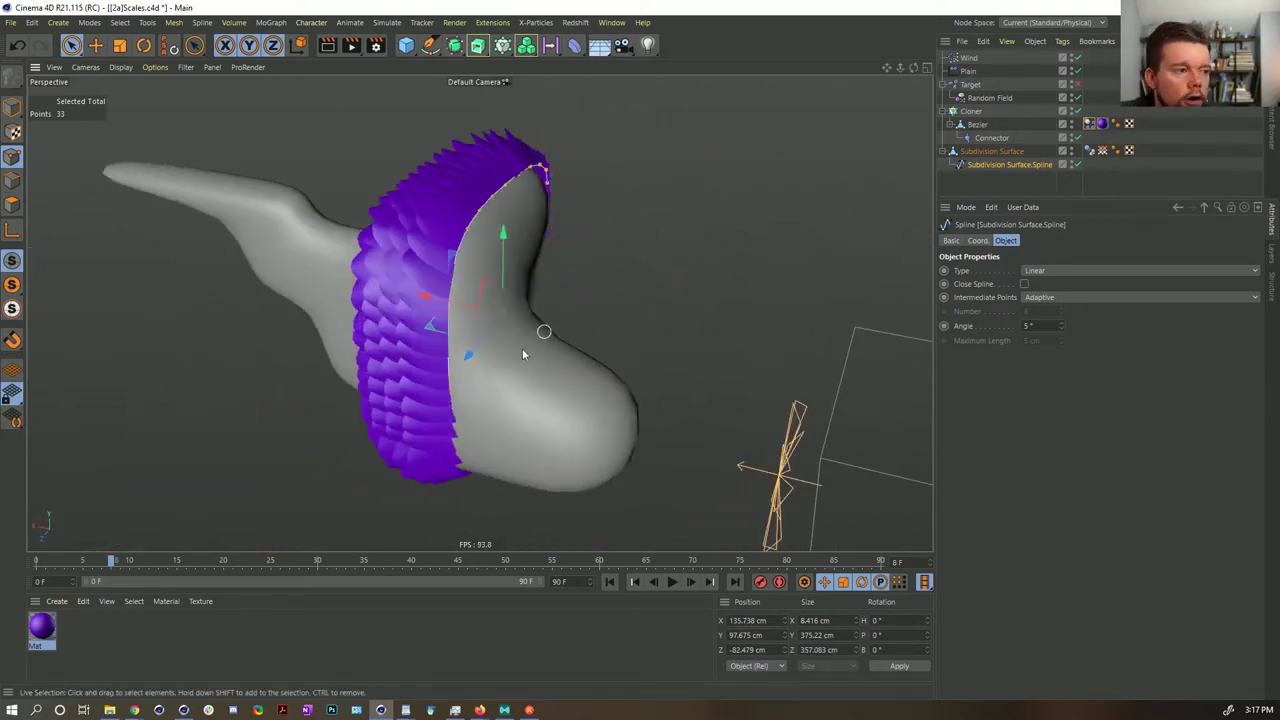
alt+drag(522, 348, 438, 398)
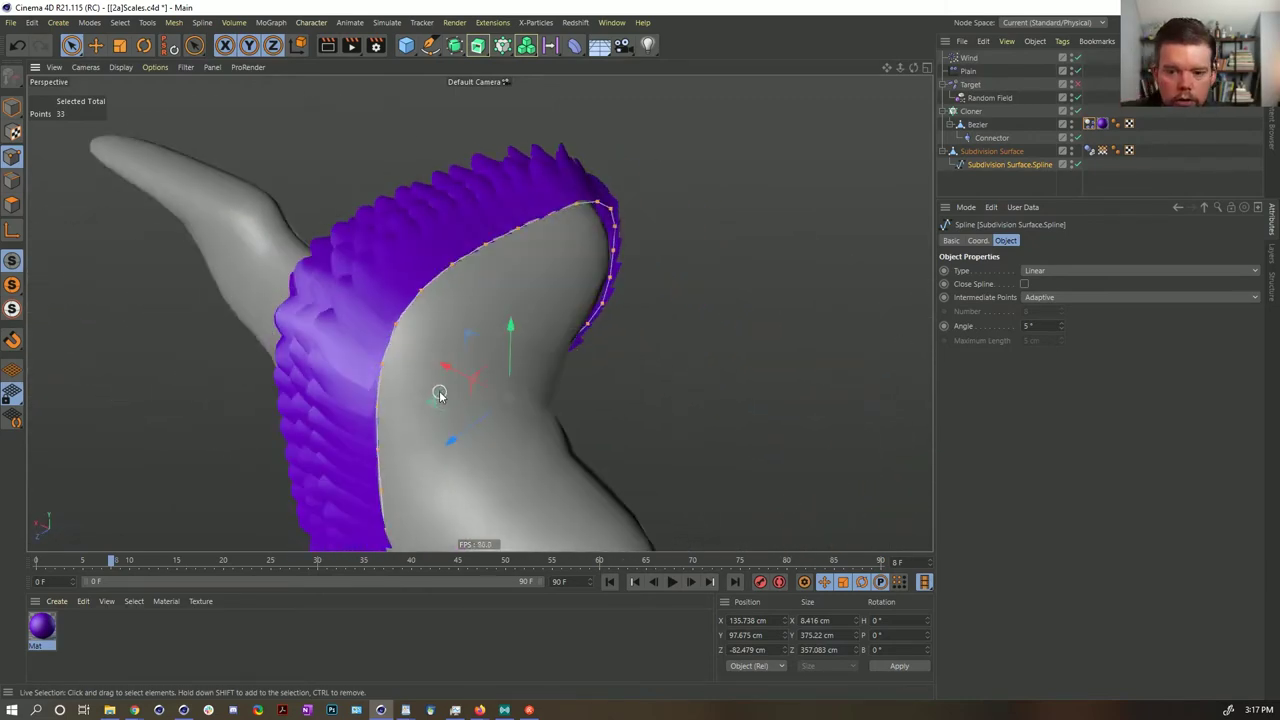
alt+drag(573, 398, 527, 322)
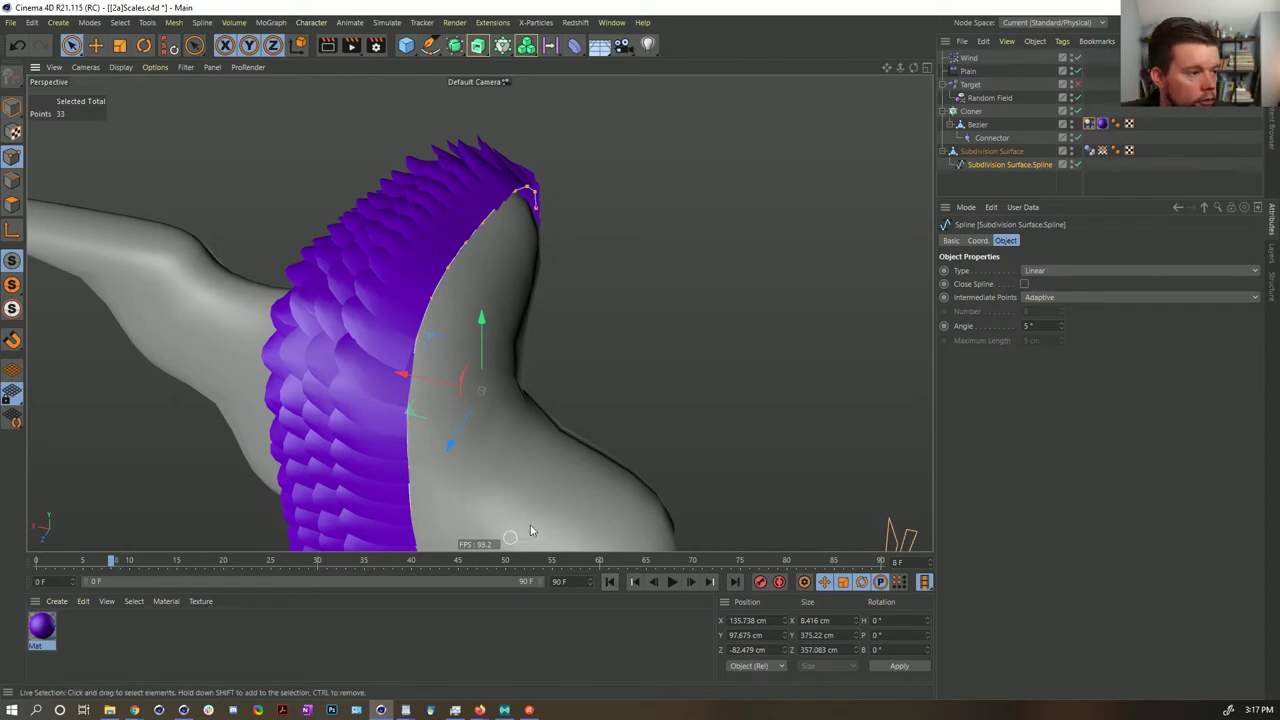
alt+drag(530, 525, 410, 345)
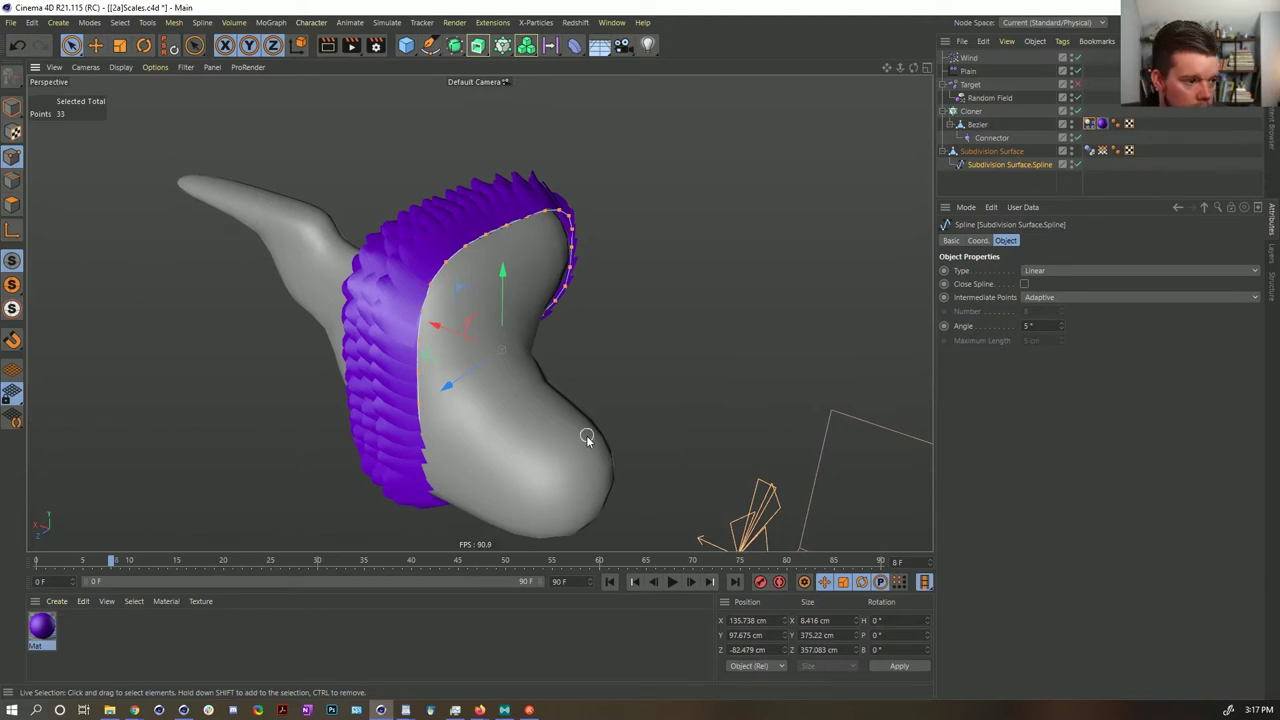
alt+middle_drag(504, 262, 660, 243)
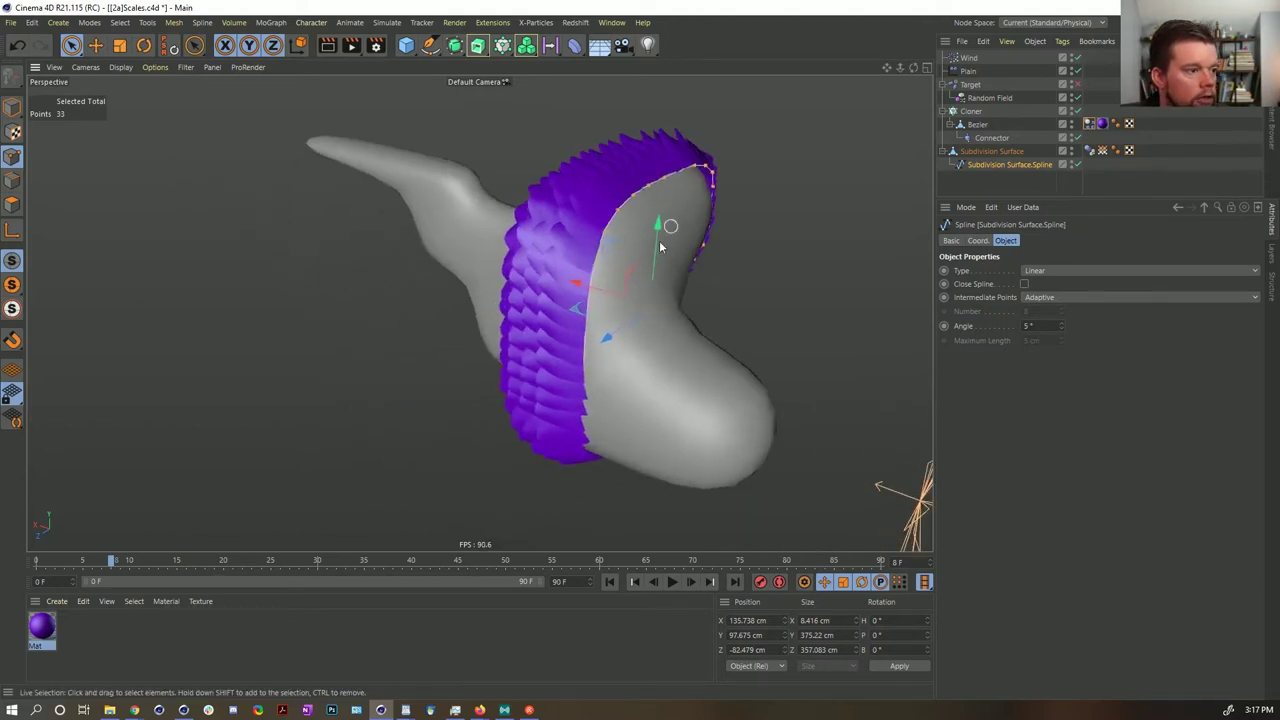
alt+drag(660, 245, 657, 223)
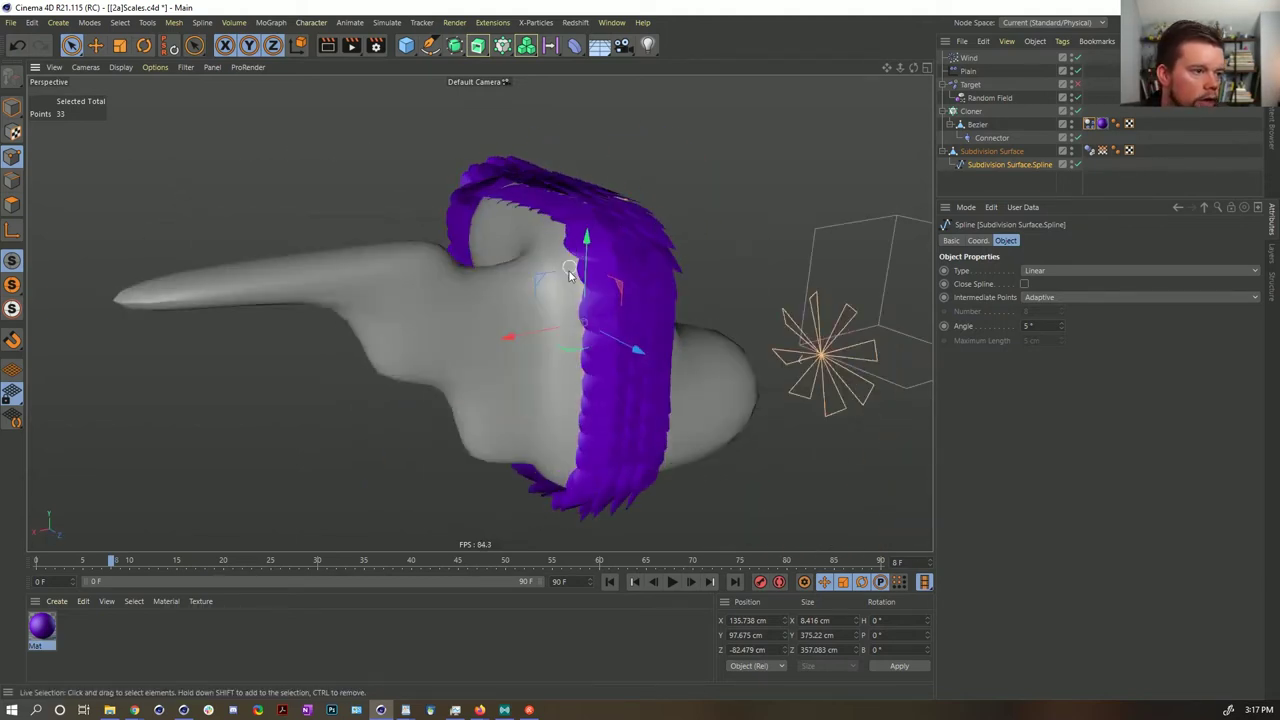
alt+drag(553, 336, 690, 338)
click(609, 581)
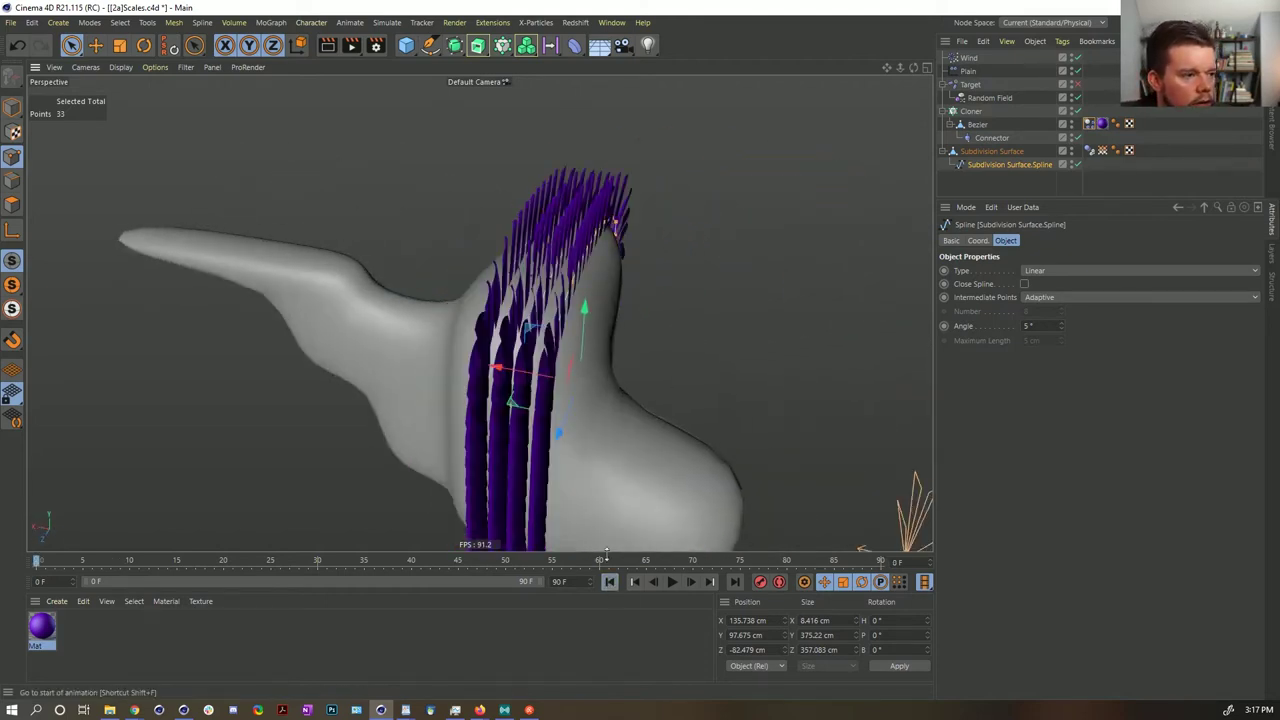
- Add another copy of the loop at about X 112 cm, scaled down to about 338 cm in Y and 322 cm in Z
alt+drag(578, 345, 571, 386)
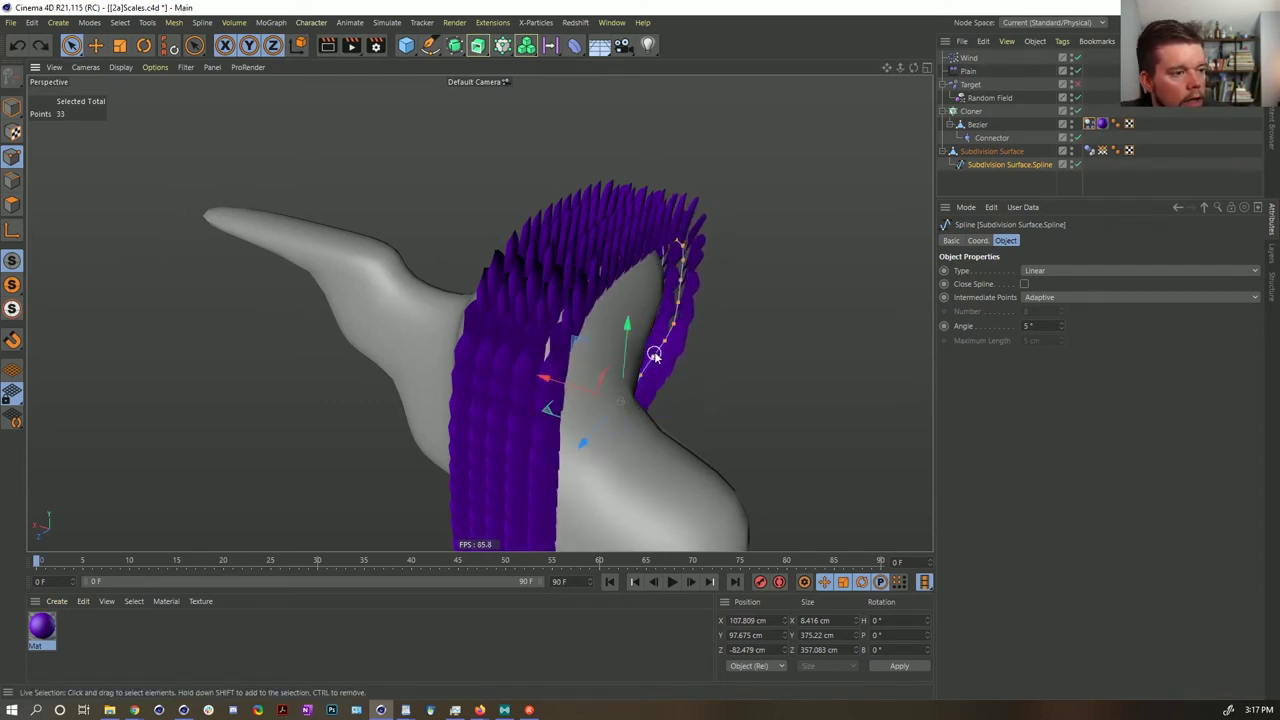
key(ctrl+z)
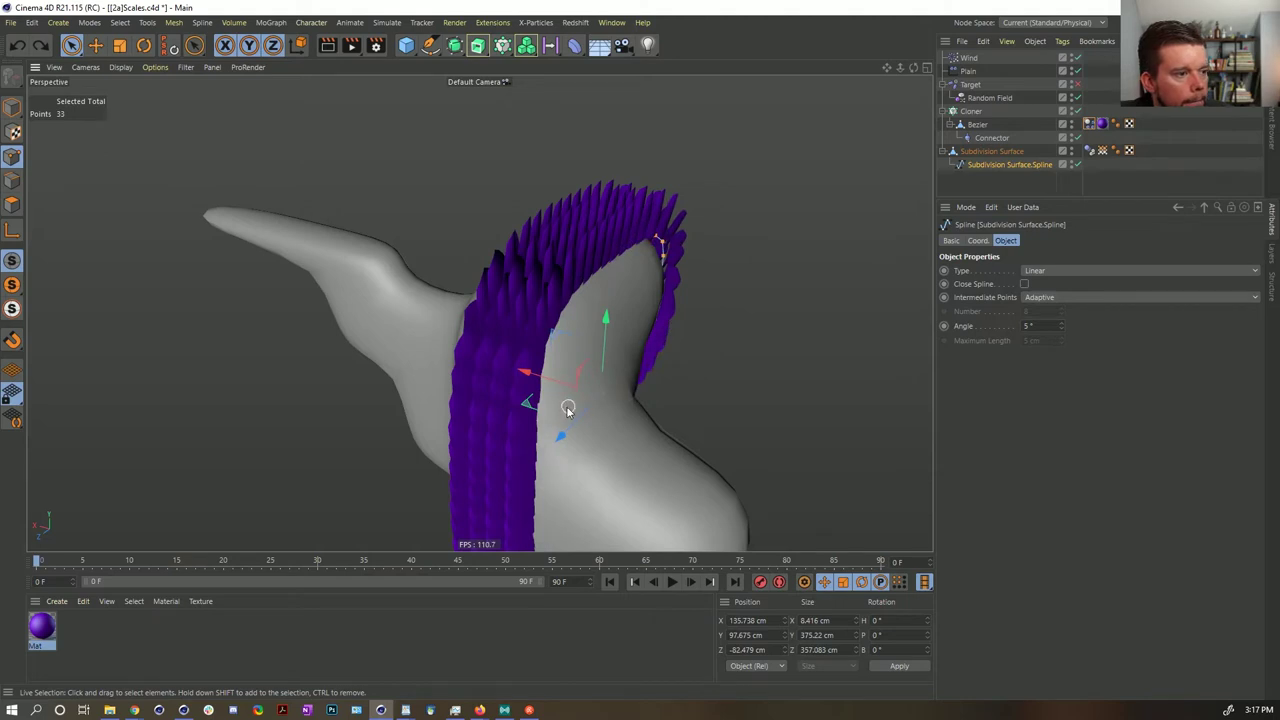
key(t)
drag(697, 332, 679, 339)
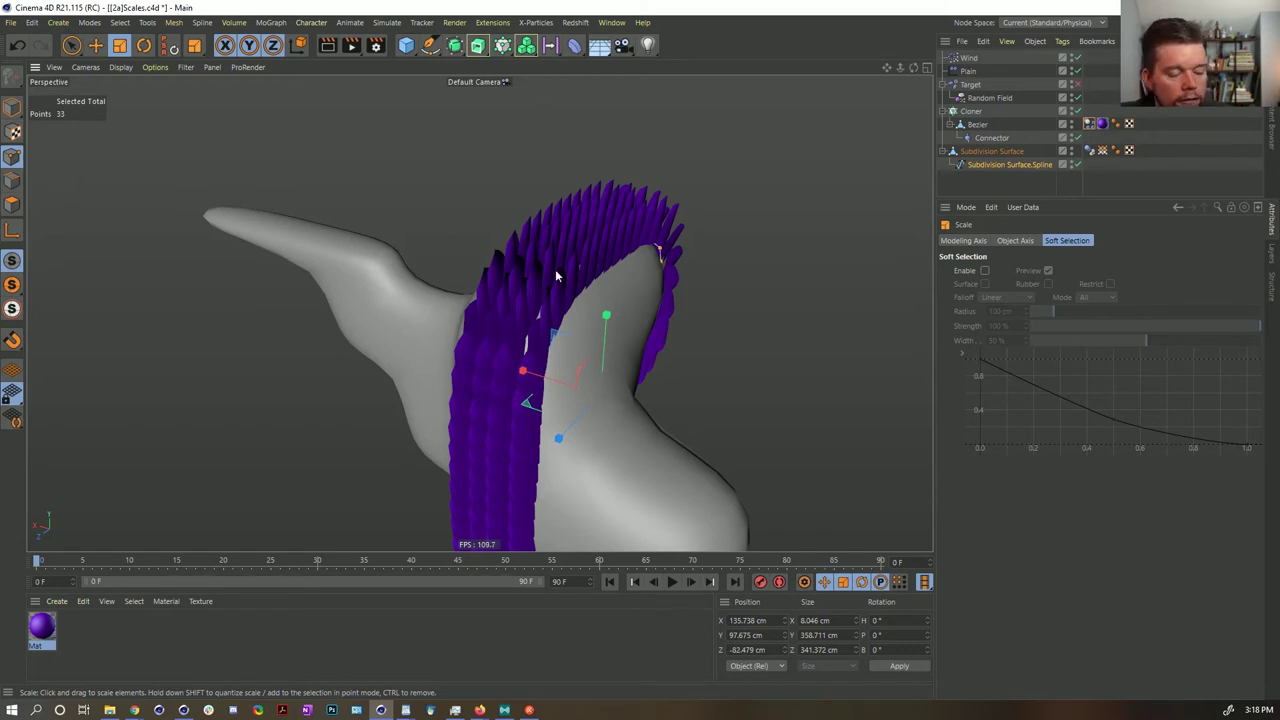
key(e)
drag(521, 370, 541, 376)
key(t)
alt+drag(722, 358, 645, 360)
alt+drag(618, 358, 630, 360)
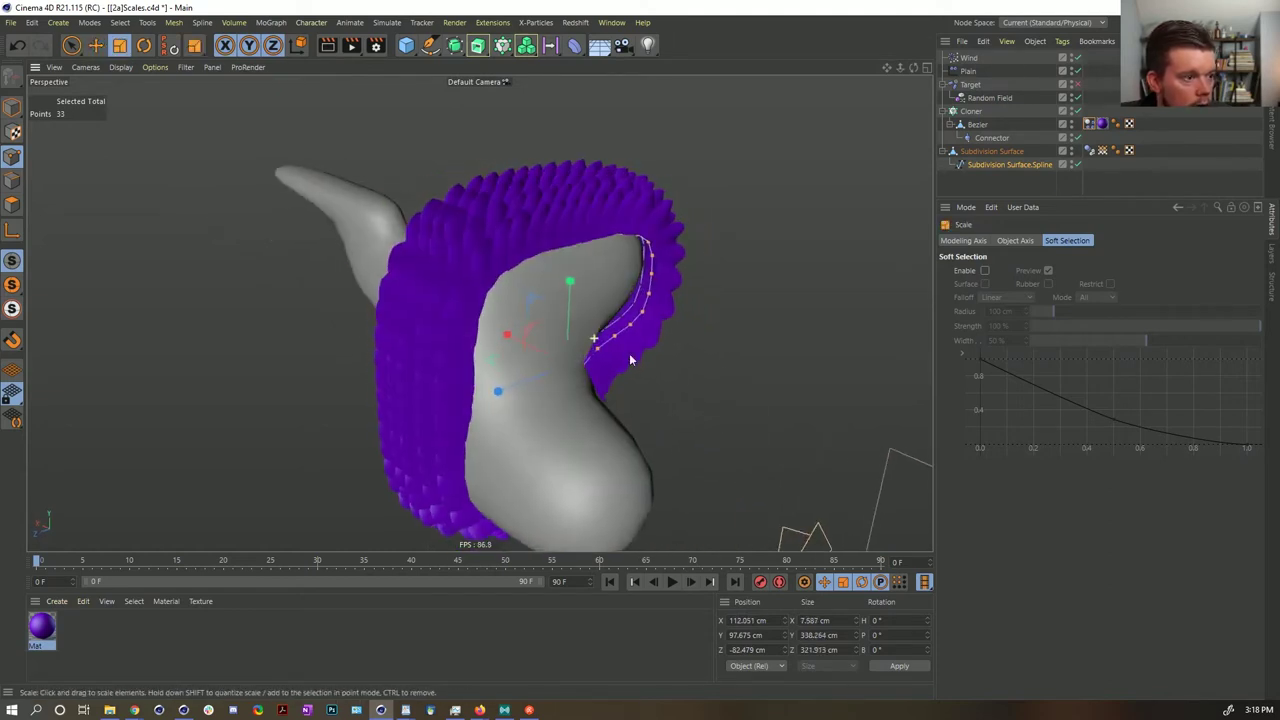
- Play the simulation with the added row of scales, inspect it from the side, and rewind to frame 0
click(671, 581)
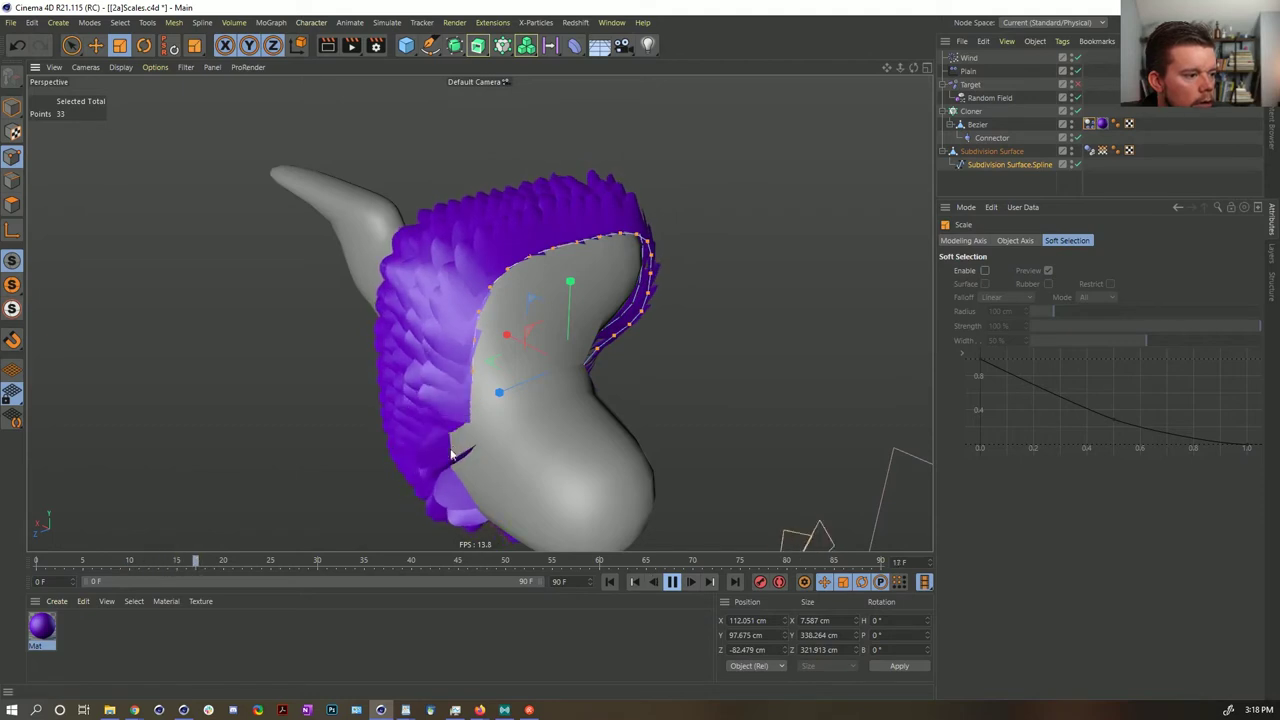
alt+drag(486, 354, 455, 184)
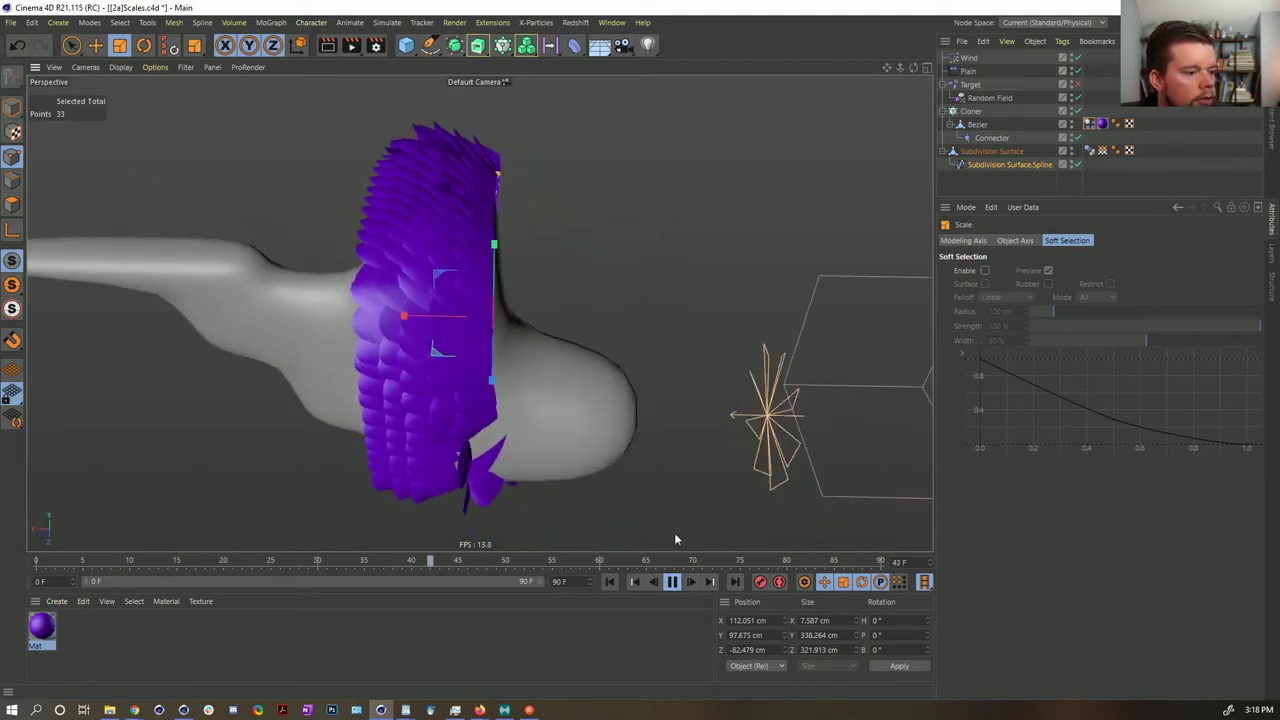
click(671, 581)
click(610, 582)
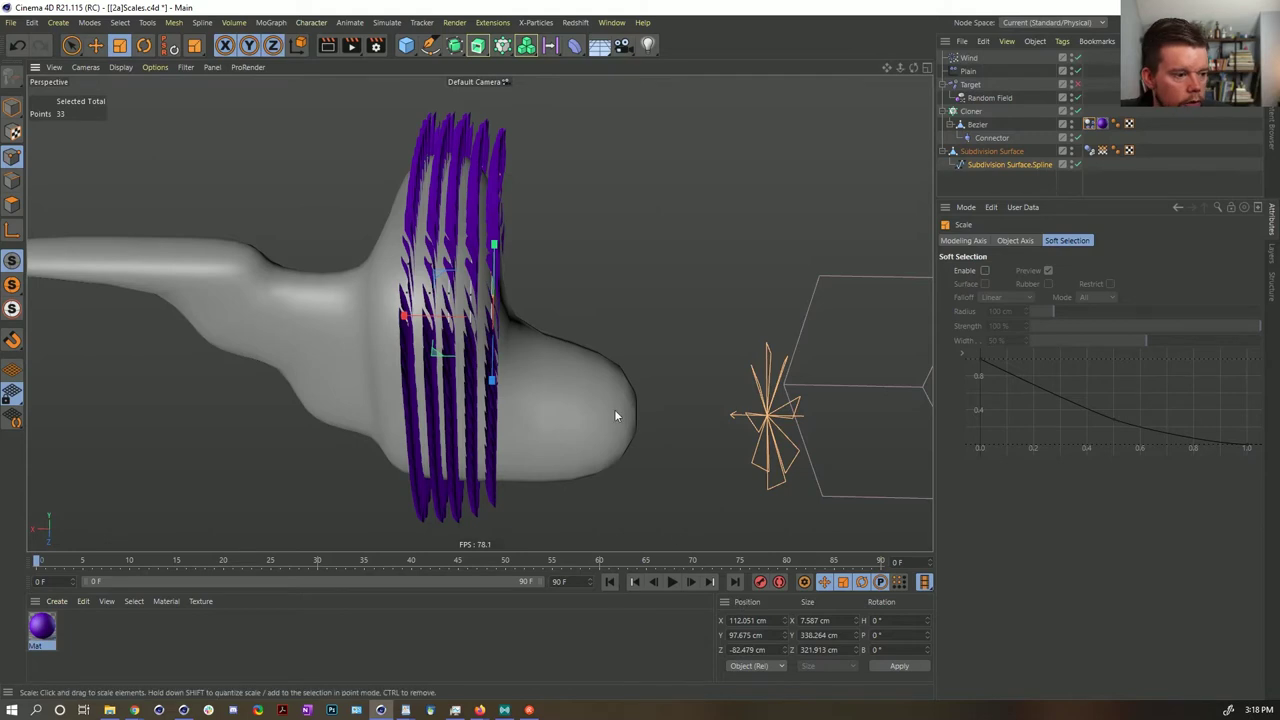
alt+drag(572, 417, 450, 387)
alt+drag(515, 258, 546, 298)
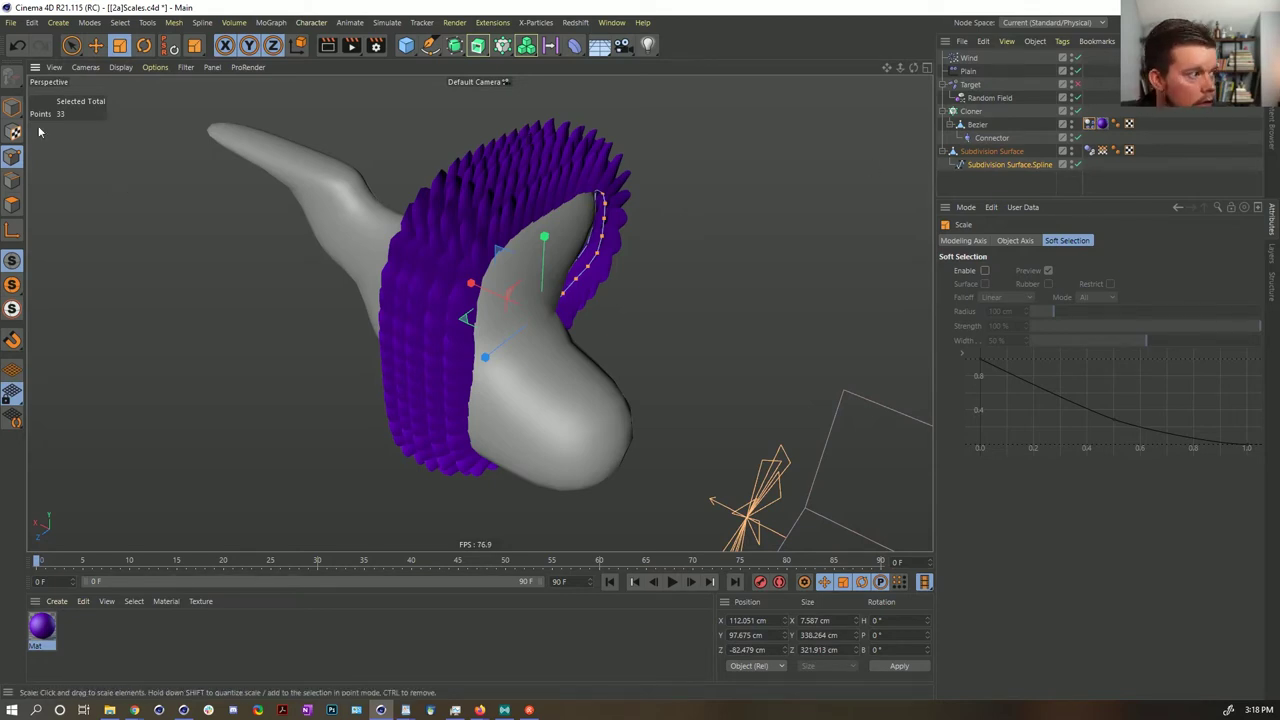
- Copy the Subdivision Surface object into a new empty document and delete its child spline there
click(12, 107)
click(972, 152)
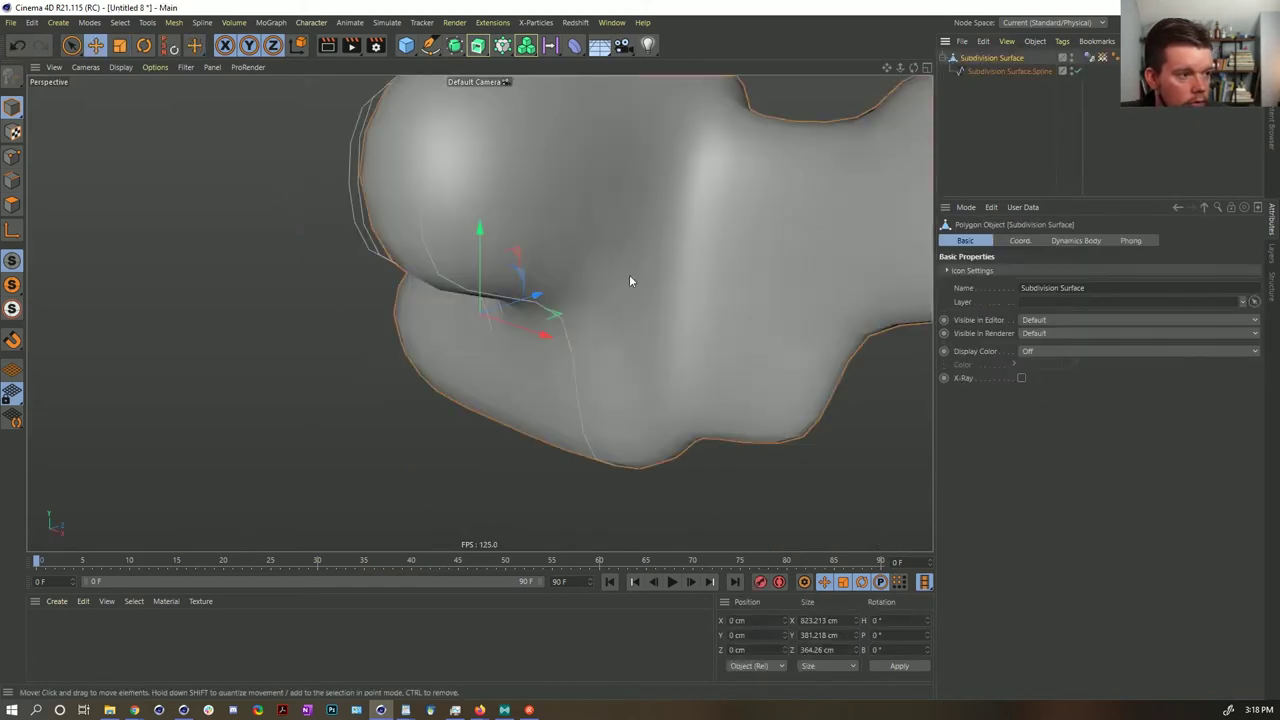
alt+drag(629, 276, 688, 269)
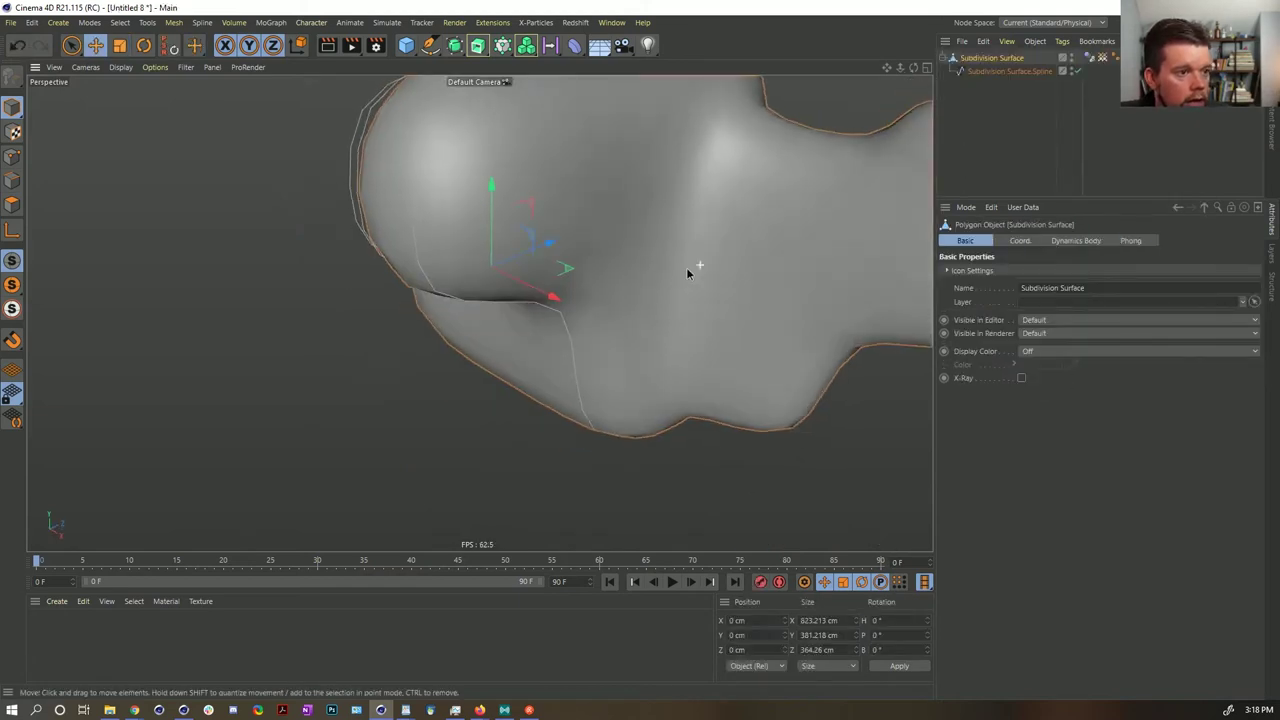
click(978, 73)
key(Delete)
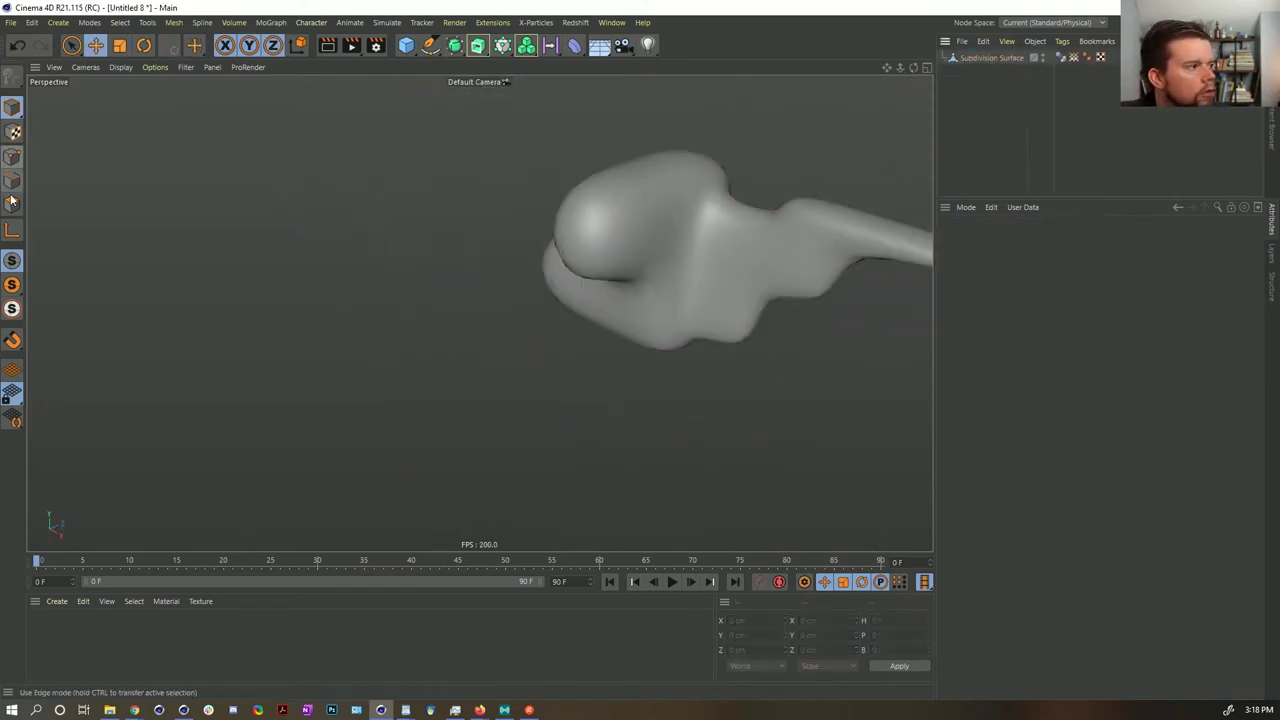
- Switch to polygon mode and frame the whole model in the Front view
mouse_move(383, 264)
alt+mouse_down()
mouse_move(537, 251)
mouse_move(431, 269)
mouse_move(585, 274)
mouse_move(460, 280)
mouse_move(508, 245)
alt+mouse_up()
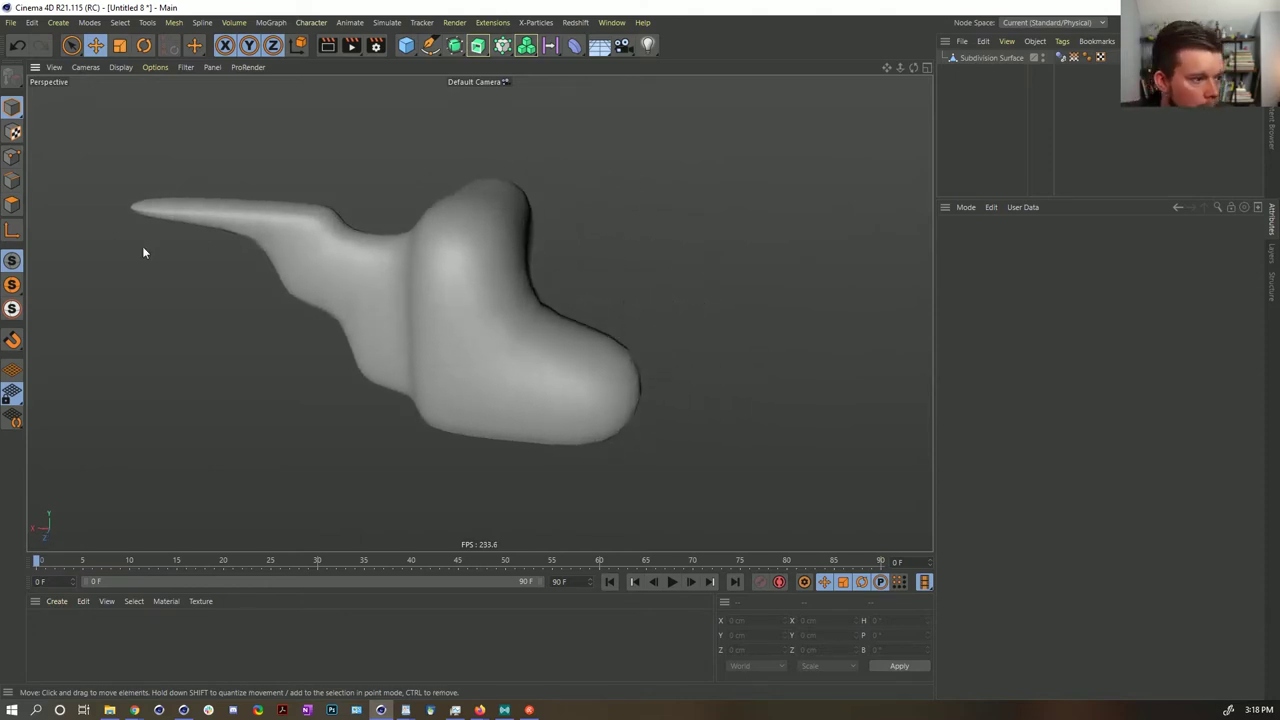
mouse_move(123, 261)
alt+mouse_down()
mouse_move(374, 326)
mouse_move(437, 306)
alt+mouse_up()
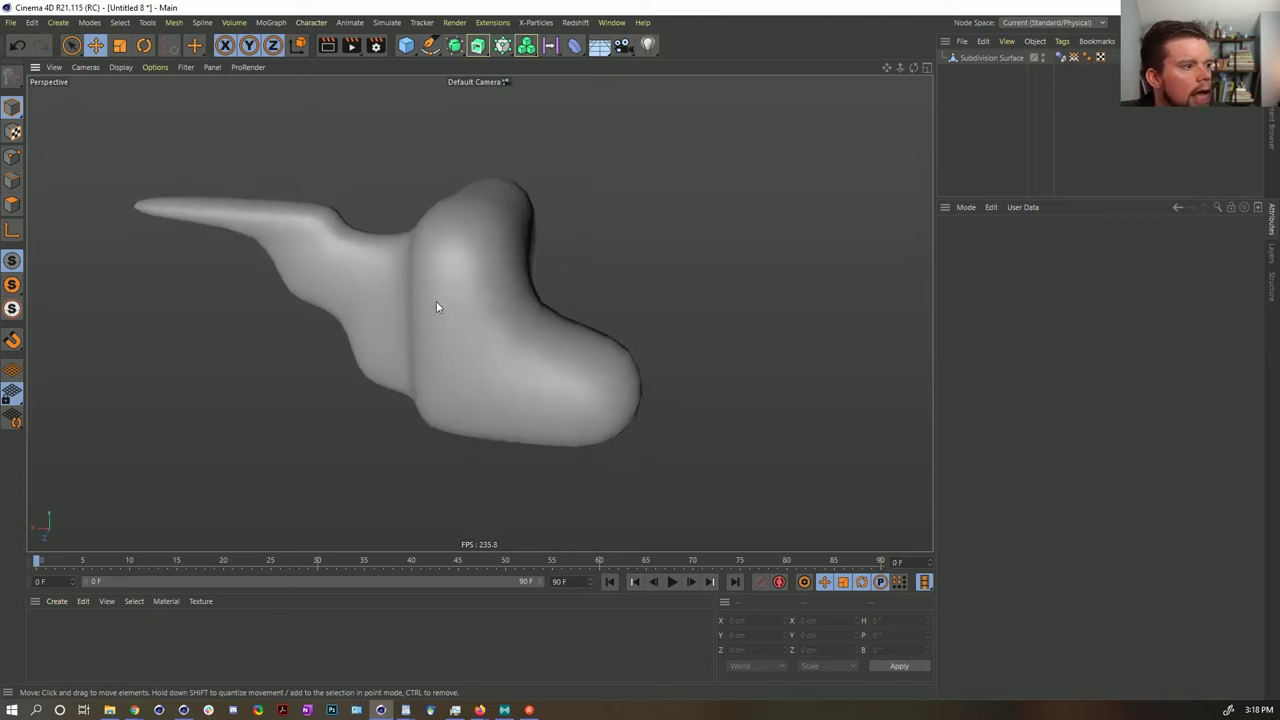
click(12, 205)
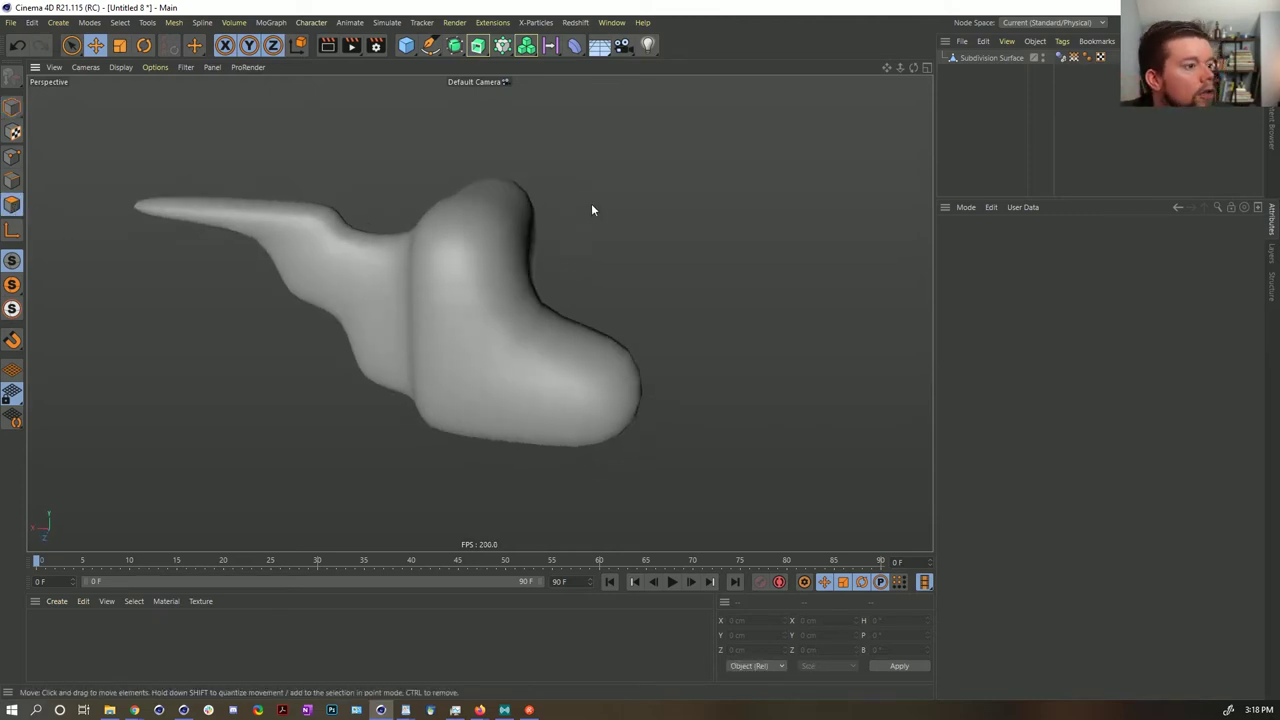
middle_click(468, 369)
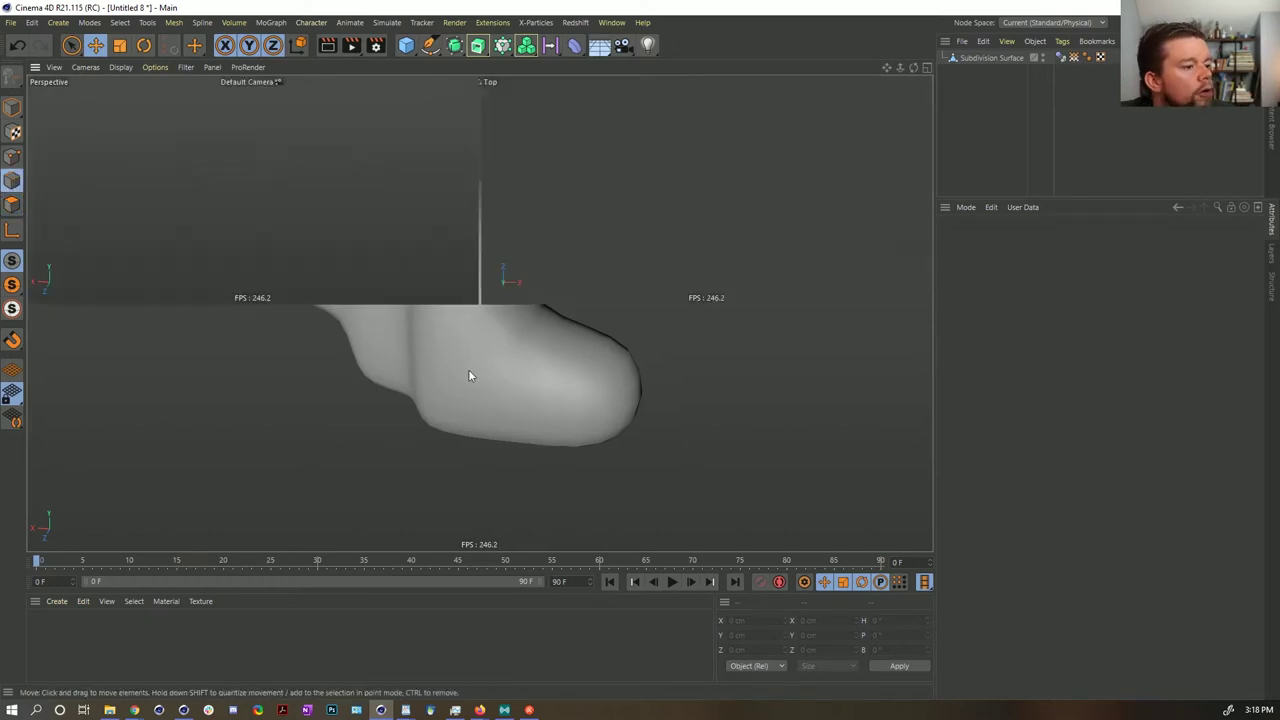
middle_click(643, 443)
key(h)
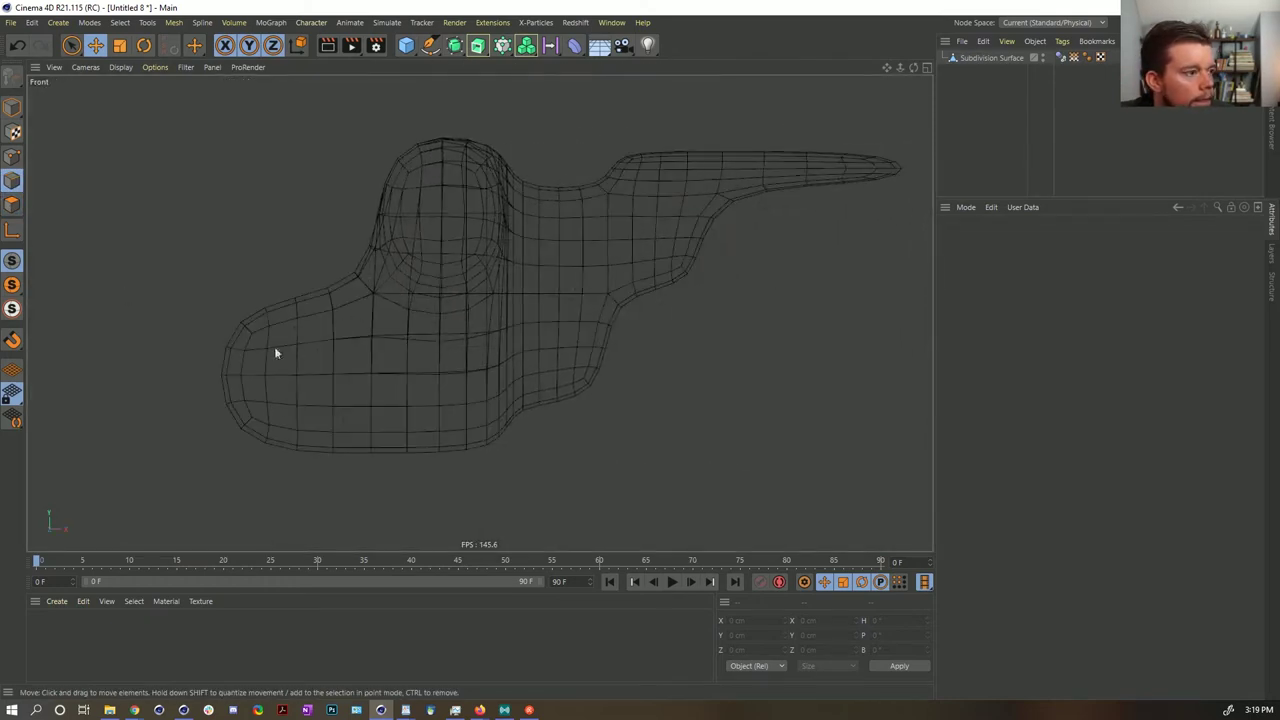
click(12, 205)
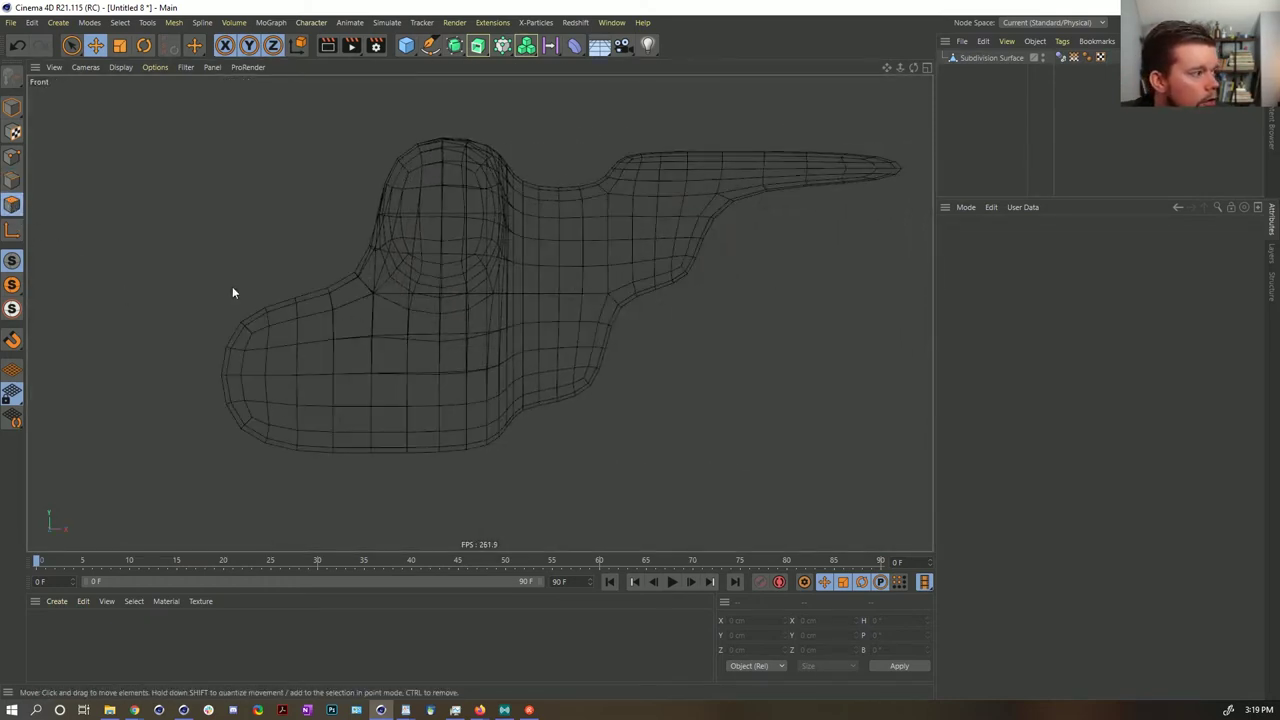
- Set up a Plane Cut on the Subdivision Surface object with plane mode World and plane YZ
click(979, 58)
key(k)
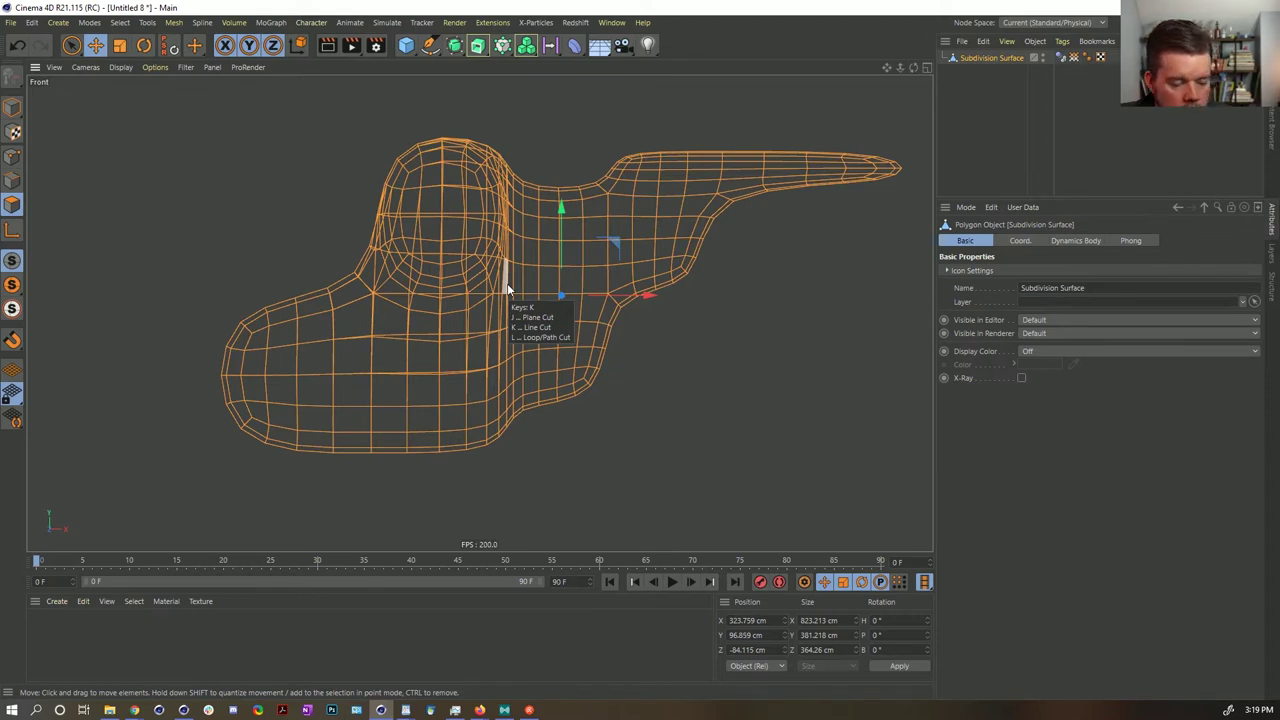
key(p)
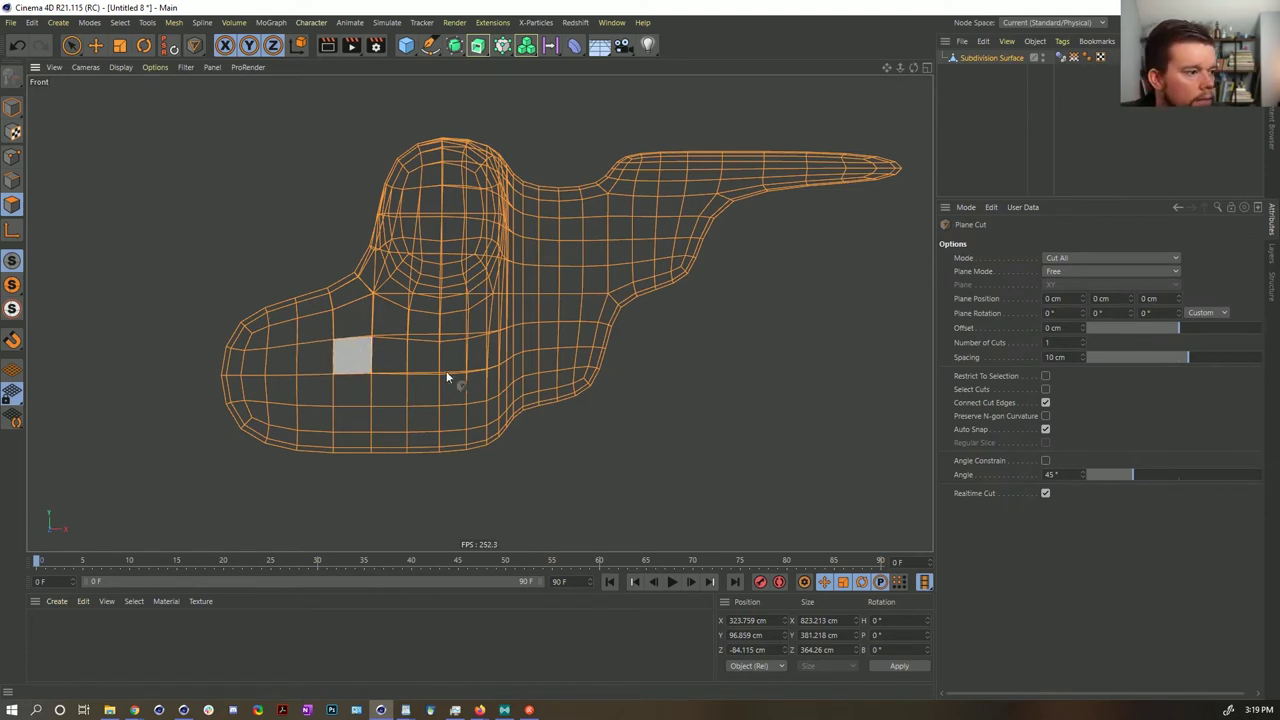
click(1061, 272)
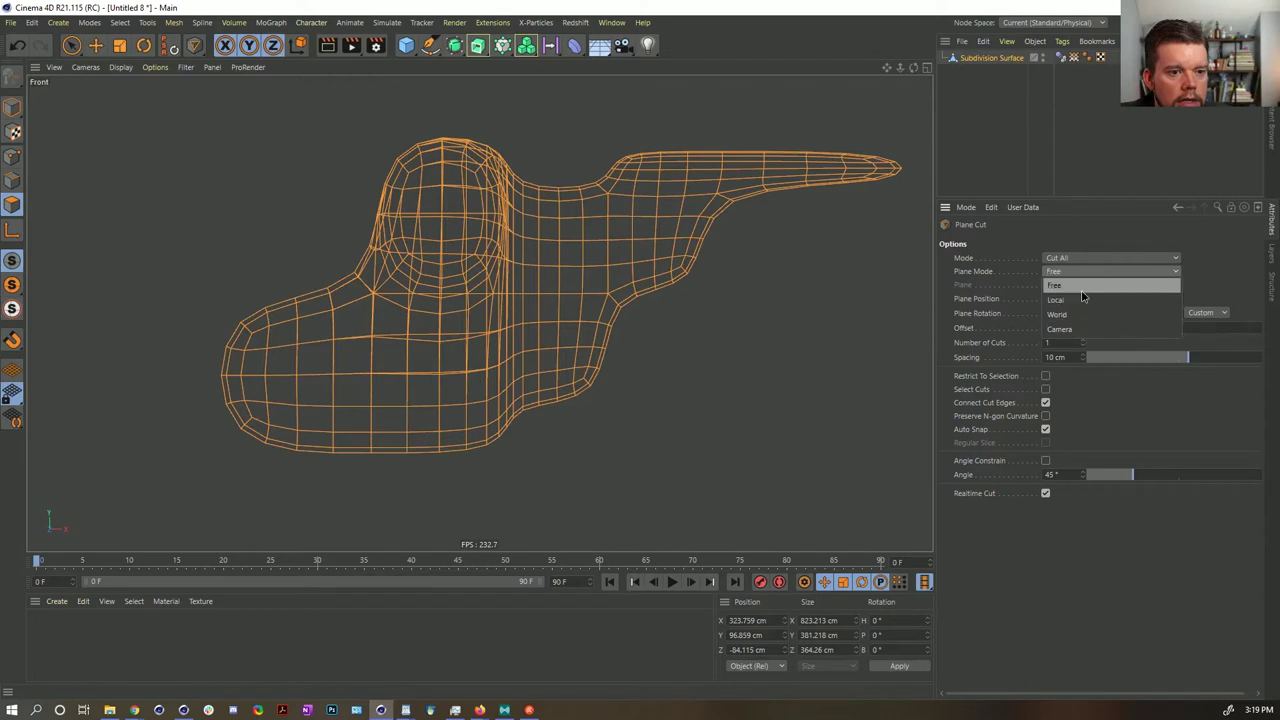
click(1080, 314)
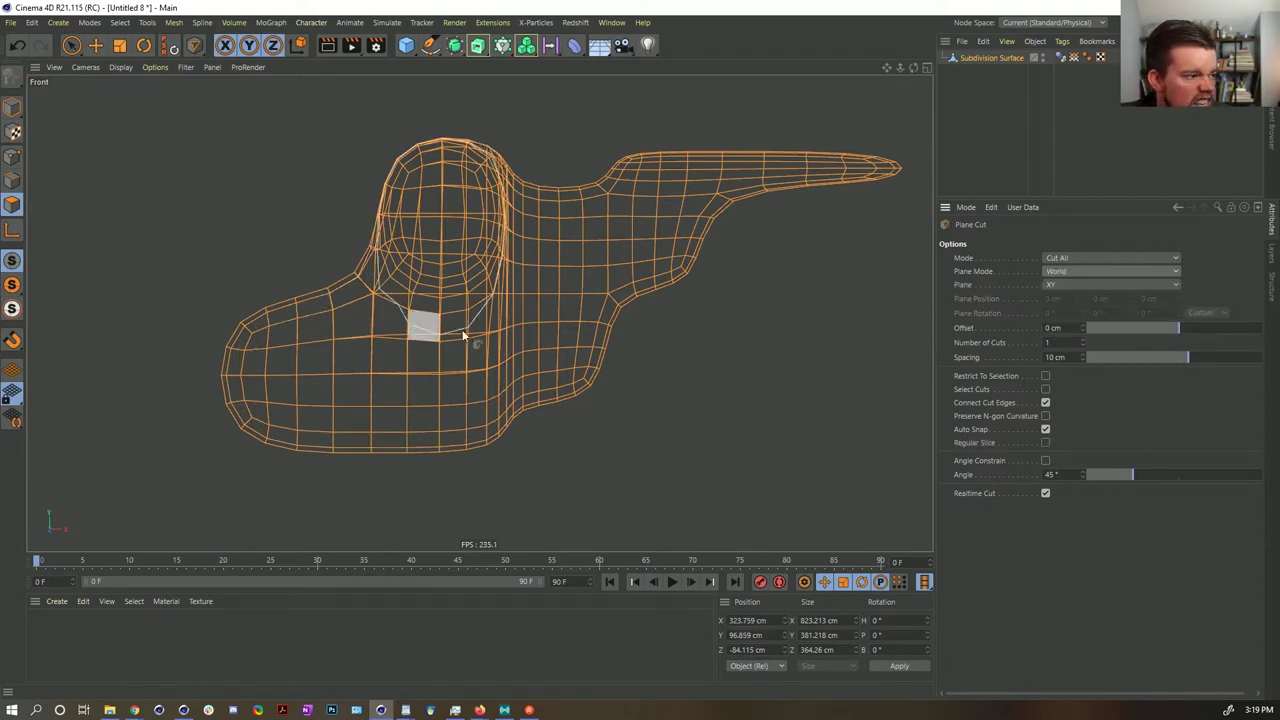
mouse_move(561, 325)
alt+right_down()
mouse_move(460, 340)
mouse_move(501, 333)
alt+right_up()
scroll(520, 320, up, 3)
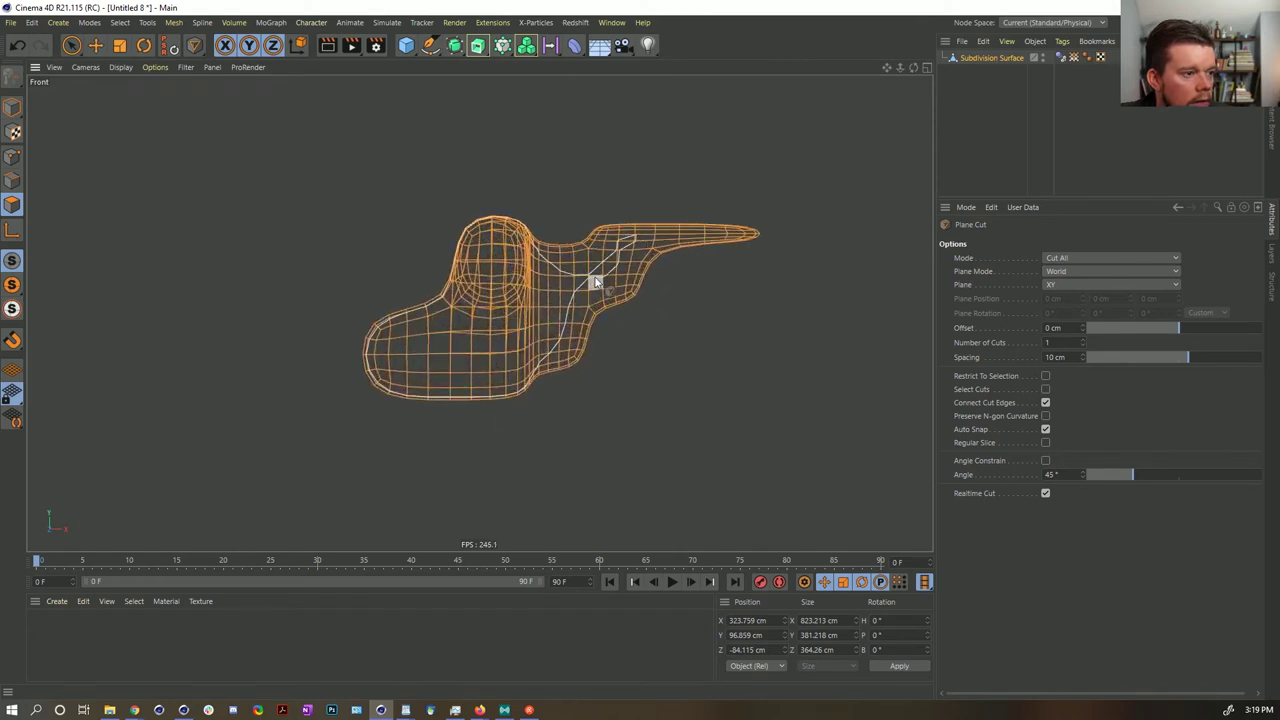
click(1056, 285)
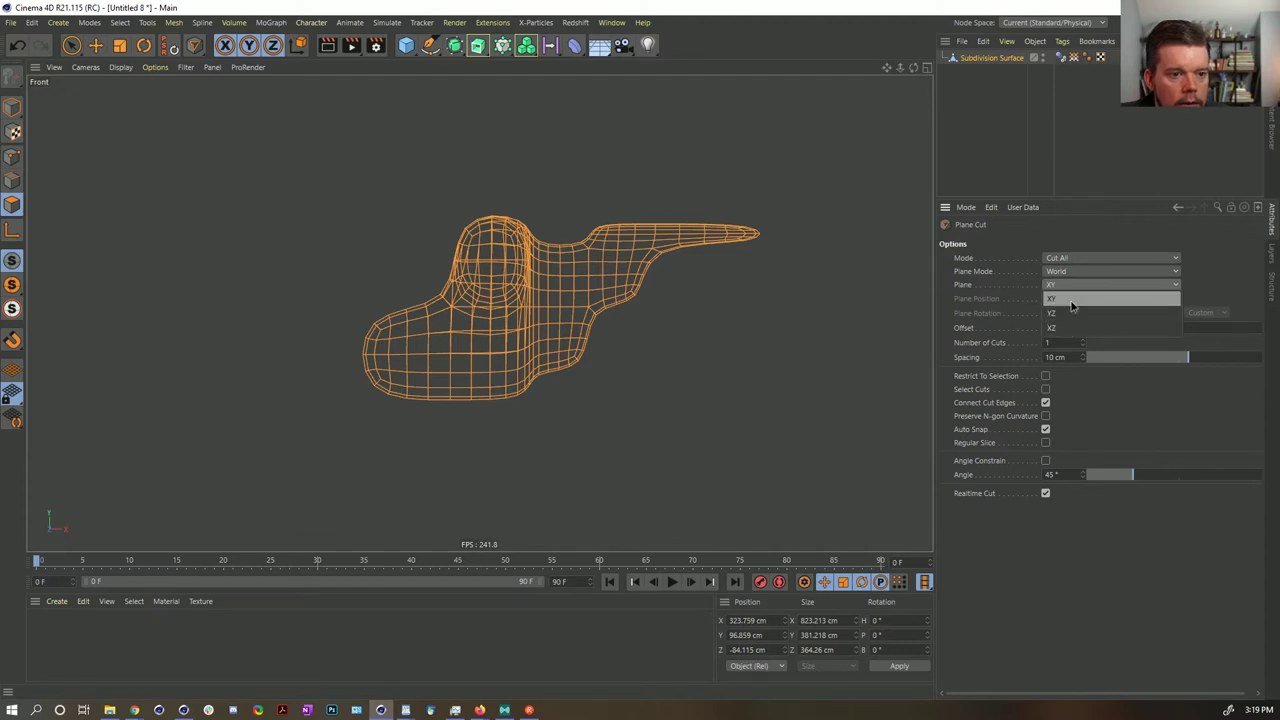
click(1065, 313)
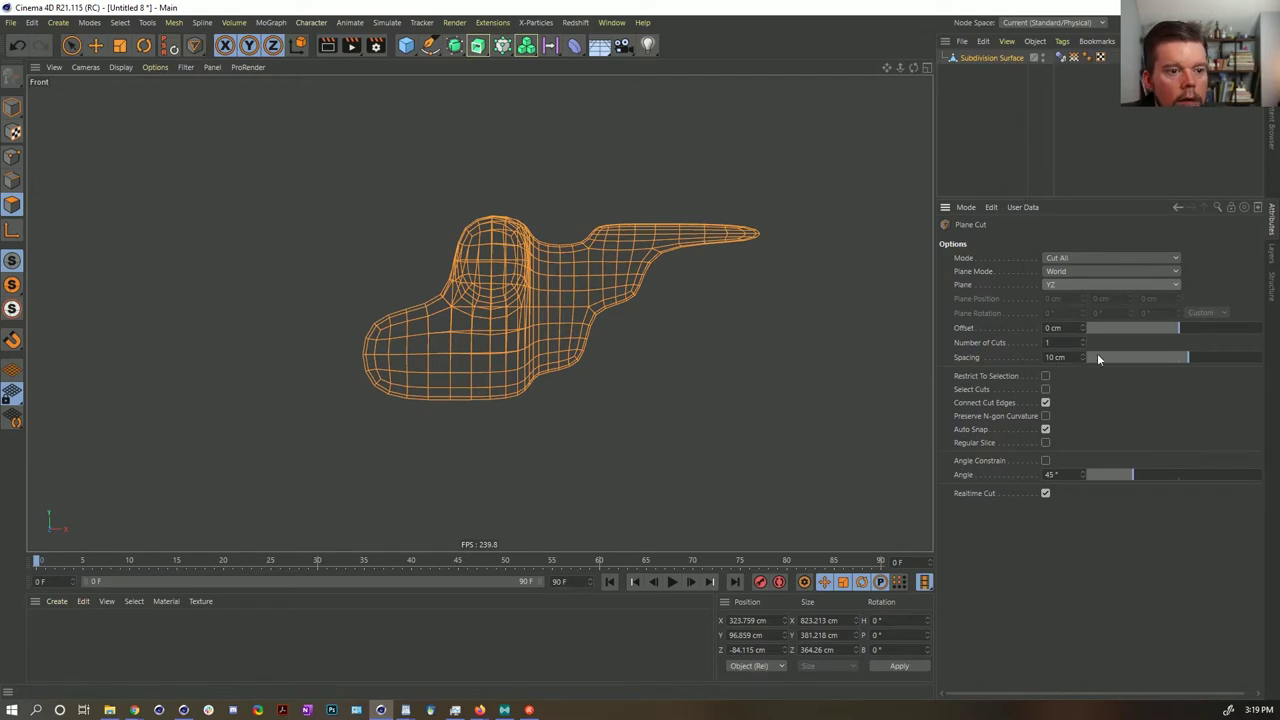
- Slice the whole model with 50 plane cuts spaced 20 cm apart, with Select Cuts enabled
click(1049, 343)
text(10)
key(Return)
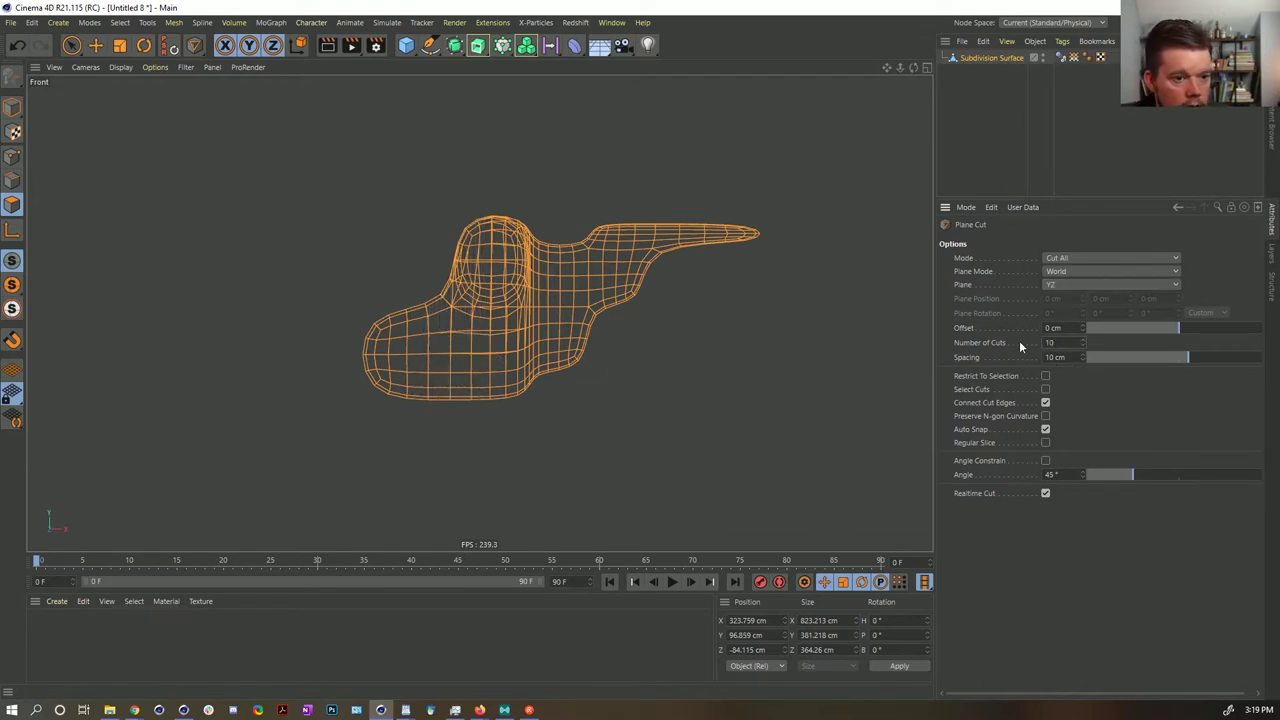
text(100)
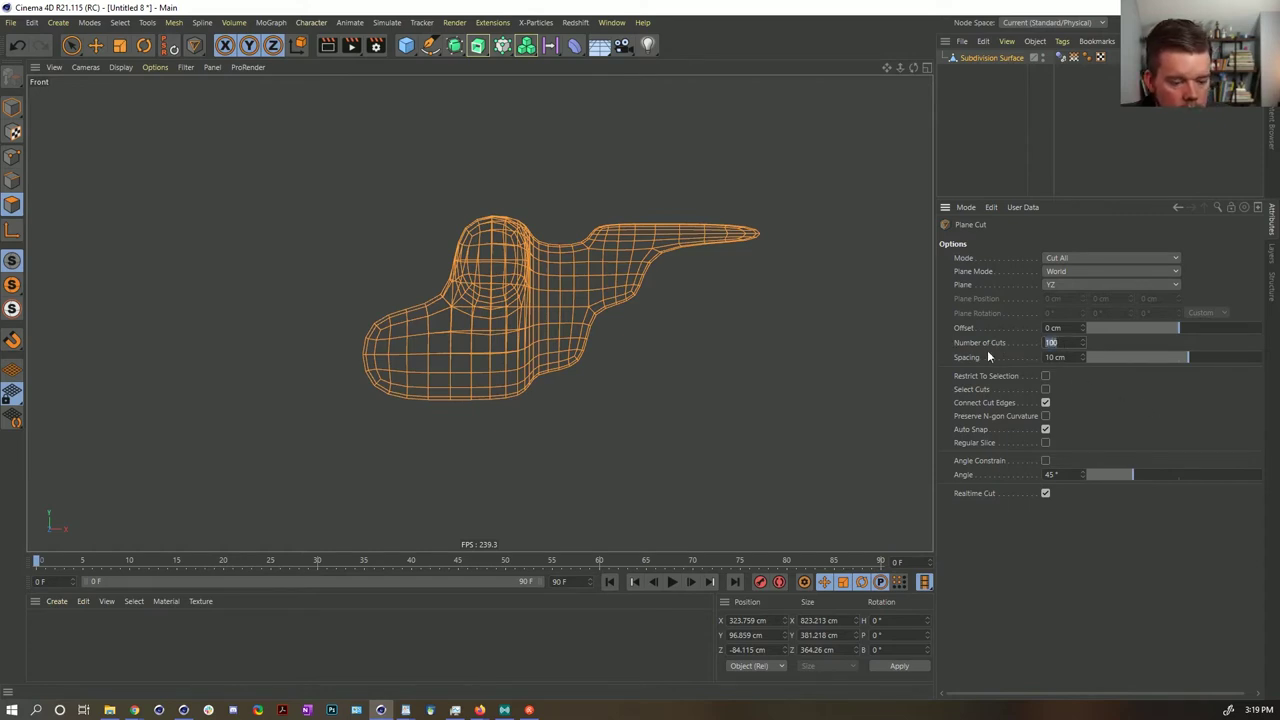
text(50)
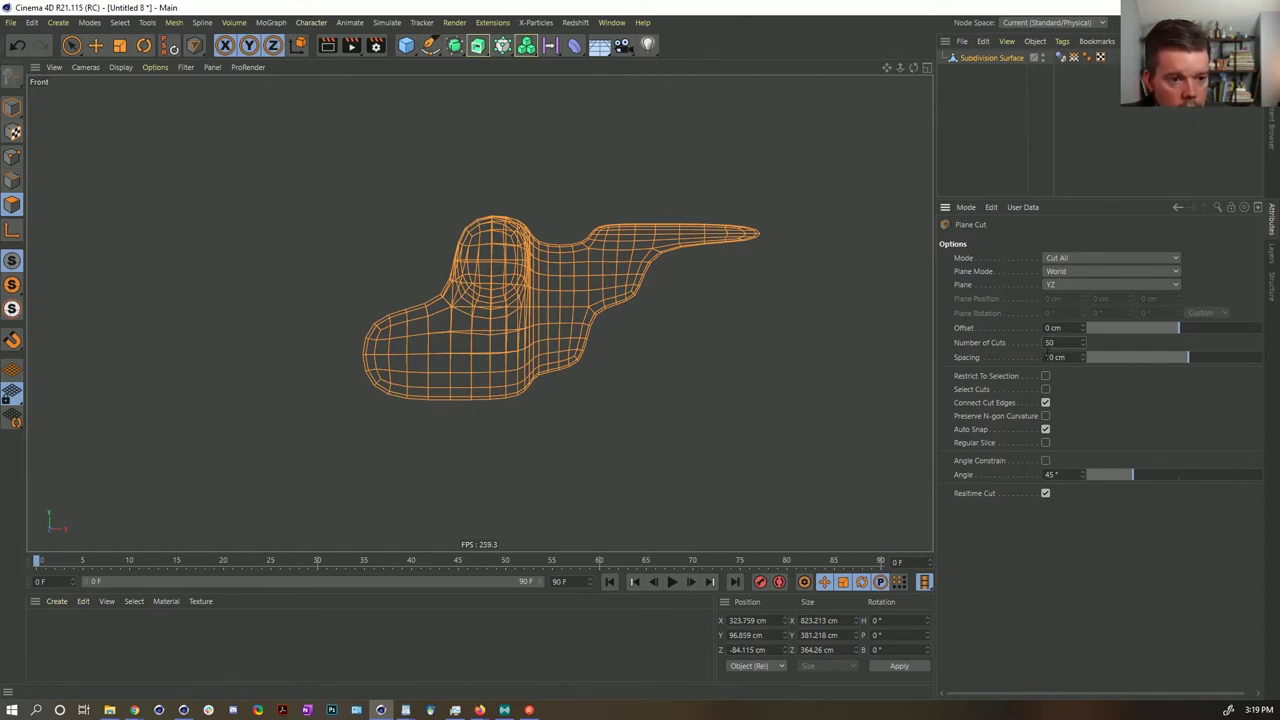
text(20)
key(Return)
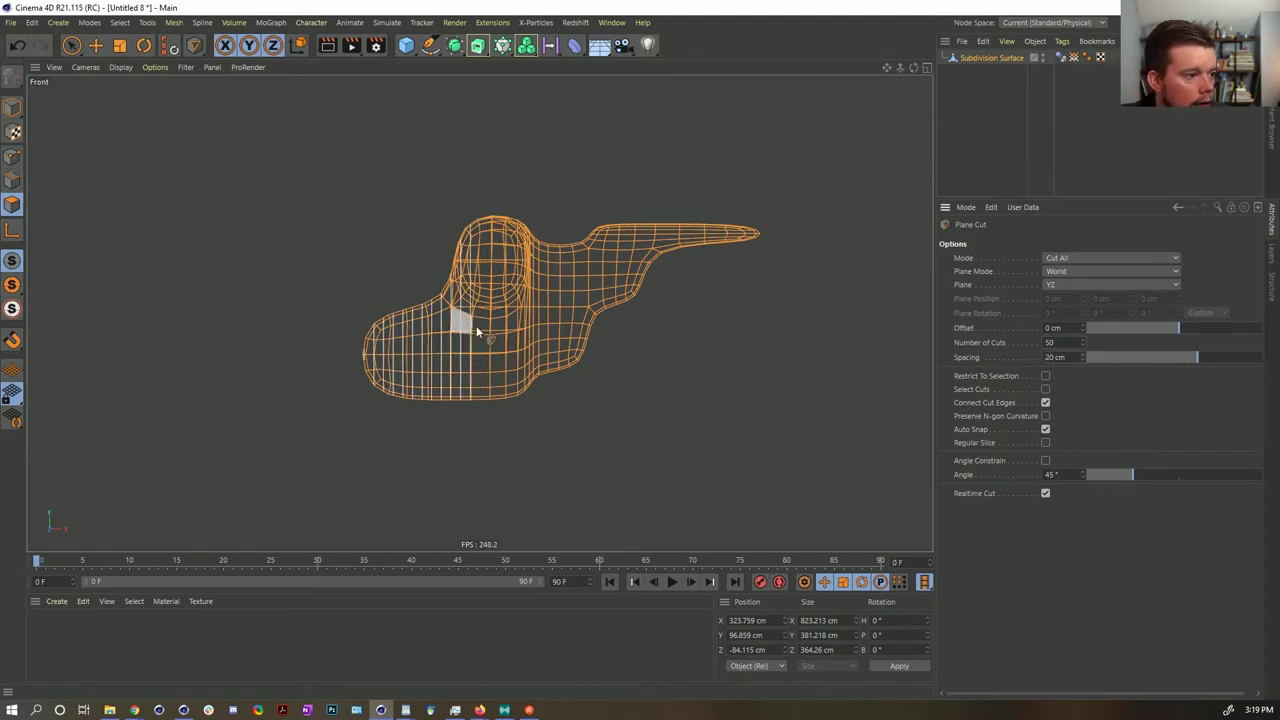
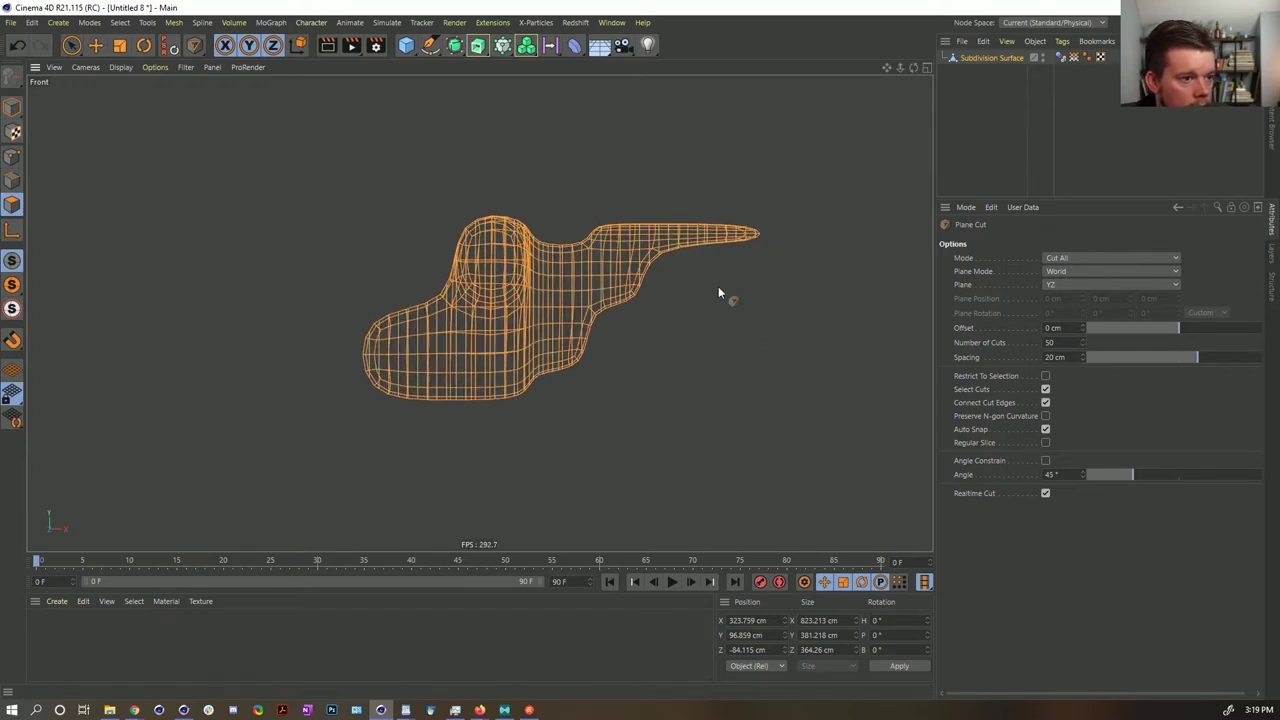
- Convert the selected cut edges into a spline with Edge to Spline, in edge mode
click(12, 180)
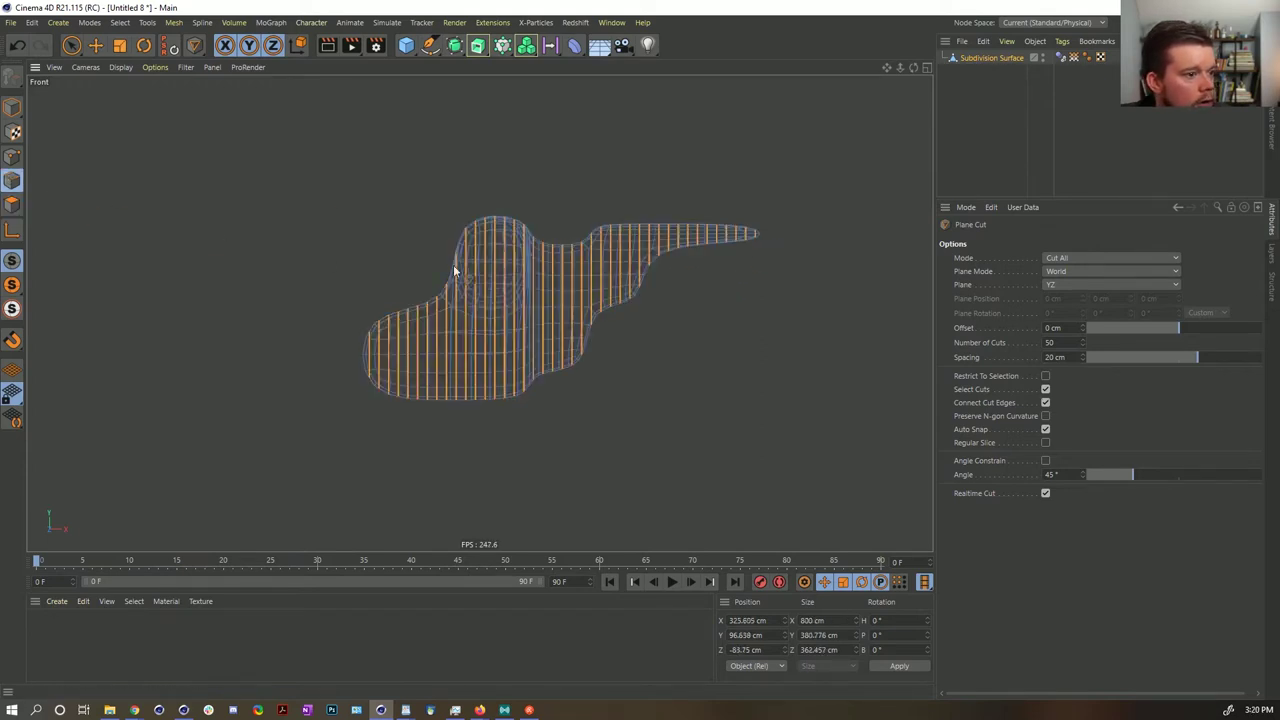
middle_click(454, 271)
middle_click(459, 228)
mouse_move(420, 290)
alt+mouse_down()
mouse_move(586, 309)
mouse_move(678, 291)
mouse_move(617, 326)
mouse_move(401, 277)
mouse_move(347, 278)
mouse_move(411, 284)
alt+mouse_up()
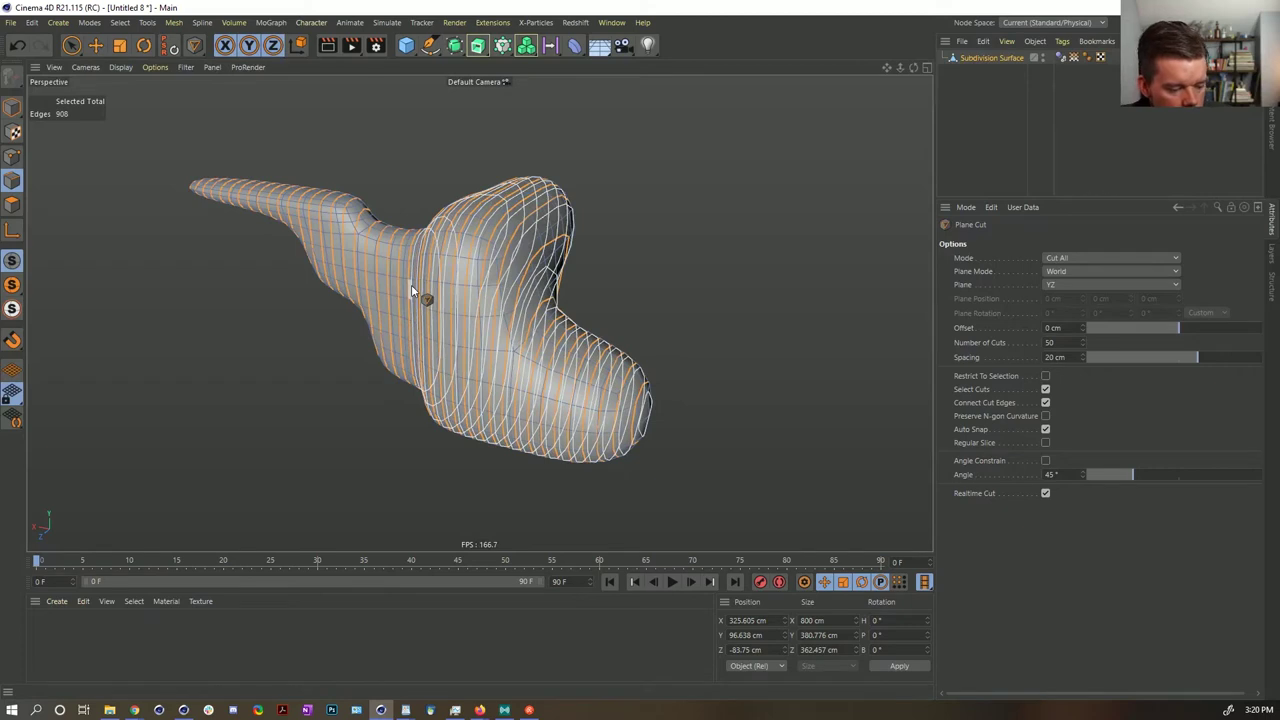
key(shift+c)
text(edge)
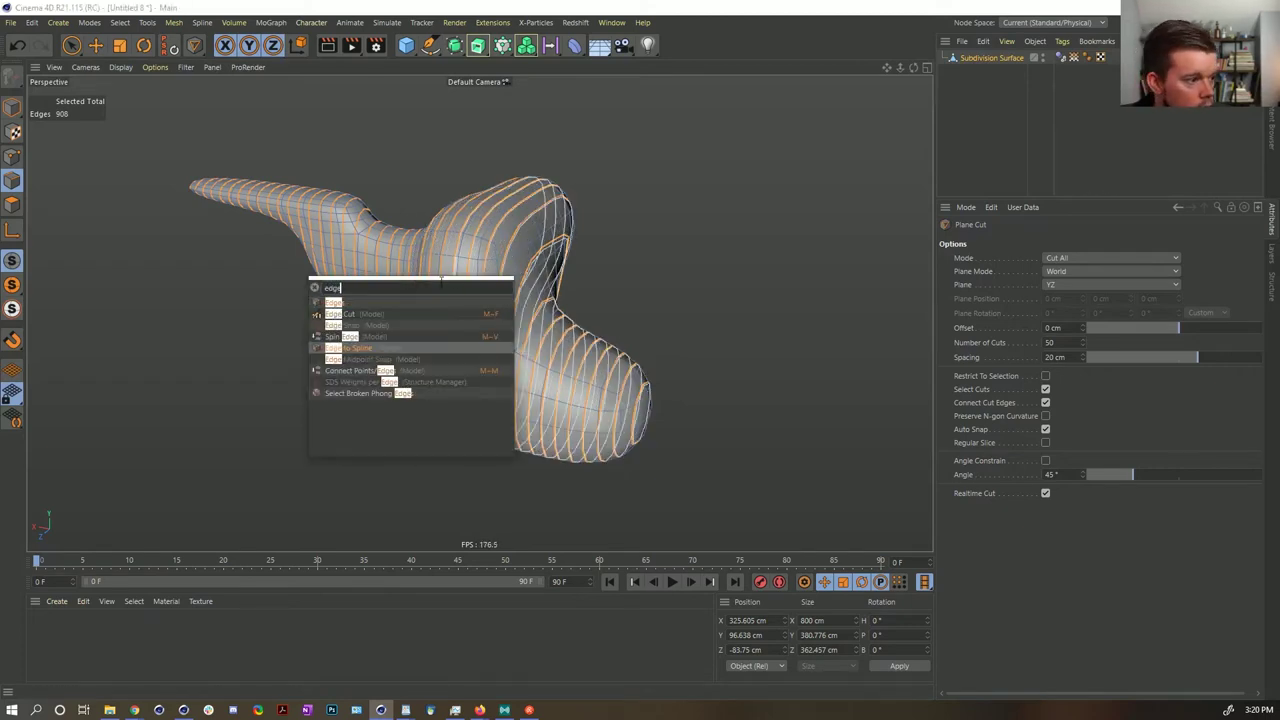
click(350, 350)
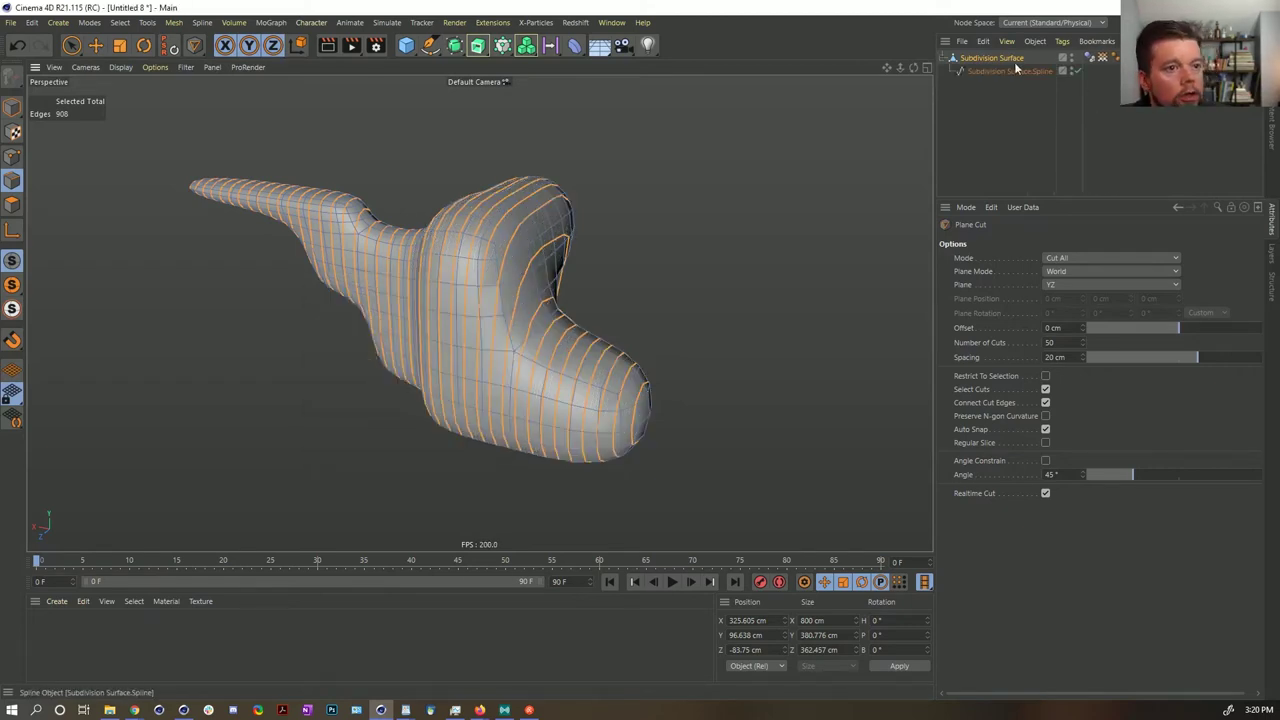
- Take the new spline out of the Subdivision Surface object and copy it into the [2a]Scales.c4d document
click(1000, 72)
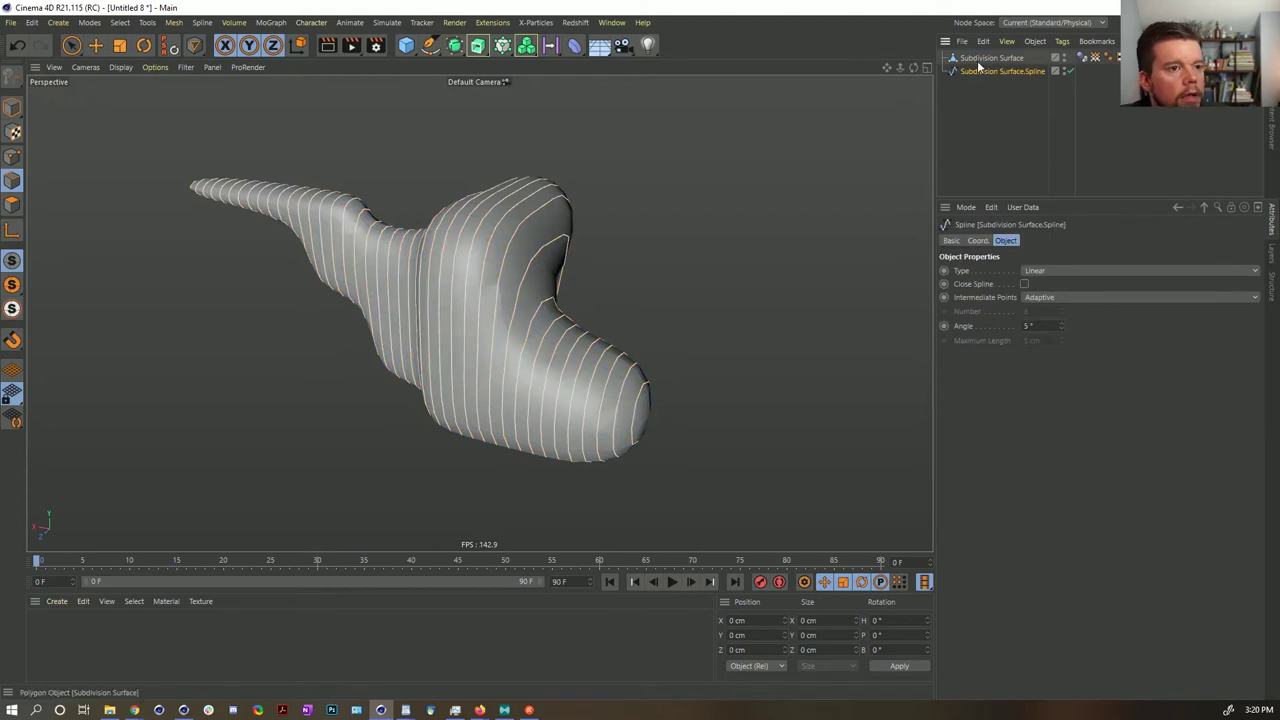
key(ctrl+z)
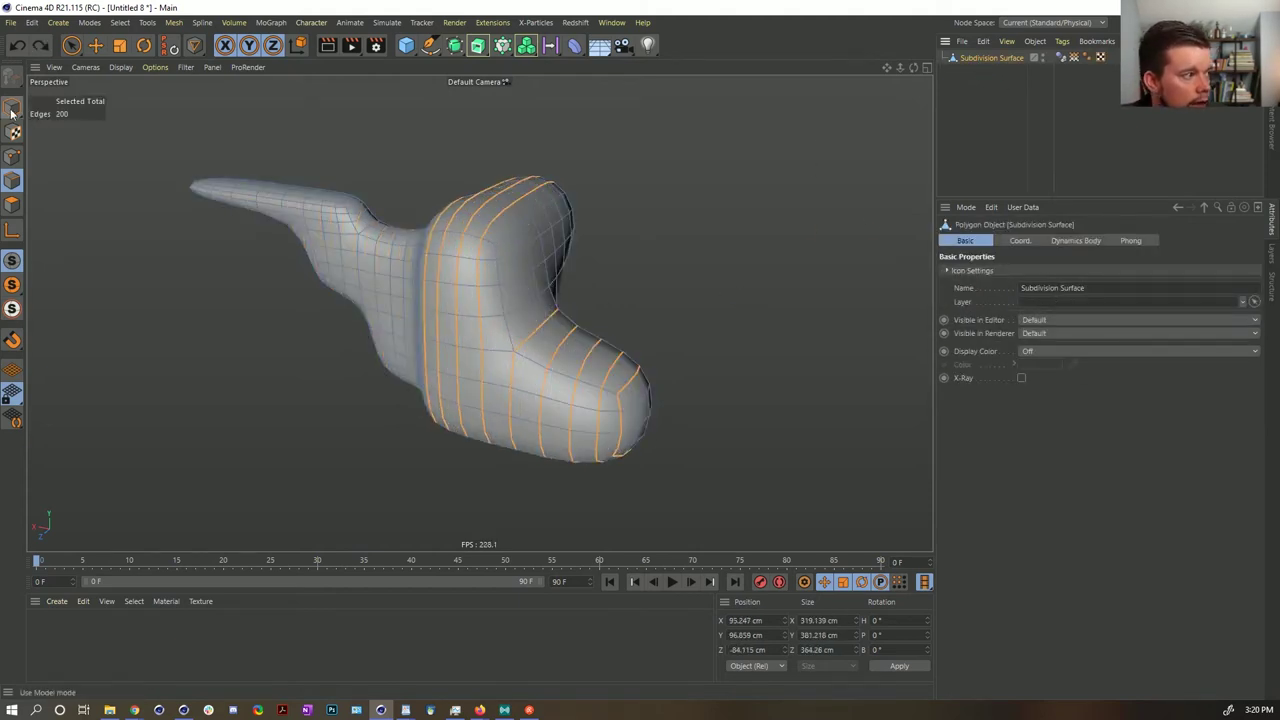
key(ctrl+y)
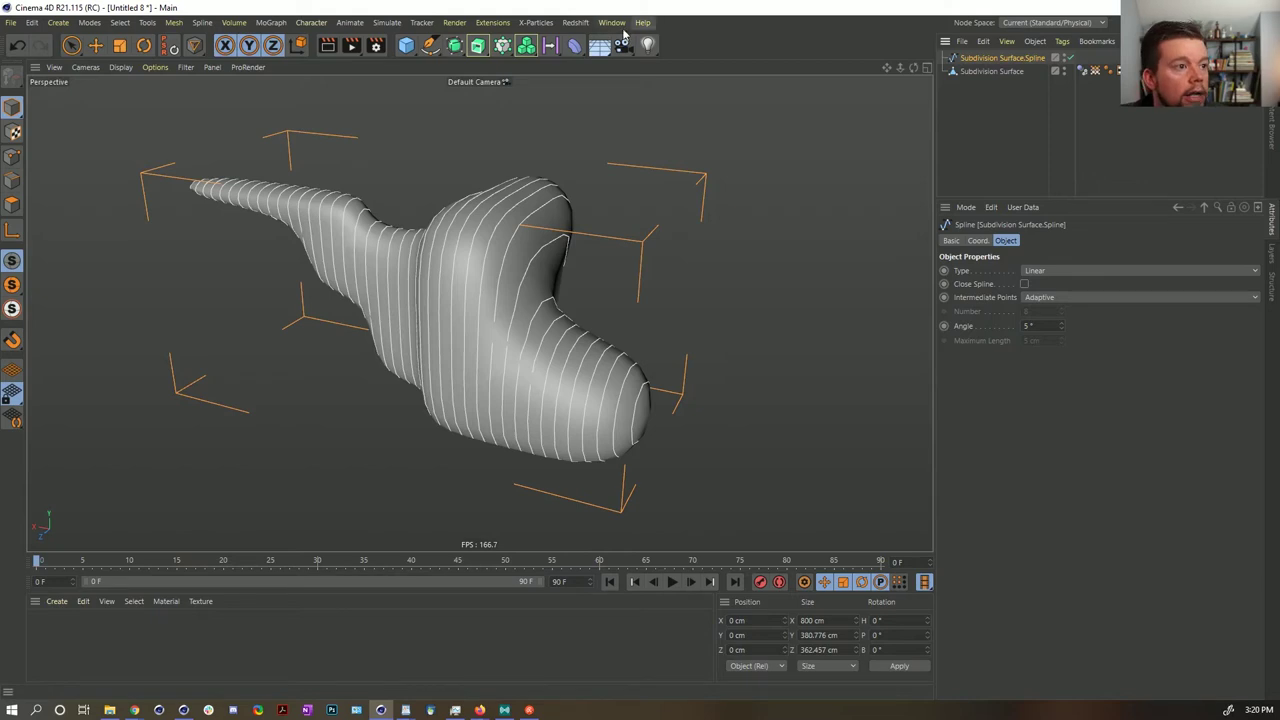
click(612, 23)
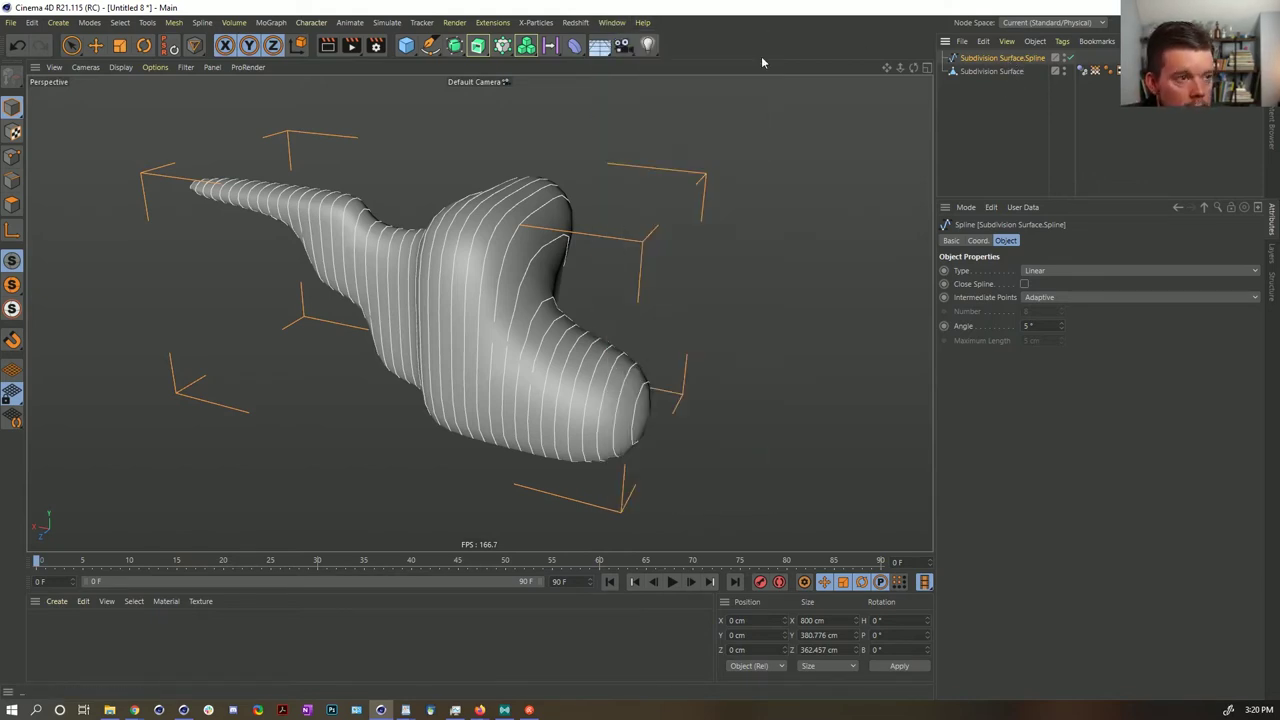
click(612, 23)
click(686, 427)
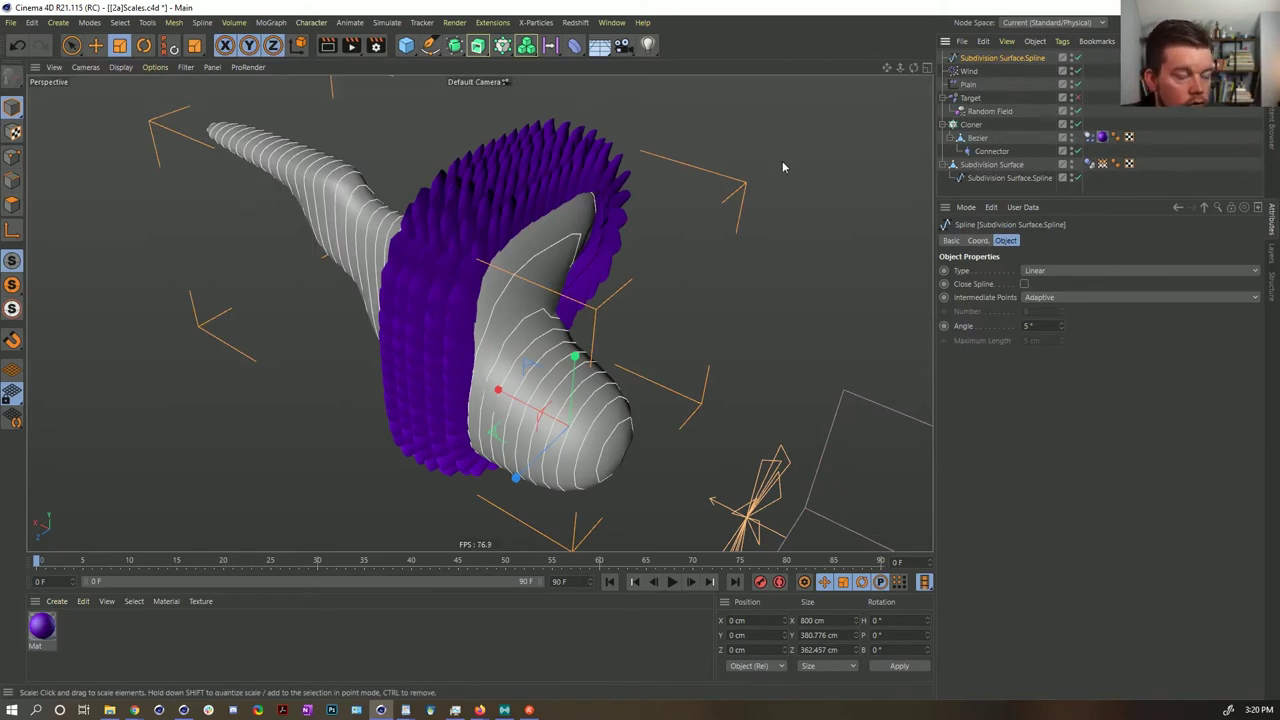
- Link the pasted Subdivision Surface.Spline as the Cloner's object and inspect the scales from several sides
click(960, 128)
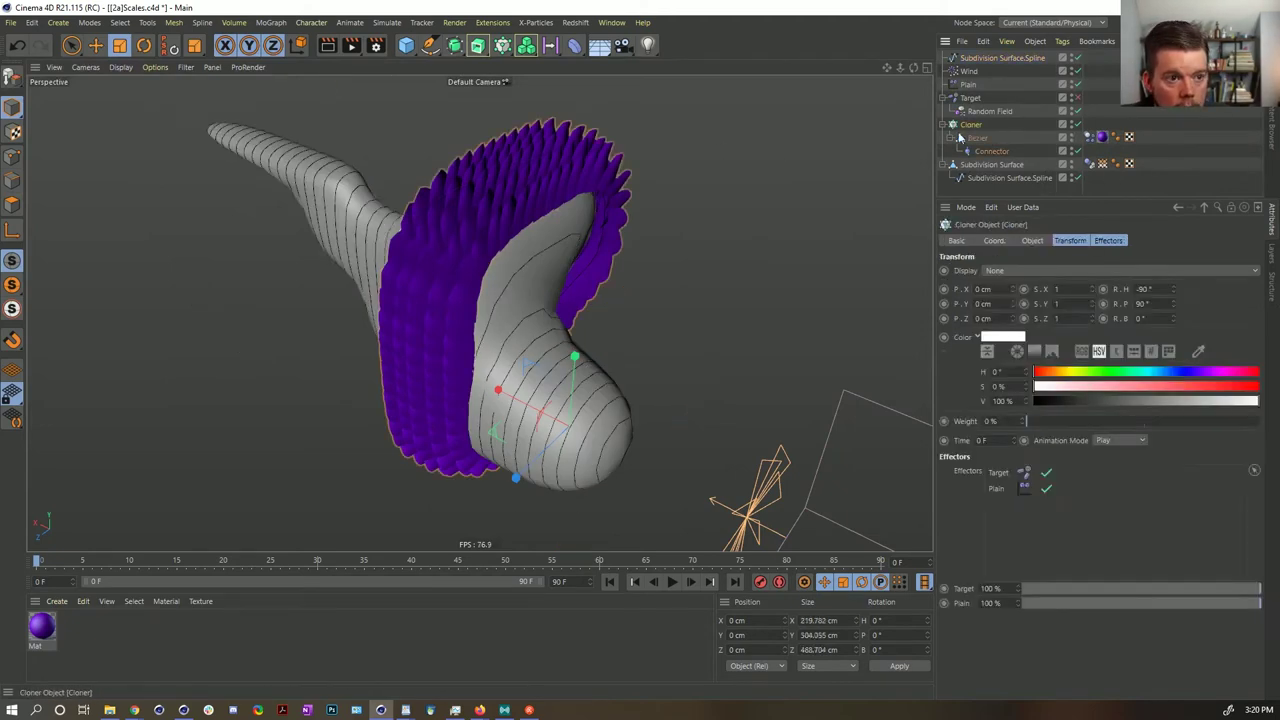
click(1033, 241)
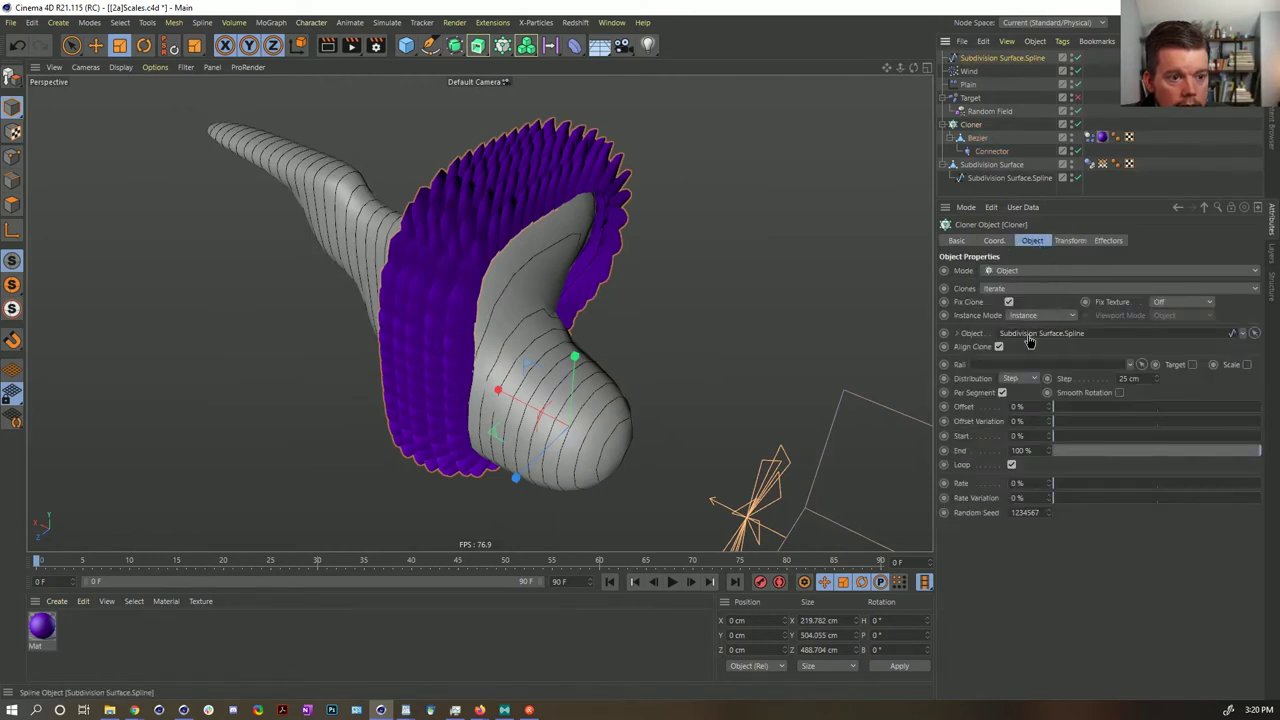
drag(1028, 338, 1029, 338)
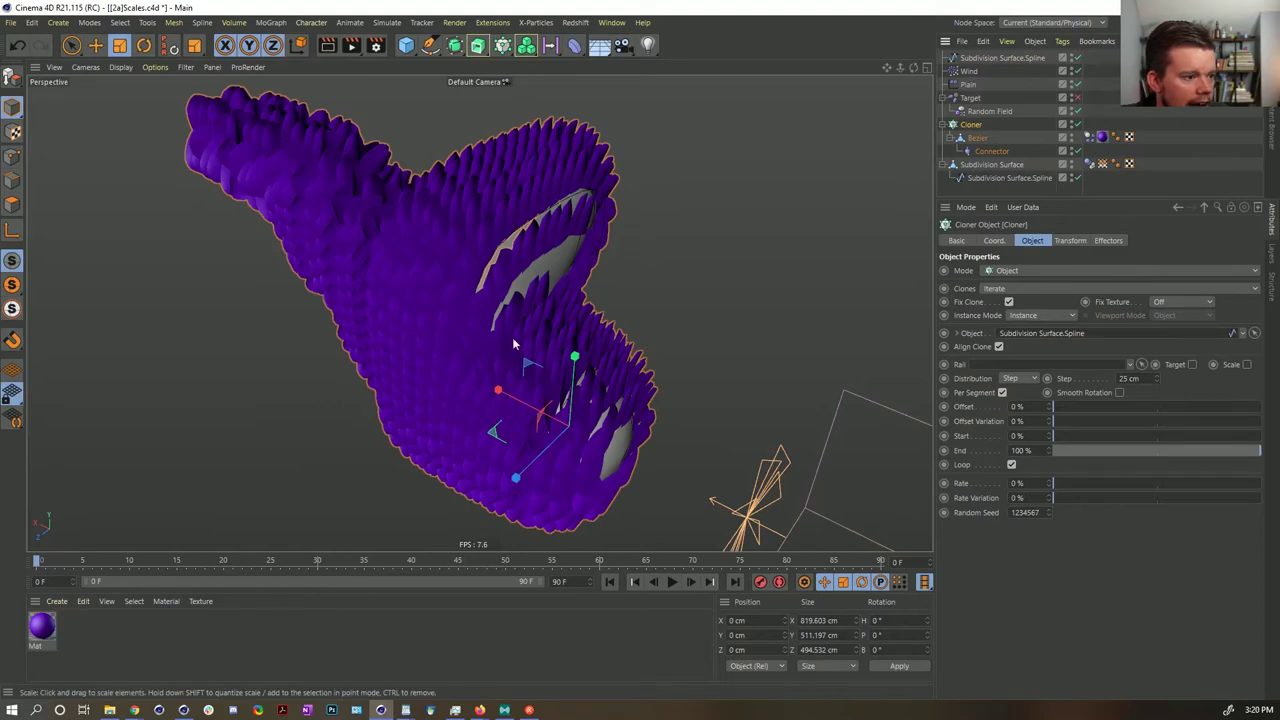
alt+drag(512, 321, 582, 288)
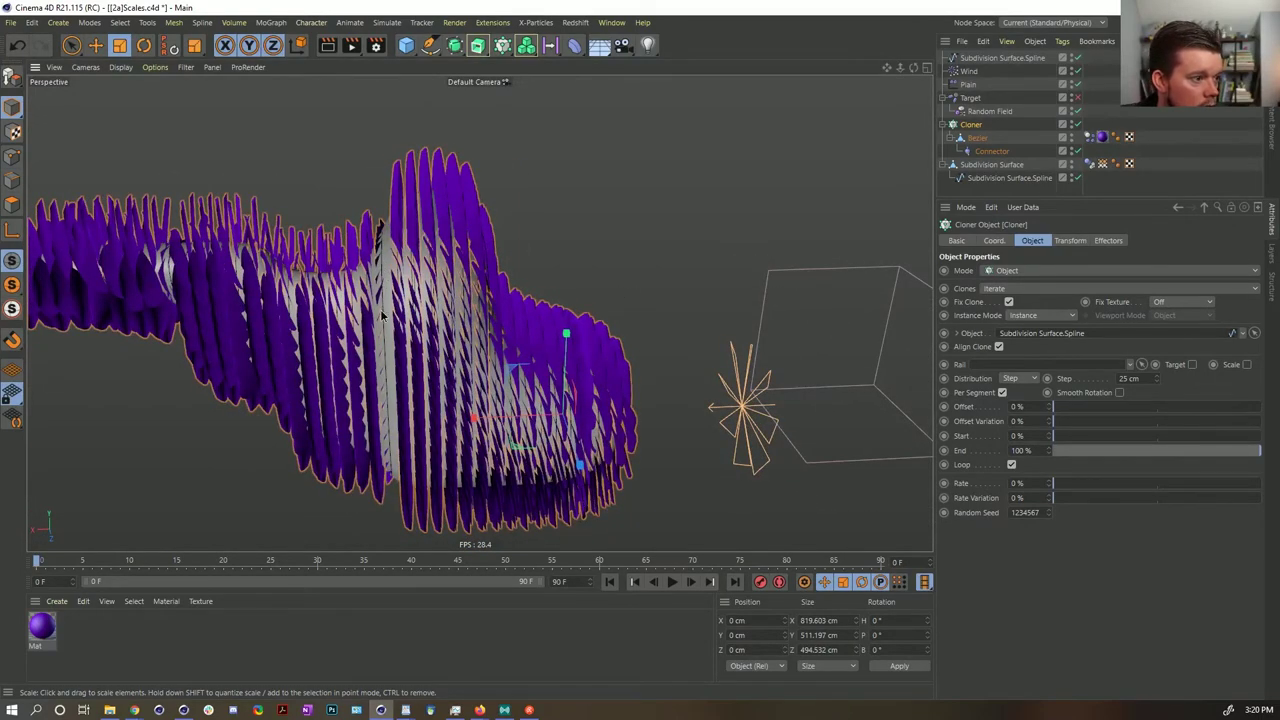
alt+drag(380, 309, 262, 318)
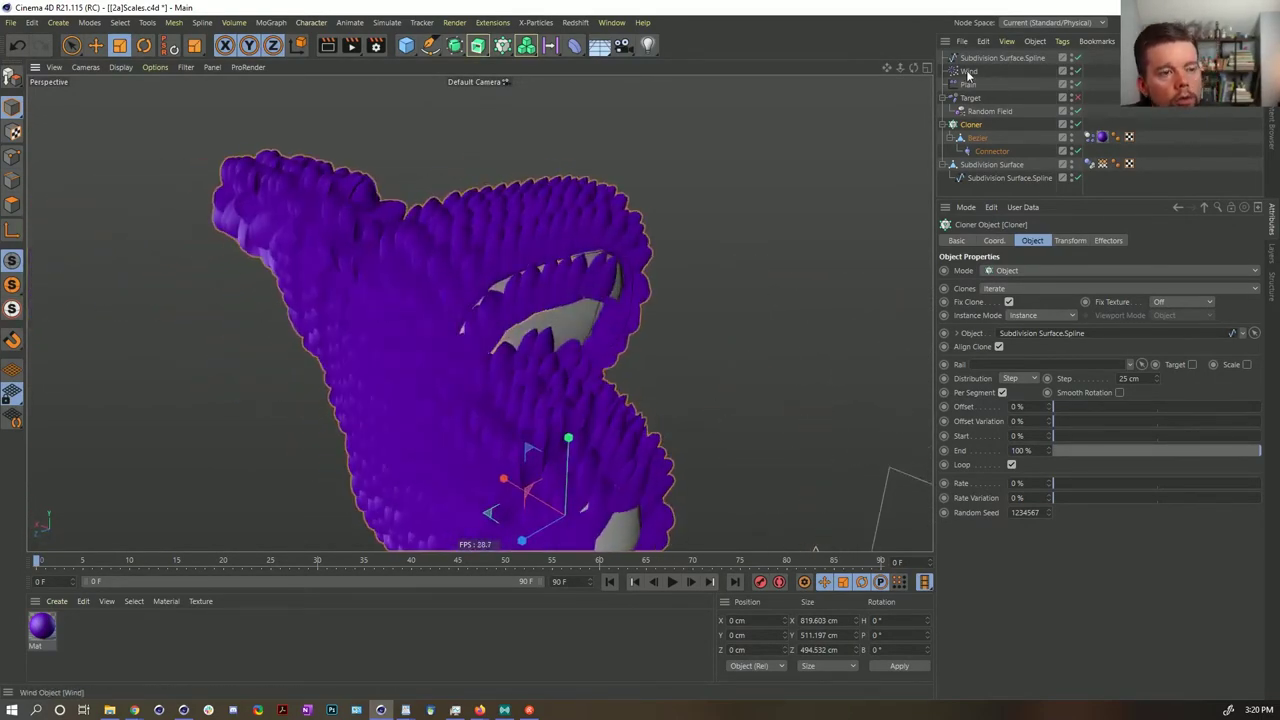
- Copy the sliced spline into a new empty document, frame it and examine its loops
click(1000, 58)
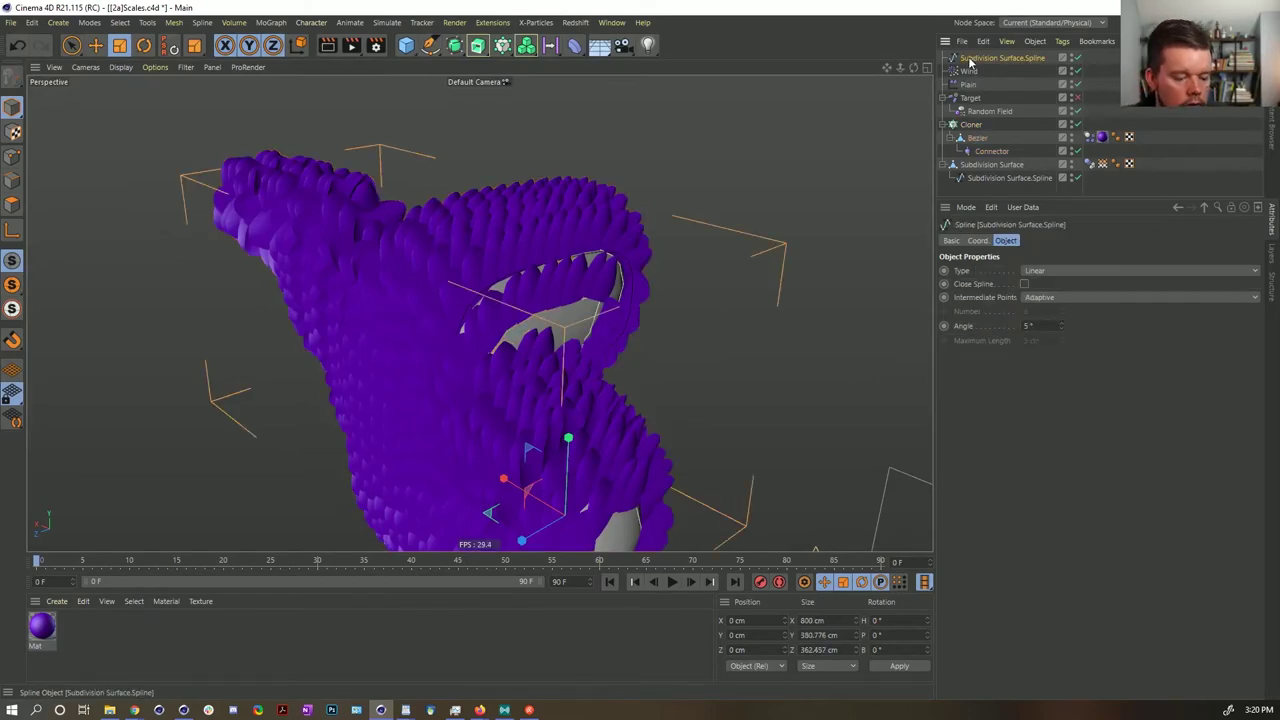
key(ctrl+n)
key(ctrl+v)
key(e)
key(h)
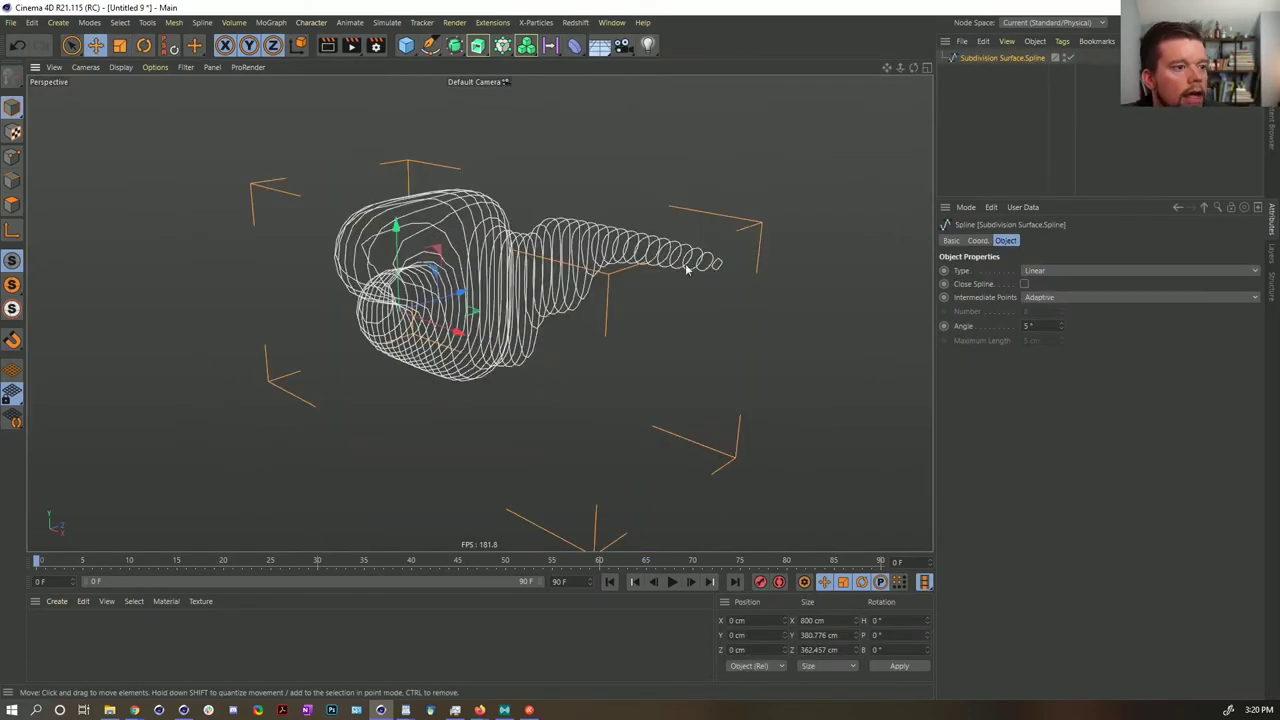
alt+drag(687, 268, 770, 244)
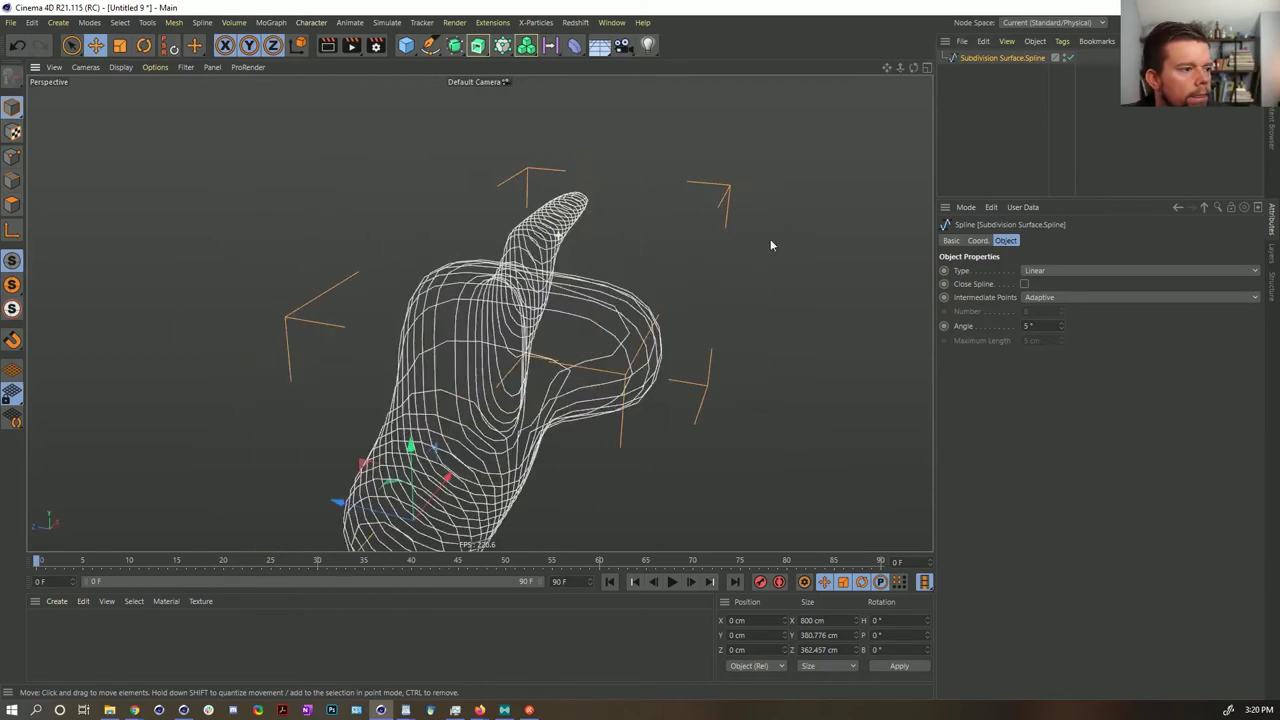
- Try Create Outline on all points of the copied spline, check its loops from the side and undo the outline
click(12, 156)
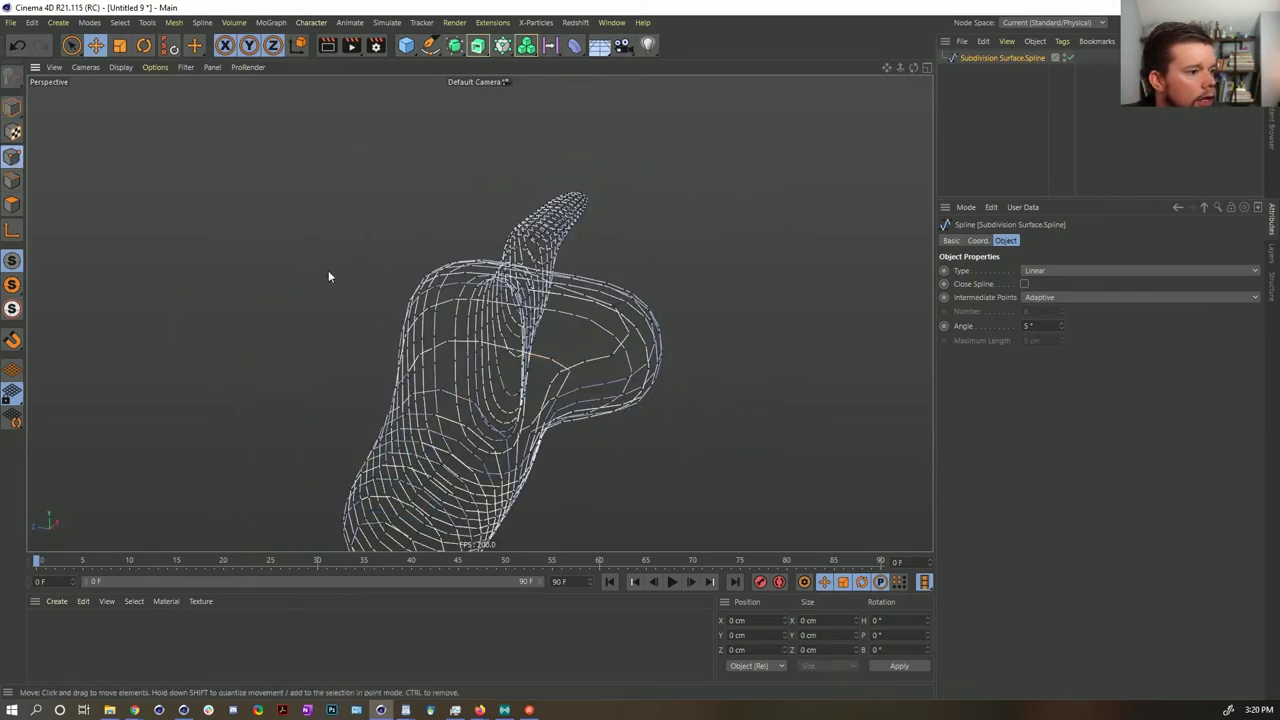
key(ctrl+a)
alt+drag(546, 372, 505, 301)
right_click(505, 301)
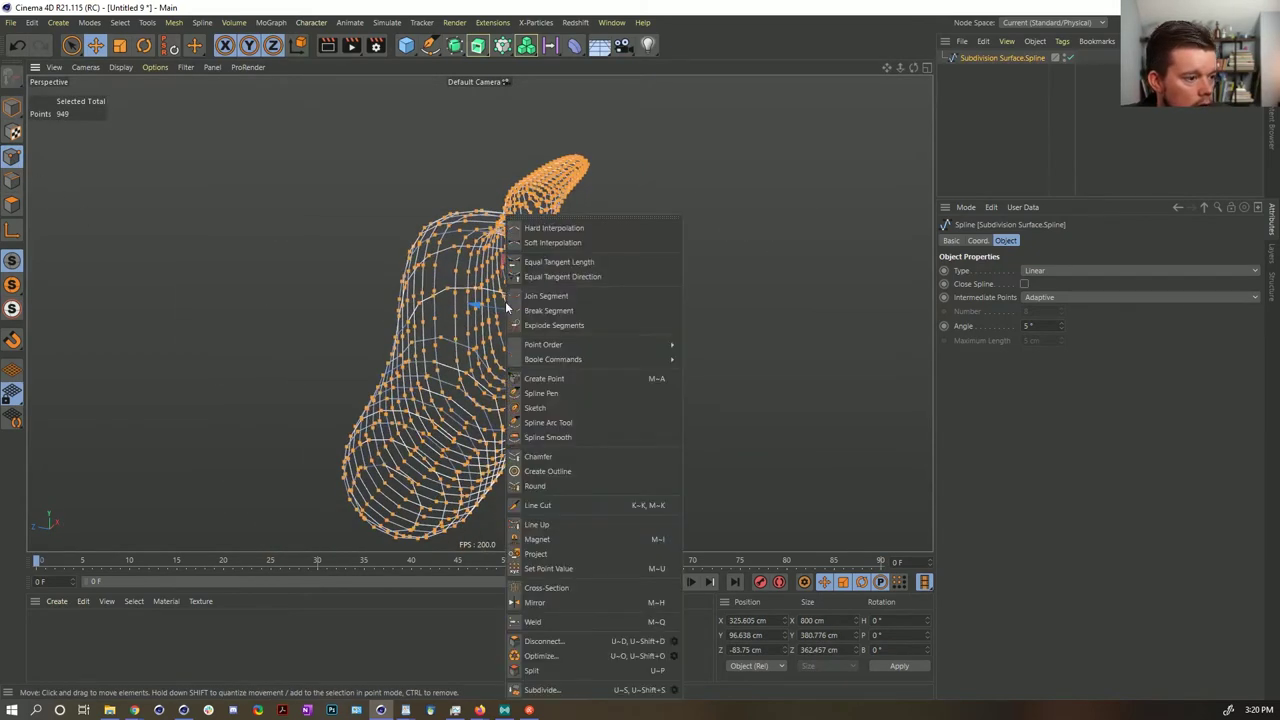
click(559, 473)
drag(594, 424, 589, 336)
key(ctrl+z)
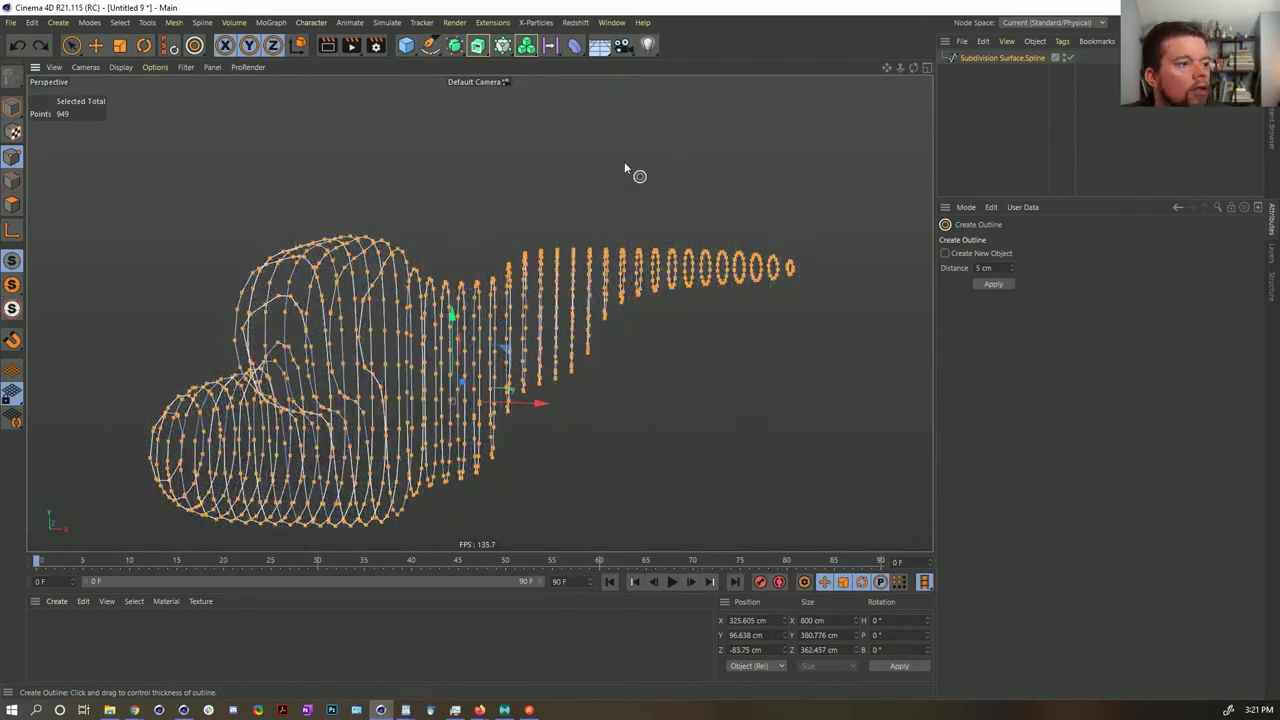
- Close the Untitled 9 document without saving and switch to the [2a]Scales.c4d document
key(ctrl+F4)
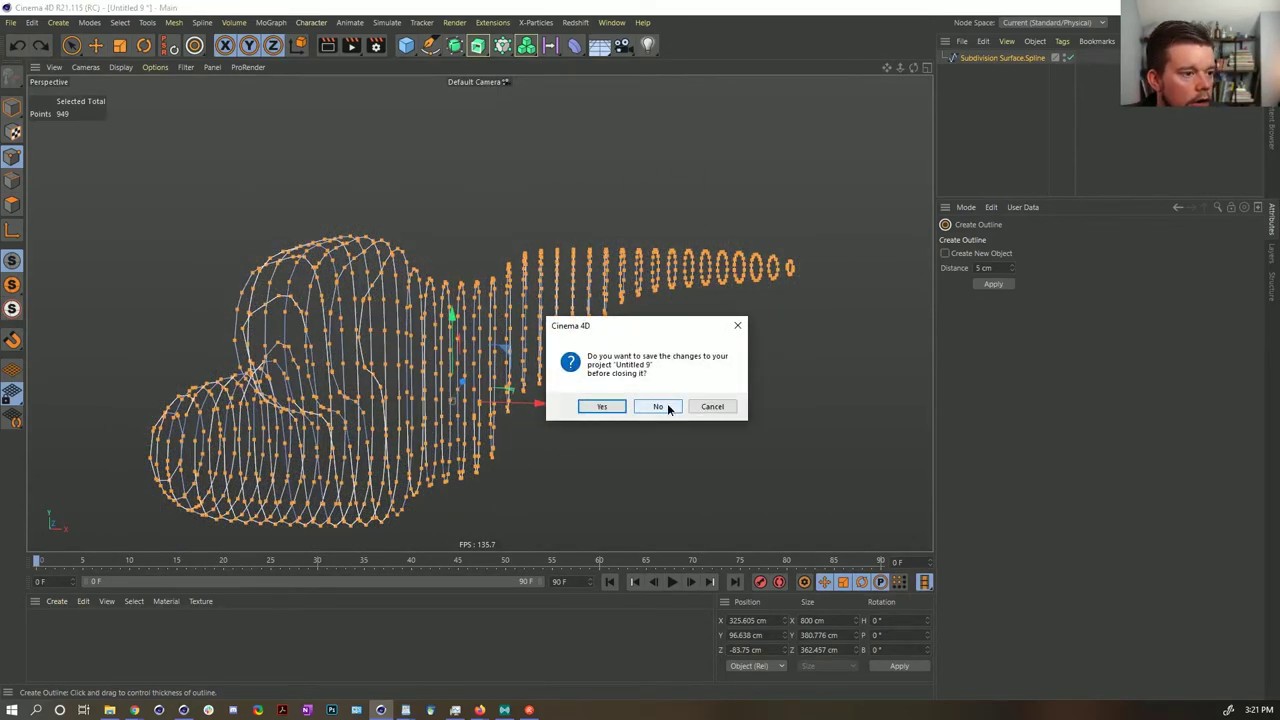
click(657, 406)
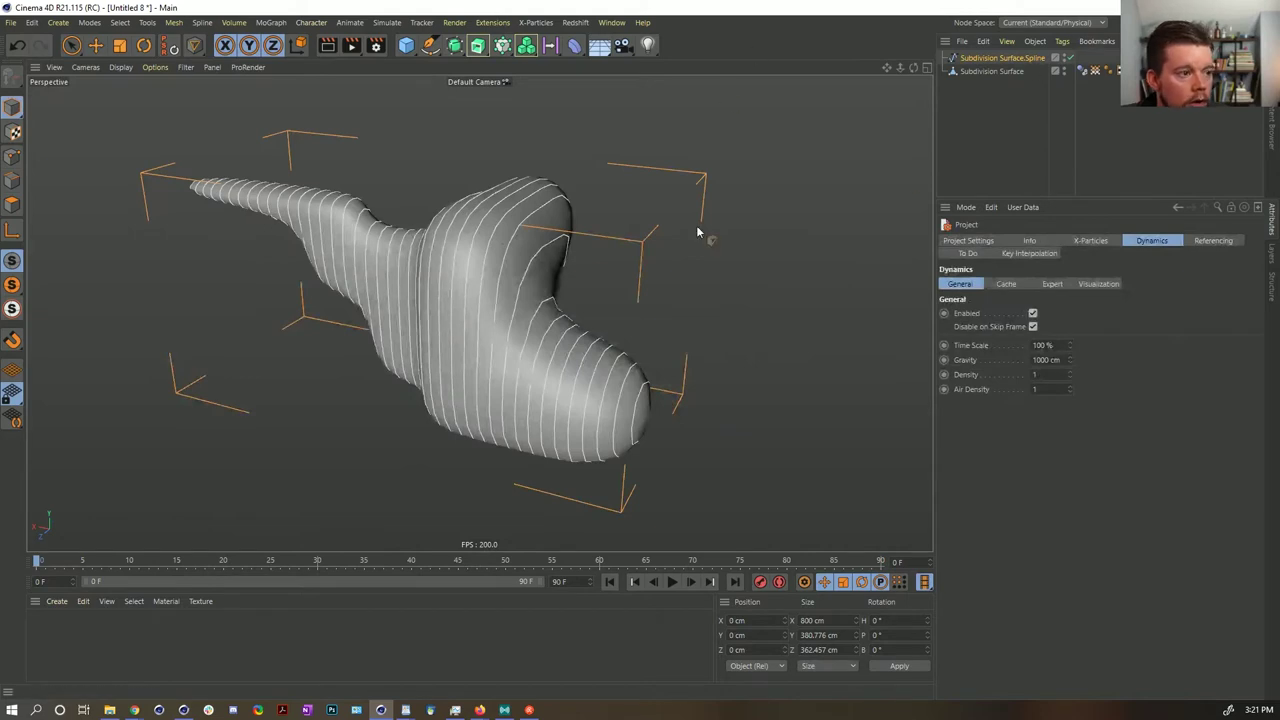
click(610, 22)
click(670, 418)
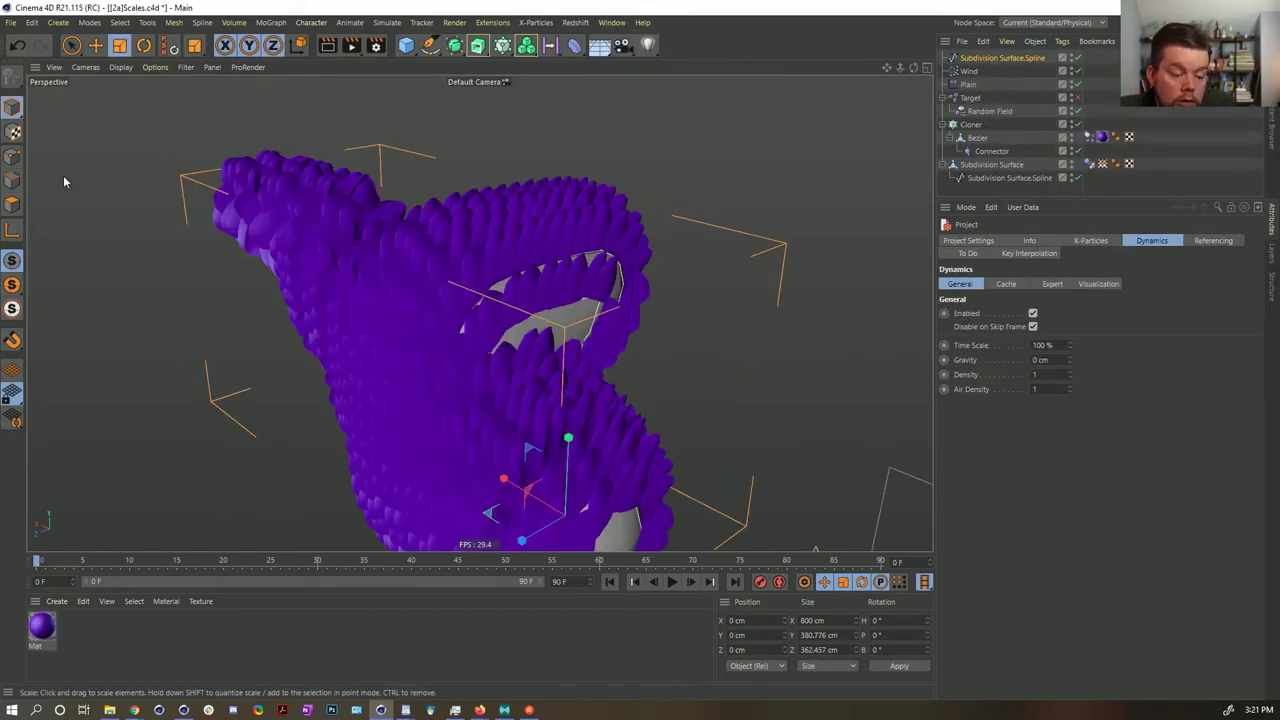
- In point mode, select two whole loops of the Subdivision Surface.Spline, one on the narrow end and one nearer the body, and reverse their sequence
click(12, 157)
alt+drag(544, 321, 586, 380)
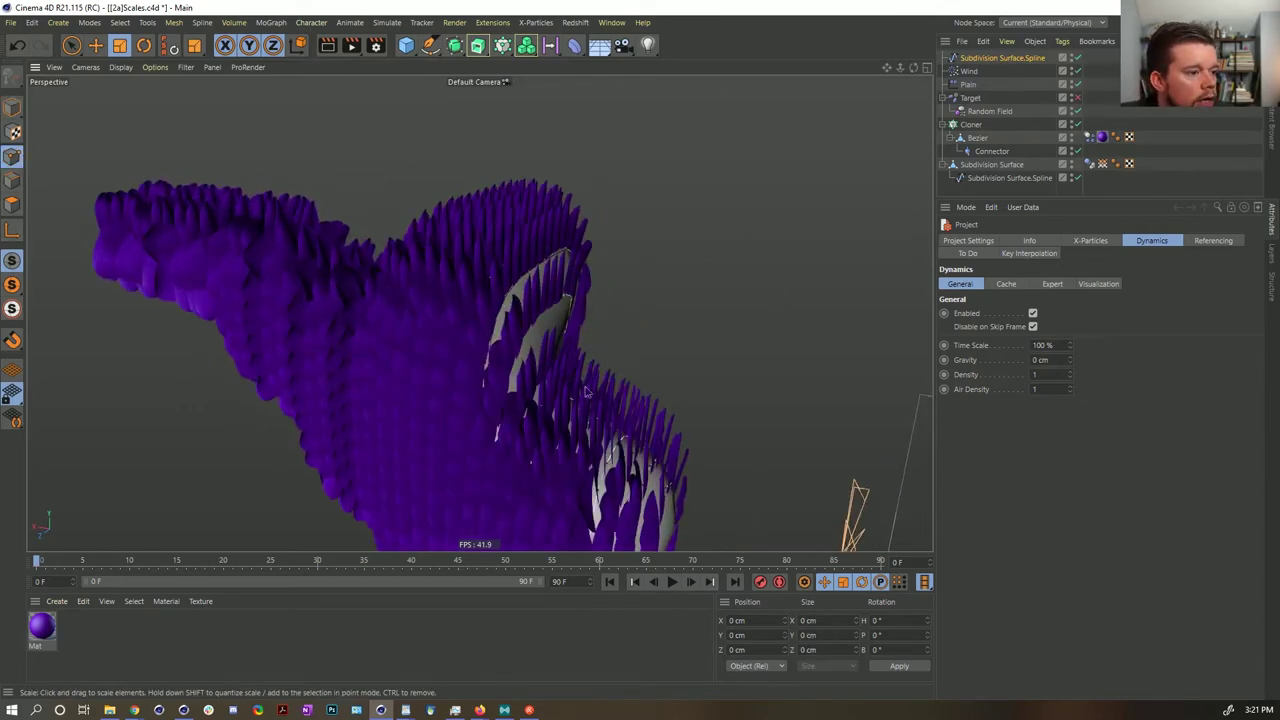
scroll(480, 311, up, 5)
alt+drag(480, 311, 490, 368)
click(508, 308)
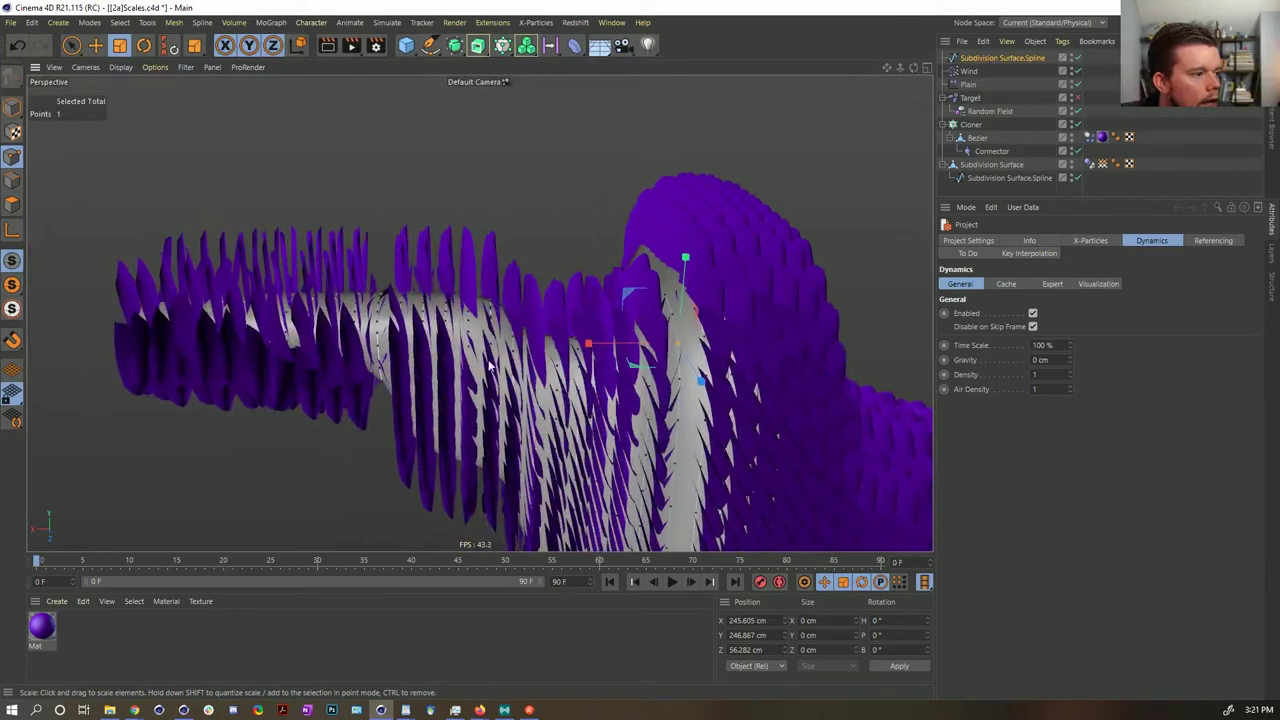
shift+click(380, 328)
alt+drag(380, 328, 426, 371)
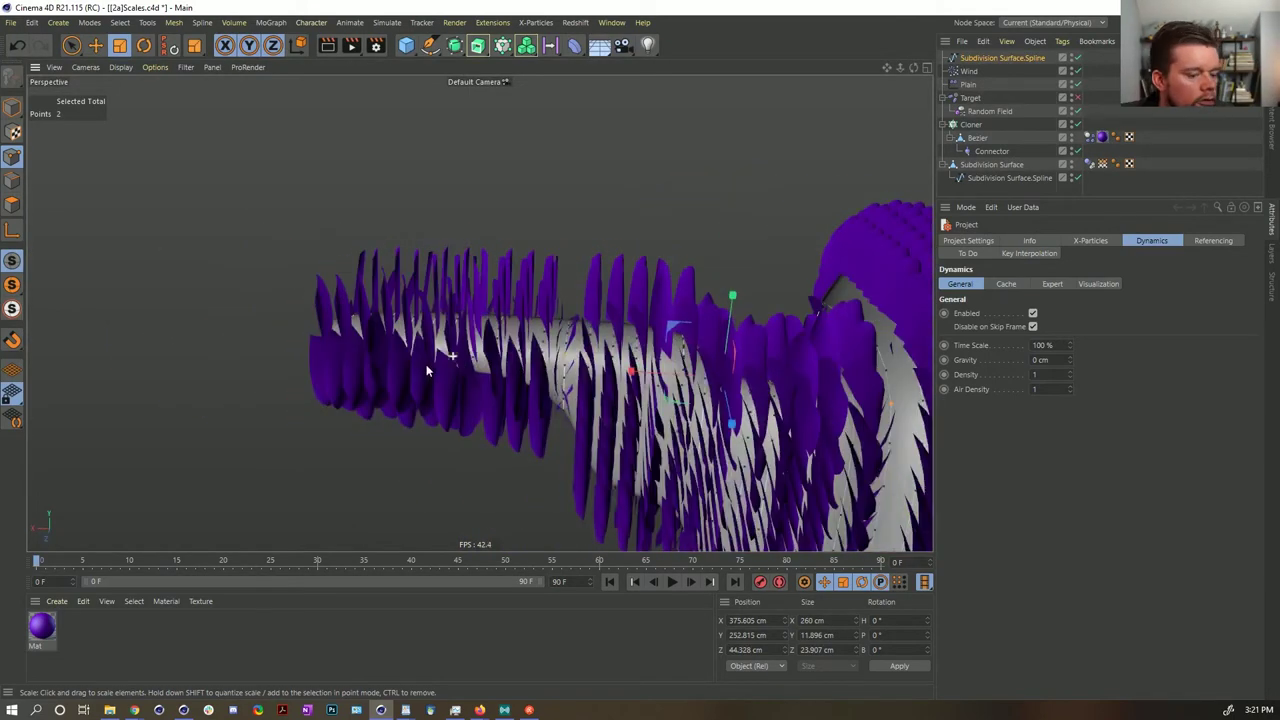
key(ctrl+a)
alt+drag(720, 376, 656, 370)
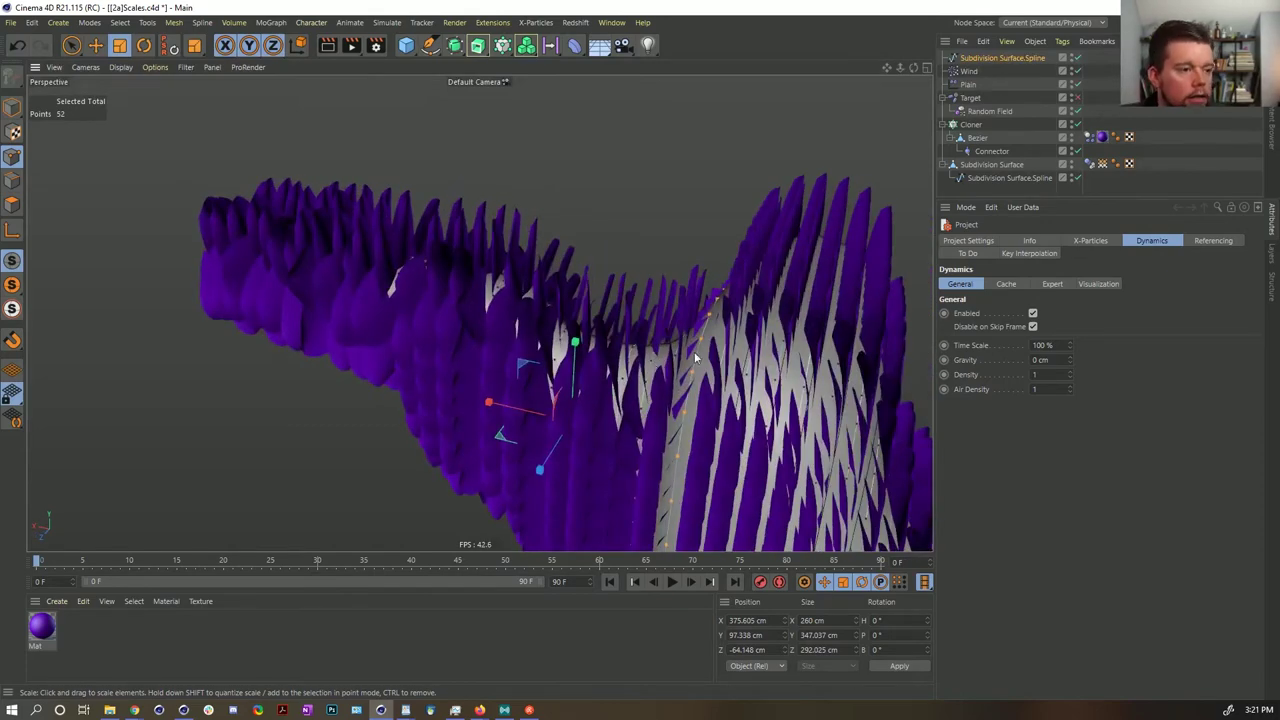
right_click(671, 318)
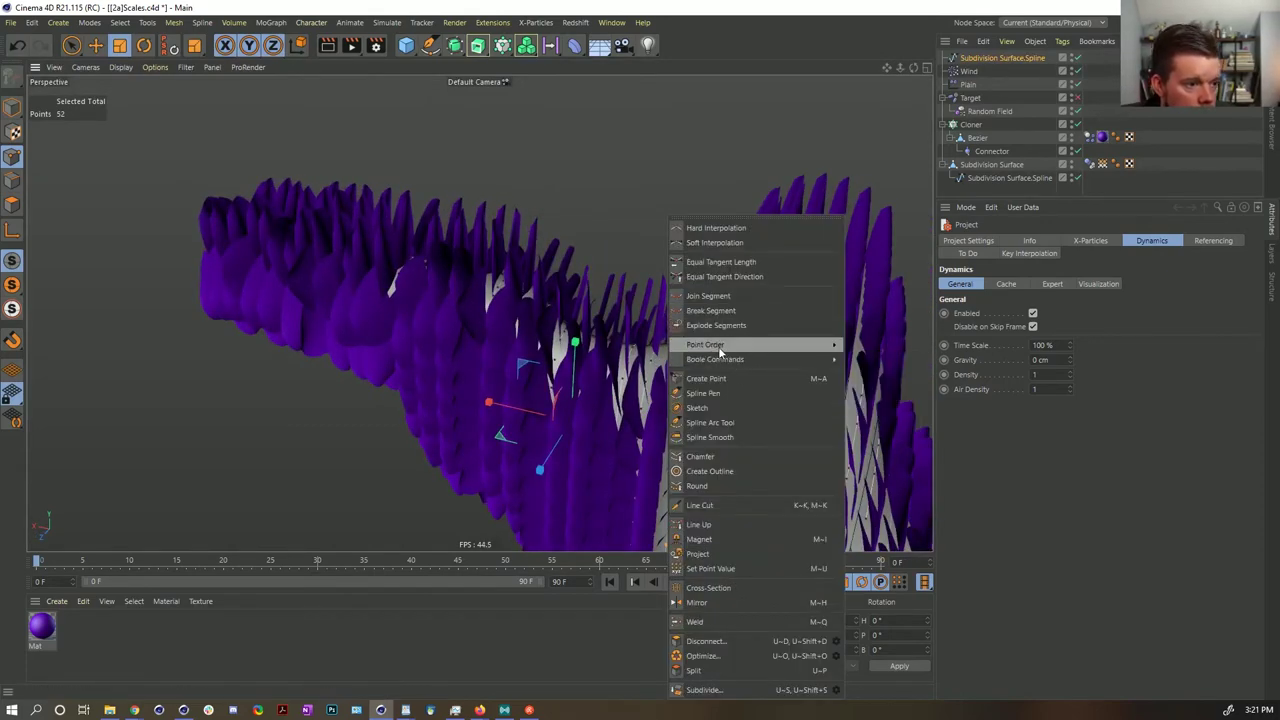
mouse_move(757, 352)
click(920, 374)
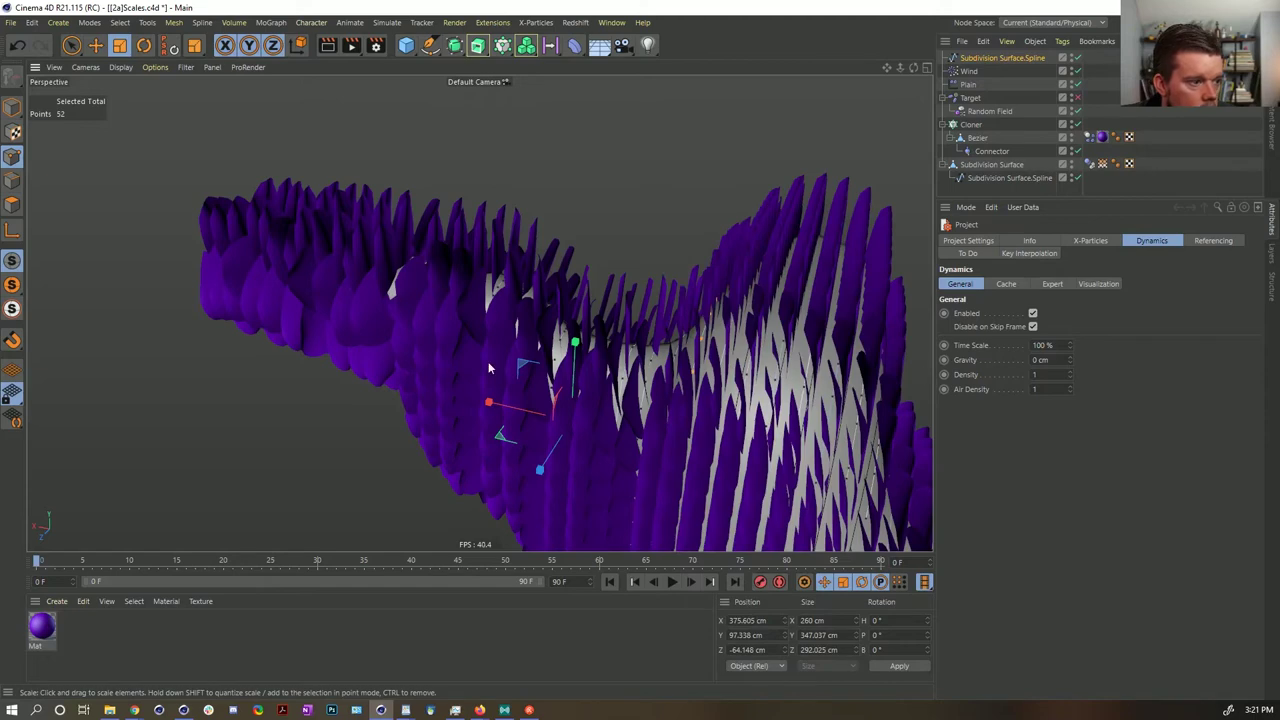
- Select only the connected points of the narrow end's loop and apply Reverse Sequence to them
alt+drag(920, 374, 558, 370)
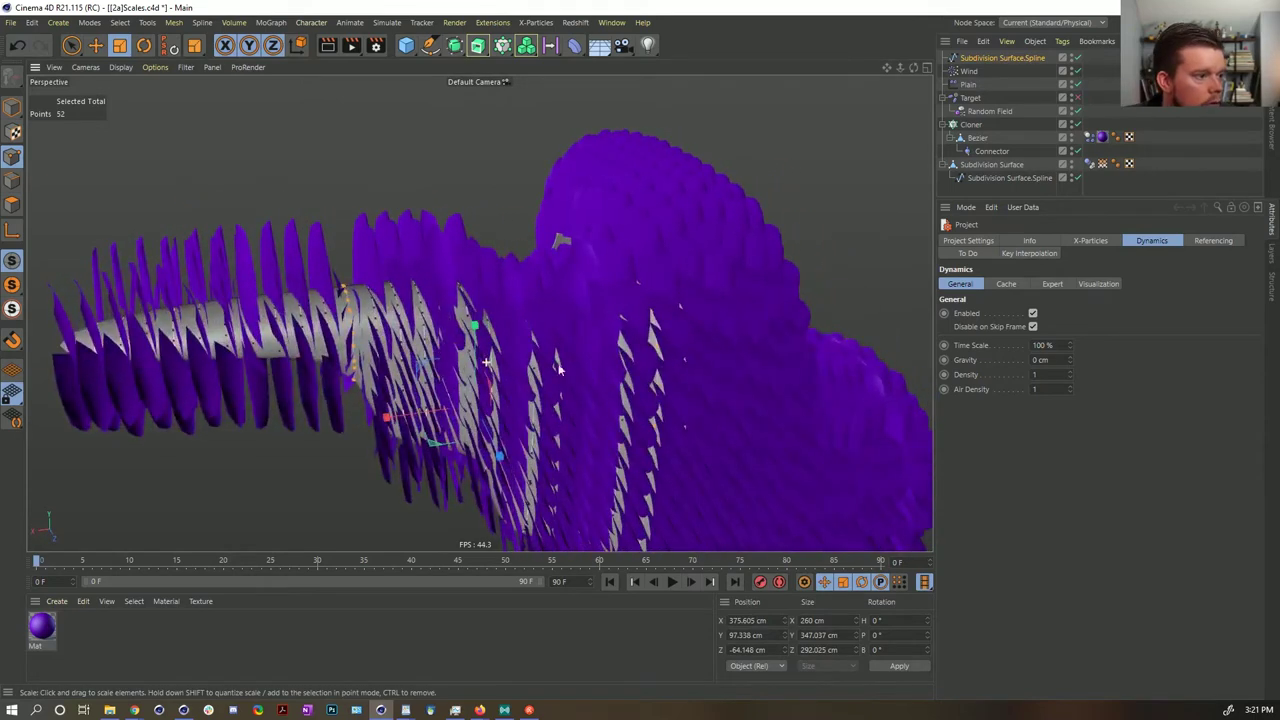
click(348, 303)
key(u)
key(w)
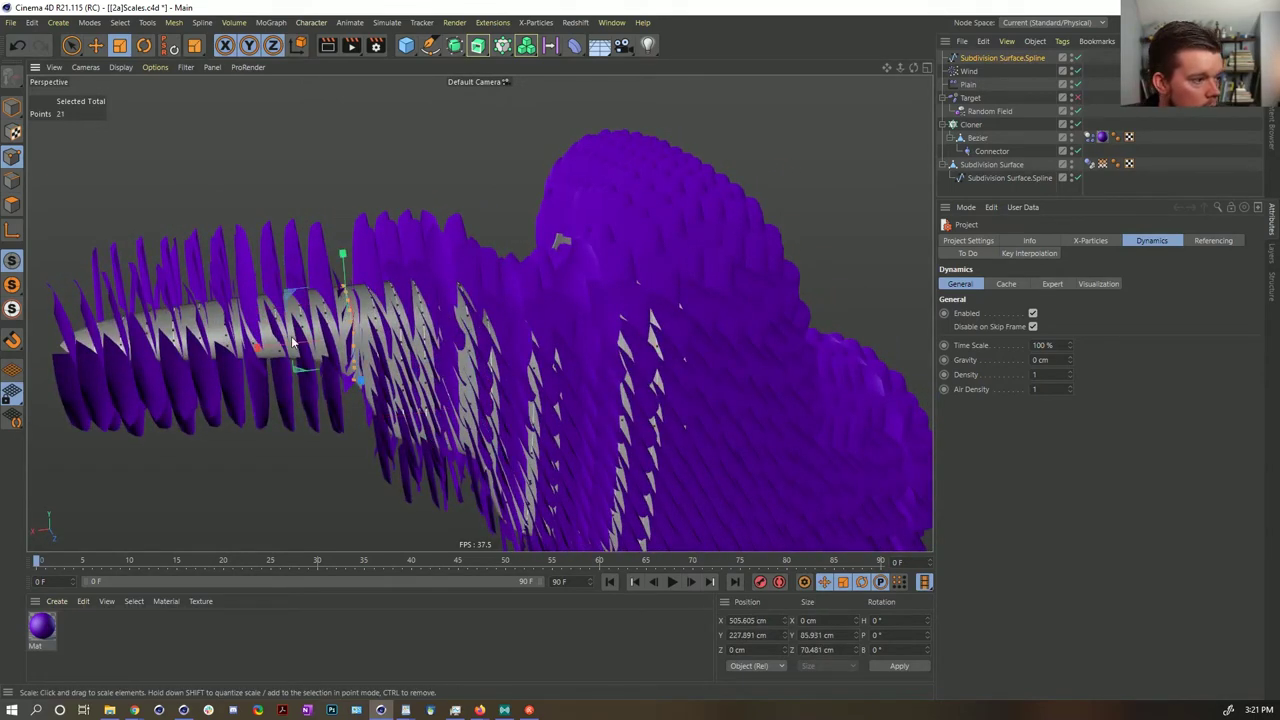
key(e)
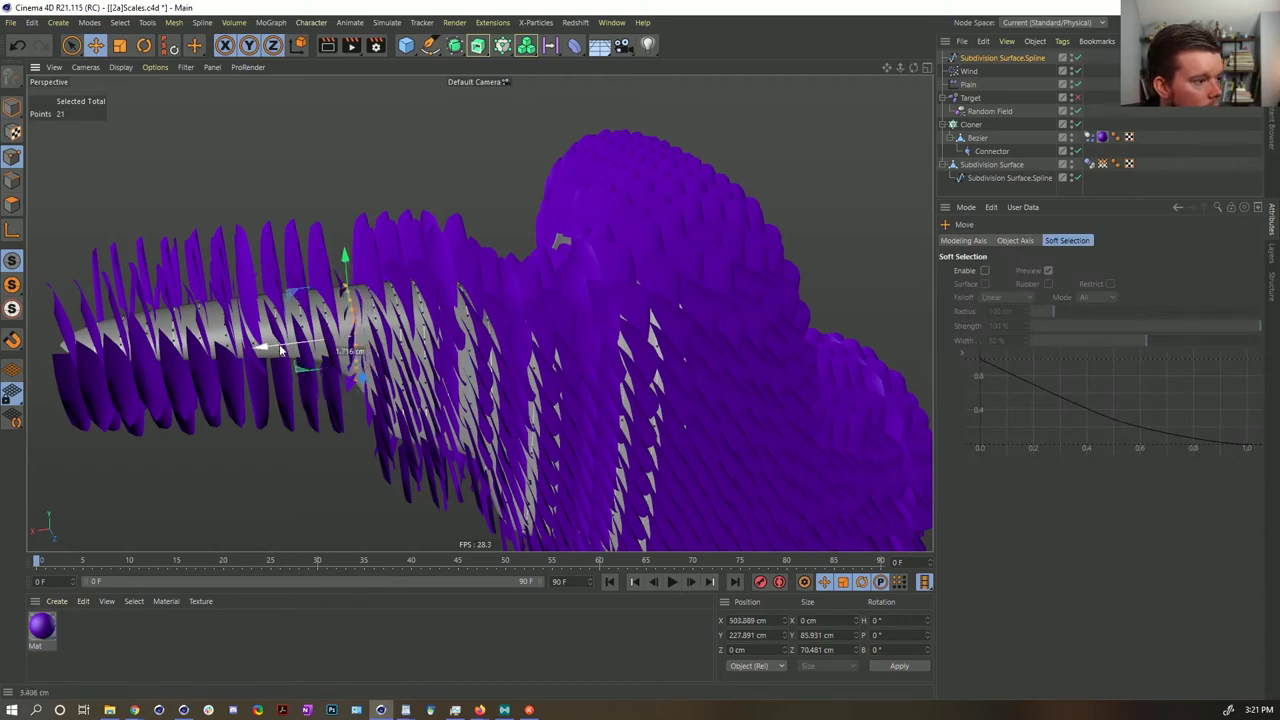
right_click(343, 338)
mouse_move(442, 352)
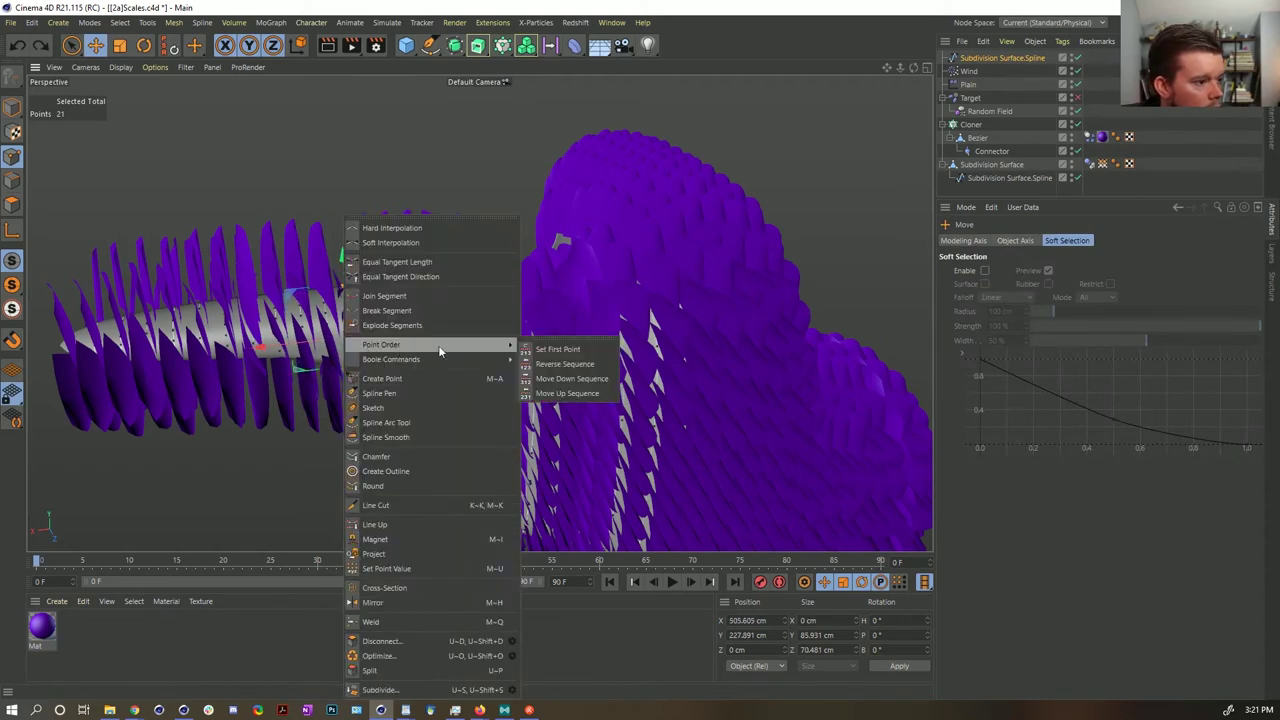
click(566, 365)
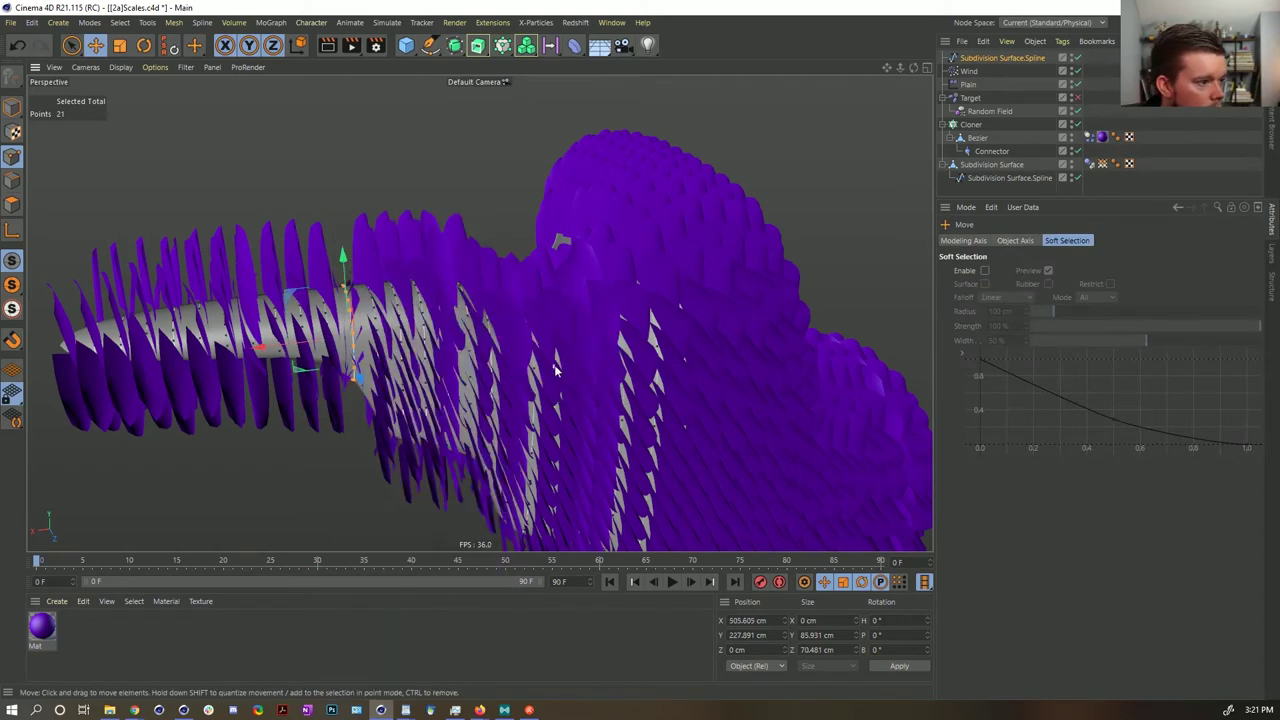
- Hide the Subdivision Surface object in the viewport to expose the spline loops beneath the scales
alt+right_drag(341, 353, 440, 330)
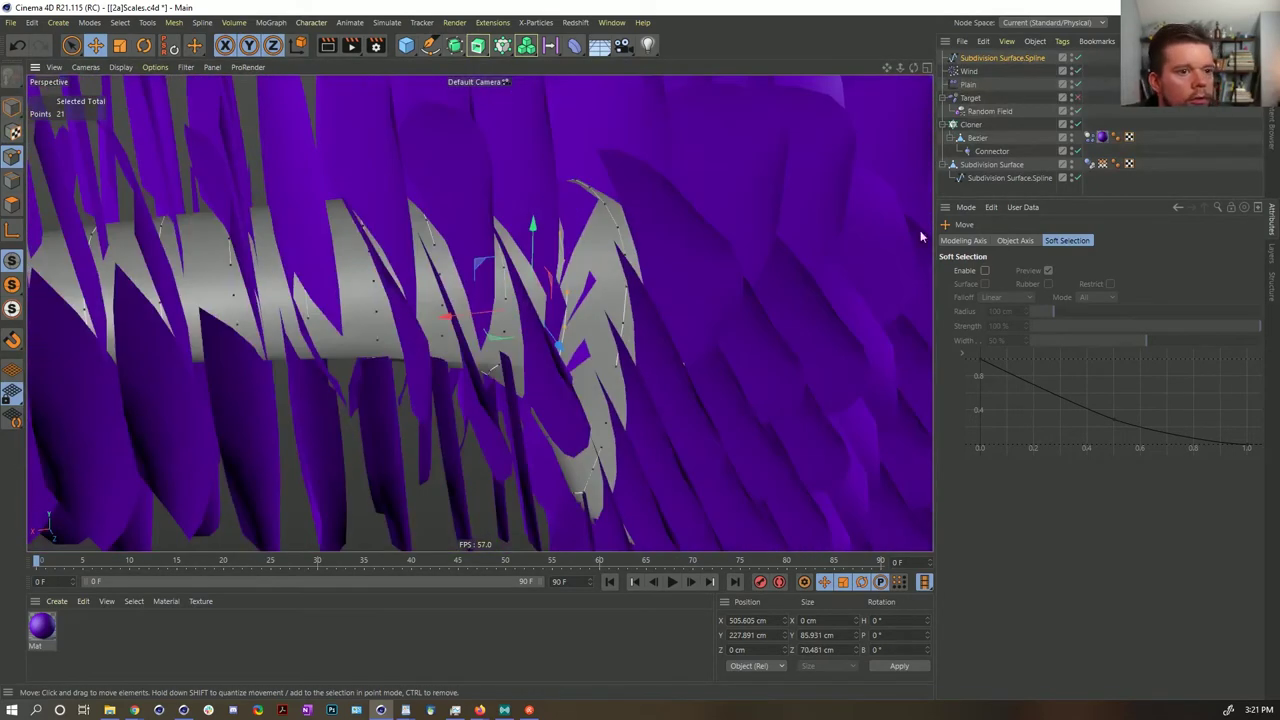
alt+click(1073, 164)
alt+drag(491, 252, 464, 204)
alt+drag(640, 290, 560, 305)
- Select a single point on the narrow end's reversed loop and make it the first point of the loop
right_click(560, 305)
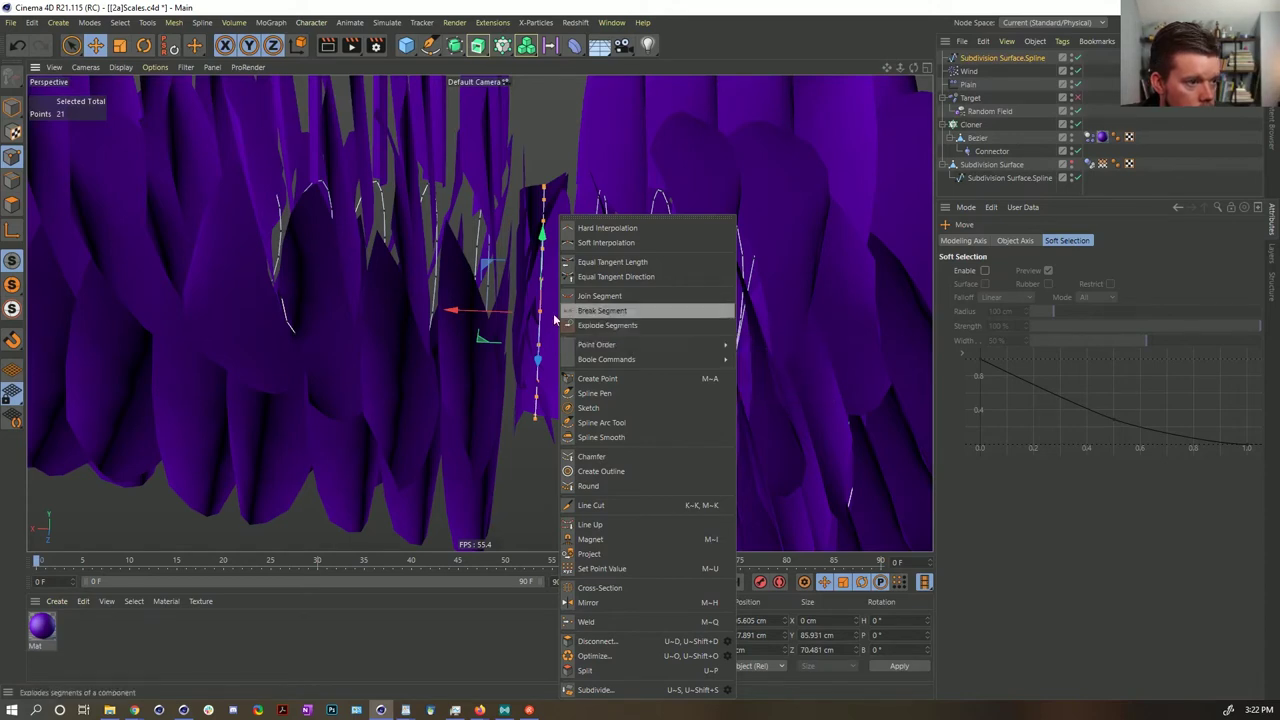
click(602, 310)
drag(540, 320, 566, 262)
key(space)
click(547, 258)
right_click(549, 253)
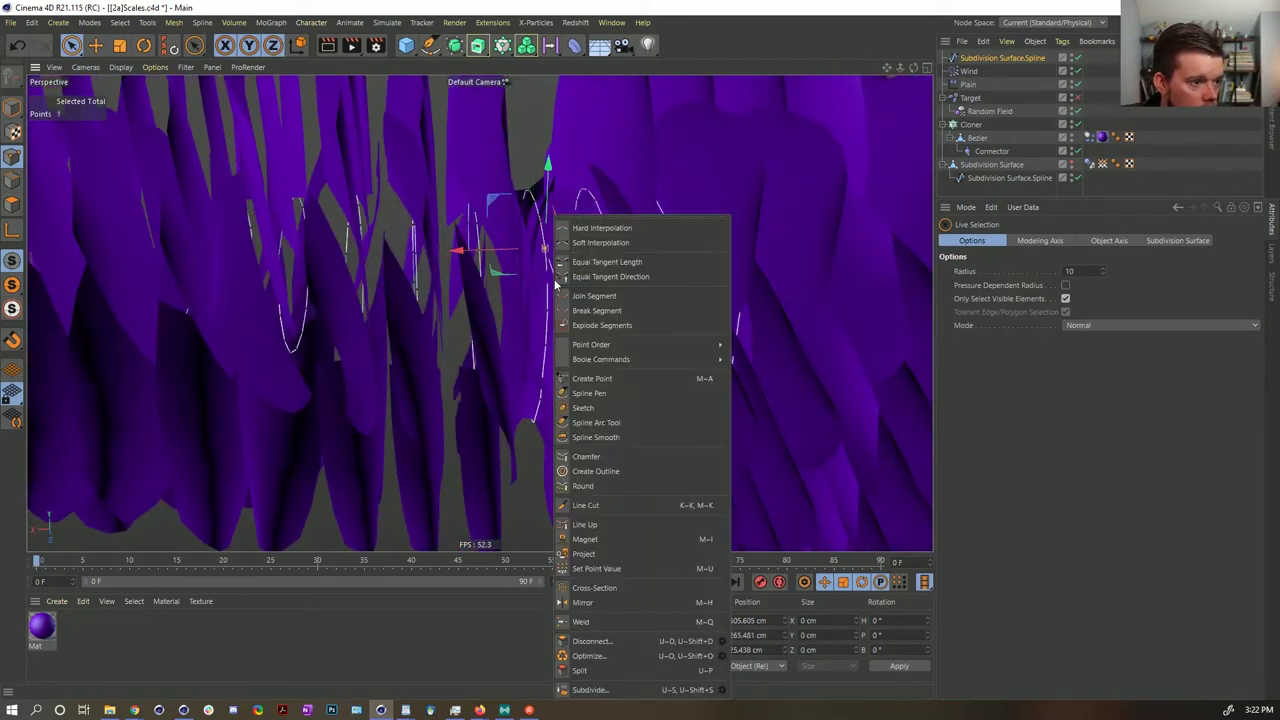
mouse_move(690, 344)
click(760, 349)
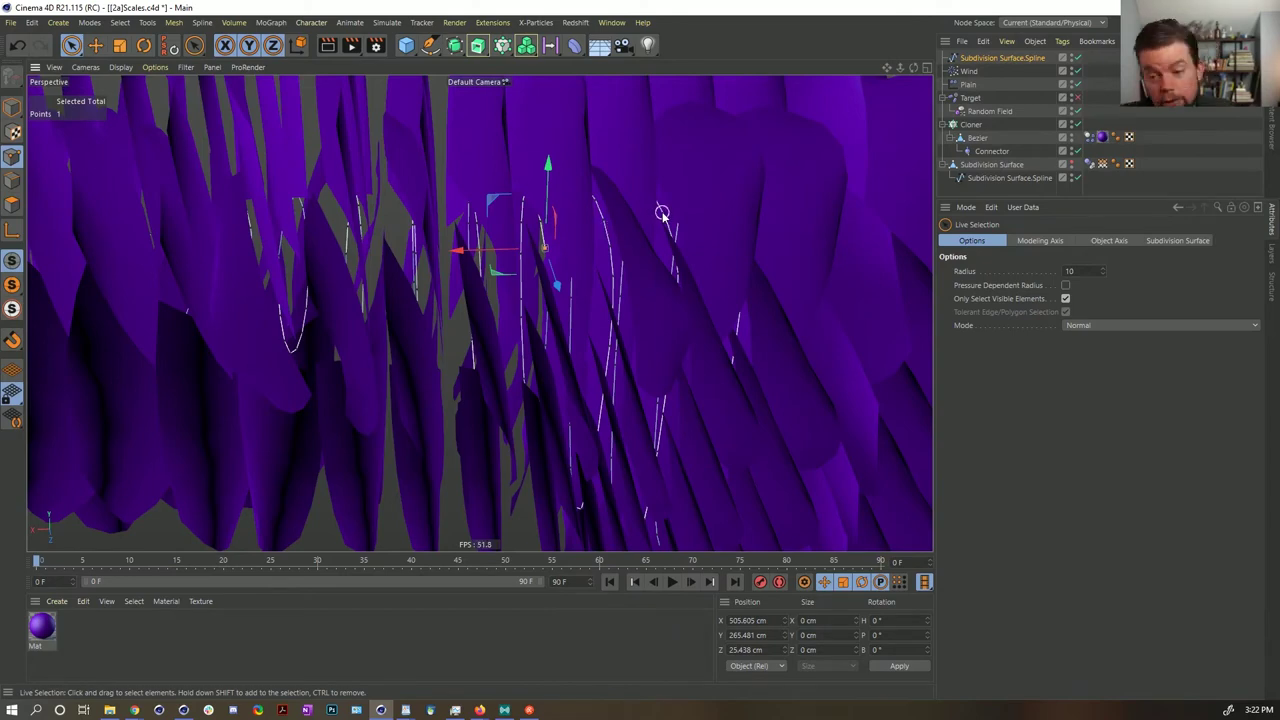
- Show the Subdivision Surface again, clear the object selection and examine the scale coverage for gaps around the model
scroll(670, 226, down, 8)
alt+drag(670, 226, 480, 309)
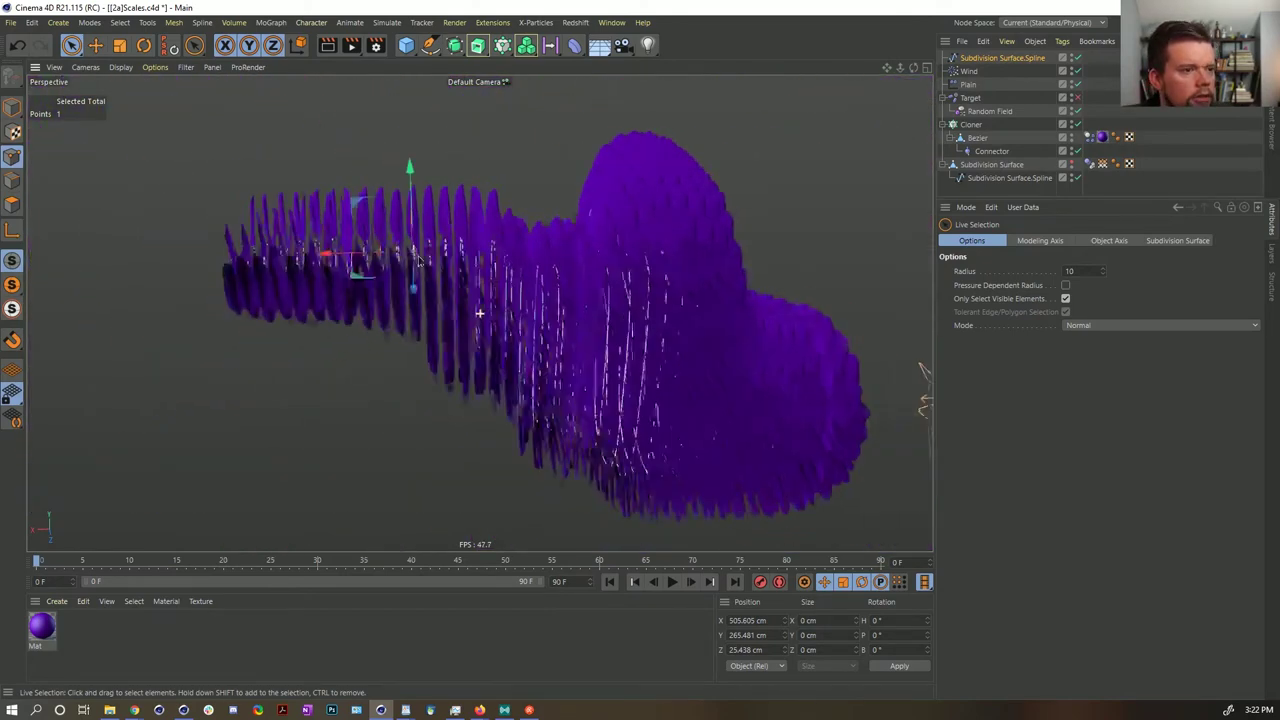
alt+drag(618, 289, 531, 266)
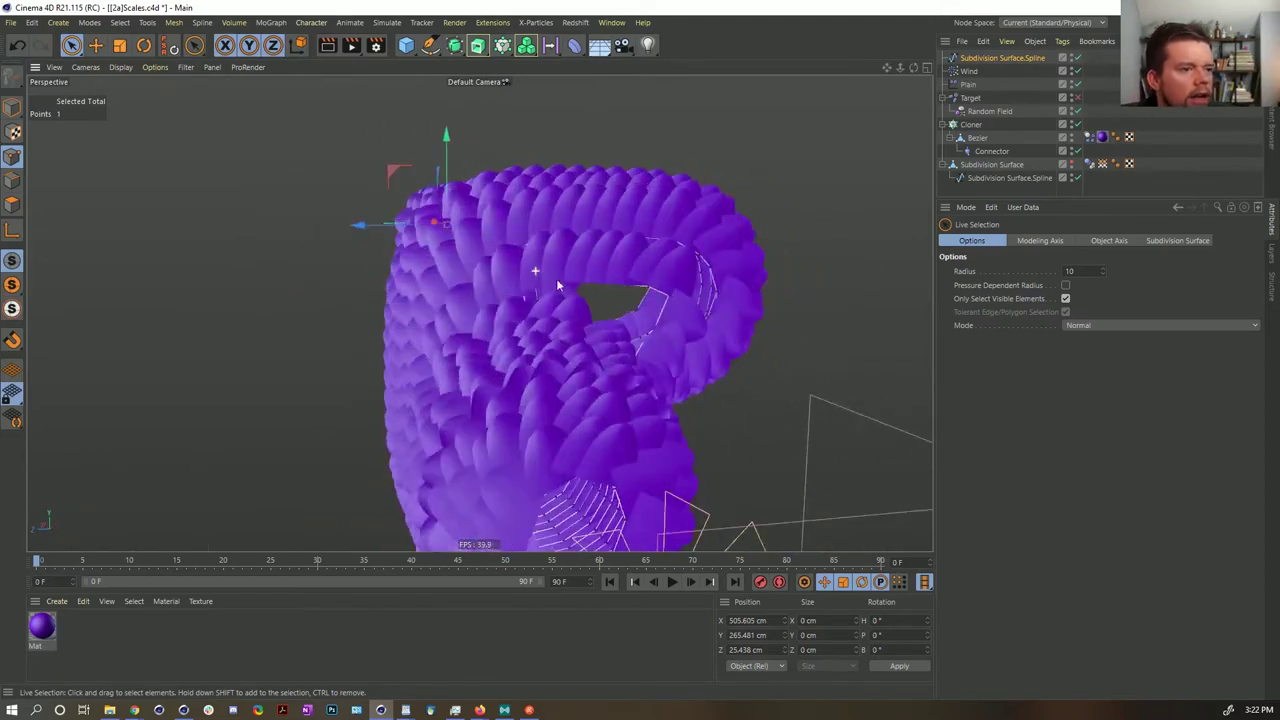
click(1072, 164)
click(1166, 172)
alt+drag(599, 266, 559, 318)
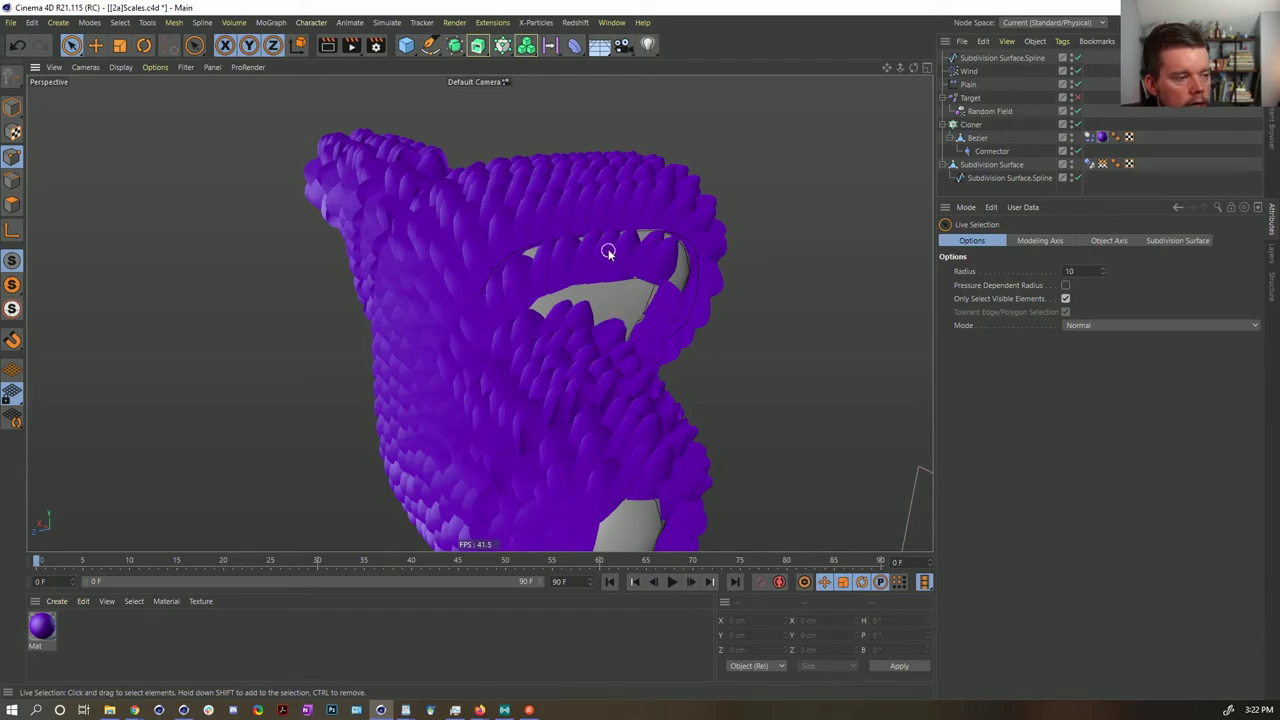
alt+drag(617, 337, 541, 302)
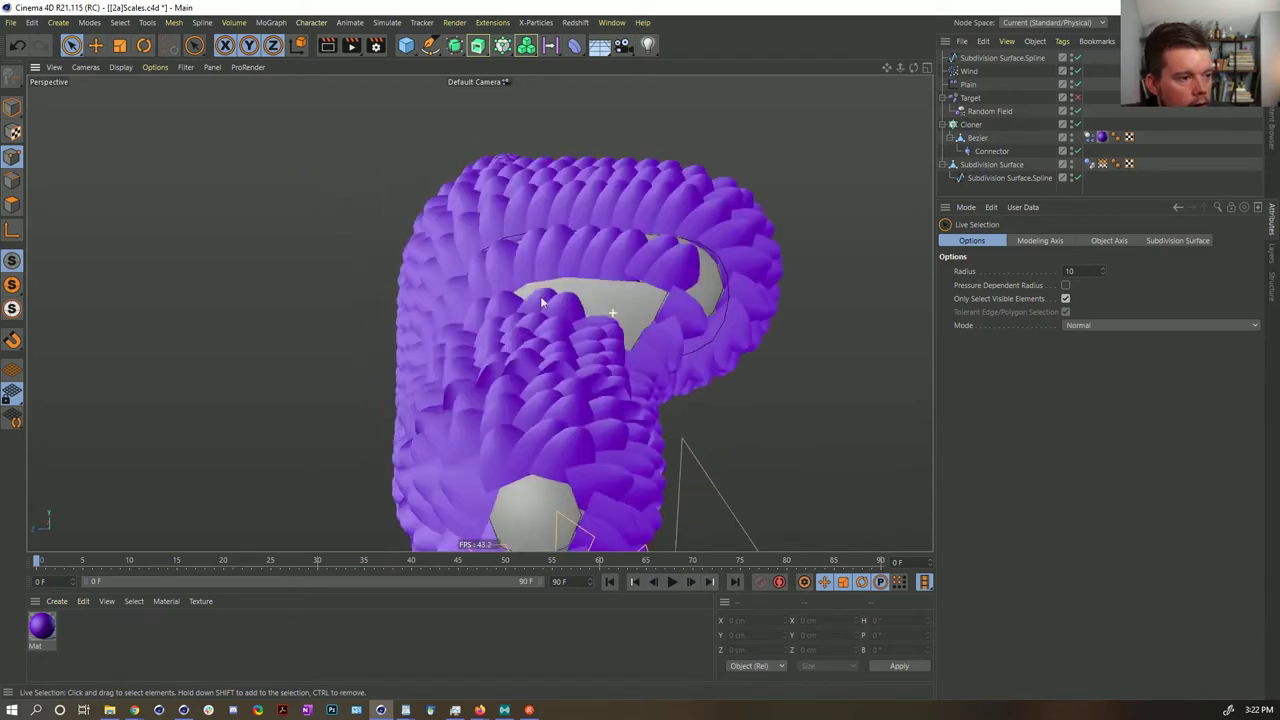
alt+drag(609, 323, 562, 403)
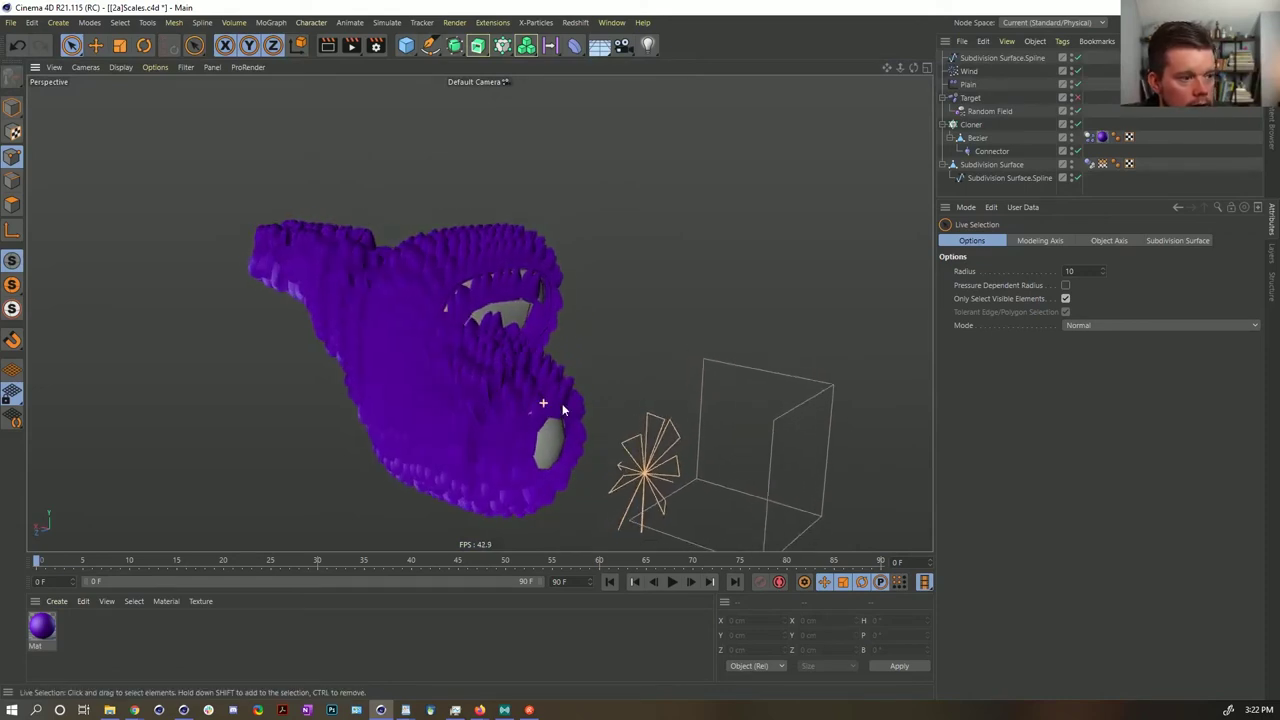
- Play the wind simulation briefly, stop and rewind to frame 0, and inspect the scales at the model's blunt end
click(672, 582)
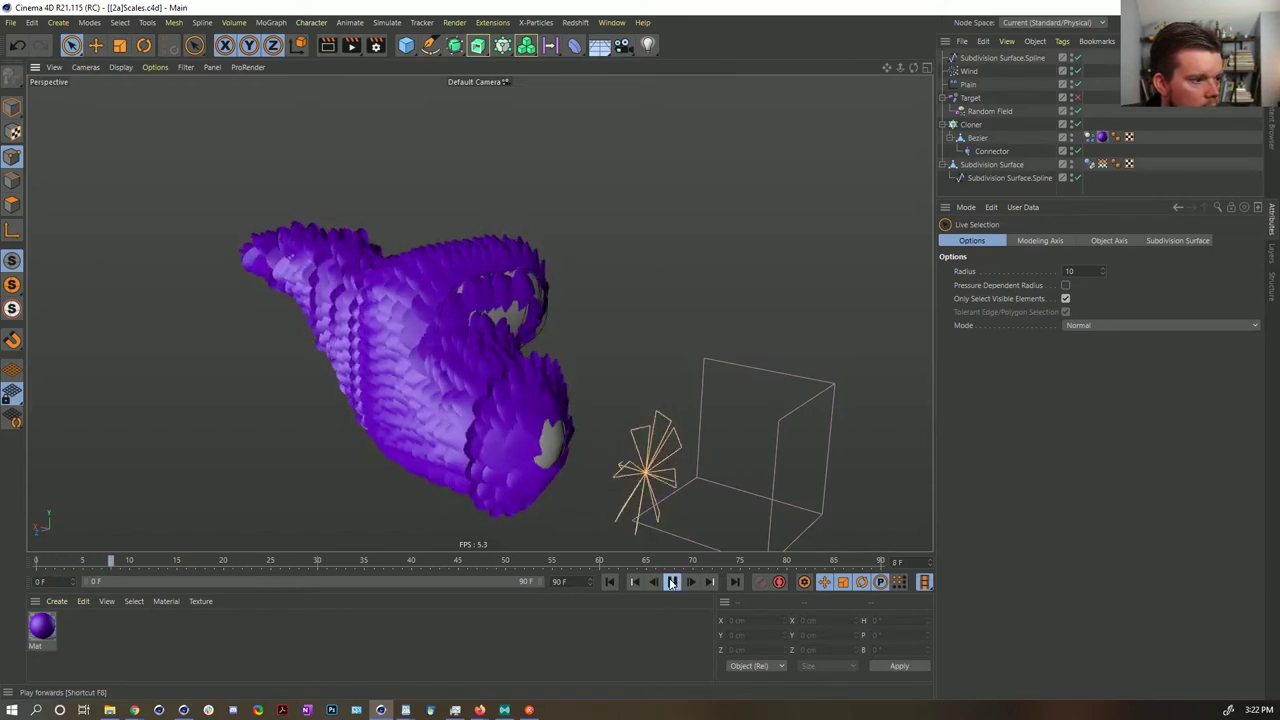
click(672, 582)
alt+drag(537, 456, 542, 377)
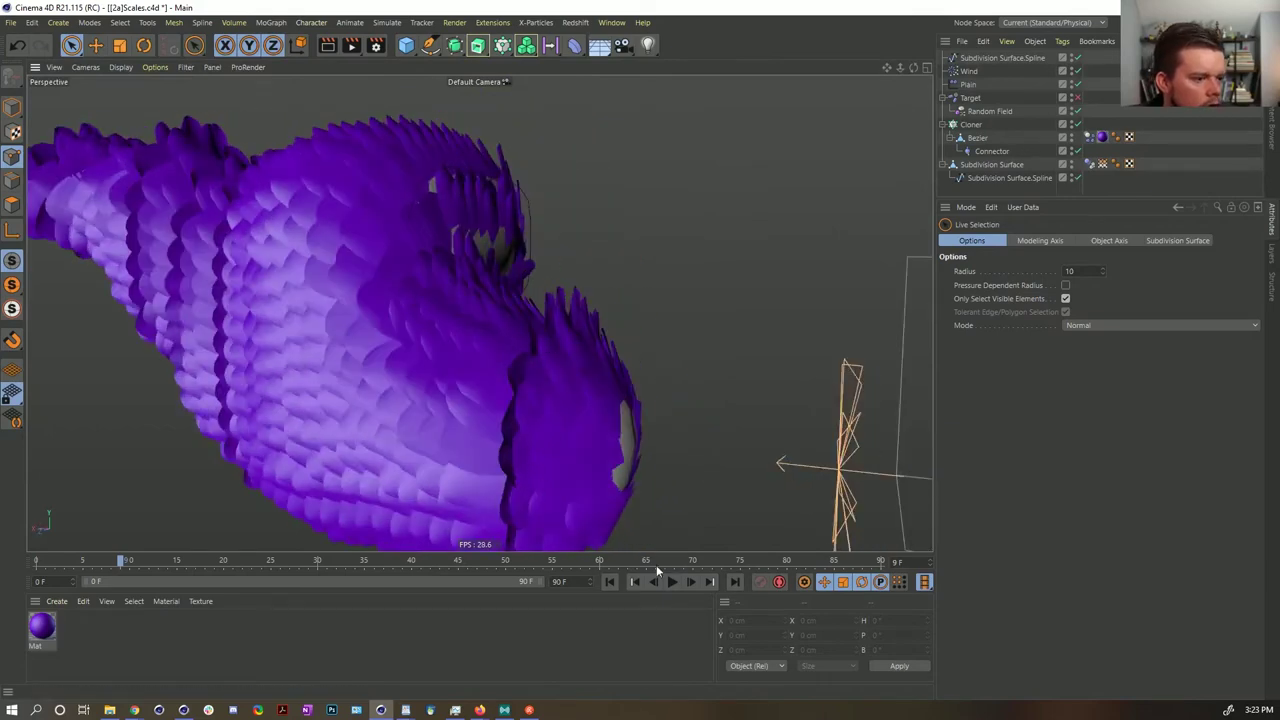
click(610, 583)
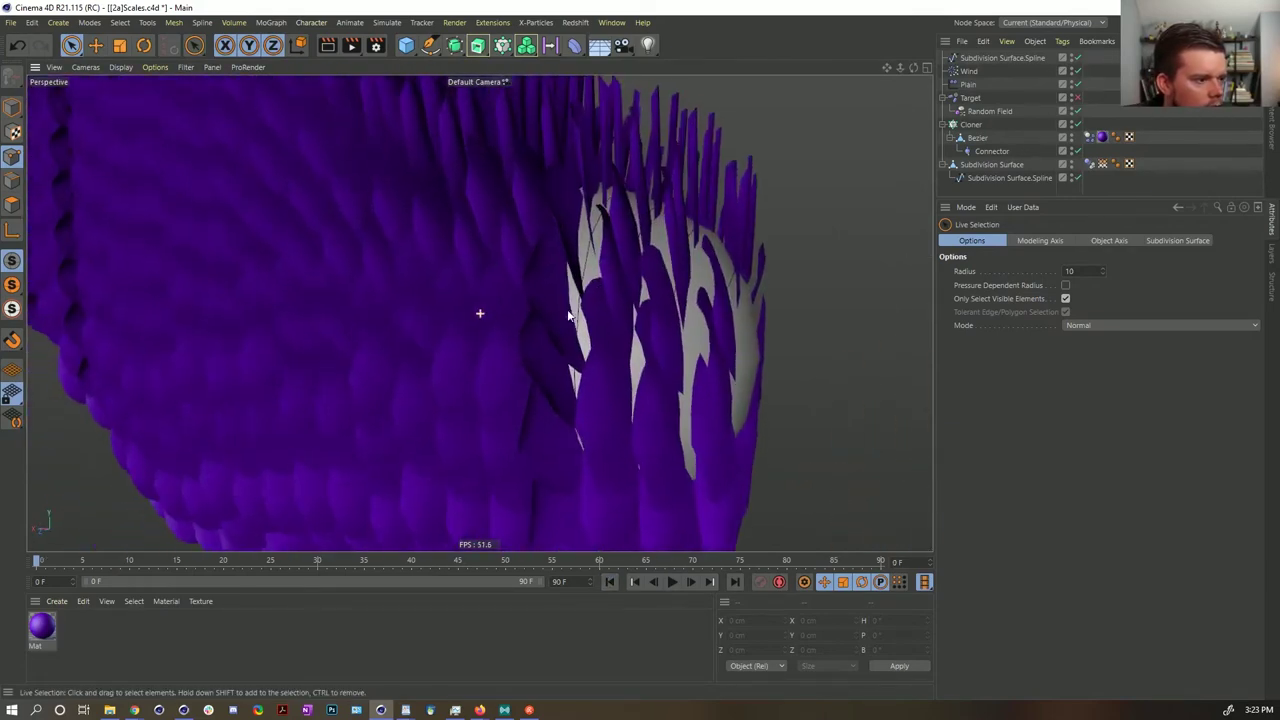
alt+drag(589, 309, 603, 300)
scroll(549, 357, down, 4)
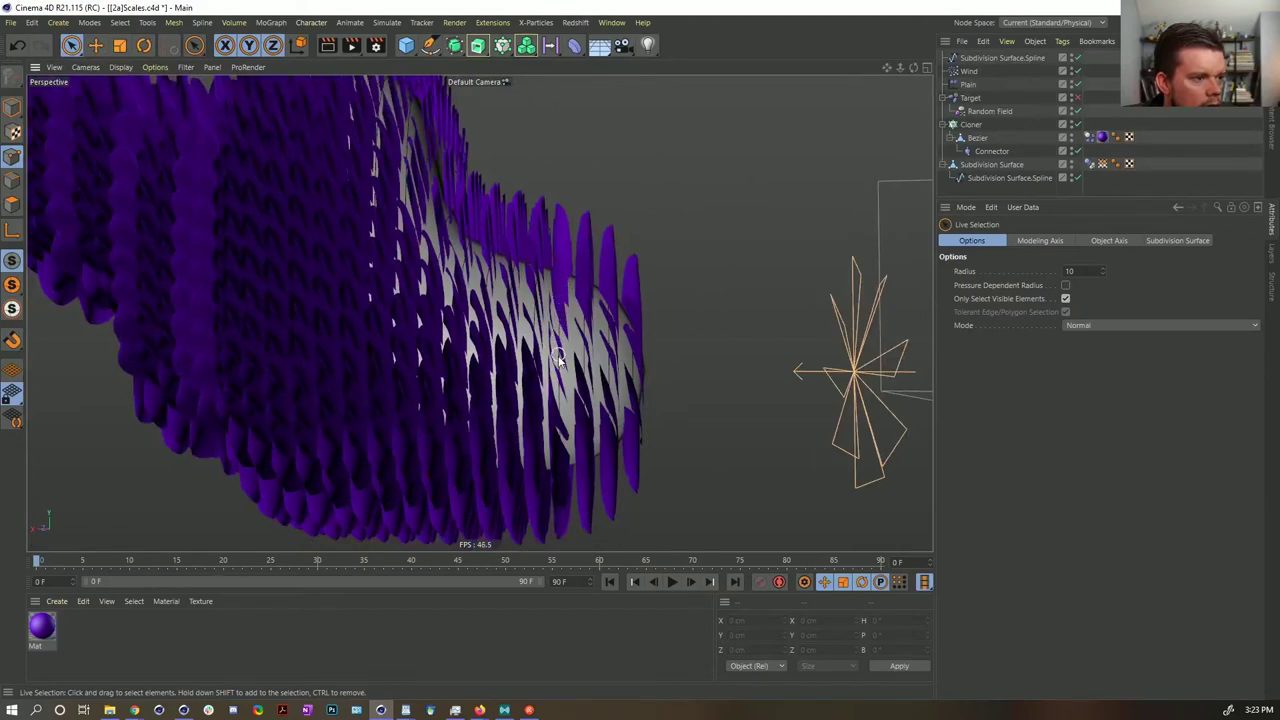
alt+drag(558, 360, 420, 480)
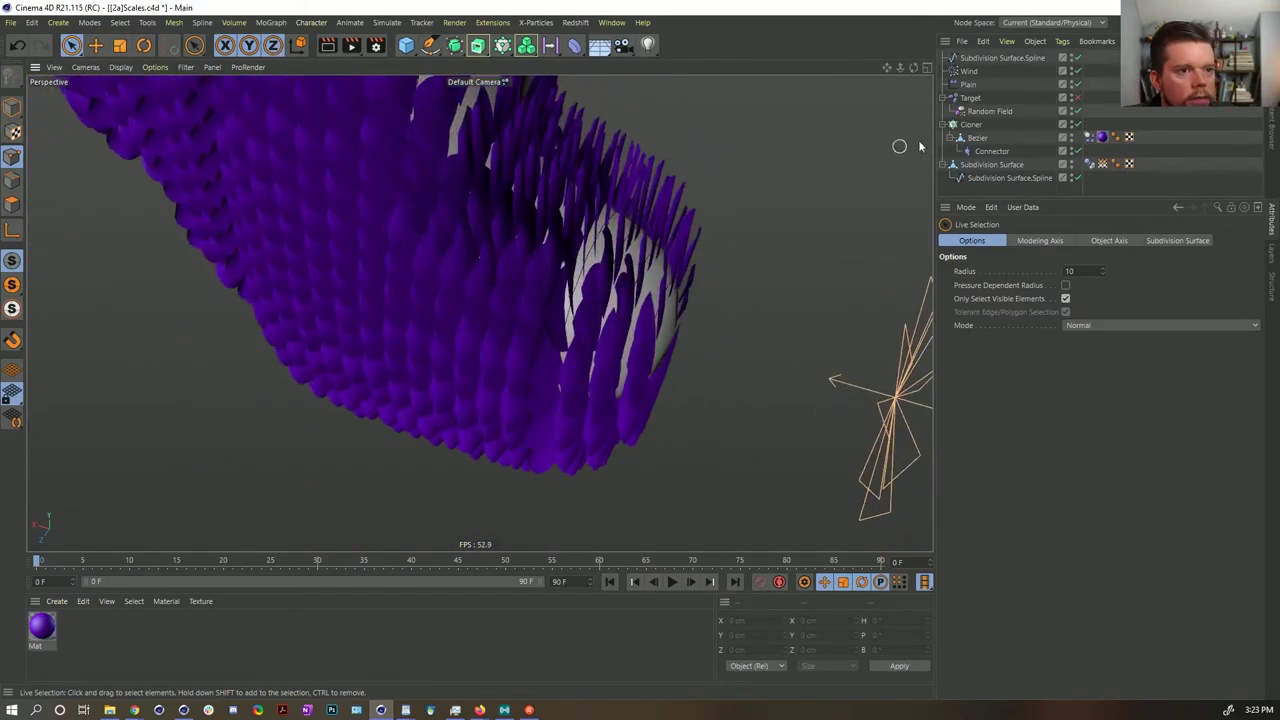
- Select a point on a Subdivision Surface.Spline loop near the blunt end's gap and set it as the first point
click(968, 72)
click(1000, 58)
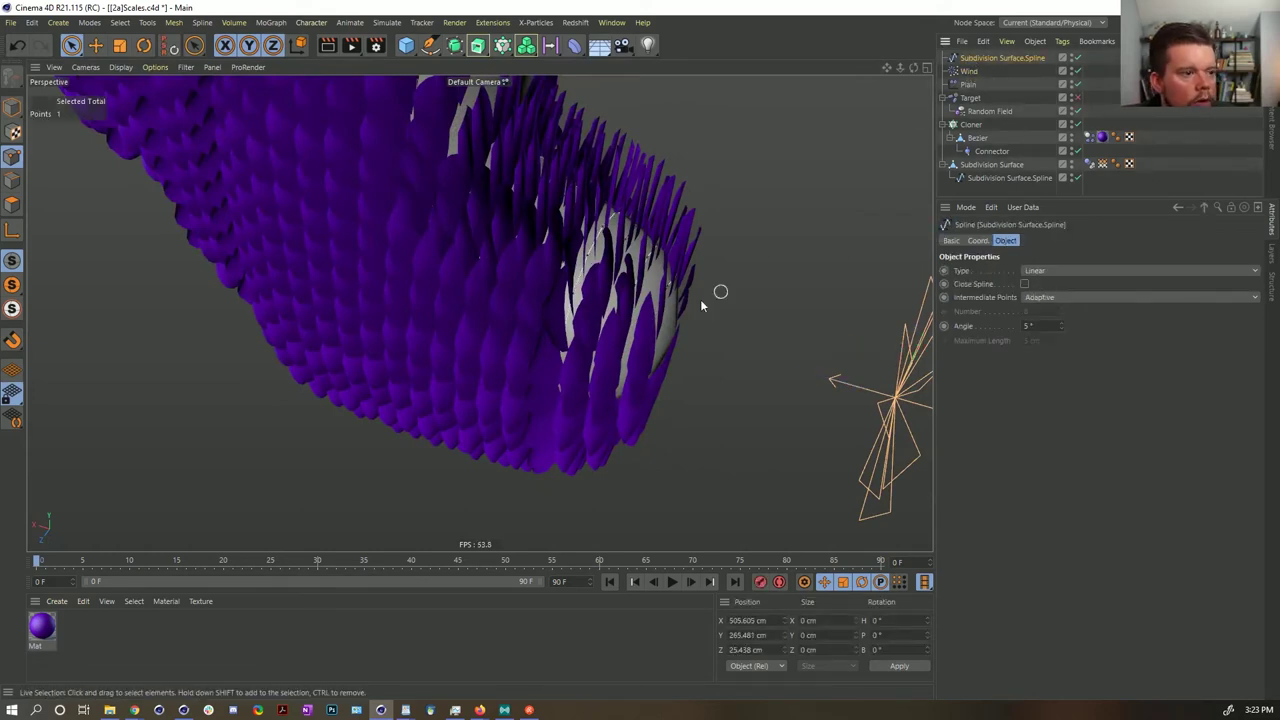
click(572, 312)
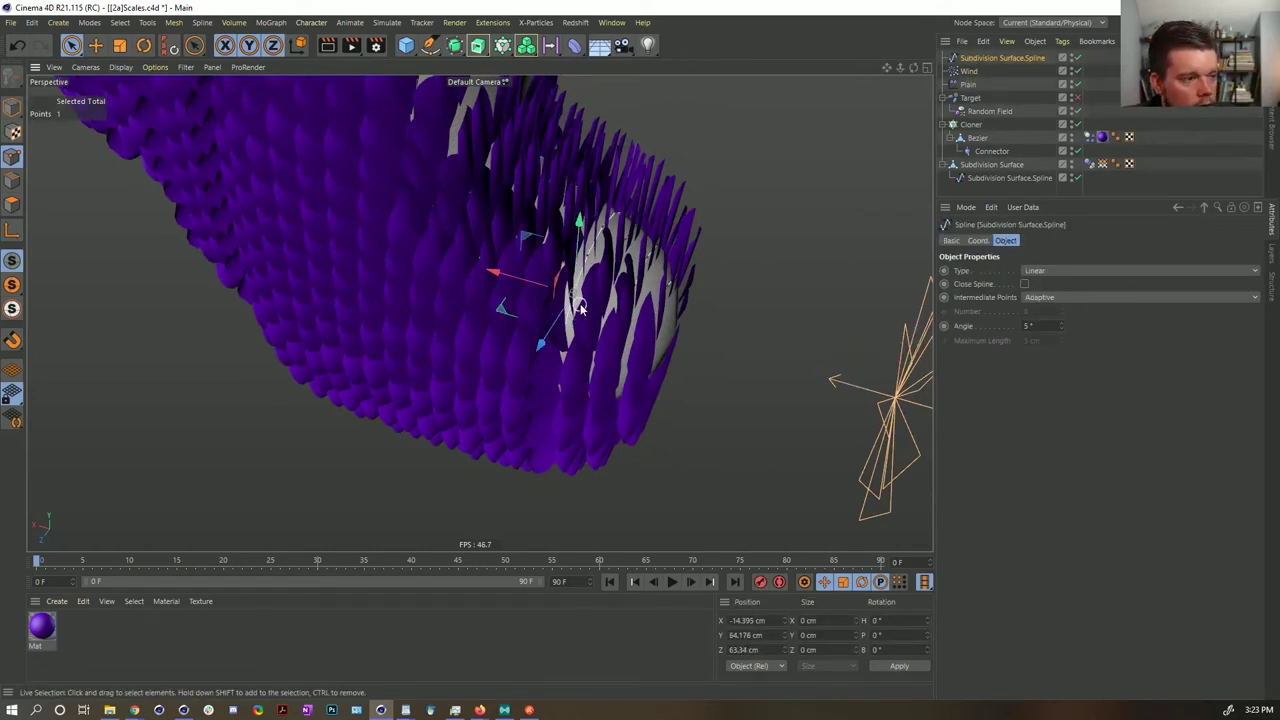
click(584, 256)
right_click(591, 290)
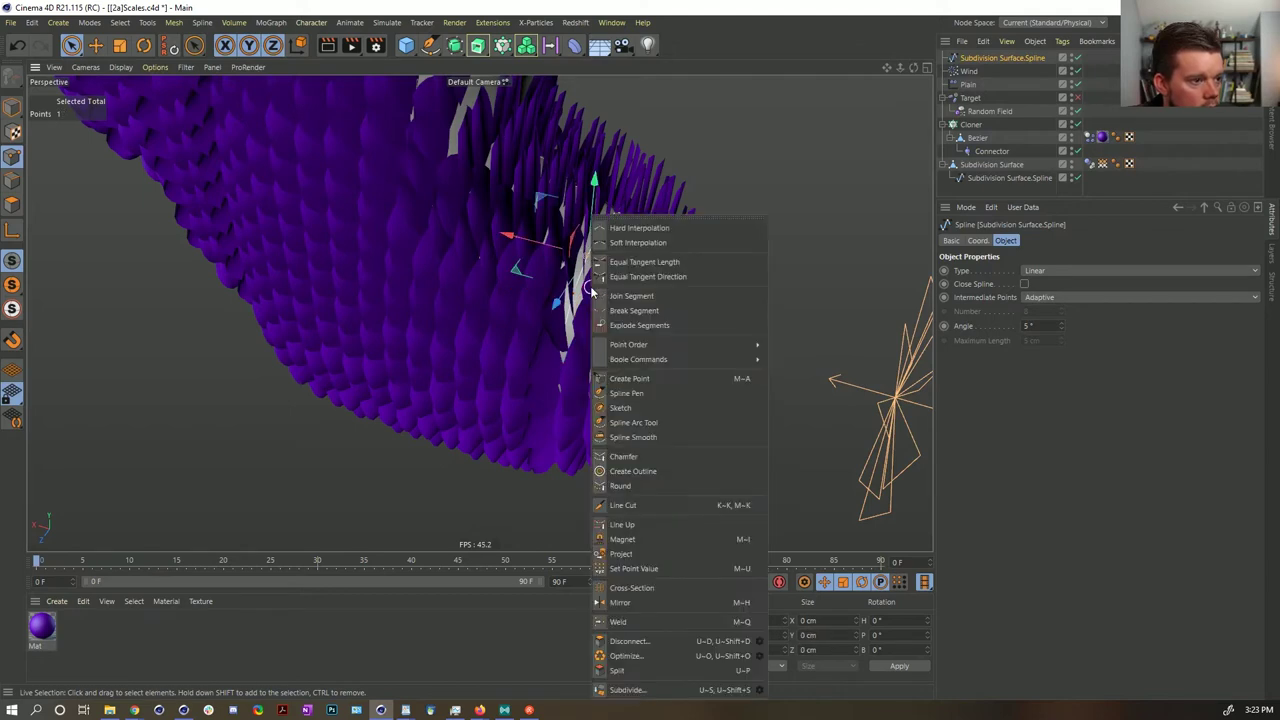
mouse_move(656, 348)
click(789, 353)
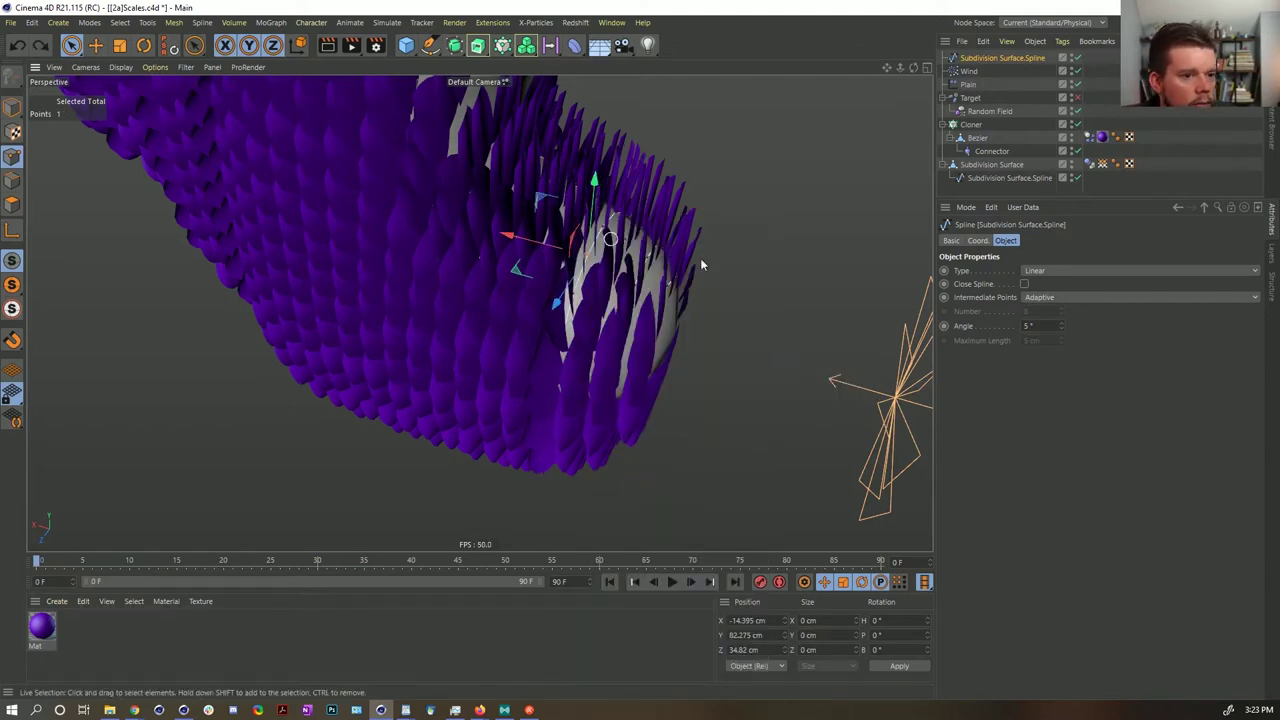
- Try closing Subdivision Surface.Spline, select the connected points of the loop near the blunt end and inspect the scales around the model
click(1025, 284)
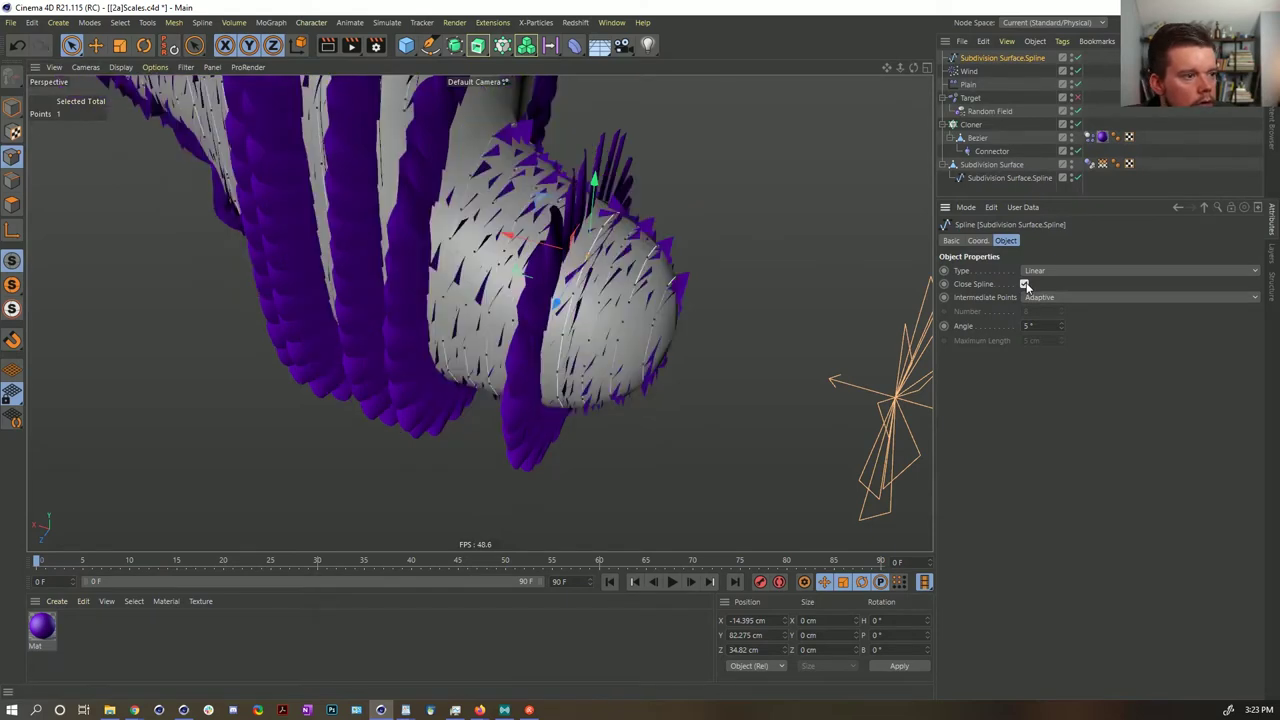
click(1025, 284)
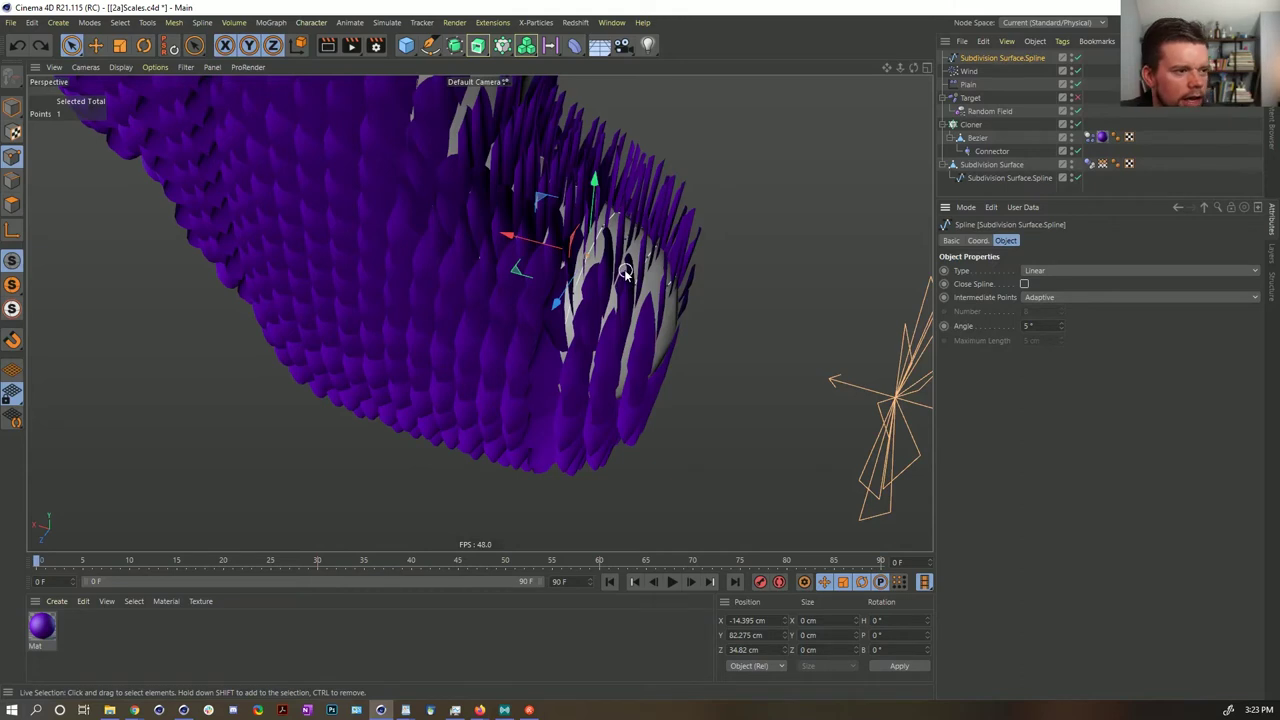
alt+drag(624, 272, 580, 272)
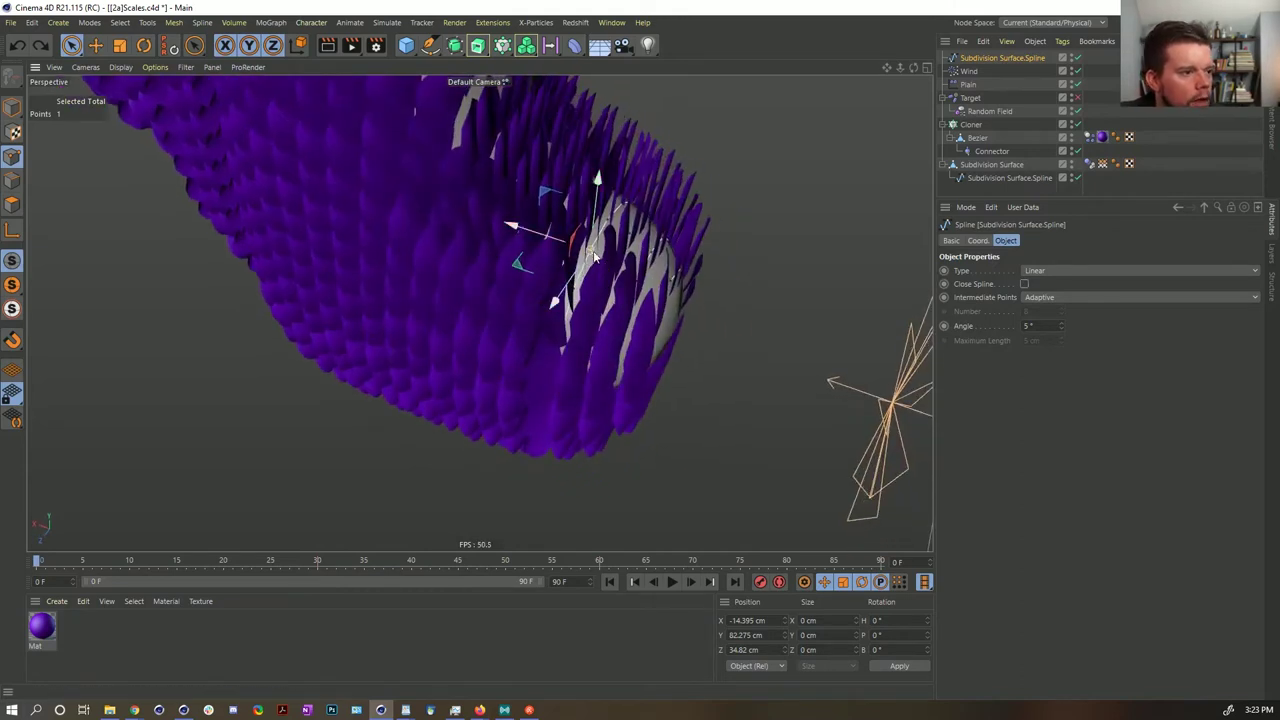
key(ctrl+a)
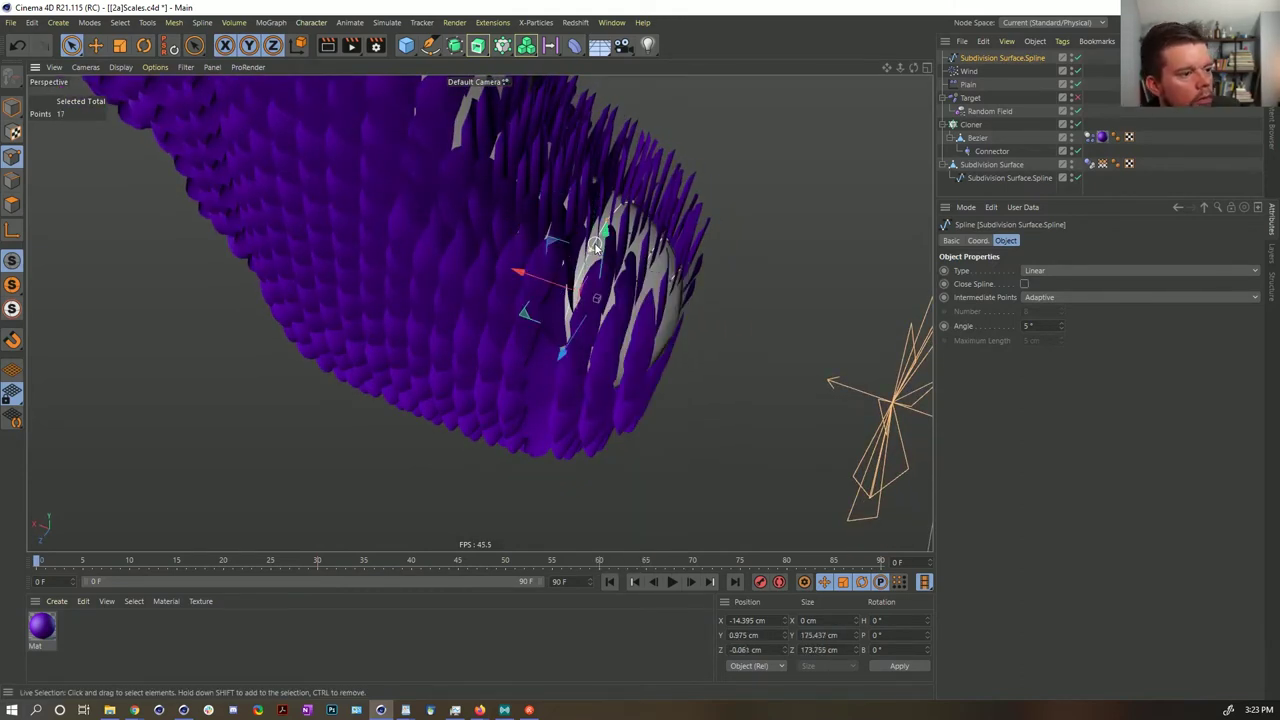
alt+drag(583, 246, 465, 308)
mouse_move(543, 293)
alt+mouse_down()
mouse_move(580, 277)
mouse_move(538, 276)
alt+mouse_up()
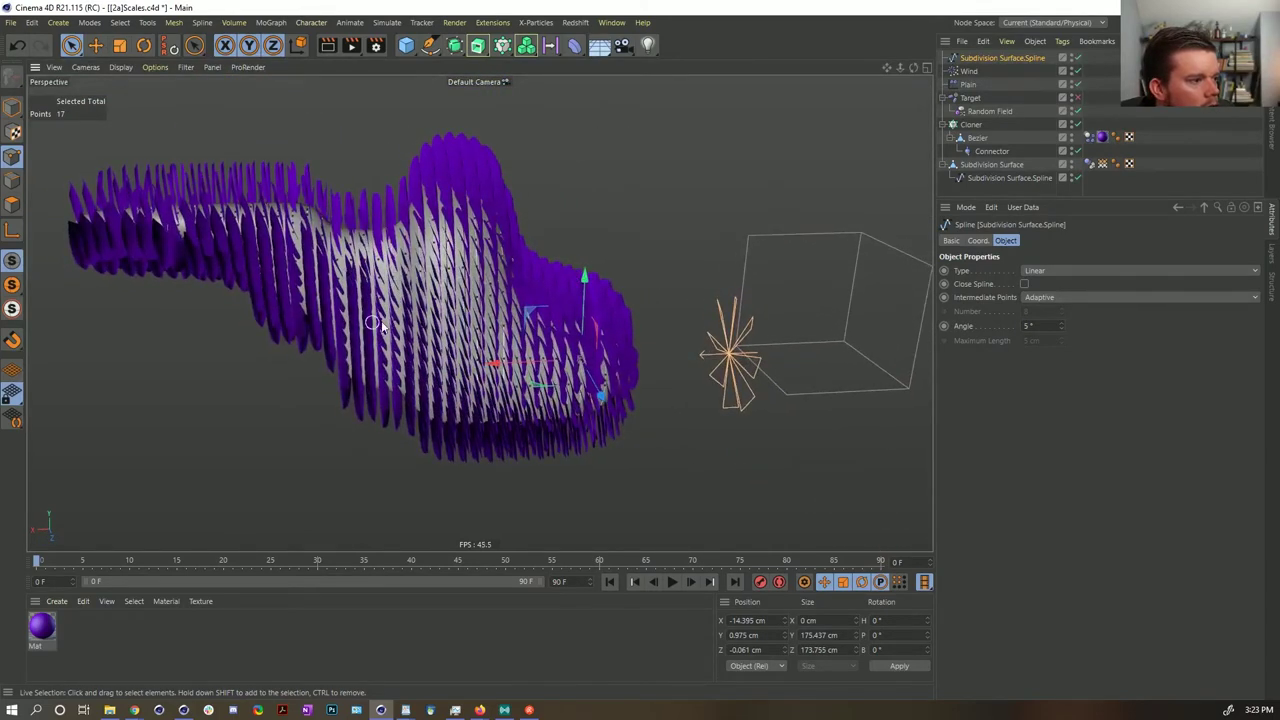
mouse_move(381, 323)
alt+mouse_down()
mouse_move(400, 303)
mouse_move(360, 306)
mouse_move(361, 318)
alt+mouse_up()
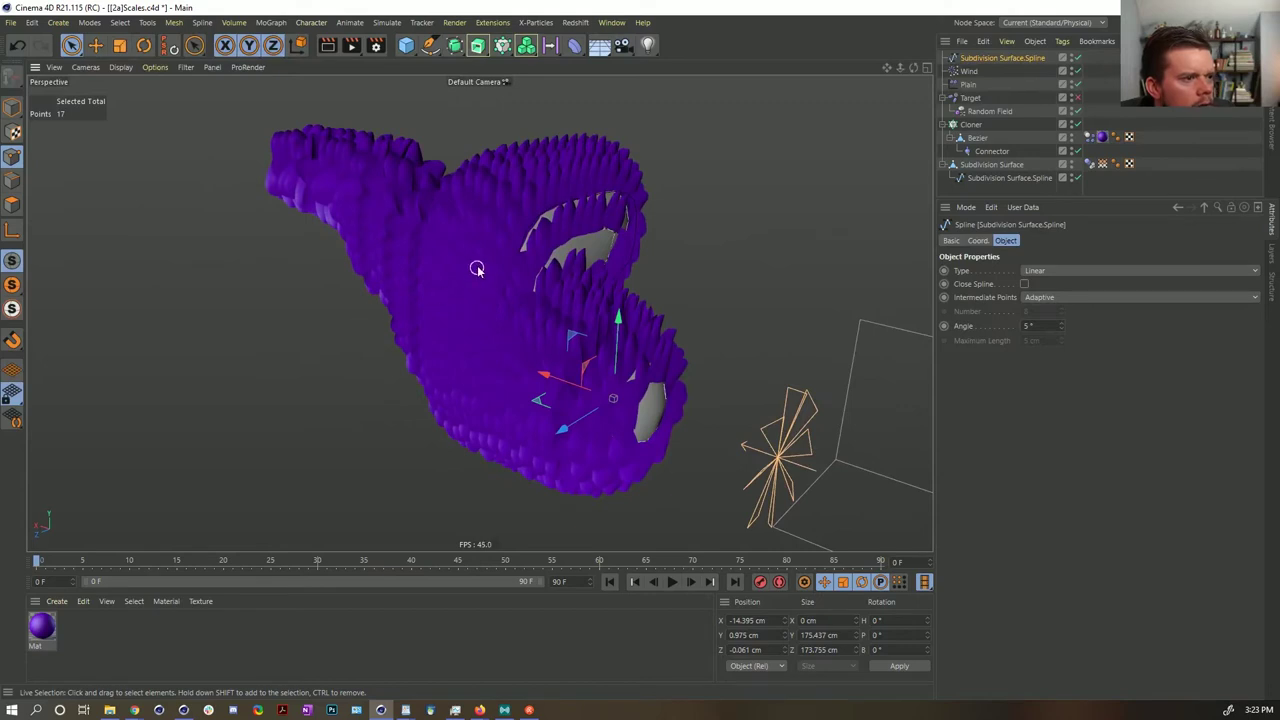
- Duplicate Subdivision Surface.Spline and move the copy along the X axis to about -11.4 cm
click(12, 107)
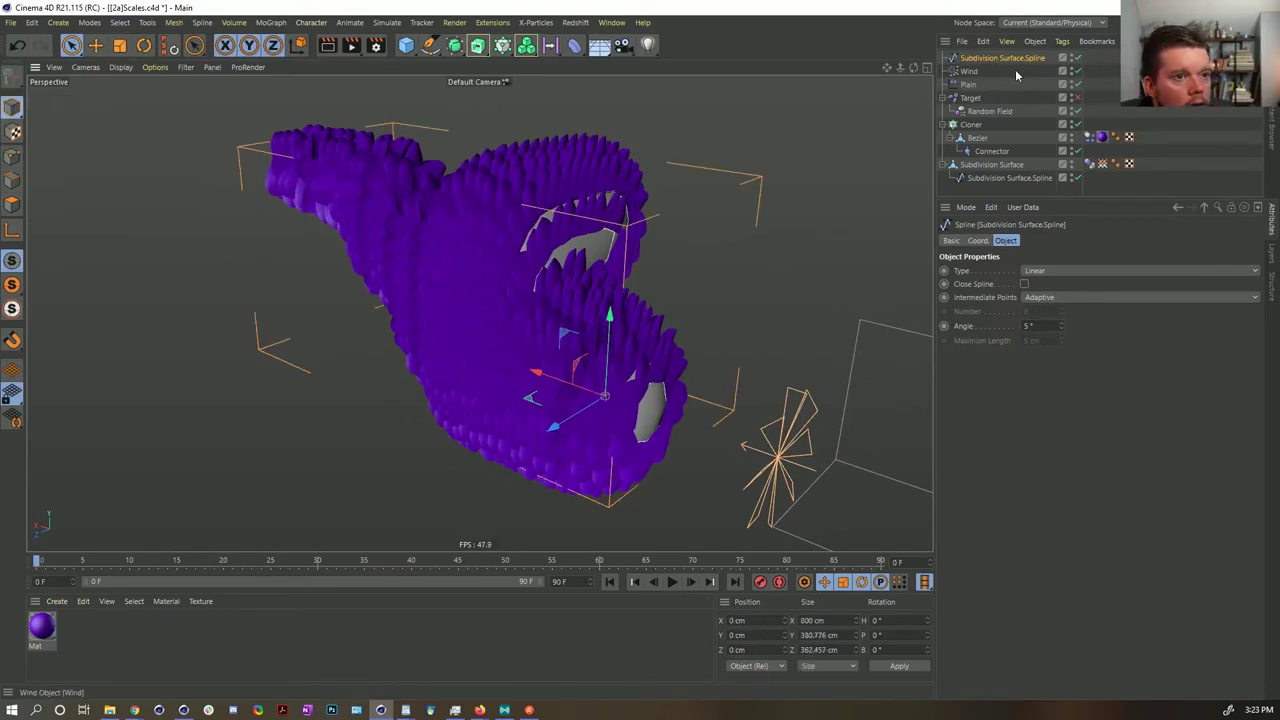
ctrl+drag(968, 60, 970, 68)
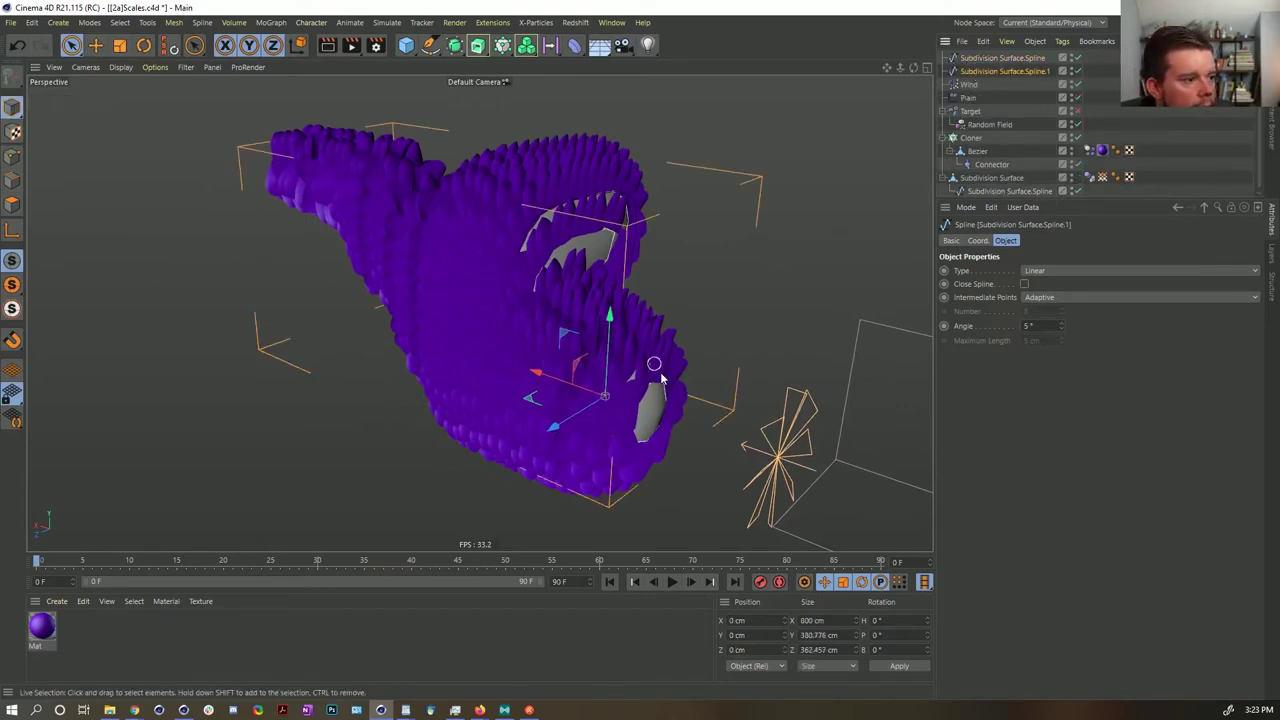
drag(537, 373, 544, 375)
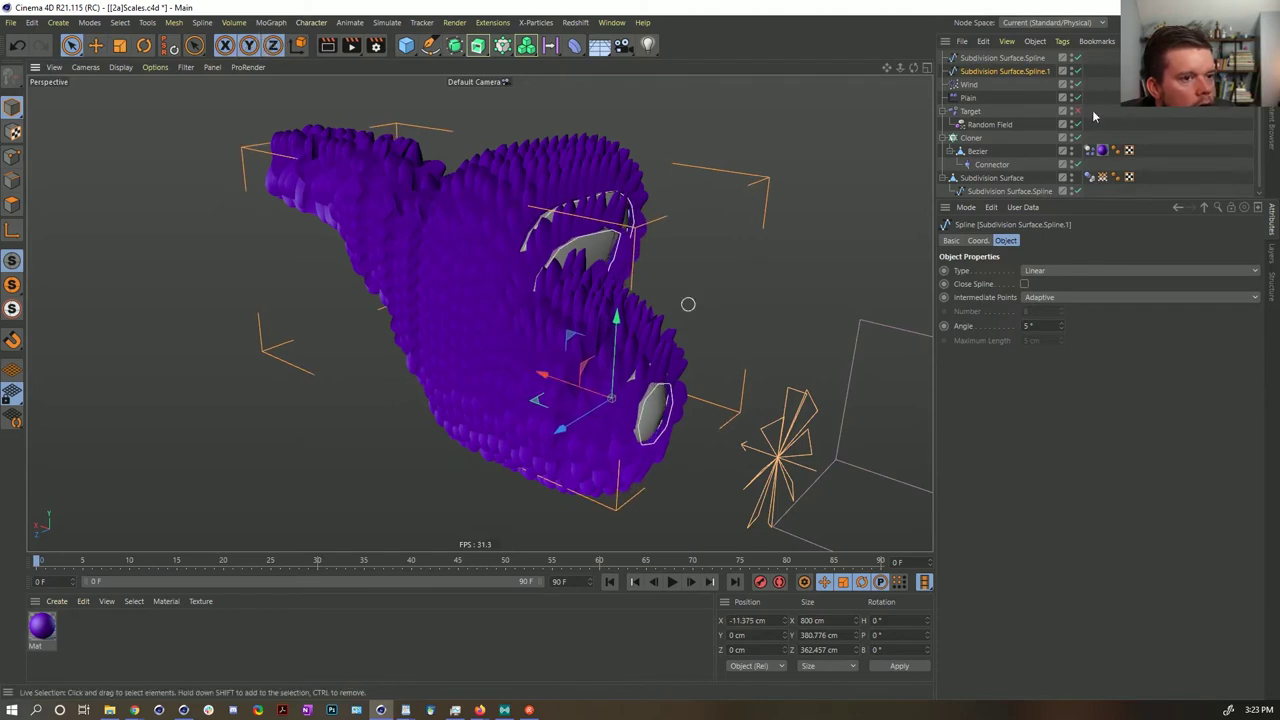
- Rename the duplicated spline Rail and assign it as the Cloner's rail spline
click(966, 140)
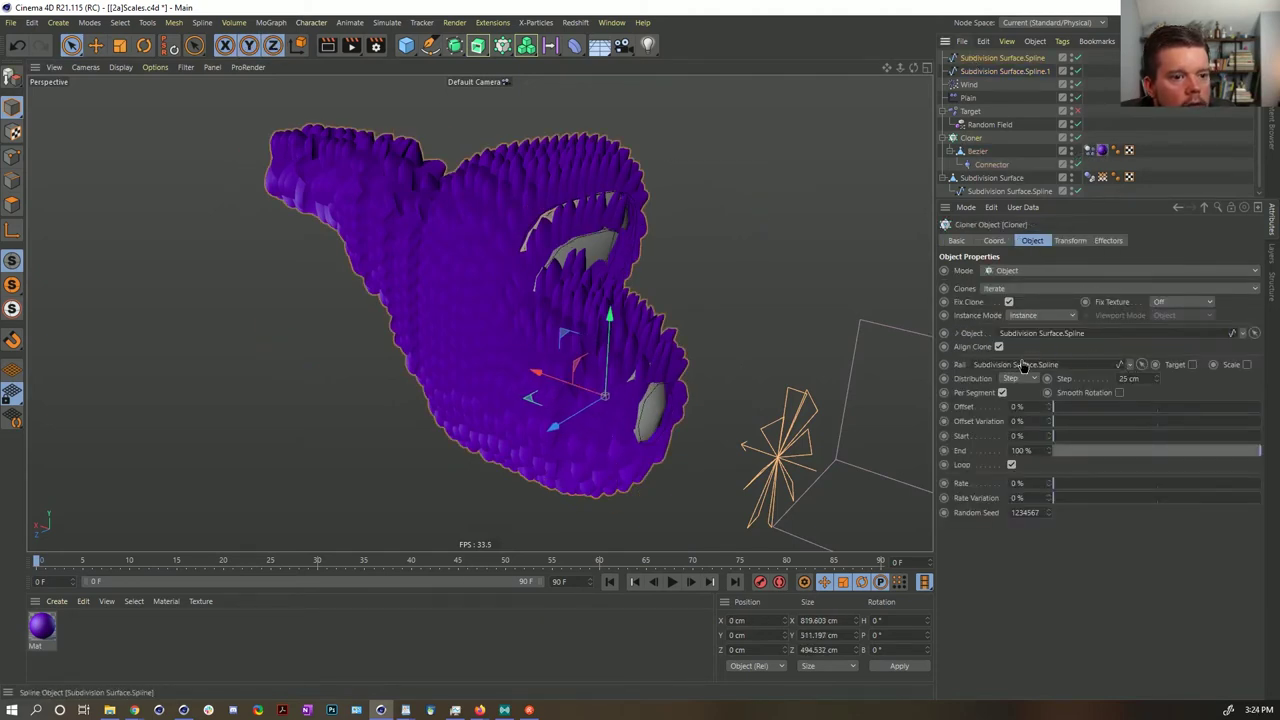
click(997, 71)
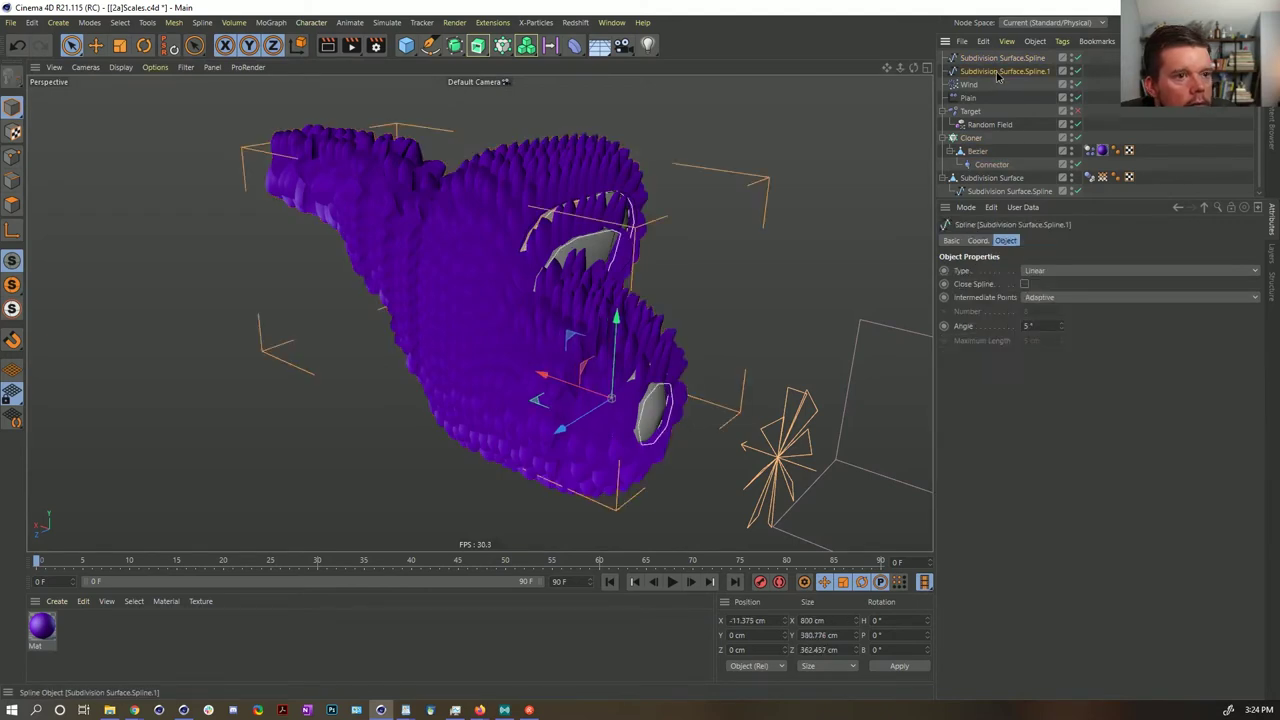
double_click(997, 72)
text(Rail)
key(Return)
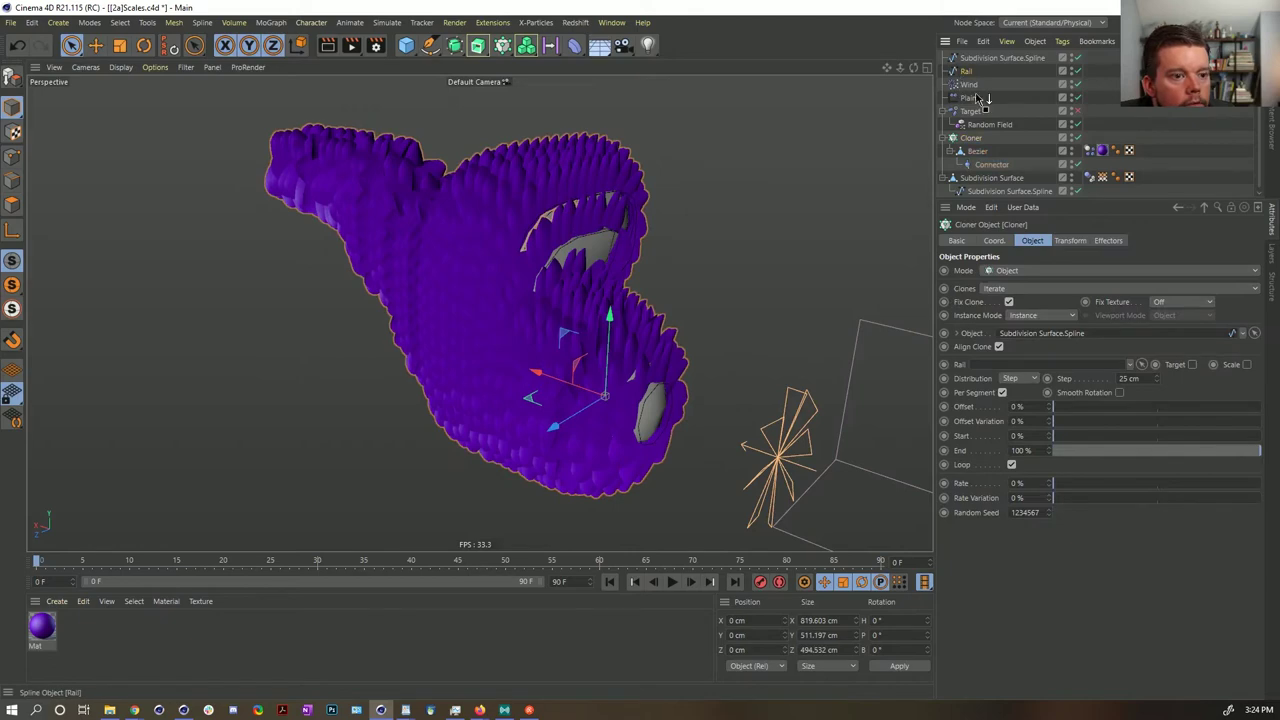
drag(1004, 366, 1003, 366)
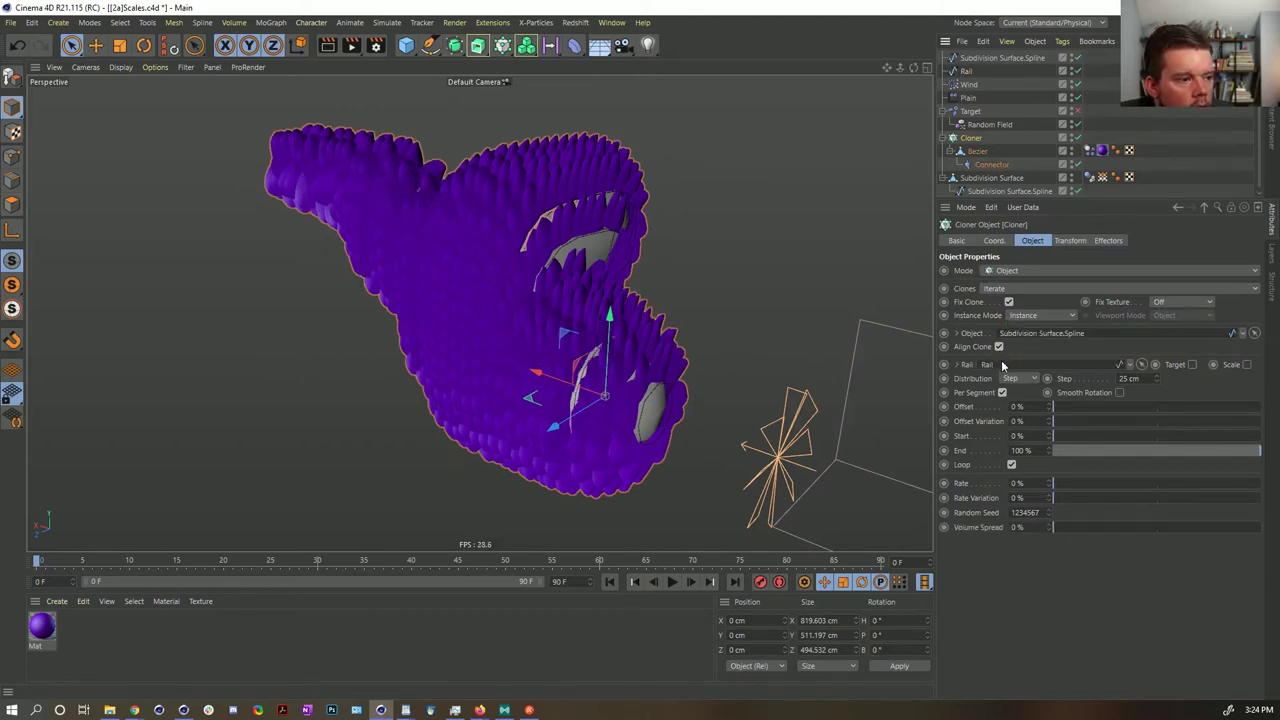
- Examine the scale orientation around the model and compare the Rail spline's loops with those of Subdivision Surface.Spline
alt+drag(590, 387, 612, 398)
alt+right_drag(592, 392, 641, 373)
alt+drag(565, 380, 572, 342)
alt+right_drag(572, 342, 532, 345)
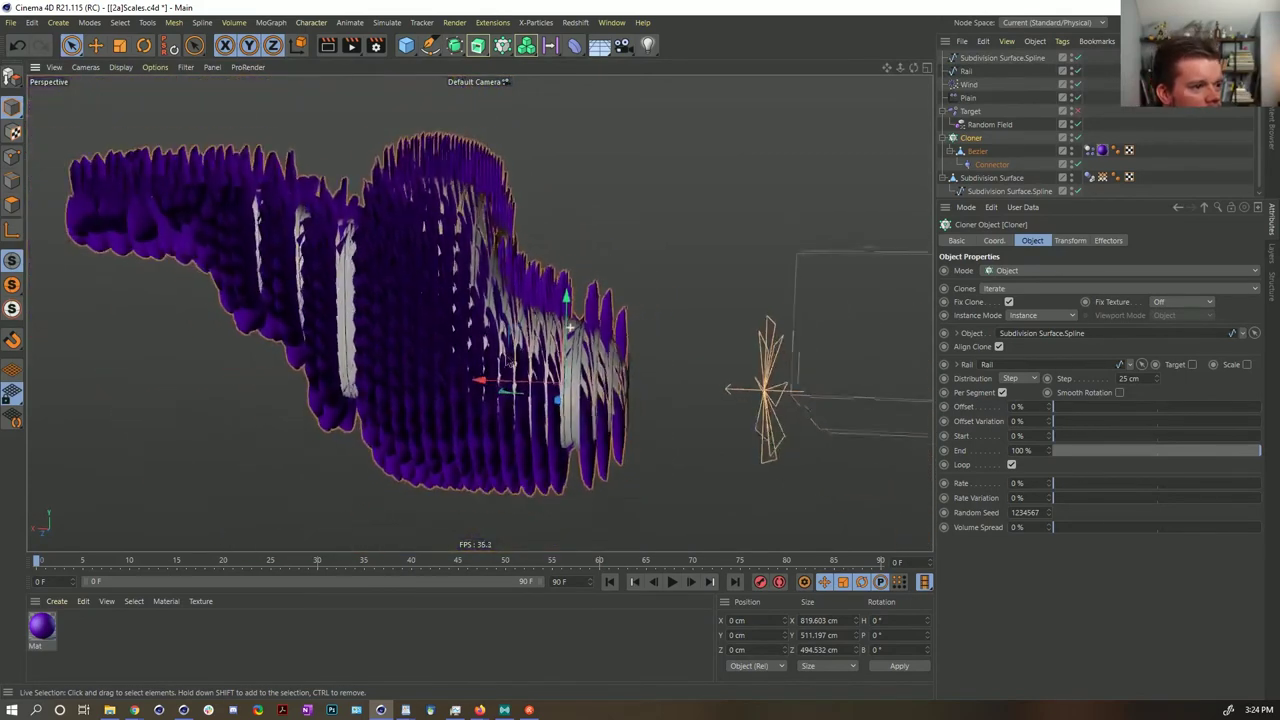
alt+middle_drag(501, 352, 511, 385)
alt+drag(511, 385, 522, 380)
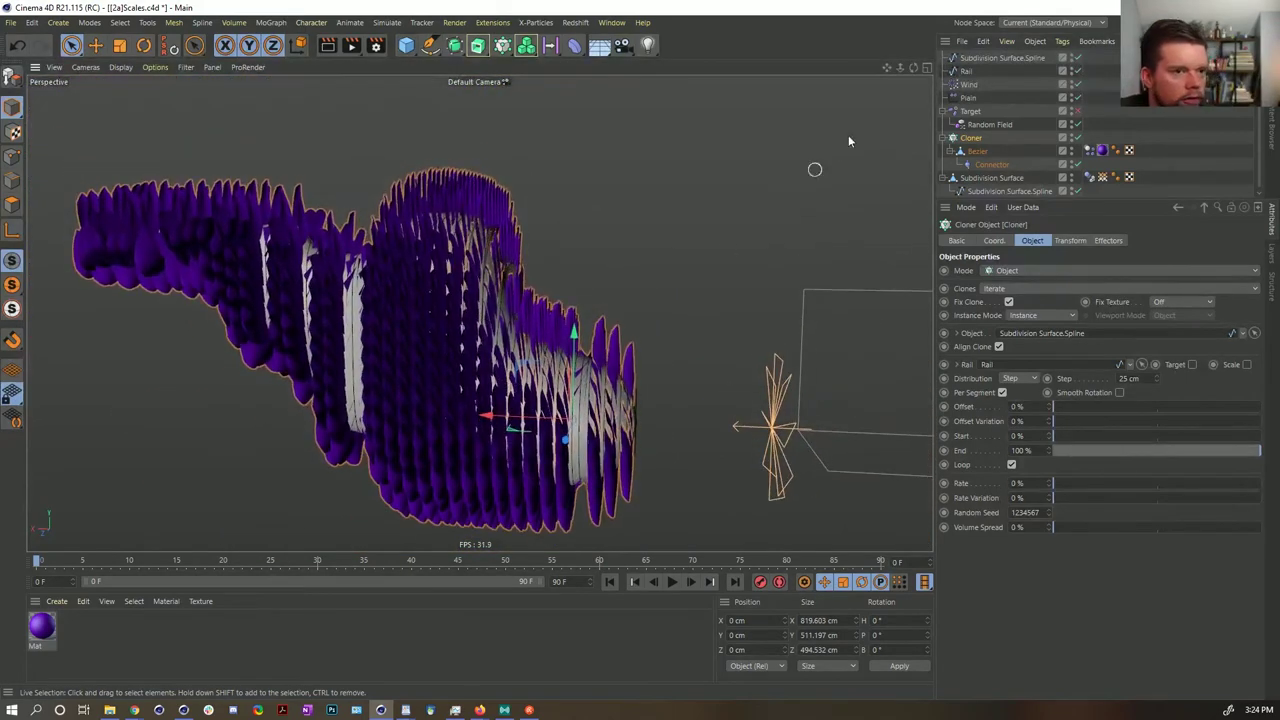
click(969, 73)
ctrl+click(969, 60)
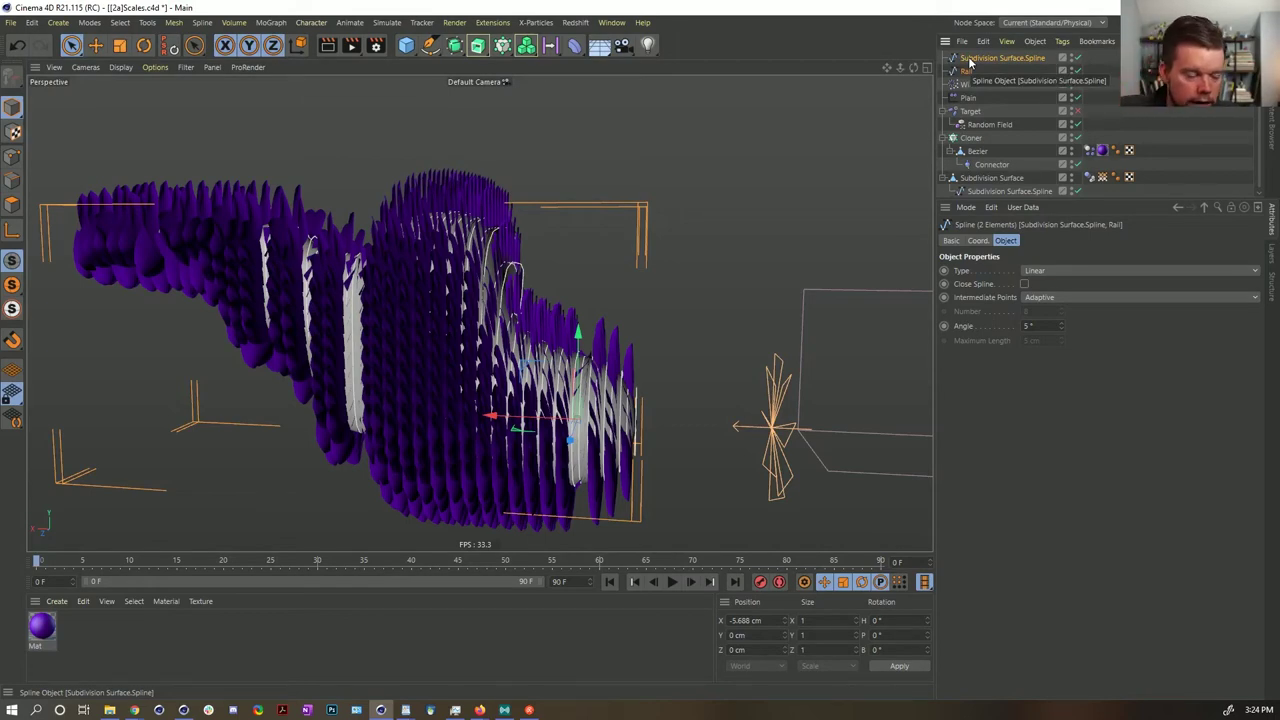
alt+drag(570, 249, 559, 292)
- Try moving the Rail spline along the X axis to about -8.5 cm
click(966, 71)
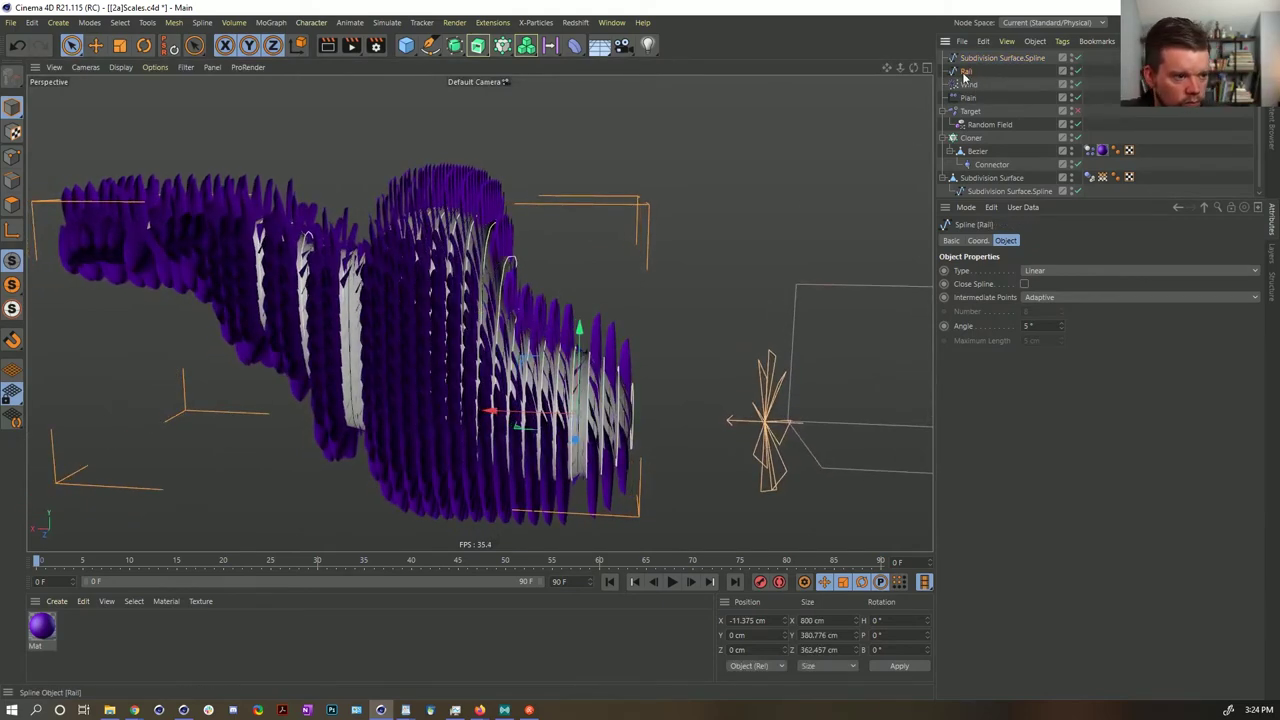
drag(534, 417, 532, 420)
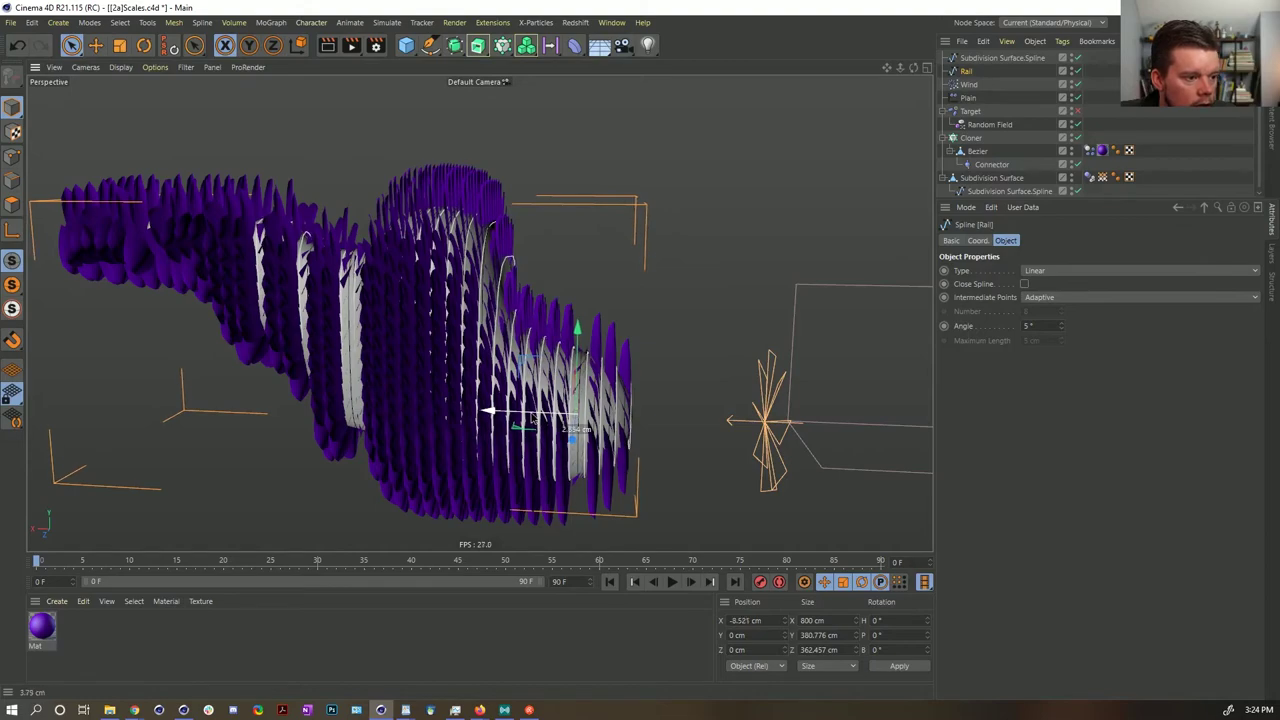
scroll(546, 418, up, 10)
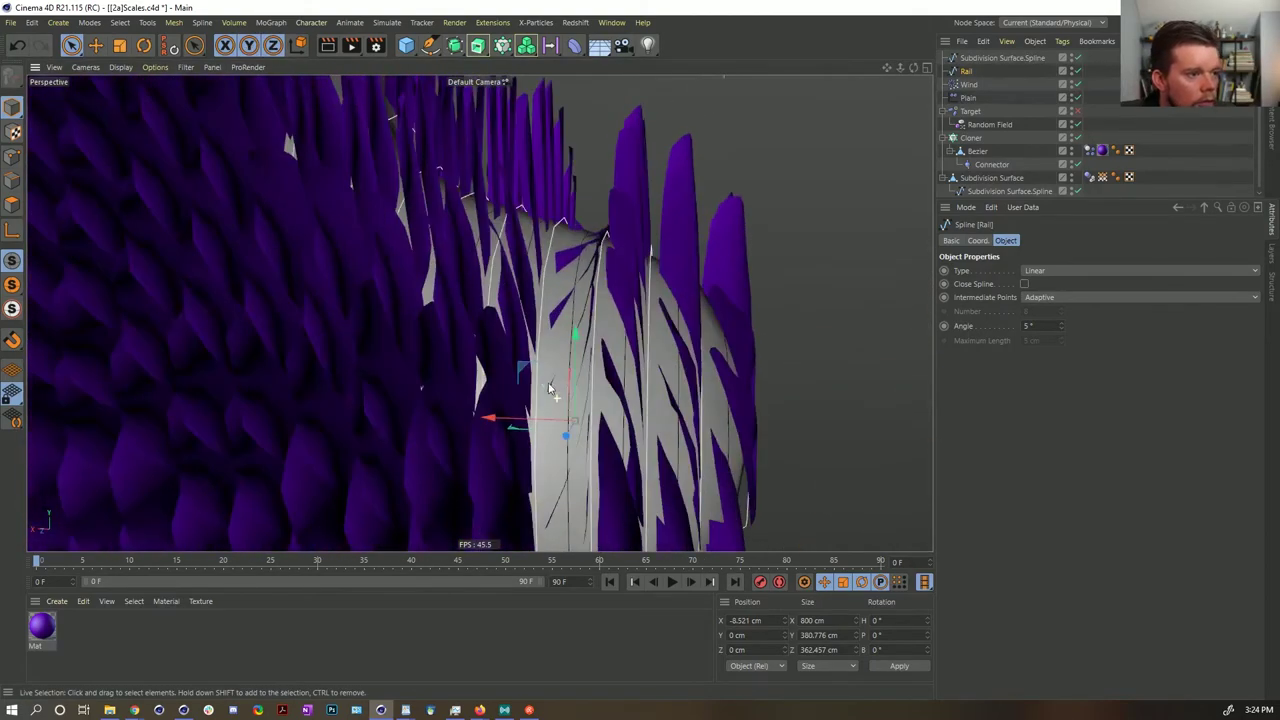
key(ctrl+z)
alt+drag(577, 368, 569, 352)
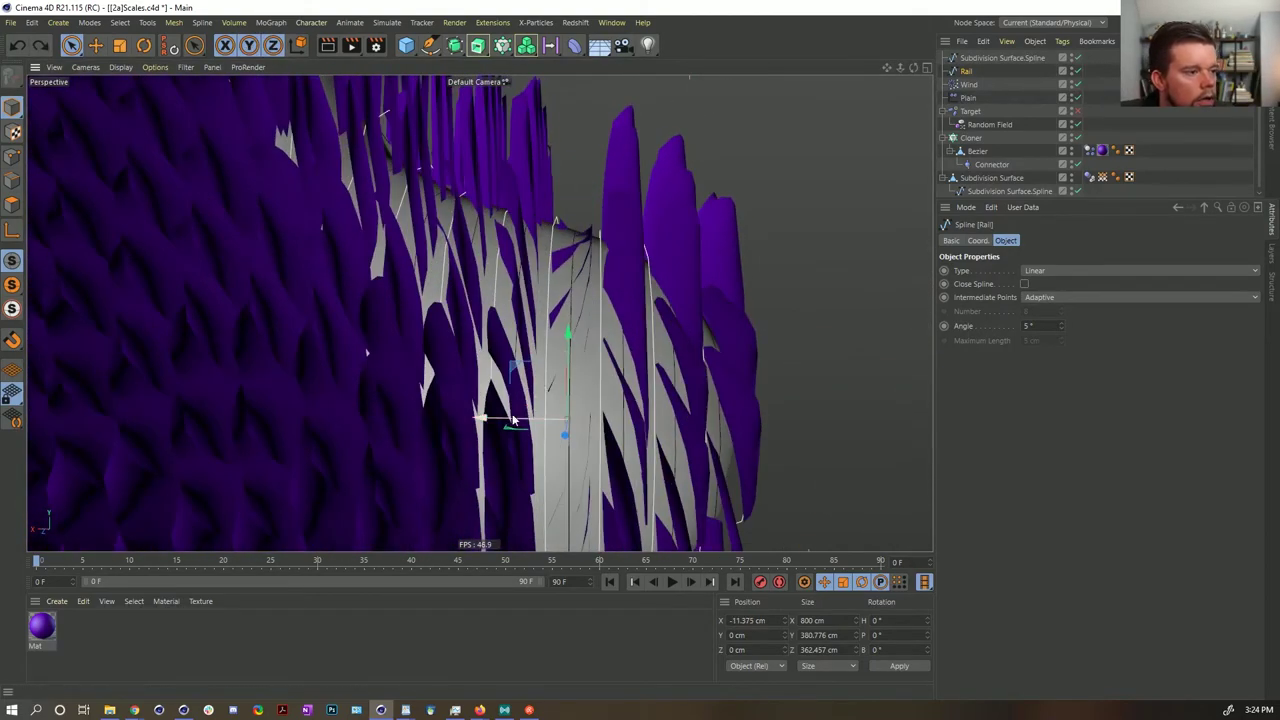
- Move the Rail spline close to the original spline, to about -1.8 cm along the X axis
mouse_move(489, 418)
mouse_down()
mouse_move(458, 417)
mouse_move(472, 418)
mouse_up()
right_click(506, 322)
click(535, 316)
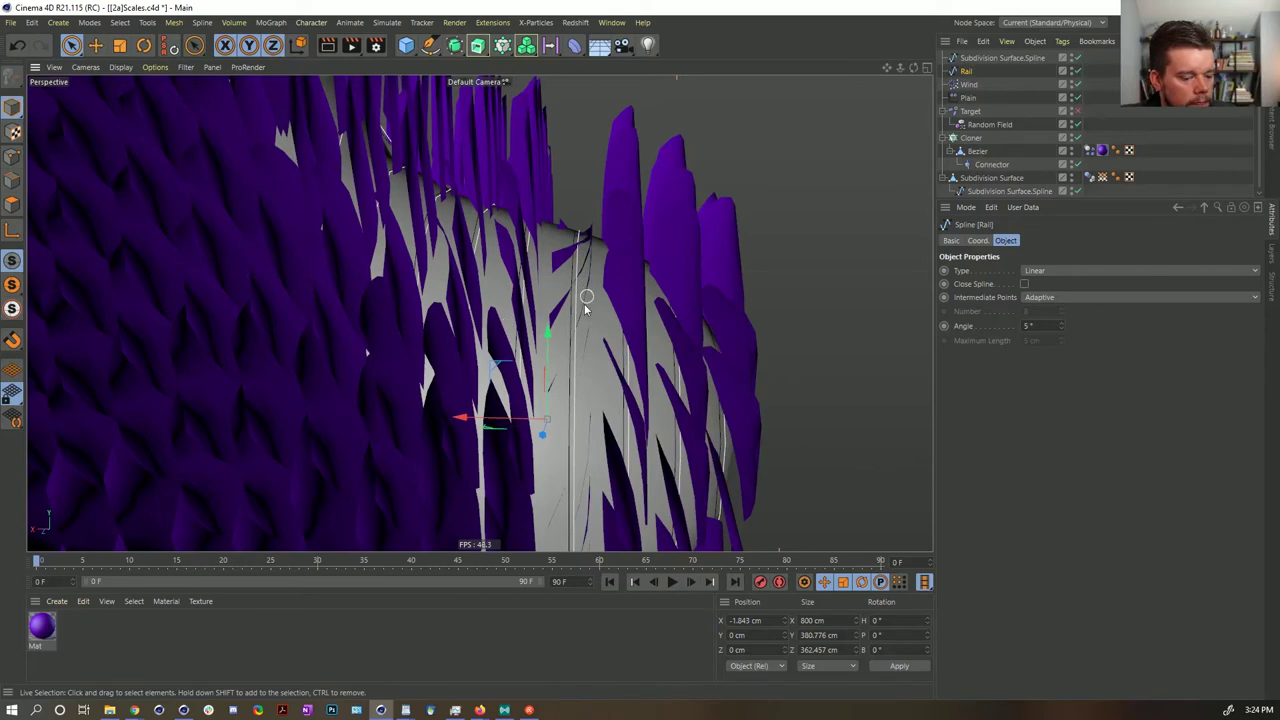
alt+drag(586, 308, 894, 160)
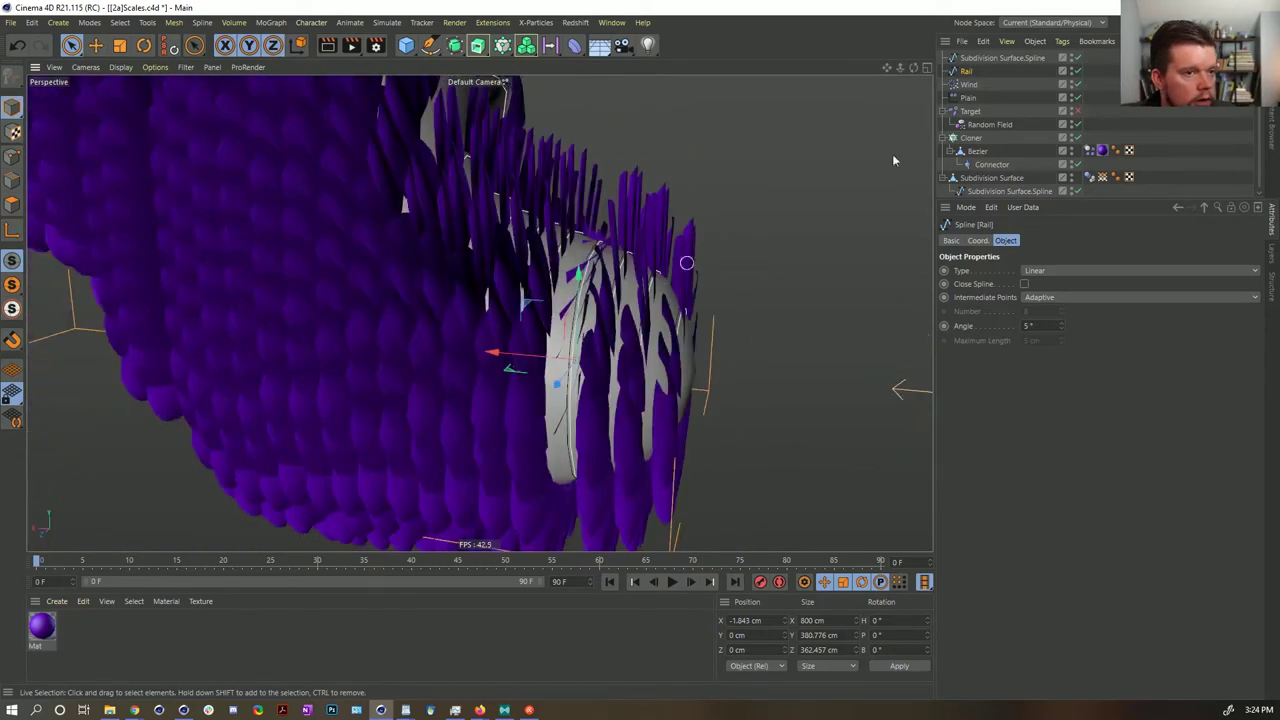
- Select matching points on the blunt-end gap's loop in both Subdivision Surface.Spline and Rail, and set them as first points
ctrl+click(966, 59)
click(12, 158)
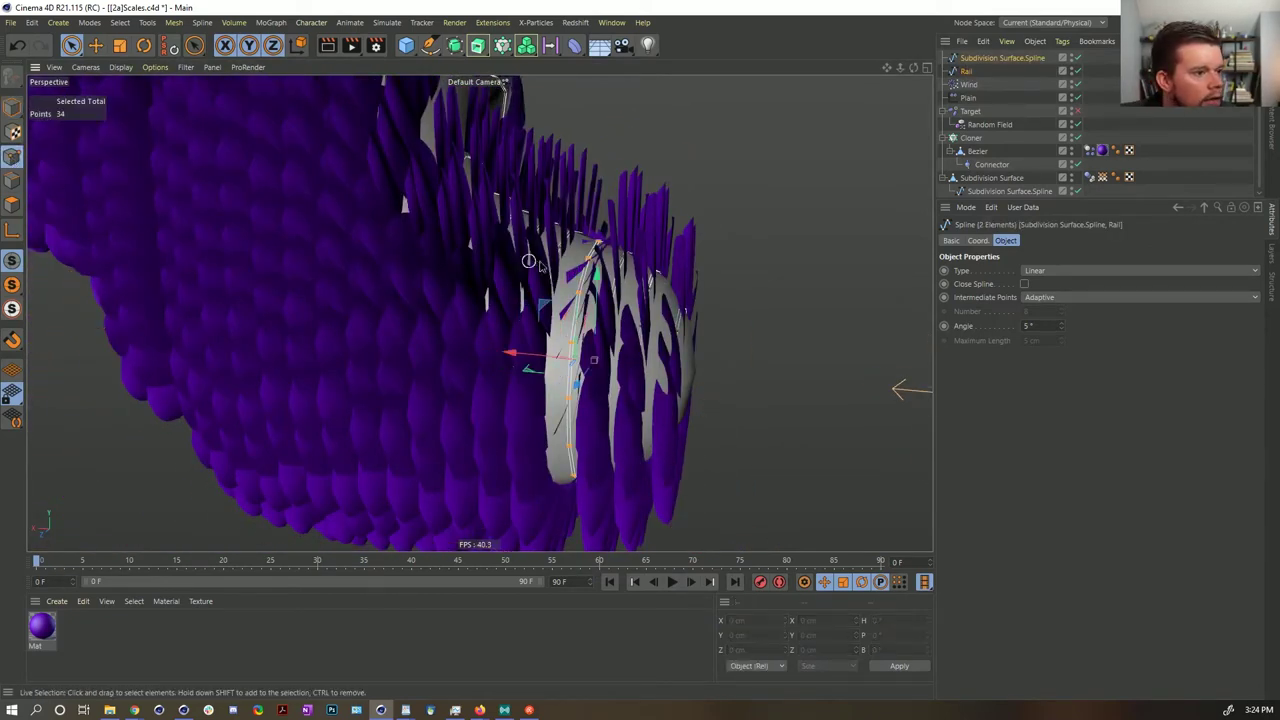
alt+drag(528, 263, 575, 255)
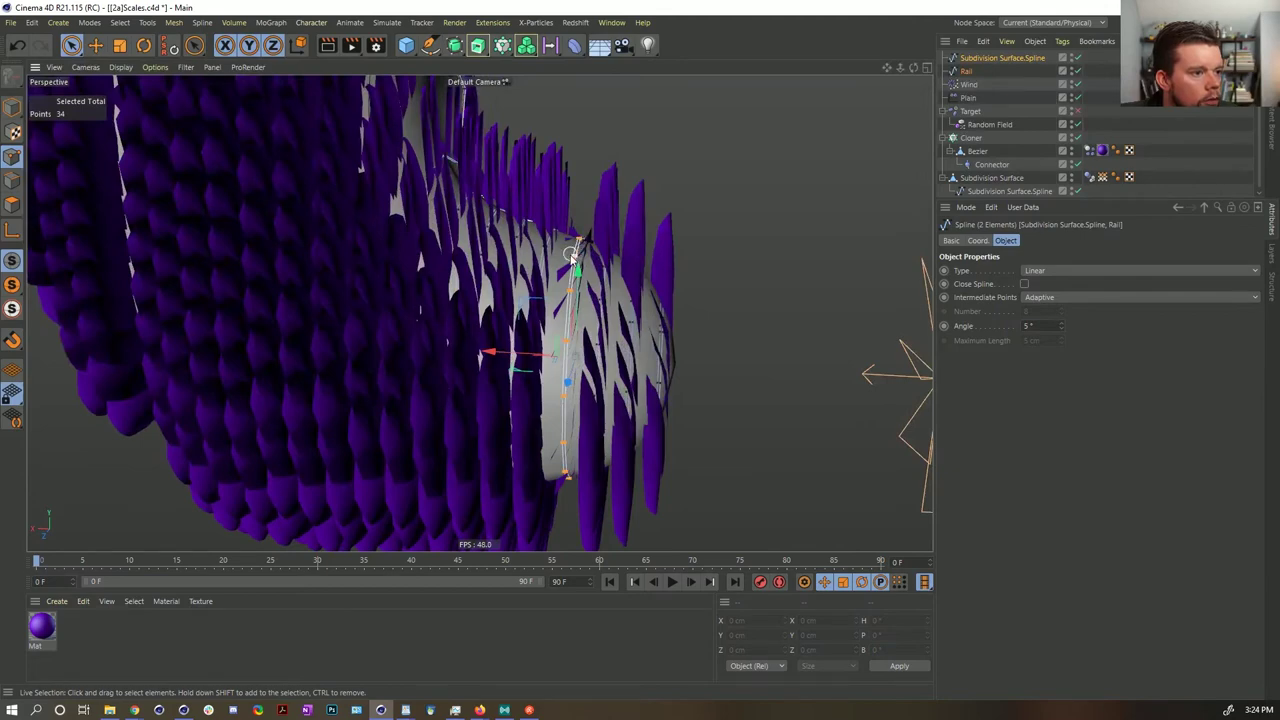
click(574, 257)
mouse_move(584, 254)
alt+mouse_down()
mouse_move(566, 251)
mouse_move(588, 268)
alt+mouse_up()
right_click(588, 268)
mouse_move(745, 346)
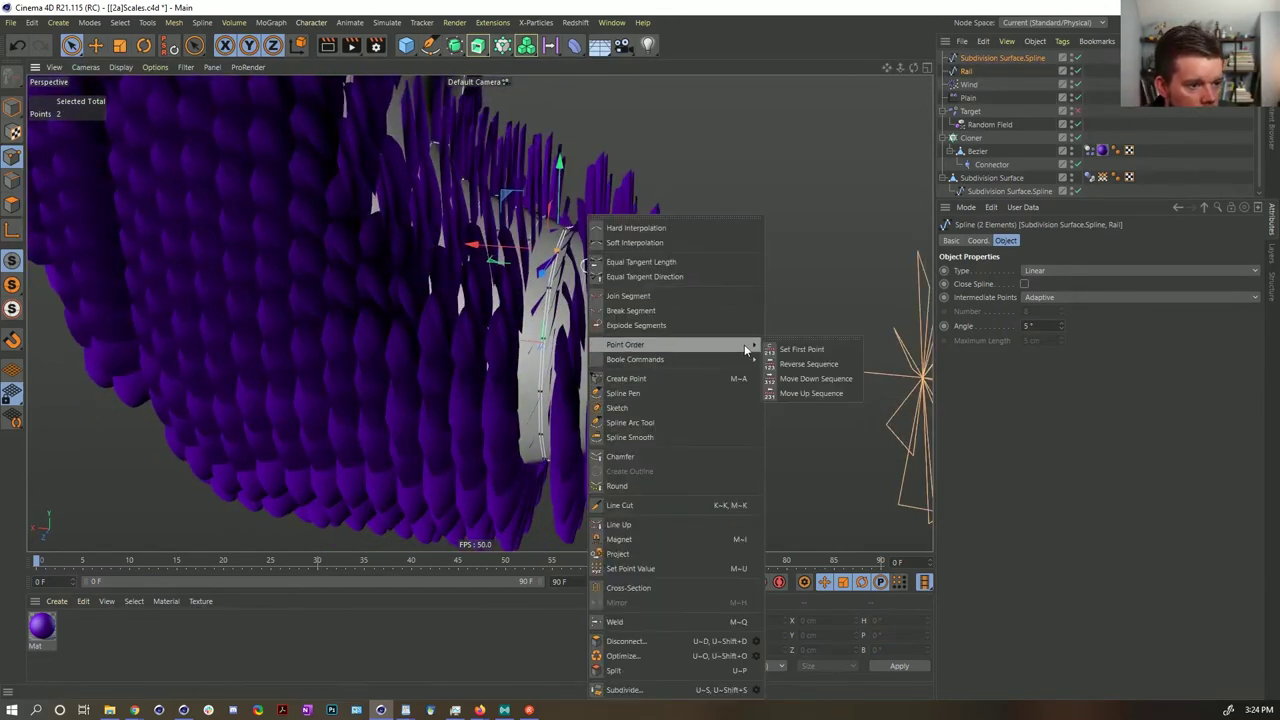
click(800, 349)
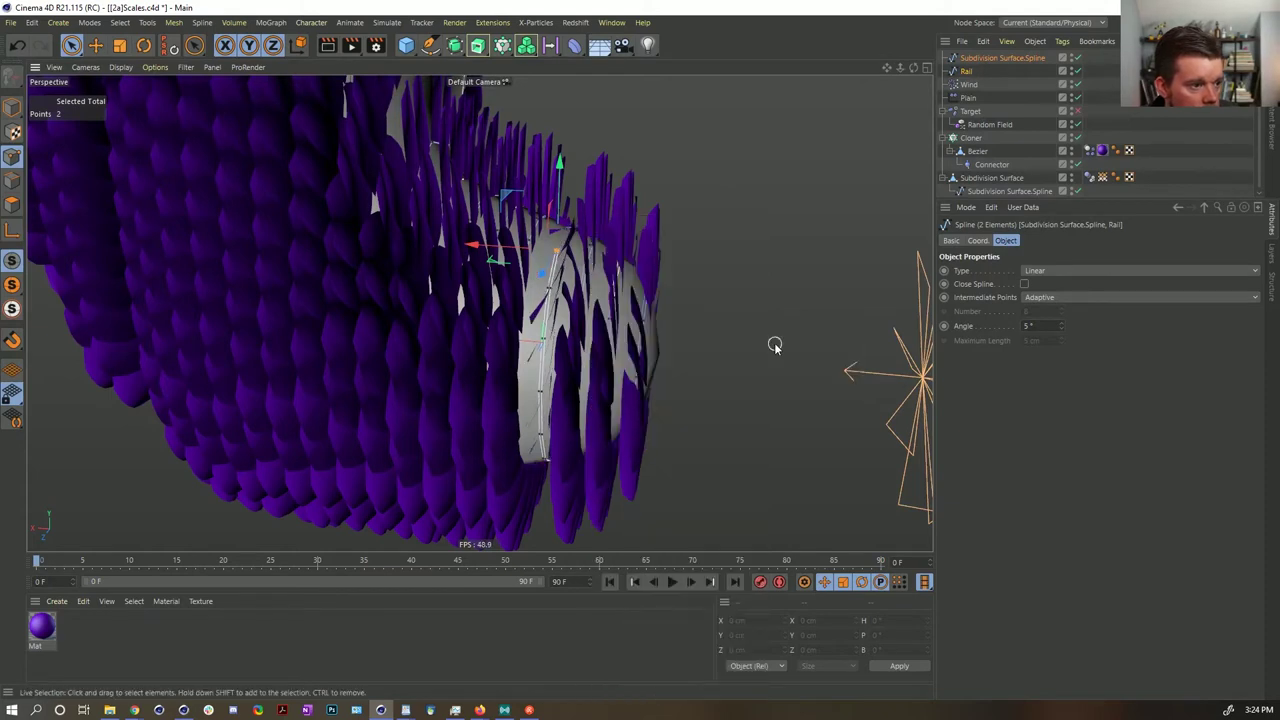
- Reverse the point sequence of the connected blunt-end loop on both splines
right_click(588, 285)
mouse_move(649, 345)
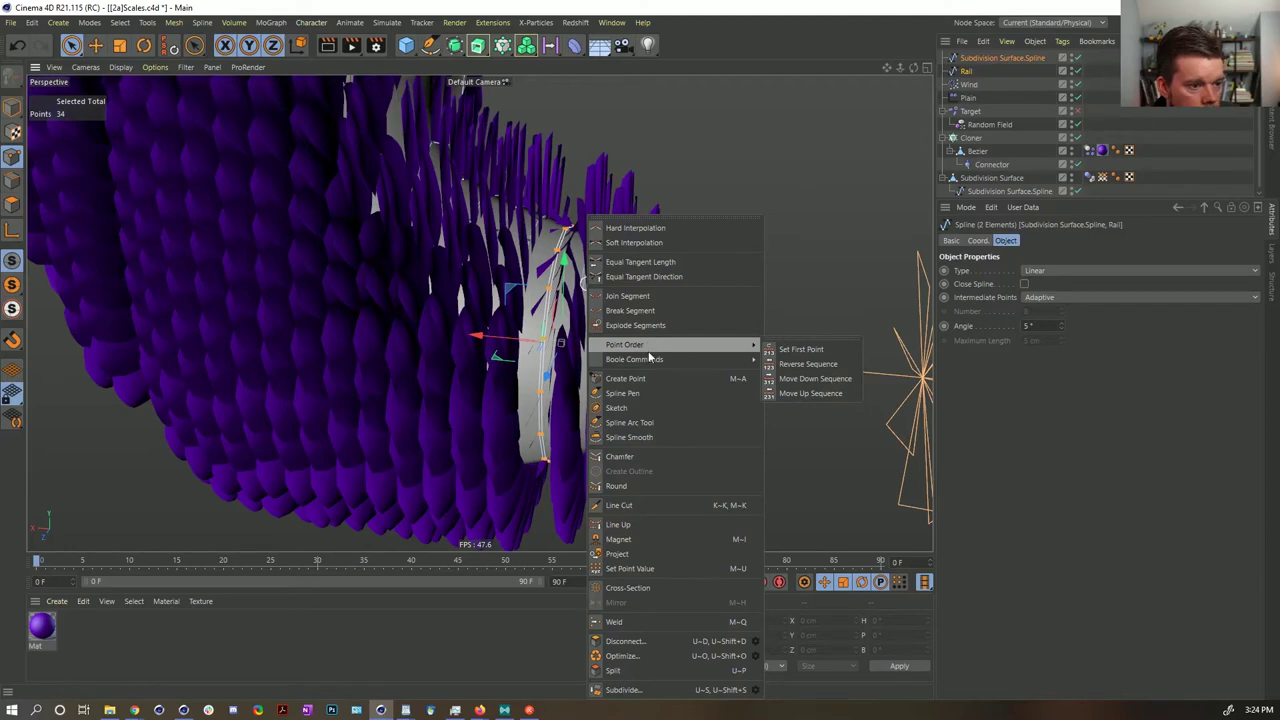
click(808, 364)
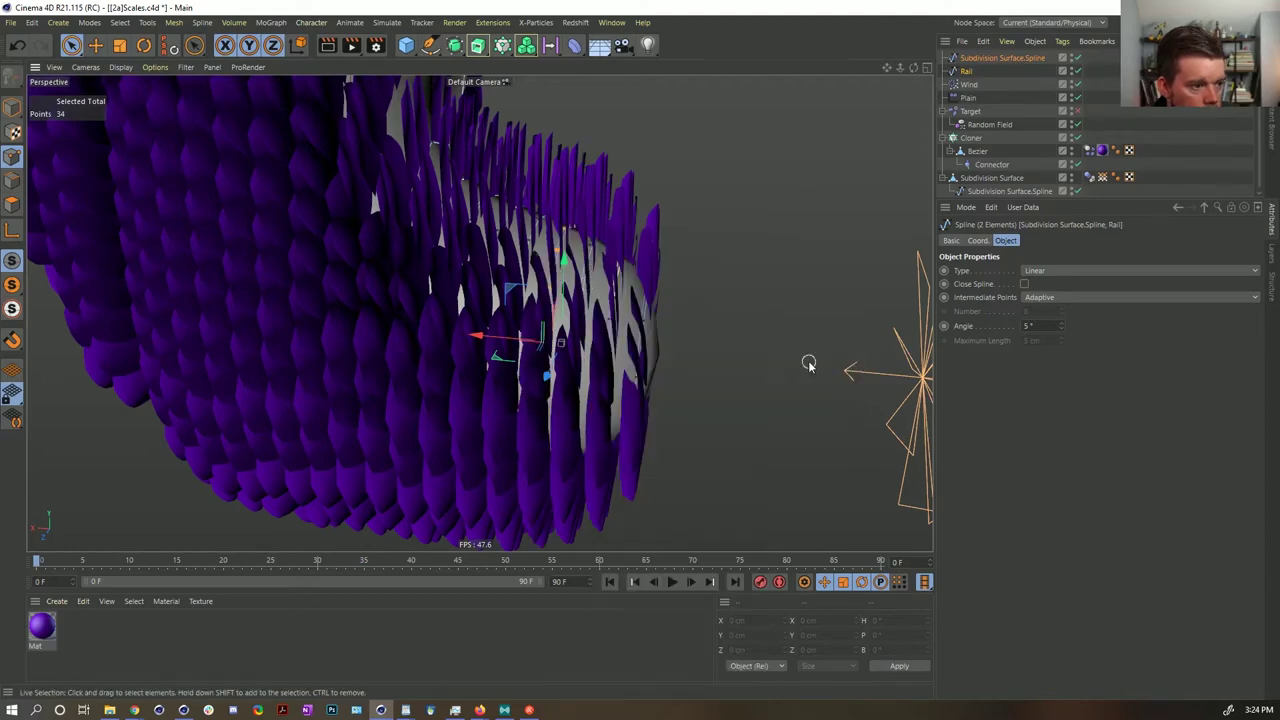
- Select points on the misoriented loops along the narrow section of both splines, extend to the connected points and reverse their sequence
alt+drag(601, 297, 610, 400)
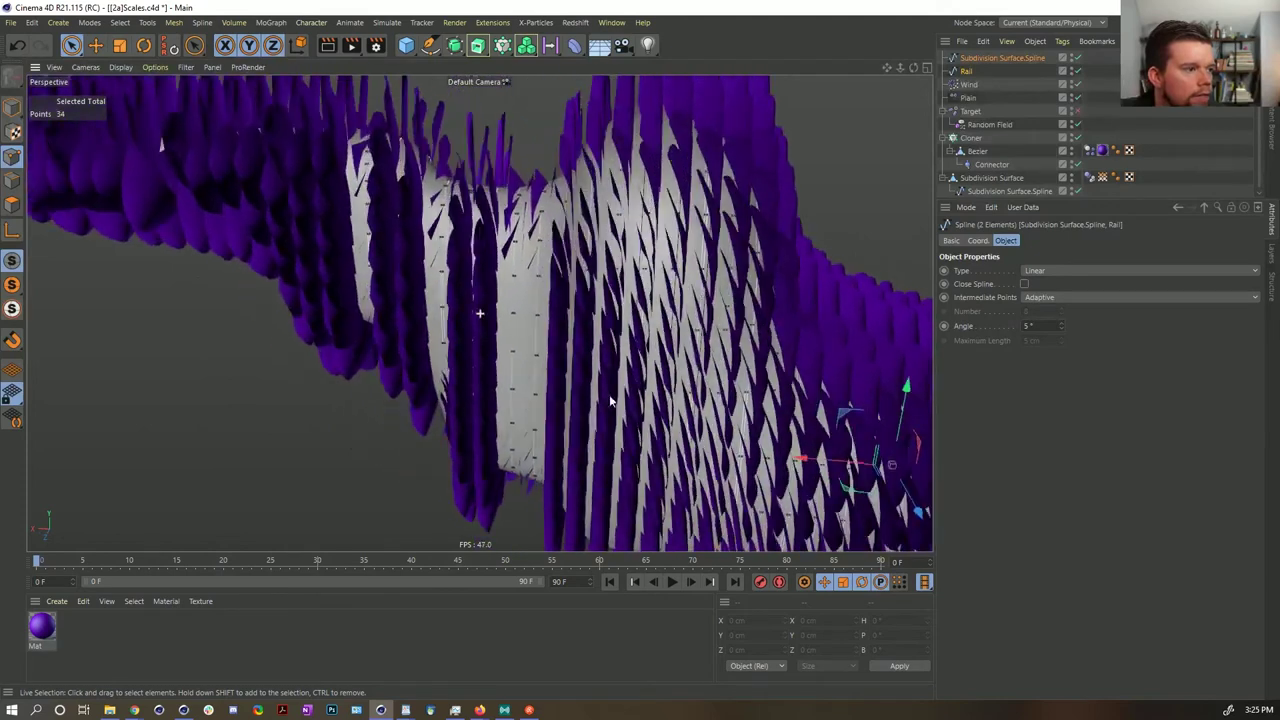
click(538, 279)
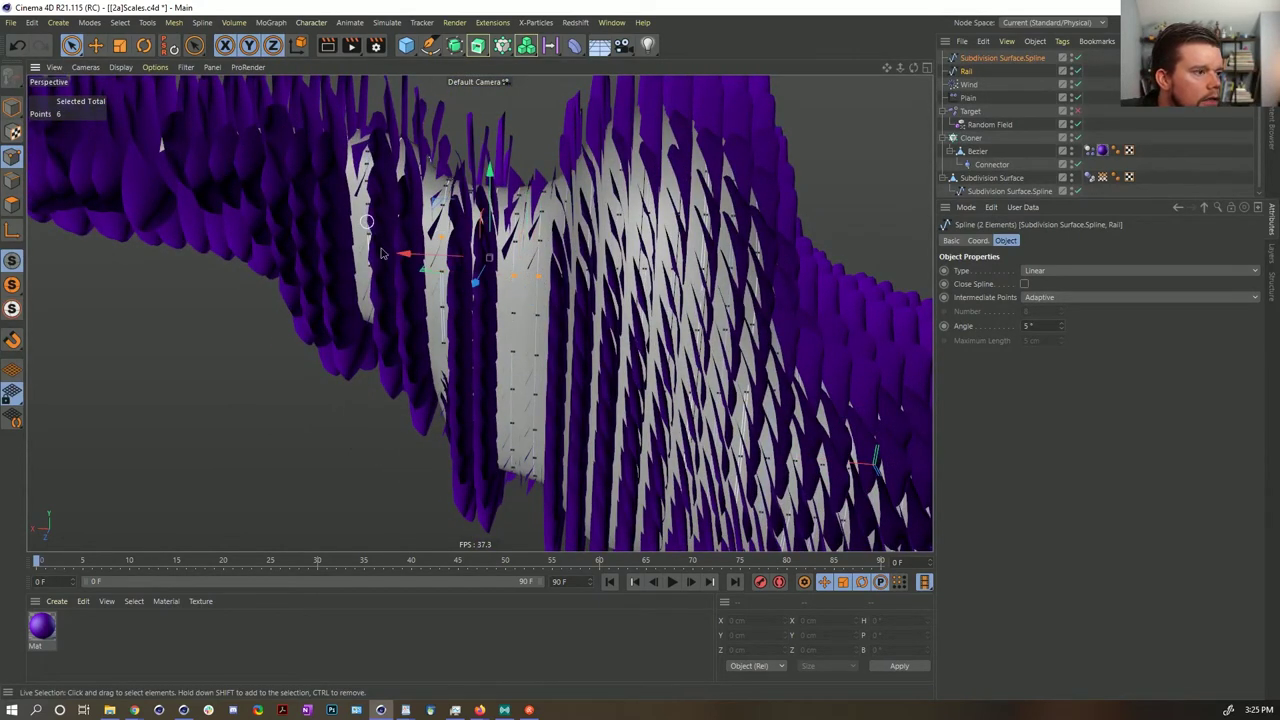
alt+drag(380, 253, 463, 283)
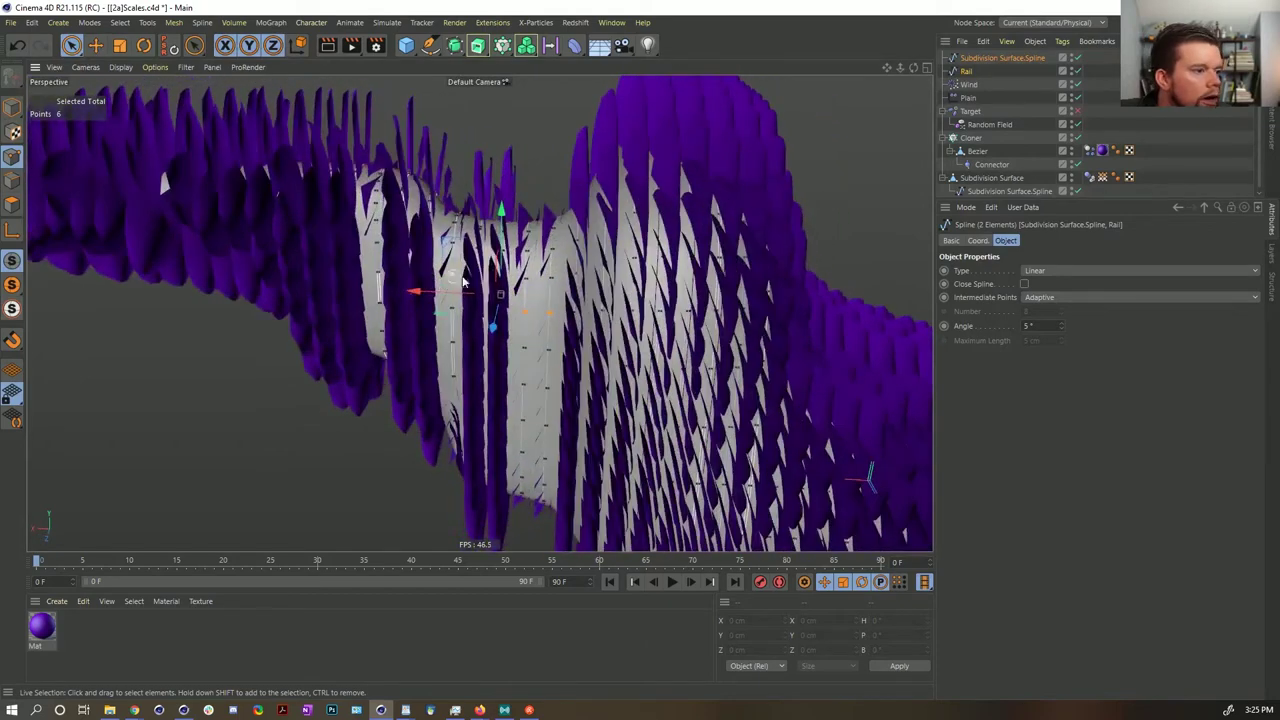
mouse_move(374, 273)
shift+mouse_down()
mouse_move(397, 280)
mouse_move(403, 264)
mouse_move(474, 286)
mouse_move(312, 300)
mouse_move(366, 318)
mouse_move(354, 309)
mouse_move(488, 316)
mouse_move(657, 249)
mouse_move(530, 229)
mouse_move(355, 300)
shift+mouse_up()
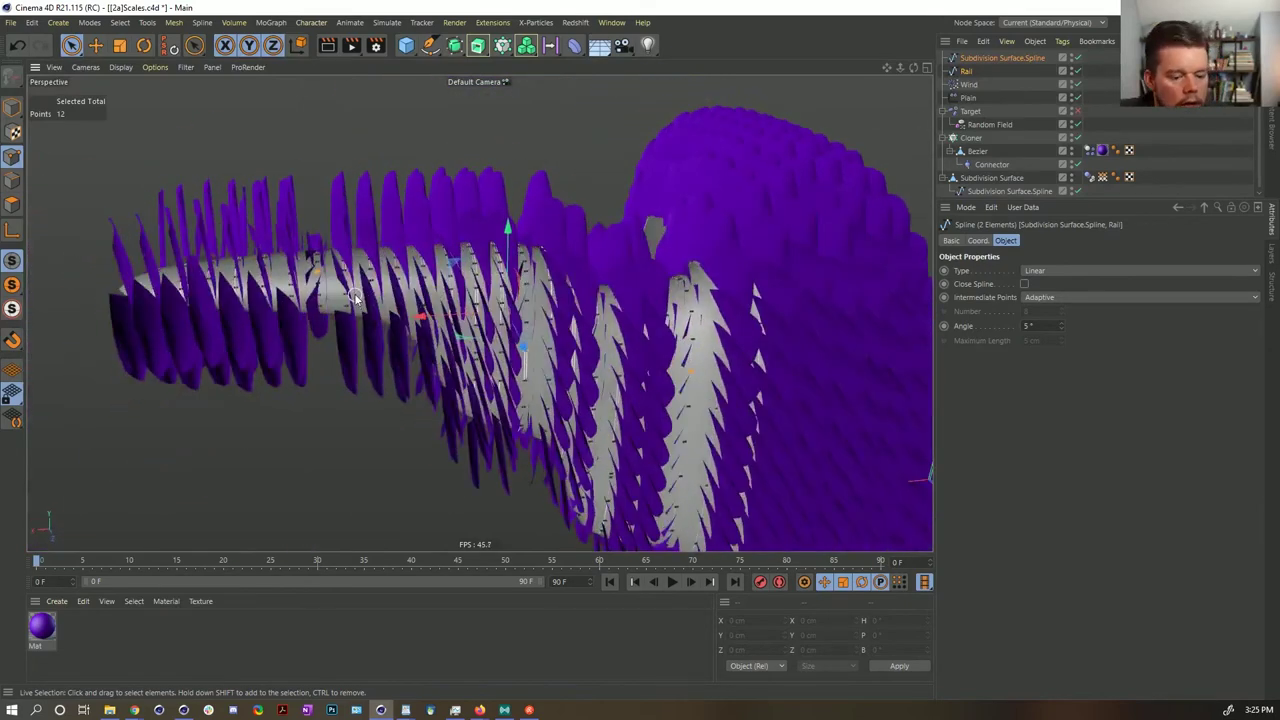
key(u)
key(w)
right_click(537, 318)
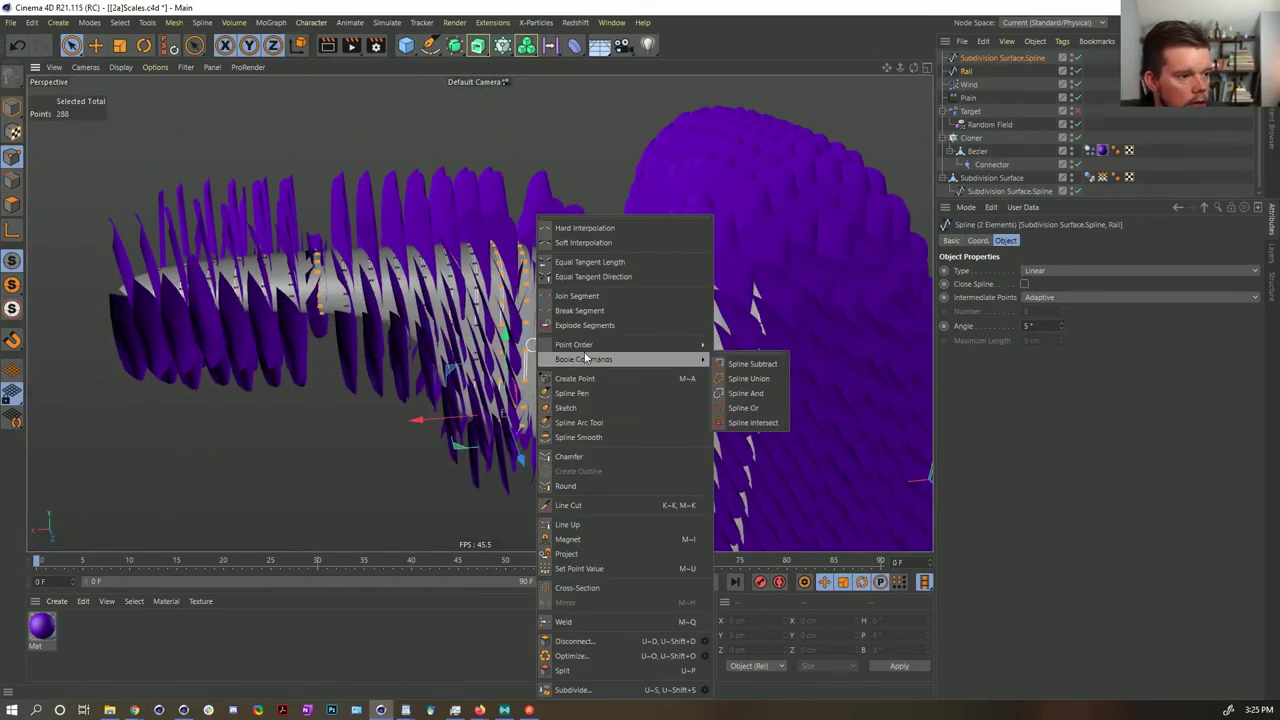
click(736, 364)
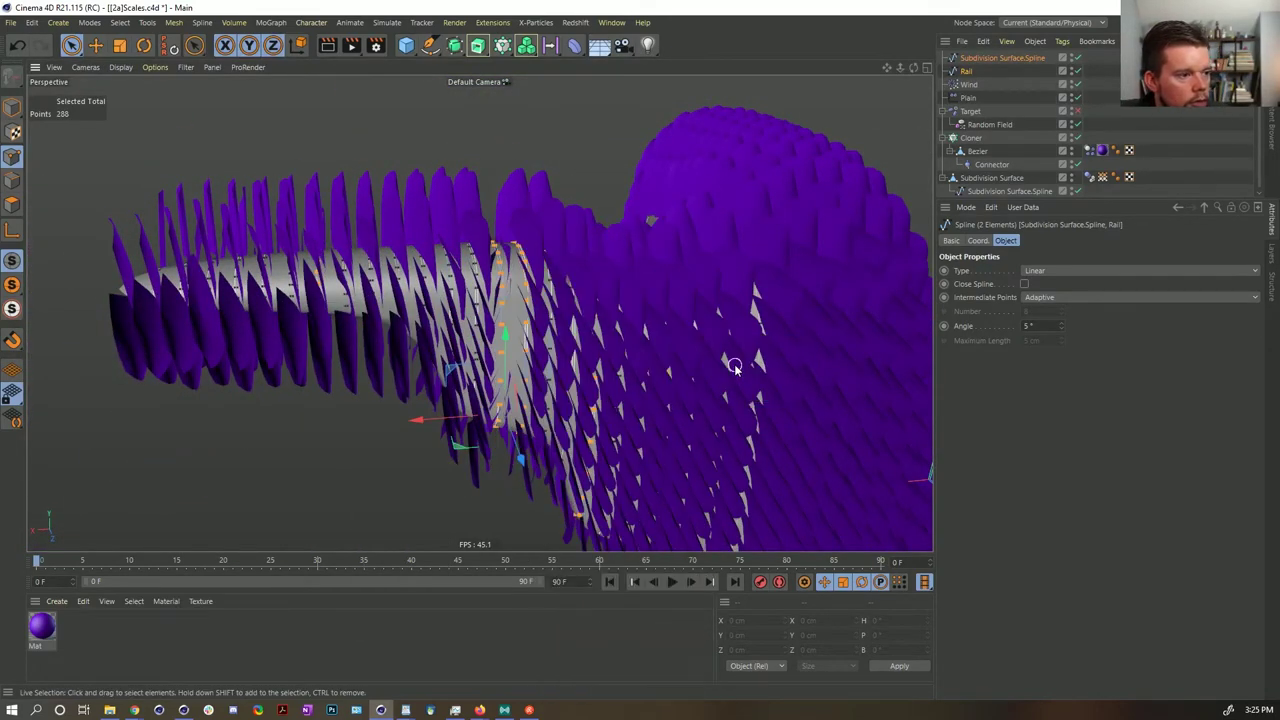
- Extend the selection to one more misoriented loop where the narrow section meets the body on both splines, and reverse its point sequence
alt+drag(635, 360, 517, 283)
click(492, 172)
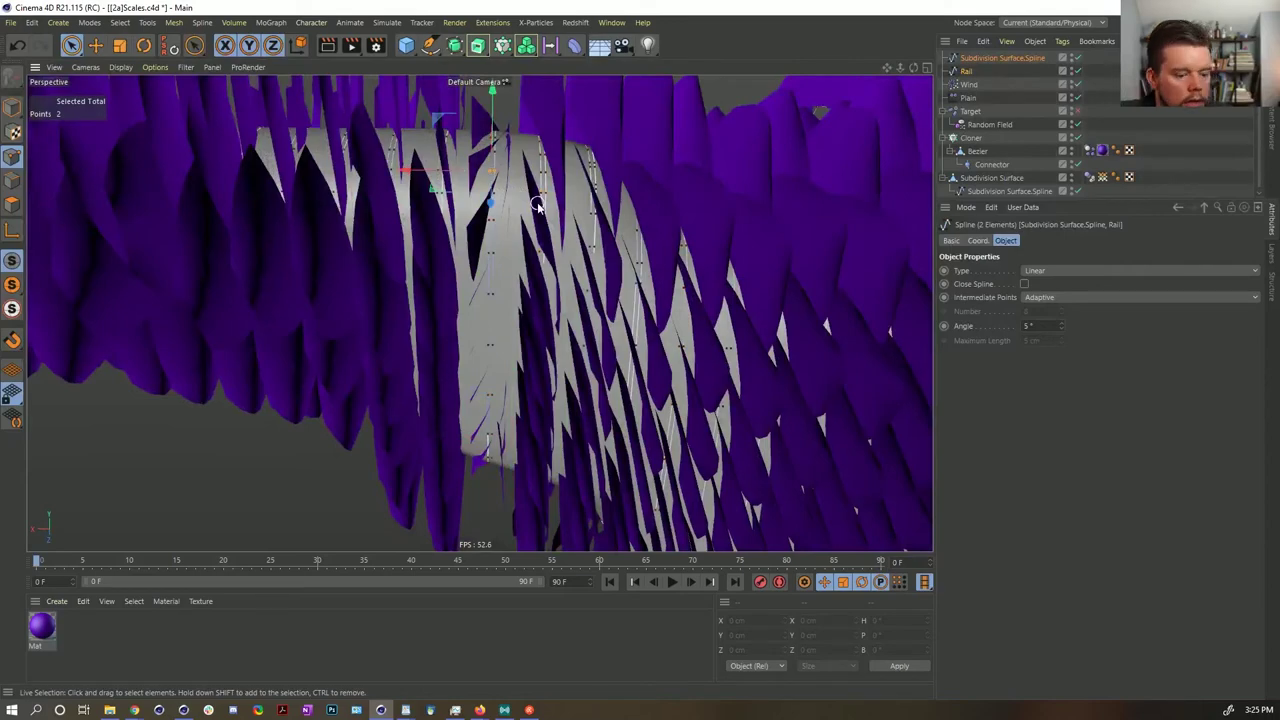
alt+drag(530, 250, 512, 218)
right_click(512, 218)
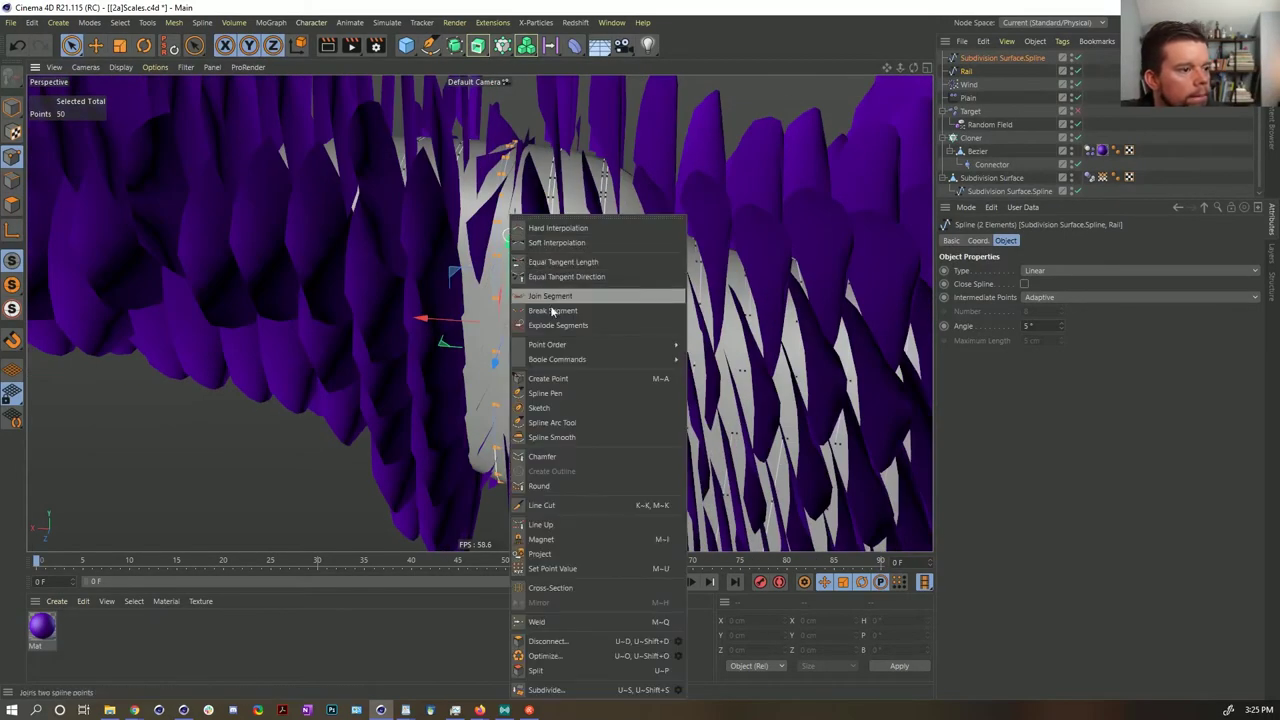
mouse_move(567, 345)
click(743, 364)
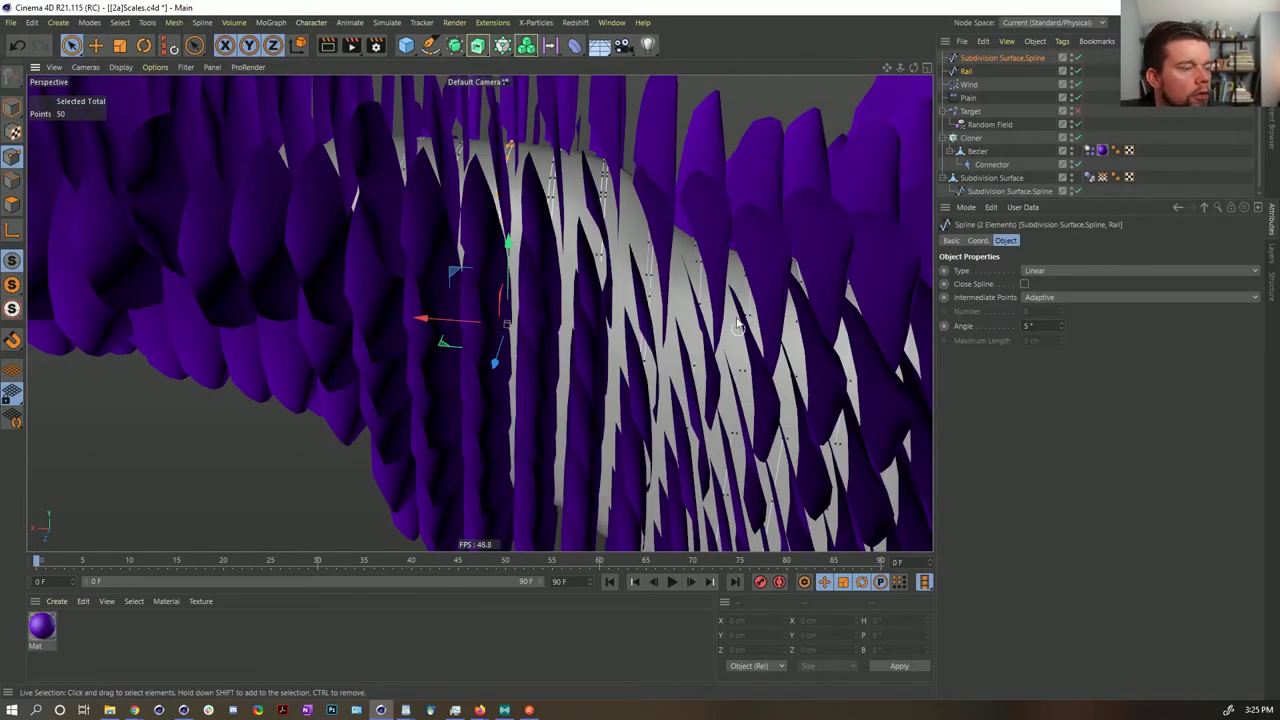
- Deselect everything, play the simulation for a few frames, inspect the scales' overlap from several sides, and return to frame 0
alt+right_drag(738, 310, 589, 341)
alt+drag(713, 268, 392, 226)
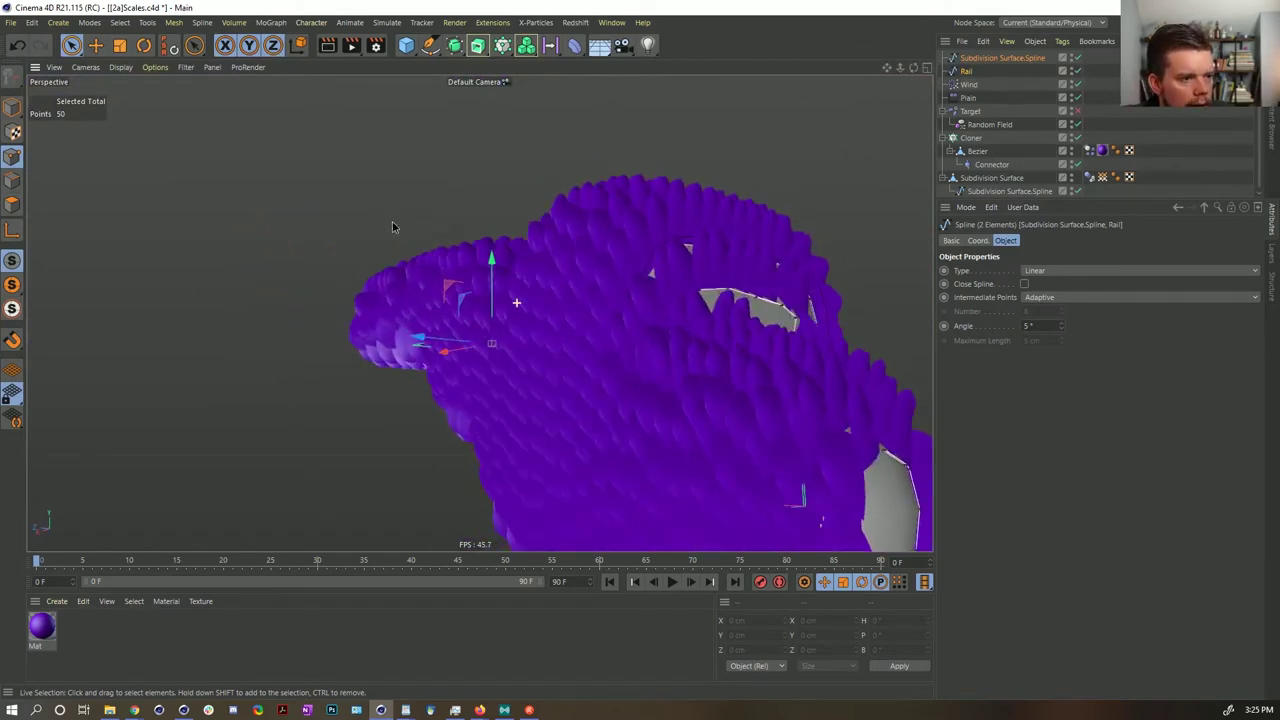
click(1055, 168)
alt+drag(480, 311, 543, 433)
scroll(519, 387, down, 3)
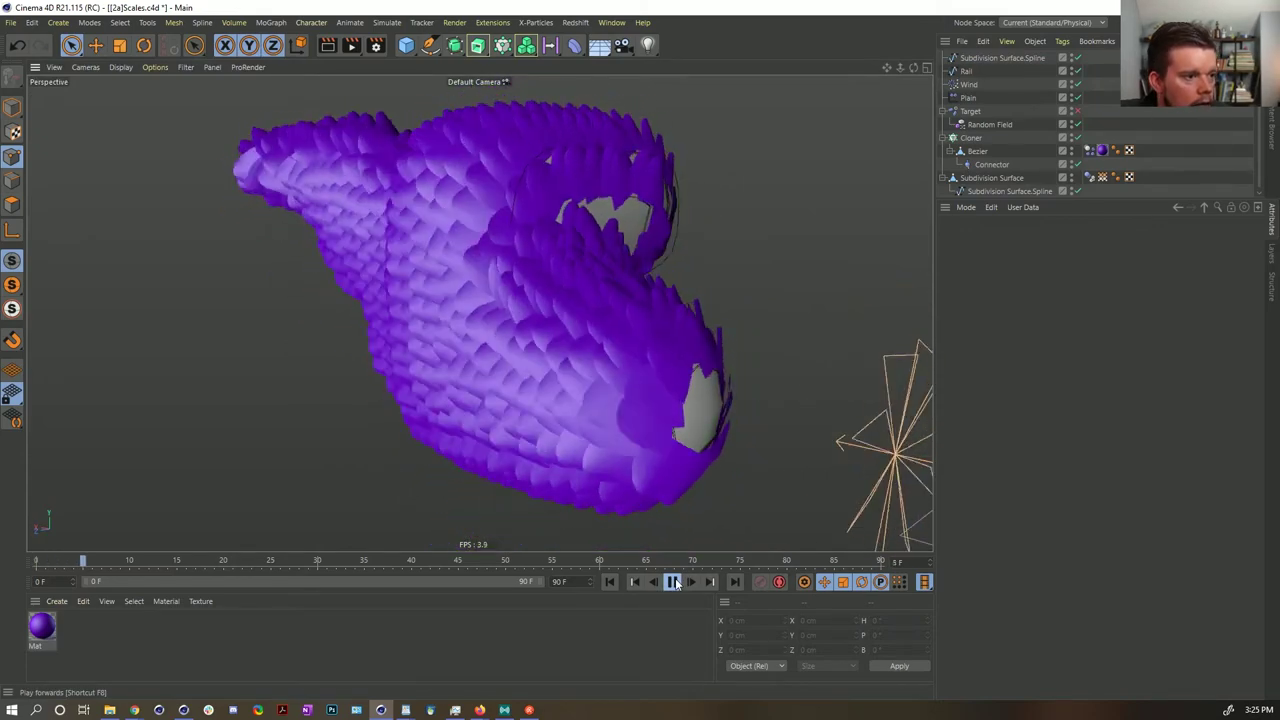
click(673, 582)
alt+drag(577, 364, 617, 364)
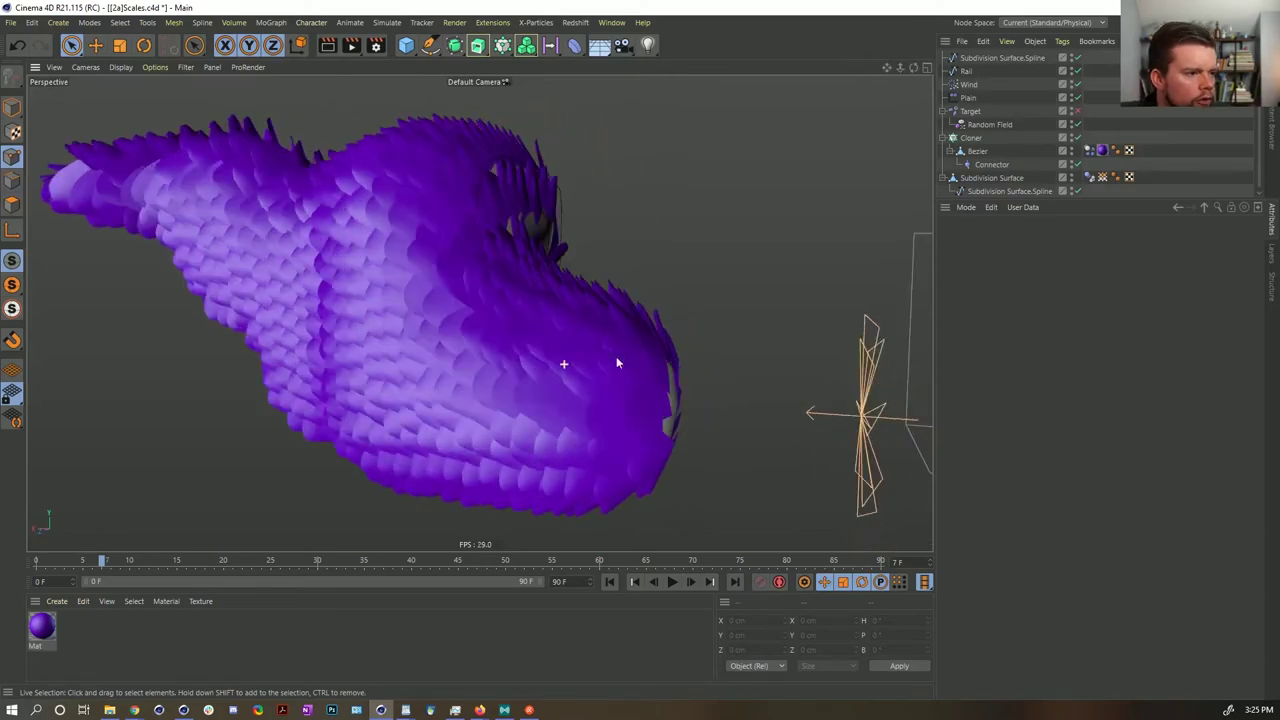
alt+drag(539, 358, 480, 444)
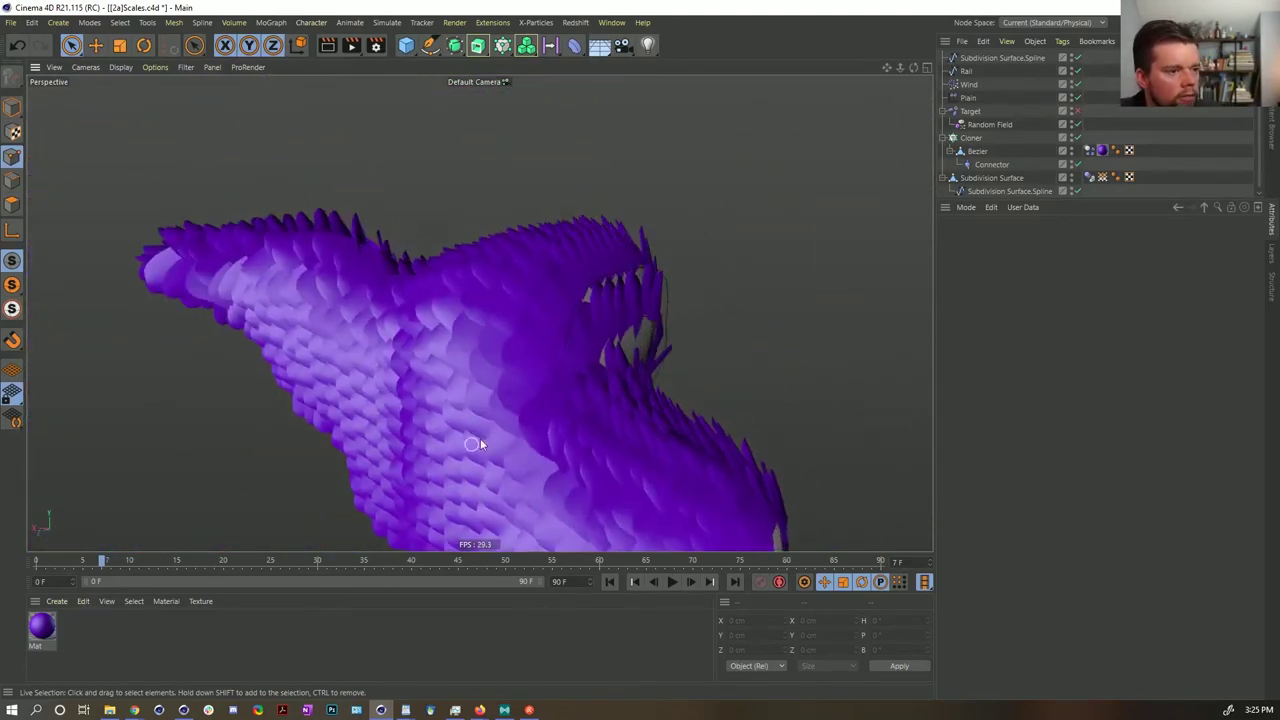
click(609, 583)
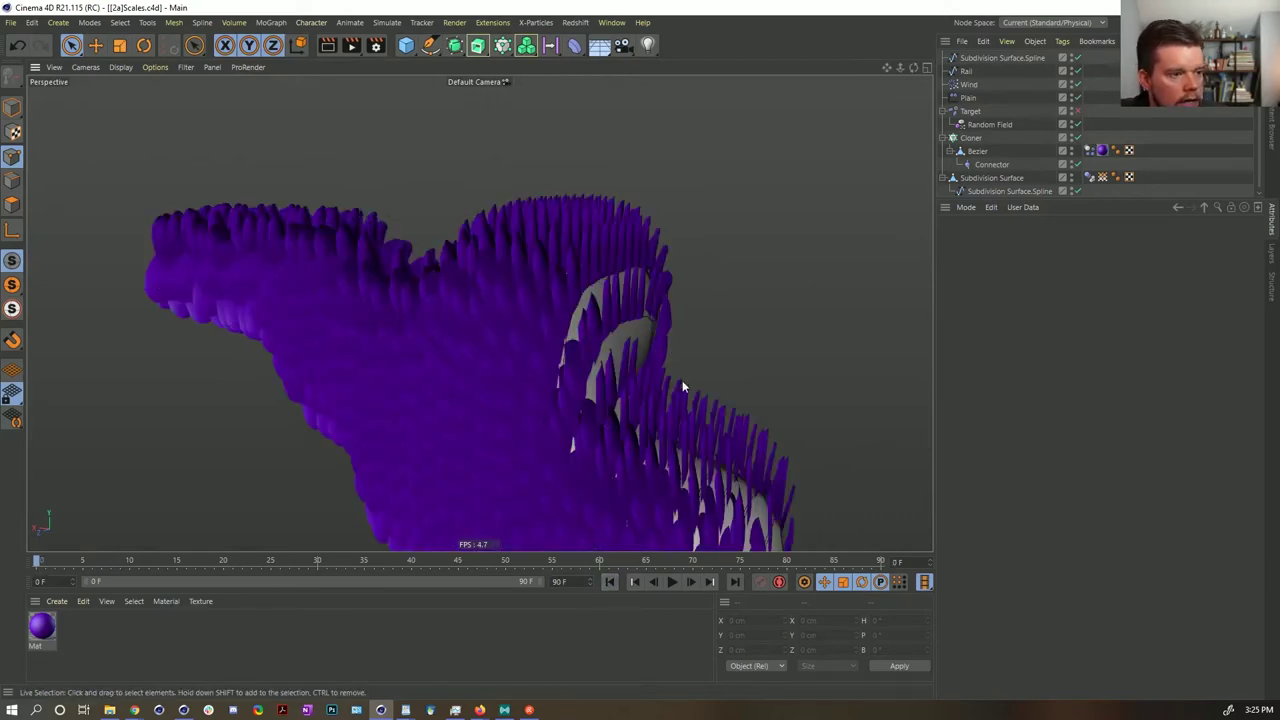
- Select the Cloner and replay the simulation to examine scale size and crowding along the narrow section, then rewind to the start
alt+drag(680, 386, 497, 386)
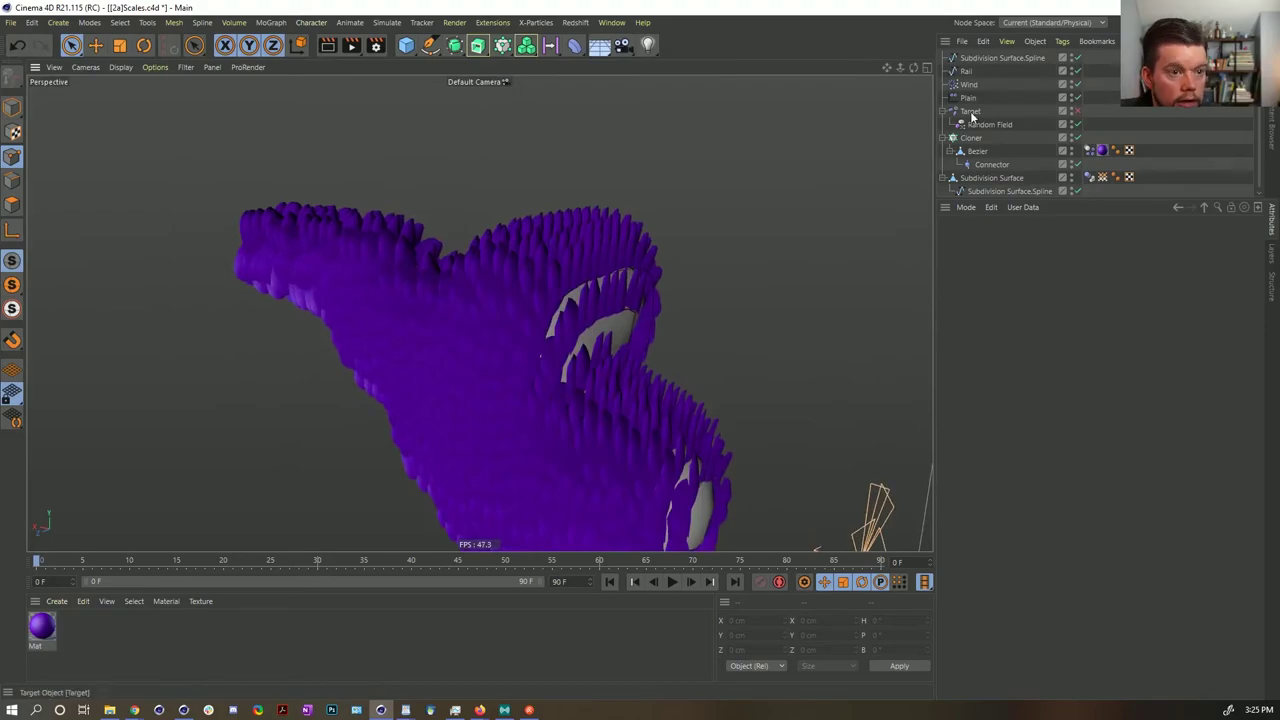
click(971, 138)
alt+drag(461, 300, 607, 365)
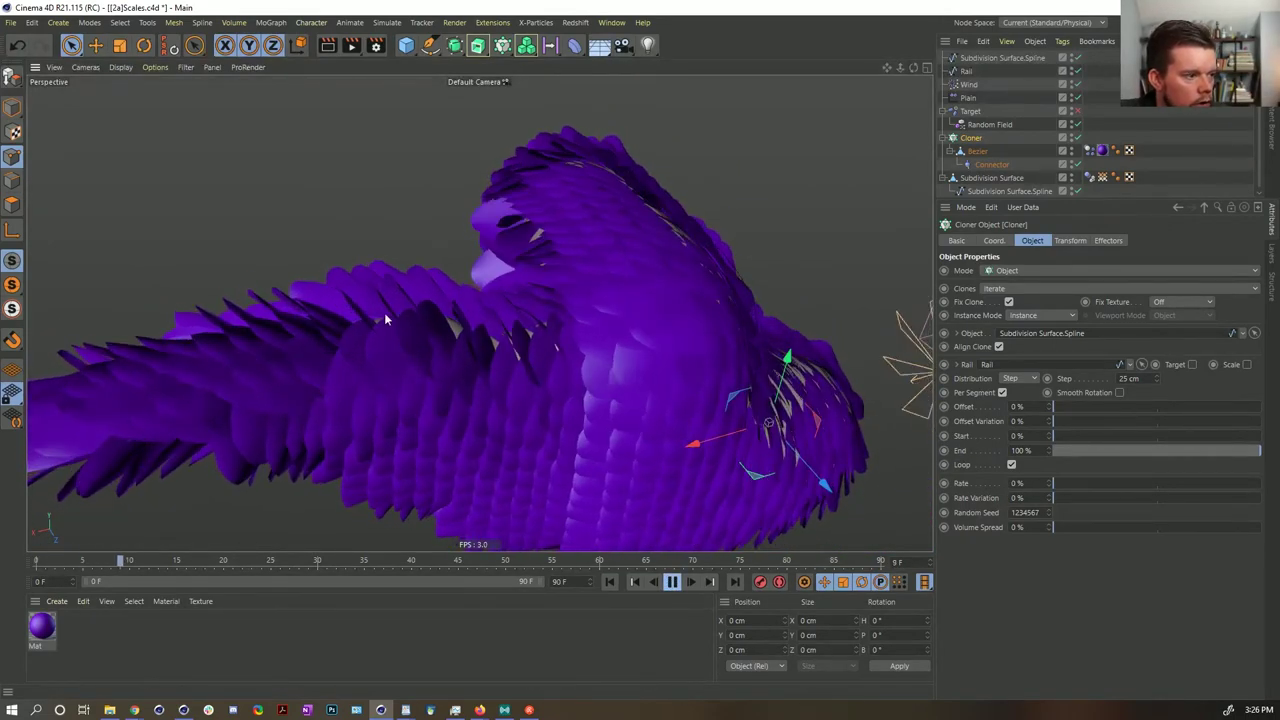
click(672, 582)
alt+drag(567, 311, 500, 290)
click(612, 583)
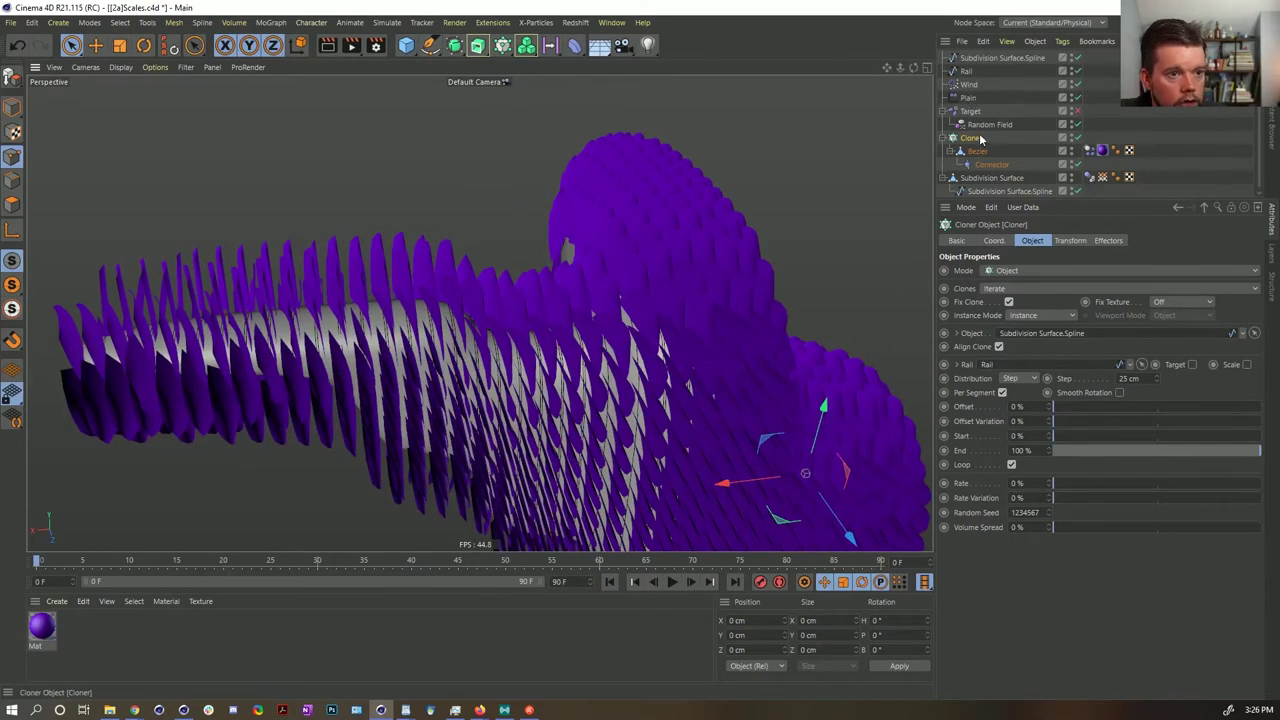
- Add a second Plain effector to the Cloner and undo its trial repositioning
click(503, 47)
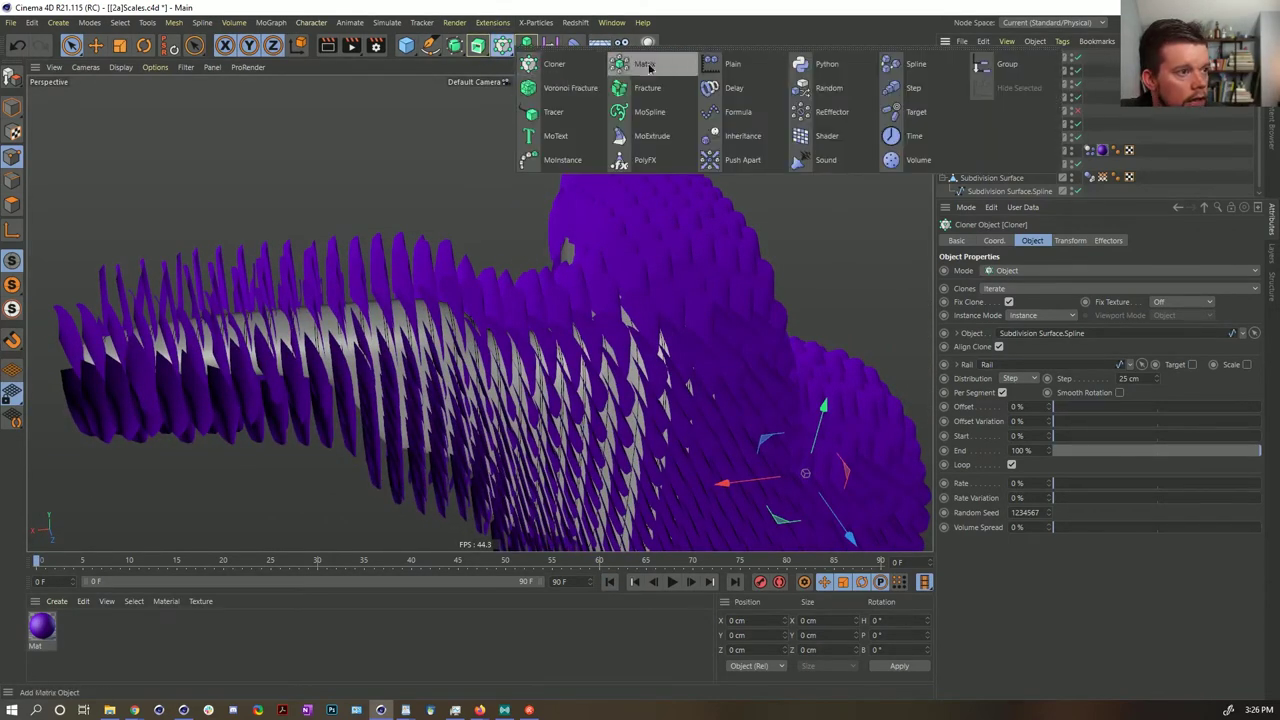
click(745, 58)
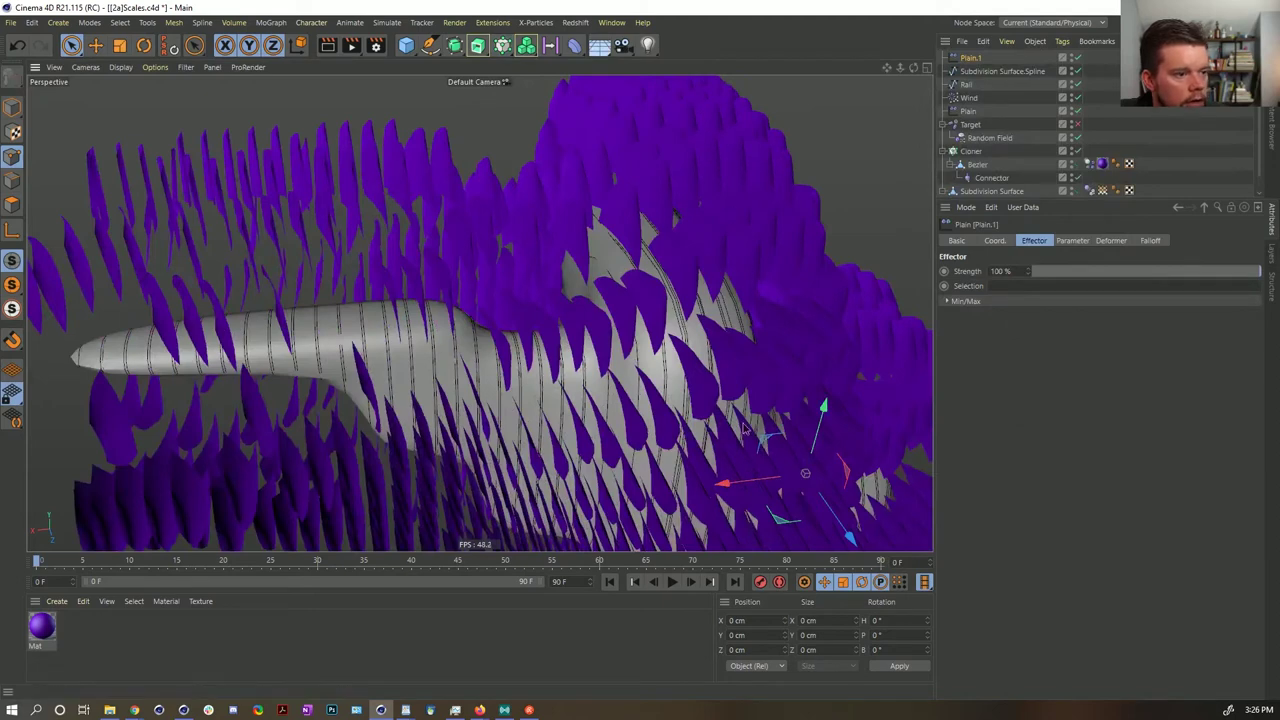
drag(760, 440, 356, 238)
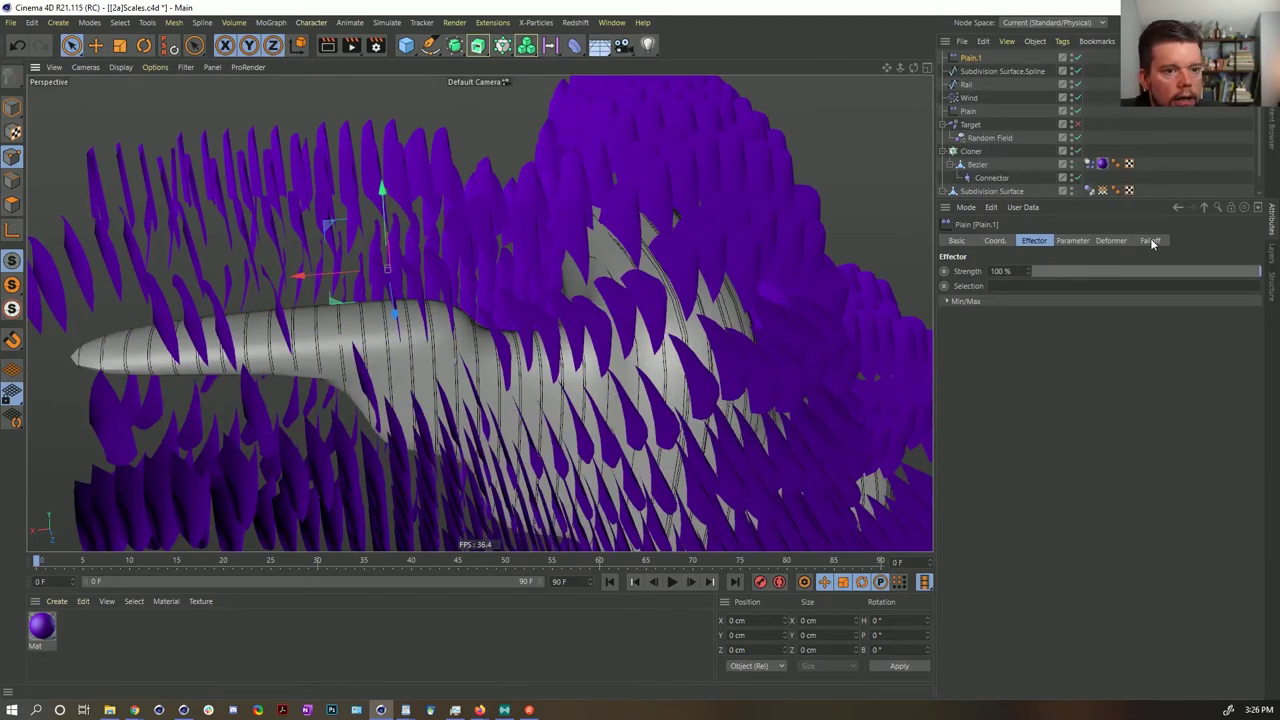
key(ctrl+z)
- Turn off the new Plain effector's position, enable scale with Uniform Scale and Absolute Scale, and set the scale to -0.58
click(1074, 241)
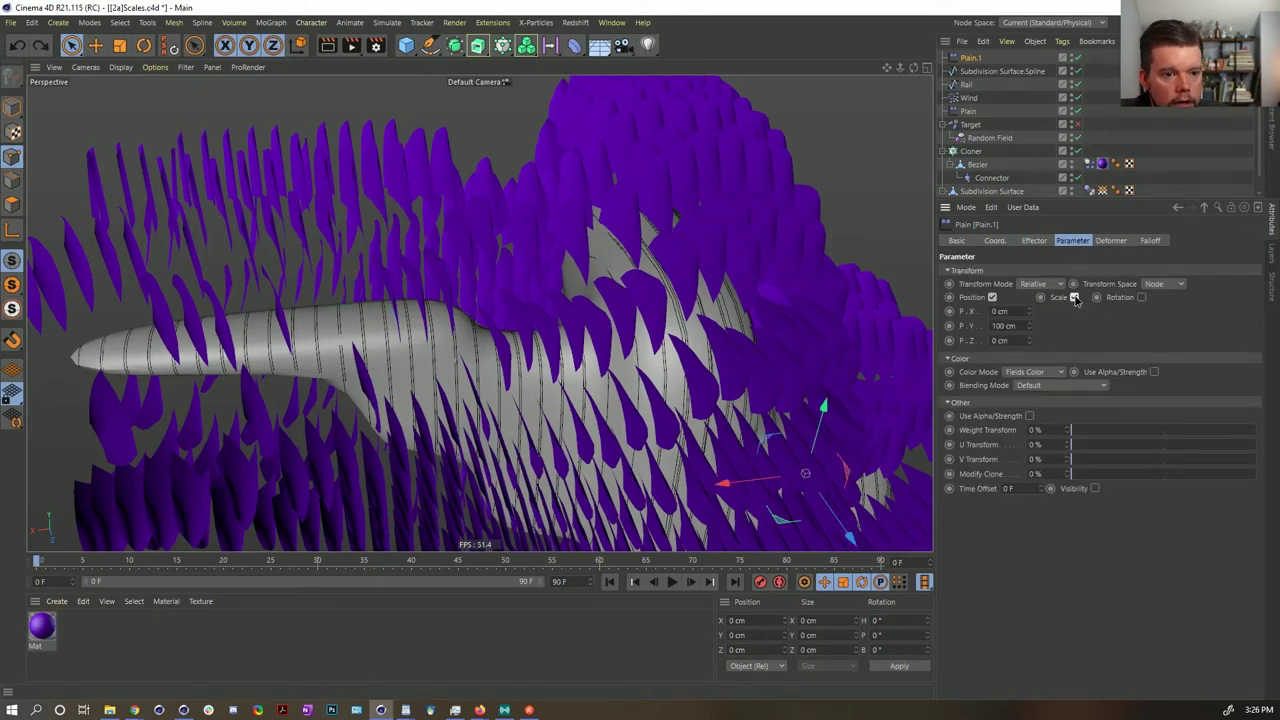
click(1074, 298)
click(992, 297)
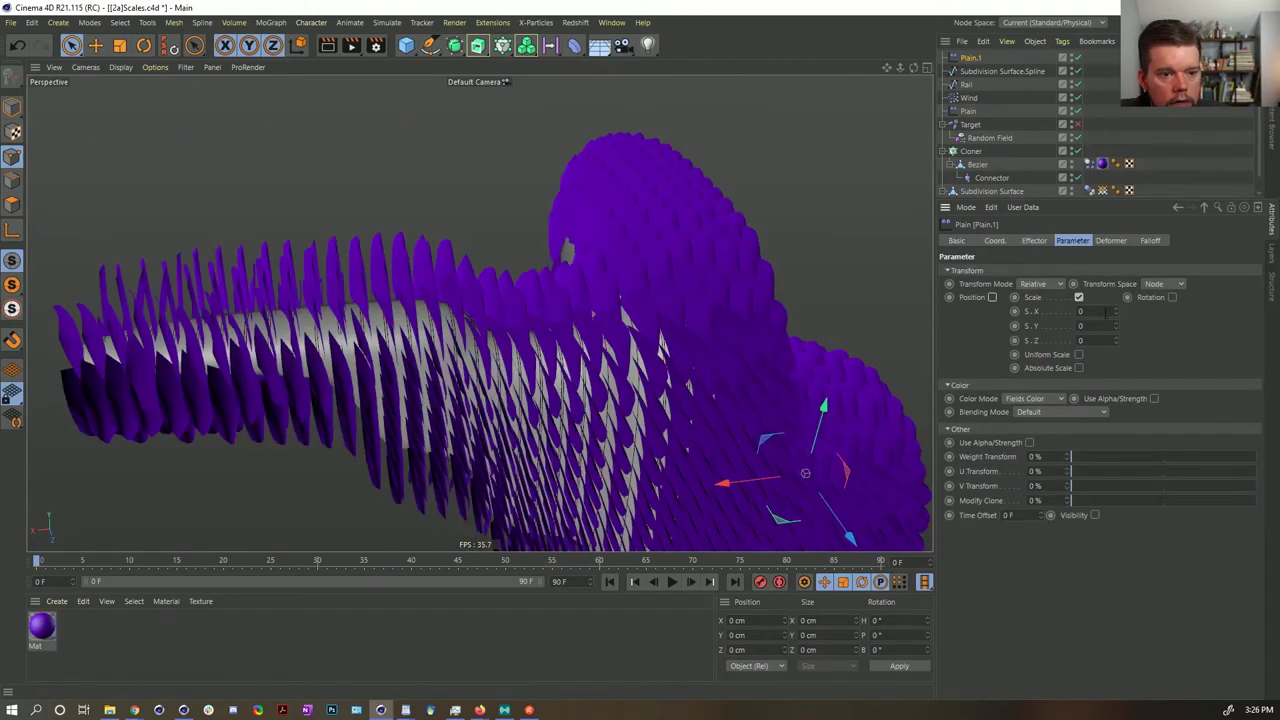
click(1078, 355)
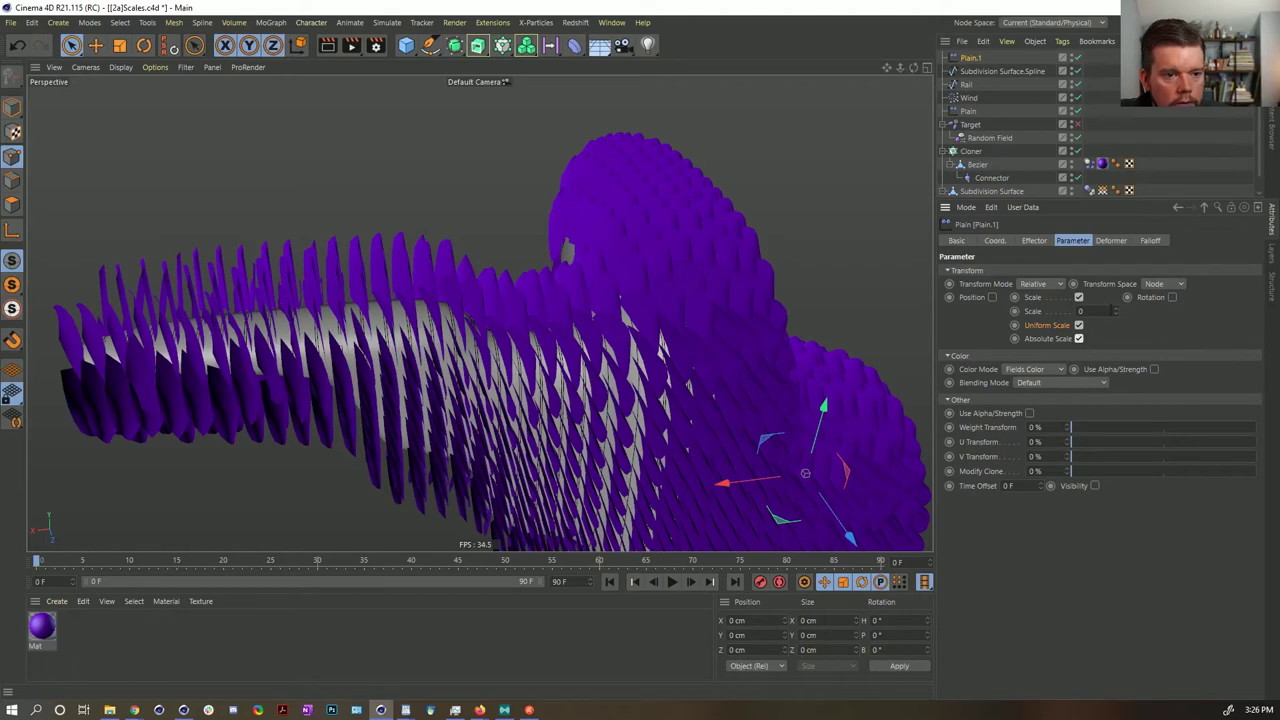
drag(1118, 313, 1118, 380)
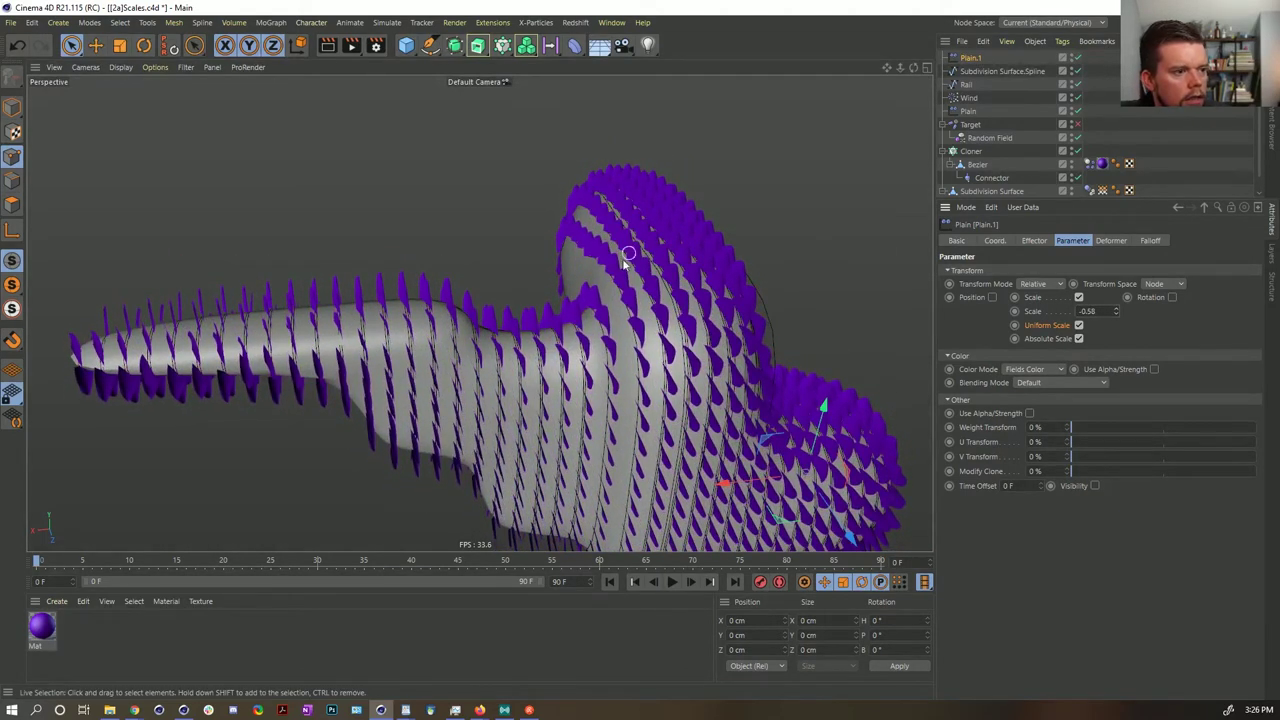
alt+drag(628, 253, 574, 303)
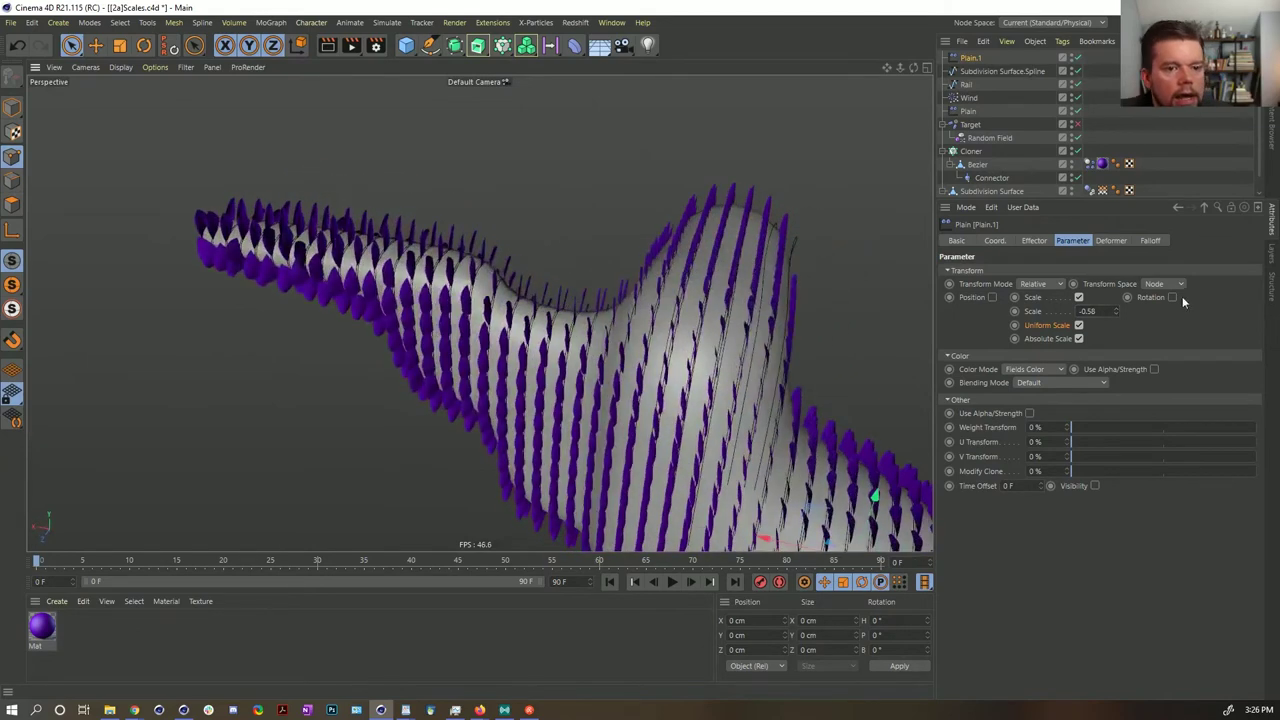
- Add a Capsule Field to the new Plain effector's falloff and move it over the model's narrow section
click(1152, 241)
drag(968, 378, 1003, 390)
mouse_move(985, 374)
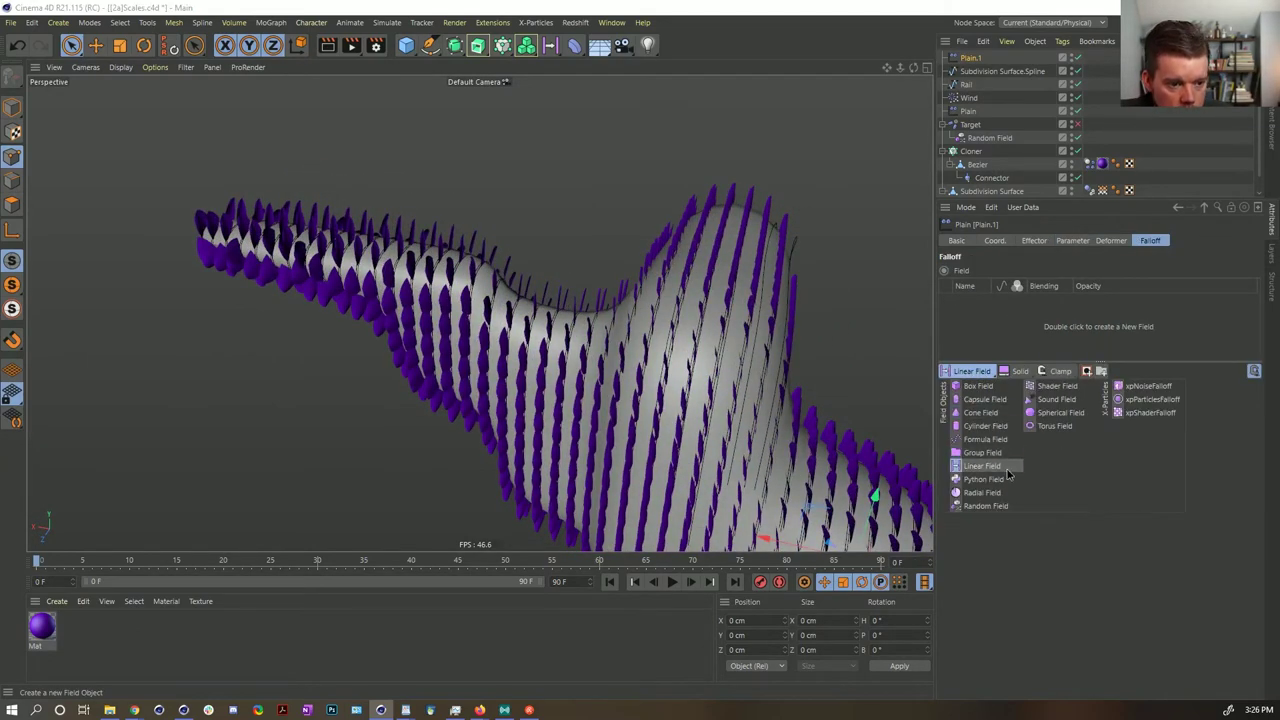
click(984, 399)
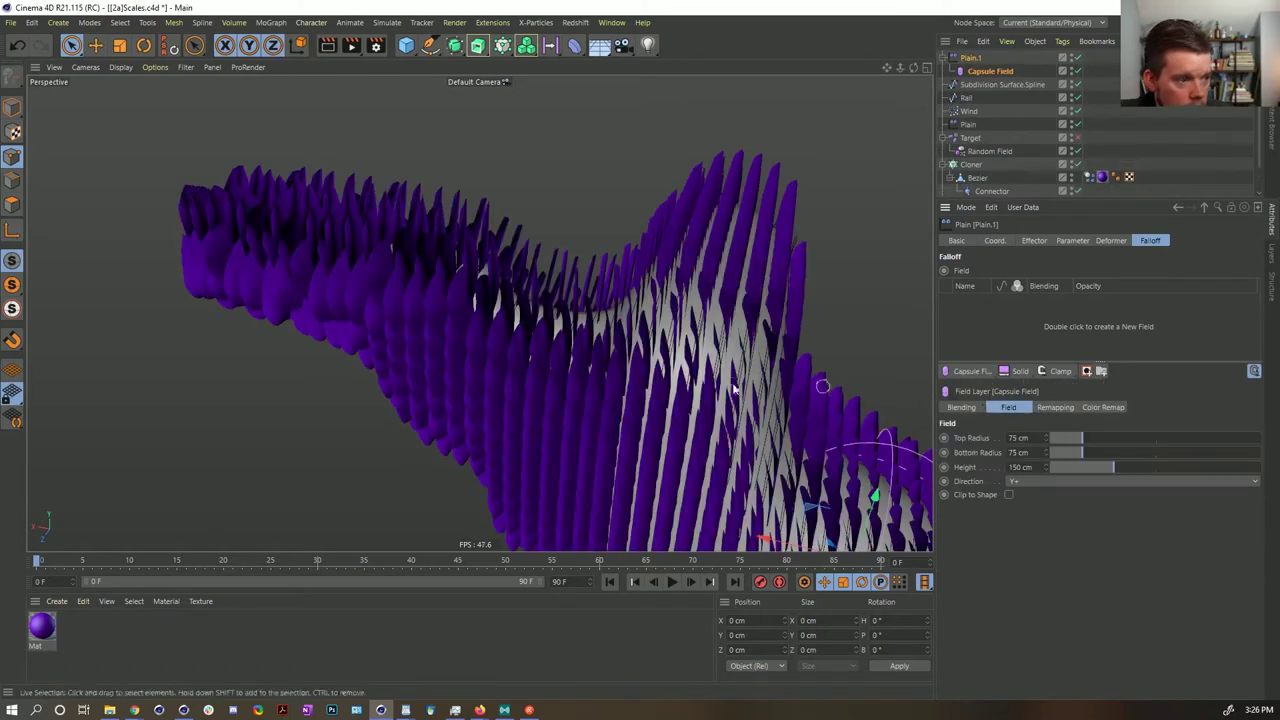
alt+middle_drag(856, 479, 808, 423)
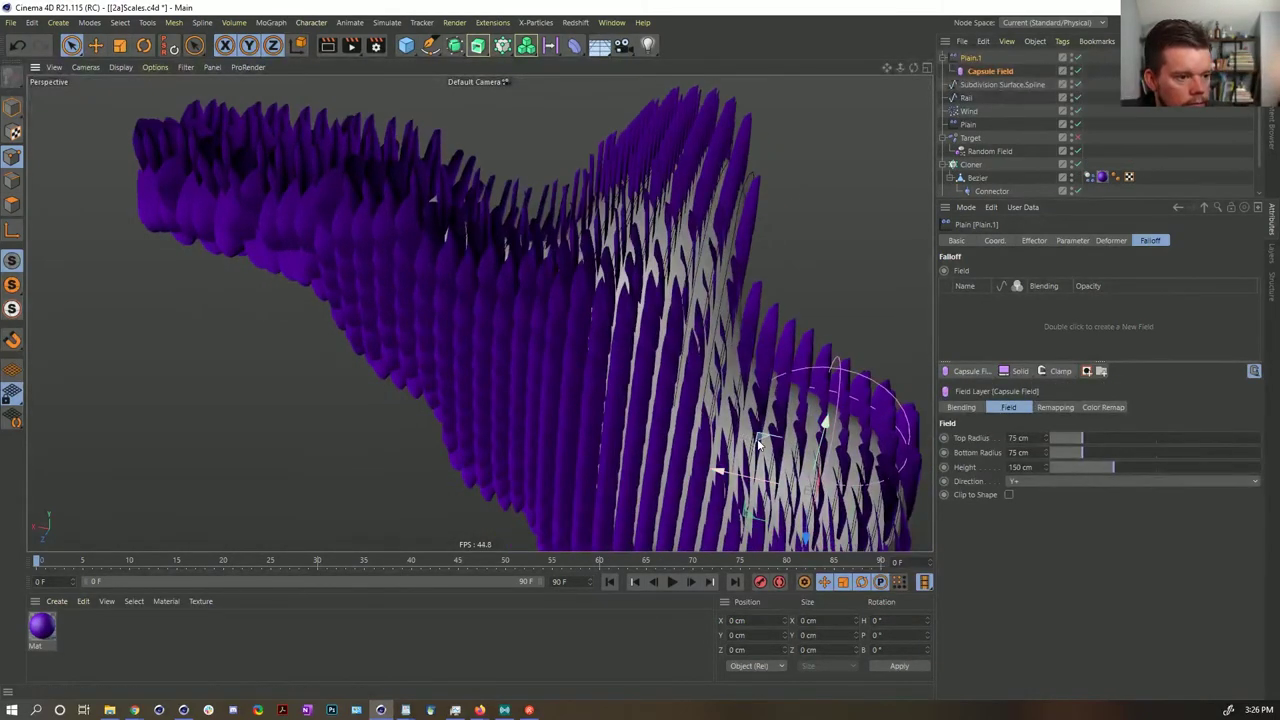
drag(826, 423, 432, 192)
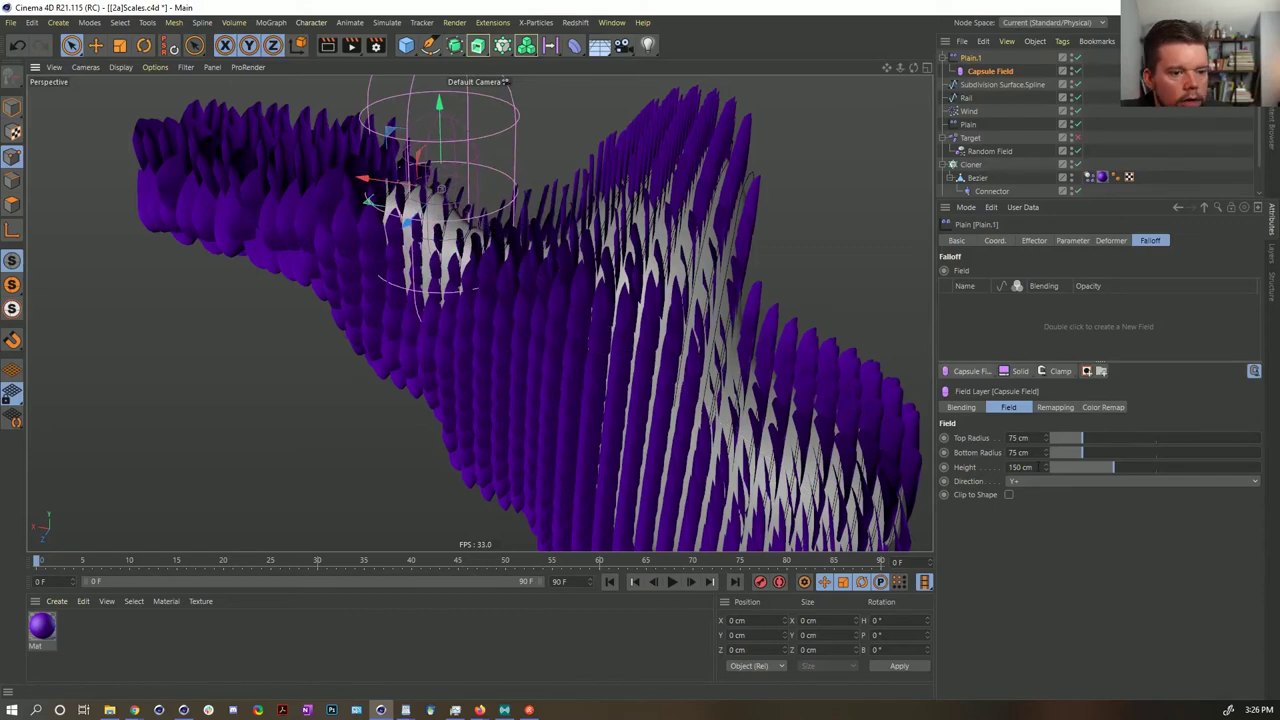
- Set the Capsule Field's direction to X+ and reposition it further along and slightly above the narrow section
click(1025, 482)
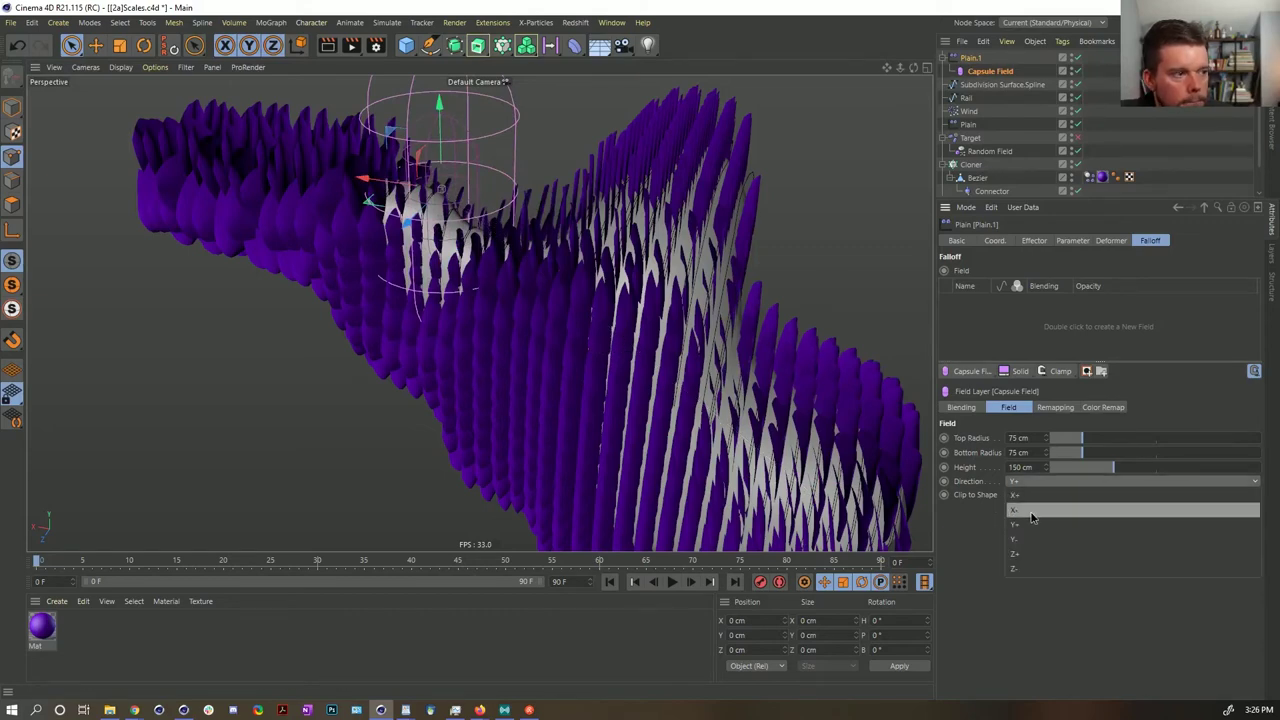
click(1030, 499)
alt+middle_drag(491, 269, 563, 392)
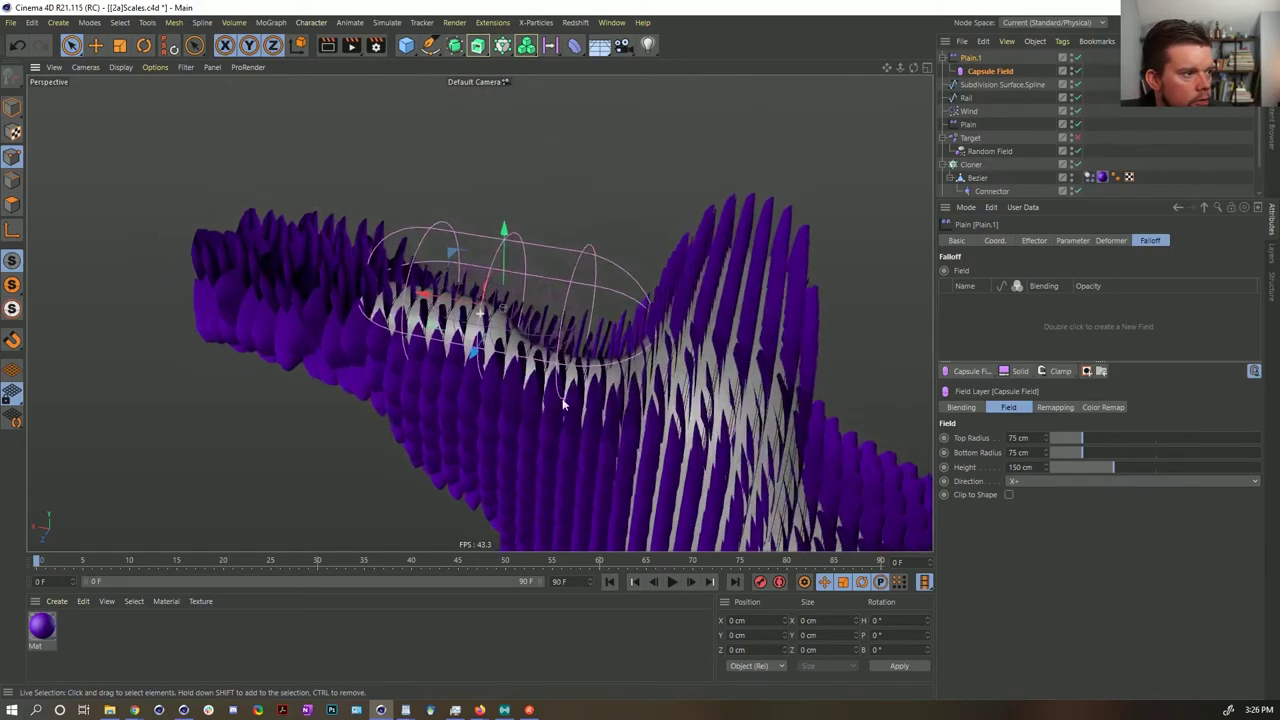
alt+drag(528, 374, 480, 361)
drag(383, 341, 320, 350)
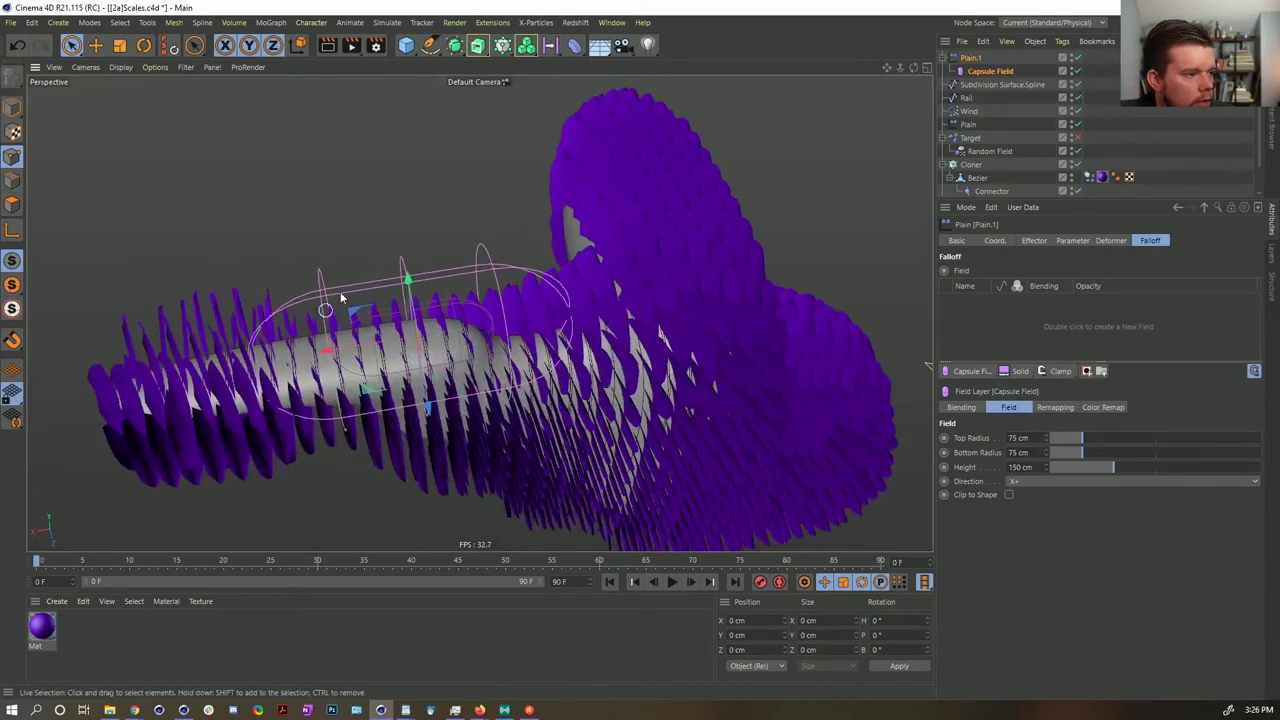
drag(407, 288, 403, 248)
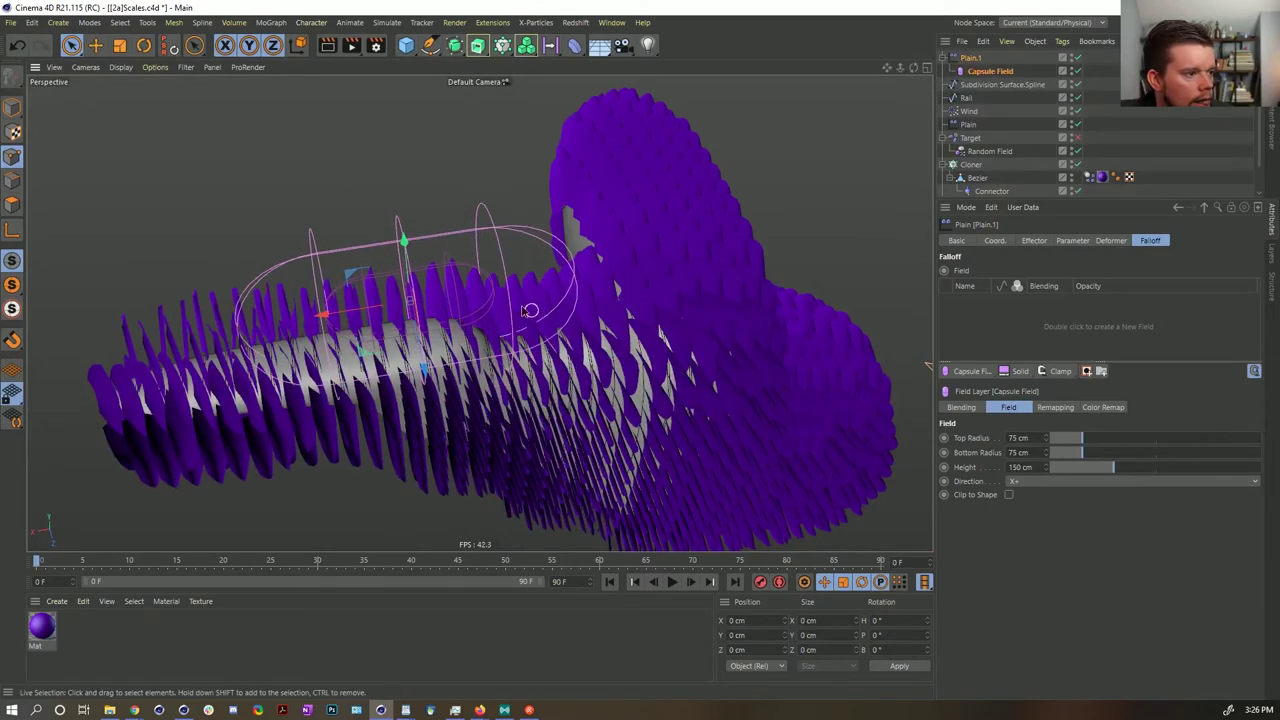
- Scale up the Capsule Field to radii of about 135 cm and a height of about 269 cm, covering the narrow section
alt+drag(524, 310, 839, 223)
key(t)
drag(731, 192, 1114, 167)
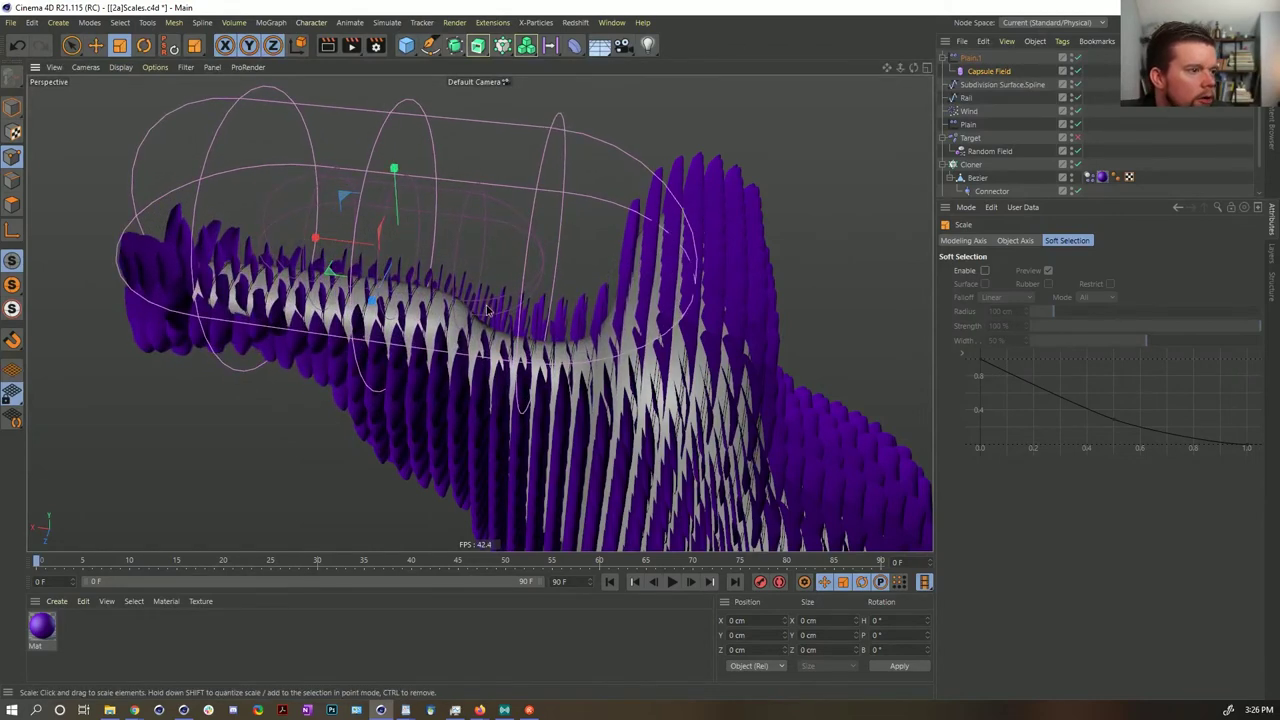
alt+drag(488, 311, 342, 205)
key(e)
alt+drag(466, 323, 610, 285)
- Hide the Plain.1 effector's guides in the viewport, play the simulation to check the reduced scales, and return to frame 0
click(1099, 67)
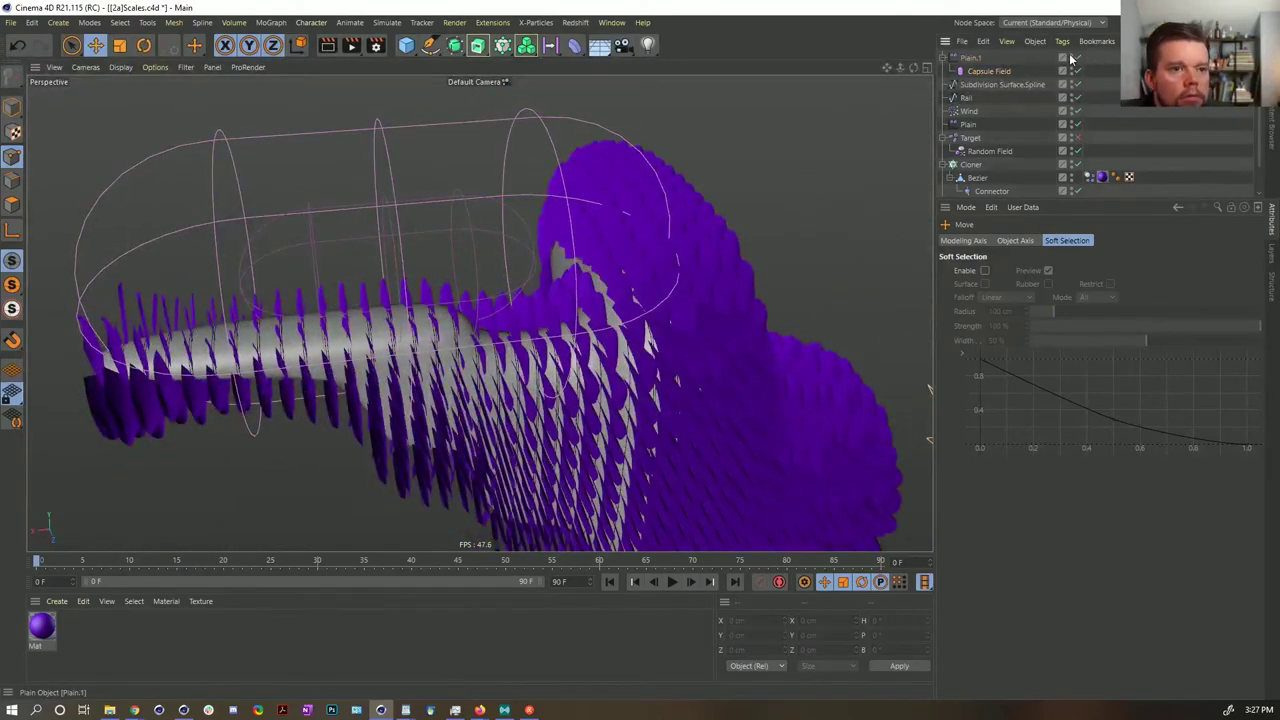
click(1071, 57)
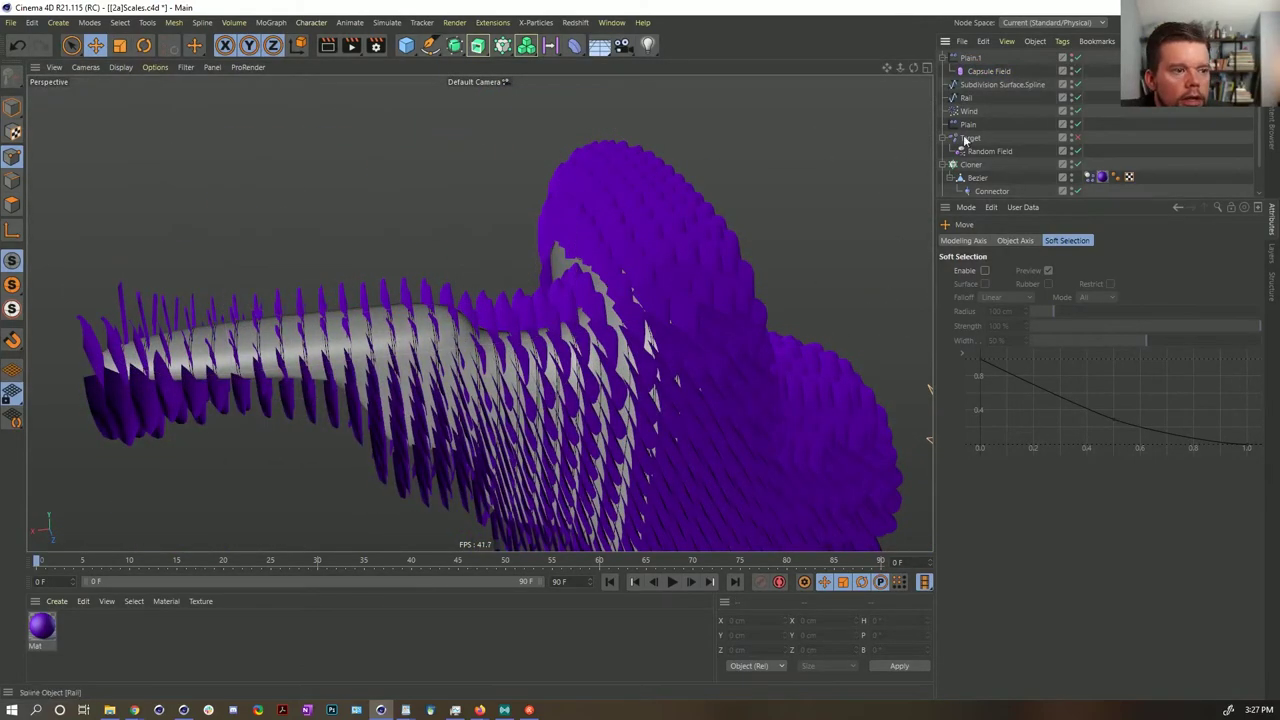
click(672, 583)
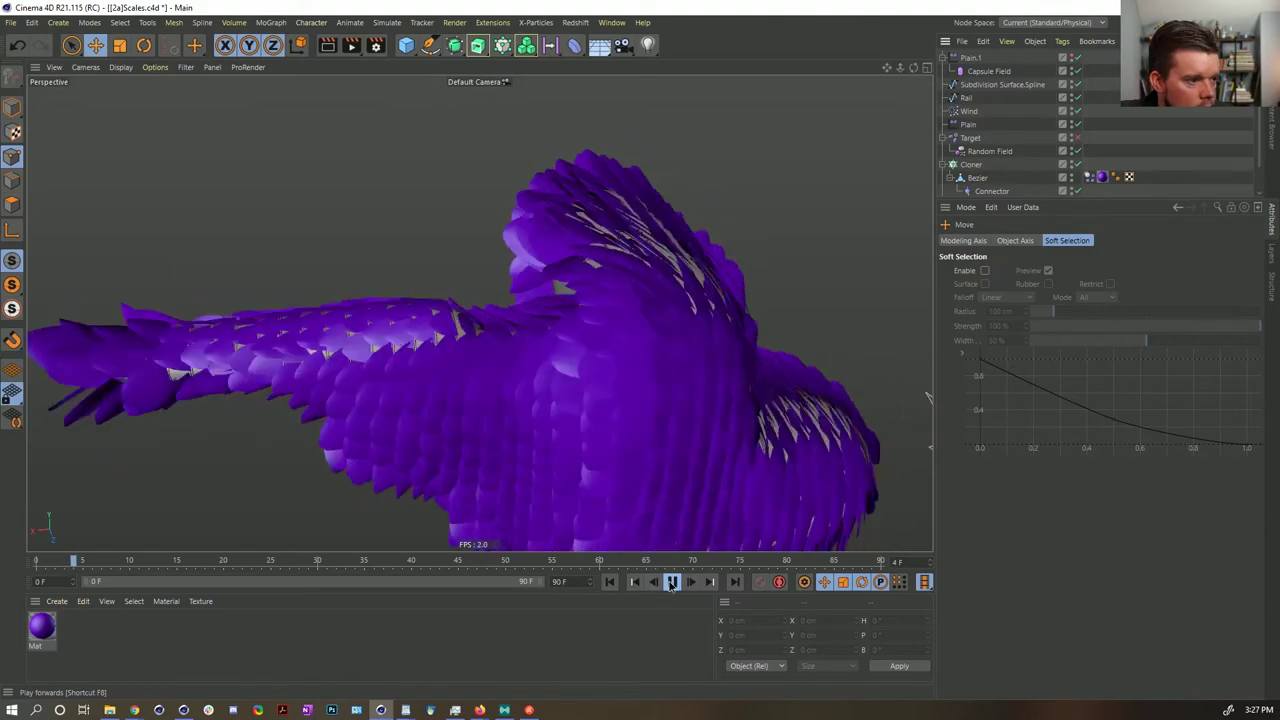
alt+drag(453, 374, 839, 246)
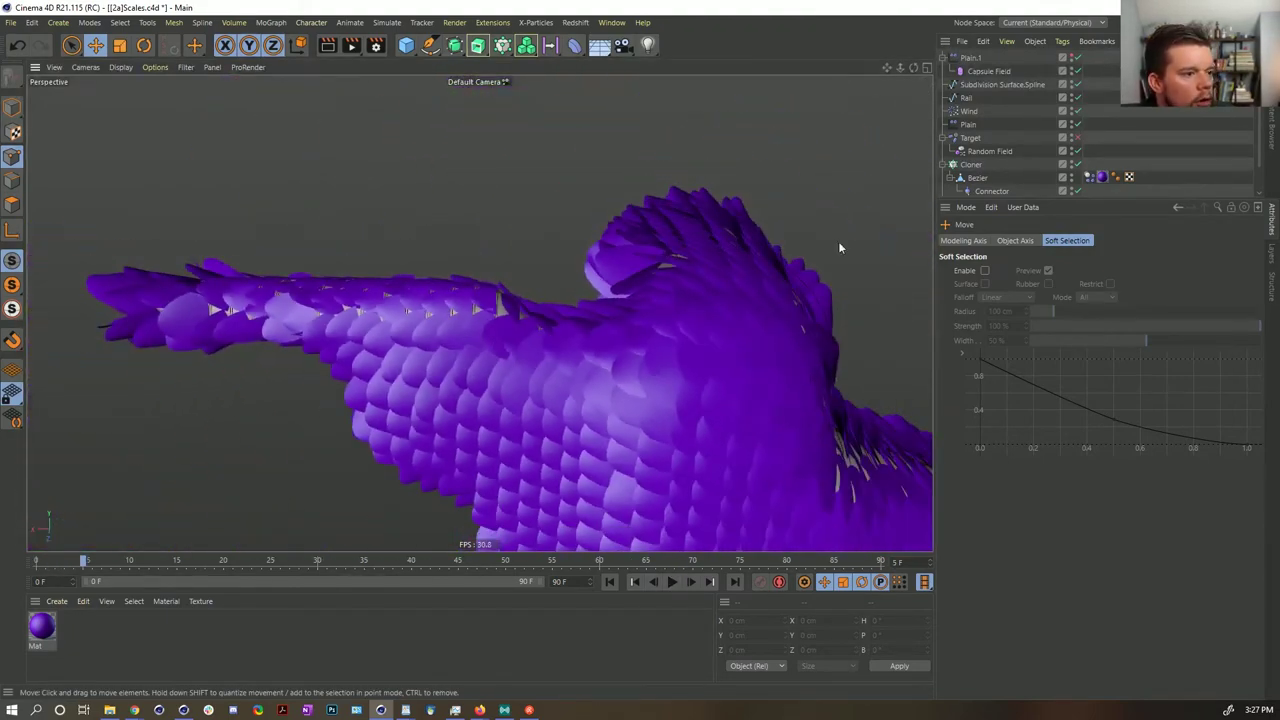
click(609, 582)
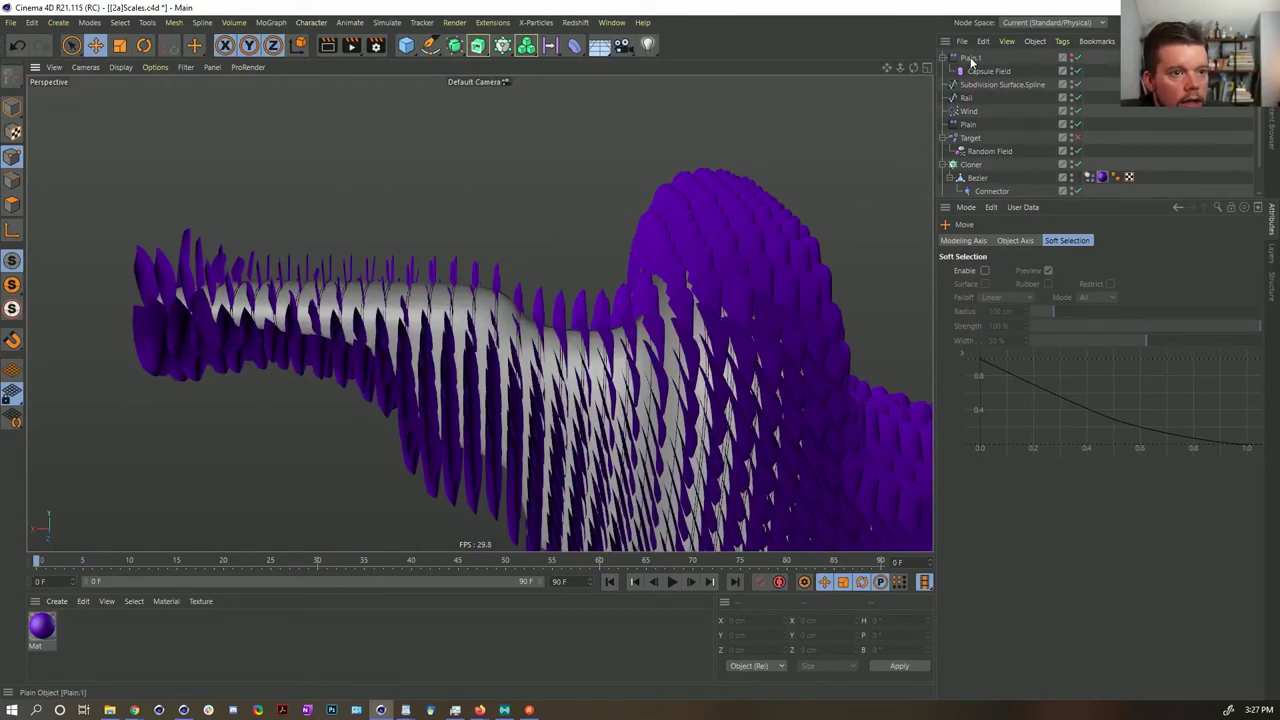
- Set the Capsule Field's remapping inner offset to 0% and nudge the field slightly along the narrow section
click(980, 71)
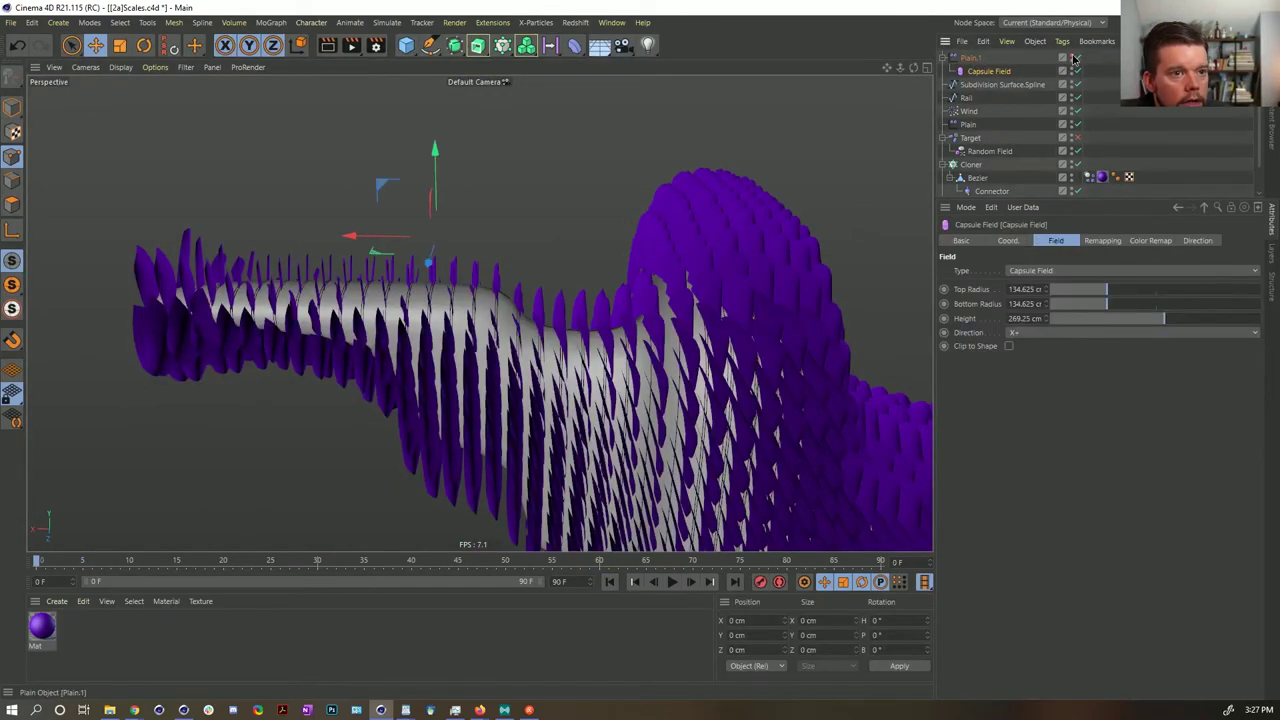
click(1102, 241)
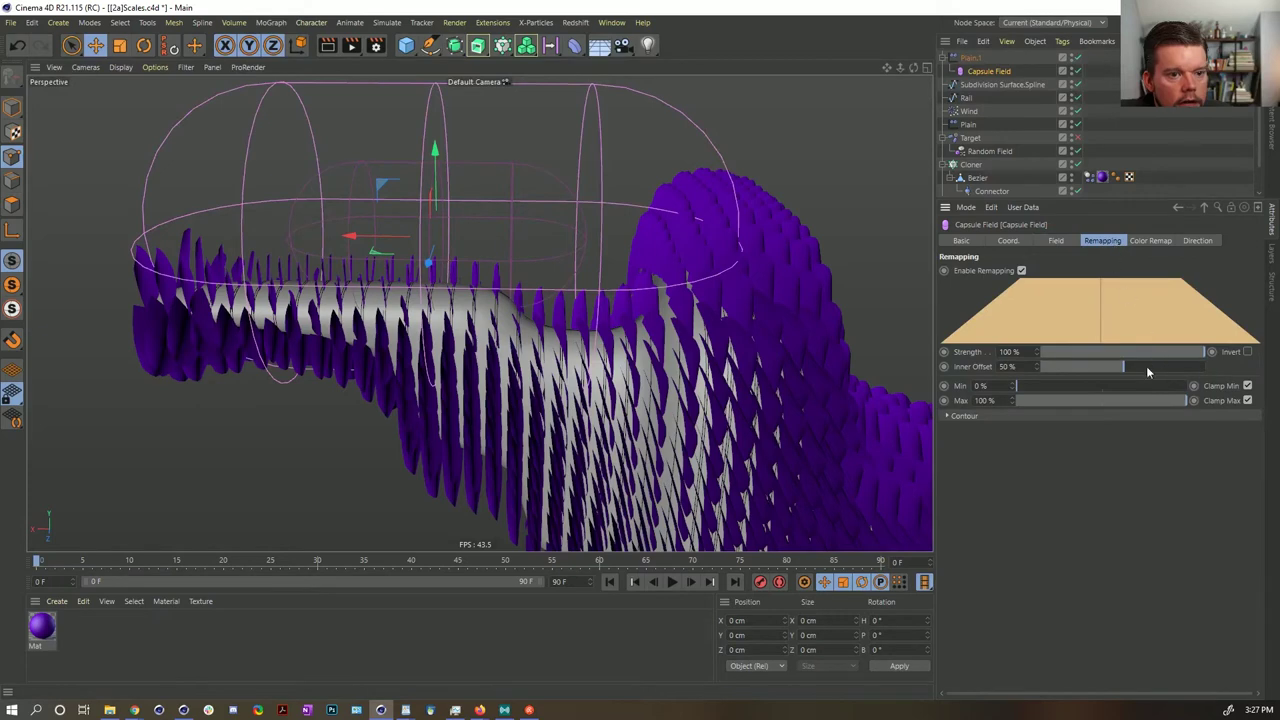
drag(1148, 372, 1040, 367)
alt+drag(570, 290, 615, 293)
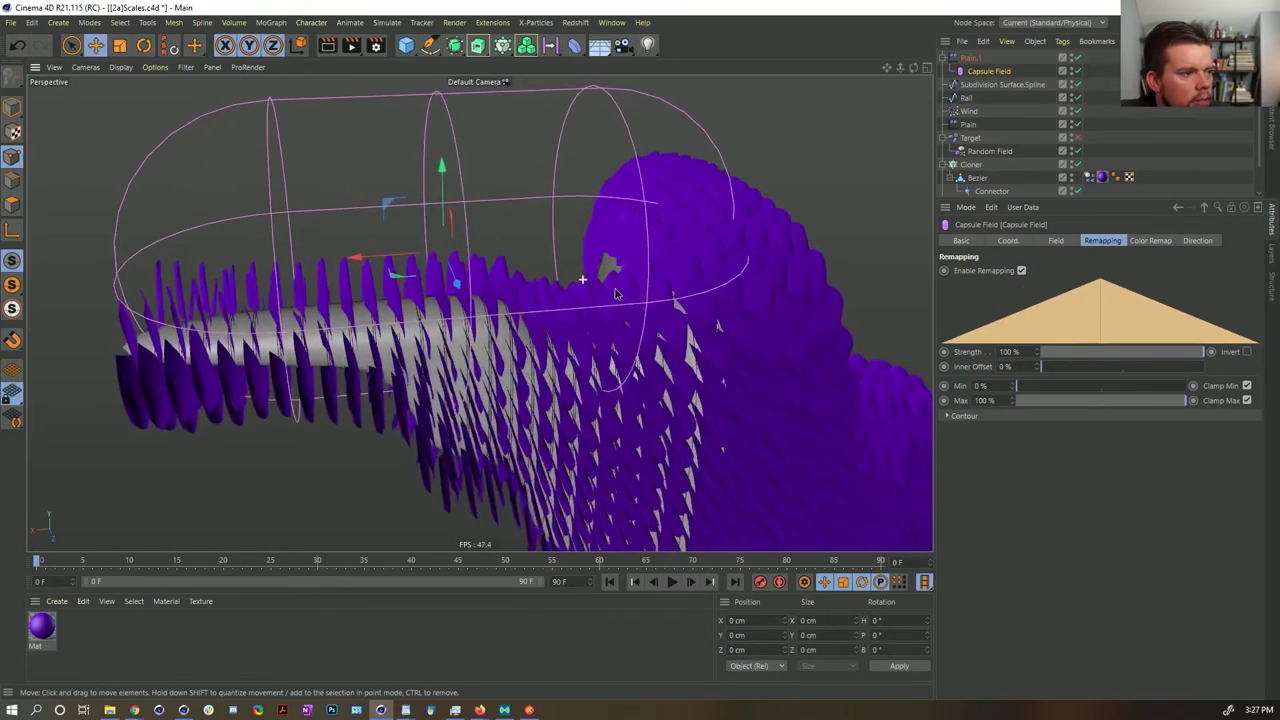
alt+drag(443, 166, 469, 224)
drag(372, 283, 400, 283)
mouse_move(377, 267)
alt+mouse_down()
mouse_move(450, 300)
mouse_move(395, 275)
alt+mouse_up()
- Play the simulation to frame 6, examine the scales around the narrow section from several sides, and return to frame 0
click(670, 585)
click(671, 582)
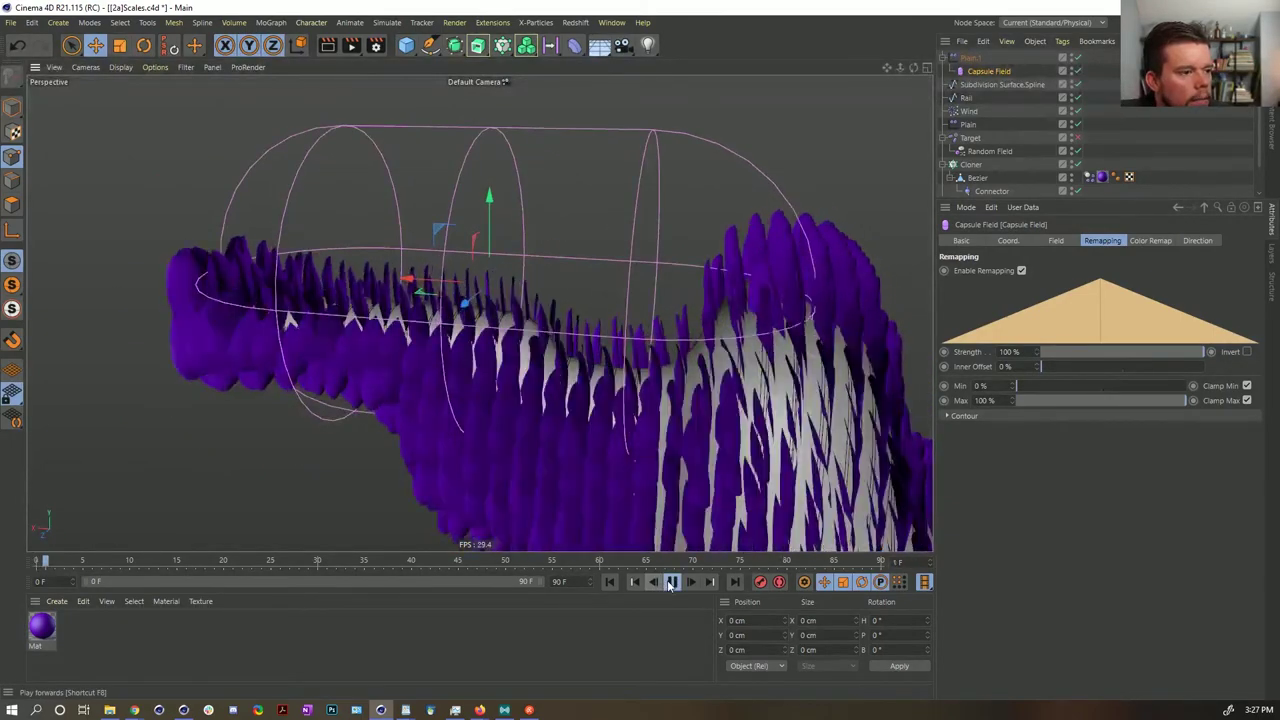
alt+drag(562, 375, 592, 427)
alt+drag(594, 336, 651, 272)
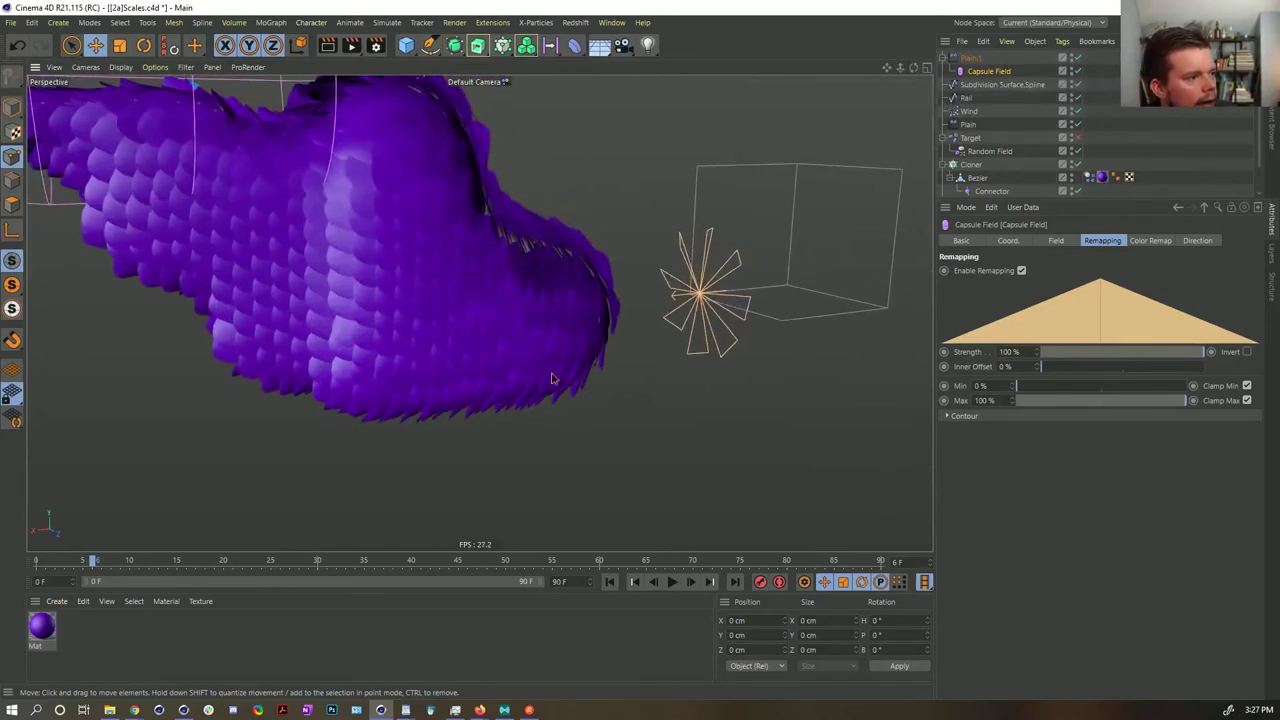
alt+drag(555, 379, 528, 389)
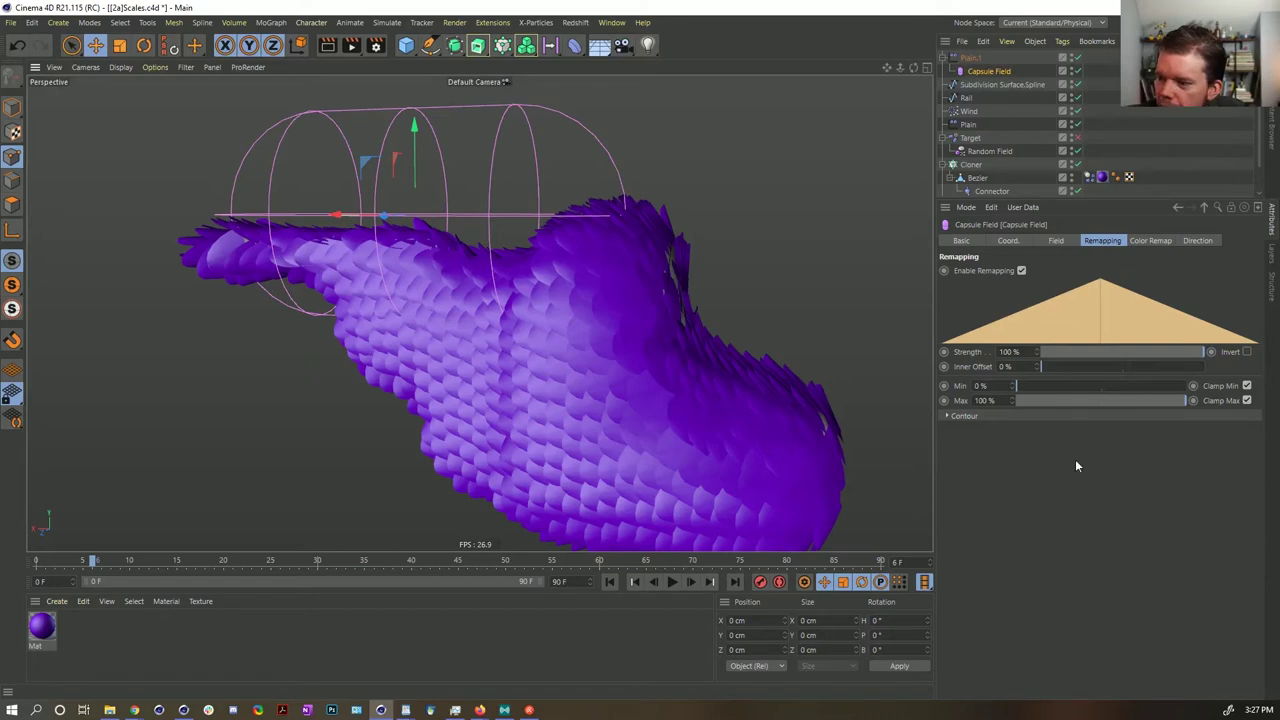
mouse_move(586, 350)
alt+mouse_down()
mouse_move(463, 308)
mouse_move(277, 289)
mouse_move(471, 303)
mouse_move(507, 347)
mouse_move(430, 330)
mouse_move(470, 318)
mouse_move(450, 300)
alt+mouse_up()
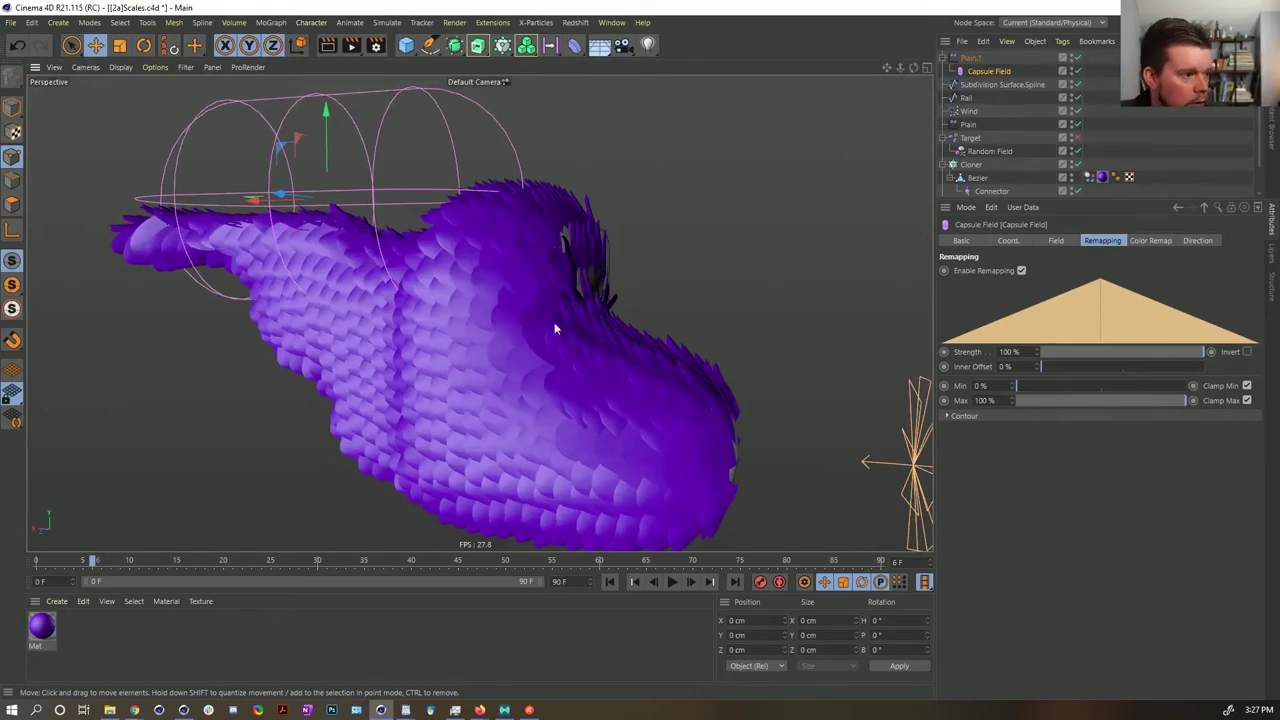
mouse_move(504, 263)
alt+mouse_down()
mouse_move(557, 337)
mouse_move(535, 374)
alt+mouse_up()
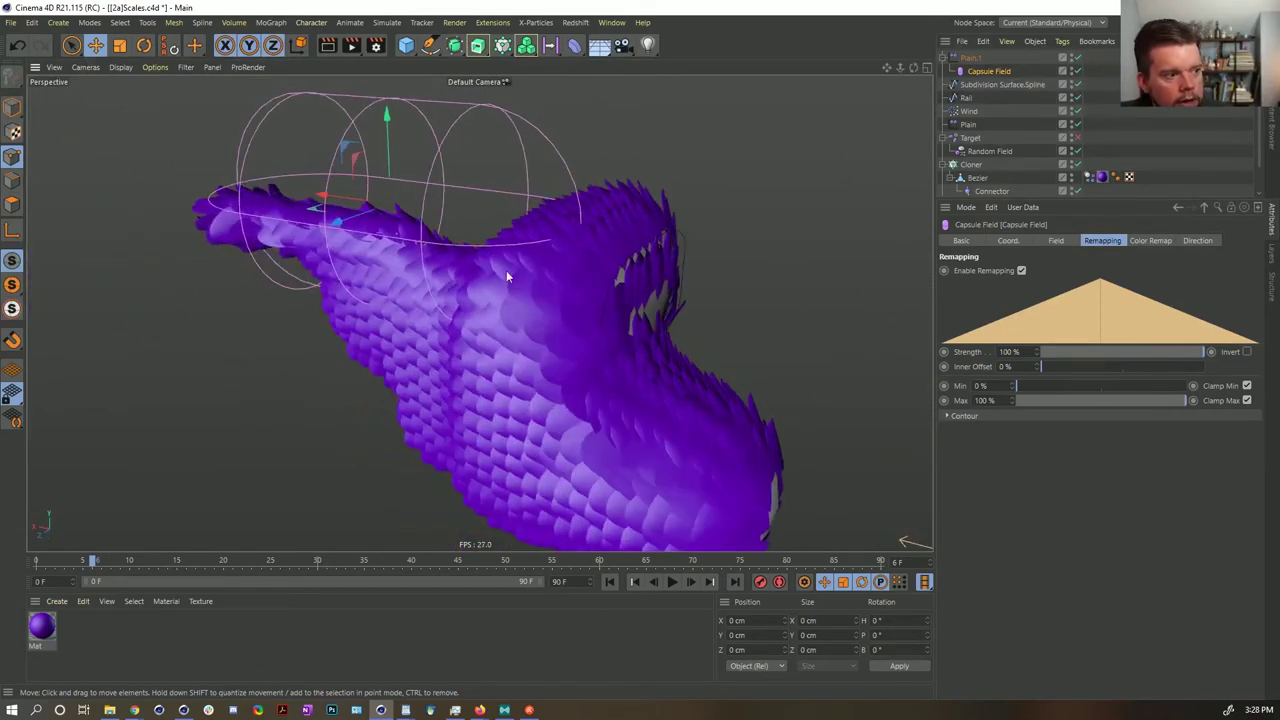
click(612, 582)
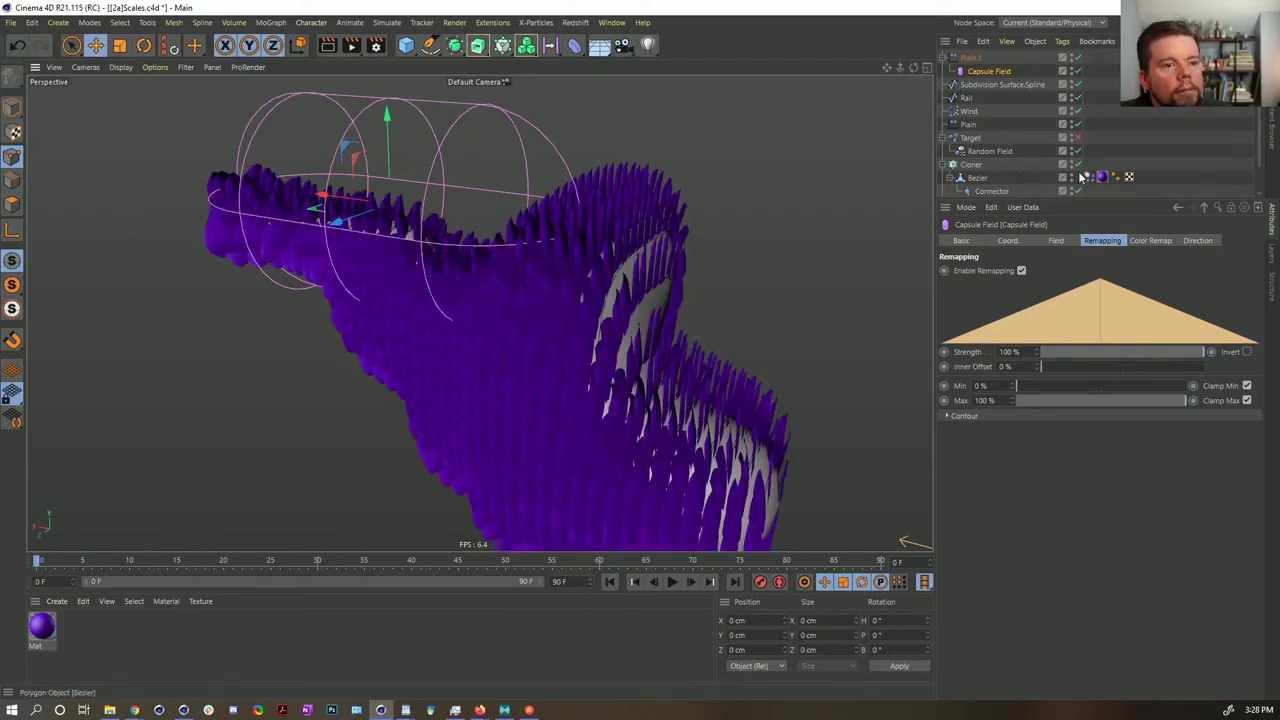
- Try the Hinge type on the scales' Connector and play the simulation to see how the scales settle
click(1021, 189)
click(1053, 271)
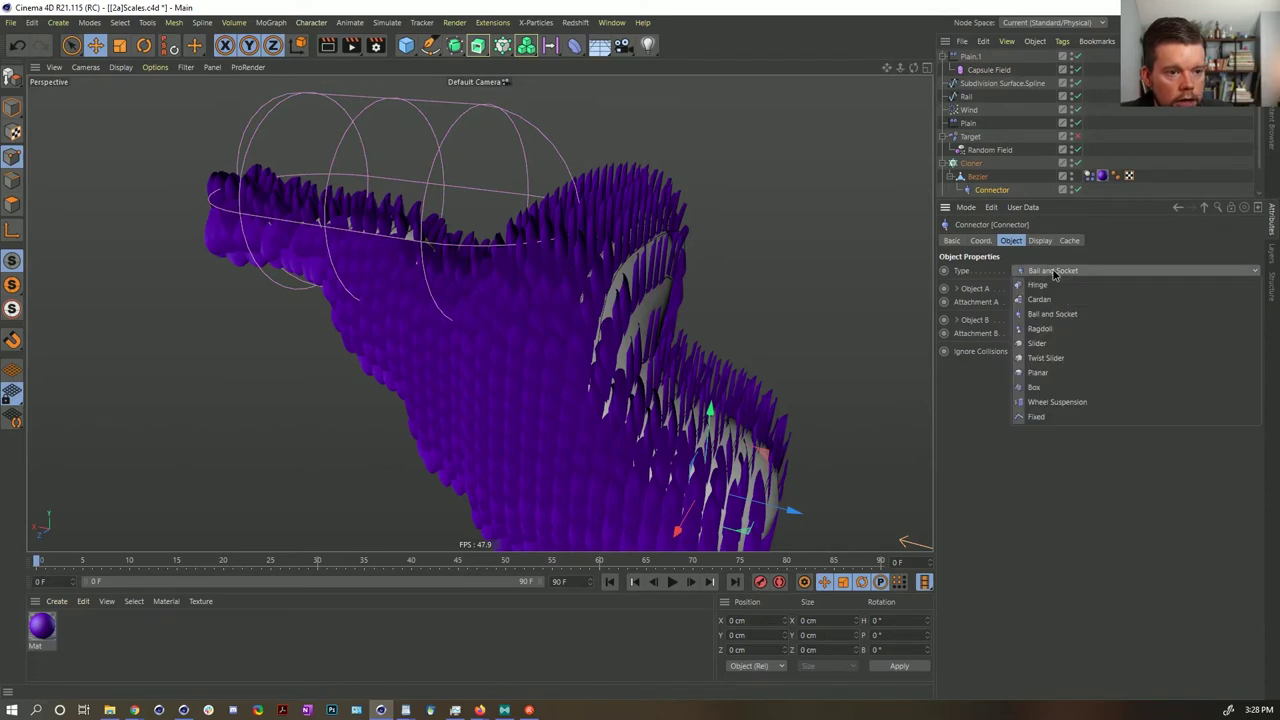
click(1050, 285)
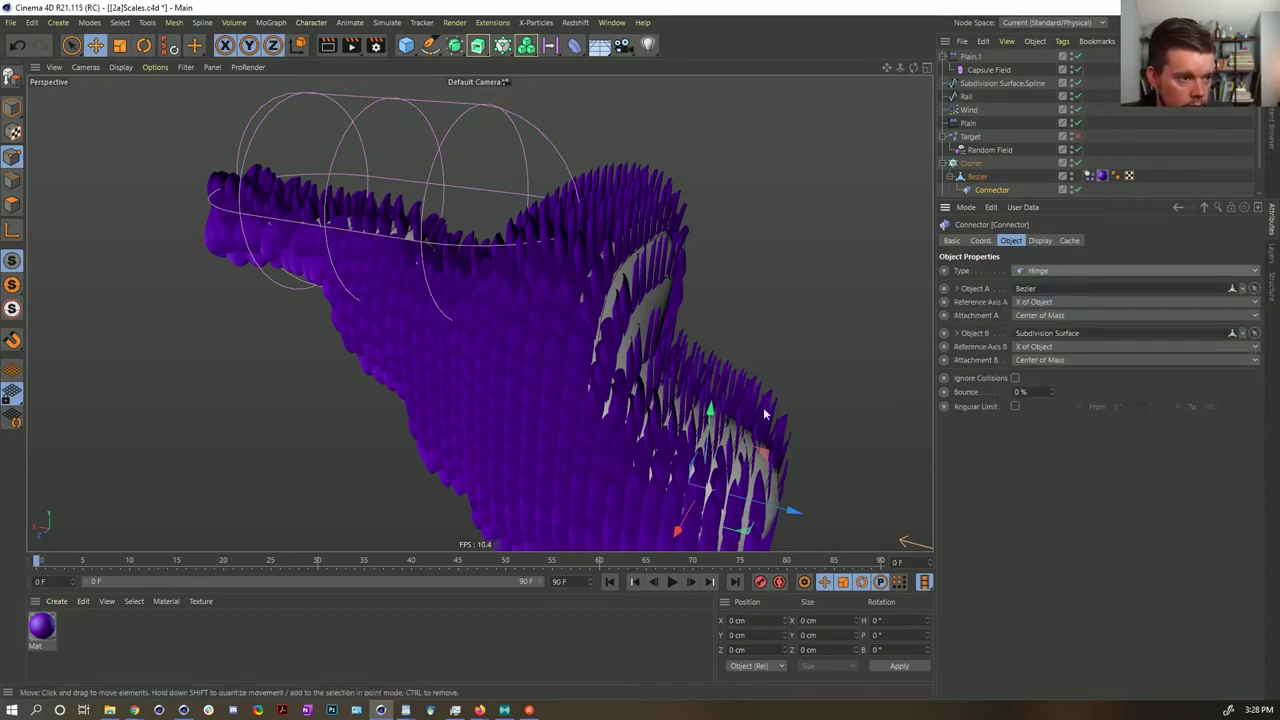
click(672, 582)
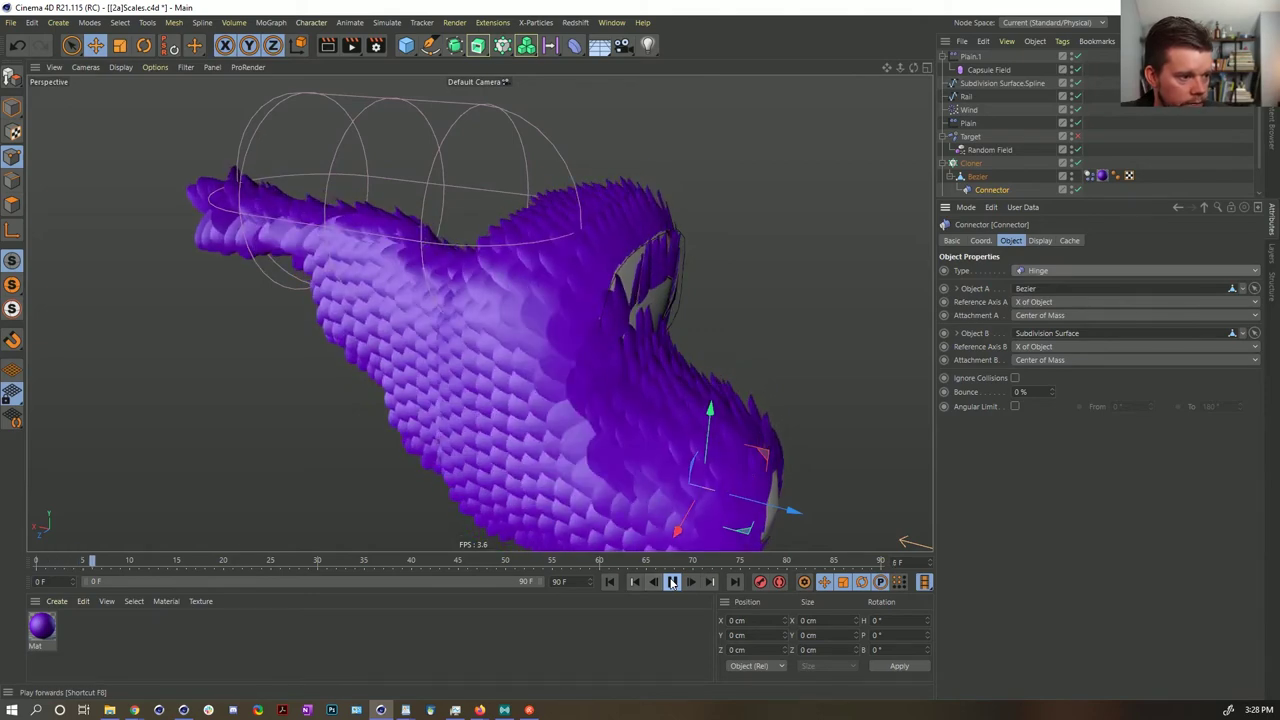
click(672, 583)
alt+drag(544, 392, 660, 370)
alt+right_drag(506, 414, 708, 373)
scroll(706, 373, down, 10)
alt+drag(566, 371, 363, 294)
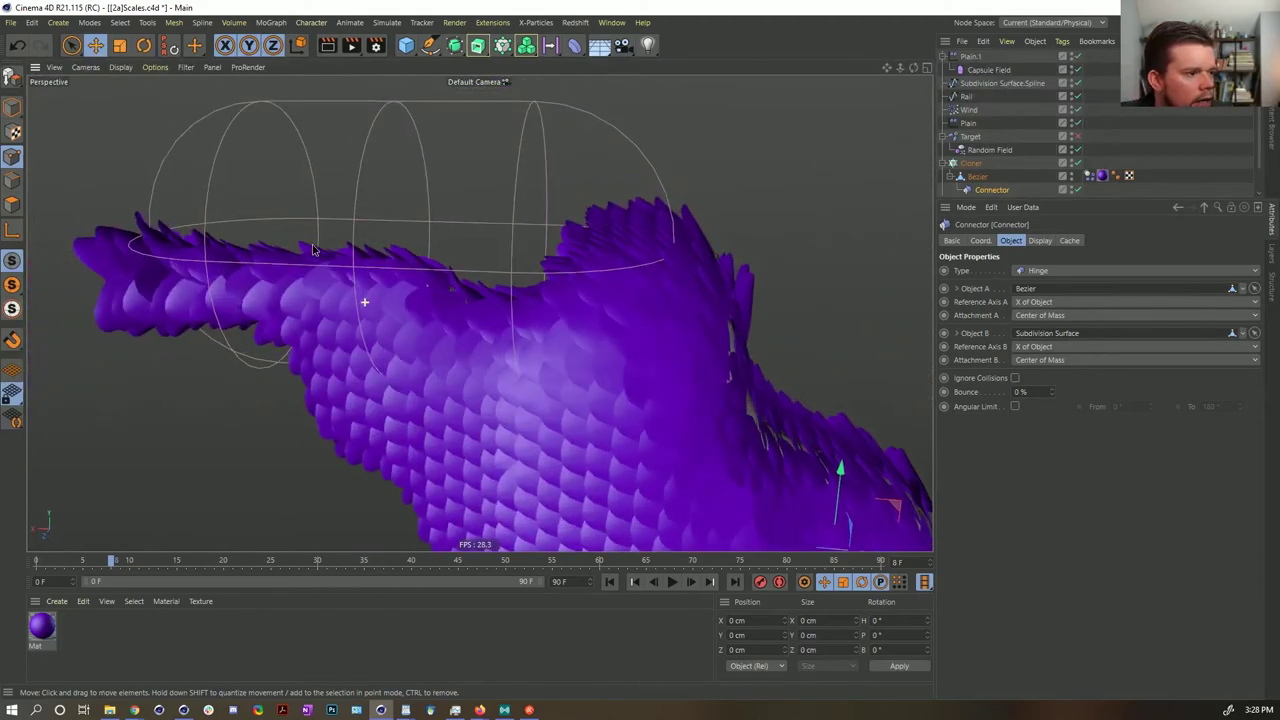
- Set the Connector's type back to Ball and Socket and play the simulation to frame 25, checking the settled scales
click(1038, 270)
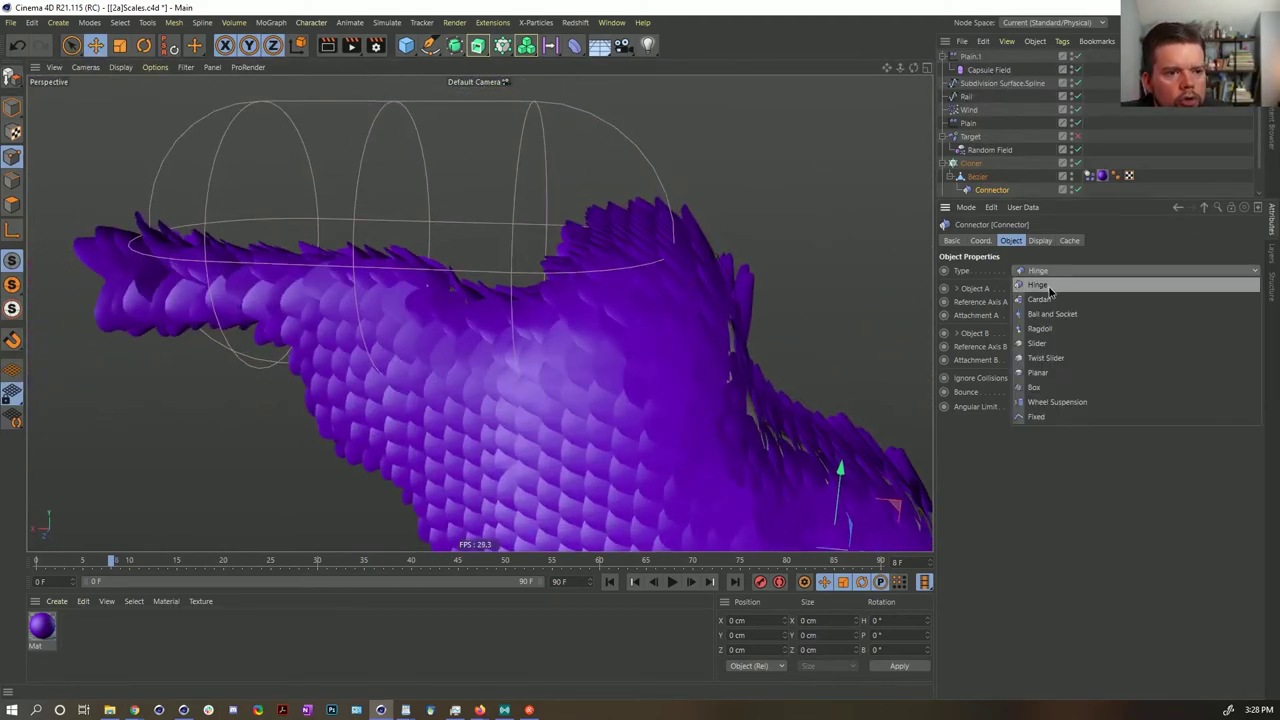
click(1054, 308)
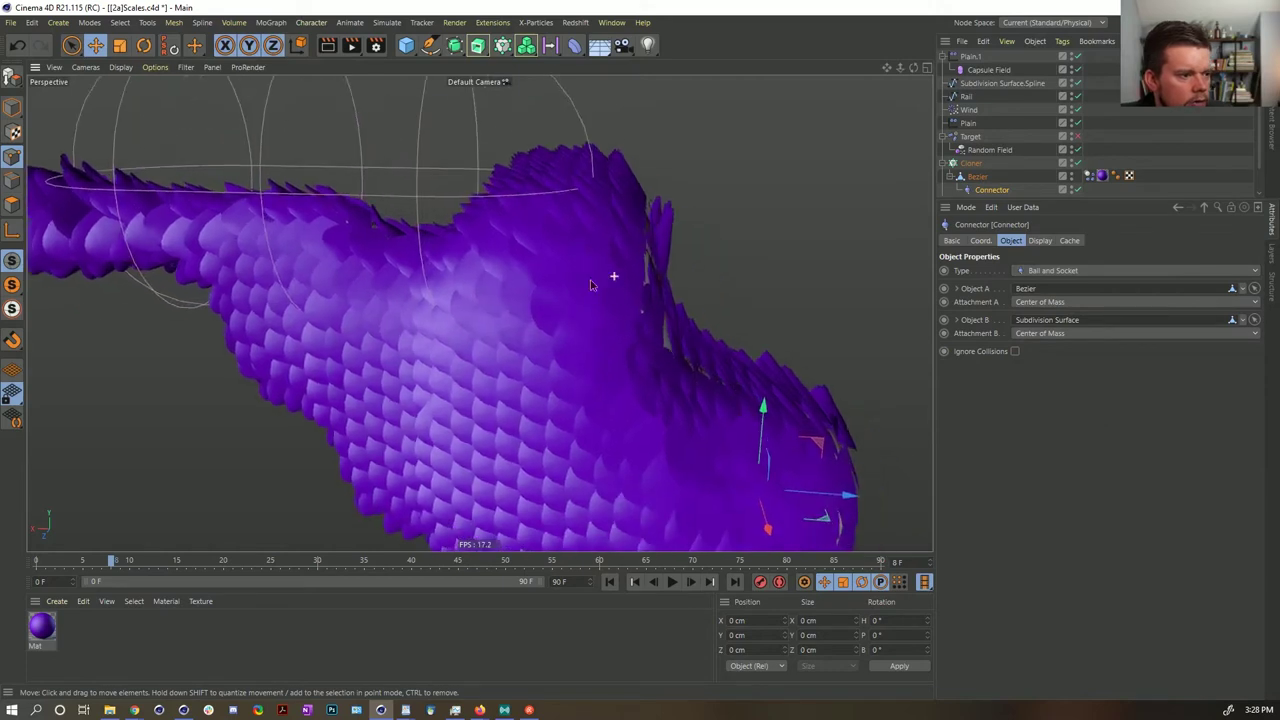
click(672, 582)
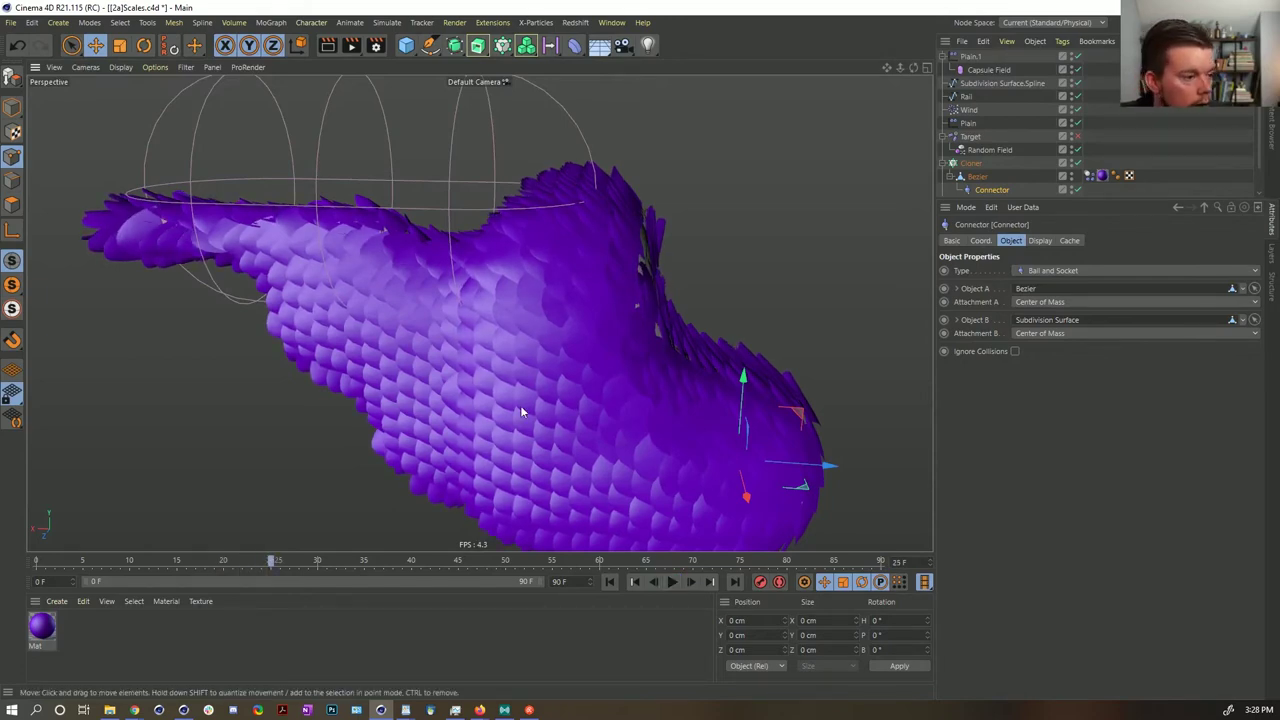
alt+drag(510, 419, 480, 250)
scroll(648, 417, up, 3)
alt+middle_drag(672, 428, 697, 350)
alt+drag(697, 351, 582, 290)
alt+middle_drag(582, 287, 585, 386)
scroll(585, 386, down, 2)
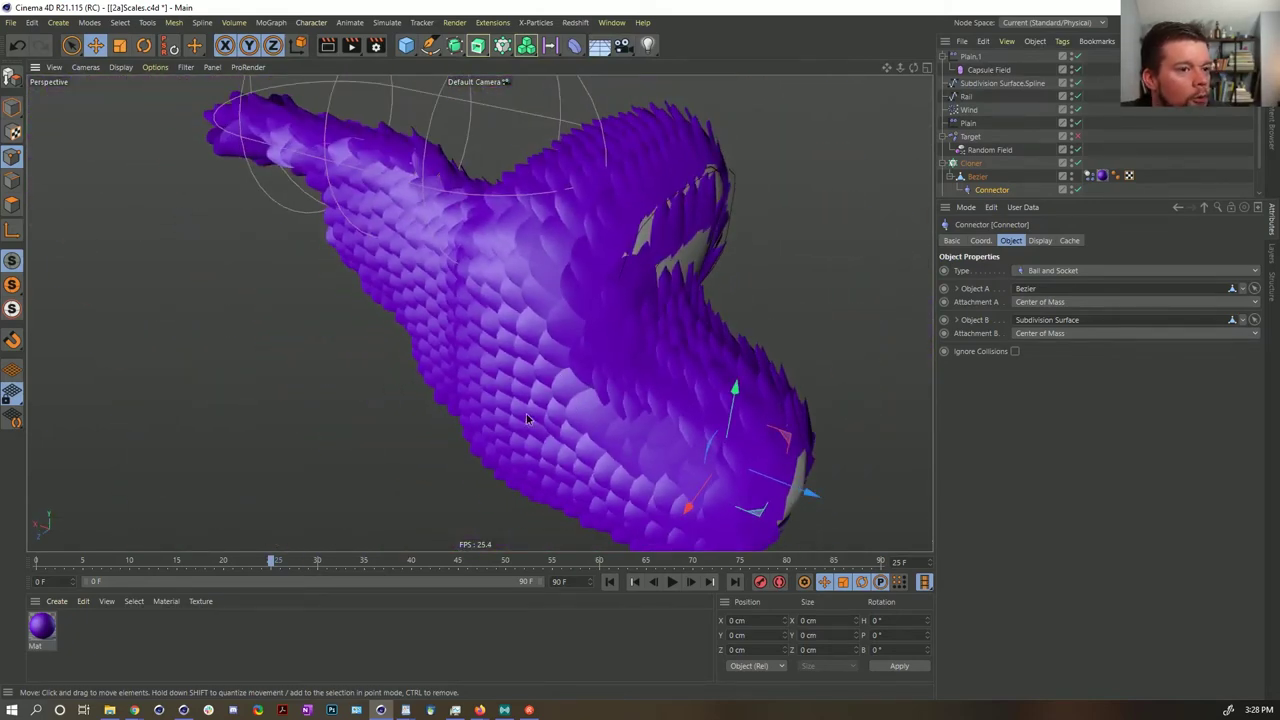
- Delete the purple material tag from the Bezier scale object
alt+drag(522, 413, 602, 384)
click(1107, 176)
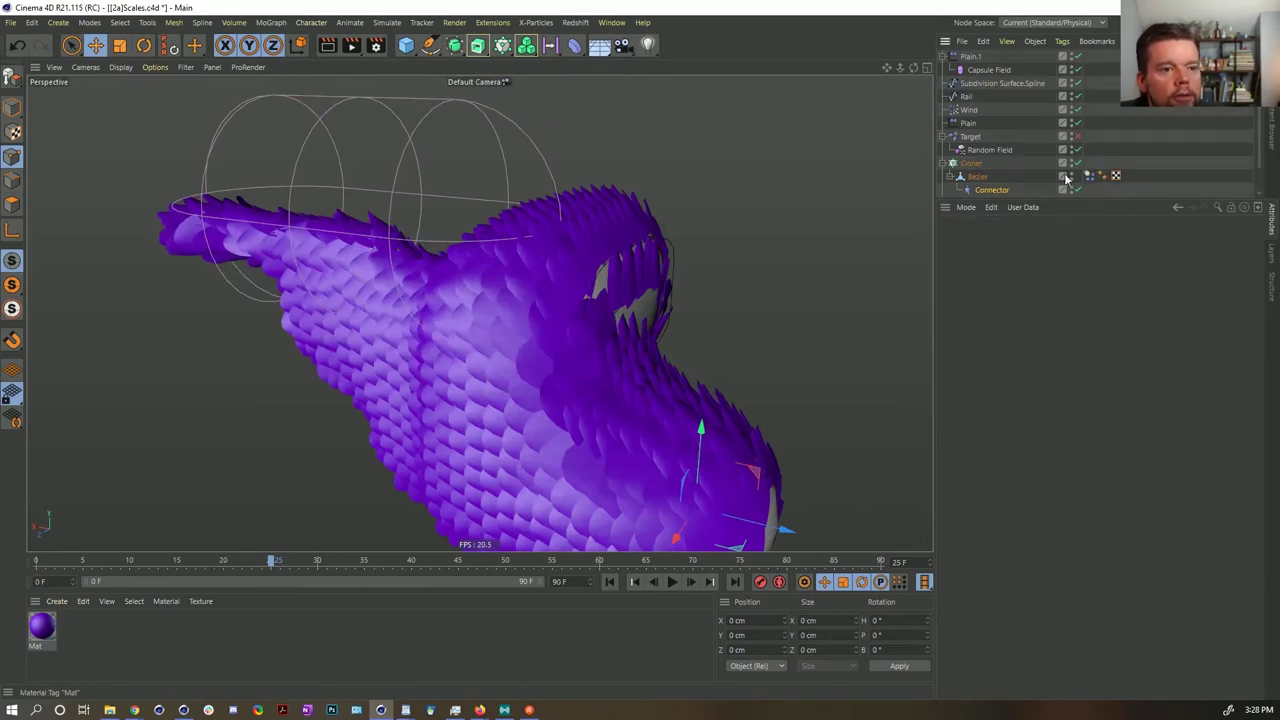
key(Delete)
click(456, 22)
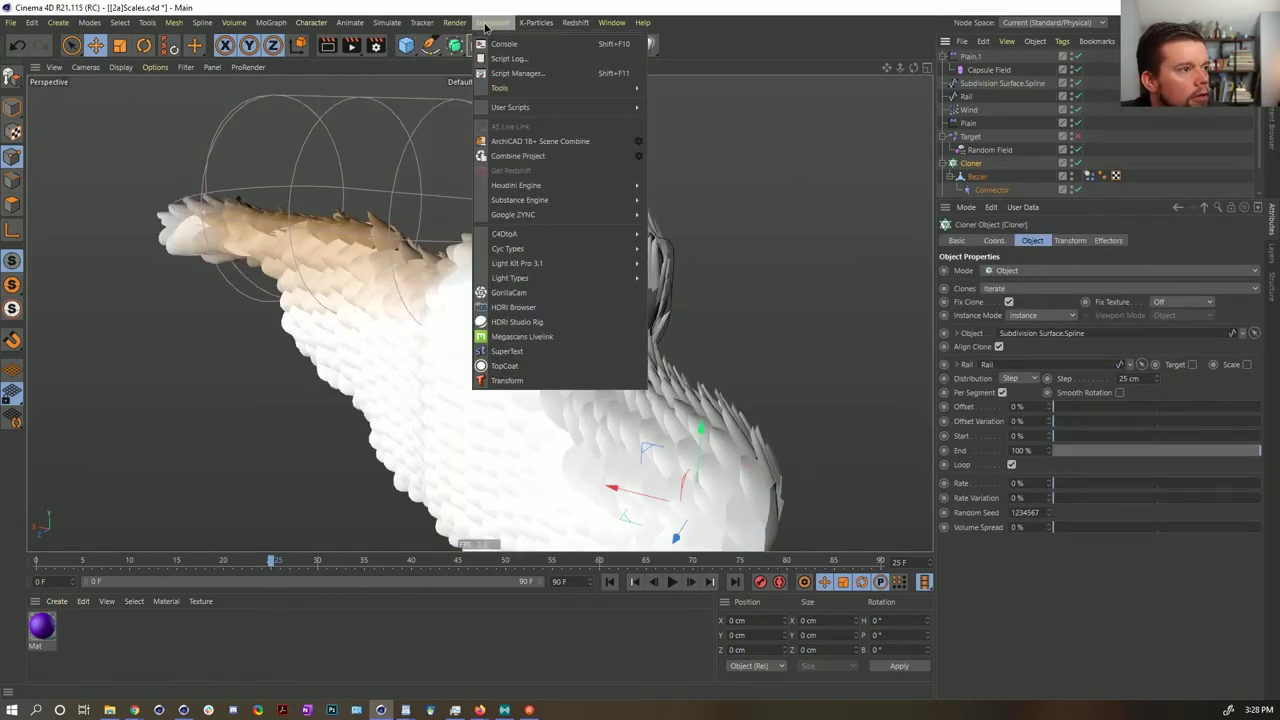
click(575, 6)
click(502, 45)
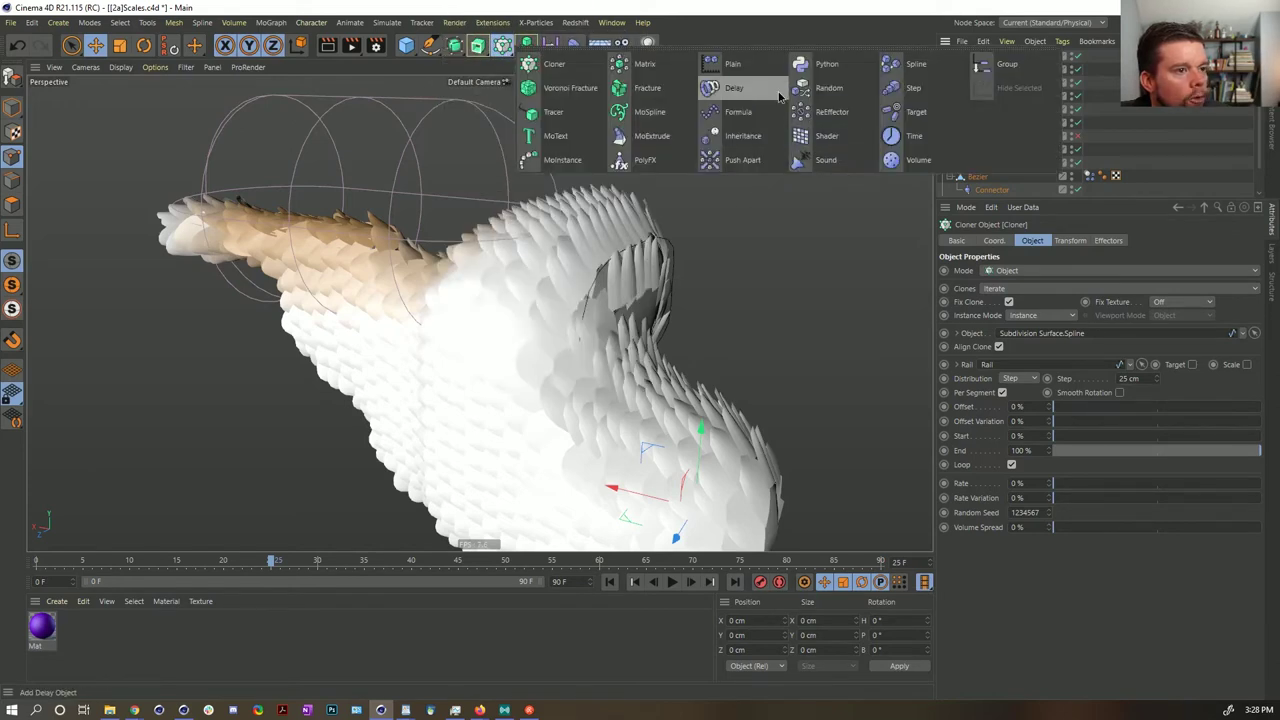
click(839, 90)
click(1150, 240)
click(1073, 241)
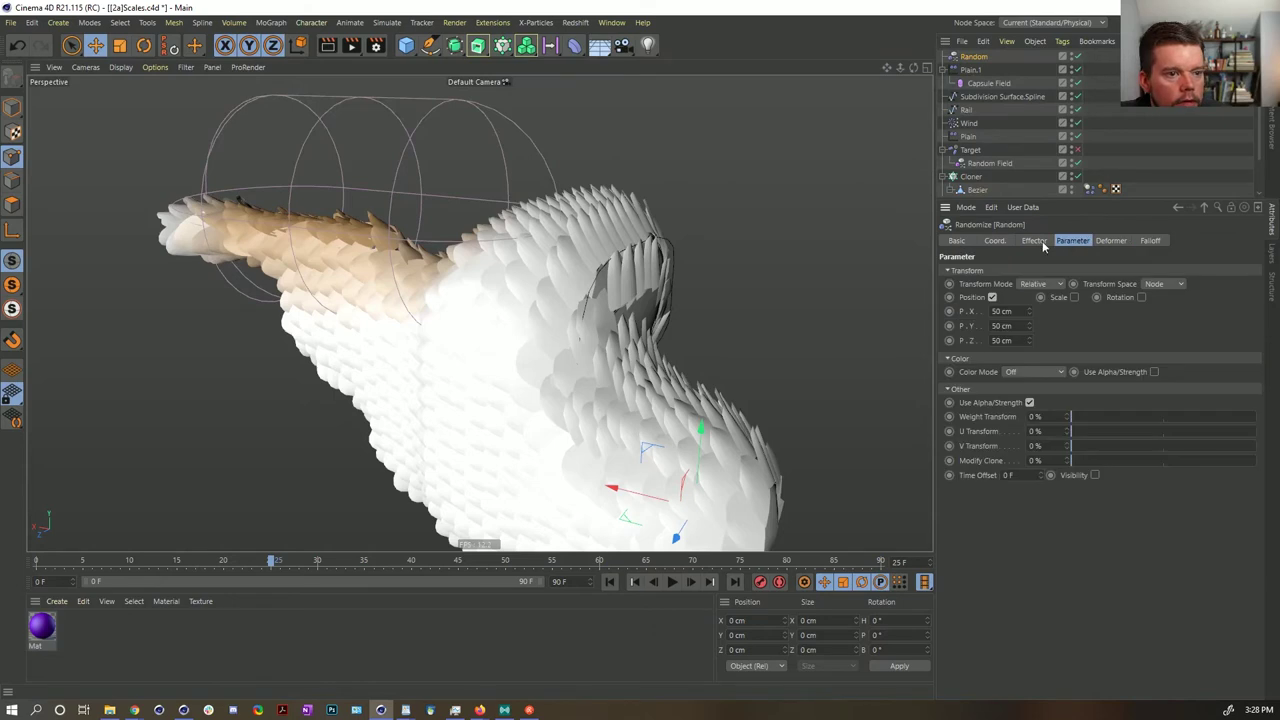
- Add a Random effector to the Cloner, disable its position transform, and set its color mode to Effector Color
click(985, 177)
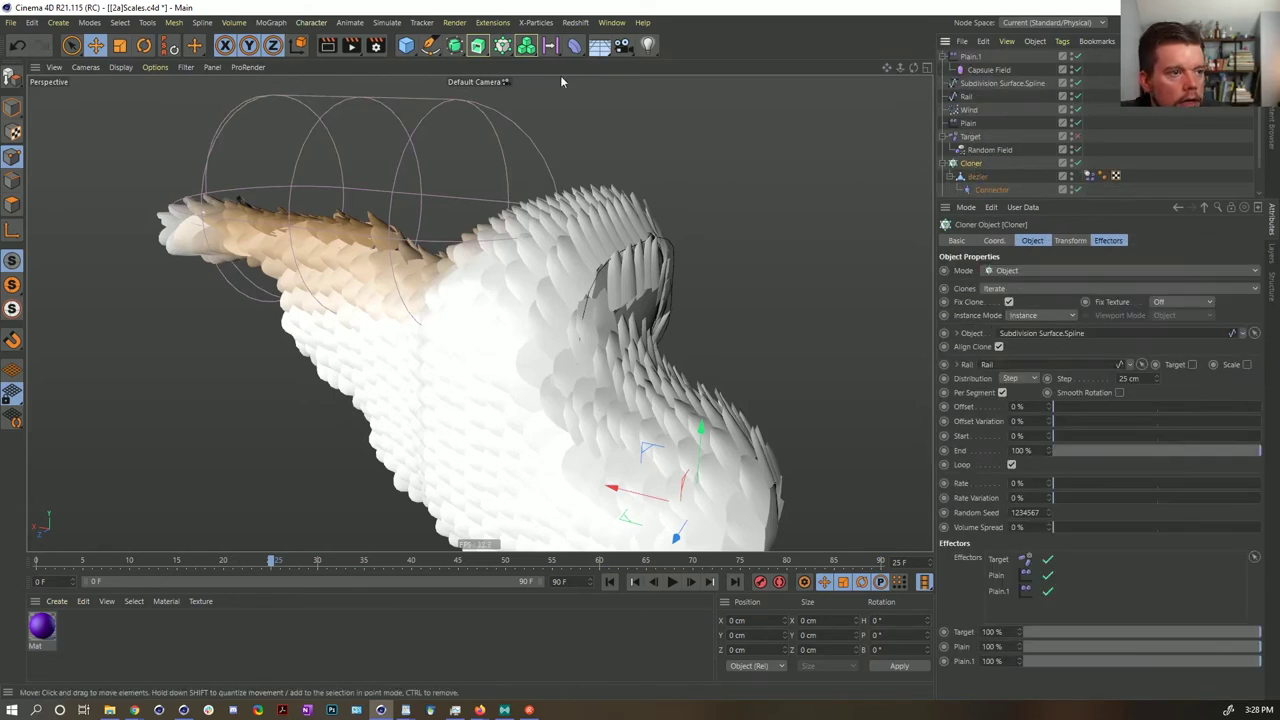
click(504, 46)
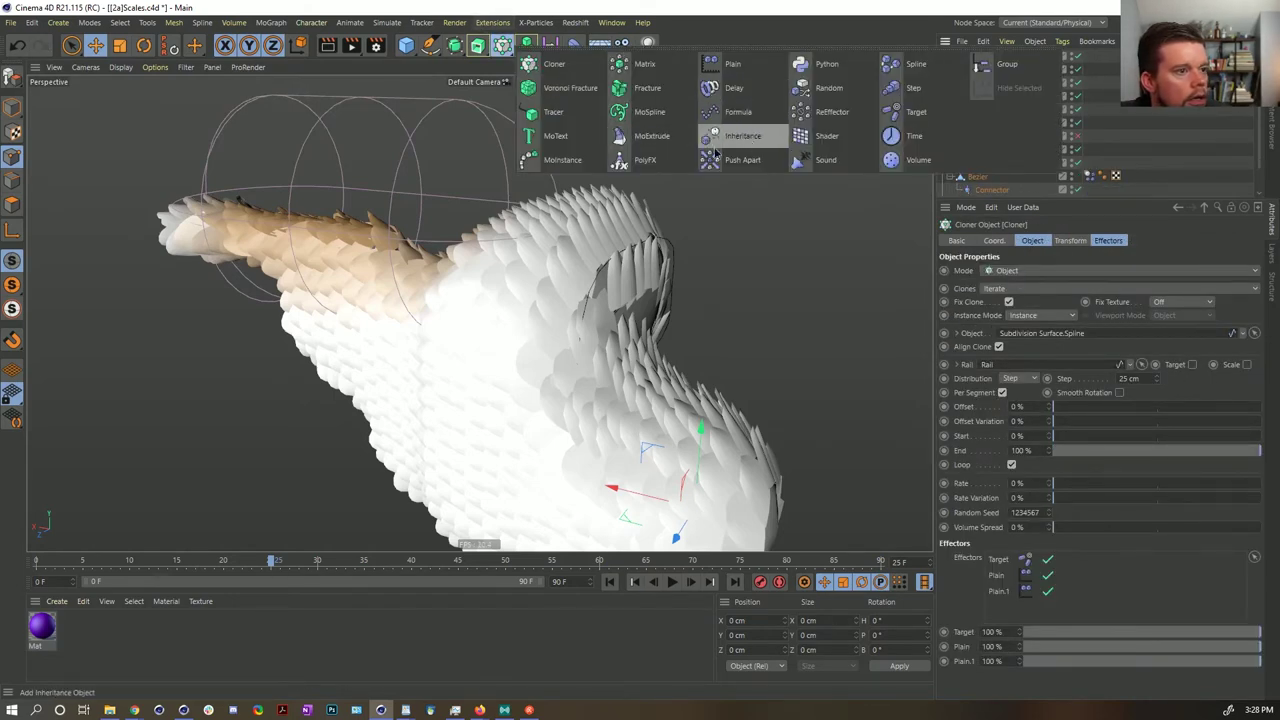
click(826, 87)
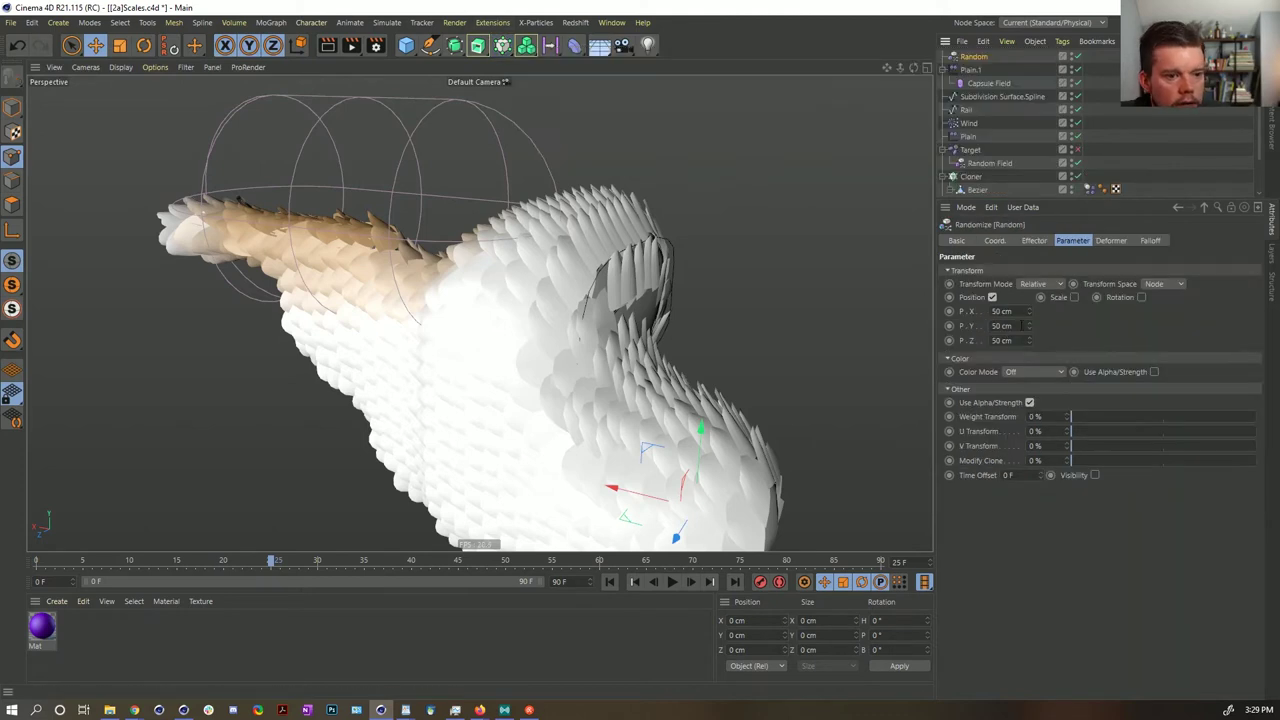
click(991, 298)
click(1044, 330)
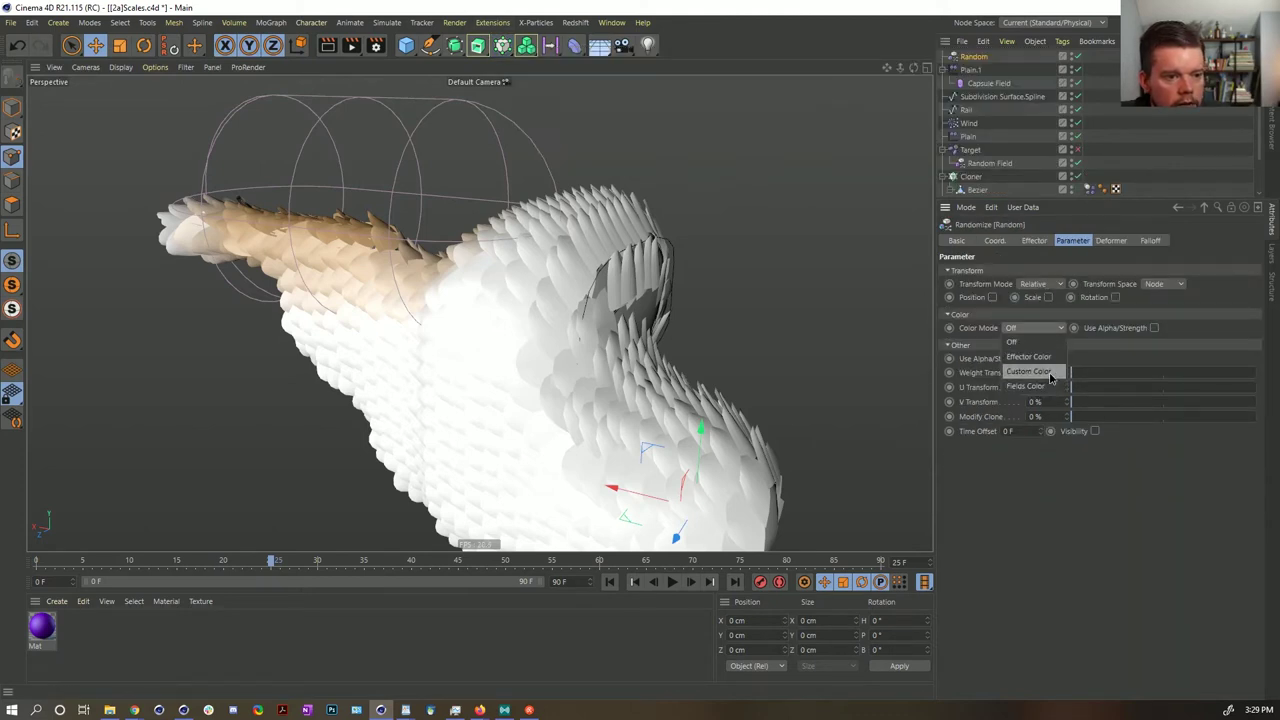
click(1048, 358)
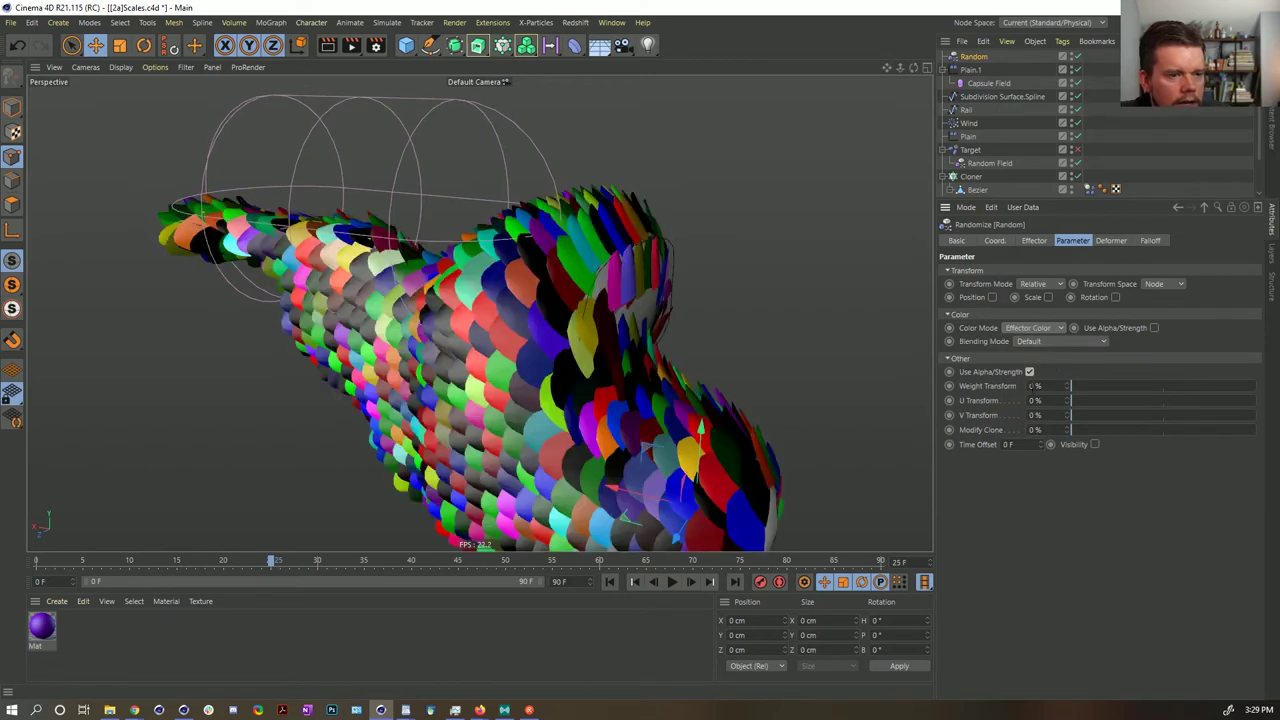
- Raise the Random effector's minimum value to brighten the random scale colors, then deselect the effector
alt+drag(680, 375, 598, 328)
click(1040, 243)
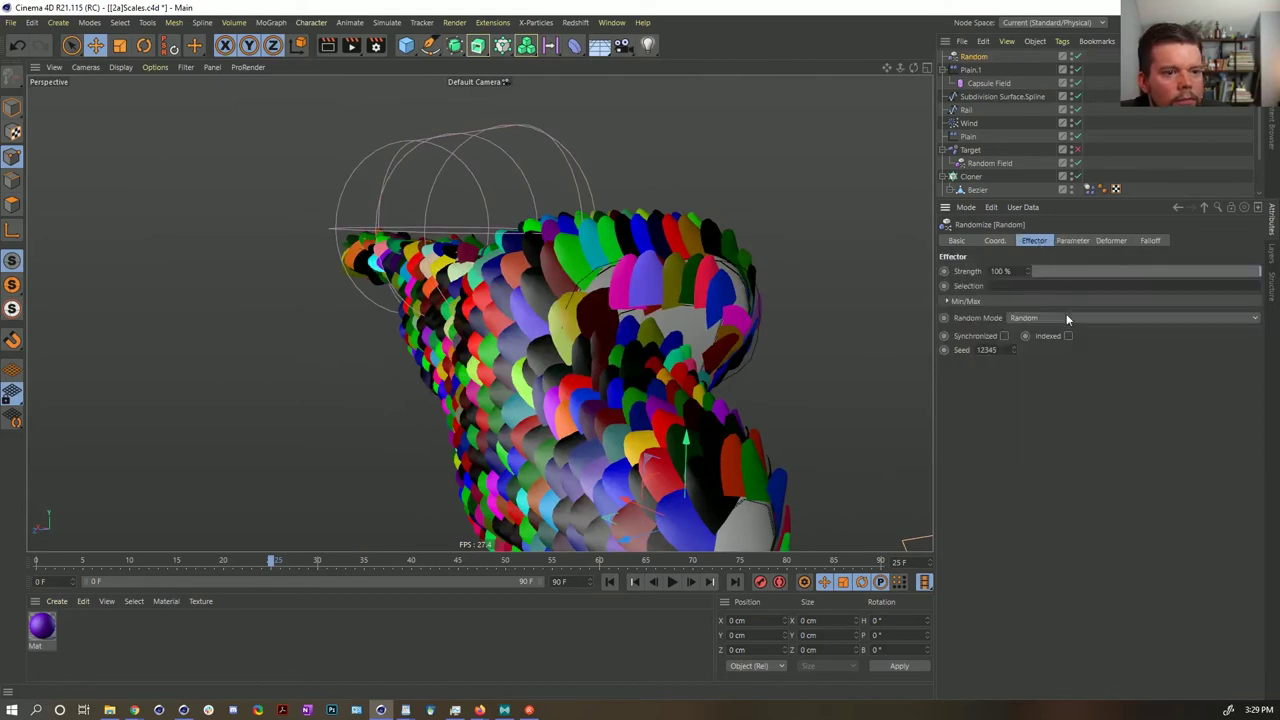
click(1044, 305)
mouse_move(1066, 334)
mouse_down()
mouse_move(1218, 342)
mouse_move(1201, 345)
mouse_up()
click(1155, 187)
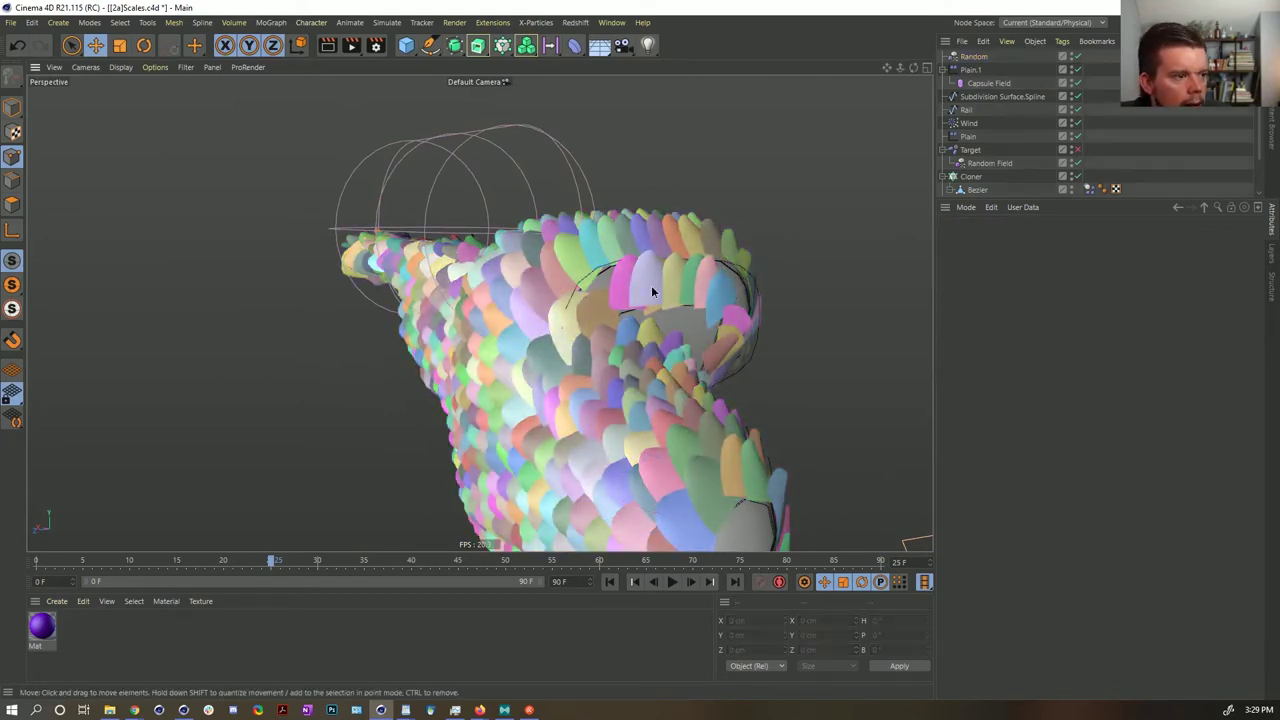
- Examine the randomly colored scales from several angles, including the narrow section, the opening and the rounded end
alt+drag(651, 285, 743, 290)
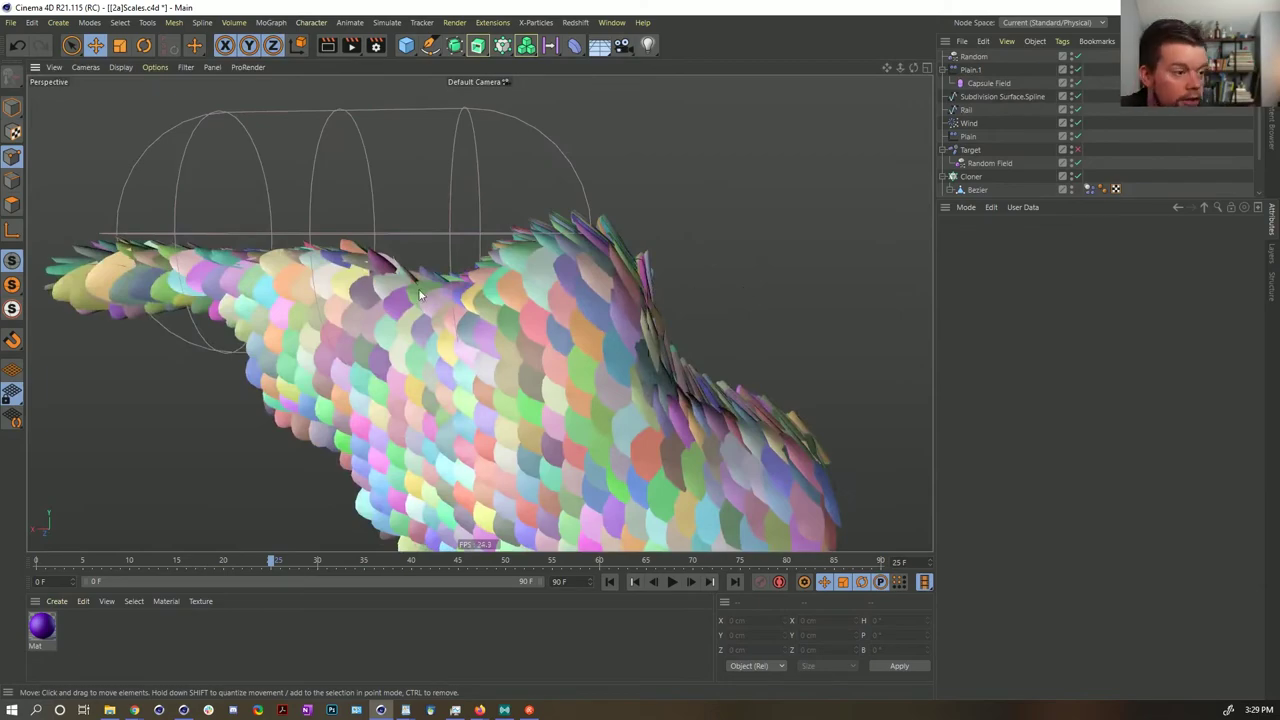
alt+drag(486, 366, 397, 385)
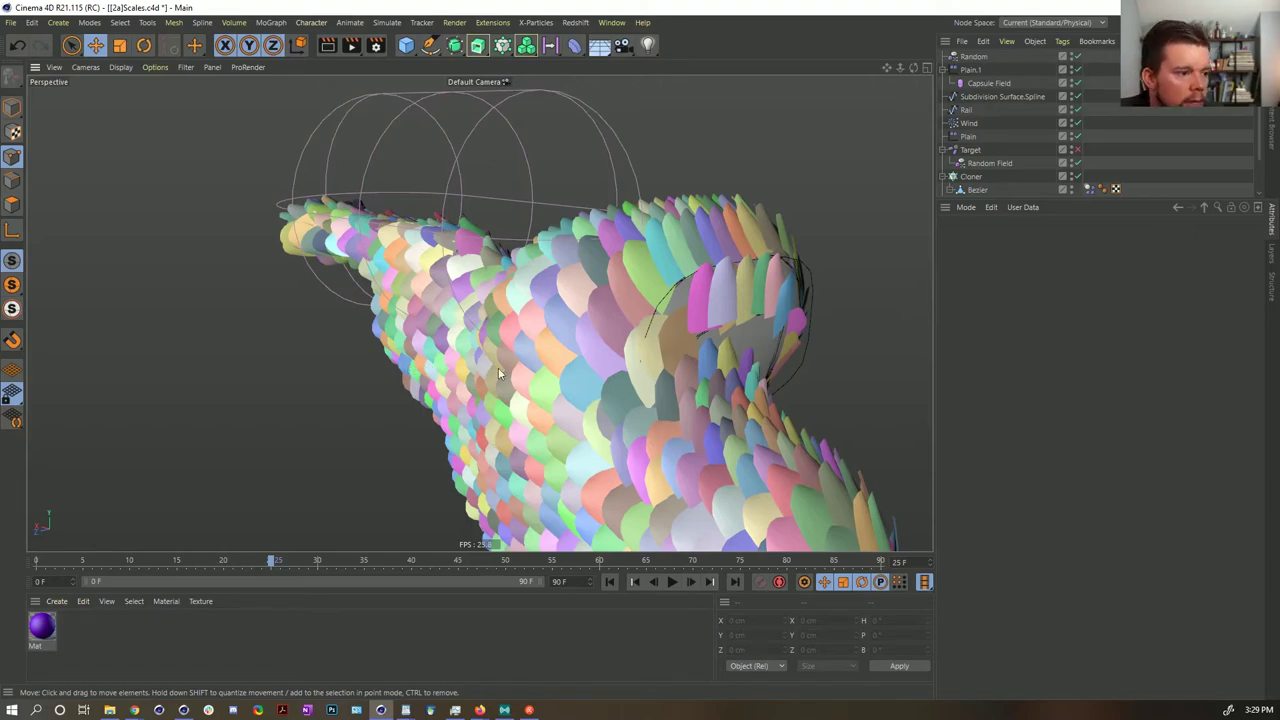
mouse_move(521, 376)
alt+mouse_down()
mouse_move(774, 377)
mouse_move(661, 399)
mouse_move(563, 389)
alt+mouse_up()
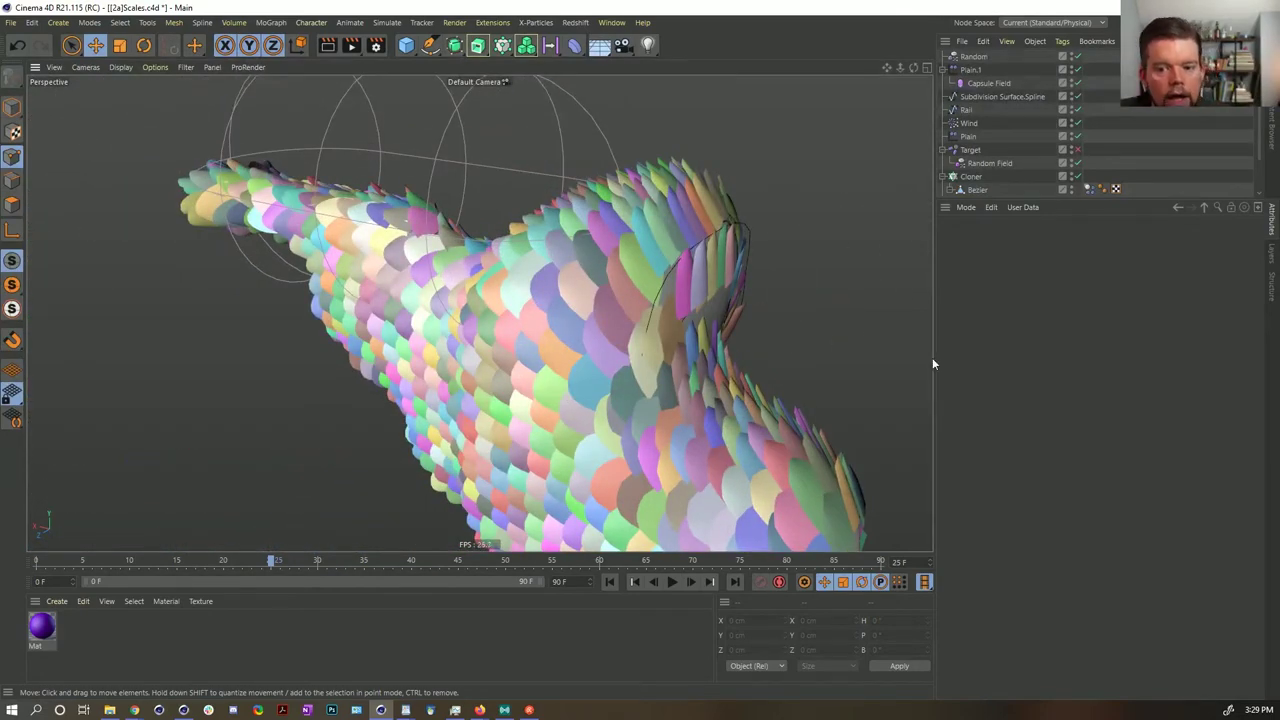
alt+drag(634, 358, 665, 314)
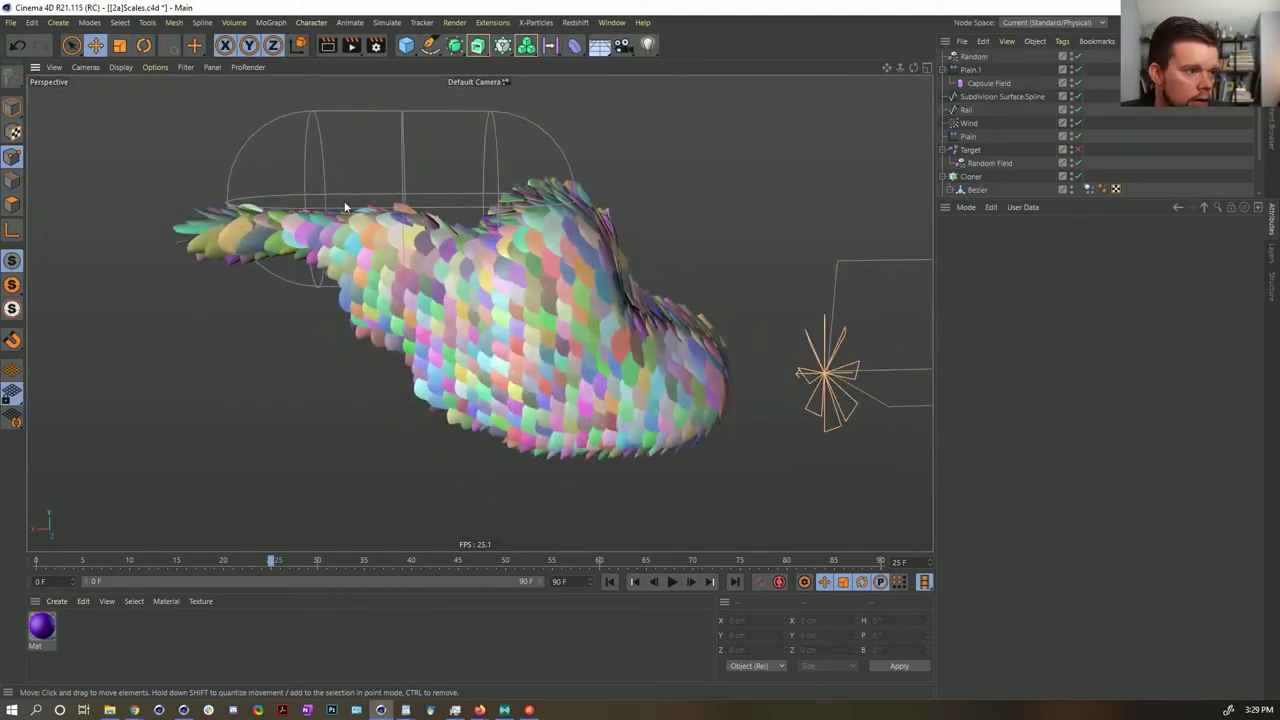
mouse_move(591, 267)
alt+mouse_down()
mouse_move(566, 266)
mouse_move(678, 232)
mouse_move(601, 287)
alt+mouse_up()
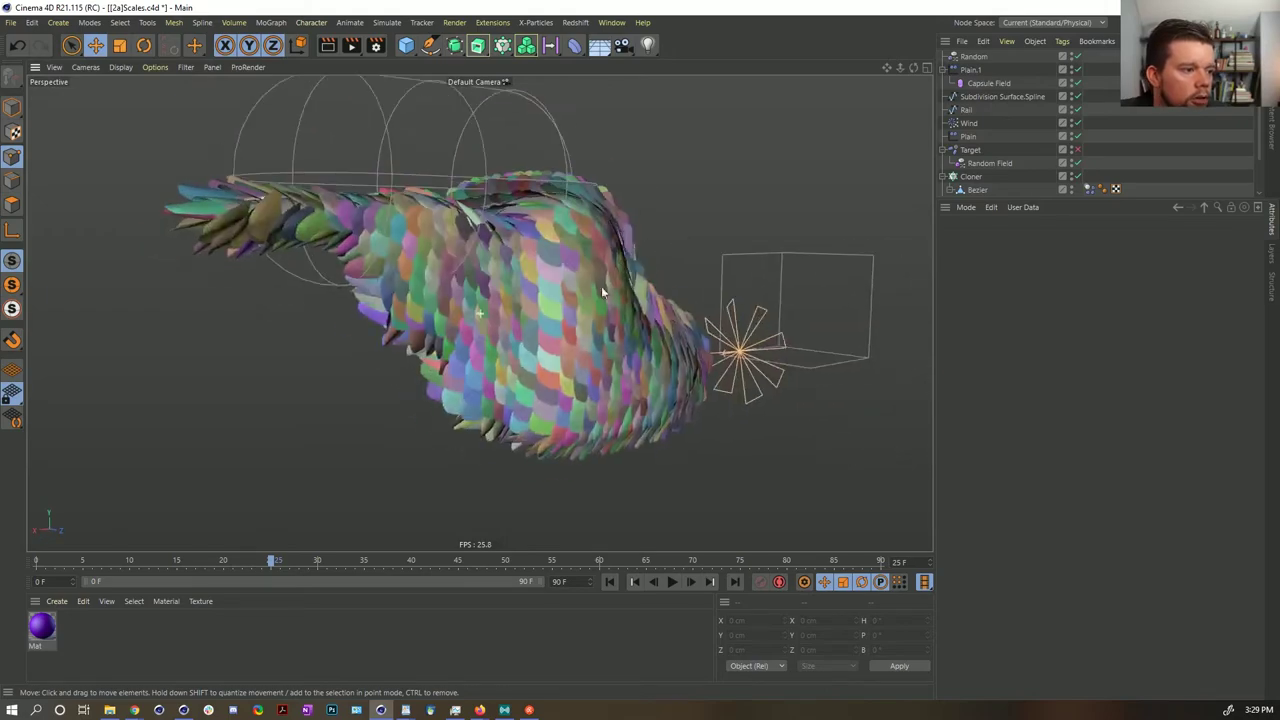
alt+right_drag(591, 311, 697, 287)
alt+drag(697, 285, 585, 363)
alt+right_drag(585, 363, 459, 370)
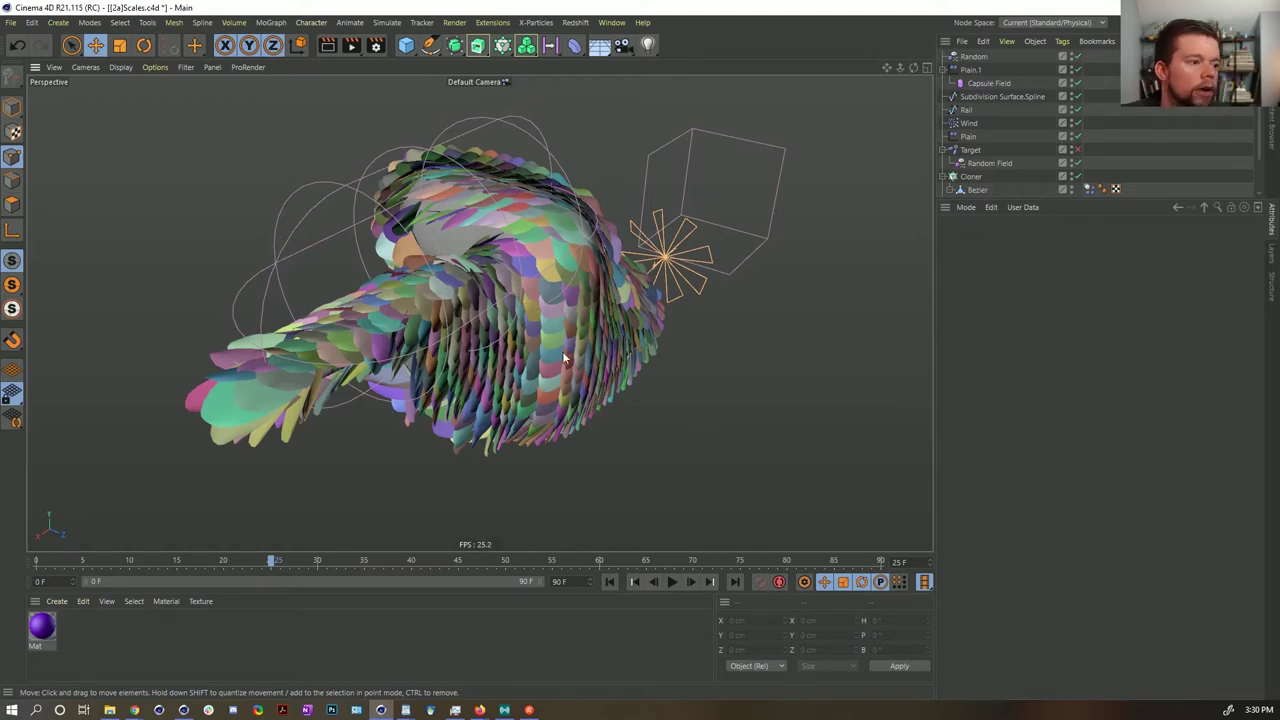
alt+drag(562, 357, 538, 462)
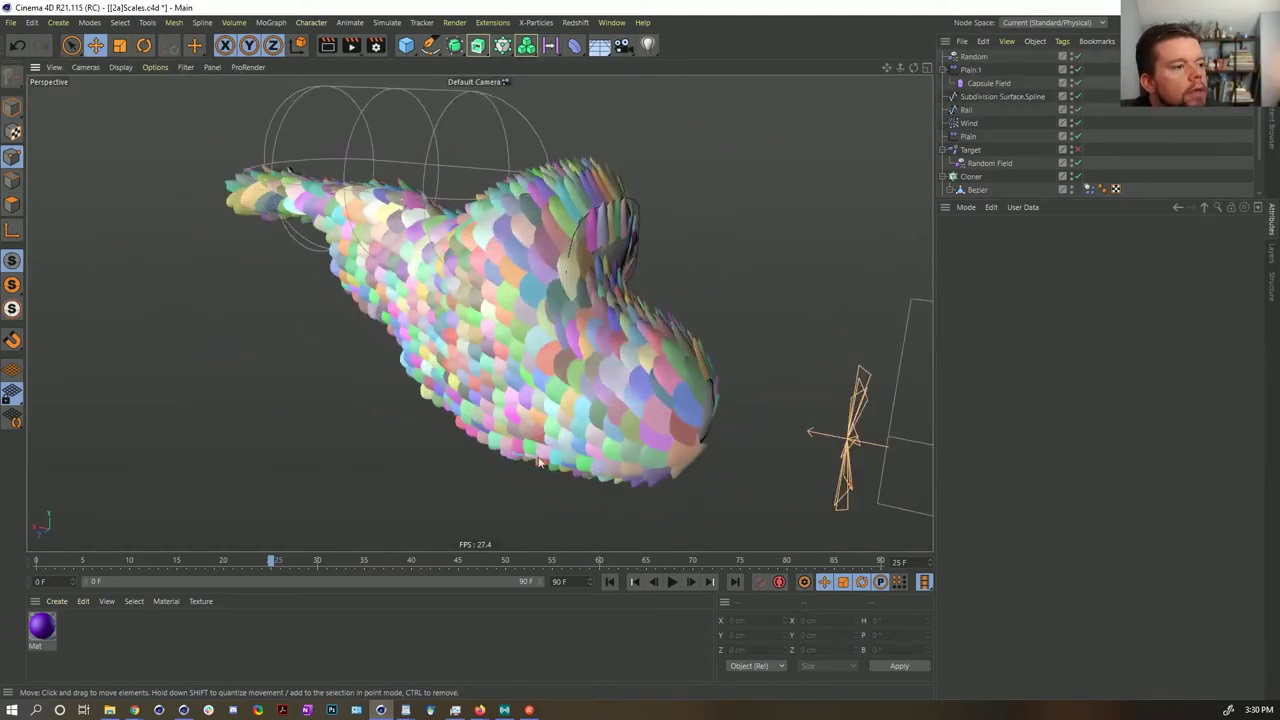
- Return to the first frame, save the scene, and save a new version as [2a]Scales_0001.c4d
click(609, 581)
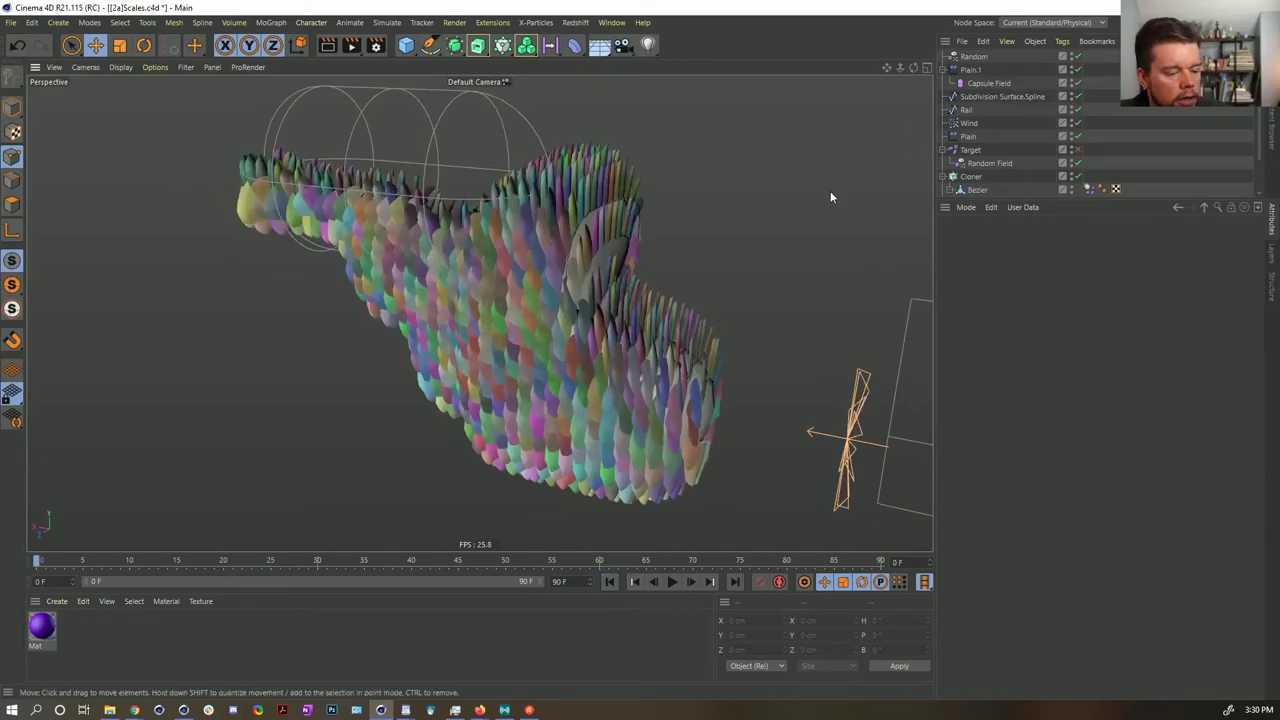
key(ctrl+s)
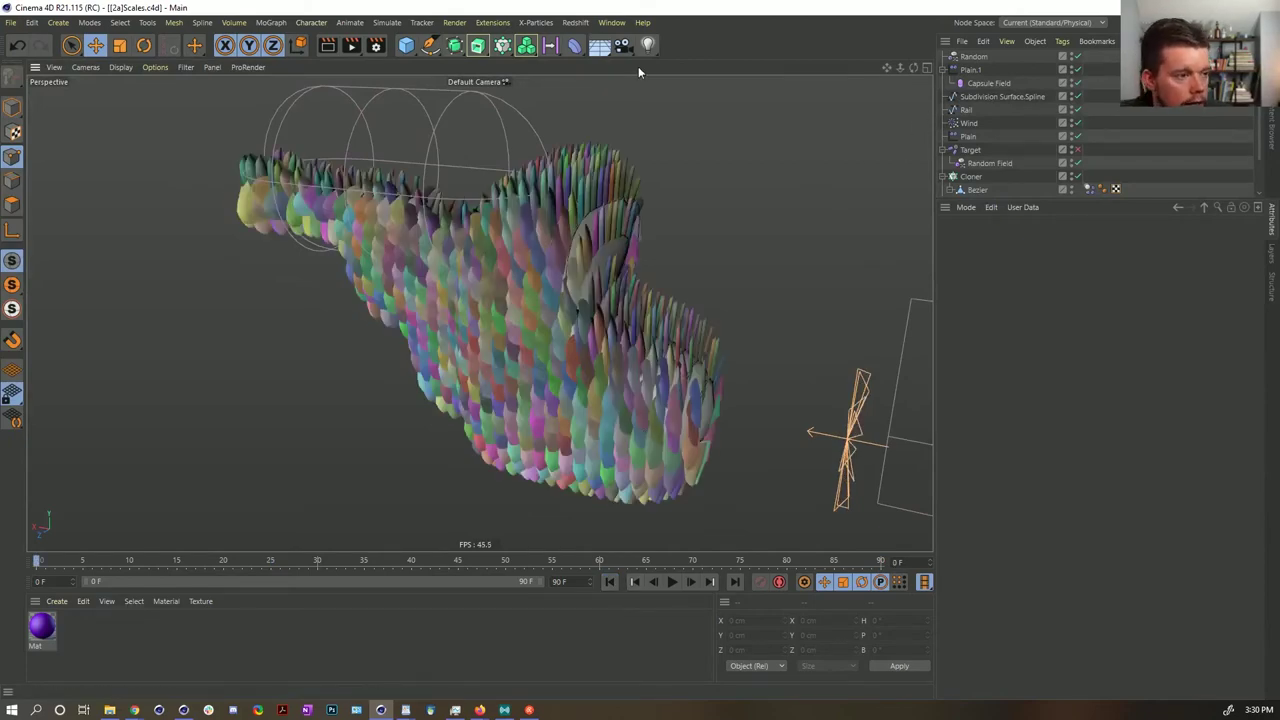
key(ctrl+shift+s)
click(280, 149)
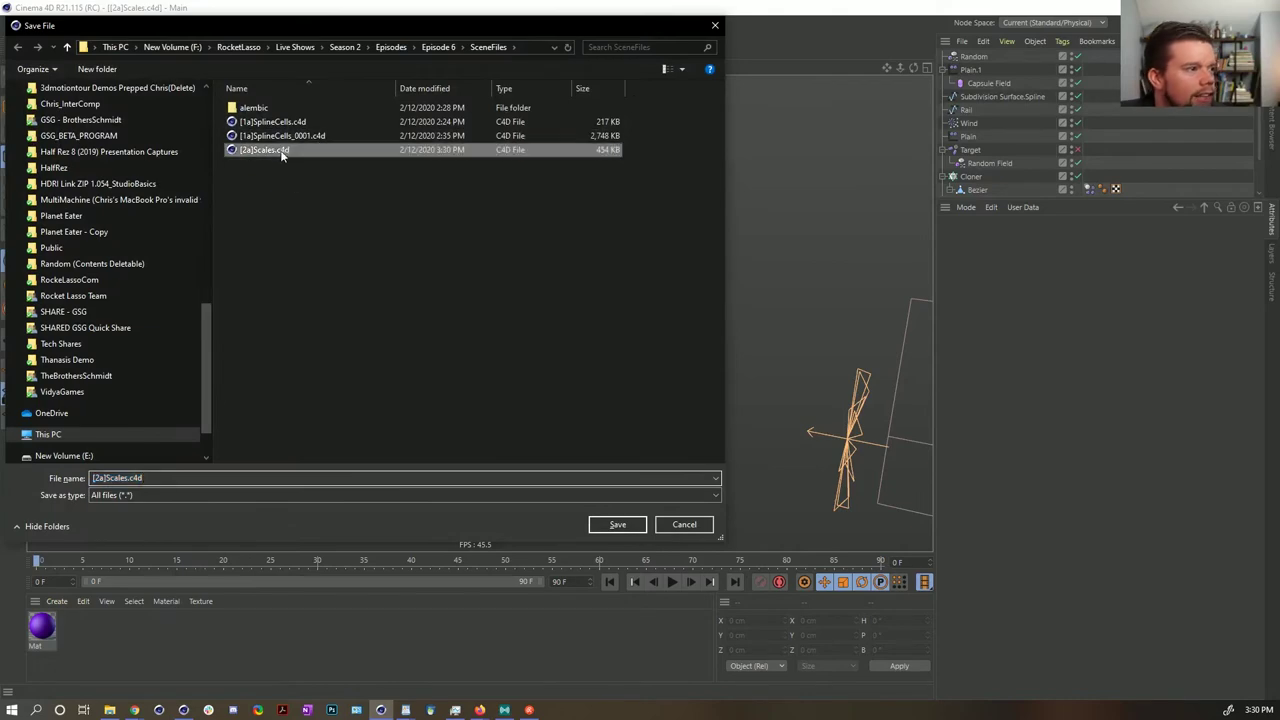
key(Escape)
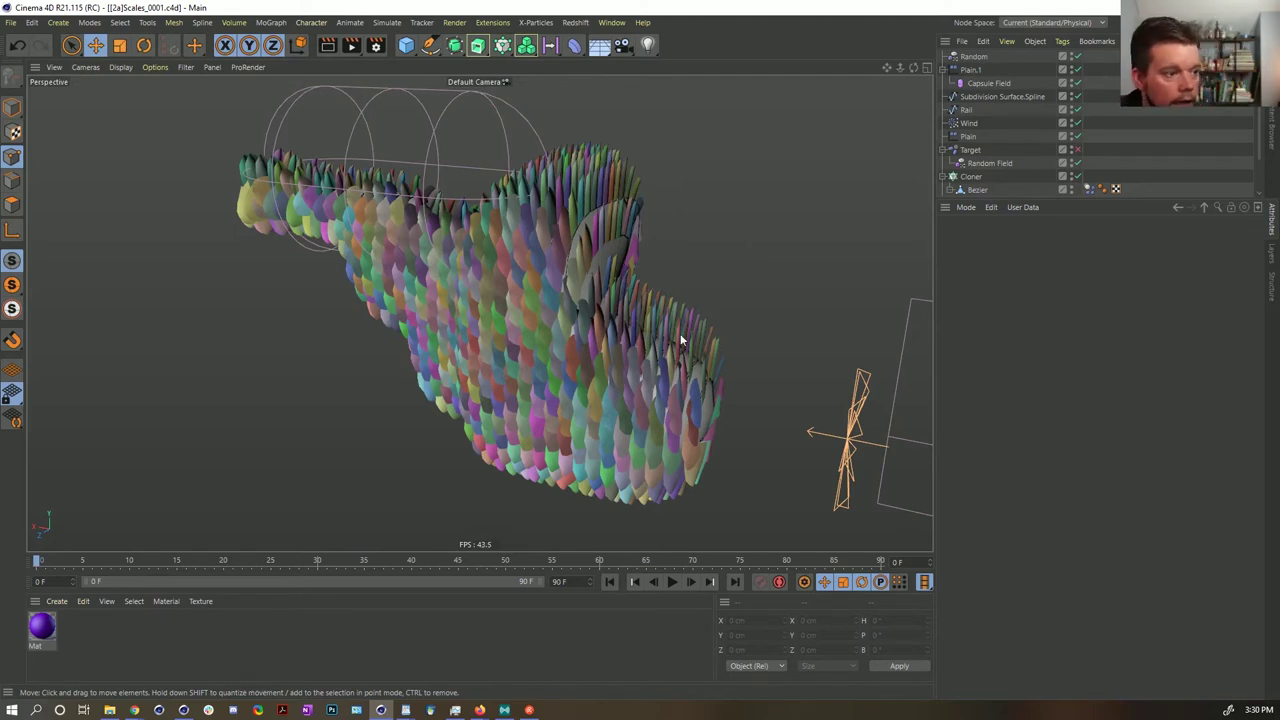
- Play the scale simulation from the first frame twice and examine how the scales settle around the raised hump
alt+drag(547, 299, 575, 300)
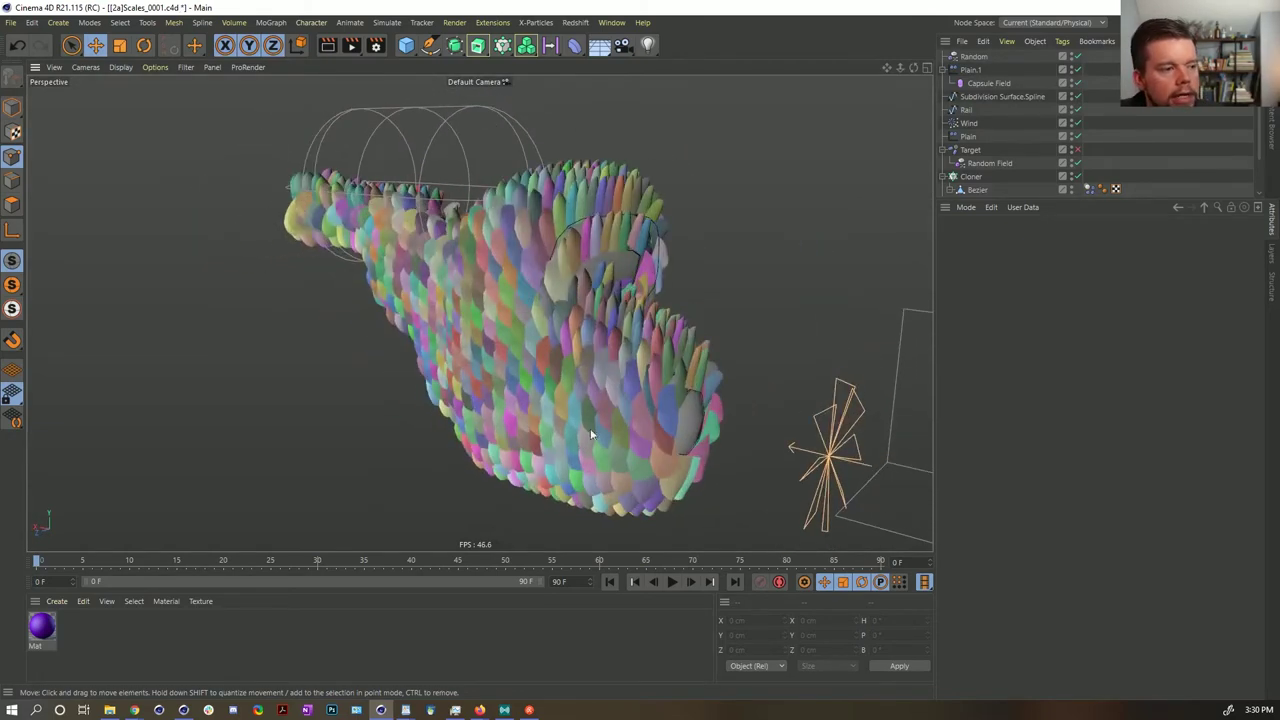
click(672, 582)
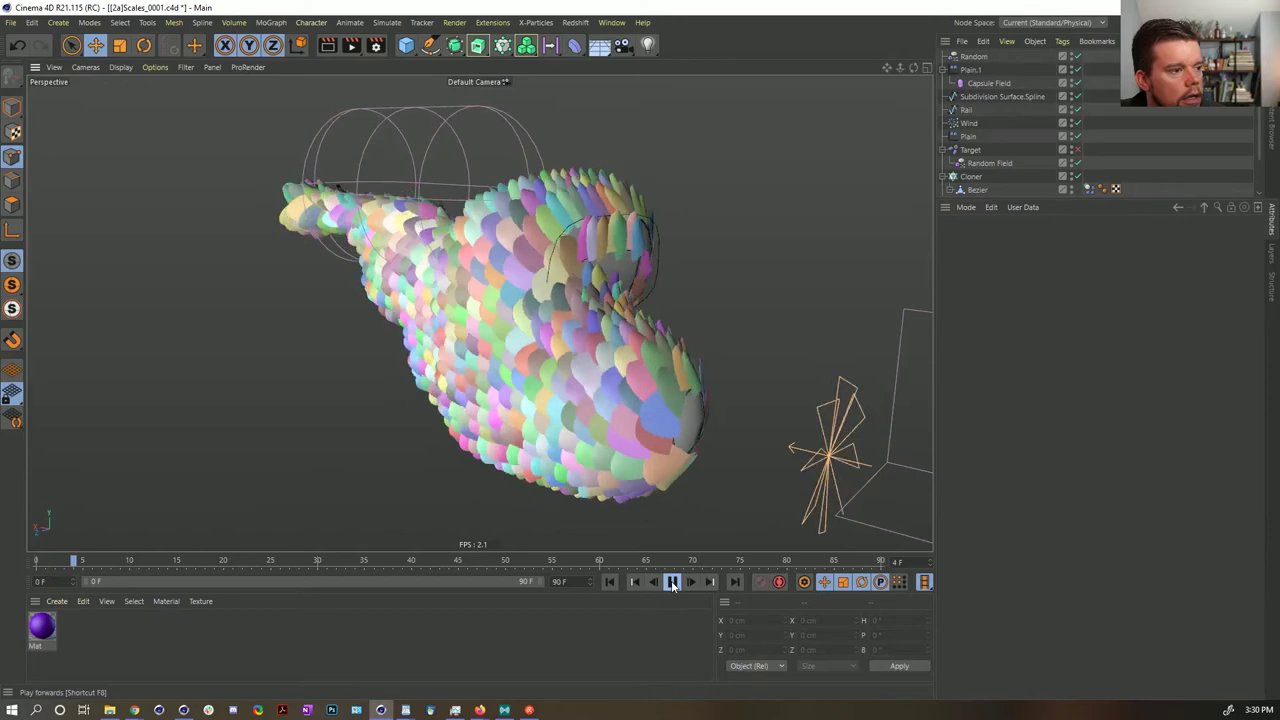
click(672, 582)
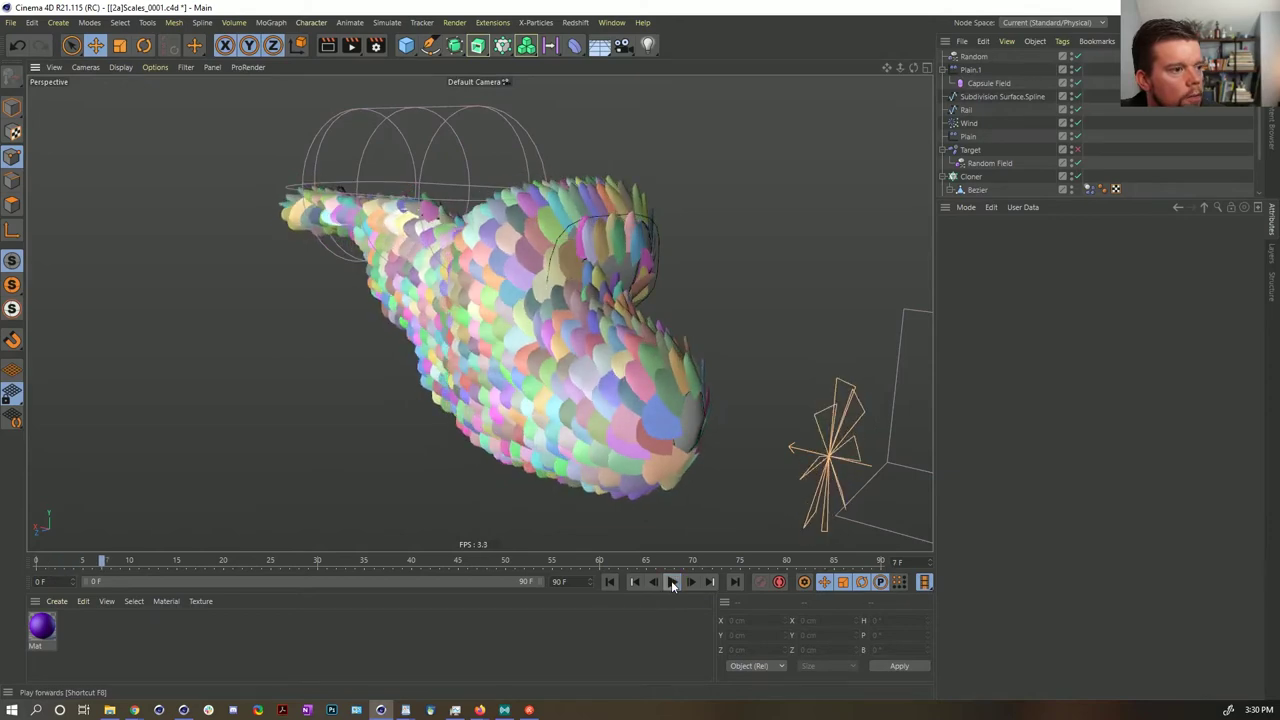
click(609, 582)
alt+drag(543, 329, 574, 380)
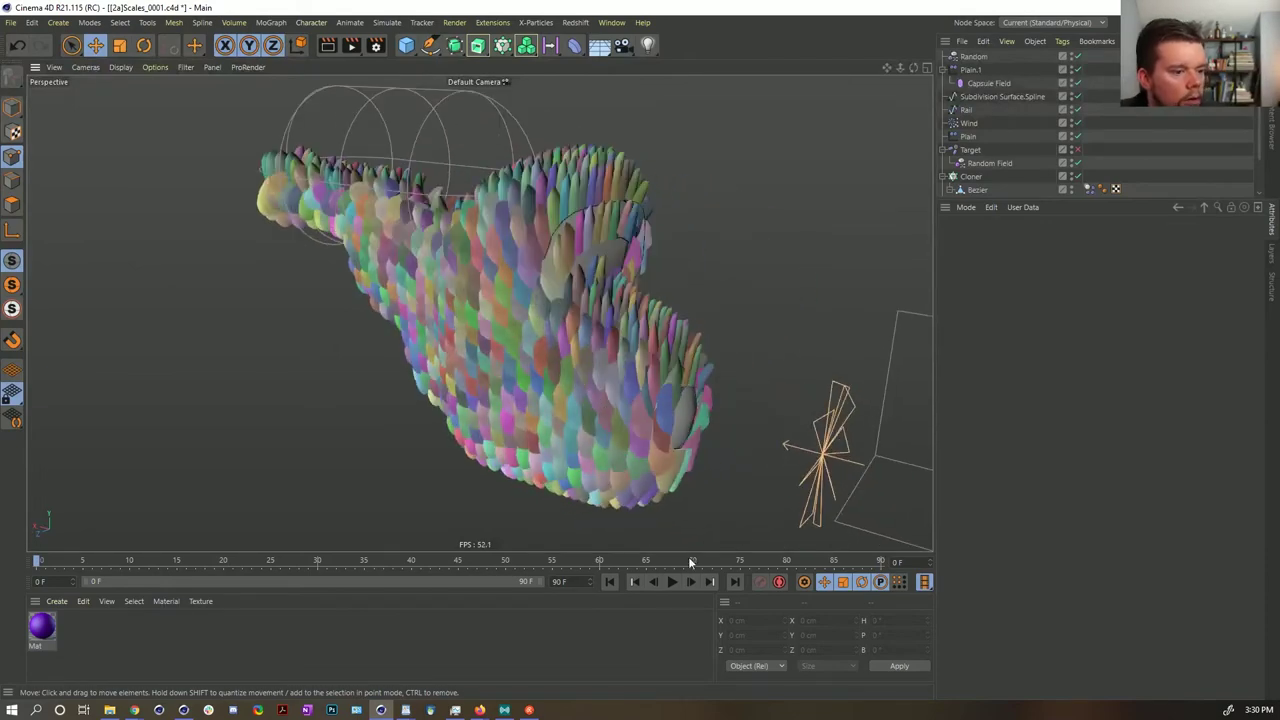
click(672, 582)
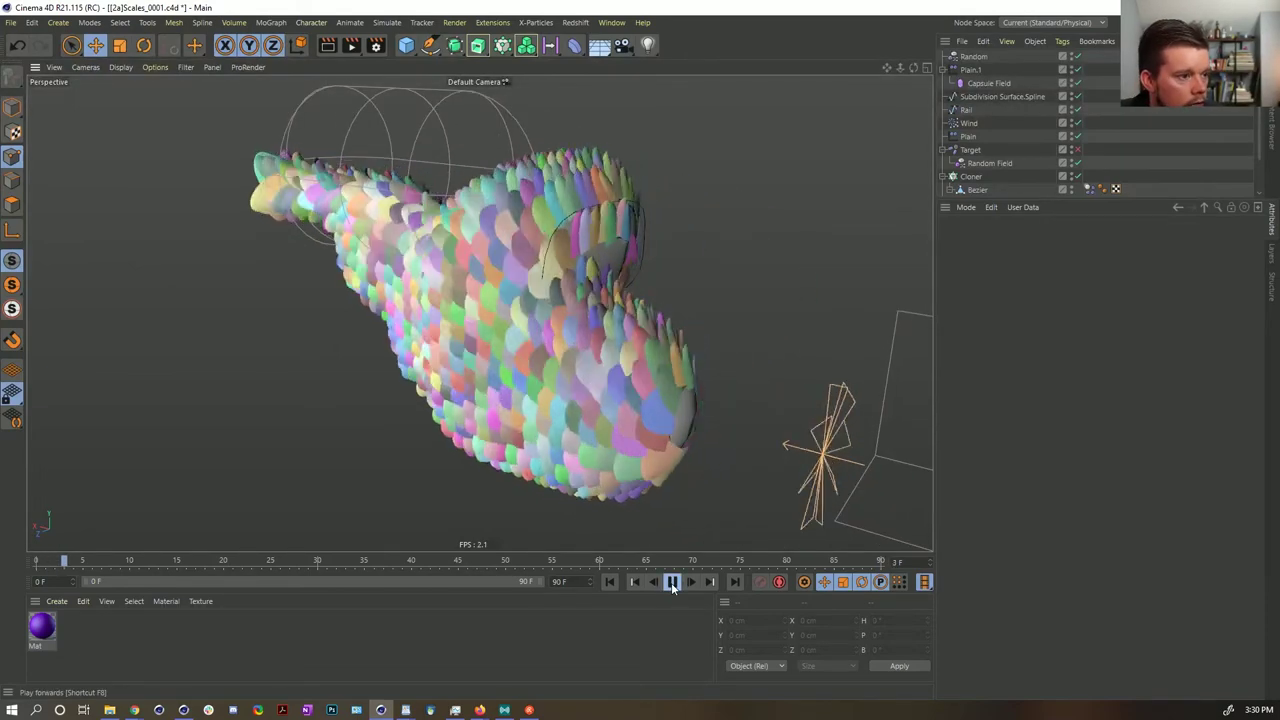
click(673, 586)
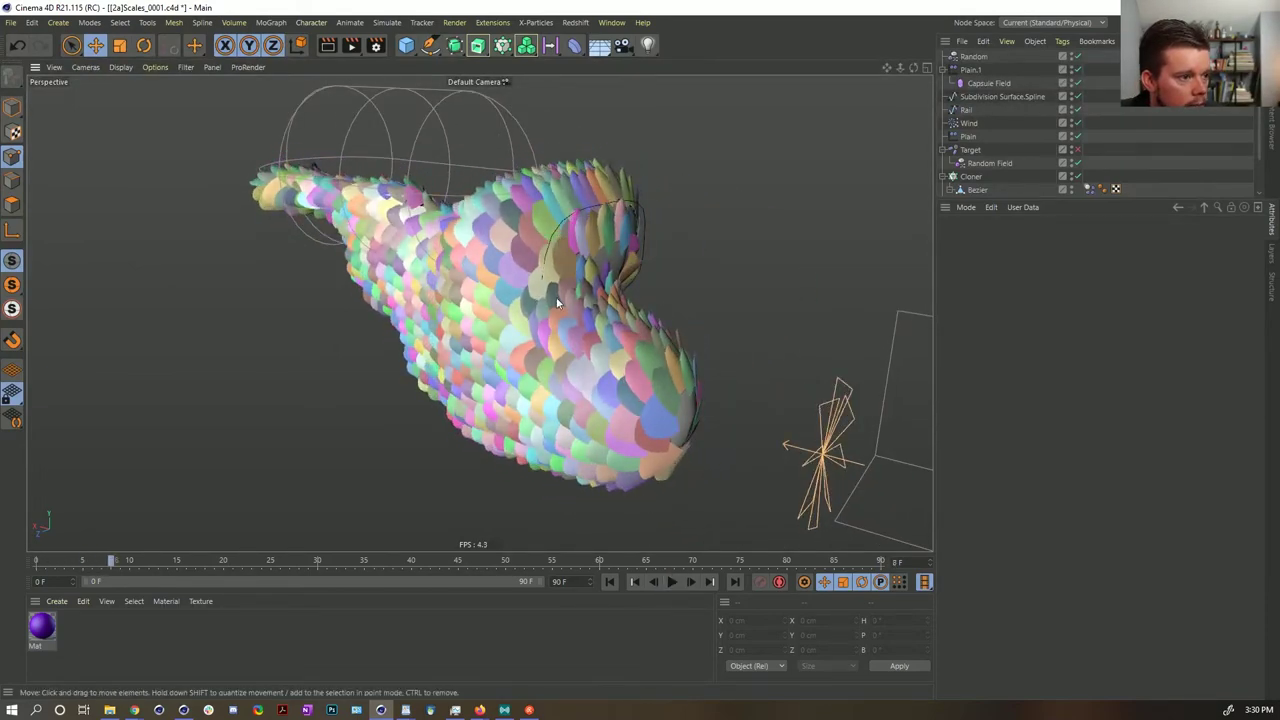
alt+right_drag(556, 296, 587, 319)
mouse_move(587, 319)
alt+mouse_down()
mouse_move(700, 293)
mouse_move(486, 300)
mouse_move(469, 364)
mouse_move(487, 301)
mouse_move(565, 318)
alt+mouse_up()
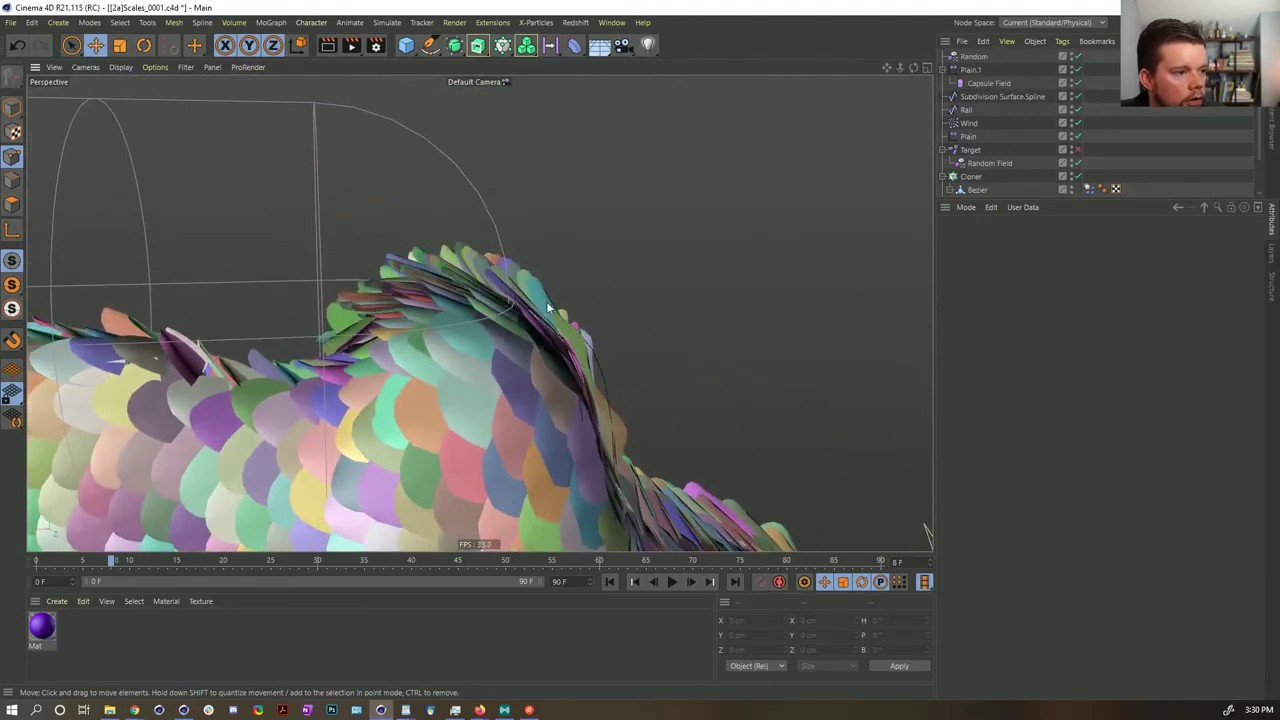
alt+drag(535, 395, 526, 330)
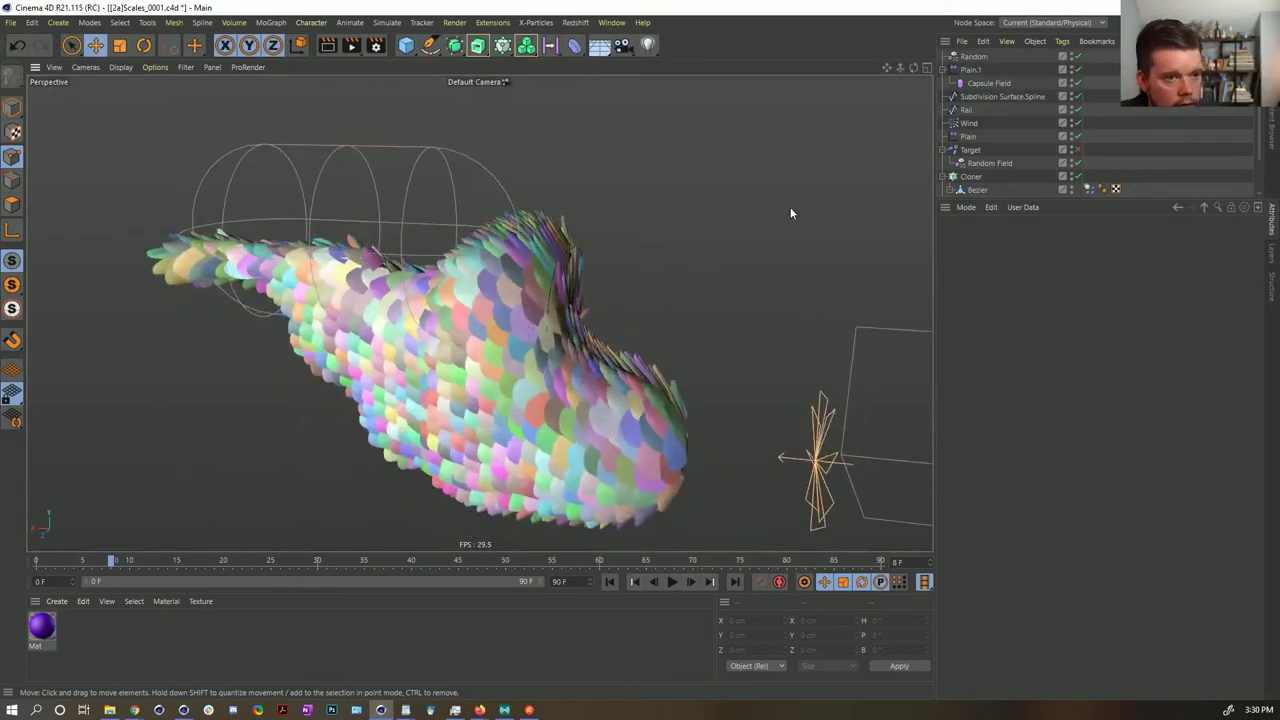
- Rewind to frame 0, disable the Cloner to expose the bare model, and activate Live Selection
click(607, 581)
click(1078, 176)
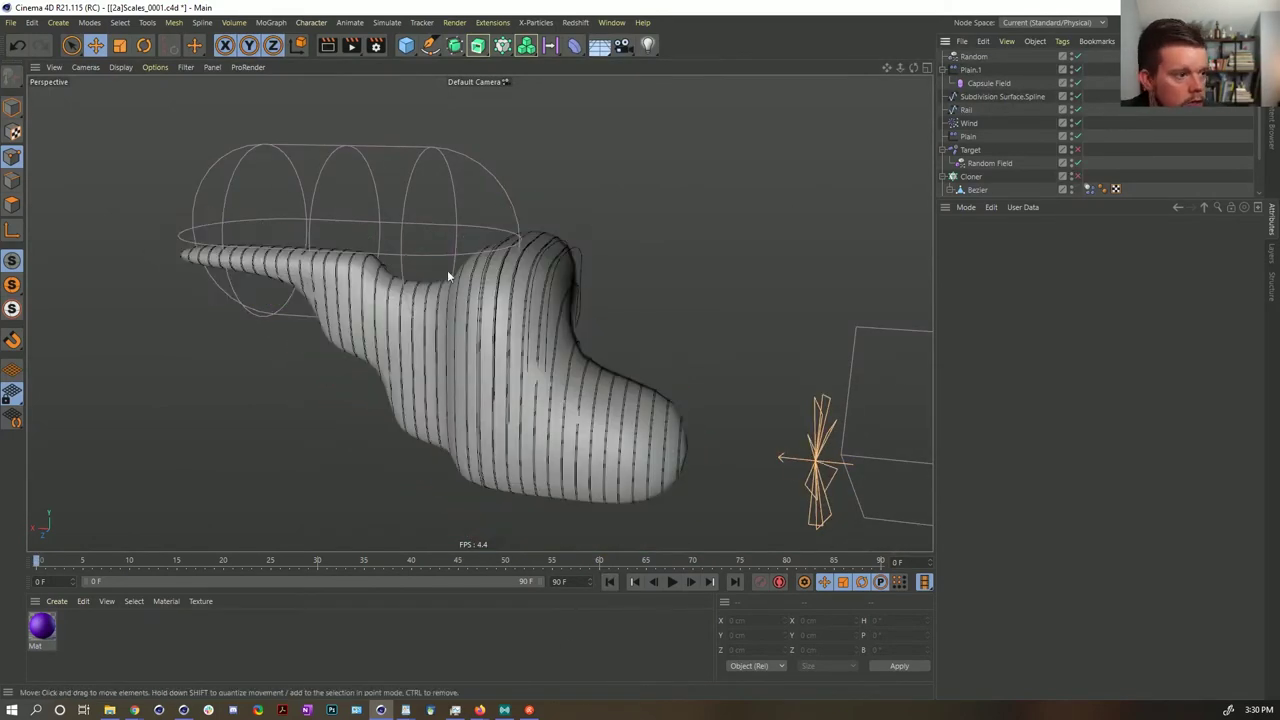
click(95, 47)
click(73, 50)
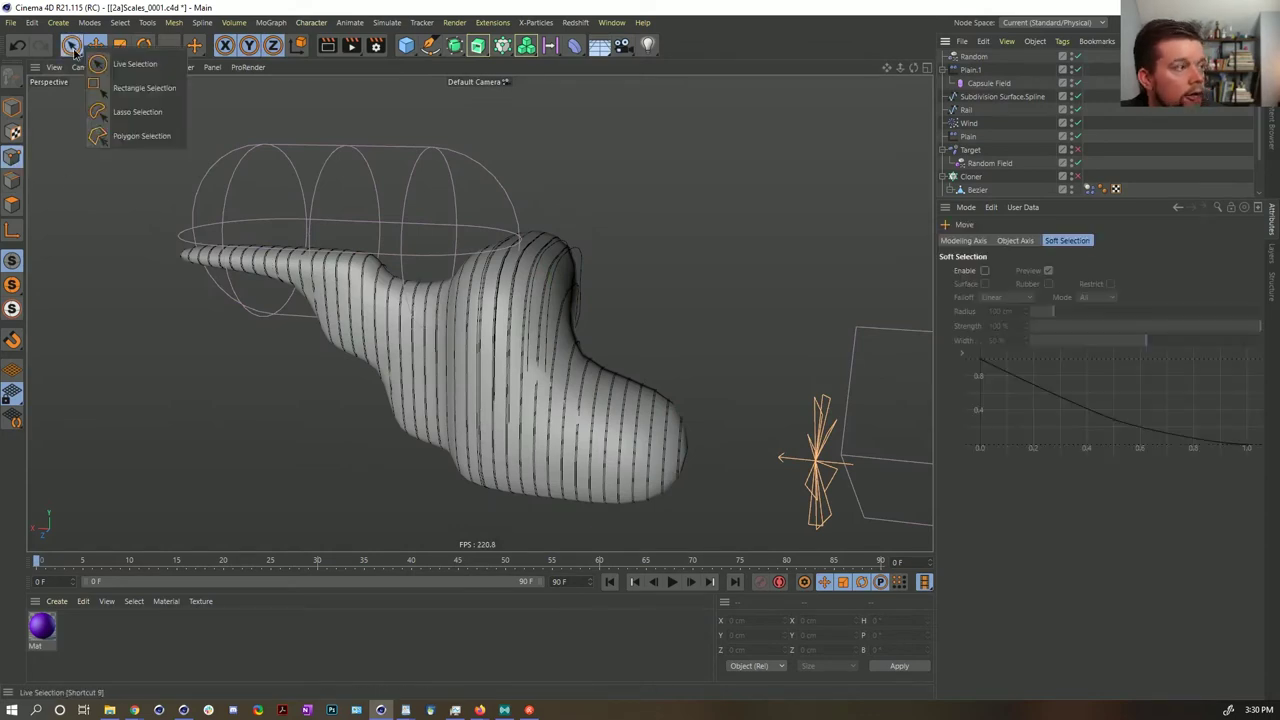
click(72, 45)
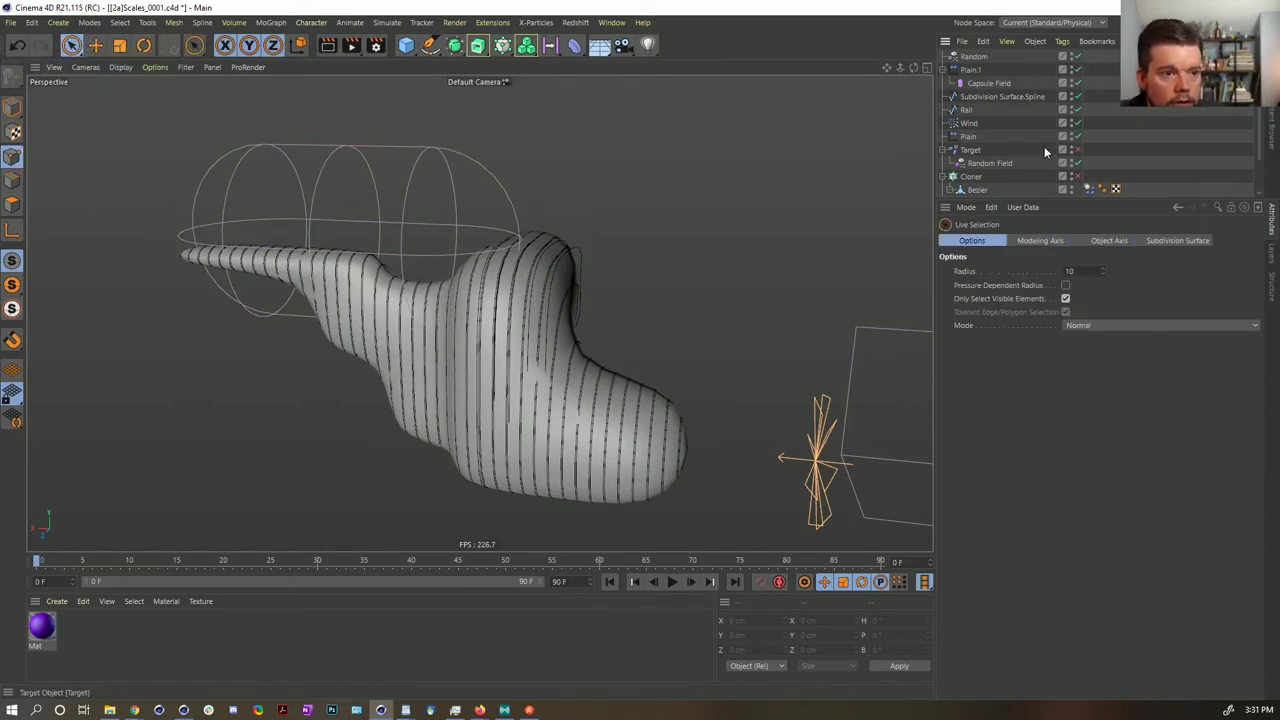
- On the Subdivision Surface.Spline and Rail objects, select a patch of points on the raised hump and grow it into a full band
scroll(1040, 150, down, 2)
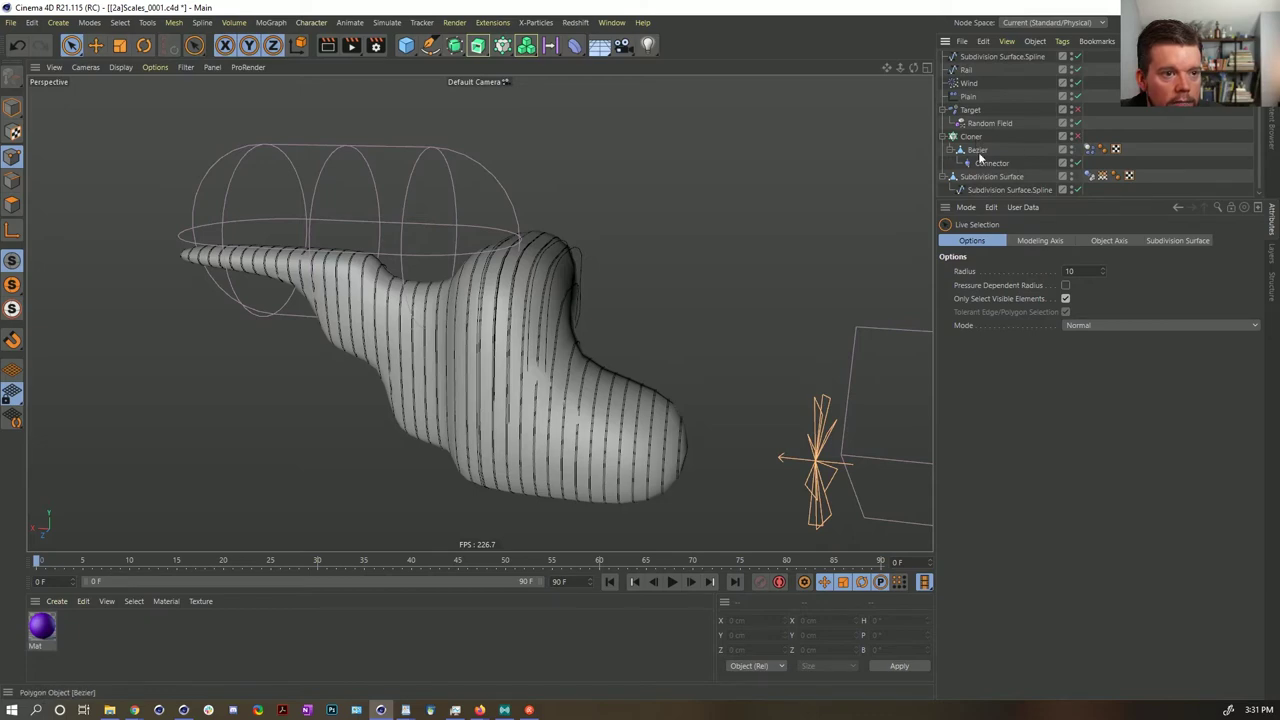
scroll(985, 108, up, 2)
click(969, 99)
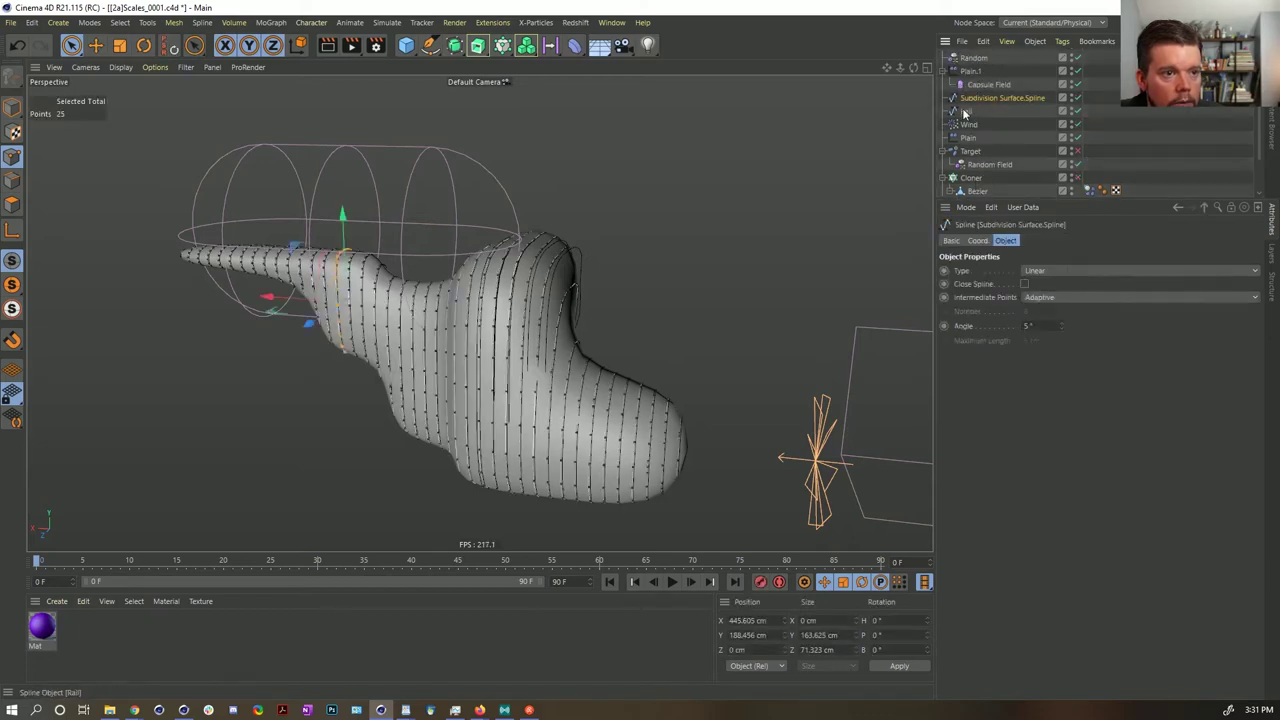
shift+click(967, 112)
mouse_move(482, 262)
alt+mouse_down()
mouse_move(517, 275)
mouse_move(505, 256)
mouse_move(535, 260)
mouse_move(560, 285)
mouse_move(547, 290)
alt+mouse_up()
scroll(520, 281, up, 4)
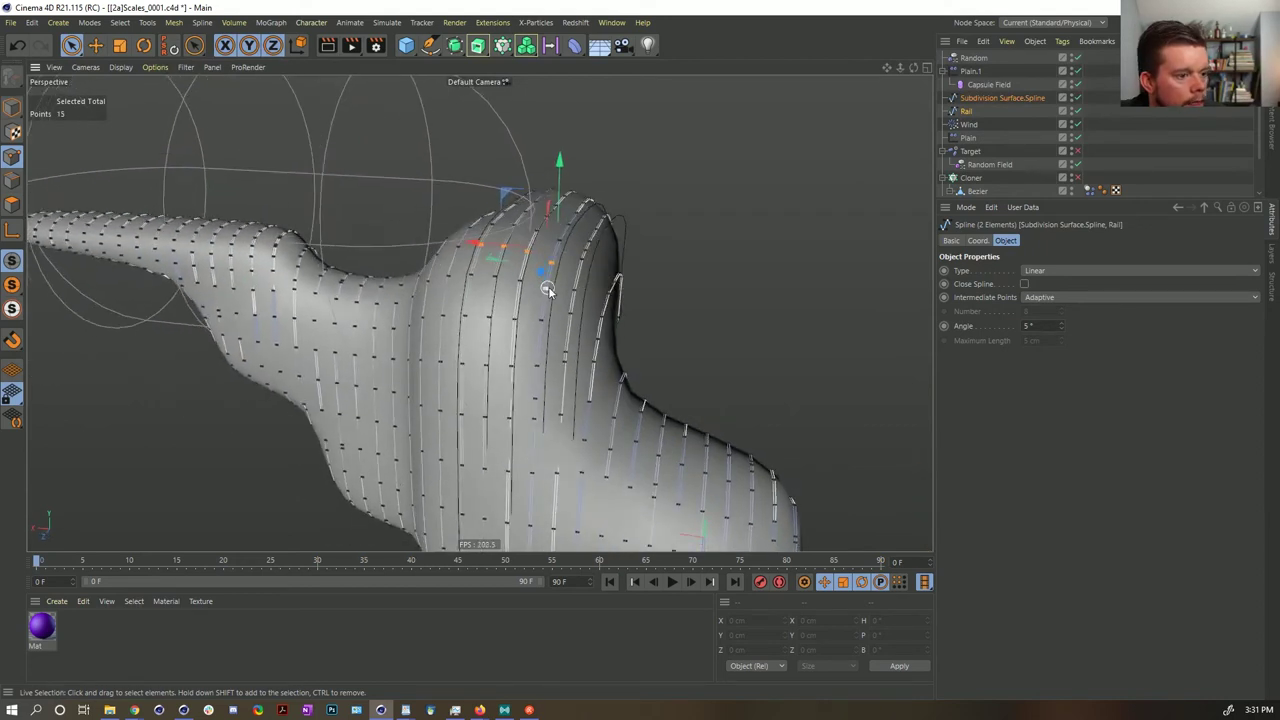
key(u)
key(y)
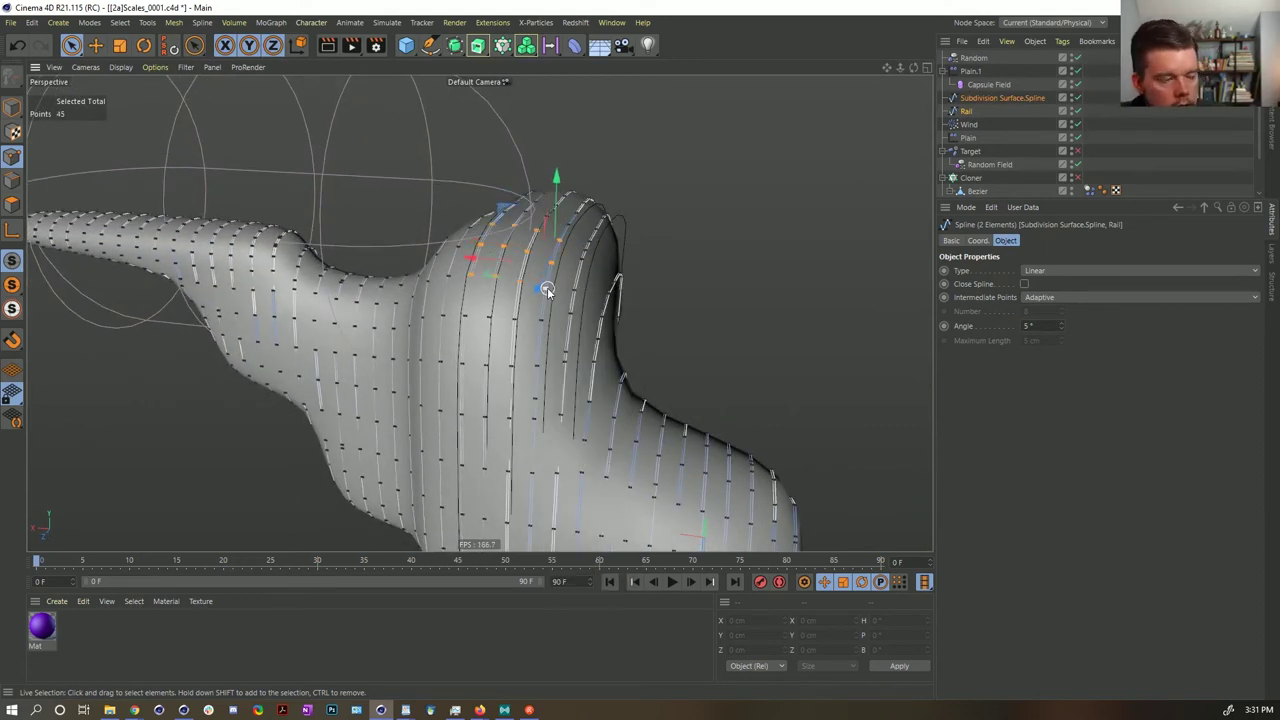
alt+drag(547, 290, 640, 320)
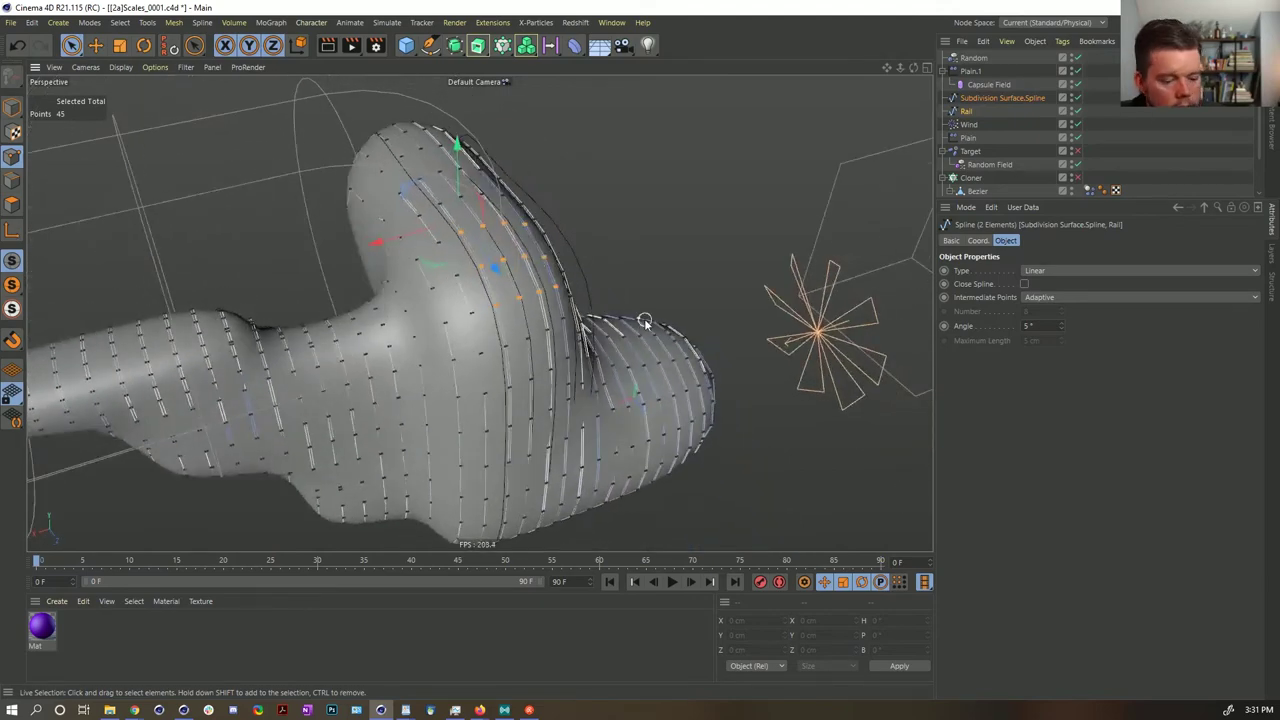
key(u)
key(y)
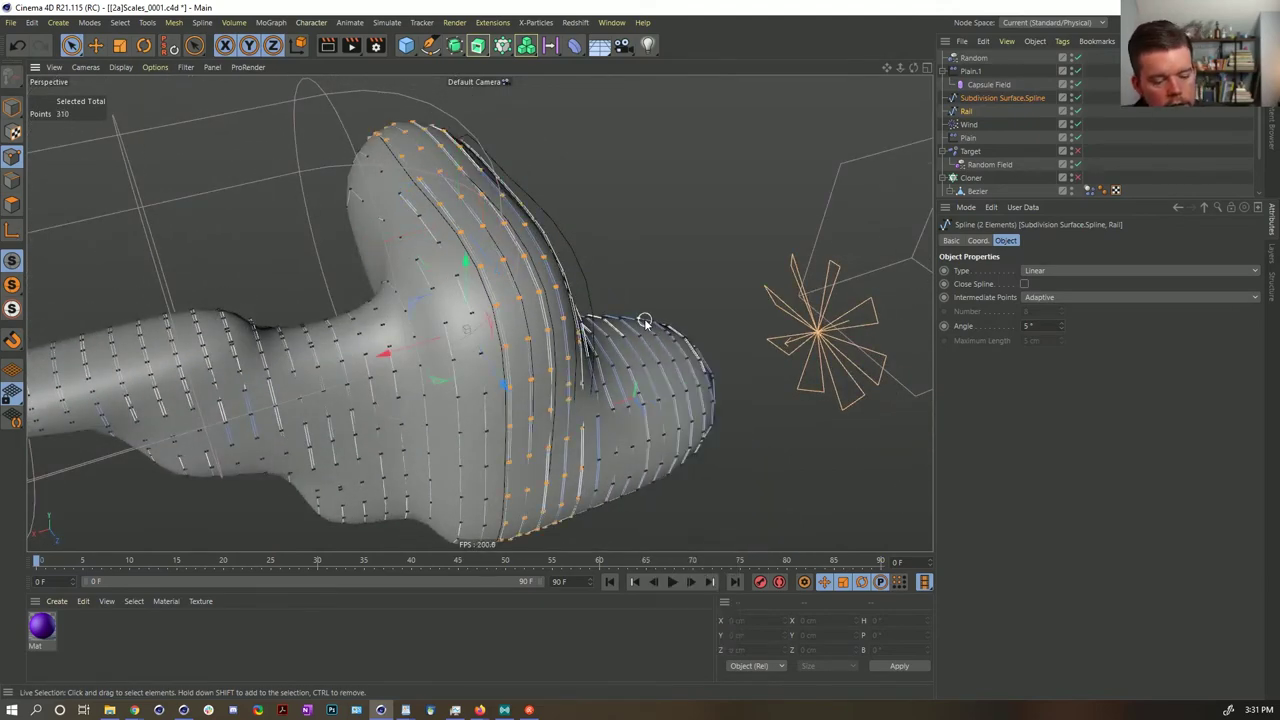
- Try deleting all spline points outside the selected band, and enable the Cloner briefly to check the scales on it
key(u)
key(i)
key(Delete)
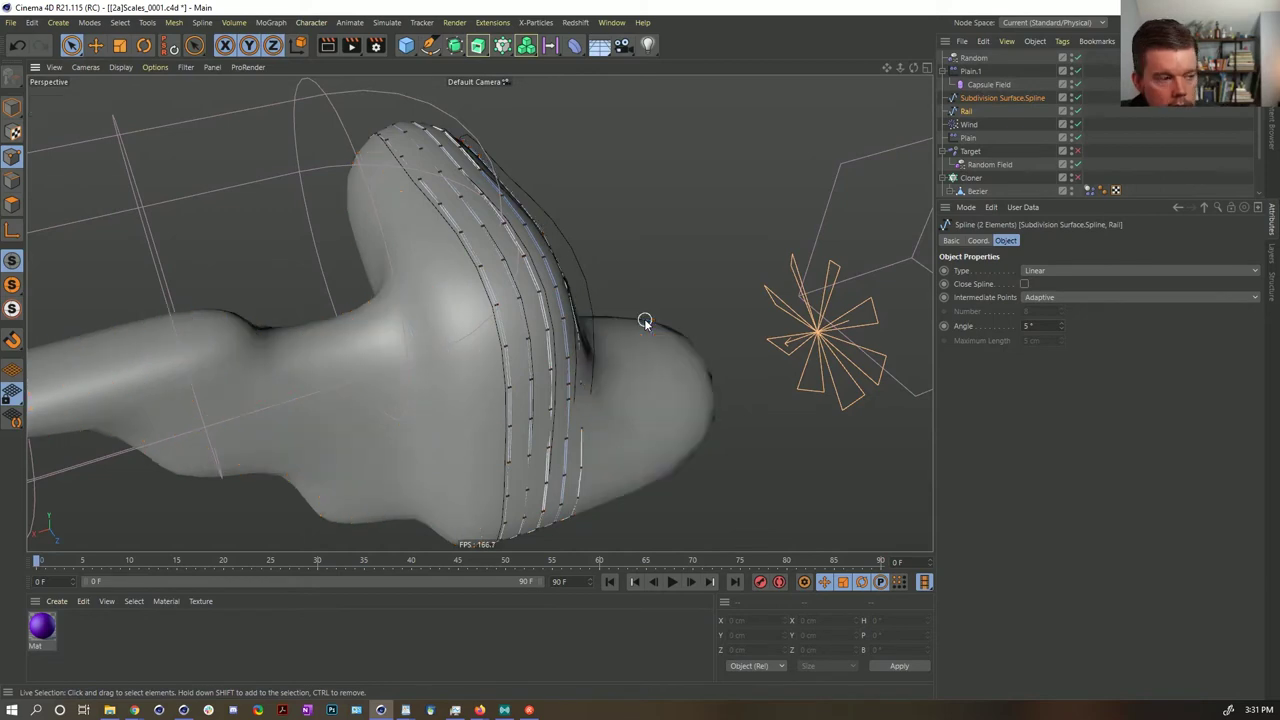
alt+drag(645, 321, 789, 232)
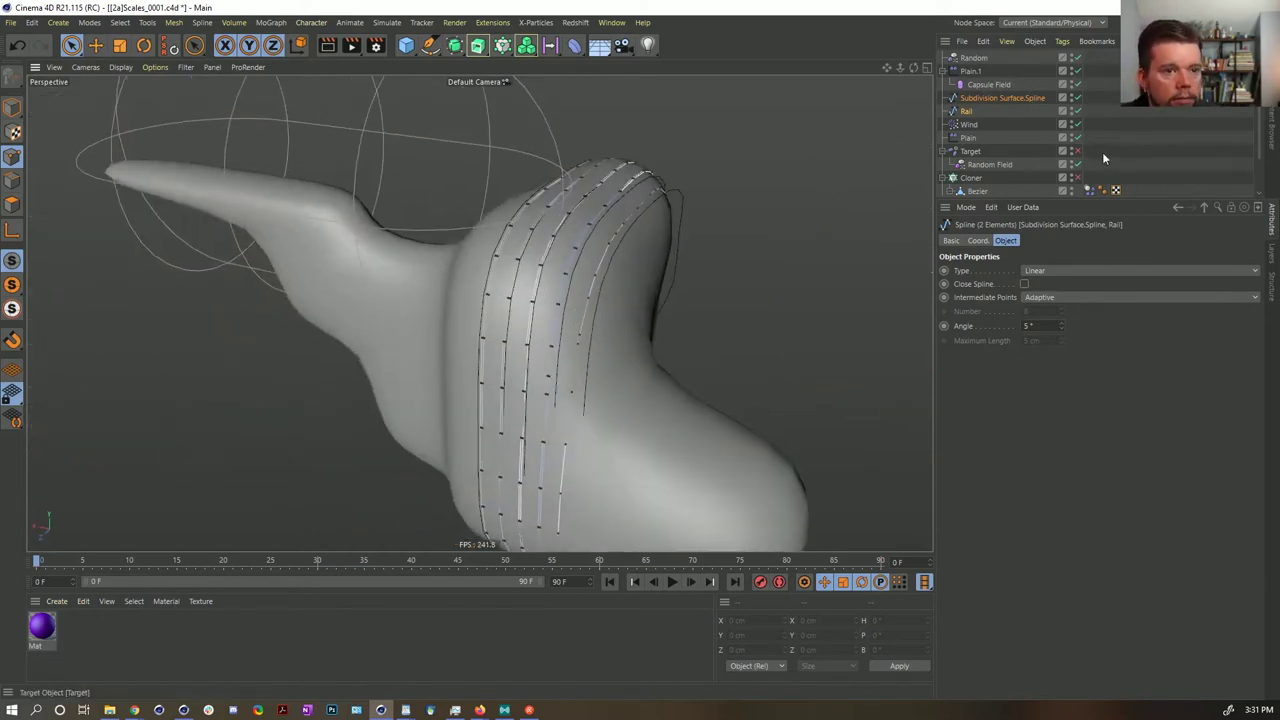
click(1077, 177)
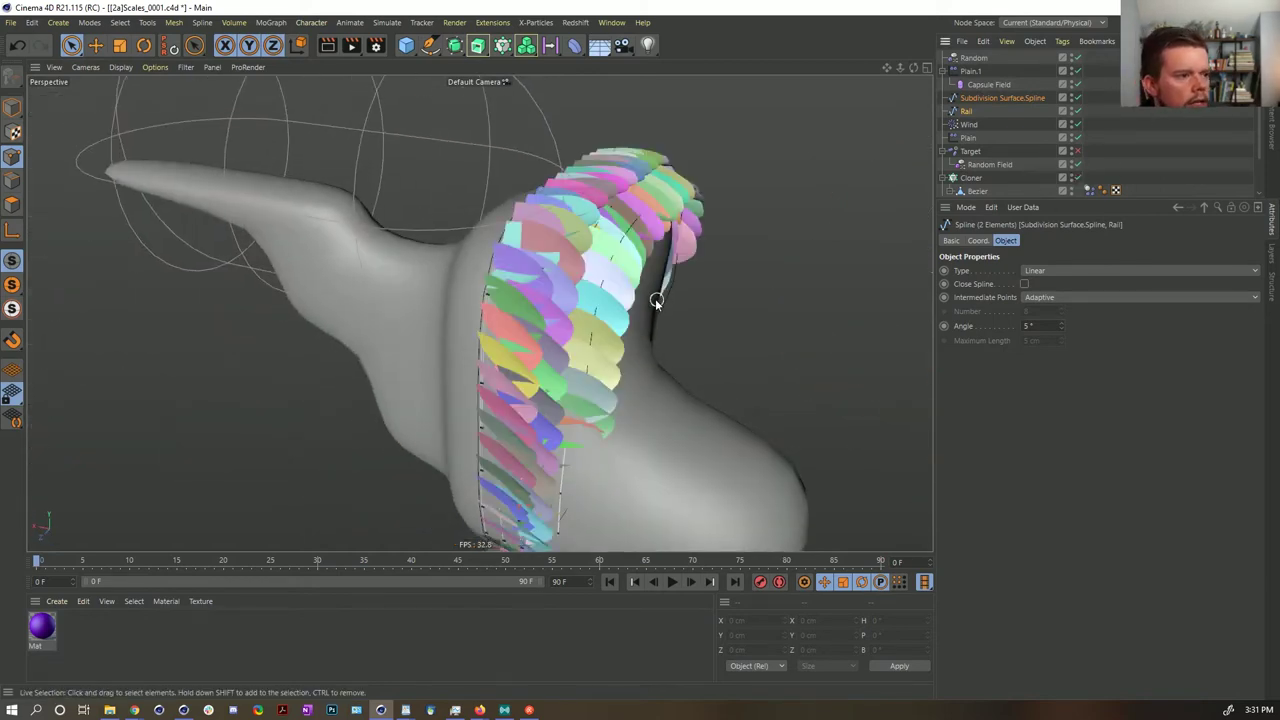
alt+middle_drag(656, 301, 610, 240)
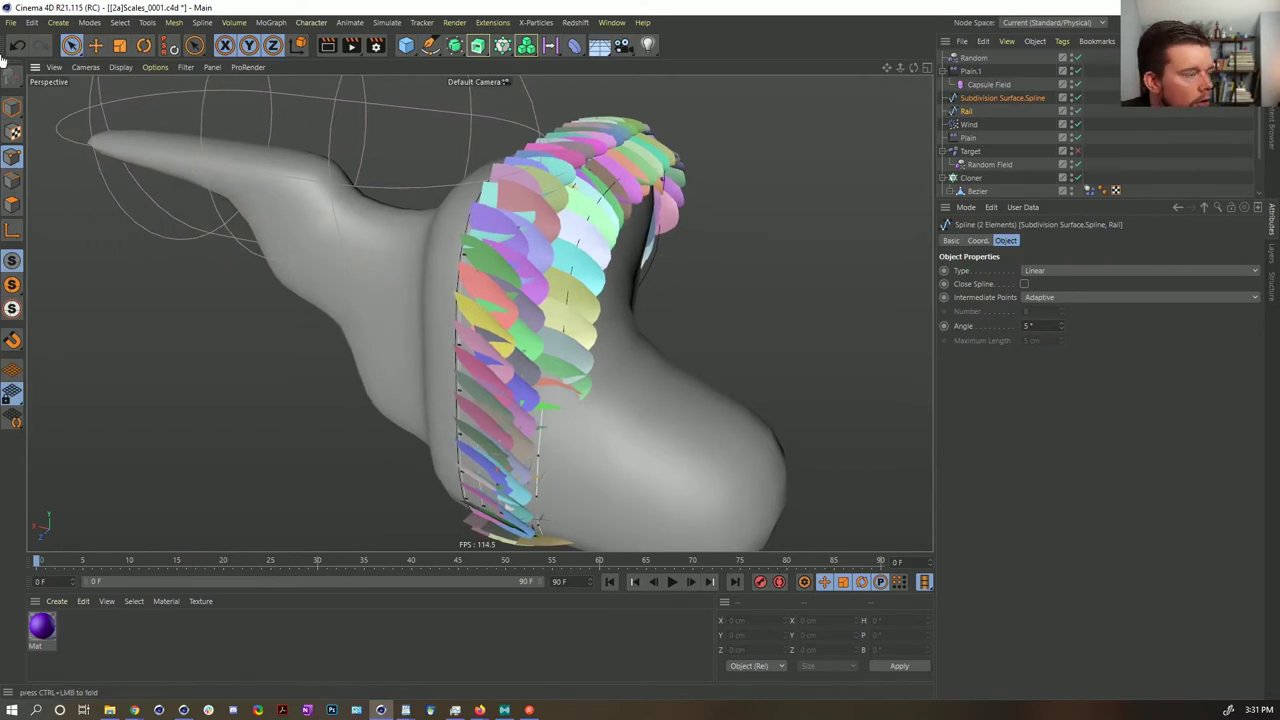
click(1077, 177)
- Try deleting the leftover spline nested under the Subdivision Surface object
alt+drag(556, 246, 606, 237)
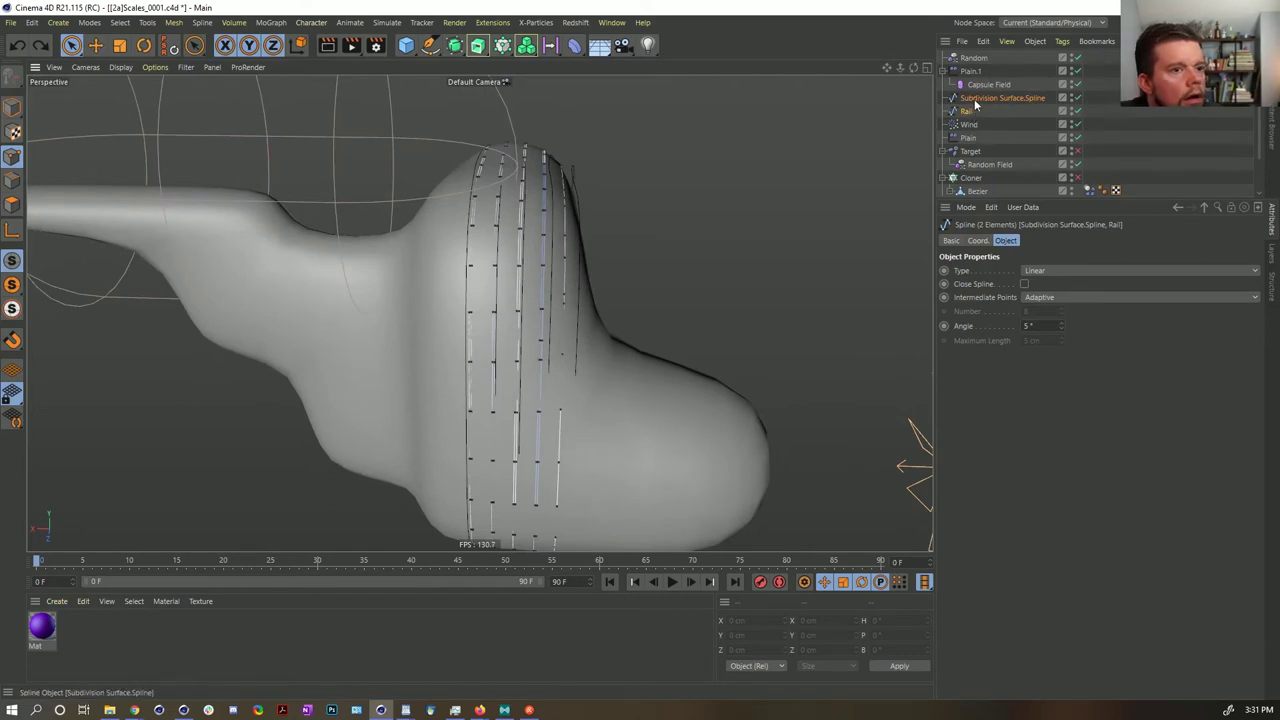
scroll(985, 158, down, 1)
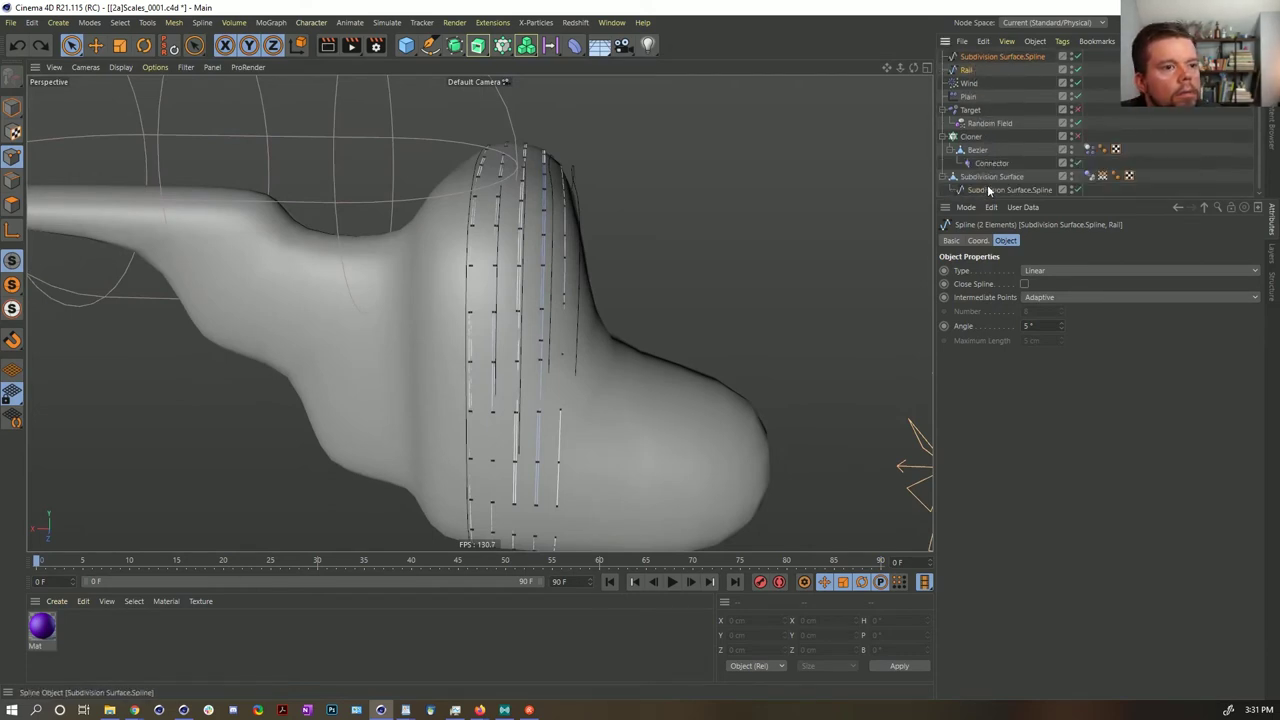
click(989, 189)
key(Delete)
scroll(992, 132, up, 1)
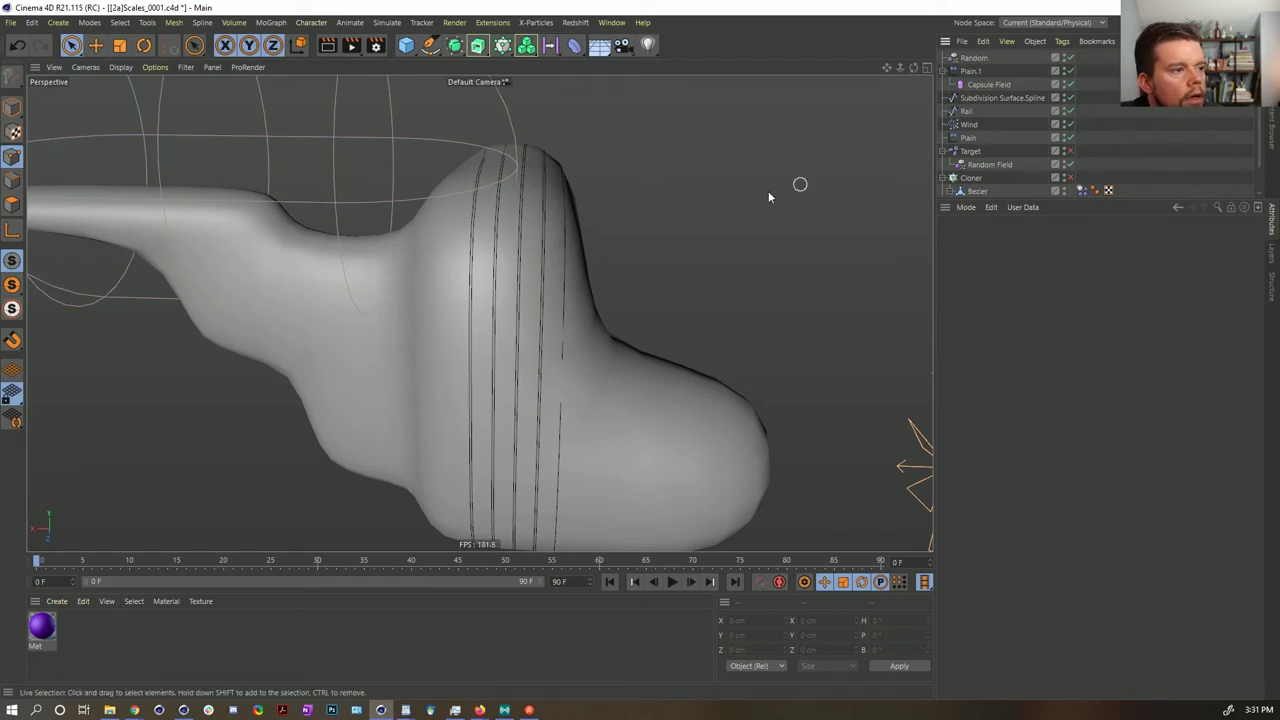
- Undo the nested spline deletion and the removal of the points outside the band
alt+drag(571, 232, 553, 250)
key(ctrl+z)
key(ctrl+z)
key(ctrl+z)
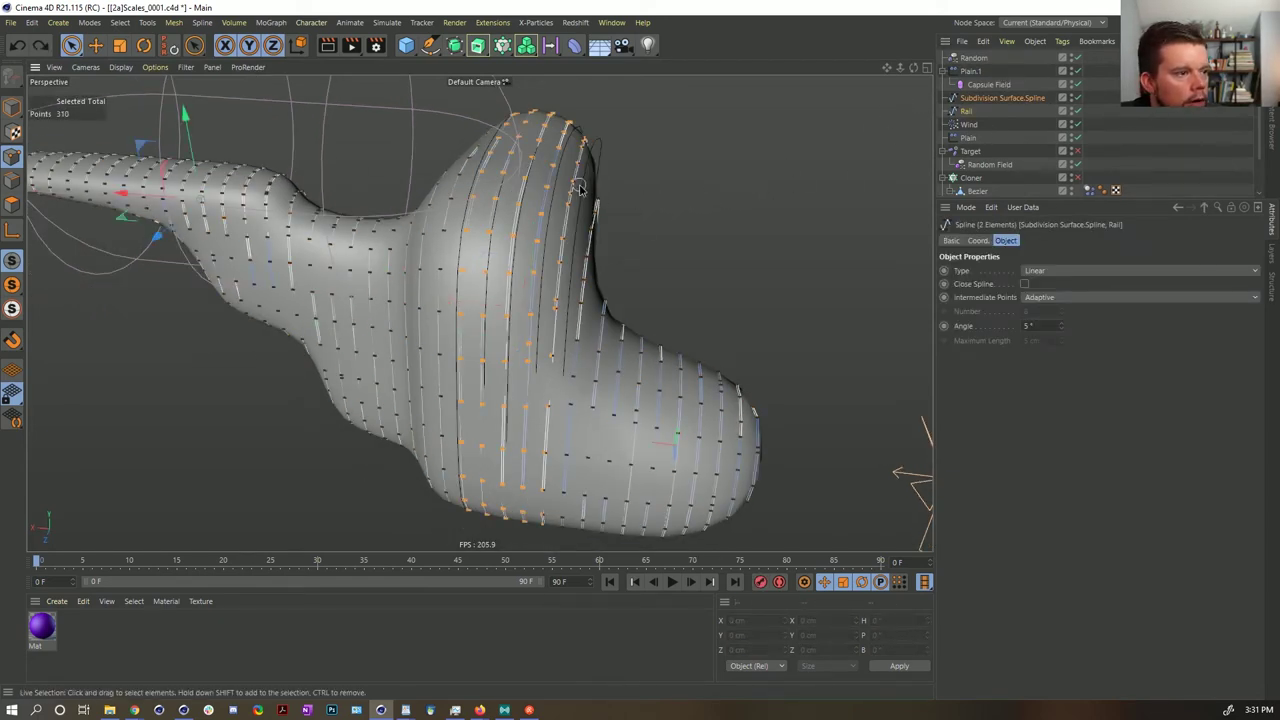
- Add the missed points along the hump's edge to the selection, invert it, and delete all other spline points
shift+drag(577, 184, 567, 203)
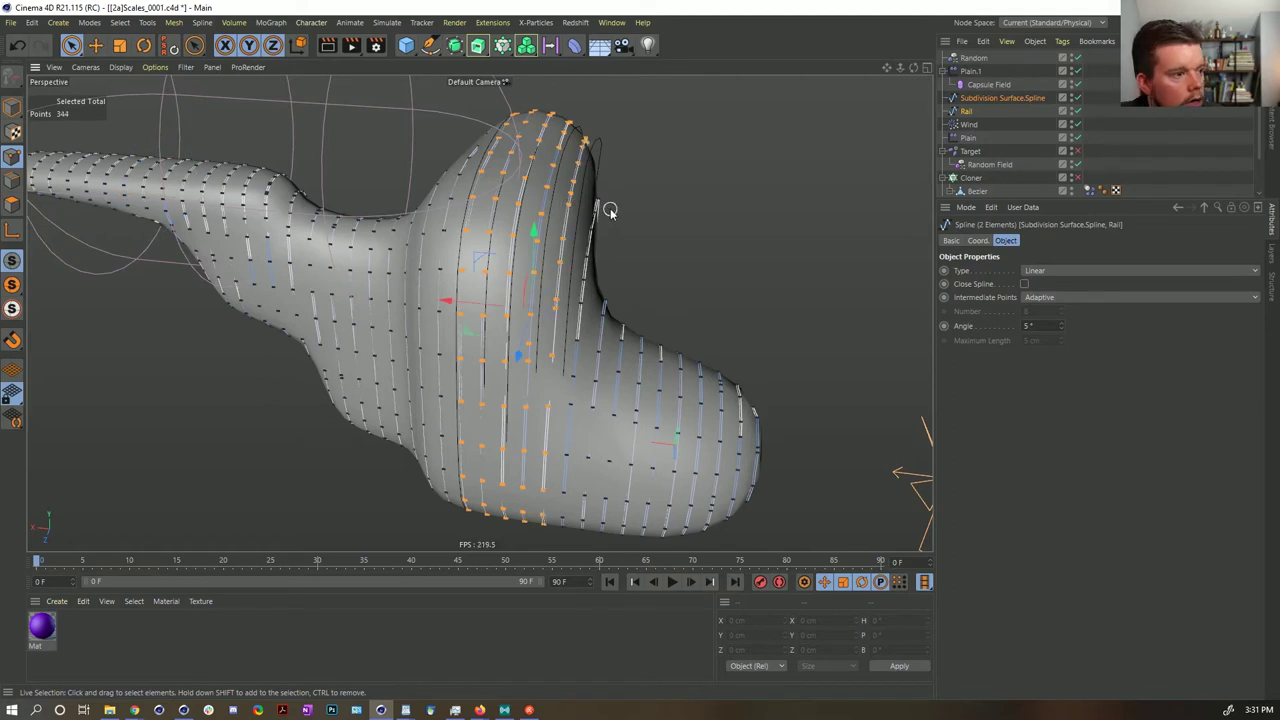
key(u)
key(i)
key(Delete)
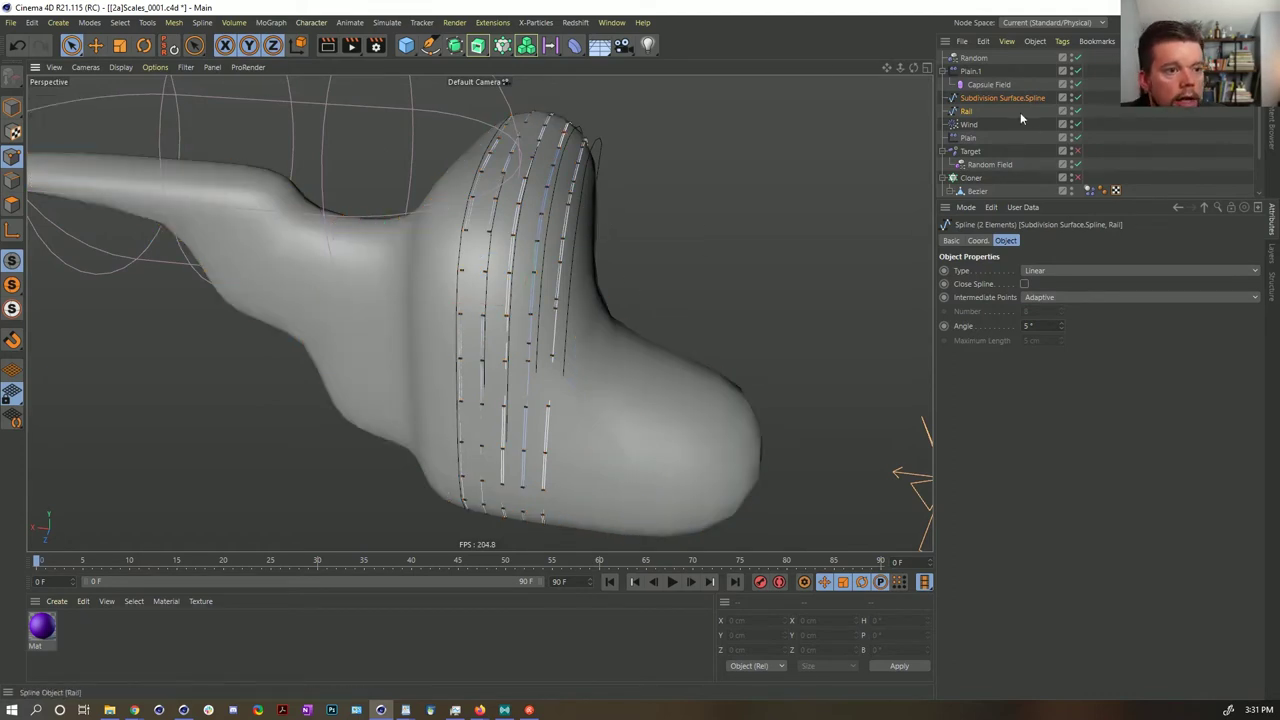
- Delete the spline nested under the Subdivision Surface object
scroll(976, 190, down, 1)
click(977, 191)
key(Delete)
scroll(990, 116, up, 1)
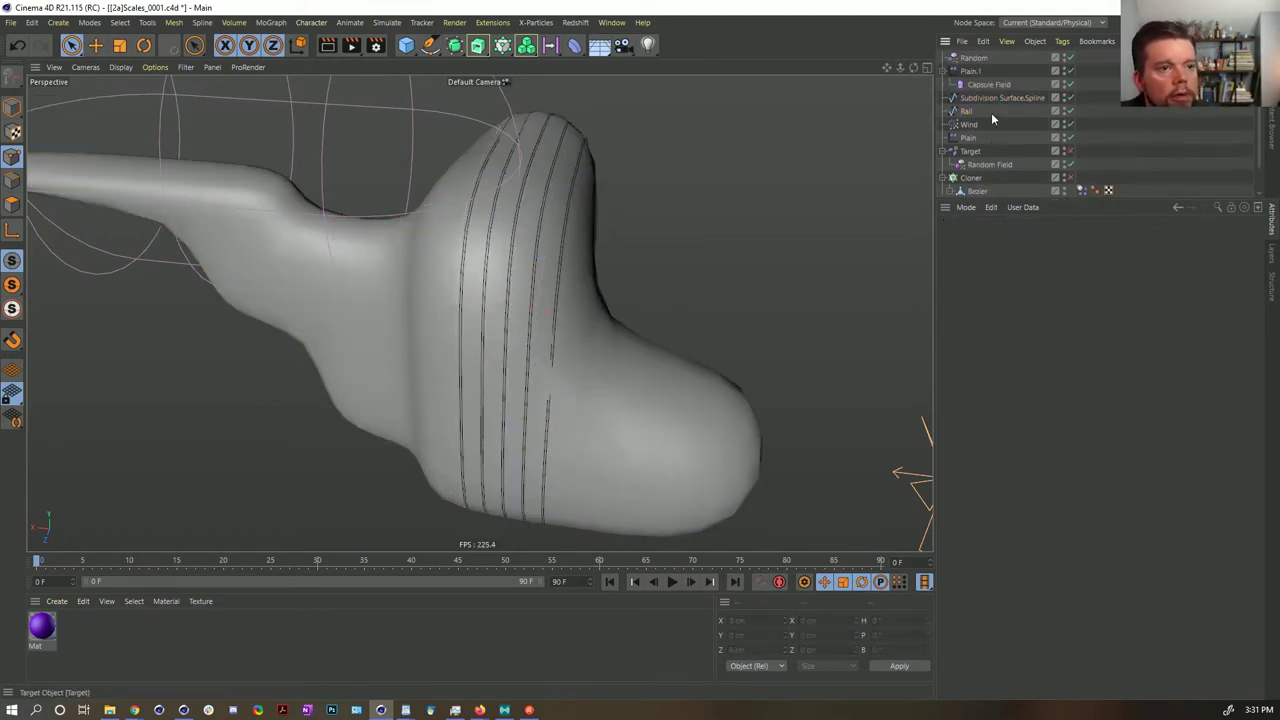
- Enable the Cloner to check the band of scales from another angle, then disable it again
click(1069, 178)
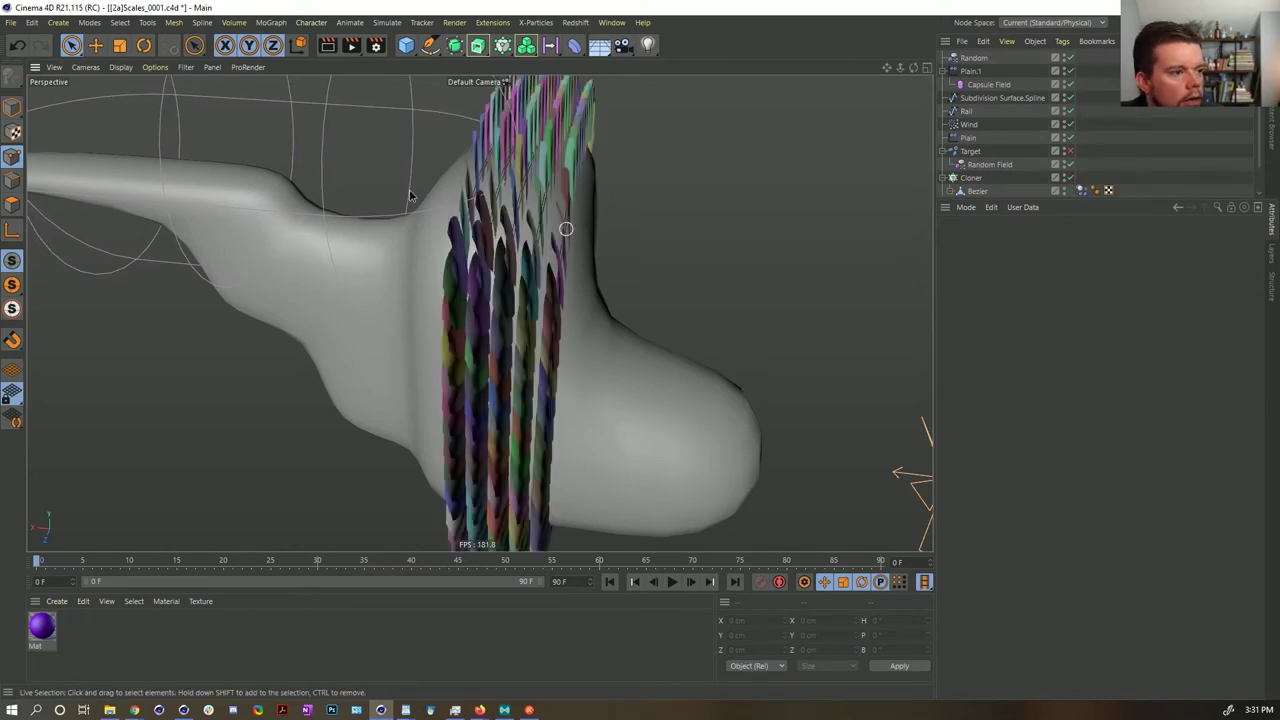
alt+drag(592, 282, 508, 254)
click(1069, 177)
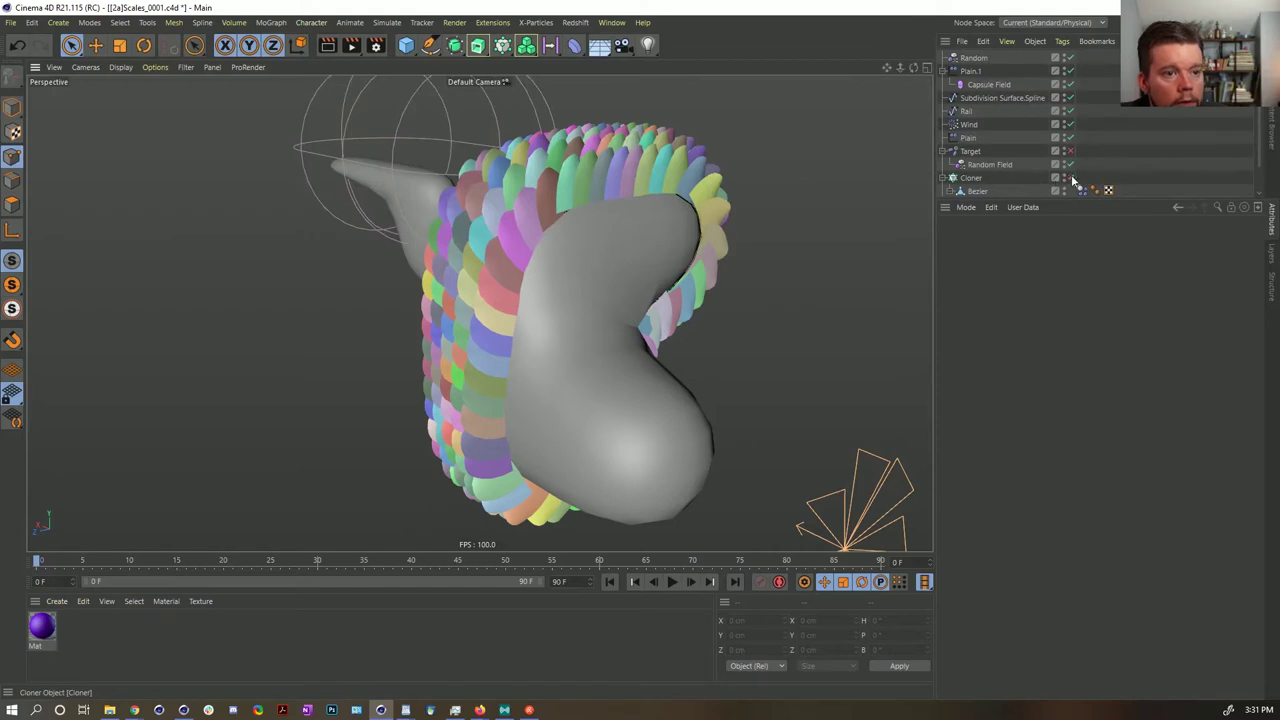
- Move the Bezier scale object out of the model to about 280 cm in Z and frame it closely
scroll(1002, 187, down, 1)
click(990, 163)
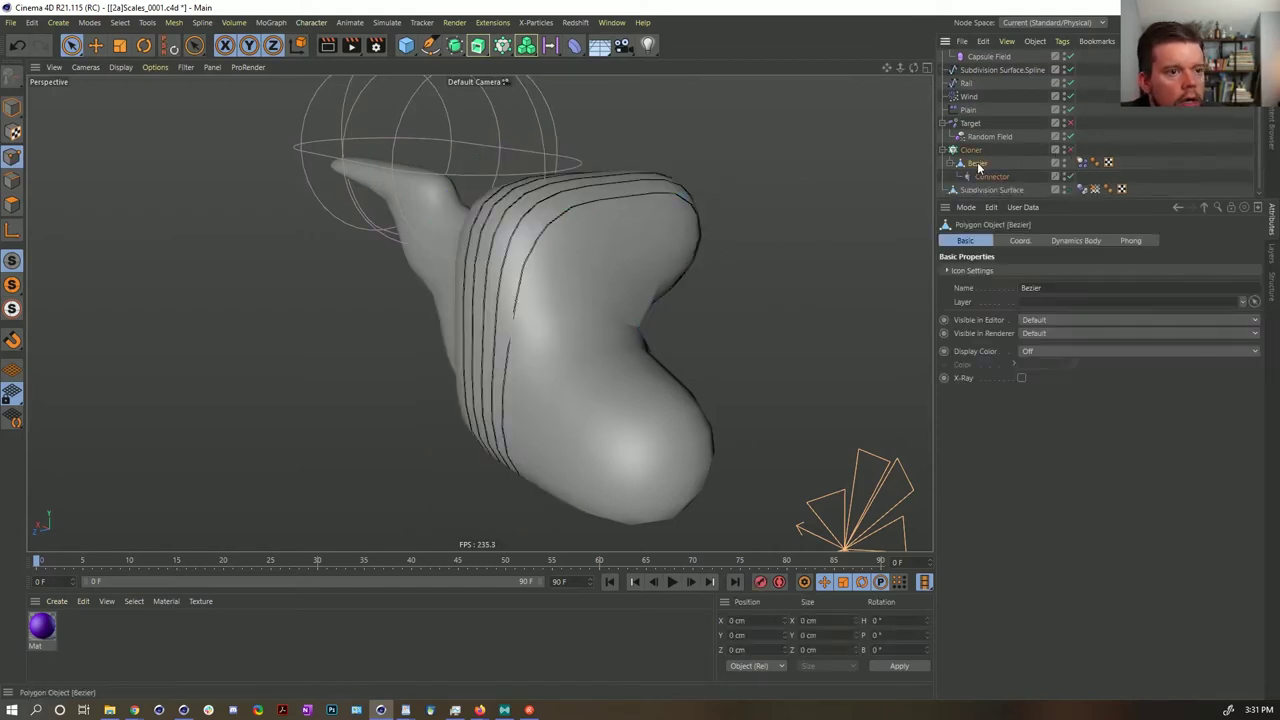
drag(570, 468, 340, 498)
alt+middle_drag(434, 498, 449, 391)
alt+drag(449, 394, 514, 428)
alt+right_drag(554, 431, 658, 380)
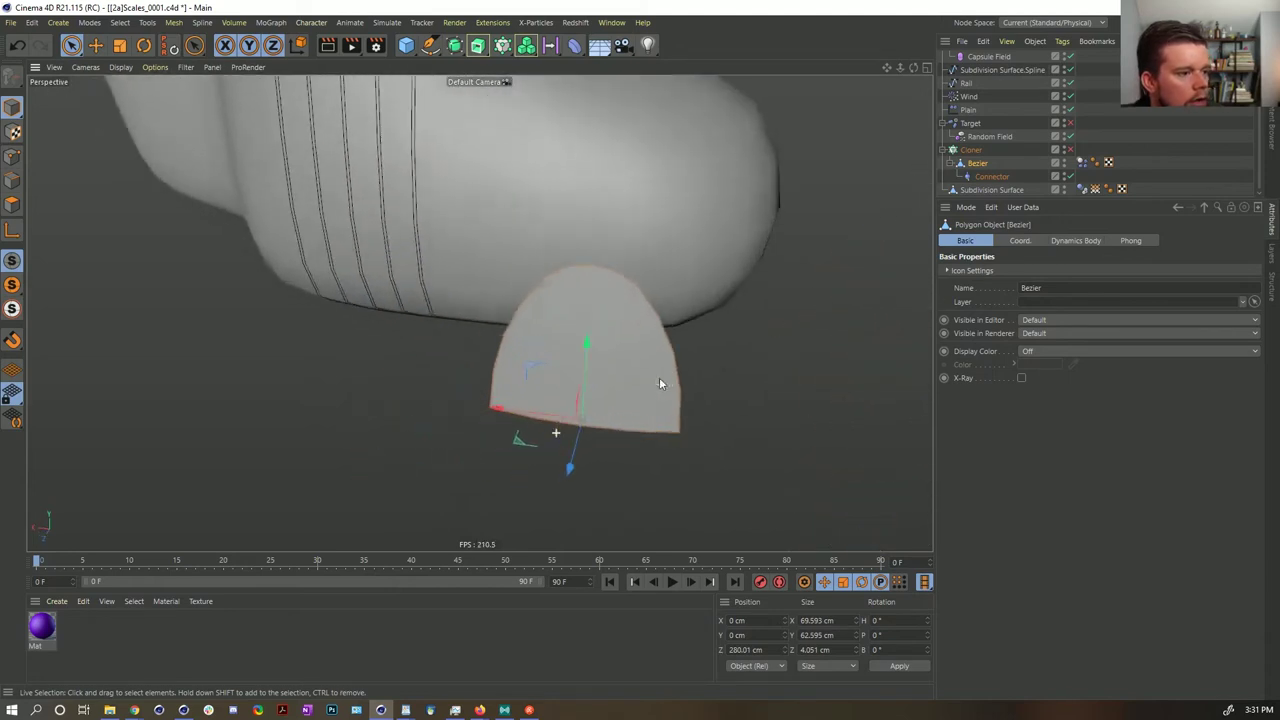
- Switch the Bezier scale to edge editing and start a Loop Selection
click(13, 205)
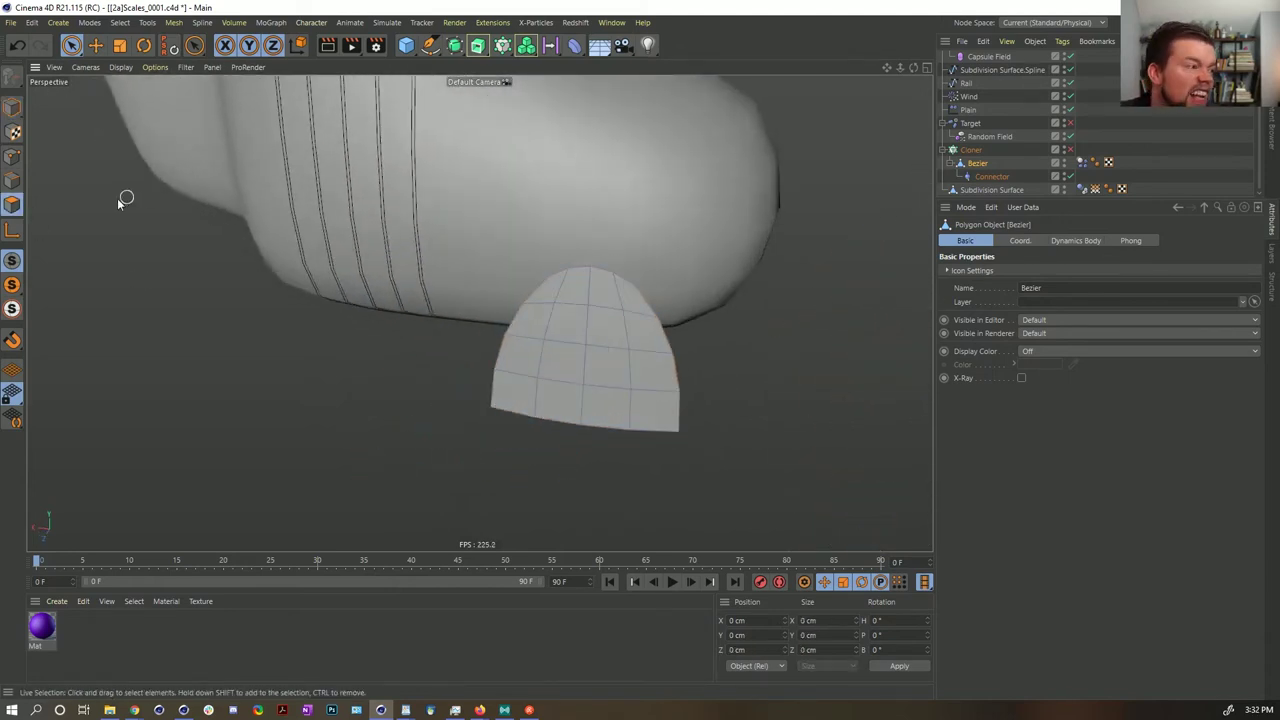
click(13, 181)
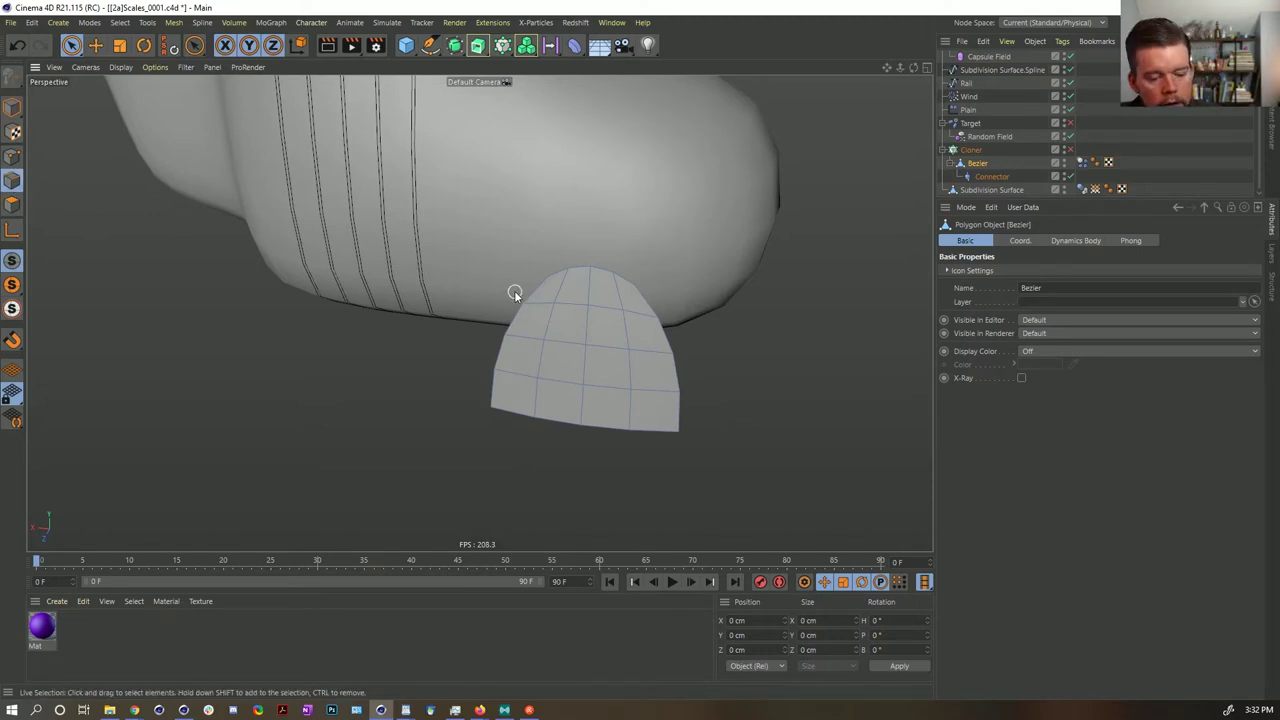
key(u)
key(l)
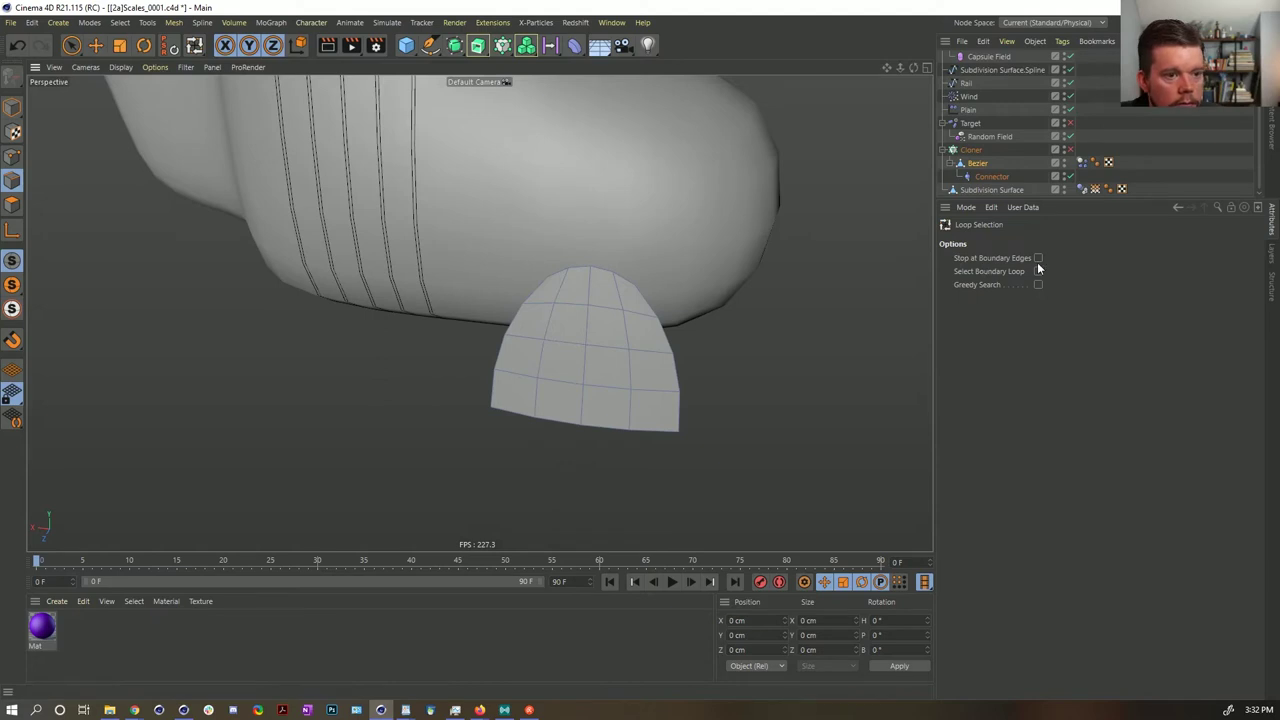
- Dissolve the two outer vertical and the upper and lower horizontal edge loops of the Bezier scale mesh
click(566, 300)
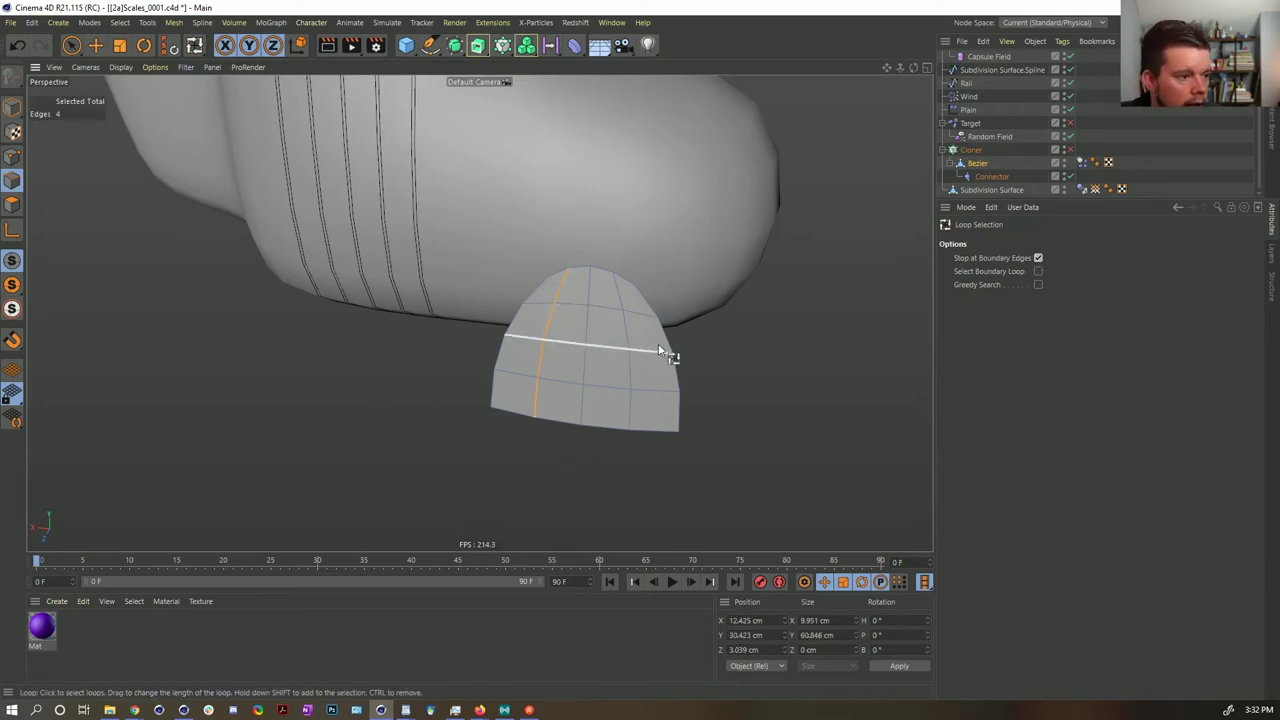
shift+click(627, 337)
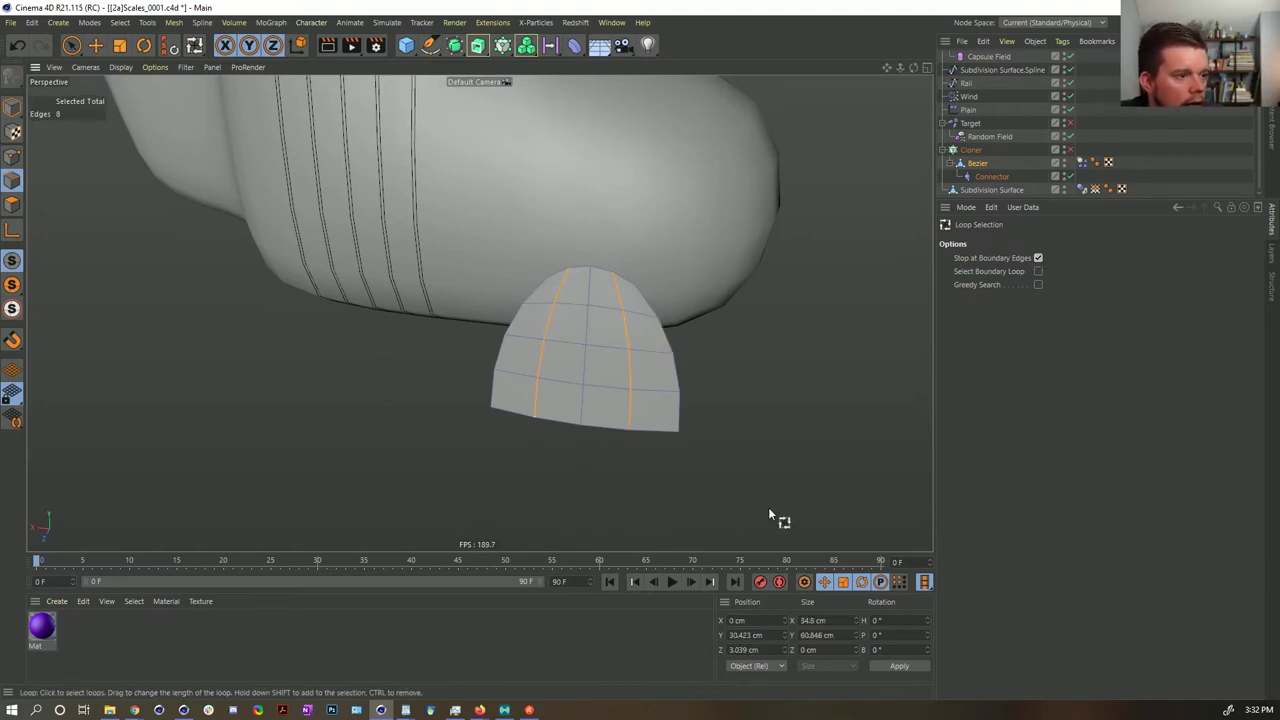
shift+click(620, 313)
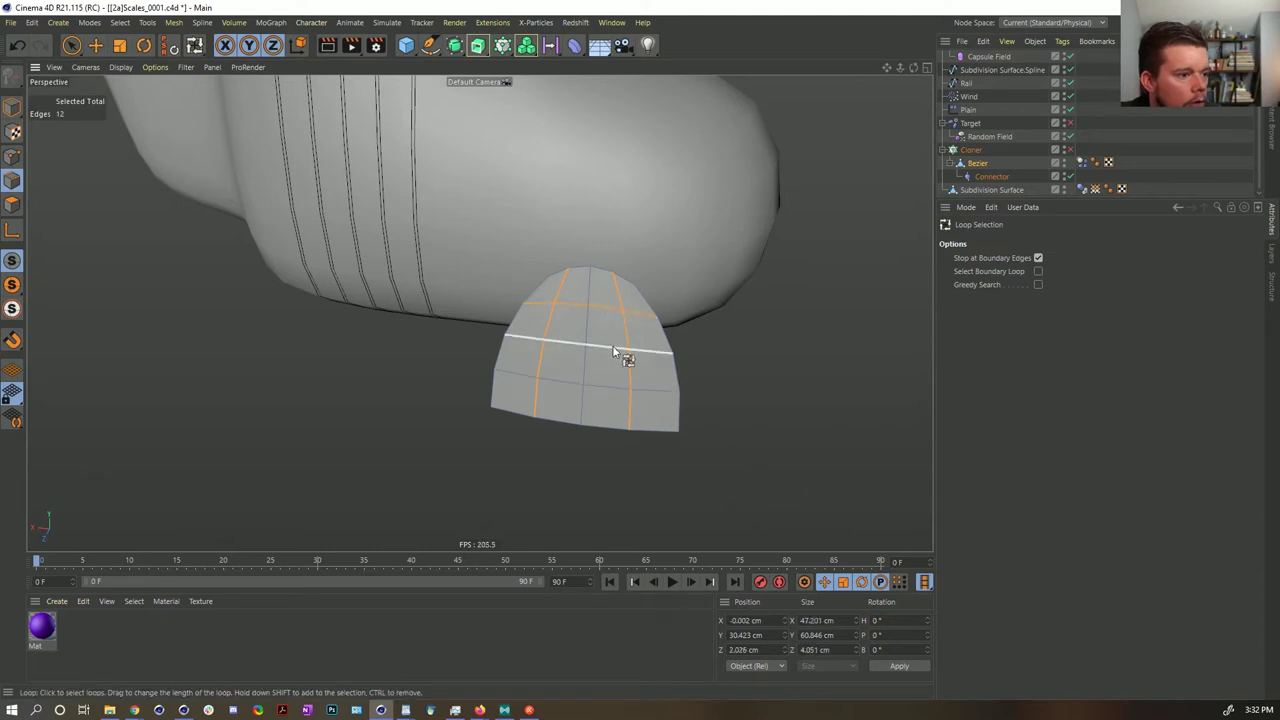
shift+click(605, 381)
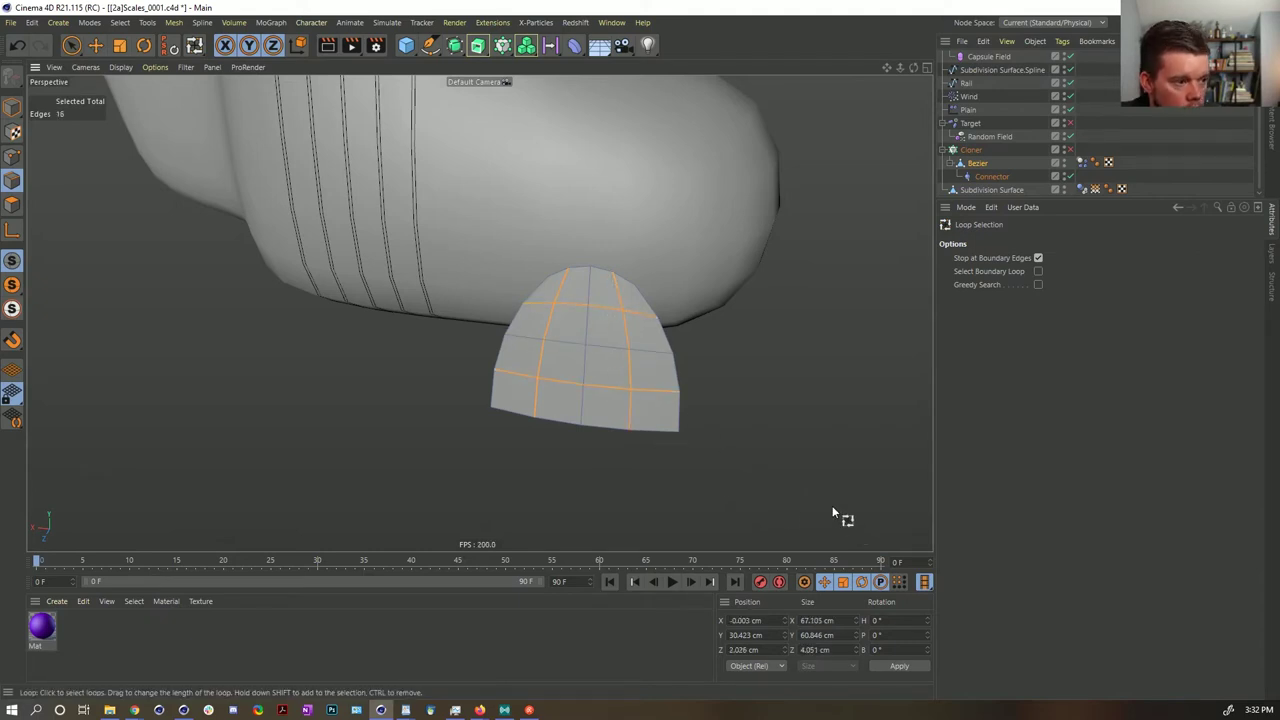
right_click(670, 401)
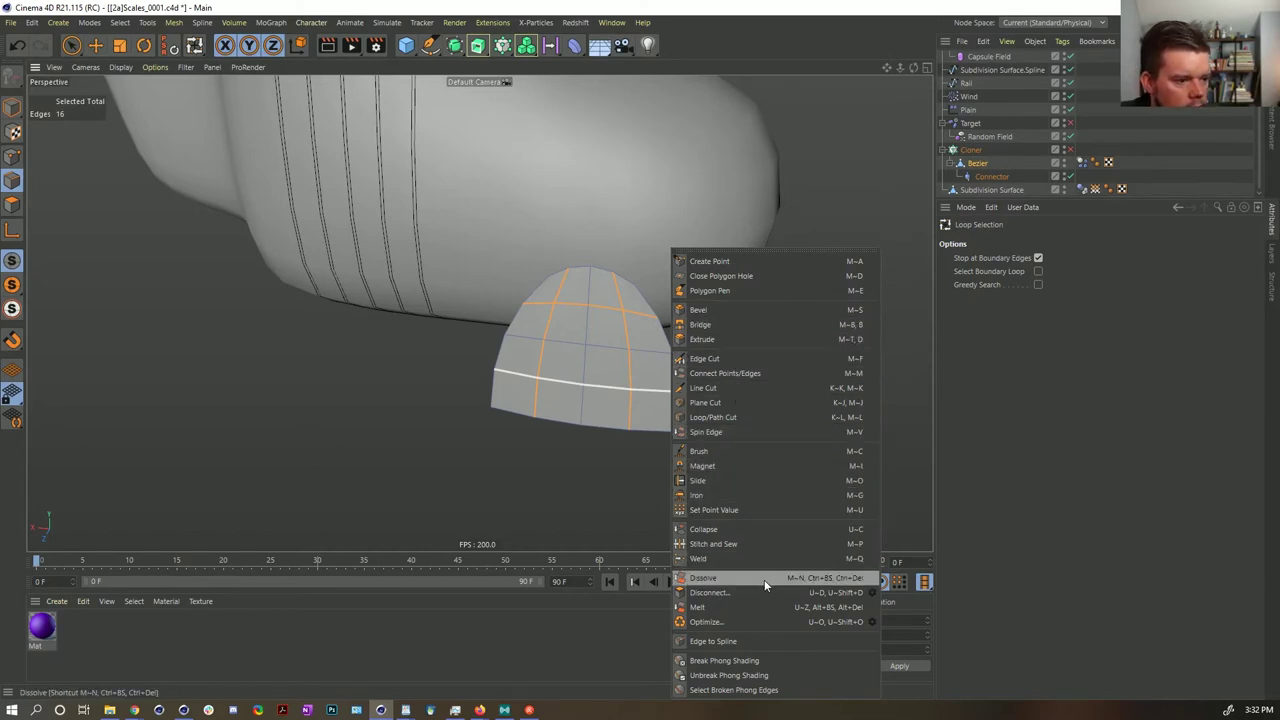
click(754, 579)
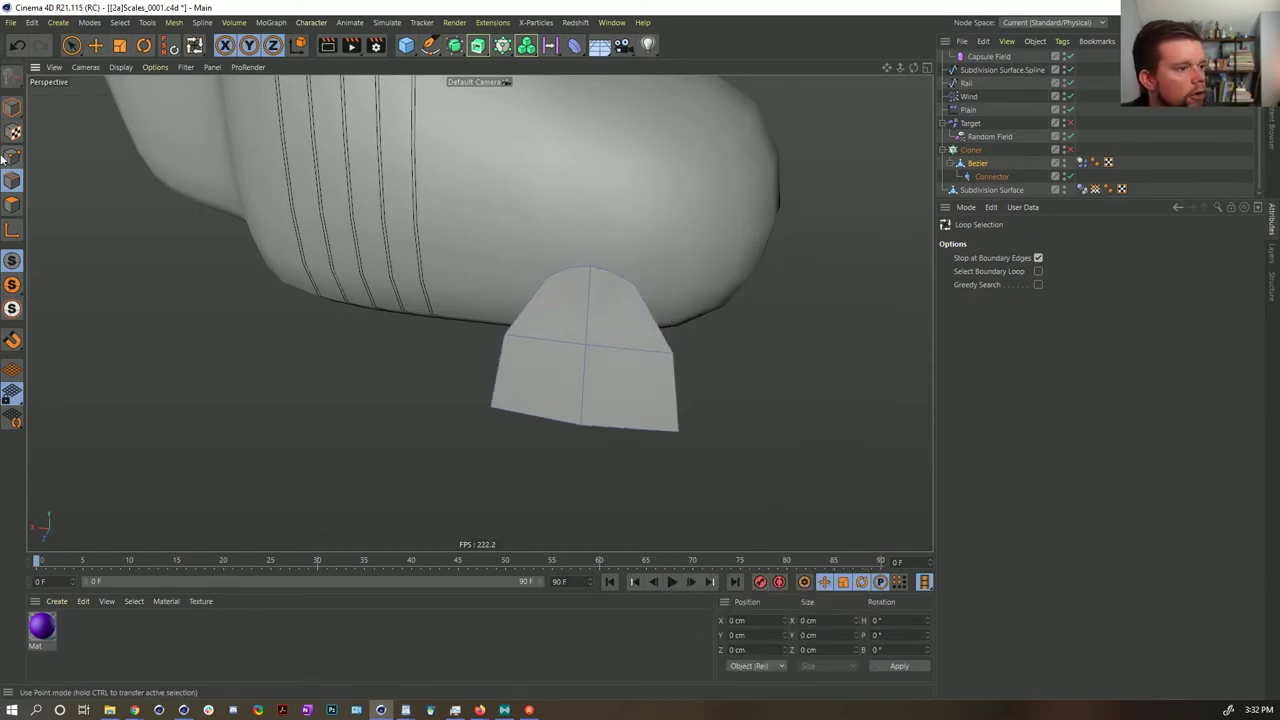
- Delete the two leftover points beside the apex of the scale's curved tip and return to Model mode
click(12, 158)
key(space)
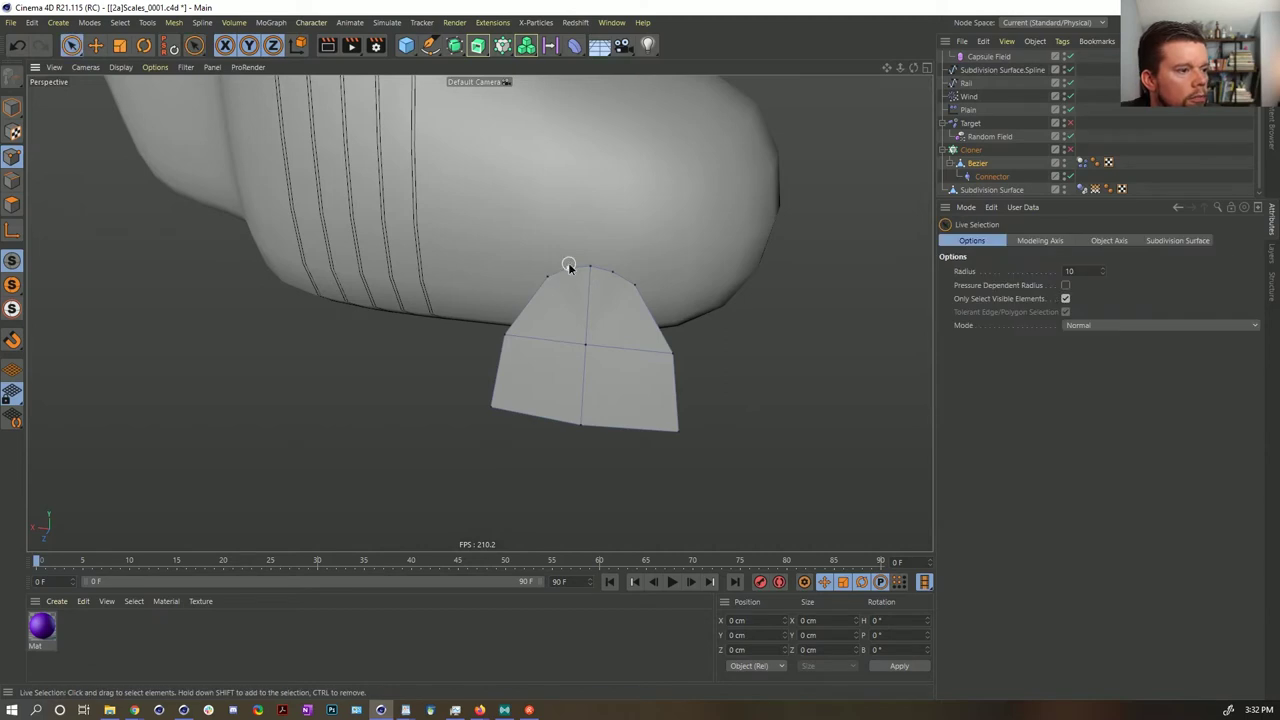
click(563, 271)
drag(619, 264, 692, 332)
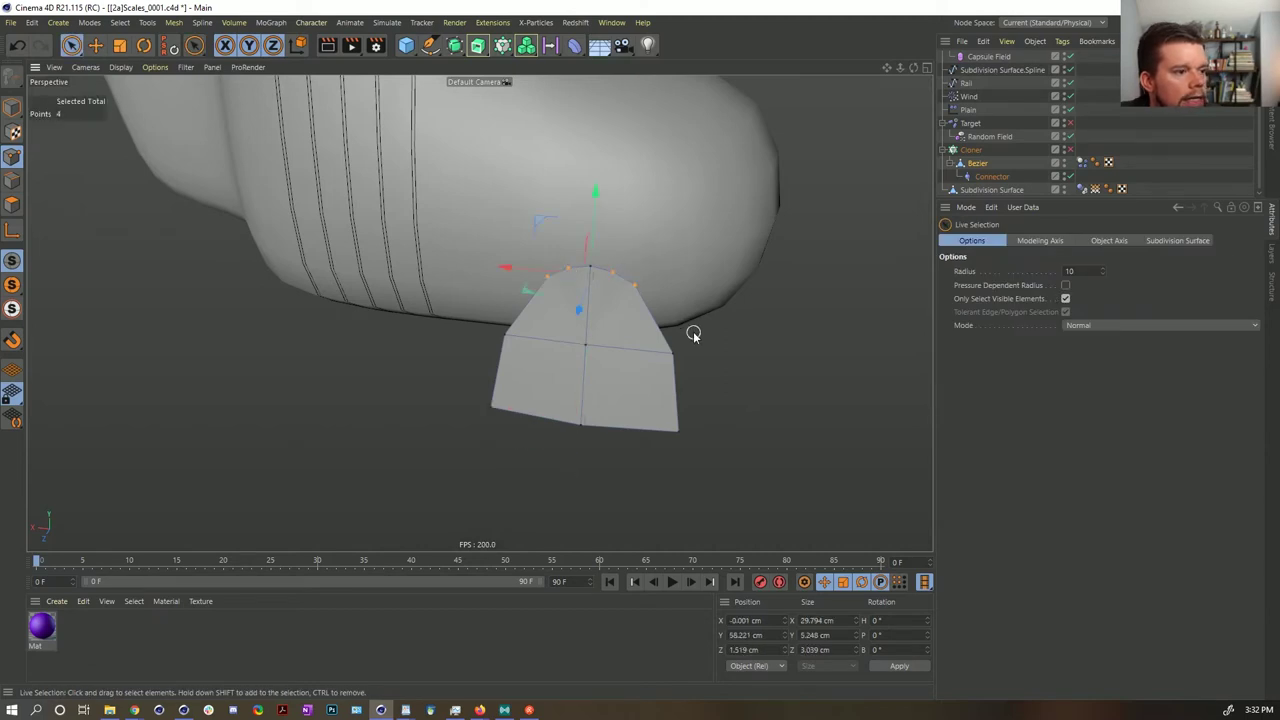
mouse_move(614, 271)
mouse_down()
mouse_move(593, 292)
mouse_move(569, 272)
mouse_up()
key(Delete)
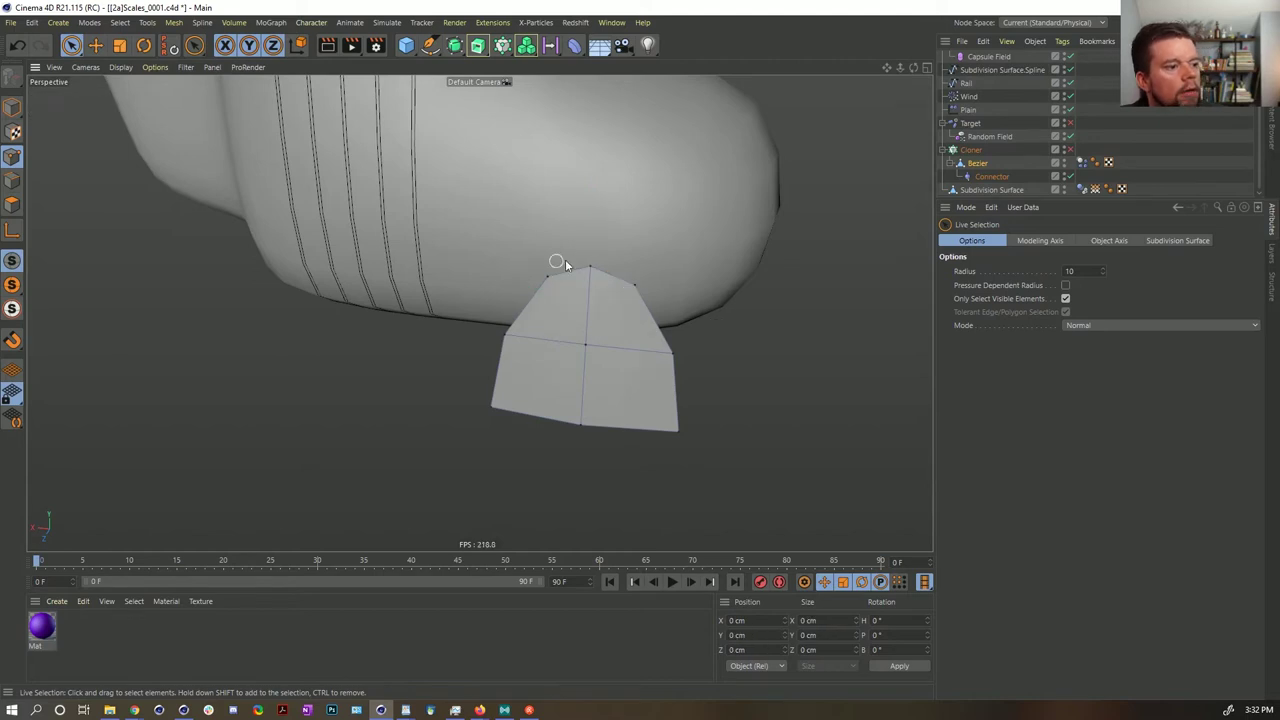
click(18, 108)
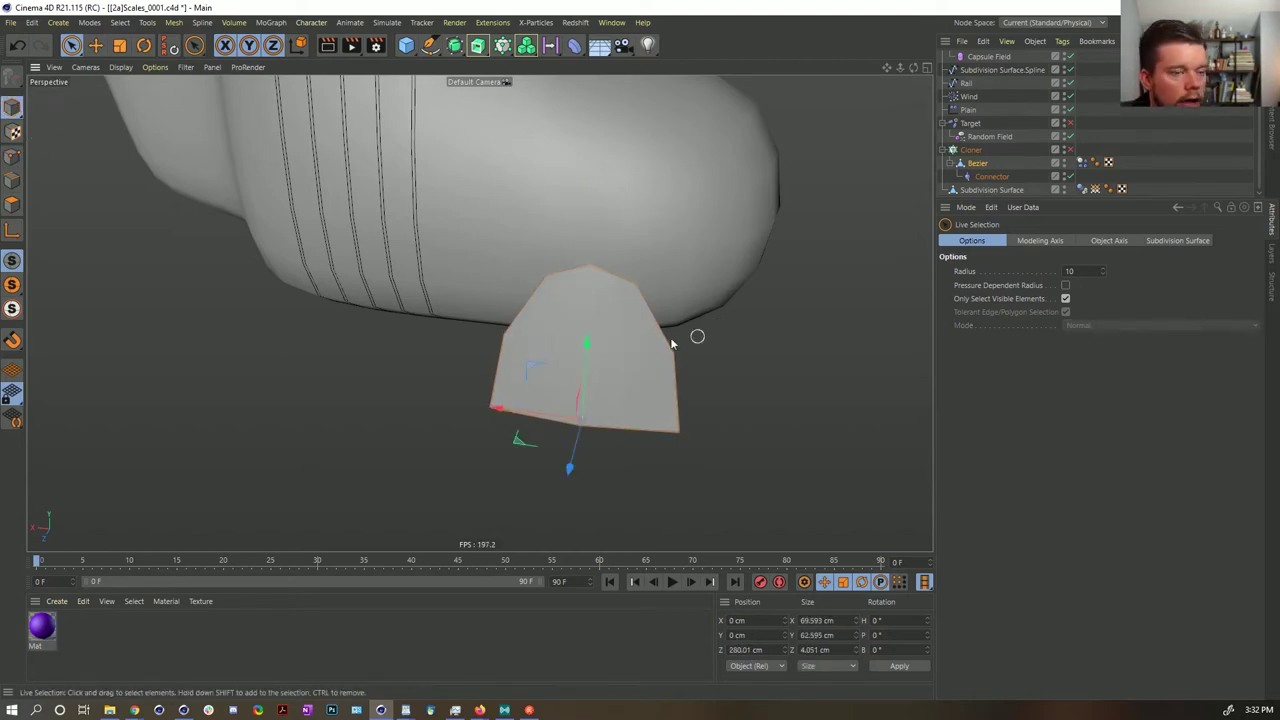
- Delete the Connector object under Bezier
alt+drag(691, 334, 669, 366)
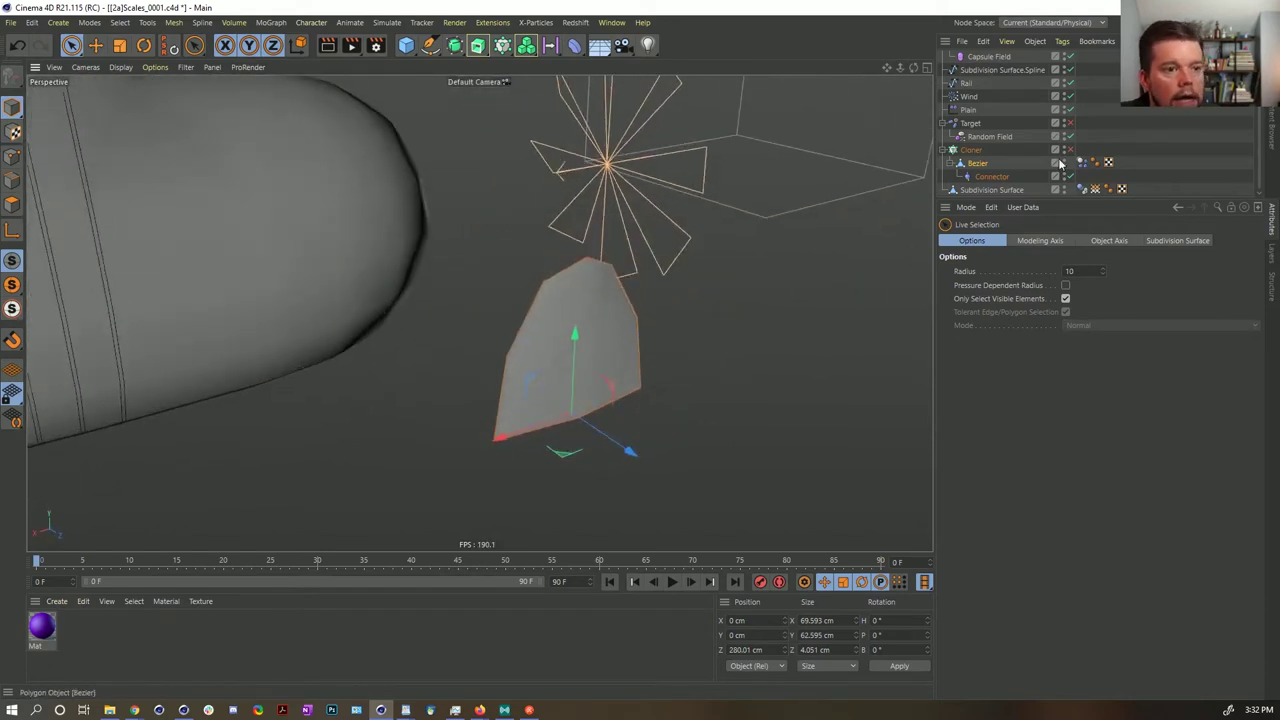
click(991, 177)
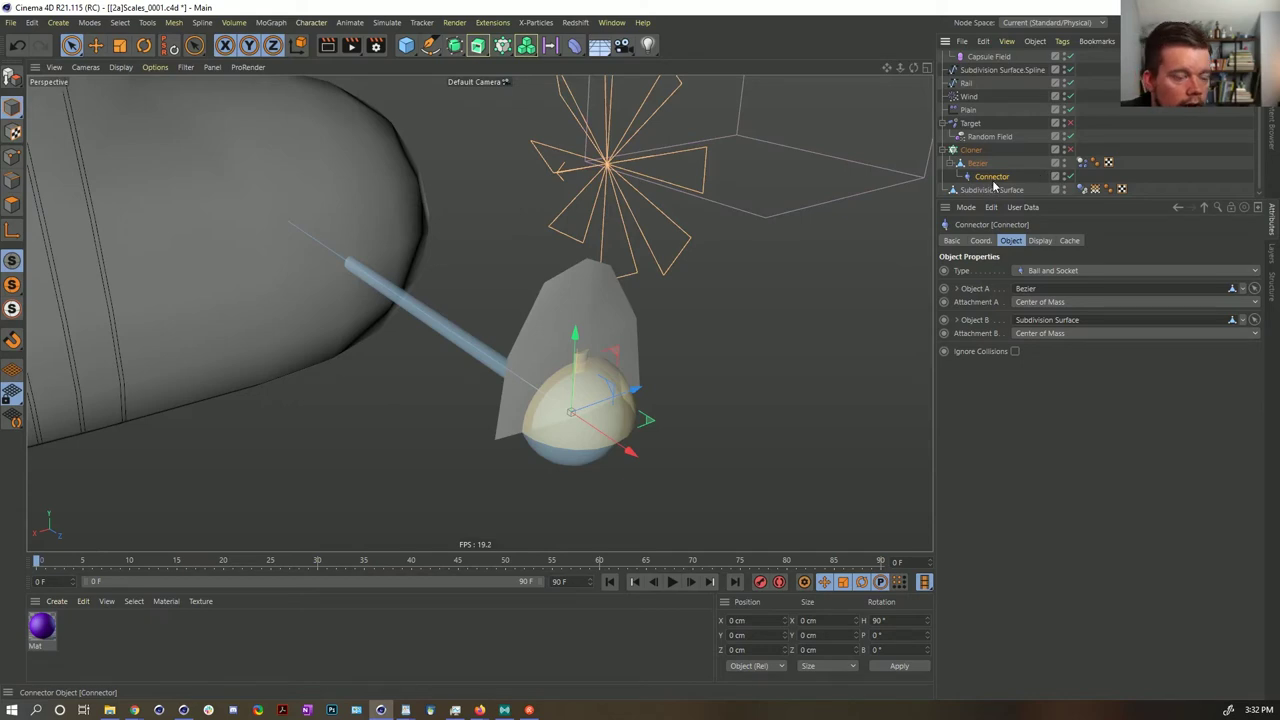
key(Delete)
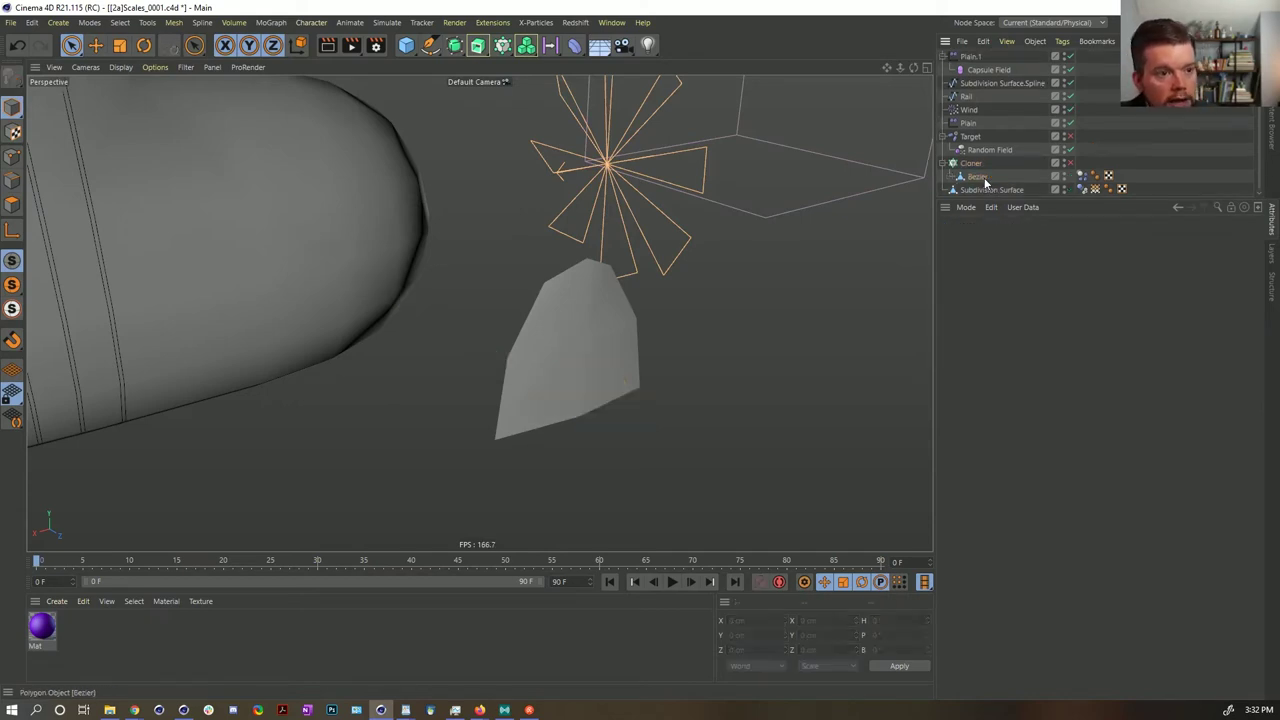
- Add a dynamics Spring object and make it a child of Bezier
click(986, 177)
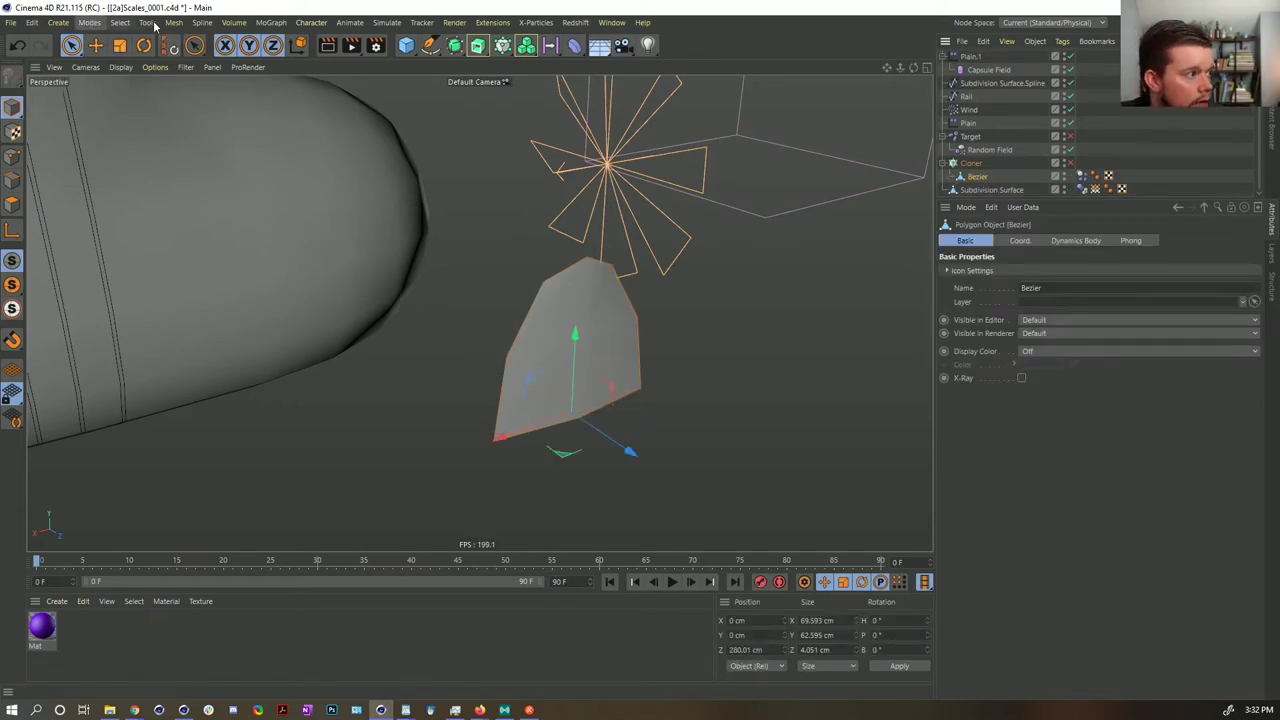
click(203, 22)
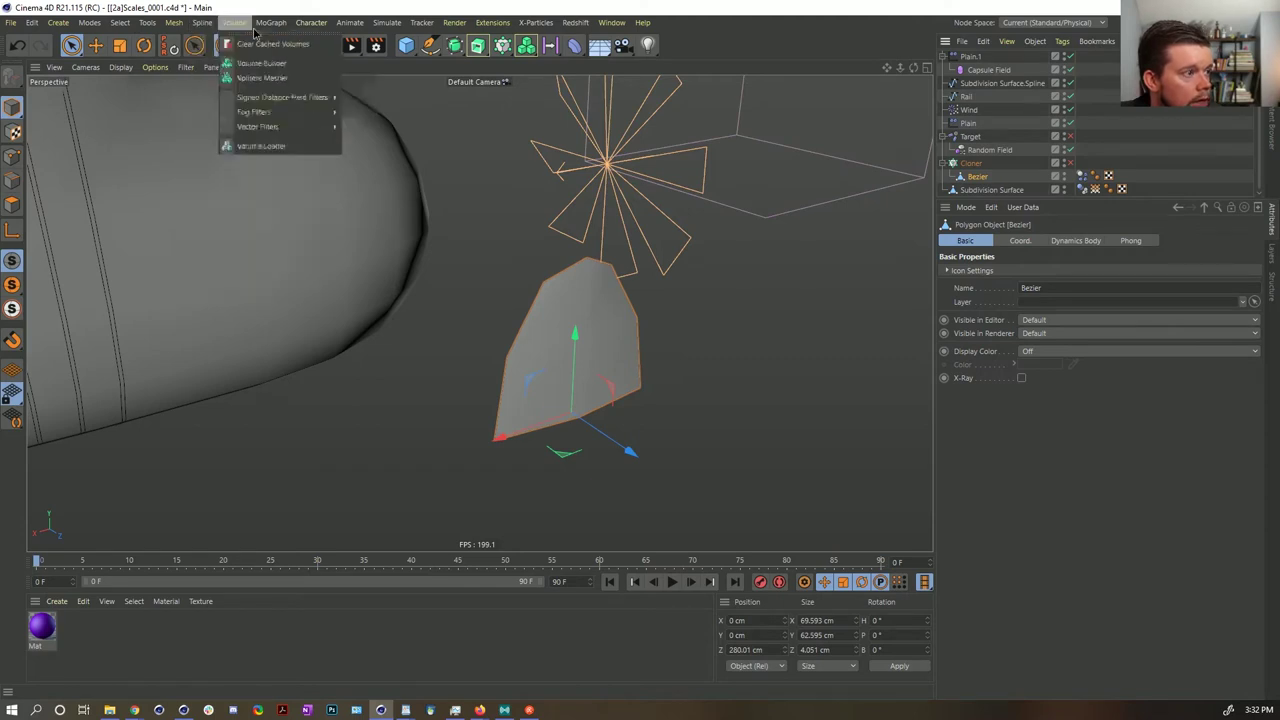
mouse_move(427, 78)
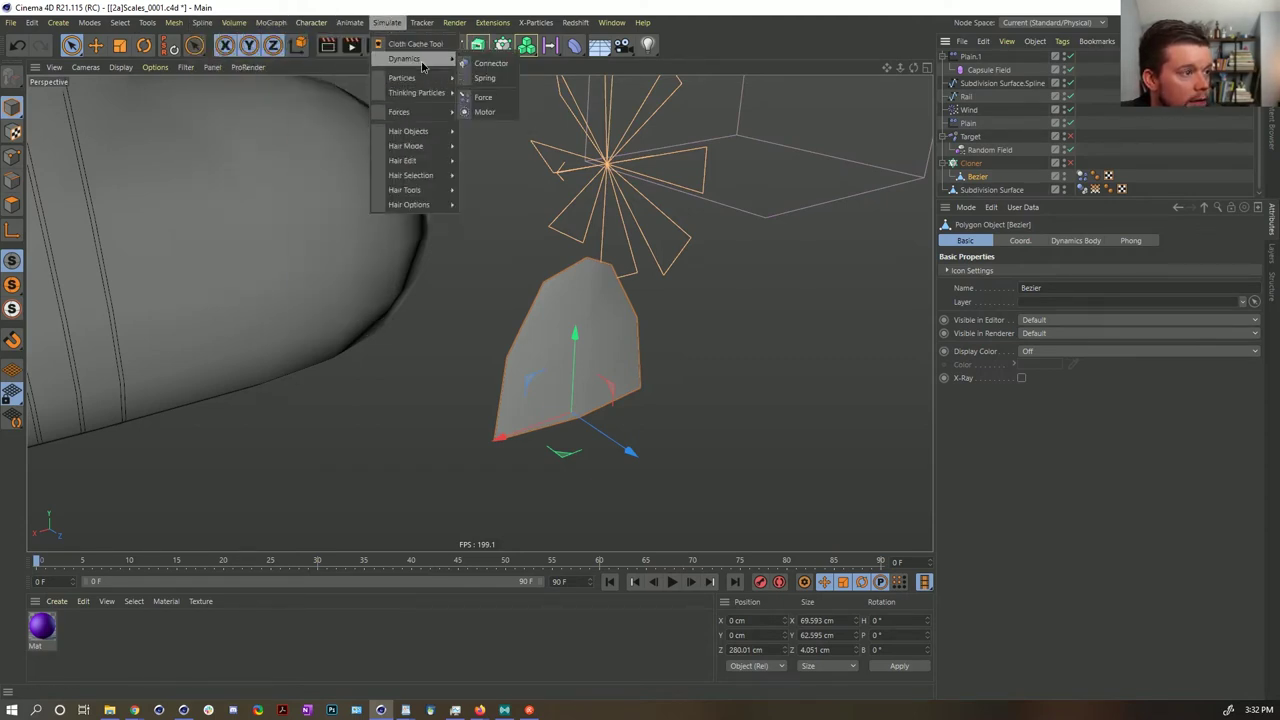
click(500, 82)
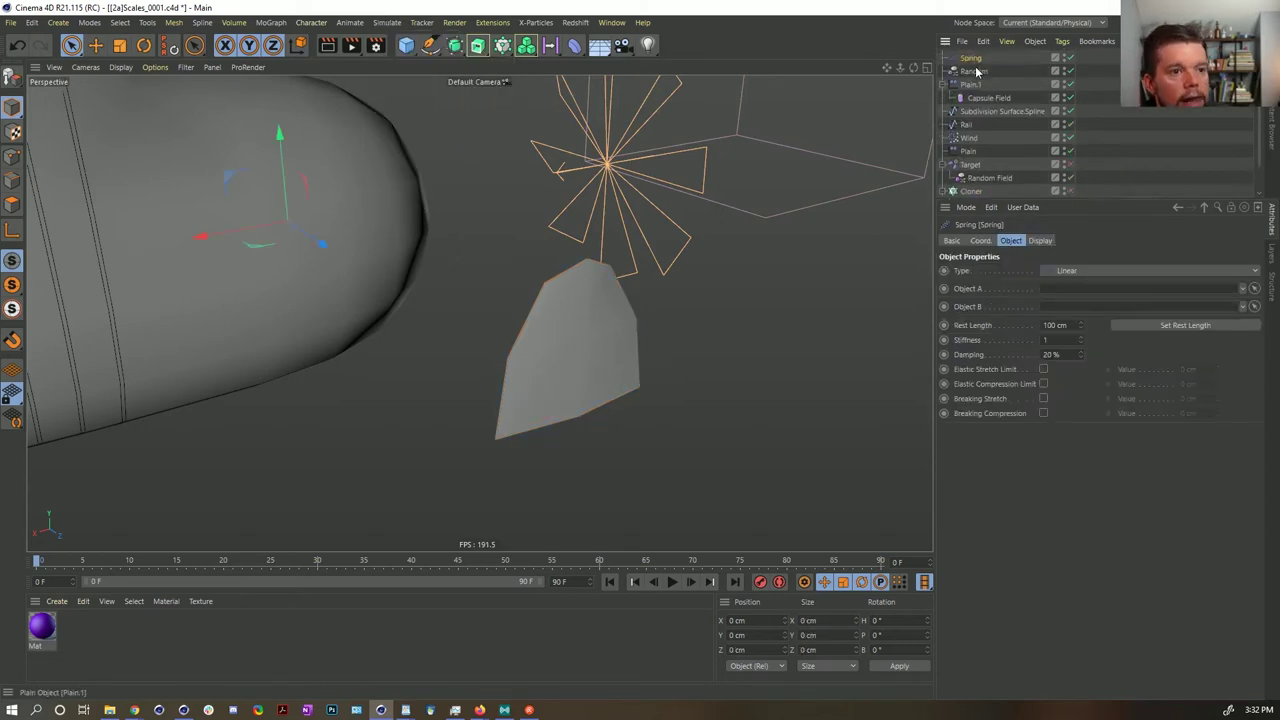
scroll(985, 130, down, 1)
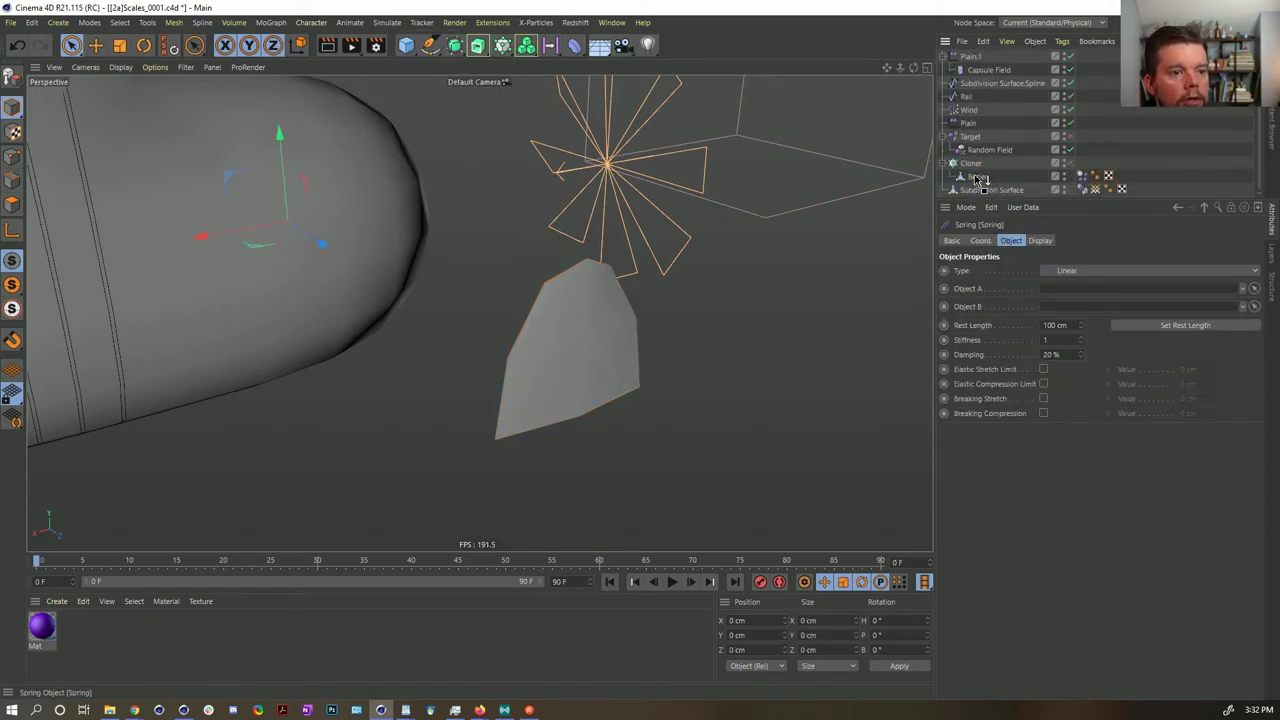
drag(978, 178, 978, 177)
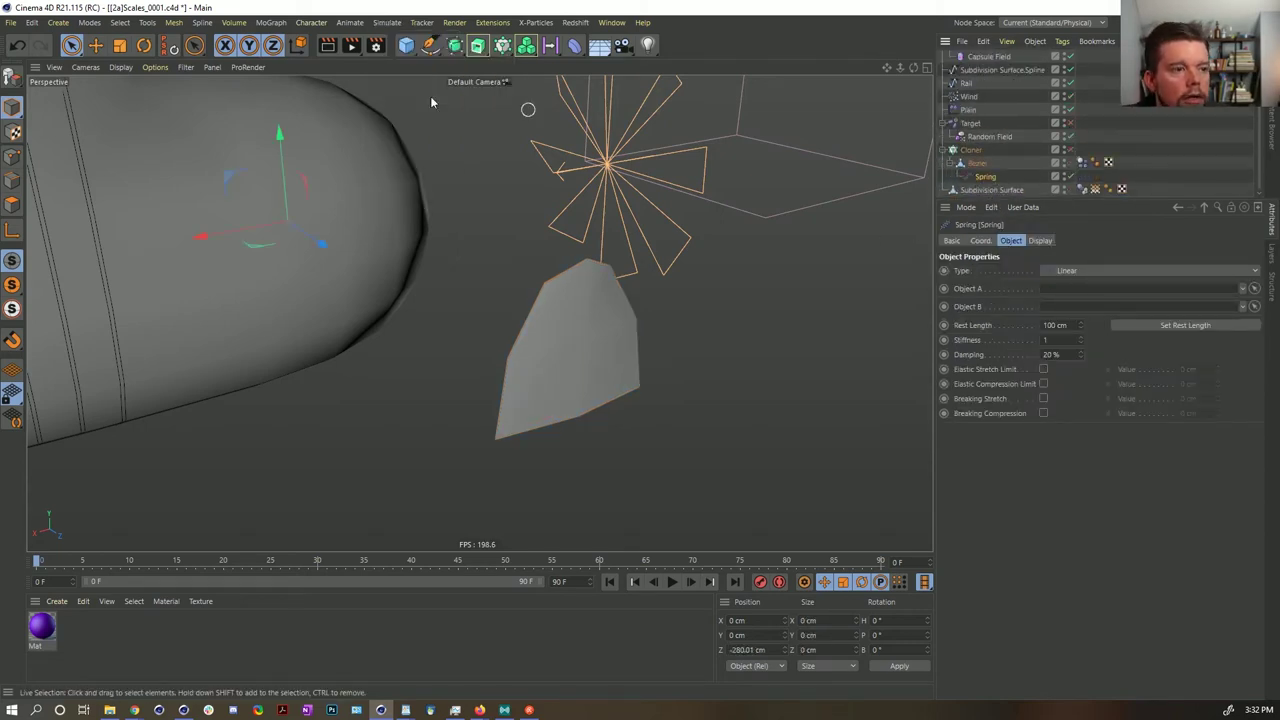
- Reset the spring's transform to match its parent and move it about 3.7 cm along Z
click(172, 50)
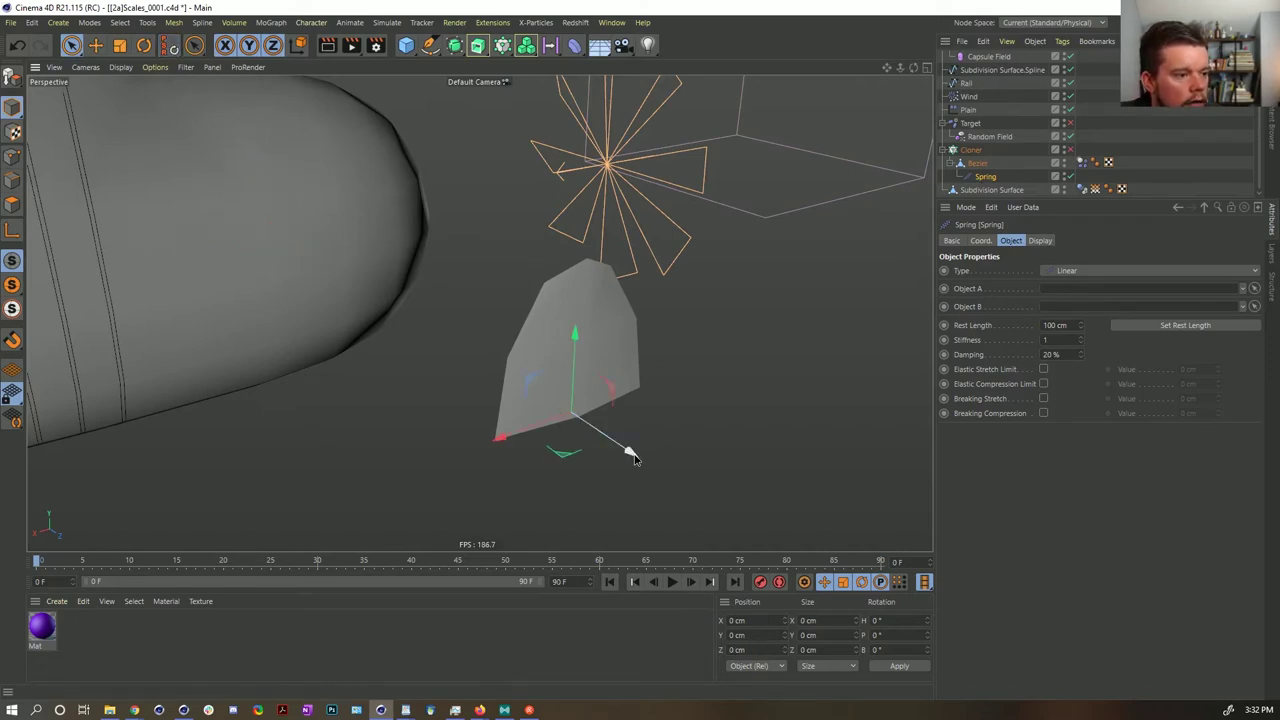
drag(632, 456, 640, 457)
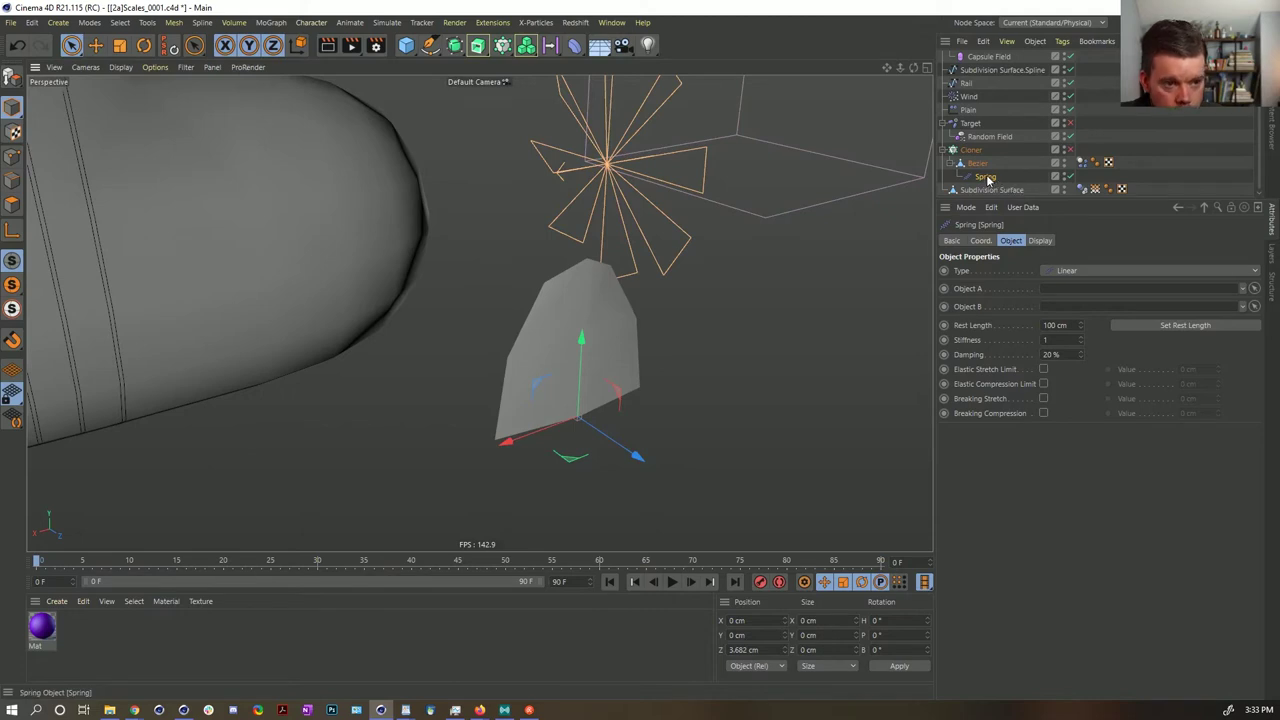
- Assign Bezier as the spring's Object A and set Attachment A to Polygon Point
drag(977, 164, 1053, 291)
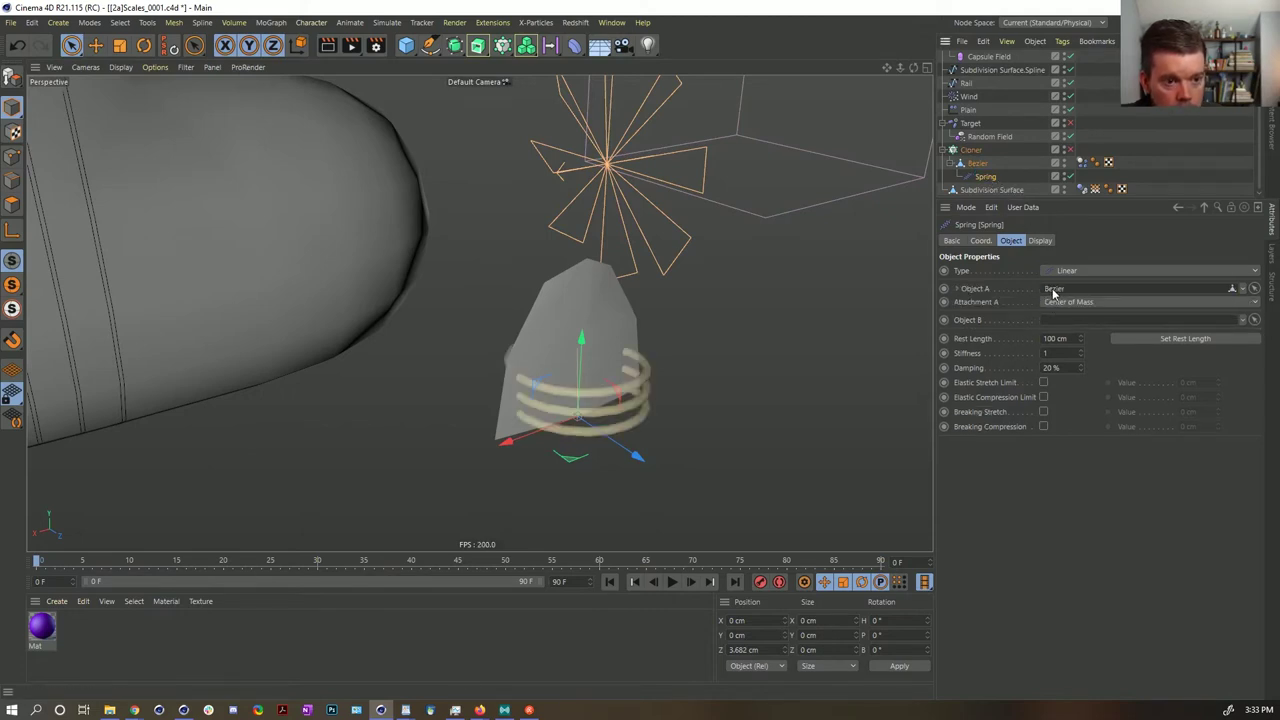
click(1058, 302)
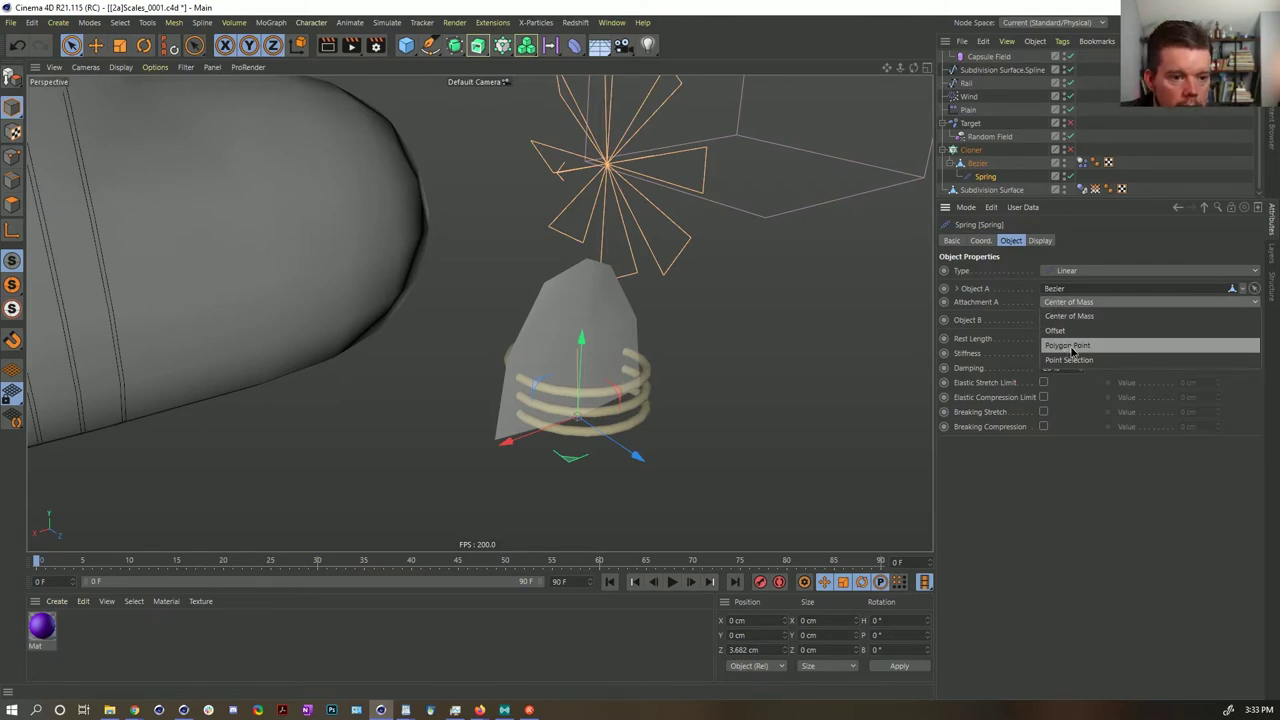
click(1069, 346)
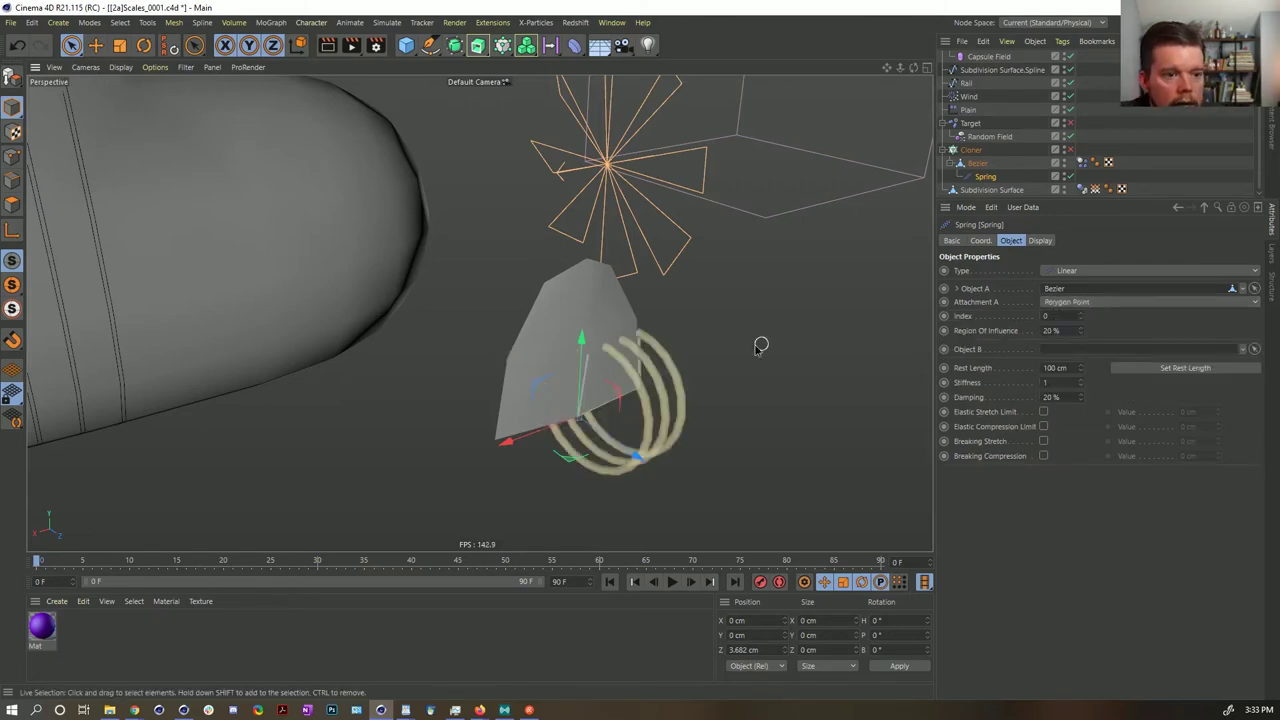
- Step through the spring's attachment point indices on the scale and set Index to 2
alt+drag(760, 346, 486, 306)
click(1082, 315)
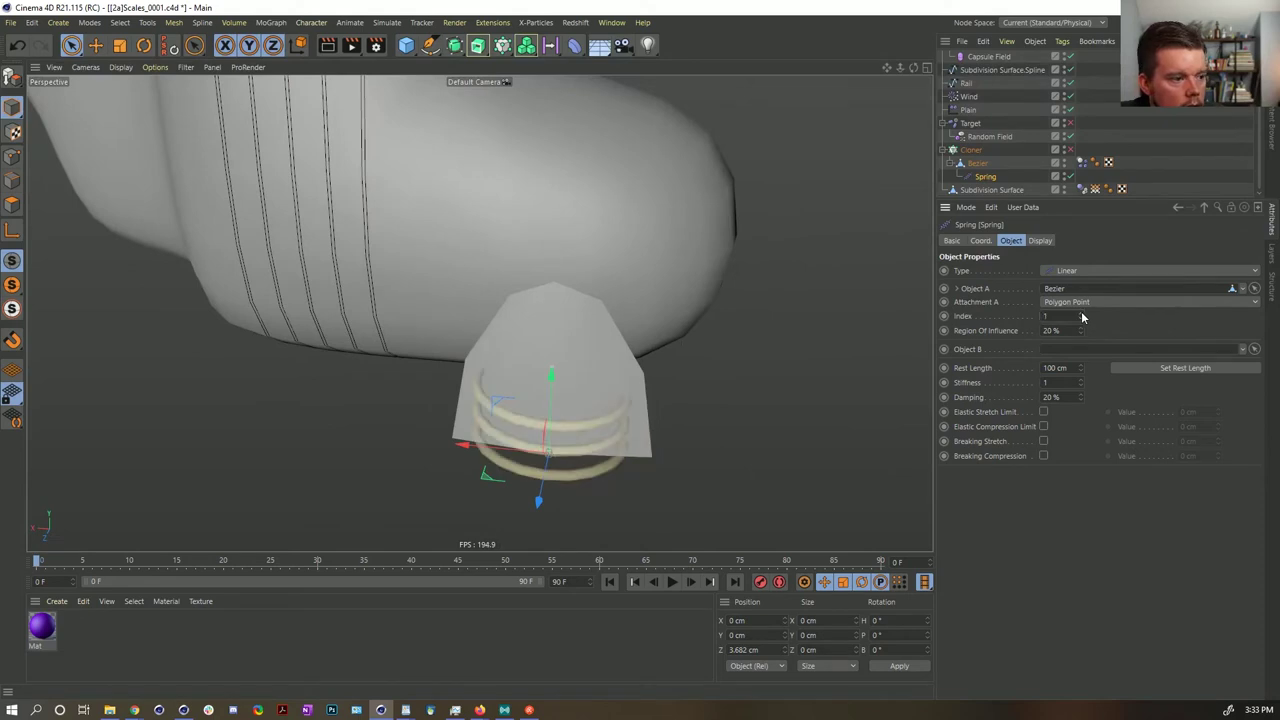
click(1082, 320)
click(1082, 320)
click(1082, 320)
click(1082, 320)
click(1082, 320)
click(1082, 320)
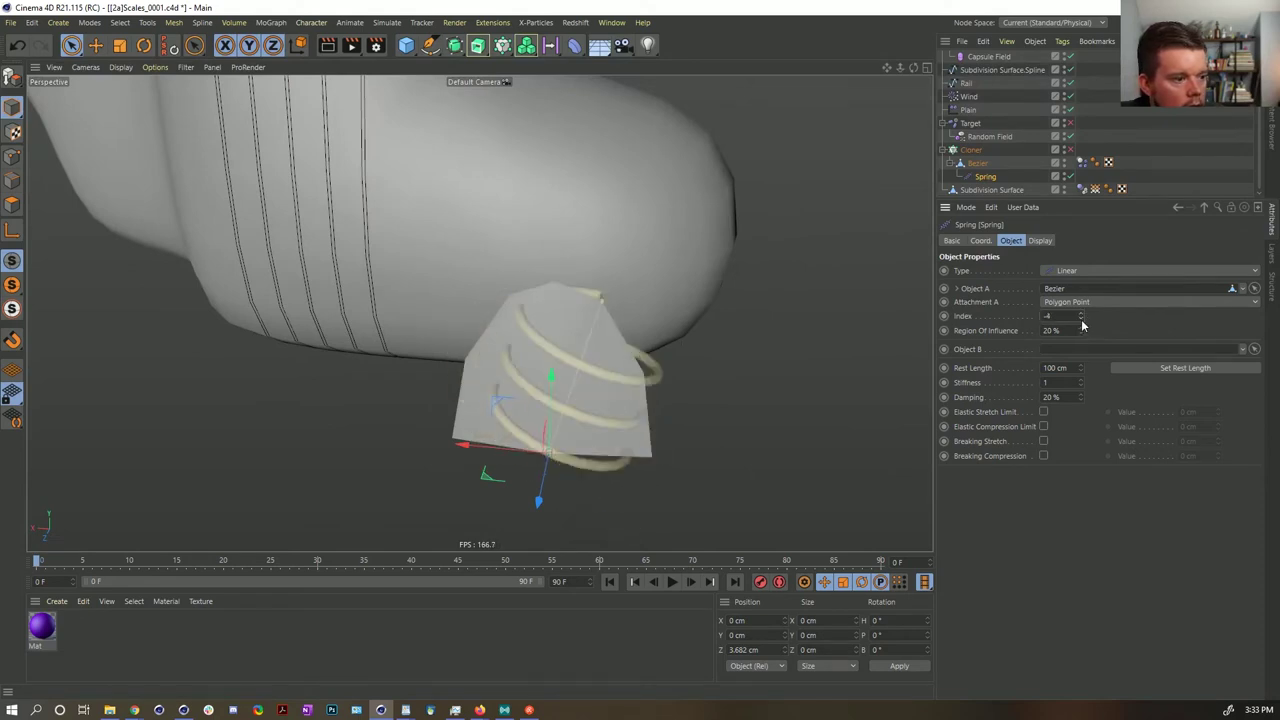
click(1082, 320)
click(1082, 320)
click(1082, 320)
click(1082, 320)
click(1082, 315)
click(1082, 315)
click(1082, 315)
click(1082, 315)
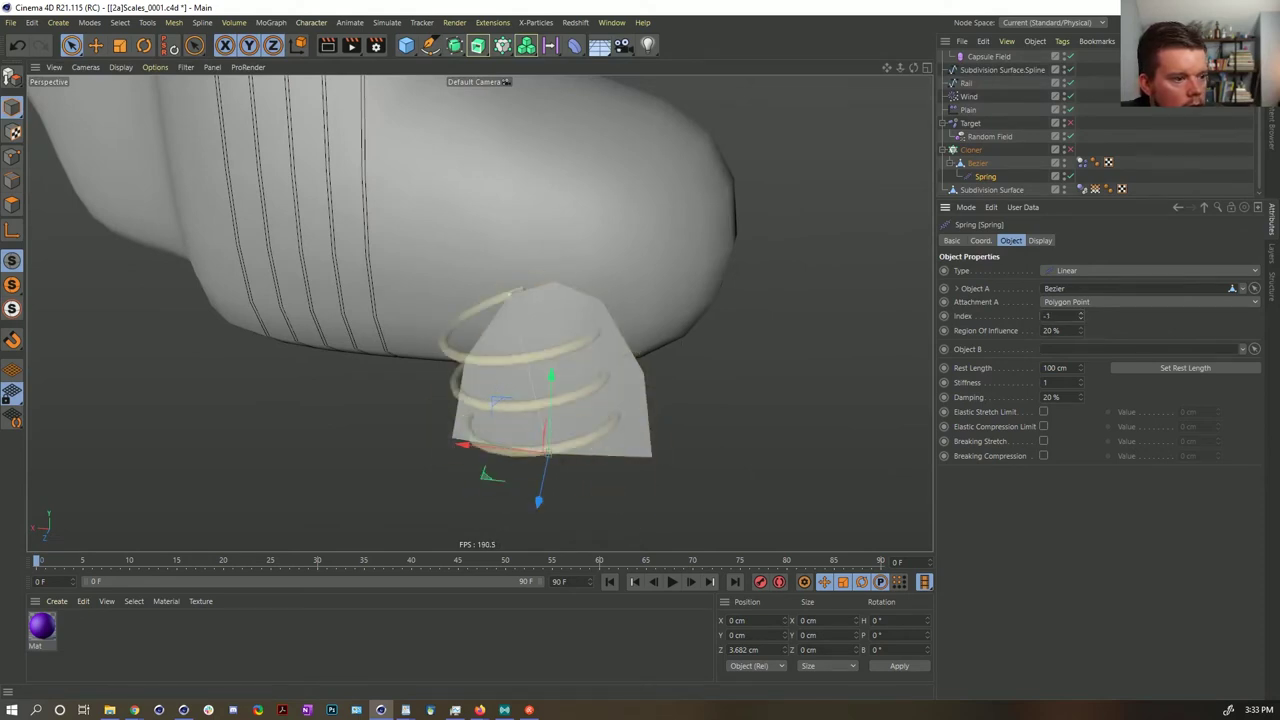
click(1082, 315)
click(1082, 315)
drag(1082, 320, 1082, 318)
click(1082, 320)
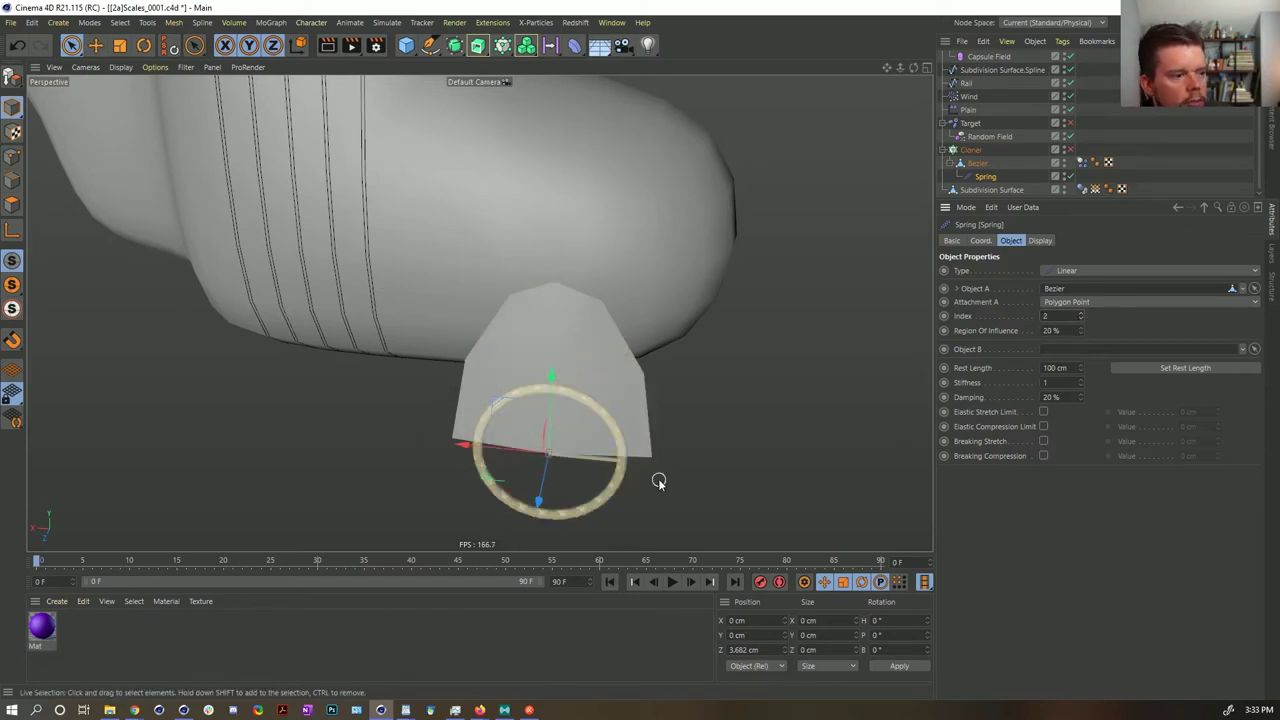
- Set the spring's rest length from its current length
alt+drag(537, 453, 1103, 402)
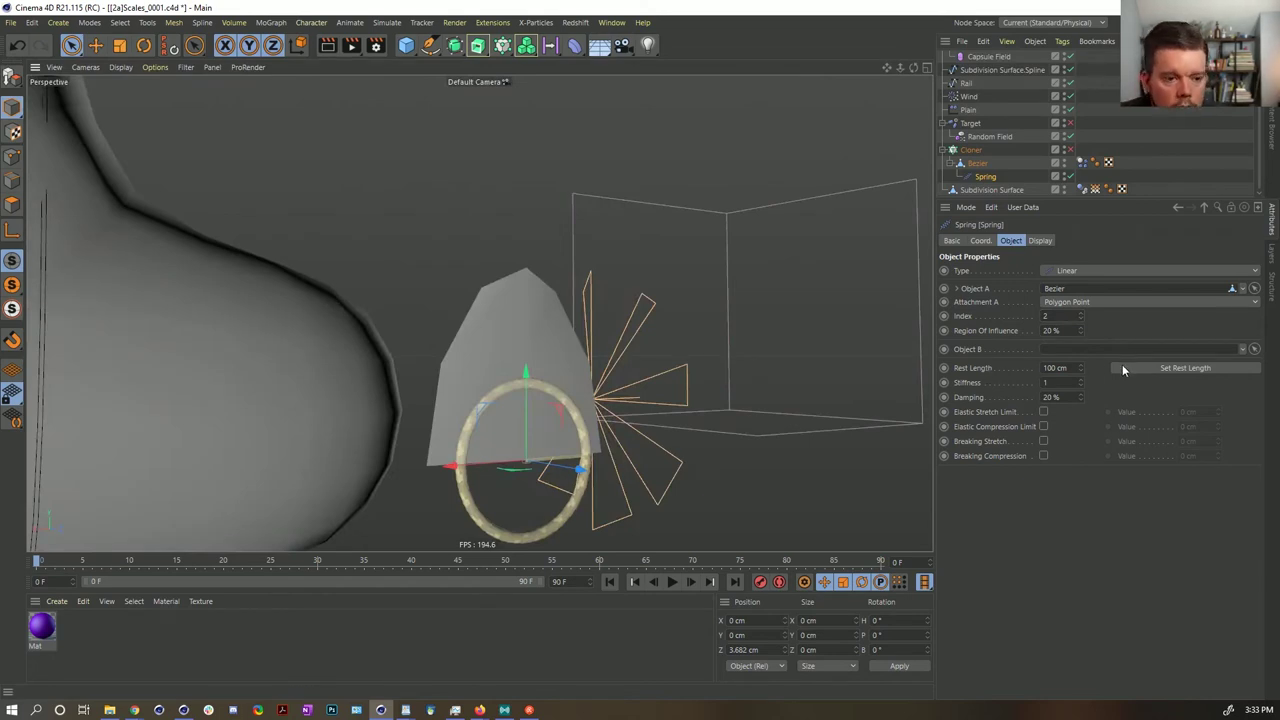
click(1128, 369)
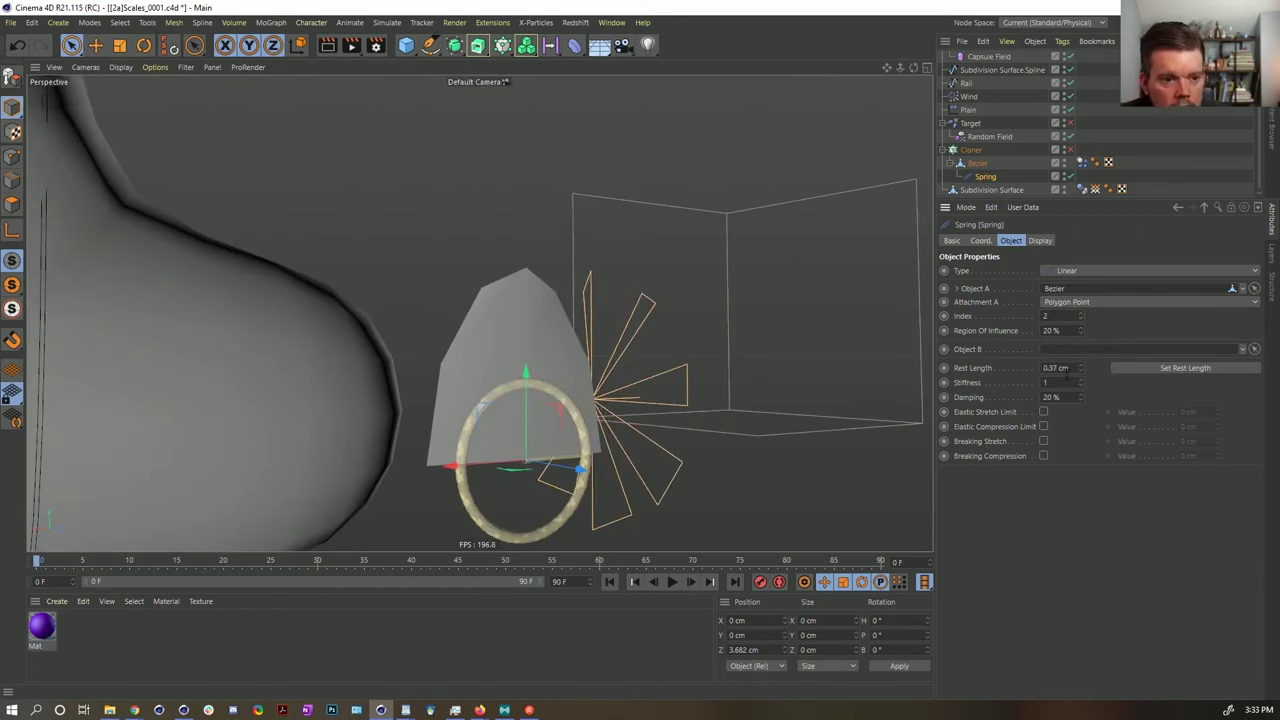
alt+drag(643, 449, 569, 443)
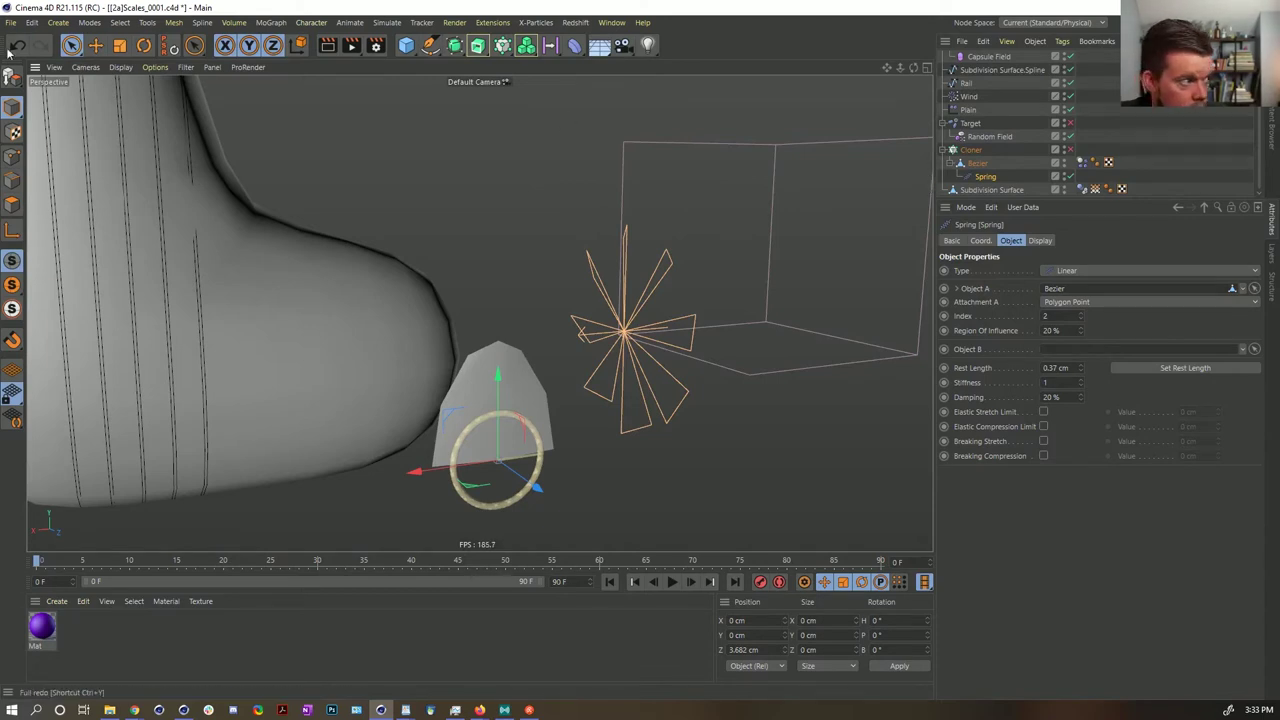
- Set Linear Damping and Angular Damping to 5% in the Bezier object's Dynamics Body tag
click(1082, 164)
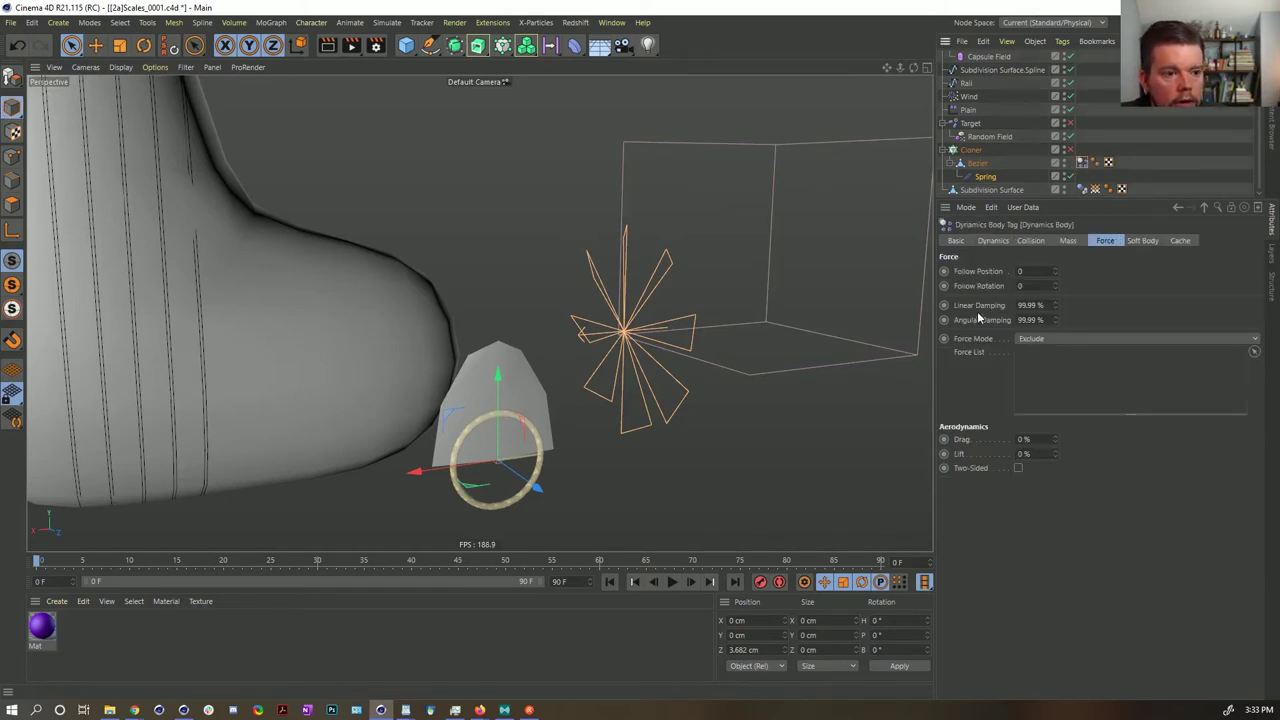
double_click(1030, 305)
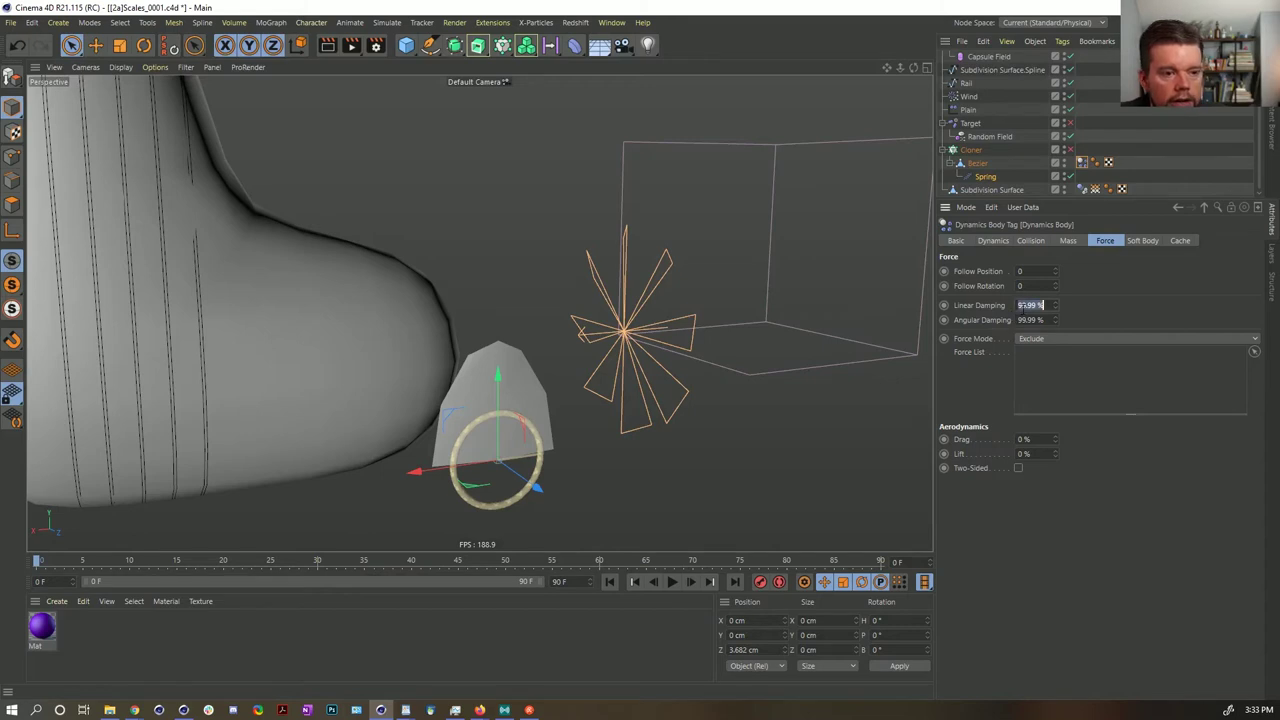
text(5)
key(Tab)
text(5)
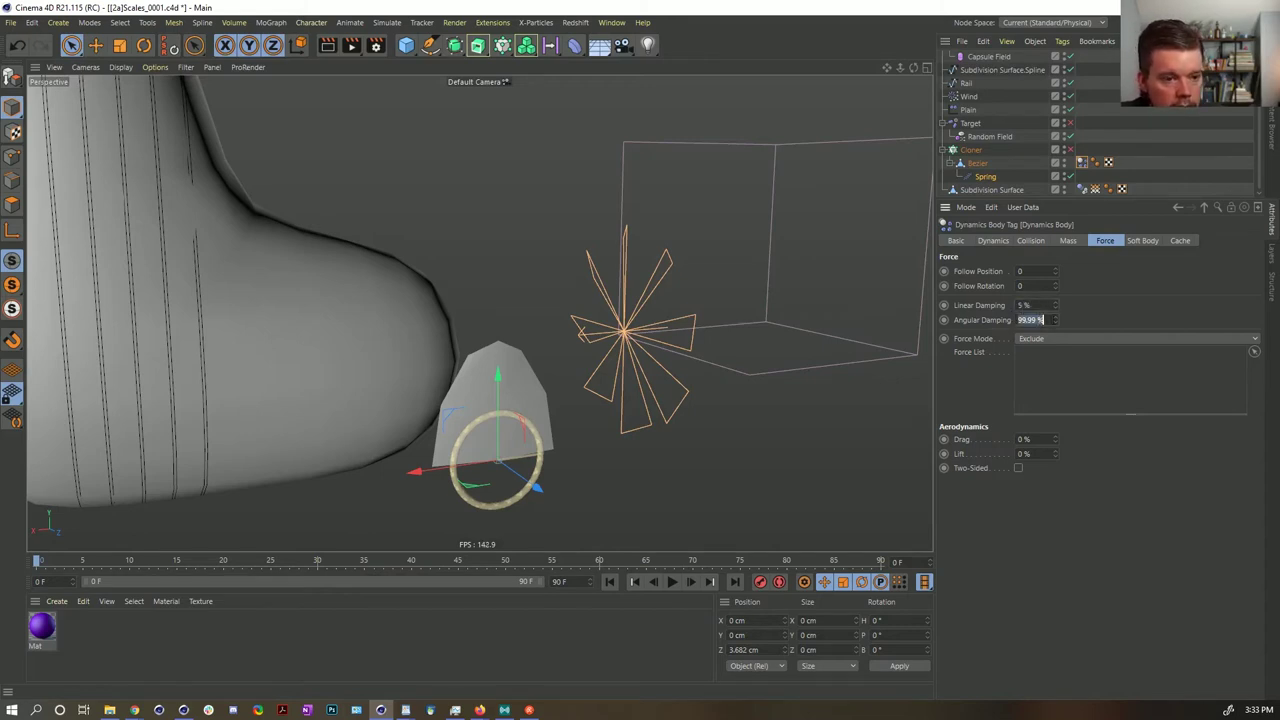
key(Return)
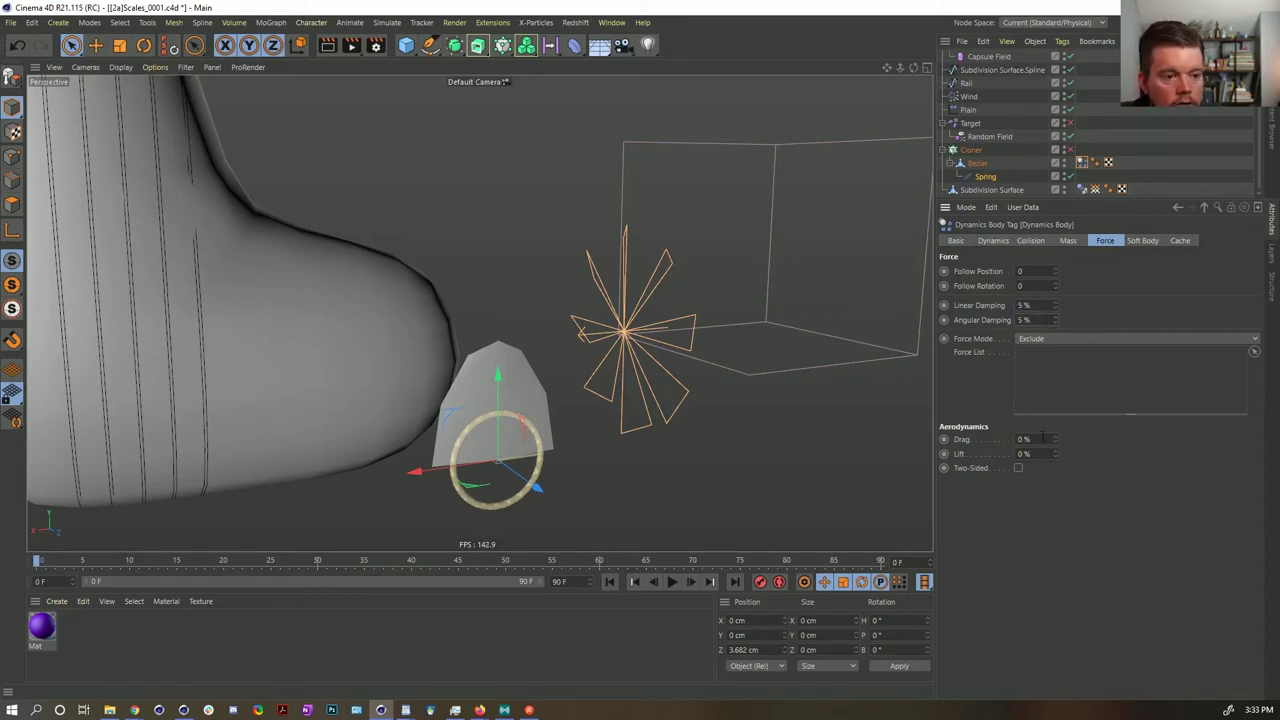
- Set aerodynamic Drag and Lift to 50% and turn on Two-Sided in the Bezier object's Dynamics Body tag
double_click(1042, 438)
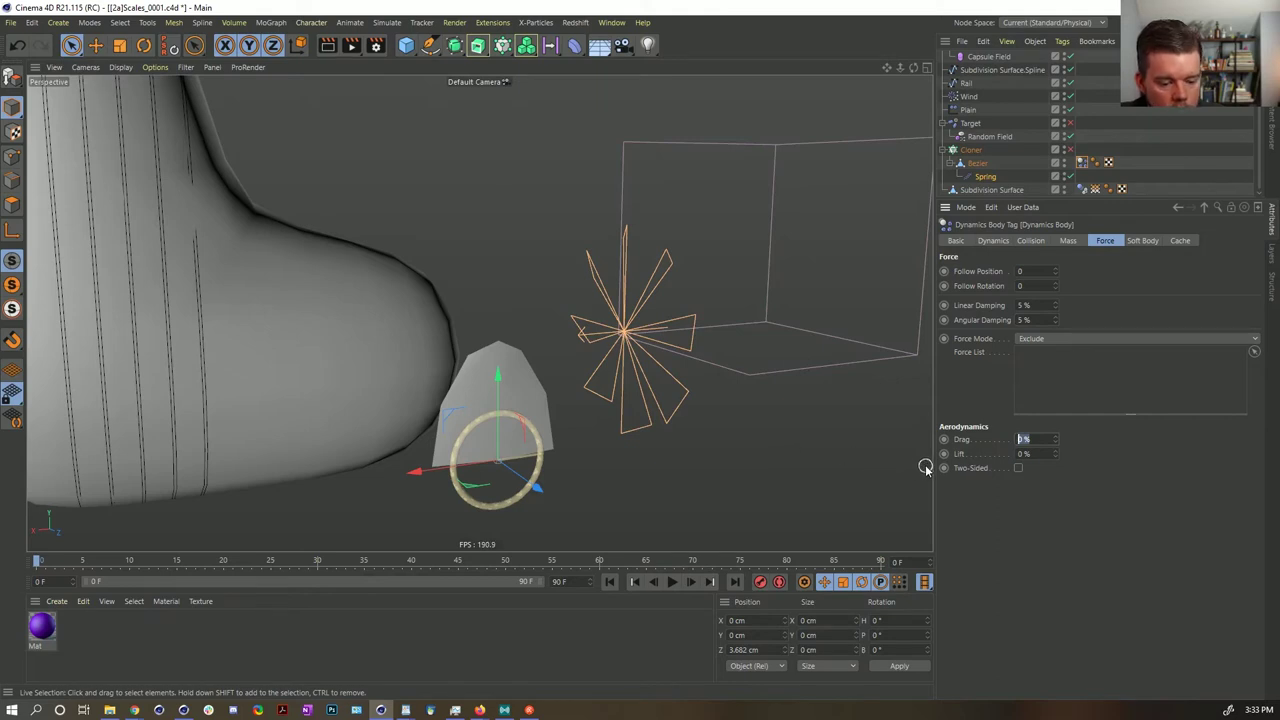
text(5)
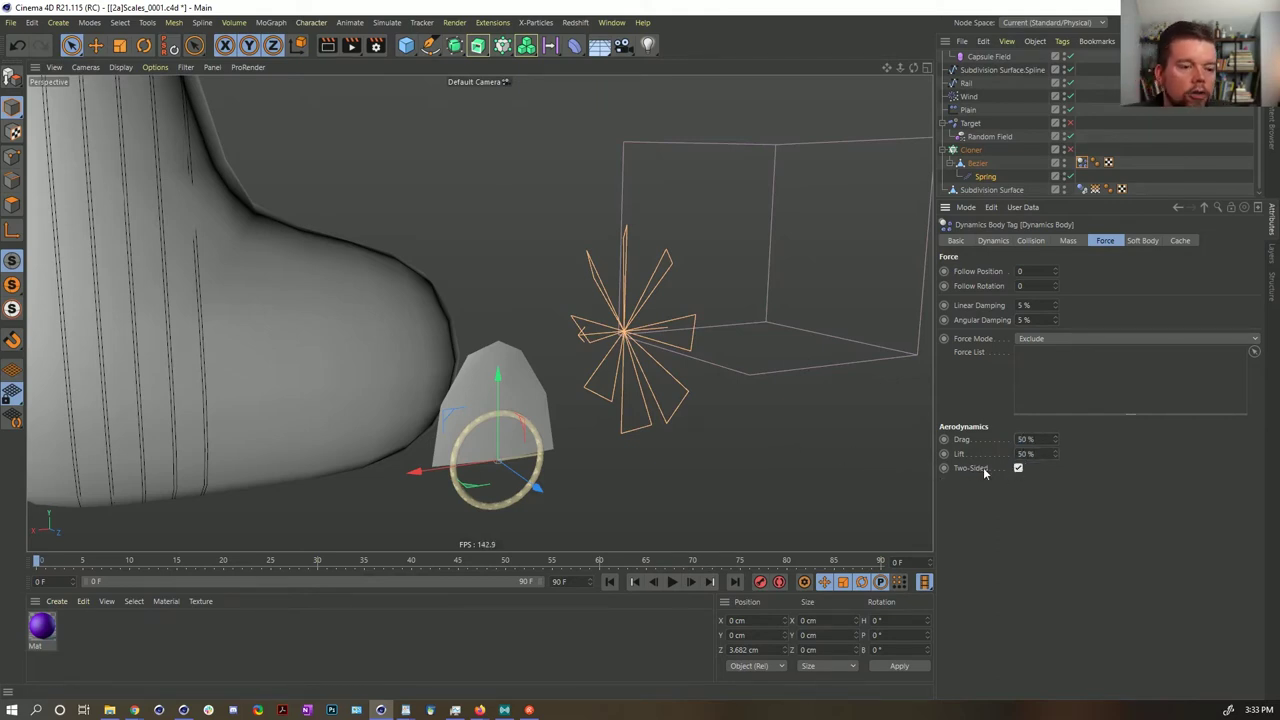
- Set all three soft body spring Damping values to 0%, Shear to 10 and Flexion to 5 in the Dynamics Body tag
click(1146, 243)
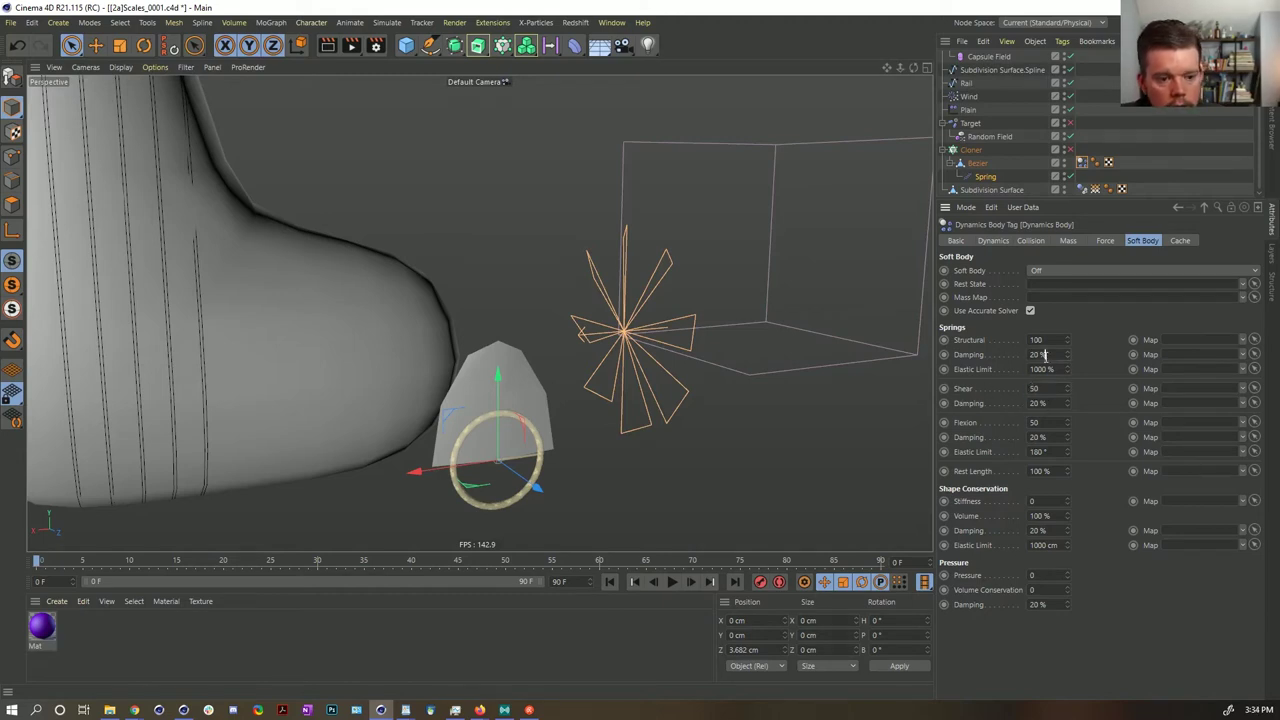
drag(1045, 355, 999, 365)
text(0)
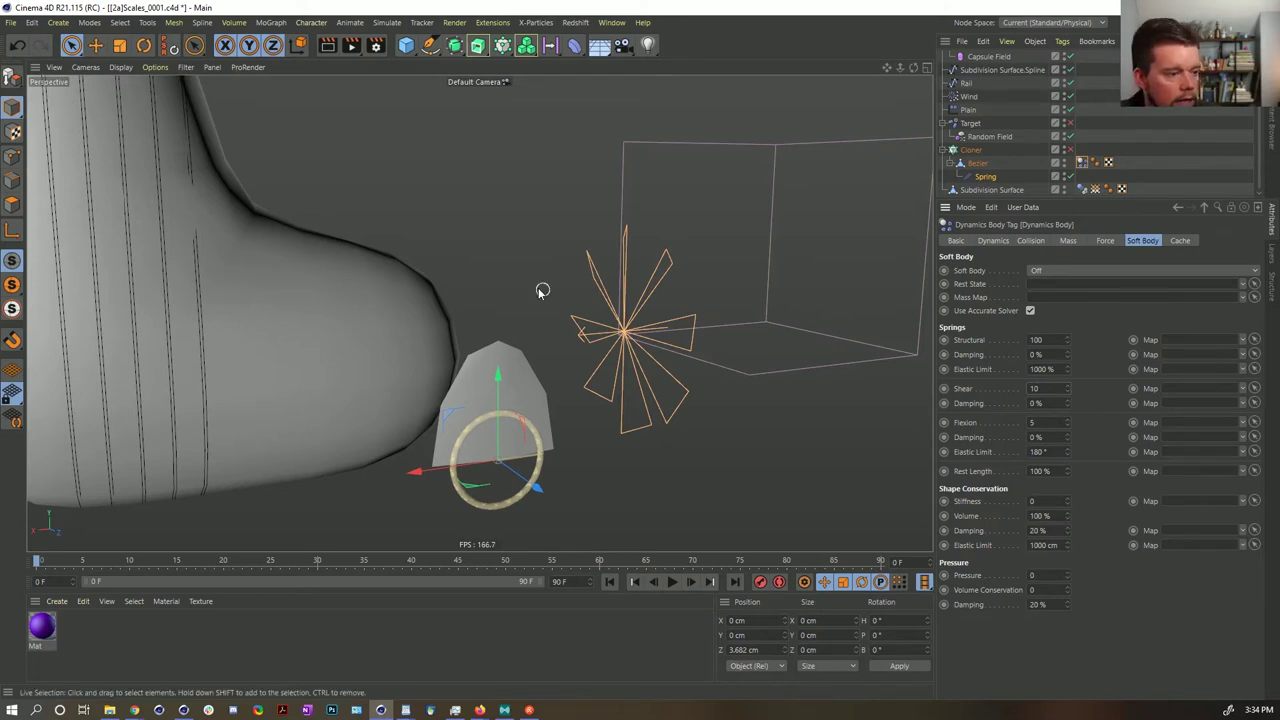
- Enable the Cloner and save the scene as the new version [2a]Scales_0002.c4d
alt+right_drag(562, 320, 491, 343)
alt+drag(491, 343, 688, 432)
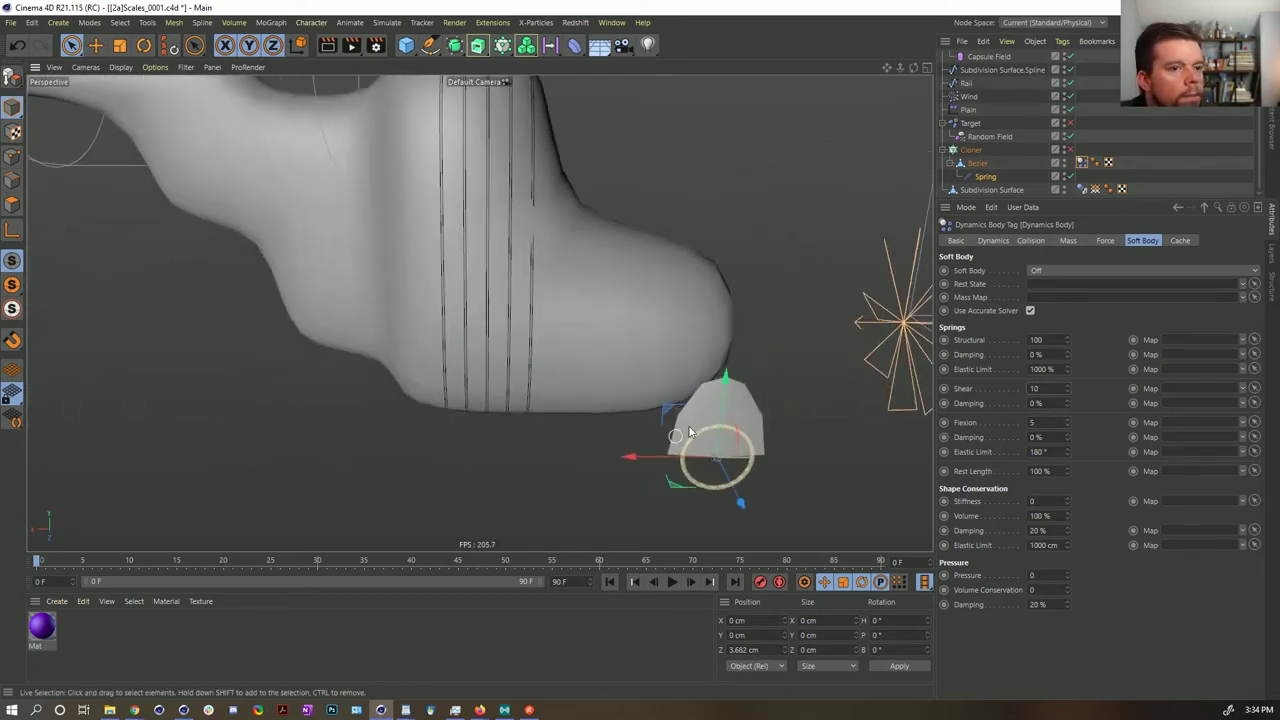
alt+drag(641, 214, 508, 344)
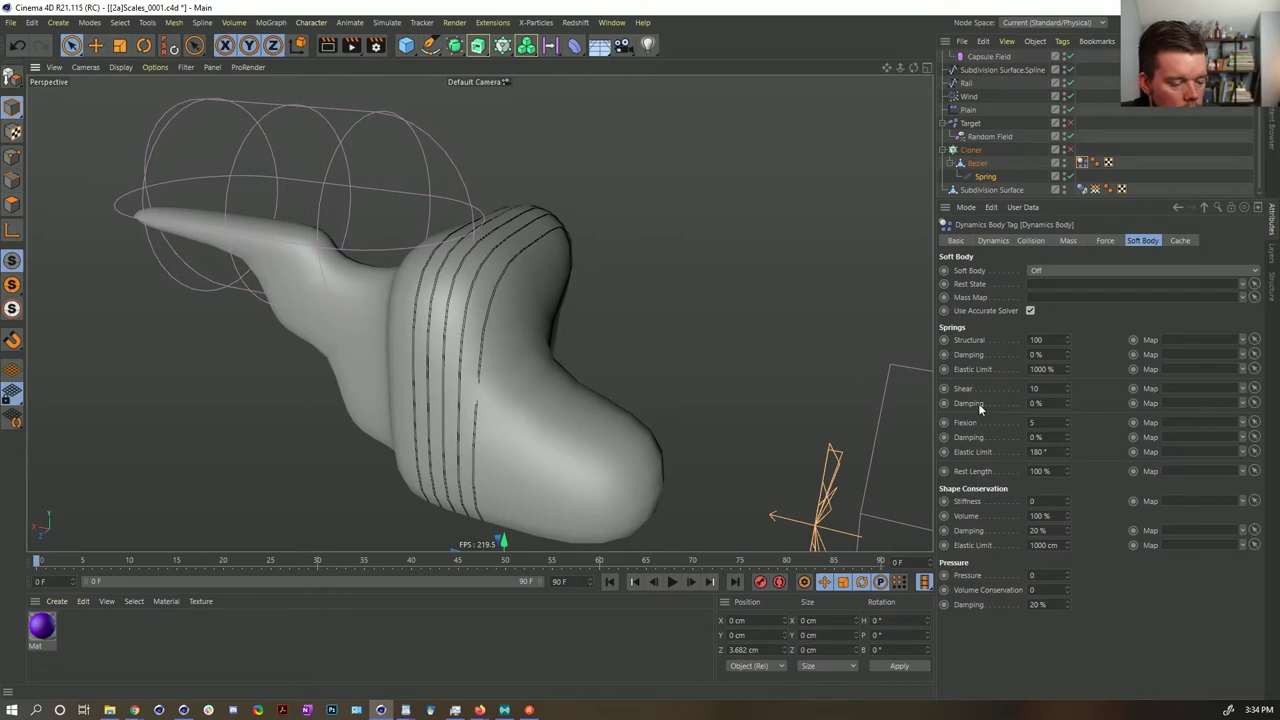
click(1070, 150)
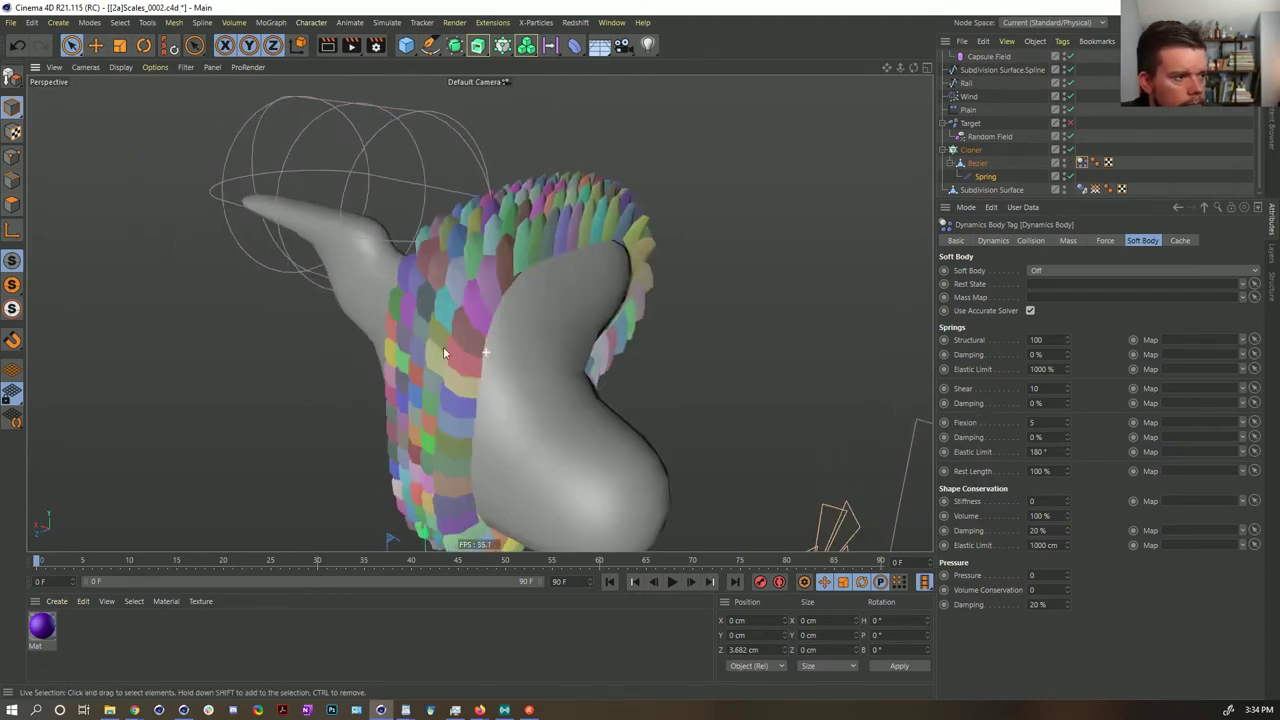
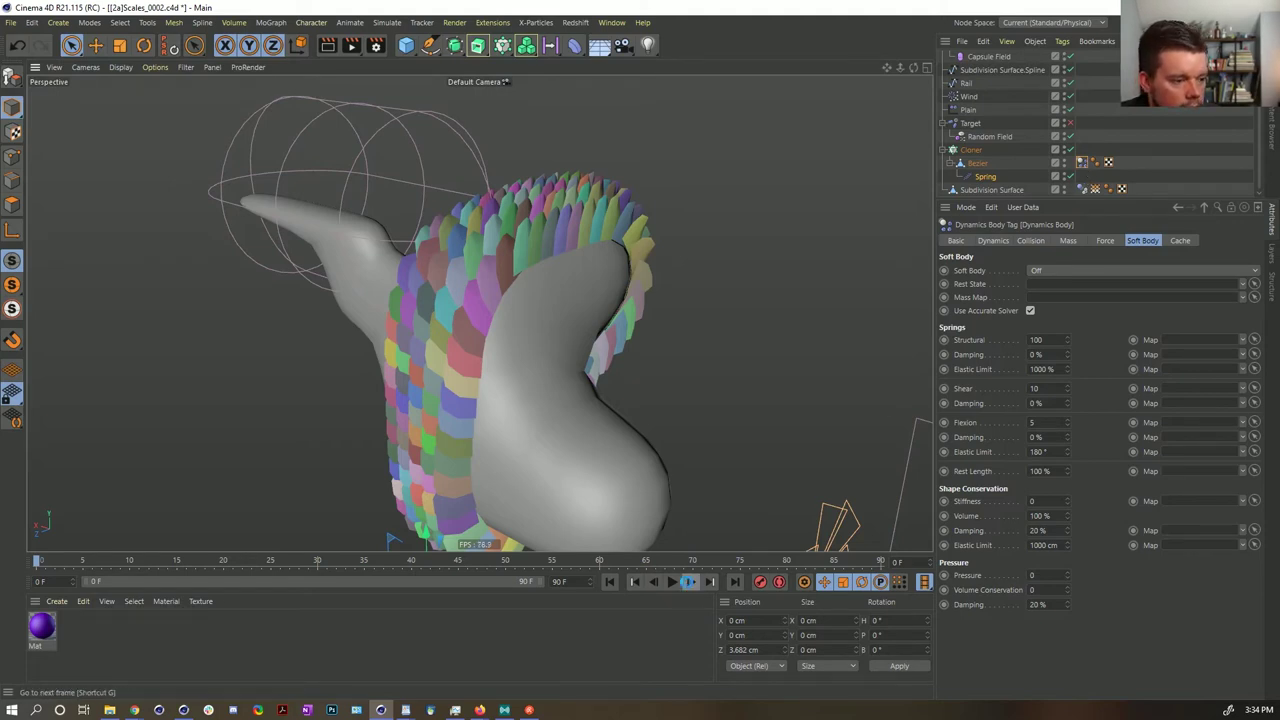
- Step frame by frame through the start of the scale simulation and return to frame 0
click(689, 583)
click(689, 584)
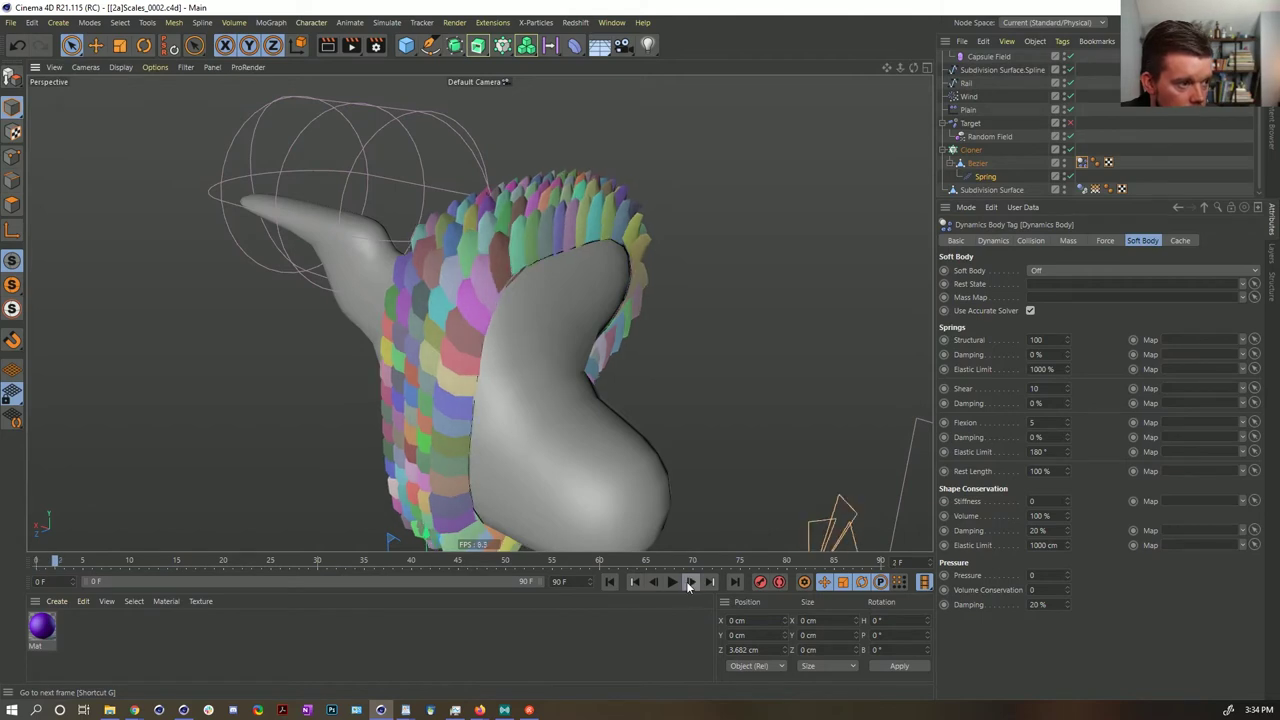
click(688, 584)
click(688, 584)
click(688, 584)
click(688, 584)
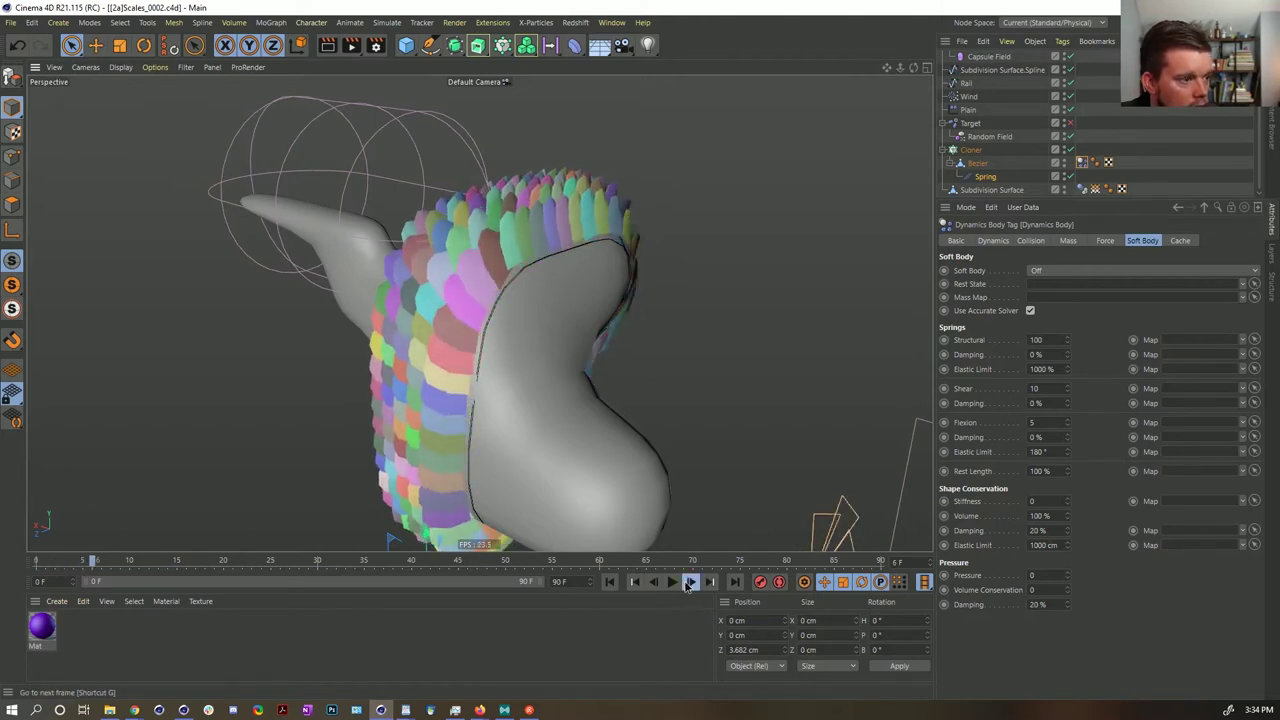
click(688, 584)
click(688, 584)
click(610, 582)
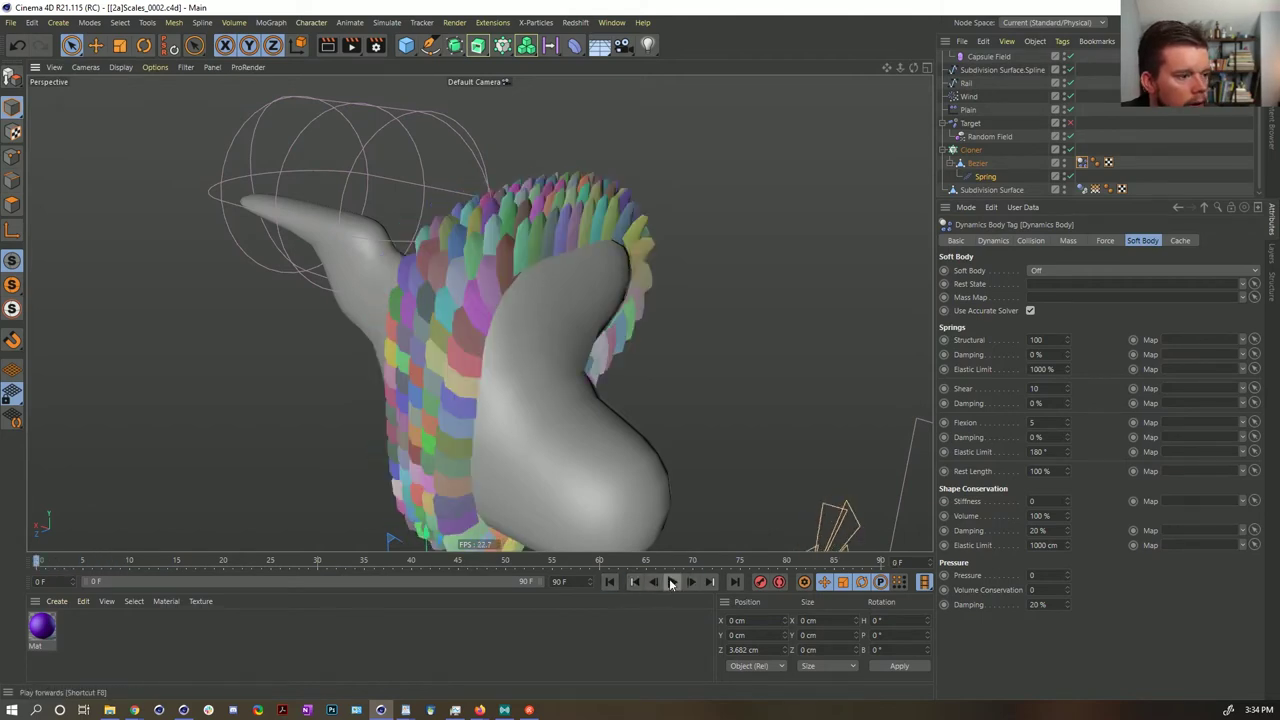
- Play the scale simulation from frame 0, examine the clones up close, and rewind
click(672, 583)
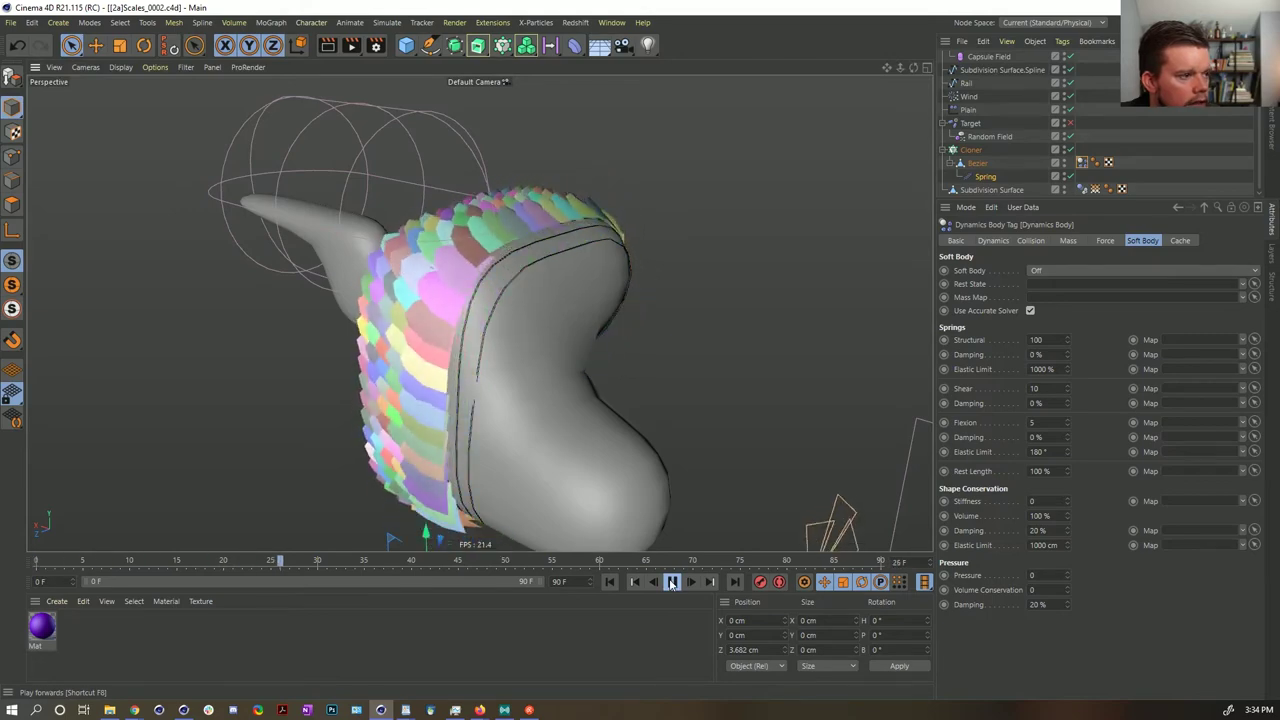
click(672, 584)
alt+drag(503, 333, 590, 330)
click(610, 582)
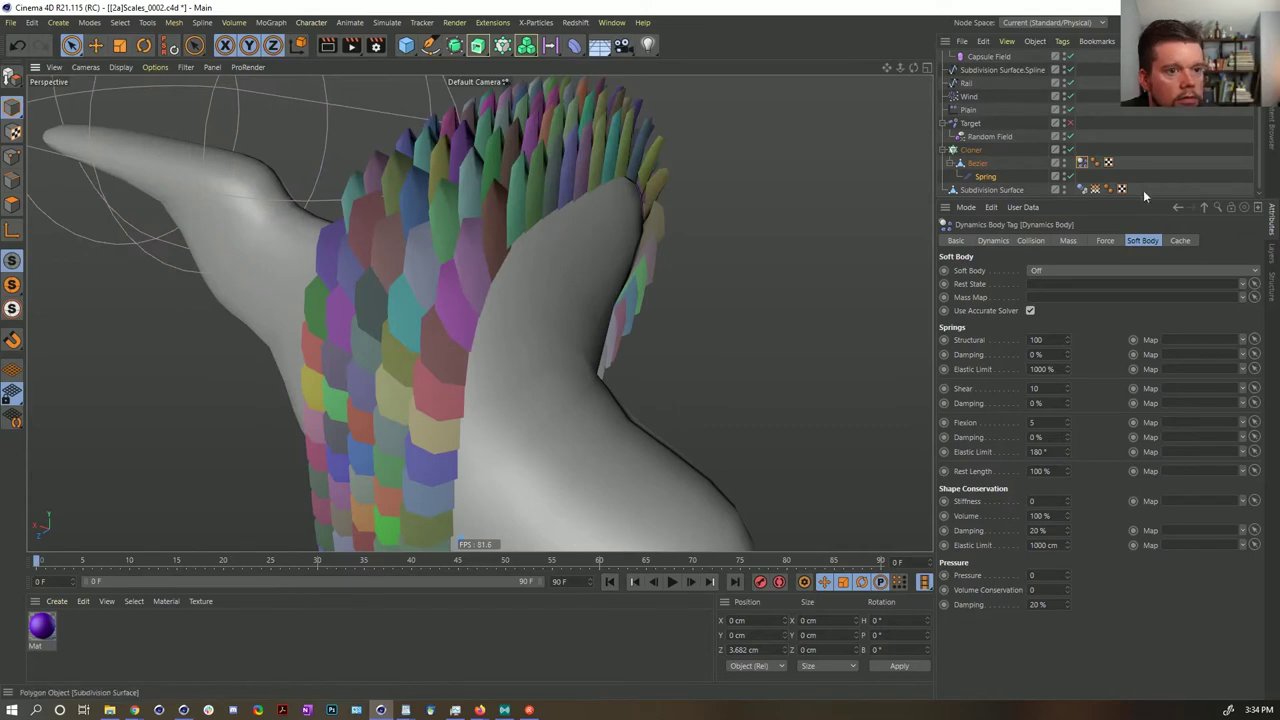
- Review the object properties of the Wind object and of the Spring under Bezier
scroll(980, 112, up, 1)
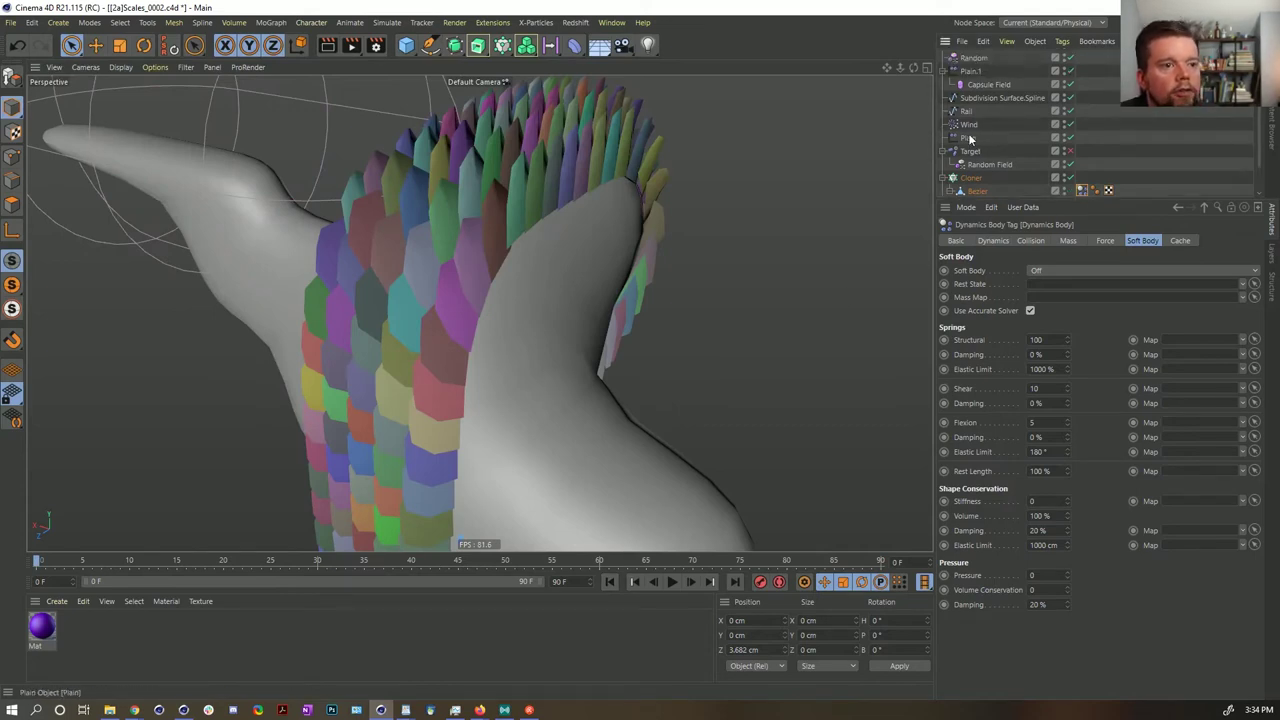
click(969, 124)
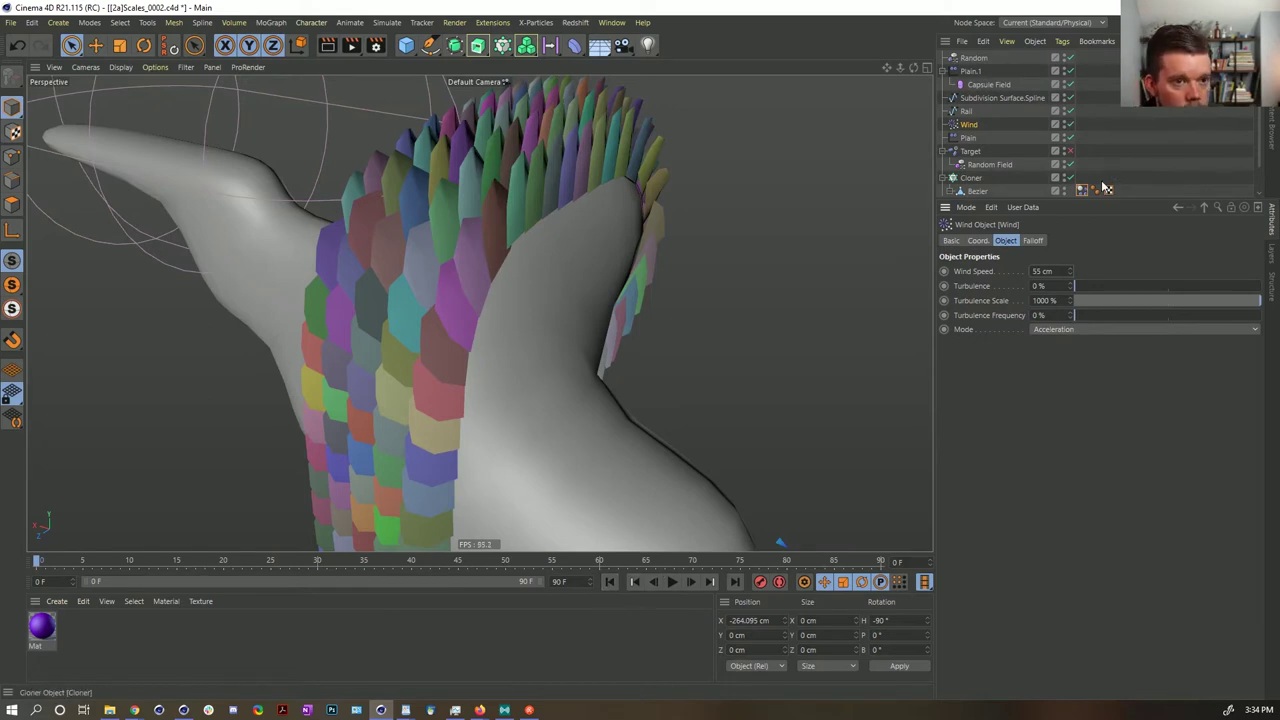
scroll(1020, 144, down, 1)
click(990, 176)
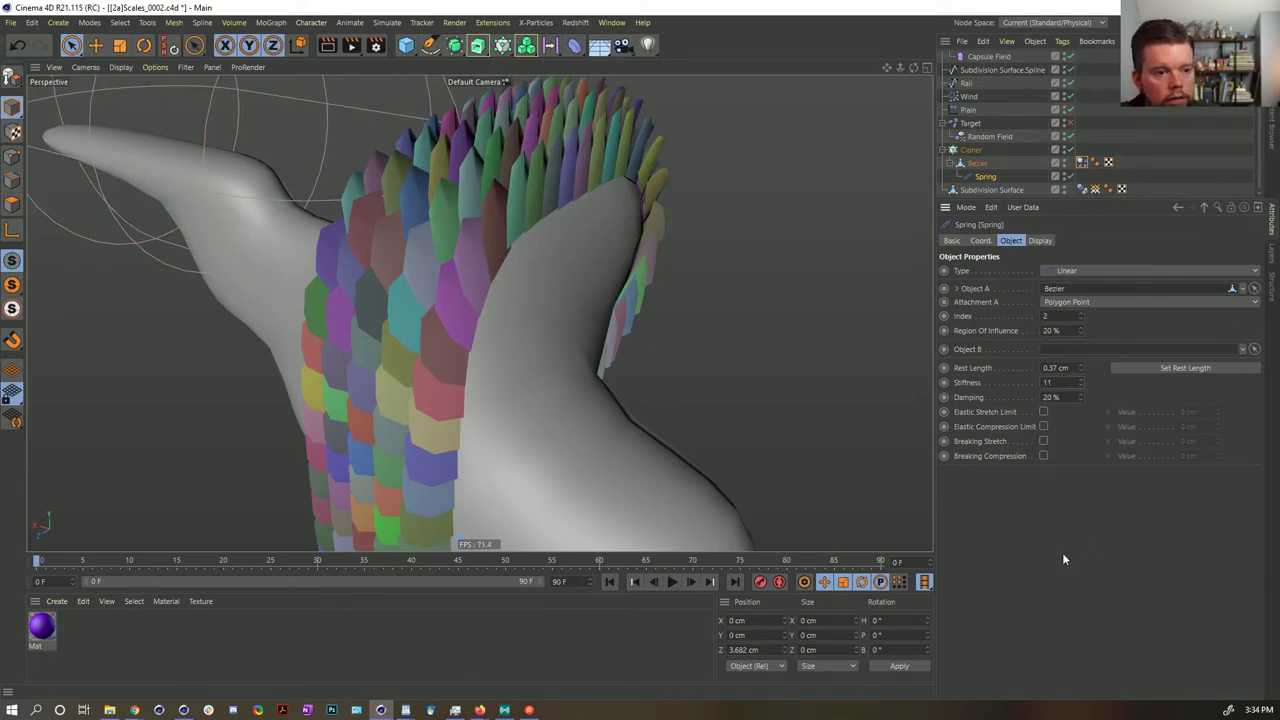
- Play the simulation twice from the start and examine how the scales move along the body's edge
click(673, 584)
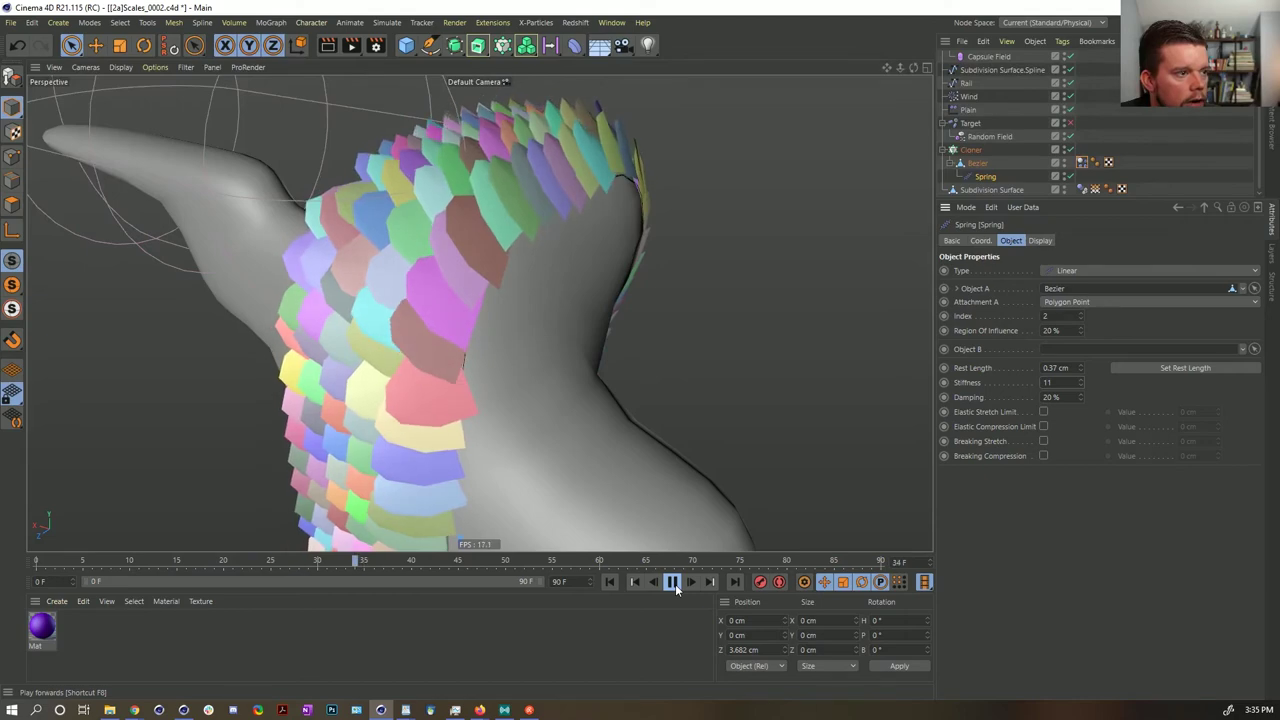
click(673, 583)
mouse_move(518, 248)
alt+mouse_down()
mouse_move(646, 224)
mouse_move(519, 246)
alt+mouse_up()
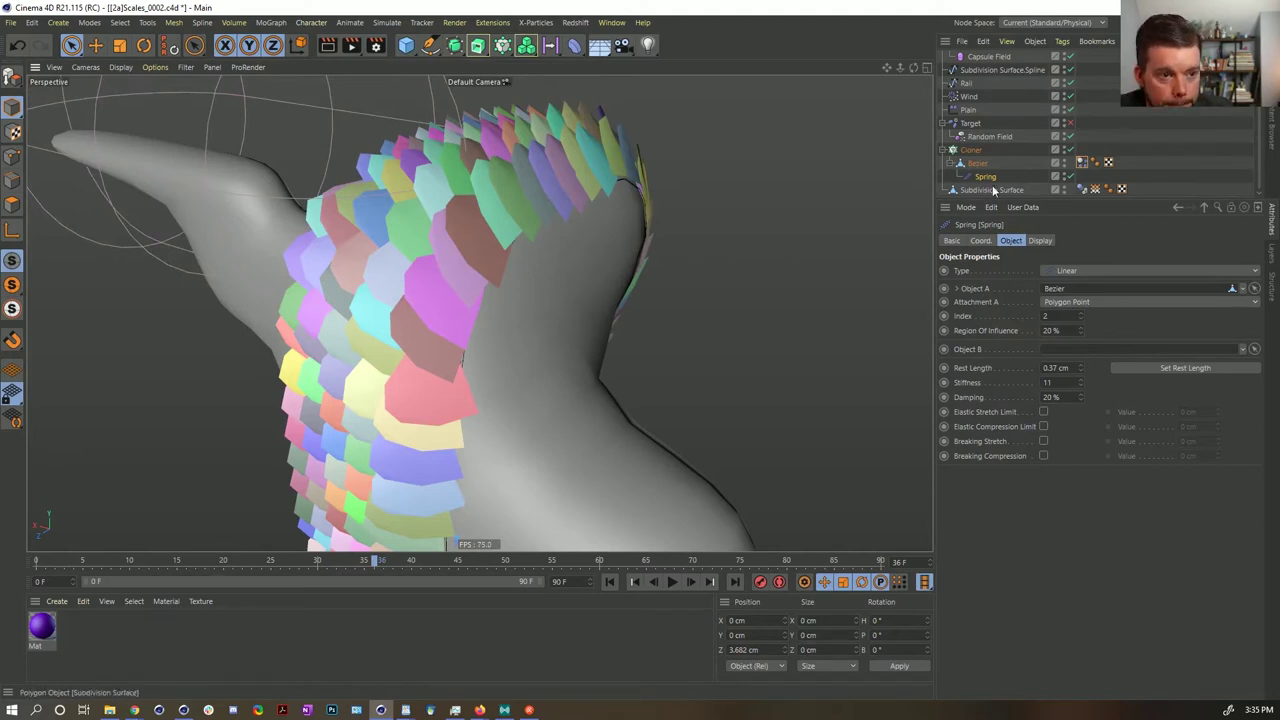
alt+drag(640, 225, 566, 228)
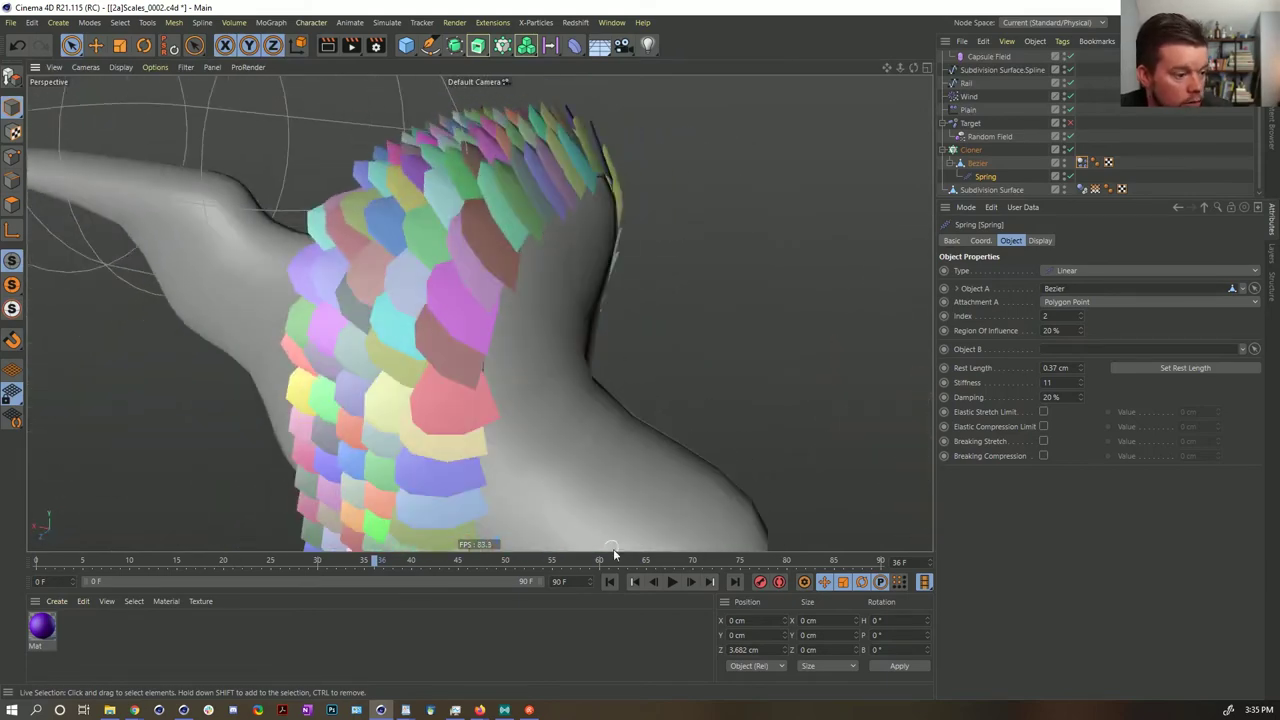
click(609, 582)
click(672, 582)
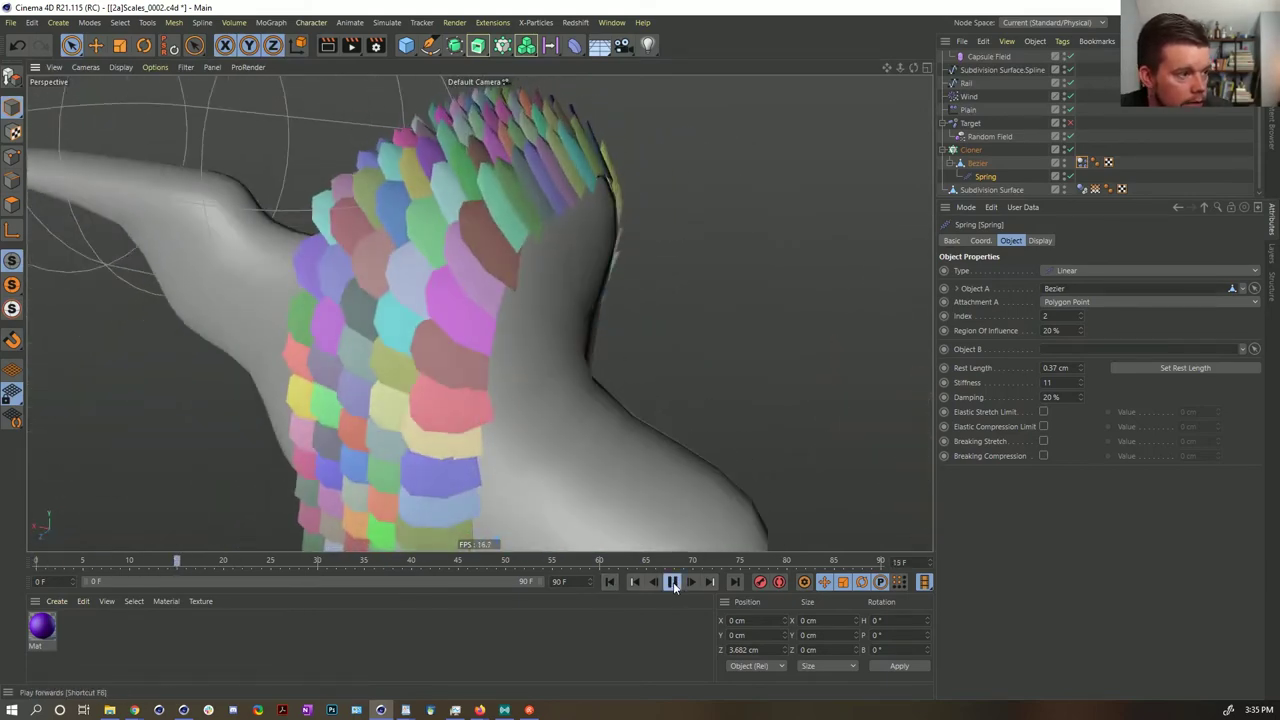
click(673, 582)
alt+drag(552, 260, 581, 234)
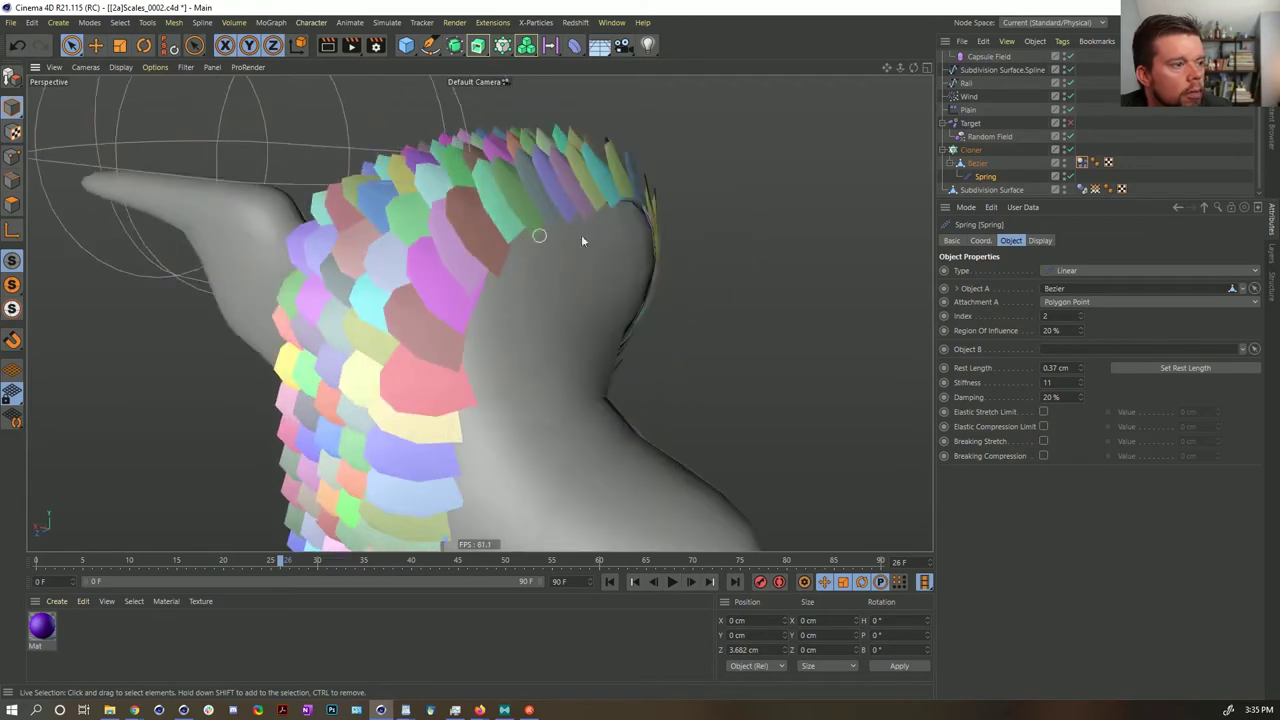
- Try a Flexion of 1 in the Bezier object's Dynamics Body tag and play the simulation from the start
click(1081, 162)
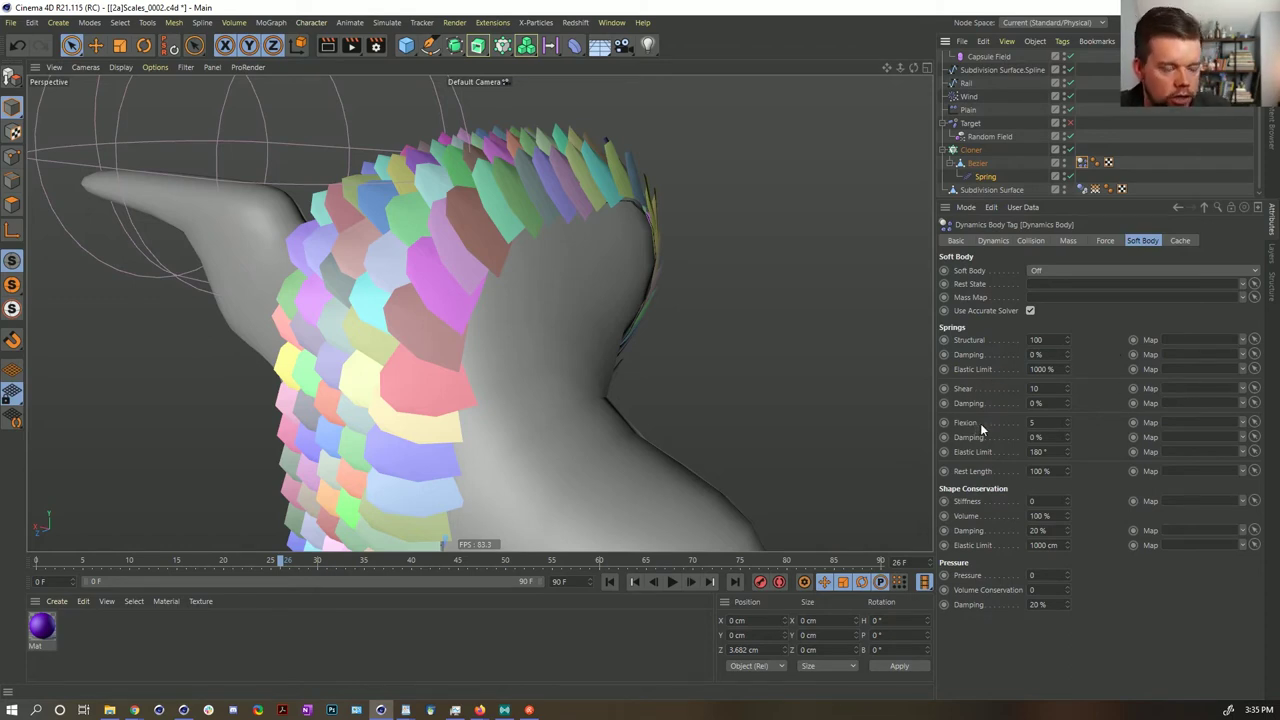
double_click(1038, 423)
text(1)
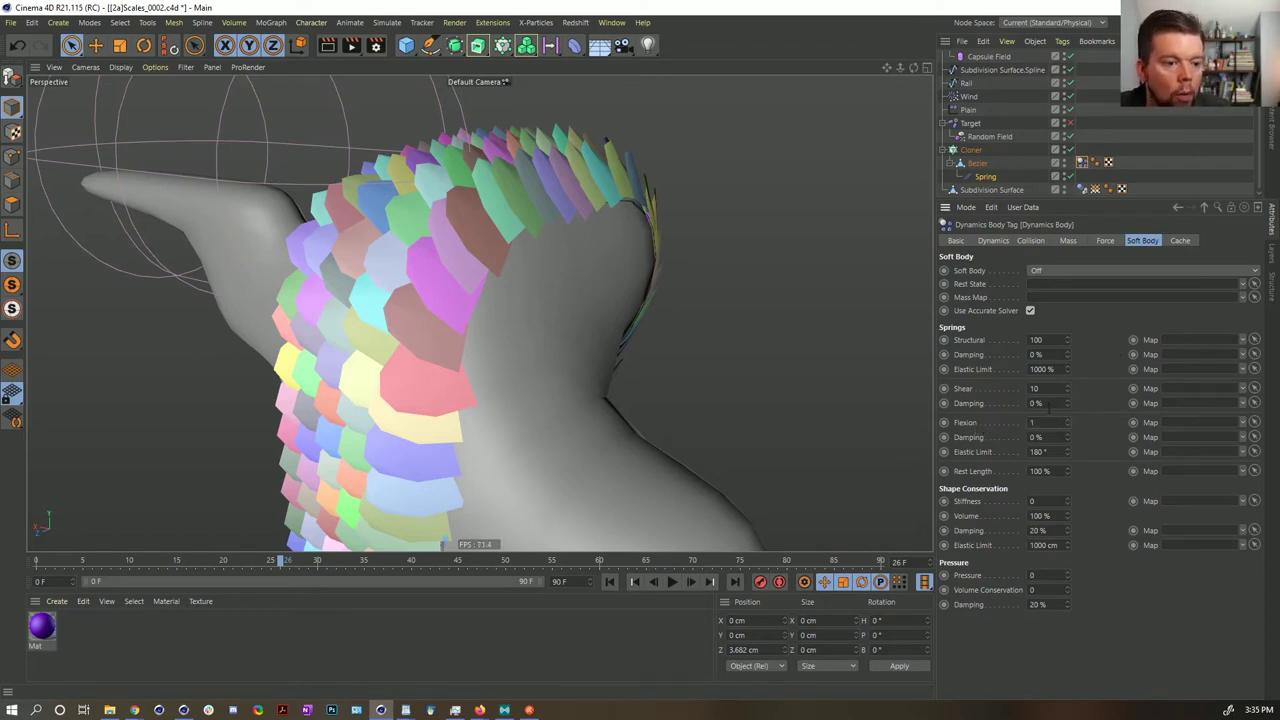
click(611, 583)
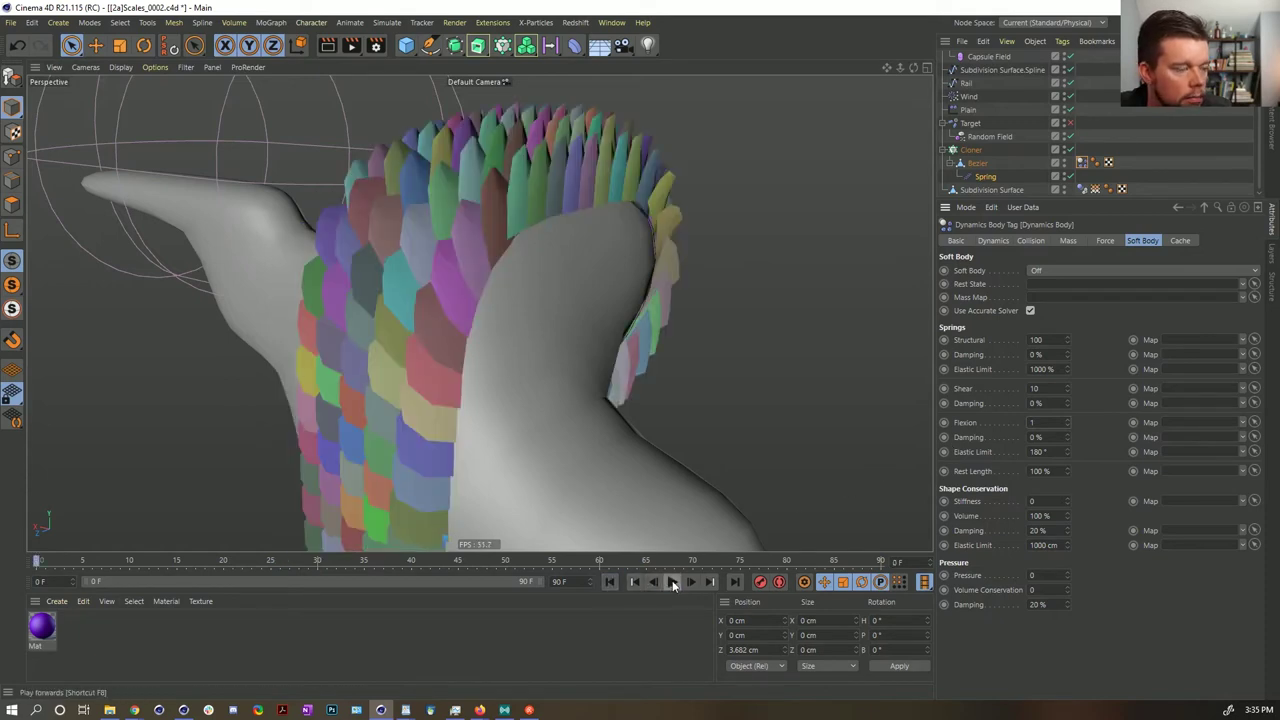
click(672, 583)
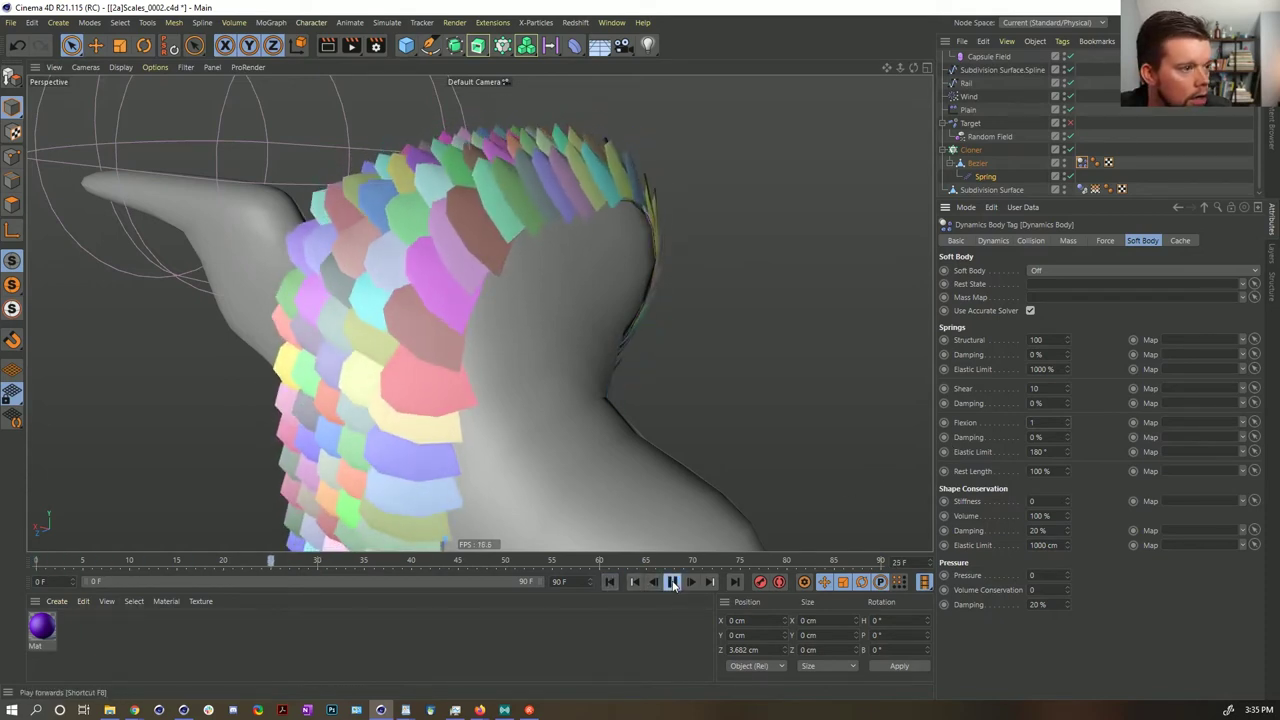
click(672, 583)
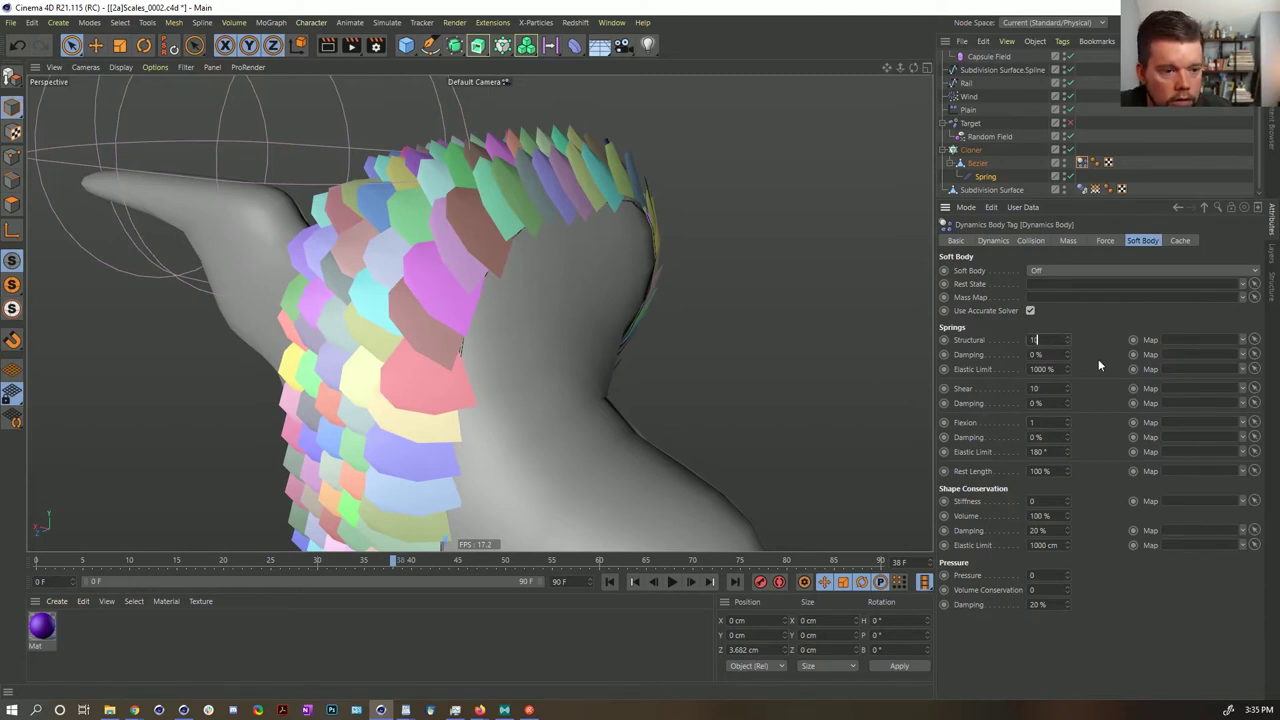
- Set the soft body Structural value to 10 and play the simulation from the start
click(611, 583)
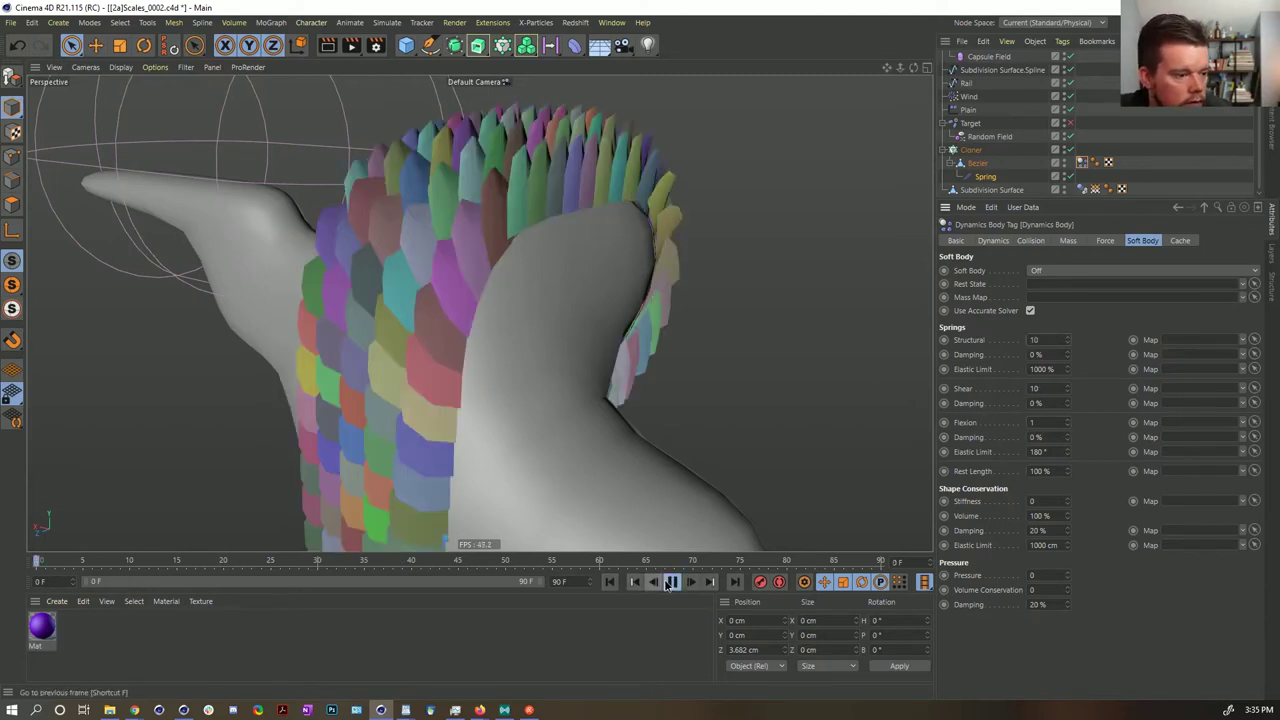
click(672, 583)
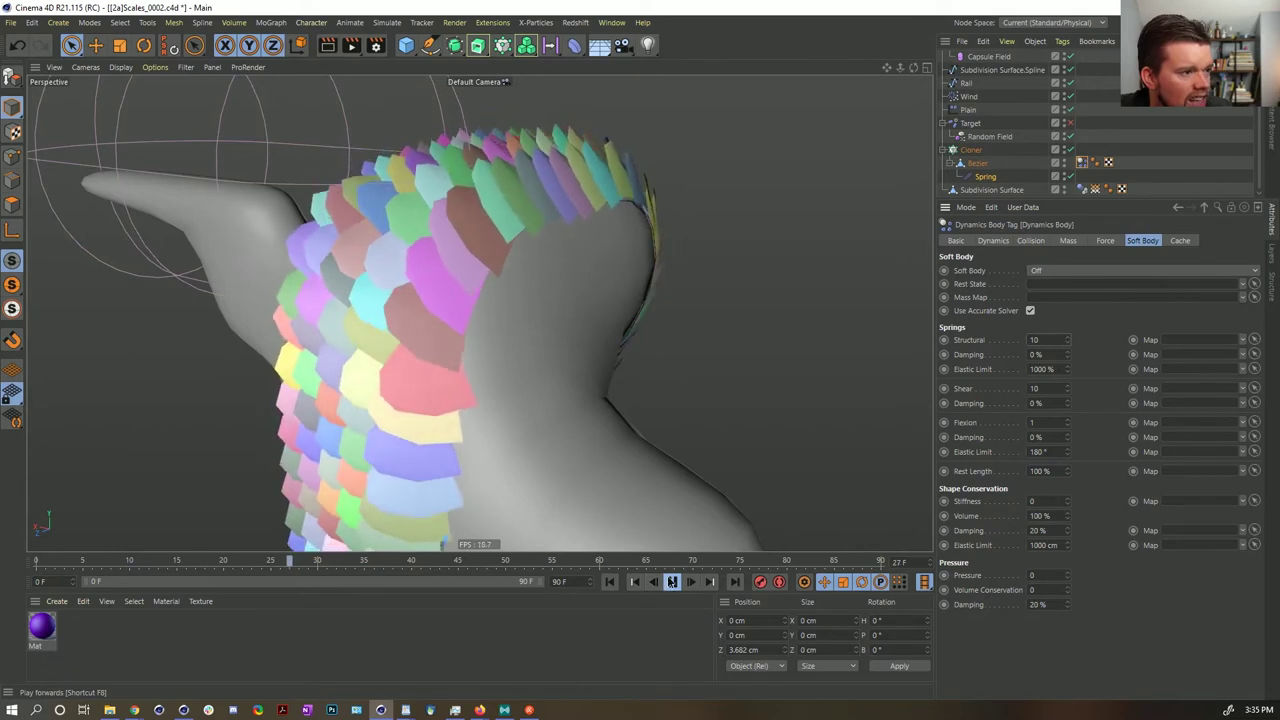
click(672, 583)
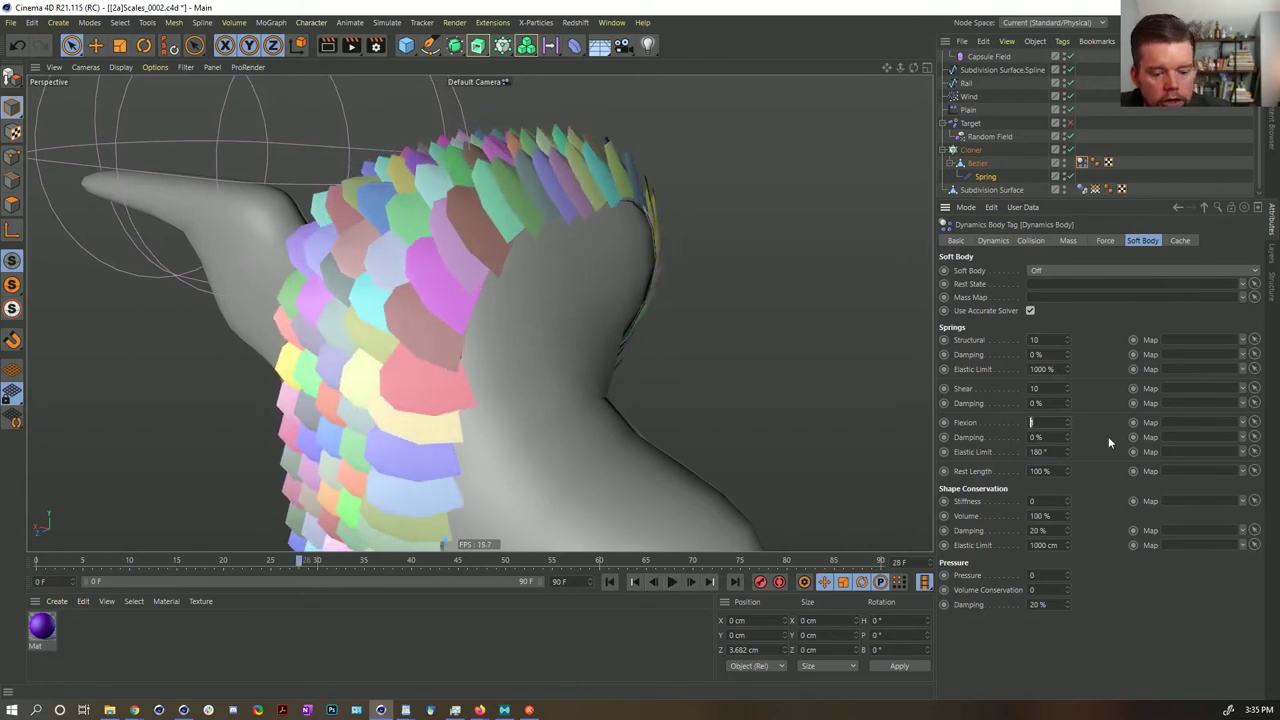
- Try a soft body Flexion of 0 and play the simulation from the start
click(609, 582)
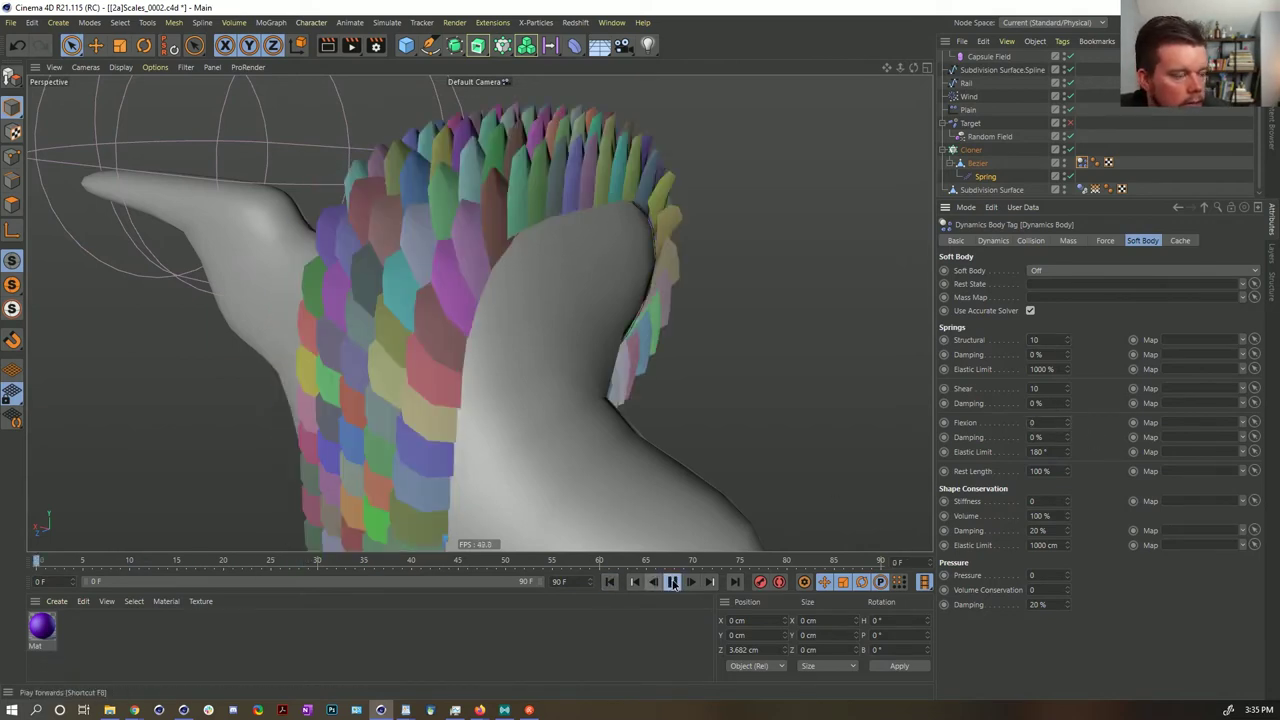
click(672, 583)
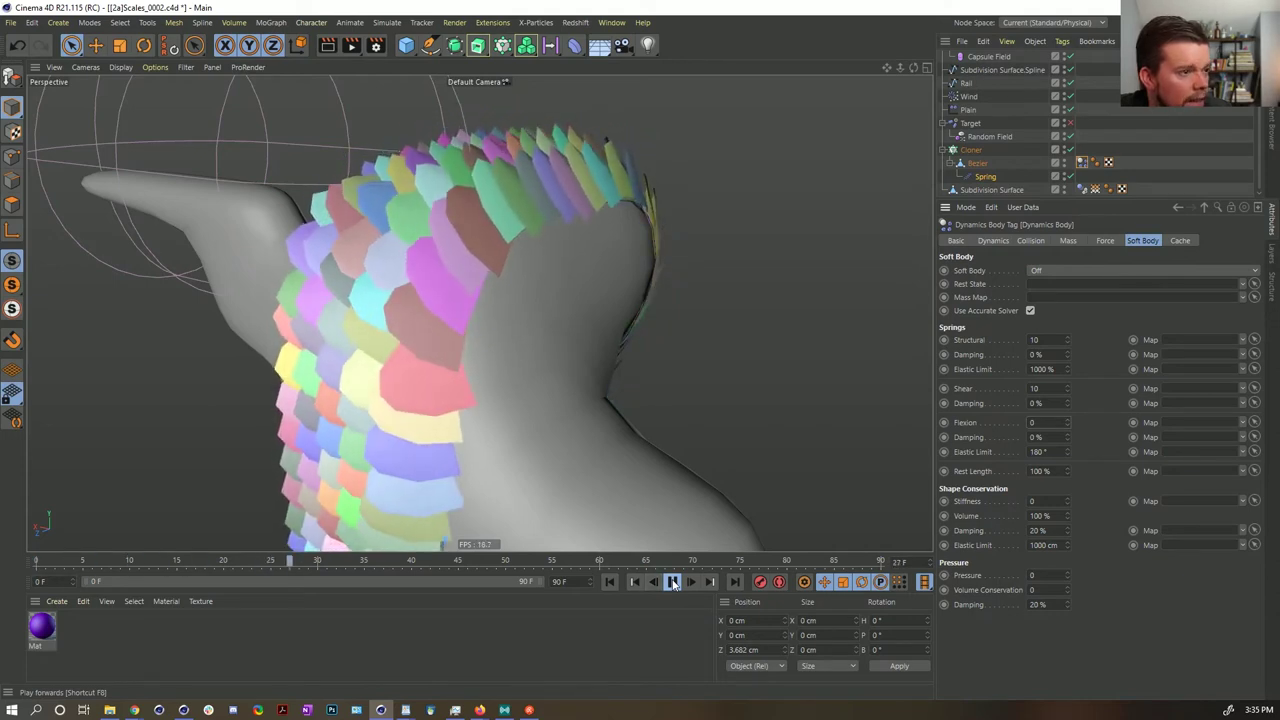
click(672, 583)
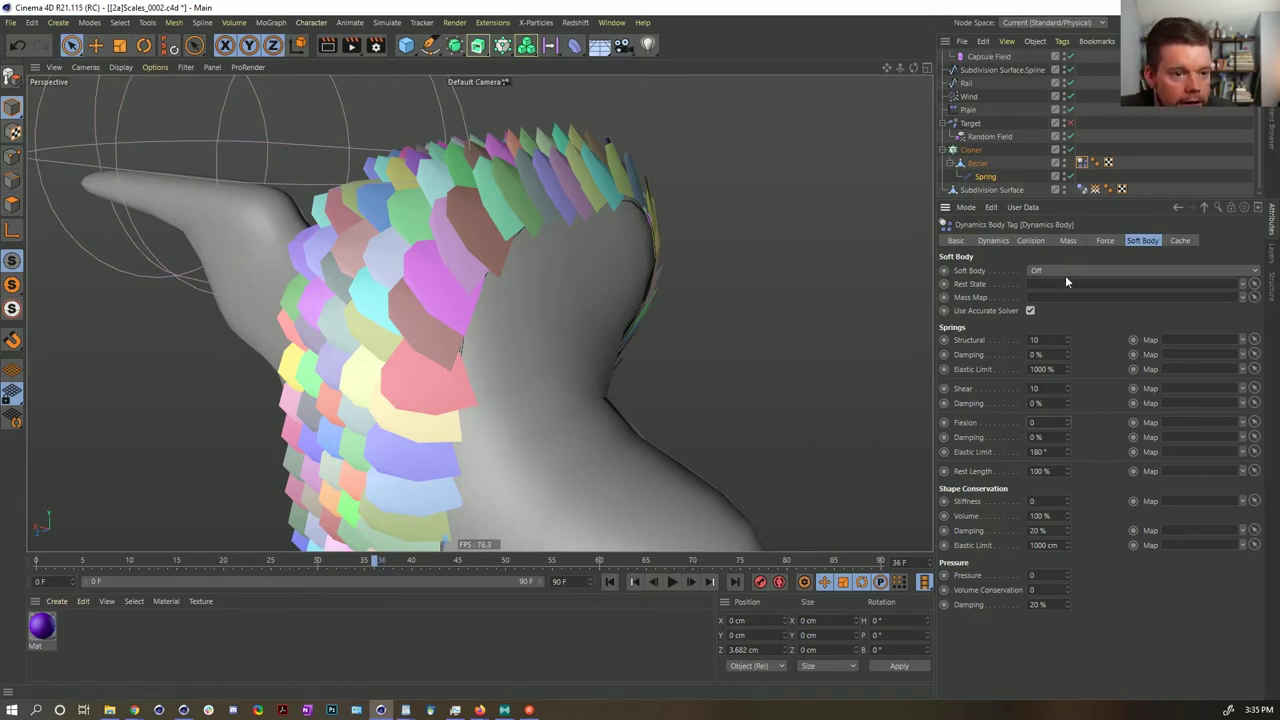
- Return to frame 0, set Flexion to 5 and switch Soft Body to Made of Polygons/Lines
click(609, 582)
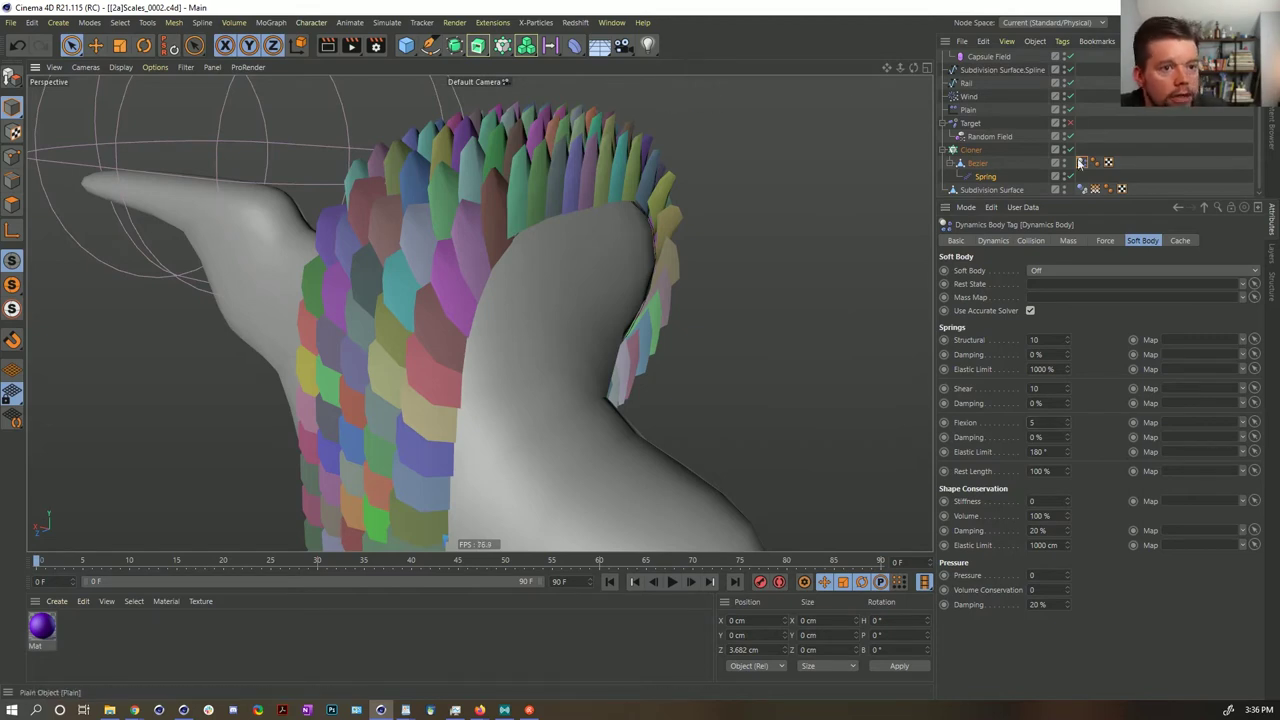
click(1088, 269)
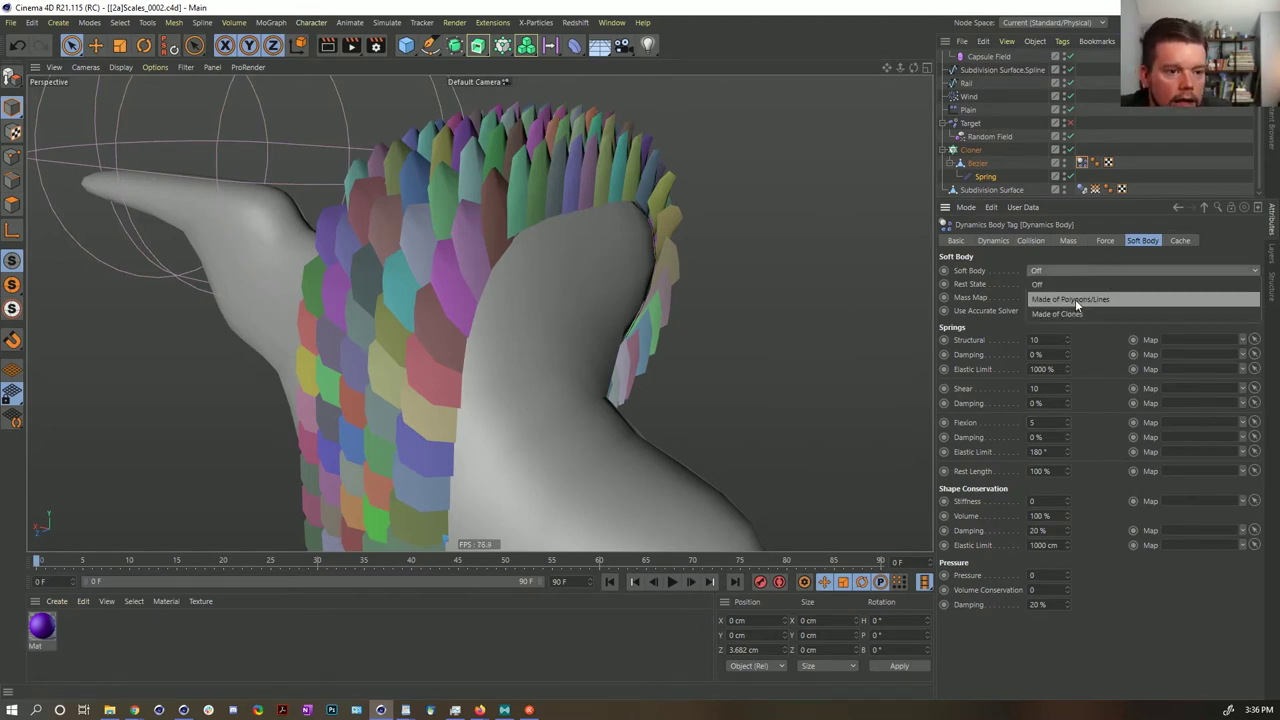
click(1076, 305)
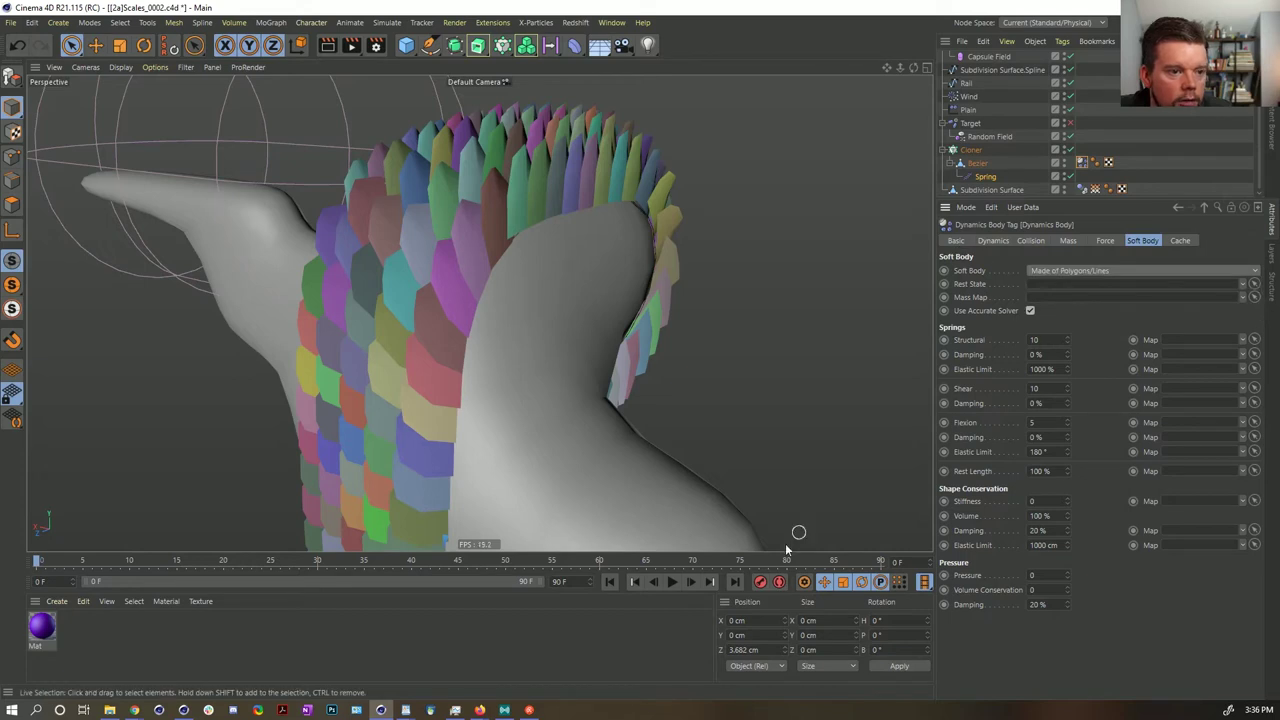
- Advance the simulation frame by frame from the start to check the scales, and return to frame 0
click(690, 583)
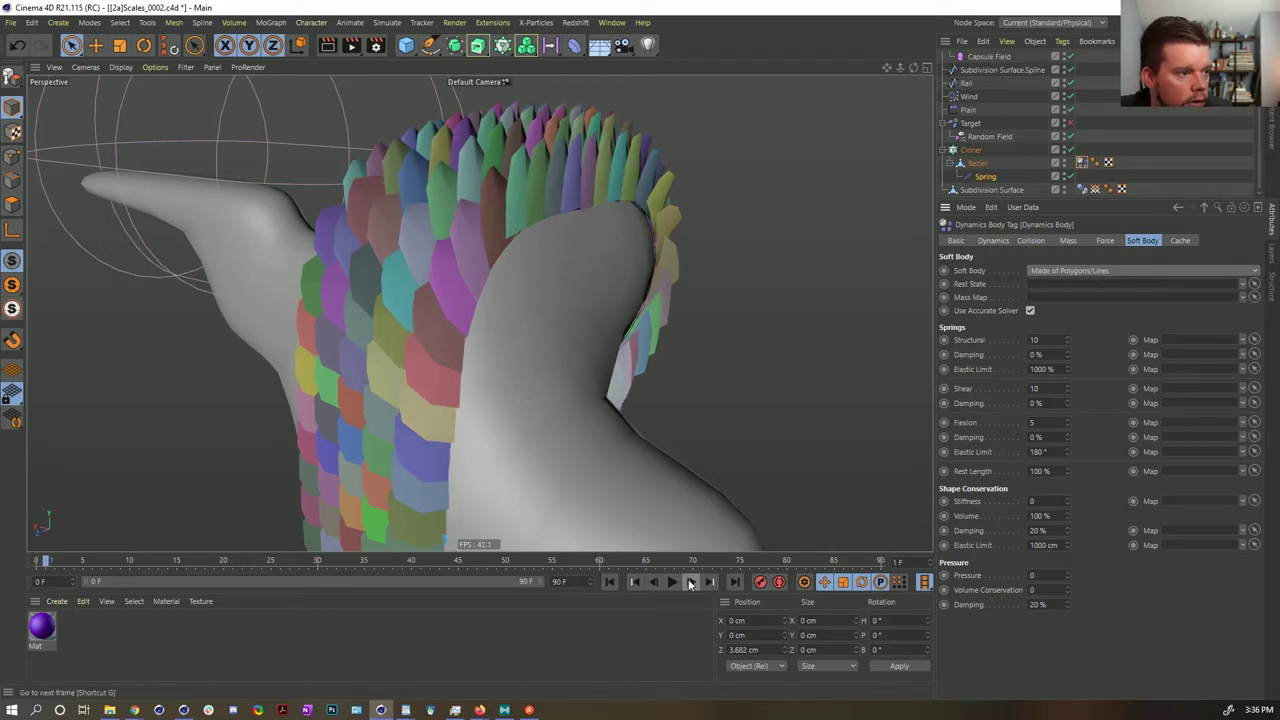
click(690, 583)
click(611, 582)
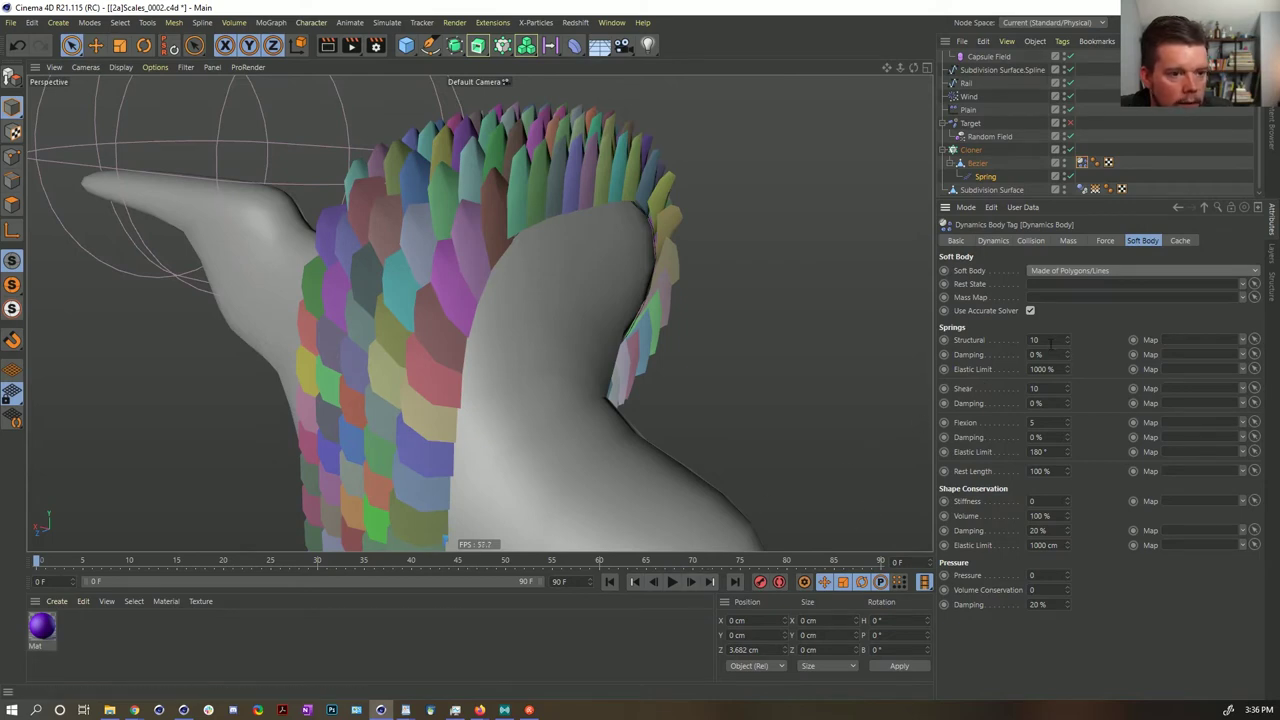
- Try a soft body Structural value of 100, play the simulation while inspecting the scales, and return to frame 0
click(1051, 341)
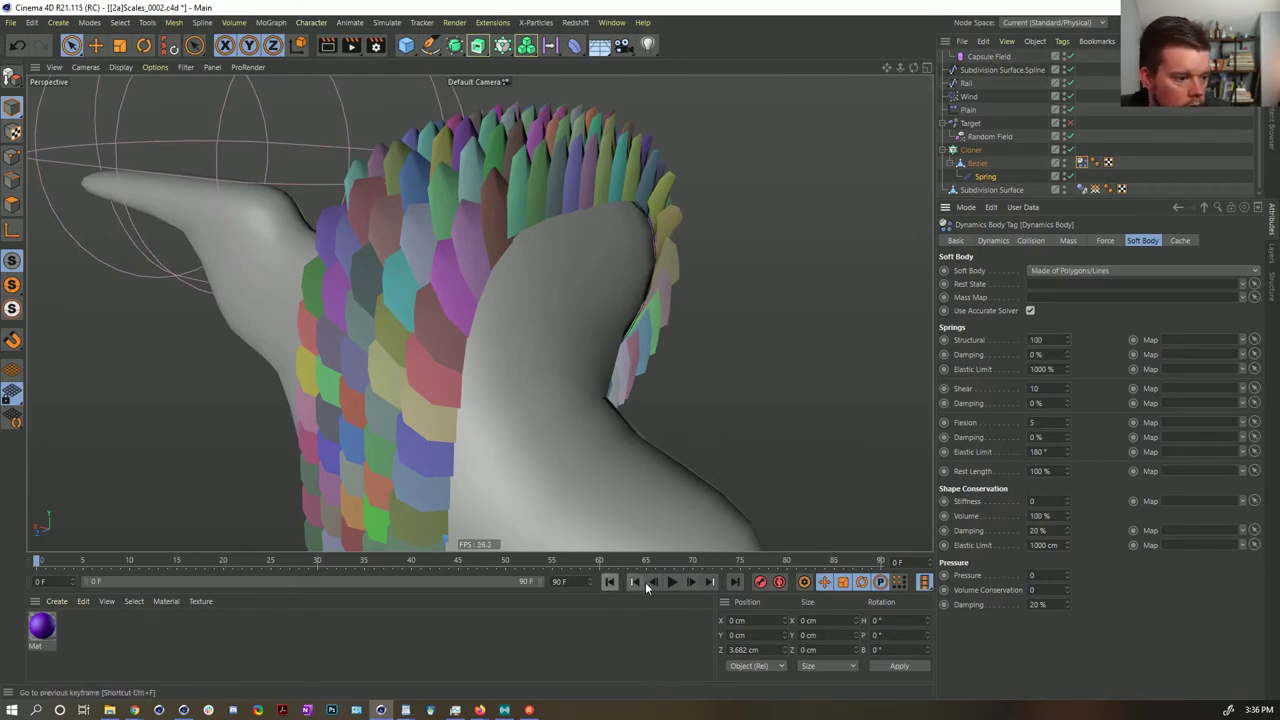
click(672, 582)
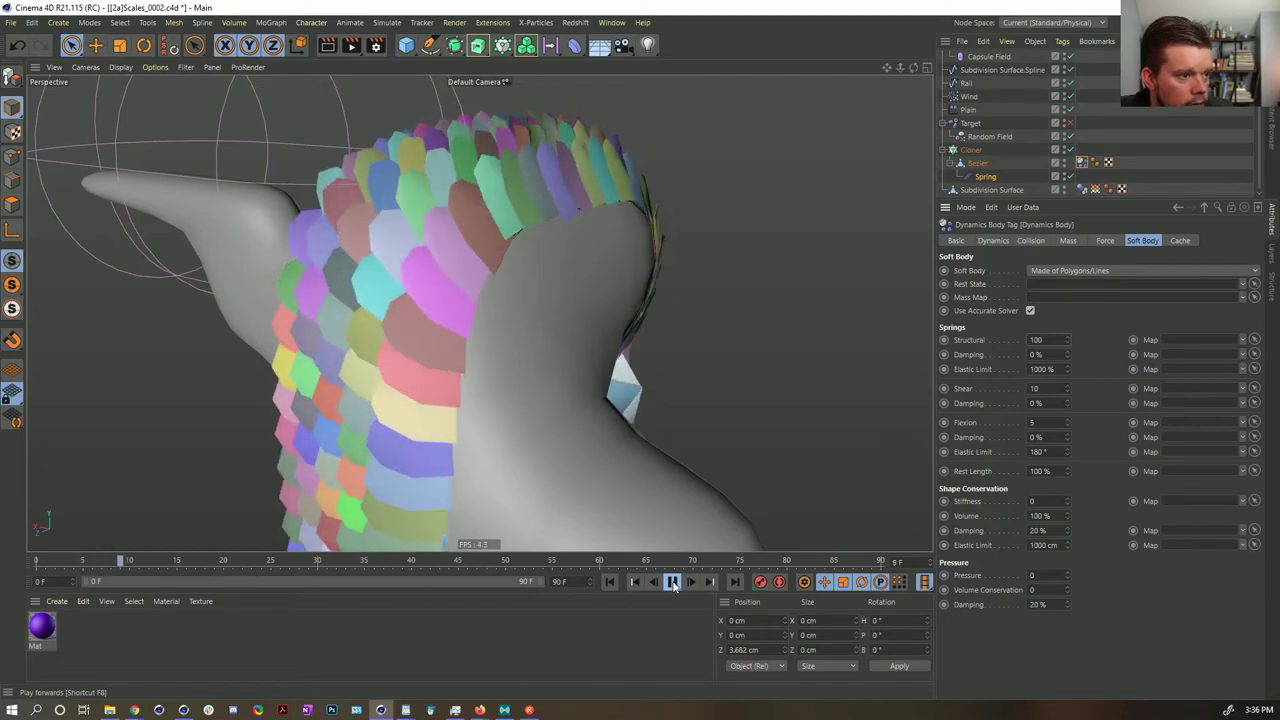
click(673, 584)
alt+drag(634, 412, 504, 412)
alt+drag(641, 407, 584, 400)
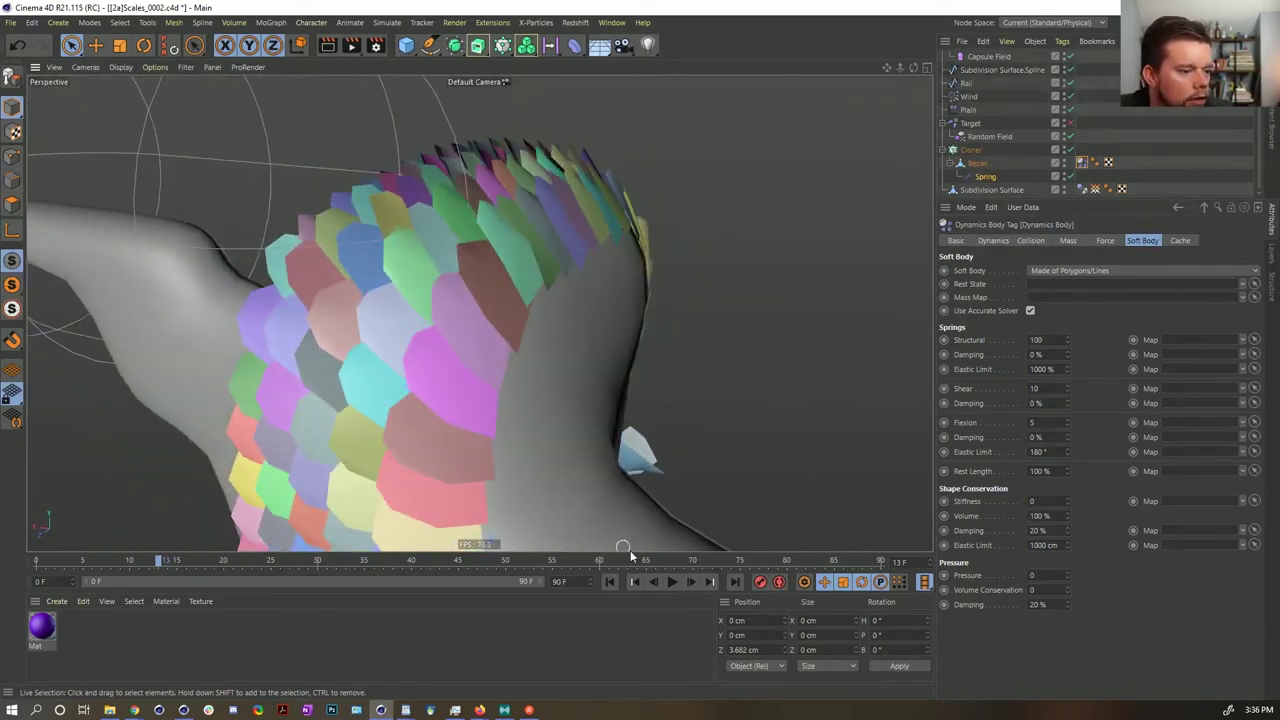
click(672, 582)
click(672, 582)
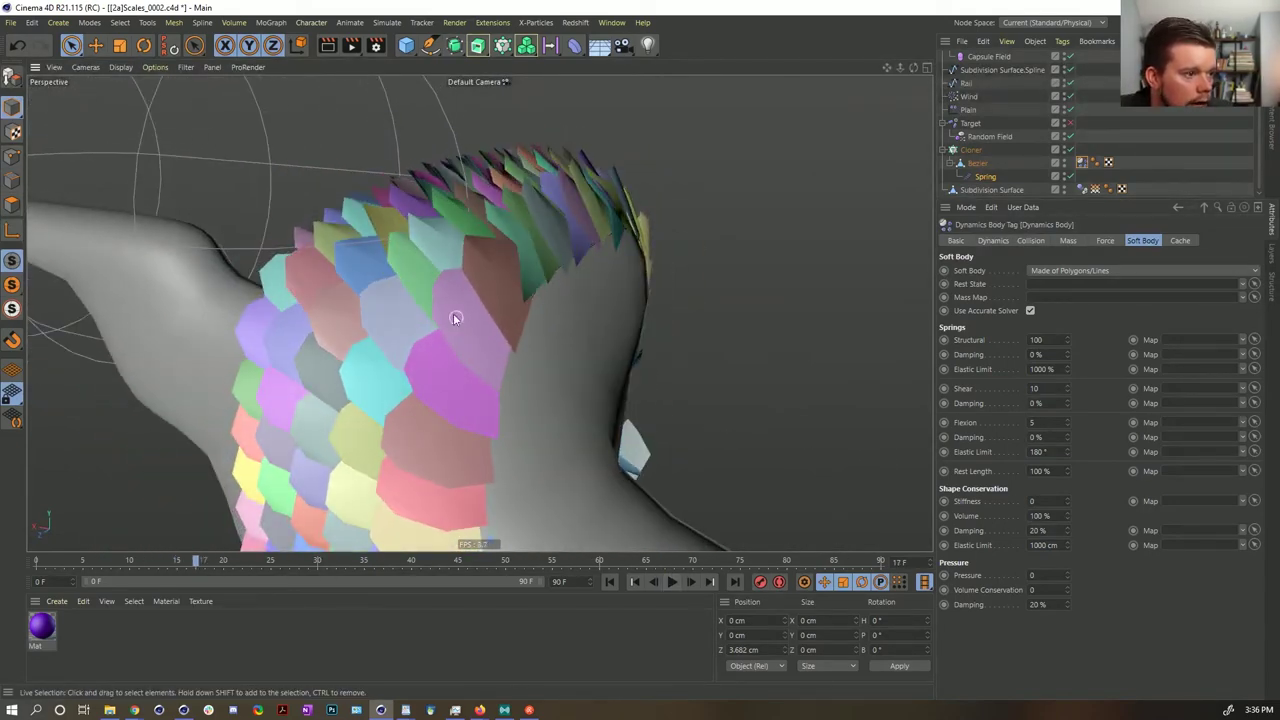
alt+drag(453, 313, 459, 287)
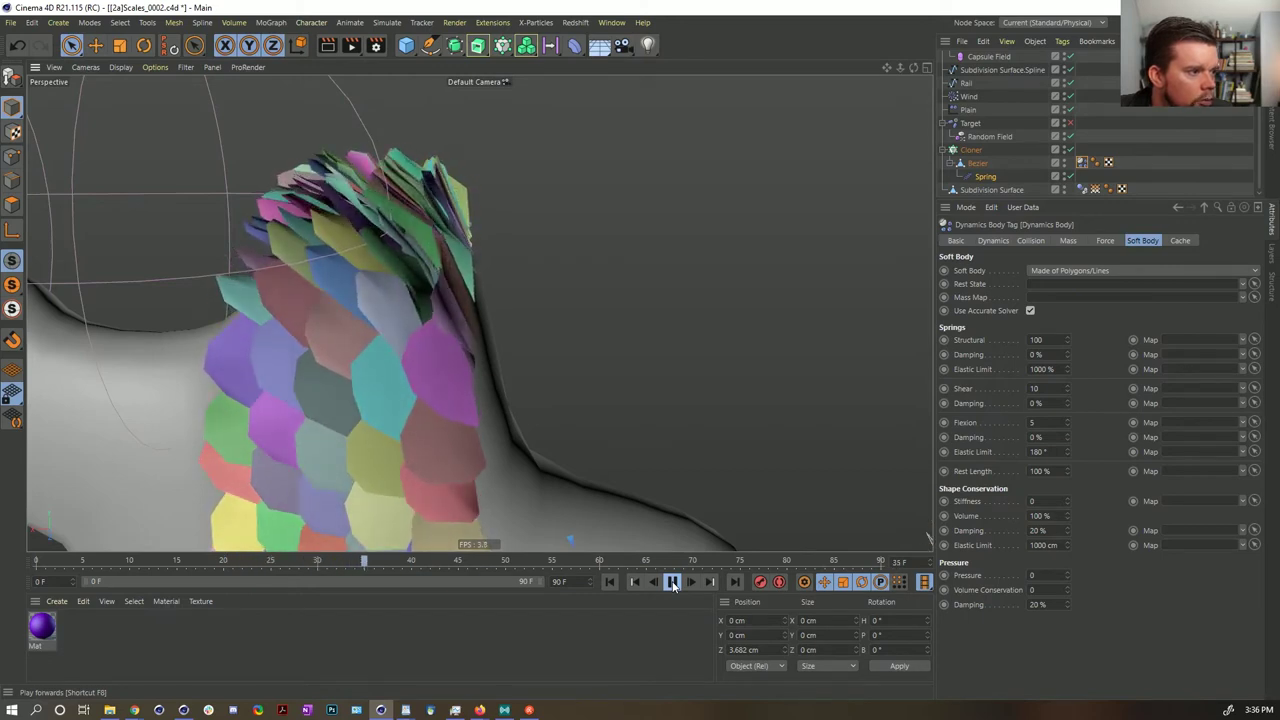
click(672, 582)
click(610, 582)
alt+drag(406, 333, 668, 375)
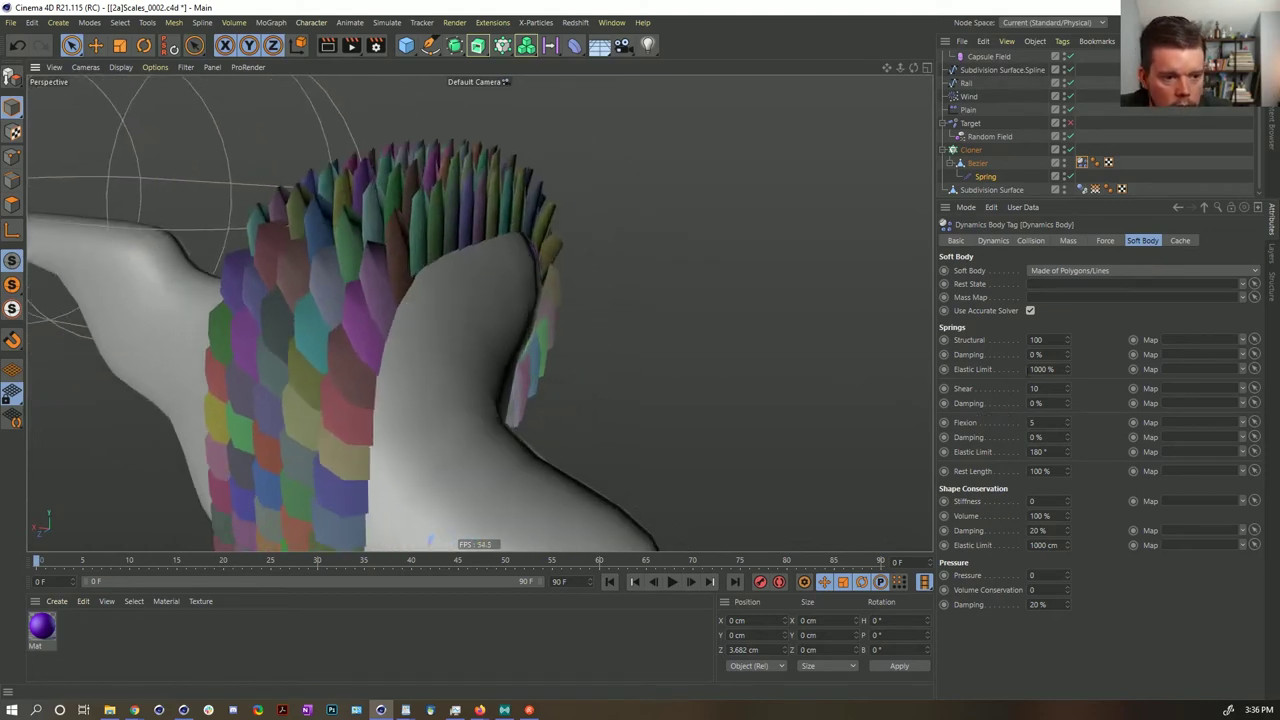
- Try aerodynamic Drag and Lift at 99 % in the Dynamics Body tag's force settings and play the simulation
click(1040, 241)
click(1066, 241)
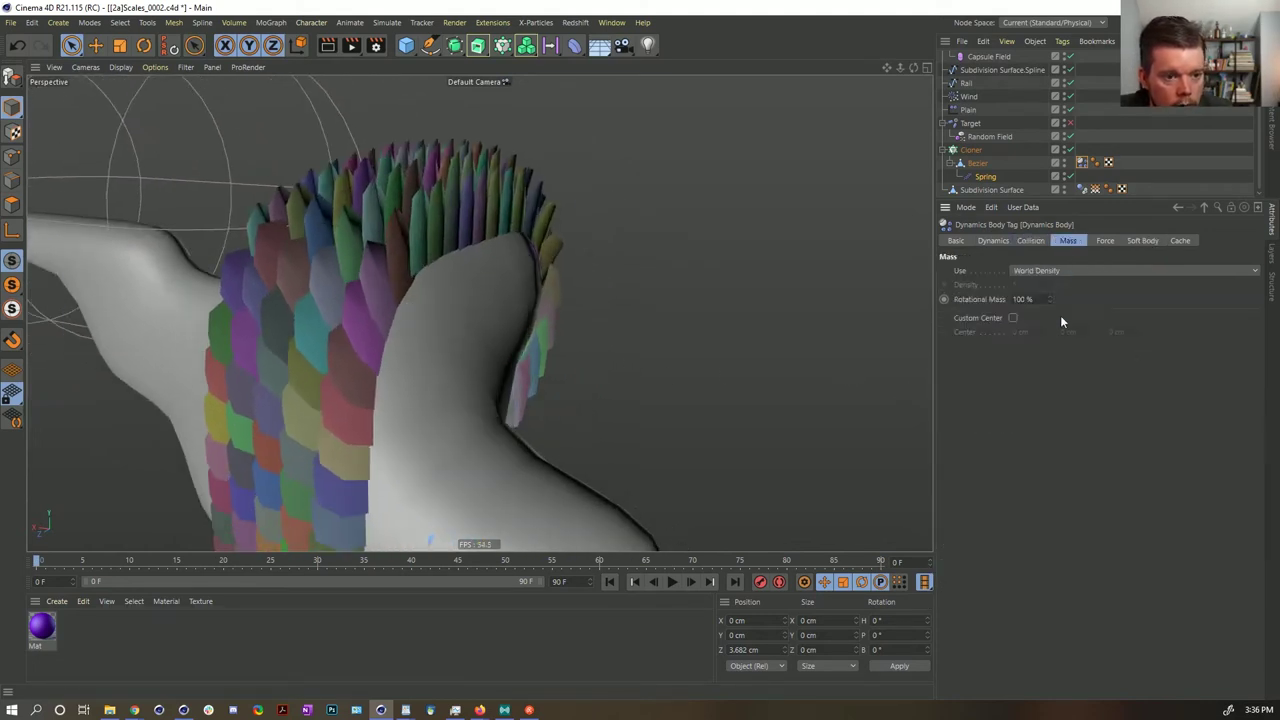
click(1105, 241)
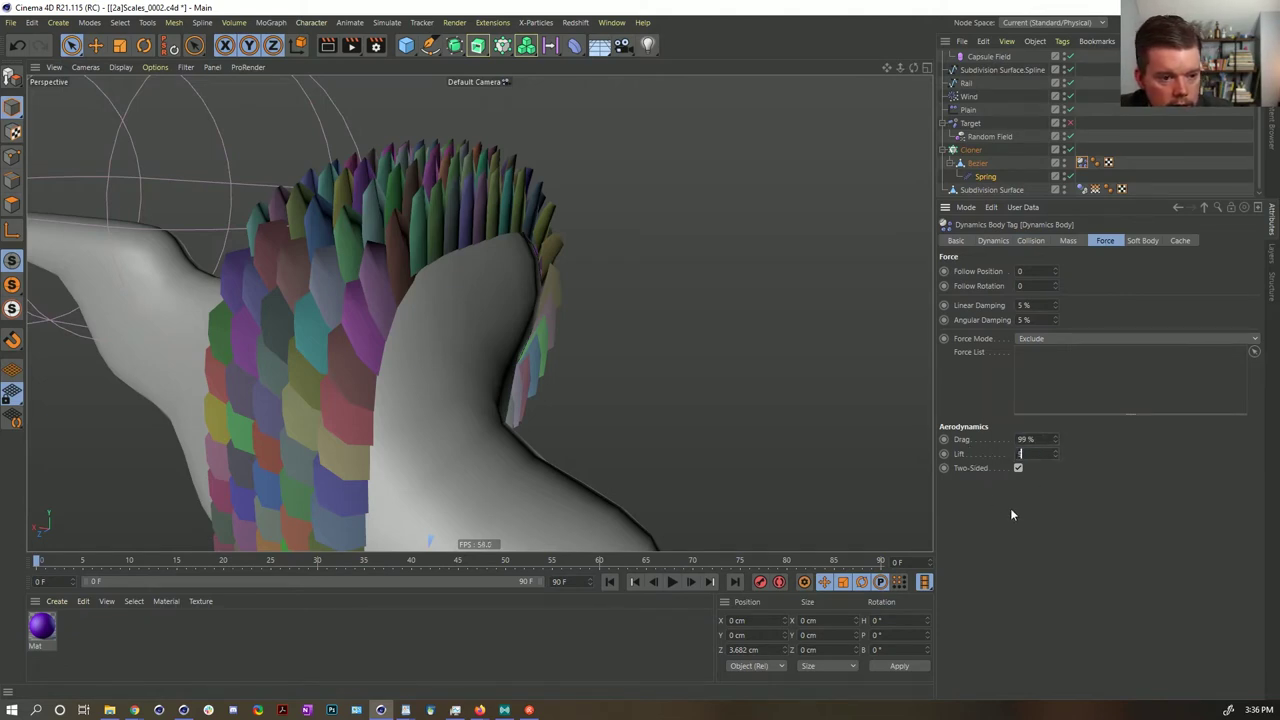
key(Return)
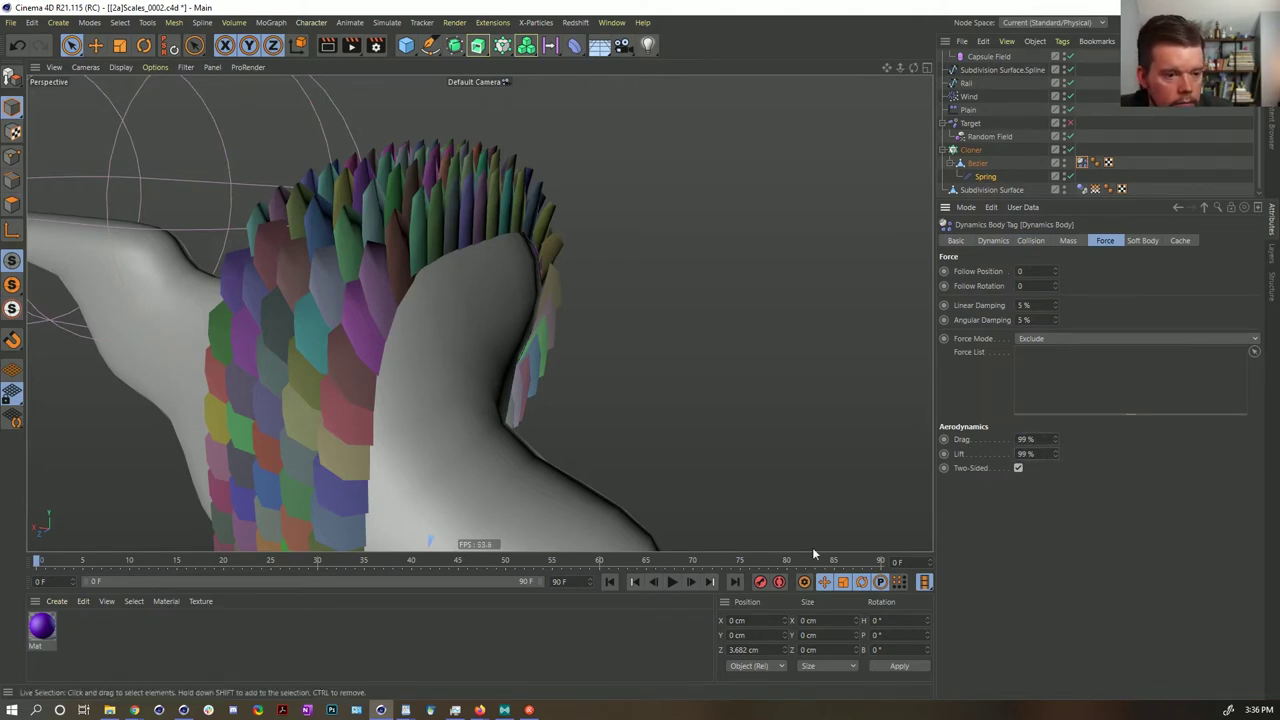
click(670, 583)
alt+drag(426, 287, 627, 512)
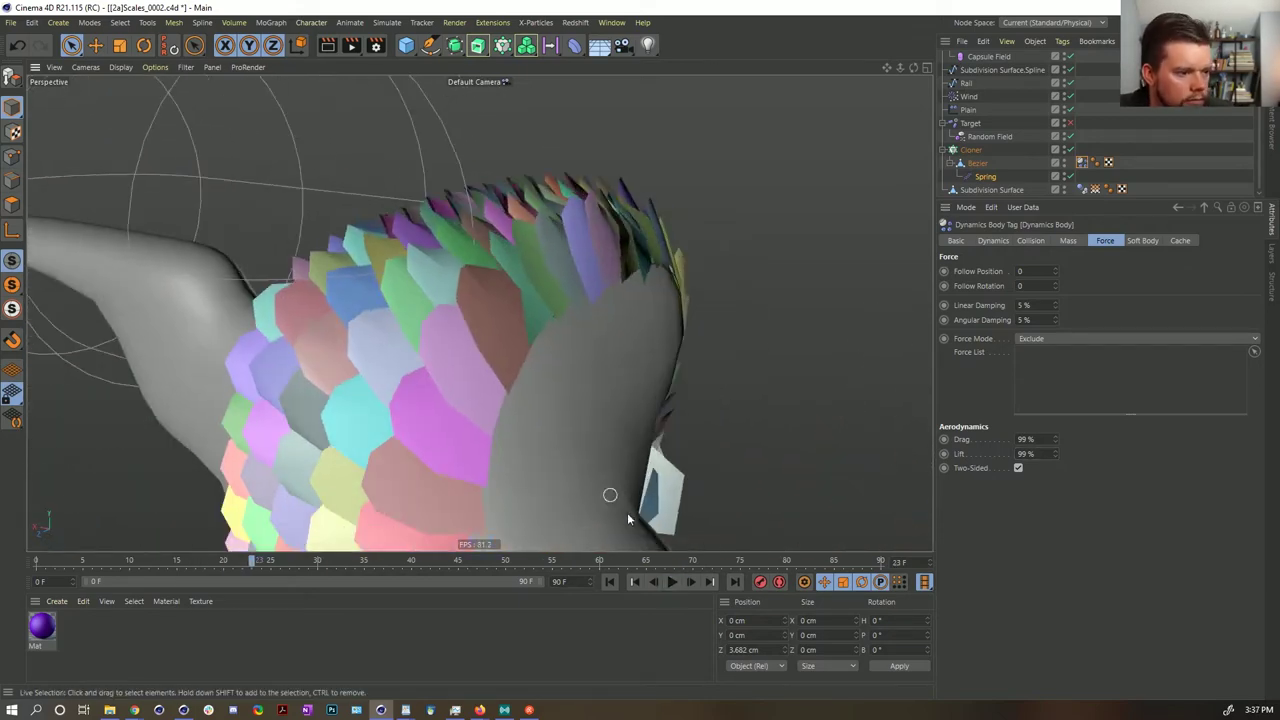
click(673, 582)
alt+drag(600, 420, 597, 354)
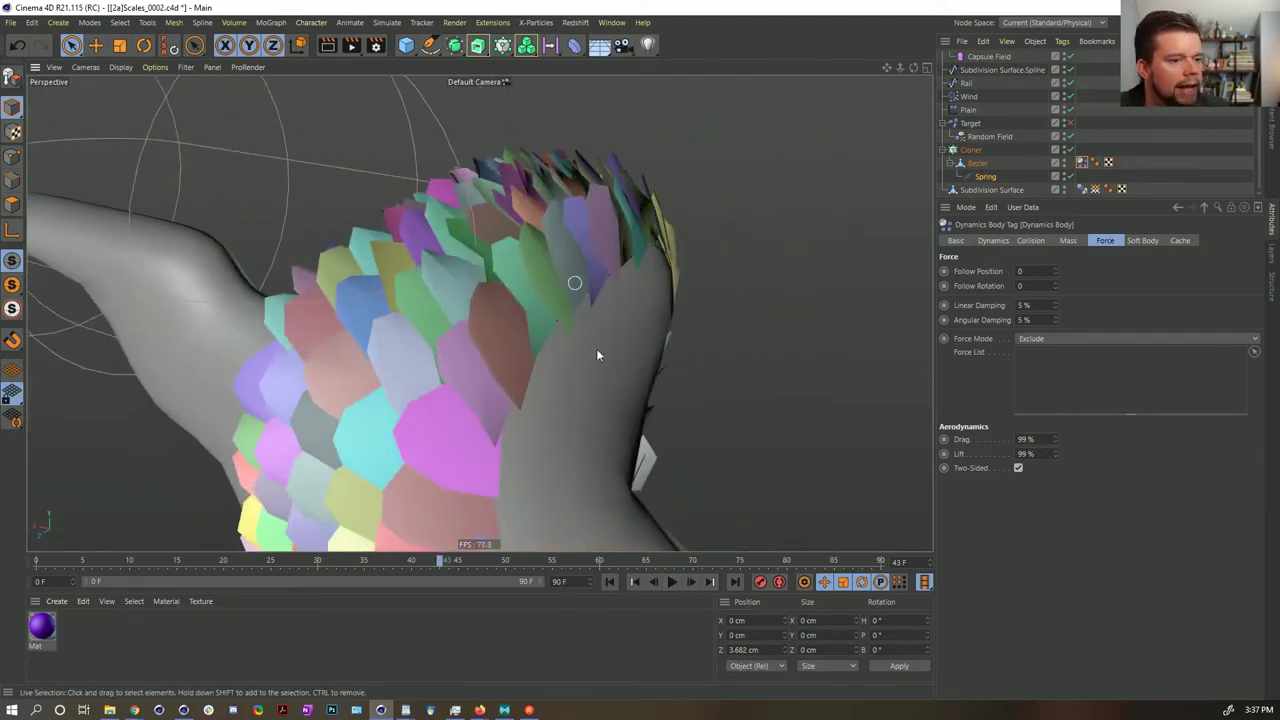
- Set aerodynamic Drag and Lift to 0 %, disable Two-Sided, and play the simulation from the start
click(610, 582)
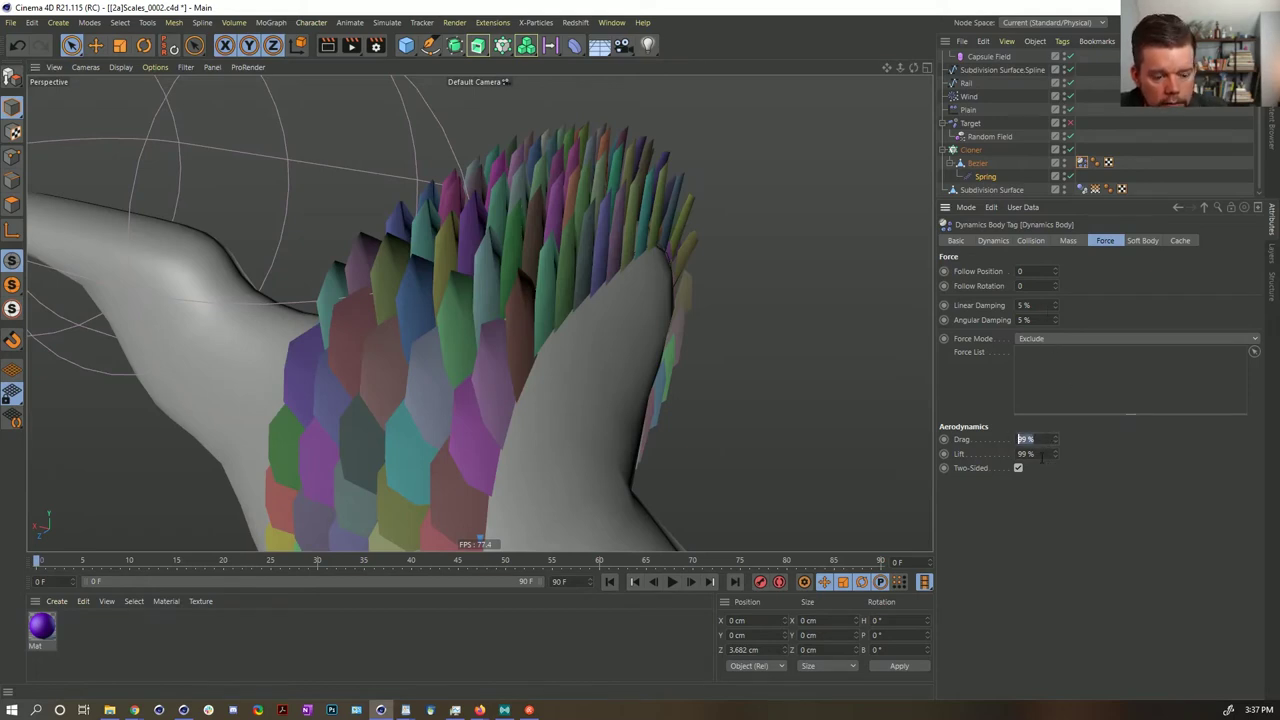
key(0)
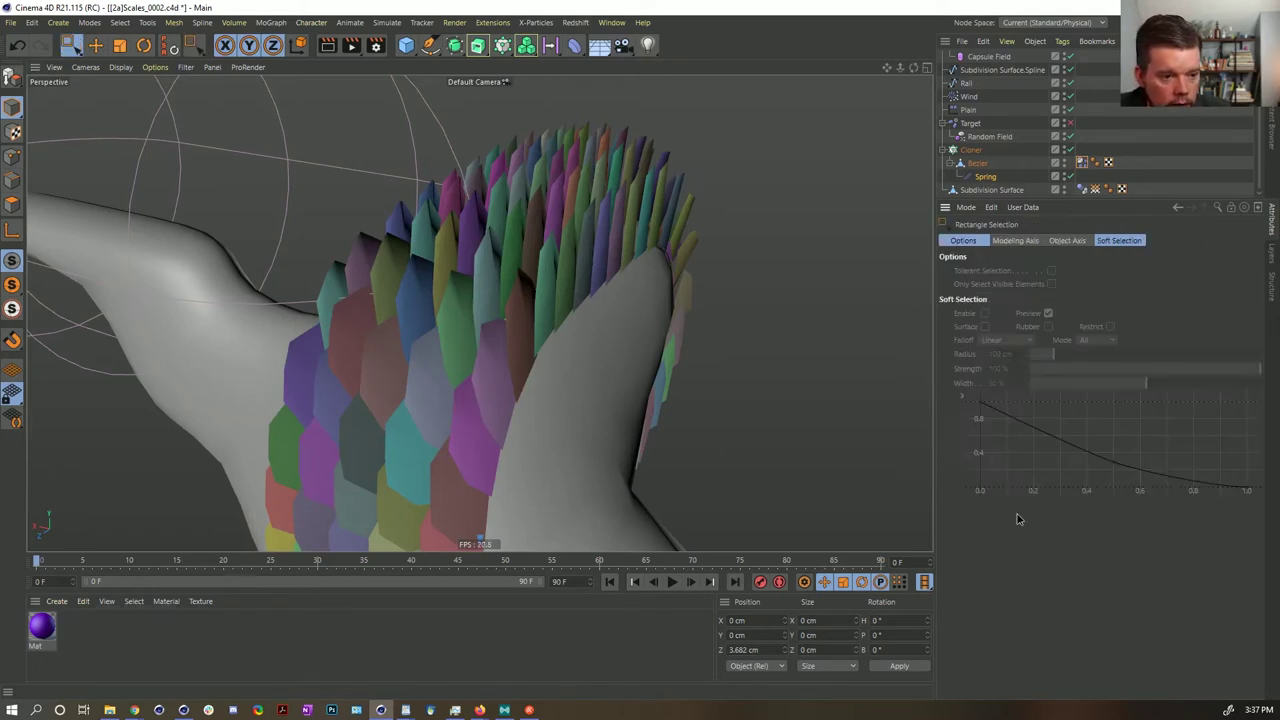
click(672, 582)
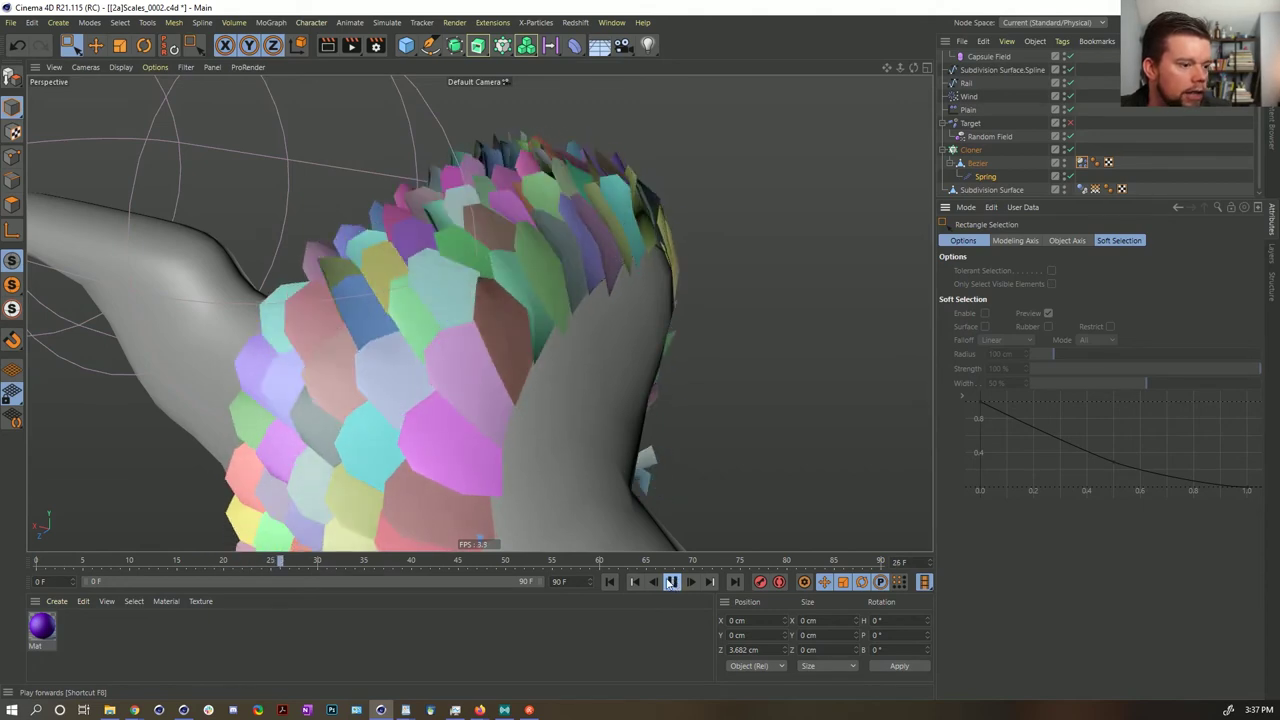
click(672, 582)
click(609, 582)
- Try a Wind Speed of 5 cm on the Wind object, play the simulation, and return to frame 0
click(967, 100)
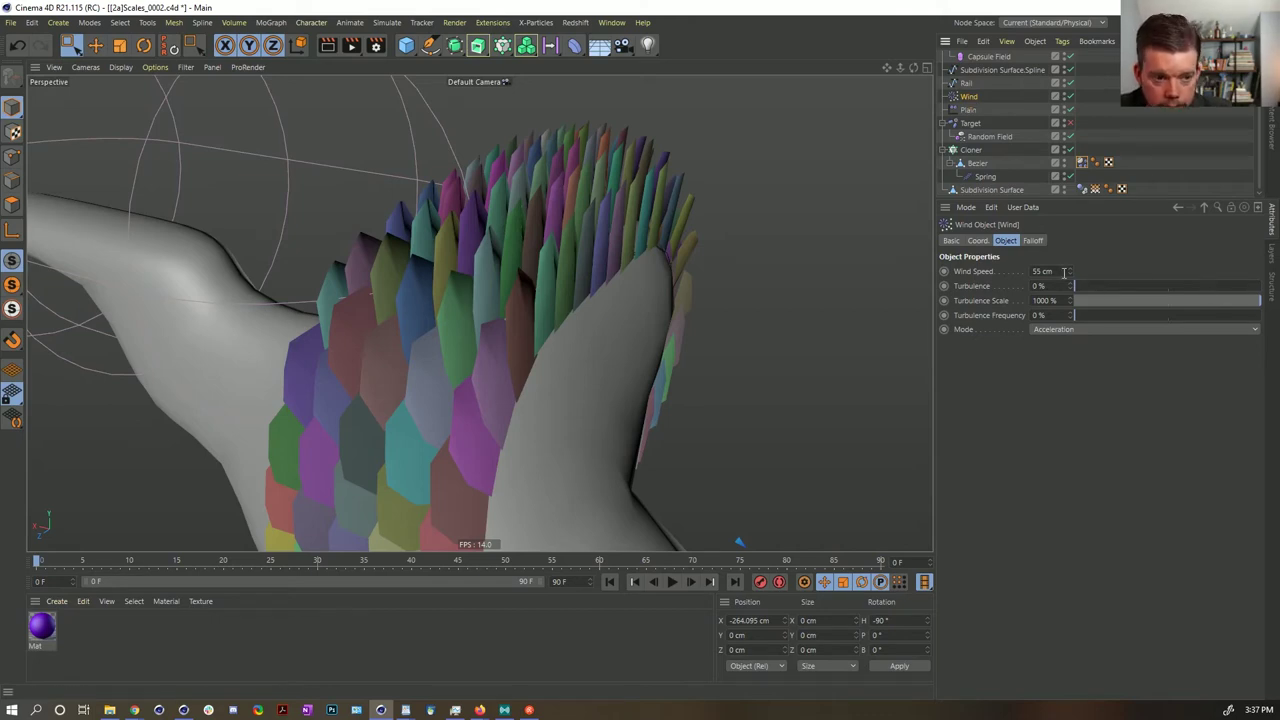
click(1064, 272)
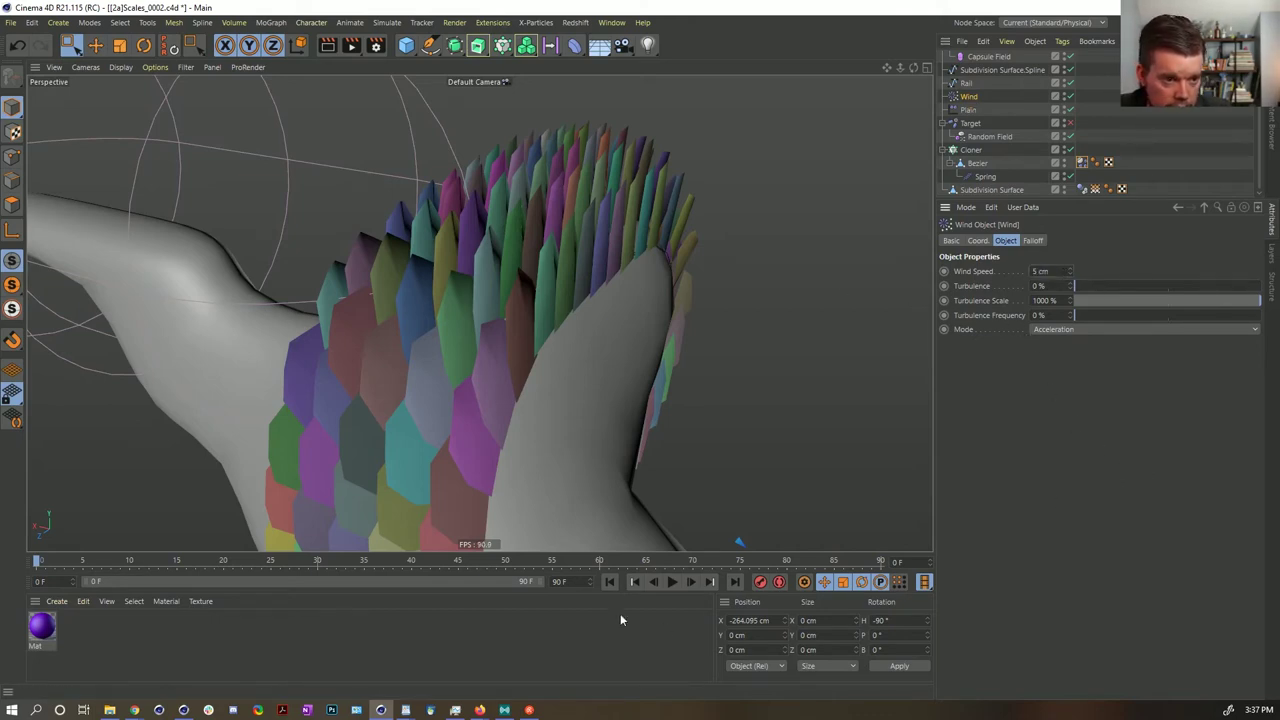
click(670, 583)
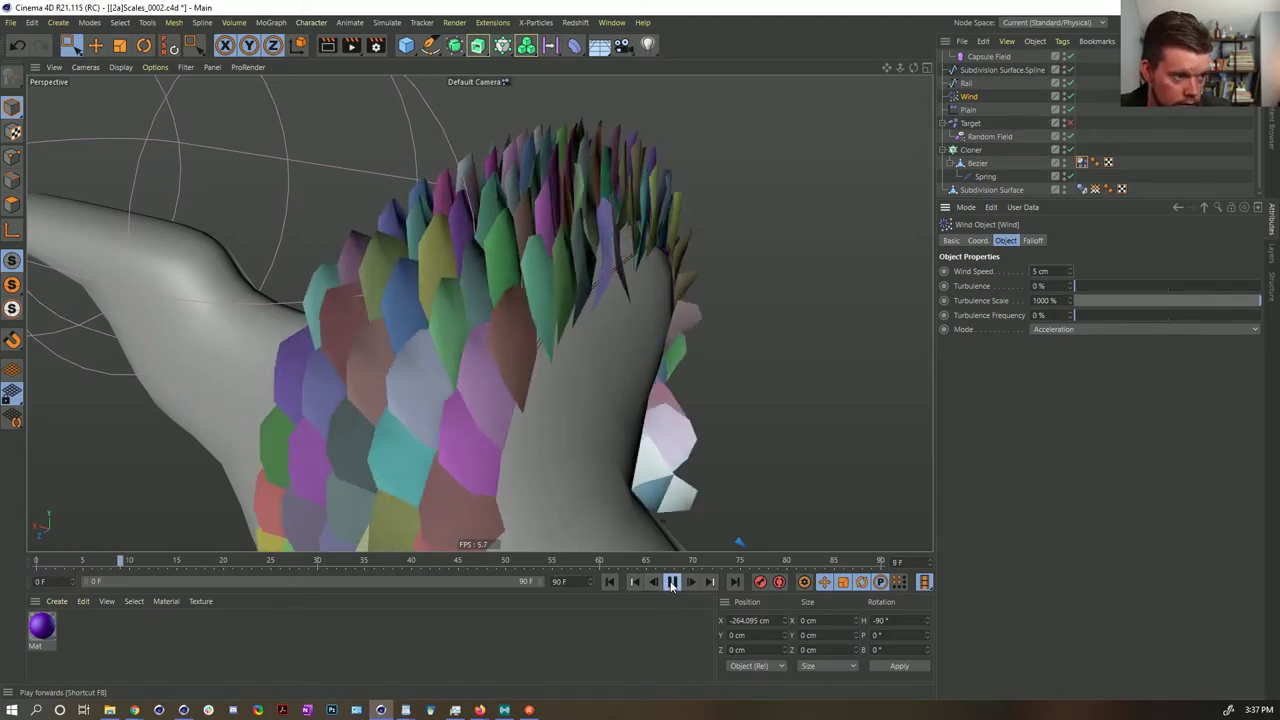
click(672, 582)
scroll(557, 299, up, 2)
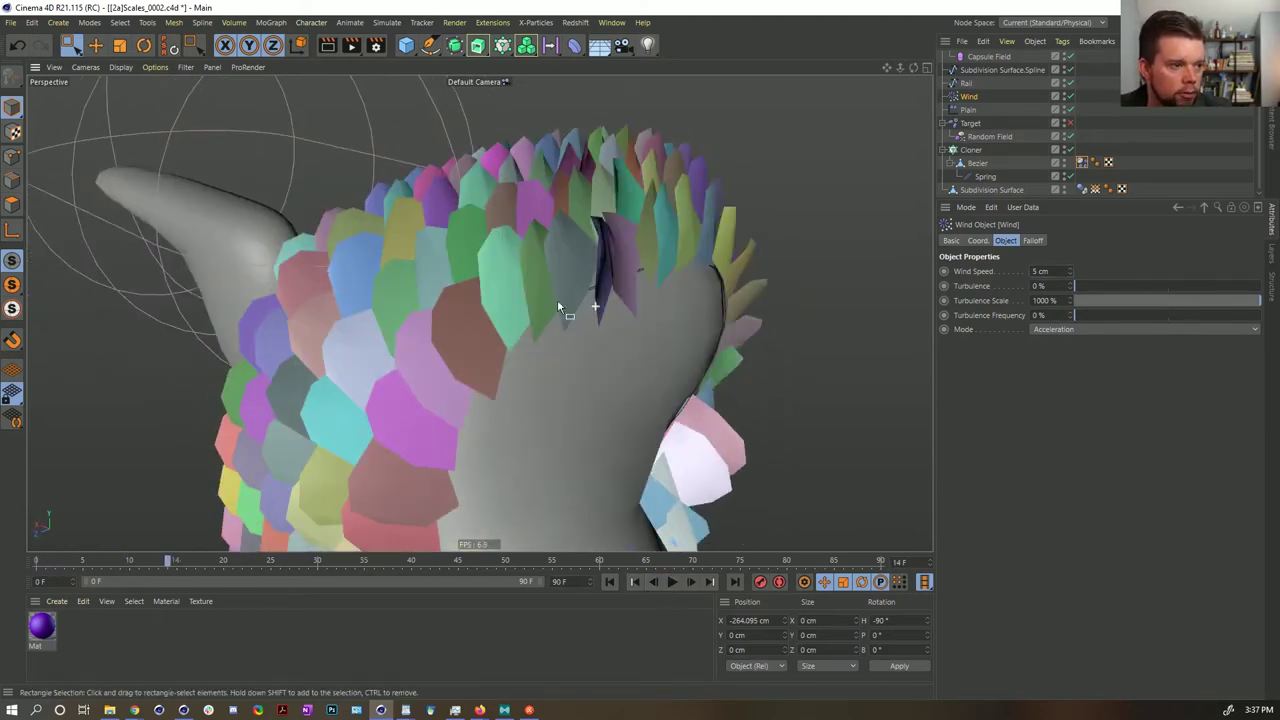
click(671, 582)
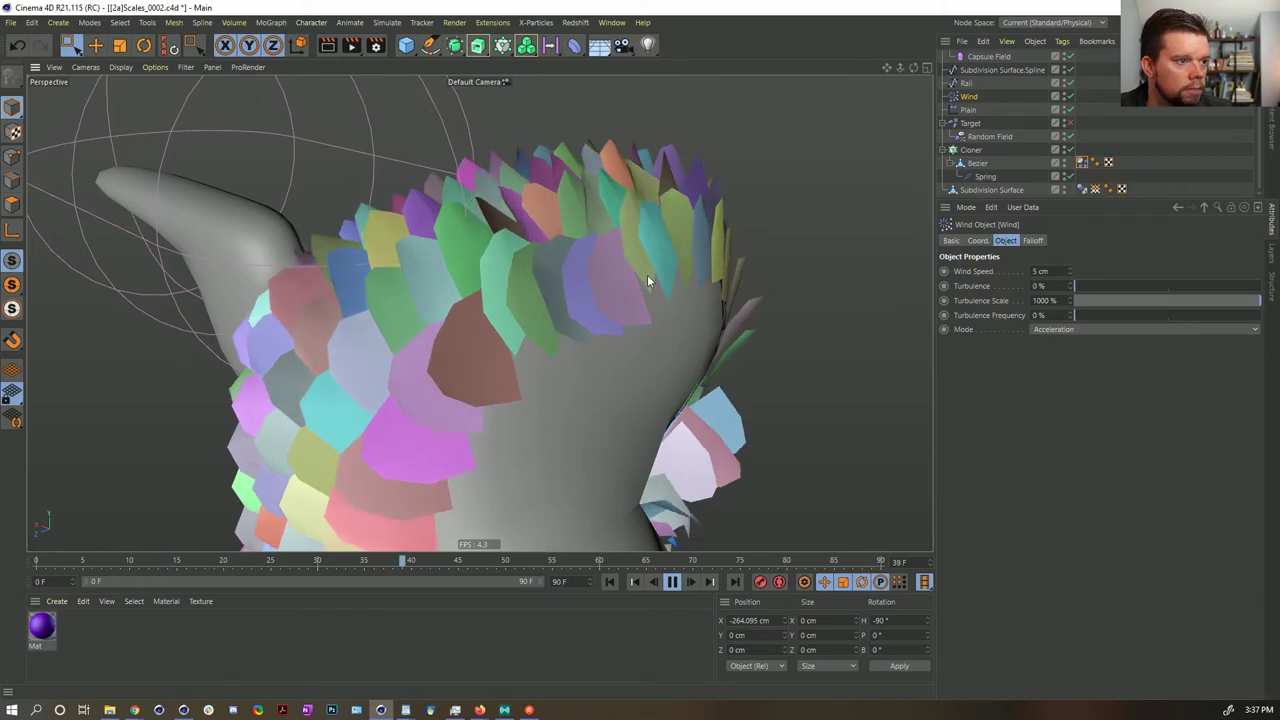
click(609, 582)
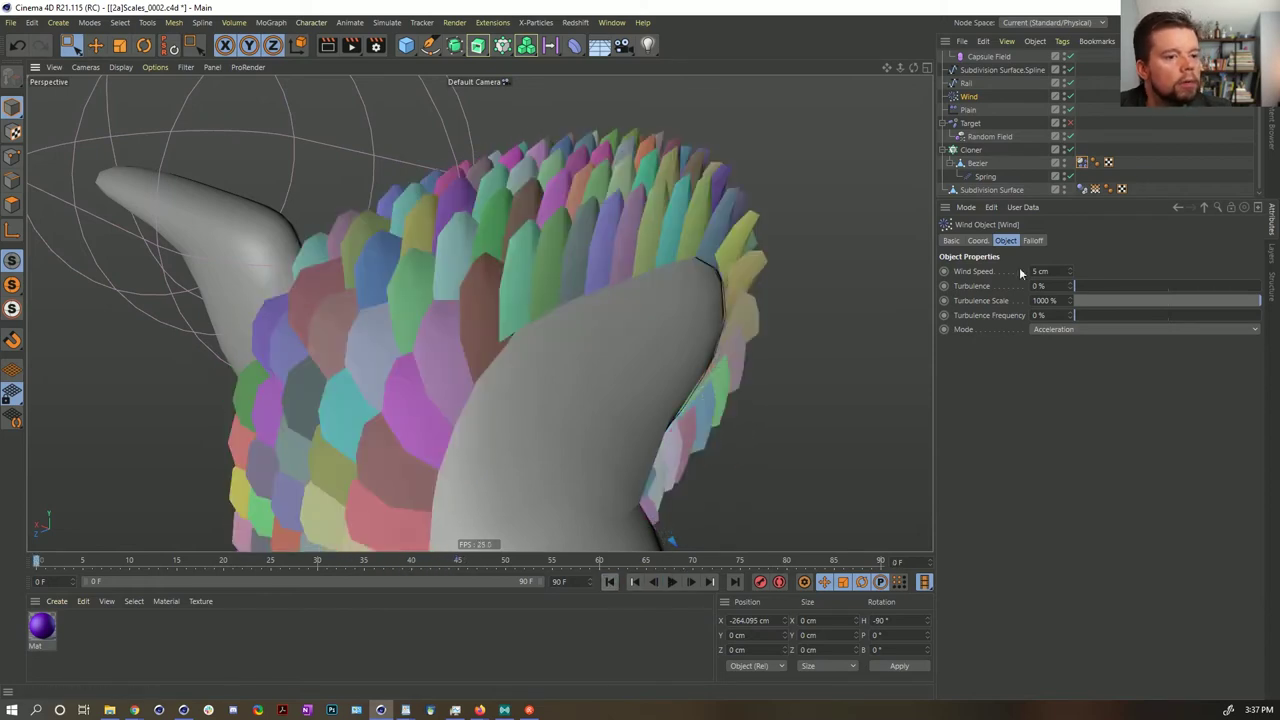
- Set Linear Damping and Angular Damping to 99 % in the Bezier object's Dynamics Body tag and play the simulation
click(1081, 162)
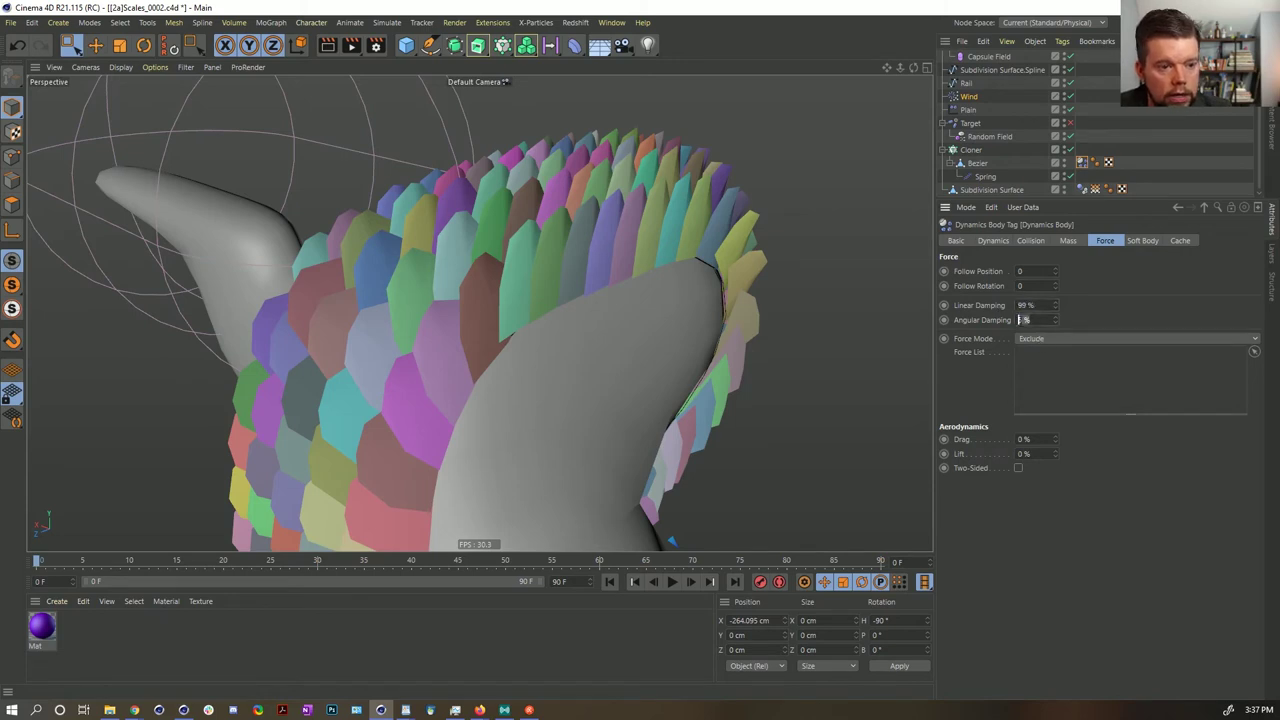
key(Return)
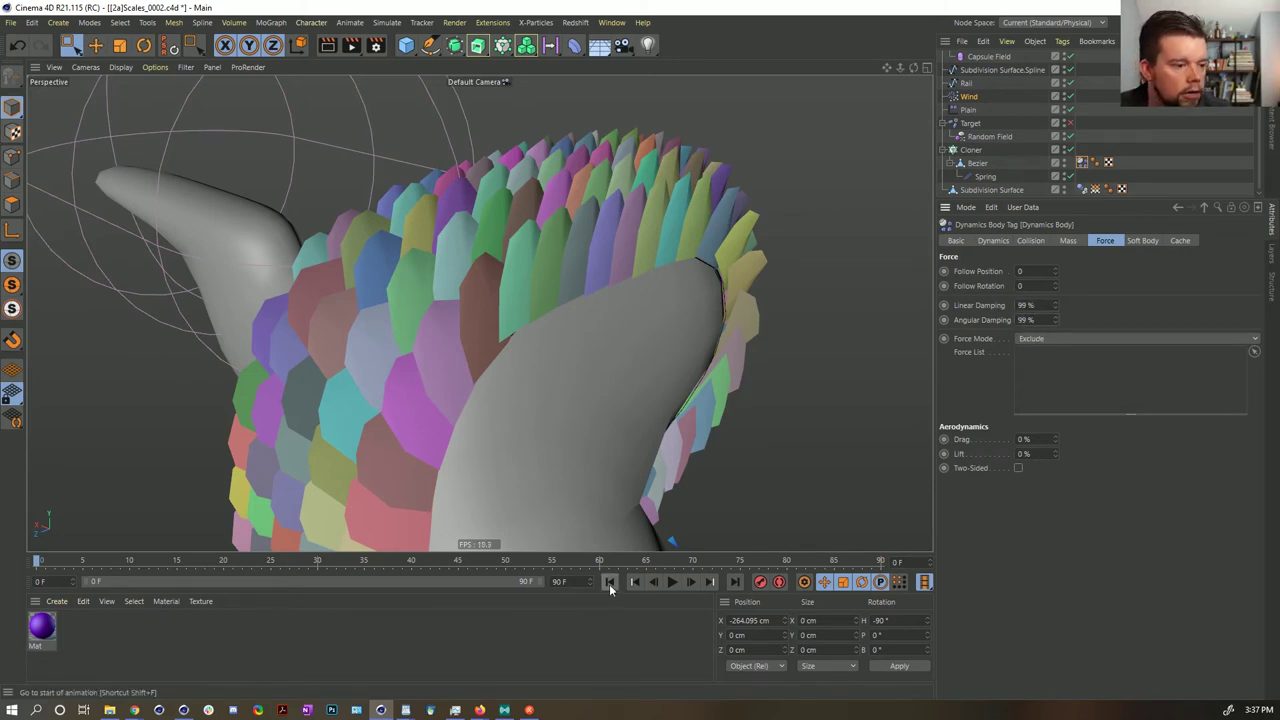
click(671, 582)
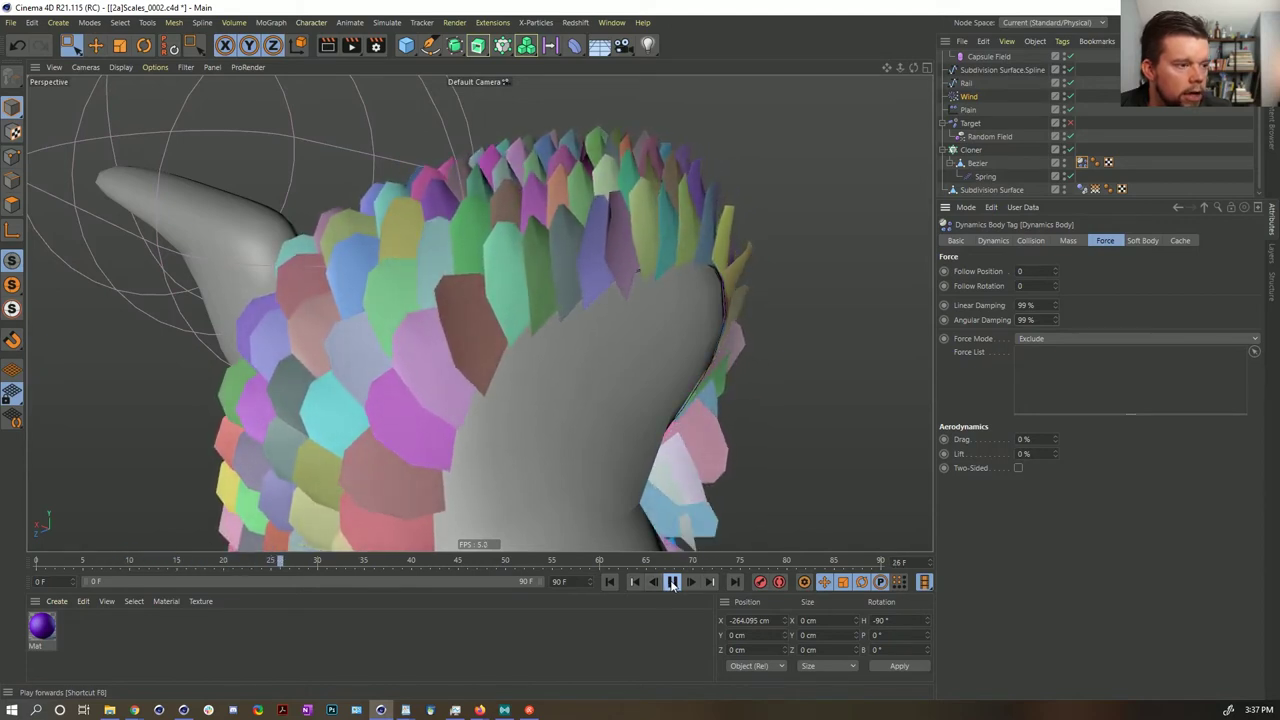
click(632, 582)
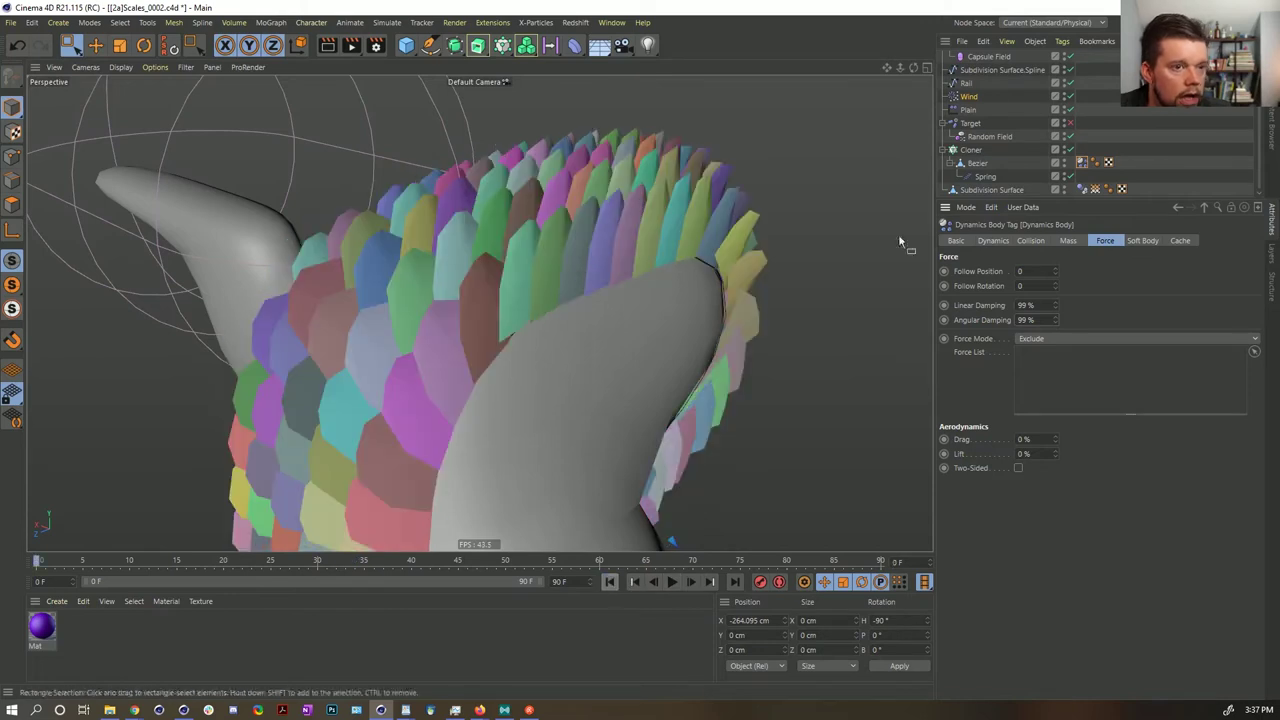
- Set the Wind object's Wind Speed to 55 cm, play the simulation from the start, and inspect the scales
click(972, 97)
text(55)
key(Return)
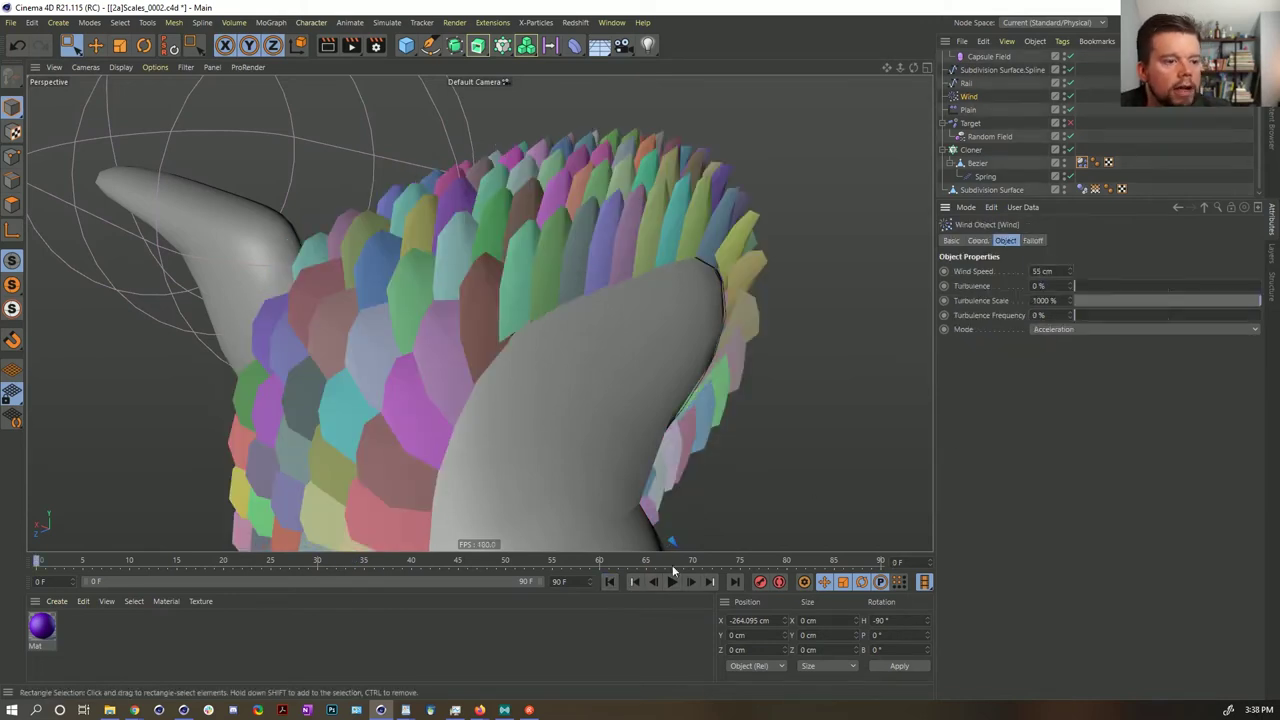
click(611, 583)
click(675, 583)
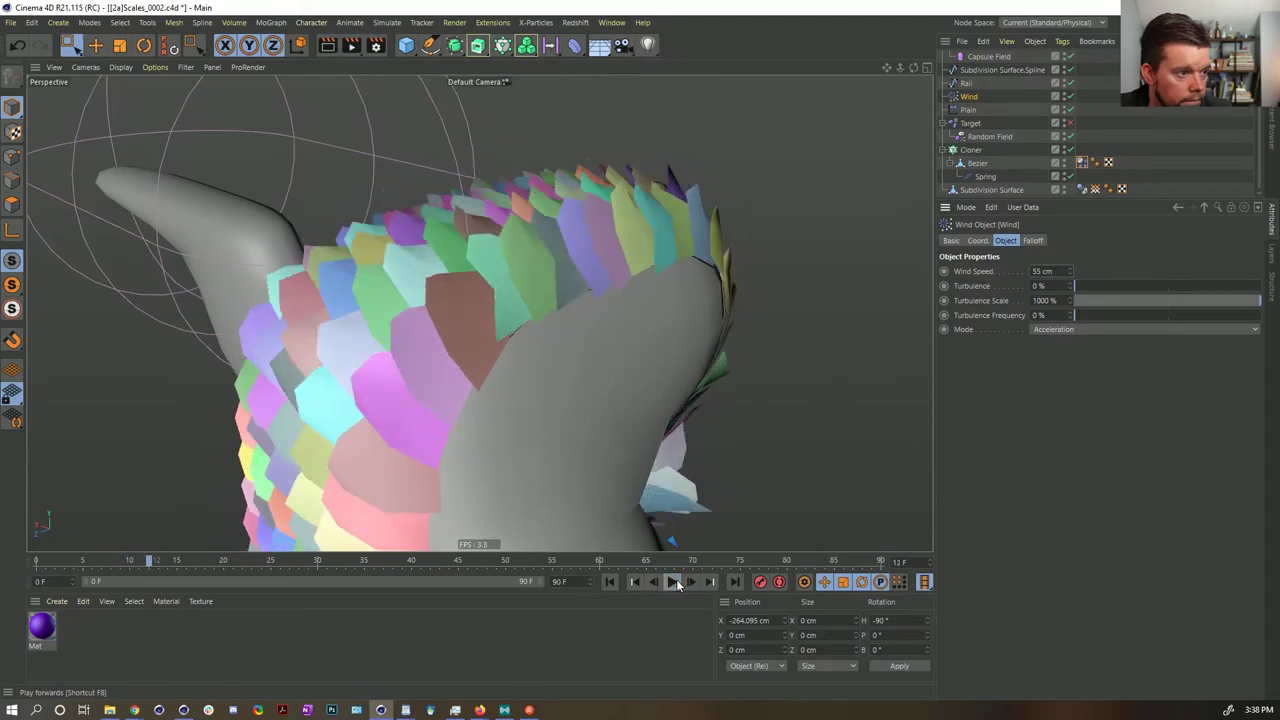
click(676, 581)
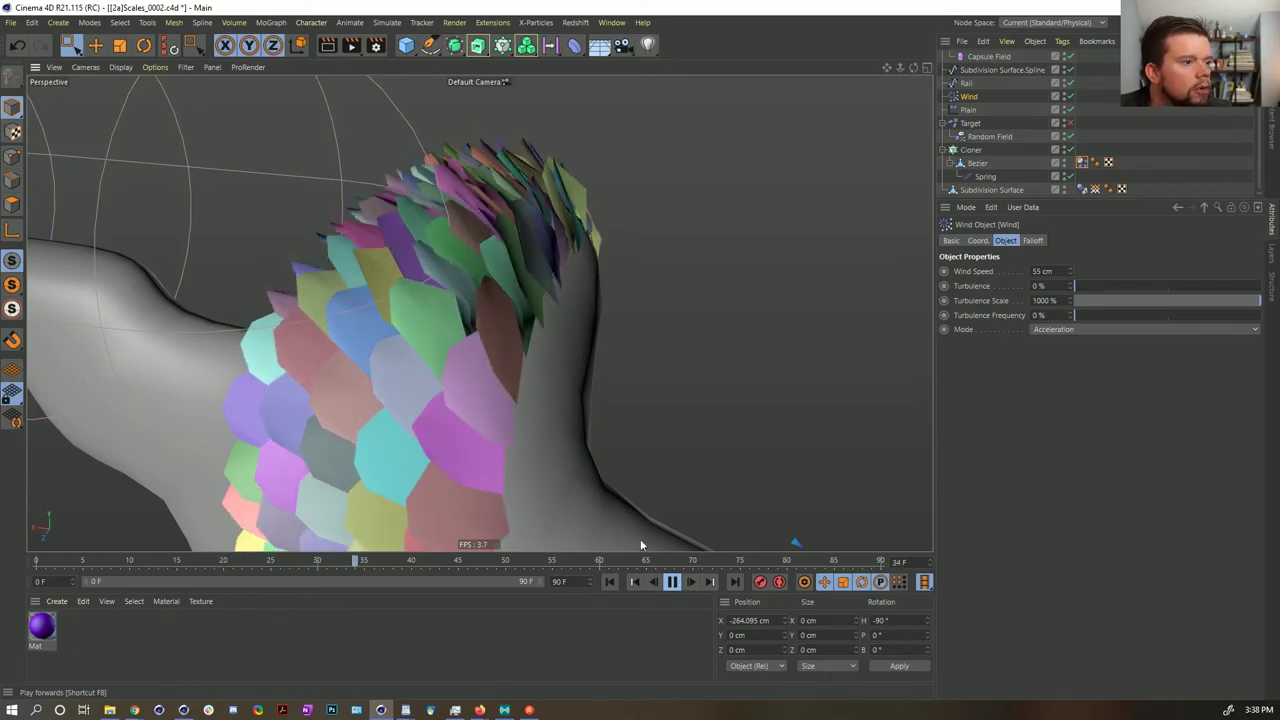
key(F8)
alt+drag(506, 277, 447, 280)
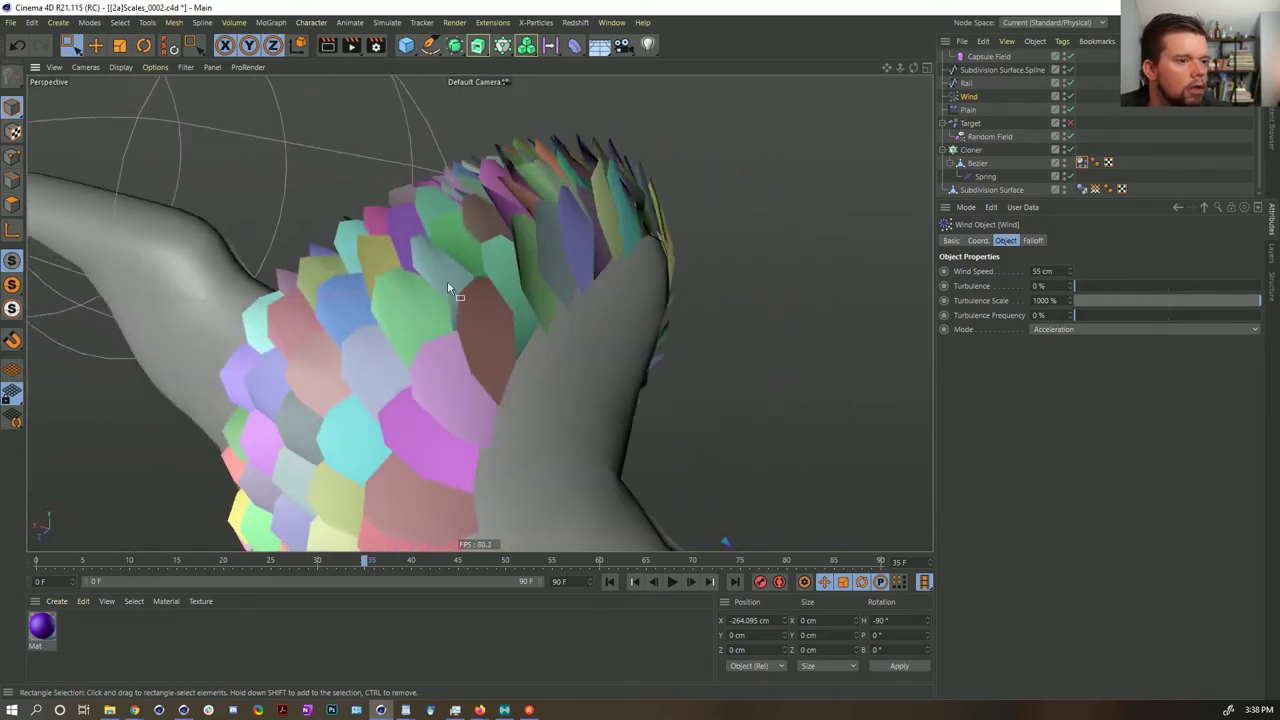
- Set the Bezier object's soft body Structural value to 10 and play the simulation from the start
click(1083, 163)
click(1145, 242)
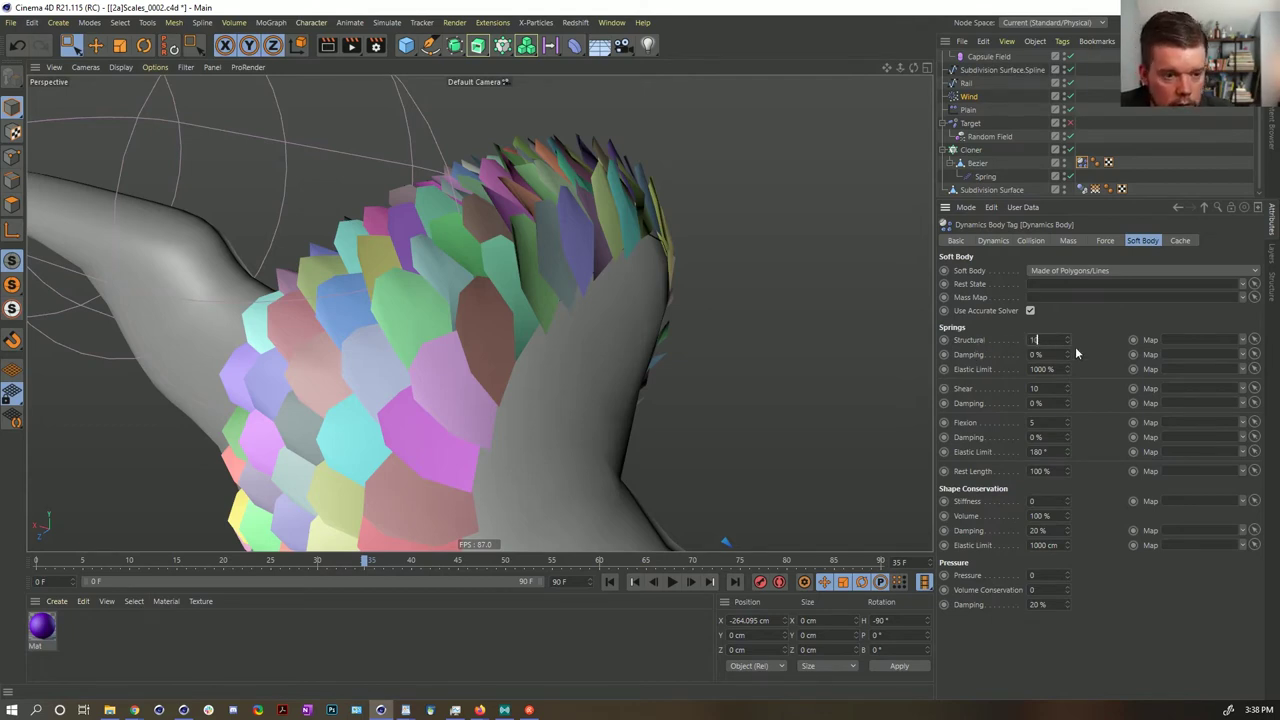
click(609, 583)
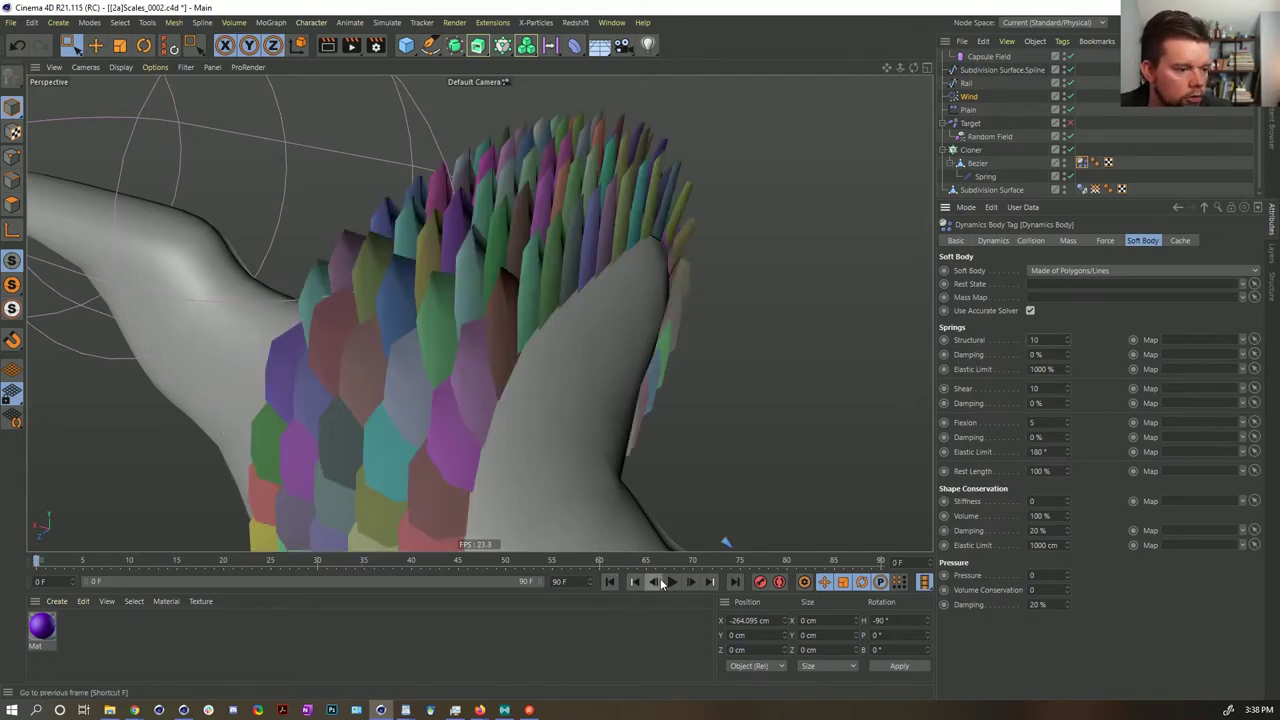
click(670, 583)
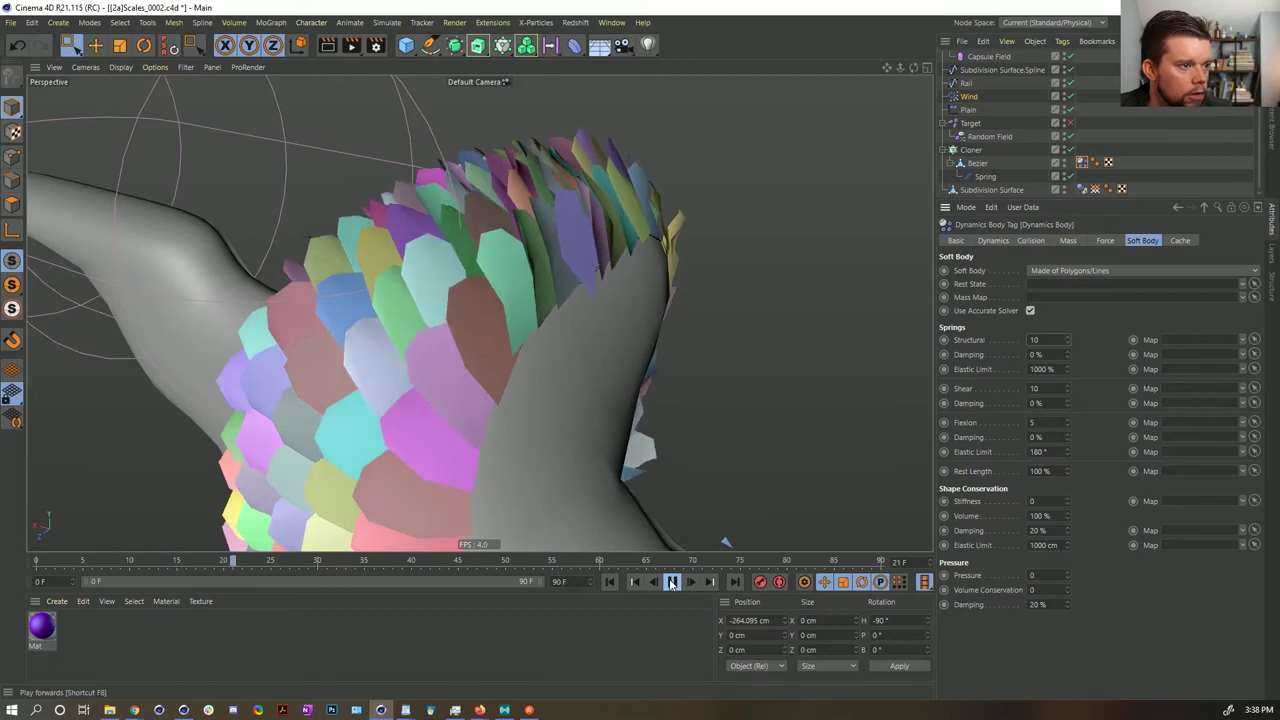
- Set the soft body Shear to 5 and Flexion to 1, and play the simulation from the start
click(608, 582)
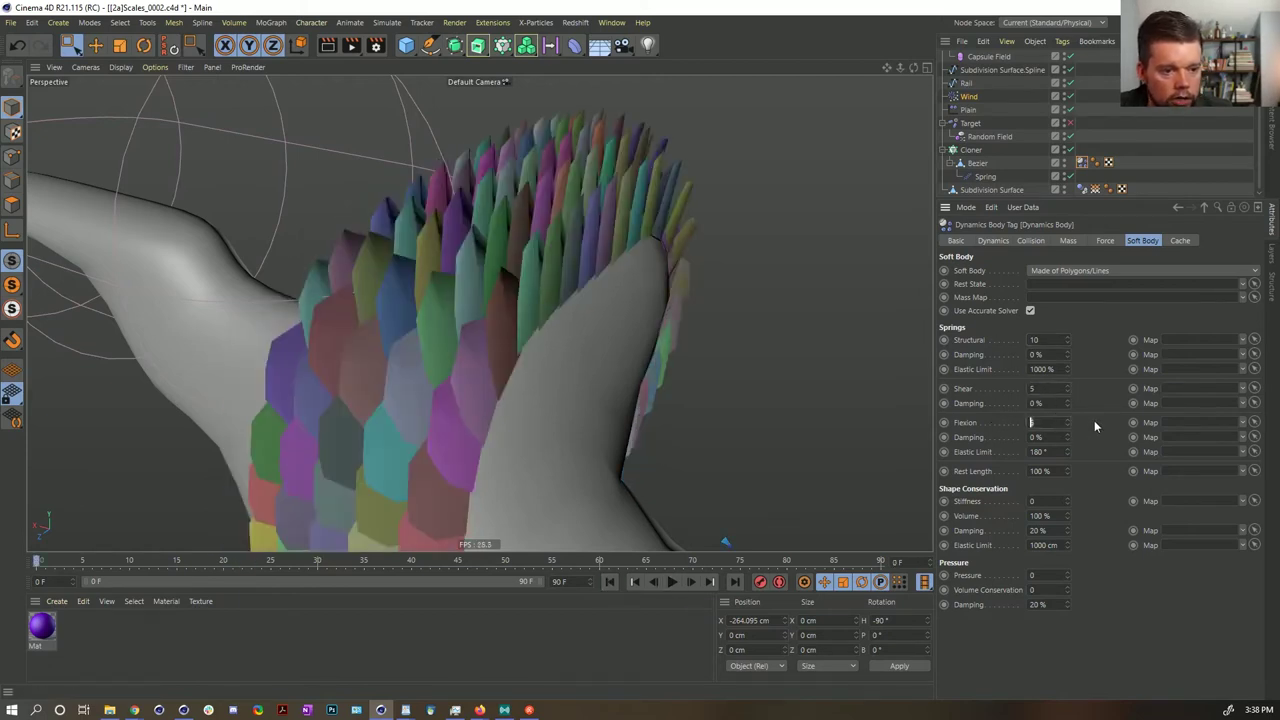
click(671, 582)
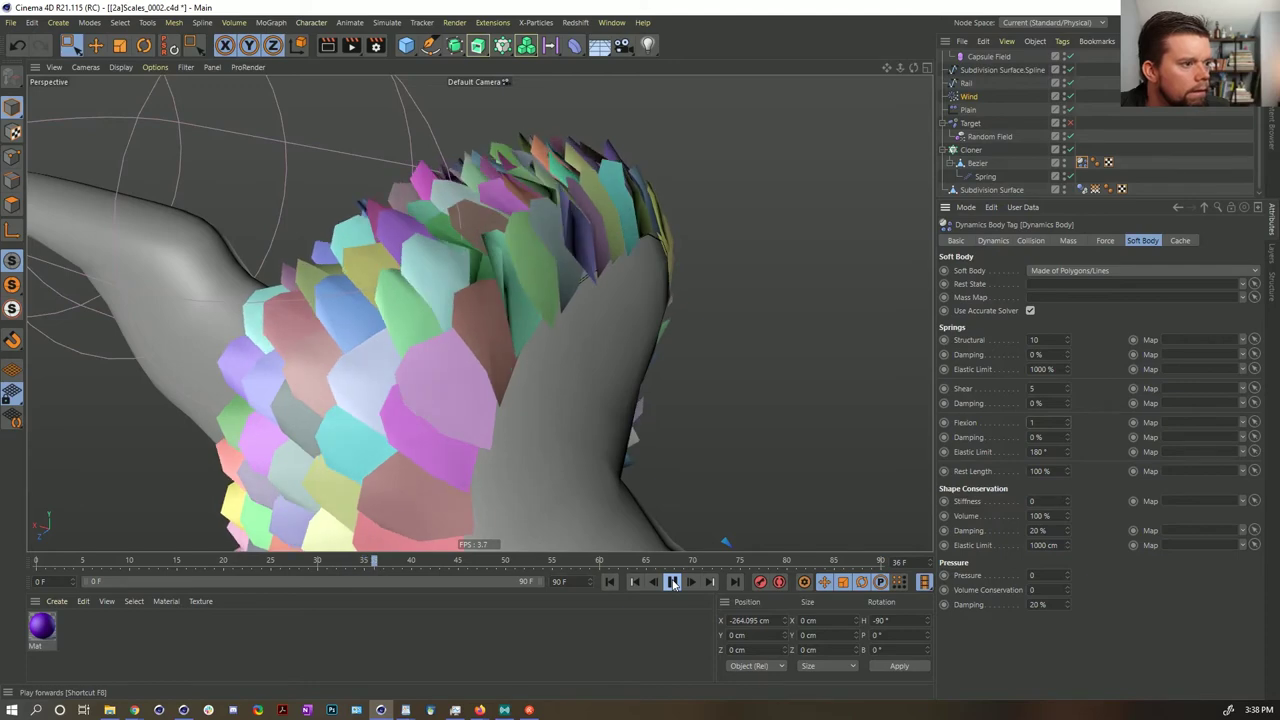
- Set Collision Noise to 0 % in the Bezier object's Dynamics Body tag and play the simulation from the start
click(673, 584)
alt+drag(550, 298, 583, 305)
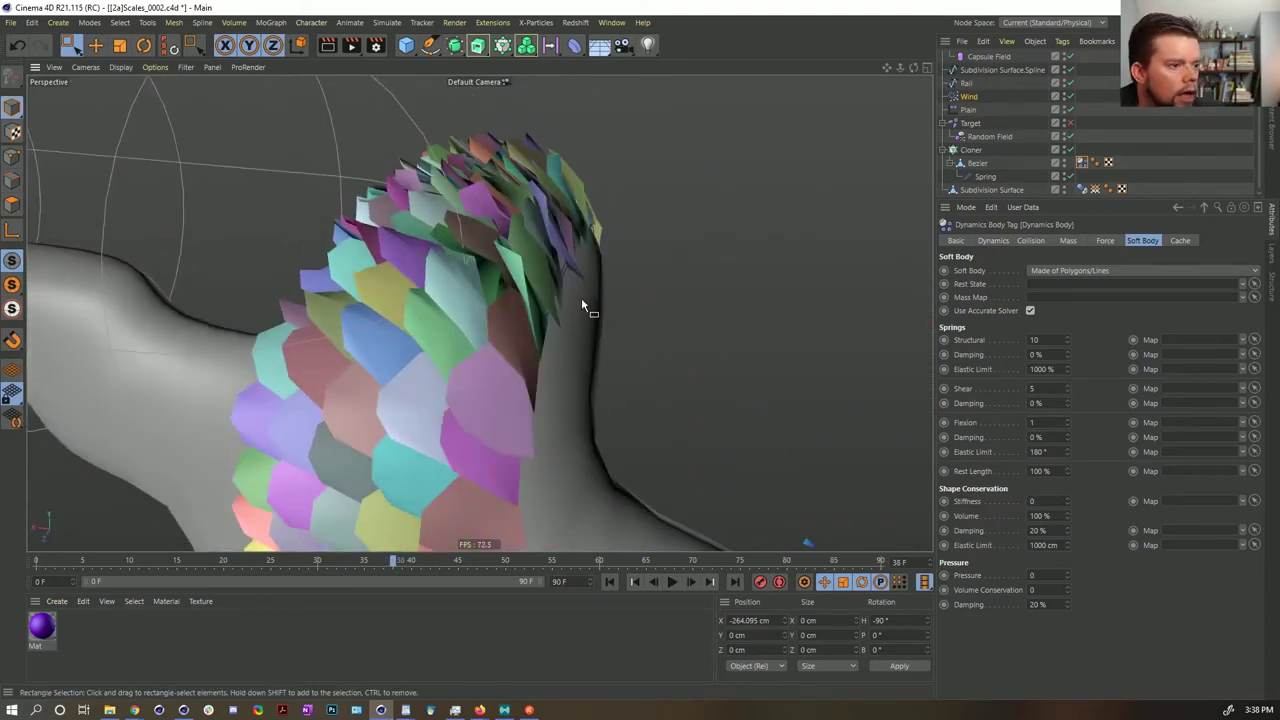
click(609, 582)
alt+drag(495, 291, 694, 263)
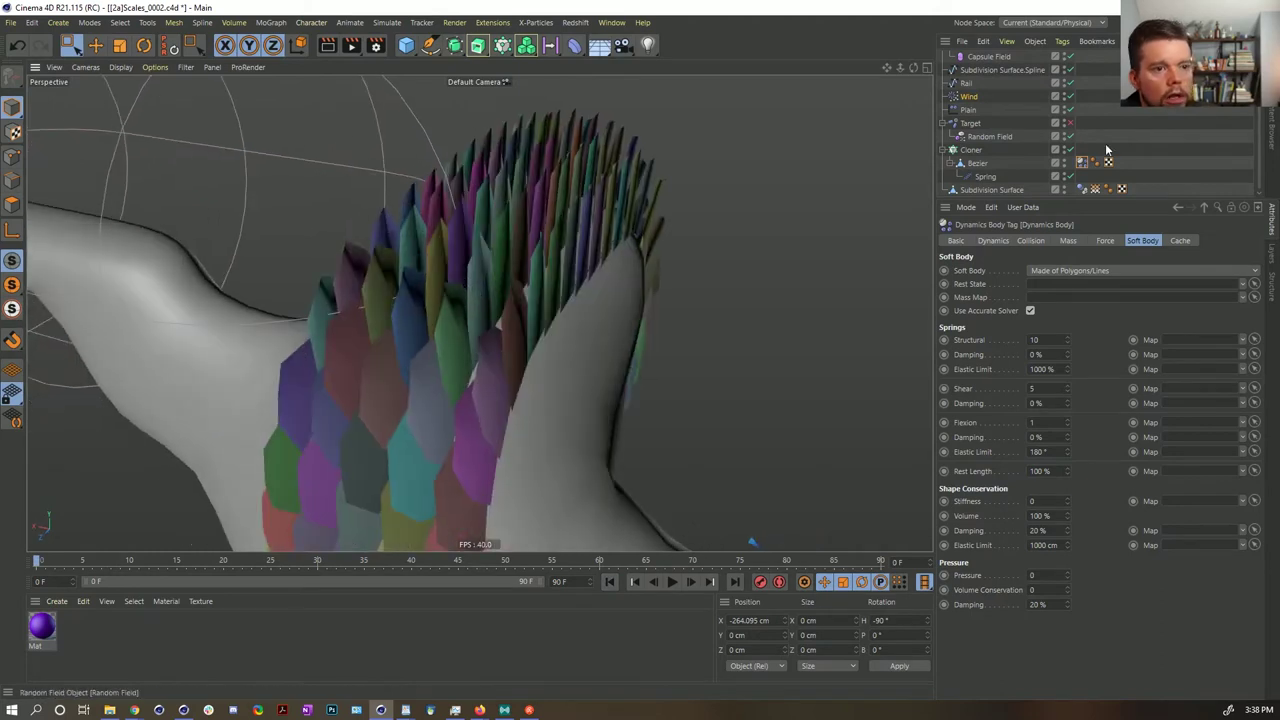
click(1031, 241)
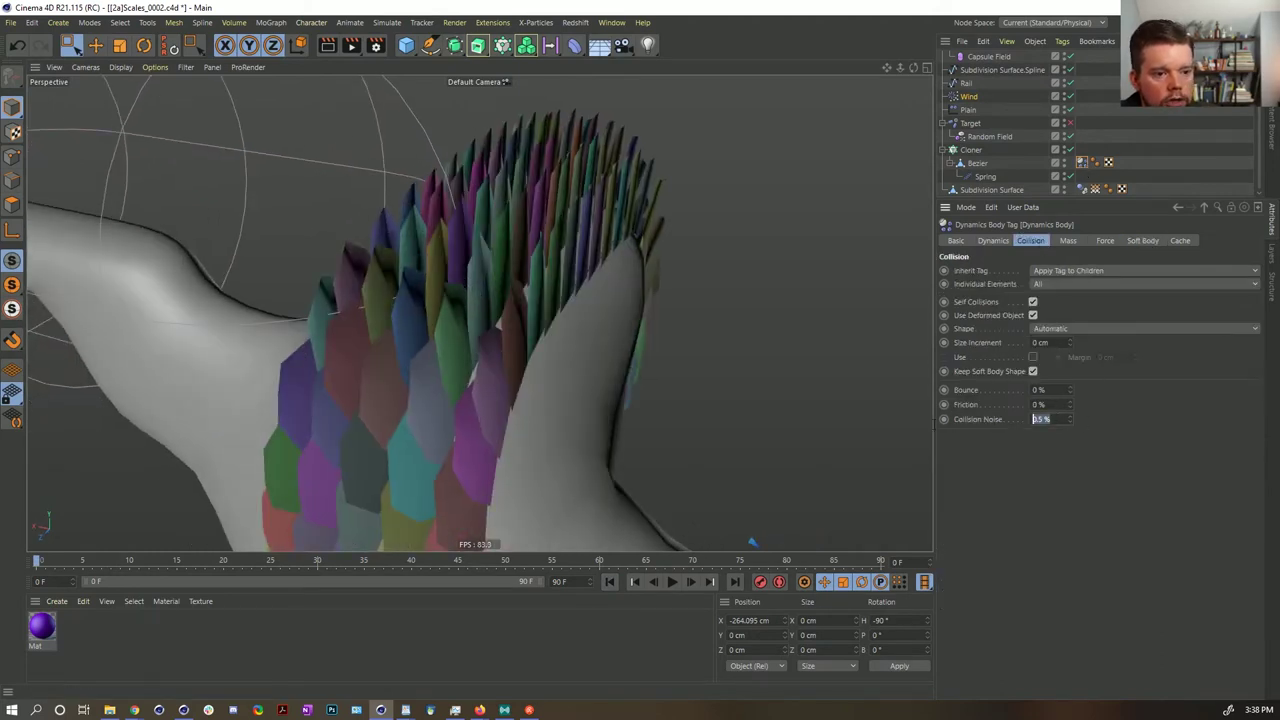
text(0)
key(Return)
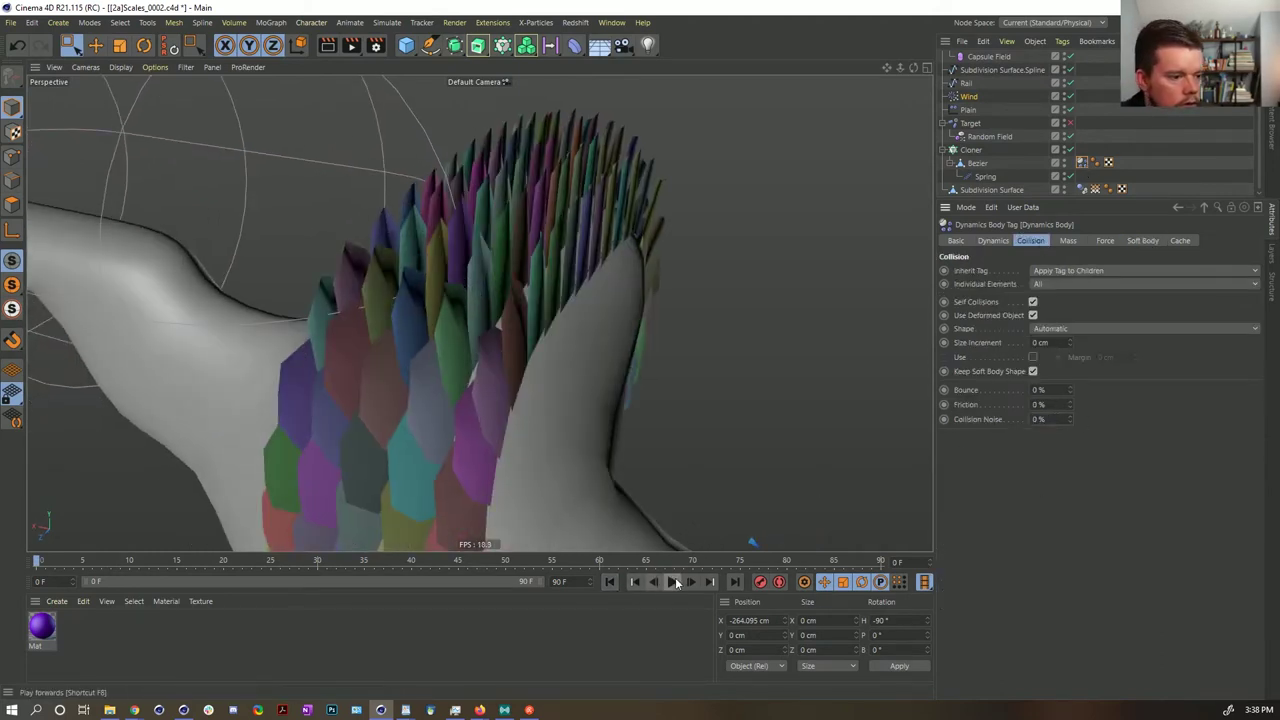
click(673, 582)
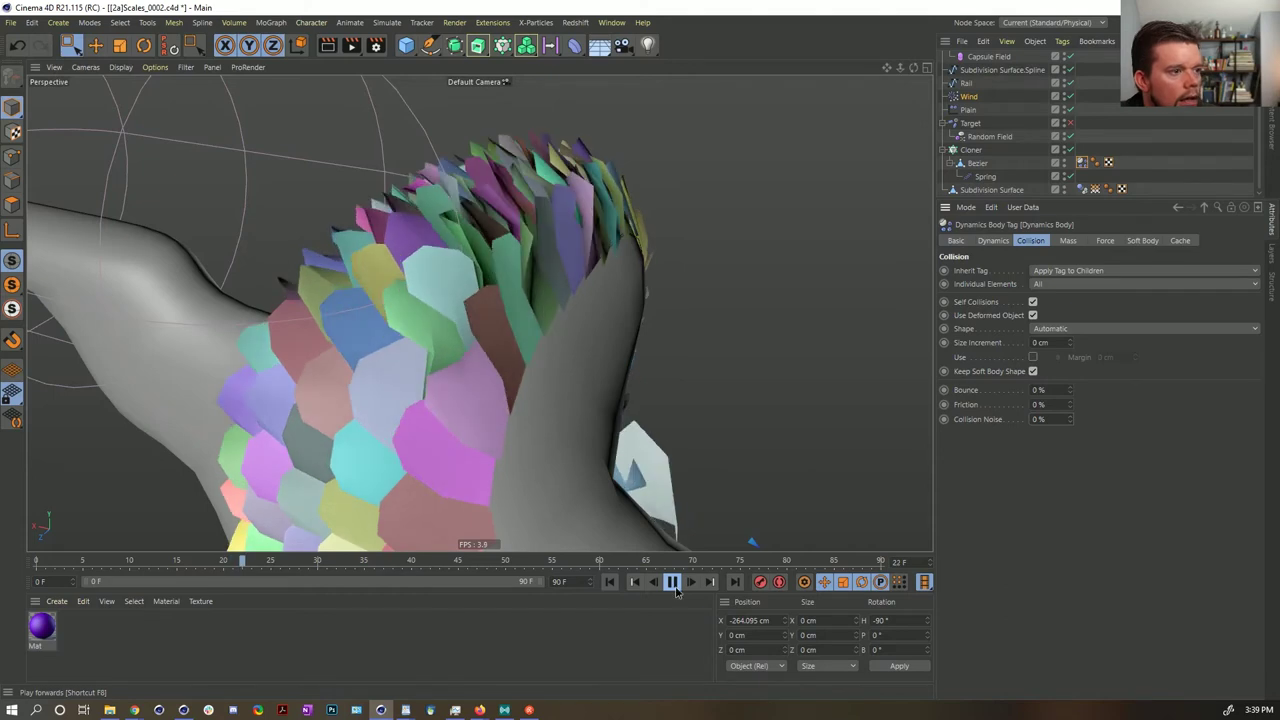
click(673, 582)
click(609, 582)
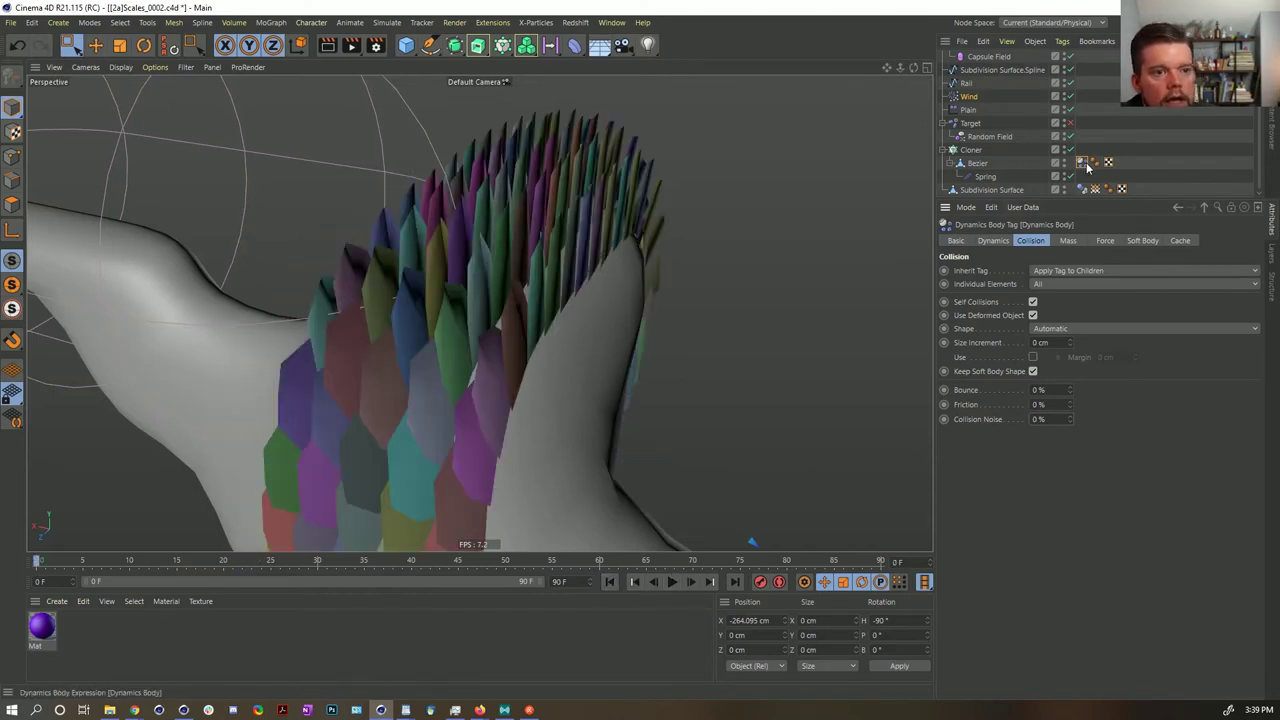
- Set the soft body Damping of the Structural, Shear and Flexion springs to 99 %, and play the simulation from the start
click(1141, 241)
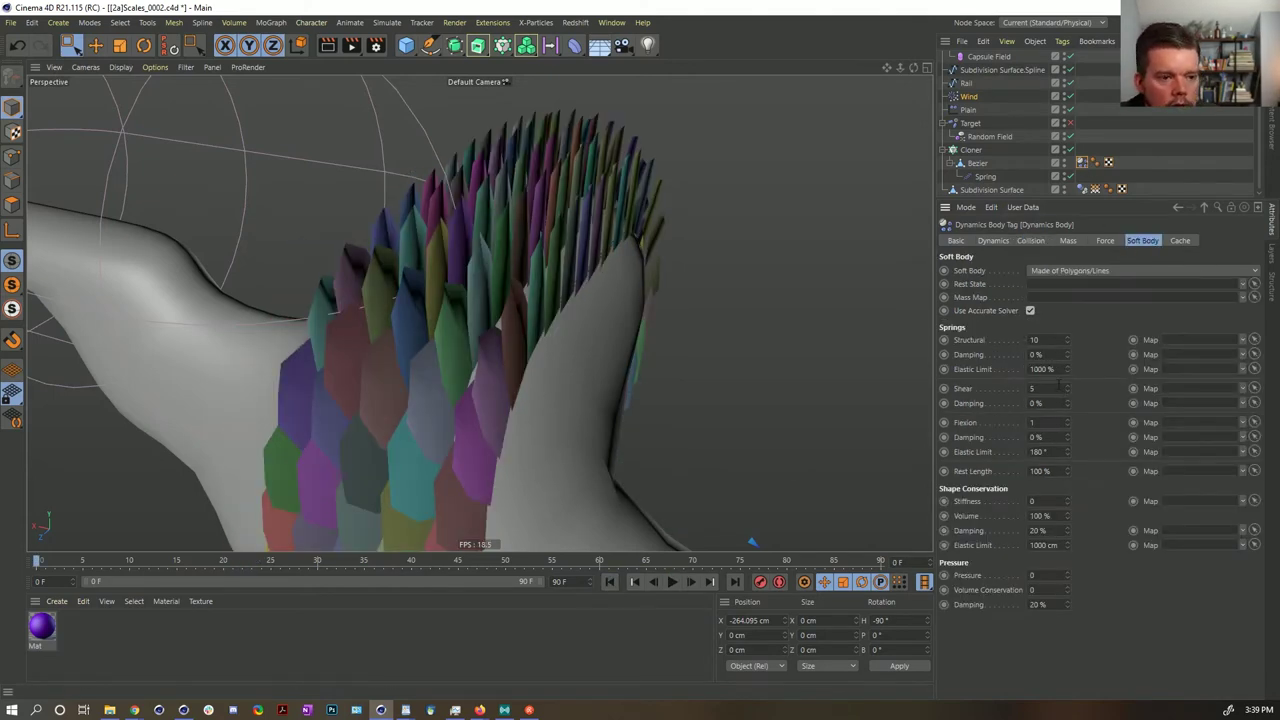
click(1036, 354)
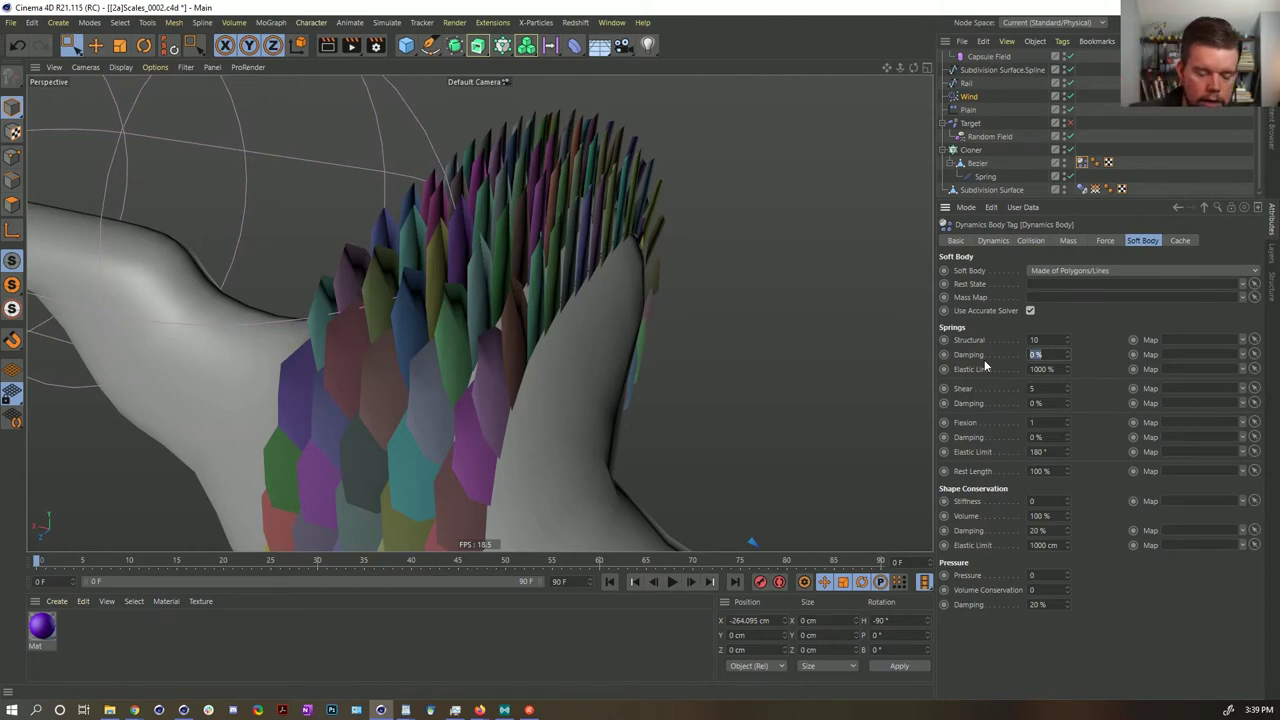
click(1111, 318)
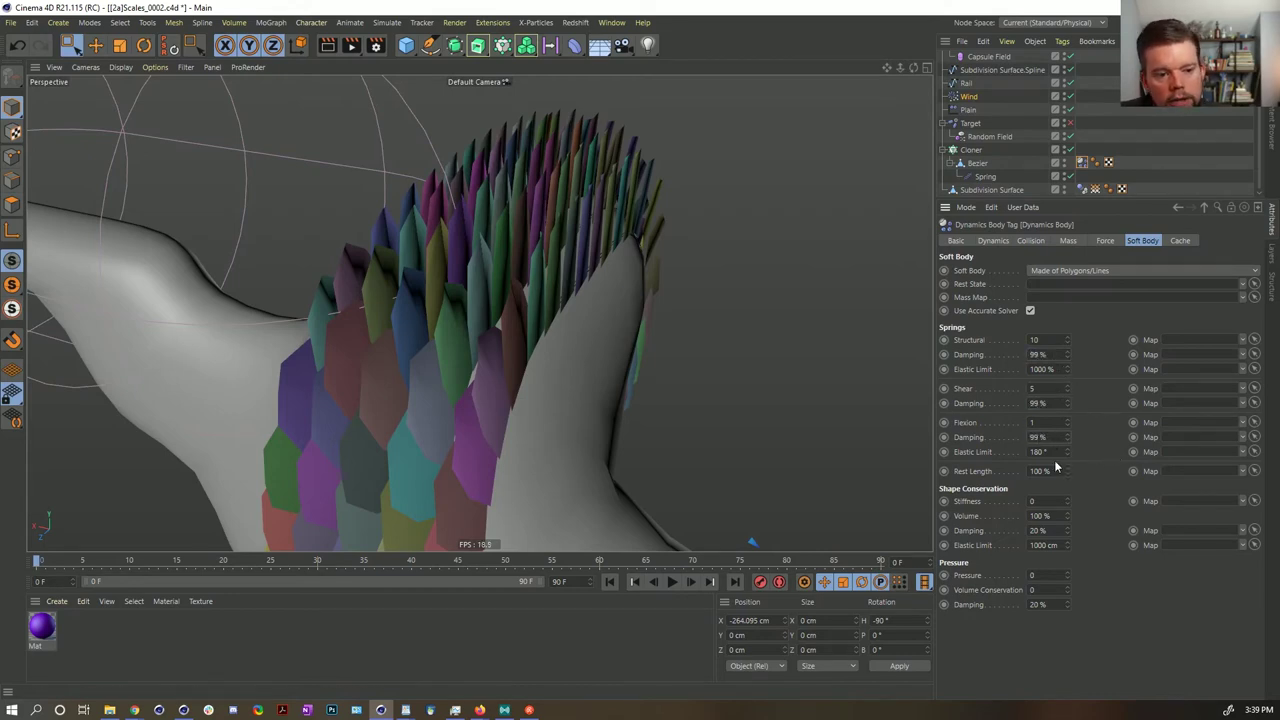
click(672, 582)
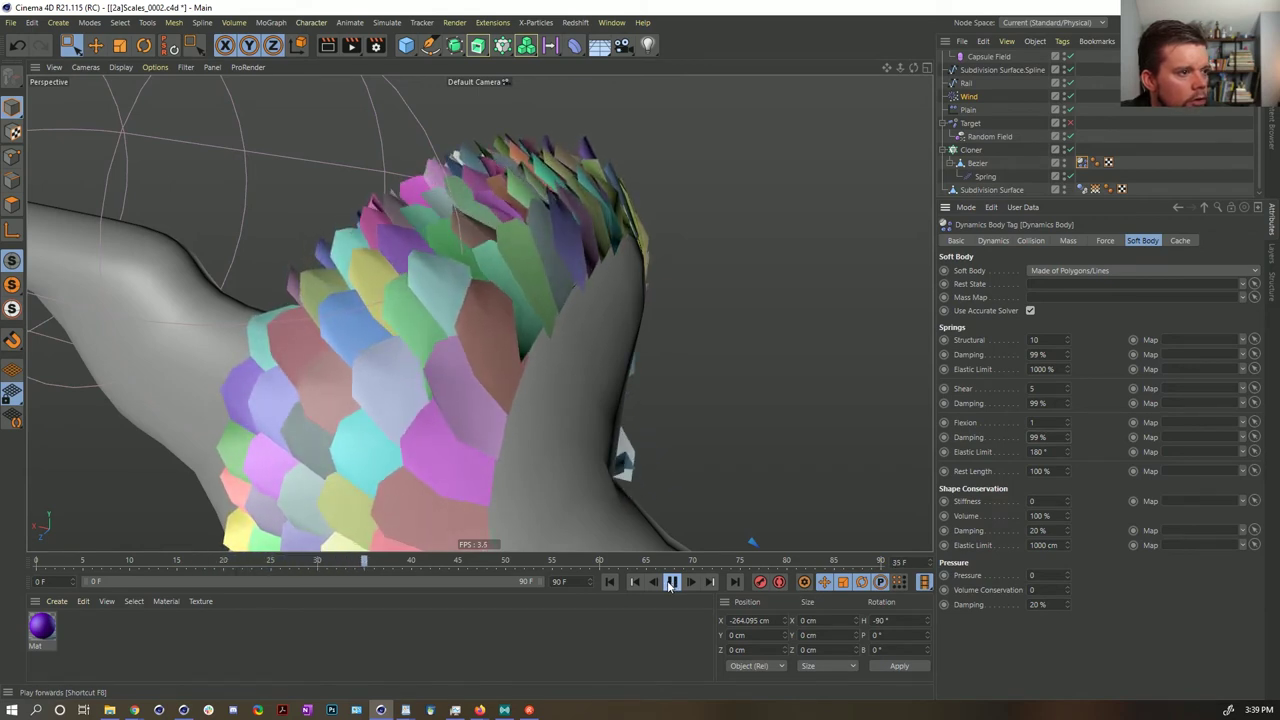
click(671, 582)
alt+drag(602, 545, 386, 296)
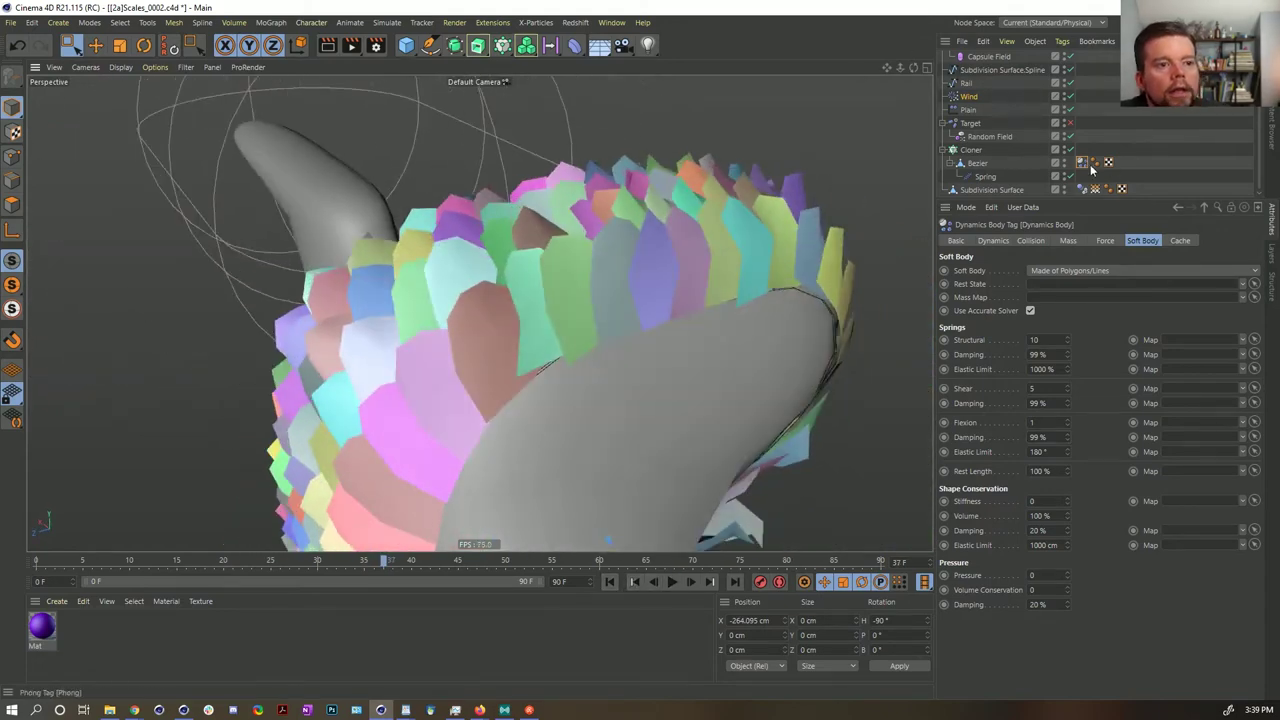
- Play the simulation to examine how the Friction object affects the scales
click(967, 97)
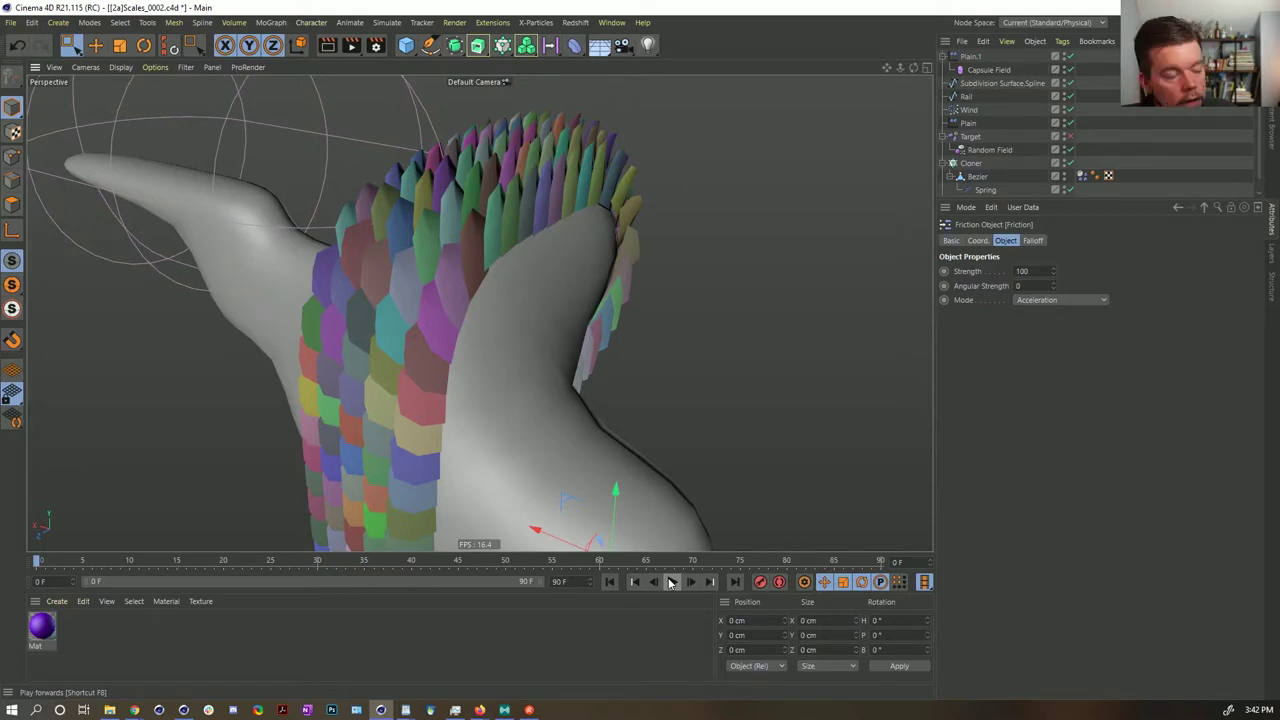
click(672, 581)
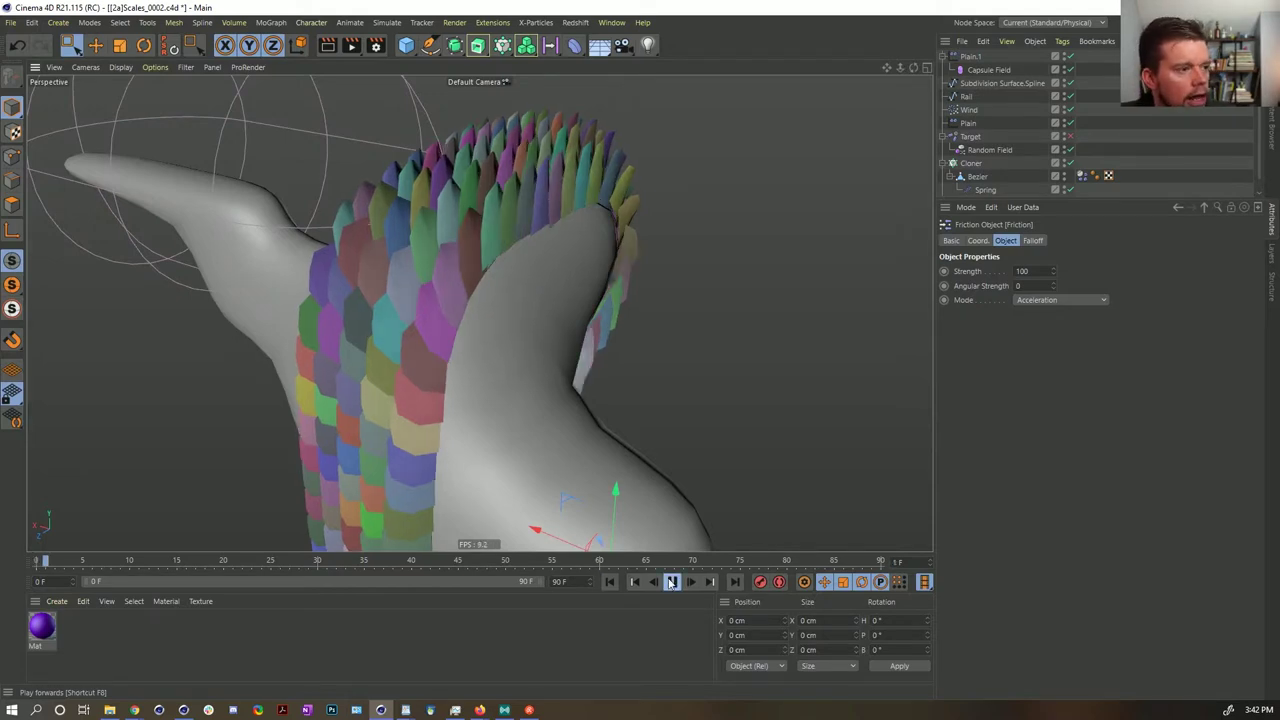
scroll(1002, 95, up, 1)
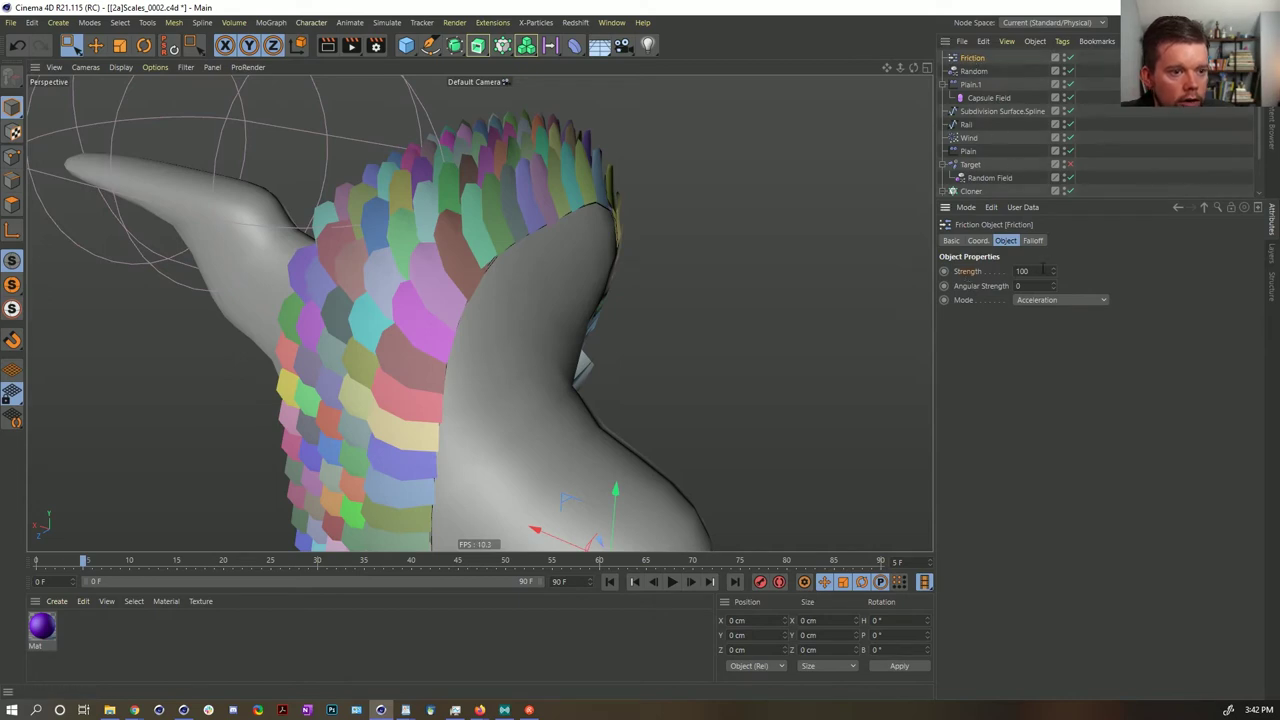
click(672, 581)
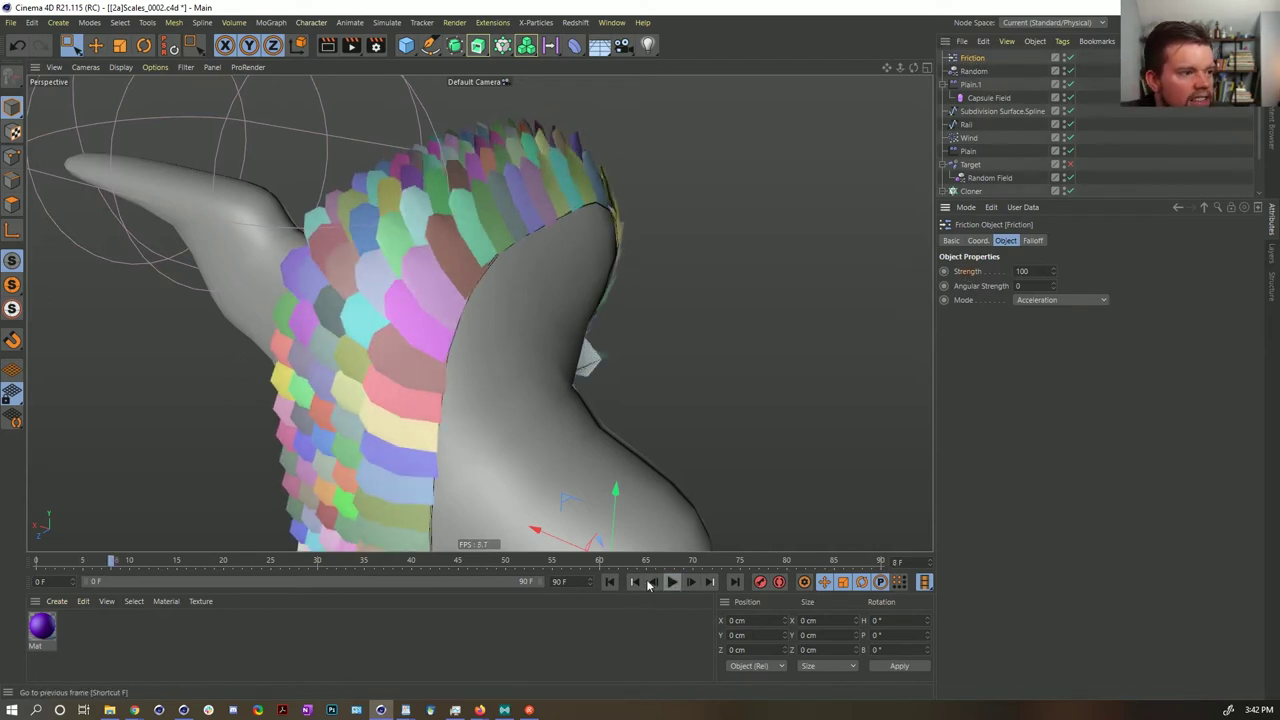
- Set the Friction object's Strength to 550 and play the simulation from the start
click(609, 581)
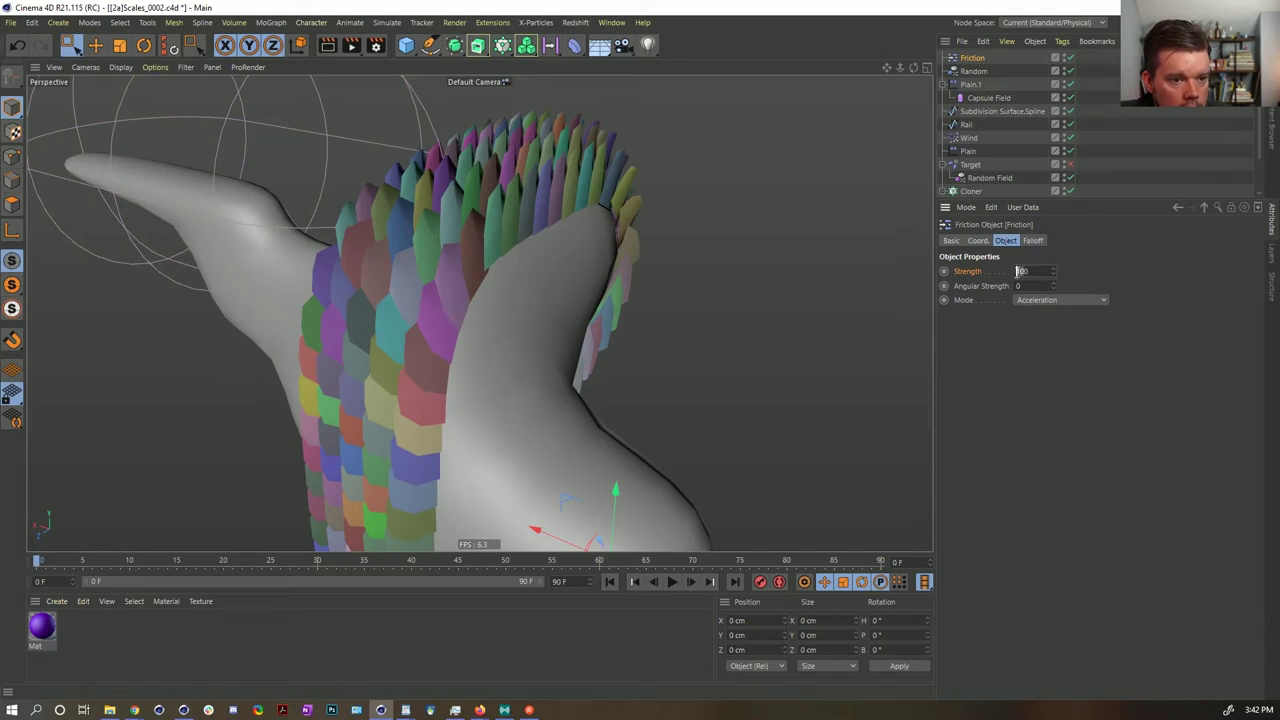
text(550)
key(Return)
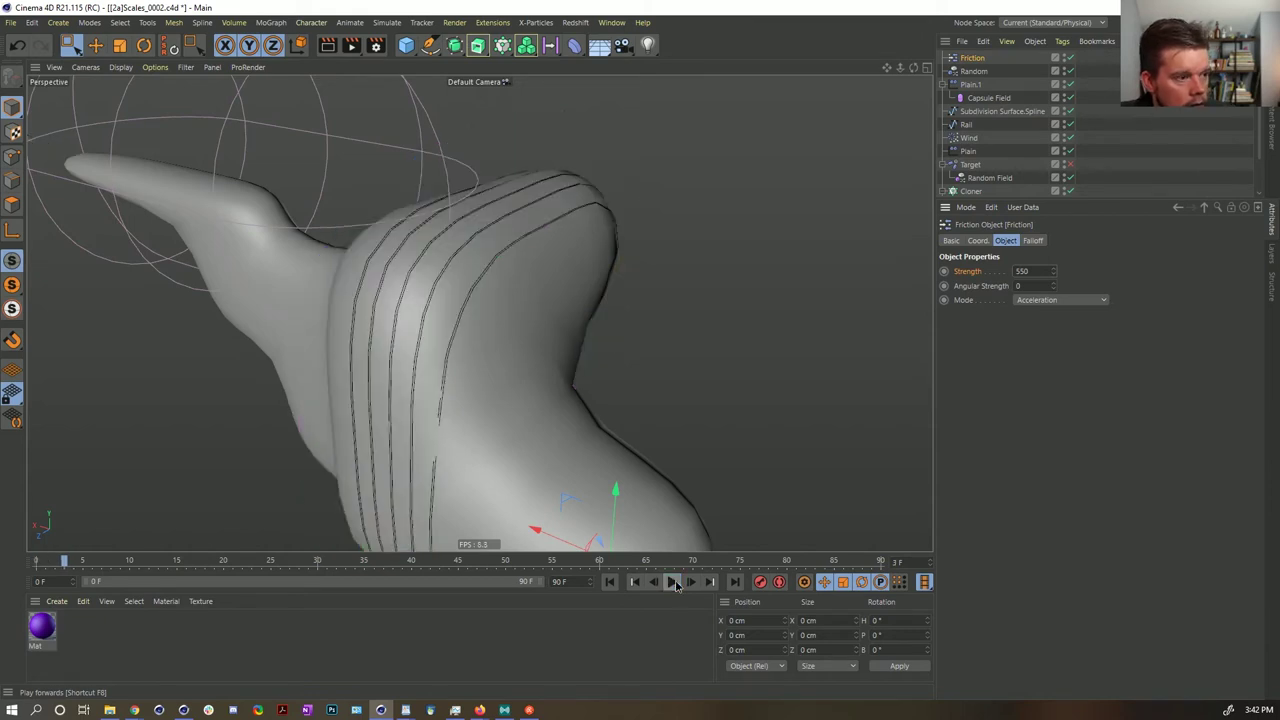
- Set the Friction object's Strength to 200, play the simulation from the start, and rewind it
click(610, 584)
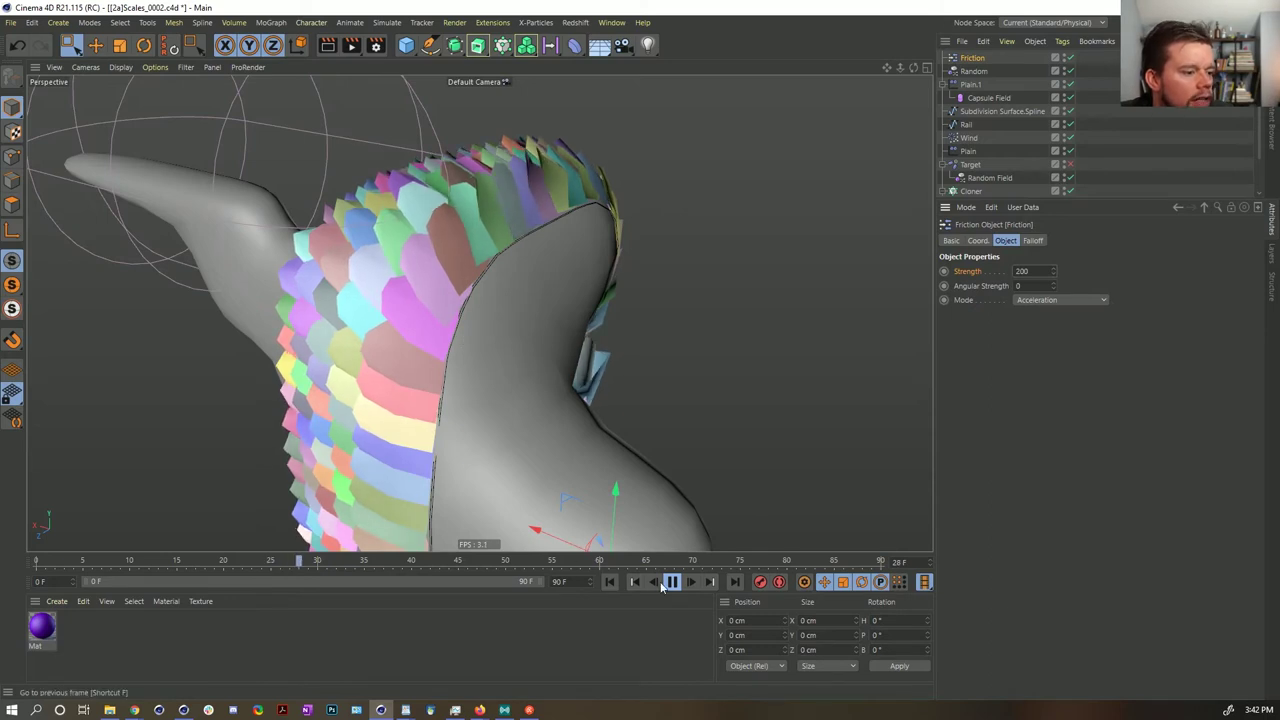
click(628, 582)
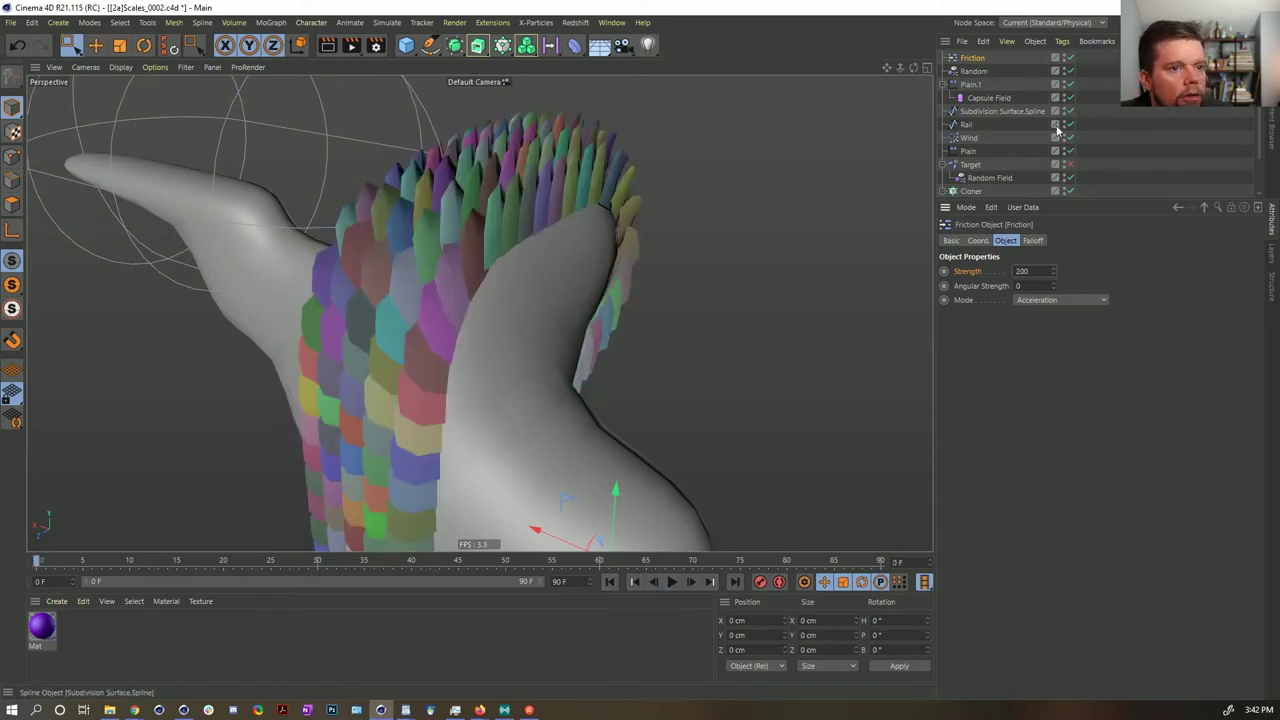
- Set Shear to 1 and Flexion to 0 in the soft body settings of the Bezier object's Dynamics Body tag
scroll(1057, 157, down, 1)
click(1081, 162)
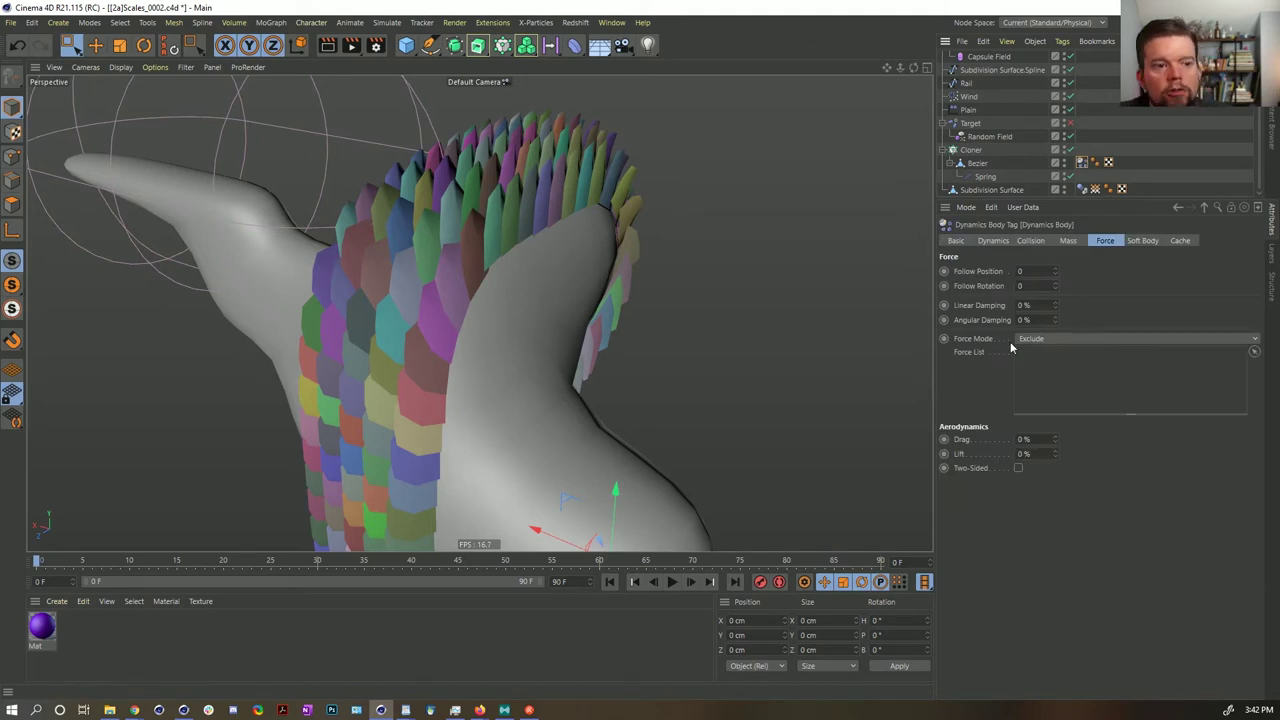
click(1070, 241)
click(1105, 241)
click(1142, 241)
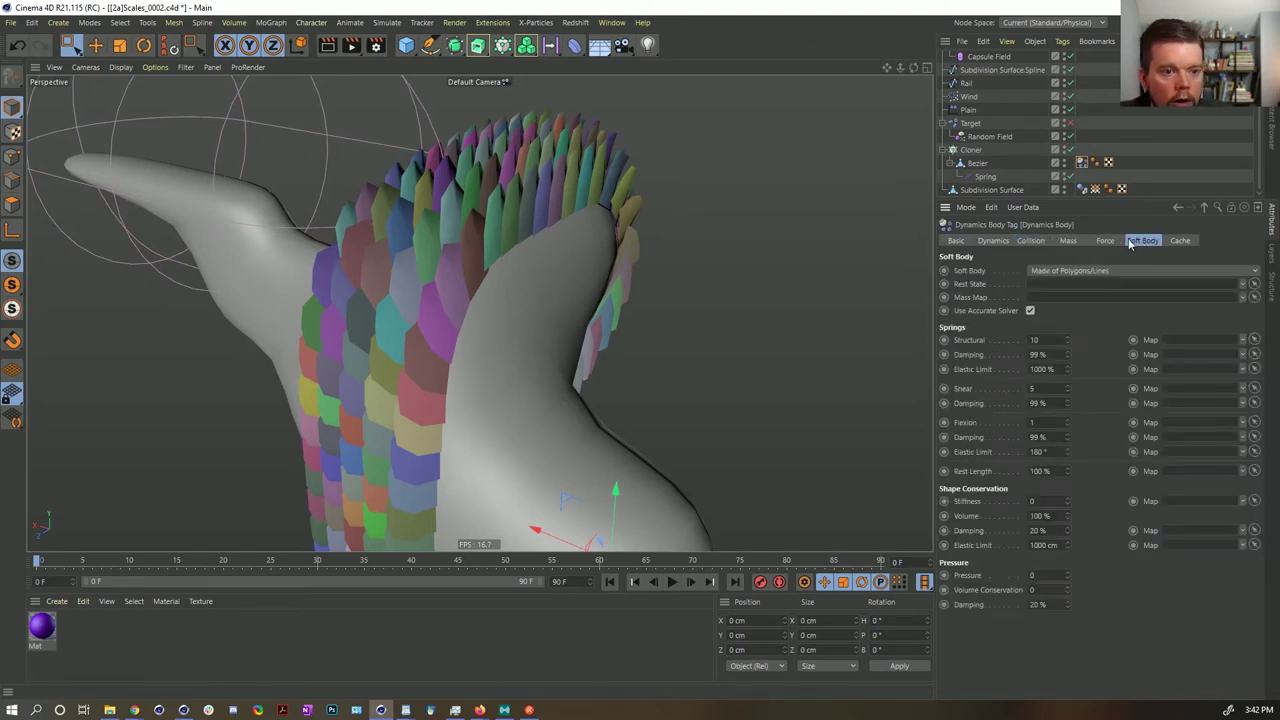
click(1105, 241)
click(1142, 241)
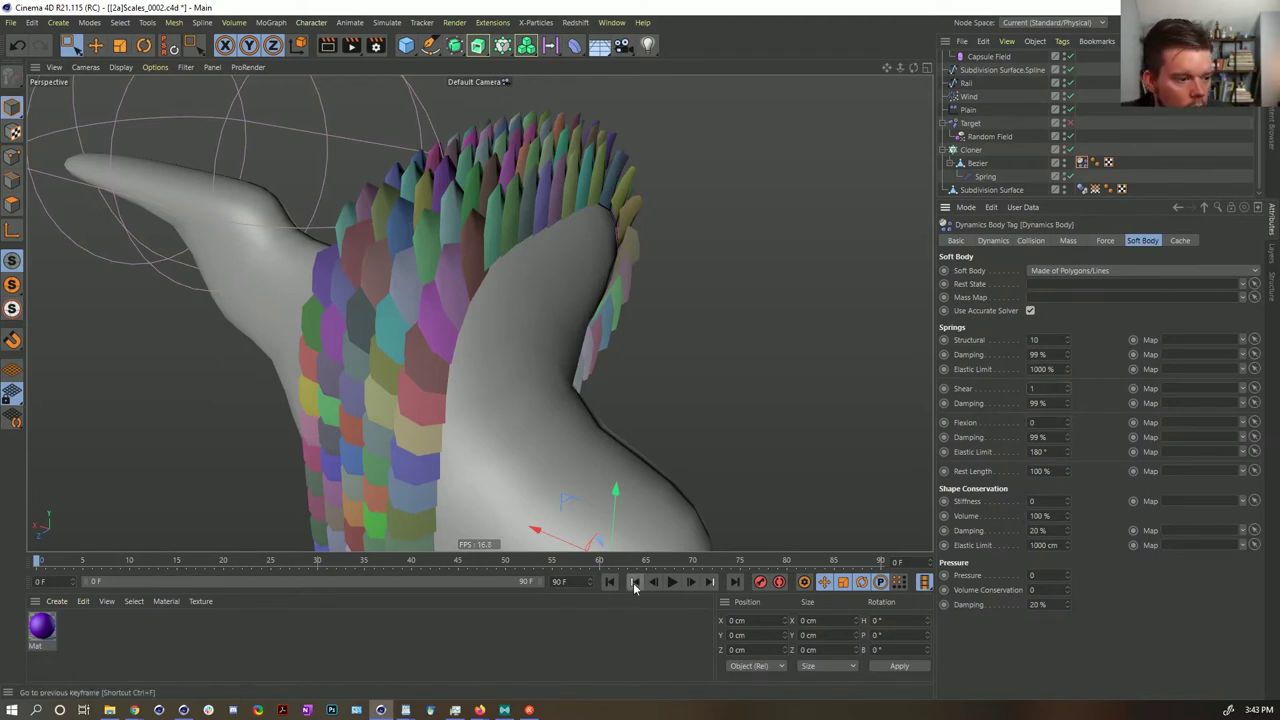
- Play the simulation and inspect the deformed scales from several angles
click(672, 582)
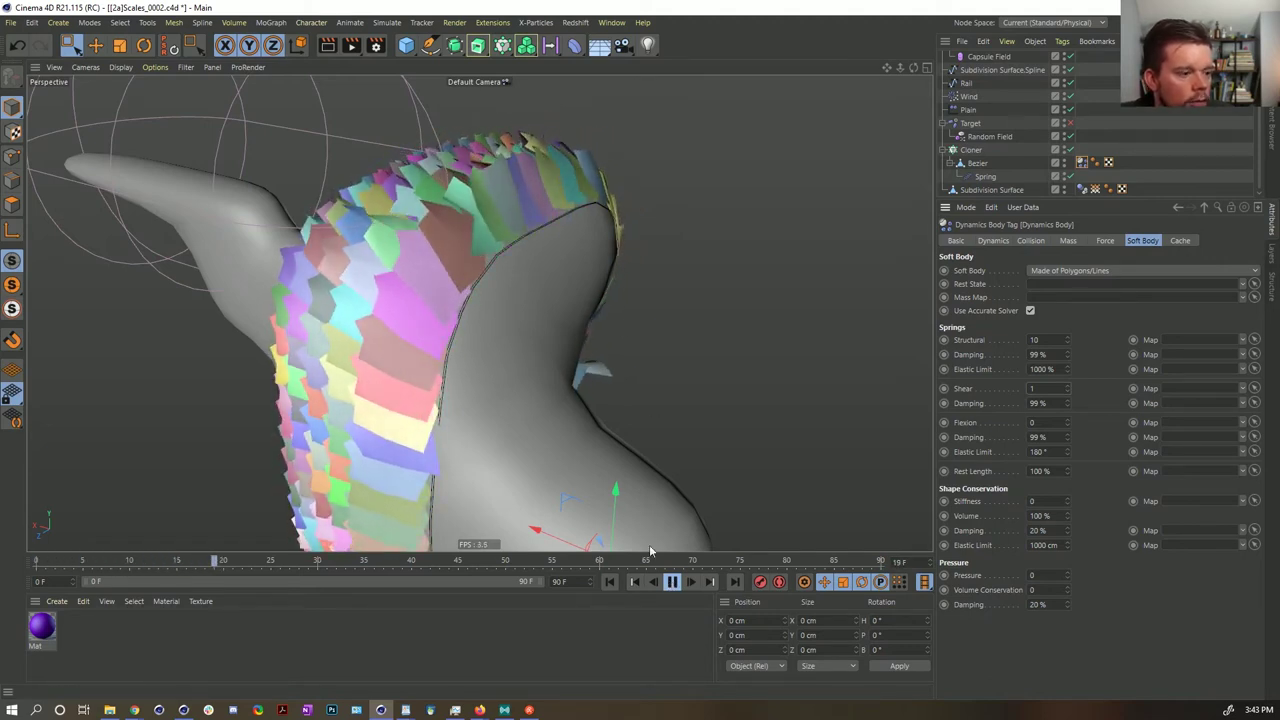
click(673, 582)
alt+drag(506, 318, 356, 320)
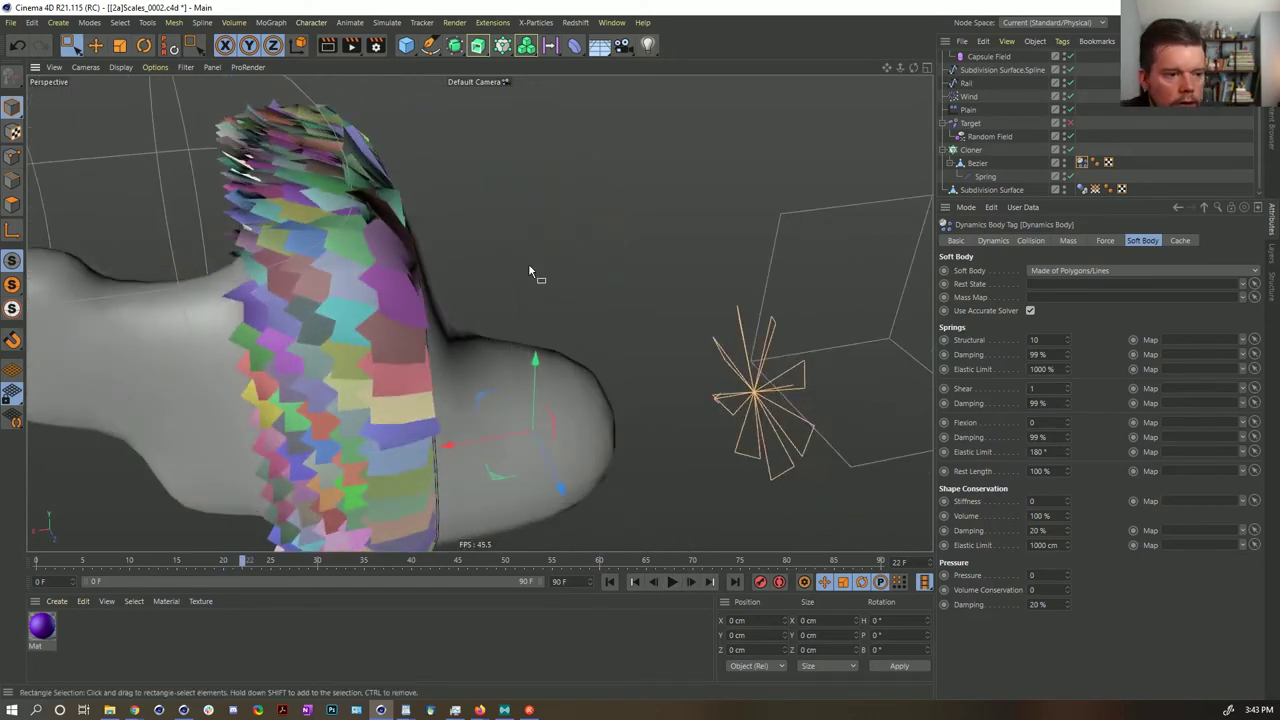
alt+drag(530, 272, 118, 200)
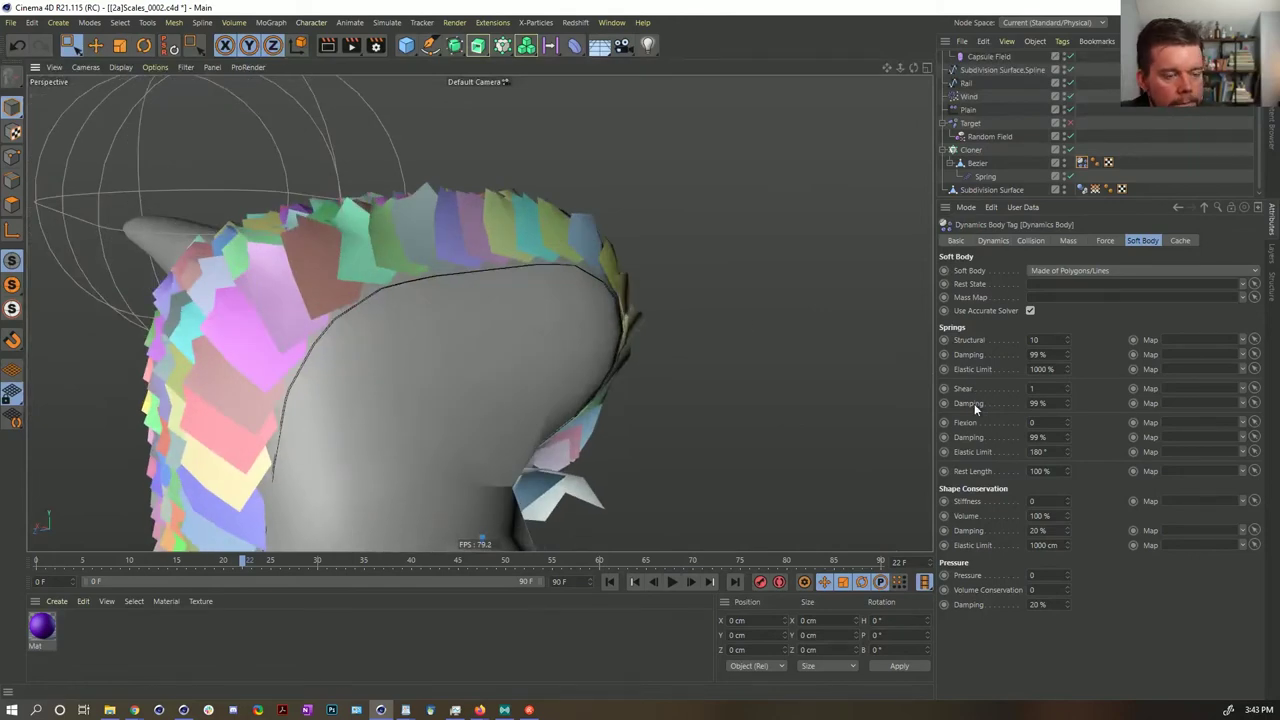
- Set the soft body Shear to 10 and Flexion to 5, and play the simulation from the start
click(607, 585)
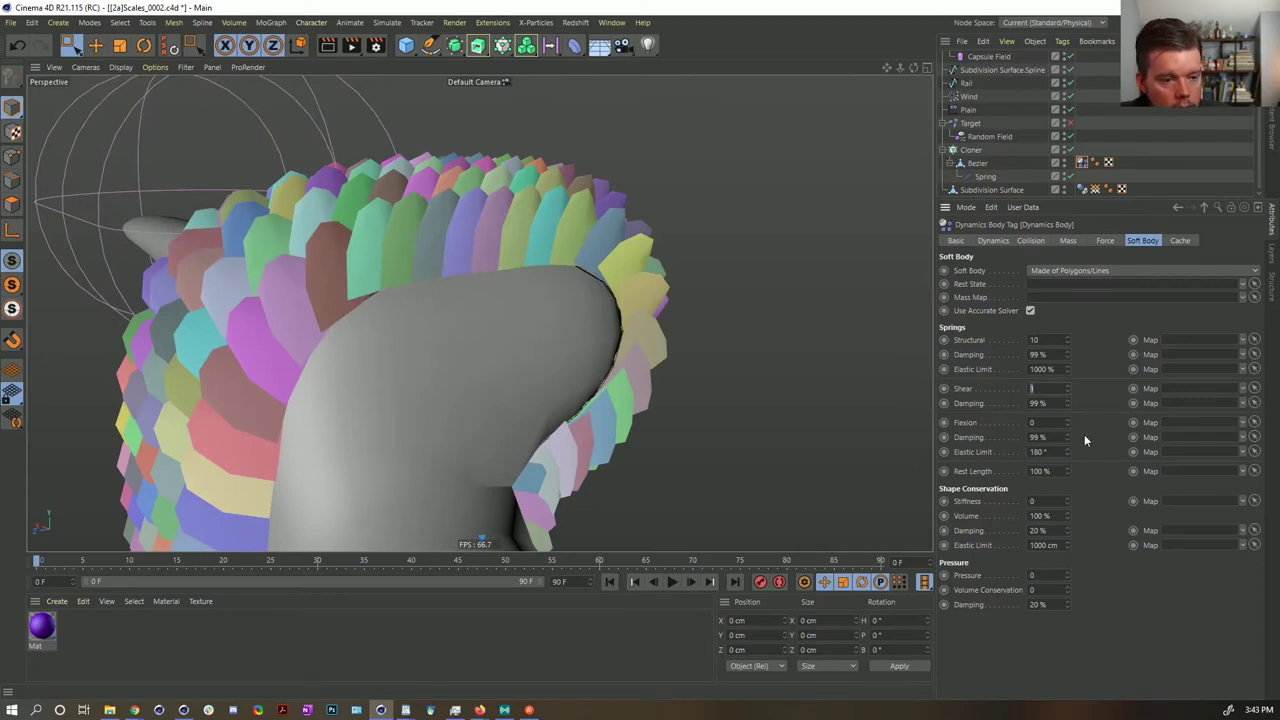
text(0)
key(Return)
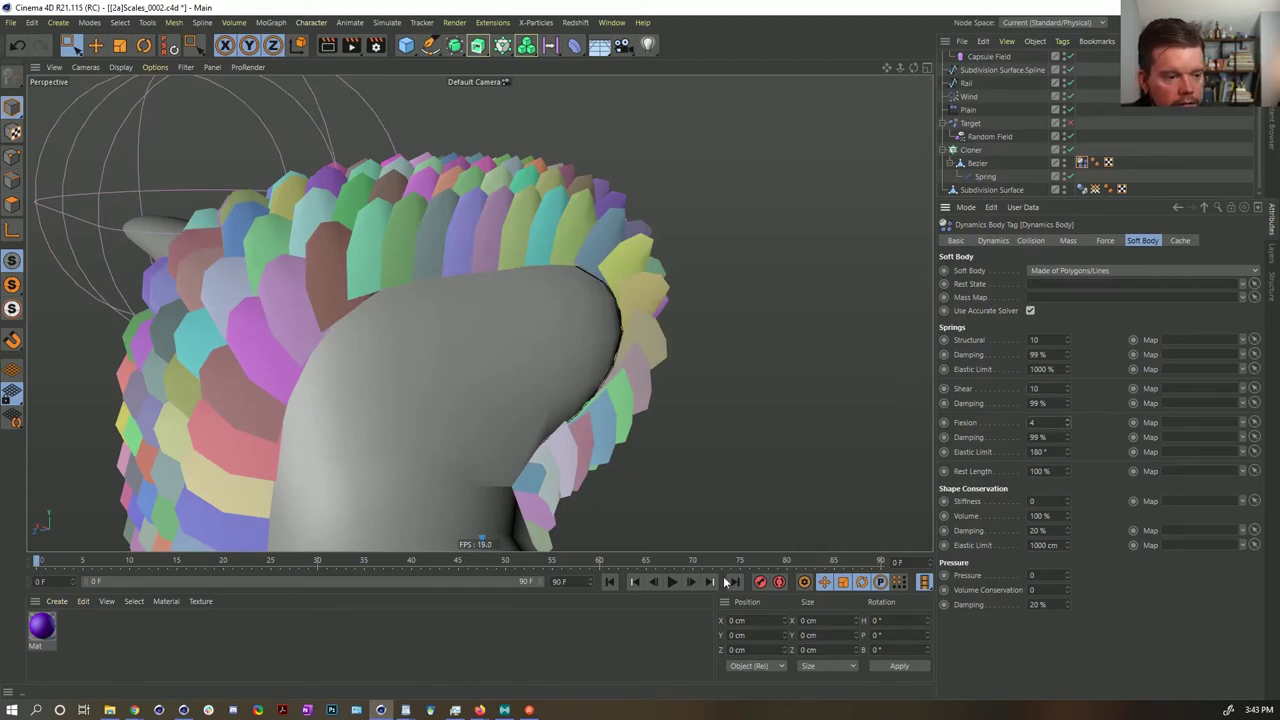
click(1068, 420)
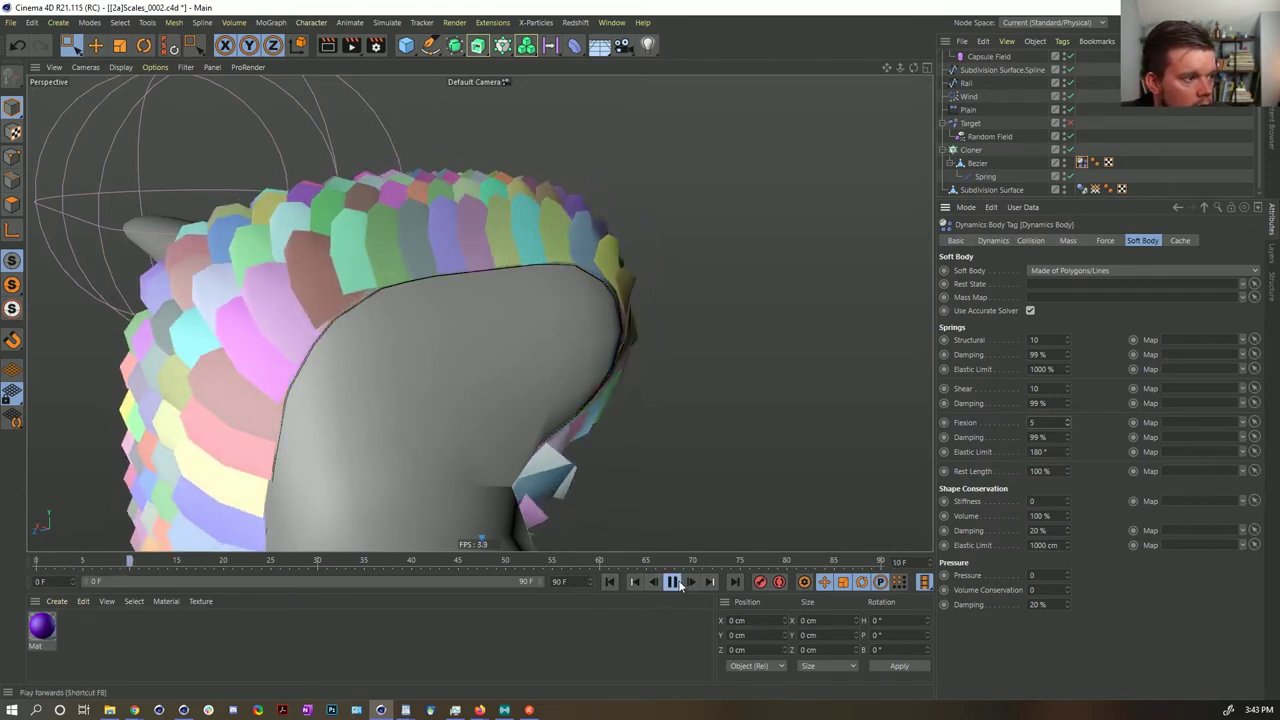
click(680, 585)
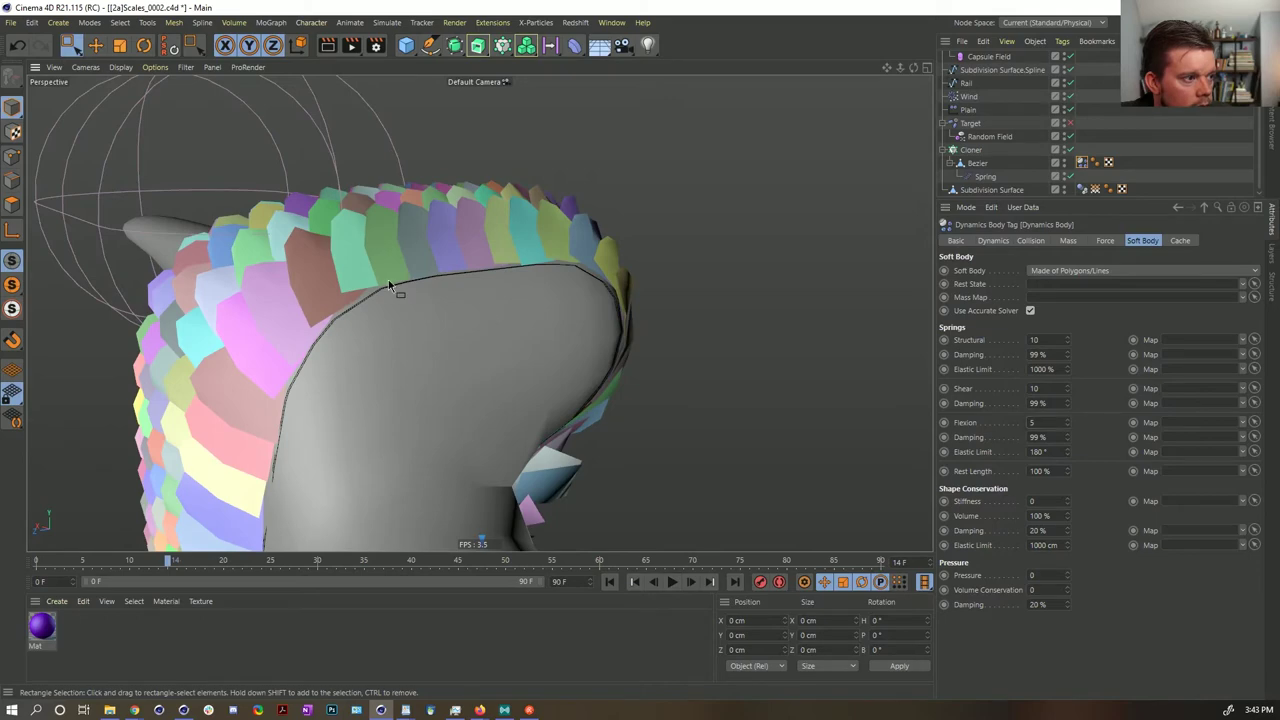
- Examine the bending scales from the side and above, advancing the simulation a few more frames
alt+drag(388, 283, 617, 297)
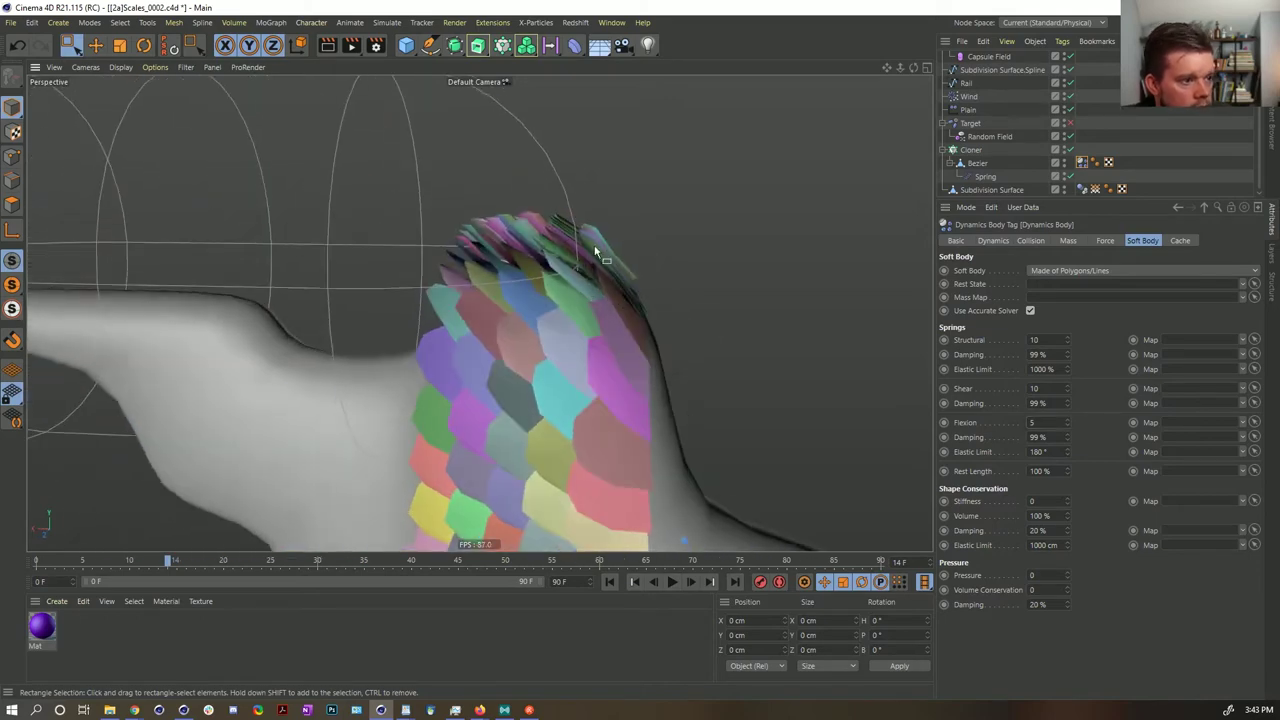
alt+drag(452, 286, 565, 286)
click(673, 582)
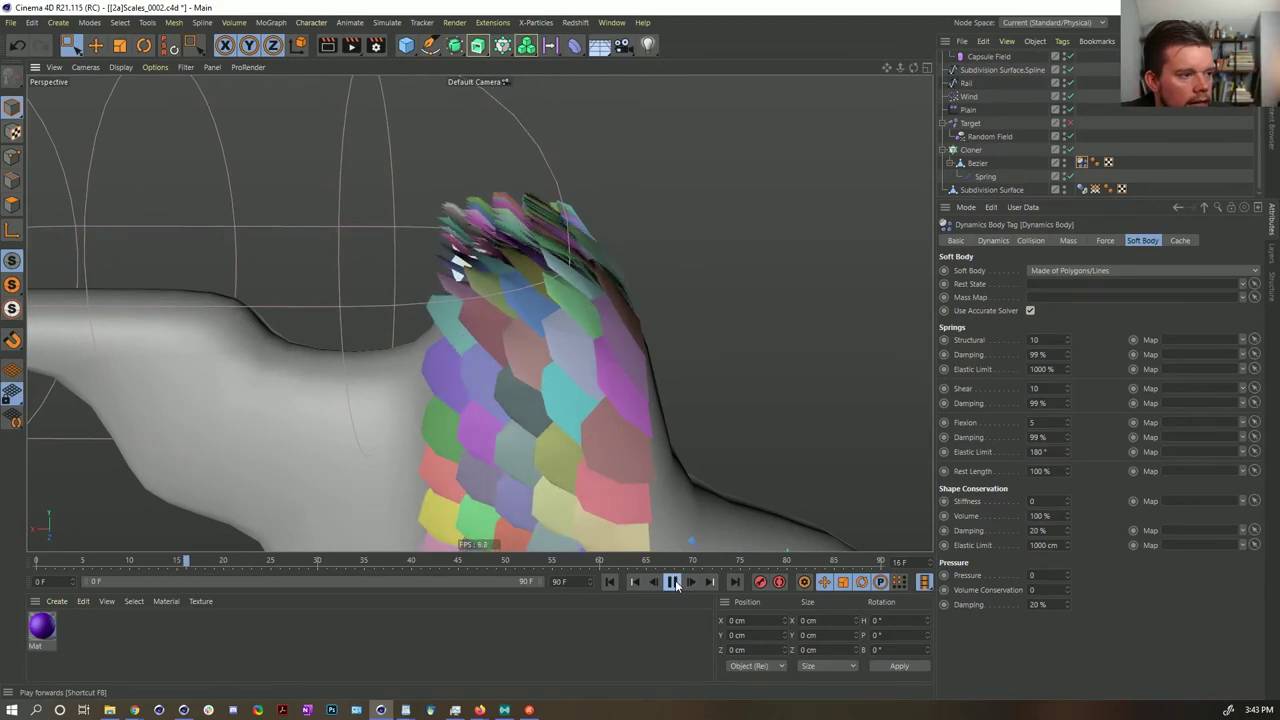
click(674, 582)
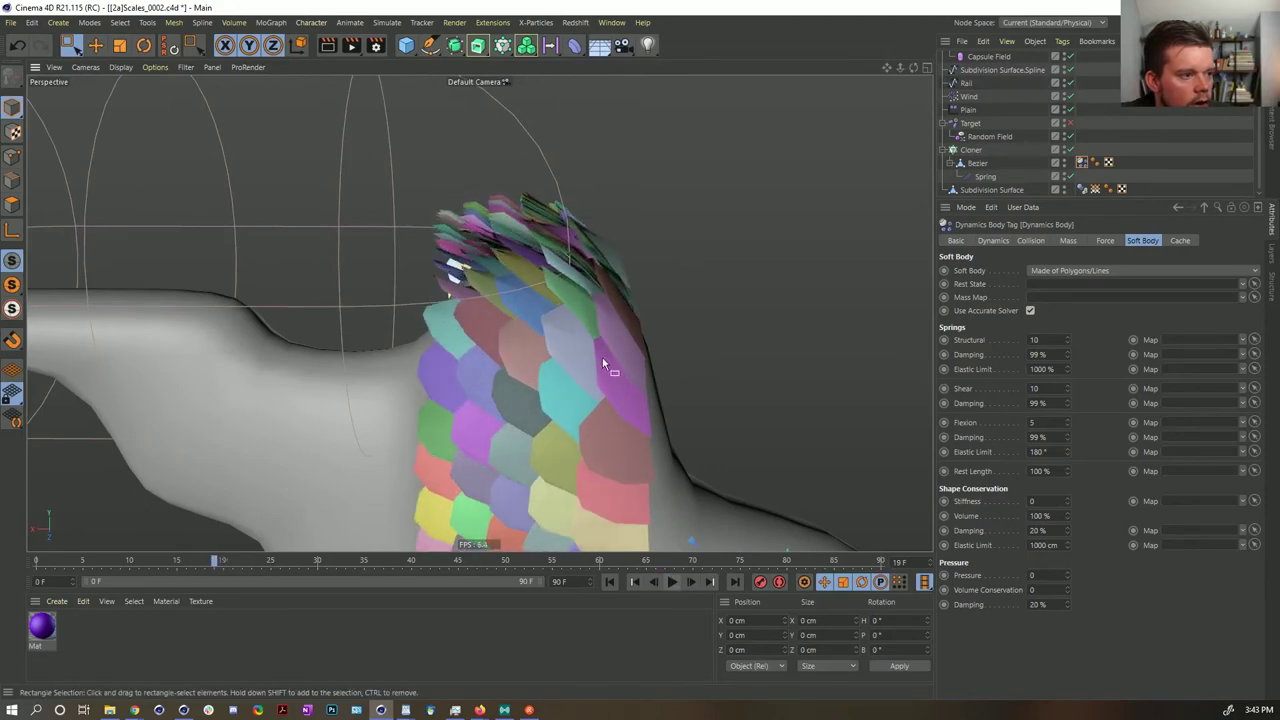
mouse_move(602, 357)
alt+mouse_down()
mouse_move(452, 348)
mouse_move(483, 380)
mouse_move(643, 354)
mouse_move(581, 344)
mouse_move(352, 370)
mouse_move(493, 376)
mouse_move(583, 362)
alt+mouse_up()
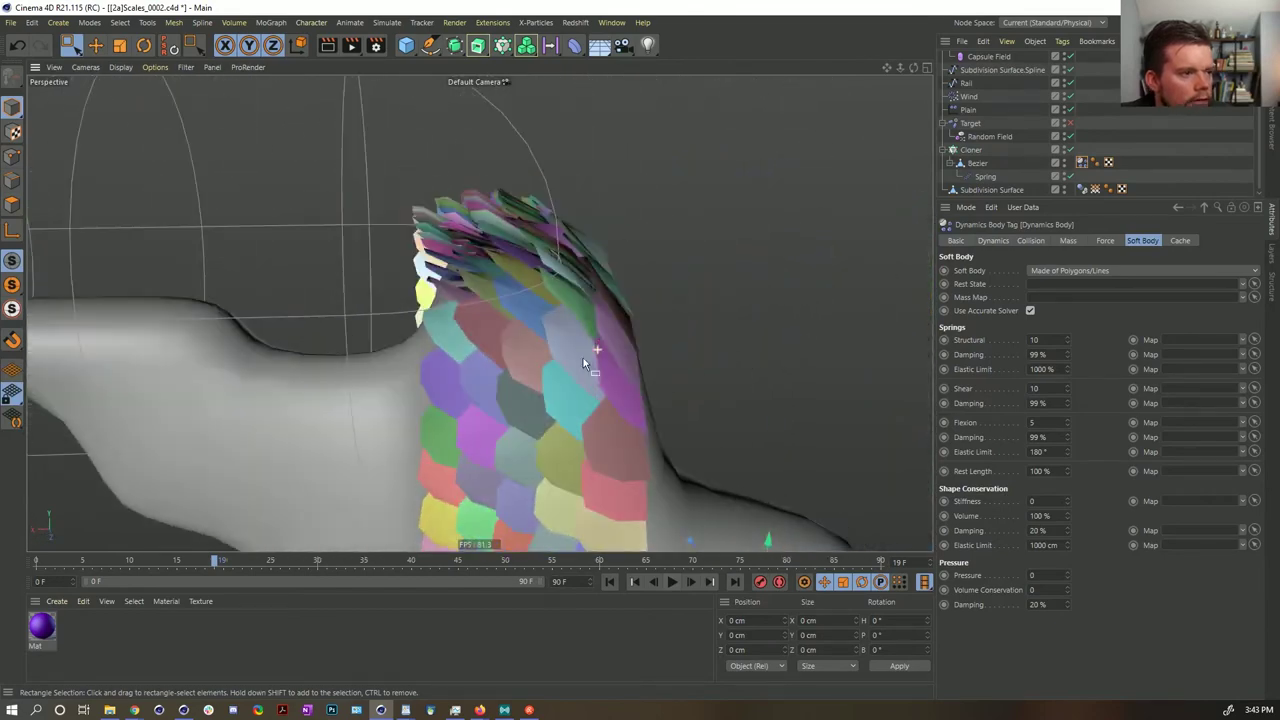
alt+drag(565, 316, 518, 330)
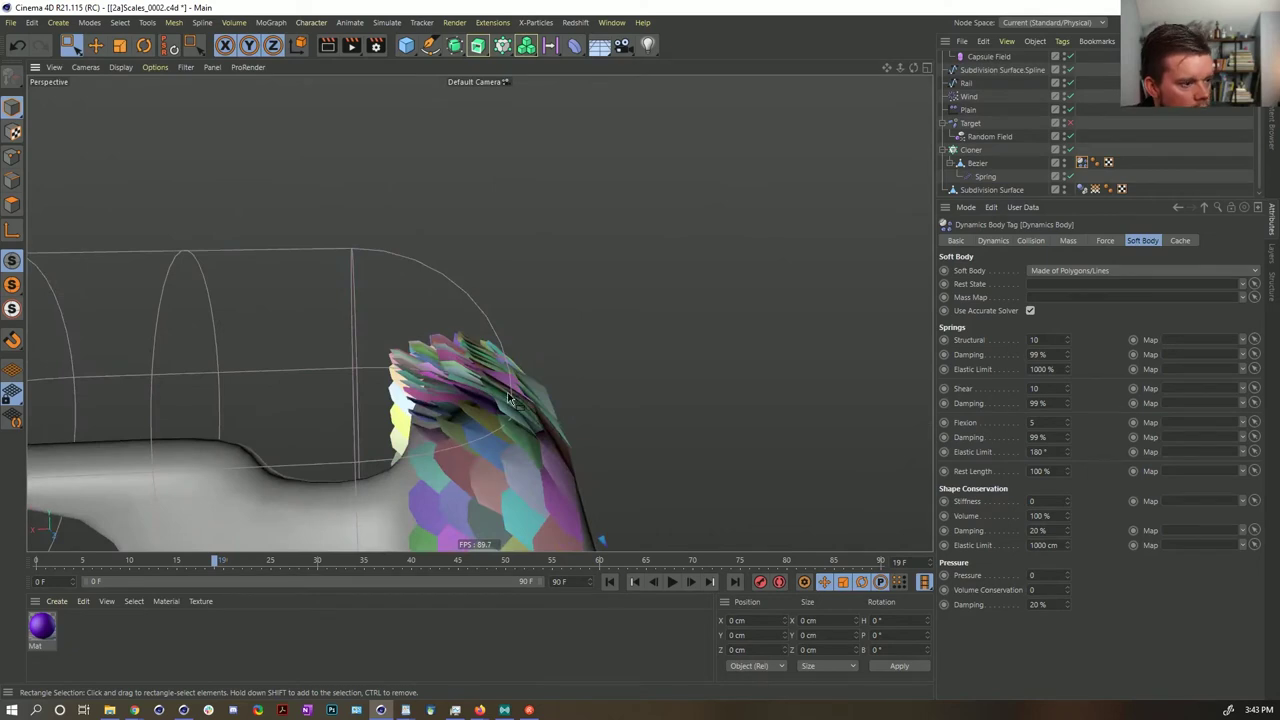
alt+drag(508, 398, 600, 520)
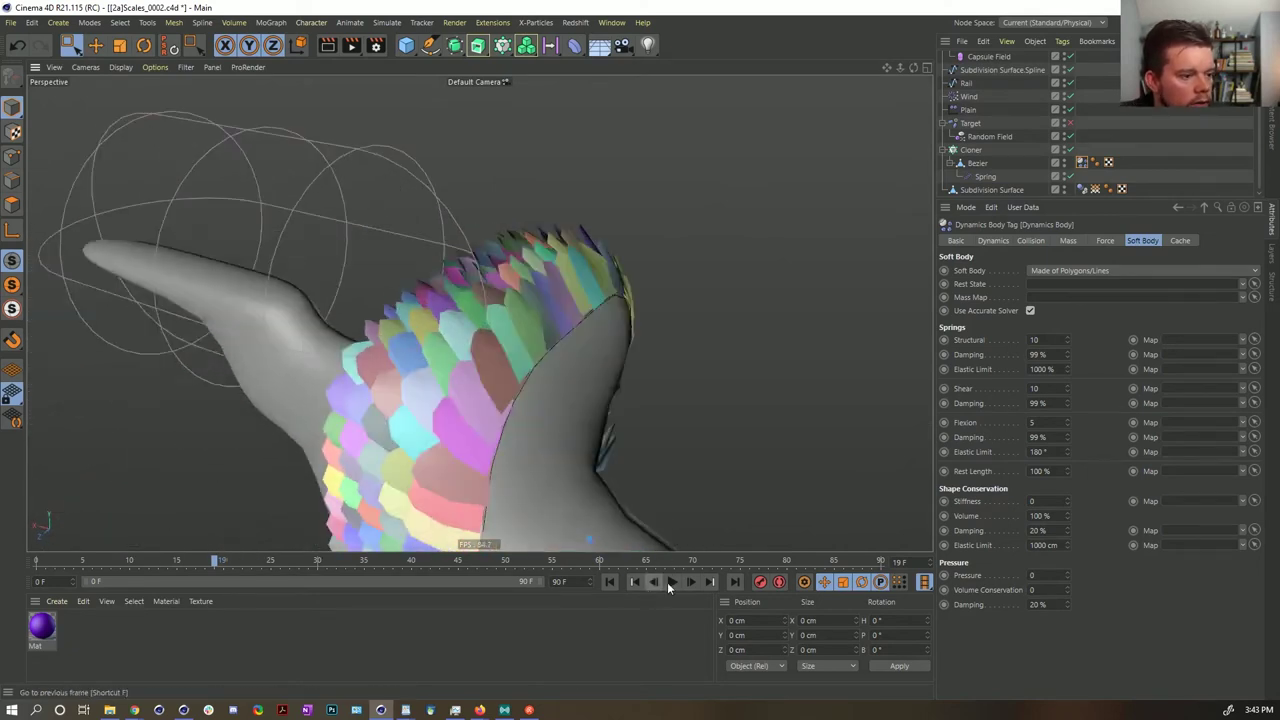
- Play the simulation a little further, return to the first frame, and inspect the scales from several angles
click(673, 582)
alt+drag(573, 451, 600, 520)
click(609, 582)
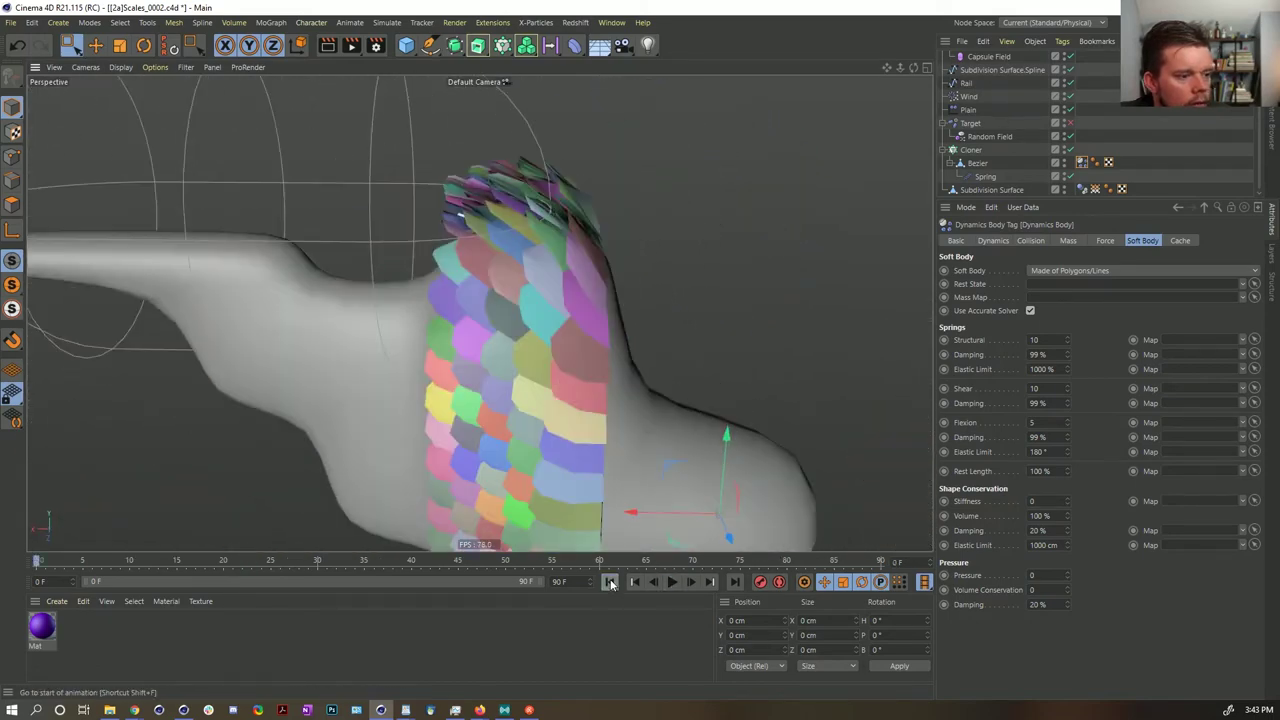
alt+drag(580, 400, 611, 357)
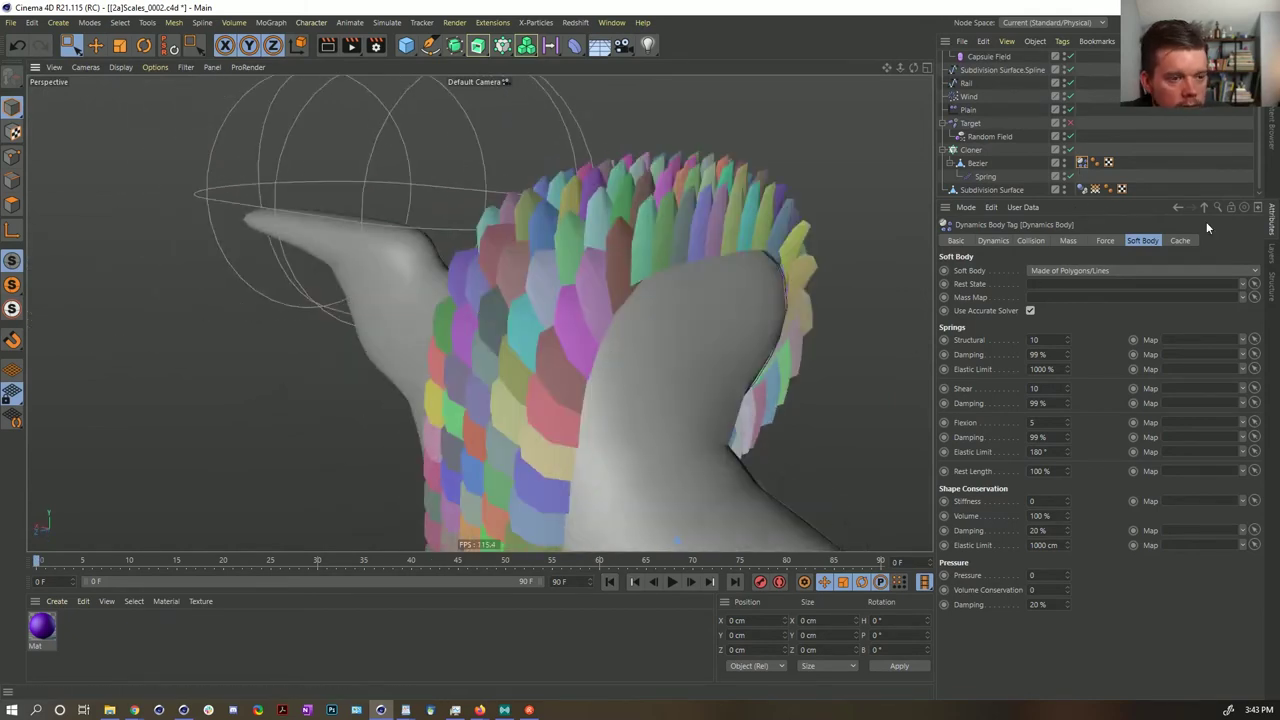
- Set the scales' dynamics mass to Custom Density with a Density of 11, and play the simulation
click(1031, 241)
click(1077, 243)
click(1080, 270)
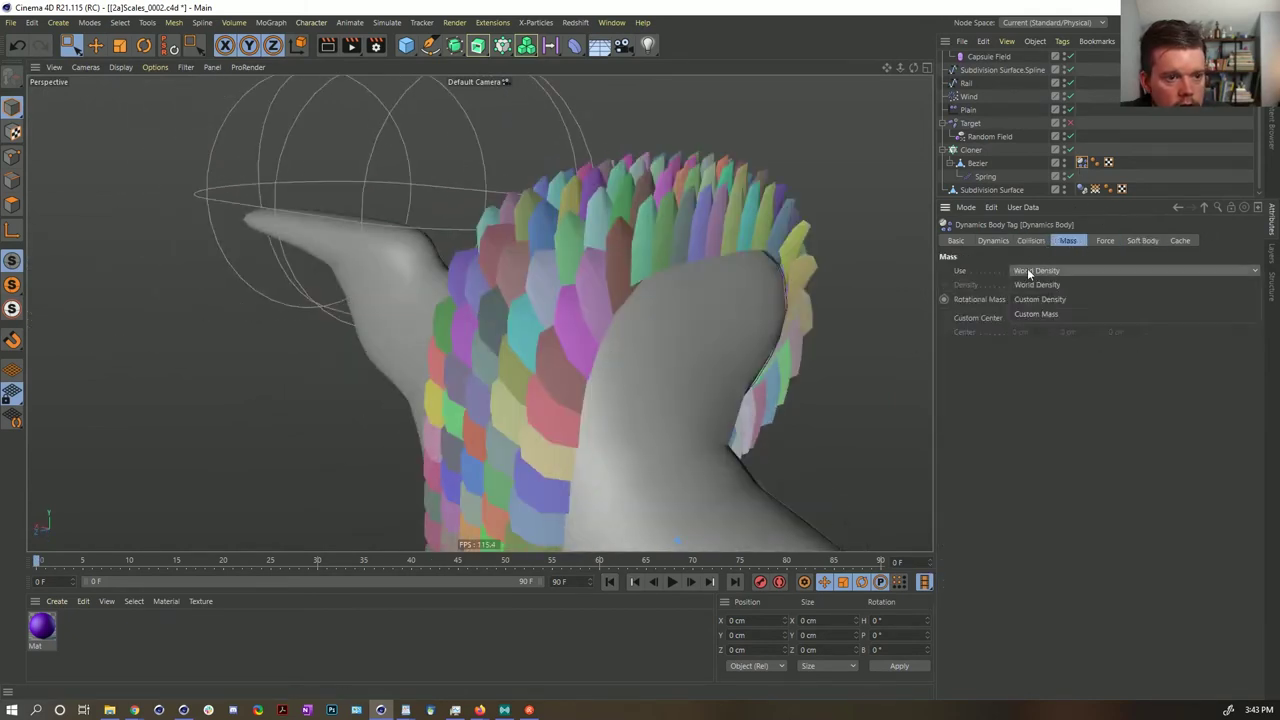
click(1055, 304)
click(1036, 286)
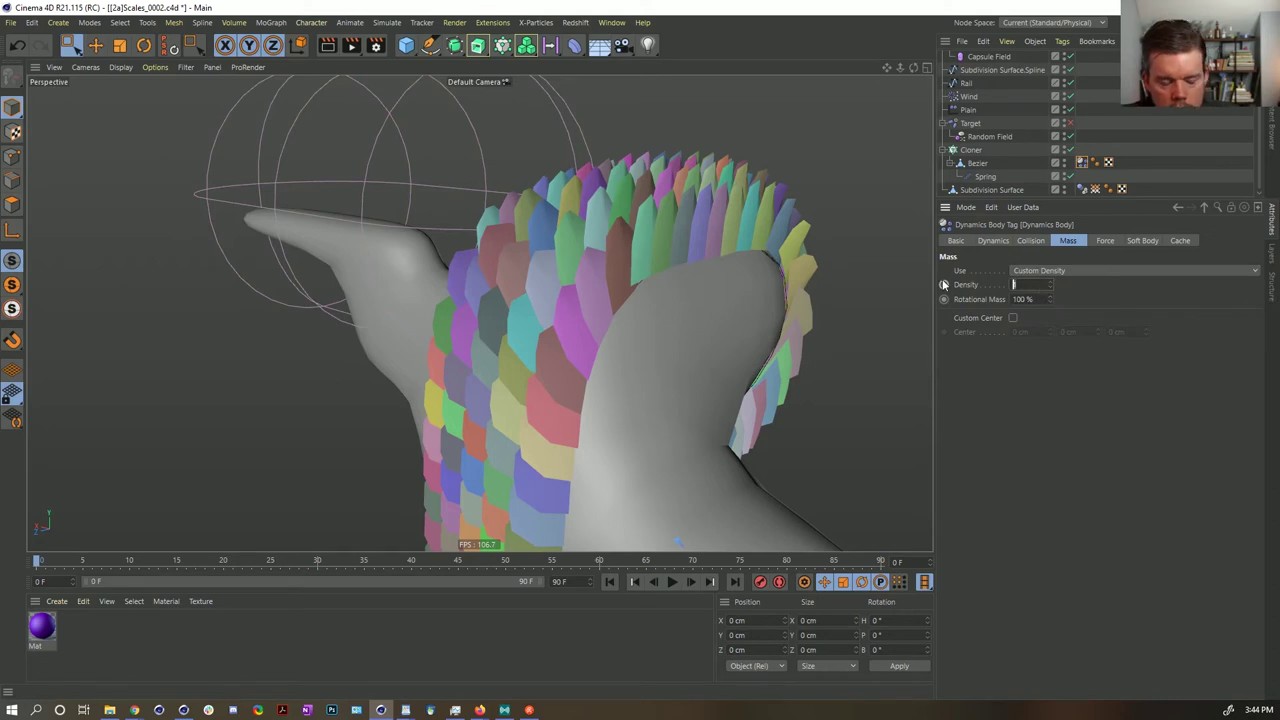
click(674, 584)
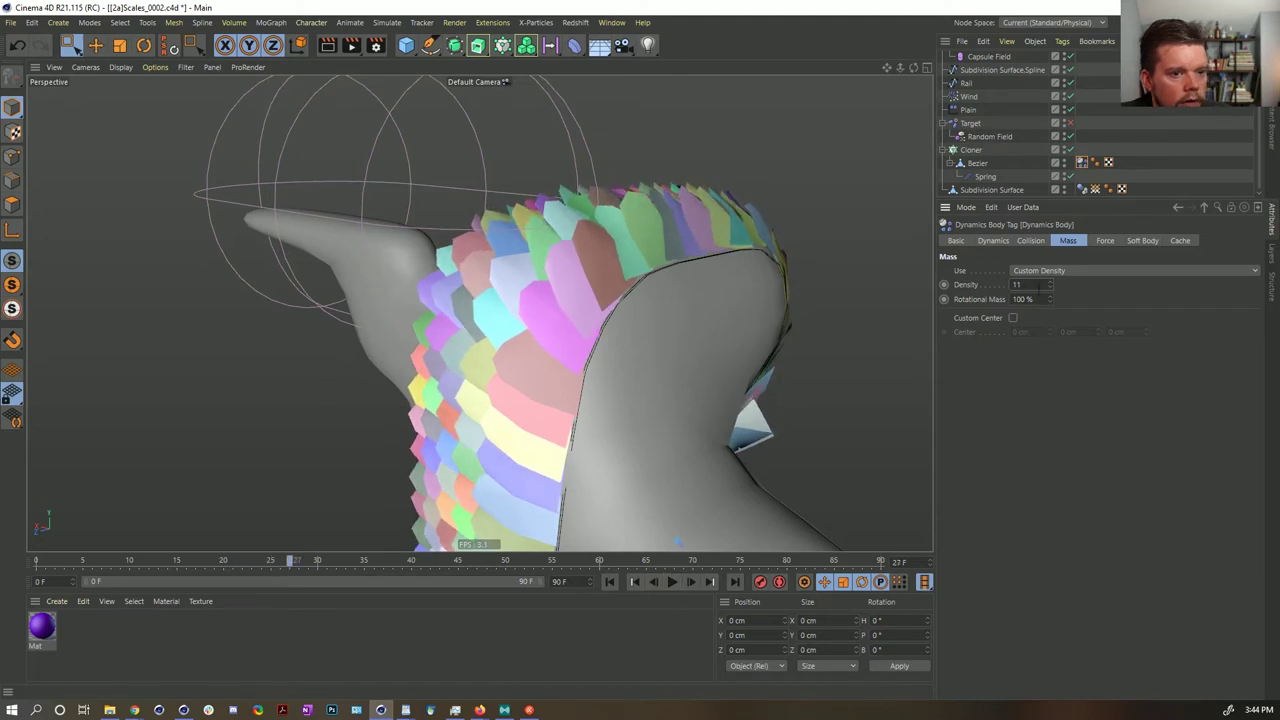
- Continue the simulation with nothing selected, examine the scales from the side, and return to the first frame
click(922, 432)
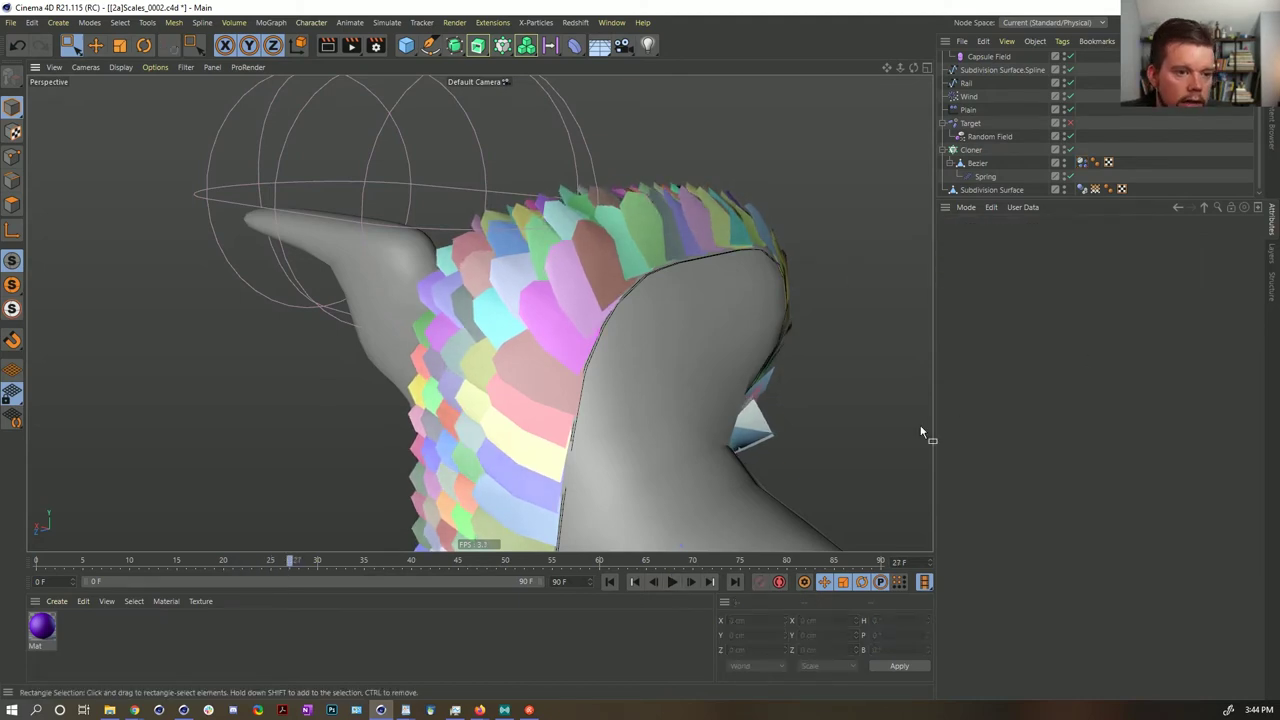
click(671, 582)
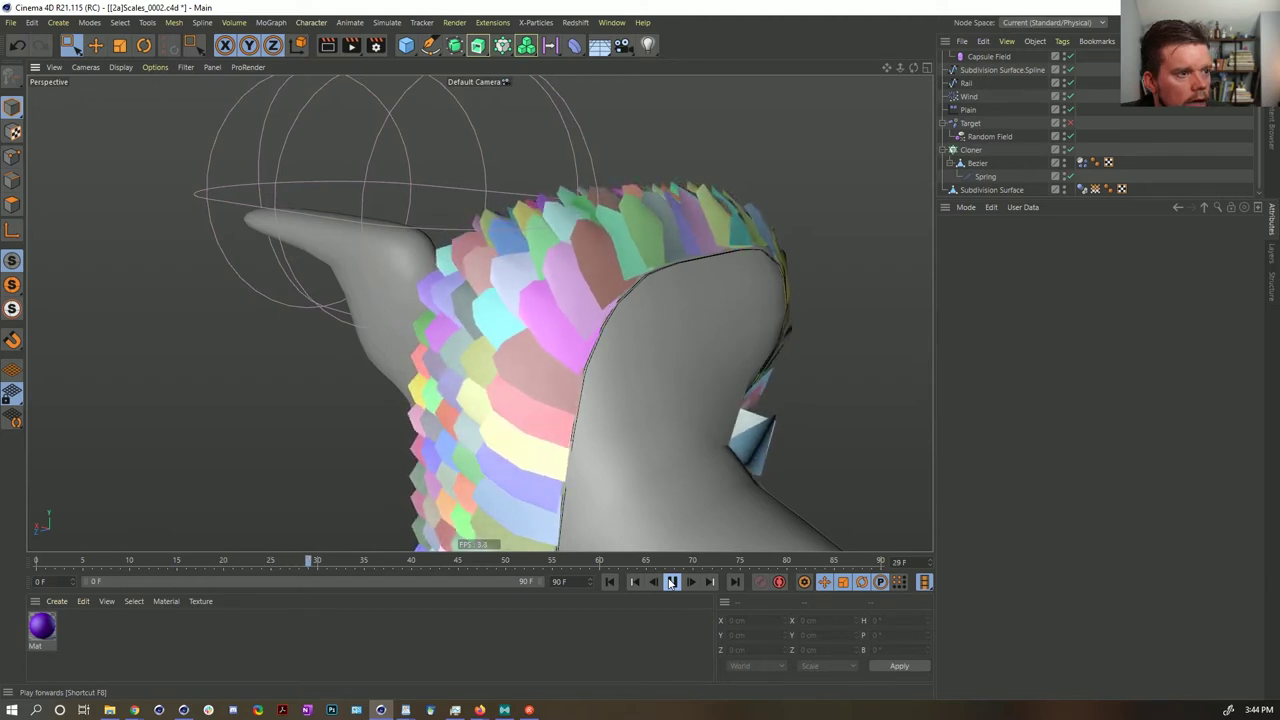
click(671, 582)
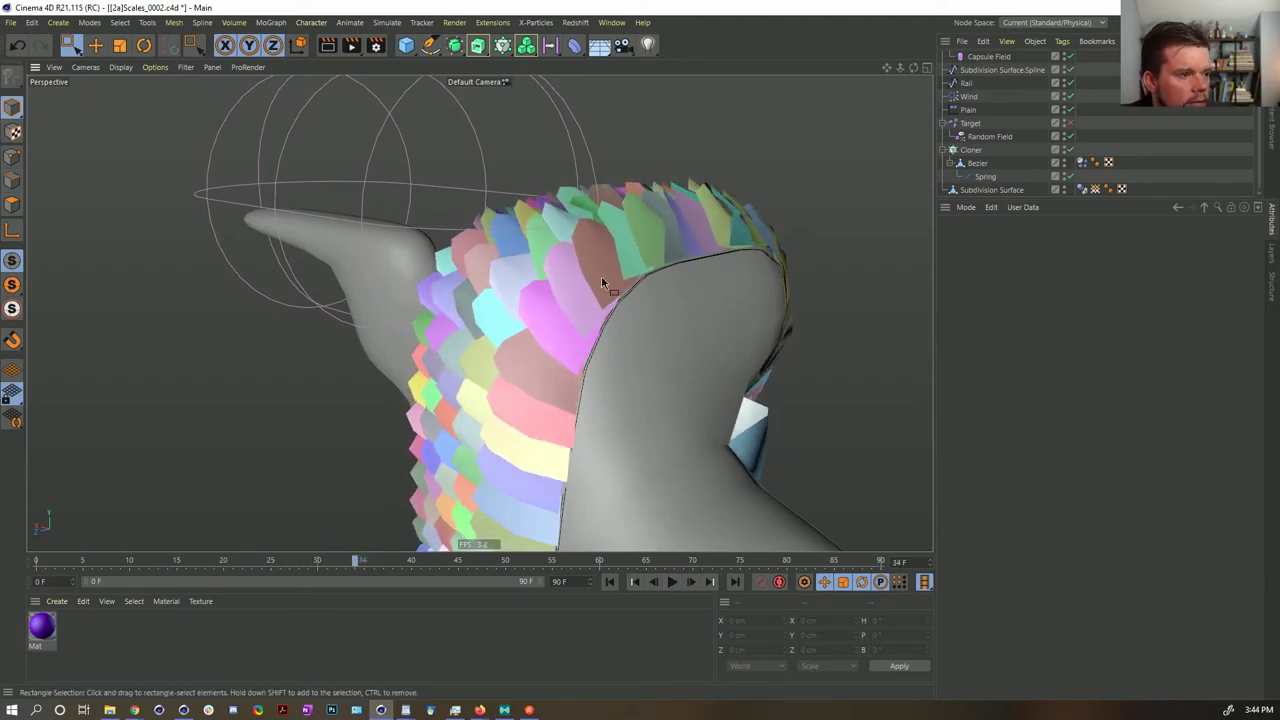
alt+drag(601, 276, 646, 289)
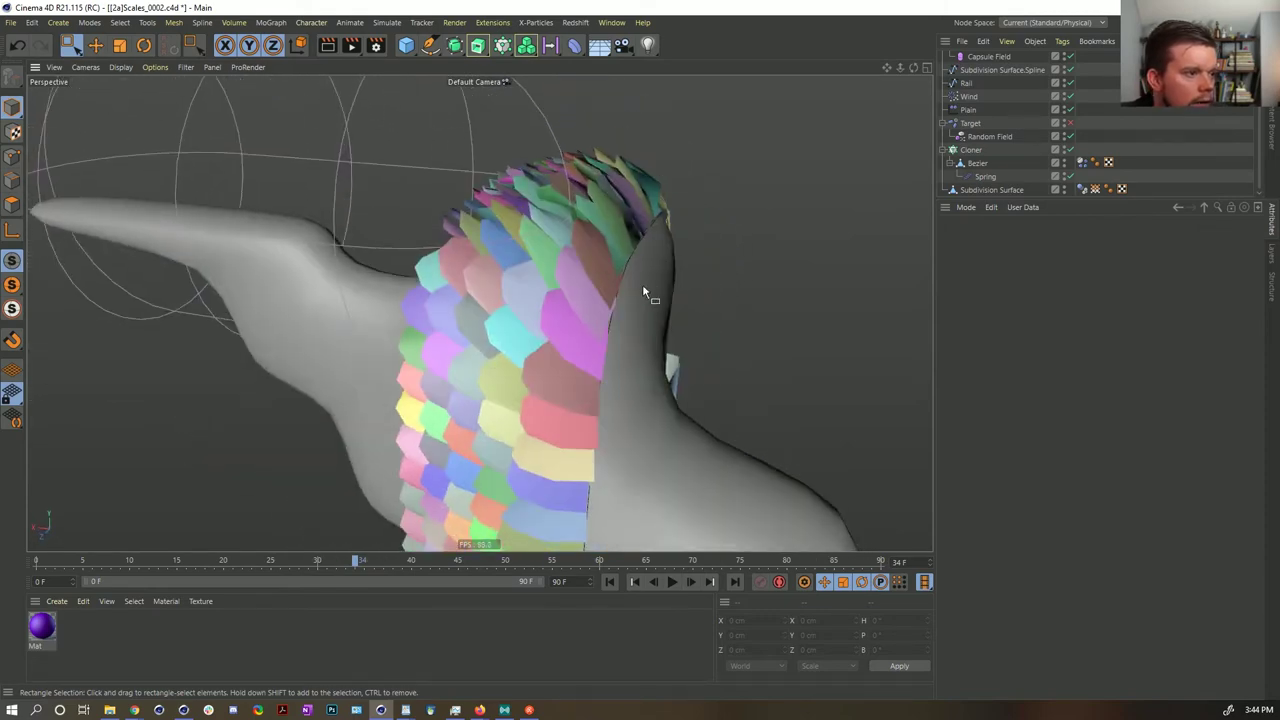
click(673, 582)
alt+drag(600, 280, 467, 260)
click(610, 583)
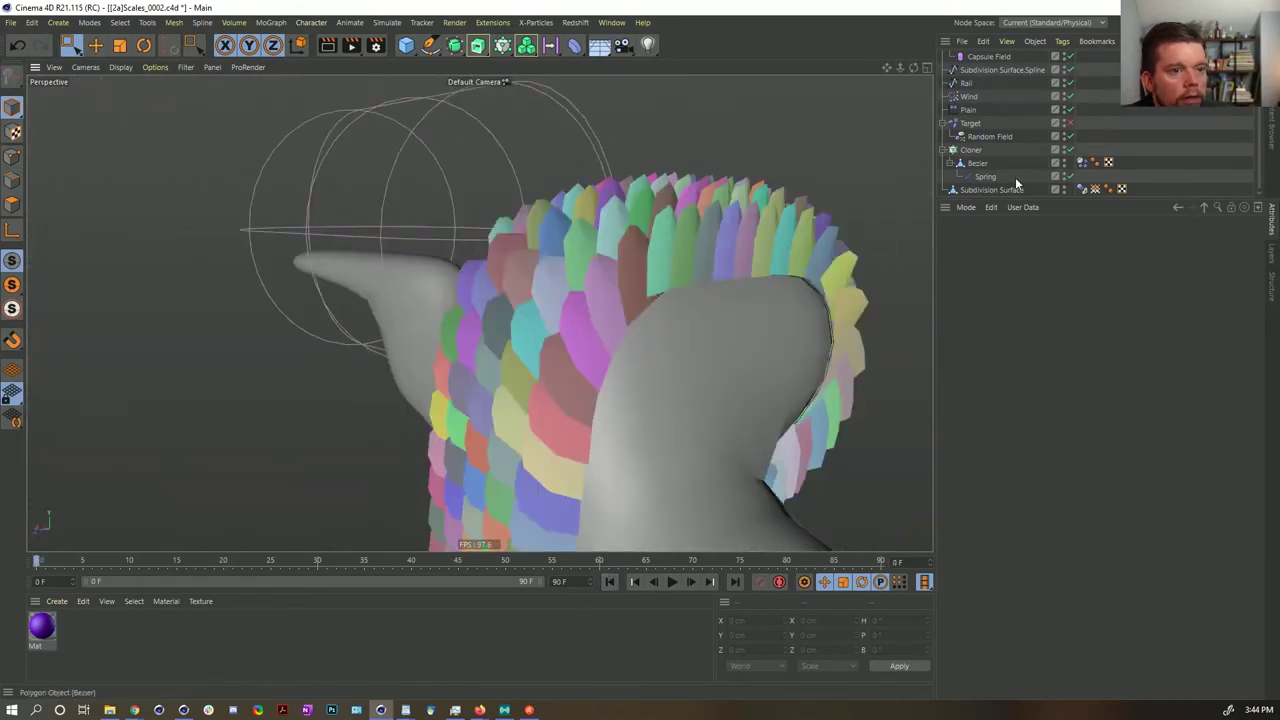
- Disable the Cloner and bring the original Bezier scale into close view
alt+drag(764, 262, 670, 205)
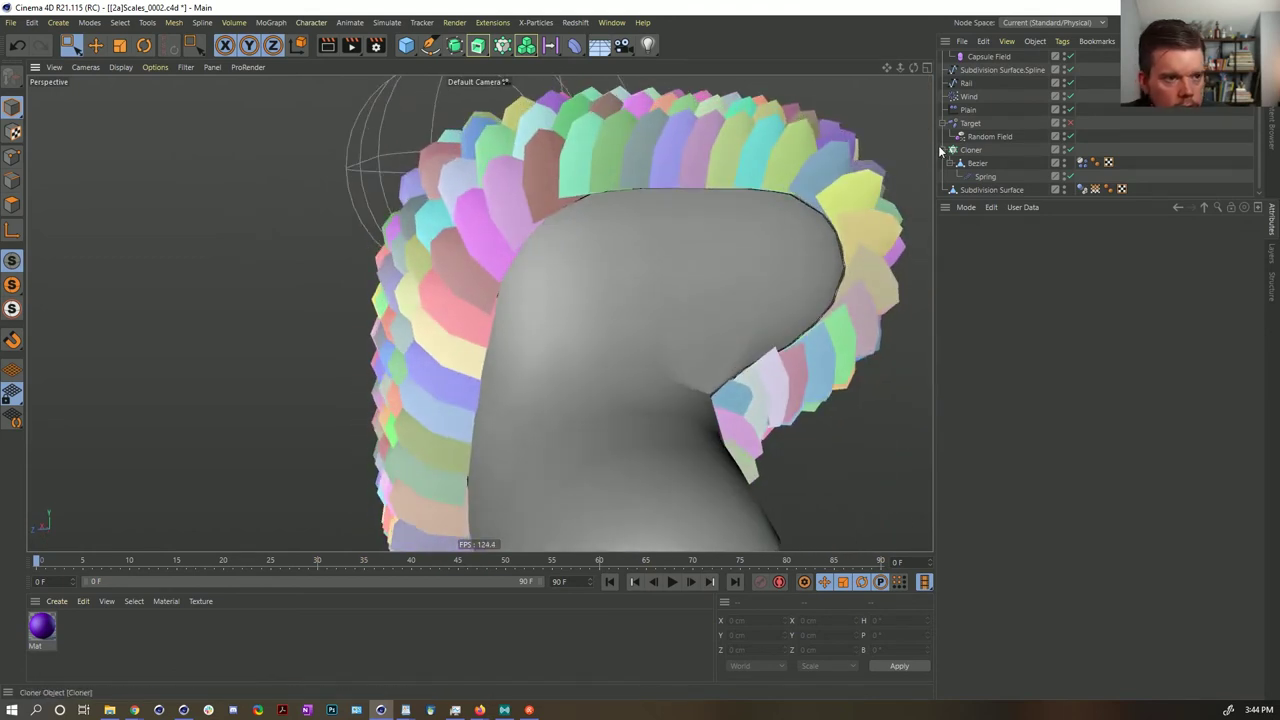
click(1070, 150)
alt+right_drag(765, 335, 637, 374)
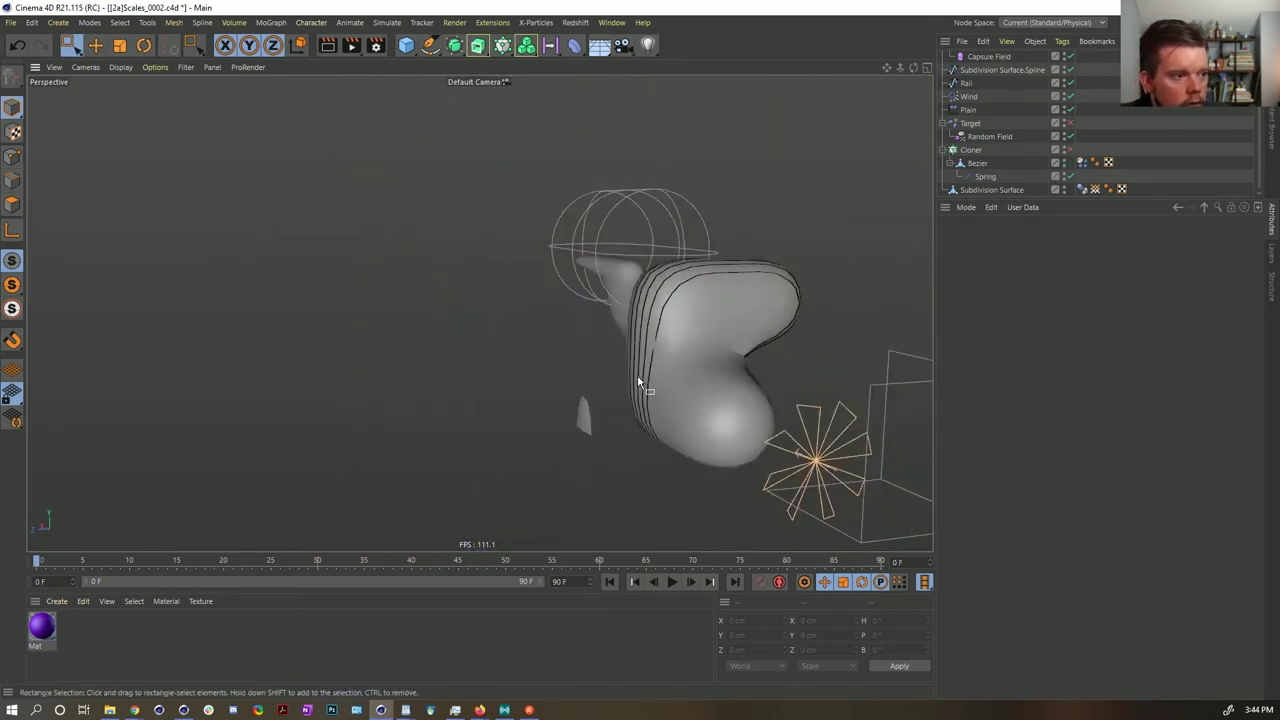
alt+middle_drag(637, 374, 633, 275)
alt+drag(633, 275, 479, 311)
scroll(631, 268, up, 6)
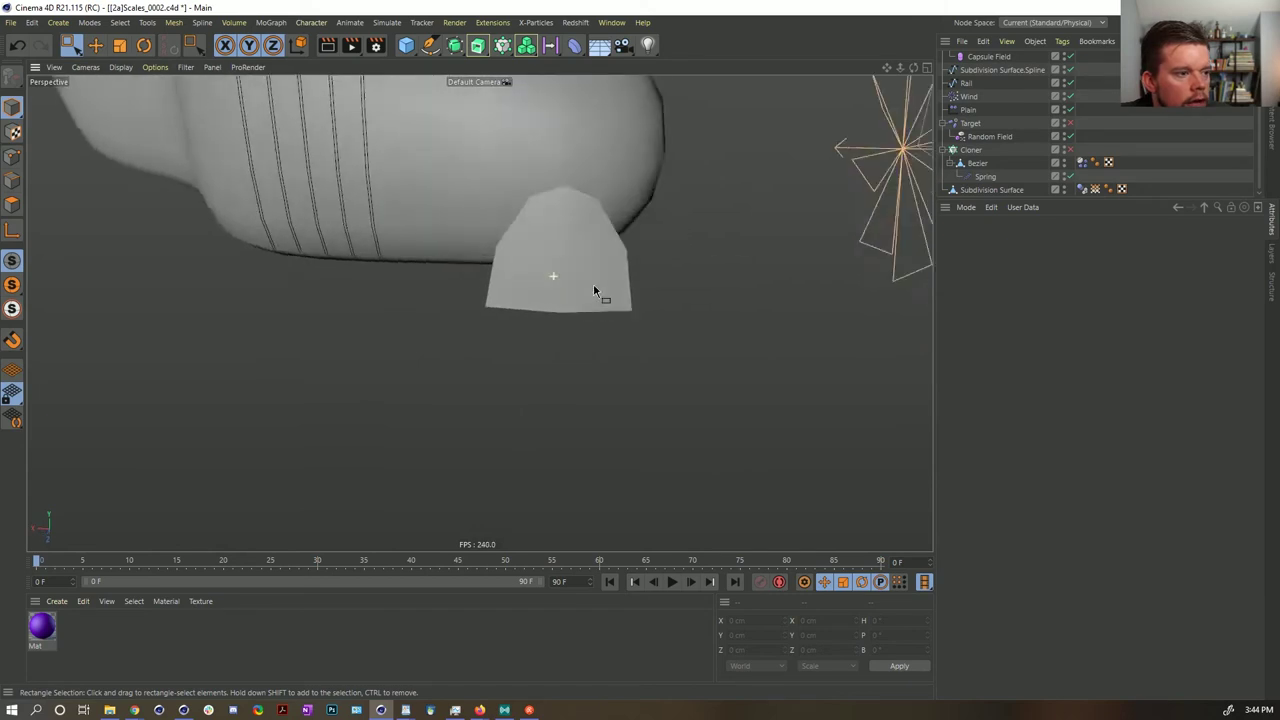
- Attach the Spring to point index 0 of the Bezier scale and move it to that base corner
click(985, 176)
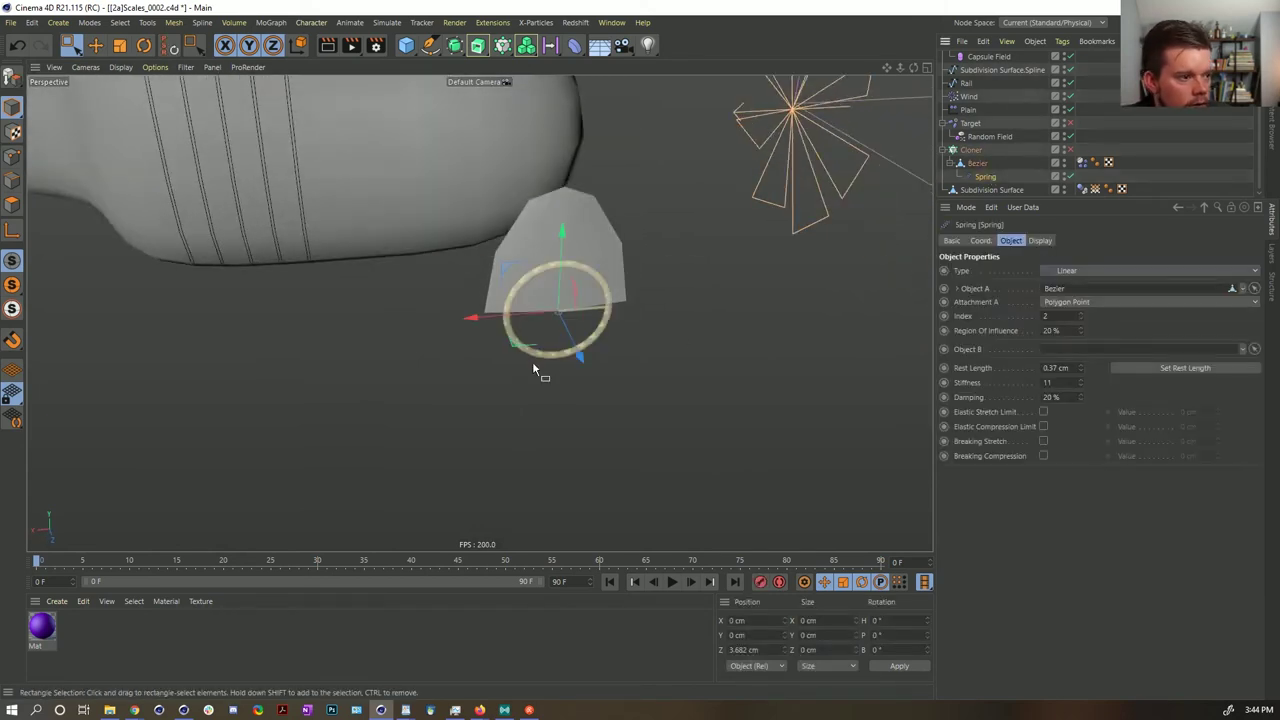
click(1081, 320)
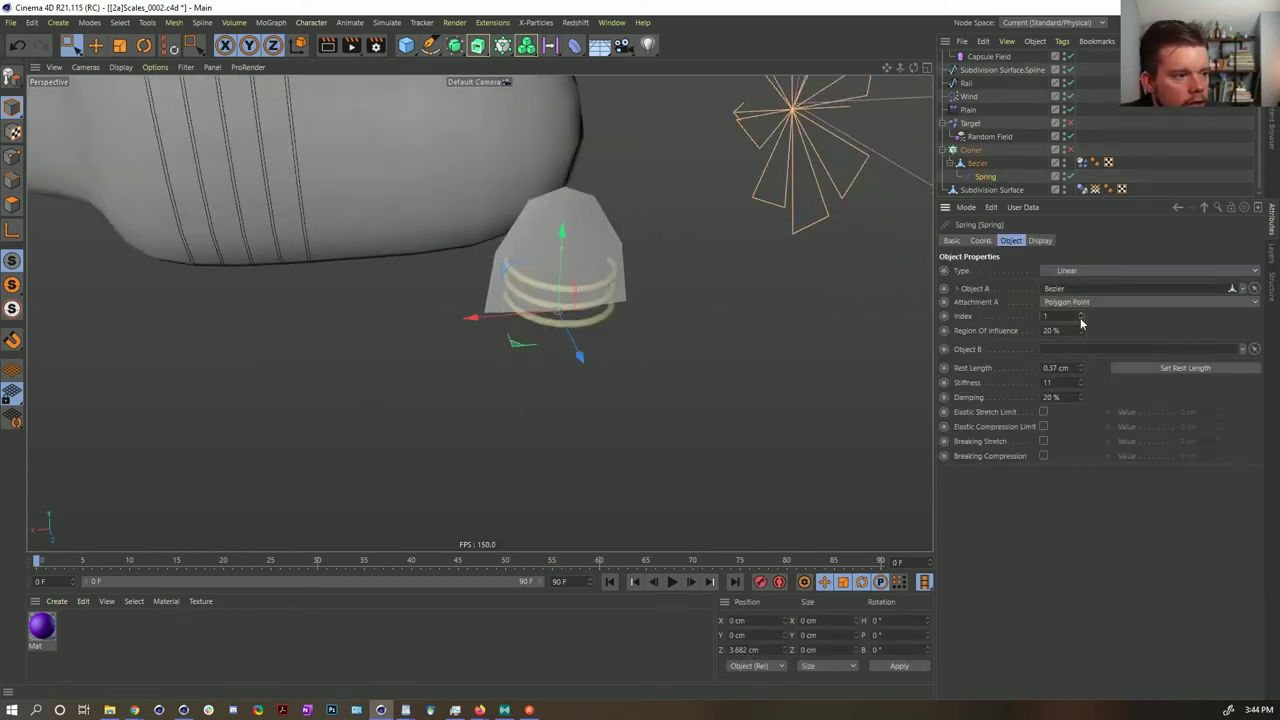
click(1081, 321)
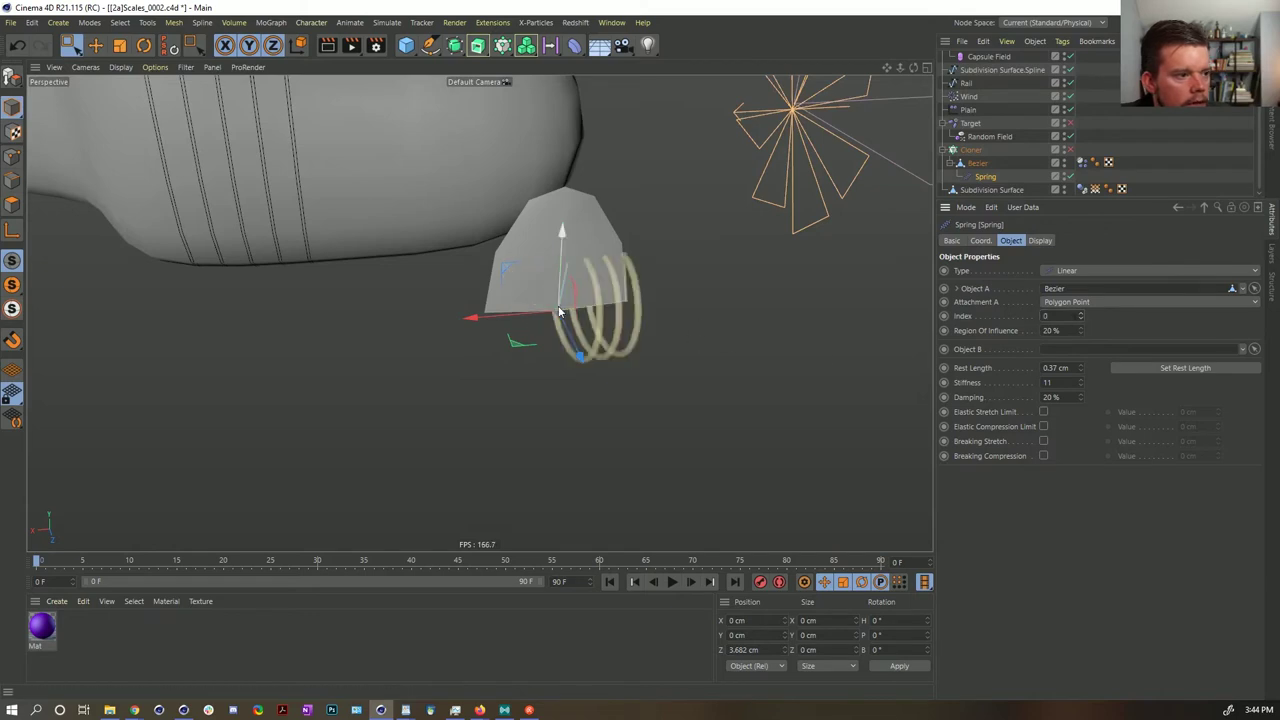
drag(516, 350, 588, 341)
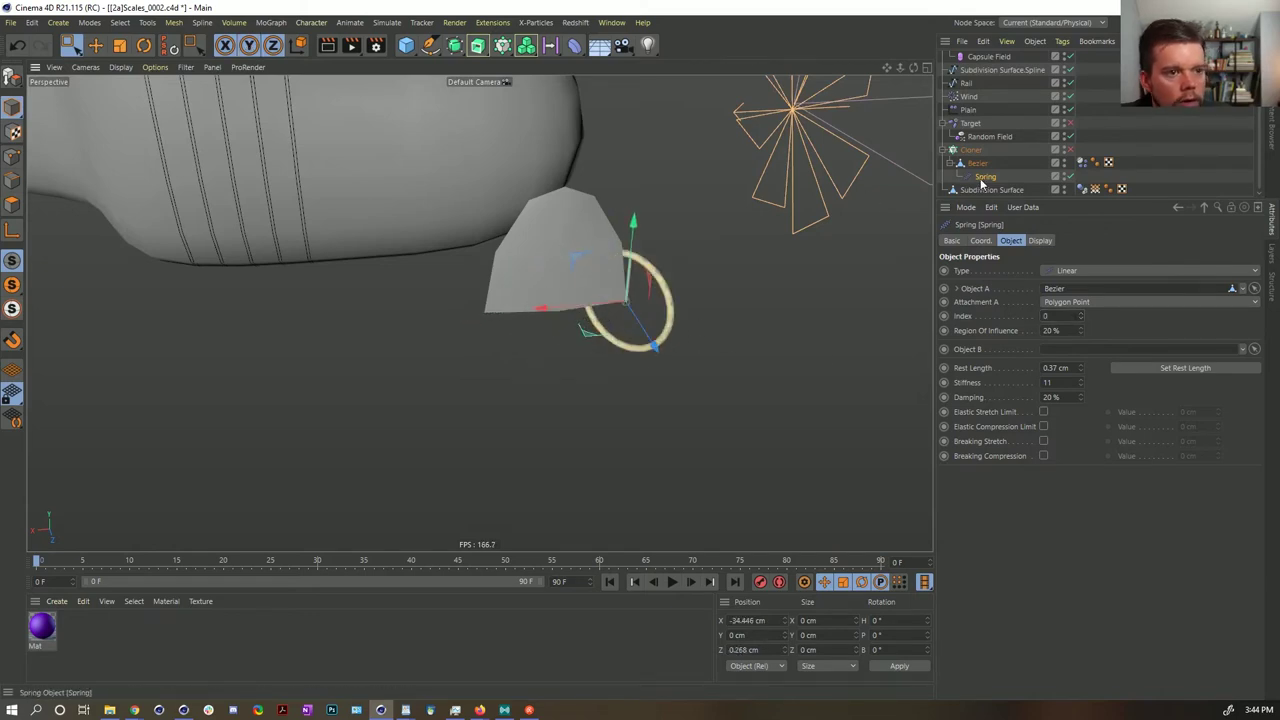
- Duplicate the Spring, attach the copy to point index 4, and move it to the opposite base corner of the scale
click(1082, 314)
click(1082, 314)
click(1082, 314)
click(1082, 314)
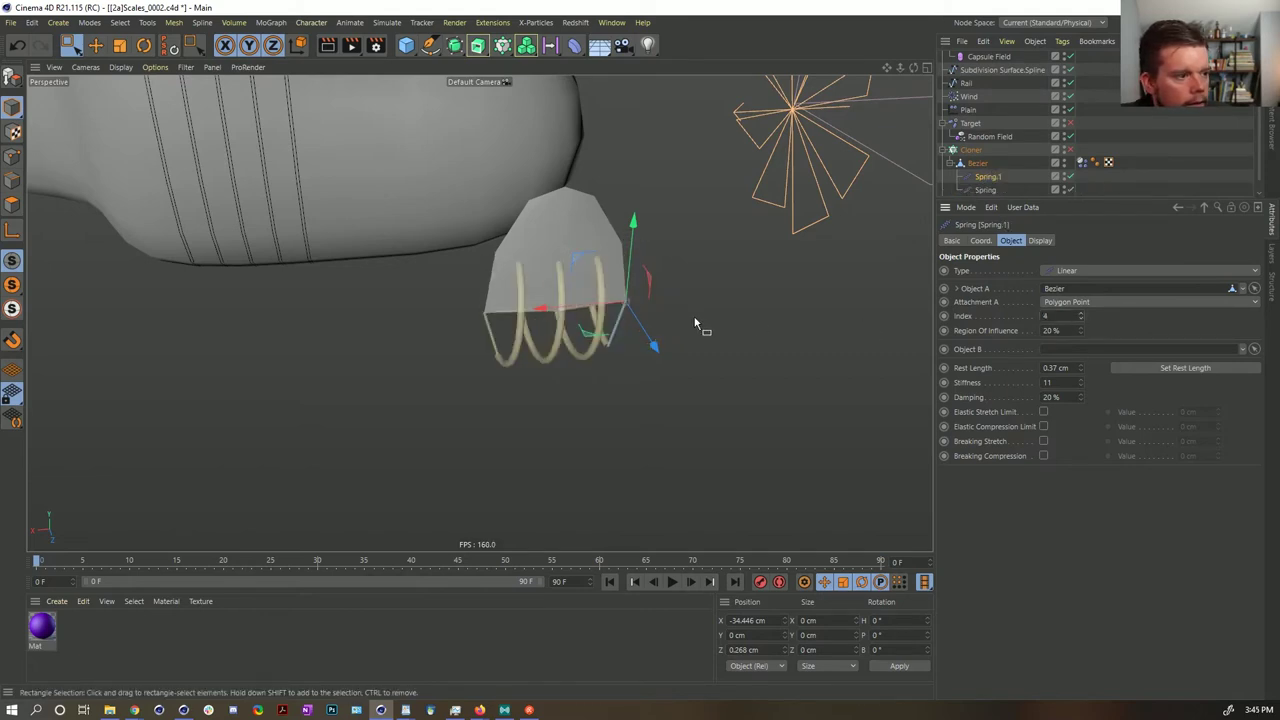
drag(548, 305, 407, 322)
ctrl+click(987, 190)
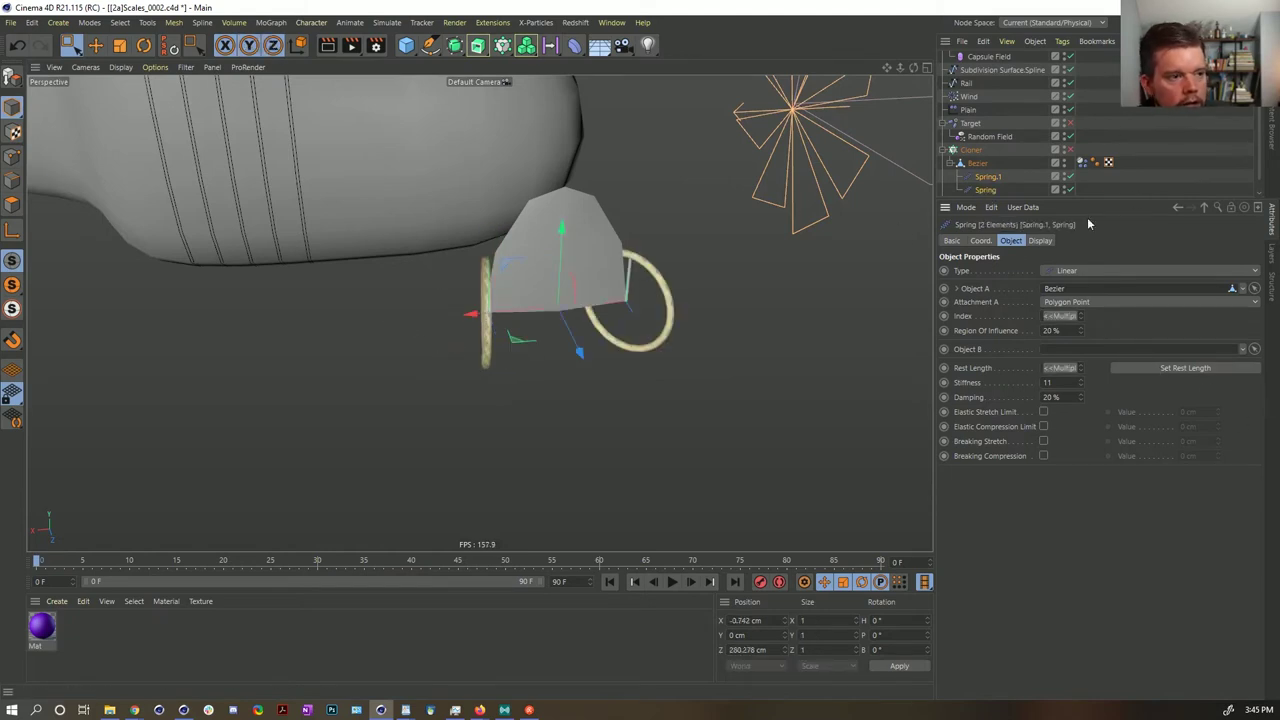
click(845, 178)
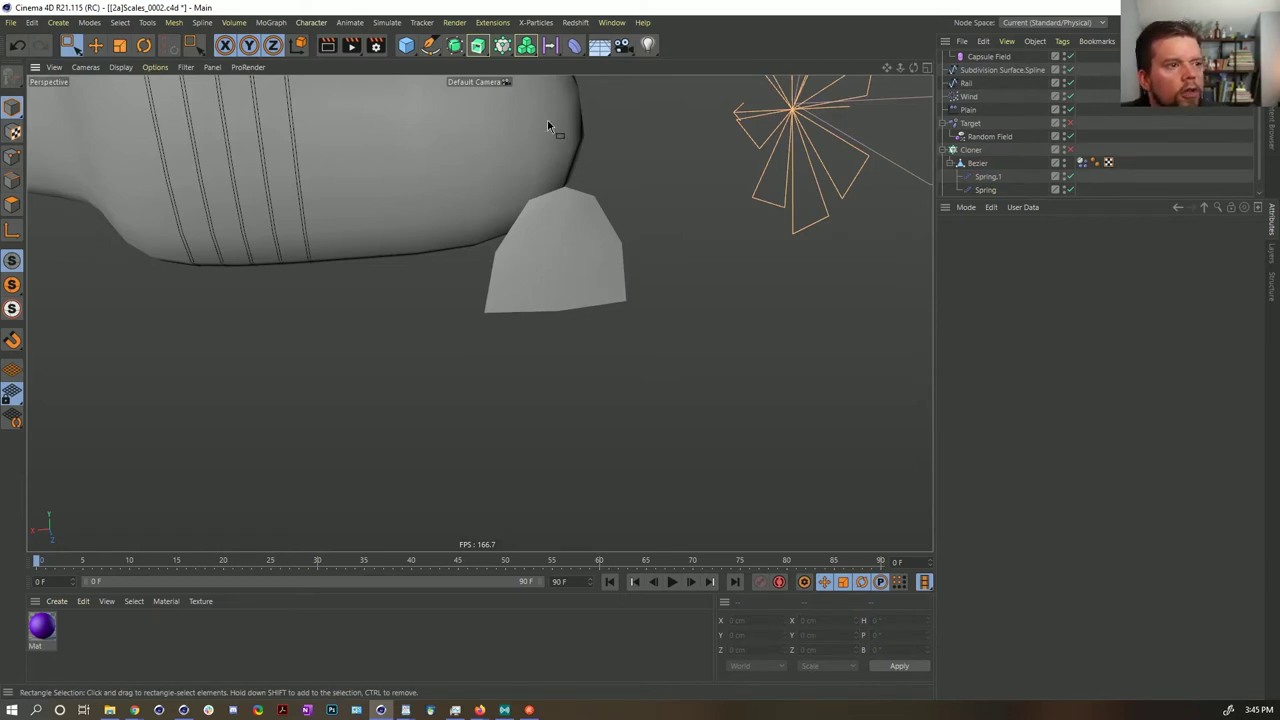
- Re-enable the Cloner and play the simulation with both springs attached
alt+middle_drag(547, 122, 669, 341)
click(1069, 150)
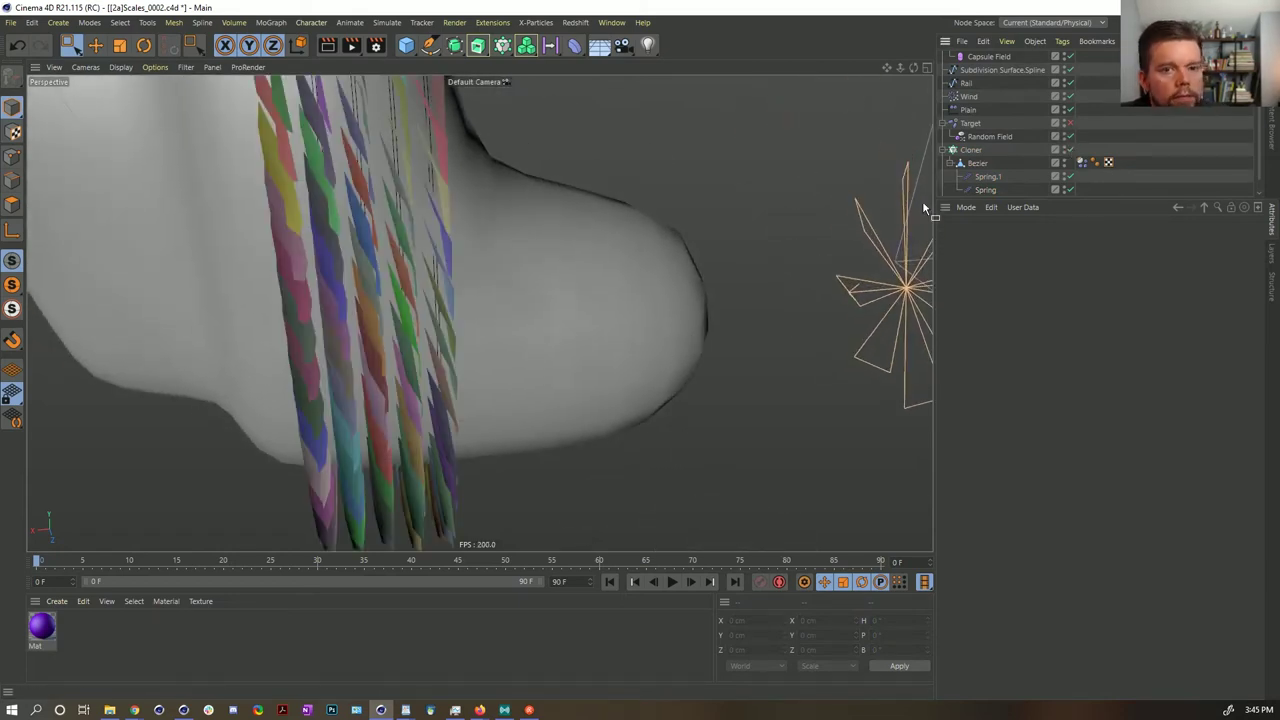
alt+drag(628, 200, 522, 349)
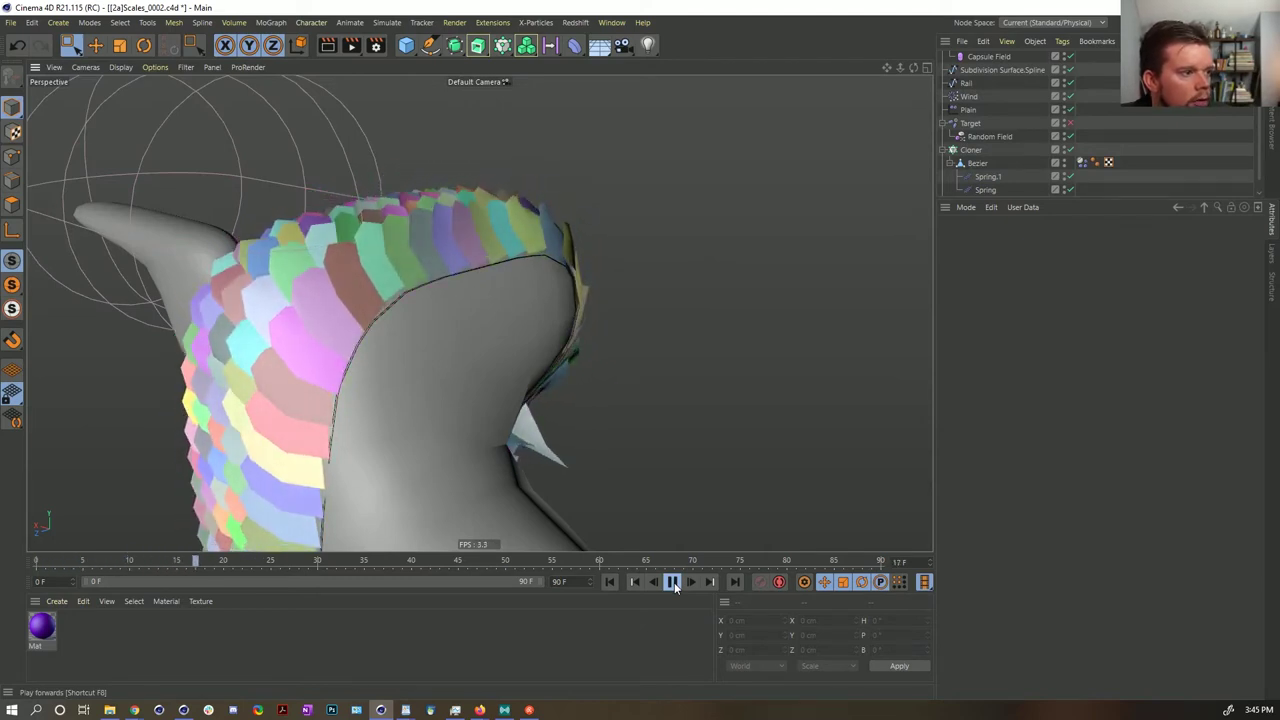
- Examine the two-spring scales from the side during further playback, and return to the first frame
click(674, 582)
alt+drag(379, 295, 357, 281)
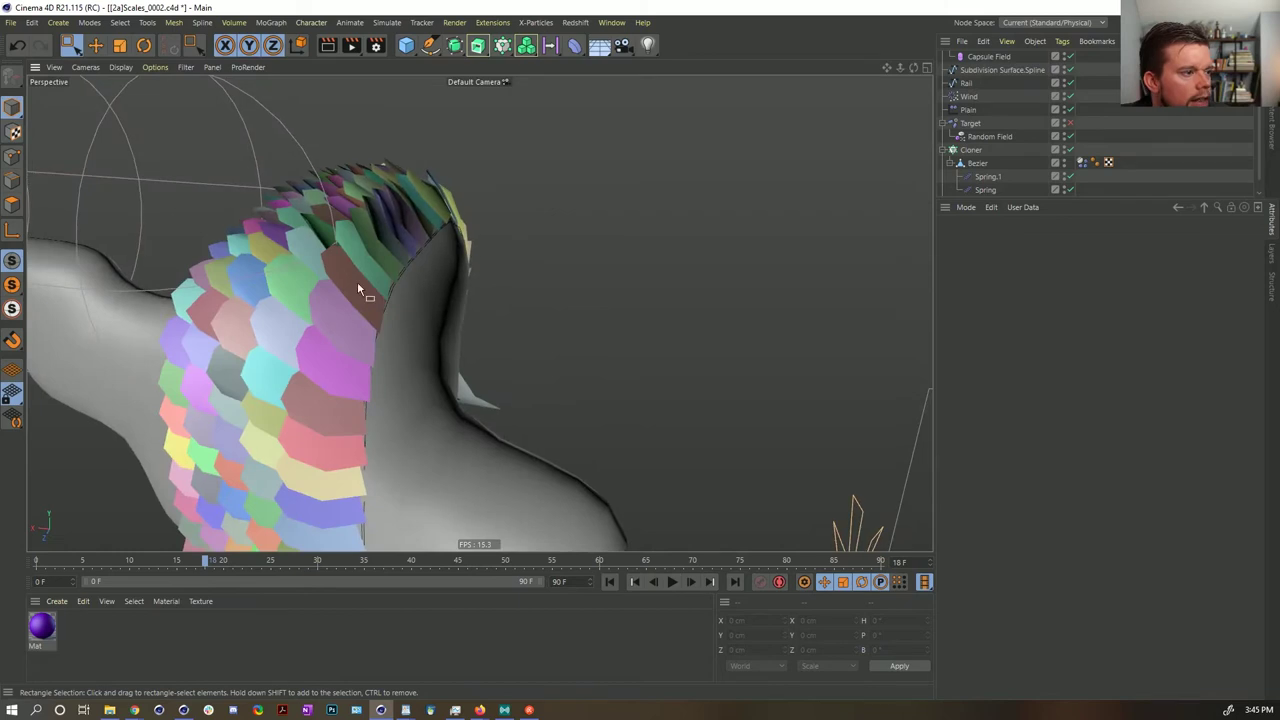
click(674, 584)
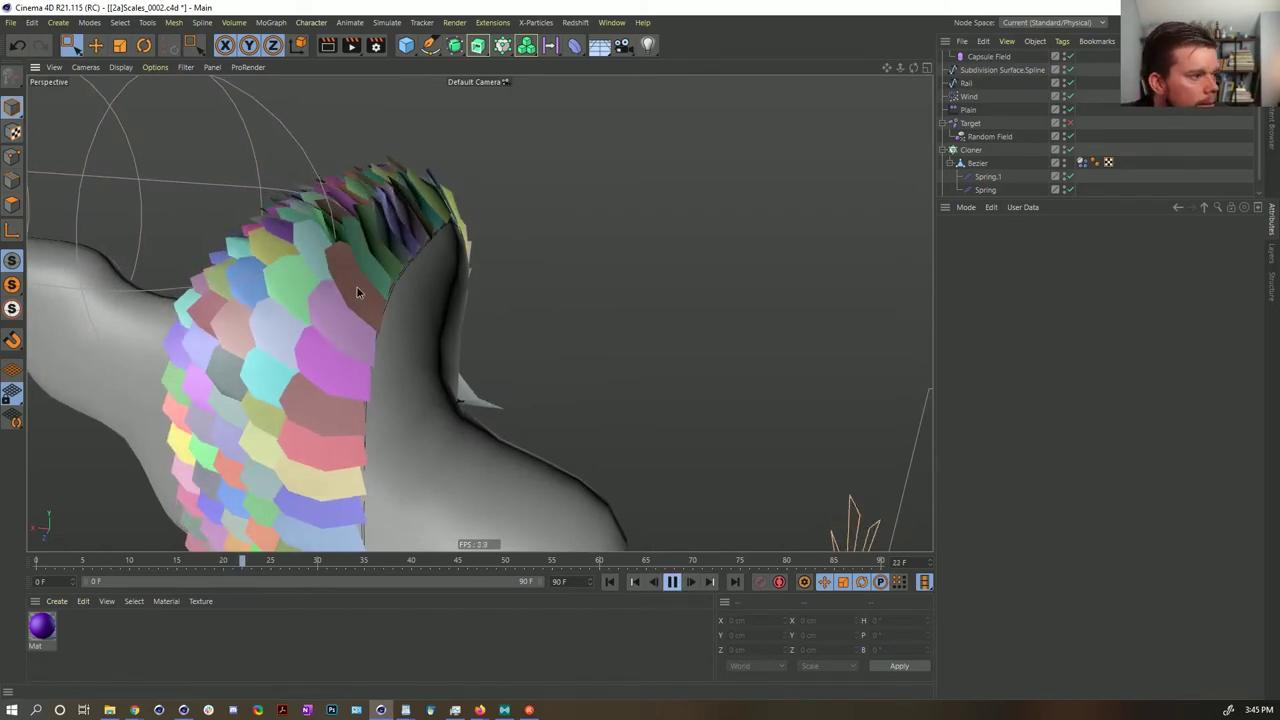
alt+drag(408, 290, 456, 284)
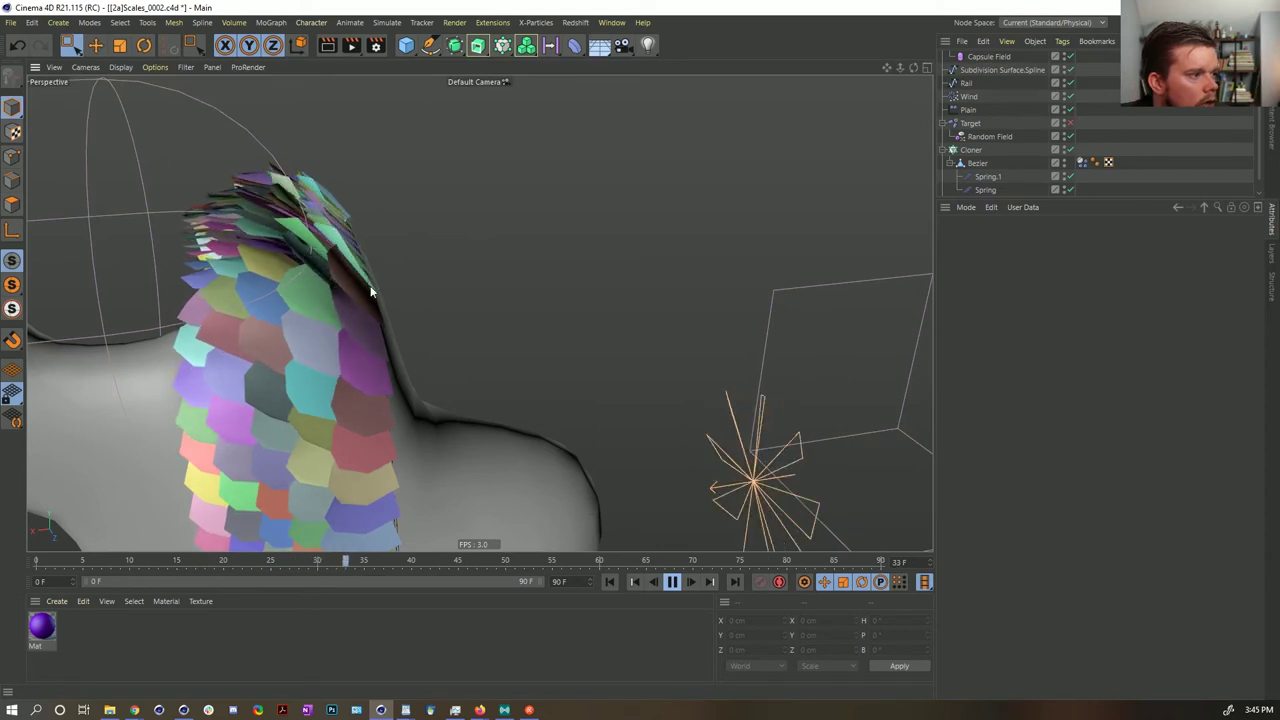
click(609, 581)
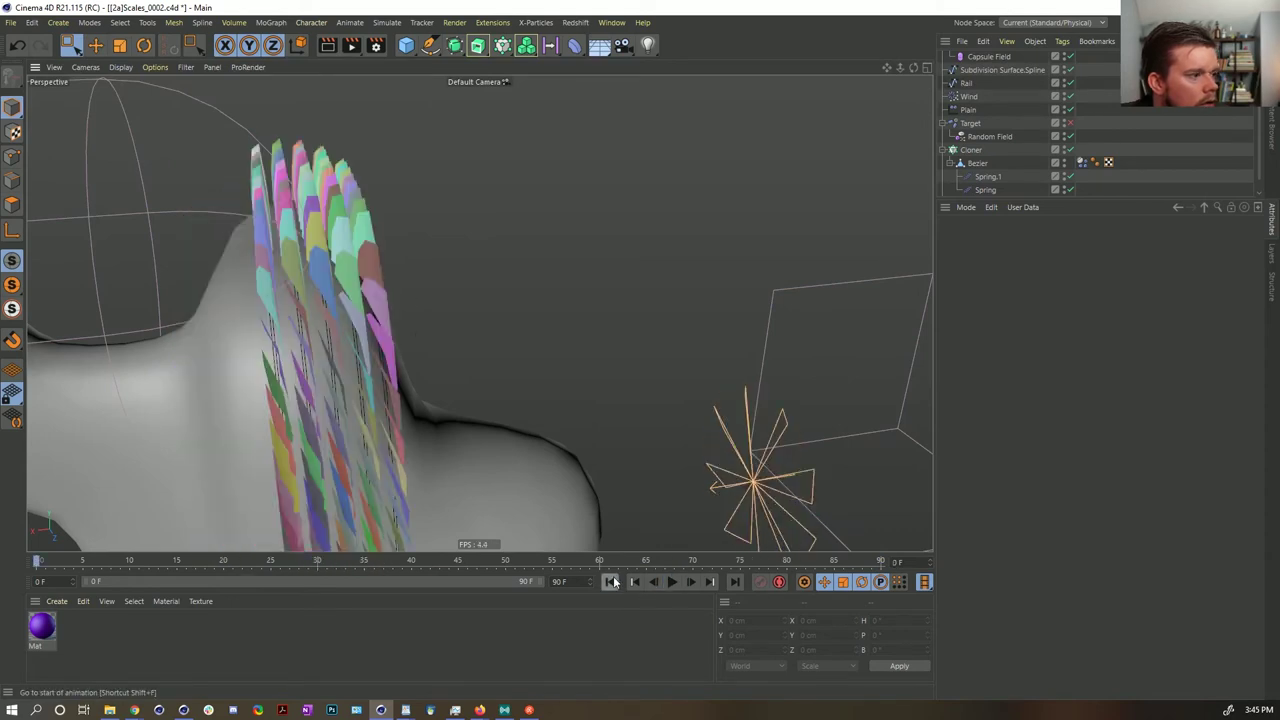
- Set the Wind object's speed to 555 cm and play the simulation up to frame 27
click(968, 96)
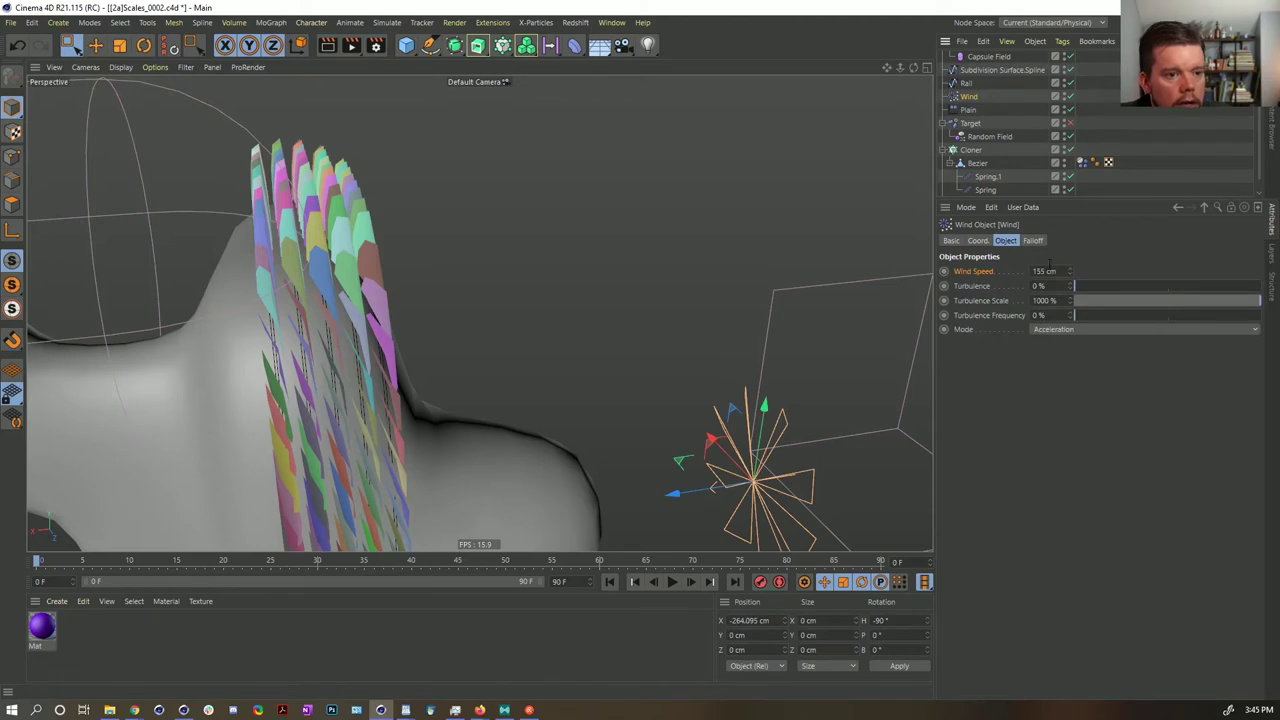
key(Return)
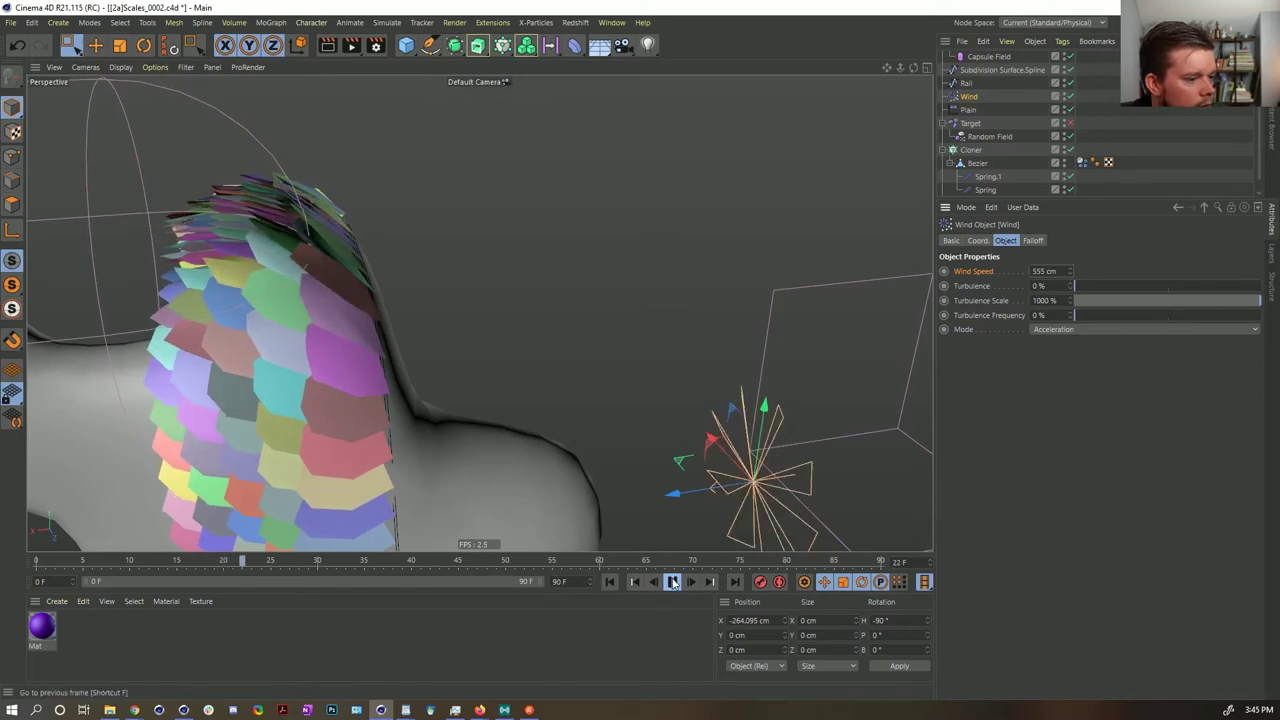
click(673, 582)
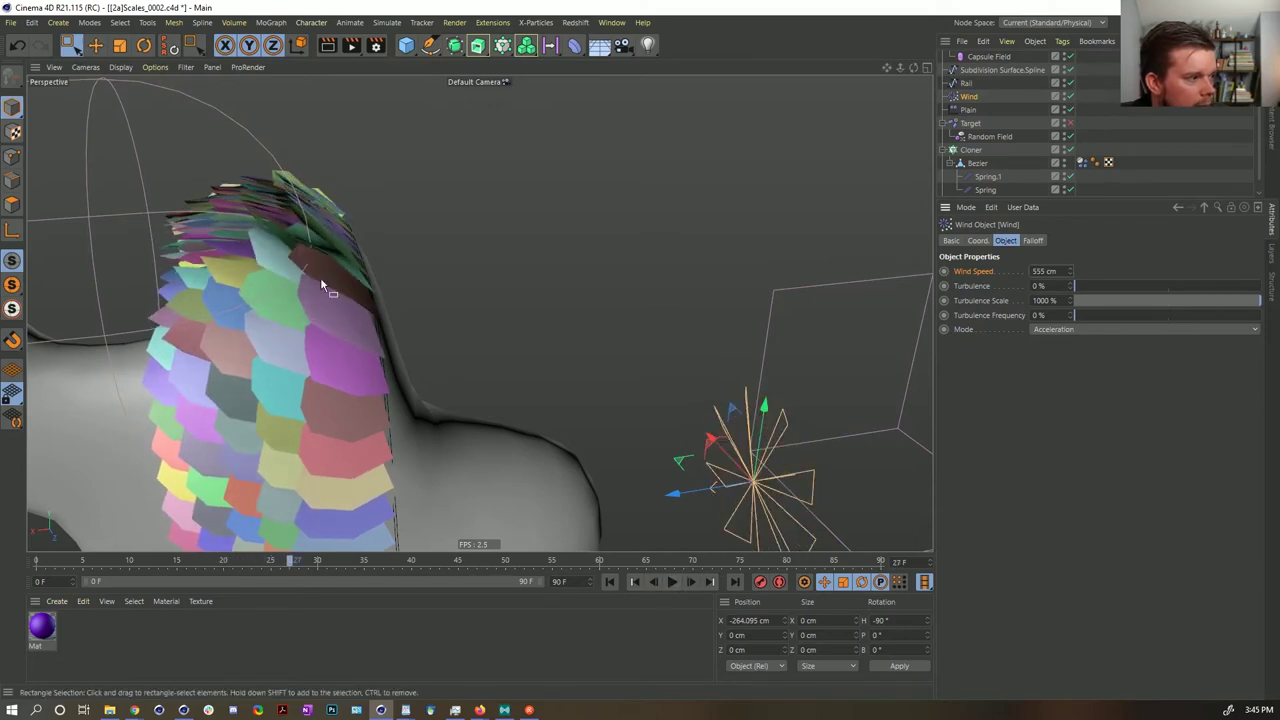
- Examine how the scales bend under the stronger wind from the side, above and front
alt+drag(320, 277, 441, 299)
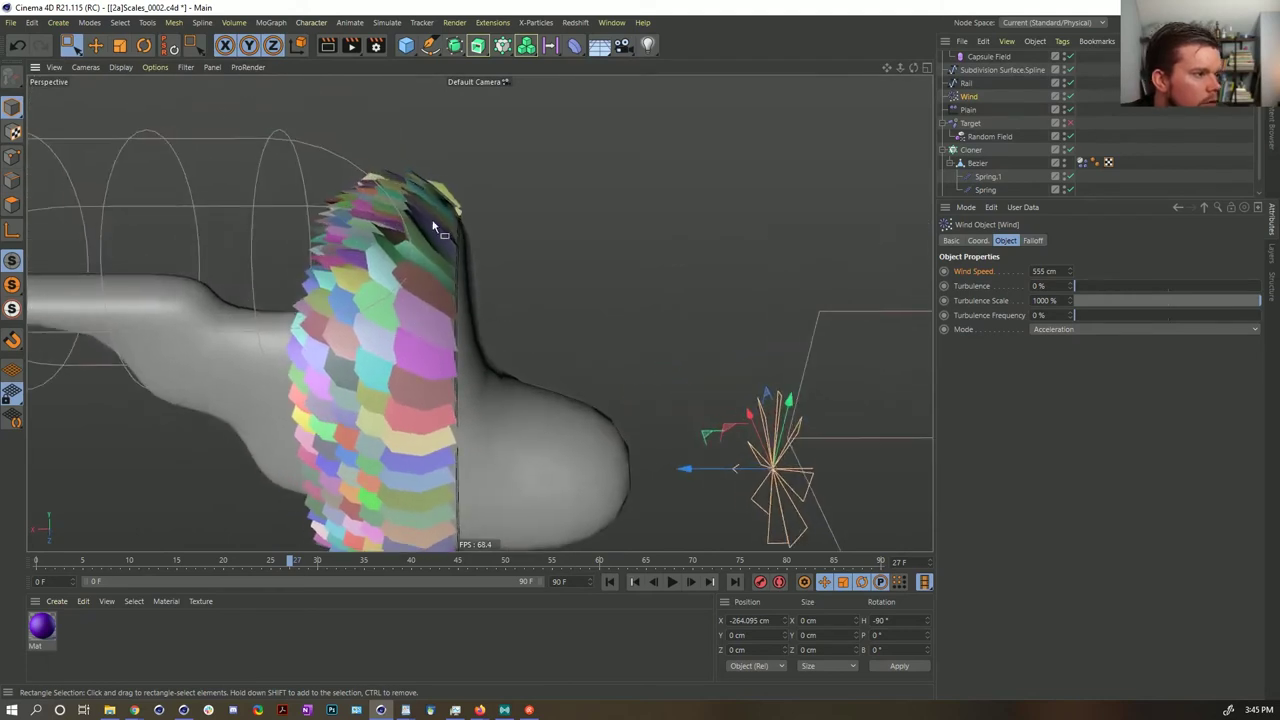
alt+drag(436, 229, 473, 218)
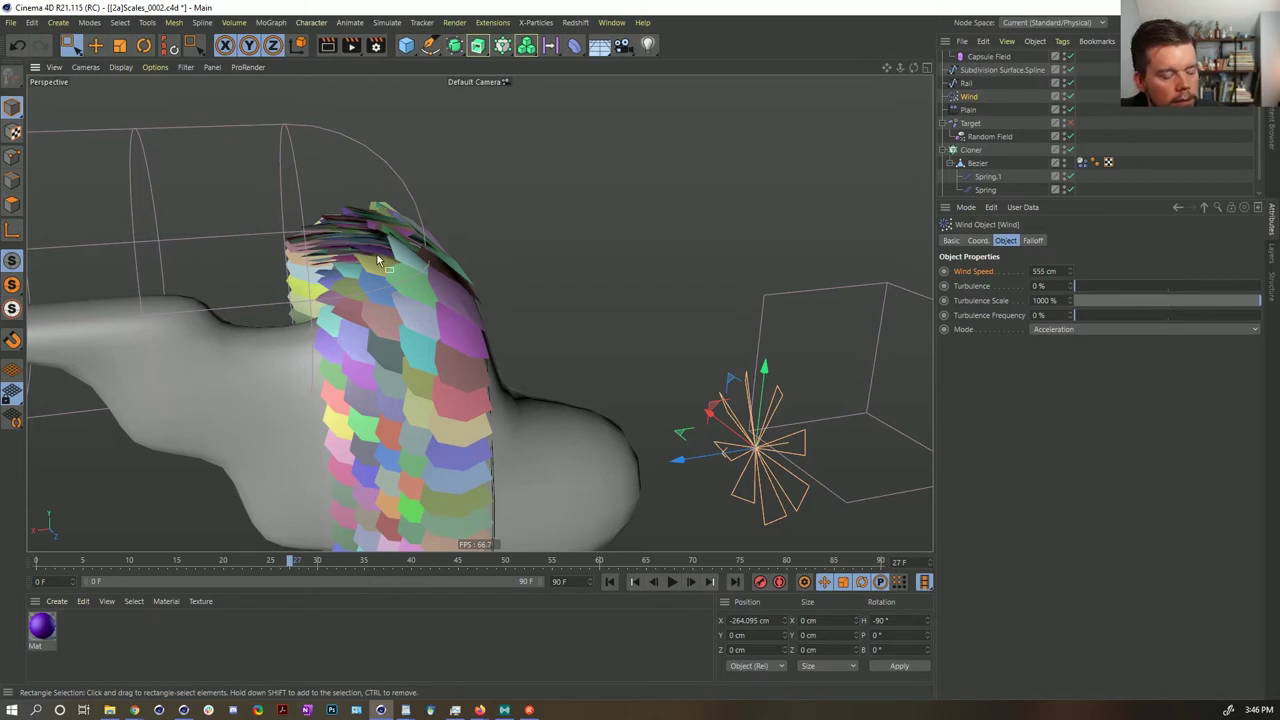
alt+drag(404, 325, 296, 307)
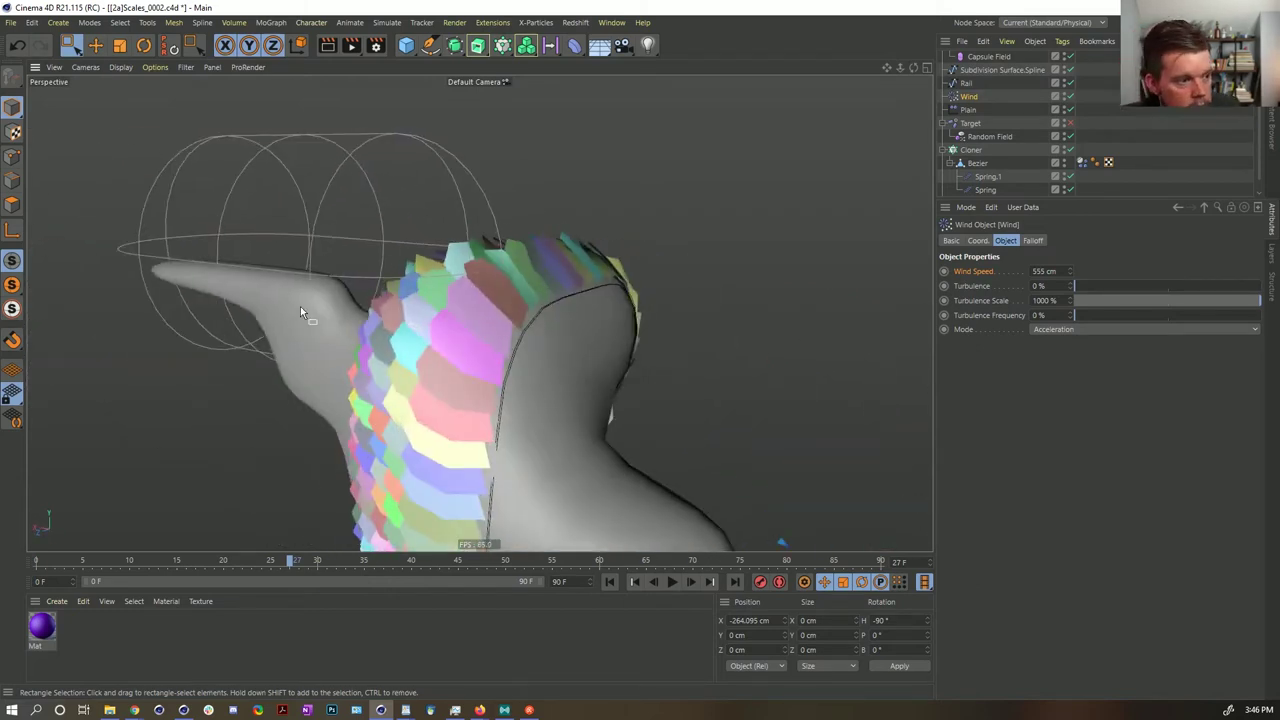
alt+drag(502, 335, 556, 332)
- Open the earlier recent scene [2a]Scales_0001.c4d and play its simulation
click(611, 22)
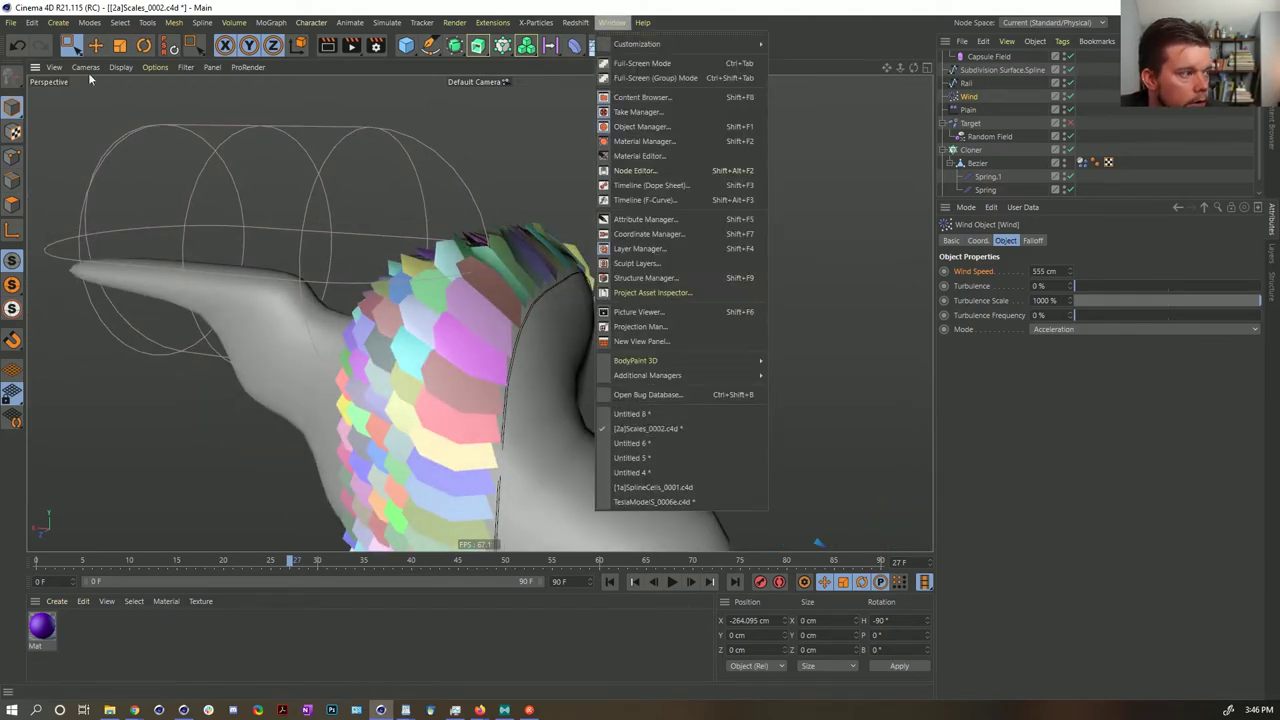
mouse_move(12, 22)
mouse_move(40, 301)
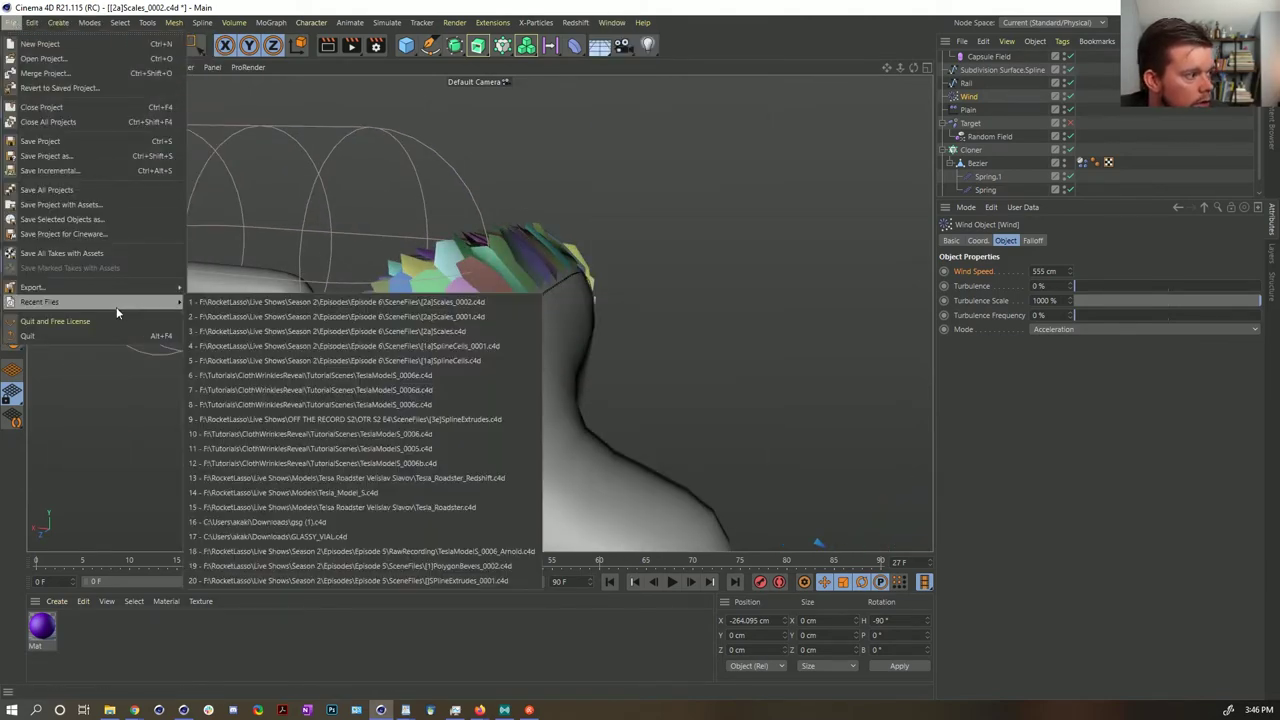
click(377, 317)
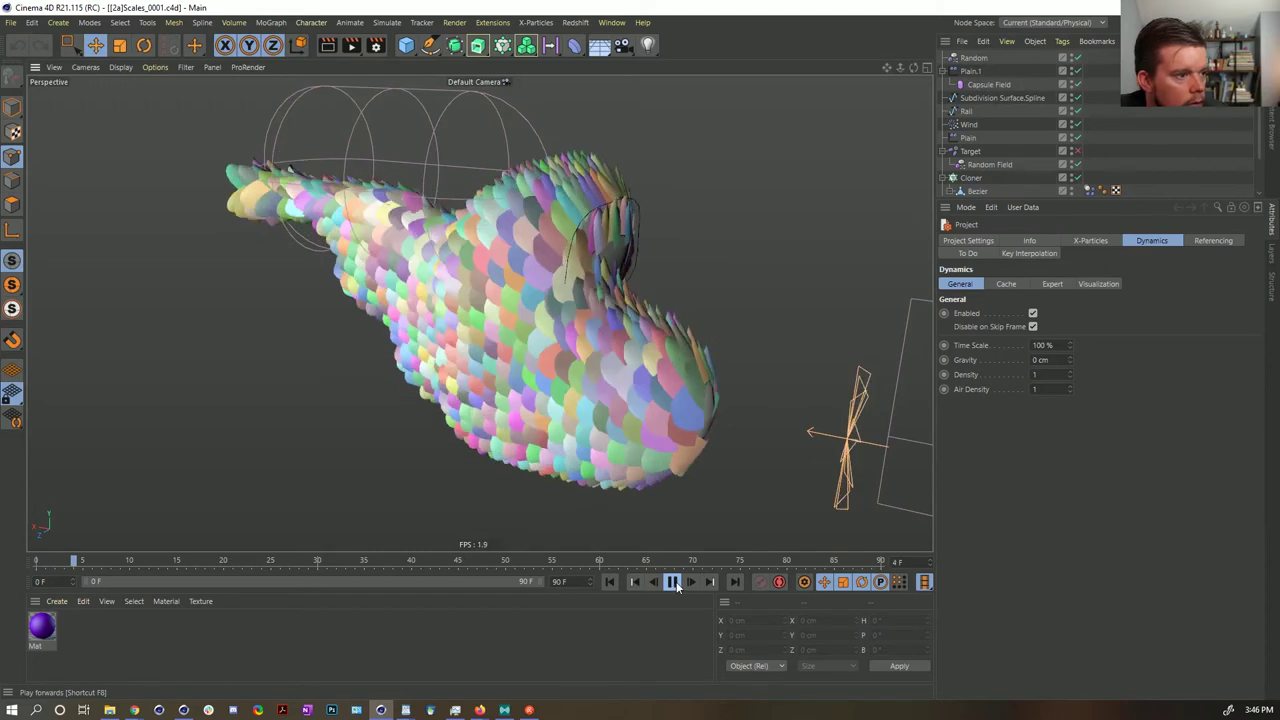
- Pause the simulation at frame 7 and apply the purple Mat material to the Cloner
click(673, 582)
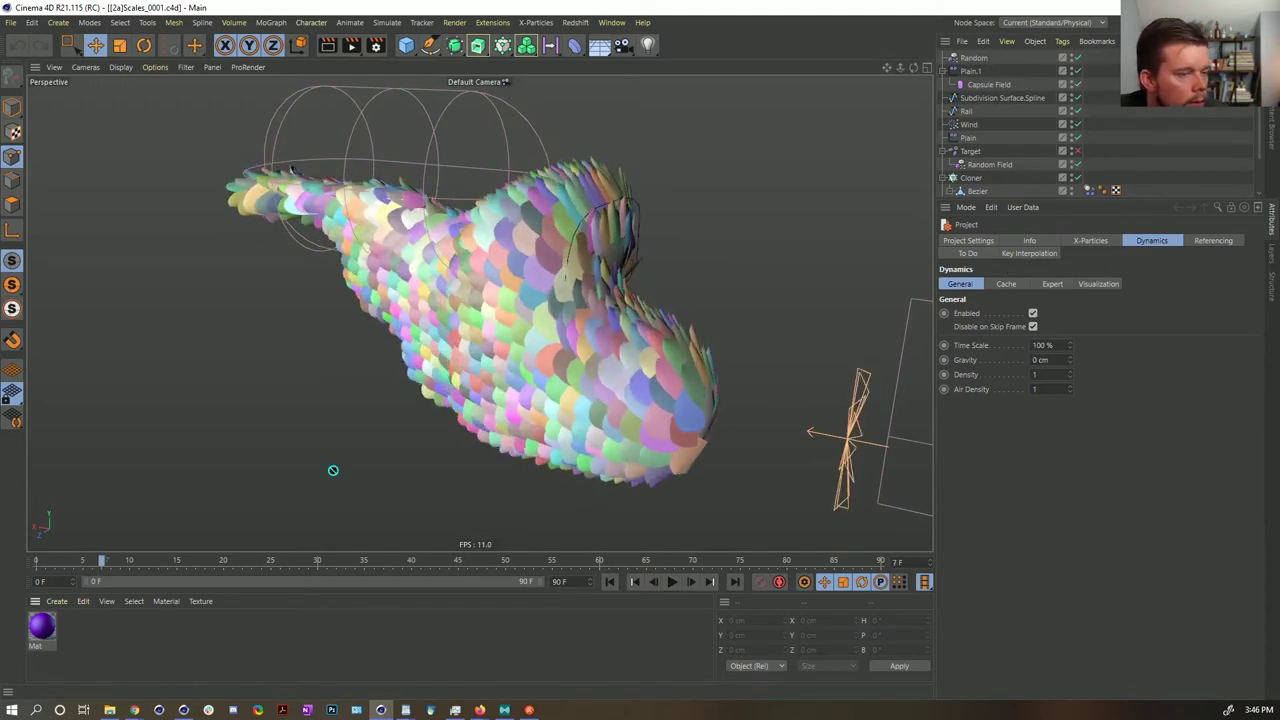
drag(978, 177, 980, 178)
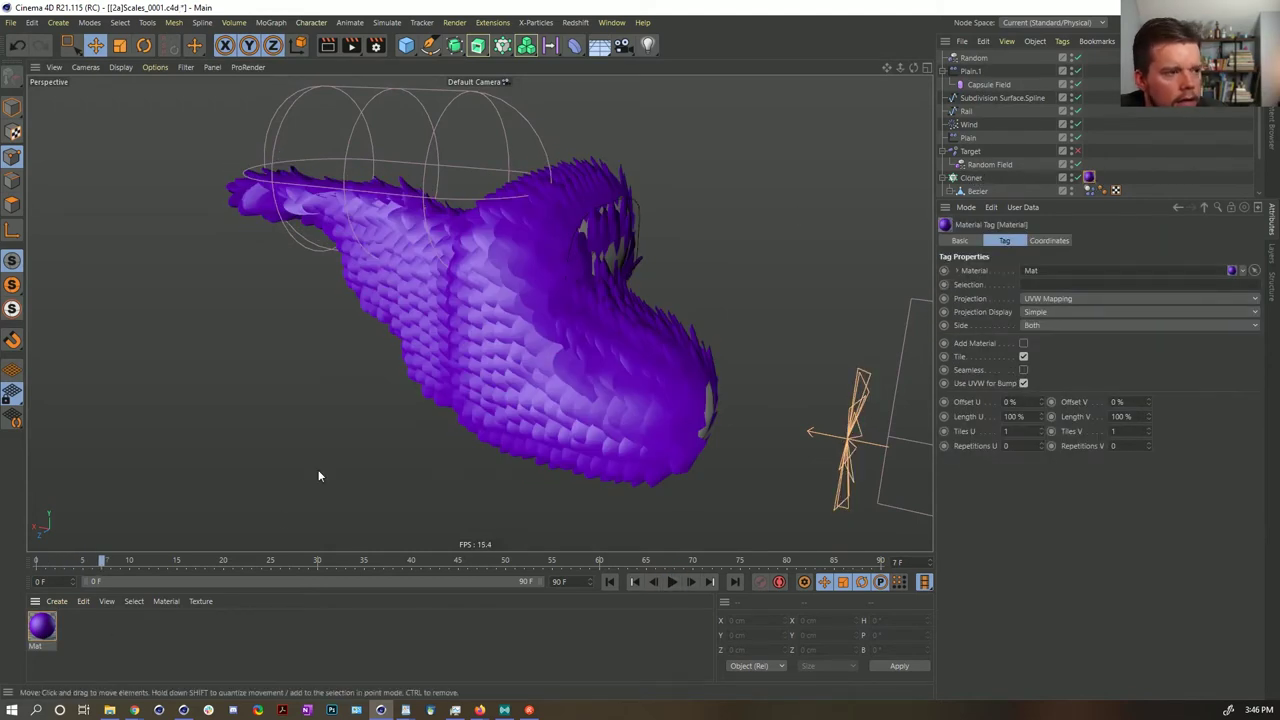
- Turn on the SSAO option for the perspective viewport display
alt+drag(481, 329, 628, 309)
click(120, 67)
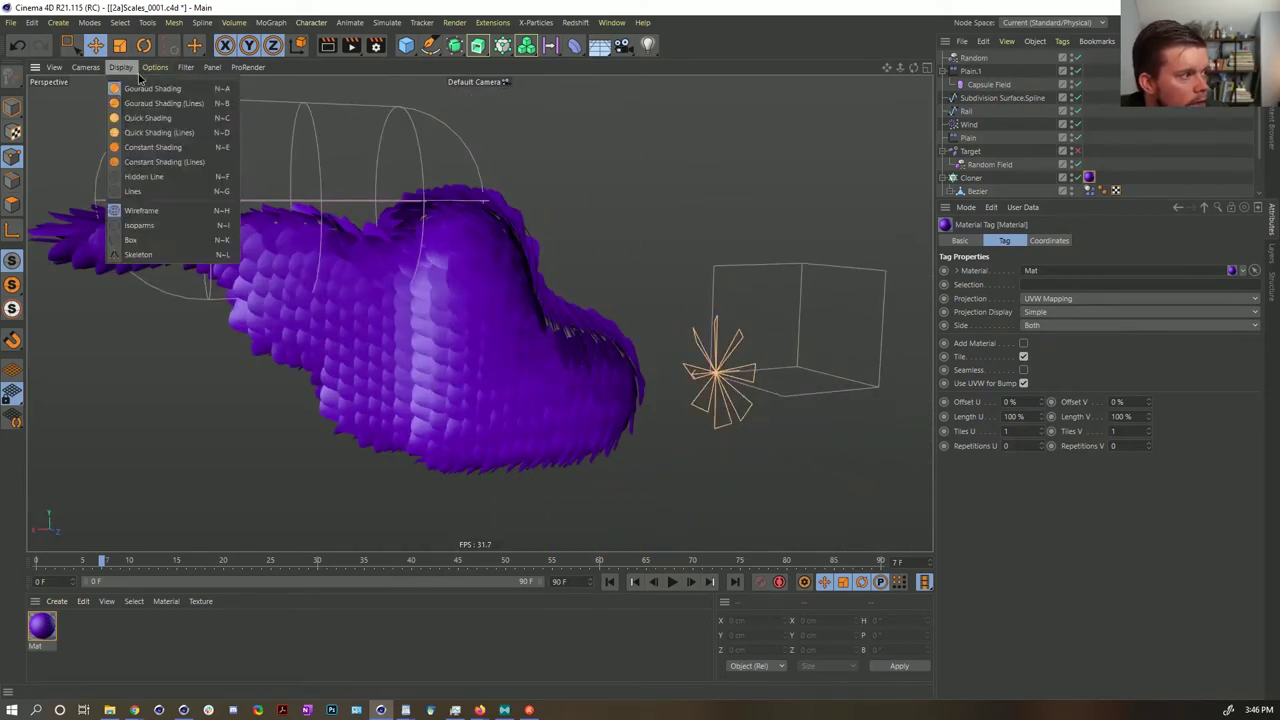
mouse_move(156, 69)
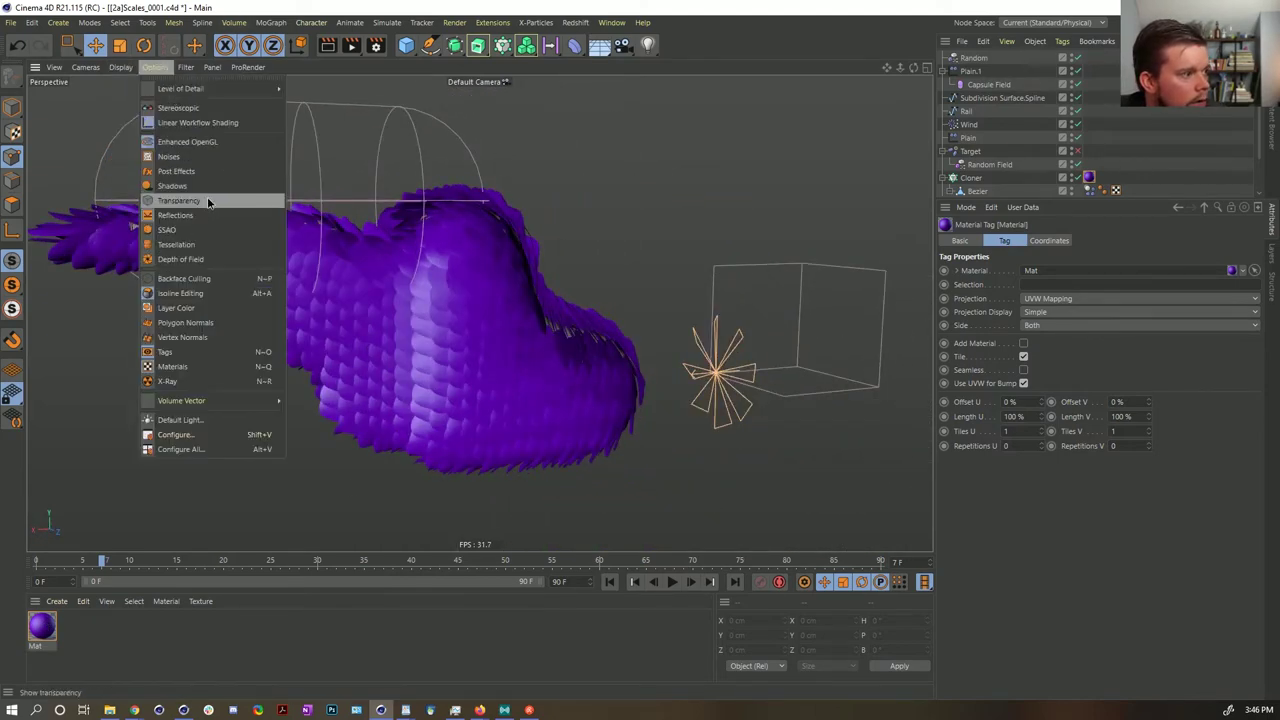
click(221, 225)
- Examine the overlap and bending of the purple scales up close, from the side and around the whole shape
alt+drag(435, 324, 485, 295)
scroll(516, 324, up, 5)
scroll(604, 313, down, 4)
alt+drag(311, 281, 410, 278)
alt+right_drag(410, 278, 576, 262)
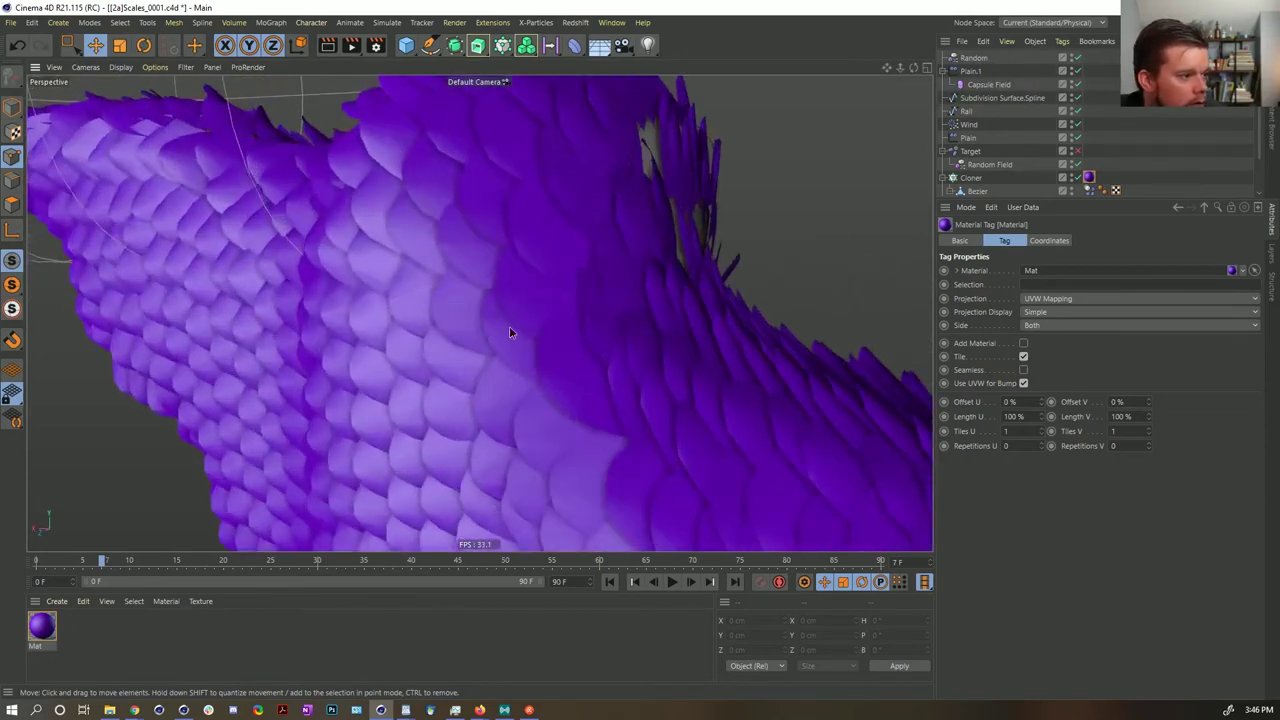
alt+middle_drag(509, 326, 558, 309)
scroll(579, 307, up, 1)
scroll(590, 307, down, 4)
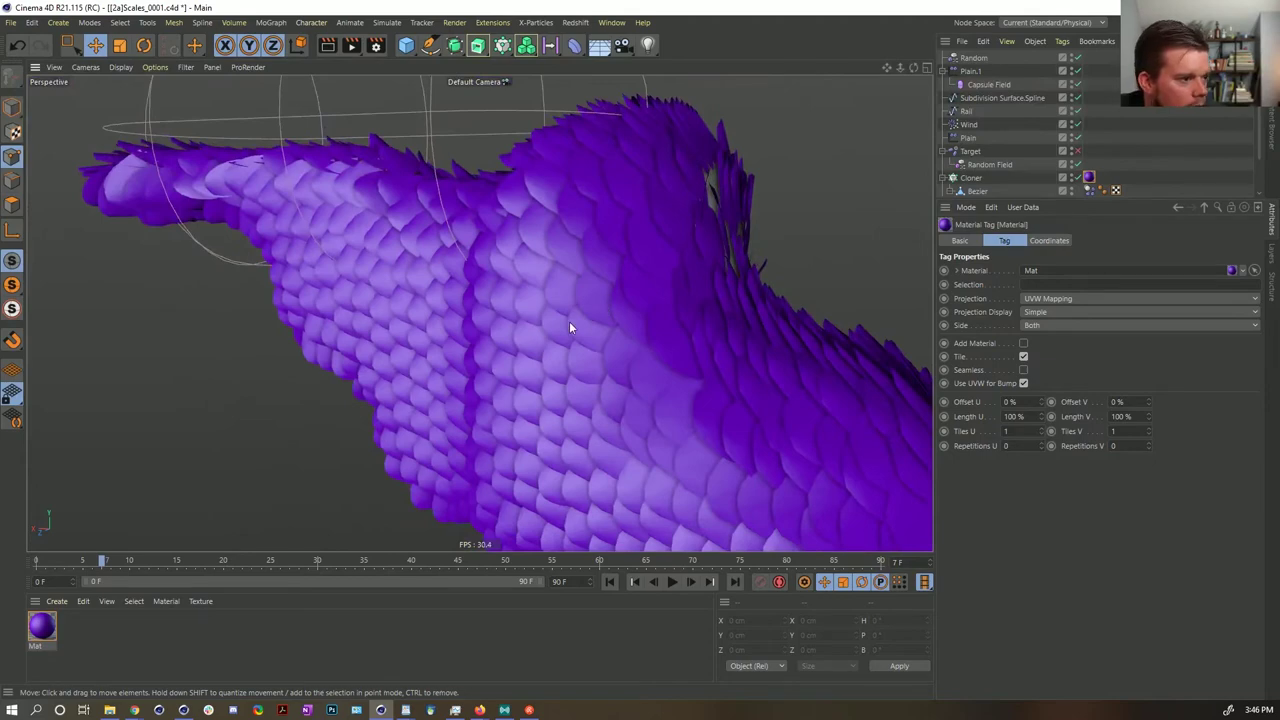
alt+drag(570, 326, 610, 320)
alt+right_drag(610, 320, 550, 322)
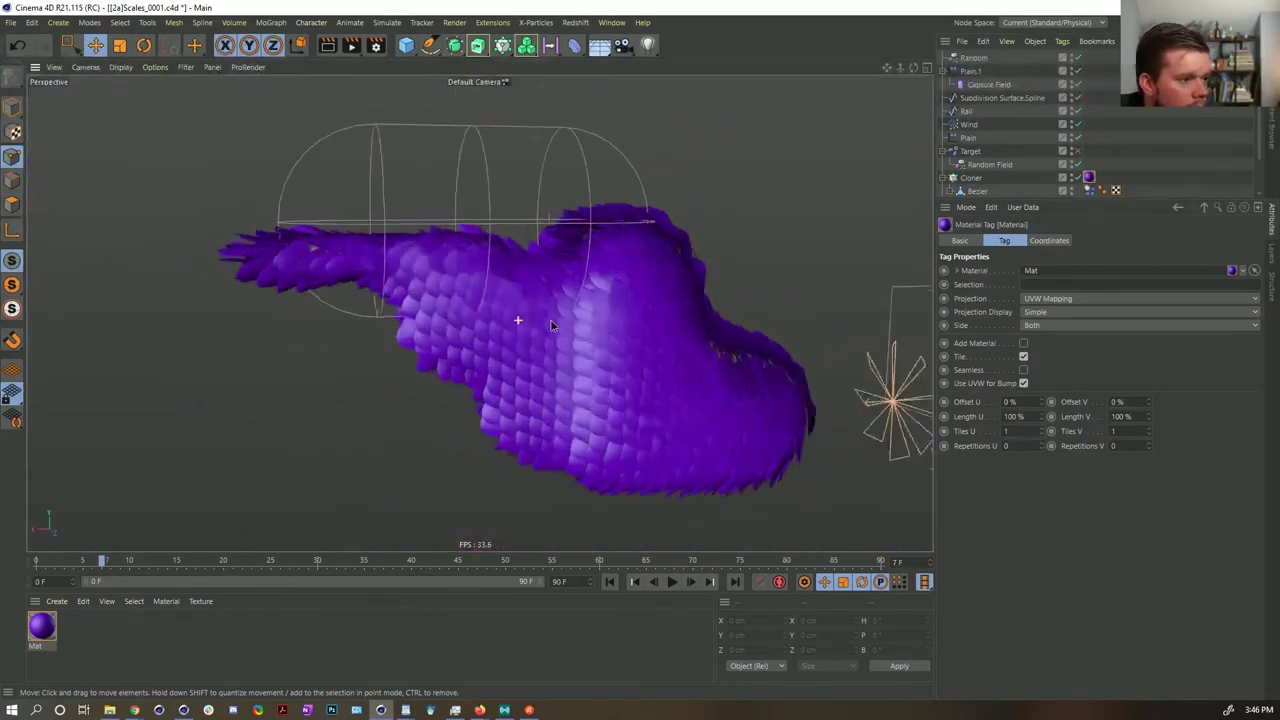
alt+drag(550, 322, 413, 313)
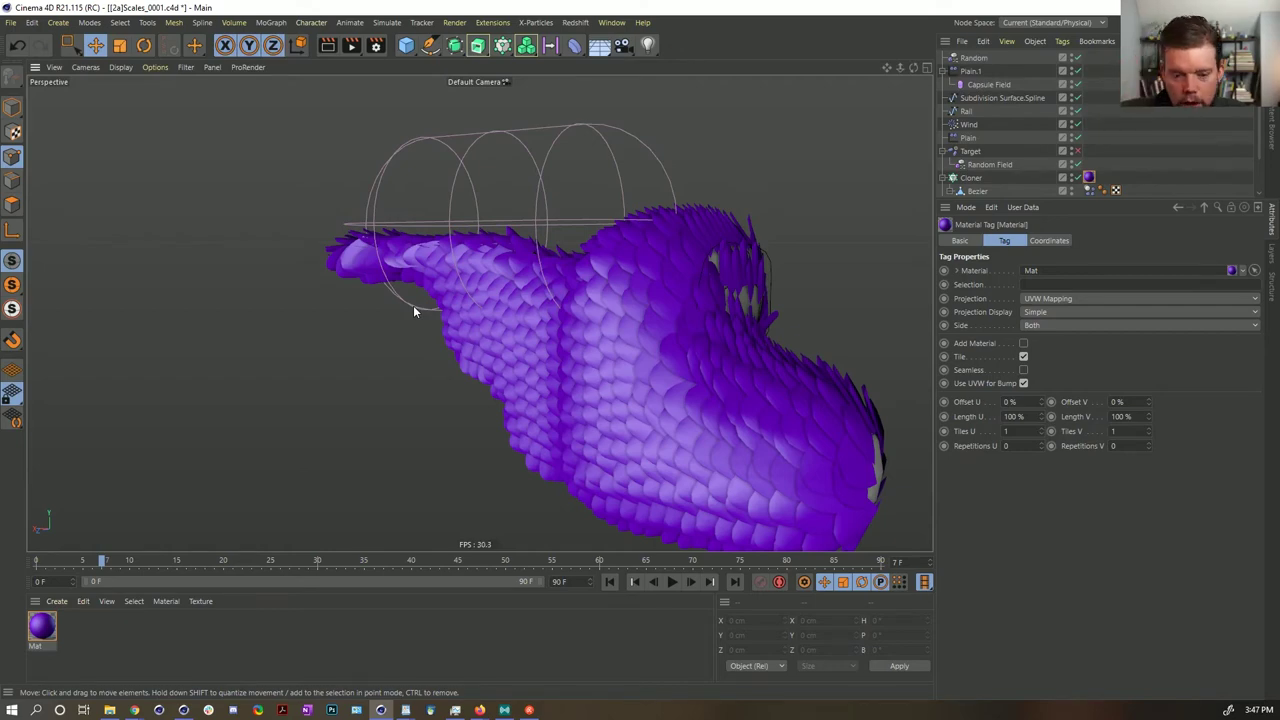
alt+drag(728, 313, 778, 343)
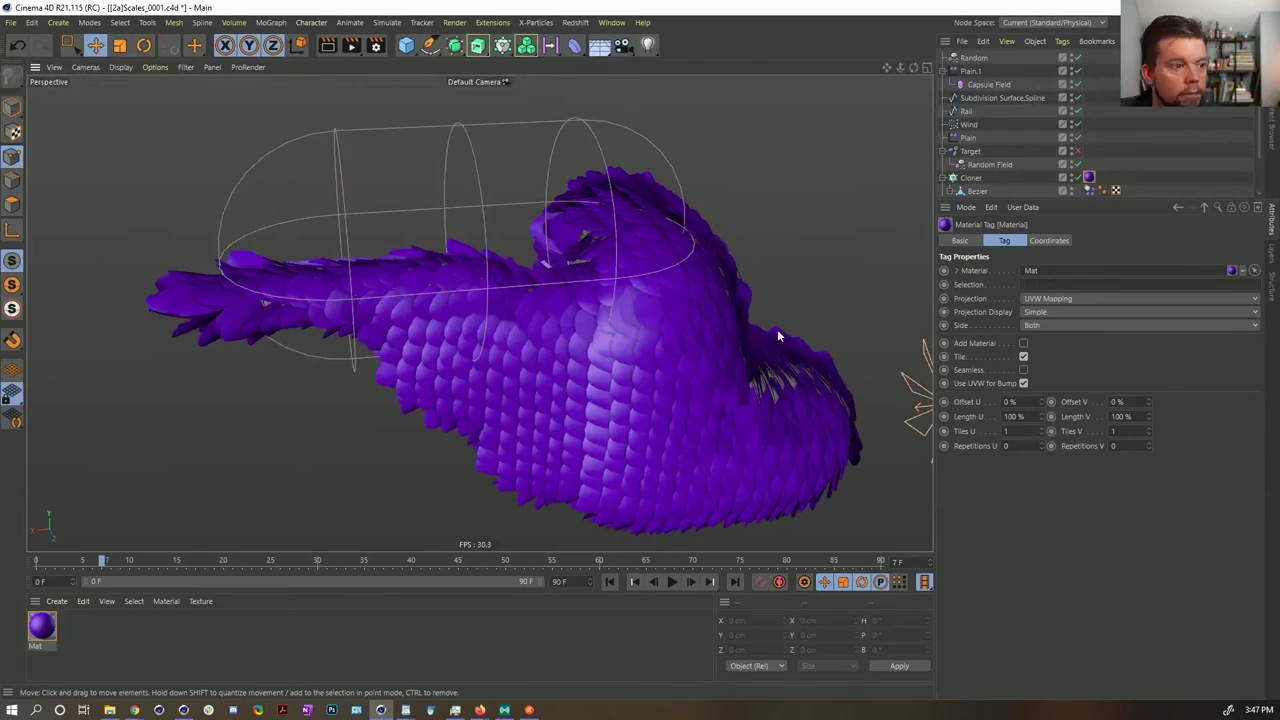
alt+drag(635, 310, 673, 299)
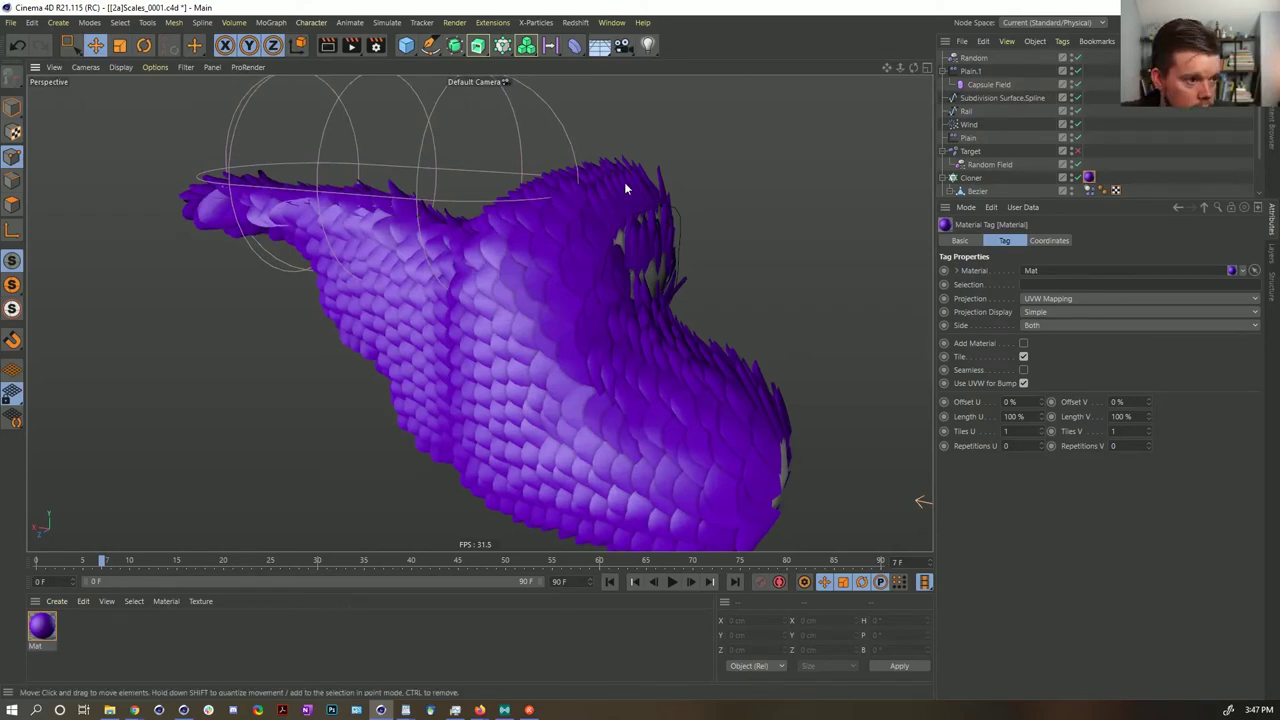
- Copy the Subdivision Surface object from [2a]Scales_0002.c4d into a new empty scene
key(ctrl+n)
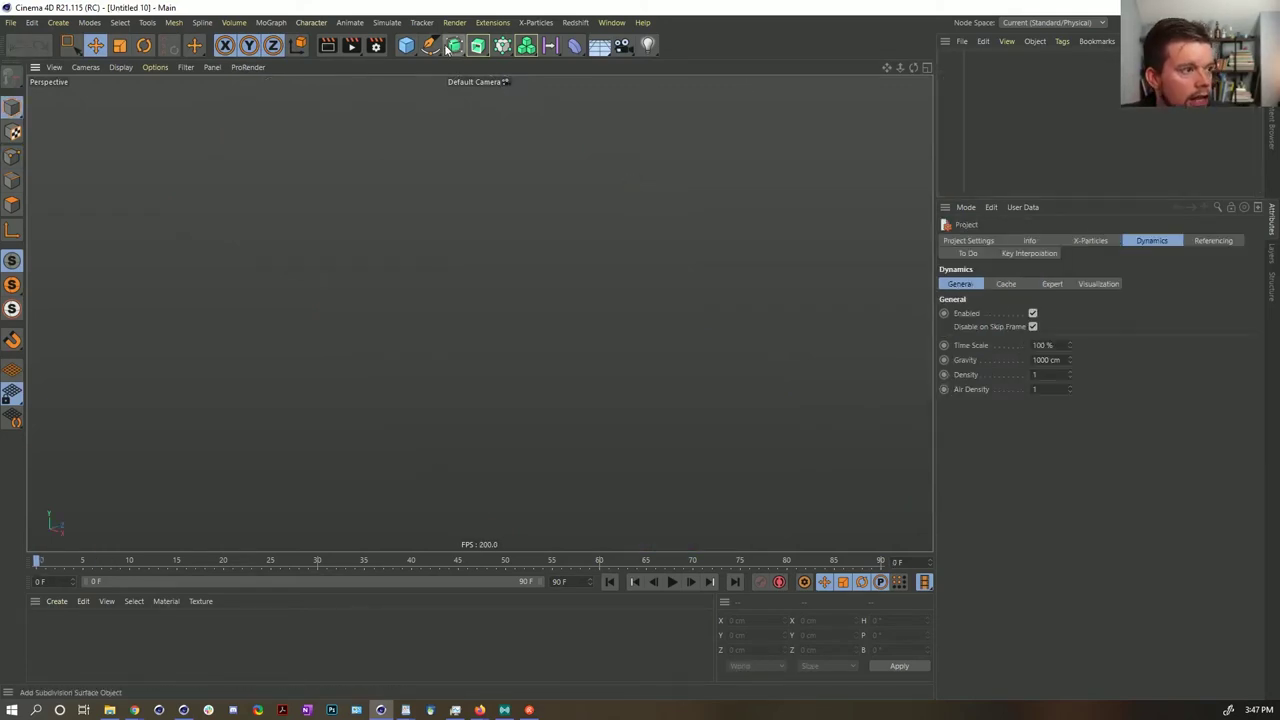
click(612, 22)
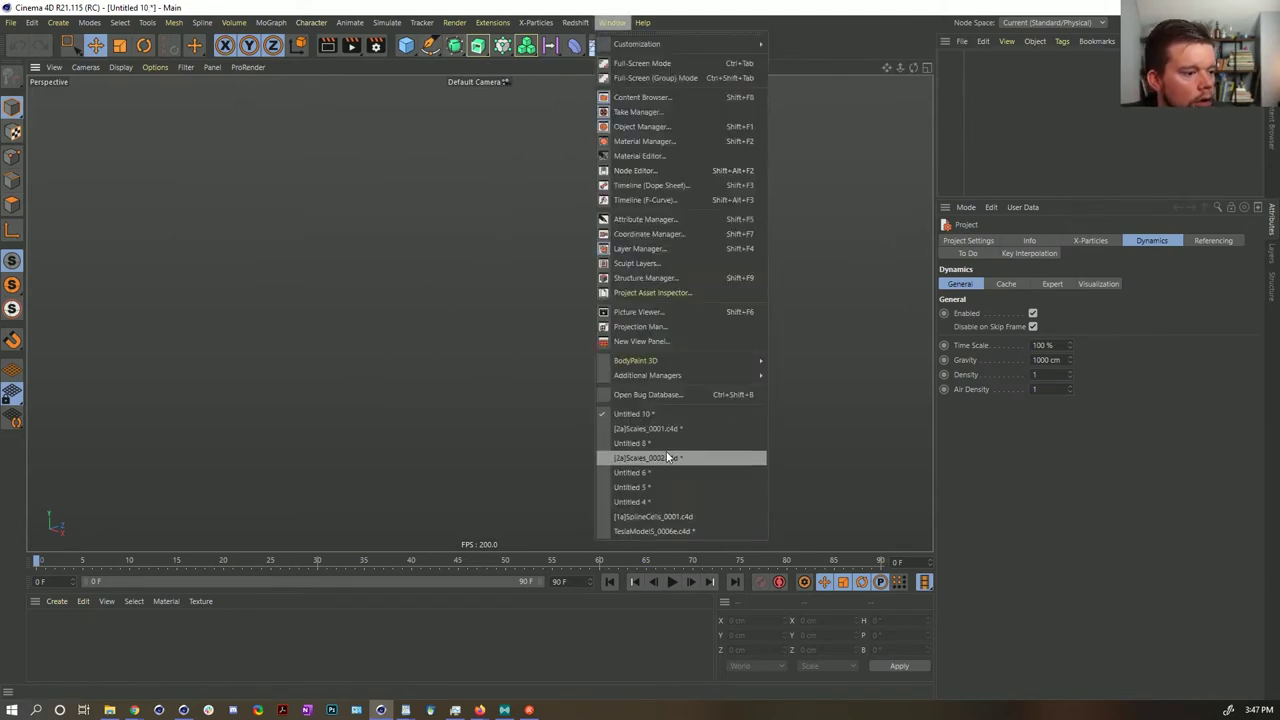
click(660, 451)
scroll(1002, 150, down, 2)
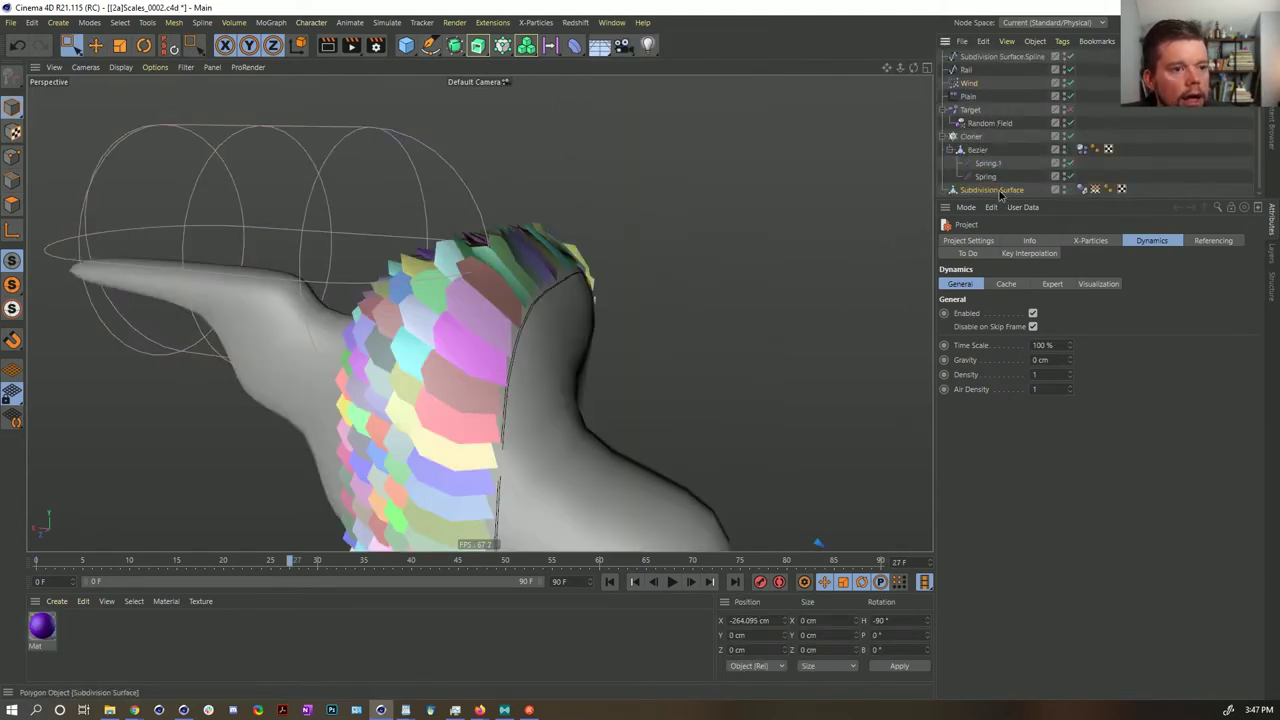
click(991, 189)
key(ctrl+n)
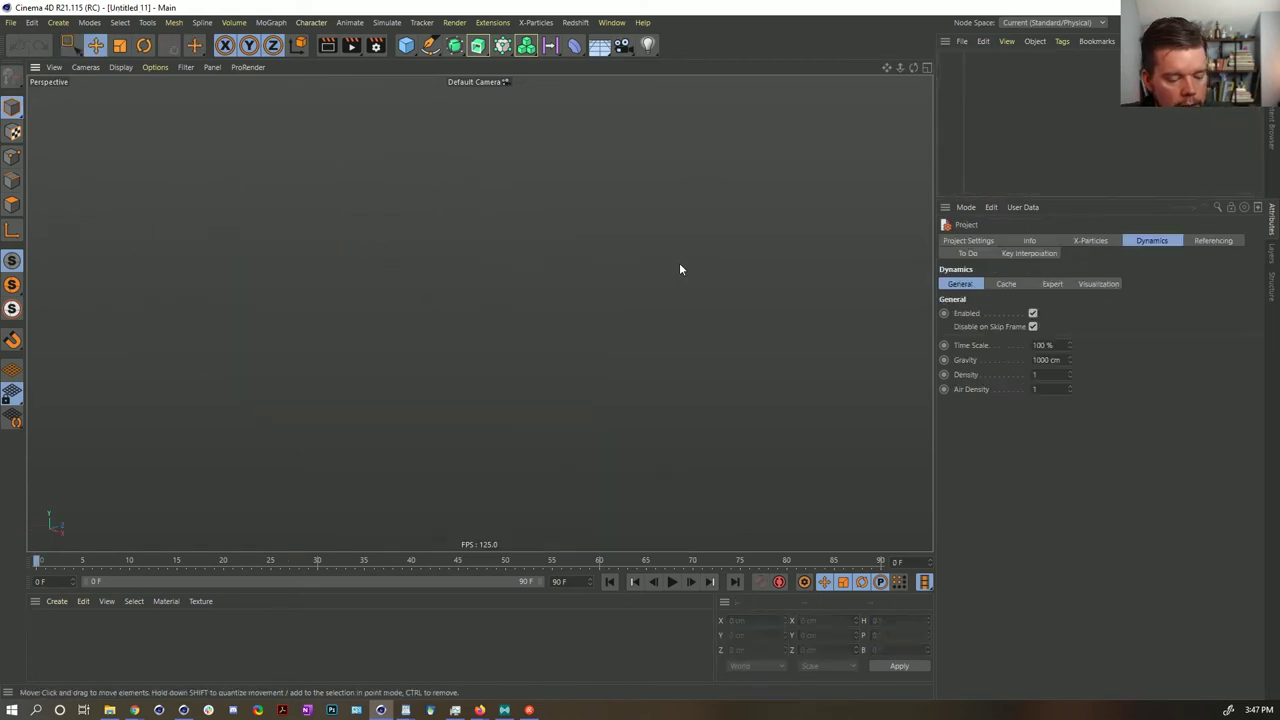
key(ctrl+v)
scroll(702, 352, down, 5)
alt+drag(534, 291, 577, 349)
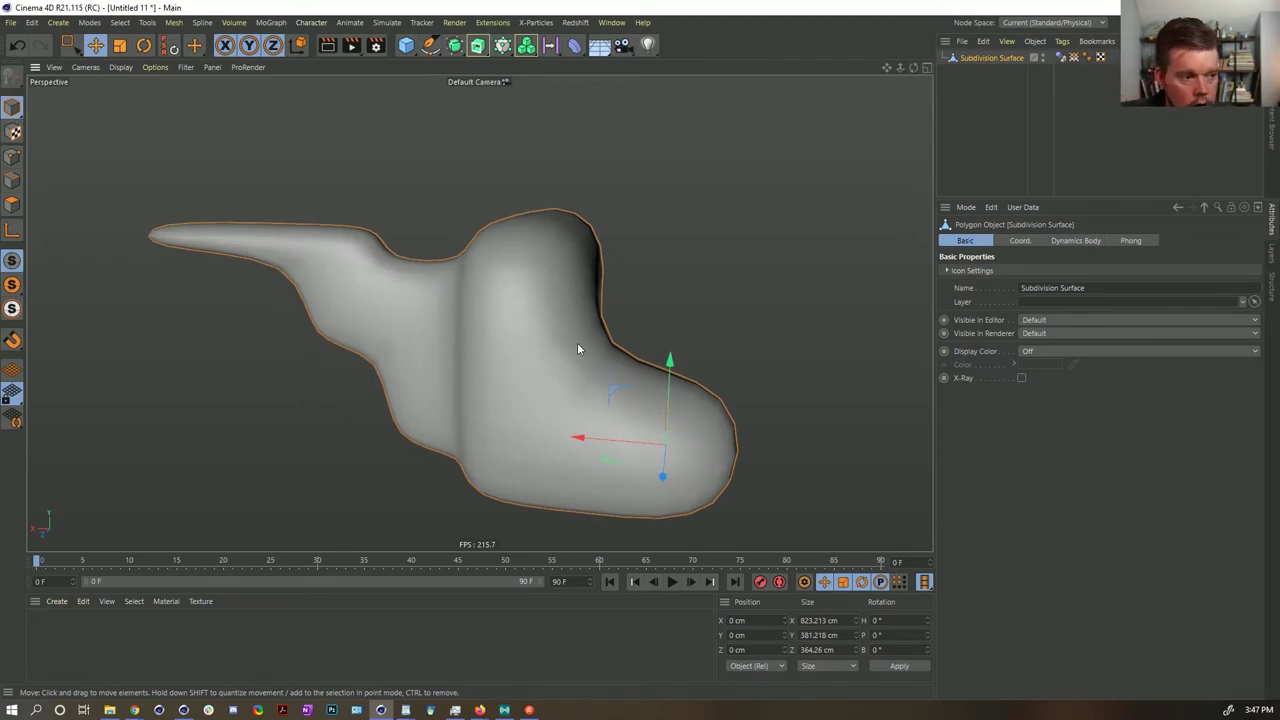
- Add a Field Force object to the scene and set its display line density to 100 %
alt+drag(494, 186, 531, 129)
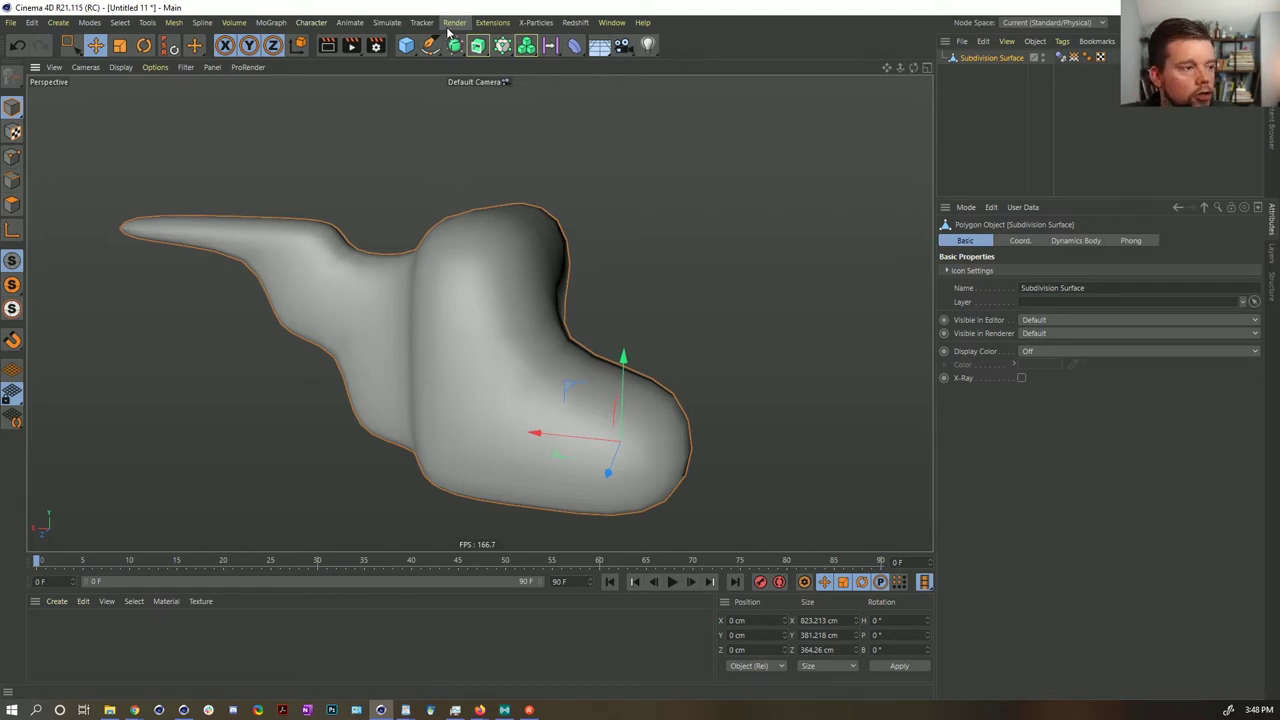
click(490, 23)
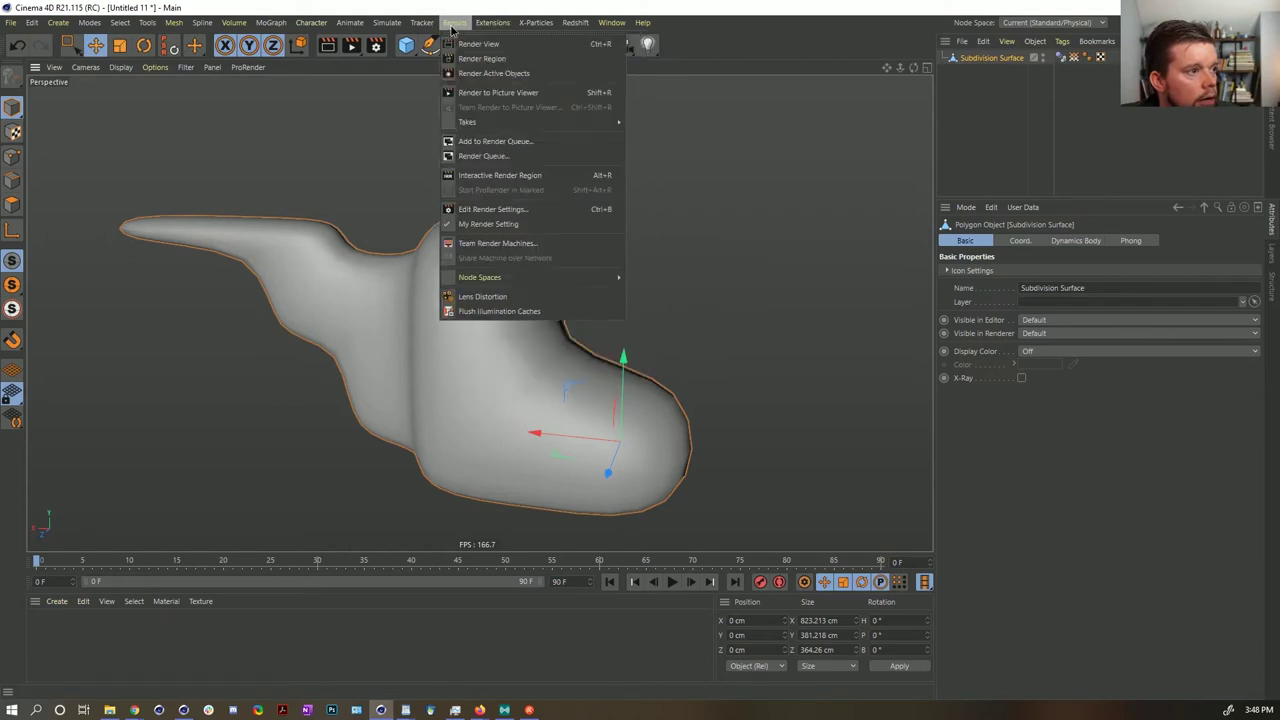
mouse_move(414, 22)
mouse_move(407, 112)
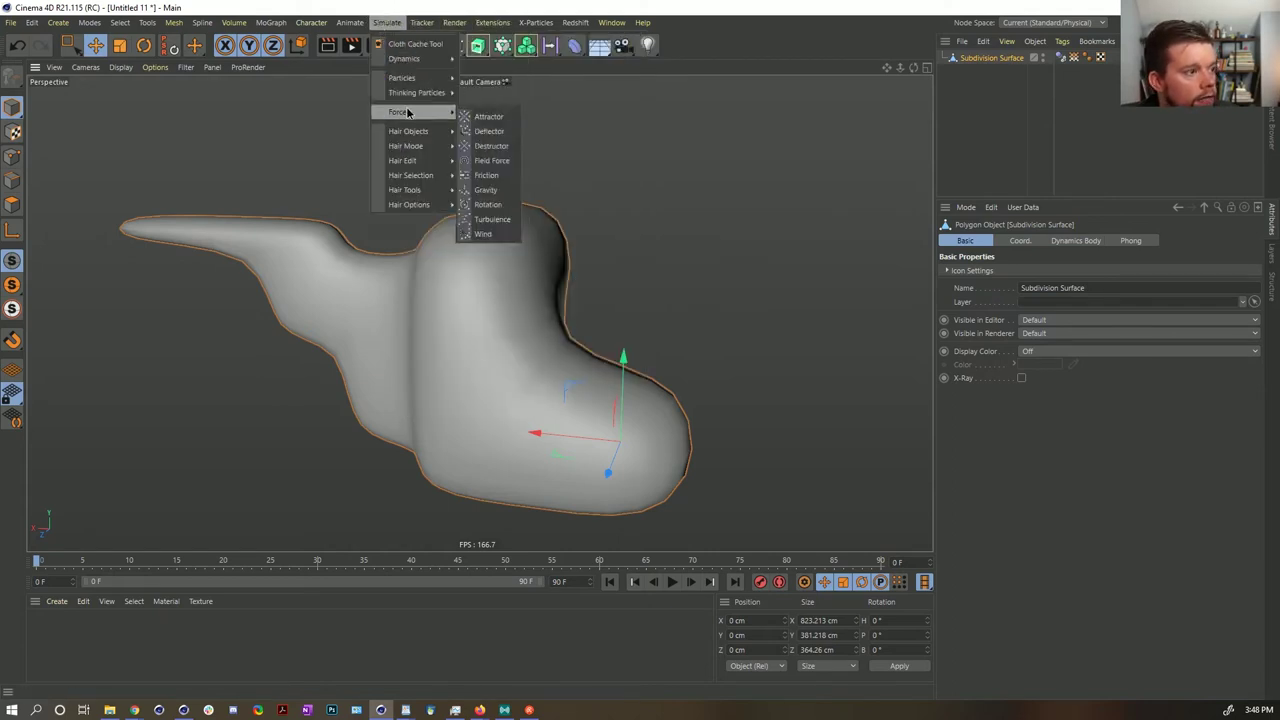
click(505, 163)
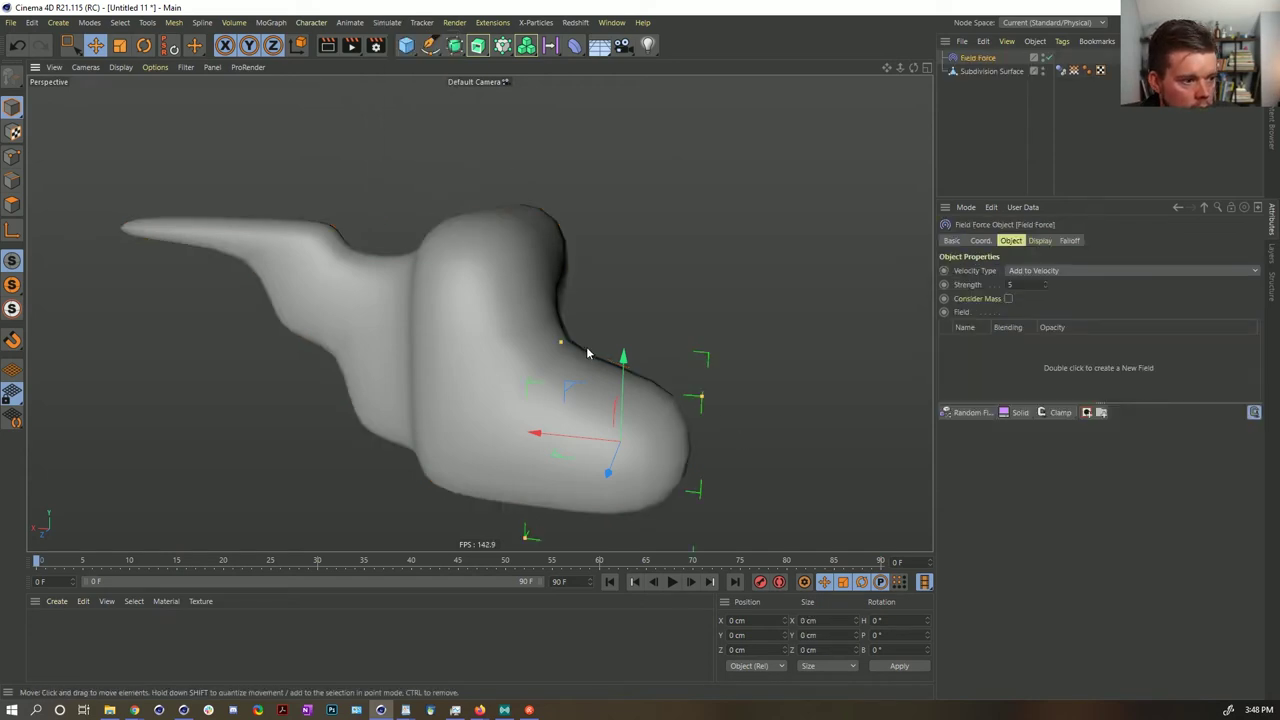
click(1041, 241)
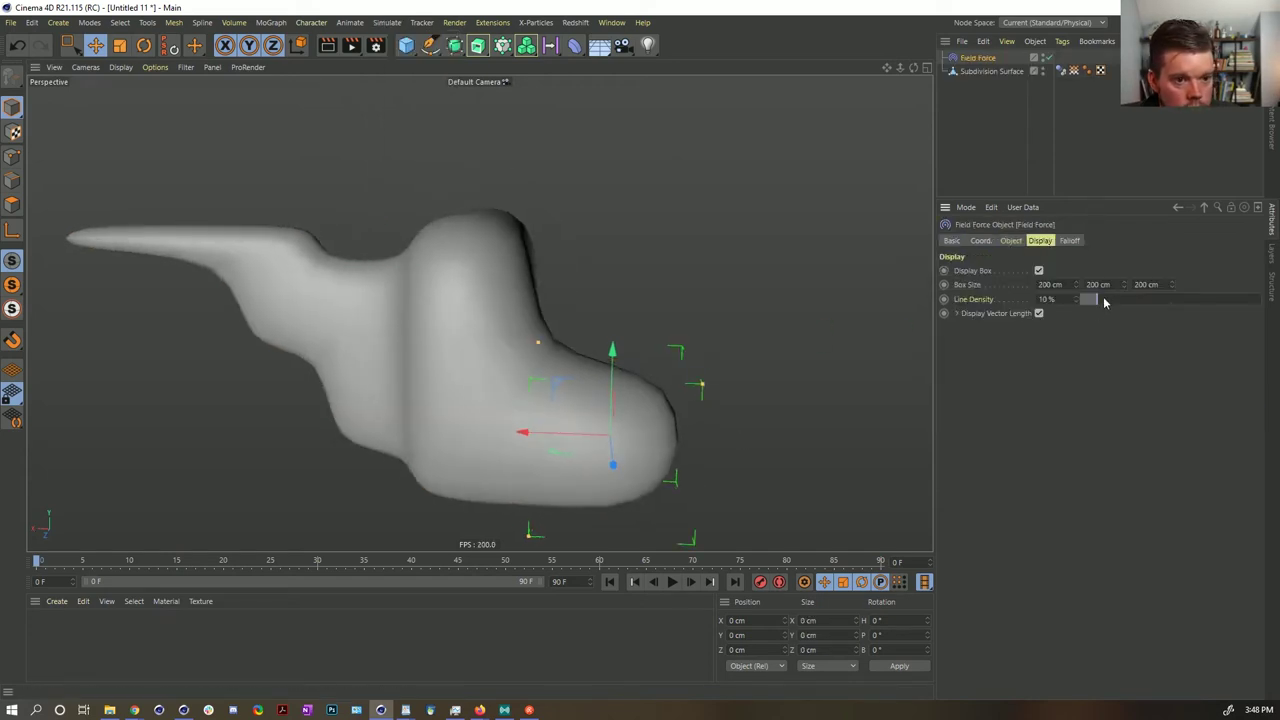
drag(1105, 302, 1258, 302)
- Set the Field Force's display box size to 1111 cm by 1111 cm by 0 cm
drag(1125, 289, 1126, 288)
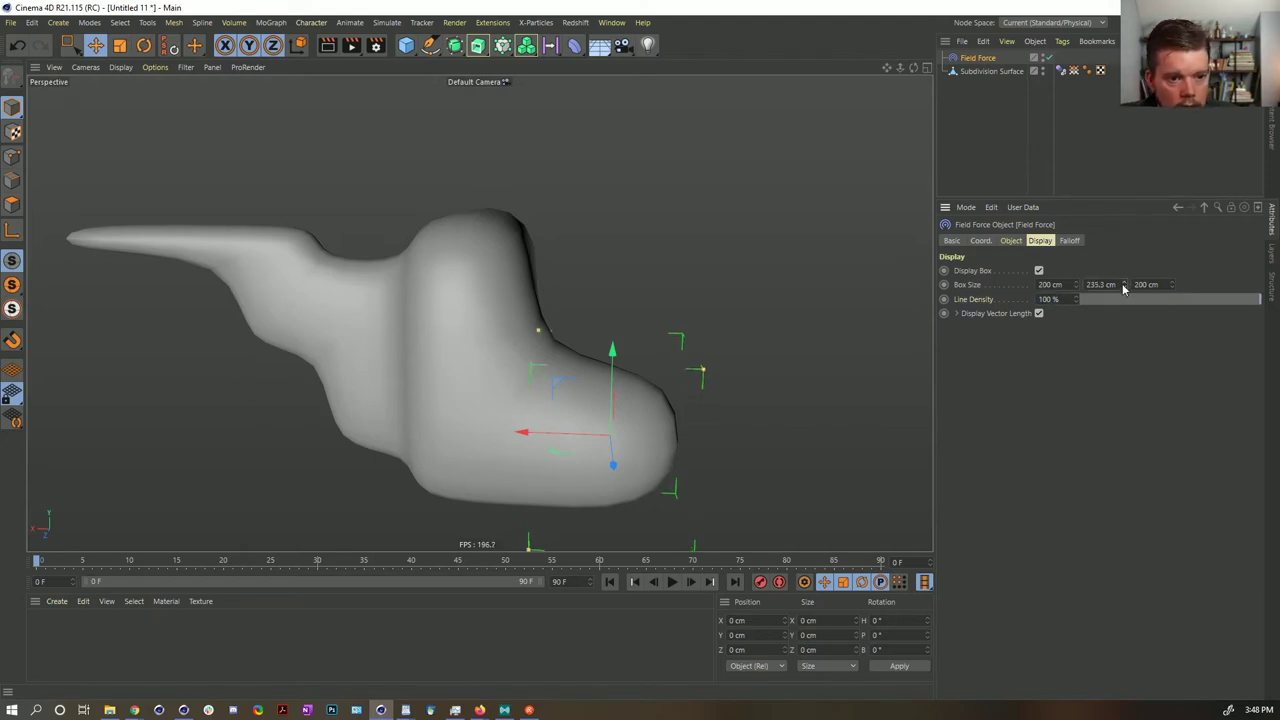
double_click(1113, 284)
text(1111)
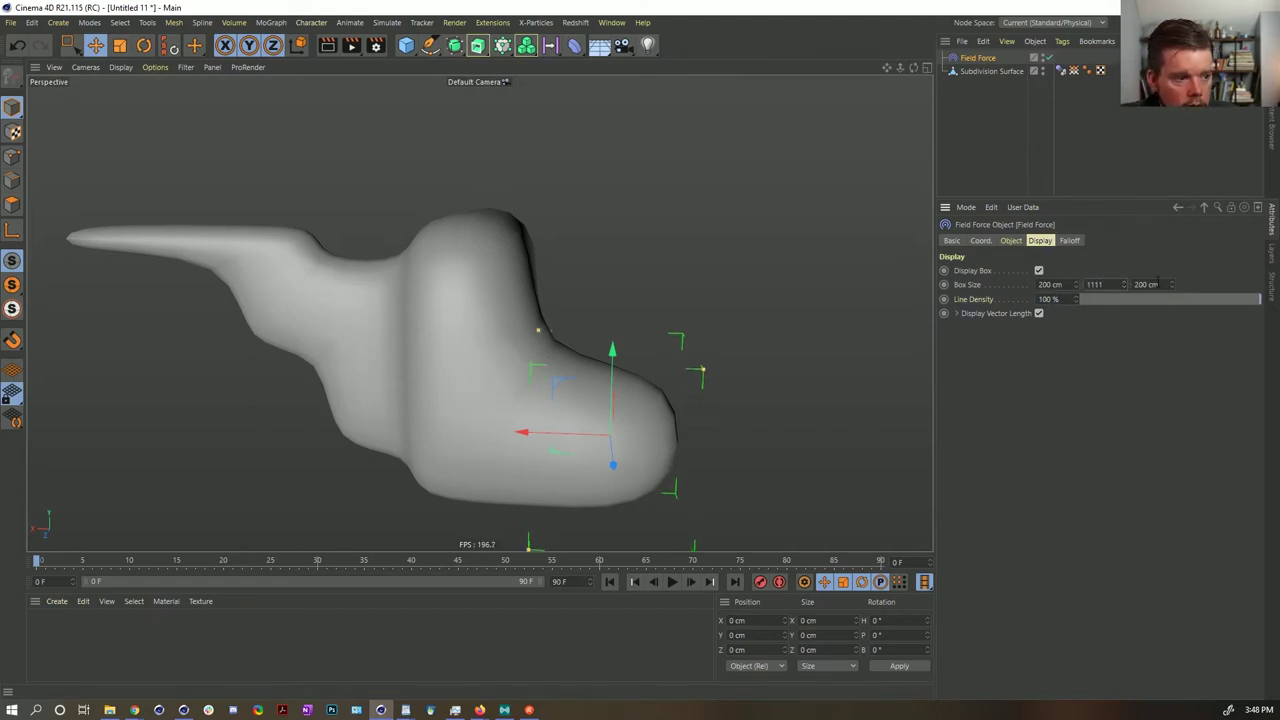
double_click(1049, 285)
text(111)
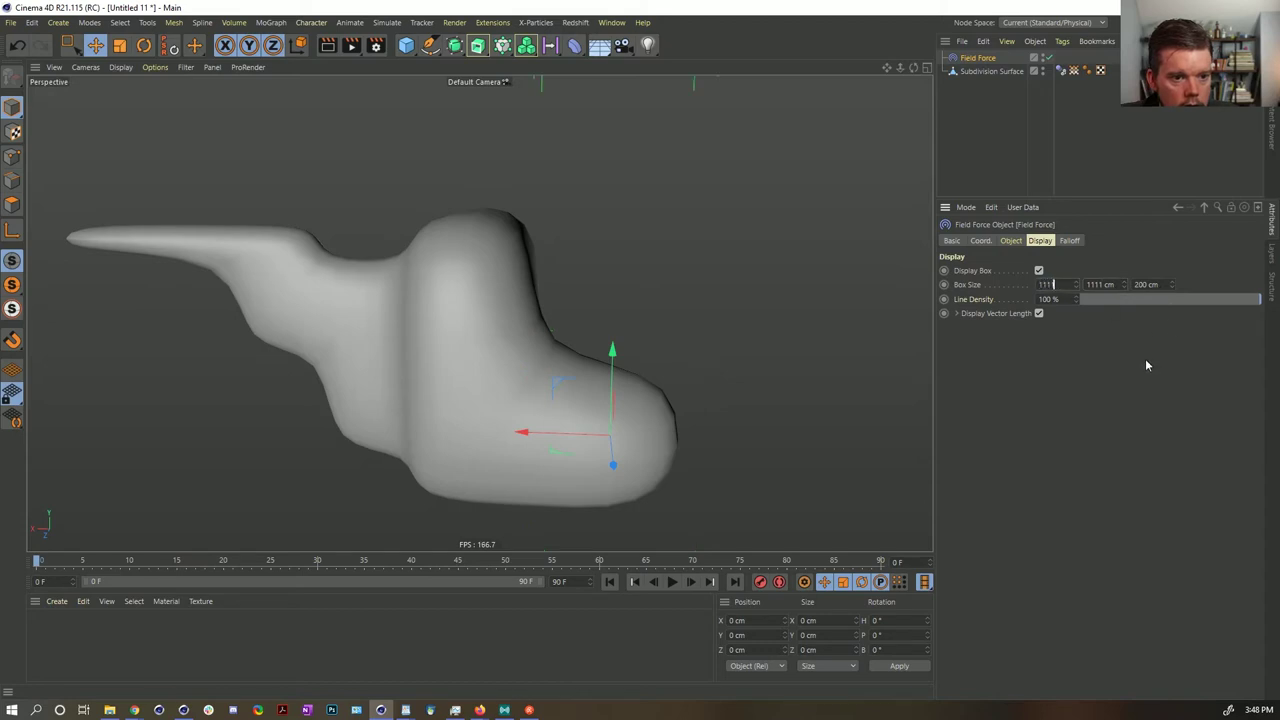
text(11)
key(Return)
double_click(1145, 284)
text(0)
key(Return)
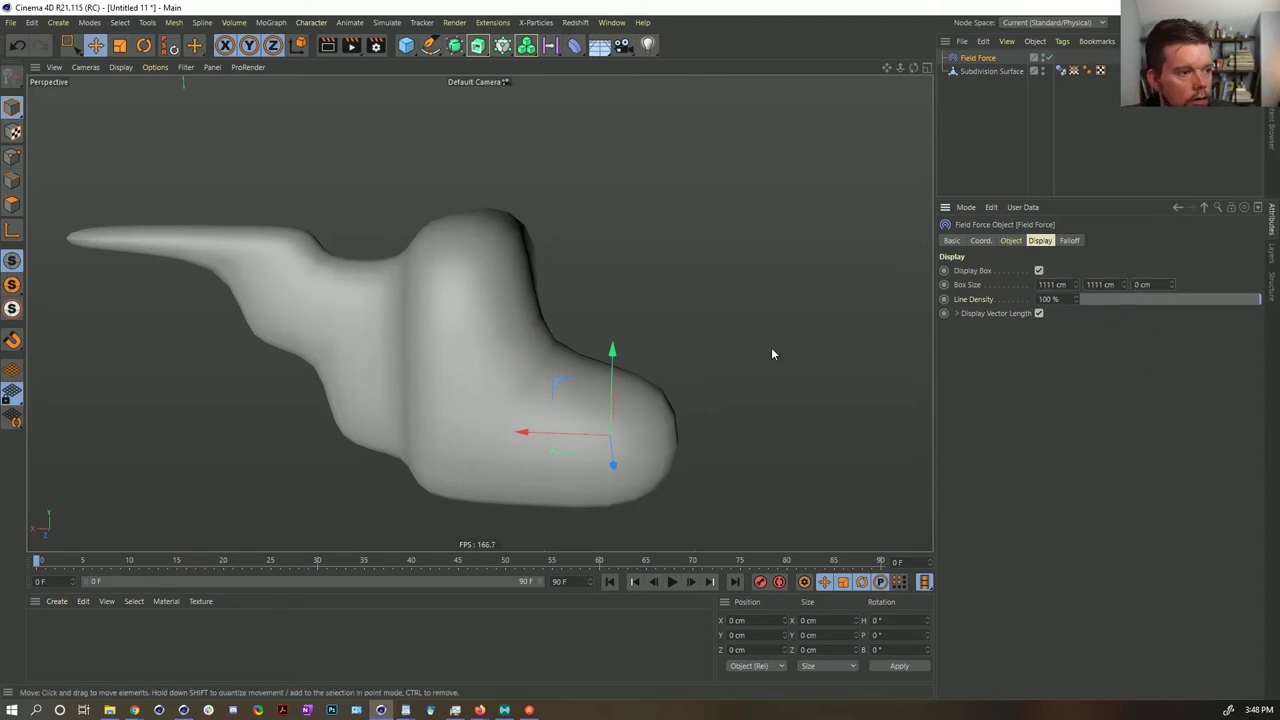
- Move the Field Force over the middle of the mesh, to about X 330.6 cm and Y 136.3 cm
drag(528, 432, 360, 427)
alt+right_drag(436, 347, 365, 366)
drag(365, 366, 331, 283)
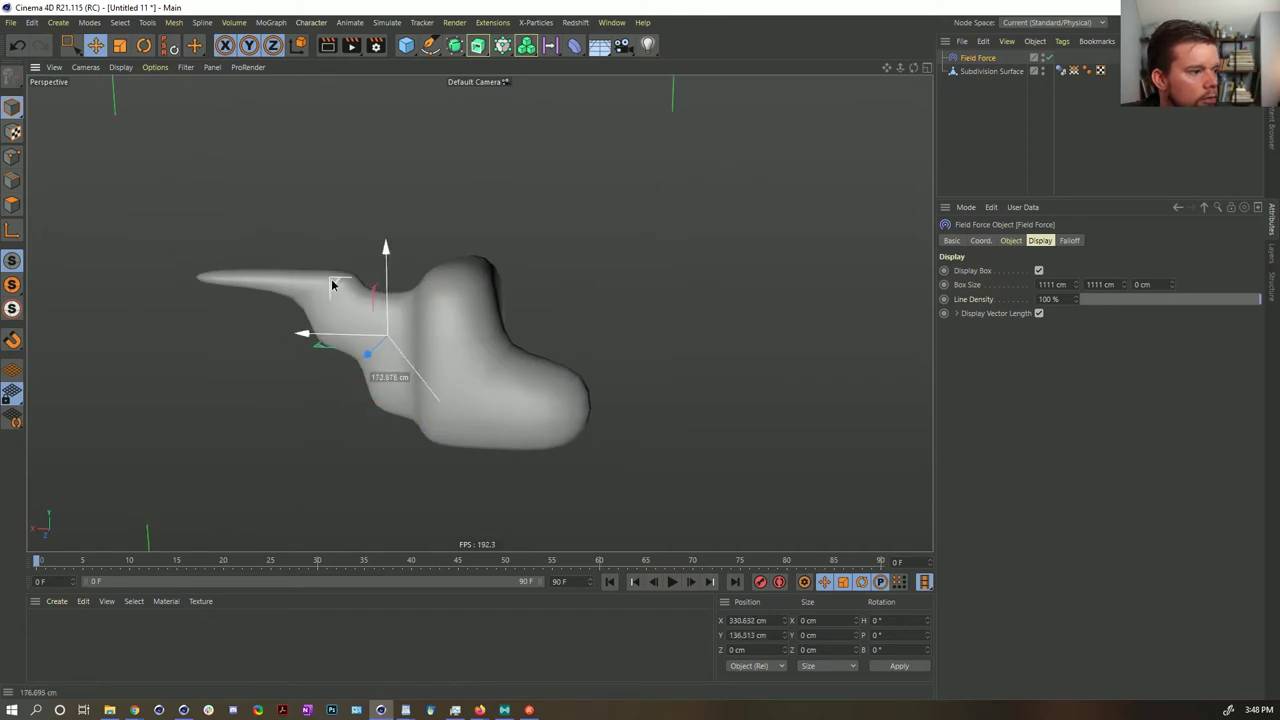
- Resize the Field Force's display box to about 961.6 cm in X and 555 cm in Y
double_click(1100, 284)
text(555)
double_click(1052, 284)
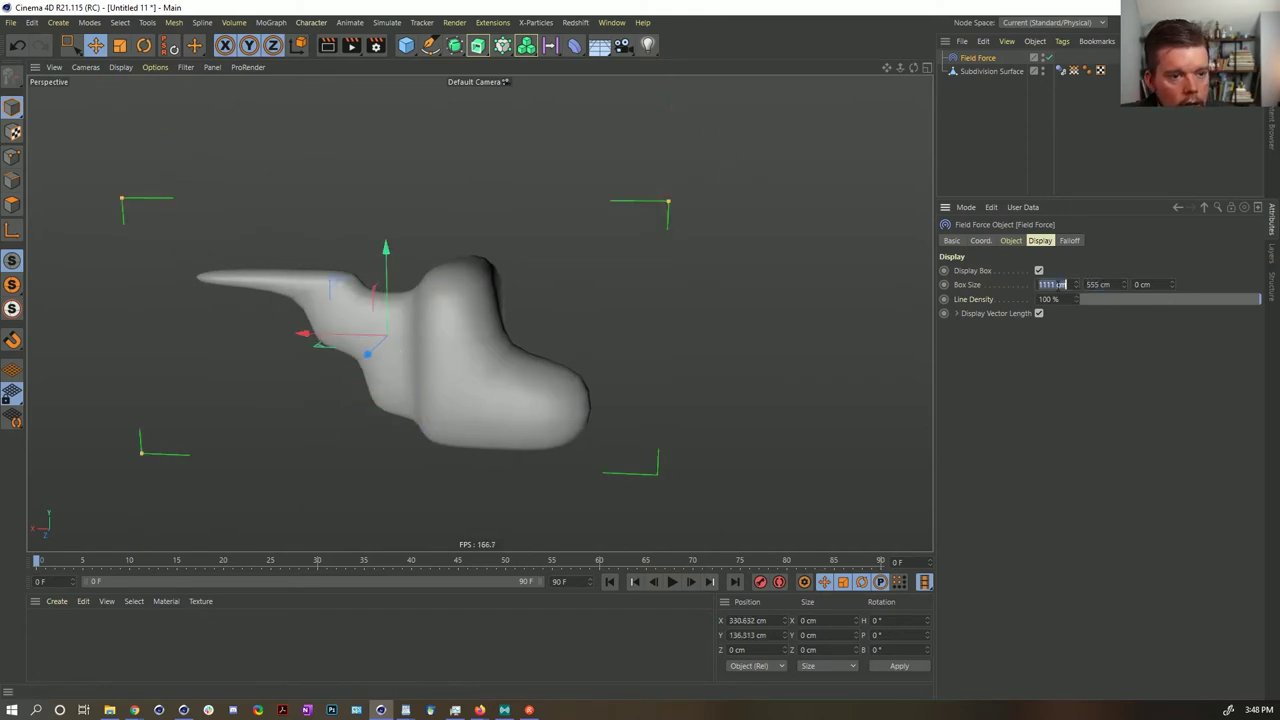
text(55)
key(Return)
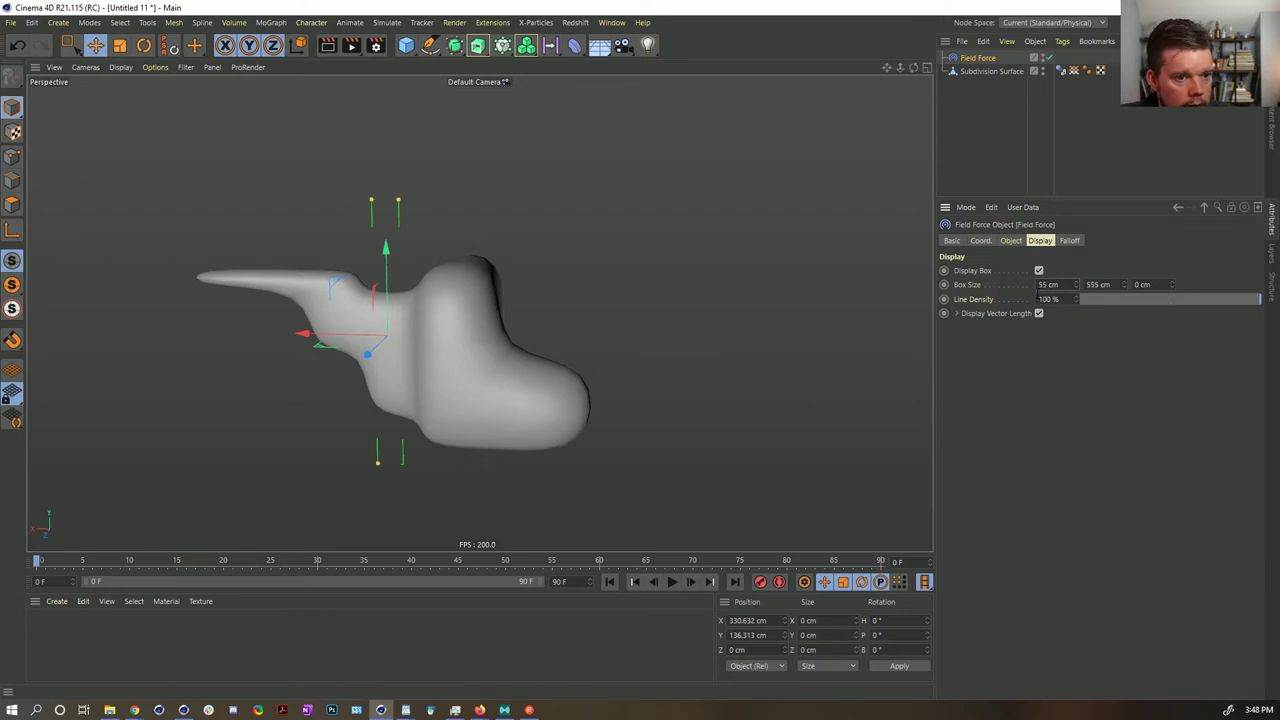
text(5)
key(Return)
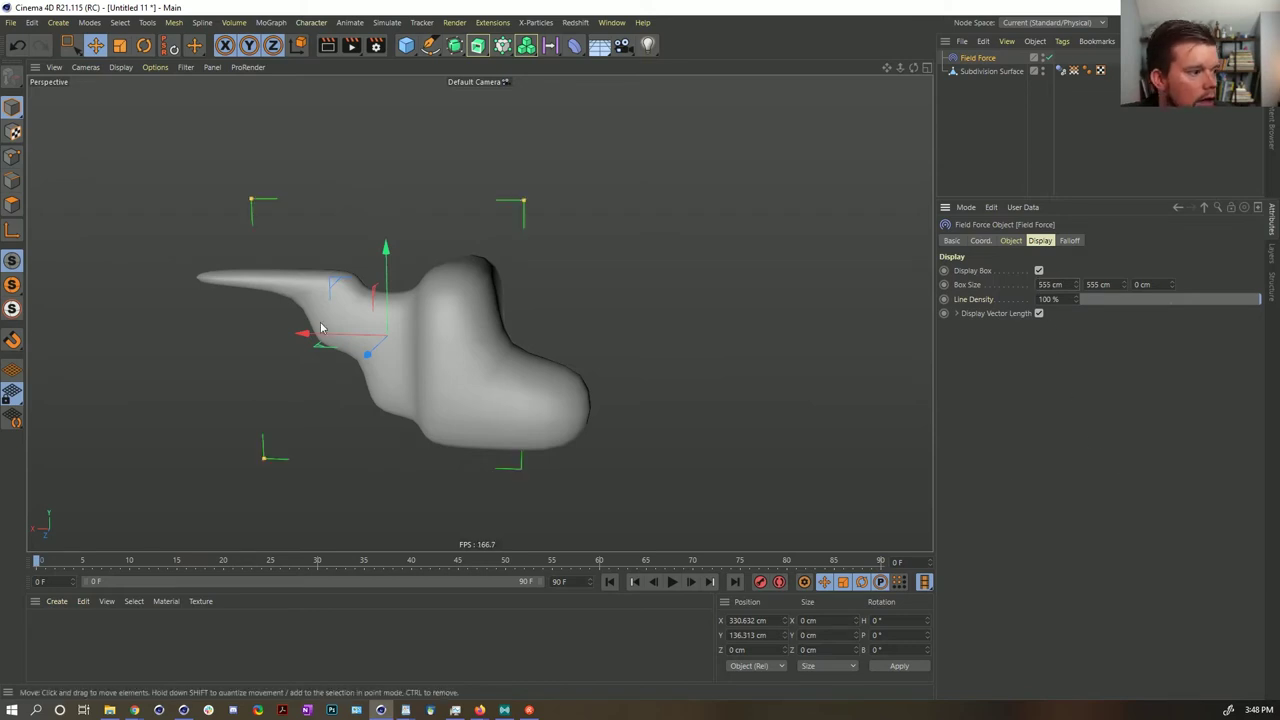
drag(1076, 285, 1076, 212)
drag(1116, 284, 1106, 268)
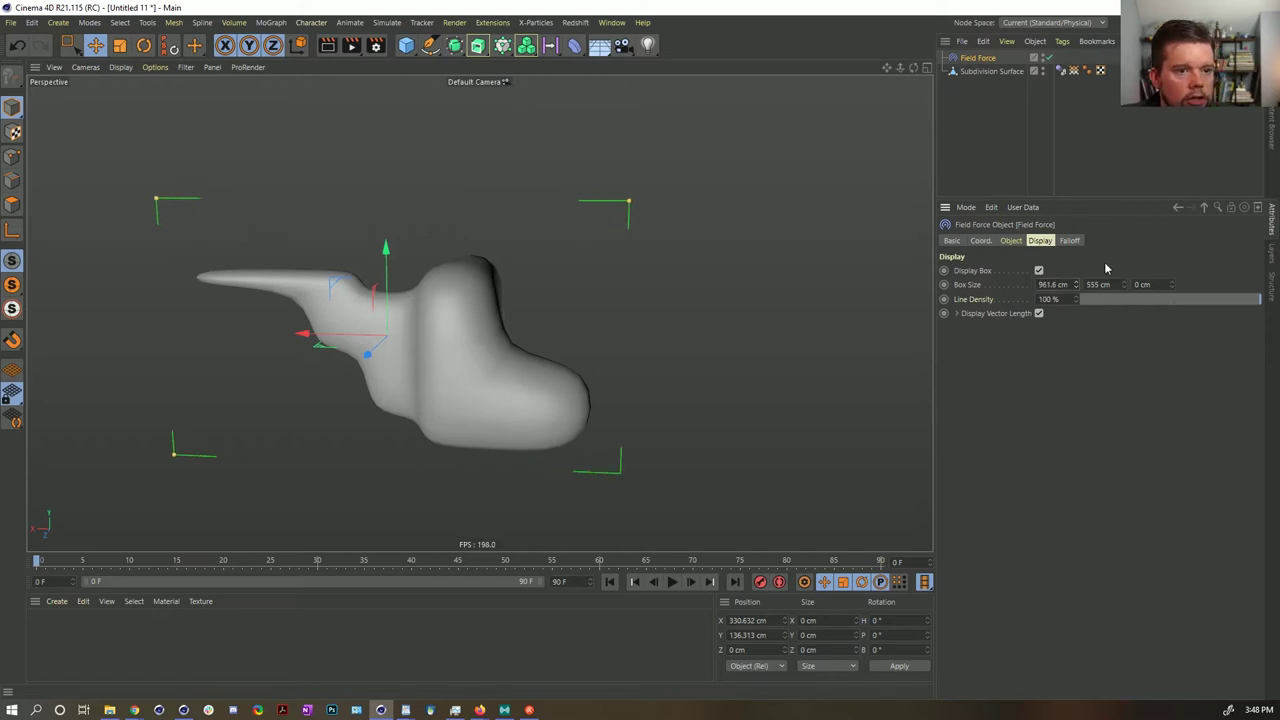
- Add a Random Field to the Field Force's field list
shift+click(1025, 242)
click(968, 413)
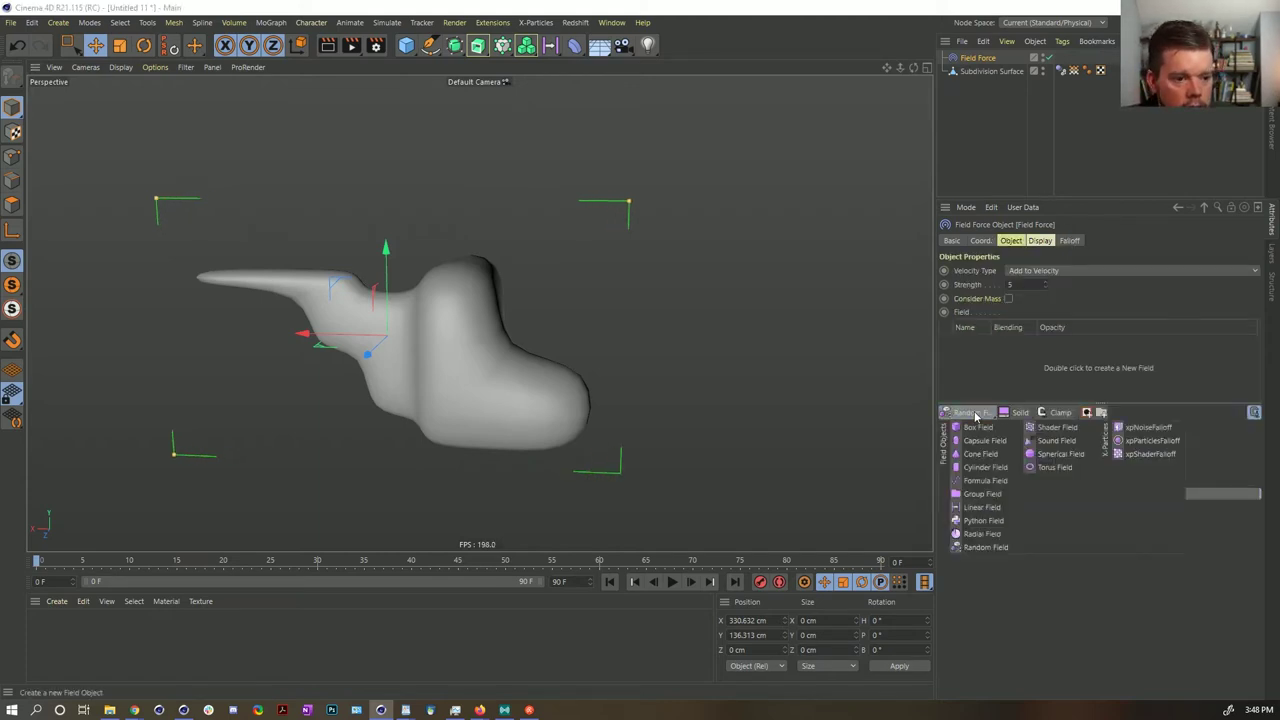
click(970, 413)
- Turn off Display Vector Length for the Field Force and view its direction lines around the mesh
scroll(483, 317, up, 5)
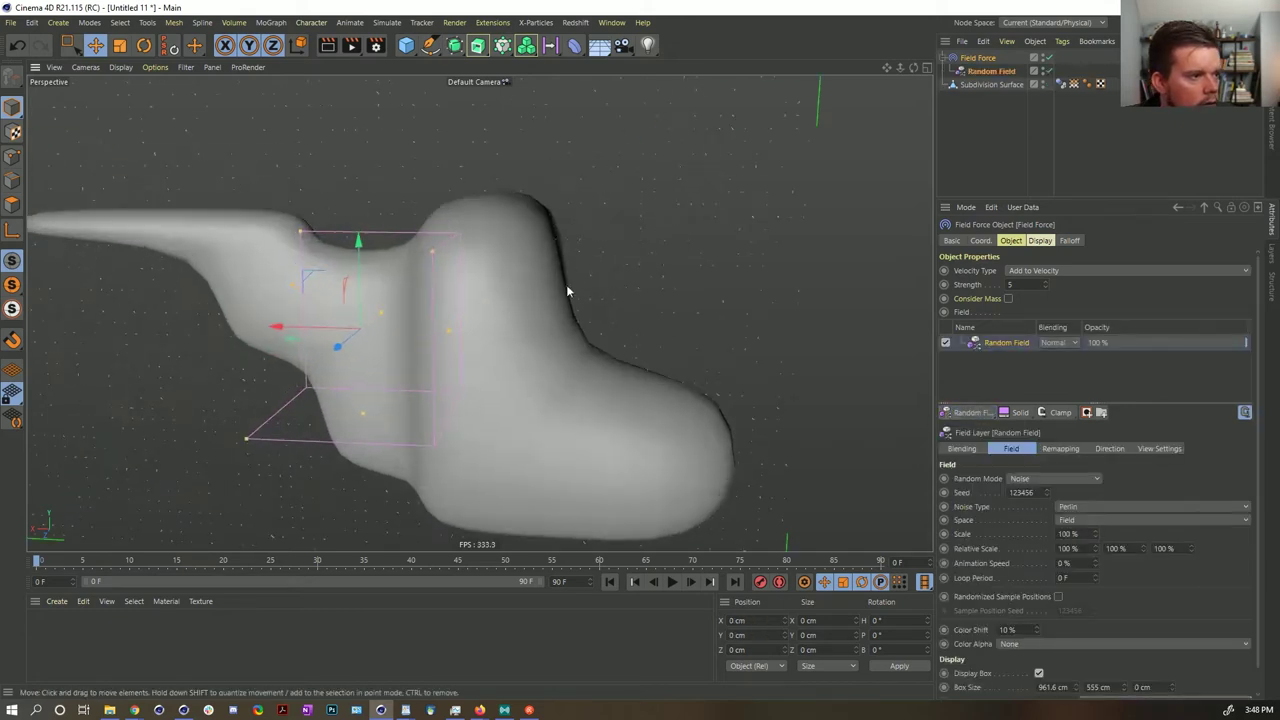
alt+middle_drag(566, 287, 503, 328)
scroll(490, 273, up, 4)
alt+drag(488, 267, 370, 292)
click(1040, 241)
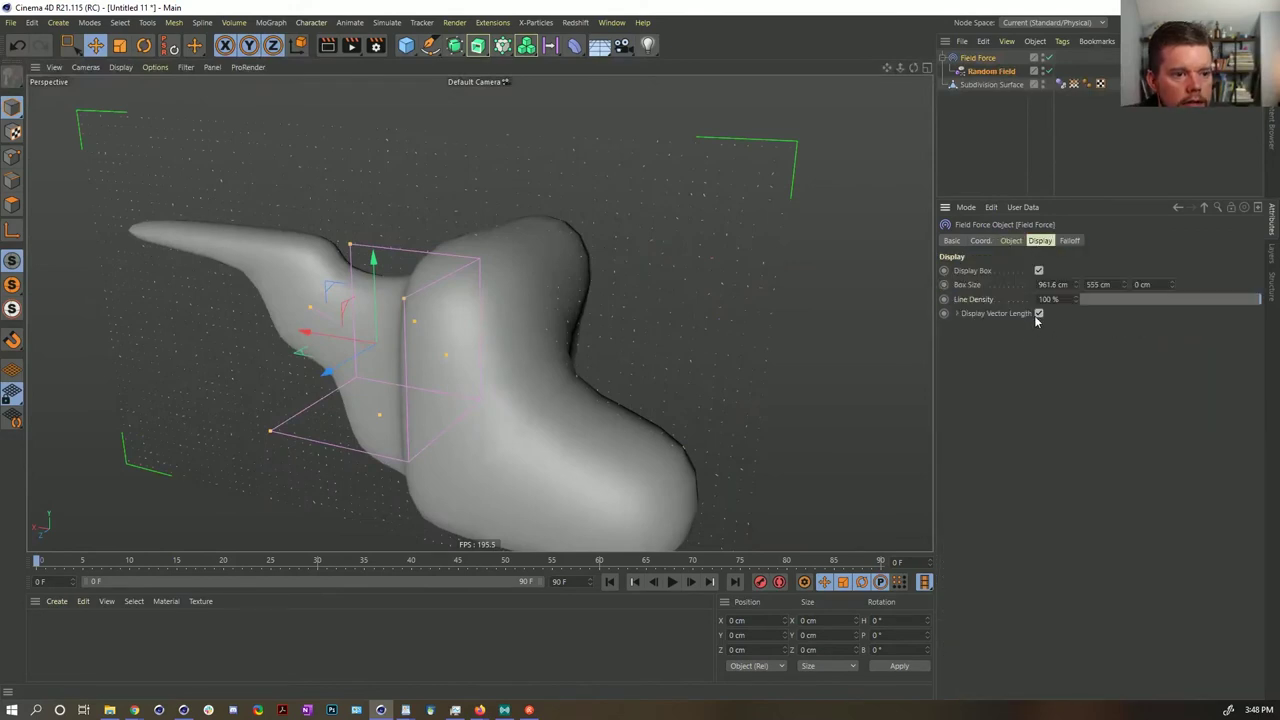
click(1038, 313)
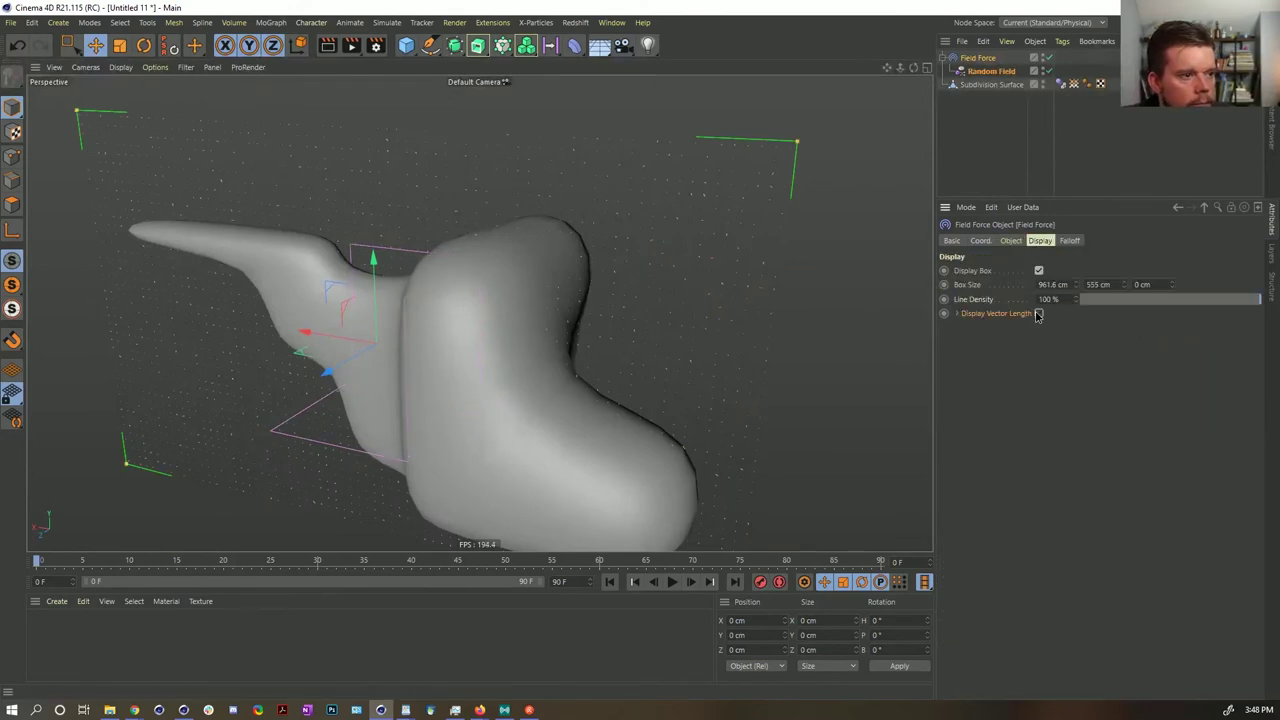
mouse_move(591, 283)
alt+mouse_down()
mouse_move(575, 253)
mouse_move(452, 267)
alt+mouse_up()
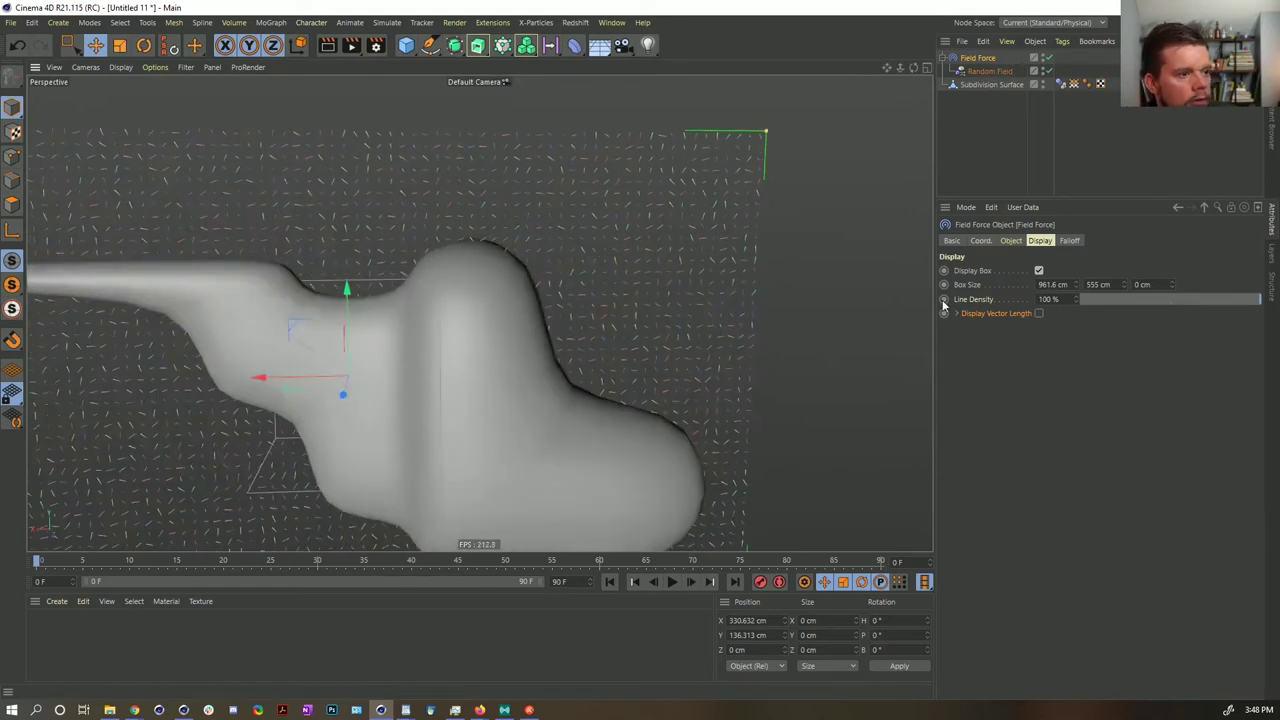
alt+drag(560, 273, 505, 308)
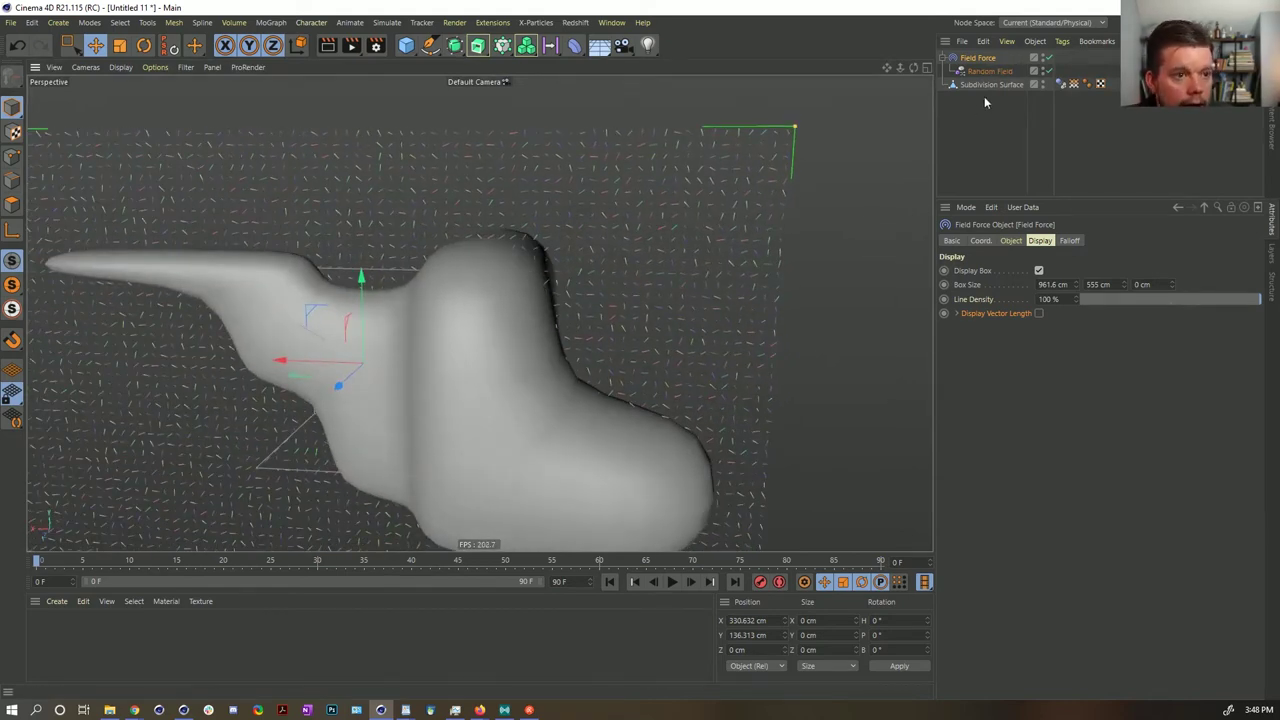
- Replace the Random Field in the Field Force's field list with the Subdivision Surface mesh
click(1011, 241)
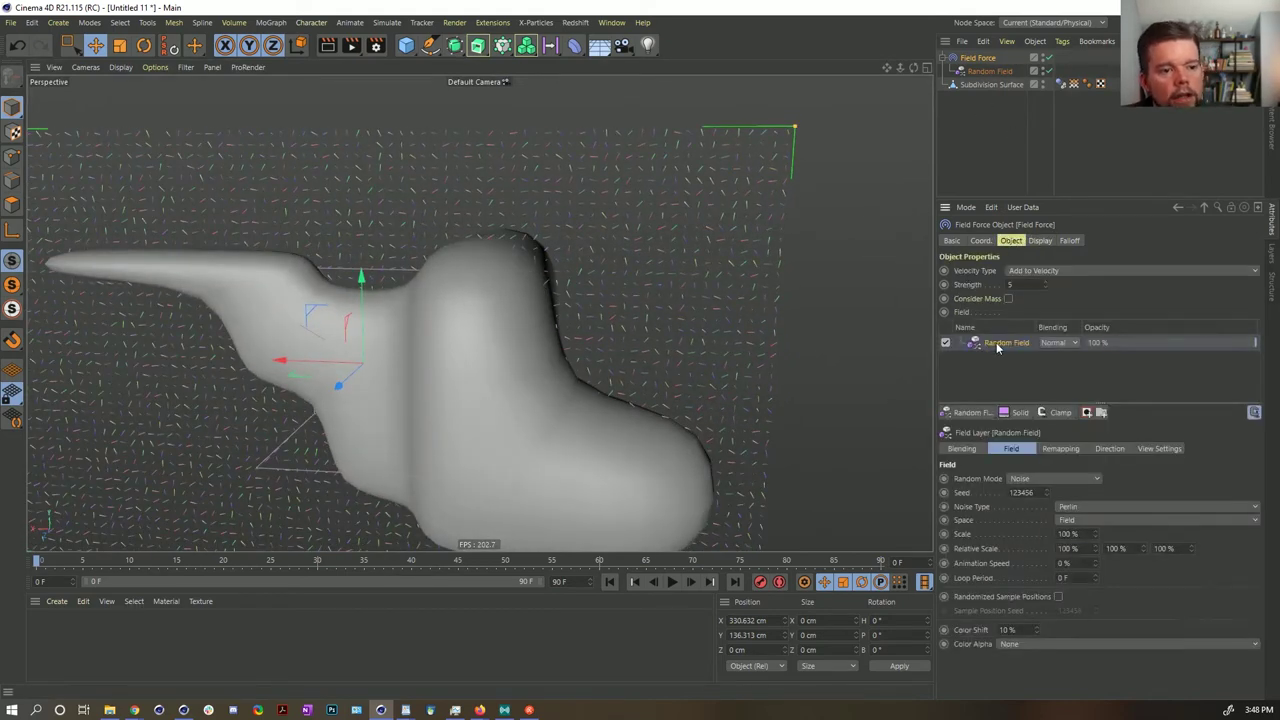
key(Delete)
drag(993, 84, 1005, 365)
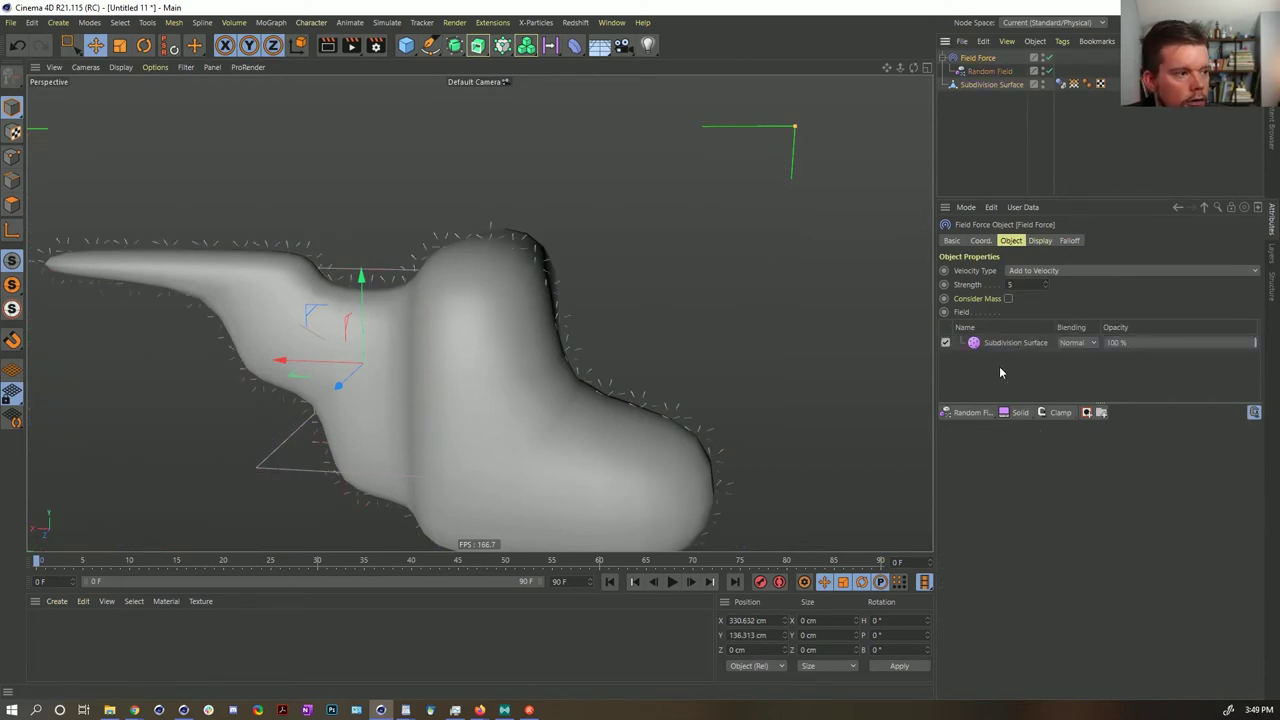
- Set the Subdivision Surface field layer's mode to Surface and its radius to 28 cm
click(997, 348)
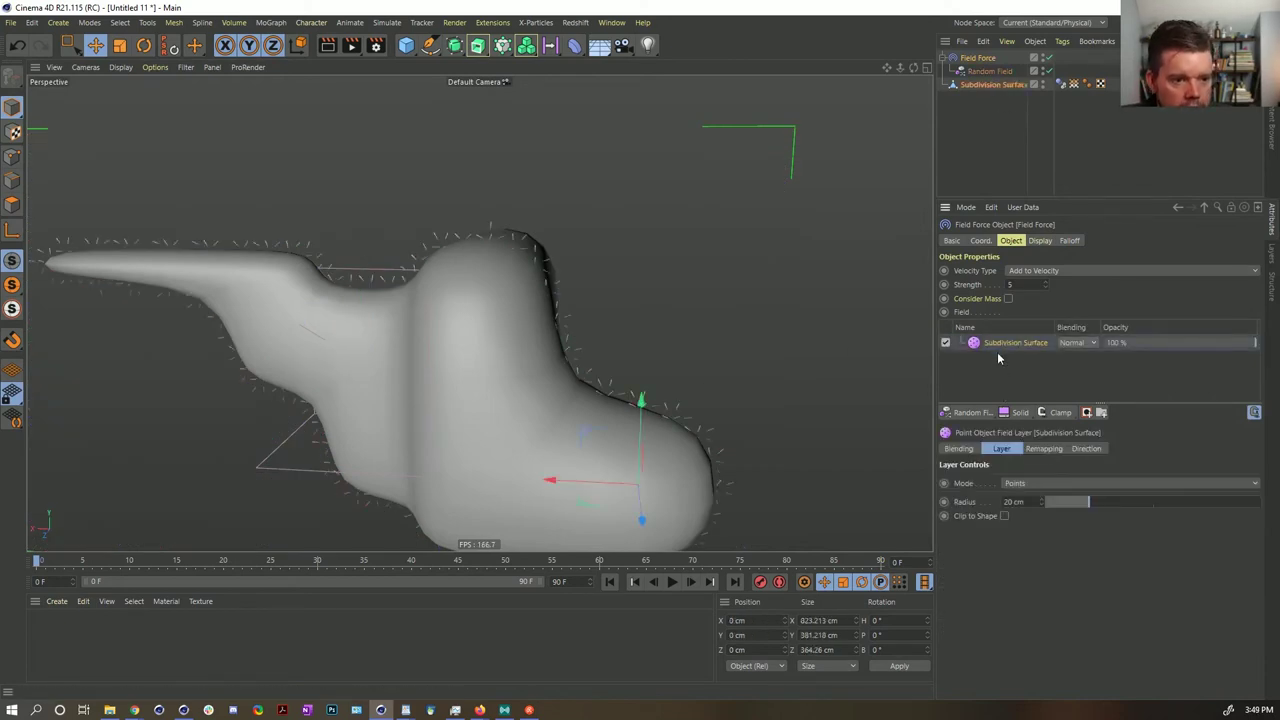
click(1033, 485)
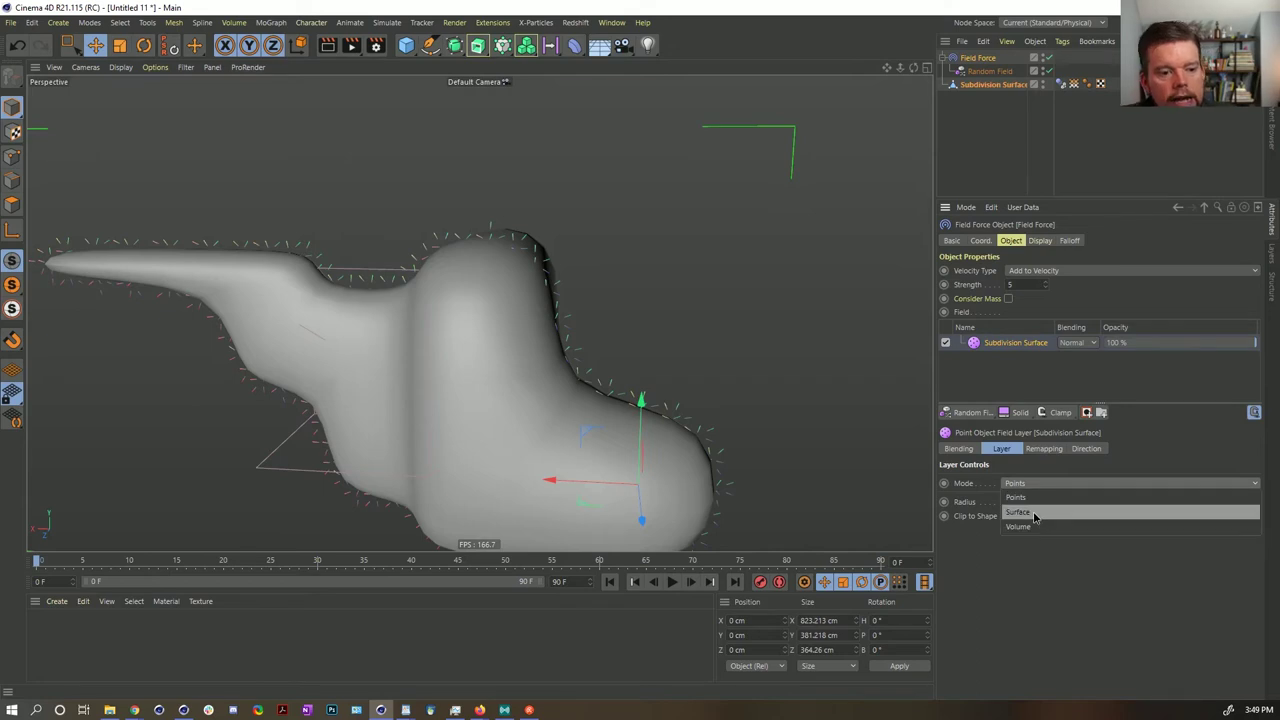
click(1035, 512)
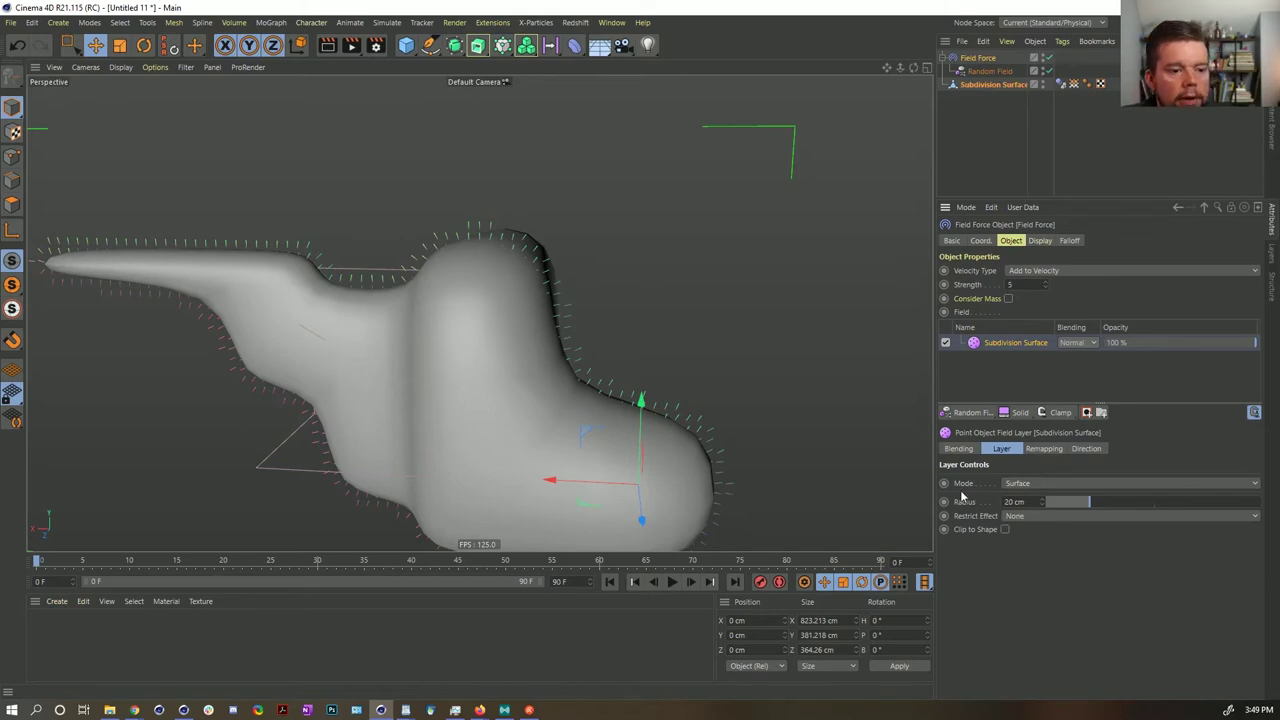
mouse_move(1099, 503)
mouse_down()
mouse_move(1150, 503)
mouse_move(1080, 512)
mouse_move(1170, 503)
mouse_move(1088, 503)
mouse_move(1160, 505)
mouse_move(1083, 520)
mouse_move(1107, 517)
mouse_up()
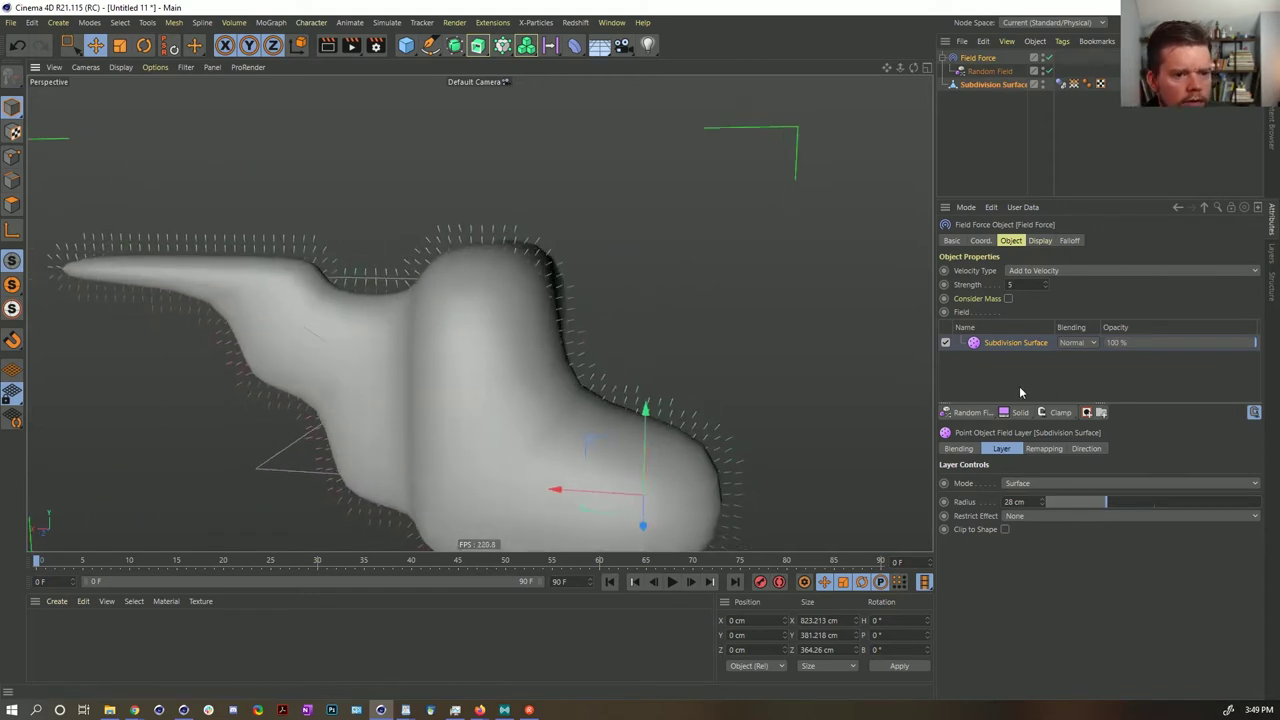
- Review the Subdivision Surface layer's remapping and direction settings, including the available direction length modes
click(1044, 448)
click(1008, 449)
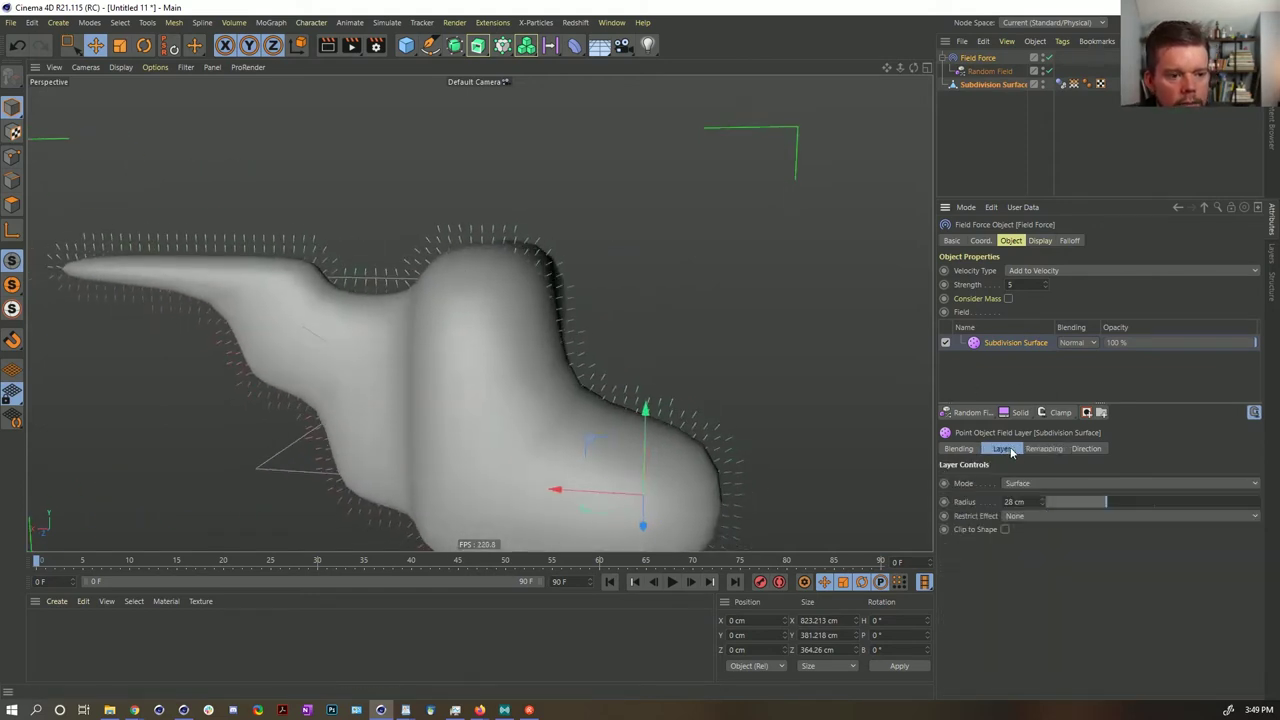
click(1098, 450)
click(1040, 493)
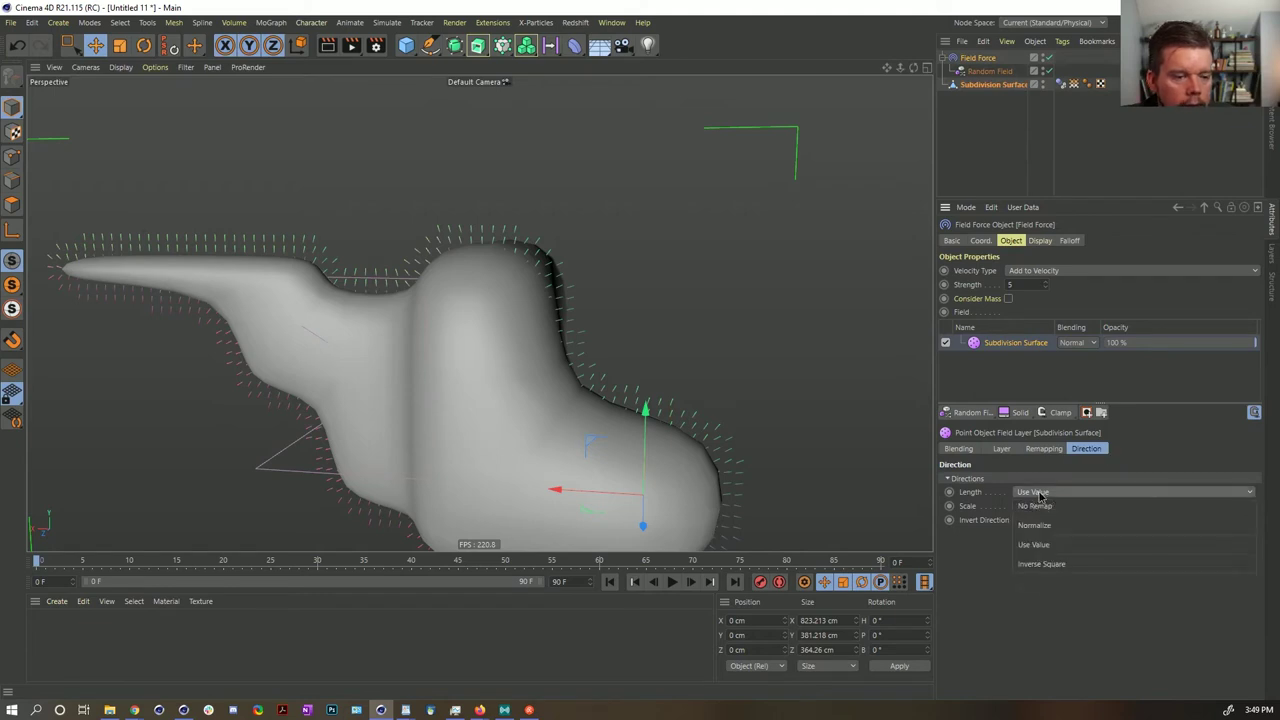
click(990, 574)
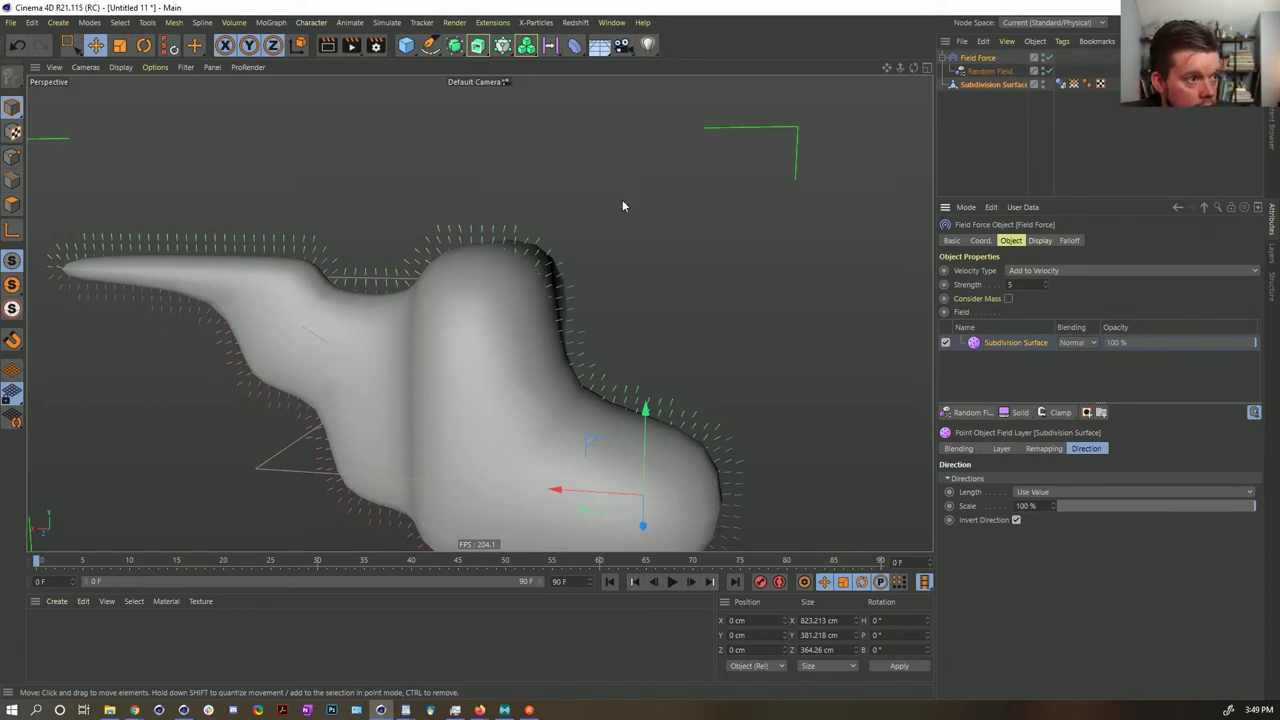
- Add a Volume Builder and set its volume type to Vector
click(526, 45)
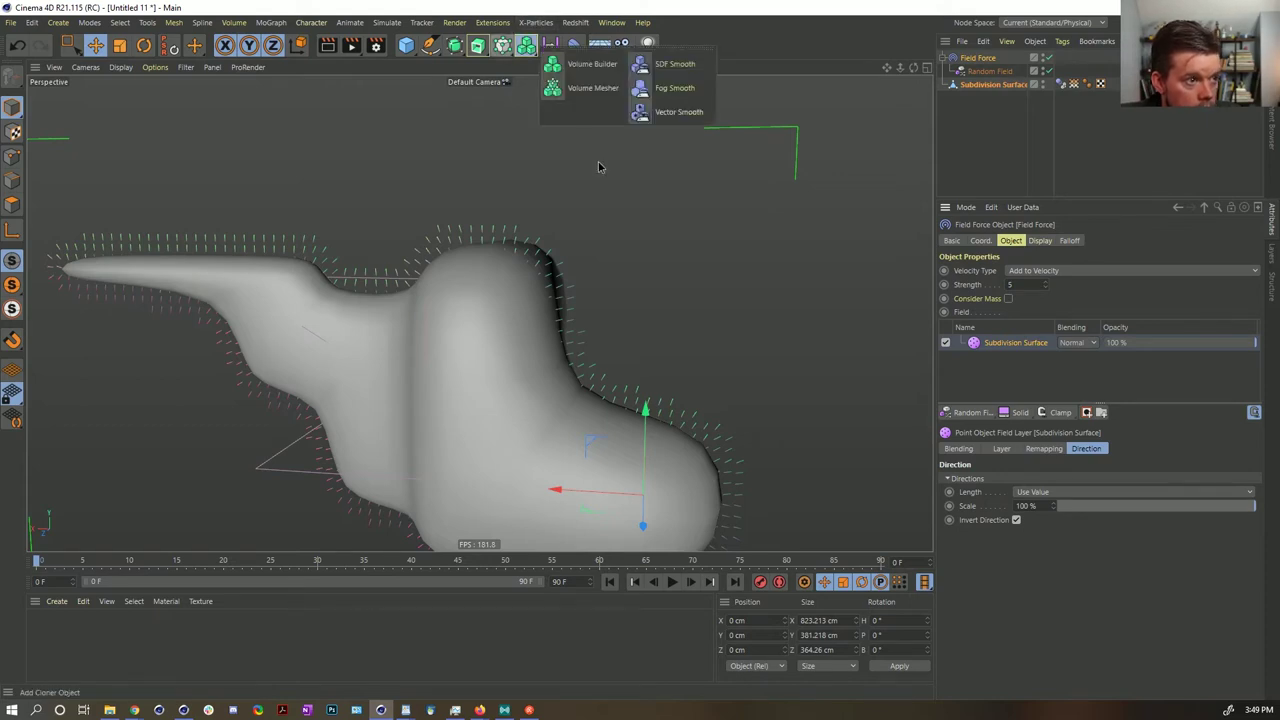
click(601, 71)
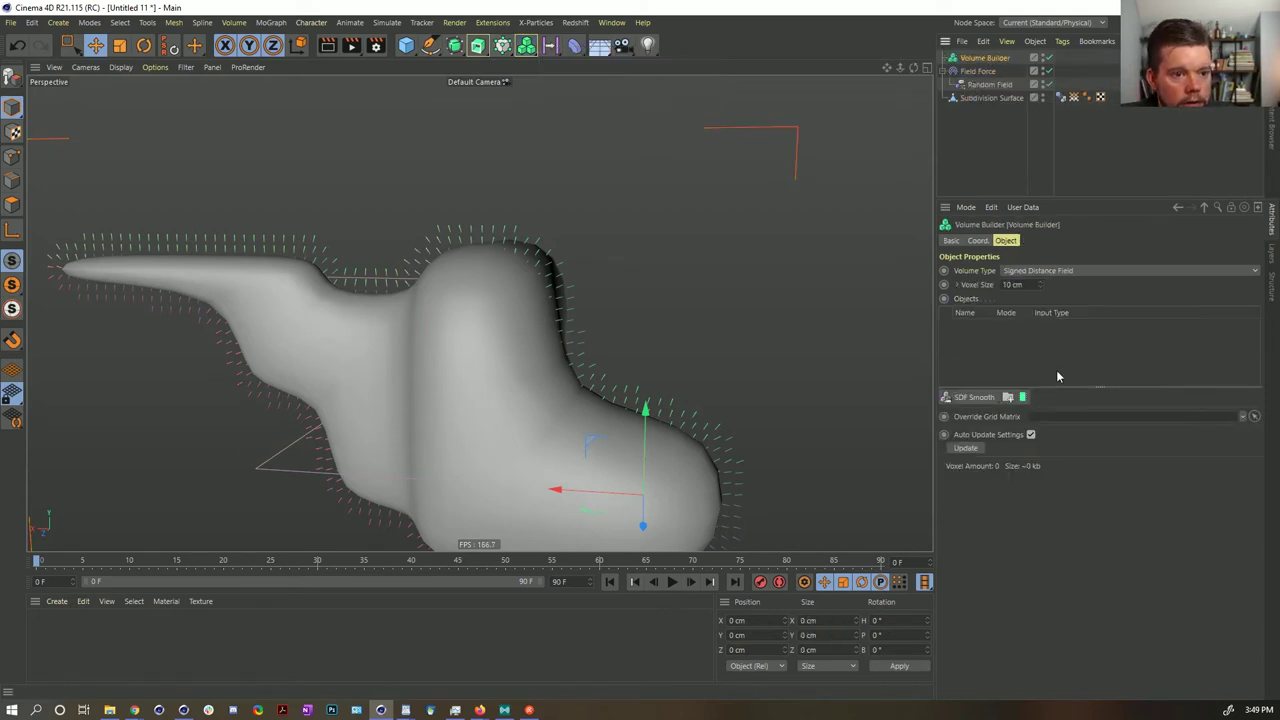
click(1032, 271)
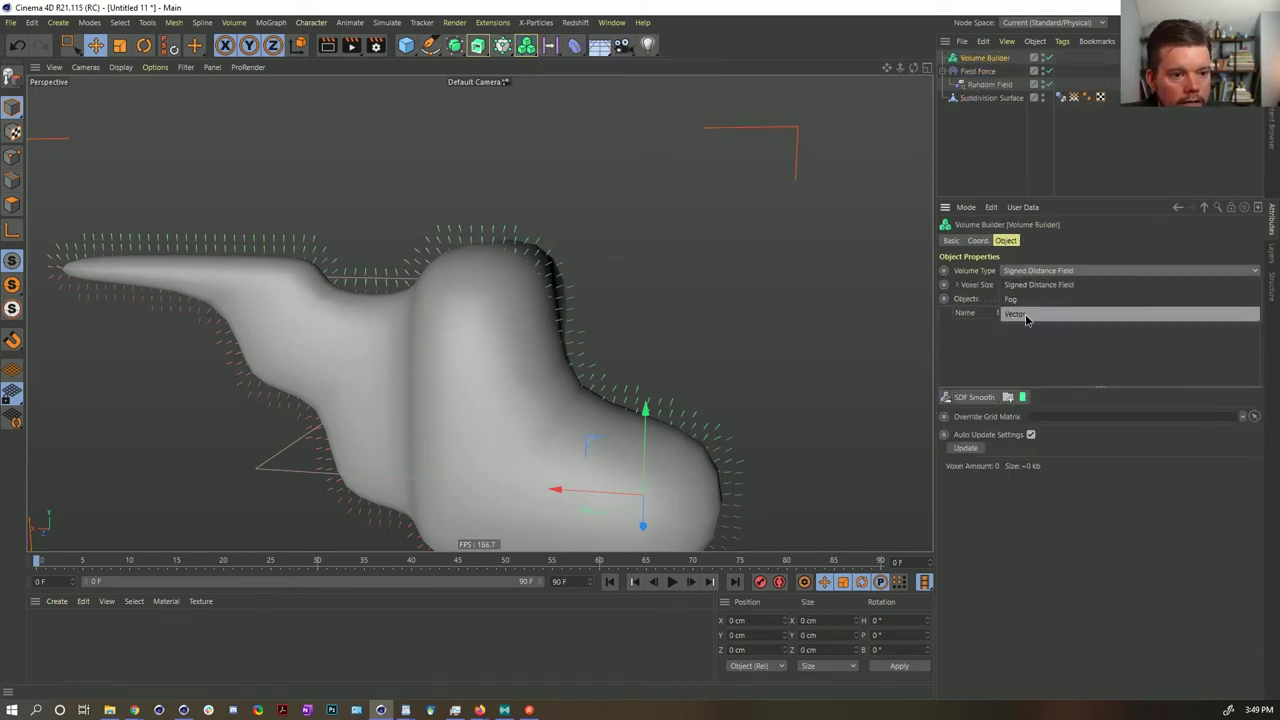
click(1020, 314)
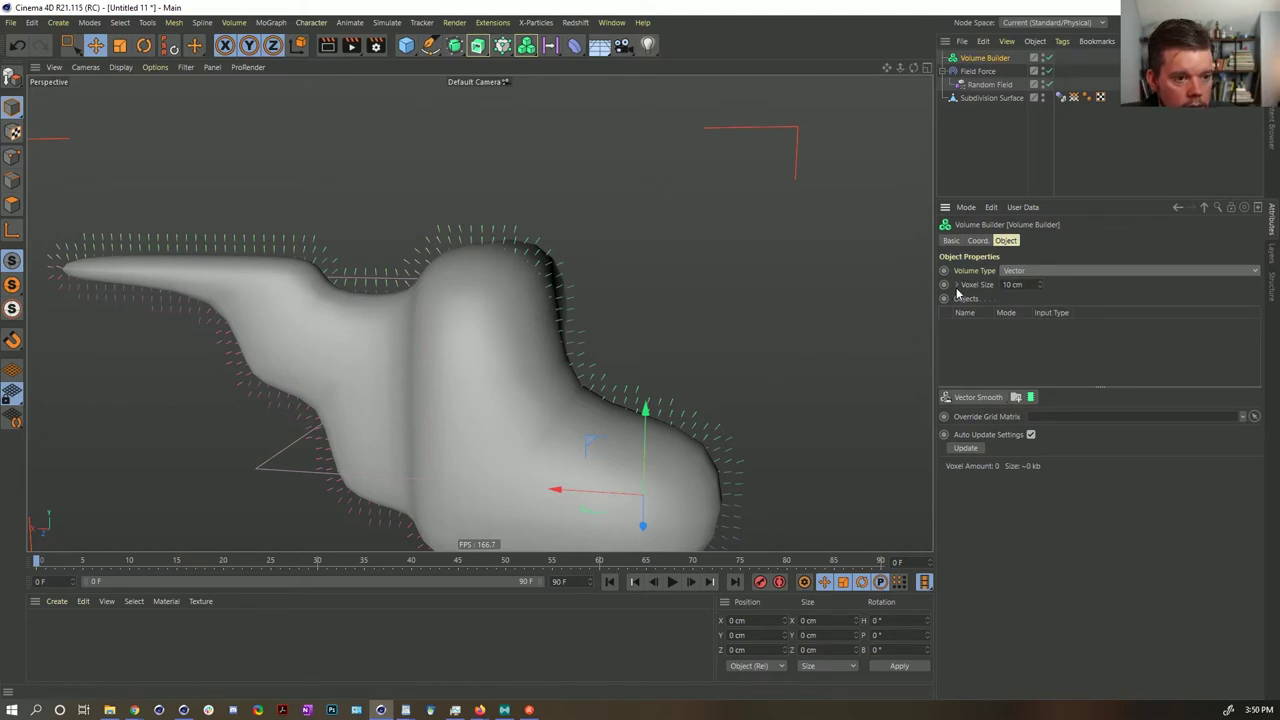
- Disable the Field Force and add the Subdivision Surface to the Volume Builder's object list
click(1048, 71)
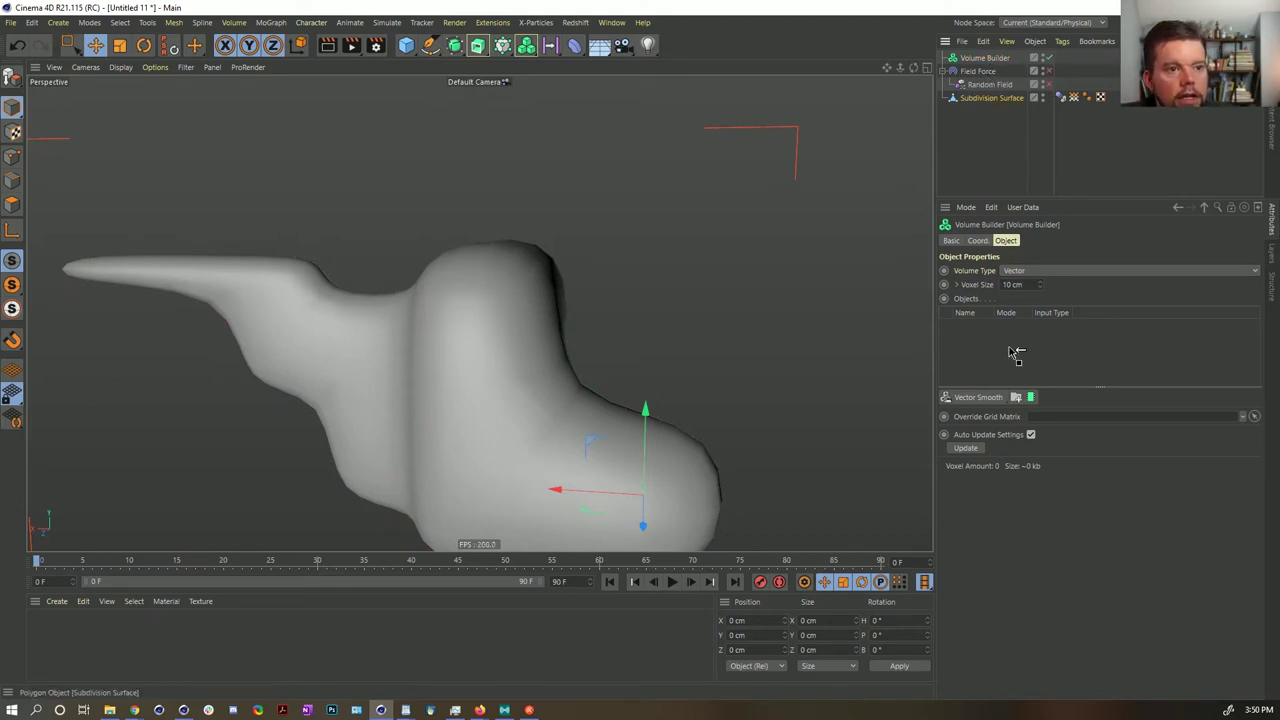
drag(1010, 350, 1008, 346)
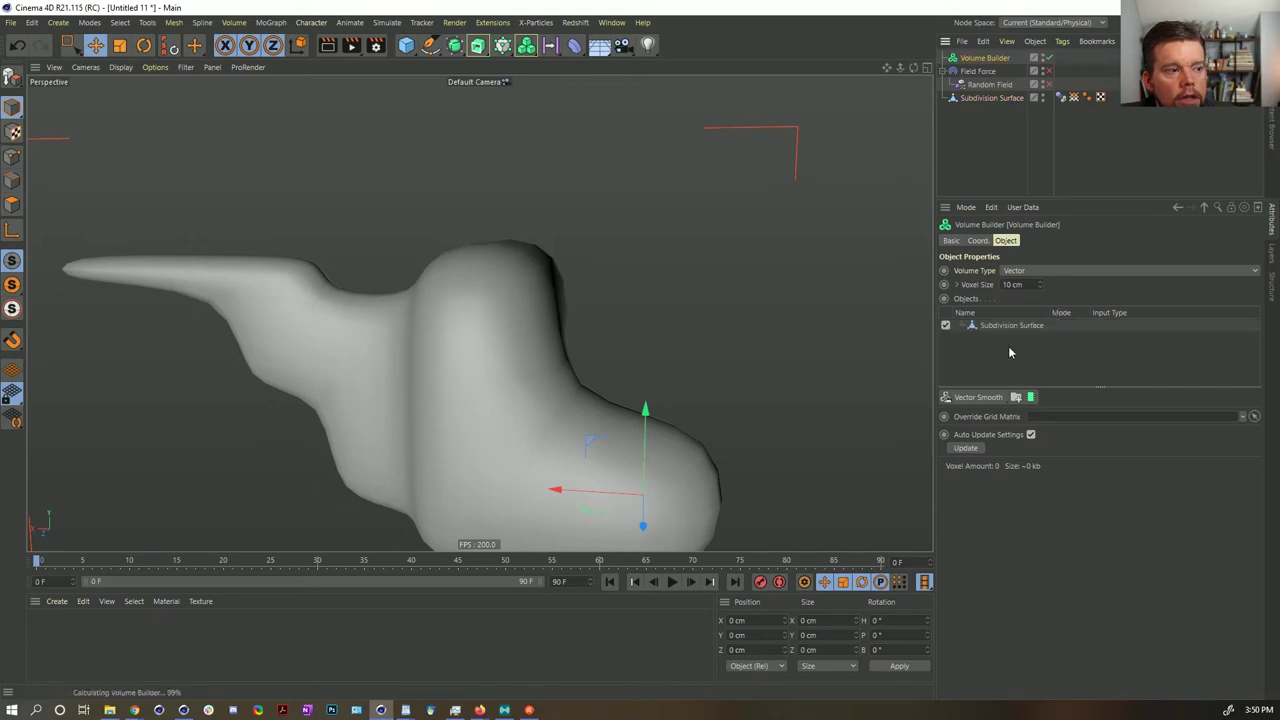
- Examine the Volume Builder's vectors around the mesh from close up and from several angles
alt+drag(565, 291, 560, 246)
scroll(463, 303, up, 5)
alt+right_drag(560, 244, 493, 271)
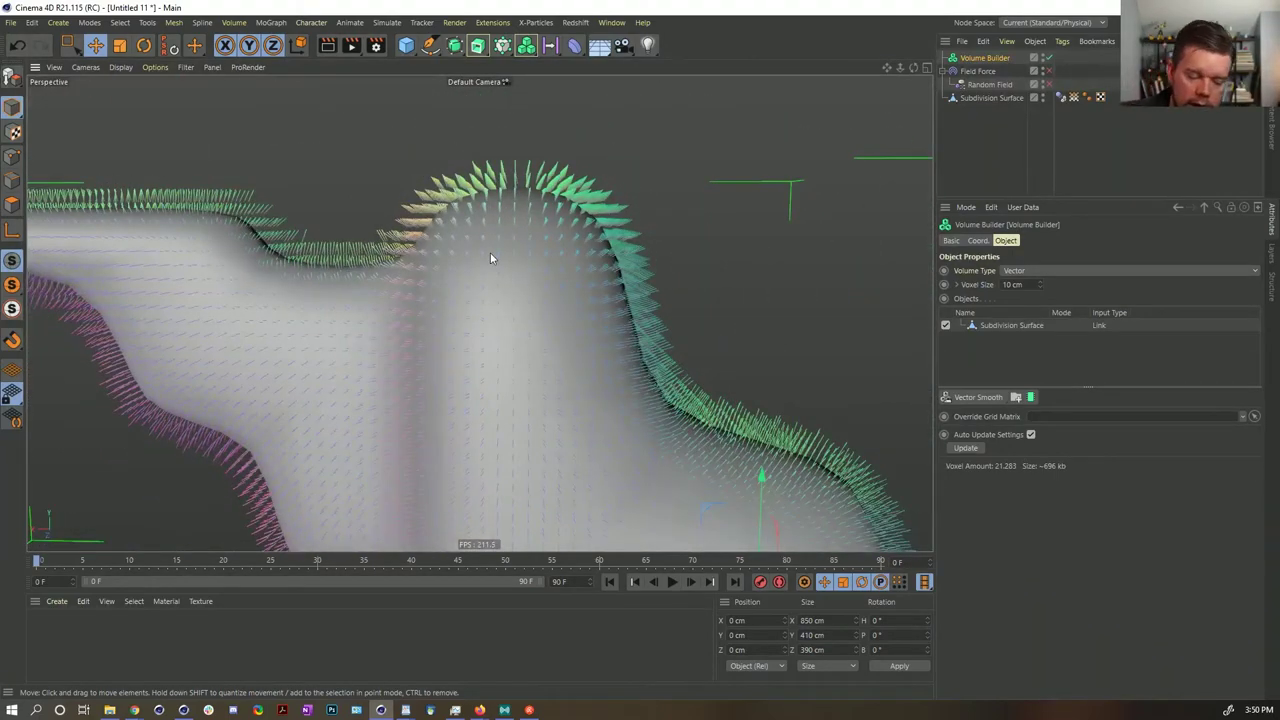
alt+drag(513, 240, 482, 250)
alt+right_drag(482, 250, 487, 266)
alt+drag(487, 266, 509, 266)
alt+right_drag(517, 263, 487, 283)
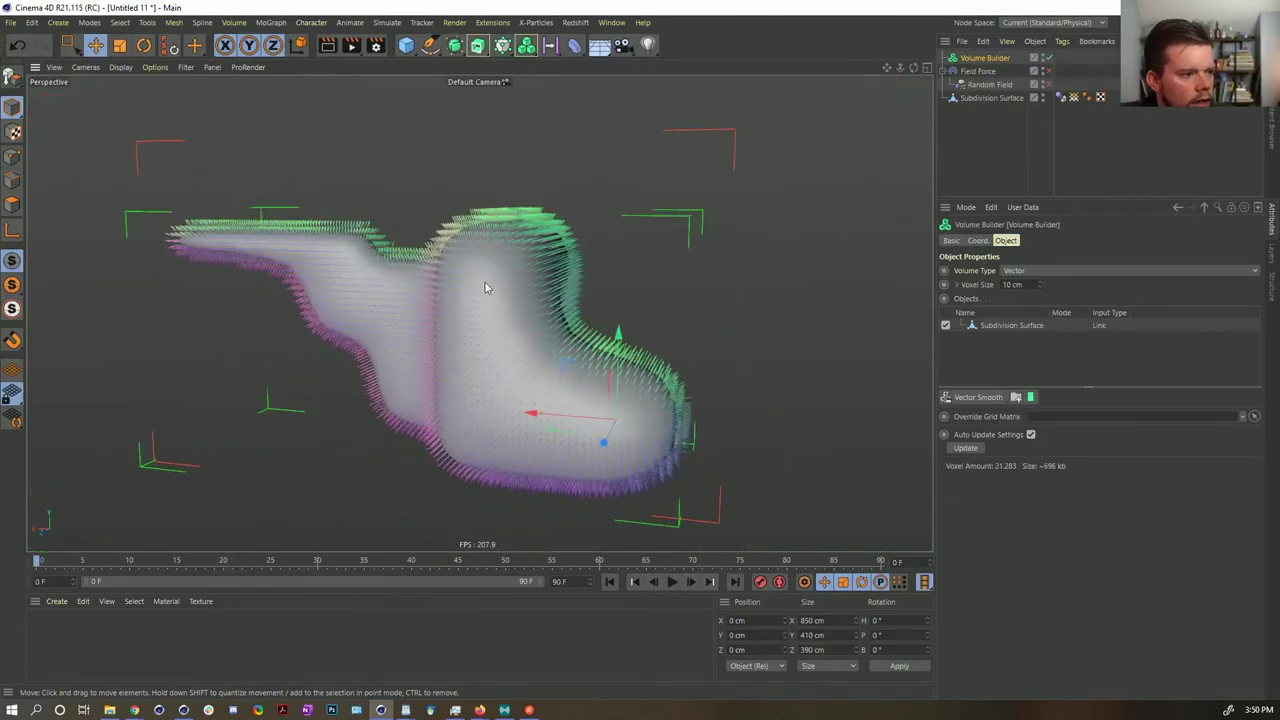
mouse_move(487, 282)
alt+mouse_down()
mouse_move(510, 282)
mouse_move(502, 294)
alt+mouse_up()
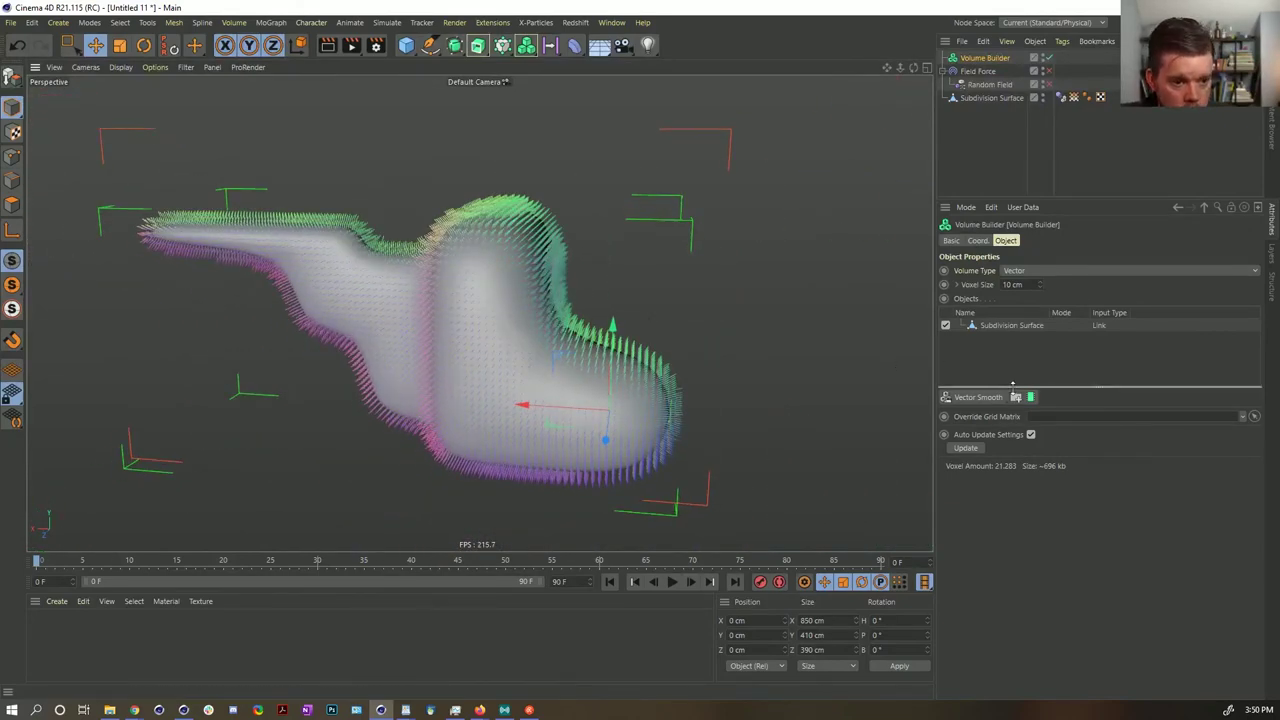
- Add a Vector Rotate filter above the Subdivision Surface in the Volume Builder and set its angle to 90°
click(980, 398)
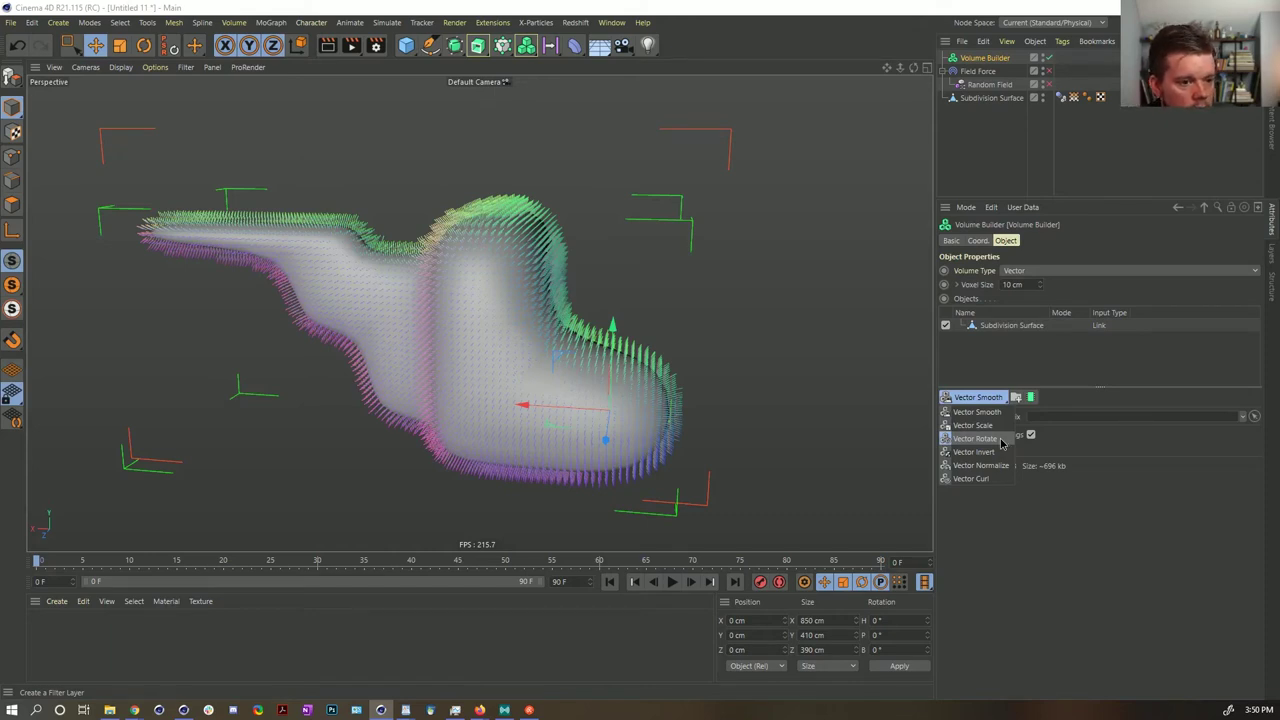
click(975, 438)
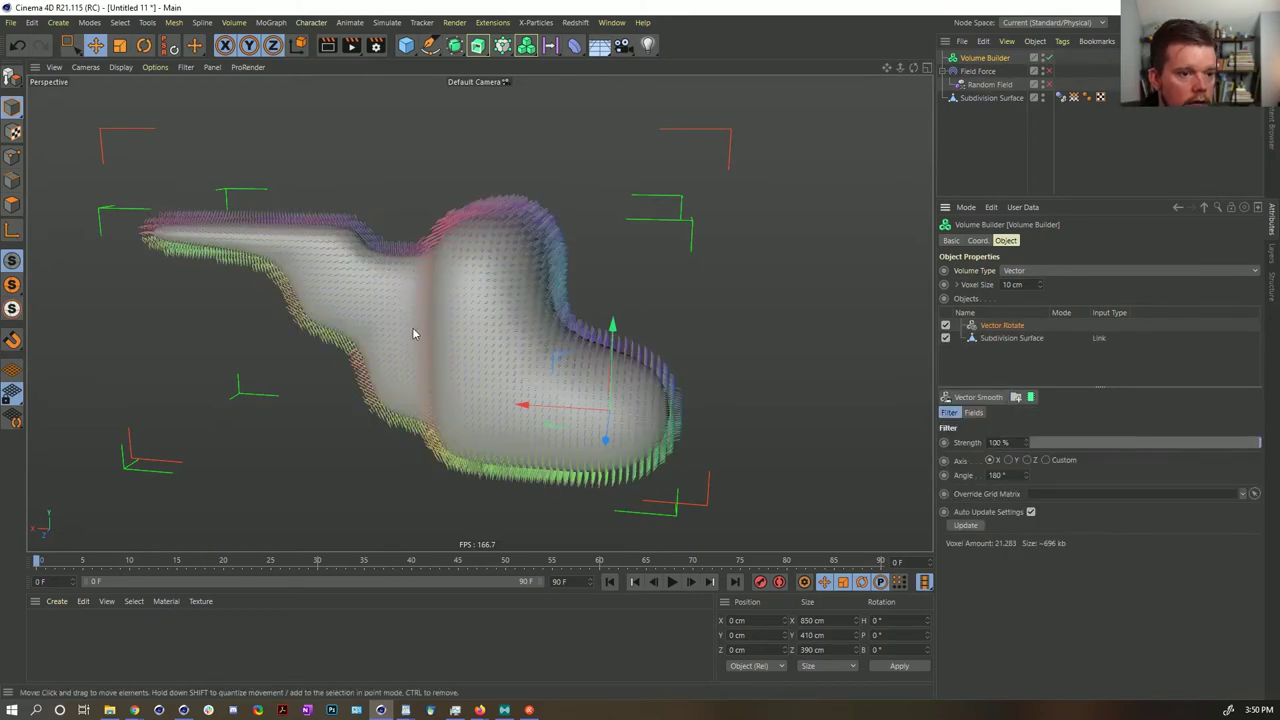
alt+right_drag(489, 306, 568, 289)
alt+drag(571, 289, 495, 294)
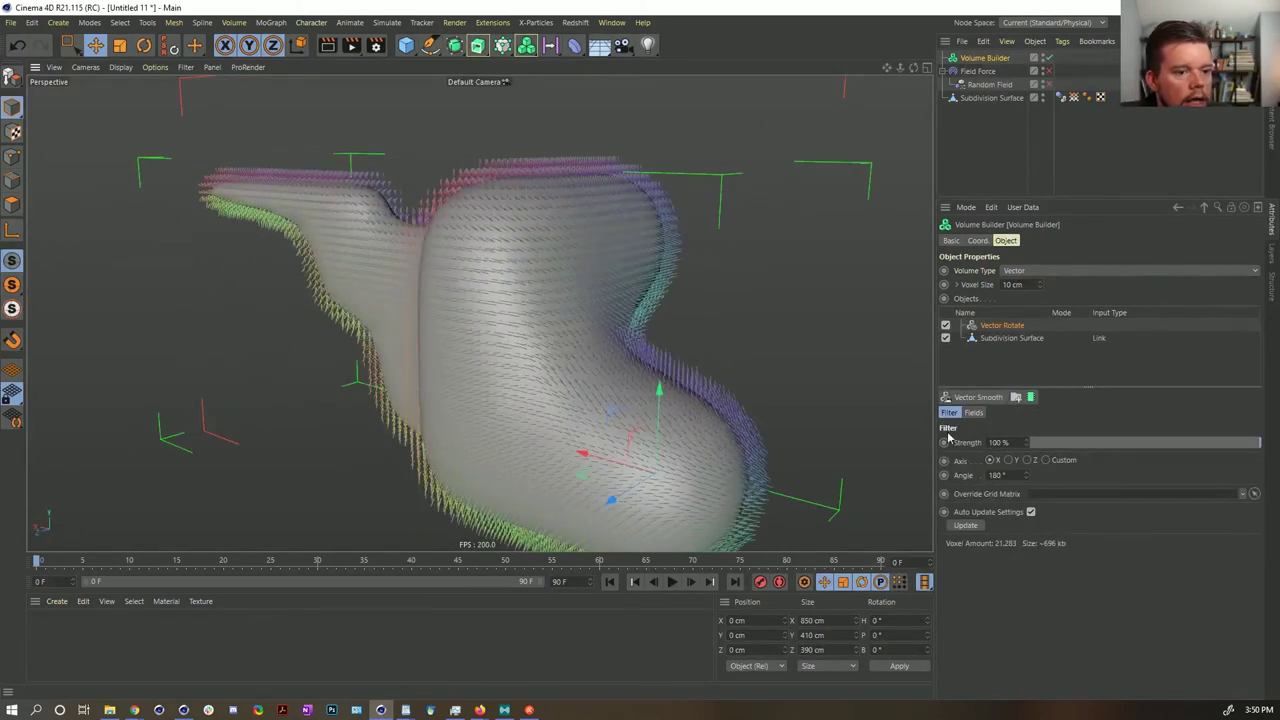
click(997, 475)
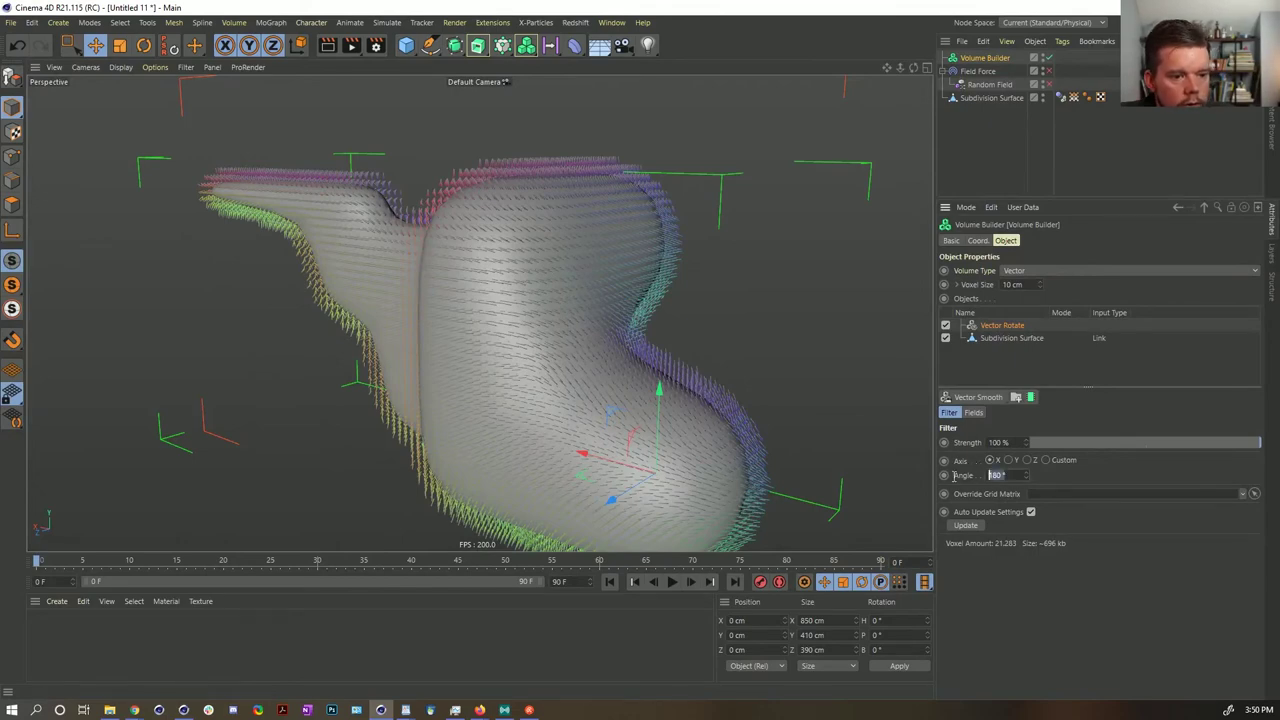
text(90)
key(Return)
- Inspect the rotated vectors around the mesh and switch the Vector Rotate filter's axis to Z
alt+drag(723, 391, 655, 340)
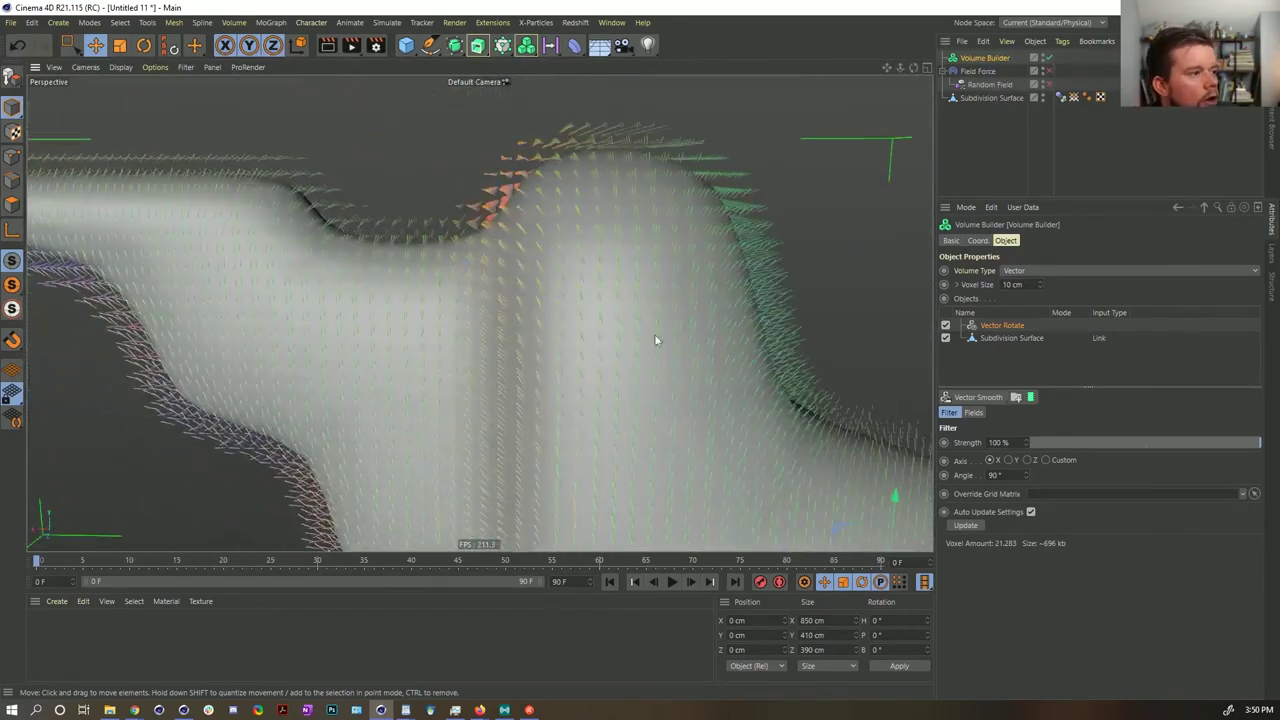
alt+drag(560, 298, 551, 389)
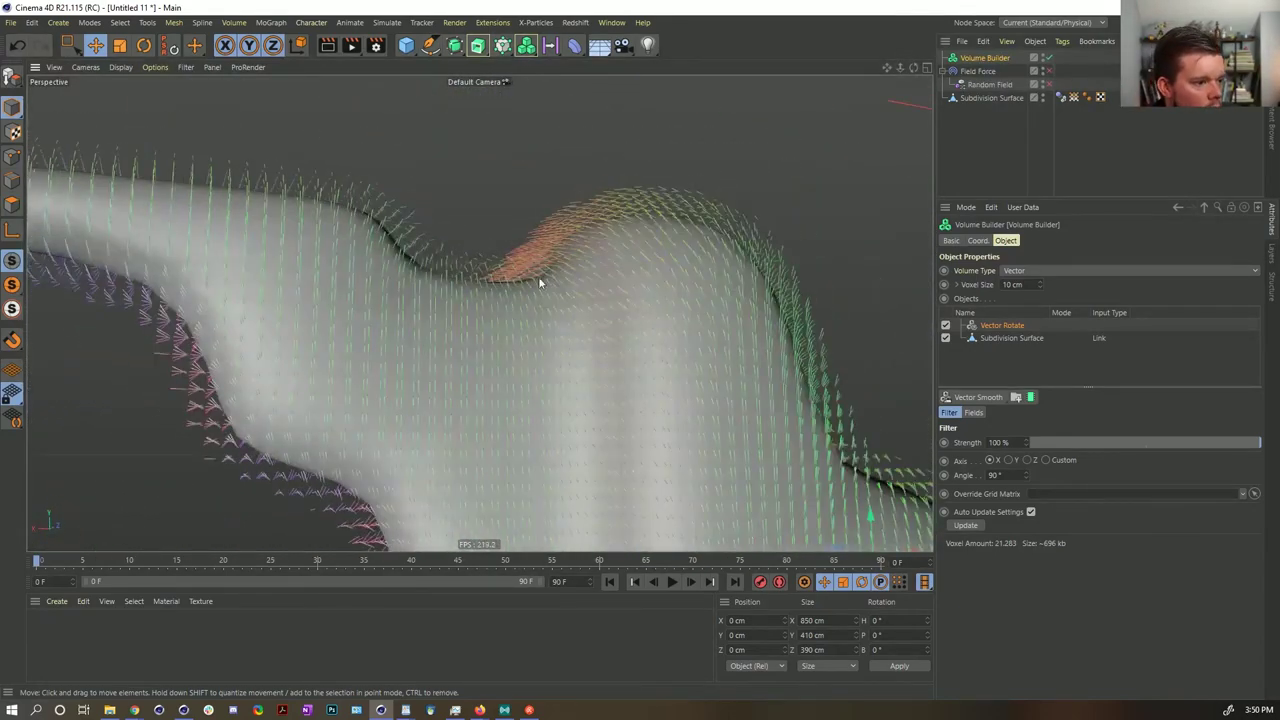
alt+drag(540, 283, 686, 460)
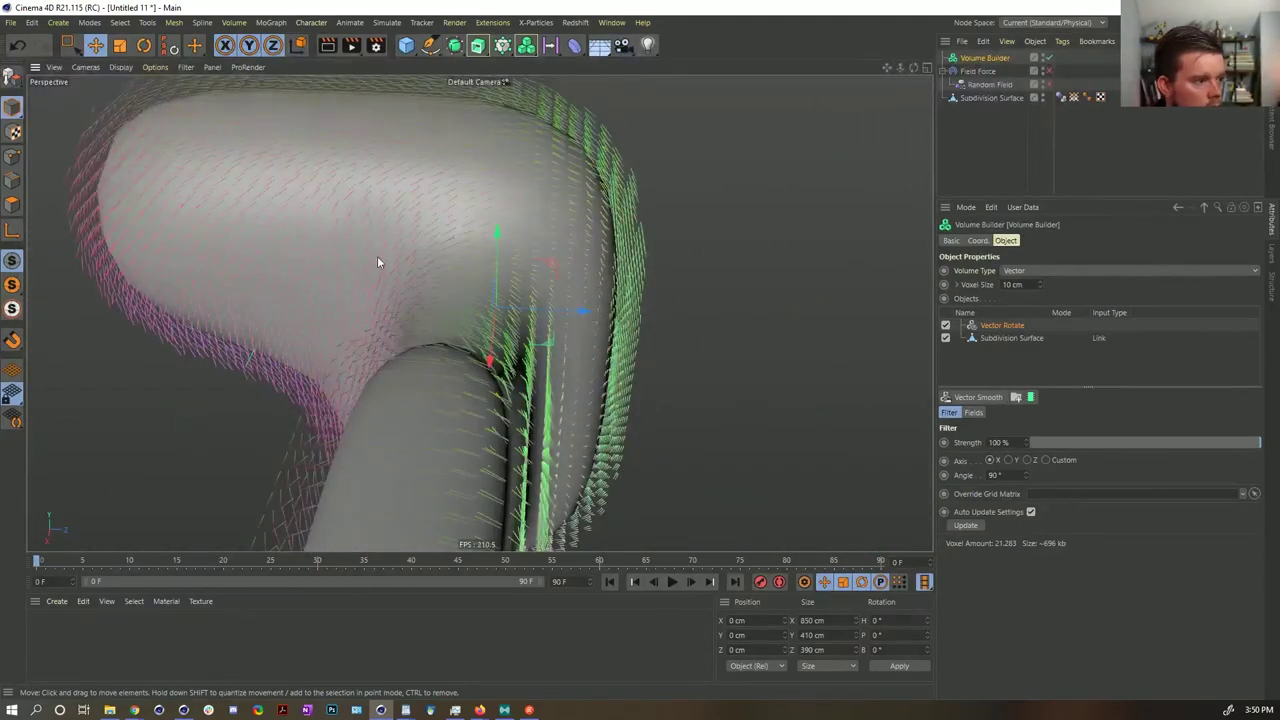
alt+drag(377, 262, 488, 212)
alt+drag(418, 332, 581, 313)
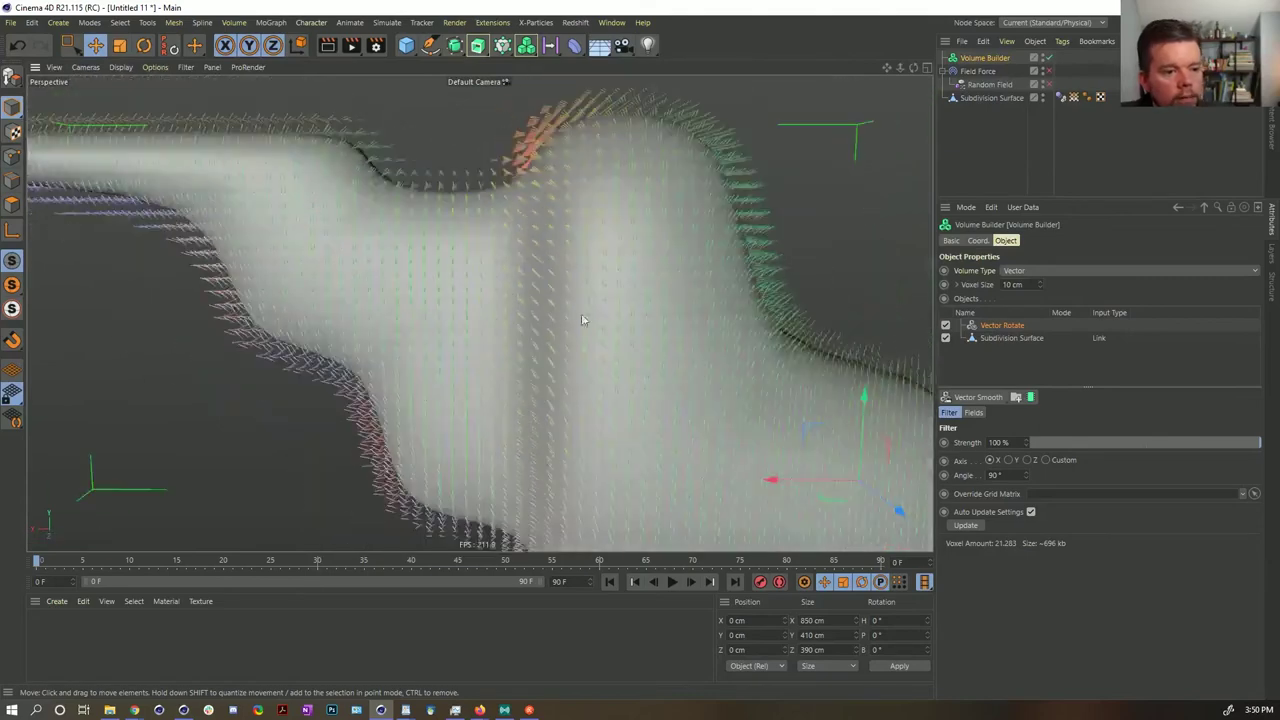
click(1027, 461)
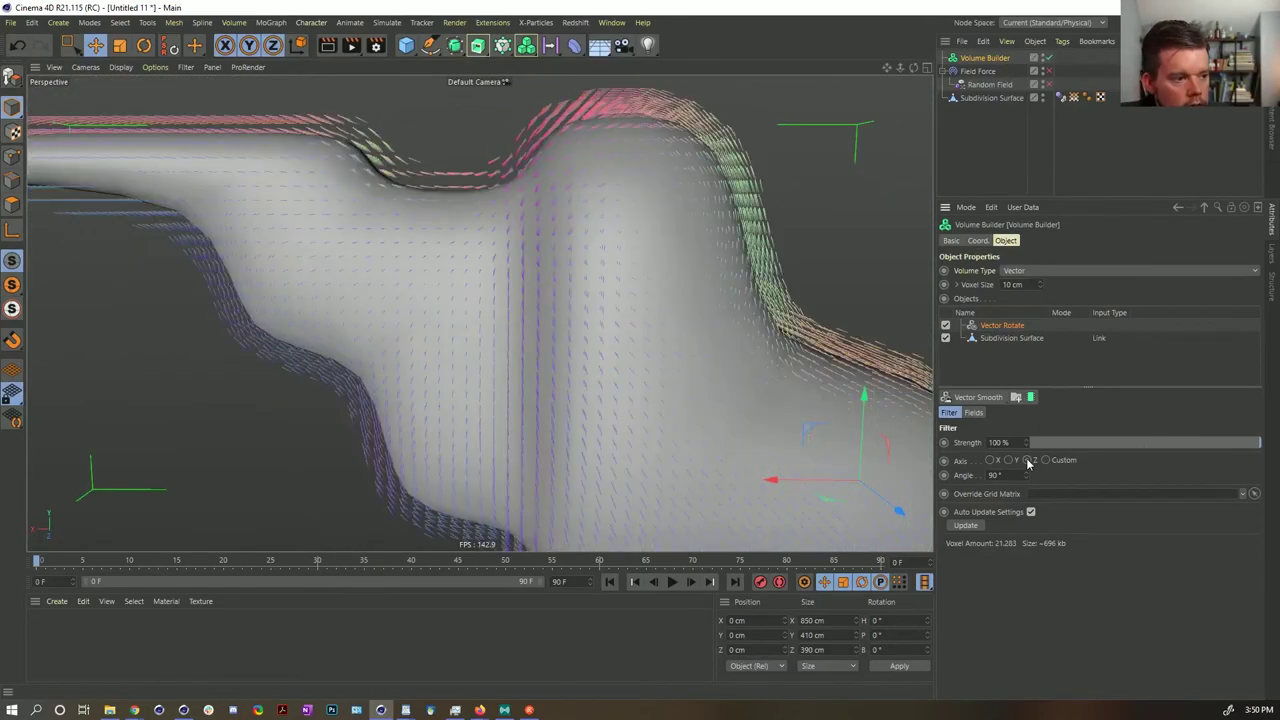
- Check the Z-rotated vectors along the mesh, and remove the Vector Rotate filter from the Volume Builder
alt+drag(740, 335, 796, 490)
alt+drag(612, 285, 743, 409)
alt+drag(507, 192, 476, 328)
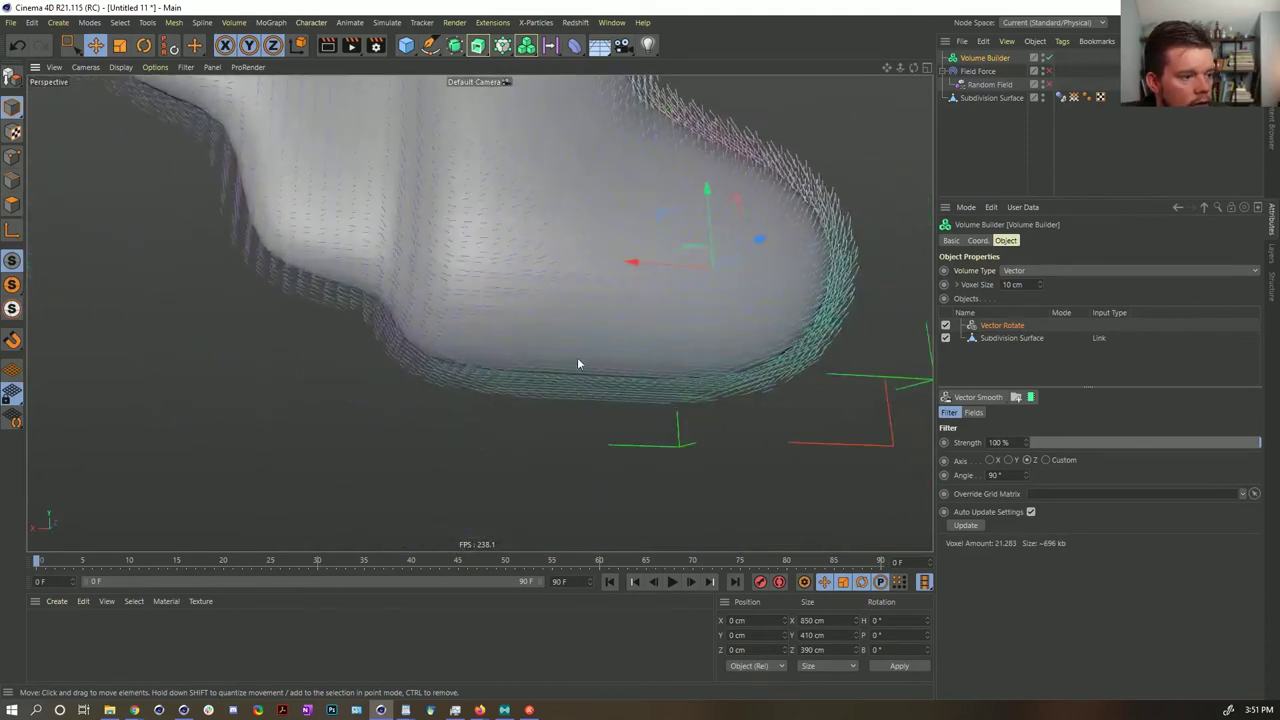
alt+drag(811, 267, 695, 313)
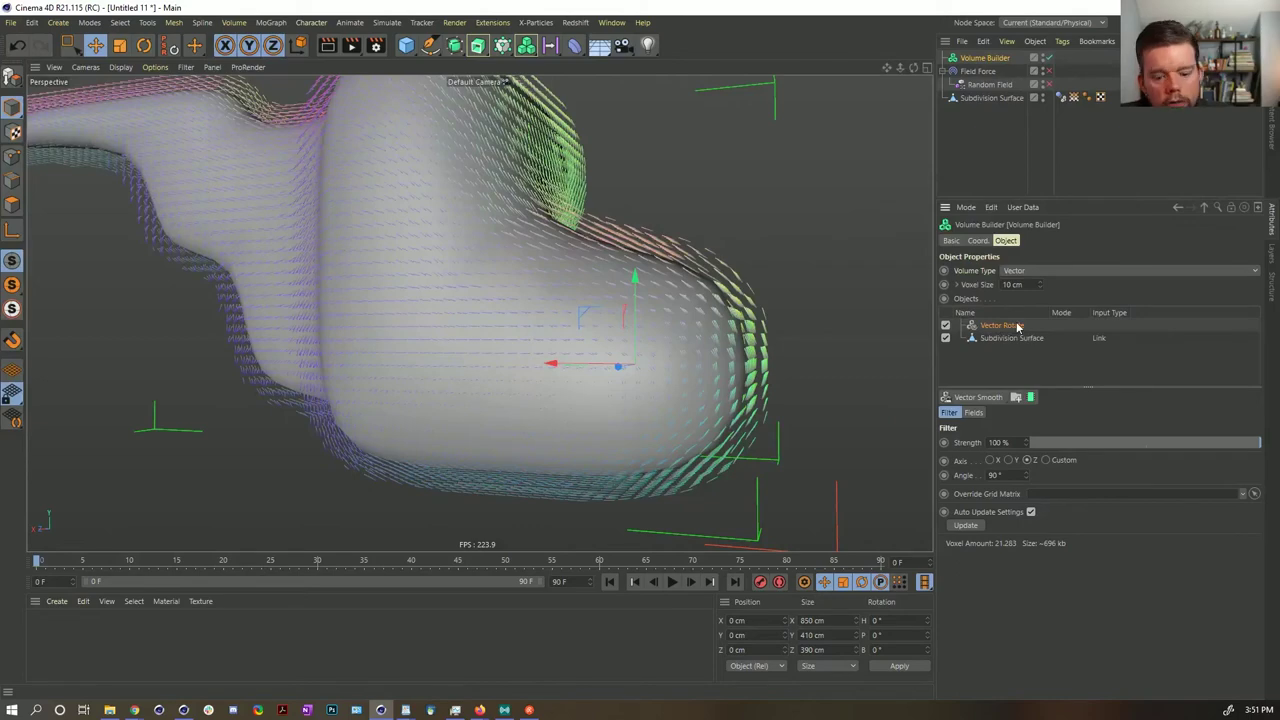
key(Delete)
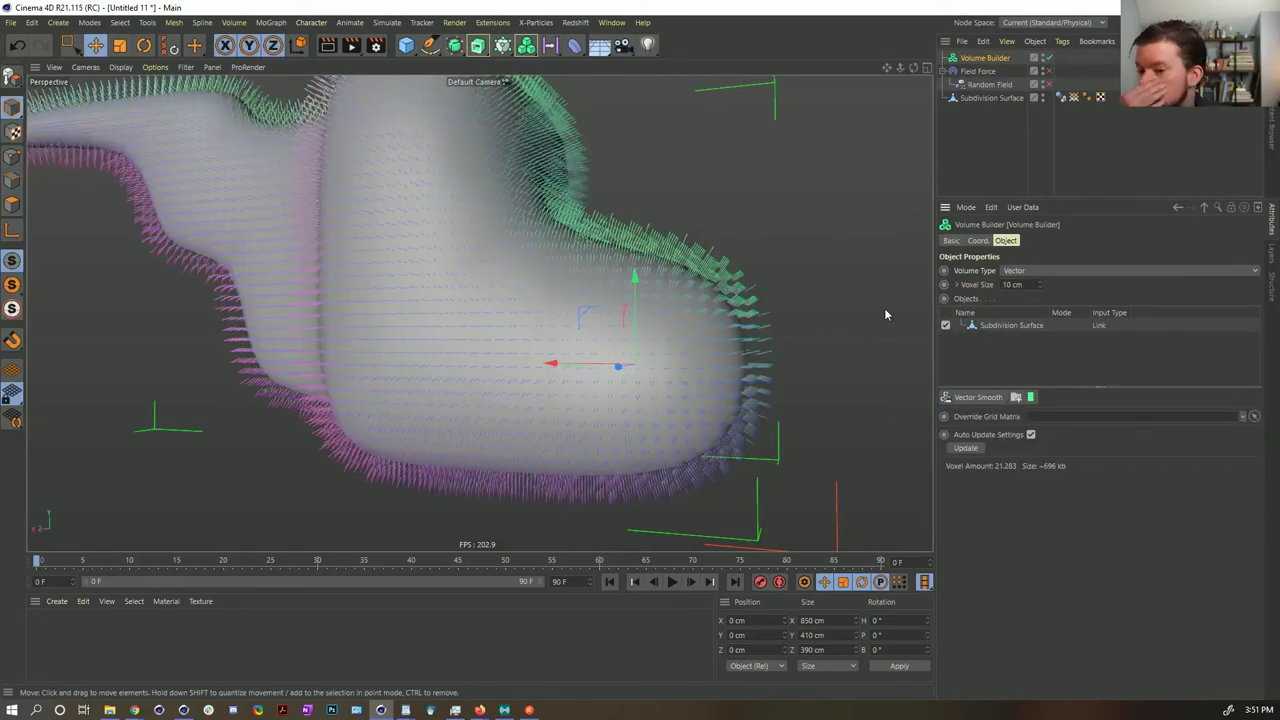
- Add a Linear Field, move it to about X 342 cm and lengthen it to span the whole mesh
alt+drag(509, 246, 530, 300)
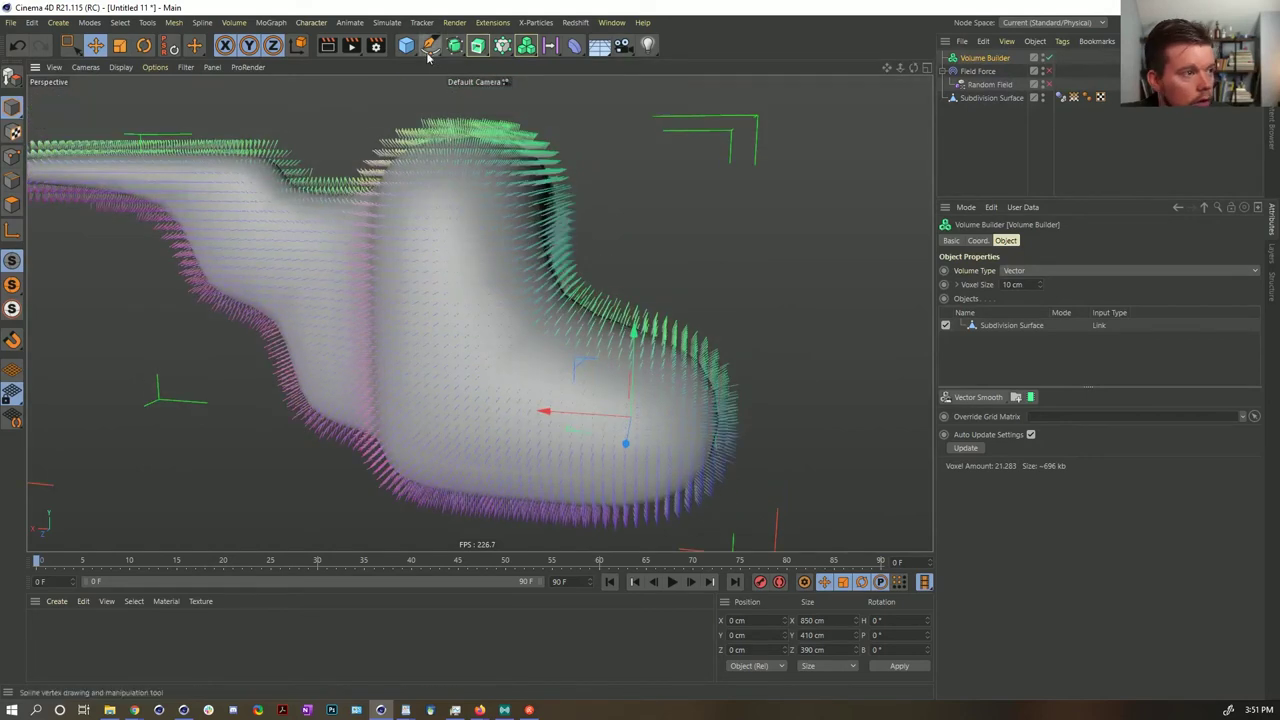
click(550, 45)
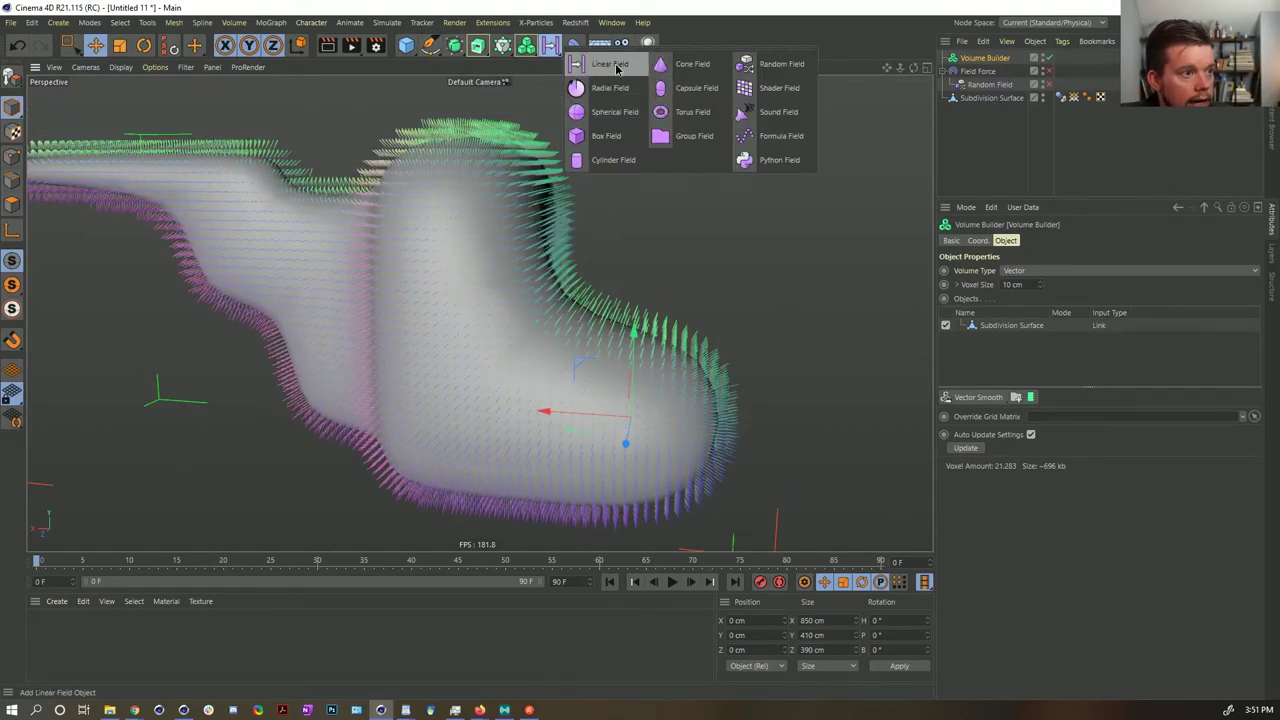
click(612, 64)
drag(737, 434, 270, 378)
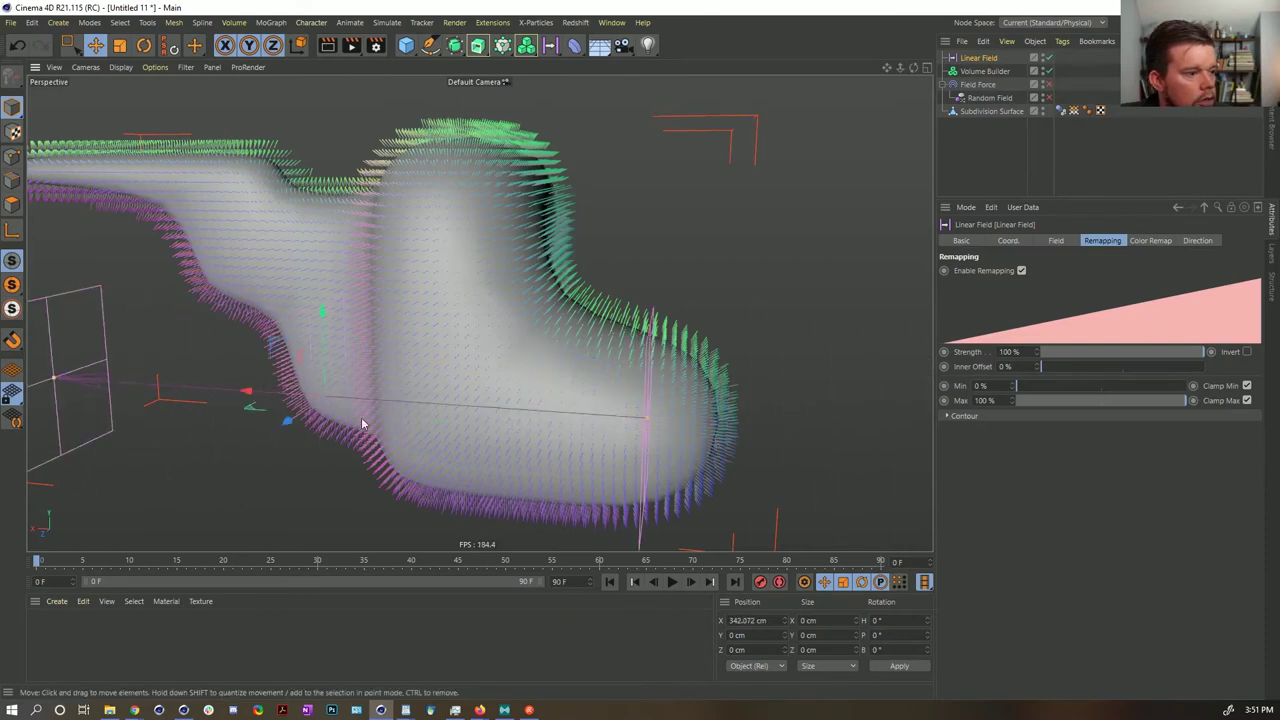
drag(652, 420, 965, 448)
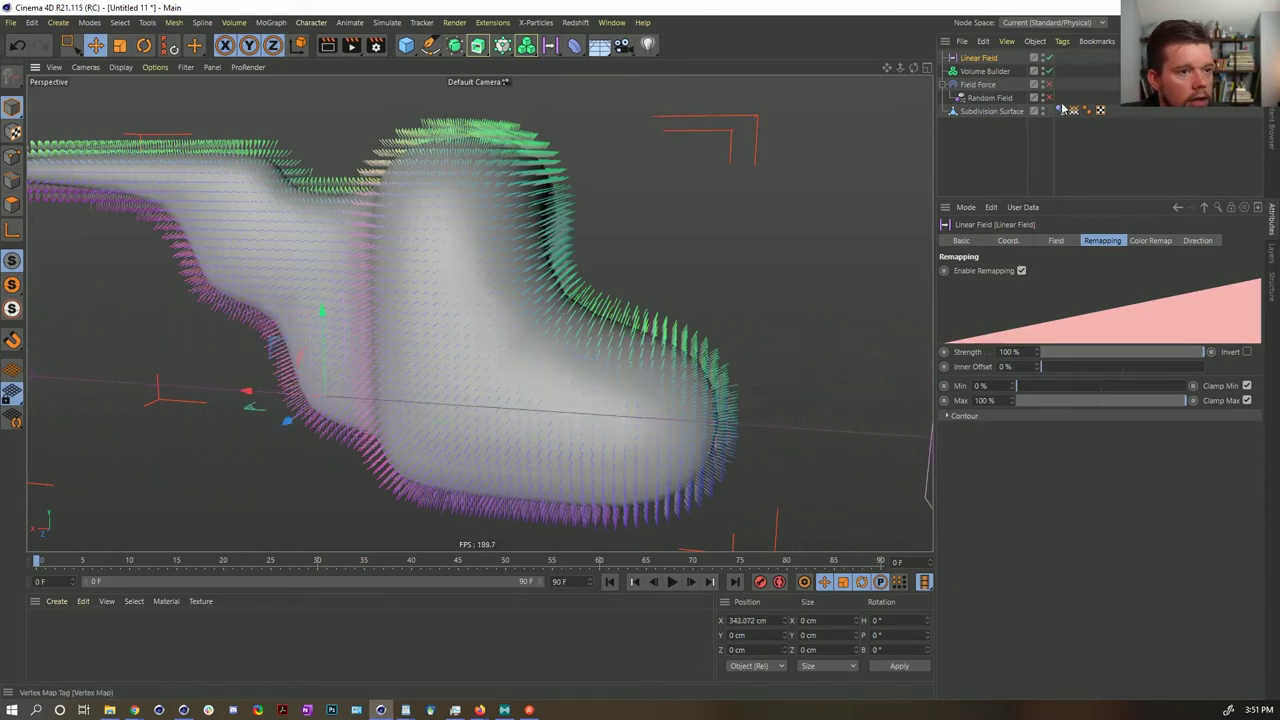
- Turn off the Subdivision Surface entry in the Volume Builder's object list
click(990, 71)
click(945, 325)
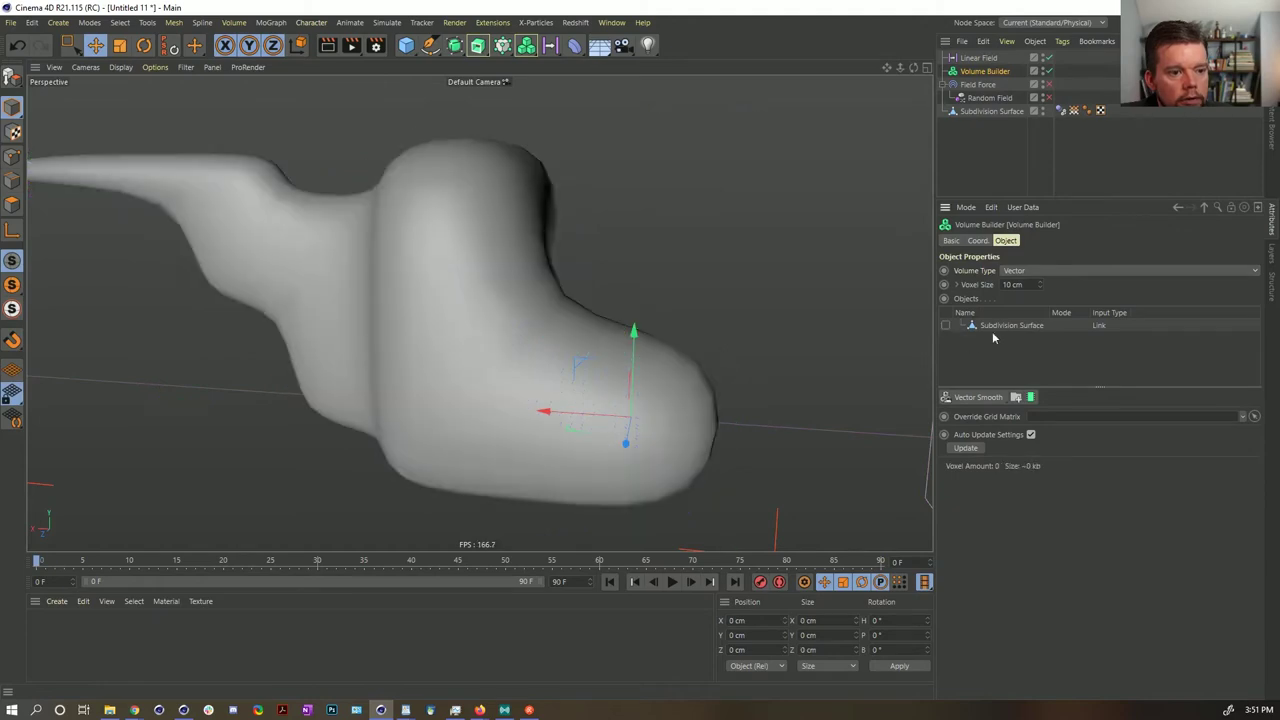
- Add the Linear Field above the Subdivision Surface in the Volume Builder's object list and turn the Subdivision Surface entry back on
drag(1009, 358, 1006, 354)
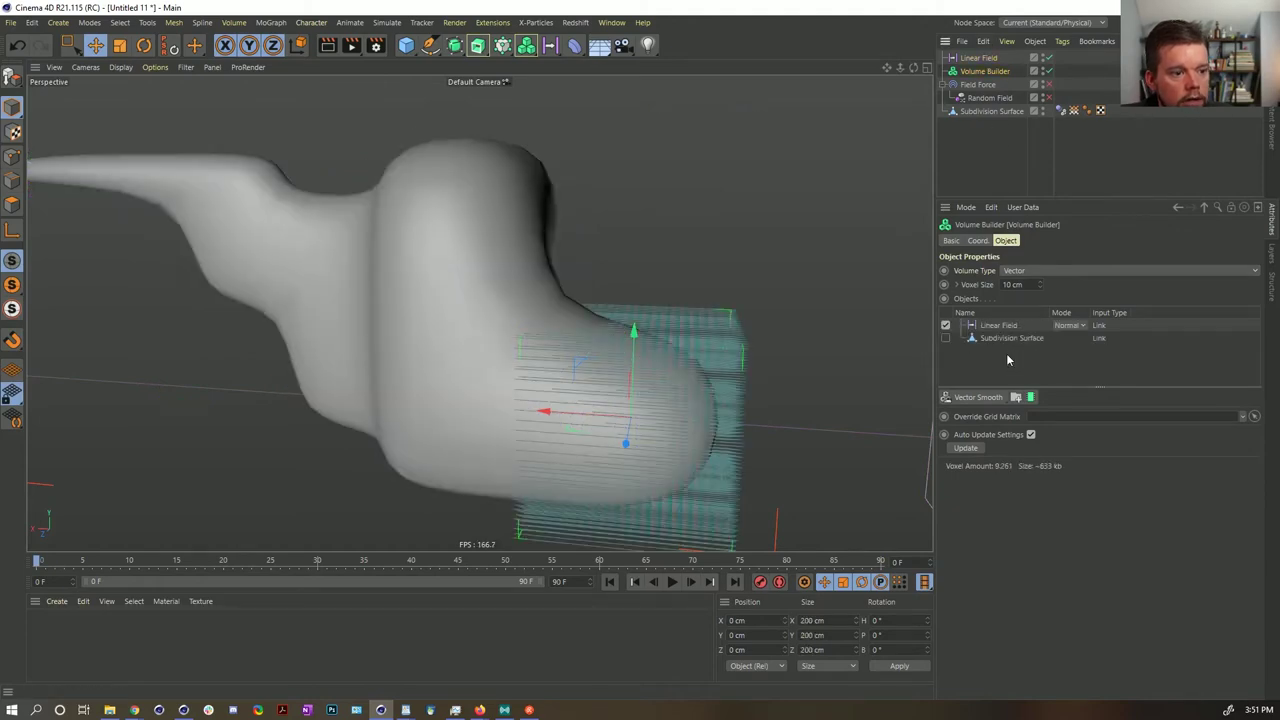
alt+right_drag(684, 402, 792, 377)
alt+drag(790, 376, 800, 320)
click(999, 326)
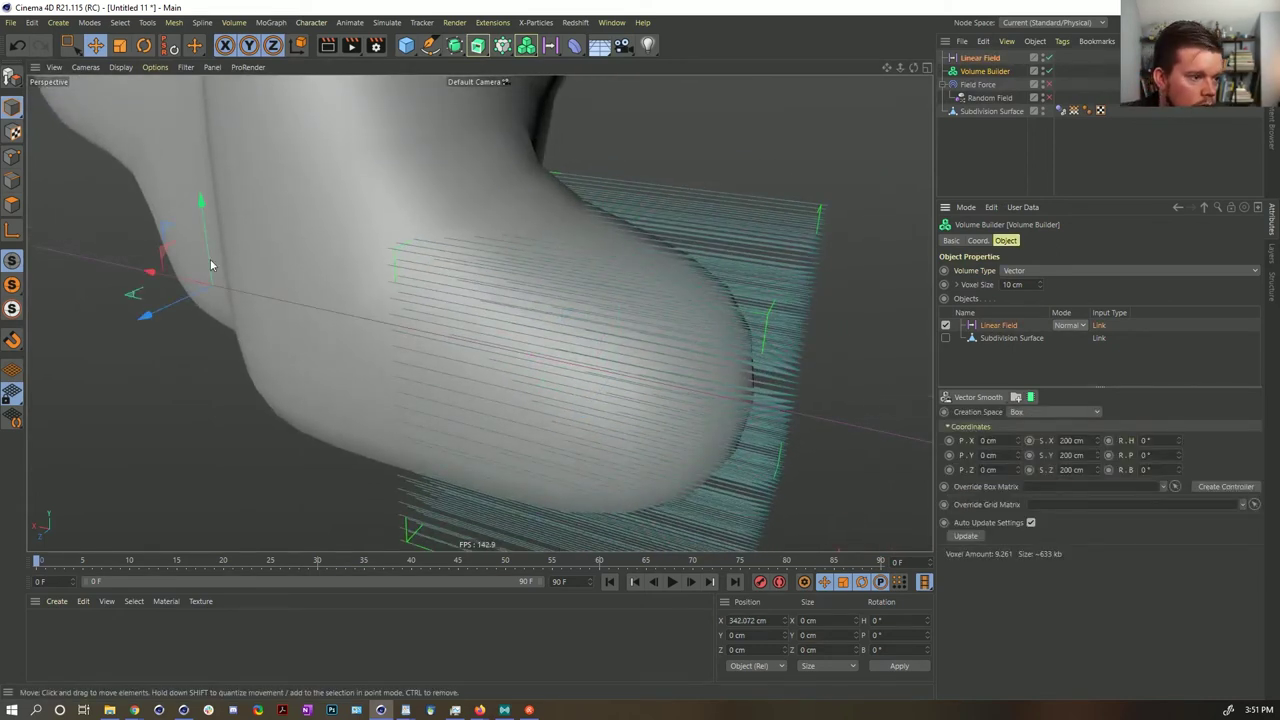
alt+drag(680, 343, 688, 388)
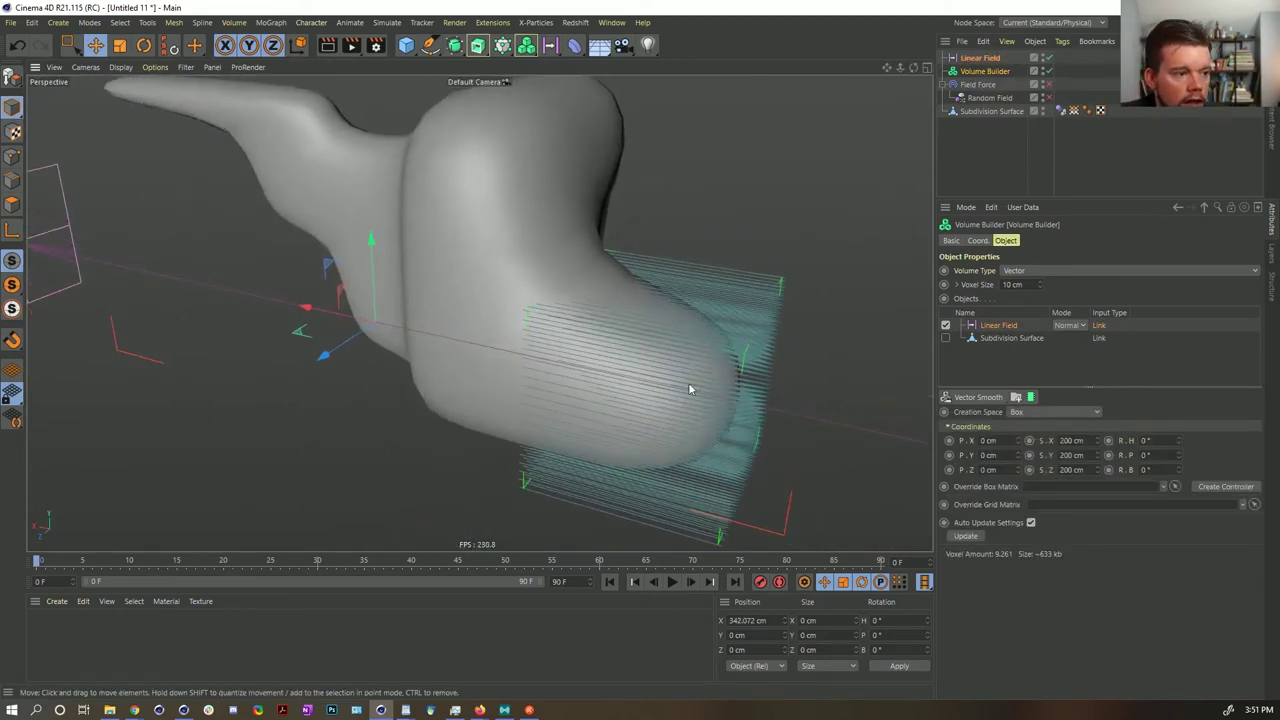
alt+drag(757, 368, 703, 374)
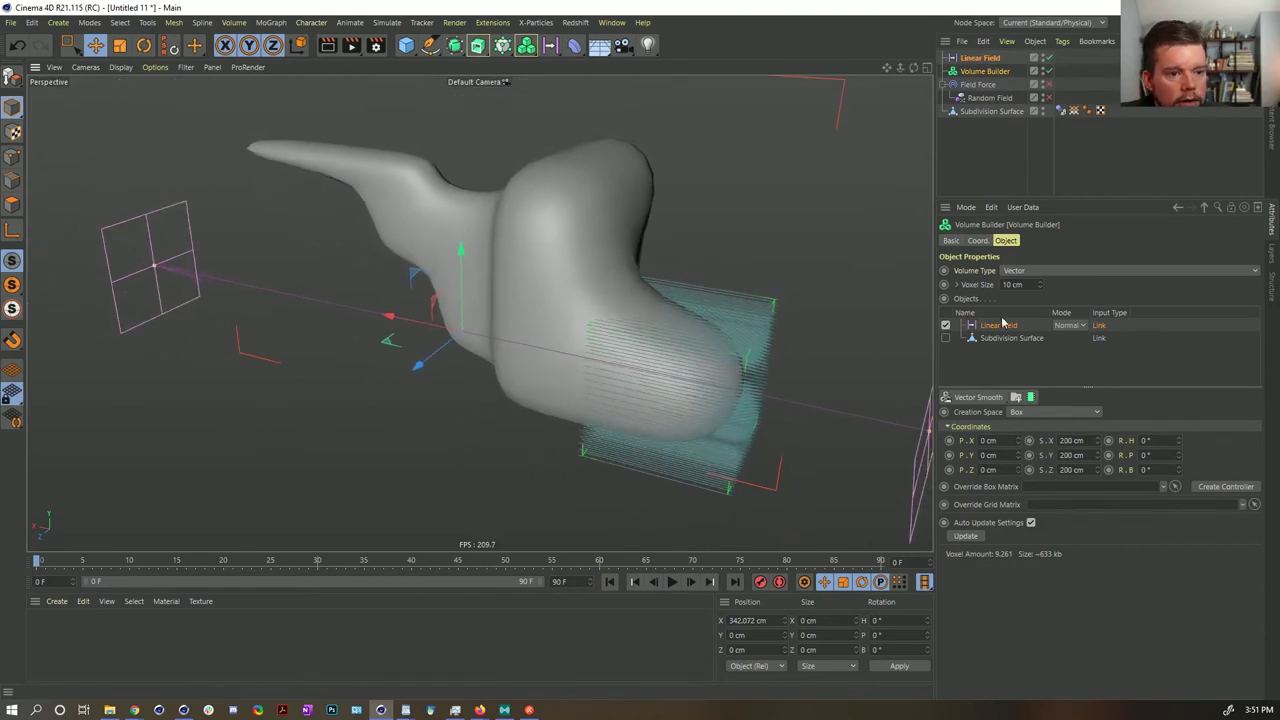
click(946, 338)
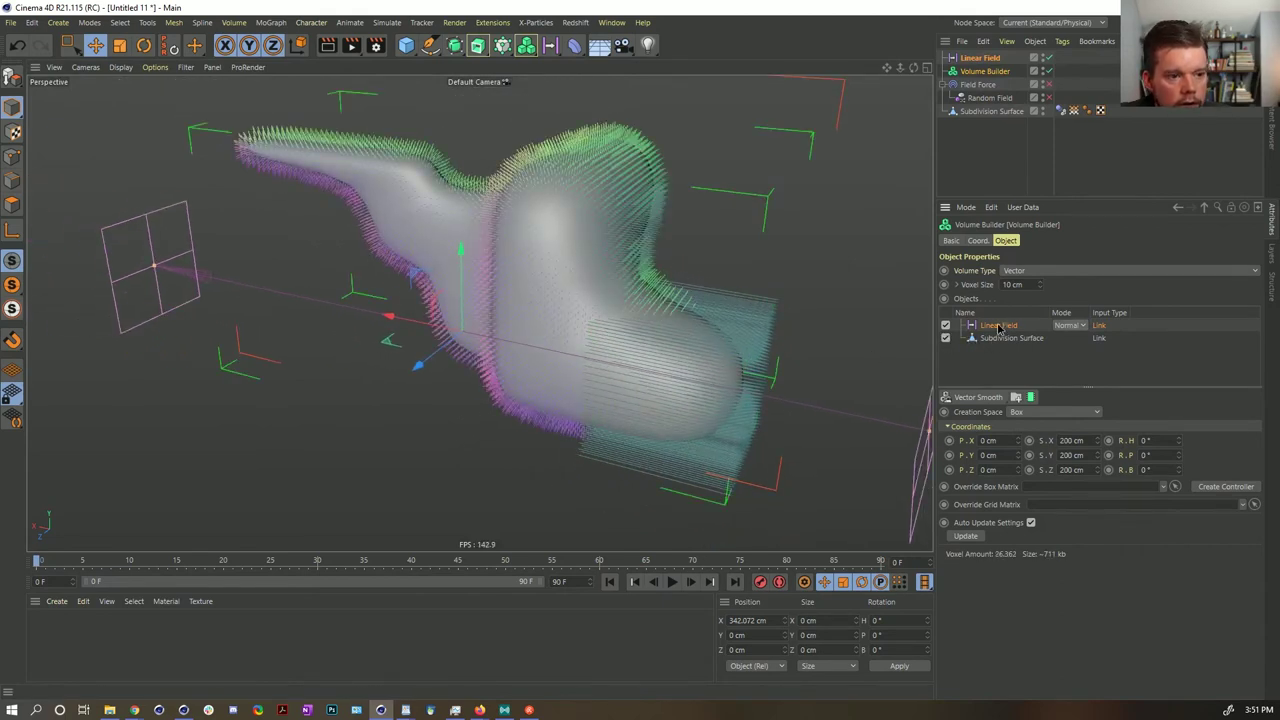
- Set the Linear Field entry's Creation Space to Objects Below and check the vectors along the mesh surface
click(1077, 328)
click(1025, 361)
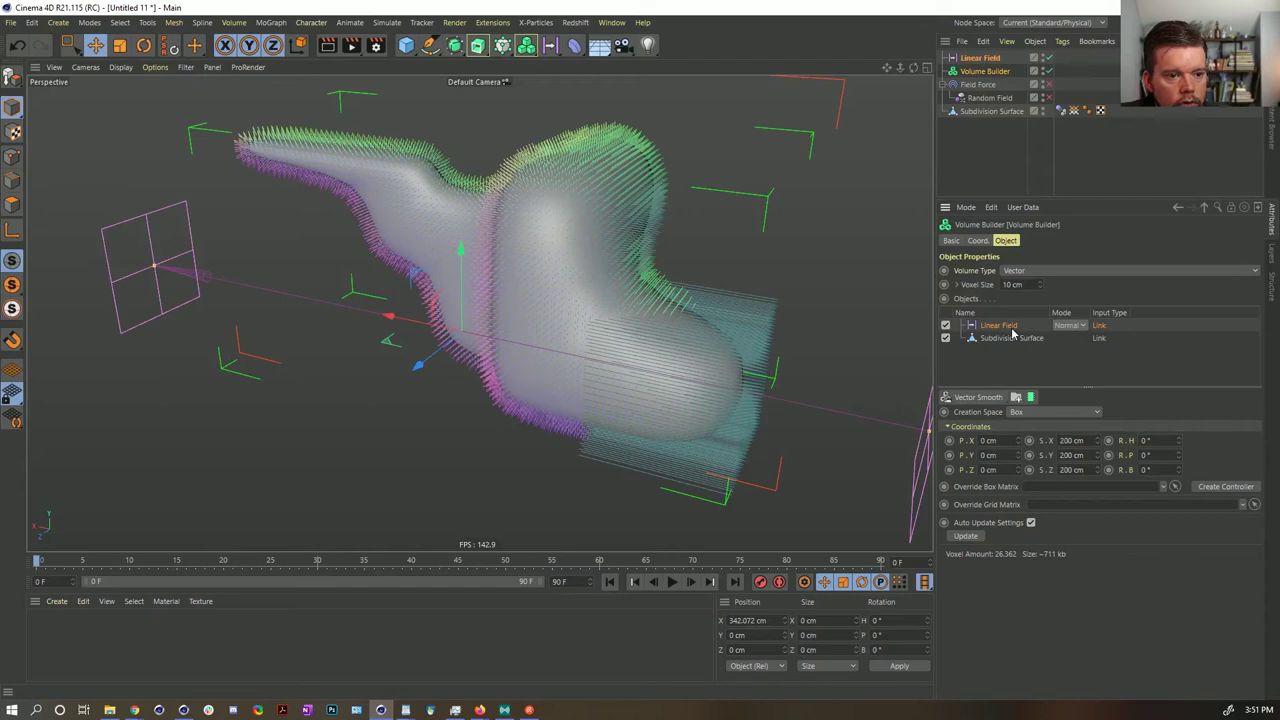
click(1056, 411)
click(1050, 445)
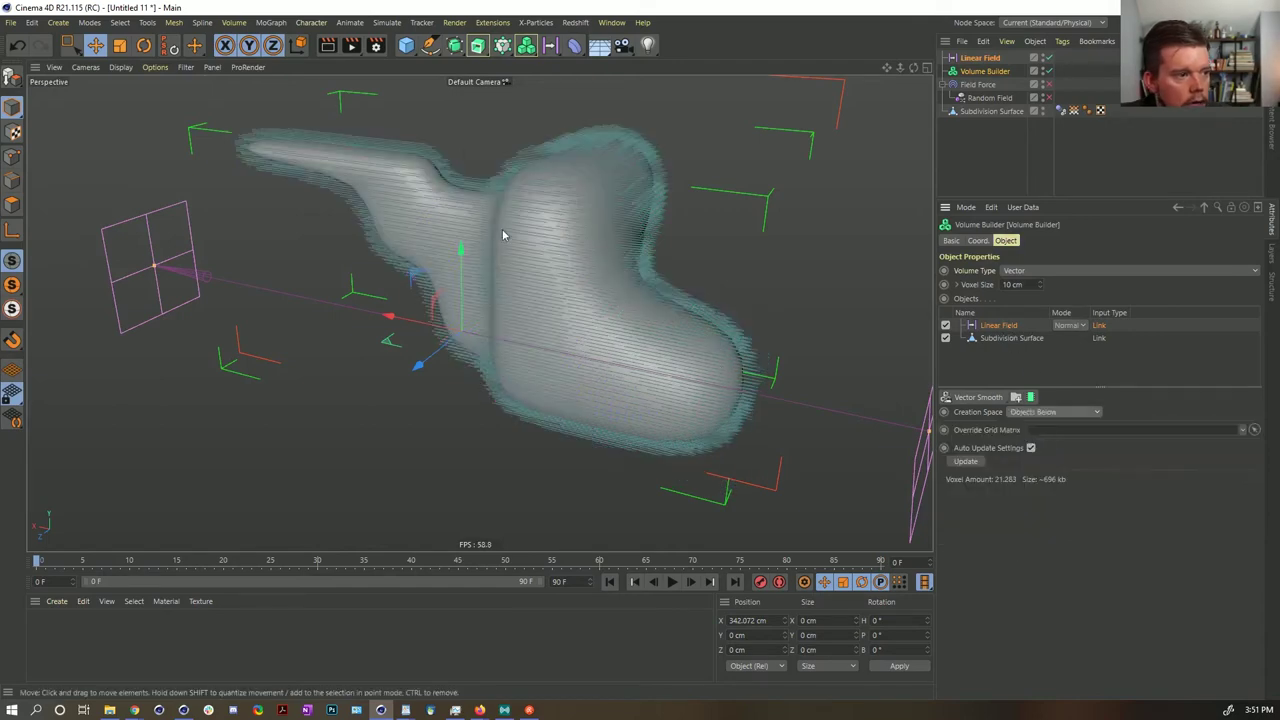
alt+drag(503, 197, 551, 214)
alt+drag(480, 314, 663, 317)
alt+right_drag(626, 340, 686, 314)
alt+drag(683, 296, 688, 237)
alt+drag(313, 261, 560, 335)
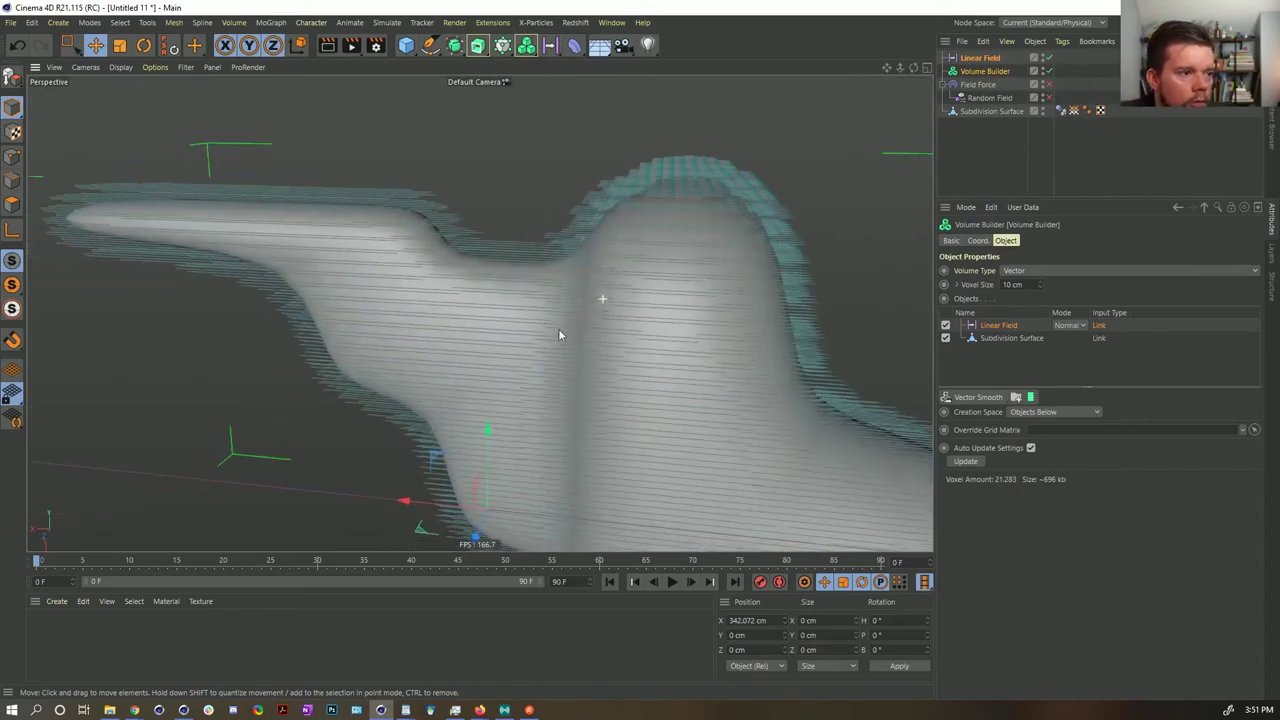
- Try the Add mode for the Linear Field entry and check the combined vectors around the mesh
click(1067, 326)
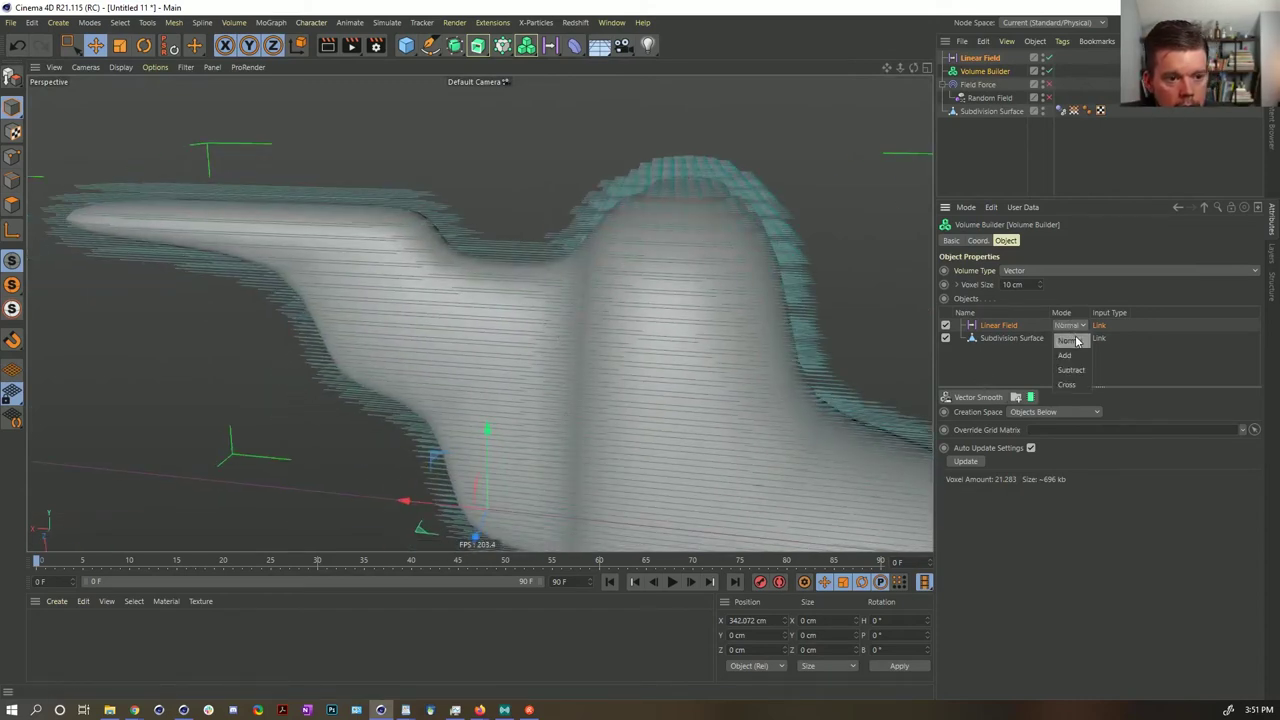
click(1070, 356)
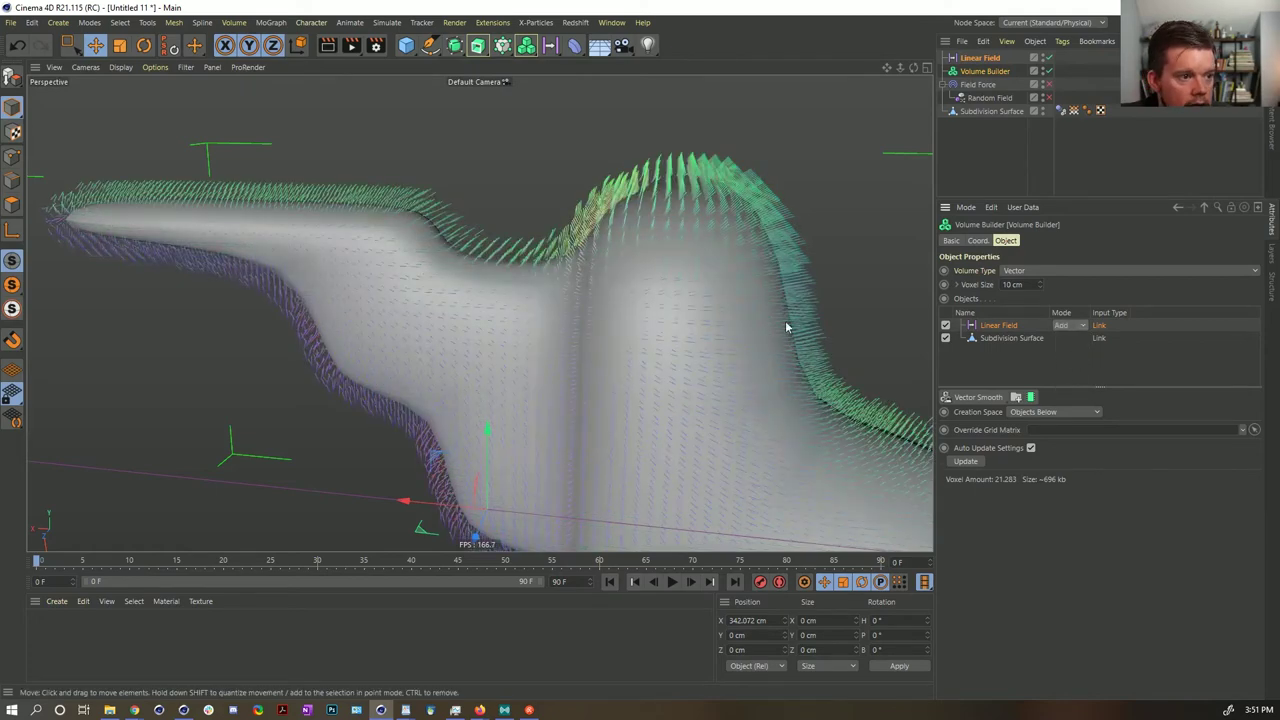
alt+drag(785, 320, 811, 336)
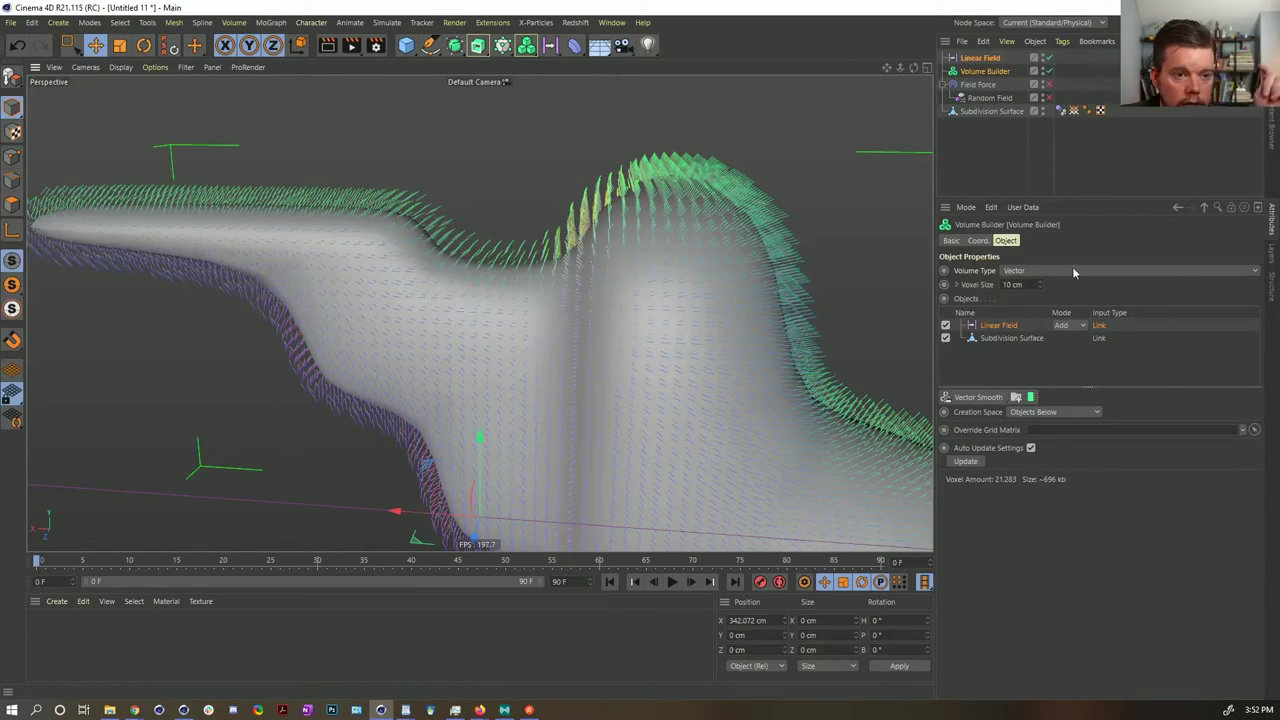
- Set the Linear Field entry's mode to Cross and inspect the vectors from the side and end of the mesh
click(1073, 326)
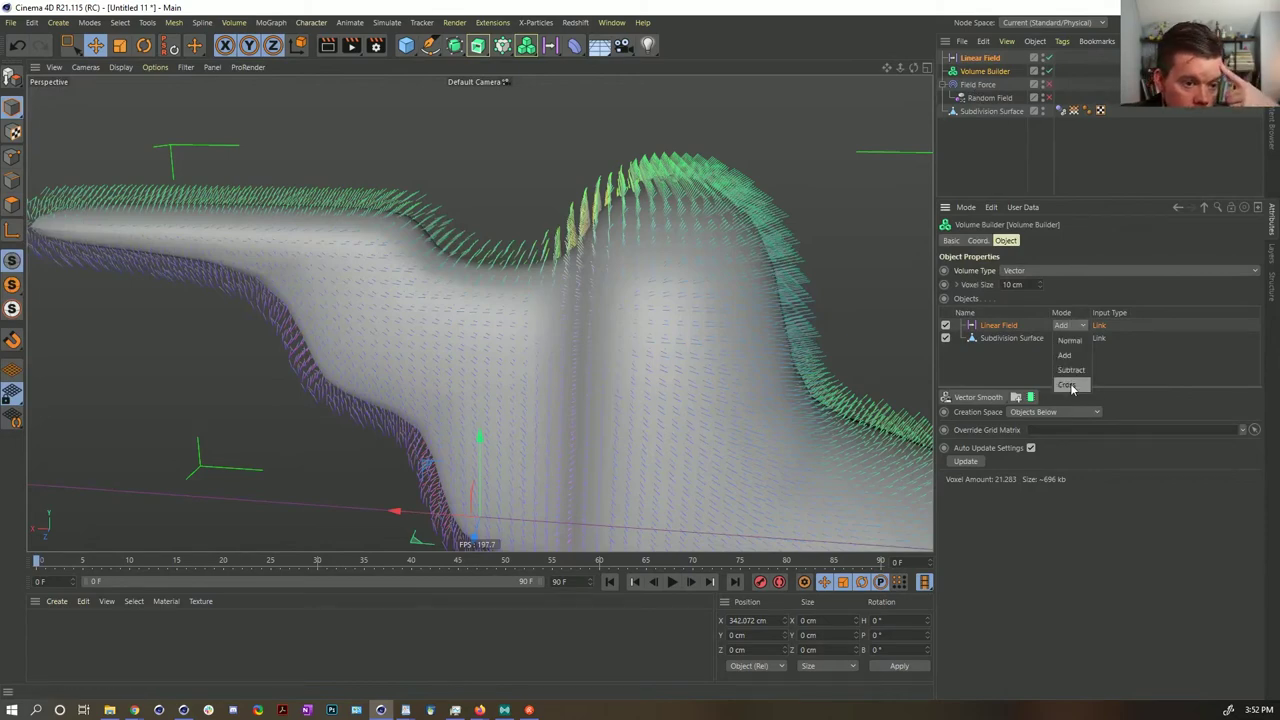
click(1068, 385)
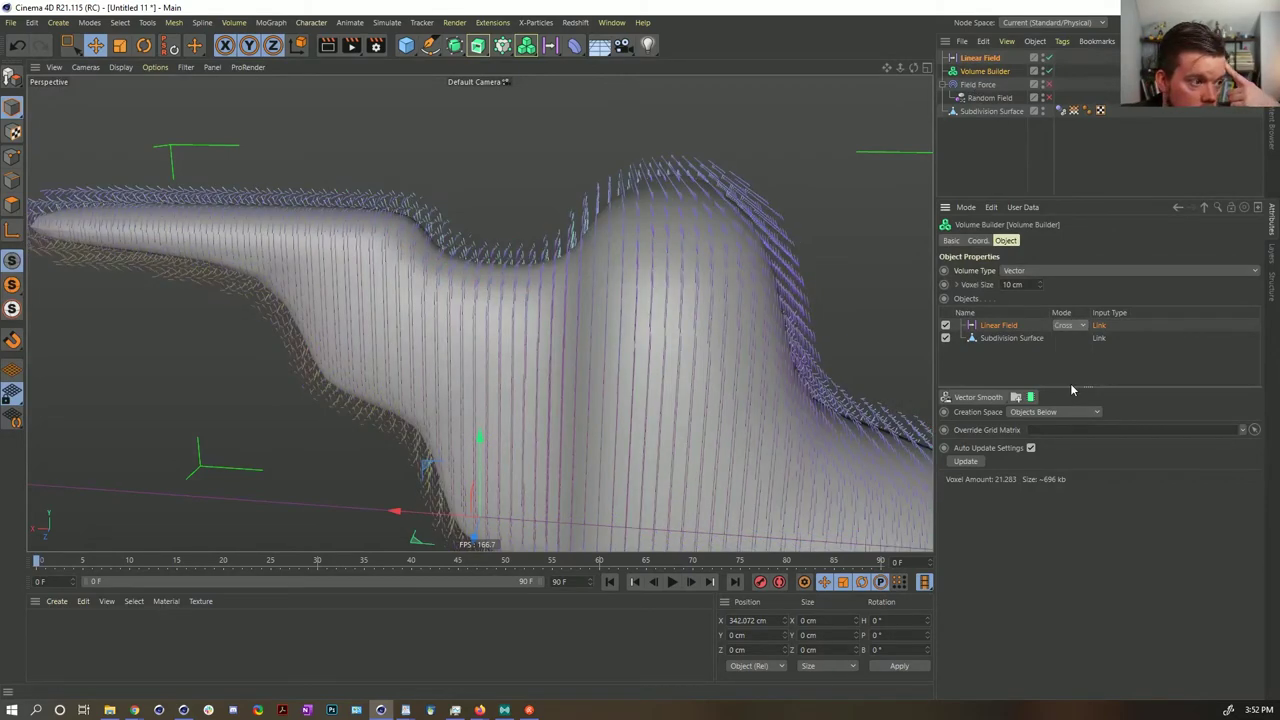
alt+middle_drag(799, 351, 695, 307)
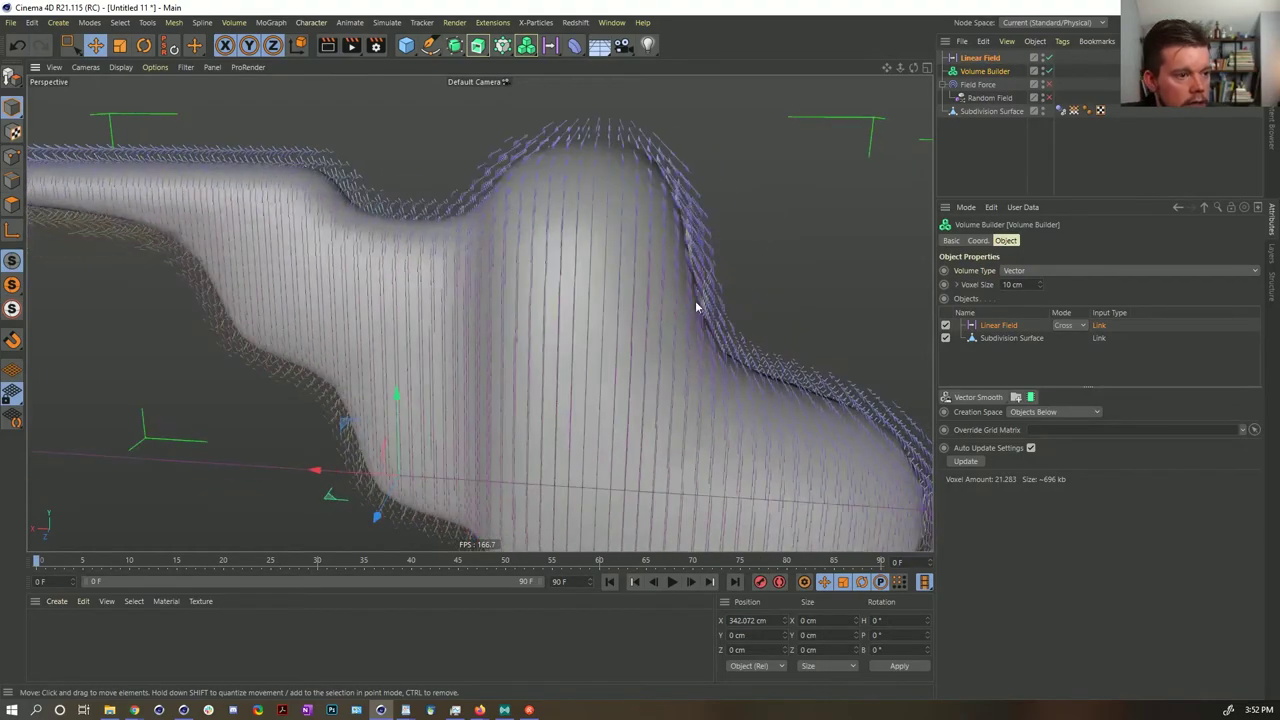
alt+drag(687, 301, 617, 267)
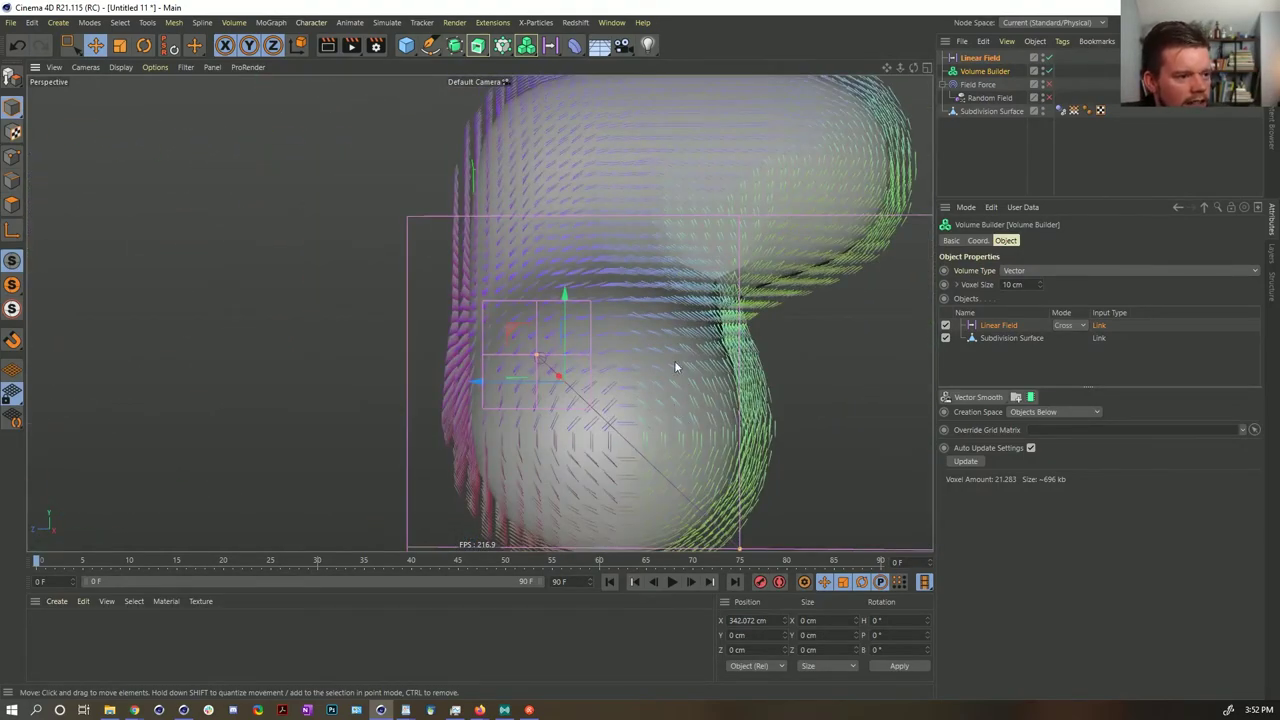
alt+drag(535, 420, 582, 392)
- Set the Linear Field's direction to Y+ and check the crossed vectors around the mesh
click(979, 58)
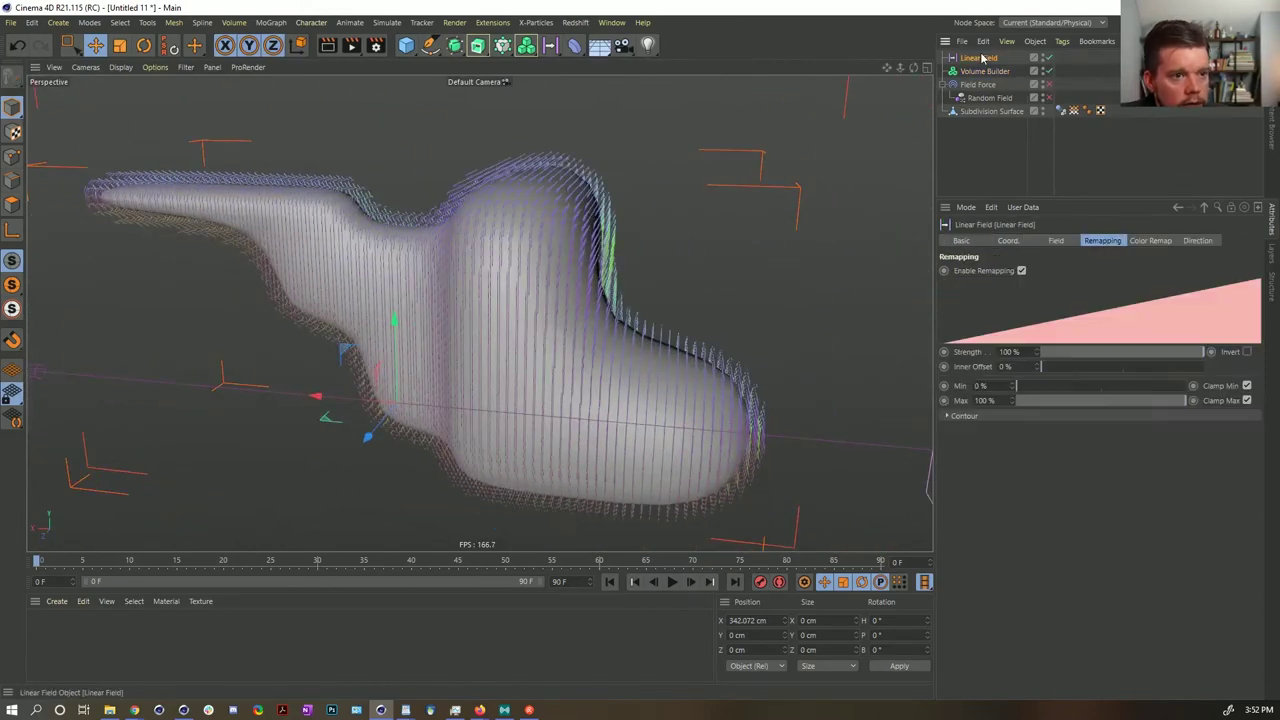
key(r)
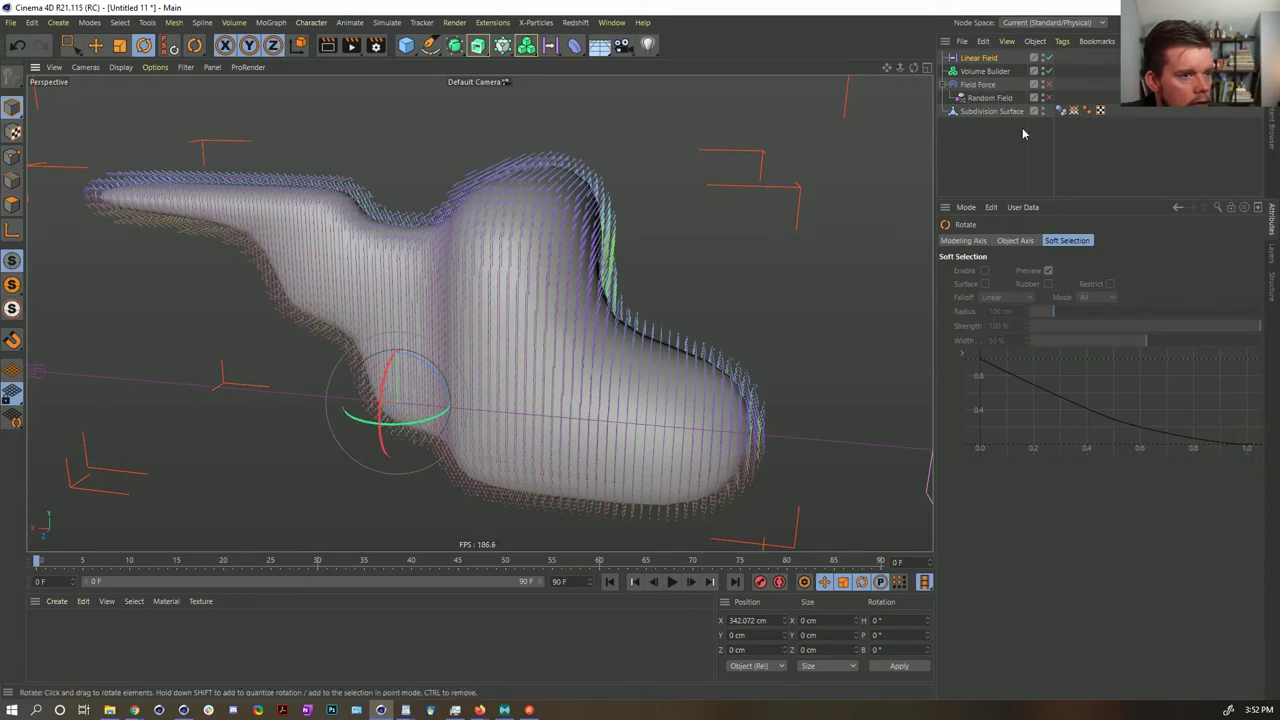
click(981, 59)
click(1057, 241)
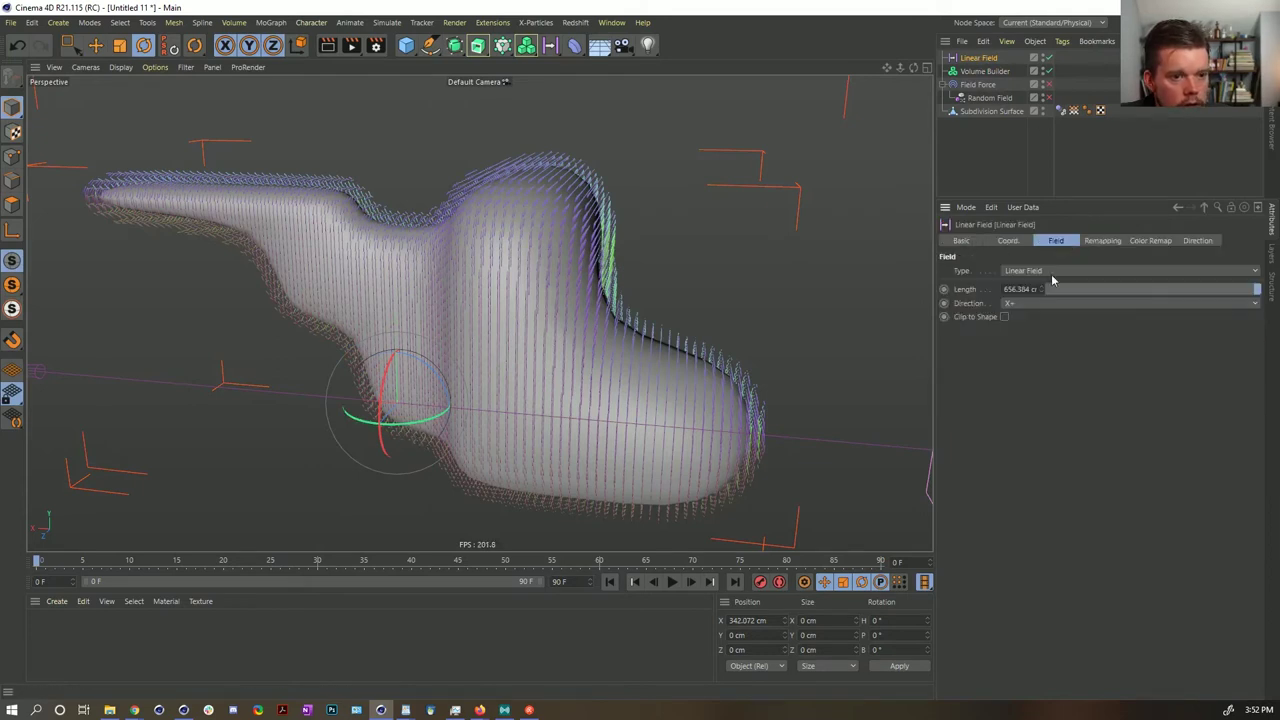
click(1025, 304)
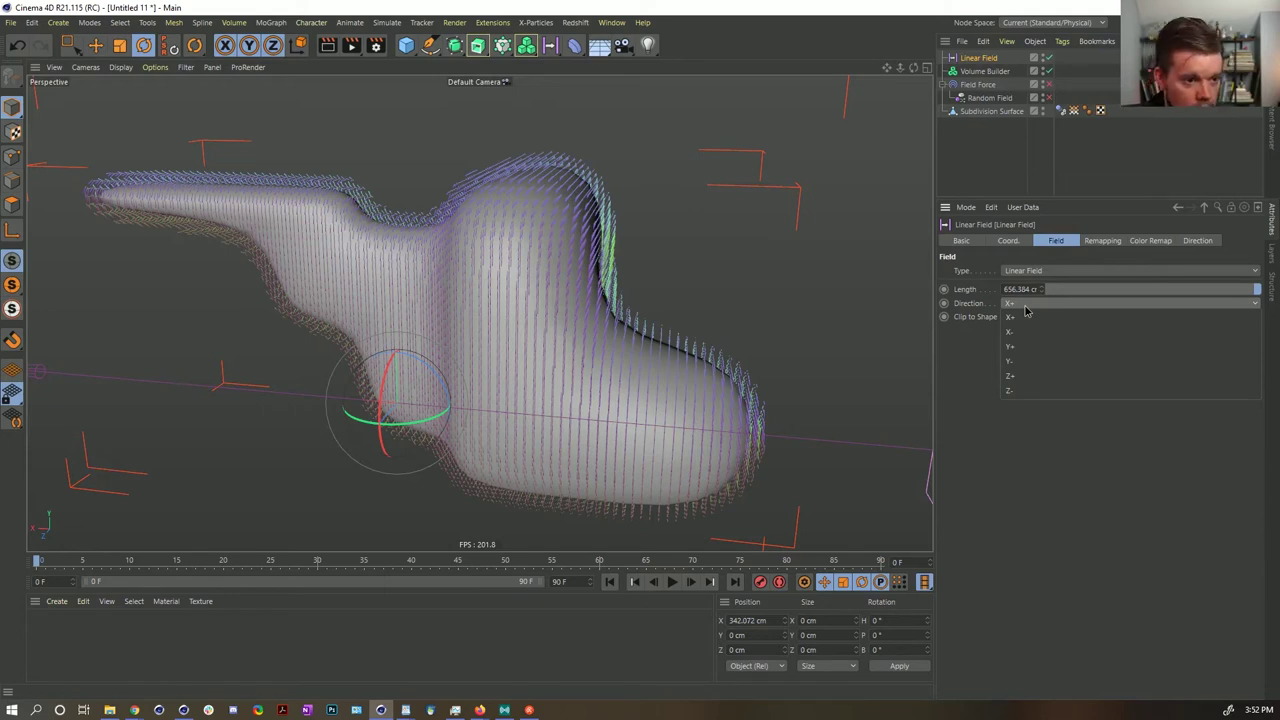
click(985, 71)
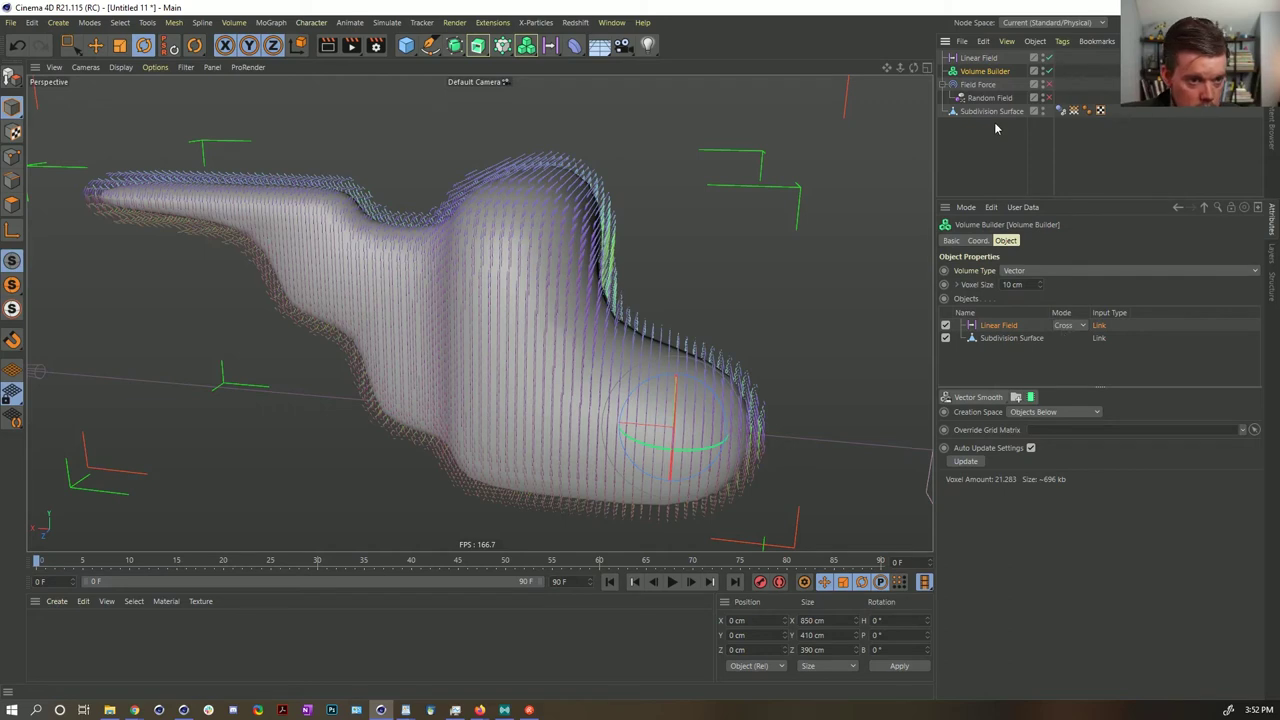
click(979, 58)
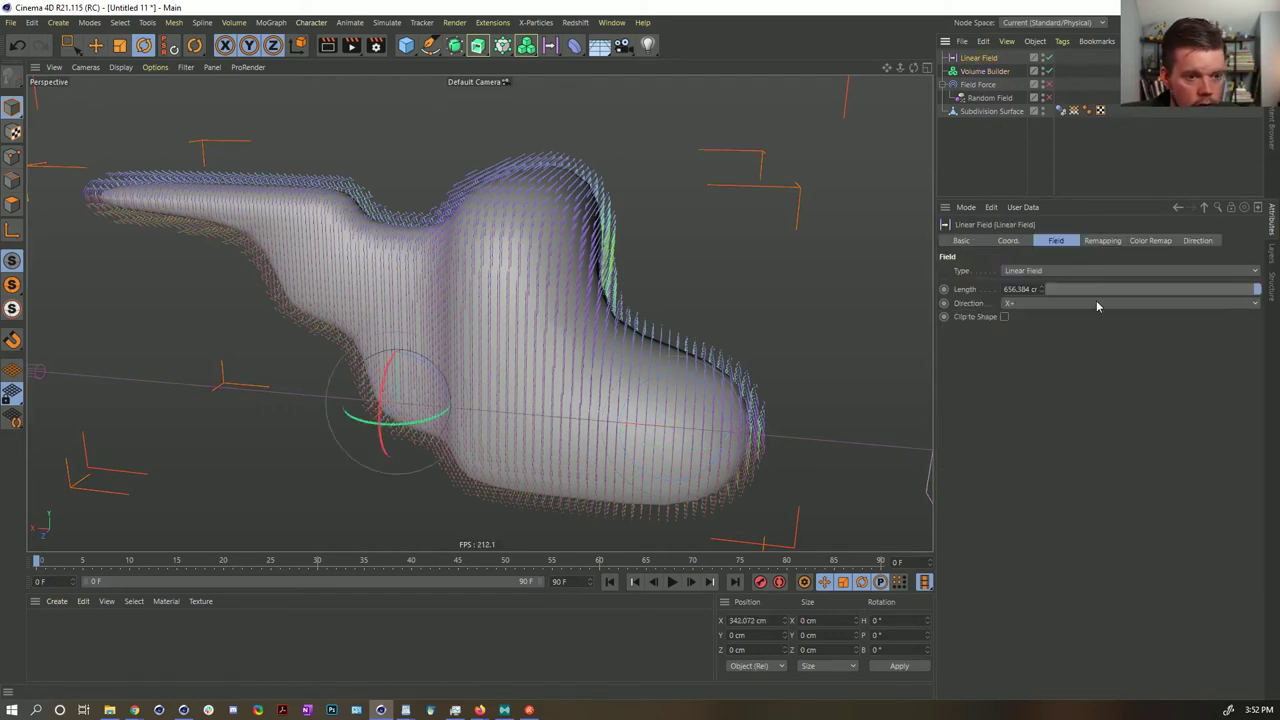
click(1032, 303)
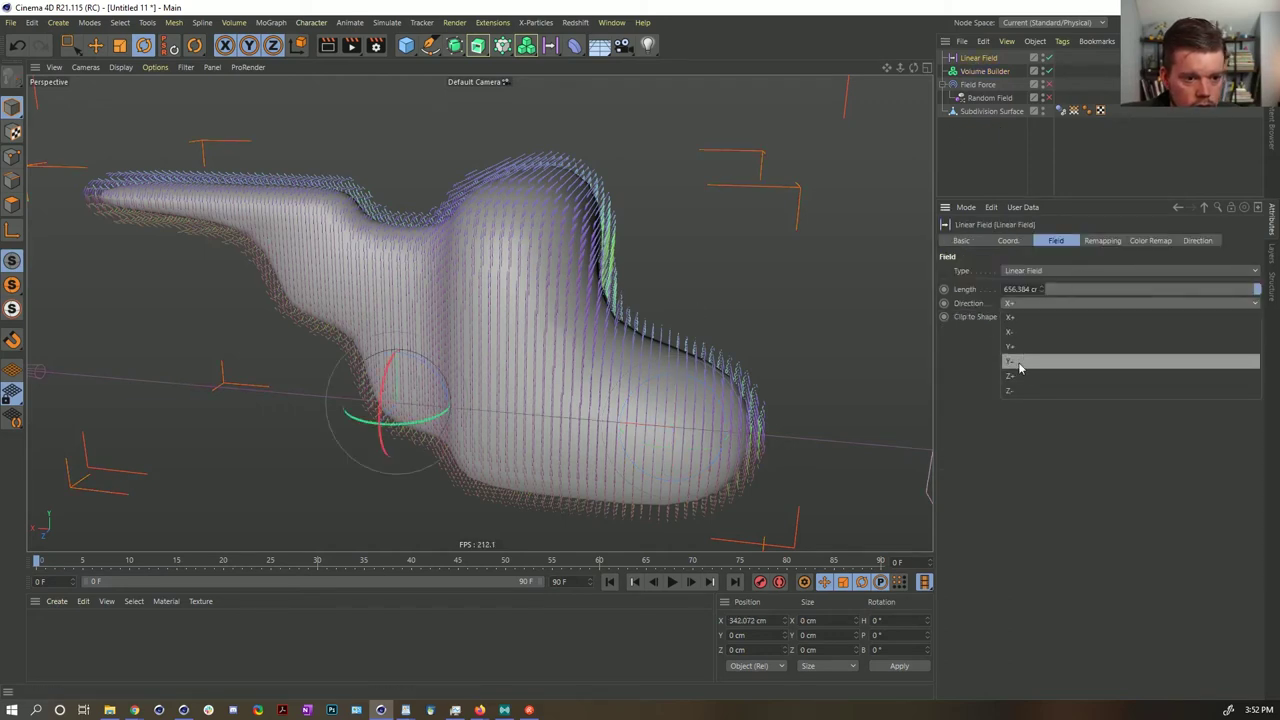
click(1019, 360)
alt+drag(634, 357, 597, 265)
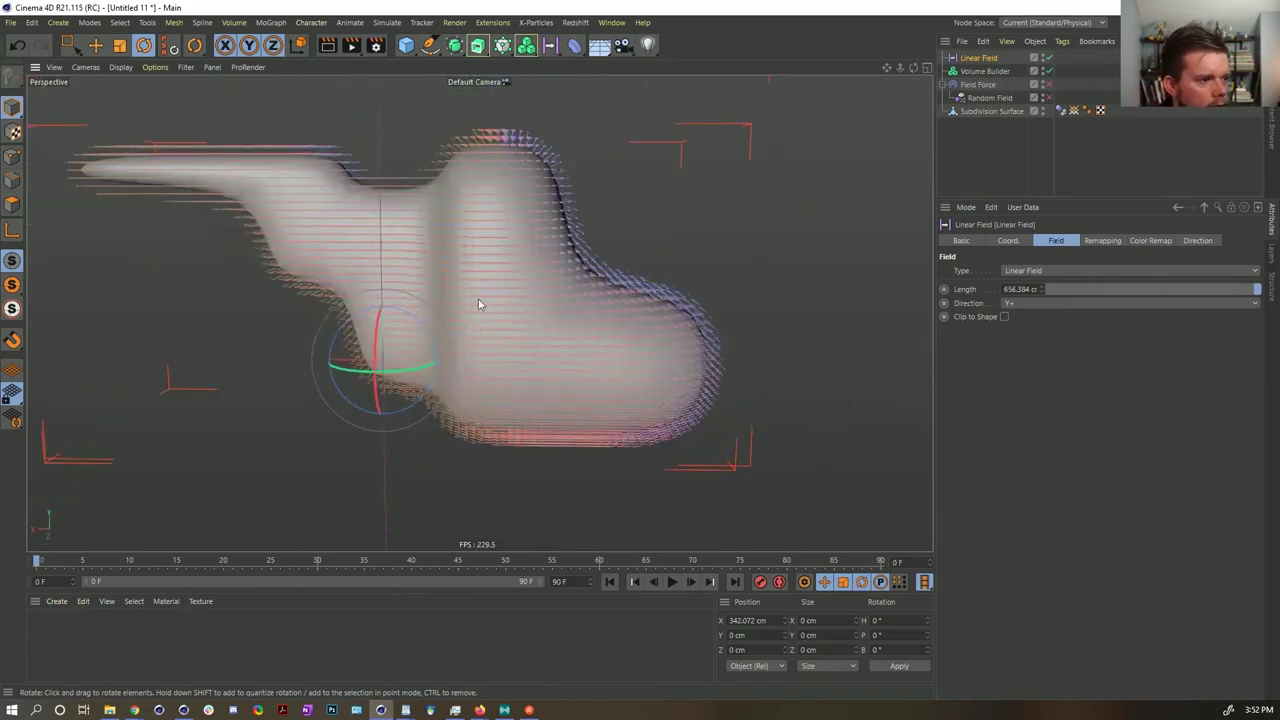
alt+drag(463, 289, 702, 327)
- Try the Linear Field's direction at Z+ and look at the crossed vectors from several sides
click(1035, 303)
click(1020, 386)
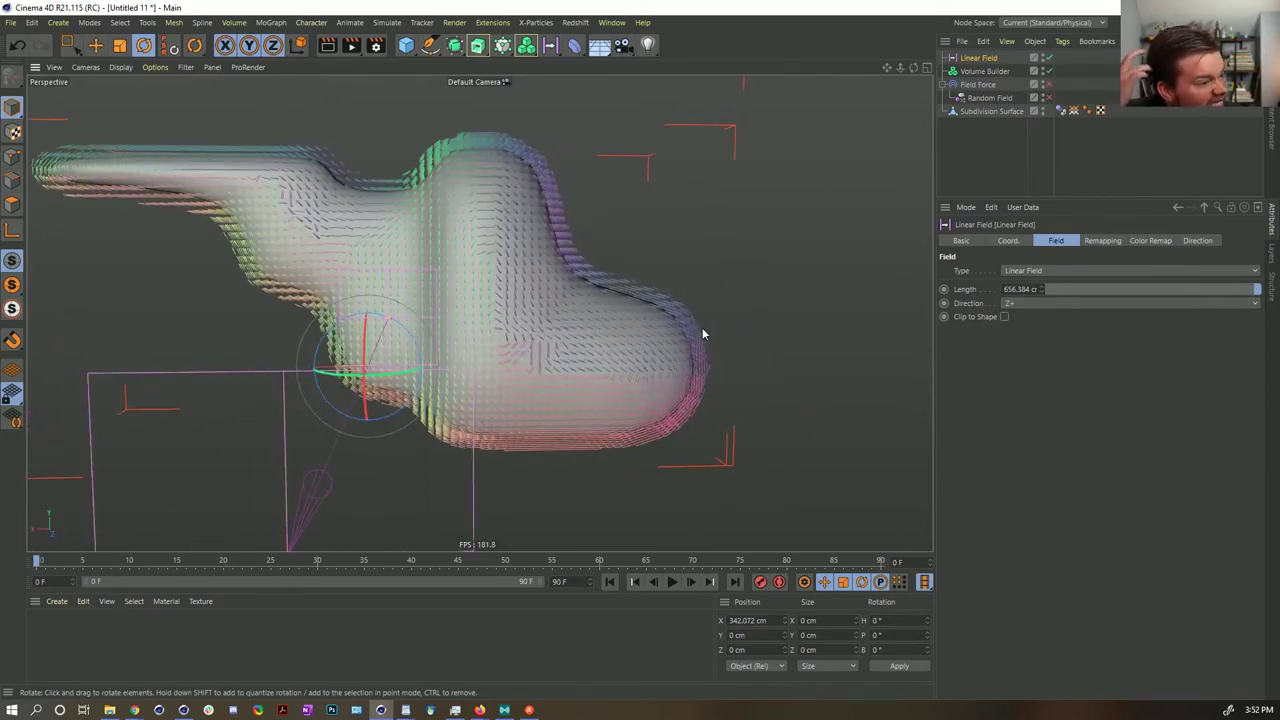
alt+drag(840, 294, 548, 332)
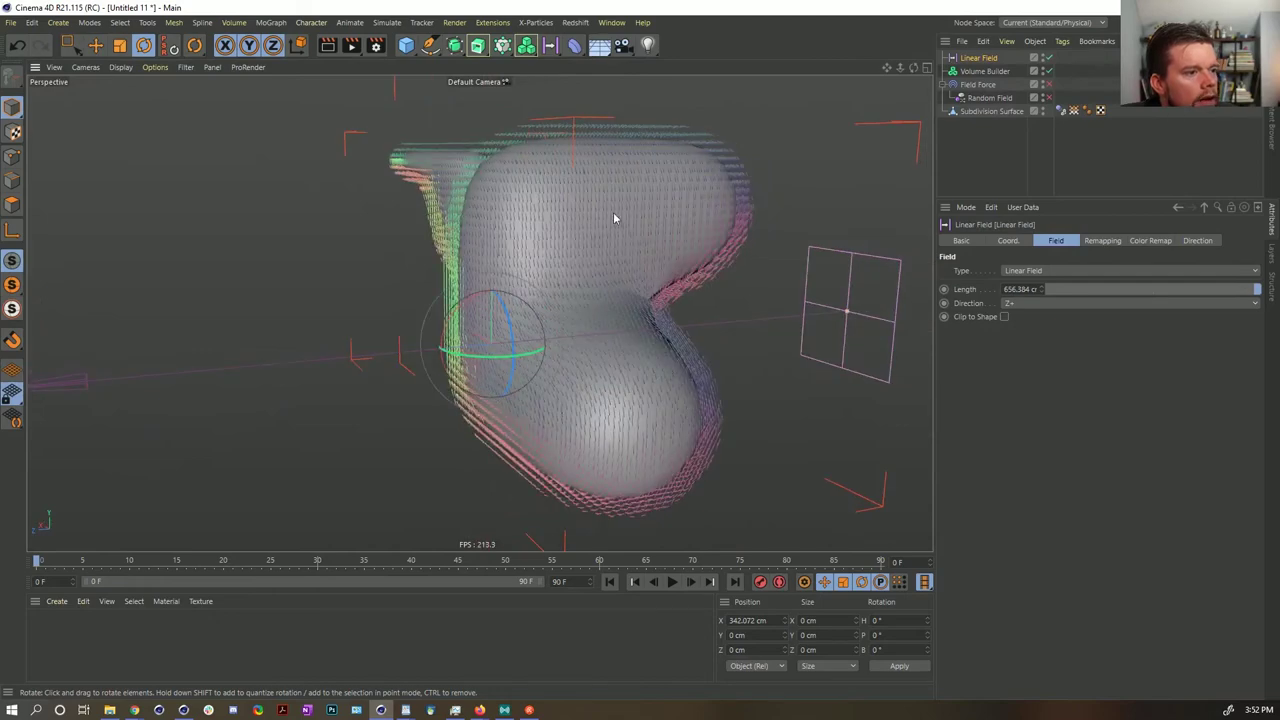
alt+drag(619, 216, 718, 326)
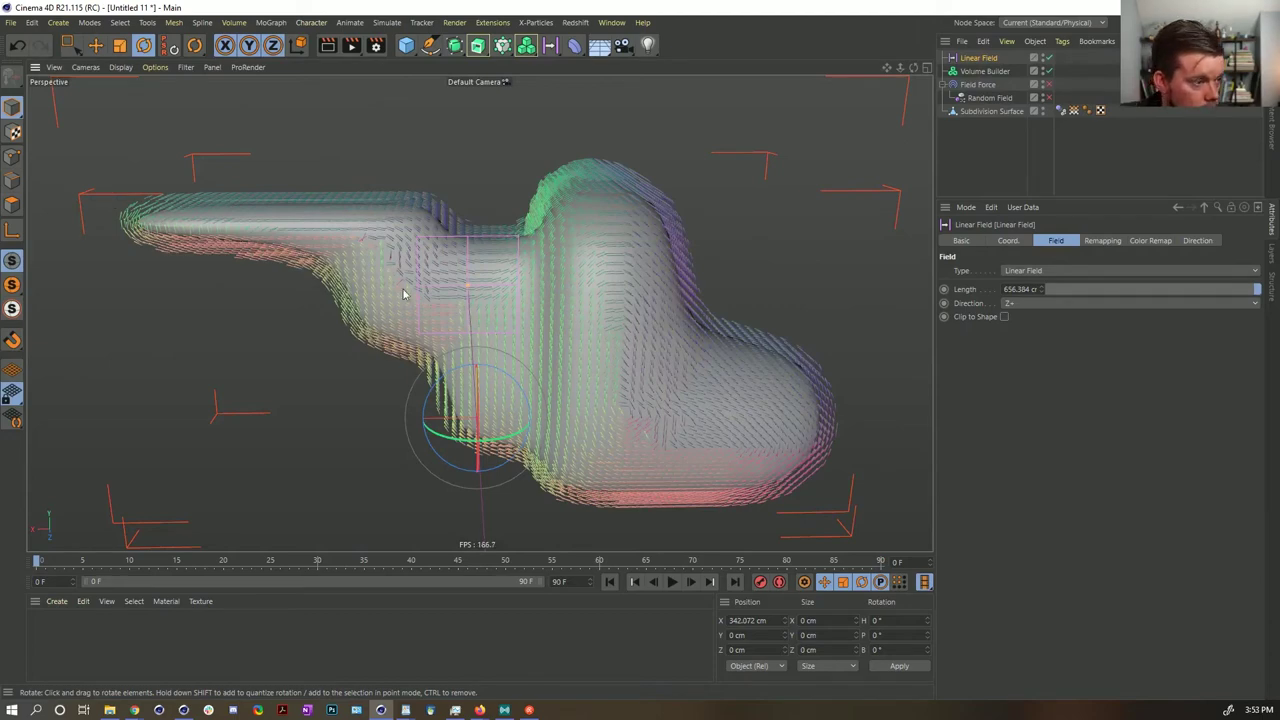
- Return the Linear Field's direction to Y+ and examine how the crossed vectors run around the whole mesh
alt+drag(404, 293, 470, 290)
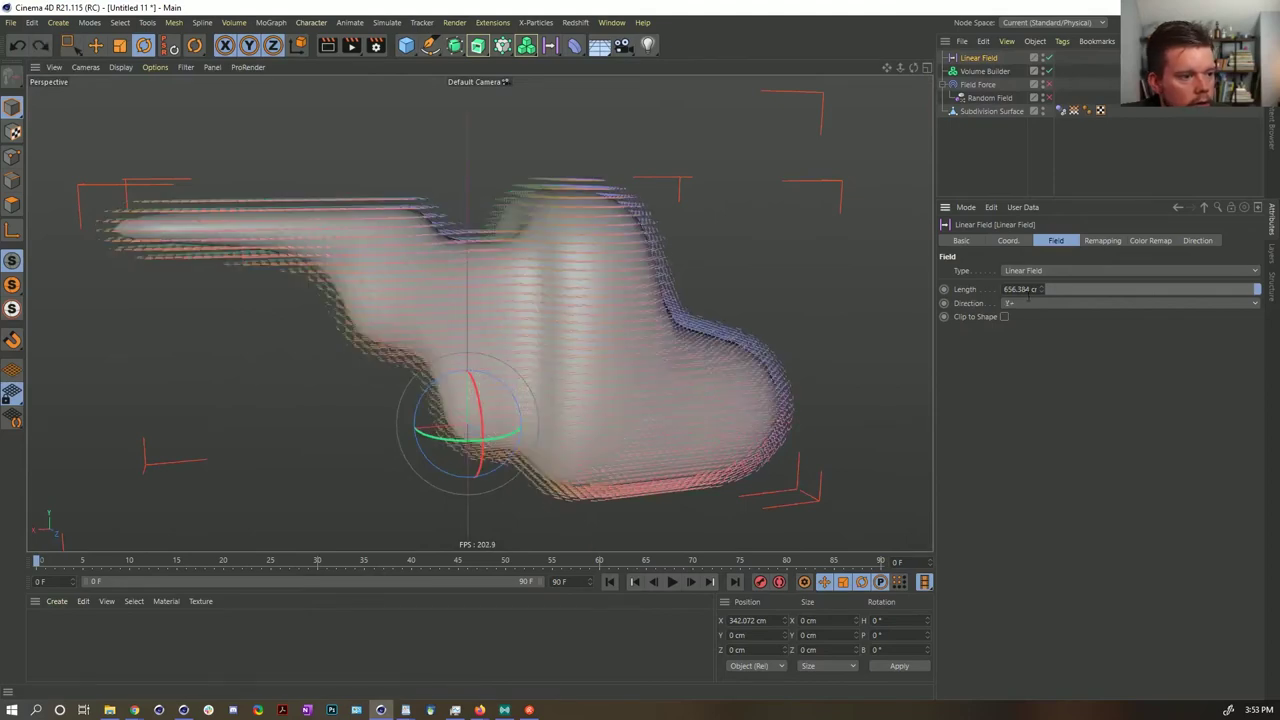
alt+drag(670, 336, 645, 277)
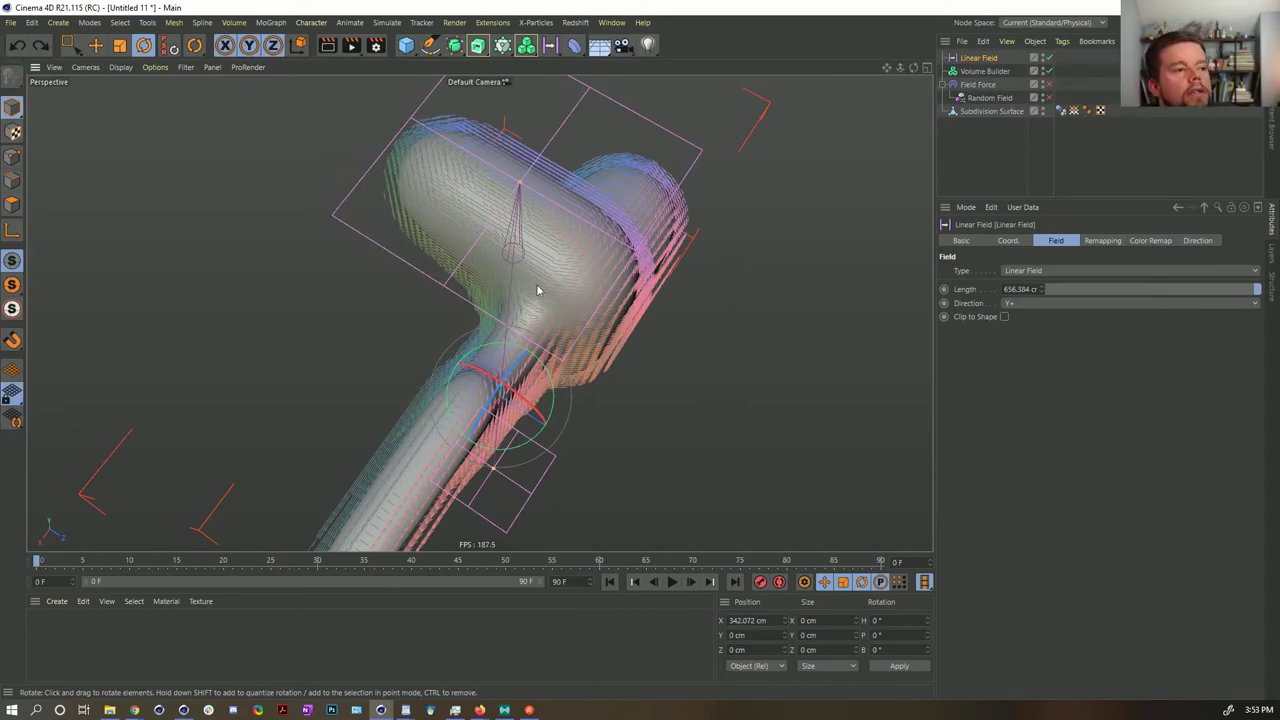
alt+drag(588, 272, 476, 203)
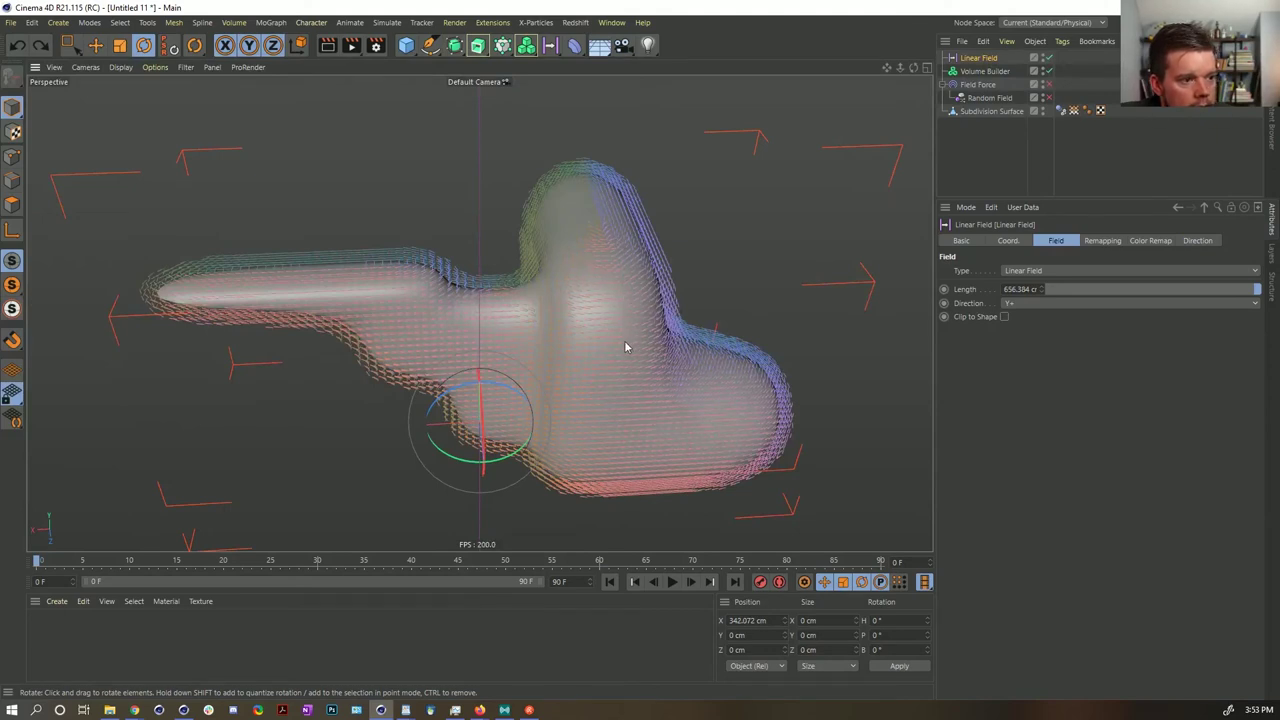
alt+drag(611, 316, 608, 320)
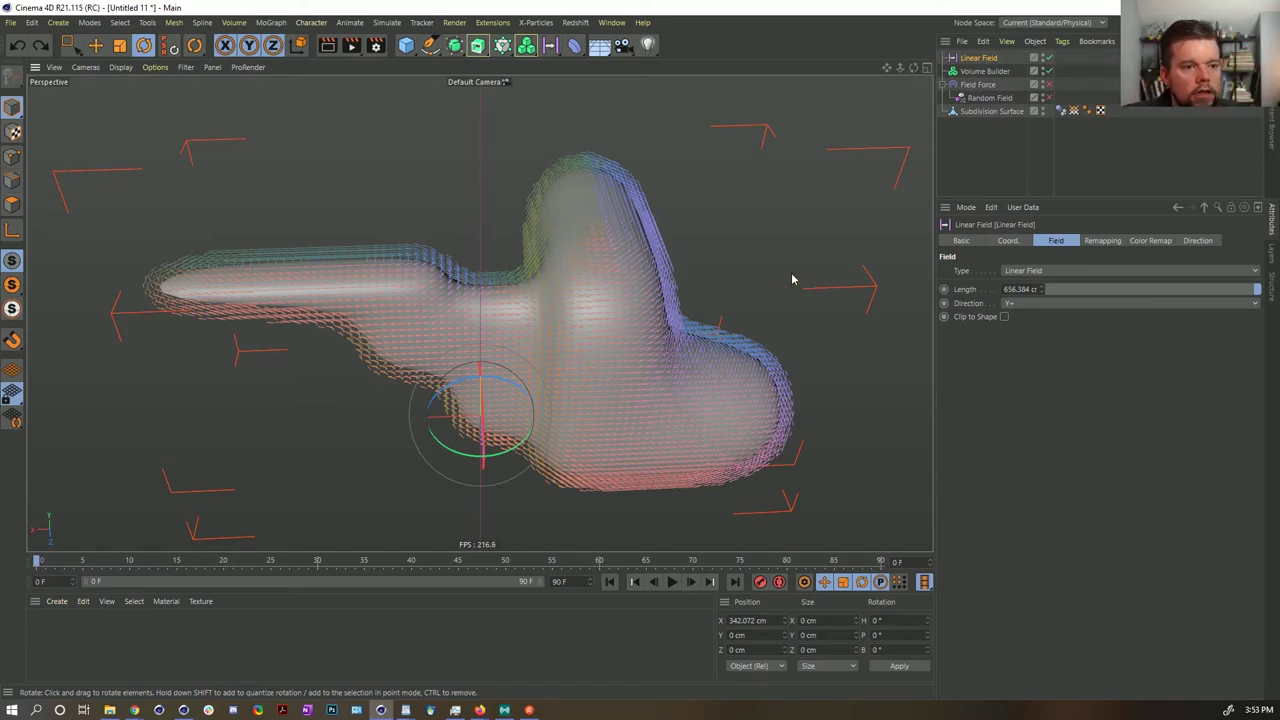
mouse_move(662, 289)
alt+mouse_down()
mouse_move(723, 280)
mouse_move(690, 255)
mouse_move(675, 280)
mouse_move(696, 270)
mouse_move(674, 271)
alt+mouse_up()
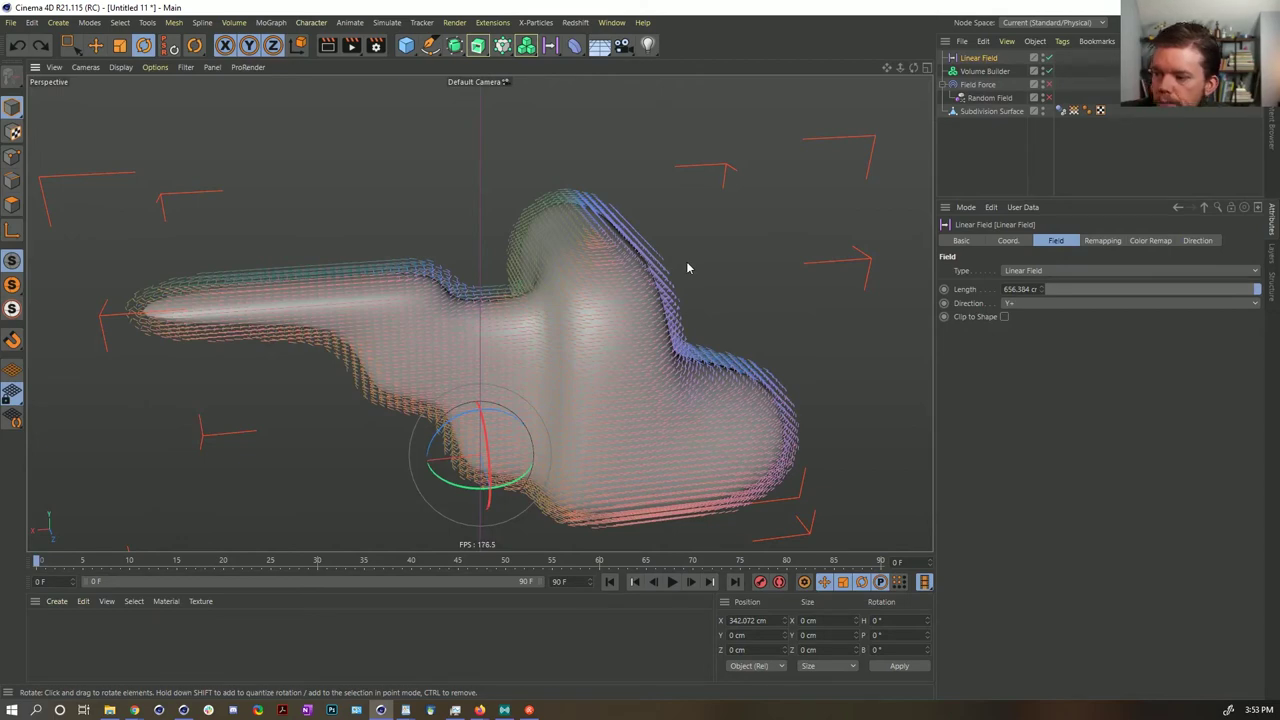
alt+drag(571, 274, 590, 298)
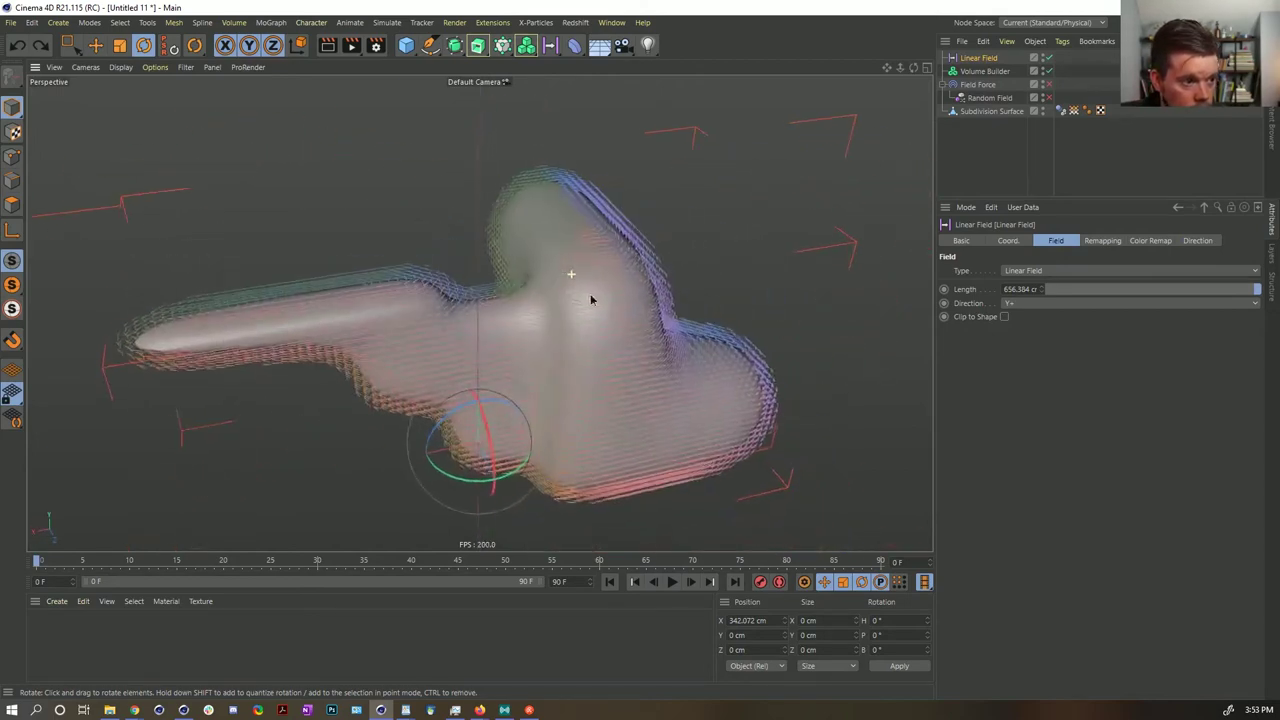
scroll(592, 296, up, 5)
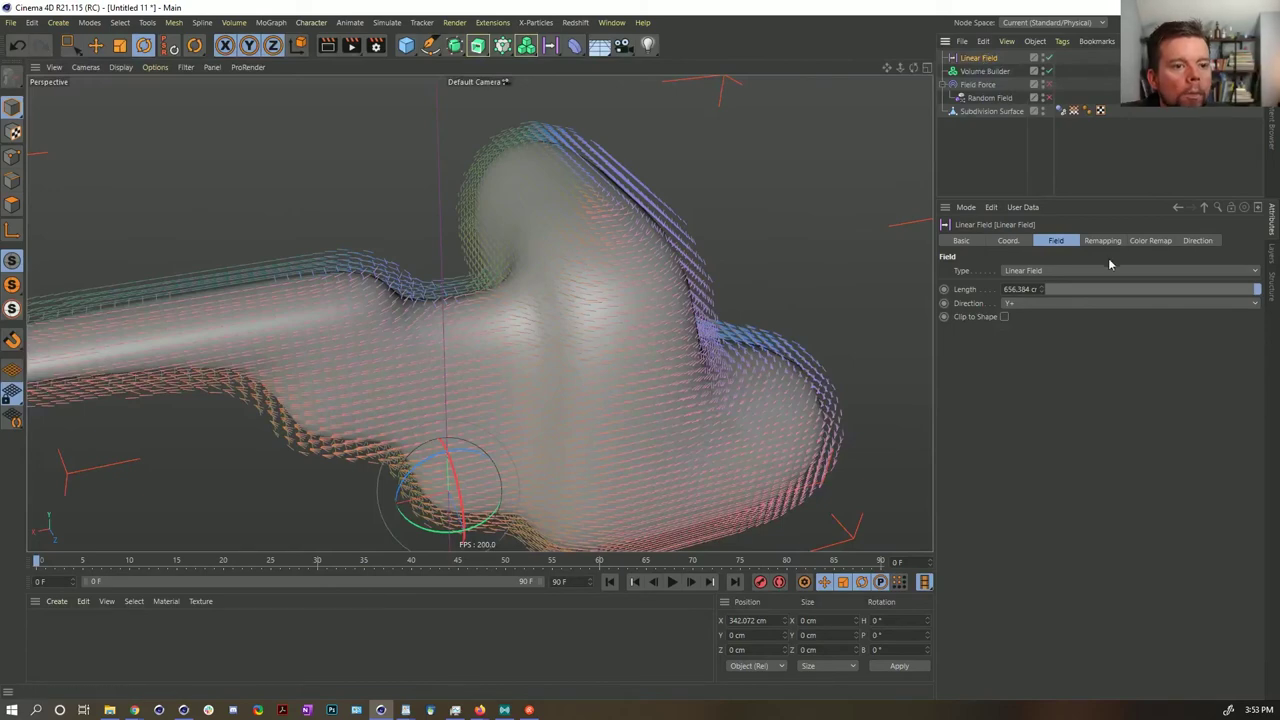
- Try the Linear Field entry's mode at Normal in the Volume Builder and check the vectors from the side of the mesh
click(985, 71)
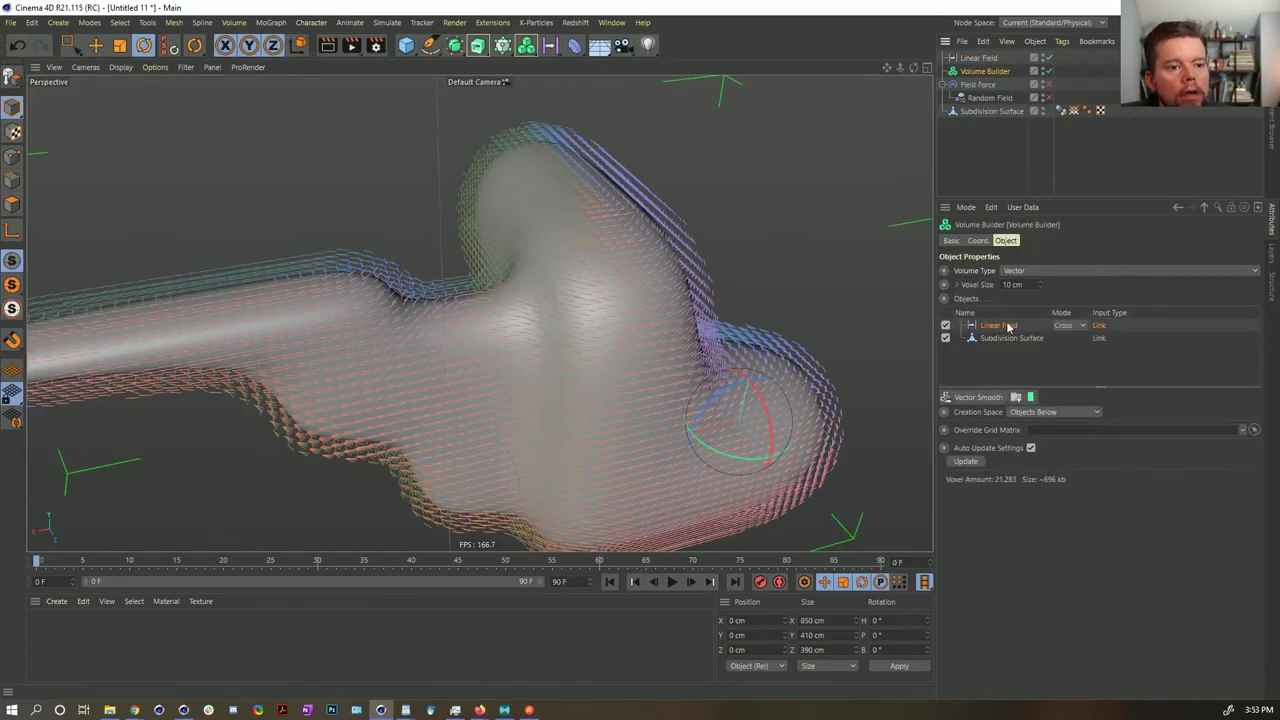
click(1066, 326)
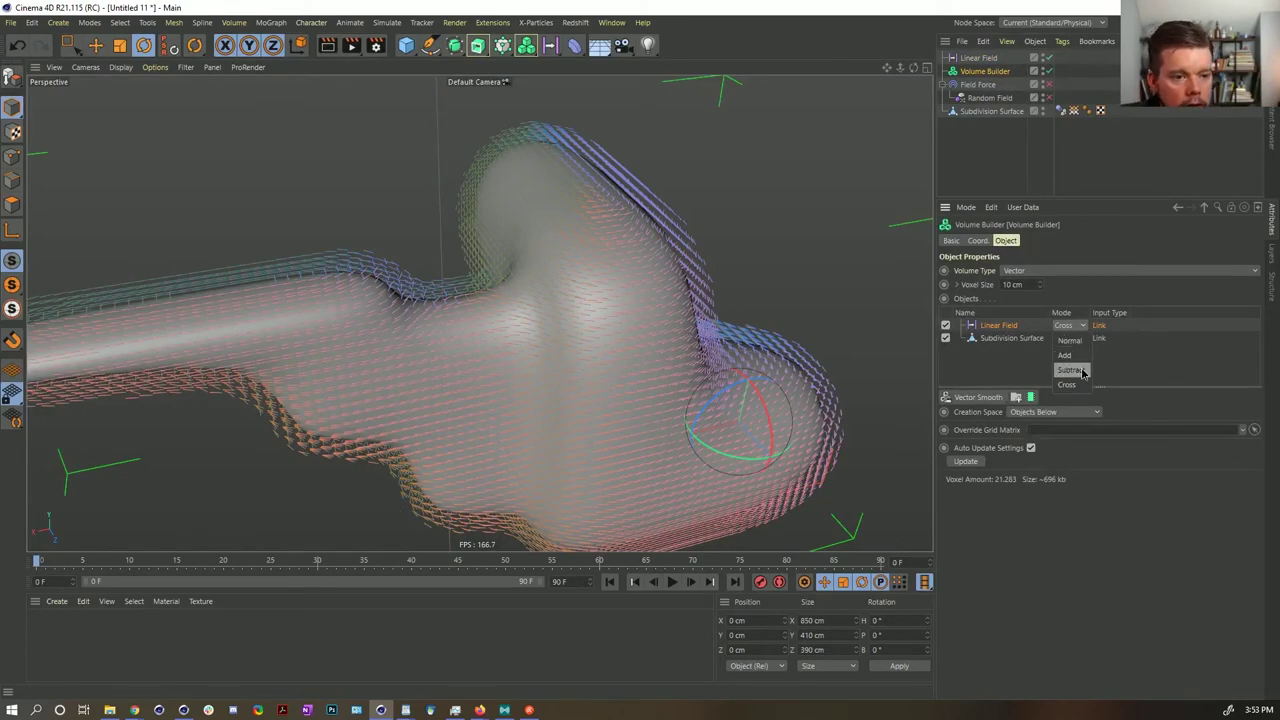
click(1077, 342)
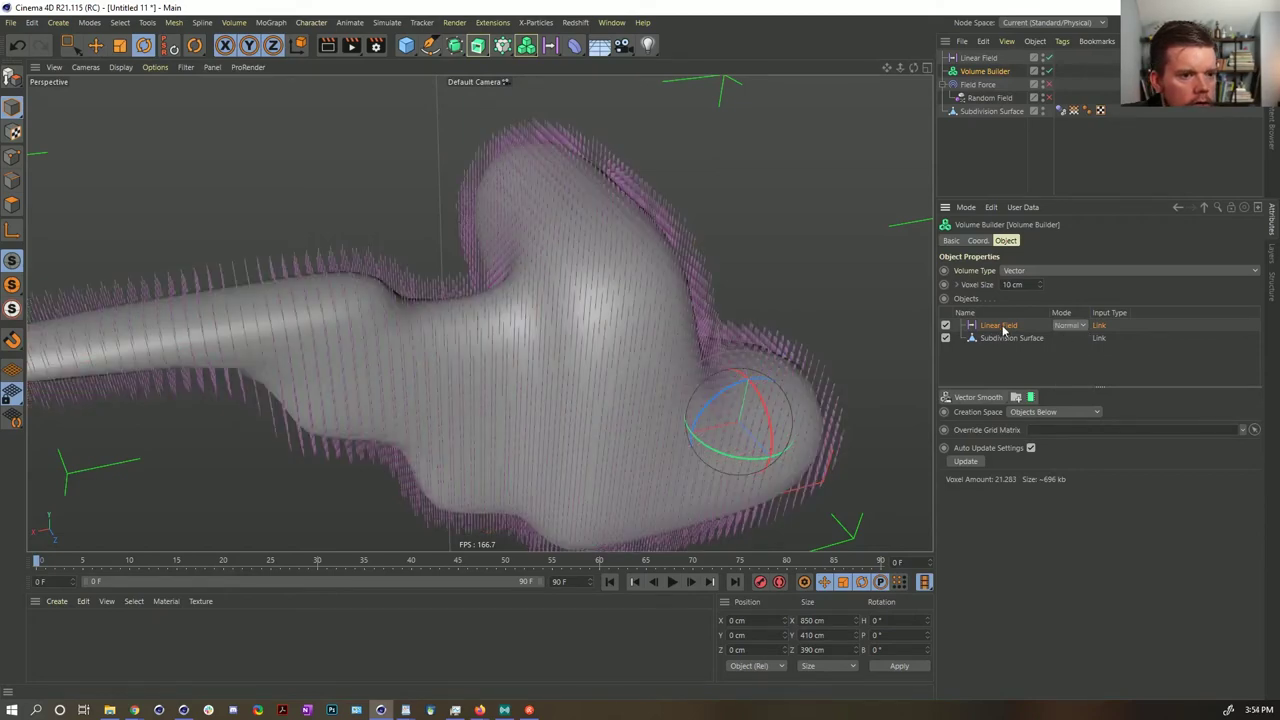
alt+drag(580, 338, 645, 297)
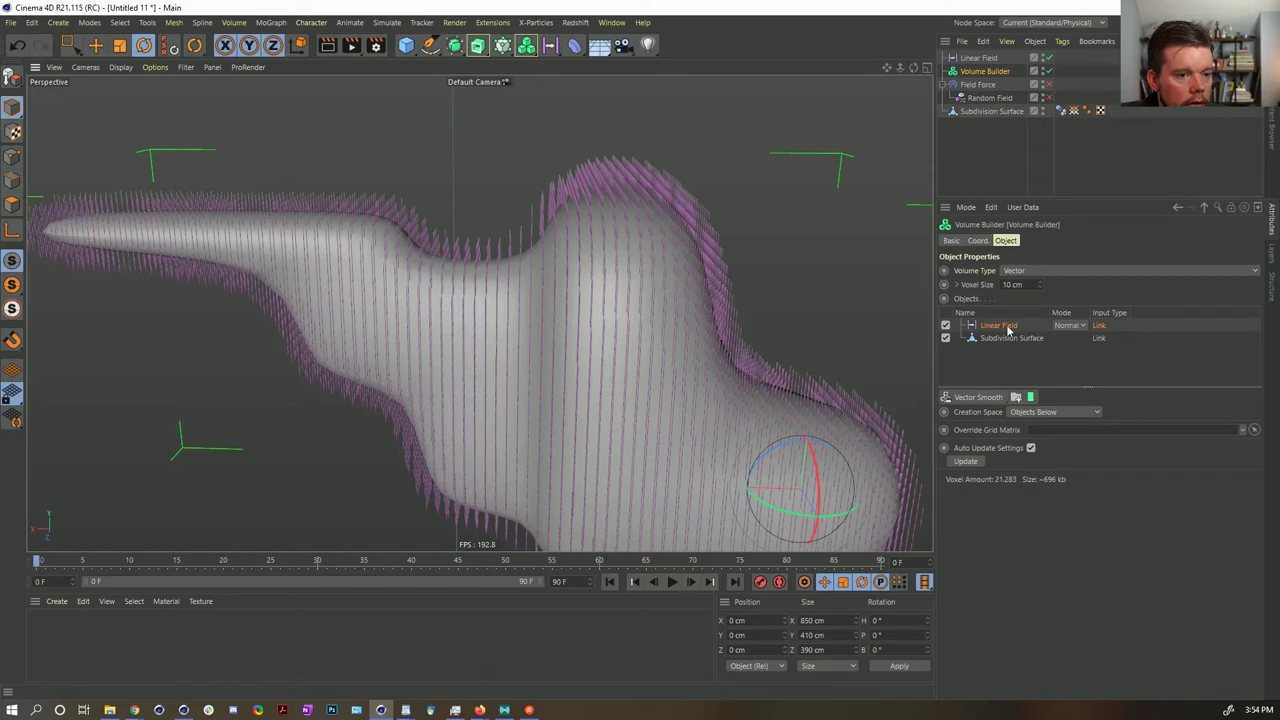
- Try placing the Linear Field below the Subdivision Surface in the Volume Builder and crossing the Subdivision Surface with it
drag(1008, 330, 1003, 345)
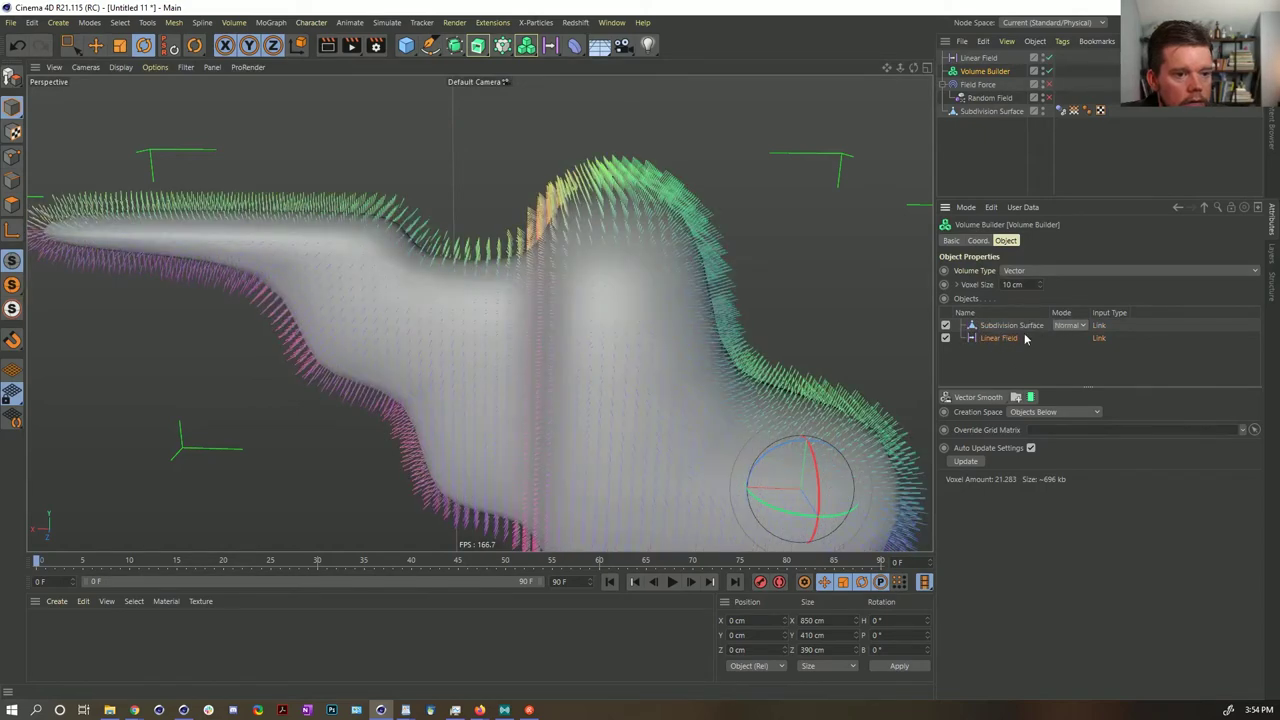
click(1068, 326)
click(1070, 382)
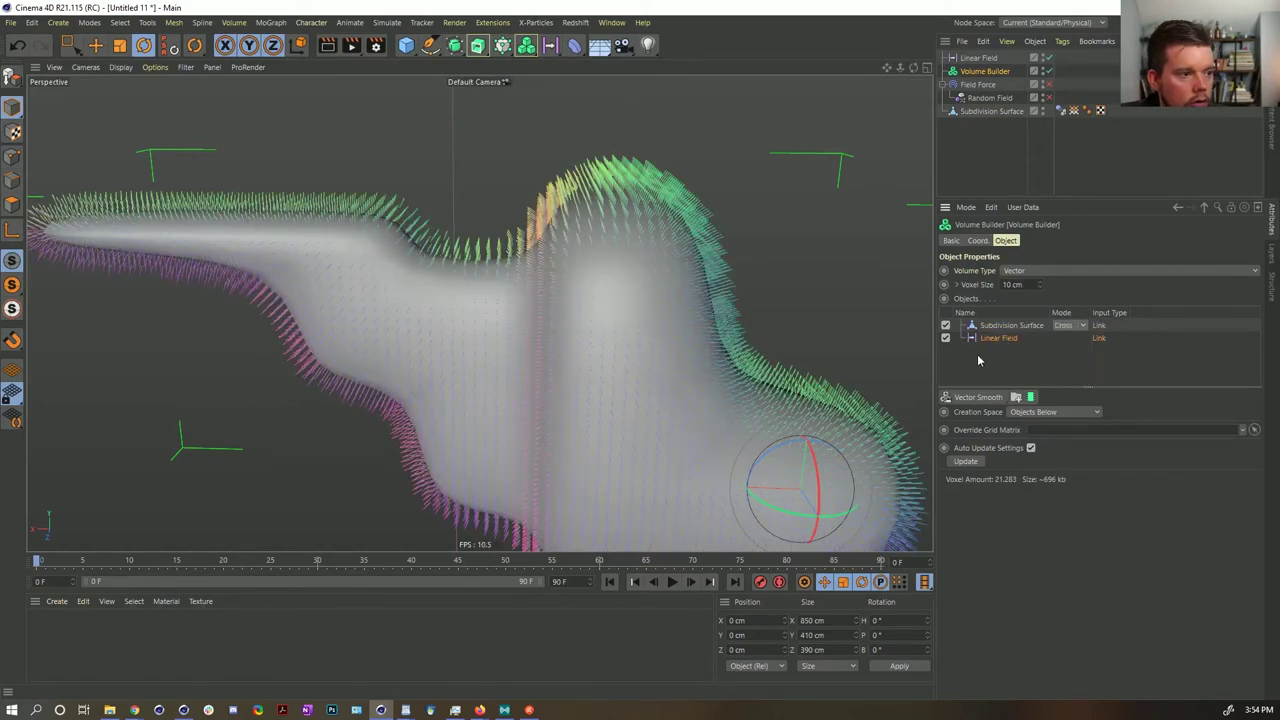
click(999, 340)
mouse_move(999, 340)
mouse_down()
mouse_move(1005, 318)
mouse_move(1005, 345)
mouse_up()
click(1007, 339)
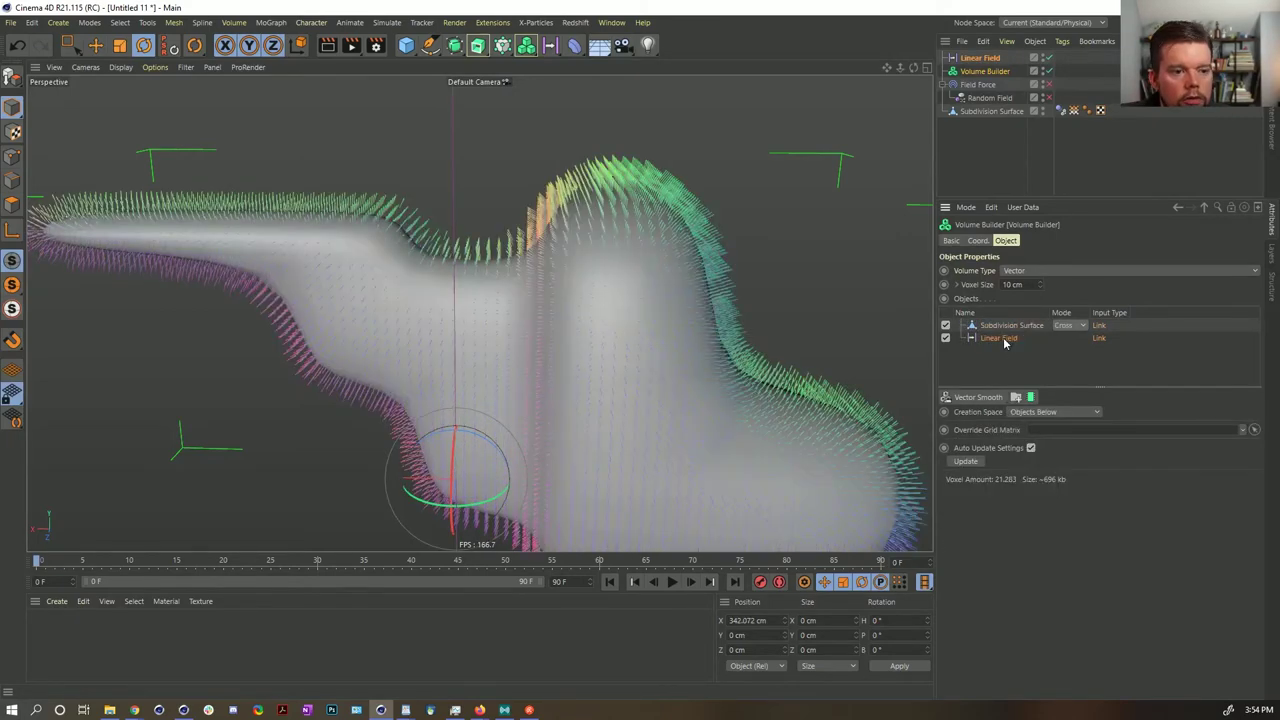
- Try the Linear Field's creation space at Box, inspect the vectors, and undo back to the Linear Field on top
click(1040, 411)
click(1043, 428)
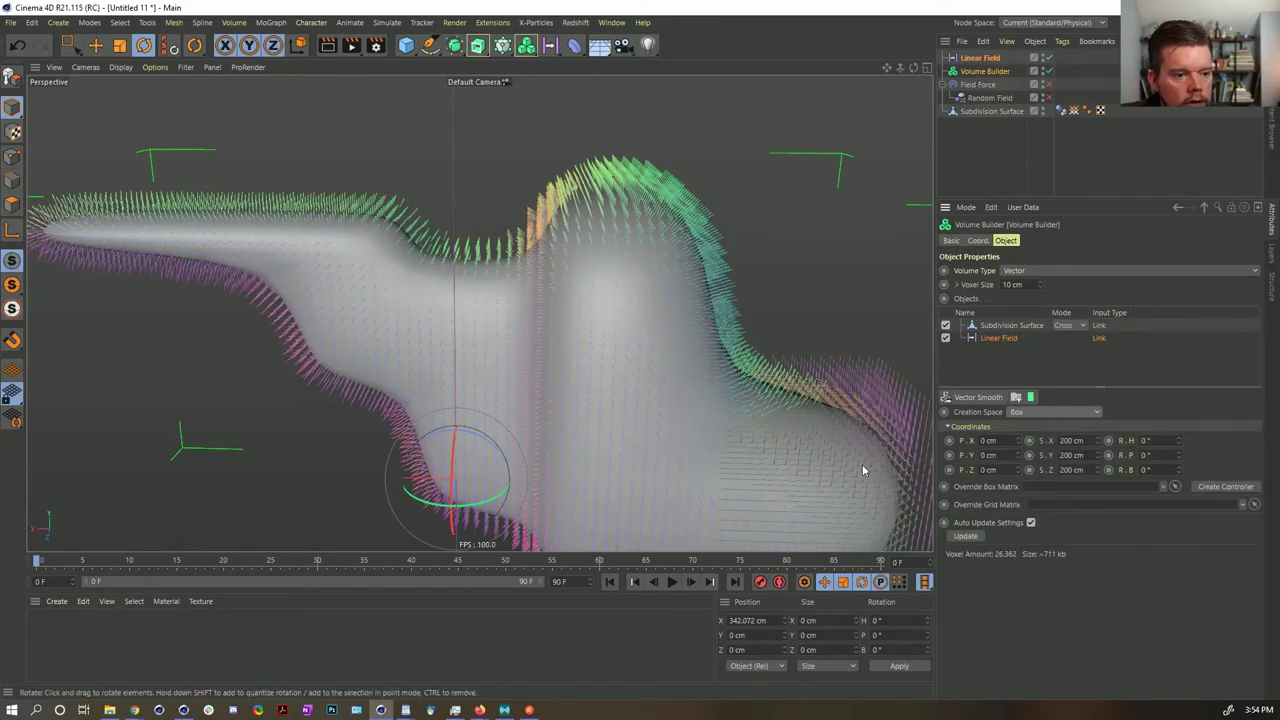
alt+drag(862, 465, 657, 417)
key(ctrl+z)
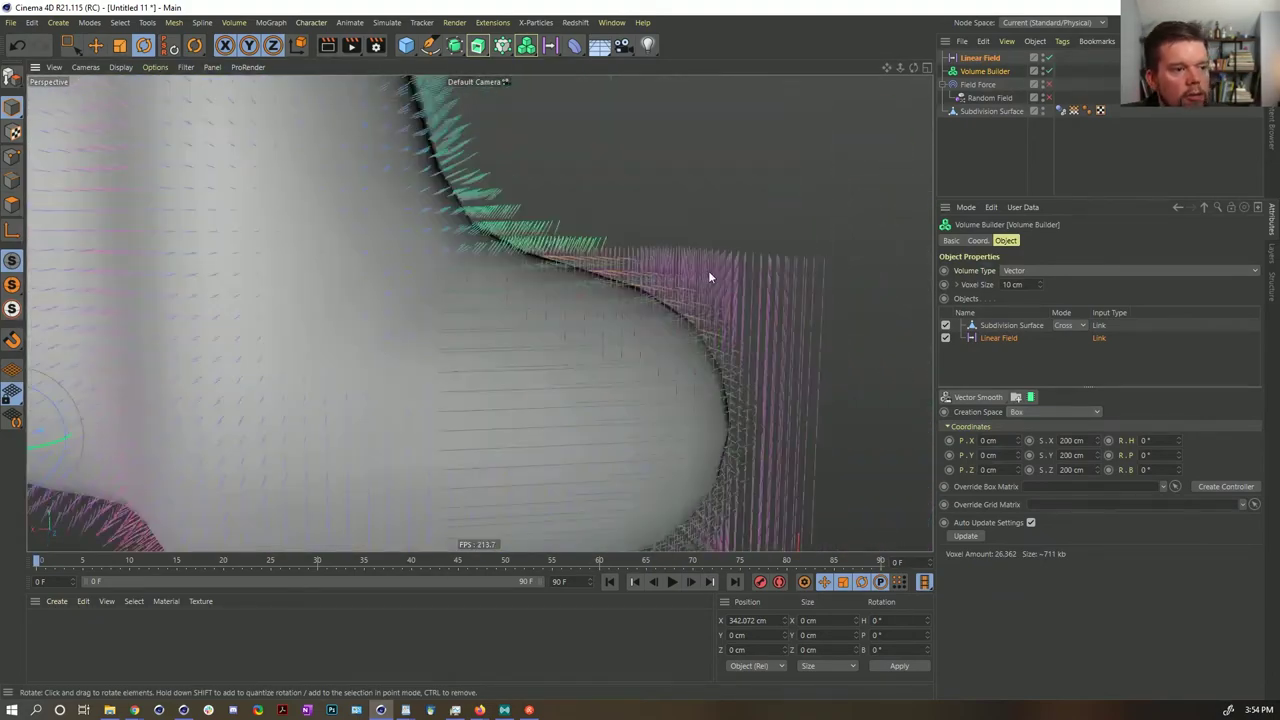
key(ctrl+z)
key(ctrl+z)
alt+drag(706, 269, 1028, 405)
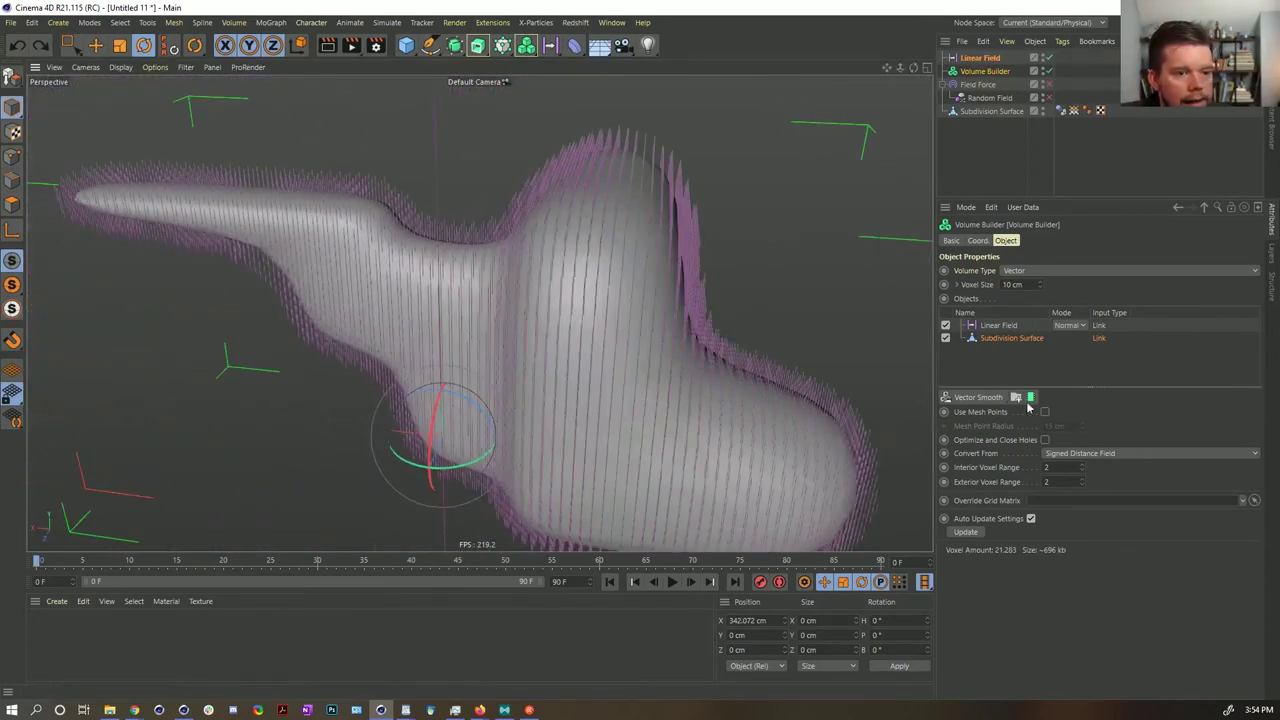
- Compare the Linear Field entry's Subtract mode, and set the mode to Cross
click(1069, 325)
click(1071, 370)
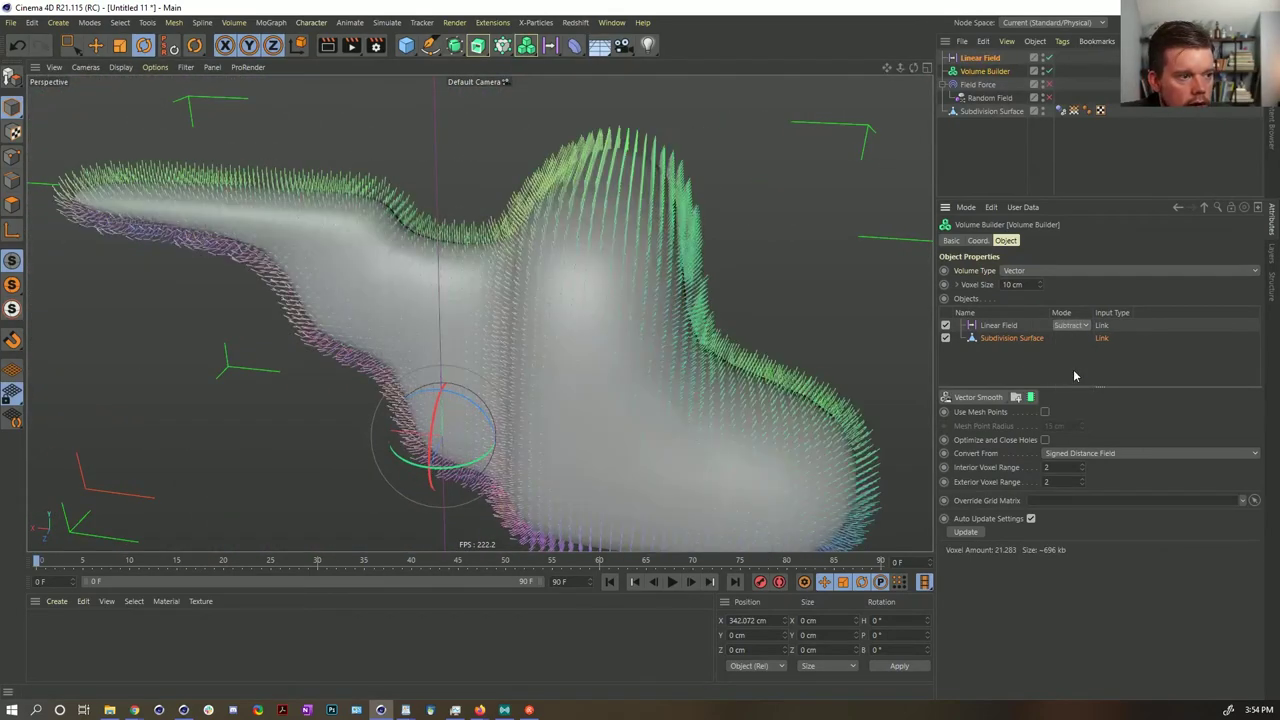
click(1070, 325)
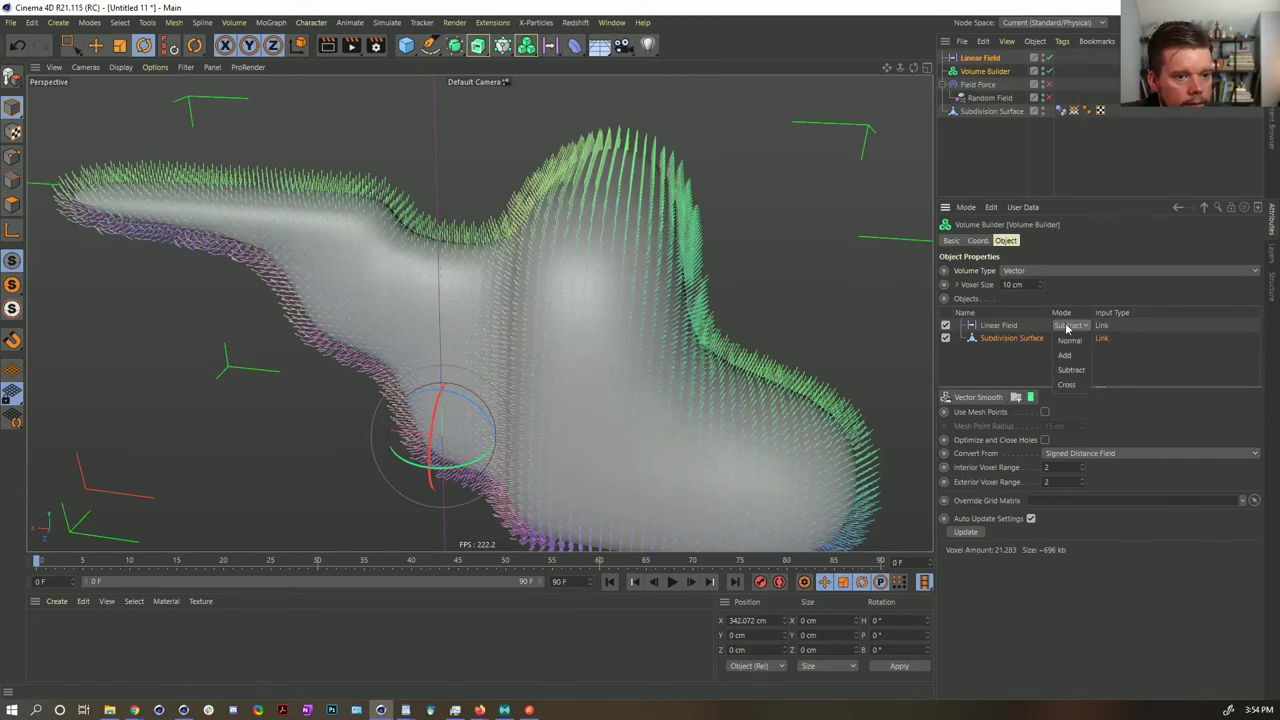
click(1070, 384)
alt+drag(794, 366, 666, 329)
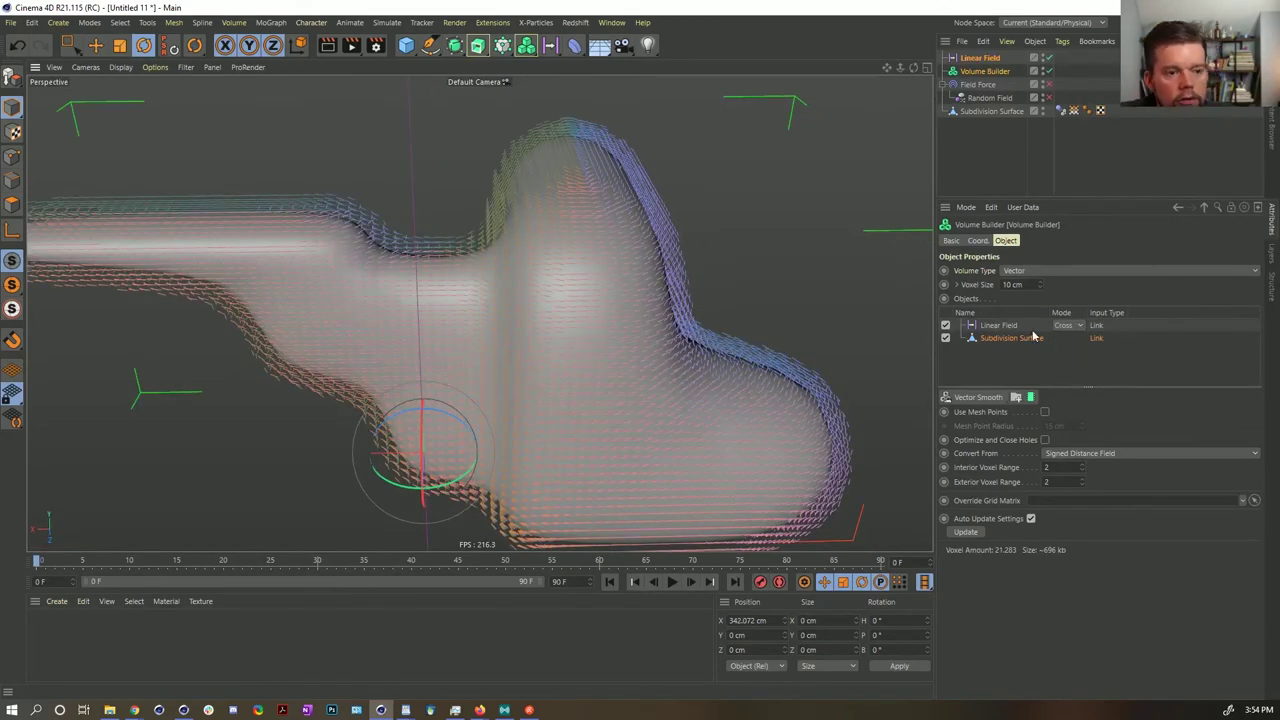
- Review the vector filters available in the Volume Builder and examine how the crossed vectors wrap the mesh
click(993, 399)
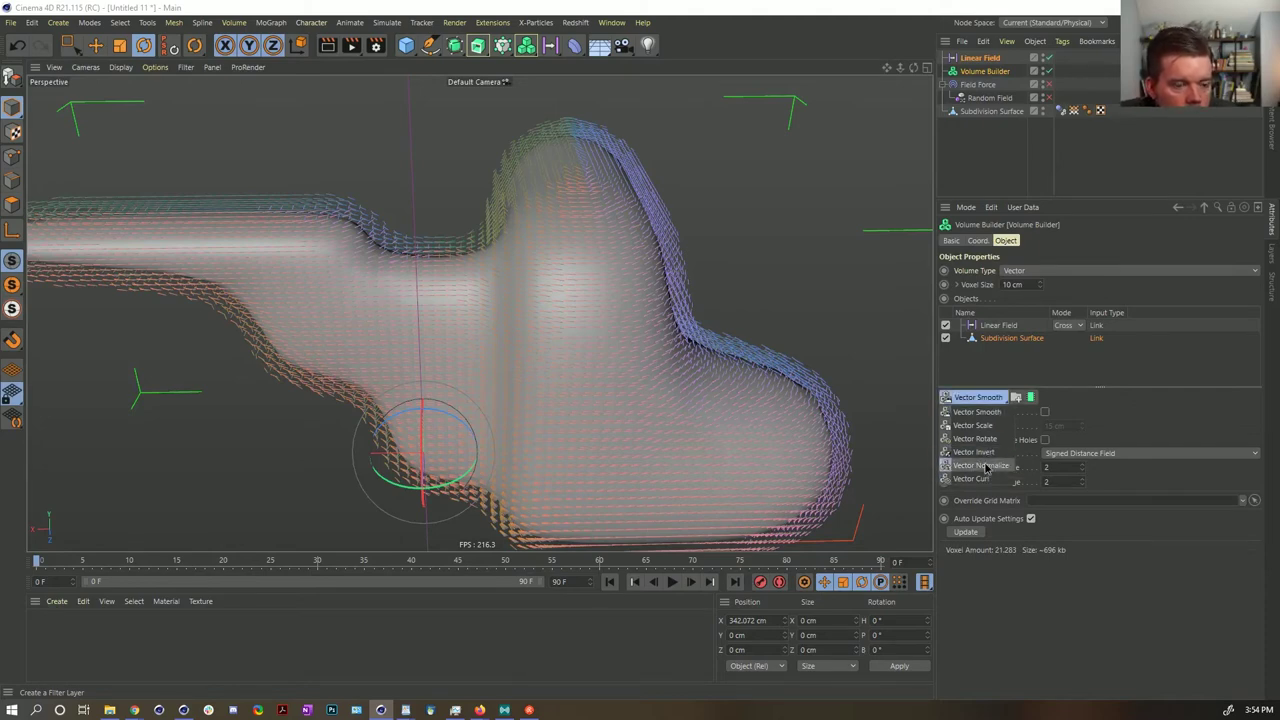
click(1151, 412)
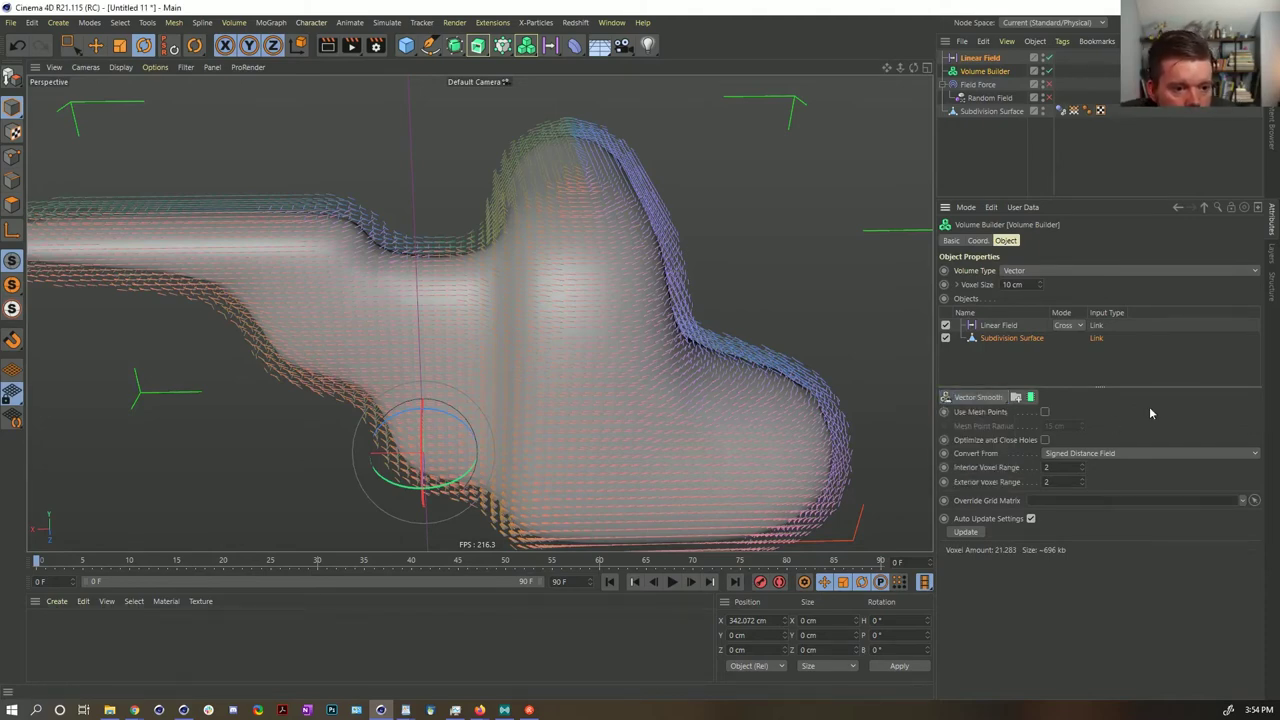
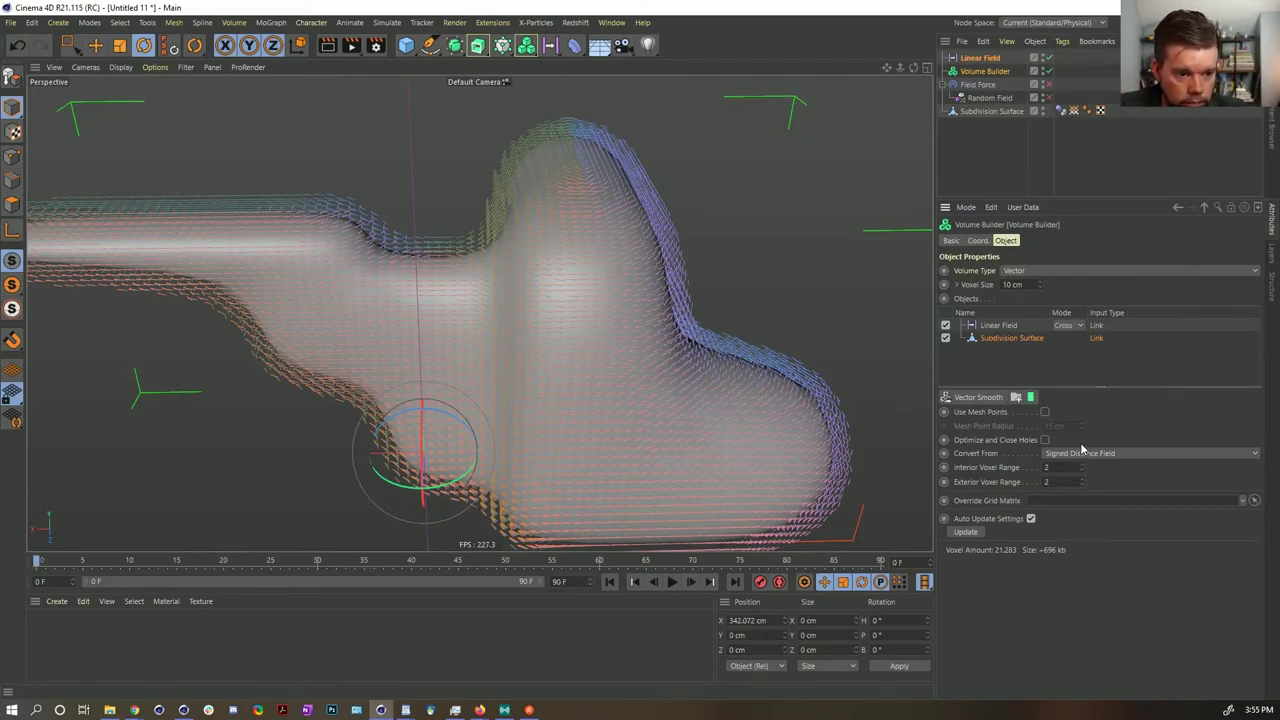
alt+drag(630, 332, 545, 306)
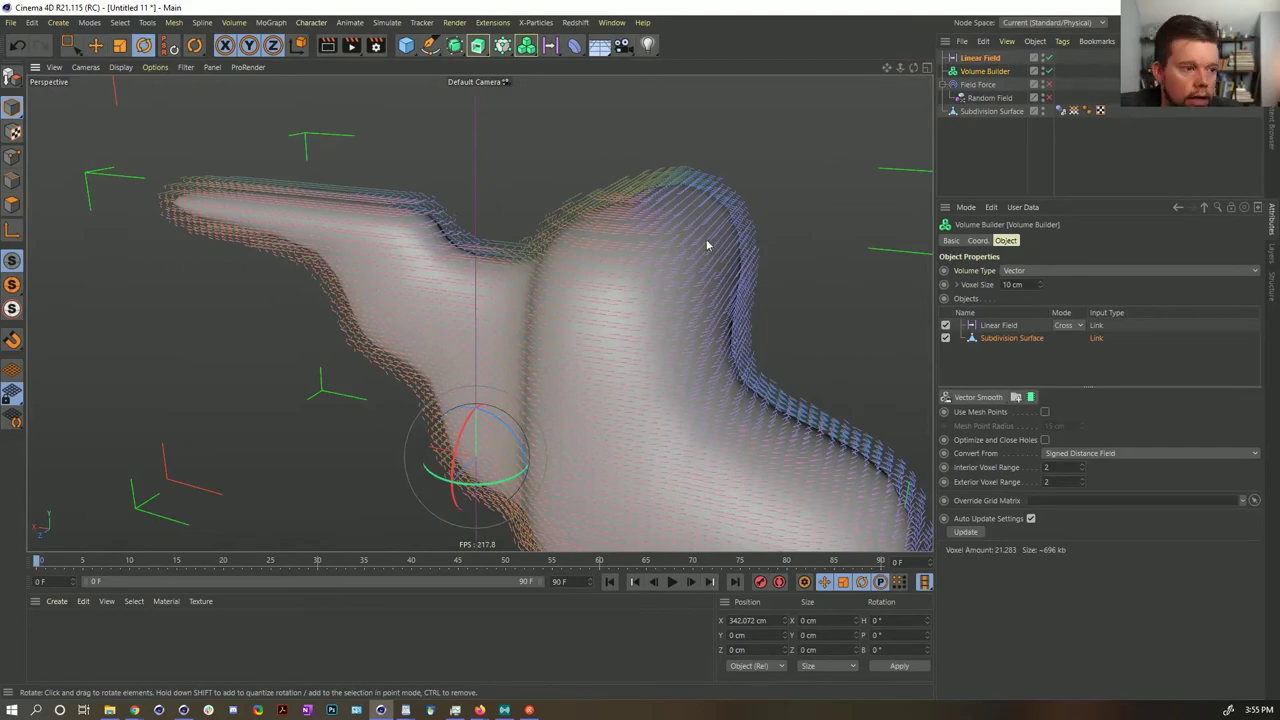
alt+drag(643, 263, 778, 190)
alt+drag(616, 260, 598, 266)
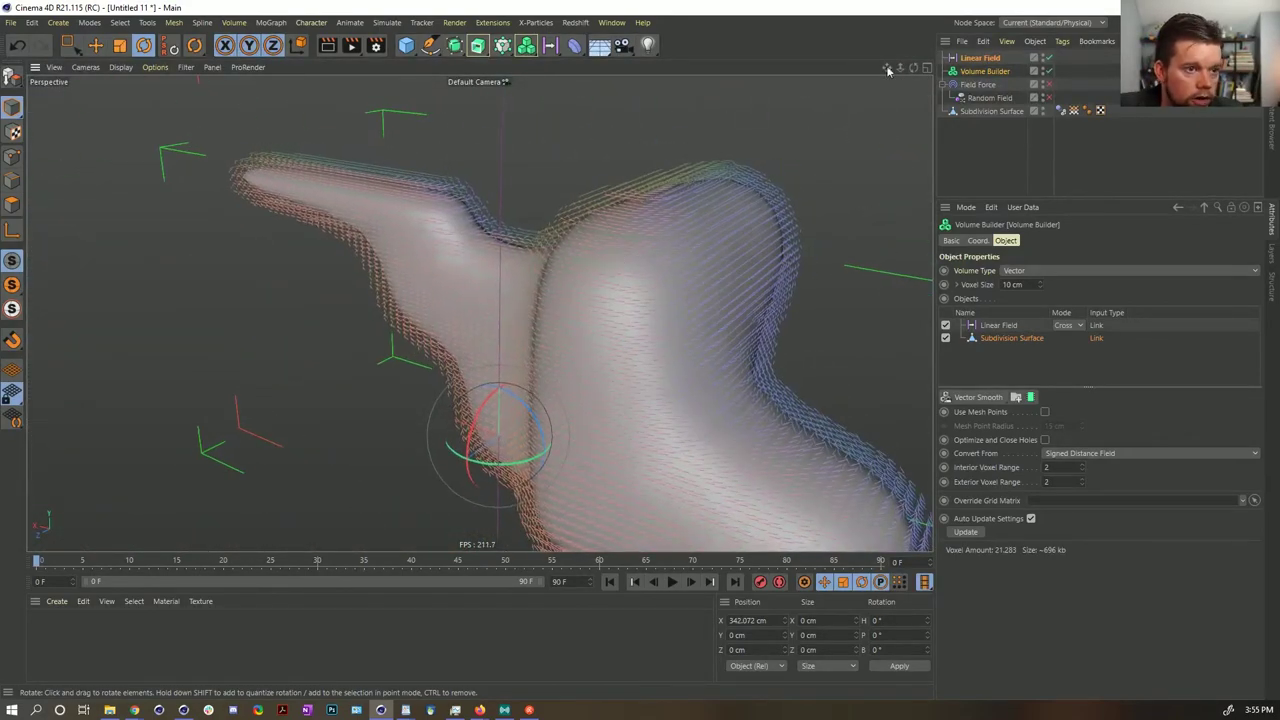
- Group all scene objects into a Null and copy it into the open [2a]Scales_0001.c4d project
key(ctrl+a)
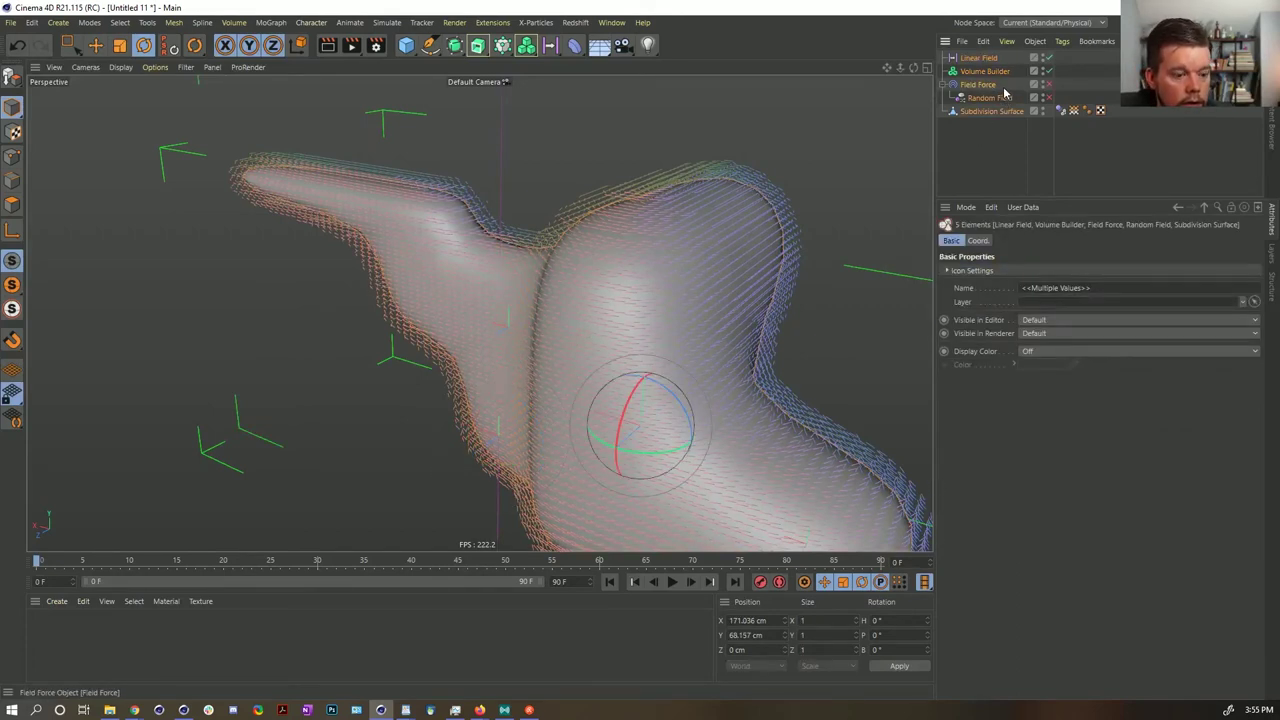
key(alt+g)
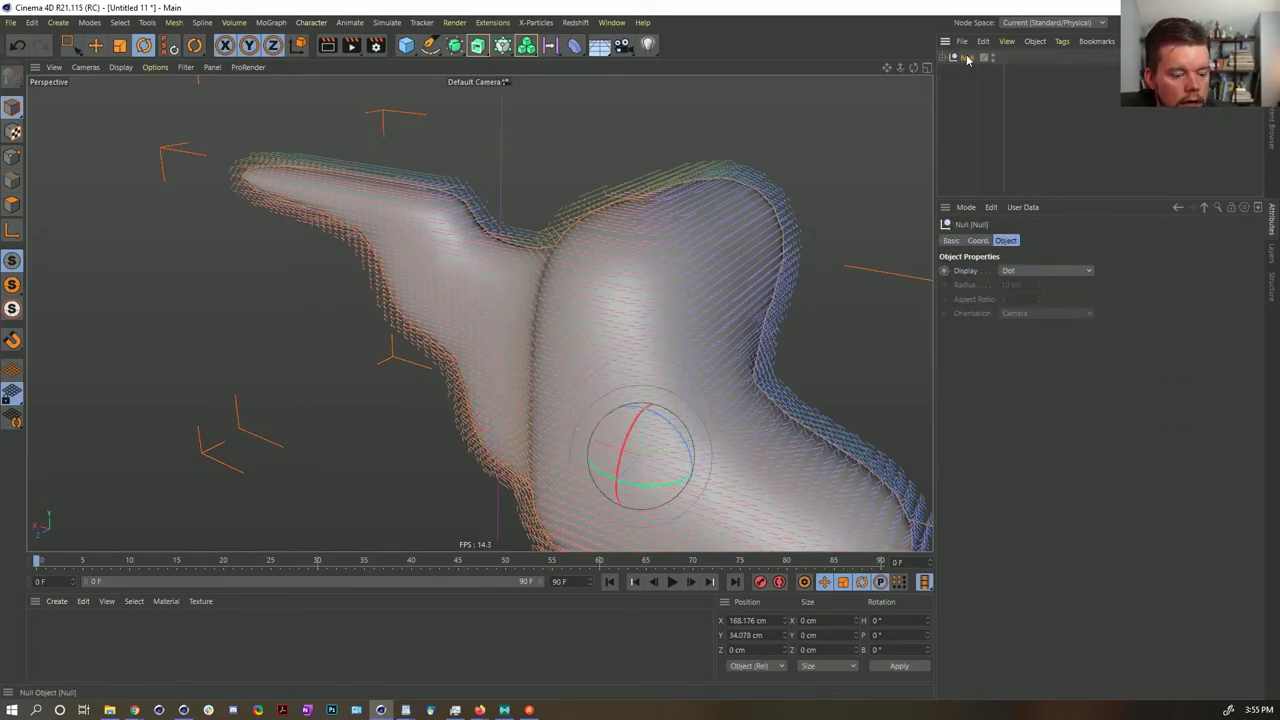
click(612, 22)
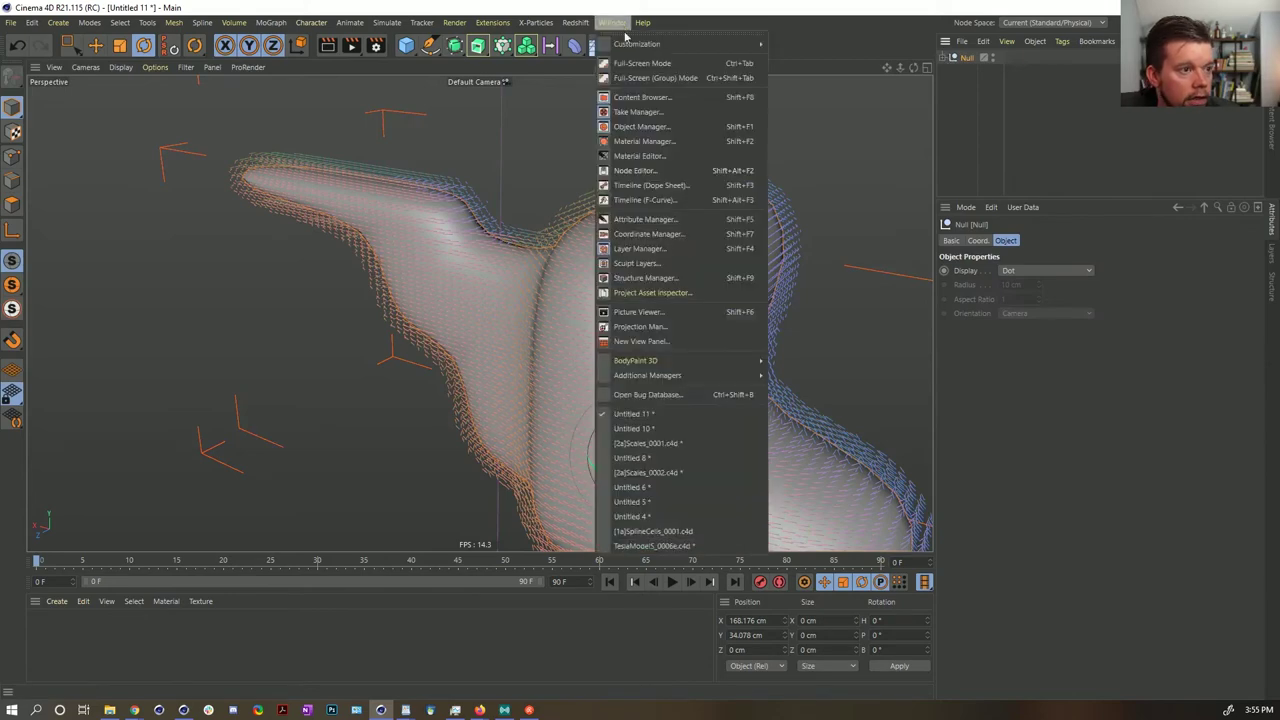
click(680, 443)
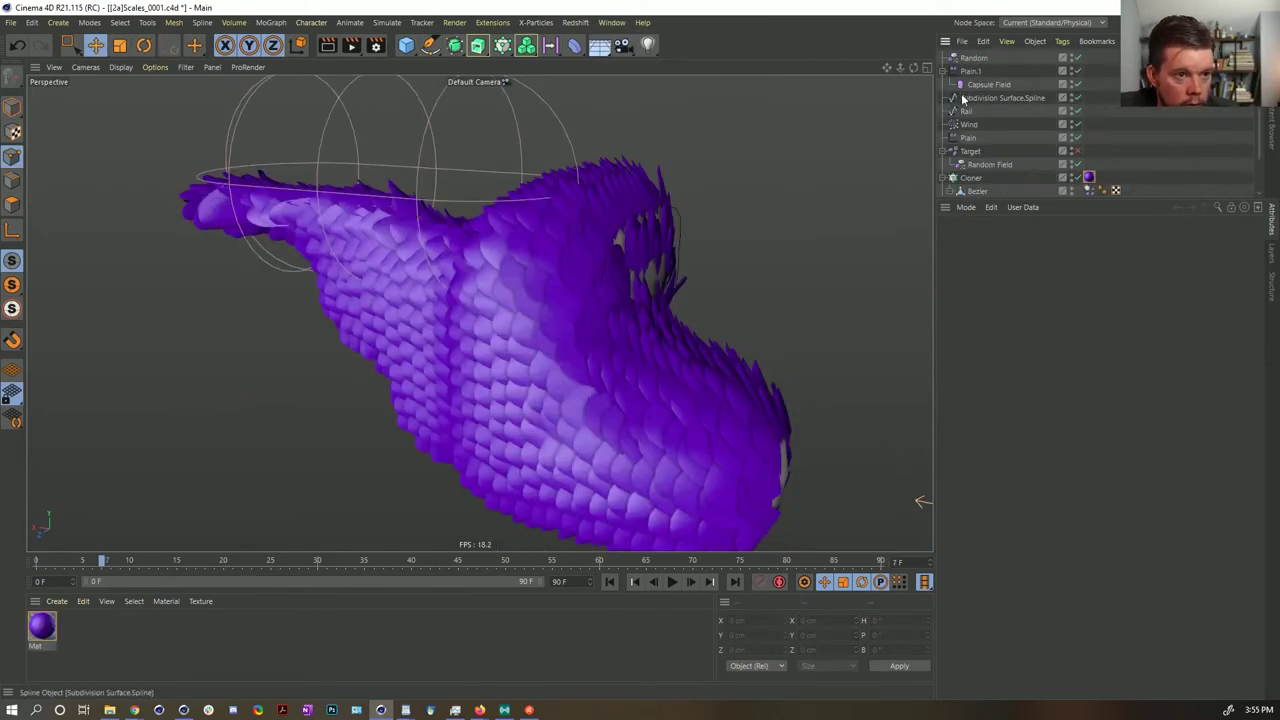
key(ctrl+v)
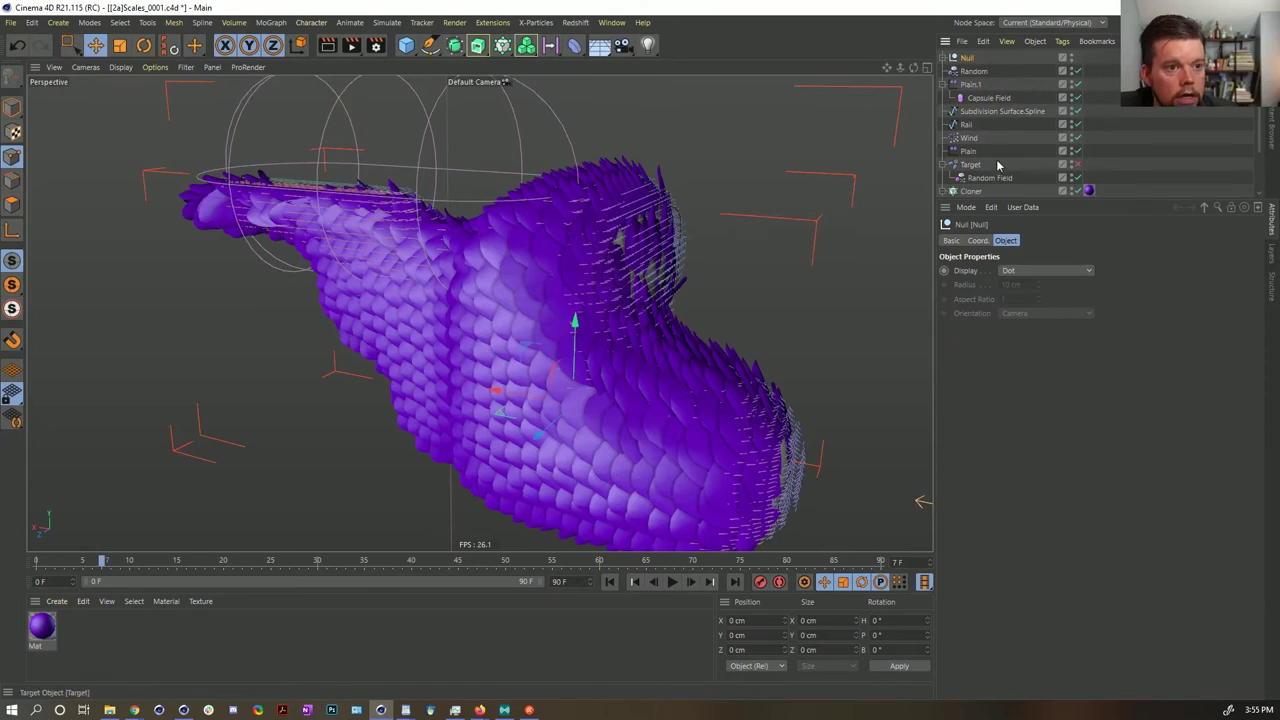
- Delete the Wind object and the Random Field beneath the pasted Field Force
click(969, 138)
key(Delete)
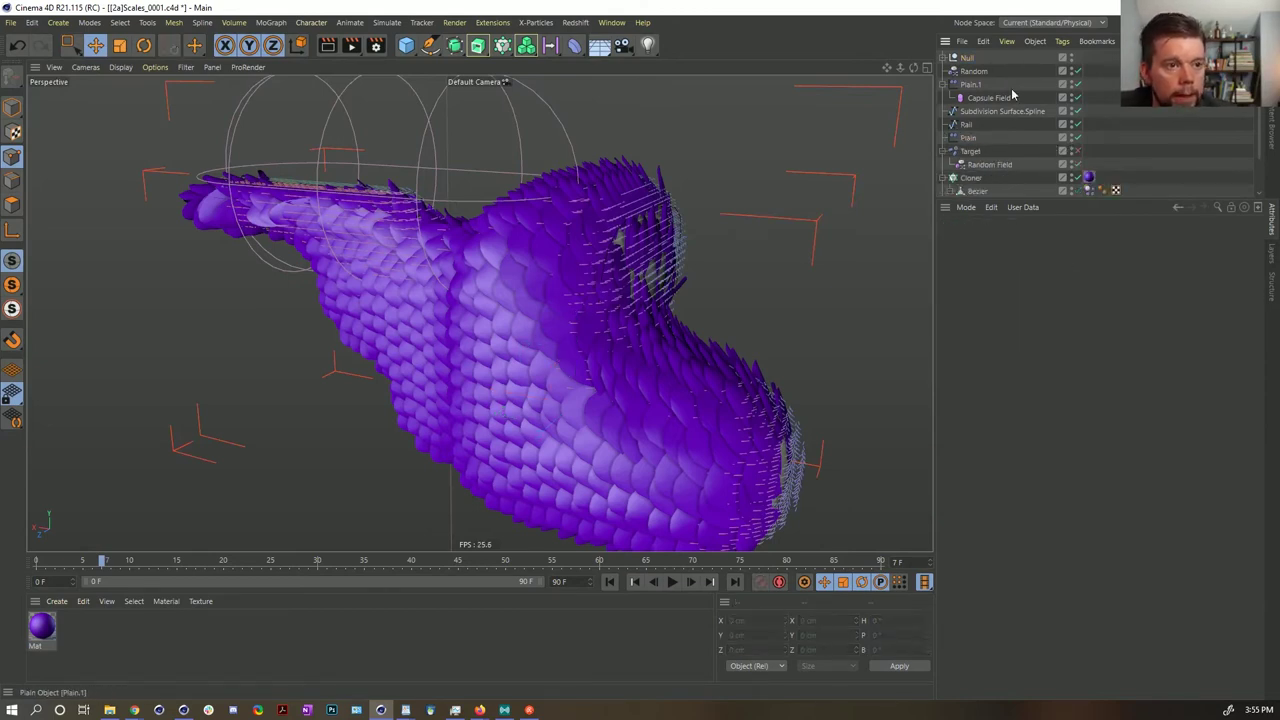
click(943, 58)
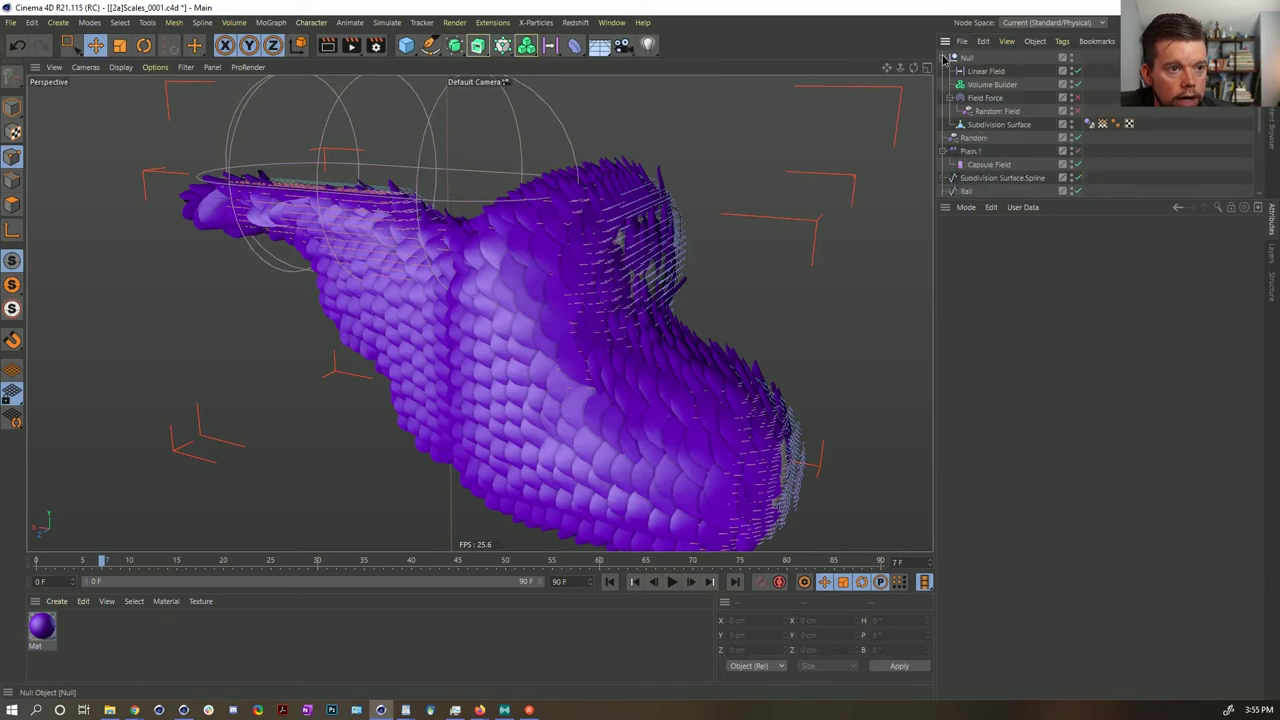
click(986, 99)
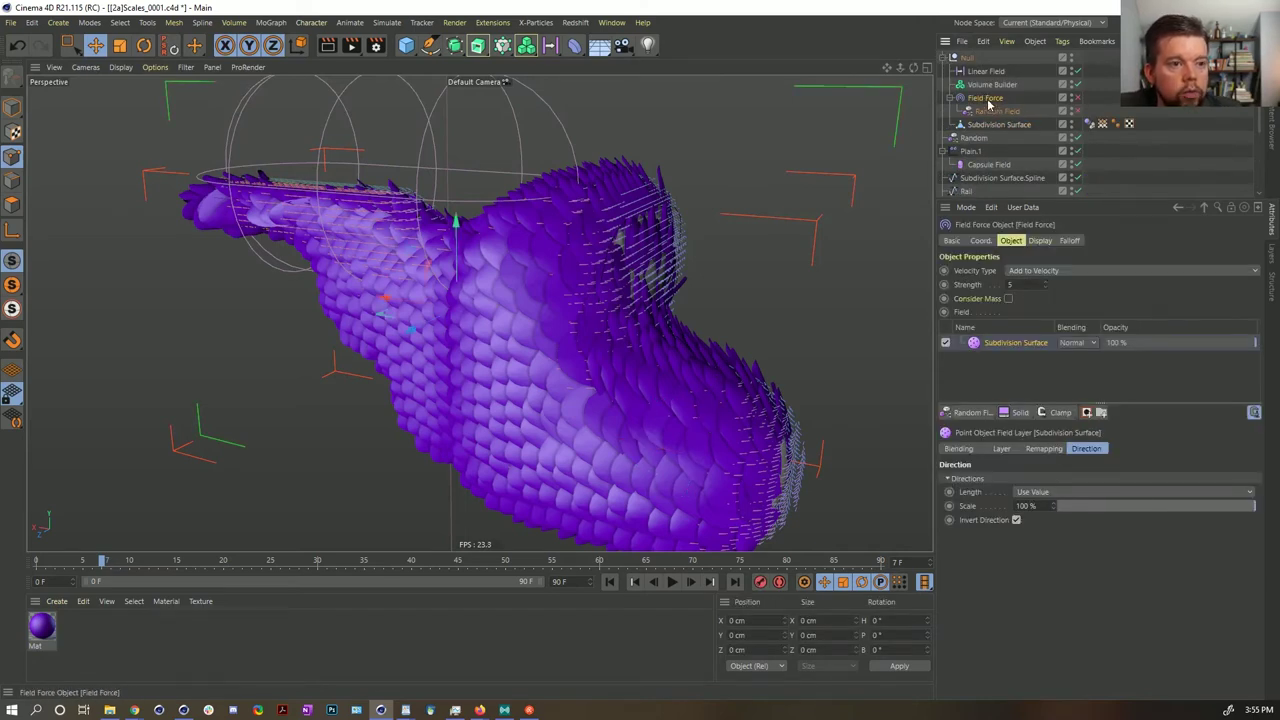
click(1006, 112)
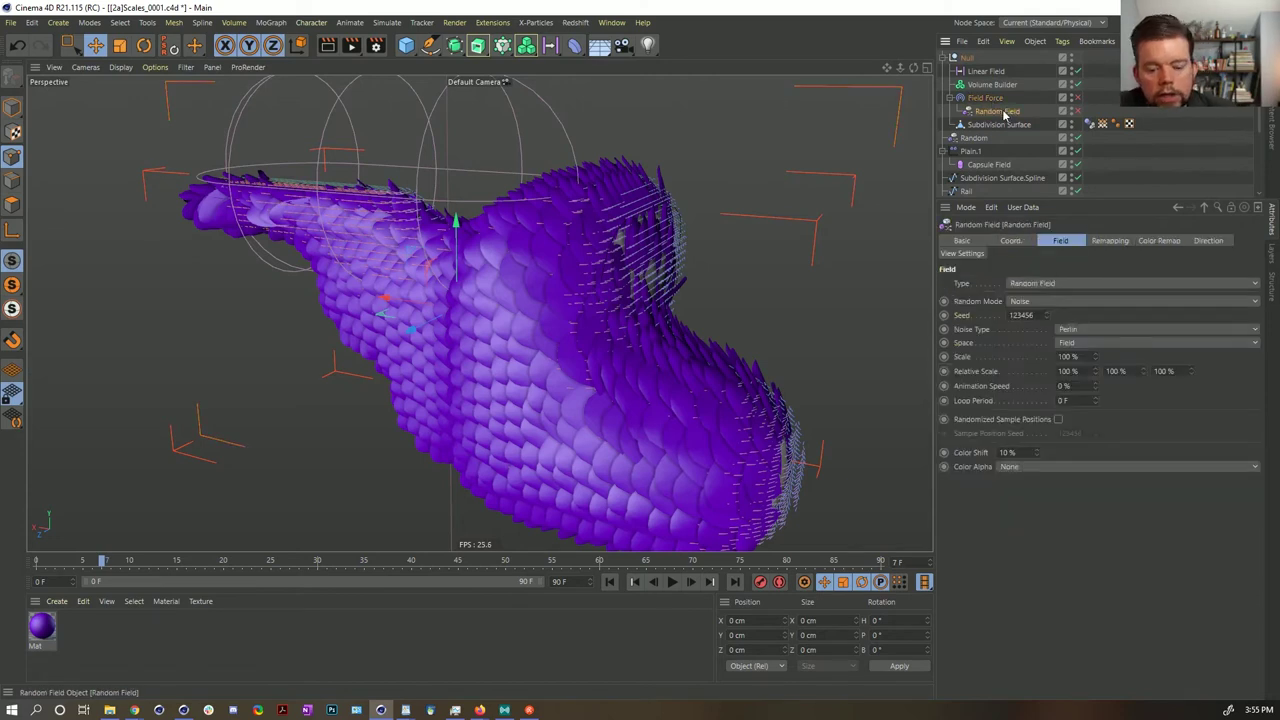
key(Delete)
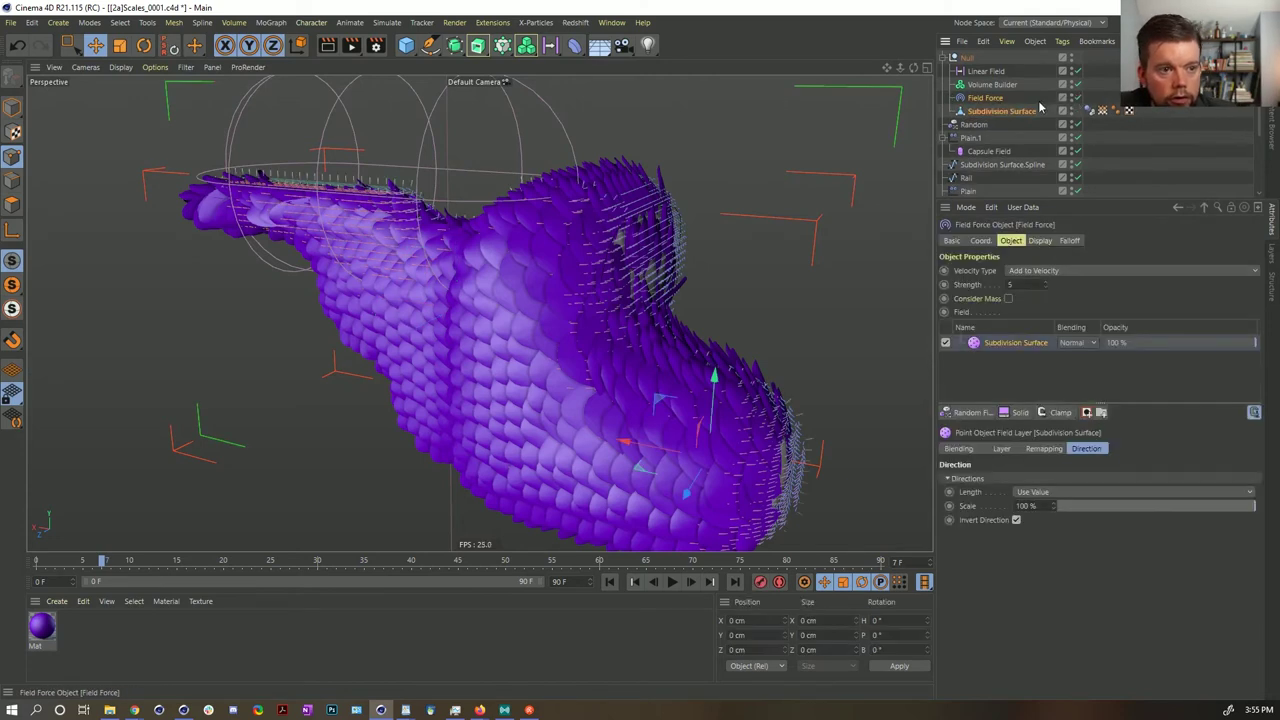
- Replace the Subdivision Surface in the Field Force's field list with the Volume Builder as a Volume Object
click(991, 99)
click(1019, 344)
key(Delete)
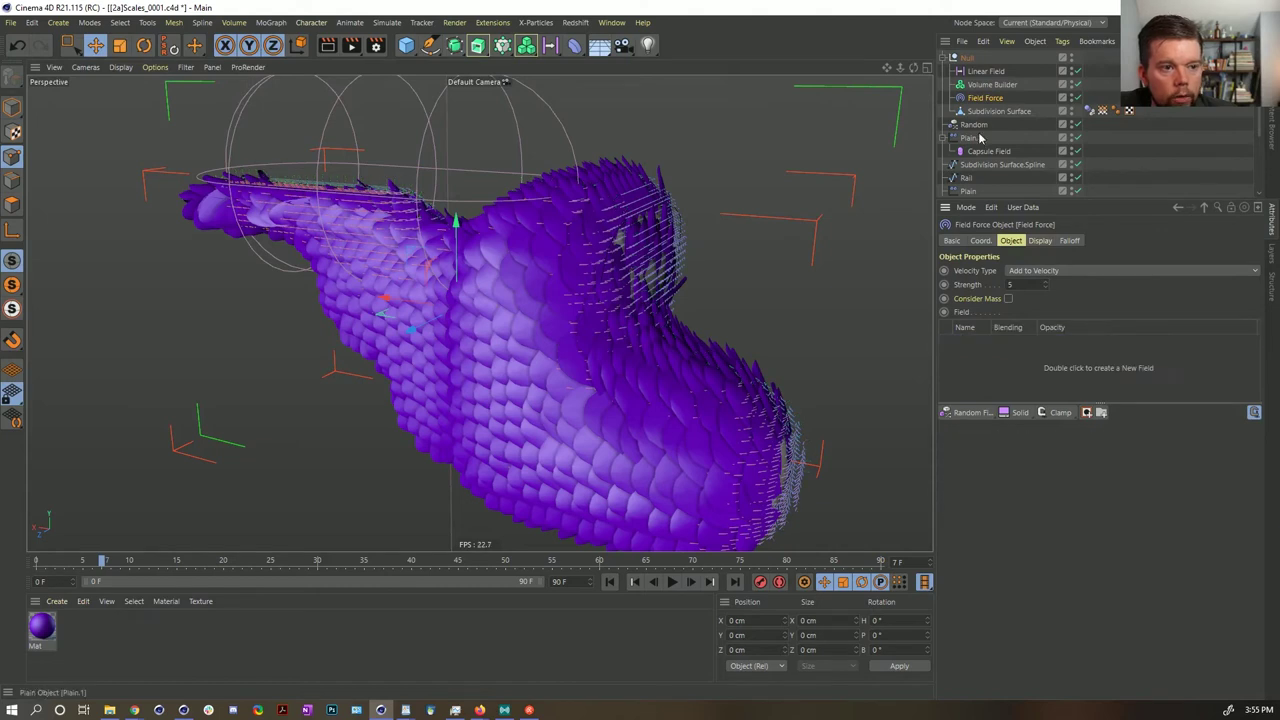
drag(992, 86, 977, 371)
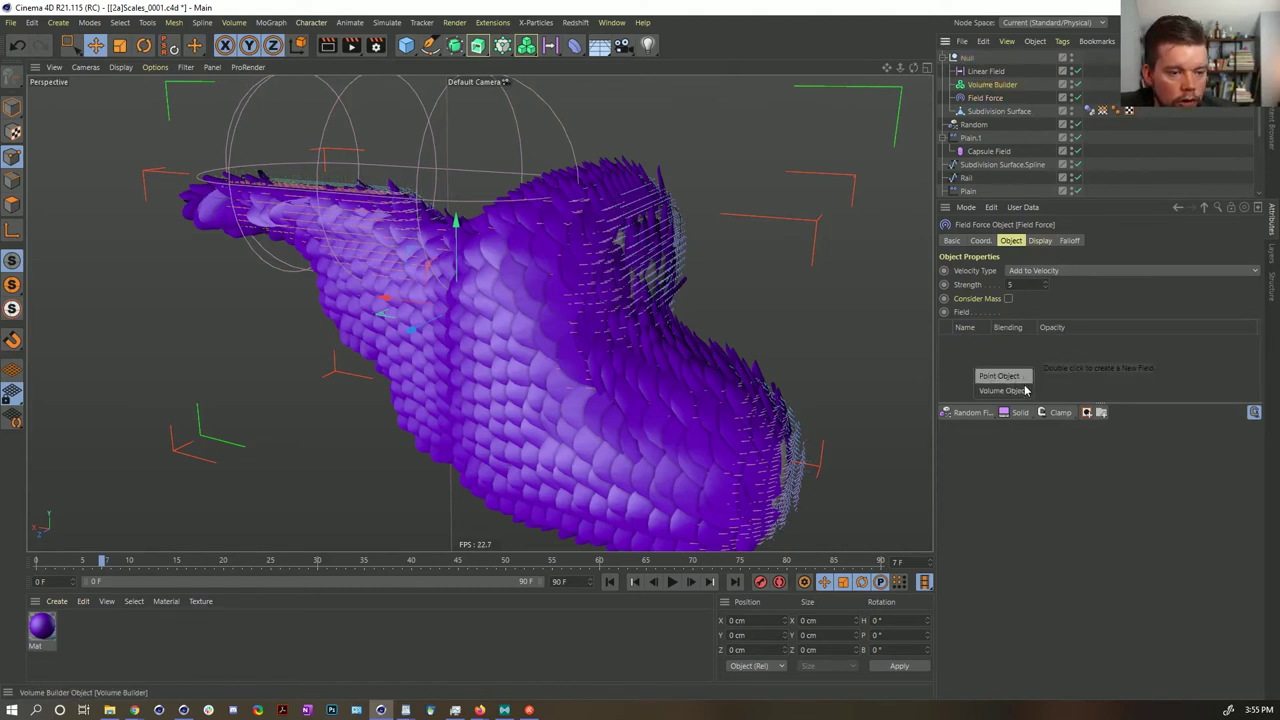
click(1012, 391)
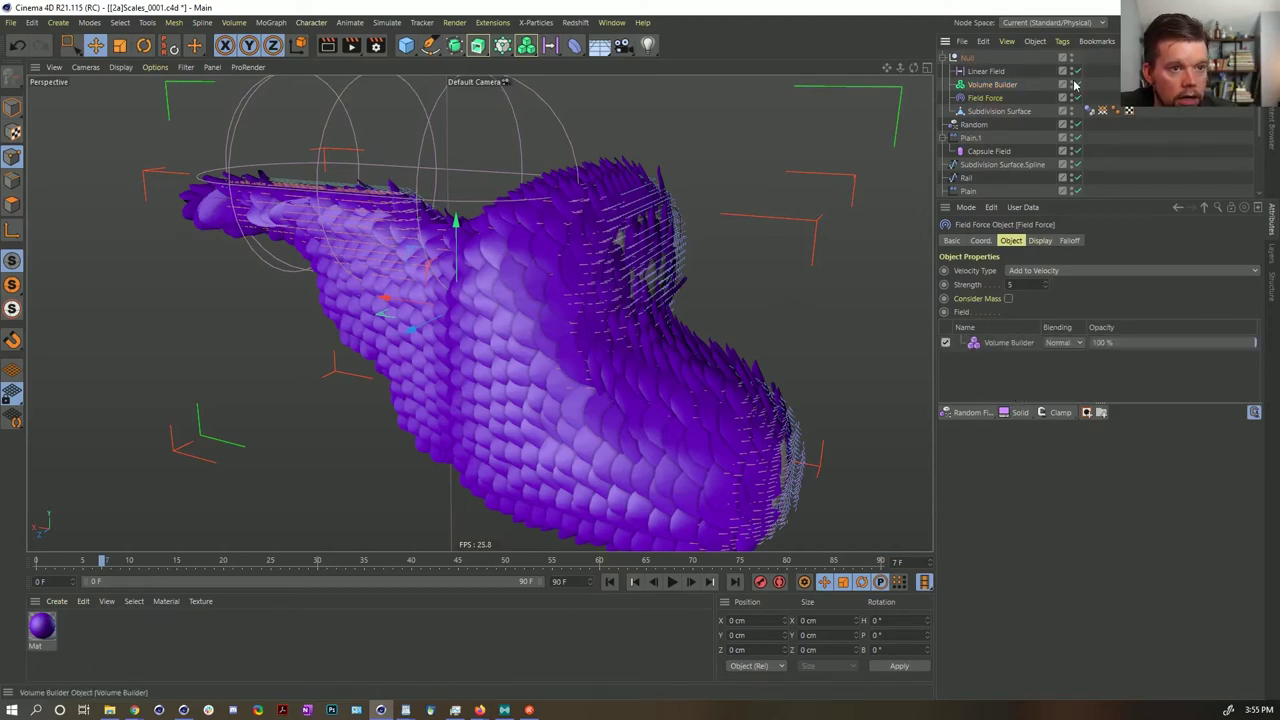
- Hide the Cloner's scales and inspect the bare base mesh with its splines
alt+drag(627, 305, 709, 361)
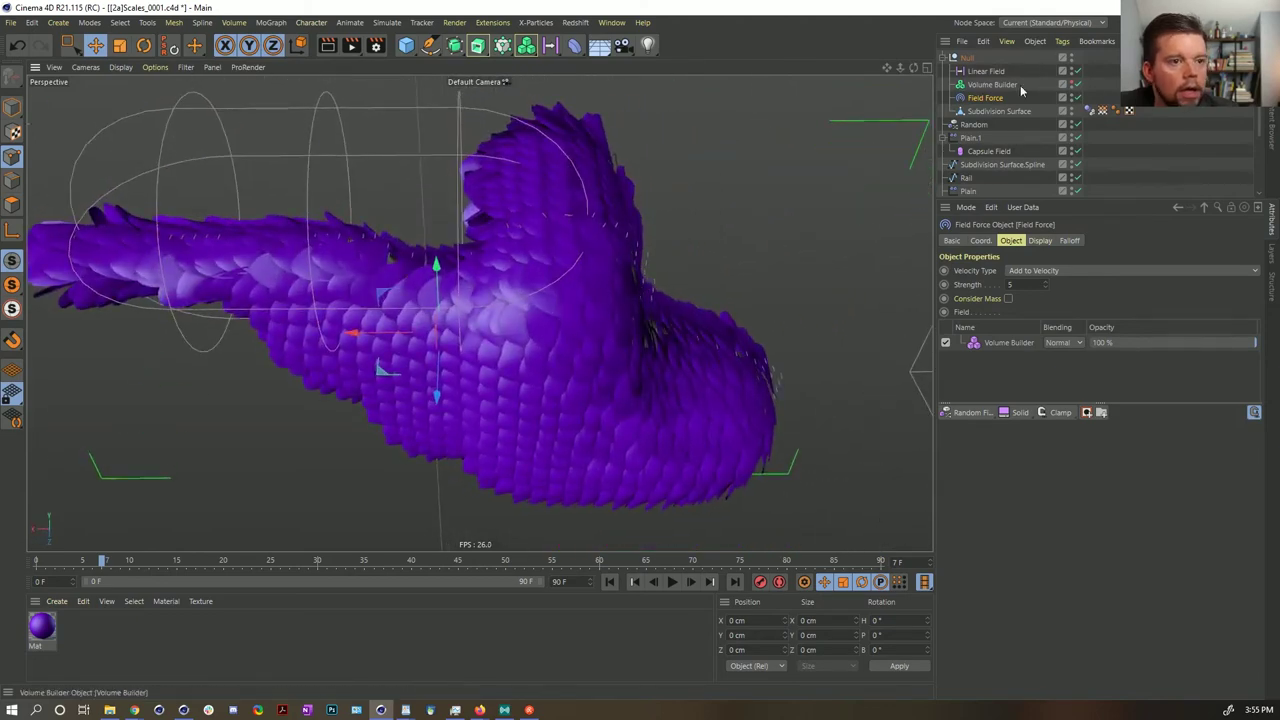
scroll(1068, 168, down, 3)
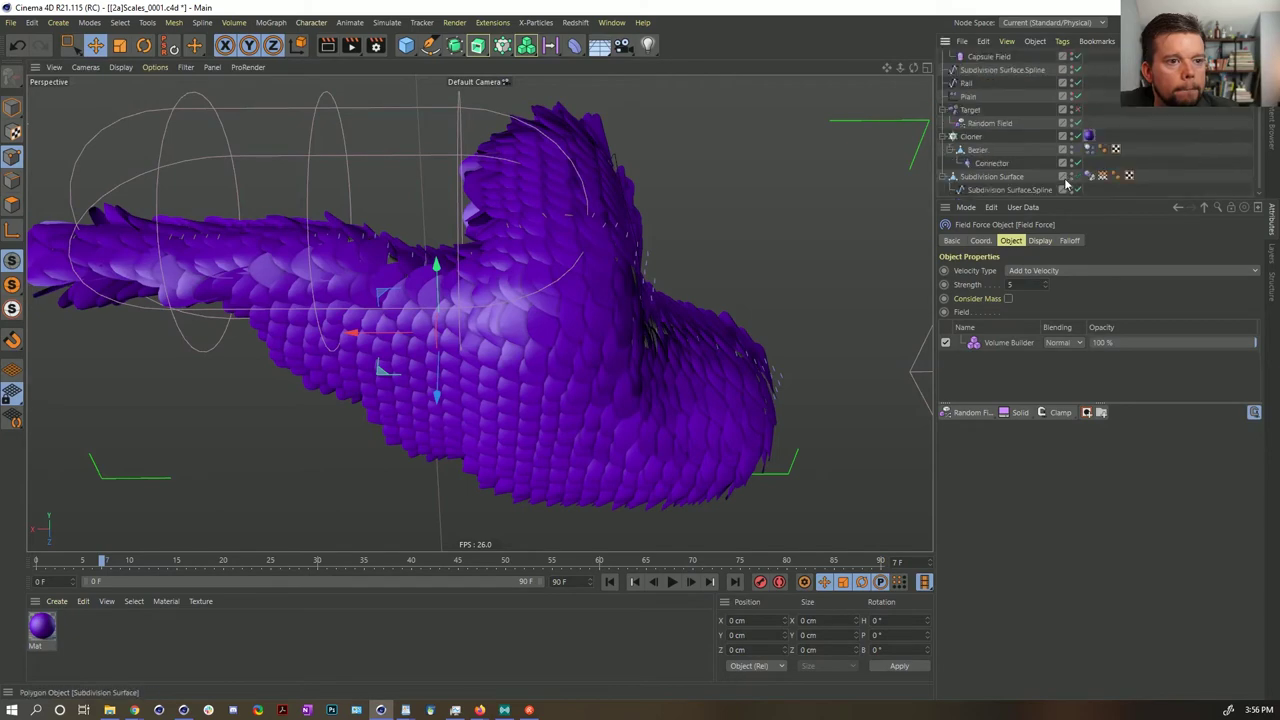
click(1071, 134)
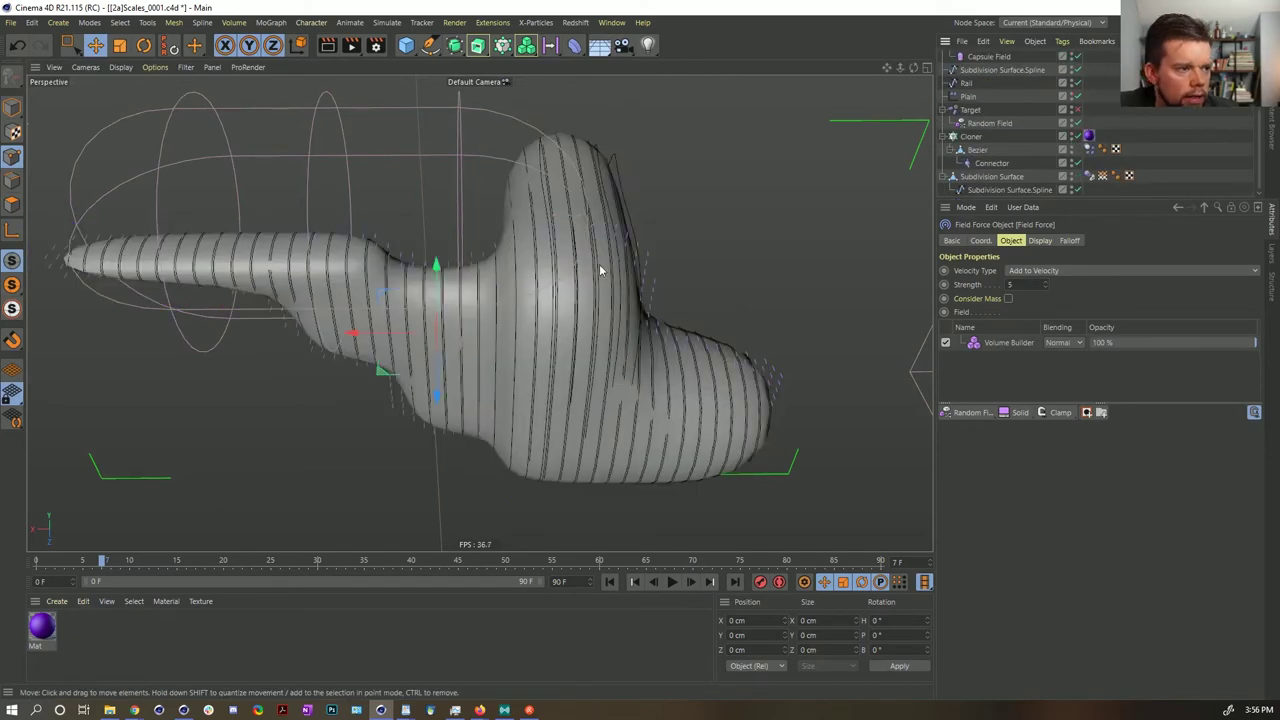
alt+drag(643, 271, 597, 271)
alt+right_drag(623, 271, 670, 254)
scroll(1003, 115, up, 3)
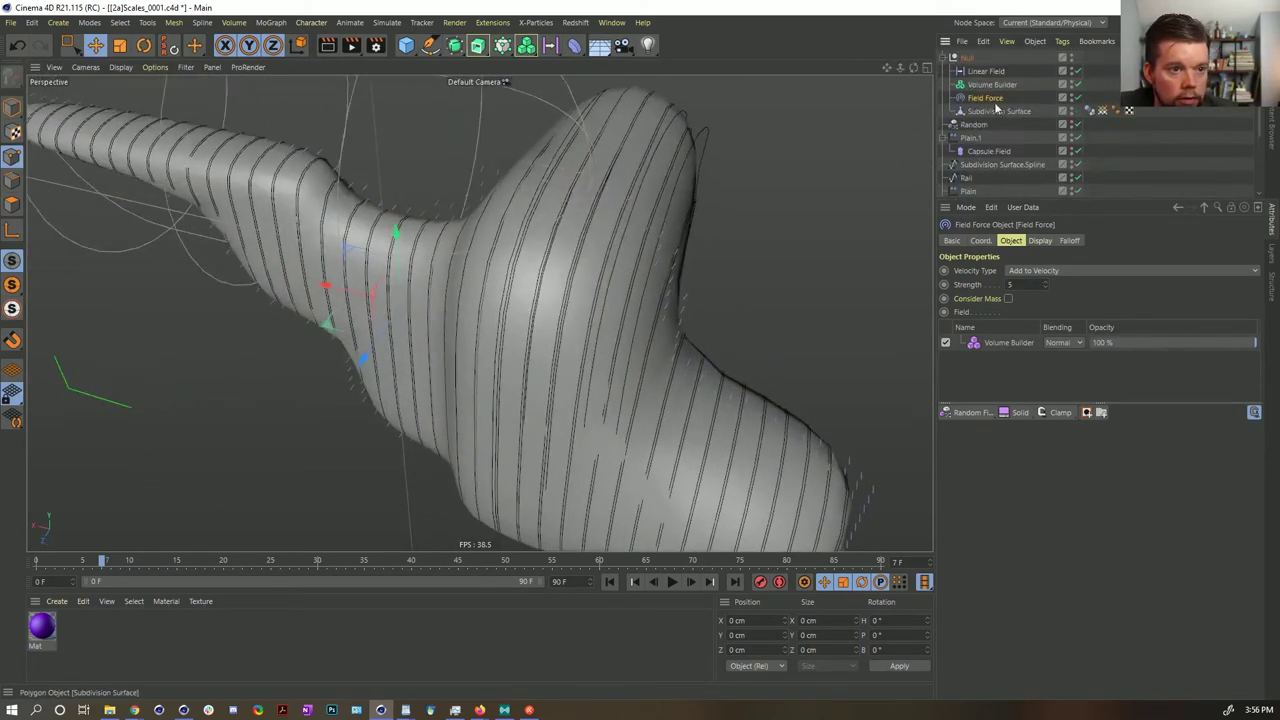
- Set the Field Force's display box depth to 158 cm so its vectors cover the whole mesh
click(1068, 241)
click(1040, 241)
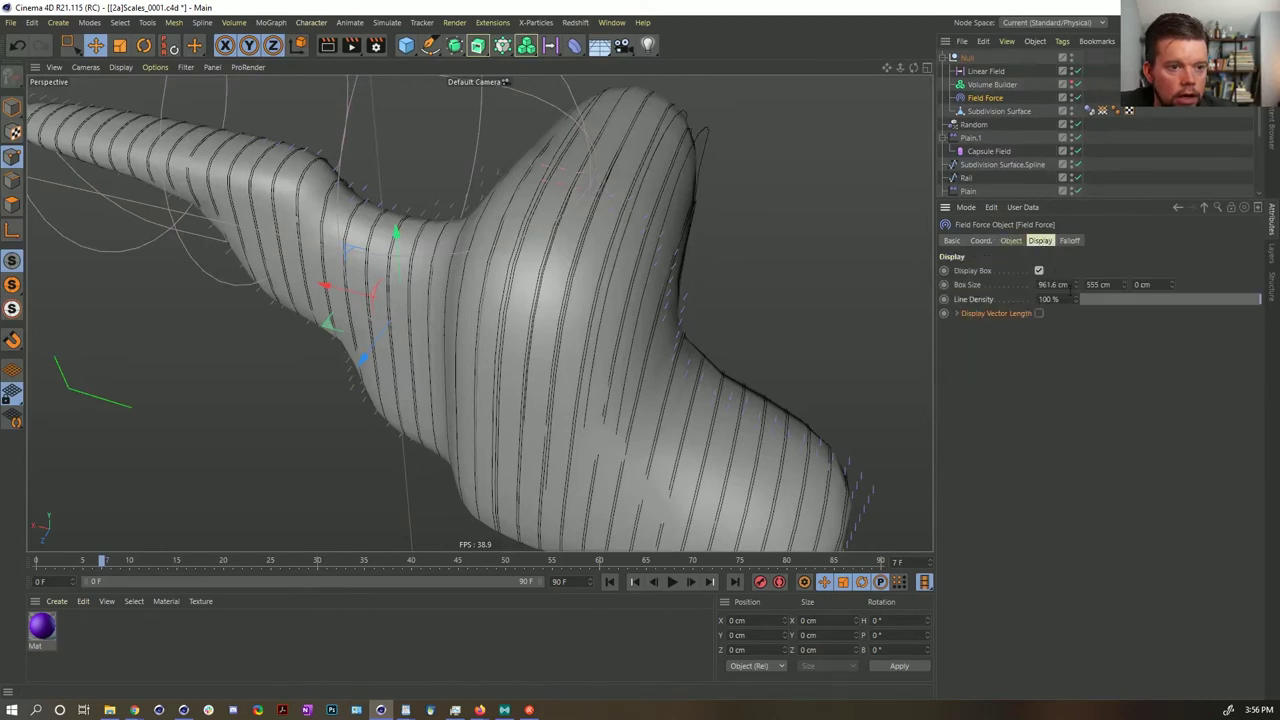
drag(1175, 287, 1190, 255)
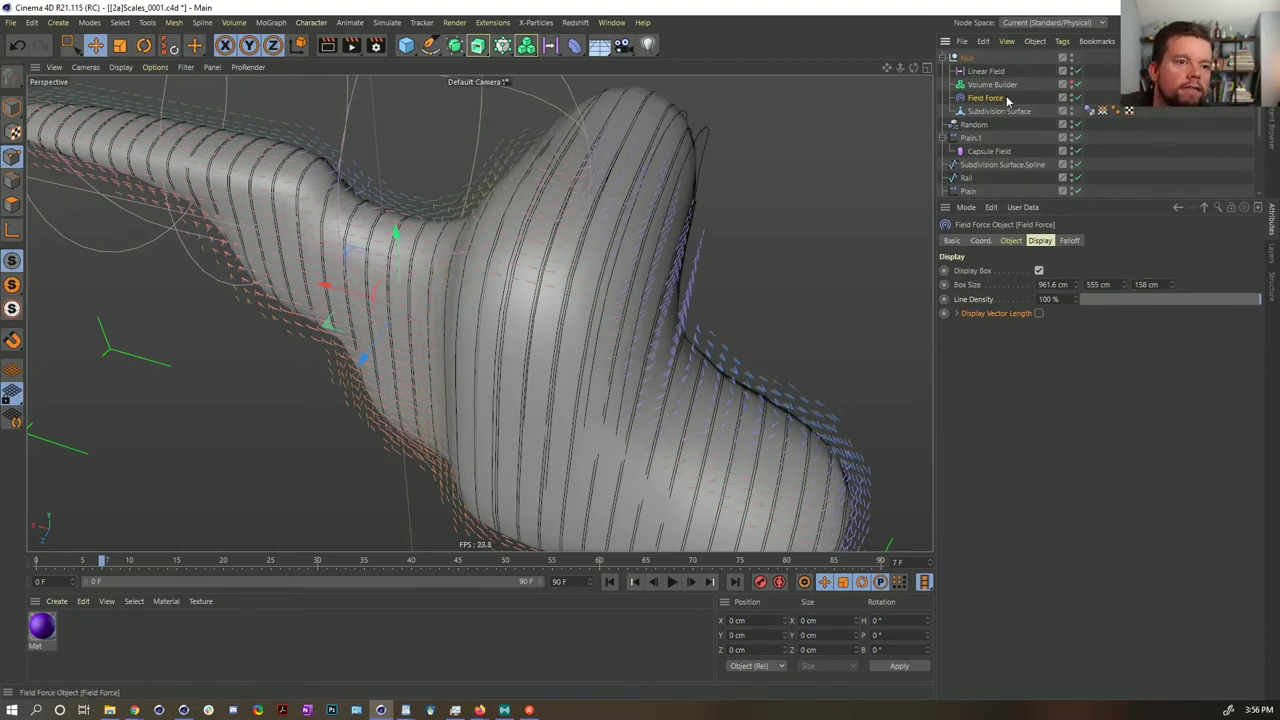
alt+drag(479, 313, 745, 165)
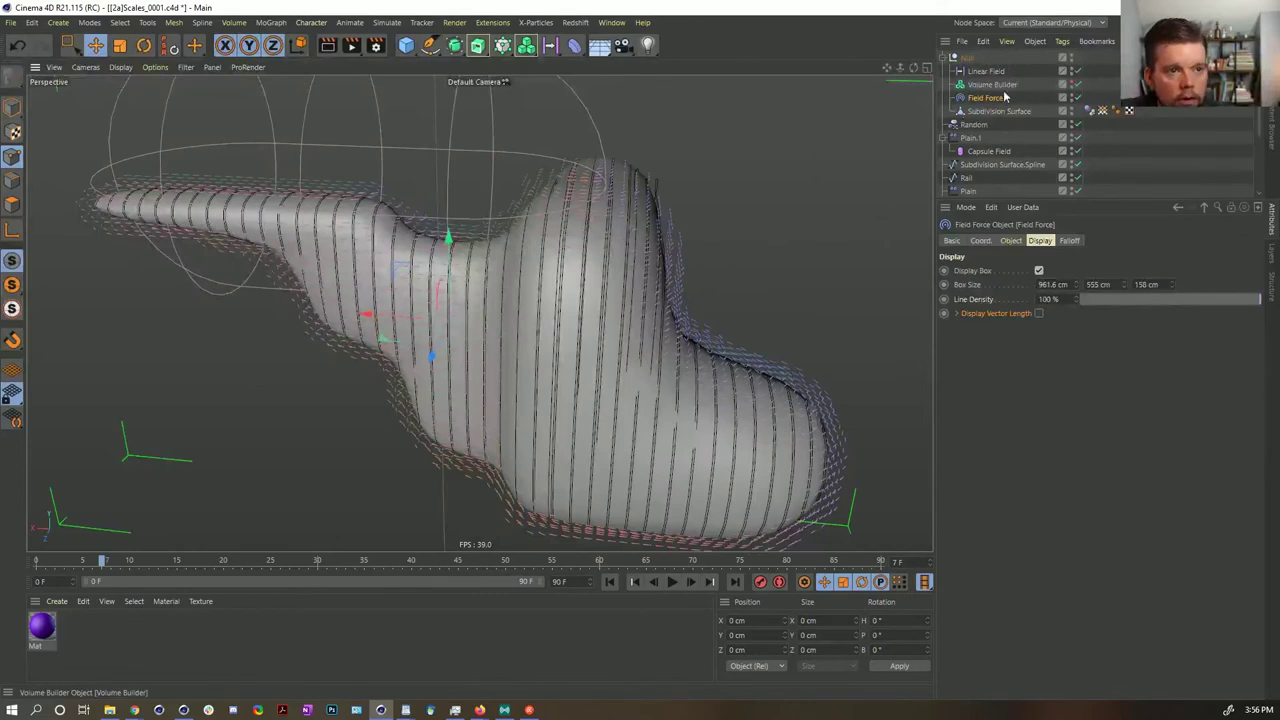
- Set the Field Force's strength to 55 and show the Cloner's scales again
click(1011, 240)
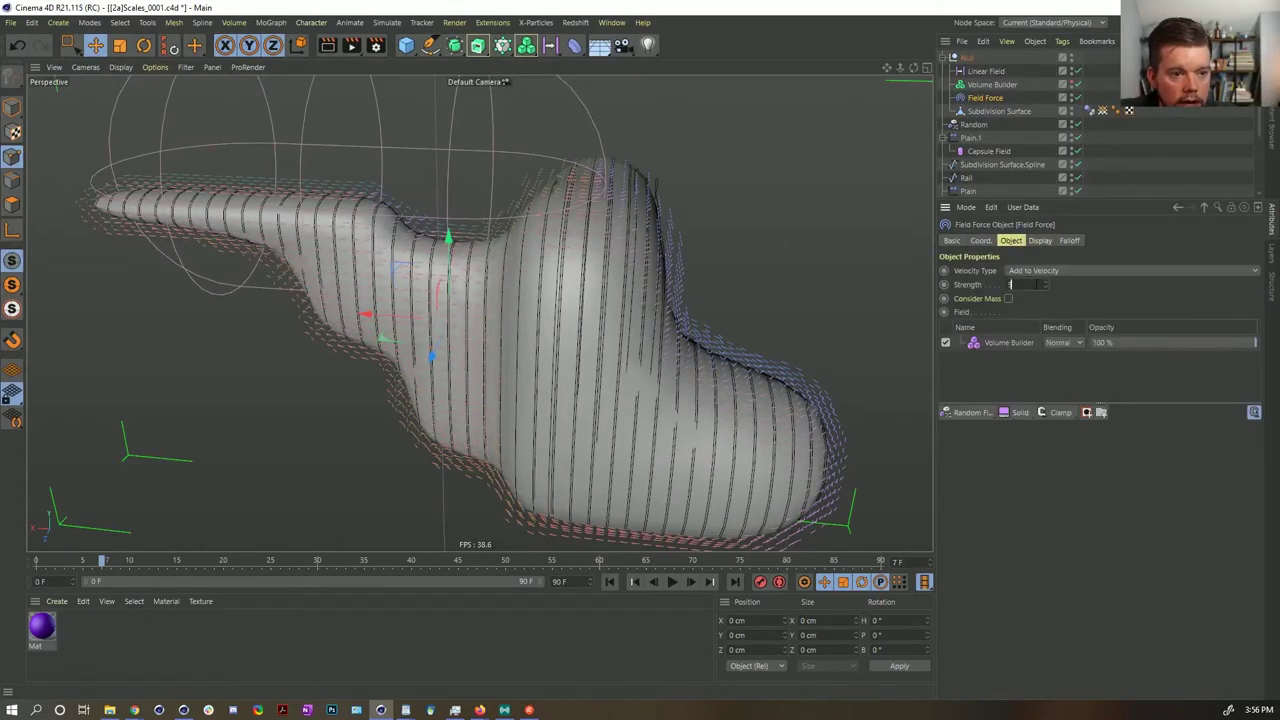
text(5)
click(1110, 304)
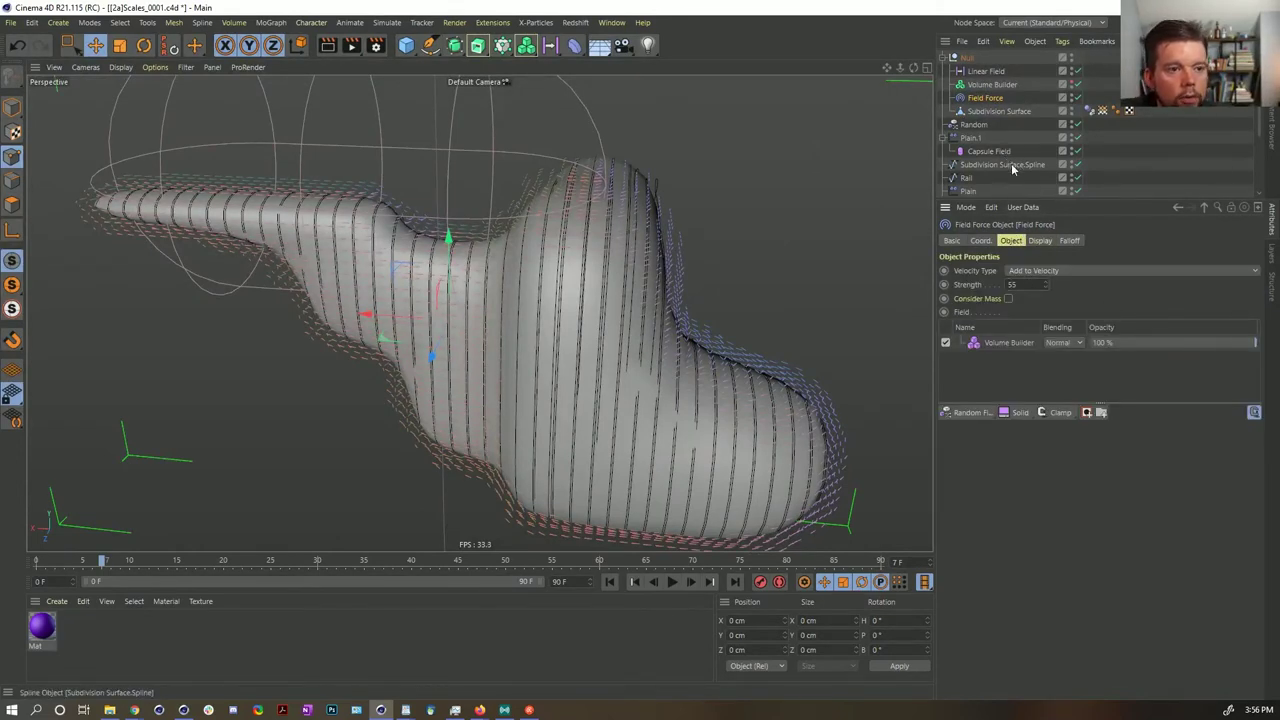
scroll(1012, 170, down, 2)
click(1077, 151)
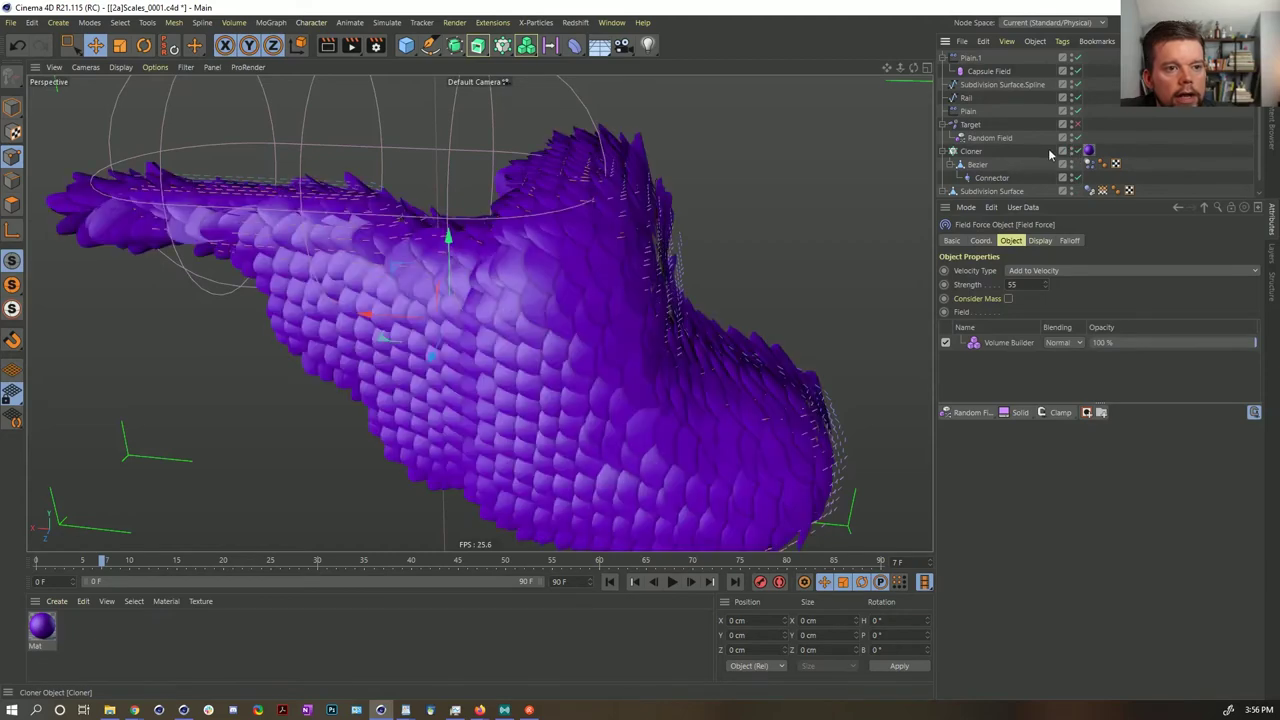
- Play the scale simulation from the first frame to frame 19 and watch how the scales align
alt+middle_drag(766, 182, 743, 203)
alt+drag(743, 203, 518, 275)
alt+drag(498, 184, 542, 209)
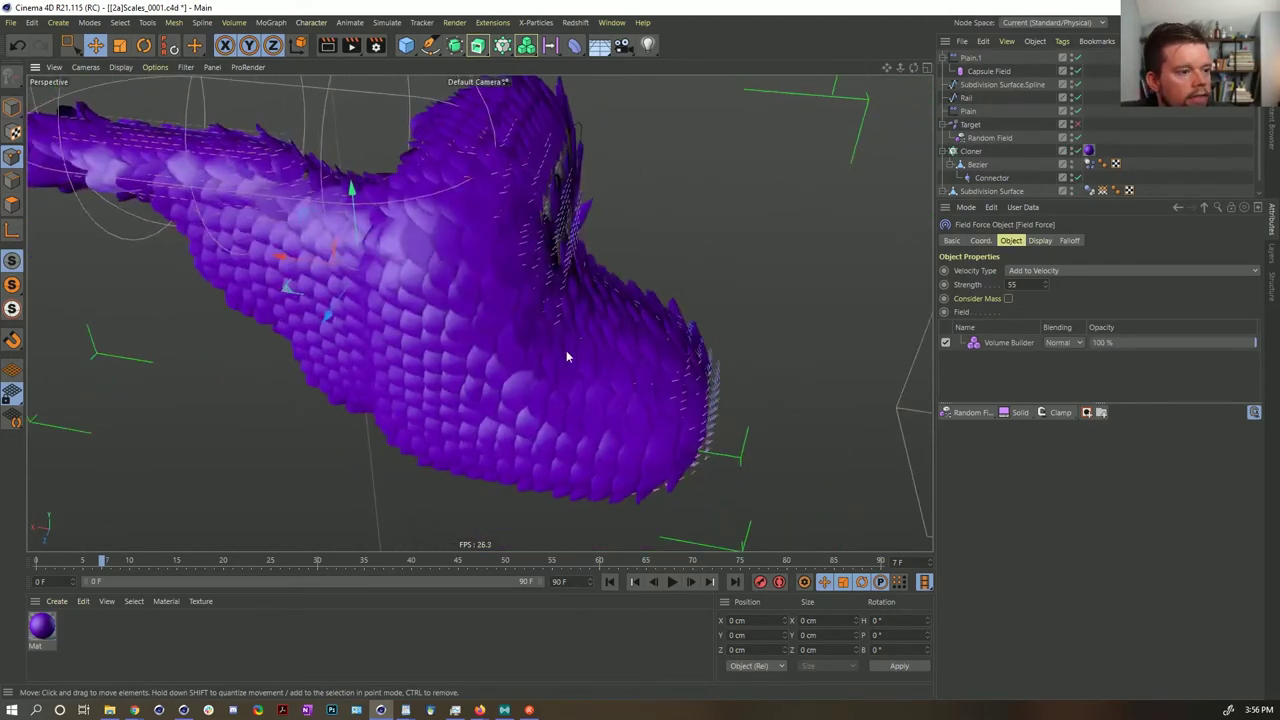
click(618, 583)
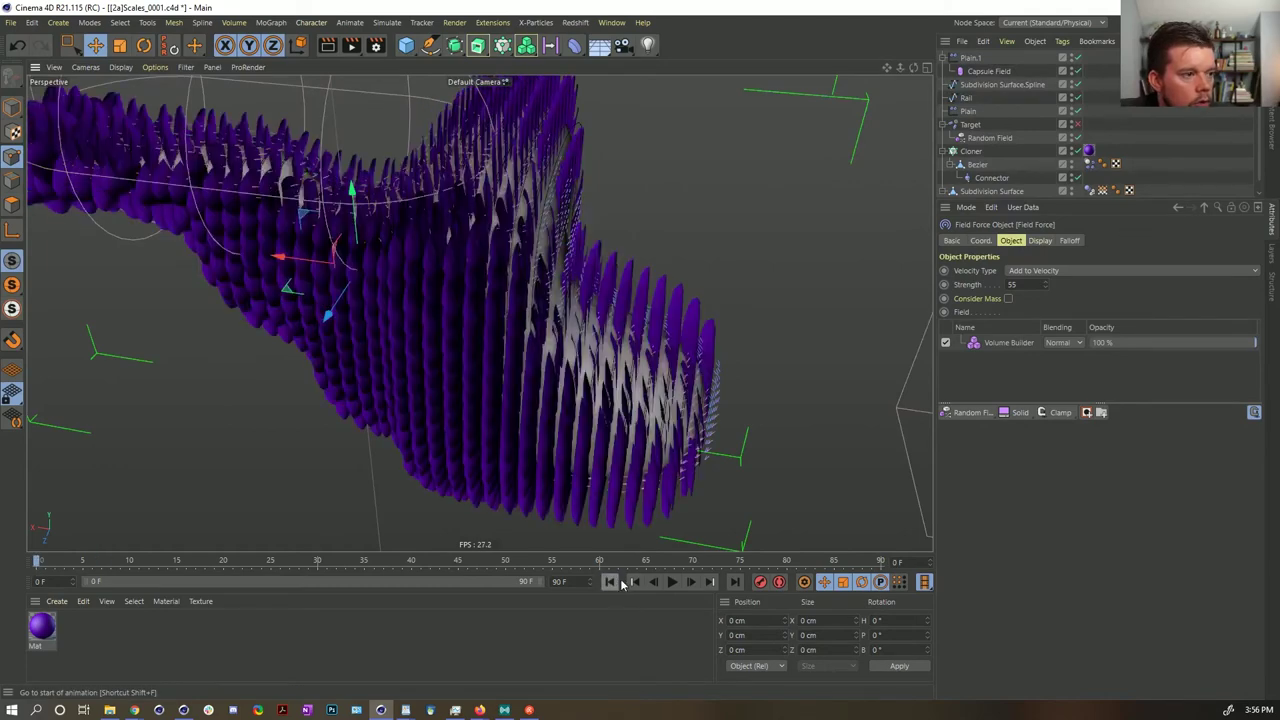
alt+drag(610, 380, 545, 275)
click(670, 582)
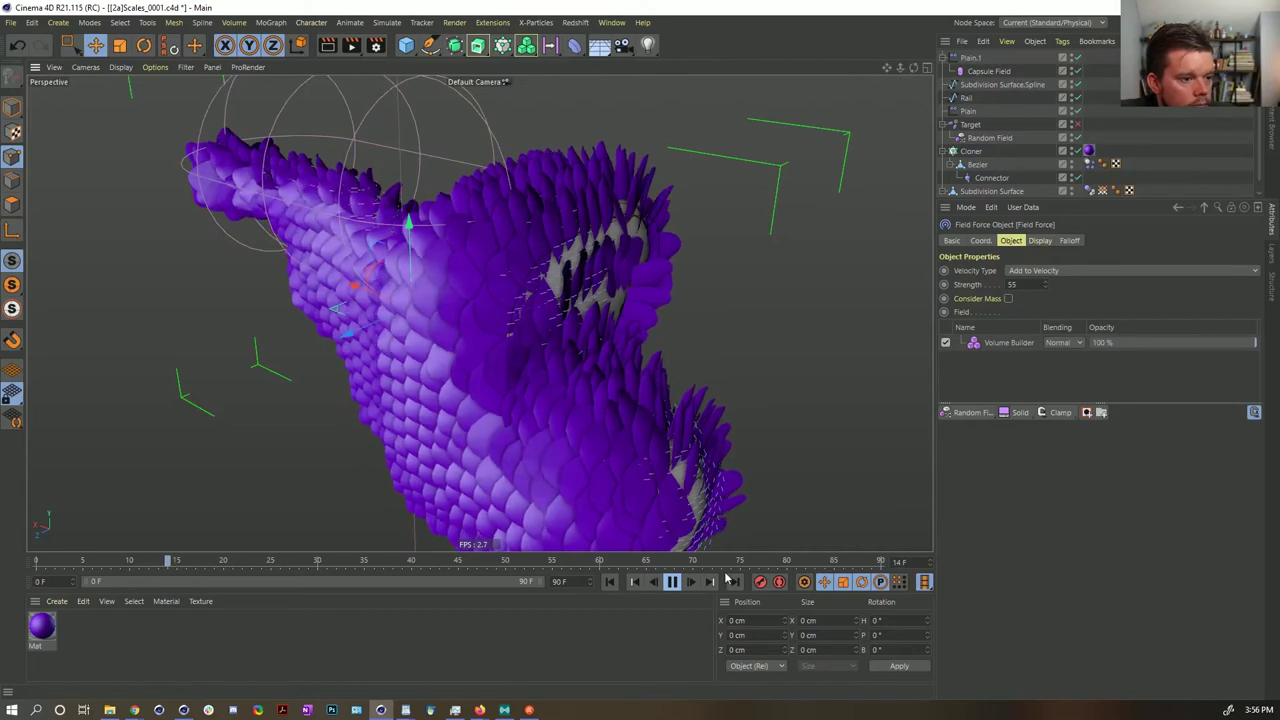
click(673, 582)
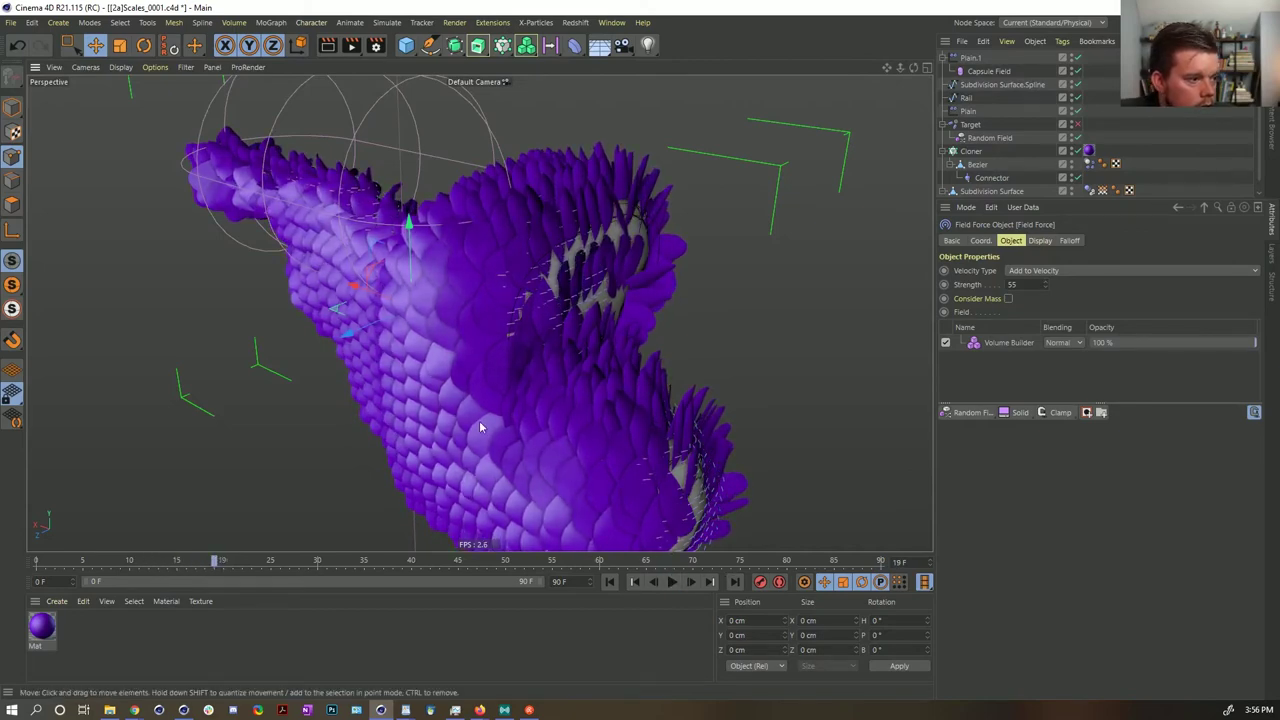
- Examine the simulated scales from the front, back and sides for their direction and for gaps
alt+drag(430, 445, 197, 426)
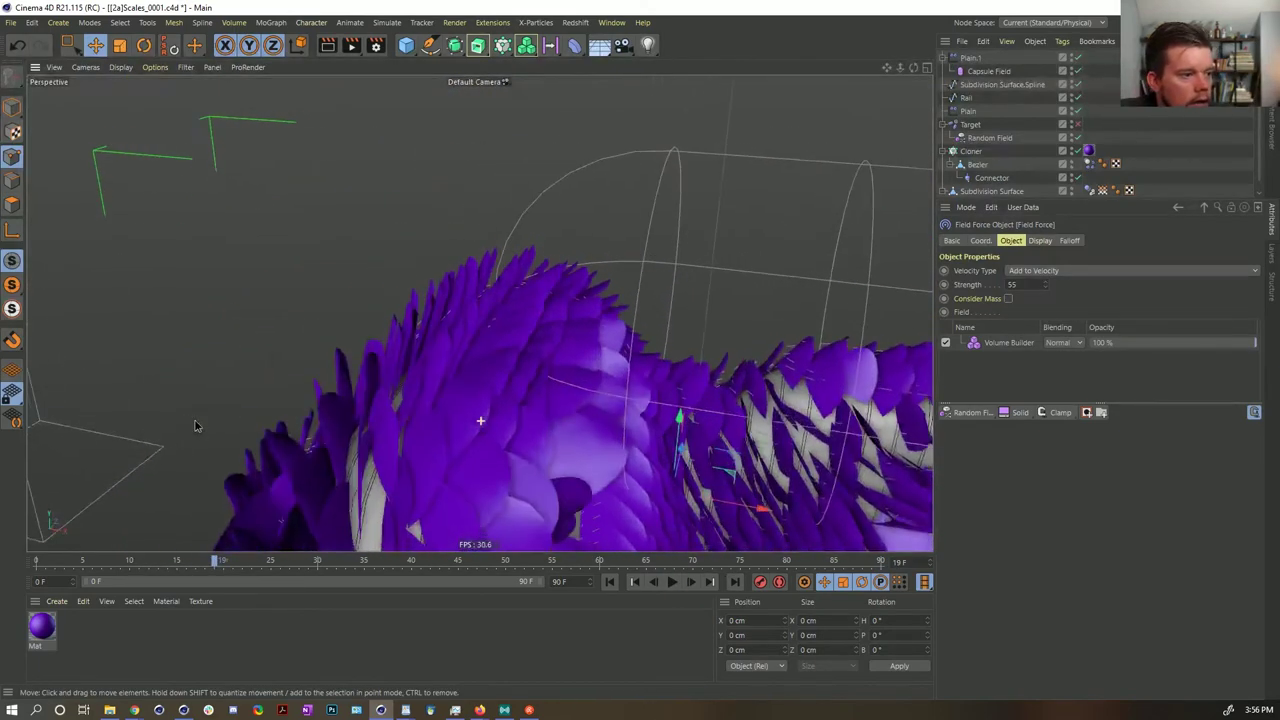
alt+drag(456, 195, 501, 285)
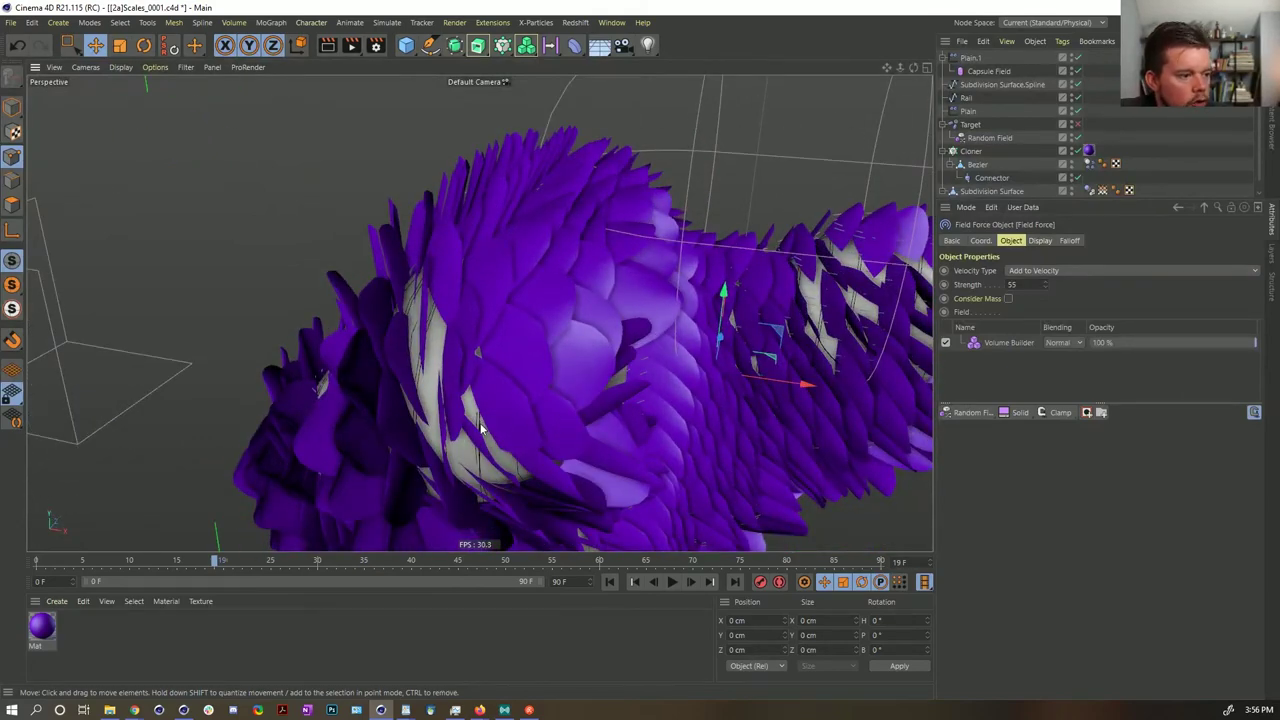
alt+drag(566, 430, 345, 405)
alt+drag(557, 397, 544, 437)
alt+middle_drag(544, 437, 597, 385)
alt+drag(485, 384, 568, 374)
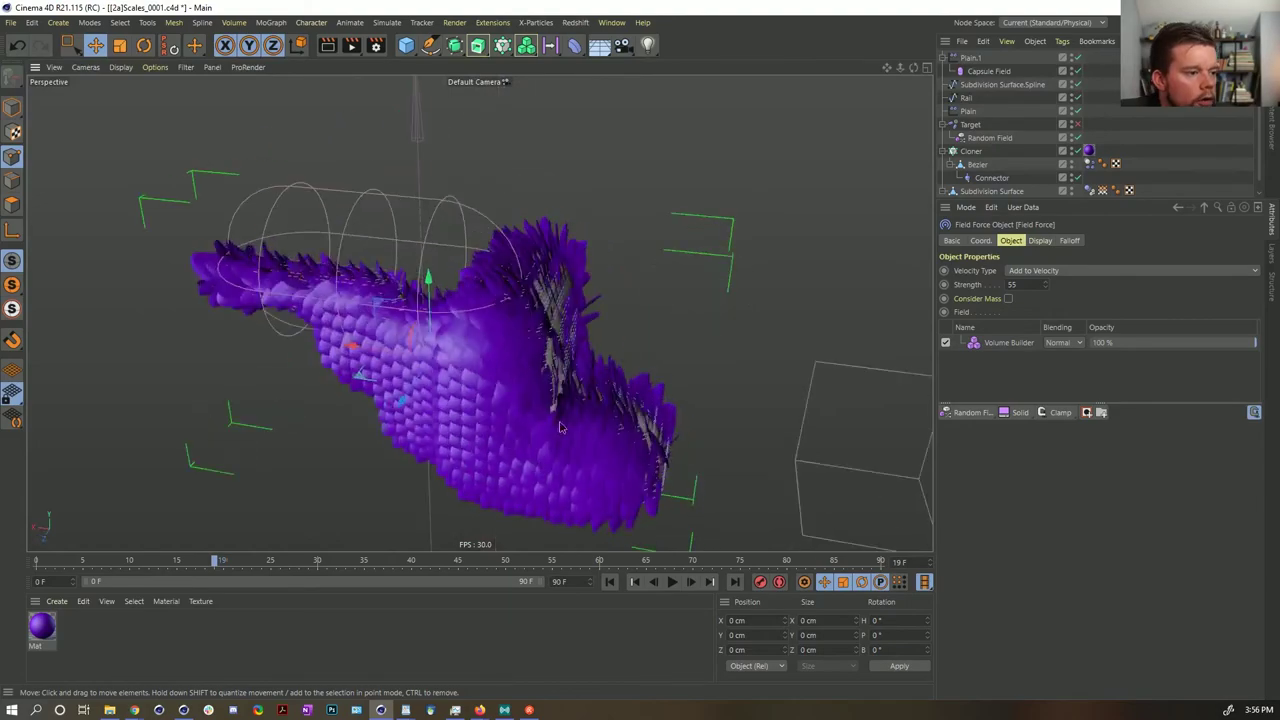
alt+middle_drag(560, 422, 584, 400)
alt+right_drag(584, 400, 692, 393)
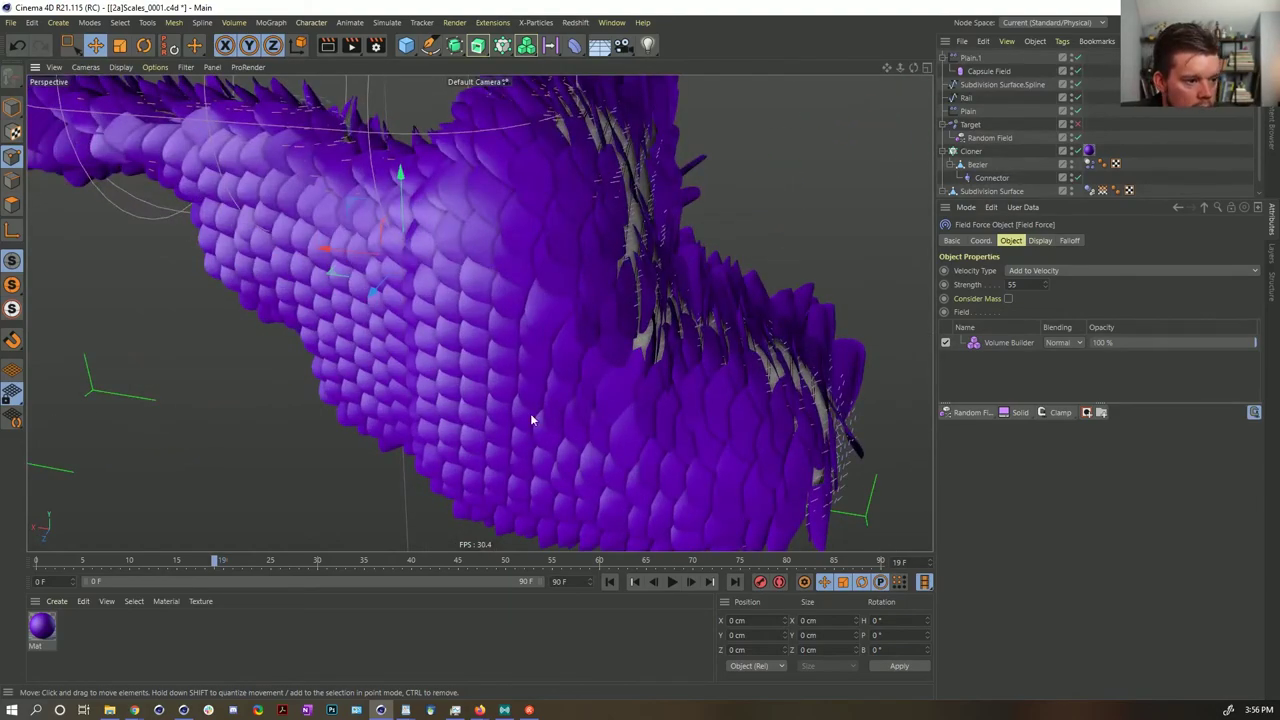
alt+drag(531, 419, 588, 442)
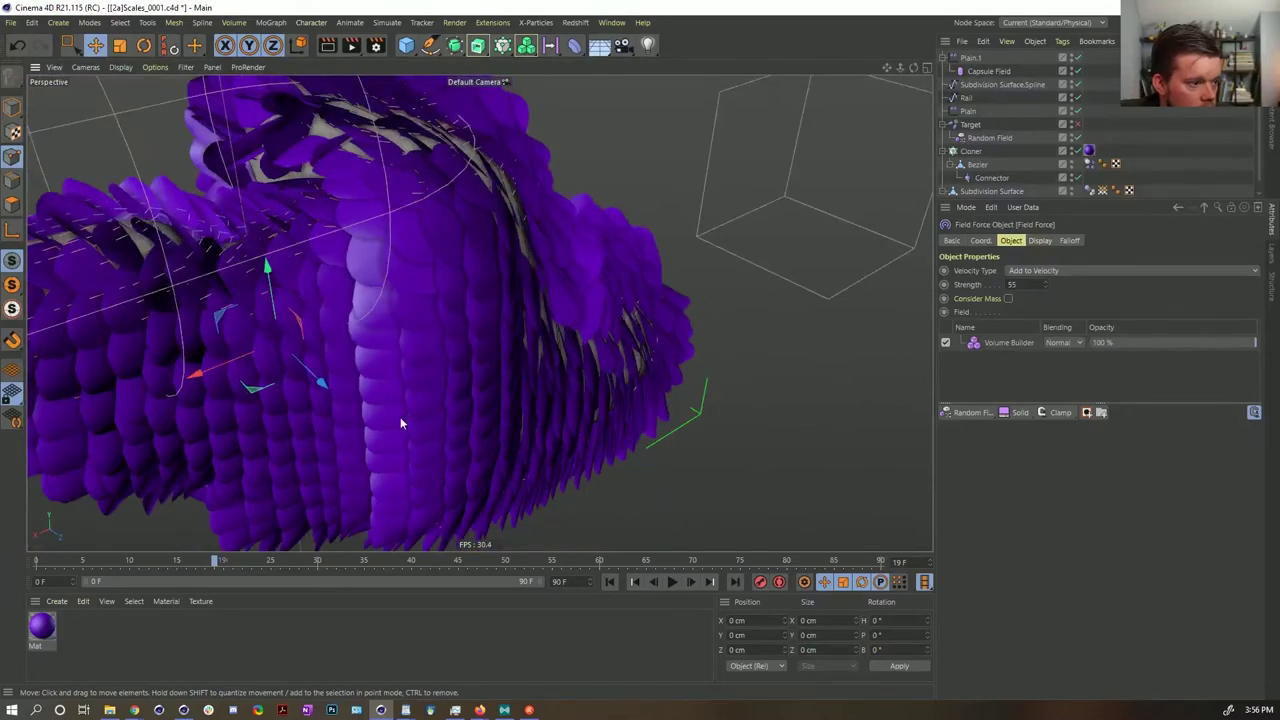
- Set the Field Force's strength to 155 and continue the simulation to frame 44
click(1010, 286)
text(1)
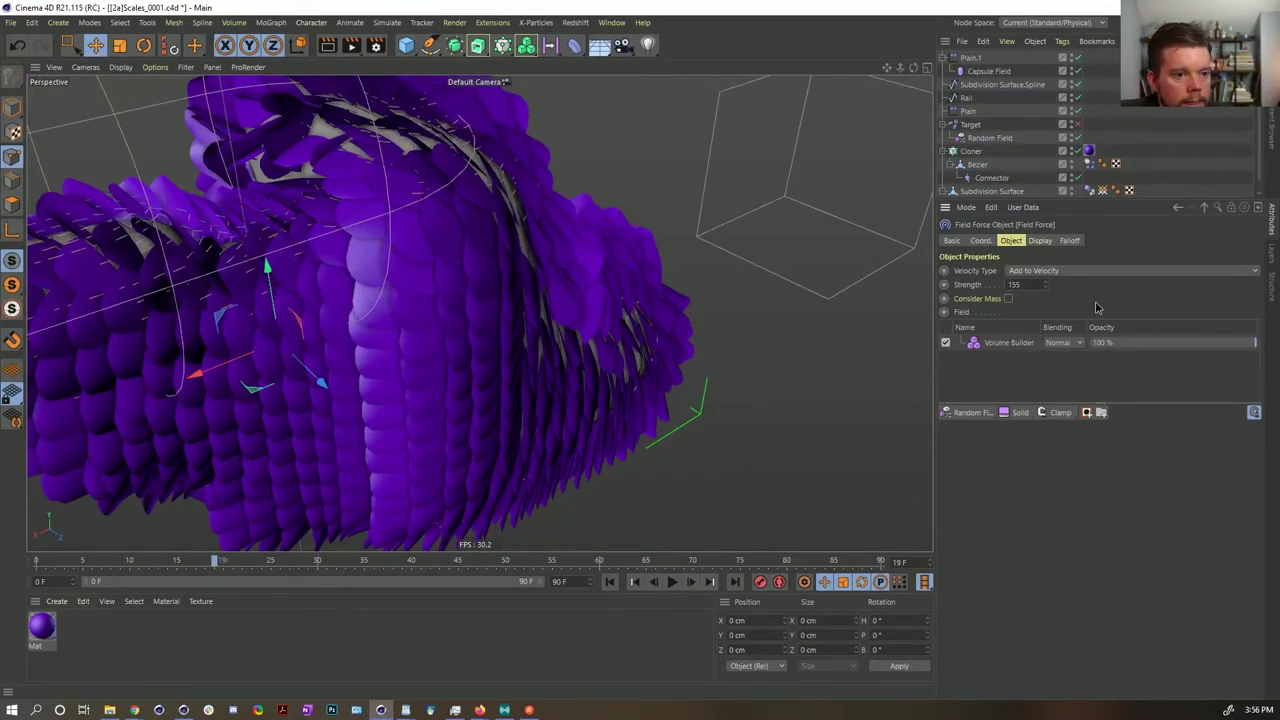
click(673, 583)
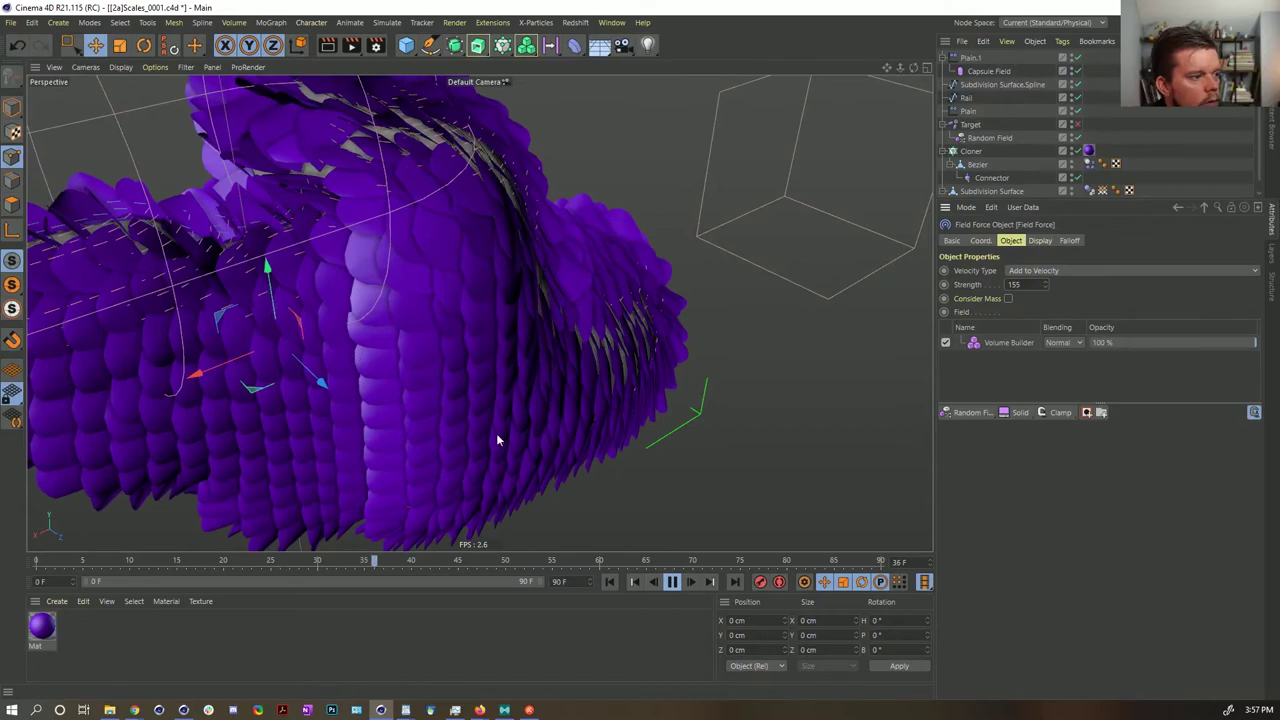
click(673, 583)
- Examine how the scales follow the stronger field around the whole body and along the tail
mouse_move(496, 442)
alt+mouse_down()
mouse_move(367, 344)
mouse_move(487, 409)
mouse_move(618, 402)
mouse_move(414, 389)
alt+mouse_up()
scroll(430, 392, down, 3)
mouse_move(537, 392)
alt+middle_down()
mouse_move(603, 426)
mouse_move(590, 398)
alt+middle_up()
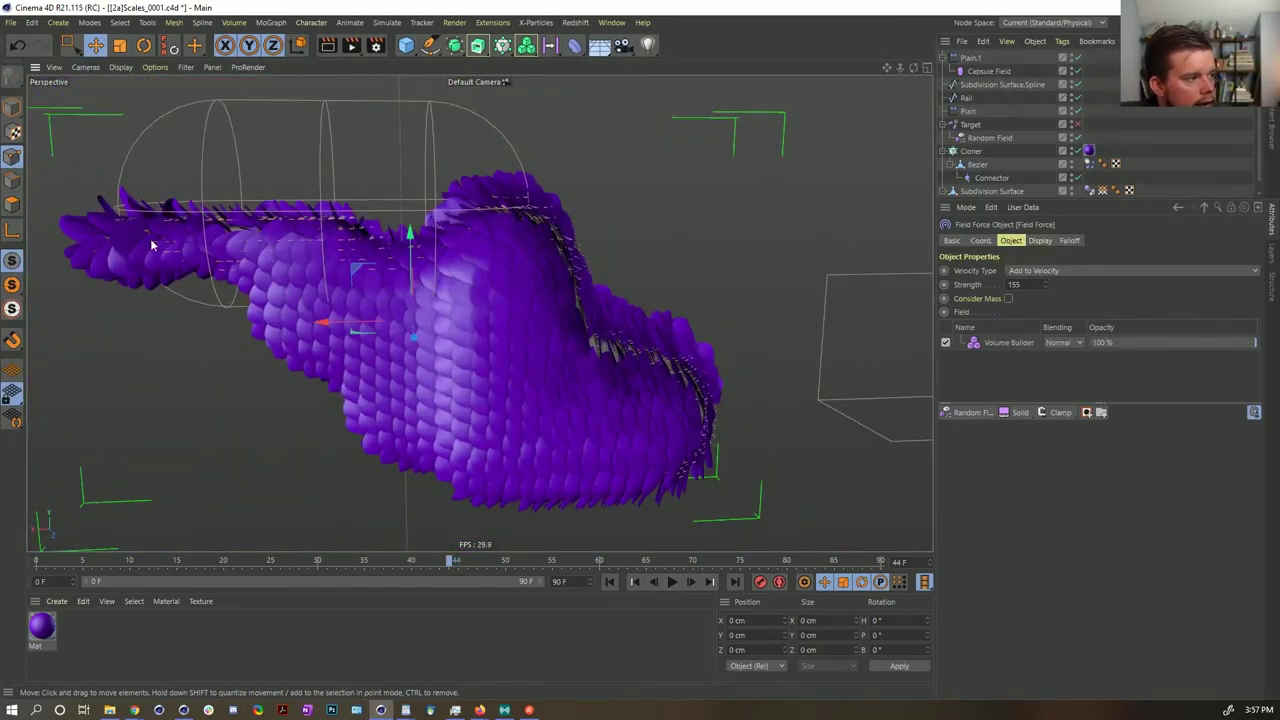
alt+drag(578, 422, 296, 283)
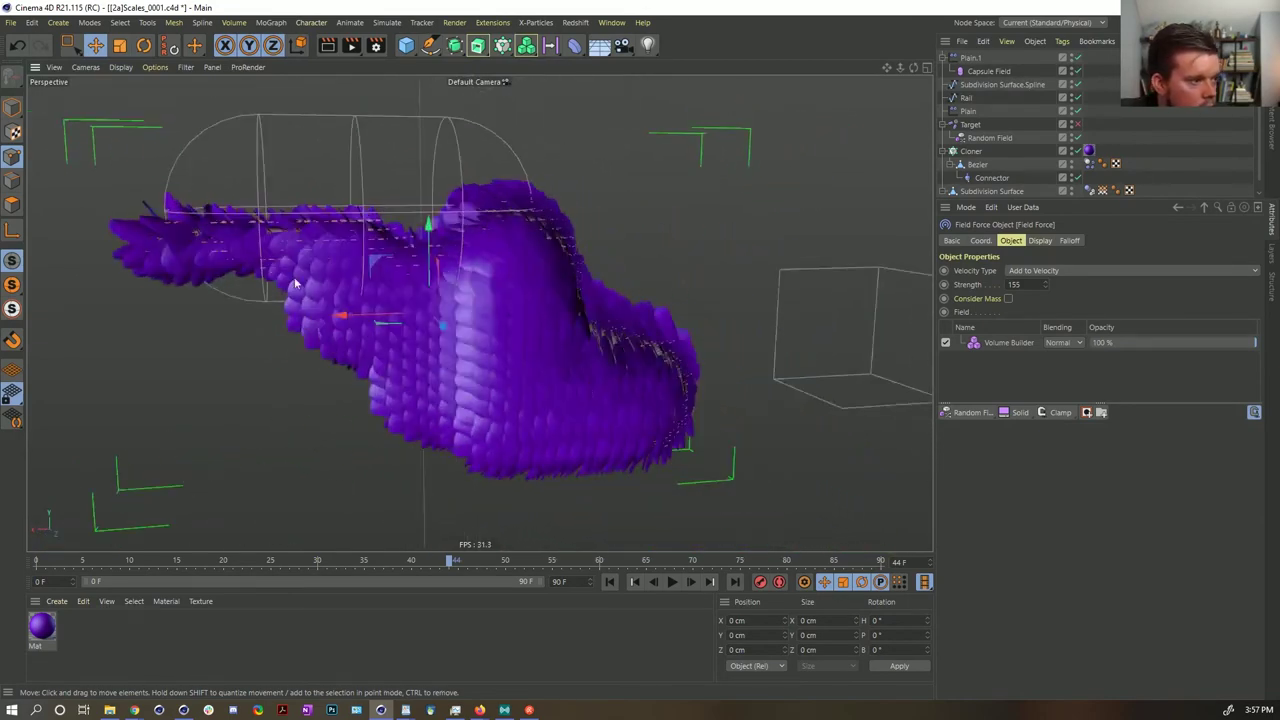
alt+drag(418, 304, 563, 380)
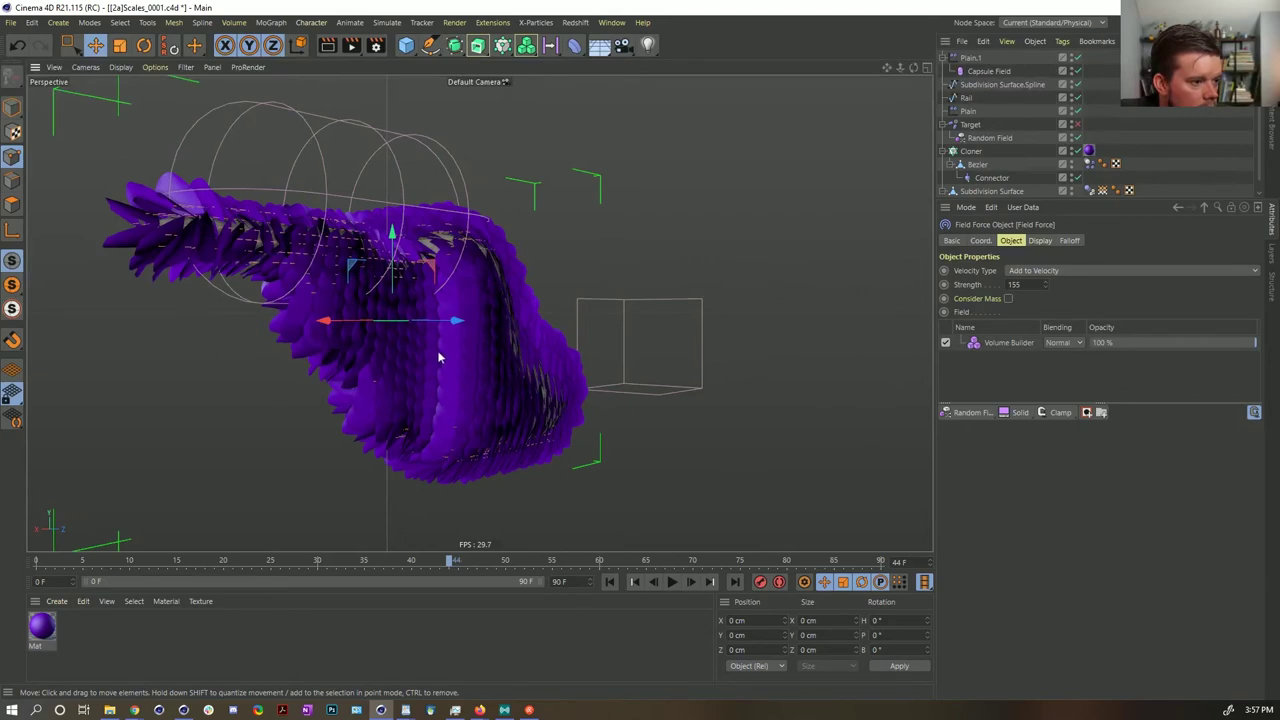
alt+drag(335, 292, 494, 412)
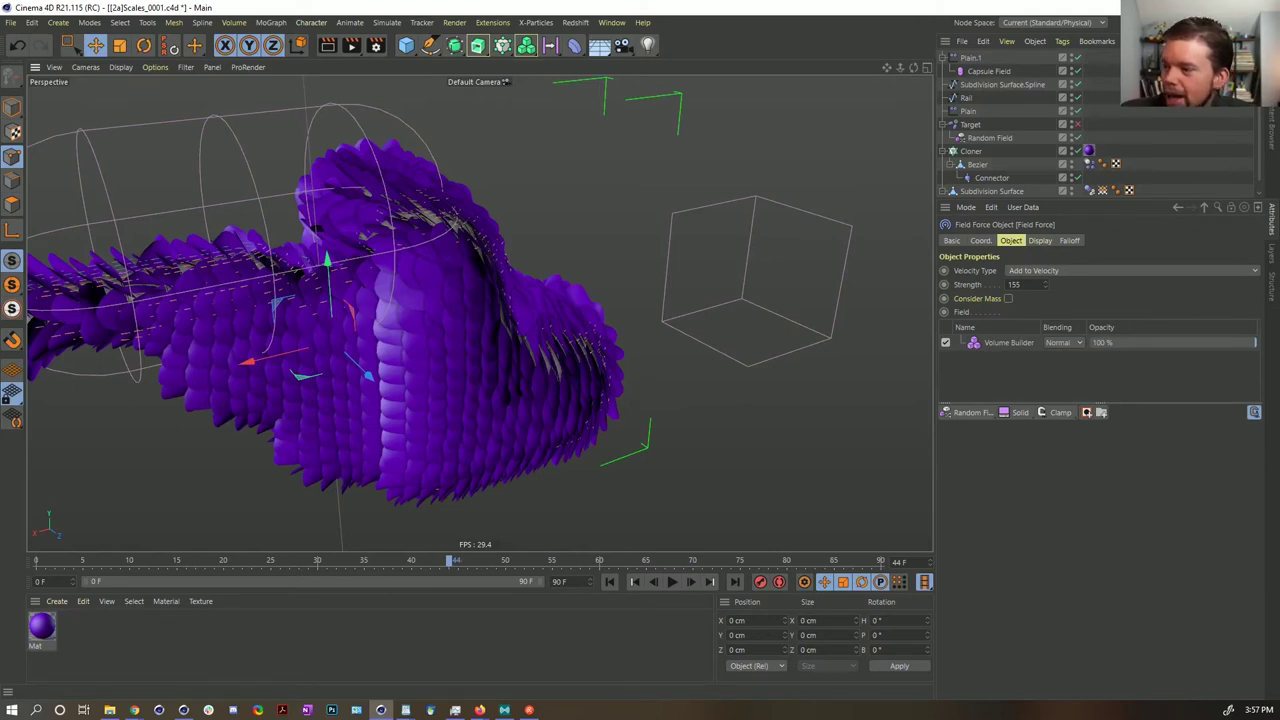
alt+drag(445, 306, 530, 350)
alt+right_drag(506, 386, 594, 368)
alt+drag(558, 378, 515, 306)
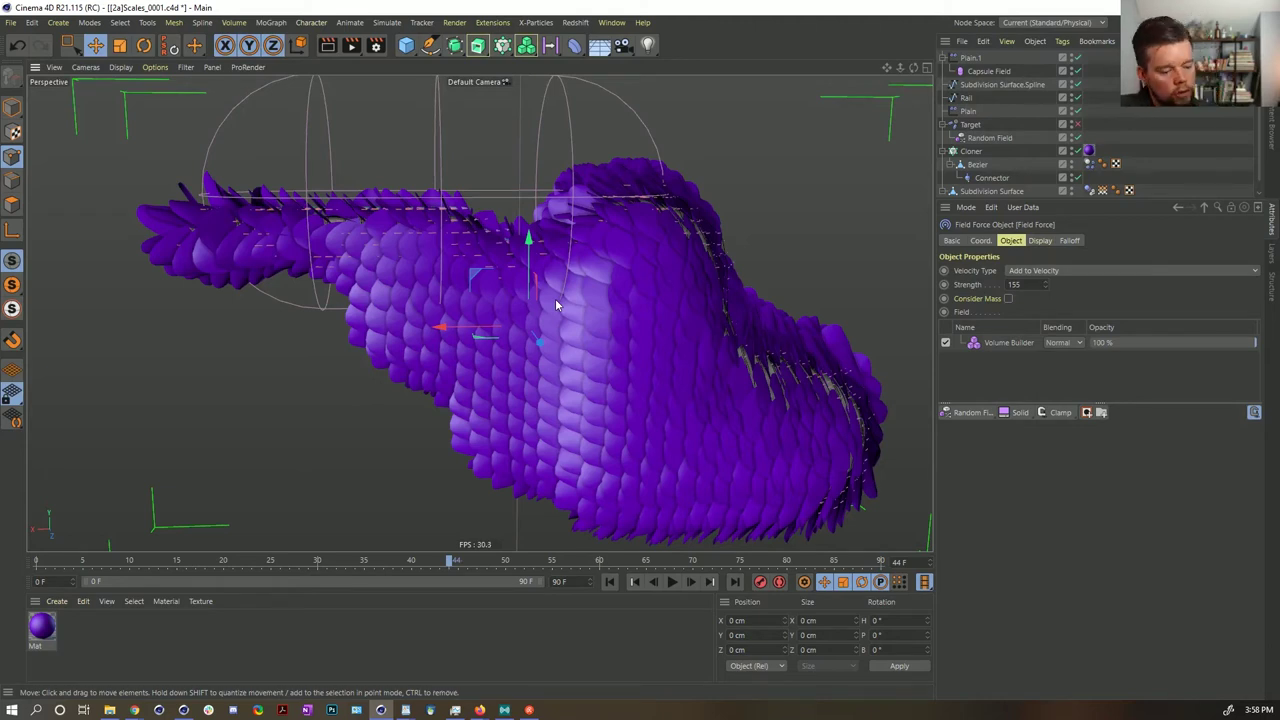
- Return the animation to frame 0 and save the project incrementally as [2a]Scales_0003.c4d
click(610, 582)
alt+drag(685, 367, 527, 373)
scroll(646, 374, down, 3)
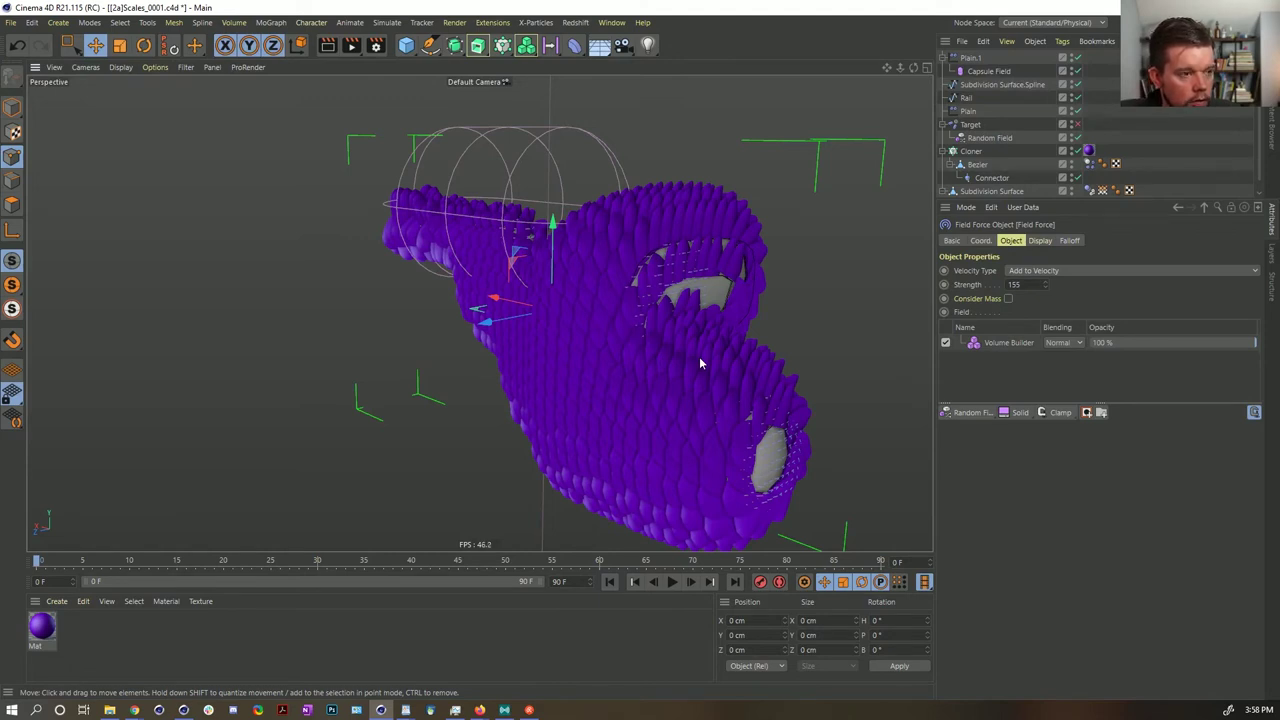
key(ctrl+alt+s)
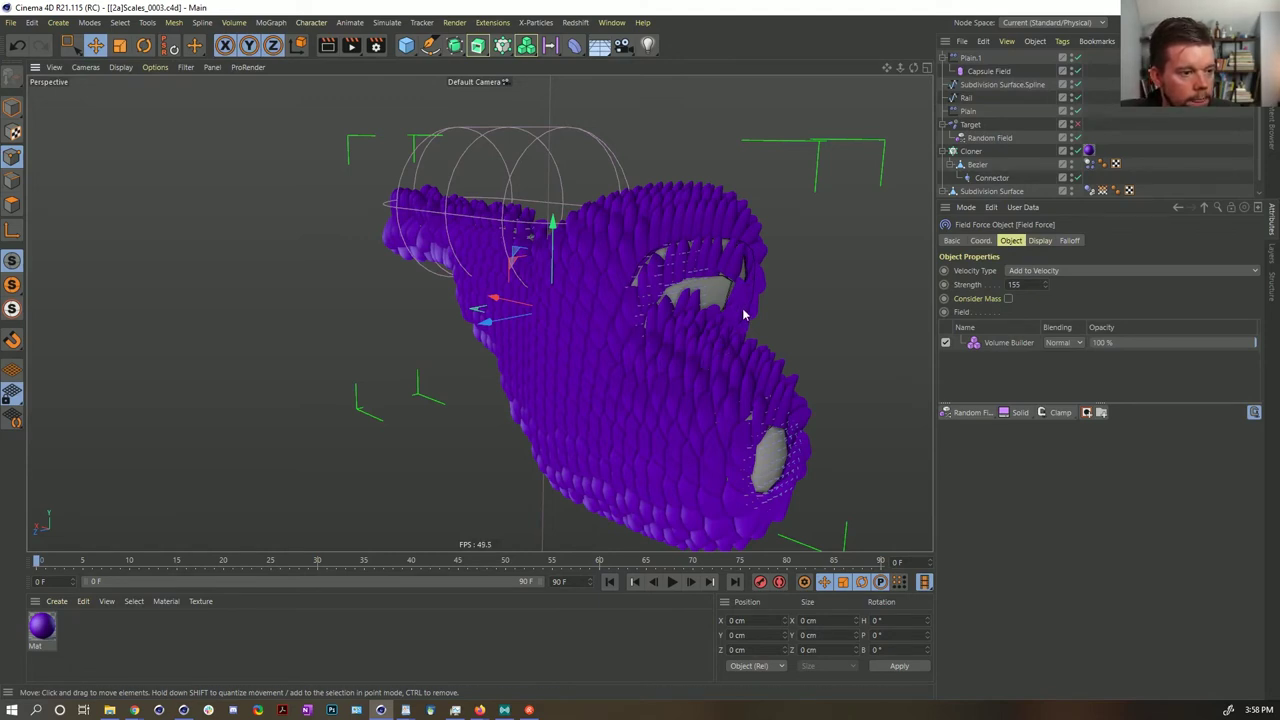
- Copy the Subdivision Surface mesh at the end of the object list into a new project and delete its child spline
scroll(982, 180, down, 1)
click(982, 177)
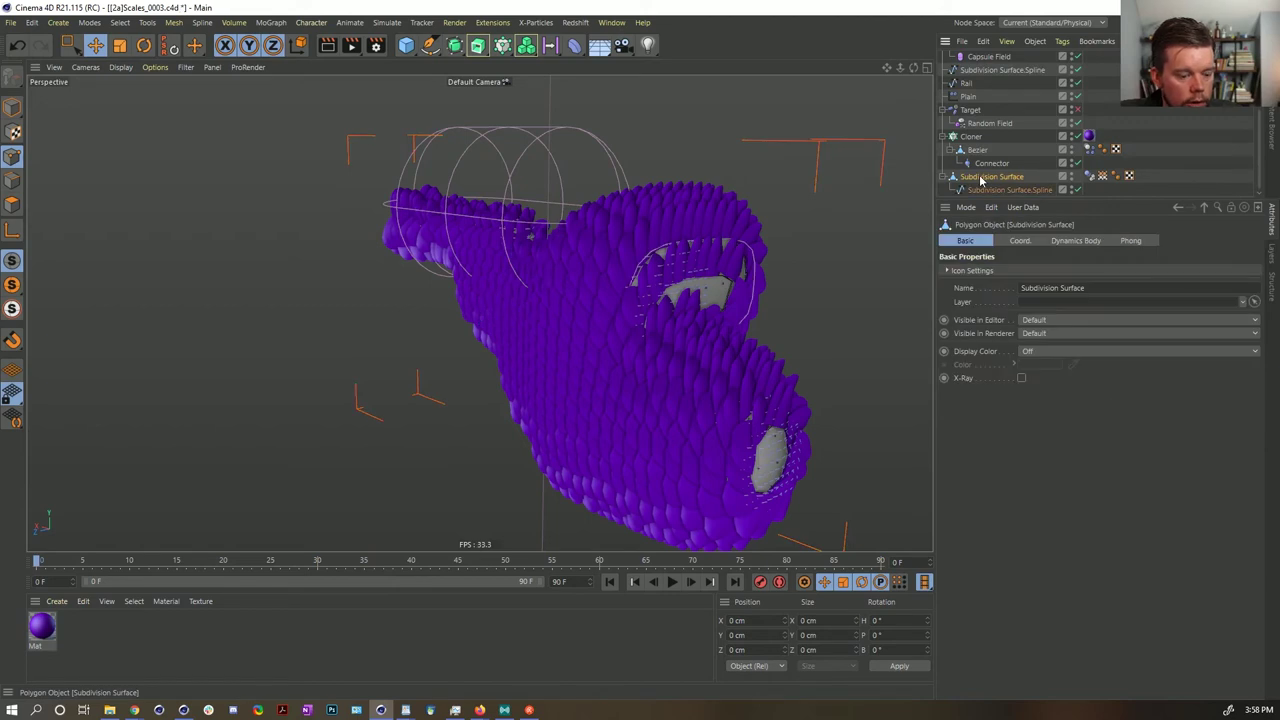
key(ctrl+c)
key(ctrl+n)
key(ctrl+v)
key(h)
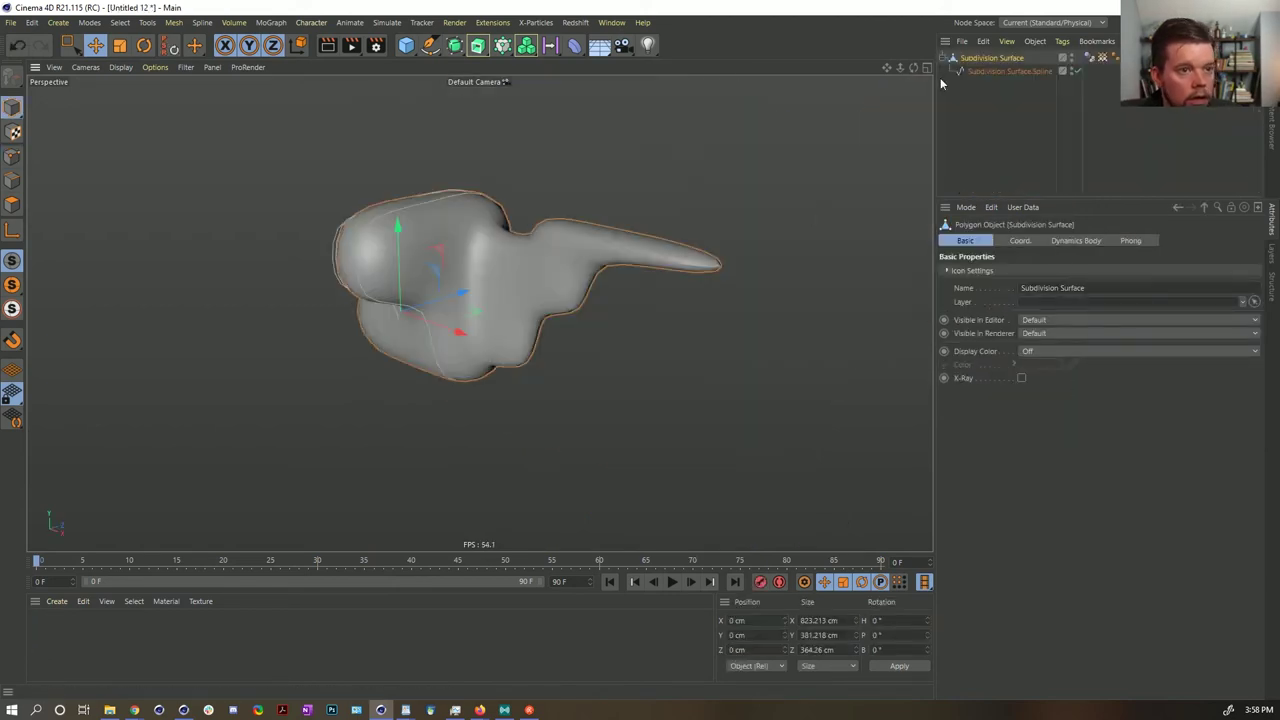
click(974, 73)
key(Delete)
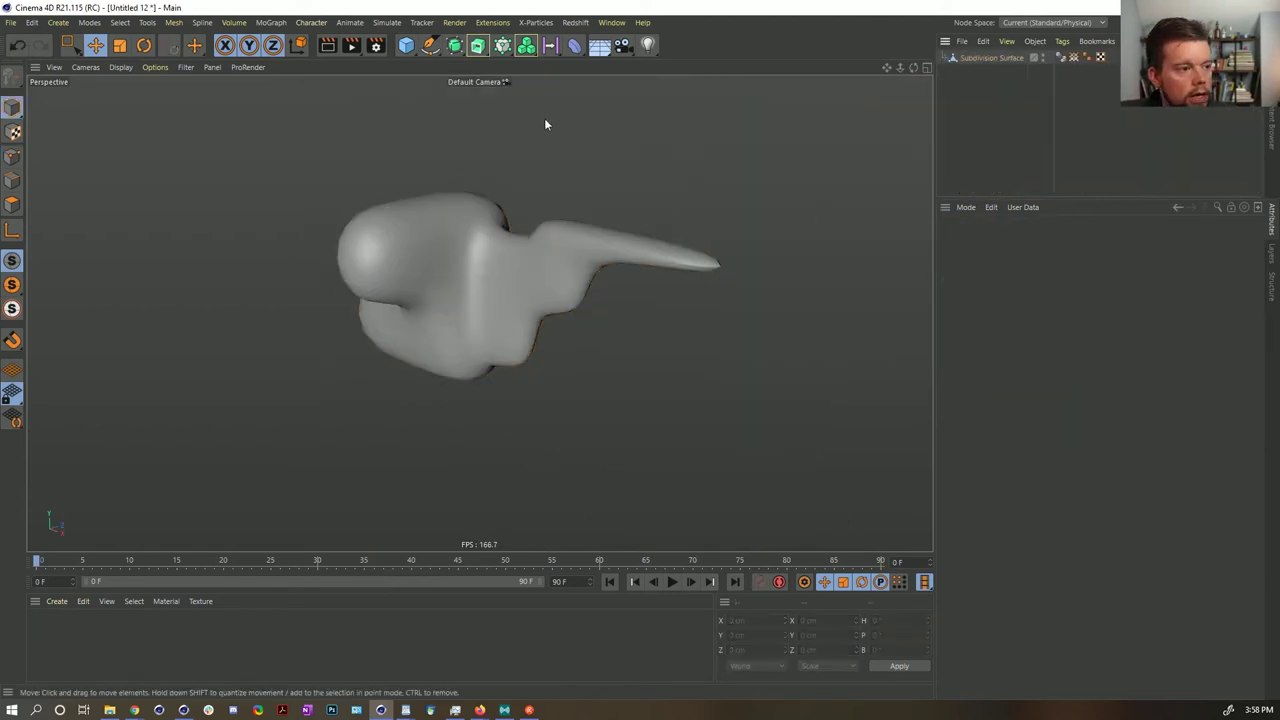
click(387, 22)
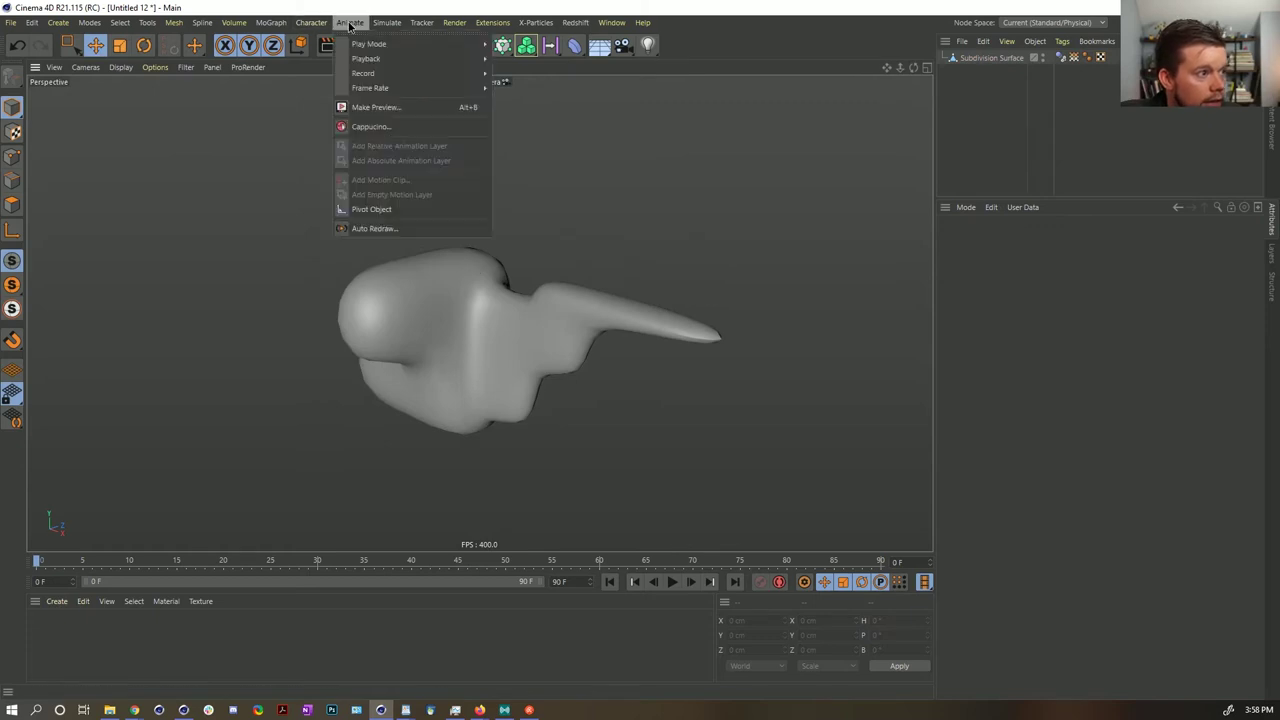
mouse_move(430, 131)
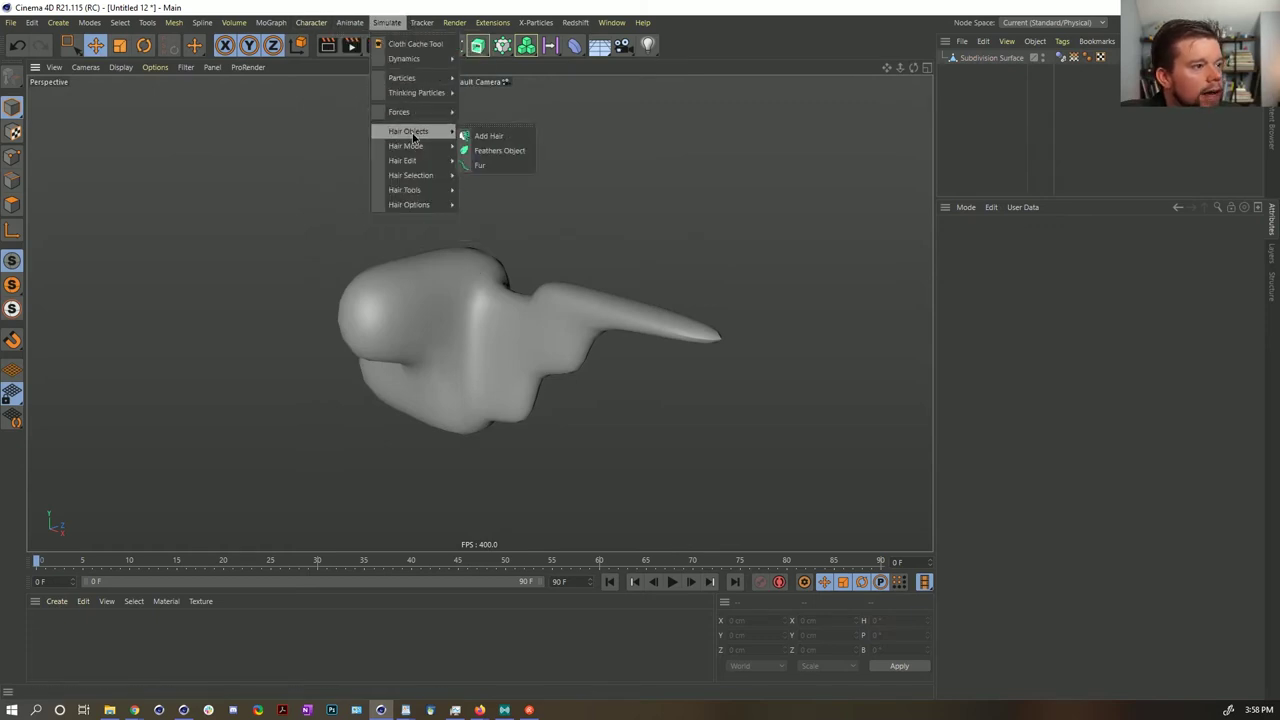
click(489, 136)
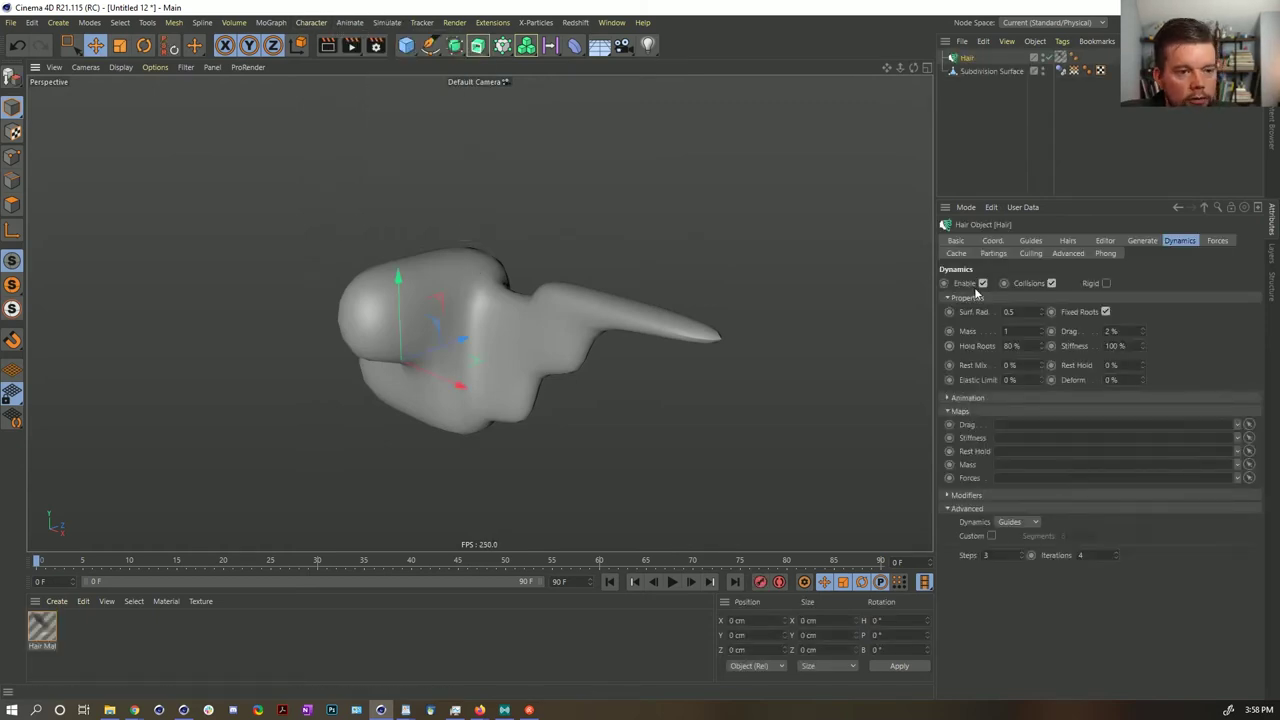
key(ctrl+z)
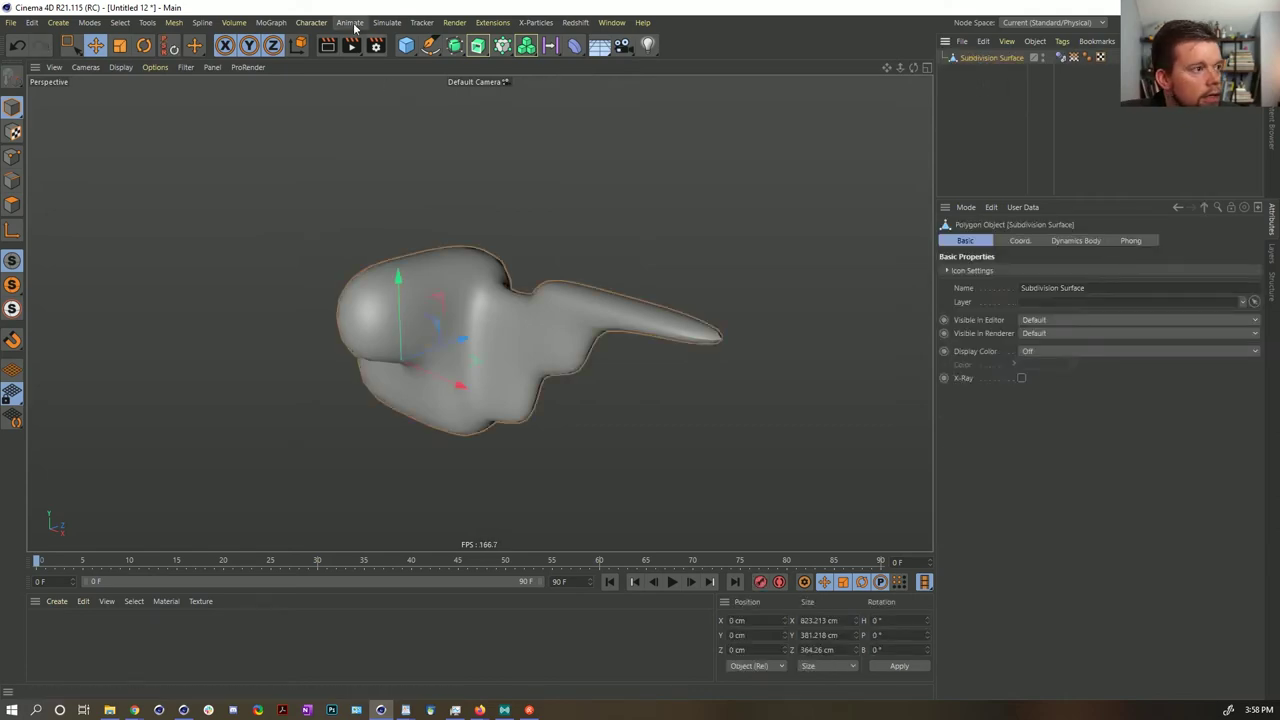
- Add a Hair object to the selected Subdivision Surface mesh and open its guide and hair settings
click(387, 22)
mouse_move(410, 131)
click(482, 134)
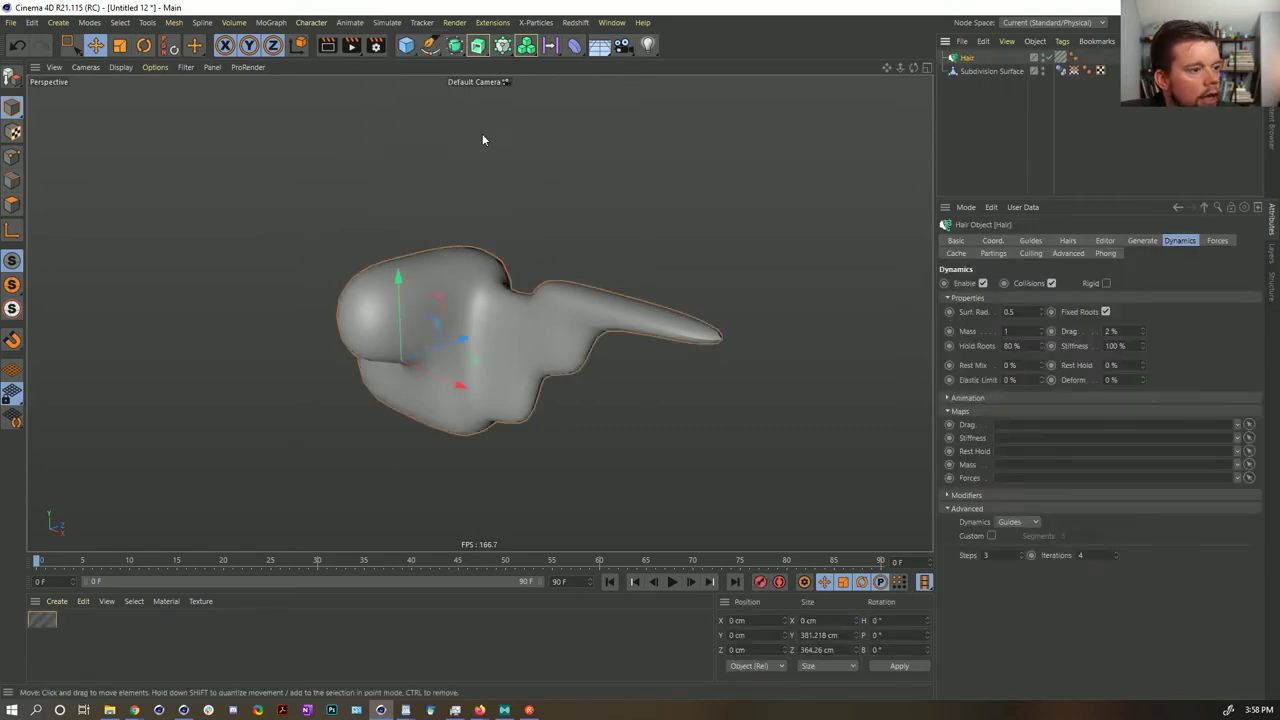
scroll(484, 310, up, 5)
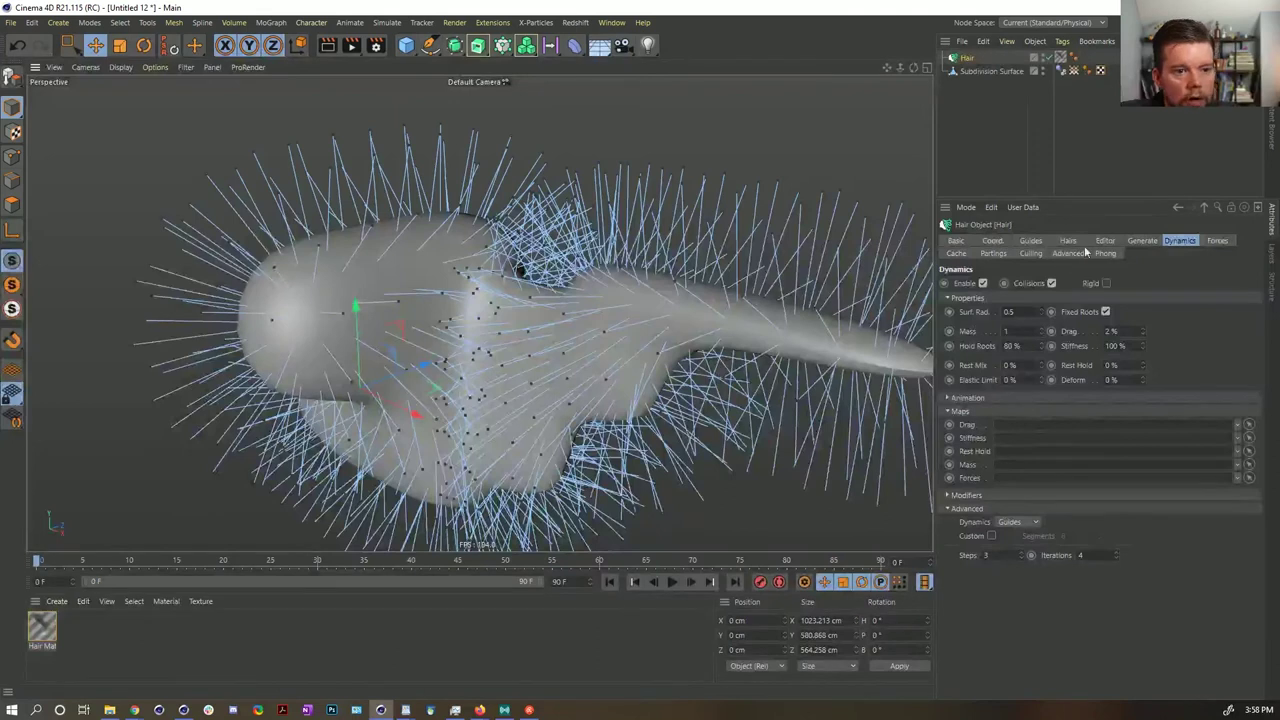
click(1031, 241)
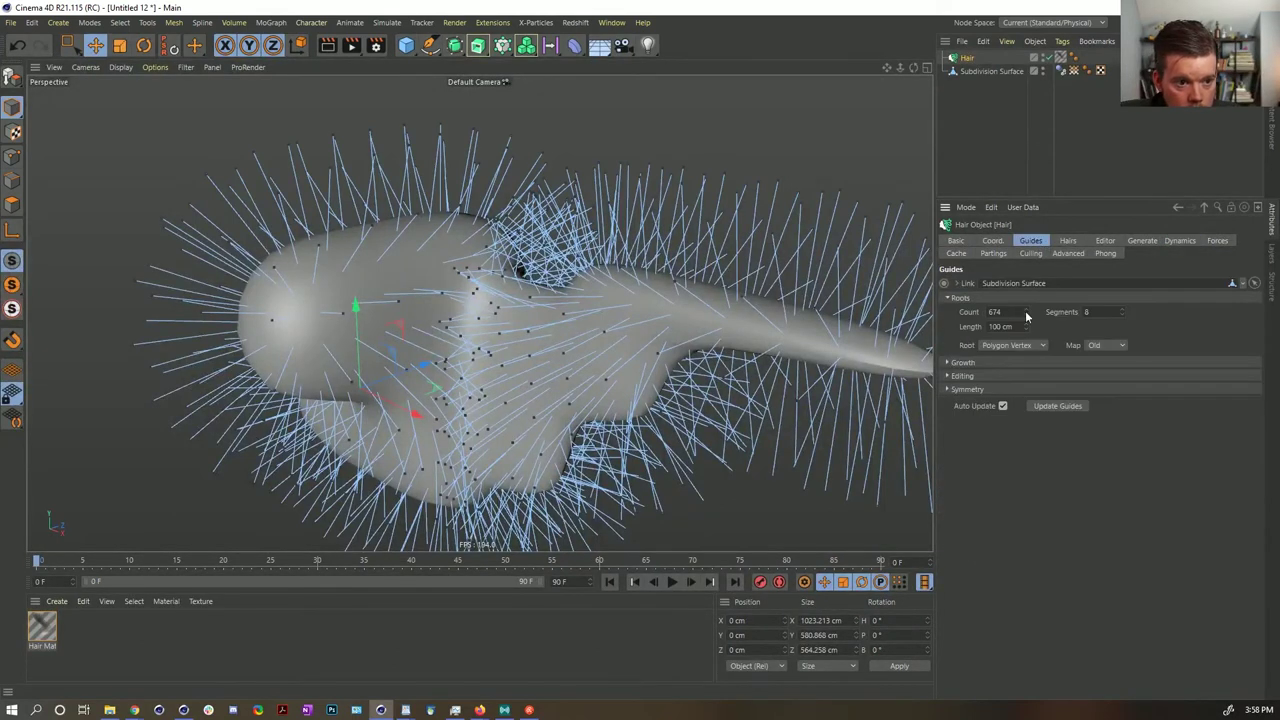
click(1069, 241)
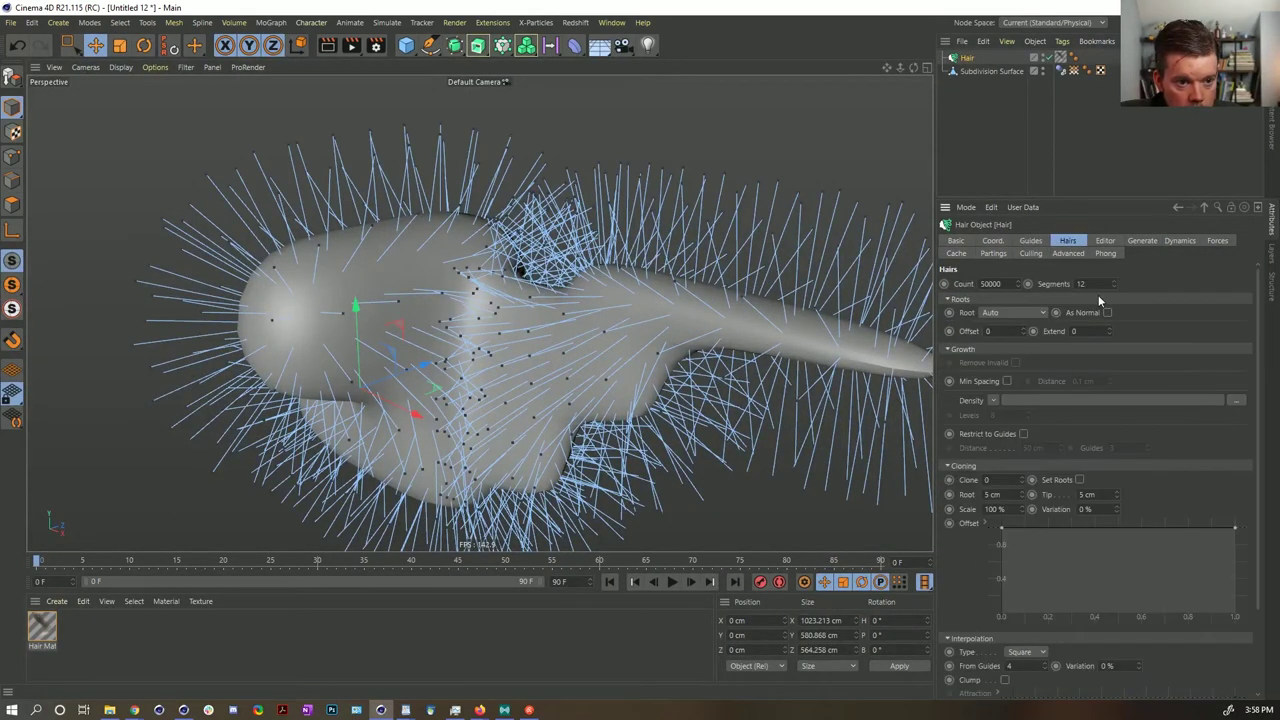
- Set the Hair object's hair segments to 1 and place the hair roots with As Guides
click(1006, 313)
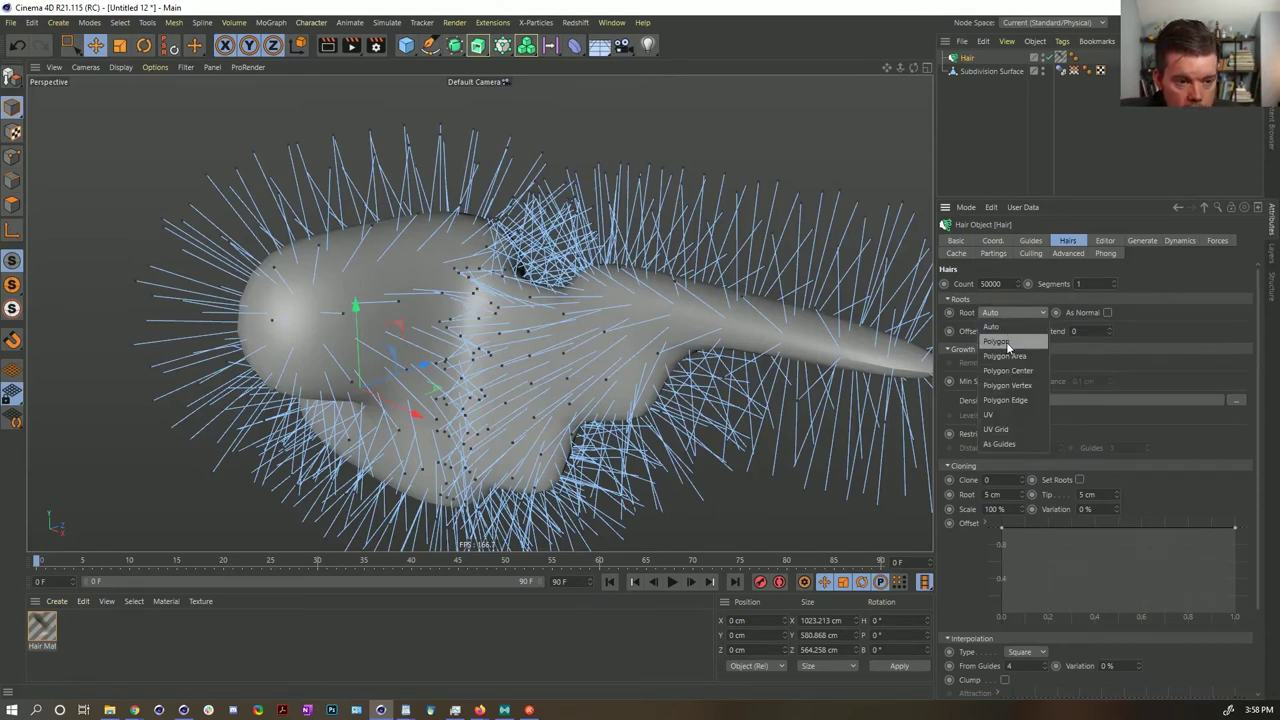
click(1006, 443)
alt+drag(361, 255, 322, 268)
- Shorten the Hair object's guides to a length of 10 cm
click(1030, 240)
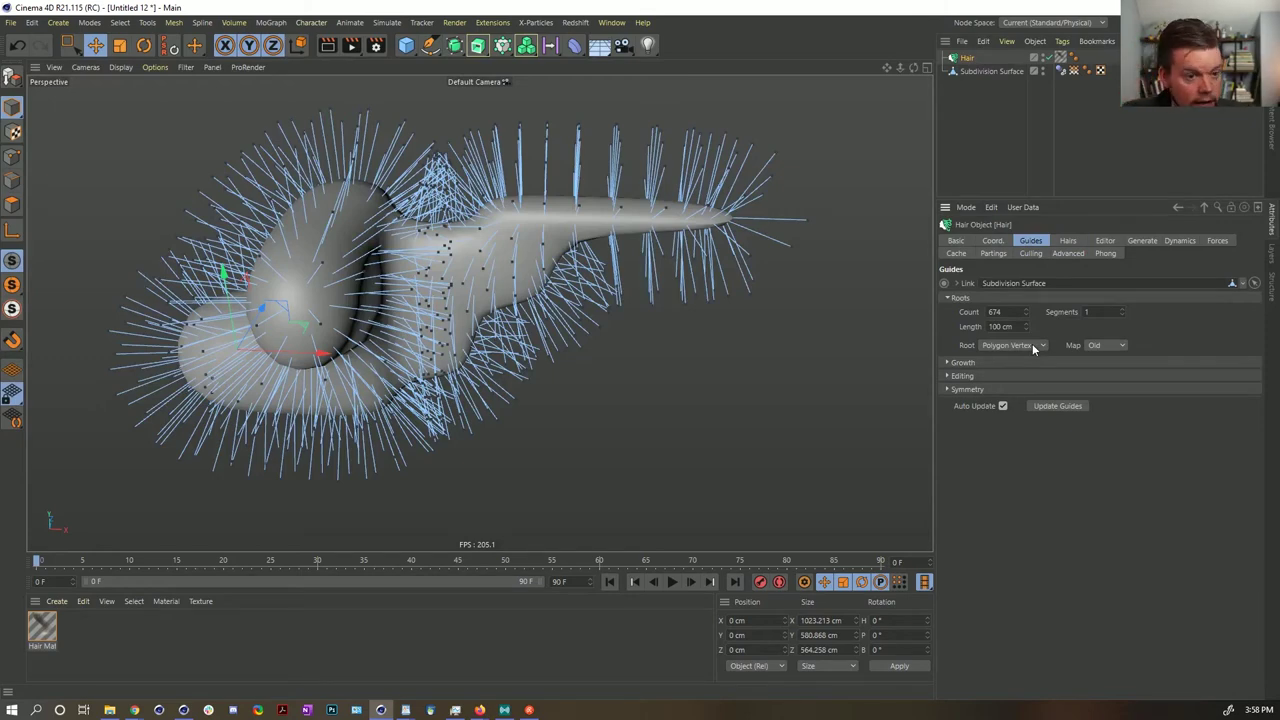
alt+drag(514, 363, 906, 328)
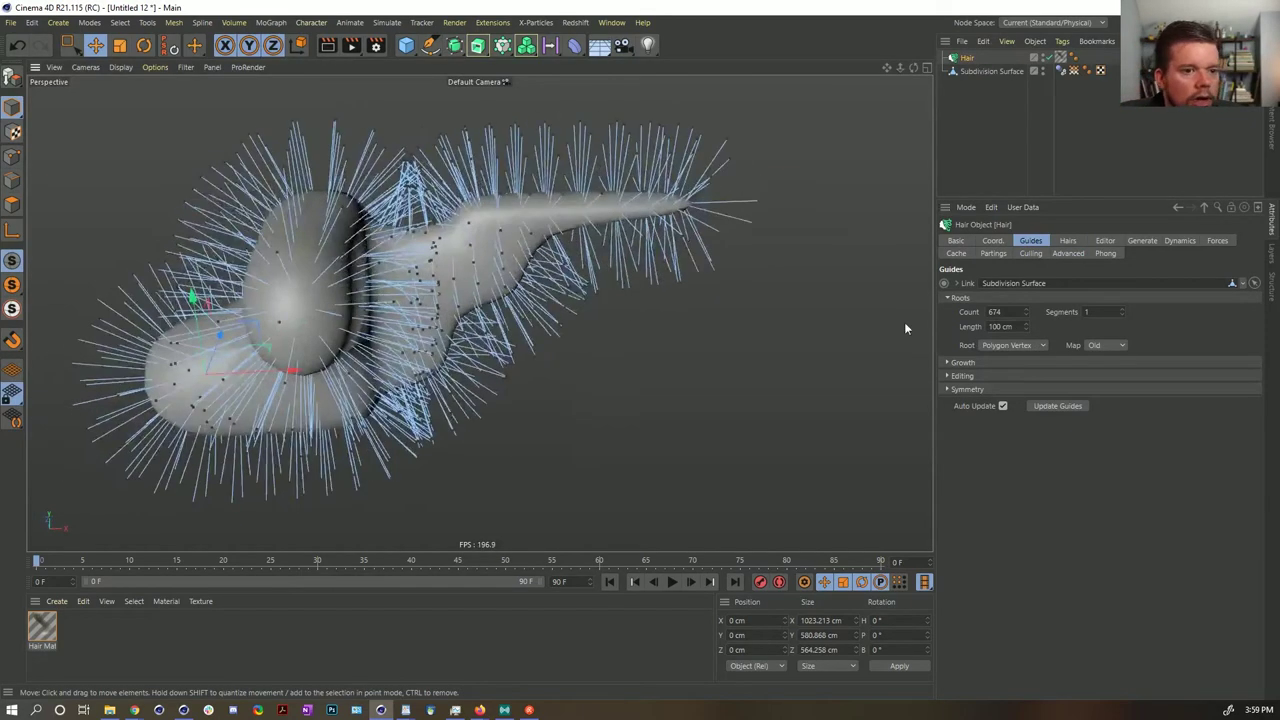
double_click(1000, 326)
text(10)
key(Return)
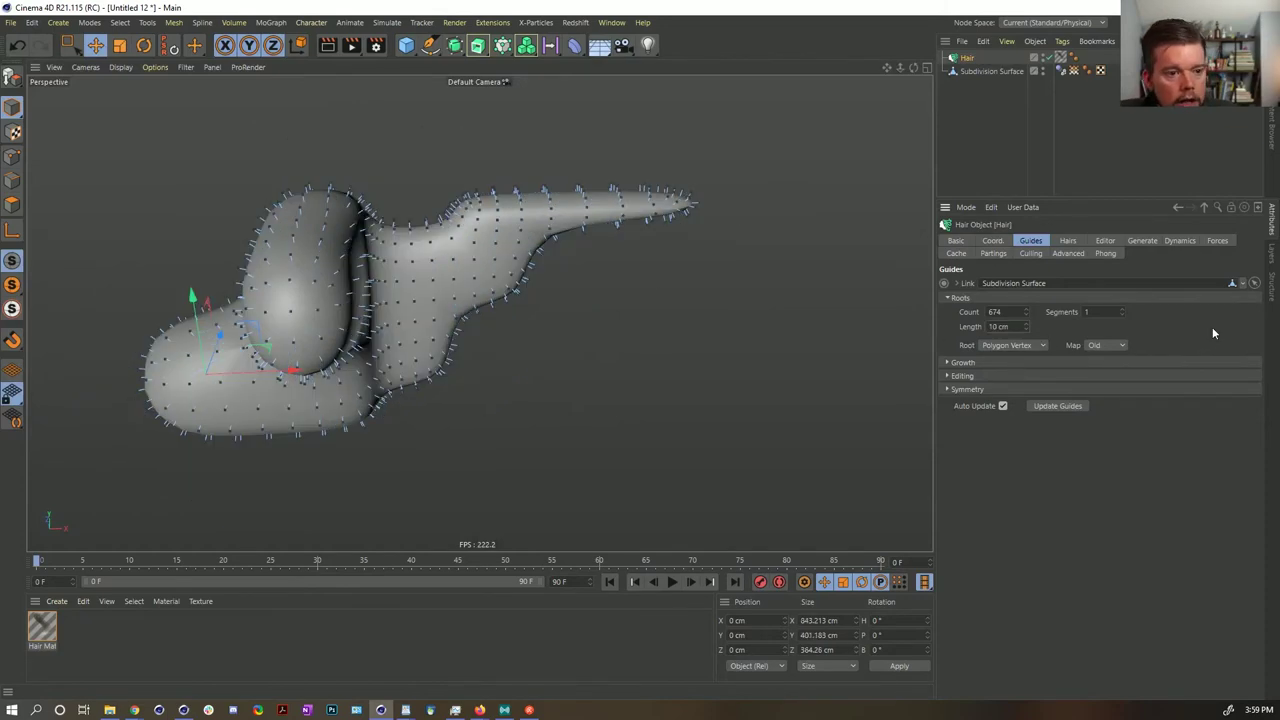
- Turn off Render Hairs and generate the hairs as Flat geometry
alt+drag(316, 280, 560, 310)
click(1140, 240)
click(1180, 240)
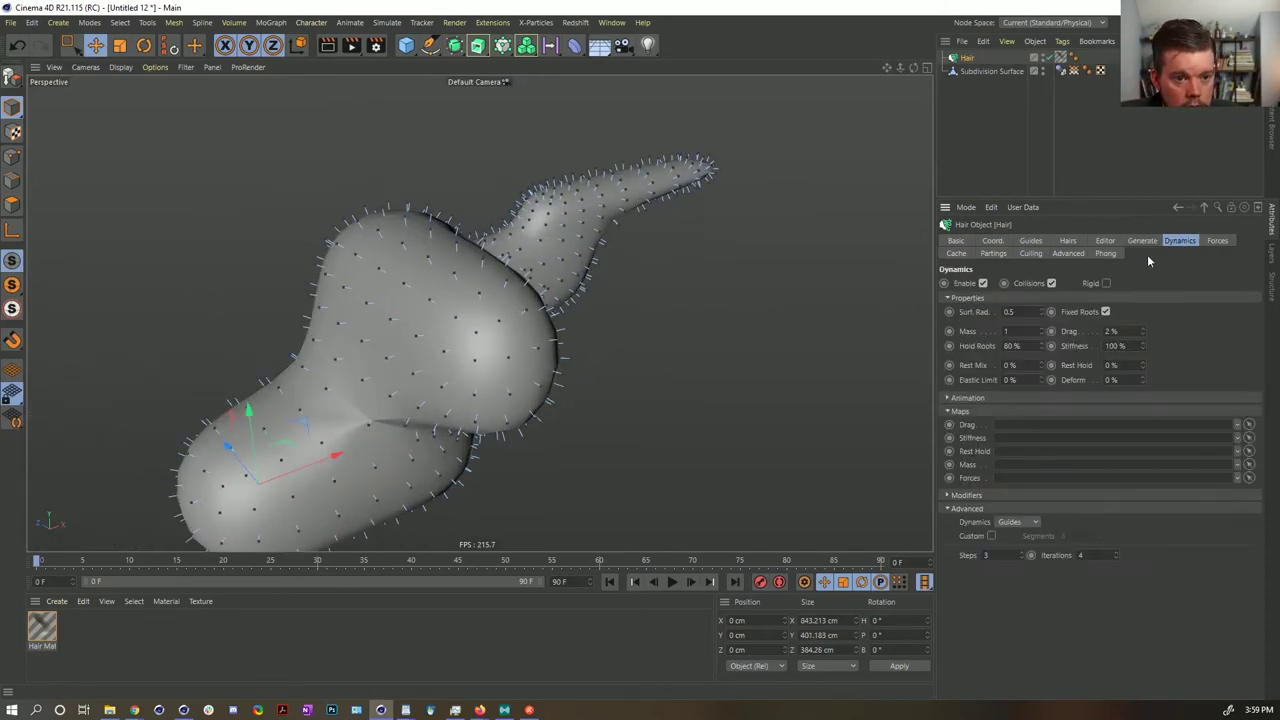
click(1214, 241)
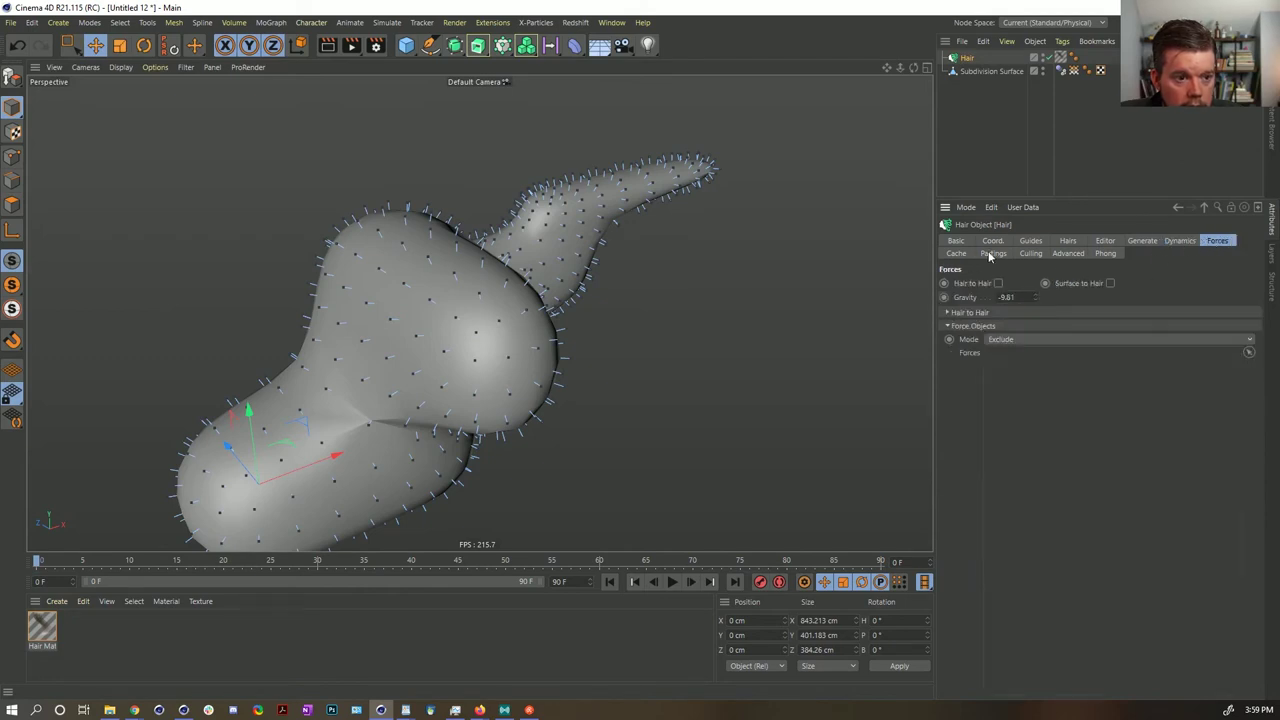
click(1145, 242)
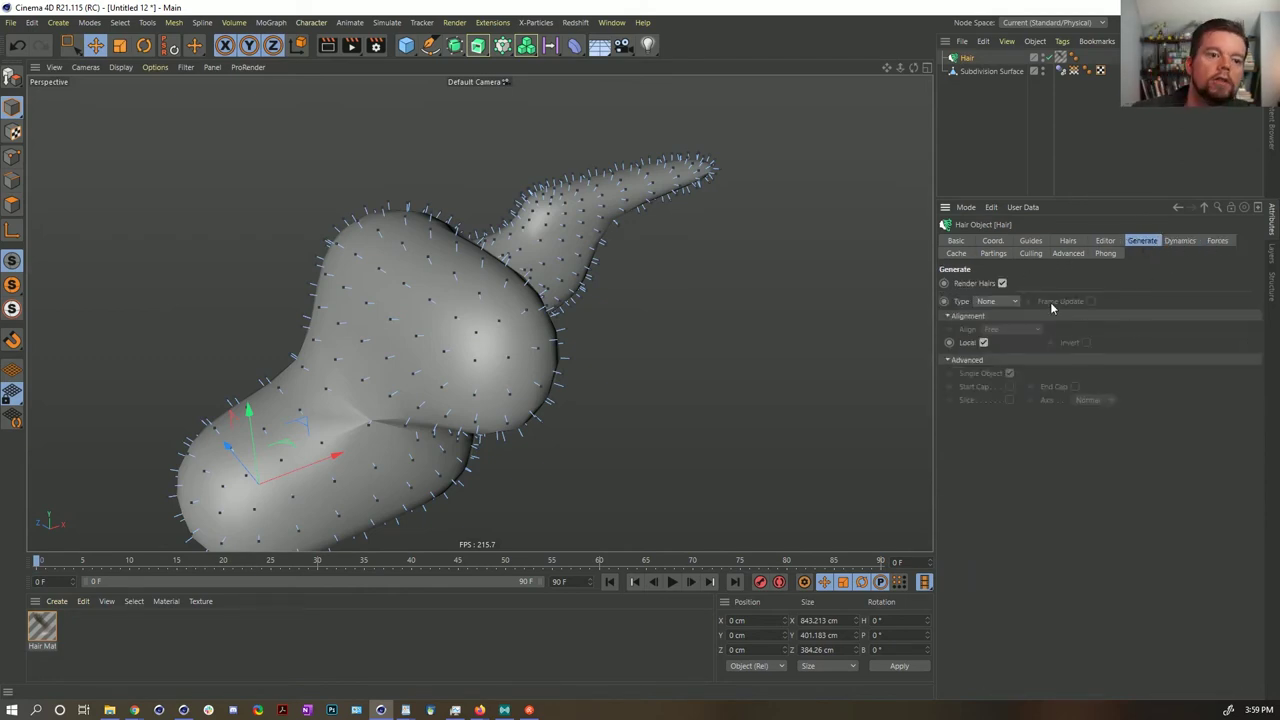
click(1008, 301)
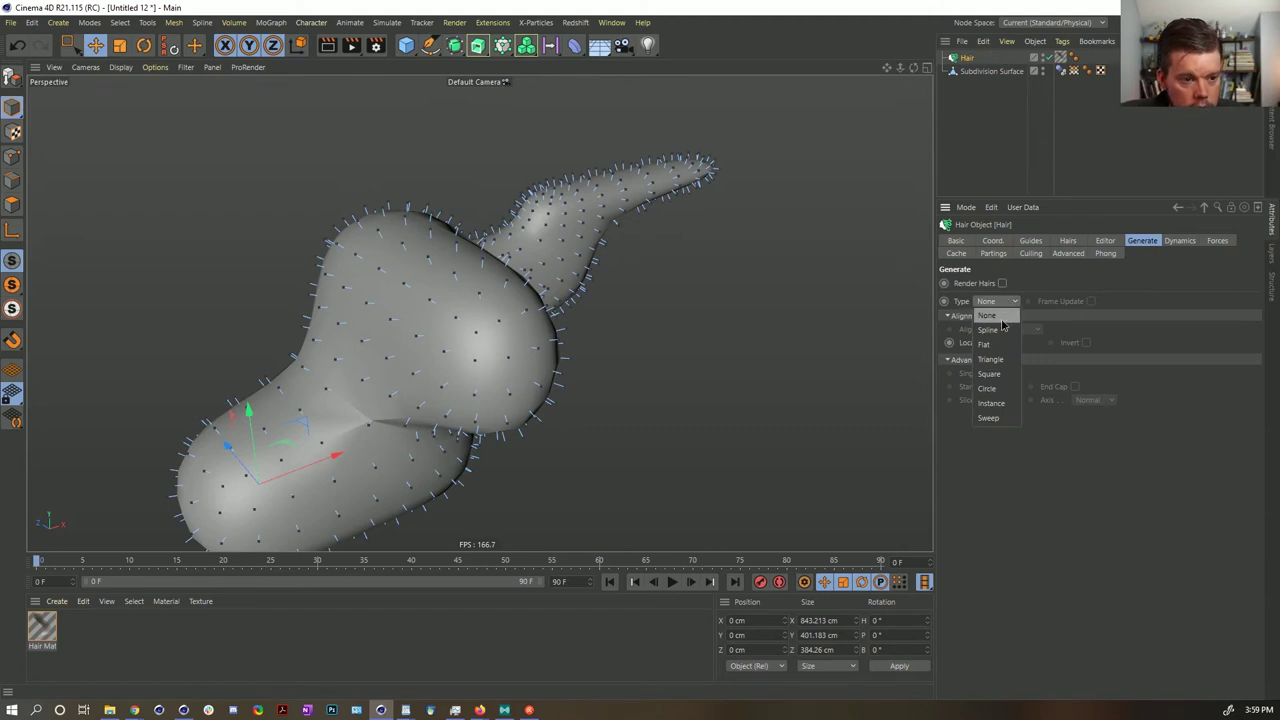
click(986, 344)
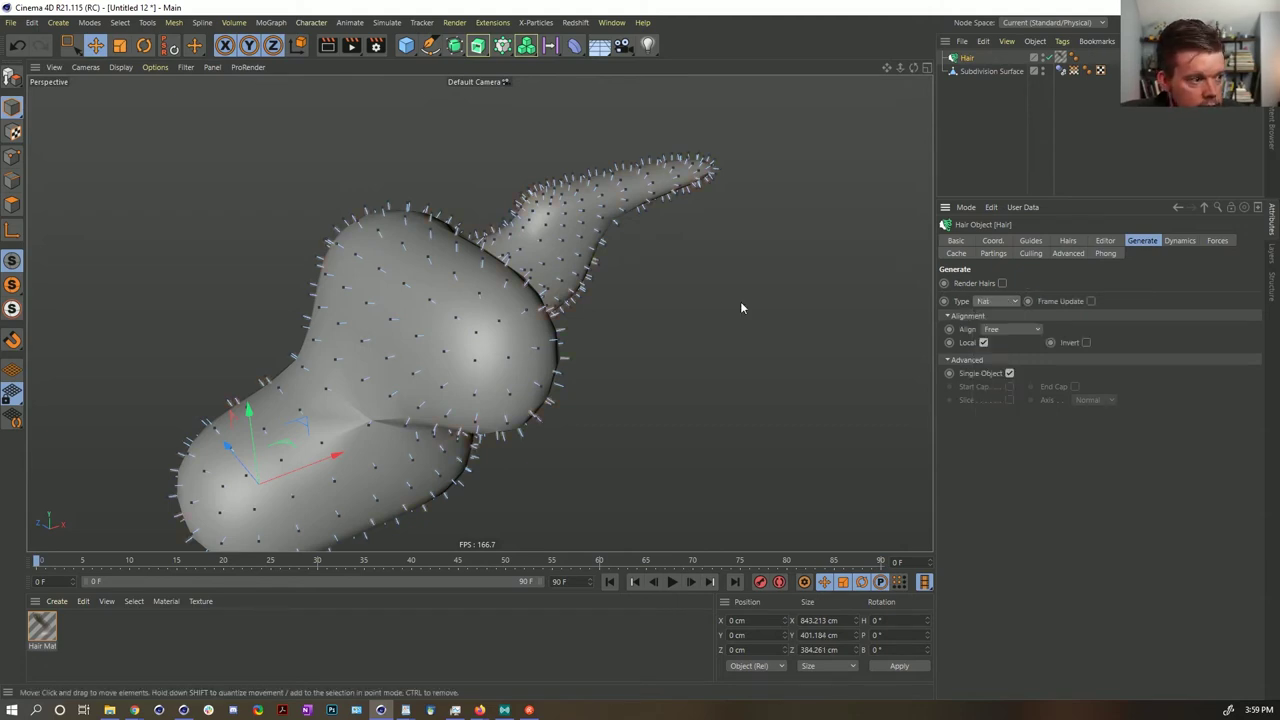
- Thicken the flat hairs through the Hair Mat material and inspect them up close on the mesh
click(48, 624)
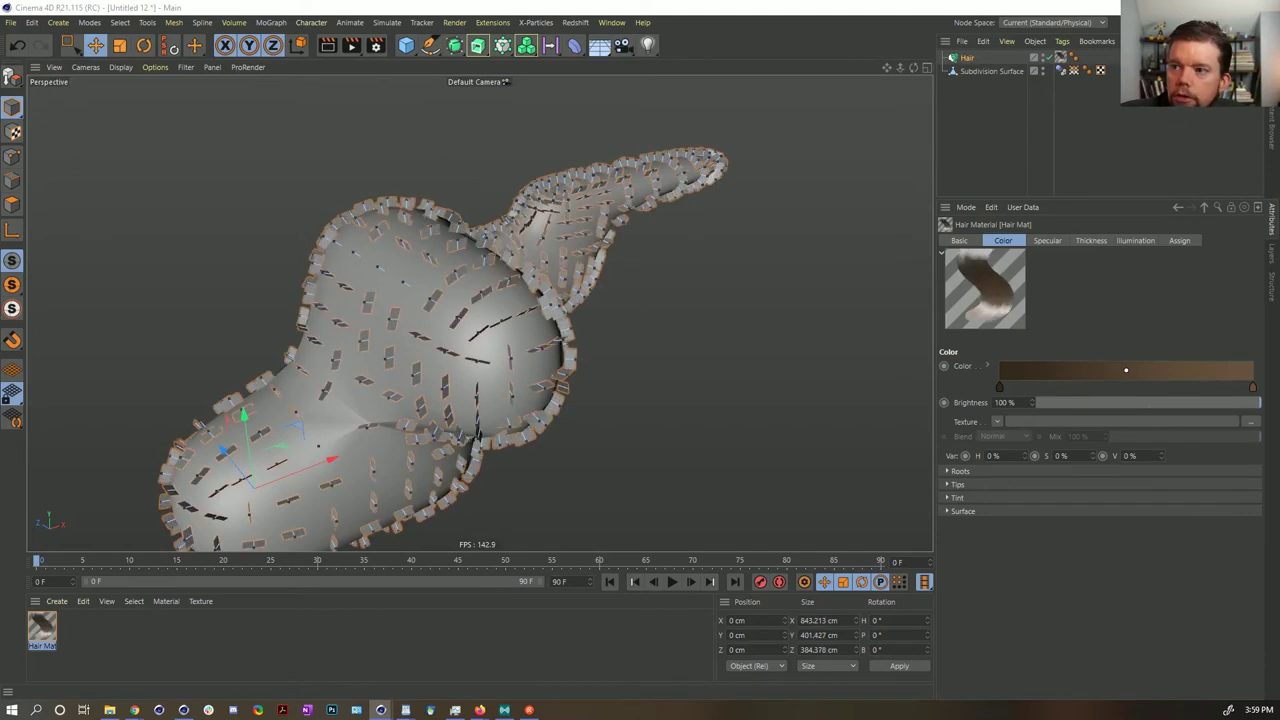
scroll(606, 309, up, 5)
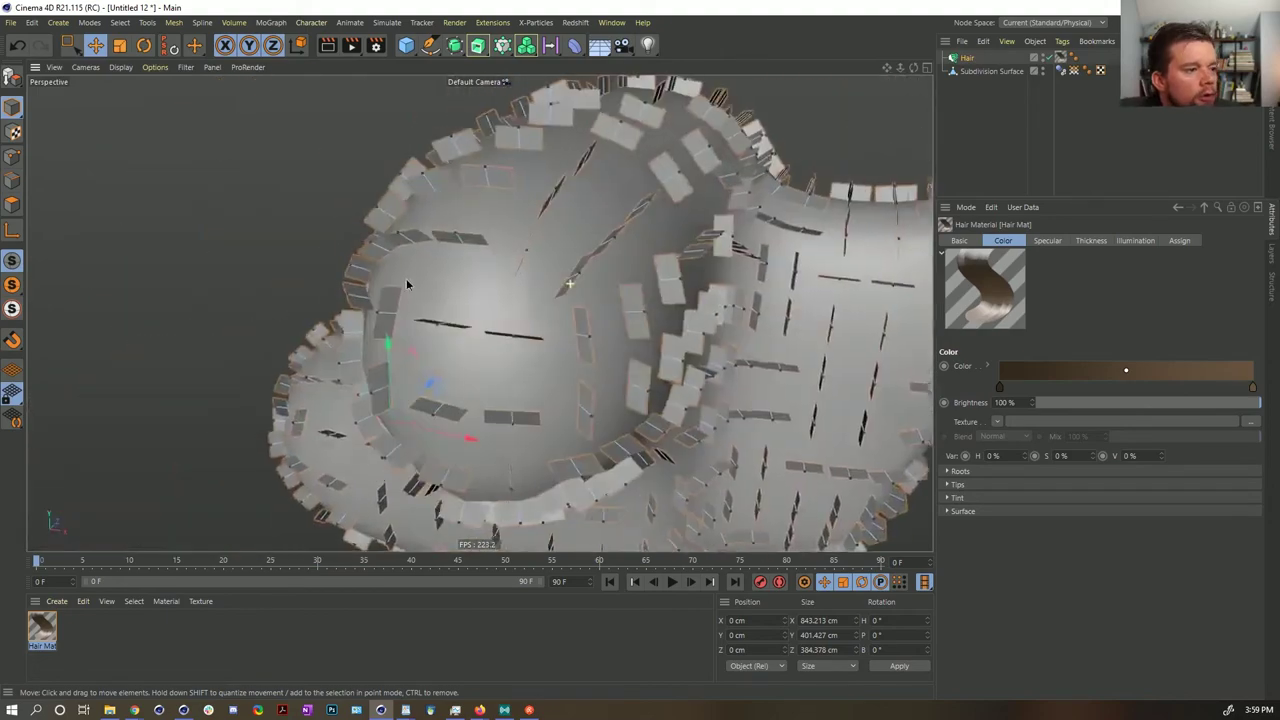
mouse_move(406, 285)
alt+mouse_down()
mouse_move(390, 278)
mouse_move(421, 281)
alt+mouse_up()
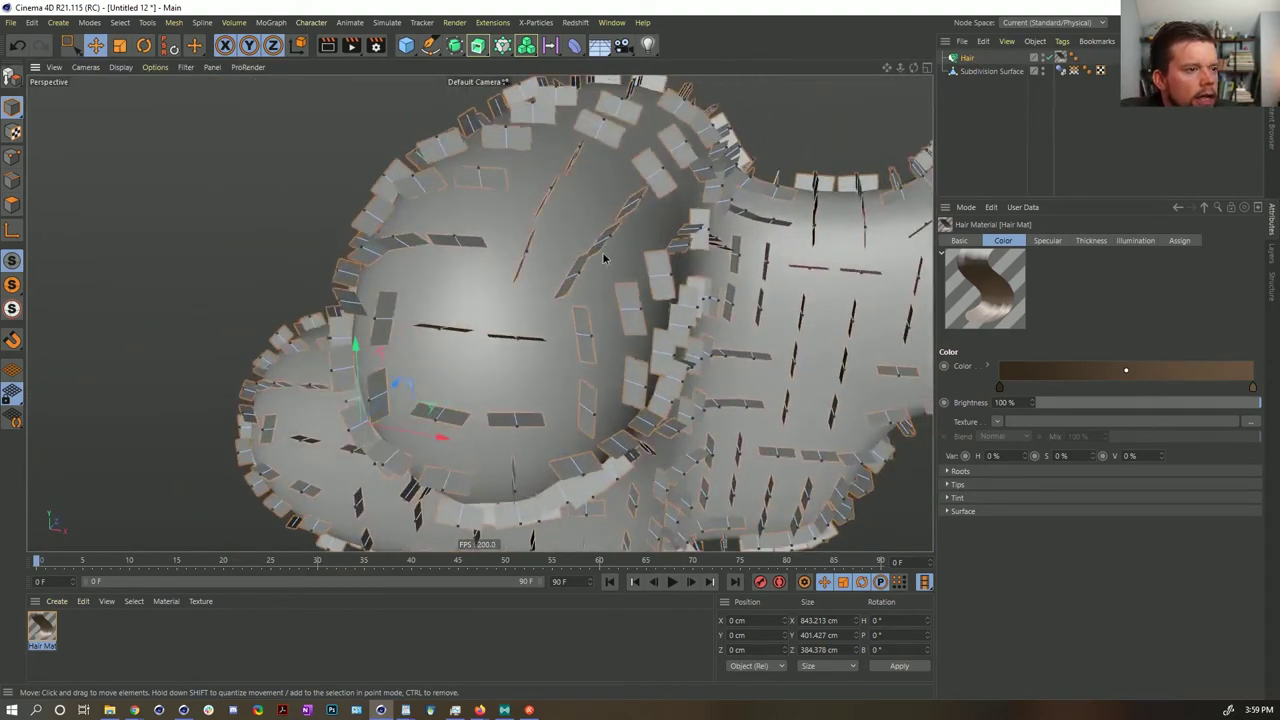
scroll(602, 254, down, 3)
alt+middle_drag(602, 254, 413, 280)
alt+drag(413, 280, 673, 291)
- Display the viewport shading with lines and compare the flat hairs' orientation with the mesh's polygon edges
key(n)
key(b)
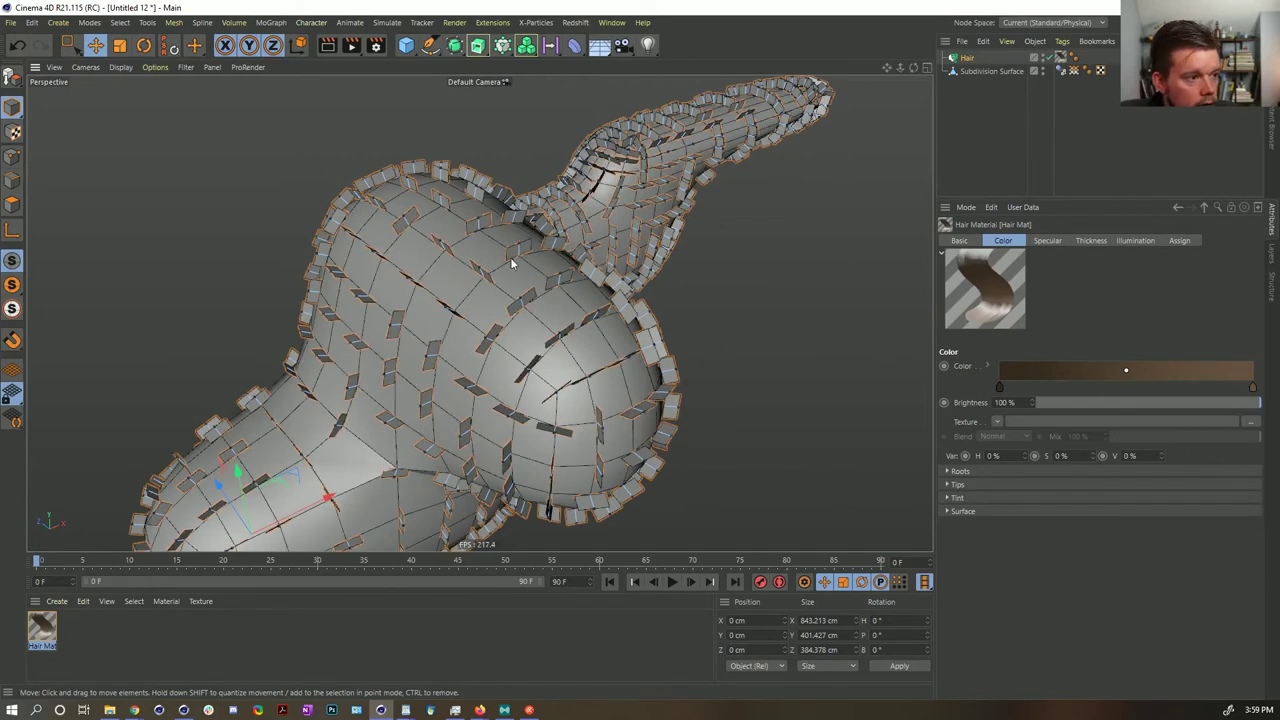
alt+right_drag(514, 257, 528, 252)
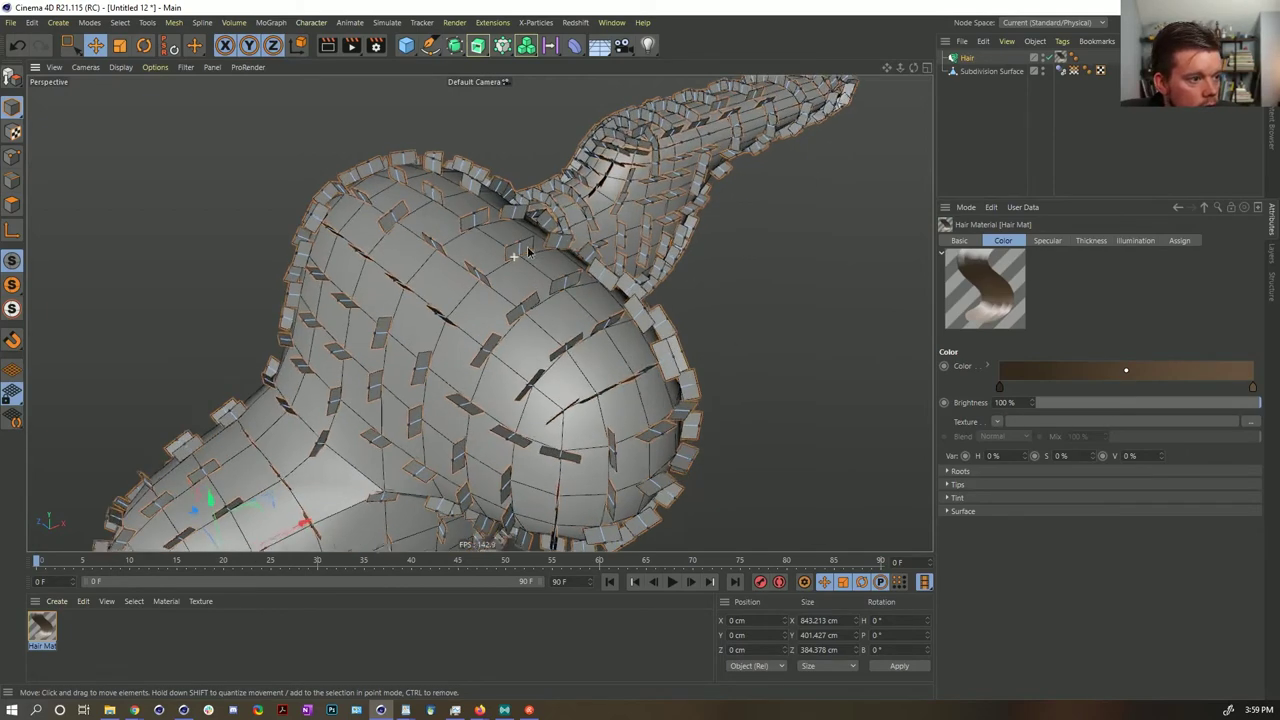
scroll(525, 250, up, 3)
scroll(540, 248, down, 5)
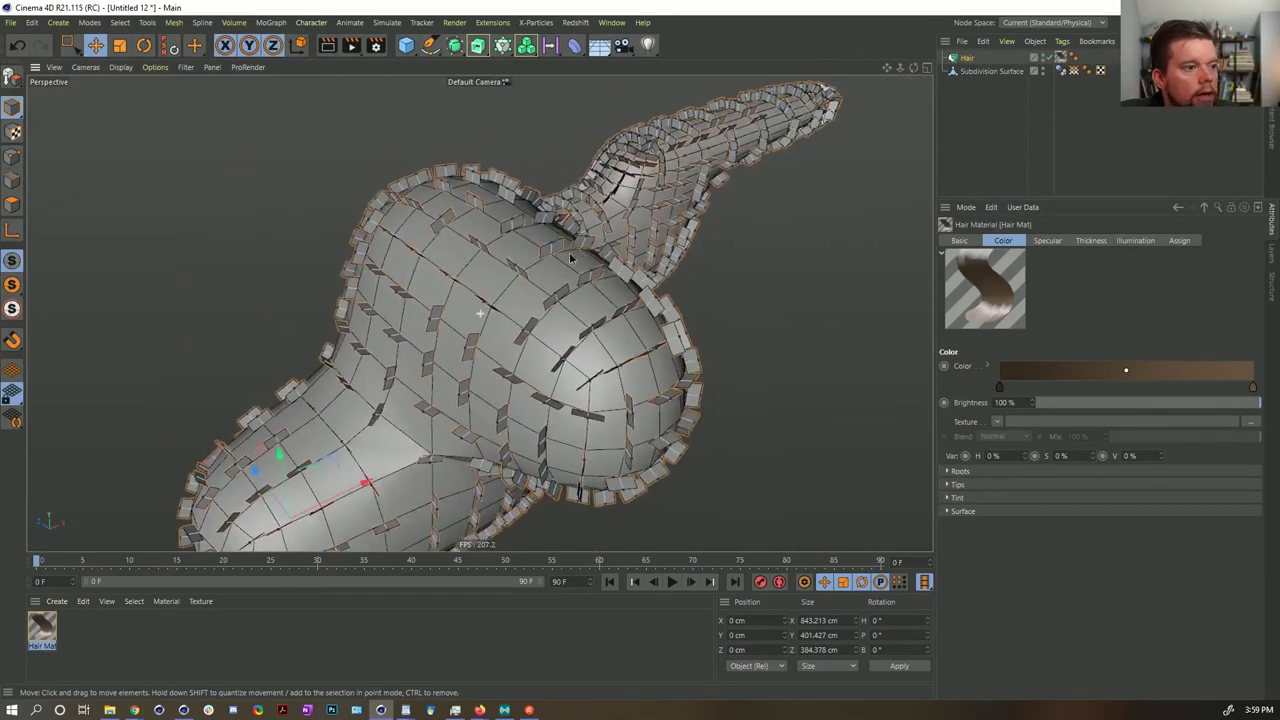
alt+drag(571, 258, 546, 270)
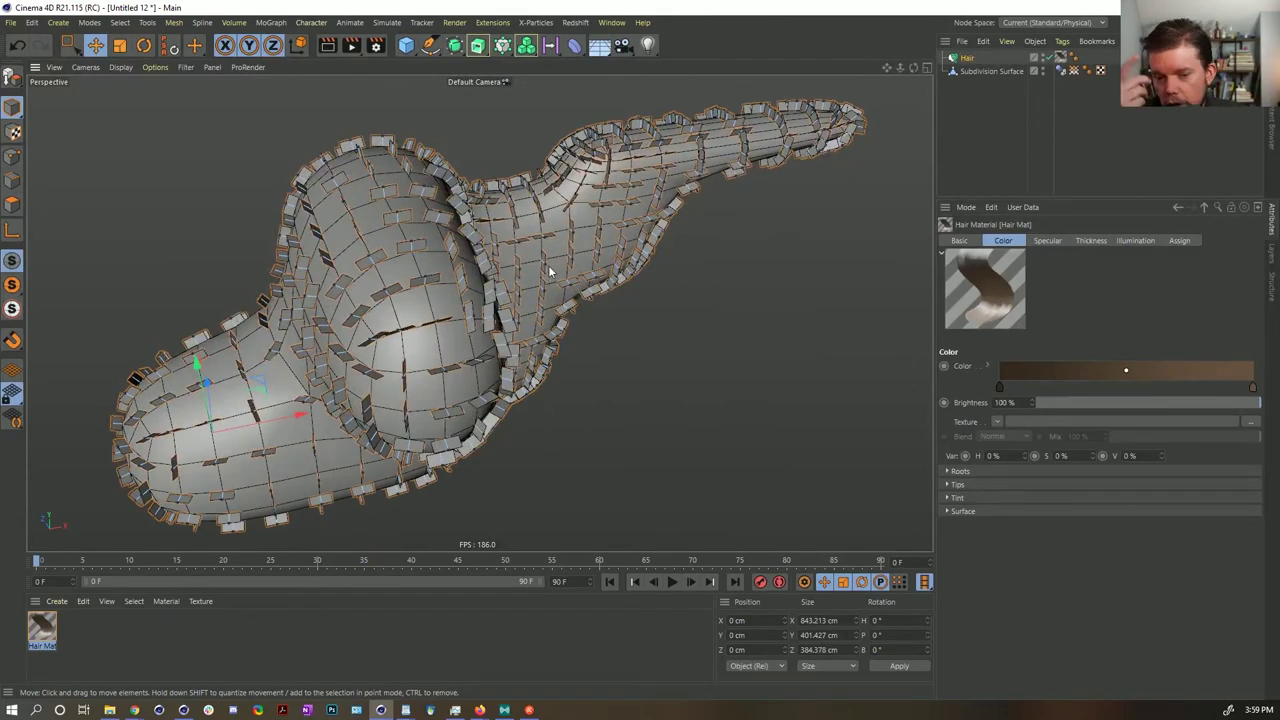
alt+middle_drag(388, 257, 428, 248)
alt+drag(447, 242, 394, 231)
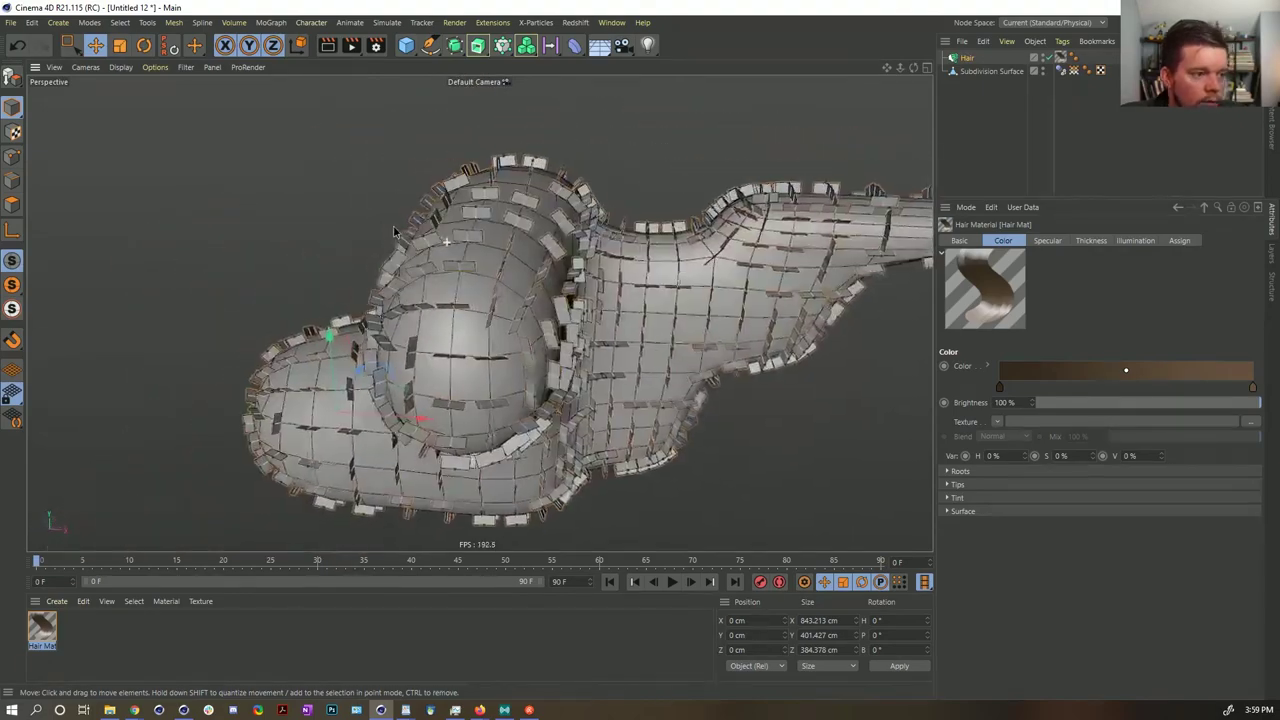
- Try aligning the generated flat hairs with Look Y on the Hair object
click(980, 64)
alt+middle_drag(835, 190, 767, 195)
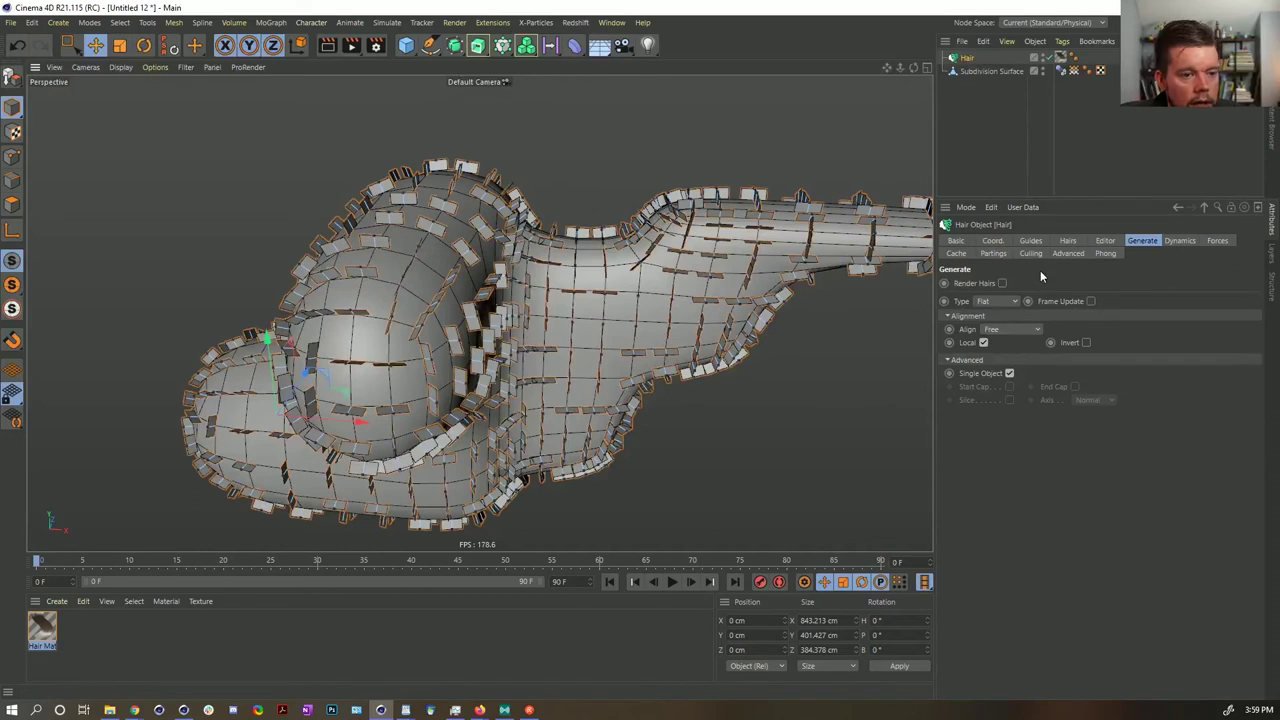
click(1013, 329)
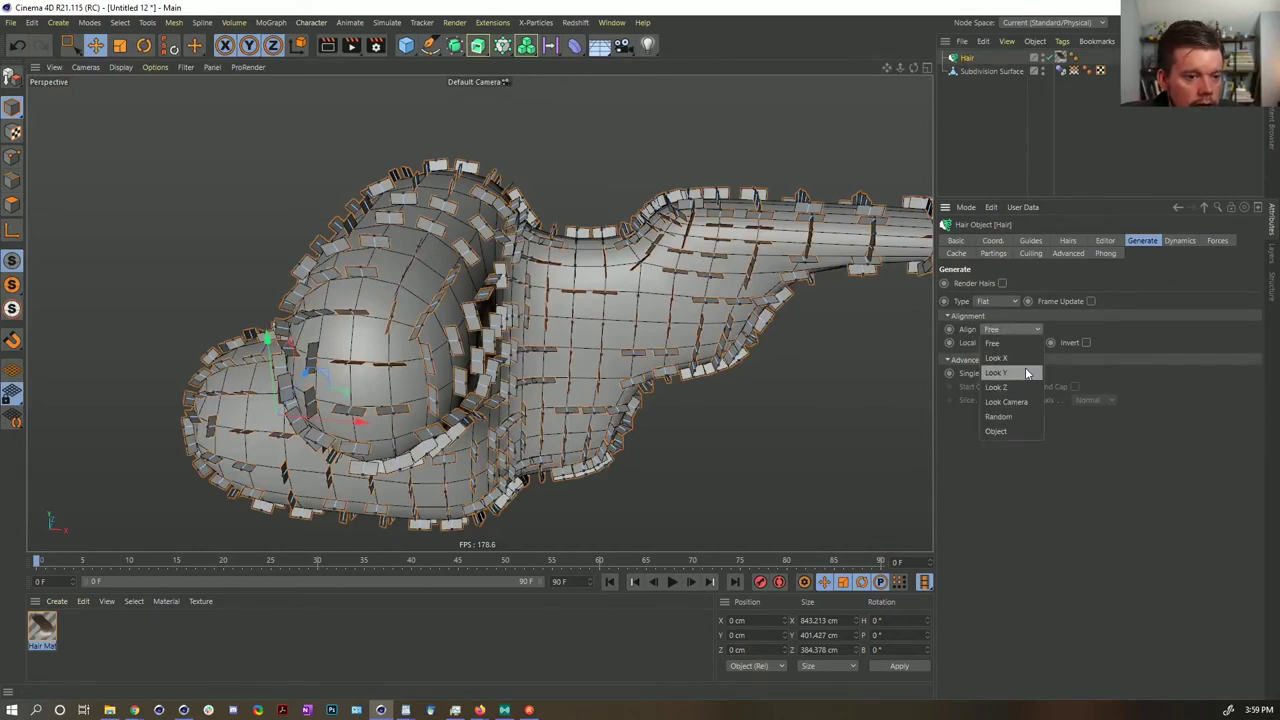
click(1025, 372)
alt+drag(600, 350, 775, 306)
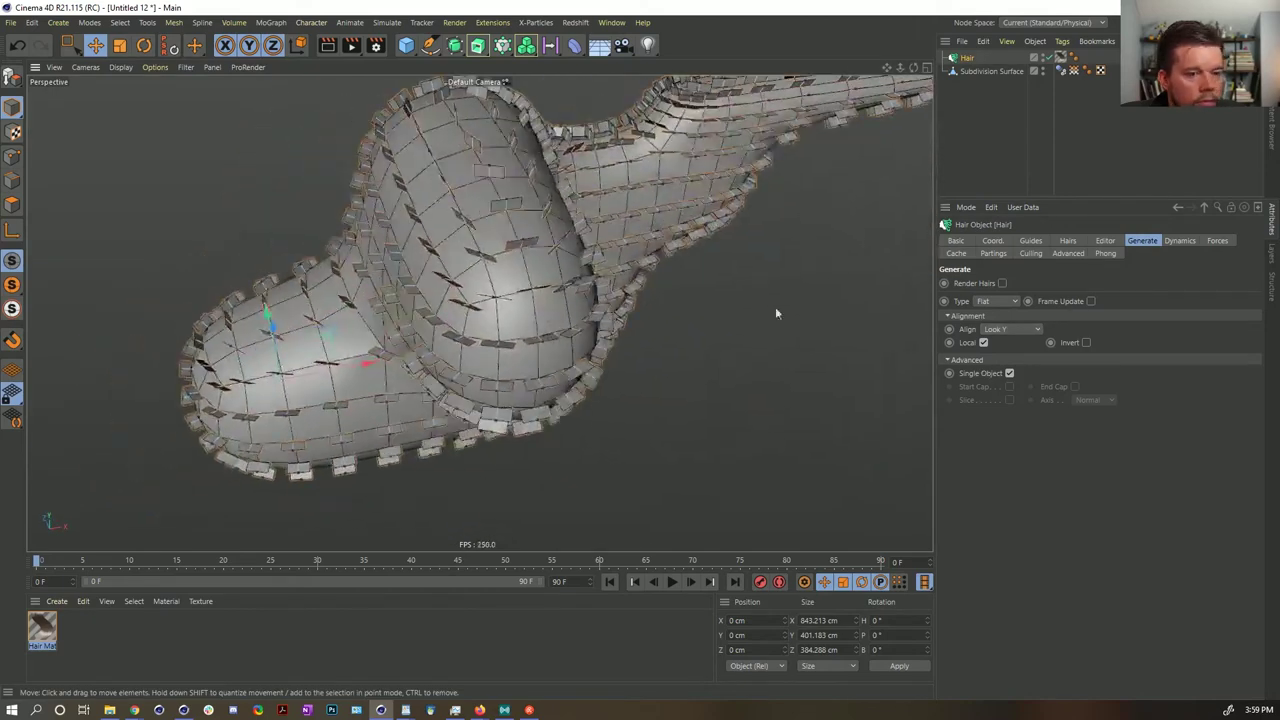
- Turn off Local alignment and set the flat hairs' alignment to Look X
click(983, 342)
click(1000, 331)
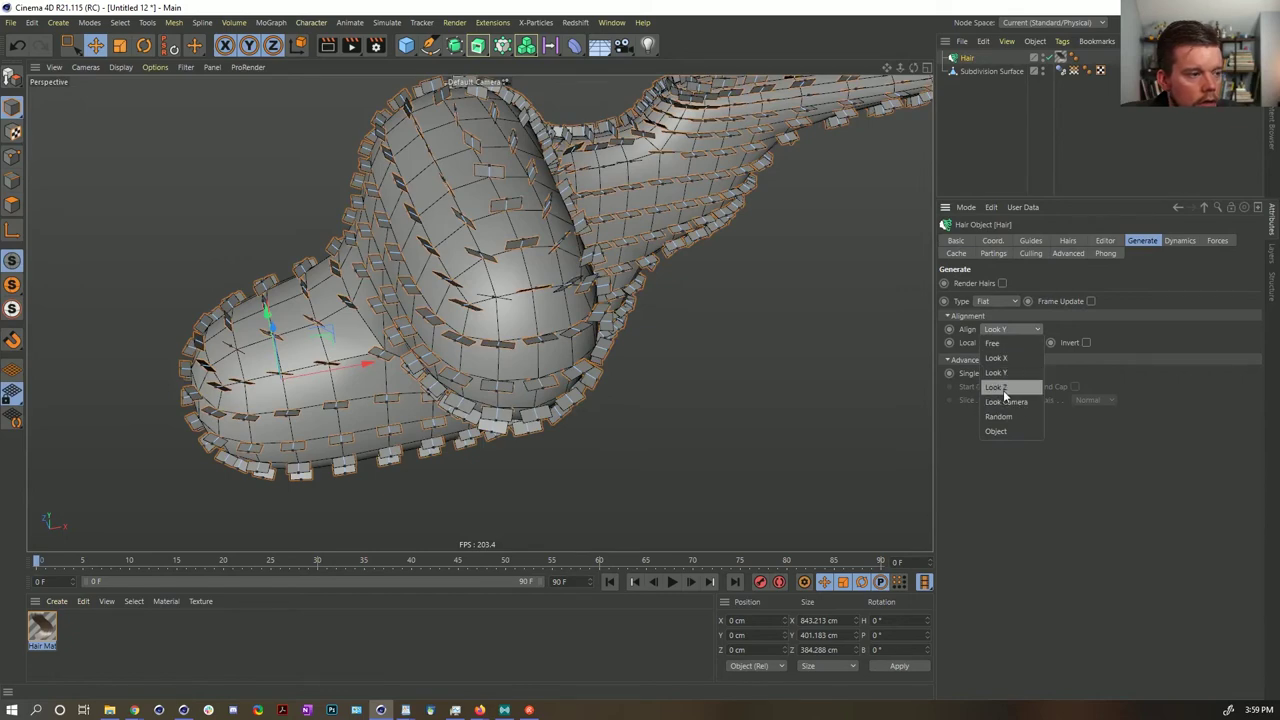
click(1021, 362)
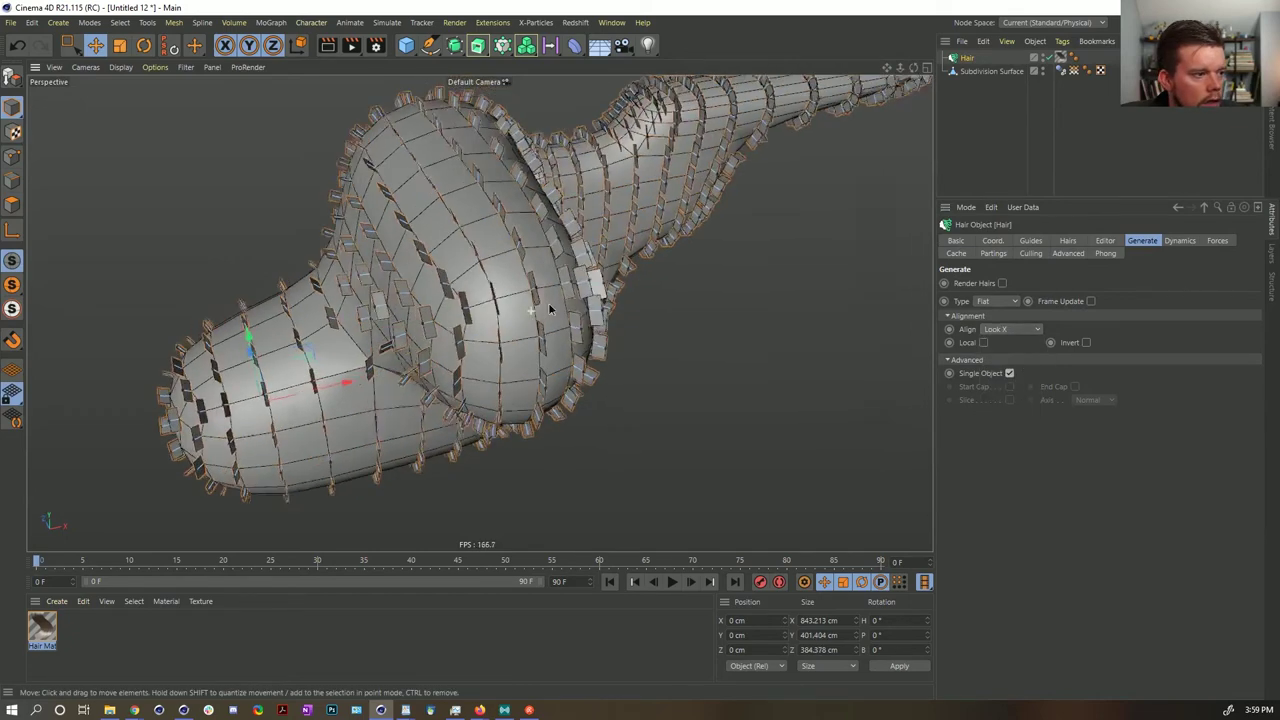
- Examine the orientation of the Look X-aligned flat hairs around the head, in the body's creases and along the tail
alt+drag(515, 275, 430, 322)
alt+middle_drag(560, 300, 370, 320)
alt+drag(470, 300, 400, 300)
alt+right_drag(471, 277, 560, 250)
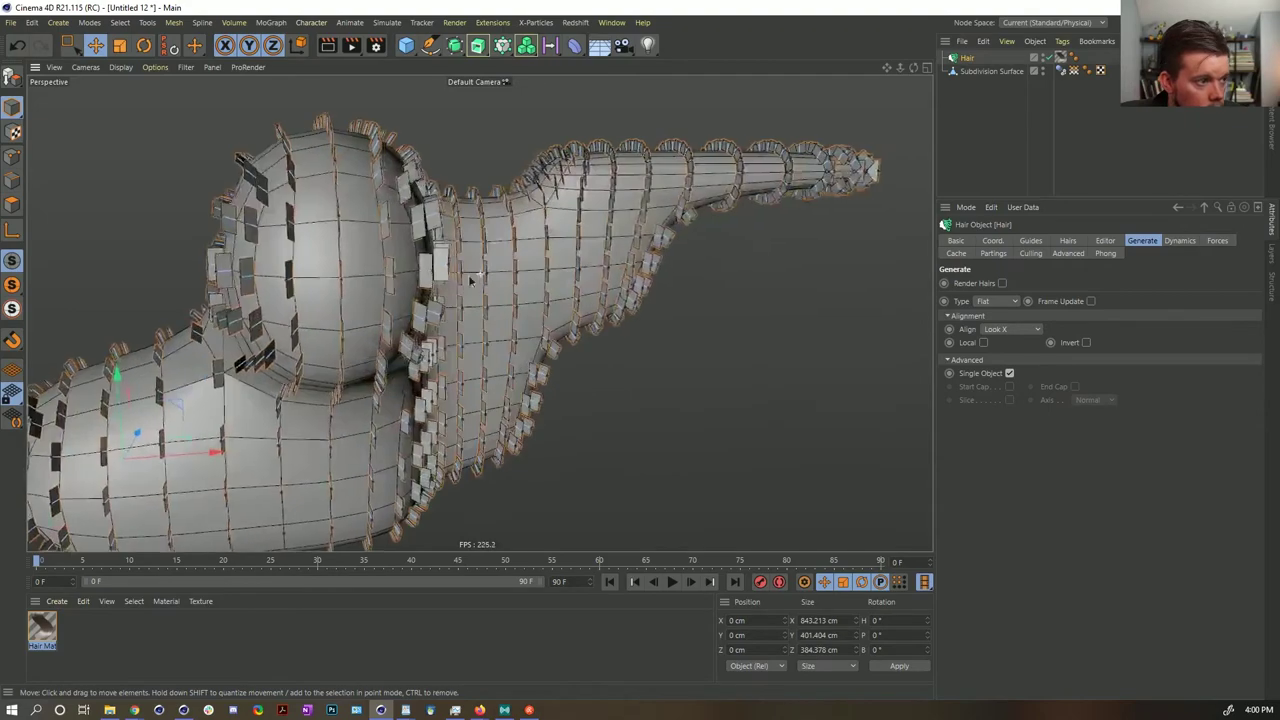
alt+drag(449, 166, 190, 227)
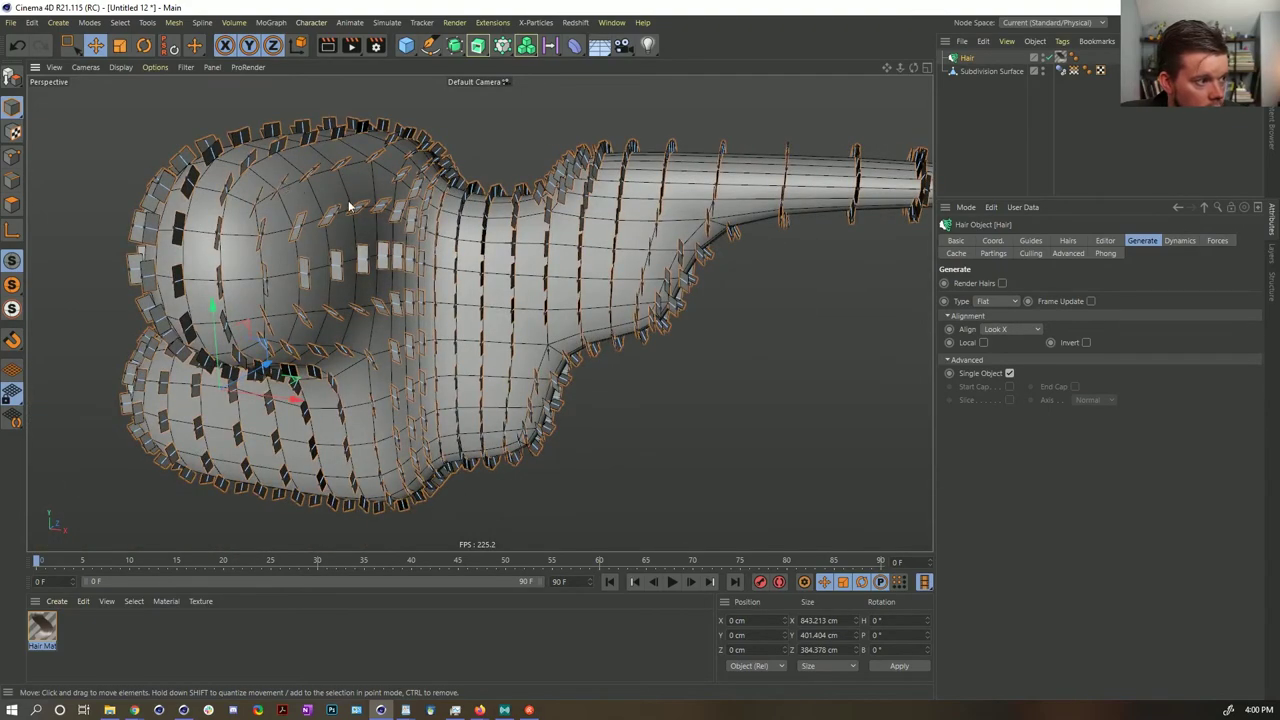
alt+drag(623, 220, 600, 261)
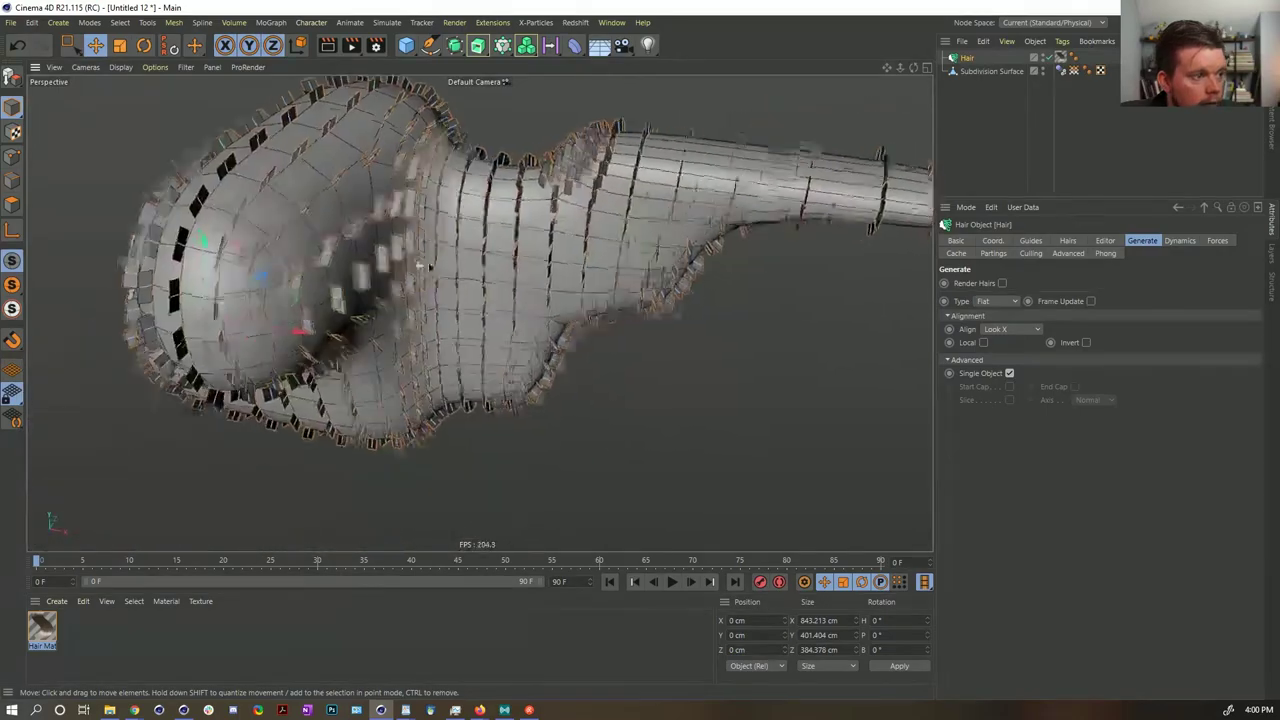
scroll(427, 264, up, 5)
alt+drag(419, 234, 367, 258)
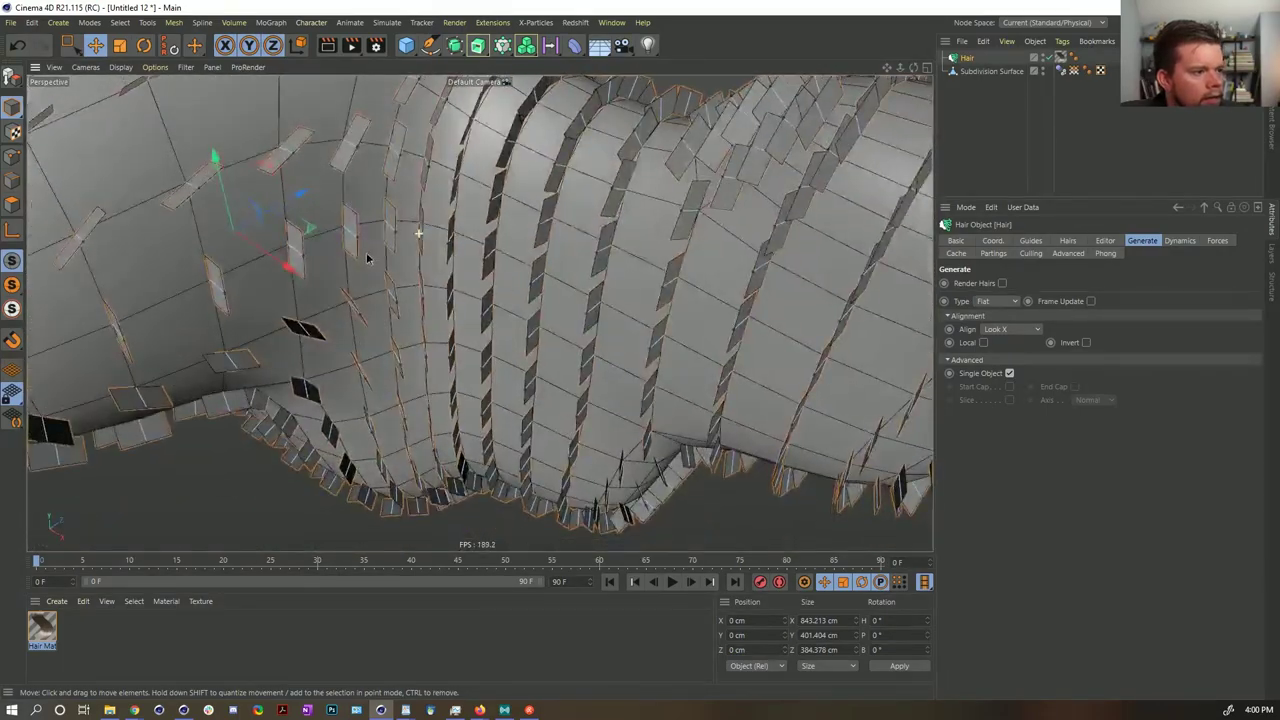
alt+drag(220, 183, 488, 272)
alt+drag(293, 434, 228, 427)
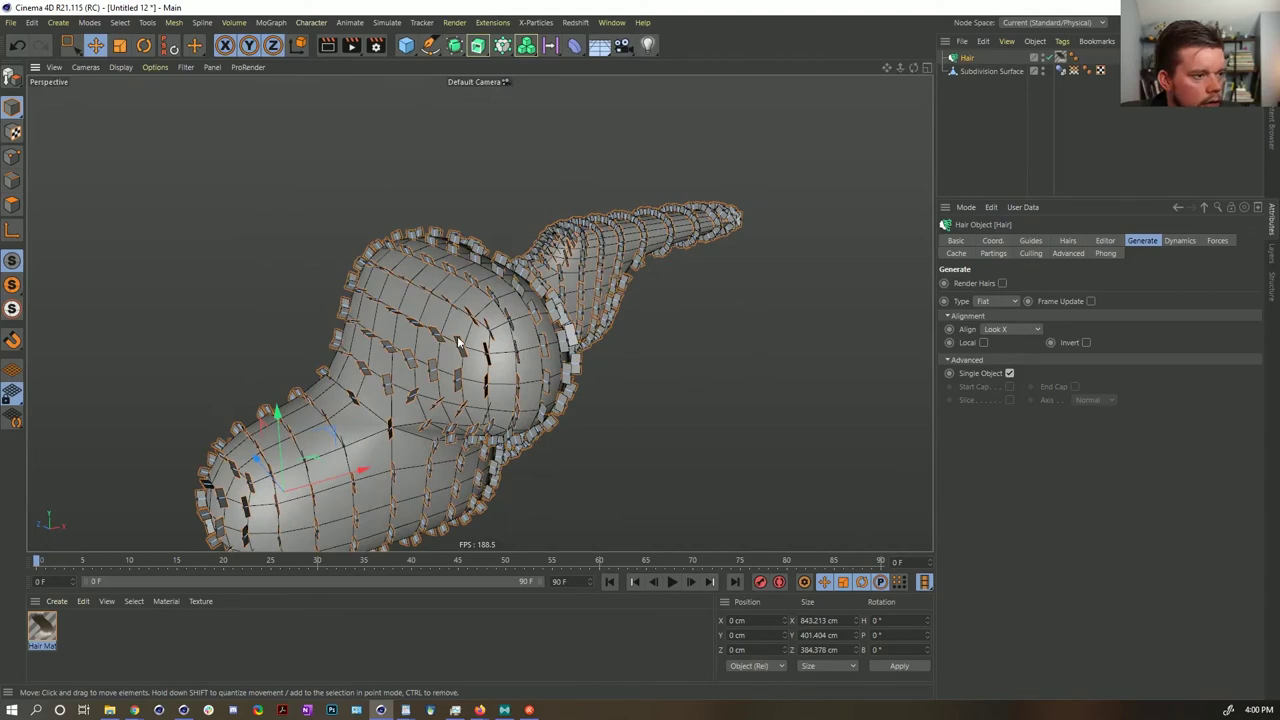
mouse_move(402, 350)
alt+mouse_down()
mouse_move(483, 332)
mouse_move(422, 341)
alt+mouse_up()
alt+drag(700, 310, 673, 284)
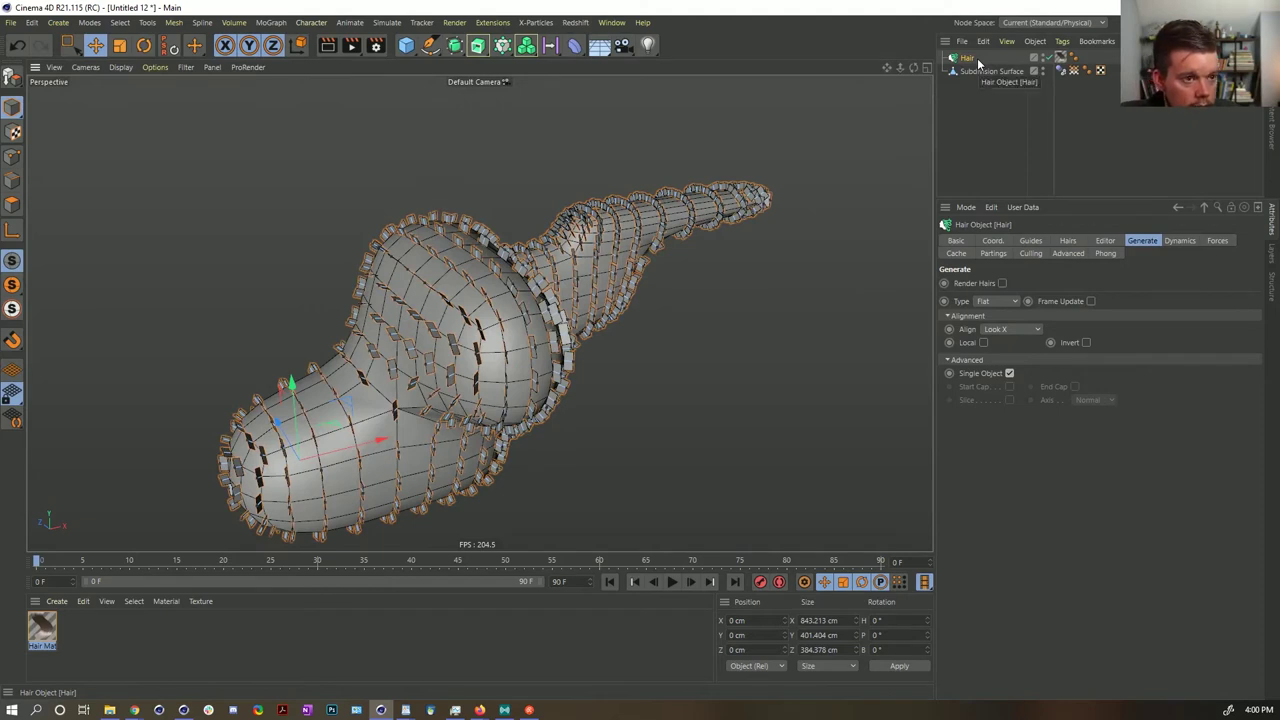
- Try converting the Hair object into an editable polygon object, then undo the conversion
key(c)
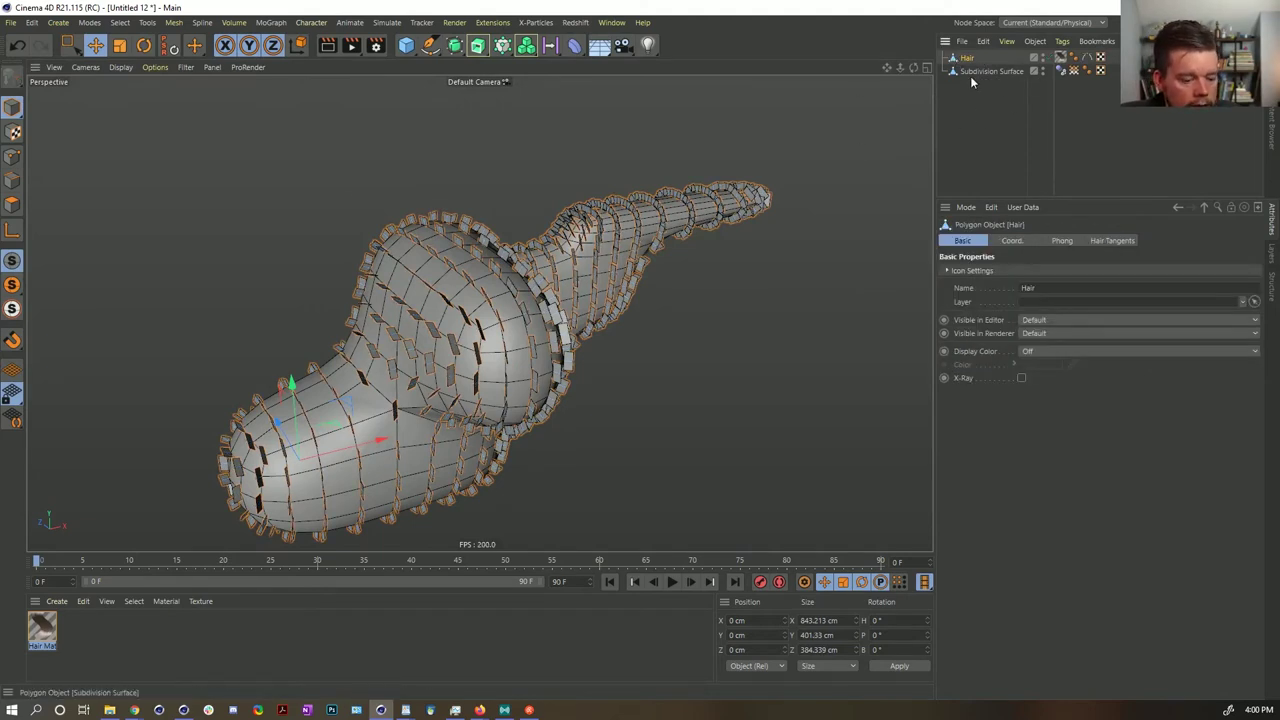
key(ctrl+z)
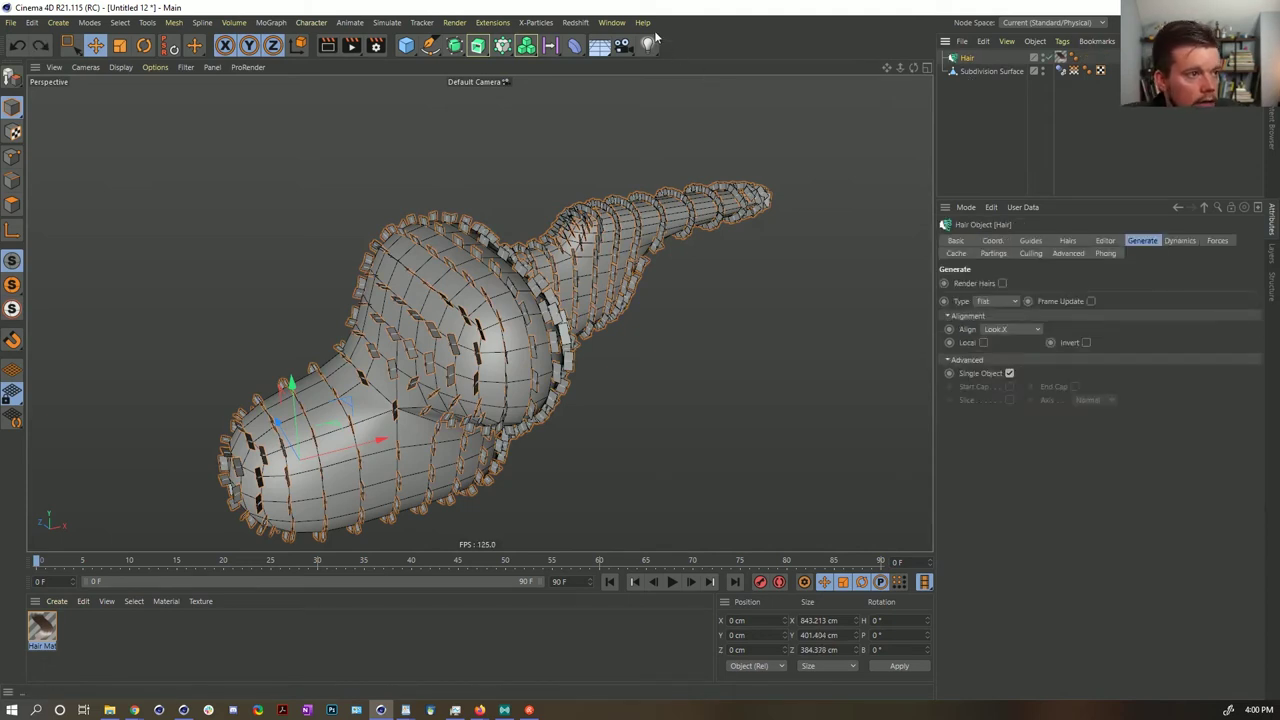
click(605, 22)
click(698, 9)
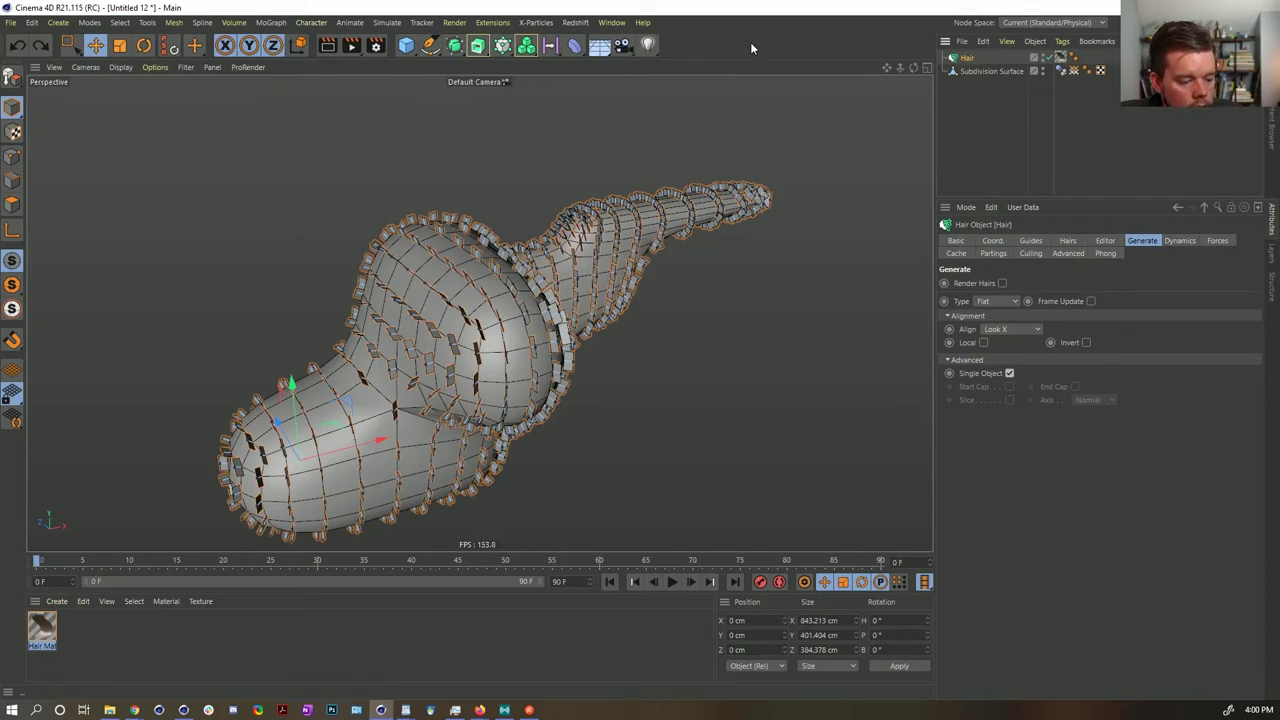
- Save the project in the SceneFiles folder as [2b]Scales_HairTest.c4d and select the Hair object
click(10, 22)
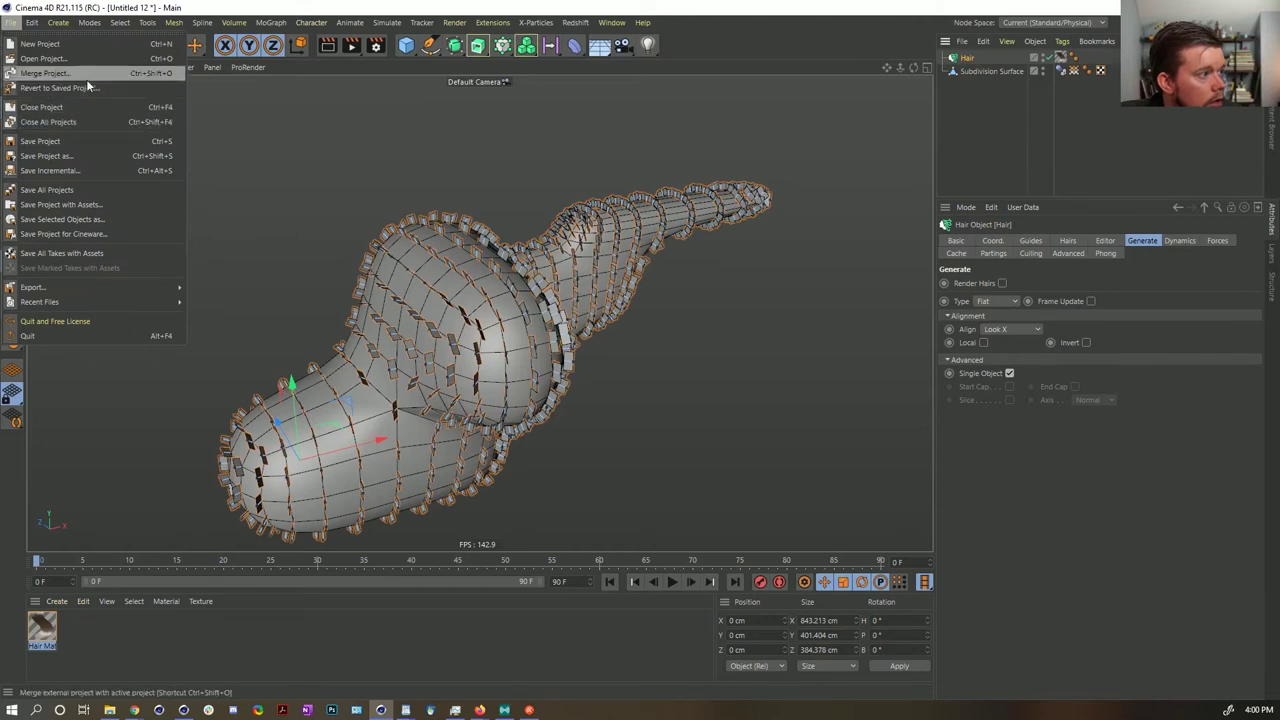
click(81, 156)
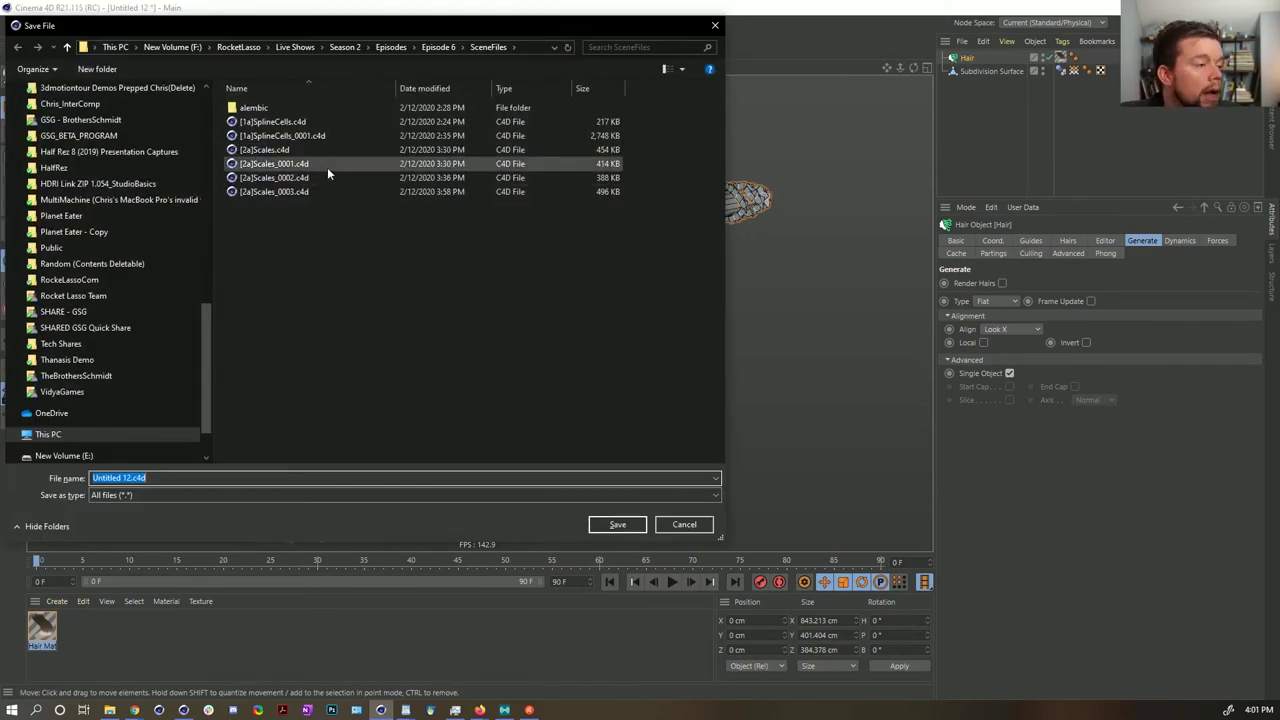
click(264, 195)
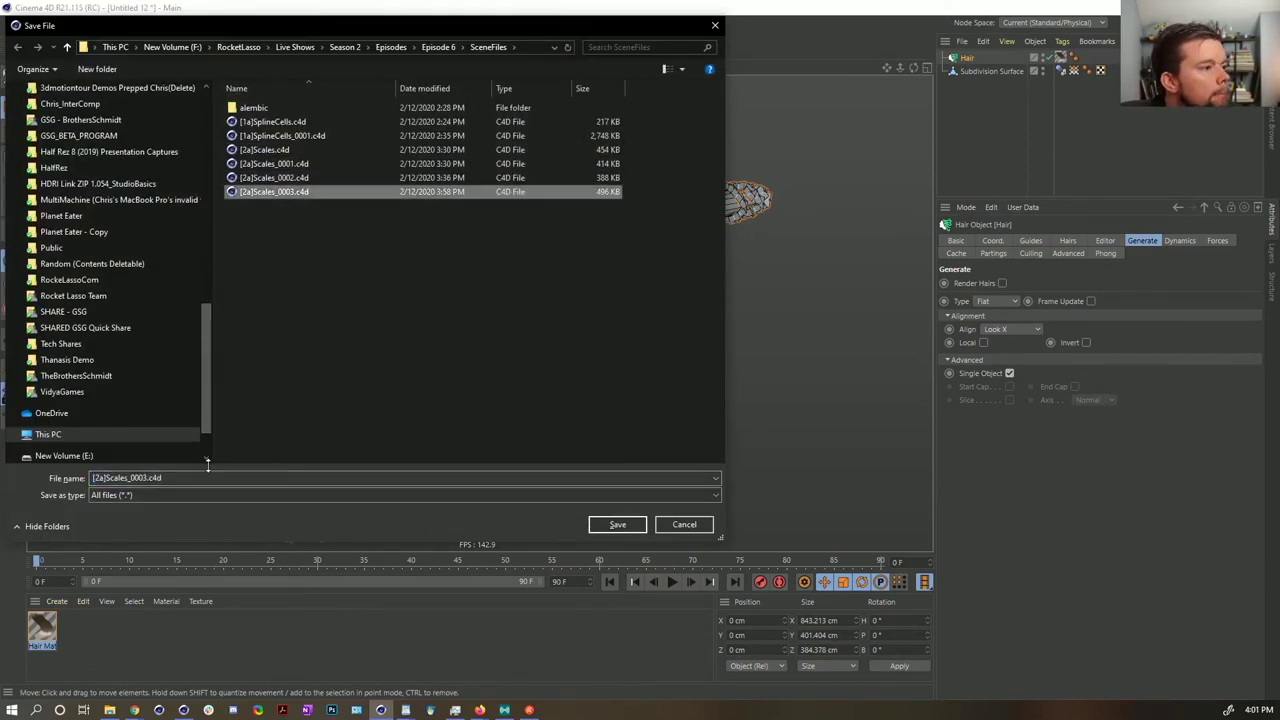
click(98, 478)
click(98, 478)
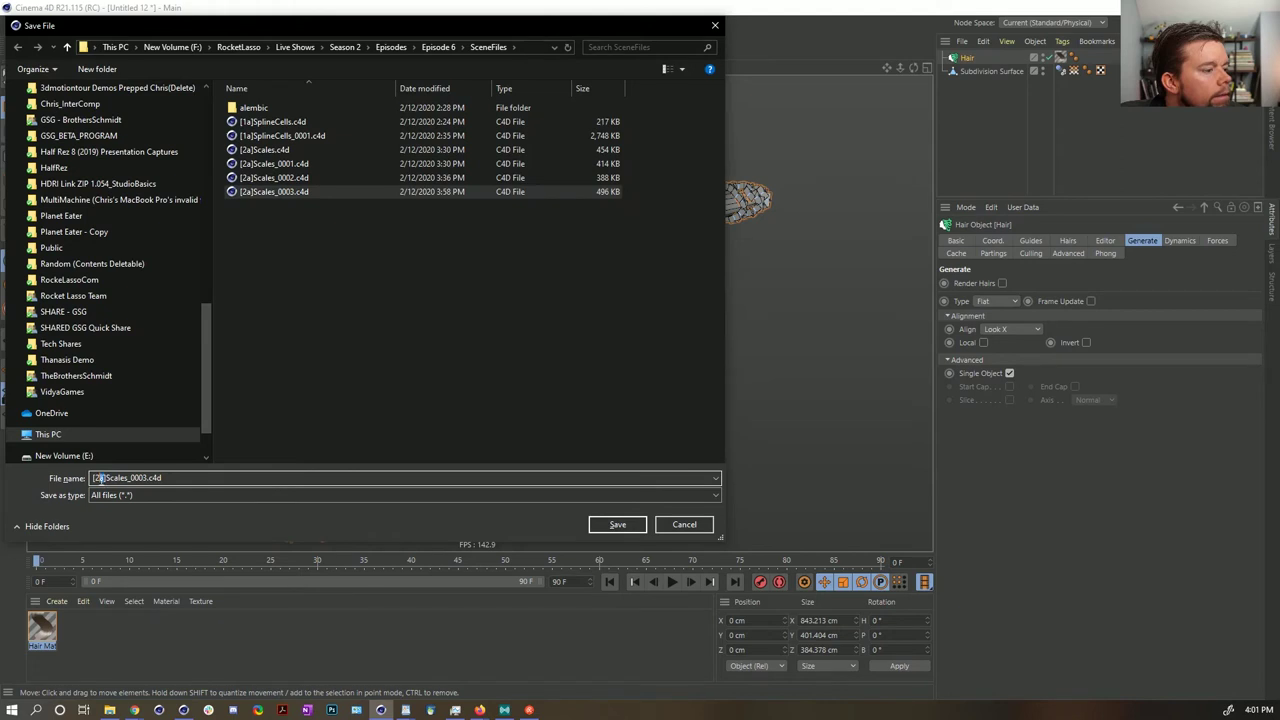
text(b)
drag(130, 478, 158, 478)
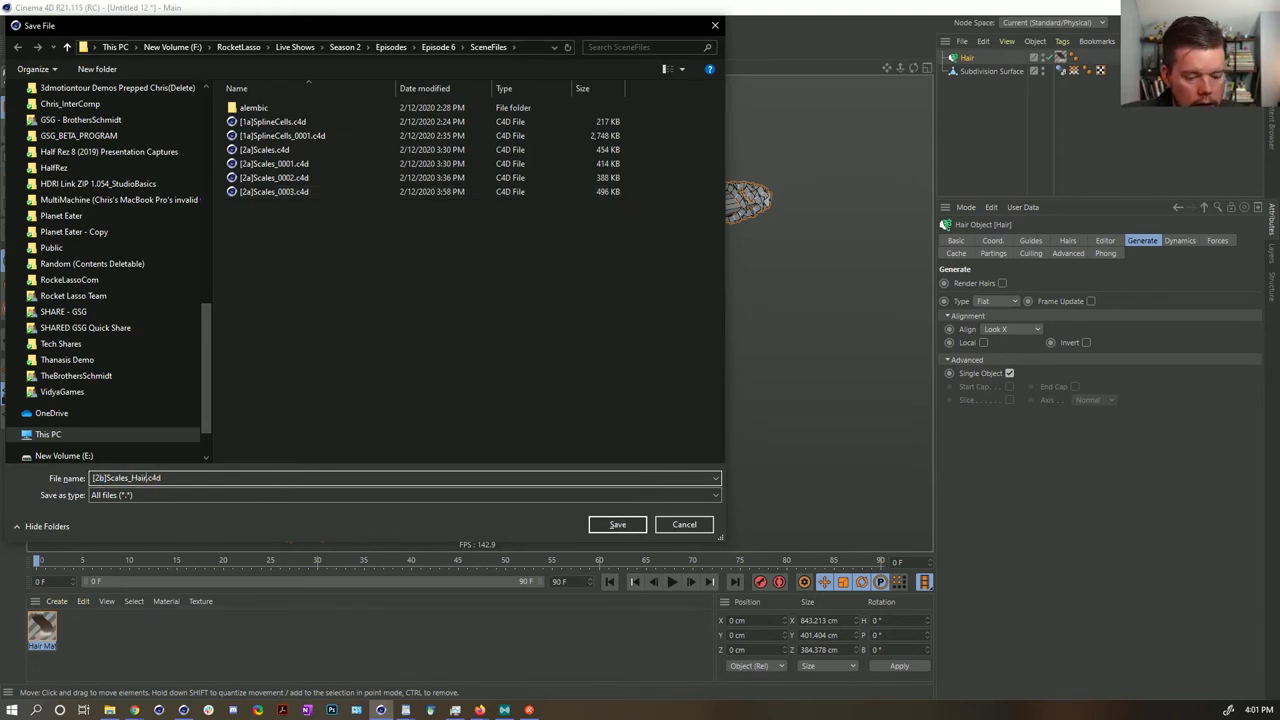
text(HairTest)
key(Return)
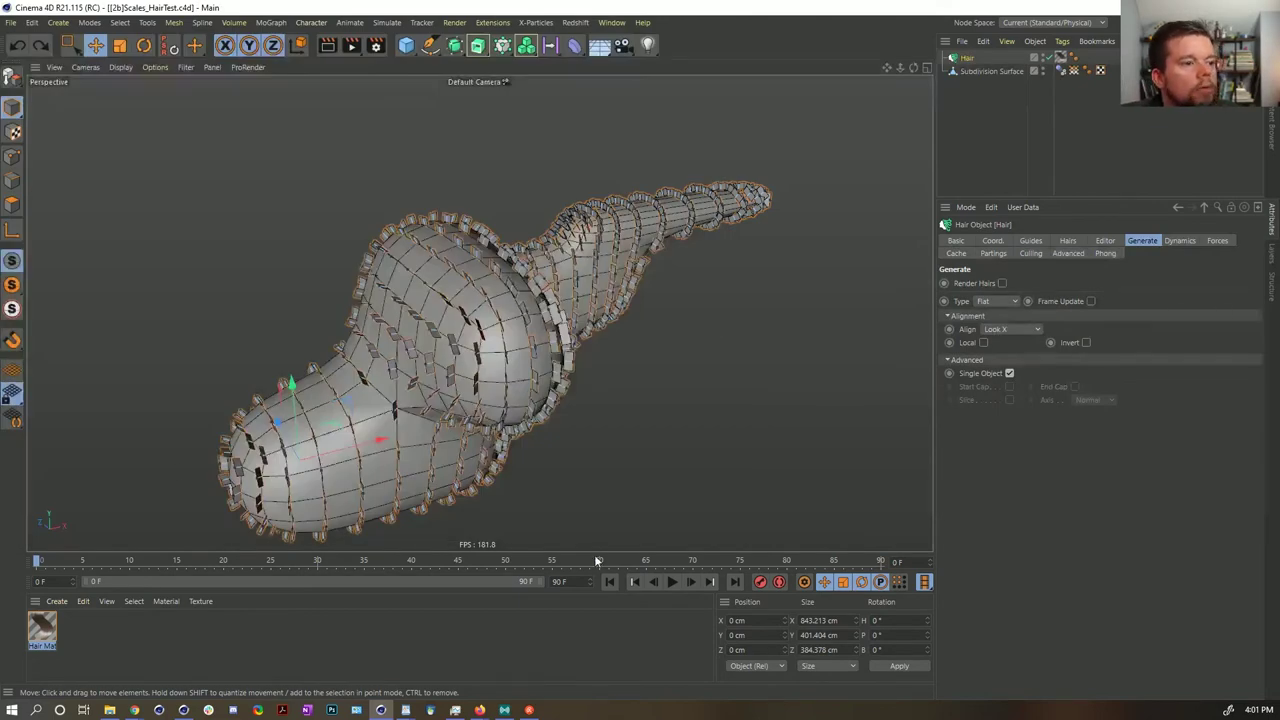
click(954, 59)
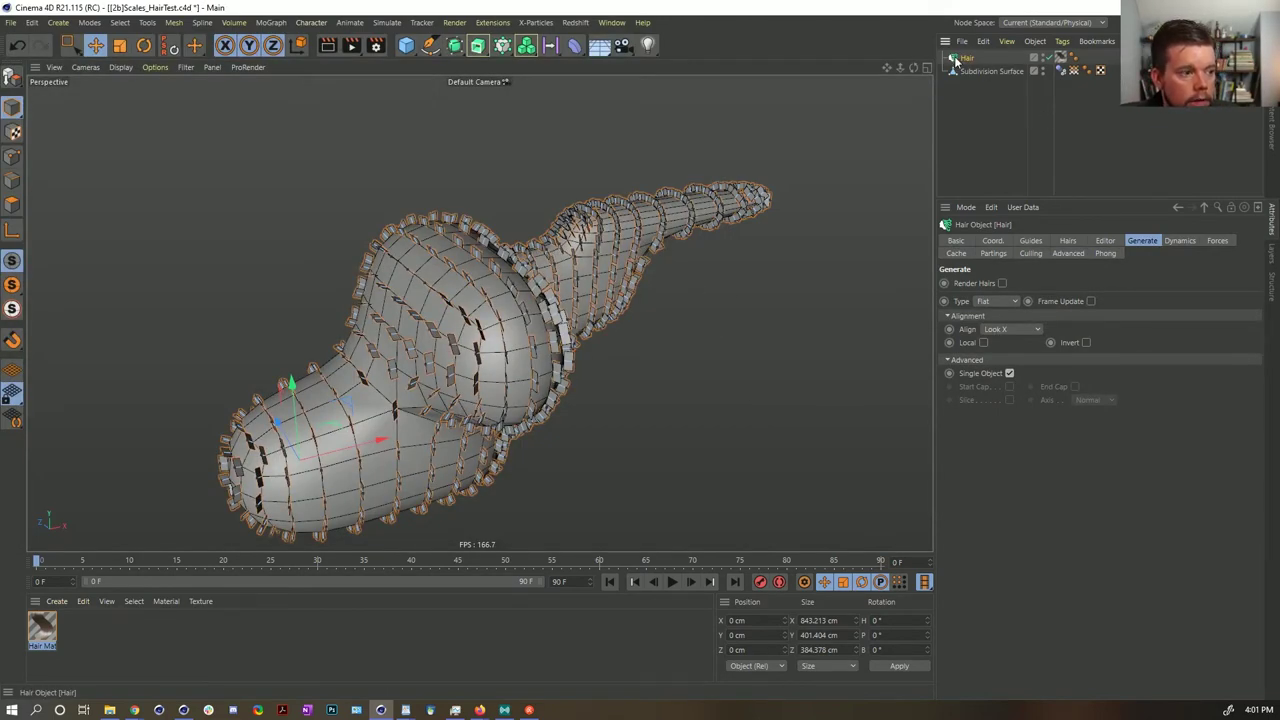
- Turn off dynamics on the Hair object, then briefly play the animation and return it to frame 0
click(1196, 242)
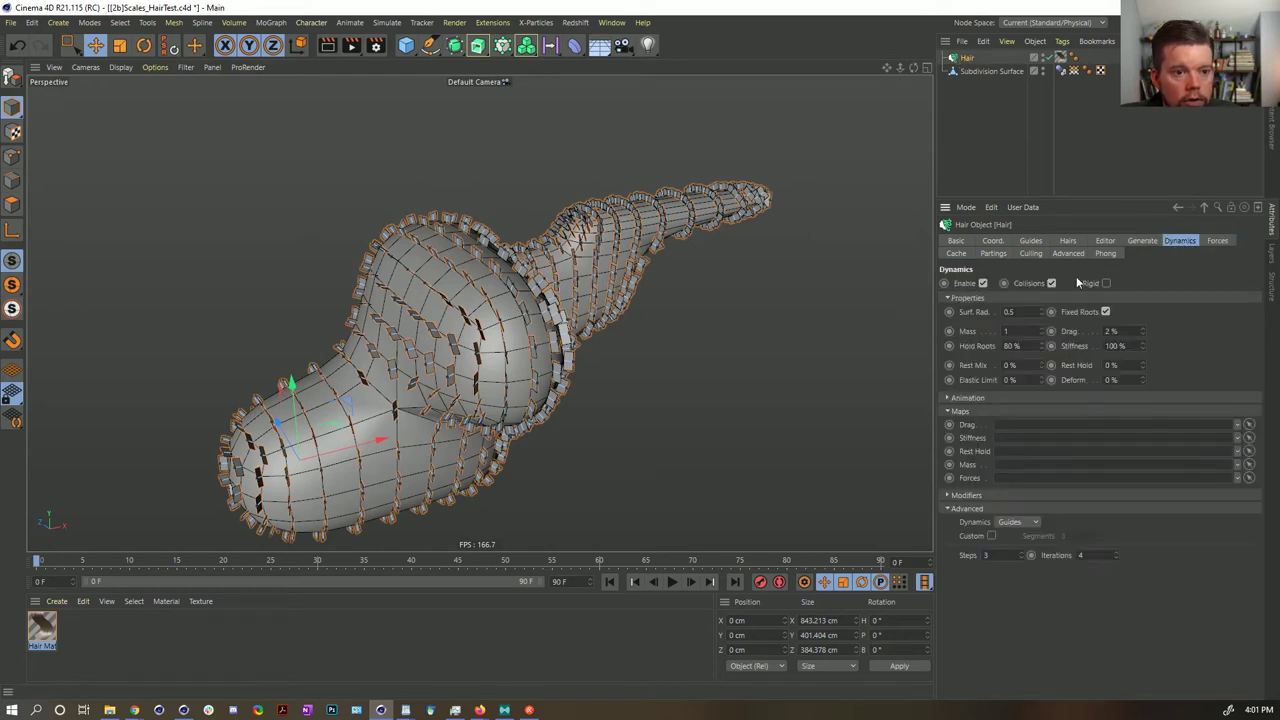
click(983, 284)
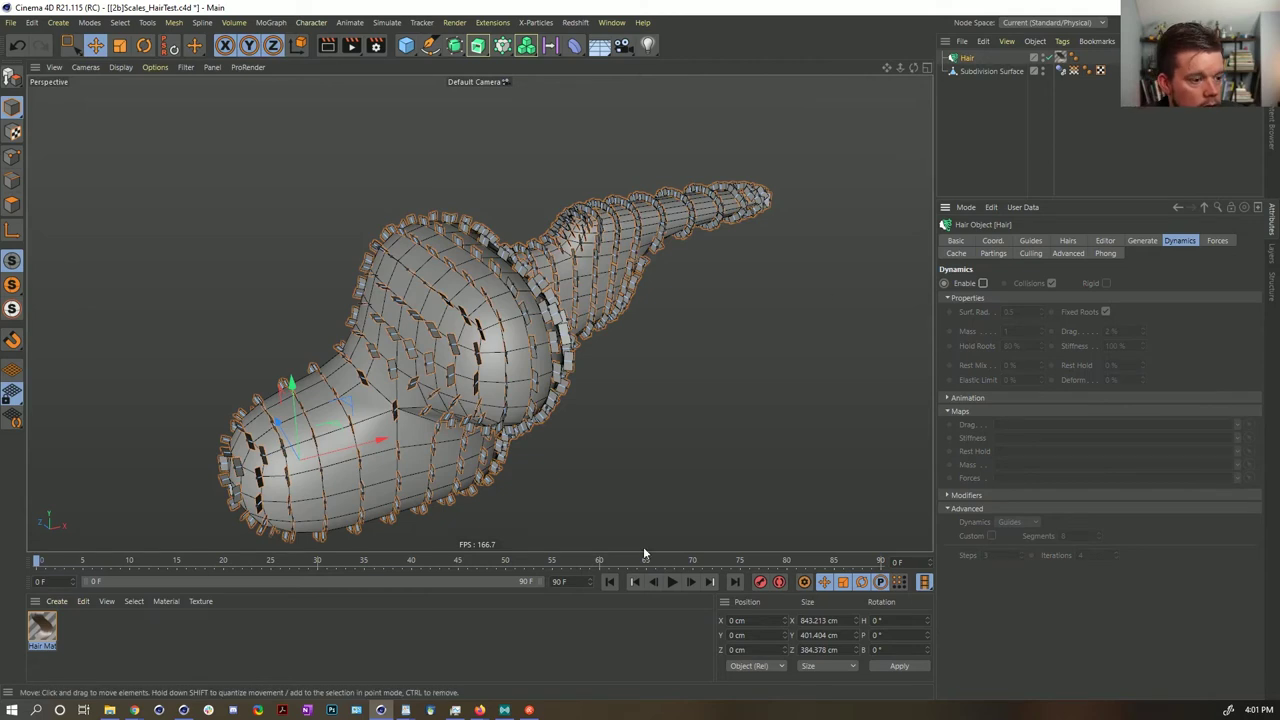
click(671, 582)
click(671, 582)
click(610, 583)
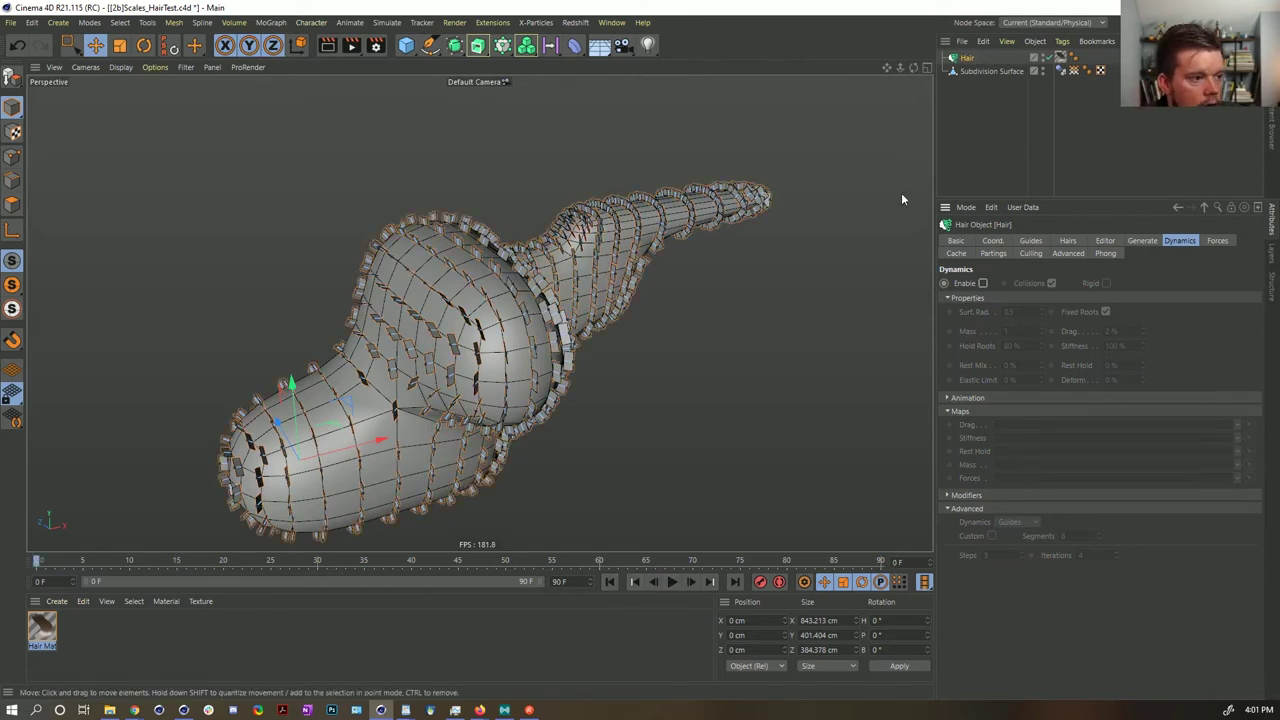
- Switch to the [2a]Scales_0003.c4d scene and paste the copied Hair object into it
click(612, 23)
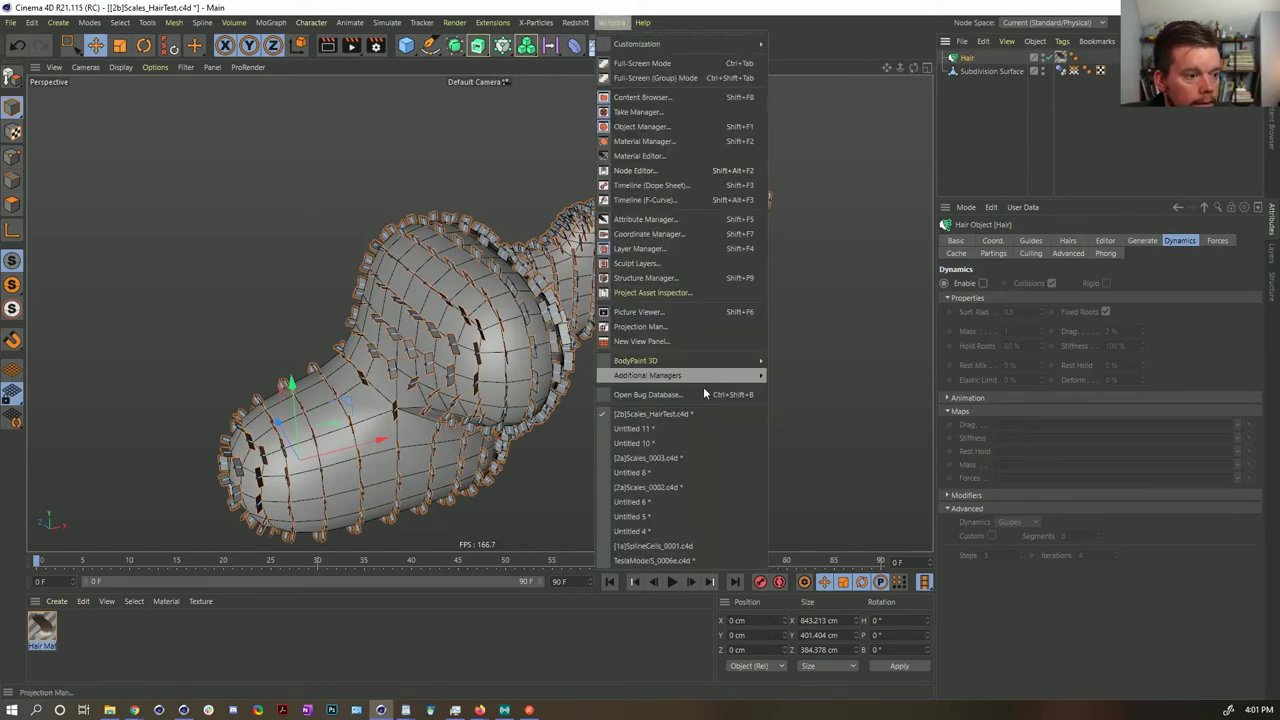
click(672, 457)
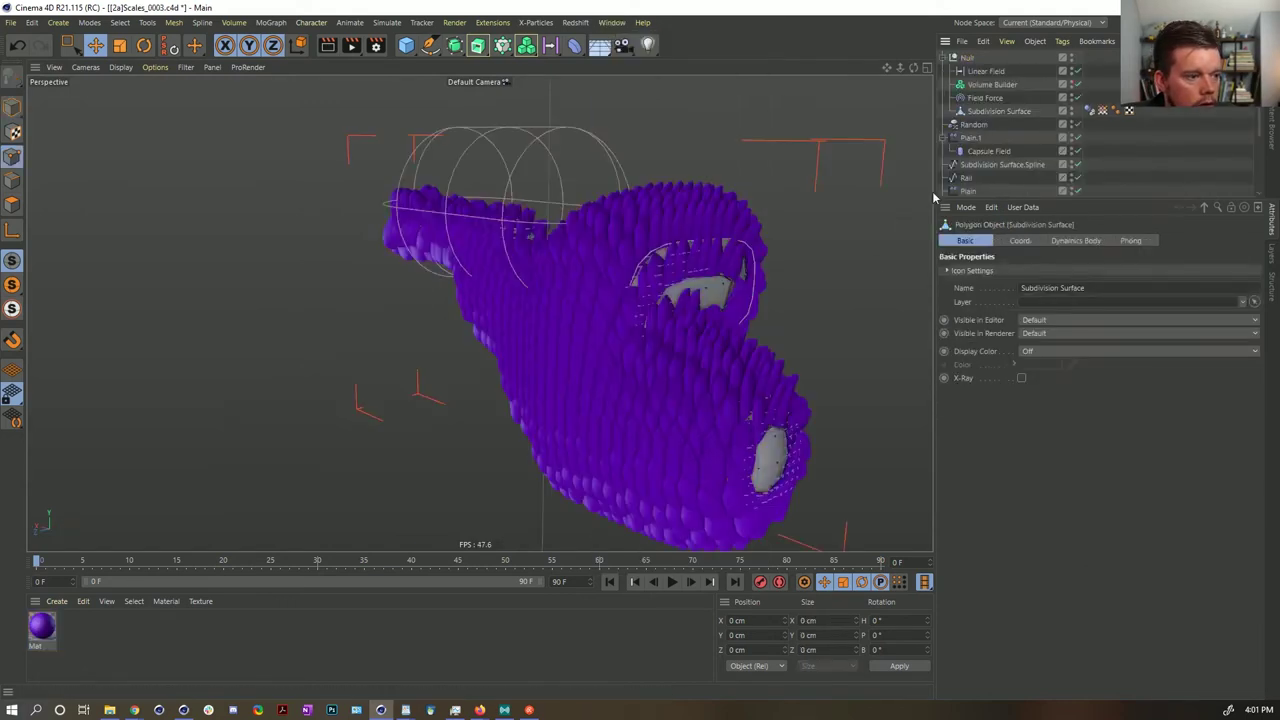
key(ctrl+v)
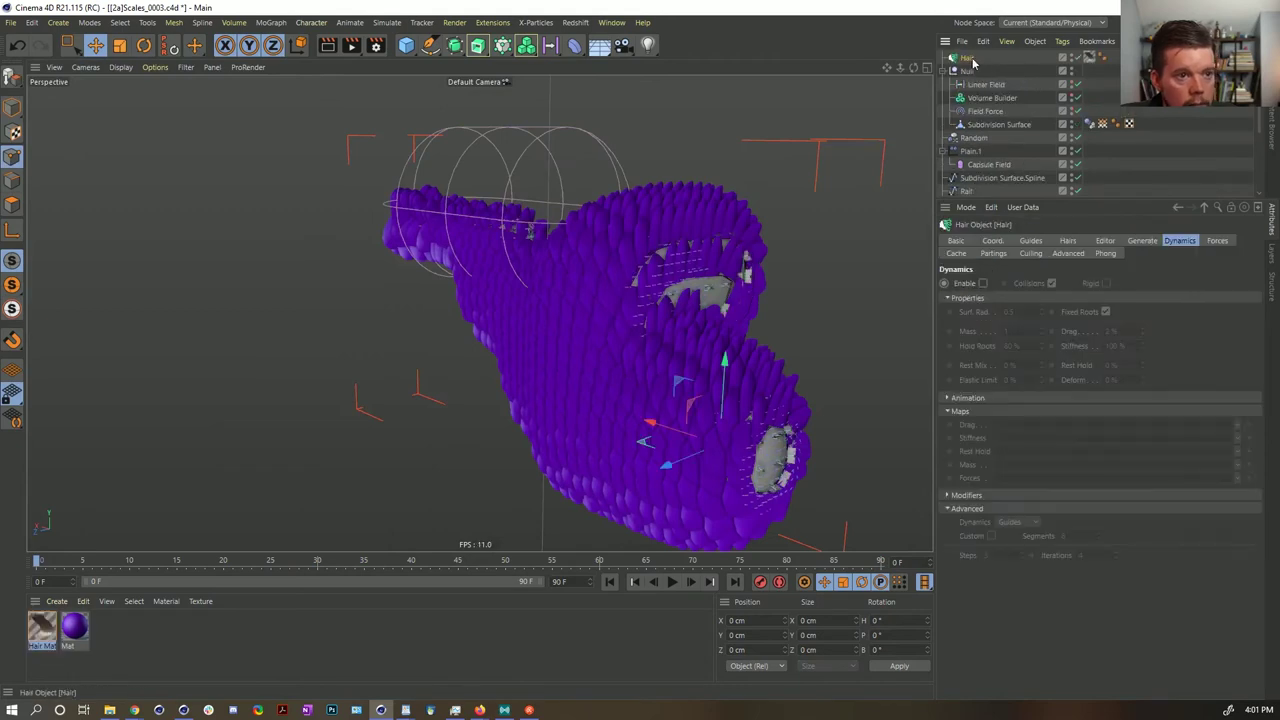
- Link the Hair object's guides to the Subdivision Surface mesh below the Cloner
click(1032, 241)
scroll(1020, 176, down, 3)
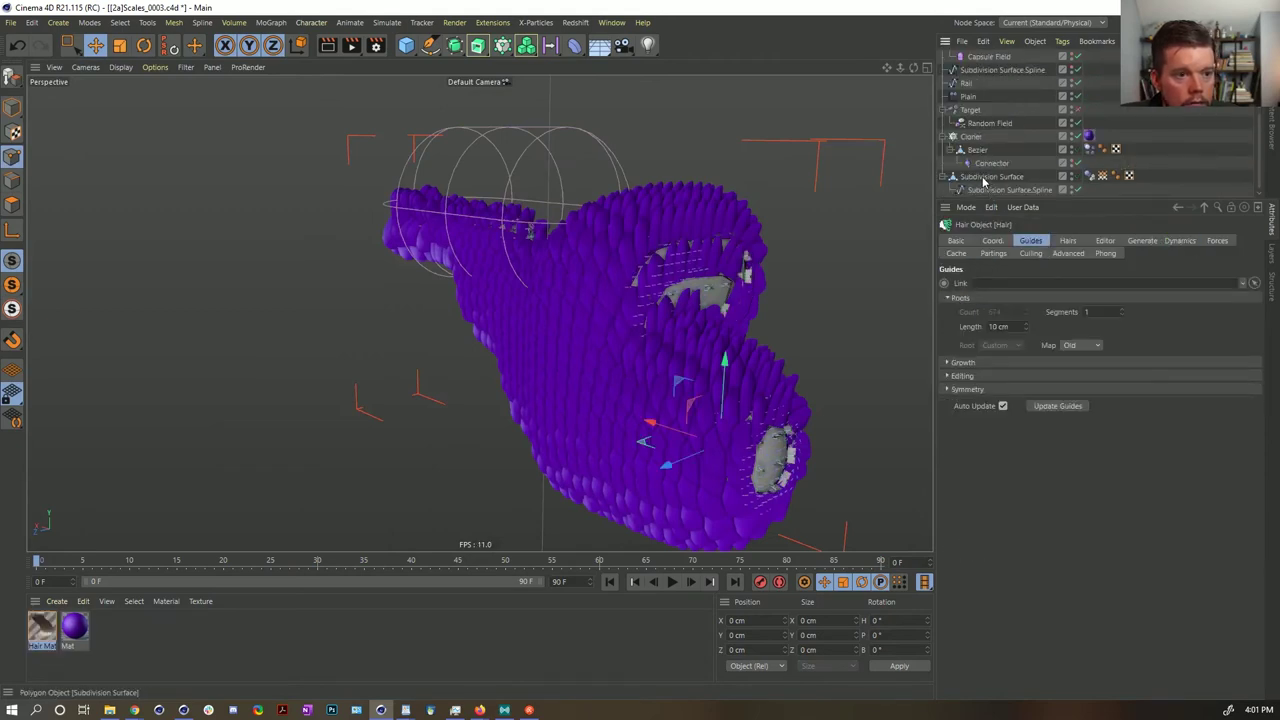
drag(990, 177, 1012, 285)
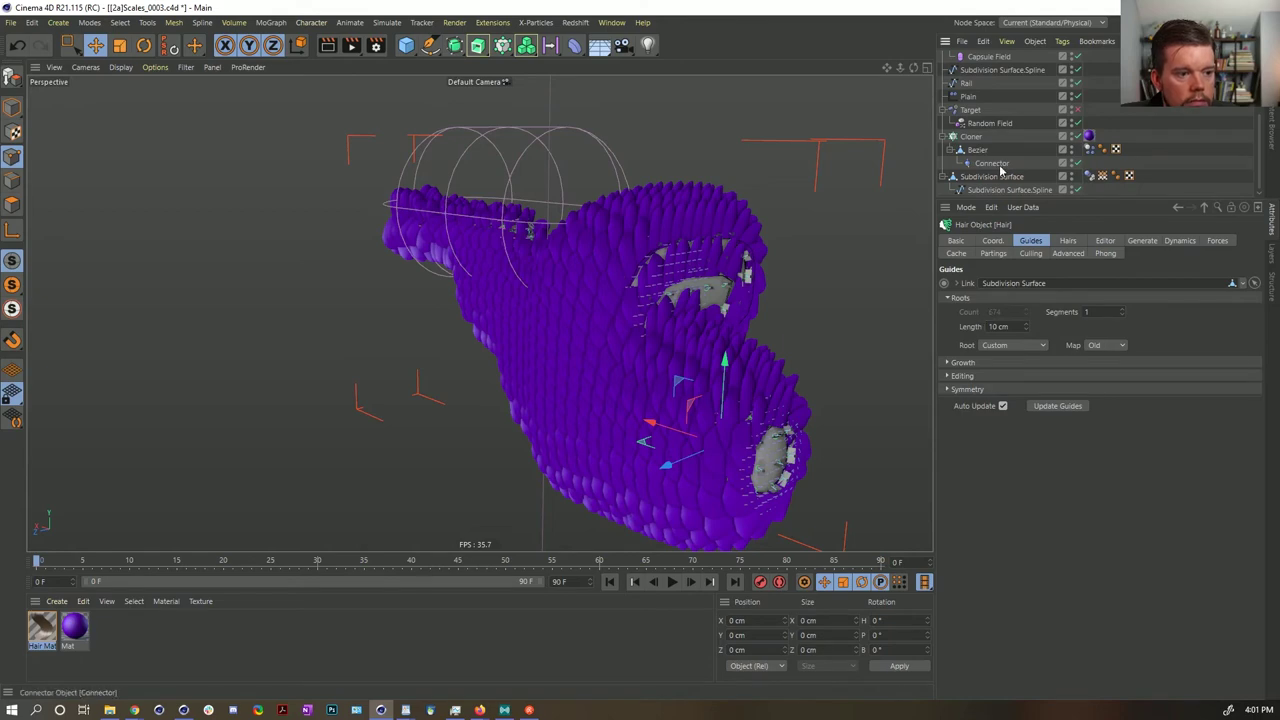
- Disable the Cloner so the purple scales are off, and inspect the hair on the mesh from several angles
scroll(990, 185, up, 3)
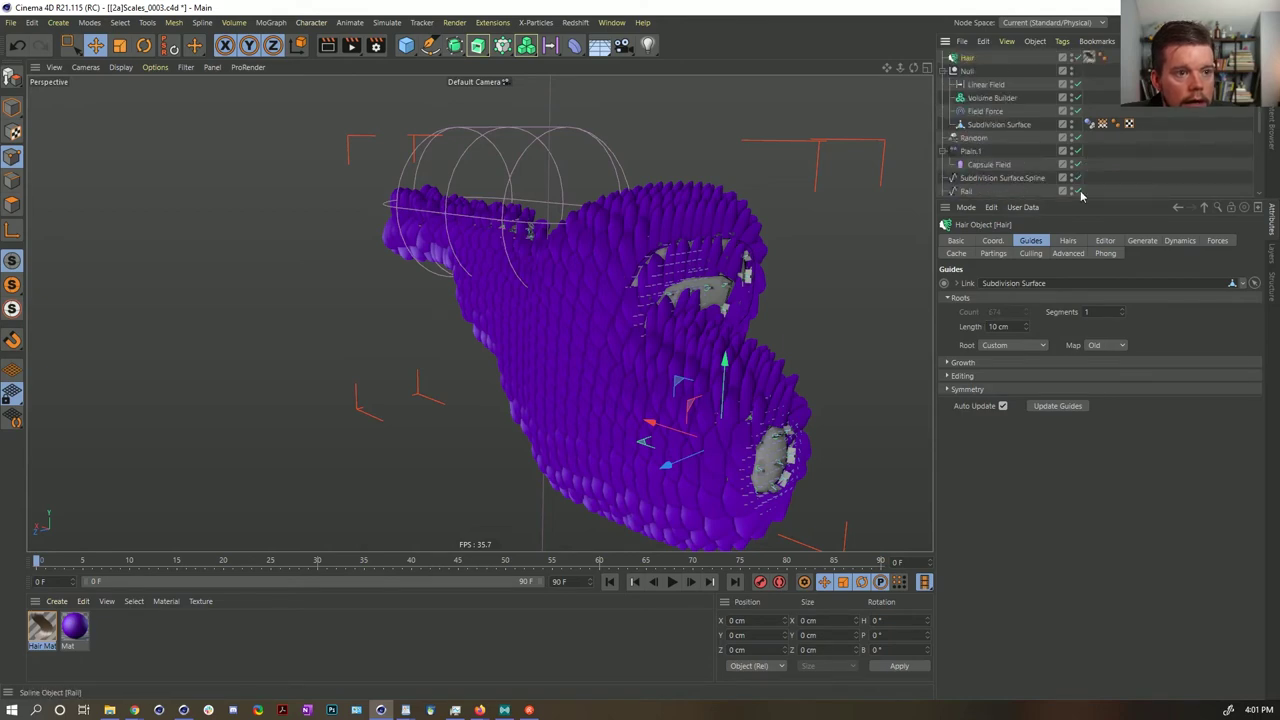
scroll(1033, 159, down, 3)
click(1078, 137)
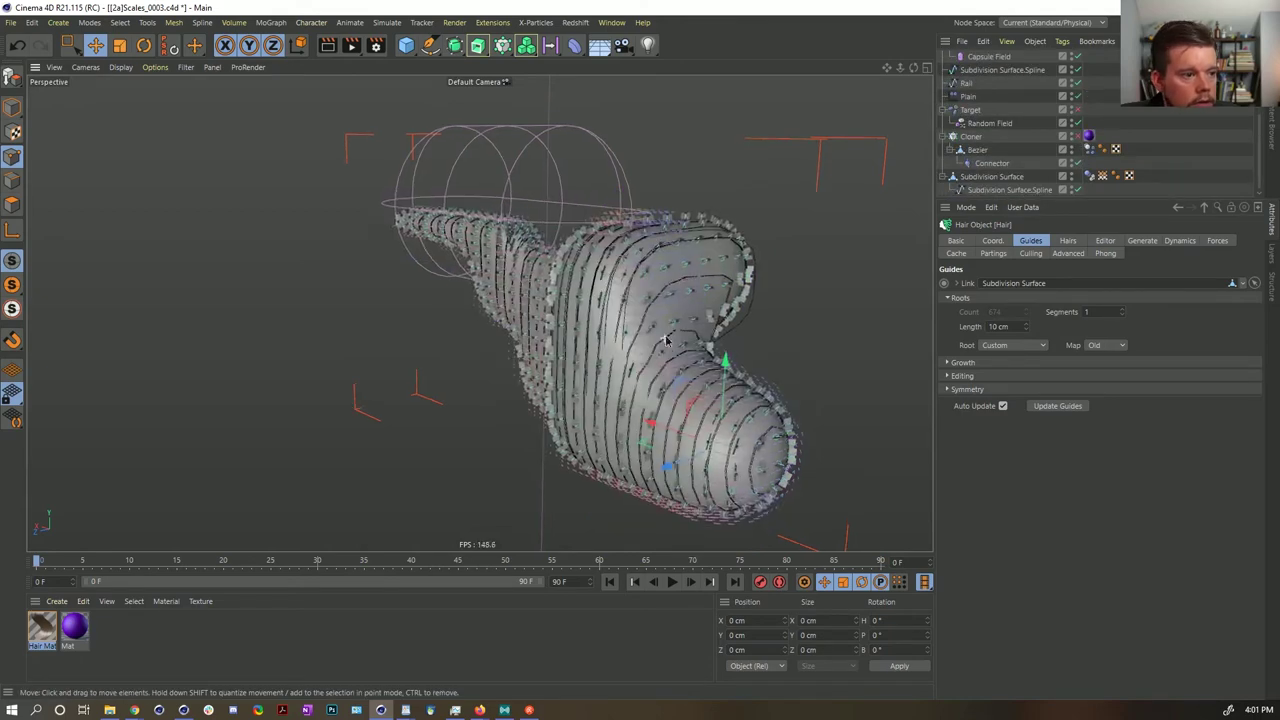
scroll(666, 330, up, 5)
alt+drag(635, 294, 674, 294)
scroll(660, 305, down, 5)
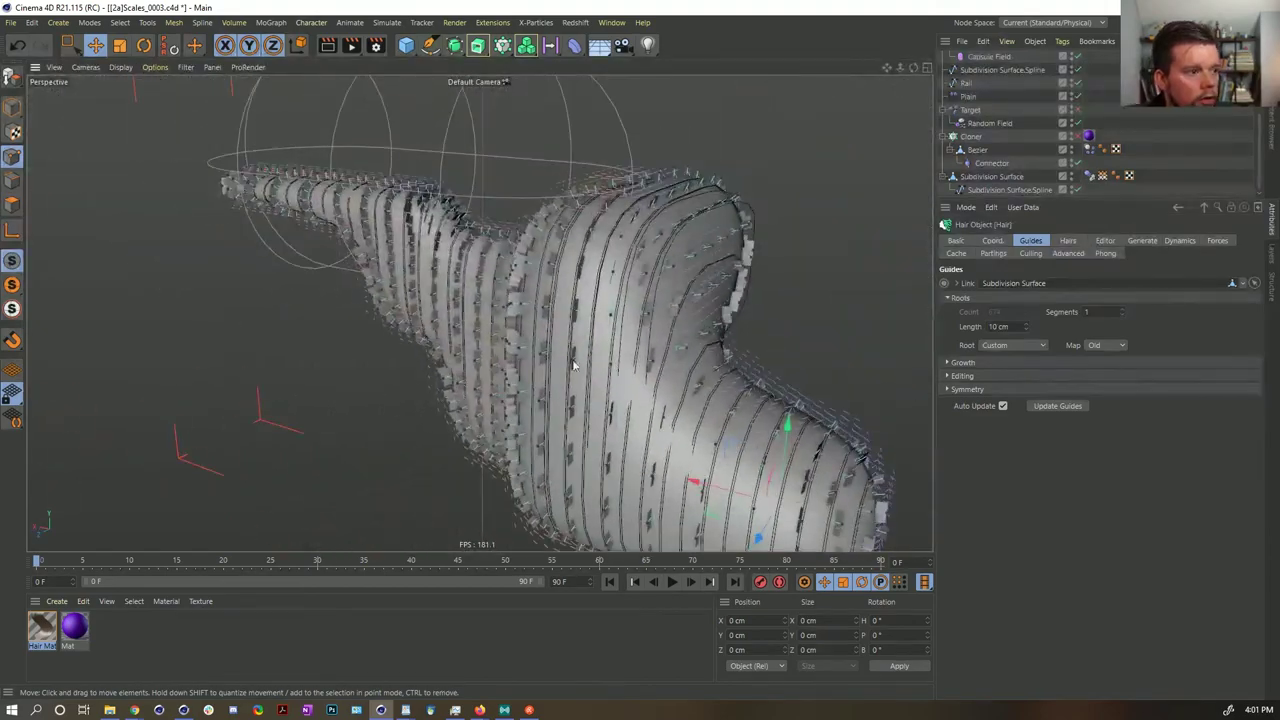
alt+drag(483, 323, 415, 338)
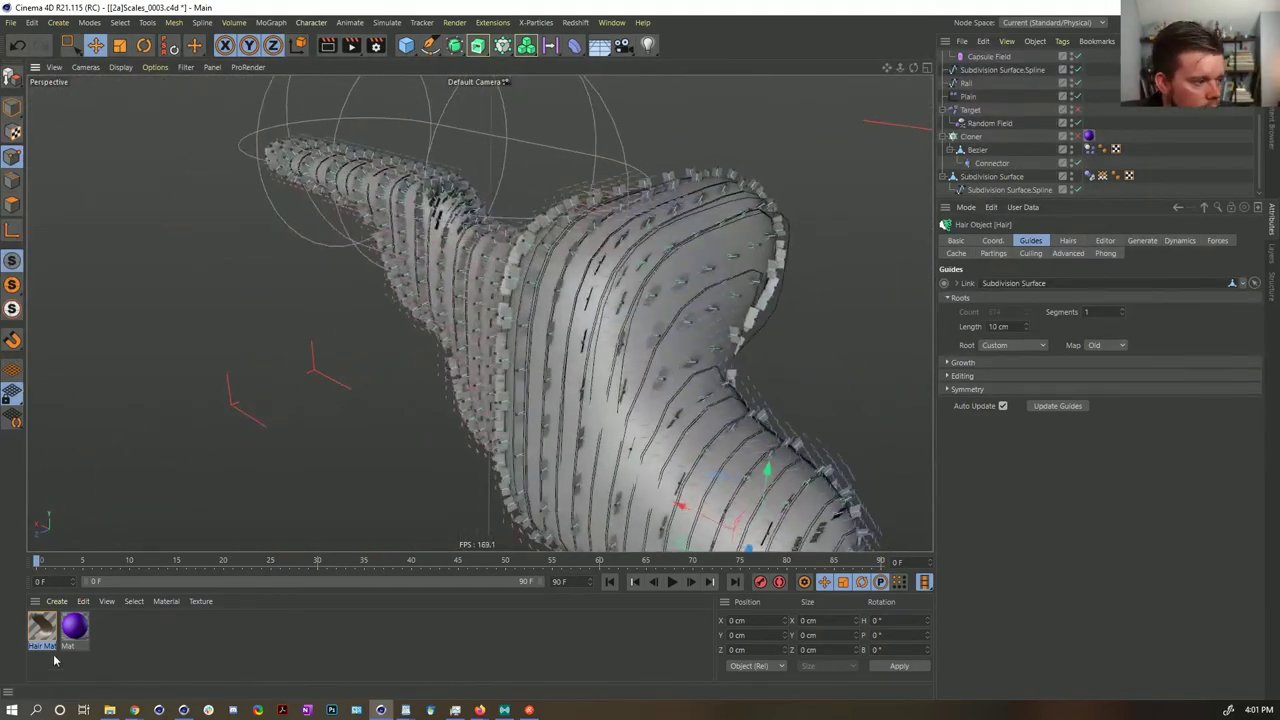
- Try a Hair Mat thickness of 59.5 cm at the root and 79.9 cm at the tip, then undo both changes
click(44, 628)
double_click(44, 628)
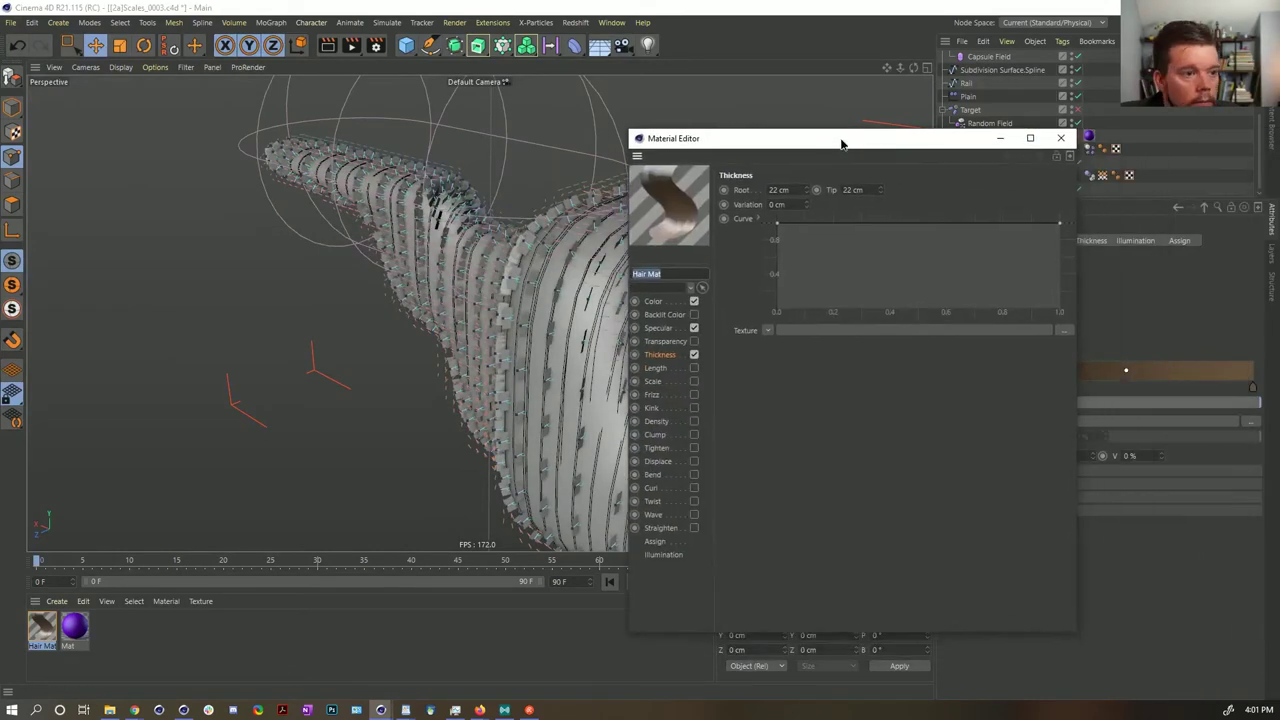
click(667, 354)
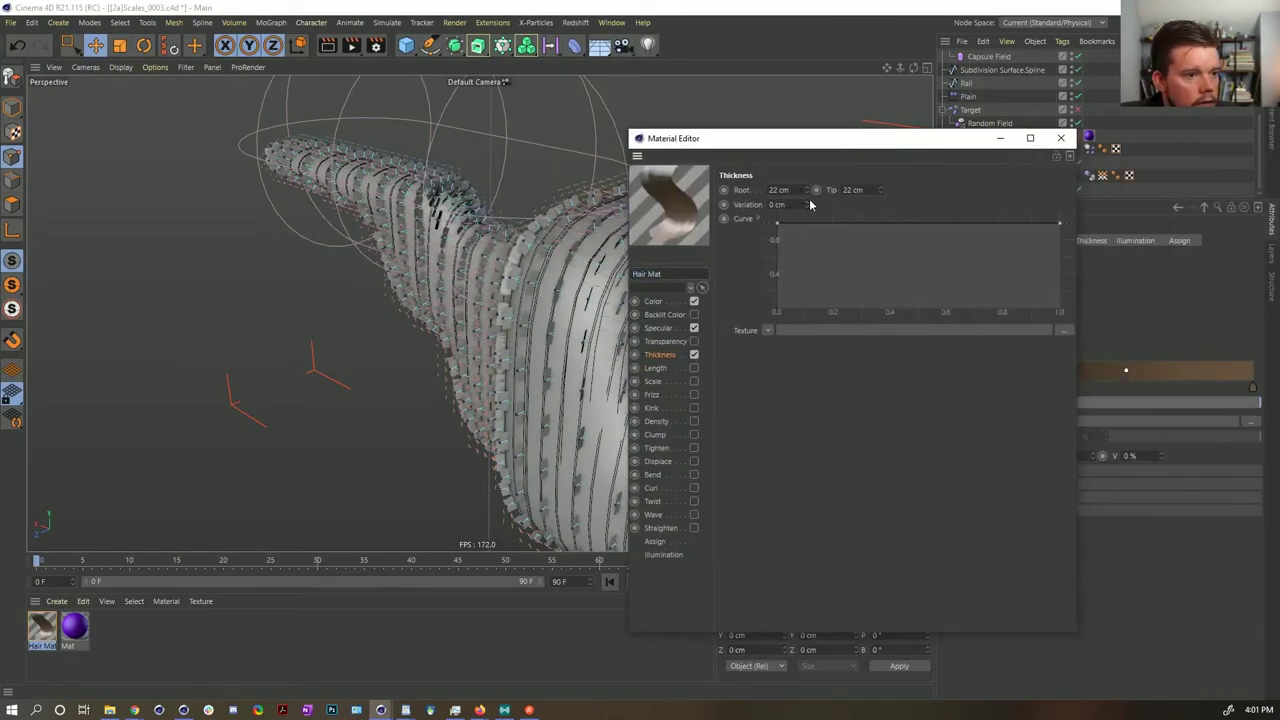
drag(807, 190, 807, 158)
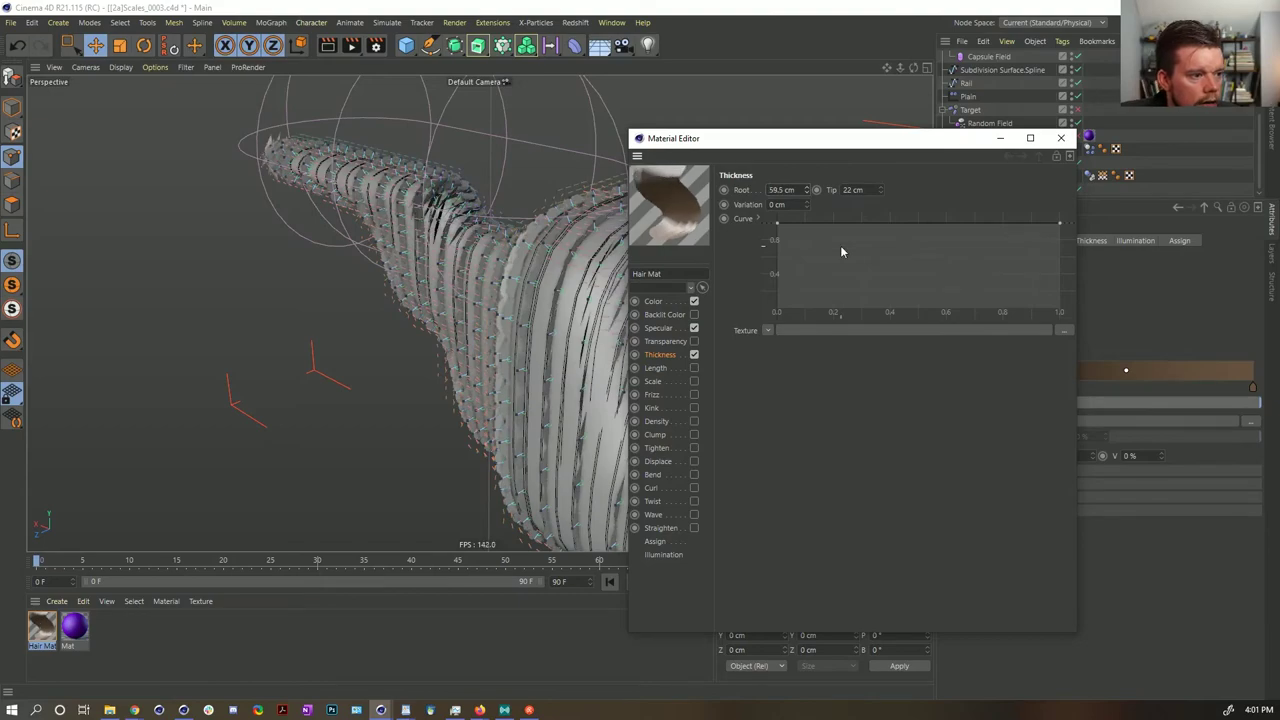
drag(881, 190, 881, 132)
alt+drag(501, 330, 585, 307)
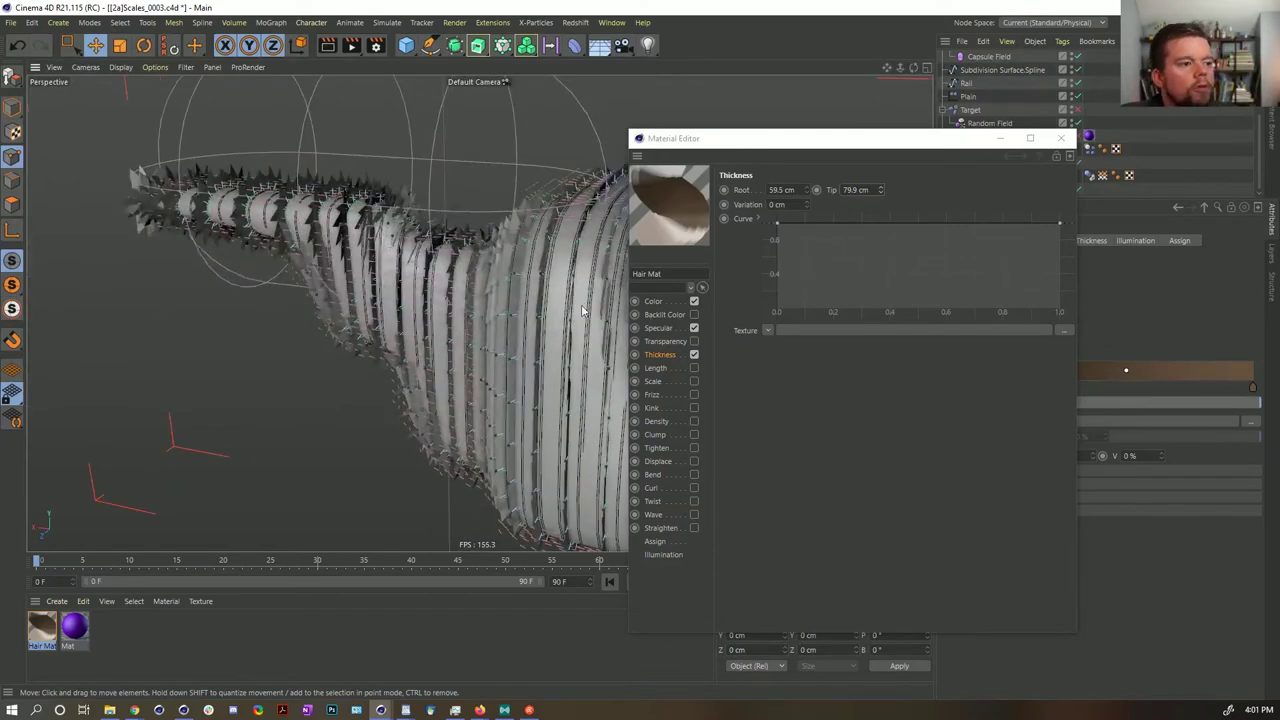
key(ctrl+z)
key(ctrl+z)
click(1061, 138)
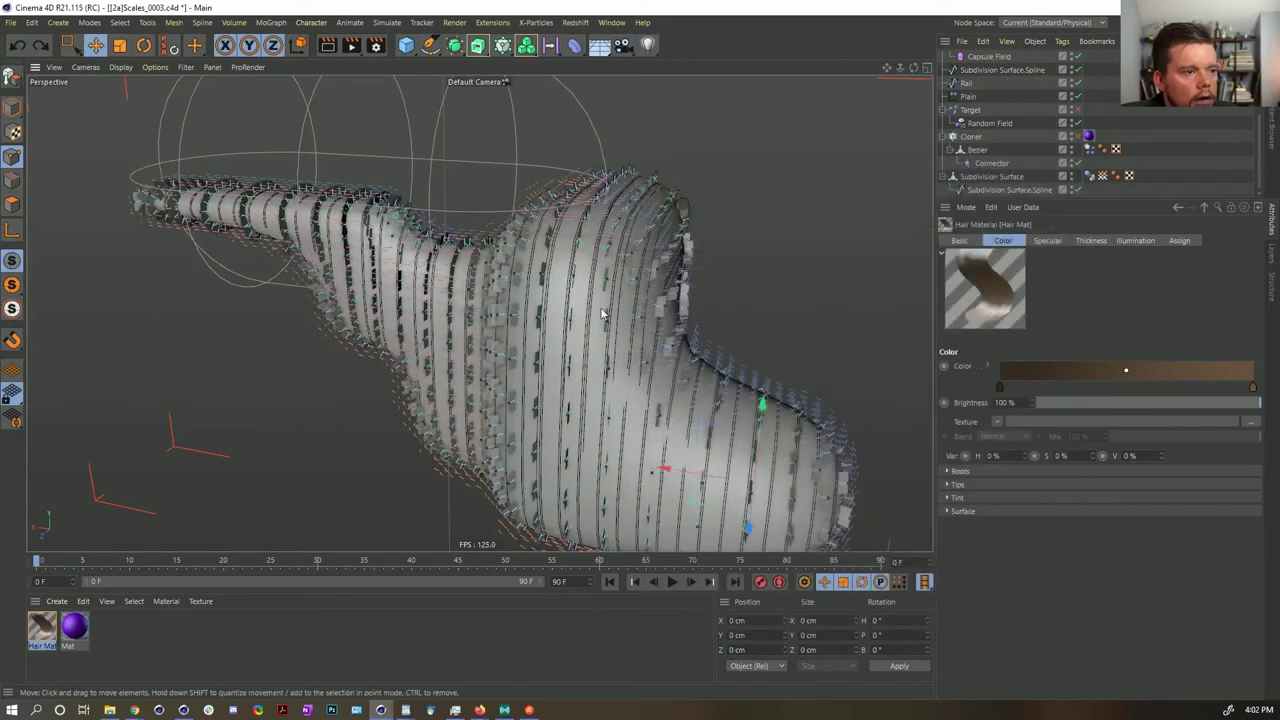
- Enlarge the object list and delete the Null group containing the Linear Field, Volume Builder and Field Force
alt+drag(430, 310, 630, 280)
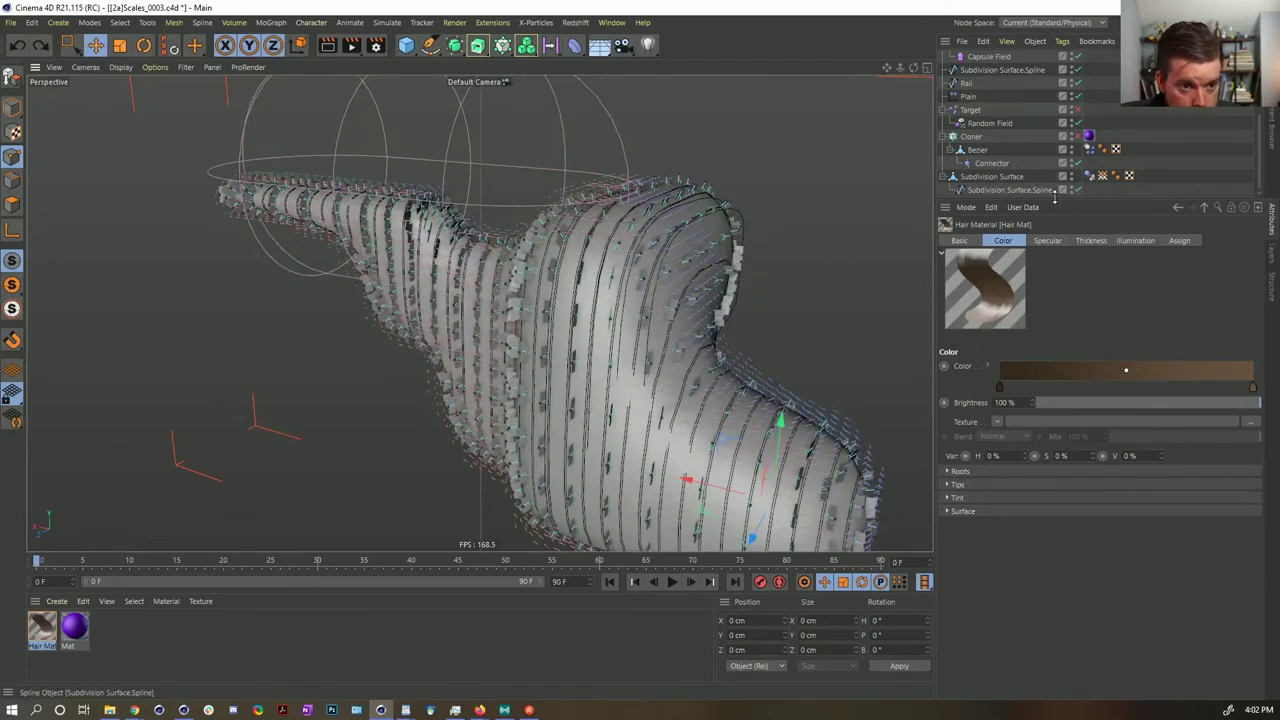
drag(1053, 199, 1082, 338)
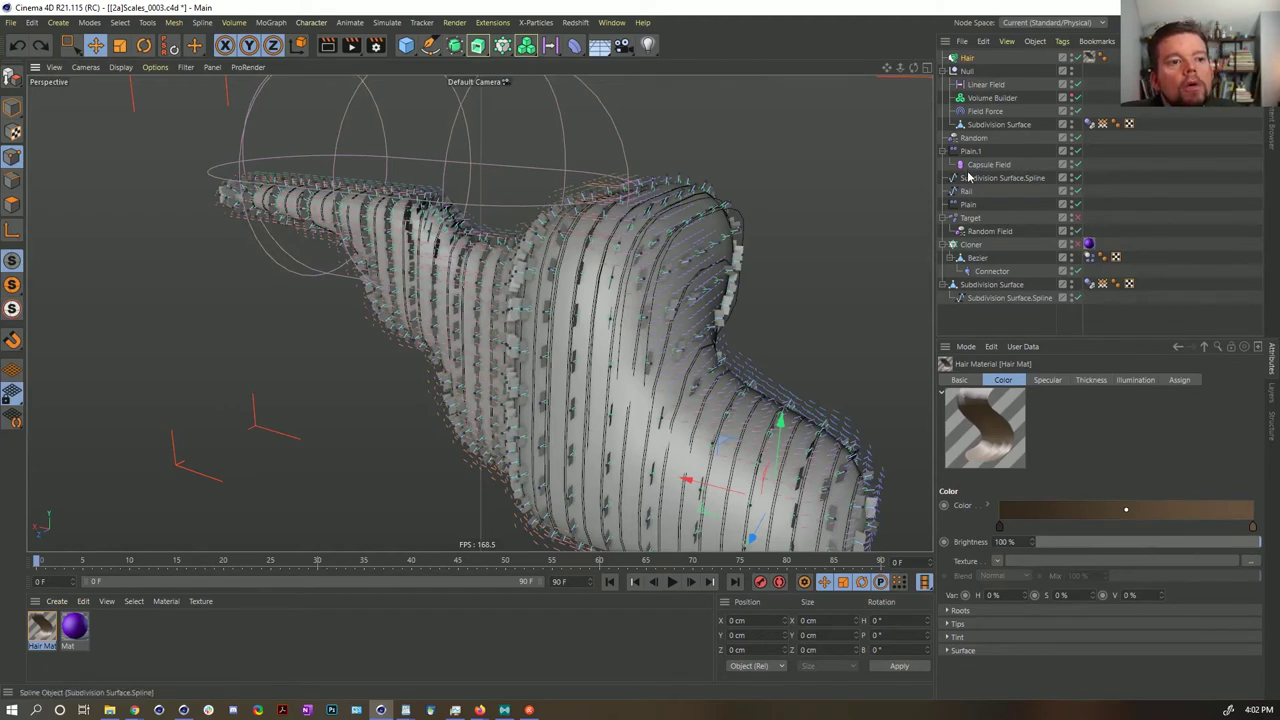
click(968, 76)
key(Delete)
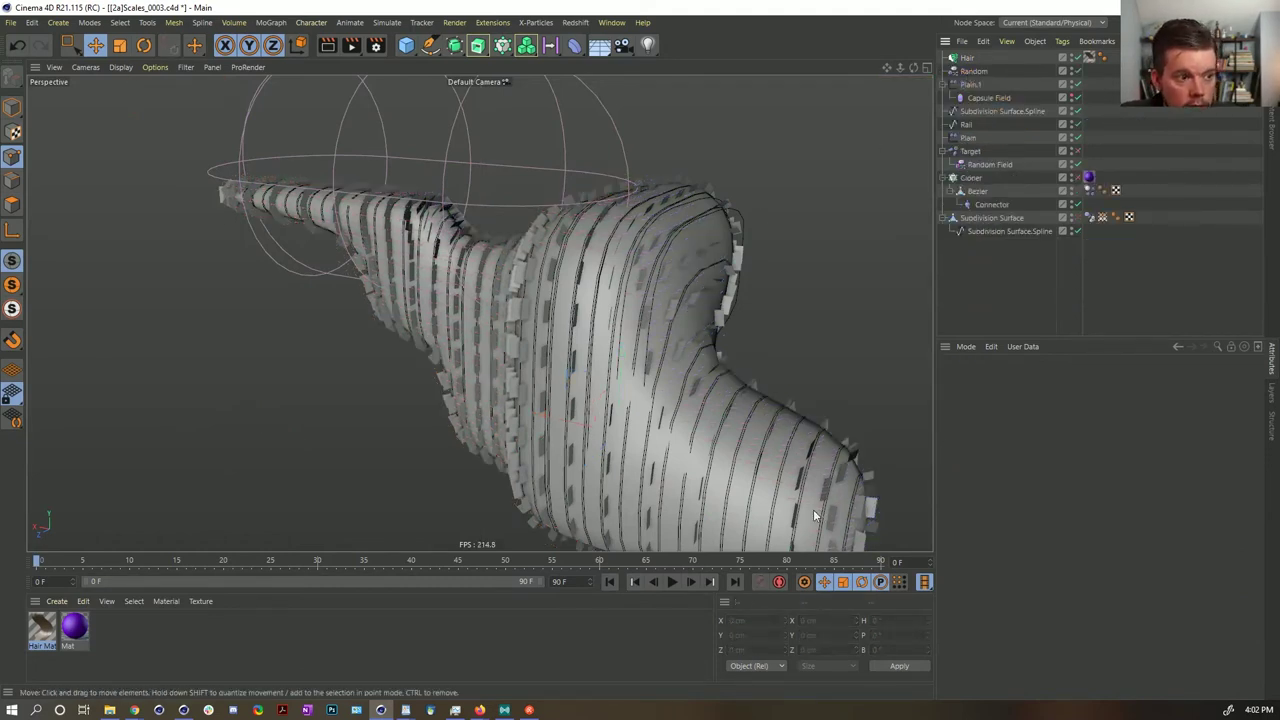
- Hide the Rail and the standalone Subdivision Surface.Spline in the viewport, and delete the spline nested under Subdivision Surface
click(1072, 123)
click(1073, 110)
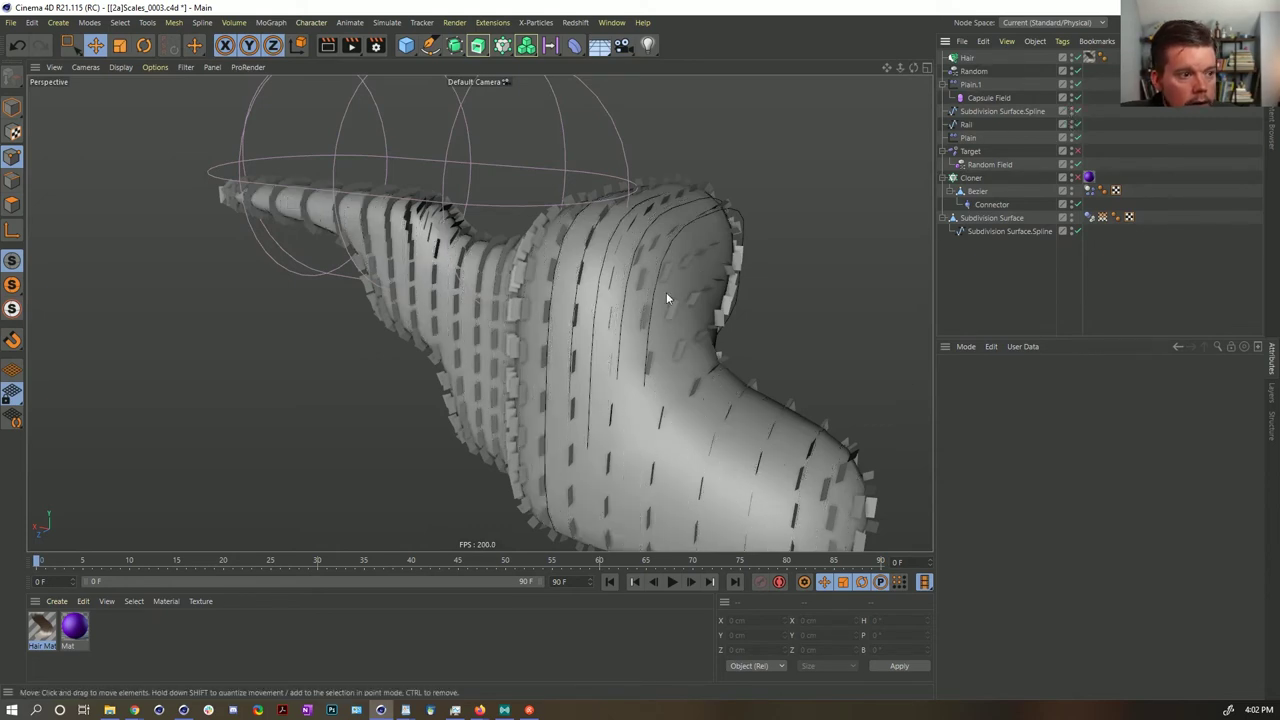
click(990, 231)
key(Delete)
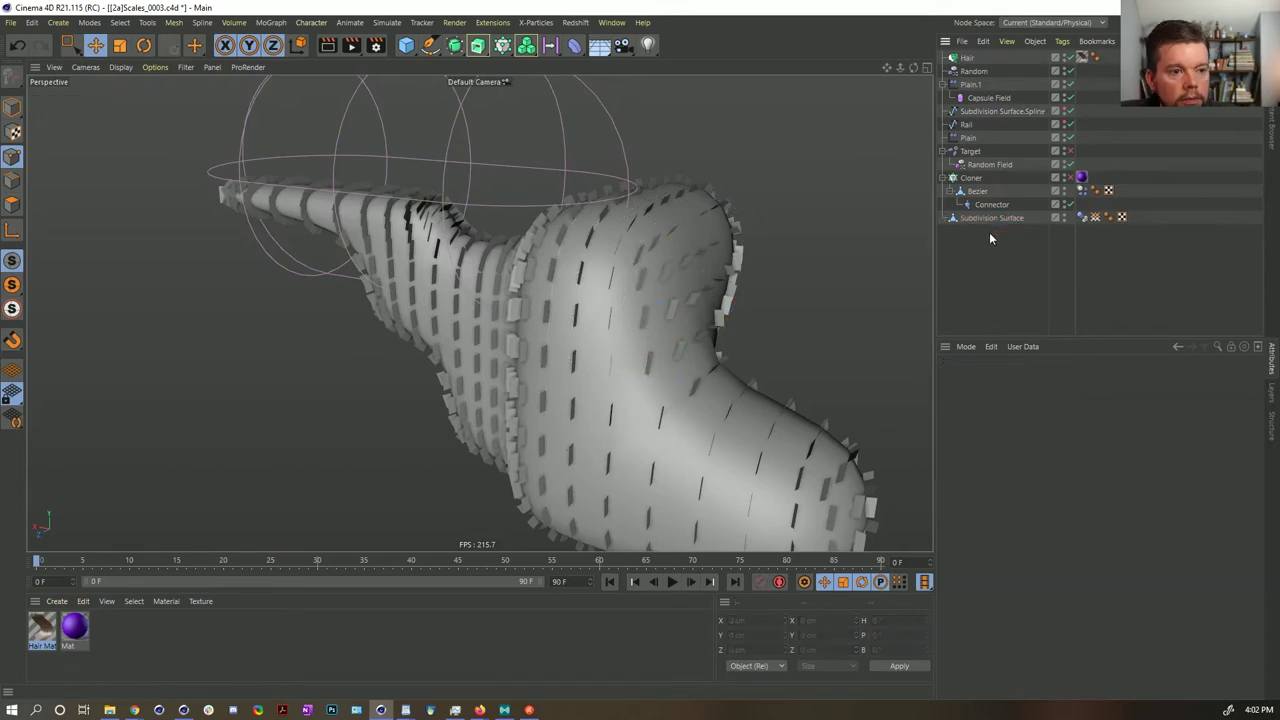
- Hide the Plain.1 effector and its Capsule Field in the viewport
mouse_move(614, 351)
alt+mouse_down()
mouse_move(589, 317)
mouse_move(606, 332)
alt+mouse_up()
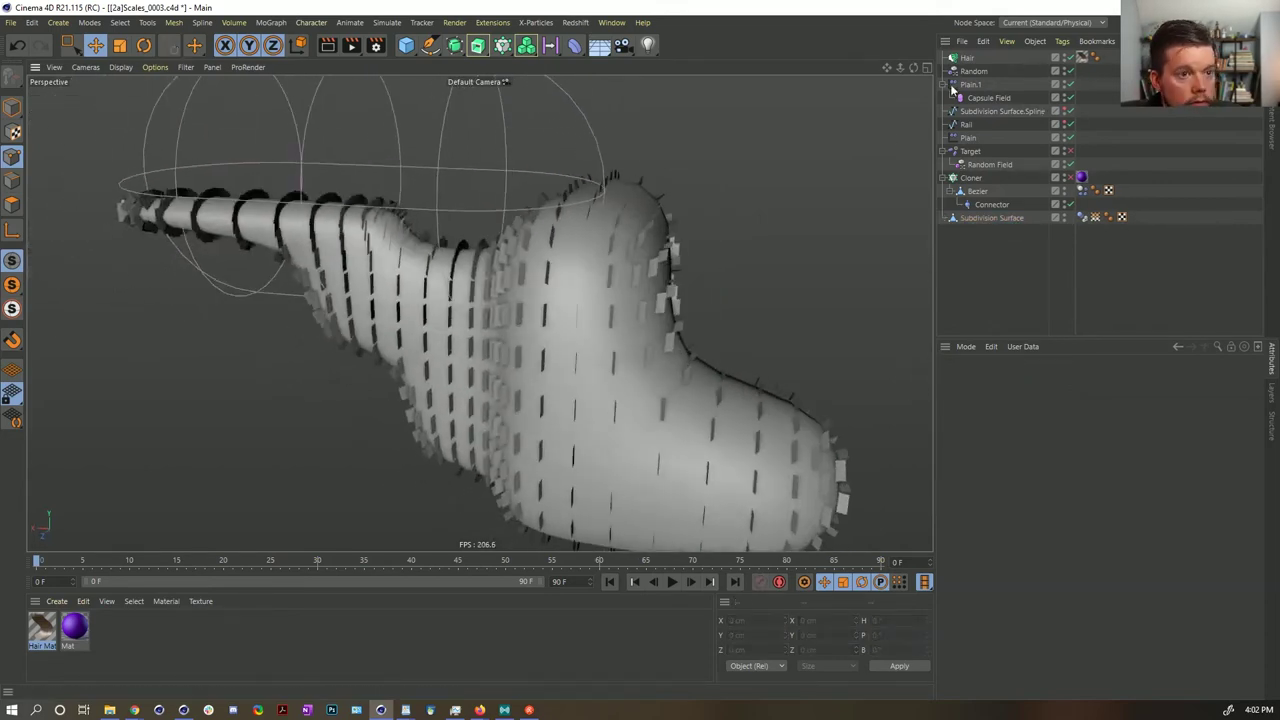
click(971, 85)
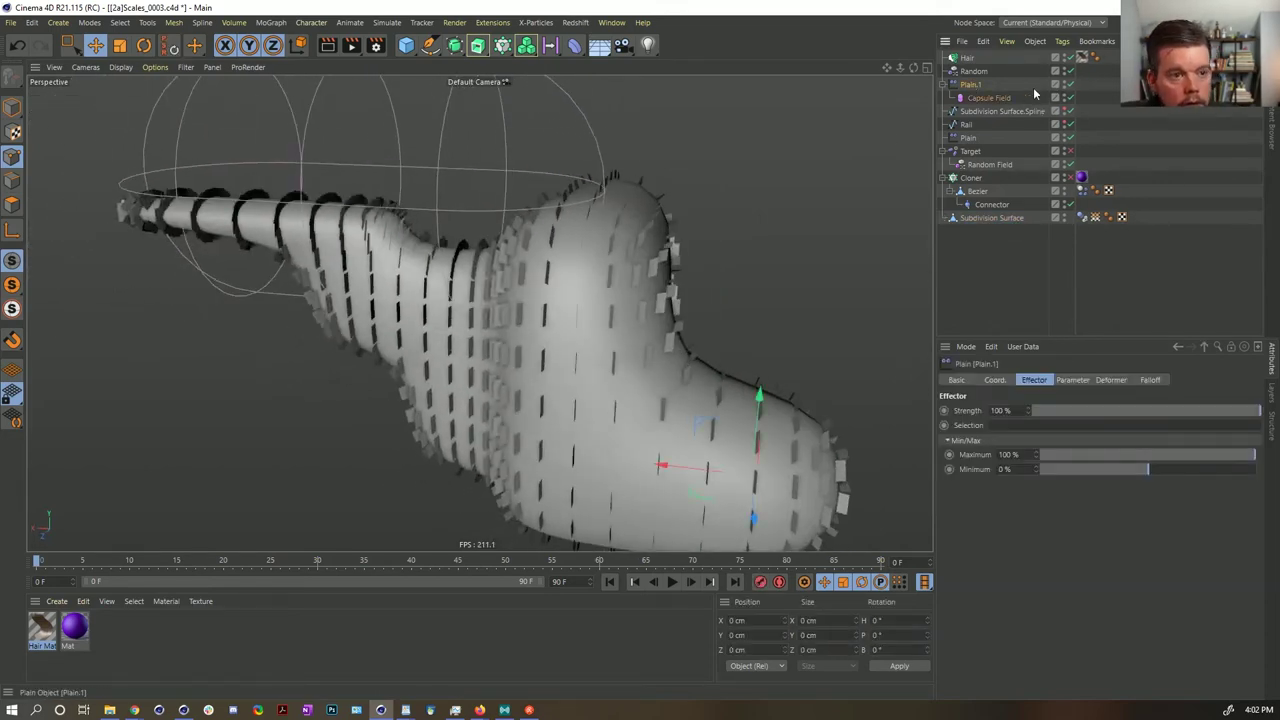
click(1065, 83)
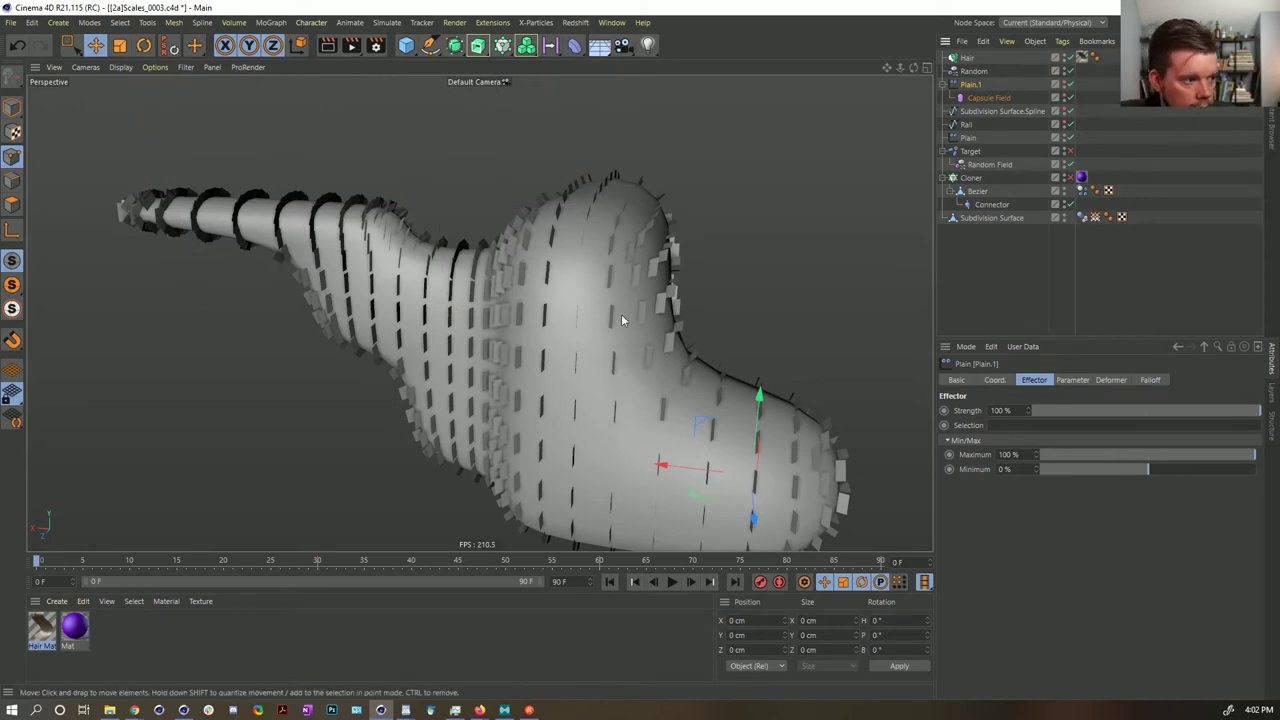
alt+drag(628, 323, 598, 329)
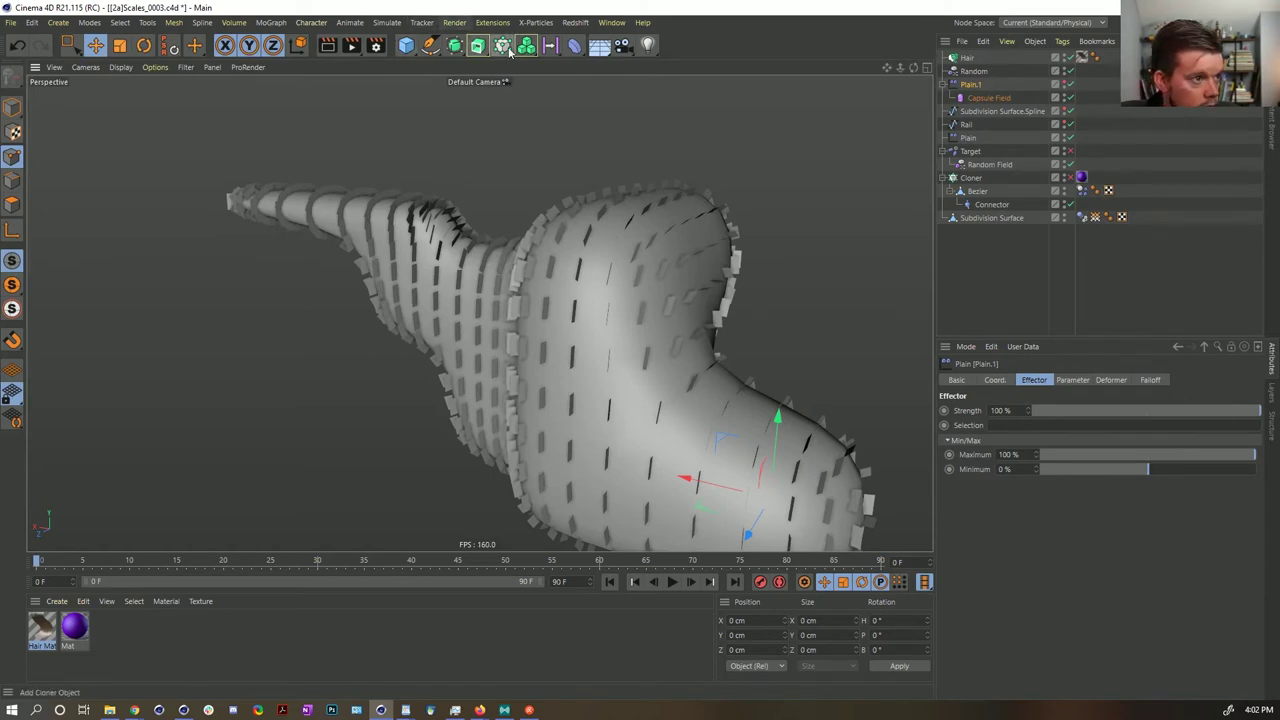
- Add a Field Force object and use the Hair object as a field in its field list
click(402, 24)
mouse_move(405, 112)
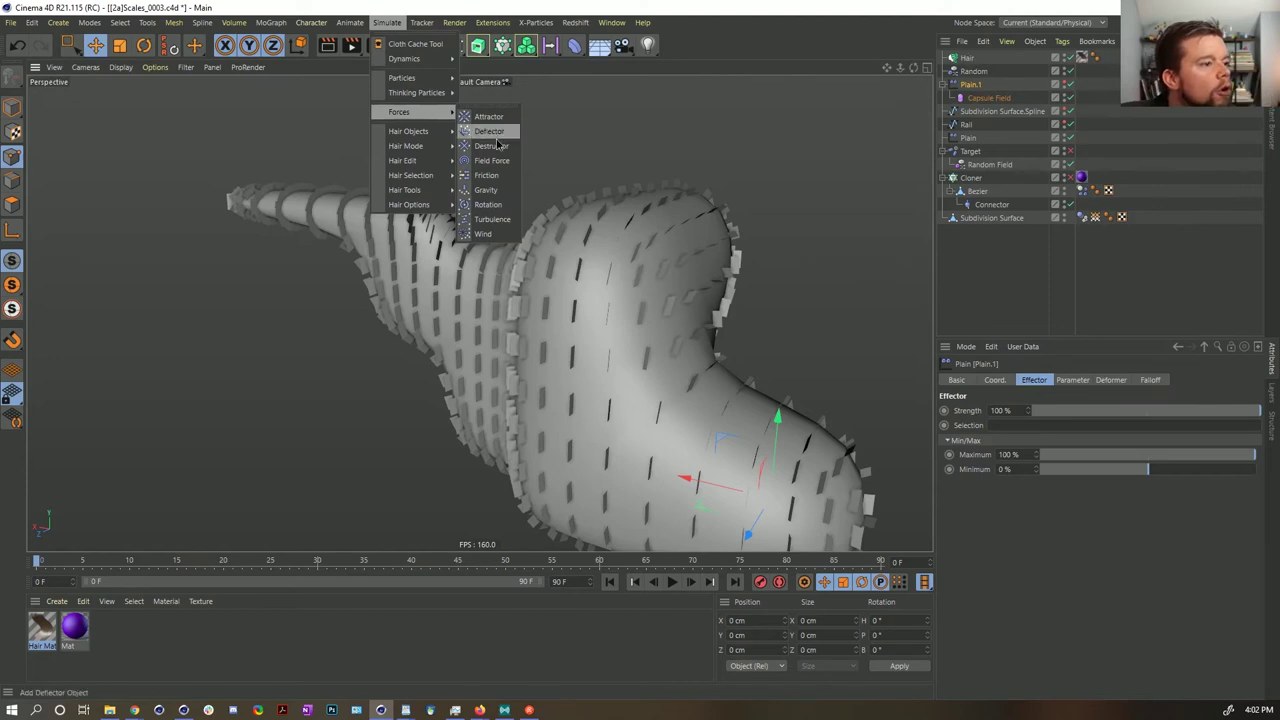
click(495, 161)
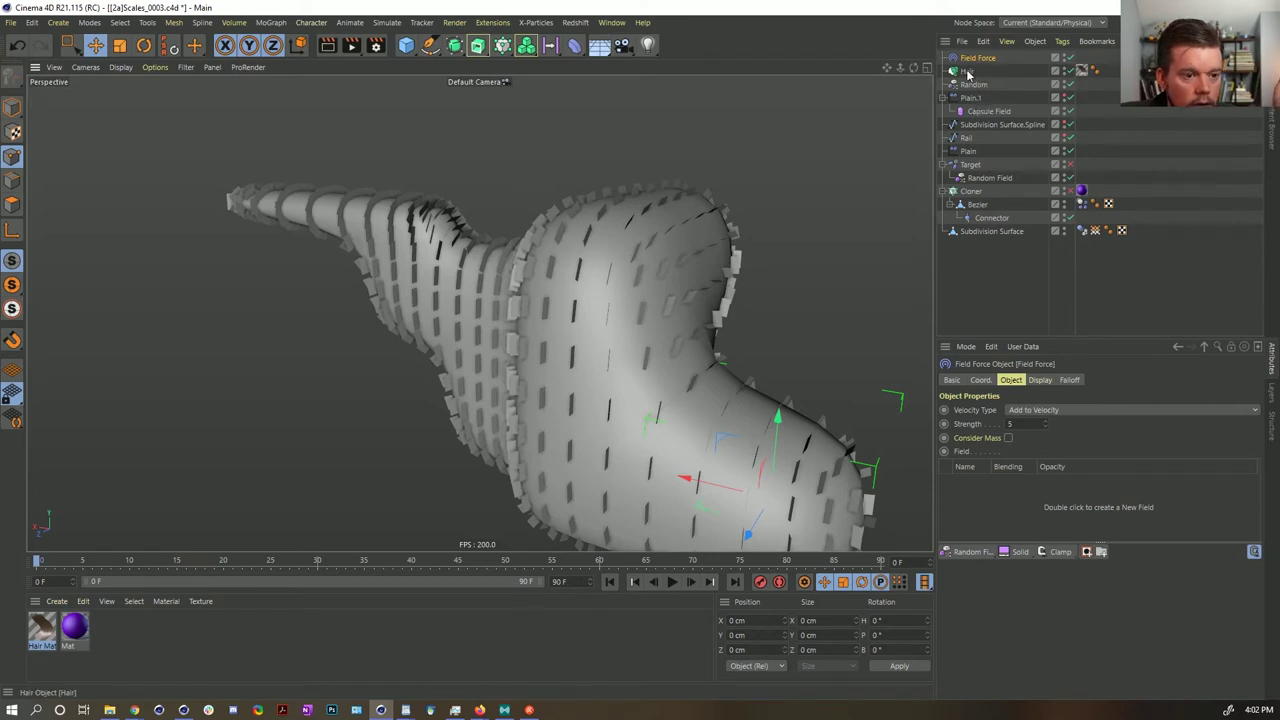
drag(968, 74, 996, 507)
click(1023, 521)
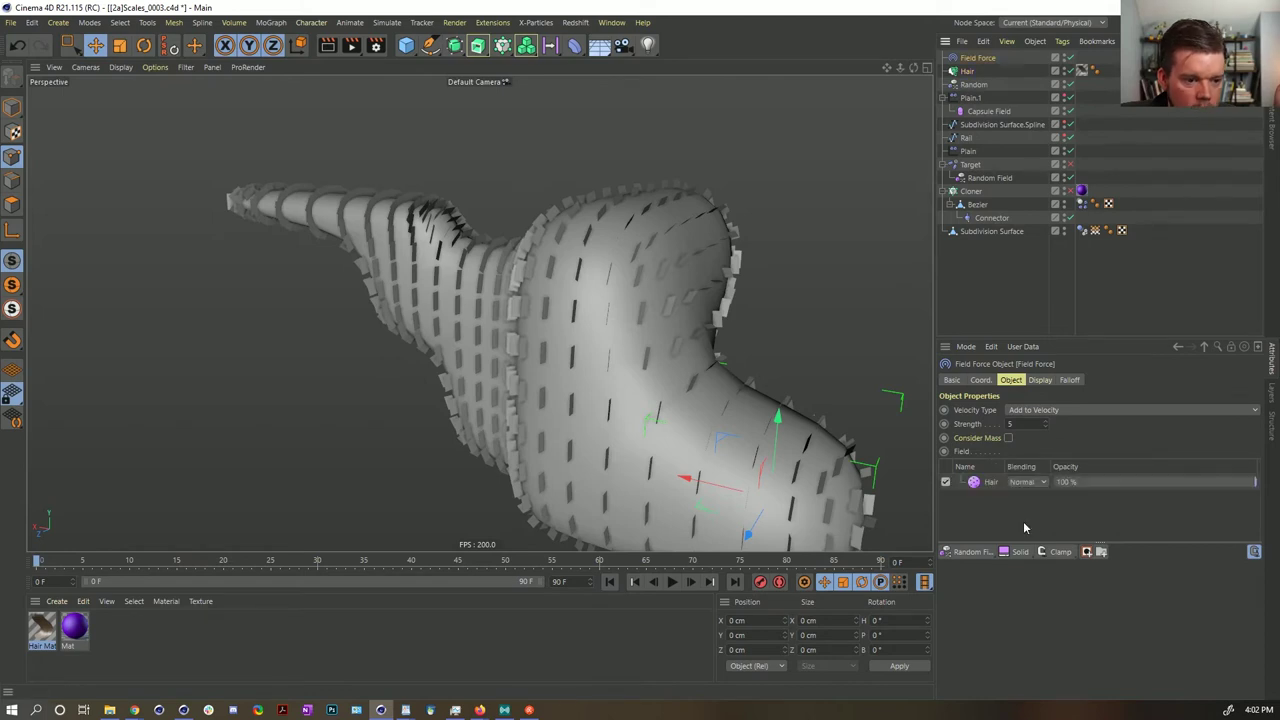
- Review the Hair field layer's direction, guides and layer settings, keeping its mode on Points, and open the Field Force's falloff settings
click(980, 484)
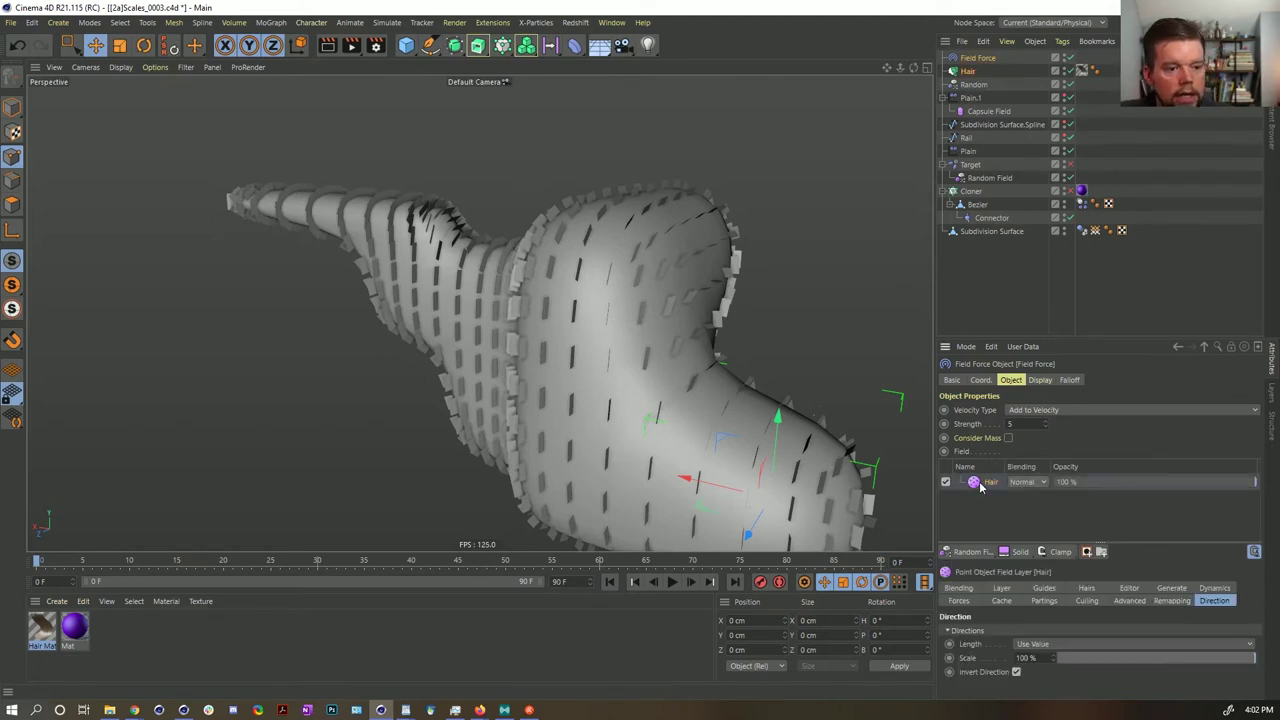
click(1043, 588)
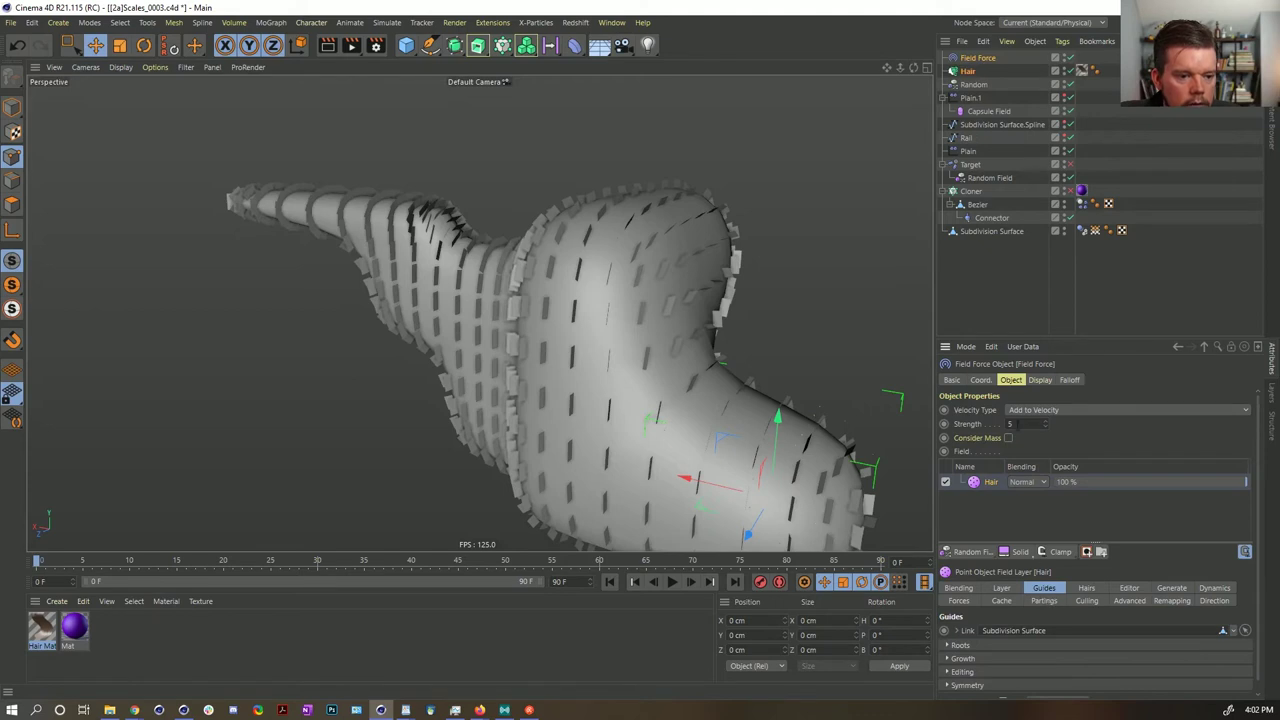
click(1002, 588)
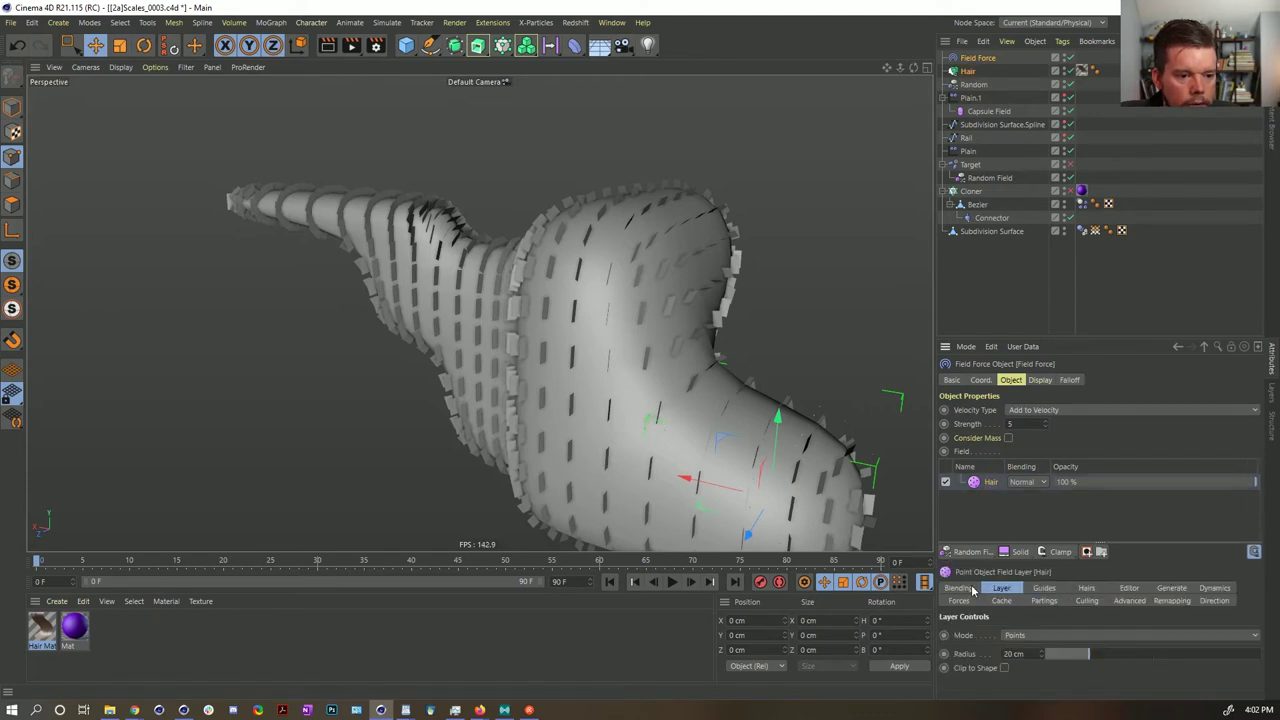
click(1029, 636)
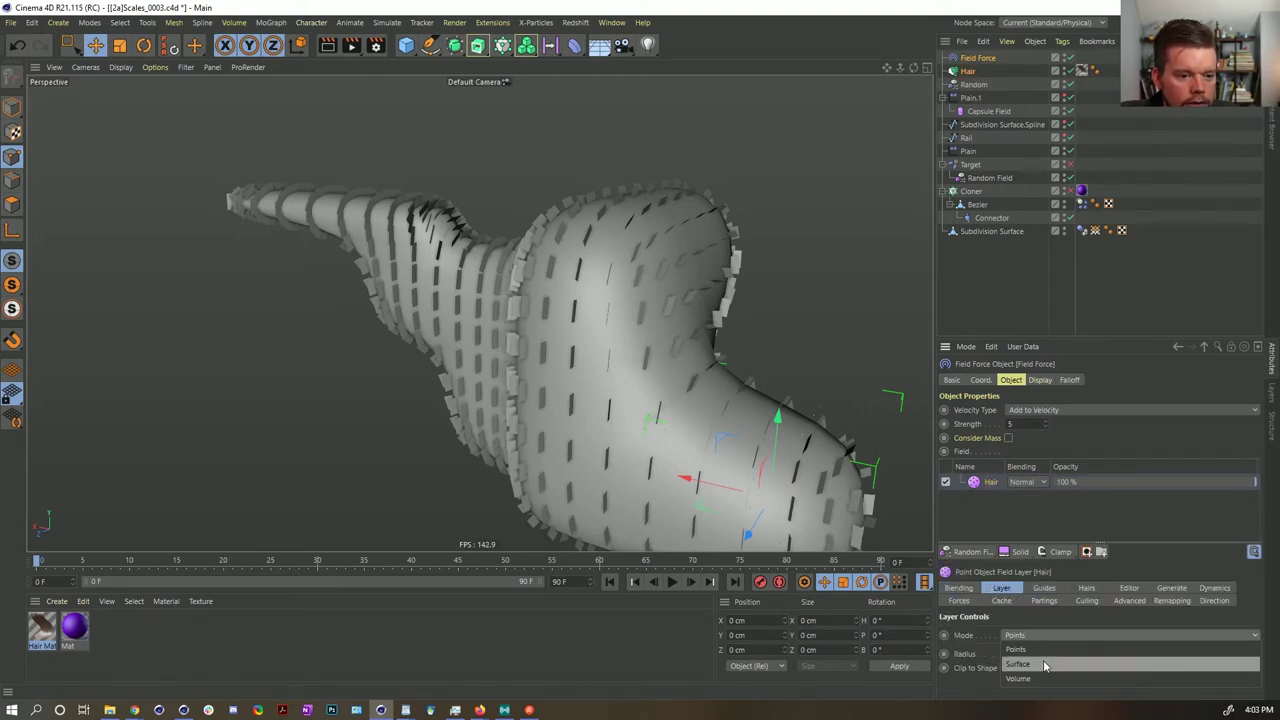
click(1040, 650)
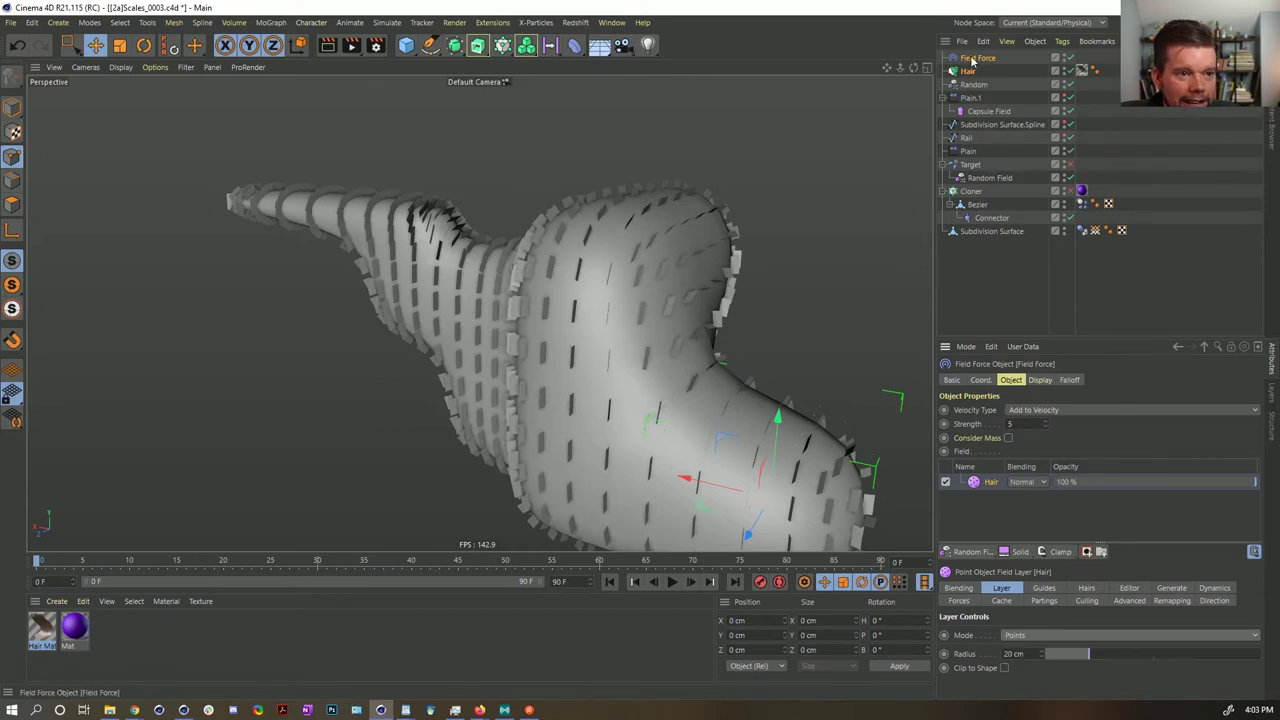
click(1042, 380)
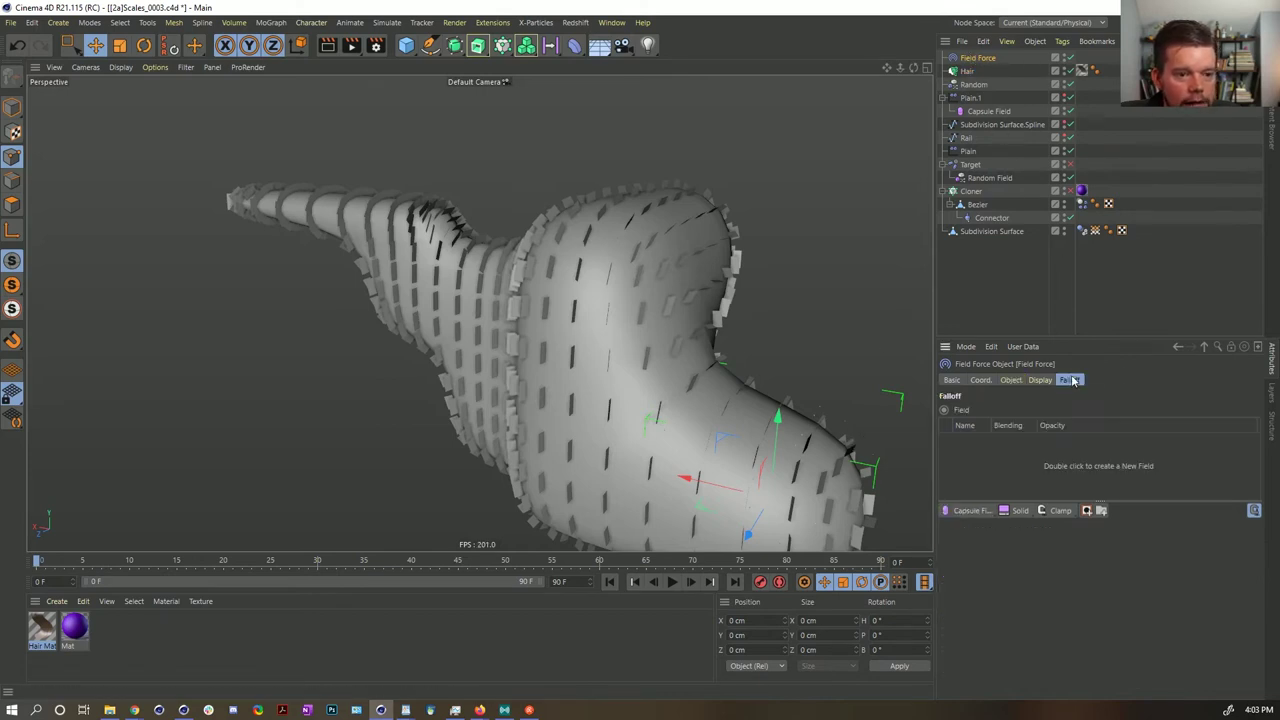
- Set the Field Force's display line density to 100 % and examine its direction lines around the mesh
click(1070, 381)
click(1046, 383)
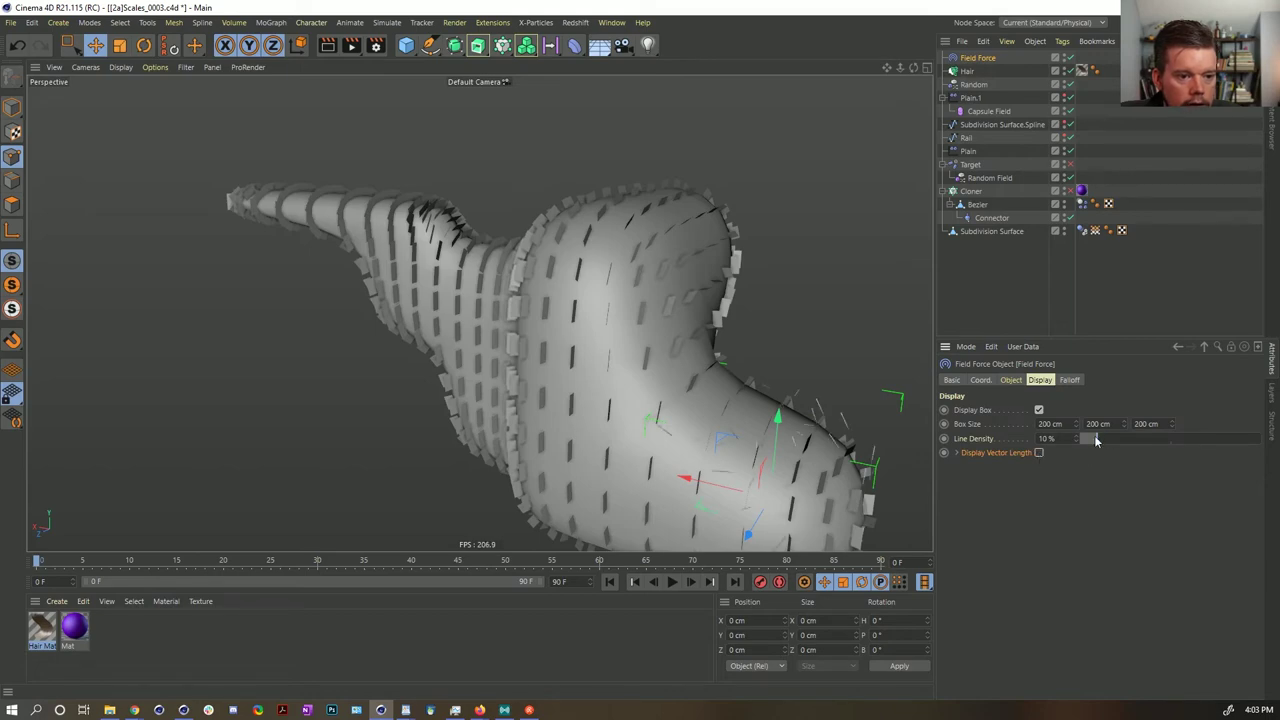
drag(1096, 441, 1262, 441)
alt+drag(820, 430, 752, 477)
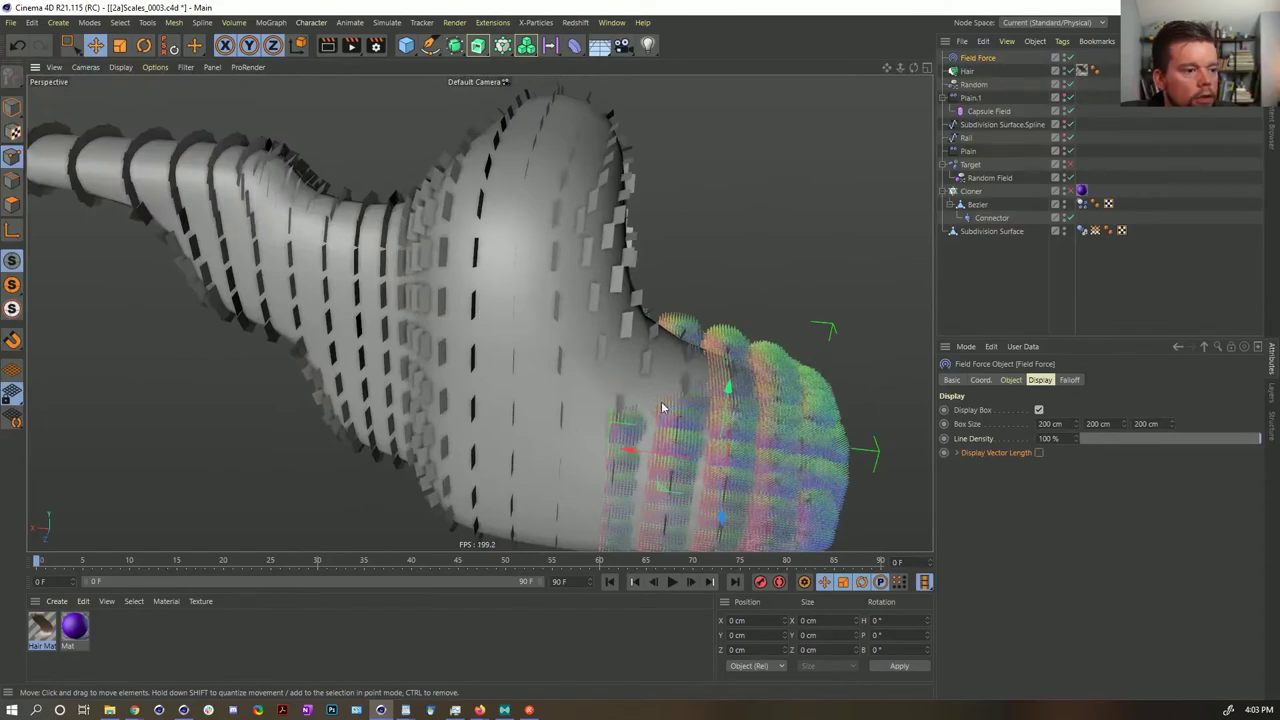
alt+drag(640, 349, 709, 290)
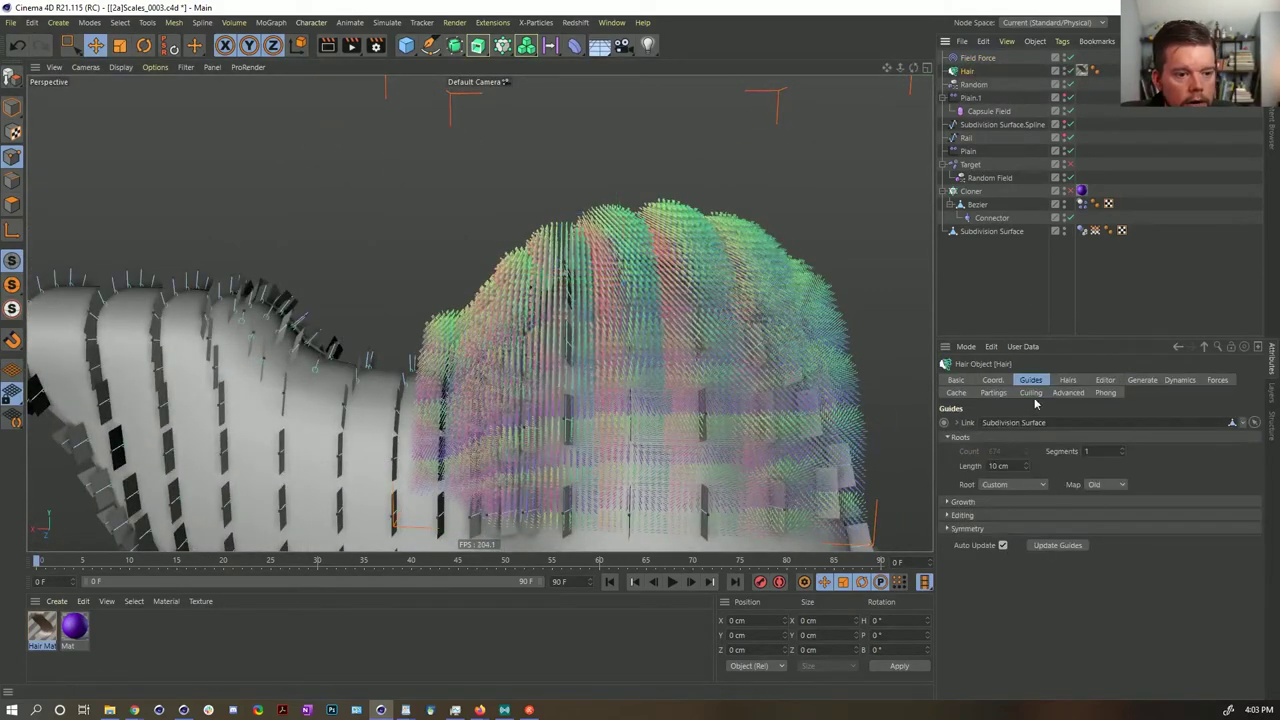
- Set the Field Force's Hair field layer to Surface mode and inspect the direction lines up close
click(979, 58)
click(1011, 380)
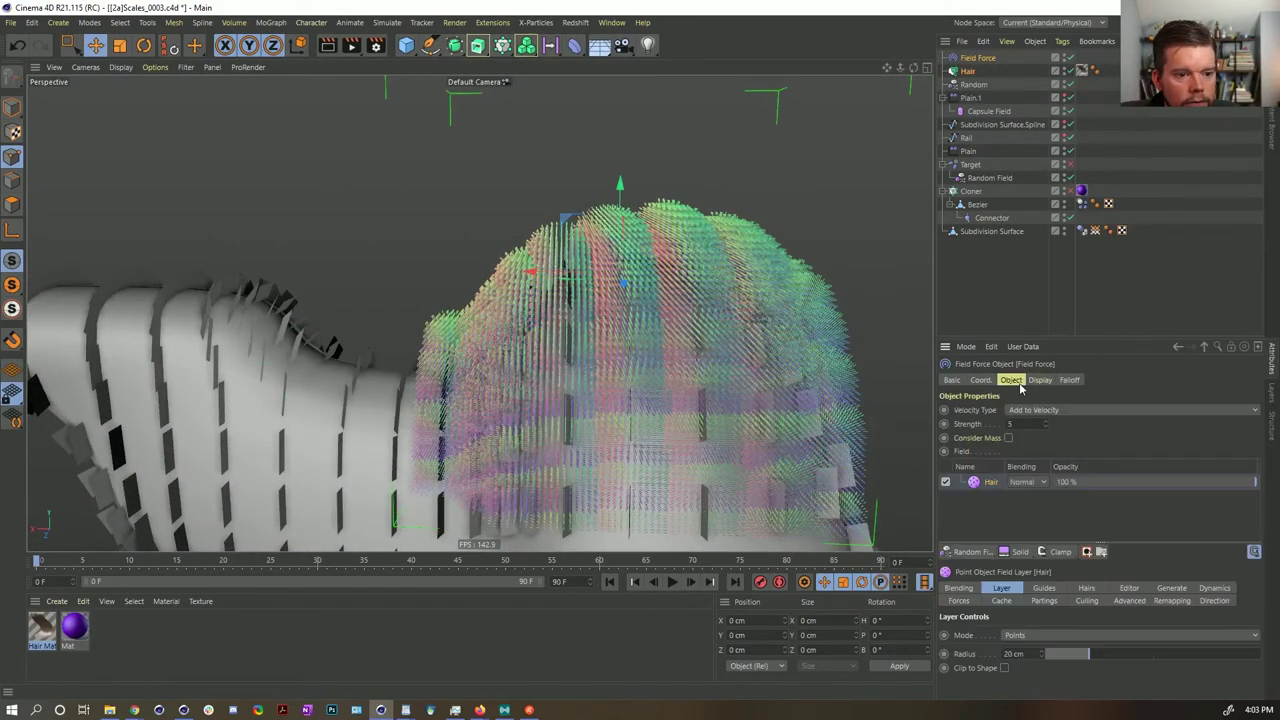
click(1028, 634)
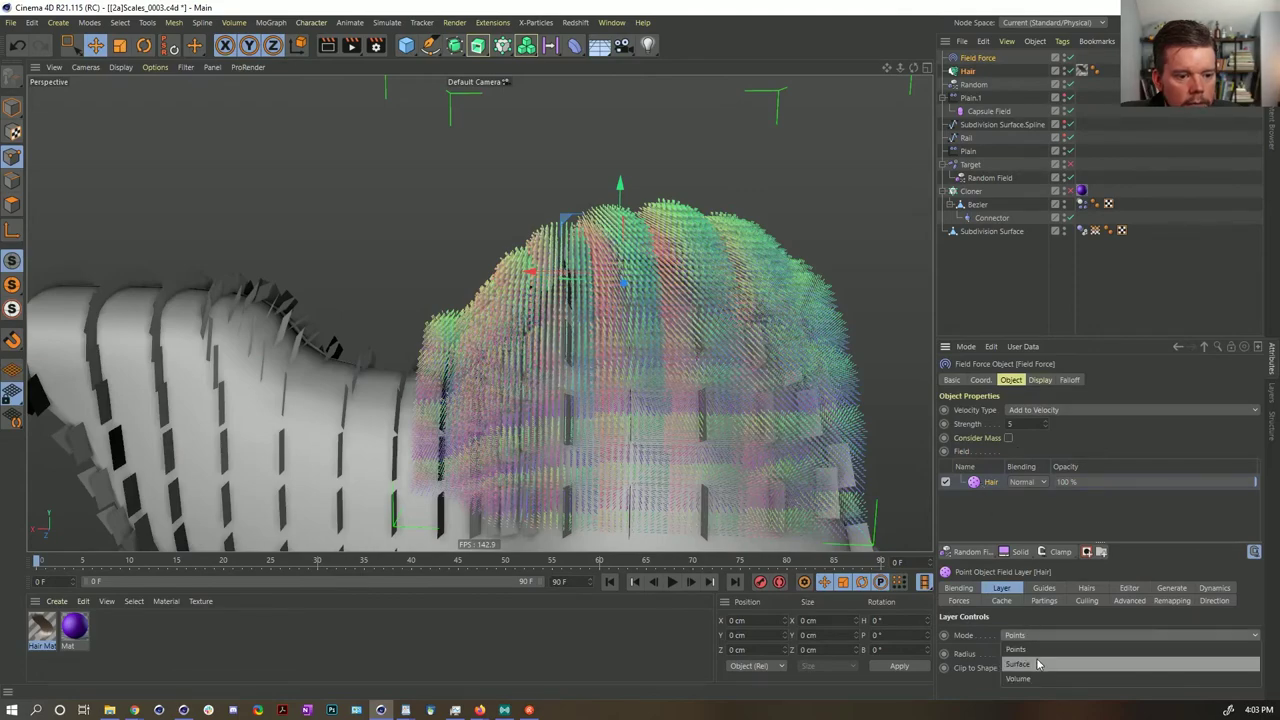
click(1038, 664)
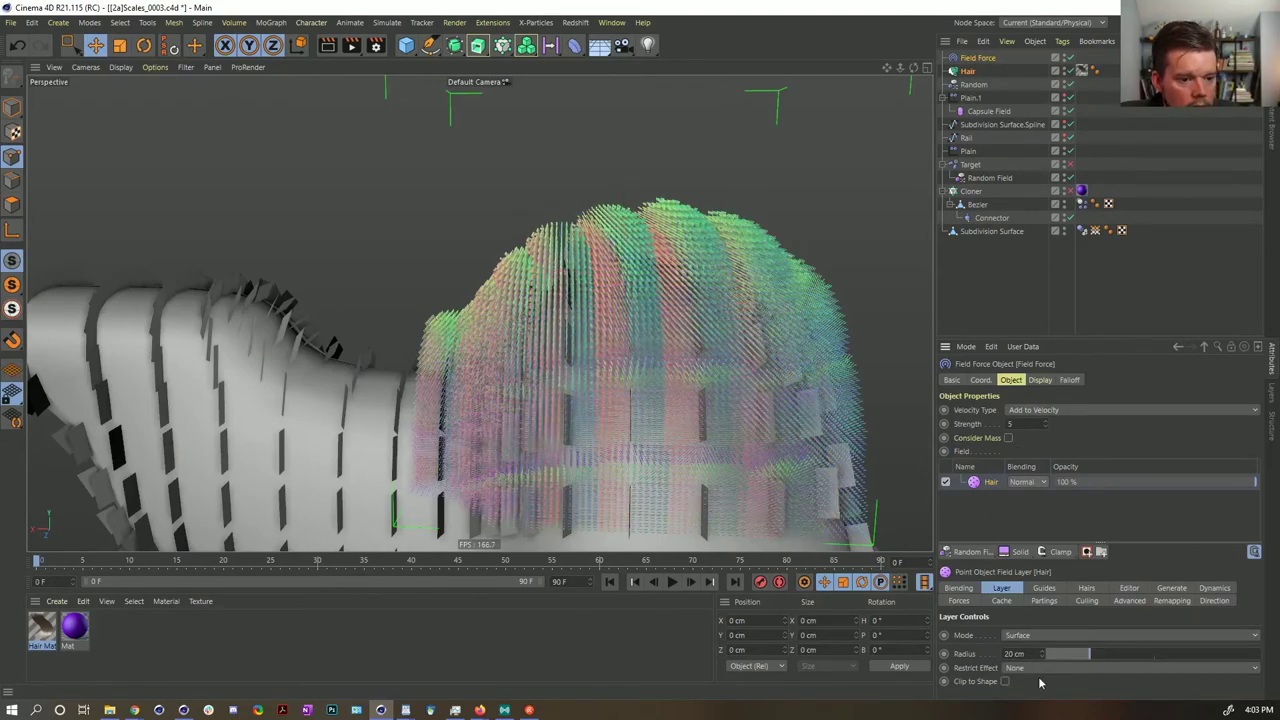
alt+drag(701, 437, 521, 353)
alt+right_drag(503, 343, 628, 297)
alt+drag(620, 316, 604, 230)
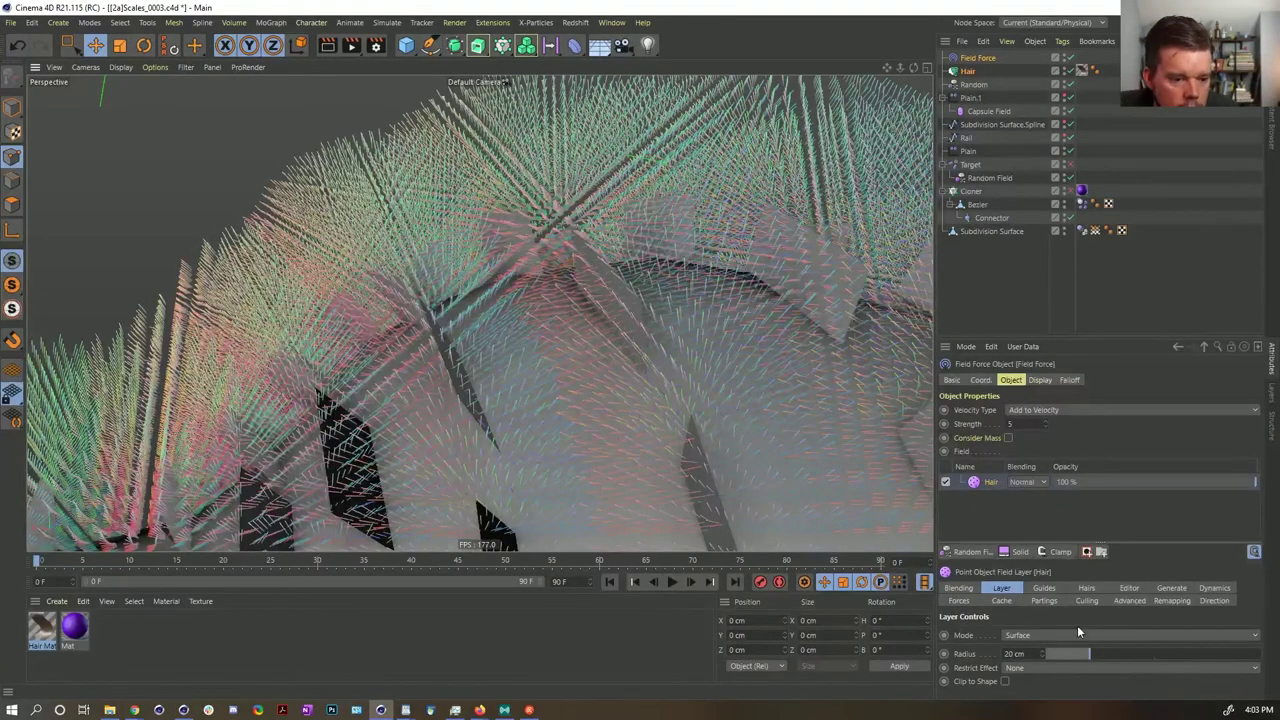
alt+drag(558, 427, 522, 394)
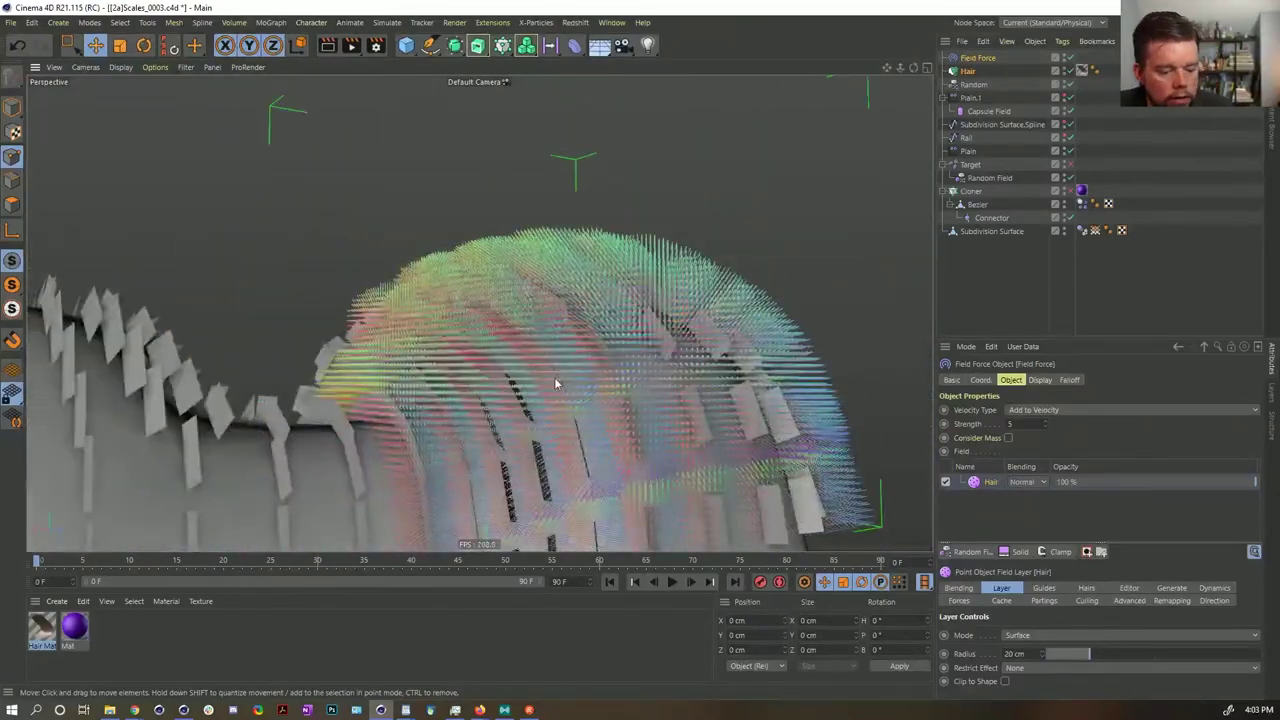
- Start a new empty project and add a Field Force object
key(ctrl+n)
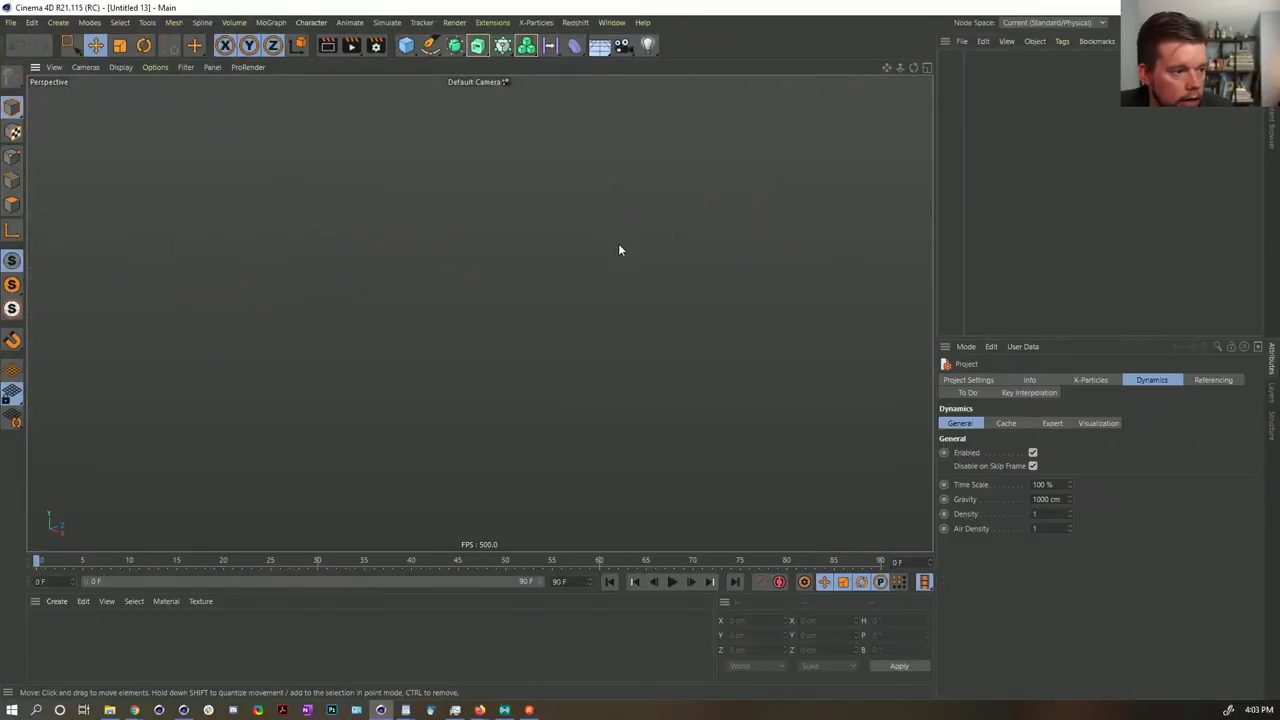
click(455, 22)
mouse_move(419, 114)
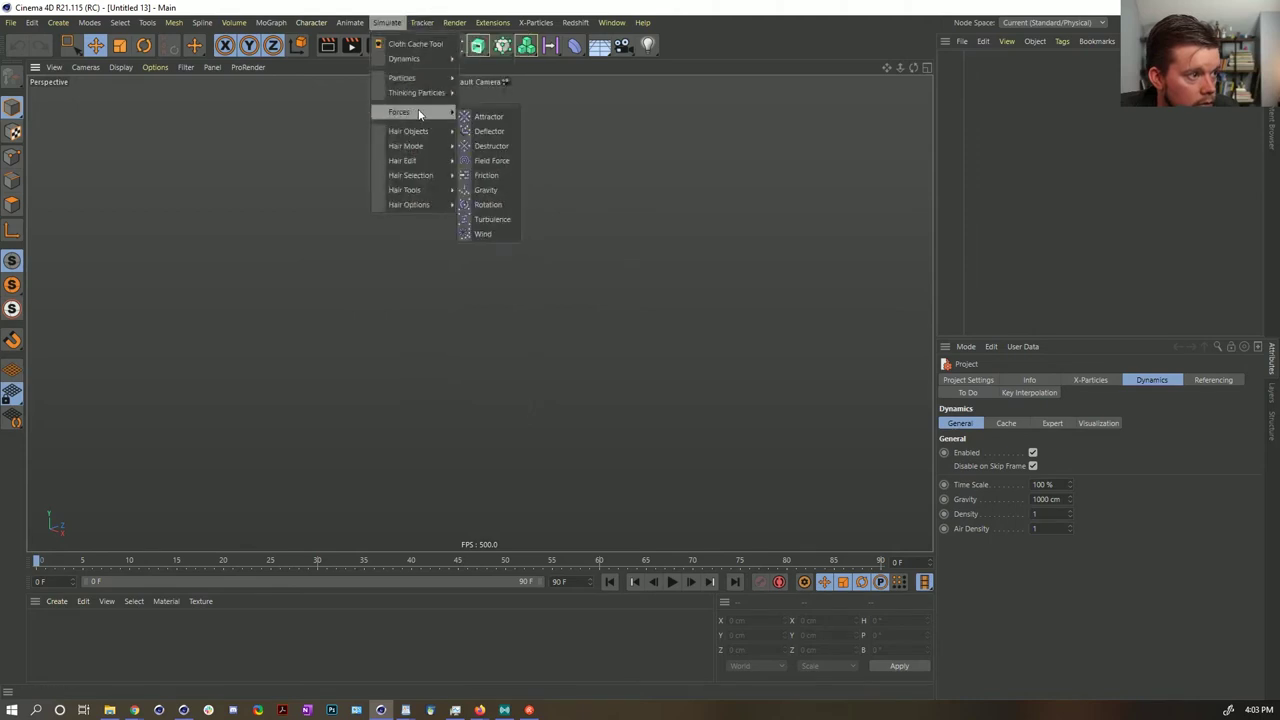
click(508, 161)
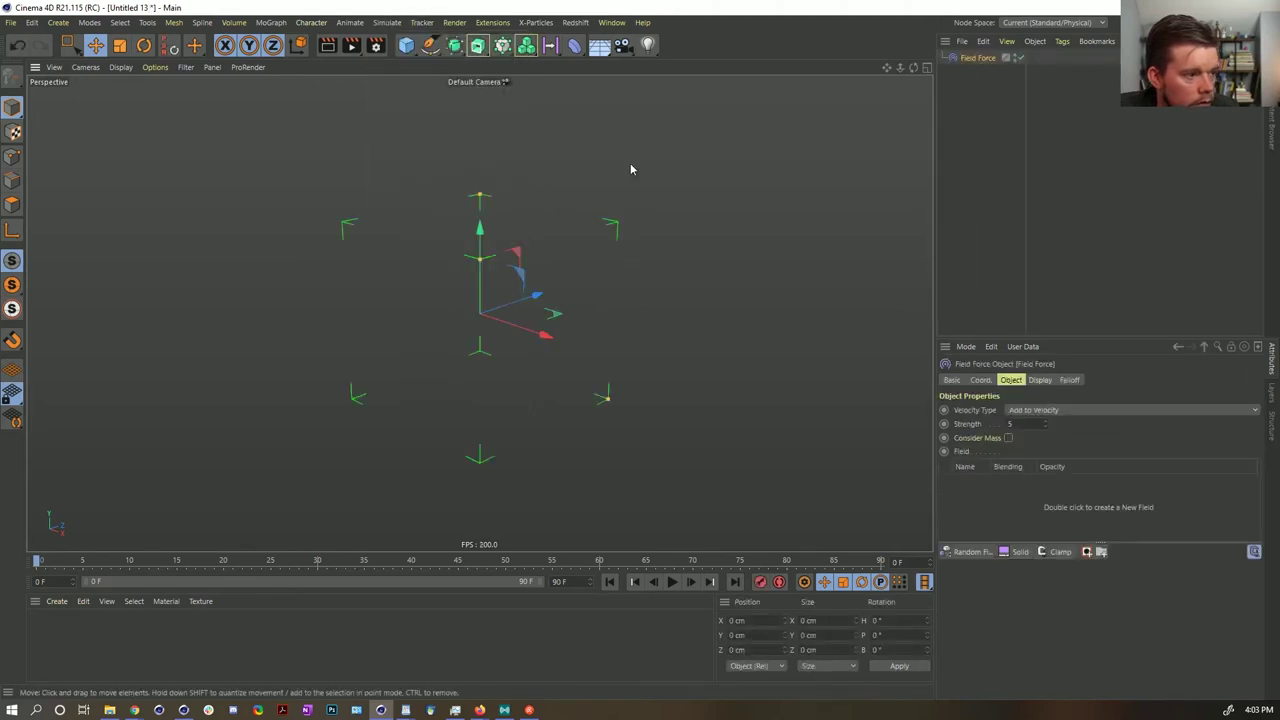
- Add a plane scaled down to about 117.6 cm square, with its width and height segments set to 1
drag(406, 44, 523, 88)
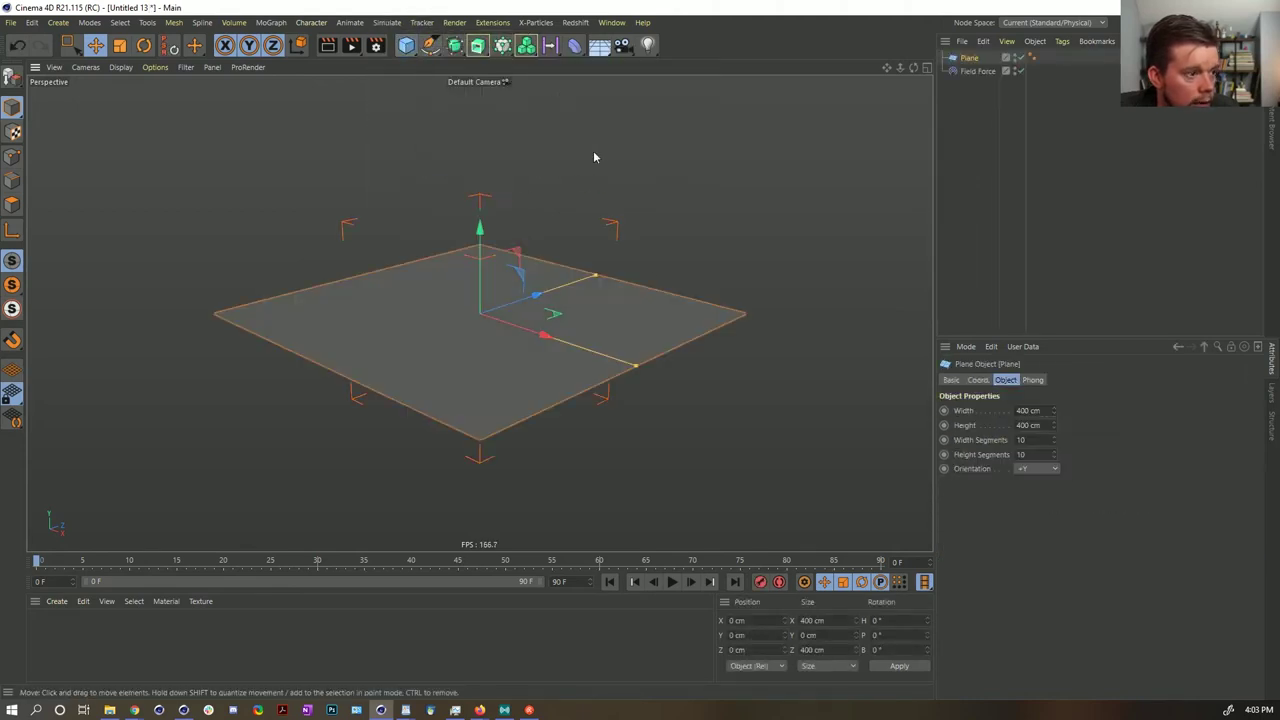
key(t)
drag(752, 277, 631, 309)
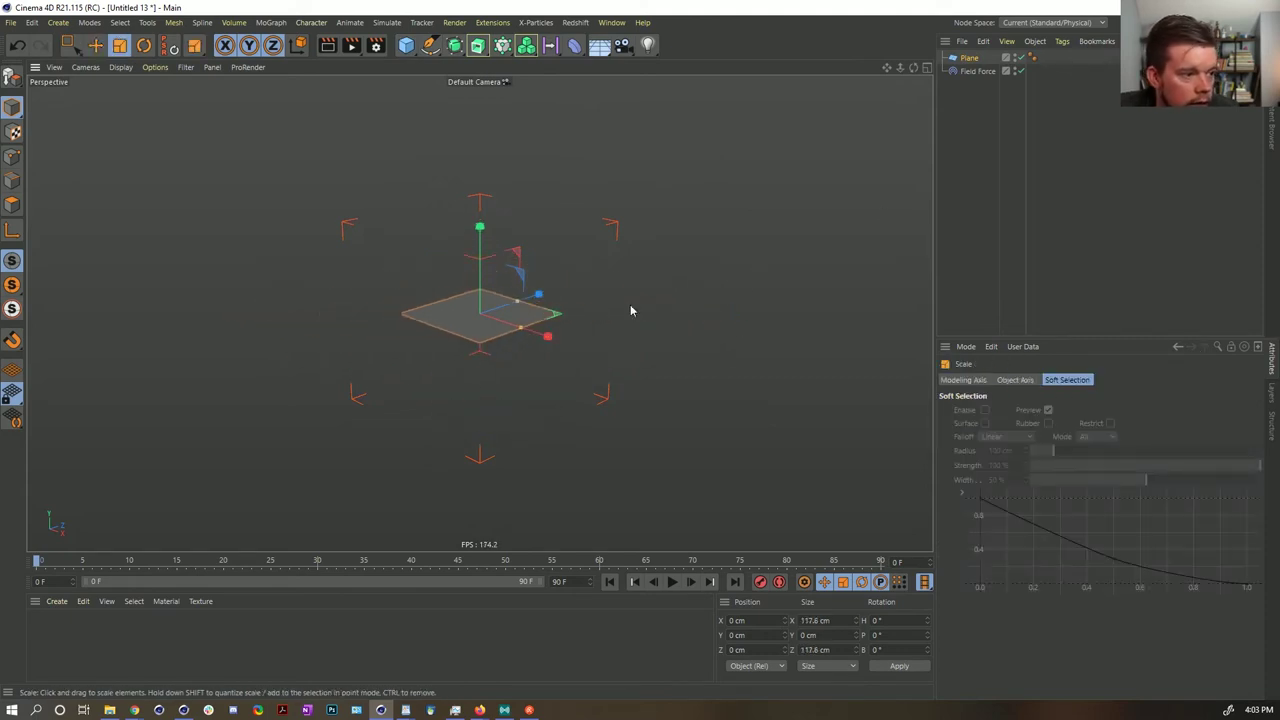
click(970, 58)
double_click(1021, 440)
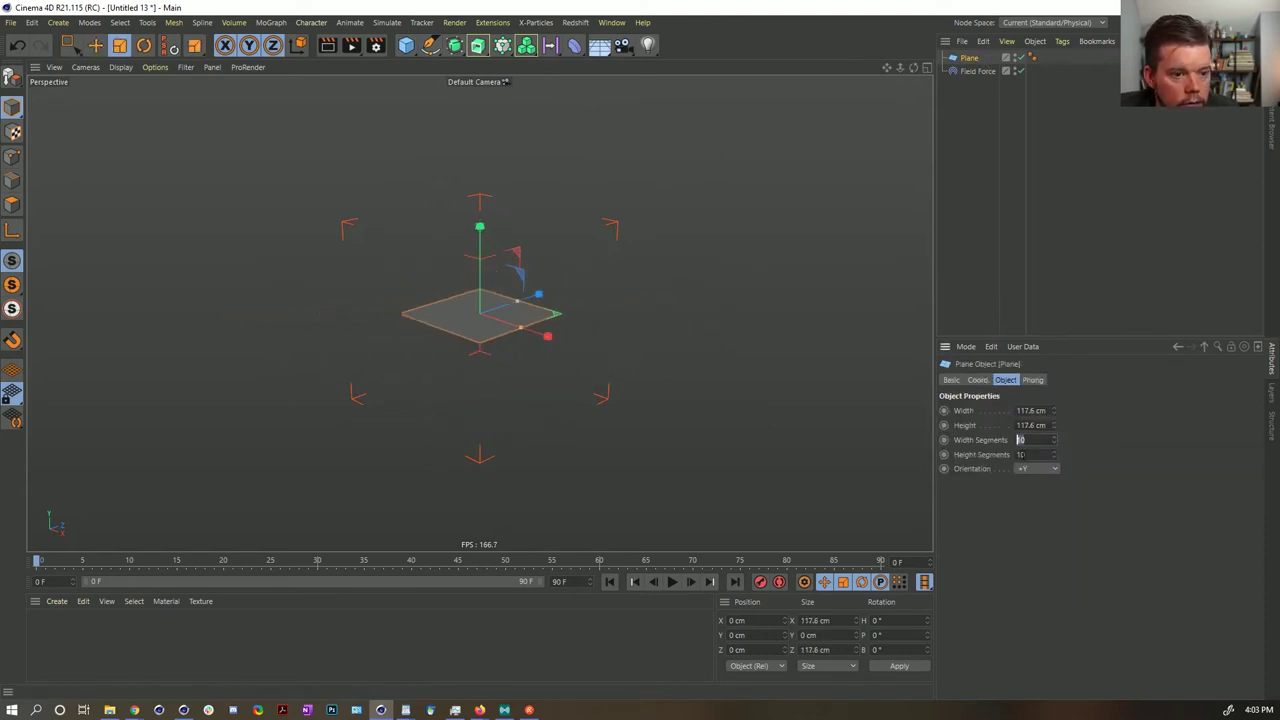
text(1)
key(Tab)
text(11)
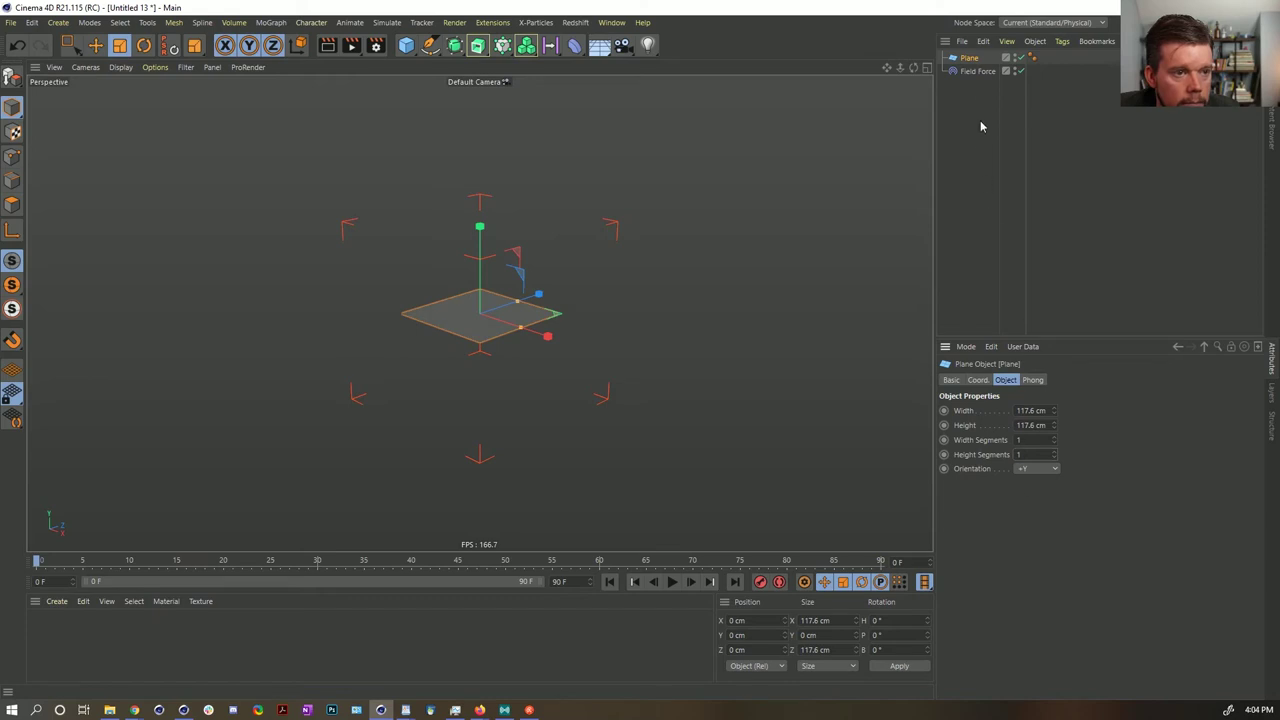
- Make the plane editable and add it as a field in the Field Force's field list
click(980, 71)
click(970, 58)
key(c)
click(975, 71)
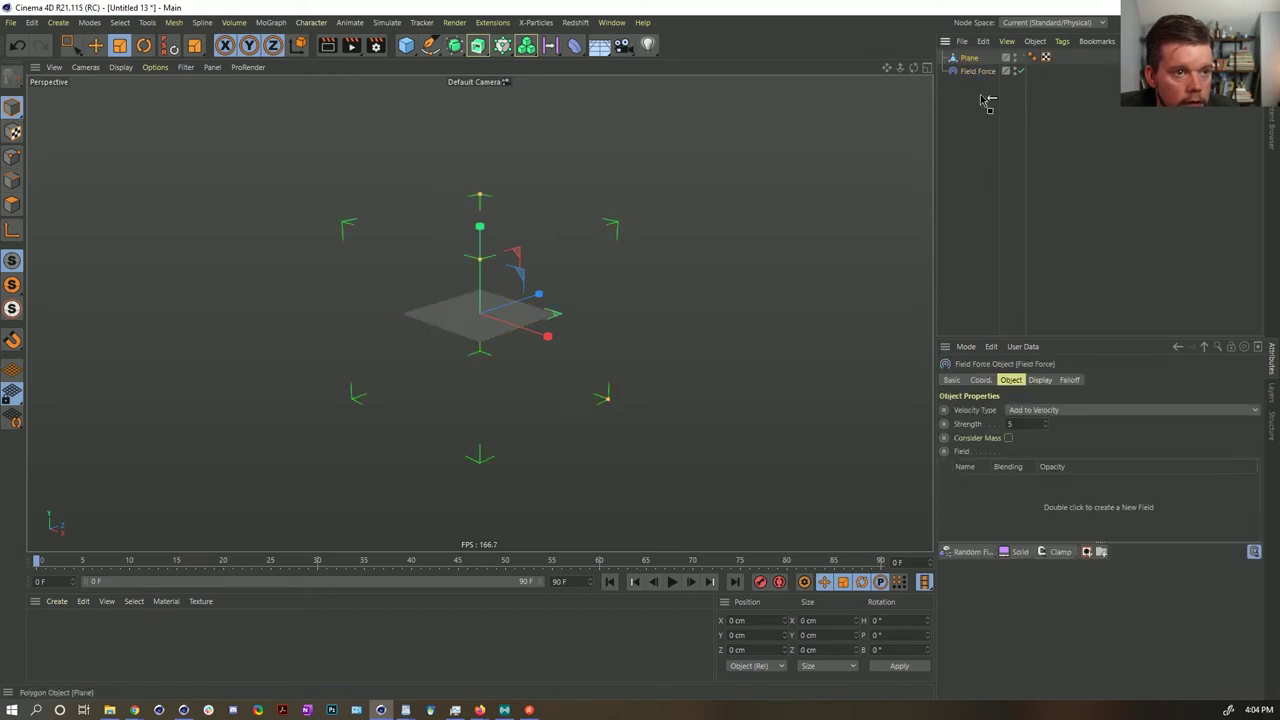
- Set the Field Force's display line density to 100 % and turn off Display Vector Length
click(1039, 380)
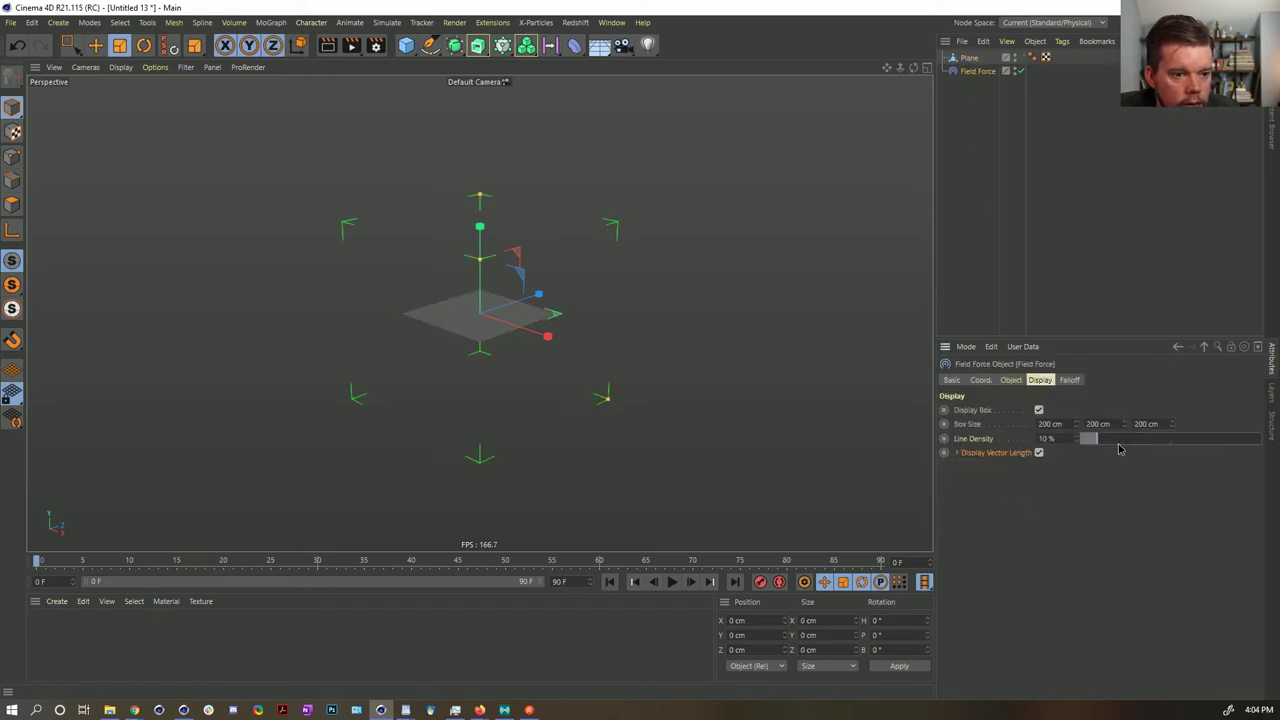
drag(1090, 438, 1262, 438)
click(1038, 452)
scroll(404, 341, up, 8)
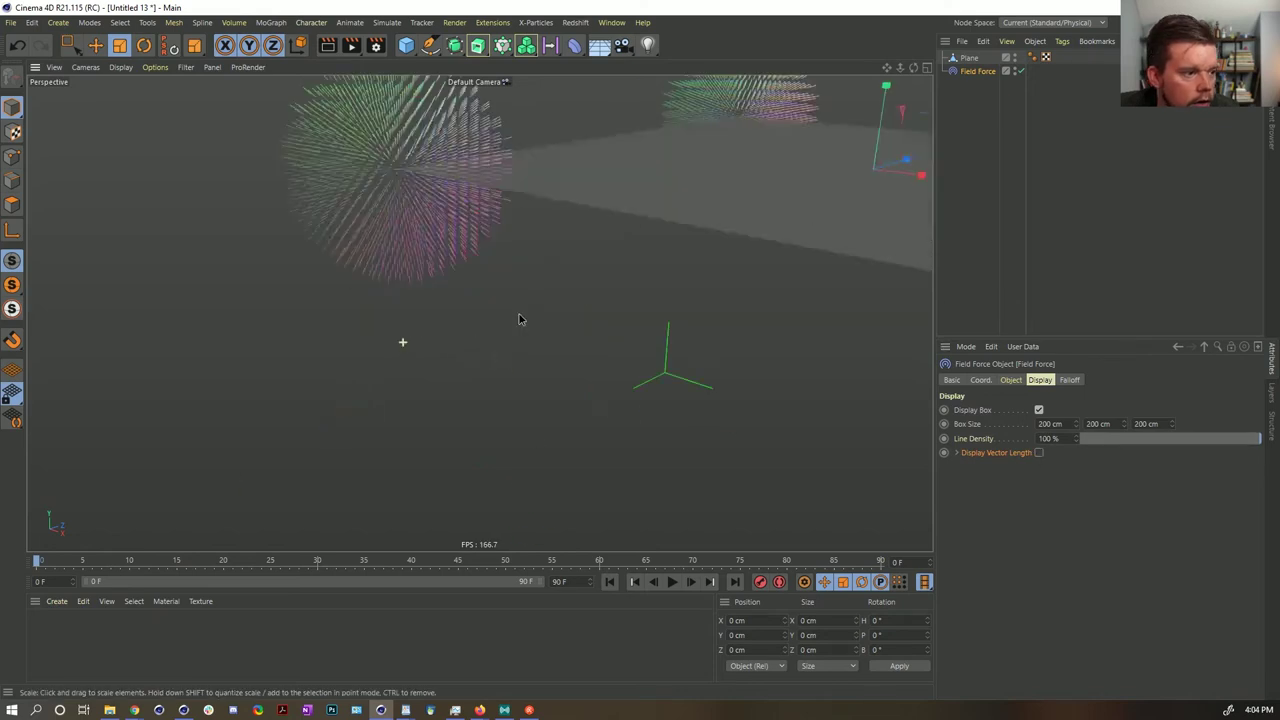
scroll(404, 341, down, 5)
alt+middle_drag(588, 295, 488, 354)
alt+drag(488, 354, 523, 465)
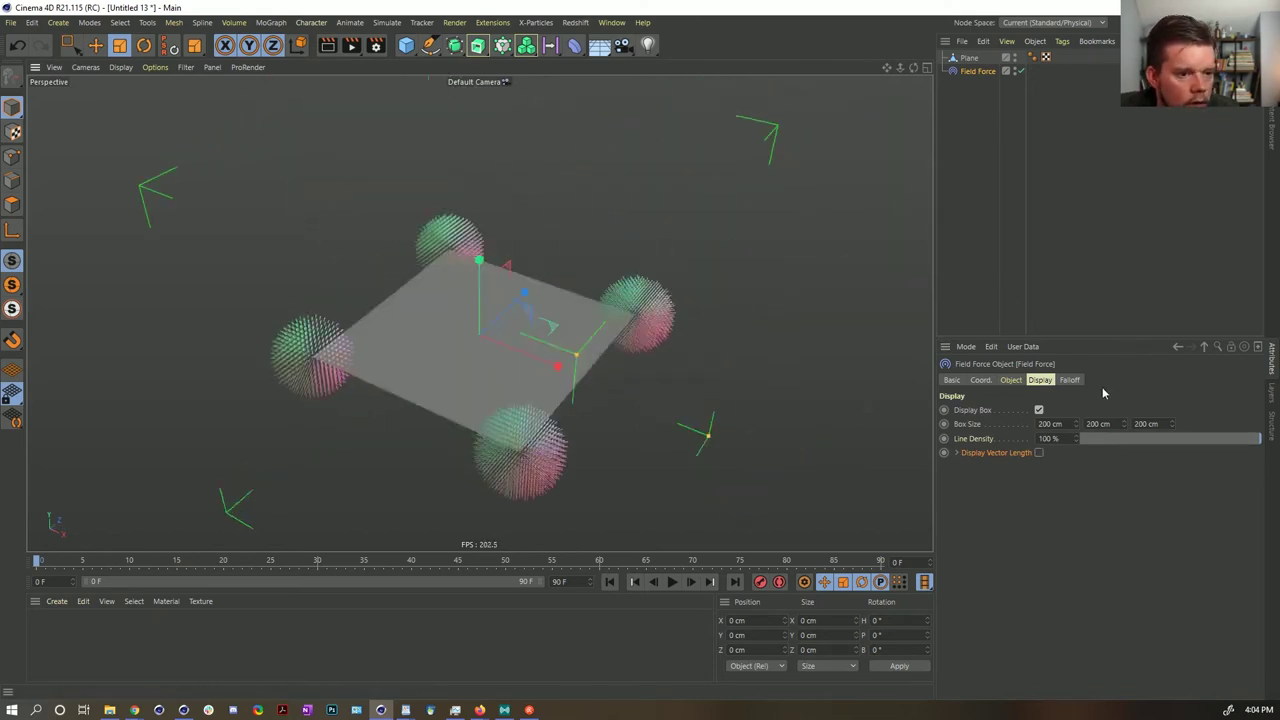
- Change the Plane field layer's mode from Points to Surface
click(1011, 380)
click(986, 488)
click(1026, 623)
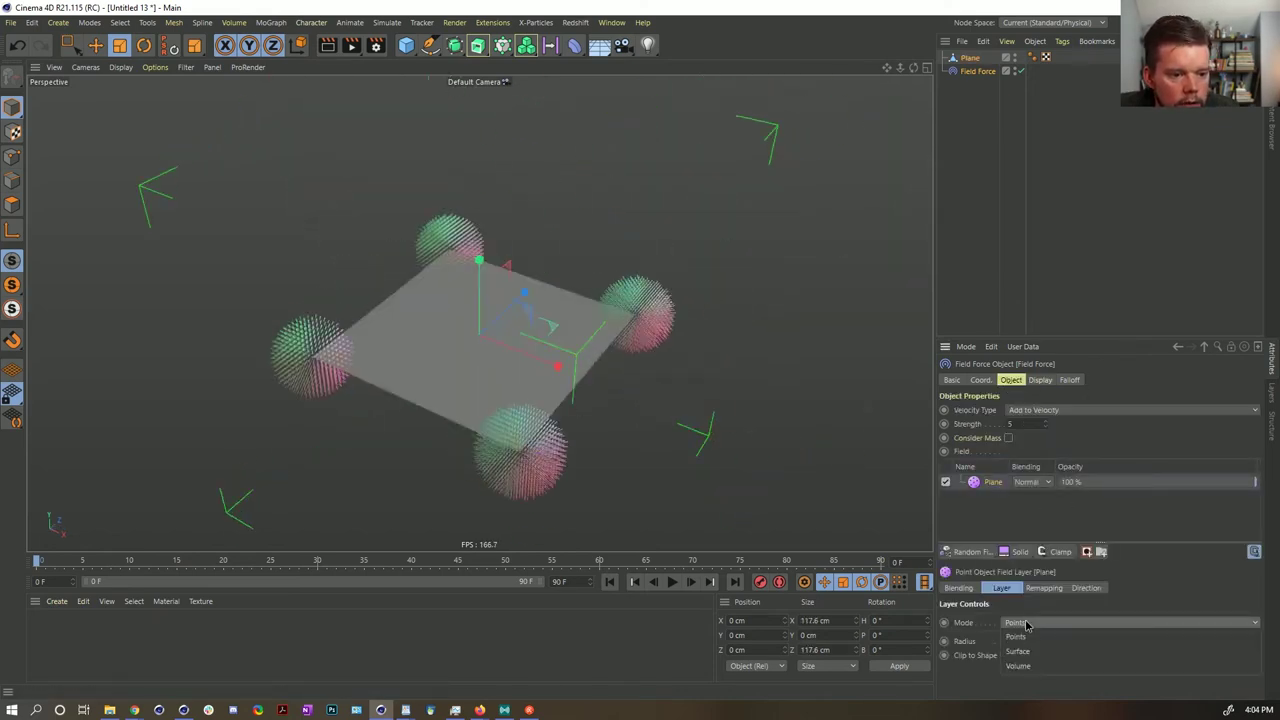
click(1043, 660)
scroll(477, 434, down, 3)
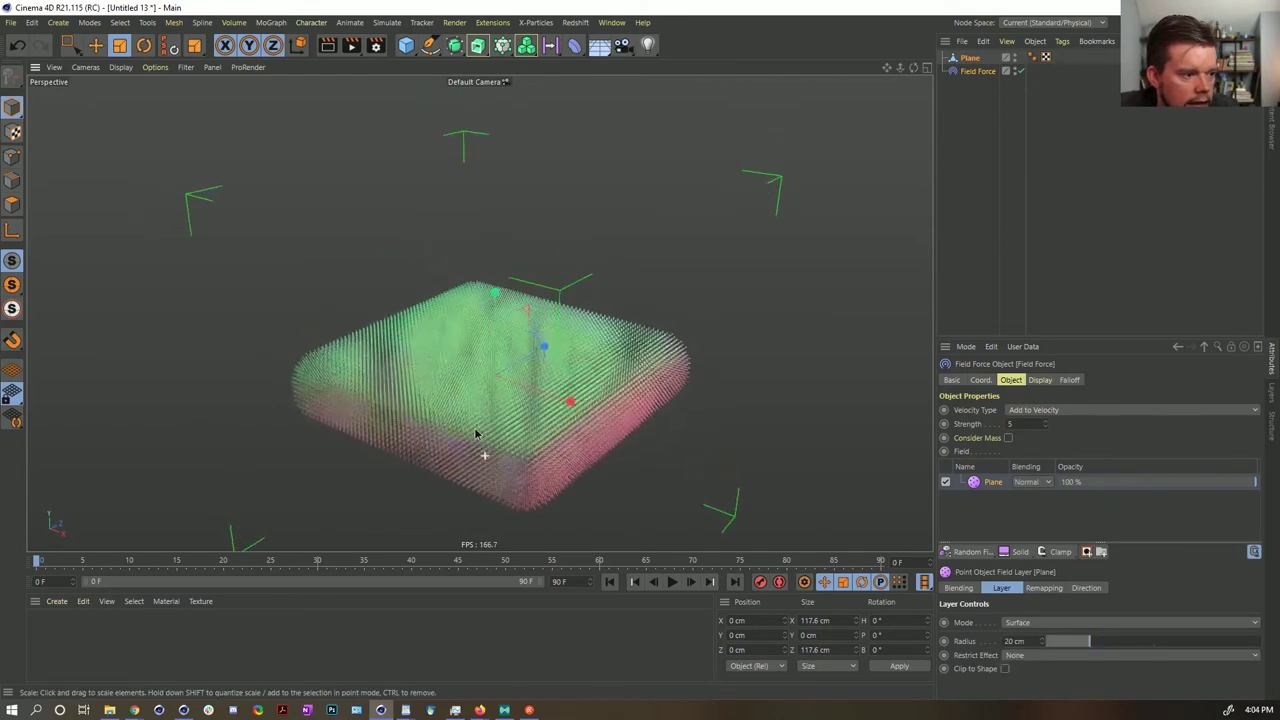
scroll(523, 434, up, 6)
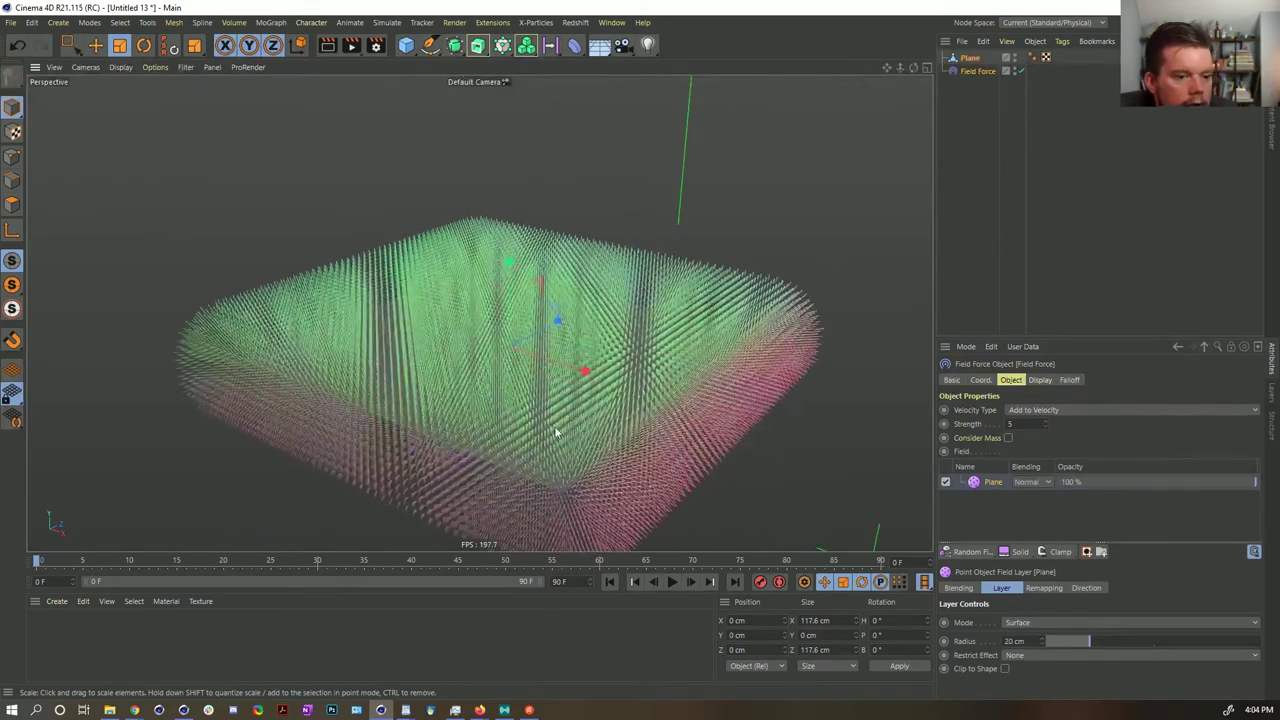
- Try the Inside, Outside, and Inside and Invert restrict effects on the Plane field layer, and set it back to None
click(1021, 654)
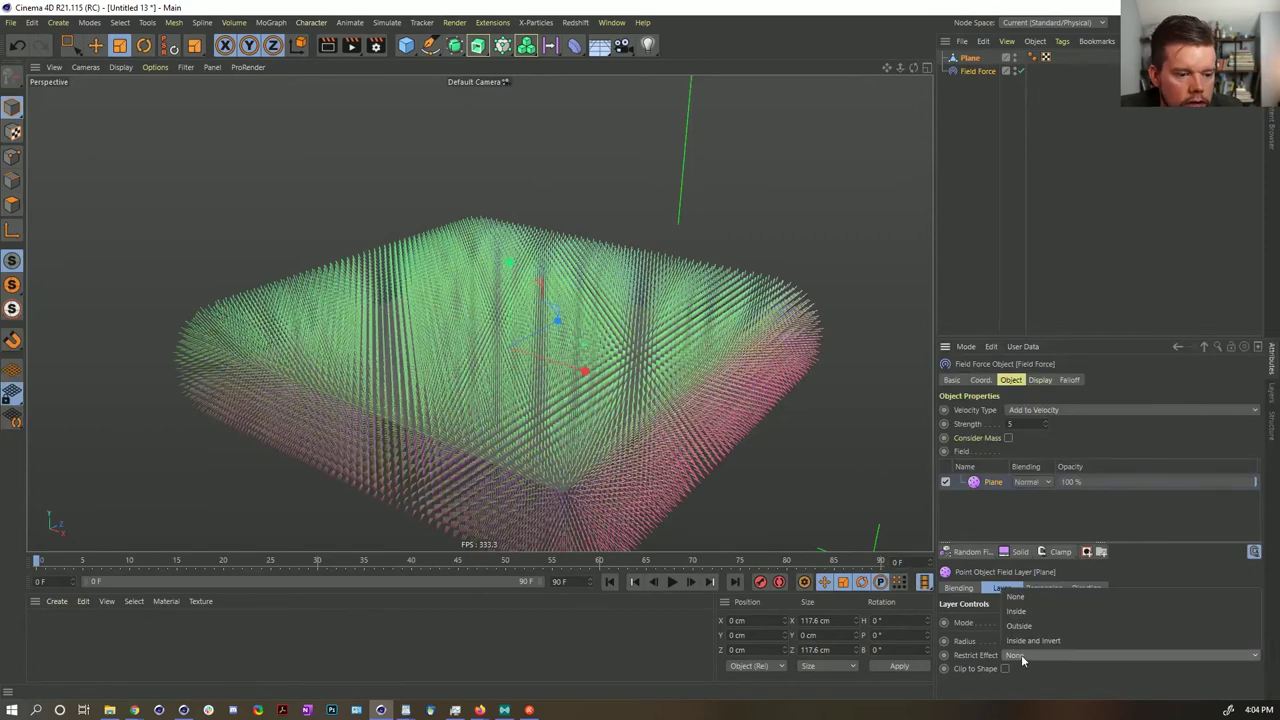
click(1017, 611)
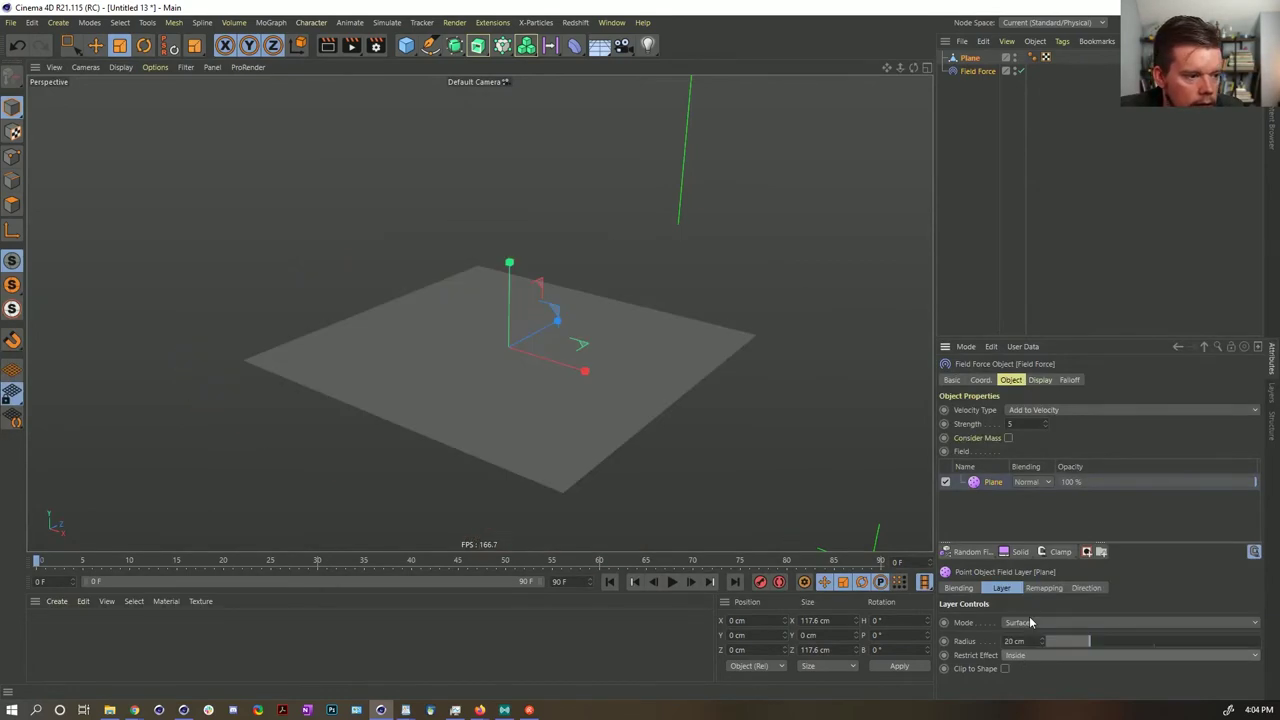
click(1029, 658)
click(1019, 626)
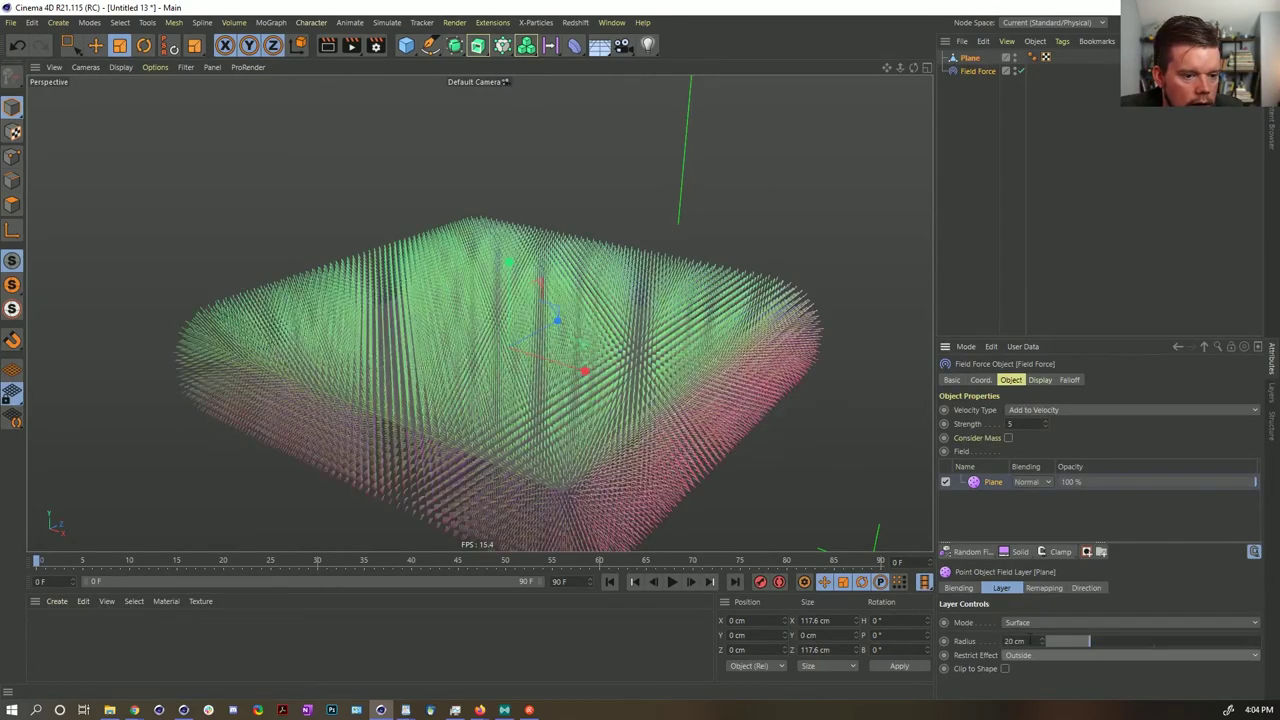
click(1030, 658)
click(1033, 643)
click(1033, 658)
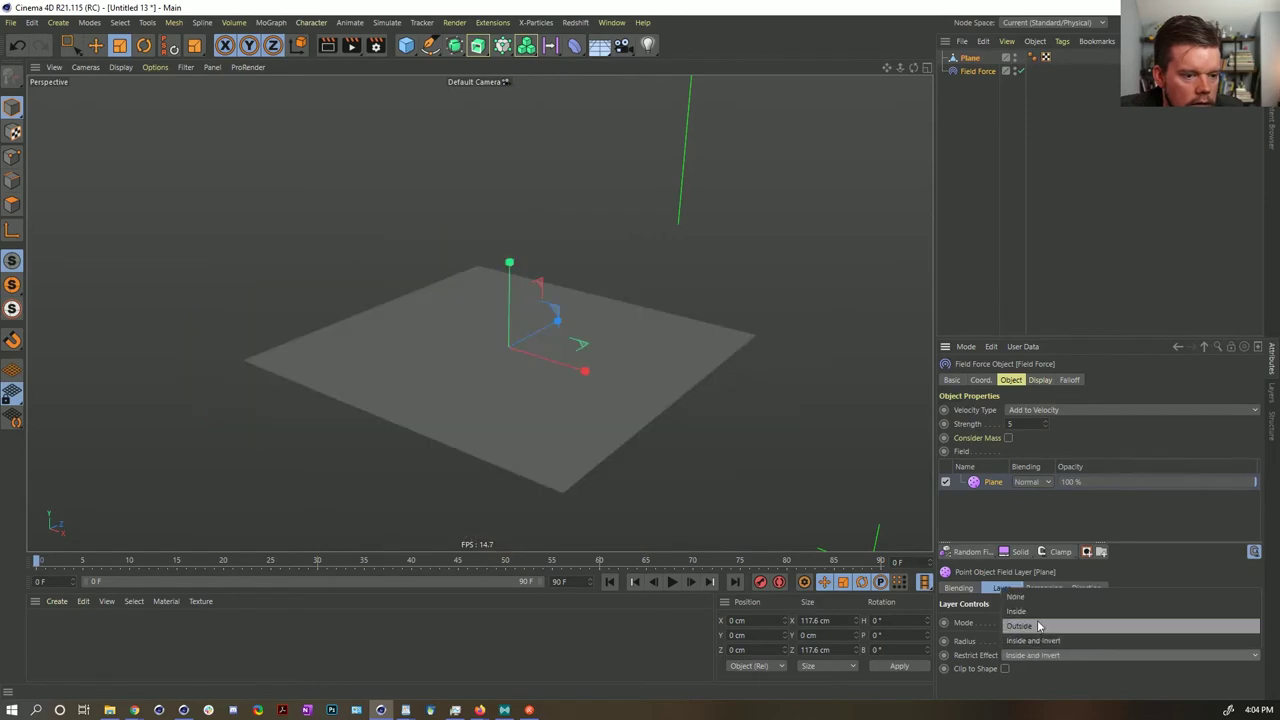
click(1031, 600)
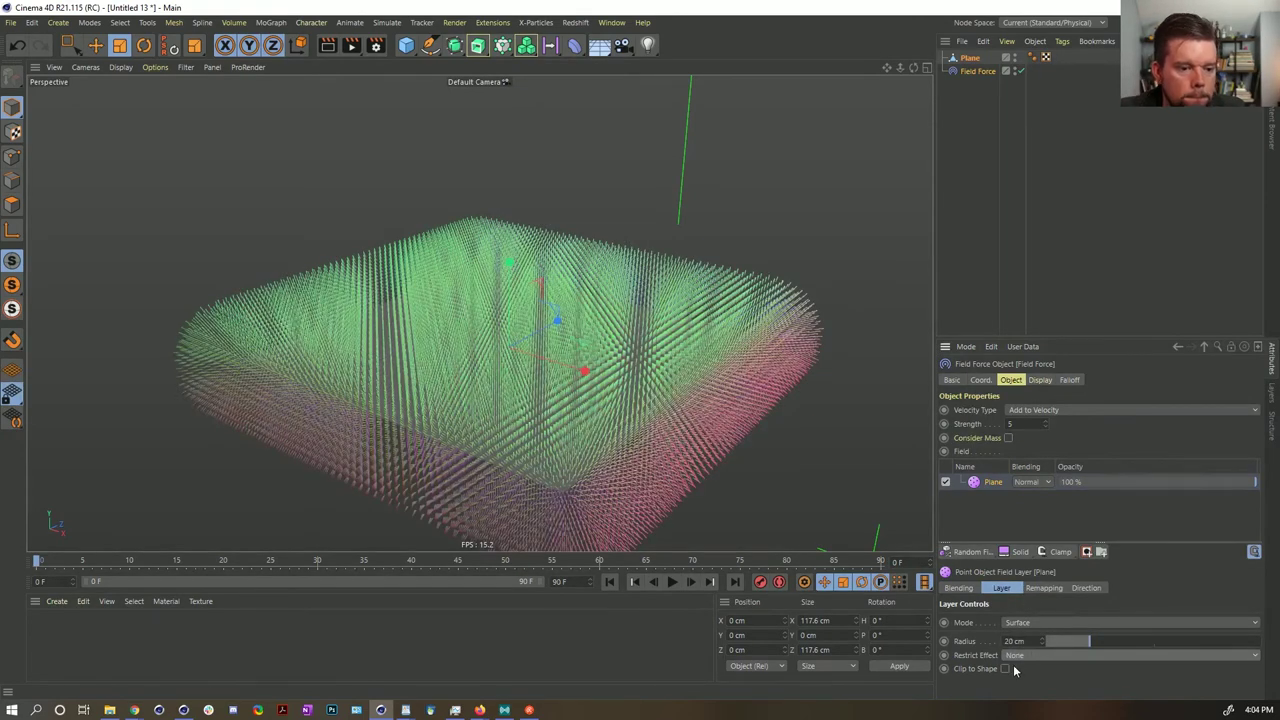
- Enable Clip to Shape on the Plane field layer, and toggle its Invert Direction option off and back on
click(1006, 668)
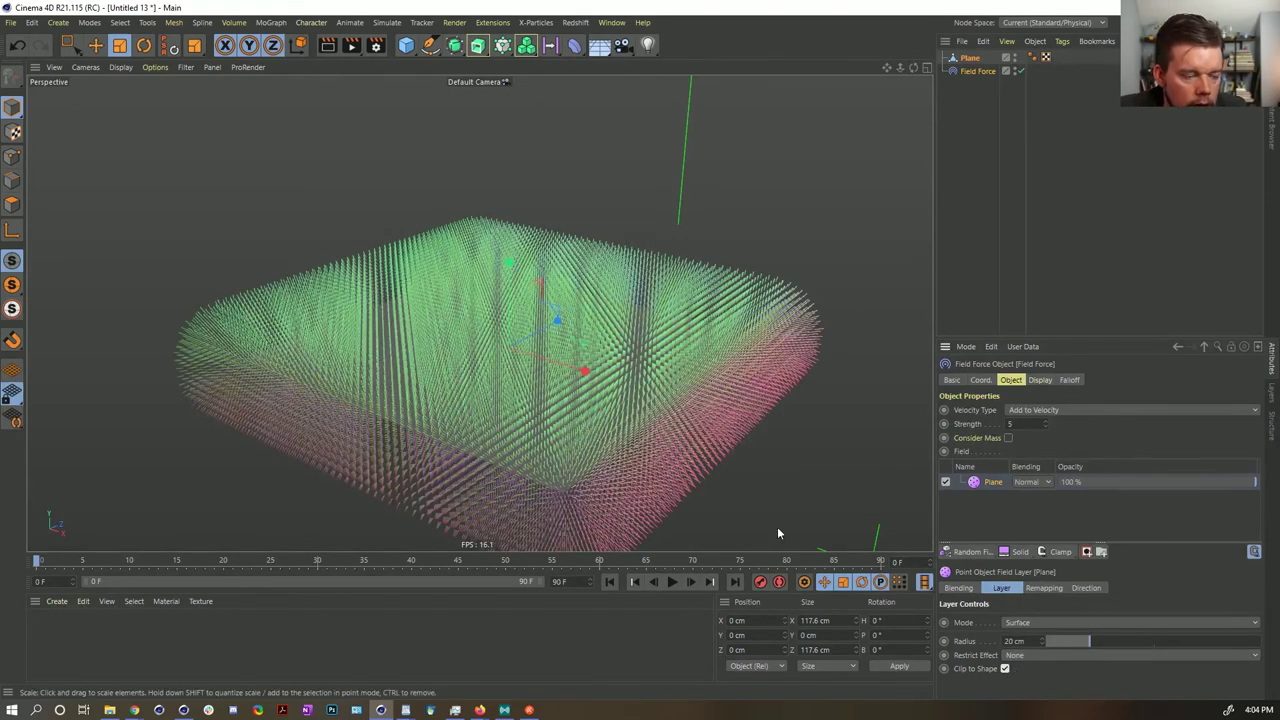
alt+drag(777, 531, 586, 445)
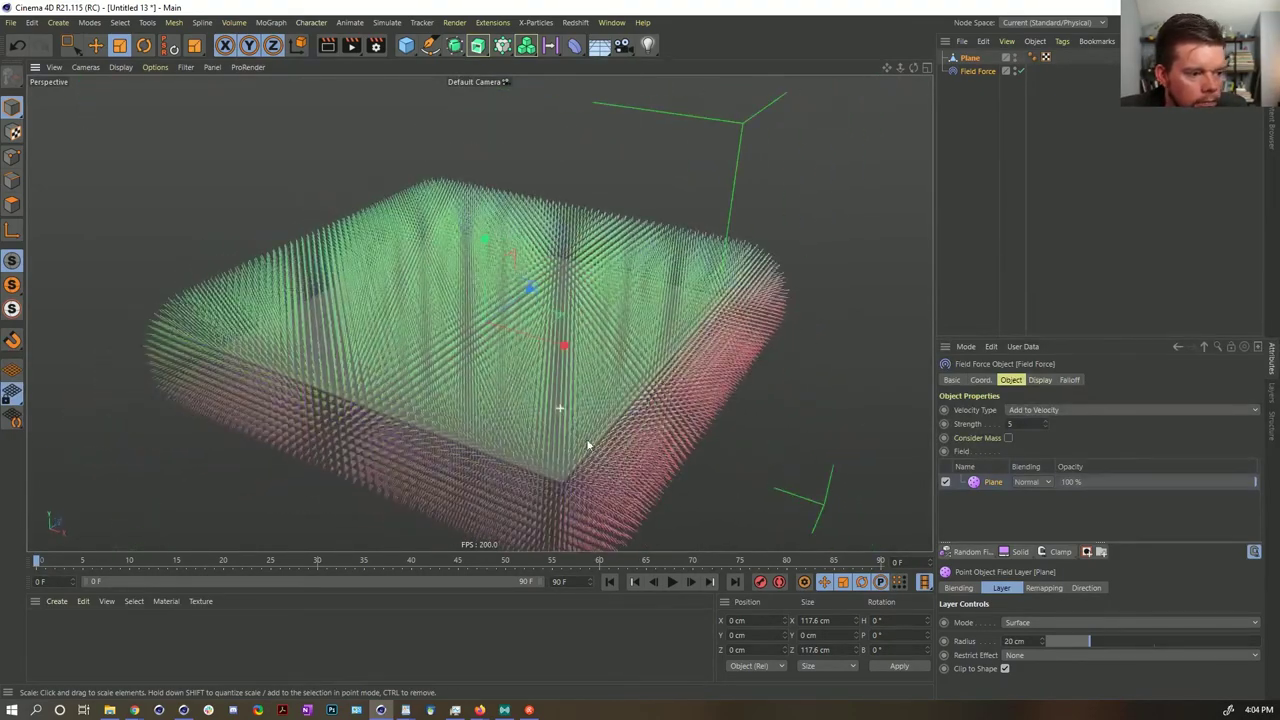
click(1045, 588)
click(1090, 588)
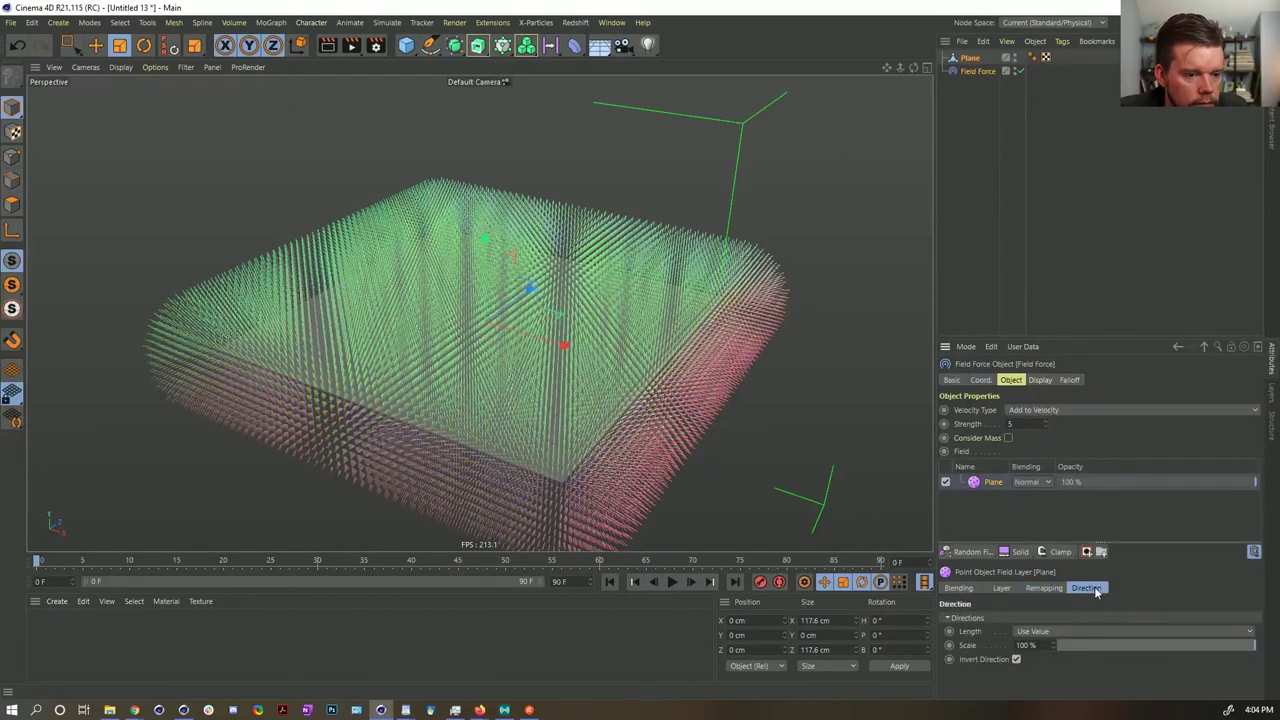
click(1017, 659)
click(1017, 659)
alt+drag(565, 440, 636, 426)
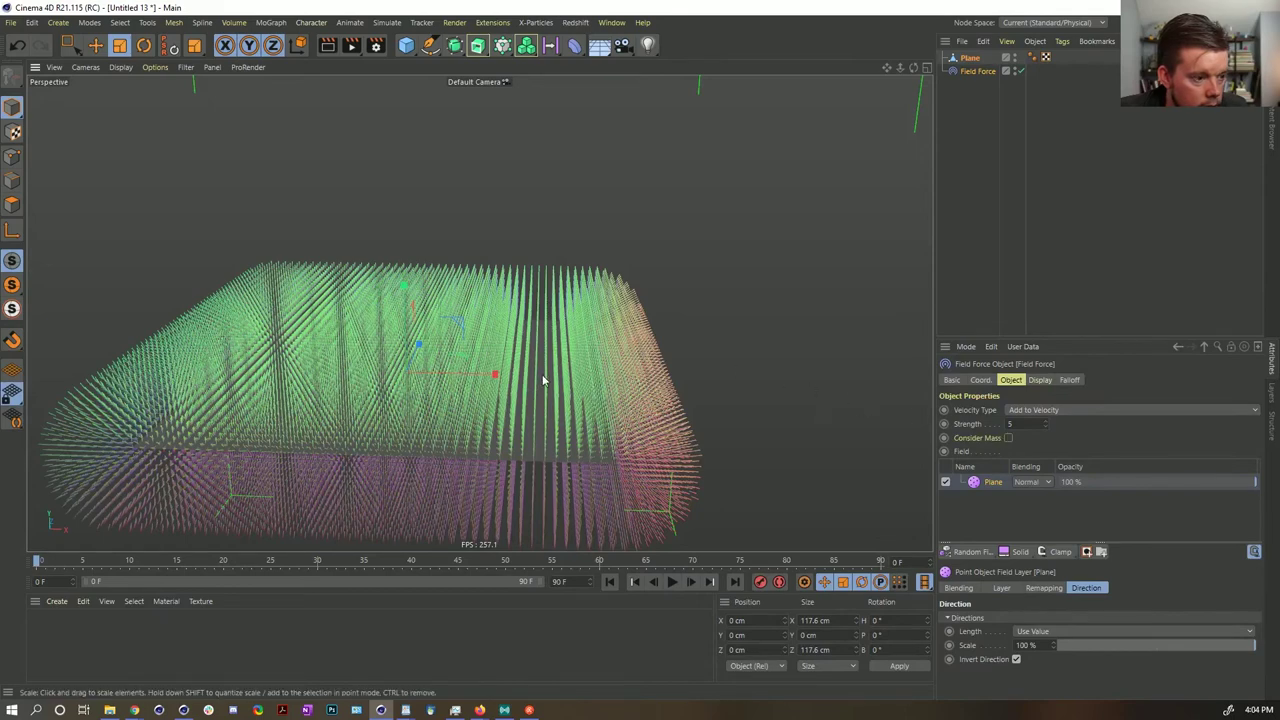
alt+drag(543, 380, 449, 354)
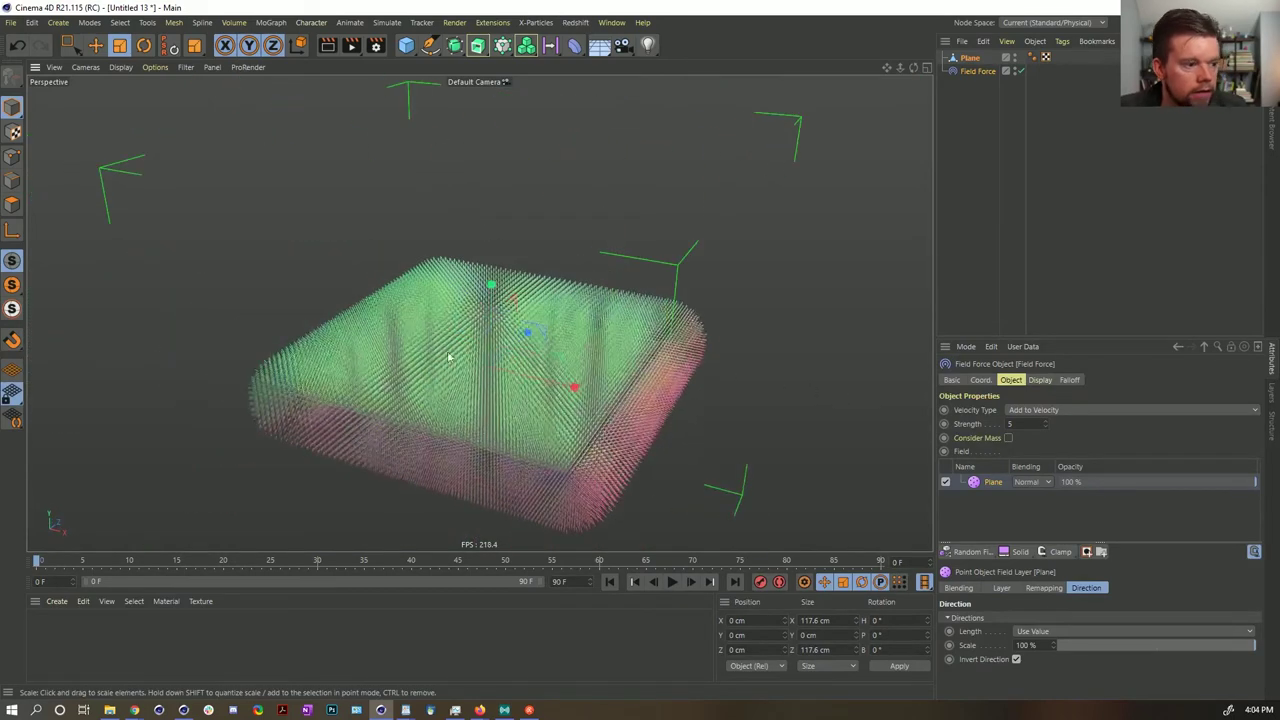
- Review the Plane field layer's blending, layer and remapping settings and examine the direction lines around the plane
click(1041, 590)
click(1011, 591)
click(966, 591)
click(1001, 591)
click(1034, 594)
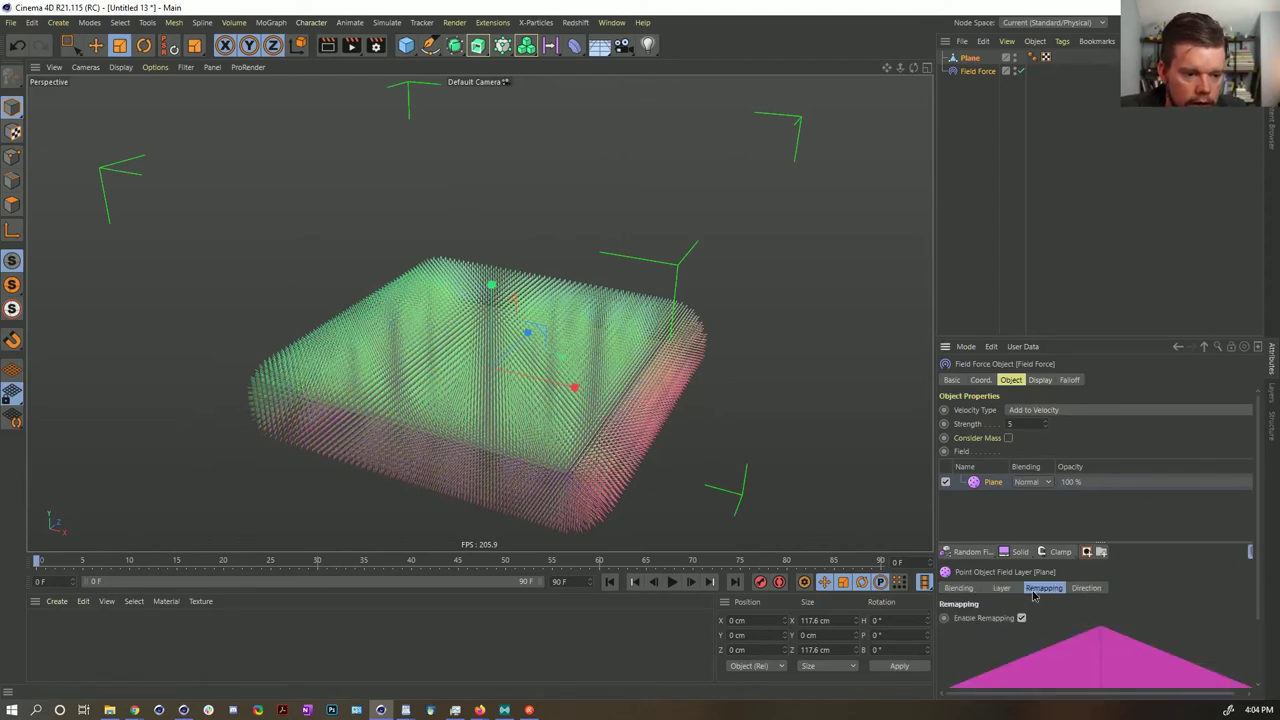
alt+drag(564, 366, 602, 348)
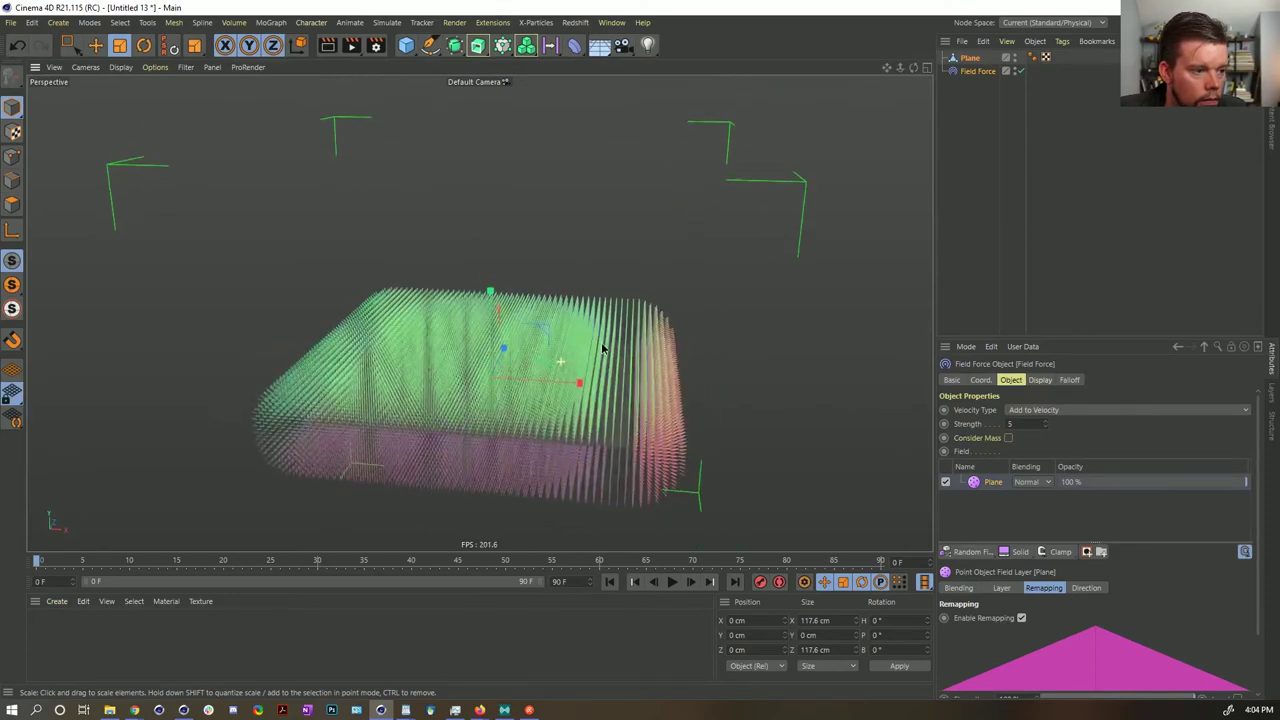
- Switch to the open [2b]Scales_HairTest.c4d project
click(611, 22)
click(680, 427)
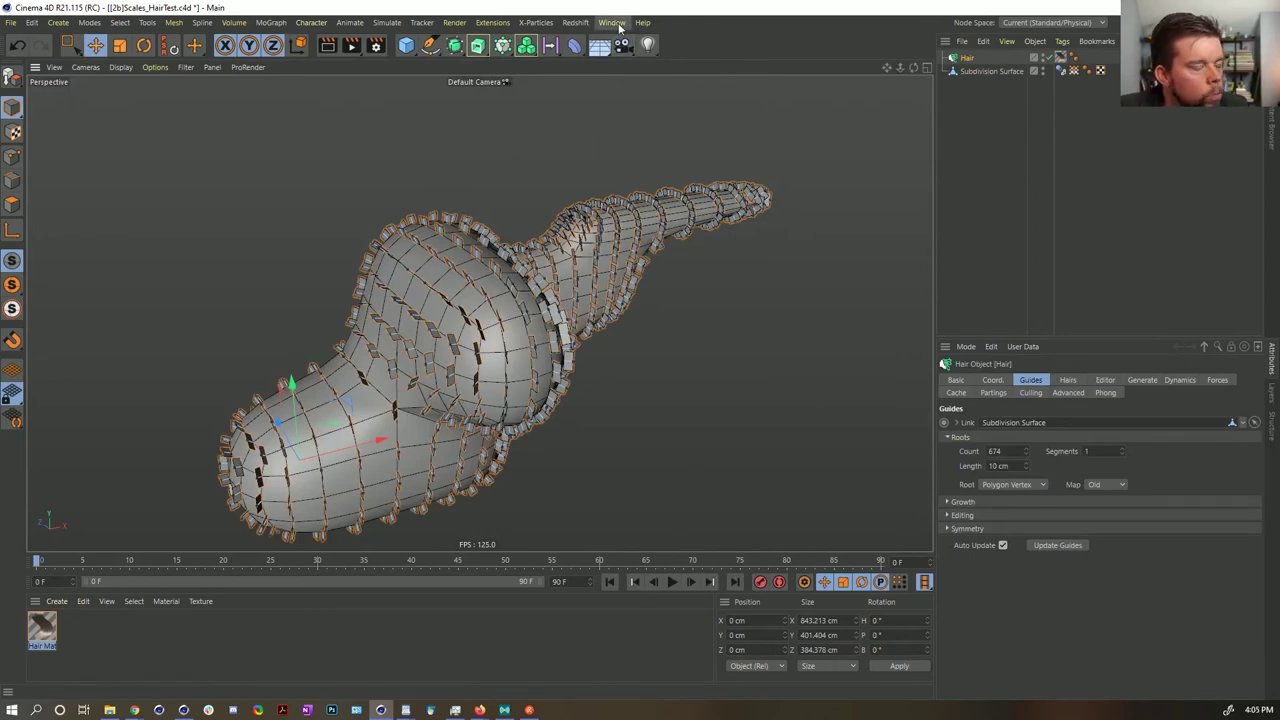
- Check the direction lines in the open Untitled 13 scene and switch to the [2a]Scales_0003.c4d project
mouse_move(507, 254)
alt+mouse_down()
mouse_move(592, 223)
mouse_move(492, 236)
alt+mouse_up()
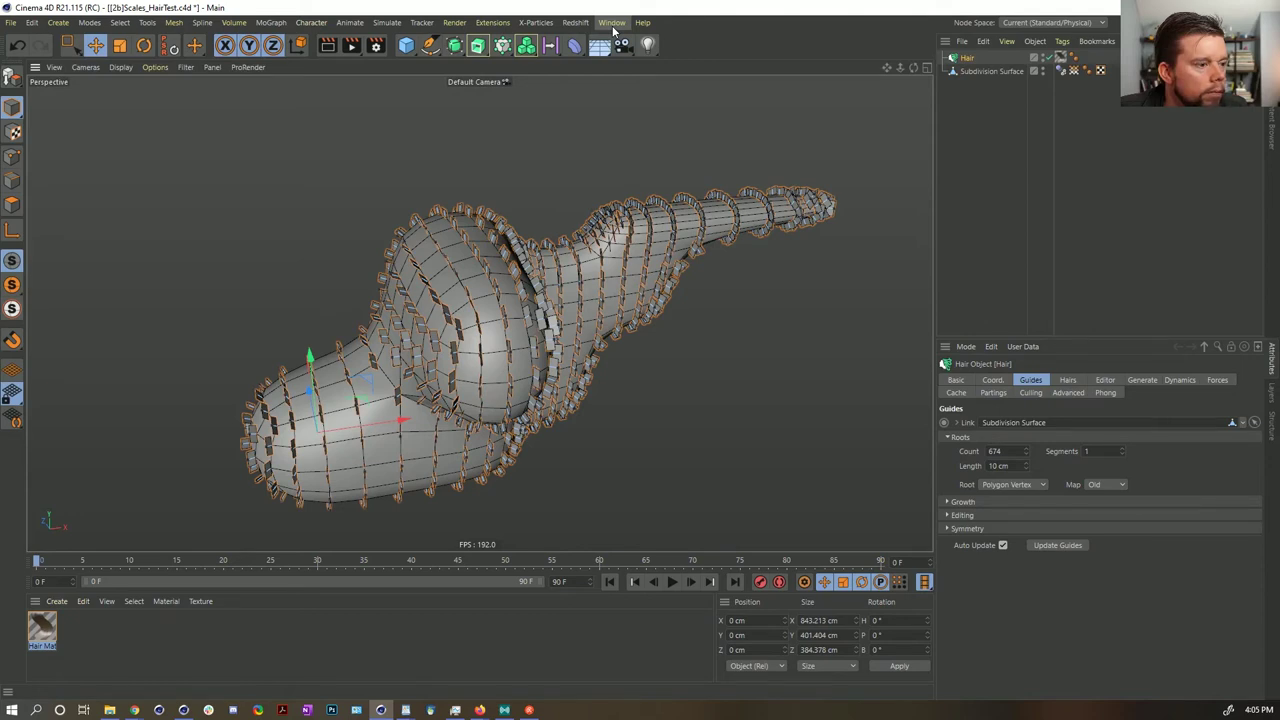
click(612, 23)
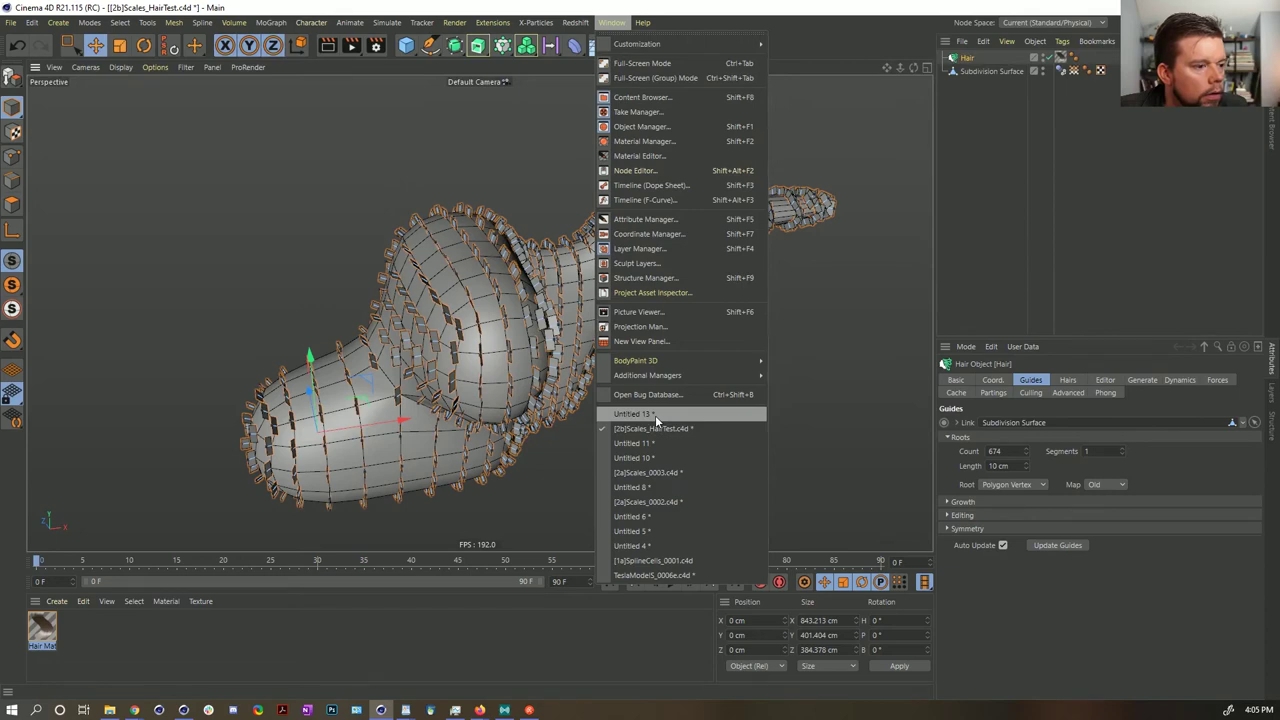
click(655, 415)
click(612, 22)
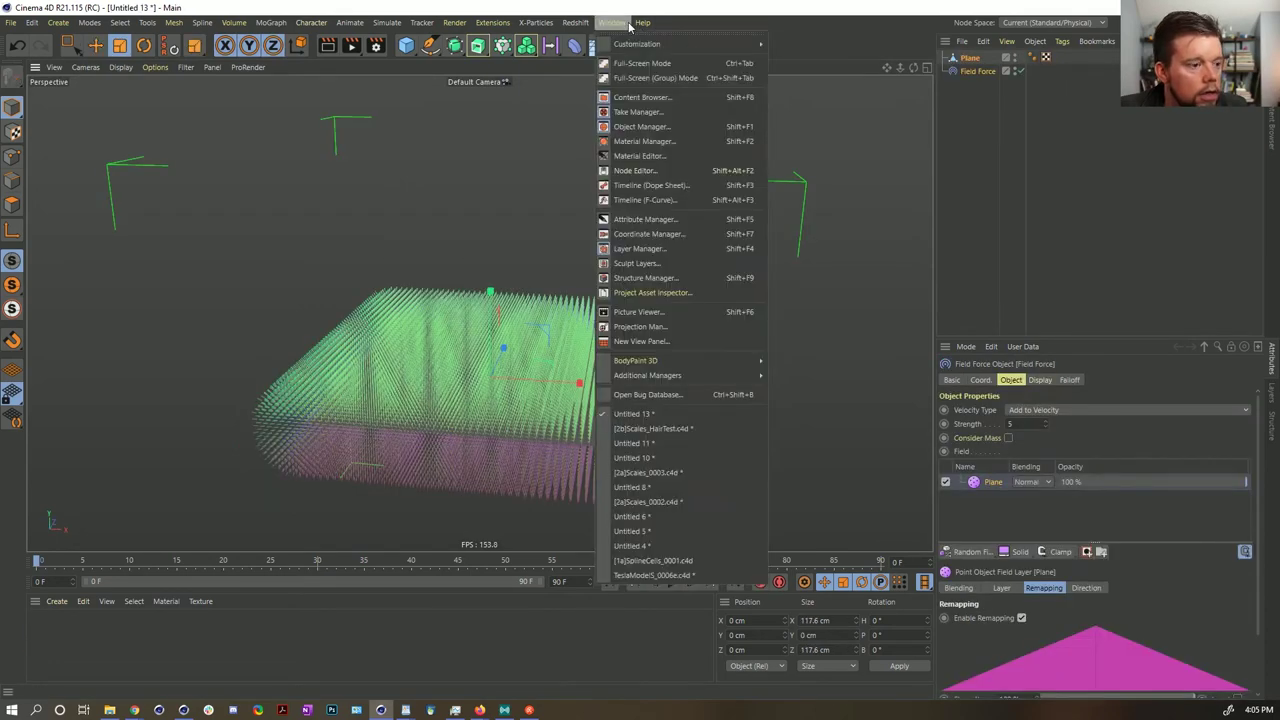
click(612, 22)
click(612, 22)
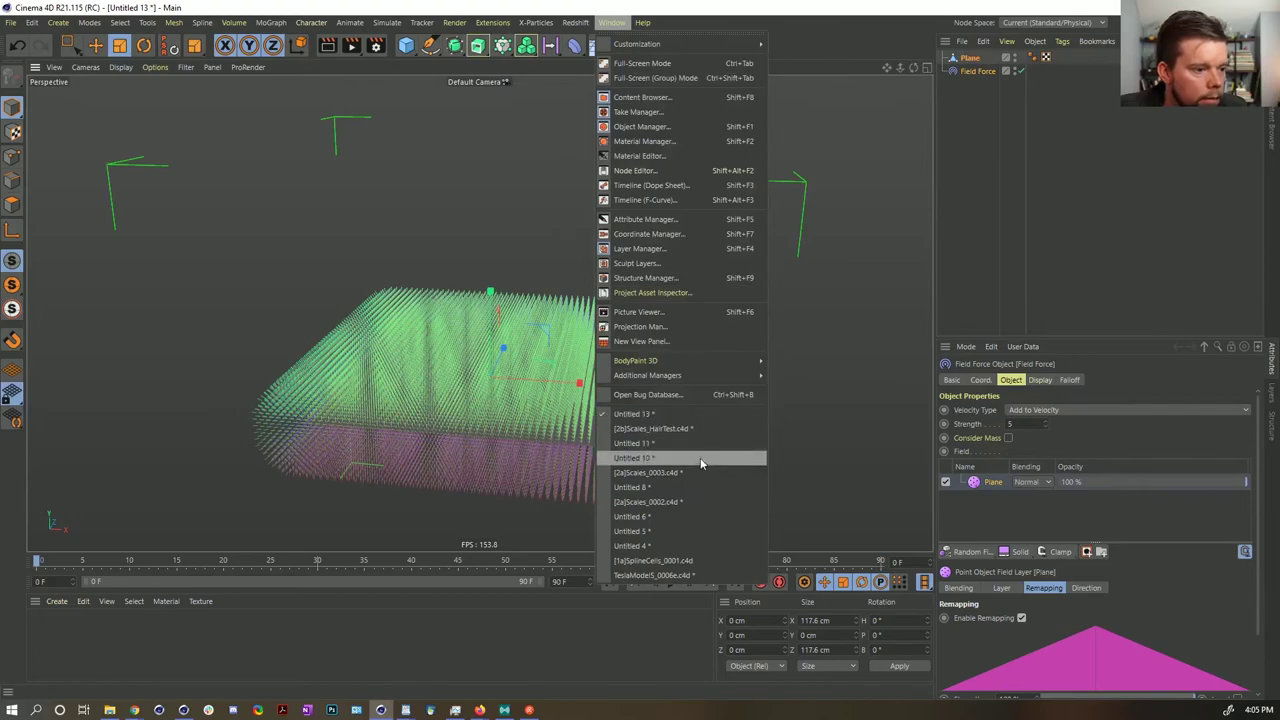
click(688, 471)
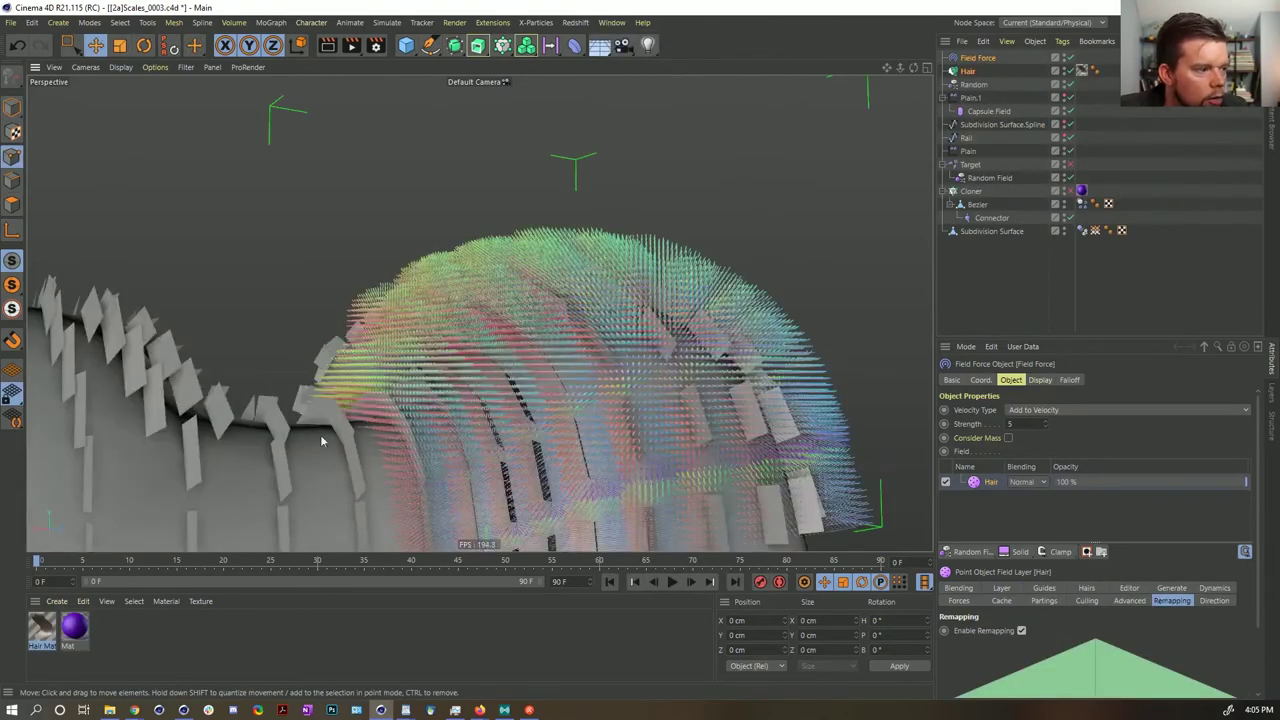
- Examine the Field Force direction lines around the hair scales on the mesh's raised hump from several angles
alt+drag(321, 441, 343, 474)
scroll(333, 453, down, 4)
alt+middle_drag(333, 451, 468, 398)
alt+drag(410, 373, 643, 449)
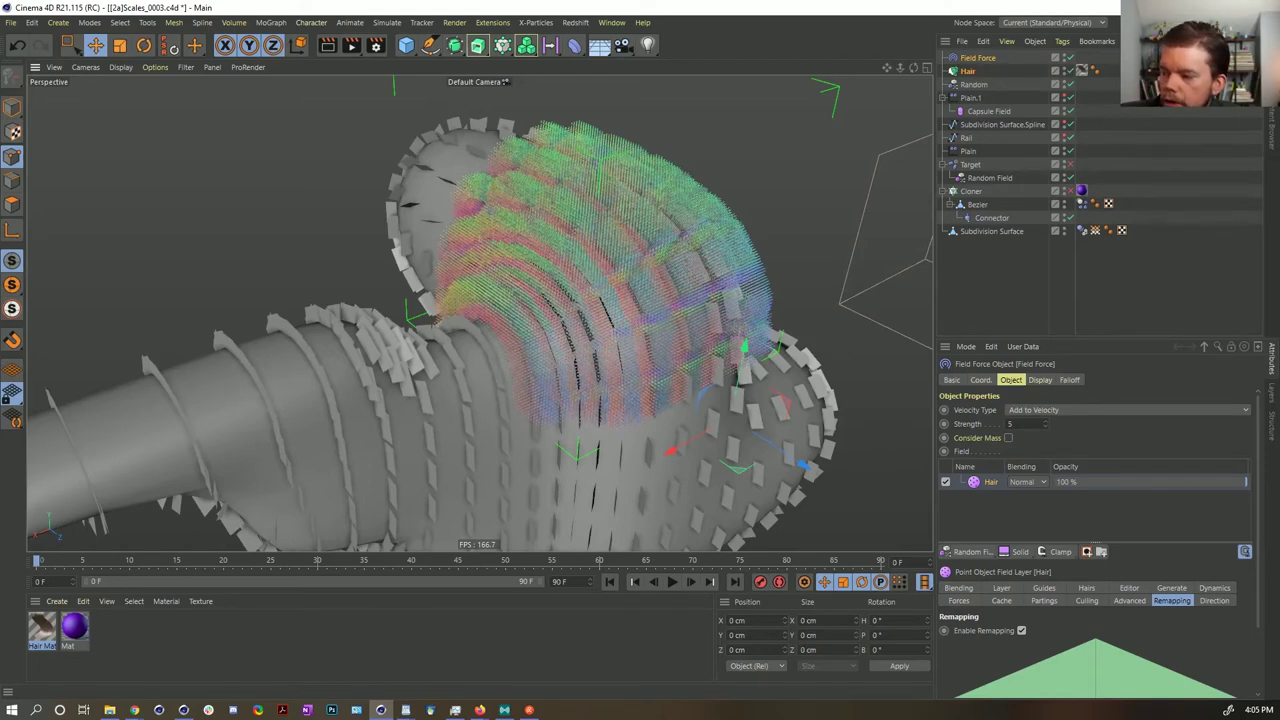
alt+drag(644, 300, 451, 358)
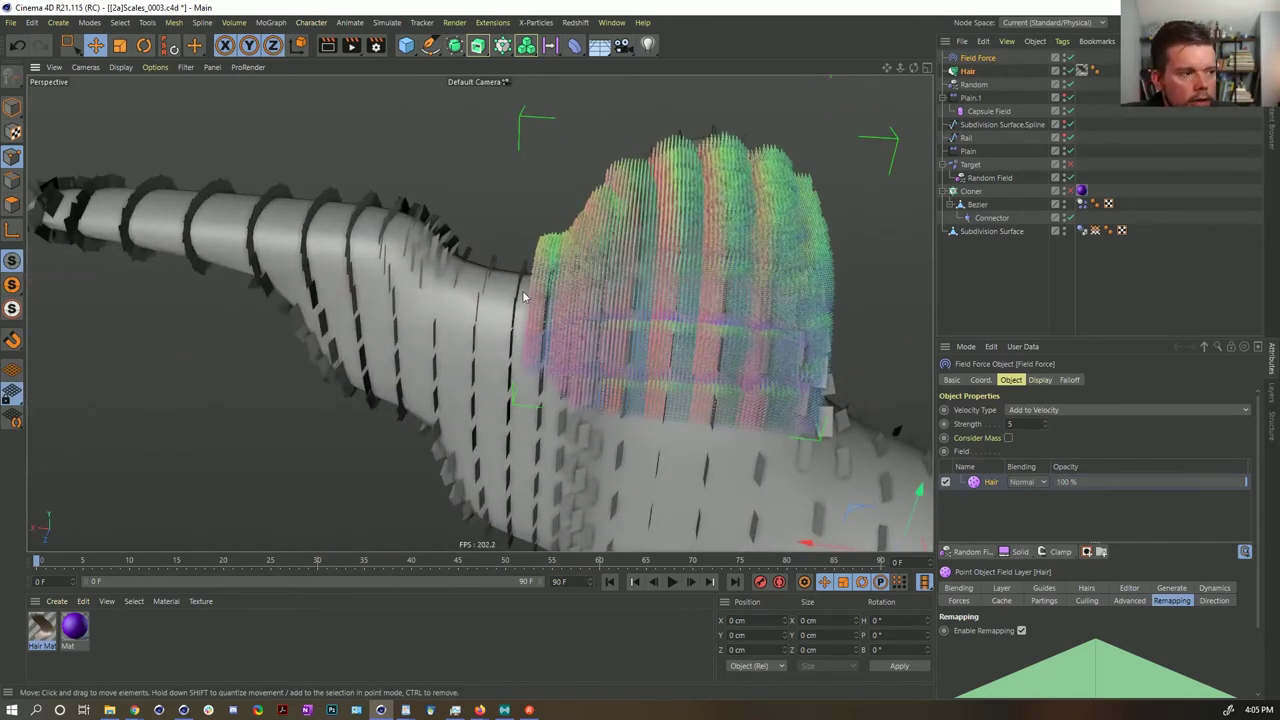
mouse_move(546, 300)
alt+mouse_down()
mouse_move(503, 298)
mouse_move(551, 315)
alt+mouse_up()
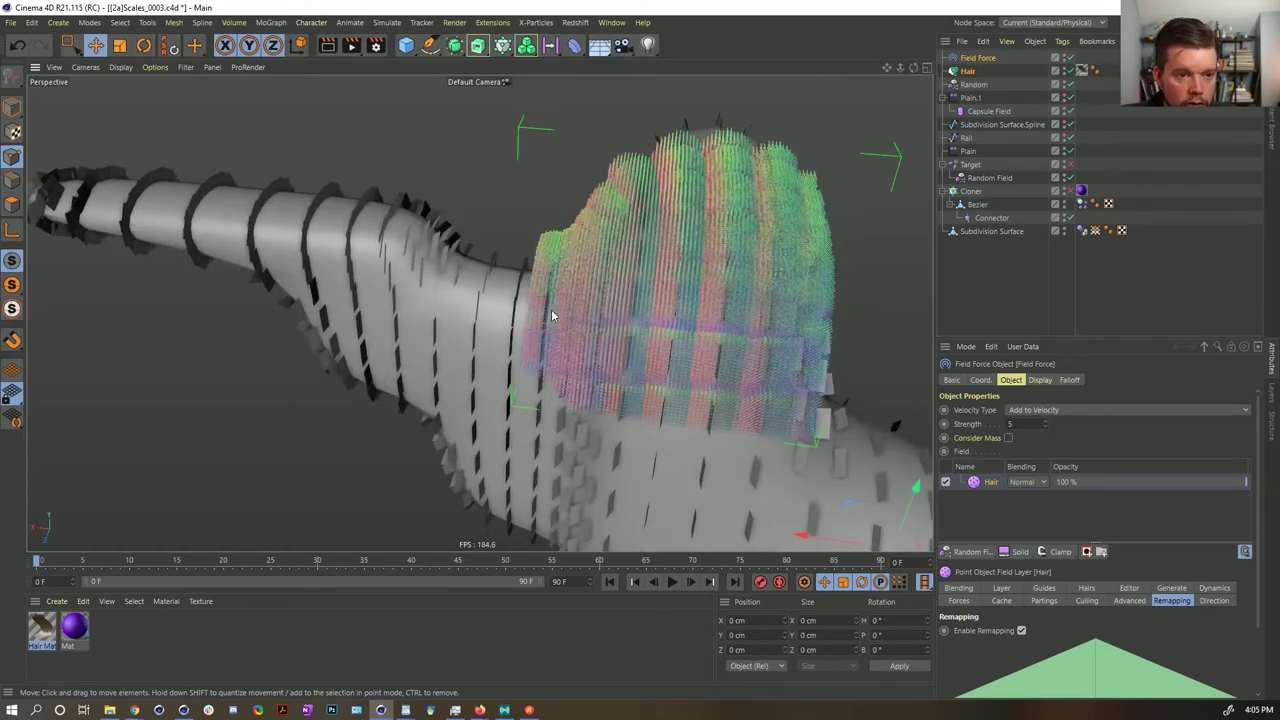
alt+drag(551, 316, 631, 346)
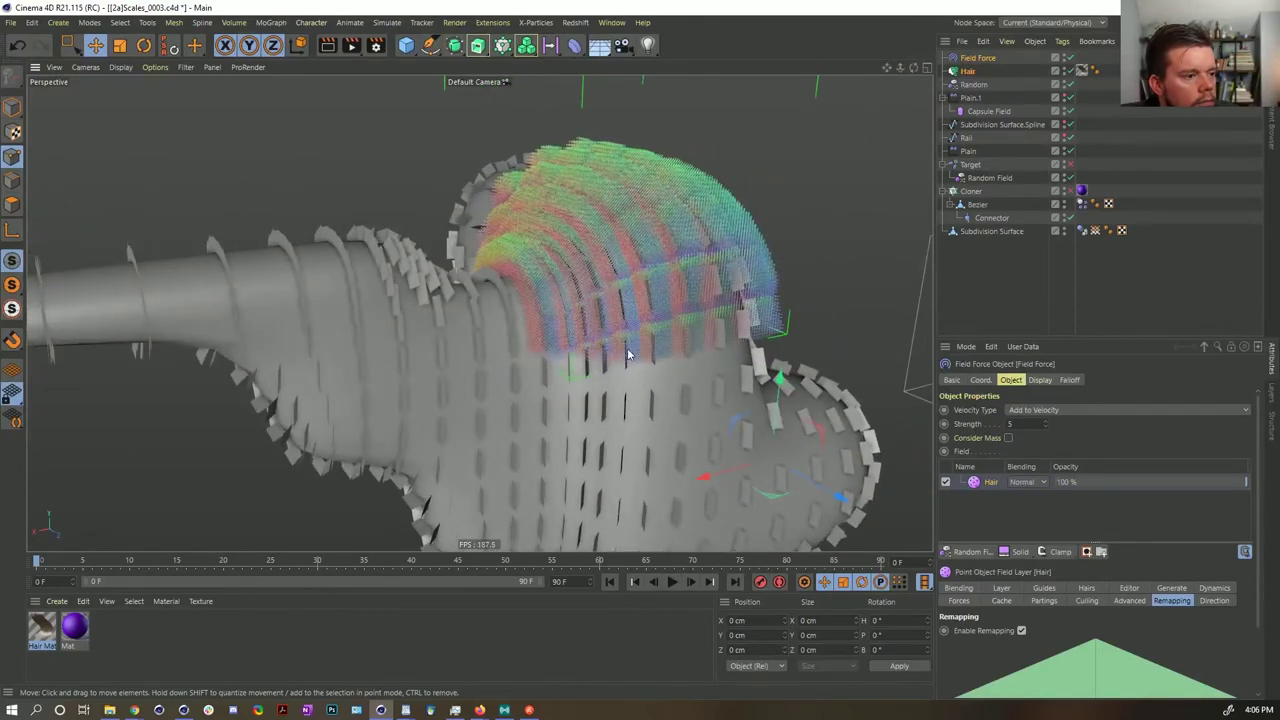
alt+drag(628, 424, 589, 431)
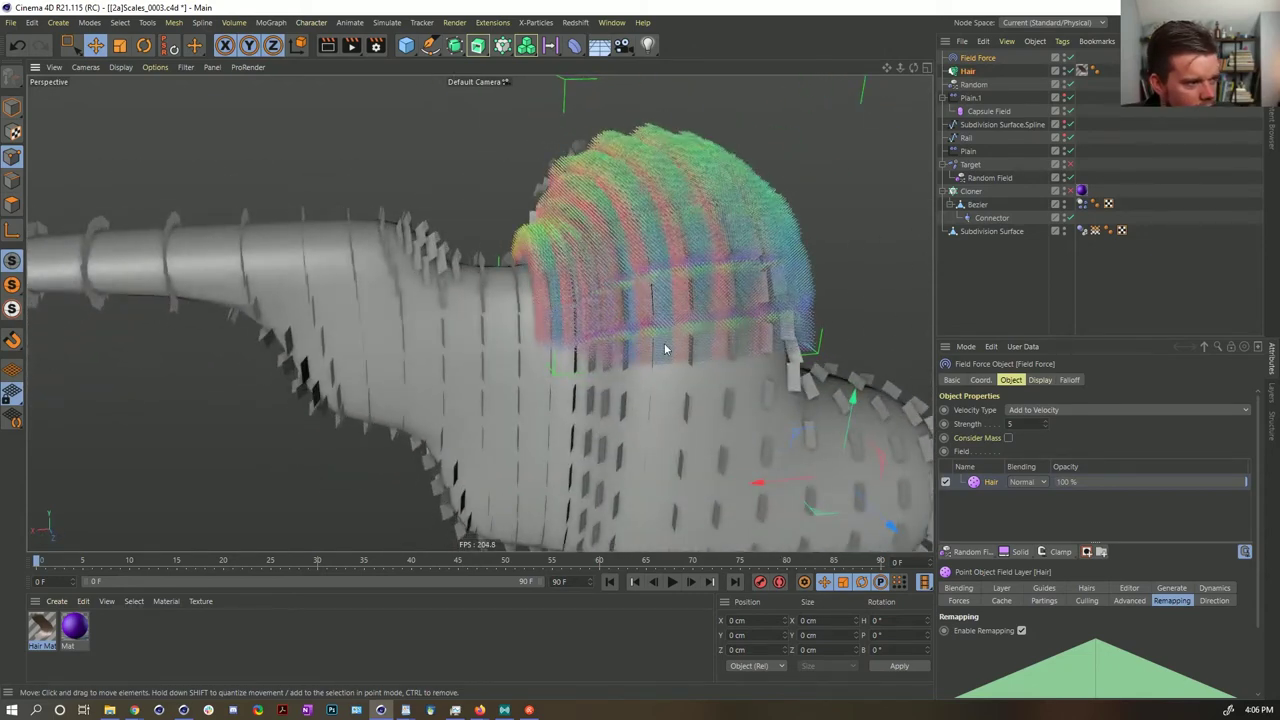
- Convert the Hair object into an editable polygon object and return to Model mode
click(968, 72)
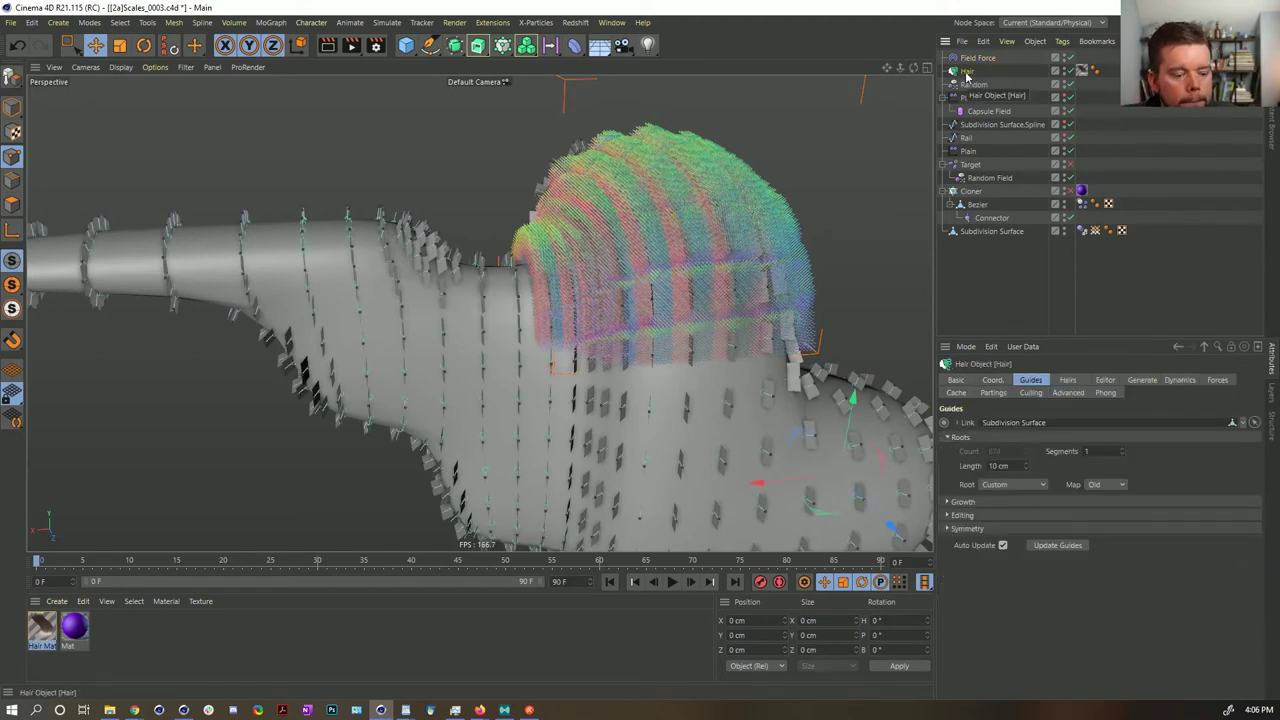
key(c)
right_click(966, 76)
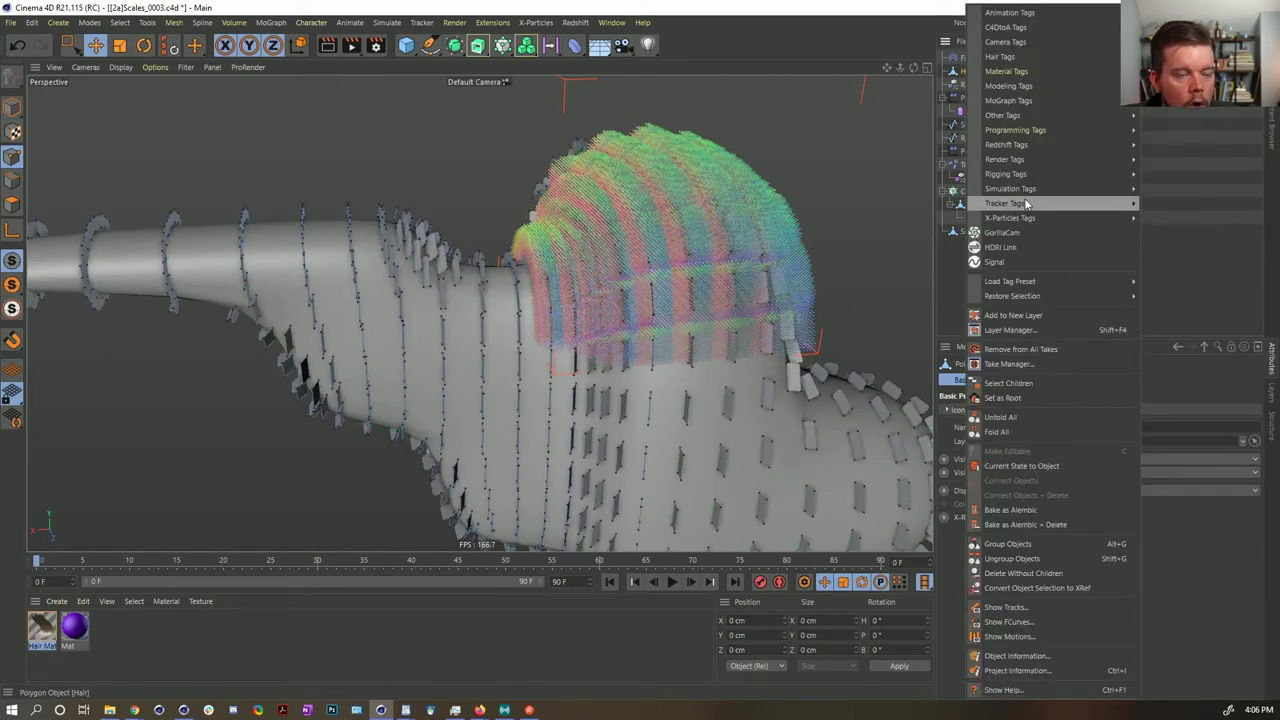
mouse_move(1026, 204)
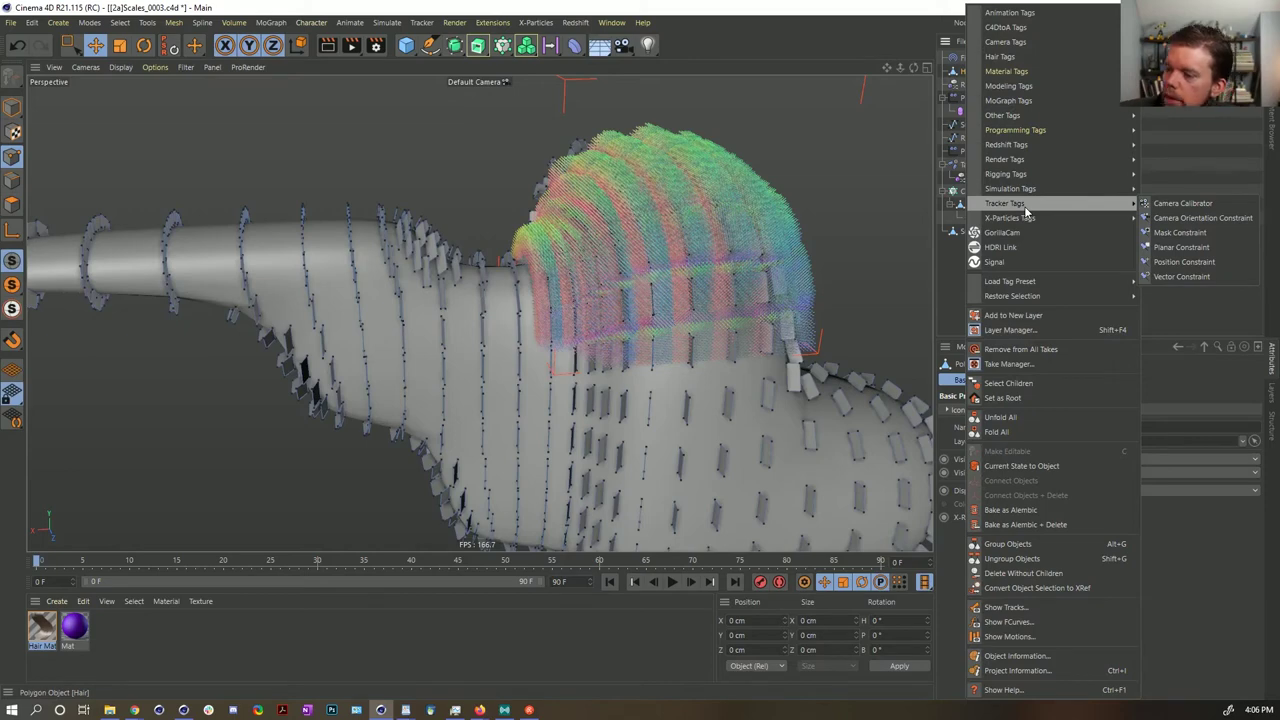
click(835, 27)
alt+drag(712, 263, 452, 295)
click(12, 108)
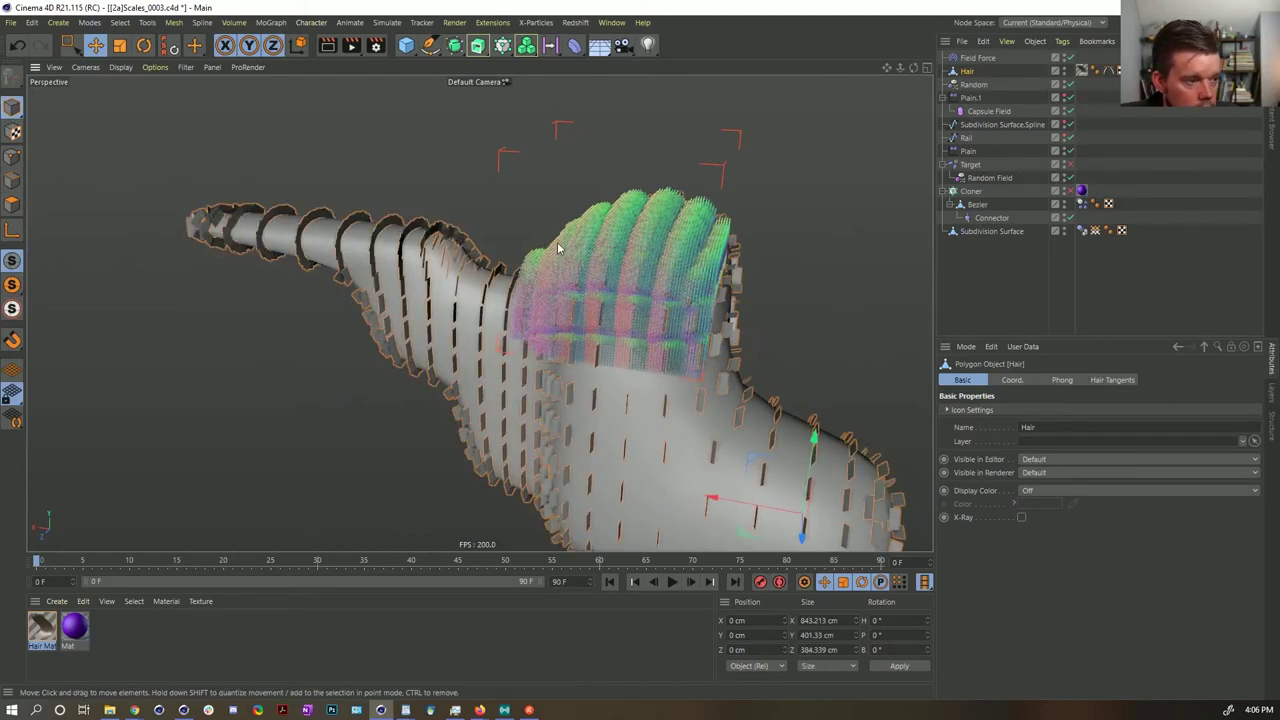
- Inspect the converted scales around the mesh and review the Plain.1 and Random effector settings
mouse_move(657, 381)
alt+mouse_down()
mouse_move(743, 366)
mouse_move(634, 377)
alt+mouse_up()
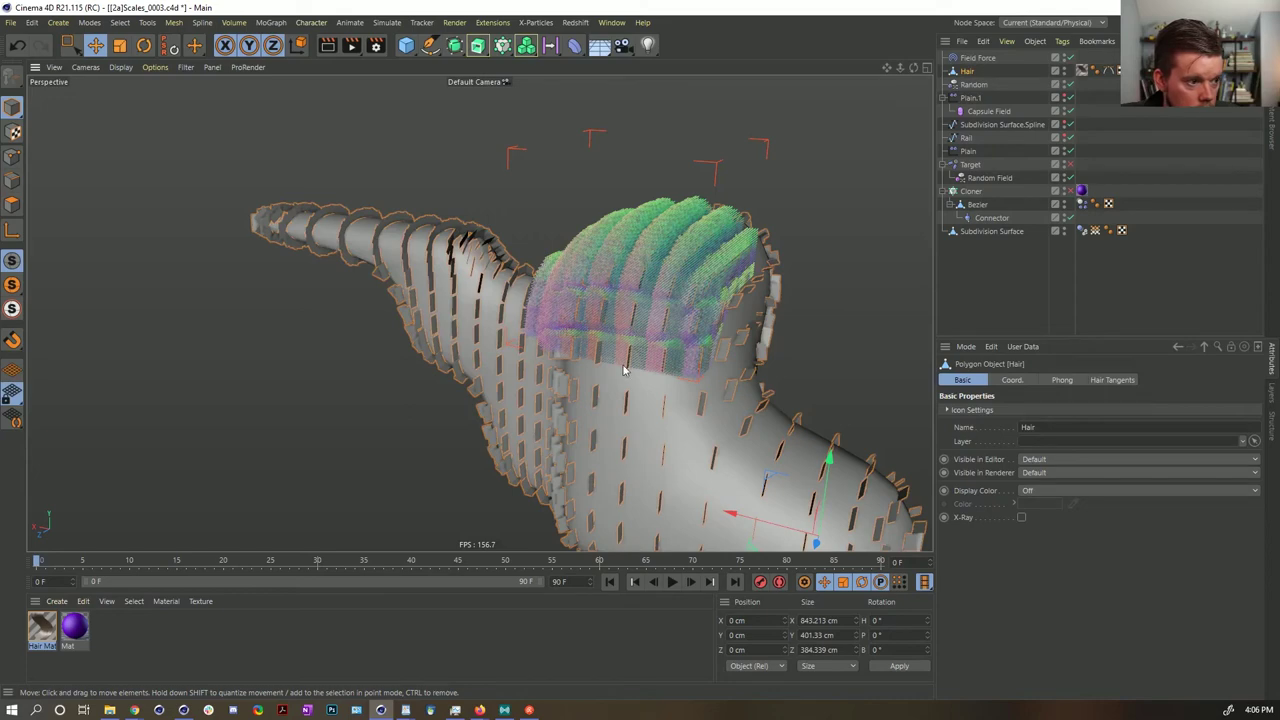
alt+drag(623, 370, 681, 381)
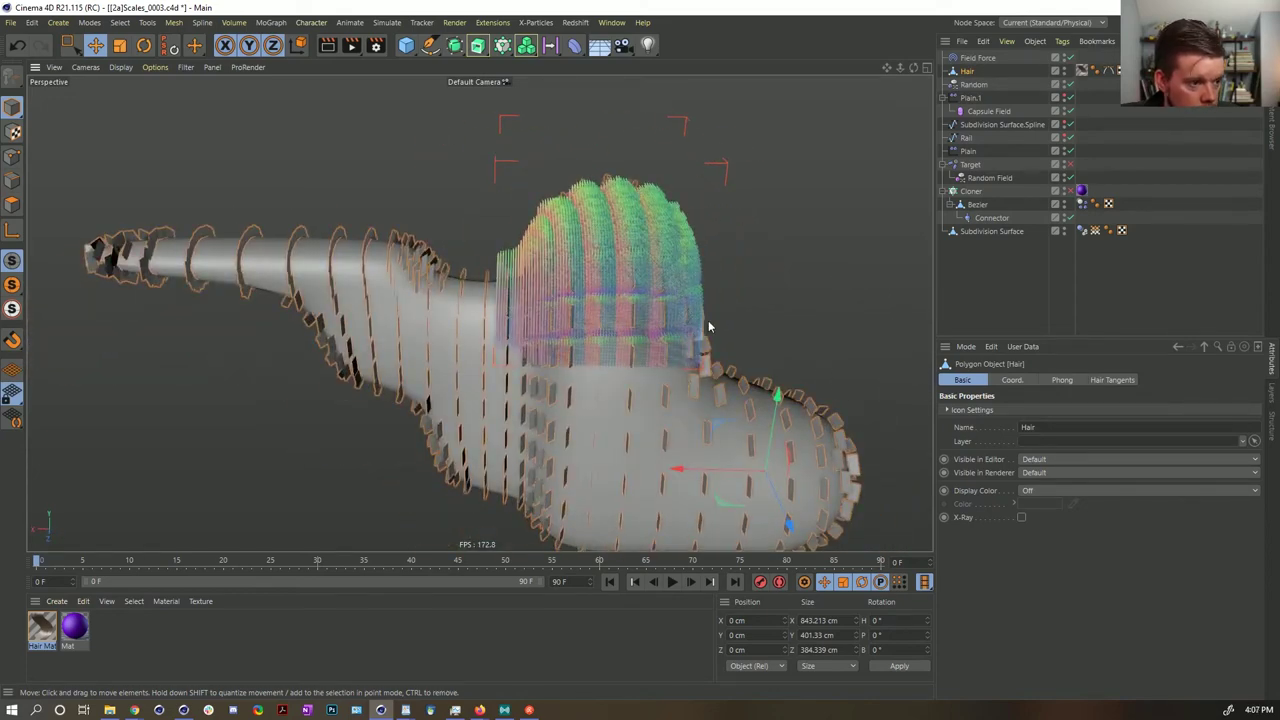
click(969, 98)
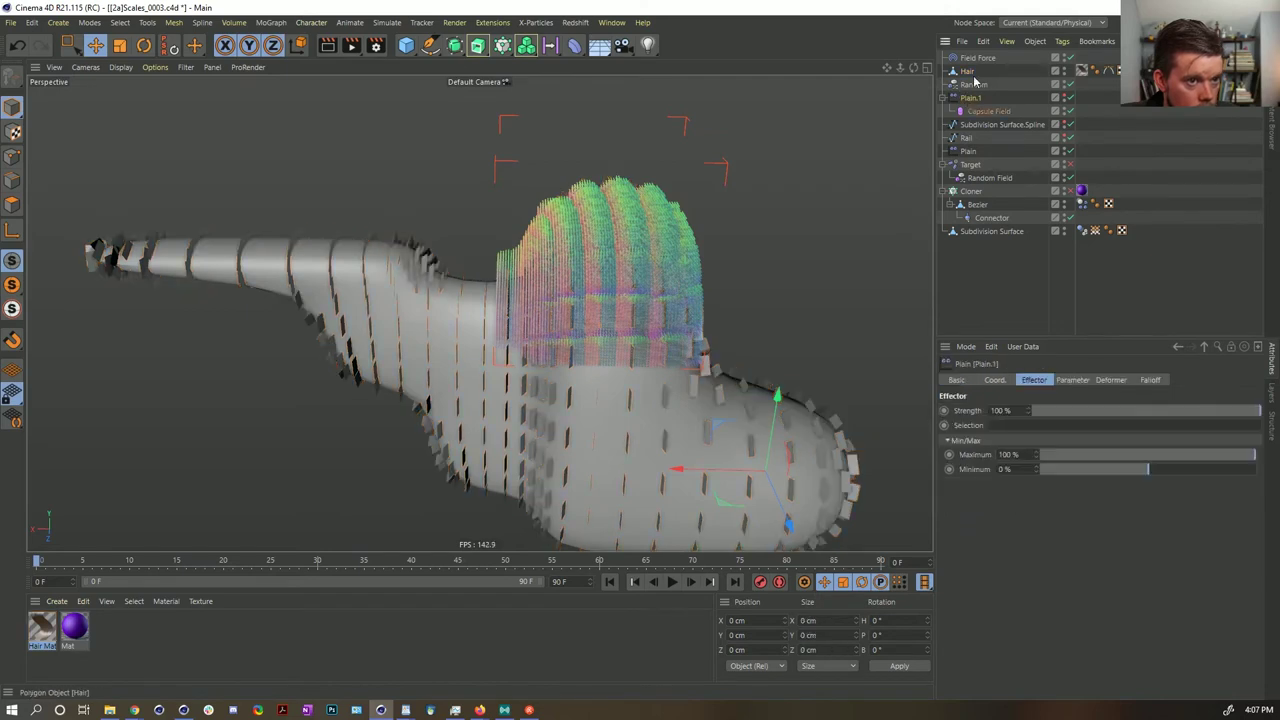
click(970, 85)
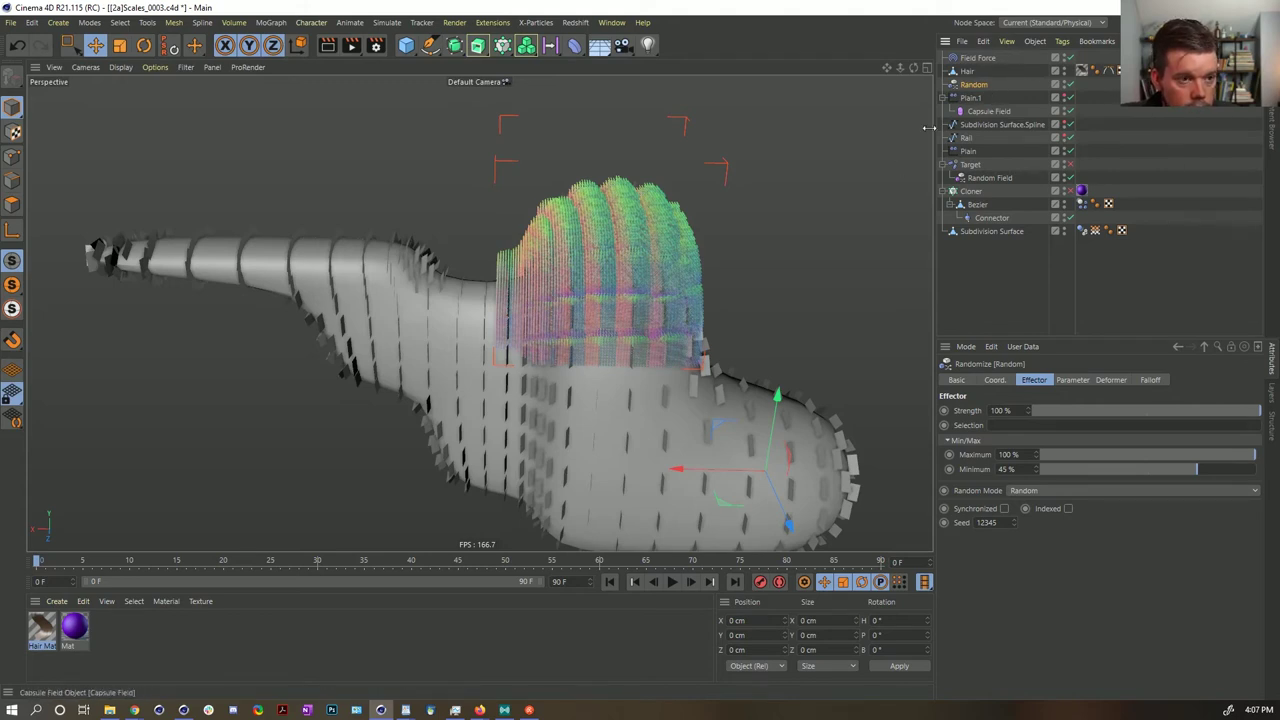
mouse_move(547, 348)
alt+mouse_down()
mouse_move(492, 372)
mouse_move(506, 358)
mouse_move(726, 323)
mouse_move(560, 290)
mouse_move(685, 317)
mouse_move(586, 343)
mouse_move(334, 329)
mouse_move(317, 345)
mouse_move(337, 391)
mouse_move(443, 349)
mouse_move(363, 314)
mouse_move(345, 328)
mouse_move(371, 354)
mouse_move(486, 292)
alt+mouse_up()
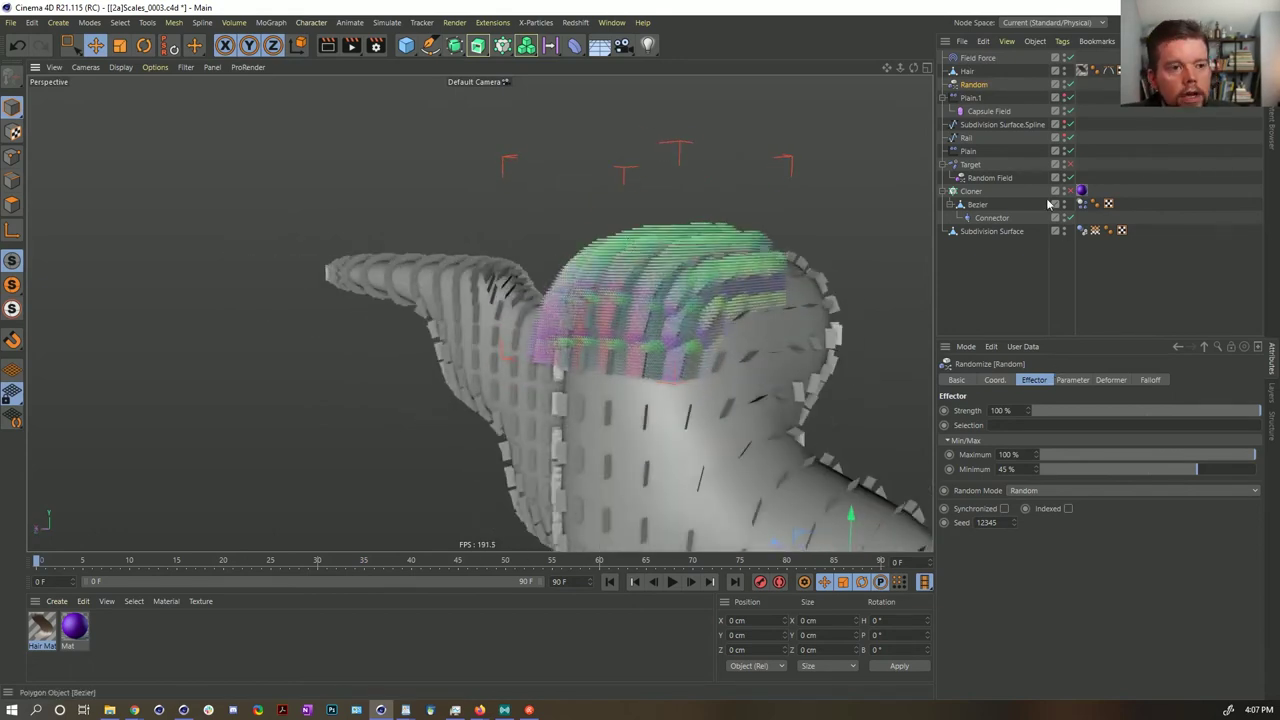
- Add a second Target effector to the scene and set its Target Mode to Field Direction
click(983, 58)
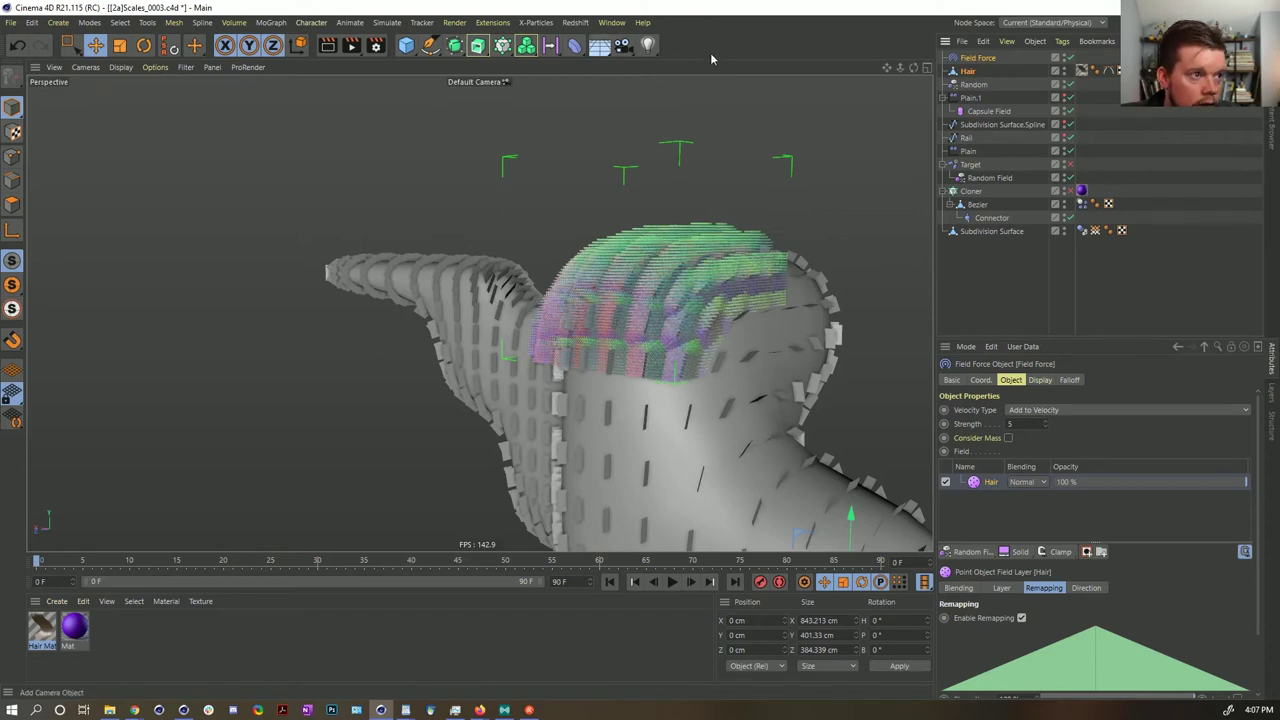
click(503, 45)
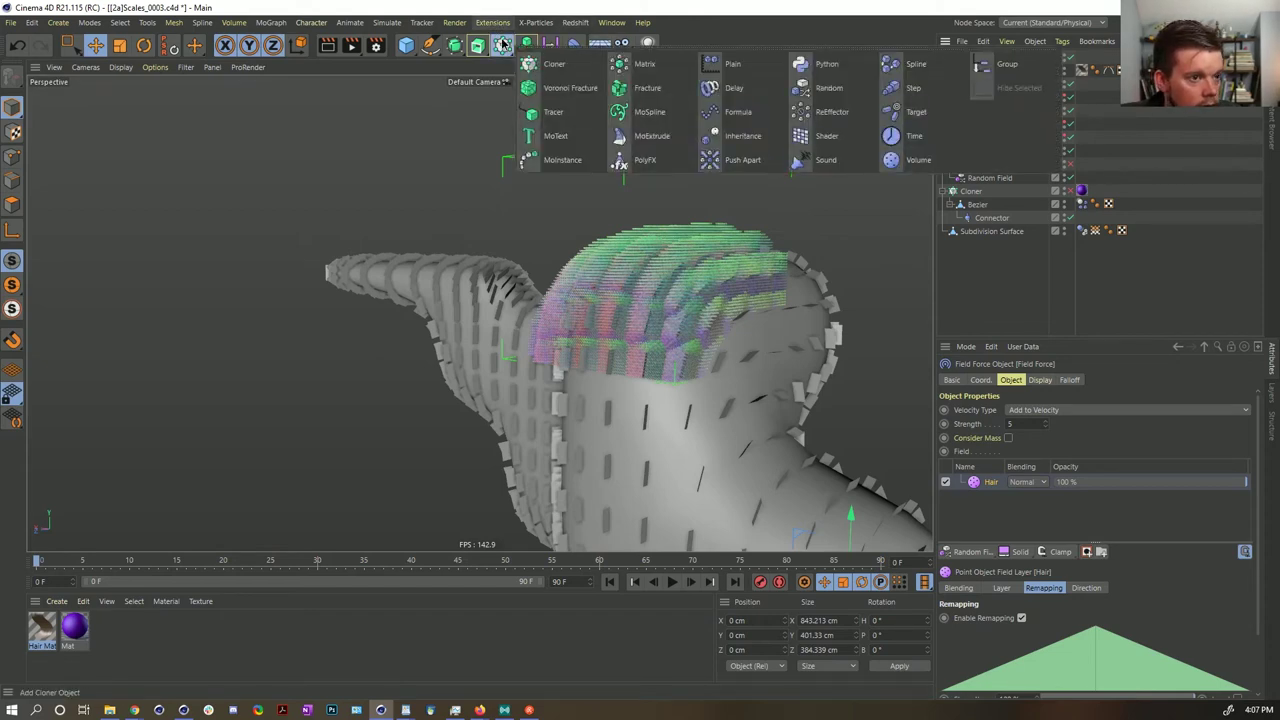
click(912, 112)
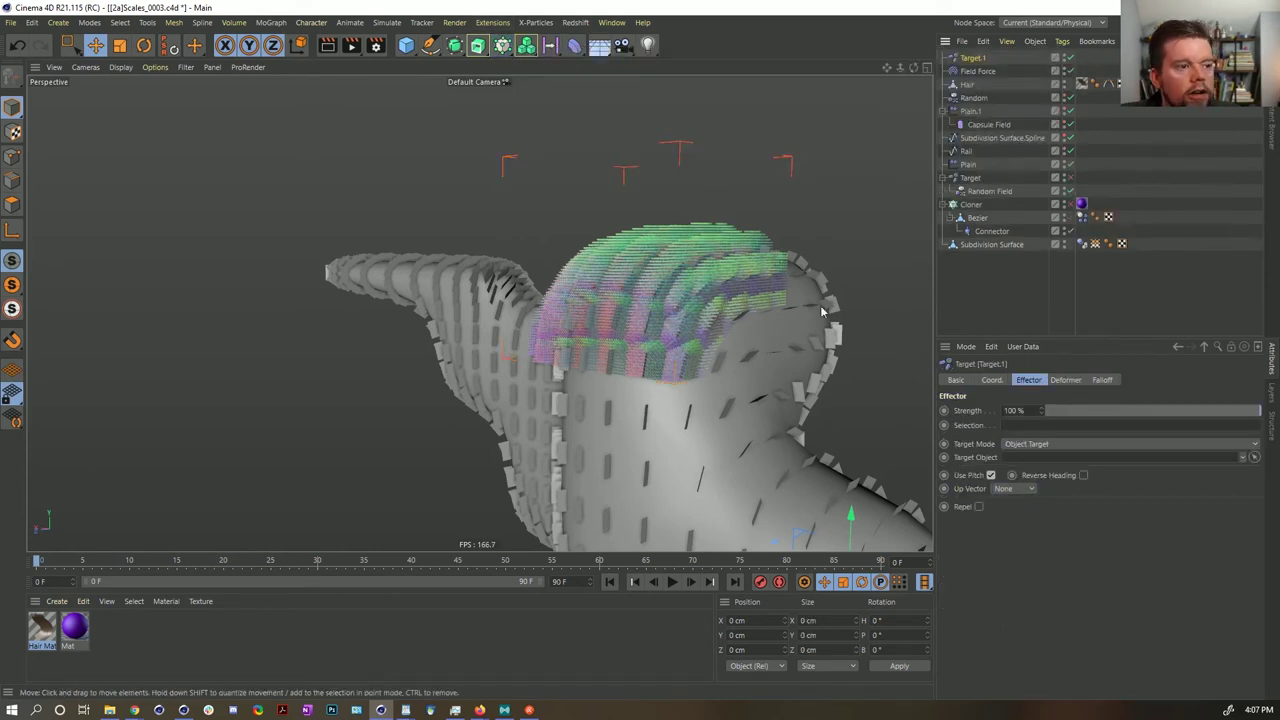
alt+drag(706, 336, 738, 326)
alt+middle_drag(744, 326, 745, 297)
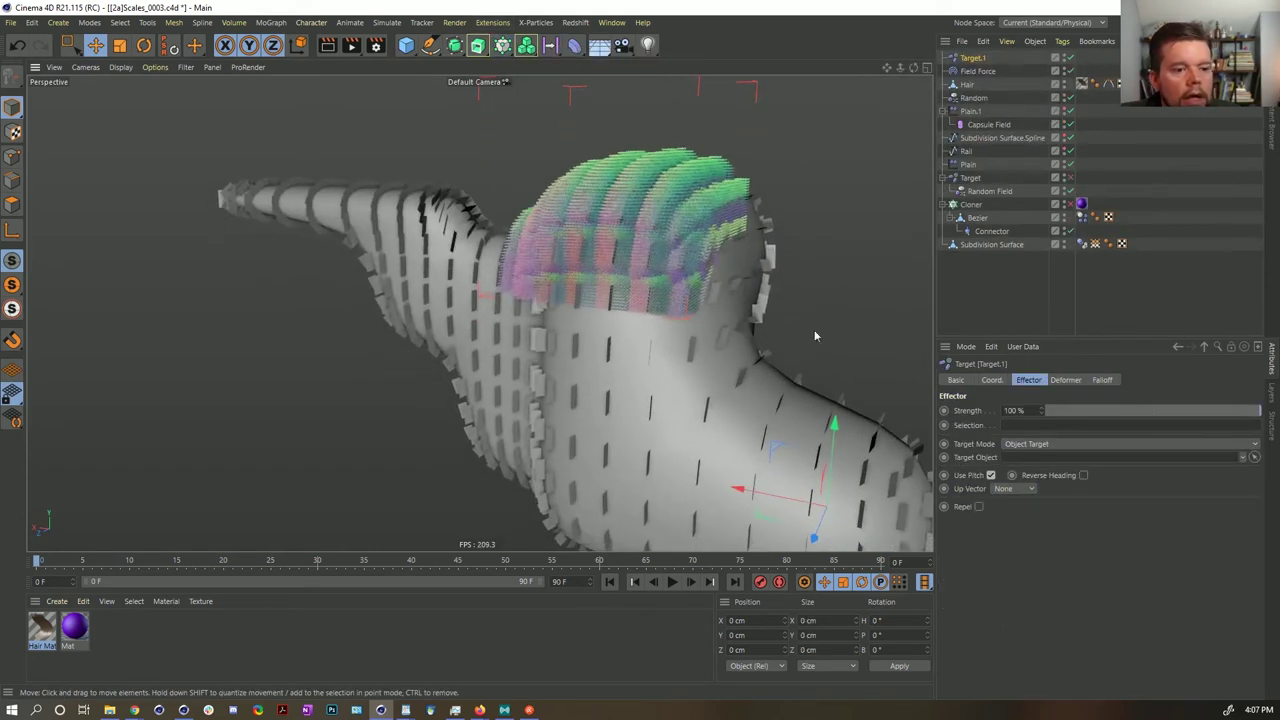
click(1016, 445)
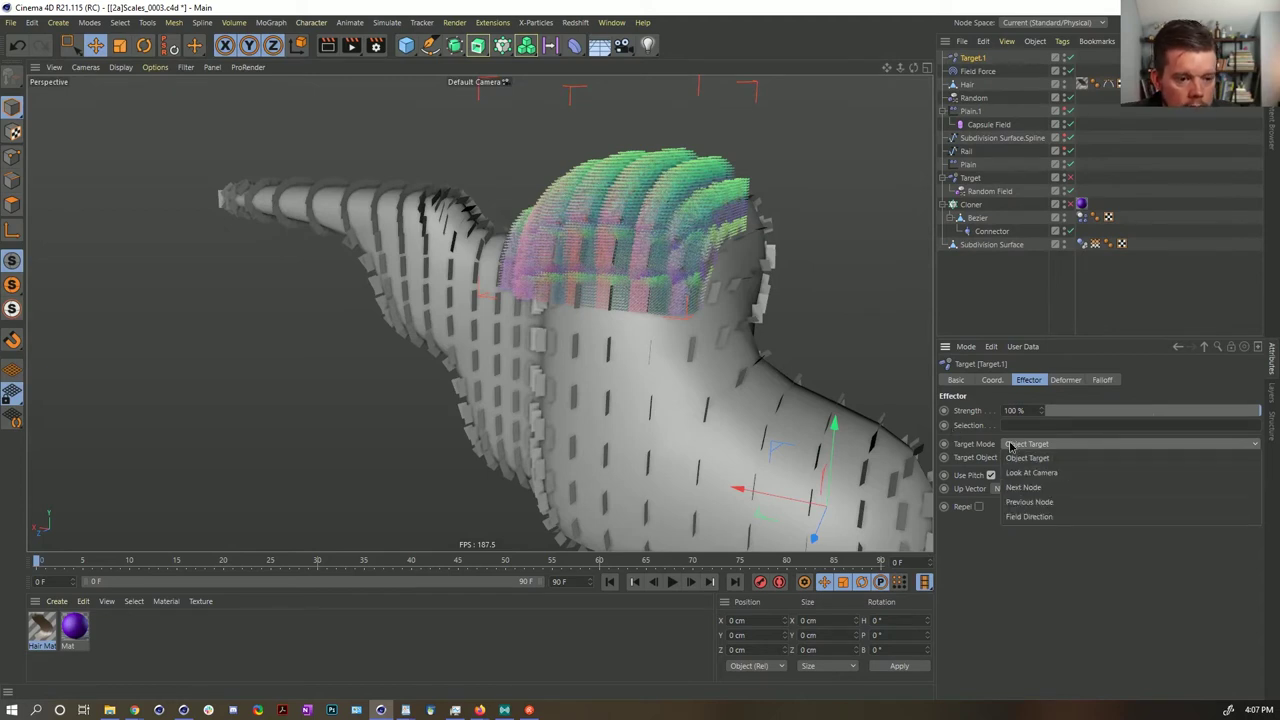
click(1045, 518)
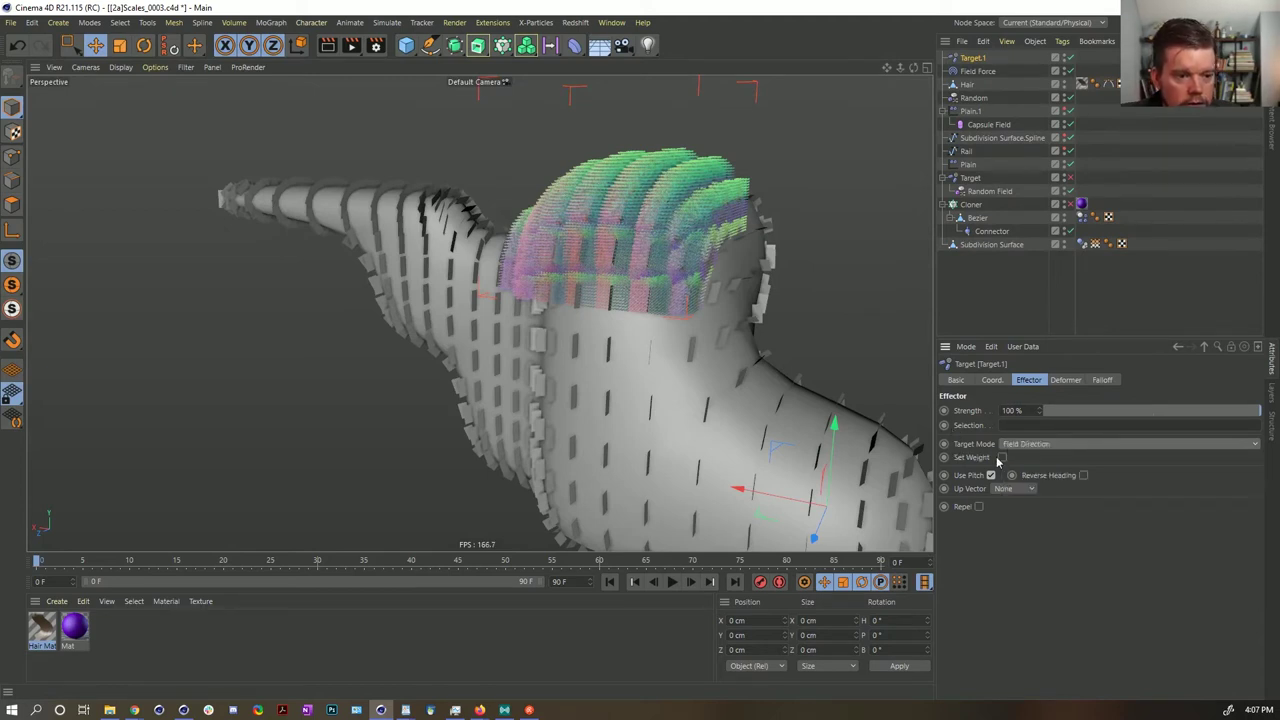
- Try the Hair object as a falloff field in Surface mode on the new Target effector, and undo it
click(1101, 381)
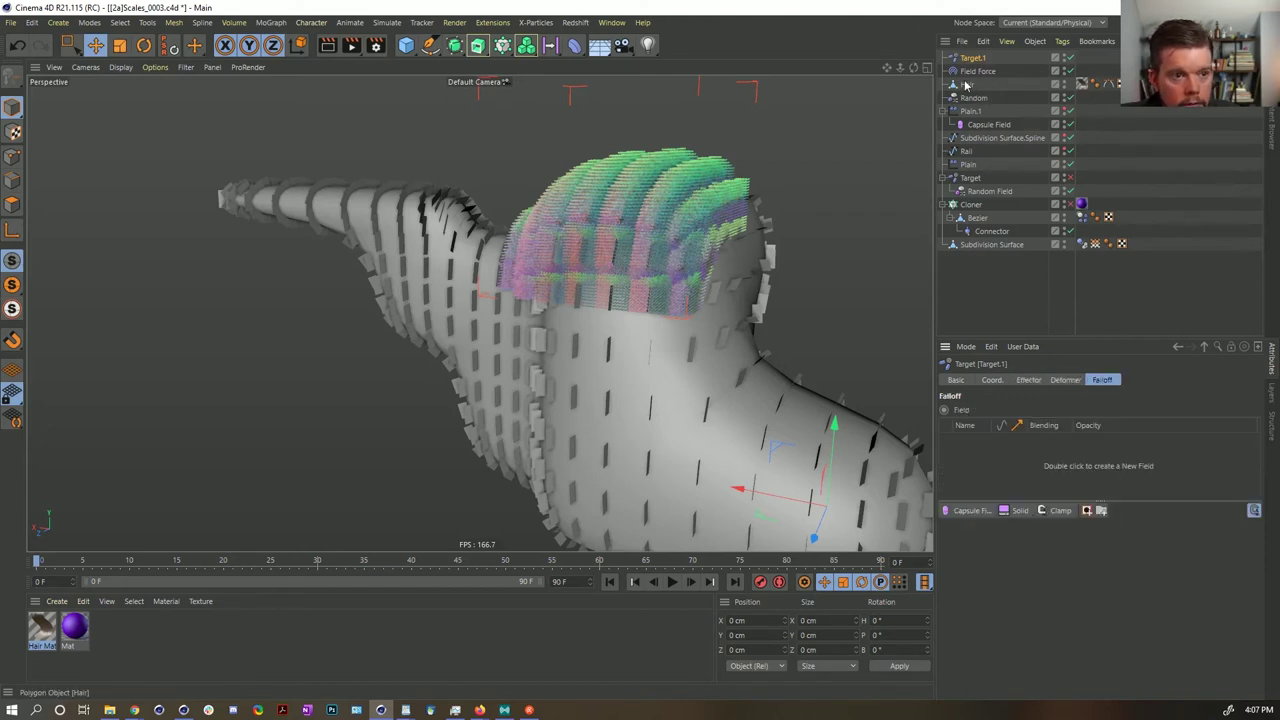
drag(967, 85, 979, 462)
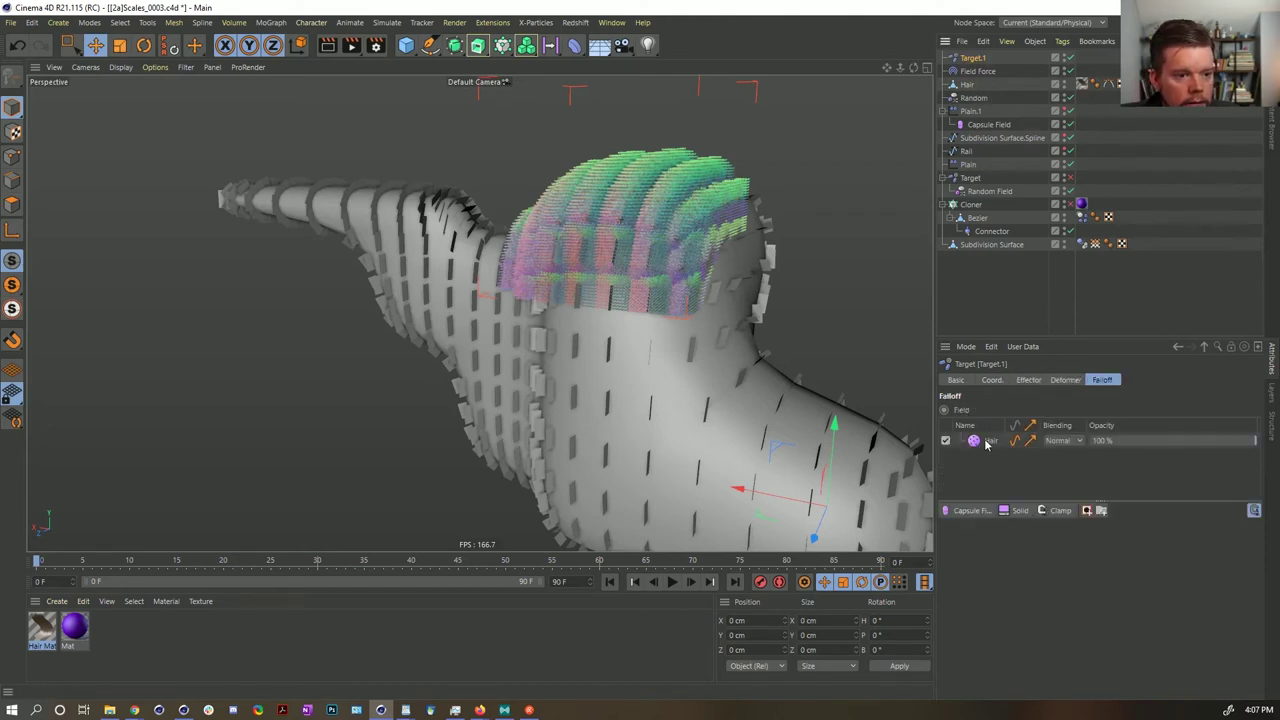
click(986, 444)
click(1030, 581)
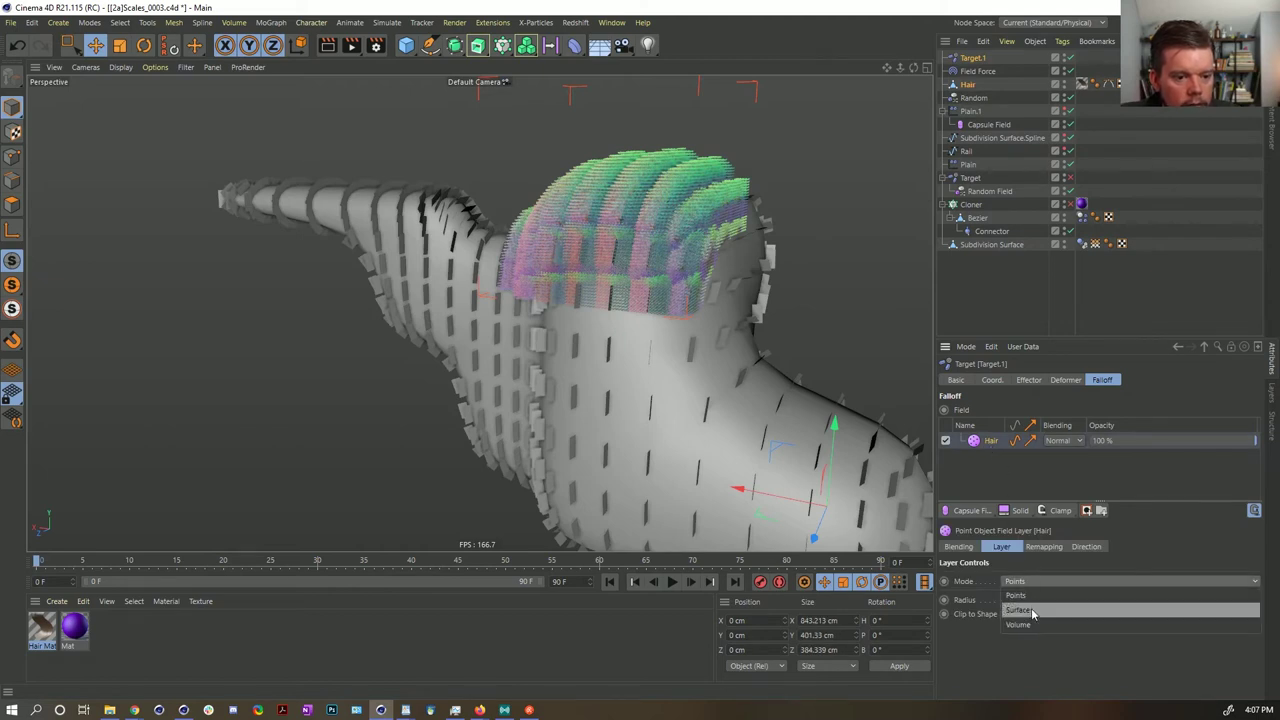
click(1030, 610)
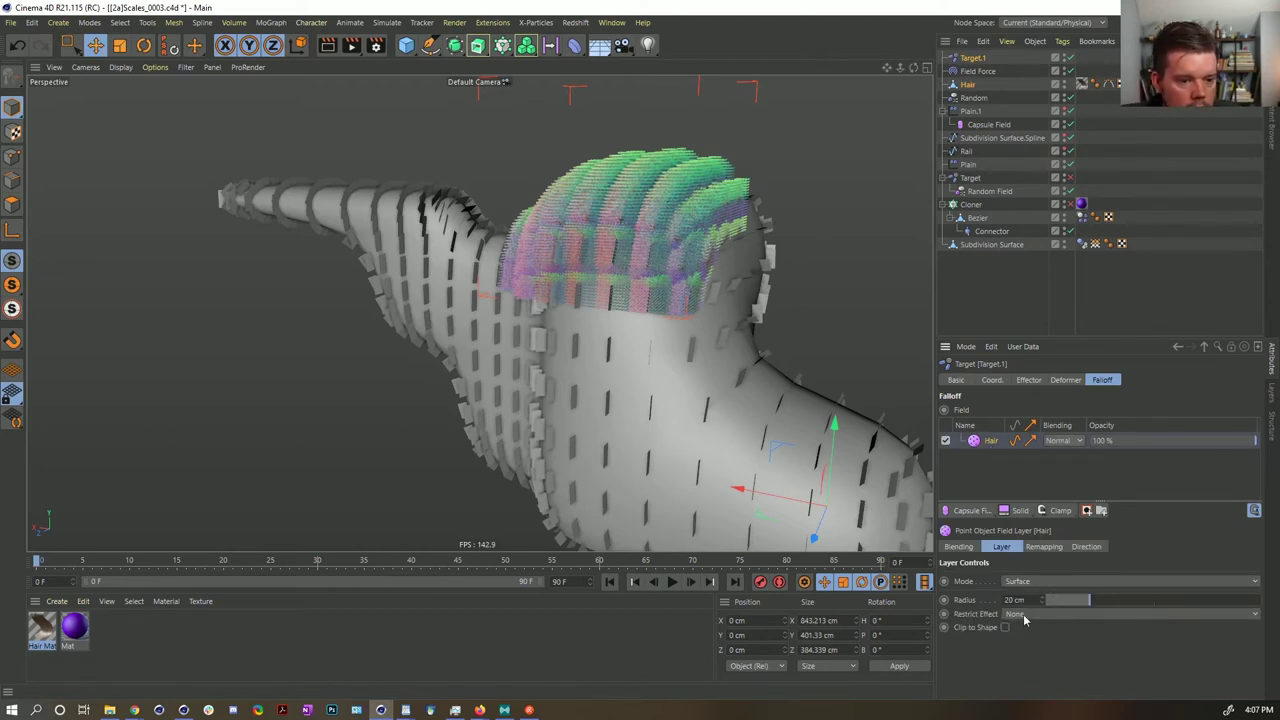
key(ctrl+z)
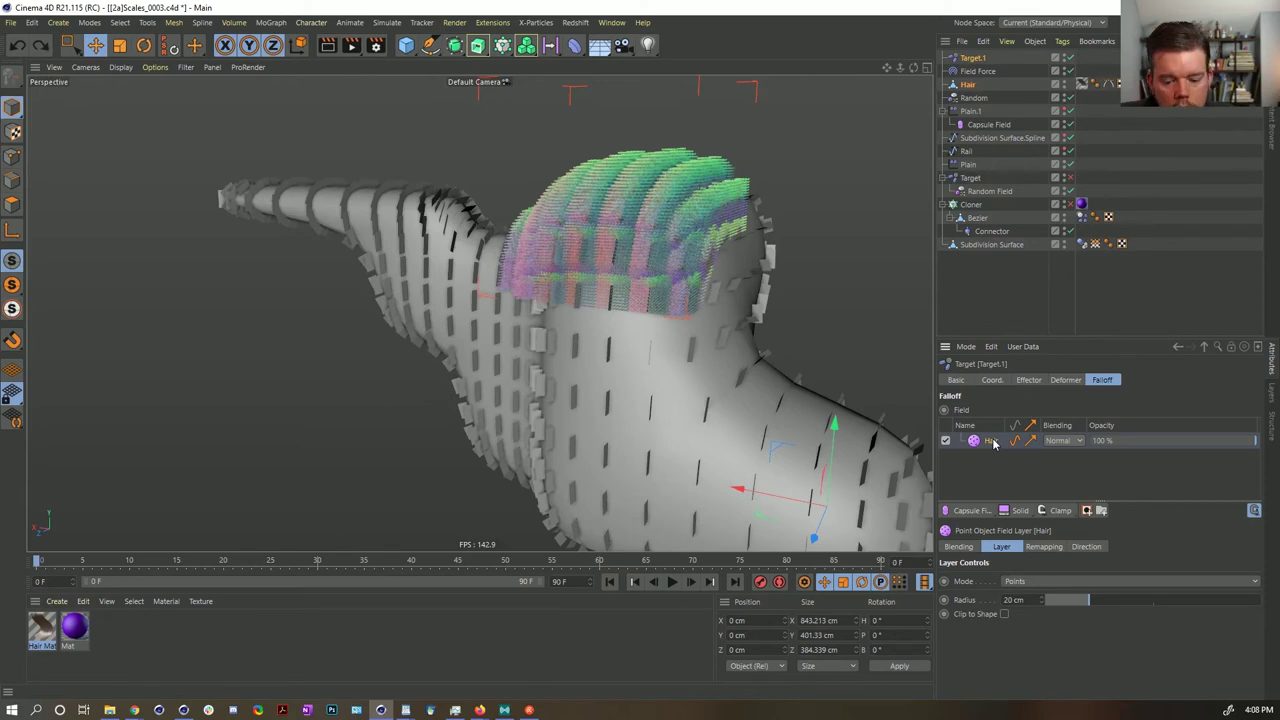
key(ctrl+z)
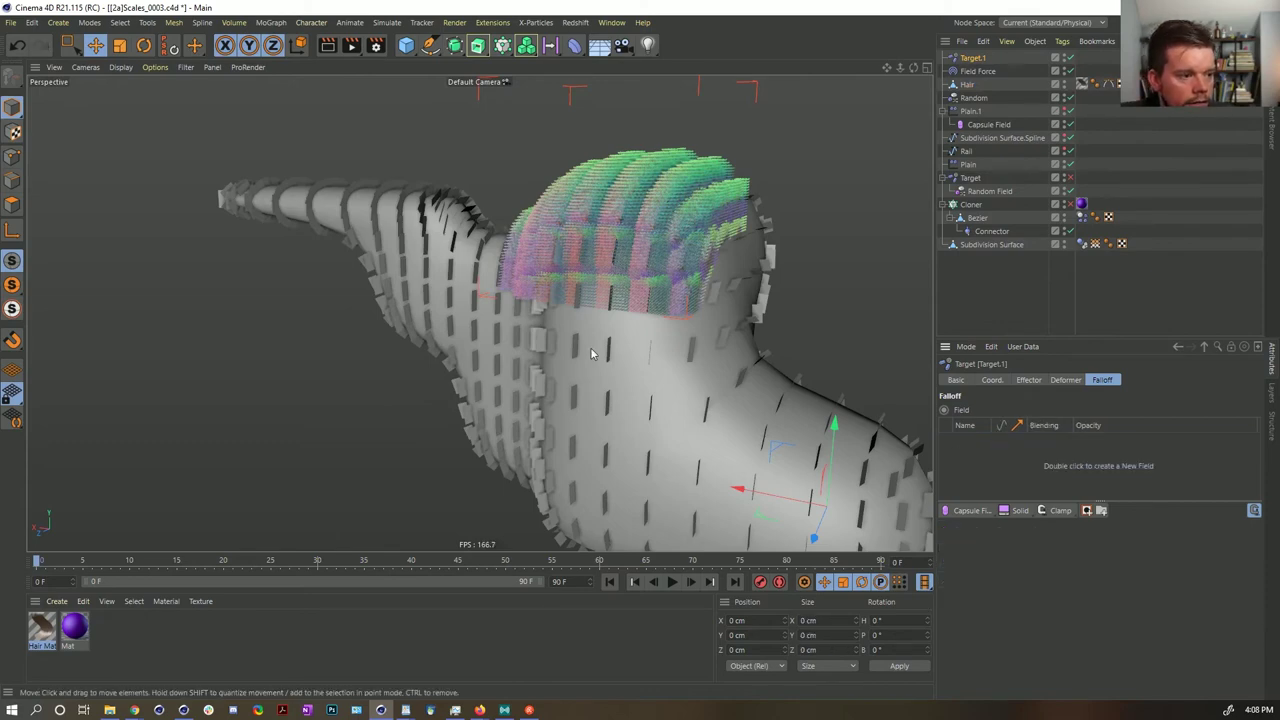
- Add a Helix spline to the scene and set its Subdivision to 3
mouse_move(590, 348)
alt+mouse_down()
mouse_move(757, 348)
mouse_move(585, 350)
mouse_move(630, 350)
mouse_move(654, 380)
mouse_move(627, 373)
alt+mouse_up()
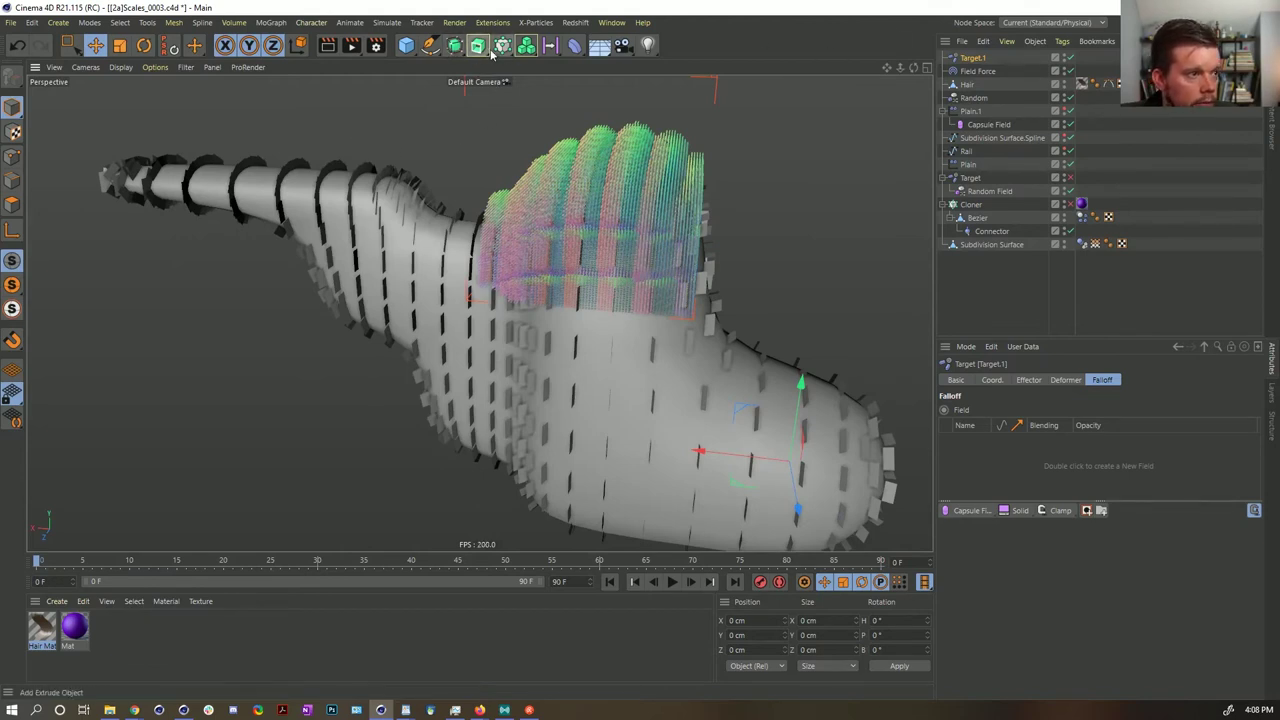
click(430, 45)
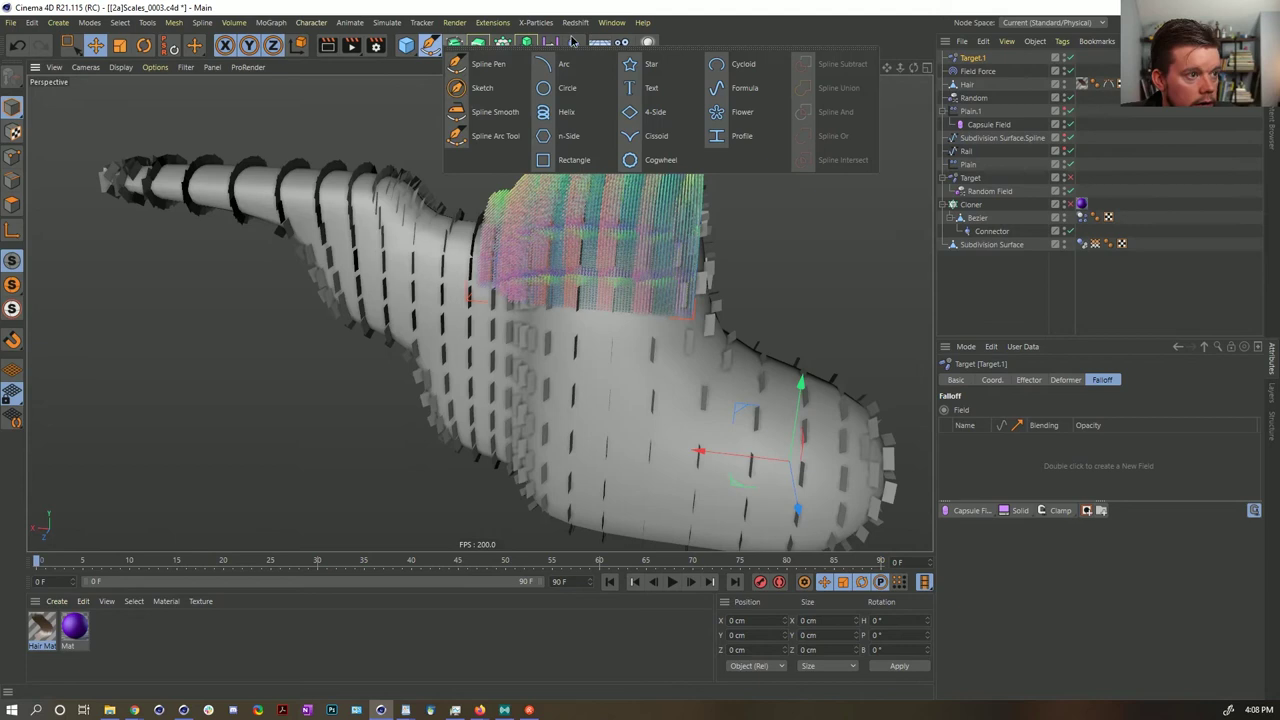
click(566, 112)
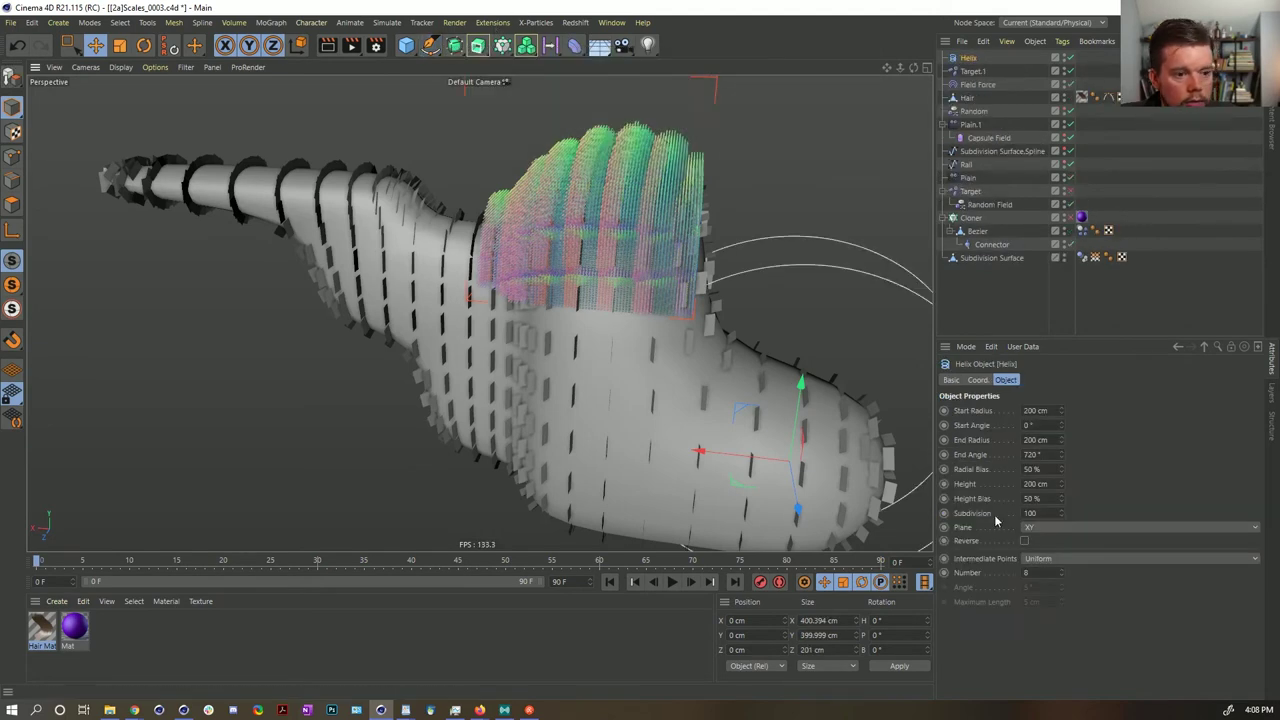
double_click(1053, 514)
text(3)
key(Return)
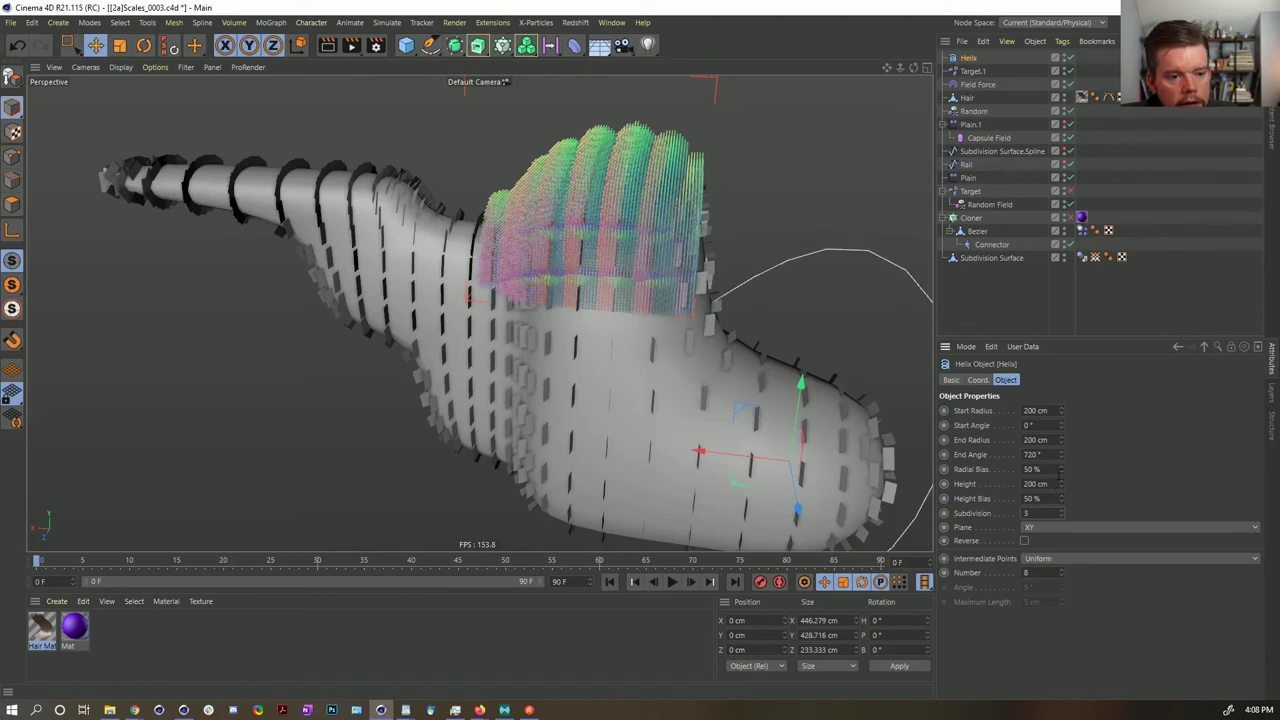
- Flatten the Helix into a straight line with start and end radius 0 cm, end angle 0° and height 10 cm
double_click(1050, 410)
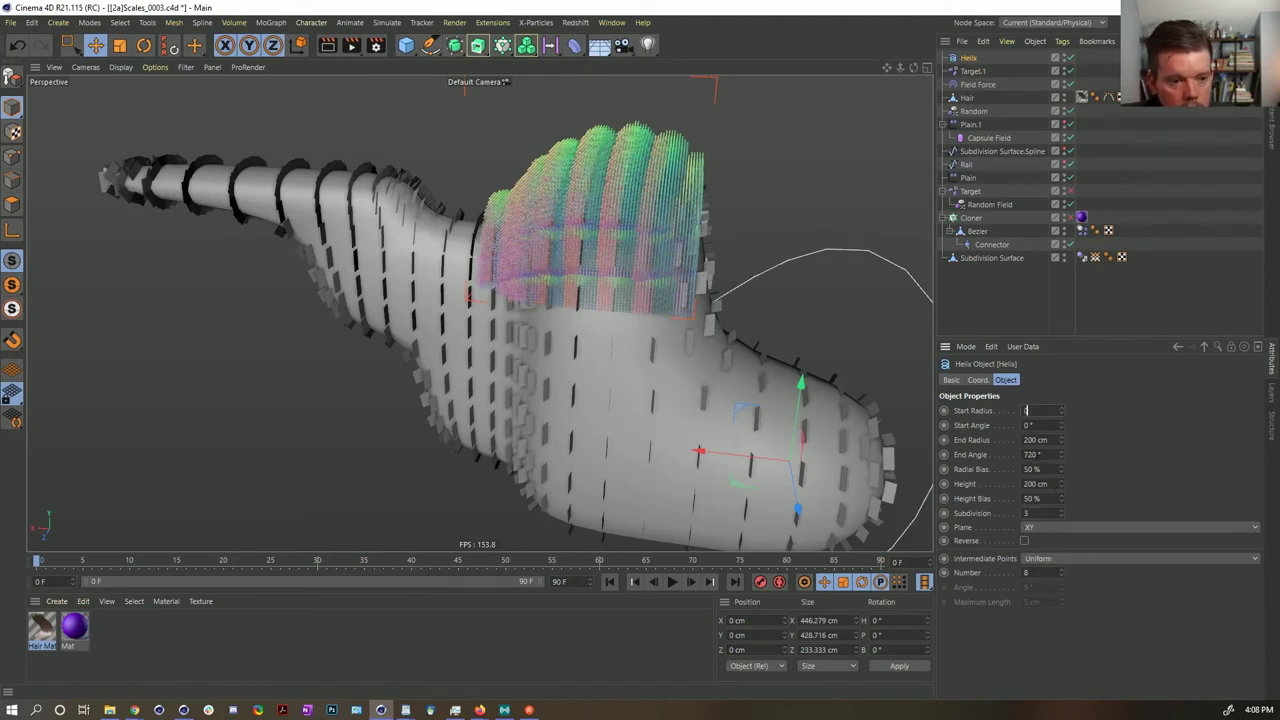
text(0)
key(Return)
double_click(1049, 455)
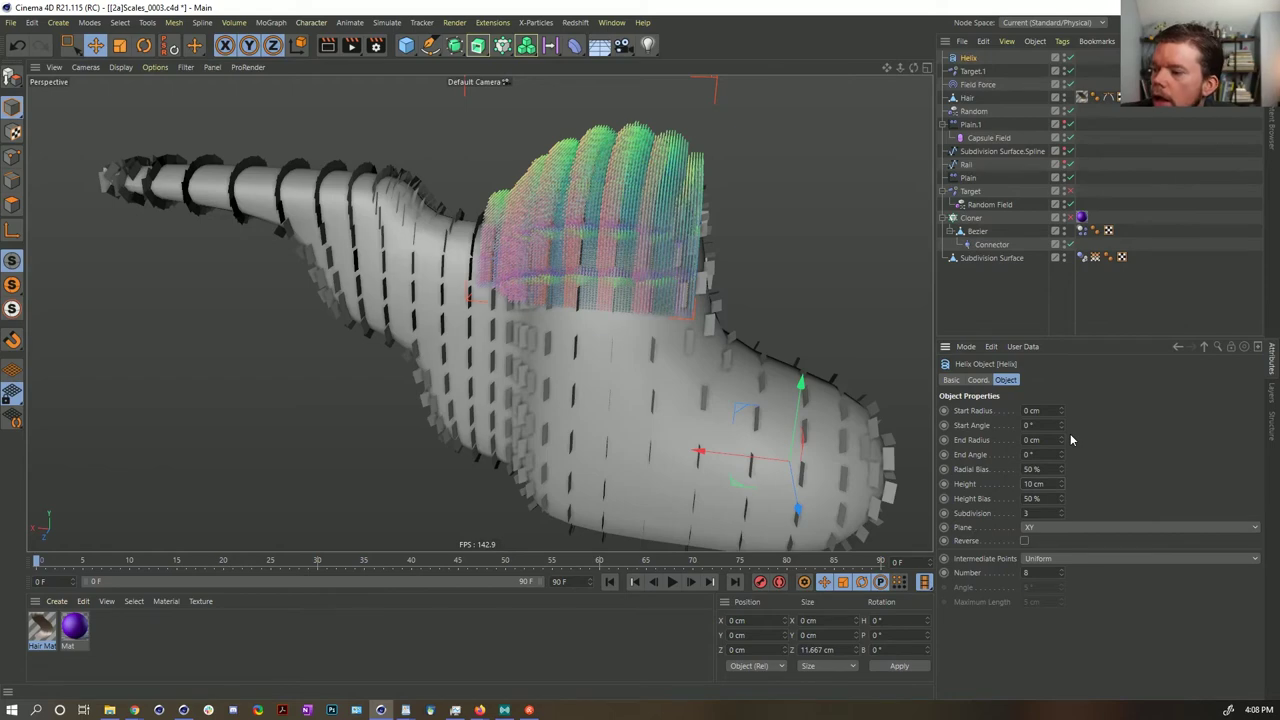
alt+drag(687, 378, 604, 265)
alt+middle_drag(686, 363, 637, 349)
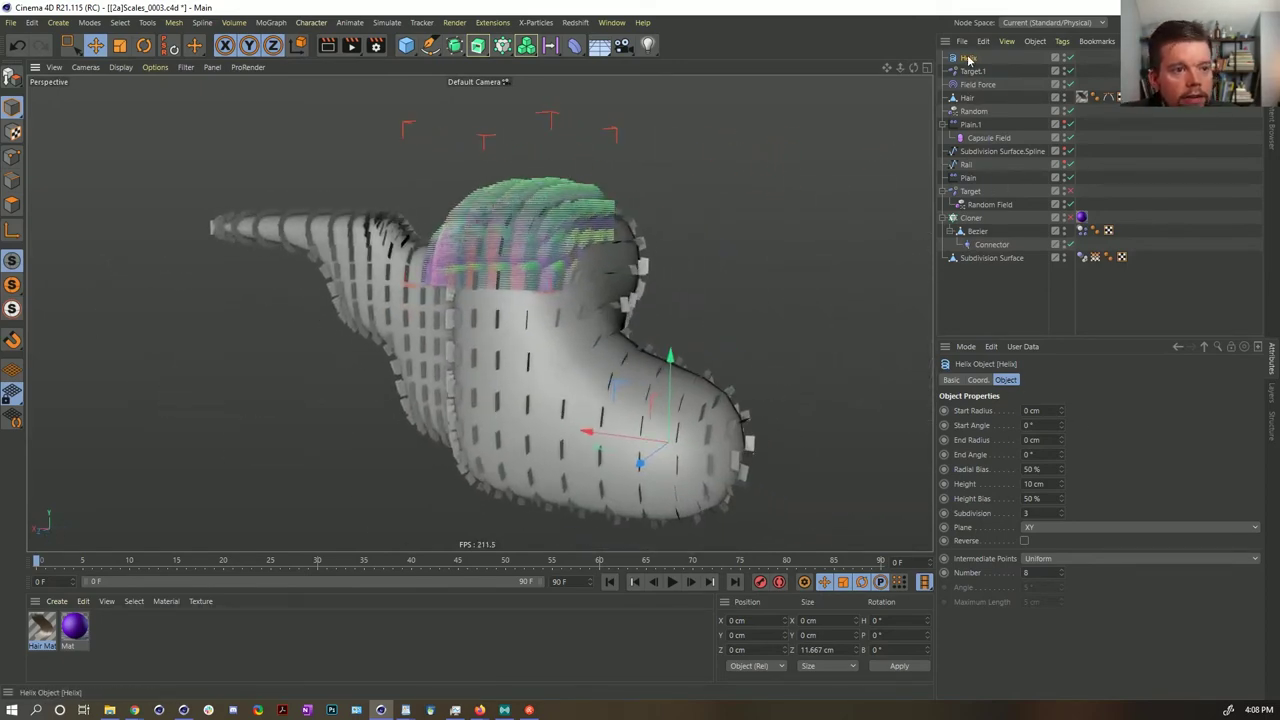
alt+drag(677, 427, 535, 428)
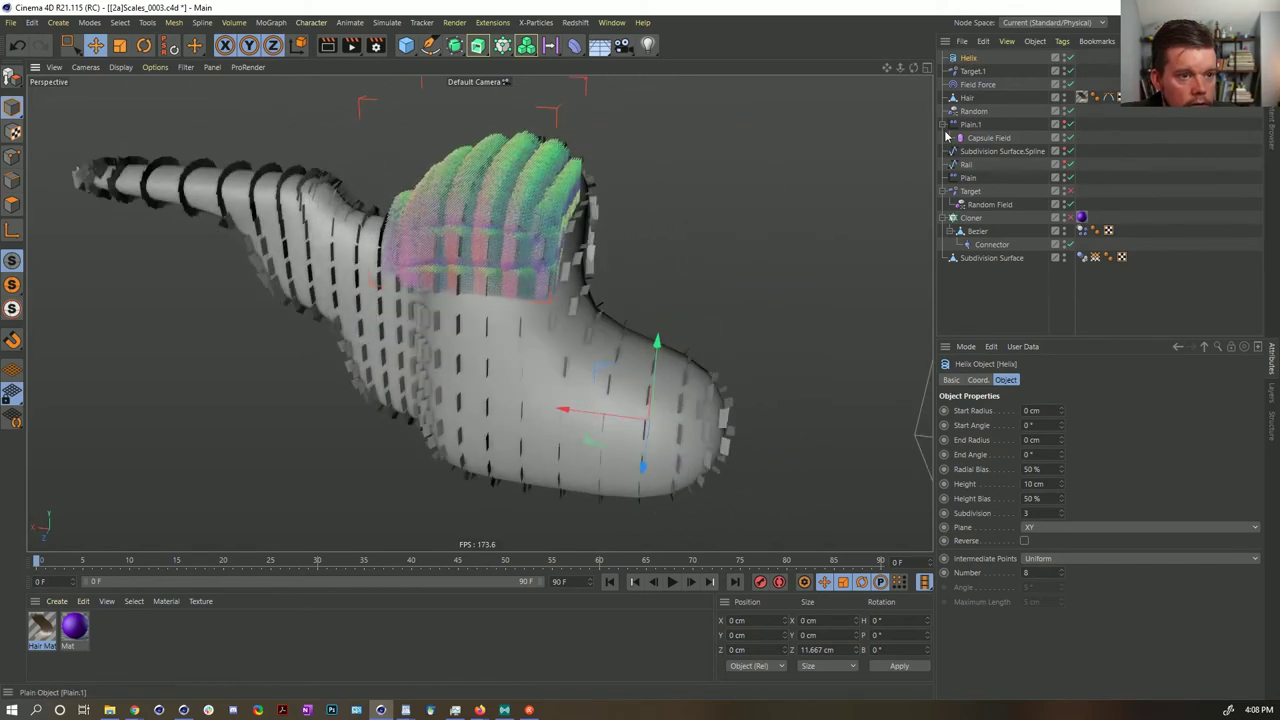
- Clone the Helix with a new Cloner in Object mode on the Hair mesh, using Polygon Center distribution
alt+click(502, 45)
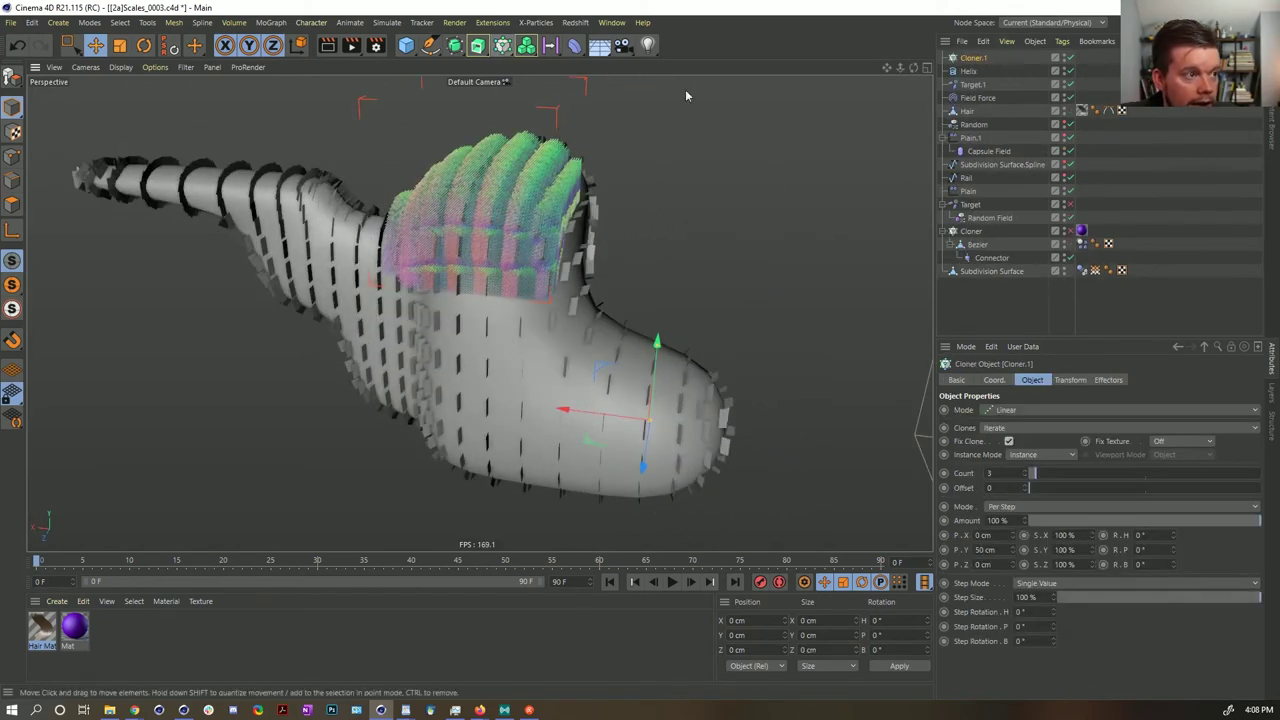
click(975, 70)
click(975, 58)
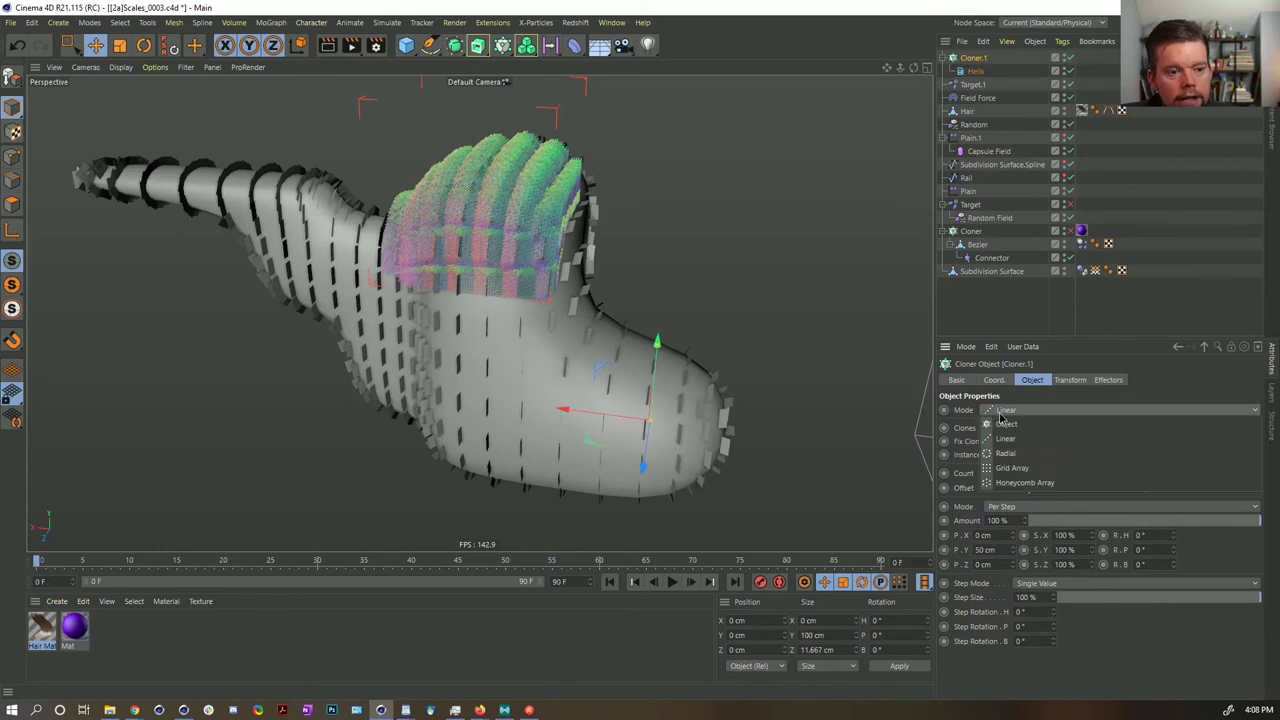
drag(968, 111, 989, 436)
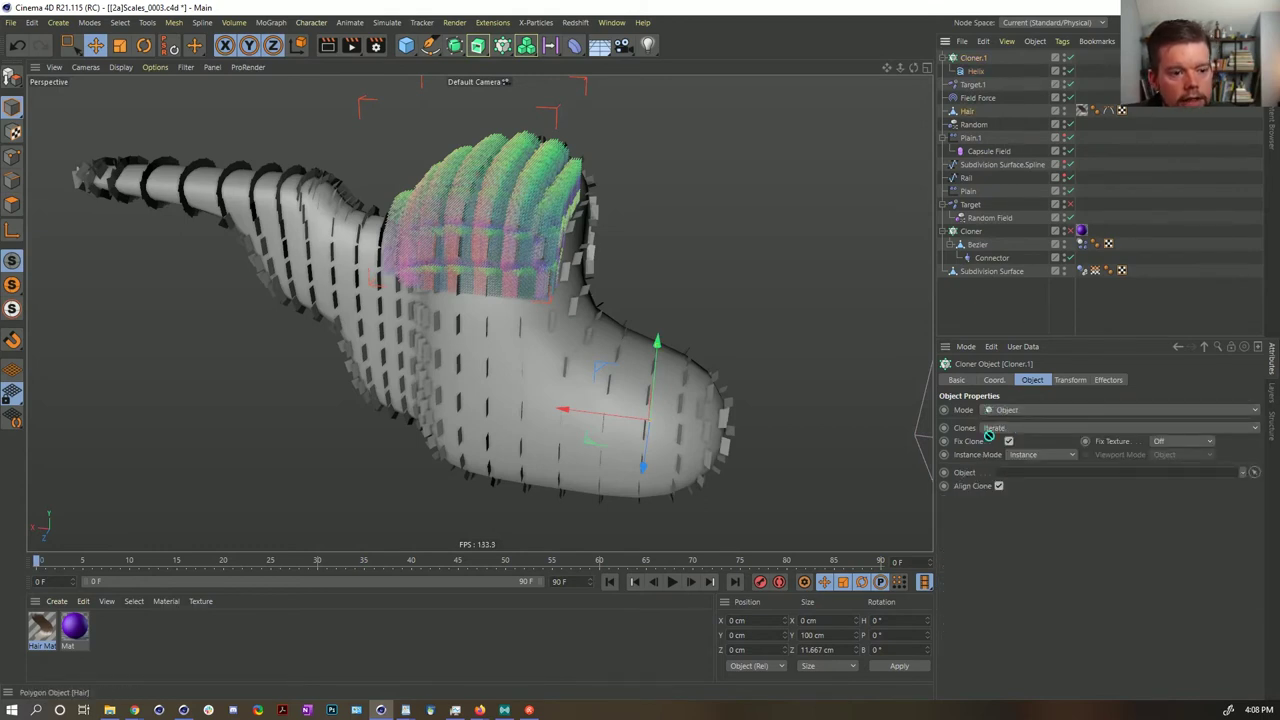
drag(1018, 478, 1018, 478)
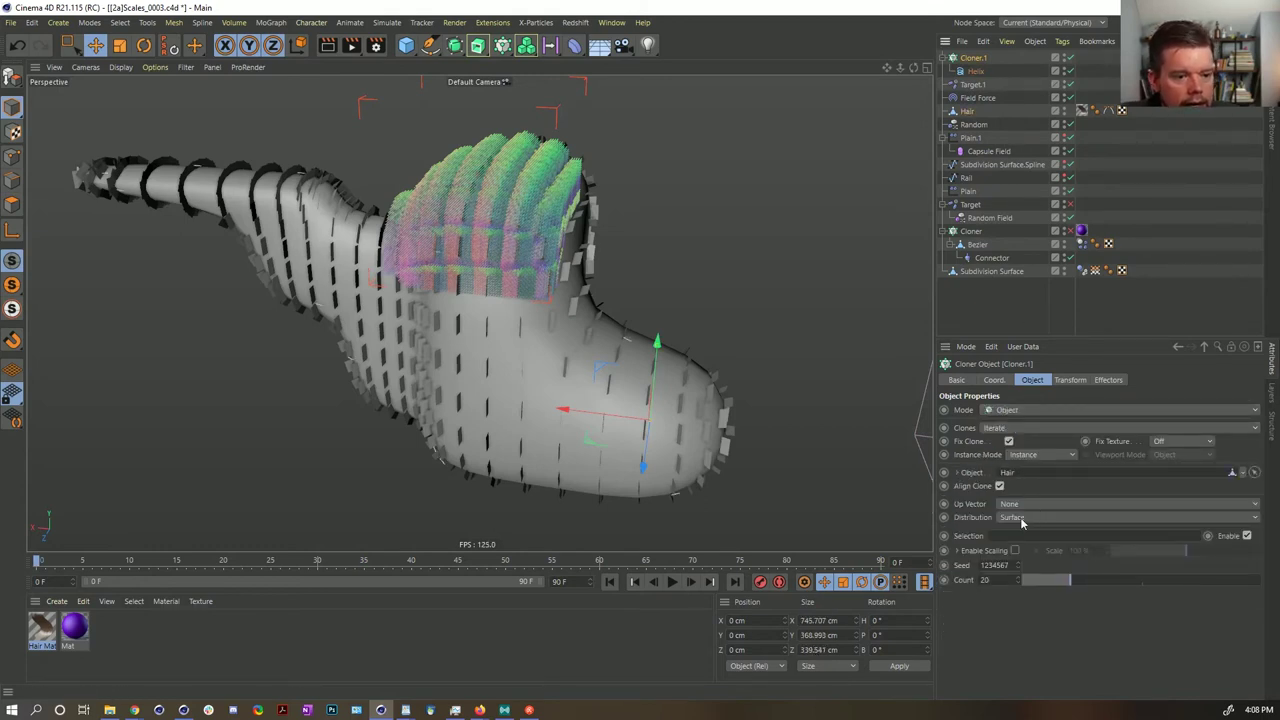
click(1021, 517)
click(1050, 563)
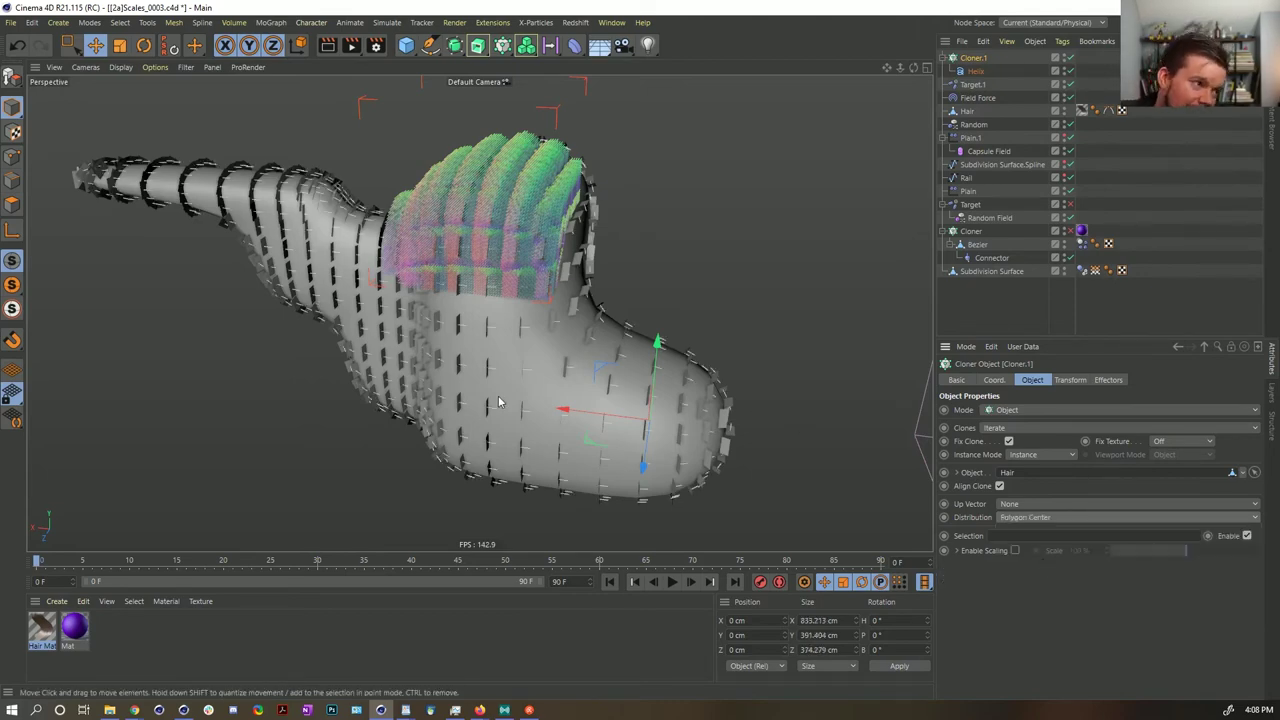
- Set the new Cloner's transform heading rotation (R.H) to 180°
mouse_move(528, 372)
alt+right_down()
mouse_move(631, 353)
mouse_move(529, 385)
alt+right_up()
alt+drag(529, 380, 553, 398)
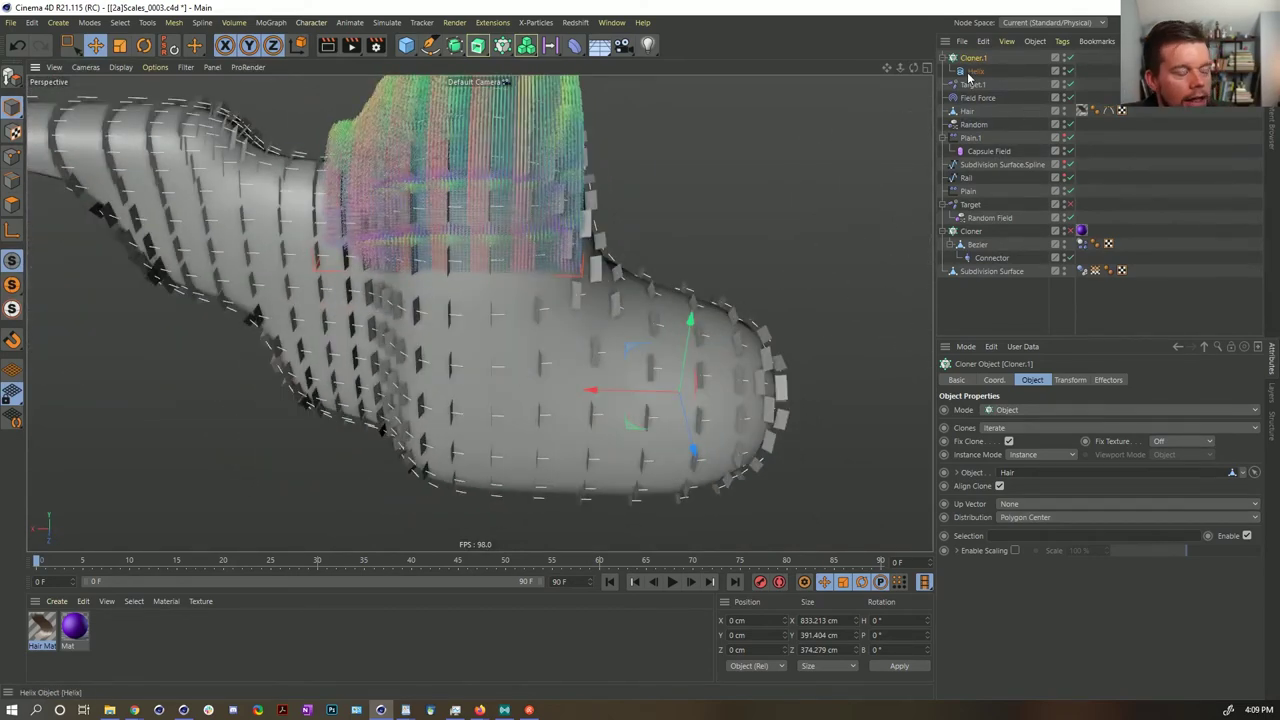
alt+drag(663, 231, 718, 240)
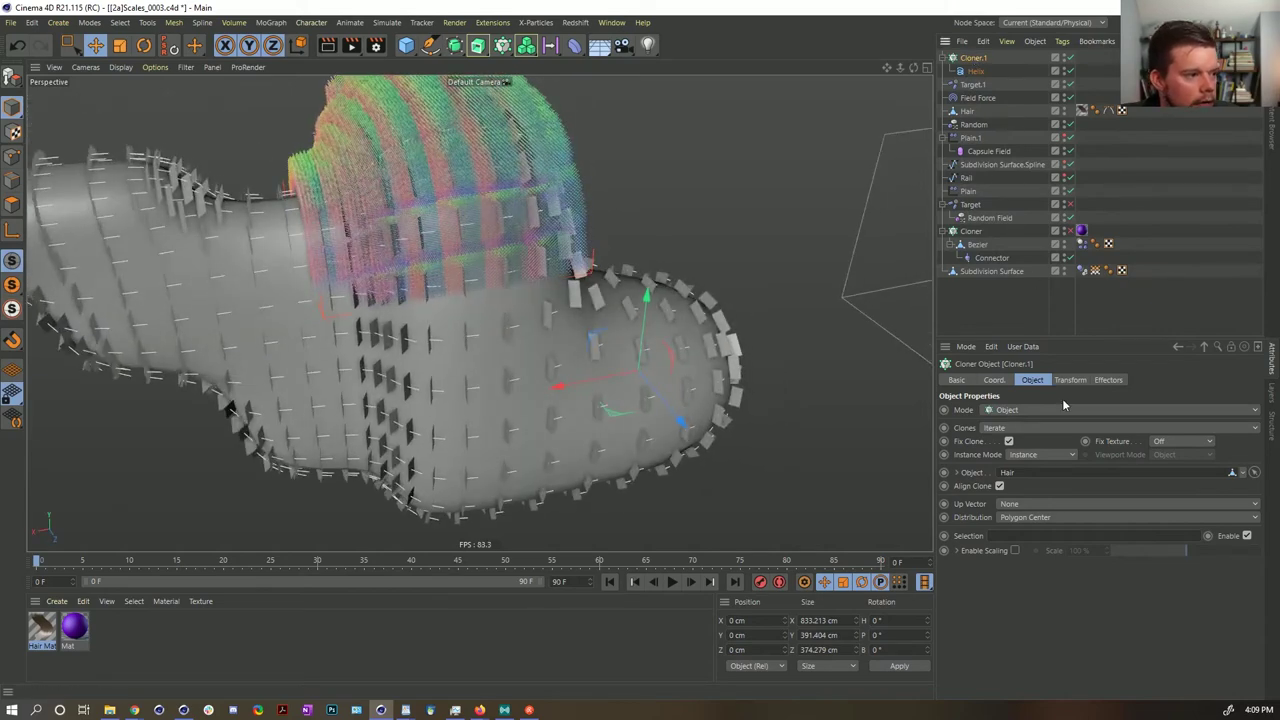
mouse_move(650, 358)
alt+mouse_down()
mouse_move(623, 349)
mouse_move(668, 345)
alt+mouse_up()
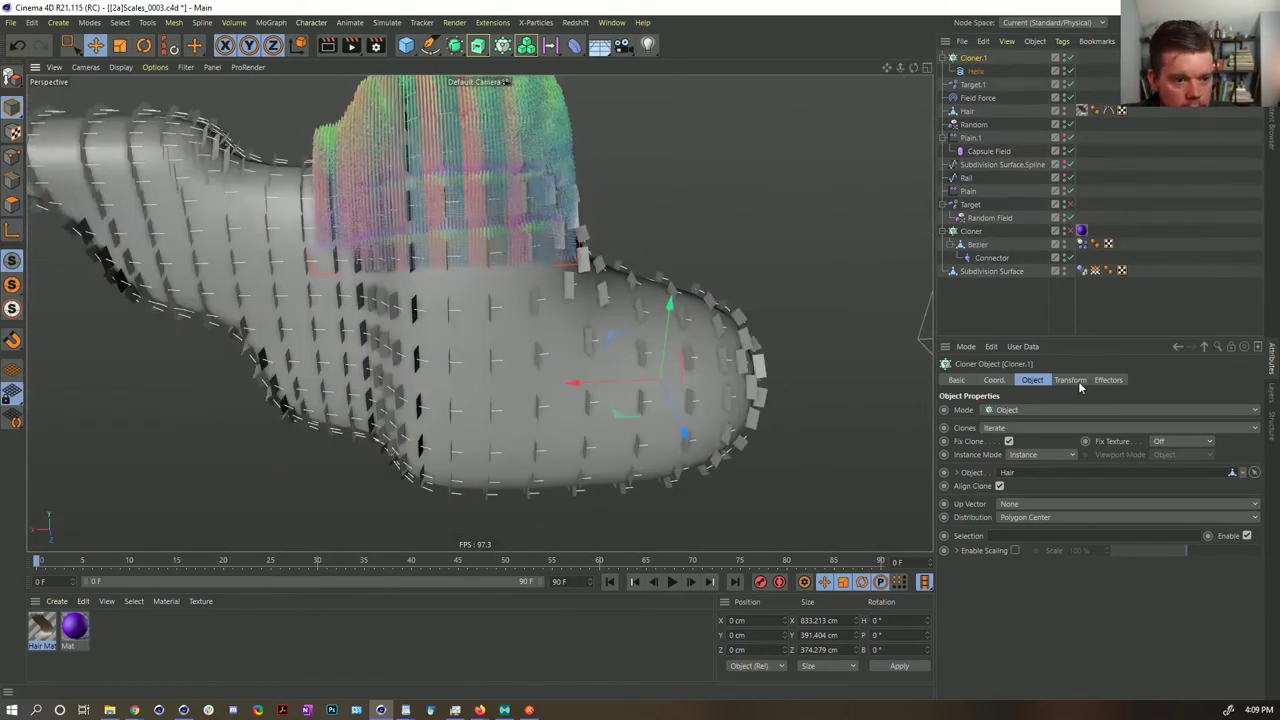
click(1070, 380)
drag(1175, 428, 1250, 428)
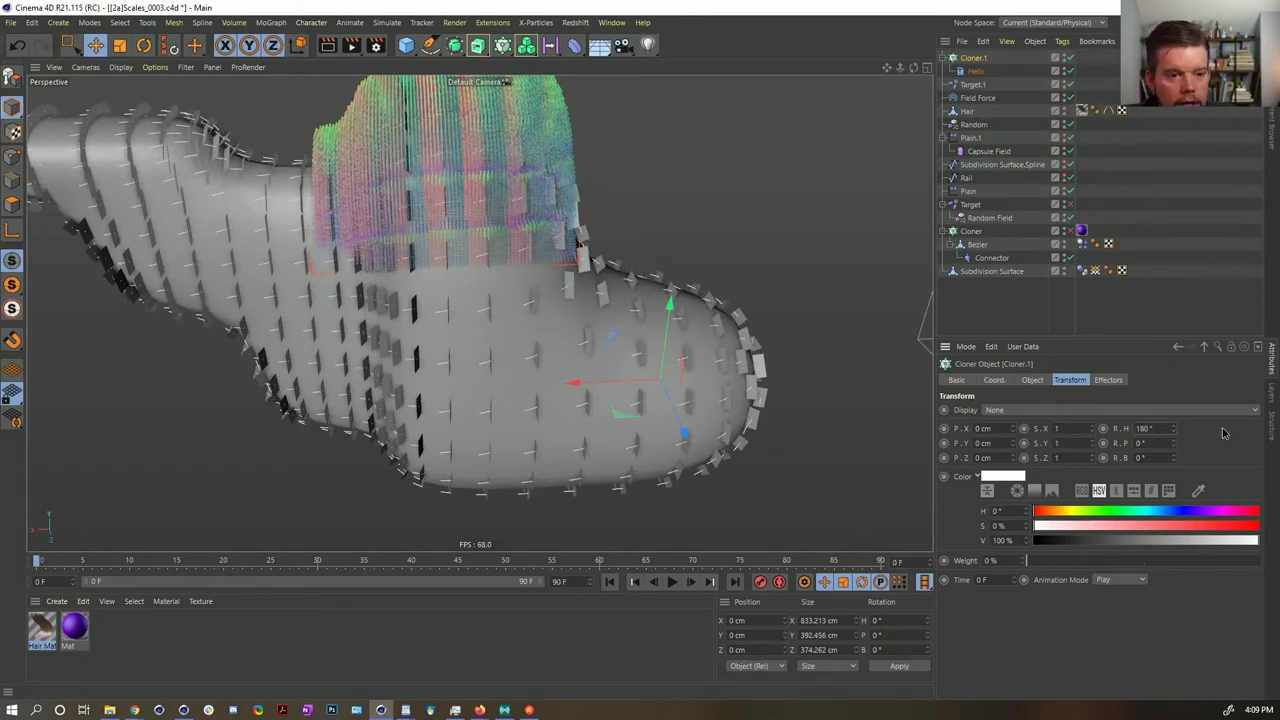
- Scale the Helix up to a length of about 41 cm so the cloned lines run along the mesh
click(972, 71)
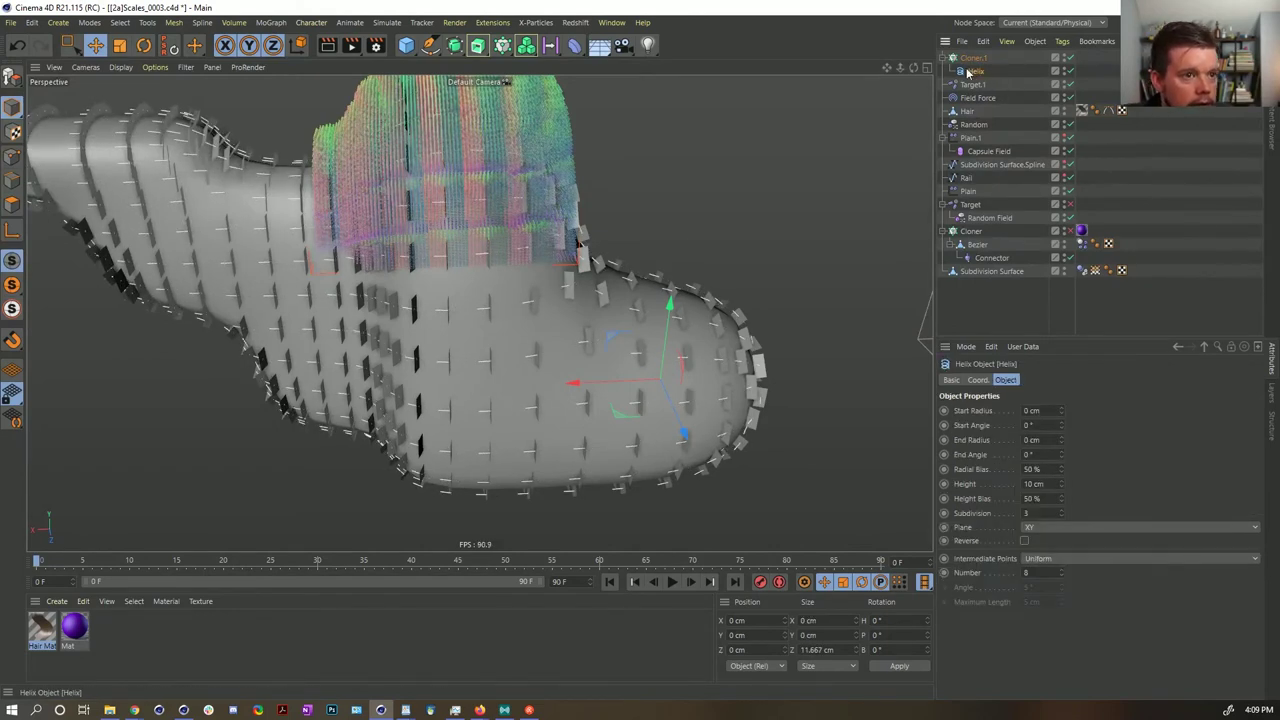
key(t)
drag(672, 234, 1279, 207)
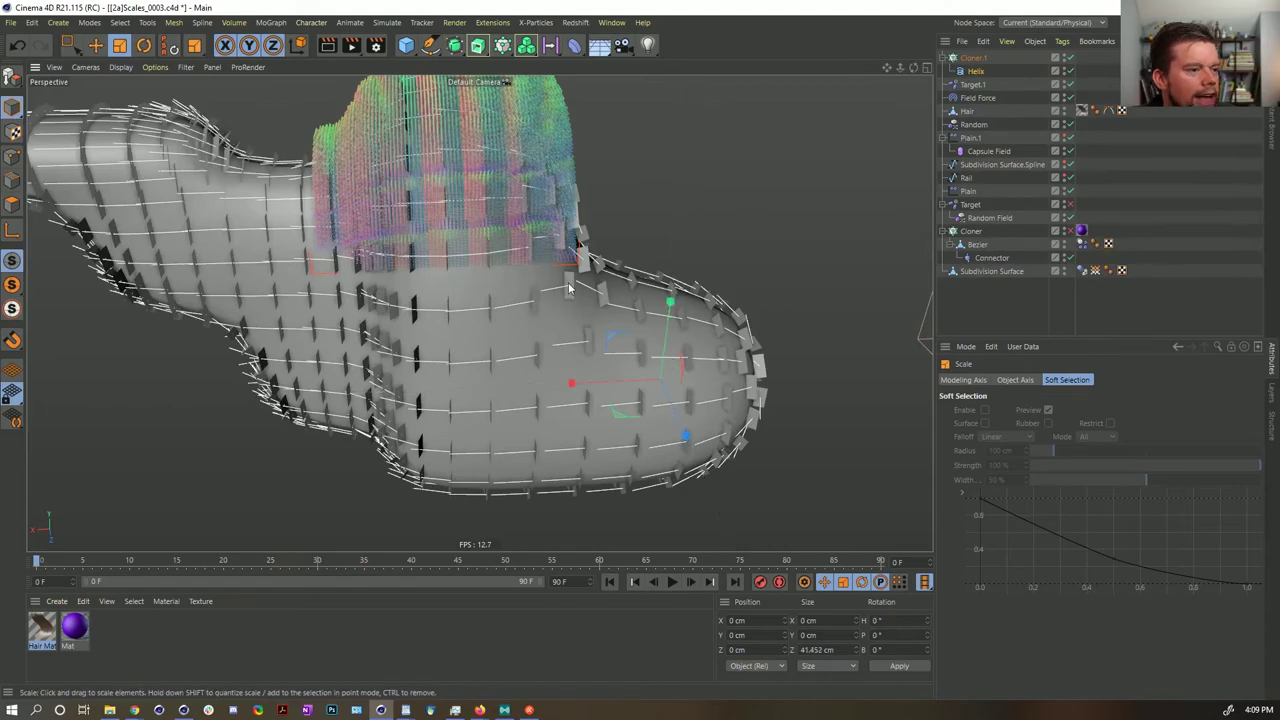
alt+drag(568, 288, 600, 285)
- Put the line Cloner inside a Connect object and create a single spline copy from its current state
click(972, 58)
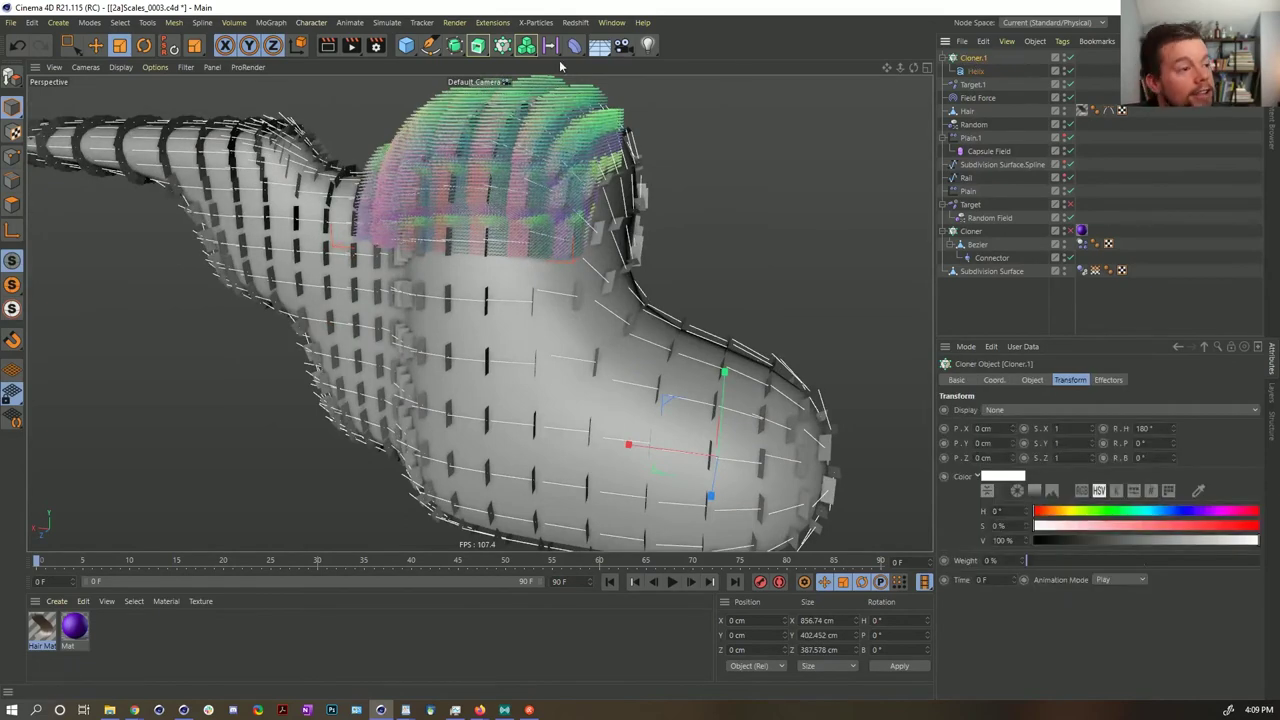
drag(500, 51, 654, 138)
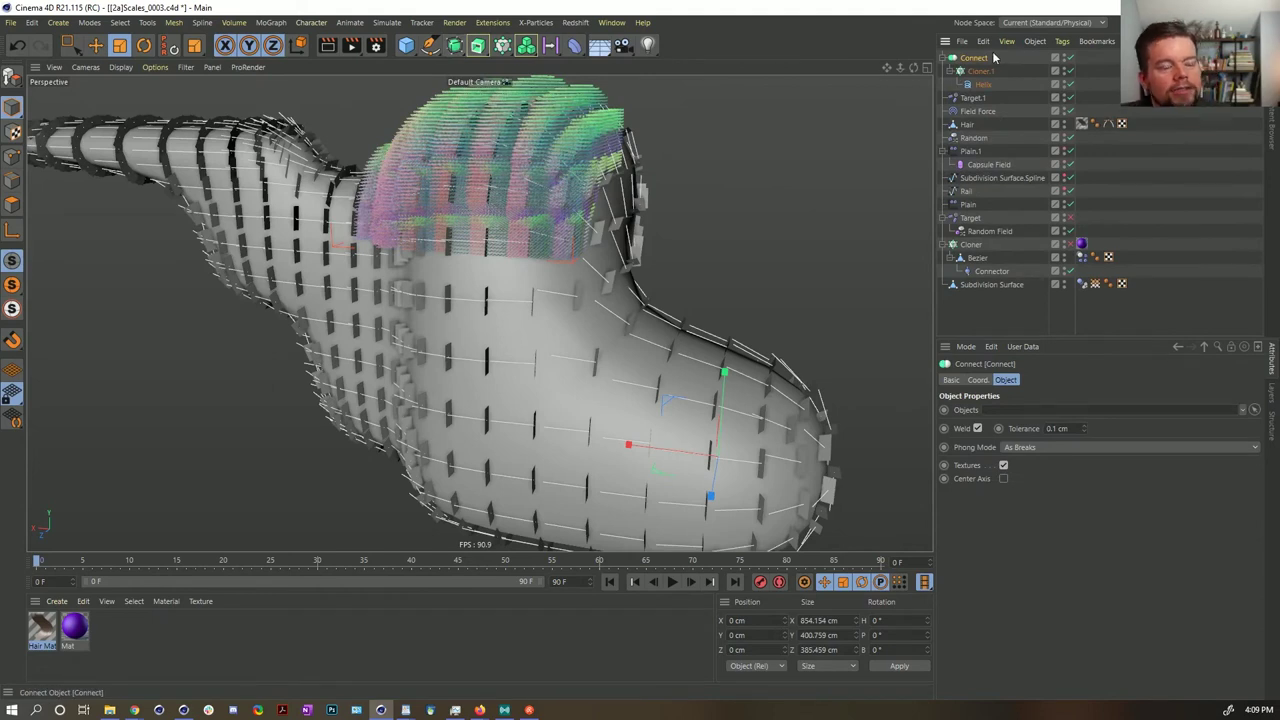
key(c)
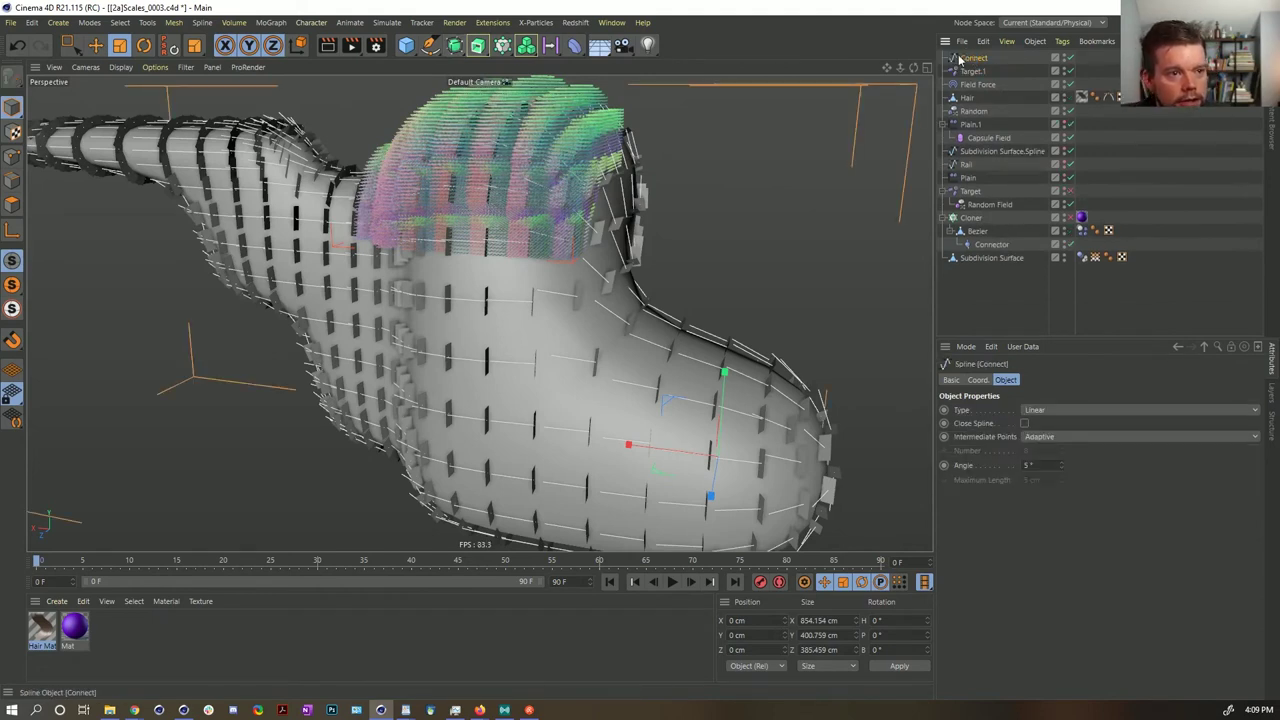
key(ctrl+z)
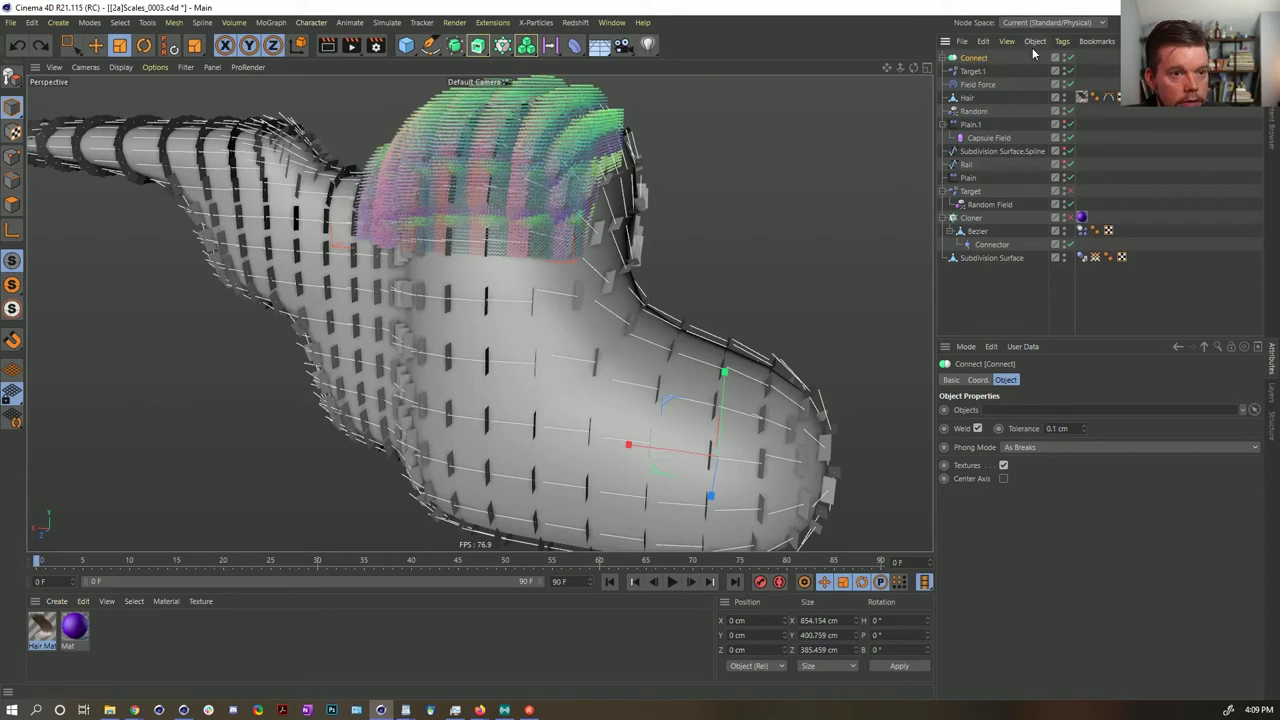
key(alt+c)
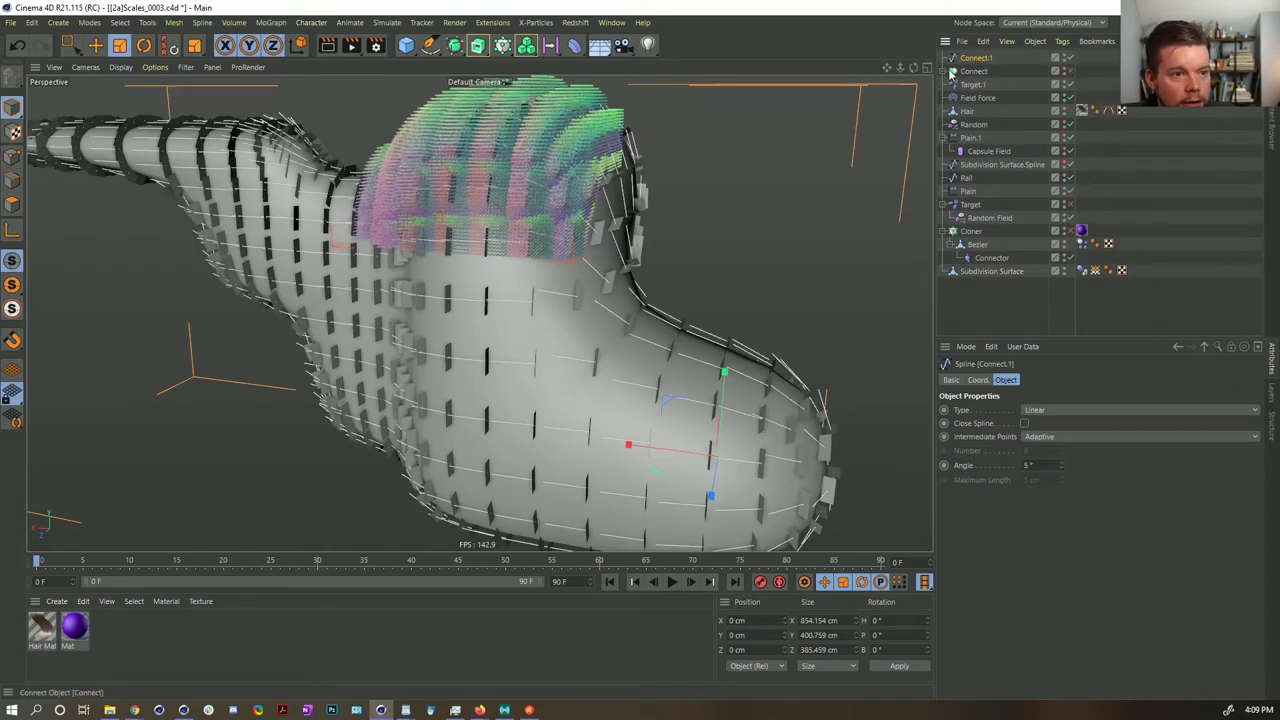
- Replace the layer in the Field Force object's field list with the combined Connect.1 spline
click(978, 98)
click(1022, 379)
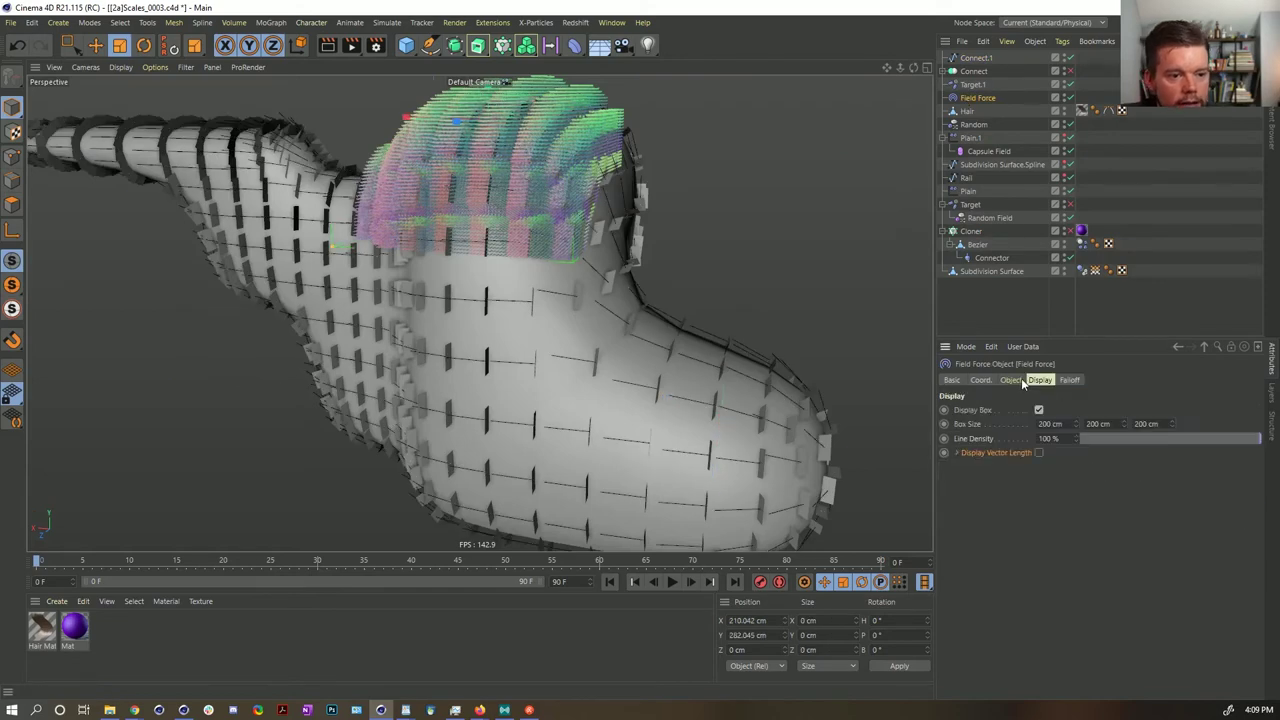
click(1018, 380)
key(Delete)
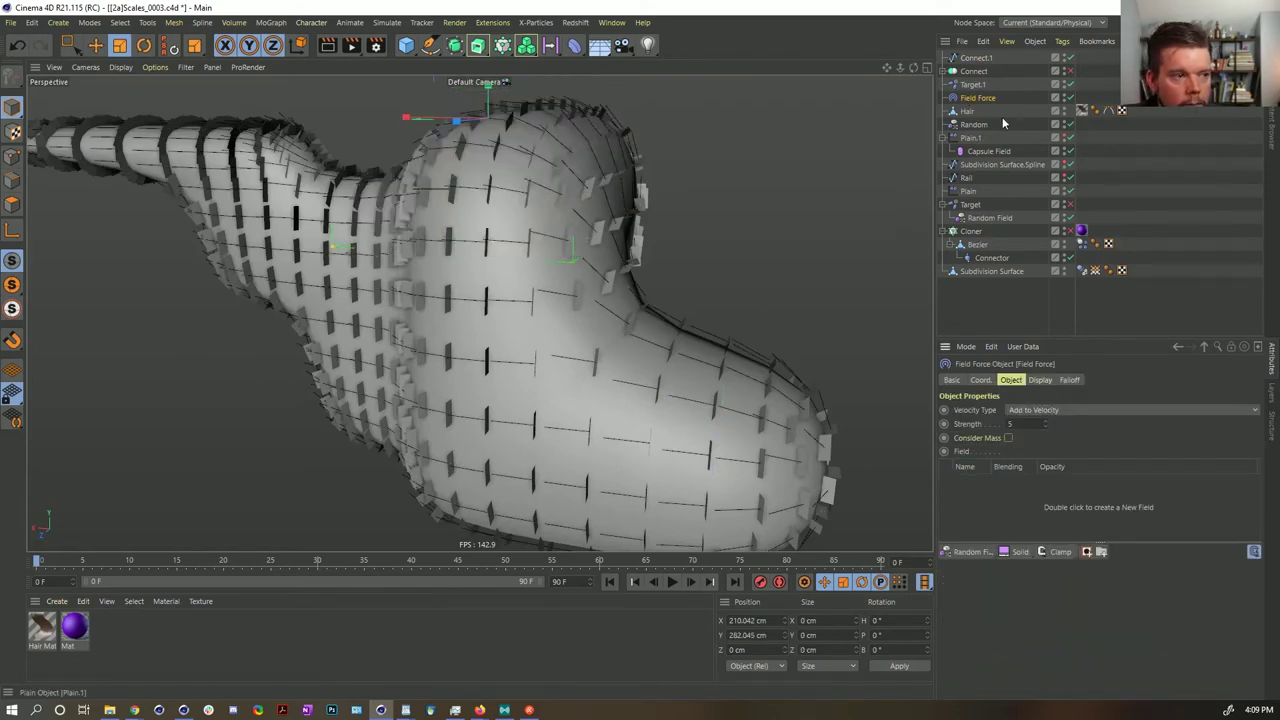
drag(976, 57, 989, 499)
alt+drag(542, 209, 470, 300)
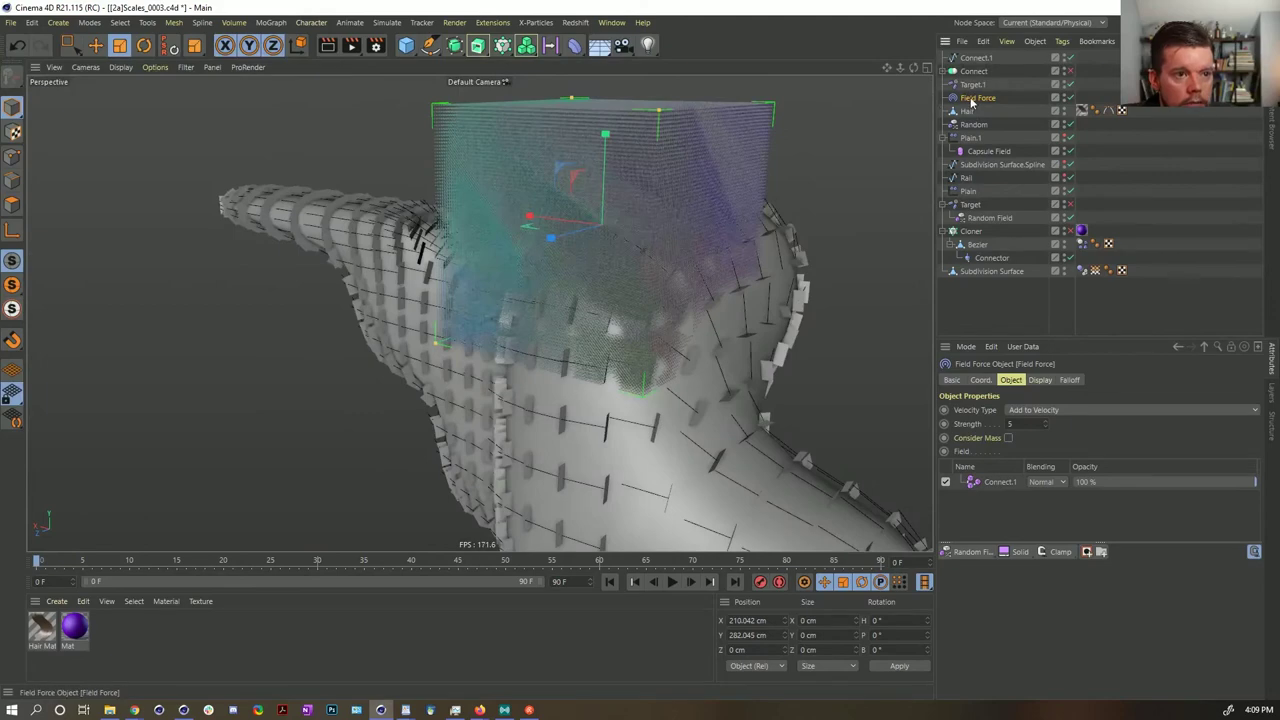
- Set the Field Force display box to about 899 cm by 366 cm by 0 cm
click(1040, 380)
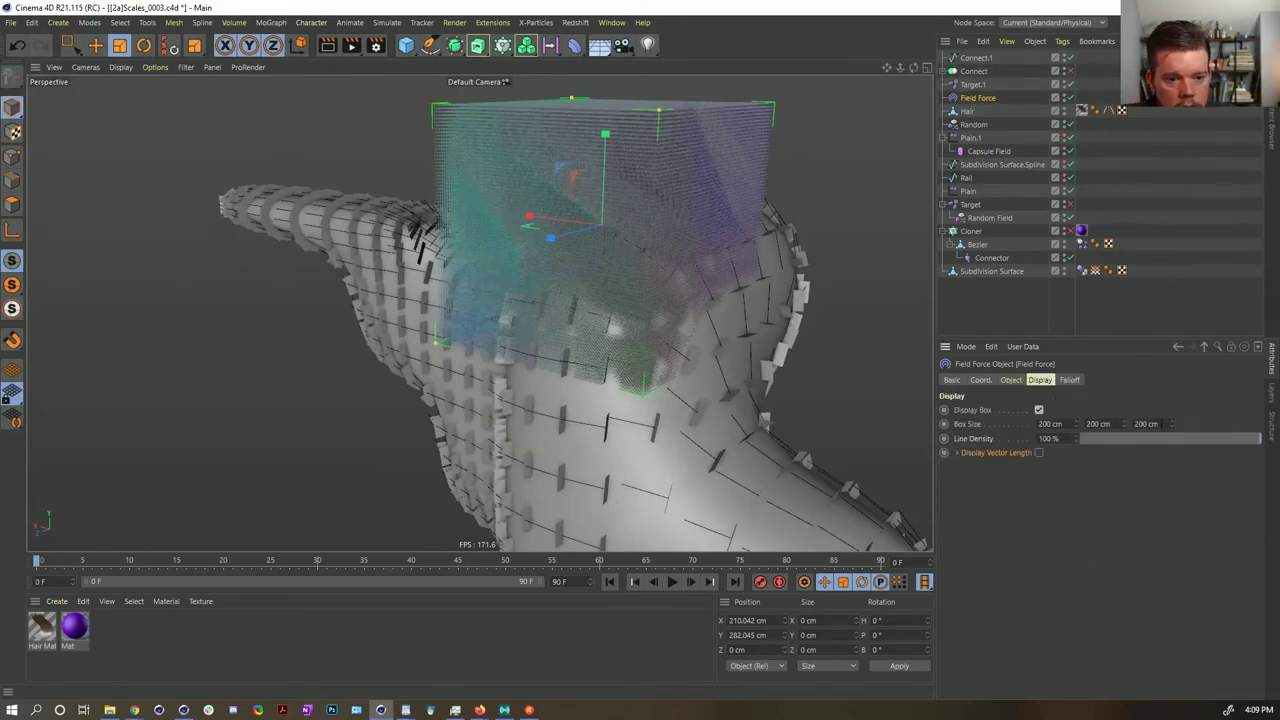
drag(1170, 424, 1170, 544)
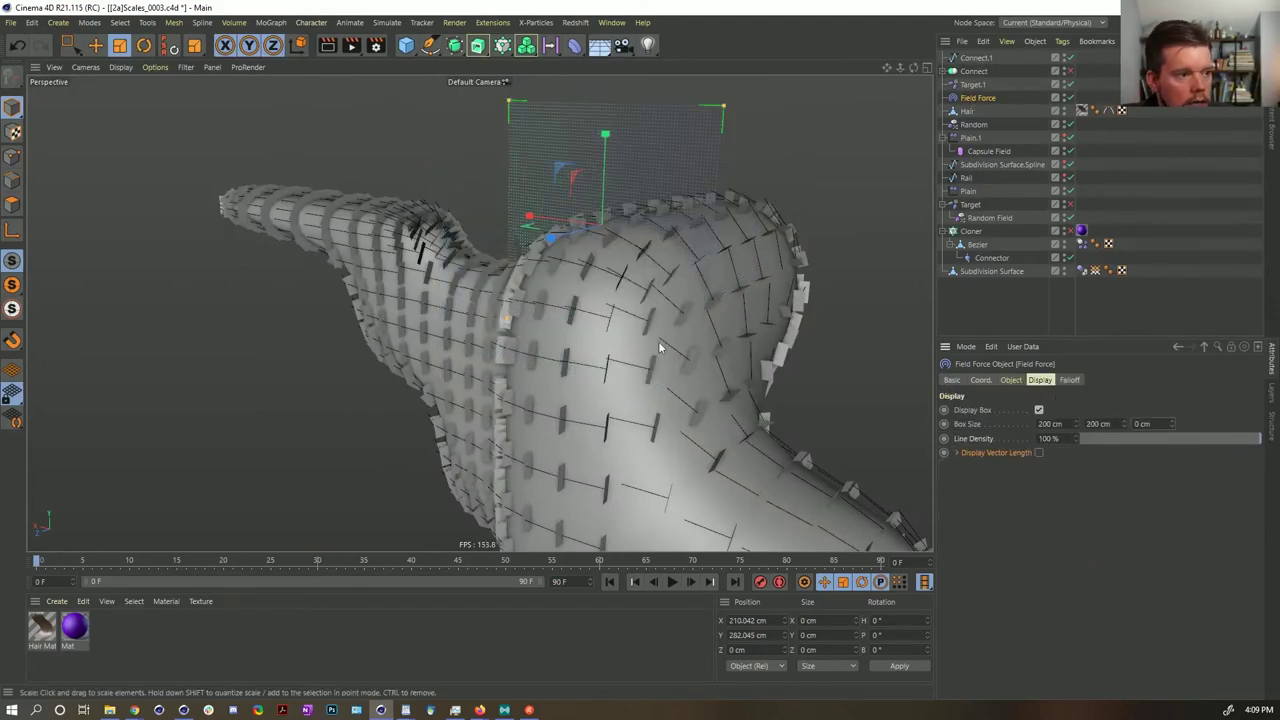
alt+drag(660, 346, 650, 230)
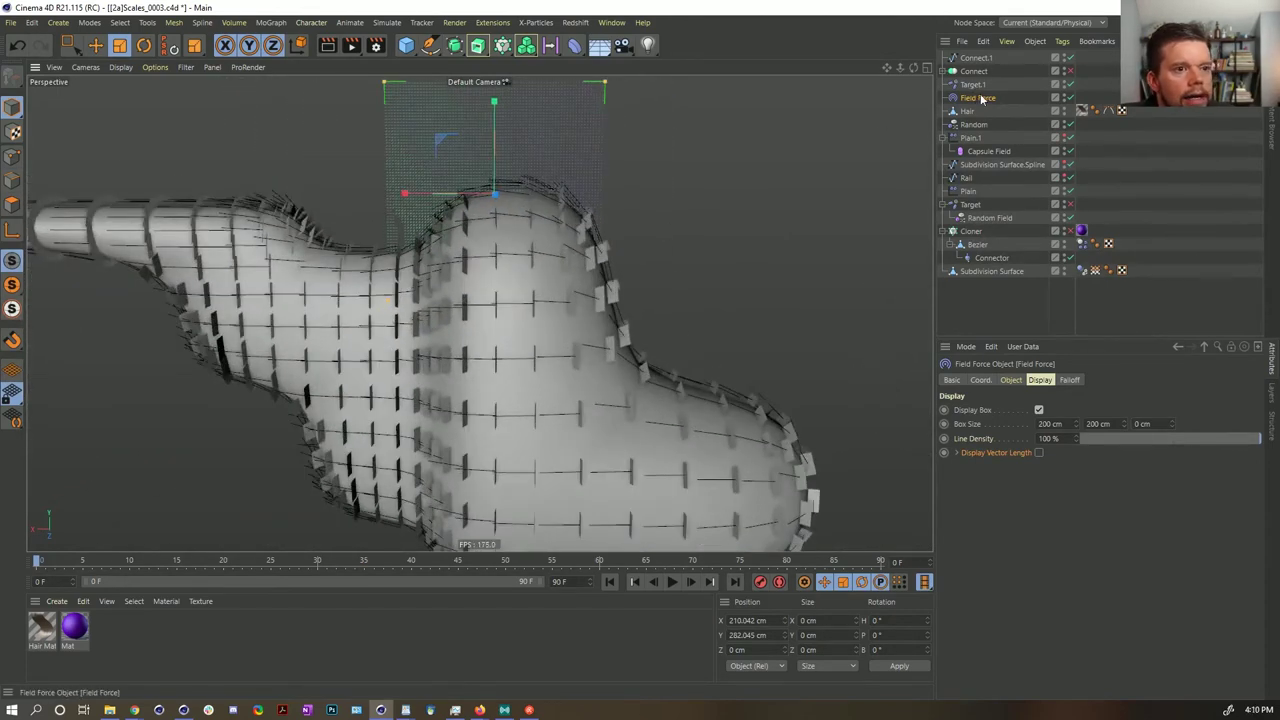
drag(1123, 424, 1077, 350)
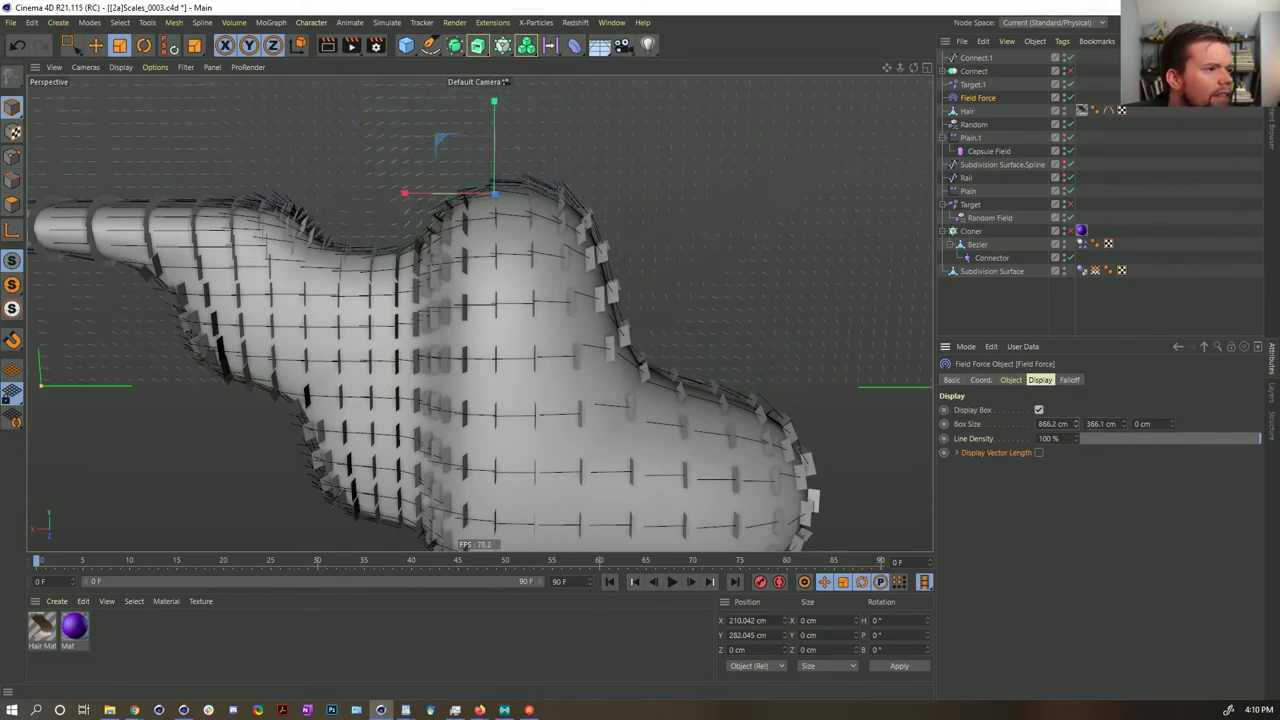
- Move the Field Force object down to a Y position of about 107 cm, beside the mesh
key(e)
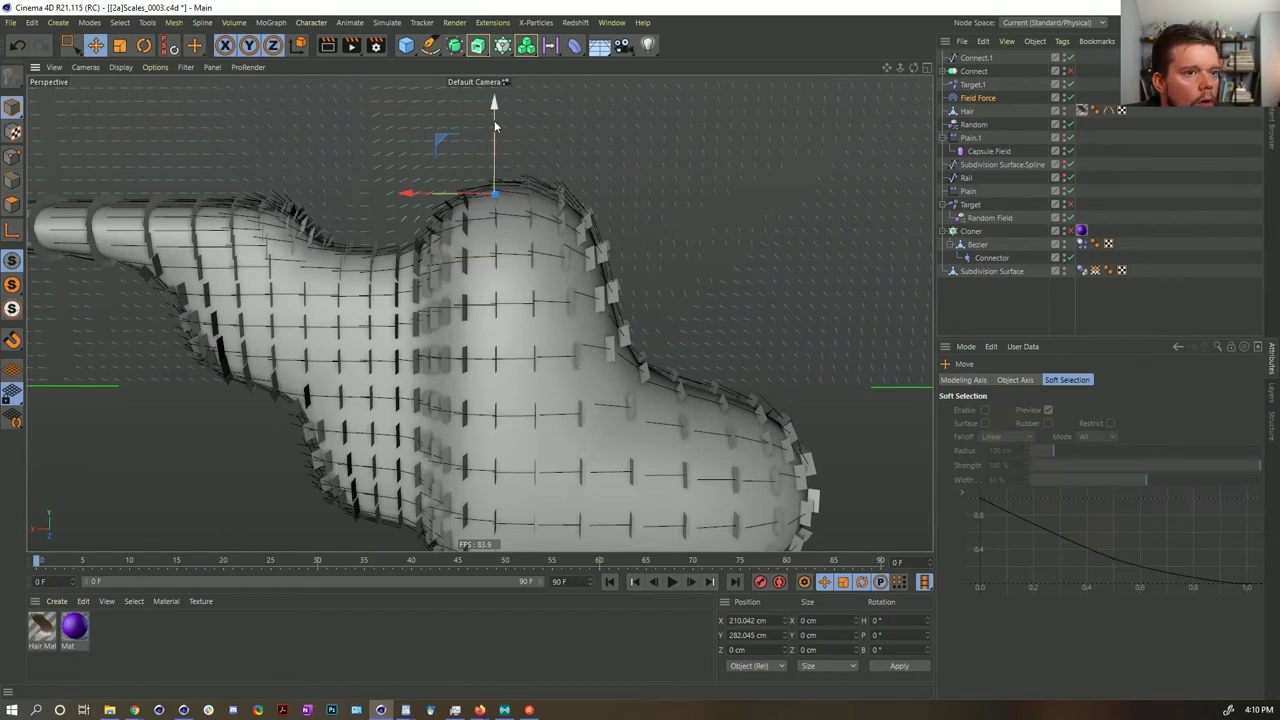
drag(497, 125, 531, 262)
alt+drag(756, 382, 776, 382)
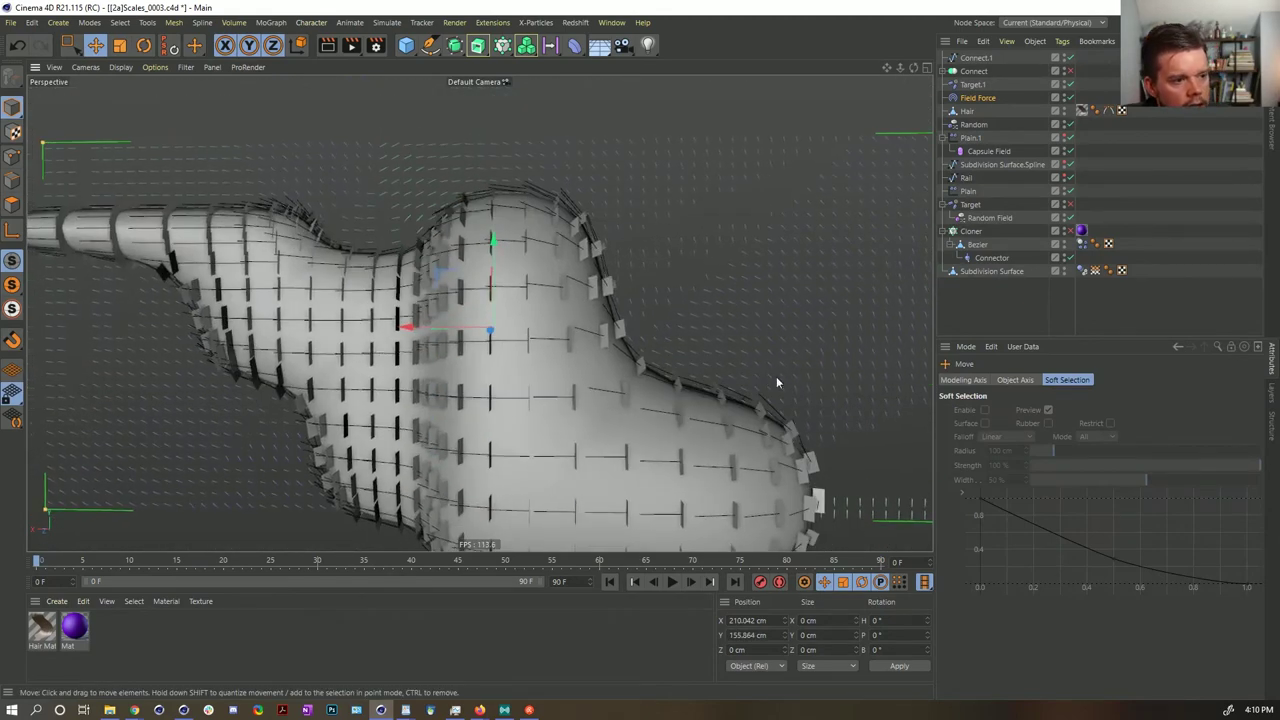
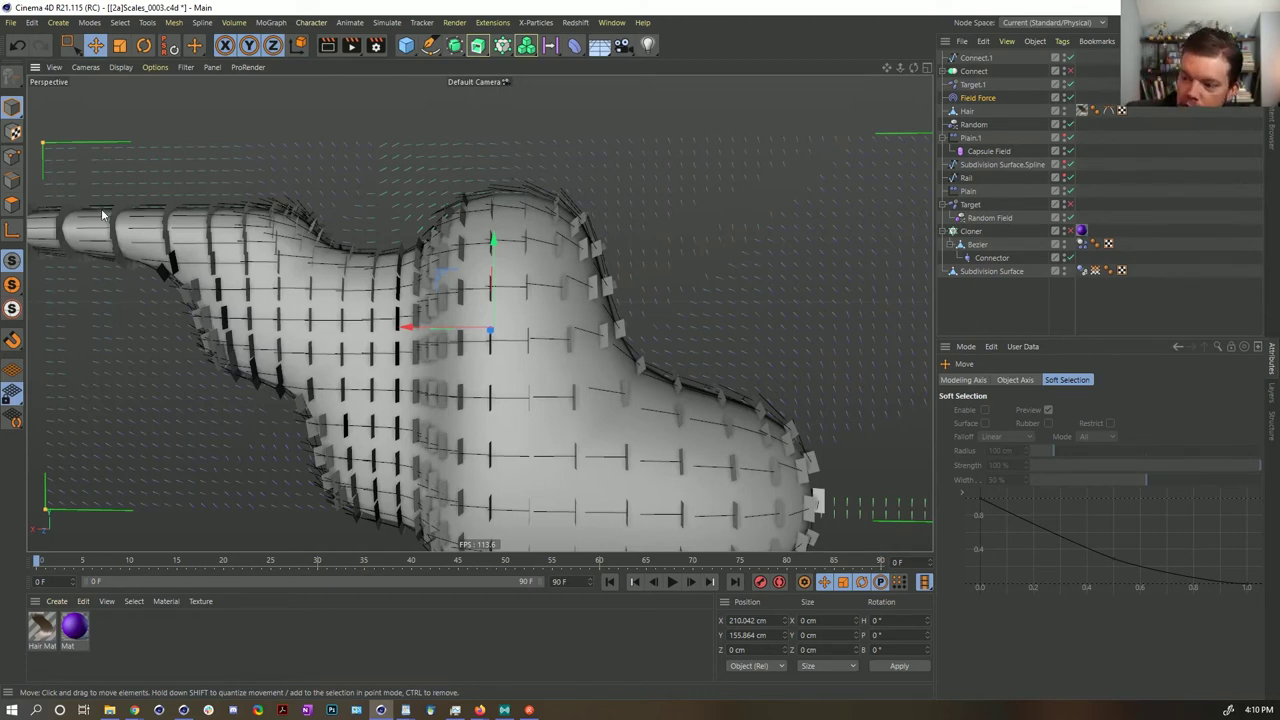
alt+drag(622, 148, 576, 200)
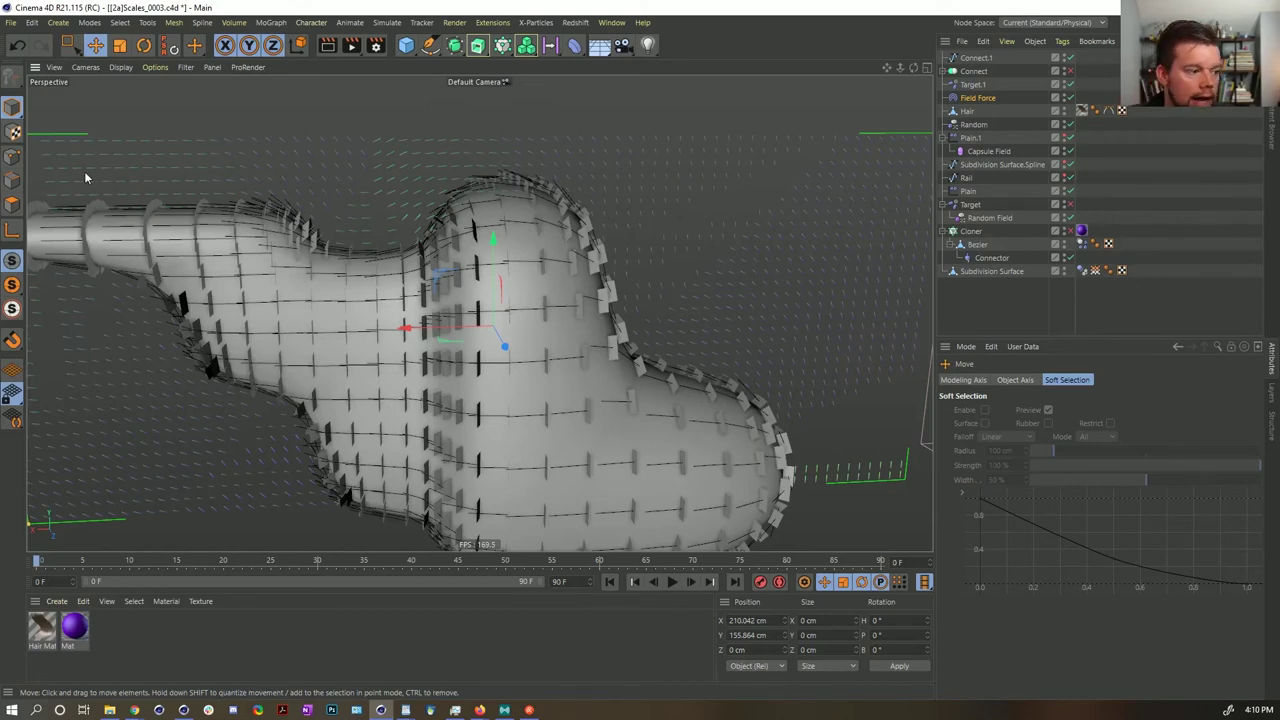
alt+middle_drag(541, 305, 549, 232)
alt+drag(549, 232, 510, 232)
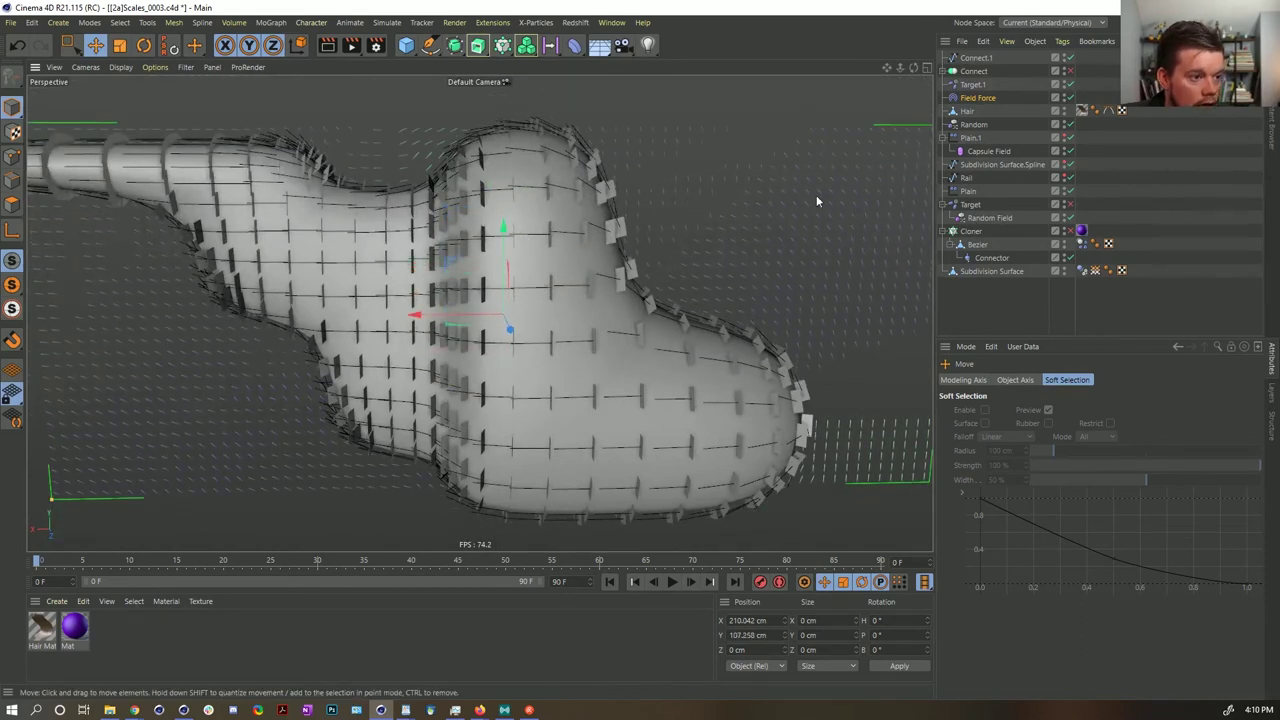
- Increase the Field Force box height to about 557 cm and move the object to about -225 cm in Z
click(988, 98)
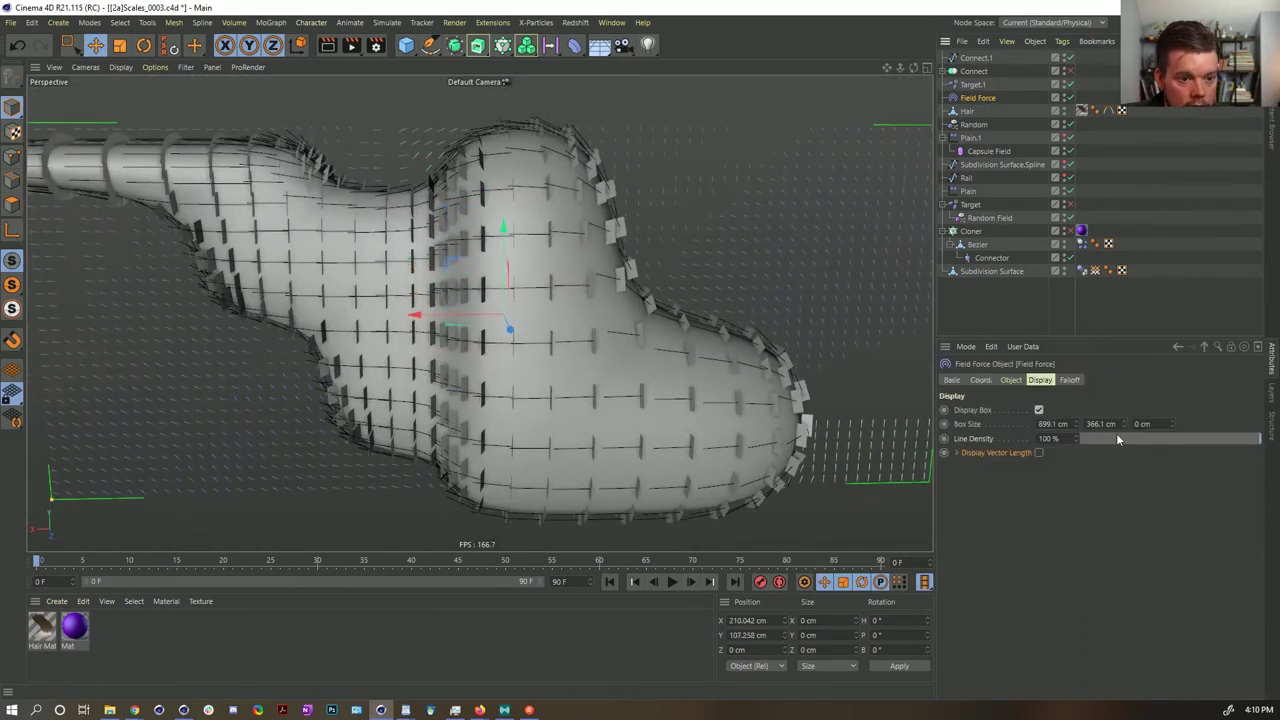
drag(1122, 422, 1220, 422)
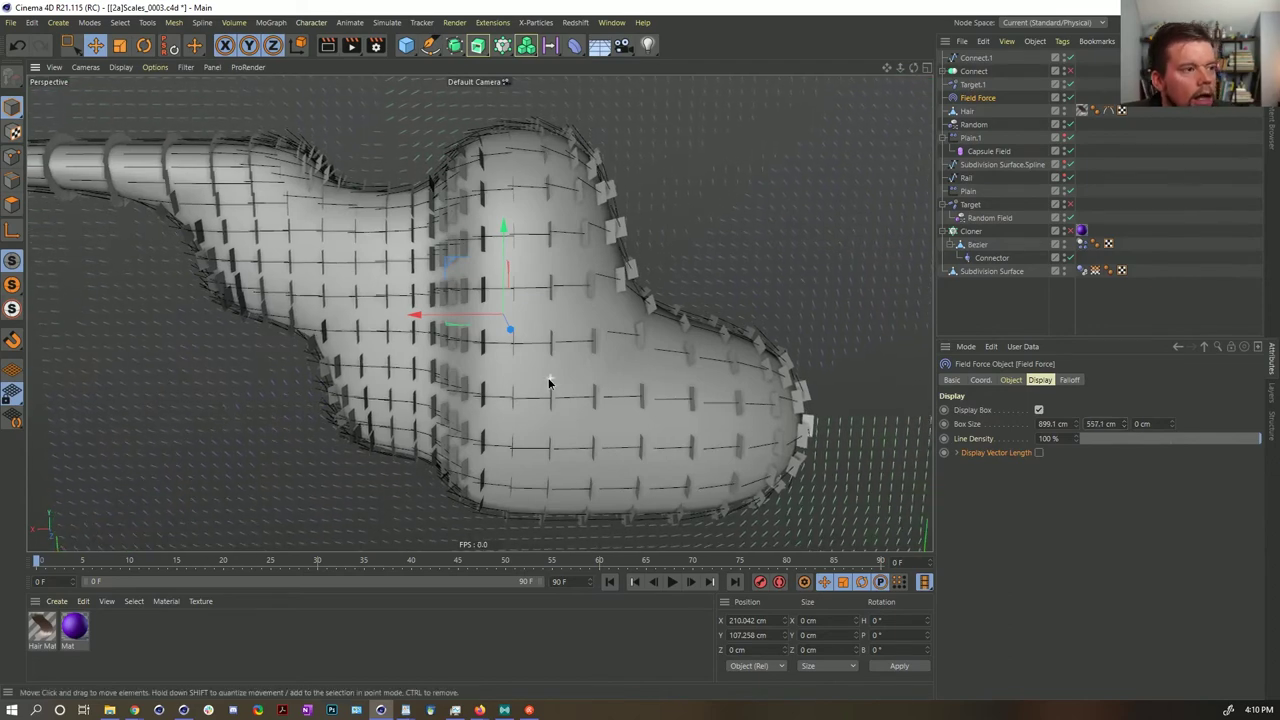
alt+drag(548, 380, 523, 391)
alt+right_drag(613, 344, 573, 345)
alt+middle_drag(573, 345, 531, 389)
alt+drag(531, 389, 592, 330)
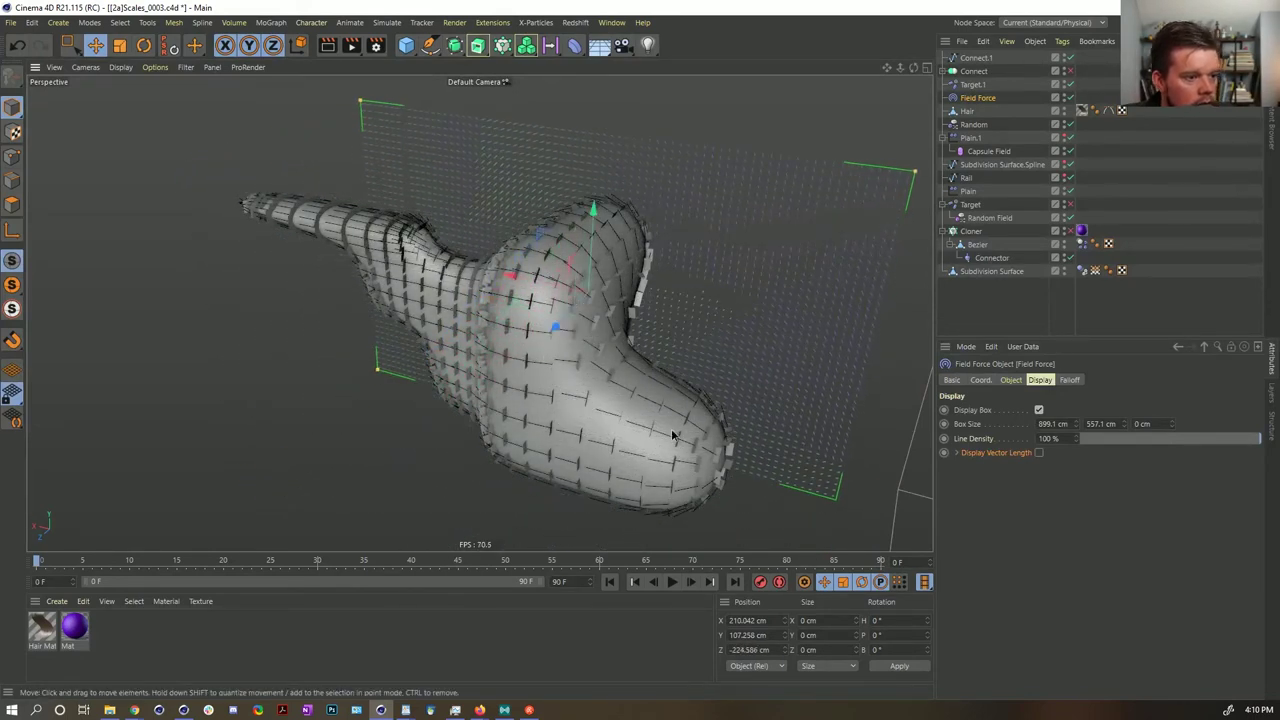
- Reset the Field Force object to 0 cm in Z and set its strength to 155
alt+drag(673, 437, 610, 422)
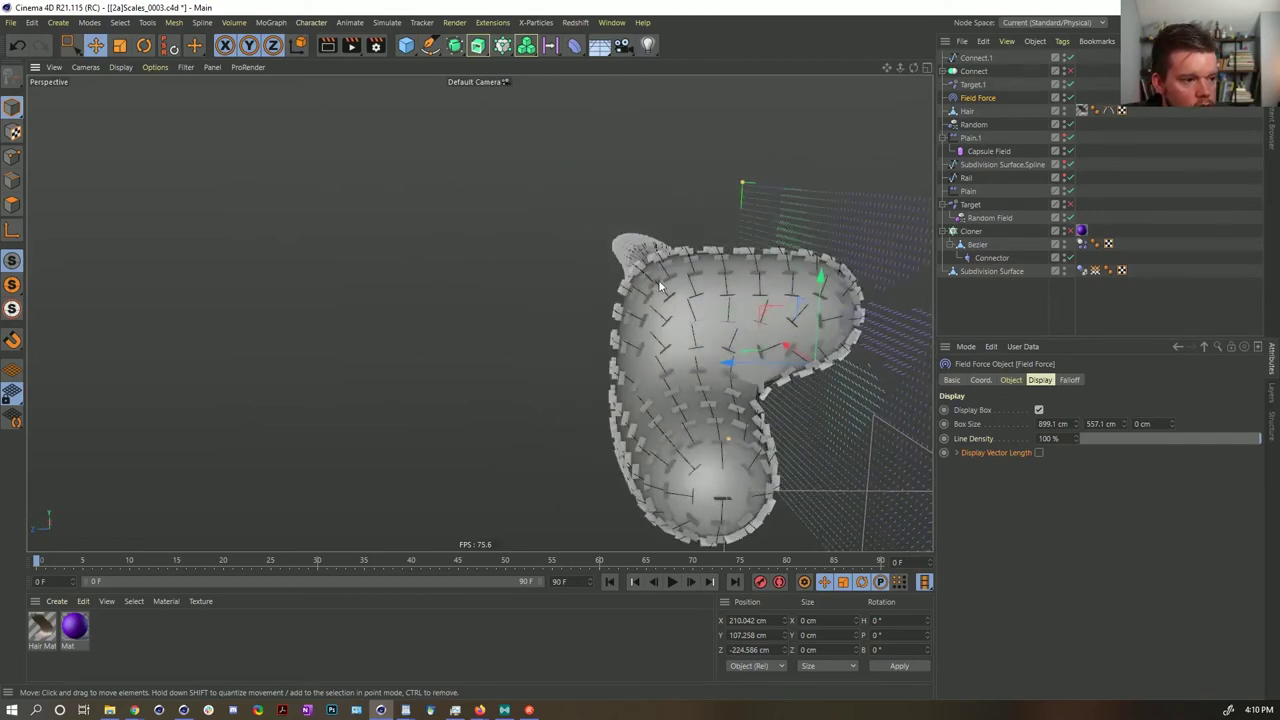
alt+drag(659, 287, 726, 420)
alt+drag(770, 477, 186, 307)
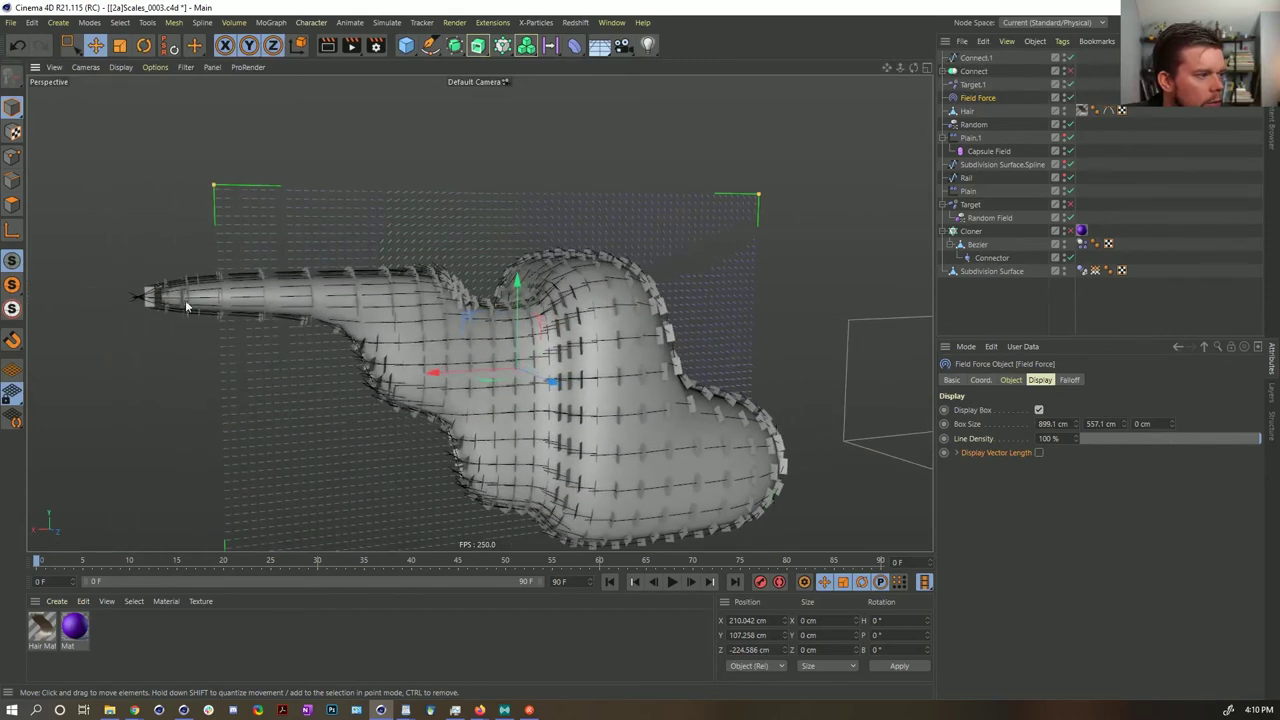
alt+drag(479, 350, 626, 395)
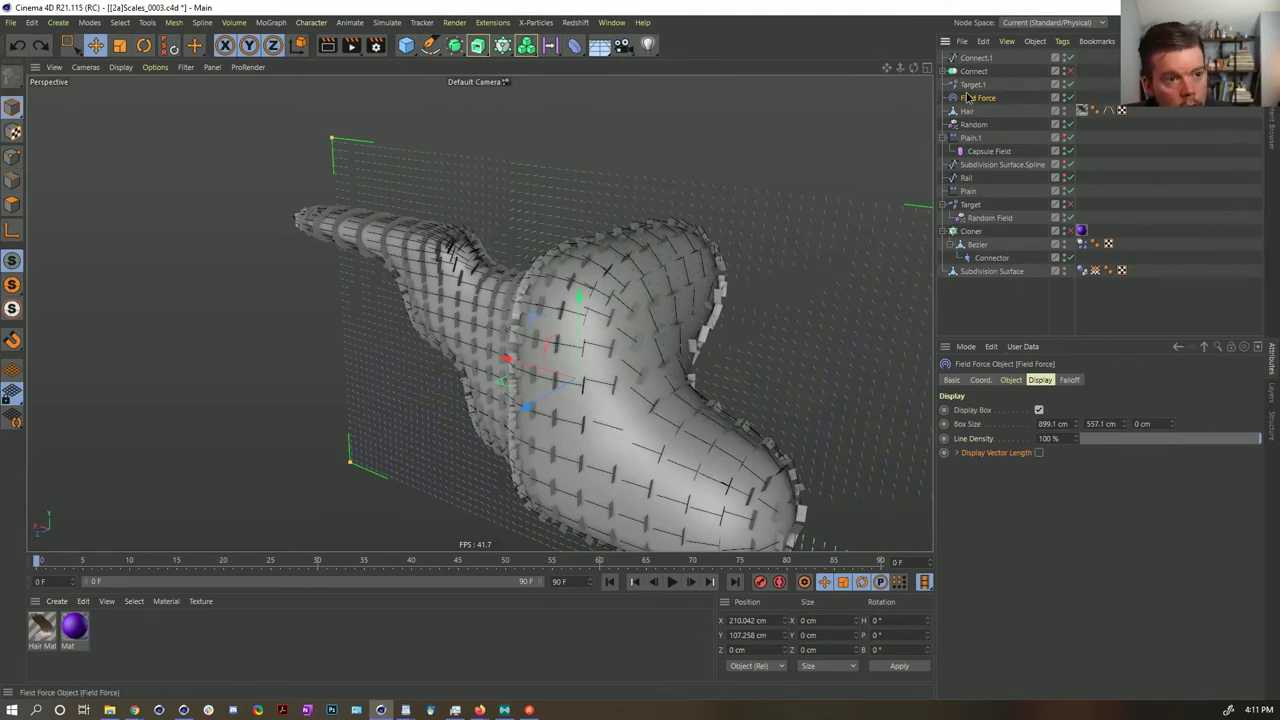
click(1014, 380)
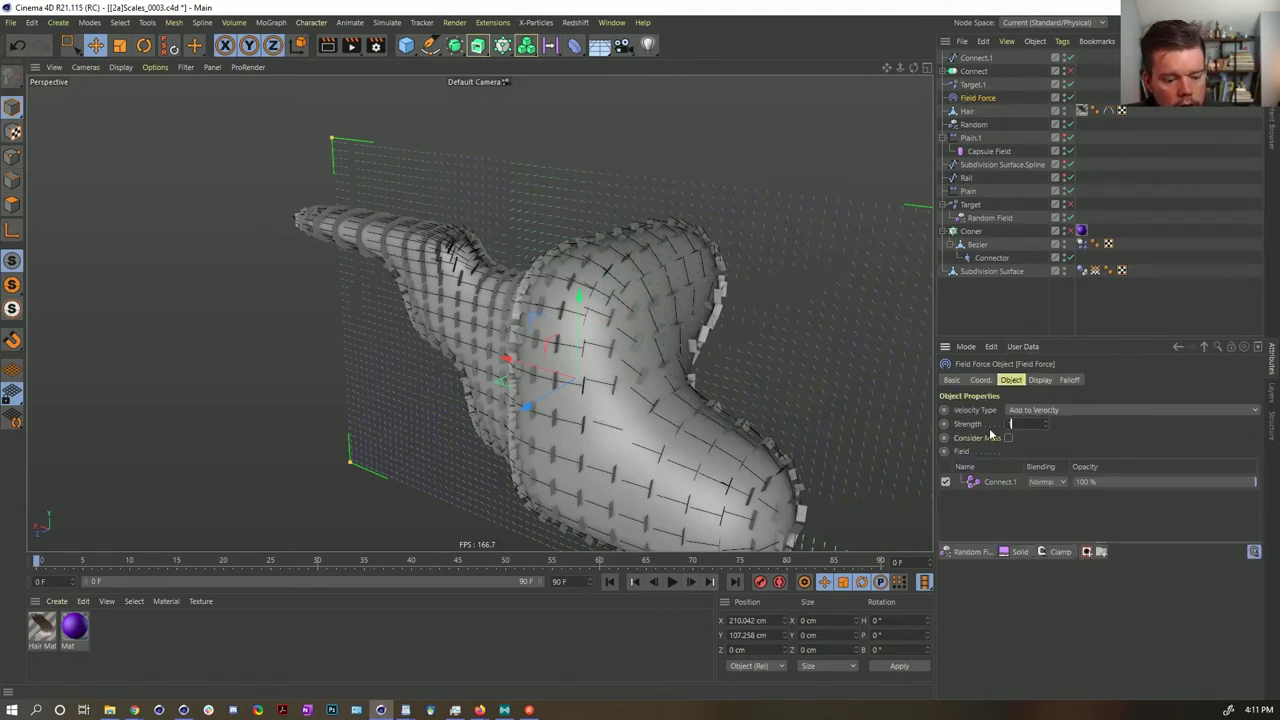
key(Return)
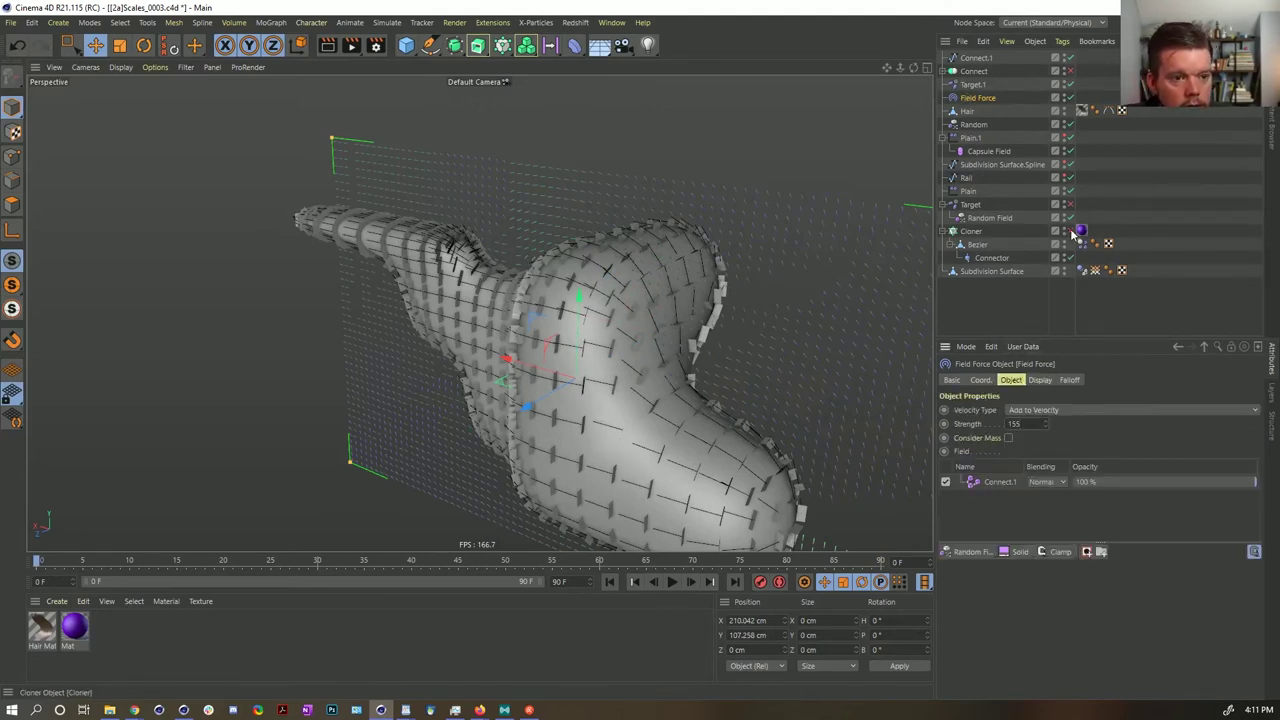
- Enable the Cloner to show the purple scales and save the scene as an incremental version
click(1071, 232)
mouse_move(705, 377)
alt+mouse_down()
mouse_move(679, 301)
mouse_move(590, 298)
alt+mouse_up()
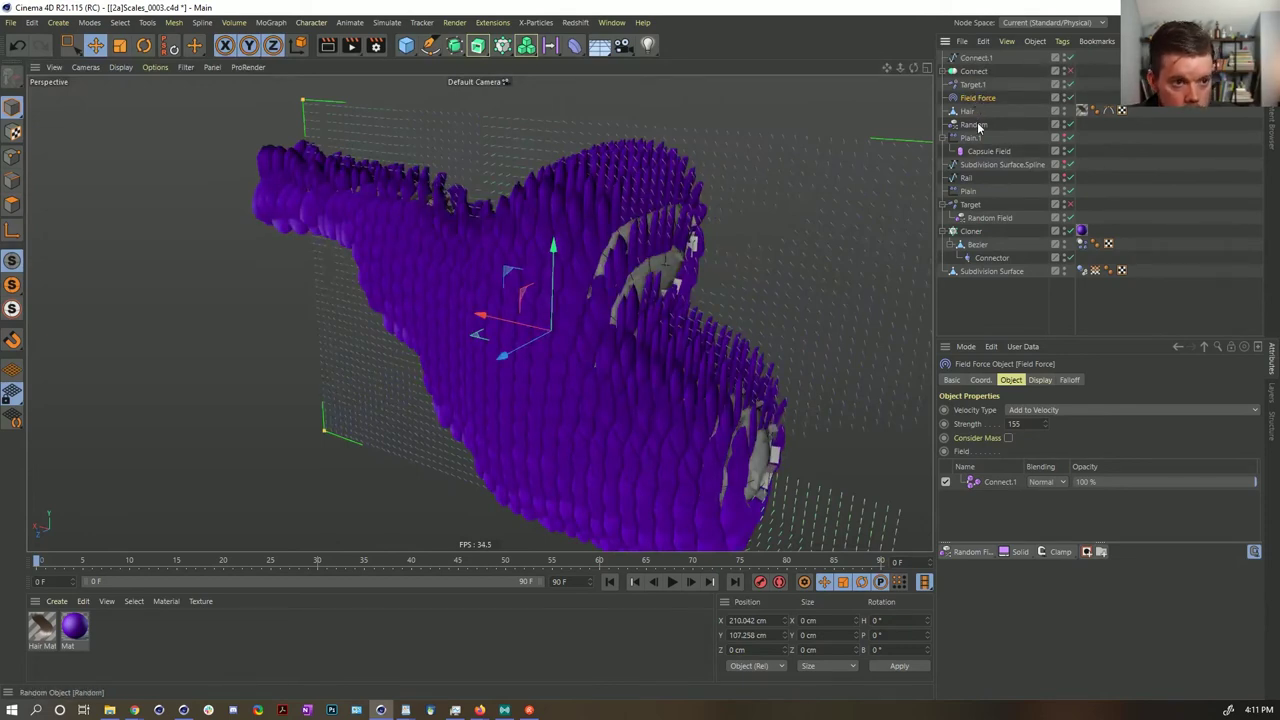
alt+drag(580, 337, 591, 322)
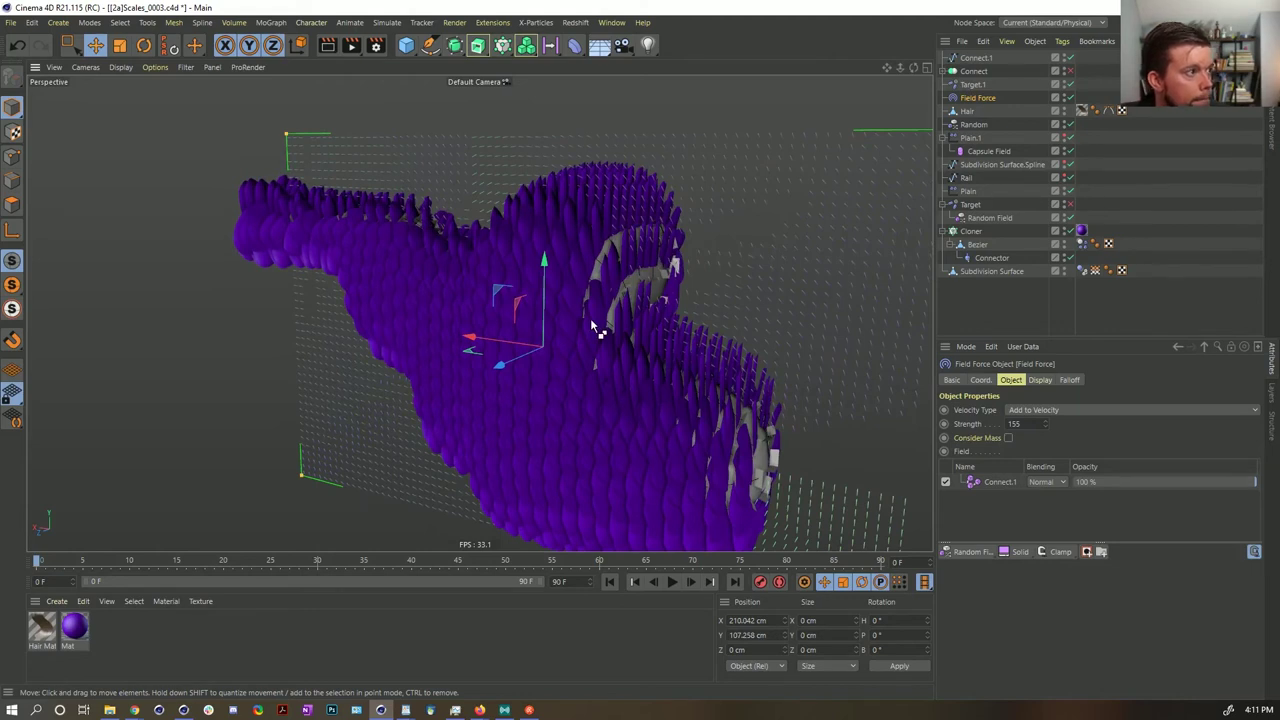
key(ctrl+alt+s)
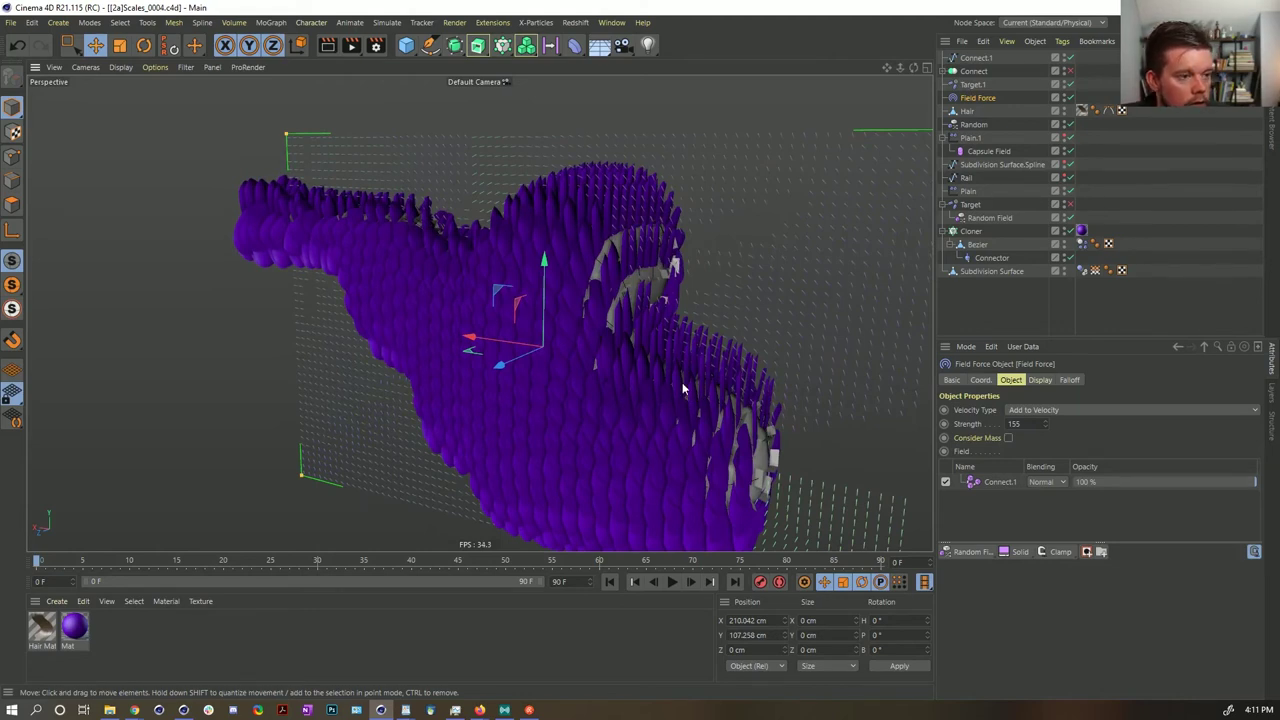
- Preview the simulation briefly and delete the Target.1 effector and the Target effector with its Random Field
click(673, 582)
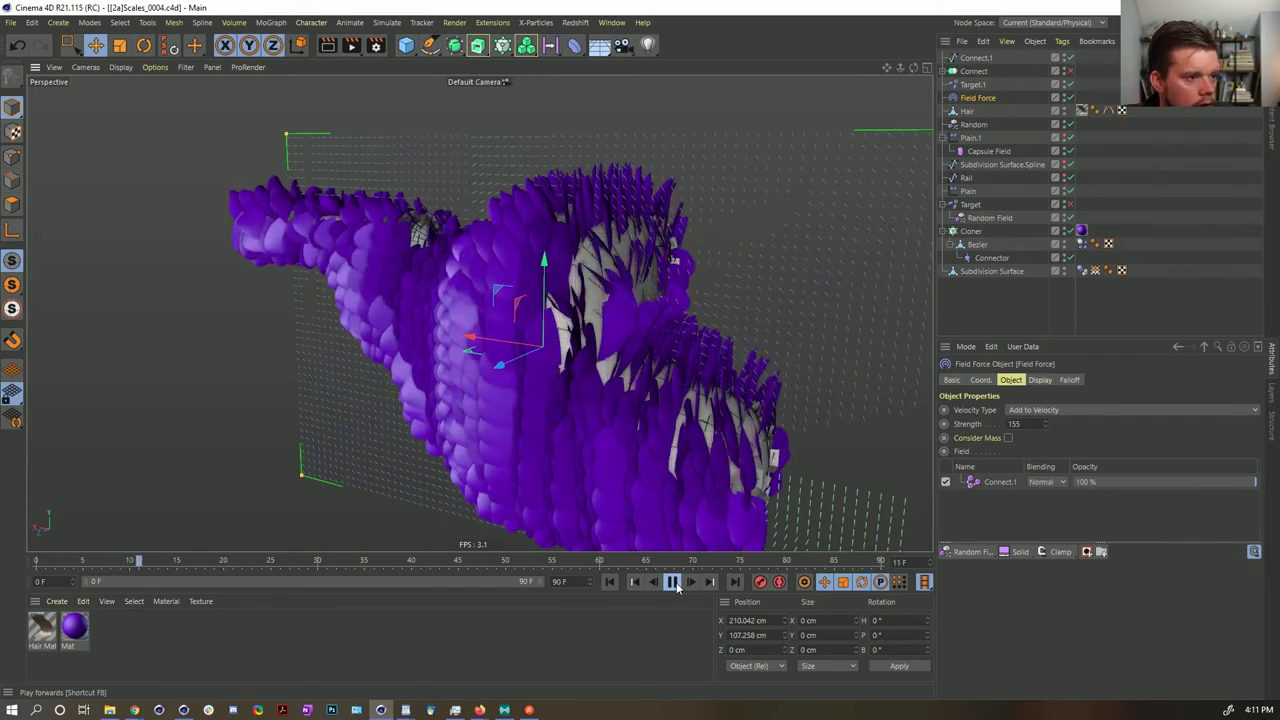
click(674, 583)
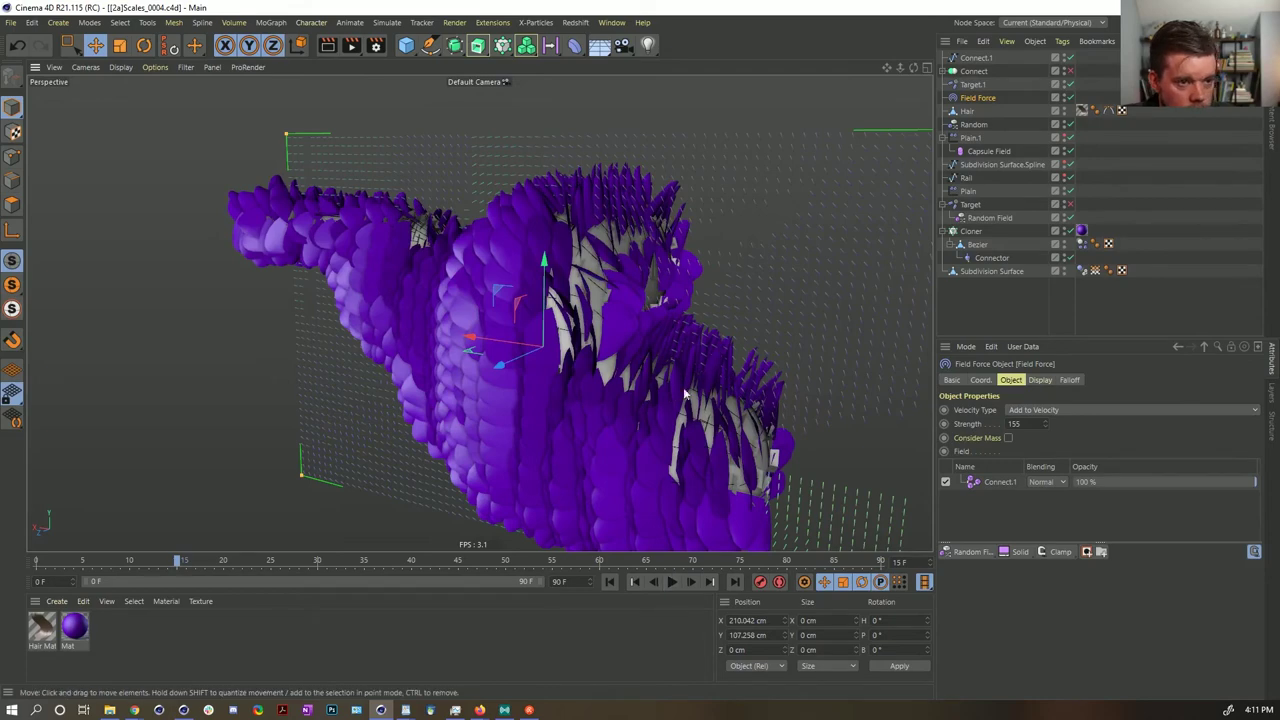
click(975, 85)
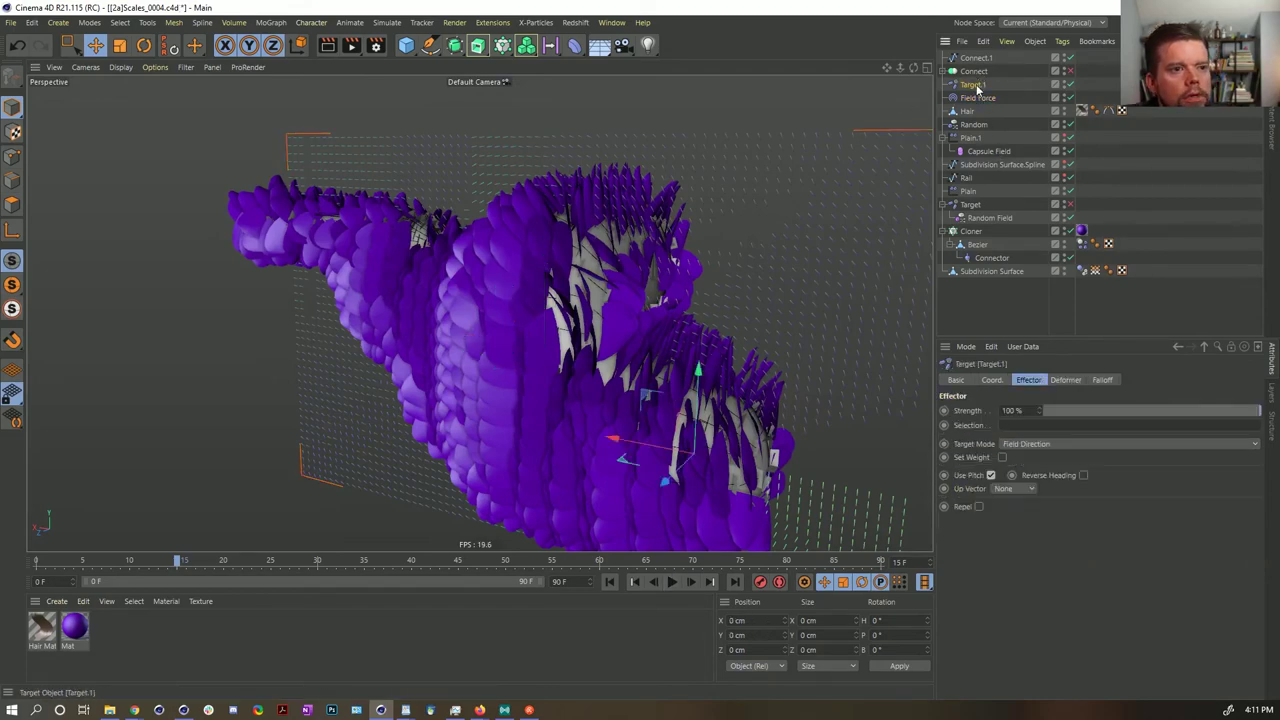
key(Delete)
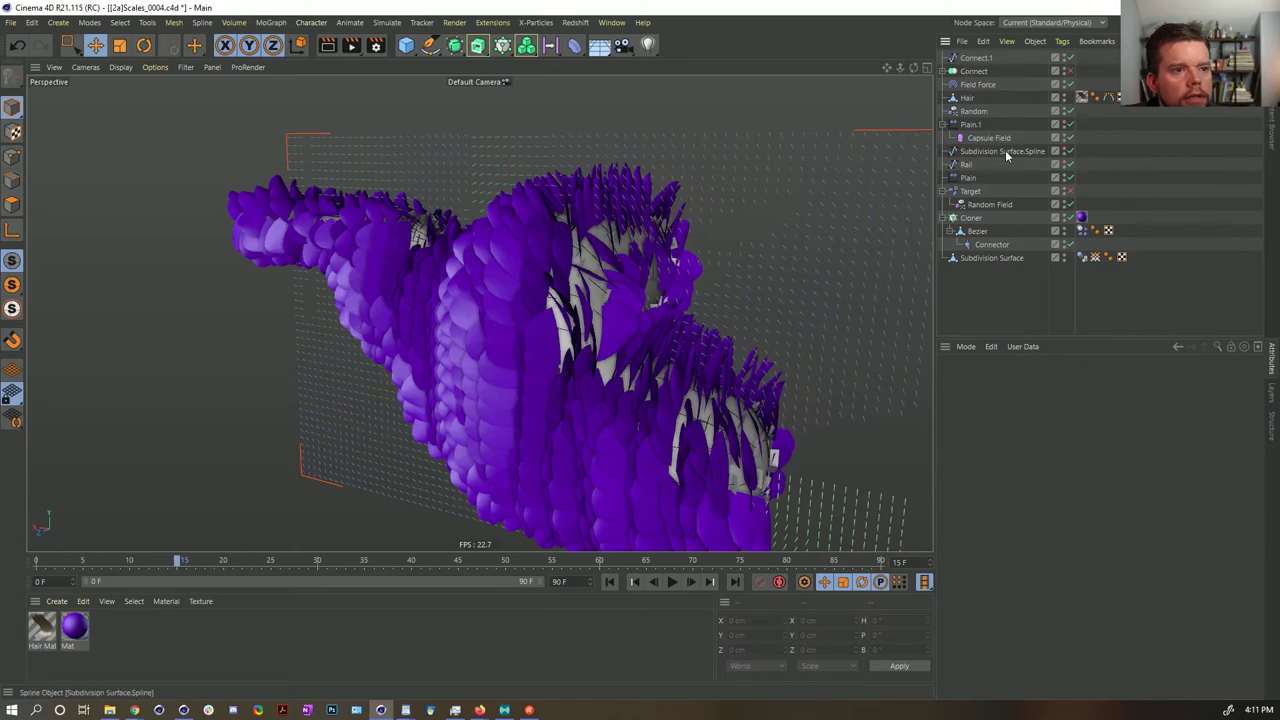
click(974, 195)
key(Delete)
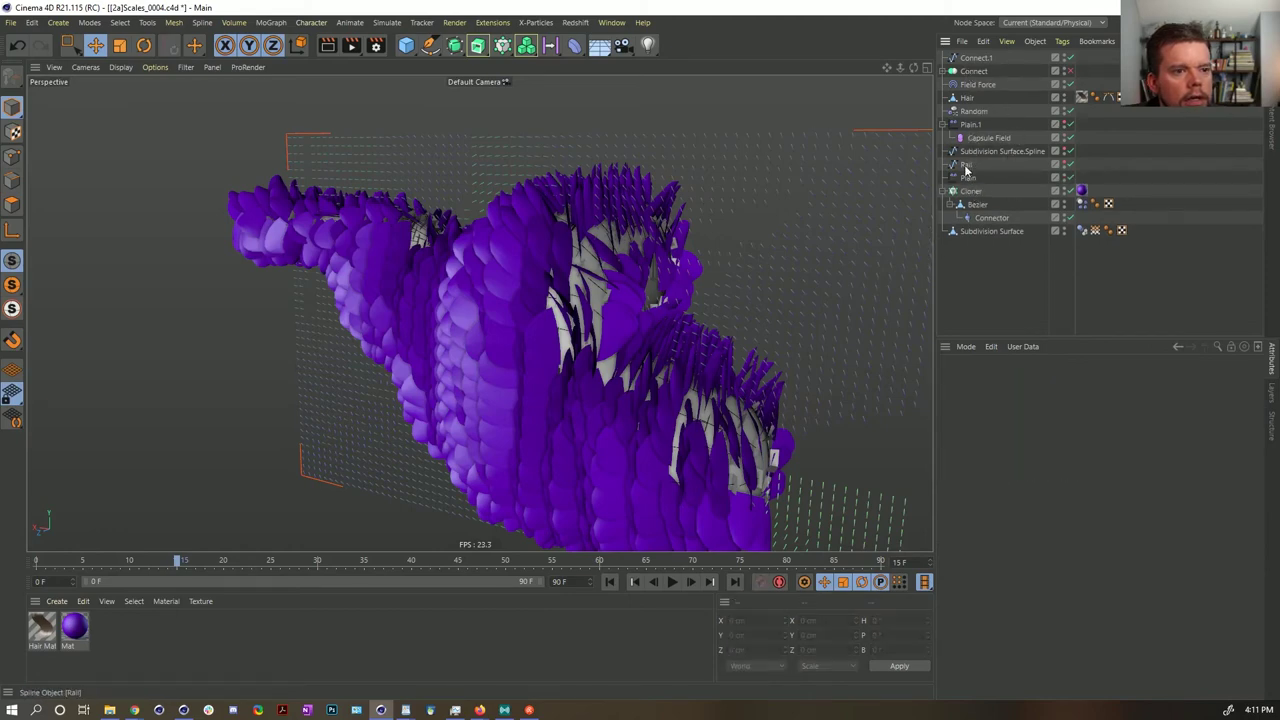
click(971, 124)
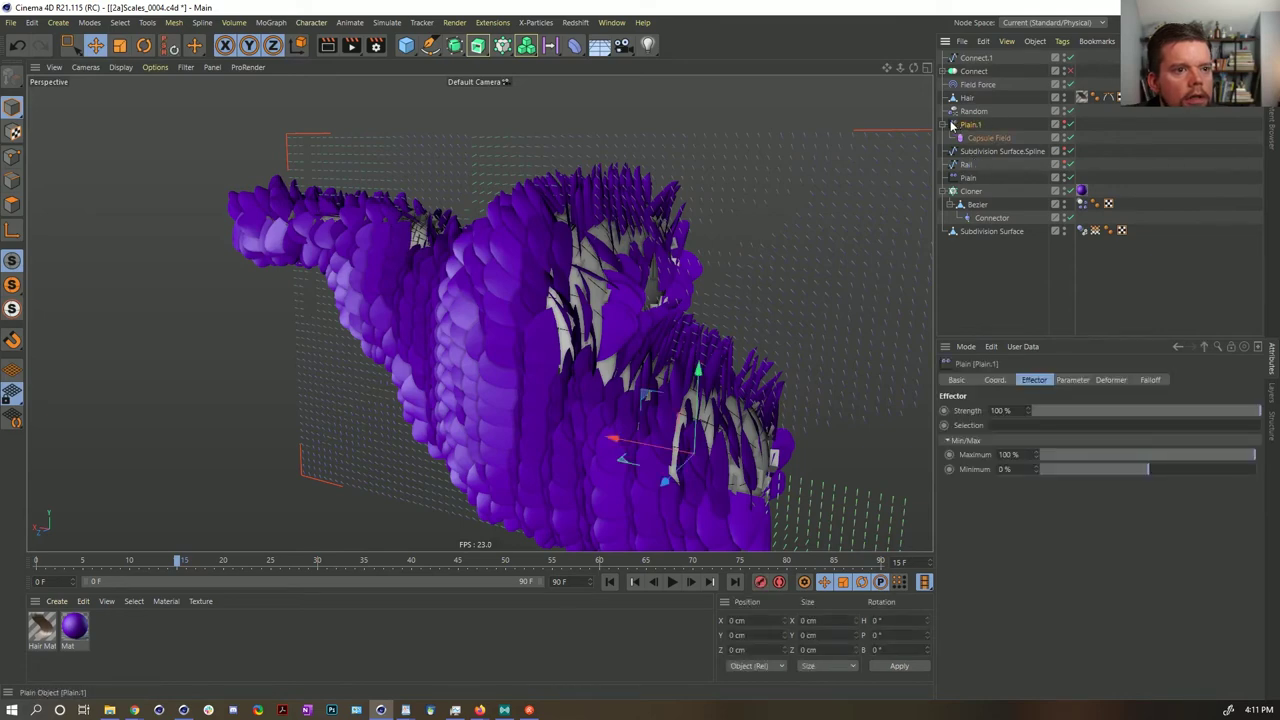
click(953, 124)
click(960, 112)
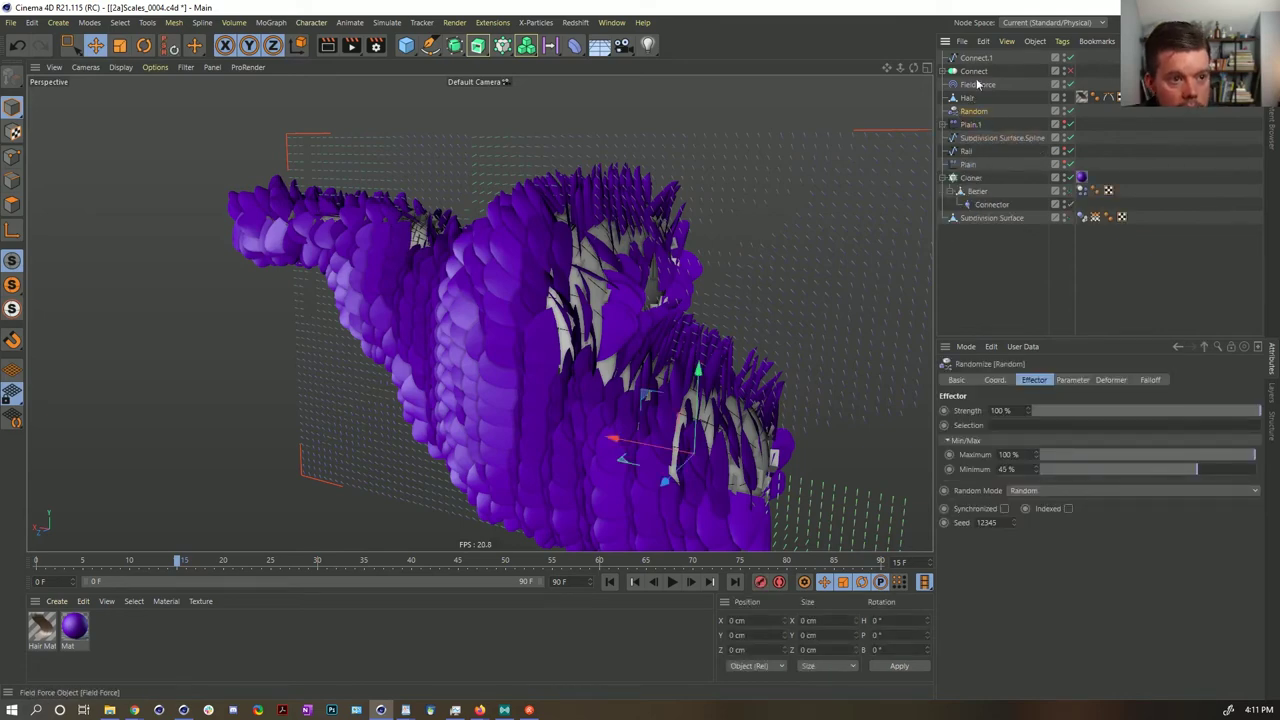
- Replay the simulation from different angles to check how the field force bends the scales, returning to frame 0
mouse_move(539, 333)
alt+mouse_down()
mouse_move(723, 300)
mouse_move(603, 404)
alt+mouse_up()
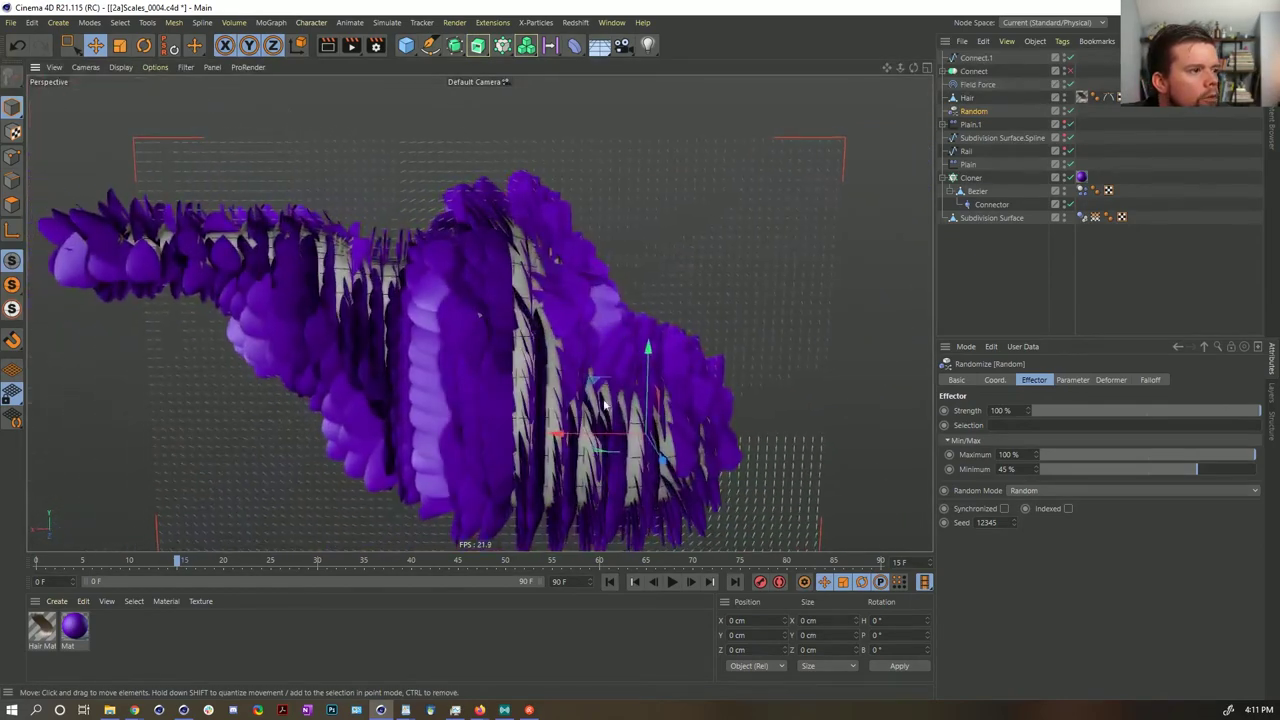
click(634, 581)
click(672, 582)
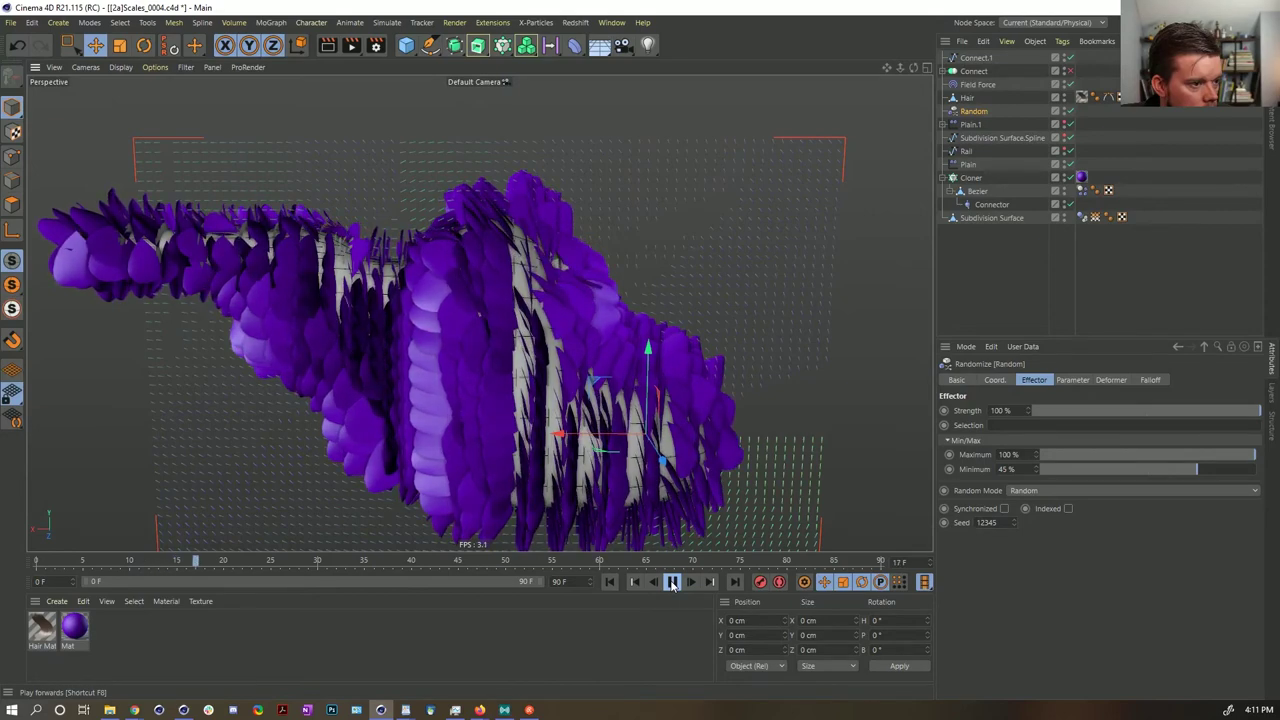
click(672, 583)
click(610, 582)
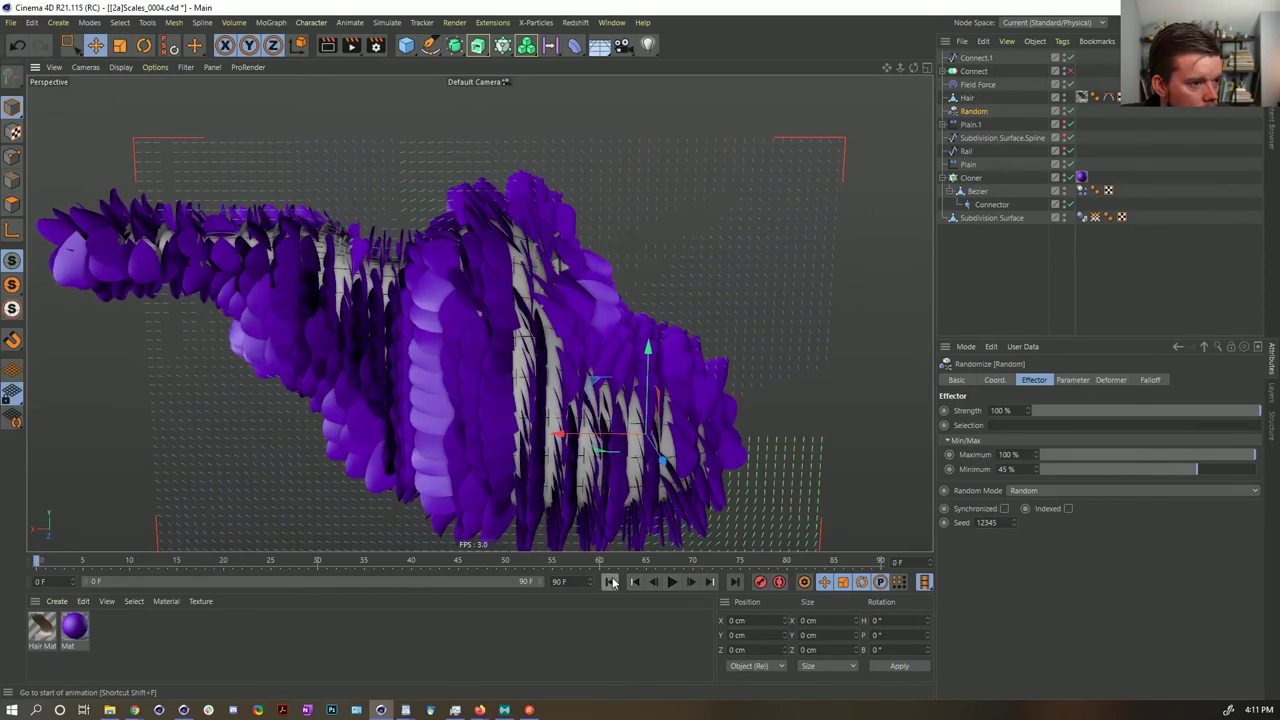
alt+drag(630, 360, 400, 410)
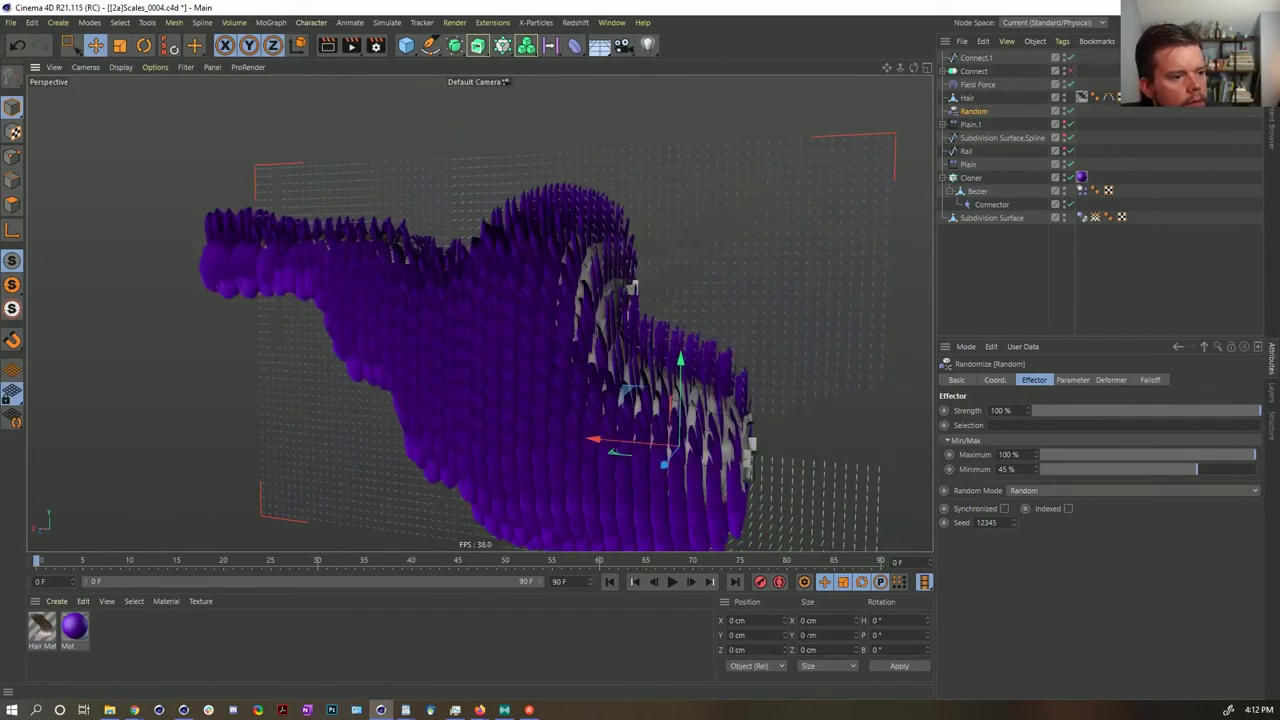
click(672, 583)
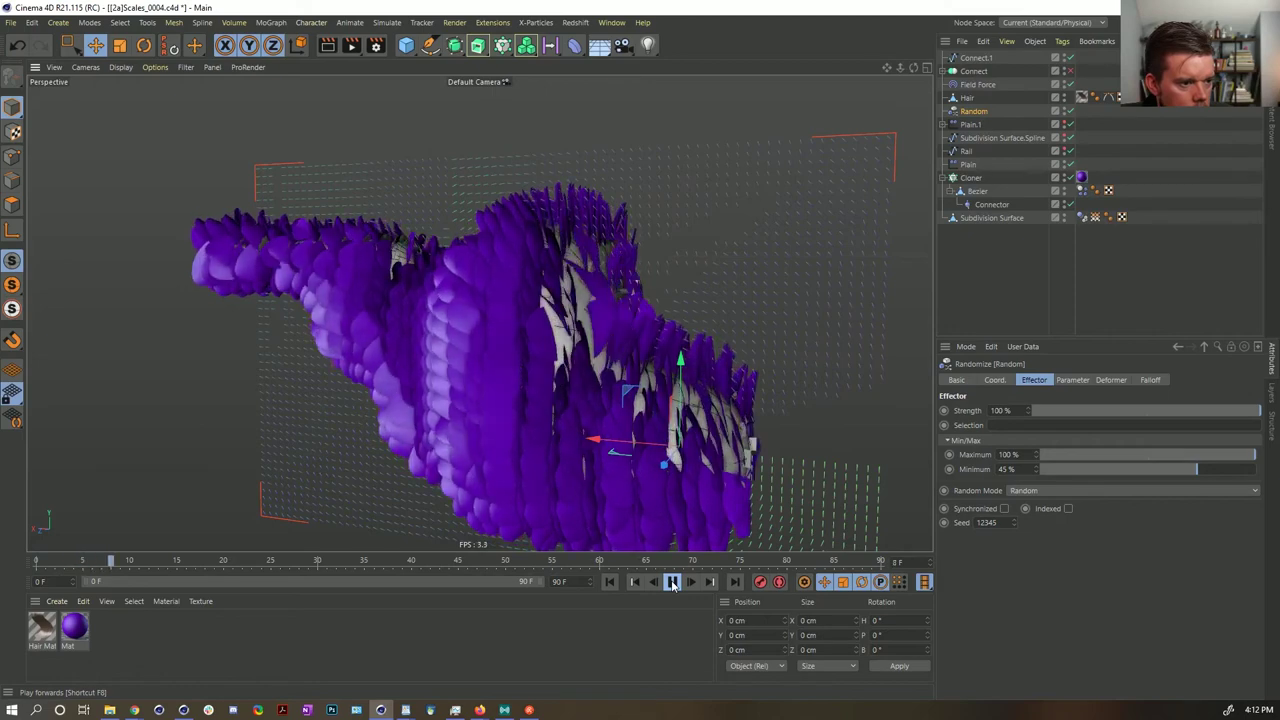
click(672, 583)
click(610, 582)
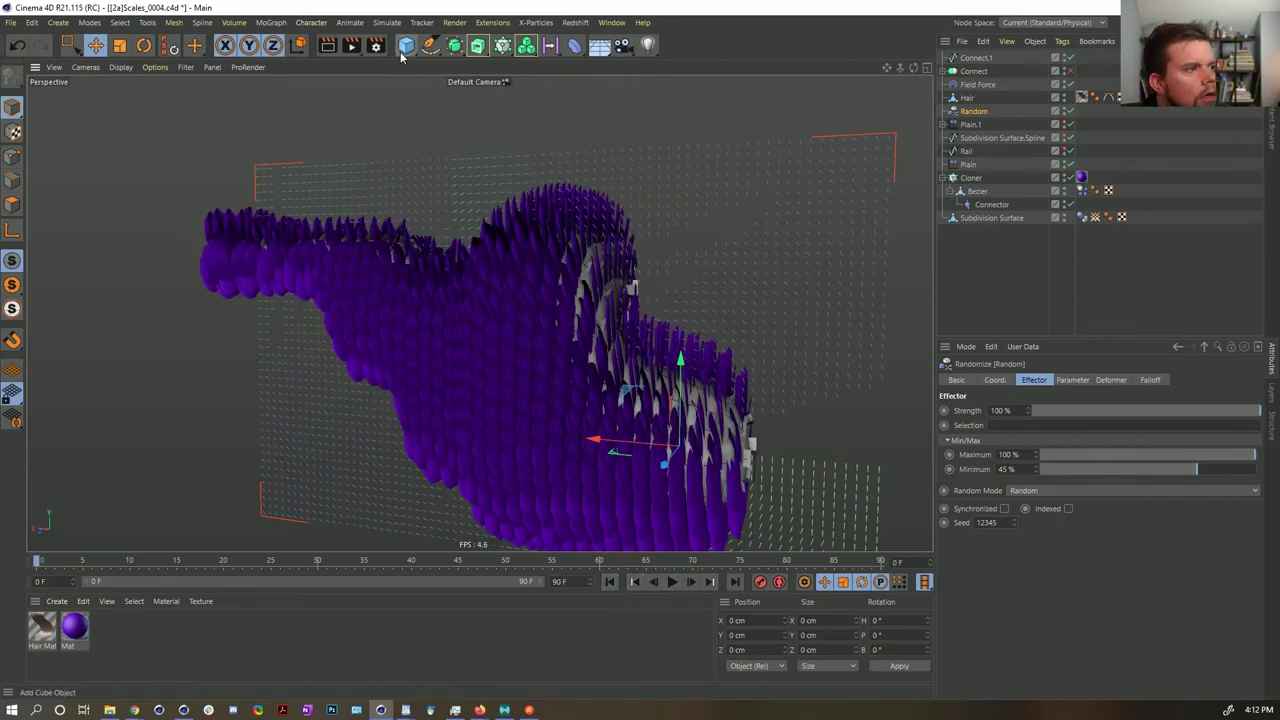
- Turn off Invert Direction for the Connect.1 spline layer in the Field Force object's field list
alt+drag(628, 241, 690, 268)
alt+right_drag(212, 215, 266, 251)
alt+drag(267, 253, 320, 258)
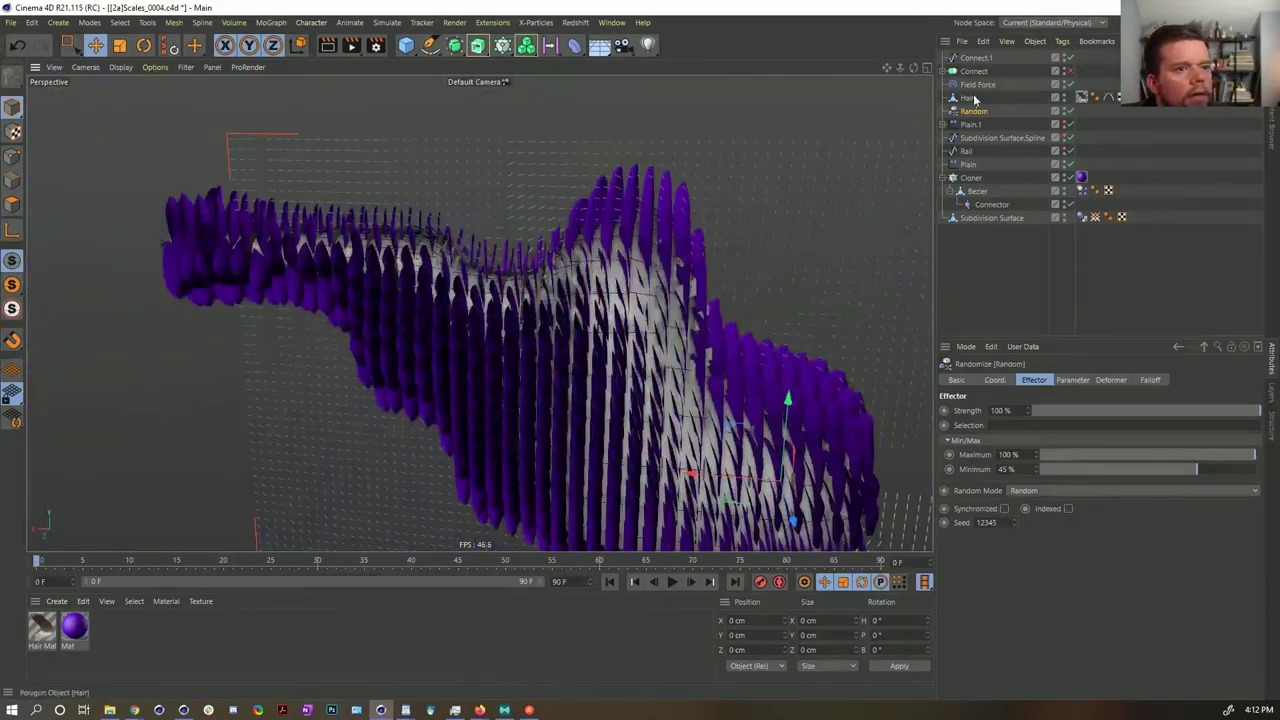
click(978, 85)
click(1042, 380)
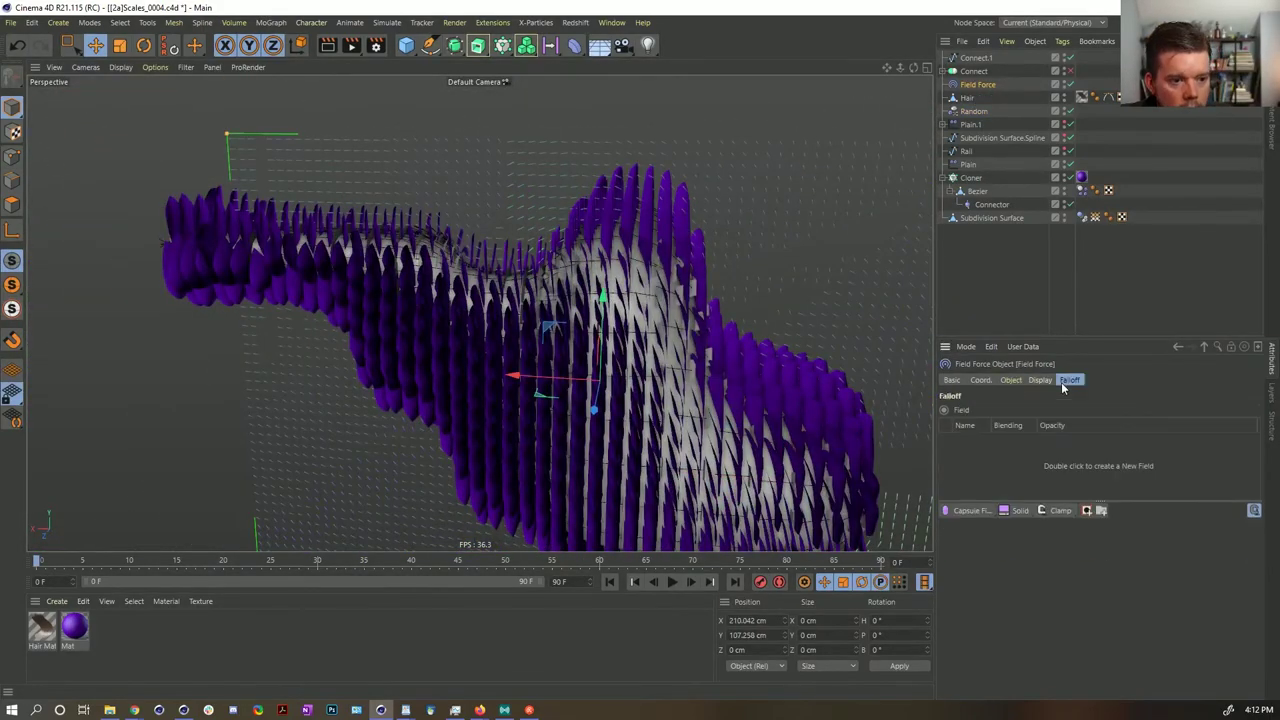
click(1012, 380)
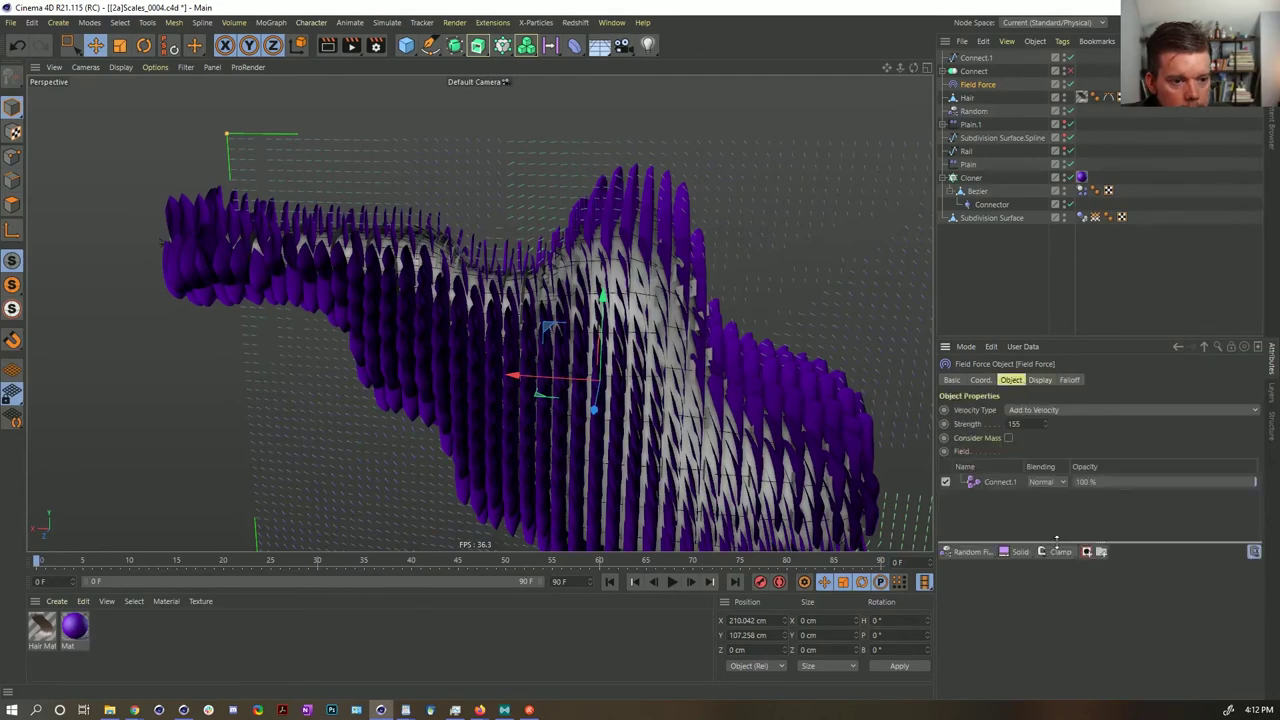
click(992, 481)
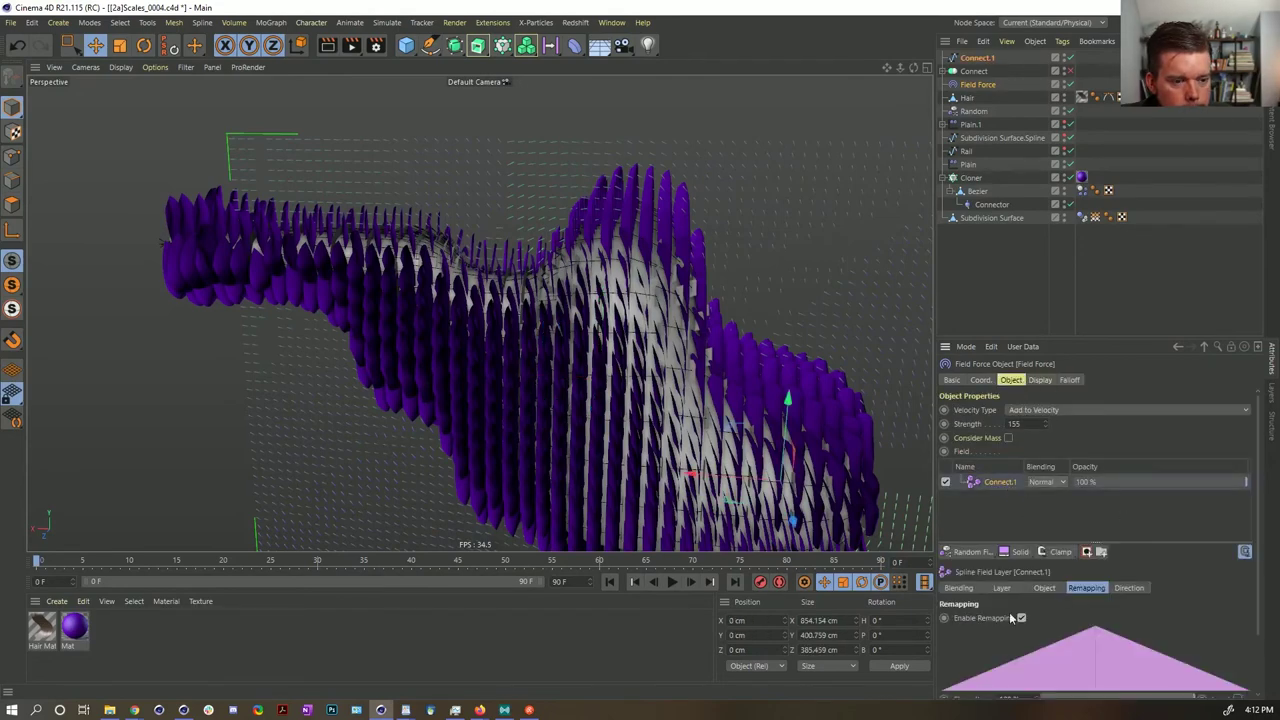
scroll(992, 608, down, 2)
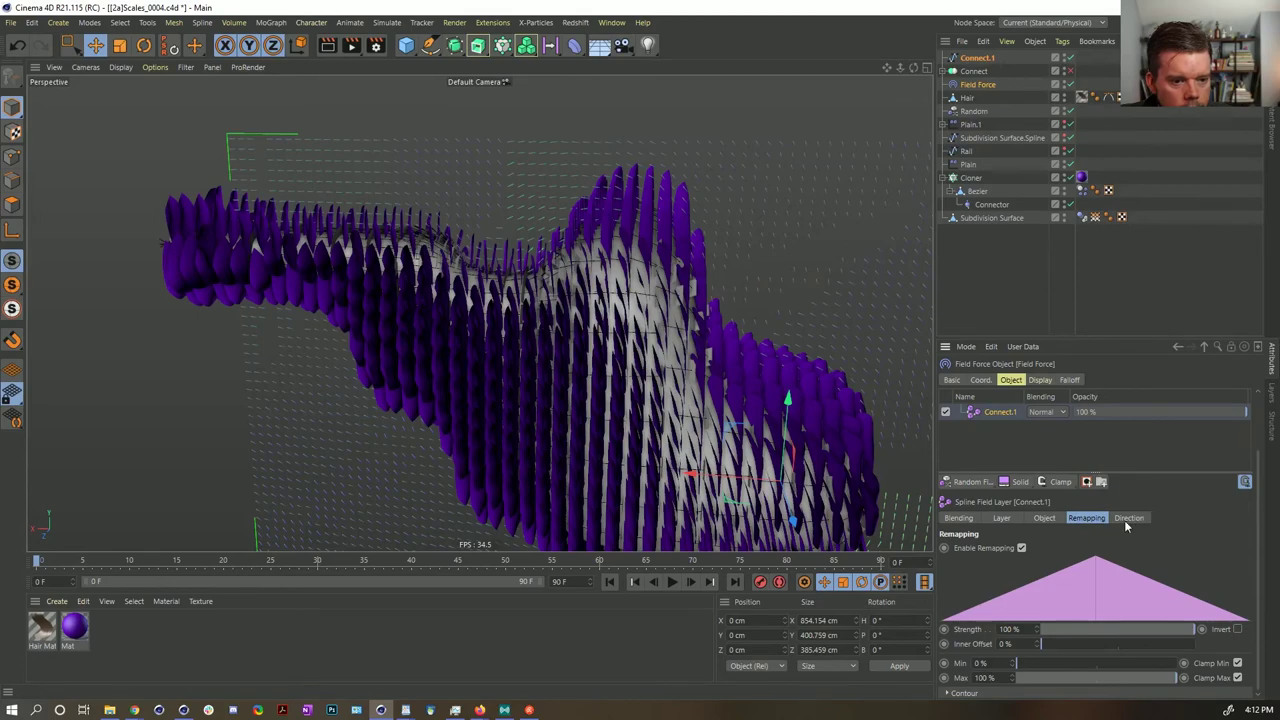
click(1126, 518)
click(1017, 660)
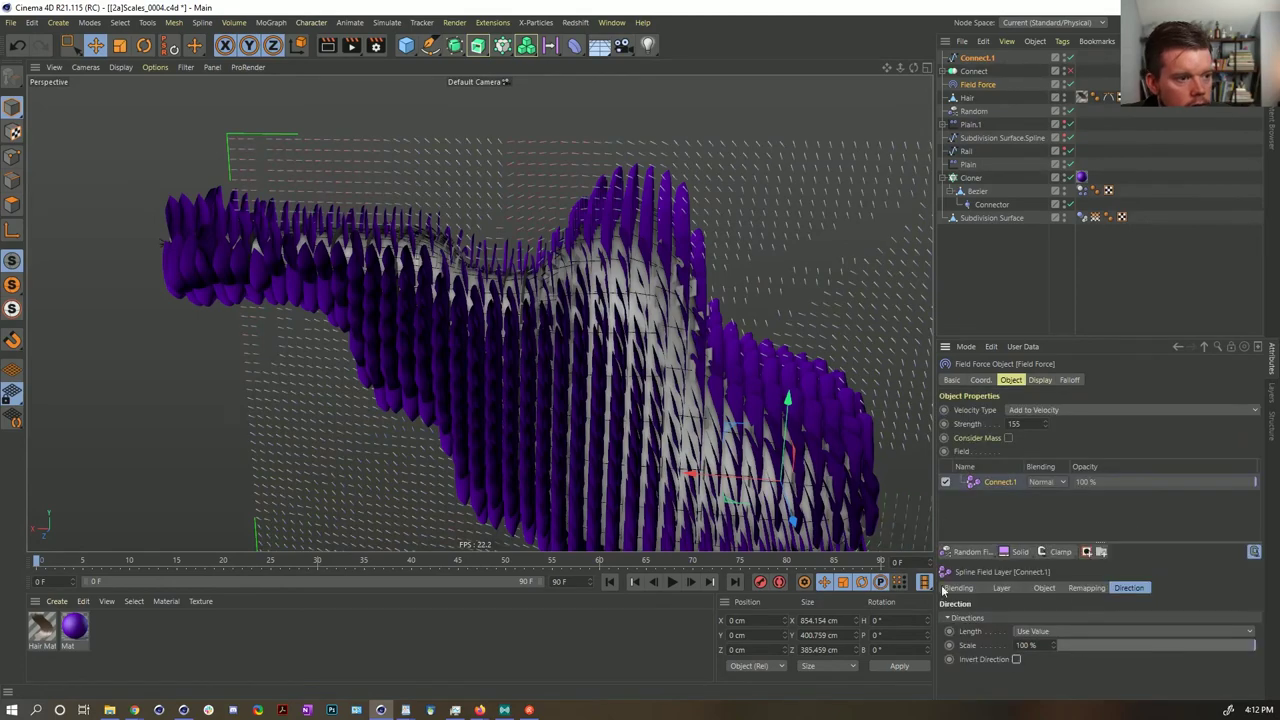
- Play the simulation and examine the direction and overlap of the scales around the whole mesh
mouse_move(600, 340)
alt+mouse_down()
mouse_move(517, 323)
mouse_move(579, 335)
alt+mouse_up()
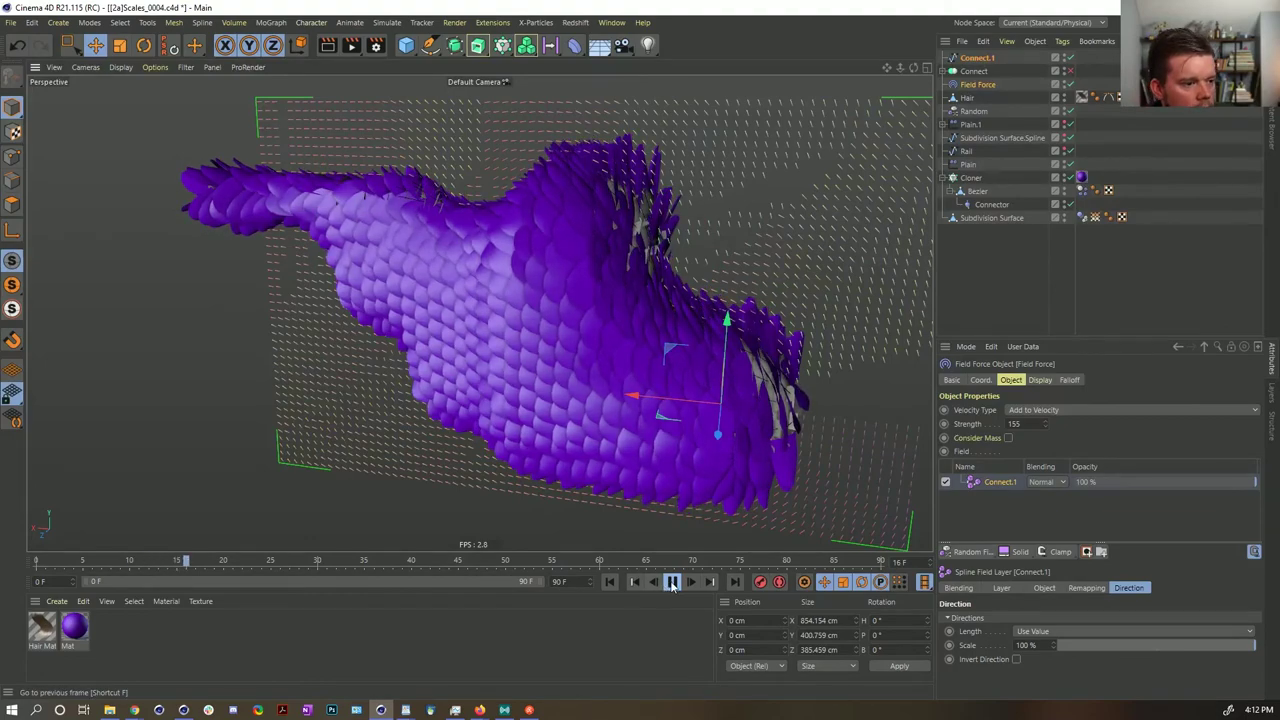
click(671, 582)
click(828, 435)
alt+drag(640, 225, 617, 289)
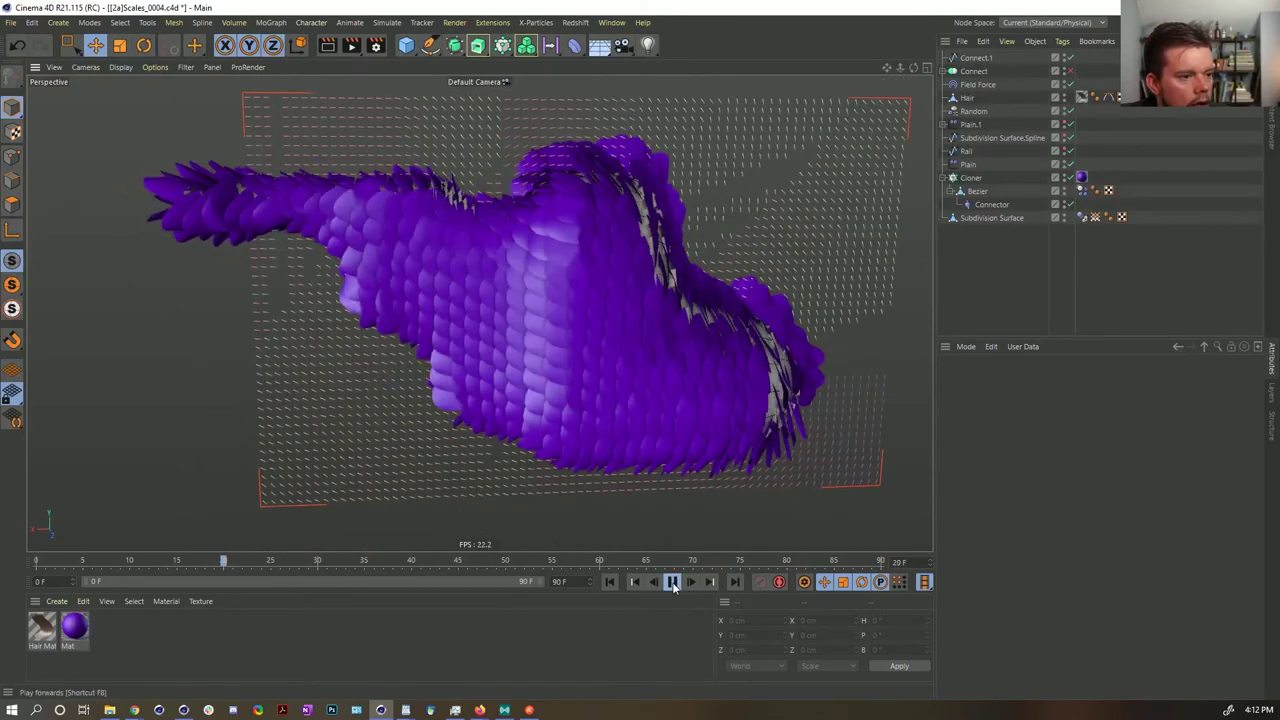
alt+drag(746, 397, 714, 385)
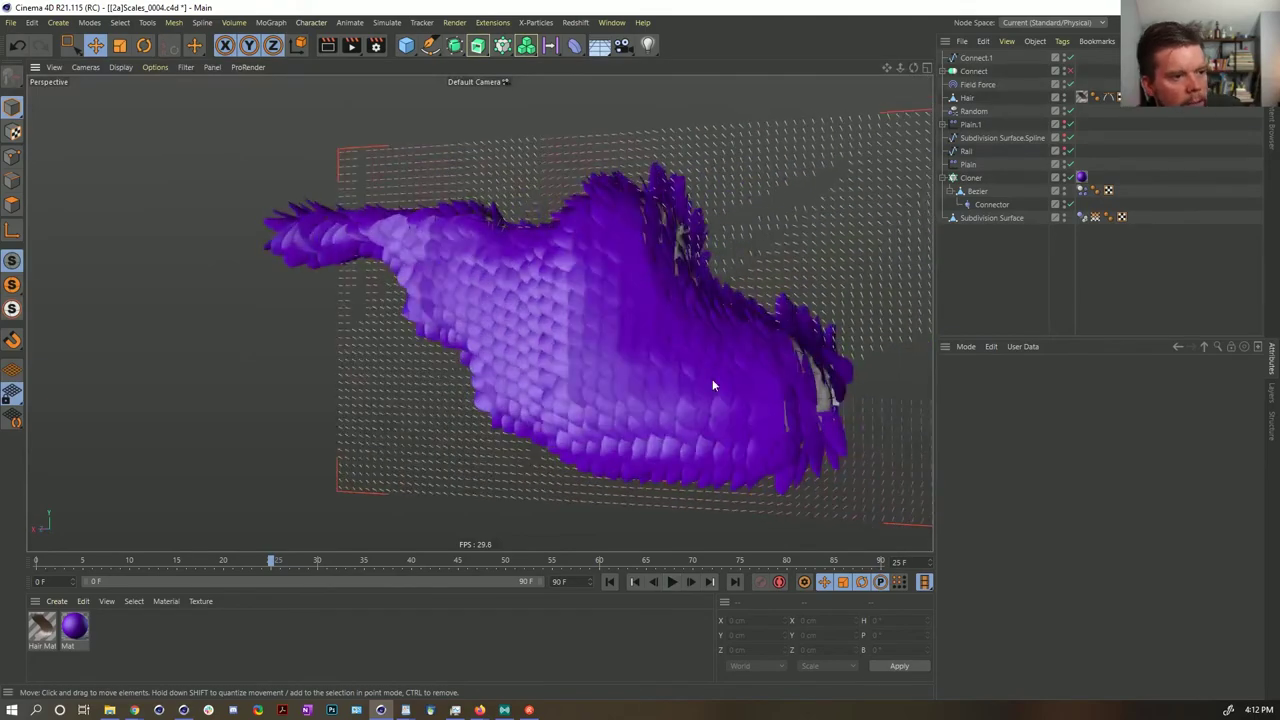
alt+drag(622, 285, 714, 443)
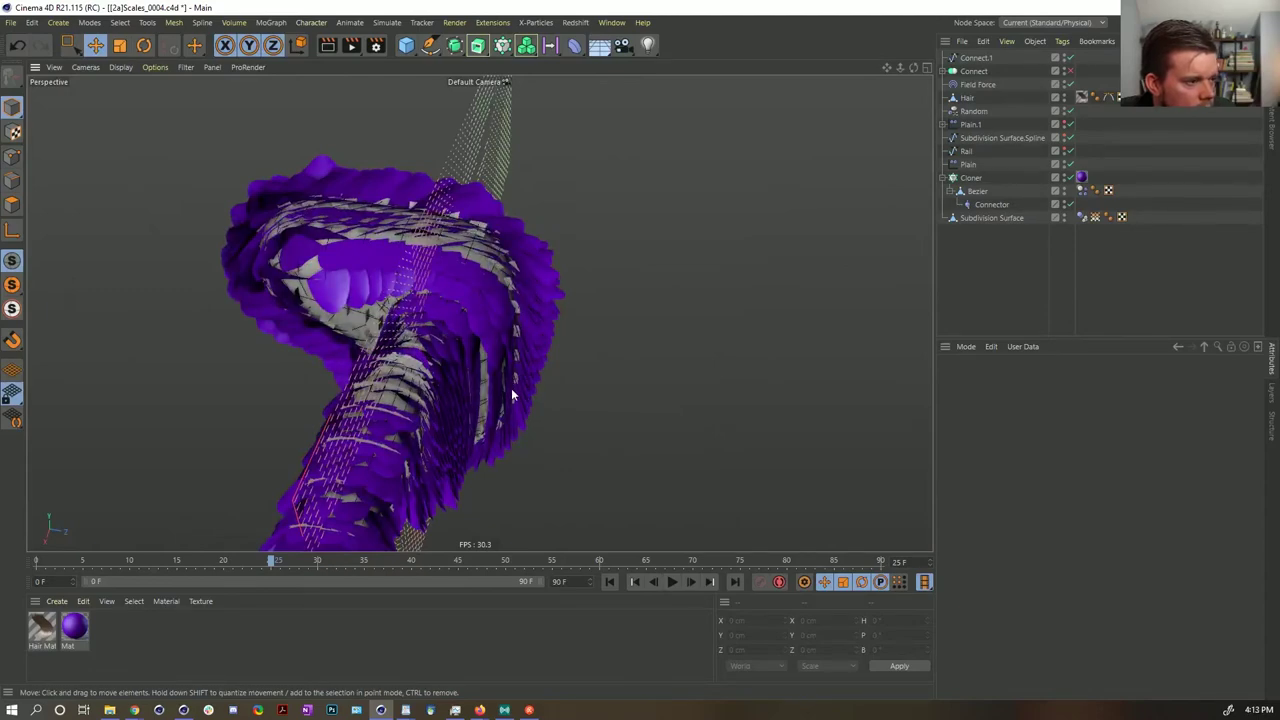
alt+drag(511, 395, 498, 368)
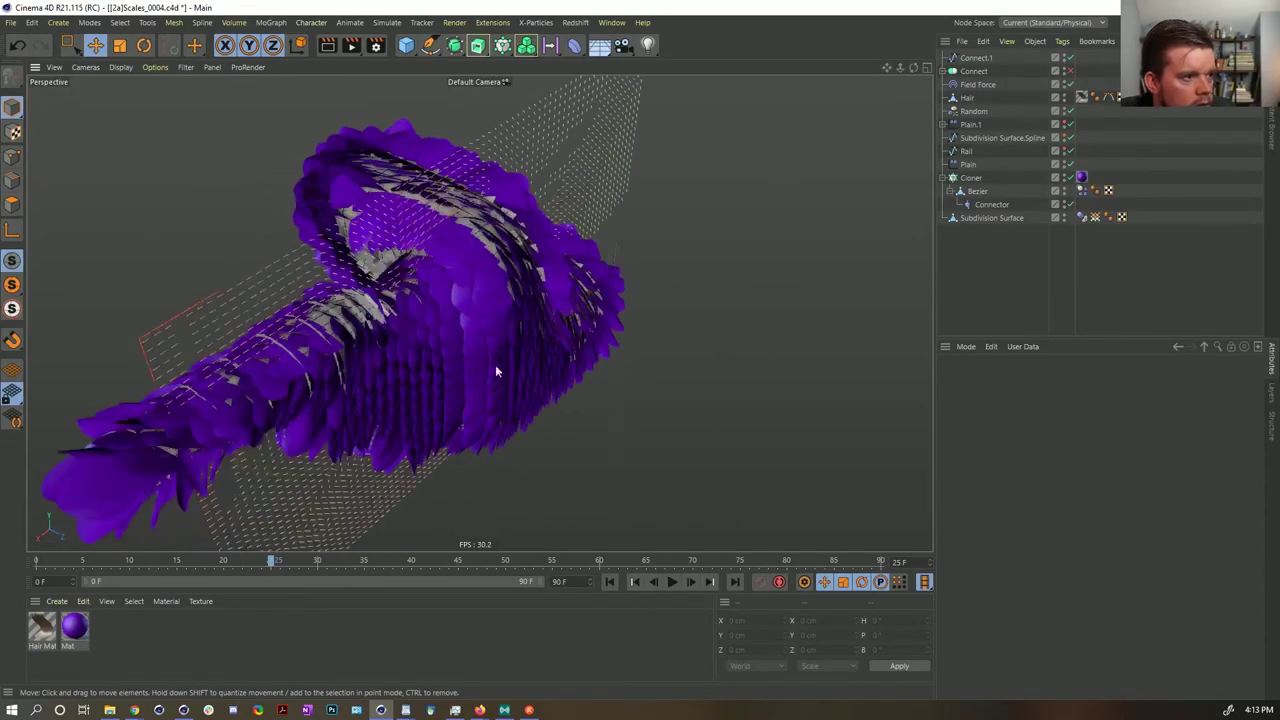
- Set the Field Force display box height to 0 cm
click(978, 86)
click(1040, 380)
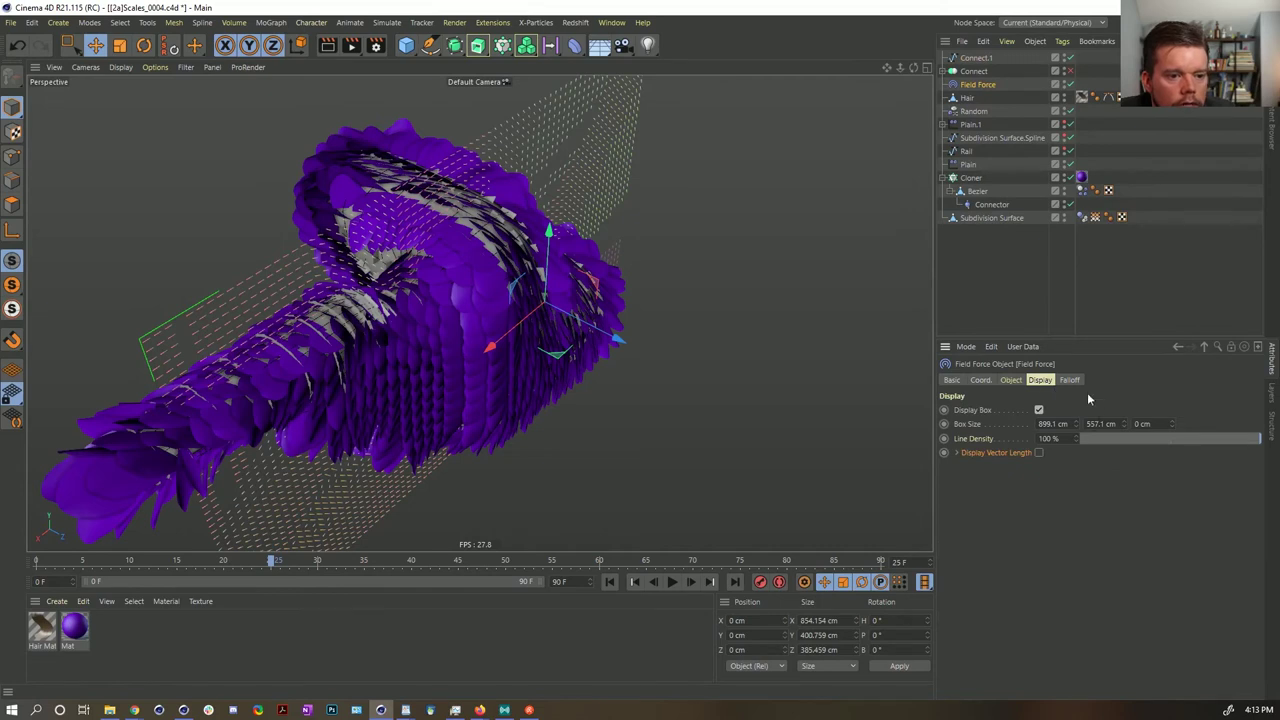
click(1071, 381)
click(1045, 381)
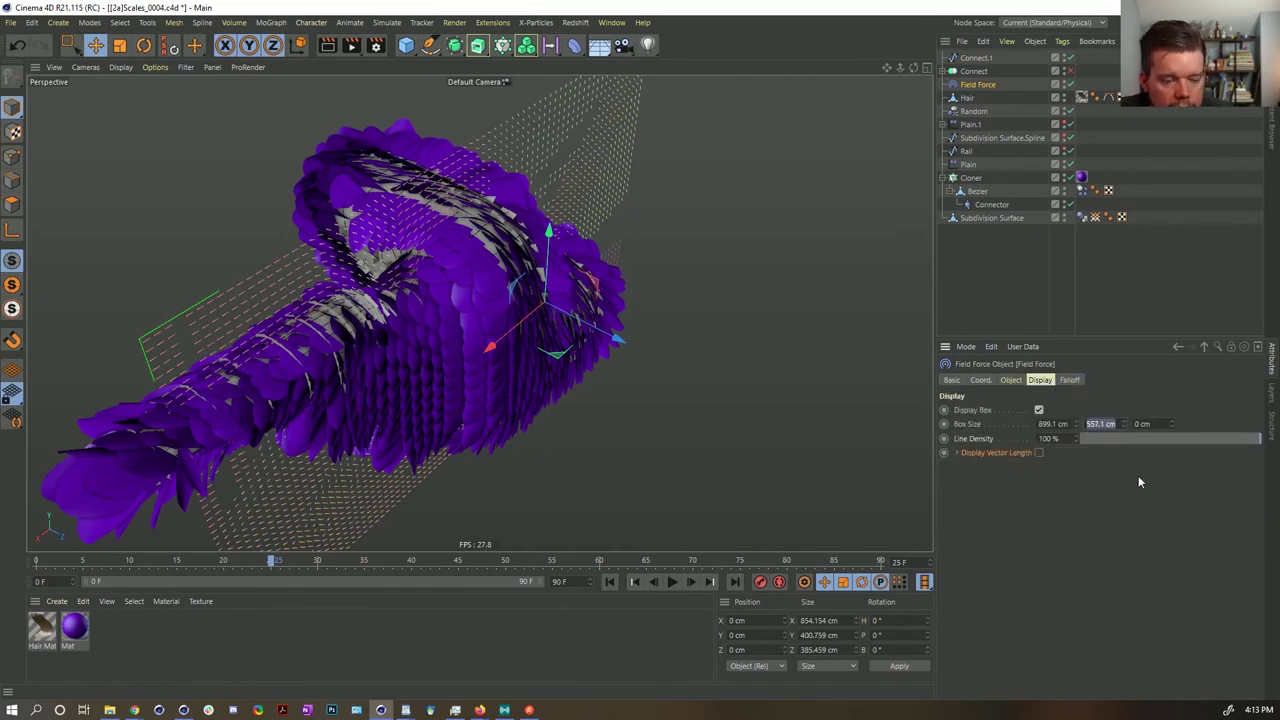
text(0)
key(Return)
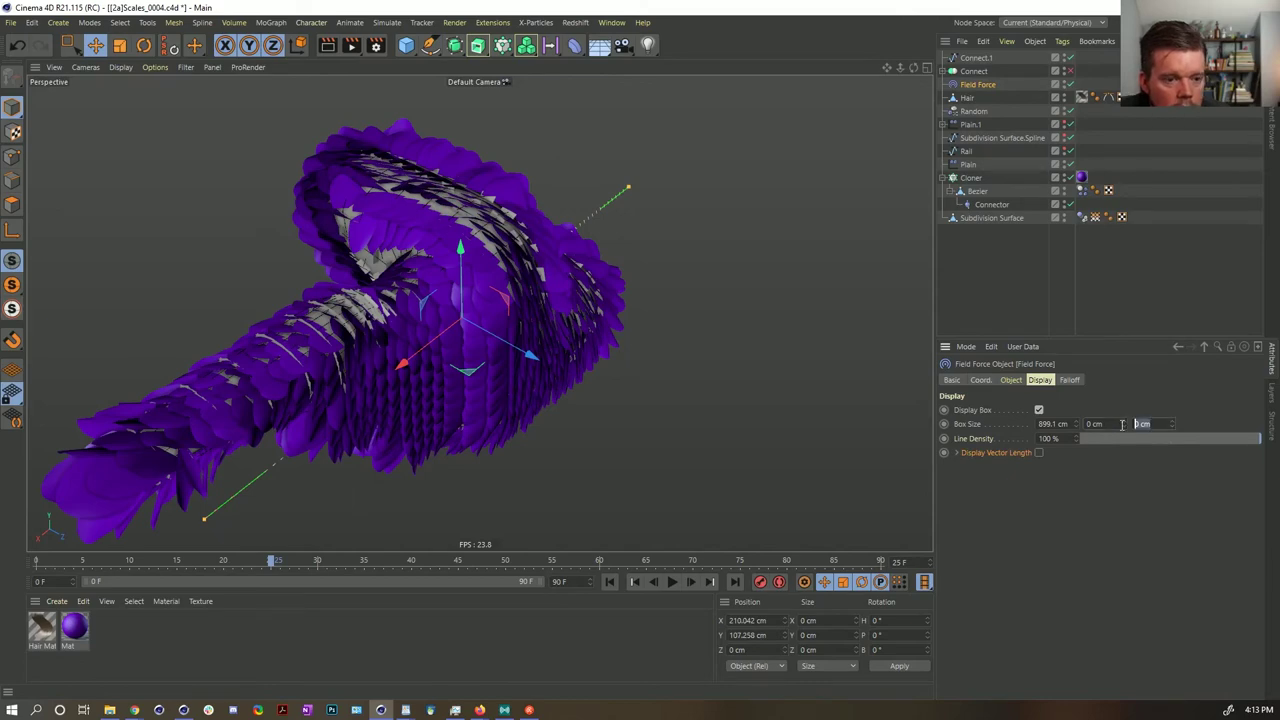
- Set the Field Force display box depth to 555 cm and disable the Cloner to expose the force direction lines
key(Return)
alt+drag(728, 362, 690, 345)
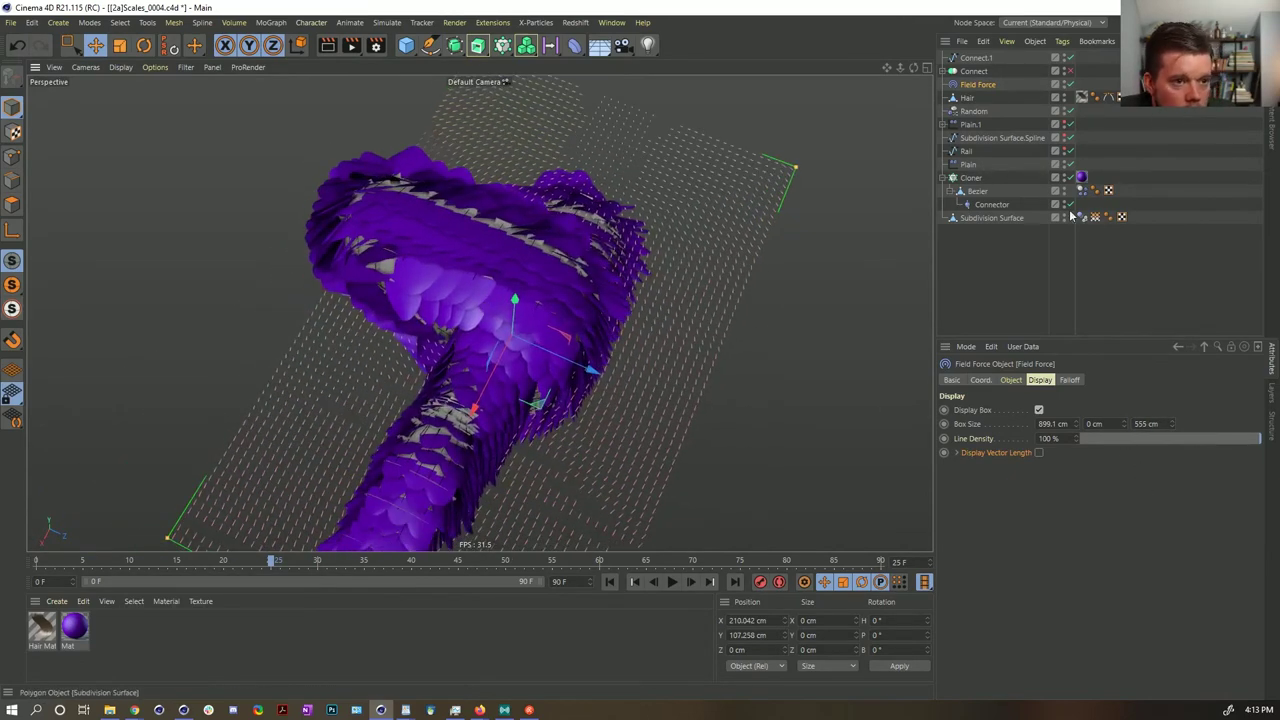
click(1067, 177)
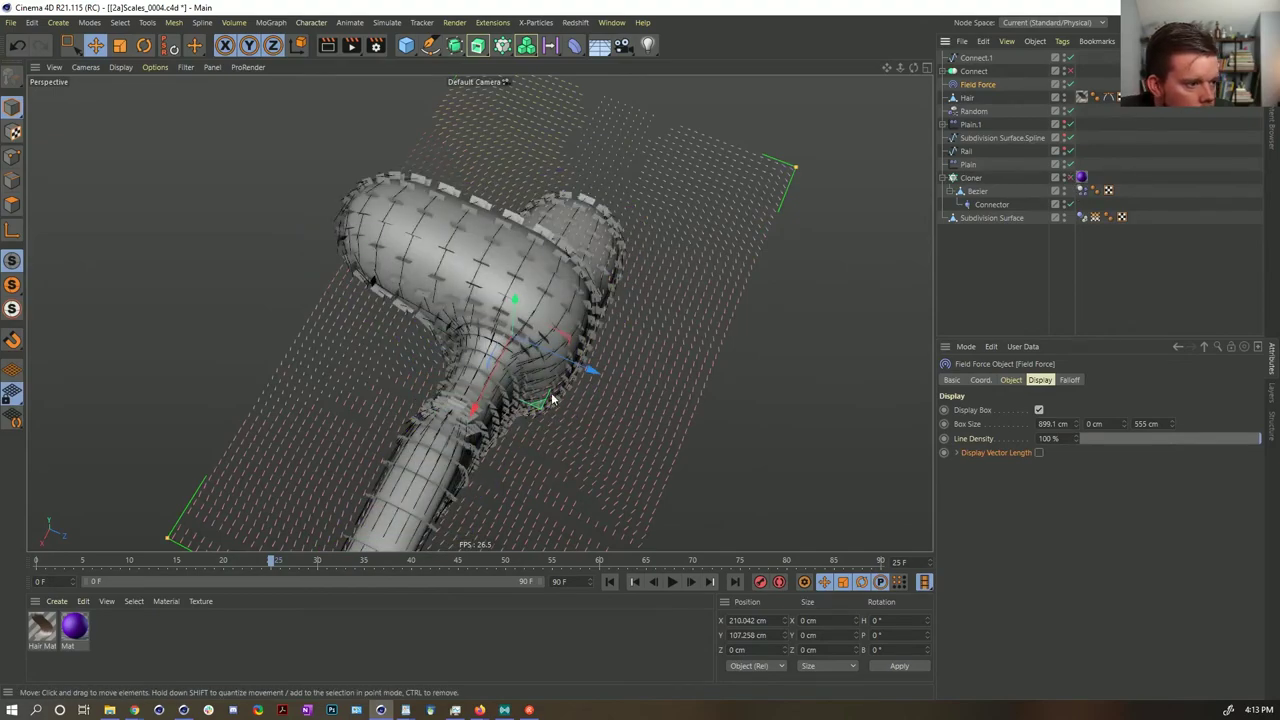
alt+drag(547, 396, 493, 383)
alt+drag(503, 385, 471, 443)
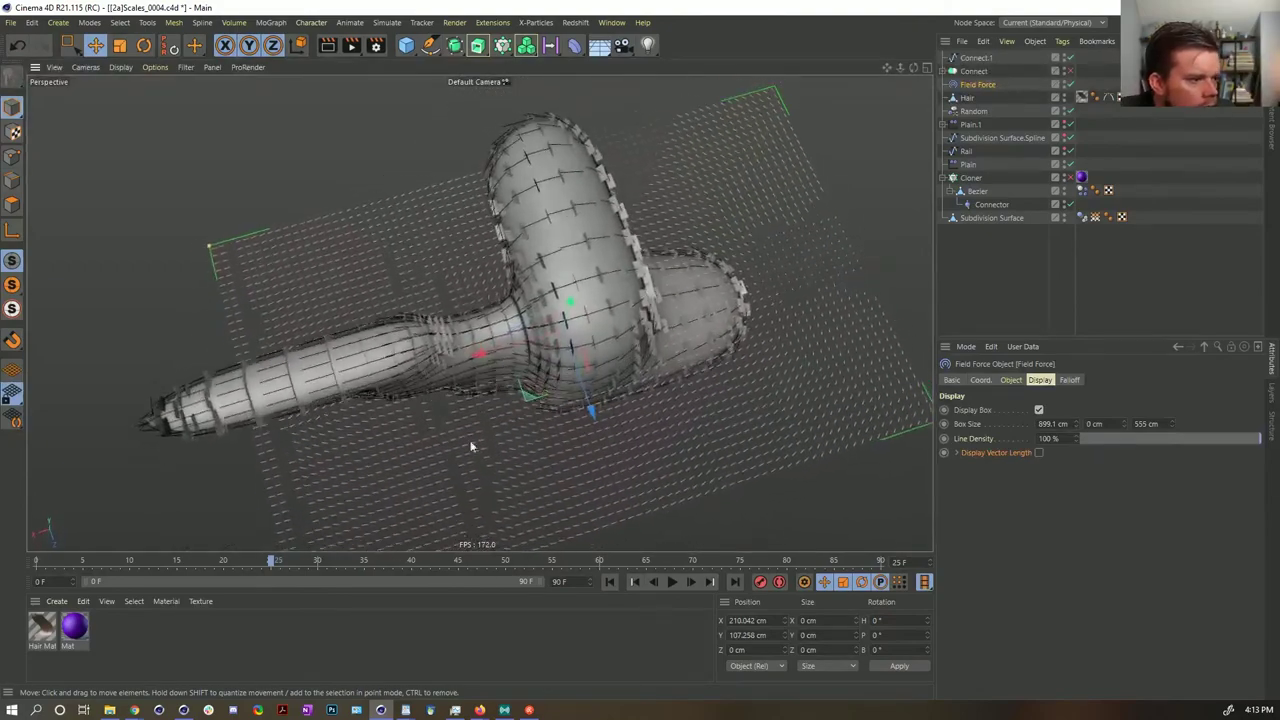
- Return to frame 0, then enable the Connect object in place of the Connect.1 spline, which gets disabled
click(609, 581)
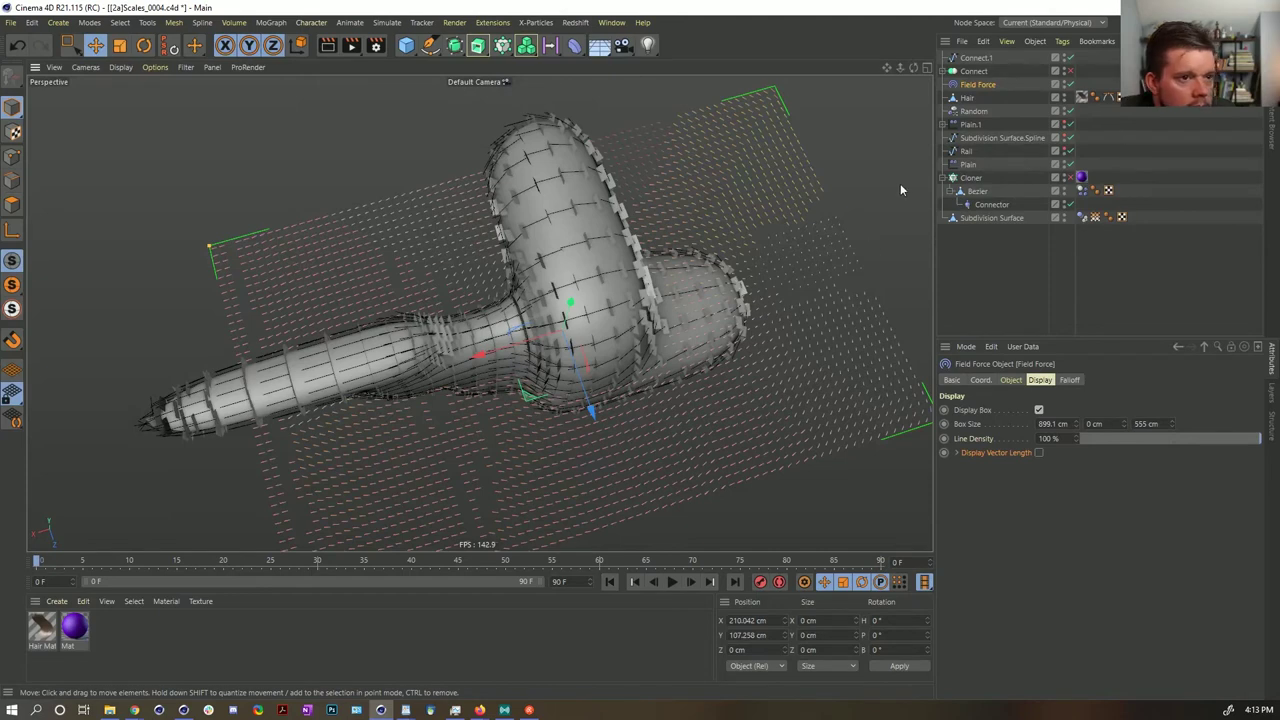
click(944, 71)
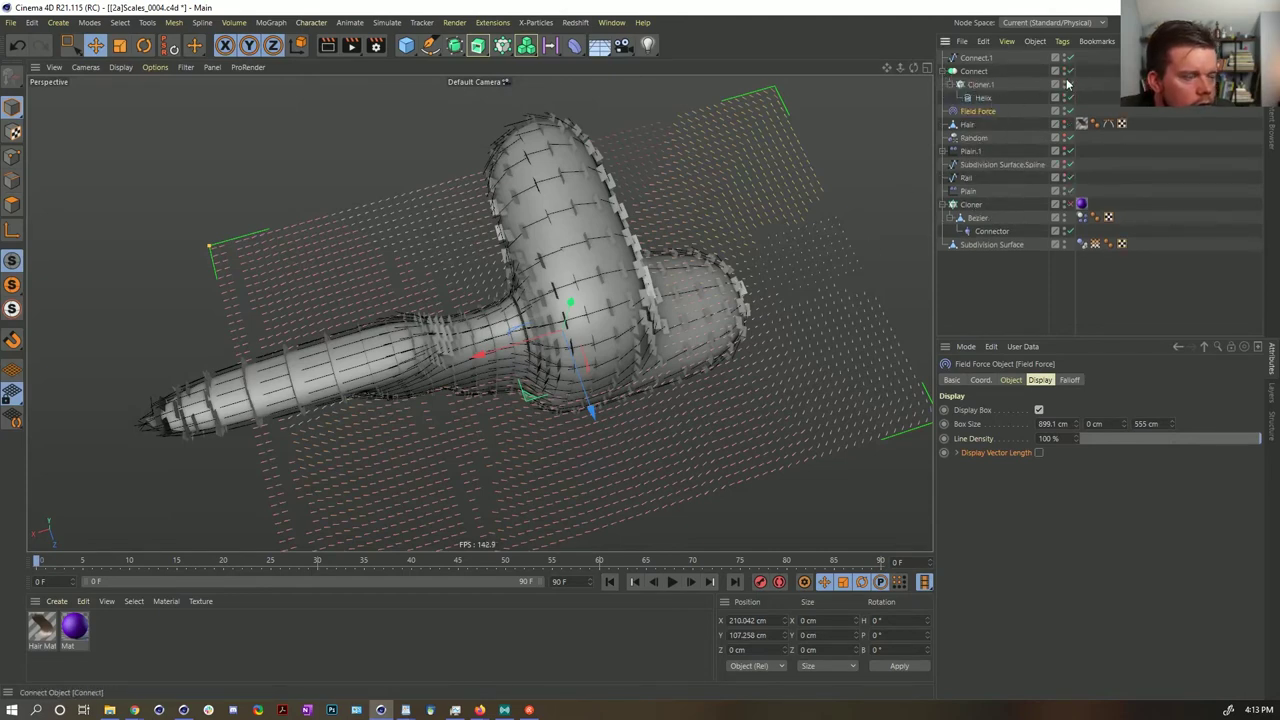
click(997, 59)
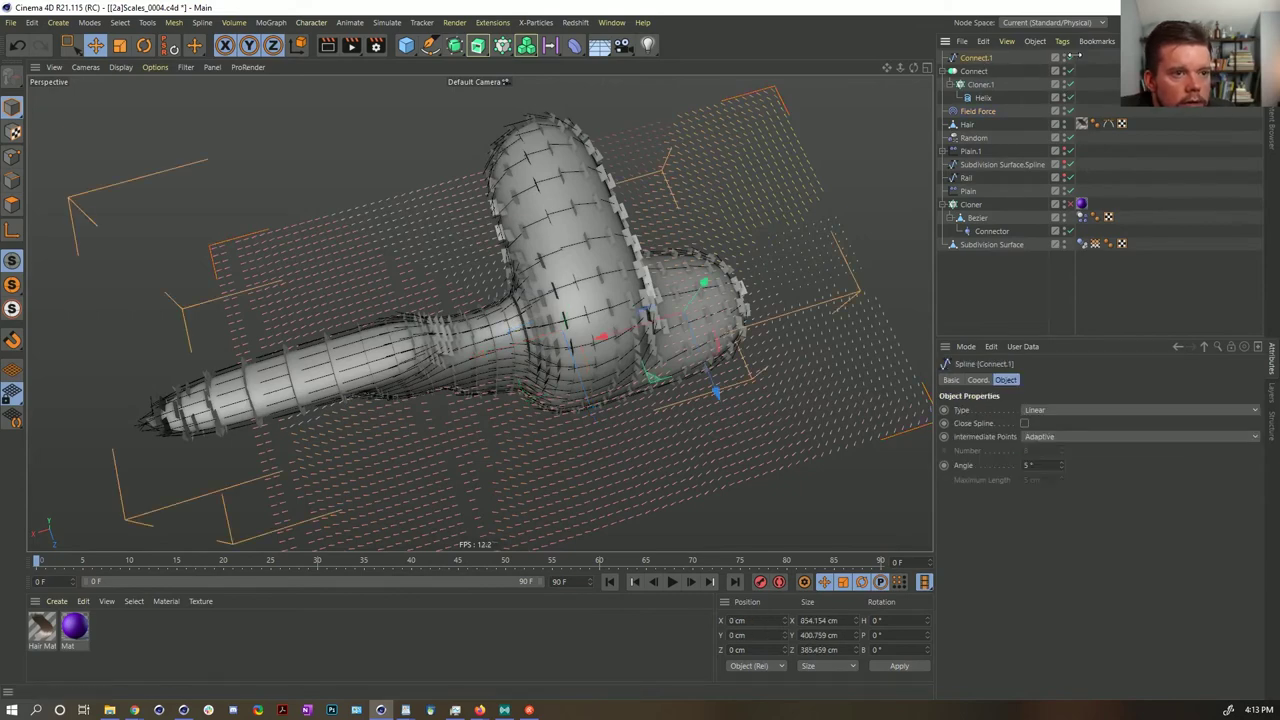
- Set the pitch rotation in Cloner.1's transform to 47° so the cloned helix splines tilt away from the surface
click(970, 88)
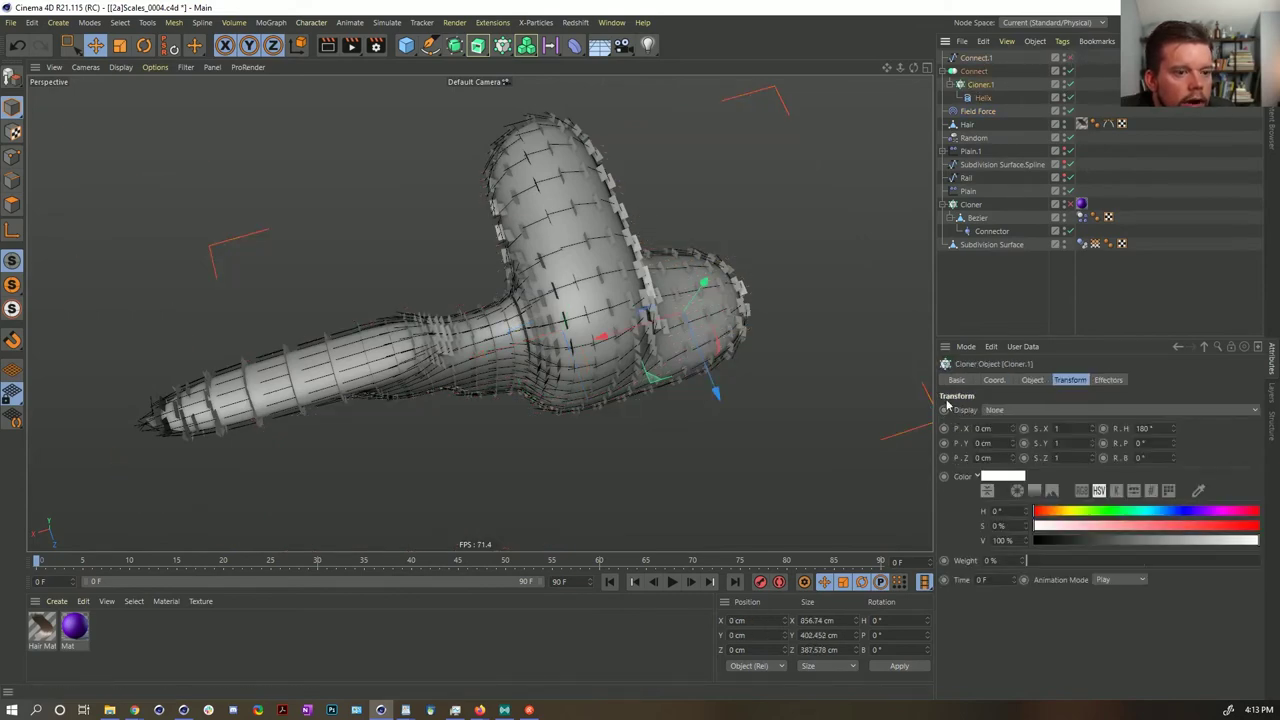
alt+drag(566, 334, 540, 357)
alt+right_drag(540, 357, 594, 337)
alt+drag(591, 335, 607, 284)
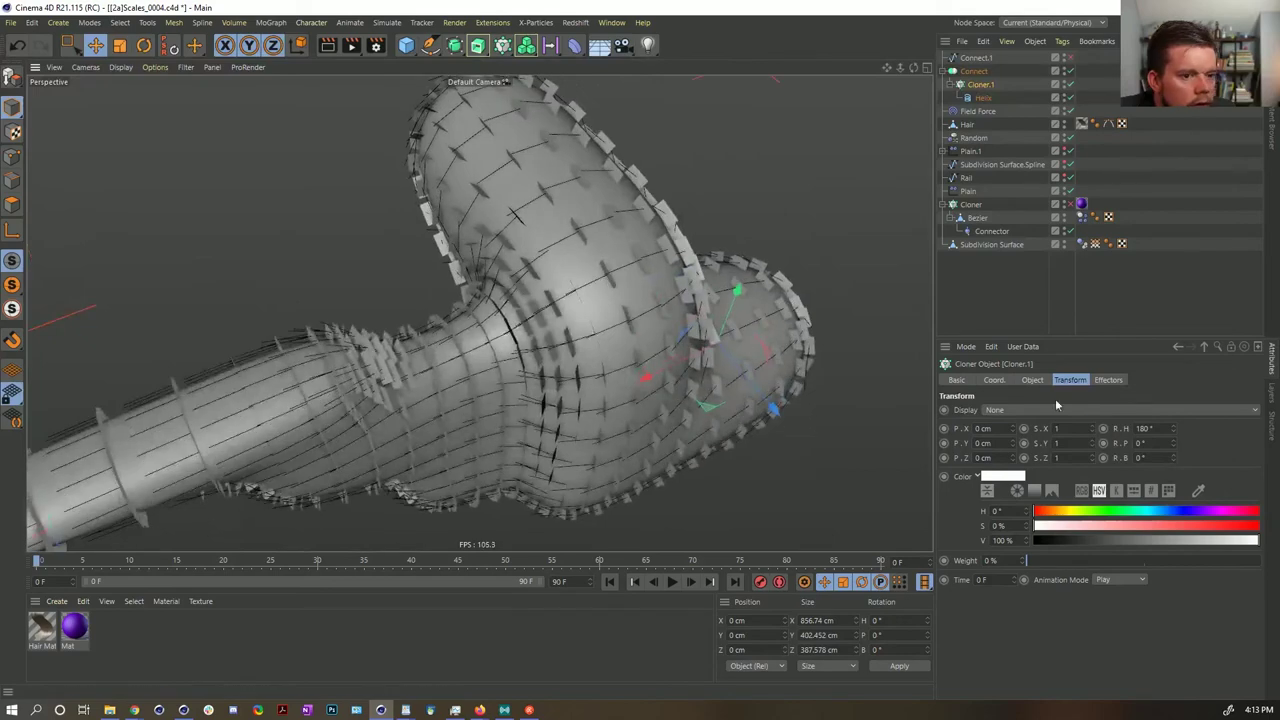
drag(1173, 443, 1173, 510)
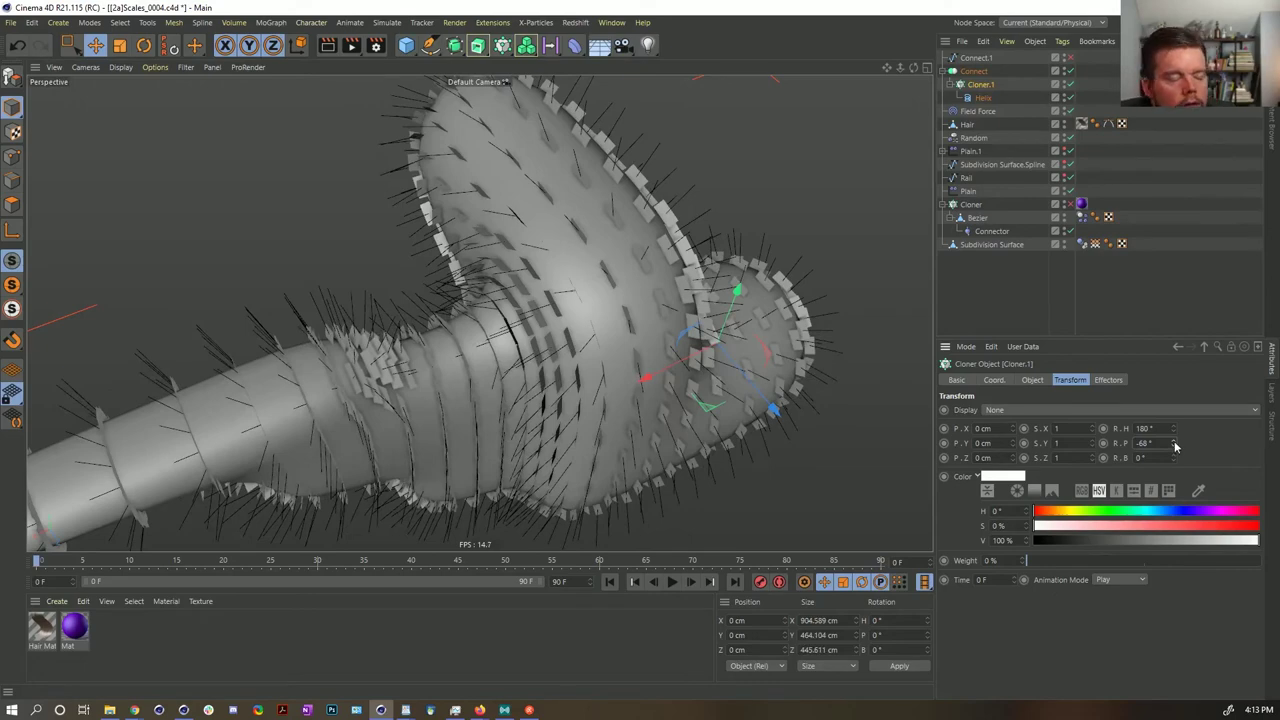
key(ctrl+z)
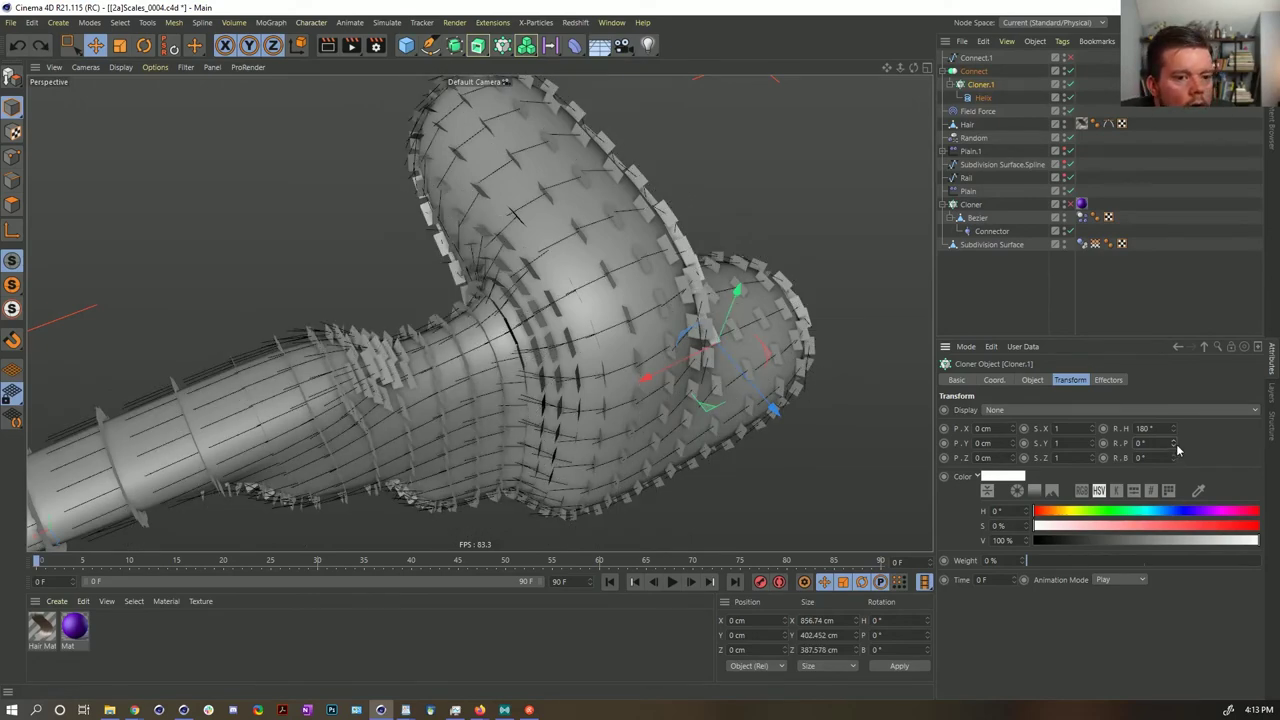
drag(1173, 443, 1173, 410)
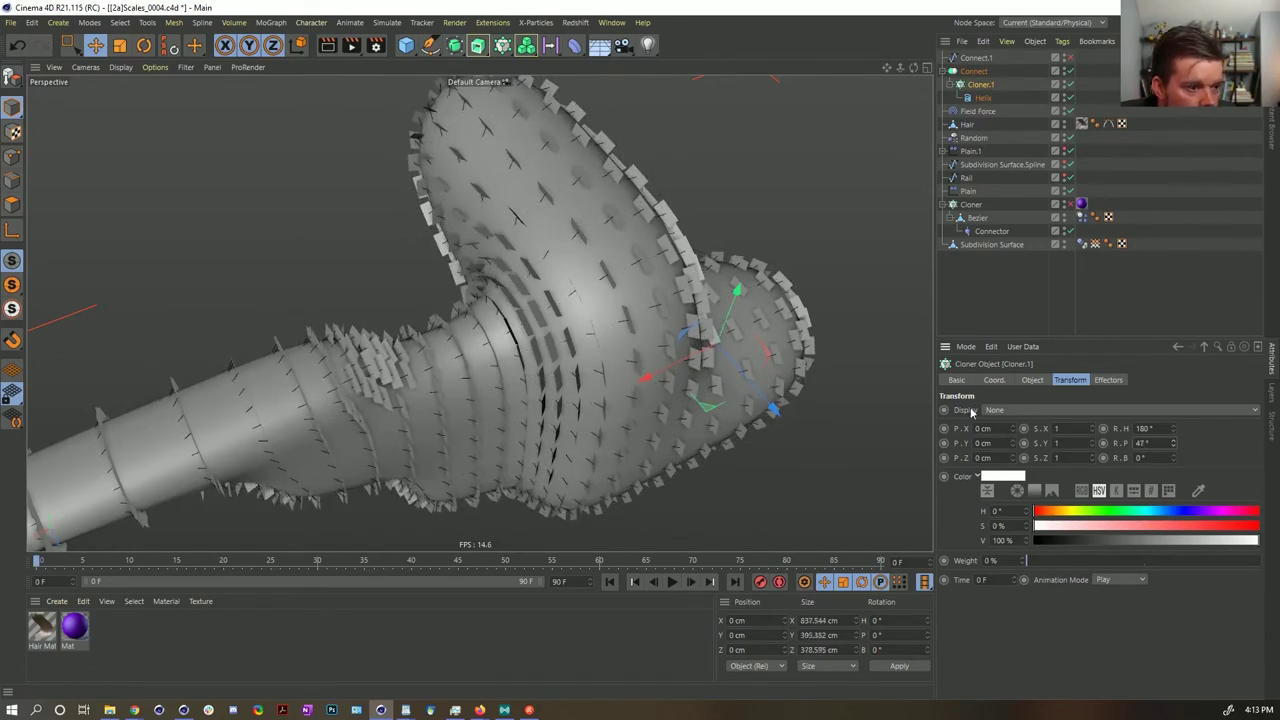
alt+drag(655, 408, 672, 320)
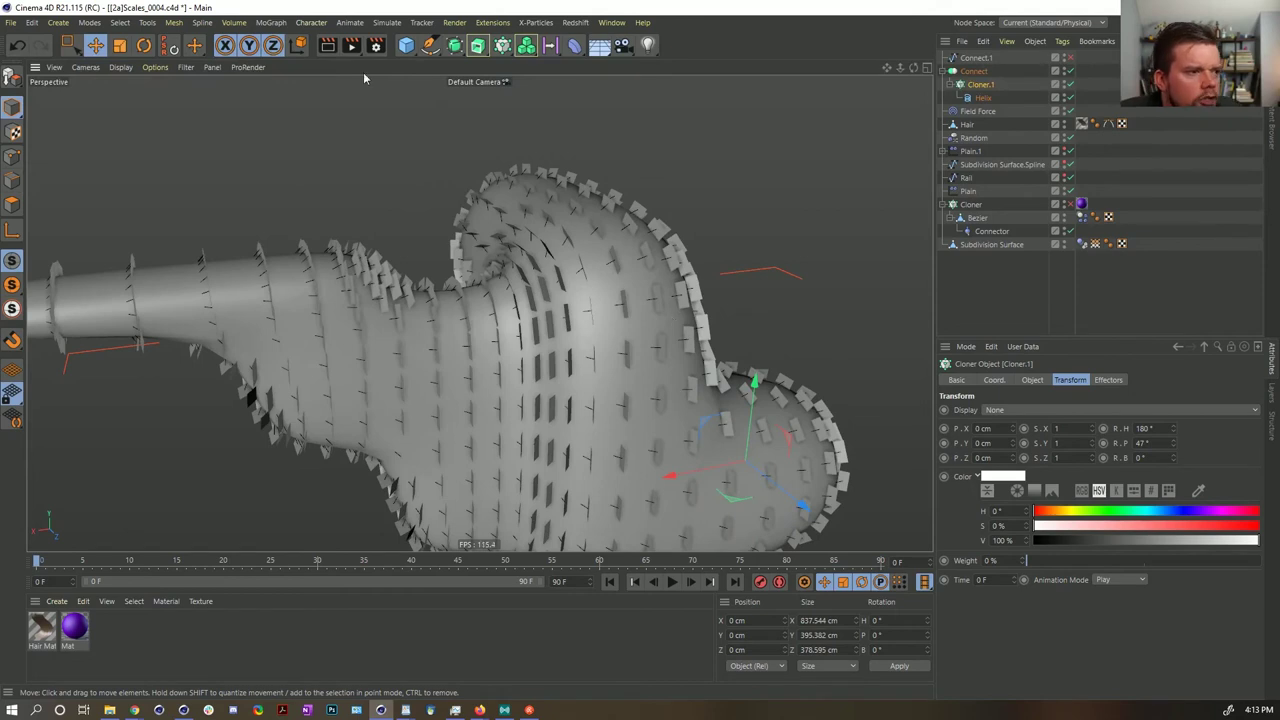
alt+drag(518, 268, 526, 308)
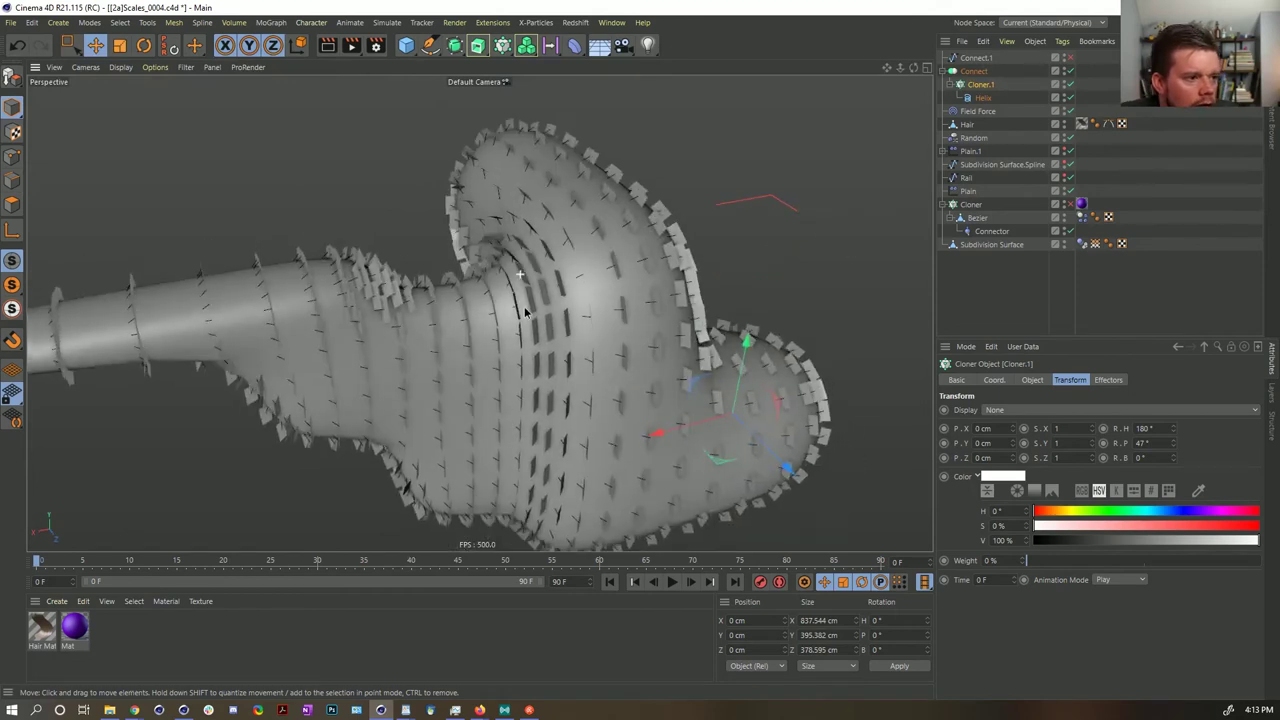
- Replace Connect.1 with the Connect object in the Field Force object's field list
click(979, 72)
click(944, 72)
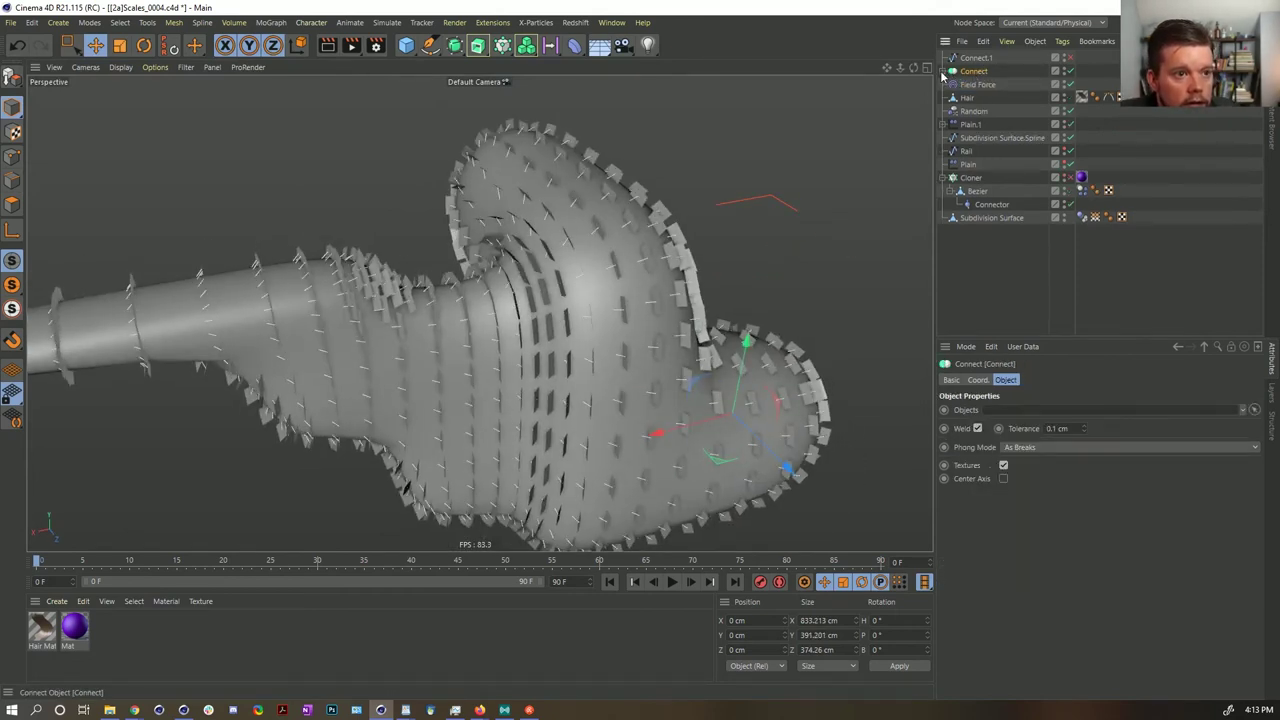
click(979, 84)
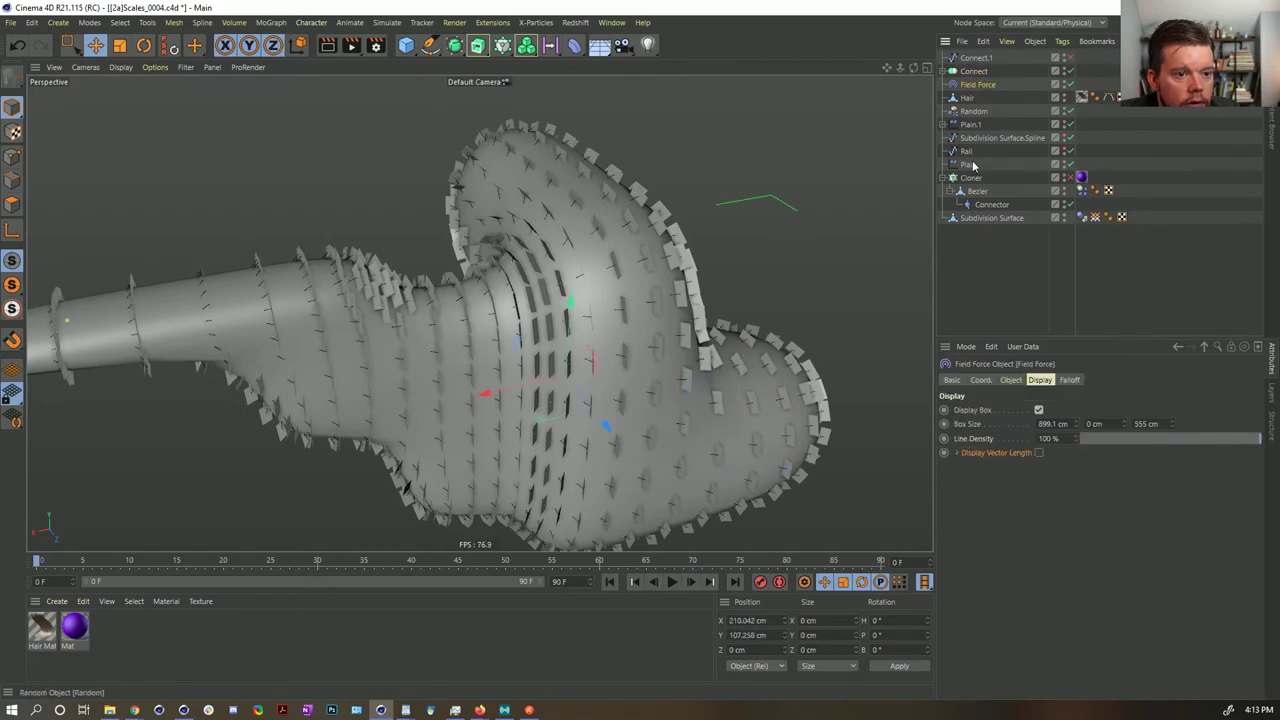
click(1012, 380)
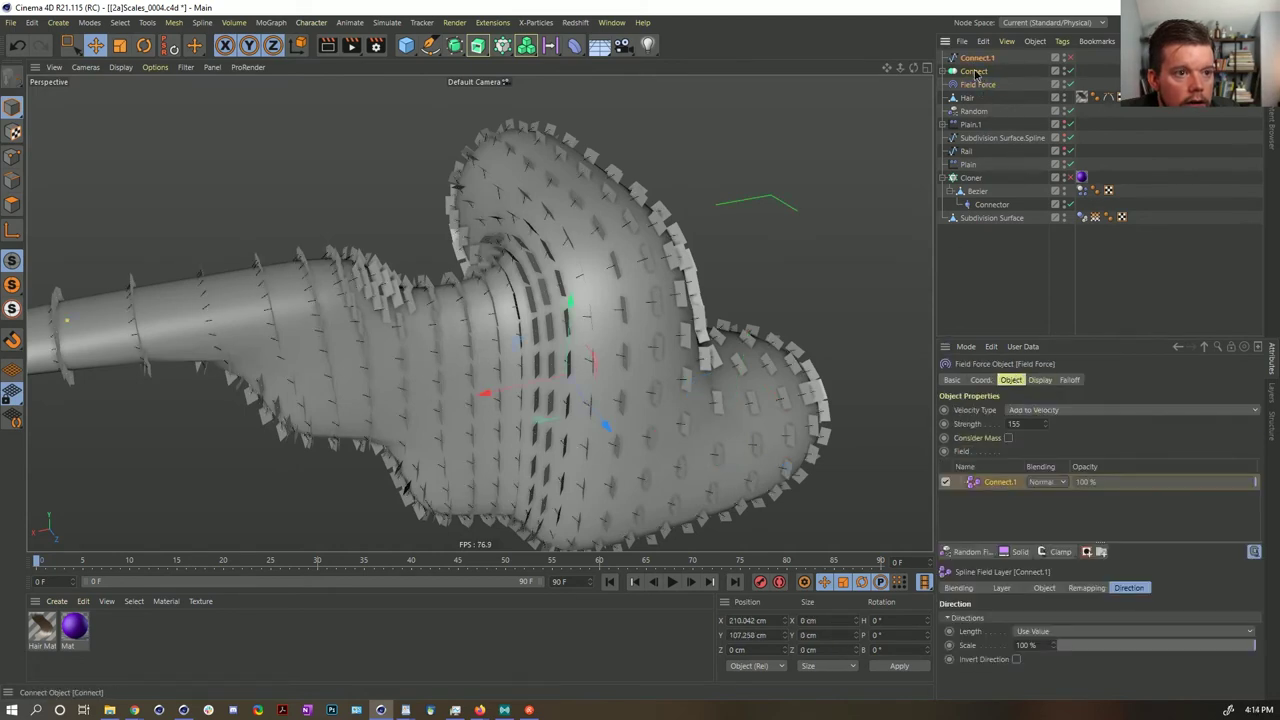
drag(998, 487, 998, 487)
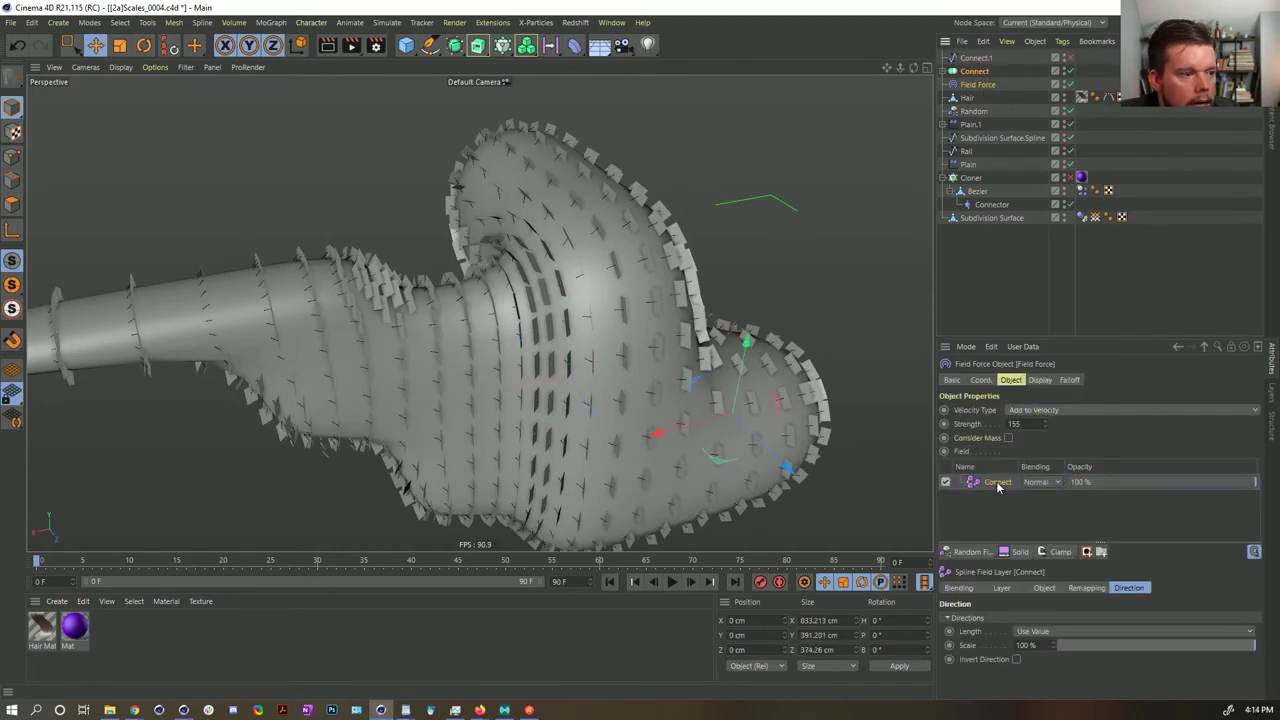
- Adjust the Field Force display box depth to 571.9 cm and check the force lines around the mesh
alt+drag(648, 385, 550, 238)
click(963, 85)
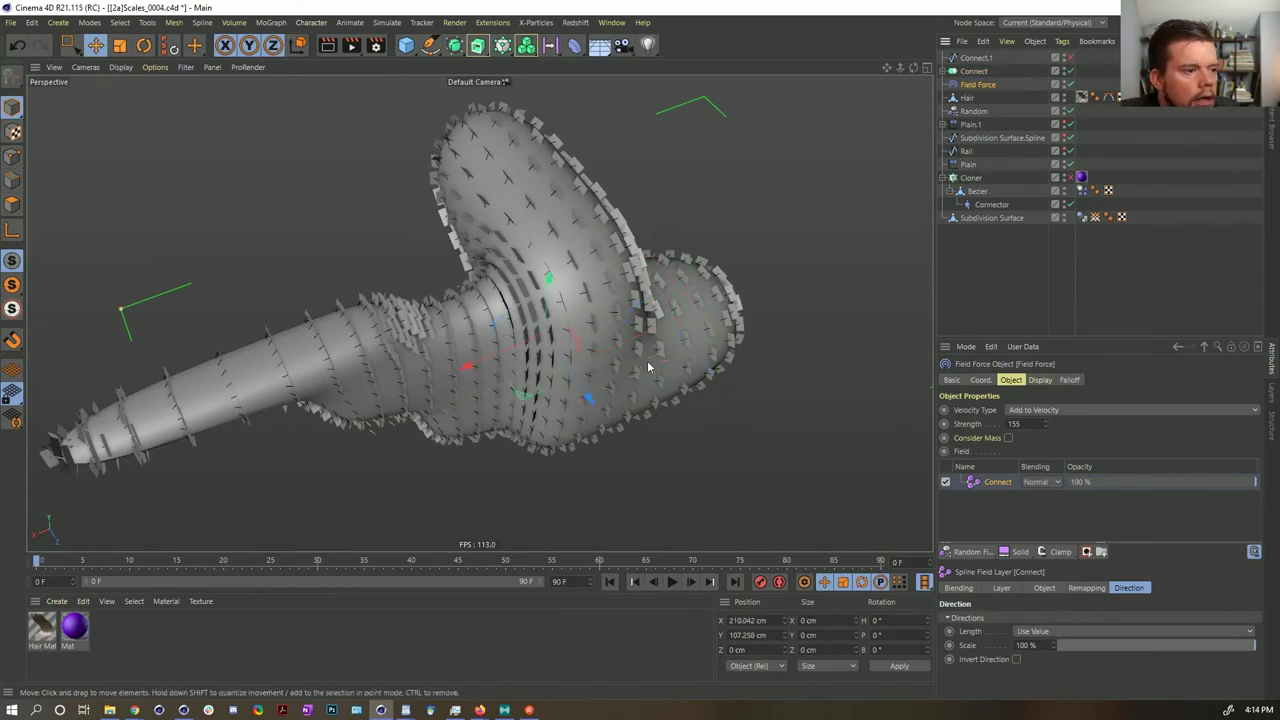
alt+drag(648, 368, 600, 352)
click(1040, 380)
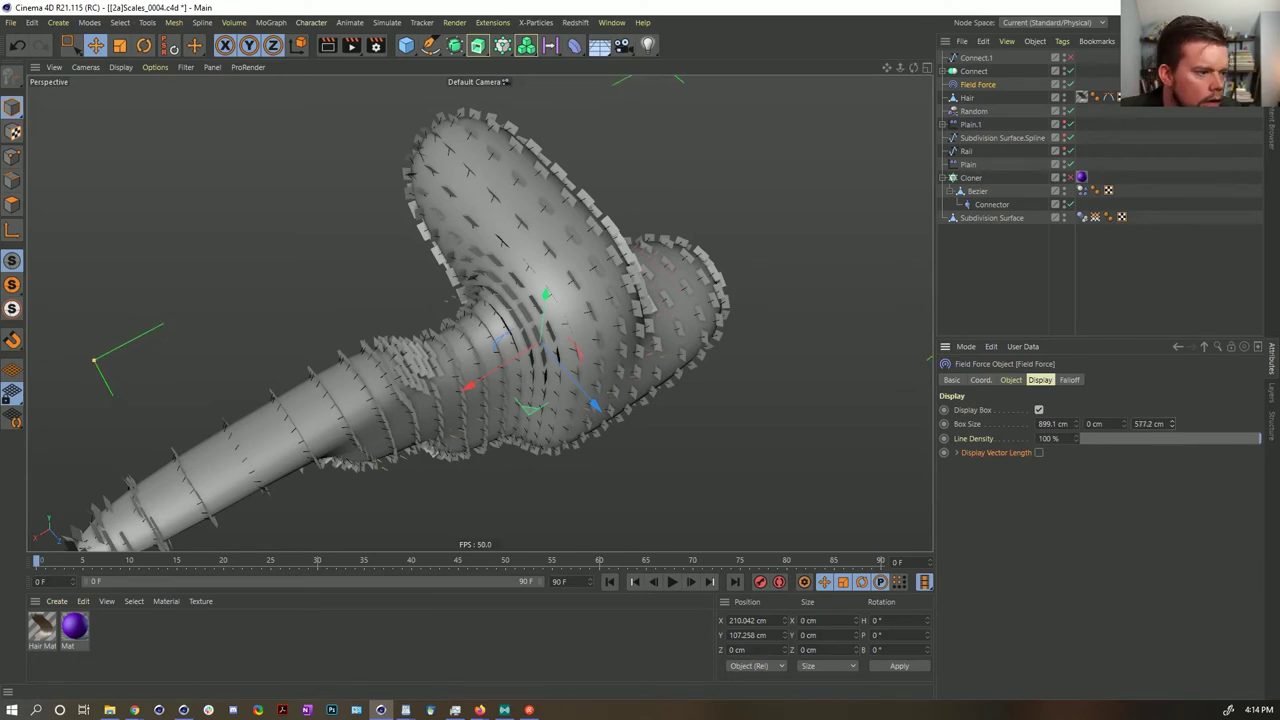
drag(1172, 424, 1172, 429)
alt+drag(528, 345, 478, 262)
- Bake the Connect object into a separate spline with Current State to Object
click(975, 71)
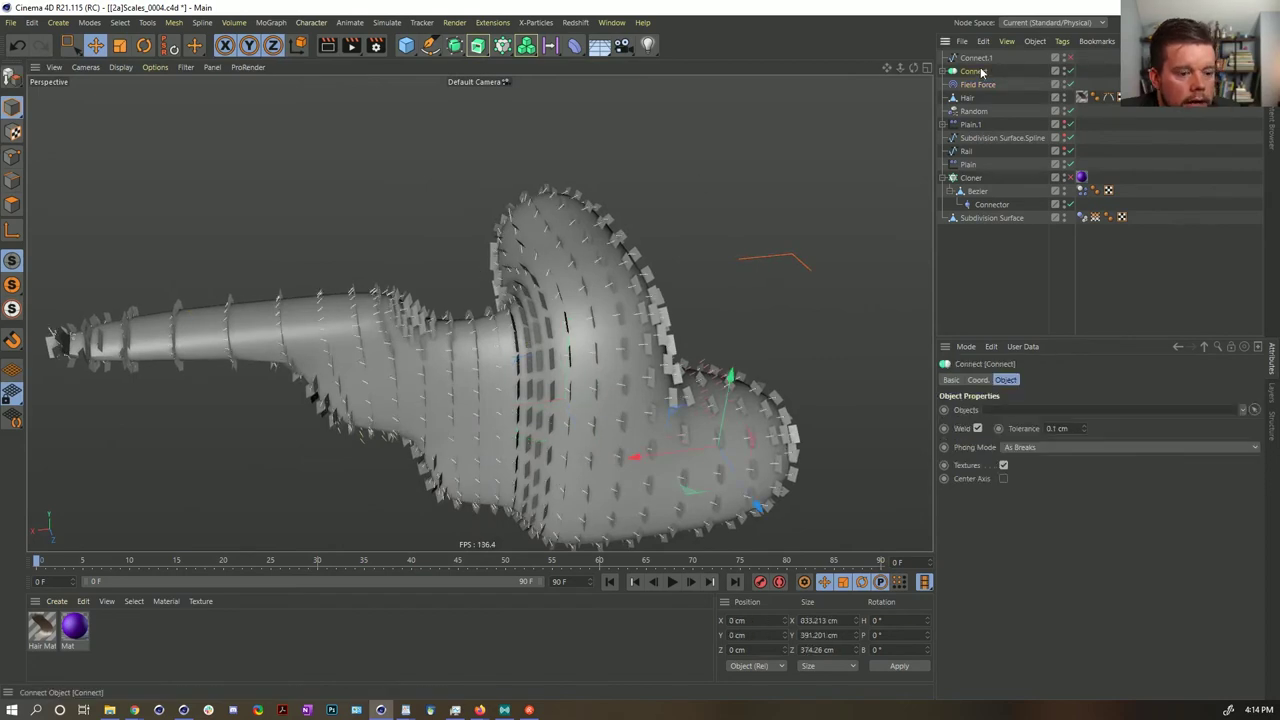
key(c)
key(ctrl+z)
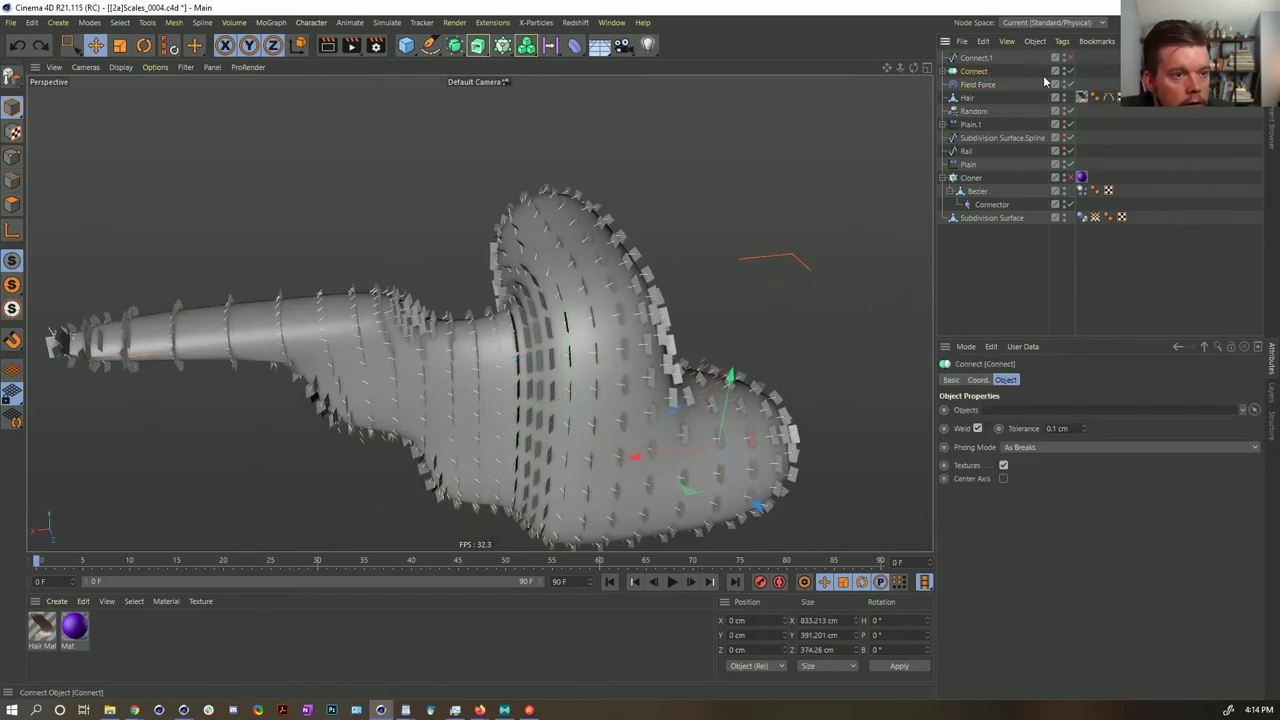
key(alt+c)
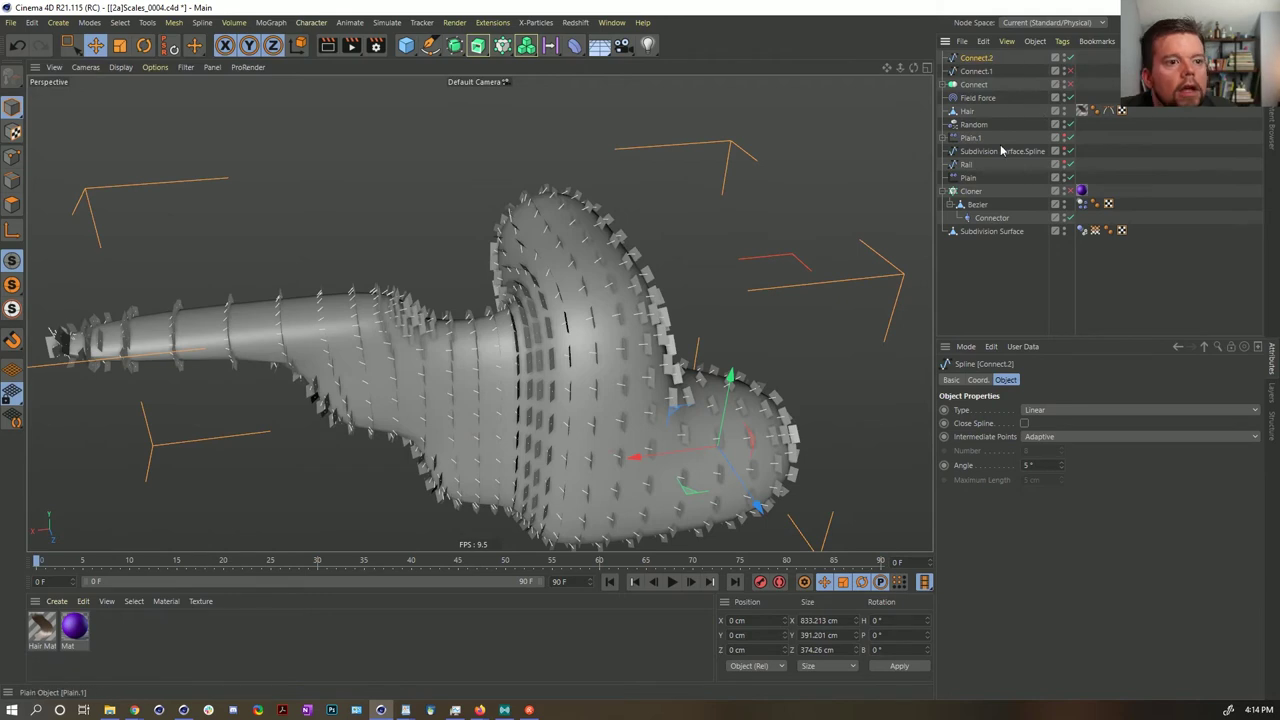
- Replace Connect with the baked Connect.2 spline in the Field Force object's field list
click(976, 97)
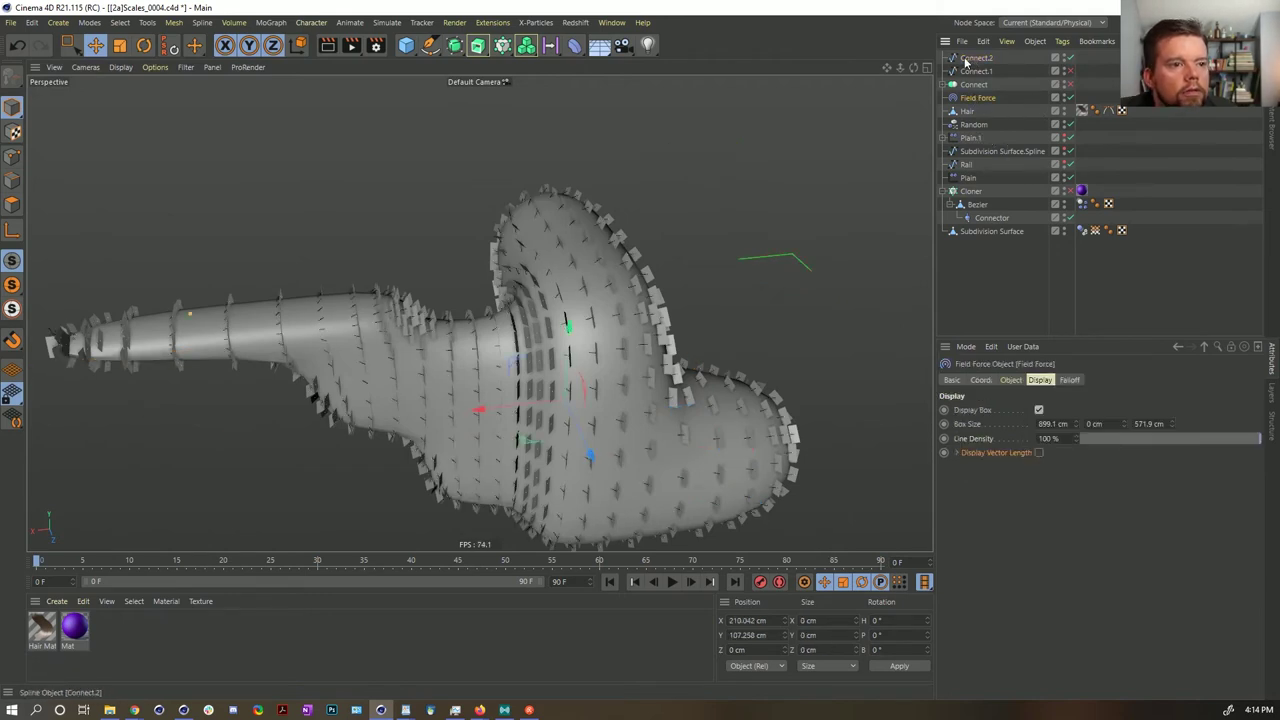
click(1012, 381)
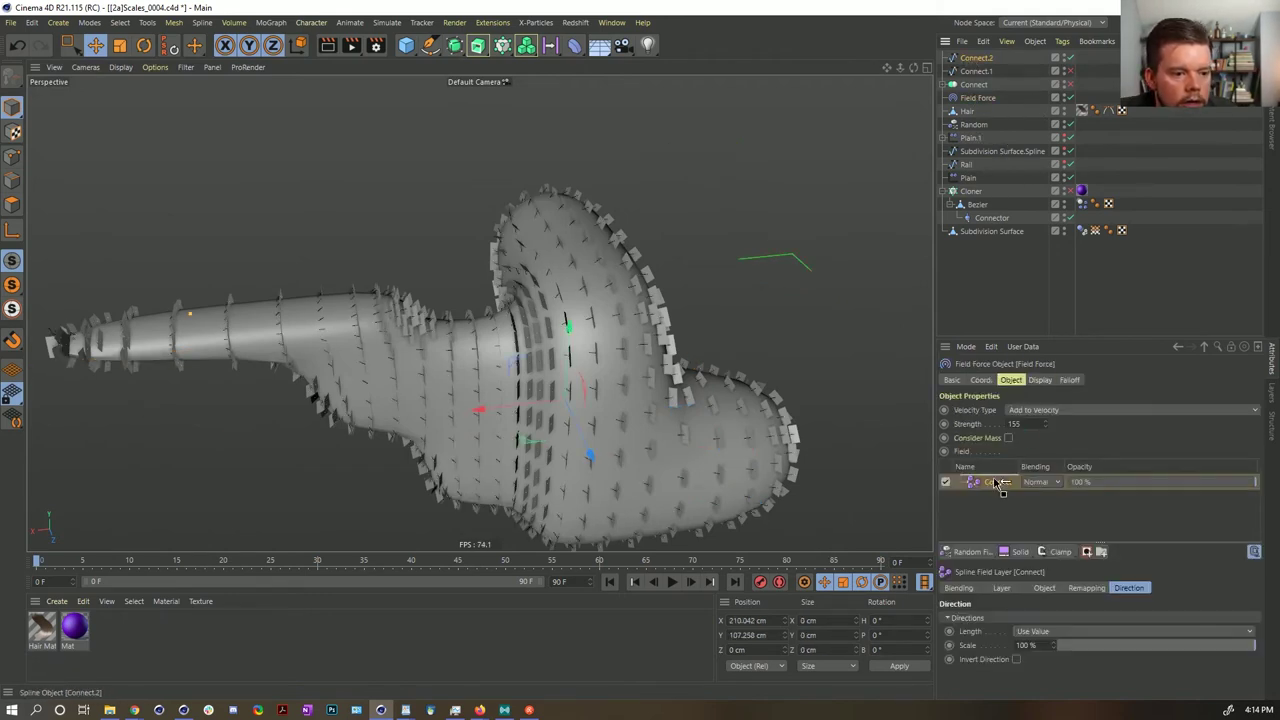
alt+drag(464, 399, 508, 462)
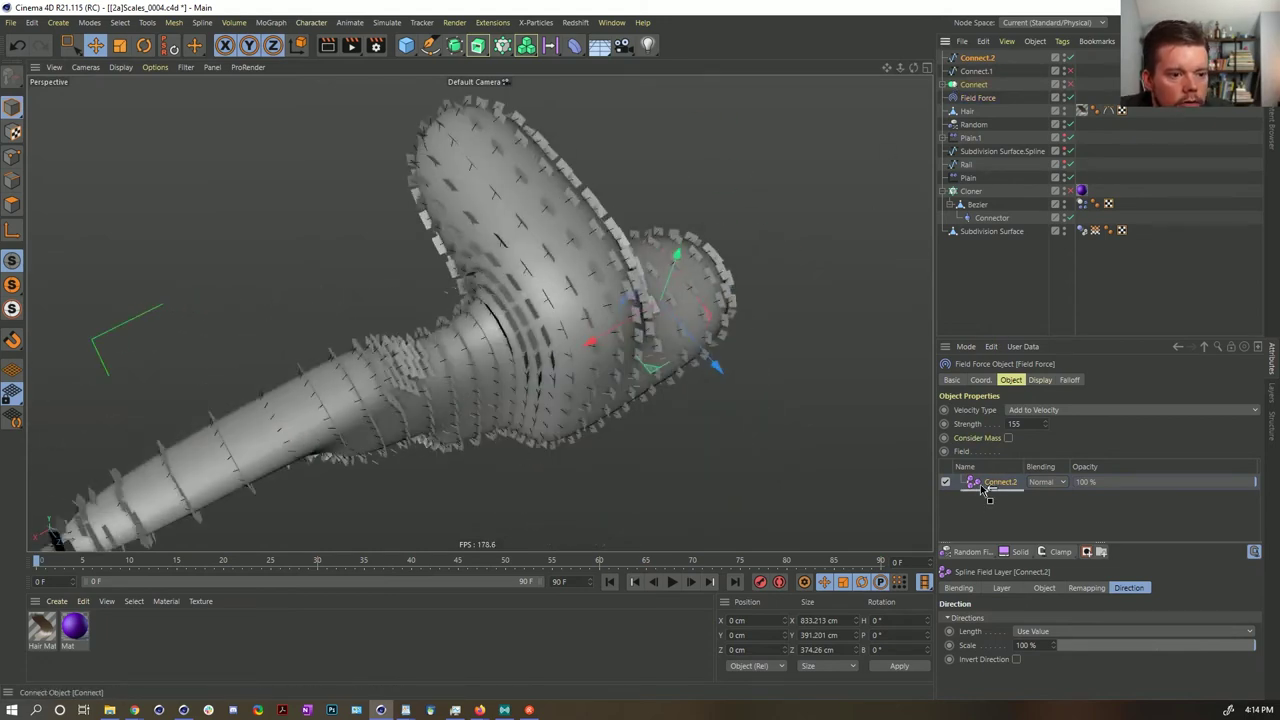
- Put the Connect object back into the Field Force field list and remove the Connect.2 layer
drag(978, 486, 979, 488)
key(ctrl+z)
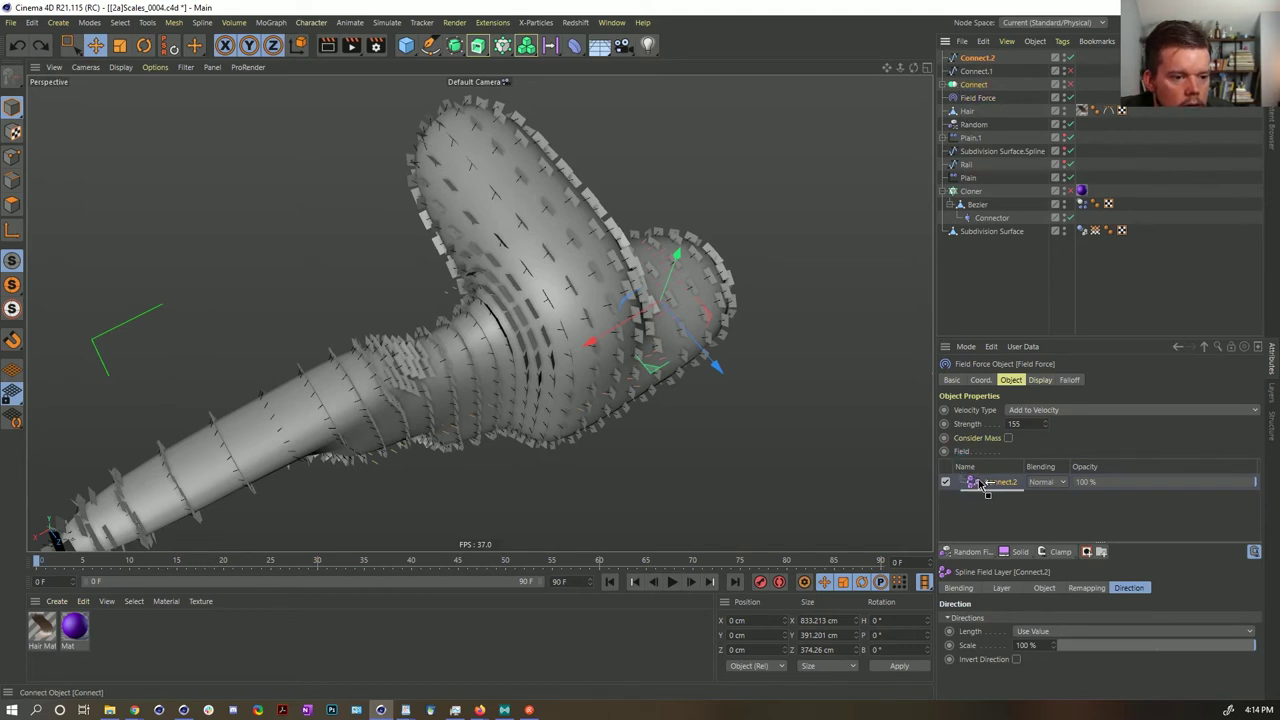
drag(987, 484, 988, 487)
key(Delete)
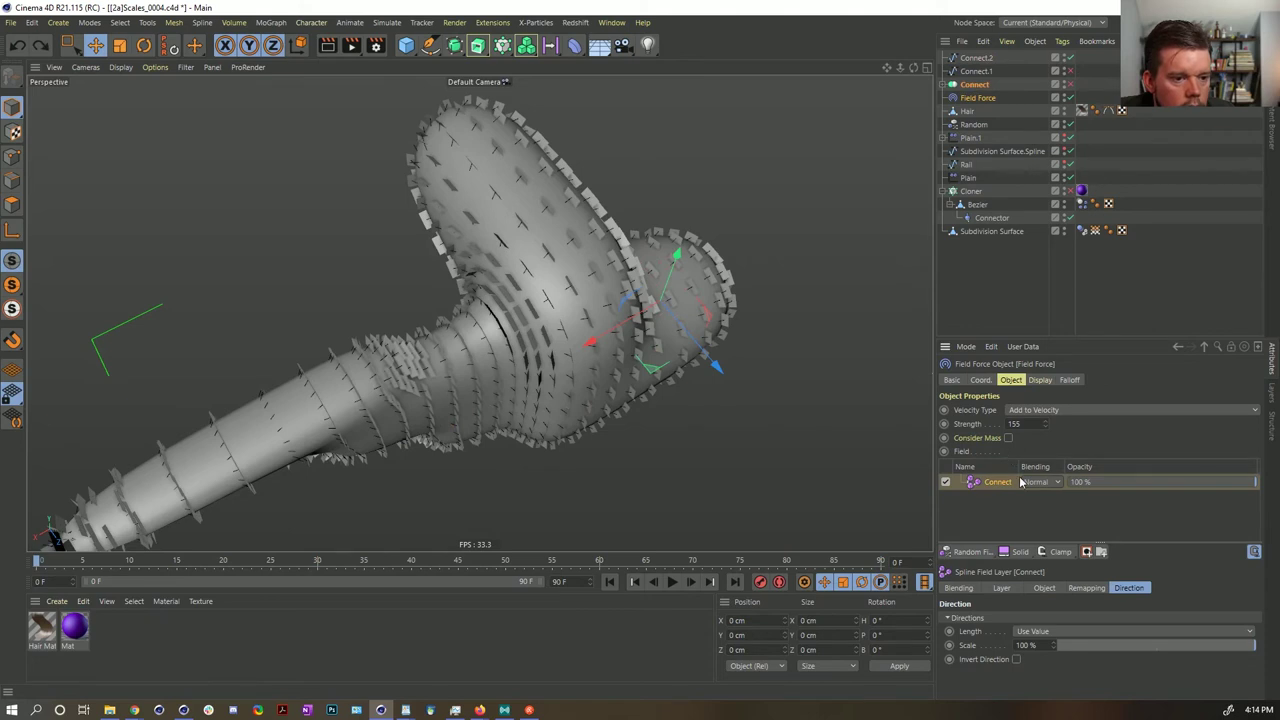
- Undo the baking of Connect.2 and the disabling of the Connect object
click(978, 58)
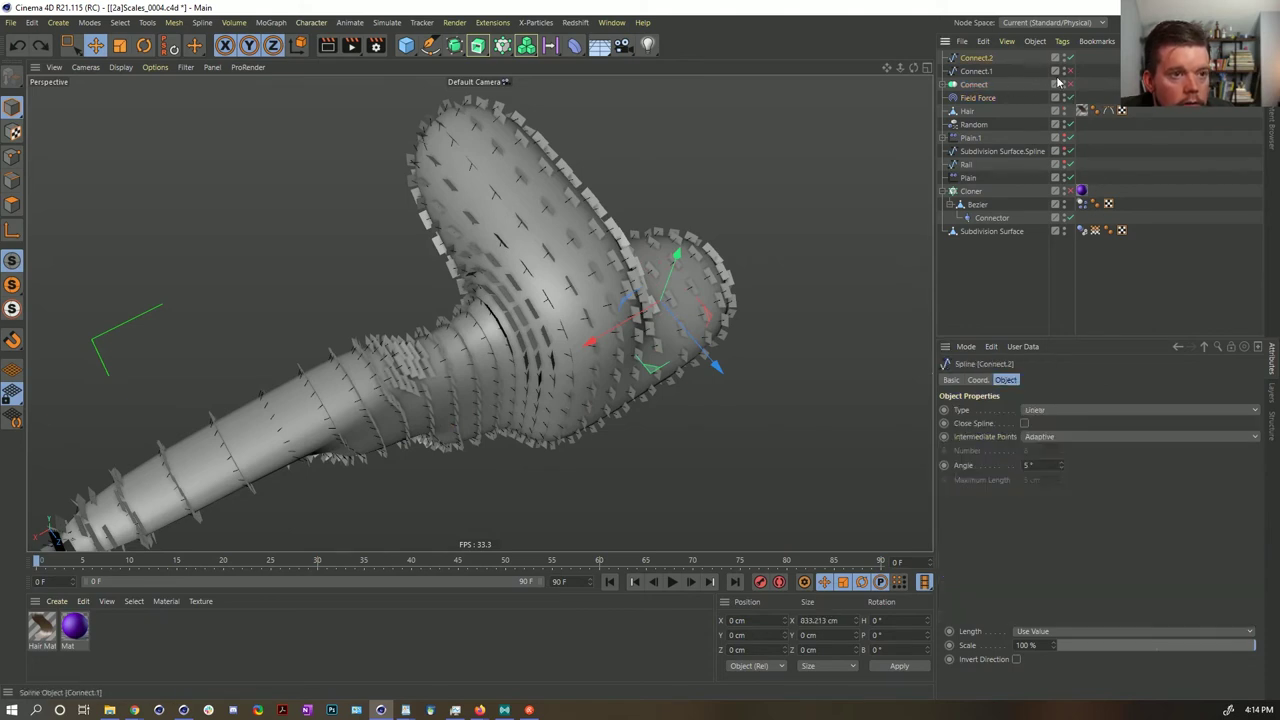
key(ctrl+z)
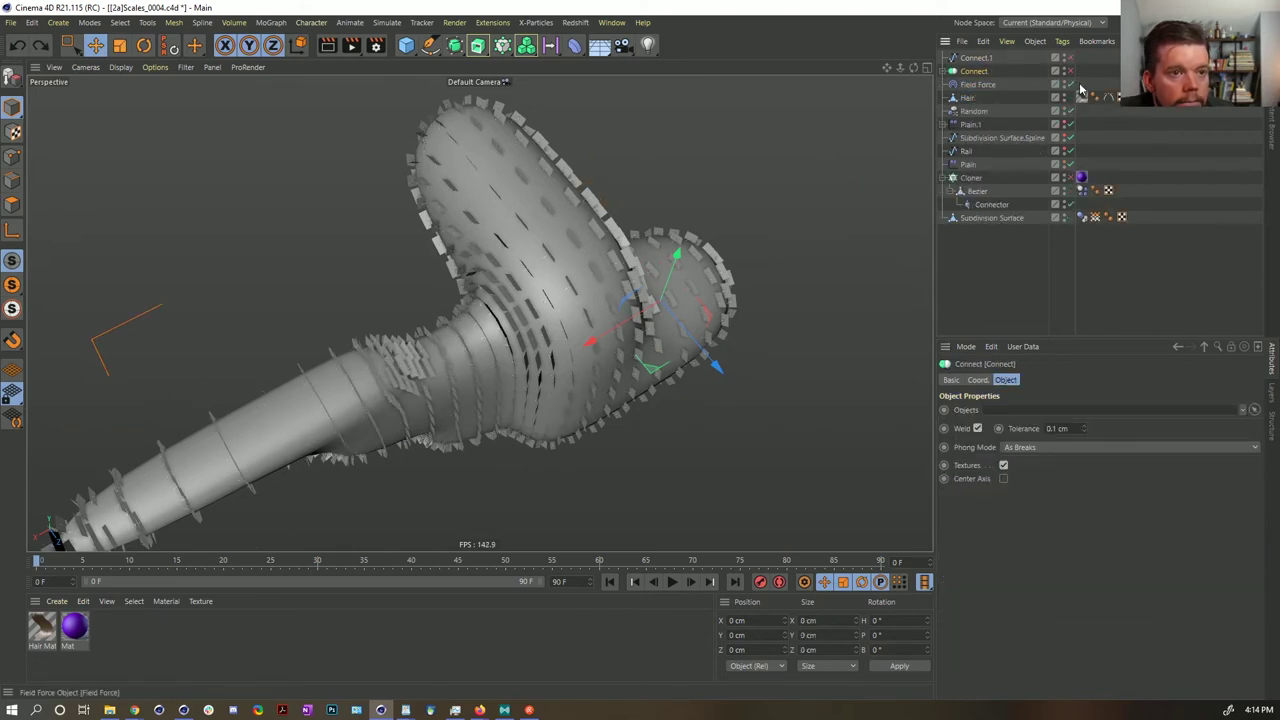
key(ctrl+z)
- Re-enable the Cloner and play the simulation to frame 21 with Connect driving the Field Force
click(979, 87)
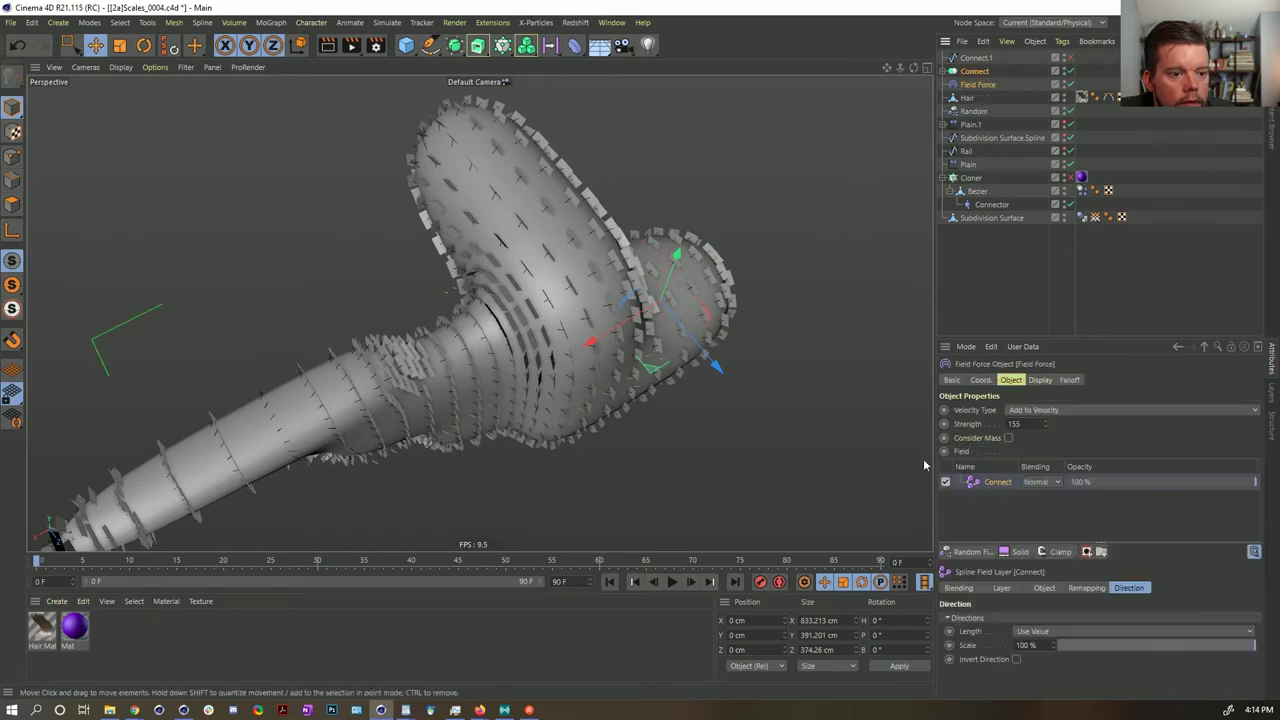
alt+drag(580, 351, 505, 252)
click(1070, 178)
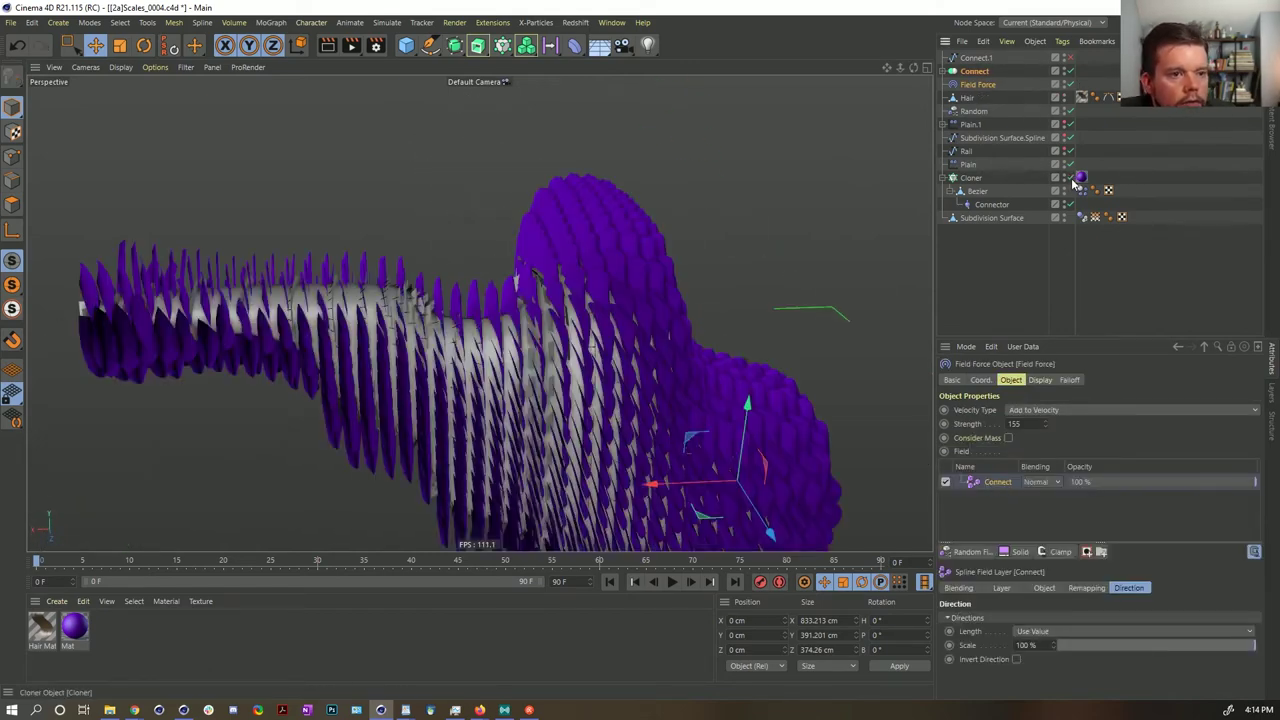
click(672, 582)
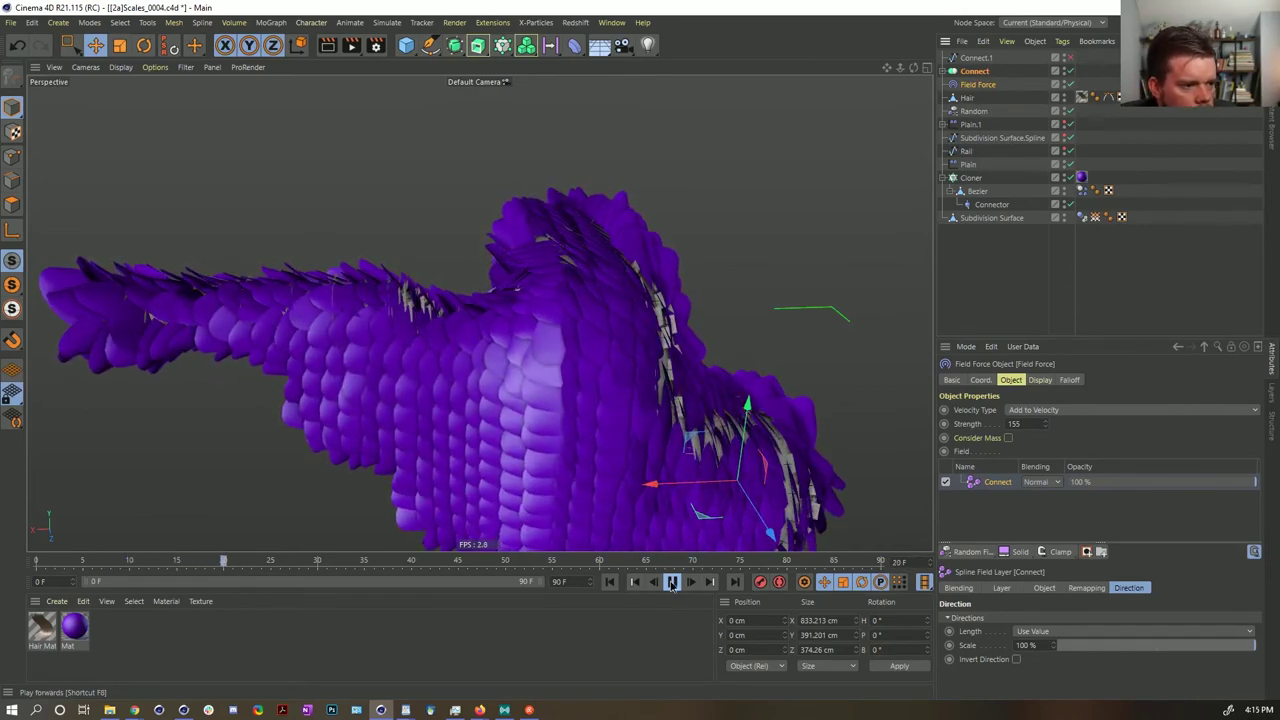
click(672, 582)
- Continue the simulation to frame 30 and examine the scale direction and overlap from several angles
mouse_move(640, 430)
alt+mouse_down()
mouse_move(581, 404)
mouse_move(737, 494)
mouse_move(716, 323)
mouse_move(583, 409)
mouse_move(575, 400)
mouse_move(446, 436)
alt+mouse_up()
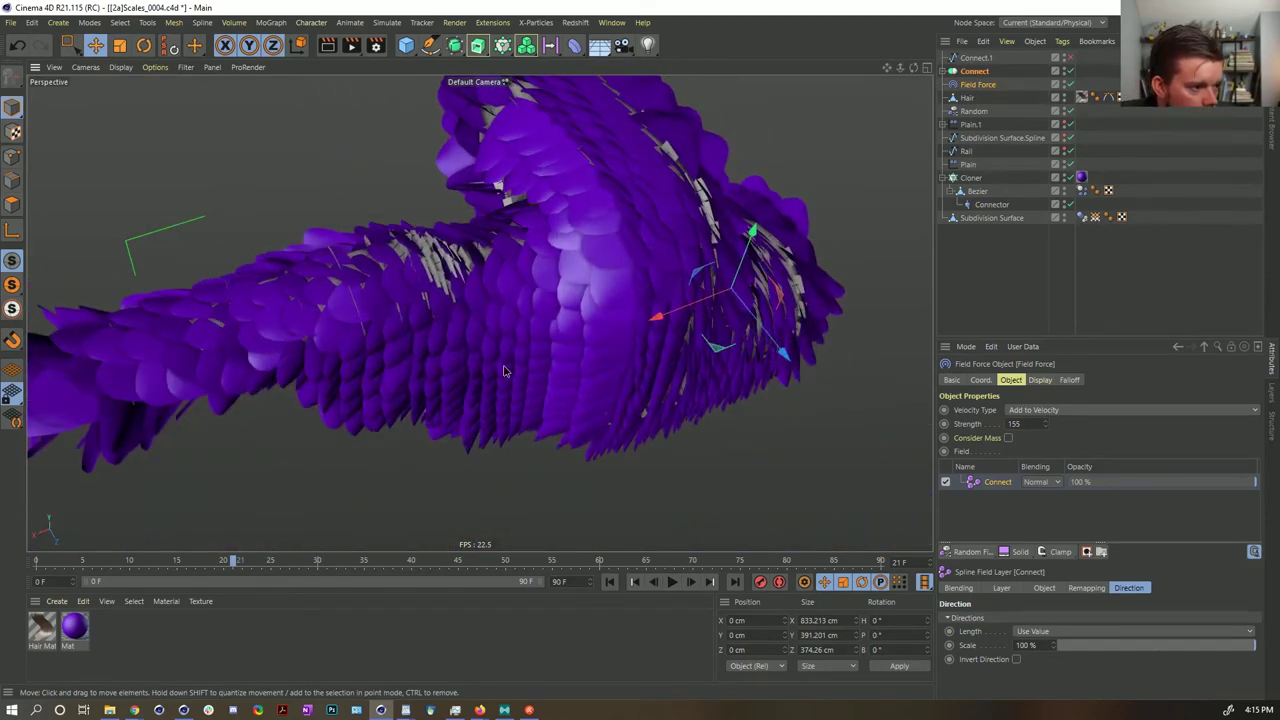
mouse_move(504, 371)
alt+mouse_down()
mouse_move(576, 363)
mouse_move(578, 397)
mouse_move(576, 357)
mouse_move(550, 375)
mouse_move(585, 445)
mouse_move(600, 420)
mouse_move(512, 362)
mouse_move(620, 374)
alt+mouse_up()
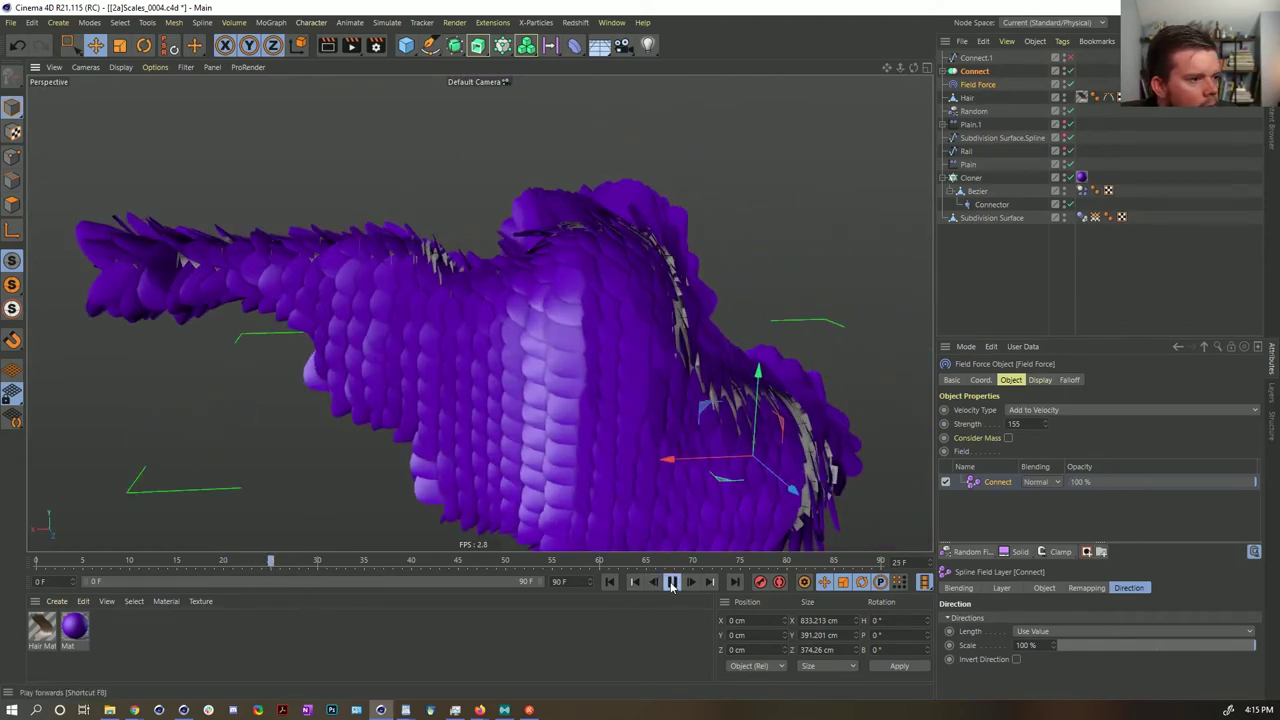
click(672, 585)
alt+drag(608, 531, 496, 446)
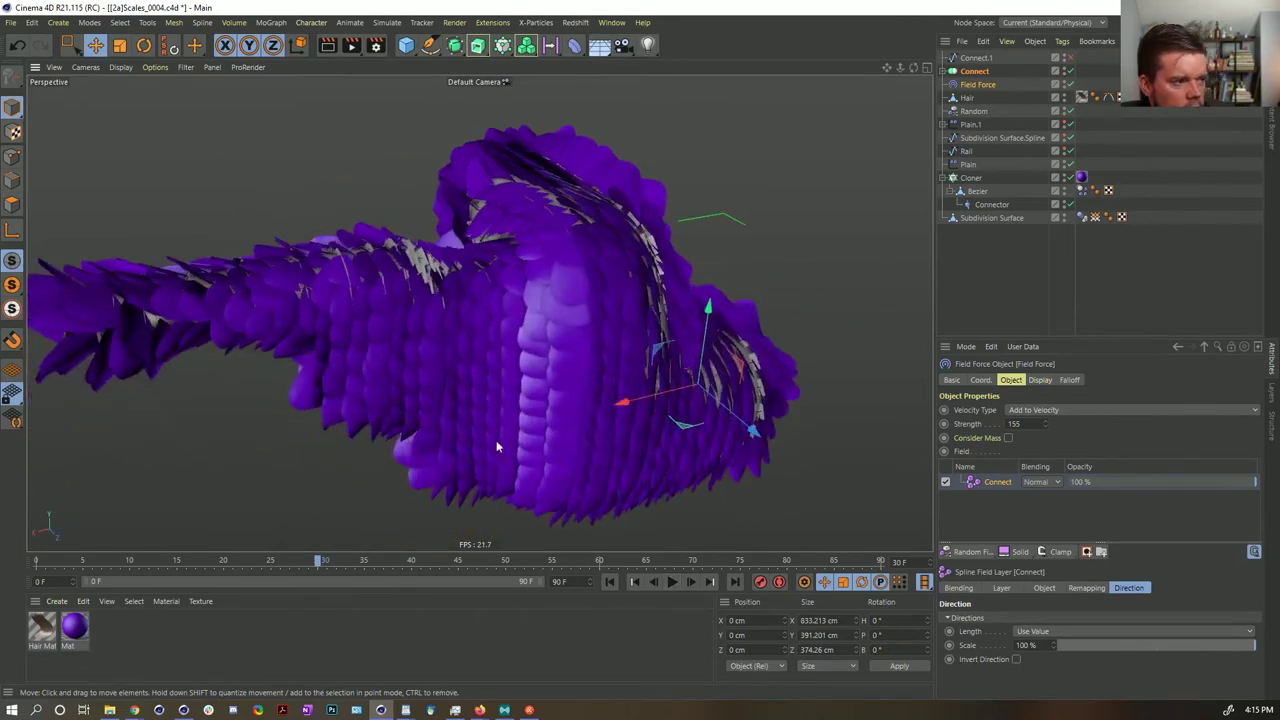
- Set the Field Force strength to 255 and replay the simulation from frame 0 to frame 26
click(611, 581)
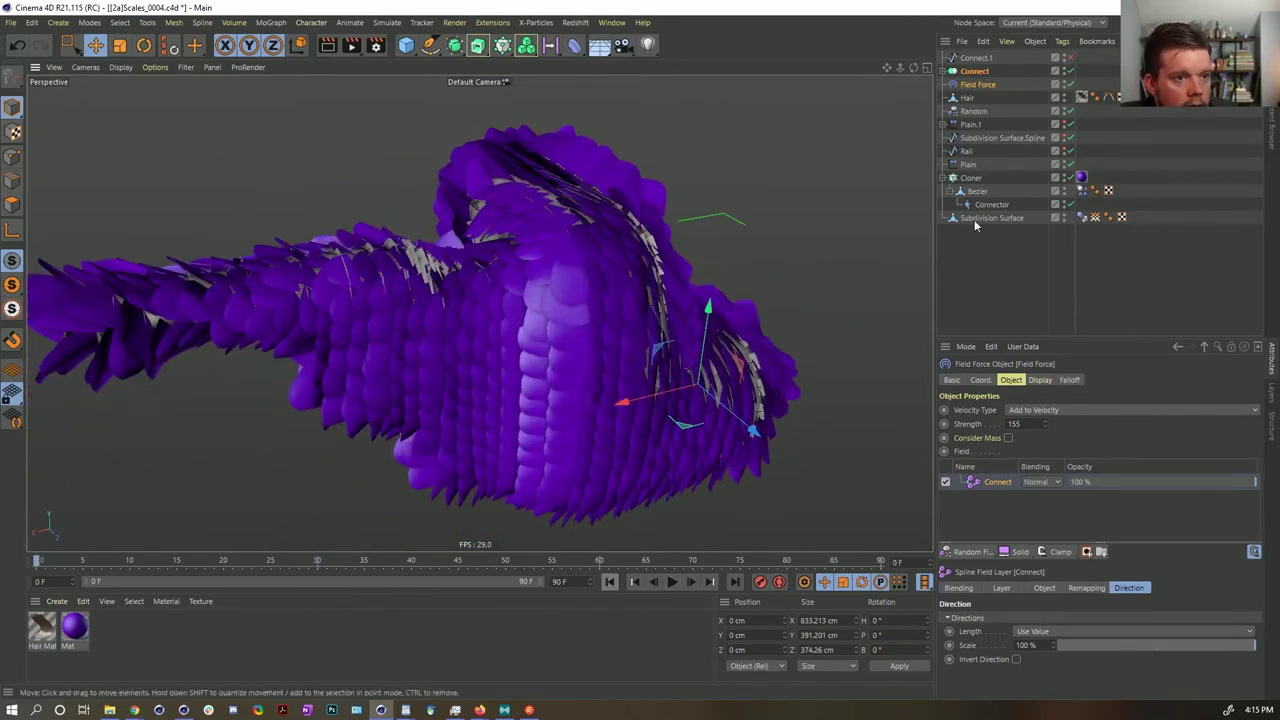
click(984, 86)
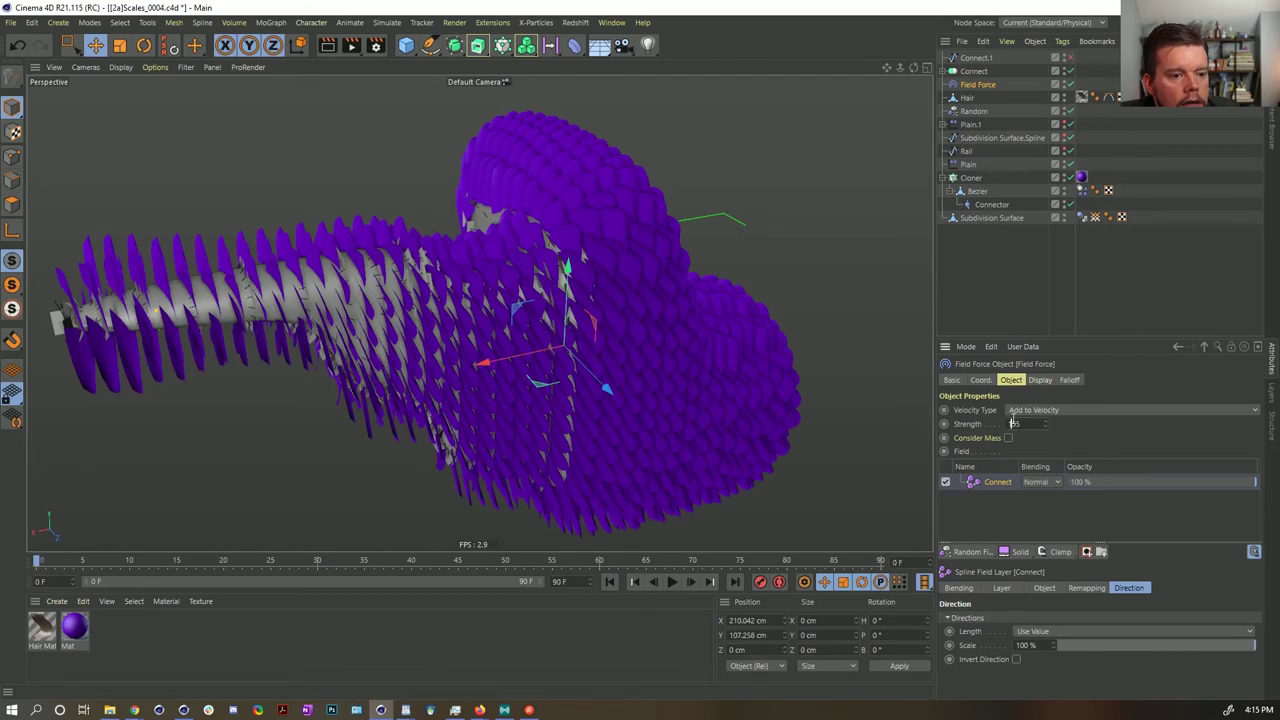
click(672, 582)
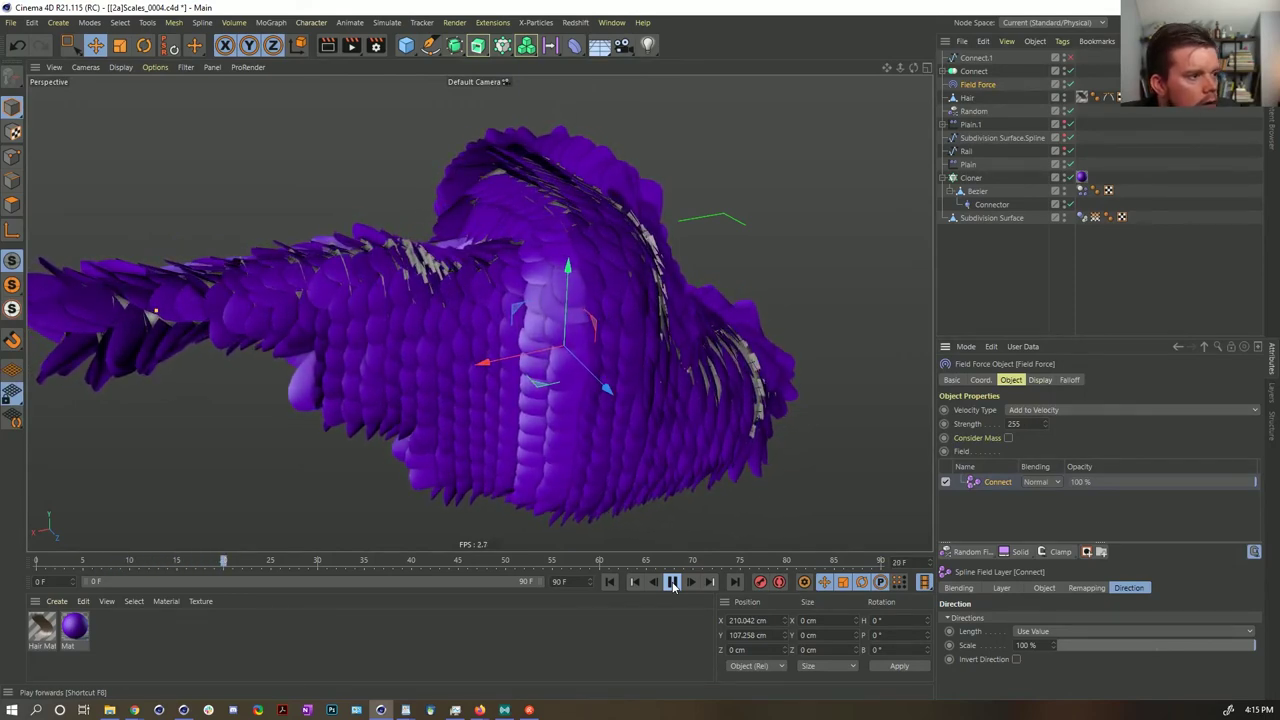
click(673, 583)
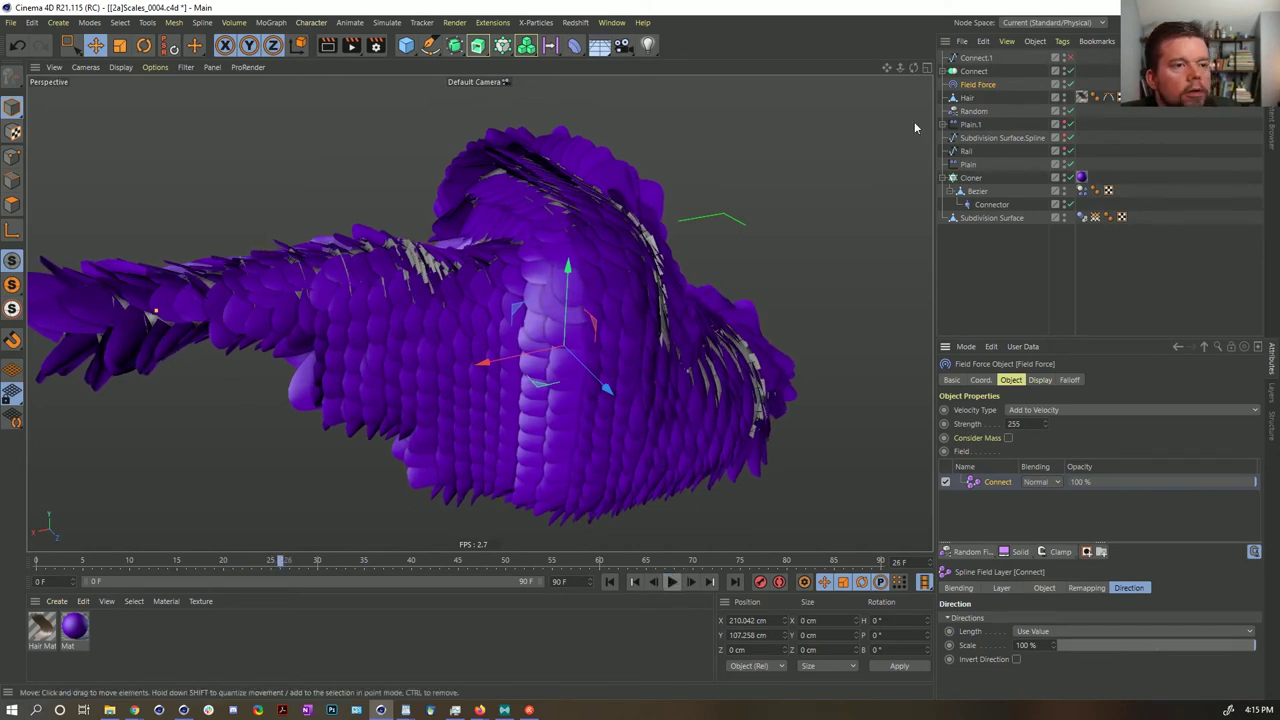
- Expand the Connect hierarchy and examine the direction and overlap of the scales along the body and tail from all sides
click(945, 71)
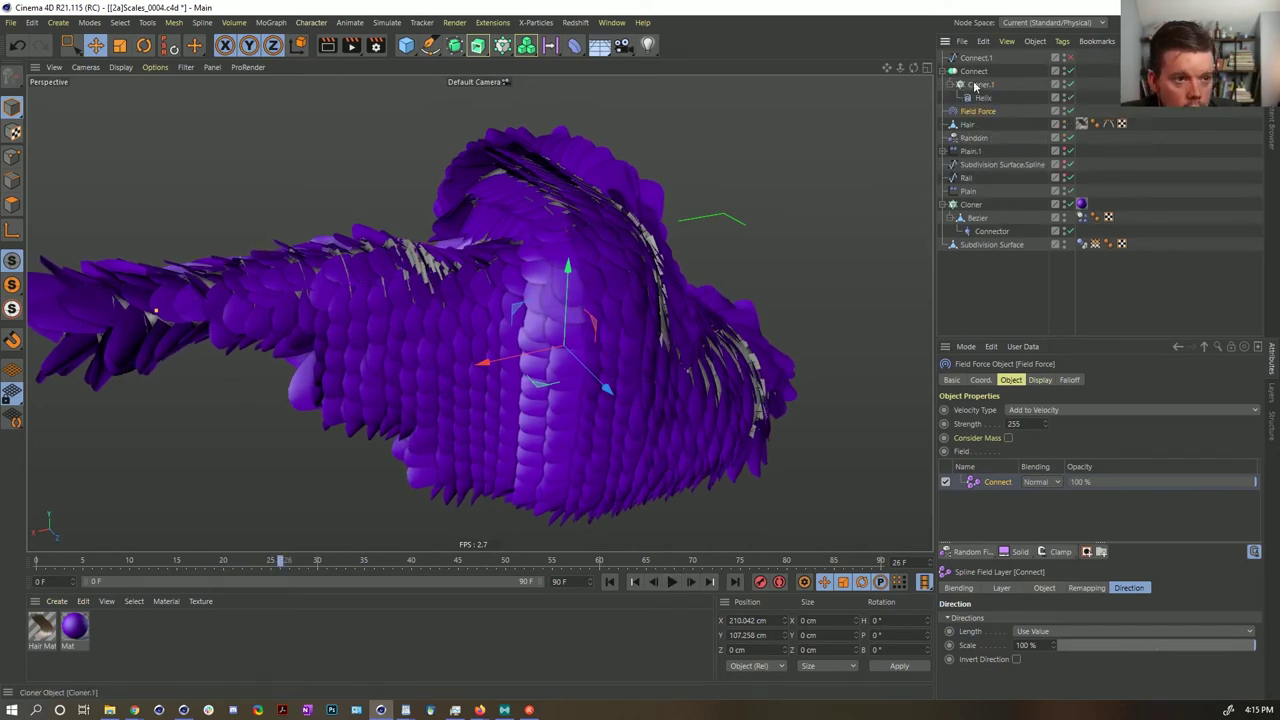
alt+drag(522, 310, 474, 411)
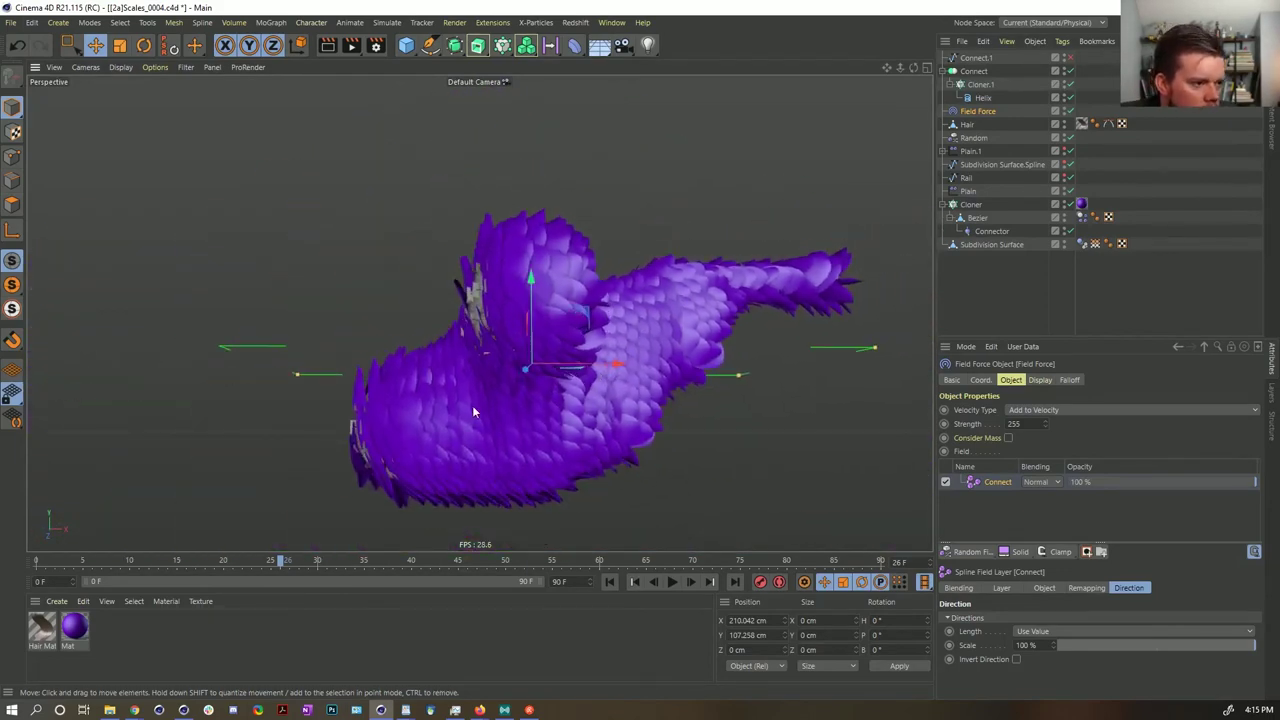
alt+drag(538, 350, 428, 455)
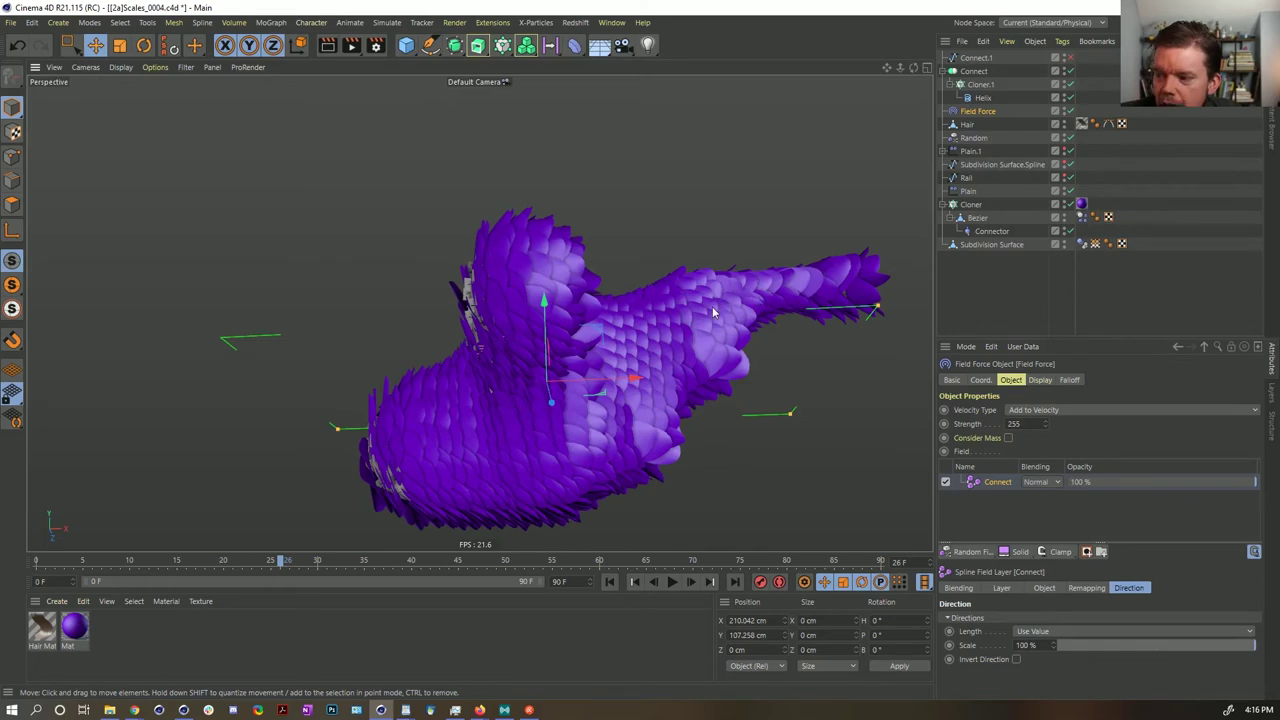
alt+drag(570, 307, 614, 315)
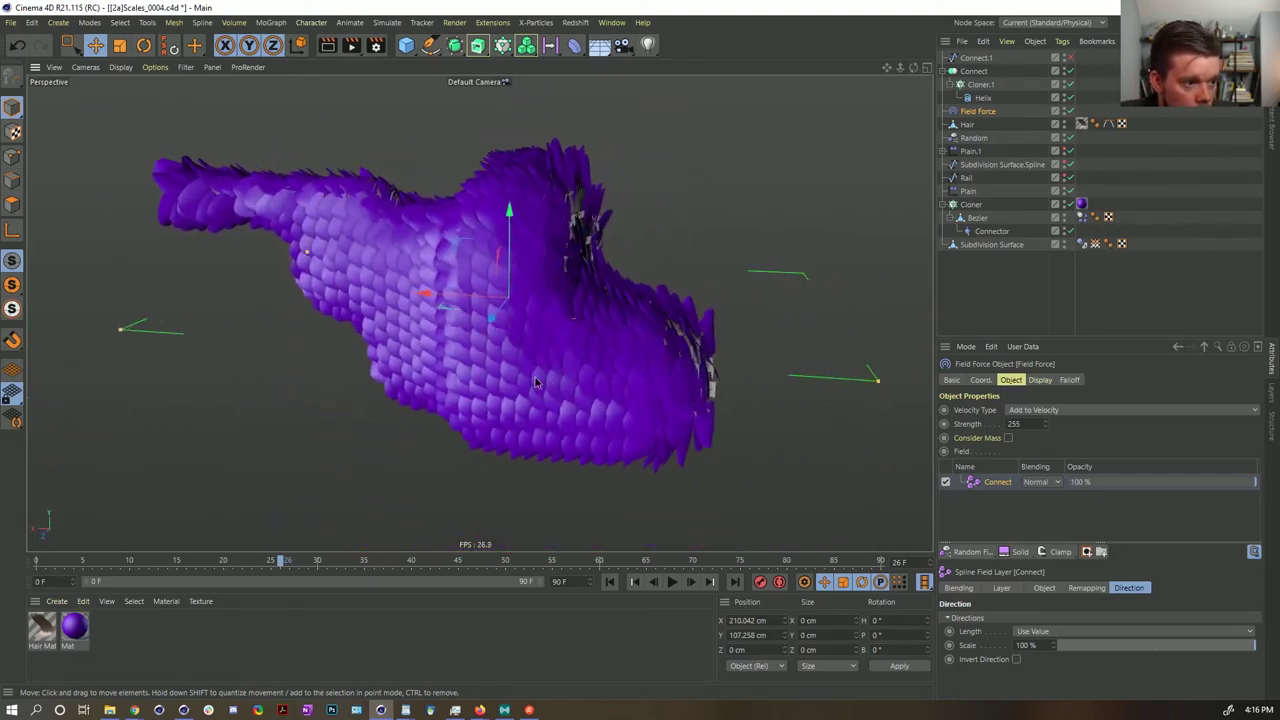
alt+drag(535, 382, 495, 431)
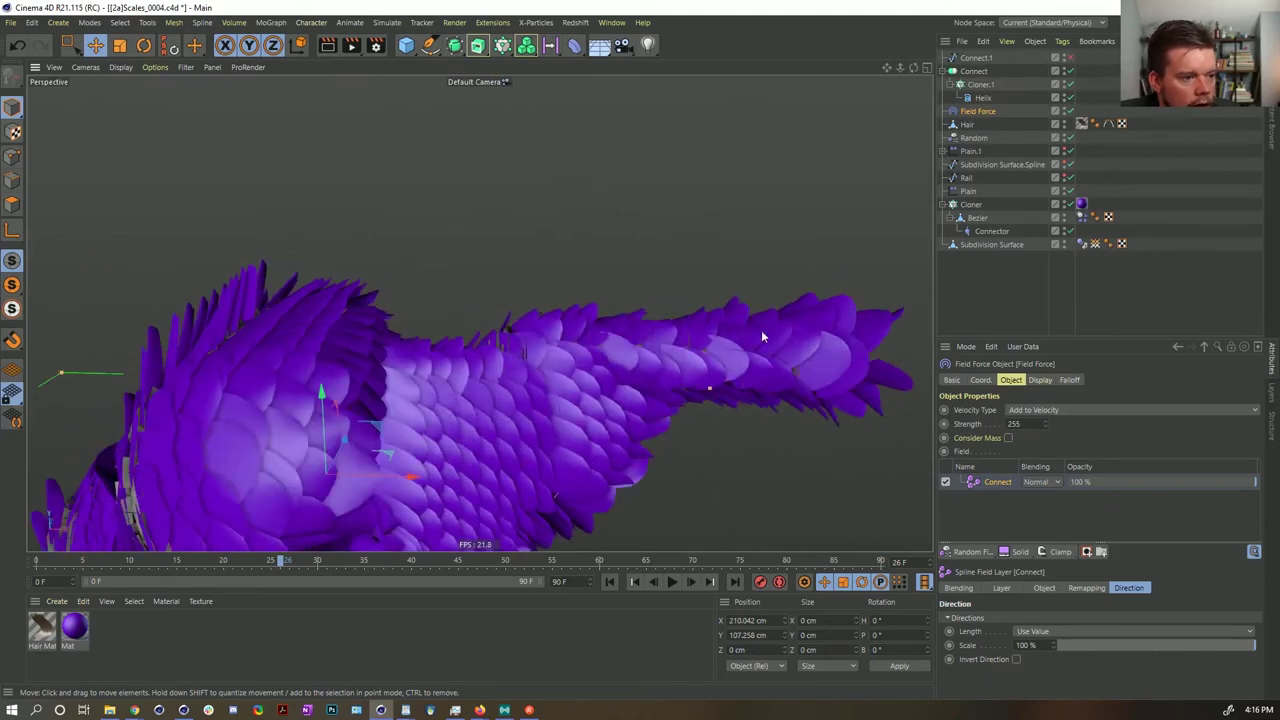
alt+drag(587, 392, 525, 339)
alt+drag(483, 383, 567, 393)
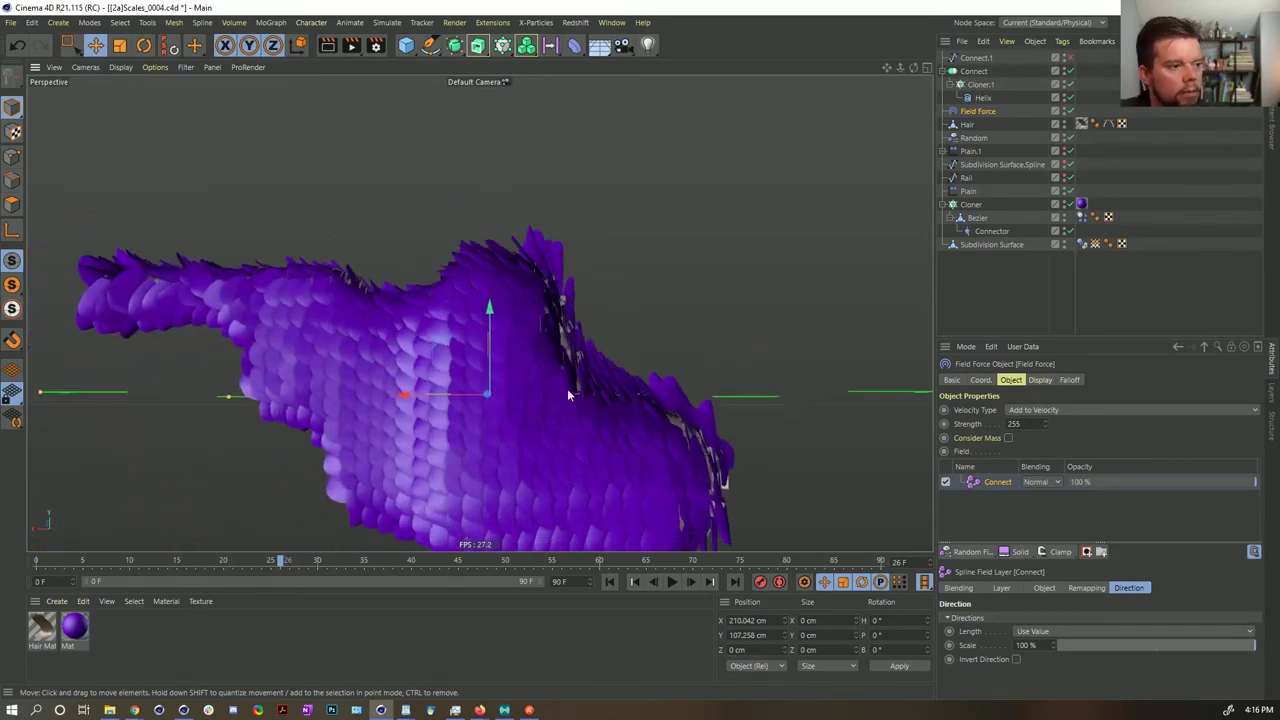
alt+drag(461, 430, 566, 425)
alt+drag(503, 350, 589, 377)
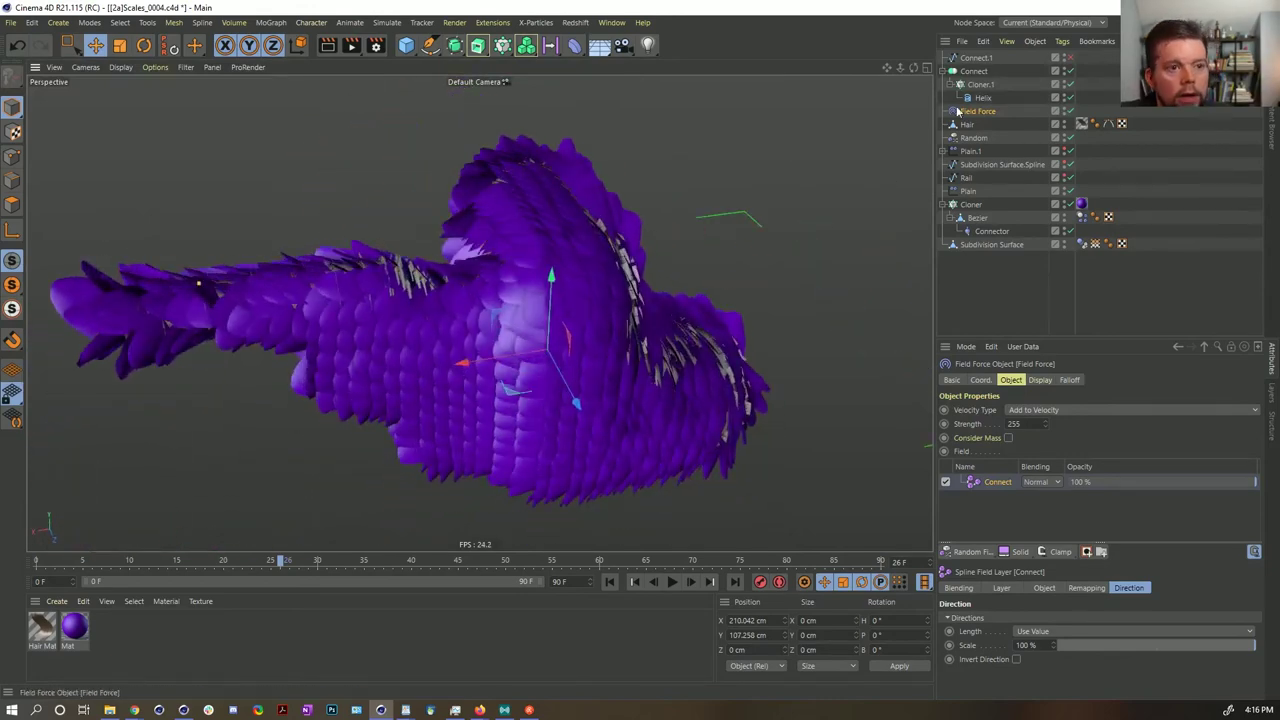
- Set the transform pitch rotation of Cloner.1 to 22° and inspect the tilted helix splines at frame 0
click(979, 86)
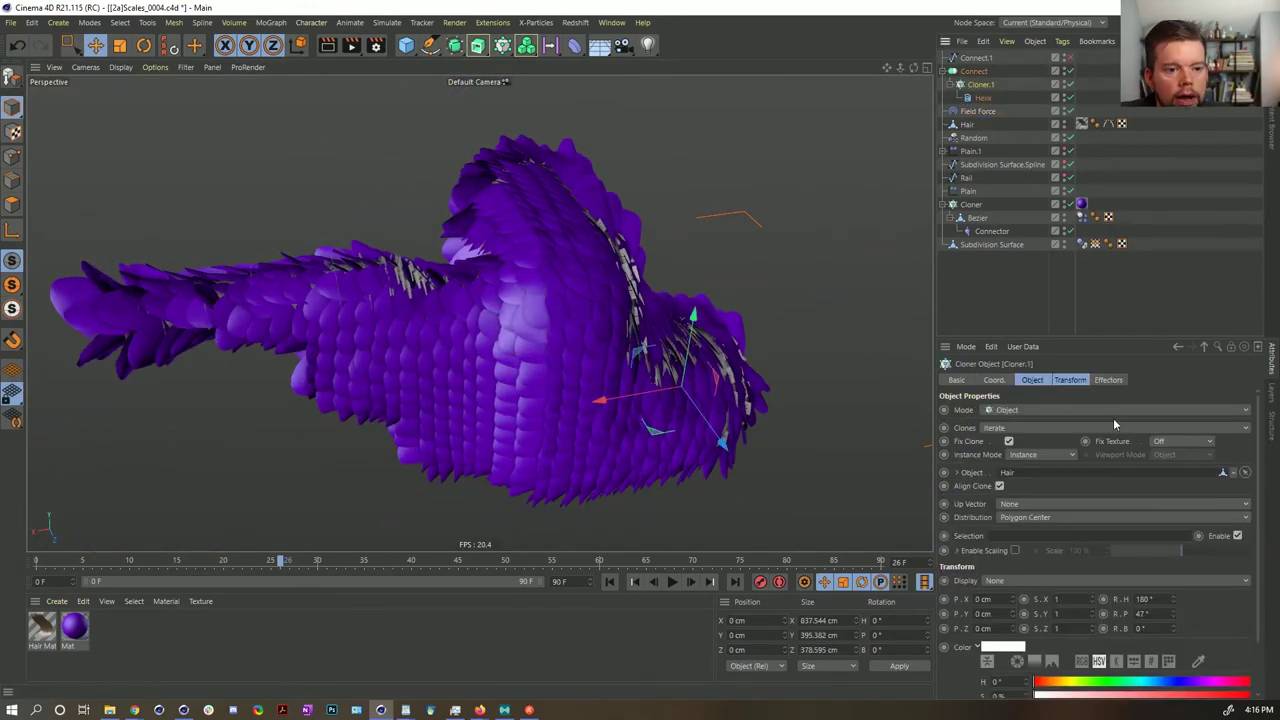
click(1072, 380)
click(1141, 443)
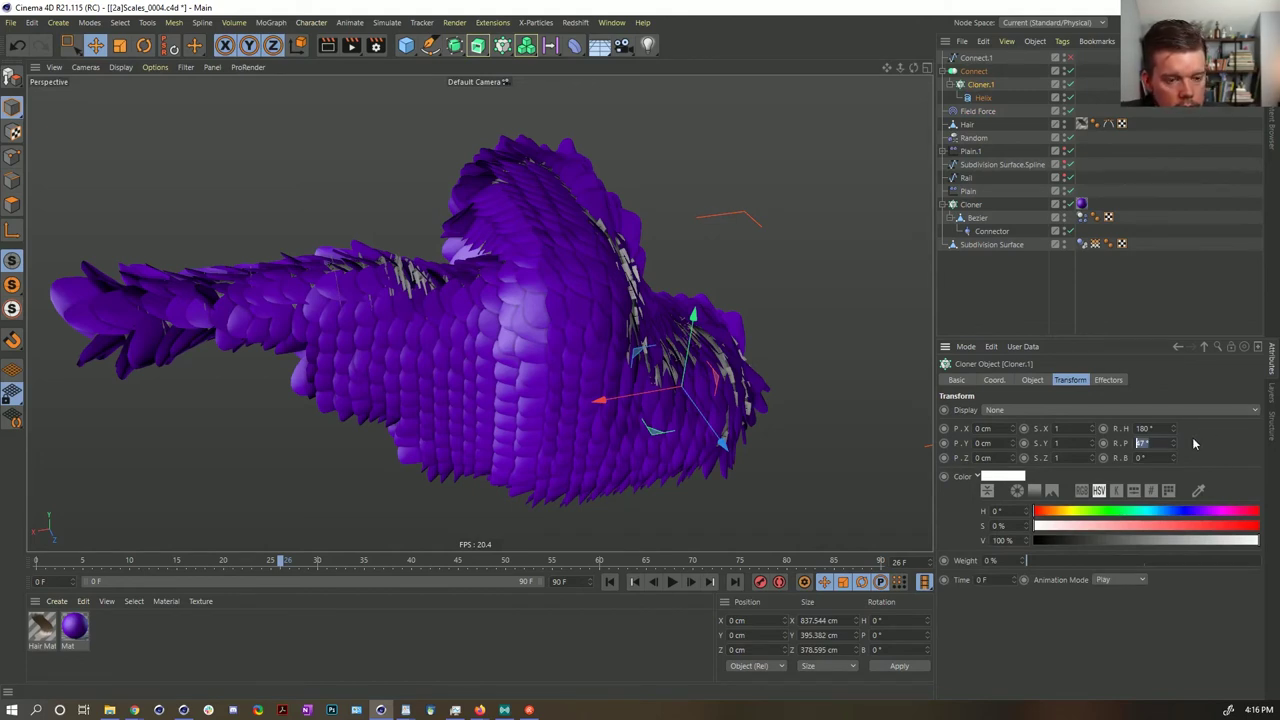
text(22)
key(Return)
click(610, 583)
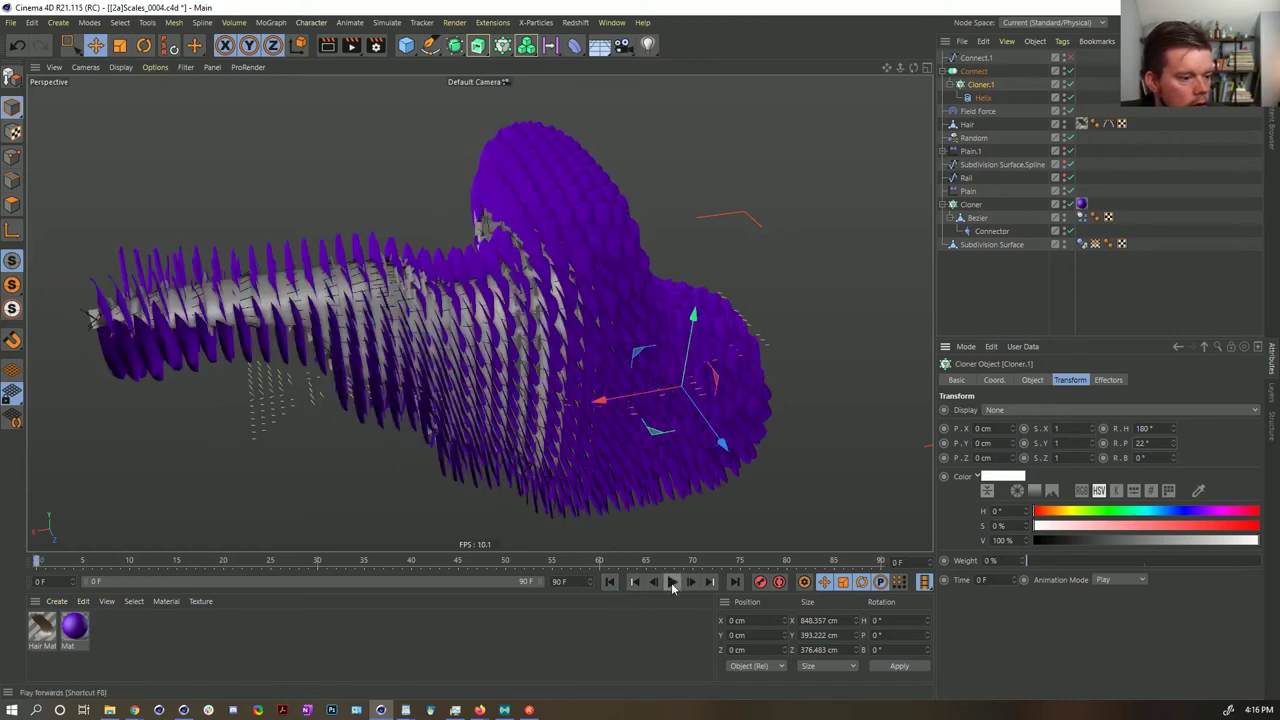
alt+drag(456, 350, 298, 386)
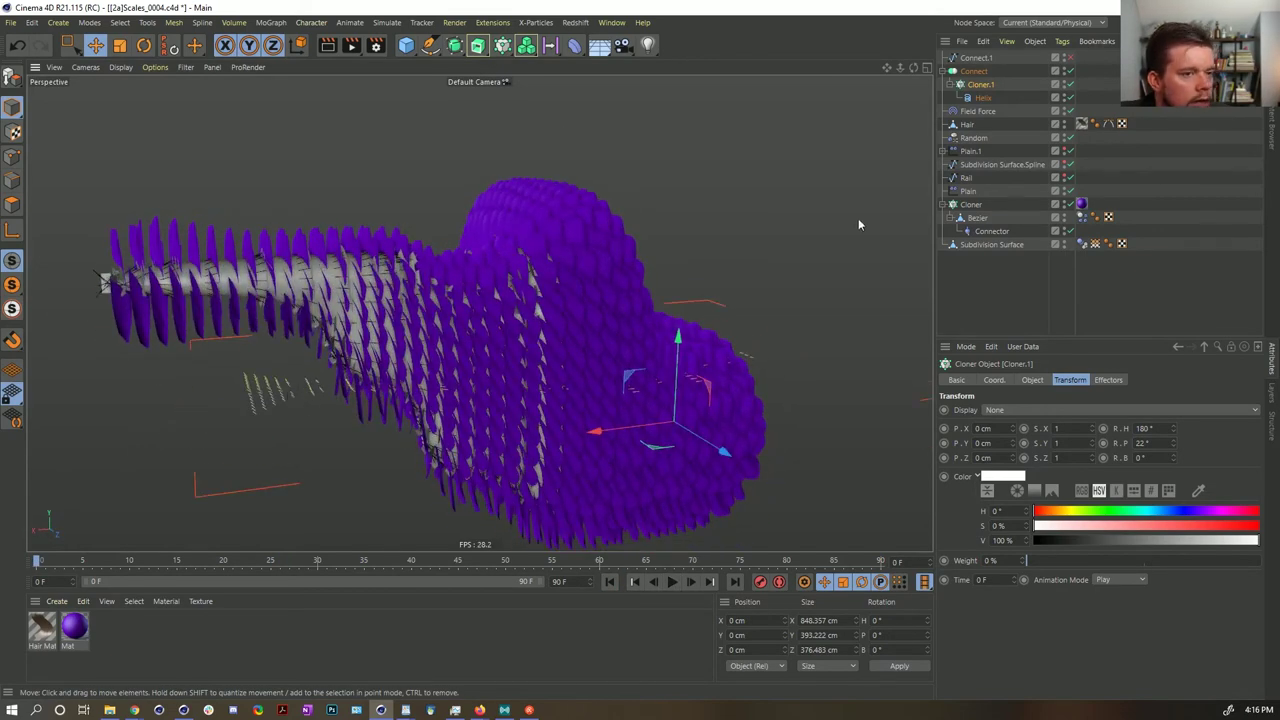
alt+drag(490, 324, 428, 410)
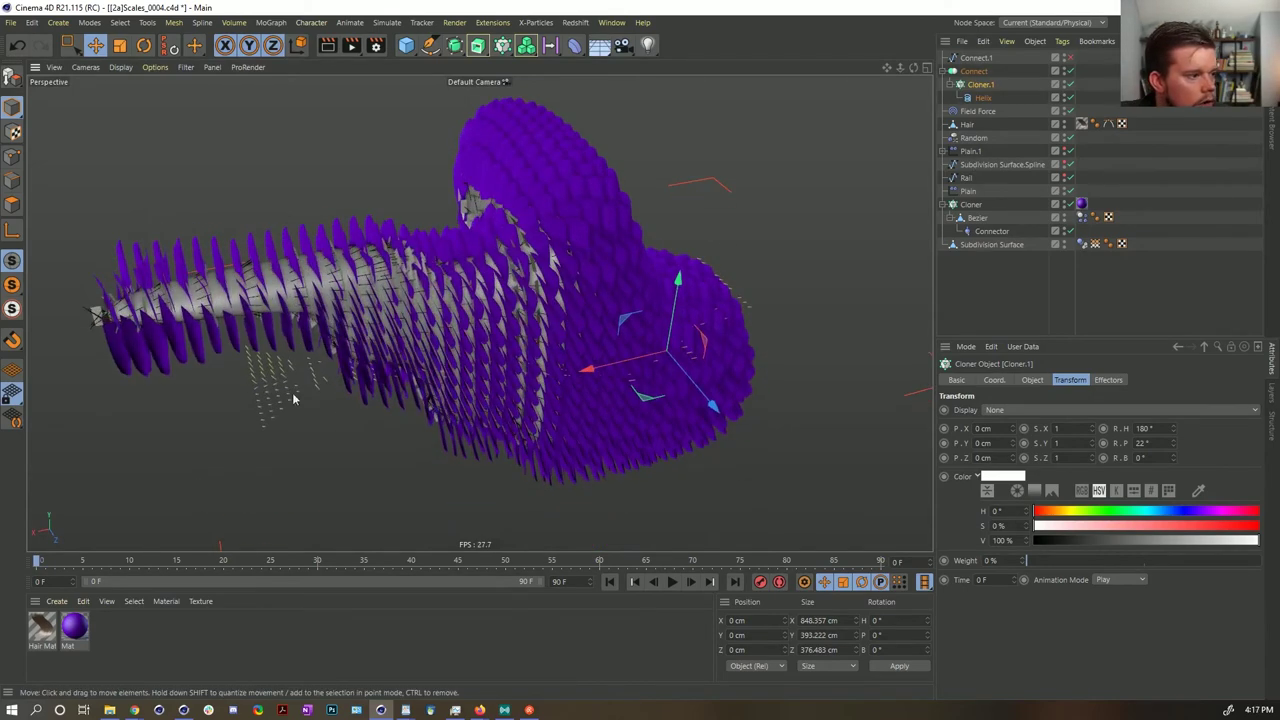
alt+drag(574, 398, 587, 282)
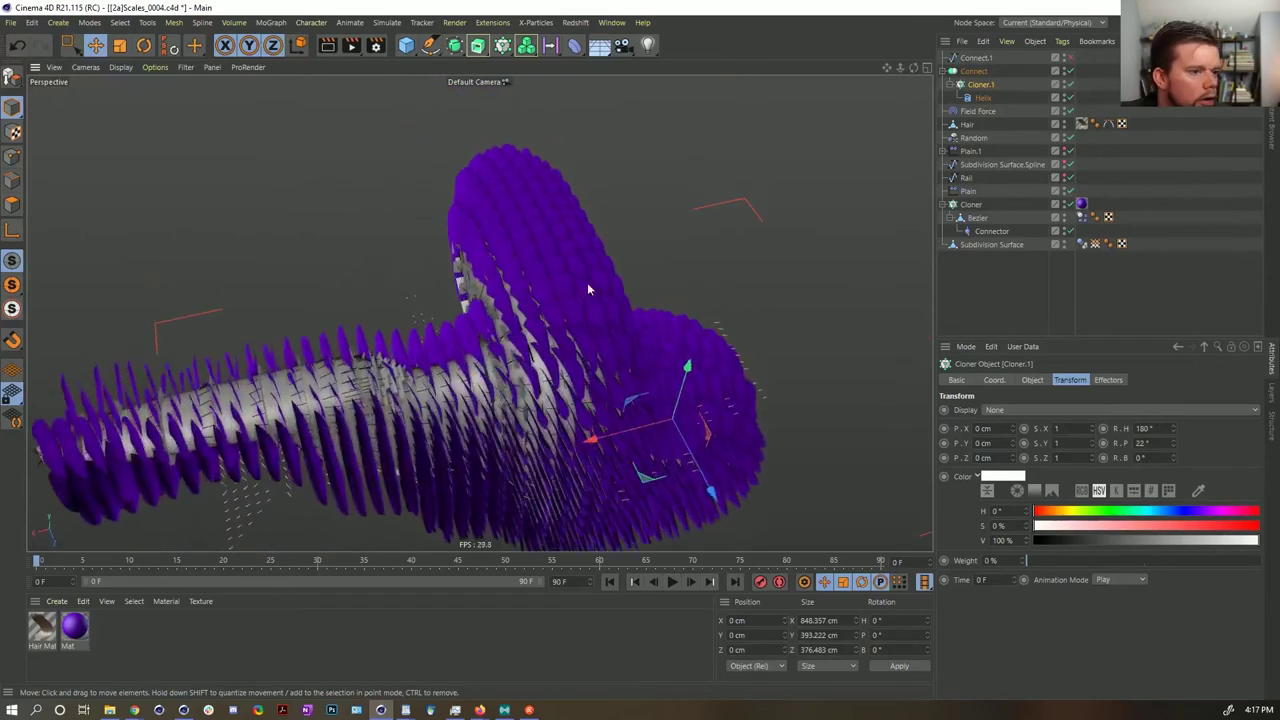
click(977, 111)
drag(687, 378, 728, 238)
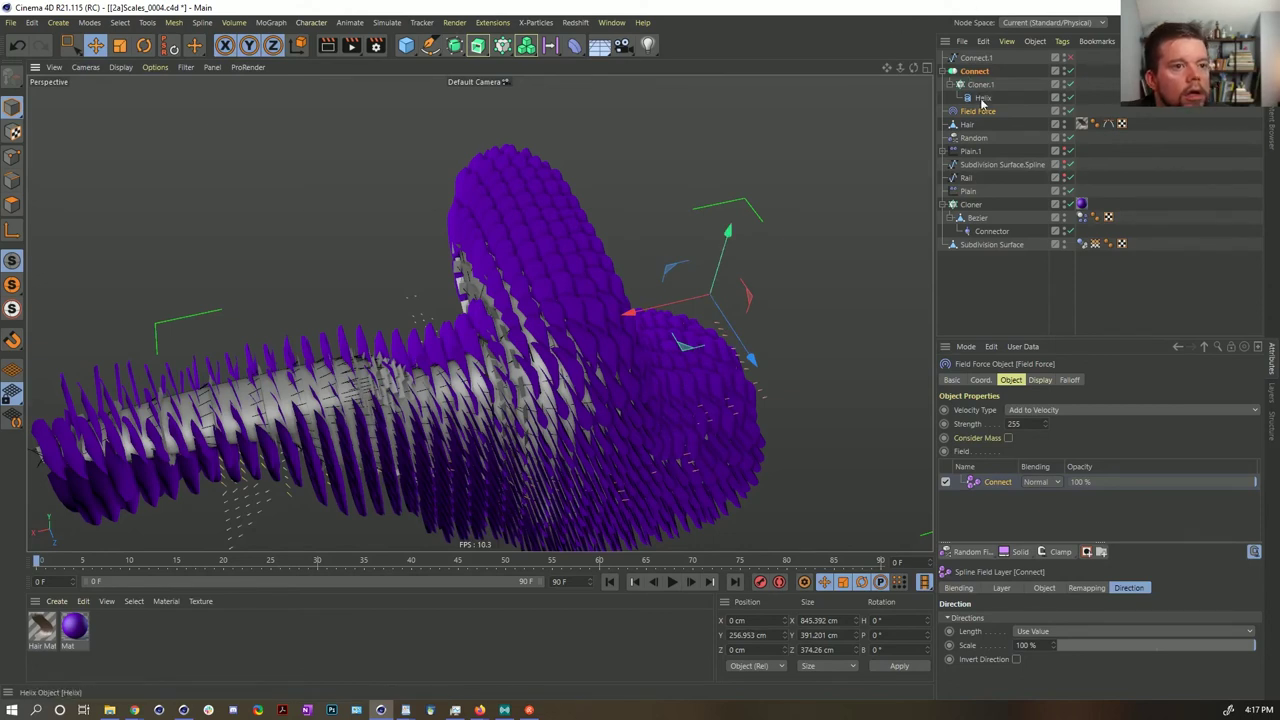
key(ctrl+z)
- Raise the Field Force to about 286 cm in Y, above the body of the mesh
click(981, 112)
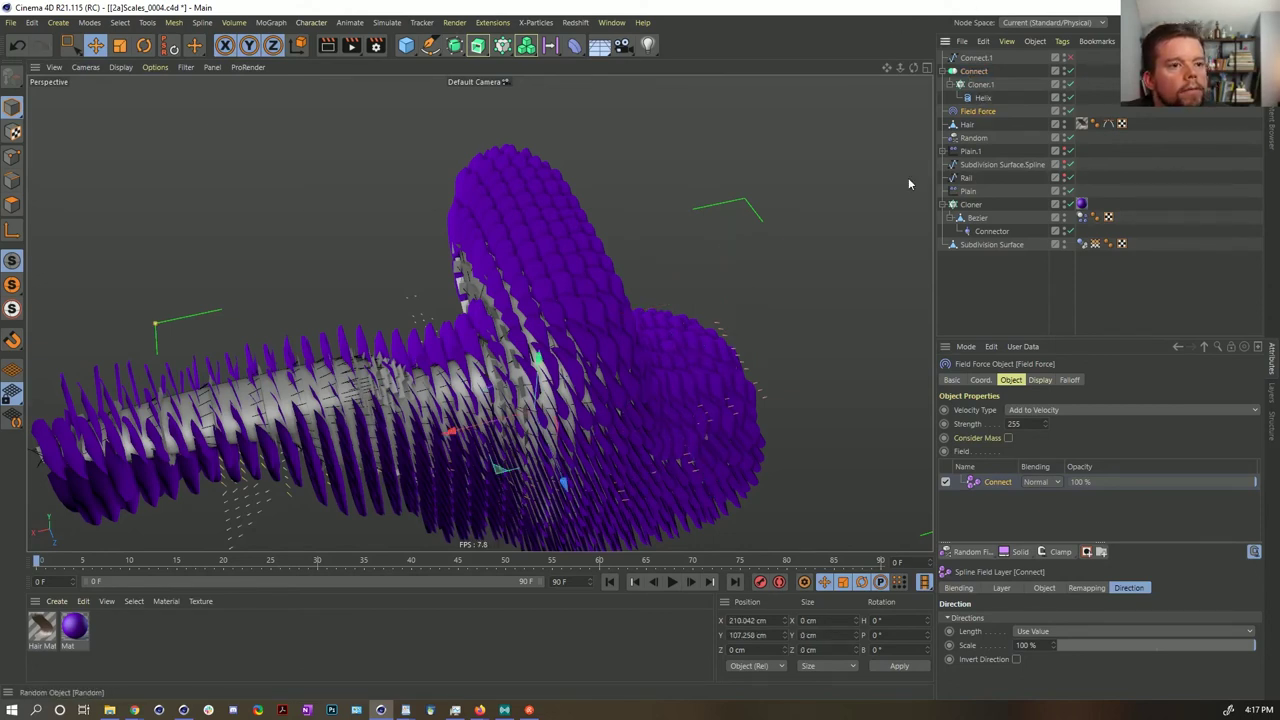
drag(538, 360, 569, 266)
alt+drag(410, 220, 390, 284)
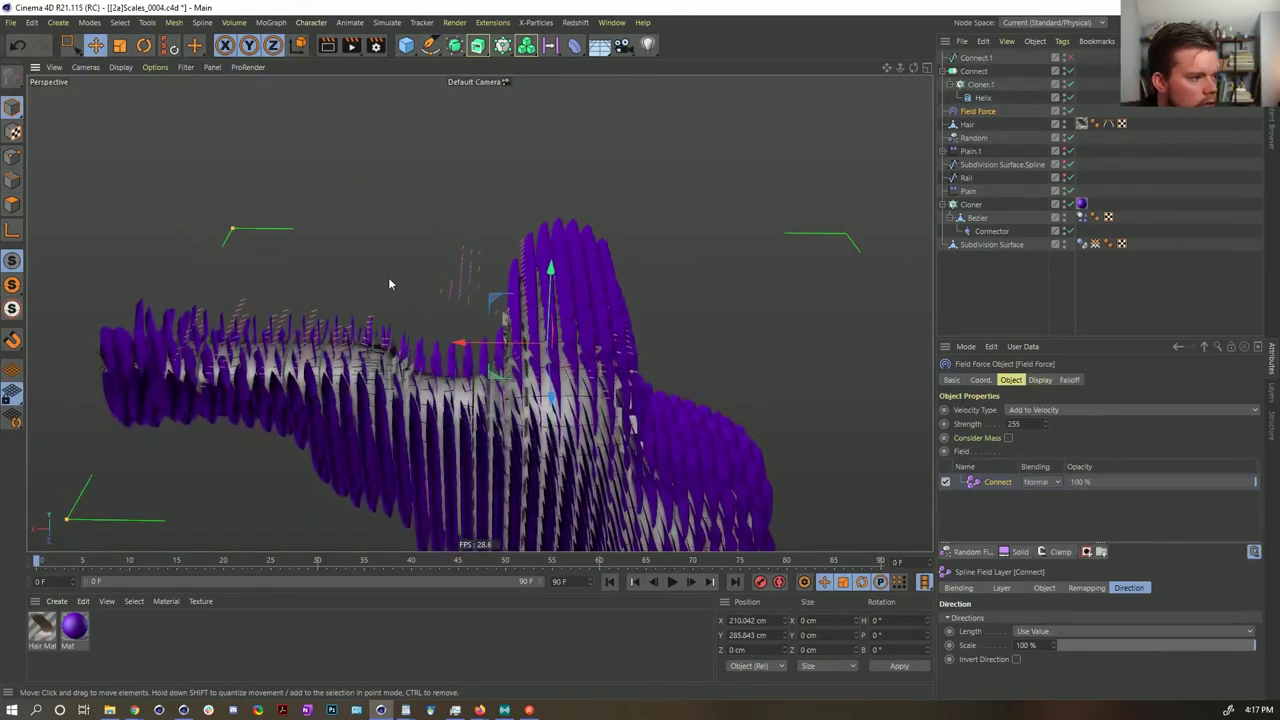
alt+drag(387, 345, 398, 374)
alt+drag(500, 393, 549, 314)
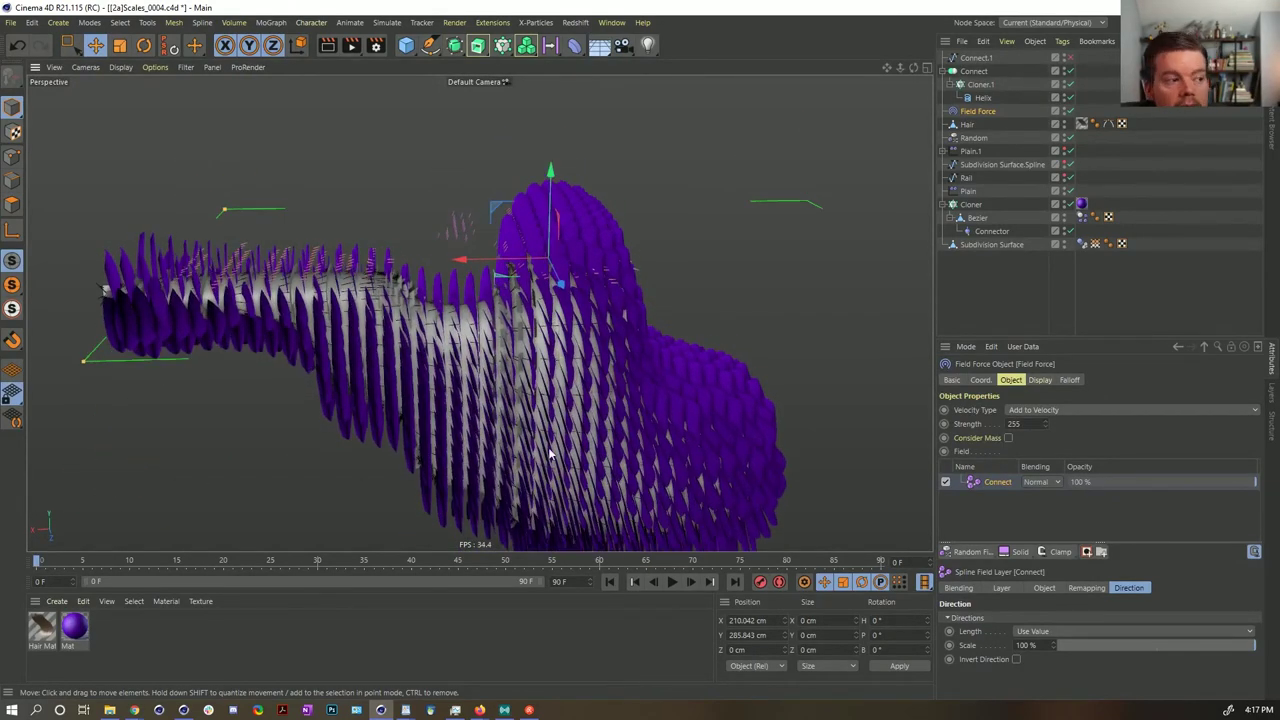
- Play the simulation to frame 24 and examine how the scales lie from several angles
click(673, 582)
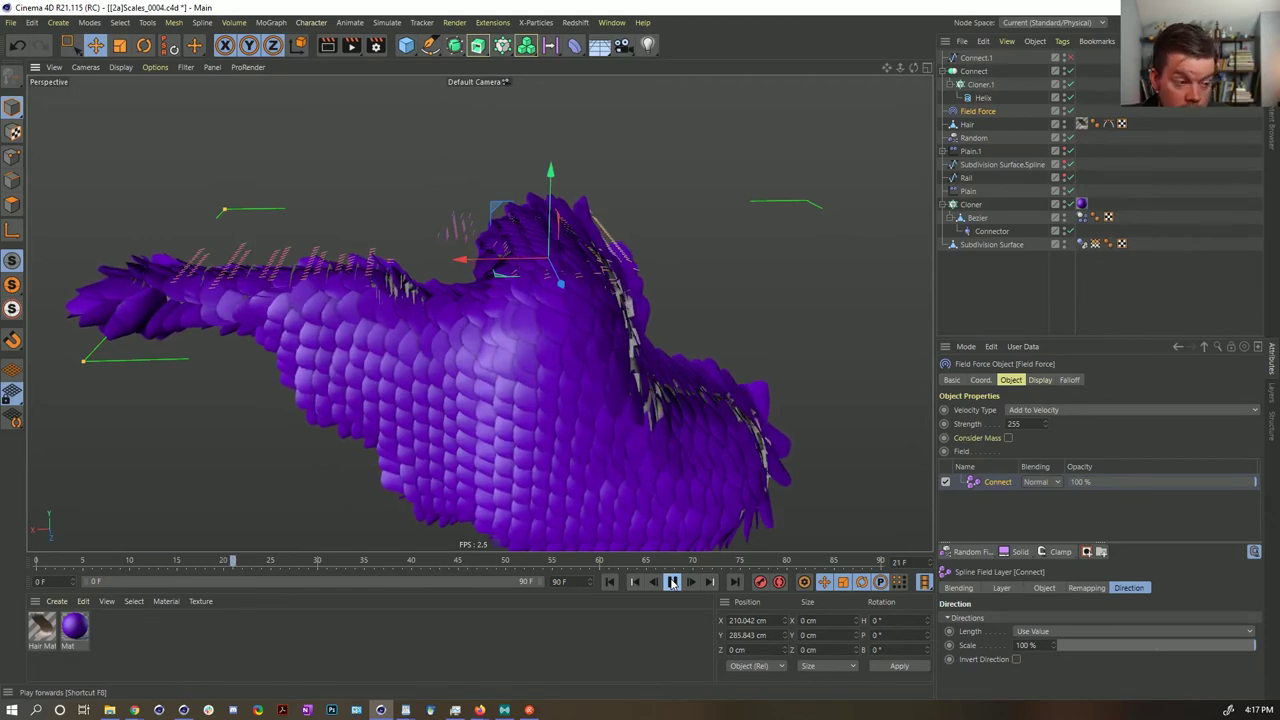
click(673, 583)
alt+drag(447, 385, 385, 256)
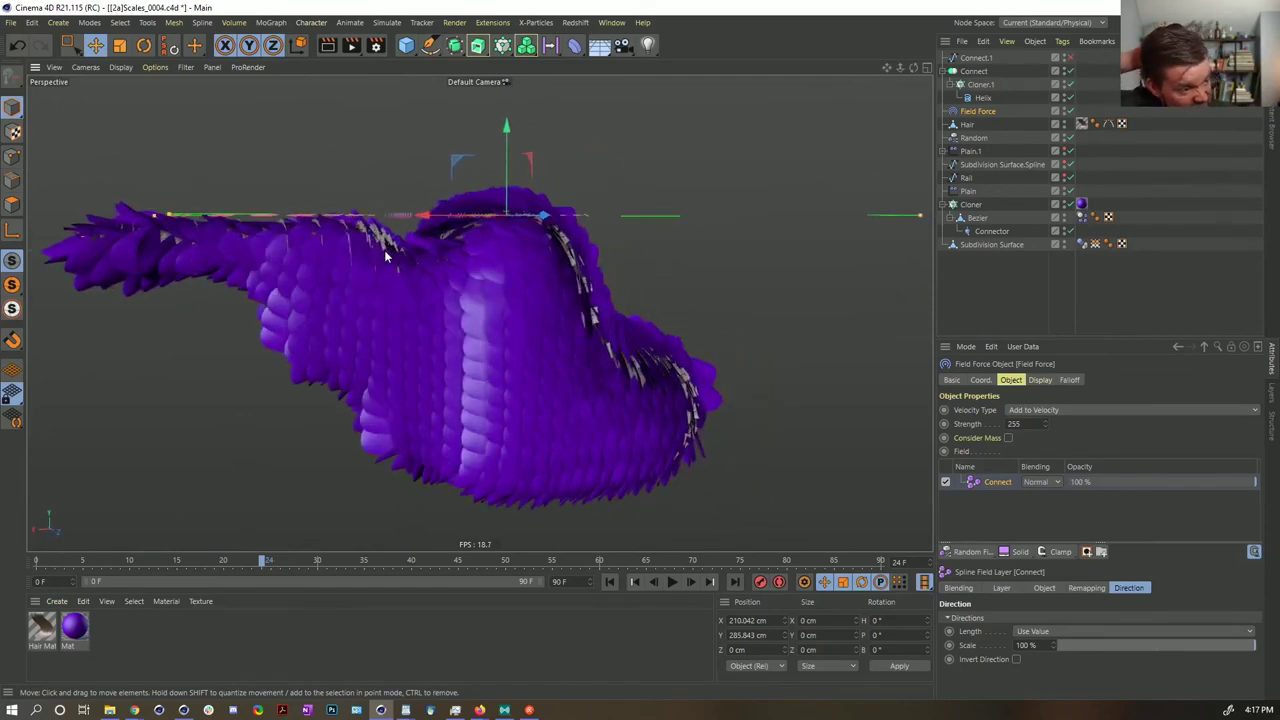
alt+drag(392, 246, 449, 321)
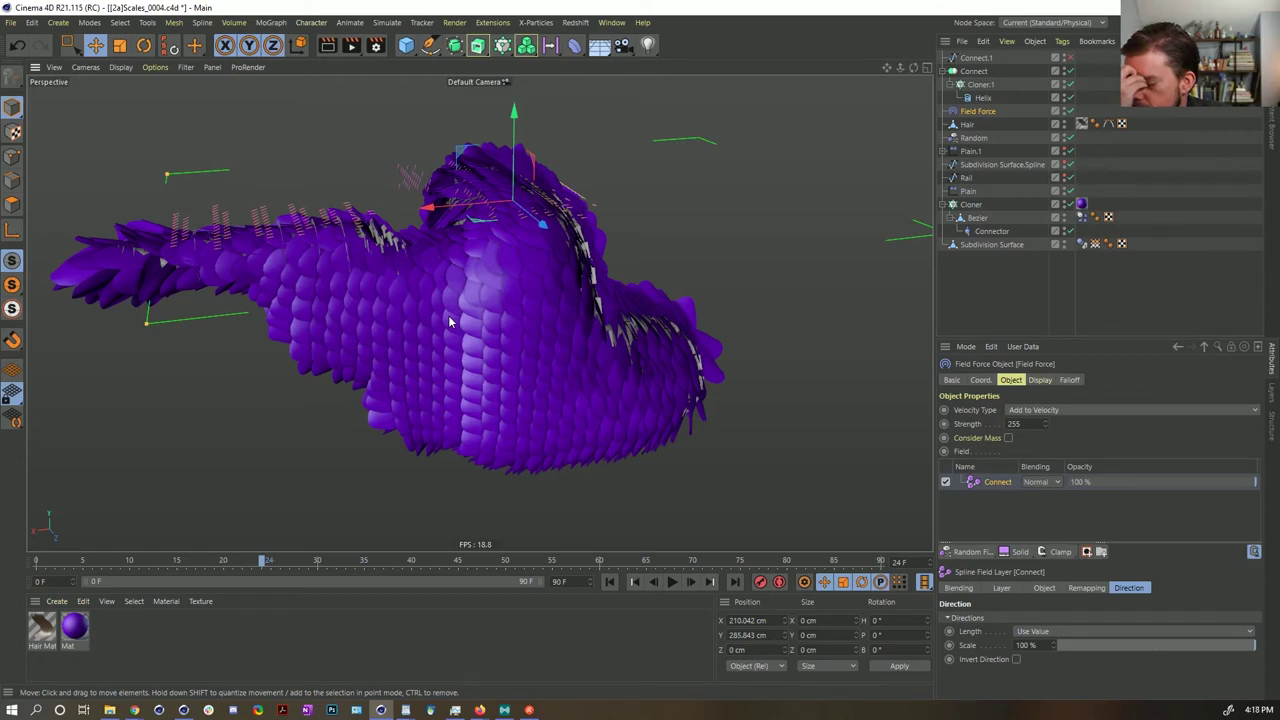
alt+drag(448, 315, 523, 267)
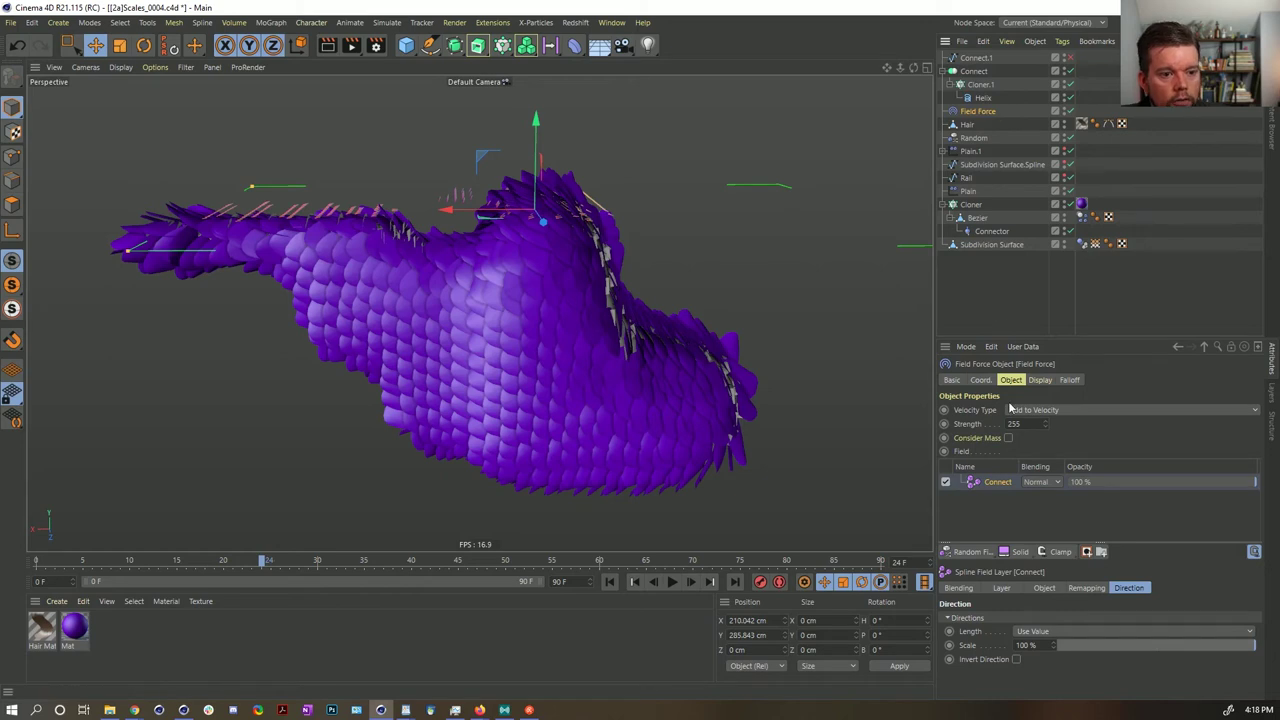
- Delete the Connect.1 spline and set the transform pitch rotation of Cloner.1 to 0°
click(974, 59)
key(Delete)
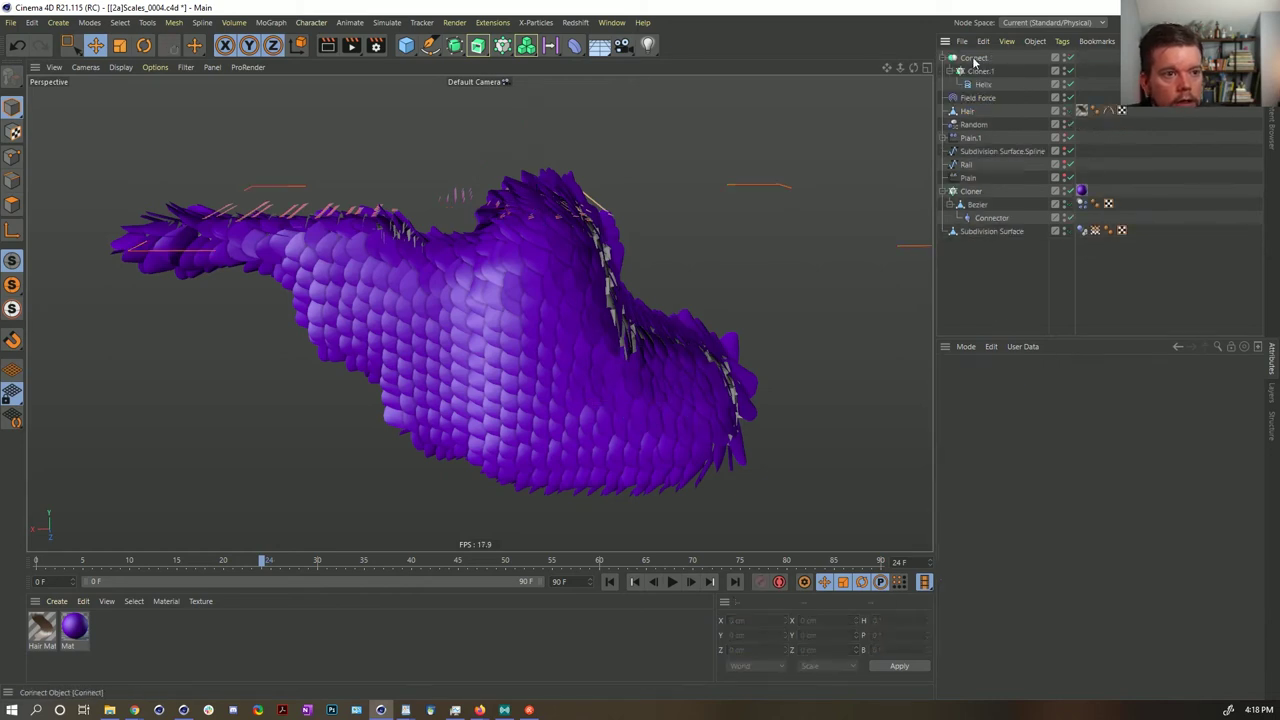
click(979, 71)
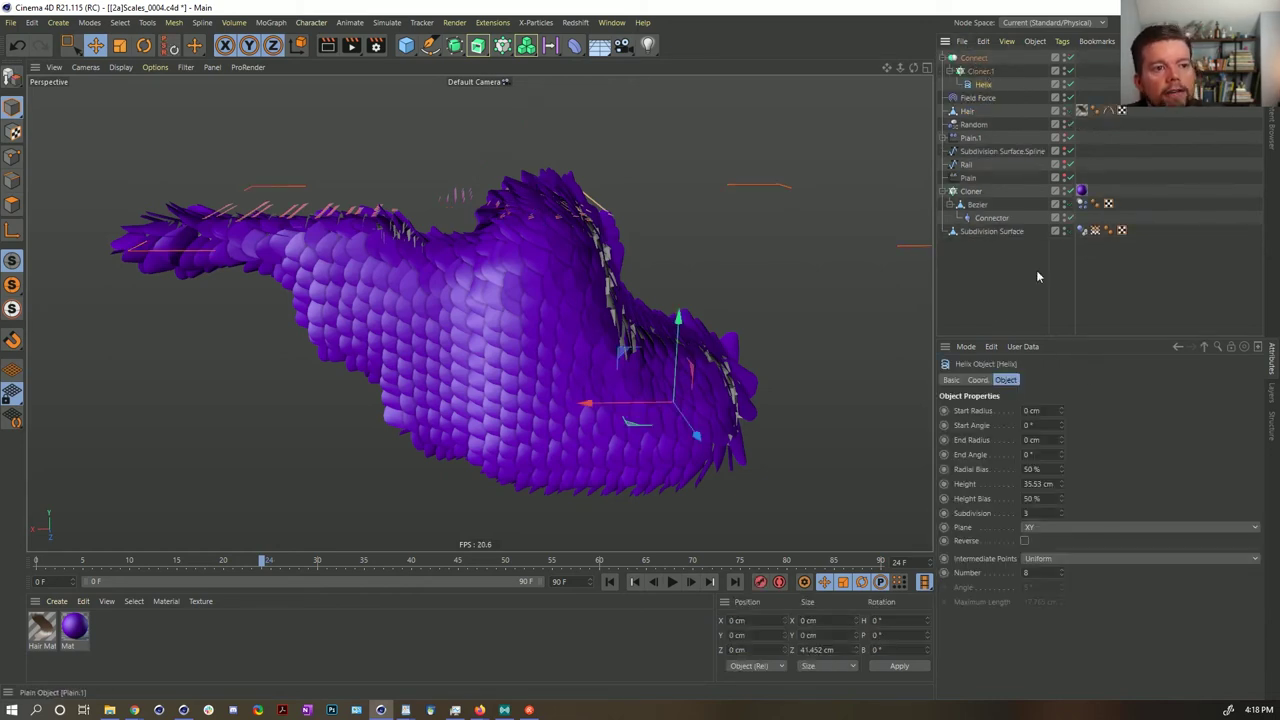
click(1069, 379)
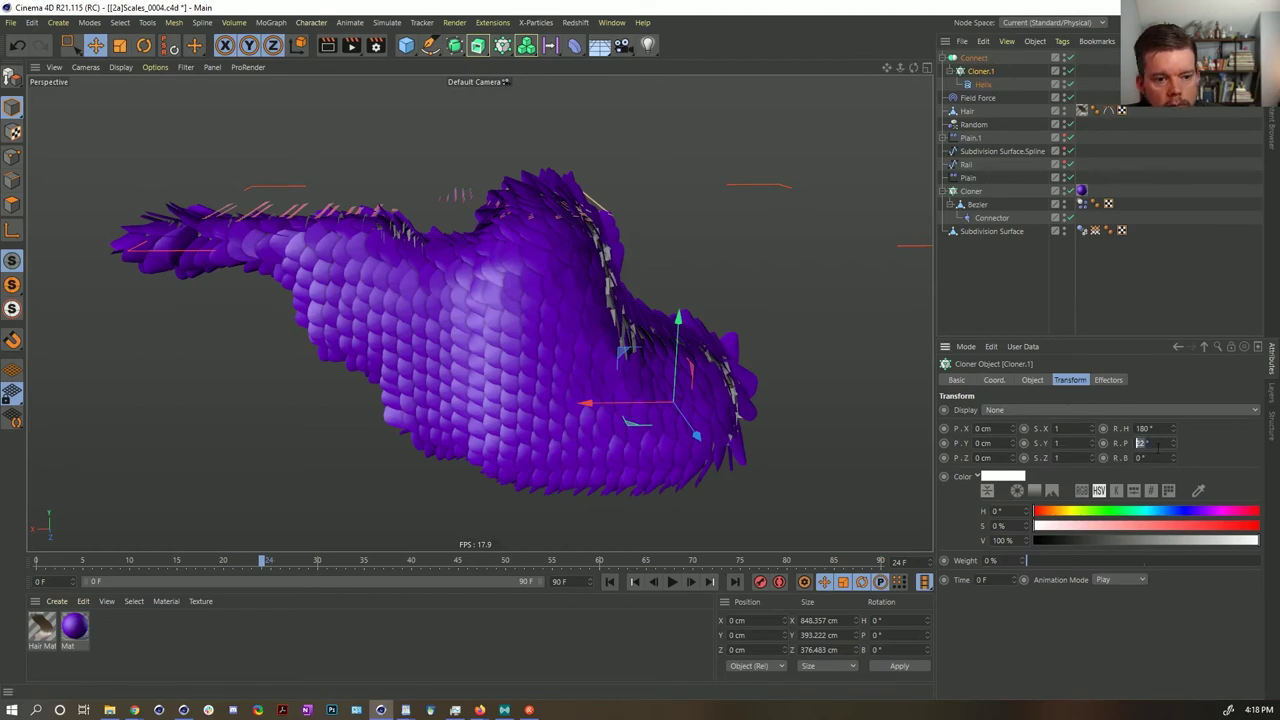
text(0)
key(Return)
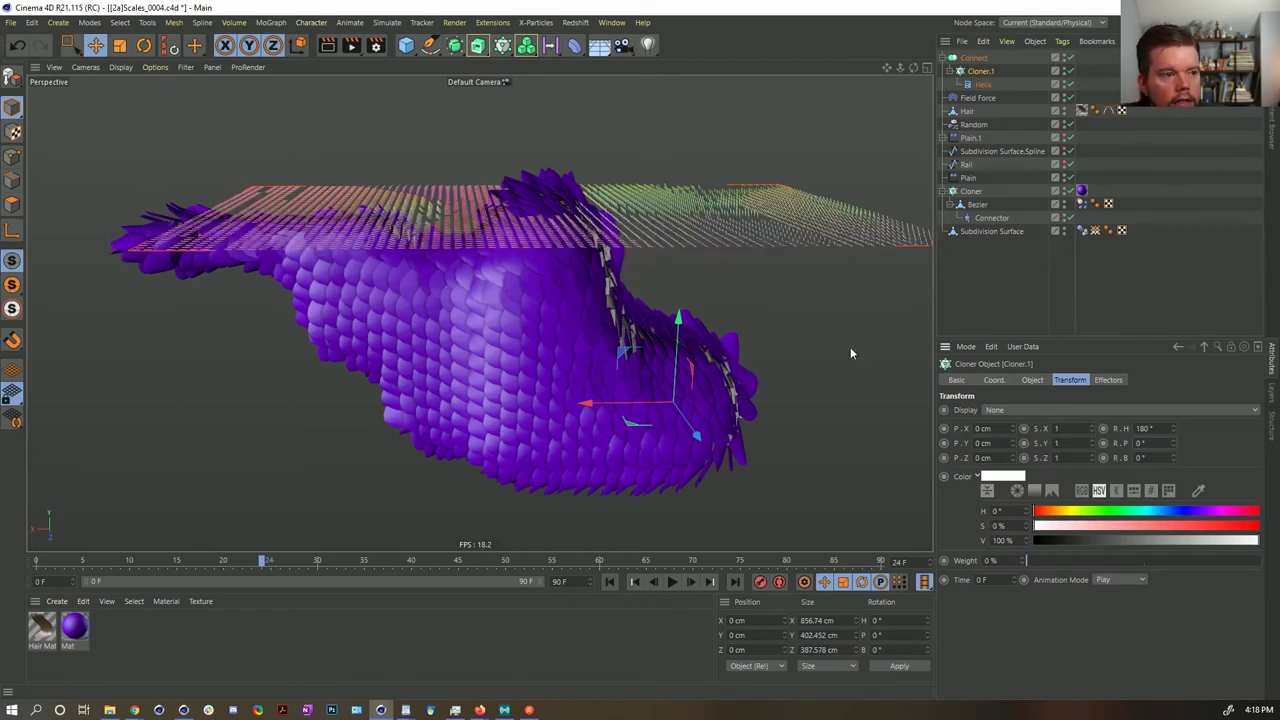
mouse_move(851, 353)
alt+mouse_down()
mouse_move(567, 277)
mouse_move(605, 240)
alt+mouse_up()
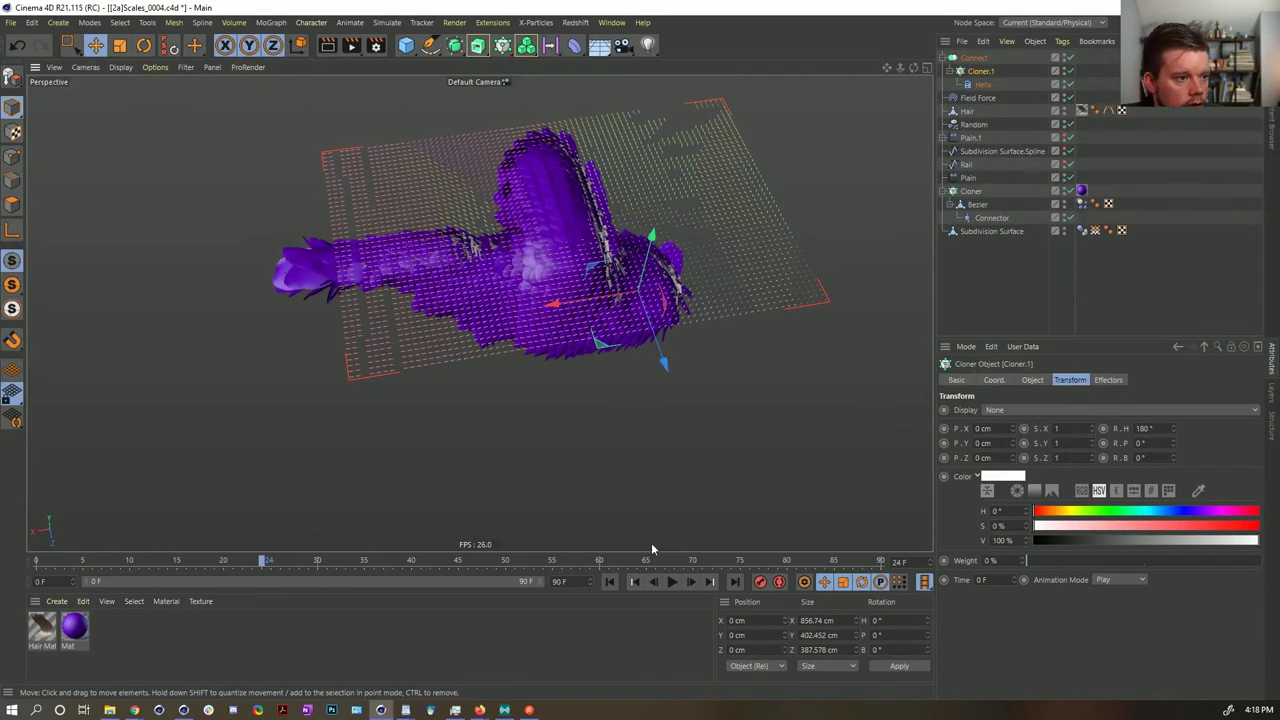
- Replay the simulation from frame 0 to frame 15 with the untilted helix splines and inspect the scales
click(609, 581)
click(671, 581)
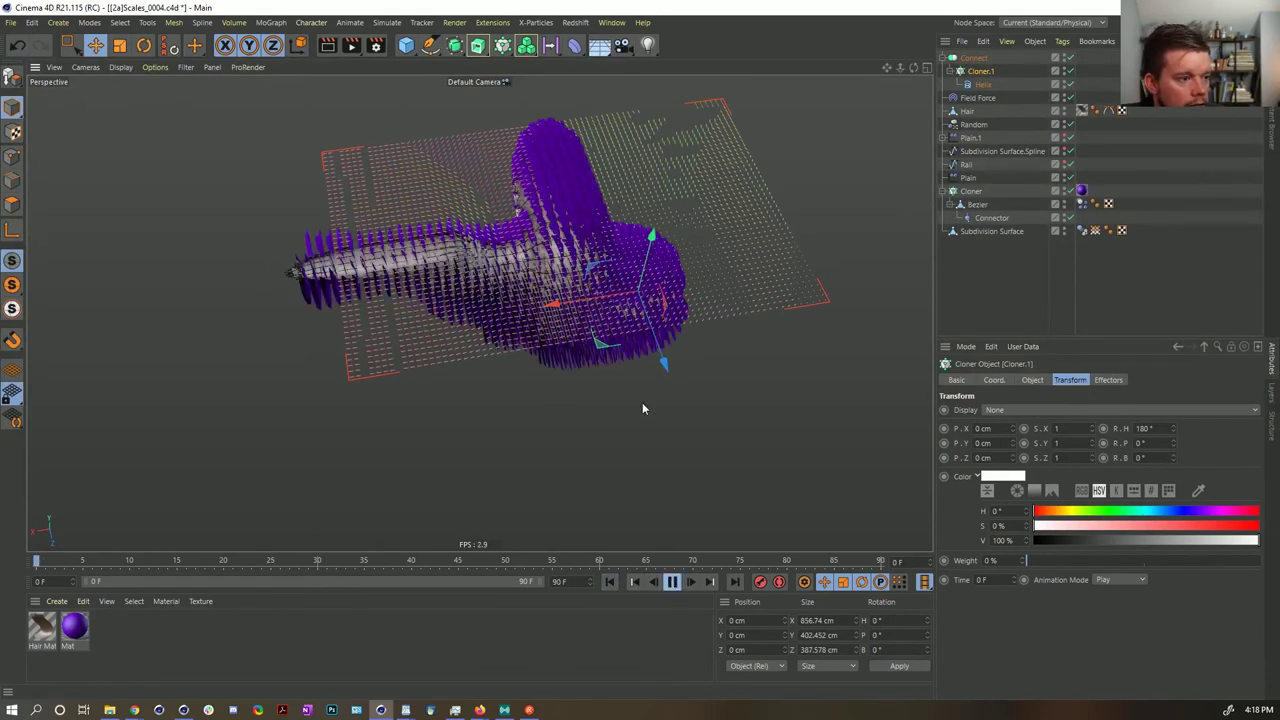
click(672, 582)
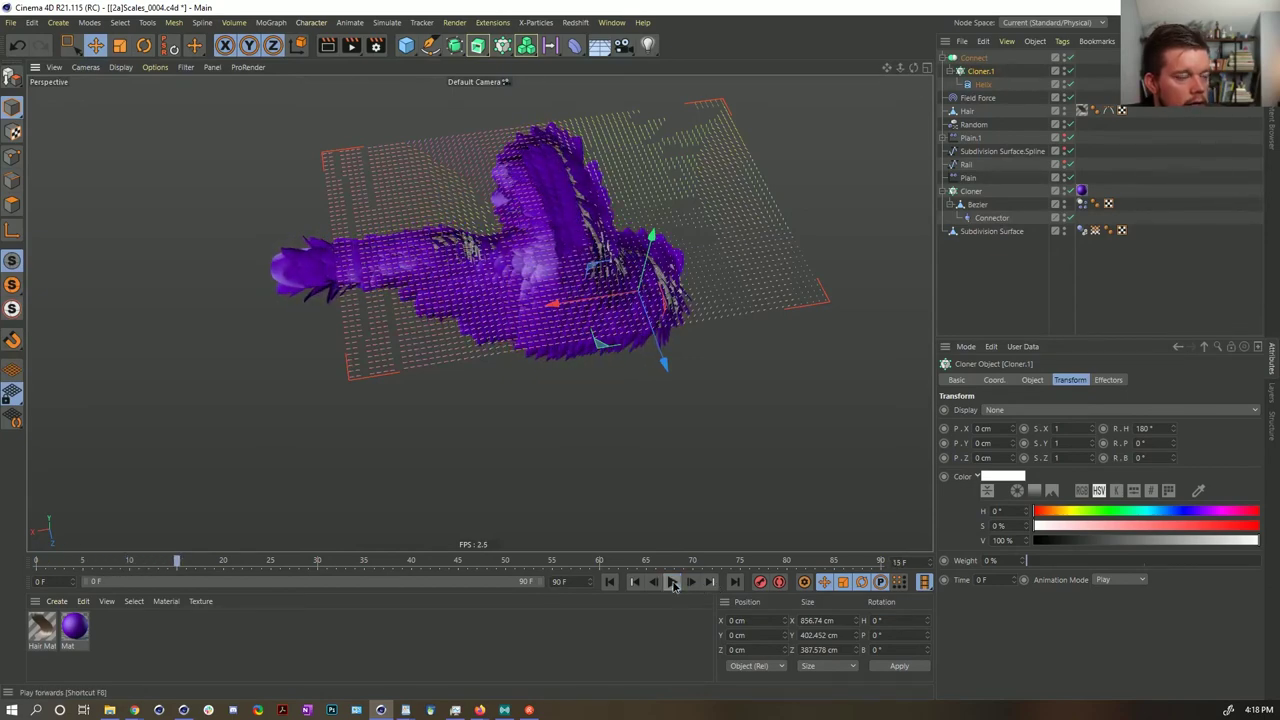
alt+drag(548, 305, 565, 235)
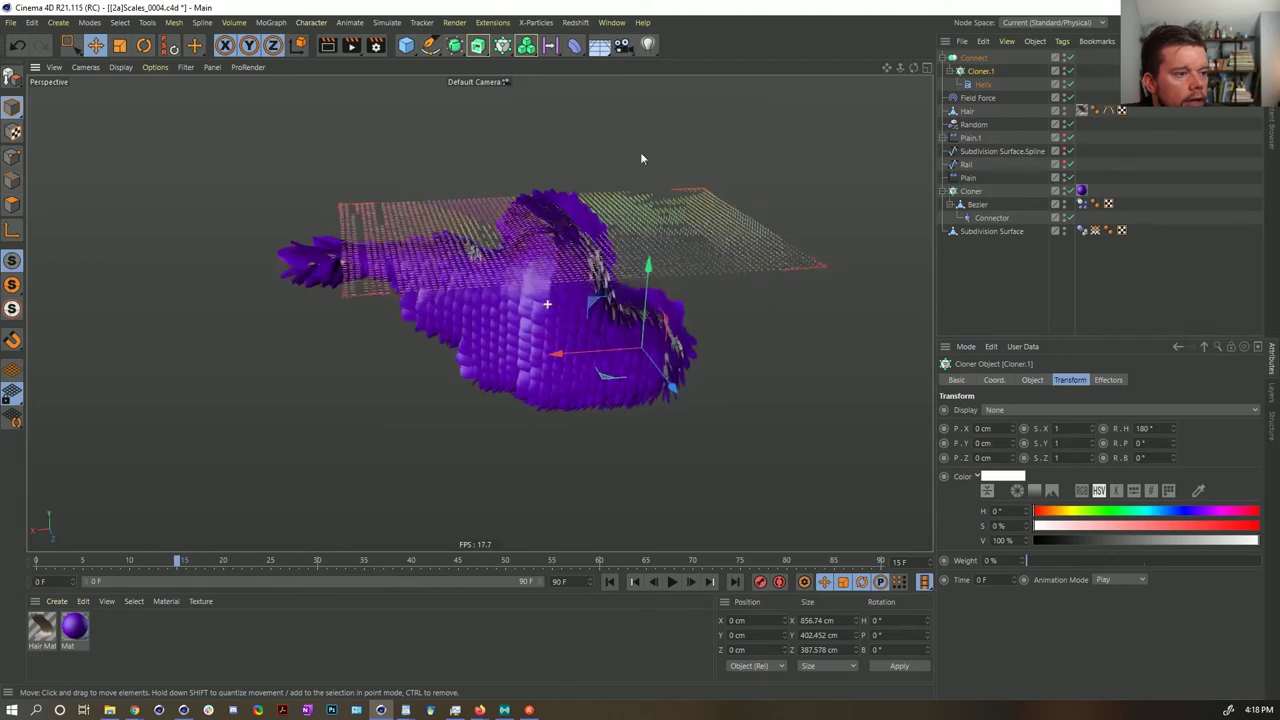
- Lower the Field Force to about 32 cm in Y, so its plane cuts through the lower body of the mesh
click(979, 98)
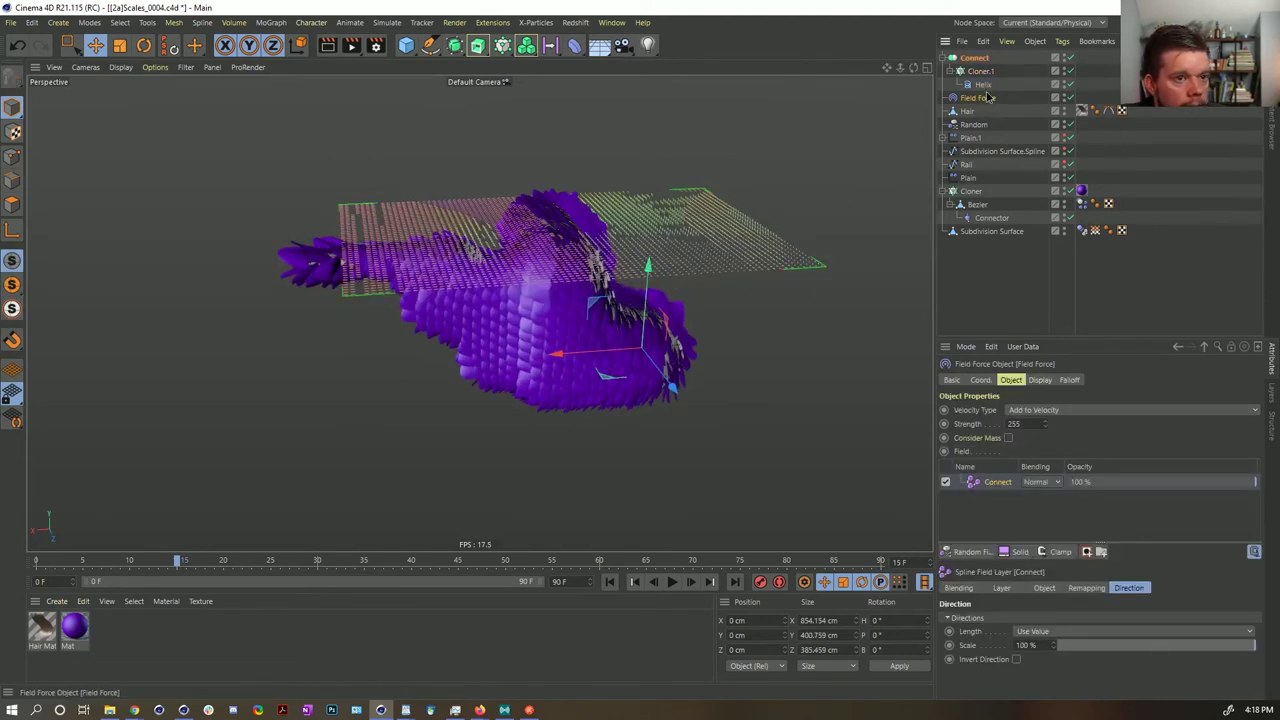
drag(562, 134, 565, 258)
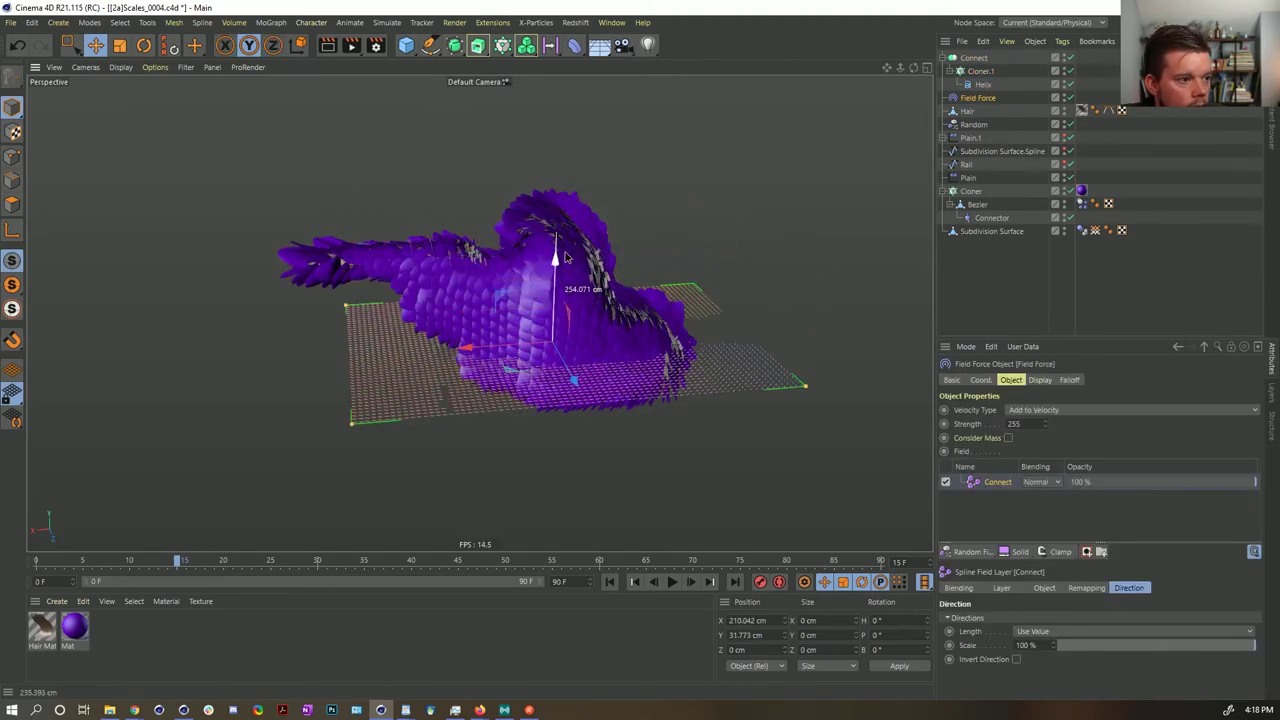
alt+drag(495, 283, 523, 323)
alt+right_drag(523, 323, 700, 260)
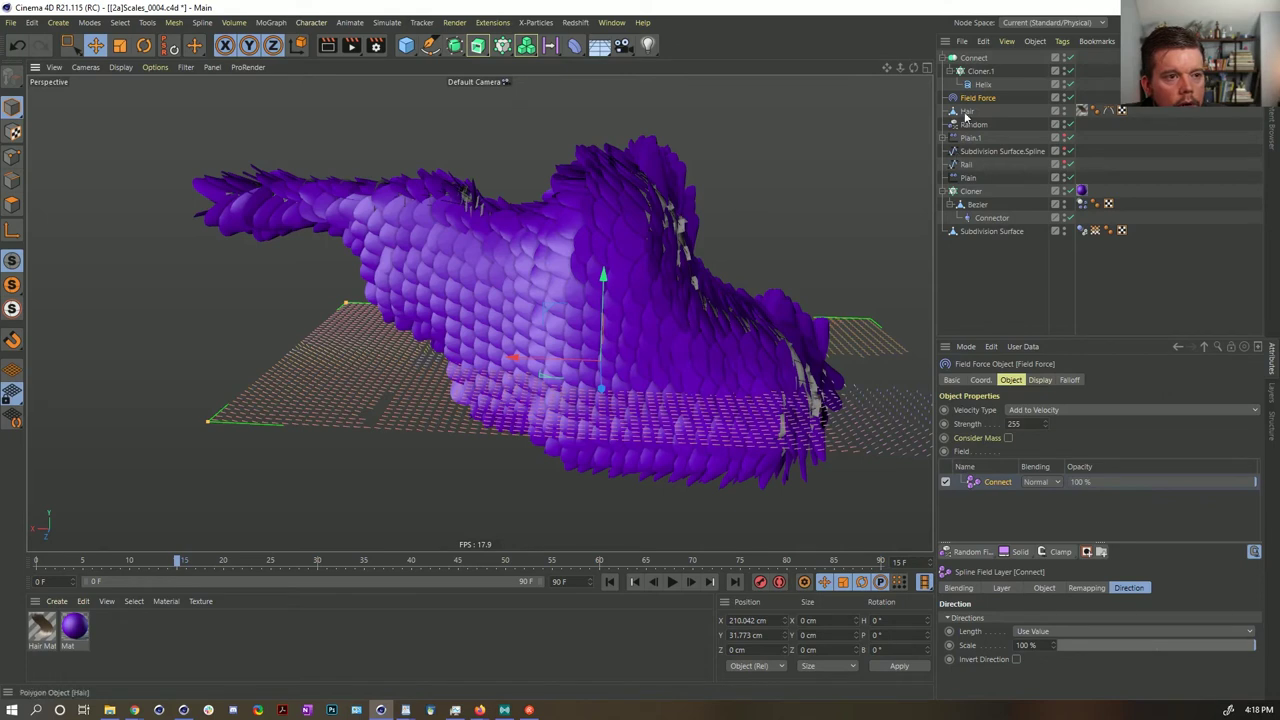
- Duplicate the Field Force and replace the copy's Connect field with the Subdivision Surface mesh
ctrl+drag(965, 104, 978, 112)
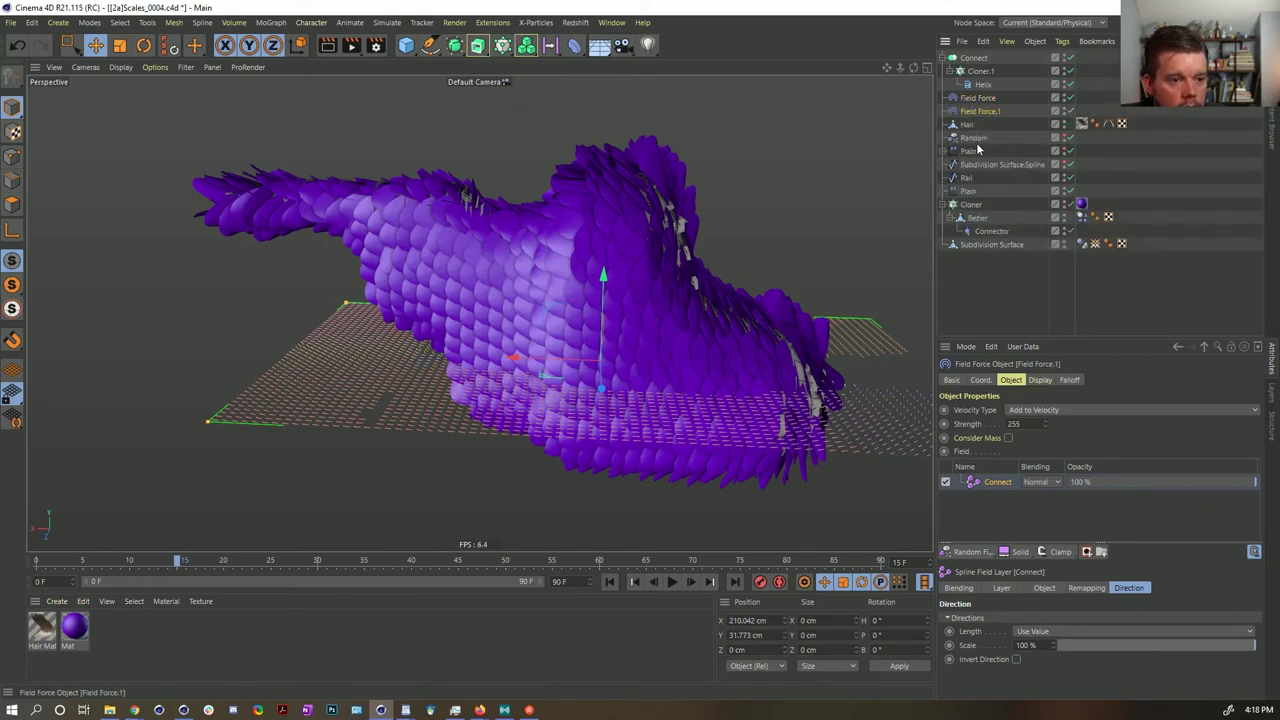
key(Delete)
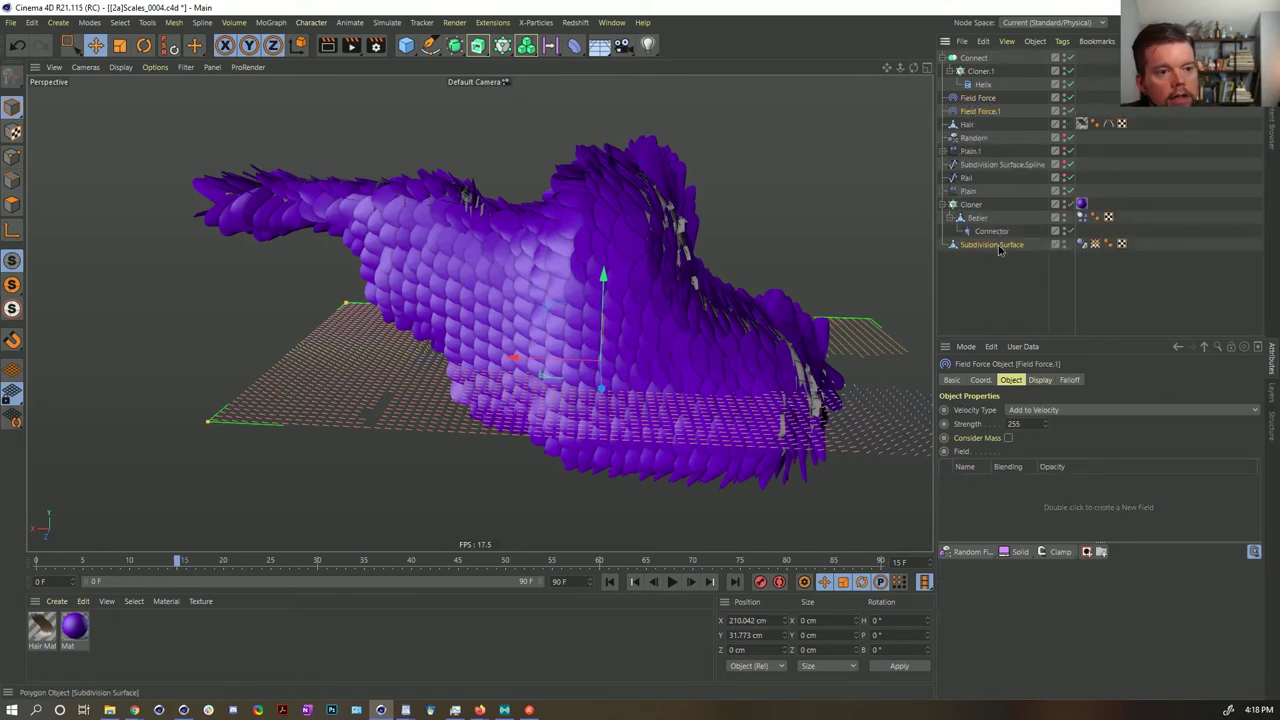
drag(1010, 247, 1006, 513)
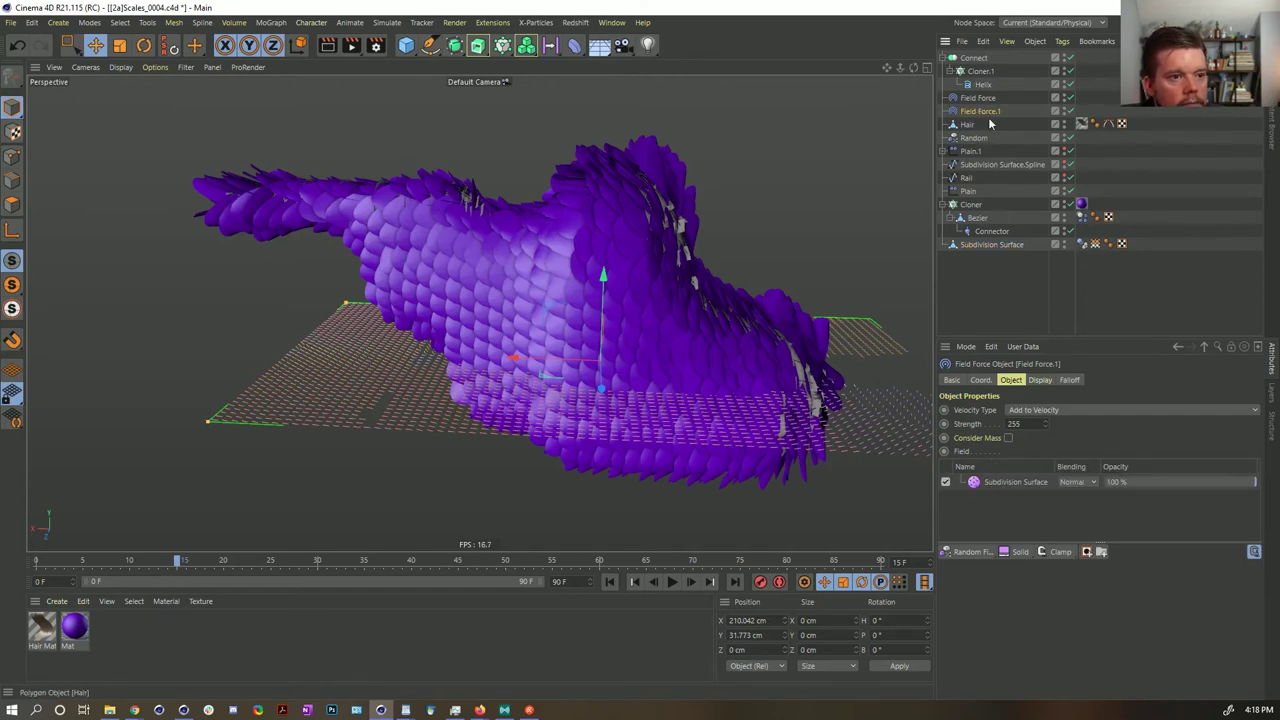
- Set the radius of the Subdivision Surface field layer in the copied Field Force to 59 cm
click(1015, 482)
click(1051, 631)
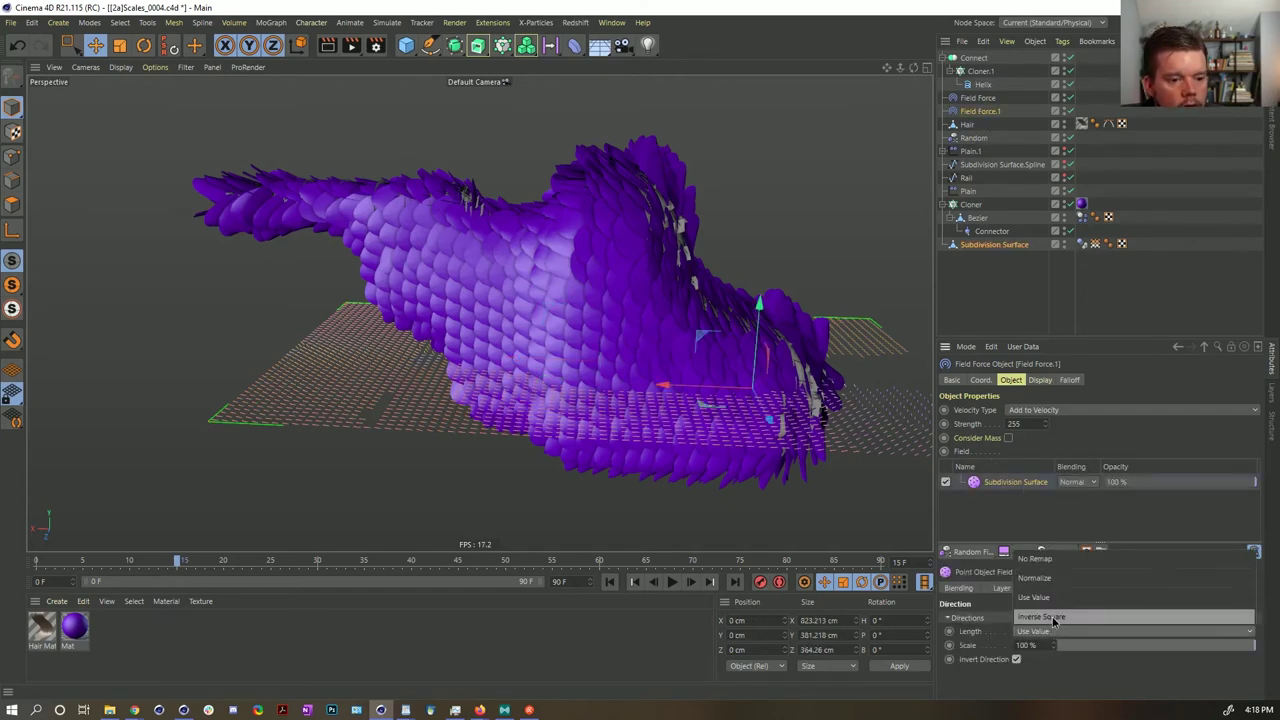
click(962, 625)
click(995, 589)
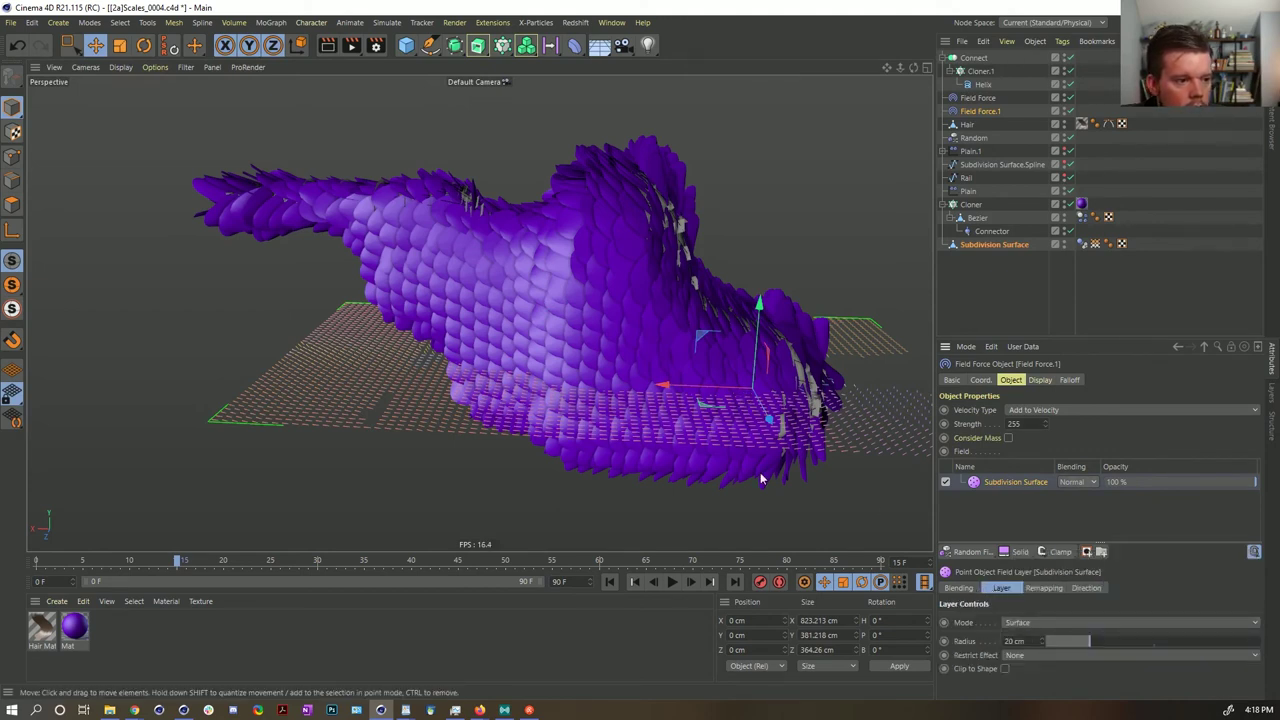
drag(1080, 645, 1175, 650)
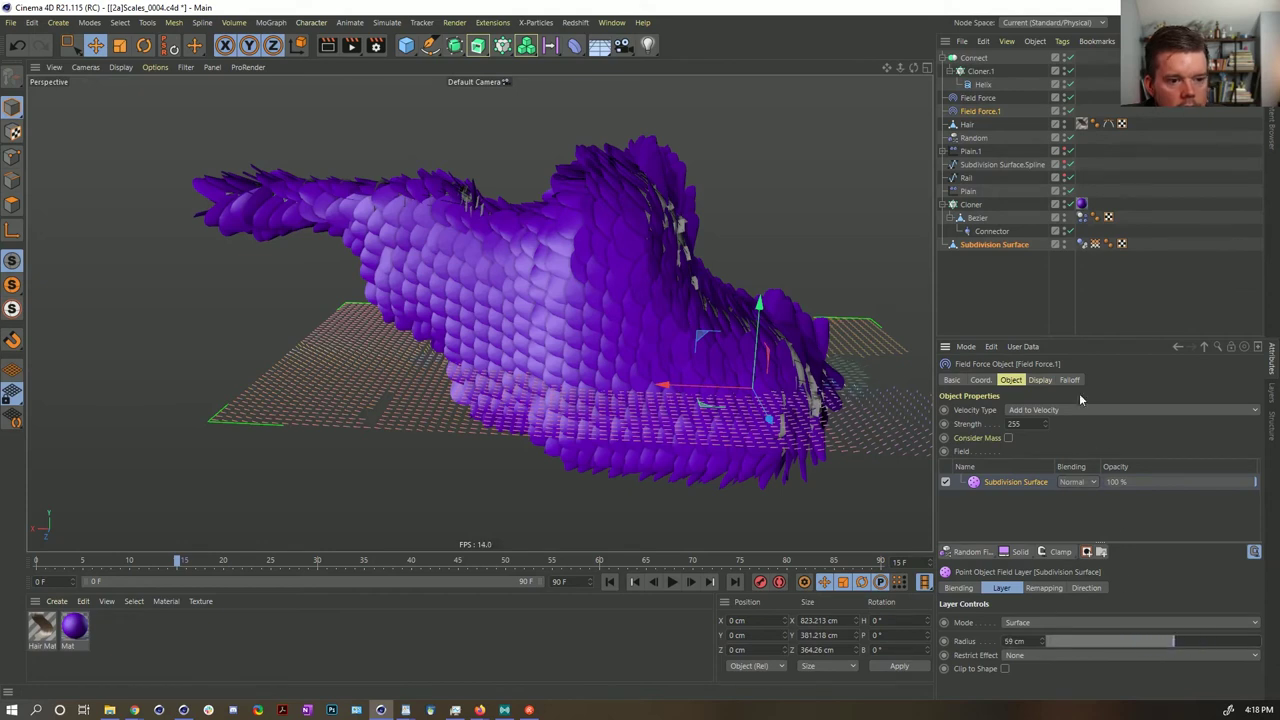
- Resize the copied Field Force's display box to 899.1 cm by 555 cm by 0 cm, making it a vertical plane
click(1040, 380)
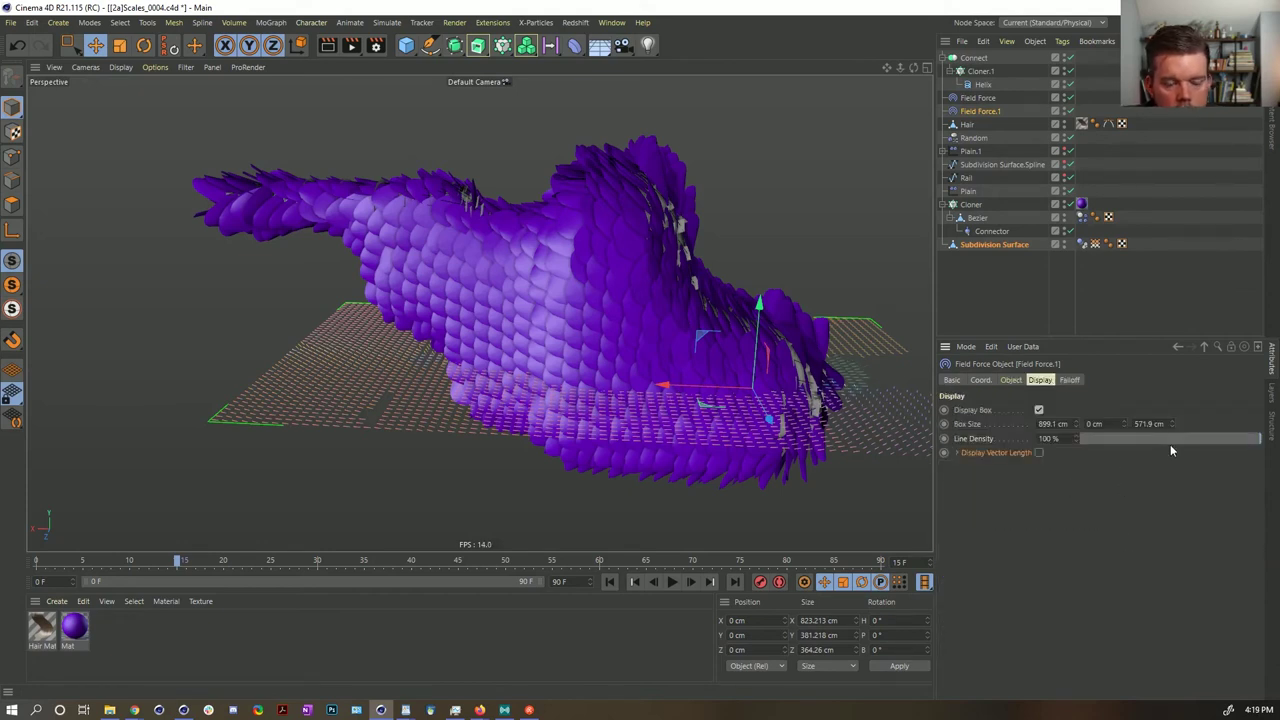
drag(1168, 423, 1077, 431)
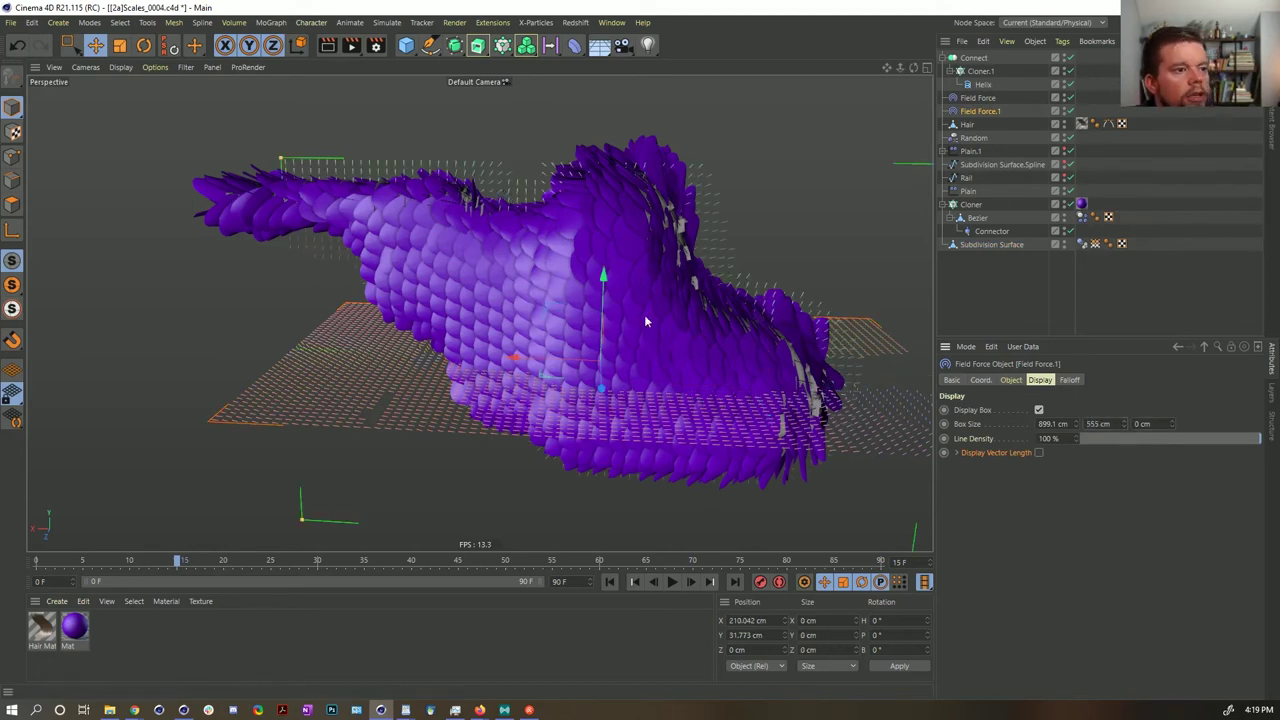
click(1070, 381)
click(1050, 381)
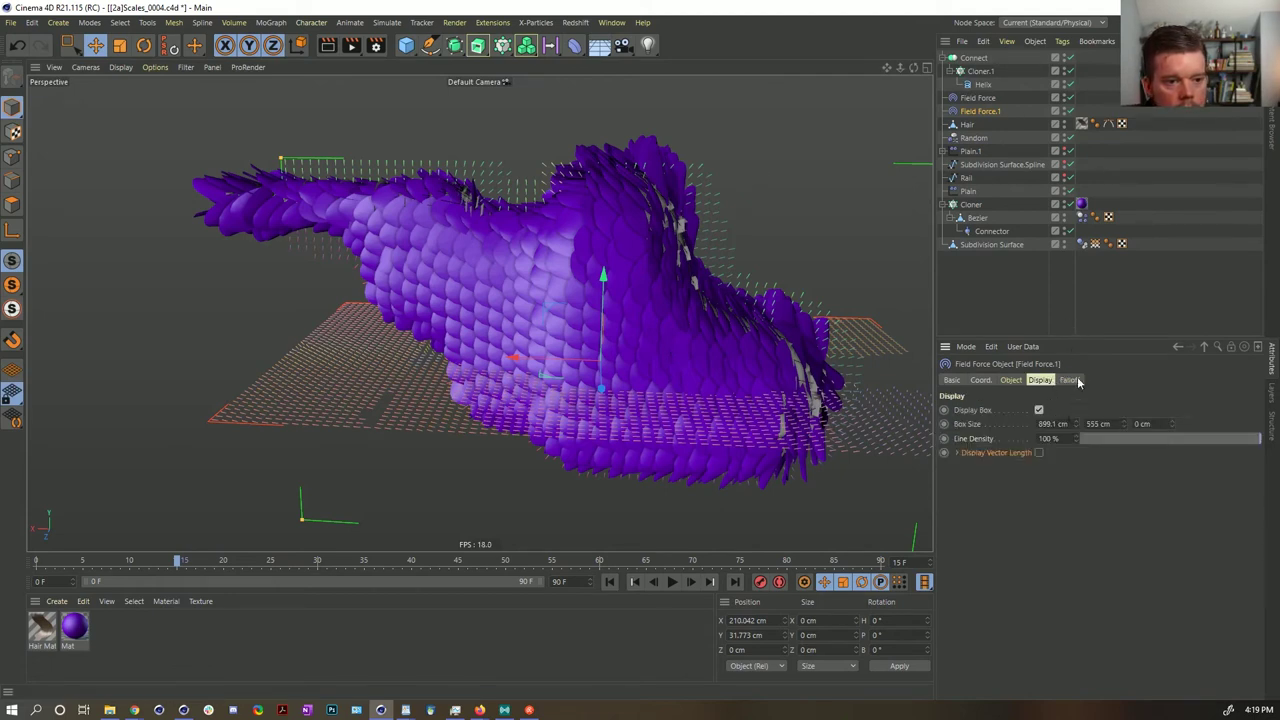
- Turn off Invert Direction for the Subdivision Surface field layer and disable the original Field Force
click(1007, 384)
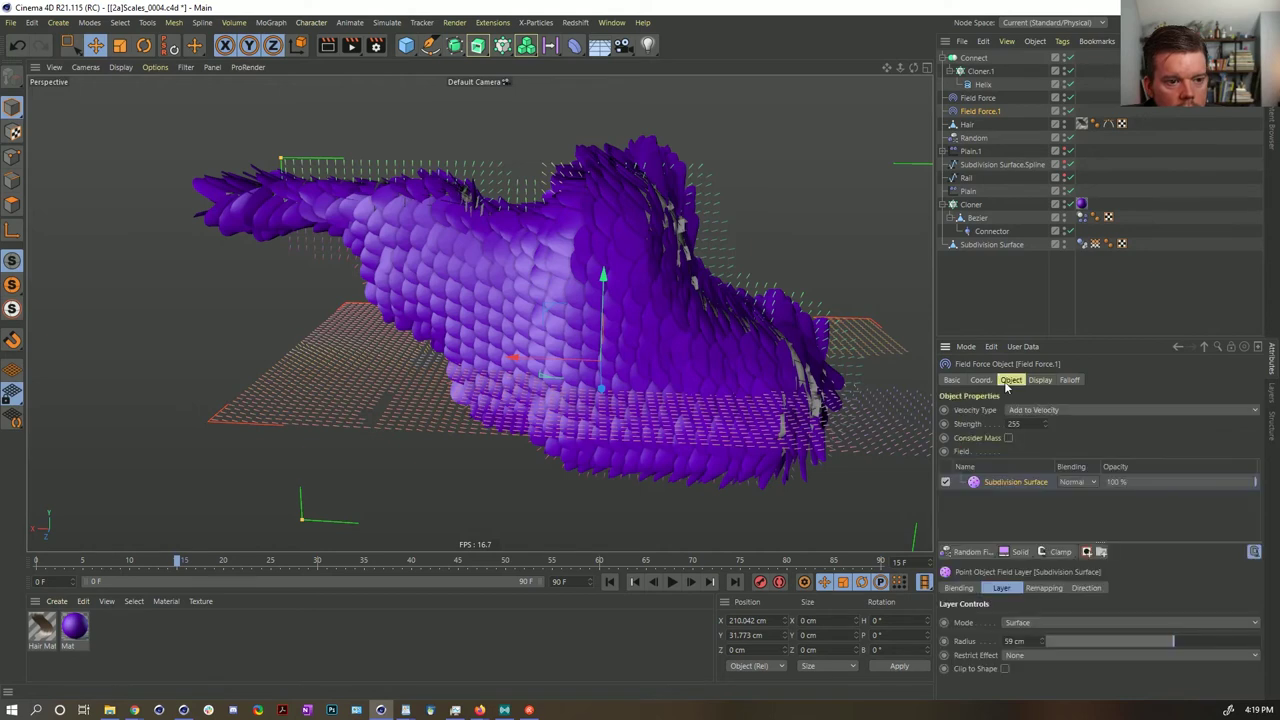
click(1087, 588)
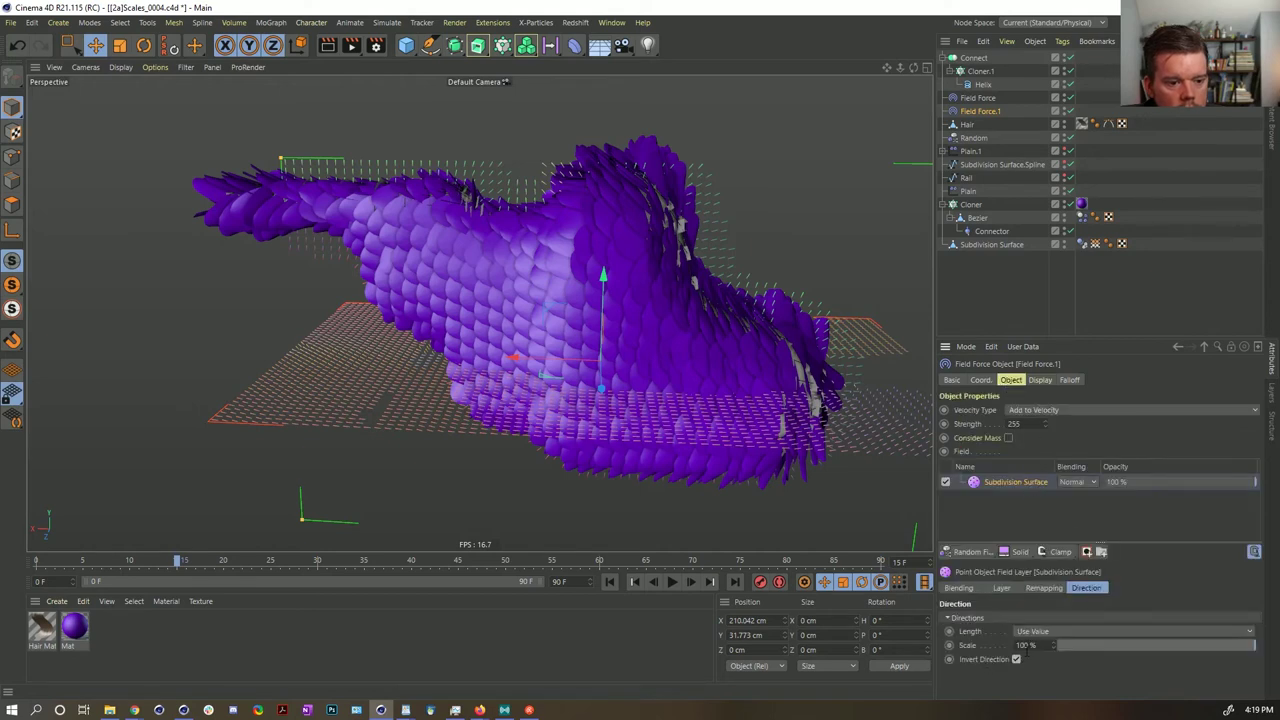
click(751, 405)
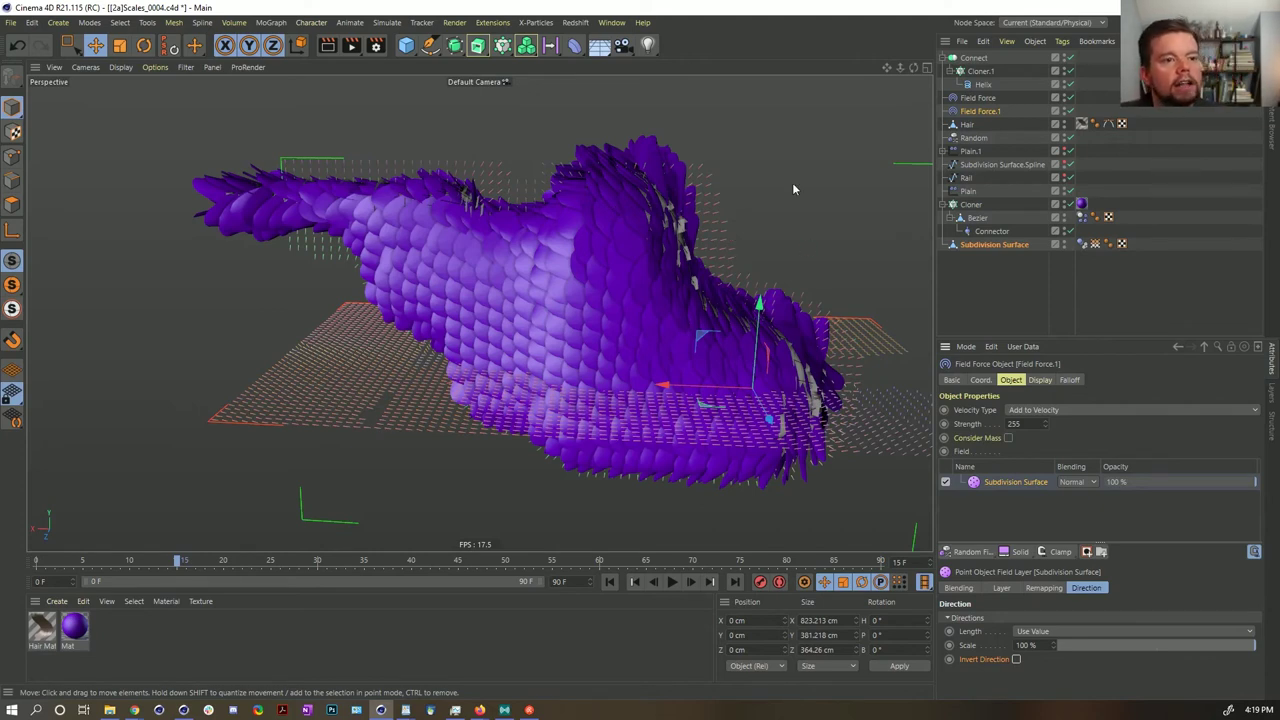
click(1070, 98)
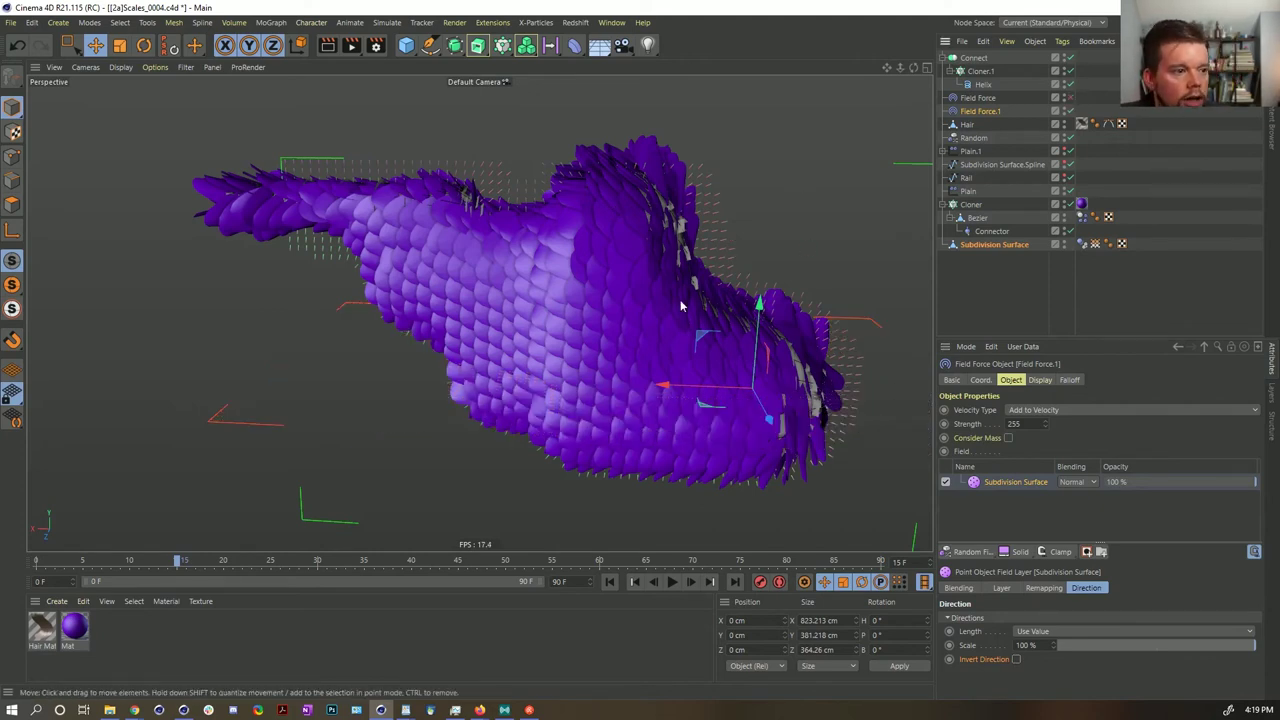
- Play the simulation on to frame 25 with only the surface-based Field Force active and inspect the scales
alt+drag(671, 300, 687, 318)
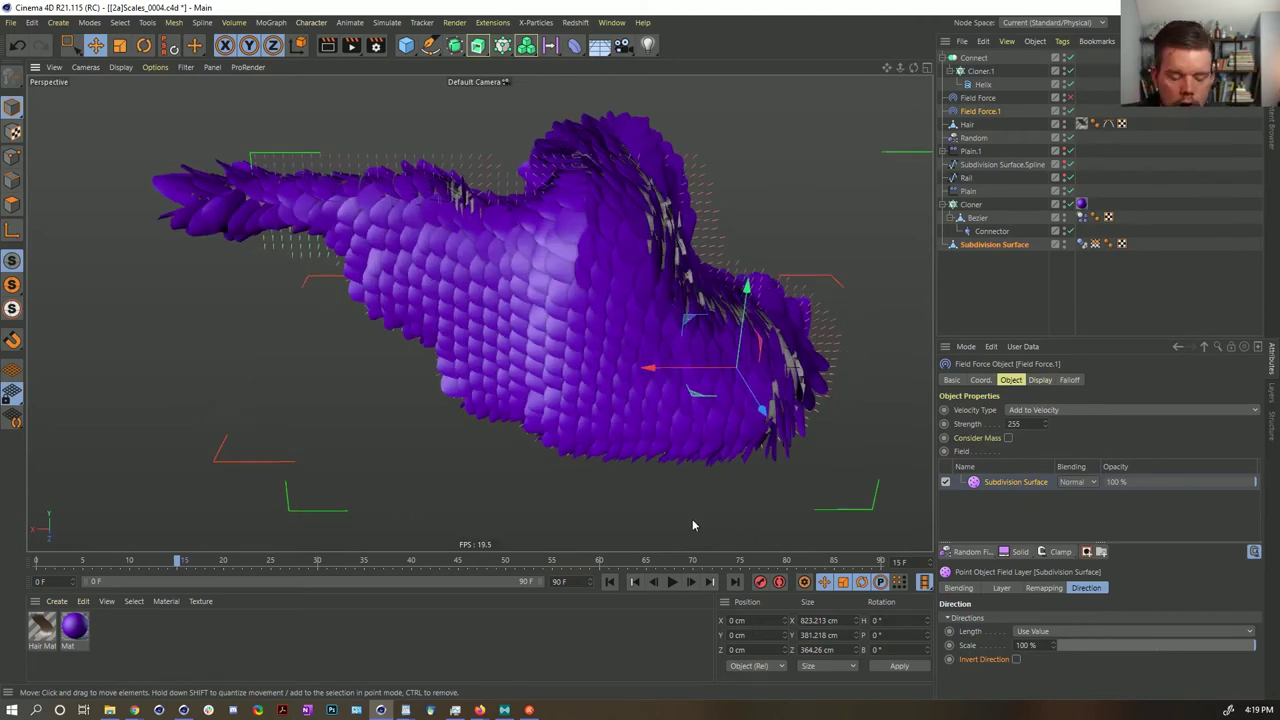
click(672, 582)
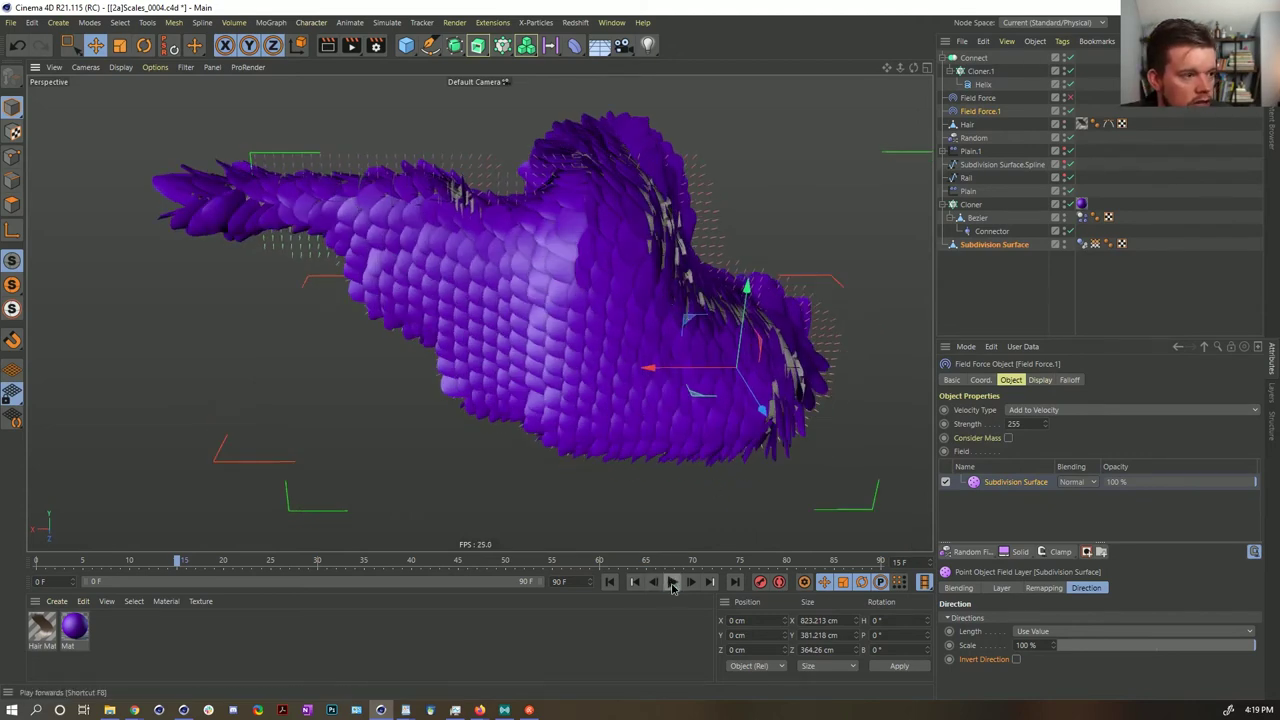
click(672, 582)
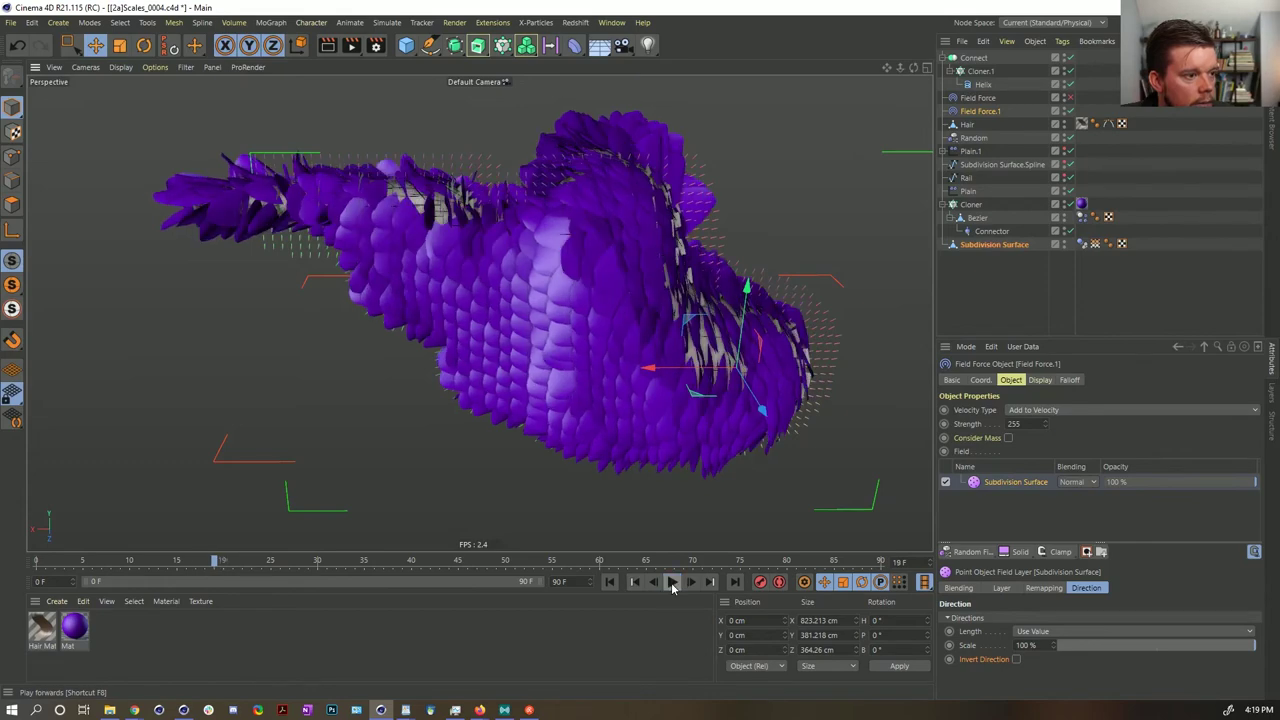
click(672, 584)
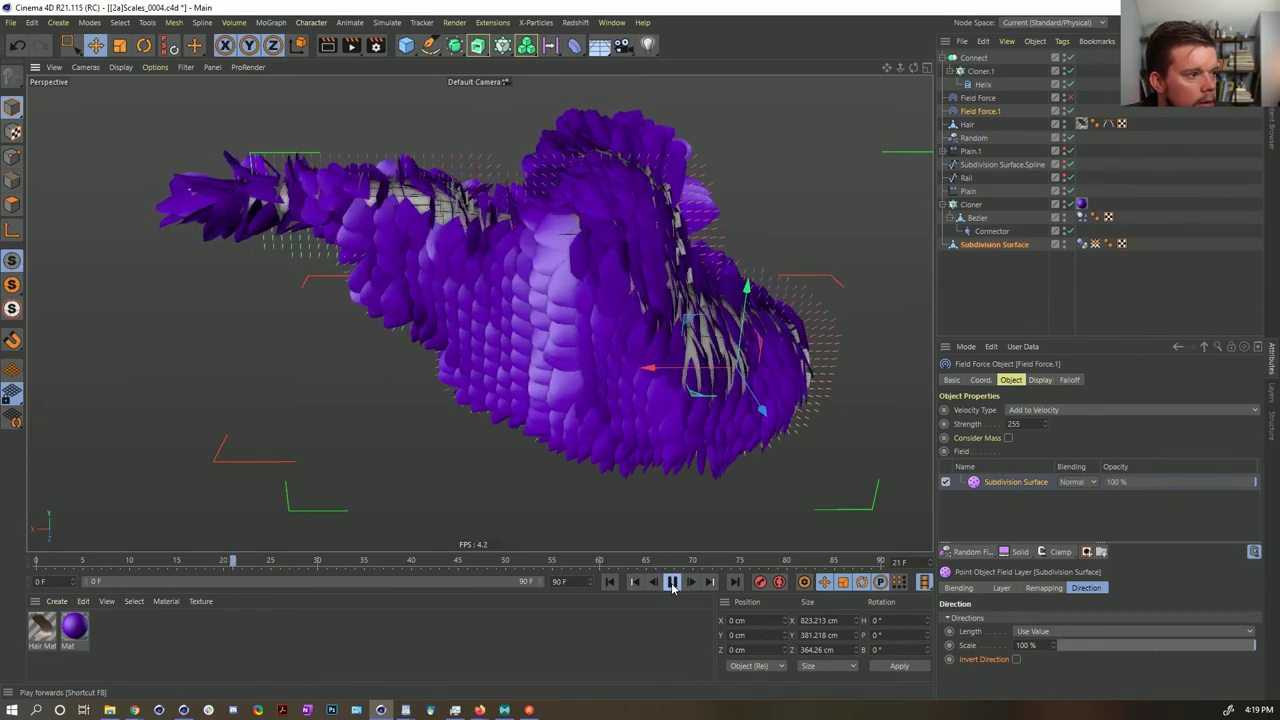
click(672, 584)
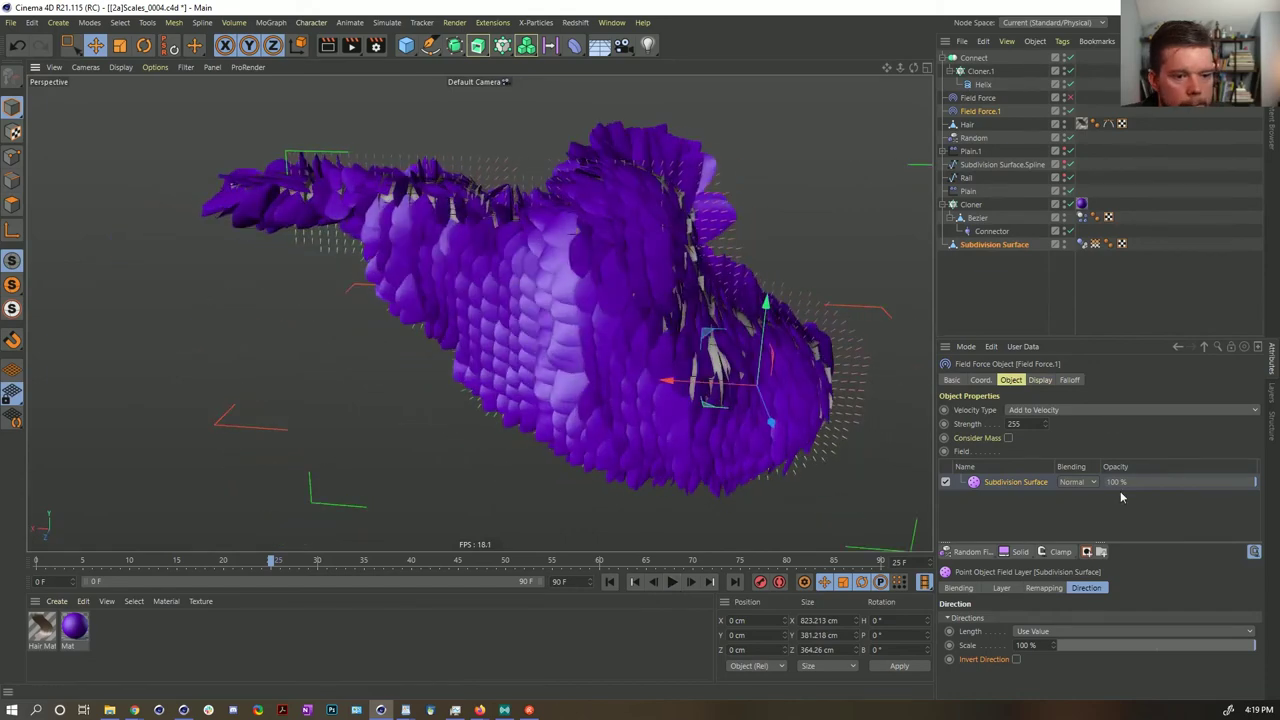
- Turn on Invert Direction for the Subdivision Surface field layer and play the simulation on to frame 35
click(1041, 381)
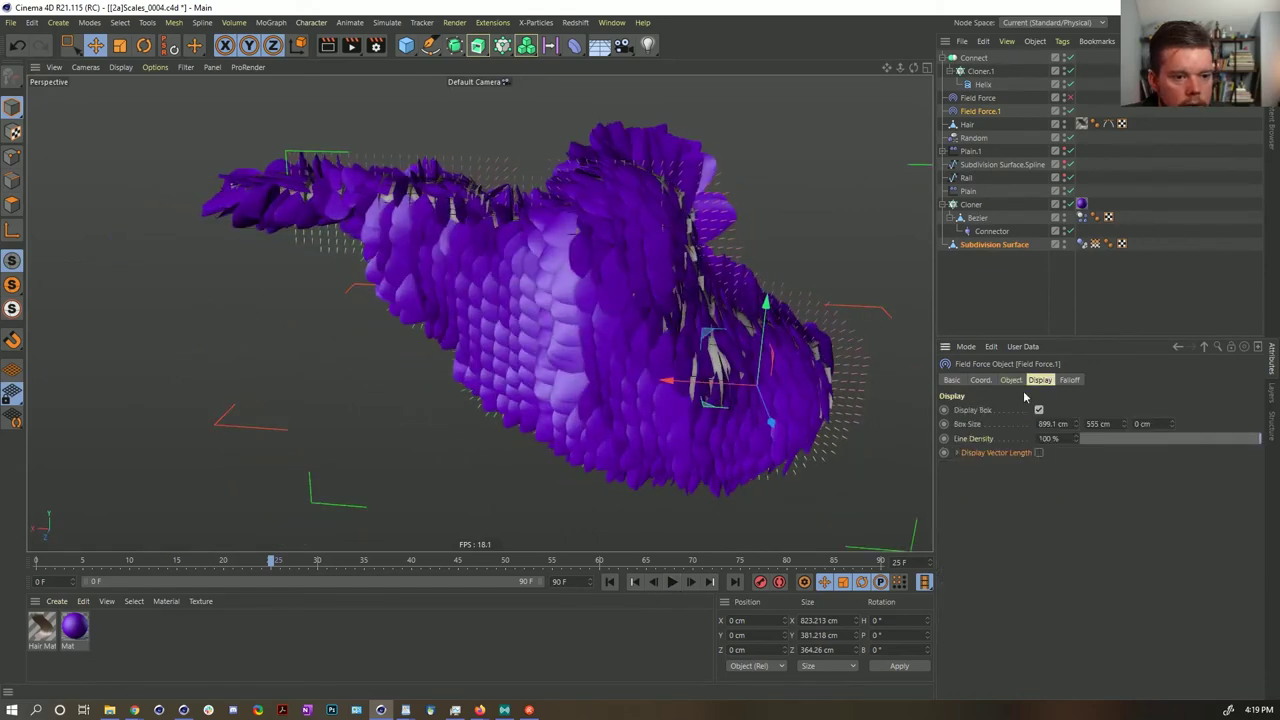
click(1011, 380)
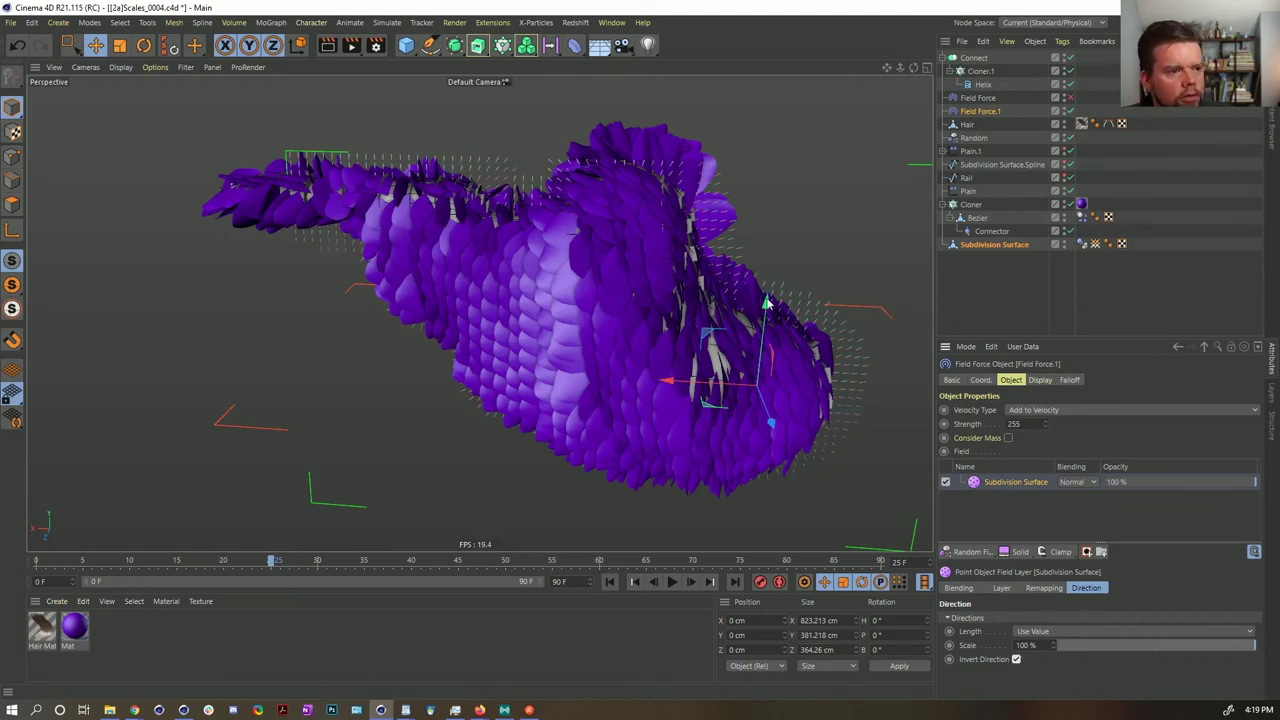
click(673, 582)
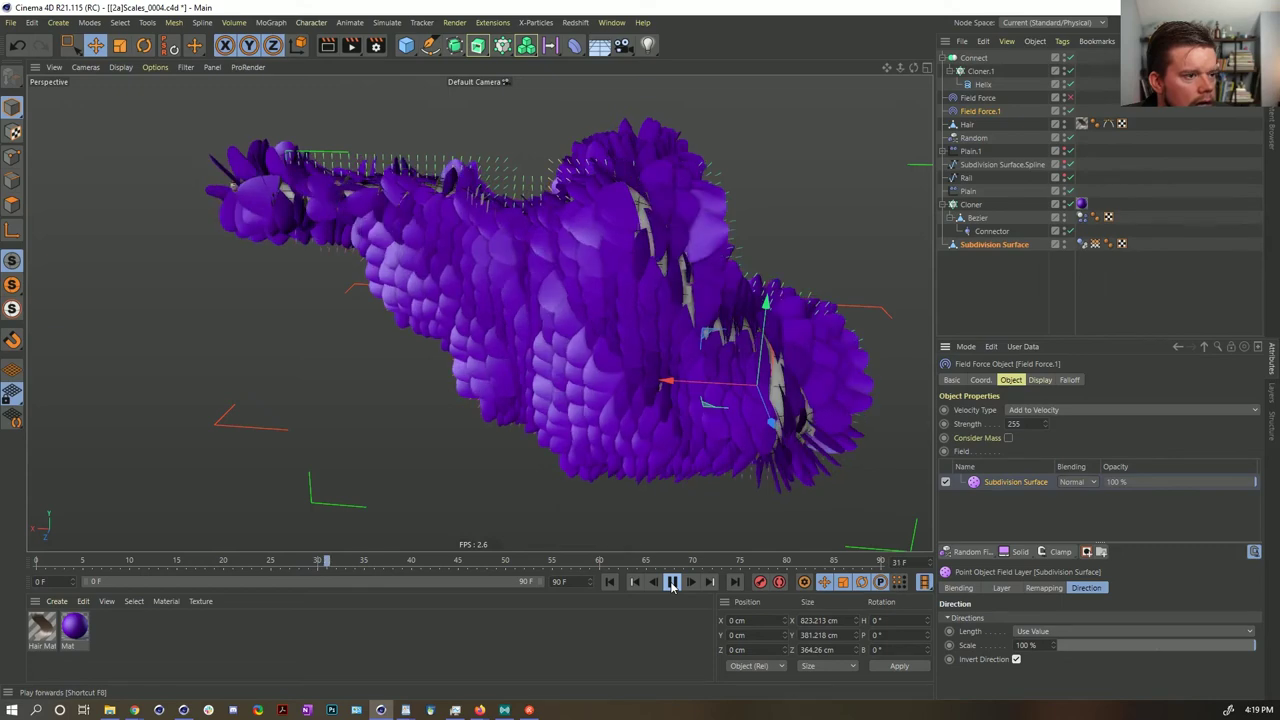
click(673, 584)
mouse_move(547, 291)
alt+mouse_down()
mouse_move(634, 397)
mouse_move(634, 354)
mouse_move(548, 288)
alt+mouse_up()
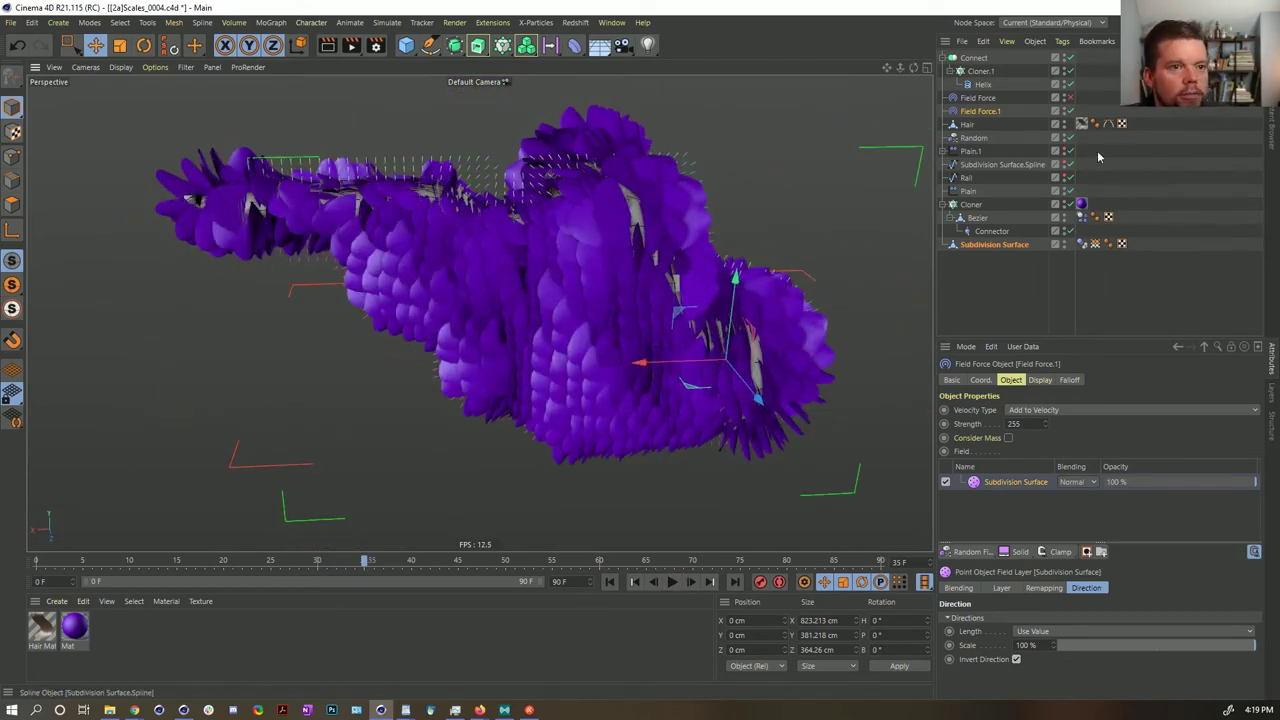
- Re-enable the original Field Force and replay the simulation from frame 0 to frame 16 with both forces
click(1069, 98)
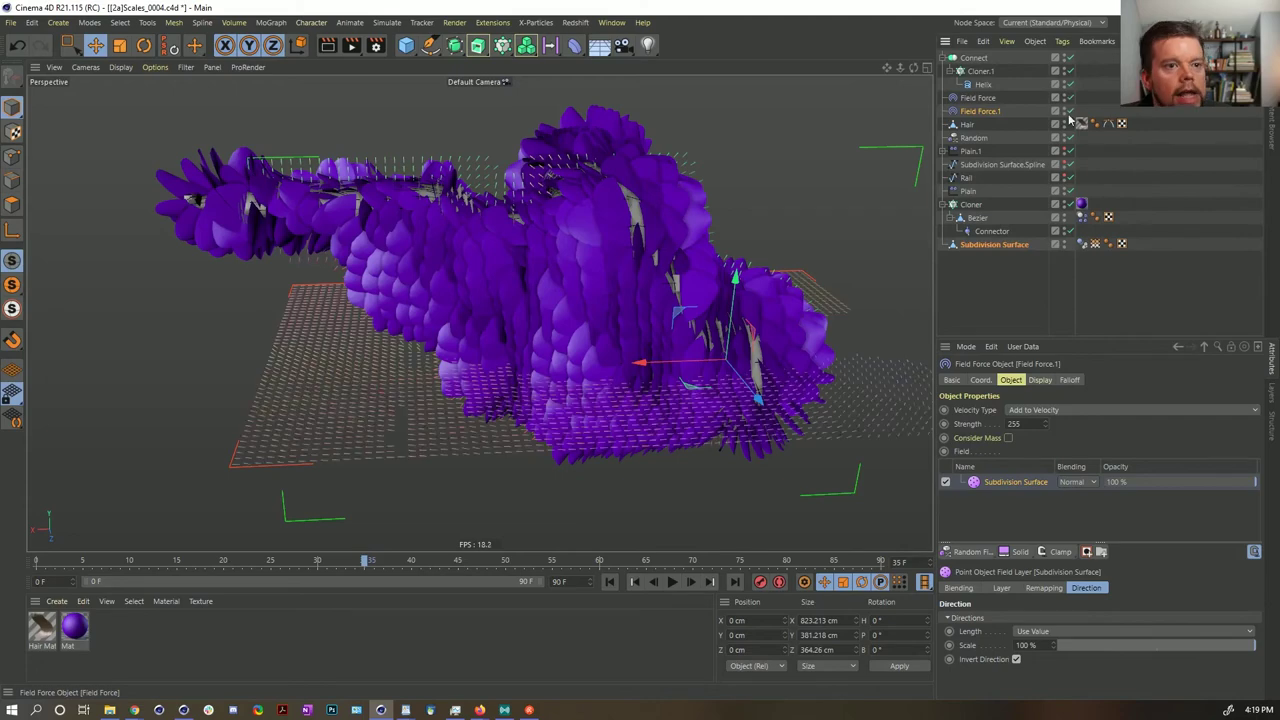
click(610, 583)
click(673, 582)
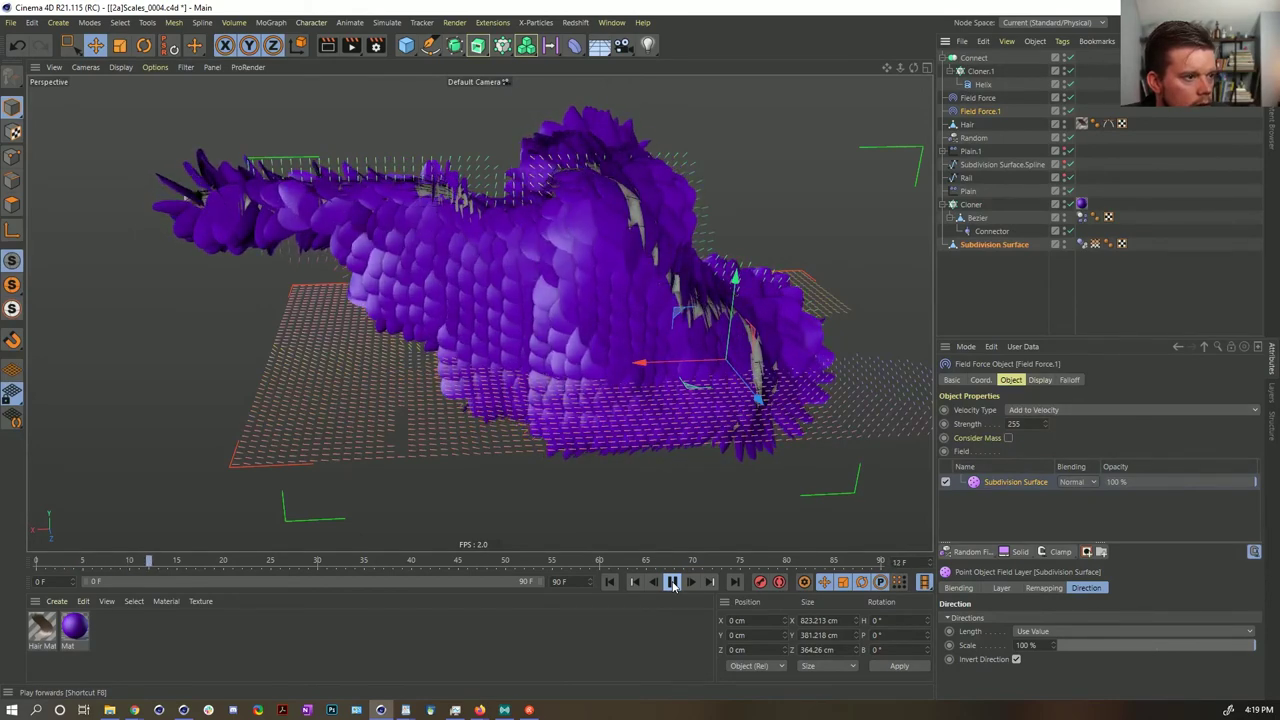
click(673, 582)
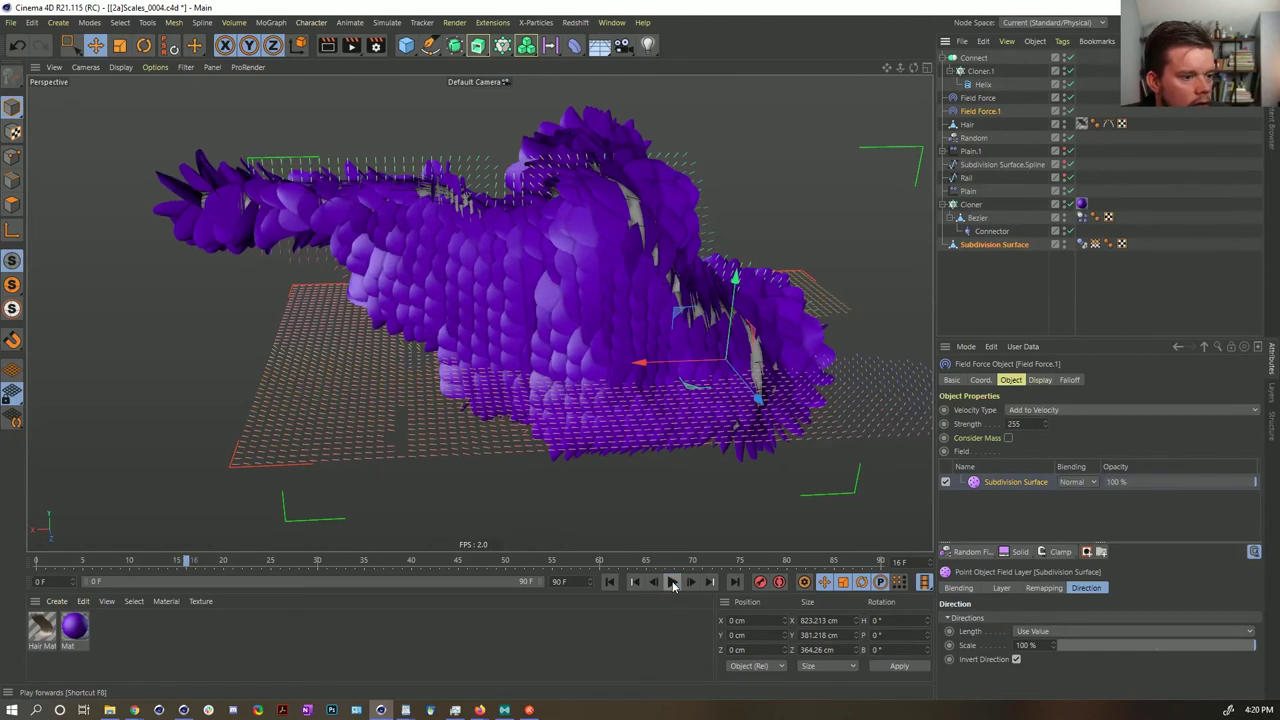
- Turn off Invert Direction on the second Field Force's surface layer, replay the simulation to frame 19 and inspect the scales
click(988, 112)
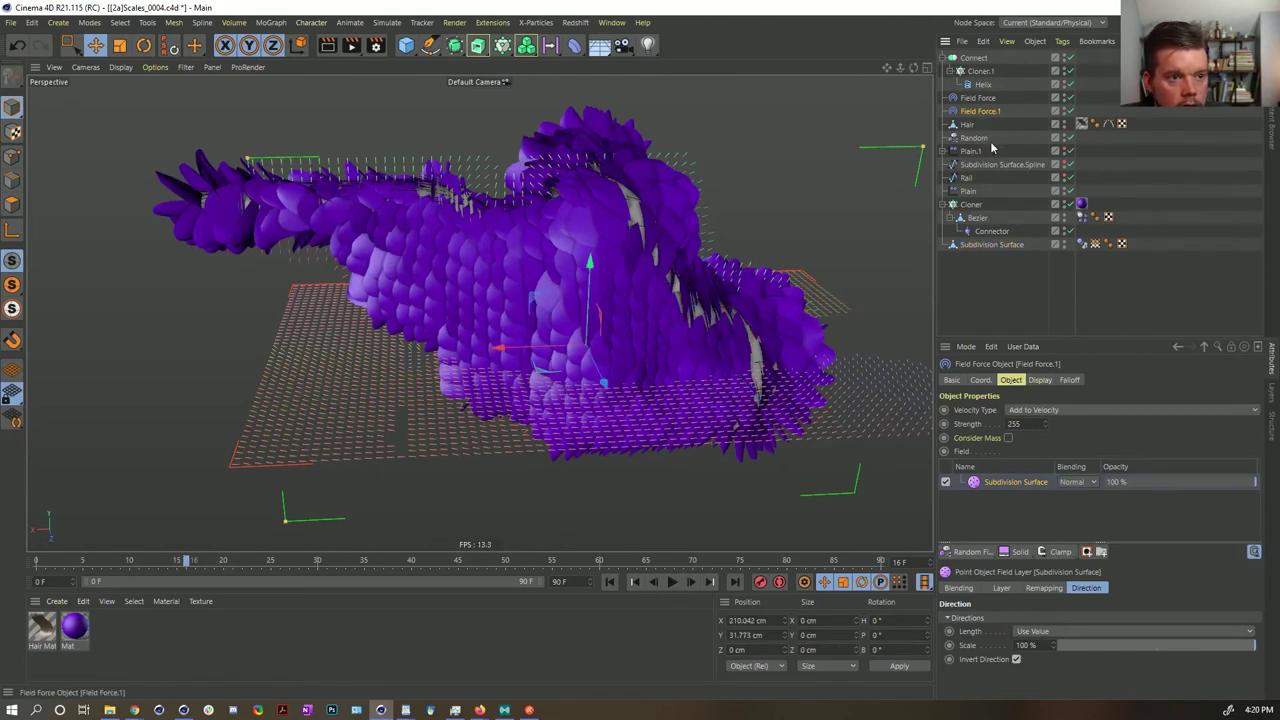
click(672, 582)
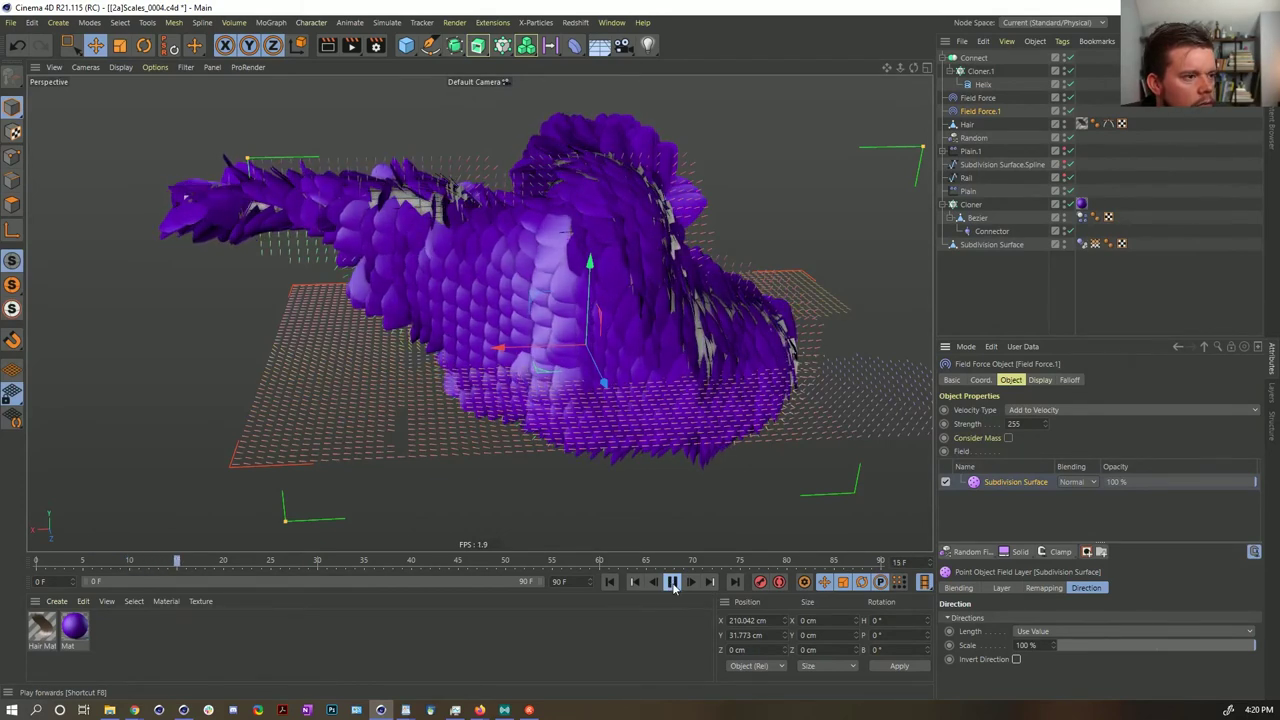
click(673, 584)
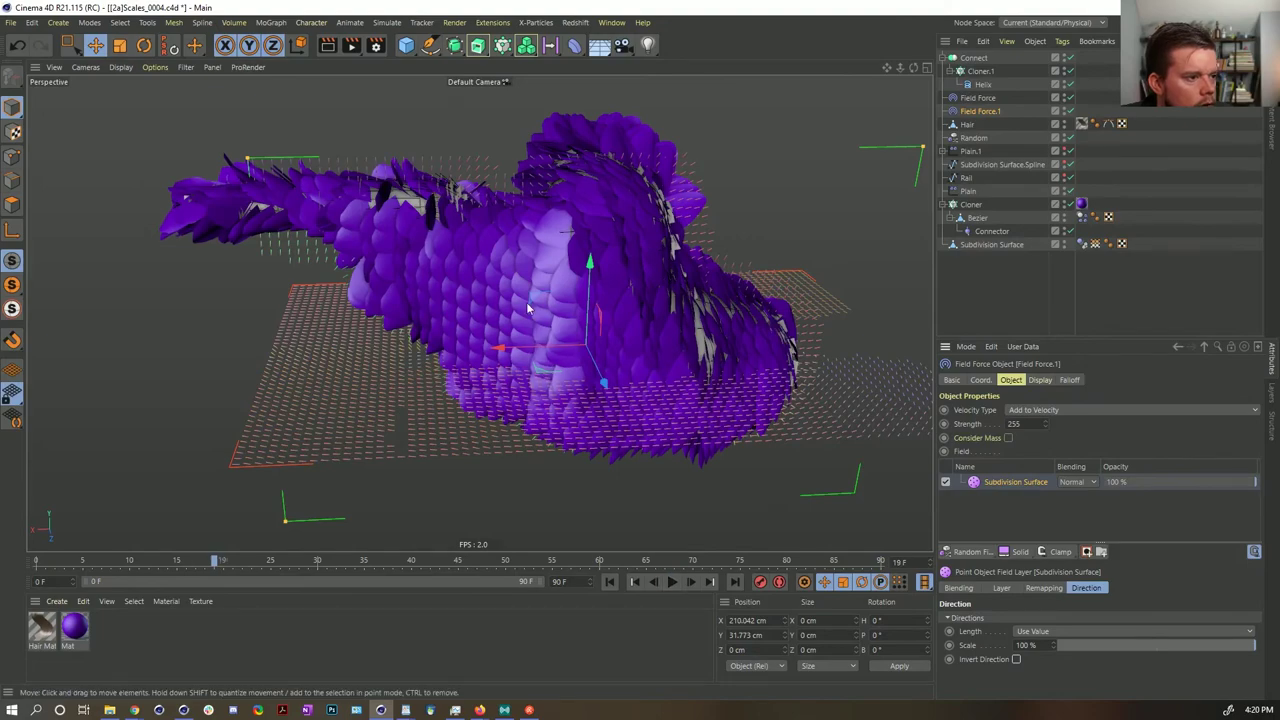
alt+drag(472, 270, 630, 316)
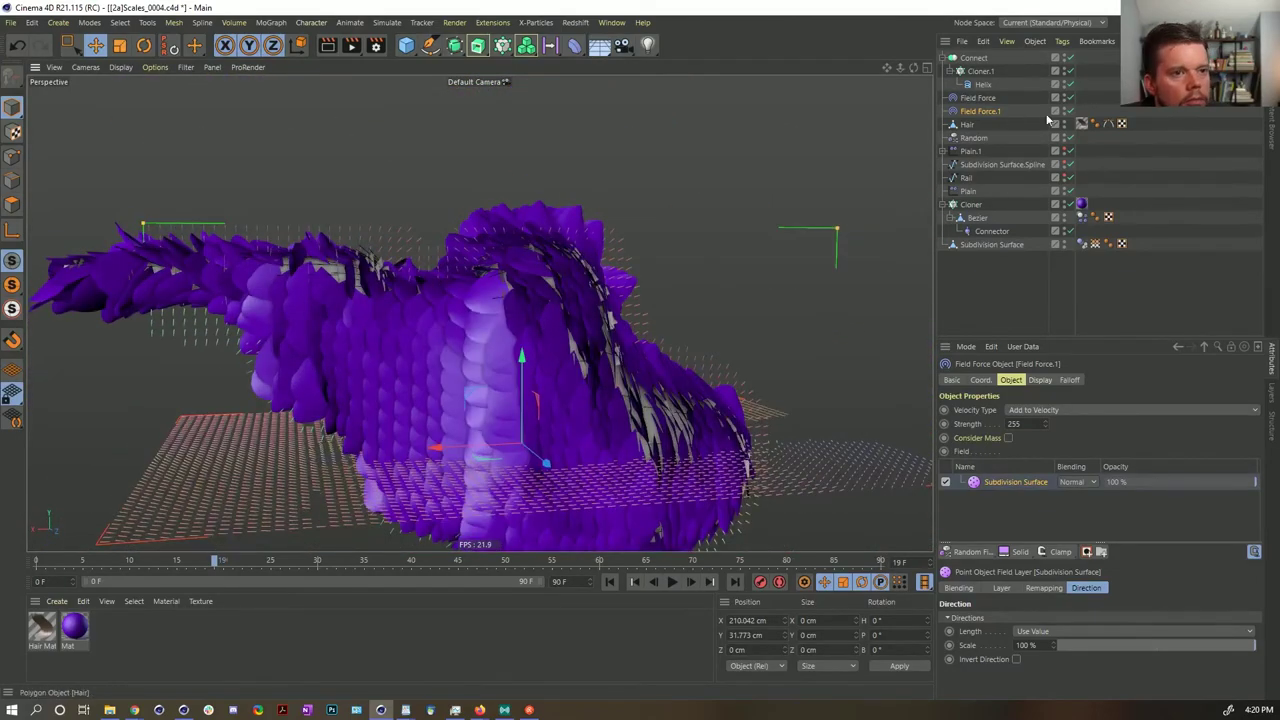
- Disable Field Force.1 and set the transform pitch rotation of Cloner.1 to 30°
click(985, 98)
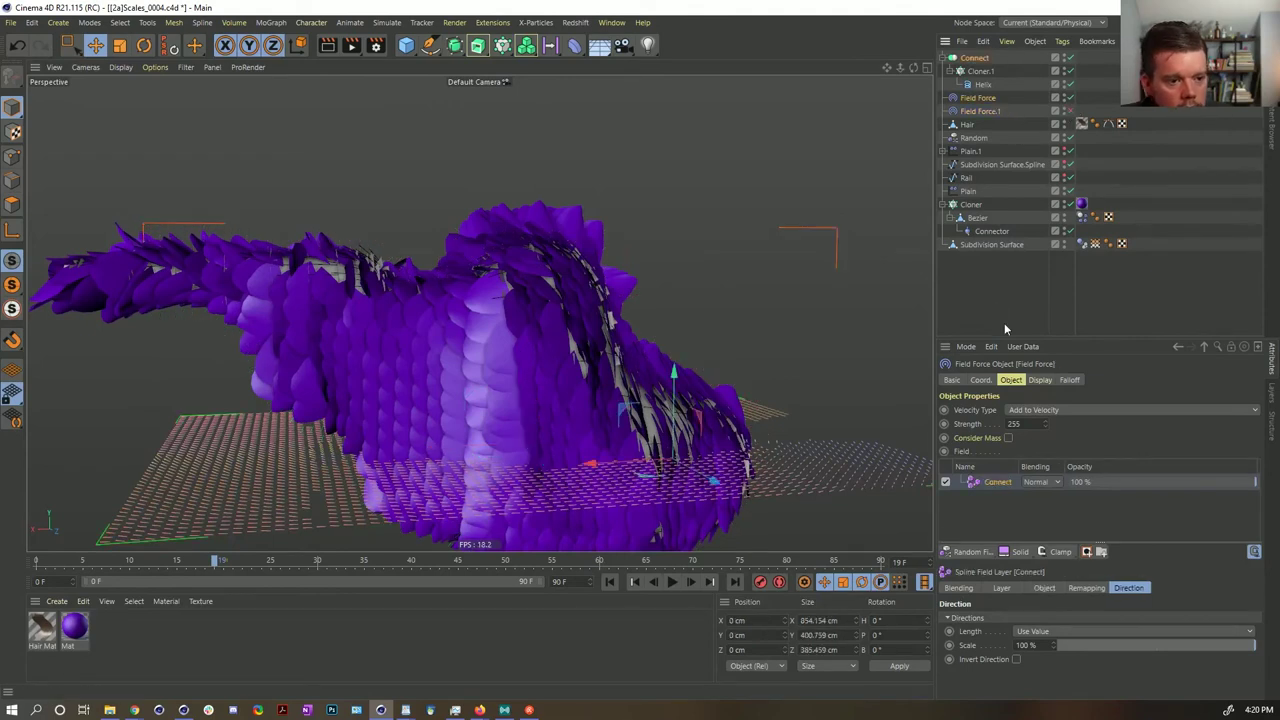
click(982, 71)
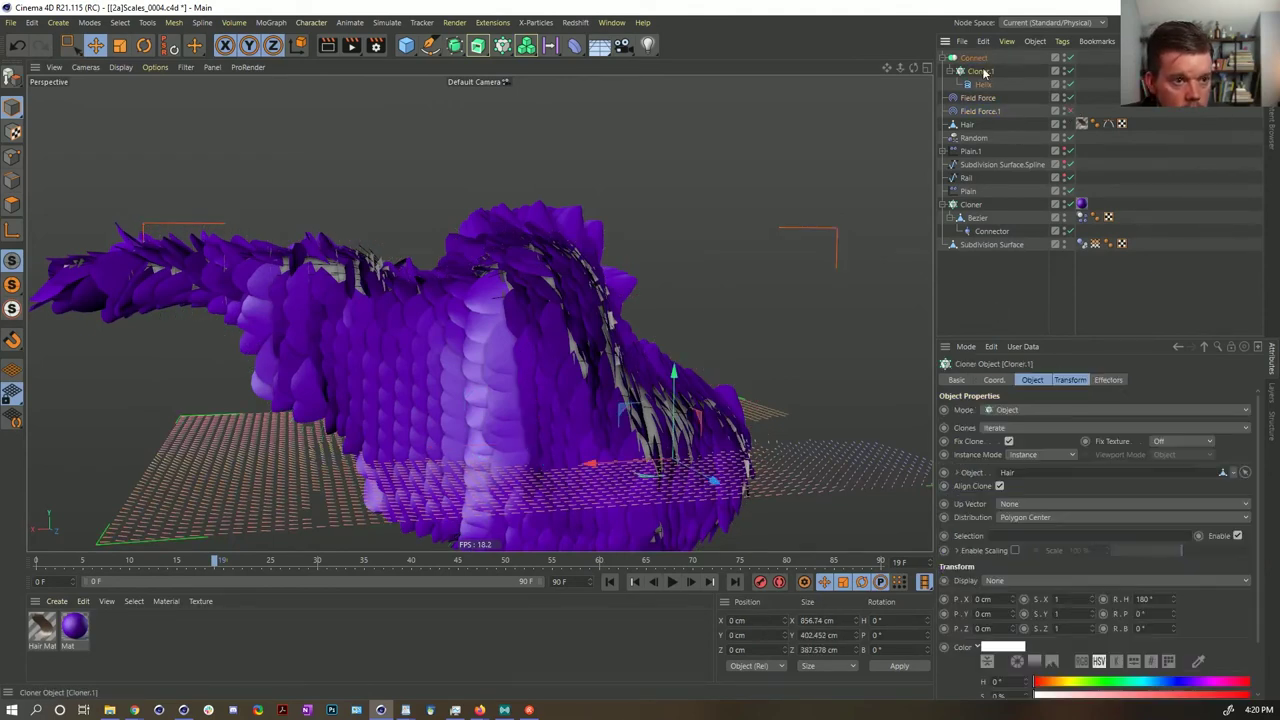
click(1070, 380)
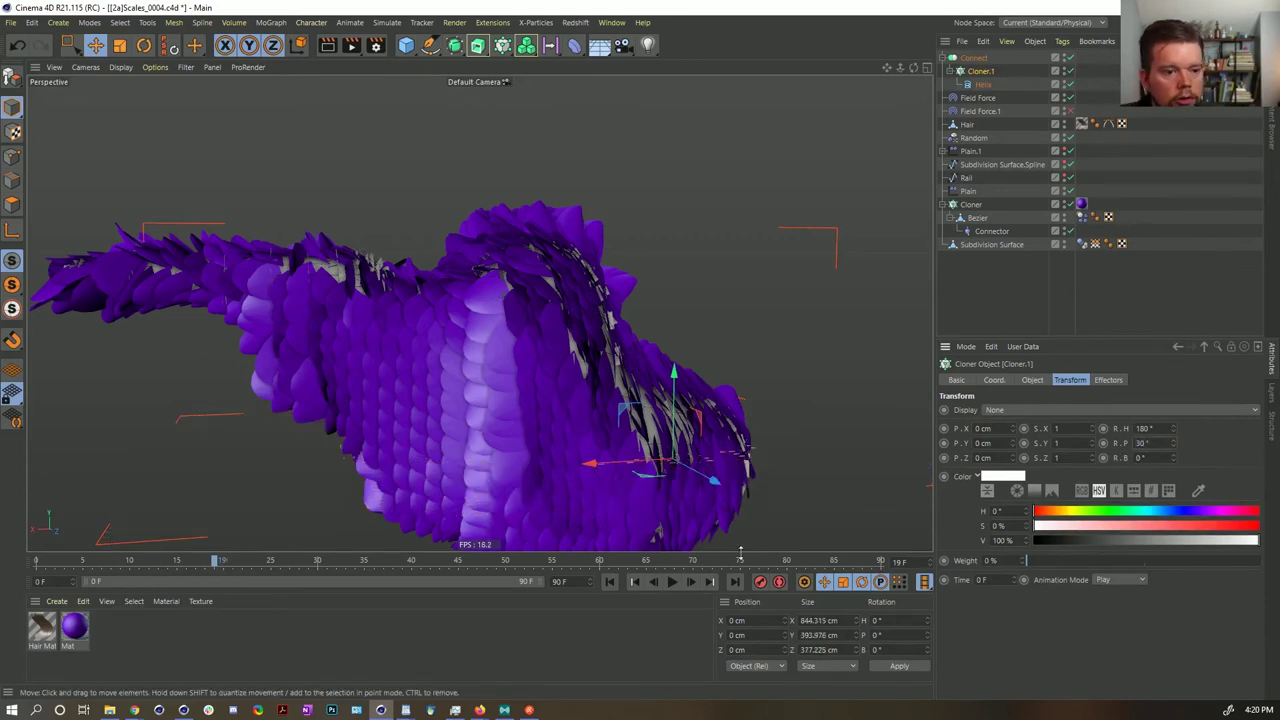
- Replay the simulation from frame 0 to frame 26 and inspect the scales with Cloner.1's new pitch
click(609, 581)
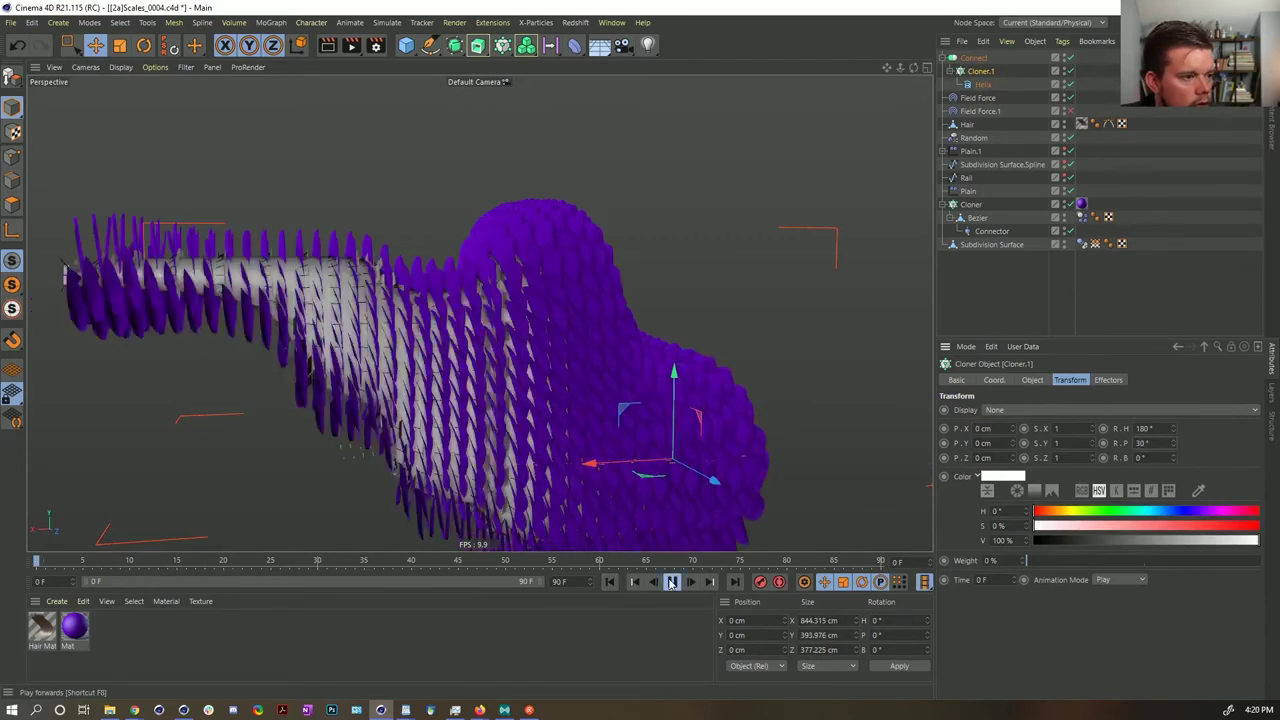
click(672, 581)
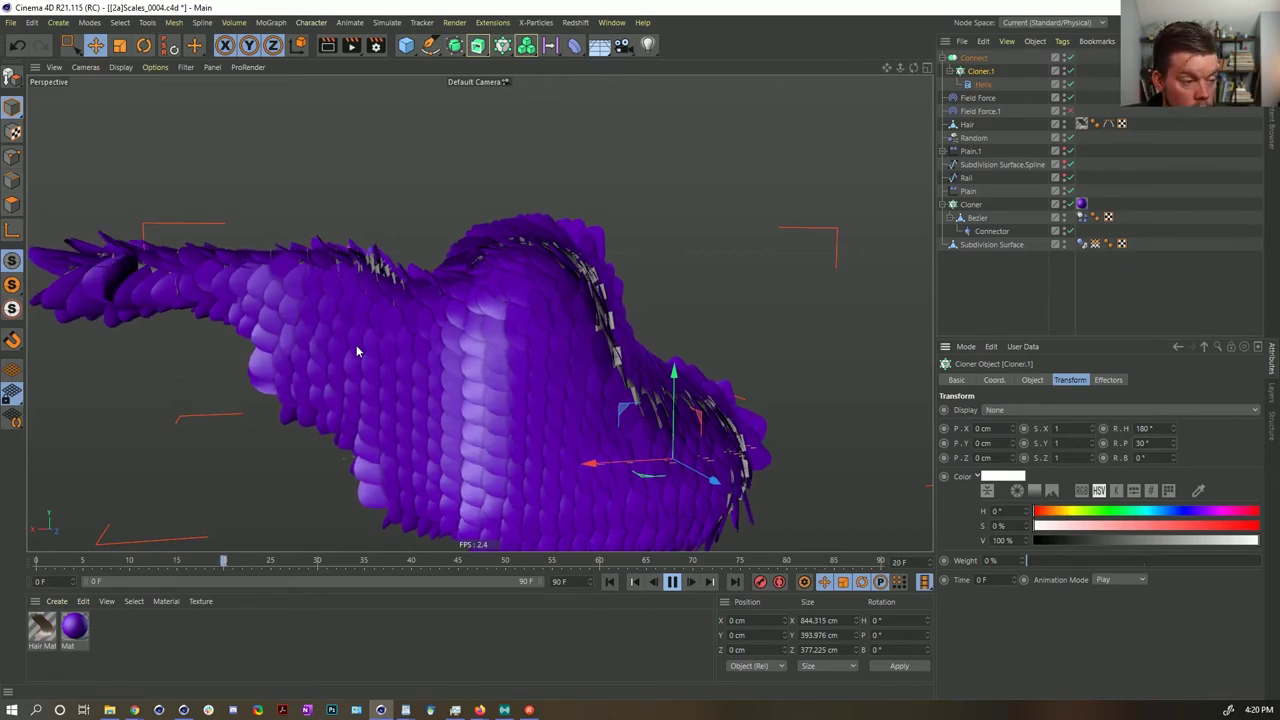
click(674, 582)
mouse_move(506, 380)
alt+mouse_down()
mouse_move(363, 371)
mouse_move(560, 385)
mouse_move(570, 420)
mouse_move(545, 396)
mouse_move(560, 410)
mouse_move(543, 457)
mouse_move(563, 466)
mouse_move(598, 443)
mouse_move(500, 346)
alt+mouse_up()
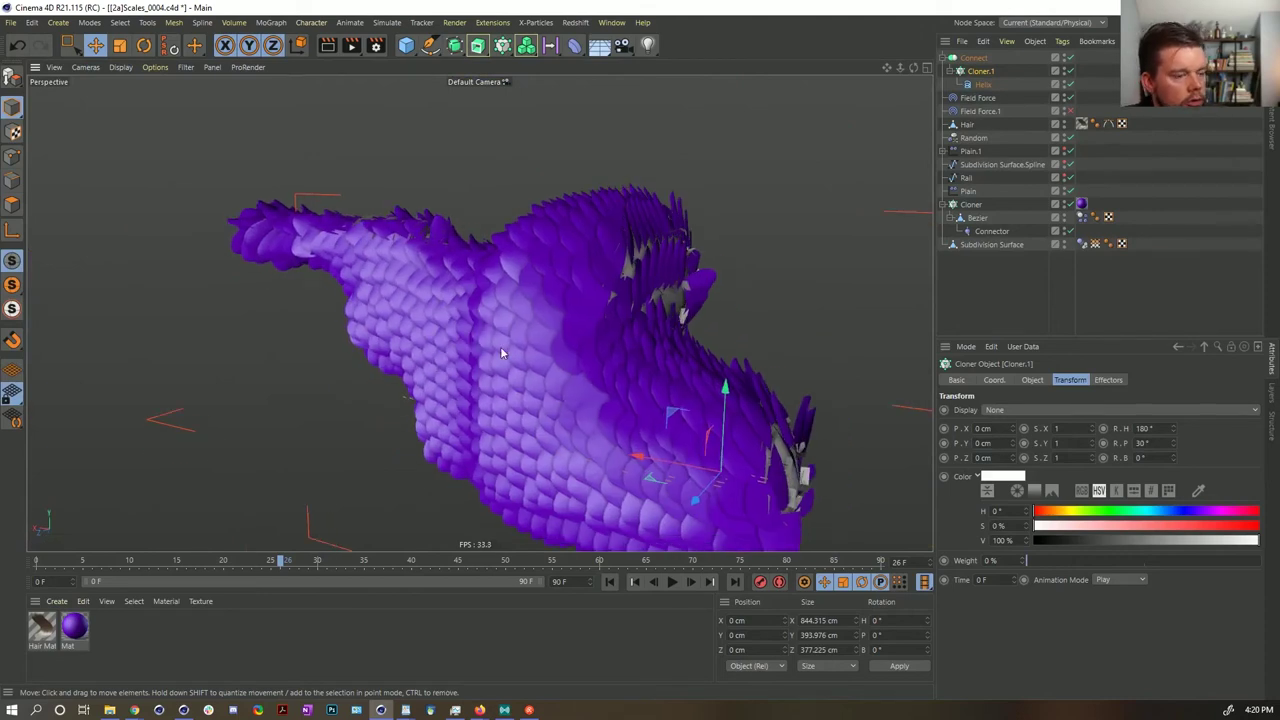
- Return to frame 0 and save the scene incrementally as [2a]Scales_0005.c4d
click(618, 583)
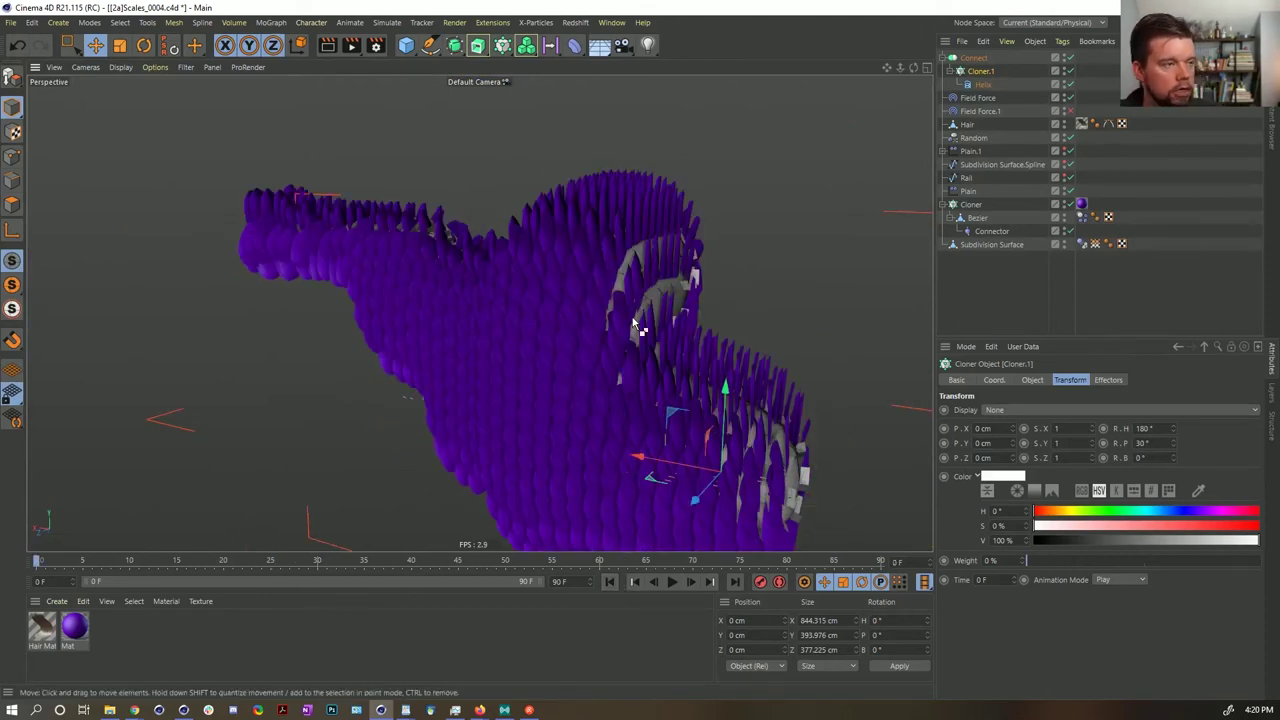
key(ctrl+alt+s)
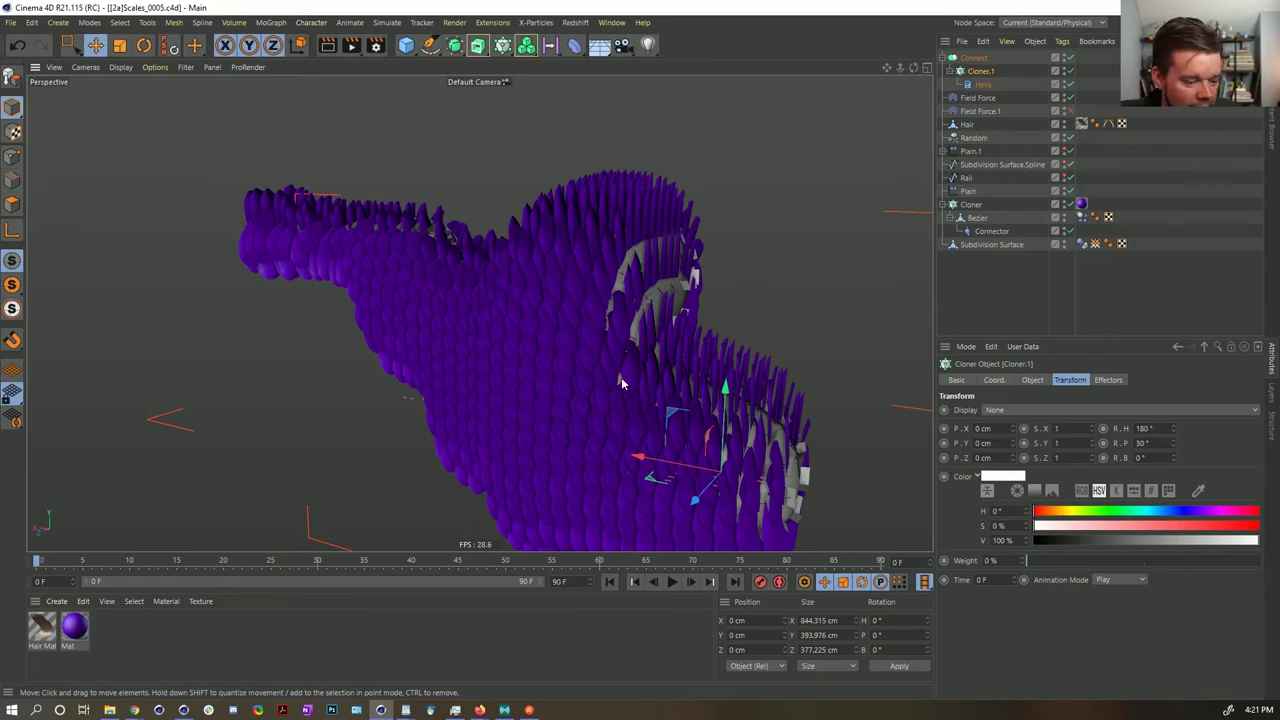
- Scale the Bezier scale object inside Cloner down uniformly to about 43.5 x 39.1 x 2.5 cm
alt+drag(620, 380, 582, 366)
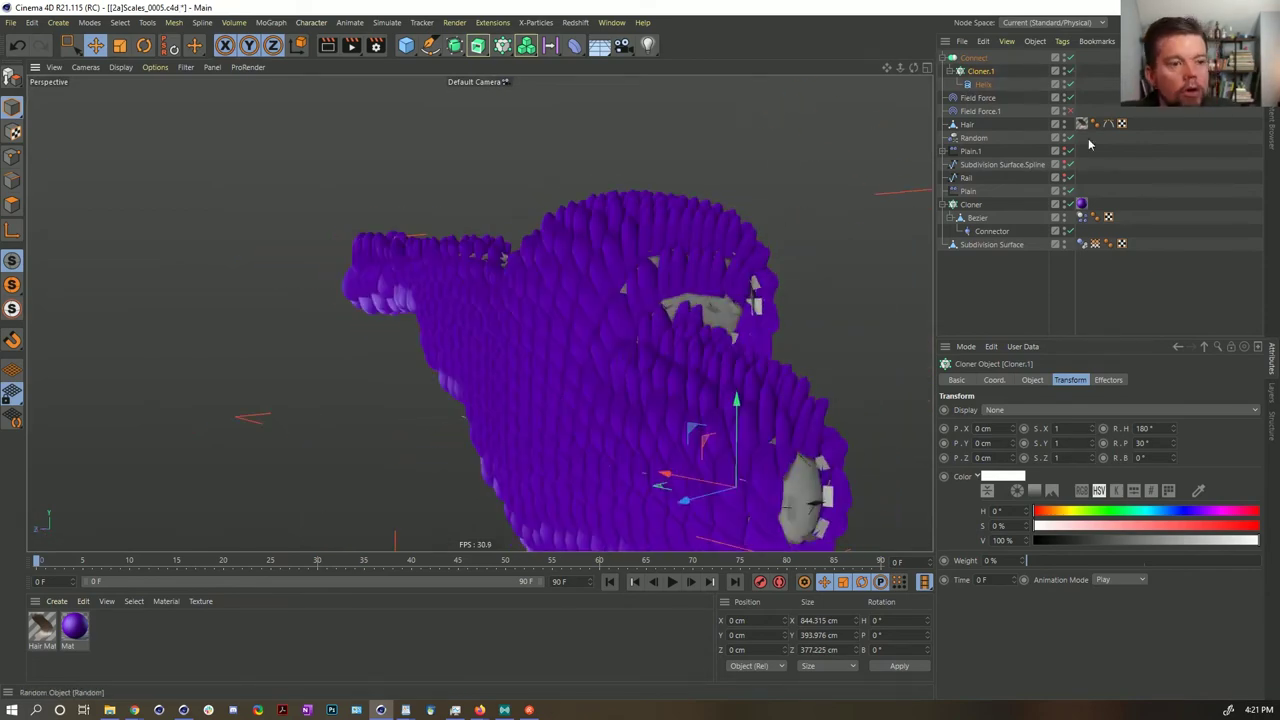
click(971, 205)
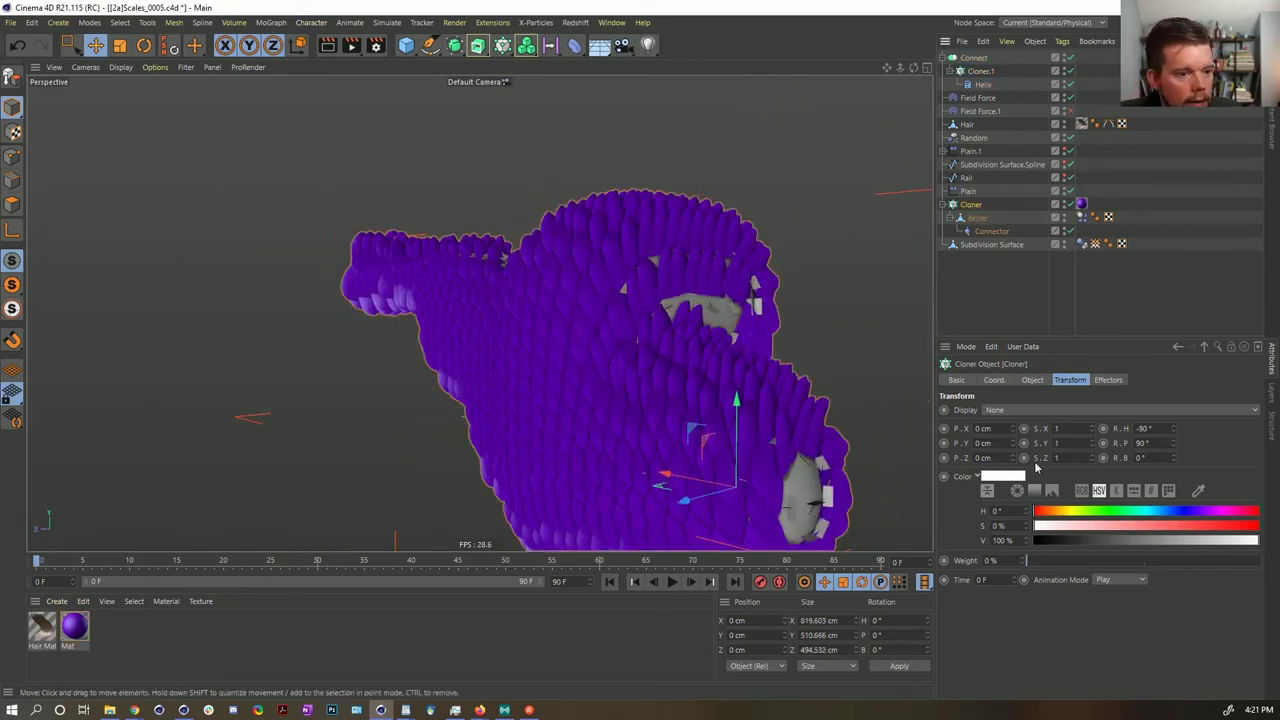
click(1036, 381)
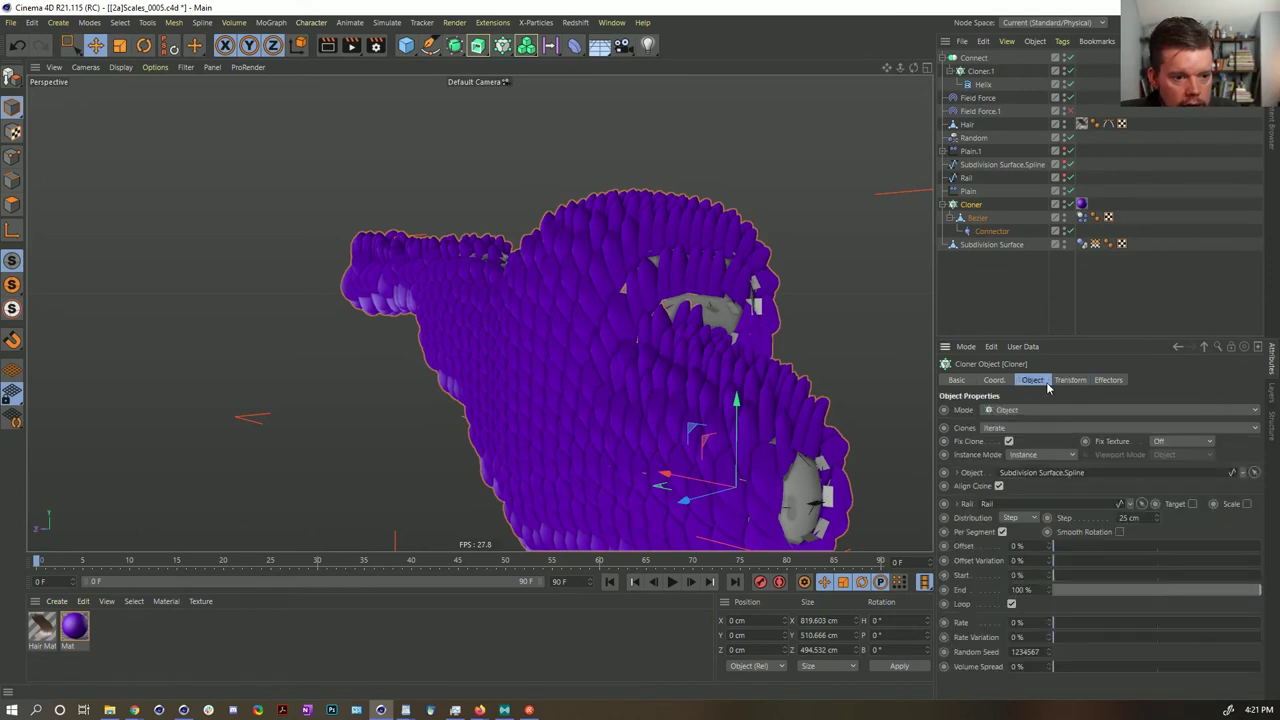
click(972, 219)
click(119, 45)
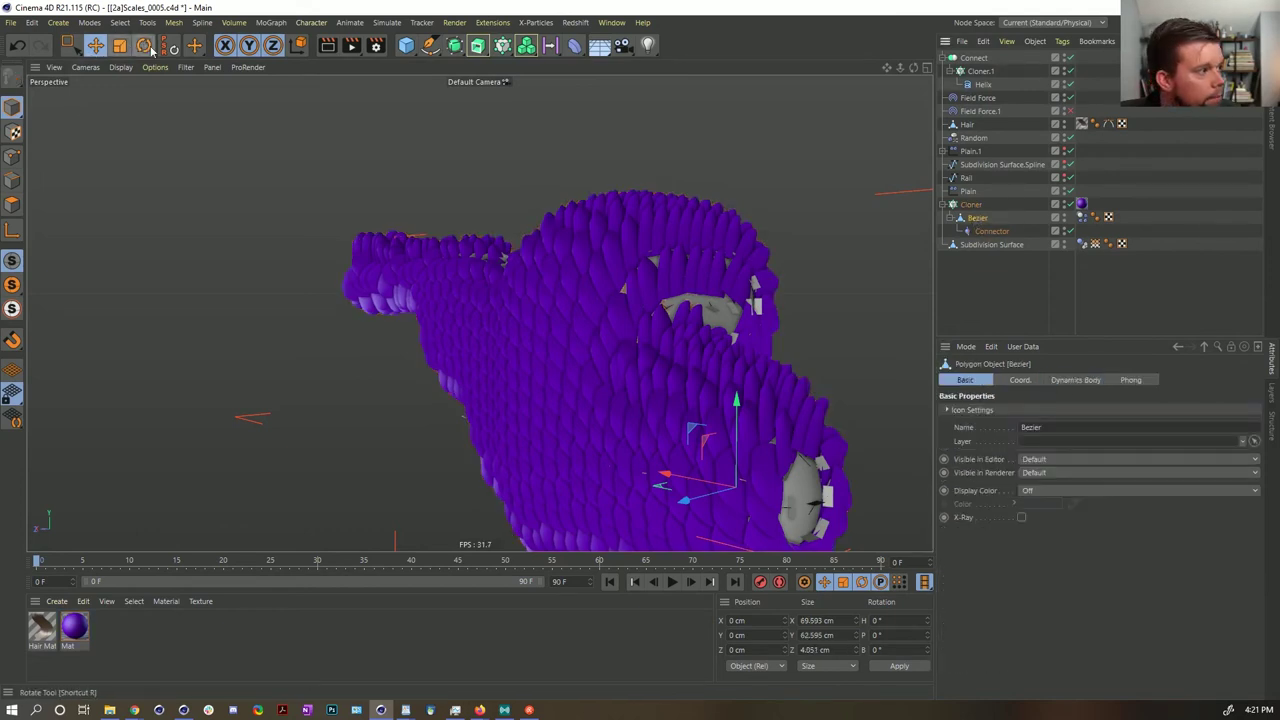
drag(743, 198, 608, 270)
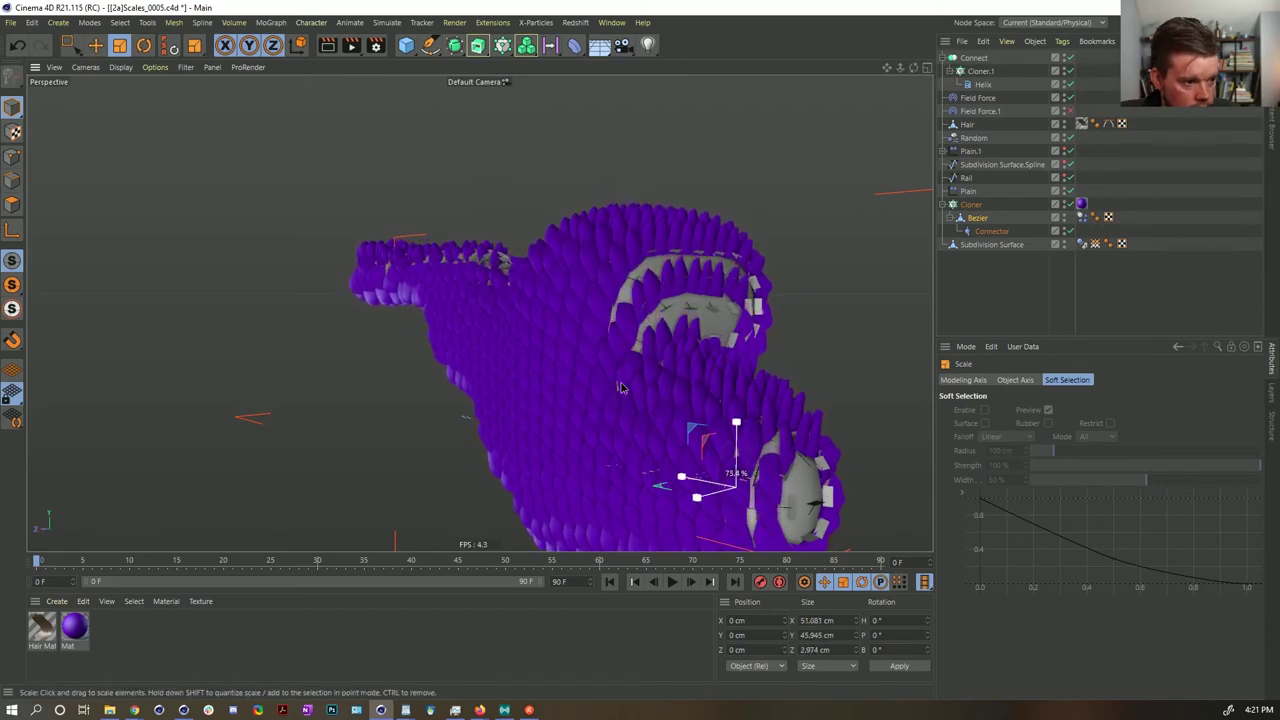
mouse_move(618, 383)
alt+mouse_down()
mouse_move(705, 390)
mouse_move(629, 396)
alt+mouse_up()
drag(695, 320, 680, 345)
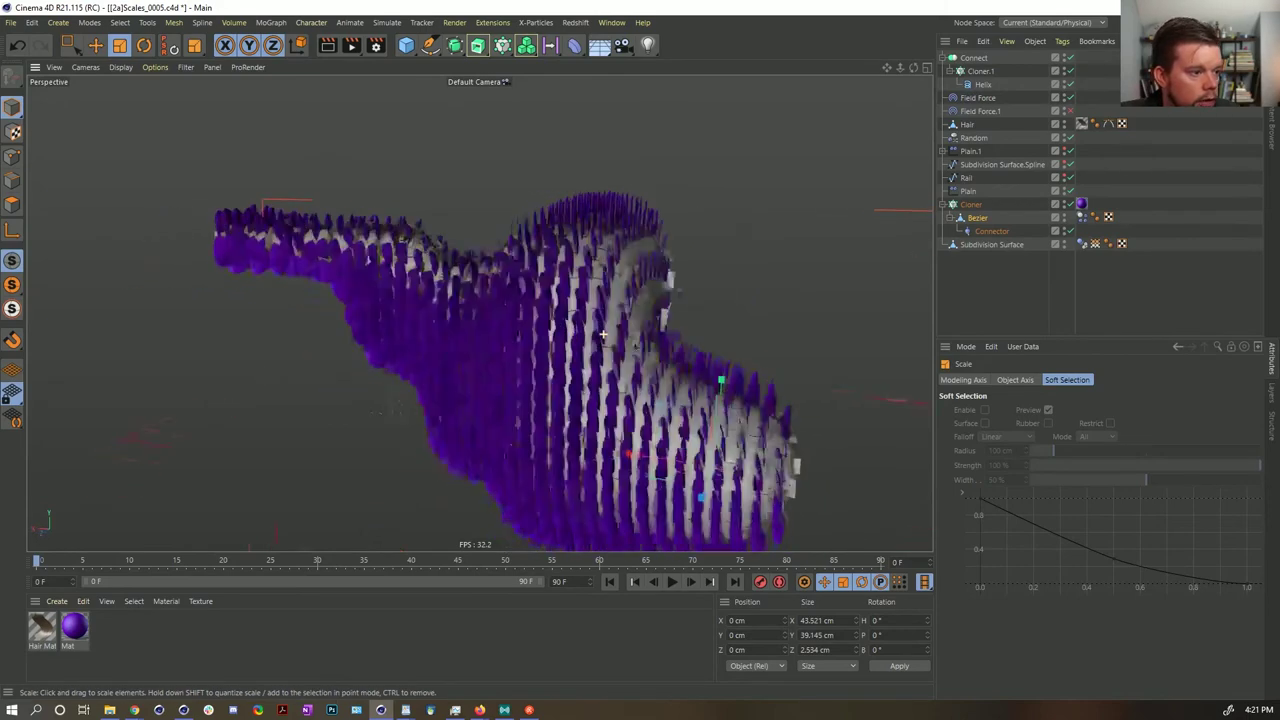
click(956, 287)
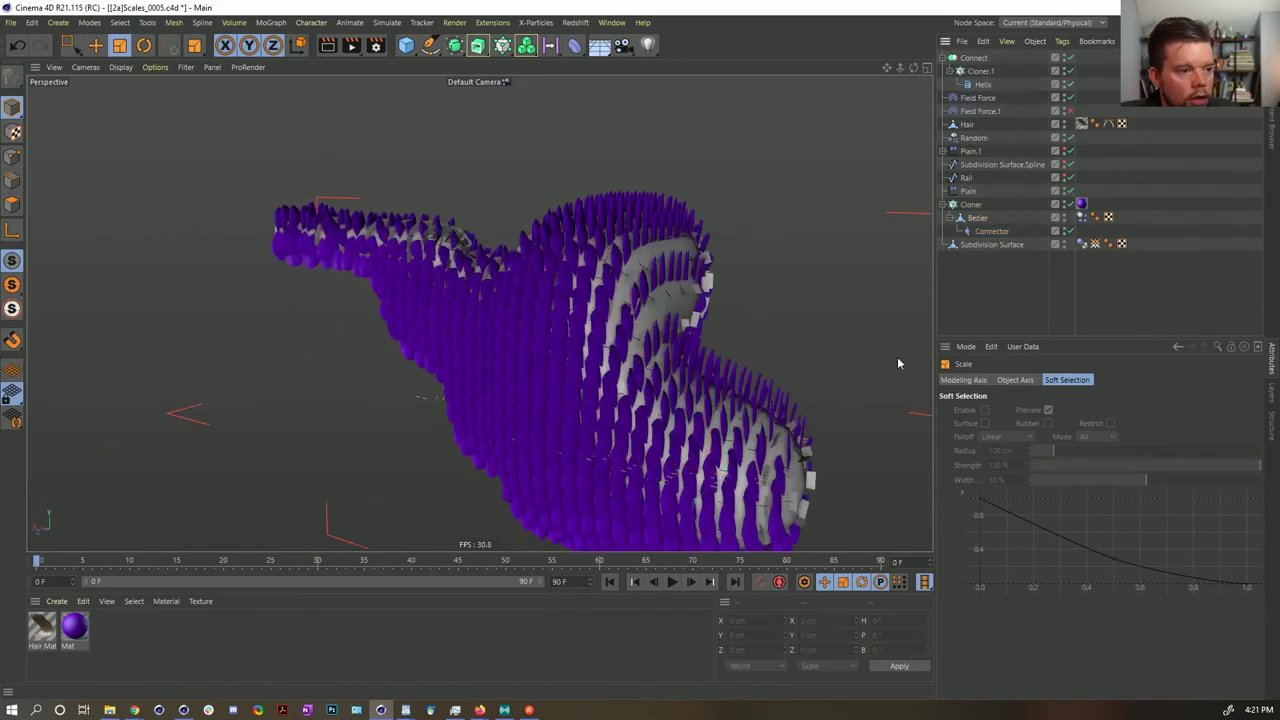
- Play the simulation to frame 14 and examine the coverage of the smaller scales up close
click(672, 582)
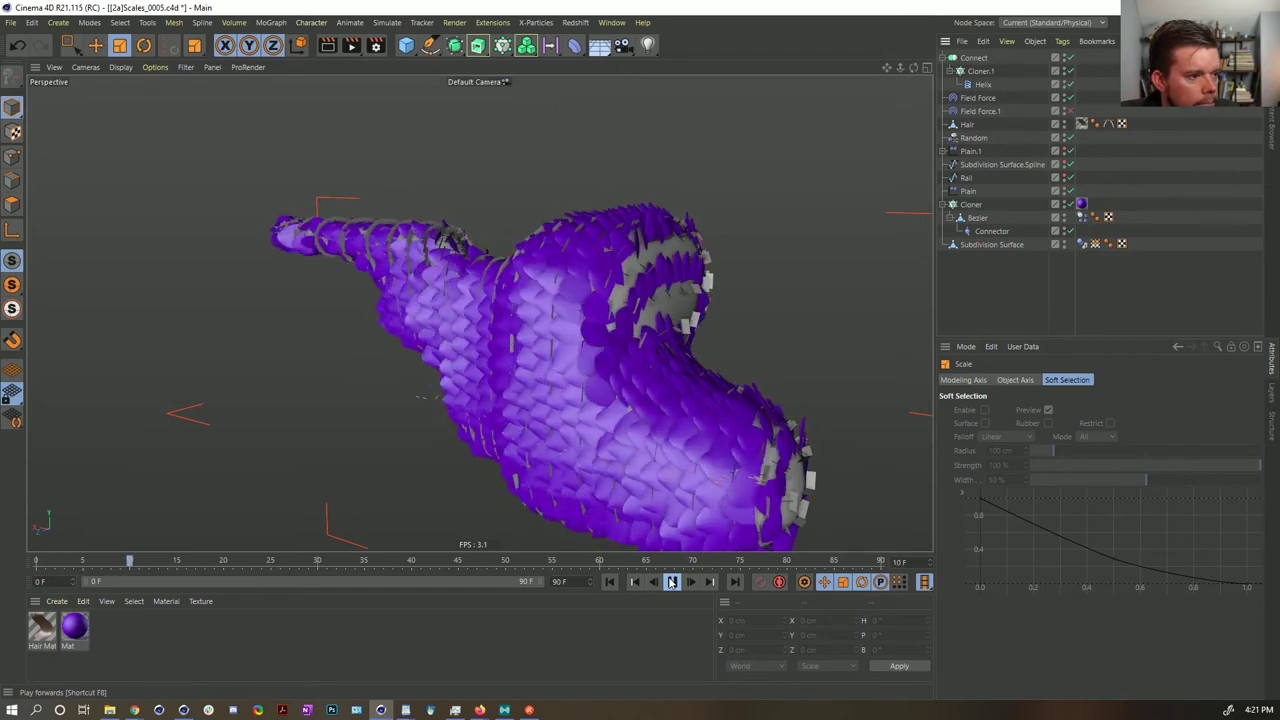
click(672, 582)
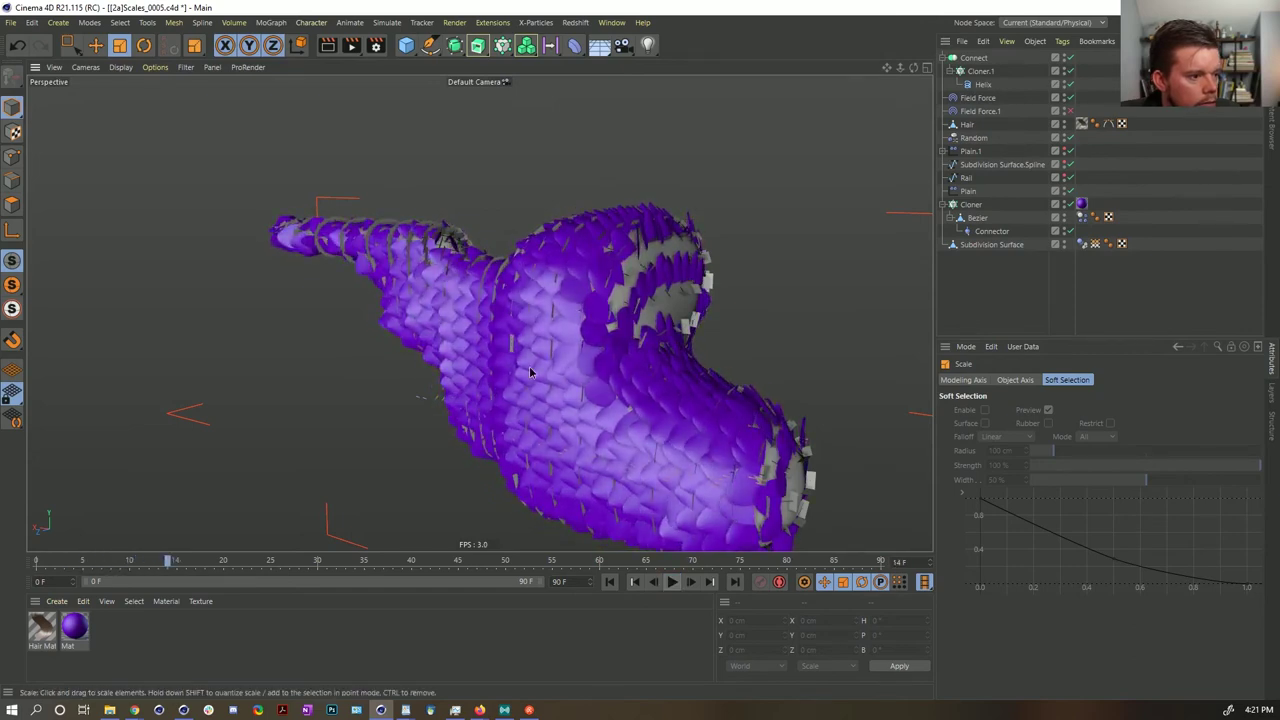
alt+drag(590, 360, 591, 328)
scroll(569, 328, up, 6)
scroll(541, 349, down, 4)
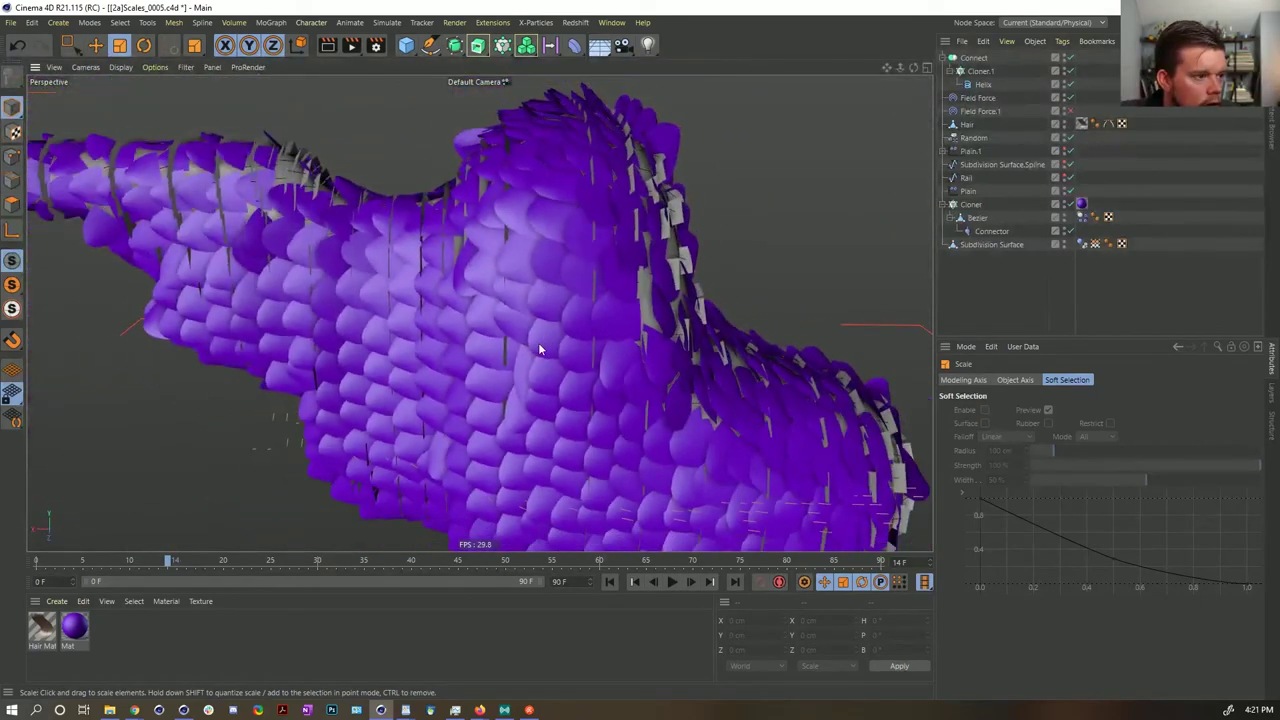
alt+drag(588, 406, 716, 346)
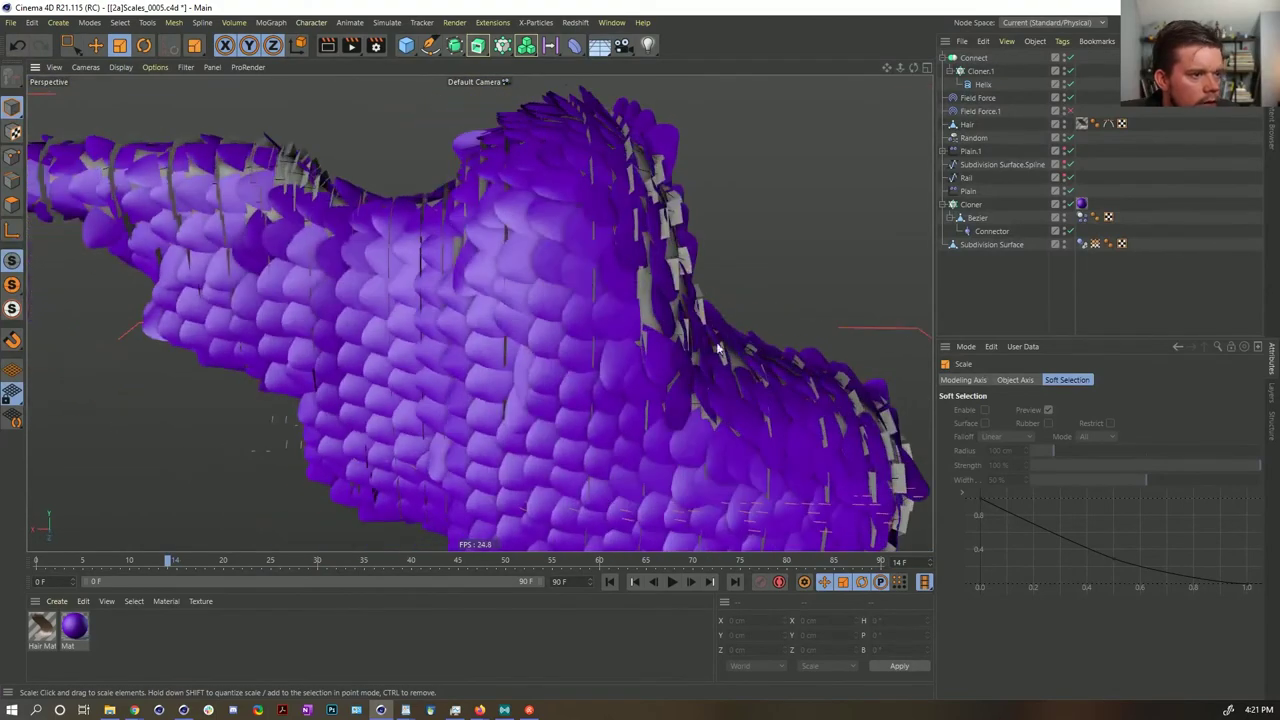
alt+drag(617, 375, 545, 330)
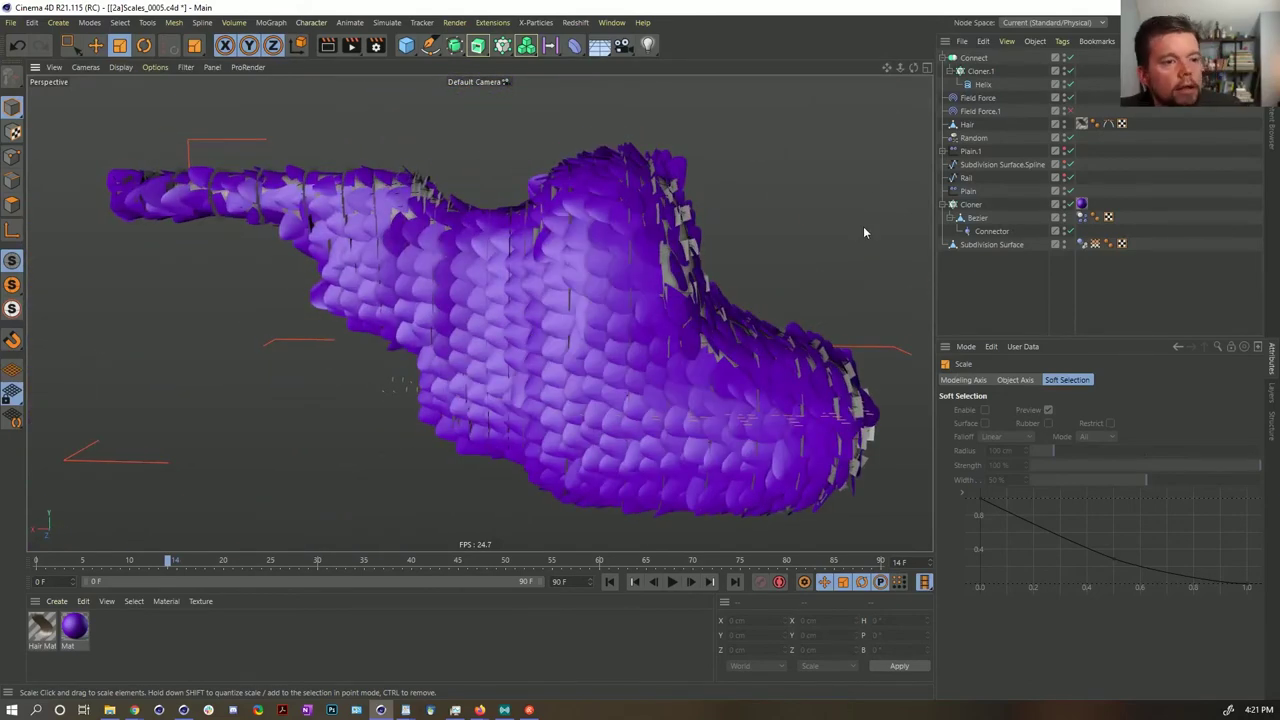
- Scale the Bezier object down slightly further to about 40.4 x 36.4 x 2.4 cm
click(975, 218)
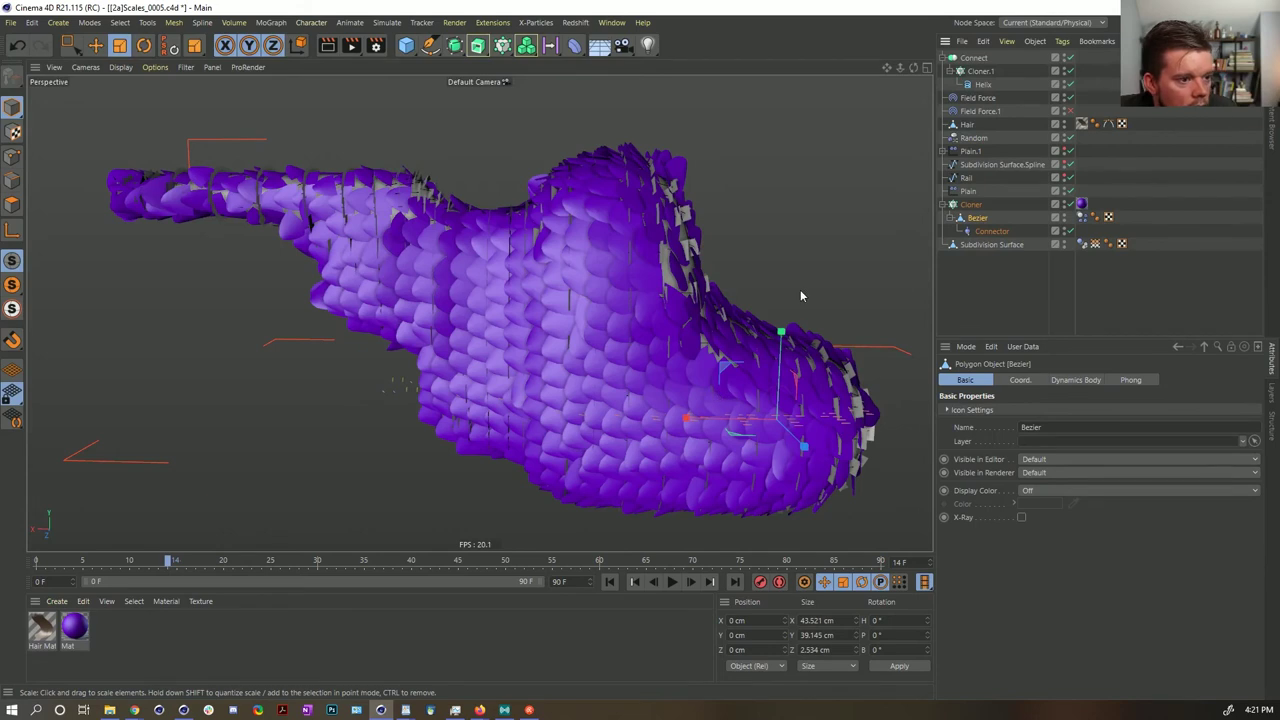
key(t)
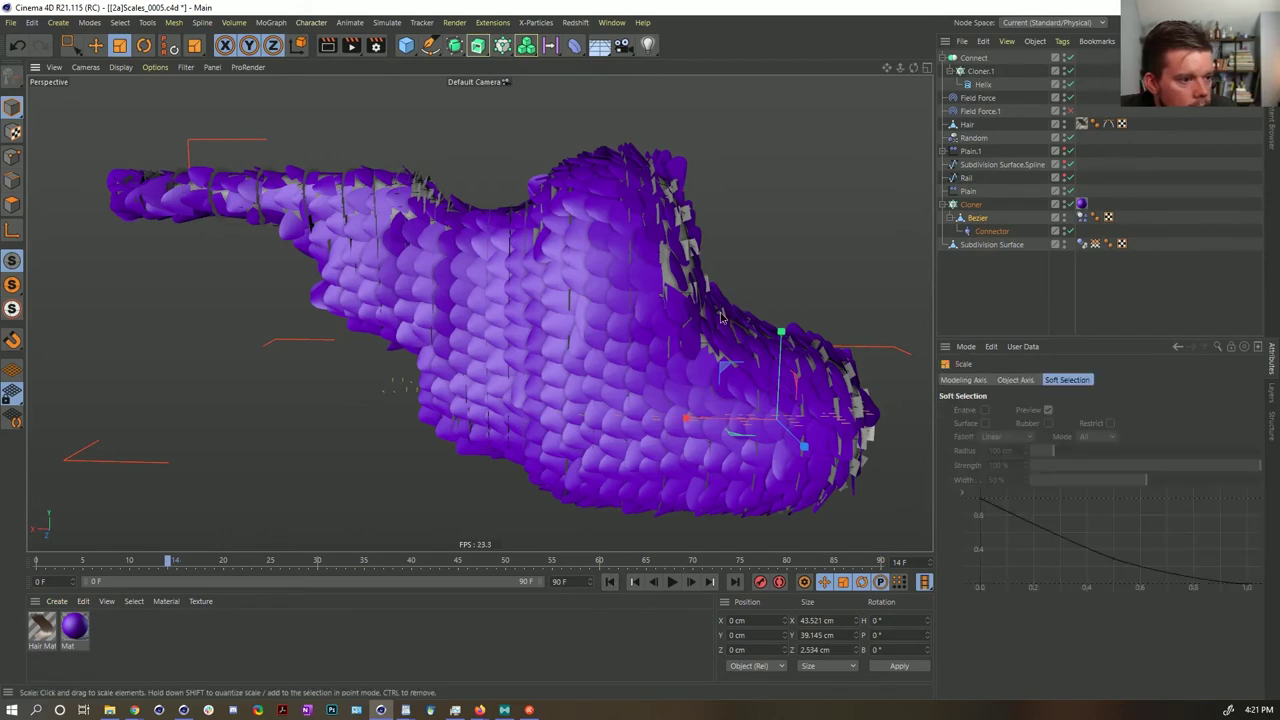
mouse_move(720, 316)
mouse_down()
mouse_move(603, 364)
mouse_move(702, 312)
mouse_up()
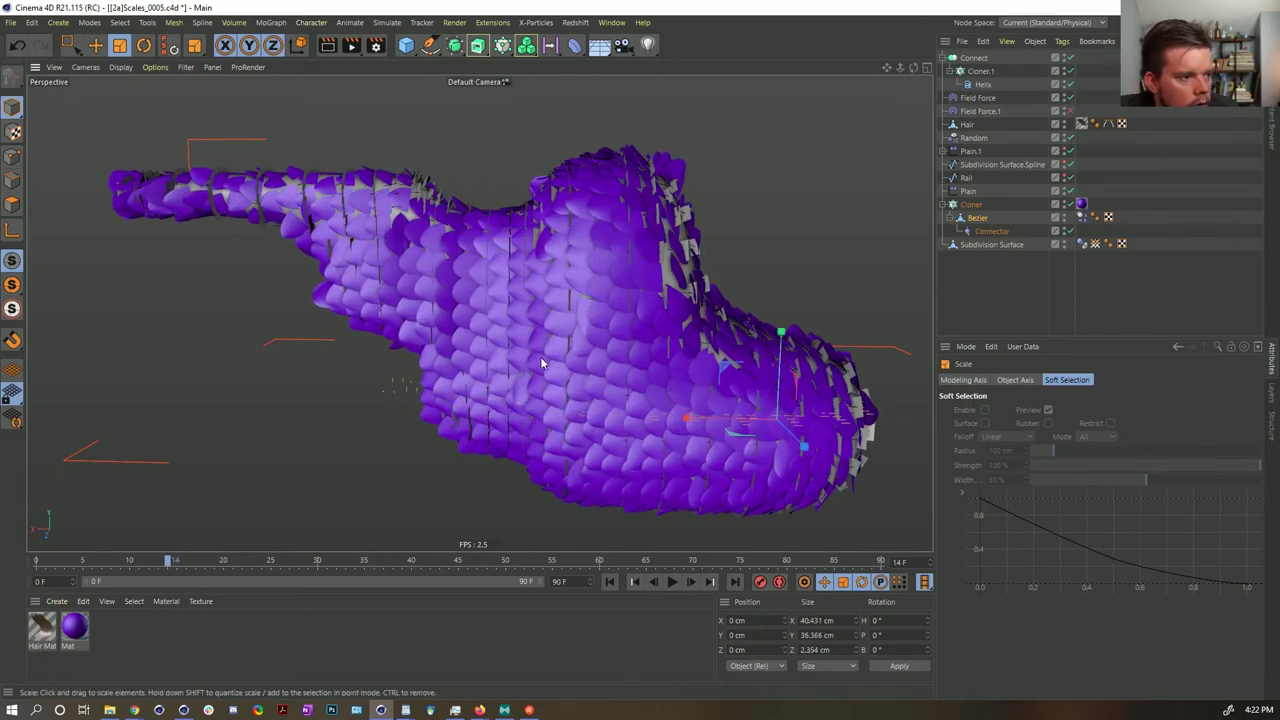
mouse_move(584, 373)
alt+mouse_down()
mouse_move(690, 370)
mouse_move(572, 375)
alt+mouse_up()
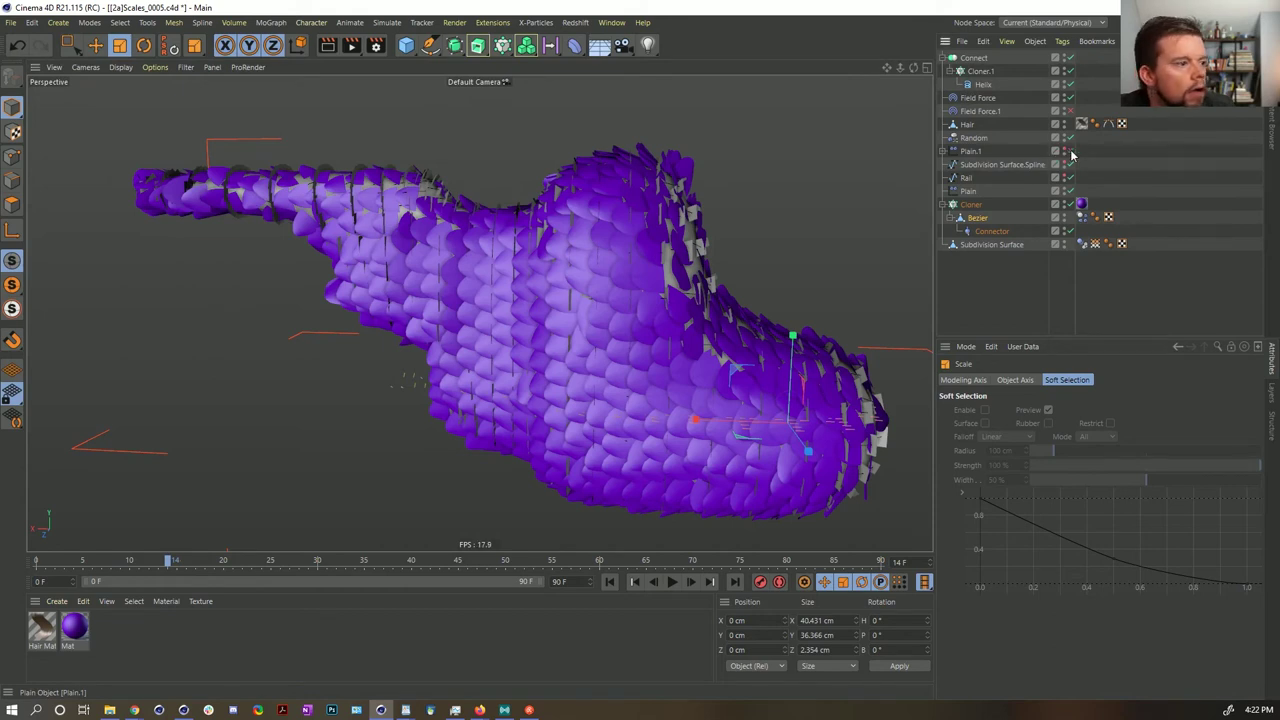
- Disable the Plain.1 effector and replay the simulation from frame 0 to frame 23
click(944, 151)
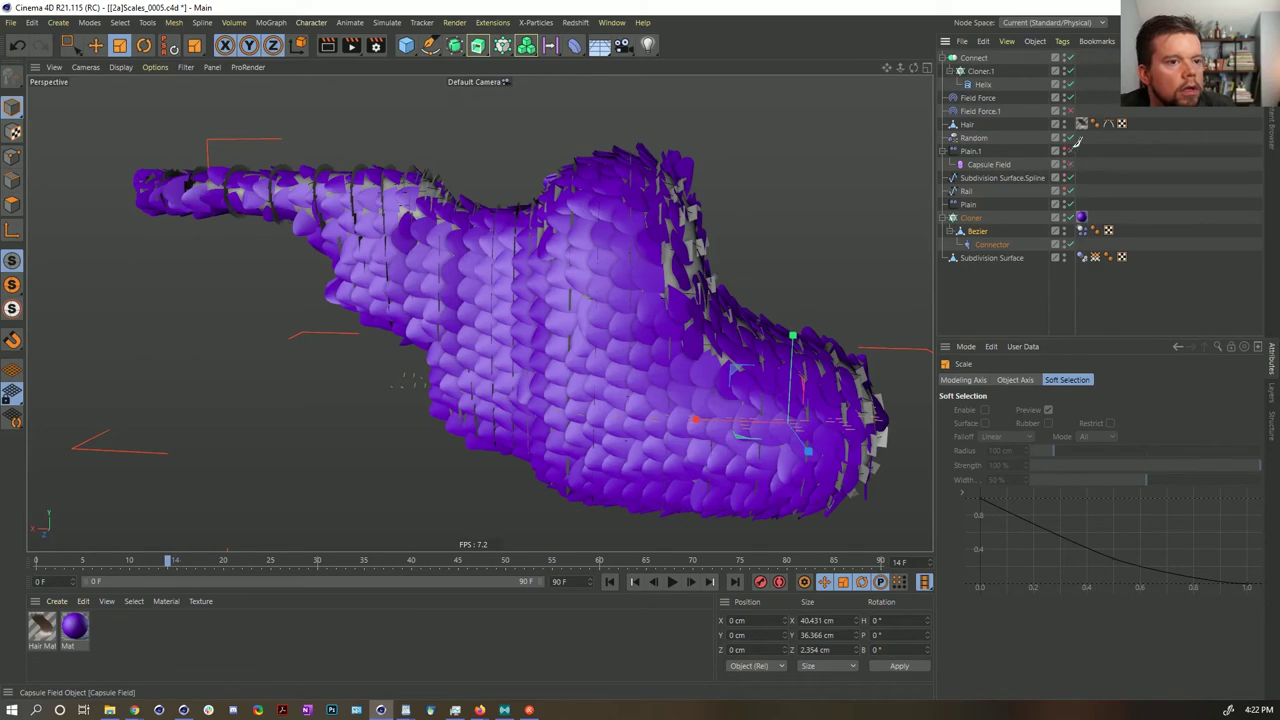
alt+drag(415, 220, 461, 275)
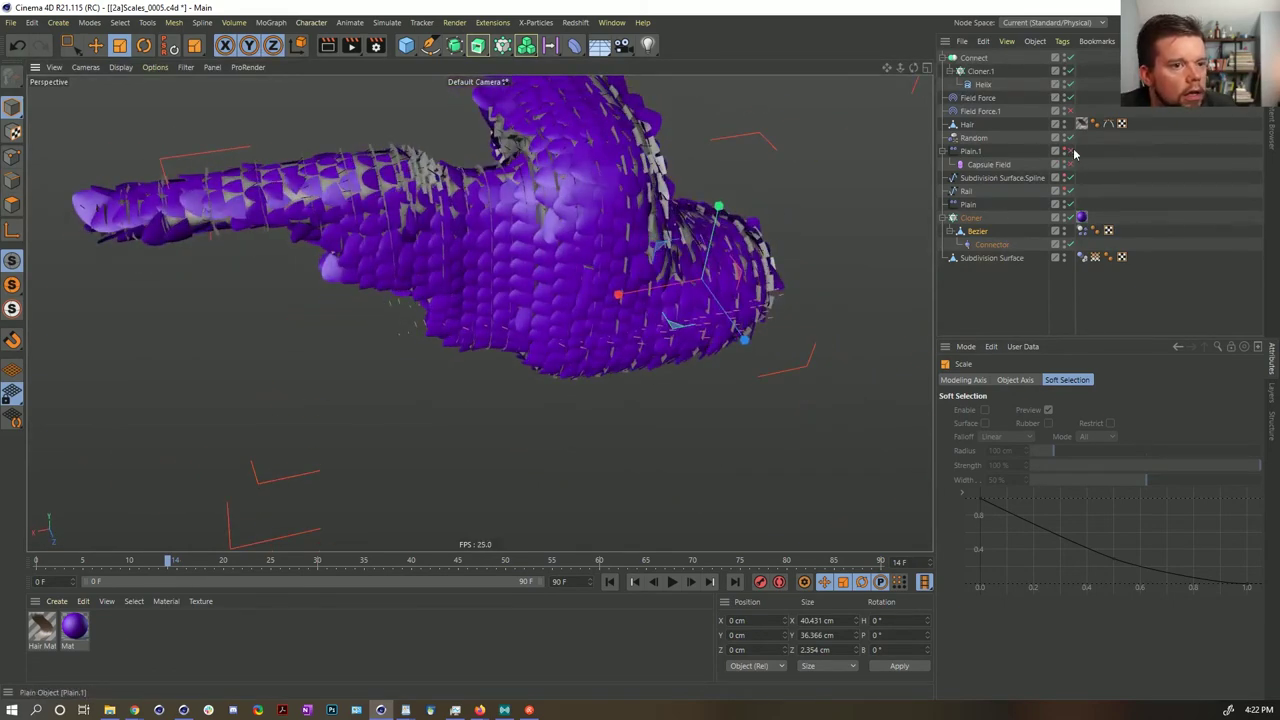
click(609, 581)
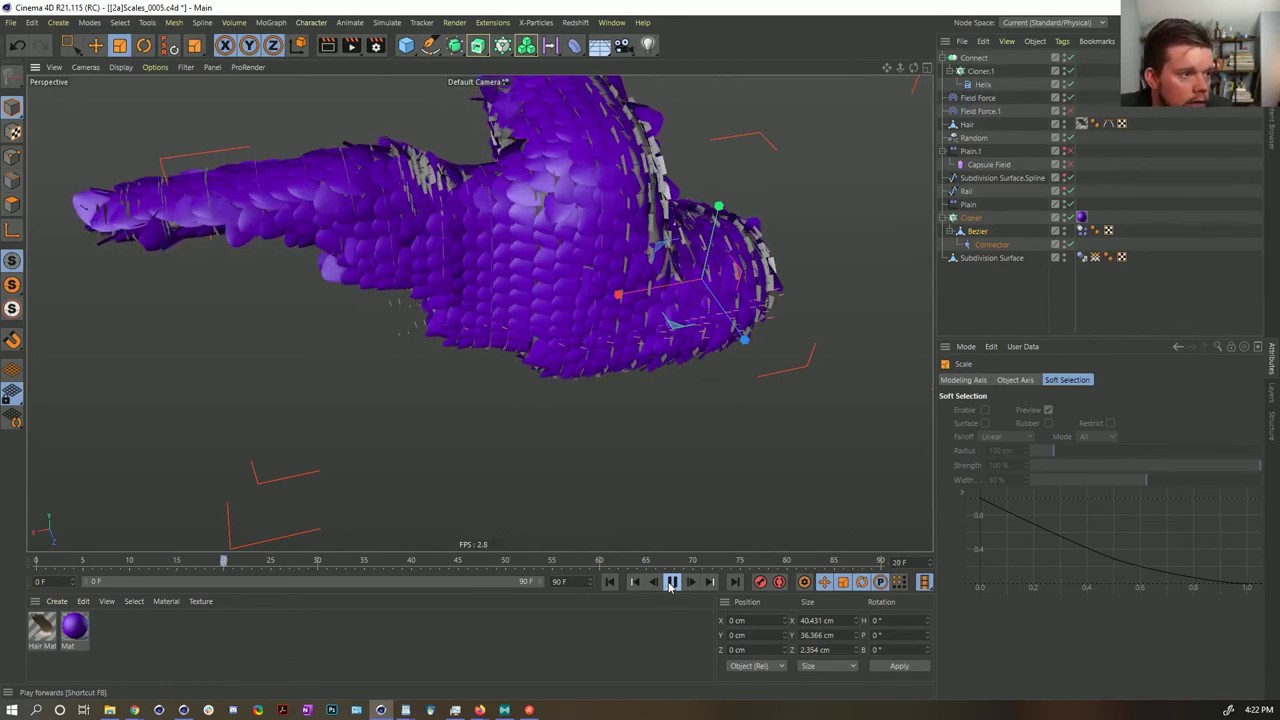
click(670, 585)
alt+drag(605, 314, 529, 294)
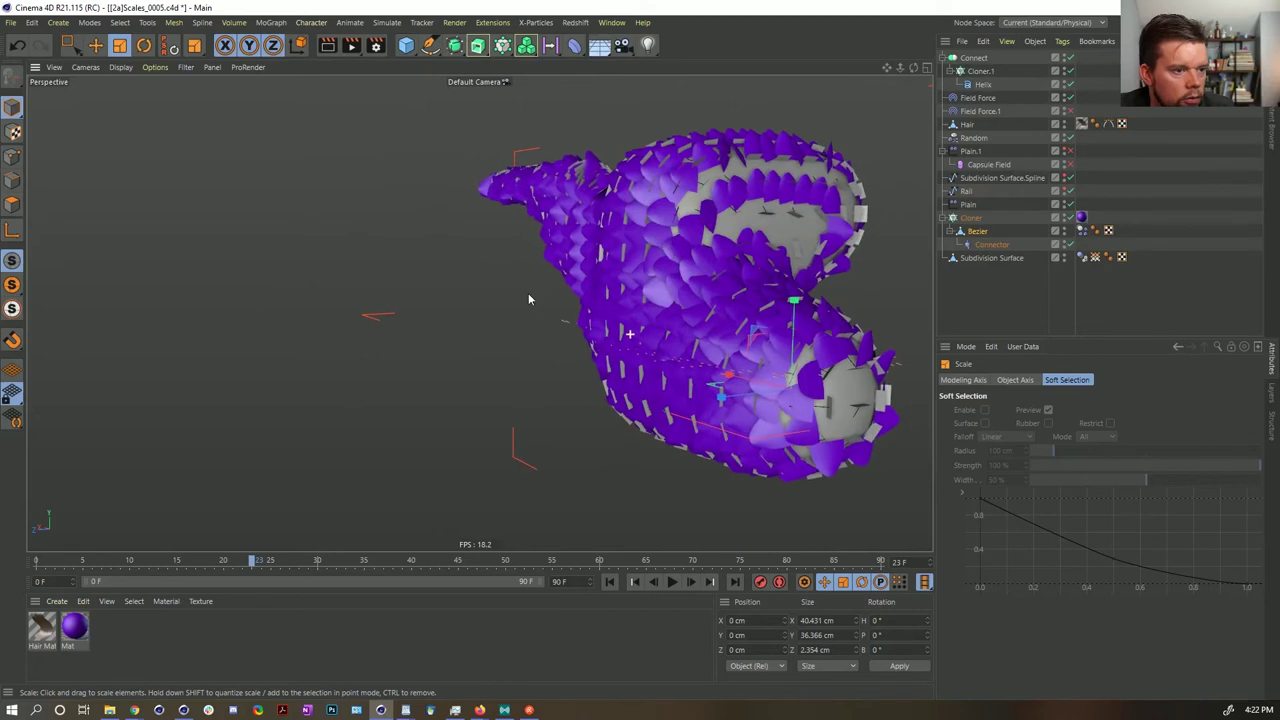
- Hide the Hair object in the editor and inspect the scales from several sides
click(1004, 124)
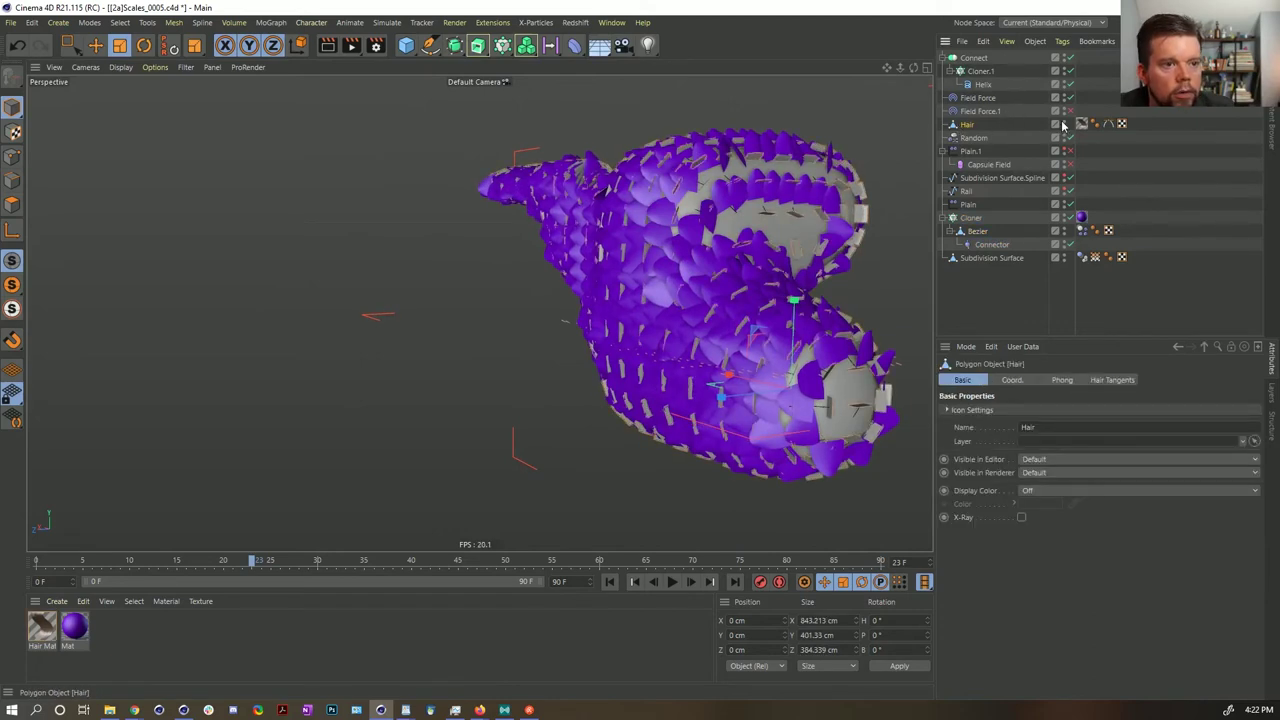
alt+drag(651, 311, 734, 313)
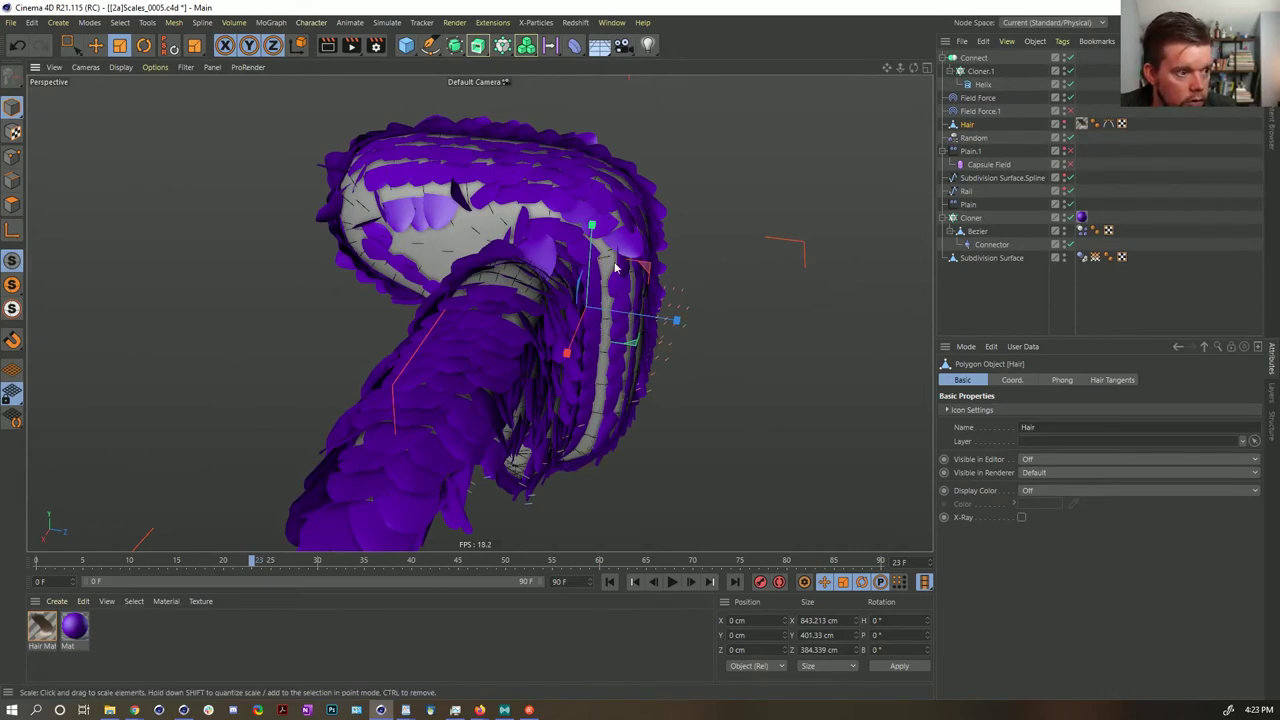
alt+drag(553, 187, 610, 266)
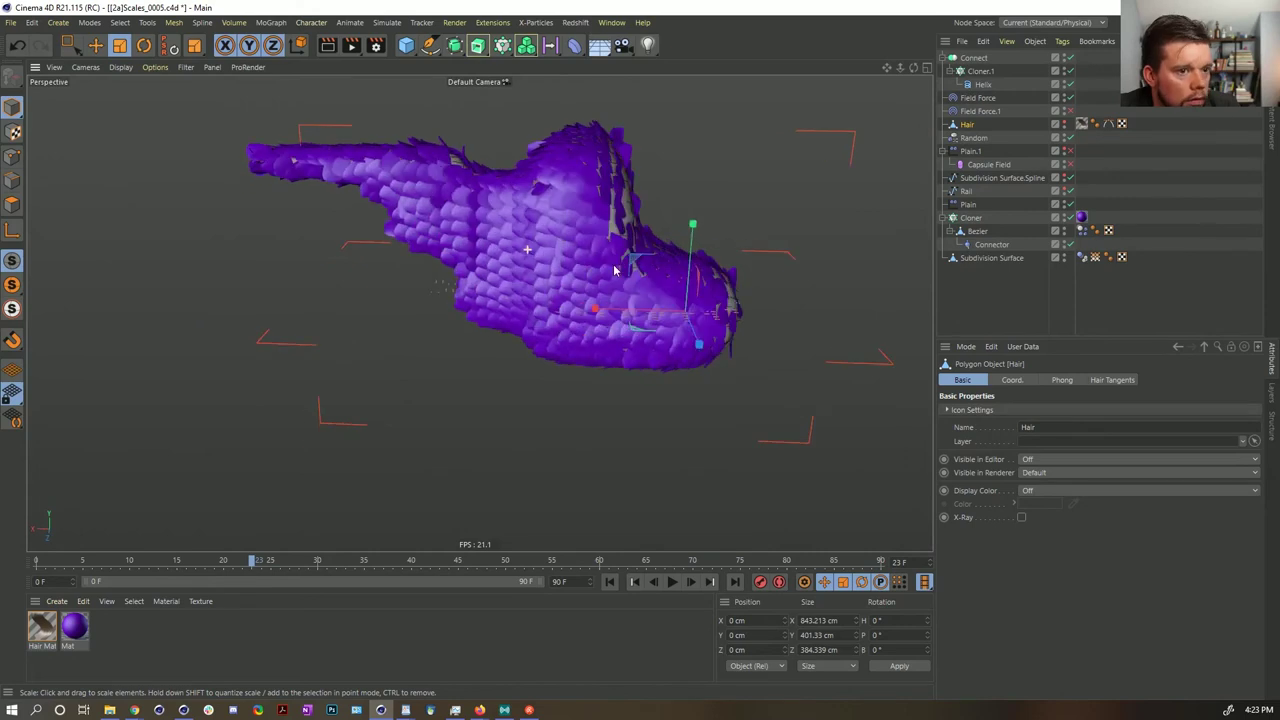
- Scale the Bezier object up uniformly by about 143.5% to roughly 58 x 52.2 x 3.4 cm
click(973, 232)
key(t)
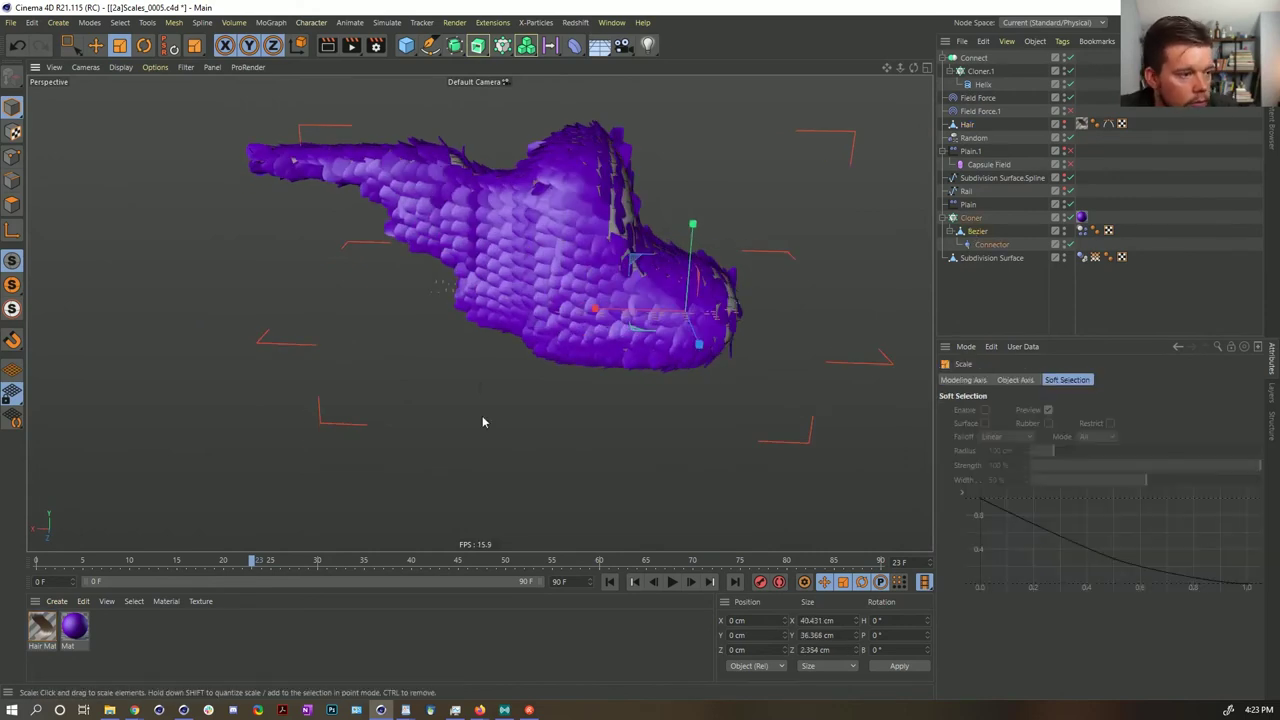
drag(540, 304, 796, 273)
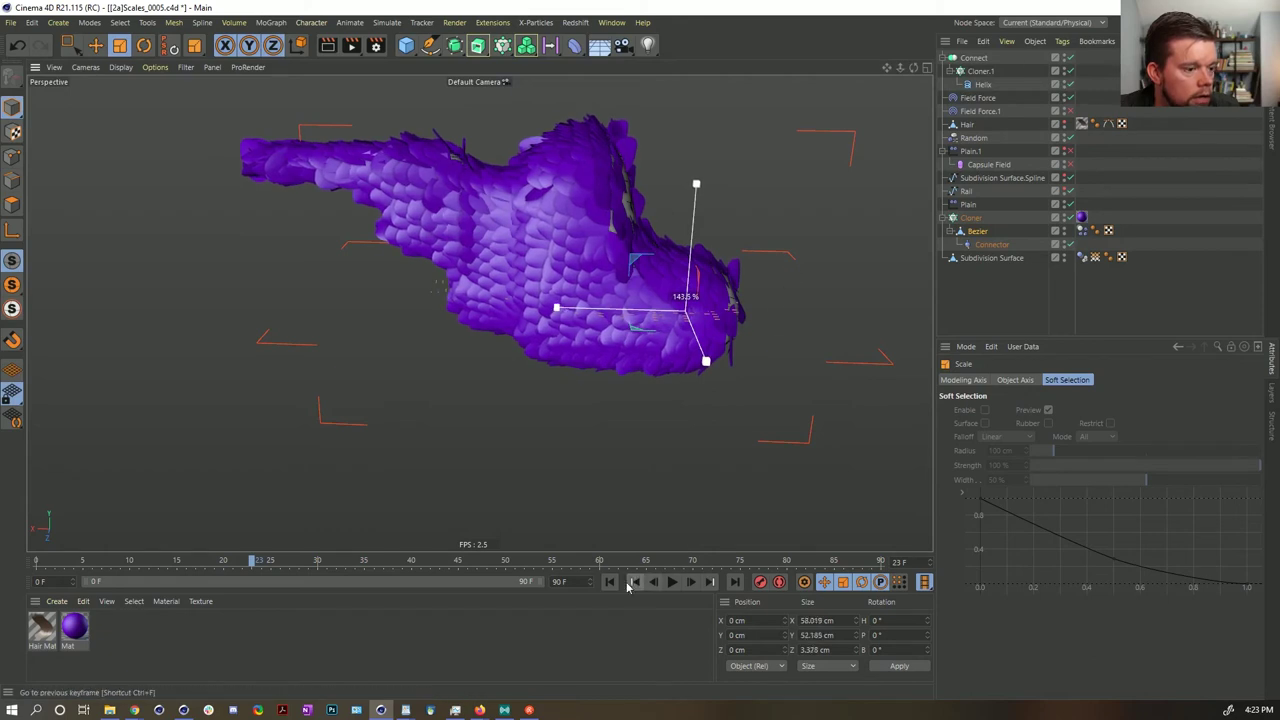
- Replay the simulation from frame 0 to frame 24 and examine the overlap of the enlarged scales
click(609, 581)
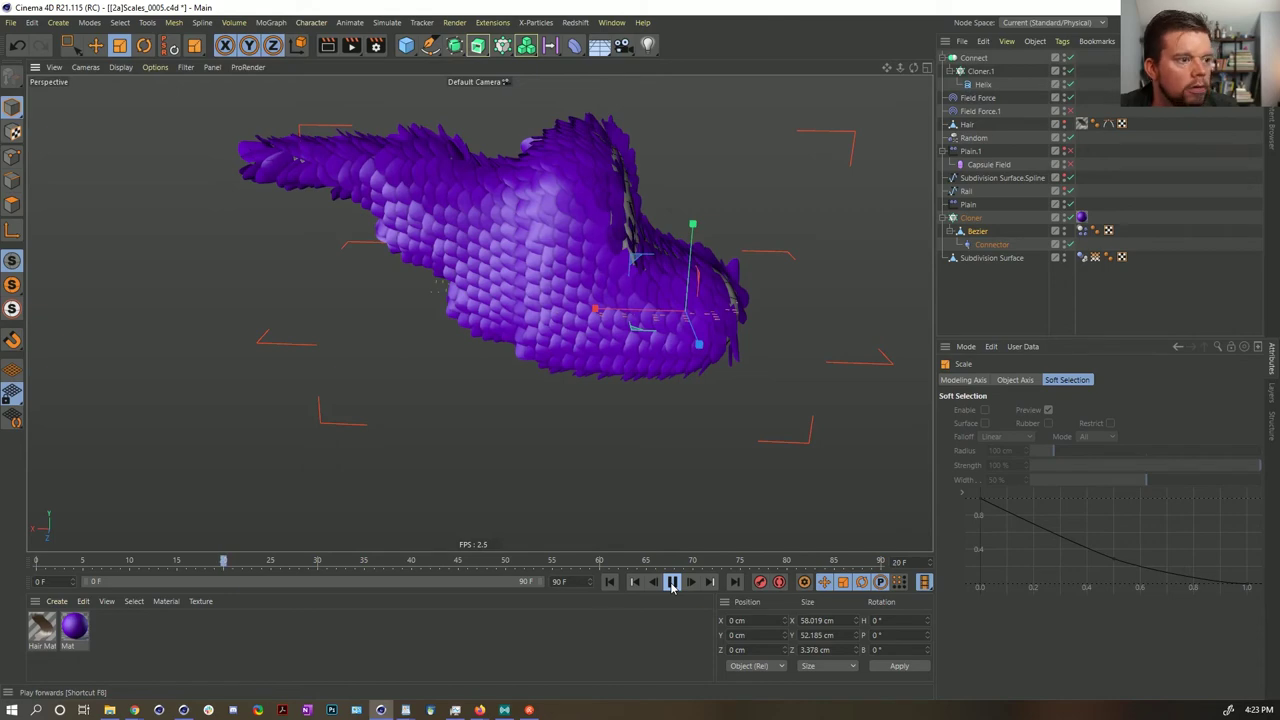
click(672, 583)
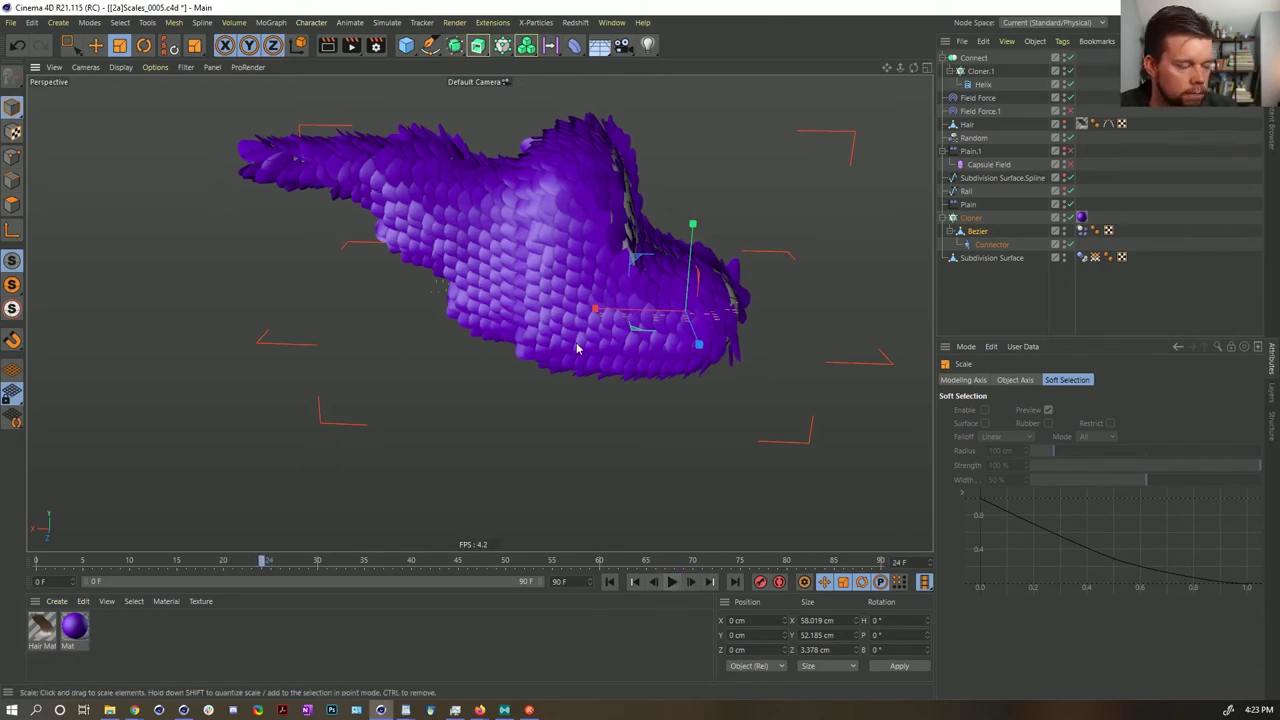
alt+drag(575, 347, 708, 283)
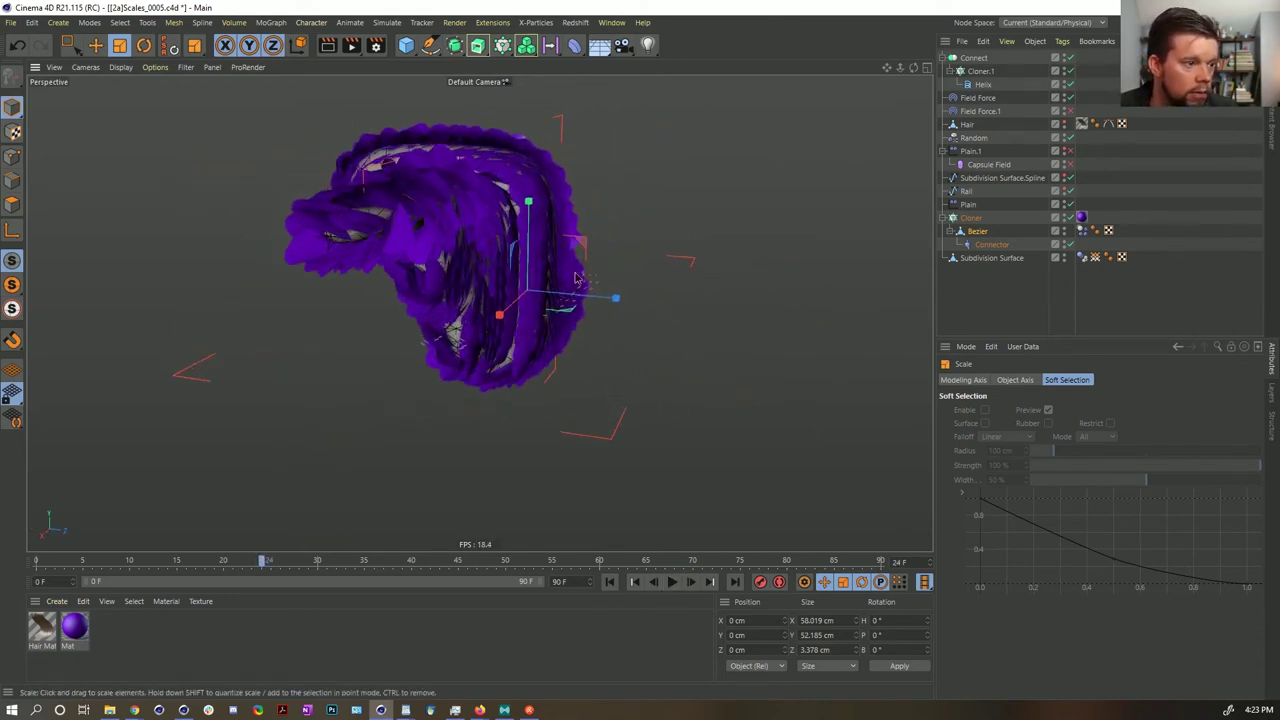
scroll(590, 265, up, 5)
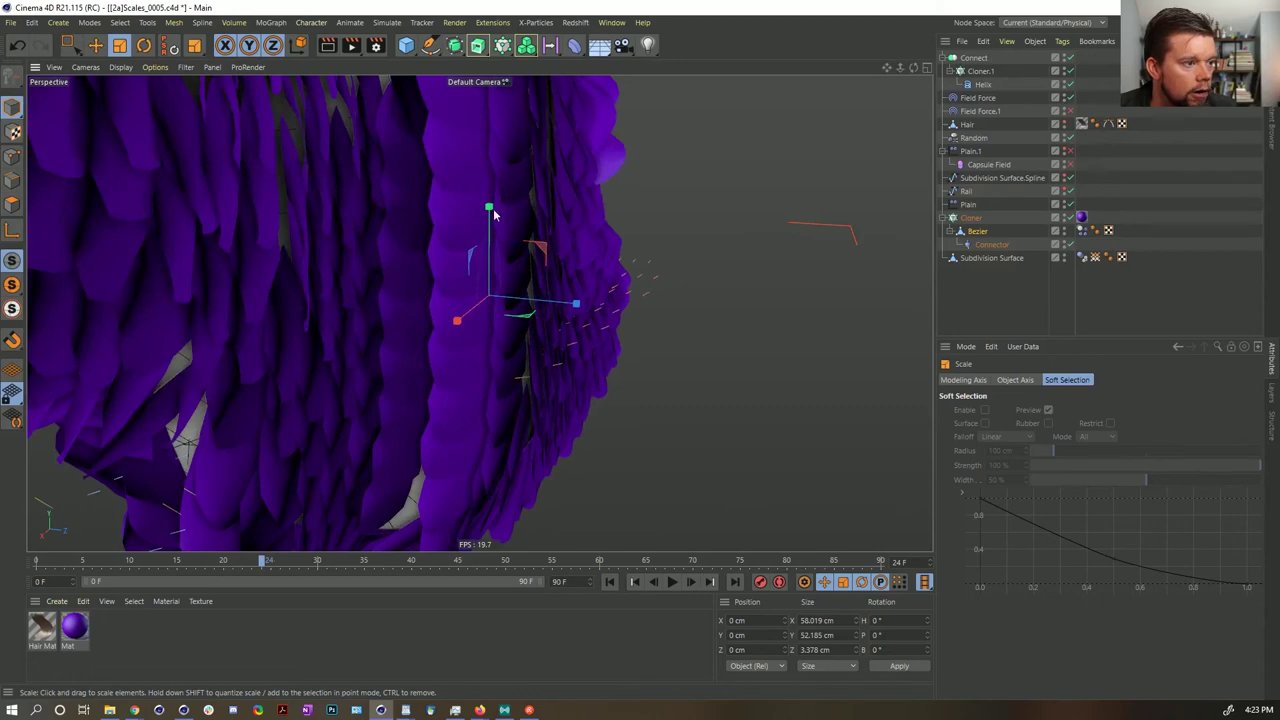
alt+drag(537, 224, 465, 246)
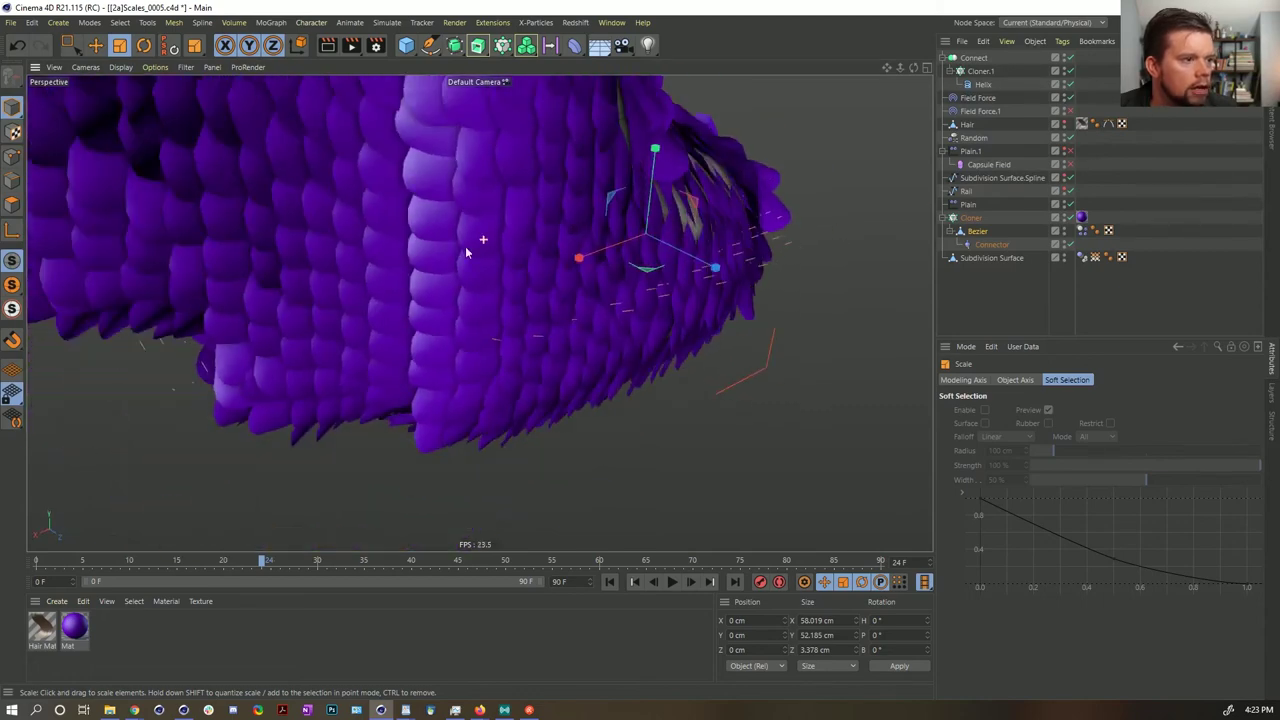
- Inspect the enlarged scales from several sides and switch to the [2b]Scales_HairTest.c4d document
alt+drag(480, 312, 599, 356)
scroll(622, 355, down, 4)
alt+drag(567, 306, 556, 343)
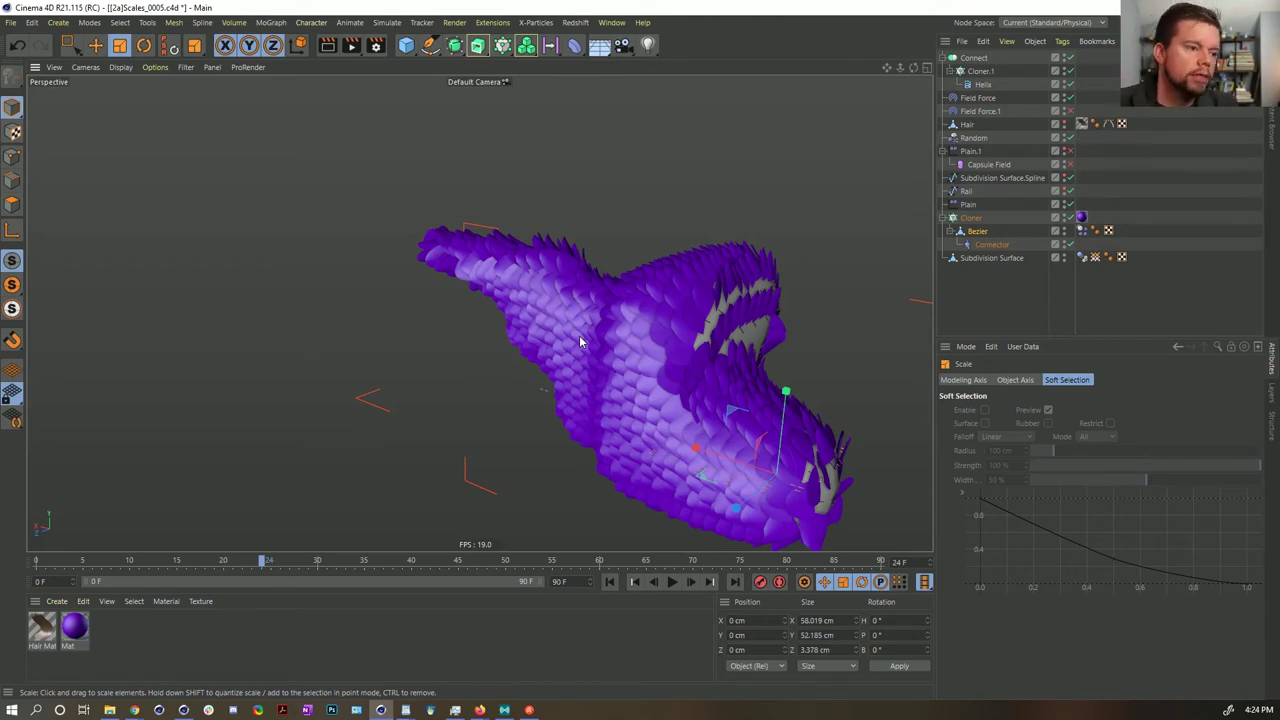
alt+drag(579, 341, 678, 325)
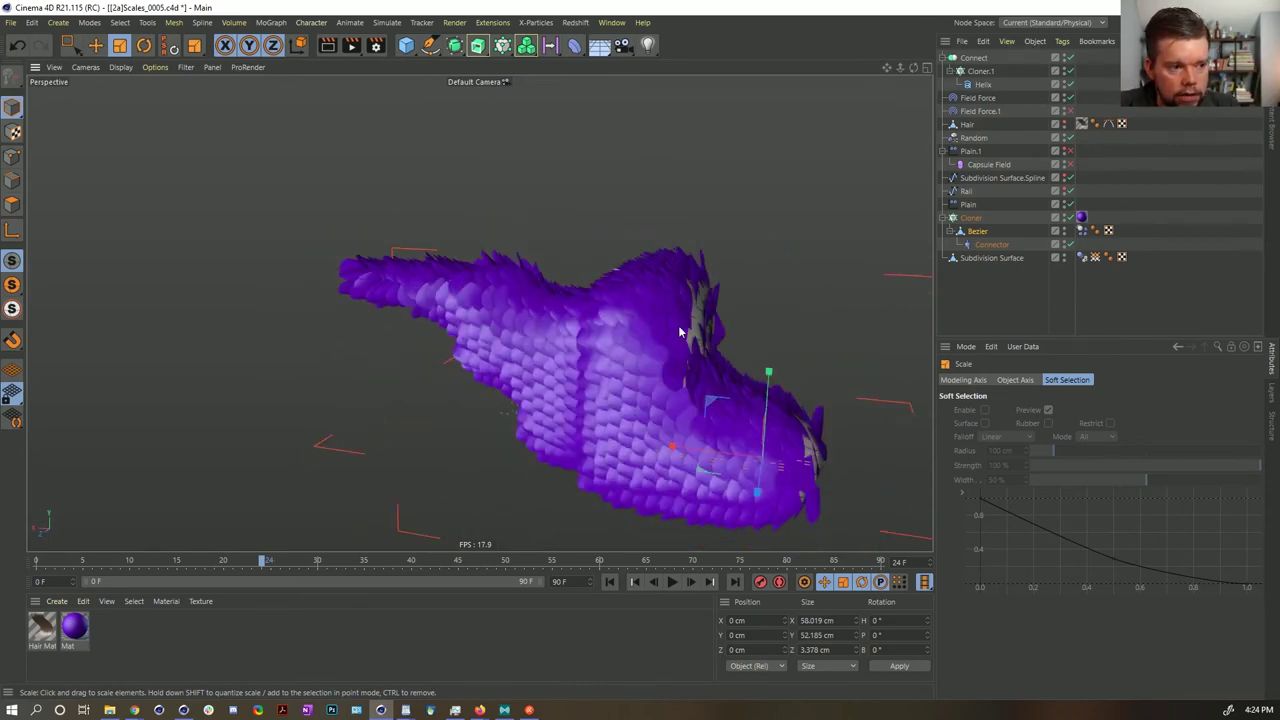
click(611, 22)
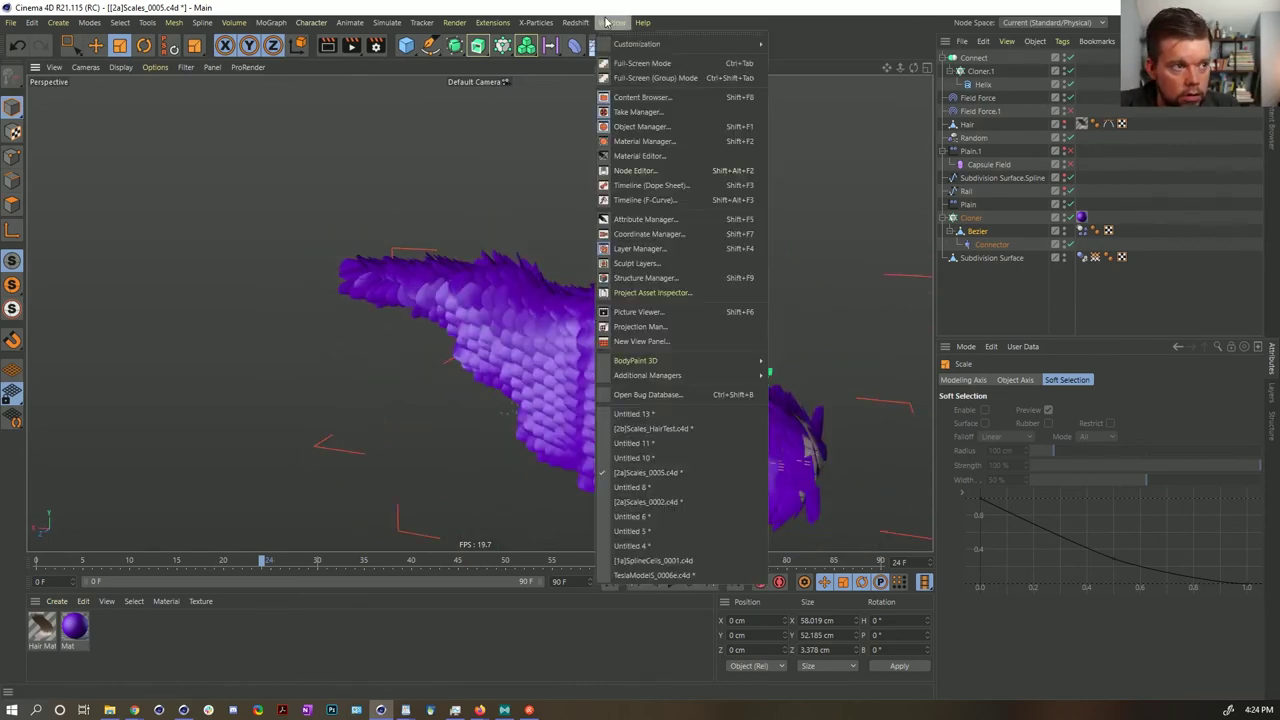
click(709, 428)
alt+drag(709, 427, 524, 330)
- Subdivide all polygons of the Subdivision Surface mesh once with Smooth Subdivision on and a maximum angle of 180°
click(966, 72)
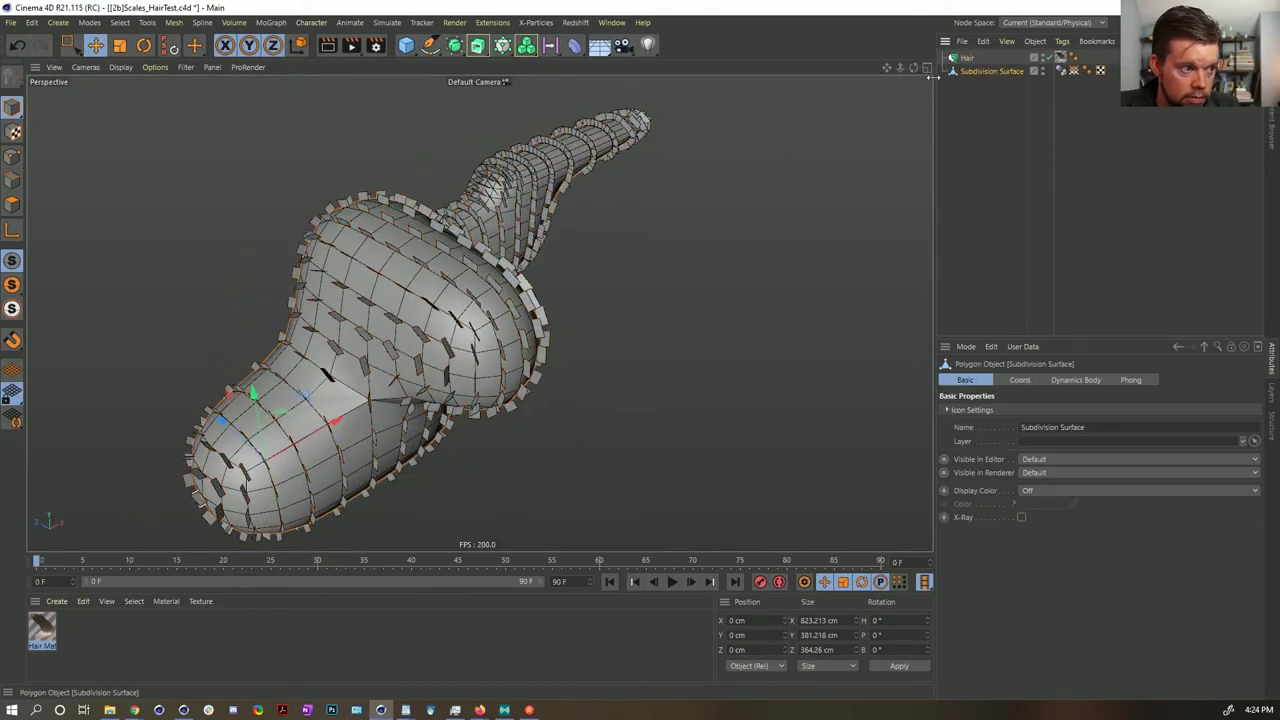
click(13, 204)
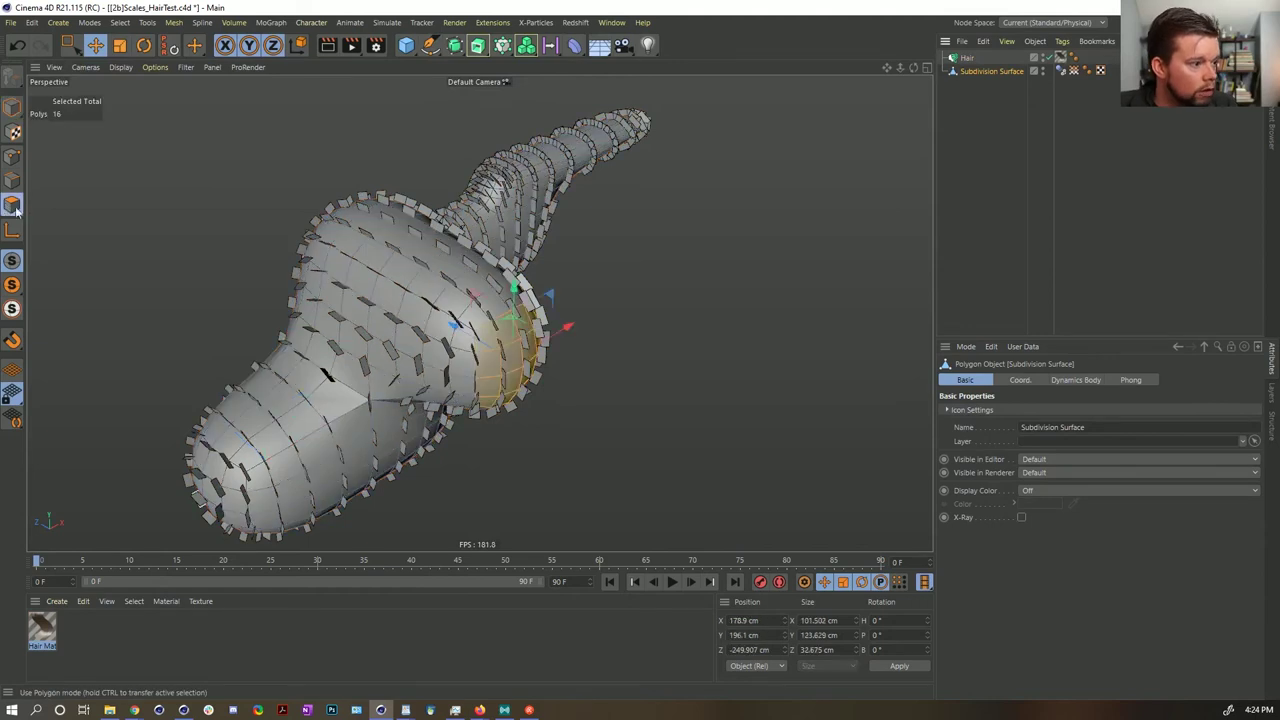
key(ctrl+a)
right_click(510, 383)
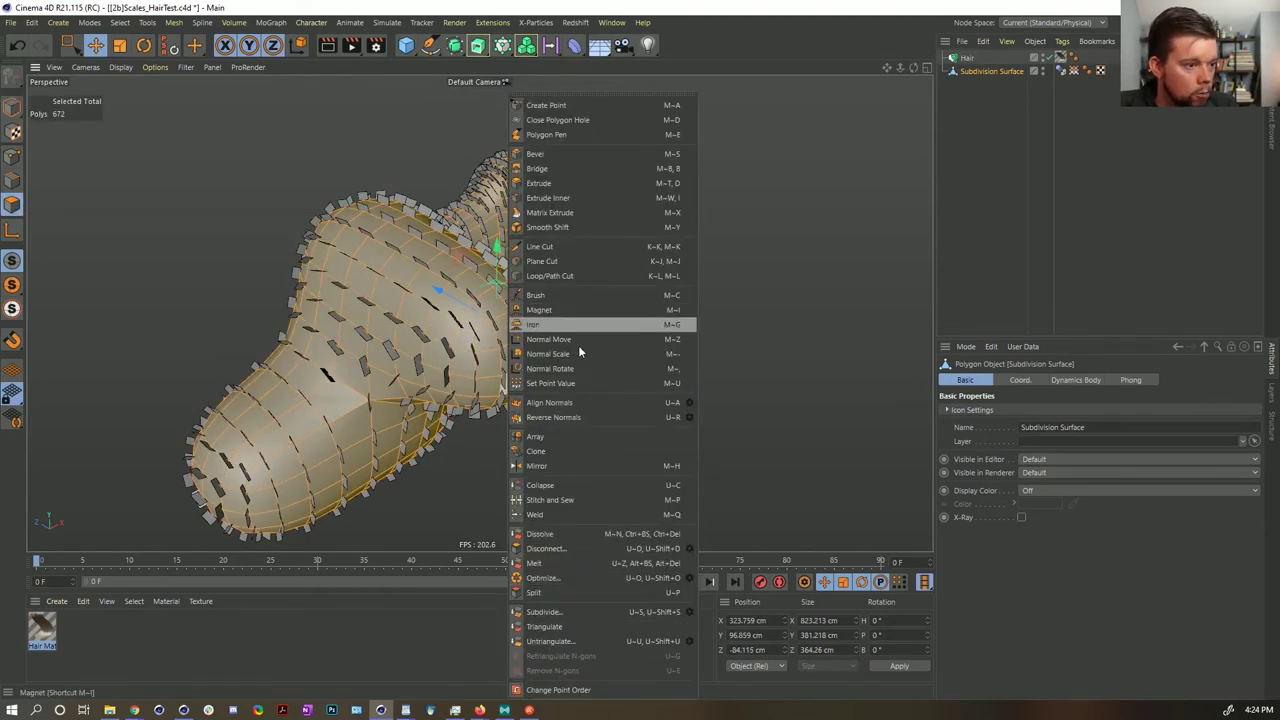
click(686, 610)
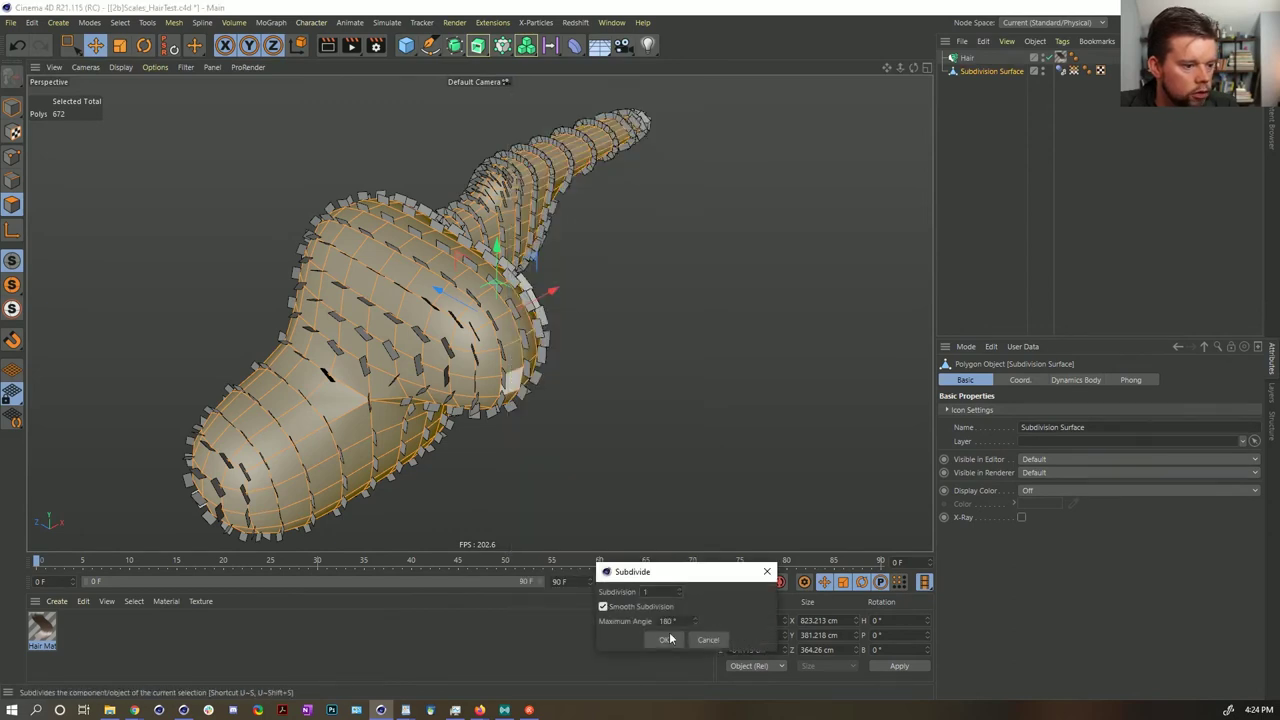
click(664, 639)
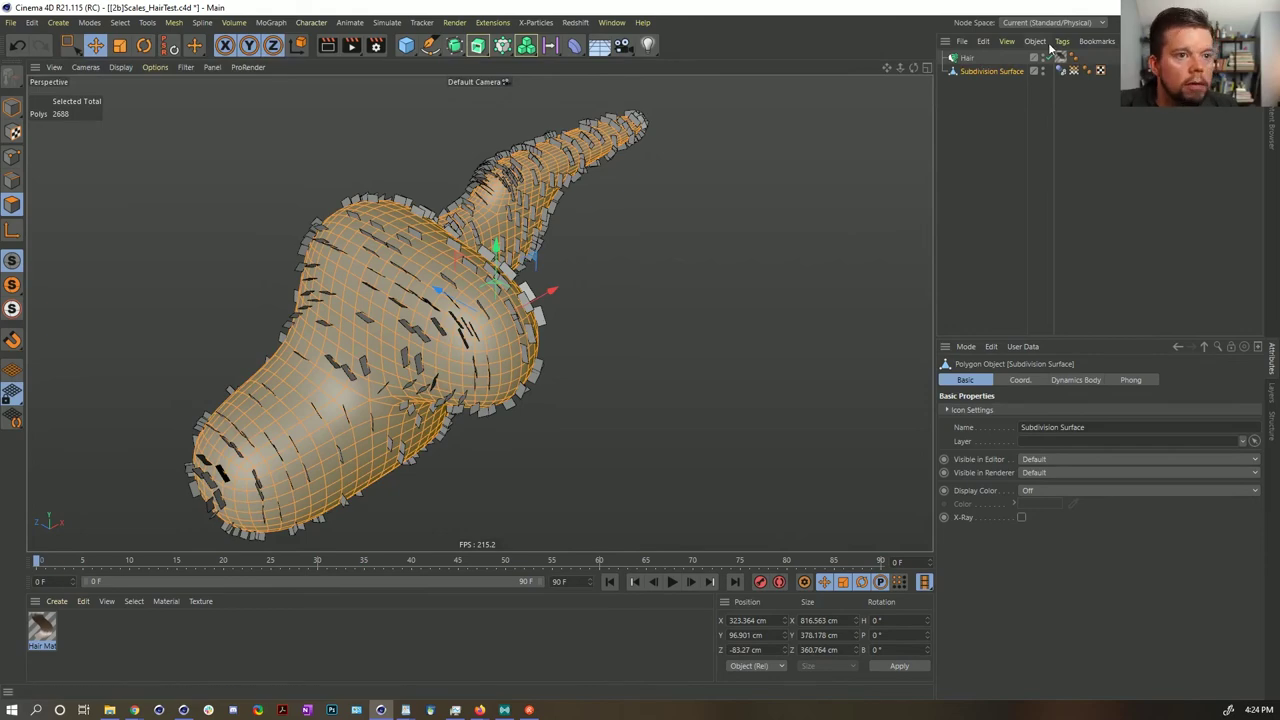
- Set the Hair object's guide root count to 2690
click(967, 57)
alt+drag(368, 338, 443, 337)
scroll(468, 328, up, 4)
scroll(446, 335, down, 2)
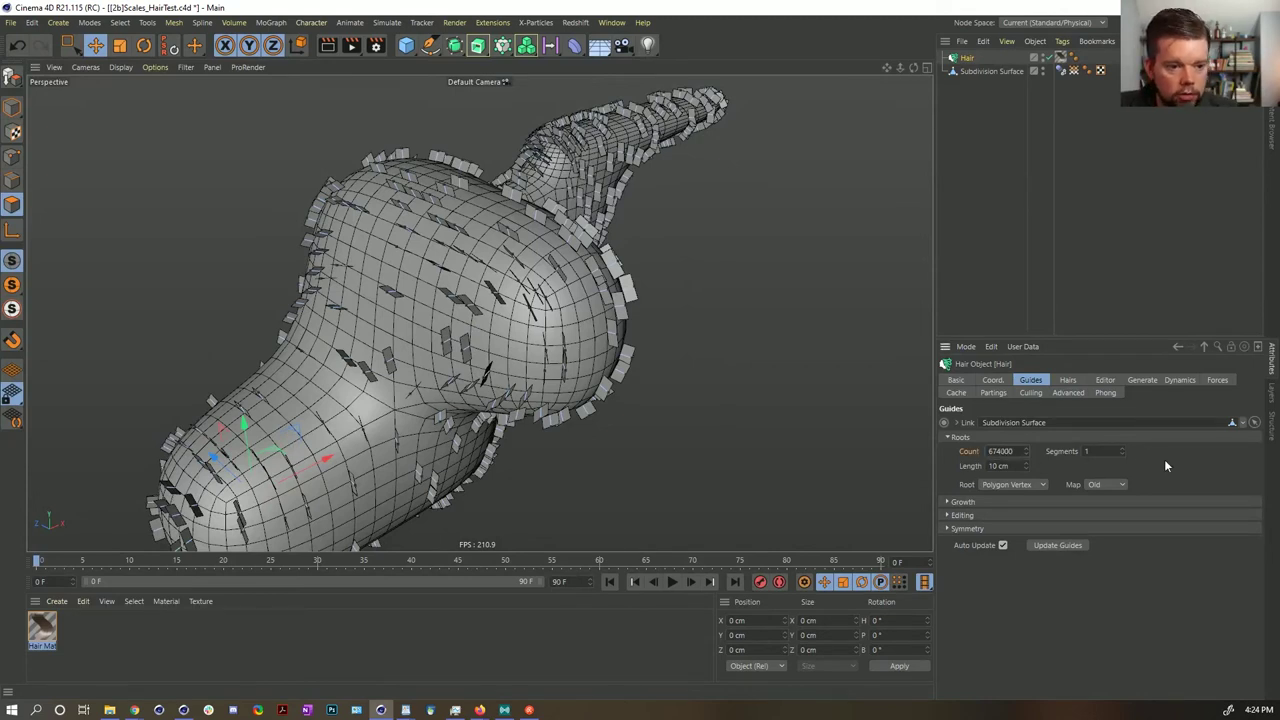
key(ctrl+z)
key(ctrl+z)
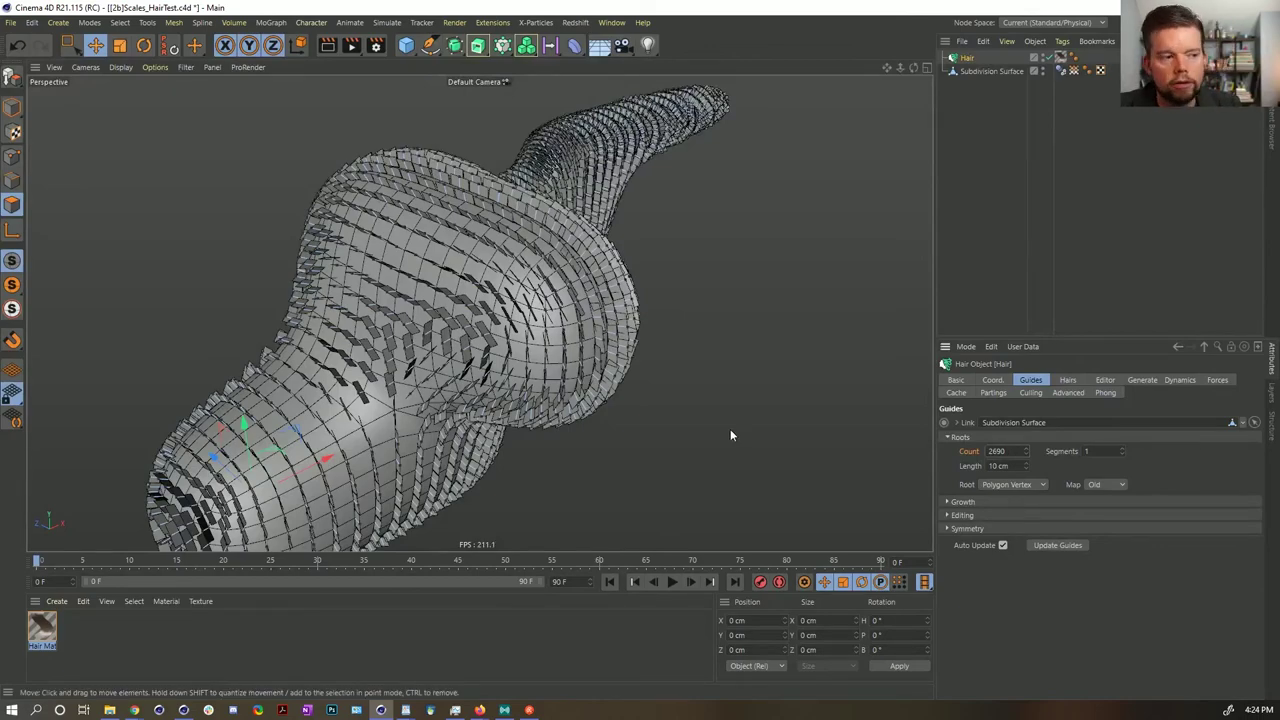
- Paste a polygon-converted copy of the Hair into [2a]Scales_0005.c4d, restoring the editable Hair object in the source document
alt+drag(469, 293, 502, 320)
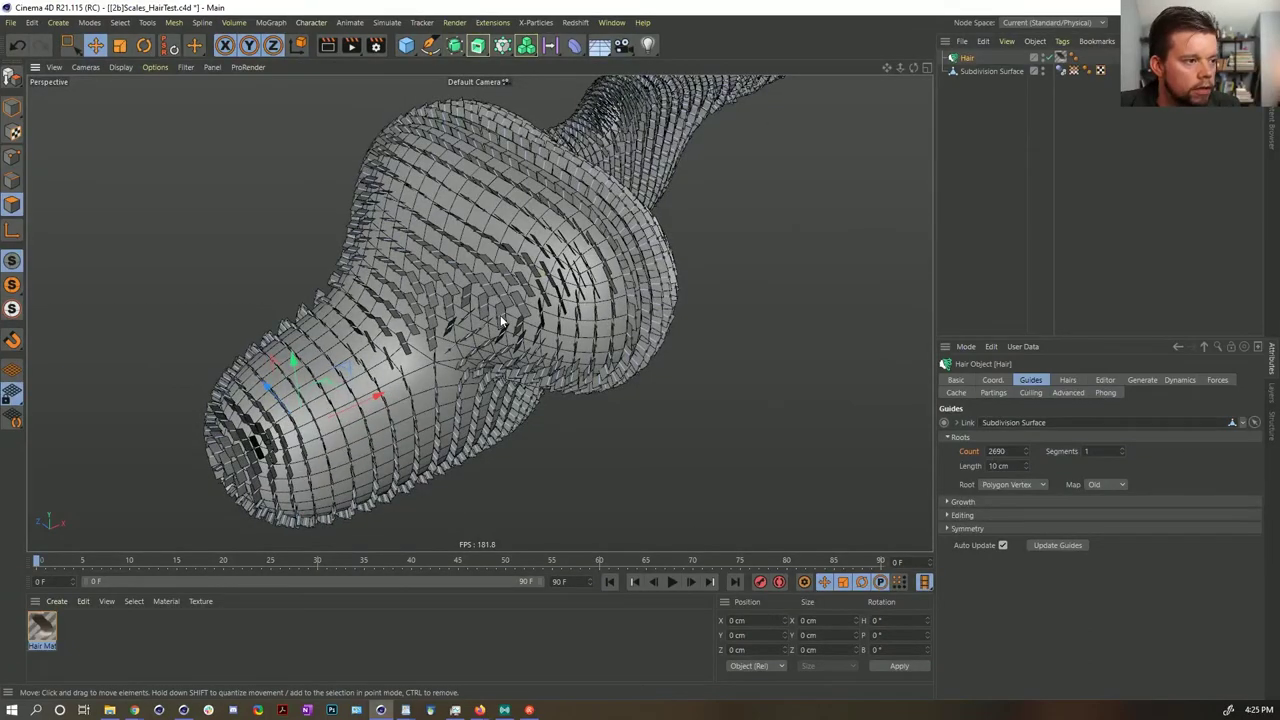
alt+drag(500, 315, 502, 253)
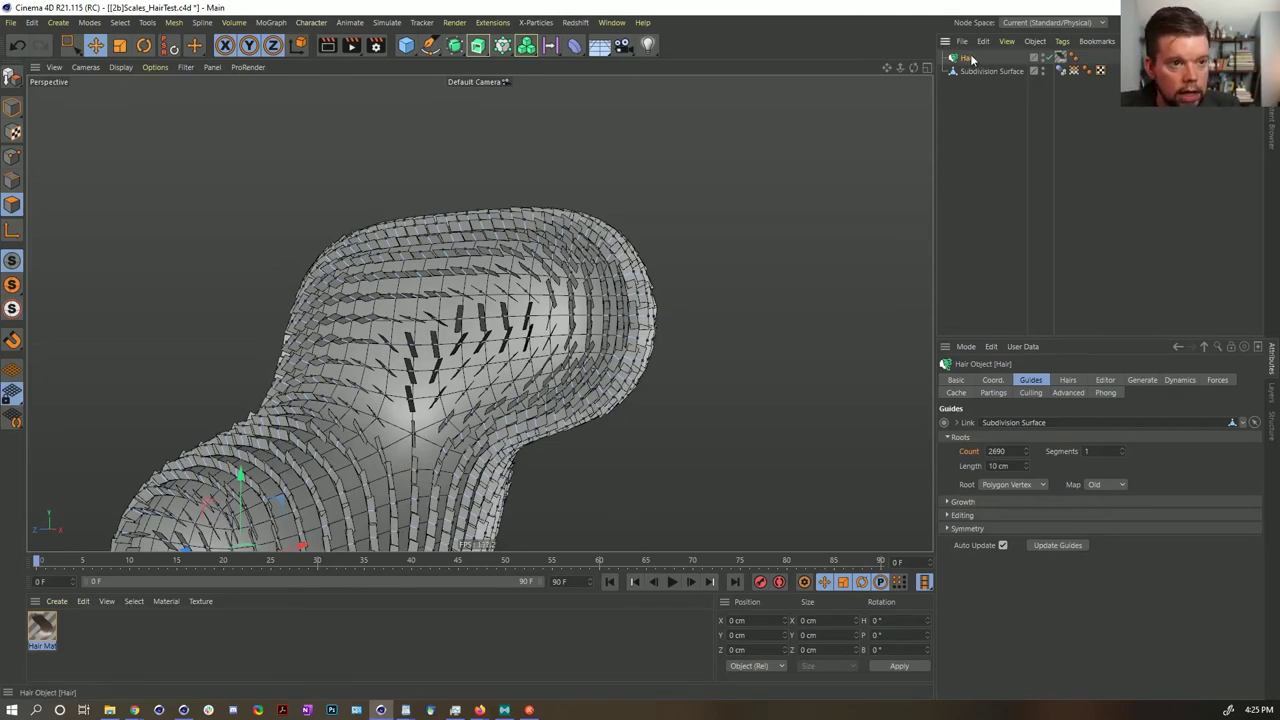
key(c)
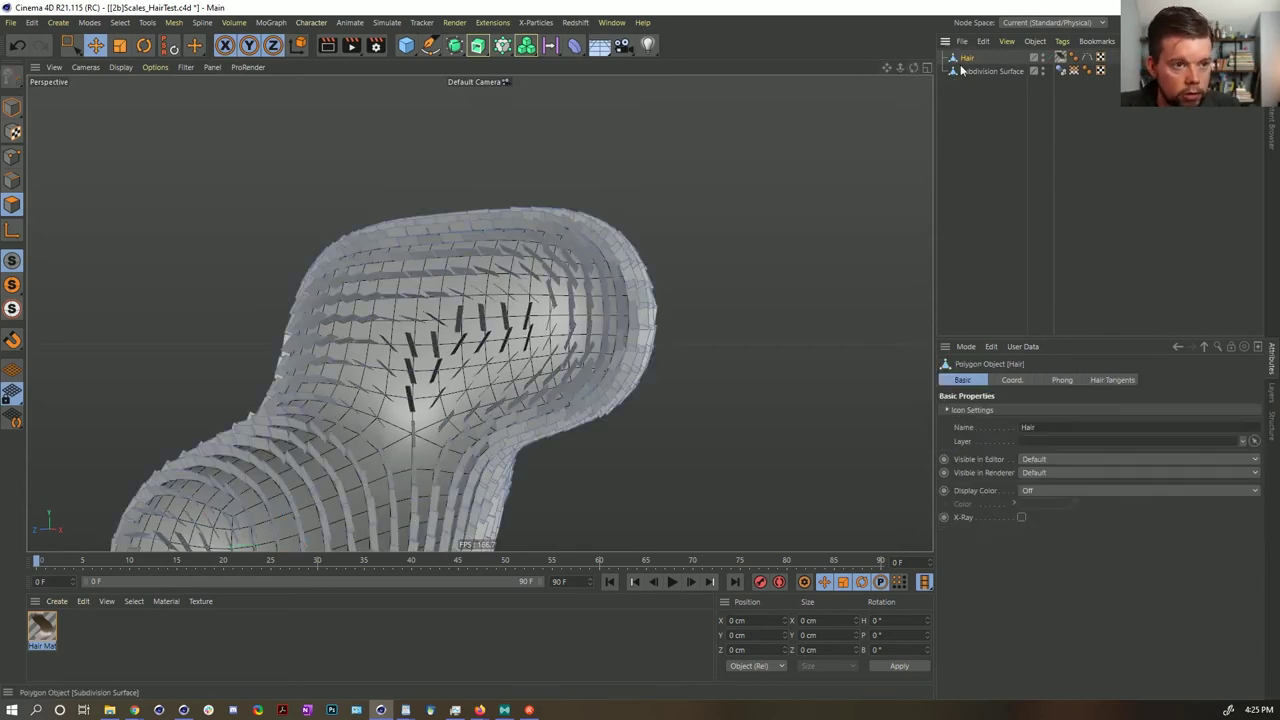
key(ctrl+z)
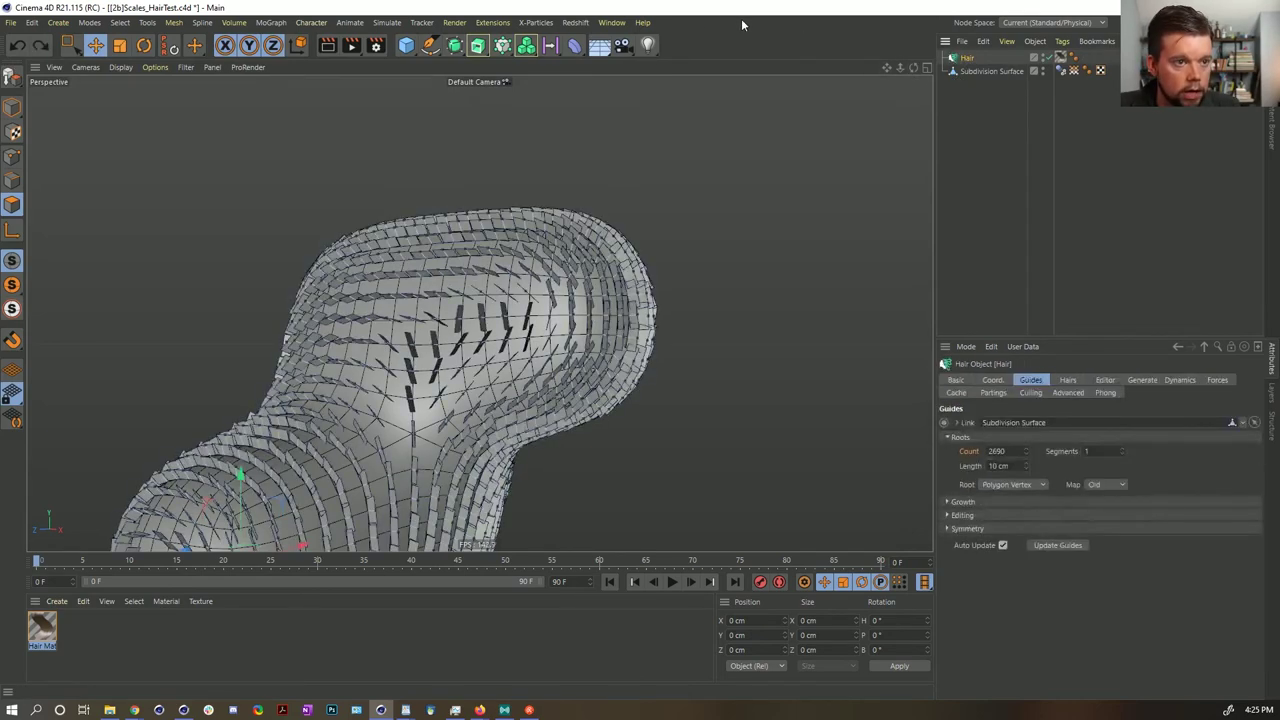
click(612, 22)
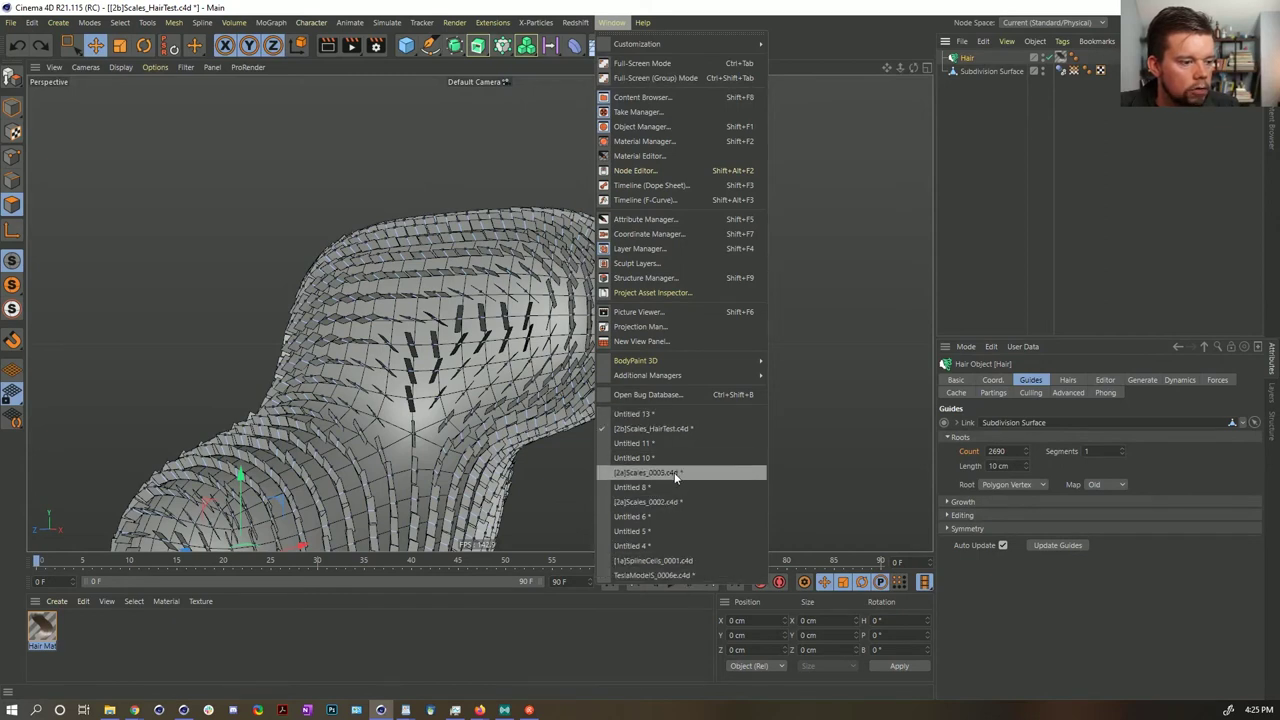
click(674, 472)
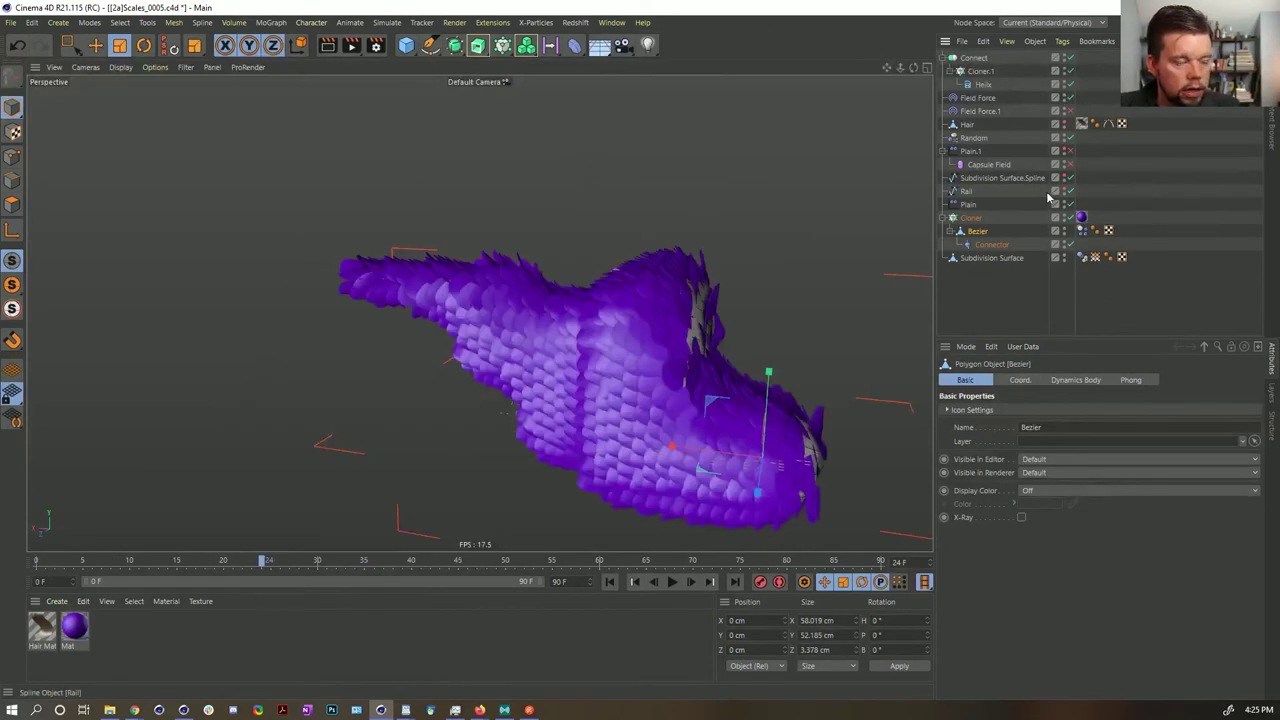
key(ctrl+v)
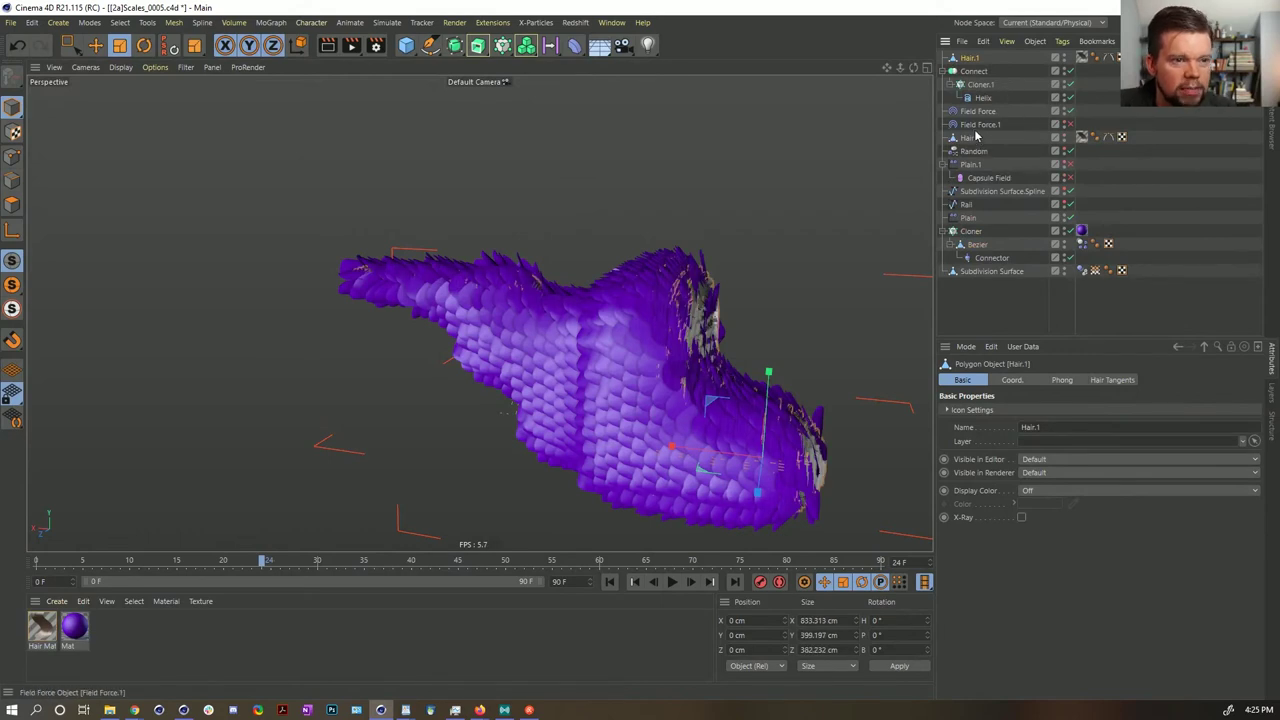
click(974, 168)
key(Delete)
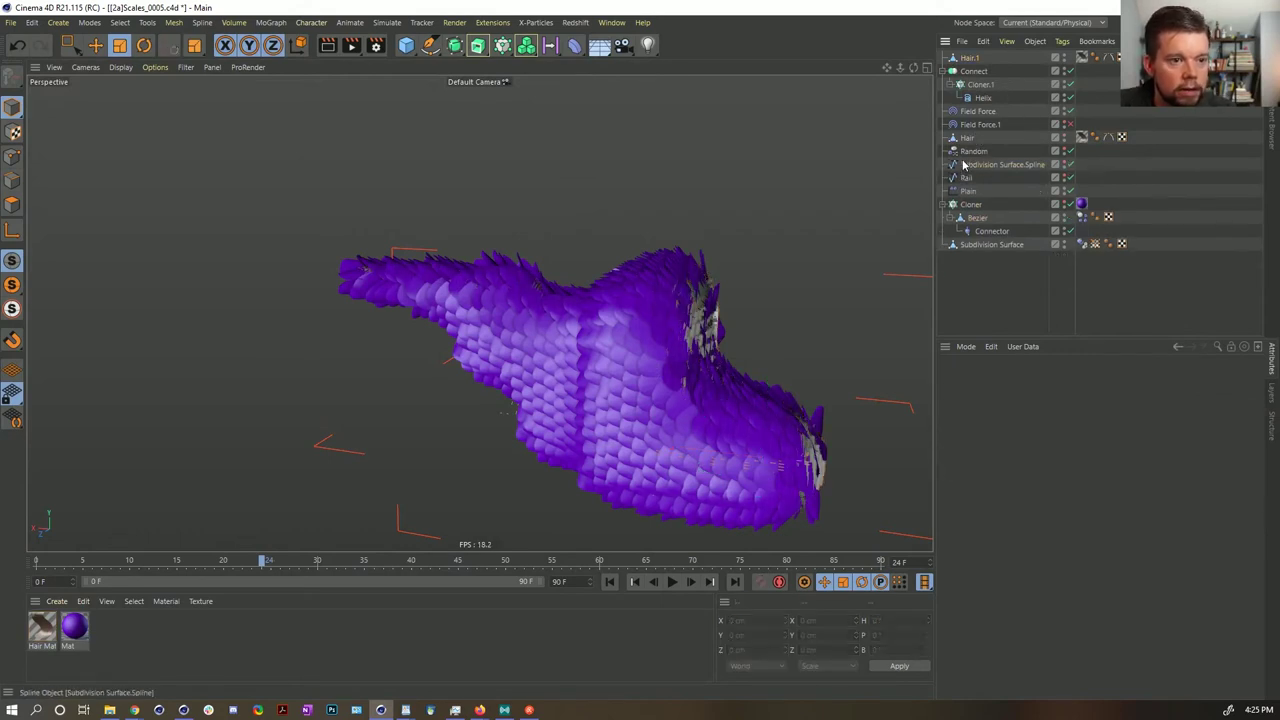
click(965, 166)
key(Delete)
click(972, 166)
key(Delete)
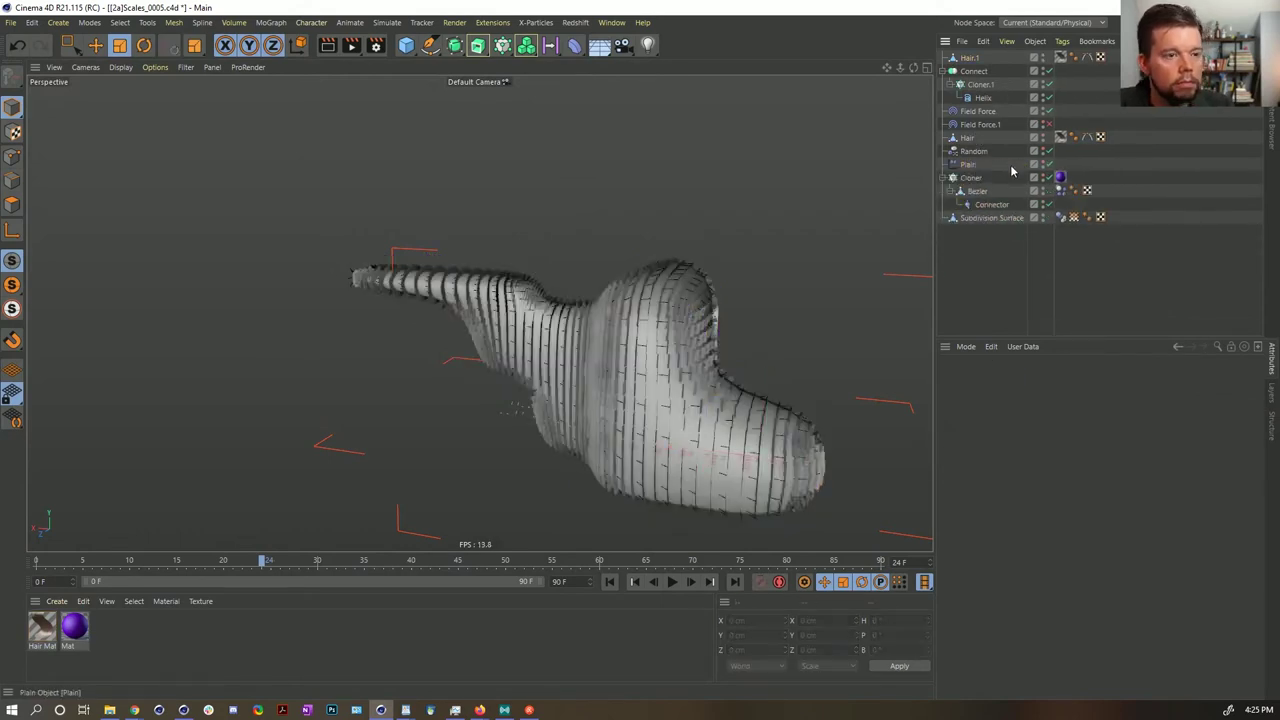
key(ctrl+z)
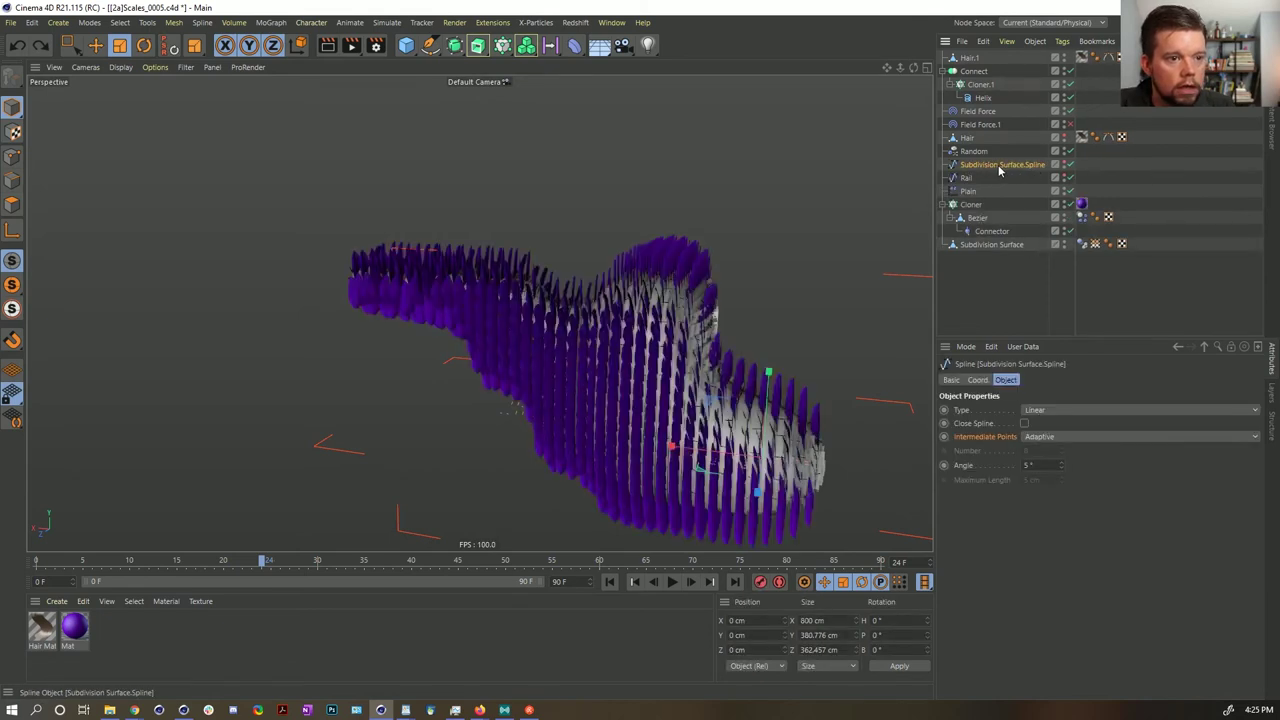
key(ctrl+z)
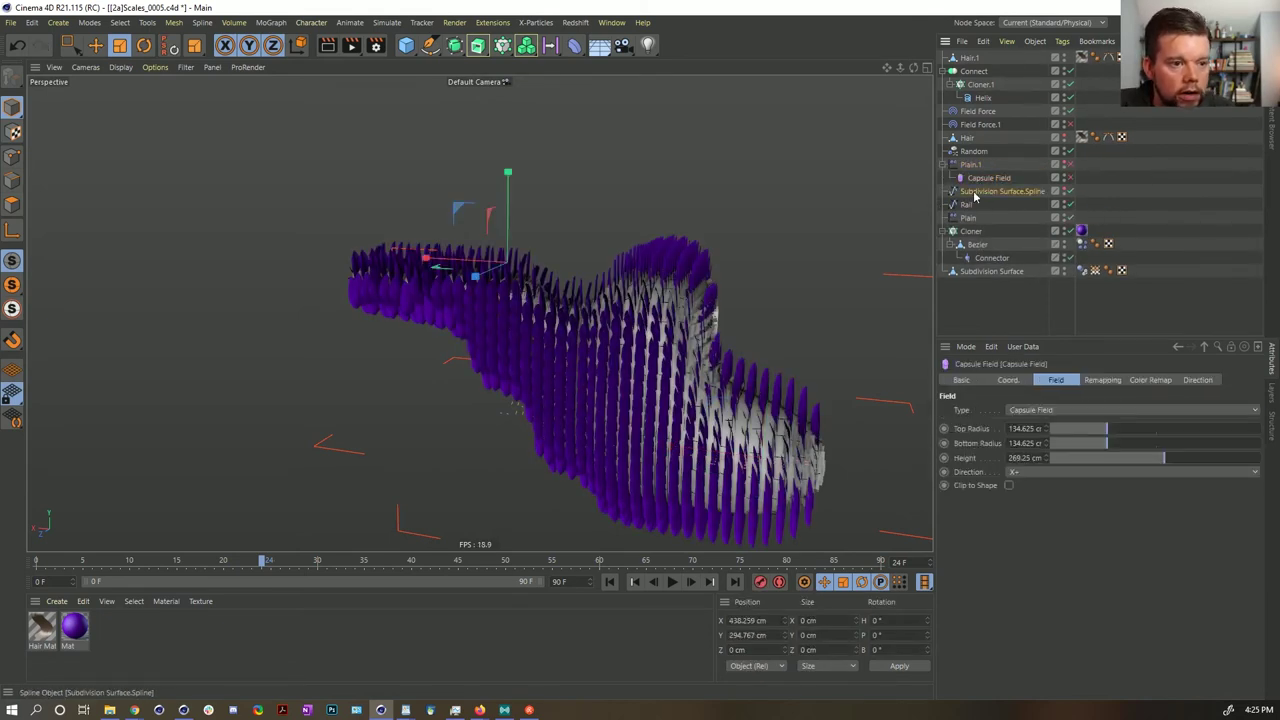
- Delete the Subdivision Surface.Spline and Rail splines and the Plain, Plain.1 and Random effectors
click(975, 194)
key(Delete)
click(976, 191)
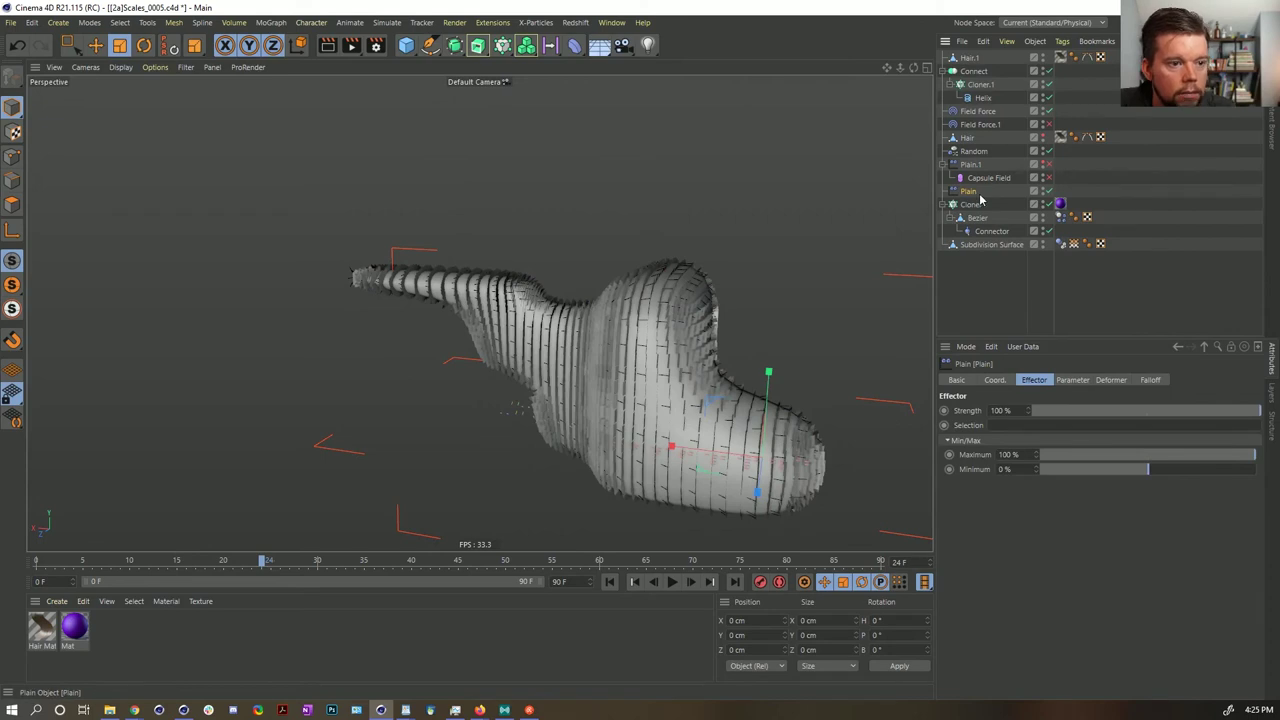
click(1066, 384)
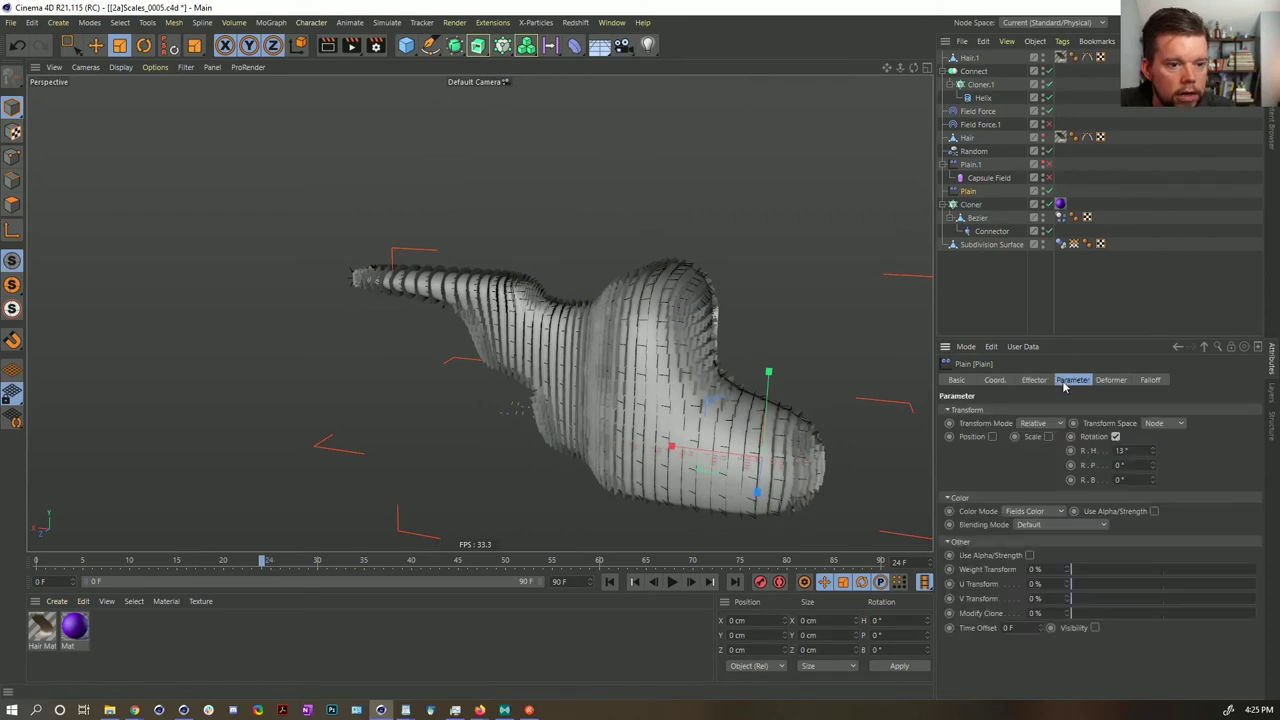
key(Delete)
click(970, 165)
key(Delete)
click(975, 153)
key(Delete)
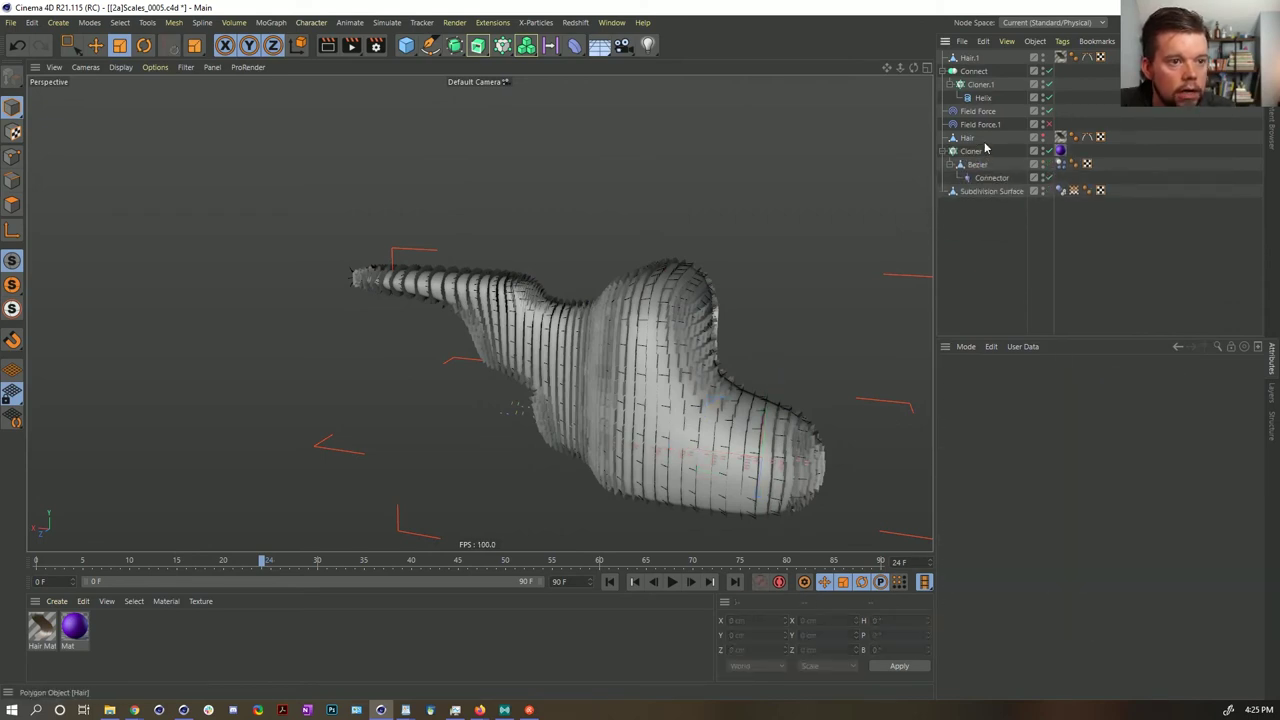
- Delete the old Hair mesh and Field Force.1, and rename the pasted Hair.1 object as Hair
click(956, 138)
key(Delete)
click(980, 125)
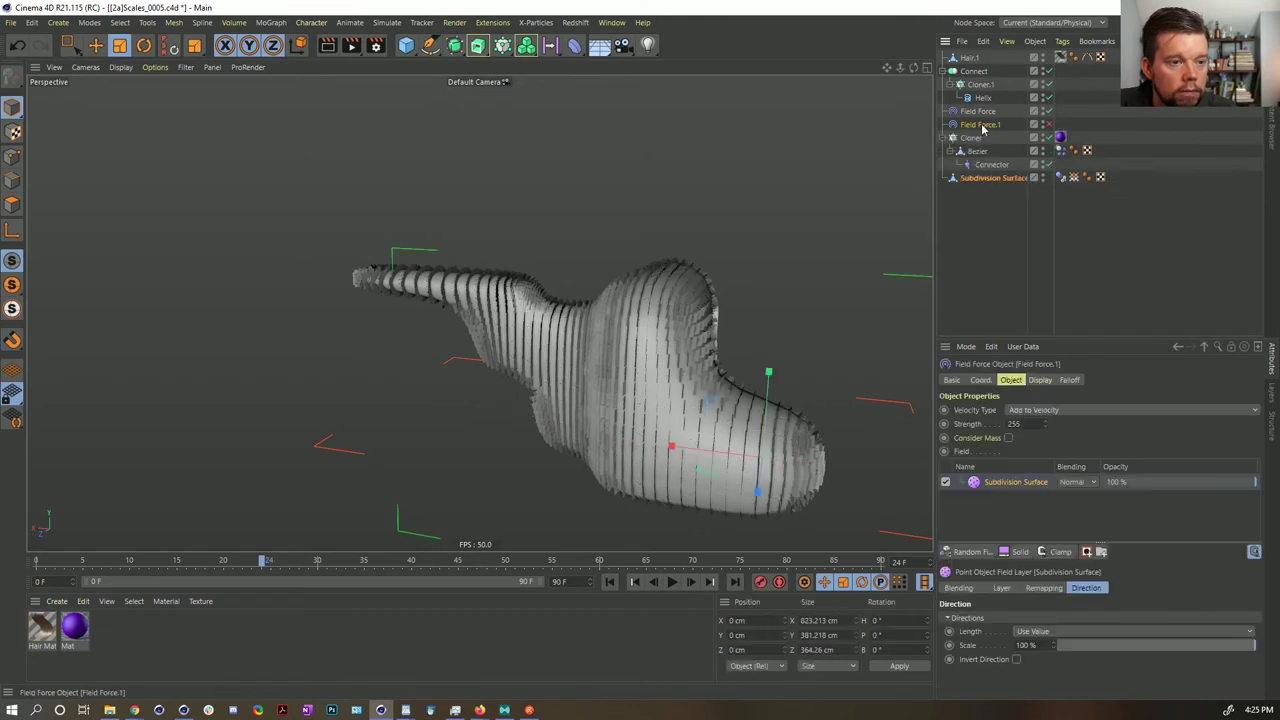
key(Delete)
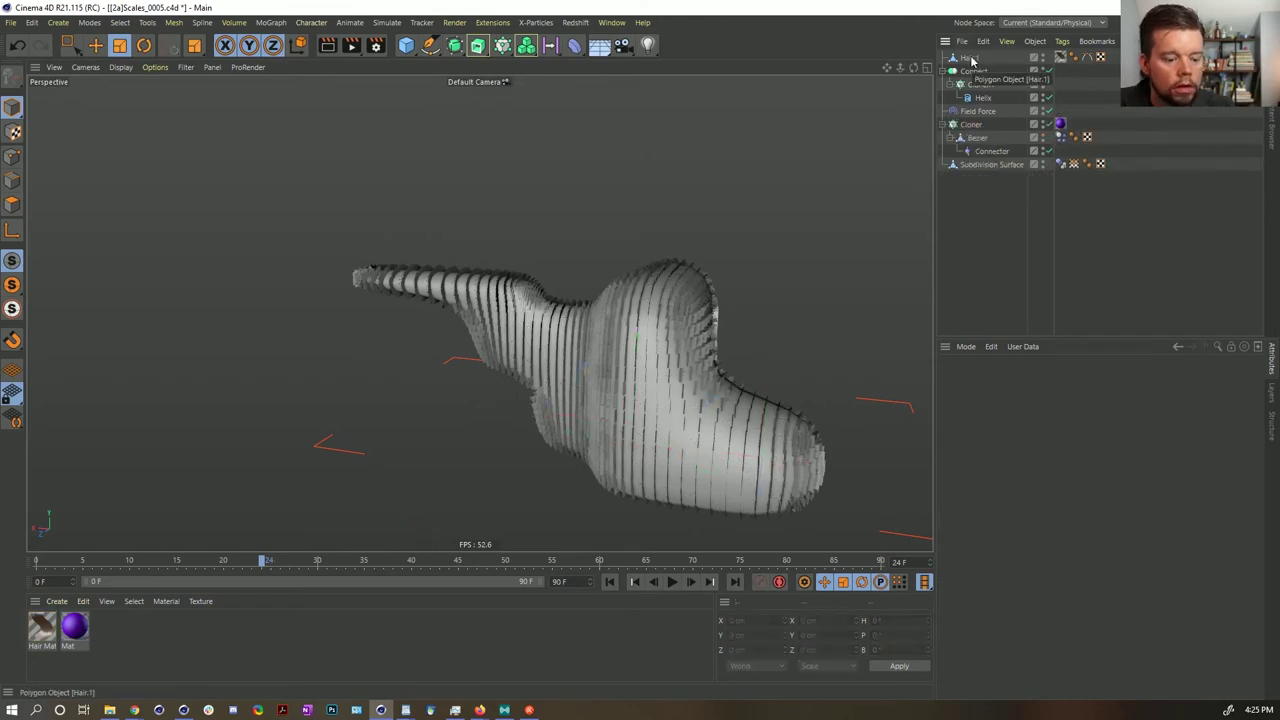
click(971, 60)
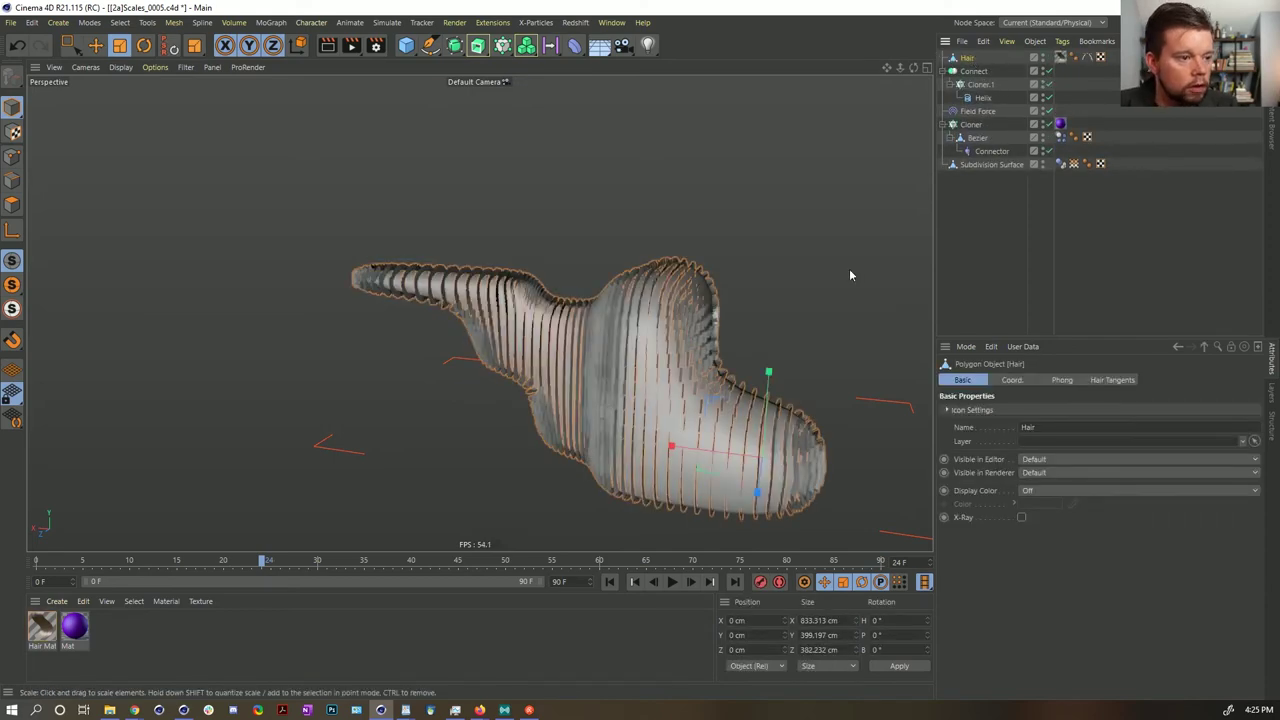
- Link the new Hair mesh as the Cloner's object and set its distribution to Polygon Center
alt+drag(670, 382, 809, 285)
click(971, 125)
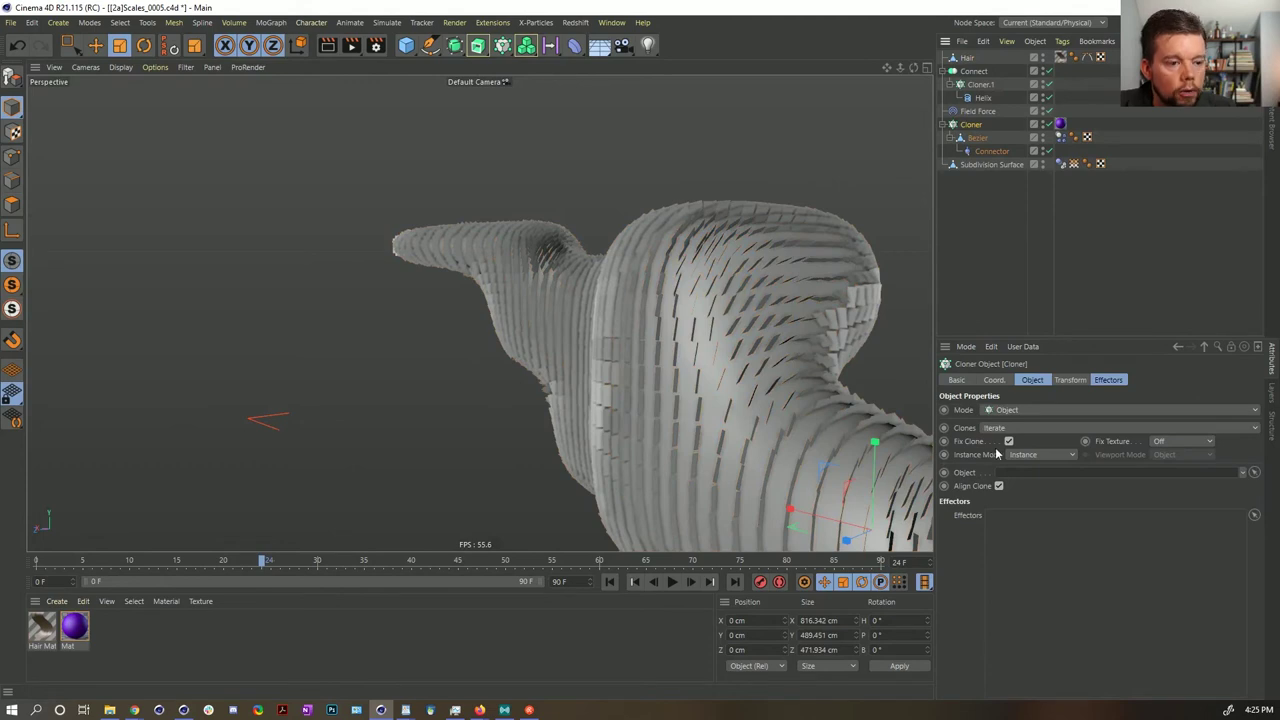
alt+middle_drag(764, 418, 676, 393)
alt+drag(668, 383, 620, 367)
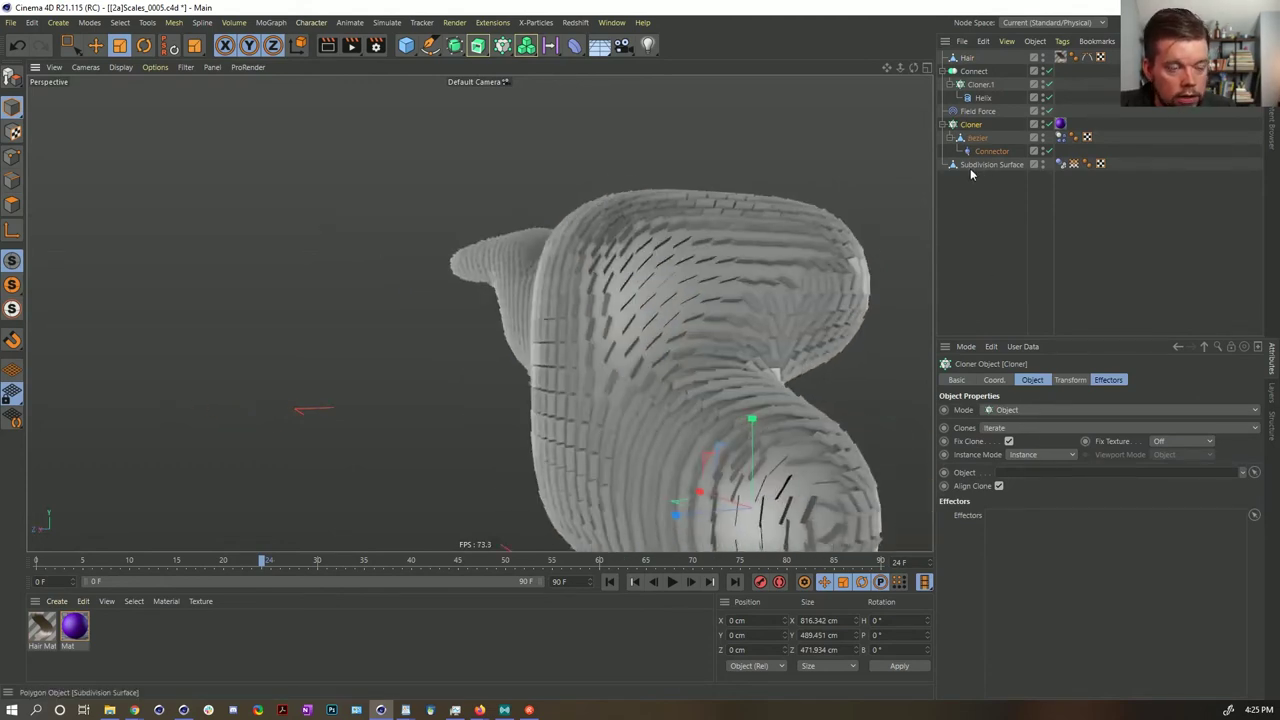
drag(966, 58, 1026, 480)
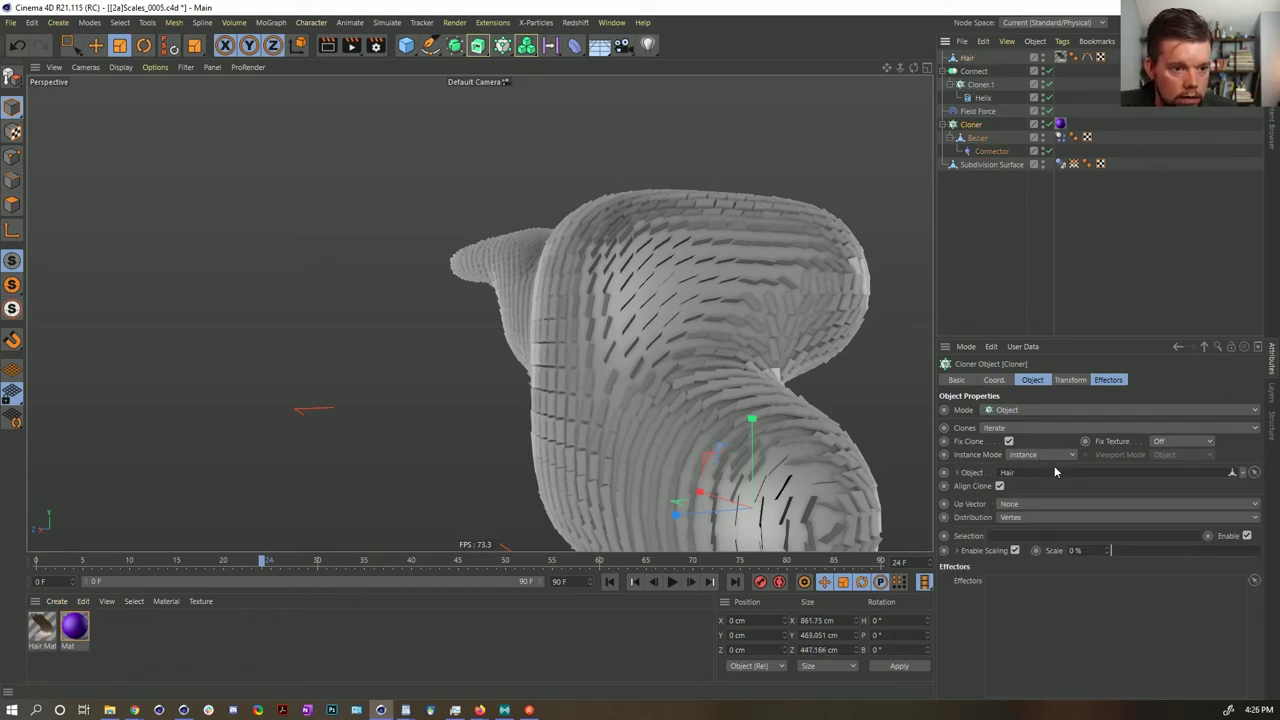
click(1018, 518)
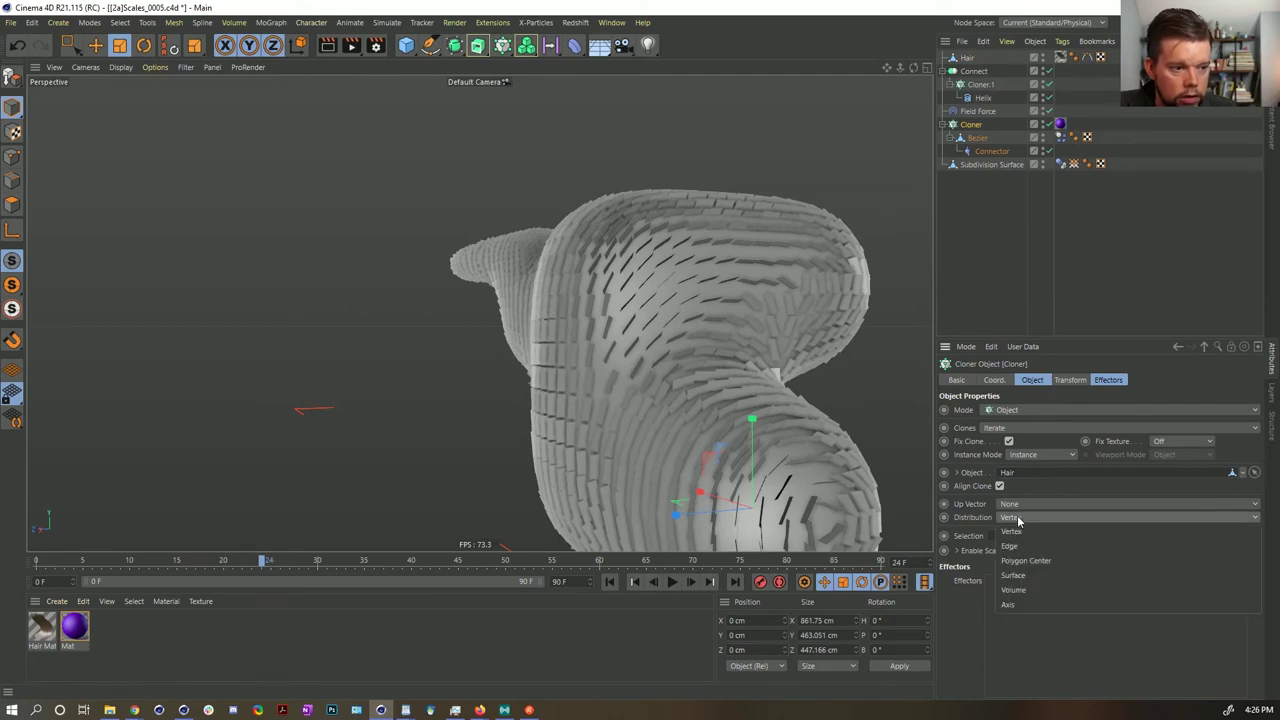
click(1033, 561)
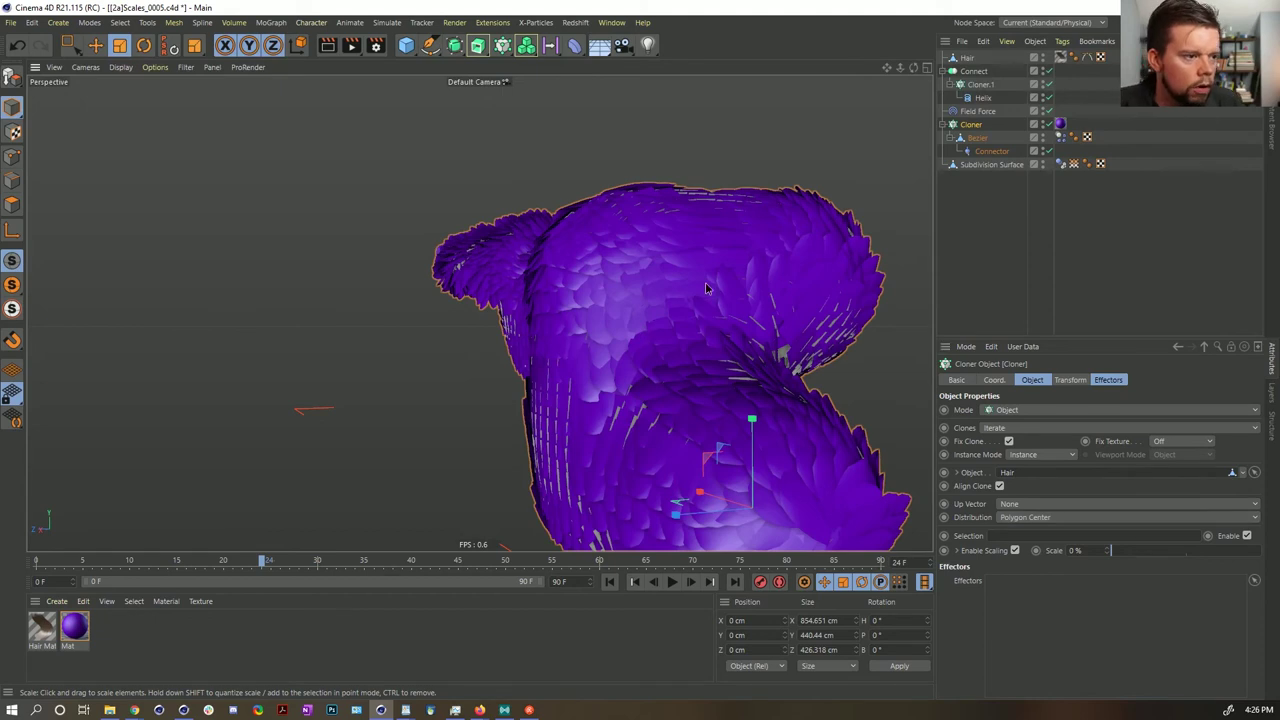
- Reset the Cloner's heading and pitch rotation to 0° in its clone transform
scroll(706, 288, up, 2)
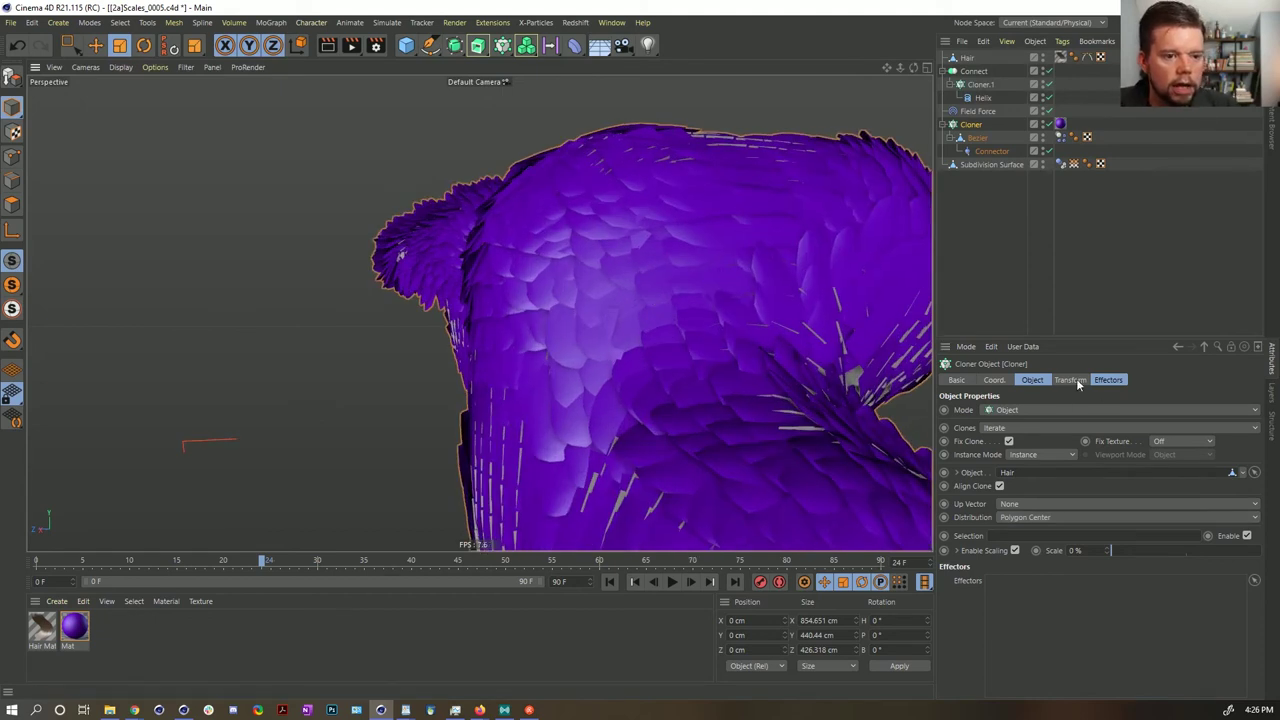
click(1070, 380)
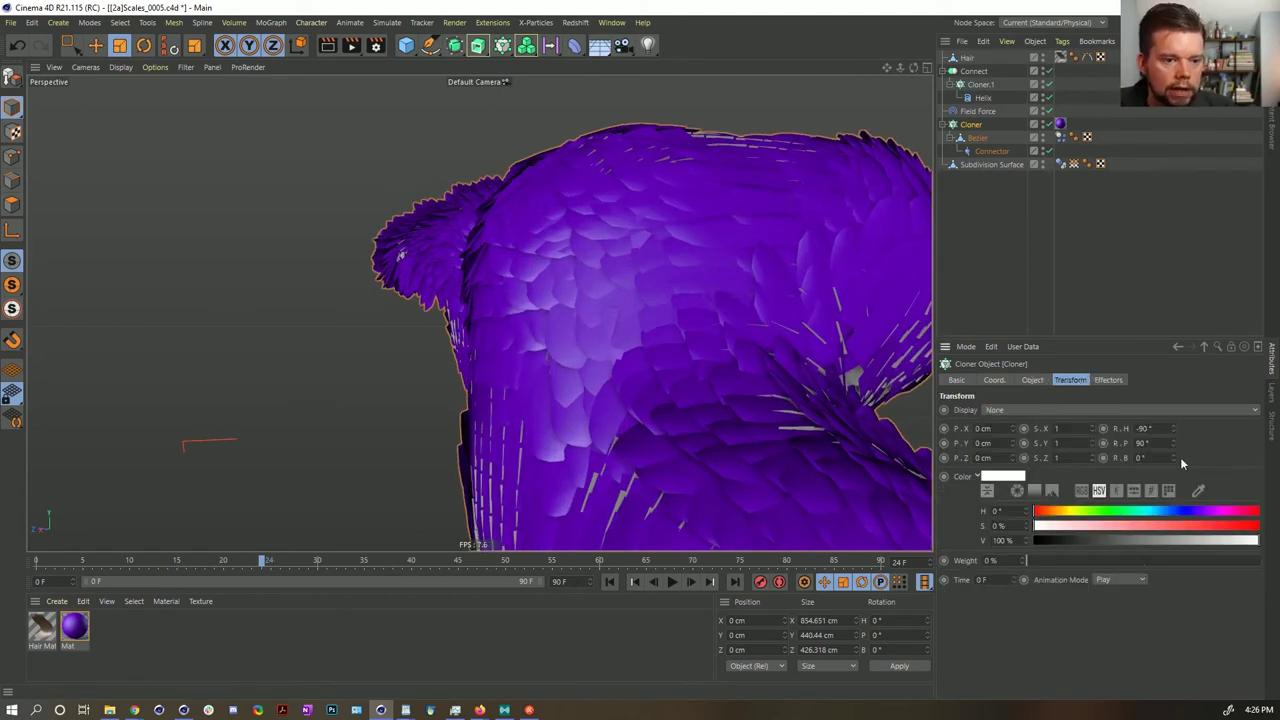
text(0)
drag(1148, 446, 1197, 441)
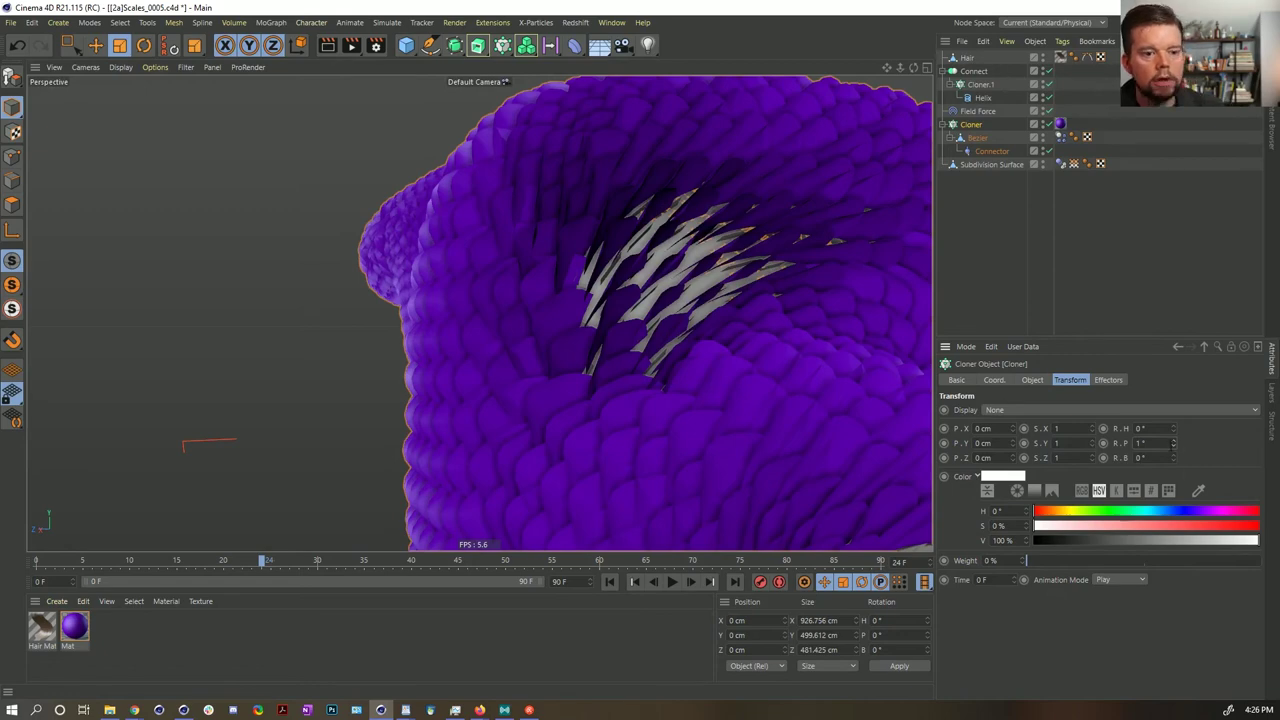
key(Return)
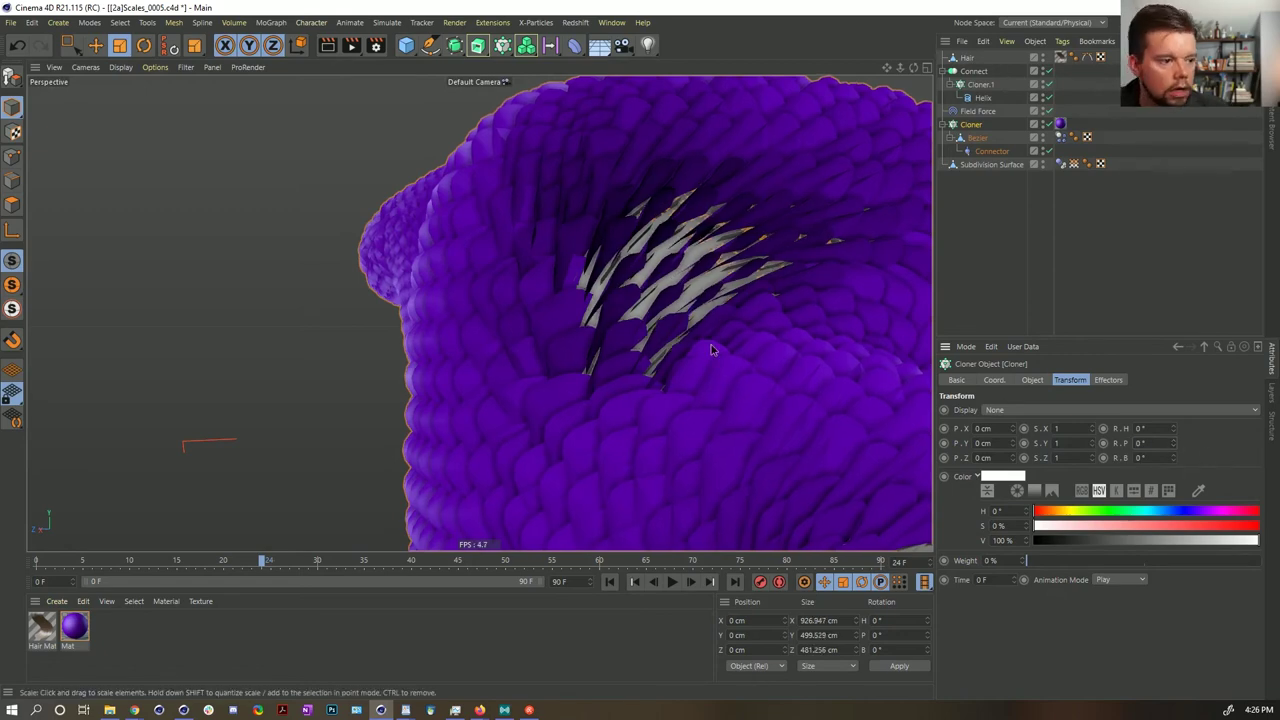
- Set the Cloner's transform heading rotation to 180° to reverse the direction of the scales
mouse_move(711, 344)
alt+right_down()
mouse_move(652, 350)
mouse_move(743, 403)
alt+right_up()
mouse_move(743, 402)
alt+mouse_down()
mouse_move(838, 431)
mouse_move(812, 437)
alt+mouse_up()
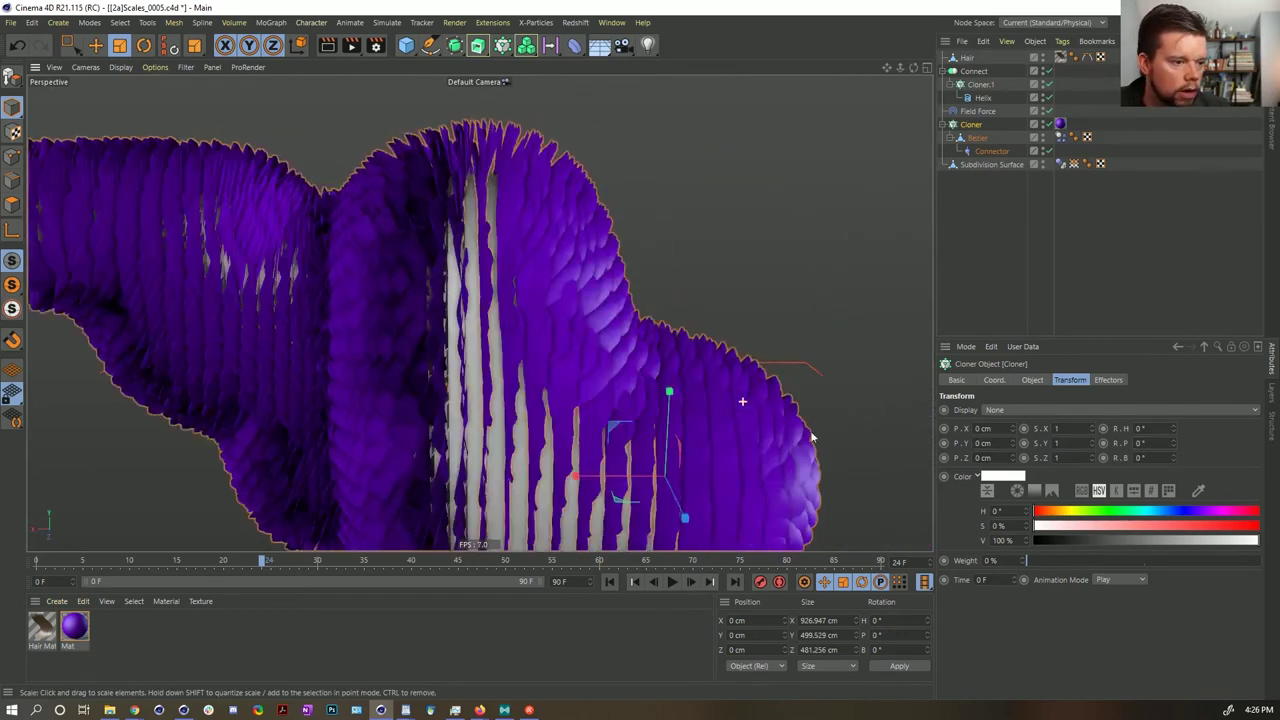
alt+drag(702, 448, 710, 441)
drag(1147, 429, 1070, 428)
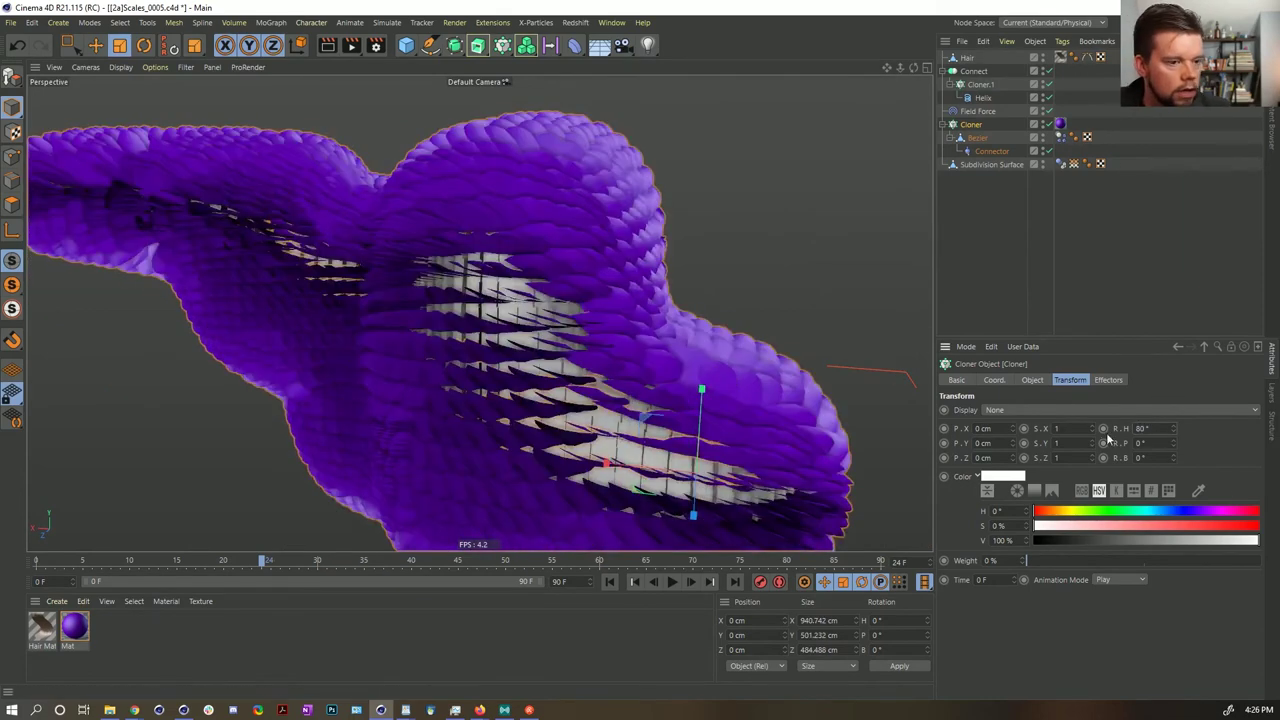
key(ctrl+z)
drag(1150, 429, 1093, 428)
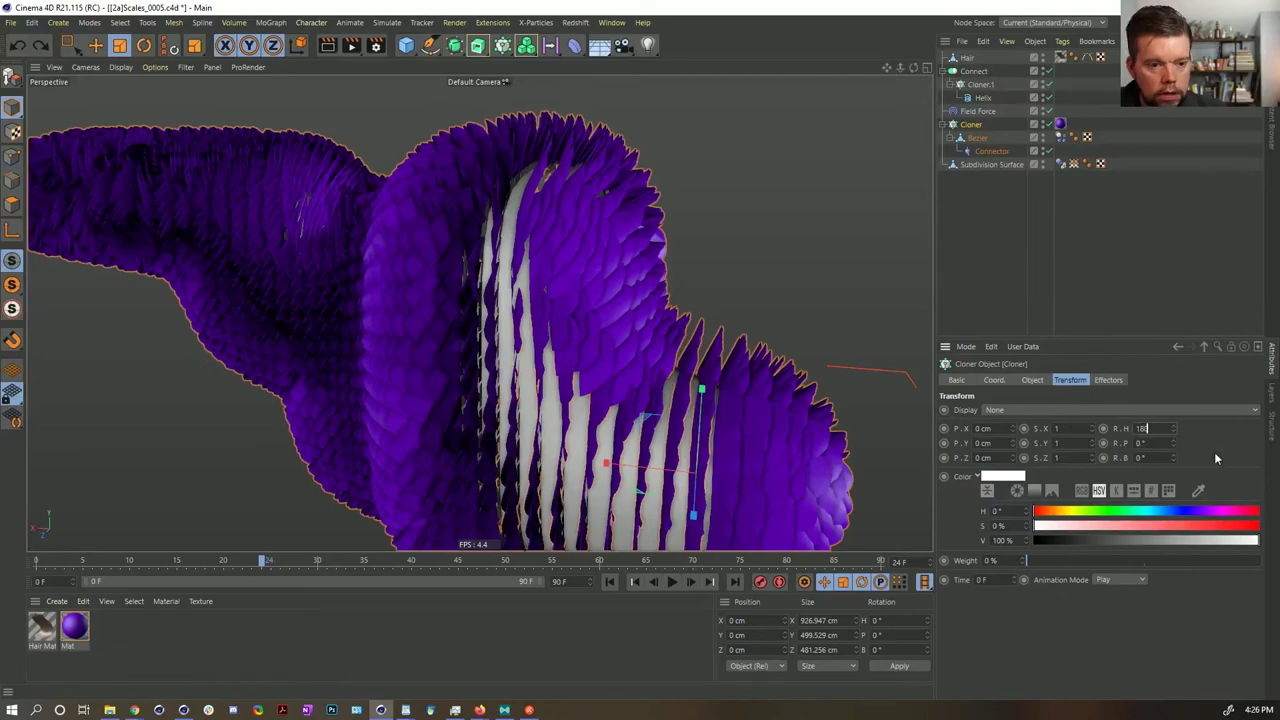
key(Return)
- Scale the Bezier mesh under the Cloner down slightly, to about 57 by 51 cm
alt+drag(593, 291, 653, 311)
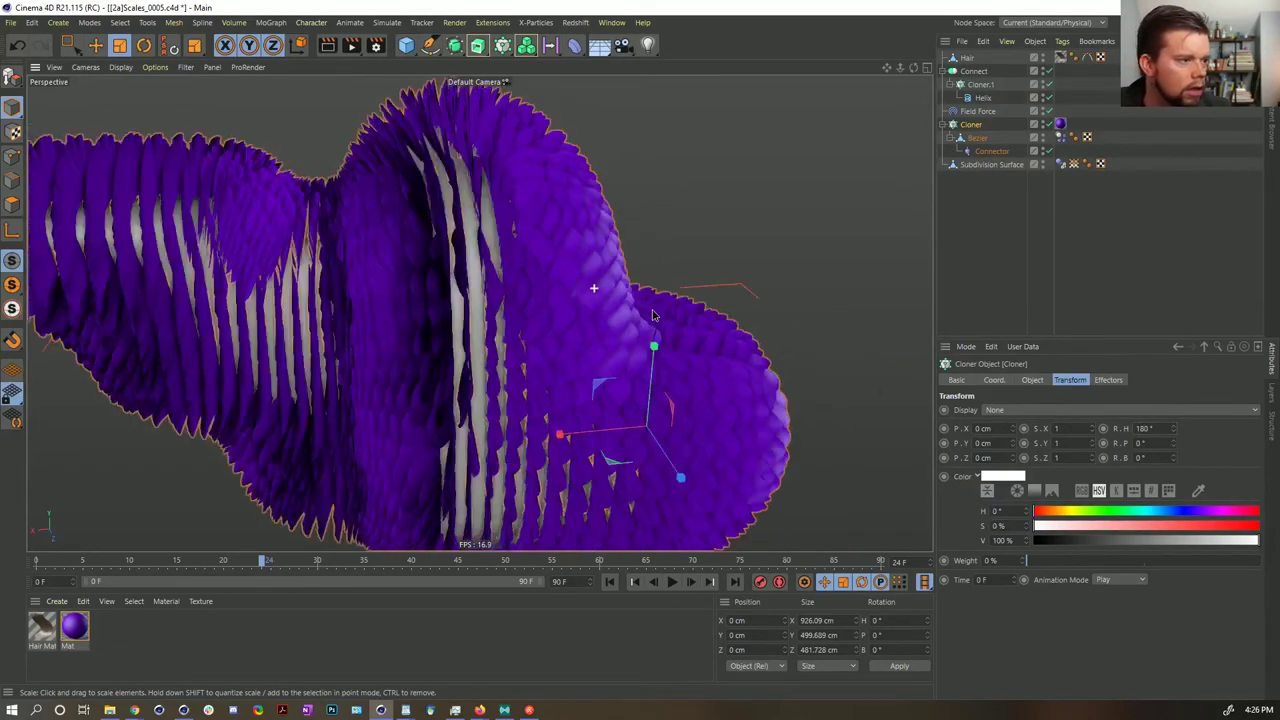
alt+right_drag(441, 319, 530, 281)
mouse_move(530, 284)
alt+mouse_down()
mouse_move(450, 312)
mouse_move(363, 307)
mouse_move(409, 291)
mouse_move(381, 296)
alt+mouse_up()
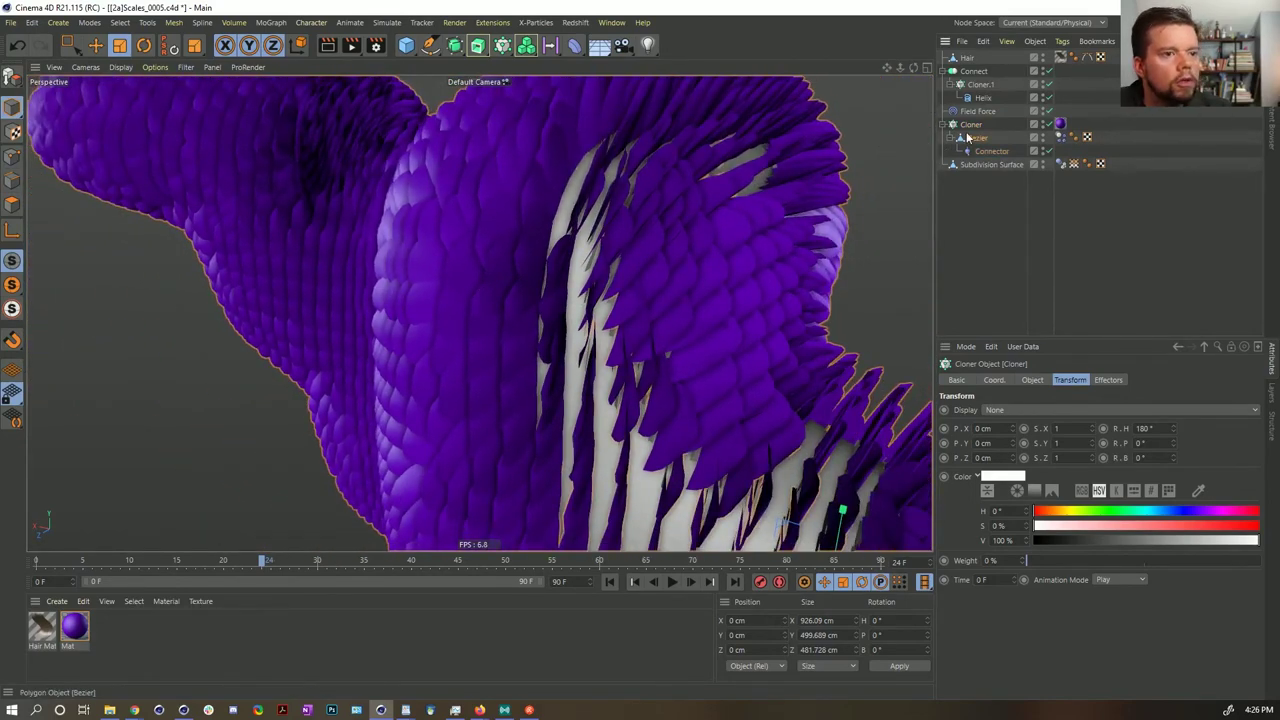
click(970, 138)
key(t)
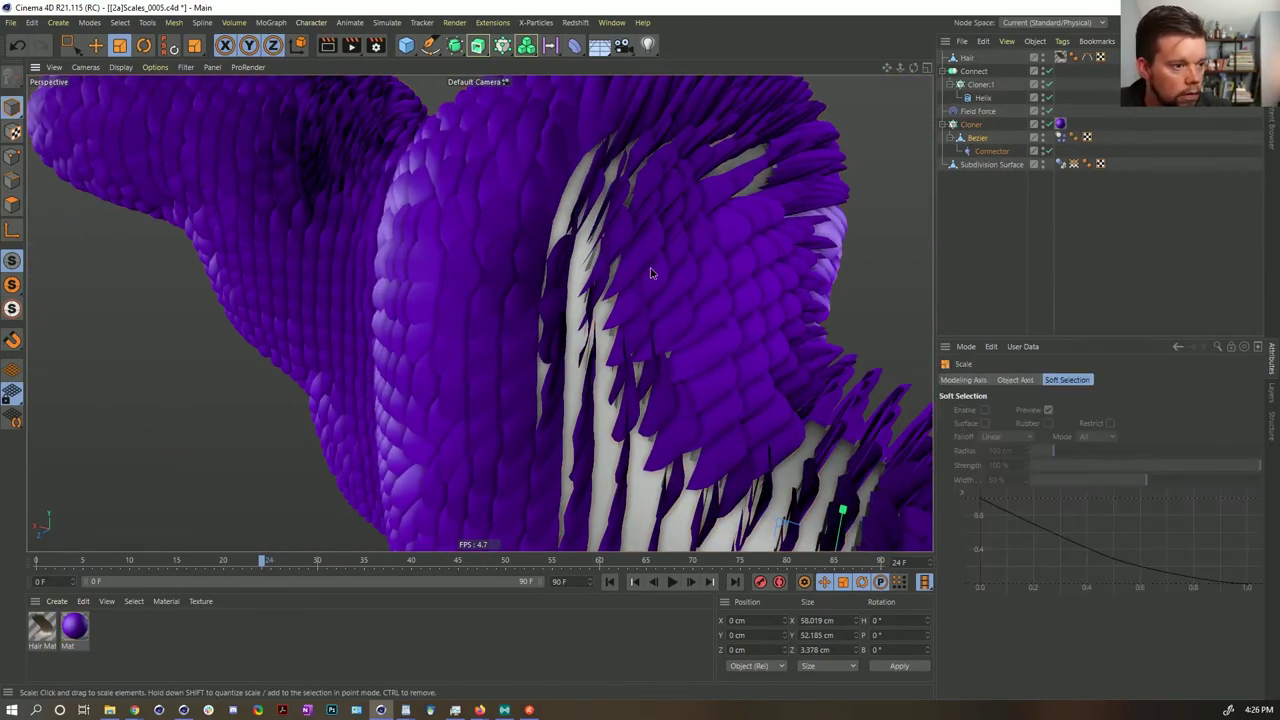
drag(650, 272, 602, 285)
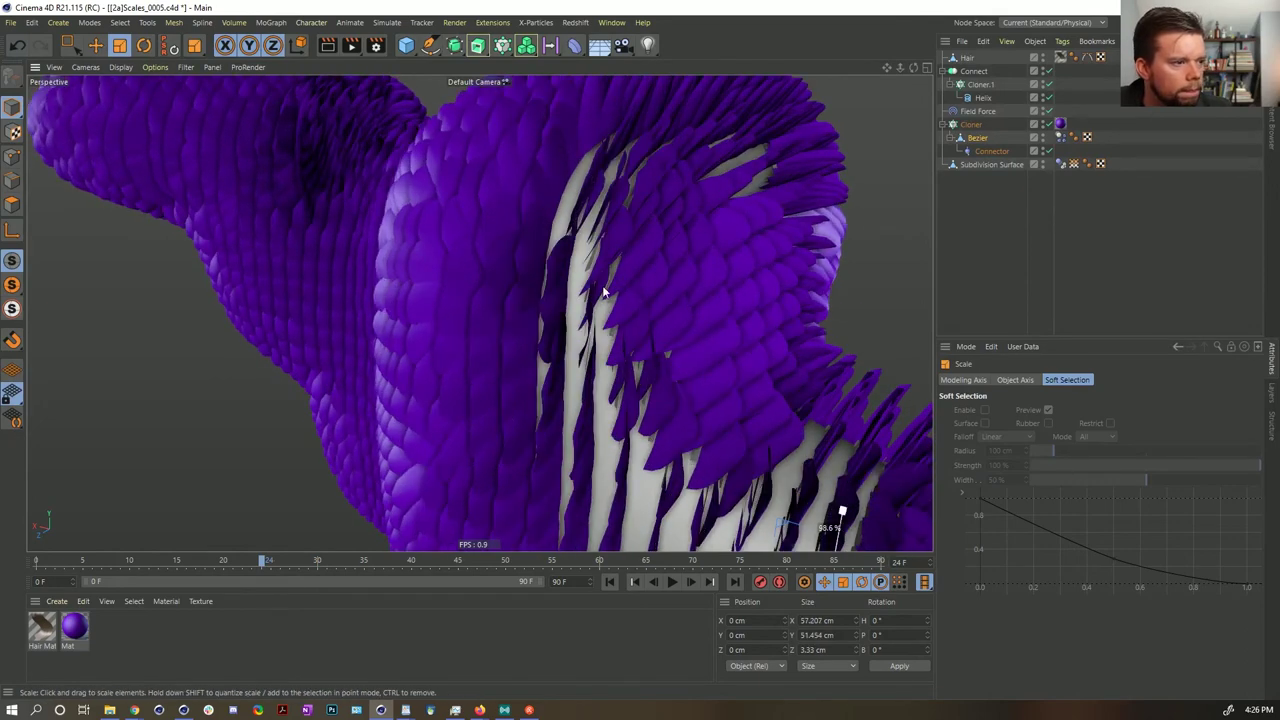
- Switch the Cloner's instance mode to Multi-Instance
click(970, 125)
click(1020, 427)
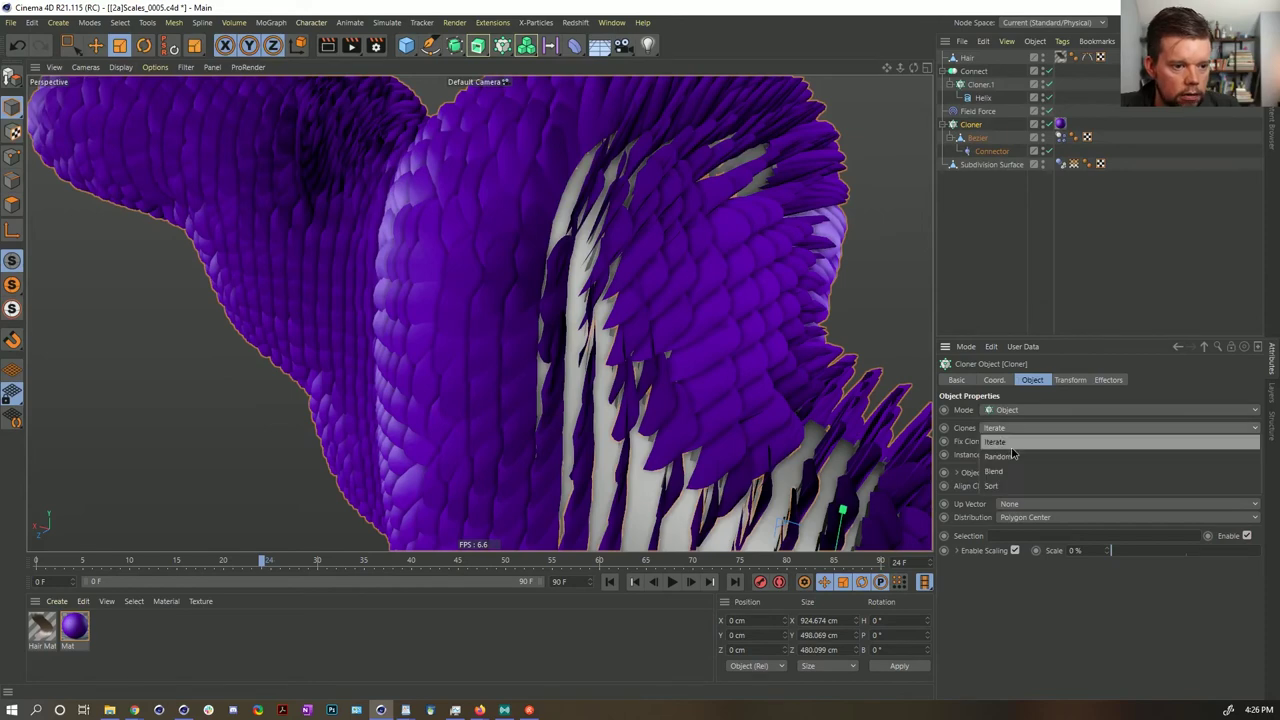
click(1016, 454)
click(1020, 455)
click(1037, 499)
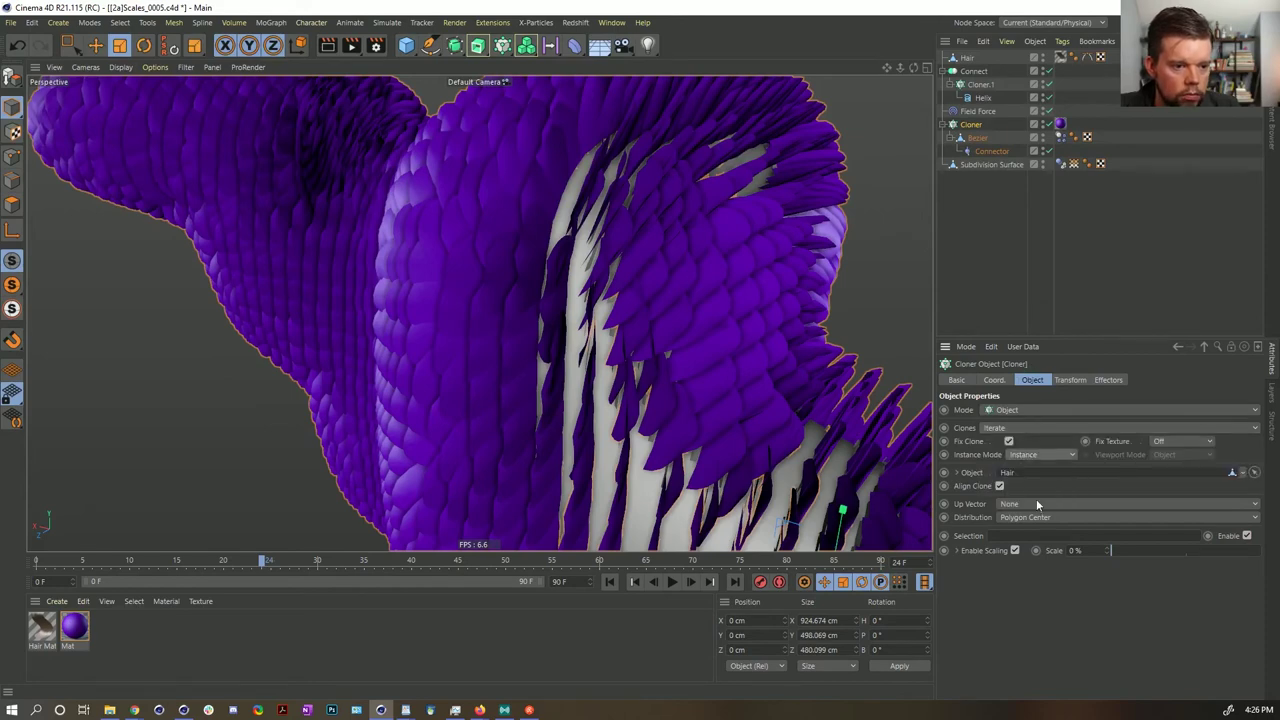
- Scale the Bezier mesh down further, to about 30 cm in Y, for smaller scales
key(t)
mouse_move(655, 176)
mouse_down()
mouse_move(471, 269)
mouse_move(660, 271)
mouse_move(505, 281)
mouse_up()
scroll(486, 293, up, 4)
- Adjust the Cloner's transform heading rotation to 196°
click(971, 125)
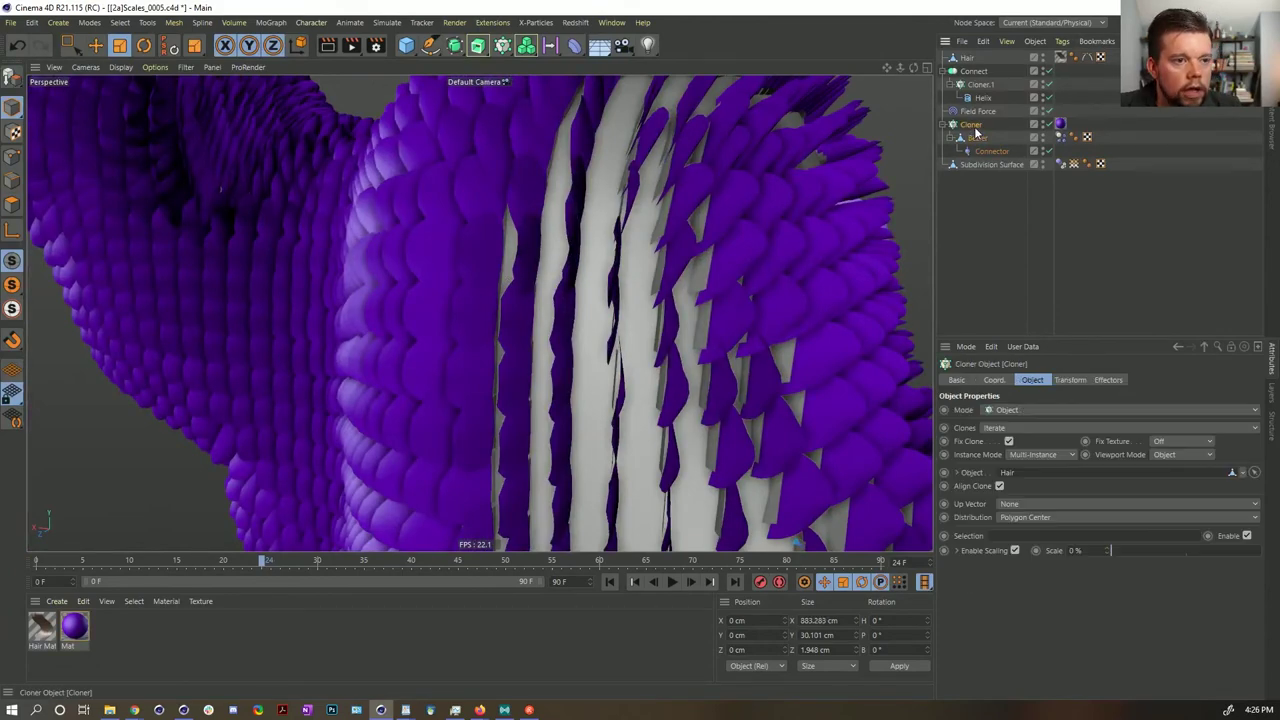
click(1083, 382)
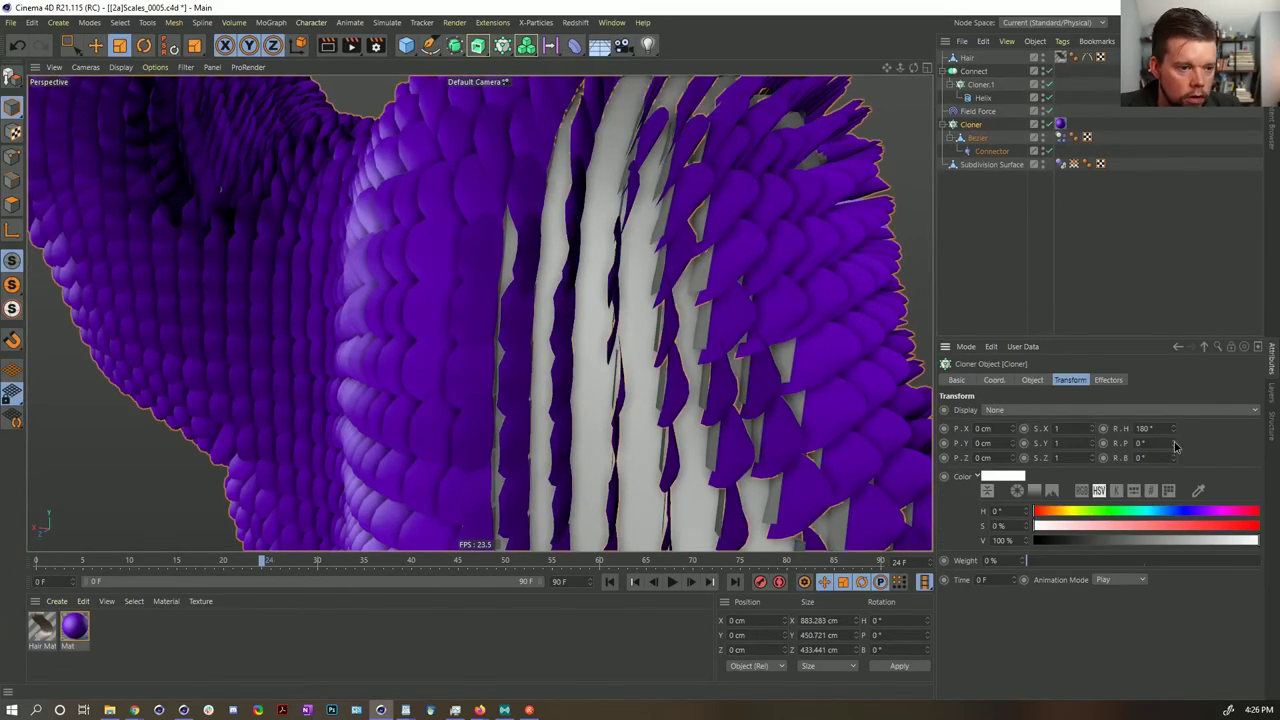
drag(1174, 445, 1174, 421)
key(ctrl+z)
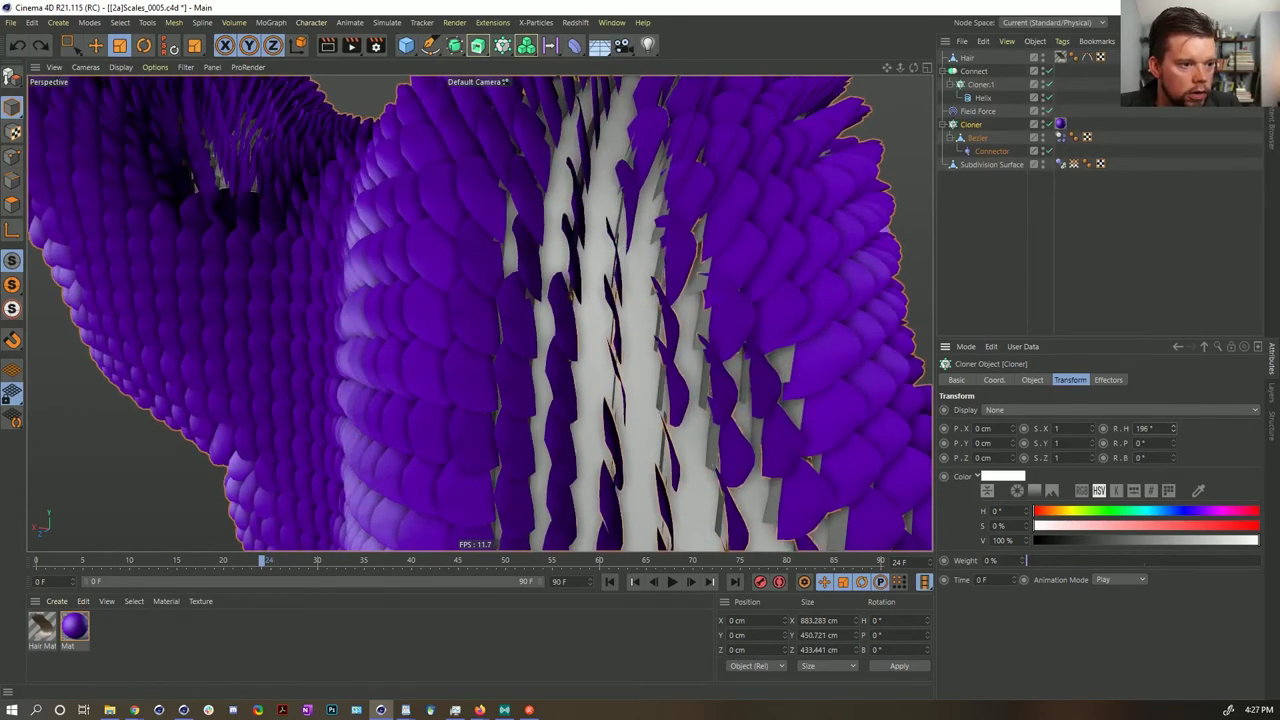
- Try offsetting the clones by -10 cm along Y in the Cloner's transform, and undo the offset
alt+drag(468, 305, 408, 316)
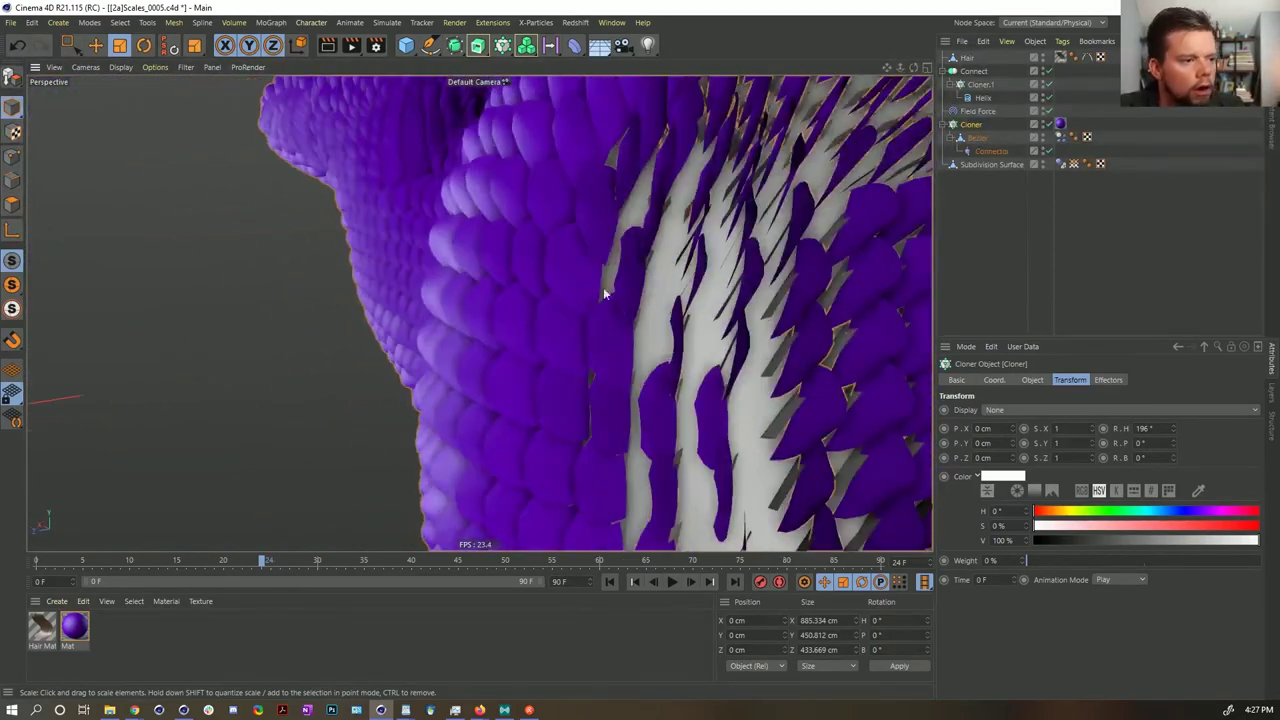
alt+right_drag(620, 279, 692, 261)
alt+drag(690, 261, 647, 290)
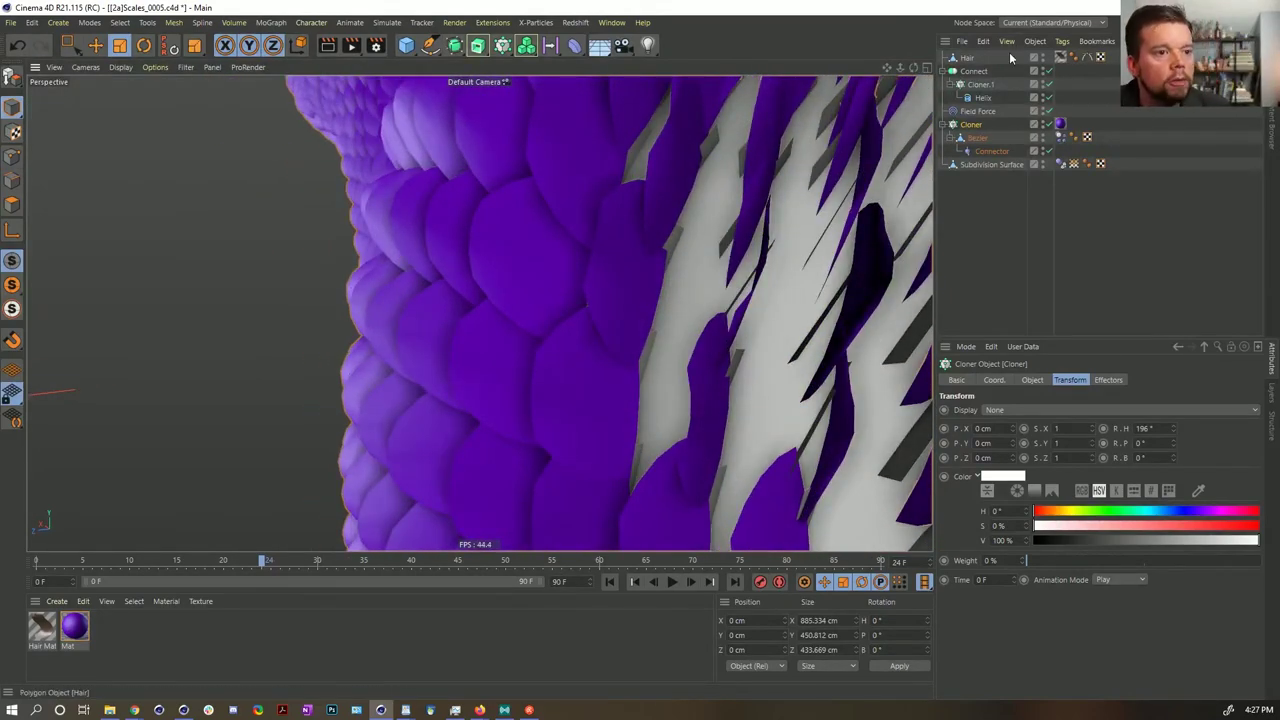
alt+drag(636, 295, 692, 303)
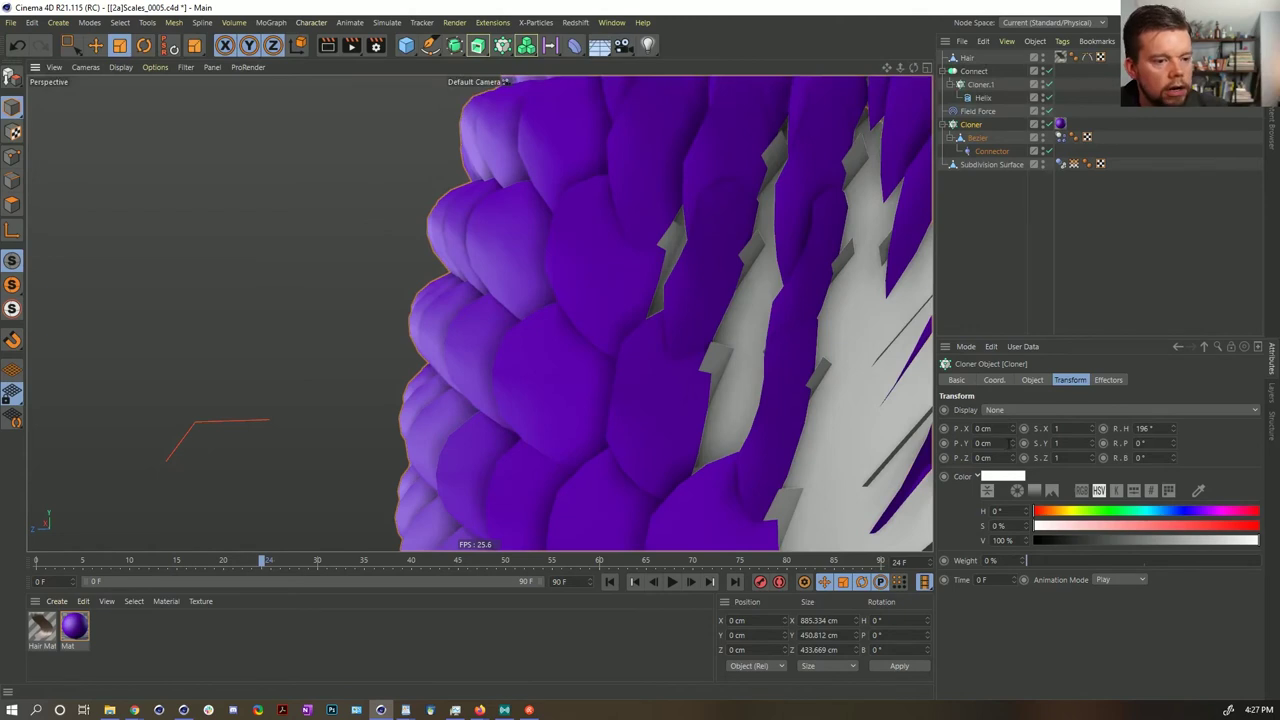
drag(1013, 446, 1013, 446)
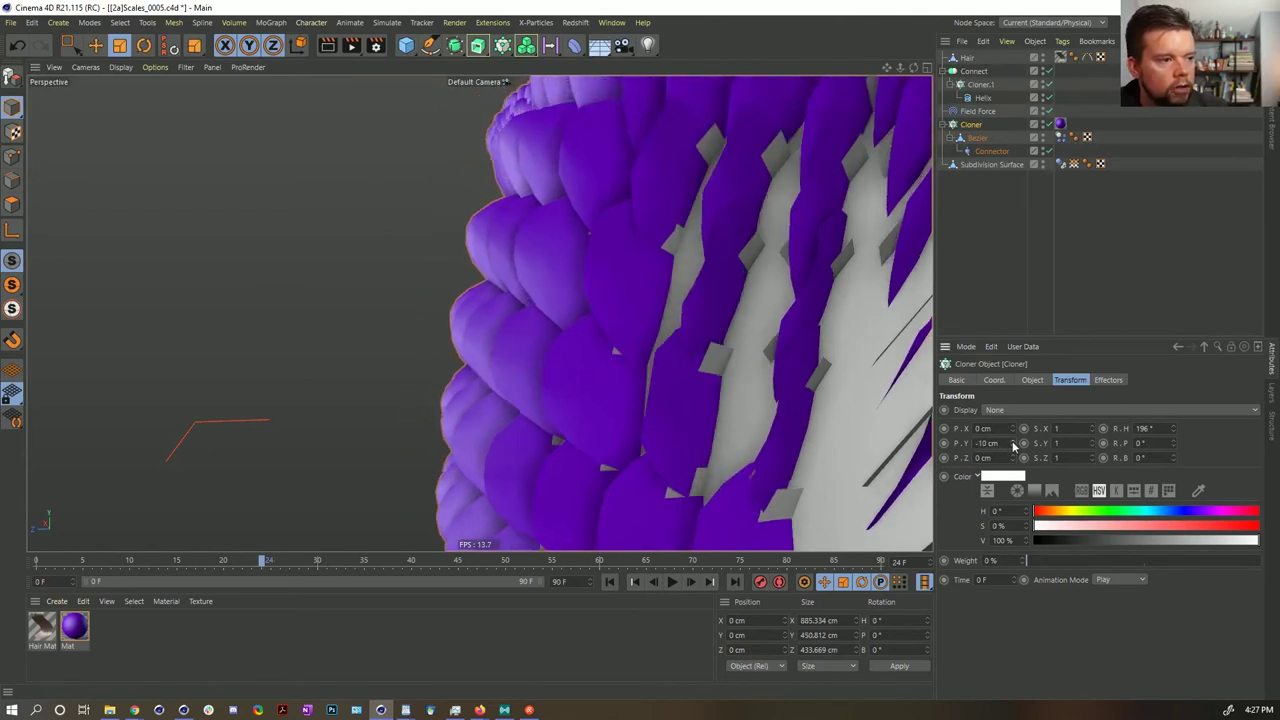
key(ctrl+z)
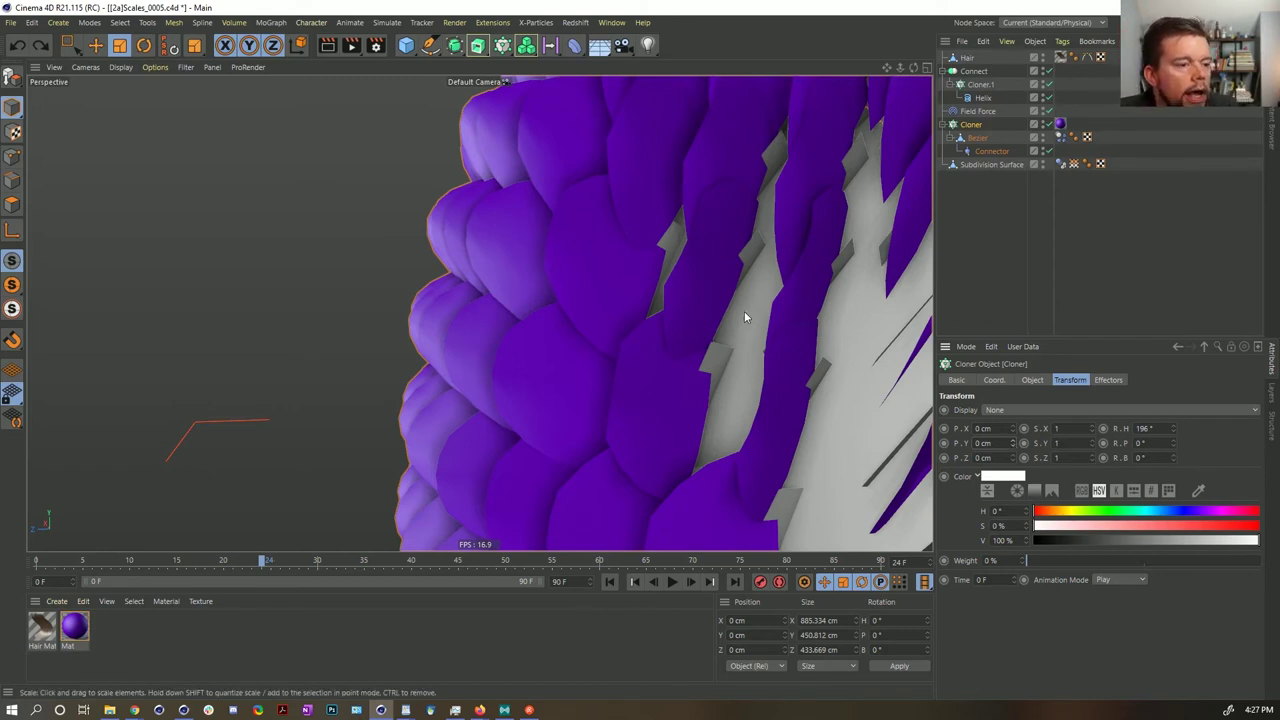
- Examine the orientation and coverage of the scales around the mesh's folds from several sides
alt+drag(718, 308, 764, 260)
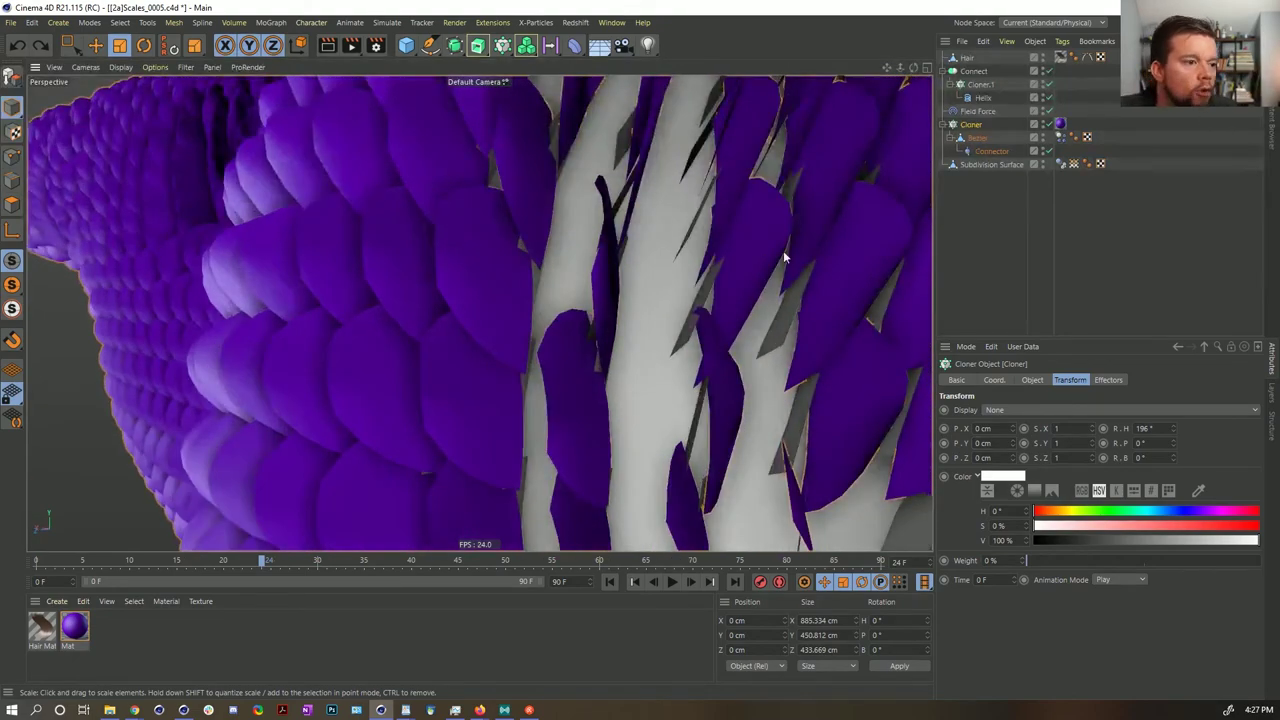
alt+right_drag(741, 284, 650, 294)
alt+drag(650, 294, 746, 307)
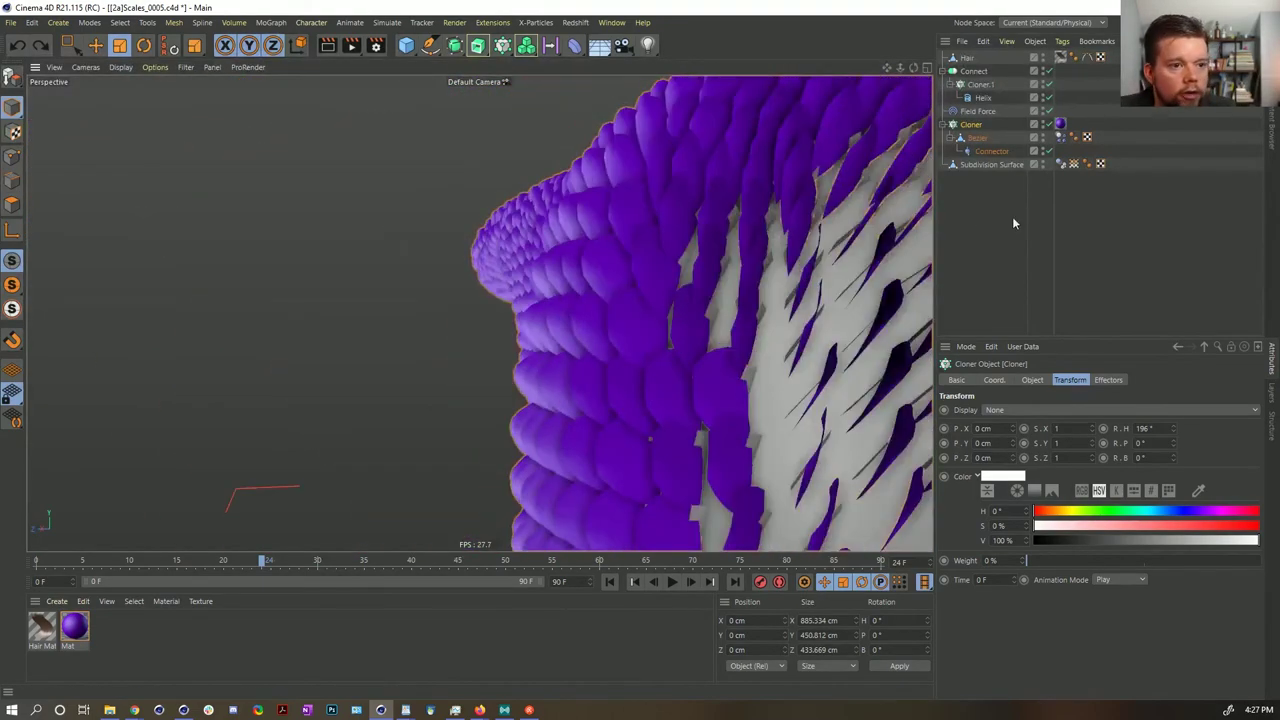
alt+drag(717, 223, 536, 289)
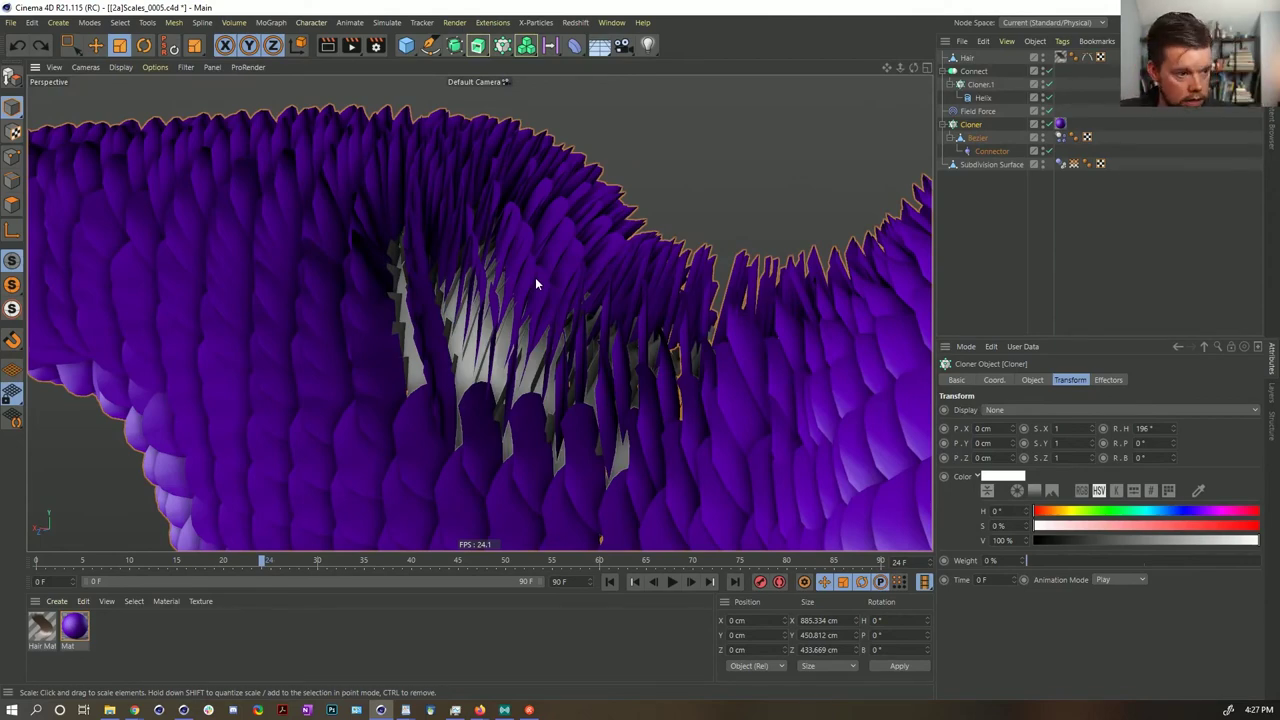
scroll(666, 297, down, 3)
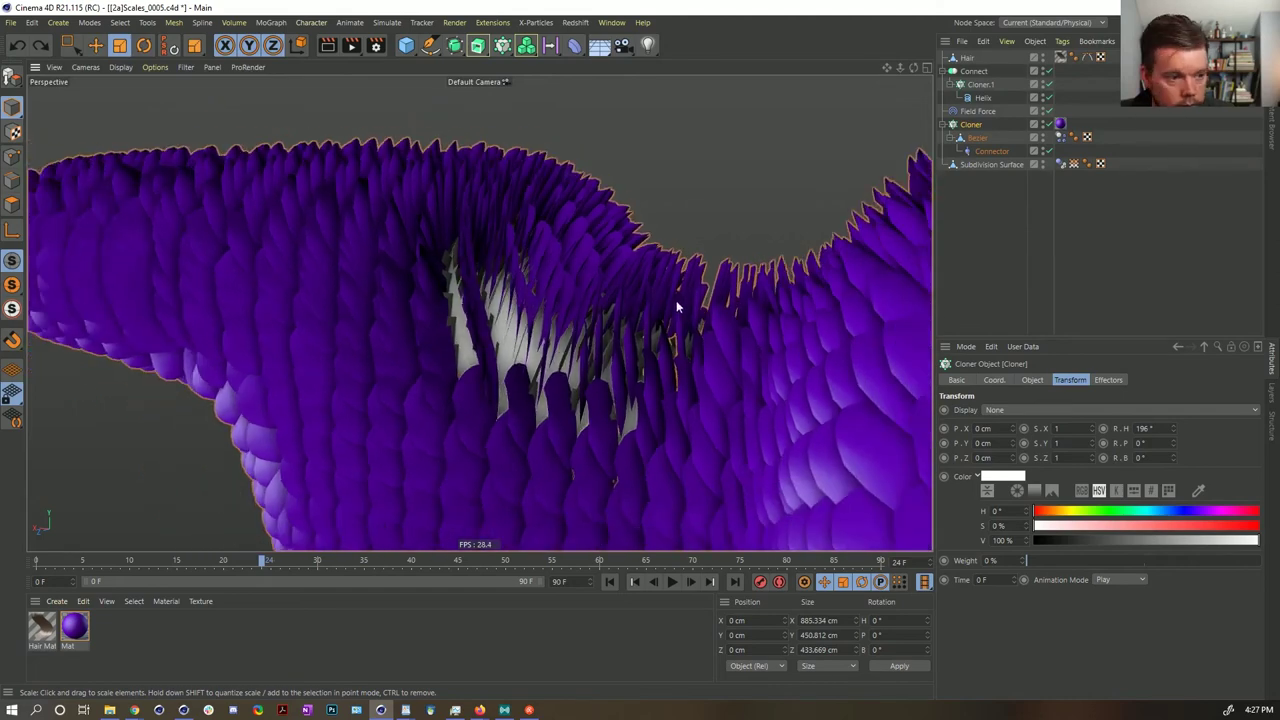
alt+drag(677, 303, 571, 294)
scroll(571, 294, down, 4)
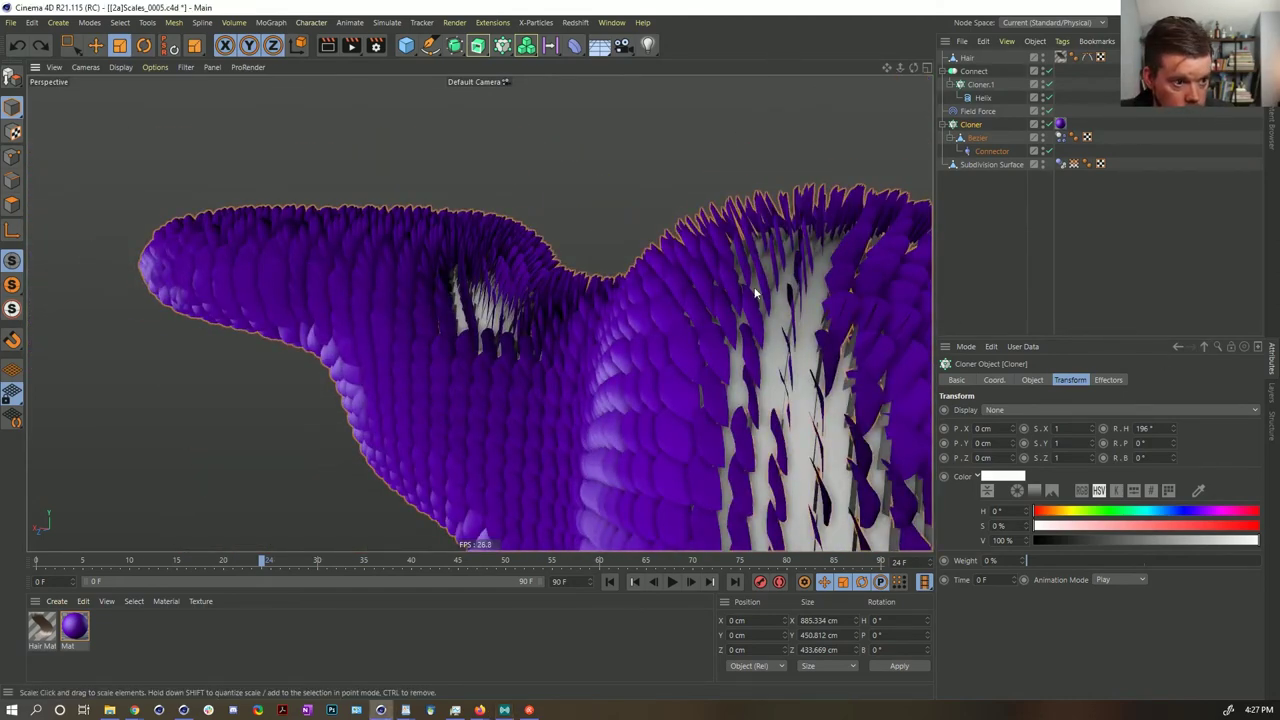
alt+drag(757, 290, 520, 258)
mouse_move(637, 346)
alt+mouse_down()
mouse_move(617, 323)
mouse_move(640, 343)
alt+mouse_up()
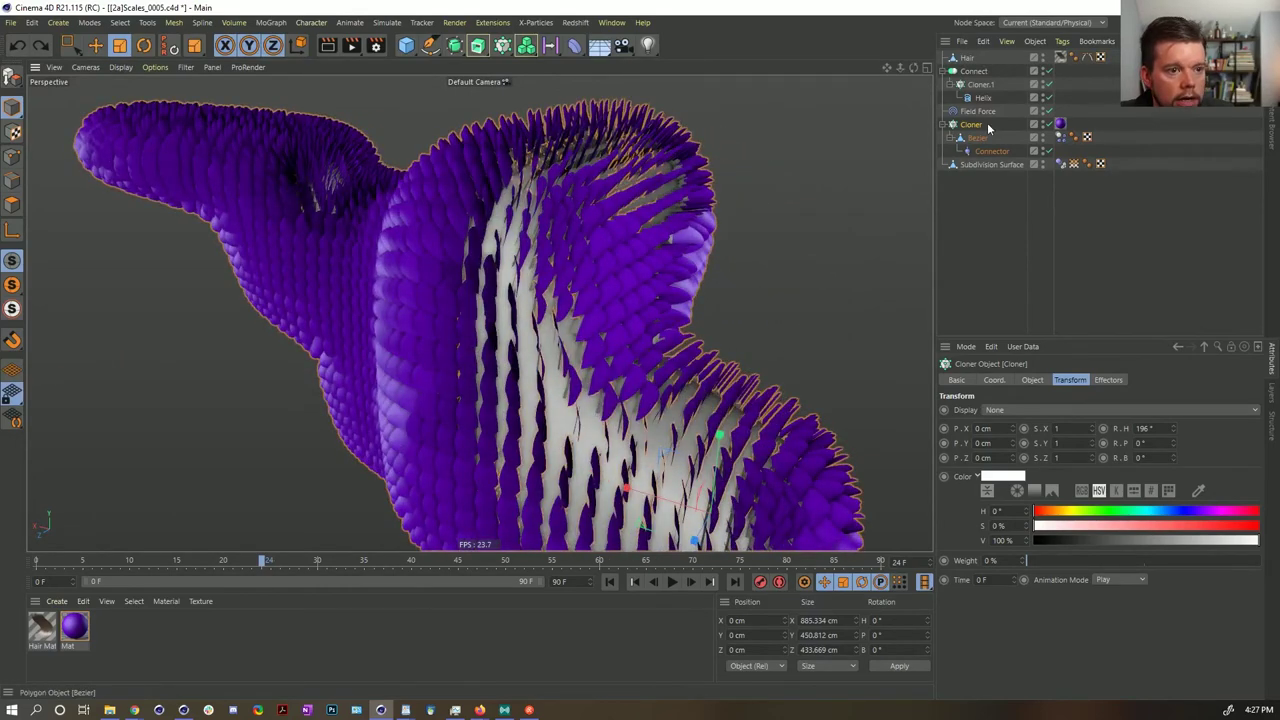
- Set the Cloner's instance mode back to Instance
click(1033, 381)
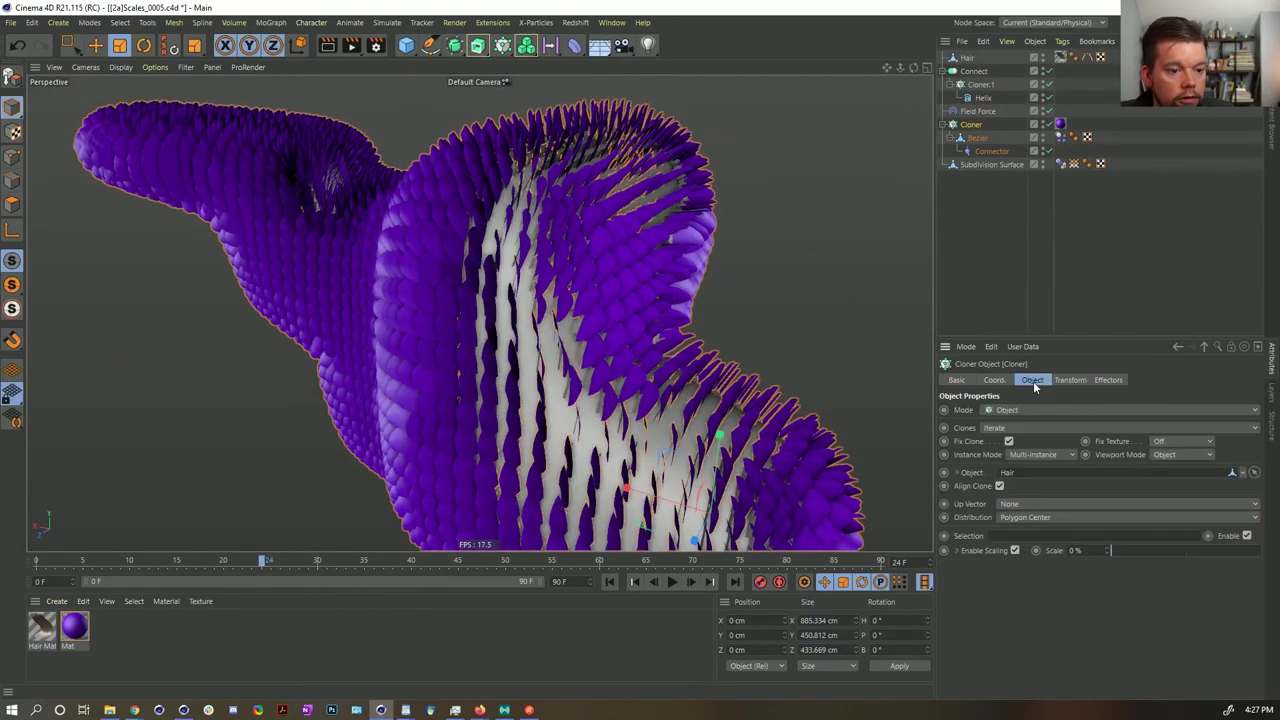
click(1033, 455)
click(1033, 469)
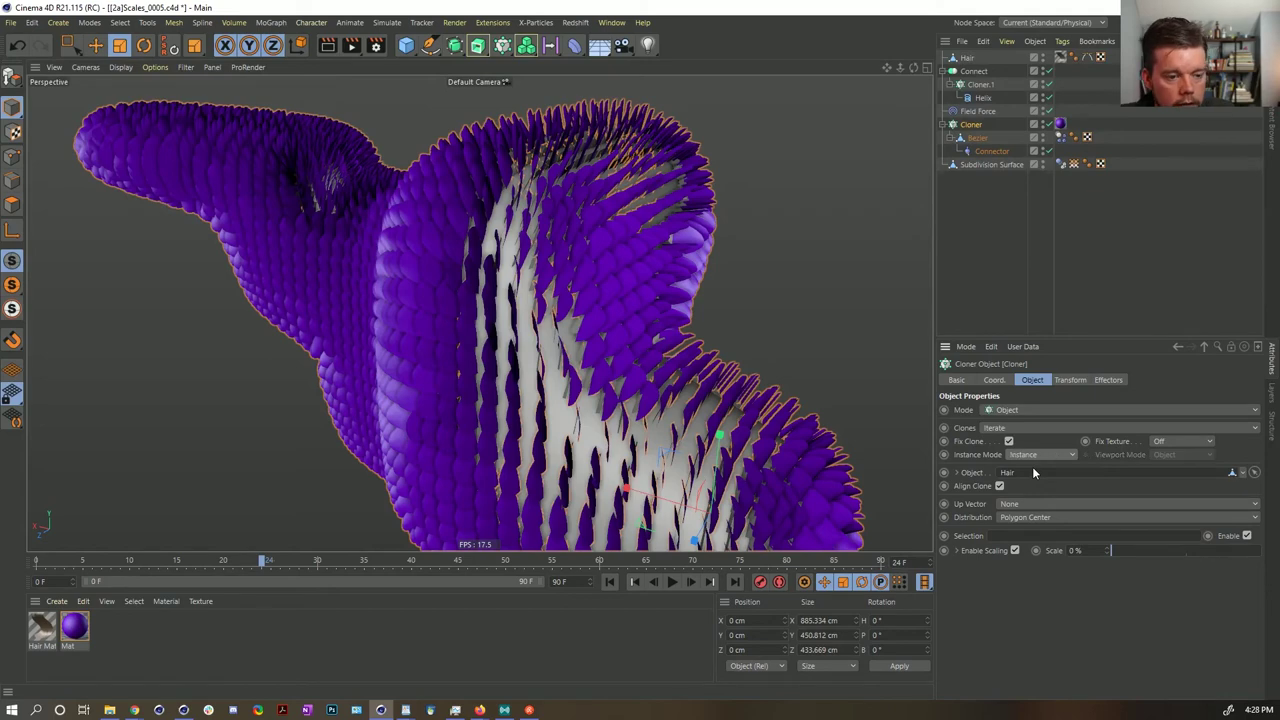
- Review the settings of the Field Force, Cloner.1, Connect, Hair and Helix objects
click(977, 111)
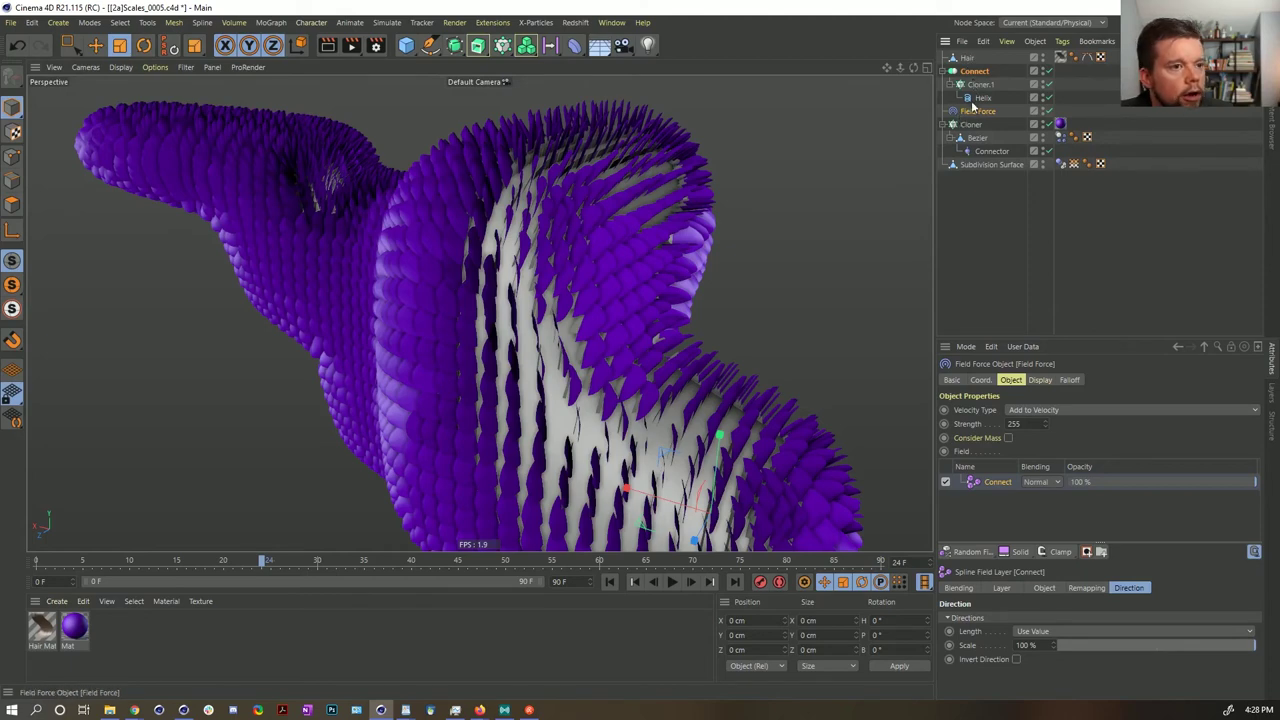
click(974, 86)
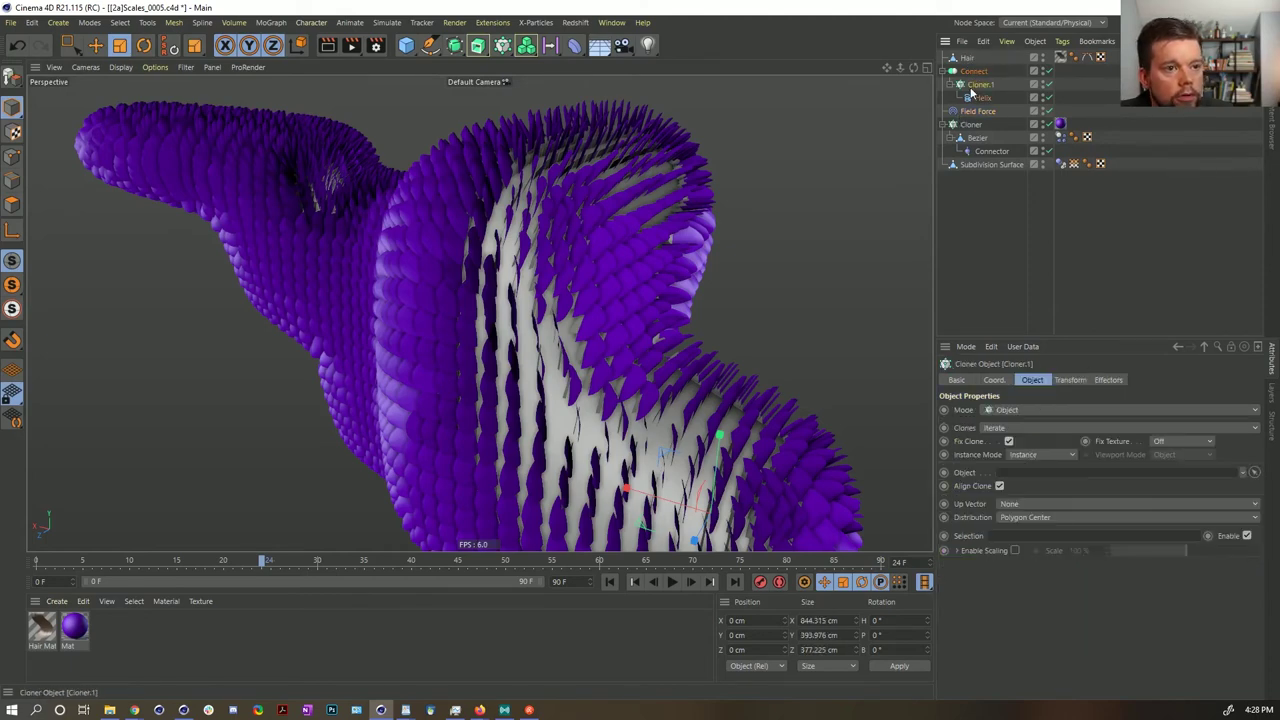
click(970, 73)
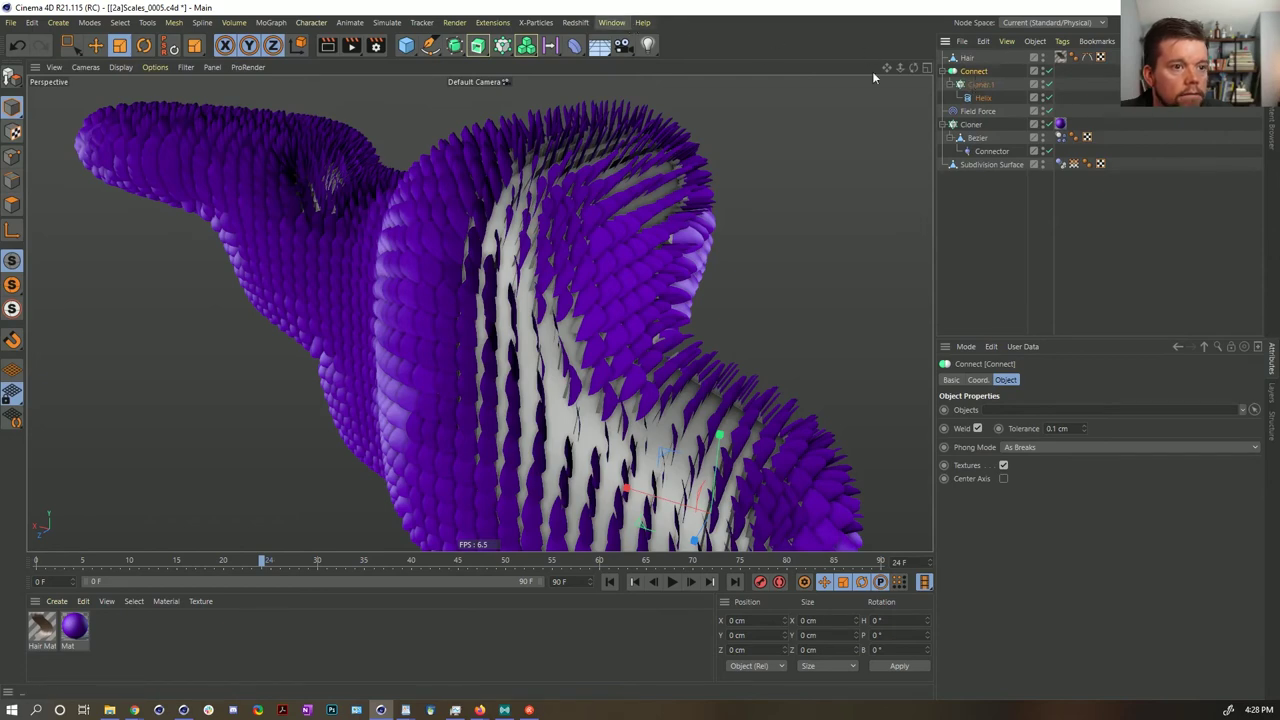
click(965, 58)
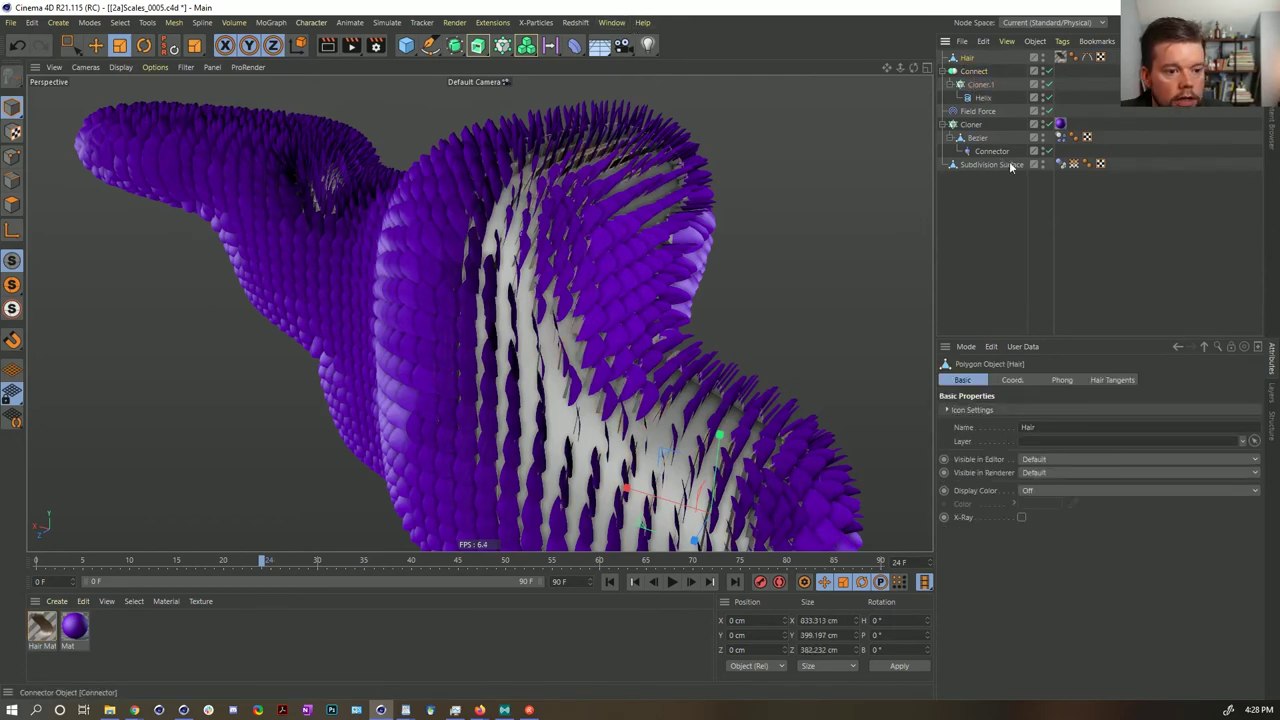
click(973, 71)
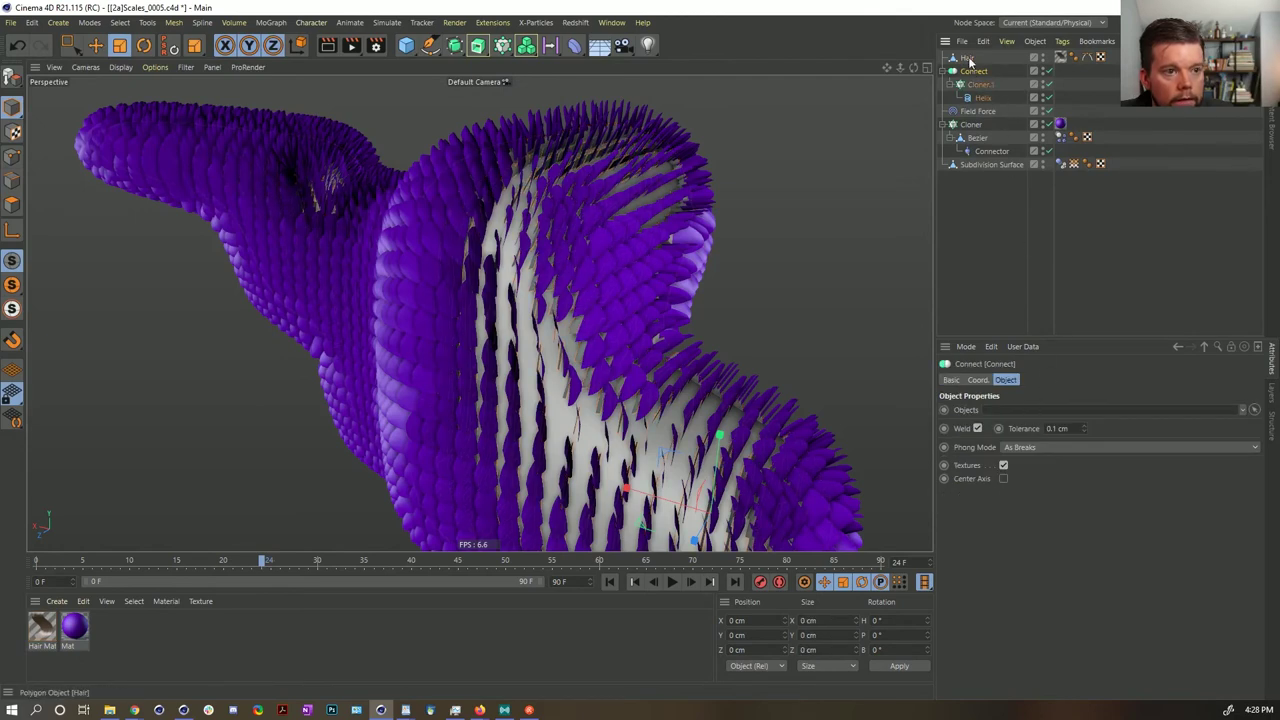
click(978, 98)
click(980, 85)
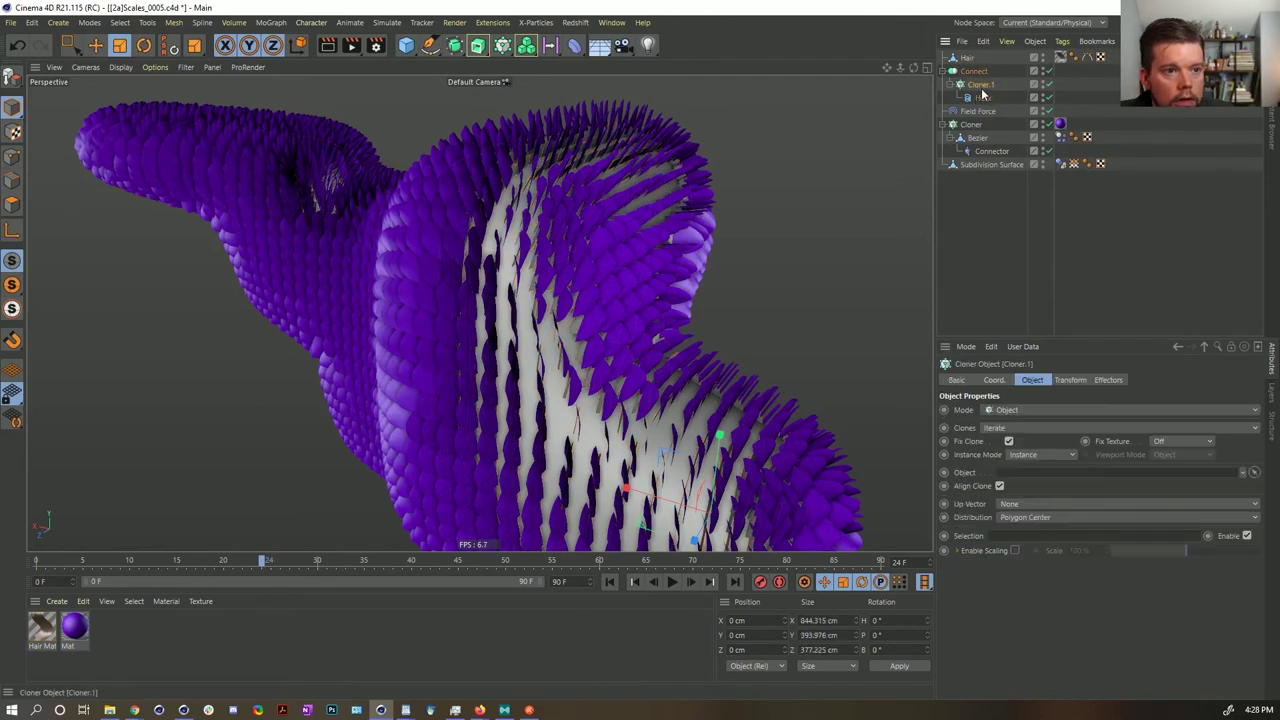
- Assign the Hair object as the object Cloner.1 clones onto and save the scene incrementally as [2a]Scales_0006.c4d
drag(972, 75, 1023, 483)
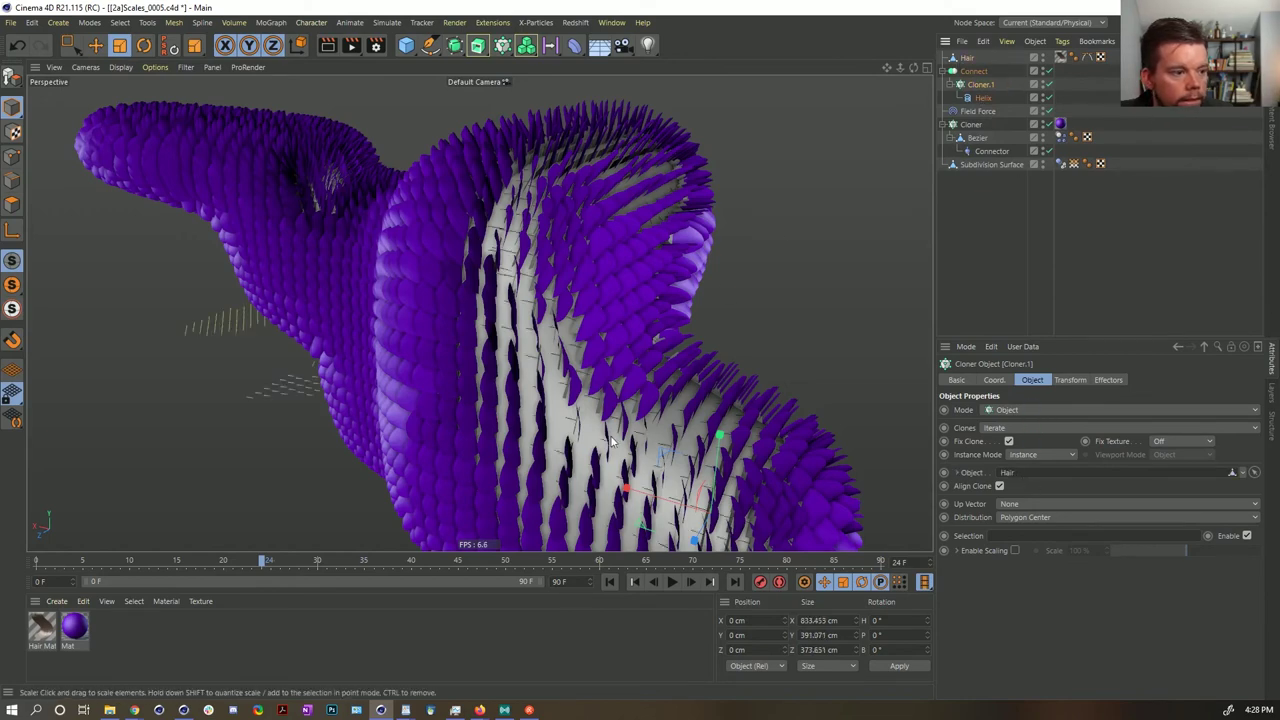
alt+drag(567, 415, 575, 313)
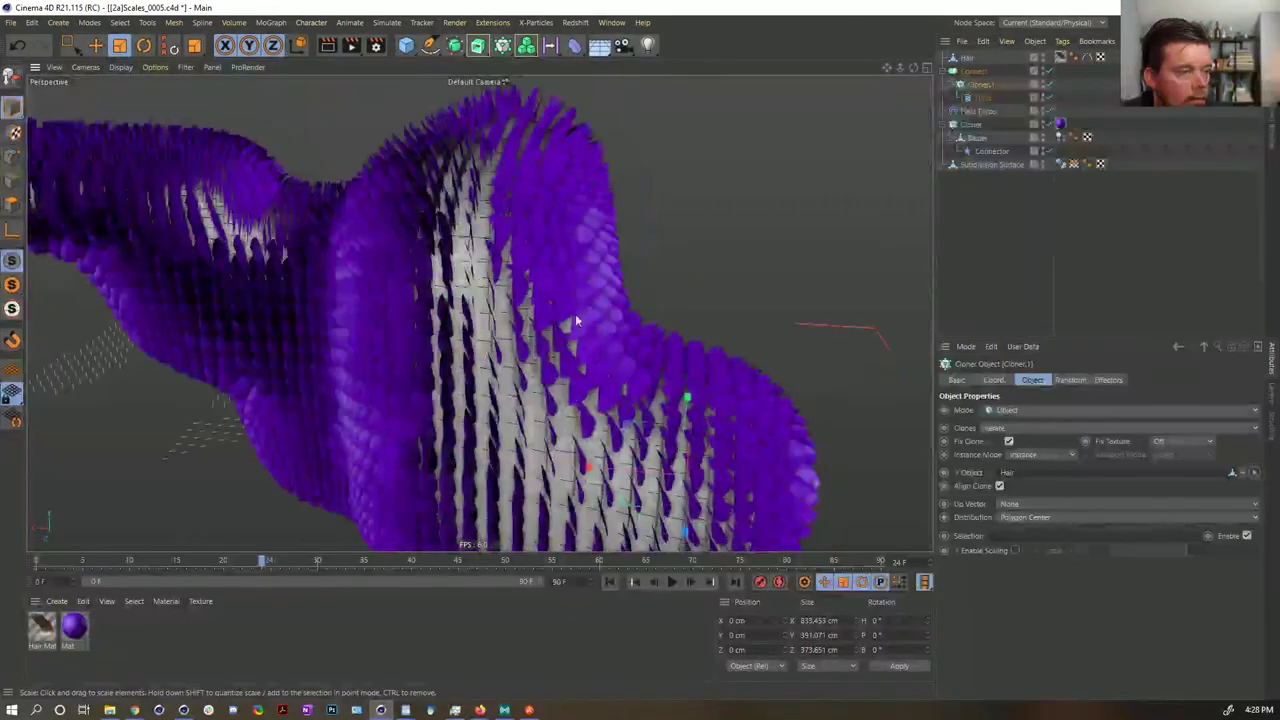
alt+drag(661, 247, 557, 333)
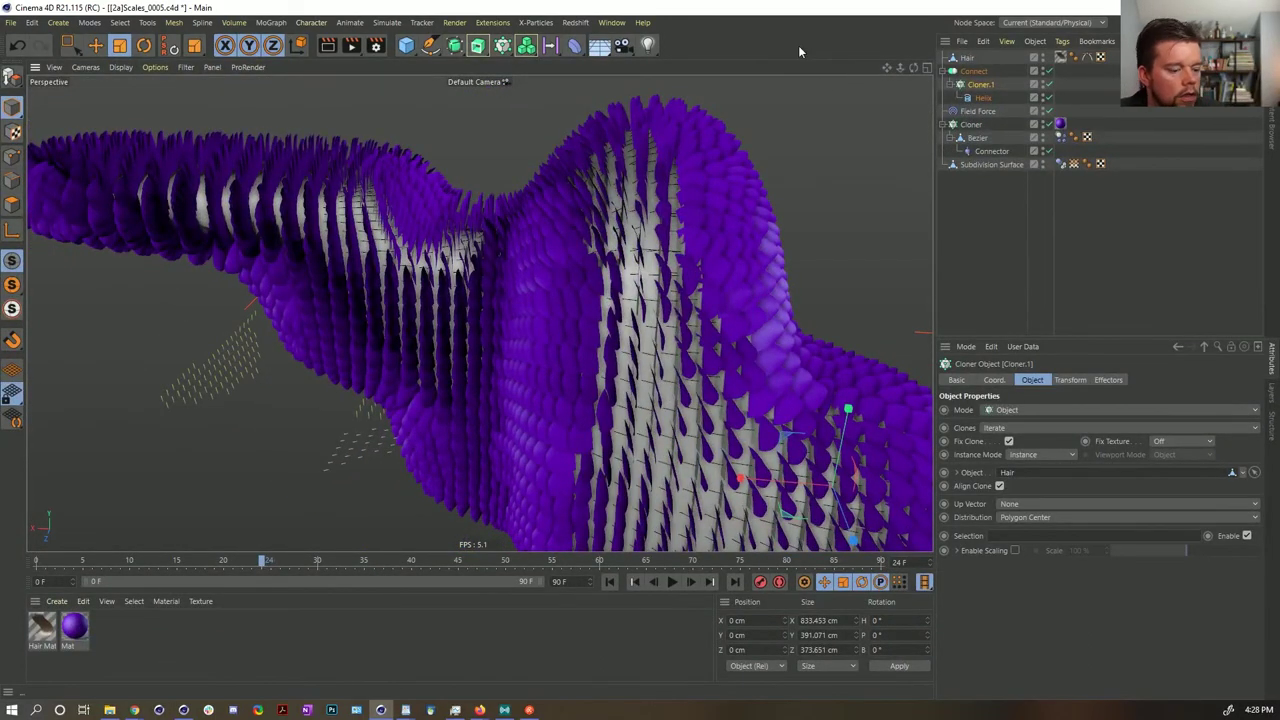
alt+drag(740, 383, 690, 395)
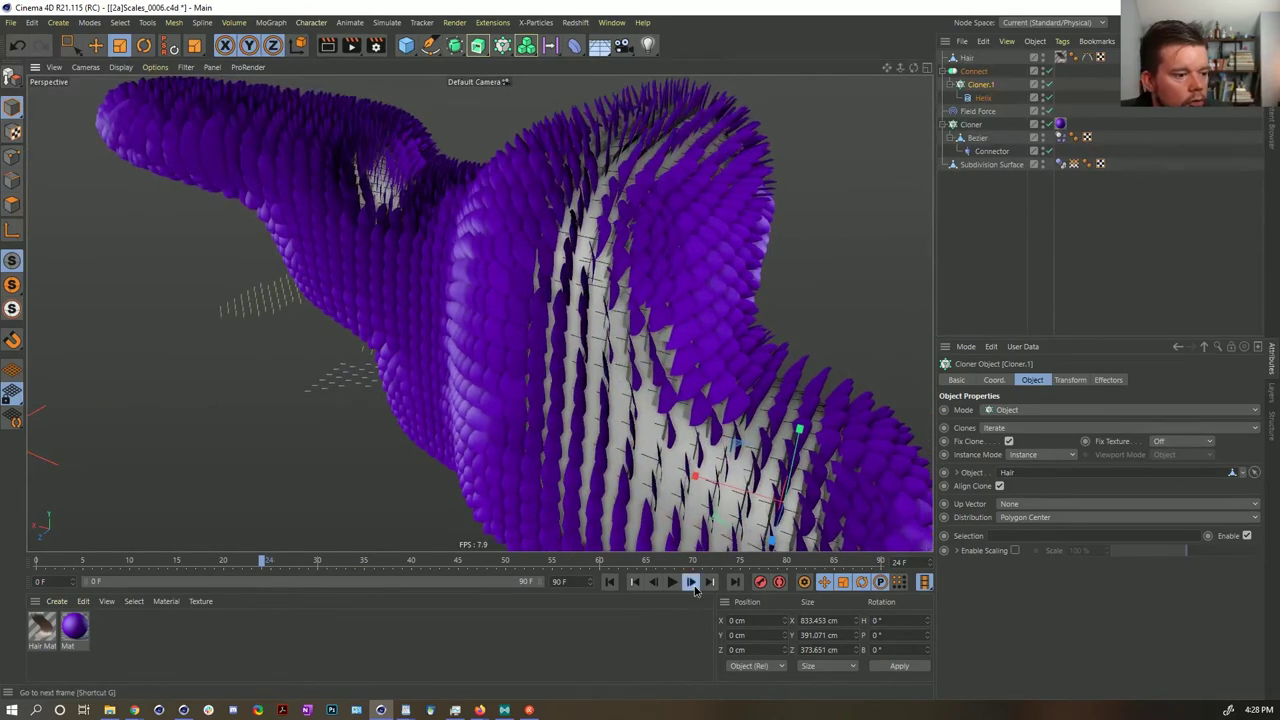
- Advance the animation by one frame to check how the scales behave, and return to frame 0
click(694, 585)
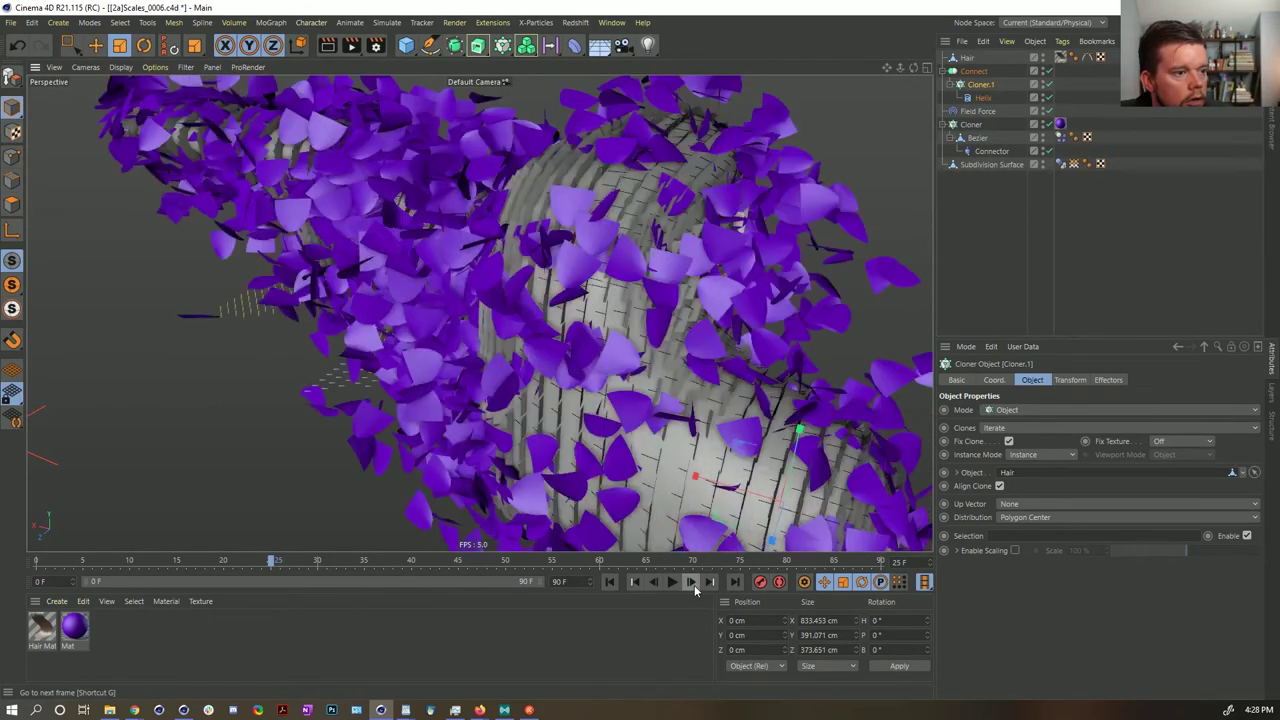
click(609, 582)
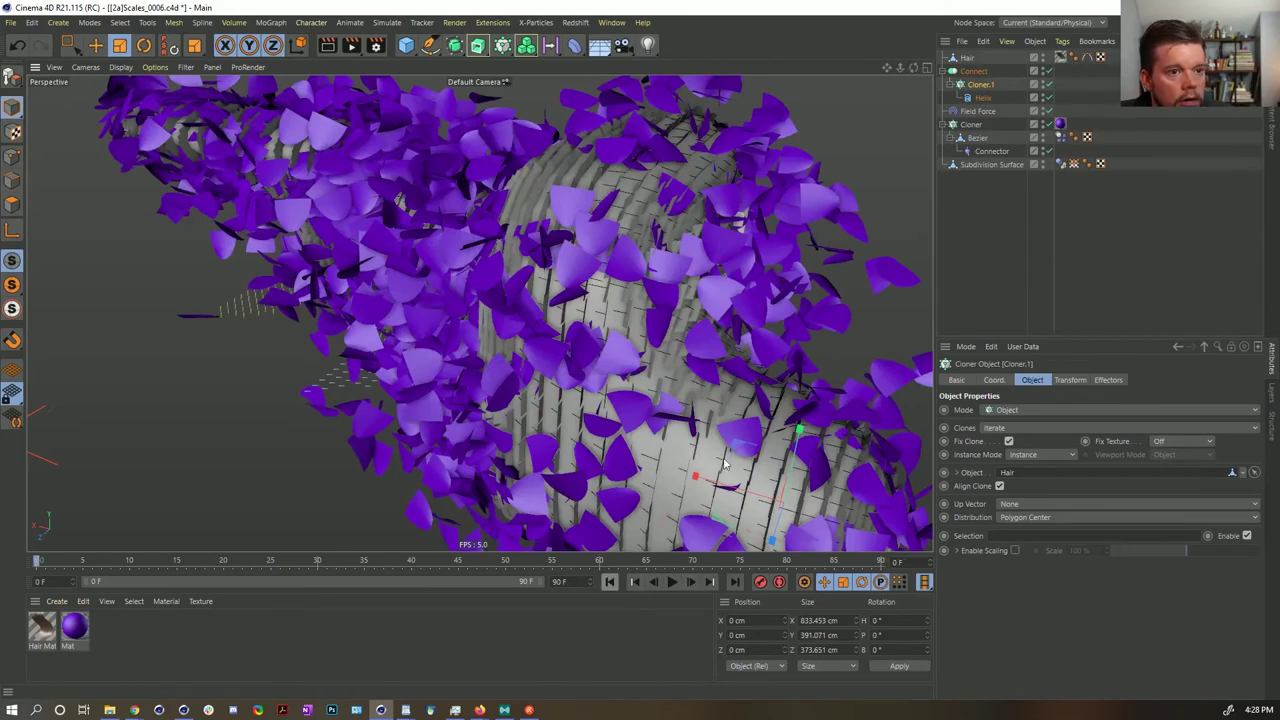
- Clear the Object B link of the Connector under the Bezier scale
click(990, 151)
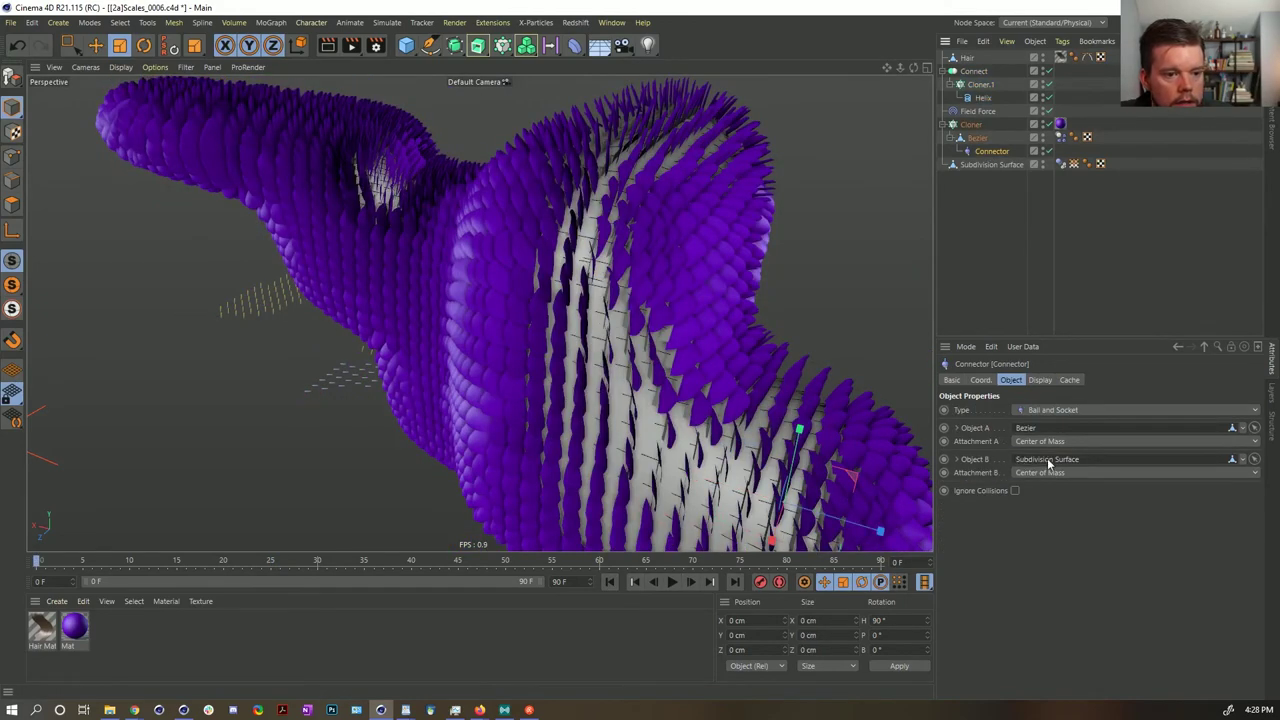
click(1244, 459)
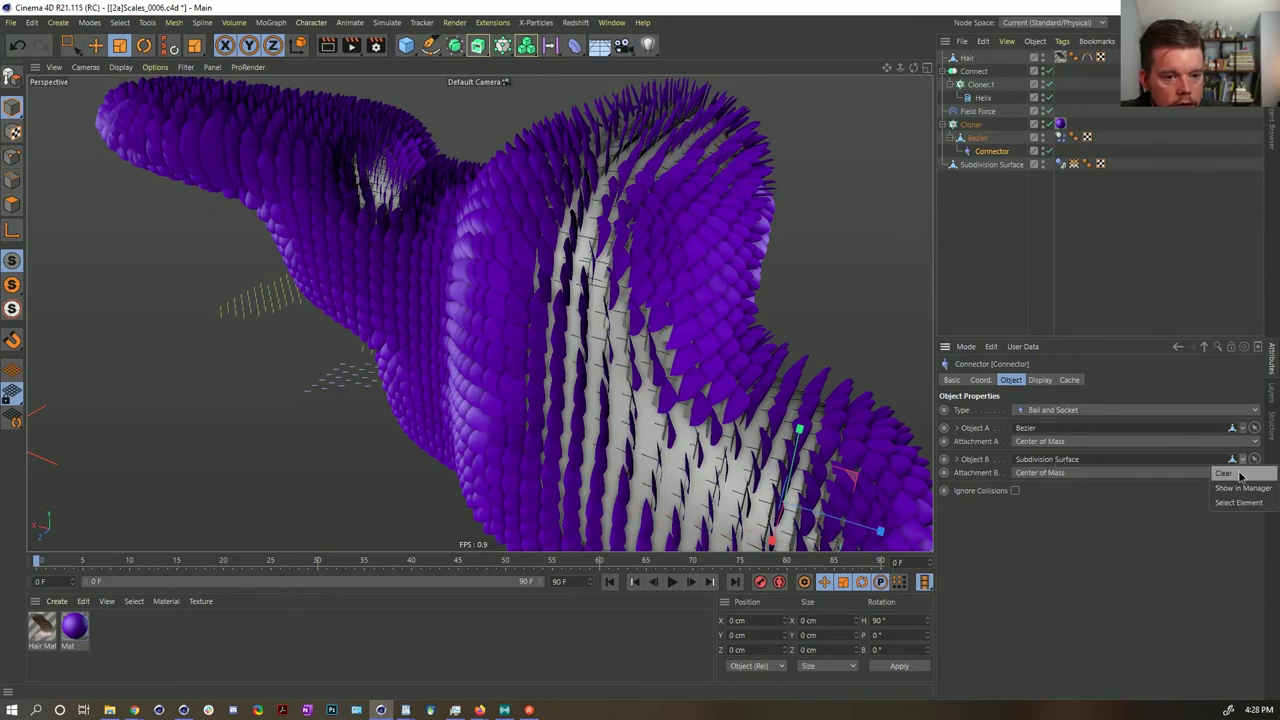
click(1222, 474)
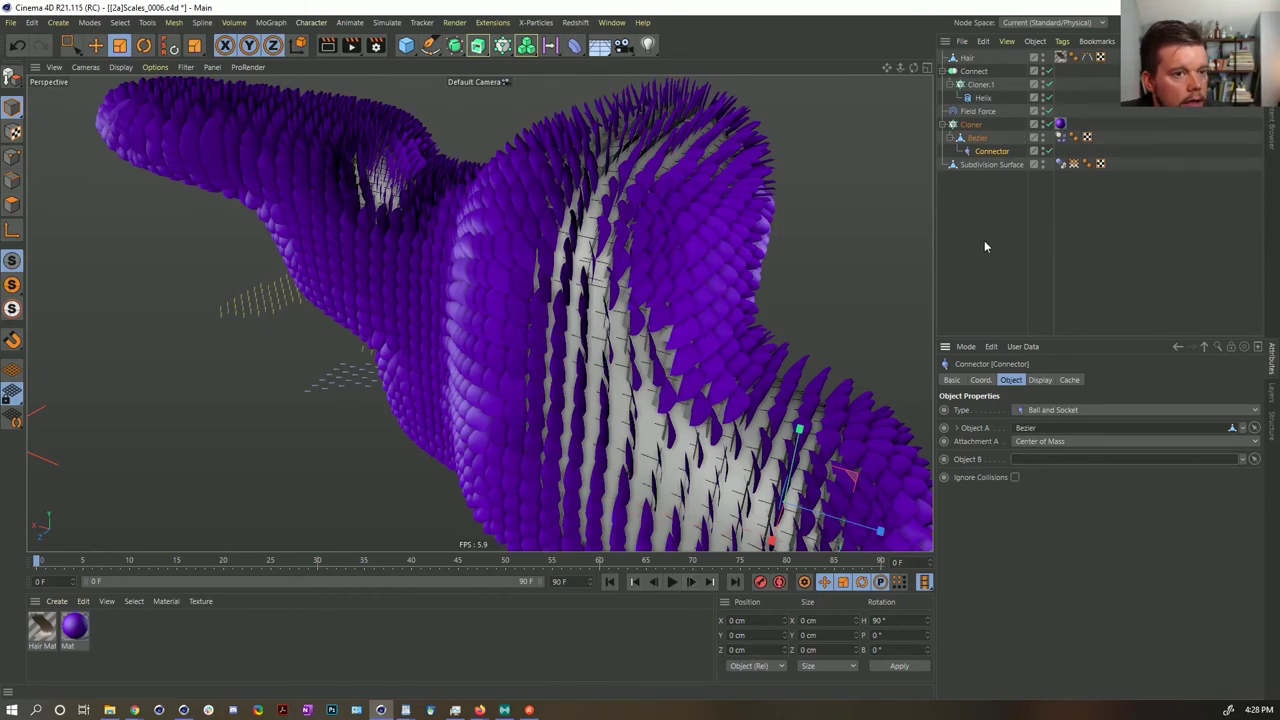
click(977, 138)
click(979, 152)
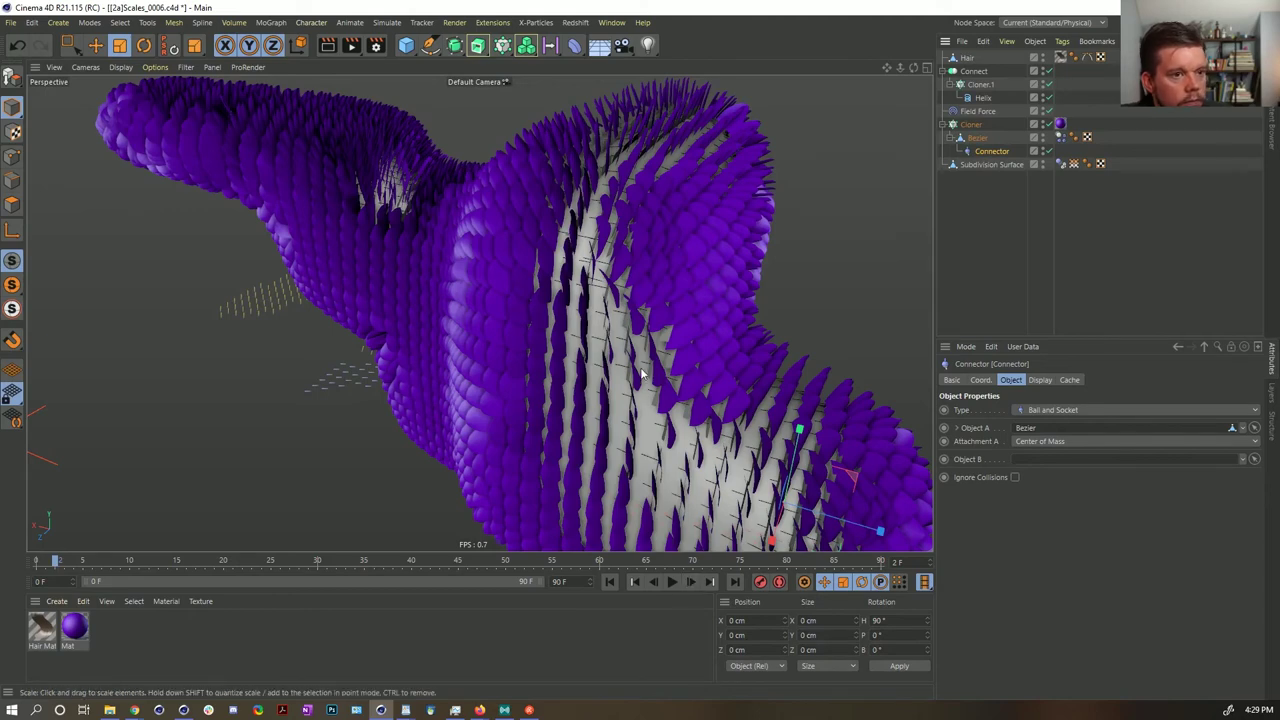
- Select the Field Force and step the simulation forward to frame 5 to examine how the scales move
click(976, 113)
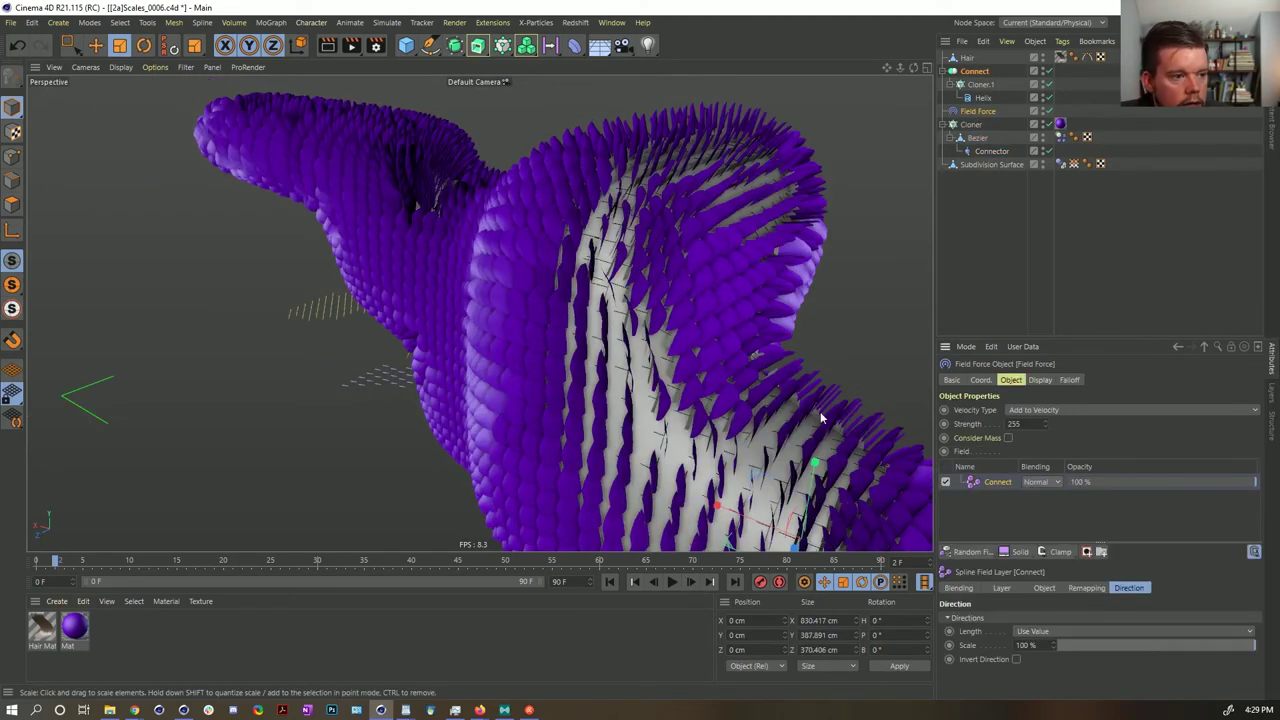
alt+drag(588, 298, 674, 543)
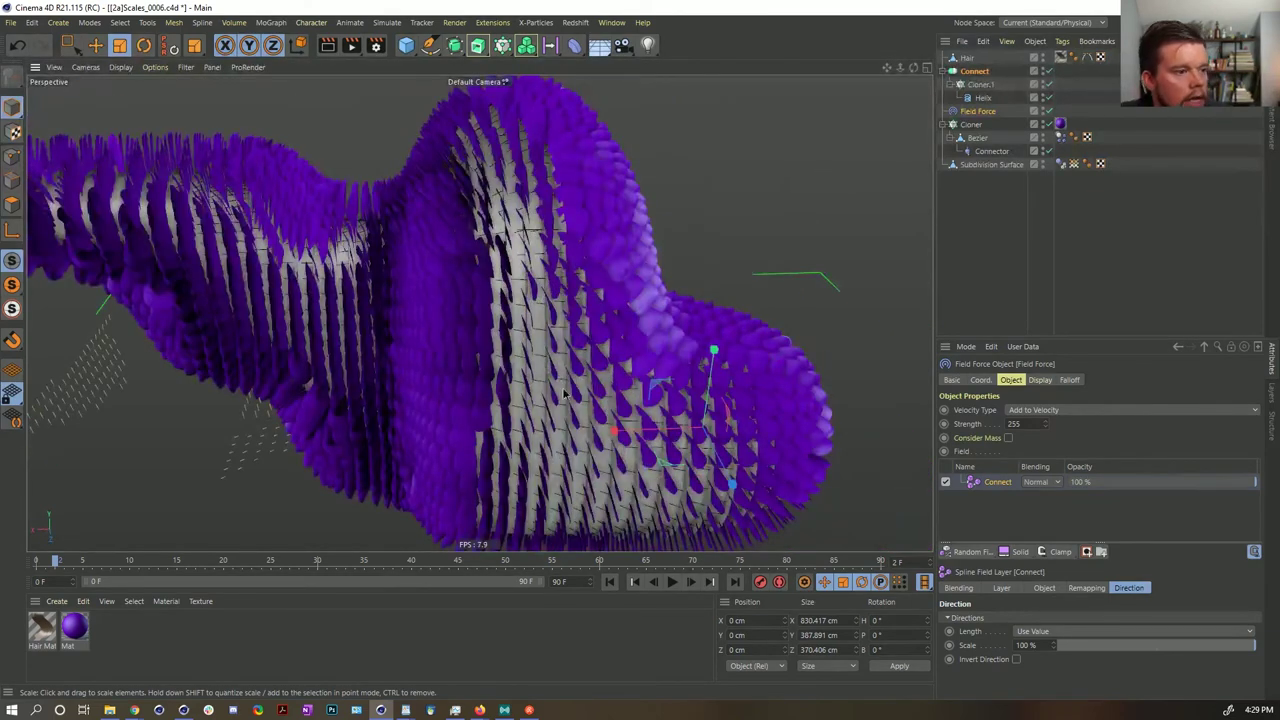
alt+drag(581, 413, 536, 371)
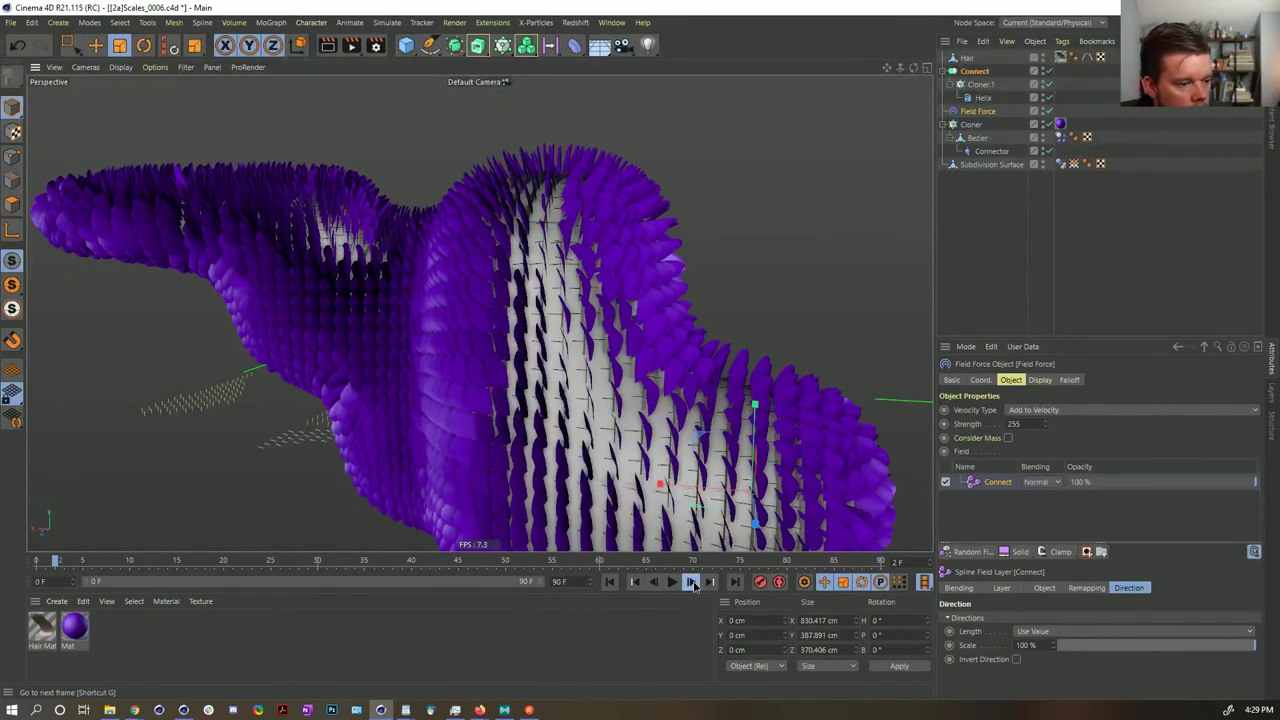
click(693, 582)
click(693, 582)
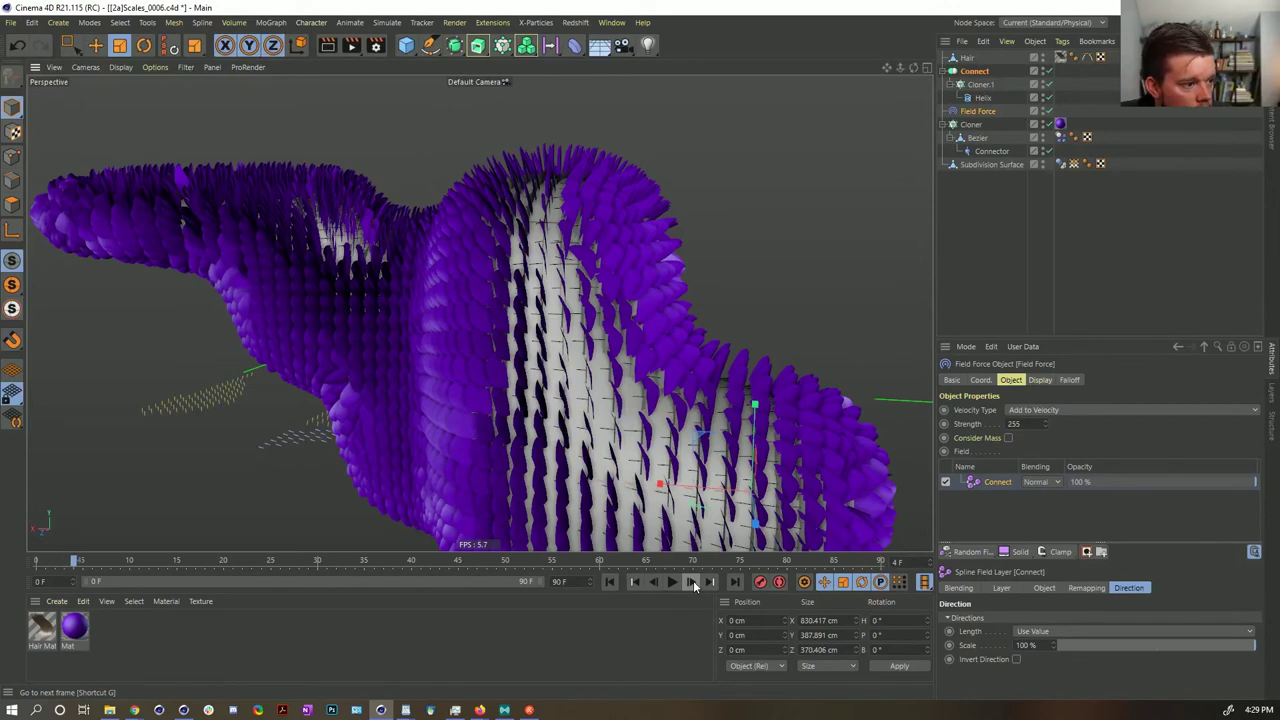
click(693, 582)
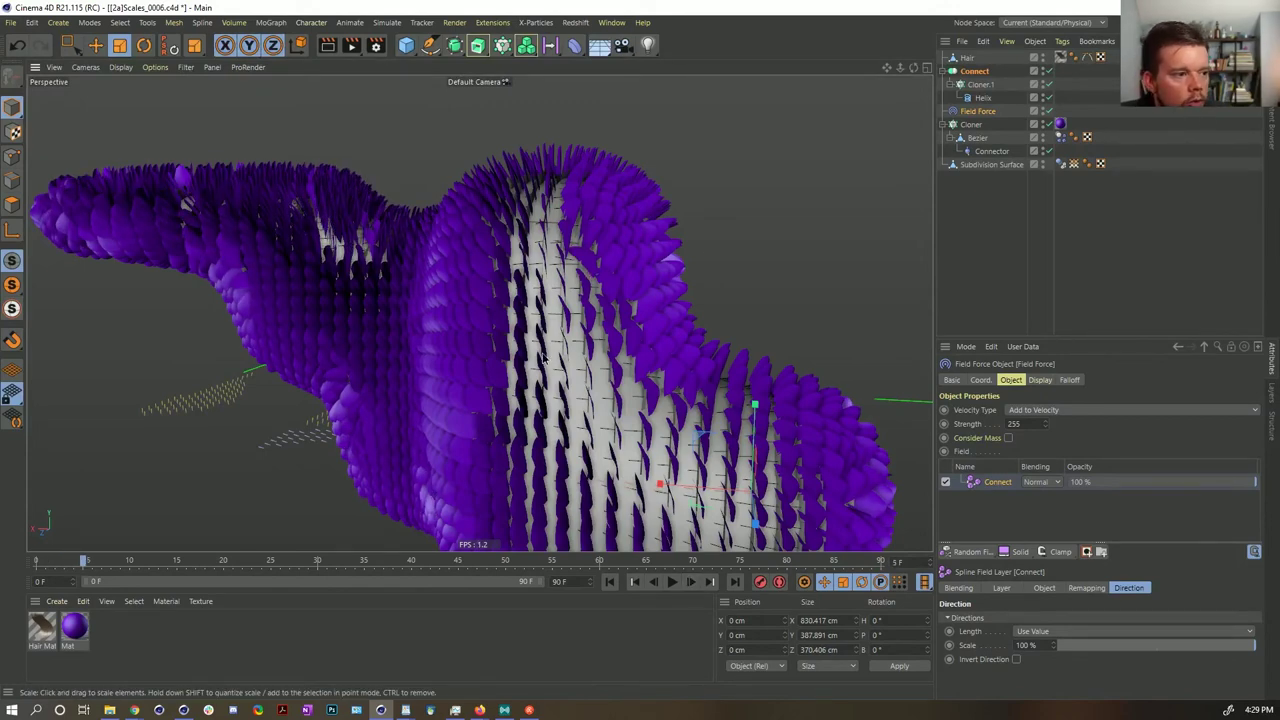
scroll(545, 360, down, 3)
mouse_move(555, 360)
alt+mouse_down()
mouse_move(628, 411)
mouse_move(562, 375)
alt+mouse_up()
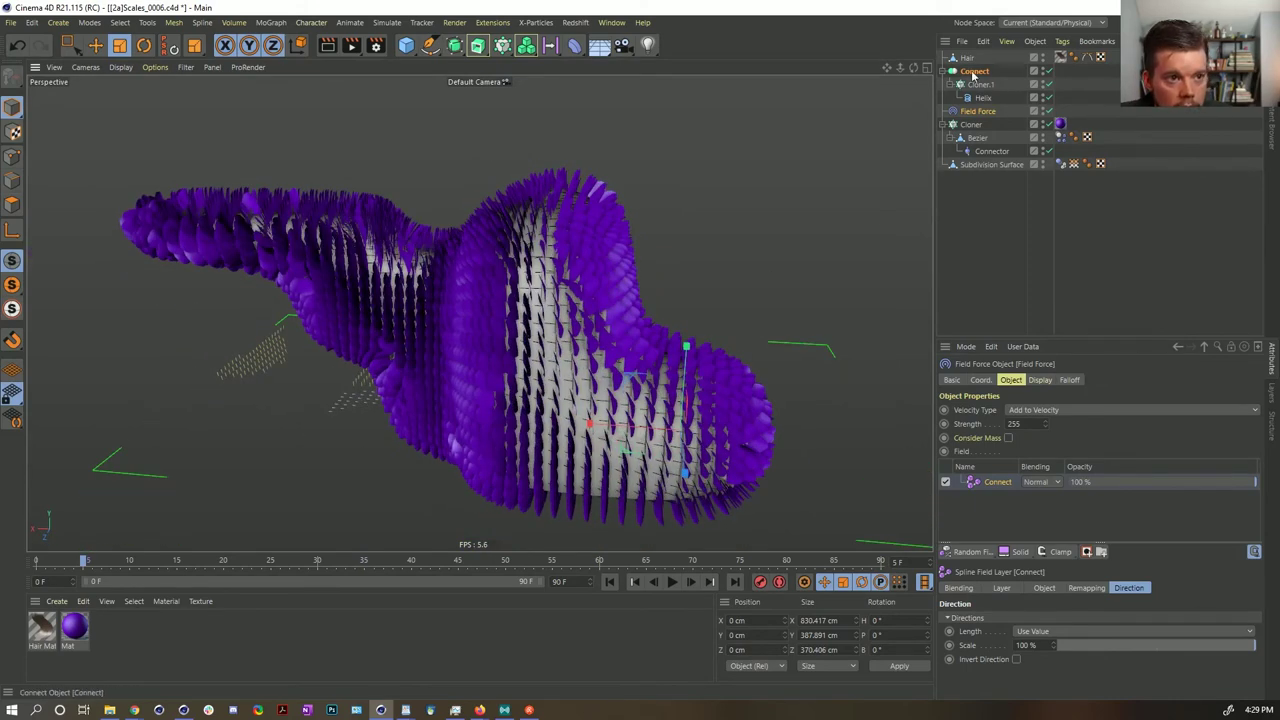
- Hide the Hair object in the viewport, collapse the Connect hierarchy and deselect everything
key(ctrl+z)
key(ctrl+z)
alt+click(1042, 57)
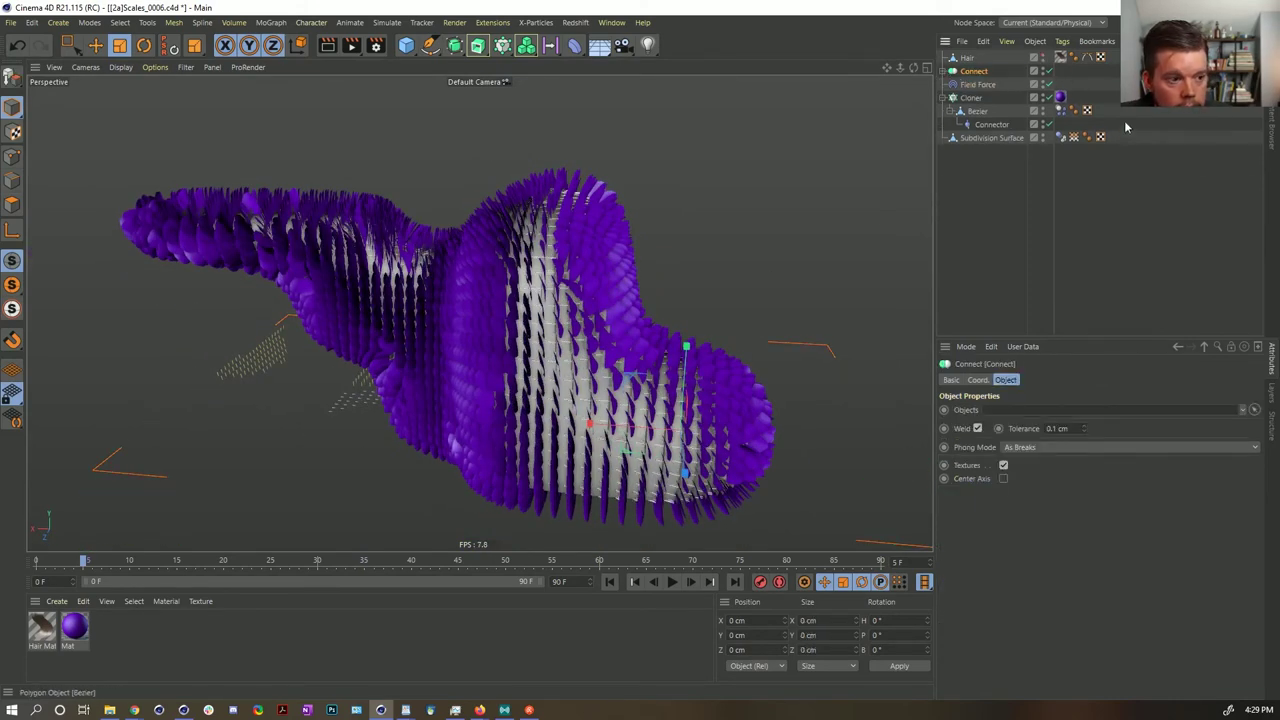
click(1127, 127)
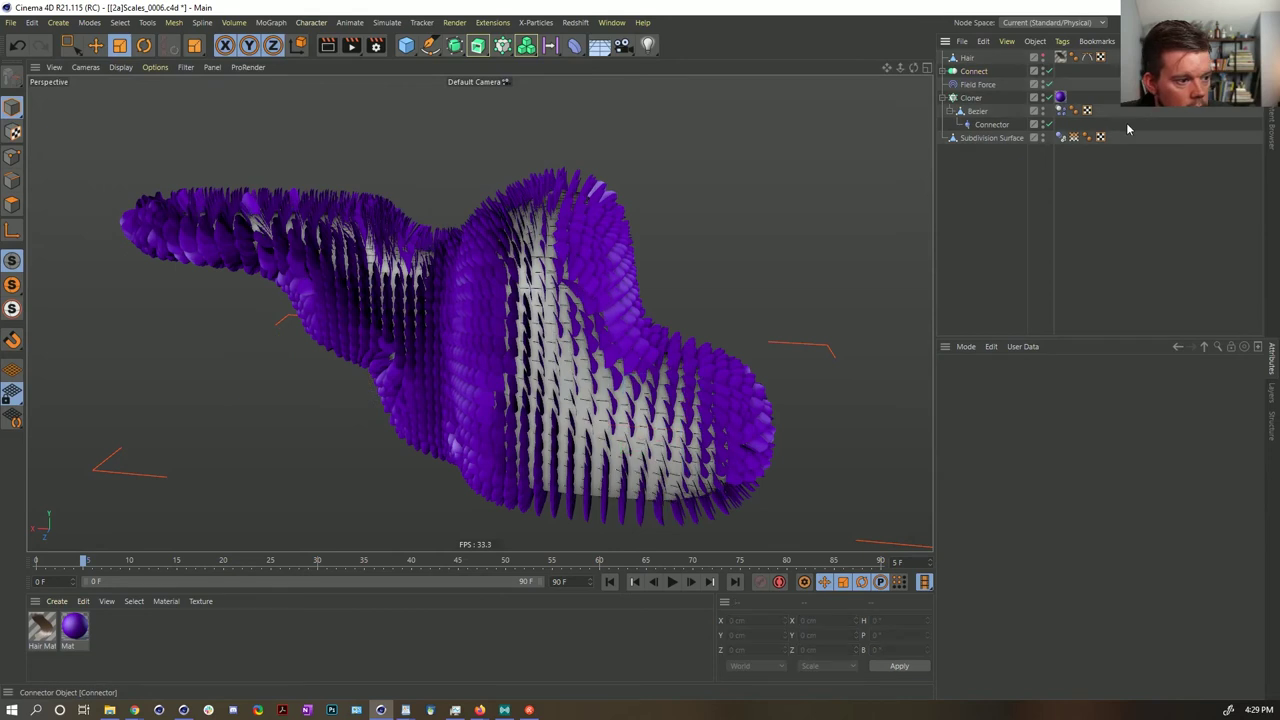
- Play the scale simulation without the hair shown, stop it and rewind to frame 0
click(673, 582)
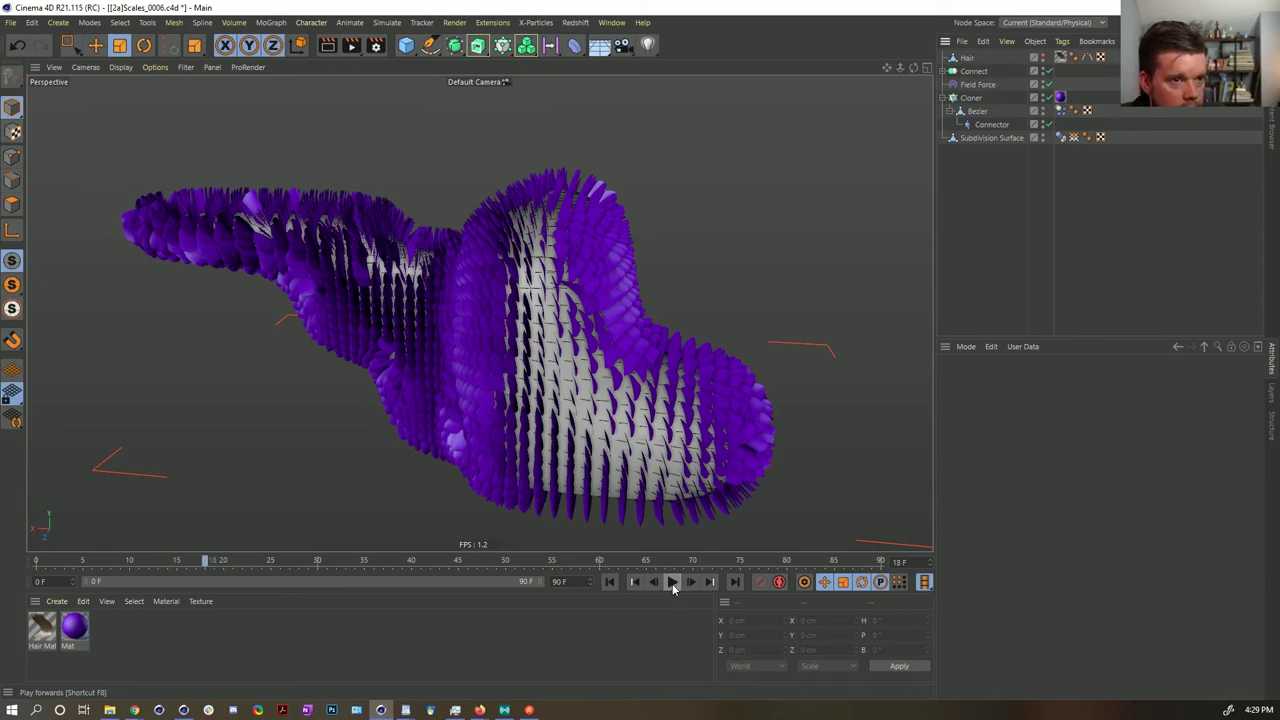
click(672, 582)
click(610, 582)
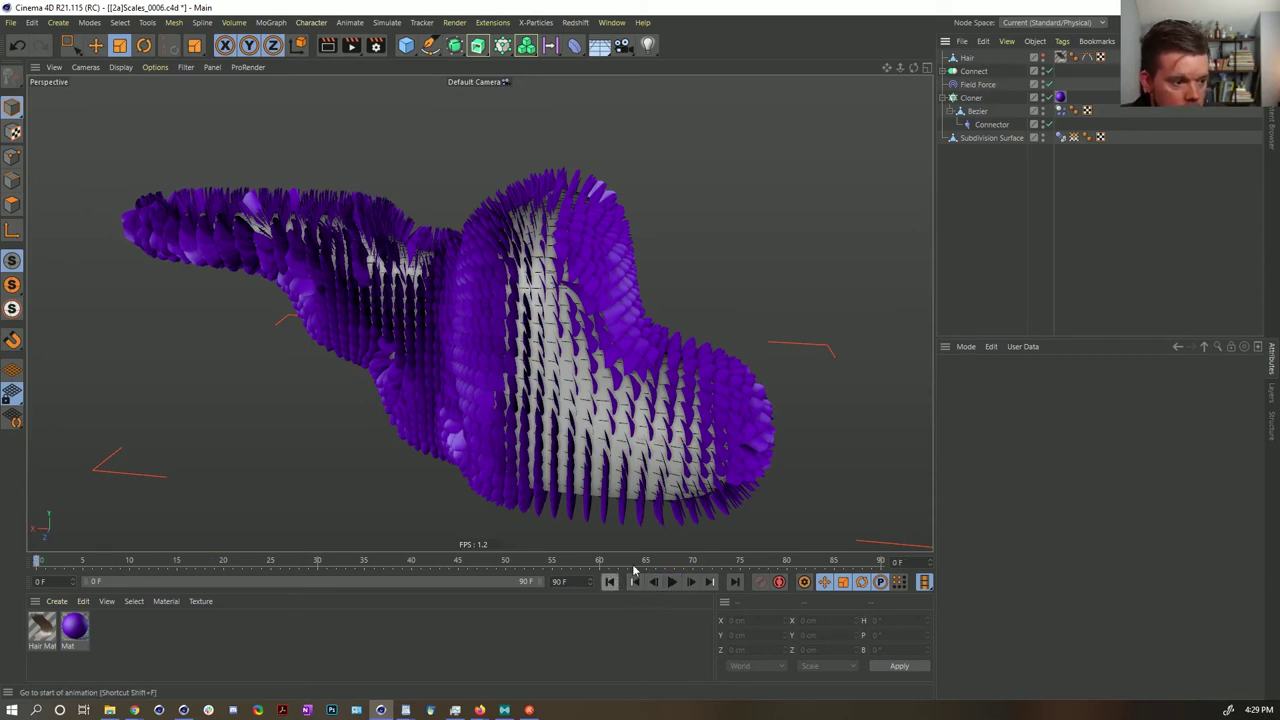
- Switch to the [2b]Scales_HairTest.c4d project and convert its Hair generator into a polygon object for copying
click(975, 84)
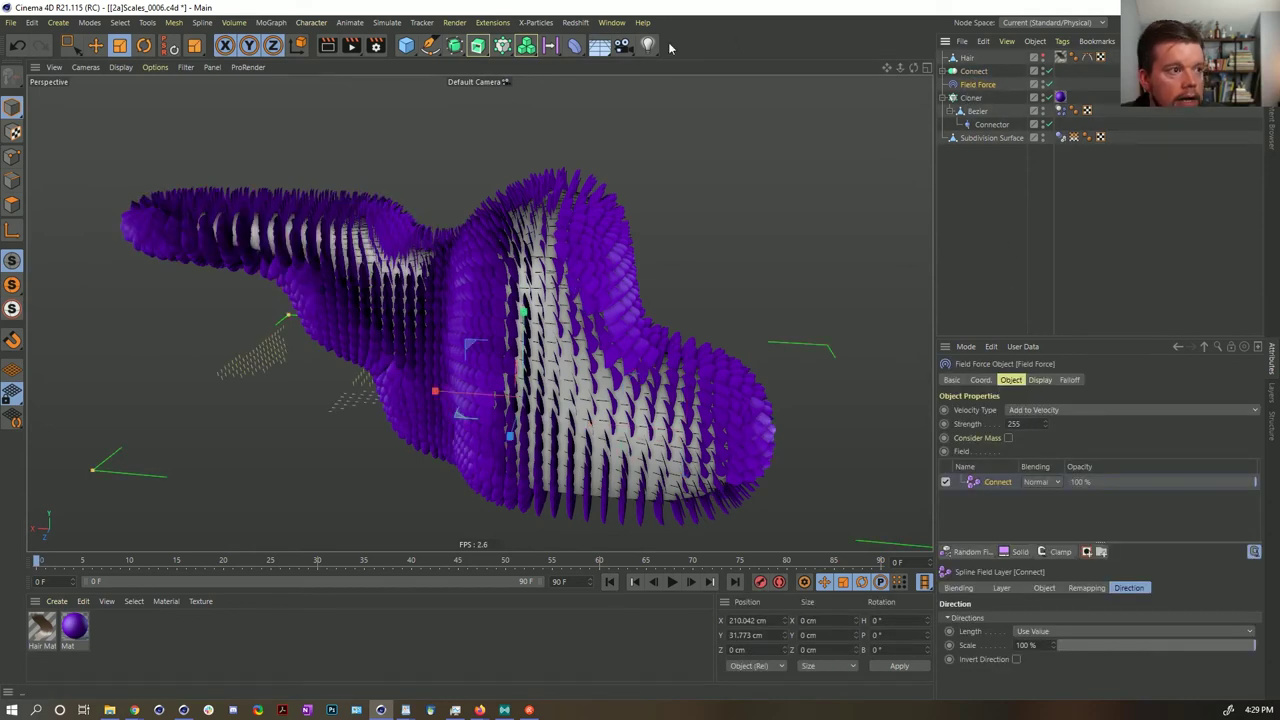
click(611, 22)
click(703, 426)
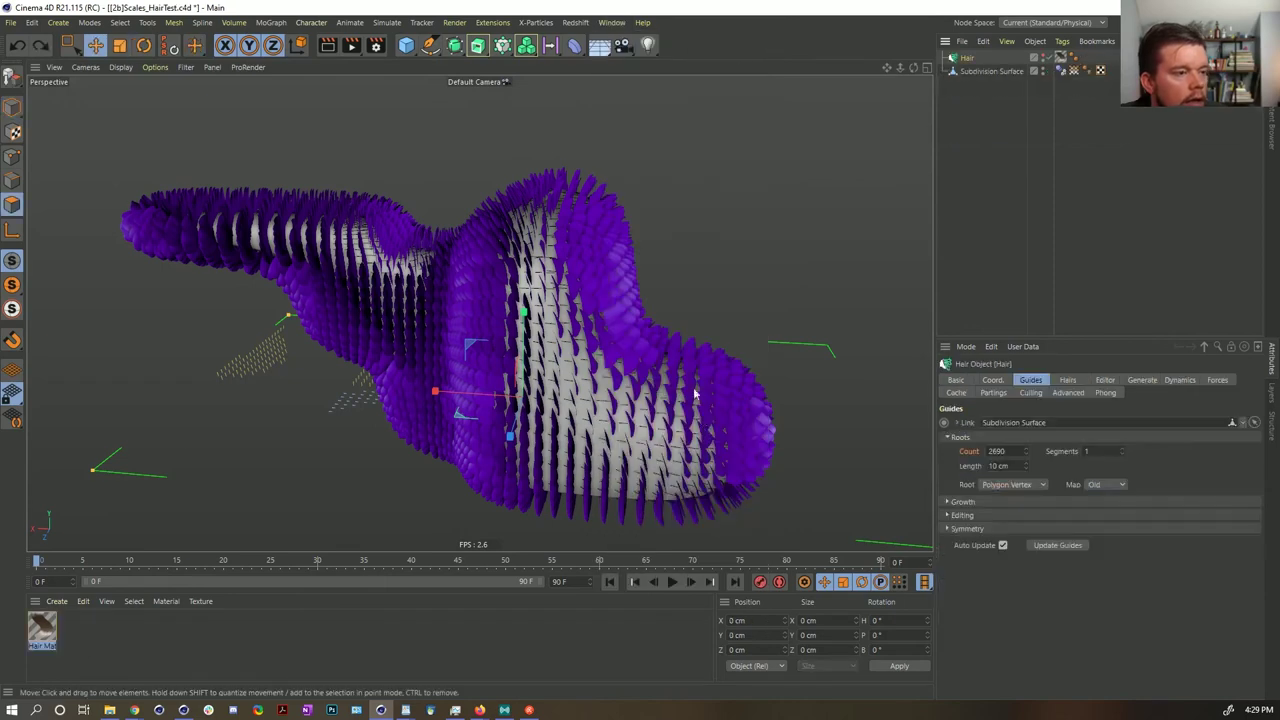
alt+drag(622, 281, 556, 301)
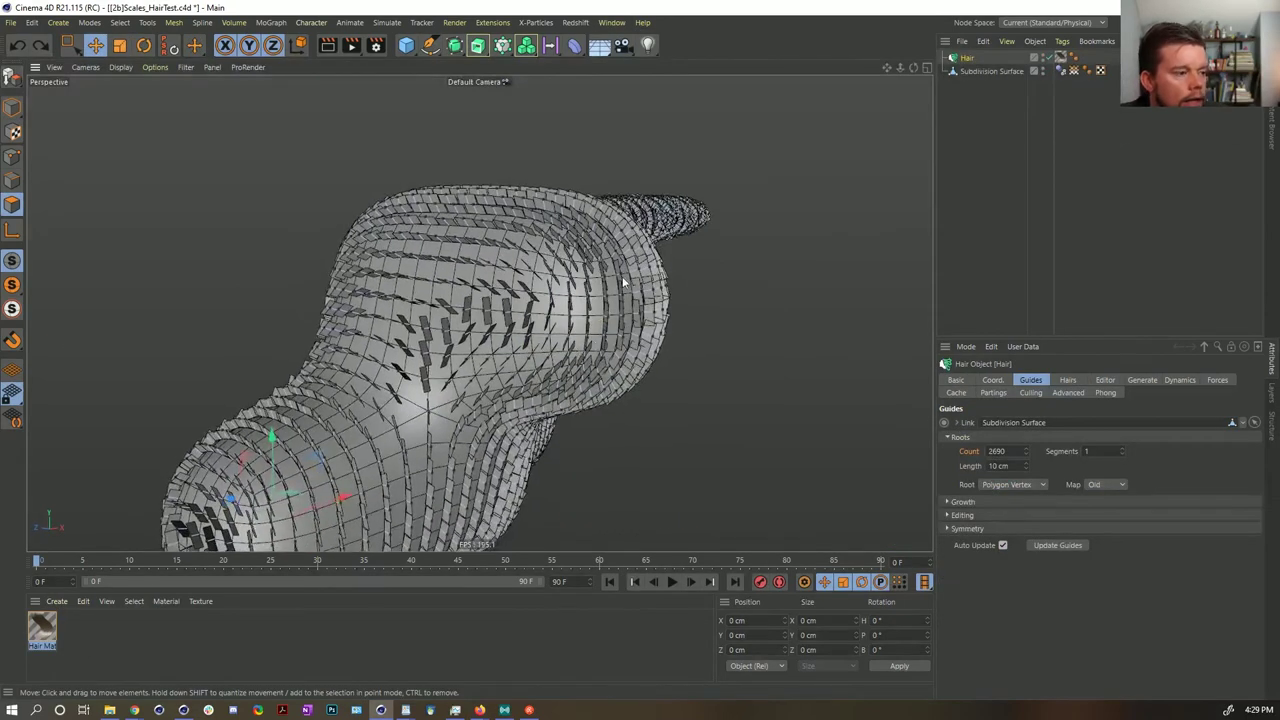
click(622, 276)
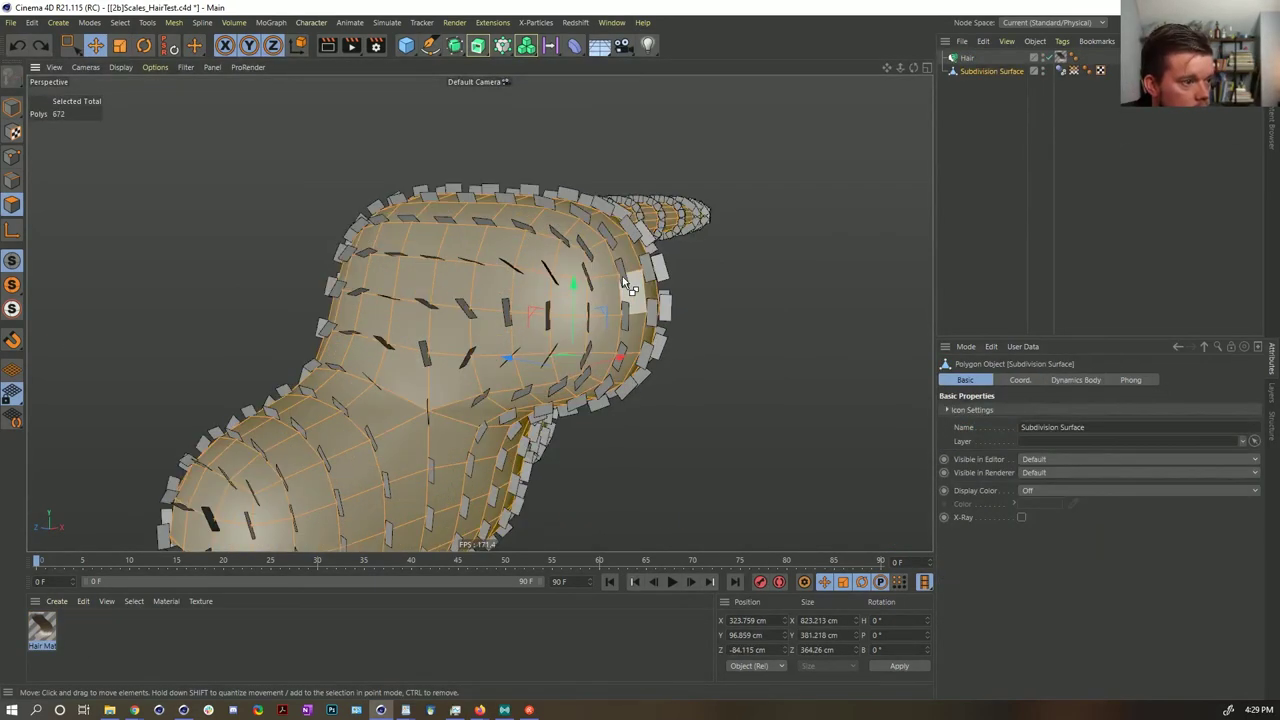
click(966, 58)
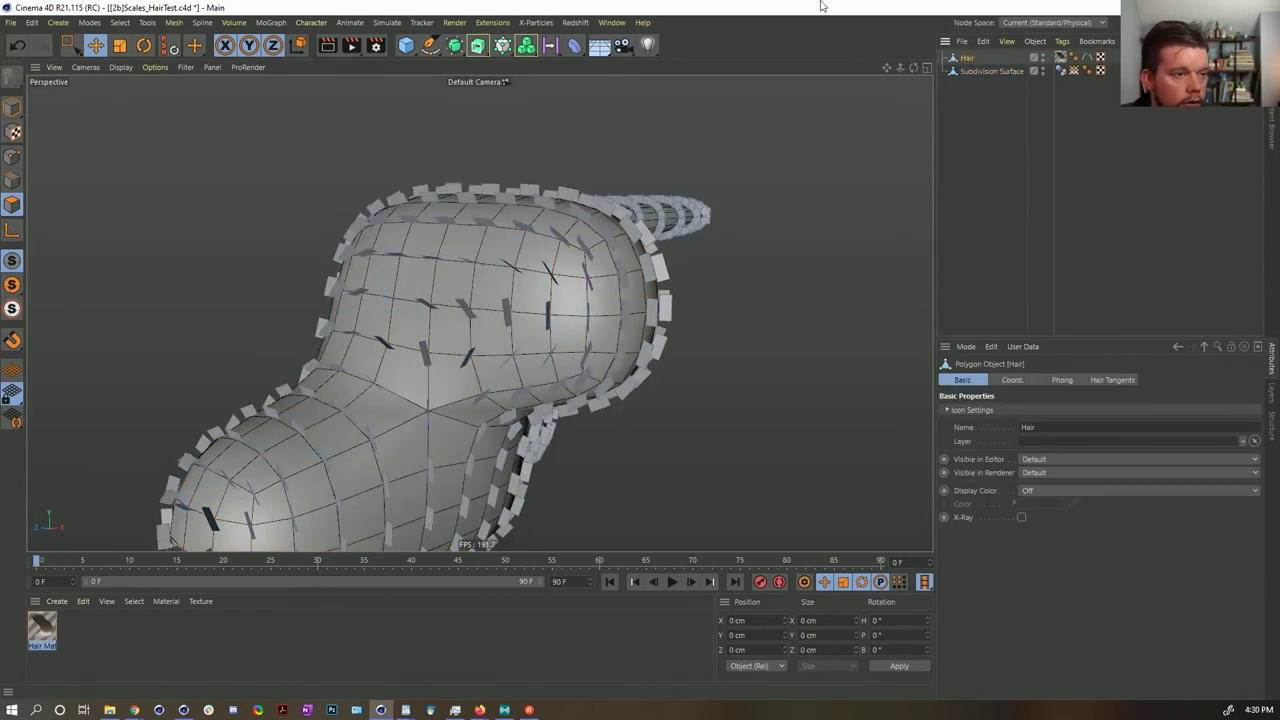
- Switch to the Untitled 13 project and close it without saving its changes
click(612, 22)
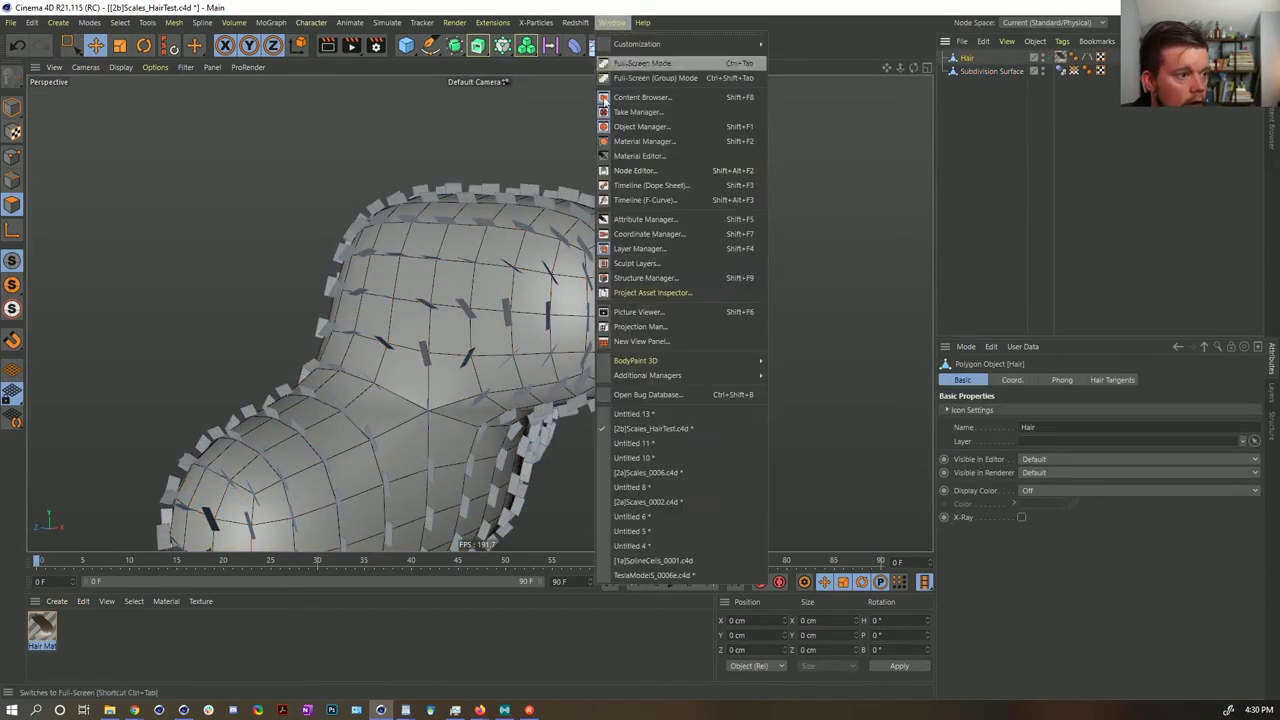
click(636, 414)
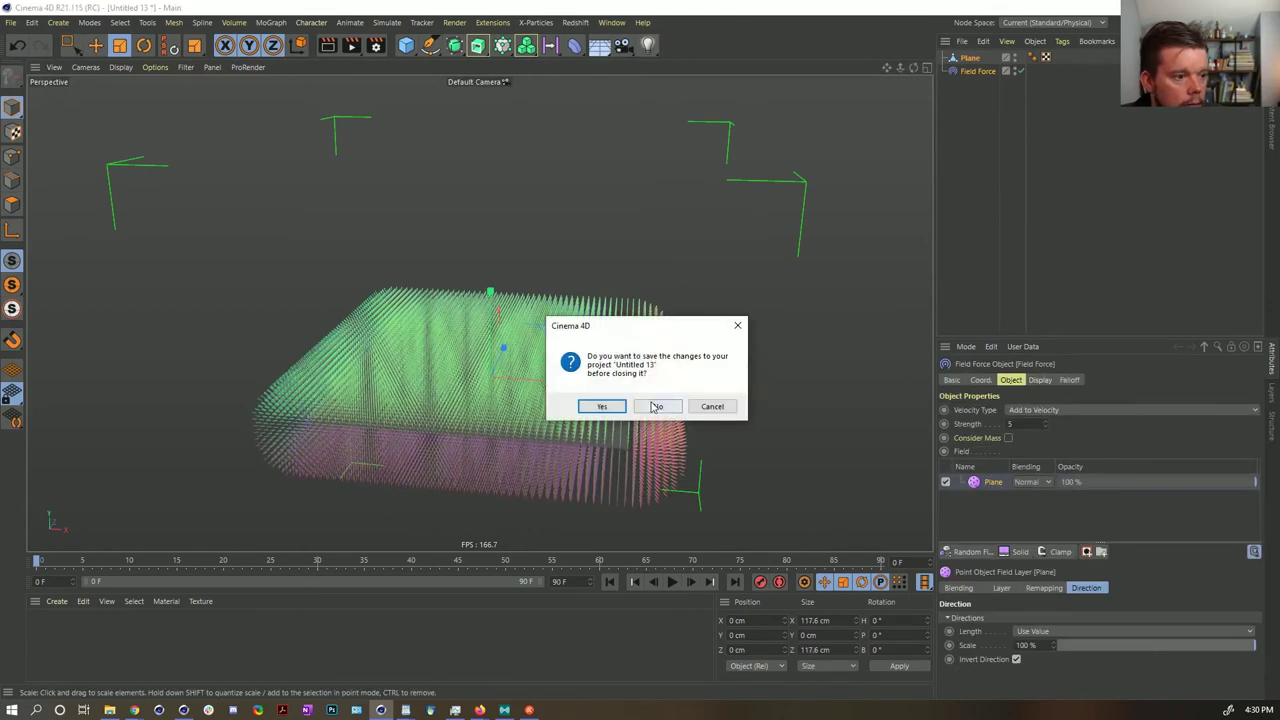
click(656, 405)
- Return to the [2a]Scales_0006.c4d project and paste the copied polygon Hair object into it
click(612, 22)
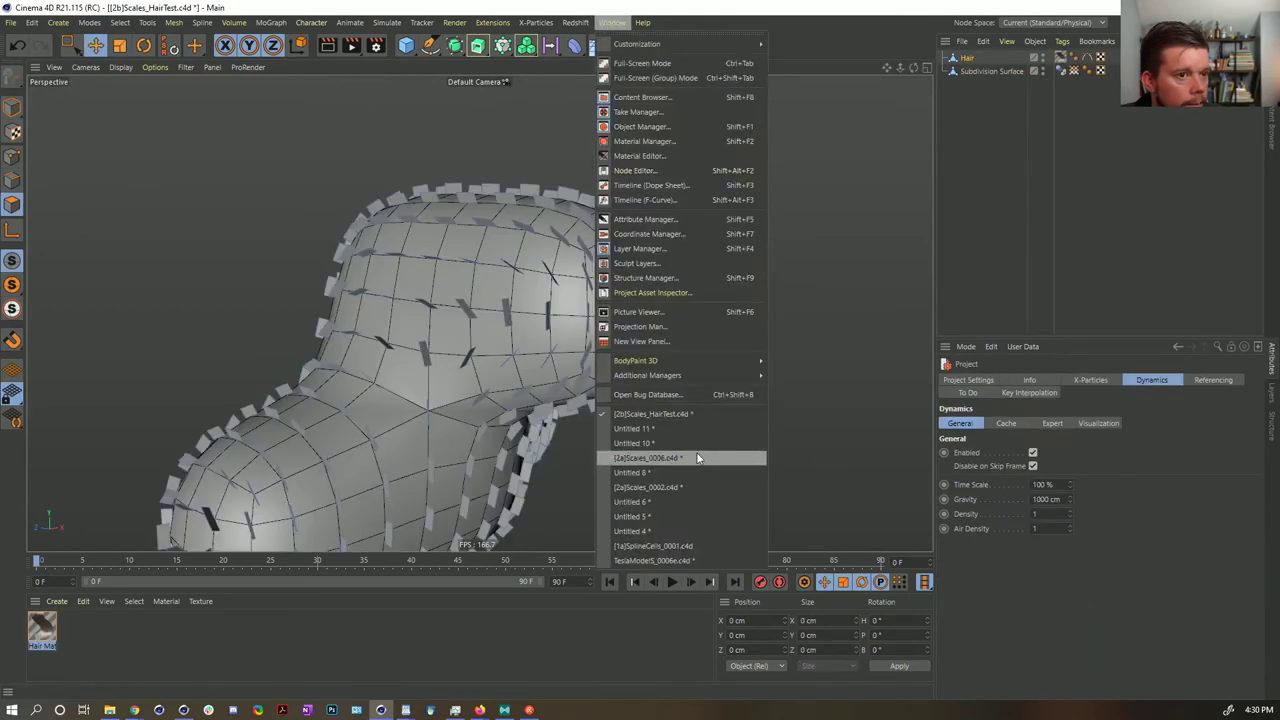
click(1000, 242)
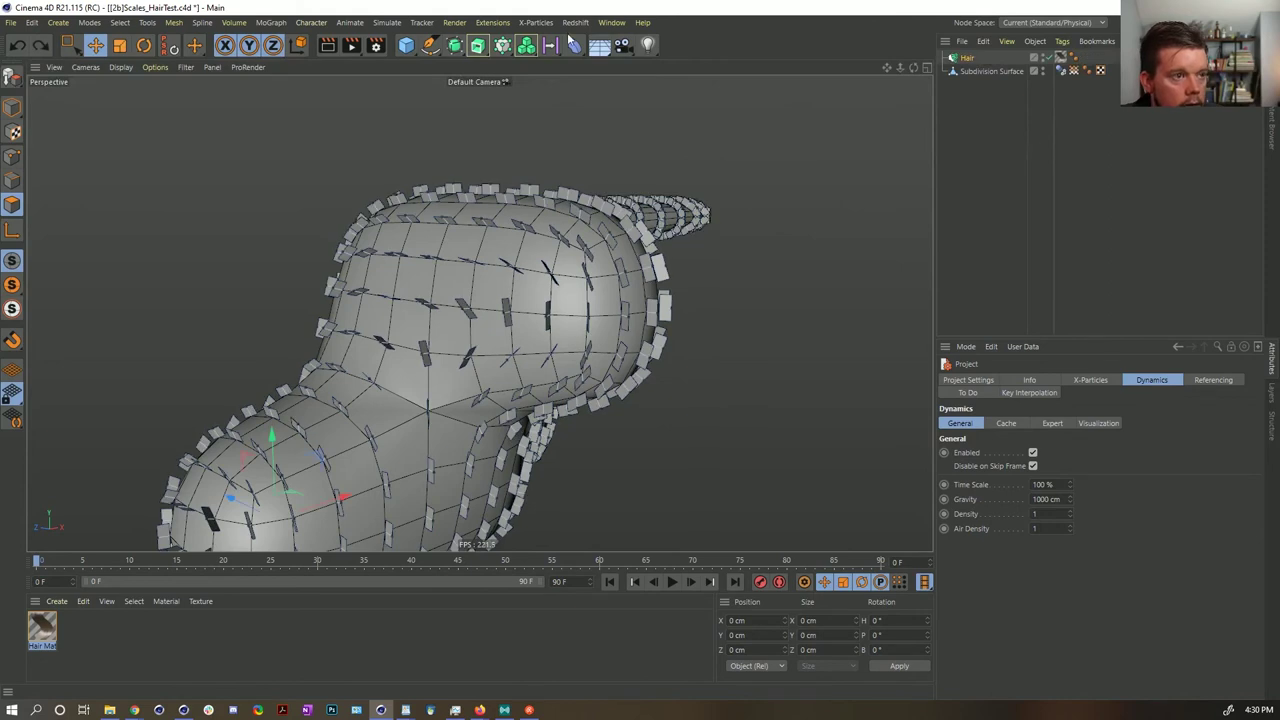
click(612, 22)
click(660, 468)
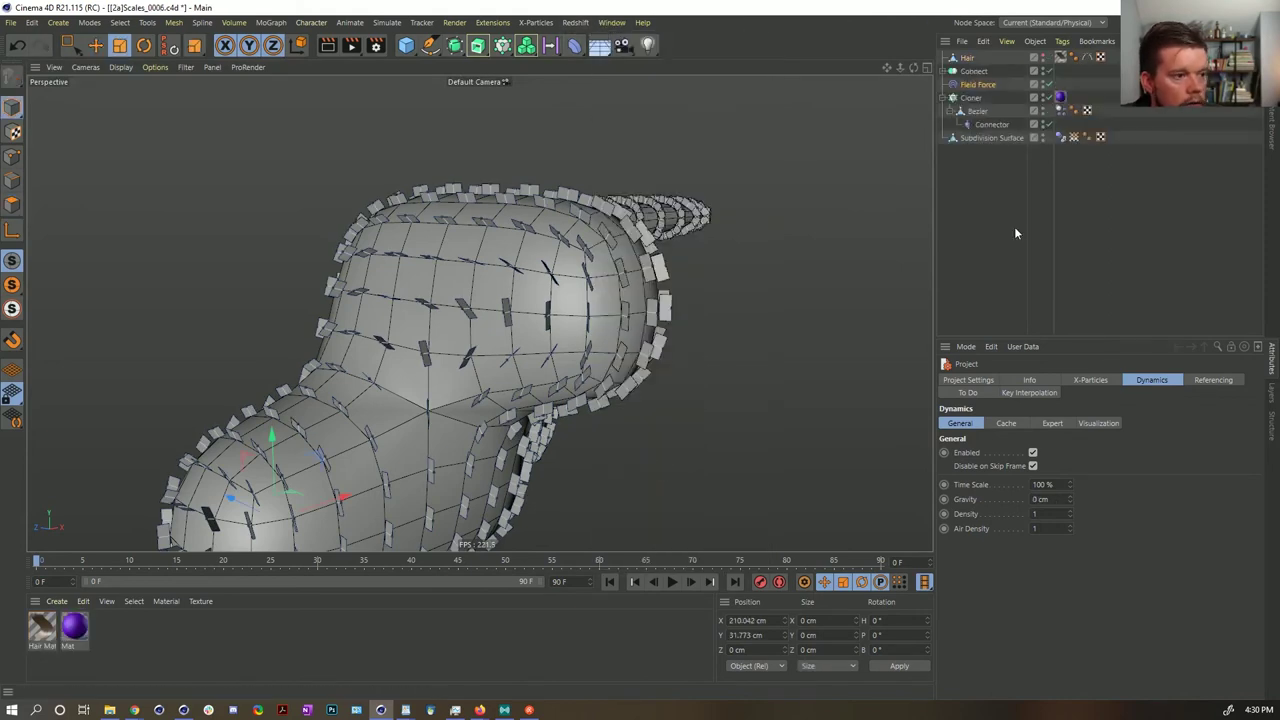
key(ctrl+v)
- Rename the pasted hair object Dir and hide it in the viewport
double_click(976, 58)
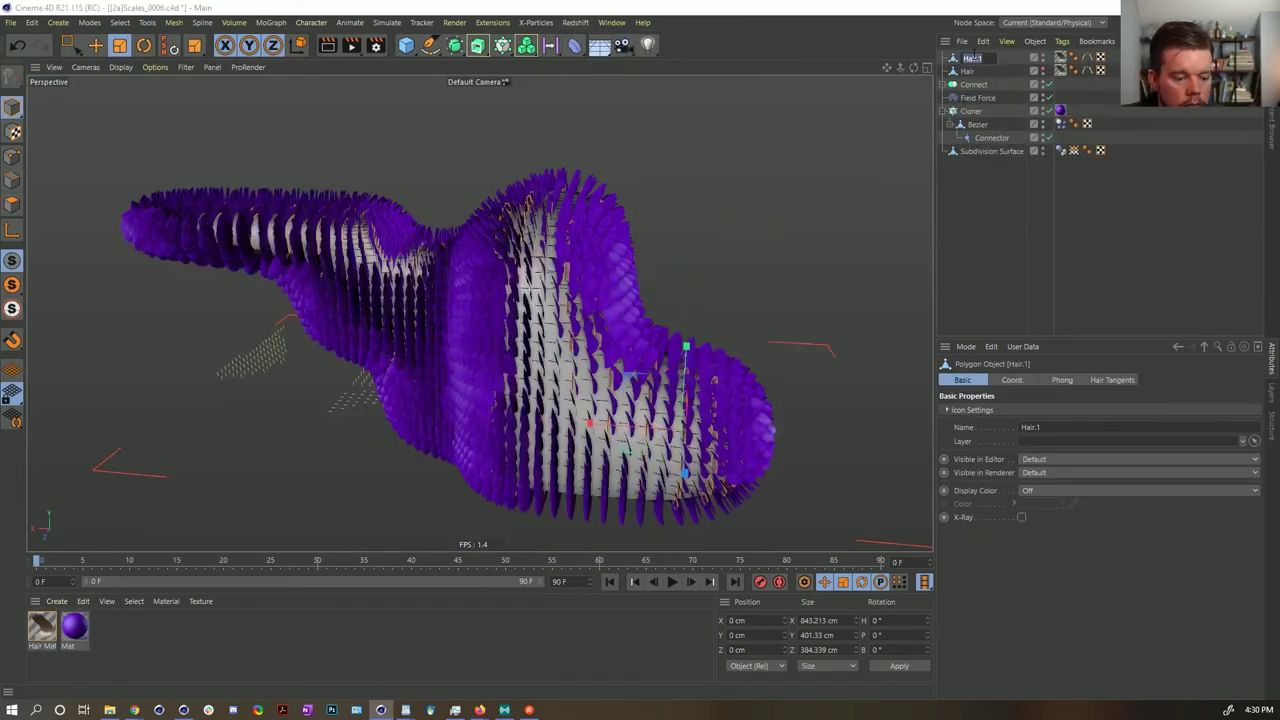
text(Dir)
key(Return)
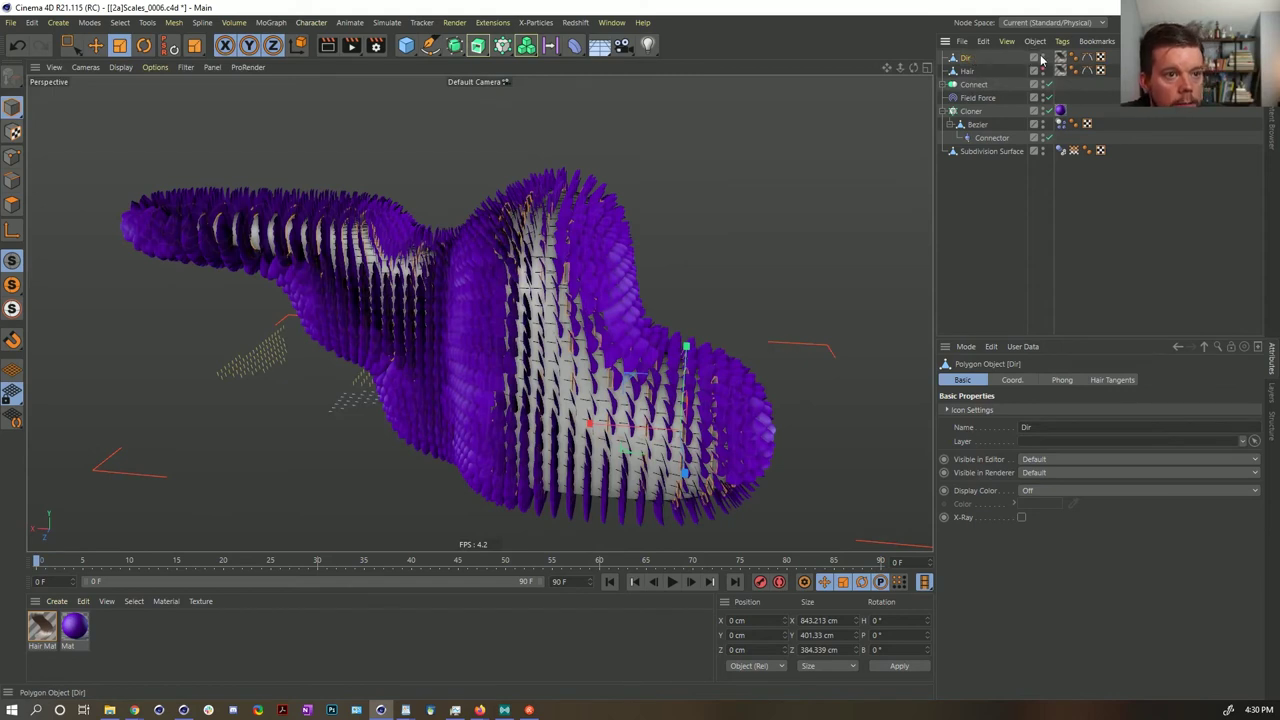
click(1042, 56)
- Assign Dir as the distribution object of Cloner.1 inside the Connect object
click(941, 84)
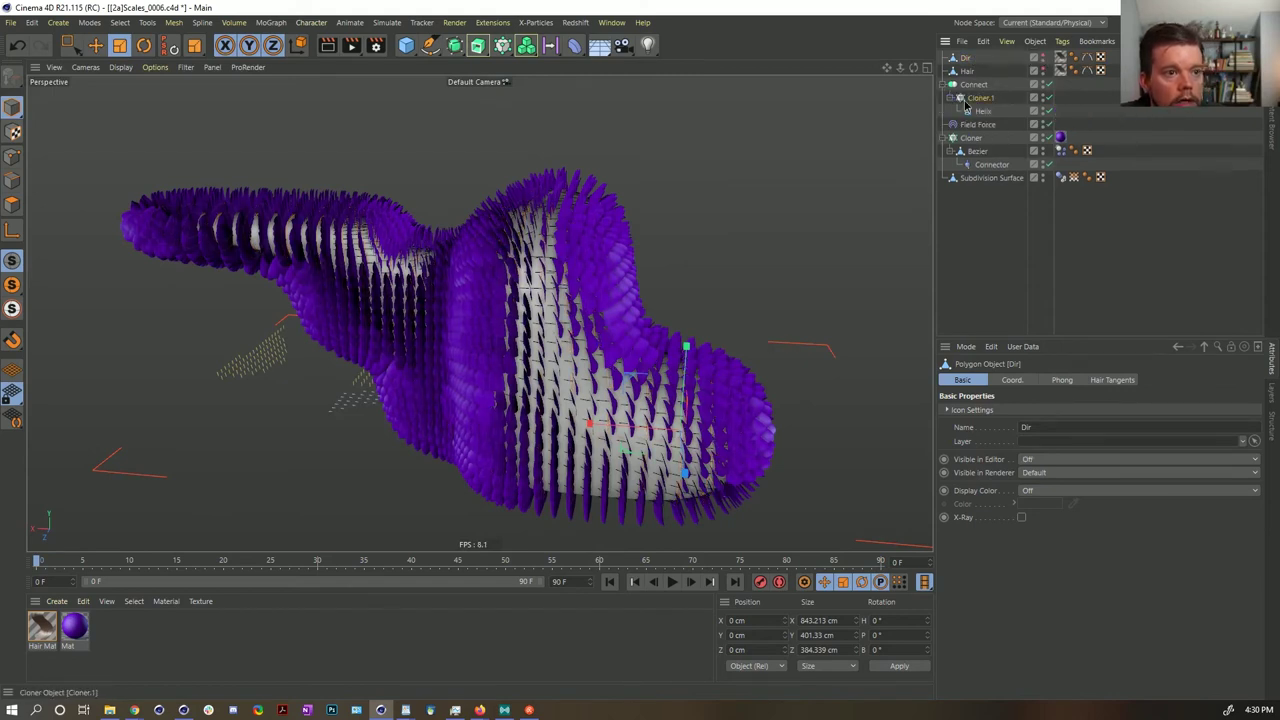
click(978, 97)
drag(965, 58, 1008, 476)
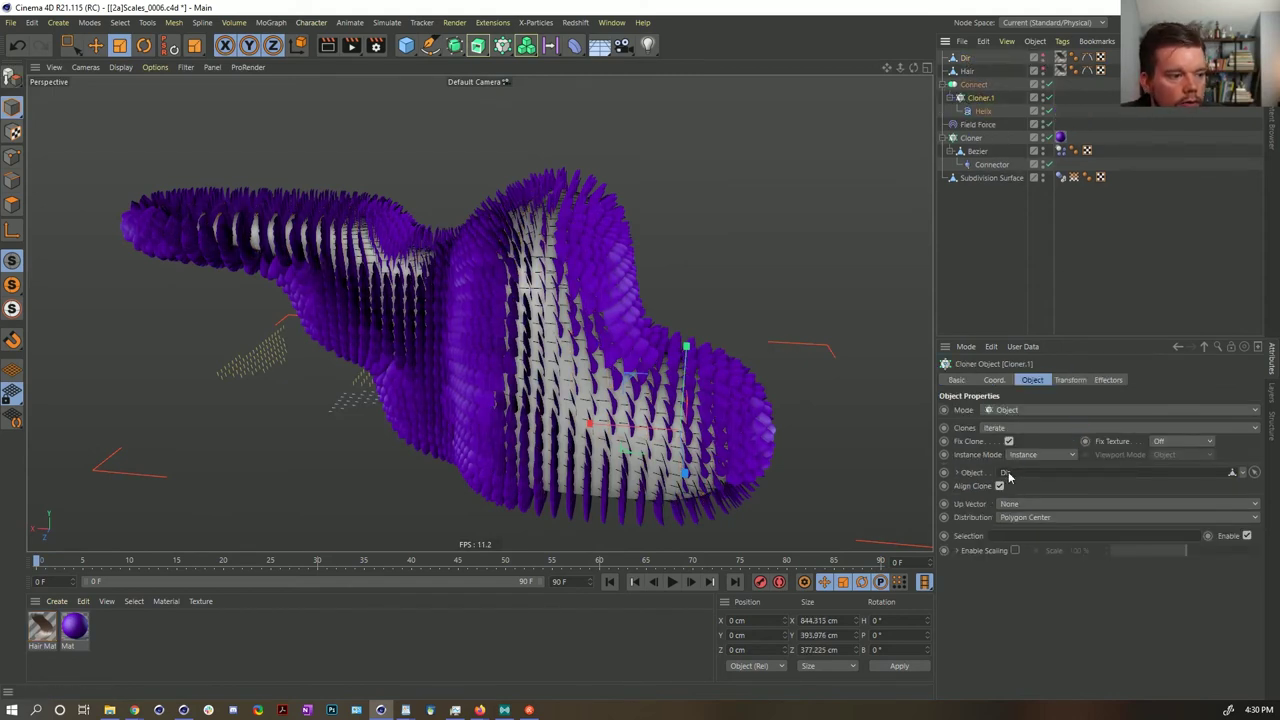
mouse_move(596, 354)
alt+mouse_down()
mouse_move(612, 370)
mouse_move(598, 357)
alt+mouse_up()
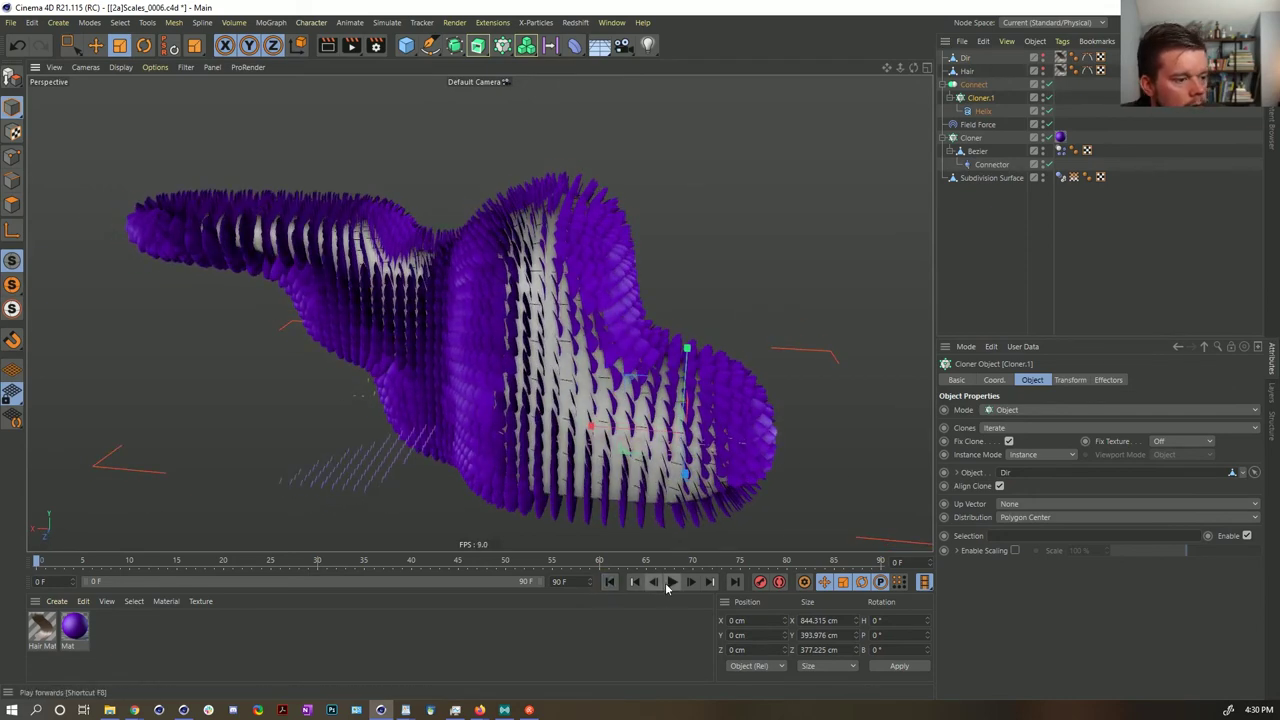
- Try linking the Subdivision Surface as the Connector's Object B, play the simulation and rewind it
click(991, 164)
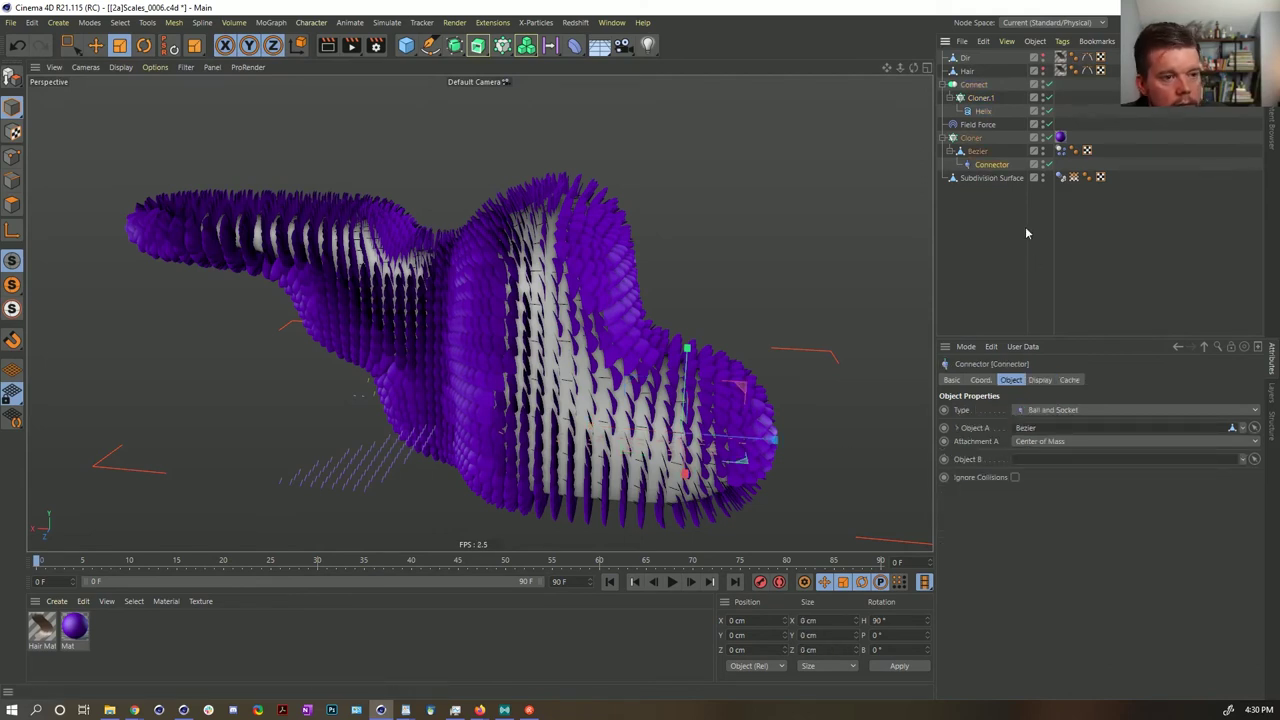
drag(991, 178, 1046, 459)
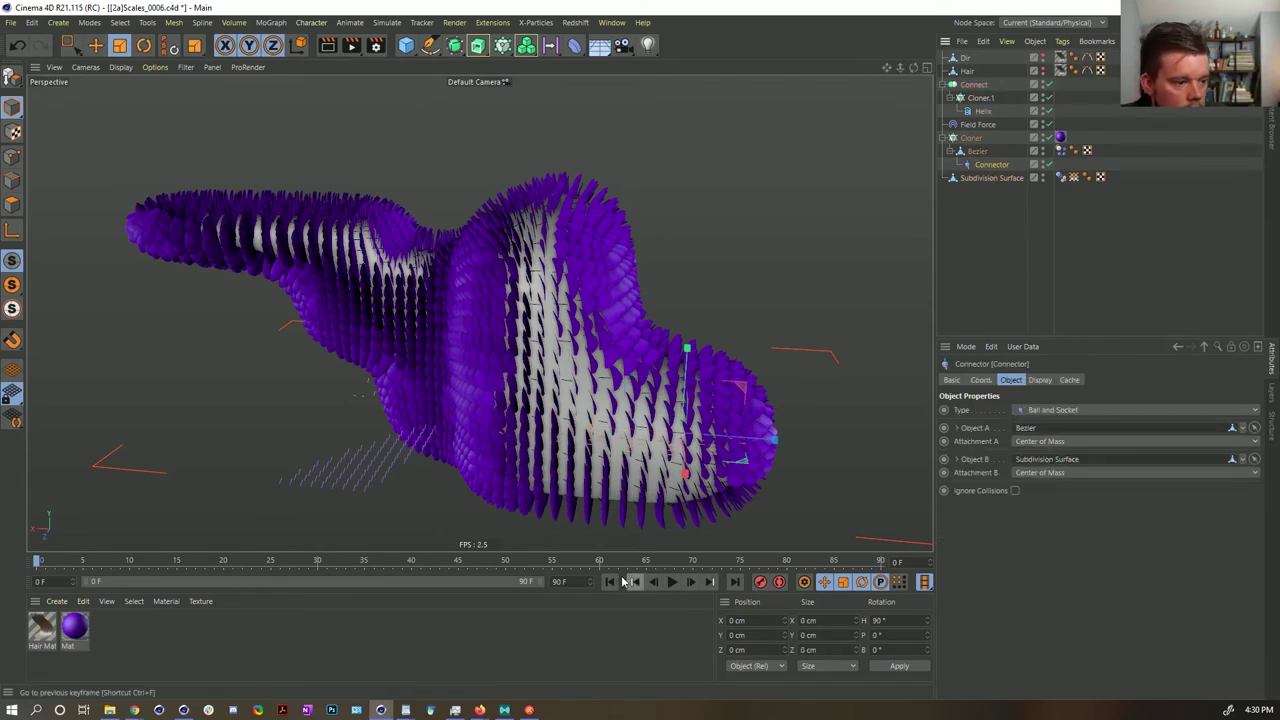
click(672, 583)
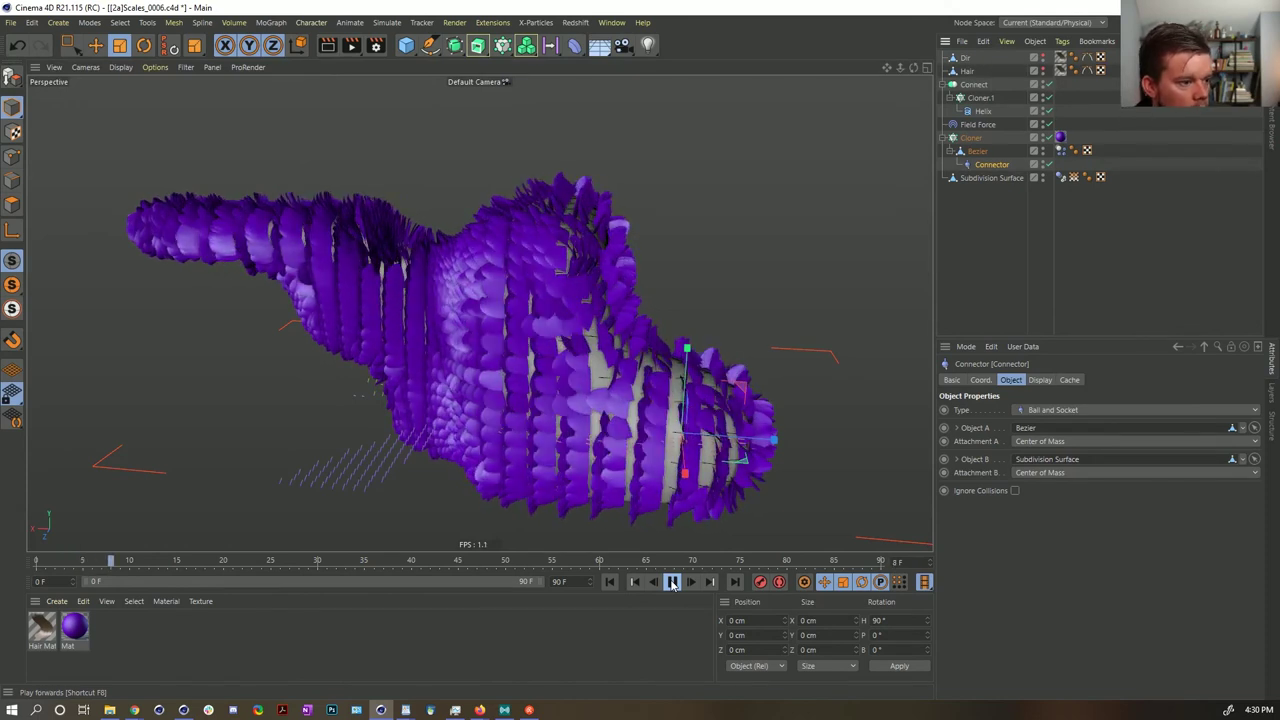
click(673, 583)
click(610, 582)
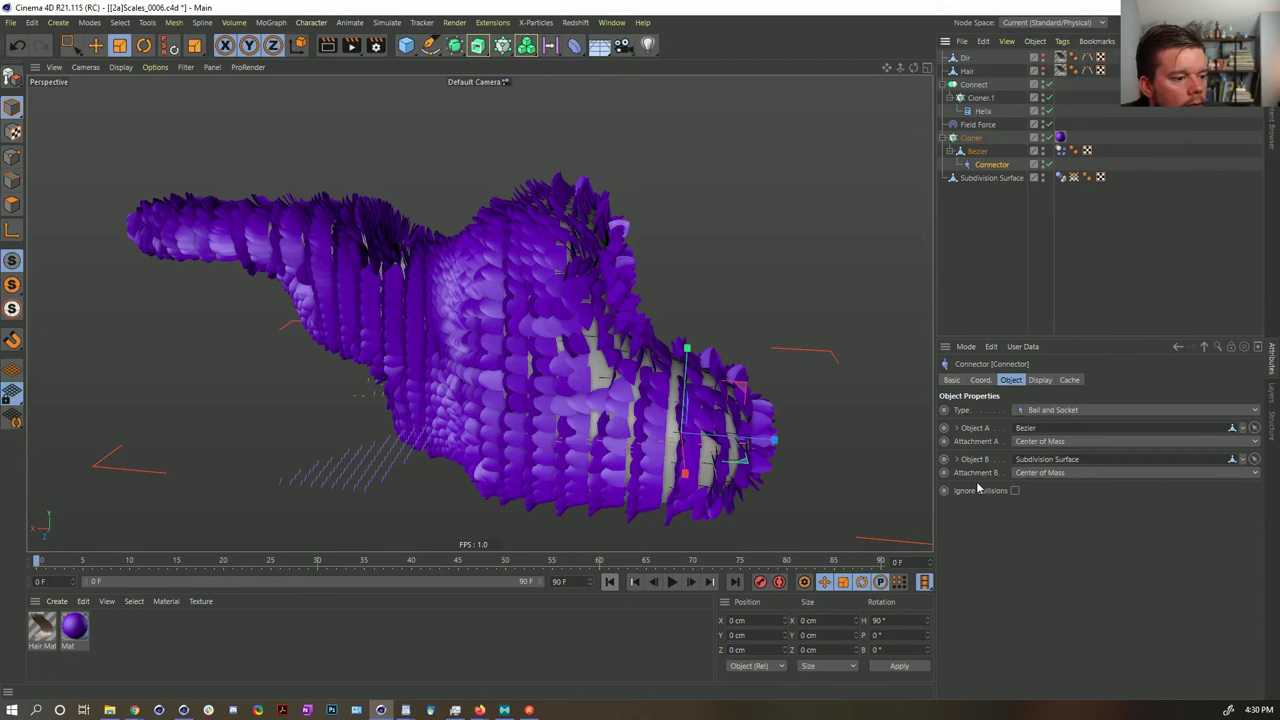
- Remove the Subdivision Surface from the Connector's Object B and play the simulation again from frame 0
click(1244, 459)
click(1223, 473)
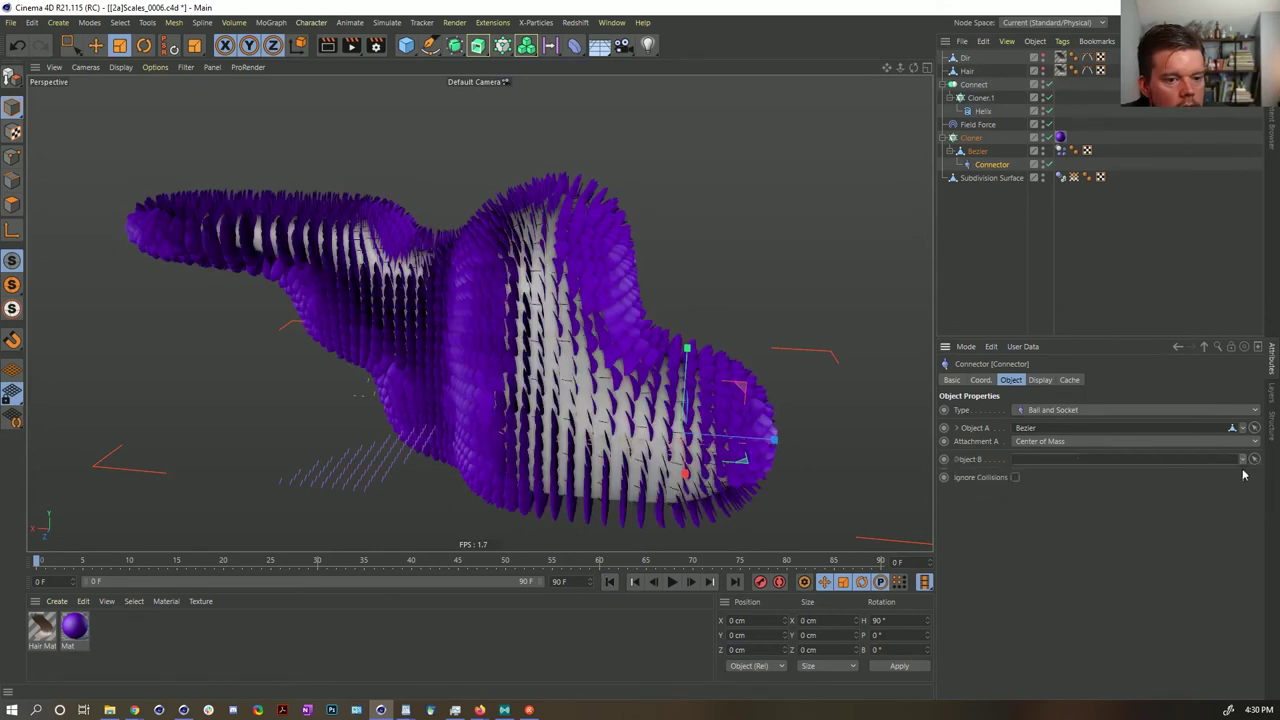
click(673, 583)
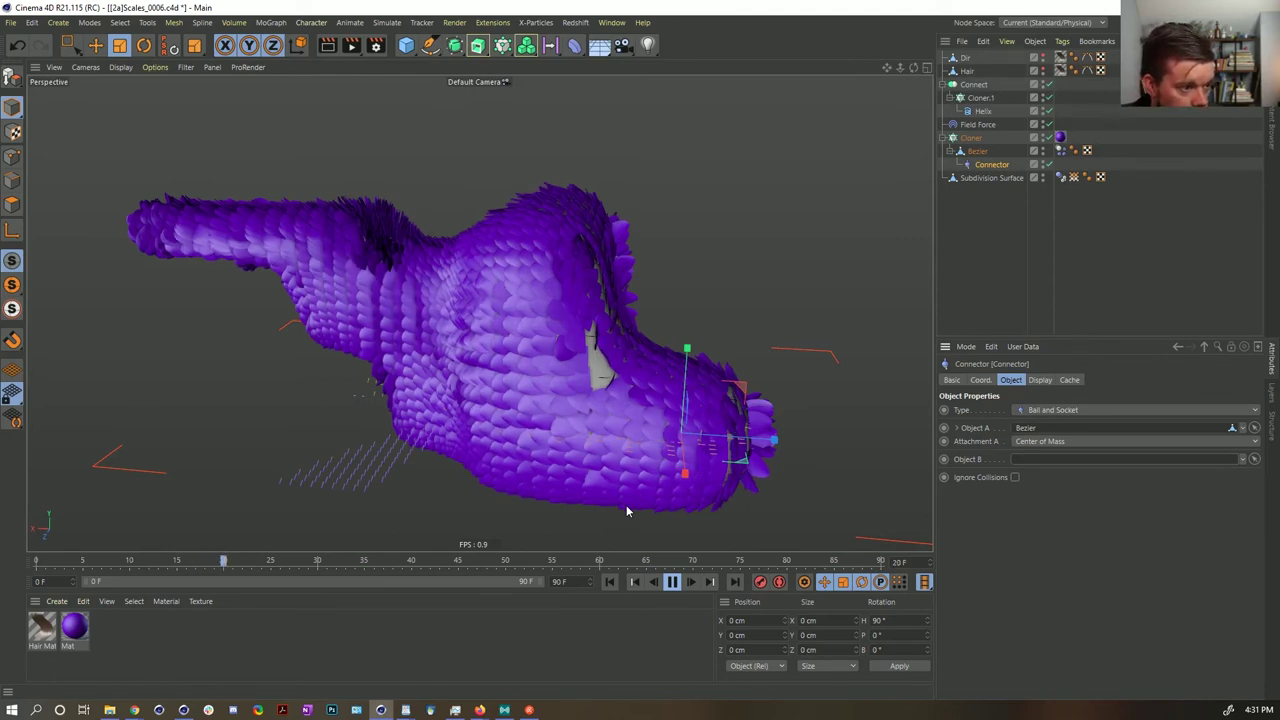
- Stop the simulation at frame 24 and examine up close how the scales lie along the neck and body
click(673, 583)
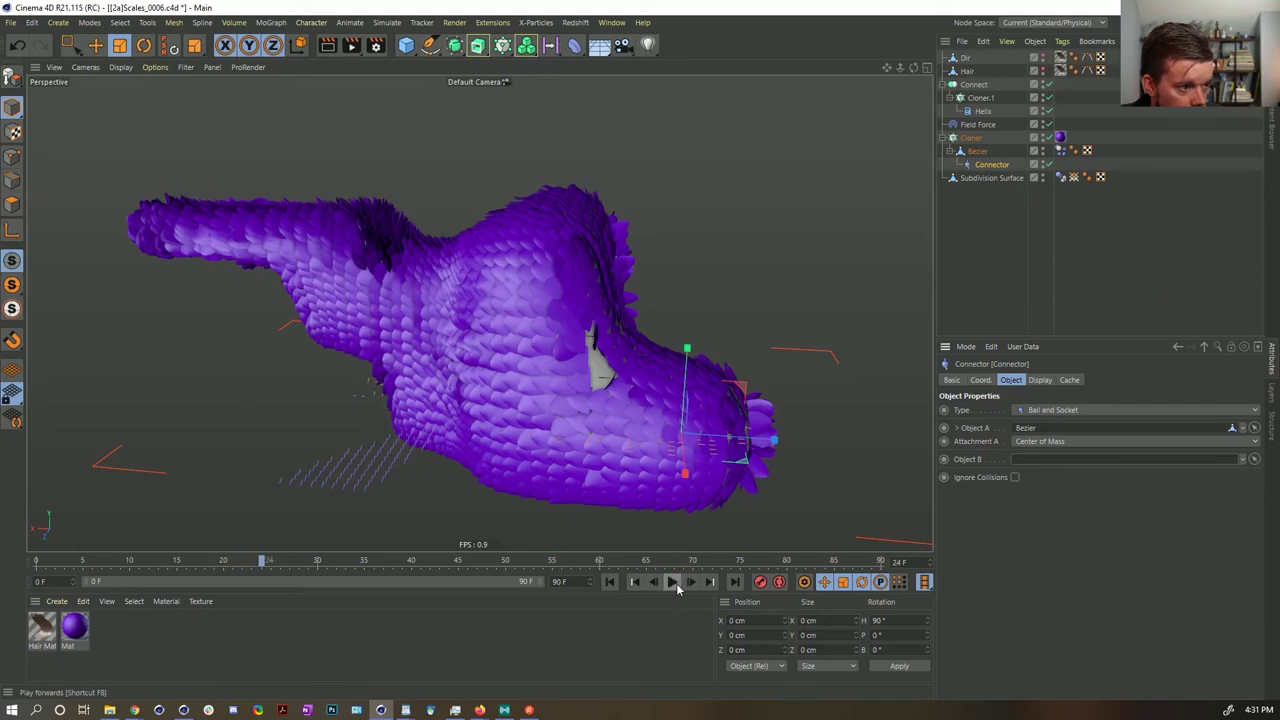
alt+drag(596, 349, 620, 338)
alt+right_drag(571, 366, 677, 322)
alt+drag(674, 324, 540, 308)
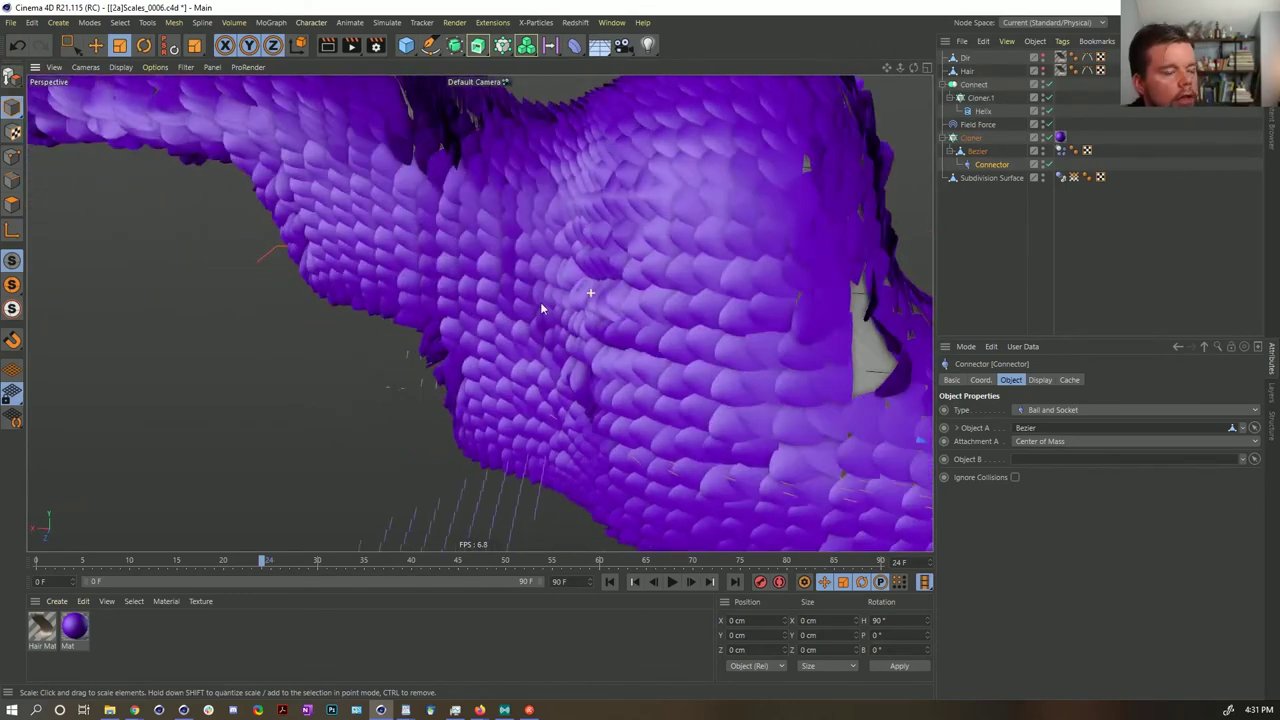
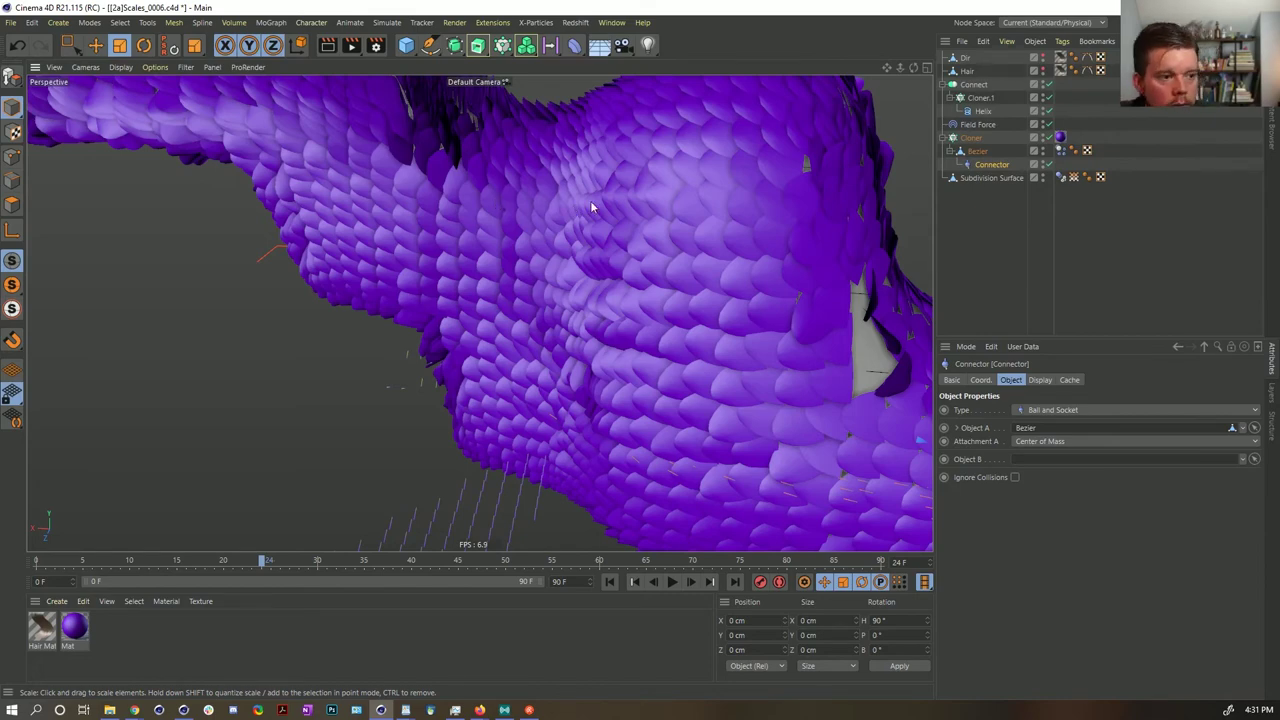
alt+drag(607, 232, 640, 420)
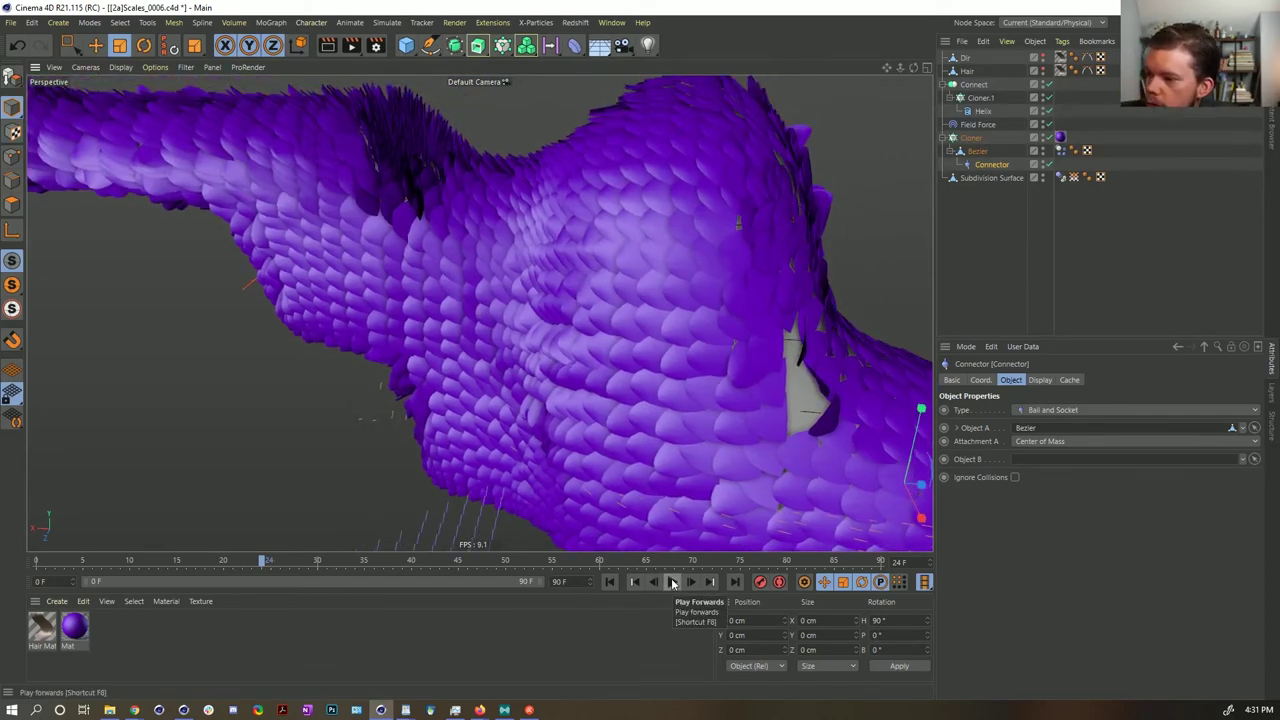
- Run the simulation on to frame 30, stop it and examine the scale direction around the neck, bulge and body
click(672, 582)
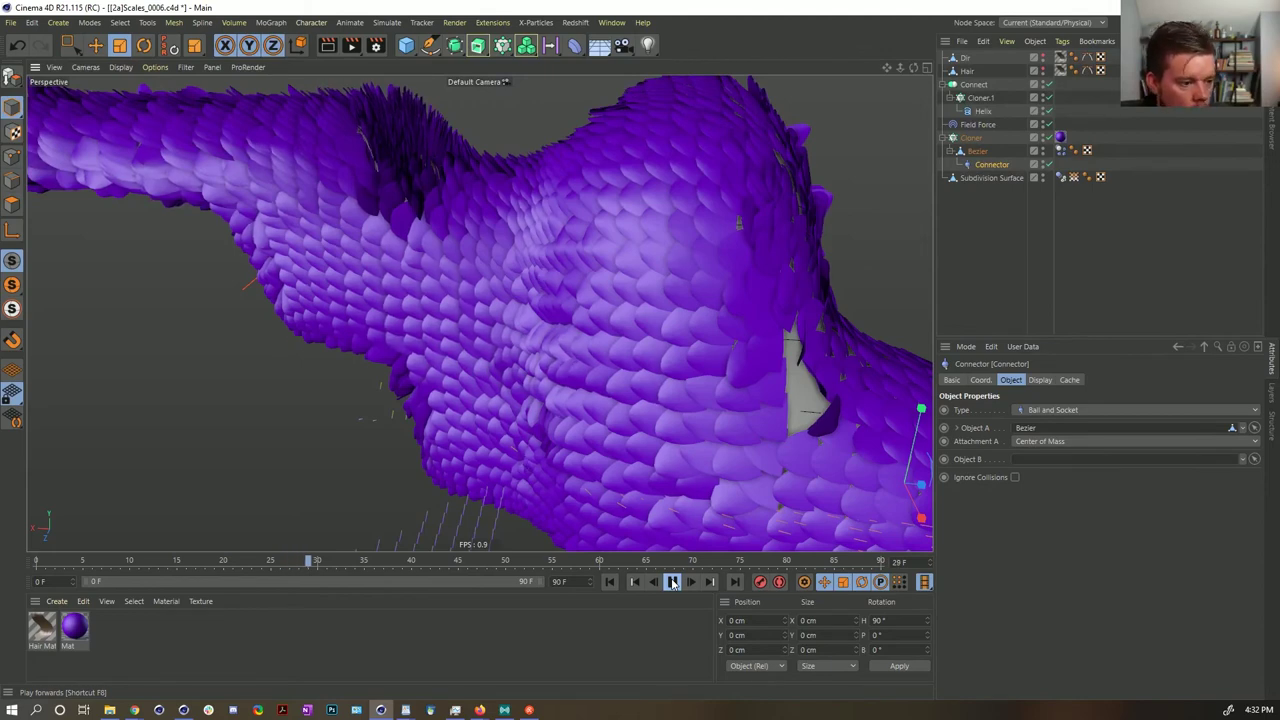
click(673, 582)
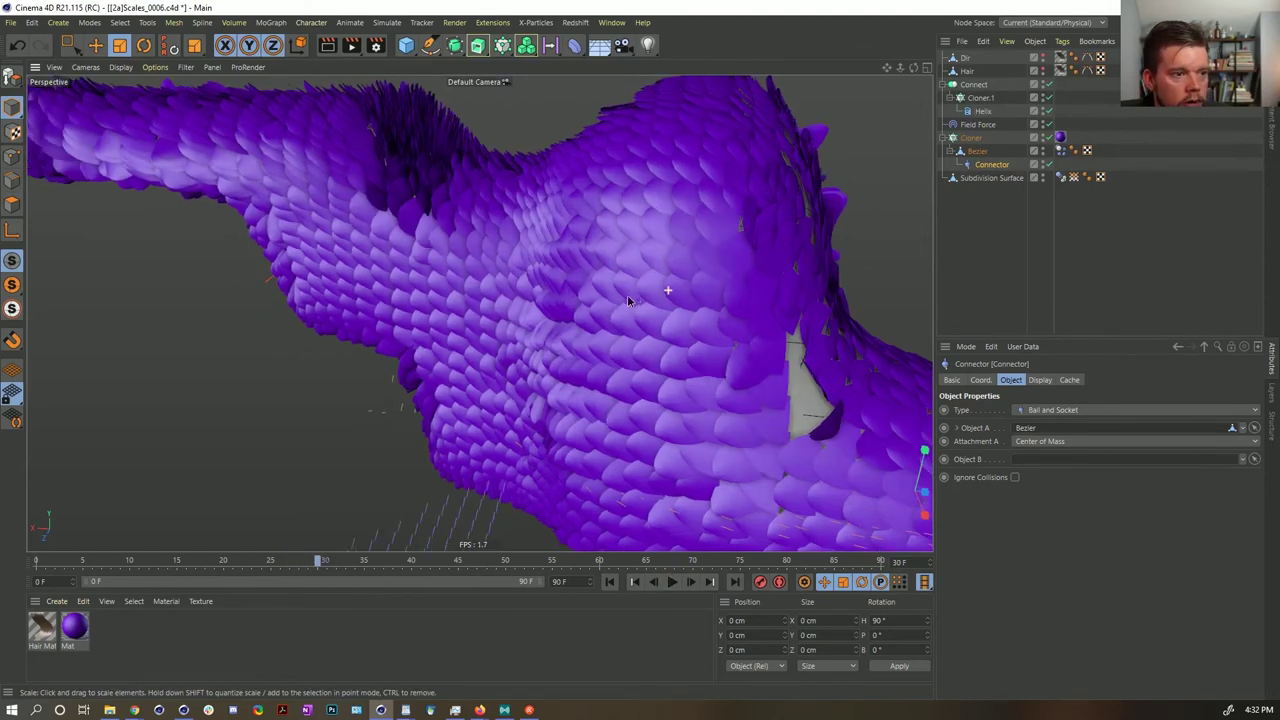
alt+drag(628, 297, 644, 307)
alt+right_drag(766, 326, 565, 333)
alt+middle_drag(663, 297, 538, 356)
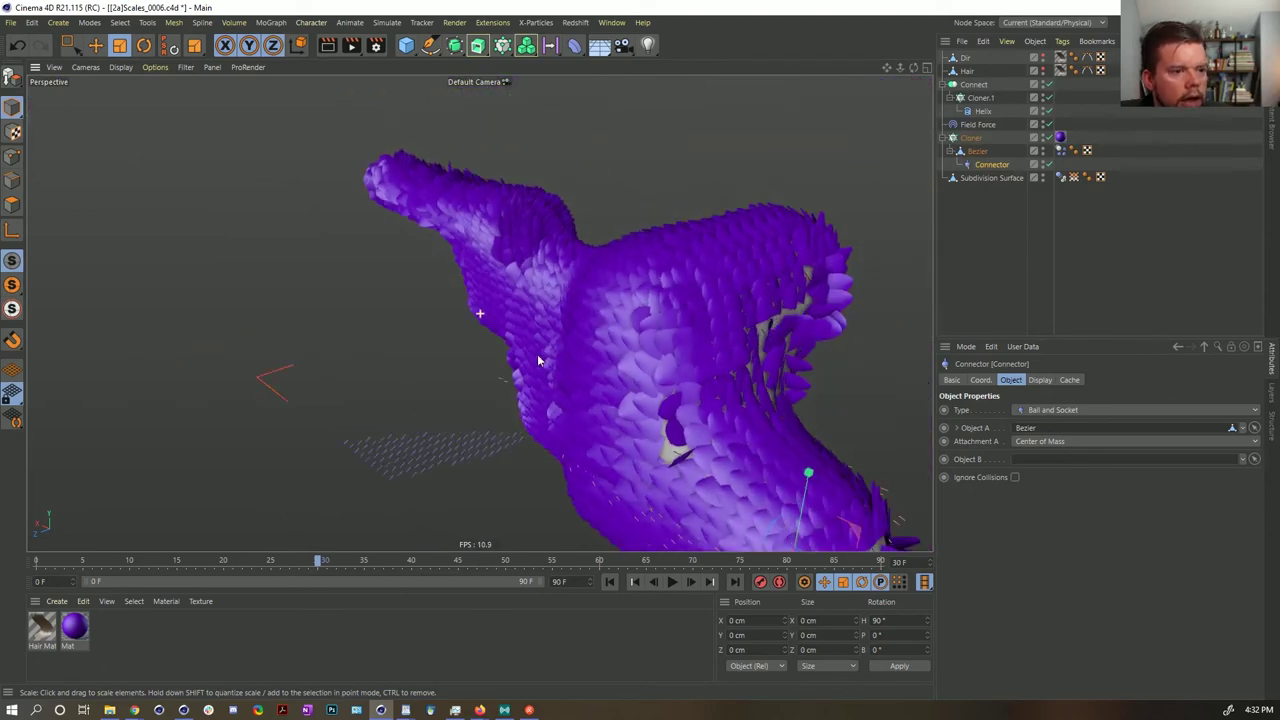
alt+drag(538, 360, 579, 169)
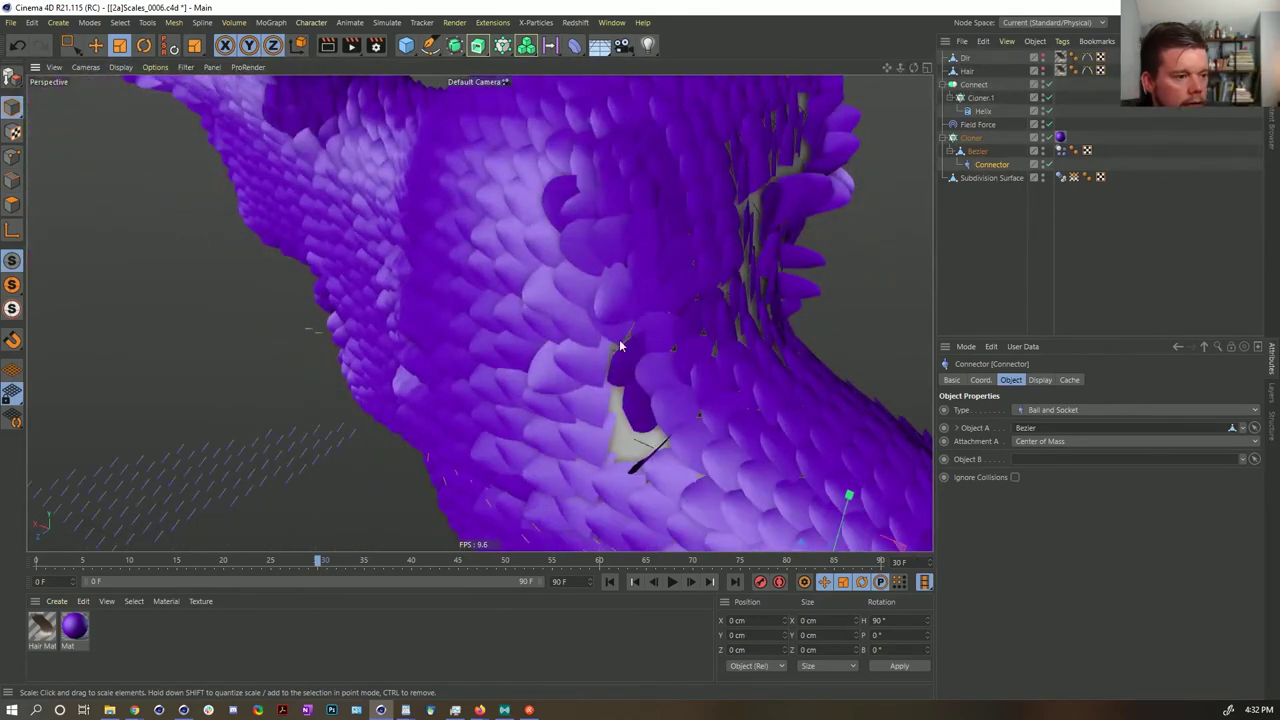
alt+drag(677, 255, 691, 349)
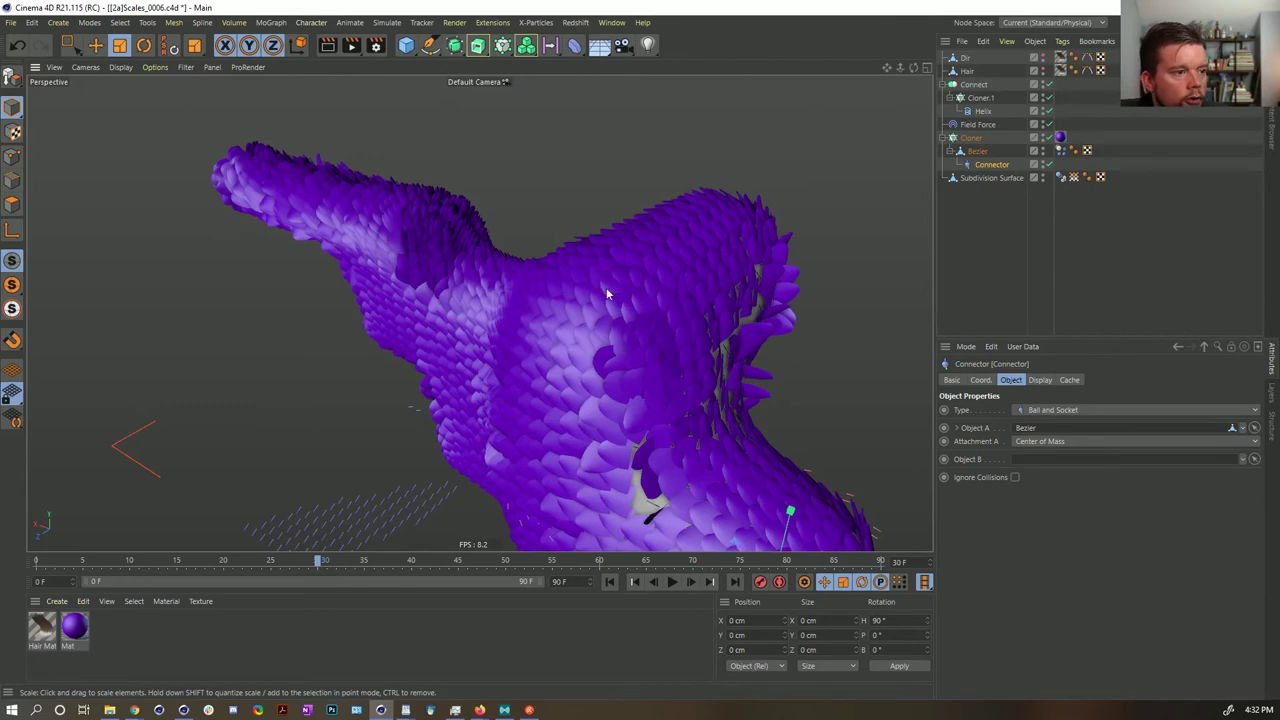
alt+drag(606, 291, 706, 304)
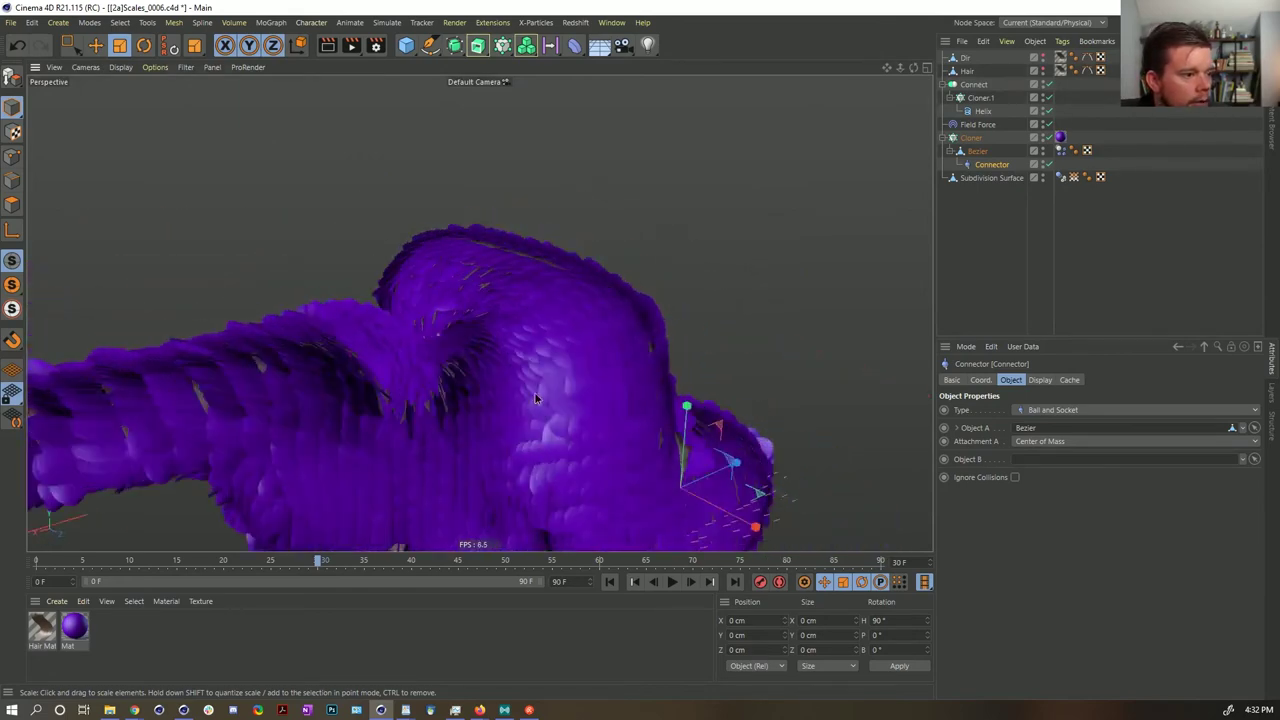
alt+drag(572, 341, 571, 311)
alt+right_drag(571, 311, 711, 284)
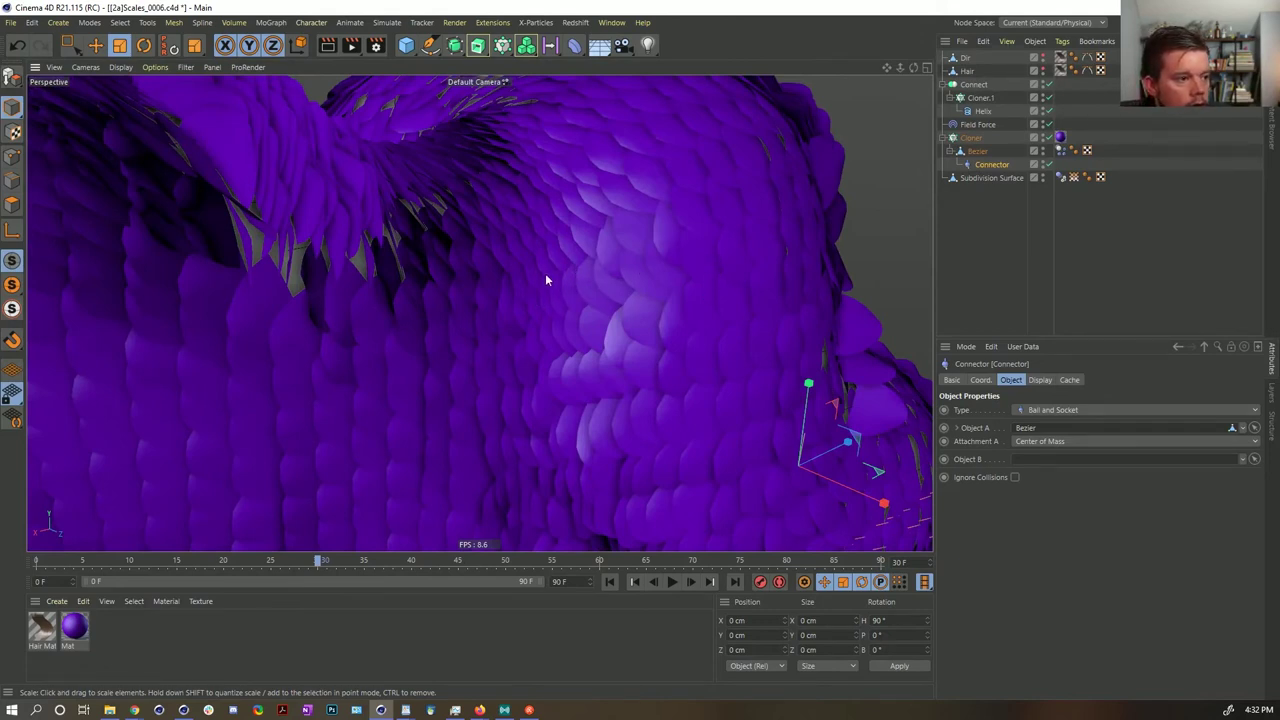
alt+drag(555, 278, 480, 297)
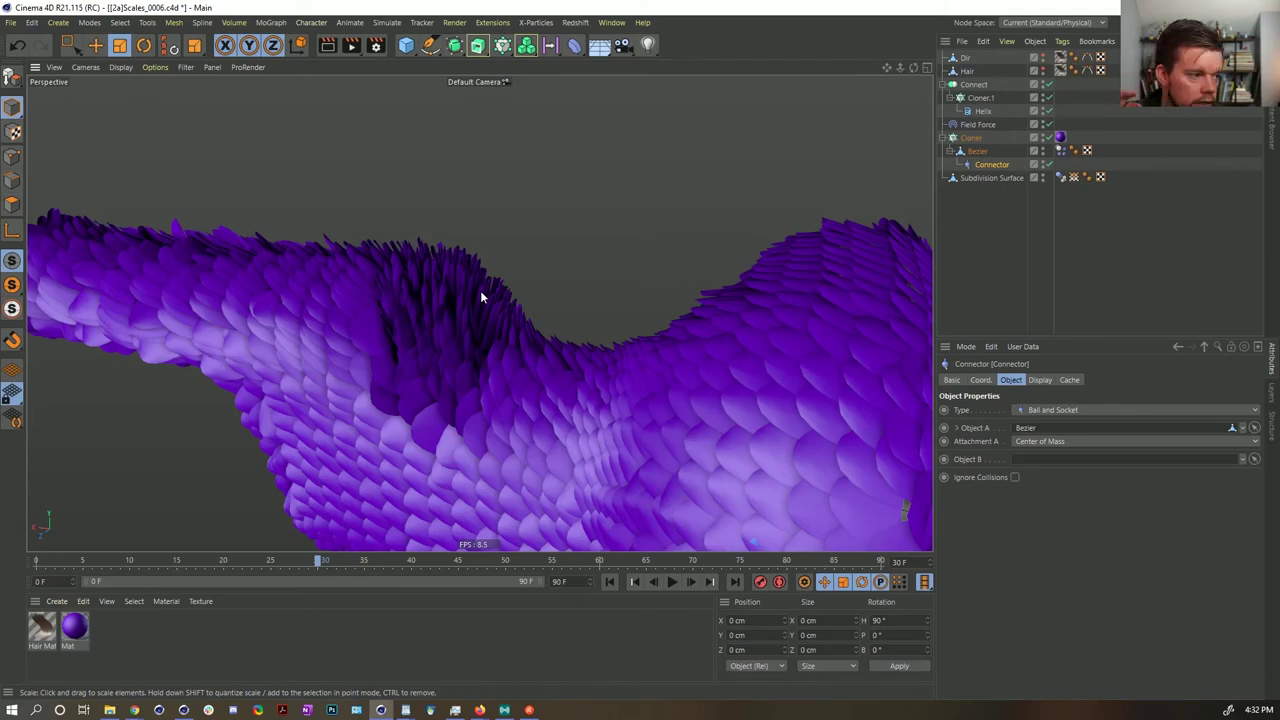
mouse_move(519, 328)
alt+right_down()
mouse_move(420, 352)
mouse_move(365, 345)
mouse_move(531, 329)
alt+right_up()
alt+drag(523, 360, 692, 355)
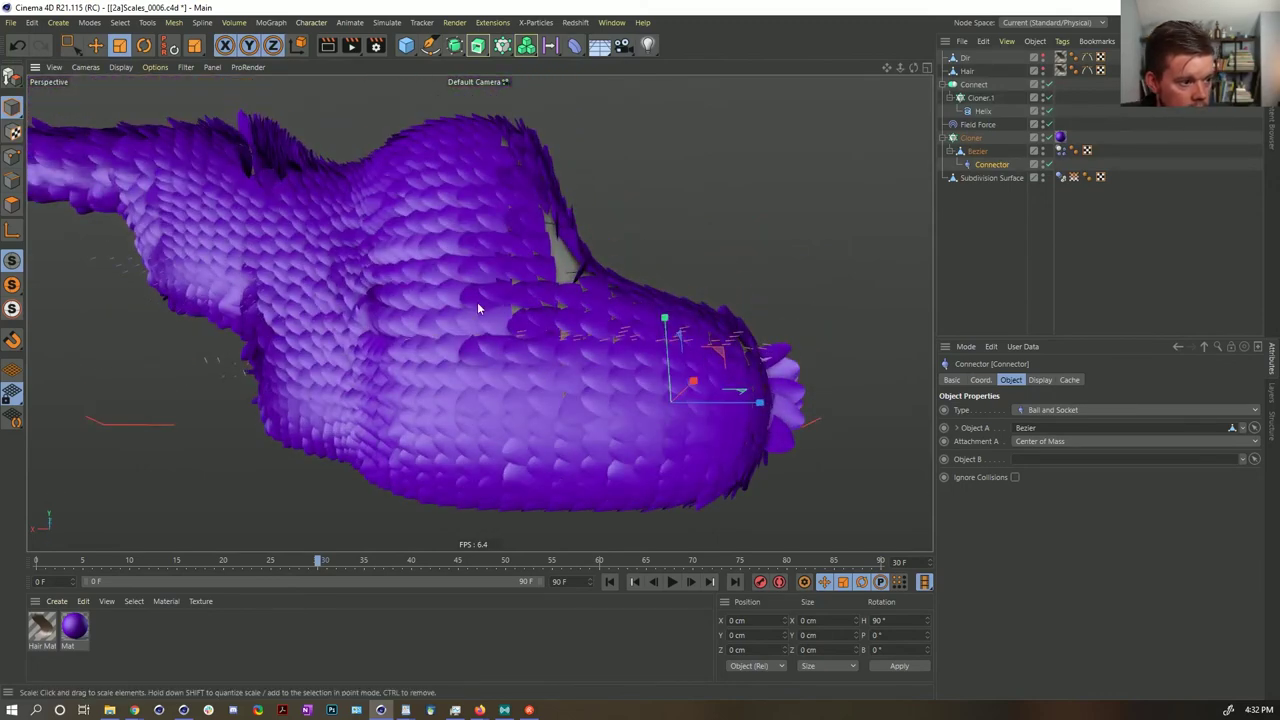
- Examine the scale direction on the far side of the model and the scale coverage around the bulge's front
alt+drag(641, 435, 658, 376)
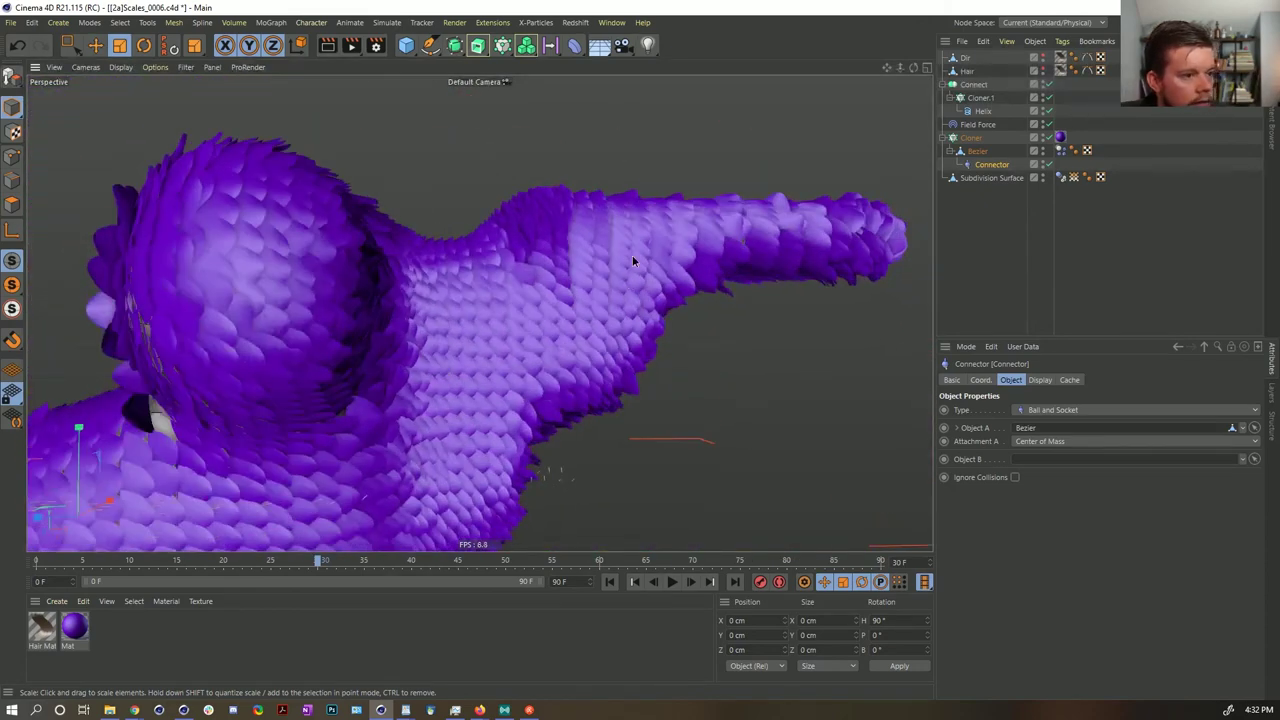
alt+drag(632, 254, 525, 425)
alt+middle_drag(516, 357, 535, 372)
alt+drag(534, 372, 665, 283)
alt+right_drag(665, 283, 408, 301)
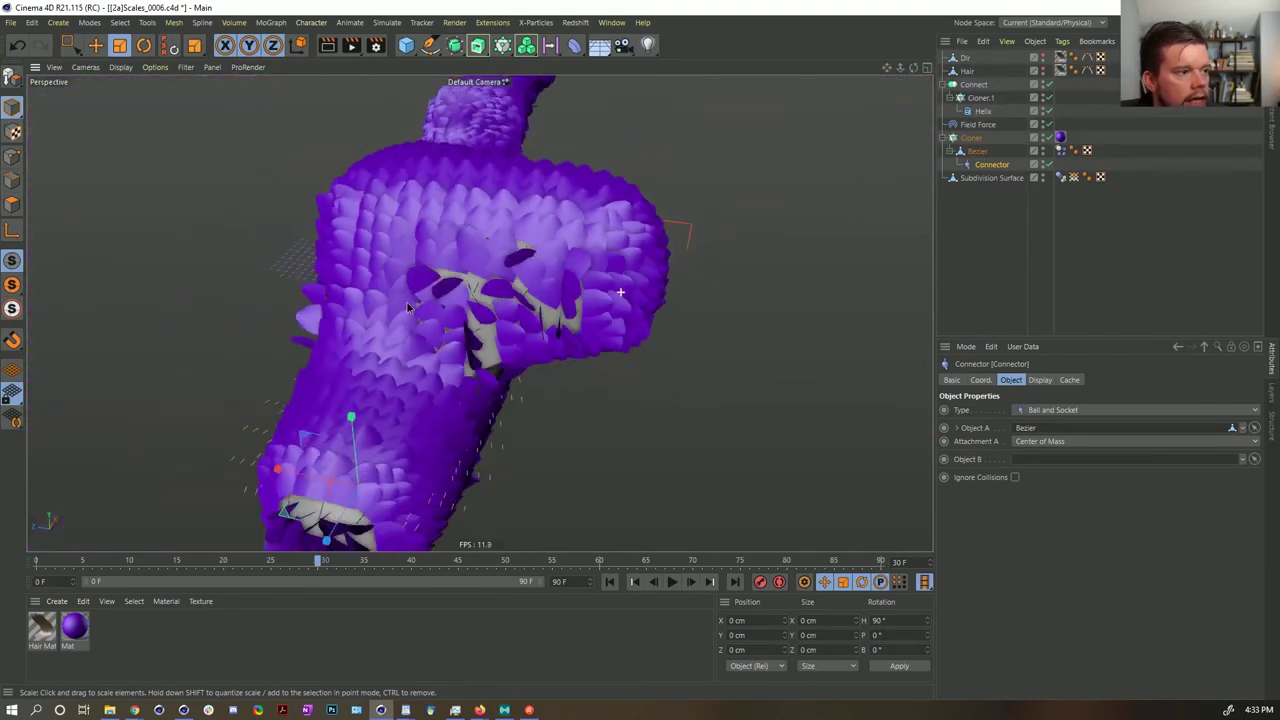
alt+drag(406, 301, 366, 336)
alt+right_drag(324, 354, 370, 326)
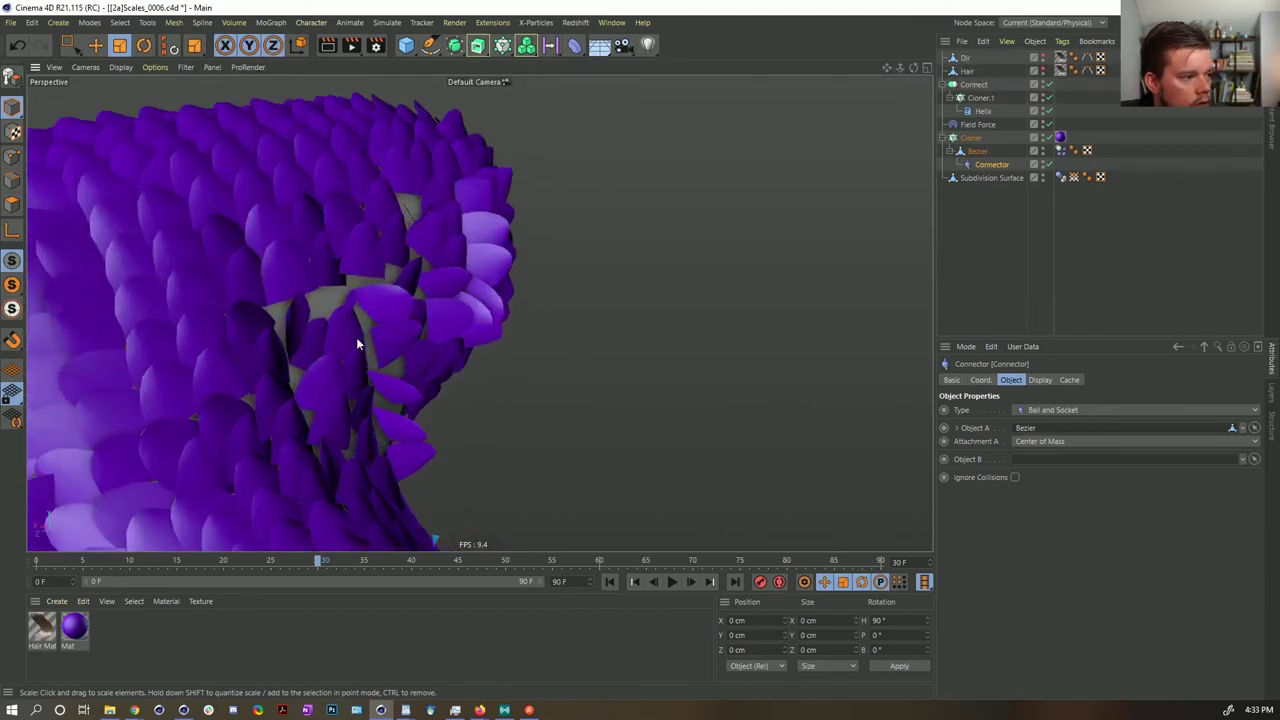
alt+drag(357, 343, 425, 335)
- Switch to the open [2b]Scales_HairTest.c4d scene and examine the hair guides around the bulge
click(620, 24)
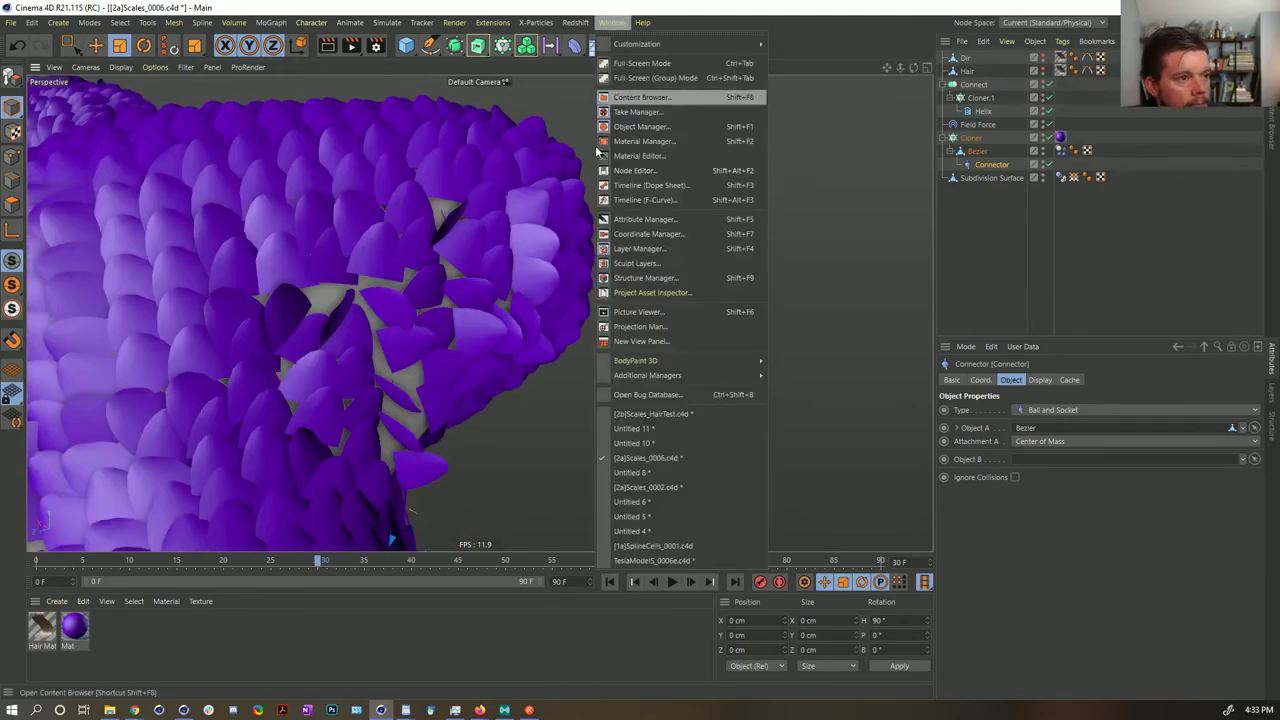
click(639, 414)
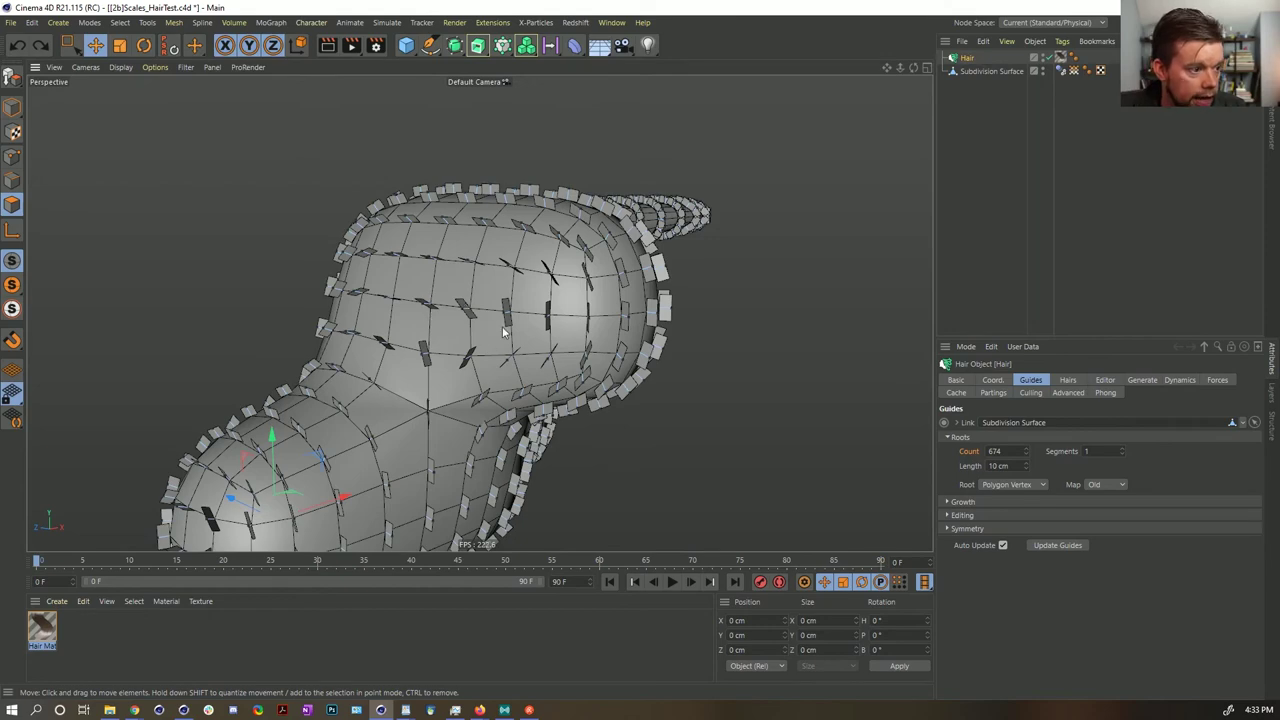
alt+drag(503, 334, 411, 418)
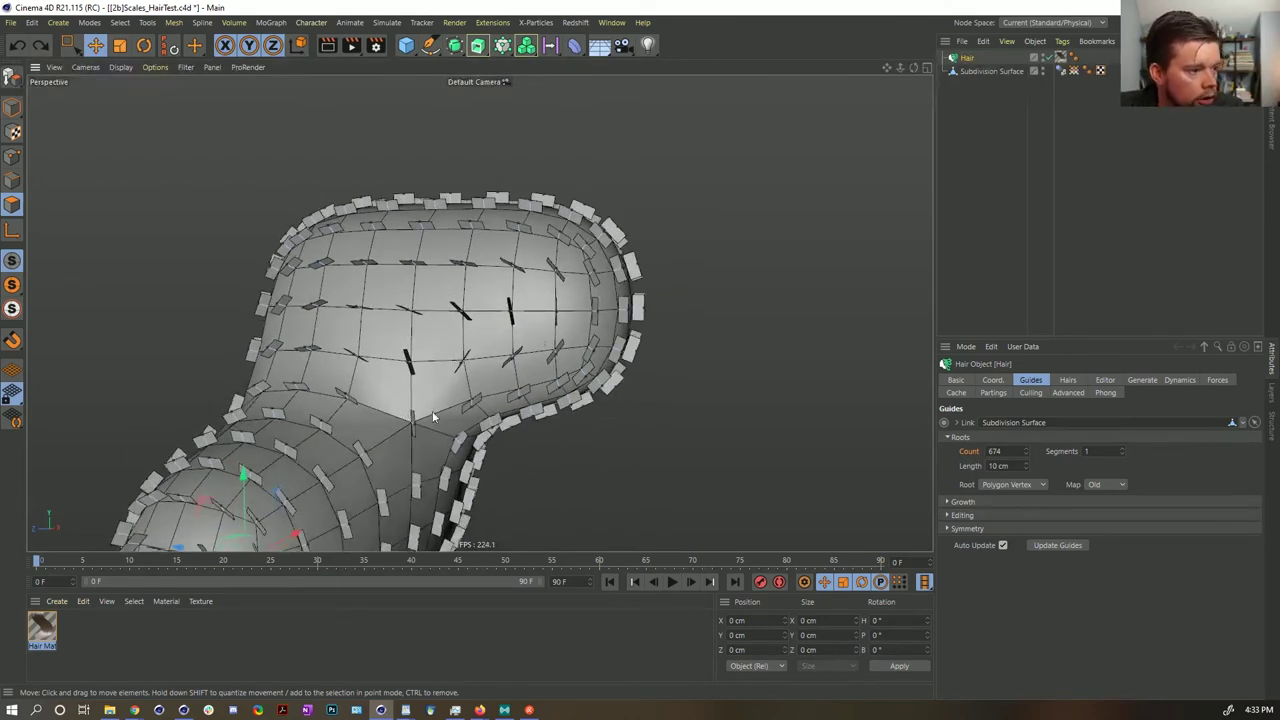
alt+drag(462, 333, 397, 375)
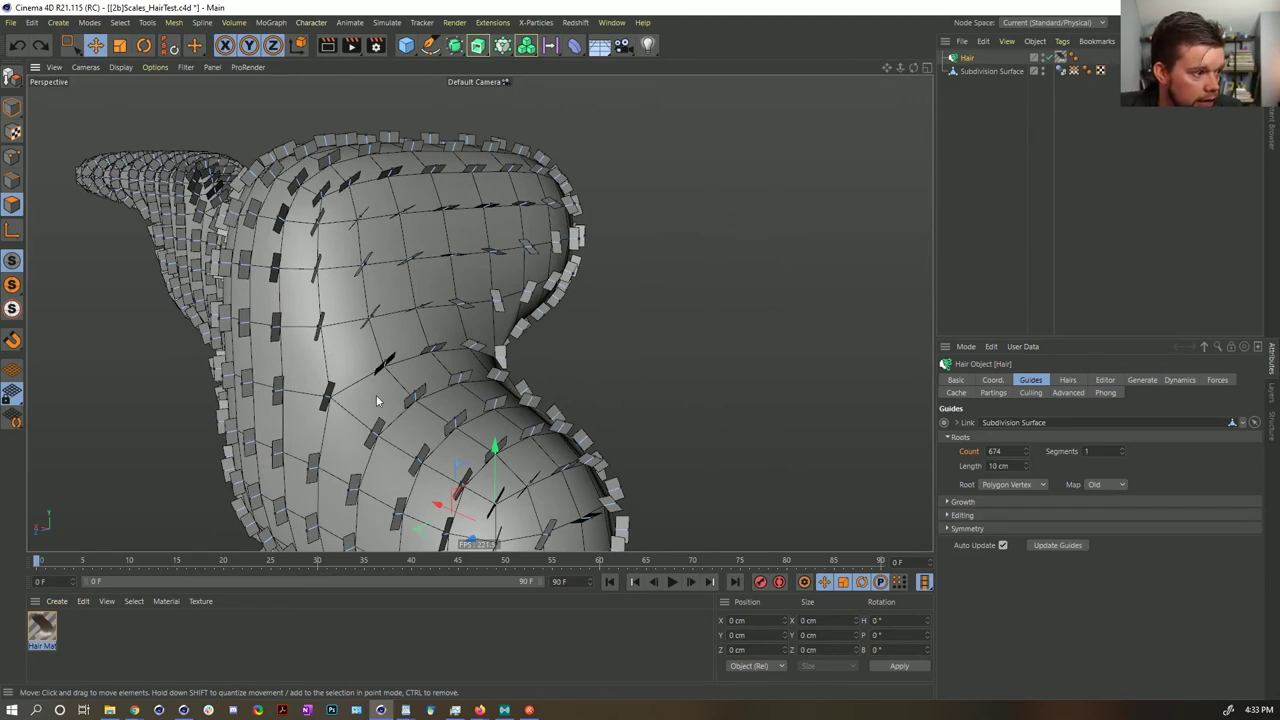
alt+drag(405, 363, 491, 320)
alt+right_drag(491, 320, 428, 328)
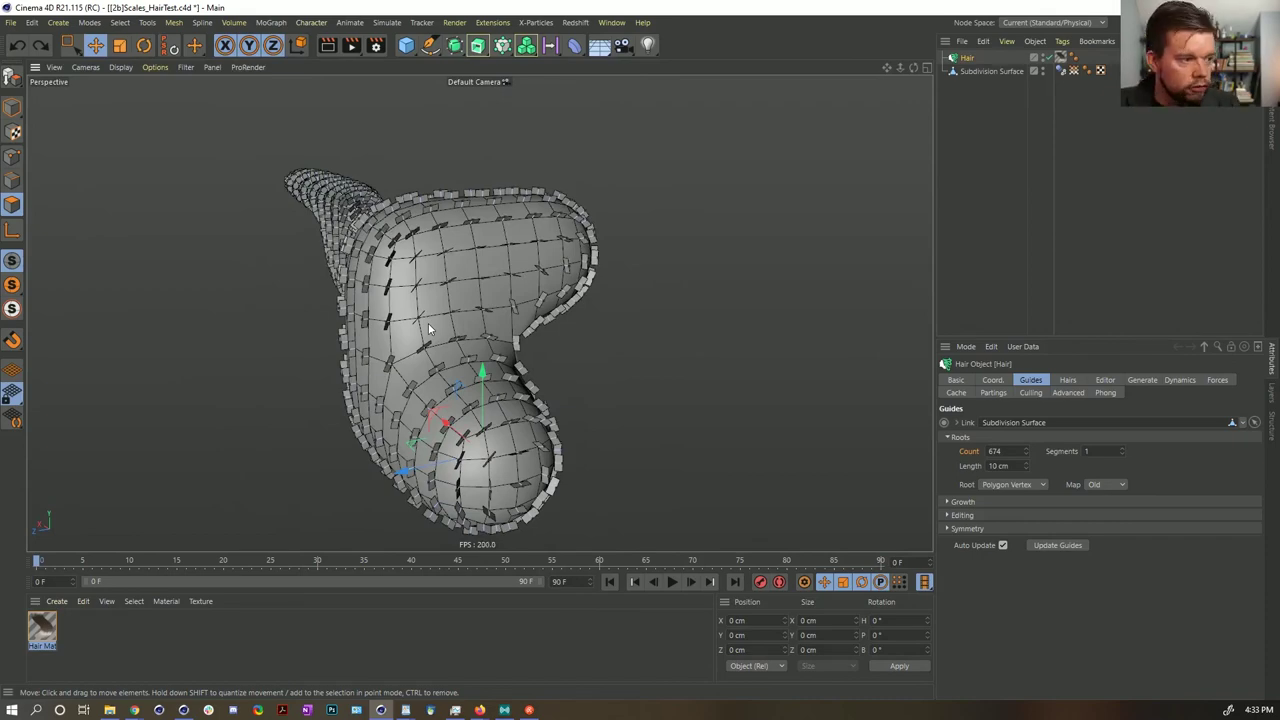
alt+drag(387, 252, 426, 351)
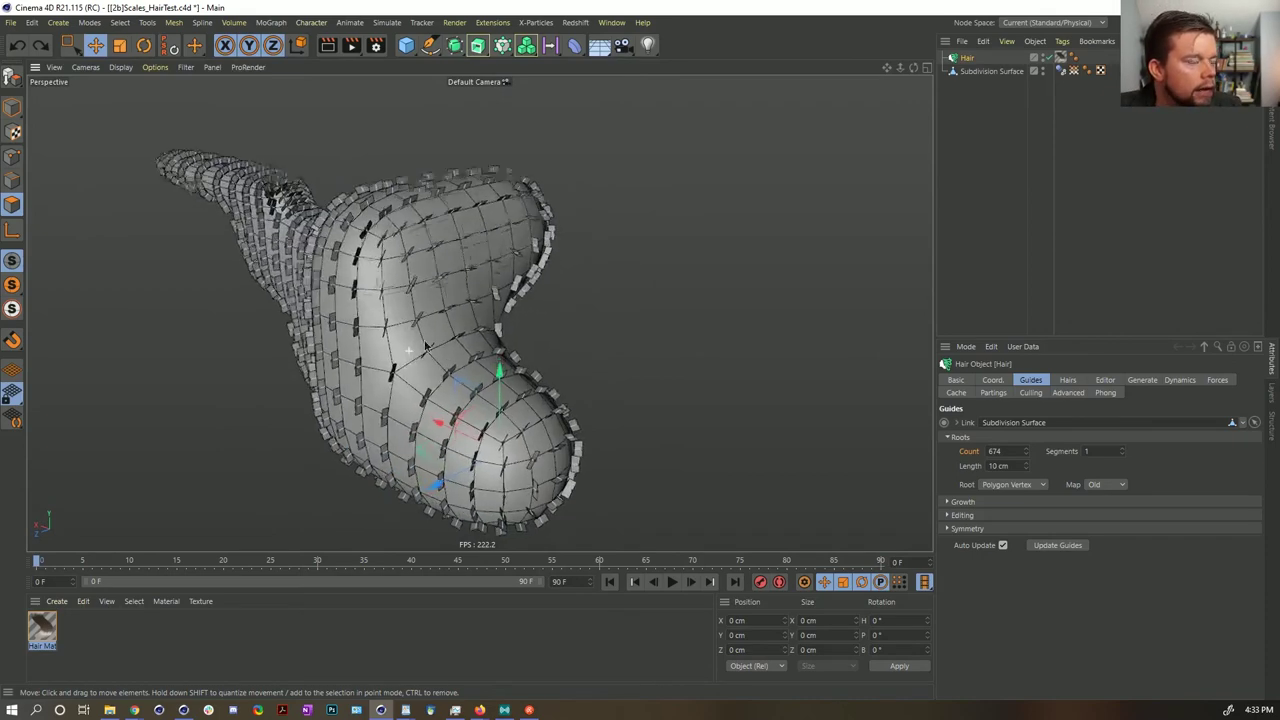
alt+right_drag(426, 351, 447, 330)
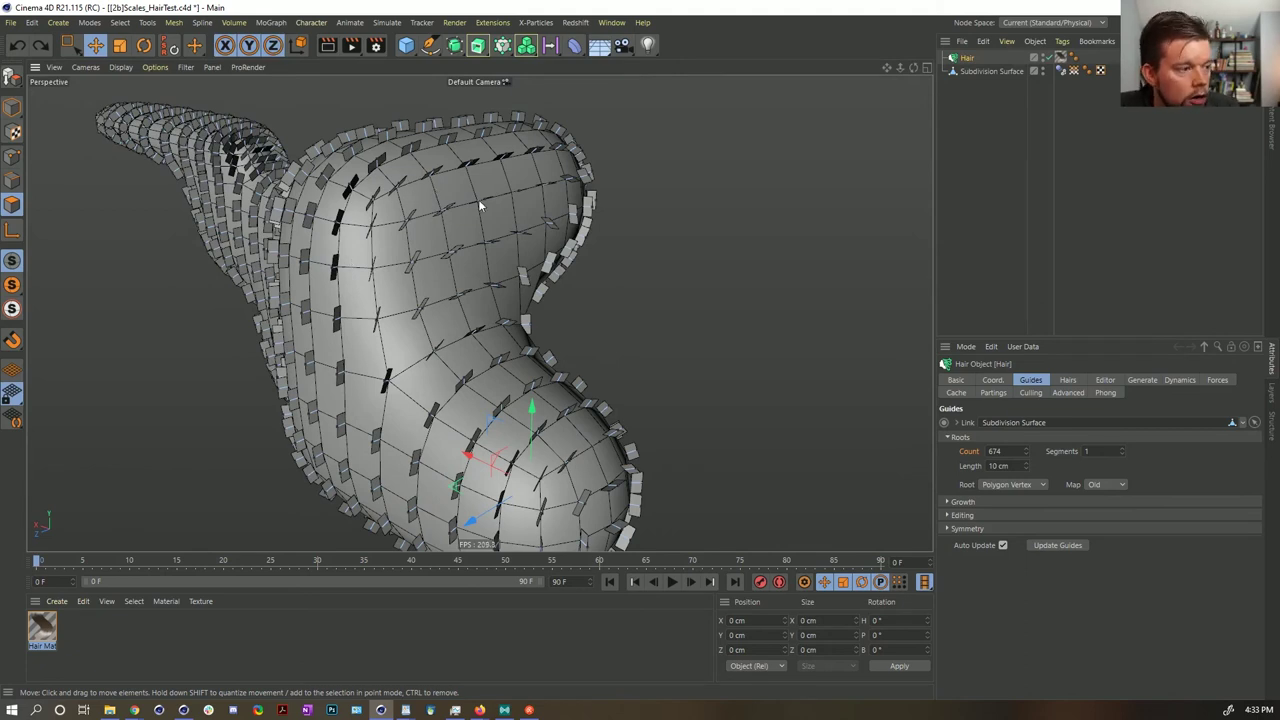
- Select the Hair object and view its Dynamics settings
click(492, 22)
mouse_move(540, 22)
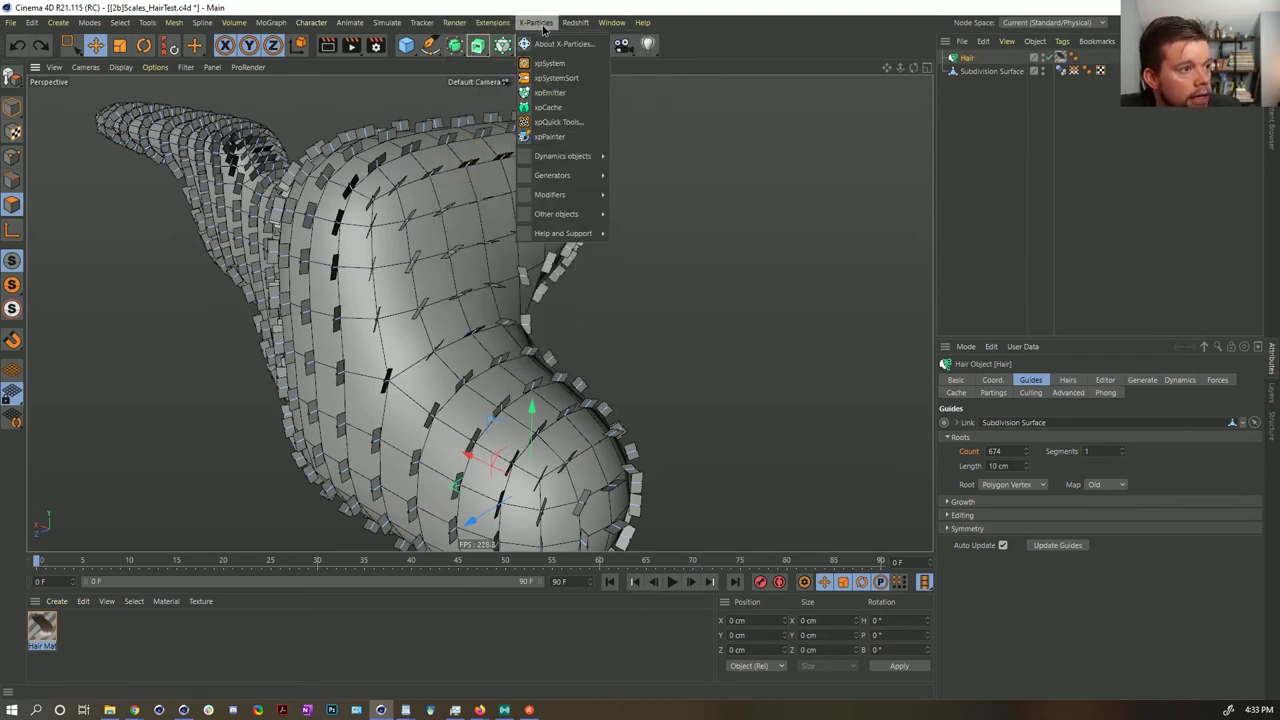
click(714, 56)
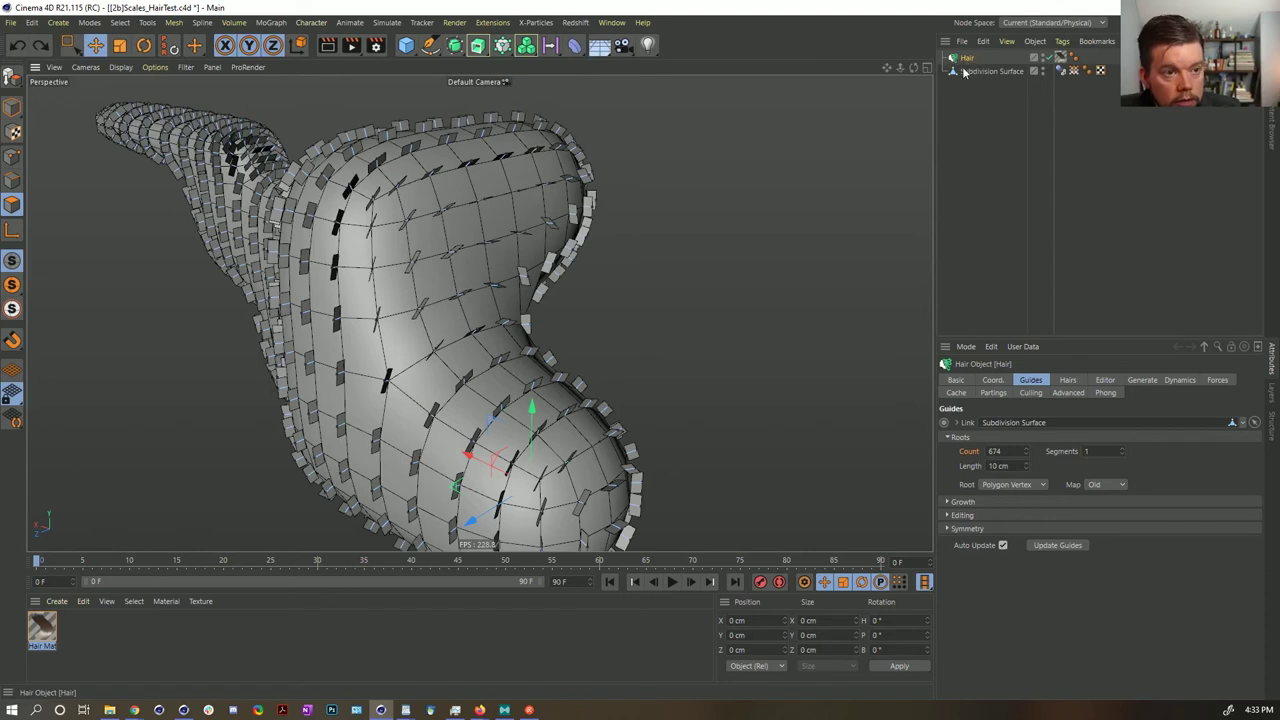
click(965, 58)
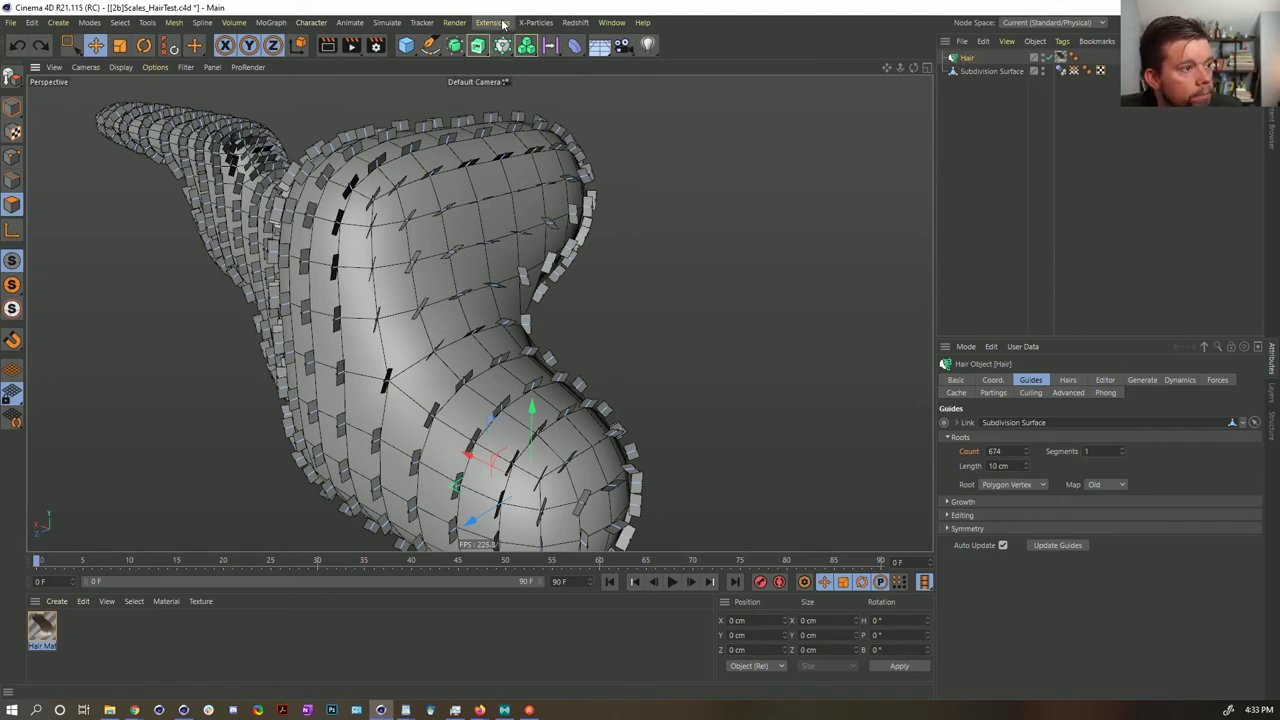
click(1180, 380)
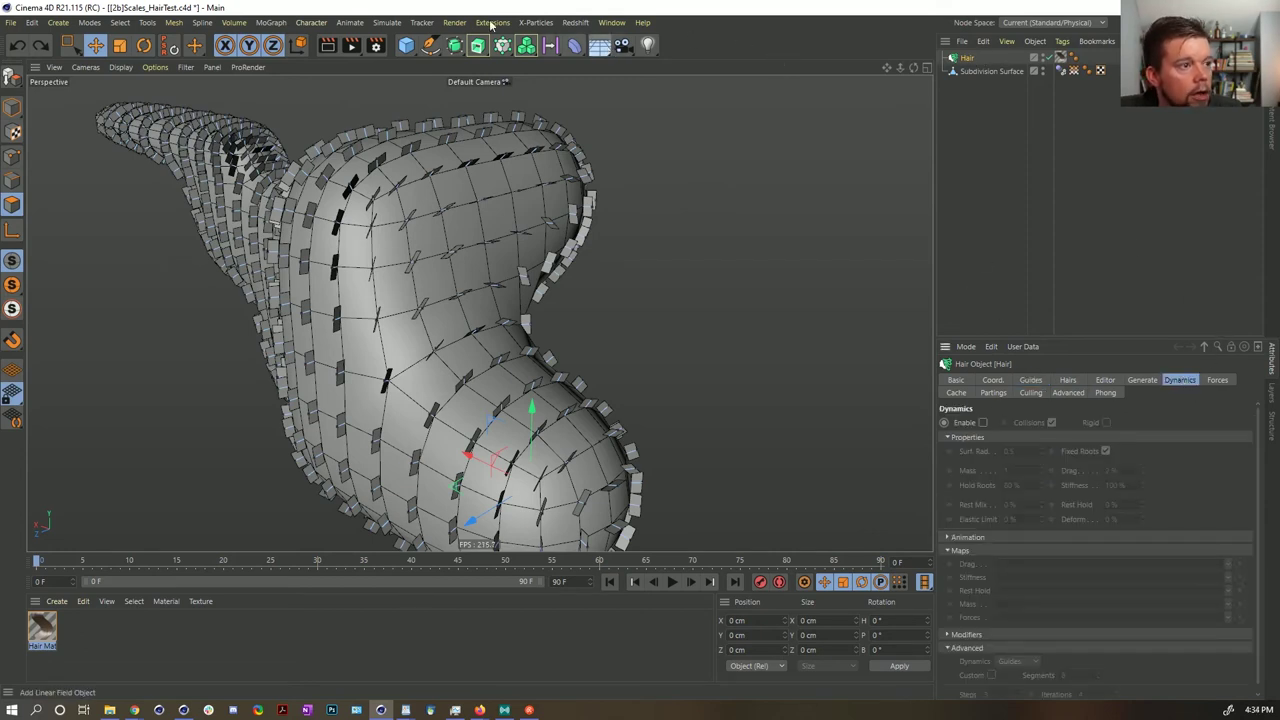
- Detach the Hair Tools as a floating palette and place it over the empty part of the viewport
click(525, 22)
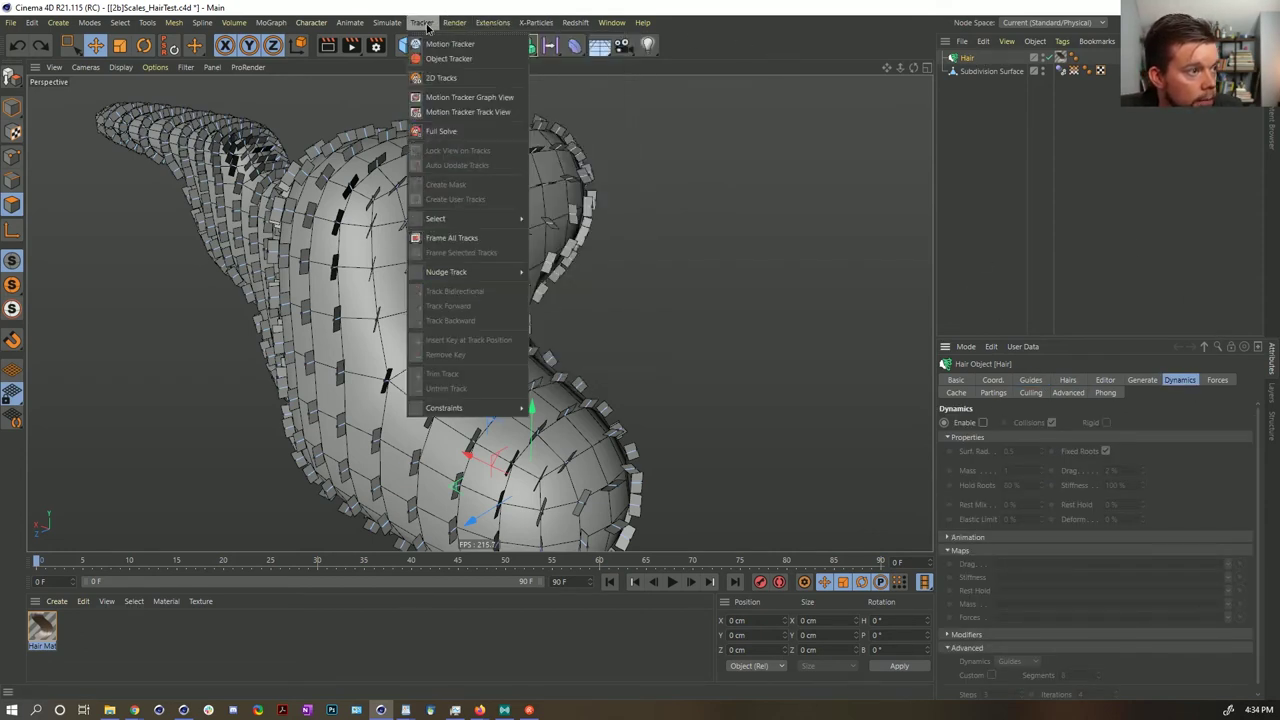
mouse_move(378, 23)
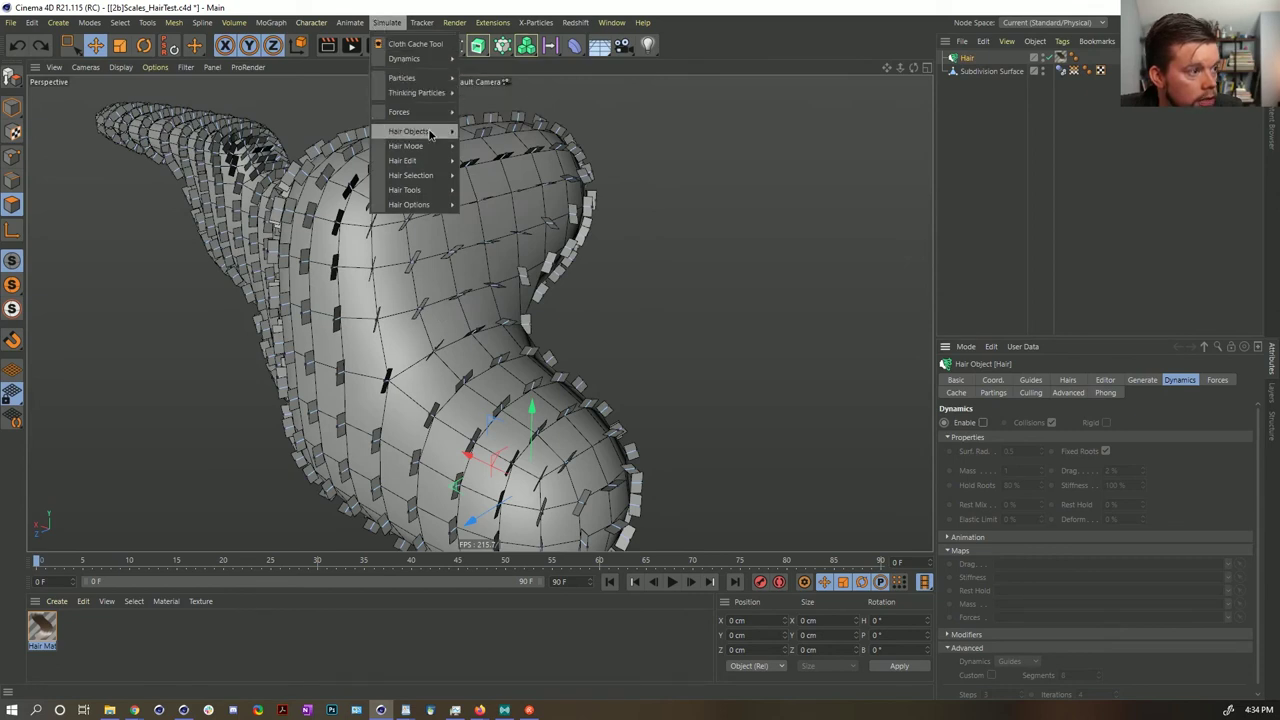
mouse_move(420, 131)
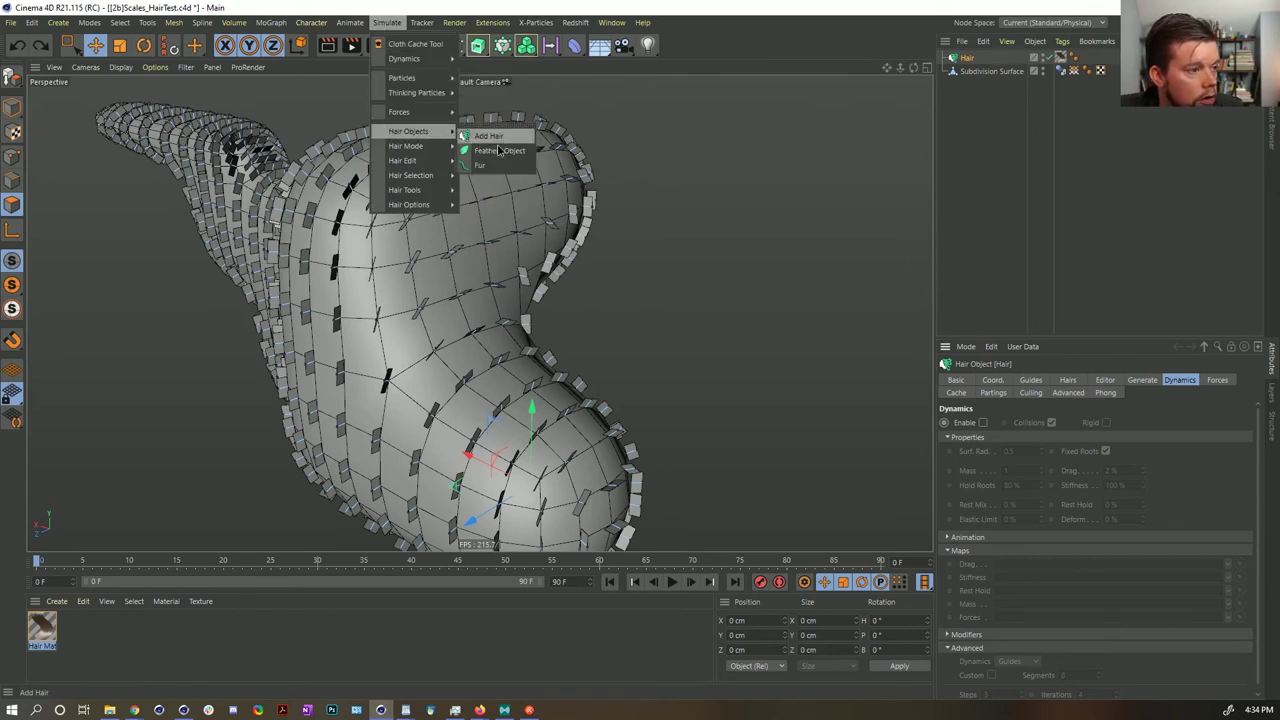
mouse_move(417, 179)
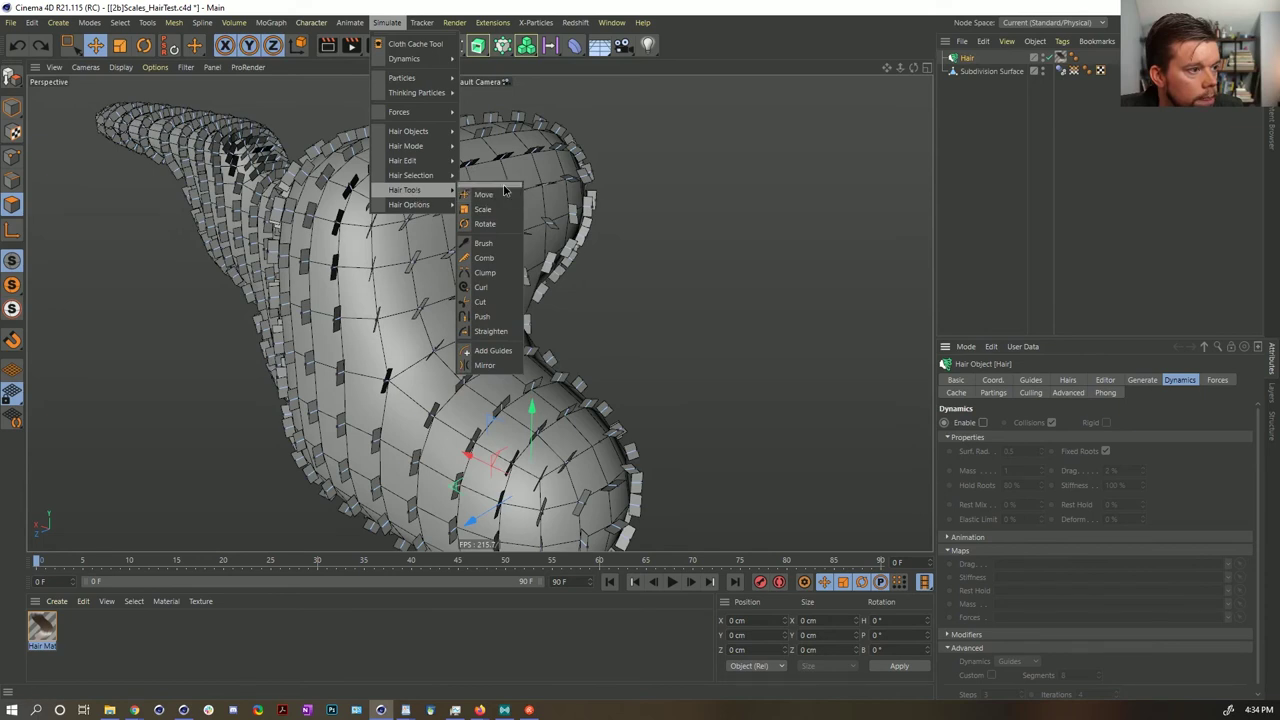
click(490, 183)
drag(490, 172, 834, 50)
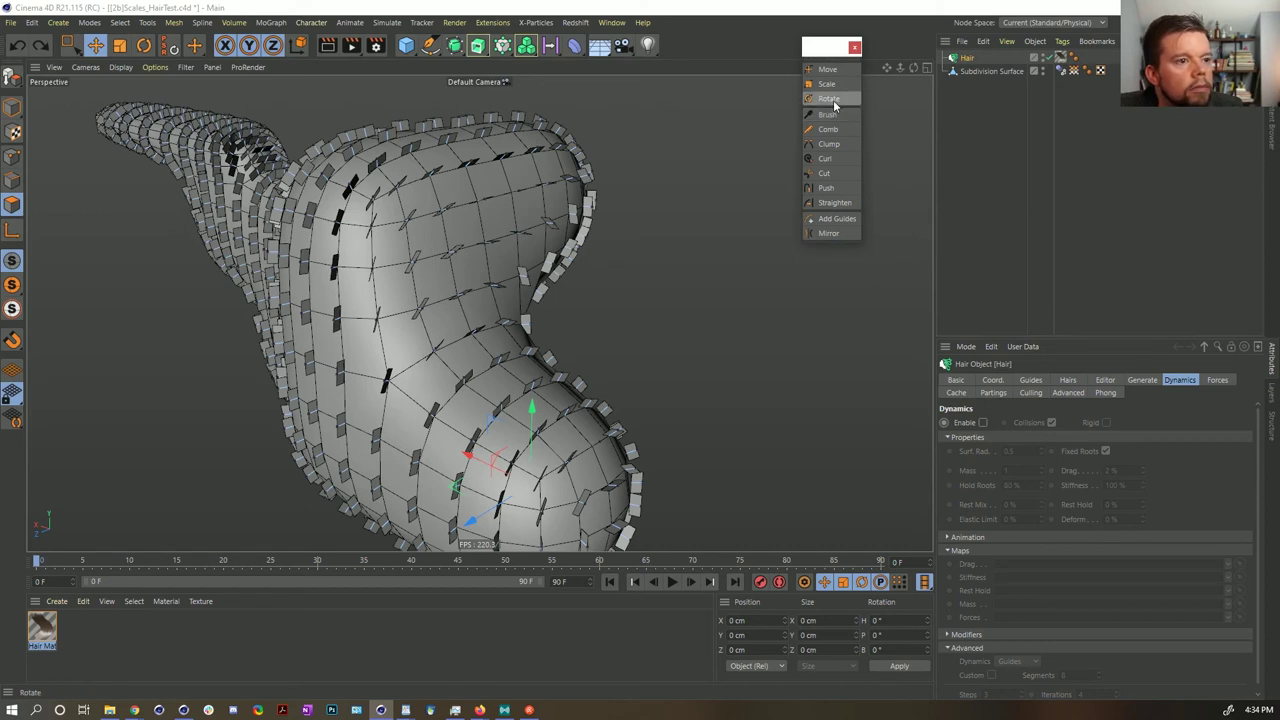
- Activate the hair Brush tool and examine the hair guide directions around the bulge and the rounded front end
click(828, 114)
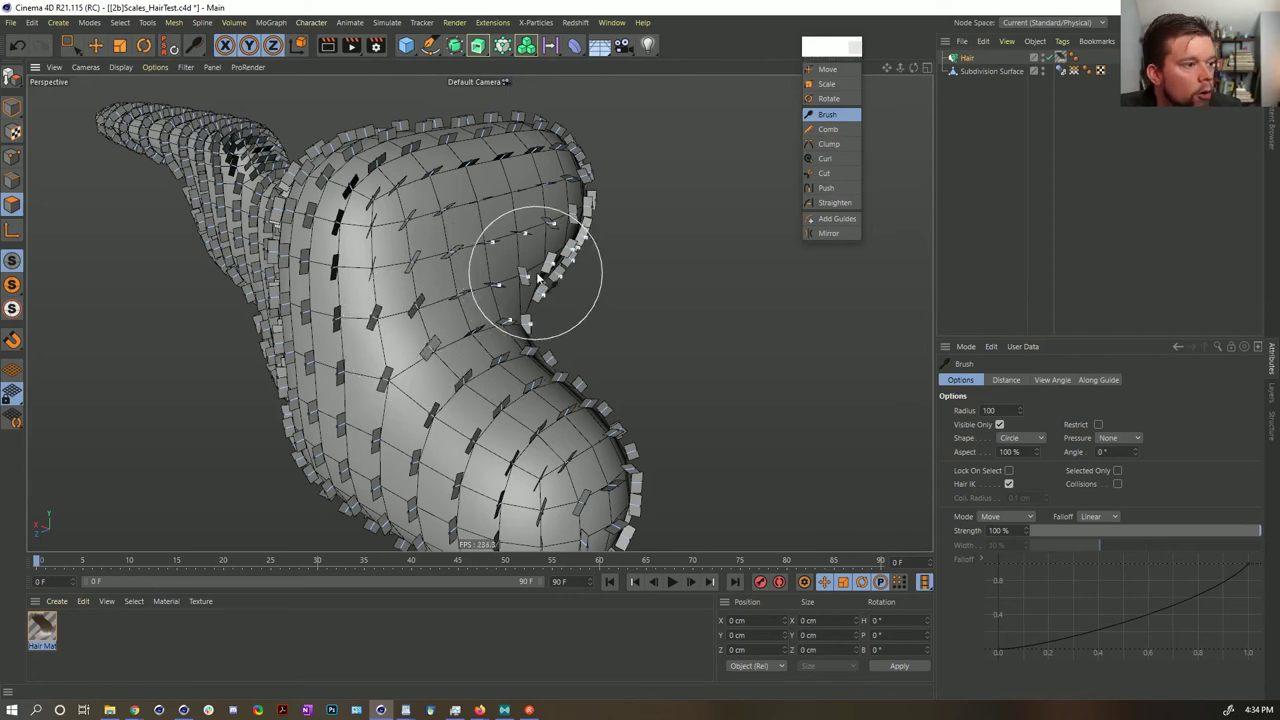
alt+drag(537, 283, 500, 290)
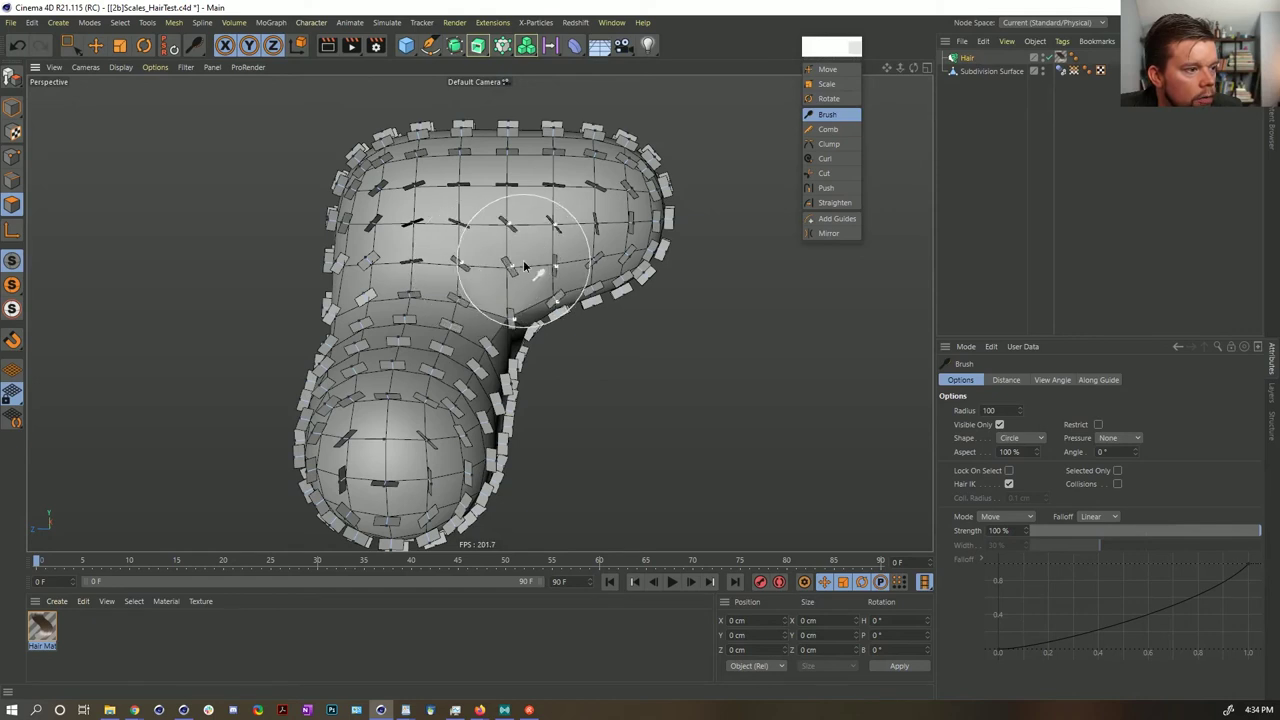
alt+drag(568, 298, 552, 305)
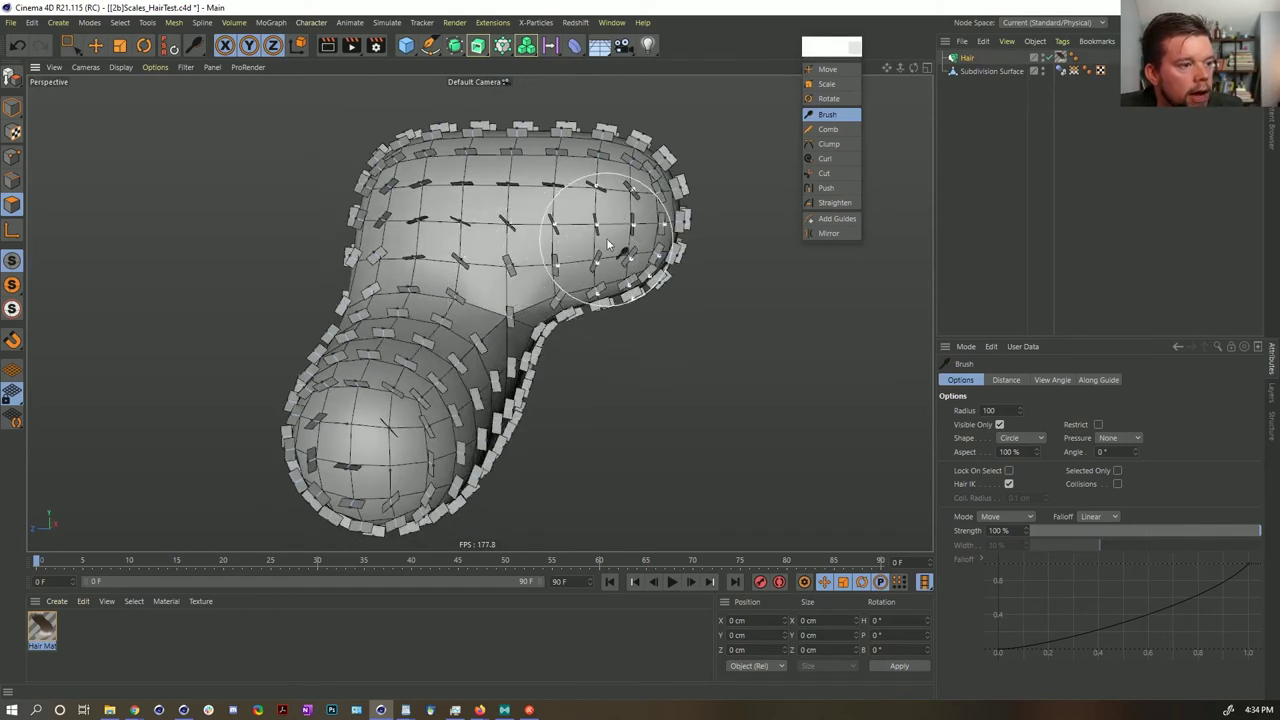
mouse_move(639, 291)
alt+mouse_down()
mouse_move(627, 170)
mouse_move(580, 277)
mouse_move(392, 345)
mouse_move(511, 323)
alt+mouse_up()
alt+drag(415, 384, 443, 363)
scroll(354, 400, up, 5)
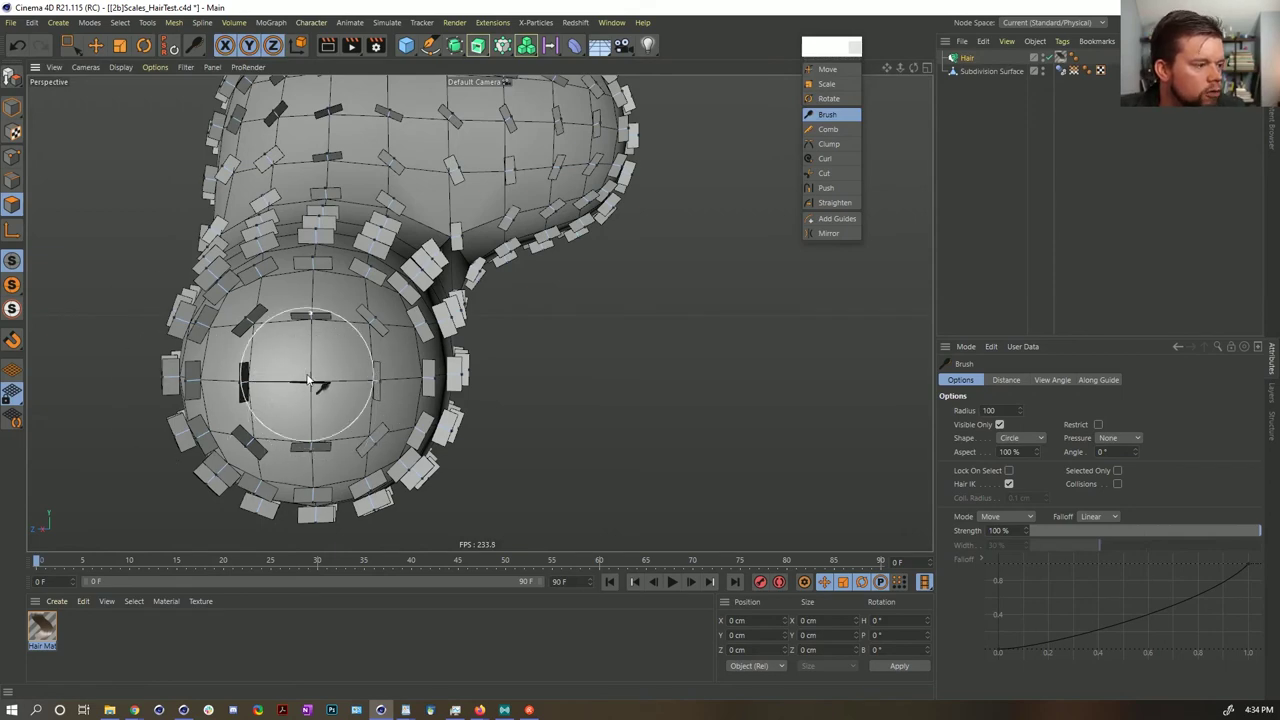
mouse_move(308, 381)
alt+mouse_down()
mouse_move(350, 360)
mouse_move(409, 387)
mouse_move(352, 380)
alt+mouse_up()
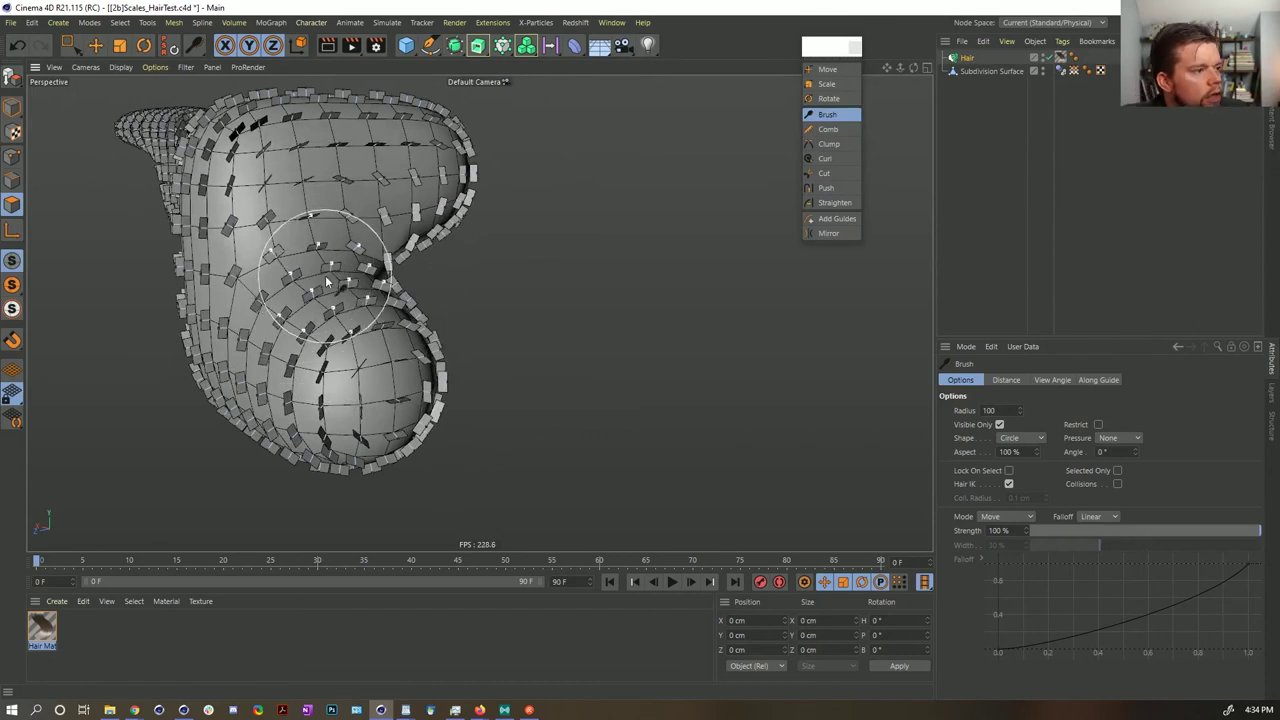
- Set the Hair object's guide roots to Polygon Center and regrow the guides
click(973, 58)
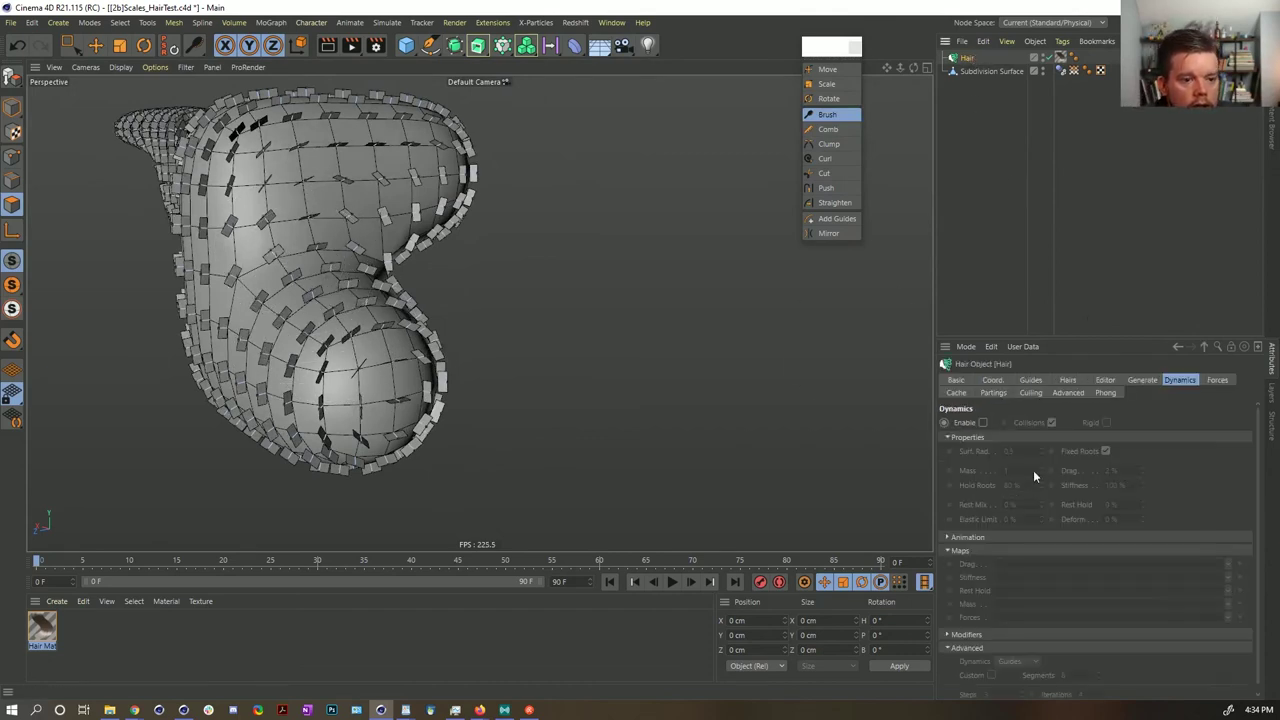
click(1038, 380)
click(1024, 485)
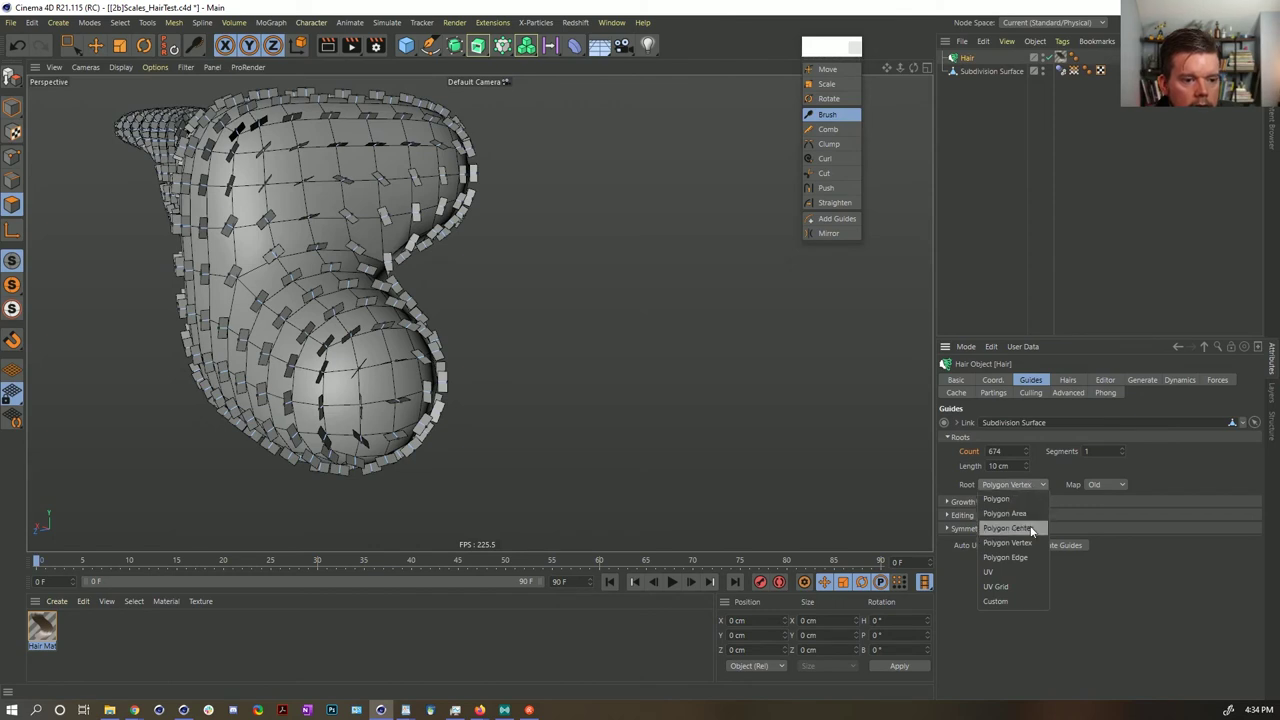
click(1032, 529)
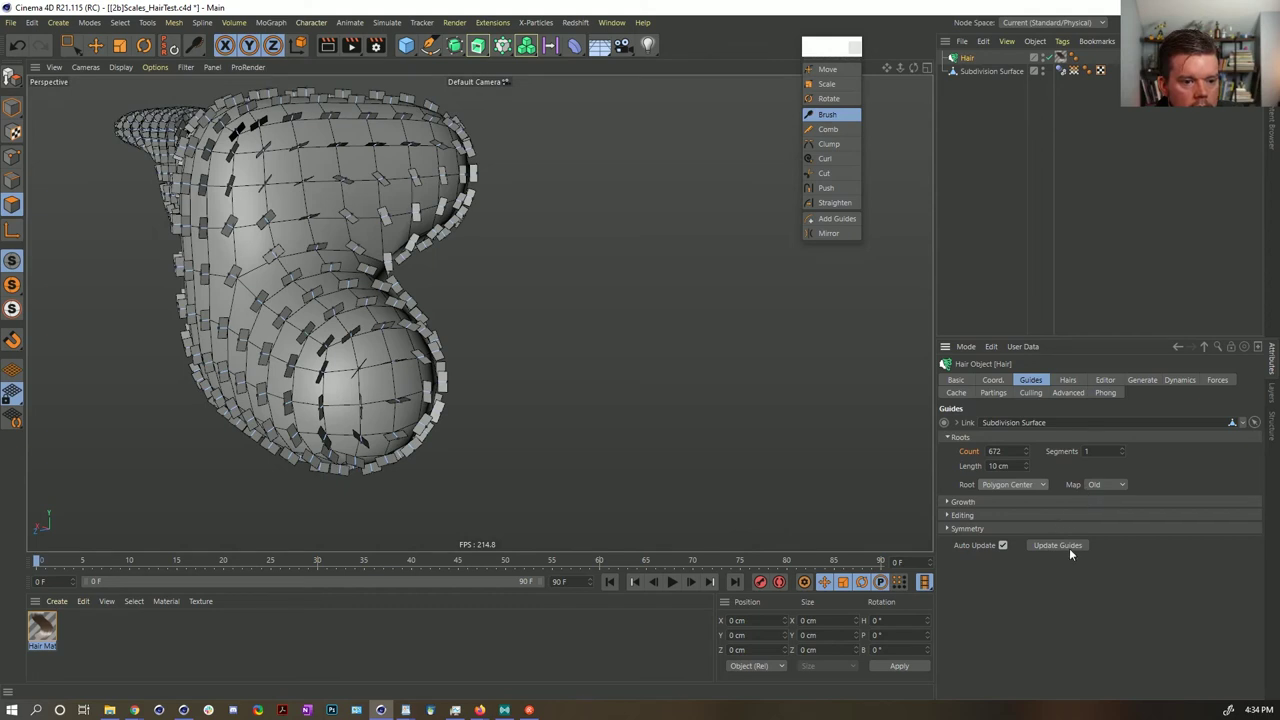
click(965, 503)
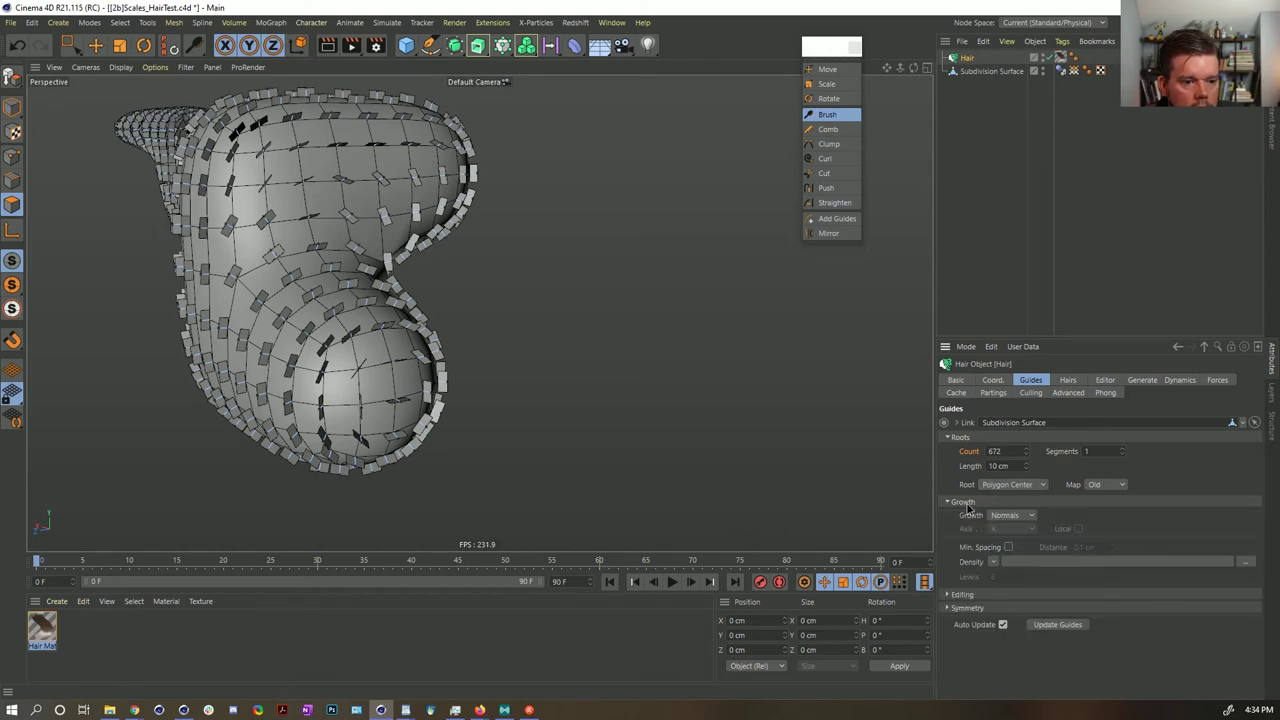
click(965, 595)
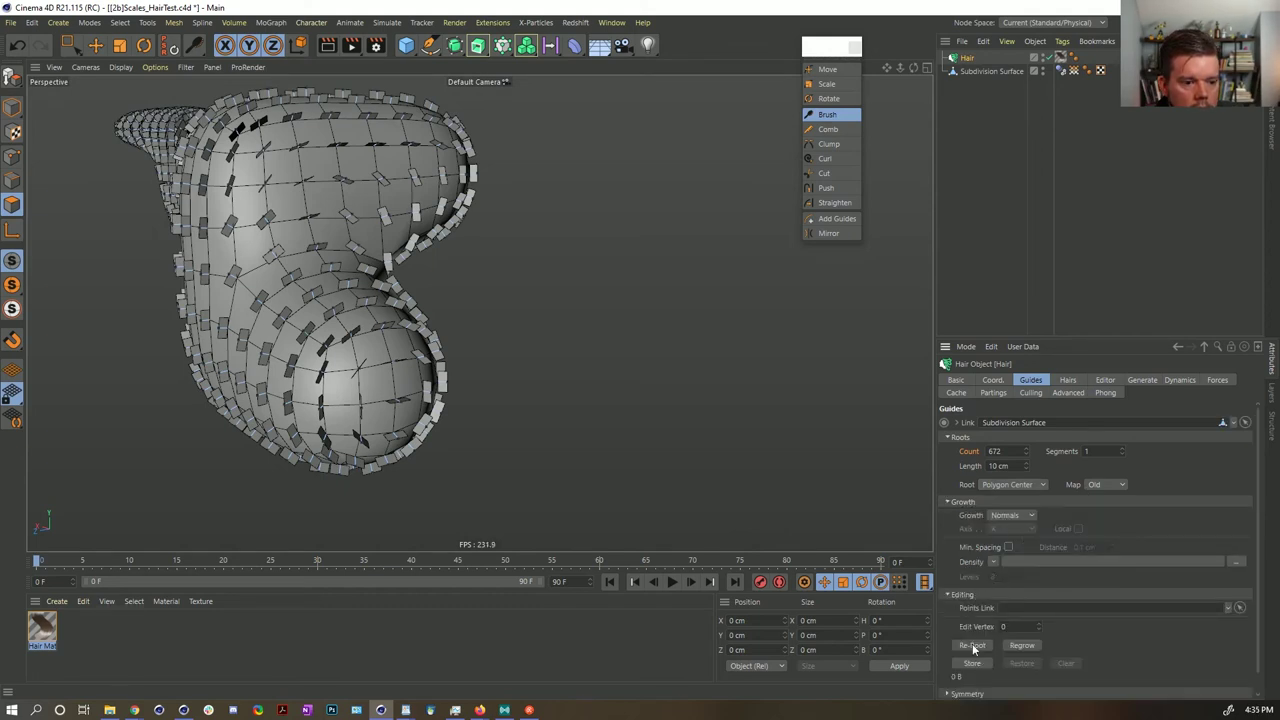
click(1015, 651)
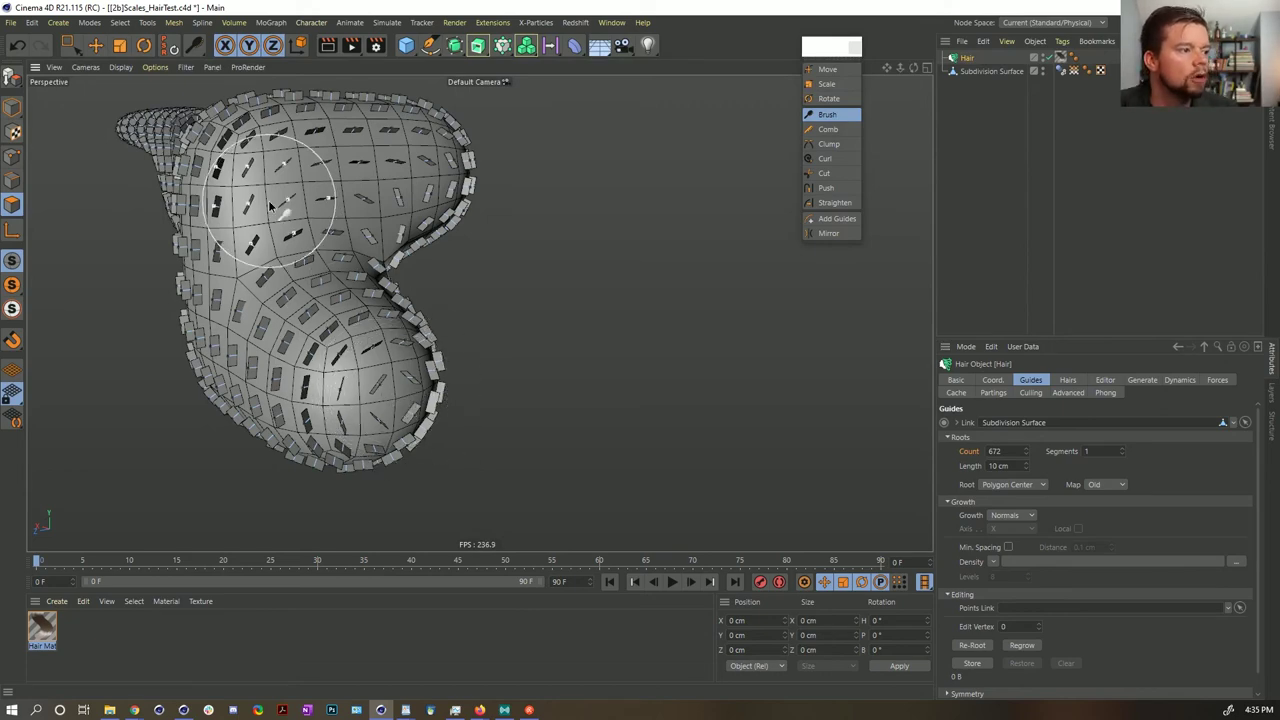
- Examine the regrown guides along the body and around the hump where the tail begins
mouse_move(285, 216)
alt+mouse_down()
mouse_move(424, 270)
mouse_move(600, 271)
mouse_move(540, 272)
mouse_move(428, 240)
alt+mouse_up()
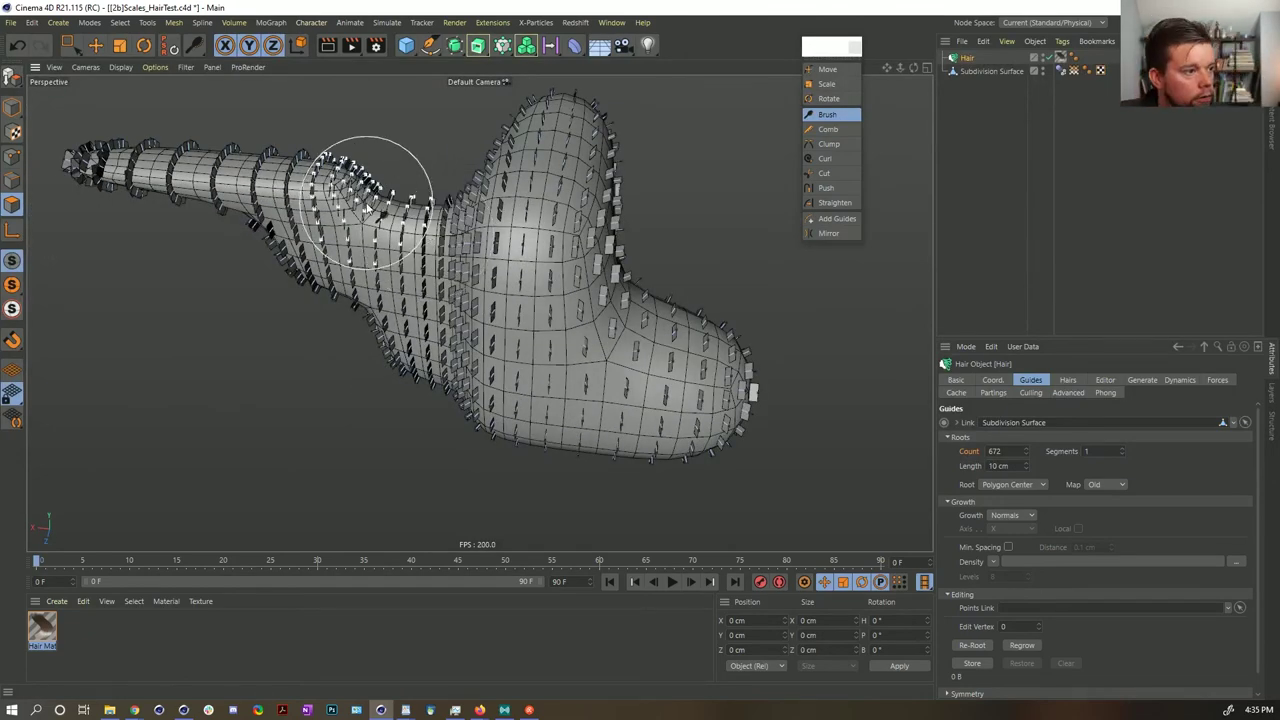
mouse_move(368, 209)
alt+mouse_down()
mouse_move(372, 305)
mouse_move(359, 194)
alt+mouse_up()
alt+middle_drag(358, 197, 485, 252)
alt+right_drag(485, 252, 550, 284)
mouse_move(550, 287)
alt+mouse_down()
mouse_move(557, 297)
mouse_move(430, 265)
mouse_move(500, 258)
alt+mouse_up()
alt+right_drag(500, 270, 580, 300)
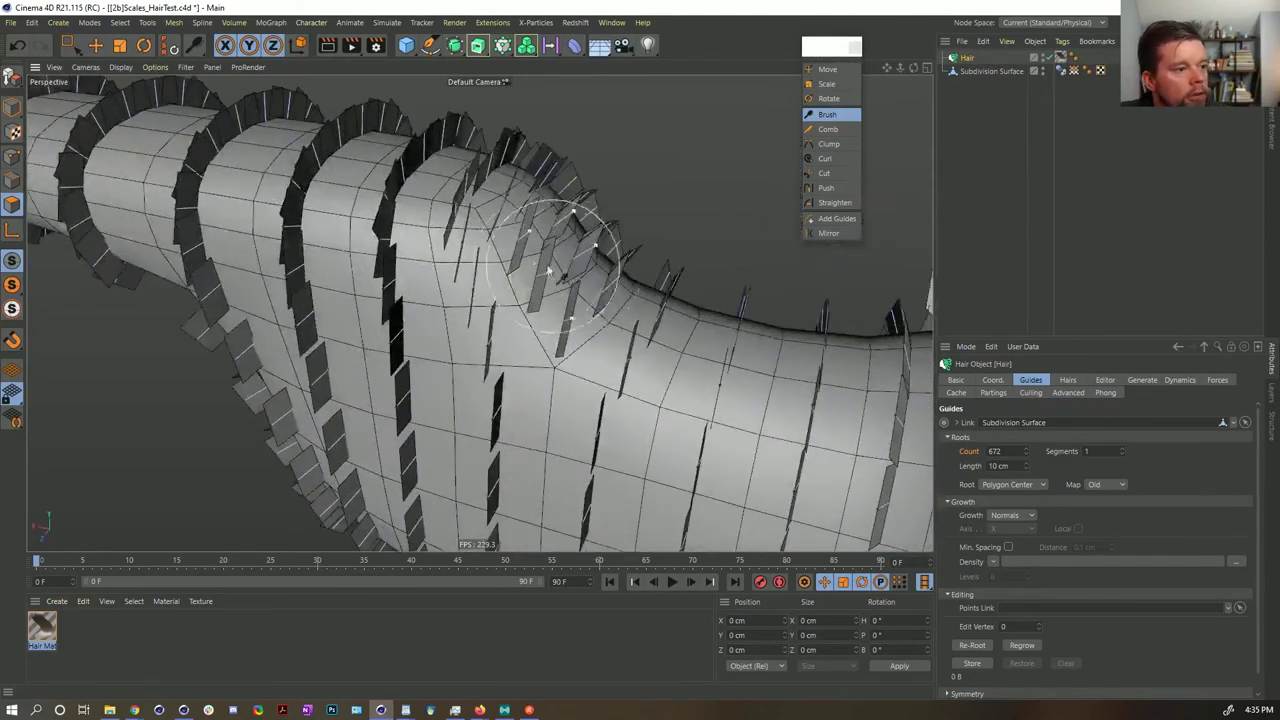
mouse_move(601, 252)
alt+mouse_down()
mouse_move(676, 284)
mouse_move(640, 290)
mouse_move(628, 252)
mouse_move(668, 280)
mouse_move(536, 253)
mouse_move(658, 310)
mouse_move(586, 337)
alt+mouse_up()
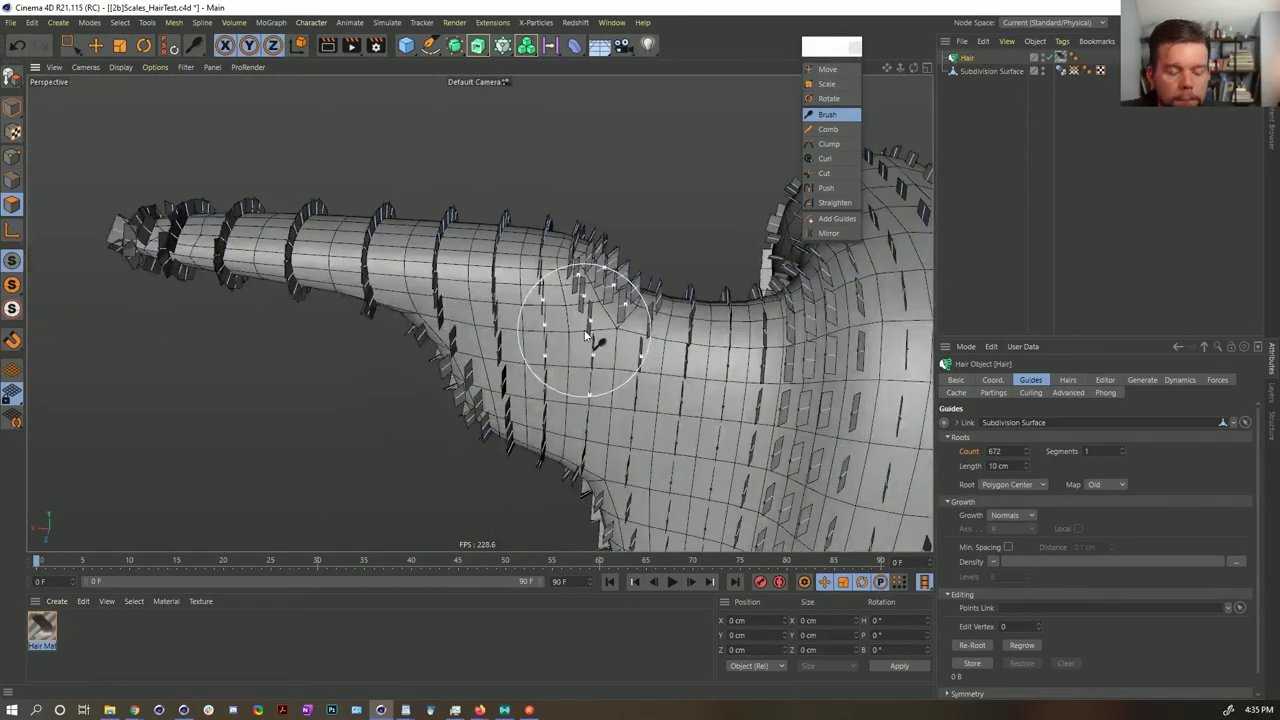
- Switch to the open [2a]Scales_0006.c4d scene and examine the scale coverage on the bulge and the rounded front end
click(611, 22)
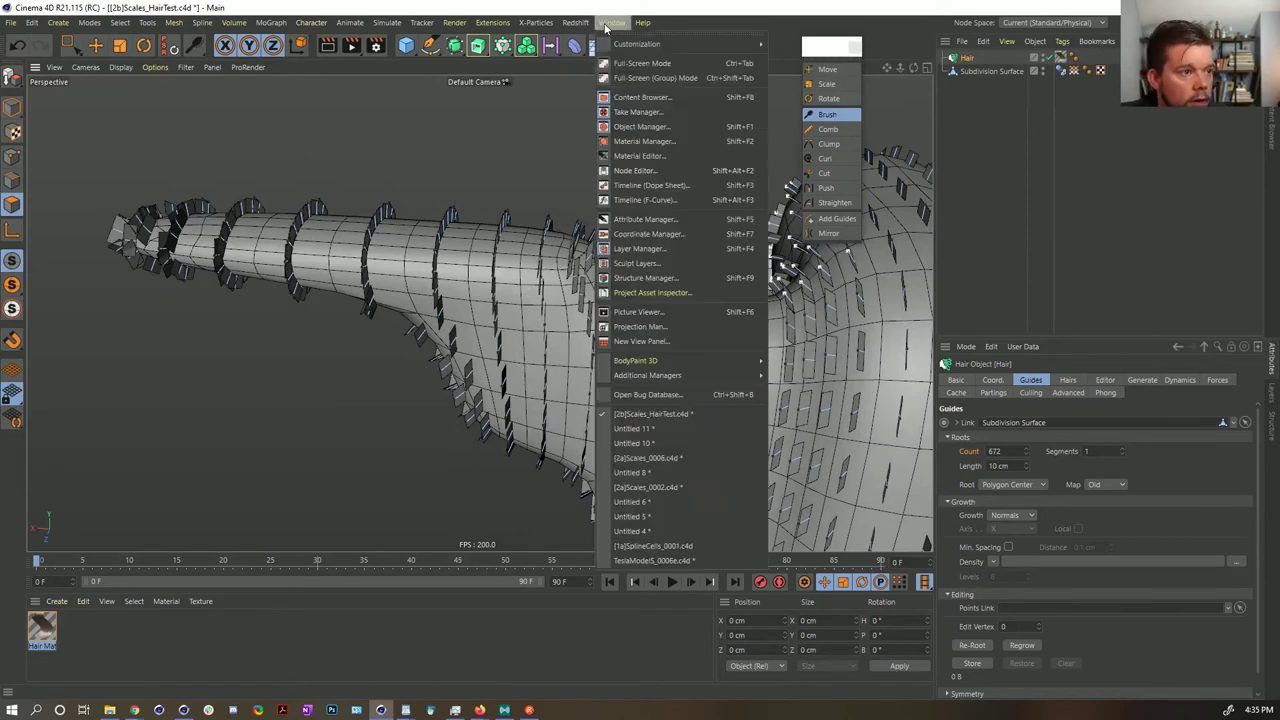
click(667, 458)
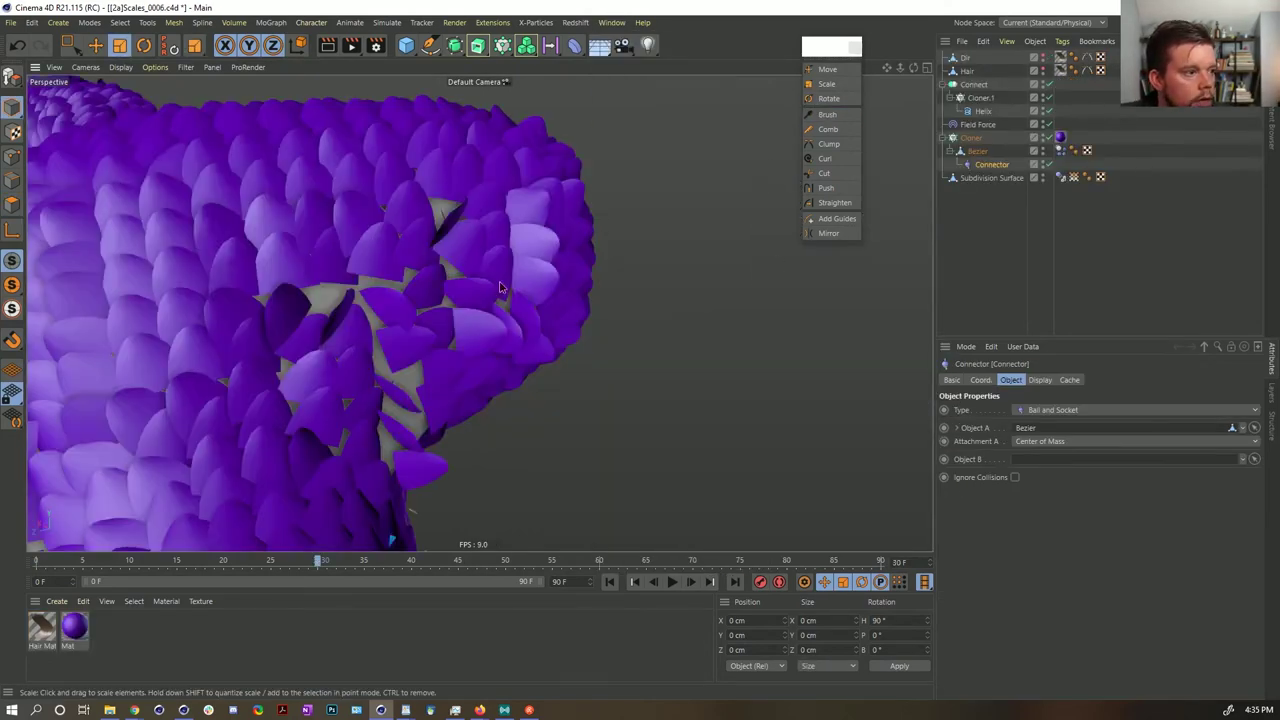
alt+middle_drag(501, 287, 609, 280)
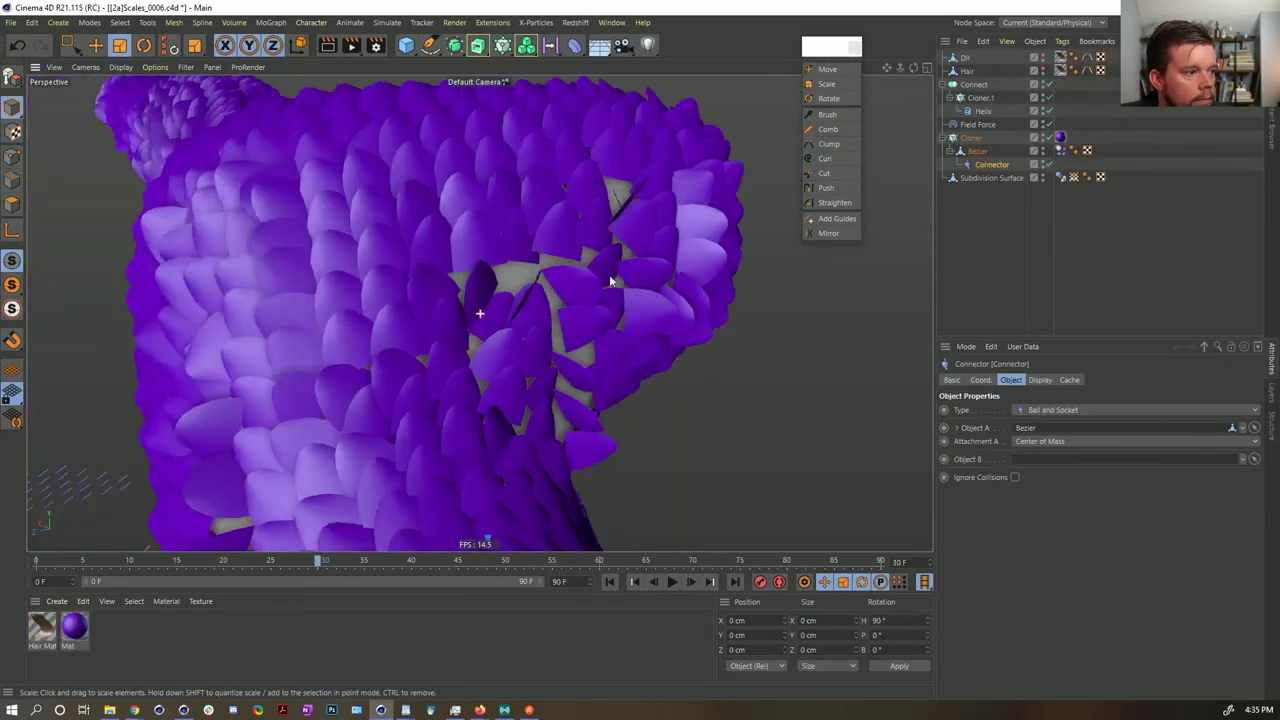
alt+right_drag(508, 286, 471, 300)
alt+drag(431, 285, 482, 318)
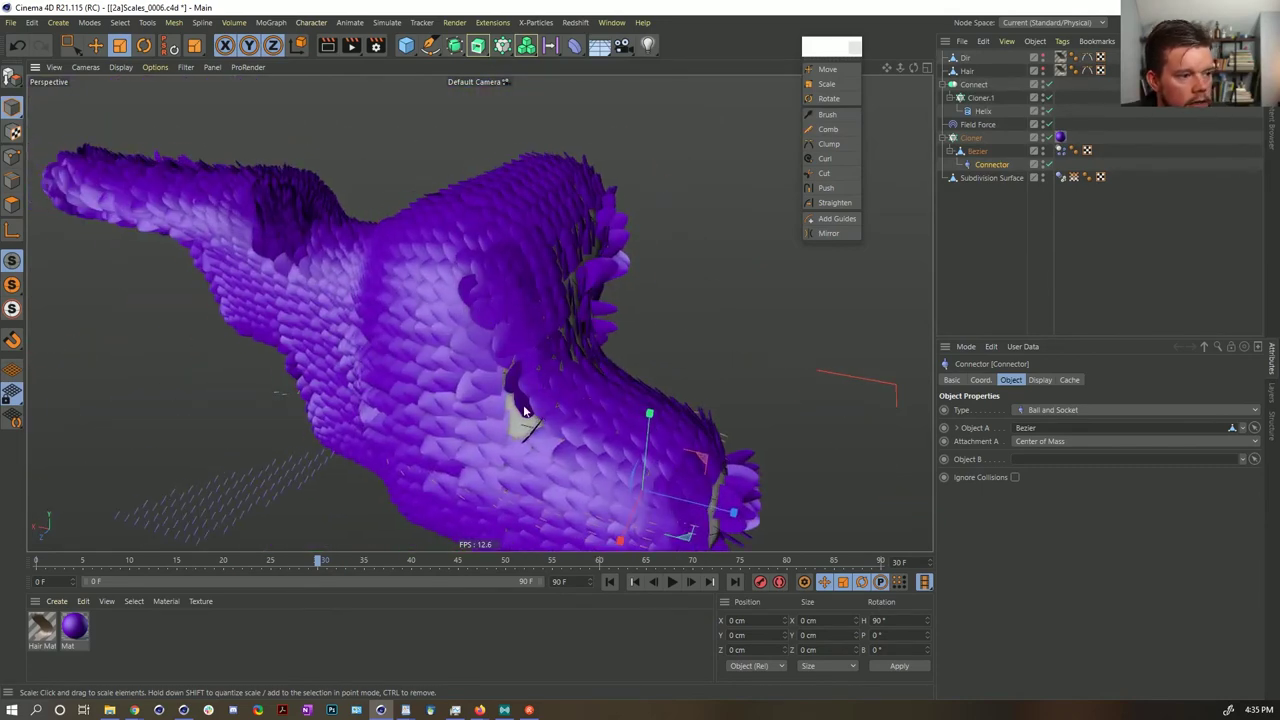
alt+drag(525, 361, 484, 313)
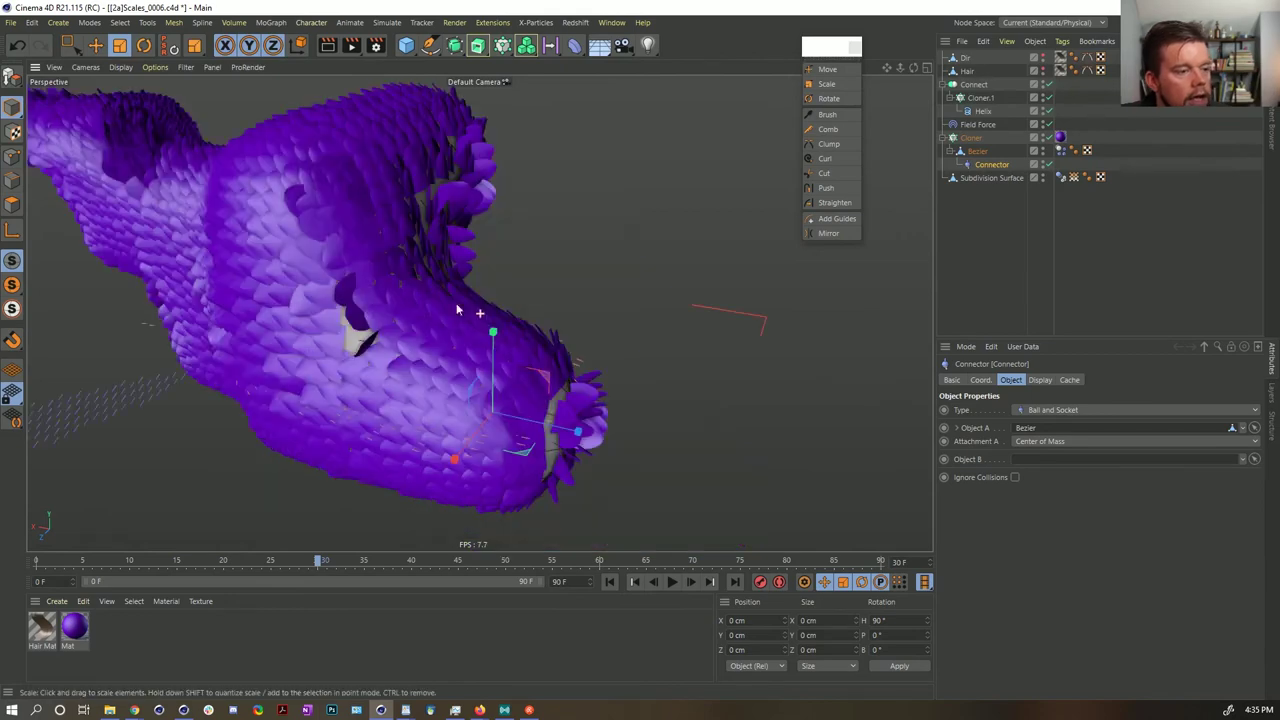
alt+drag(490, 372, 518, 368)
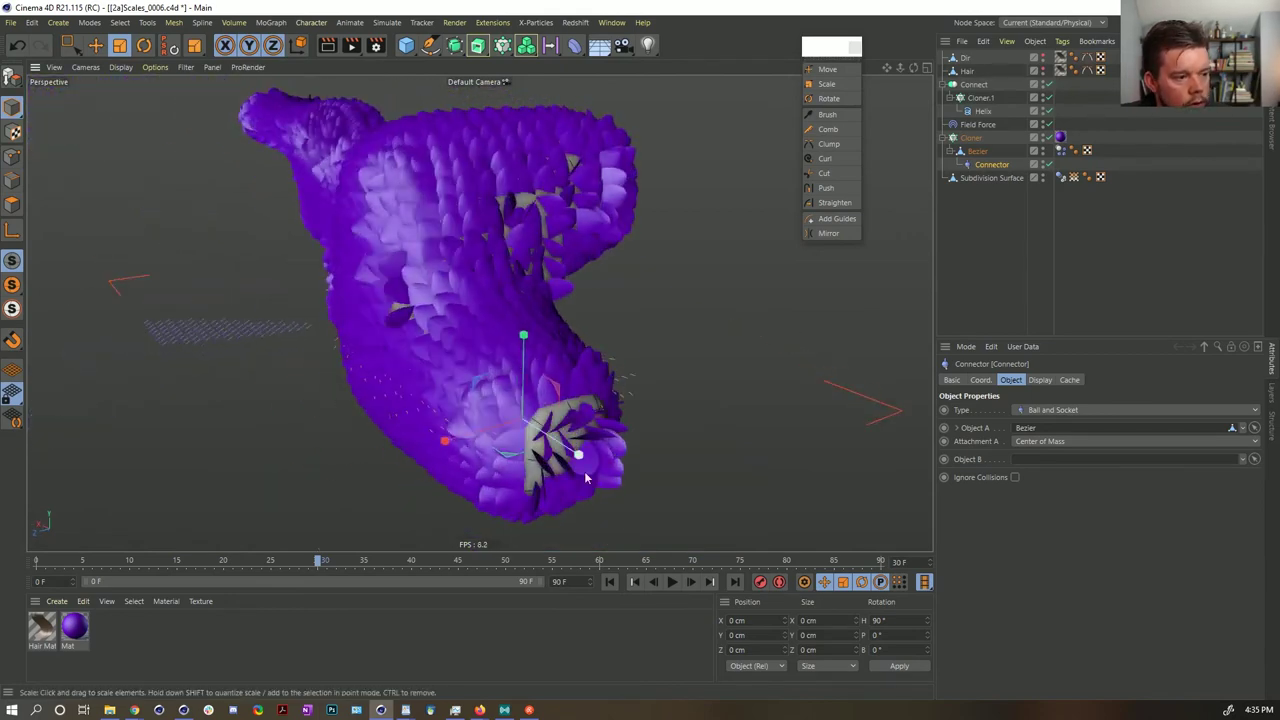
alt+drag(565, 452, 494, 350)
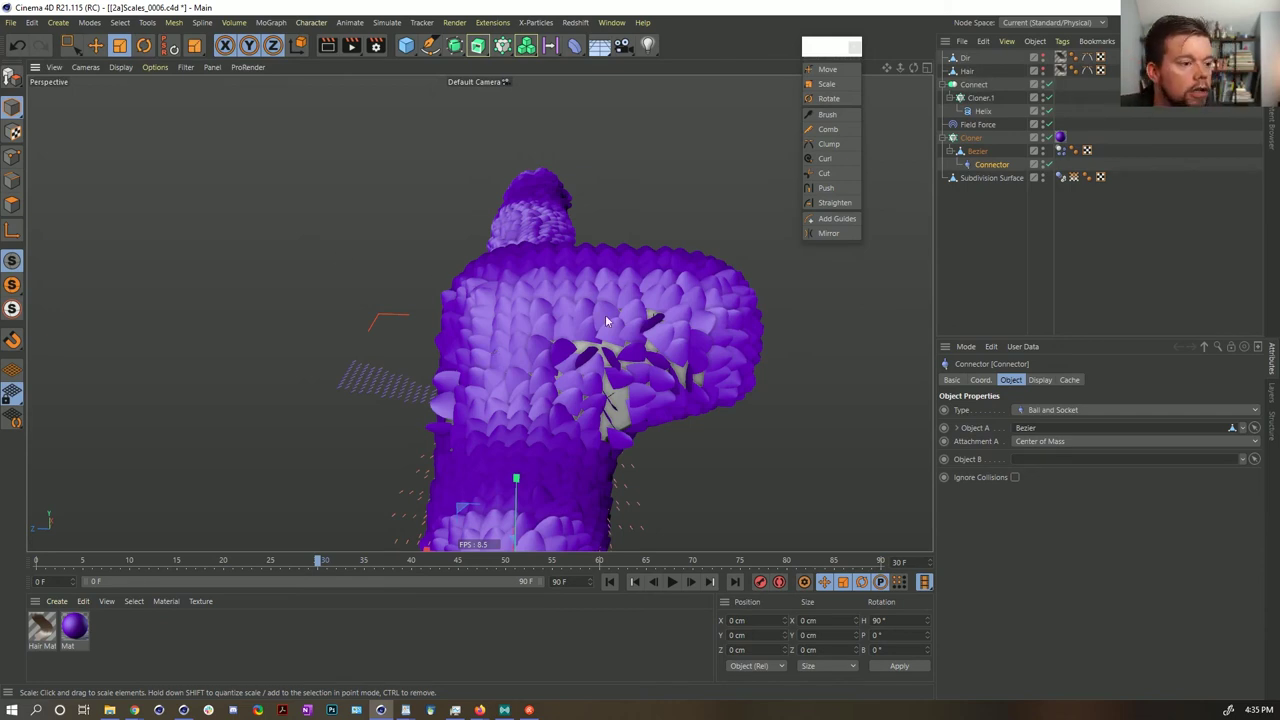
- Examine how the purple scales lie along the tail, its hump and the flank of the body
alt+drag(567, 333, 722, 355)
mouse_move(618, 297)
alt+mouse_down()
mouse_move(549, 296)
mouse_move(604, 278)
alt+mouse_up()
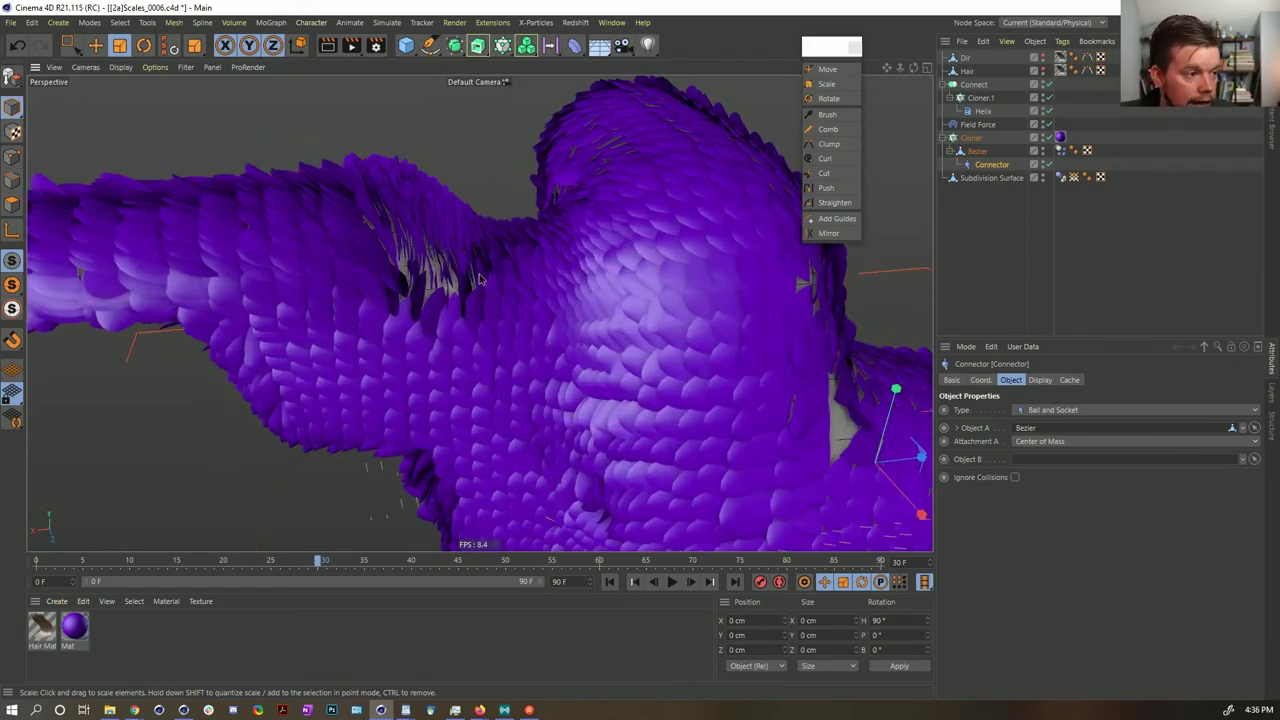
alt+drag(478, 272, 381, 273)
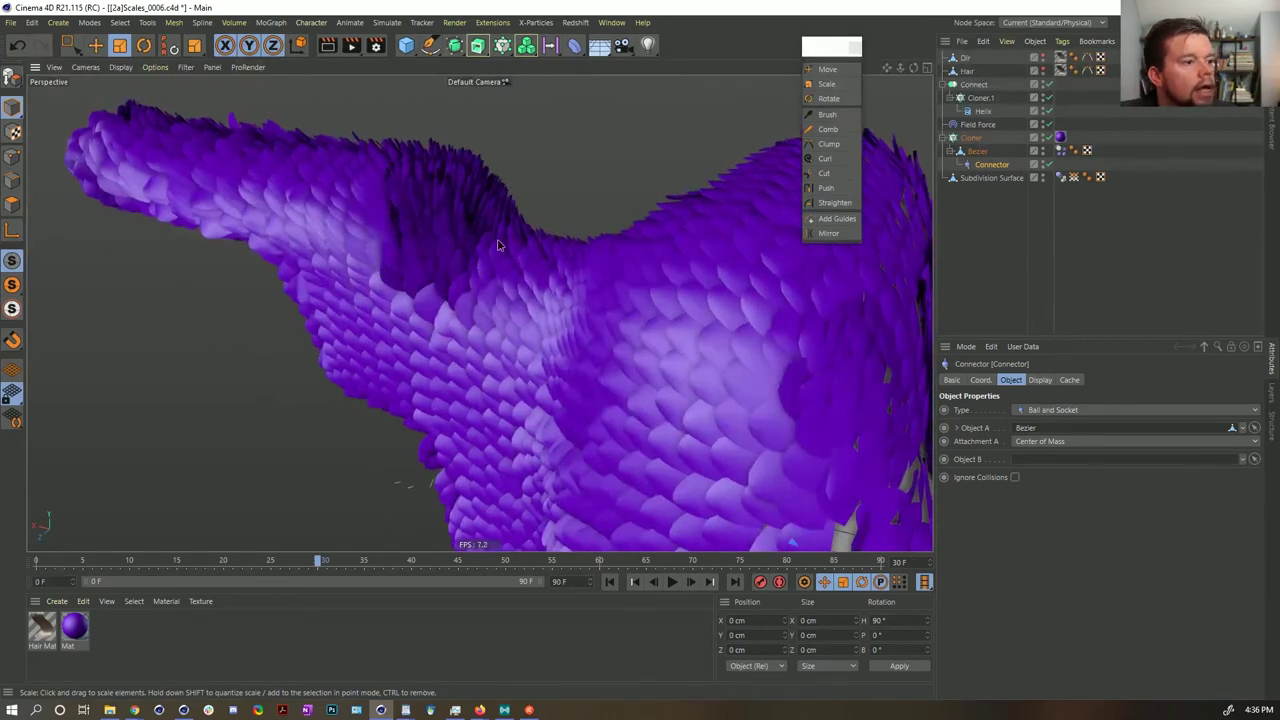
alt+middle_drag(498, 241, 548, 310)
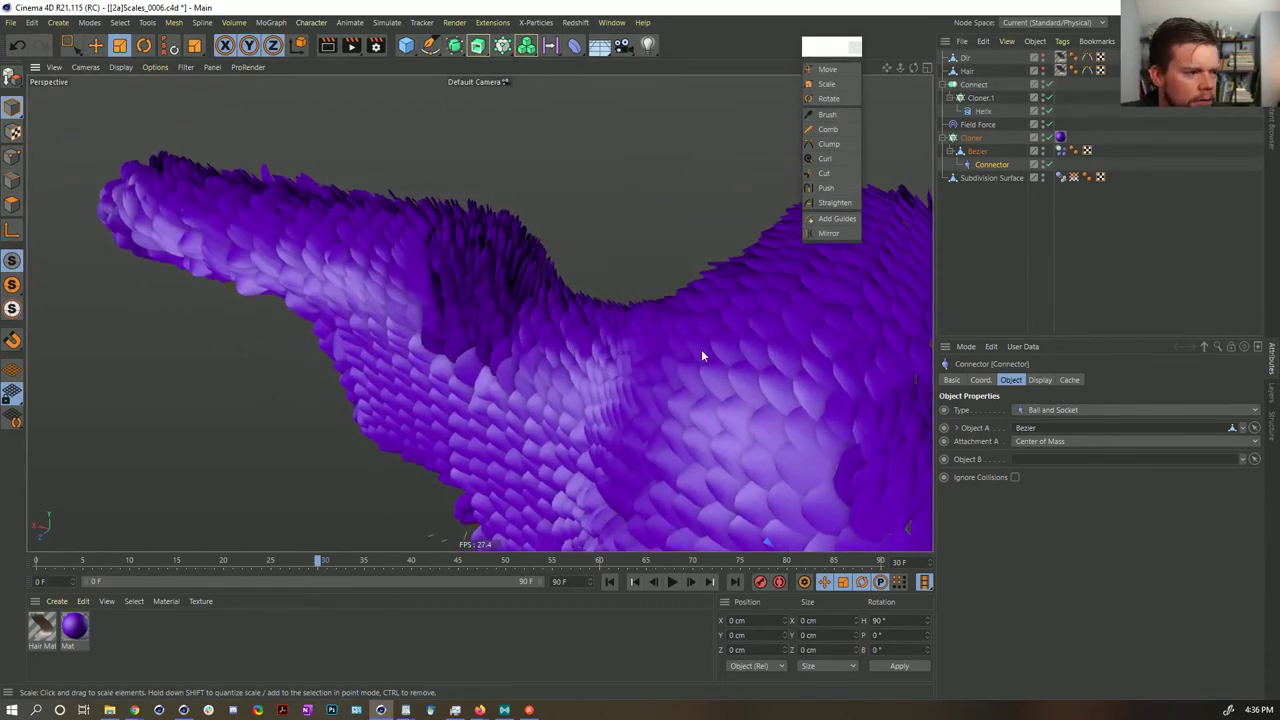
alt+drag(797, 353, 672, 338)
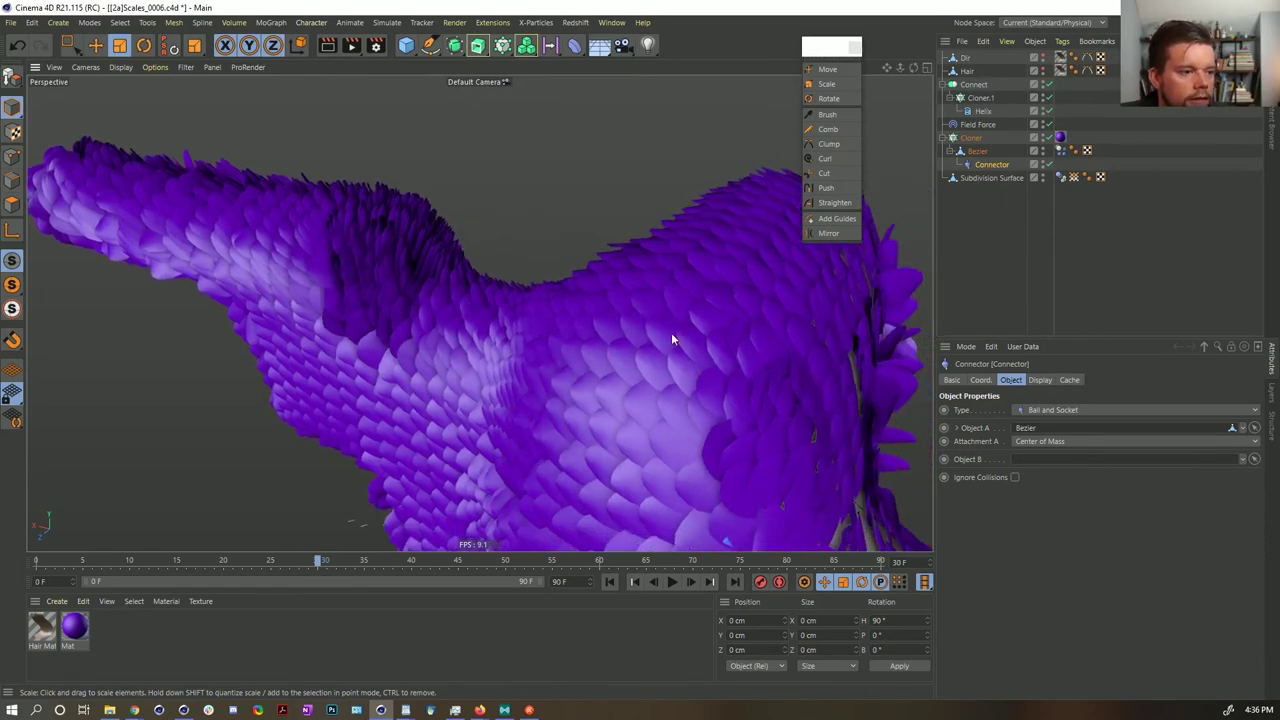
alt+drag(643, 392, 669, 306)
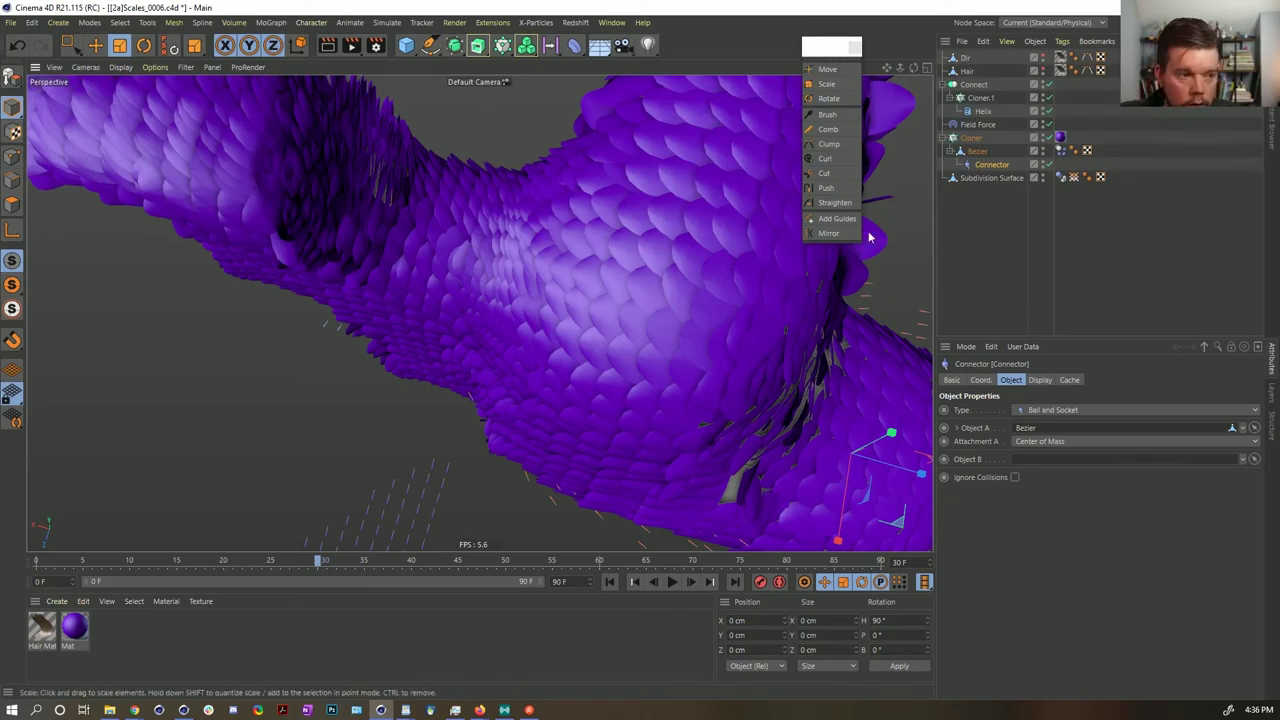
alt+drag(655, 301, 680, 278)
alt+right_drag(763, 263, 596, 297)
alt+middle_drag(683, 260, 642, 208)
- Copy the Subdivision Surface mesh into a new empty project and select all of its polygons
click(972, 180)
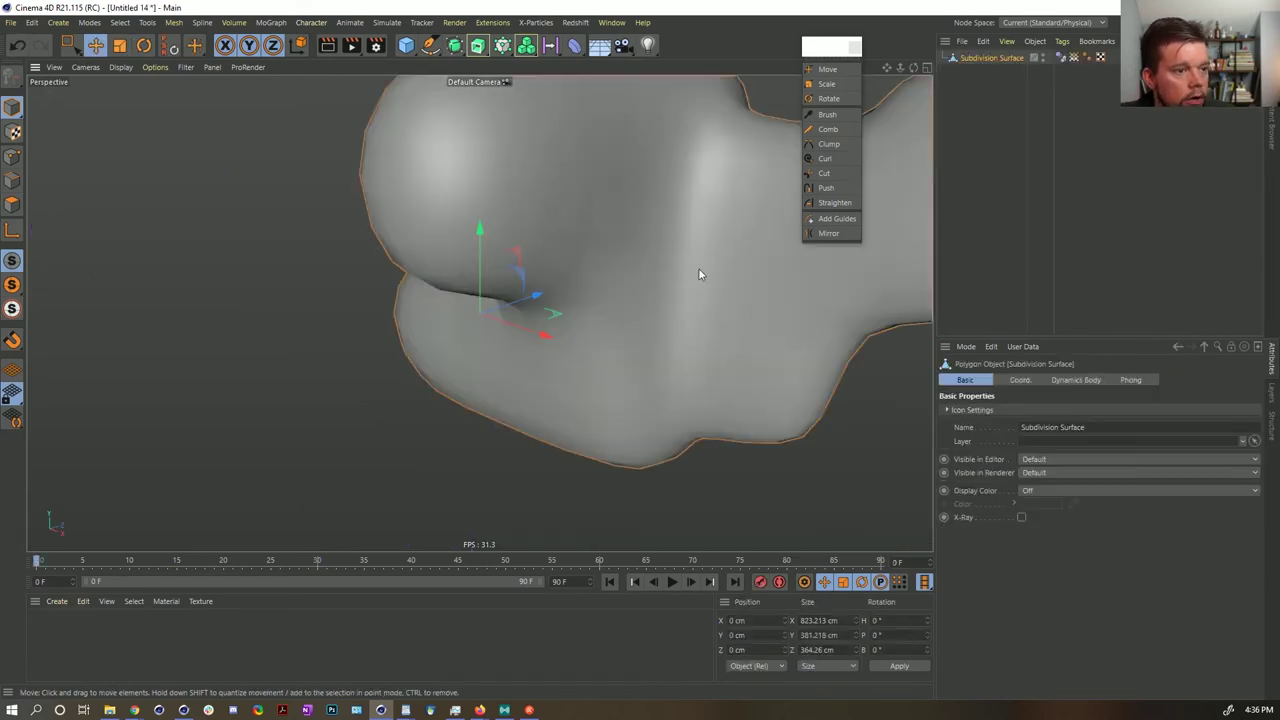
alt+middle_drag(700, 270, 610, 284)
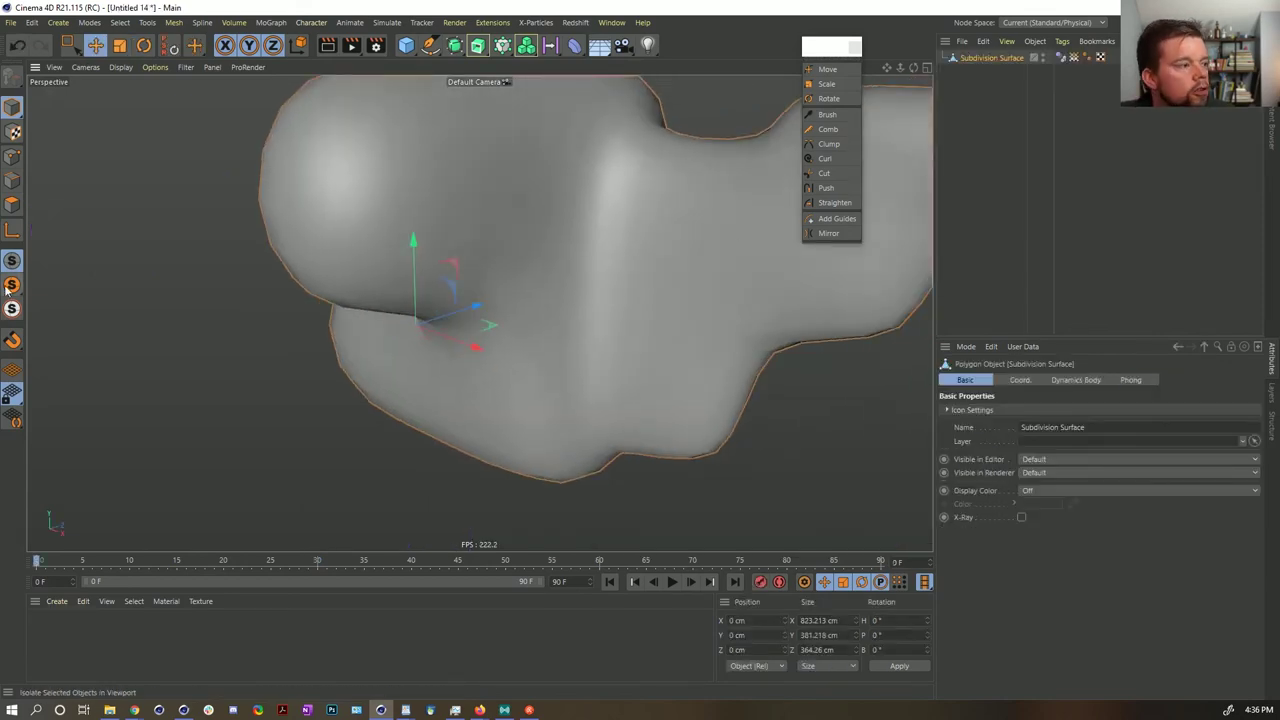
click(12, 205)
alt+drag(608, 292, 512, 344)
key(ctrl+a)
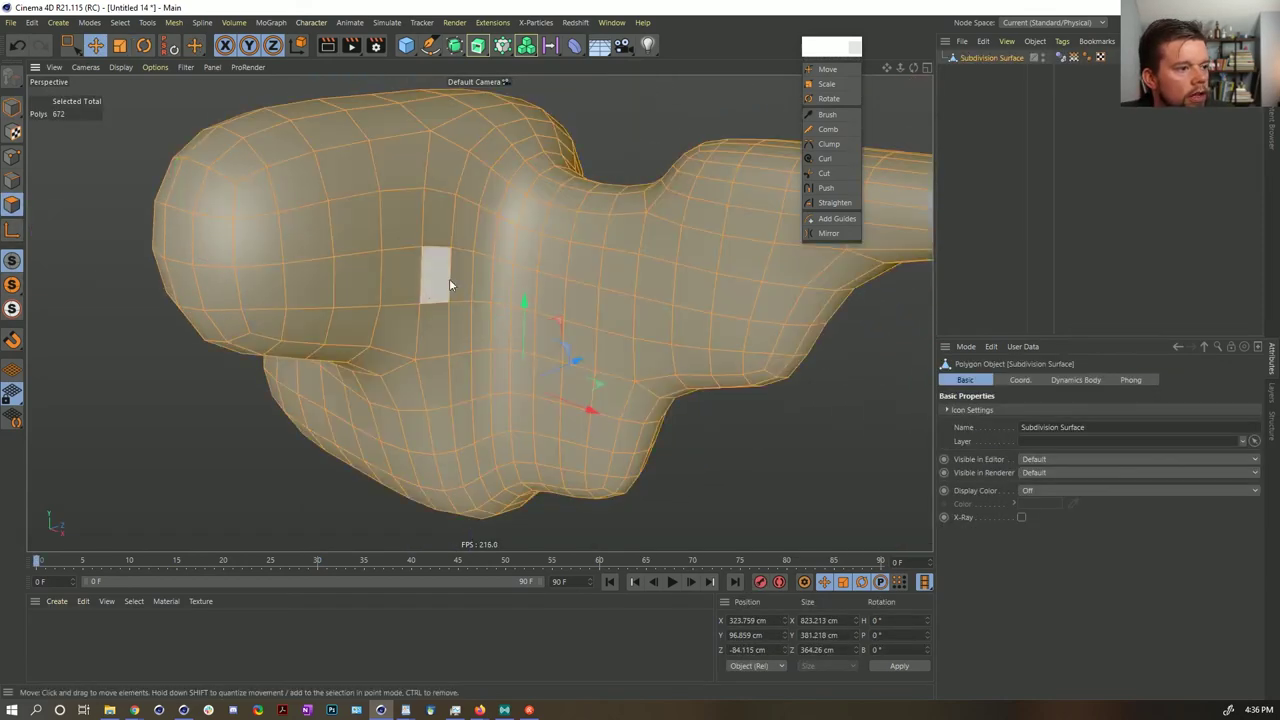
- Examine the mesh's polygon layout around the body, bulge and tail
alt+drag(449, 280, 475, 320)
alt+drag(468, 442, 690, 455)
alt+middle_drag(394, 477, 480, 311)
alt+drag(480, 311, 660, 350)
alt+middle_drag(494, 414, 489, 311)
alt+drag(489, 311, 519, 305)
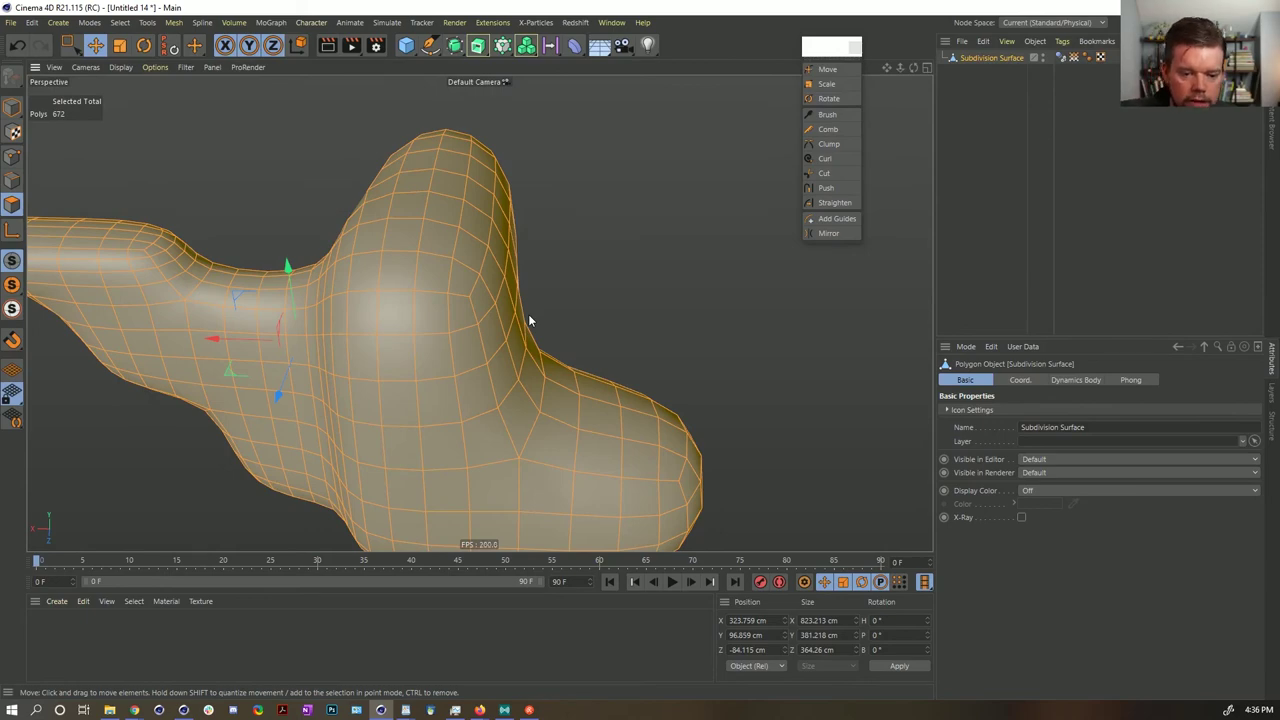
alt+drag(503, 300, 549, 339)
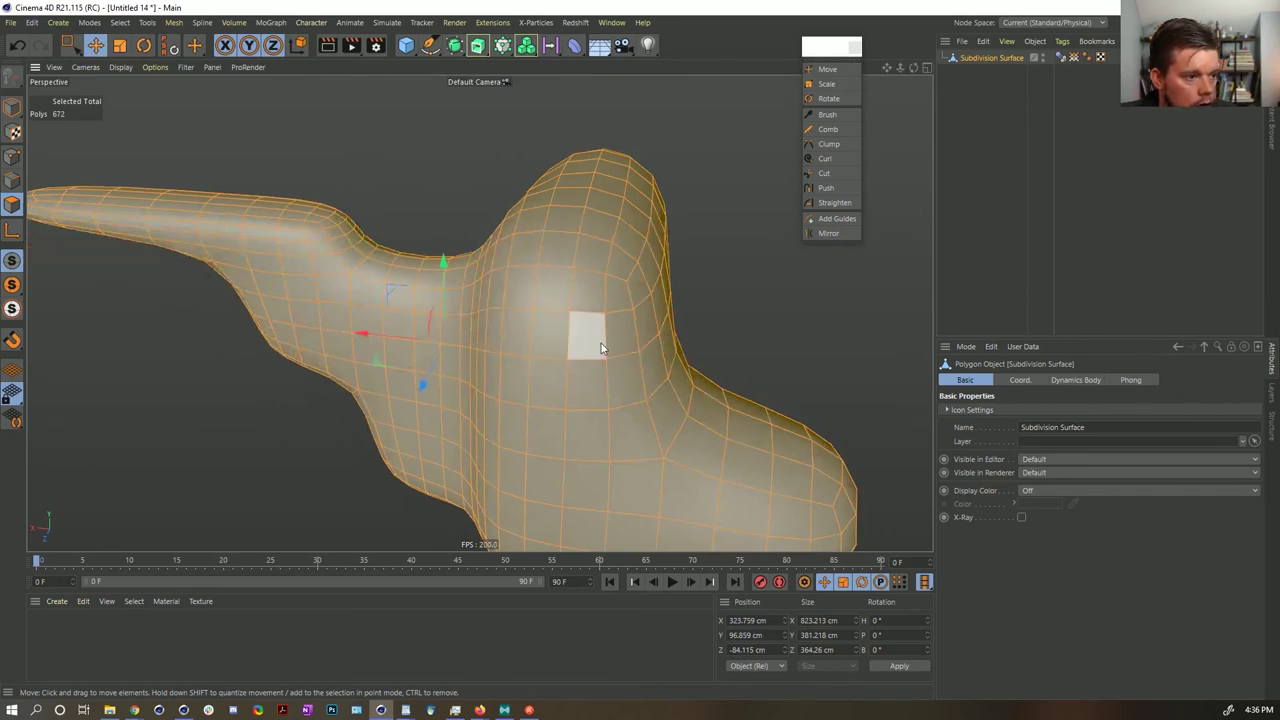
- Bevel all points of the mesh with a Fixed Distance offset of 5.2 cm and Limit enabled
click(12, 156)
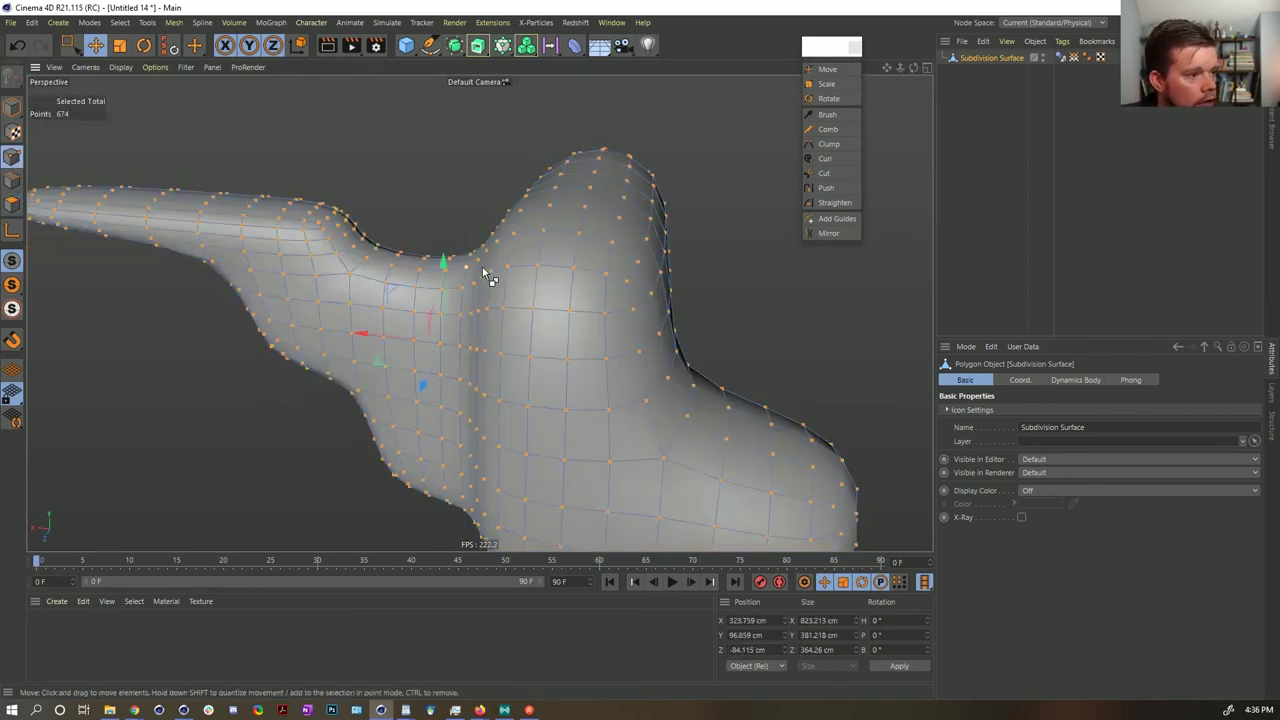
right_click(540, 291)
click(645, 327)
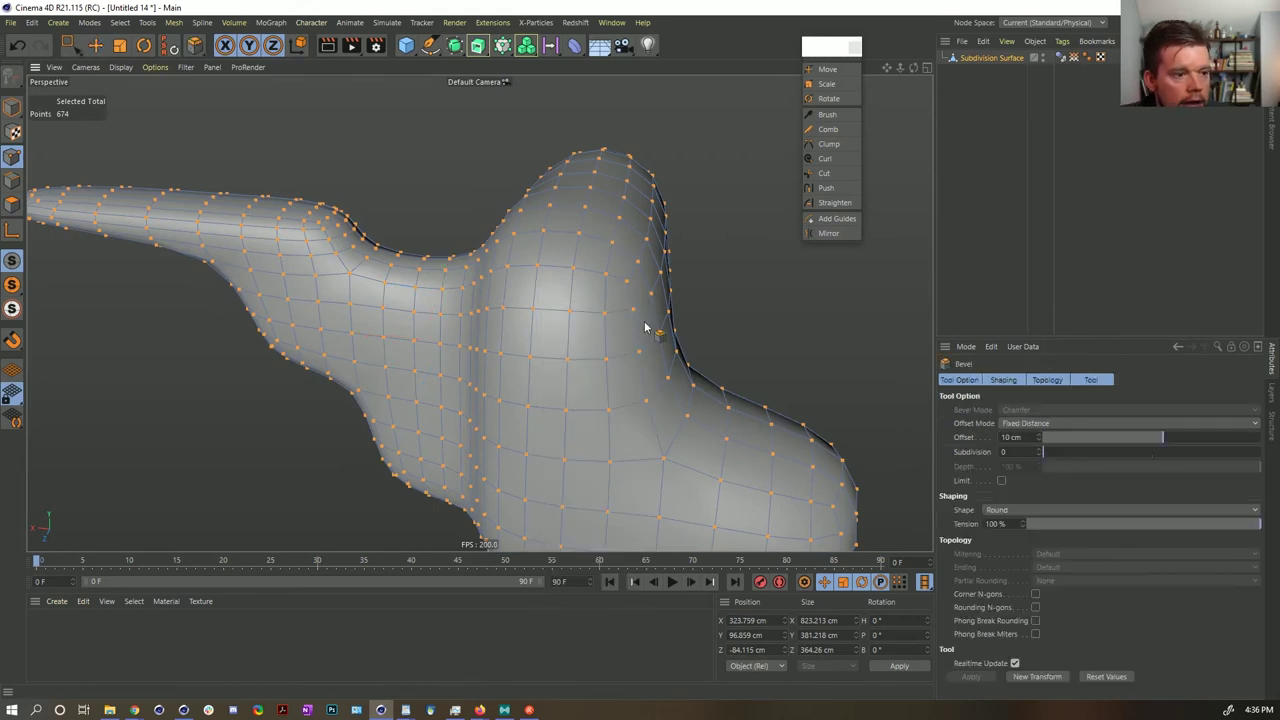
drag(1035, 340, 1050, 212)
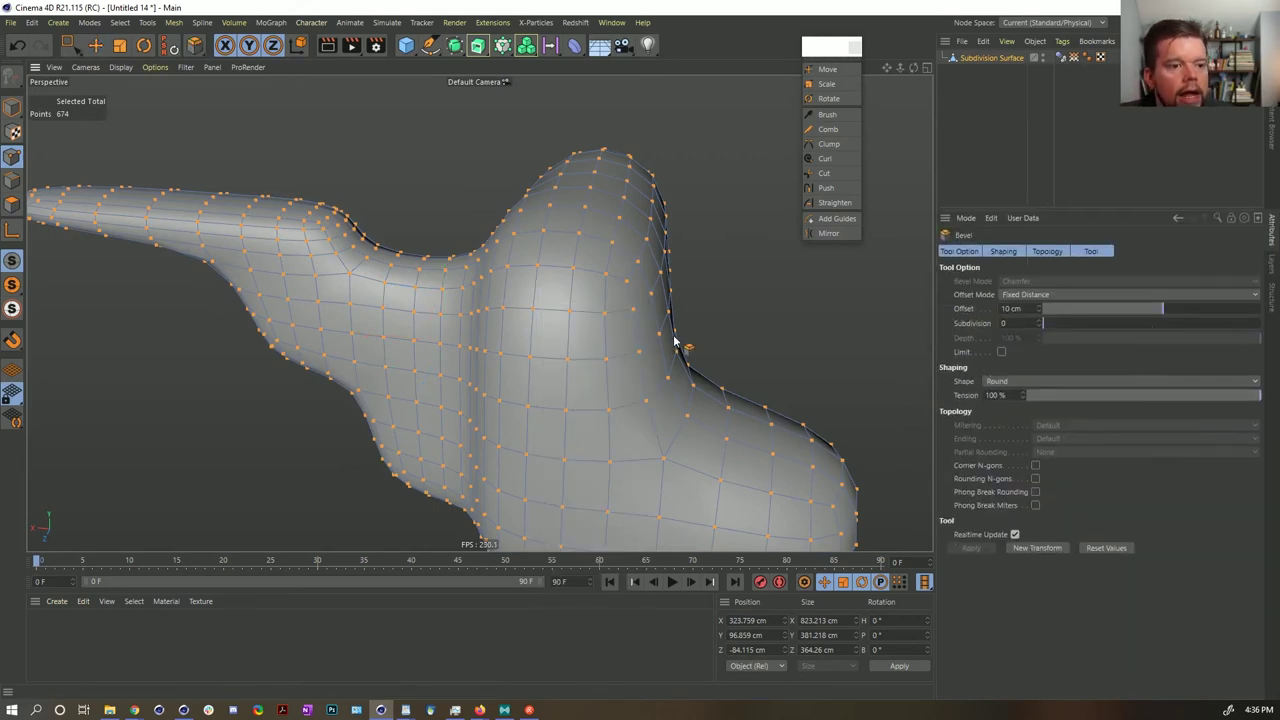
mouse_move(620, 350)
mouse_down()
mouse_move(664, 350)
mouse_move(648, 350)
mouse_up()
drag(908, 385, 913, 385)
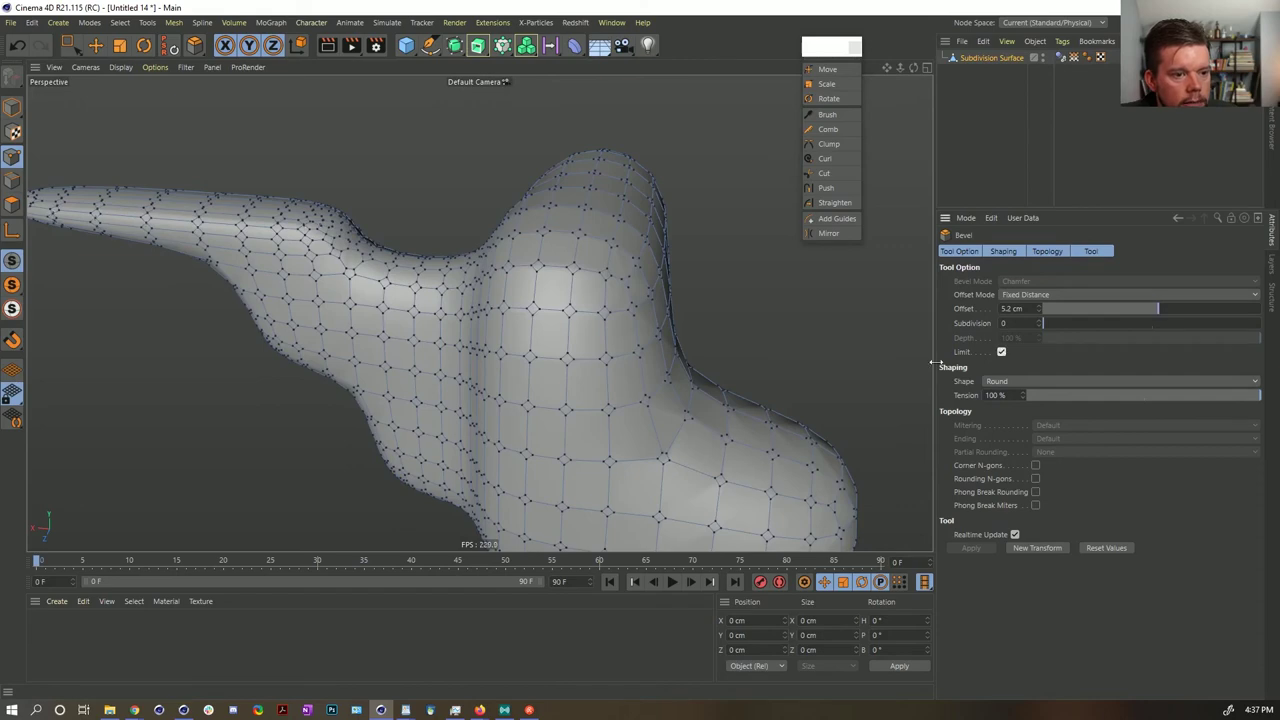
- Undo the last bevel and bevel all points again with a Fixed Distance offset of 175.9 cm and Limit enabled
key(ctrl+z)
drag(564, 347, 880, 357)
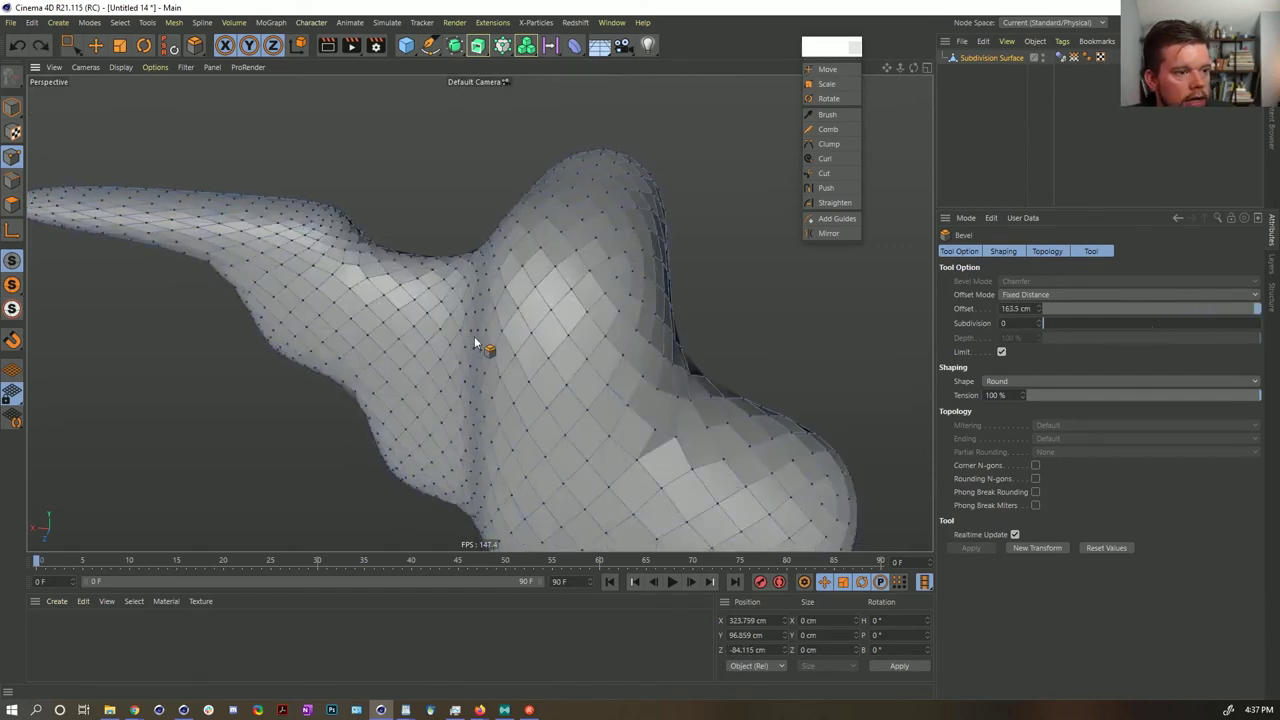
alt+drag(426, 337, 523, 314)
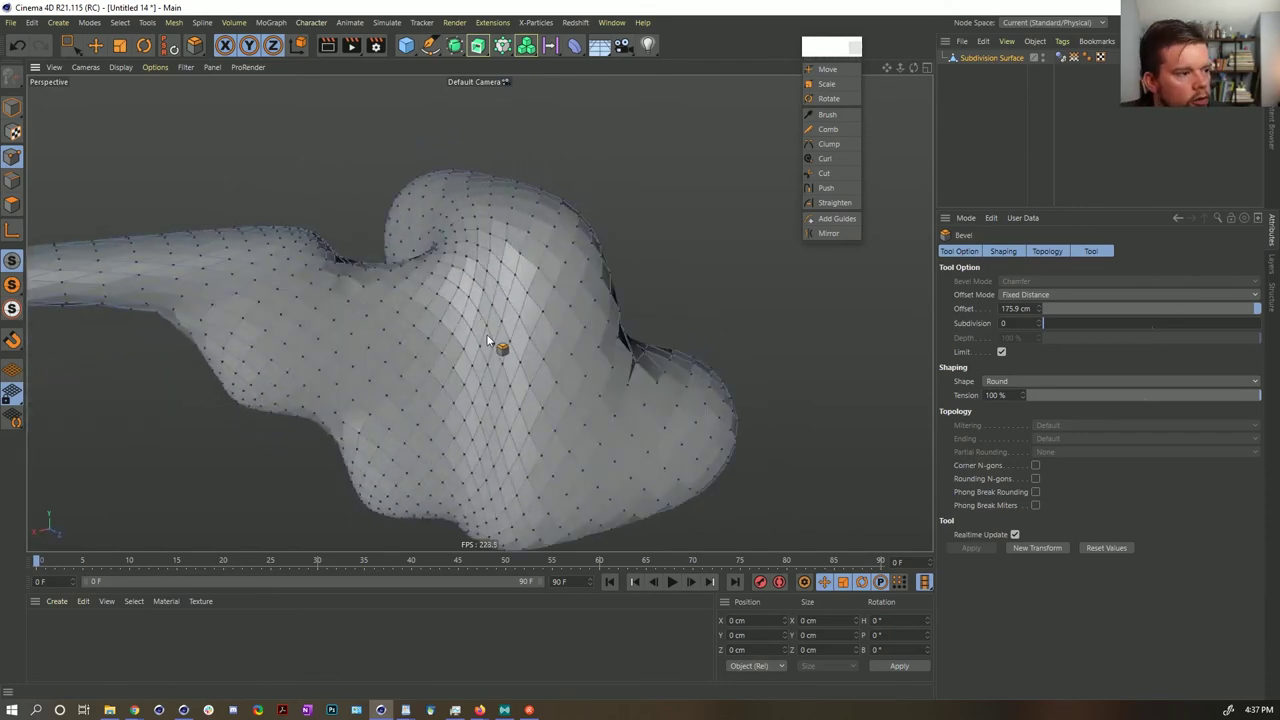
alt+drag(329, 304, 365, 365)
alt+drag(506, 300, 617, 195)
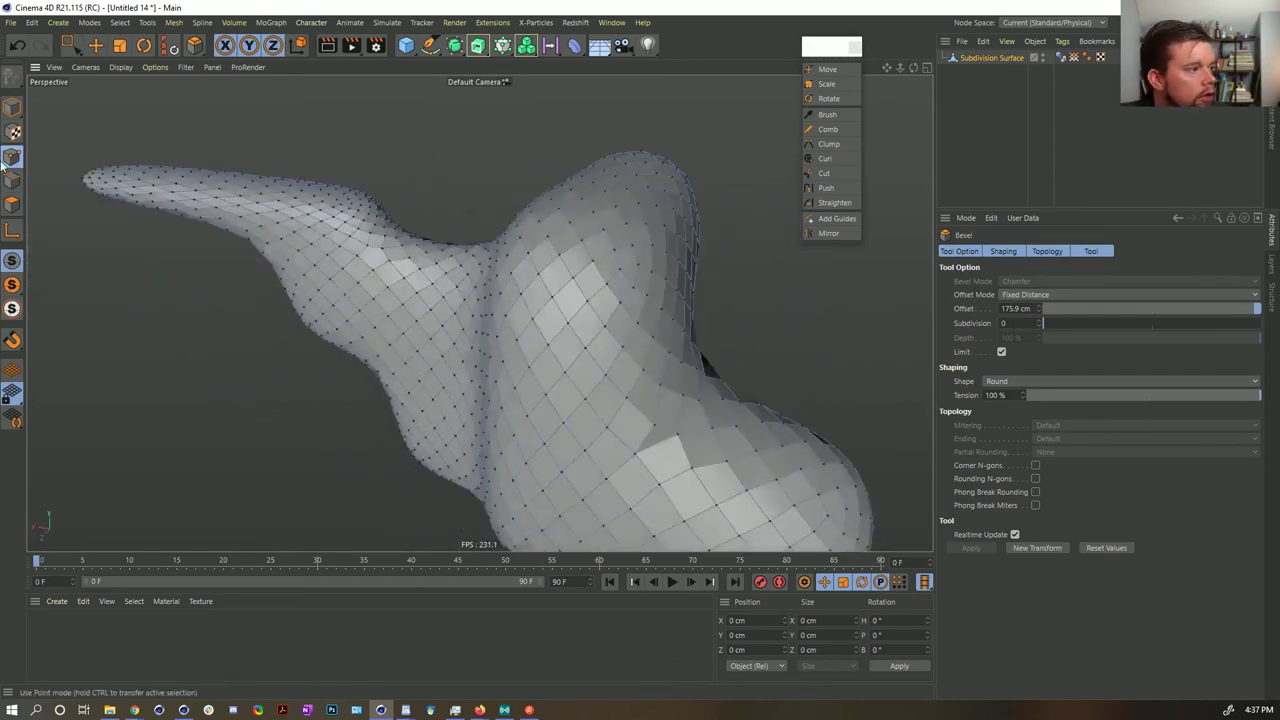
- Select all points of the bevelled mesh and merge the coincident ones with Optimize
key(ctrl+a)
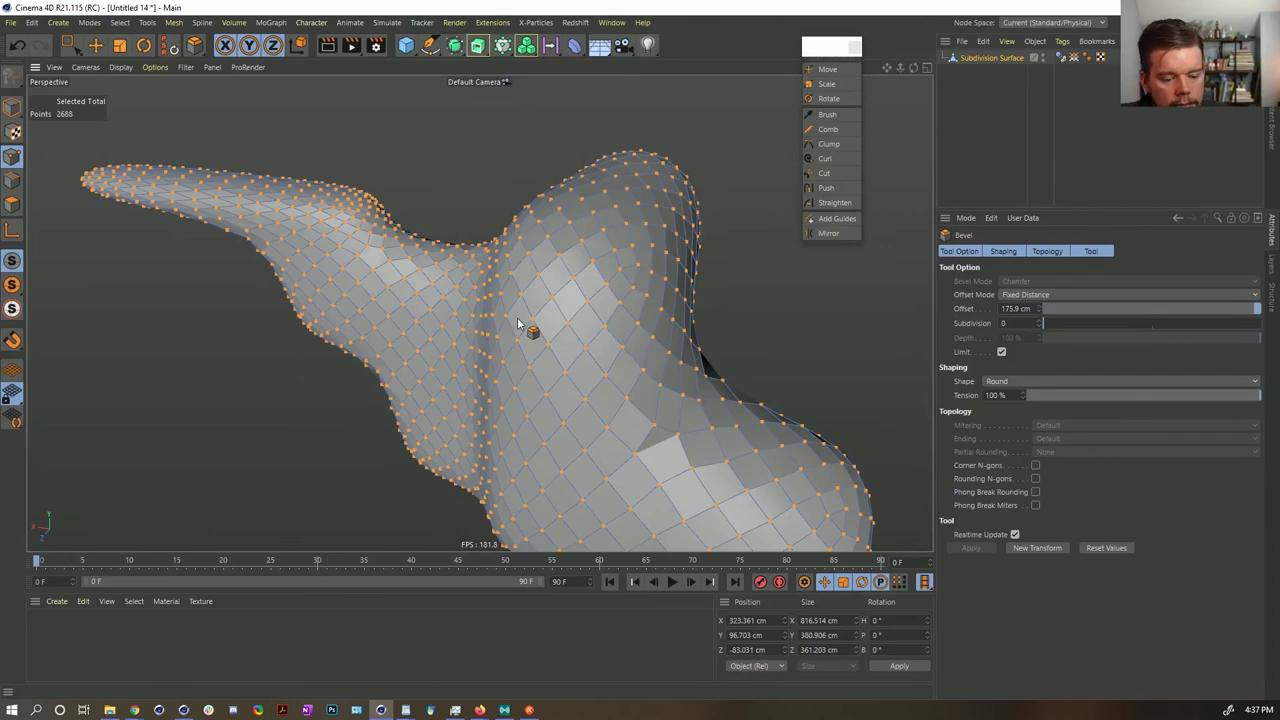
key(u)
key(o)
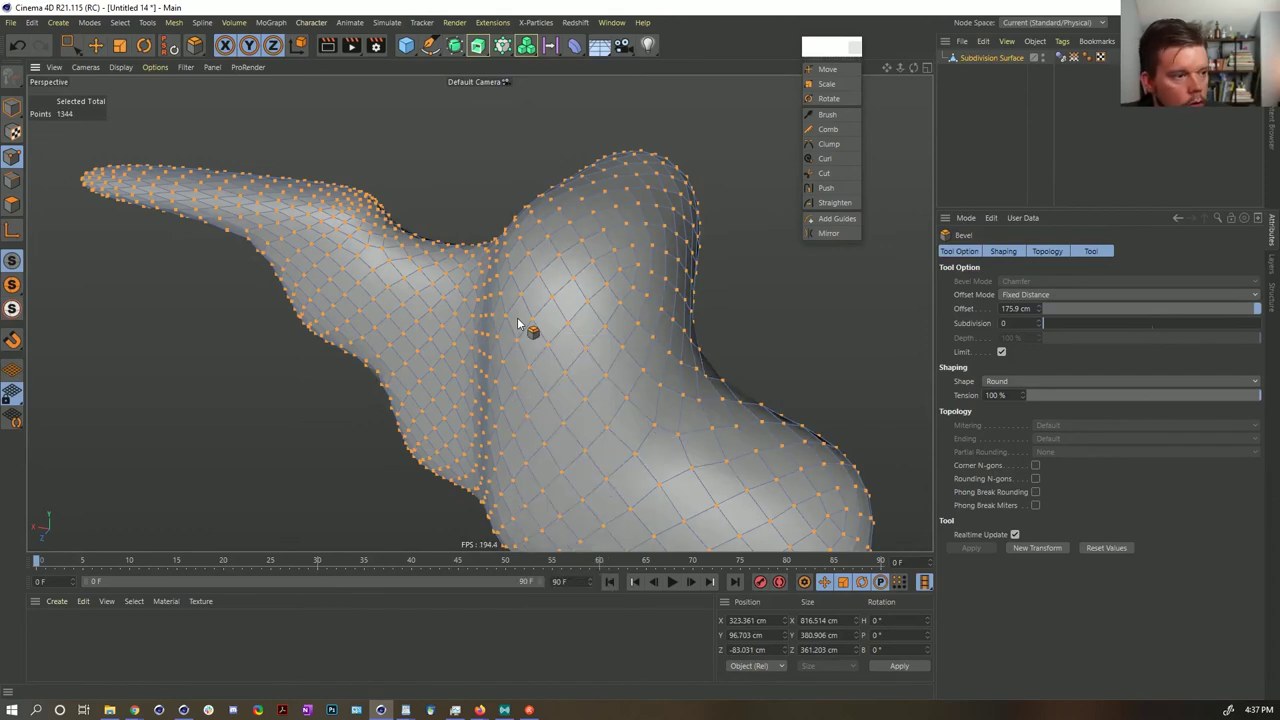
- Switch to Model mode and display the diamond-patterned mesh in Gouraud shading with lines
click(12, 131)
key(n)
key(b)
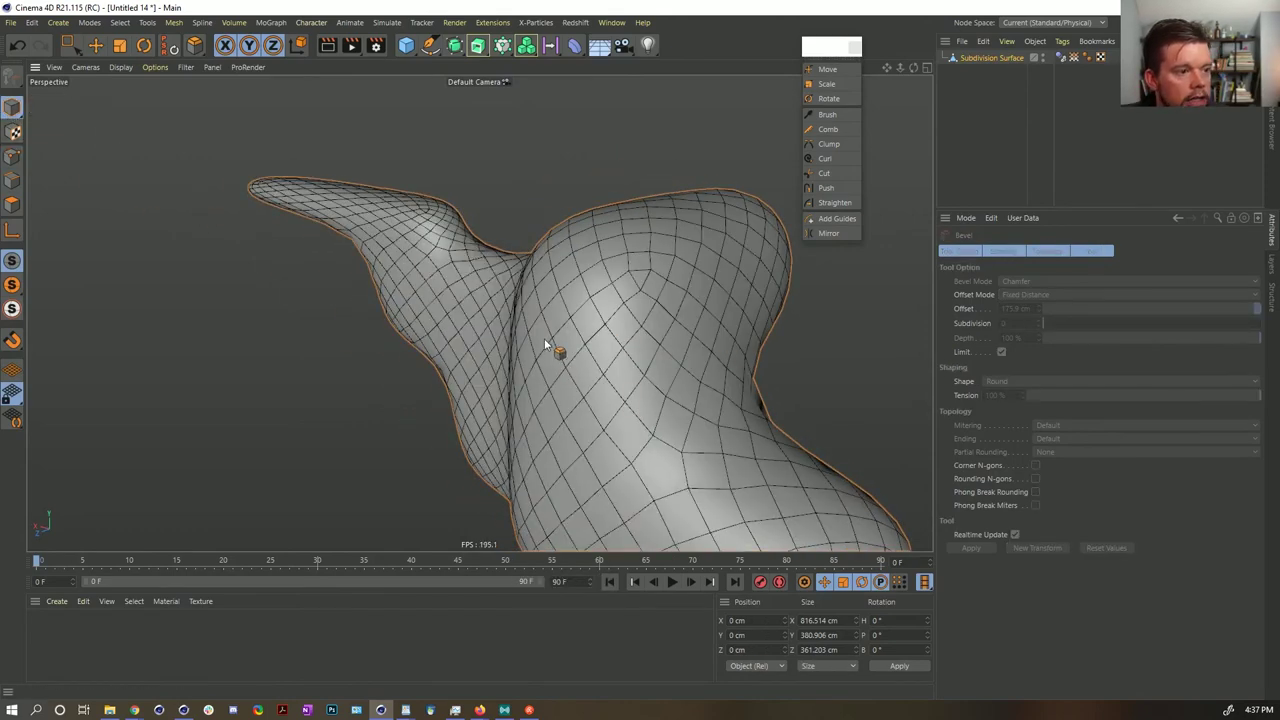
alt+drag(551, 346, 673, 382)
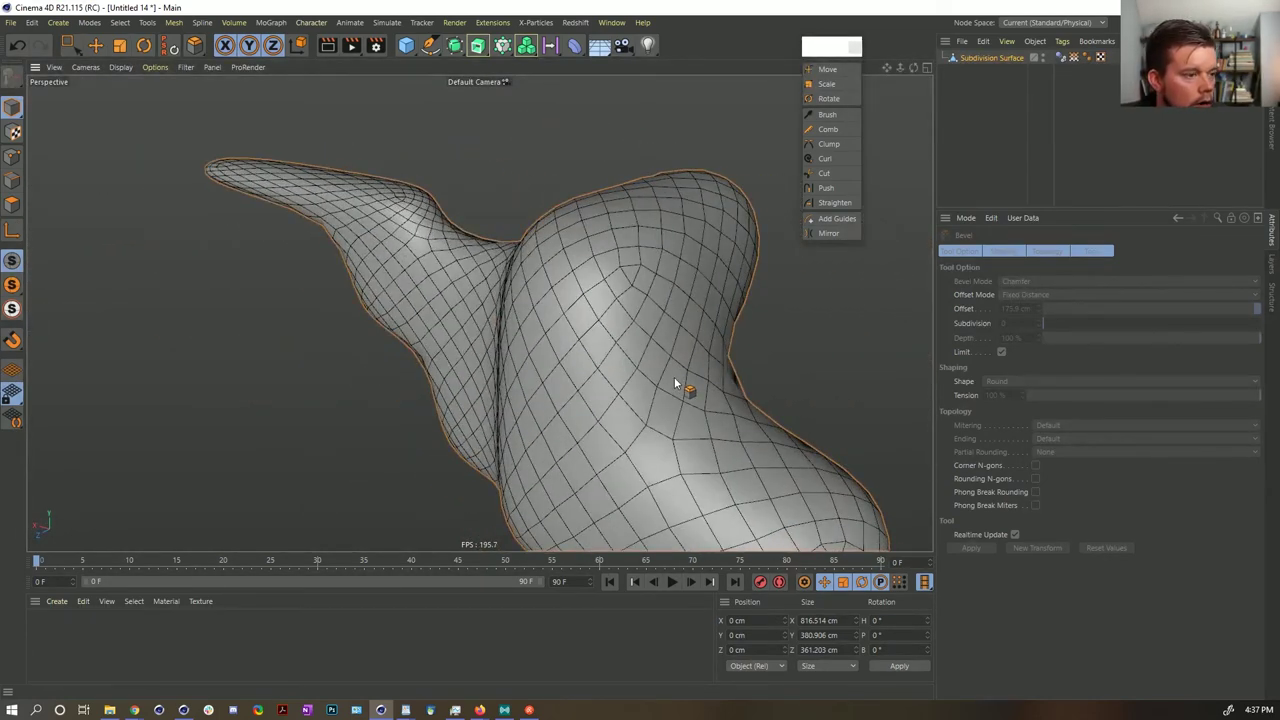
- In [2b]Scales_HairTest.c4d, link the Hair guides to the bevelled mesh copy, regrow them and hide the original mesh
click(611, 22)
click(696, 431)
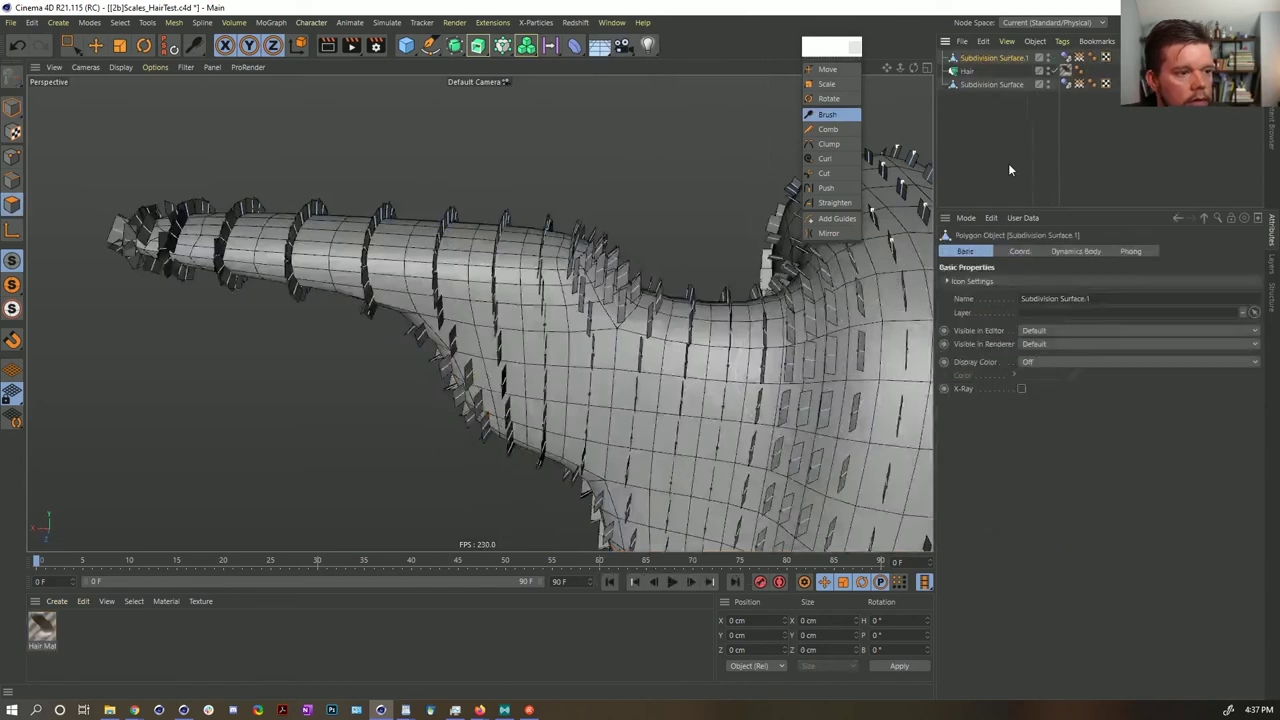
click(976, 71)
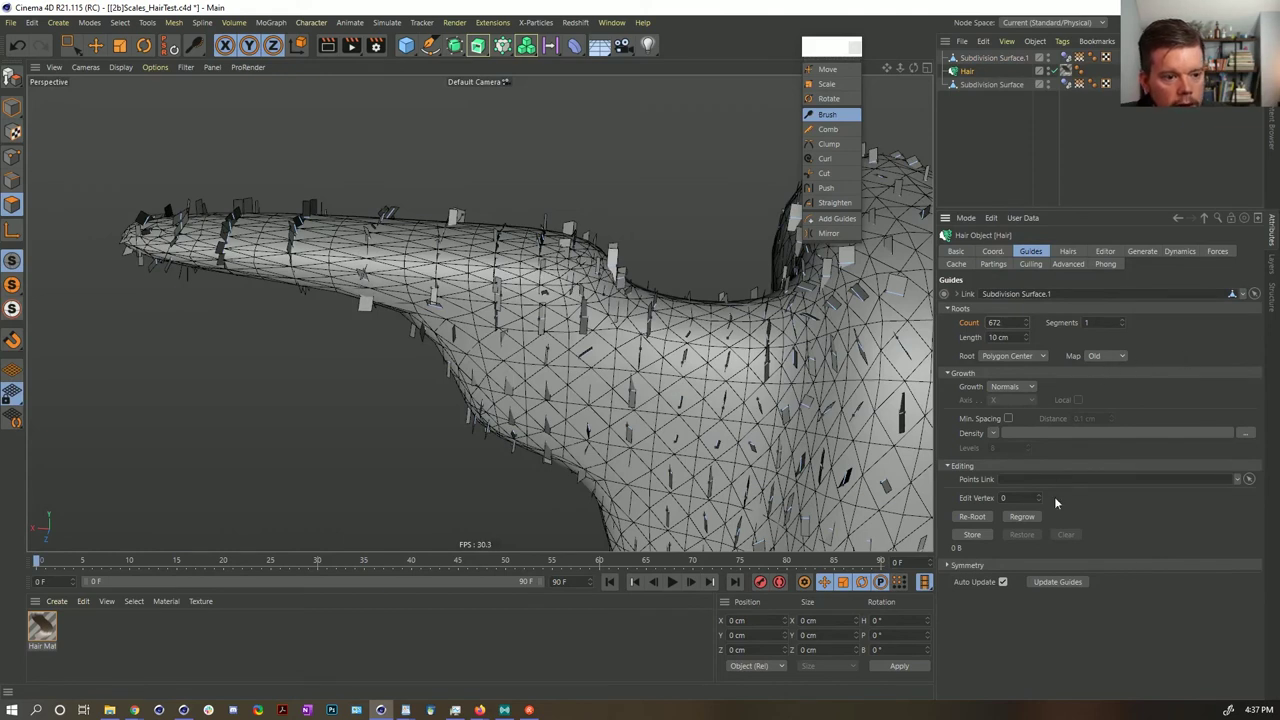
click(1021, 517)
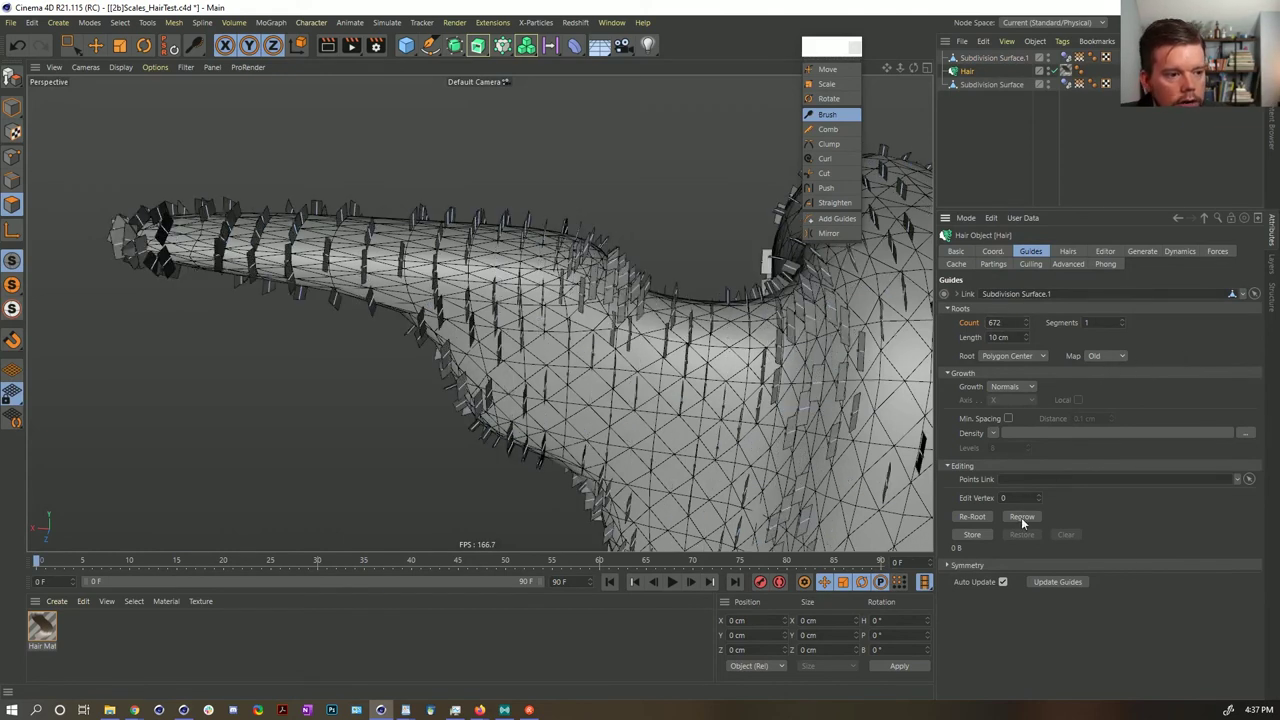
click(1048, 85)
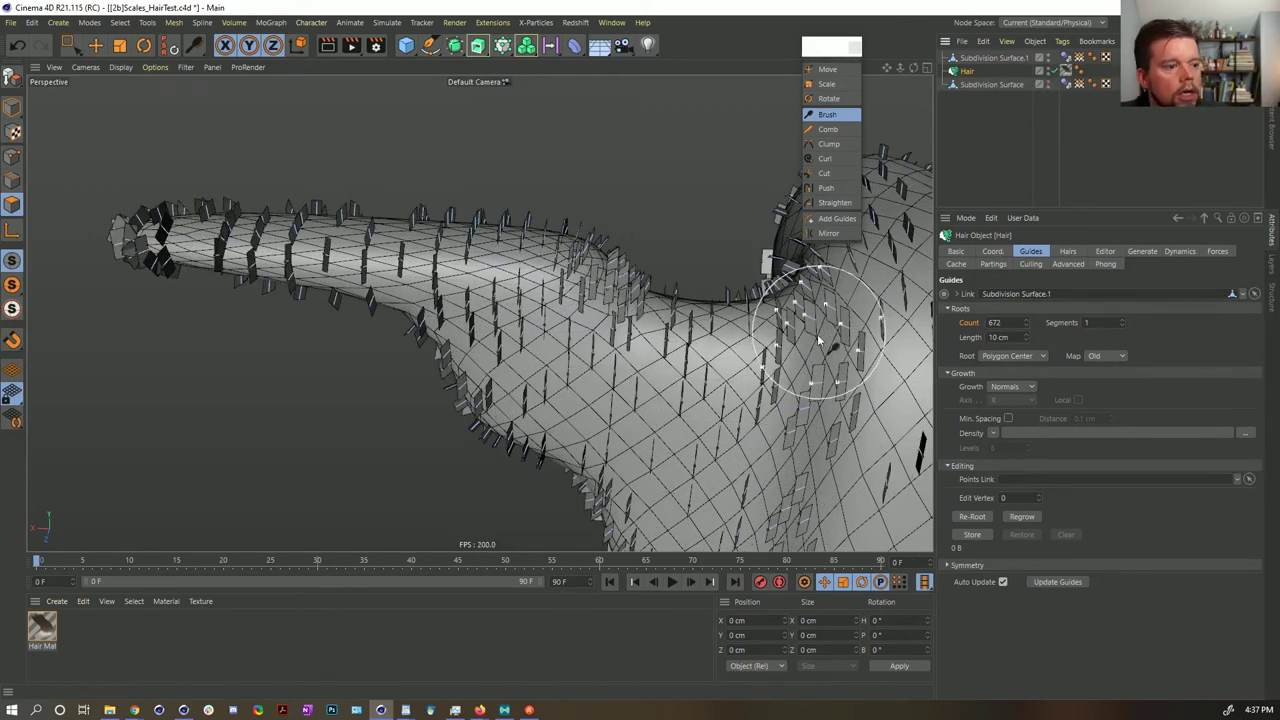
- Try adjusting the Hair's guide Count, undo the change and regrow the guides from the polygon centers
alt+drag(782, 350, 717, 368)
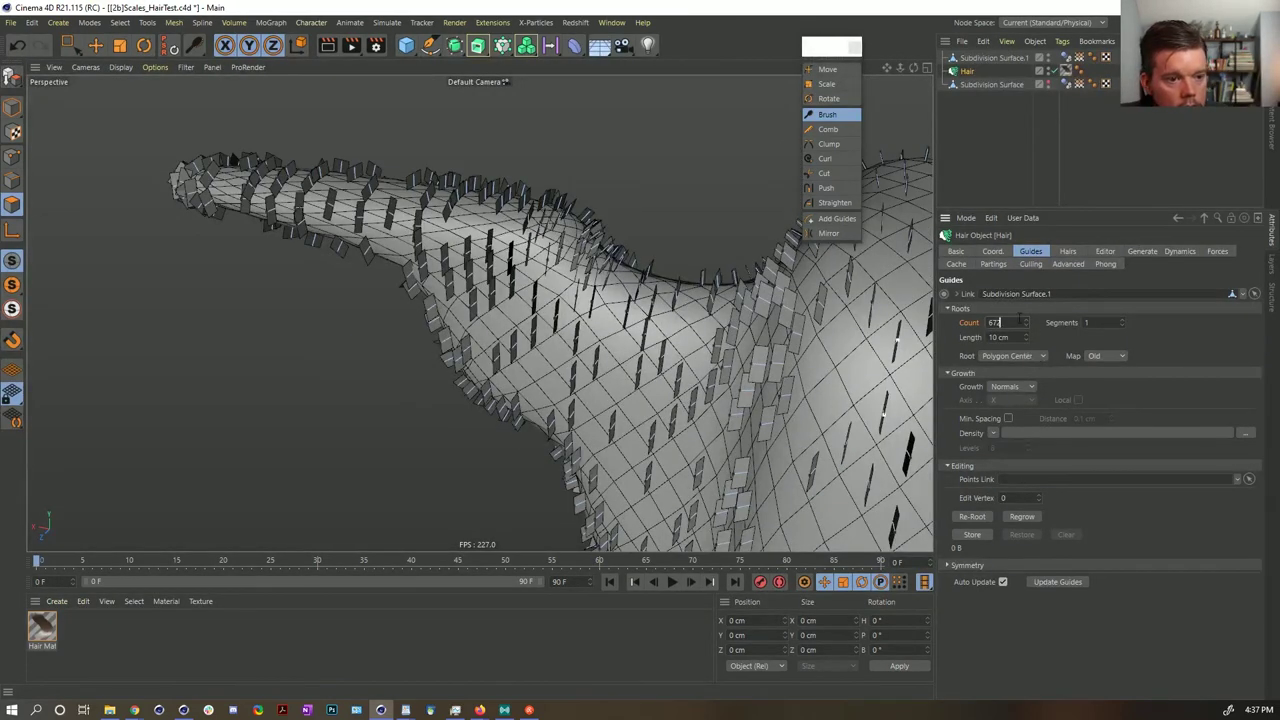
click(1002, 357)
click(1158, 357)
mouse_move(797, 384)
alt+mouse_down()
mouse_move(705, 386)
mouse_move(785, 384)
mouse_move(520, 352)
alt+mouse_up()
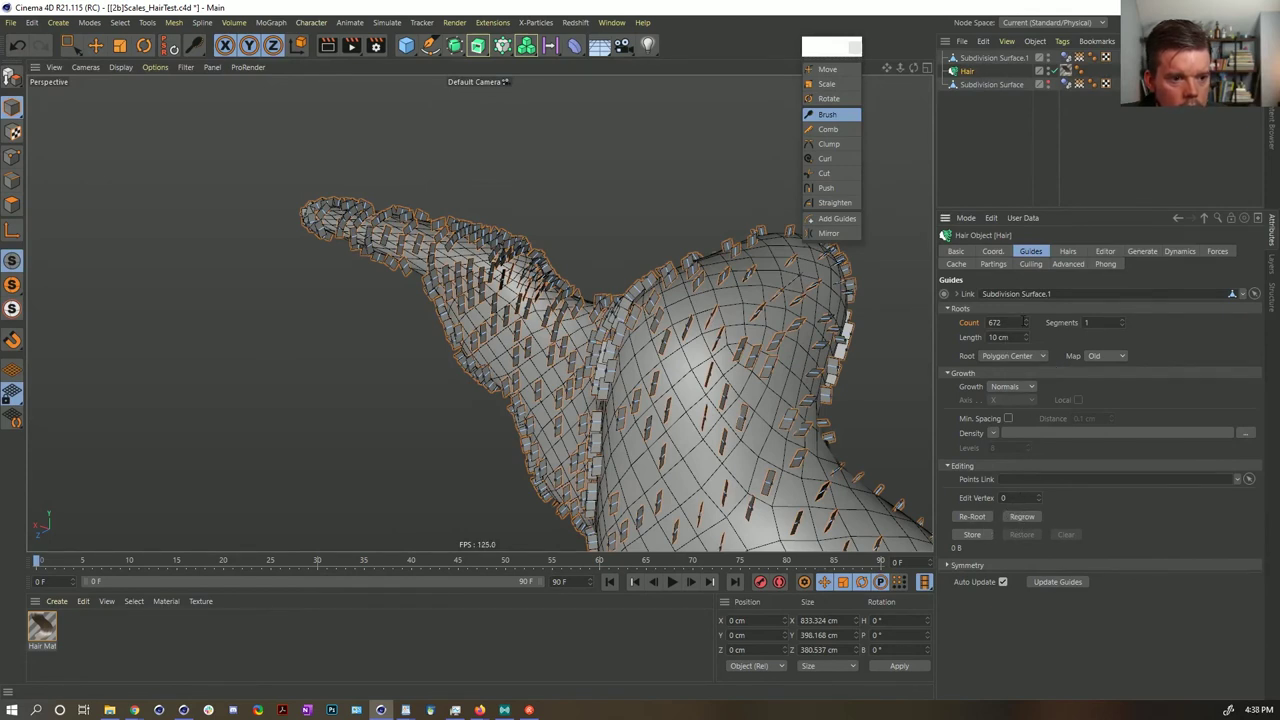
drag(1026, 323, 1026, 430)
key(ctrl+z)
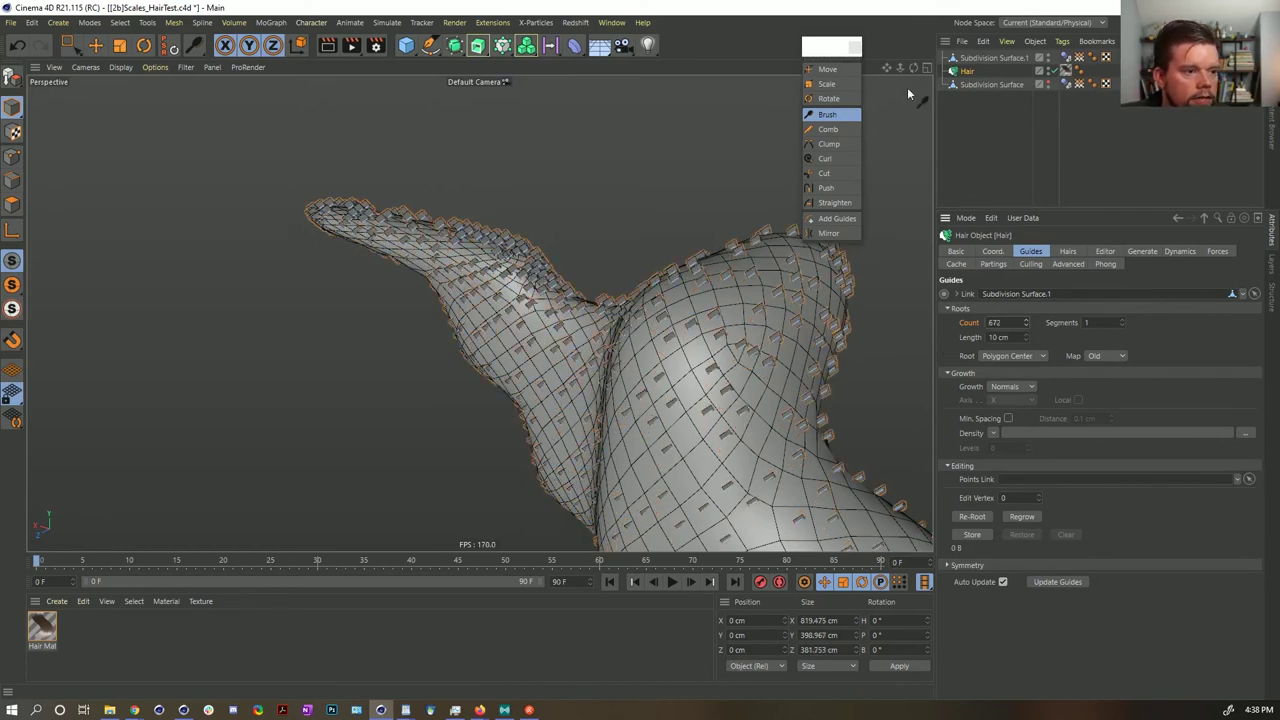
scroll(766, 337, up, 5)
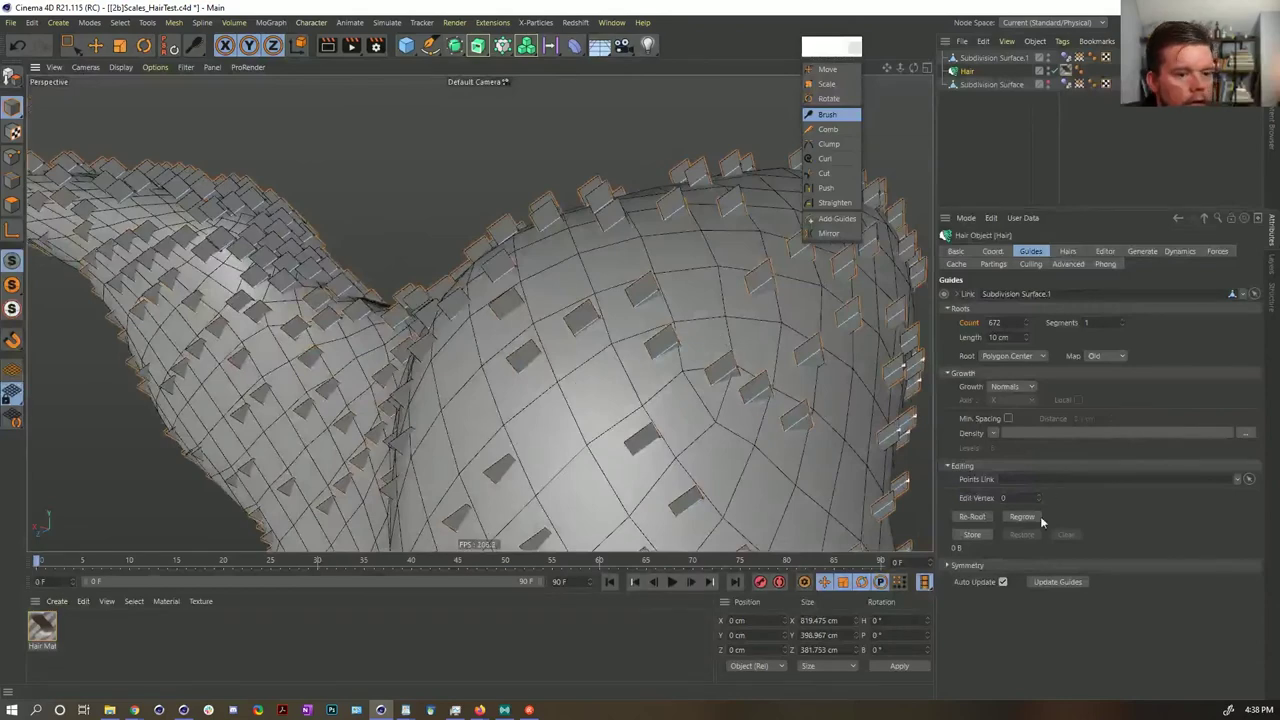
click(1022, 516)
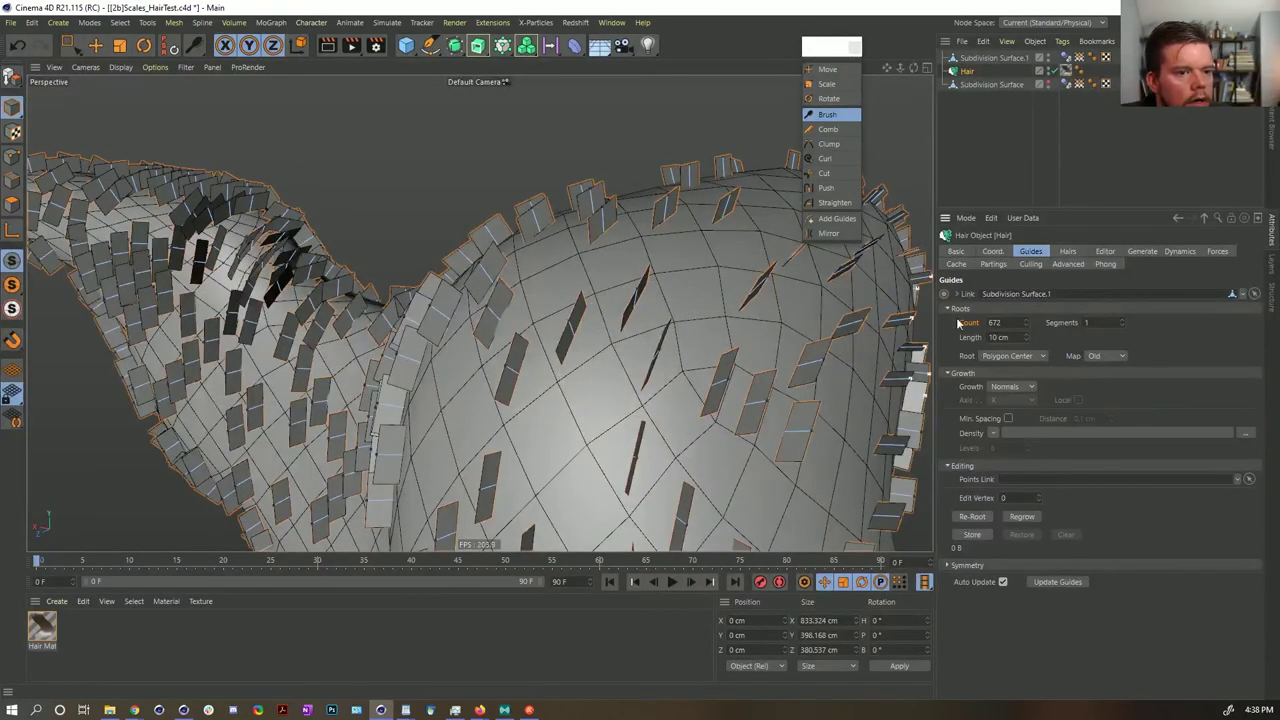
- Review the Hair object's Hairs, Editor and Generate settings and examine how the flat scales lie on the mesh
alt+drag(757, 355, 664, 248)
scroll(662, 248, down, 3)
click(1120, 253)
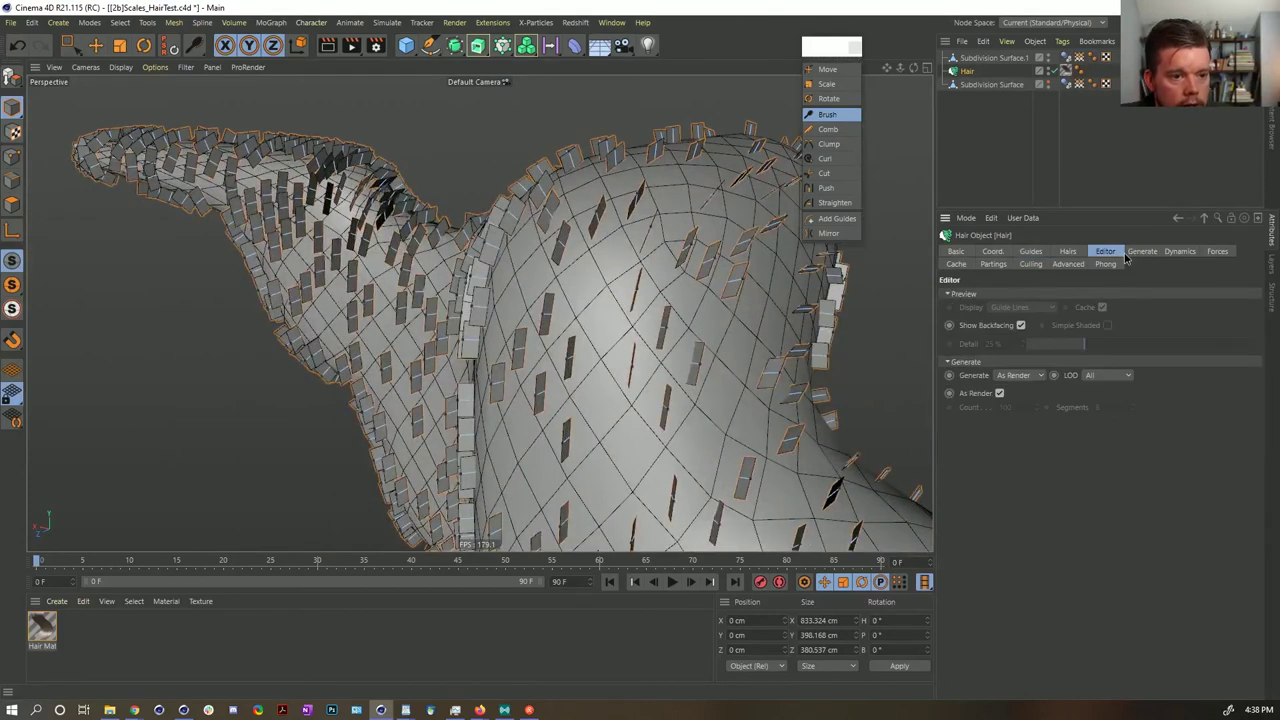
click(1067, 264)
click(1068, 252)
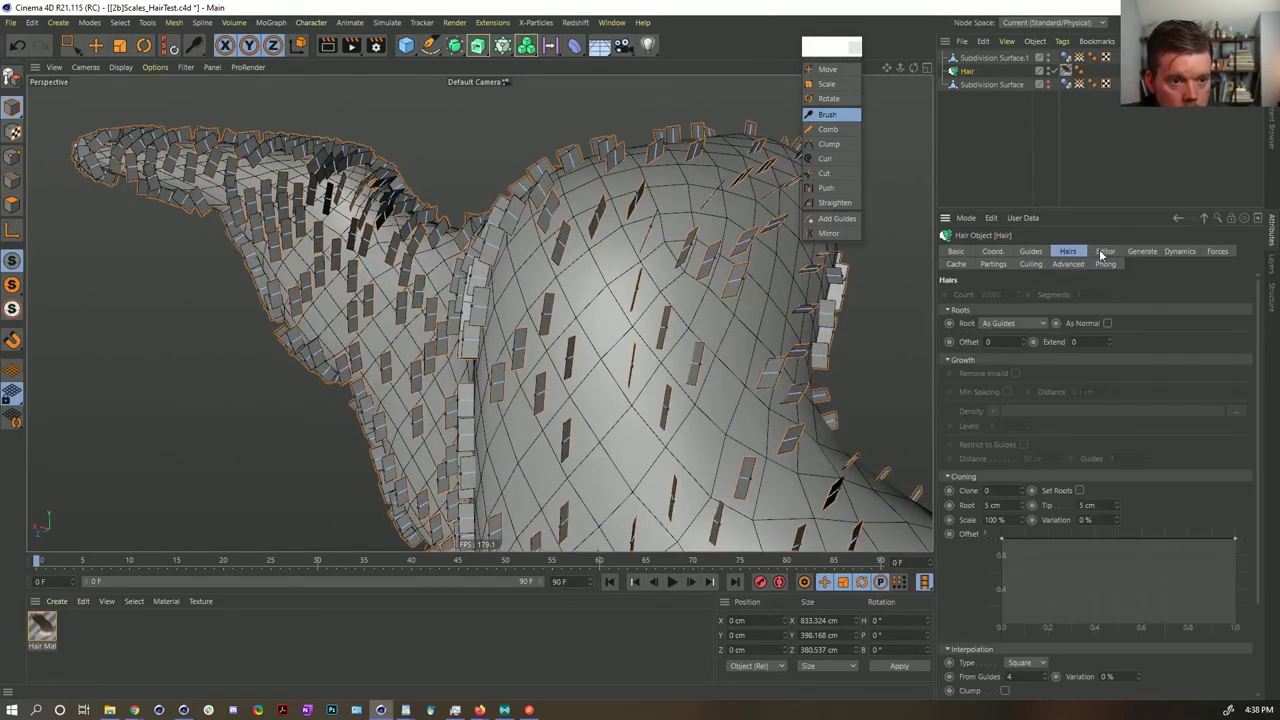
click(1102, 252)
click(1075, 253)
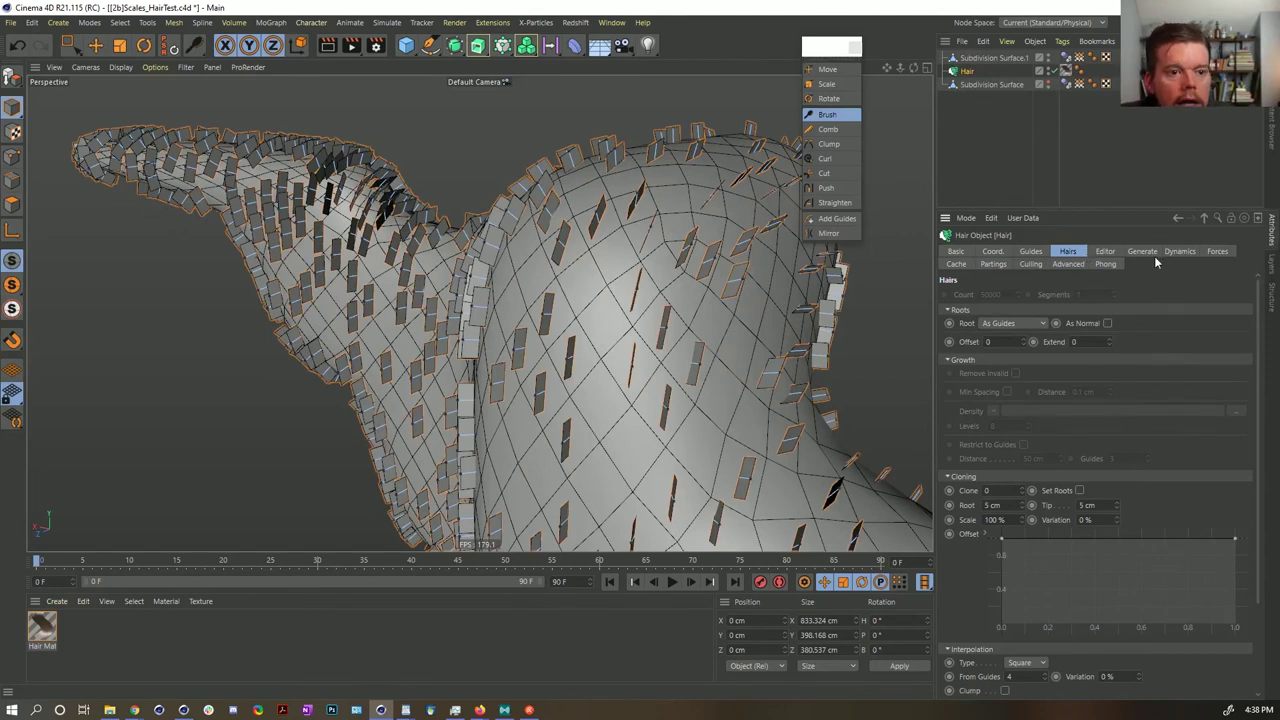
click(1105, 252)
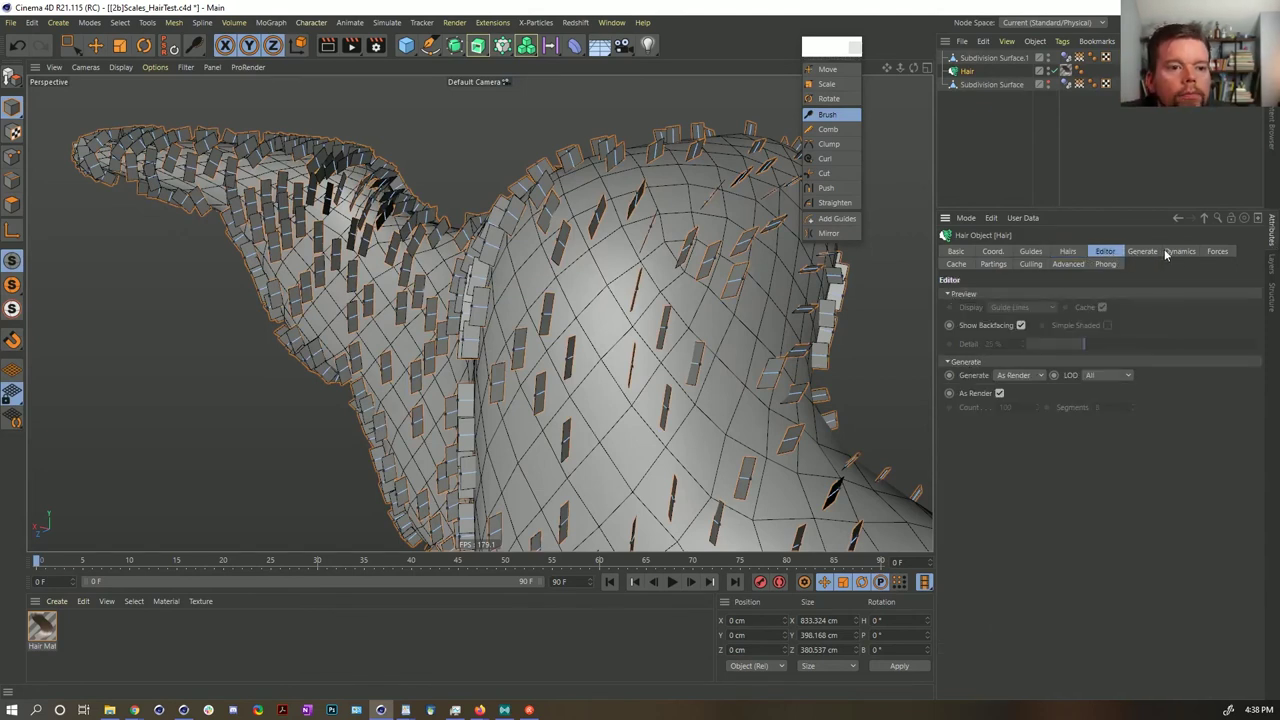
click(1145, 252)
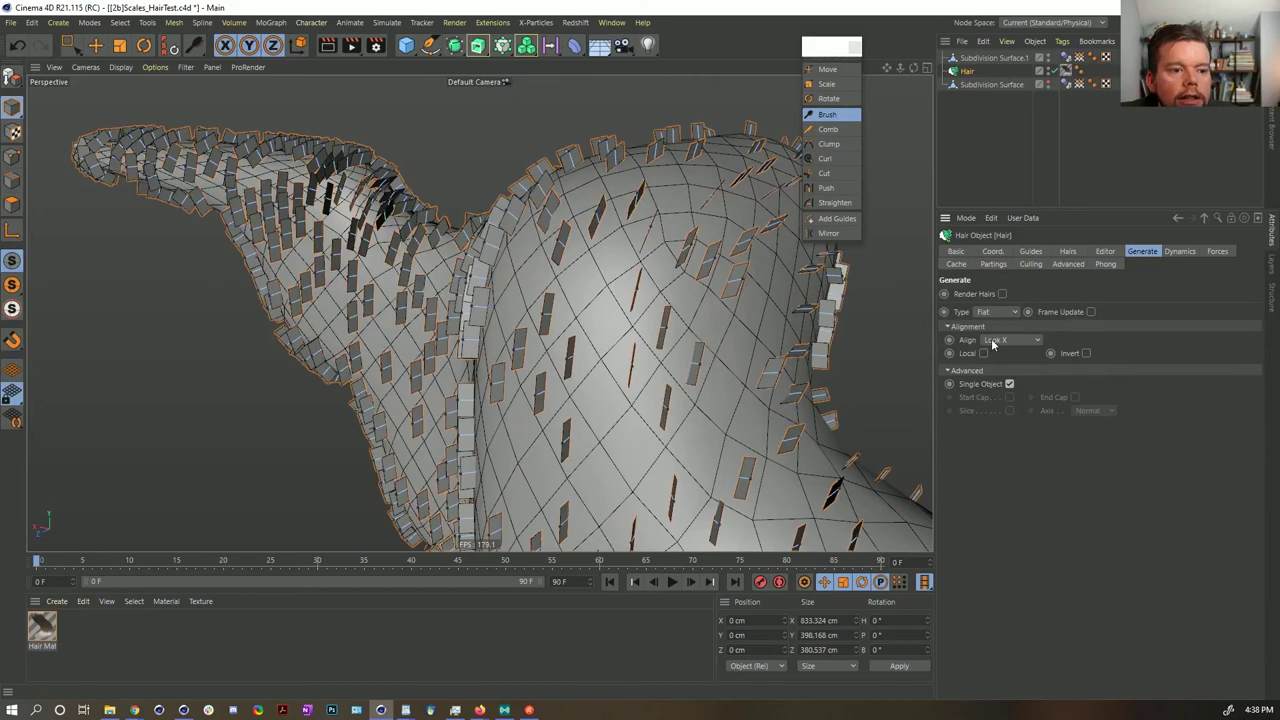
mouse_move(684, 347)
alt+mouse_down()
mouse_move(587, 388)
mouse_move(600, 378)
mouse_move(560, 355)
alt+mouse_up()
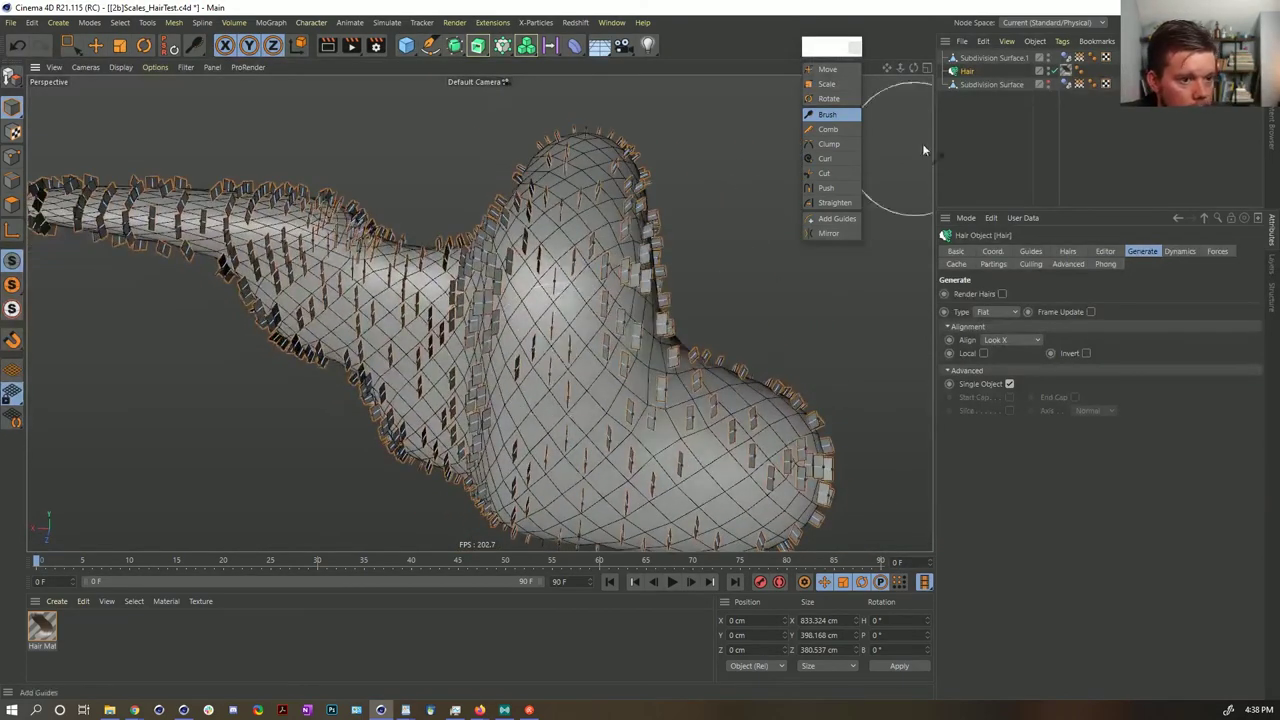
- Disable the existing Hair object and add a new Hair object to the hidden Subdivision Surface mesh
click(1040, 73)
click(965, 84)
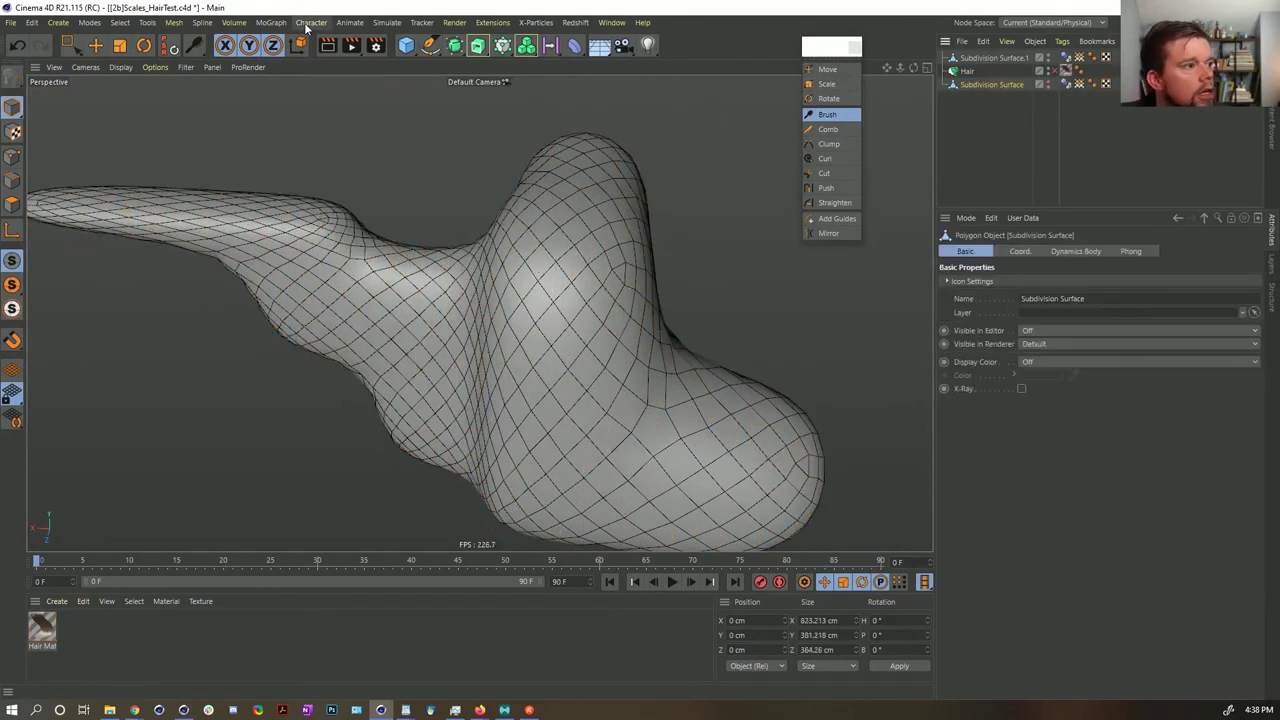
click(385, 22)
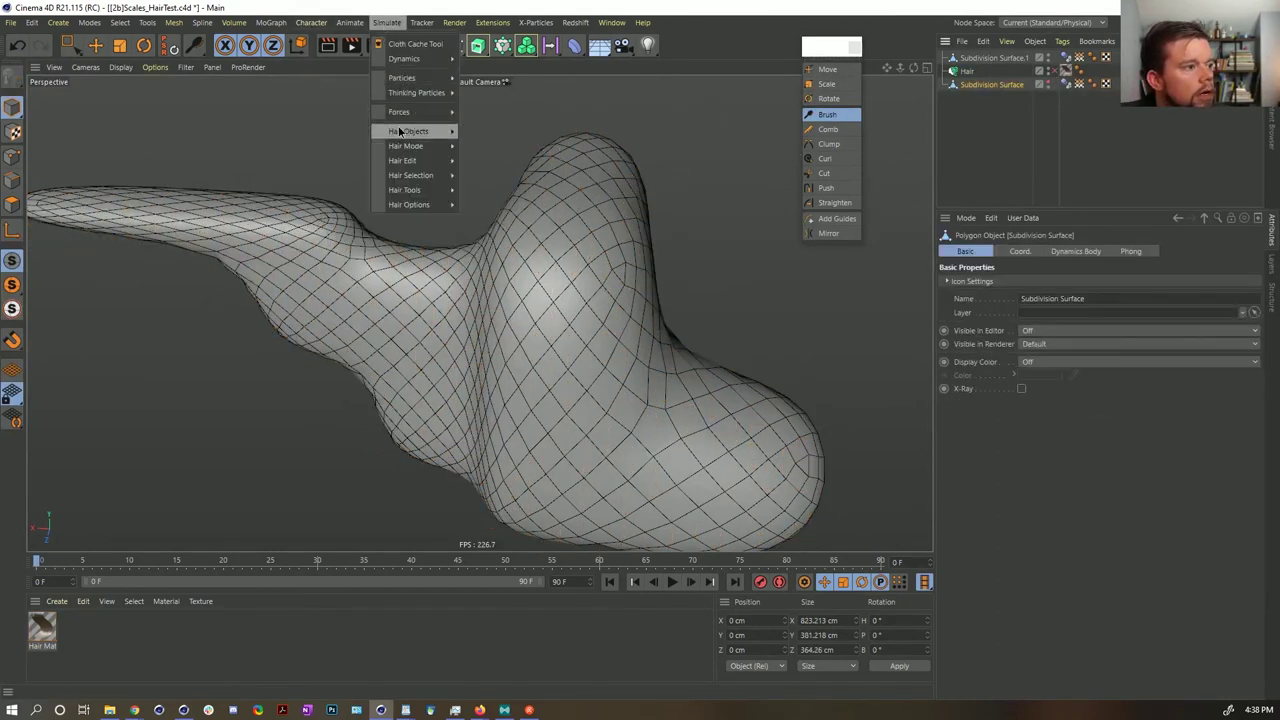
mouse_move(405, 134)
click(485, 135)
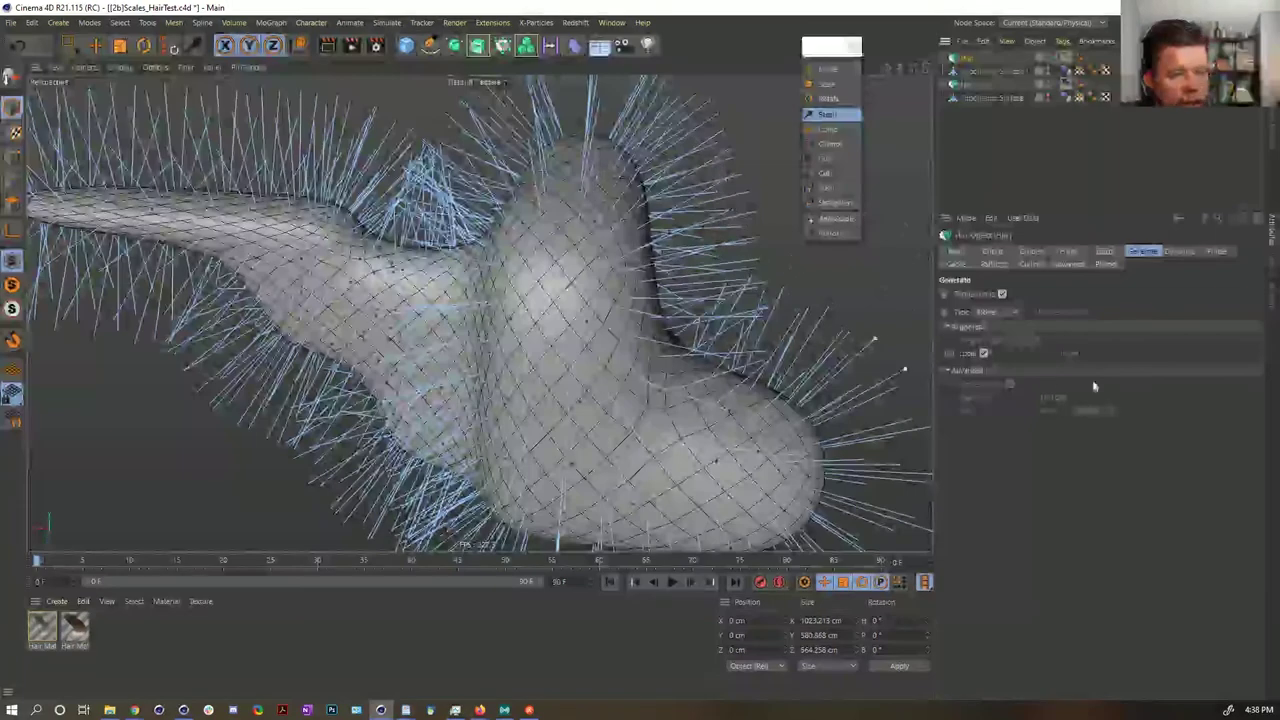
- Set the new Hair guides to a length of 10 cm with Root at Polygon Center, and regrow them
click(1030, 251)
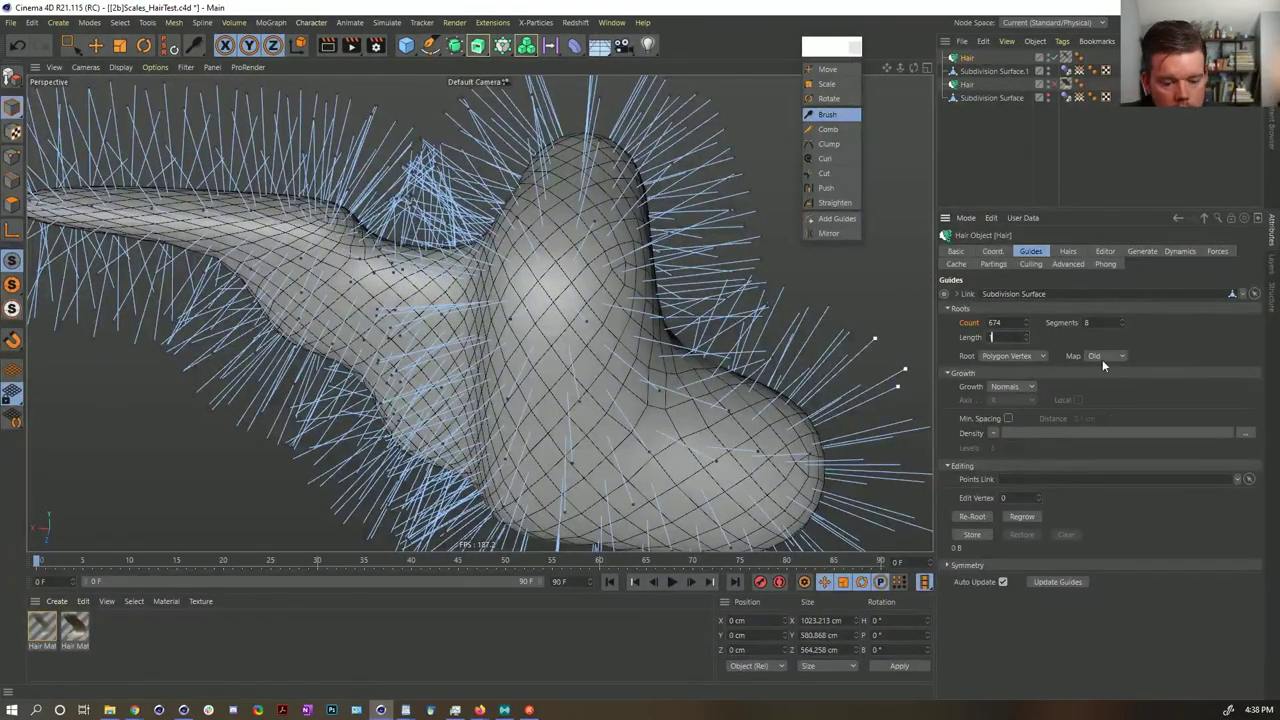
key(Return)
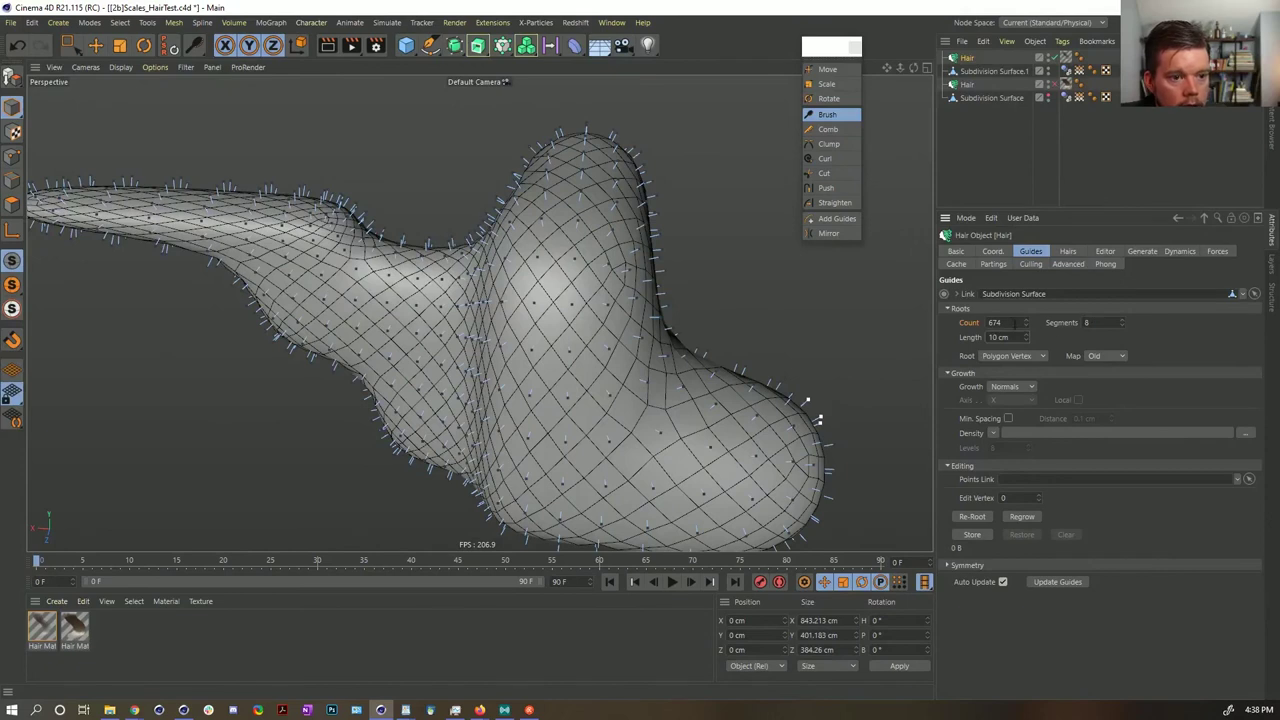
click(1020, 356)
click(1027, 399)
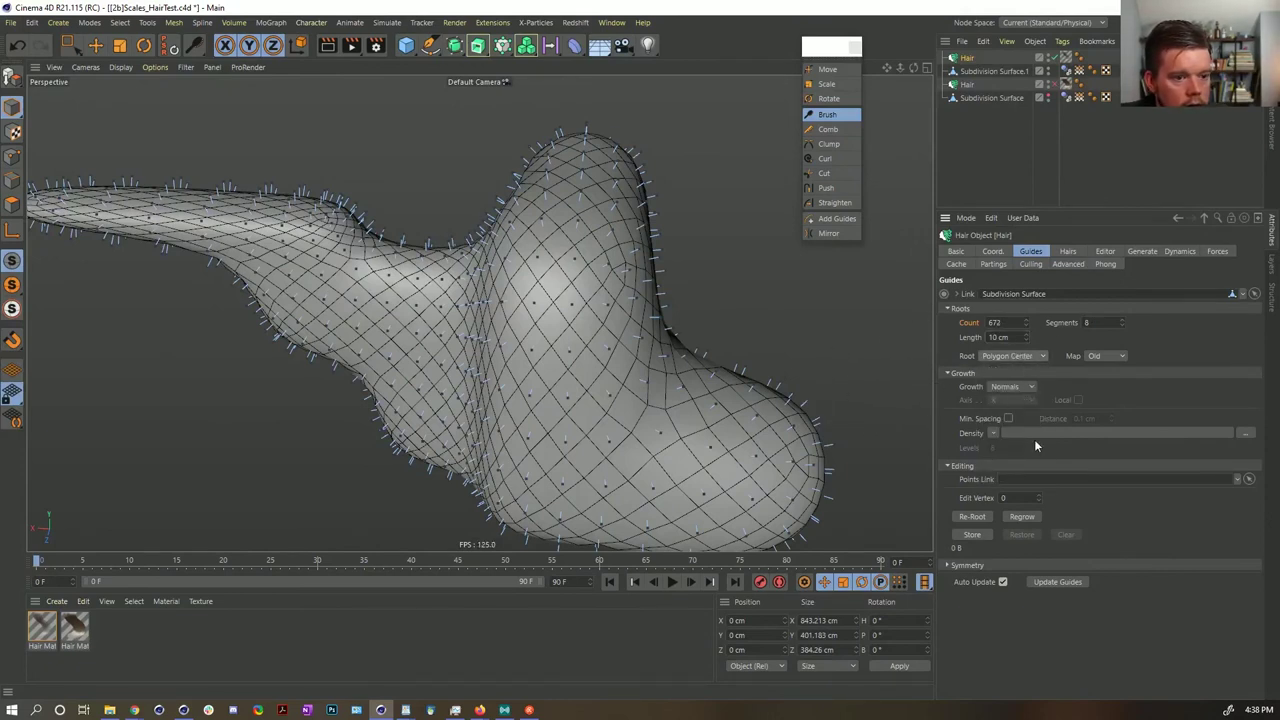
click(1021, 517)
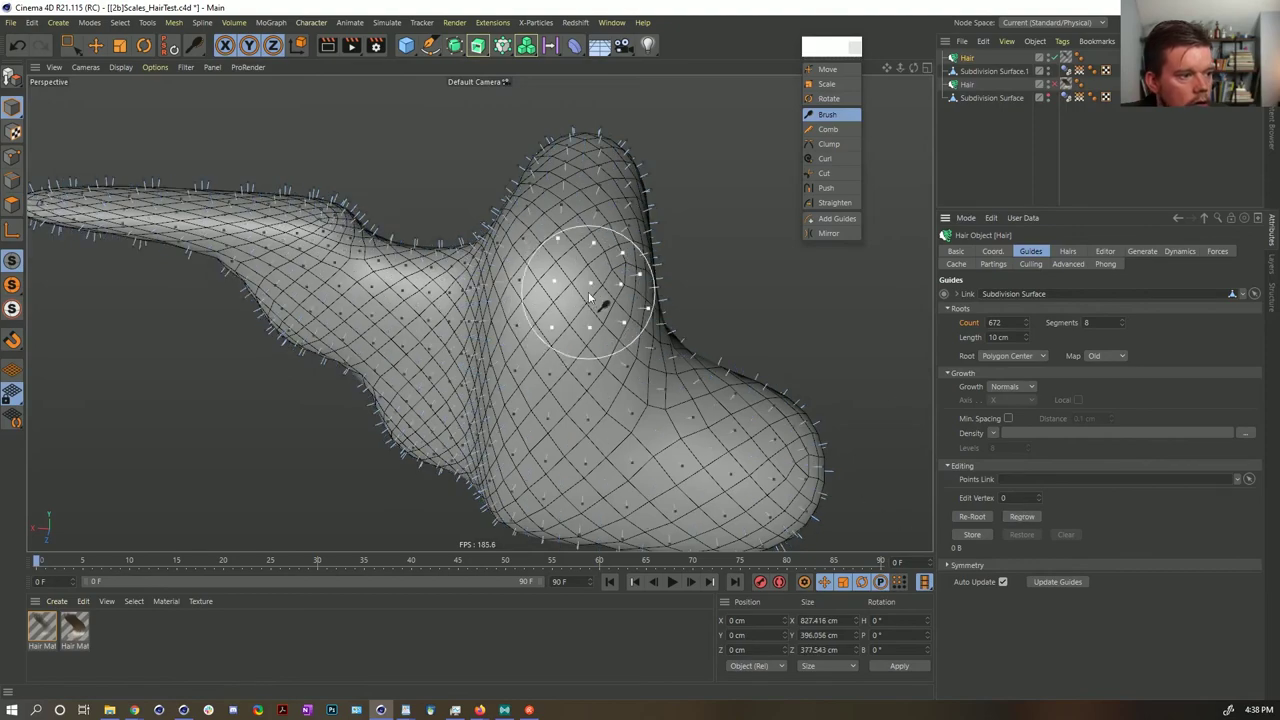
- Set the new Hair guides' Map option to New and check the guide roots against the diamond mesh
mouse_move(606, 294)
alt+mouse_down()
mouse_move(723, 331)
mouse_move(611, 306)
mouse_move(618, 314)
alt+mouse_up()
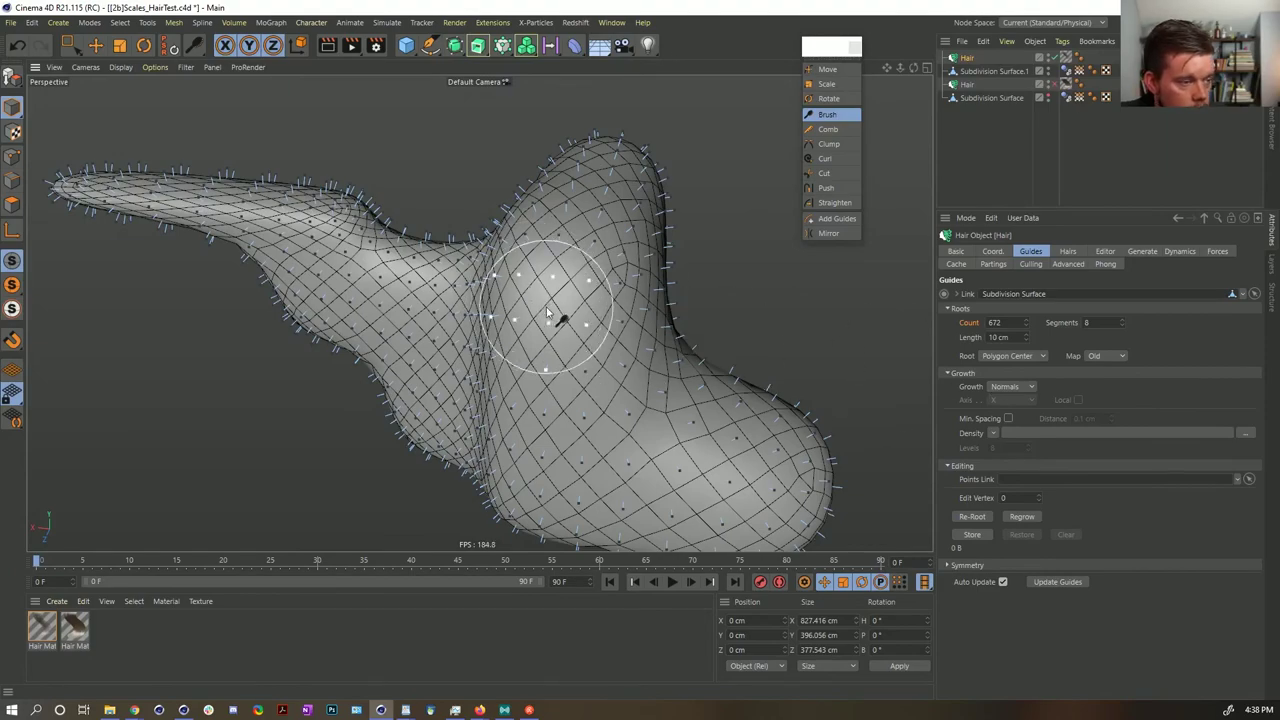
mouse_move(563, 317)
alt+mouse_down()
mouse_move(660, 303)
mouse_move(491, 297)
mouse_move(560, 210)
mouse_move(491, 277)
mouse_move(437, 267)
mouse_move(597, 334)
mouse_move(543, 277)
mouse_move(576, 320)
alt+mouse_up()
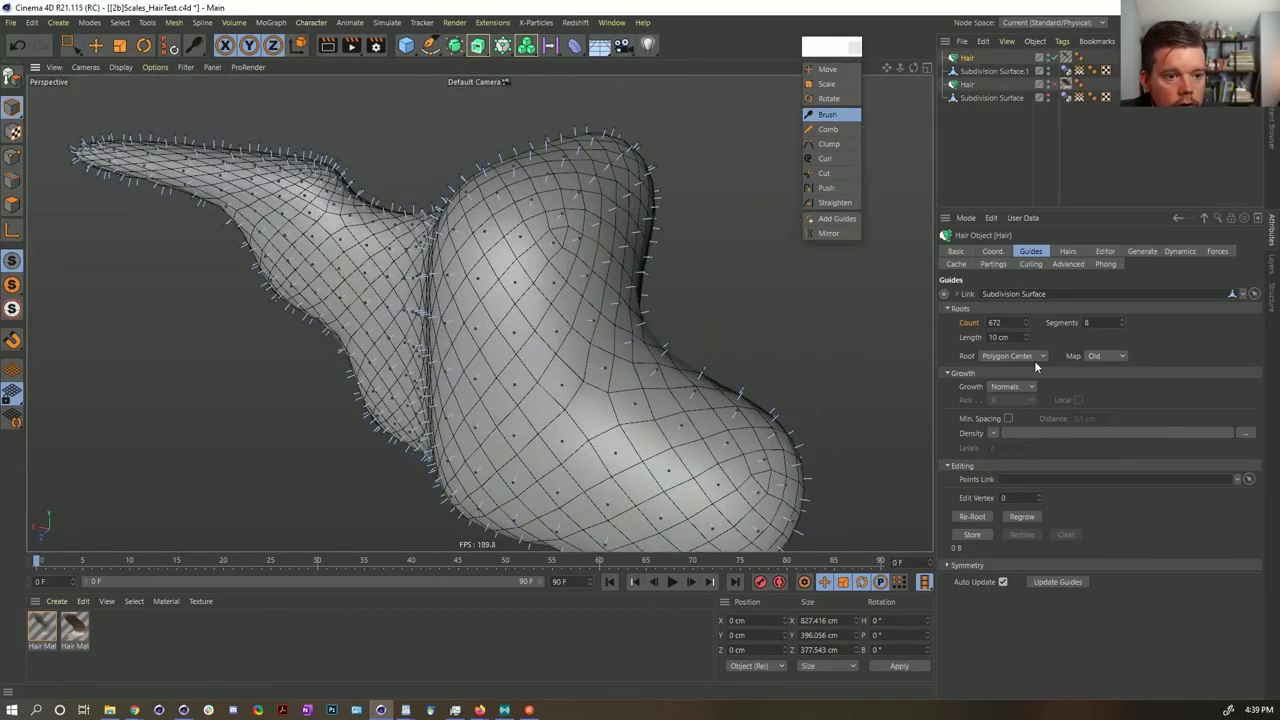
click(1100, 356)
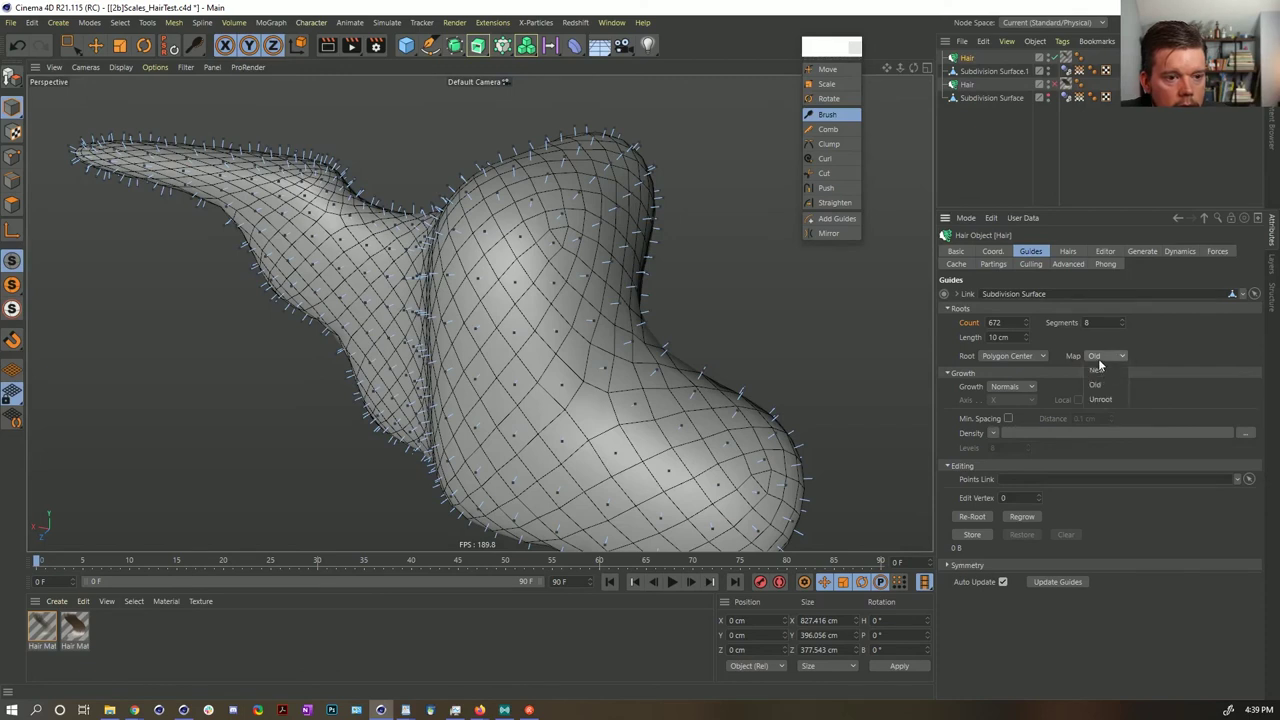
click(1109, 376)
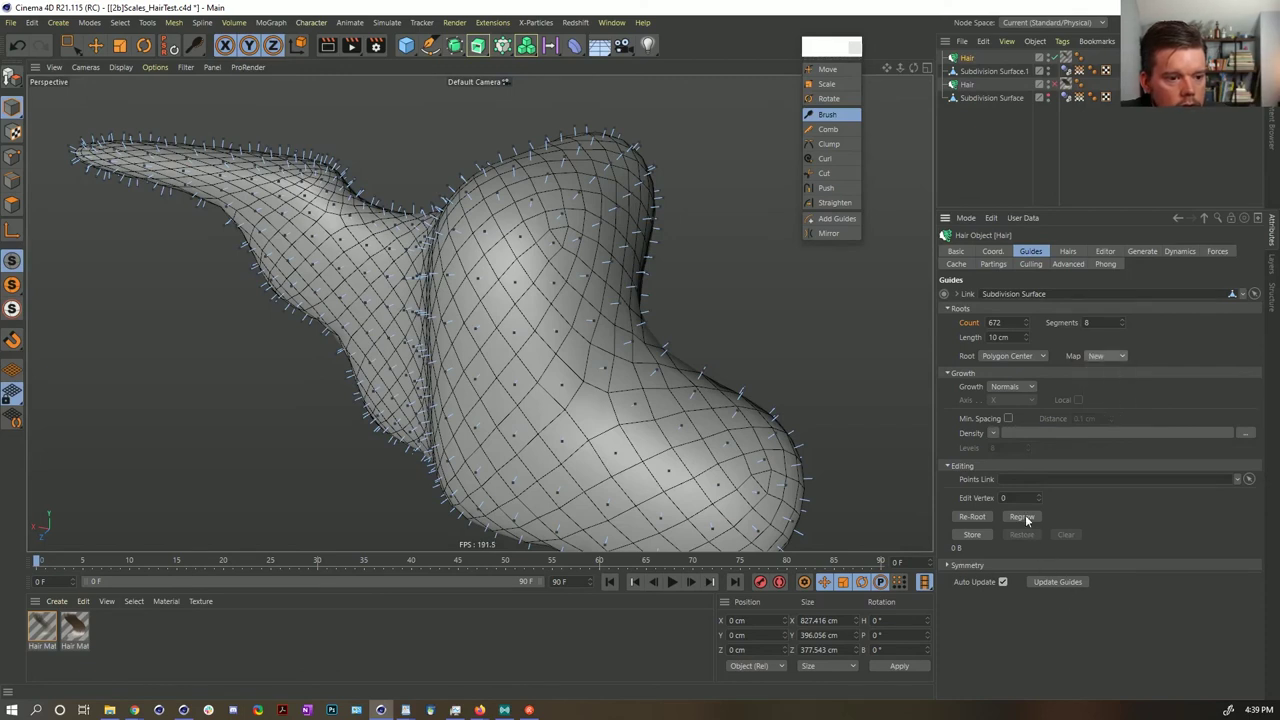
click(95, 45)
scroll(533, 252, up, 5)
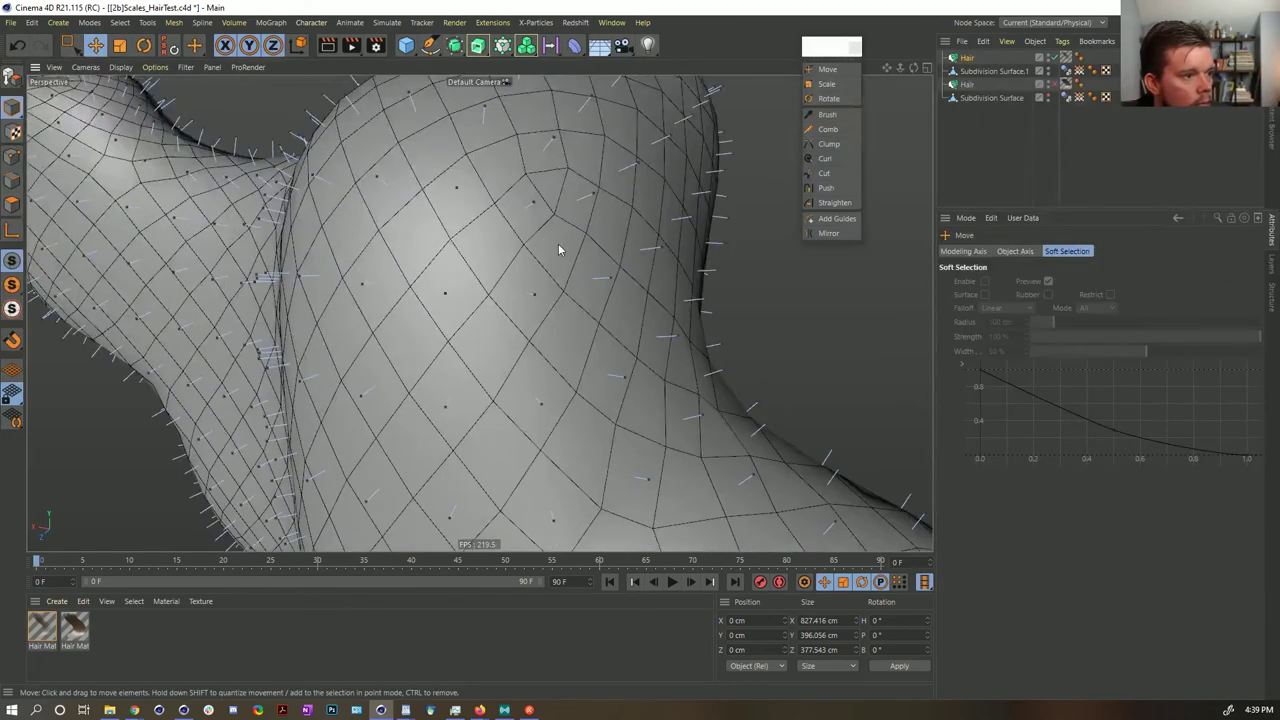
click(967, 58)
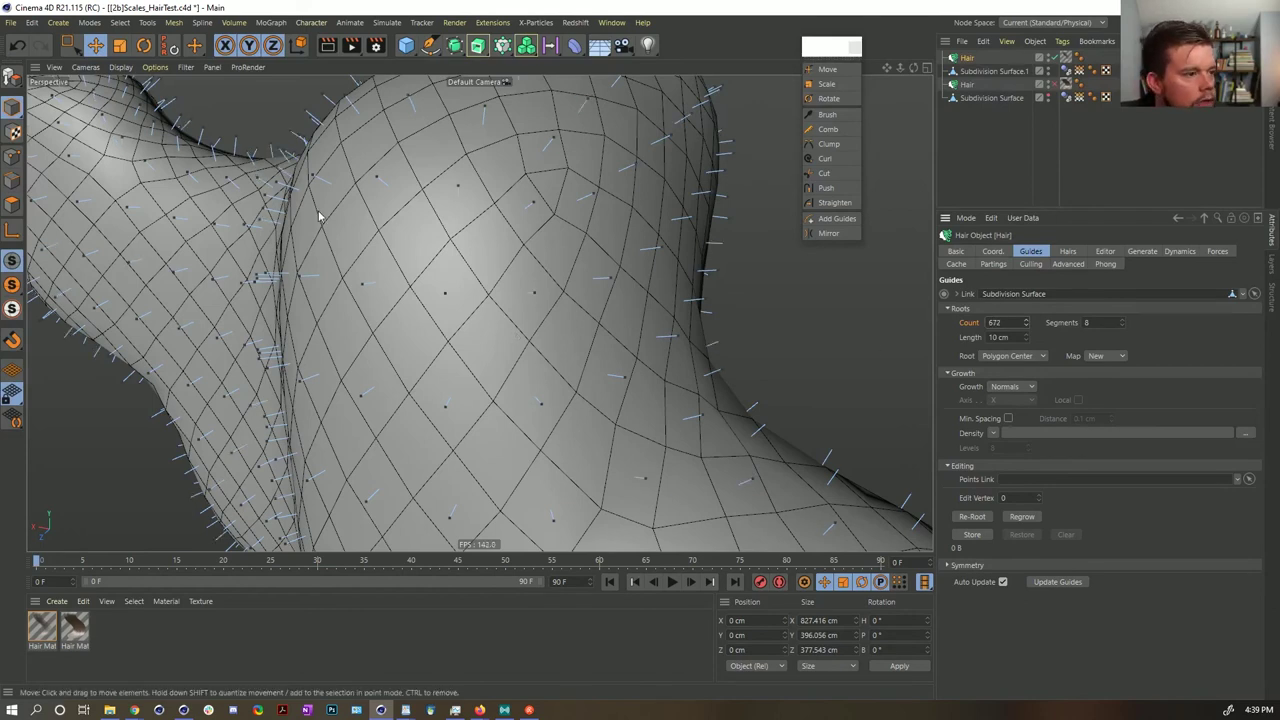
- Optimize the points, polygons and unused points of the Subdivision Surface.1 mesh
click(10, 178)
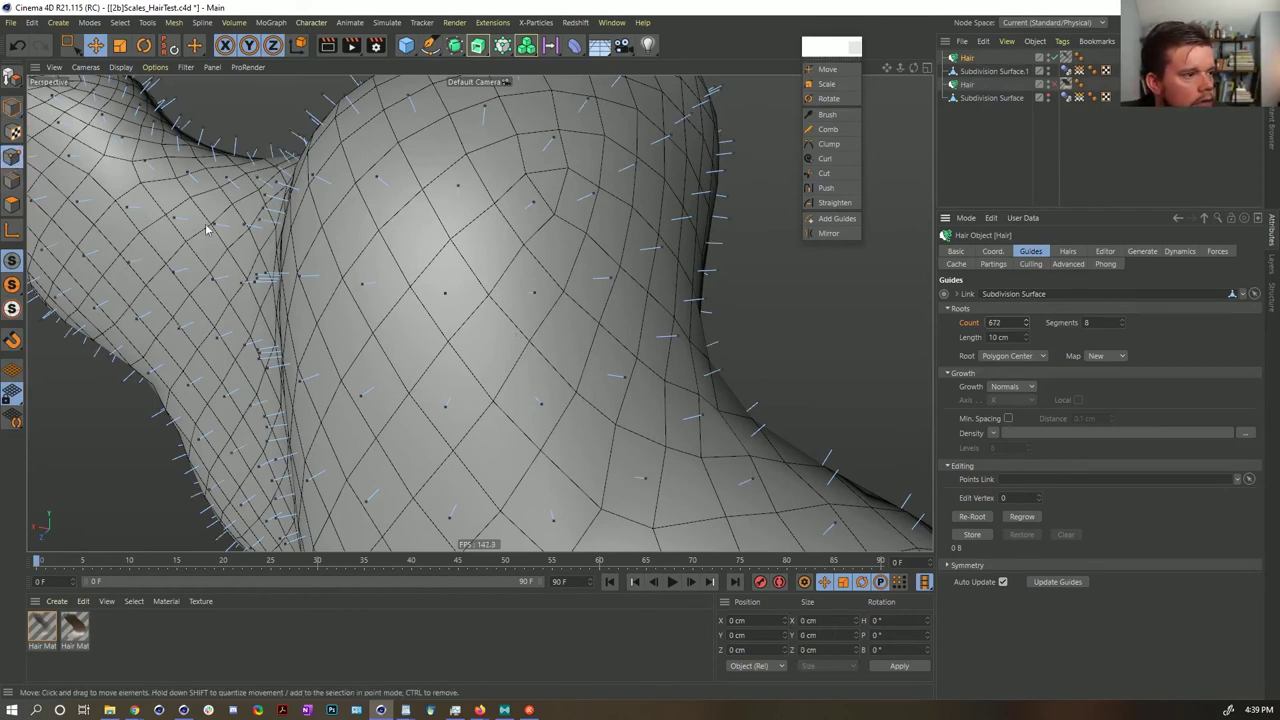
click(993, 71)
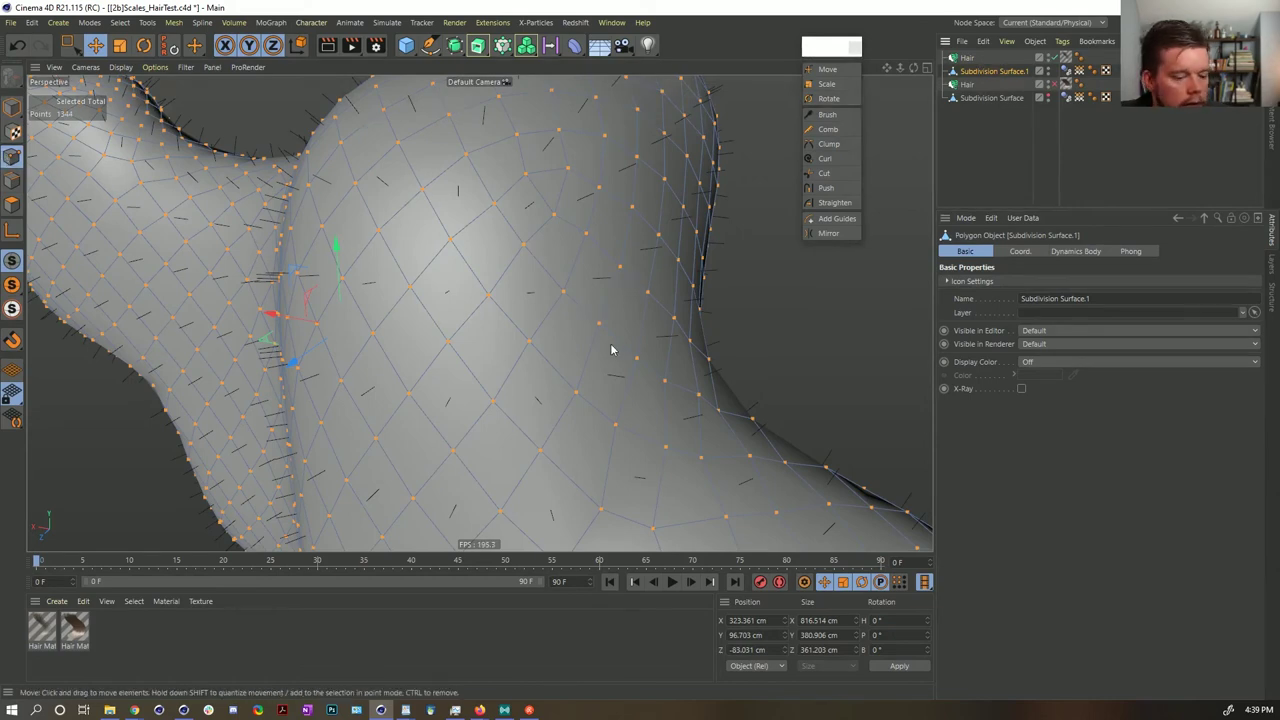
key(u)
key(o)
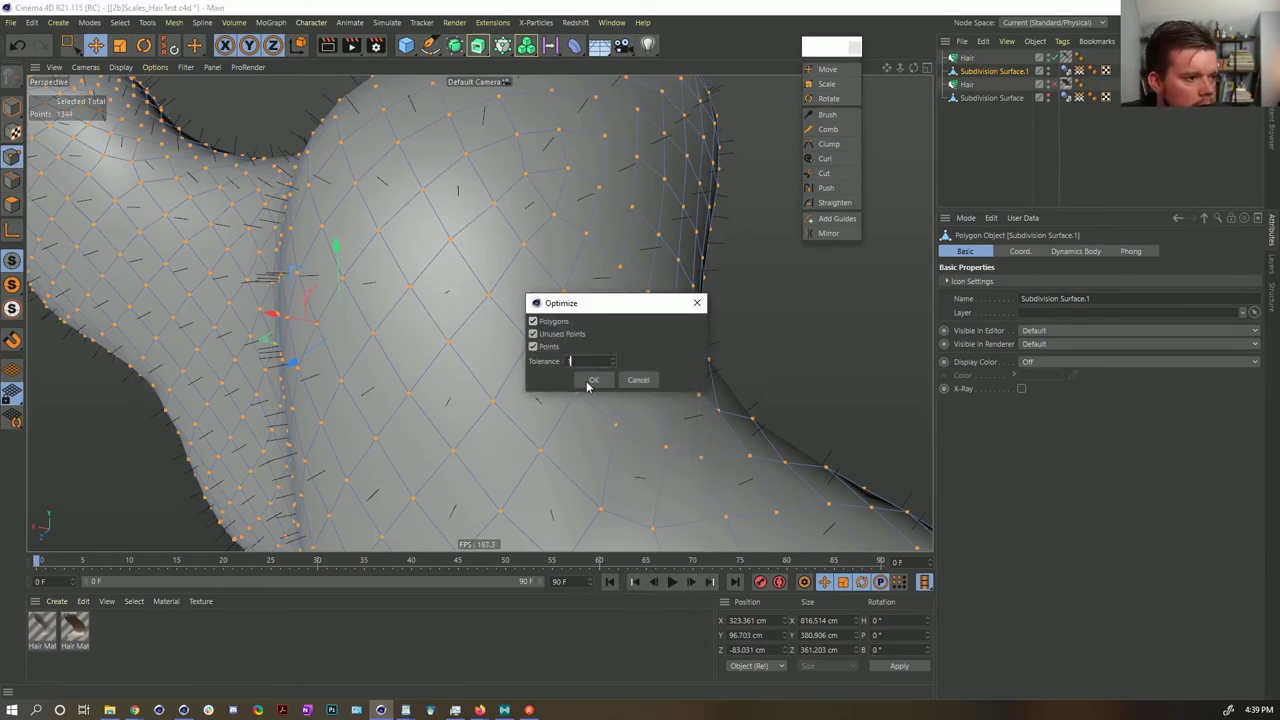
click(593, 380)
- Select all polygons of the Subdivision Surface.1 mesh and delete the newest Hair object
click(12, 204)
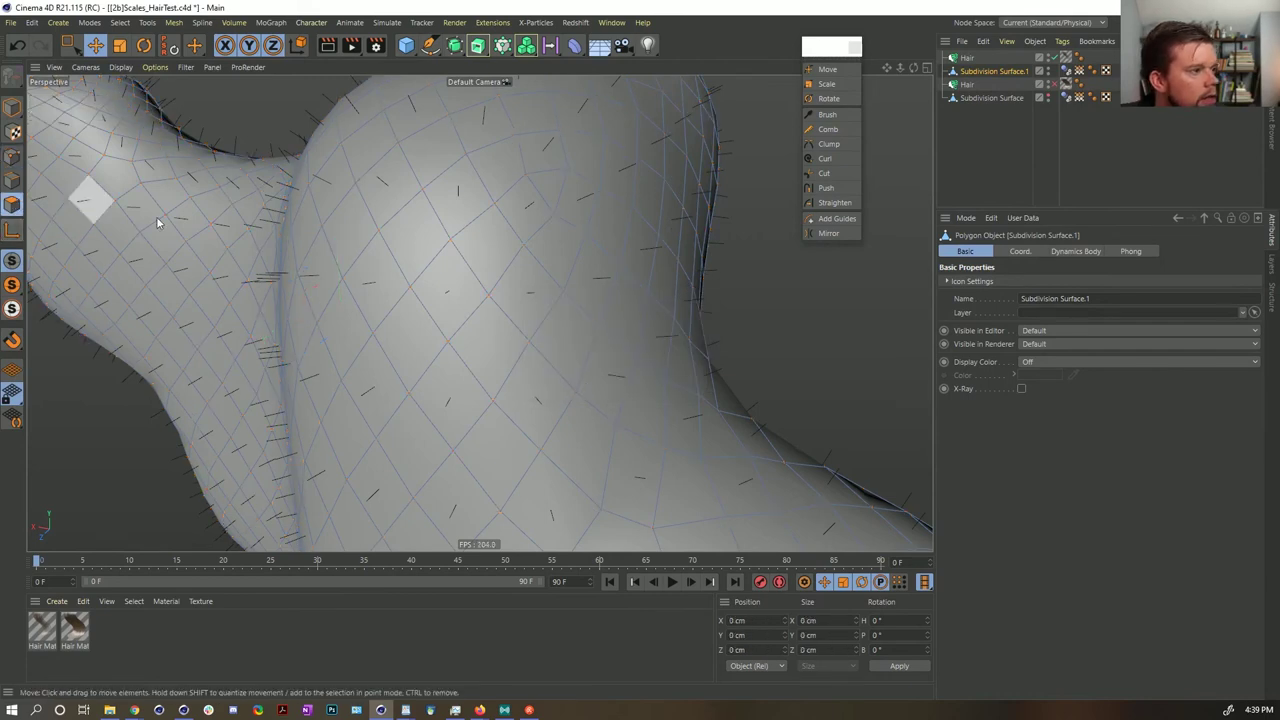
key(ctrl+a)
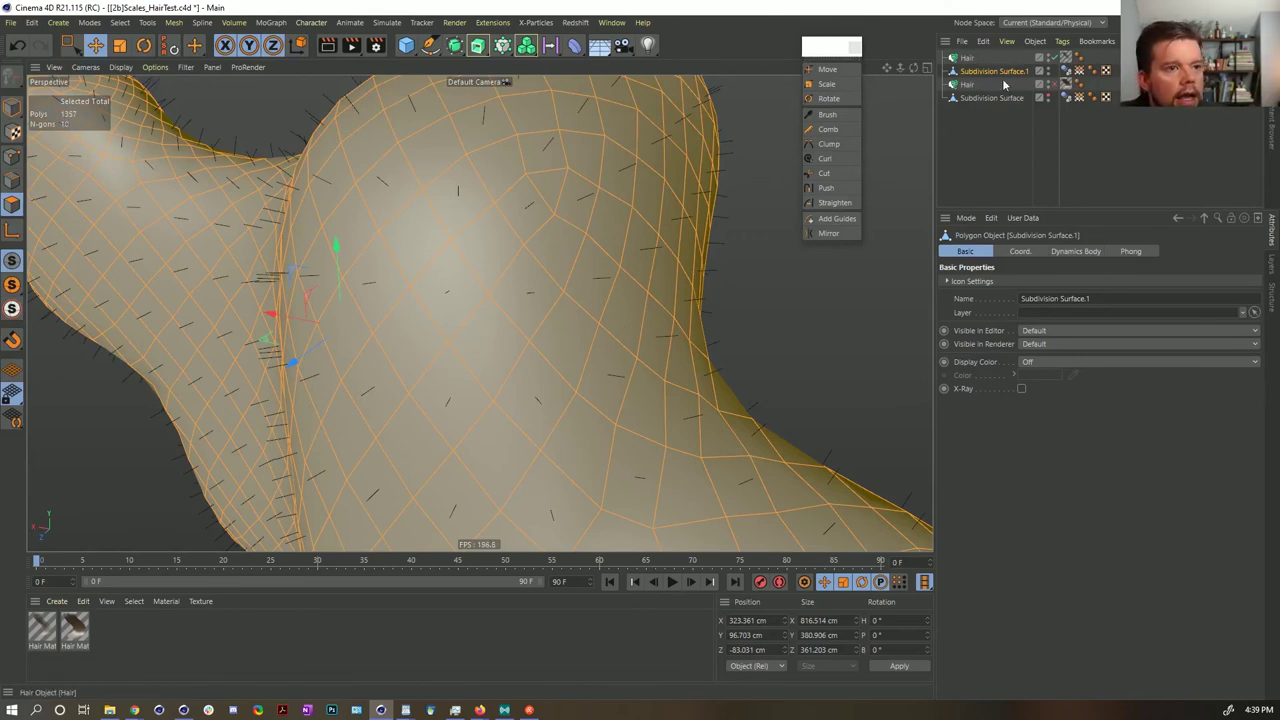
click(964, 59)
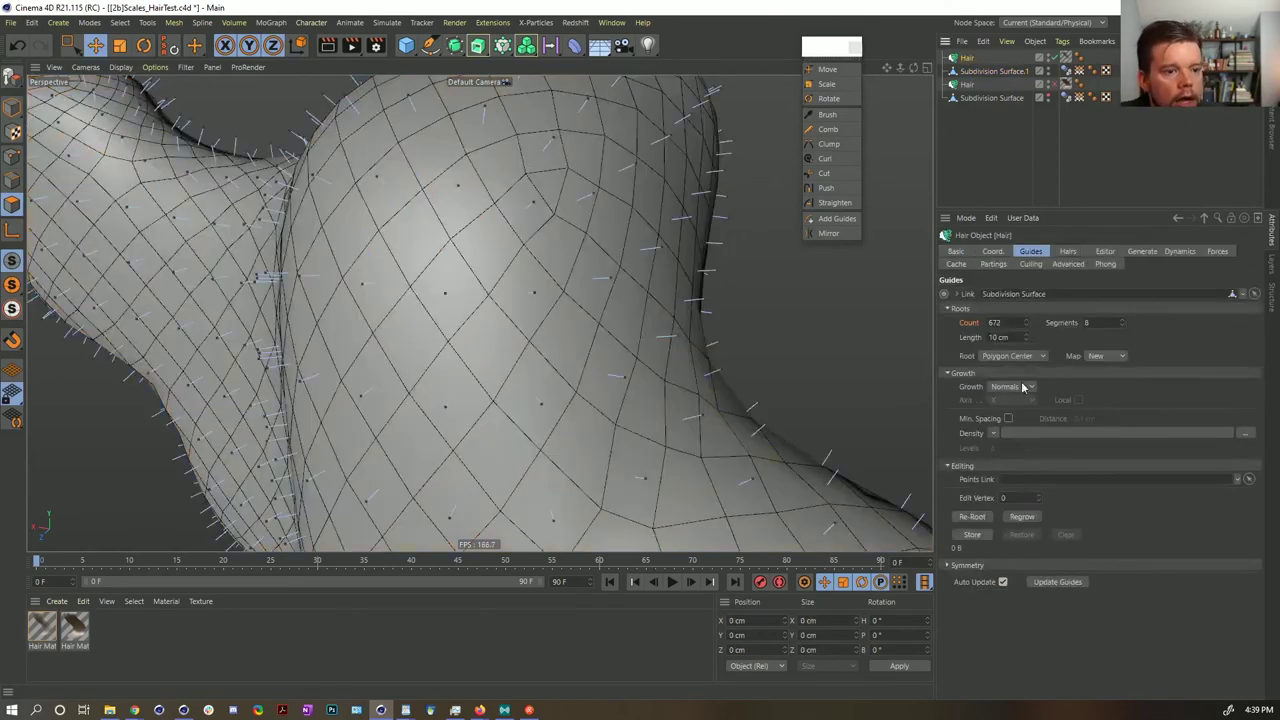
key(Delete)
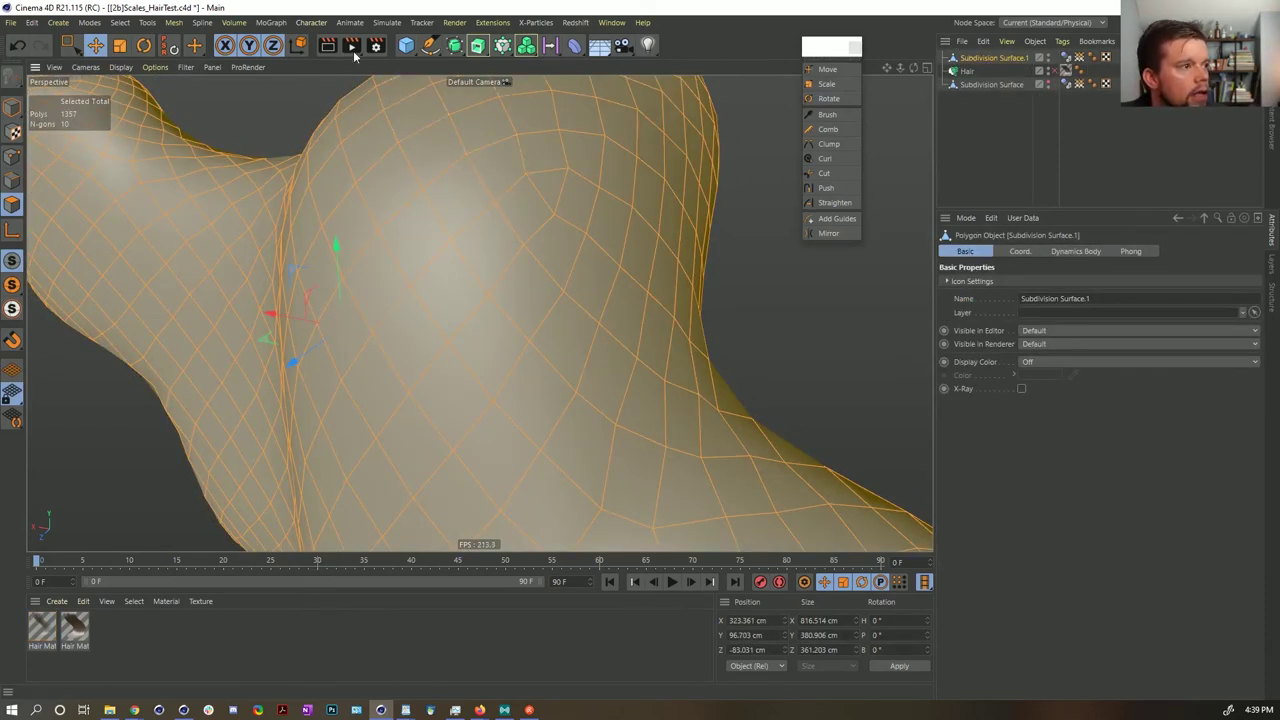
- Try a new Hair object on the selected polygons with Root at Polygon Center and 10 cm guides, and delete it again
click(387, 22)
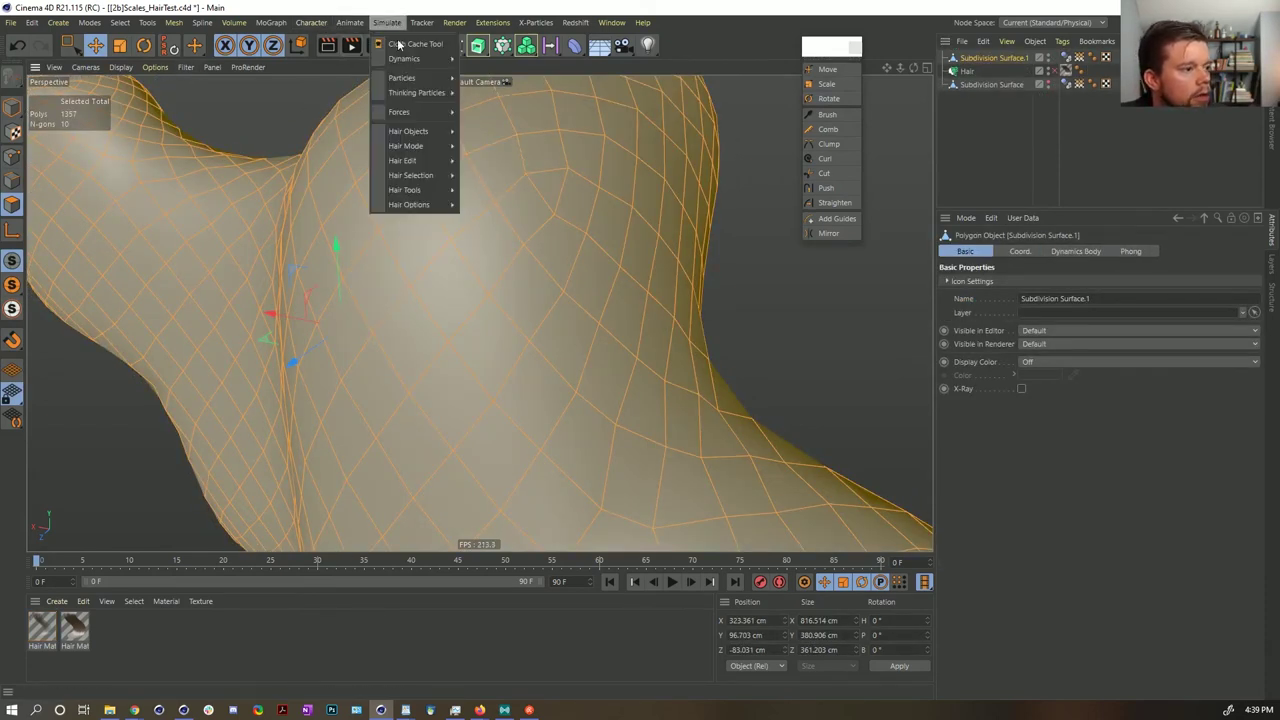
mouse_move(434, 115)
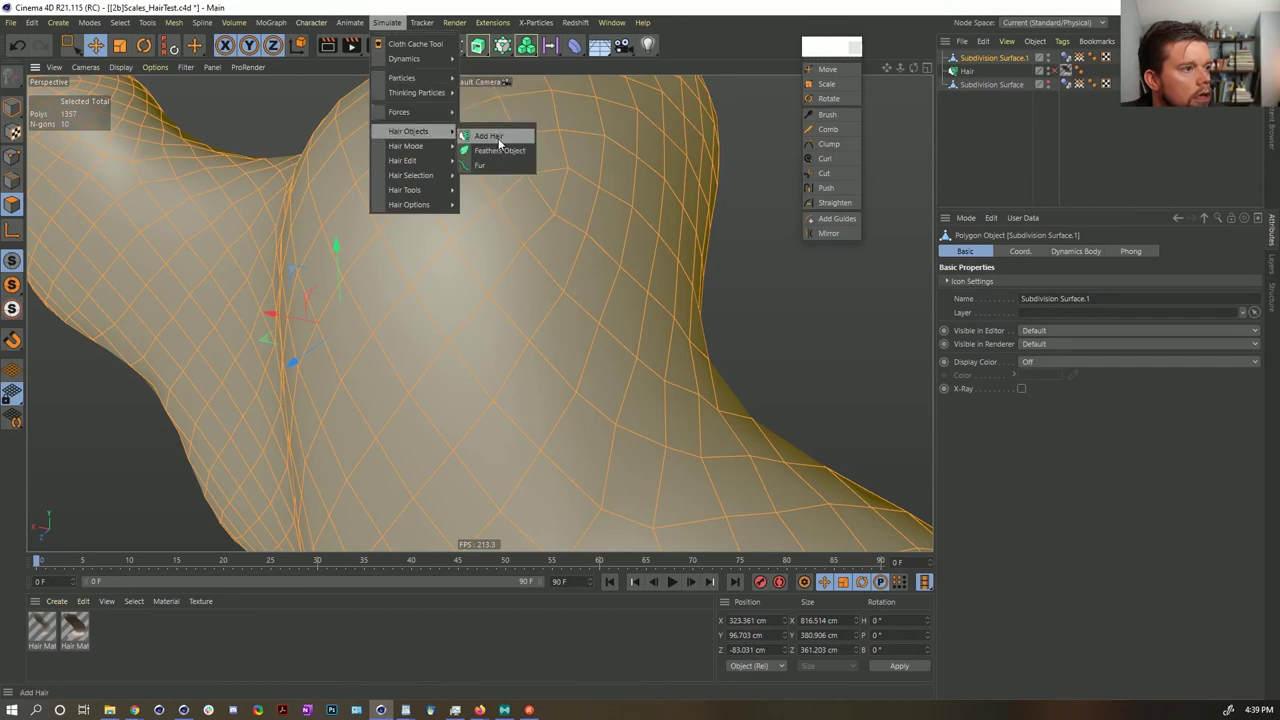
click(496, 137)
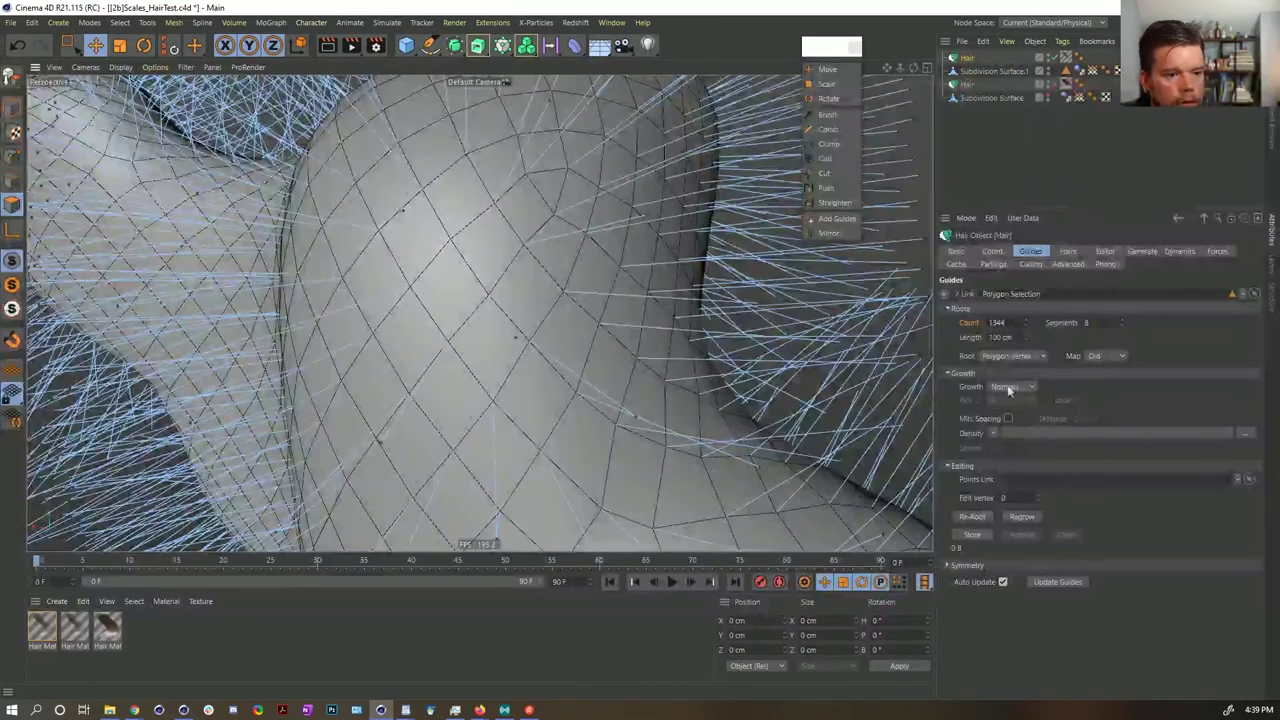
click(1028, 355)
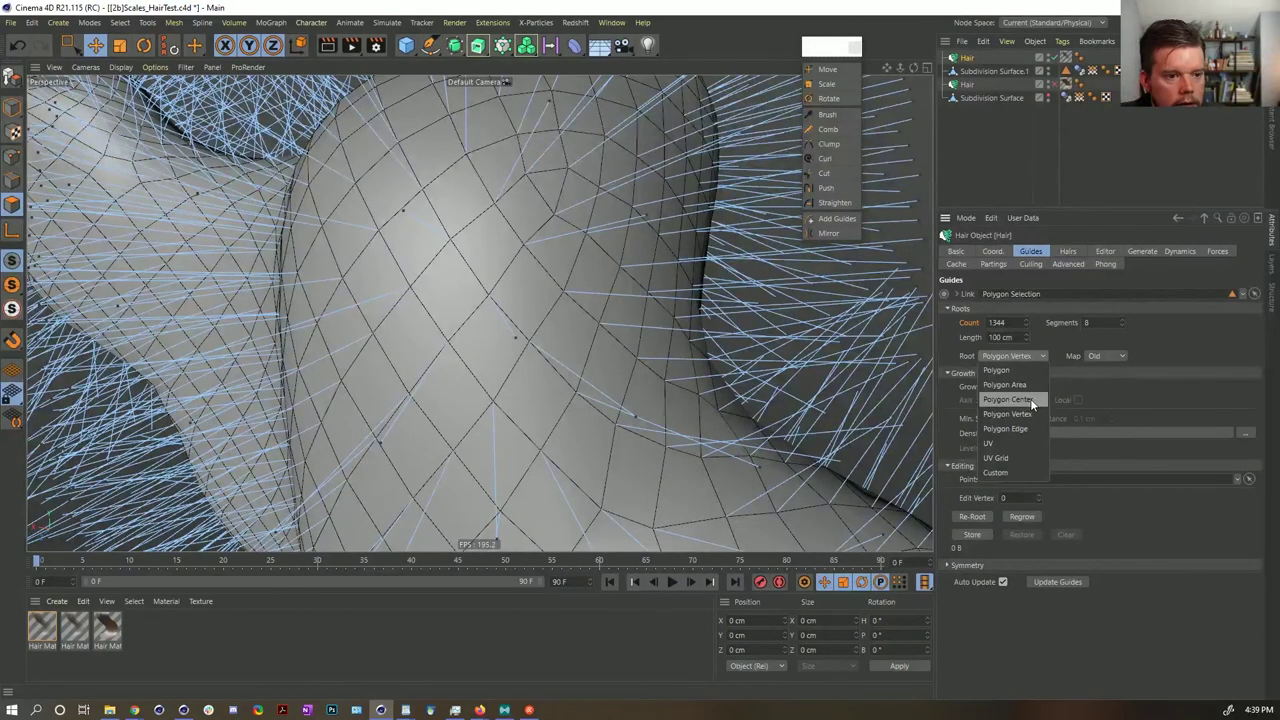
click(1030, 398)
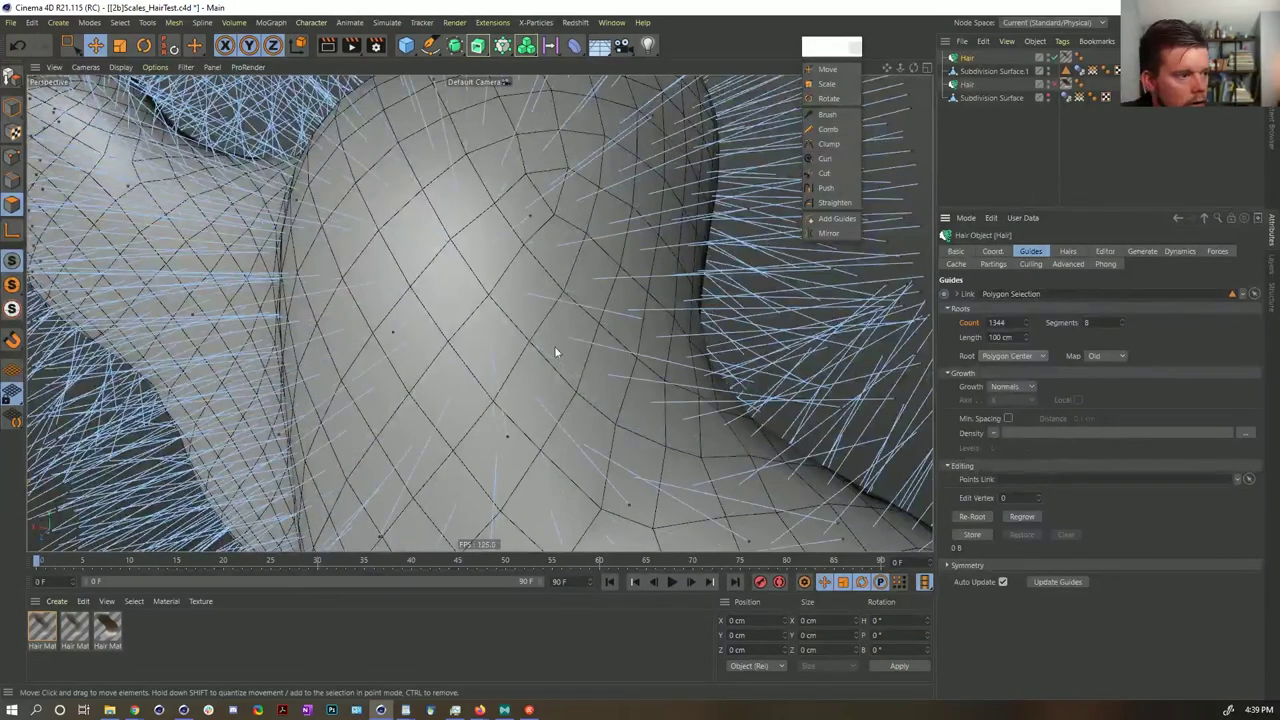
scroll(472, 355, up, 5)
alt+drag(472, 355, 451, 322)
double_click(1021, 338)
text(10)
key(Return)
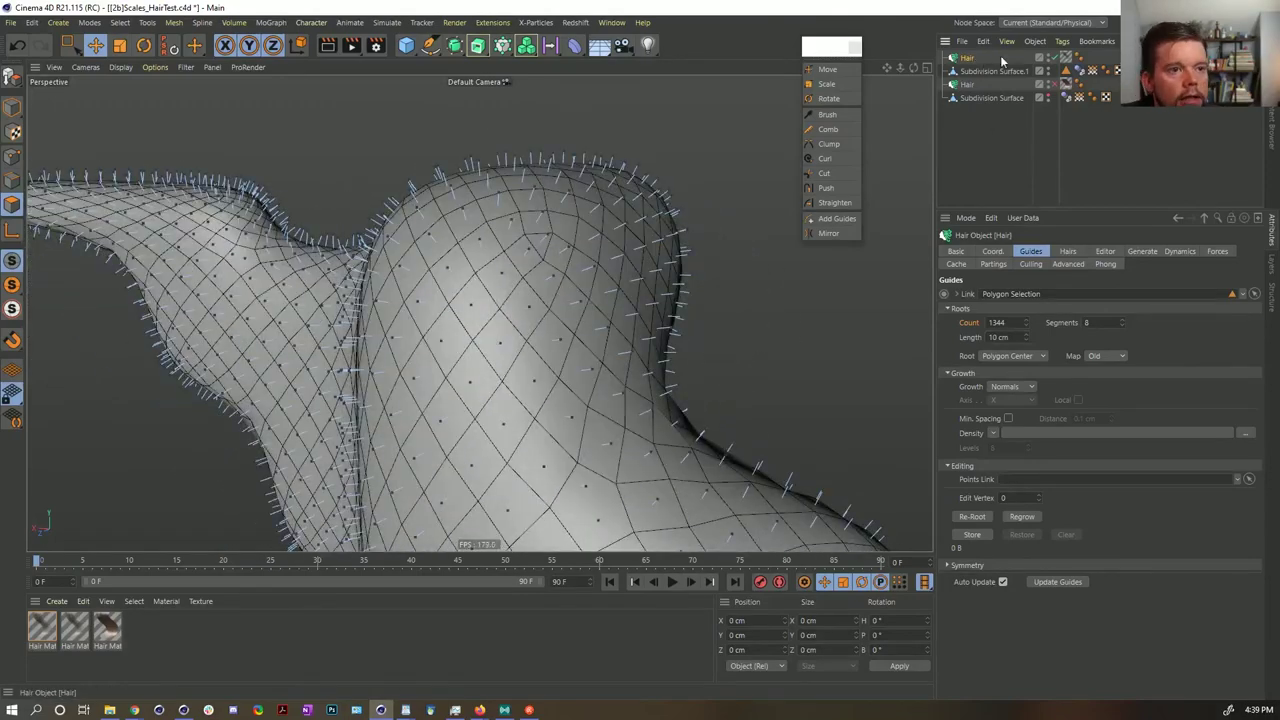
key(Delete)
- Re-enable the original Hair object and review its guide Count and Root settings
click(960, 73)
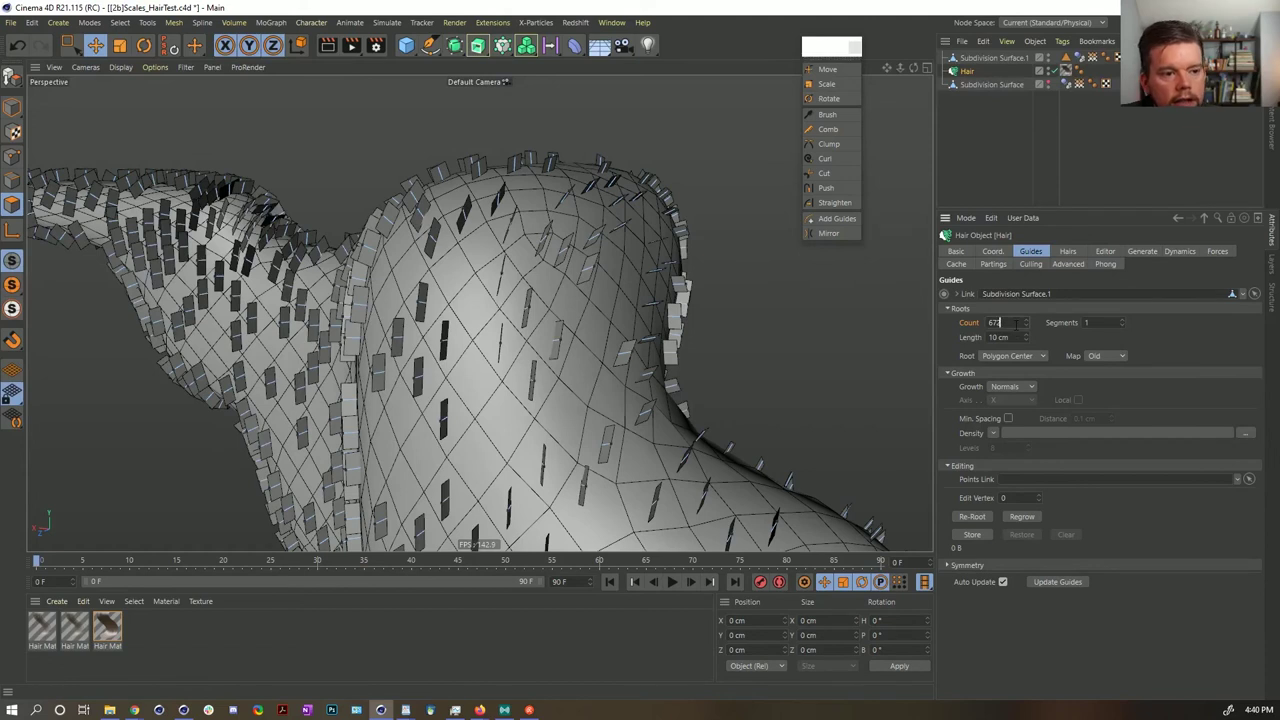
click(1022, 356)
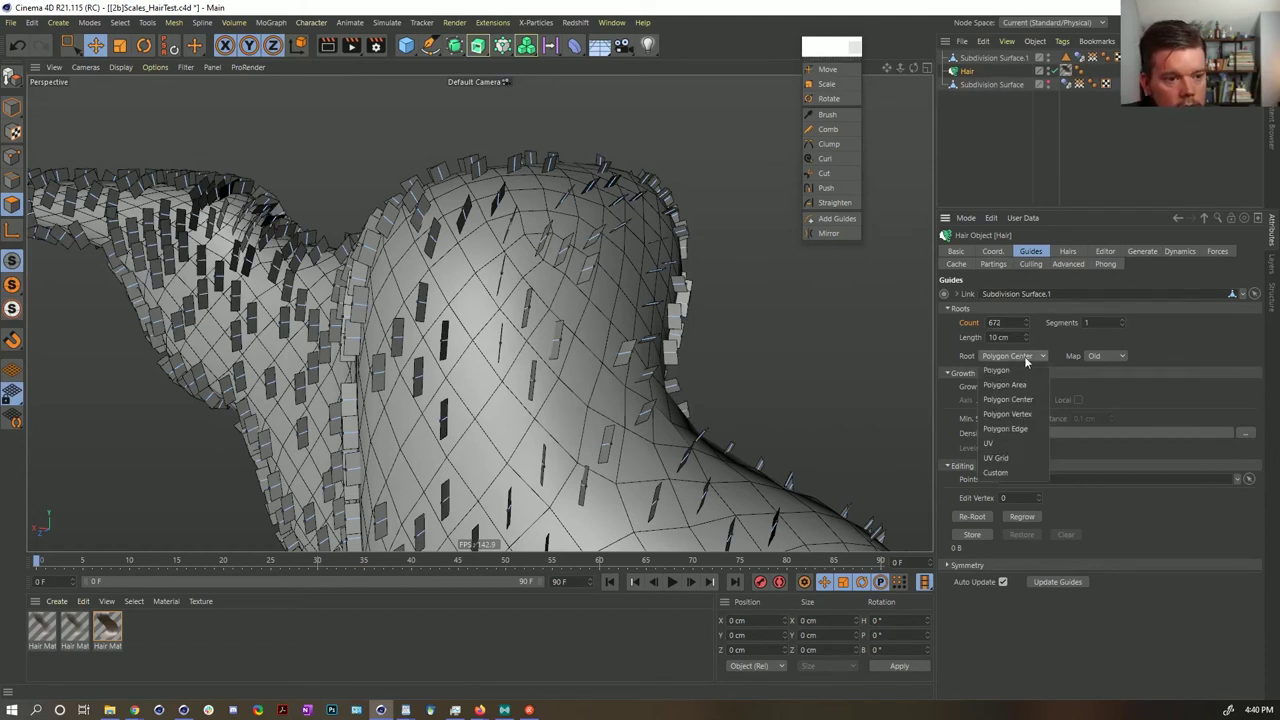
click(1178, 365)
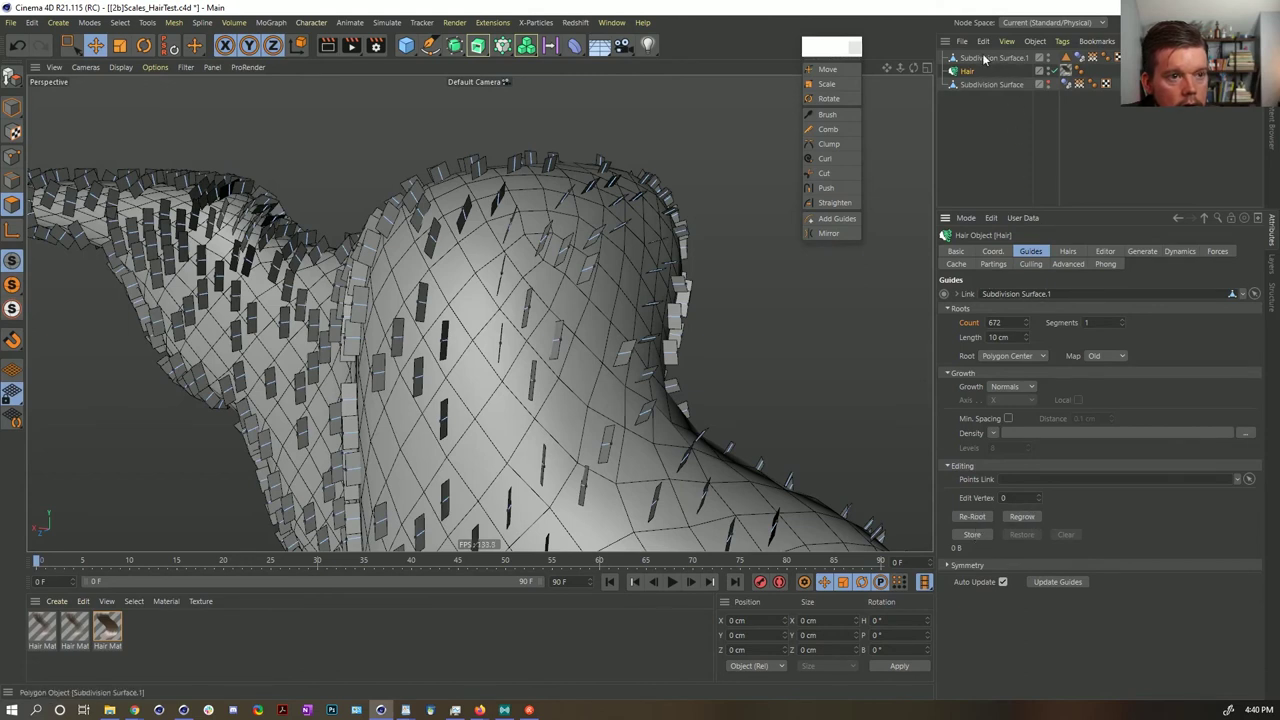
click(1012, 322)
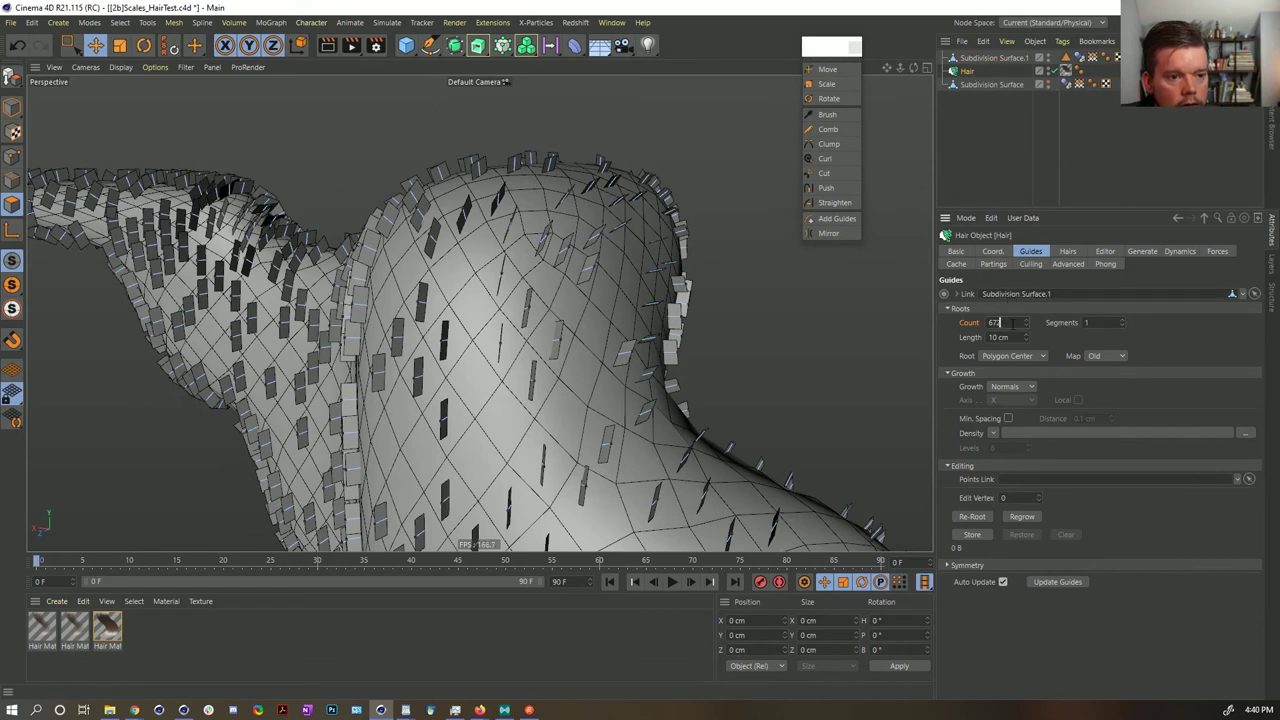
click(1060, 581)
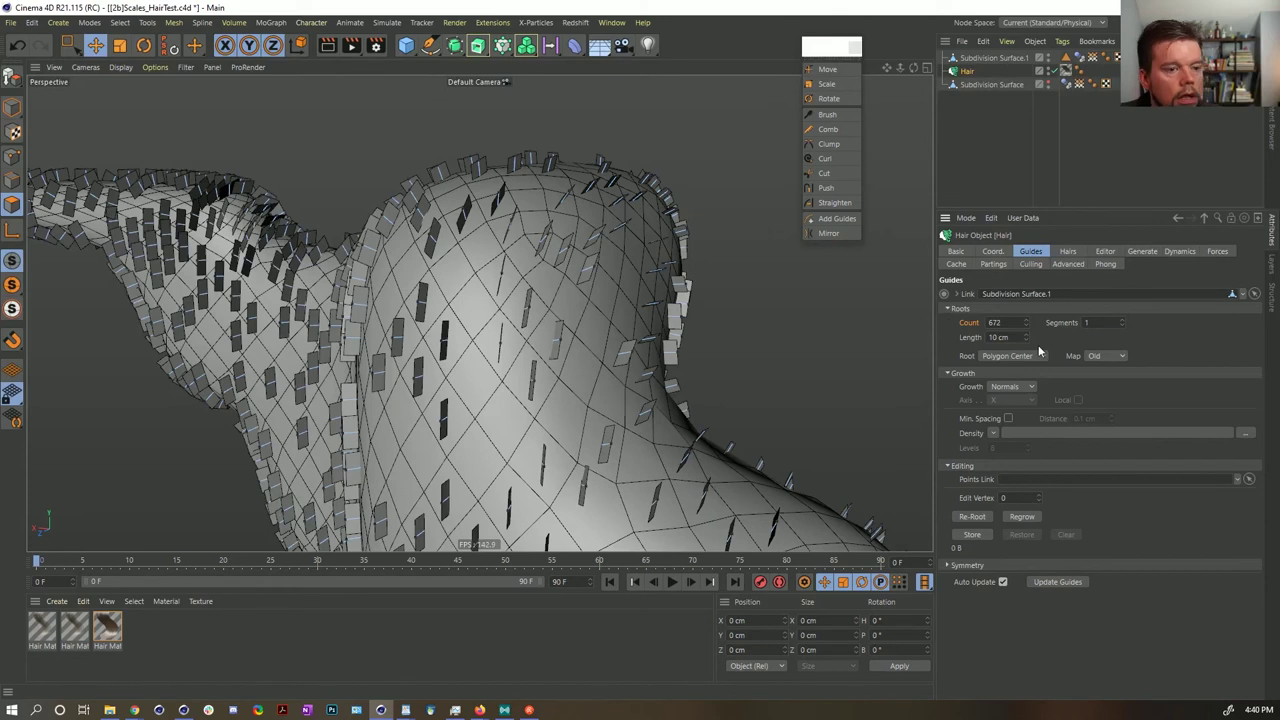
- Add a new Hair object to the selected polygons of the Subdivision Surface.1 mesh
click(979, 57)
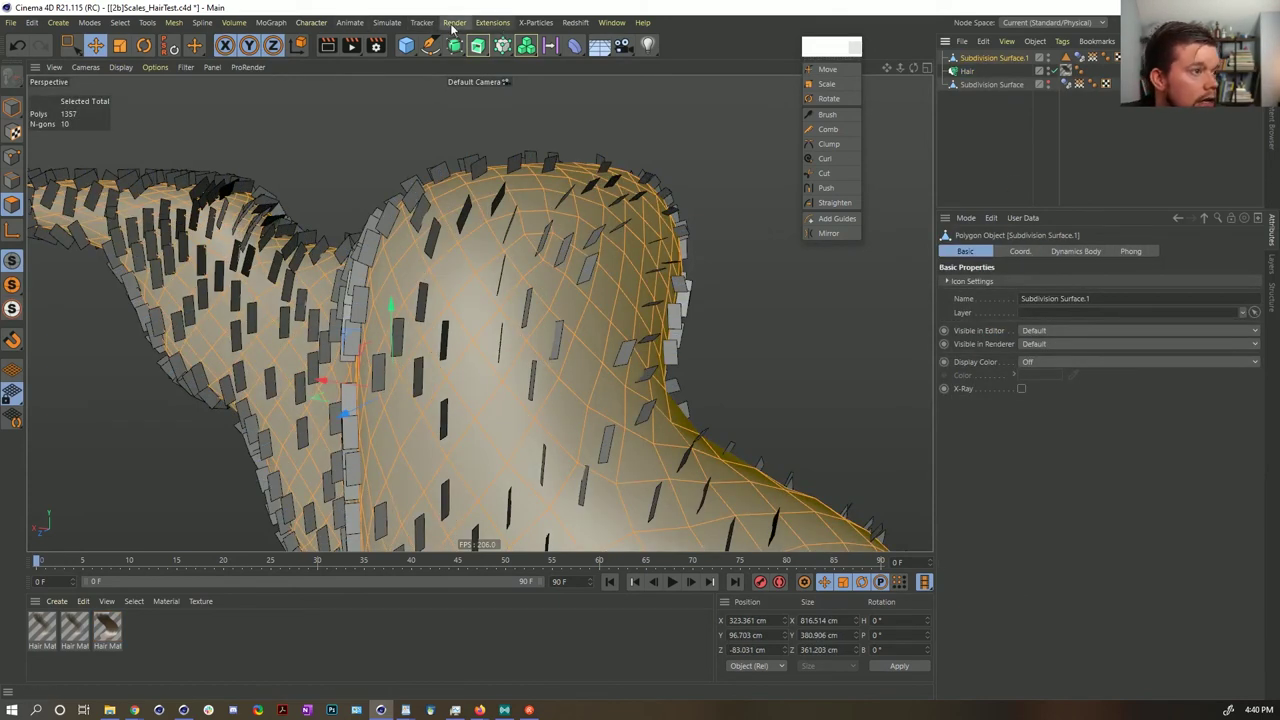
click(396, 23)
mouse_move(408, 131)
click(470, 132)
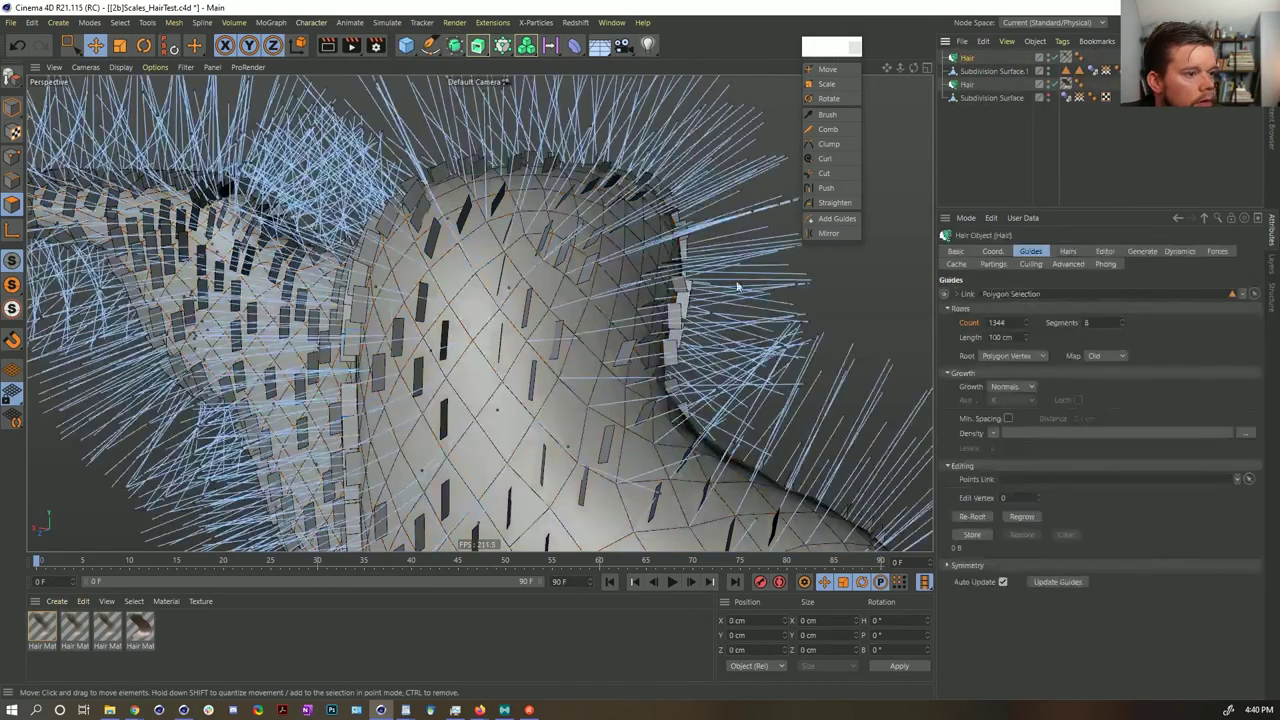
alt+drag(513, 374, 600, 352)
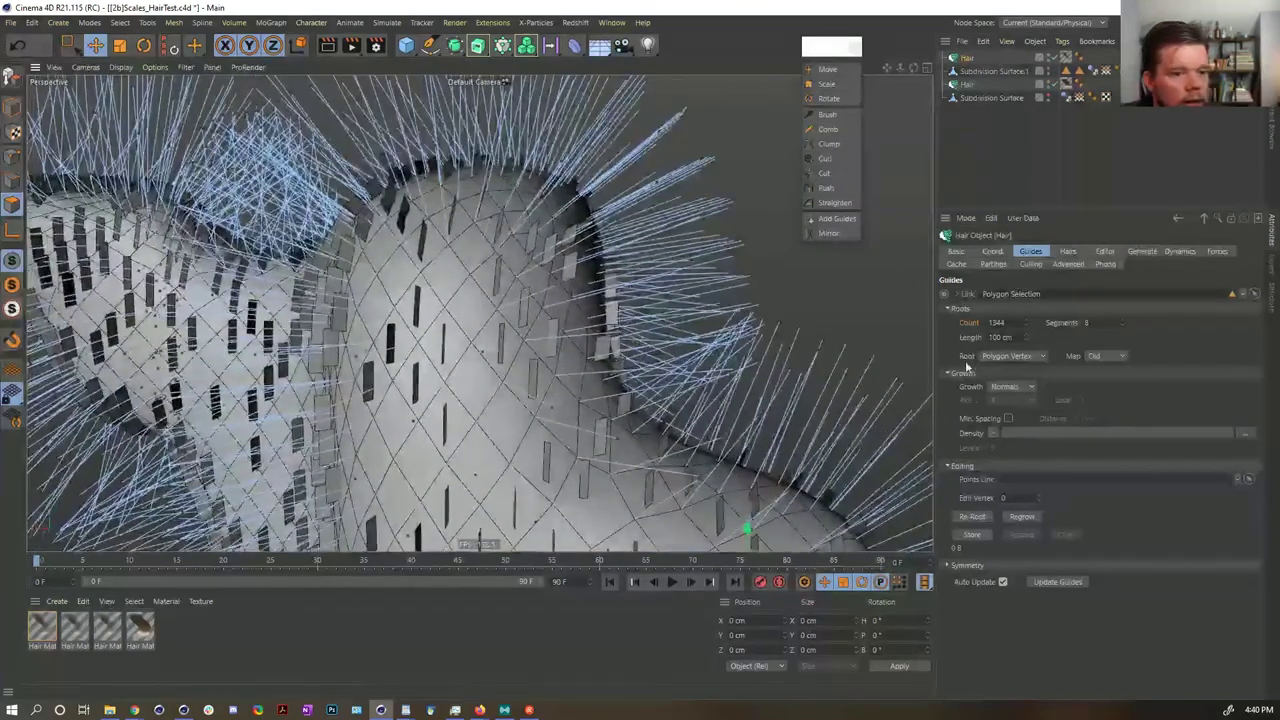
- Set the new Hair guides' Root to Polygon Center, Count to 1357 and Length to 10 cm, and regrow them
click(1013, 356)
click(1008, 399)
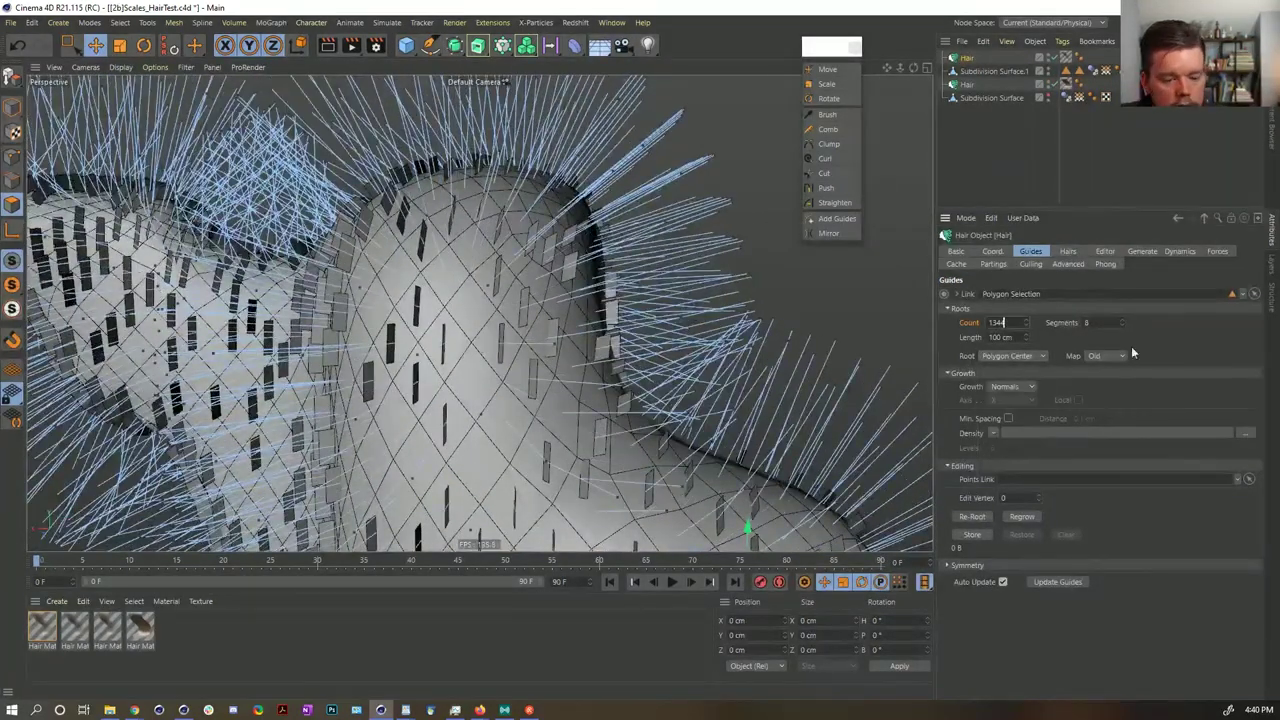
key(Return)
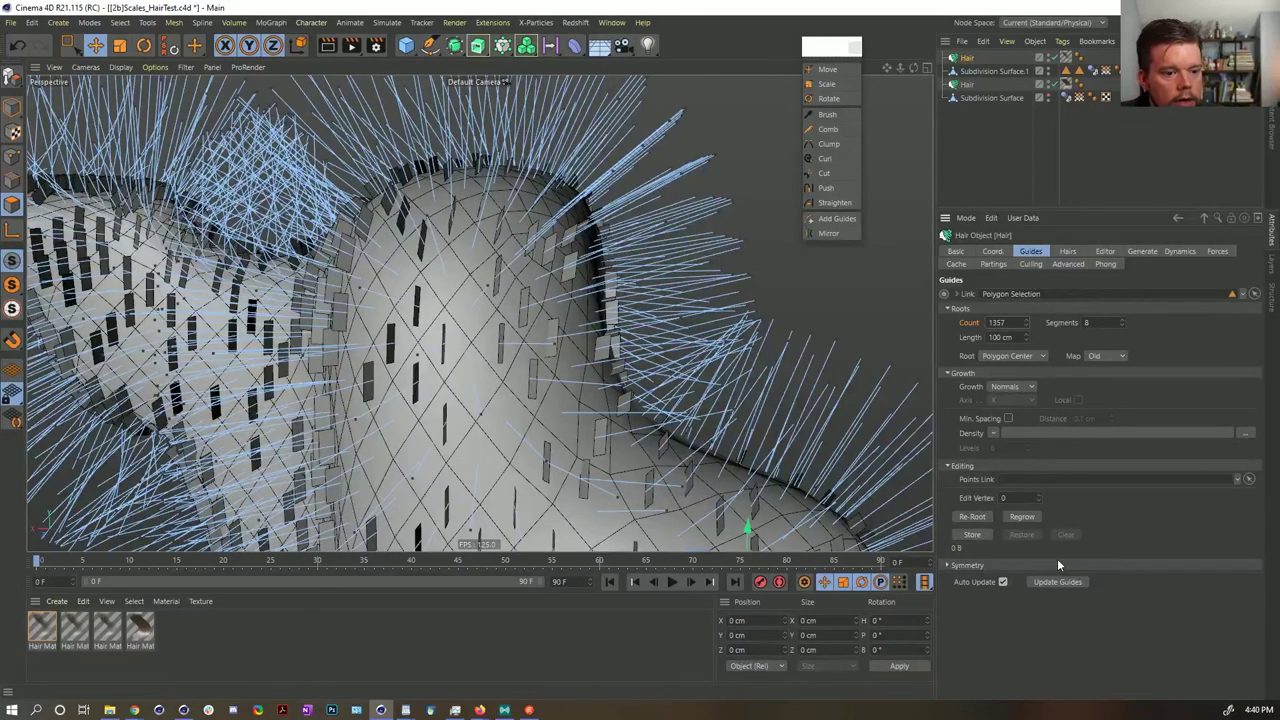
click(1021, 517)
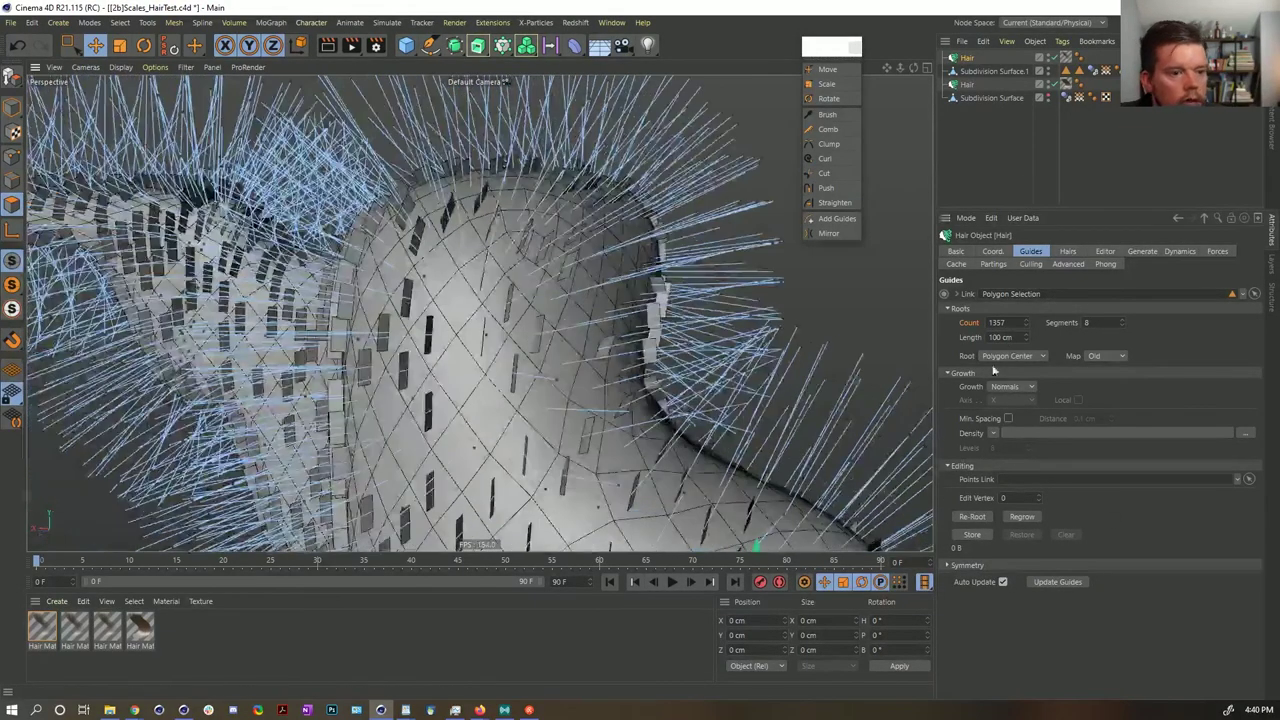
click(1000, 337)
text(10)
key(Return)
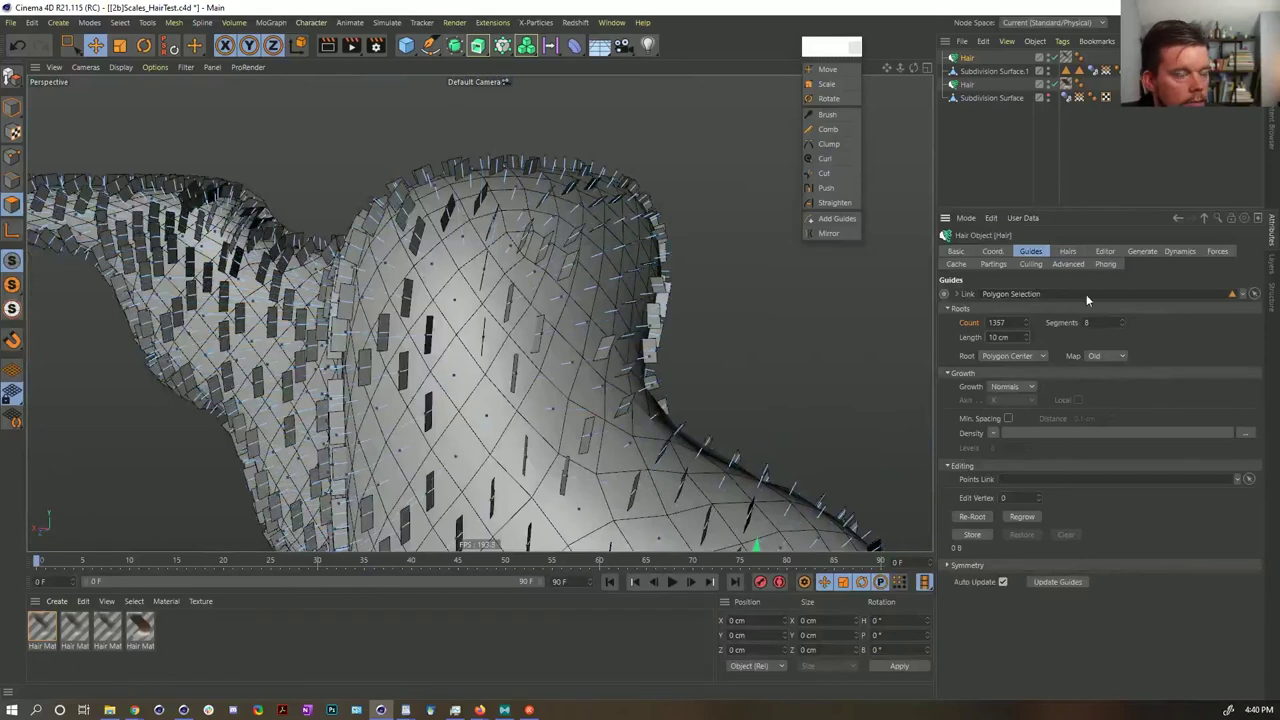
- Set the new Hair object's hair Root to As Guides
click(1176, 251)
click(1140, 252)
click(1172, 253)
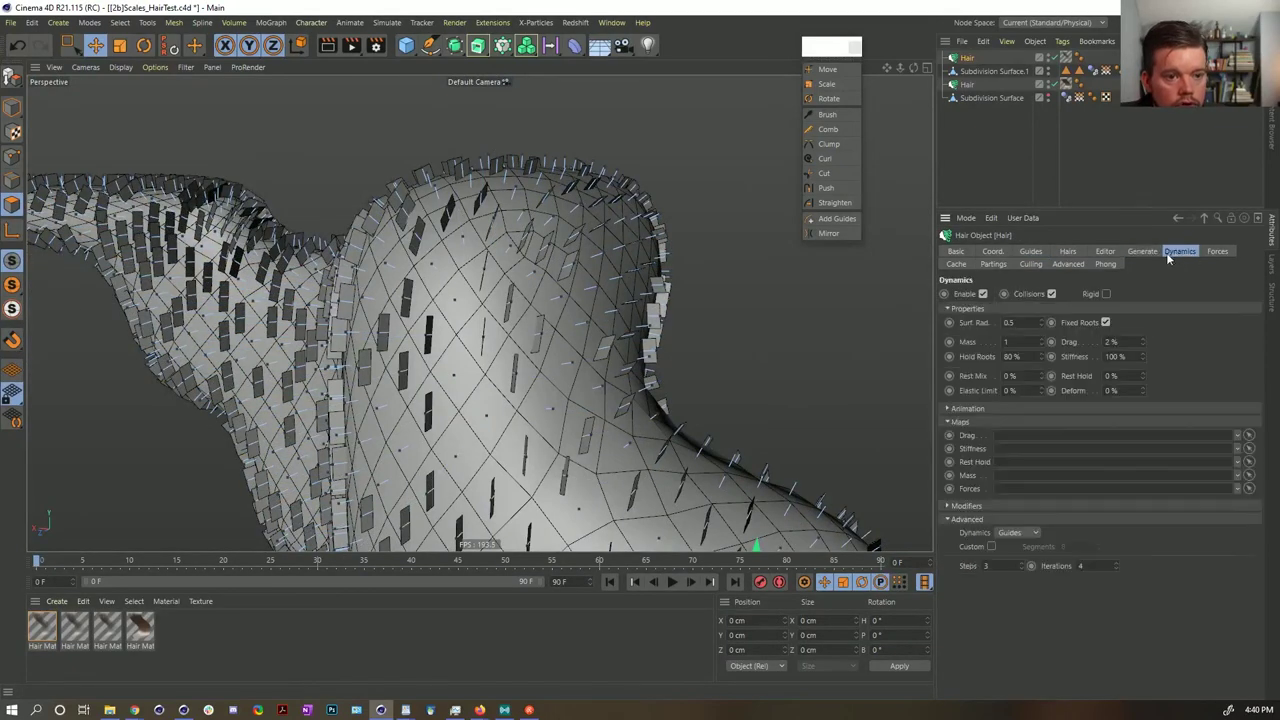
click(1067, 253)
click(1008, 323)
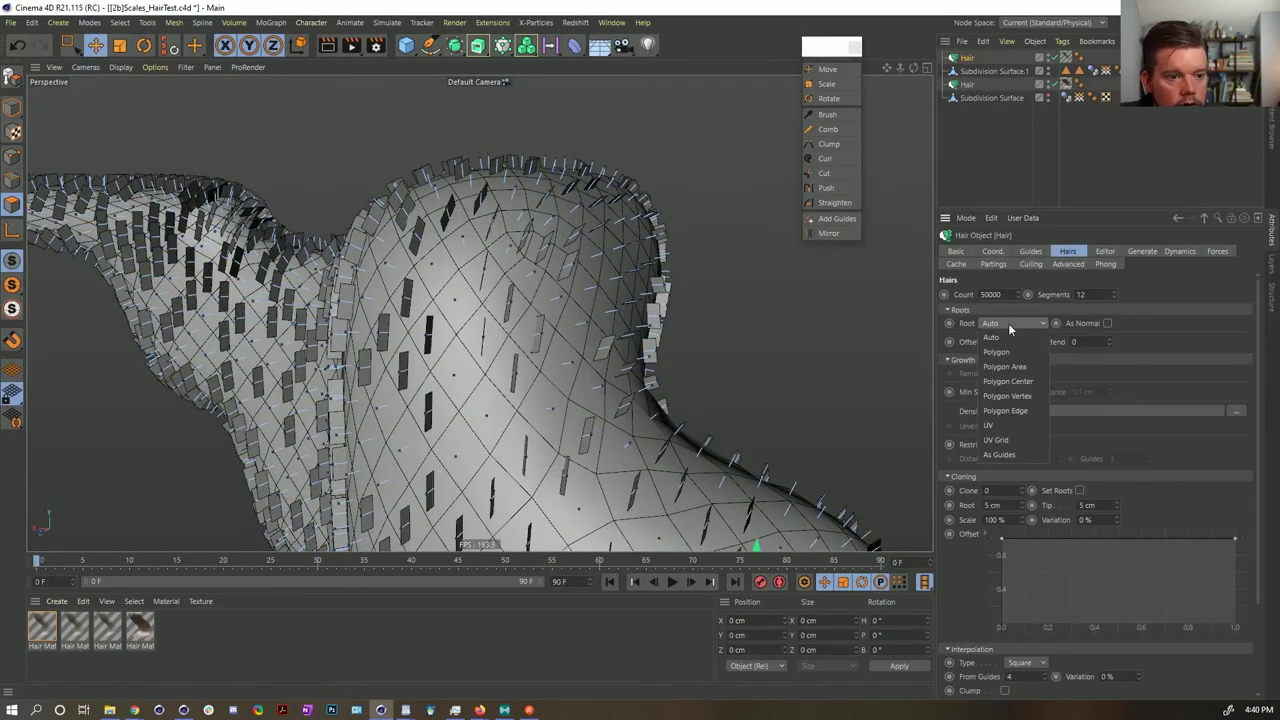
click(1012, 455)
- Turn off Render Hairs for the new Hair object and set its generated geometry type to Flat
click(1176, 252)
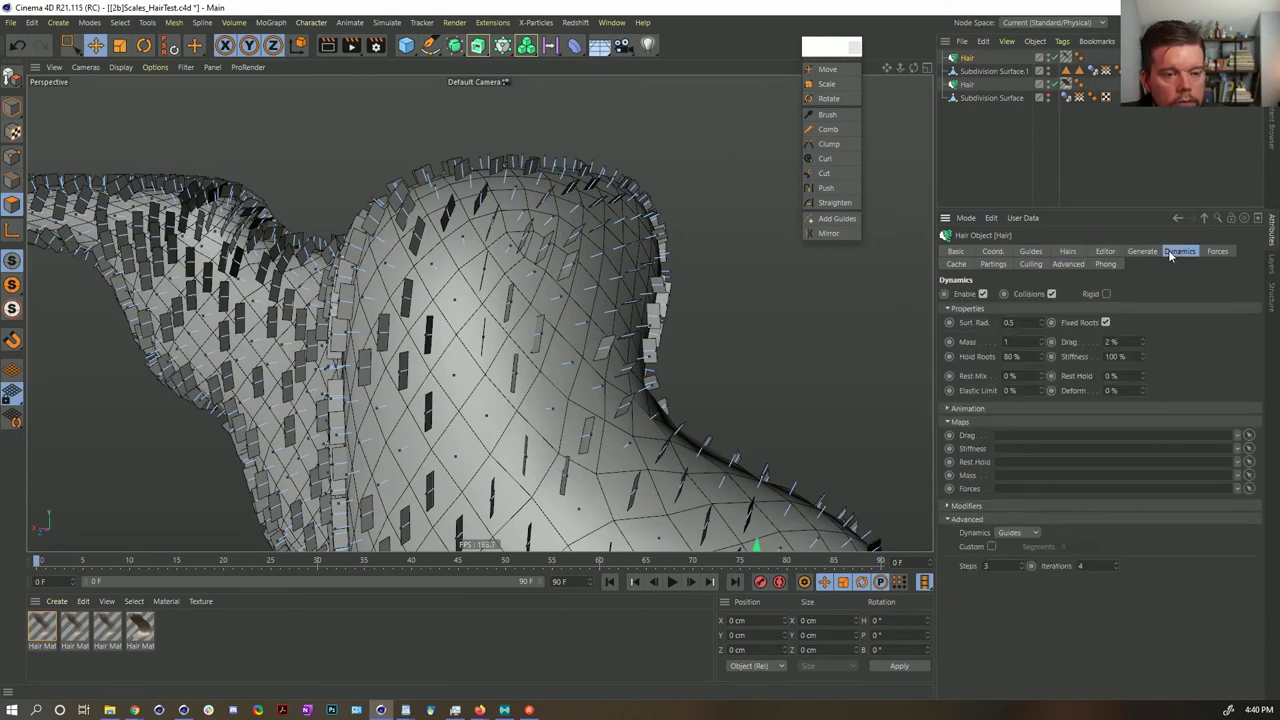
click(1145, 252)
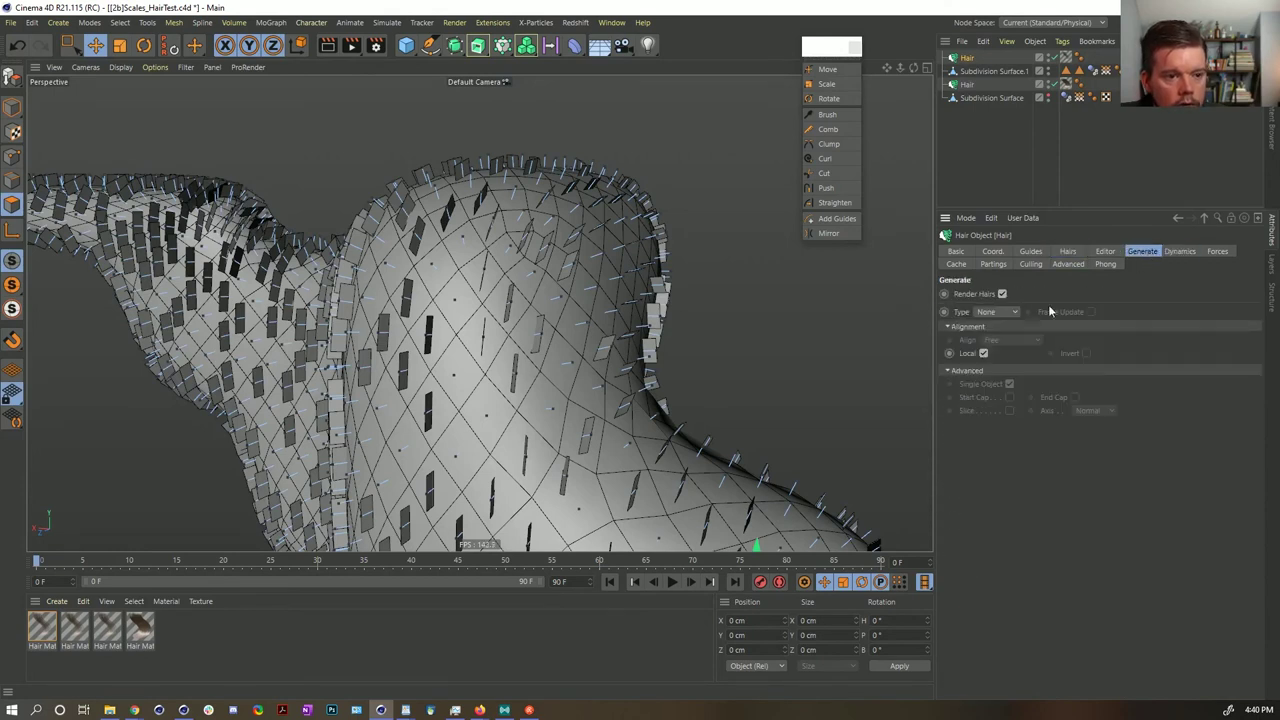
click(992, 313)
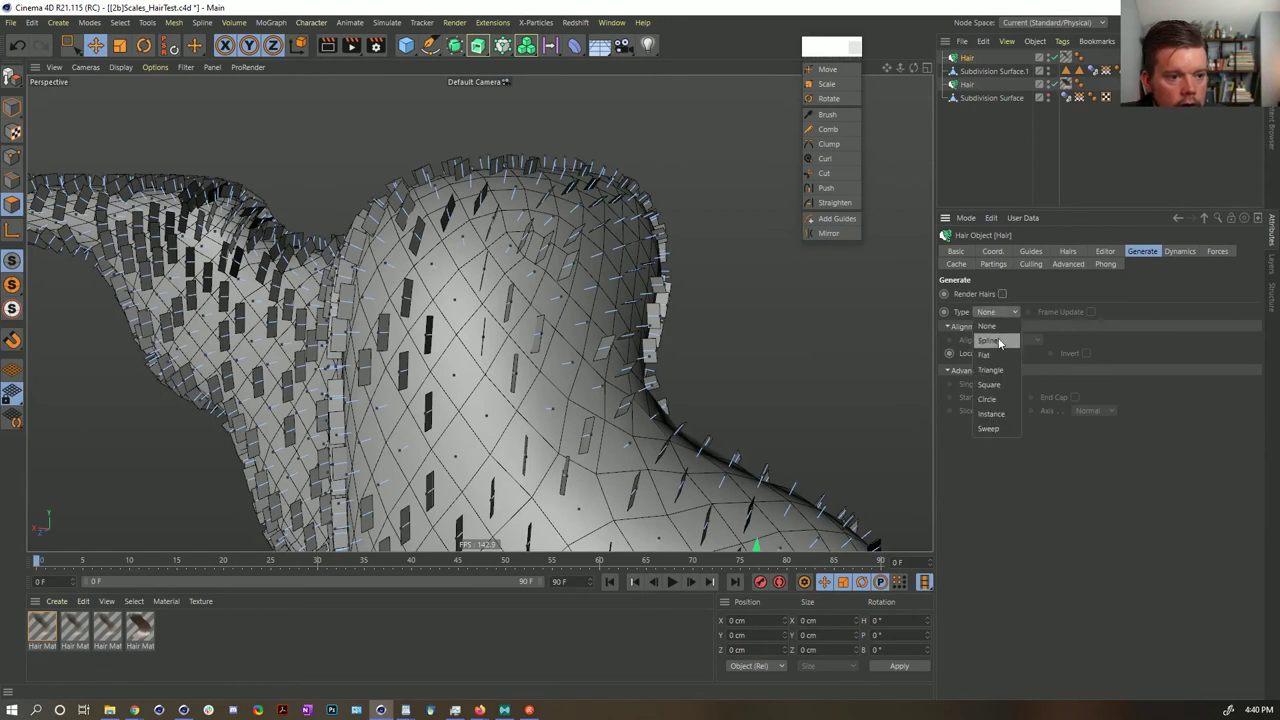
click(989, 357)
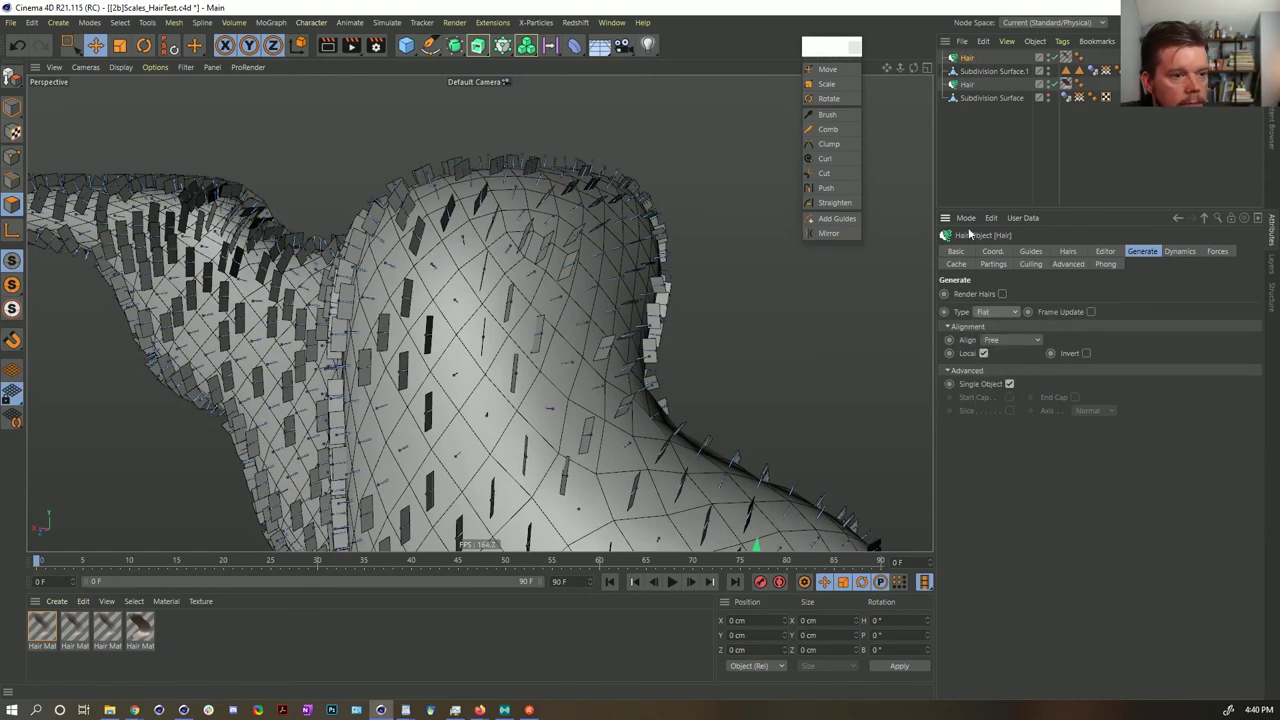
- Copy the original Hair object's material tag to the new Hair object and delete the new object's default hair material tag
ctrl+drag(1067, 85, 1090, 59)
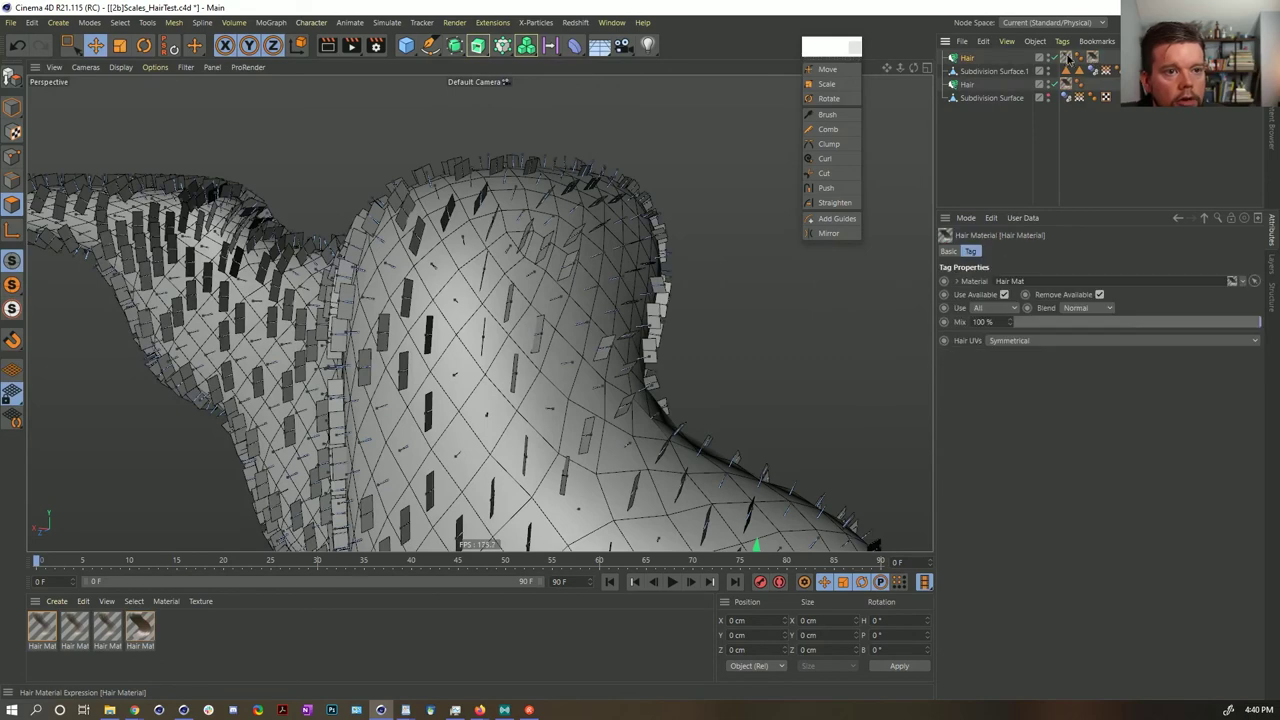
click(1067, 58)
key(Delete)
click(967, 58)
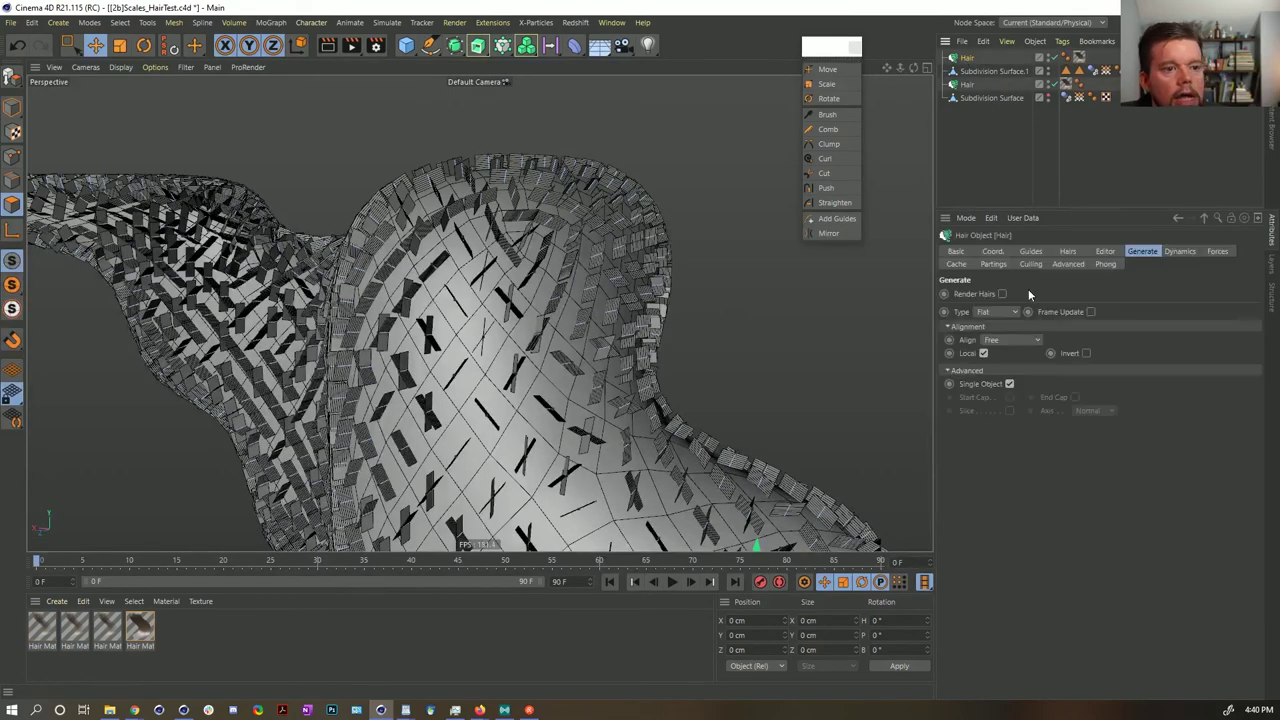
- Set the new Hair guides to 1 segment and check the object's Hairs settings
click(1031, 251)
key(Return)
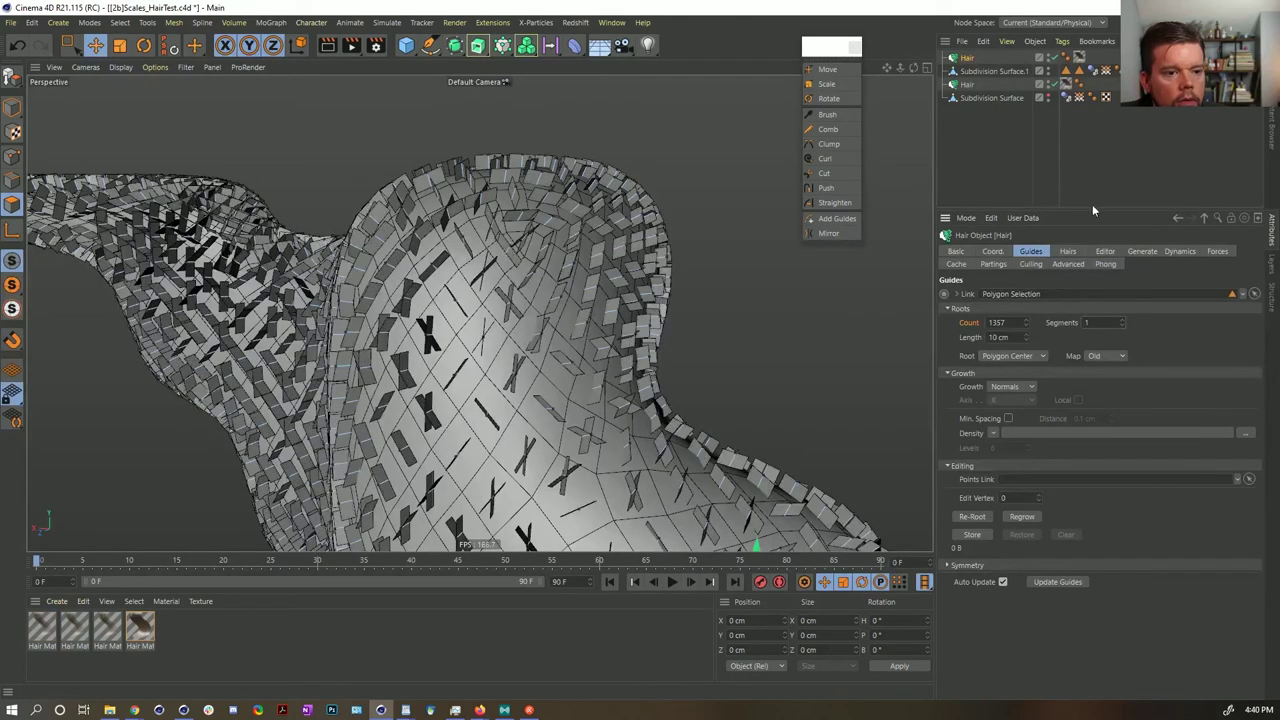
click(1068, 251)
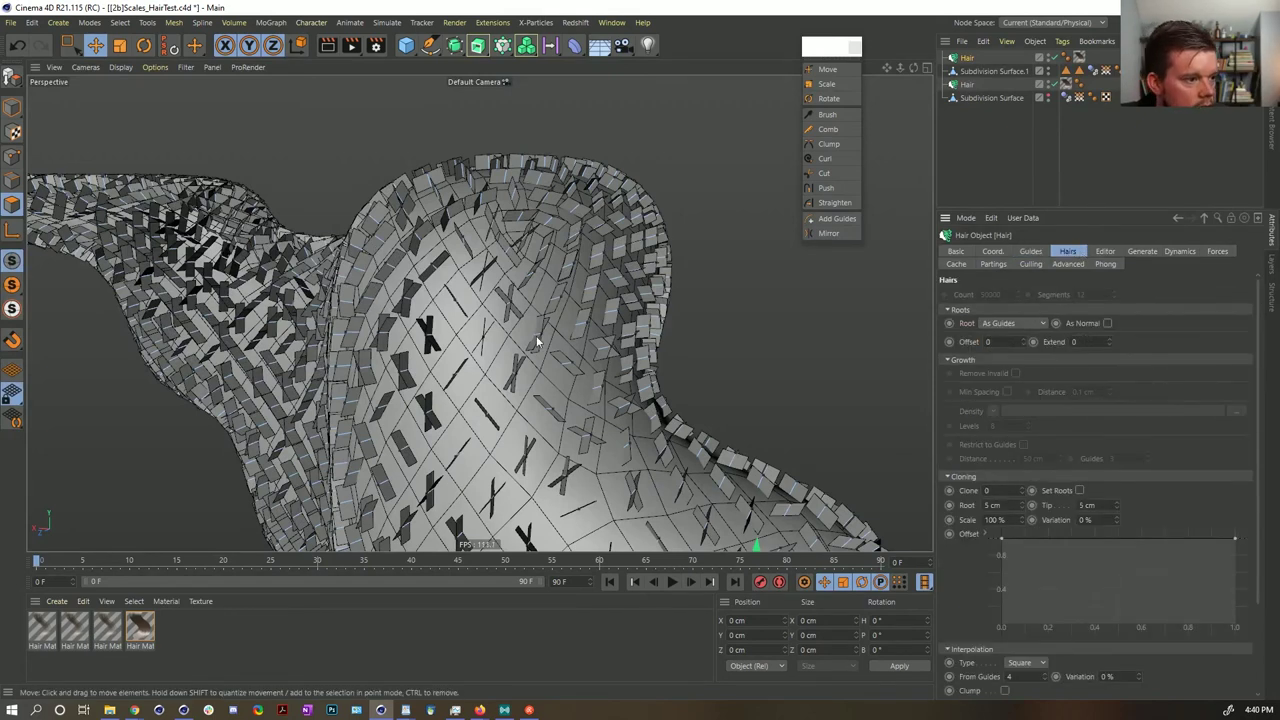
- Disable the original Hair object and set the new Hair object's generated flat geometry to align to Look X
click(1054, 85)
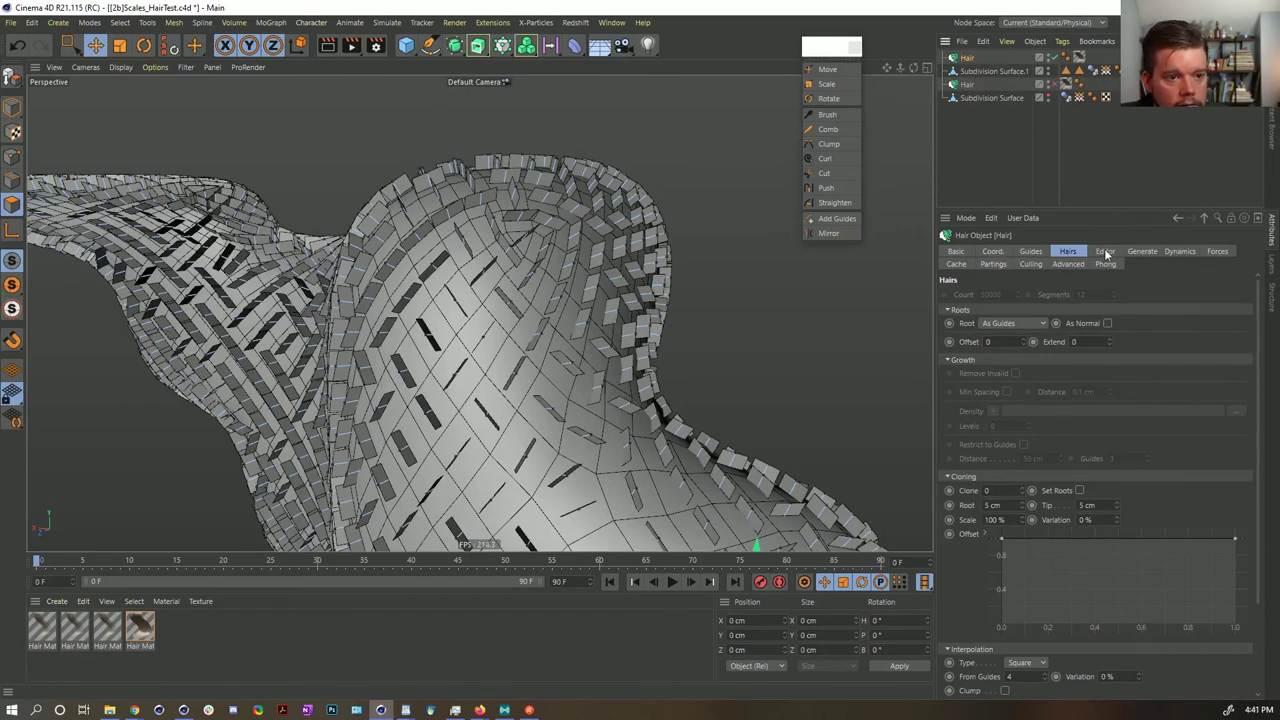
click(1144, 252)
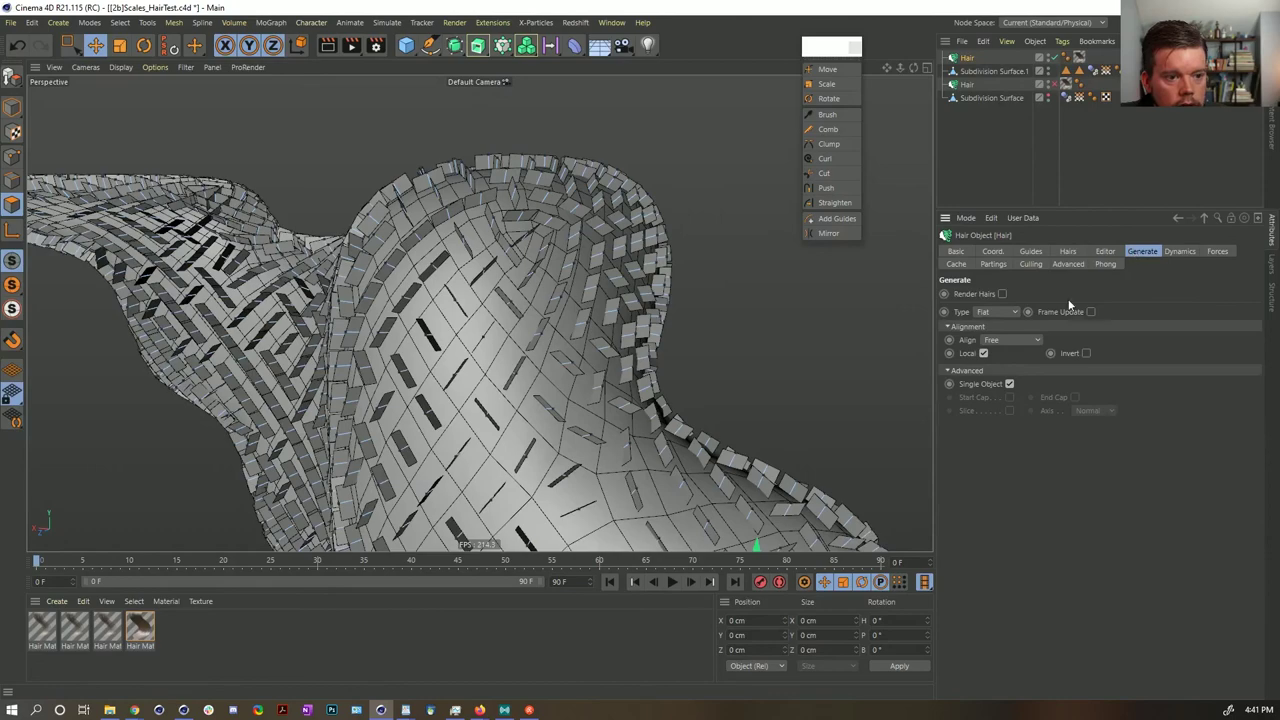
click(1008, 340)
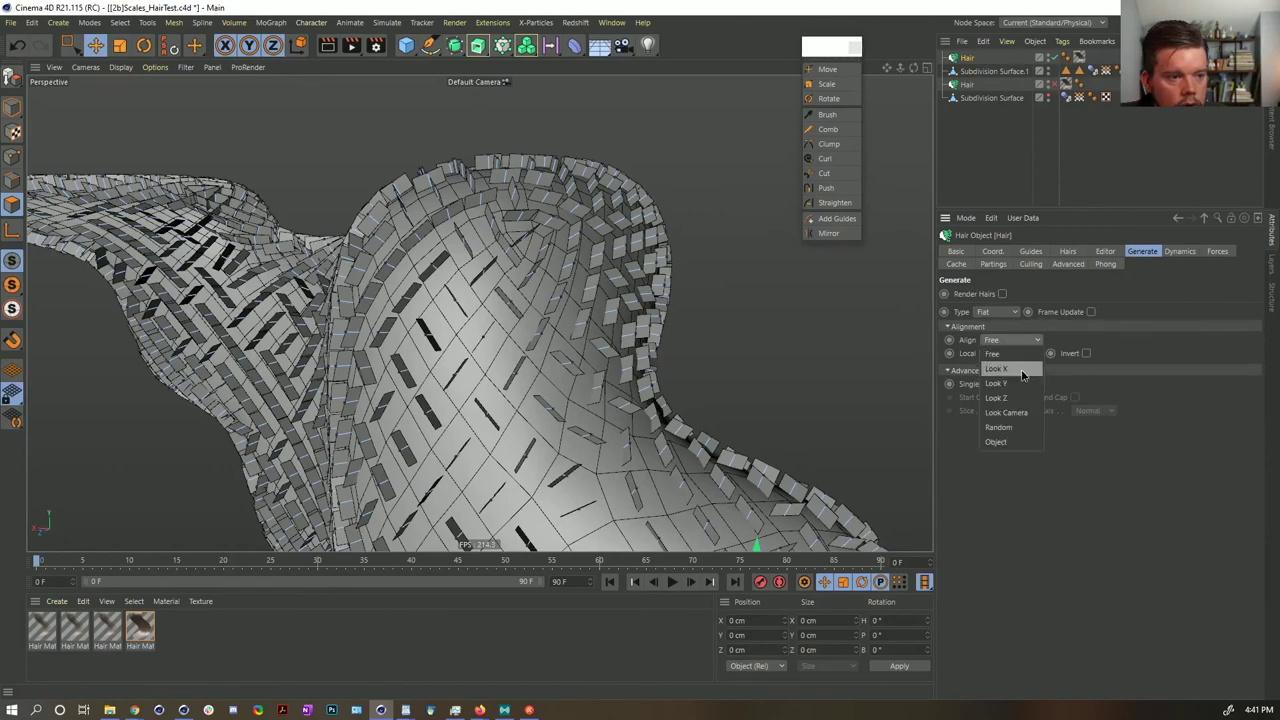
click(1021, 369)
alt+drag(598, 392, 585, 347)
alt+drag(551, 410, 585, 405)
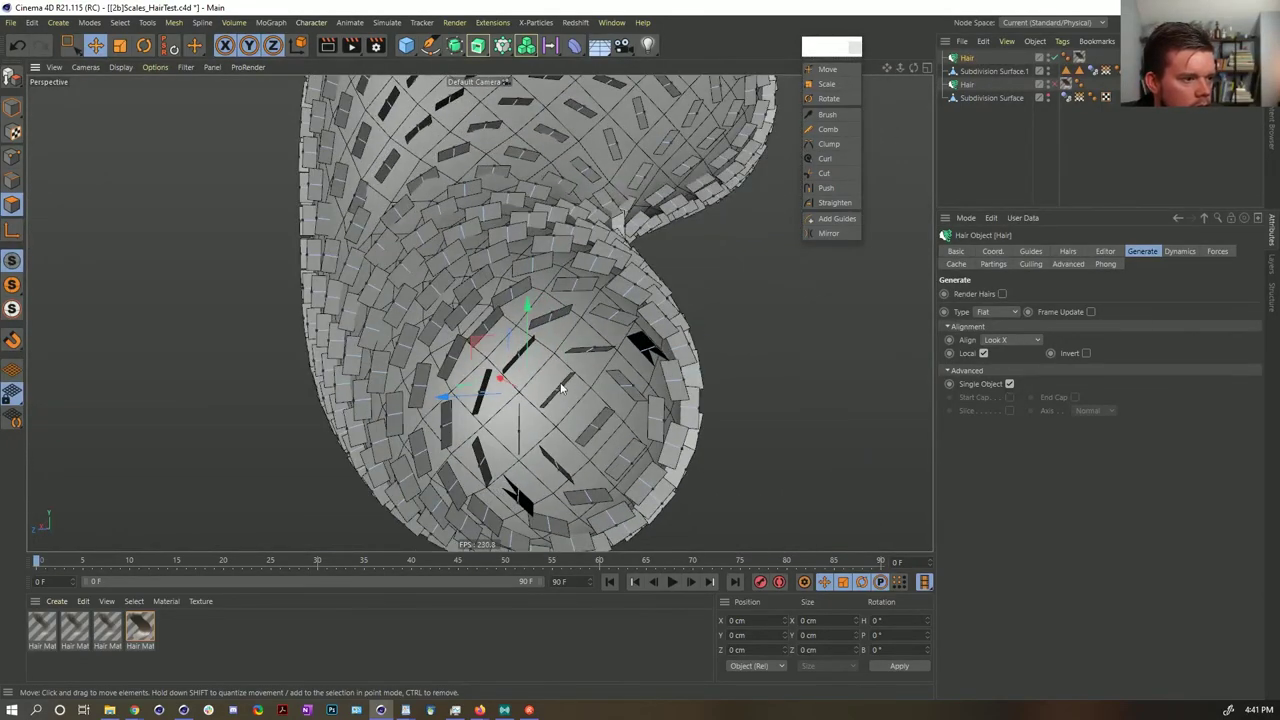
- Activate the hair Brush with a radius of 135 and examine the orientation of the flat scales from all sides of the mesh
click(827, 114)
middle_drag(670, 357, 629, 359)
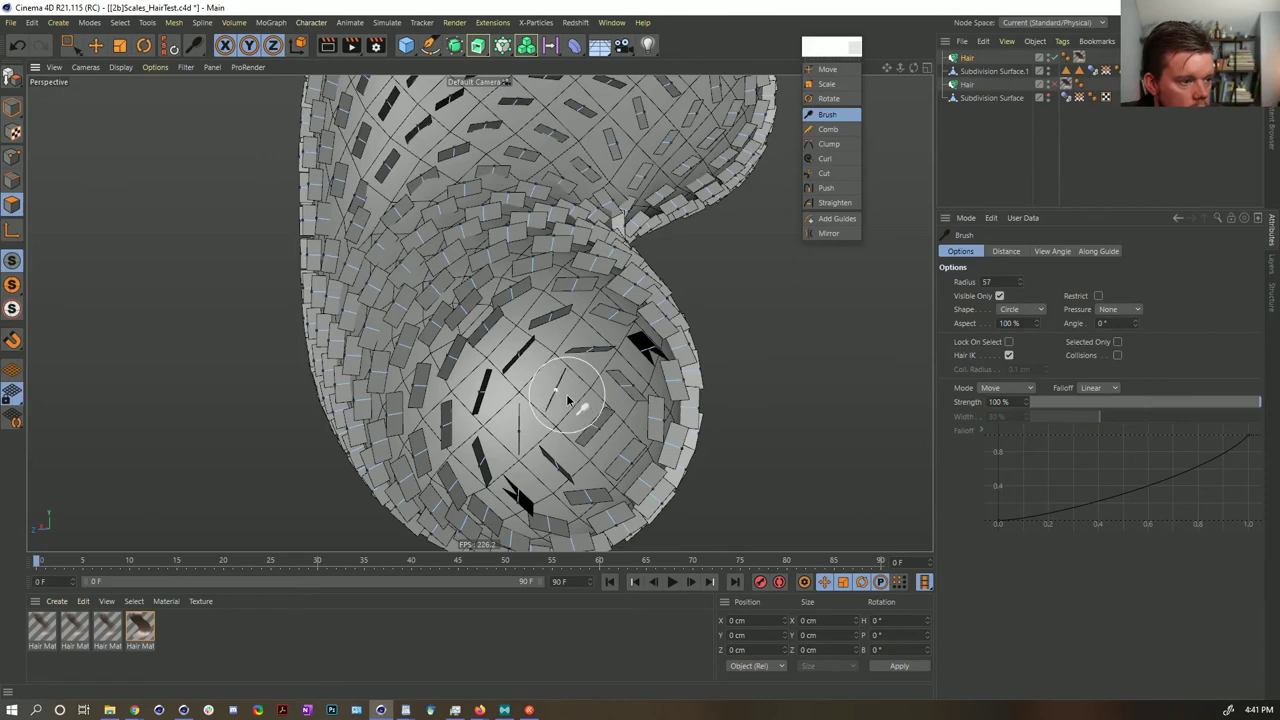
alt+drag(606, 300, 545, 300)
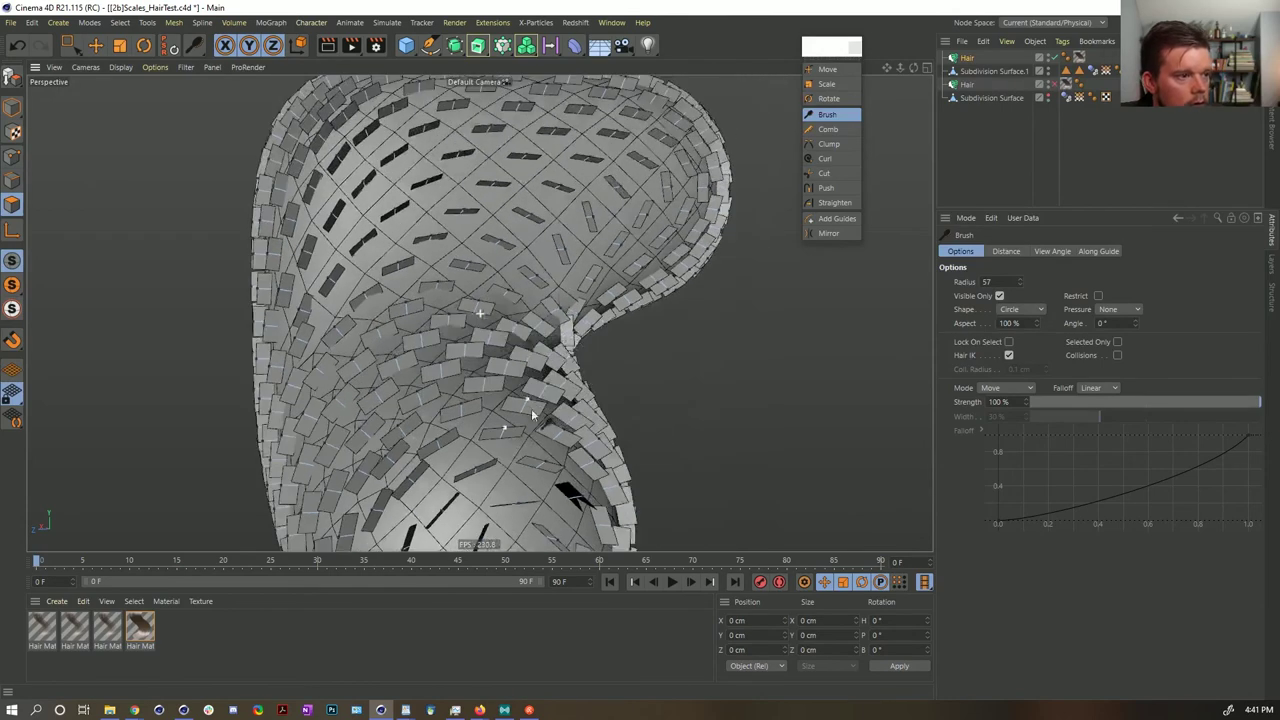
middle_drag(545, 286, 596, 286)
mouse_move(567, 290)
alt+mouse_down()
mouse_move(560, 363)
mouse_move(460, 383)
alt+mouse_up()
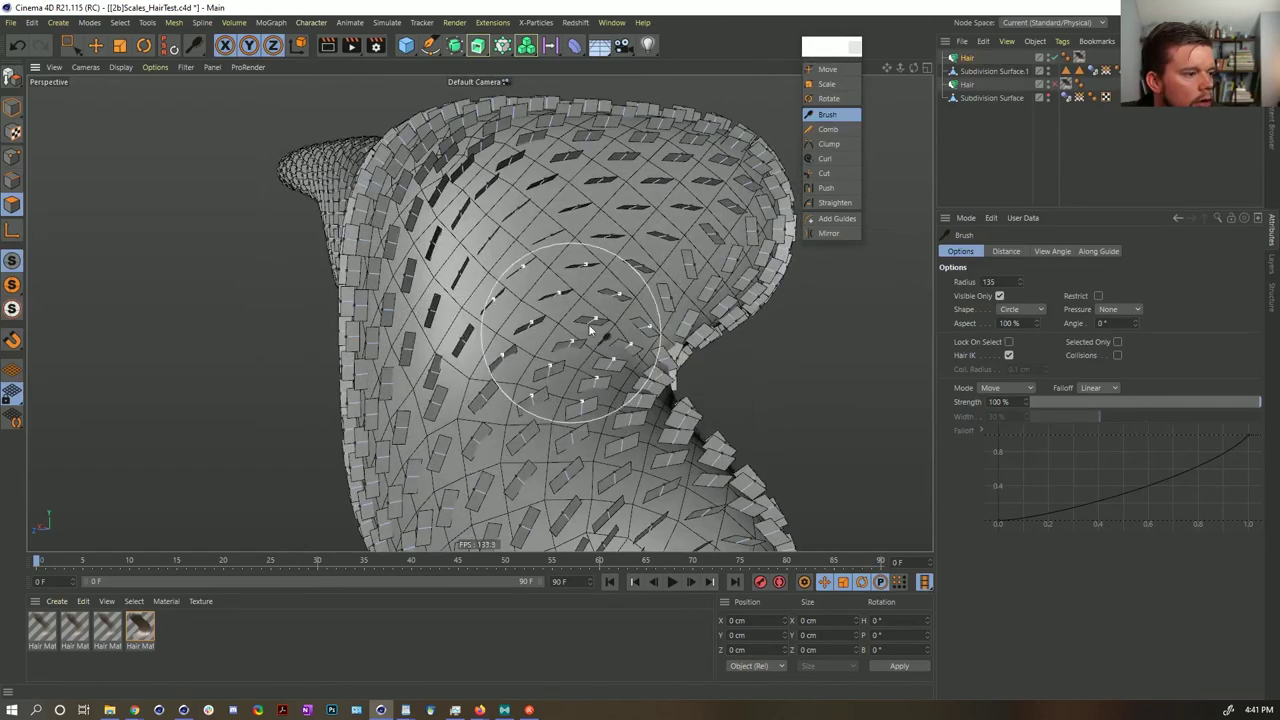
mouse_move(586, 314)
alt+mouse_down()
mouse_move(466, 305)
mouse_move(466, 355)
alt+mouse_up()
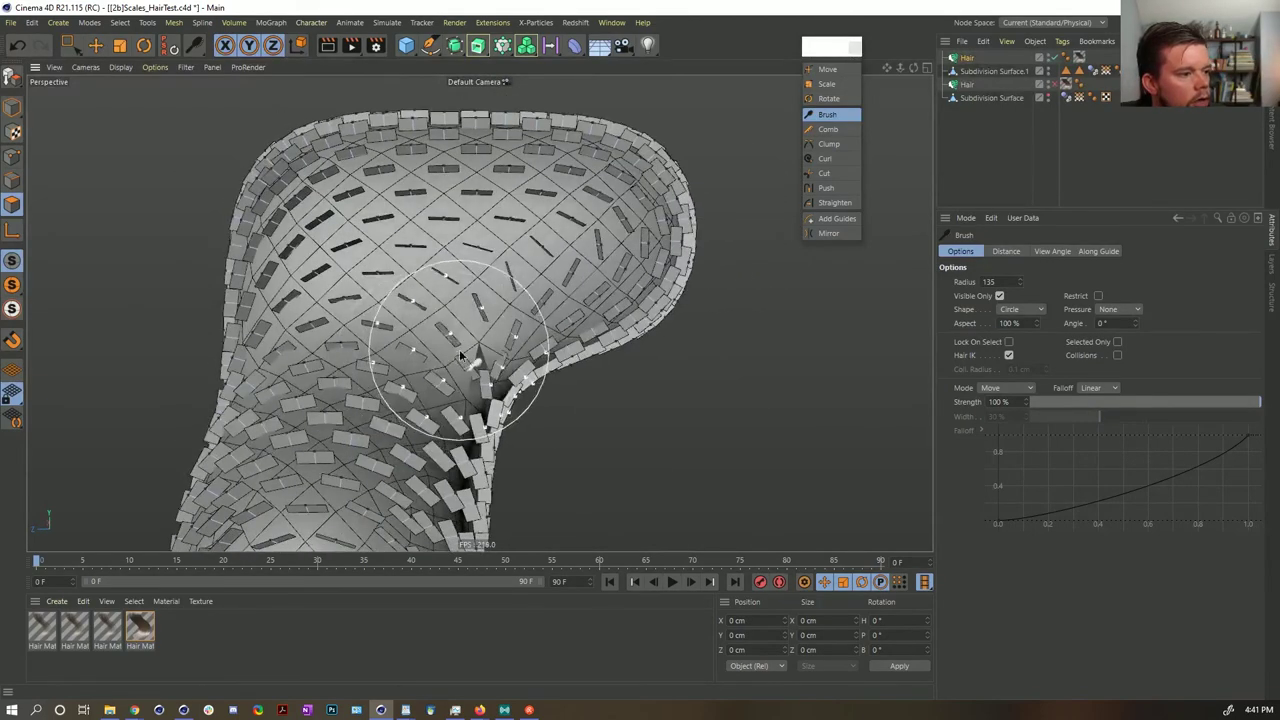
mouse_move(657, 286)
alt+mouse_down()
mouse_move(460, 388)
mouse_move(697, 320)
mouse_move(514, 357)
mouse_move(600, 342)
mouse_move(663, 286)
mouse_move(663, 262)
mouse_move(720, 263)
mouse_move(647, 290)
alt+mouse_up()
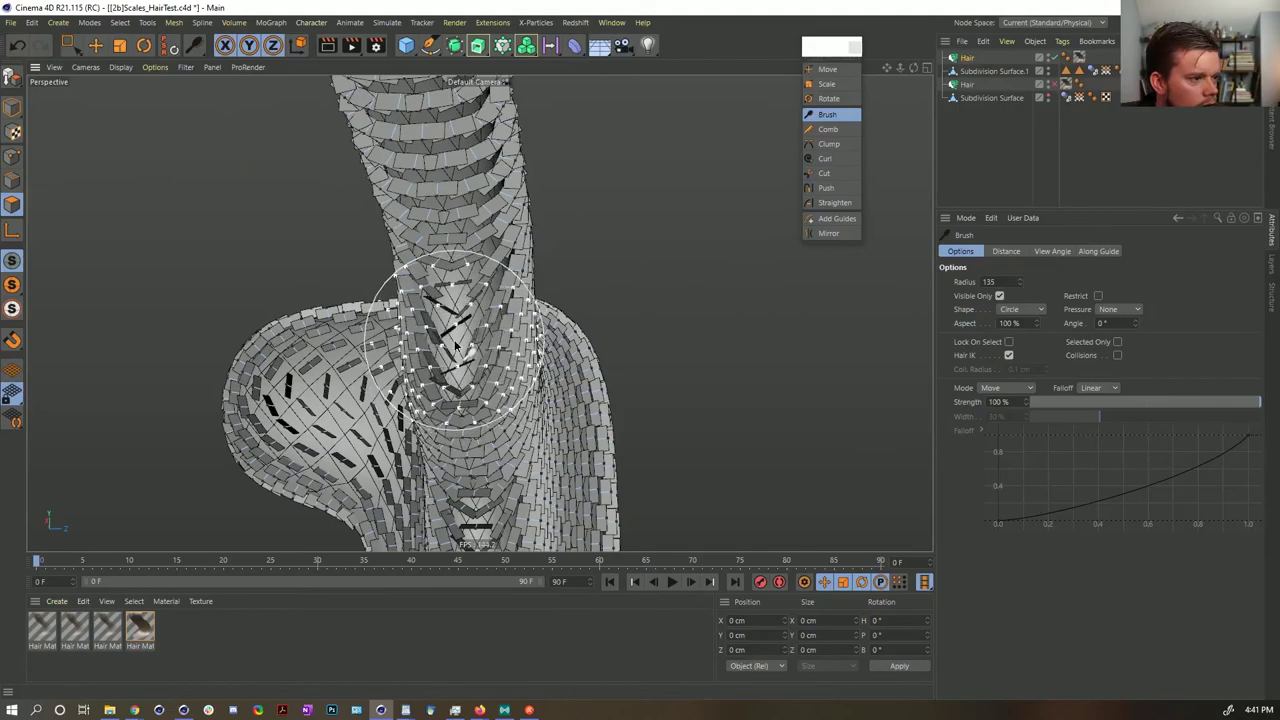
mouse_move(452, 288)
alt+mouse_down()
mouse_move(600, 290)
mouse_move(587, 280)
mouse_move(390, 423)
alt+mouse_up()
mouse_move(368, 376)
alt+mouse_down()
mouse_move(343, 300)
mouse_move(400, 288)
mouse_move(391, 266)
mouse_move(514, 282)
alt+mouse_up()
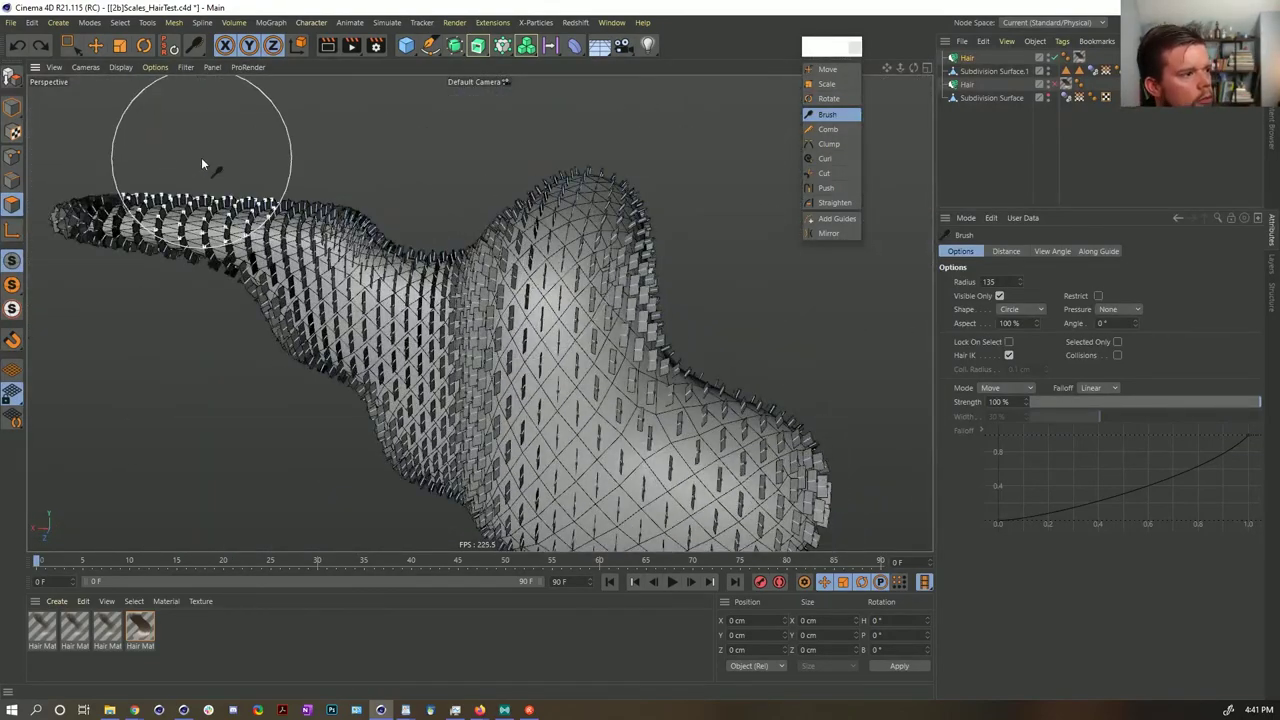
- Switch to model mode, convert the new Hair object to an editable polygon object for copying, and undo the conversion
click(12, 108)
mouse_move(600, 290)
alt+mouse_down()
mouse_move(694, 323)
mouse_move(717, 309)
mouse_move(606, 294)
mouse_move(490, 335)
alt+mouse_up()
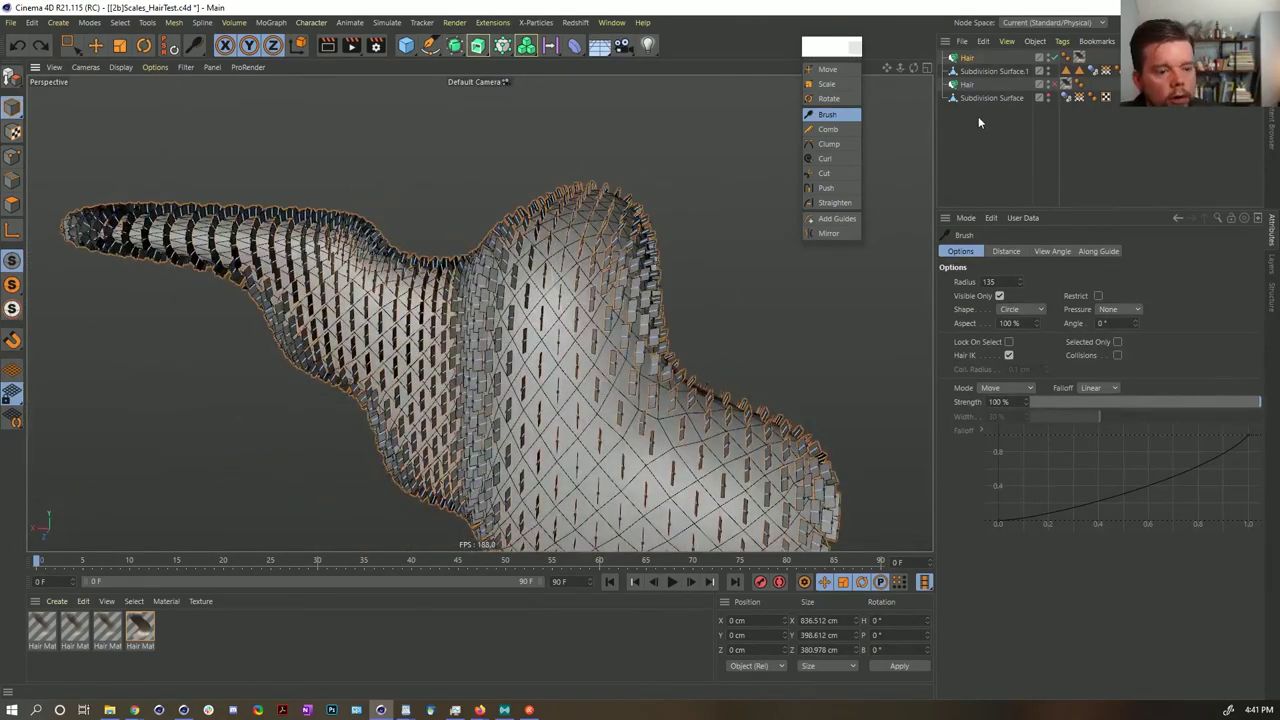
click(1025, 63)
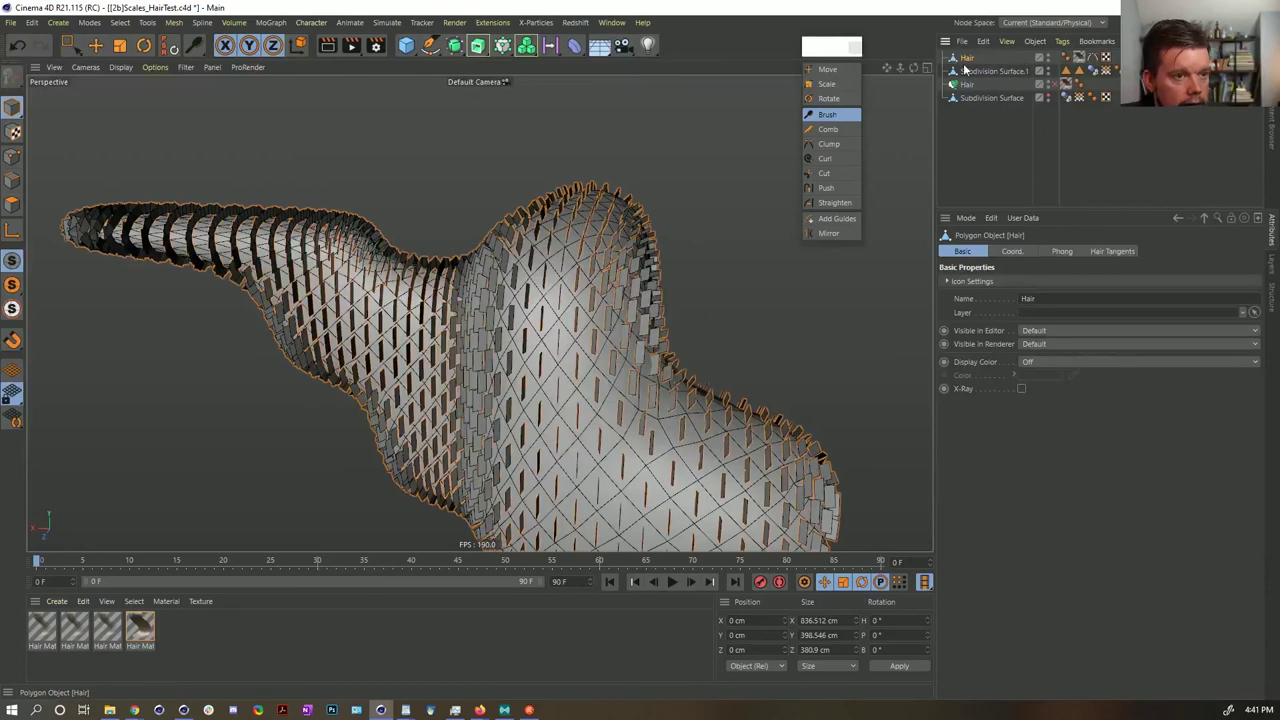
key(ctrl+z)
- Paste the copied hair polygon object into the [2a]Scales_0006.c4d scene and rename it Dir2
click(611, 22)
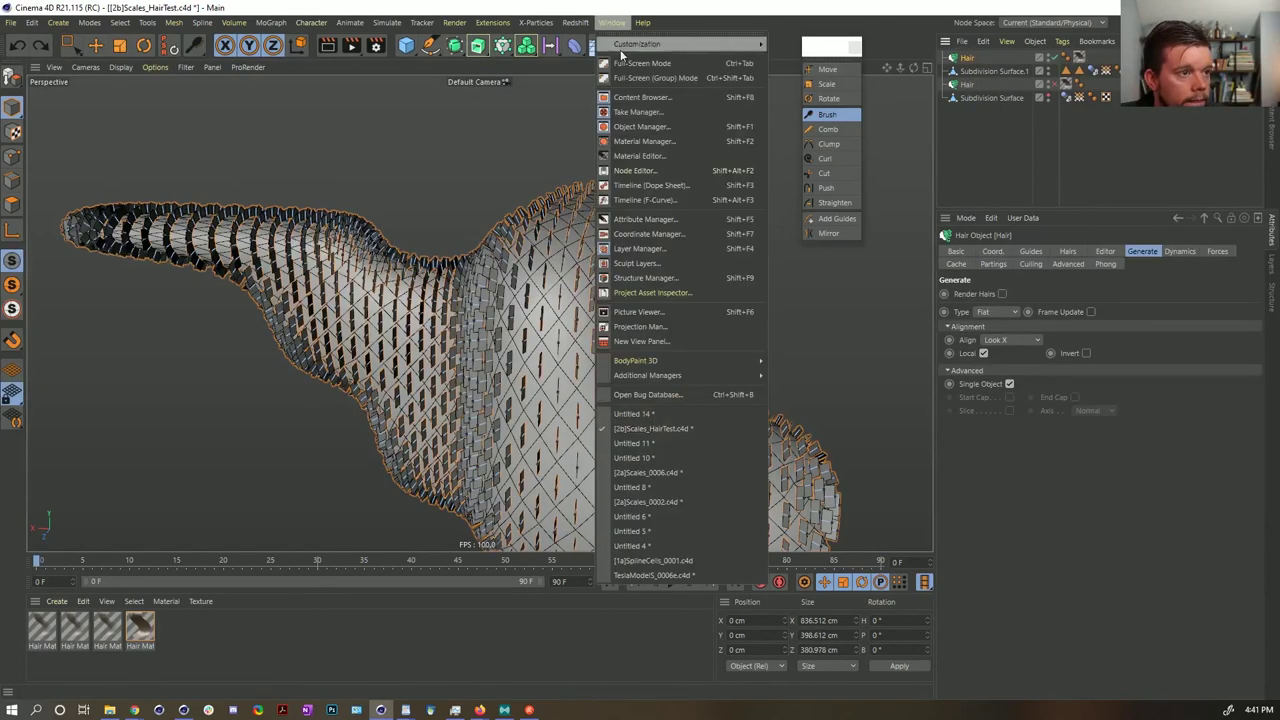
click(680, 472)
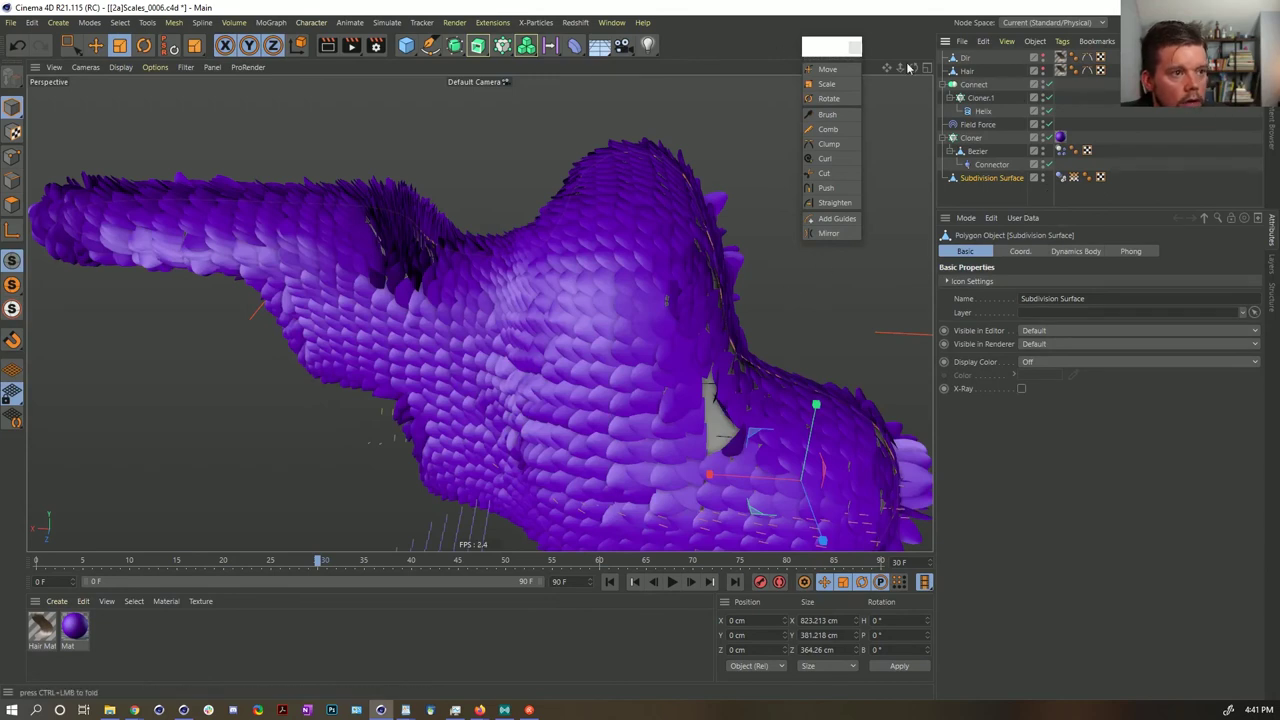
key(ctrl+v)
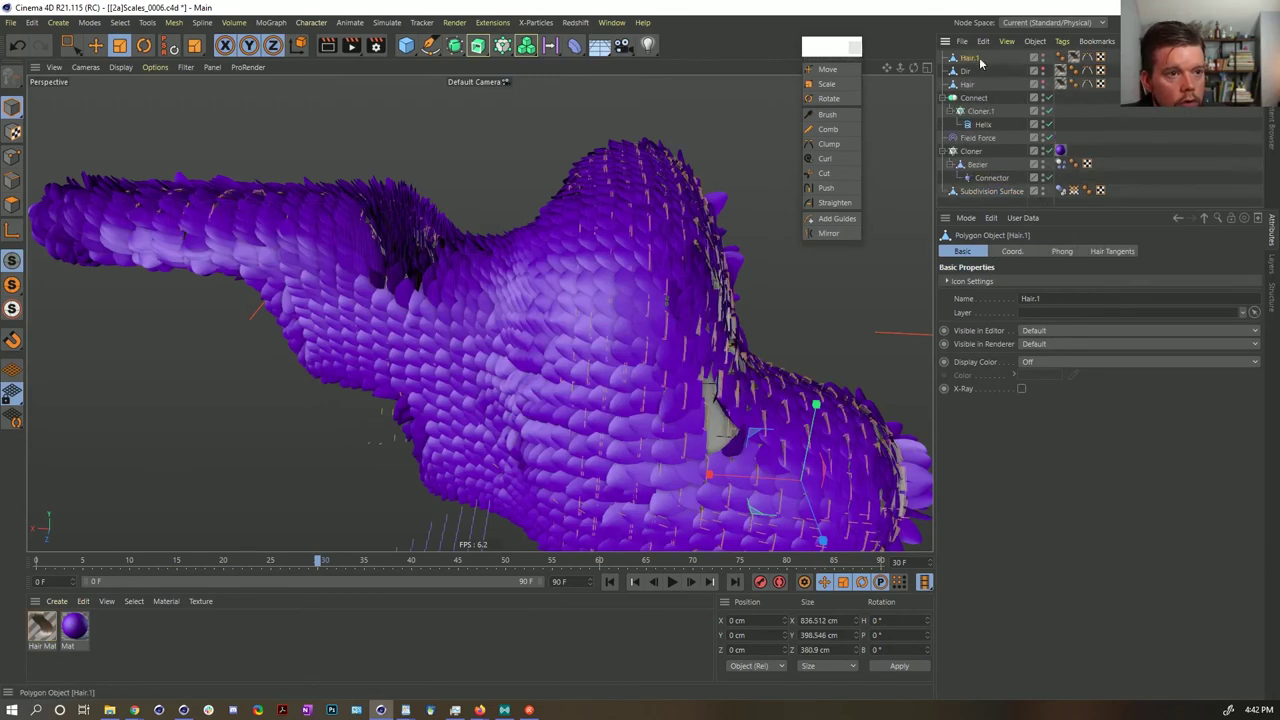
double_click(976, 57)
text(Dir2)
key(Return)
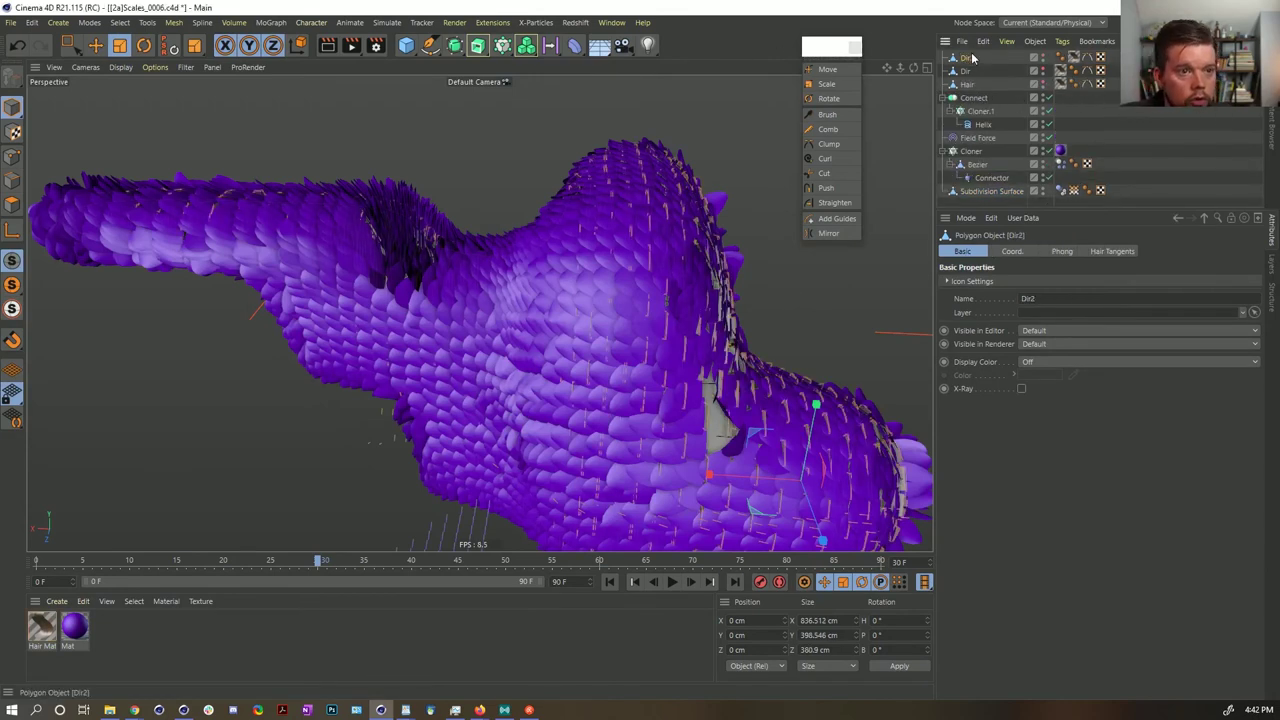
click(648, 45)
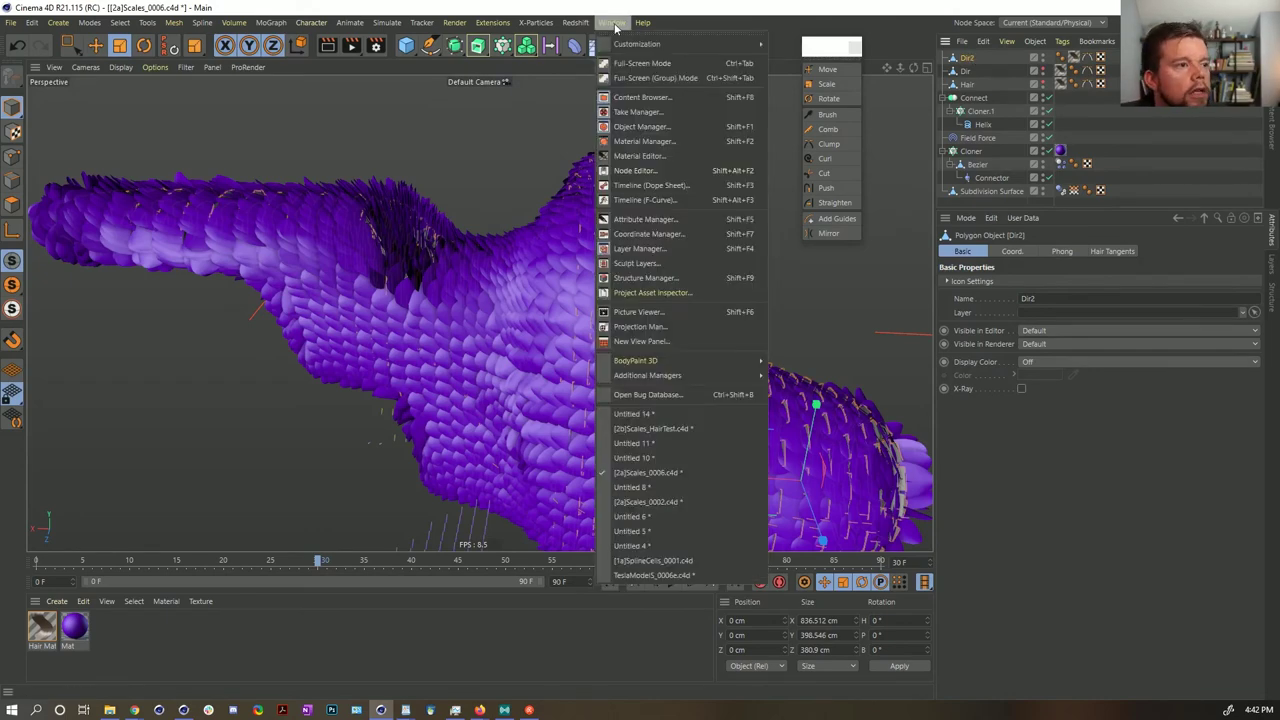
click(659, 415)
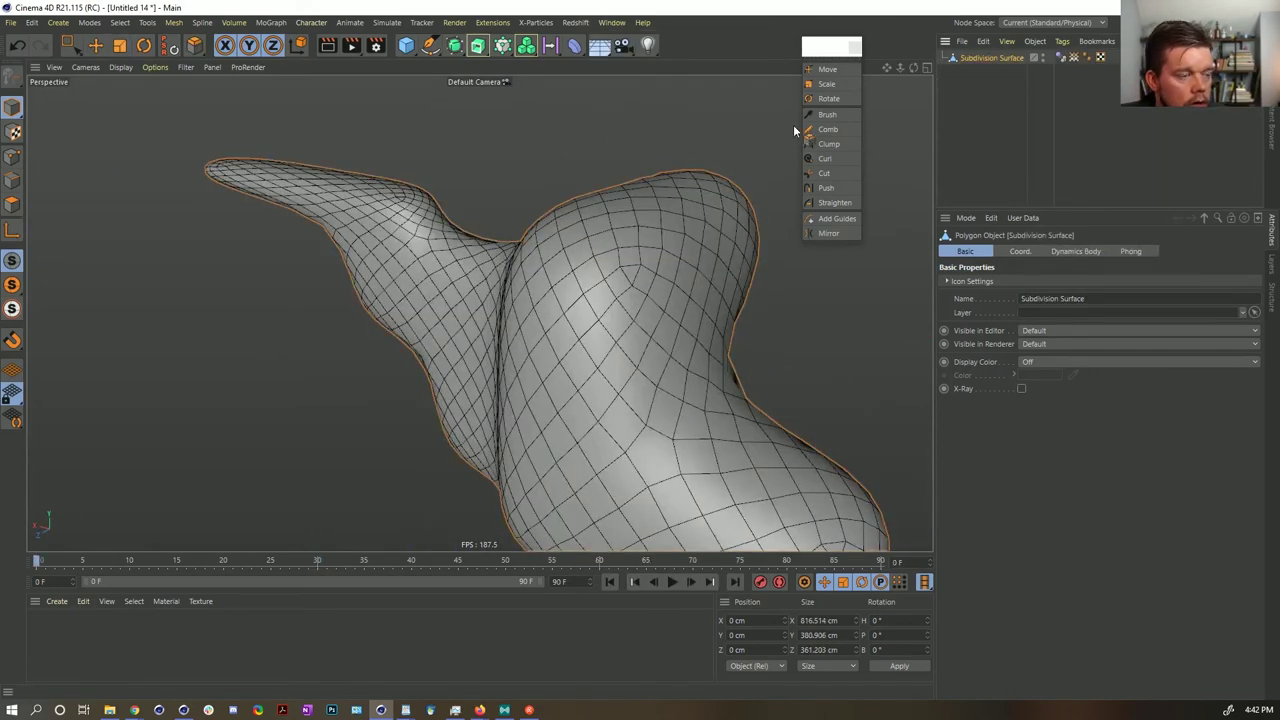
click(611, 22)
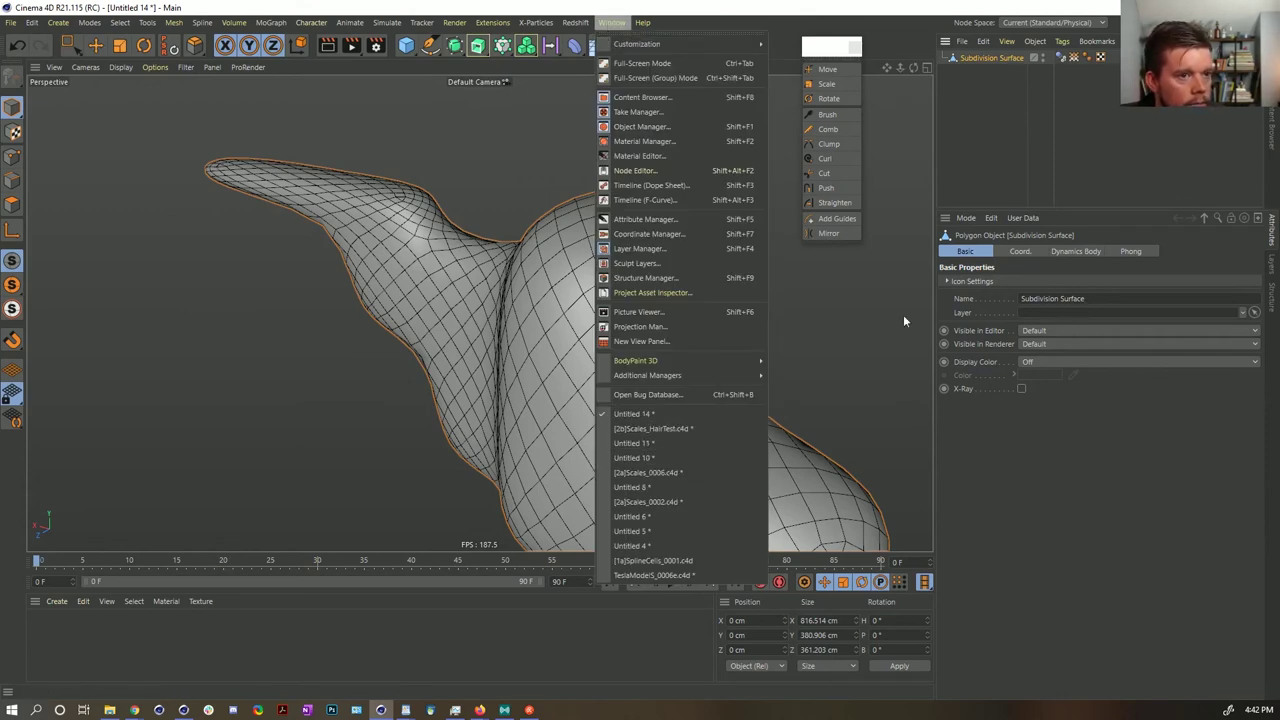
click(1008, 110)
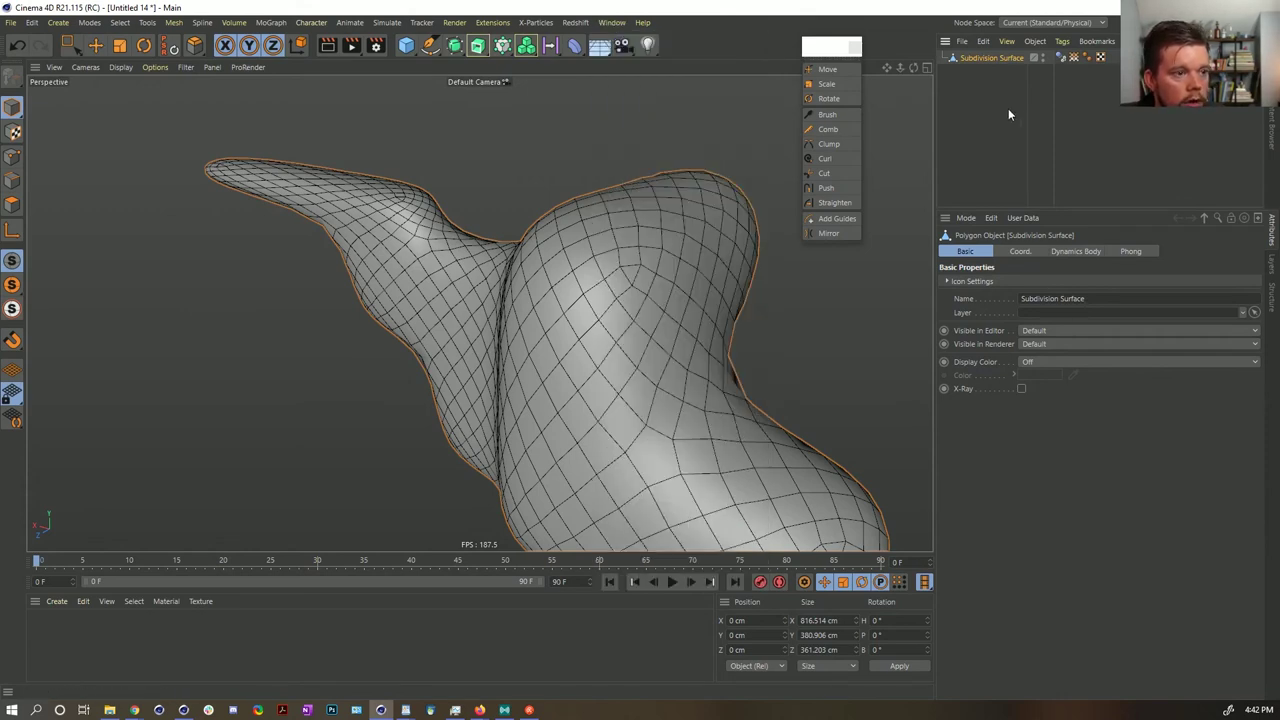
- Copy Subdivision Surface.1 from [2b]Scales_HairTest.c4d and paste it into the [2a]Scales_0006.c4d scene
click(611, 22)
click(652, 428)
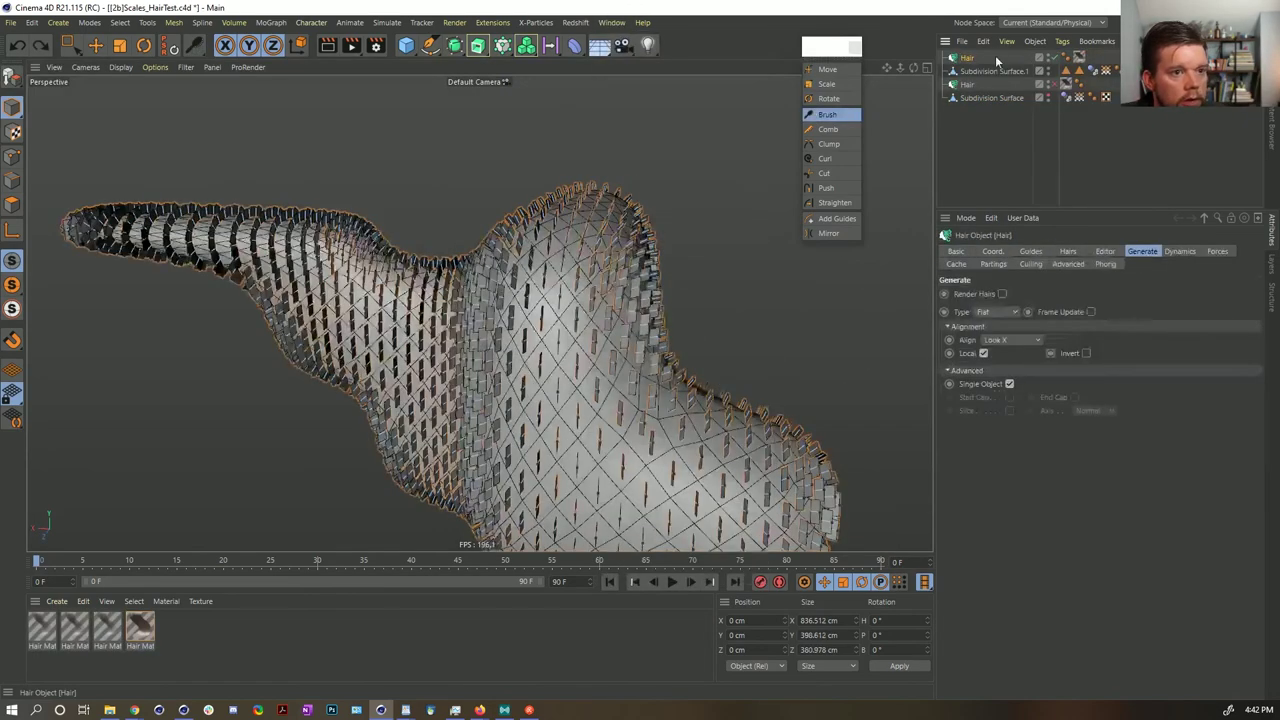
click(611, 22)
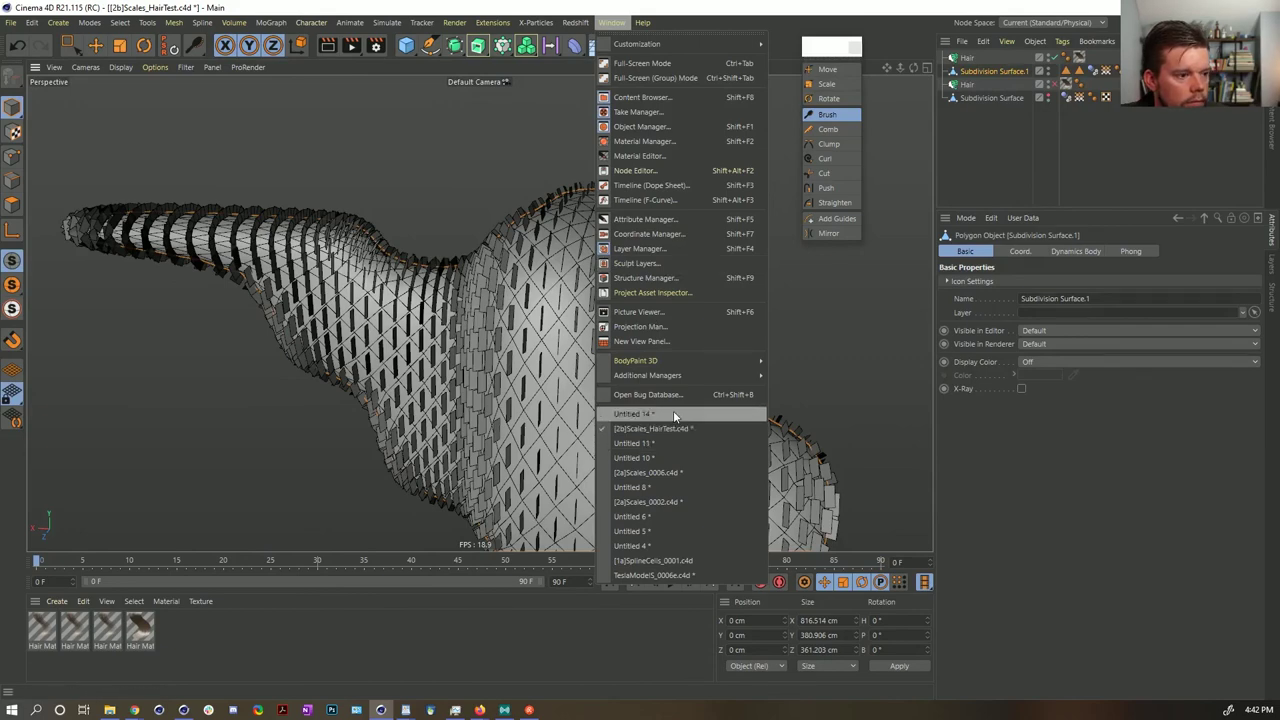
click(680, 474)
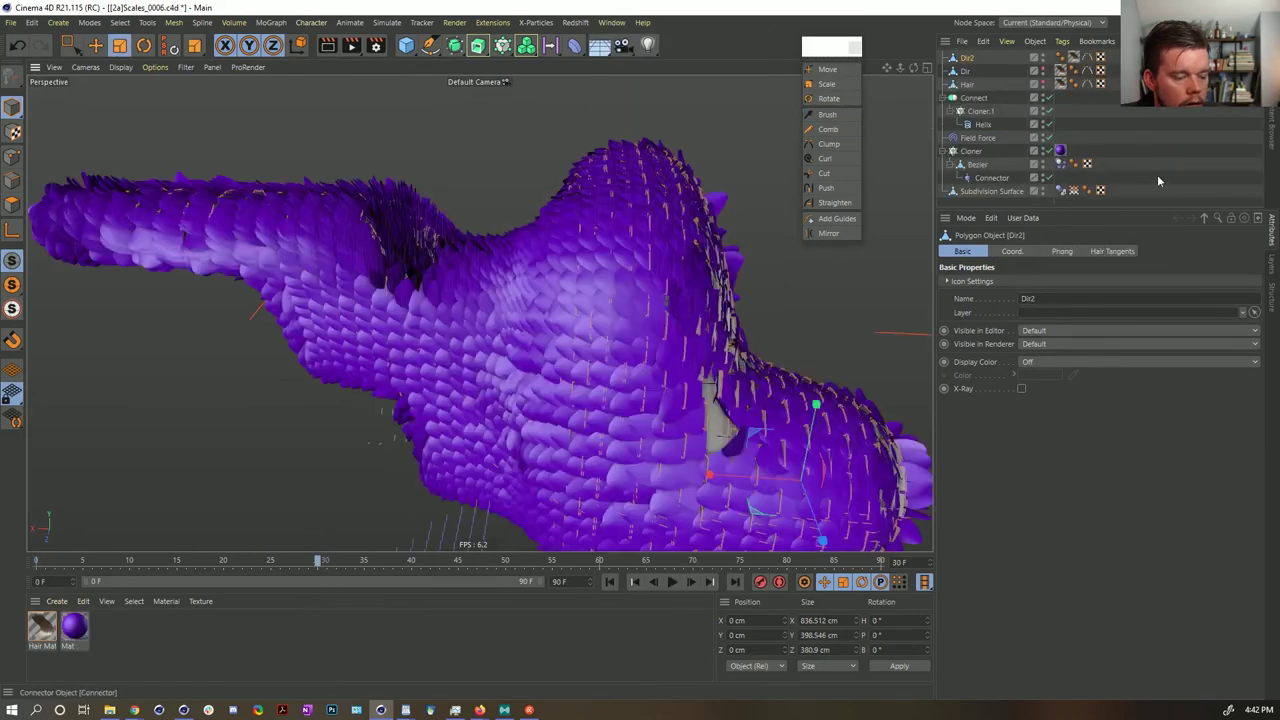
- Assign Subdivision Surface.1 as the Cloner's distribution object in place of Hair
scroll(1022, 77, up, 1)
click(990, 164)
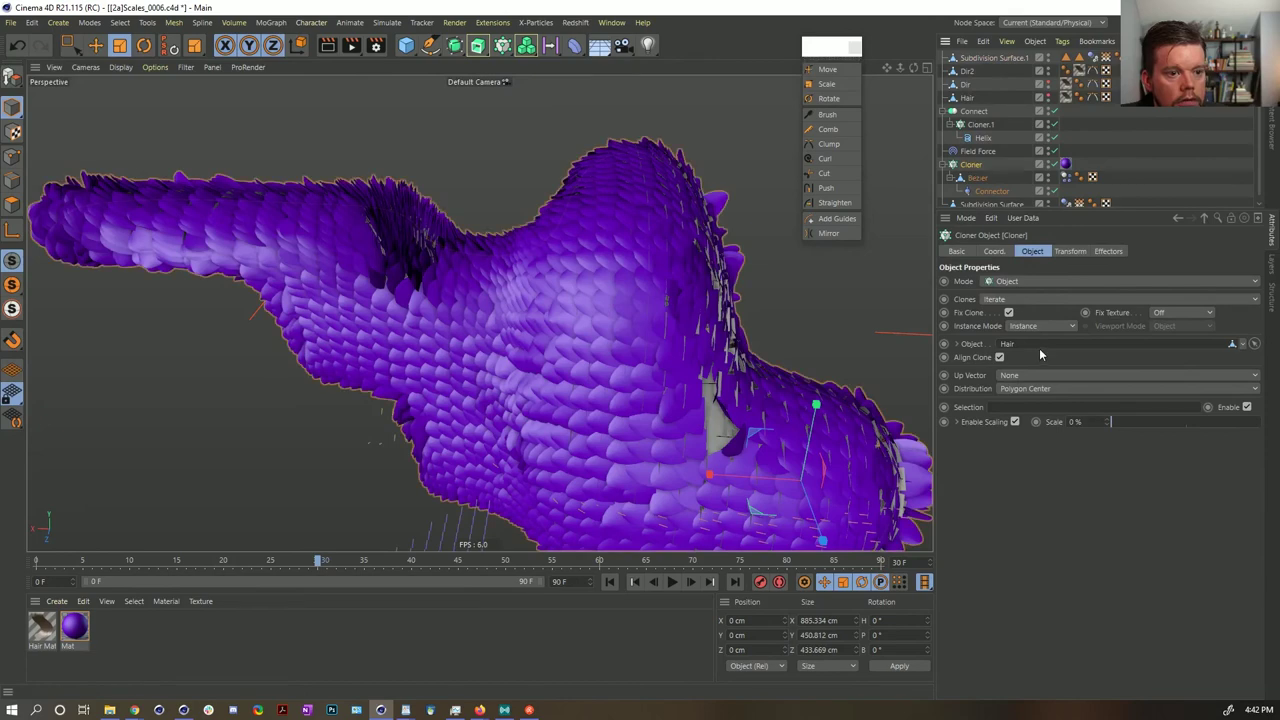
drag(993, 57, 1010, 344)
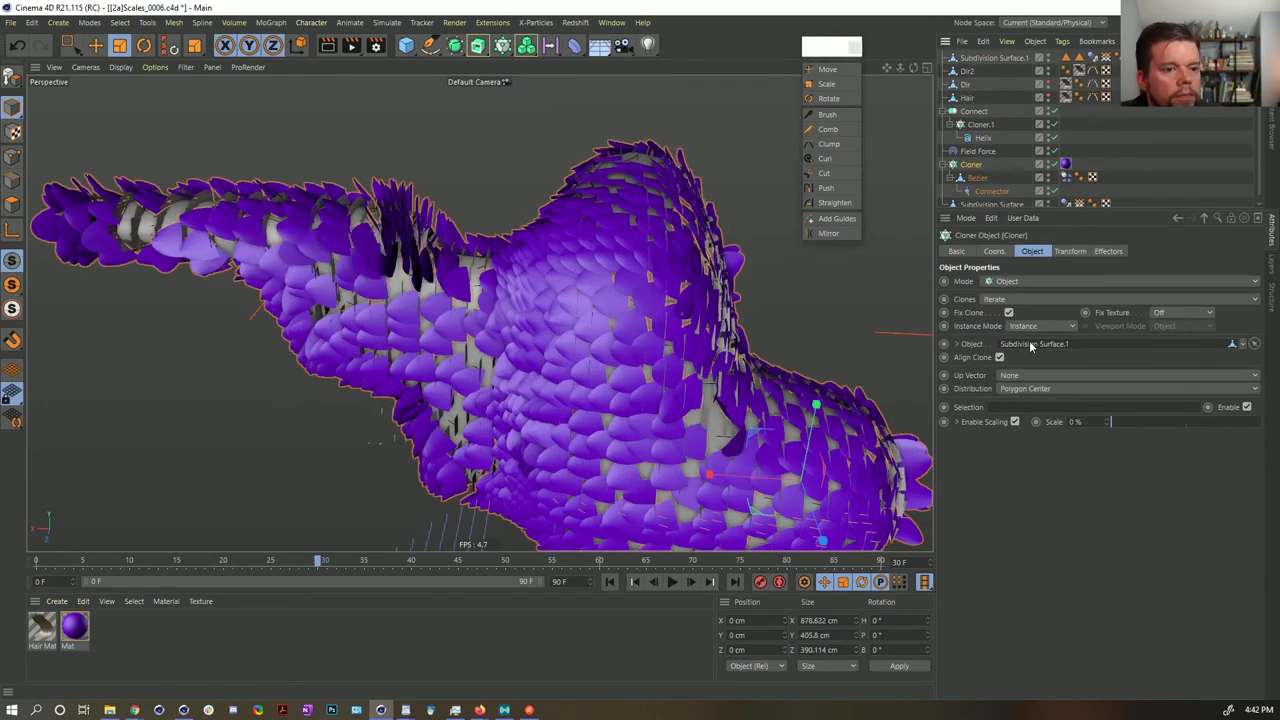
- Subdivide the Subdivision Surface.1 polygons once with Smooth Subdivision enabled and a maximum angle of 180°
click(13, 205)
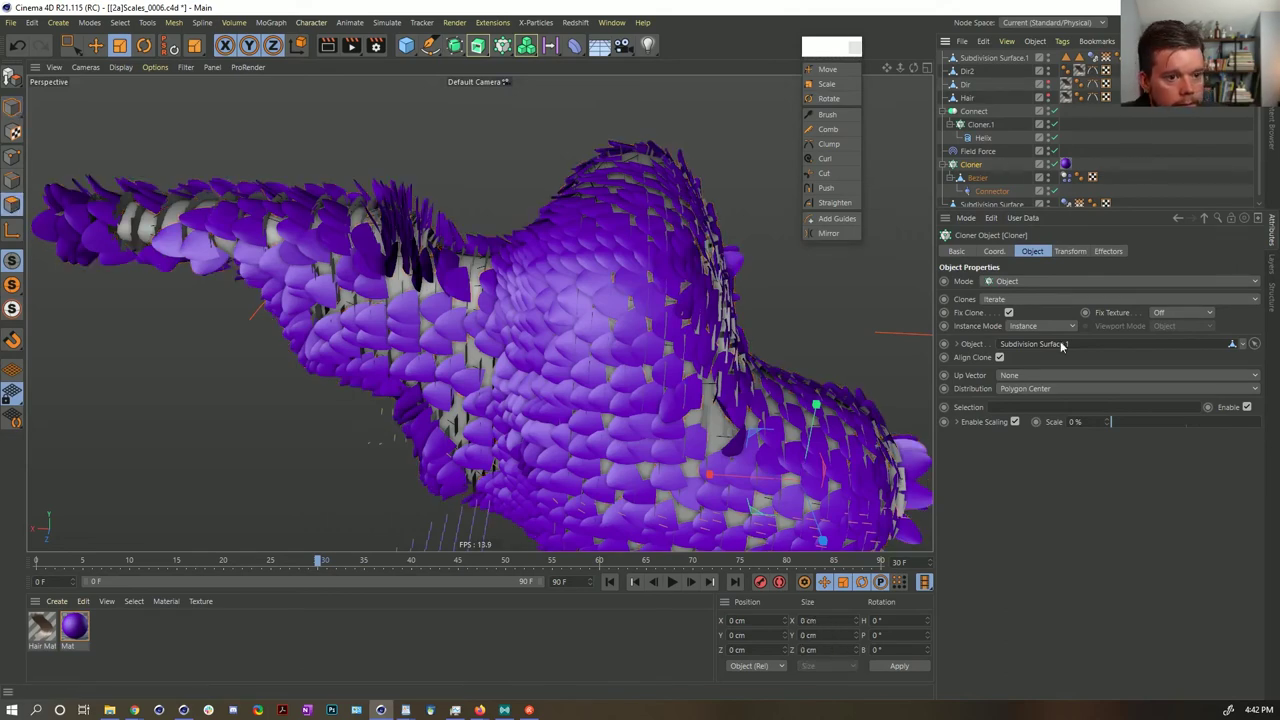
alt+drag(700, 322, 655, 310)
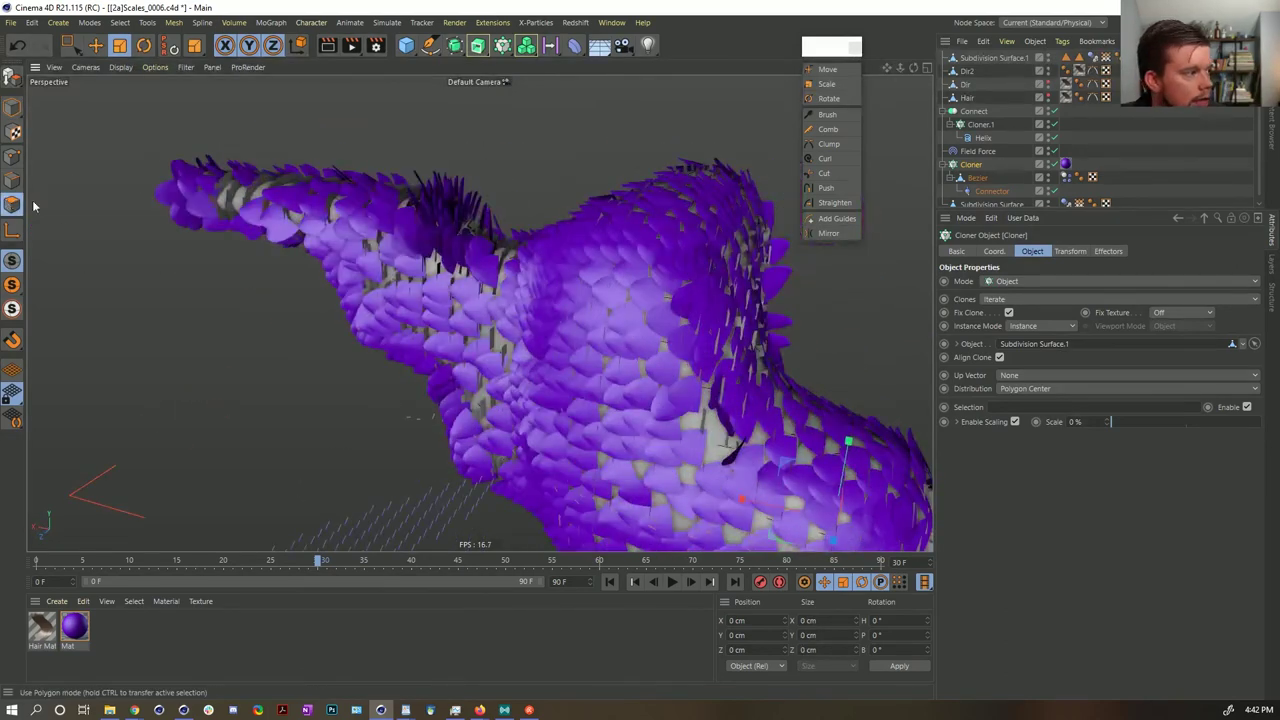
click(658, 374)
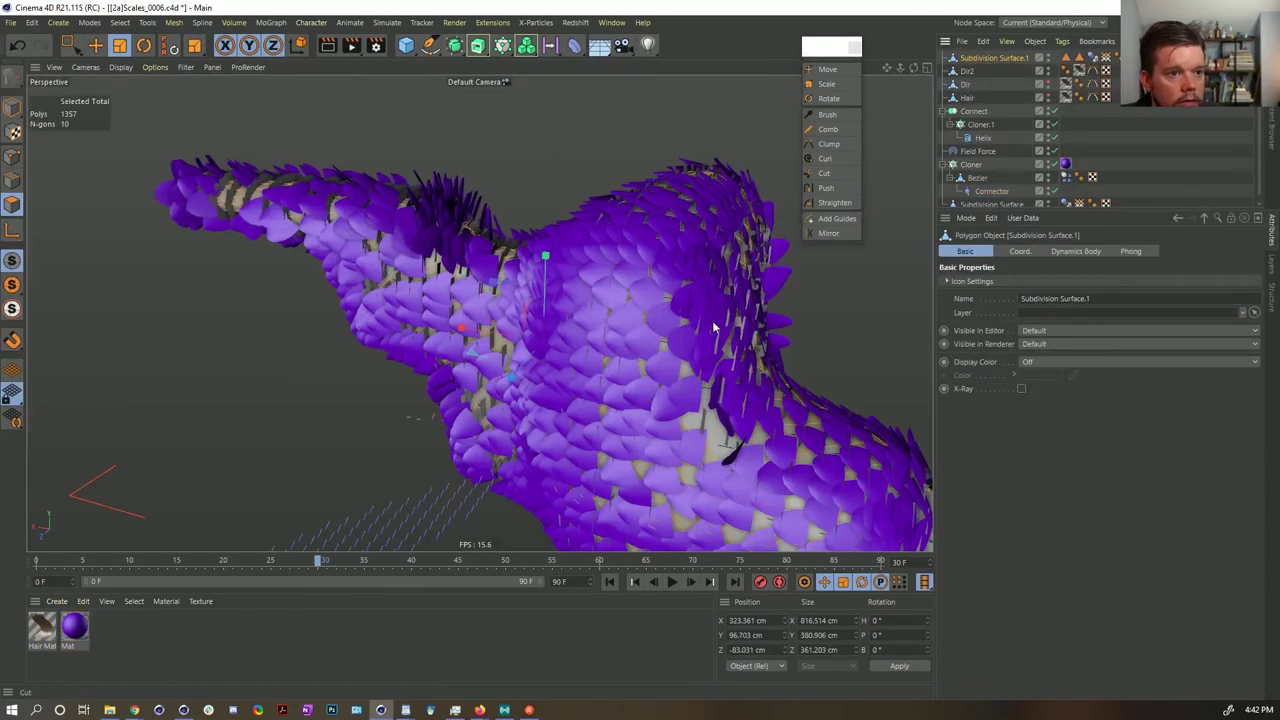
right_click(658, 374)
key(Escape)
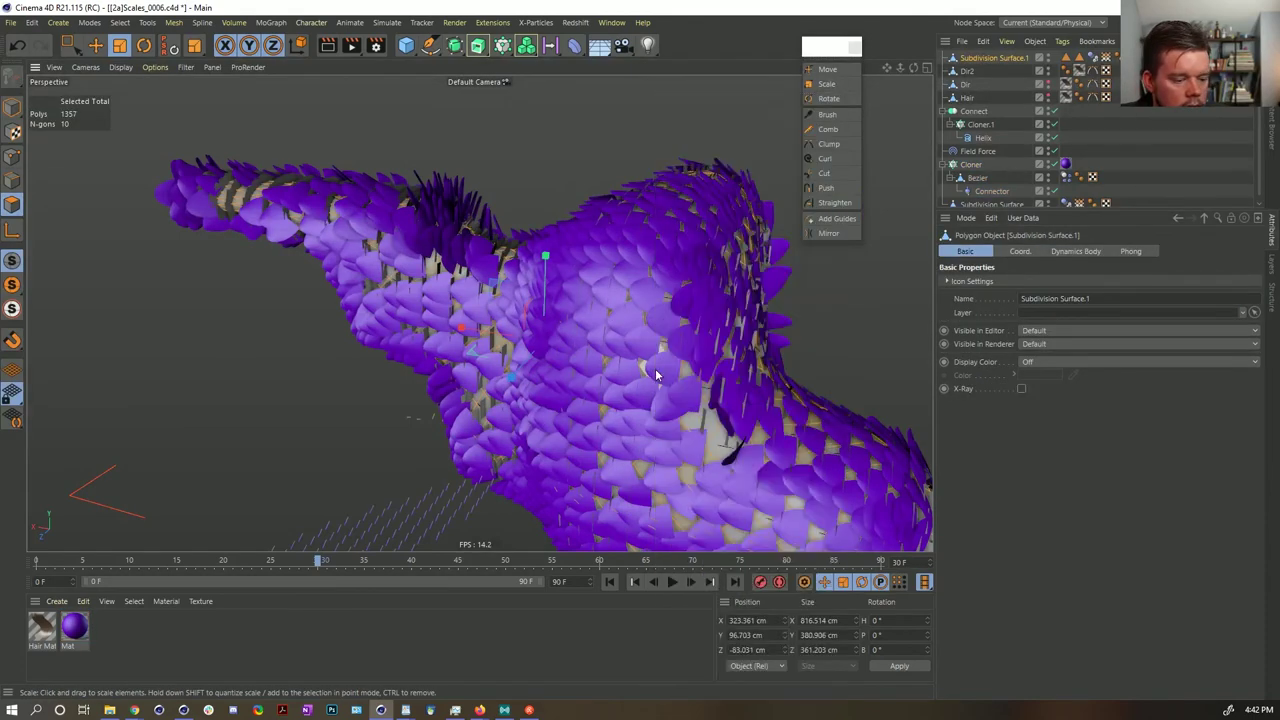
key(u)
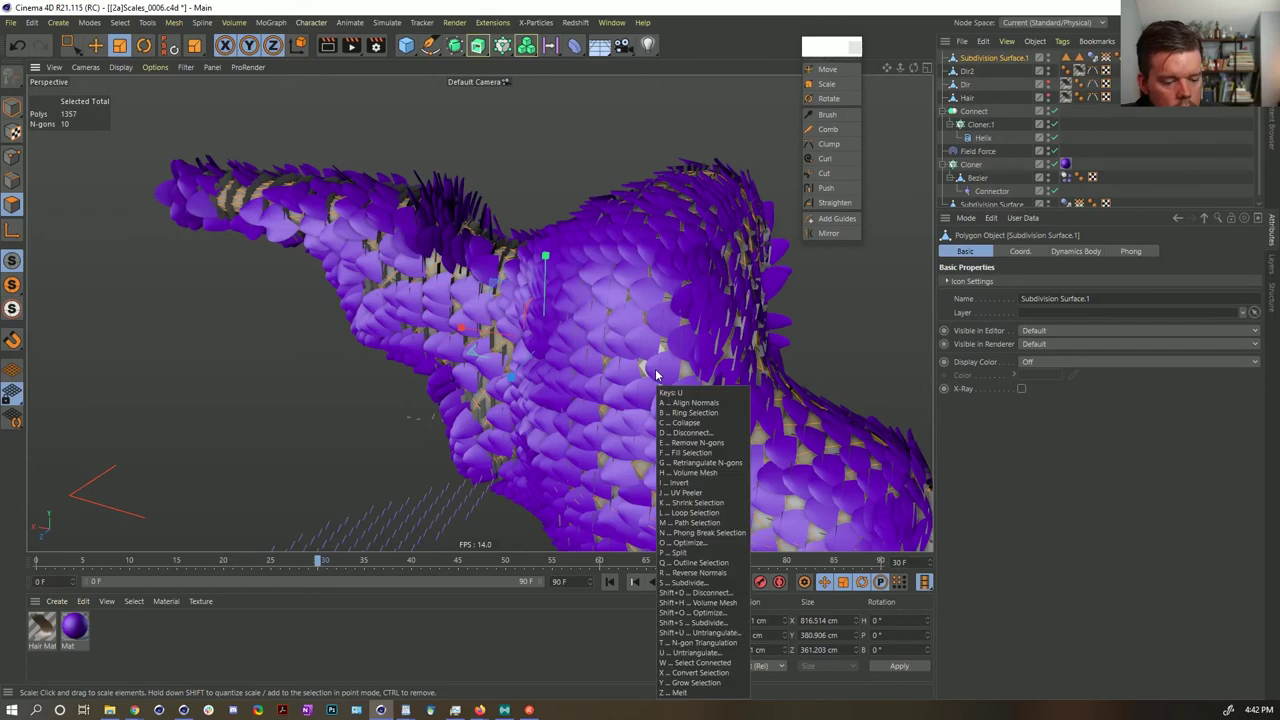
key(shift+s)
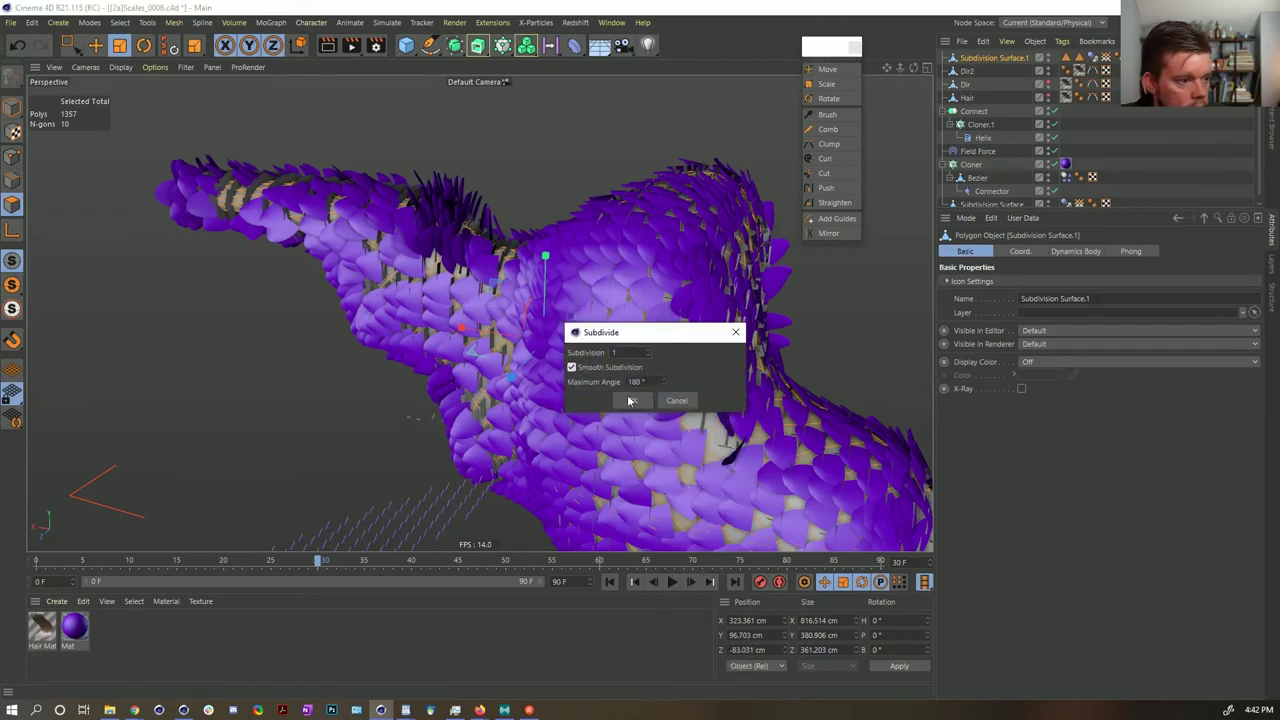
click(630, 400)
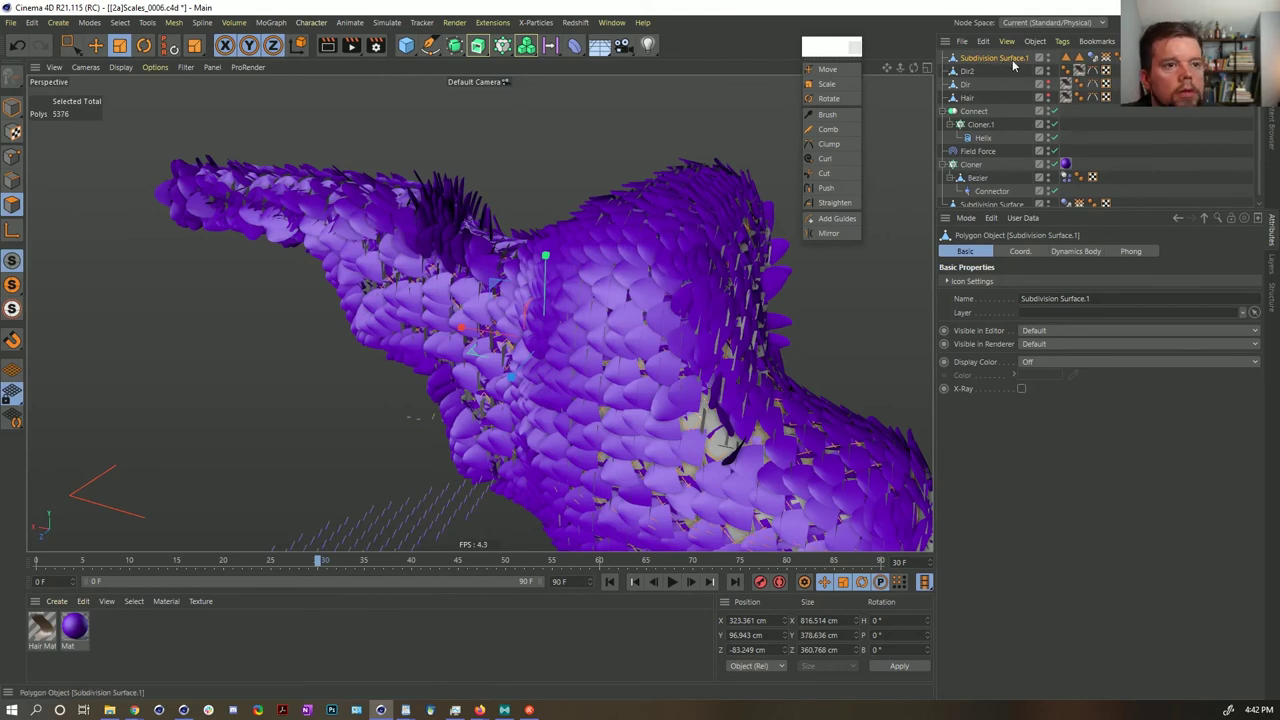
- Delete the Dynamics Body tag, both Polygon Selection tags and the extra tag beside them from Subdivision Surface.1, keeping its Phong tag
scroll(1038, 85, down, 1)
click(993, 202)
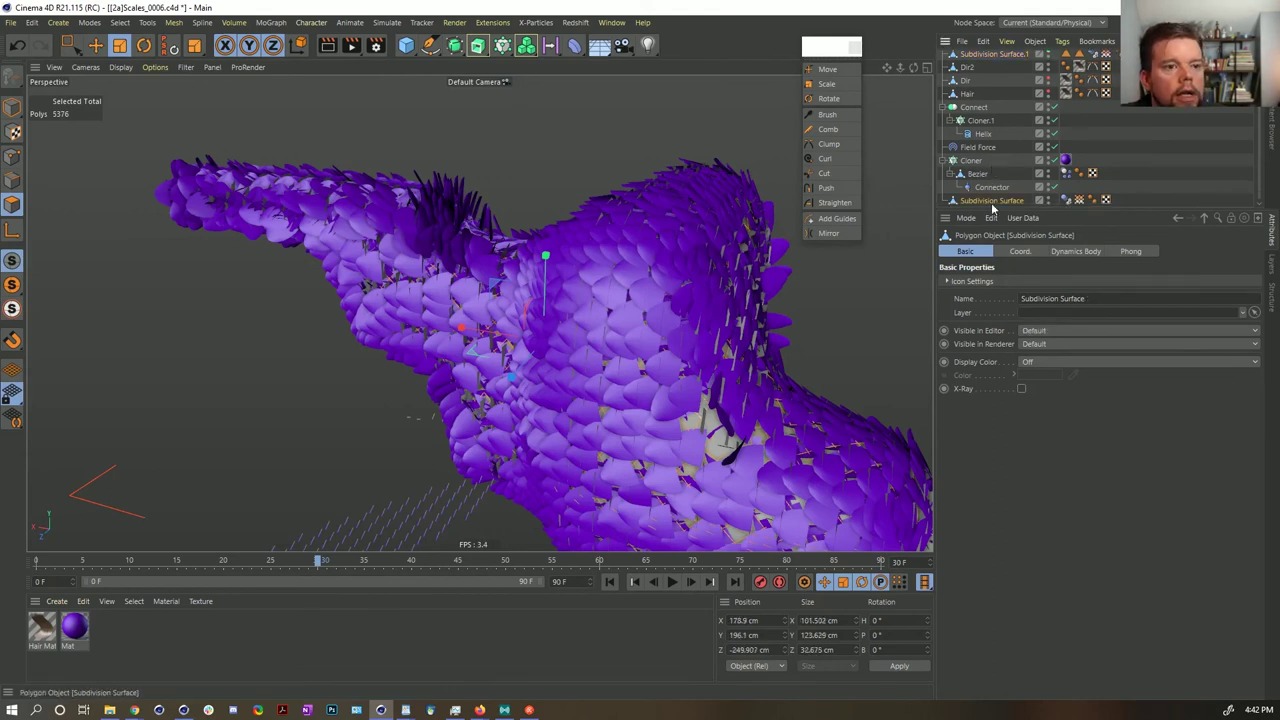
scroll(1031, 107, up, 1)
click(1092, 59)
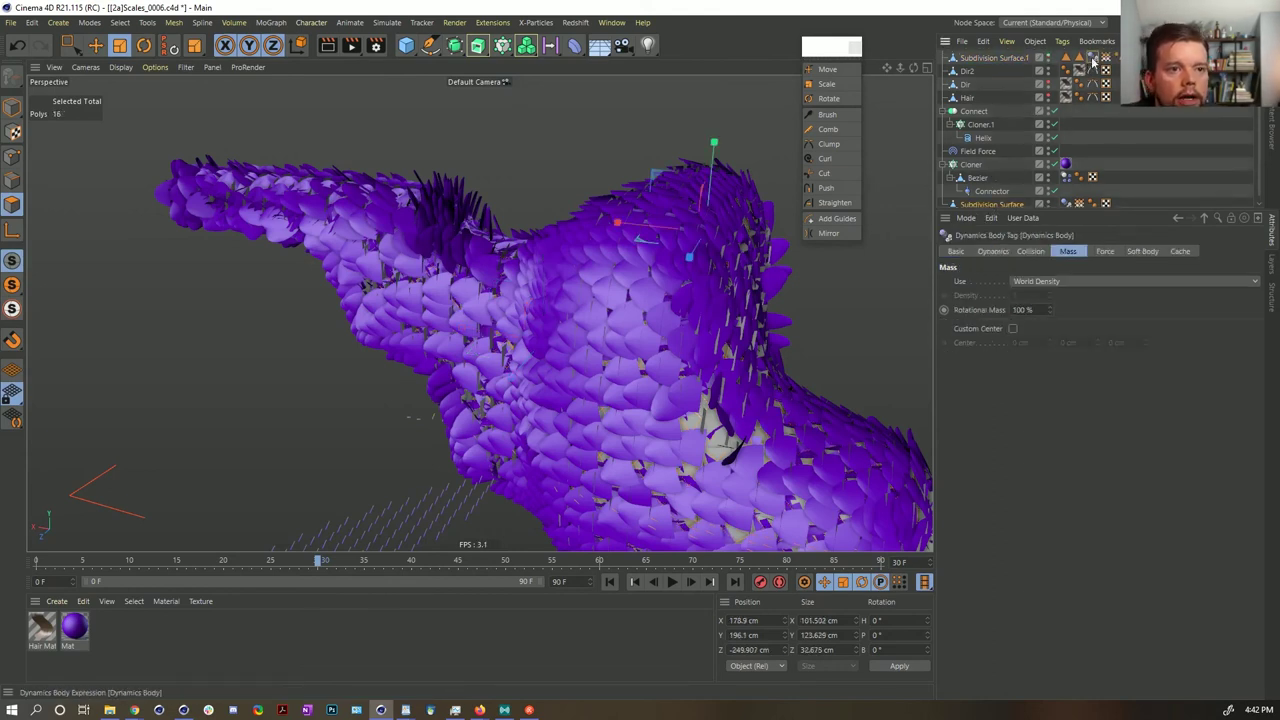
key(Delete)
click(1067, 59)
key(Delete)
click(1067, 59)
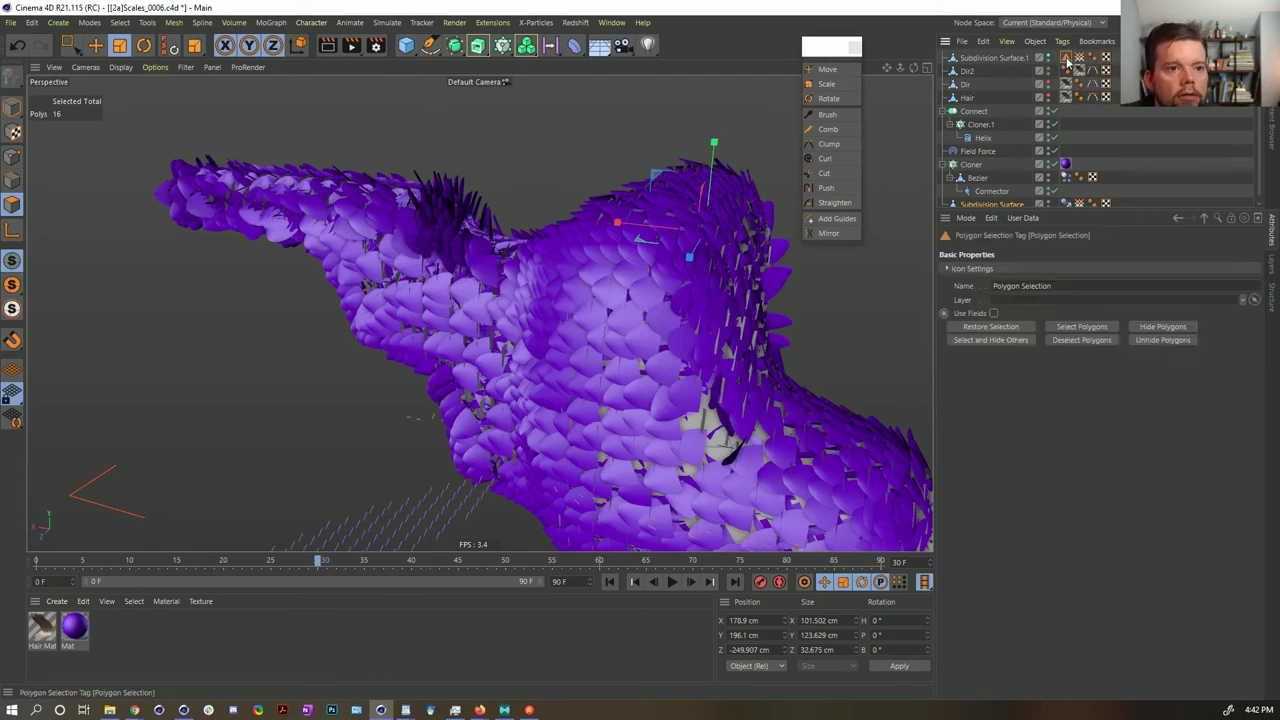
key(Delete)
click(1067, 59)
key(Delete)
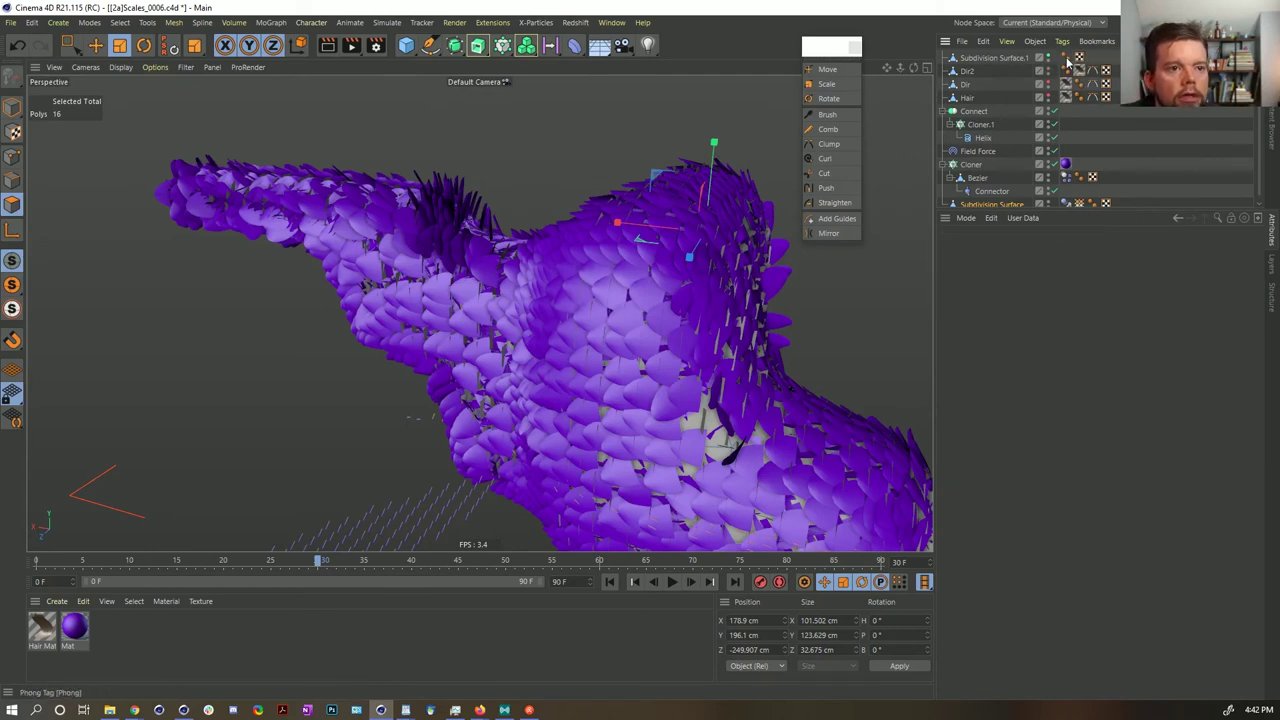
- Hide Subdivision Surface.1 in the editor and rename it ScleCLoneSurface
double_click(1010, 60)
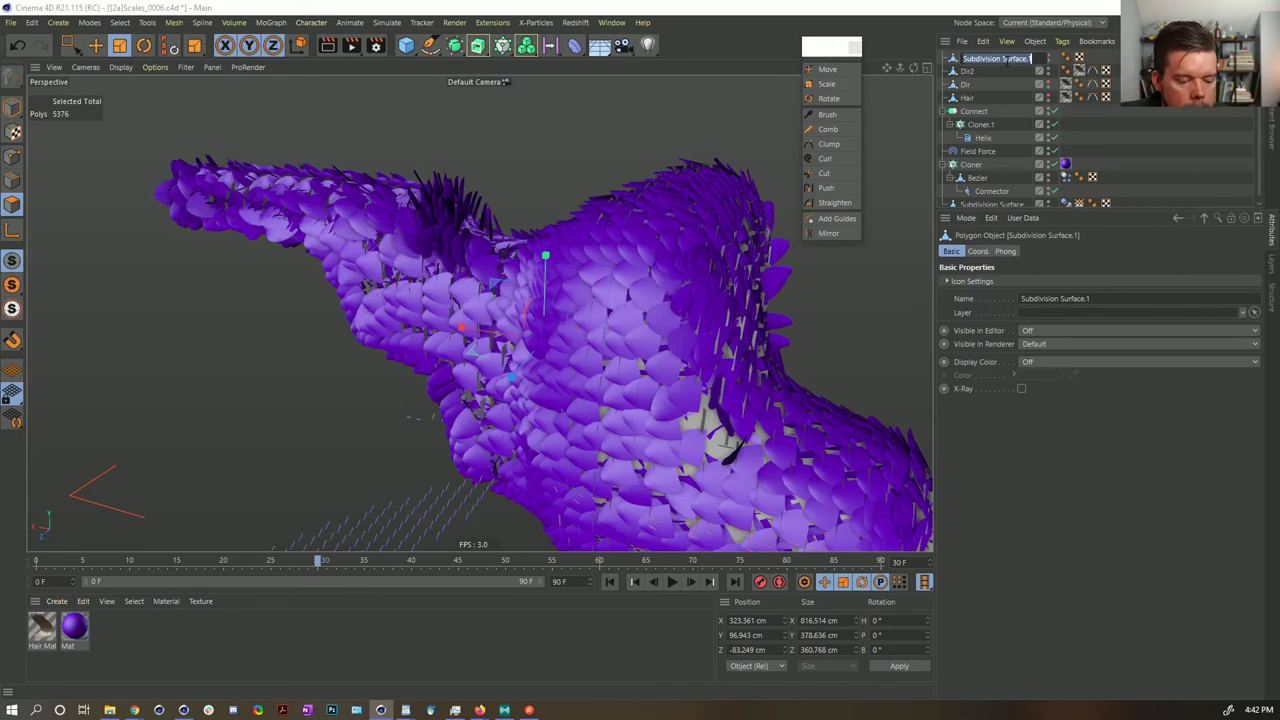
key(BackSpace)
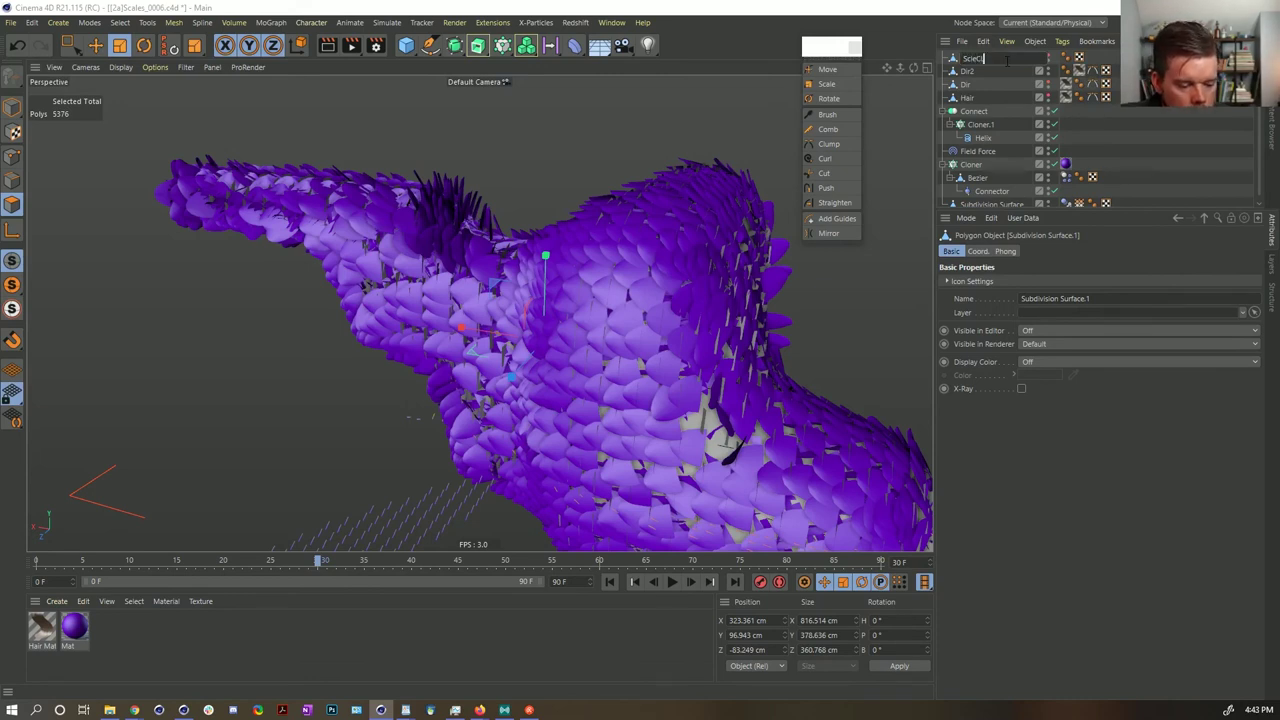
text(ScleCLoneSurface)
key(Return)
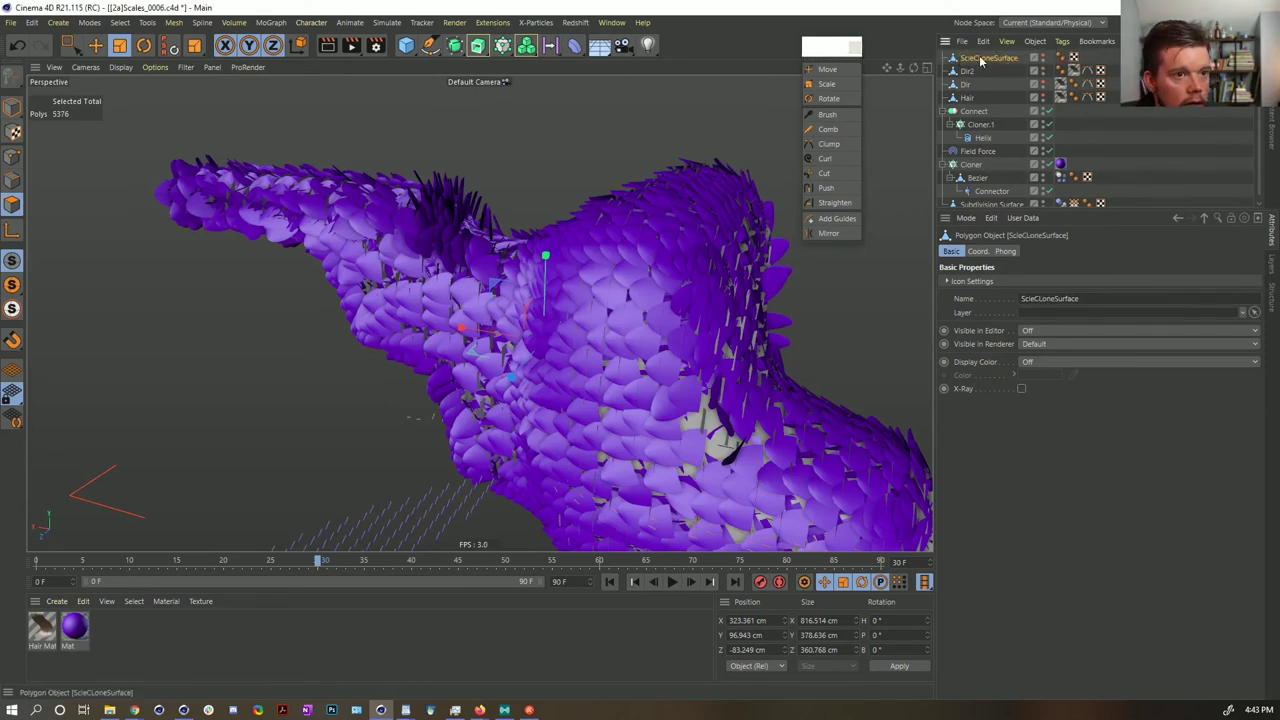
- Turn off Dir2's editor visibility and delete the Hair polygon object from the scene
click(969, 71)
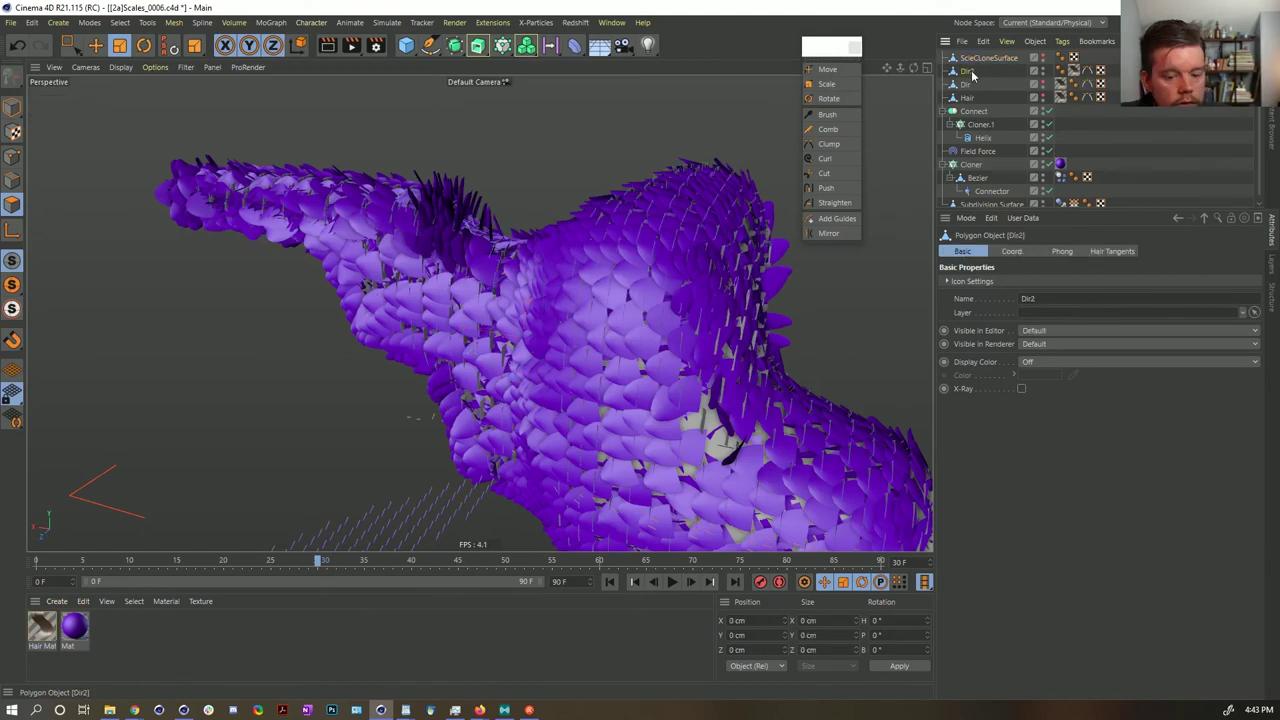
click(1043, 68)
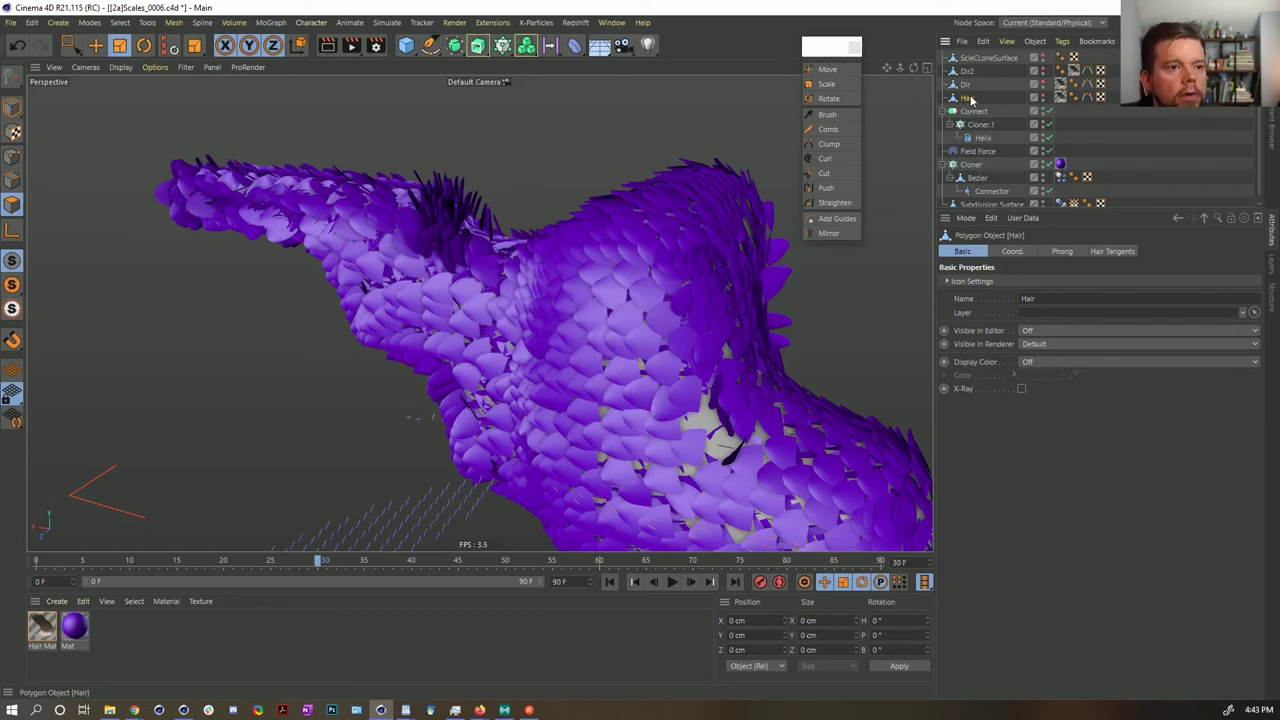
key(Delete)
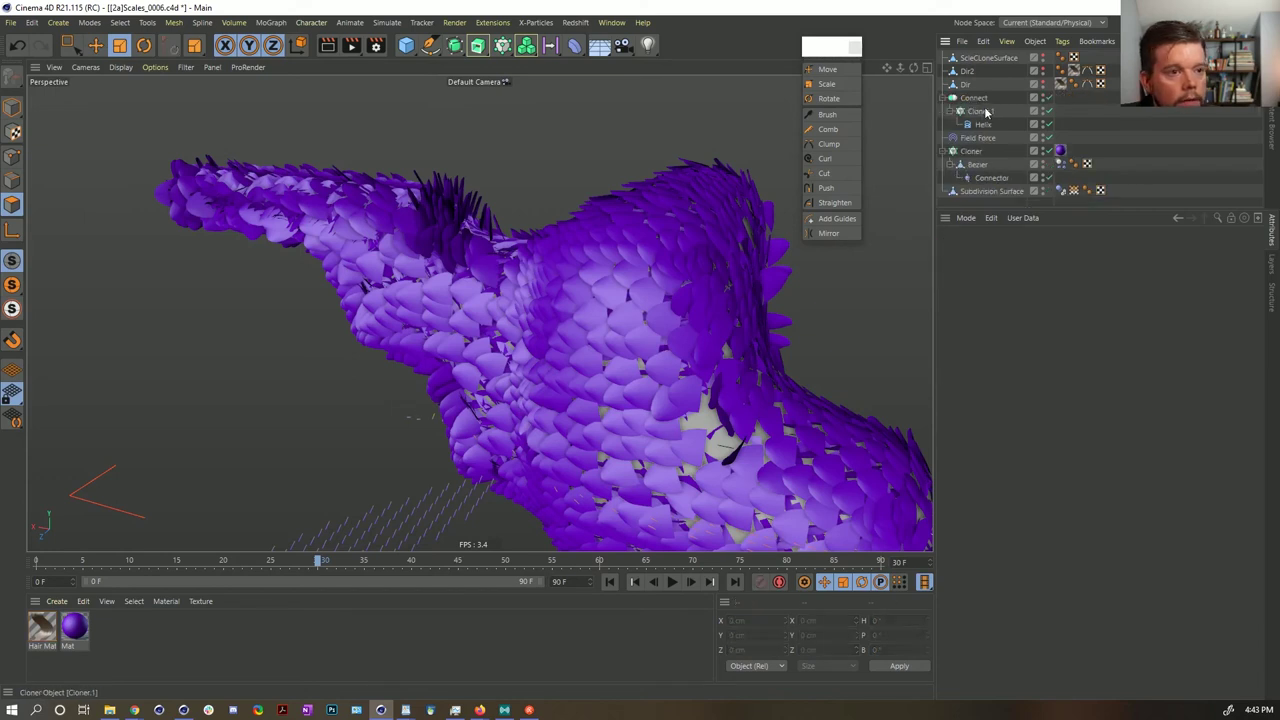
- Switch to Model mode and return the timeline to frame 0 to check how the scales lie on the mesh
click(12, 108)
click(606, 584)
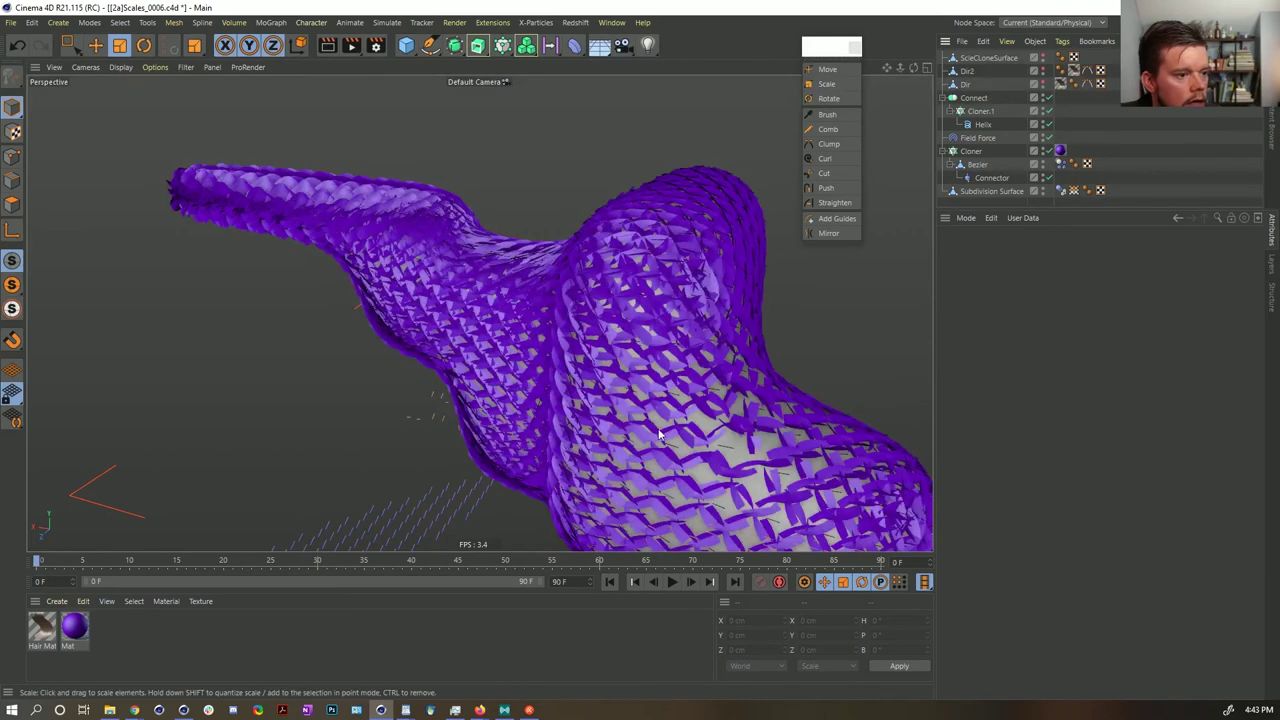
alt+drag(578, 405, 658, 423)
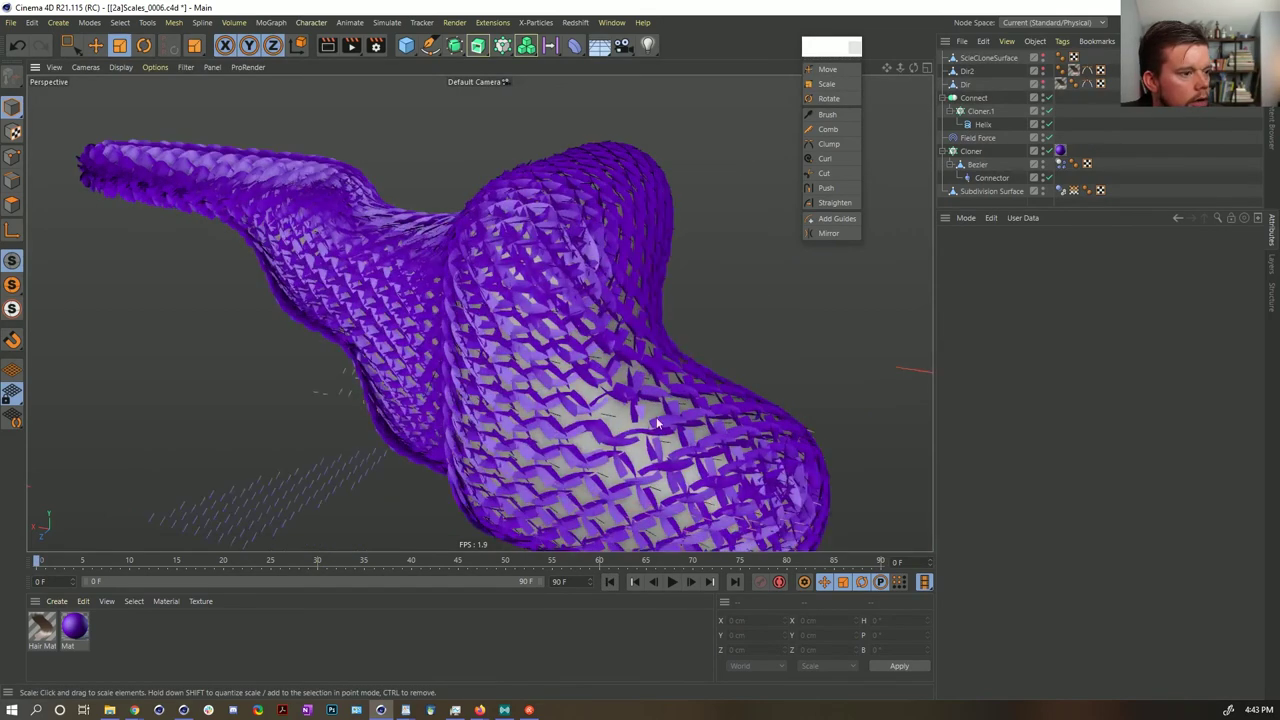
scroll(592, 395, up, 8)
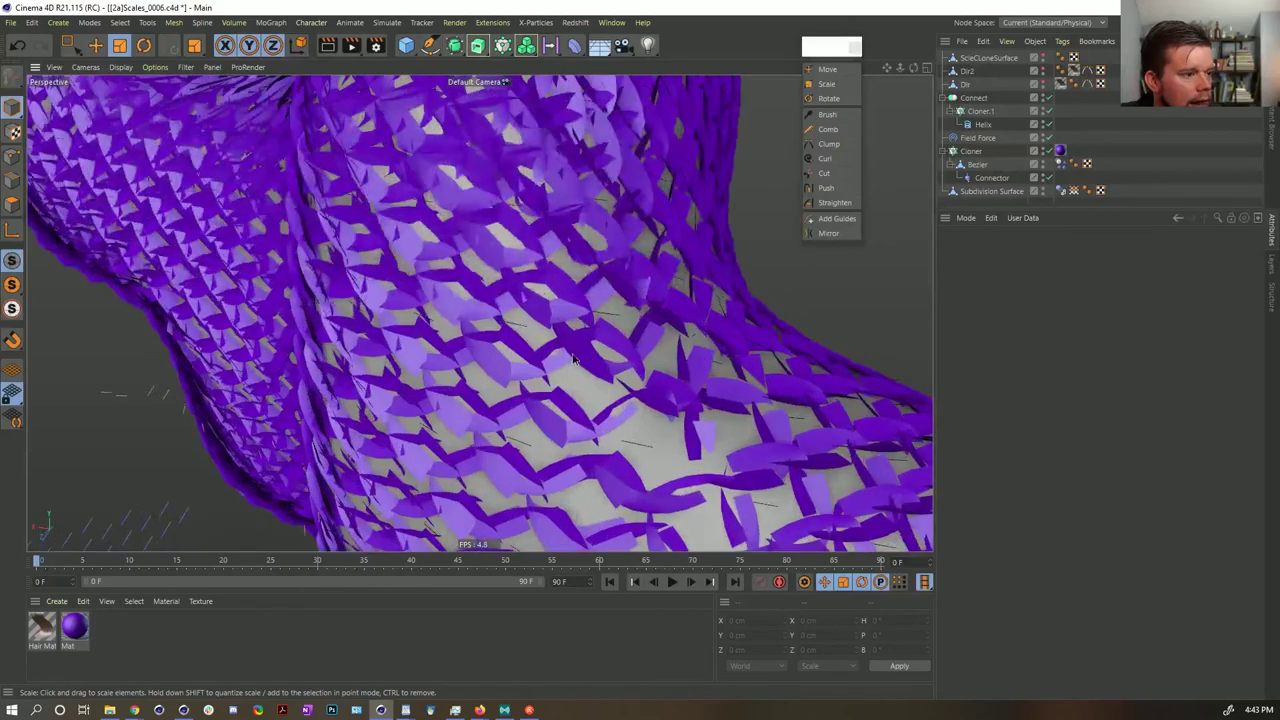
alt+drag(482, 319, 566, 370)
scroll(583, 348, down, 5)
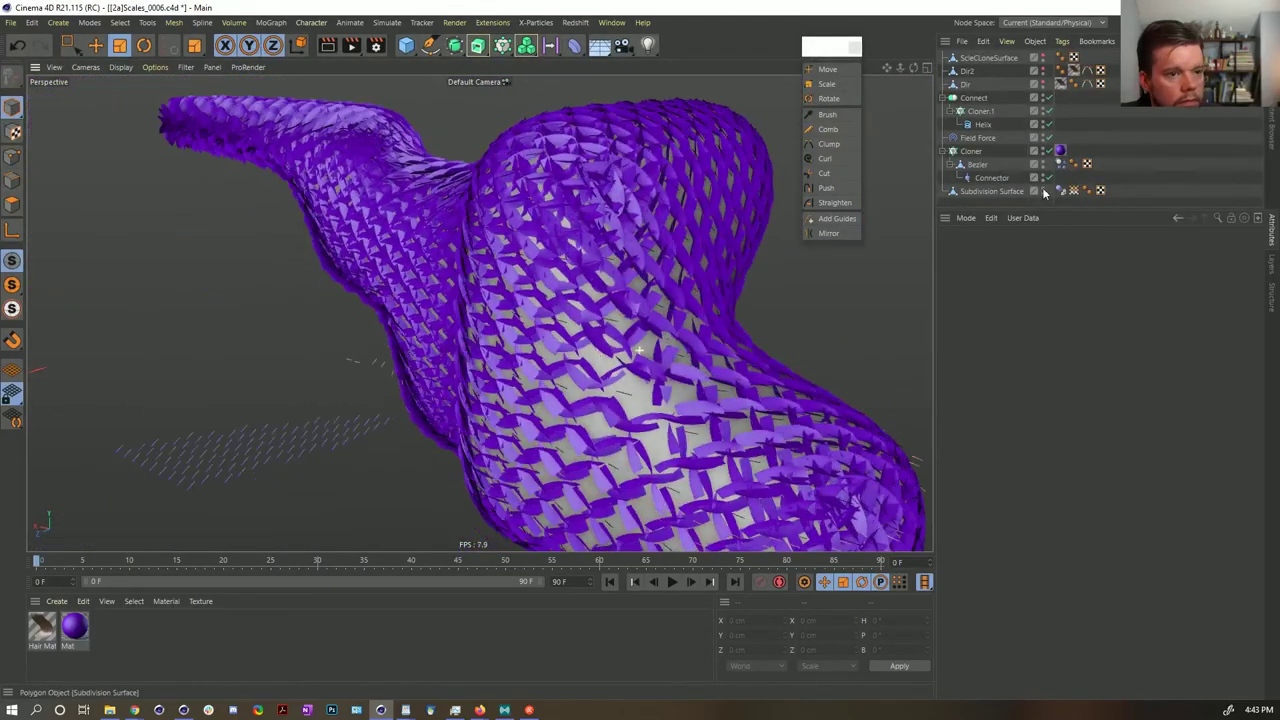
- Set the transform rotation of the scale Cloner to a heading of 0° and a pitch of -90°
click(989, 111)
click(971, 152)
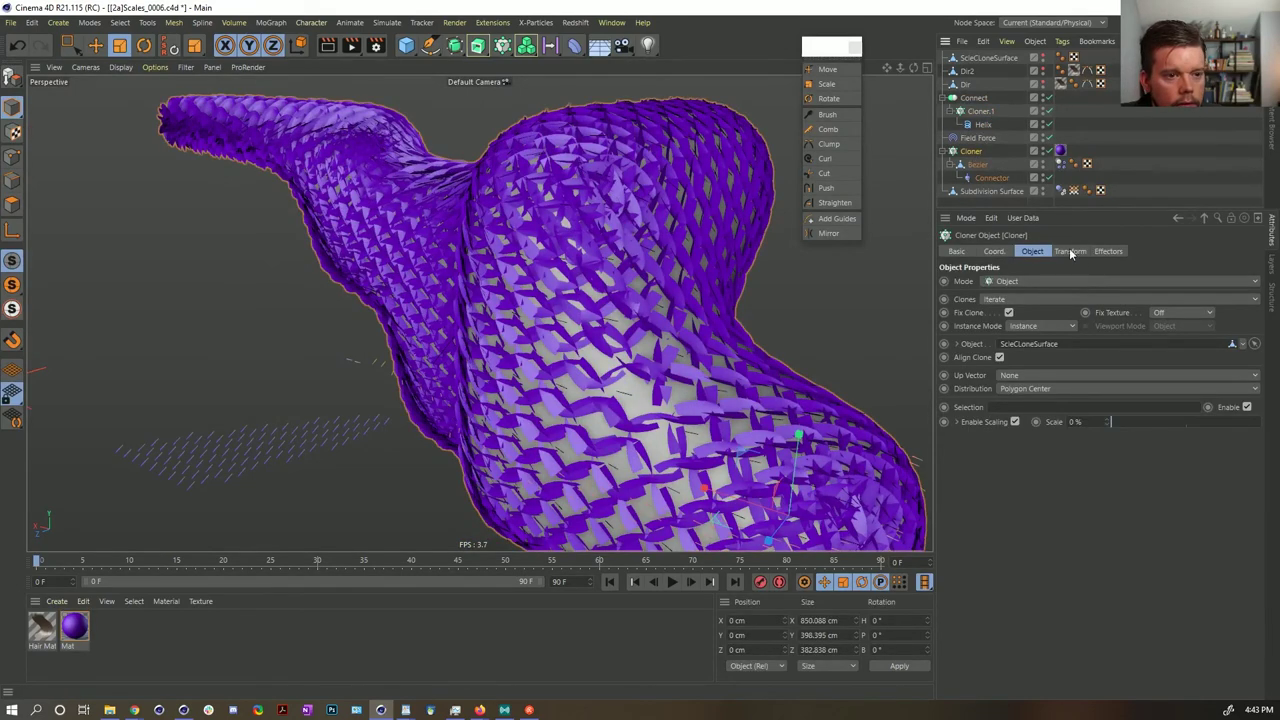
alt+drag(698, 302, 646, 354)
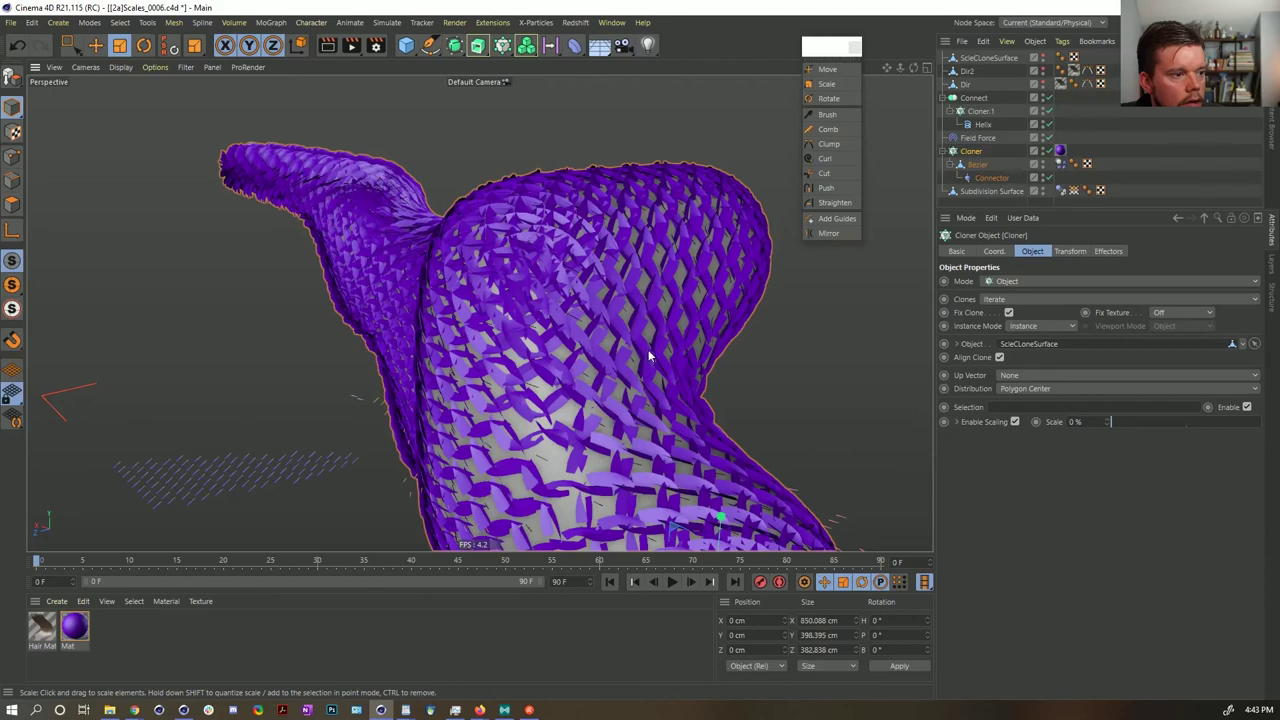
click(1071, 252)
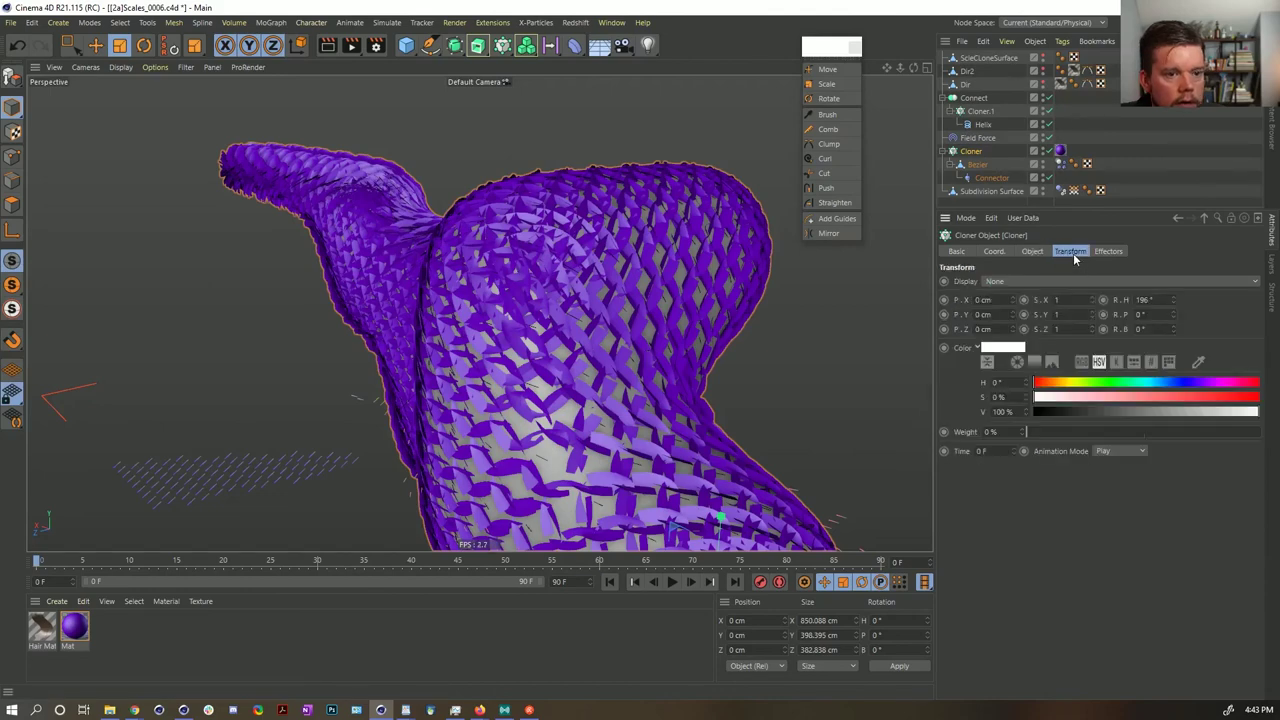
click(1144, 299)
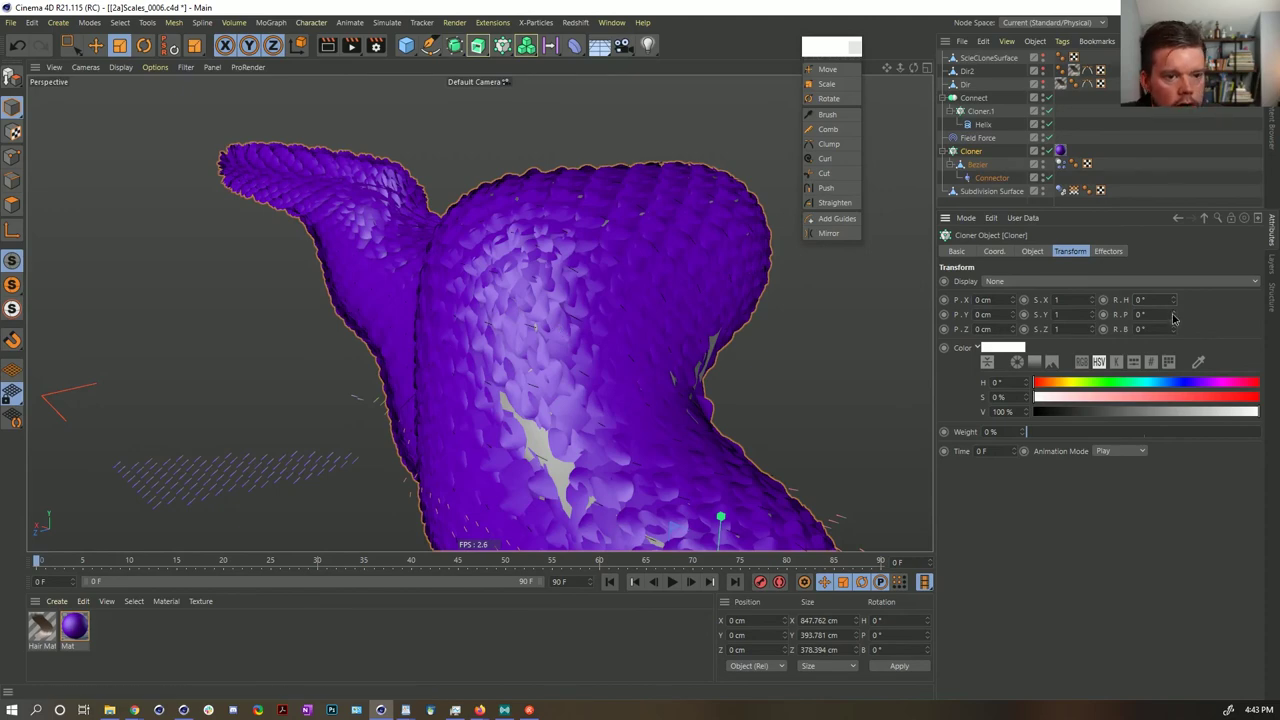
drag(1173, 314, 1173, 358)
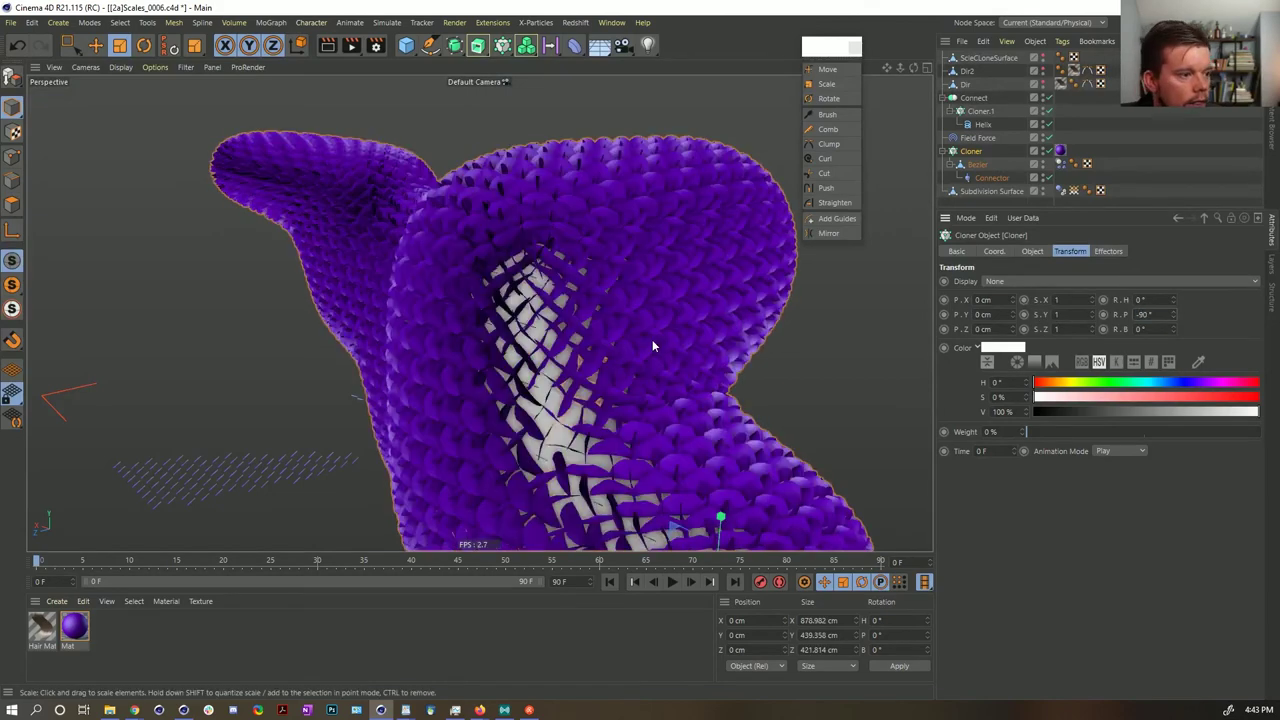
- Try a transform bank rotation of 90° on the Cloner and check the scales up close
alt+drag(502, 382, 542, 386)
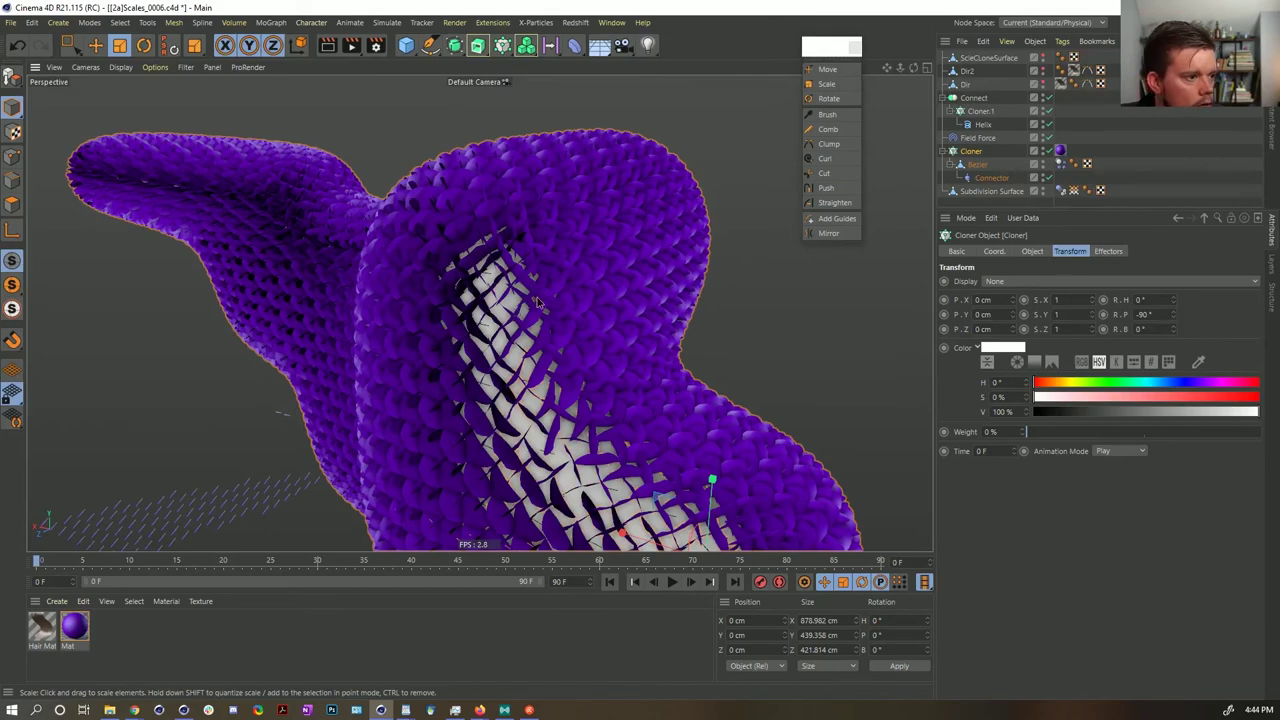
alt+right_drag(564, 294, 625, 280)
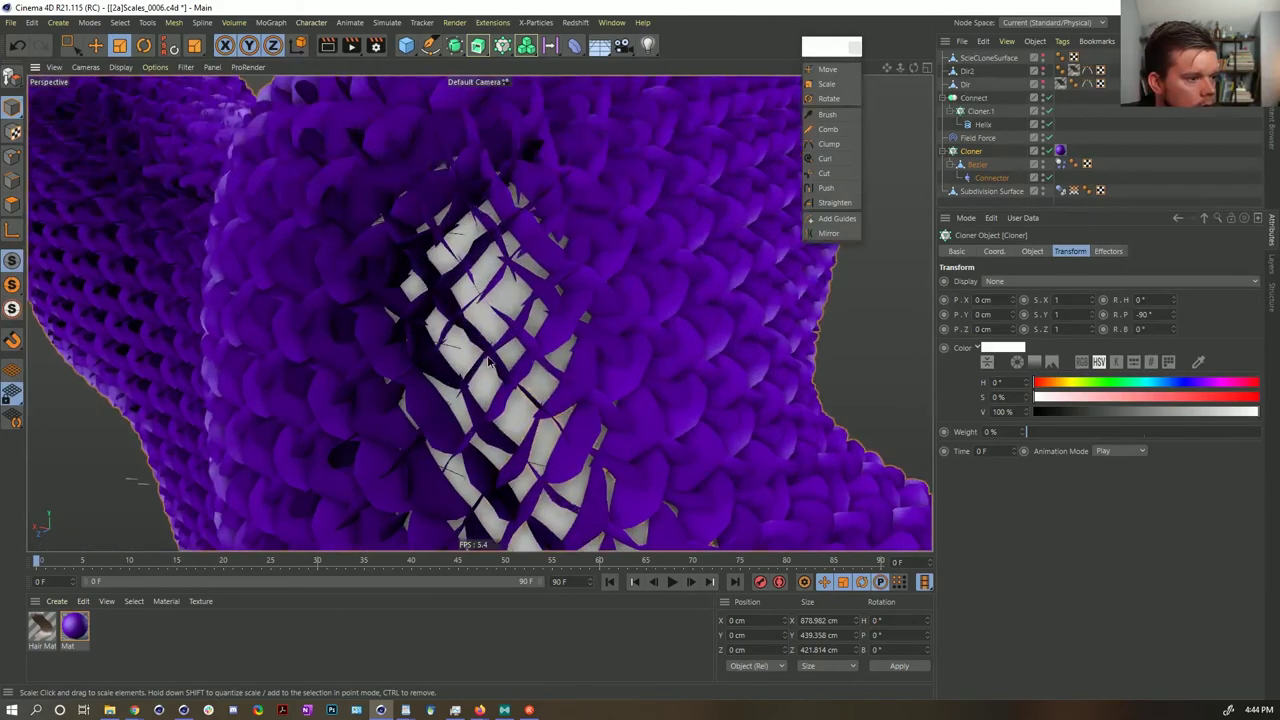
alt+drag(488, 362, 585, 352)
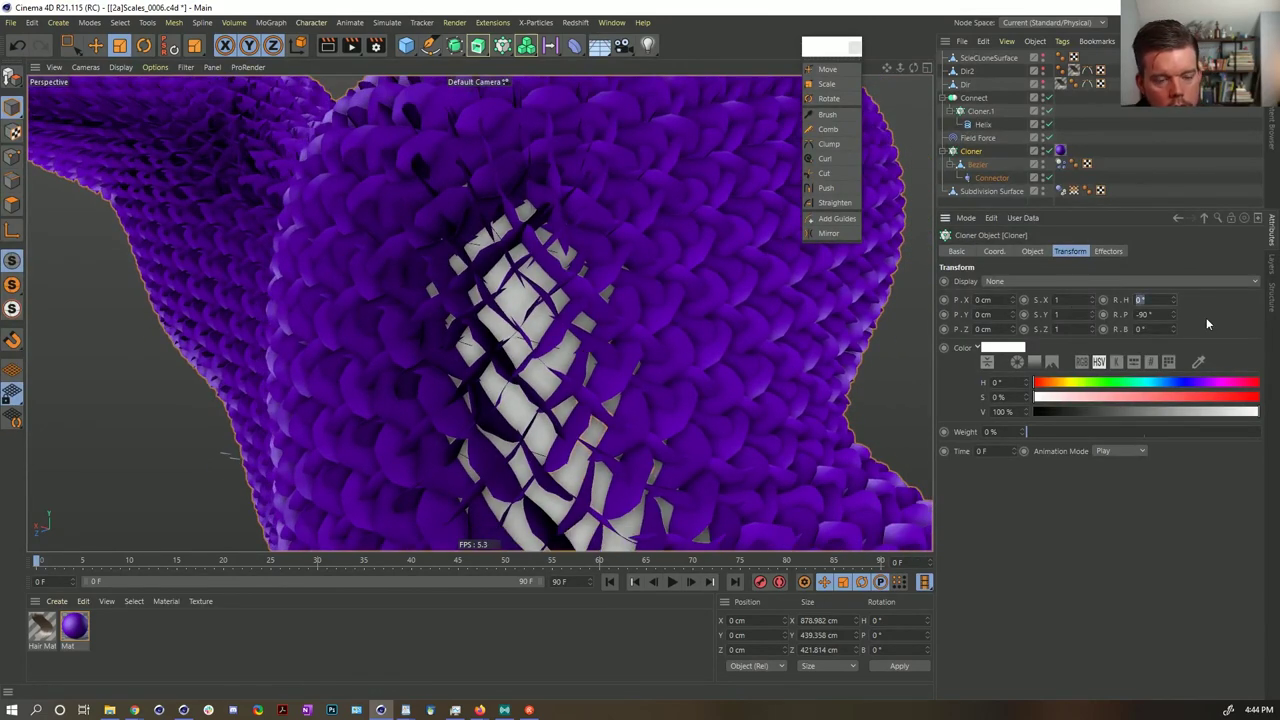
double_click(1126, 300)
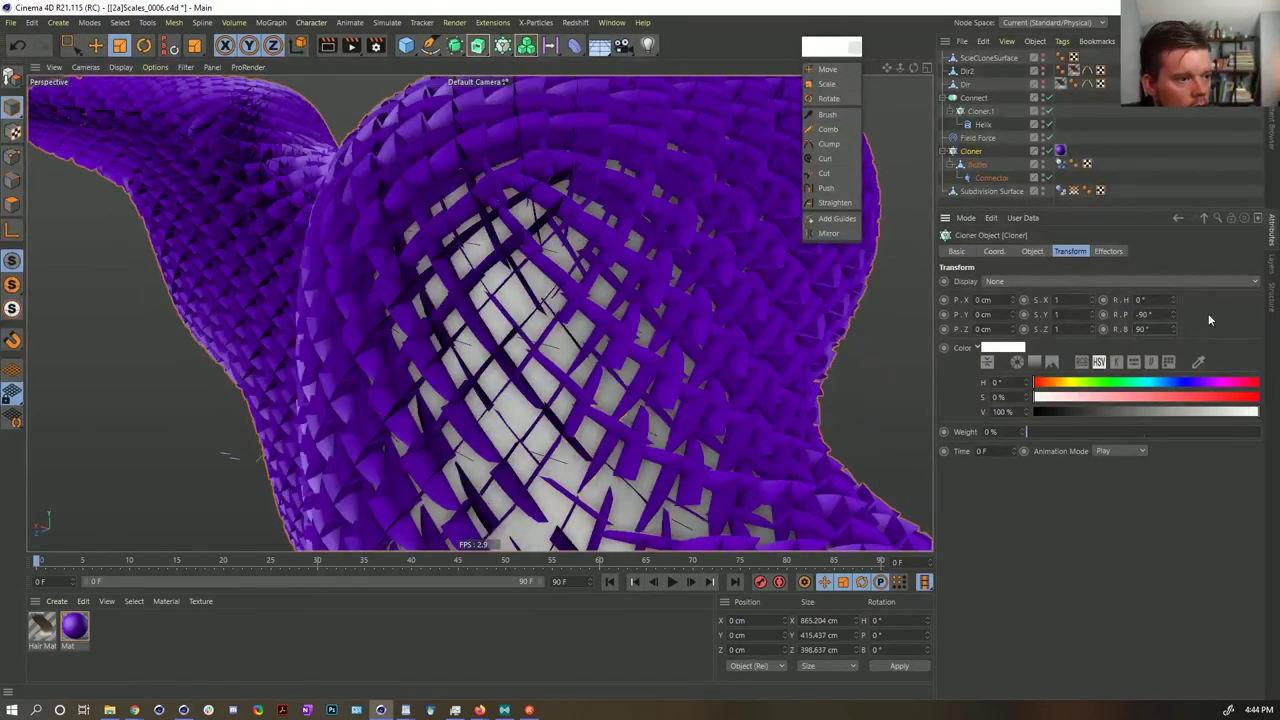
- Change the Cloner's distribution on ScleCLoneSurface to Vertex
click(1030, 251)
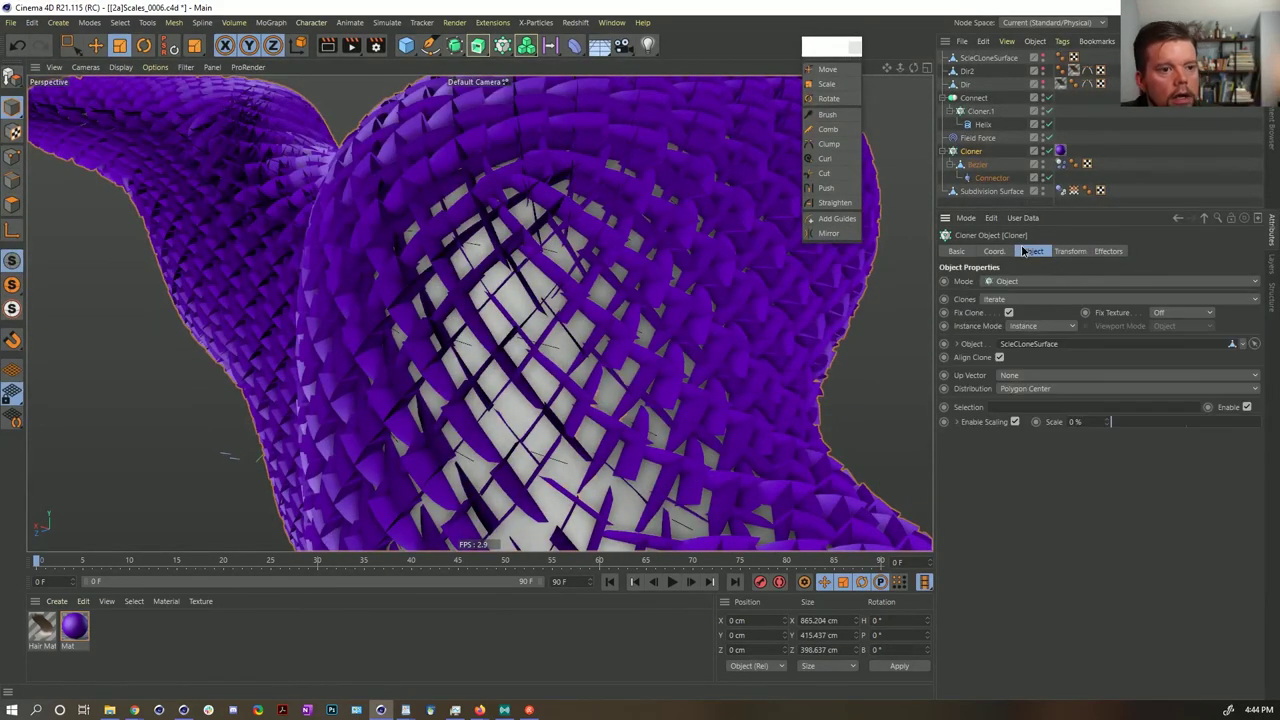
click(1027, 389)
click(1036, 404)
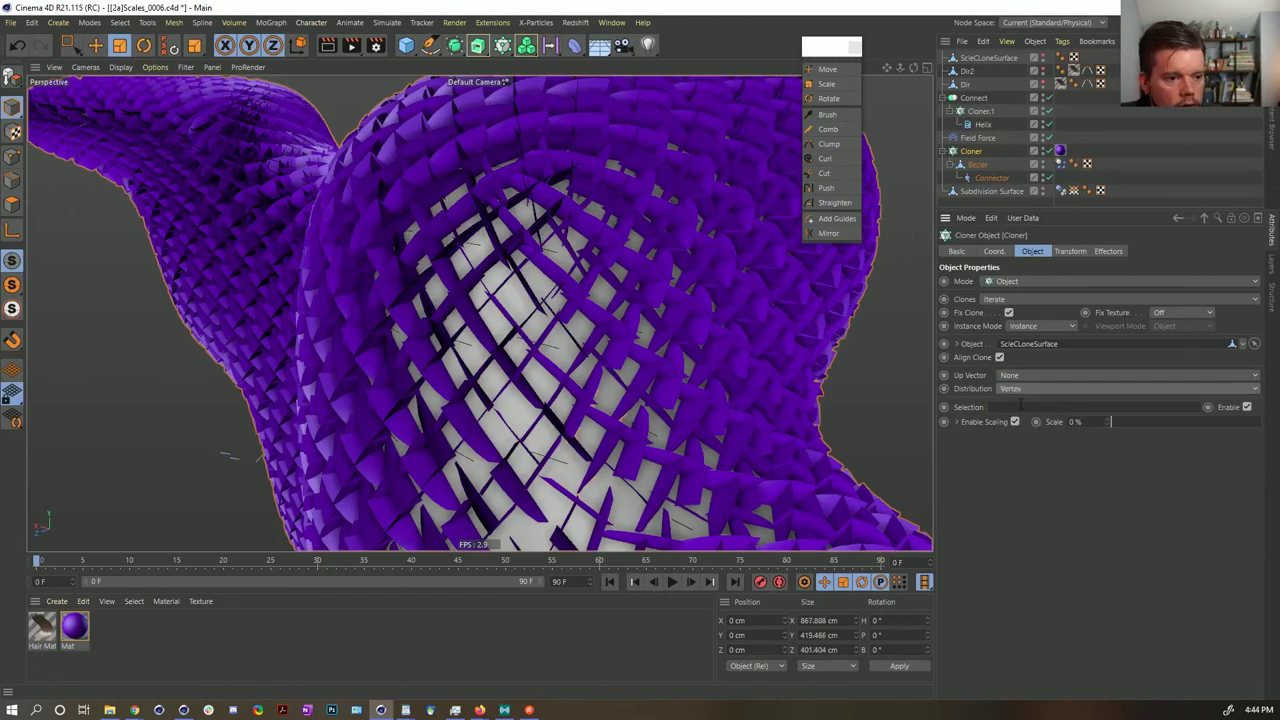
- Set the Cloner's transform rotation to a heading of 90°, with pitch and bank at 0°
click(1070, 251)
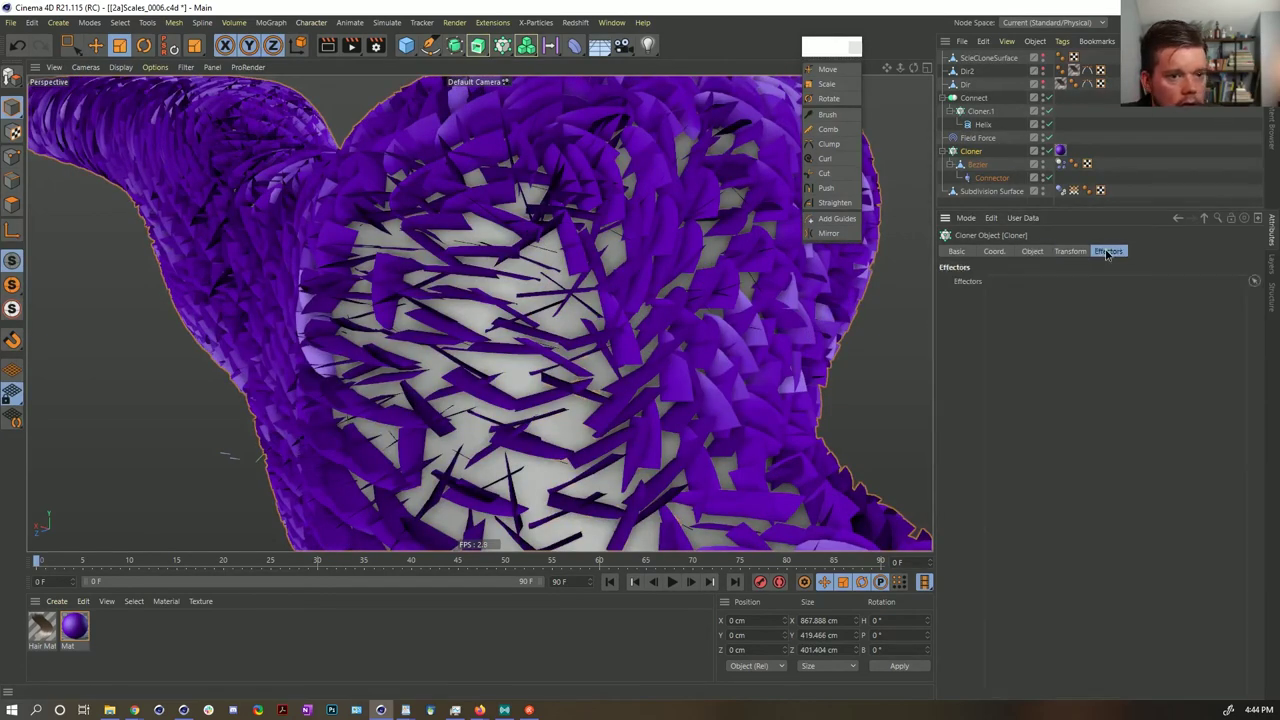
key(Tab)
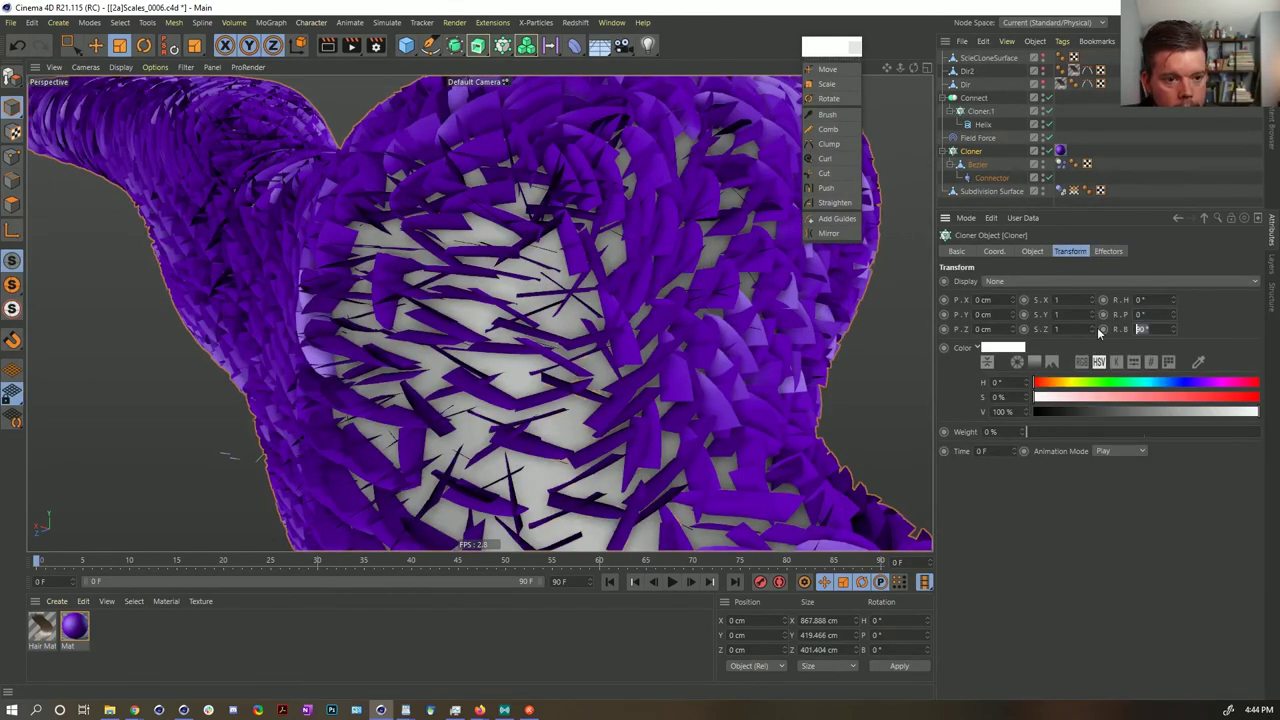
text(0)
key(Return)
alt+drag(466, 293, 525, 295)
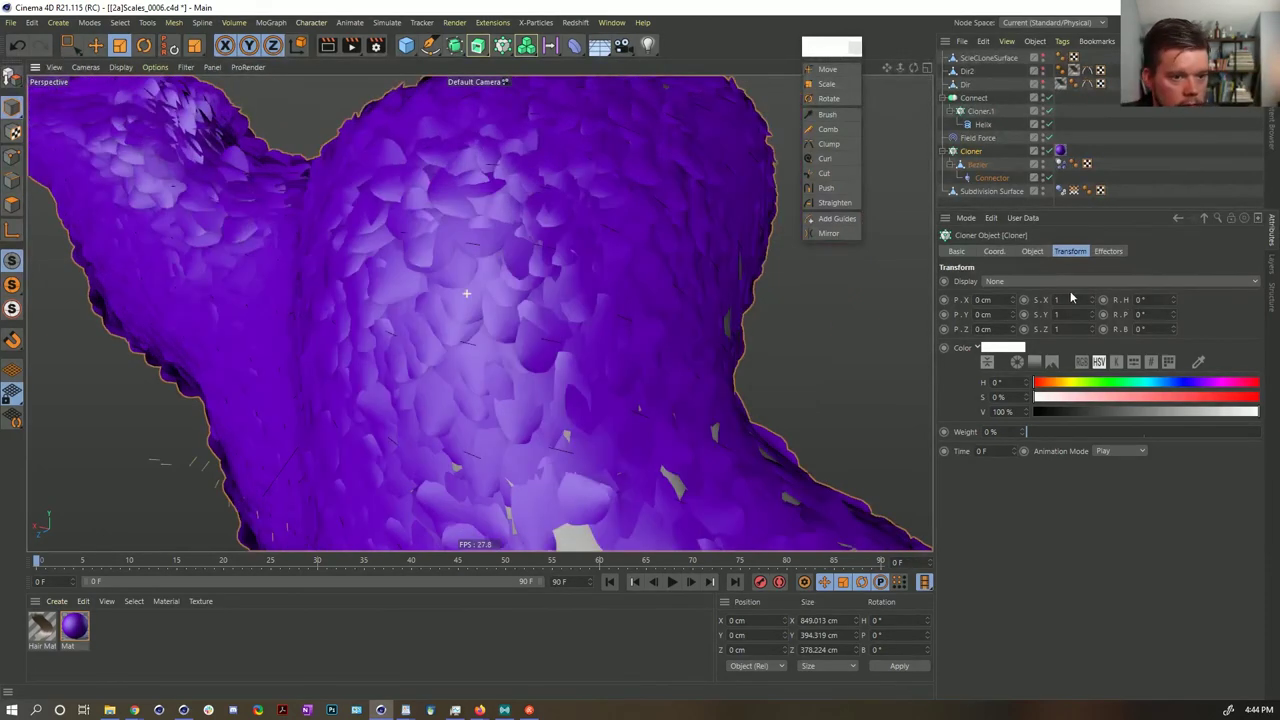
text(90)
key(Return)
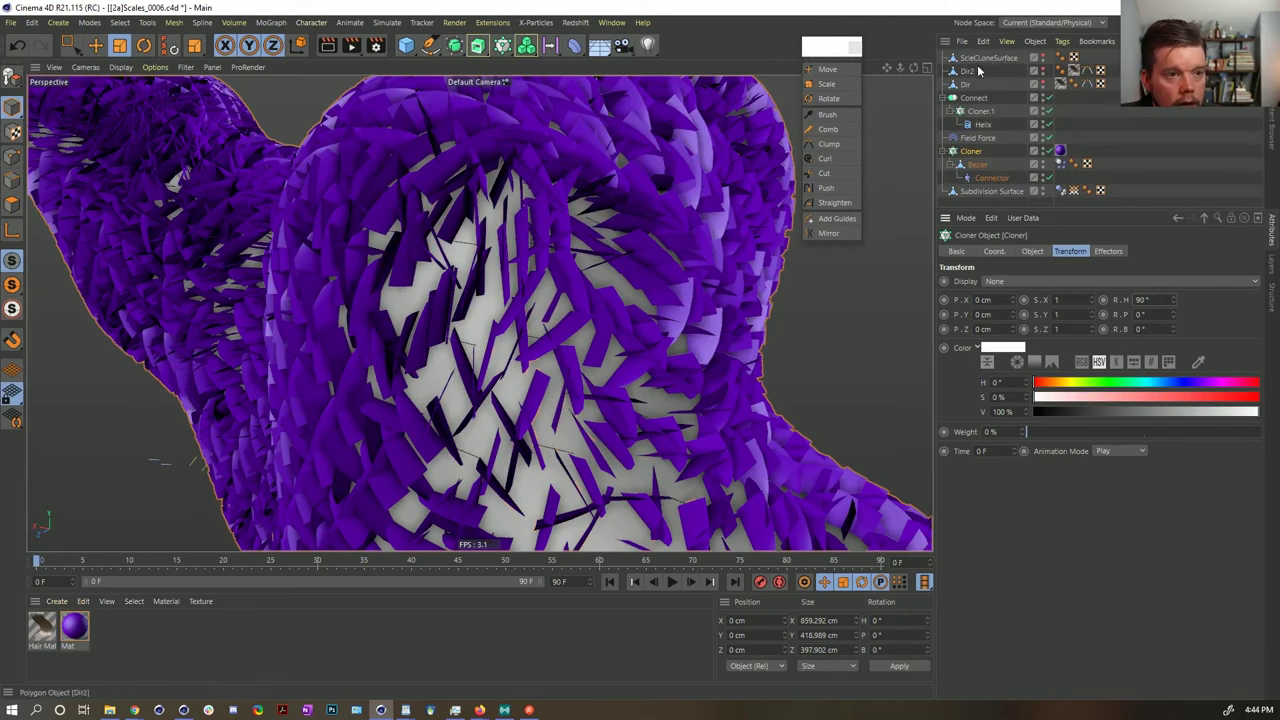
- Restore the editor visibility of the Dir2 polygon object to Default
key(ctrl+v)
key(Delete)
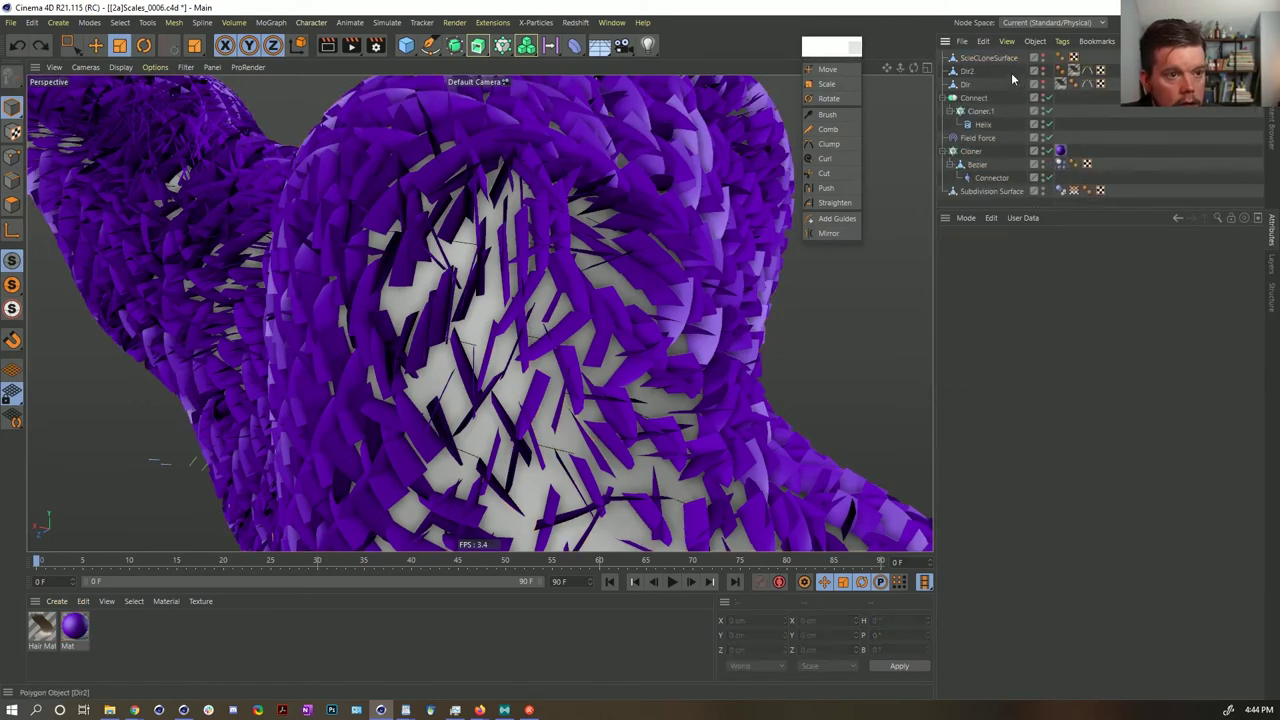
click(967, 71)
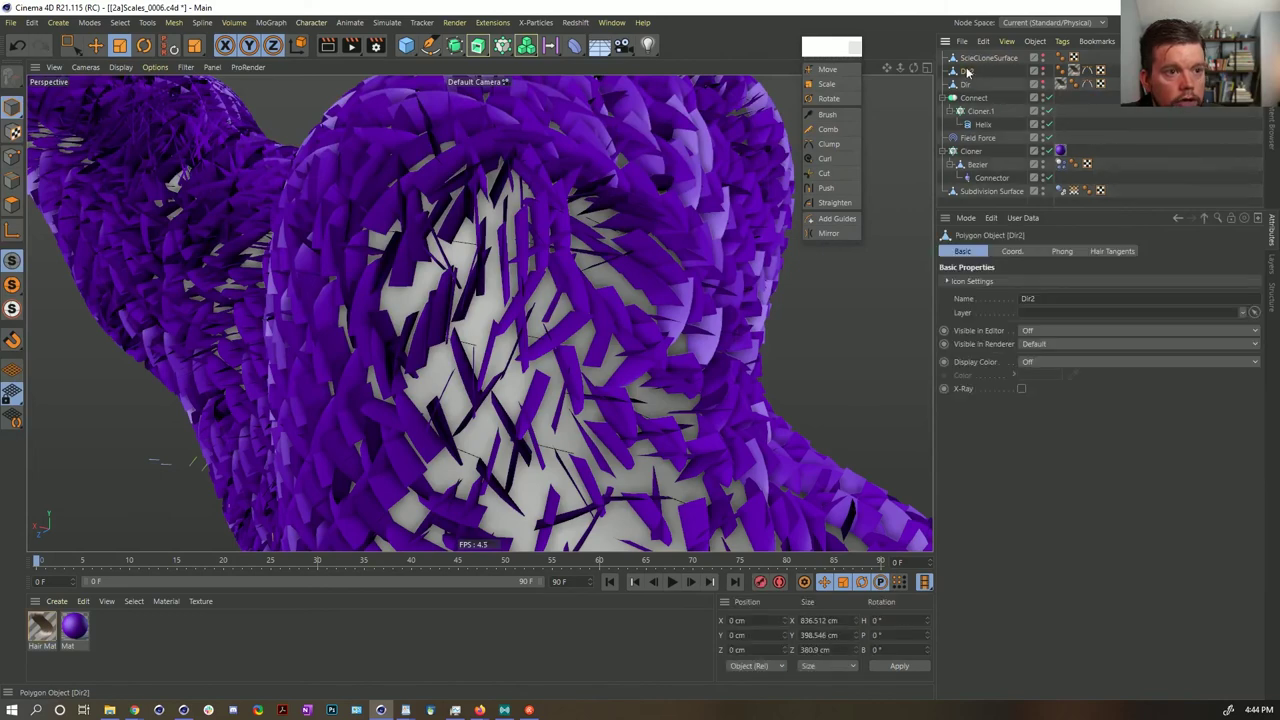
click(1043, 68)
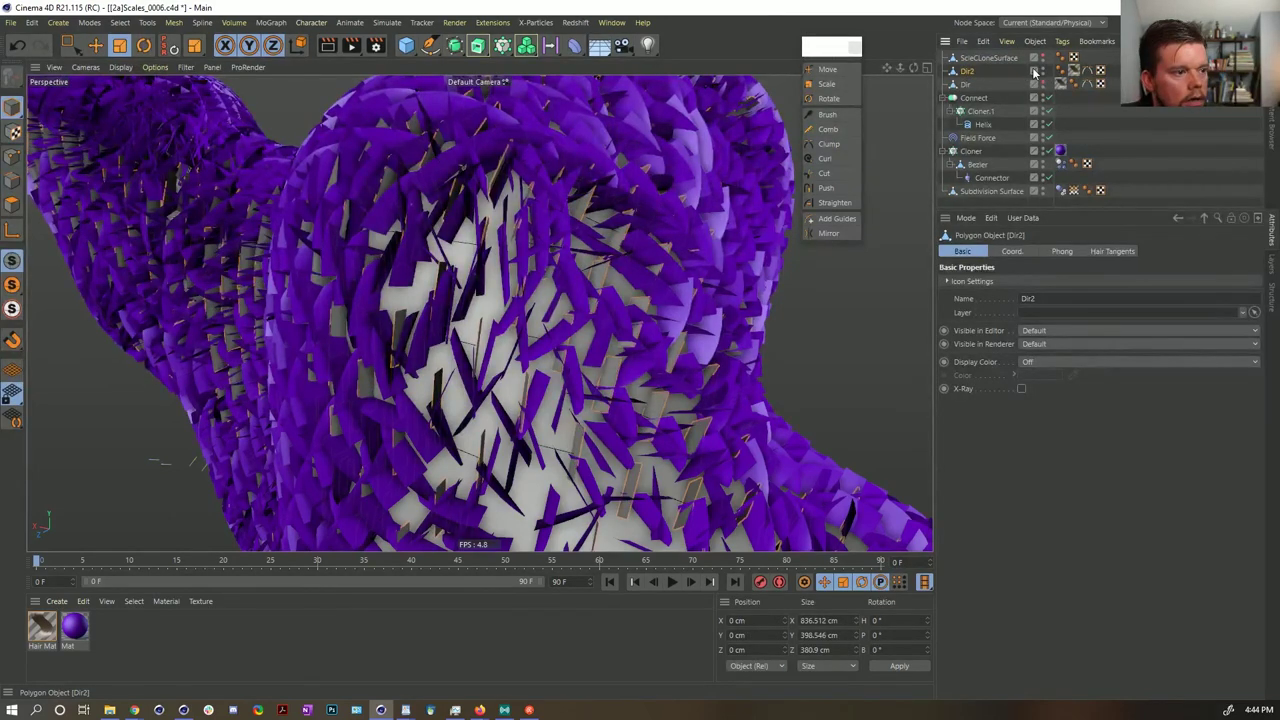
- Switch to the [2b]Scales_HairTest.c4d scene and make the Hair object above Subdivision Surface.1 editable
click(612, 22)
click(652, 428)
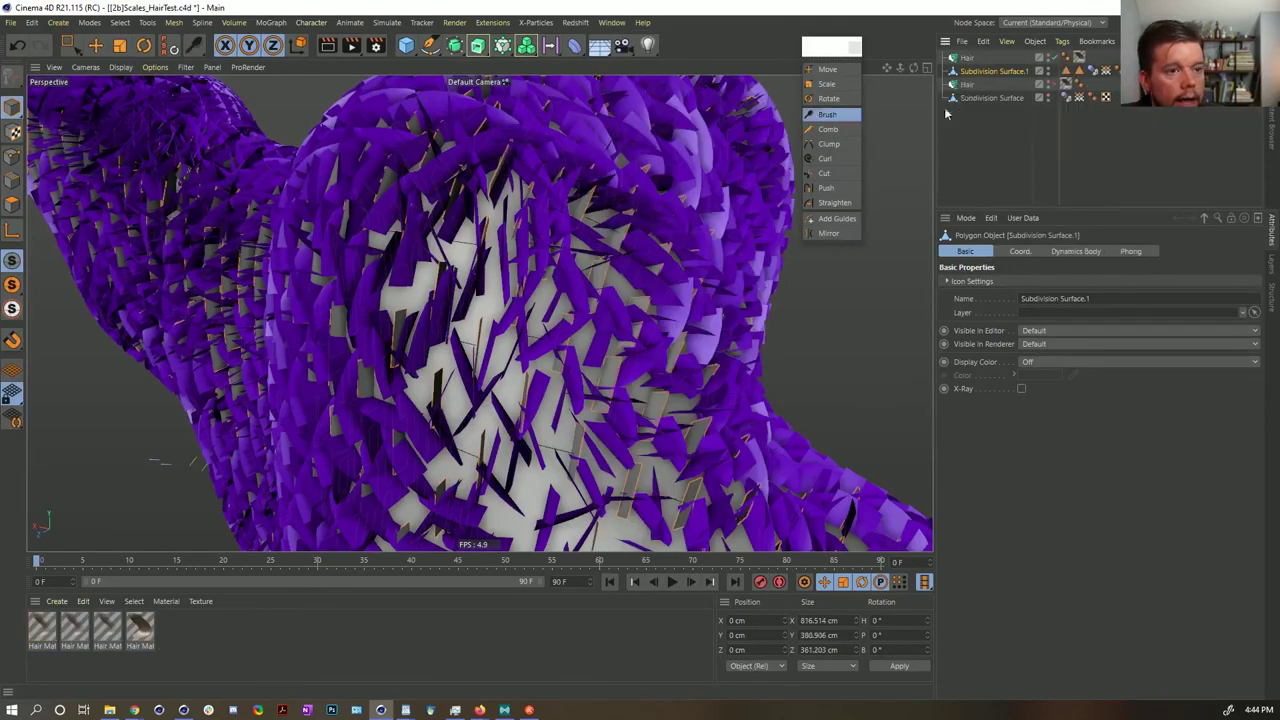
click(967, 58)
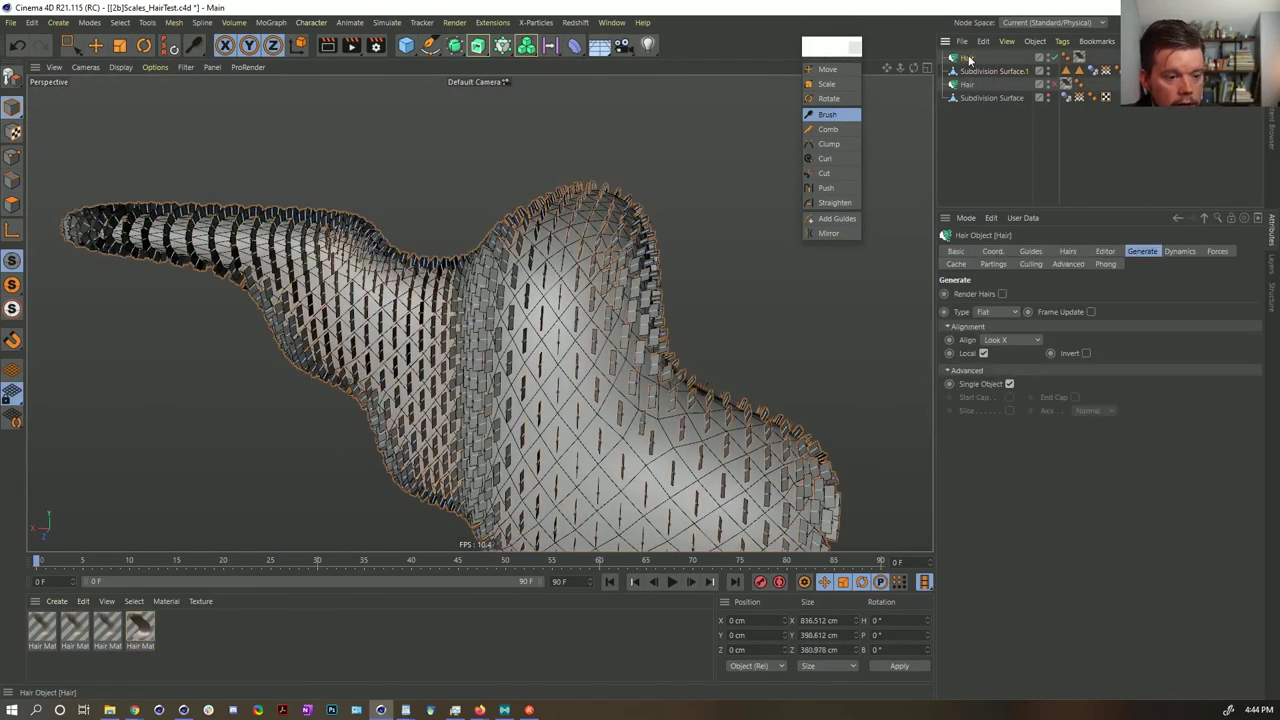
key(c)
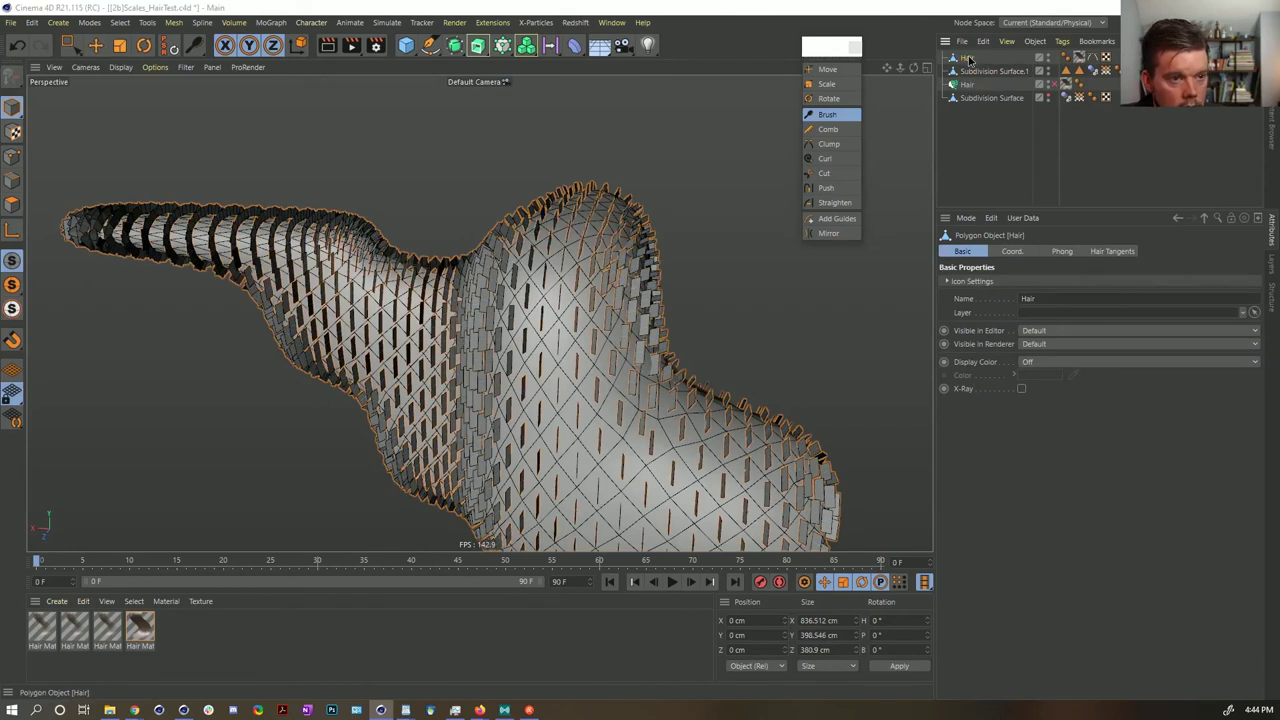
- Rename the converted Hair polygon object to Dir2 for copying, and undo back to the live Hair object
double_click(969, 58)
text(Dir2)
key(Return)
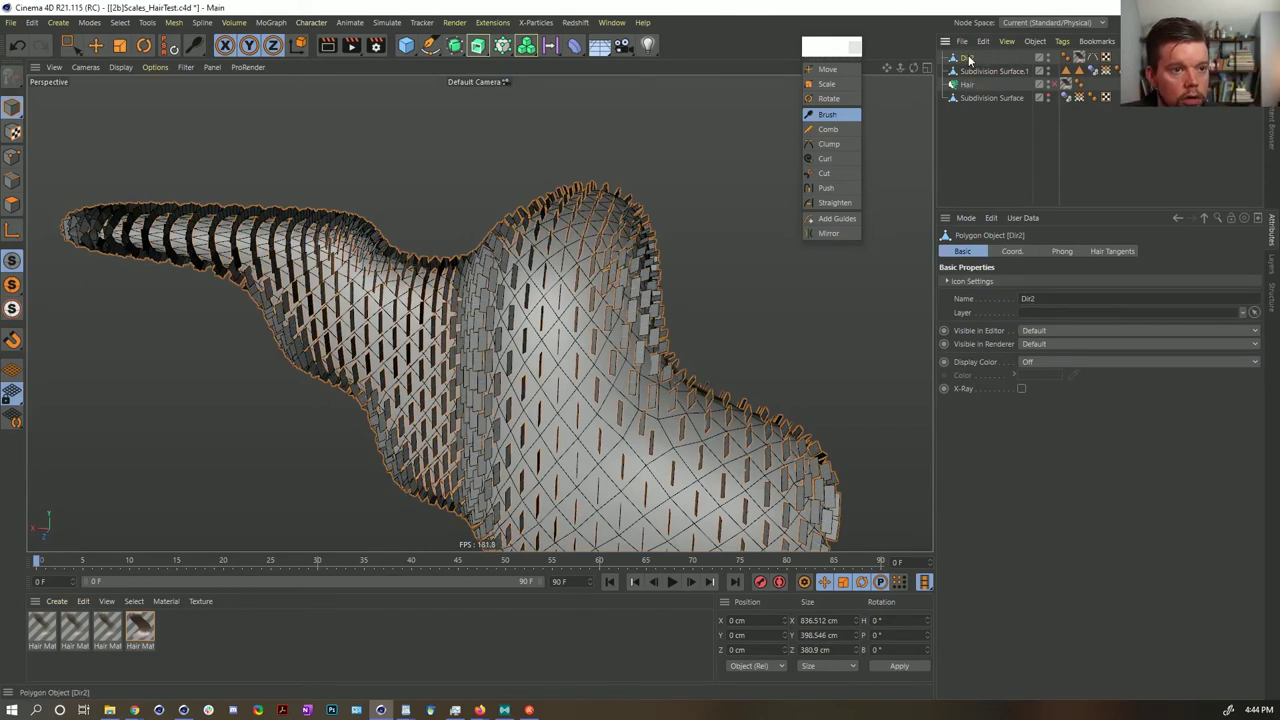
key(ctrl+z)
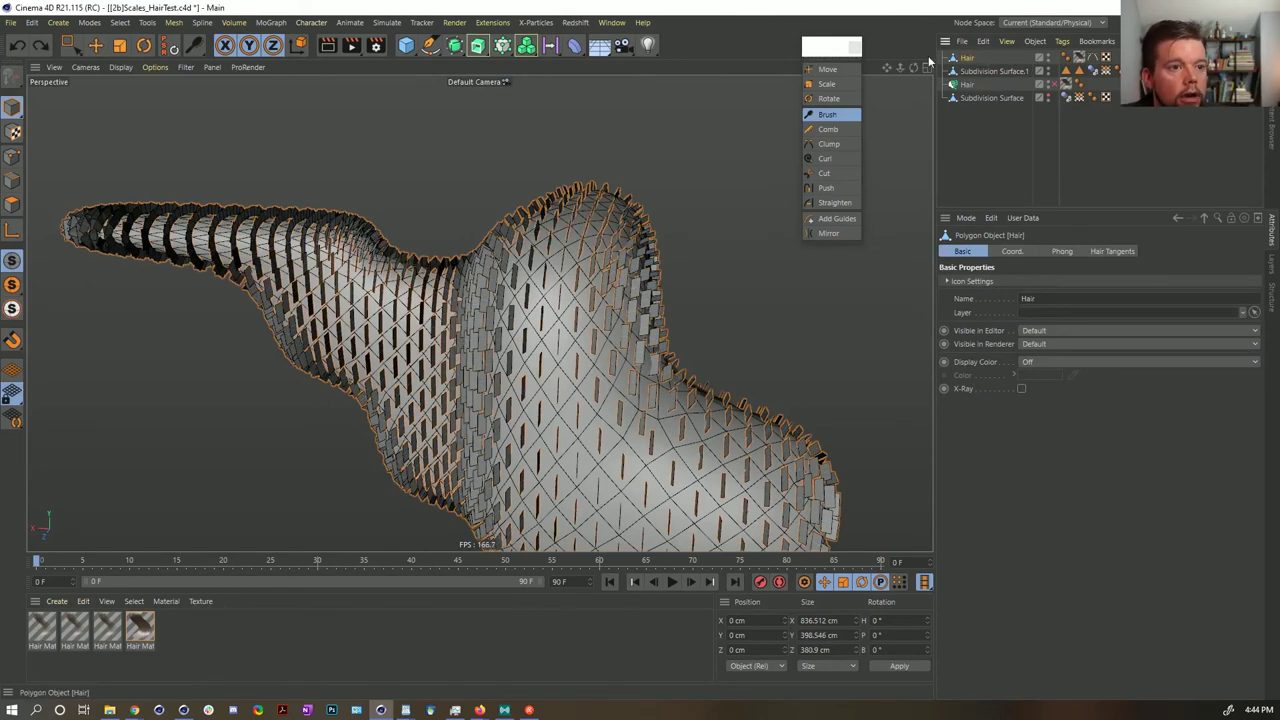
key(ctrl+z)
- Switch to the [2a]Scales_0006.c4d scene and replace its Dir2 object with the copied Dir2 polygon mesh
click(612, 22)
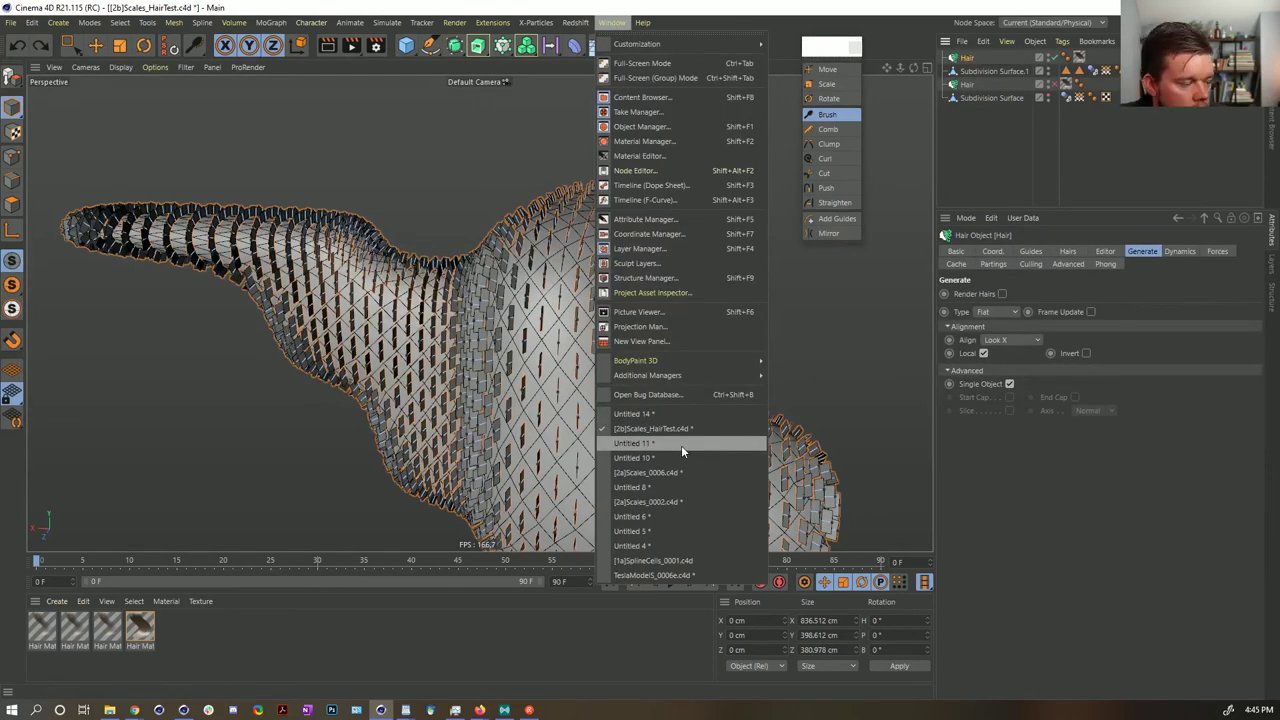
click(674, 471)
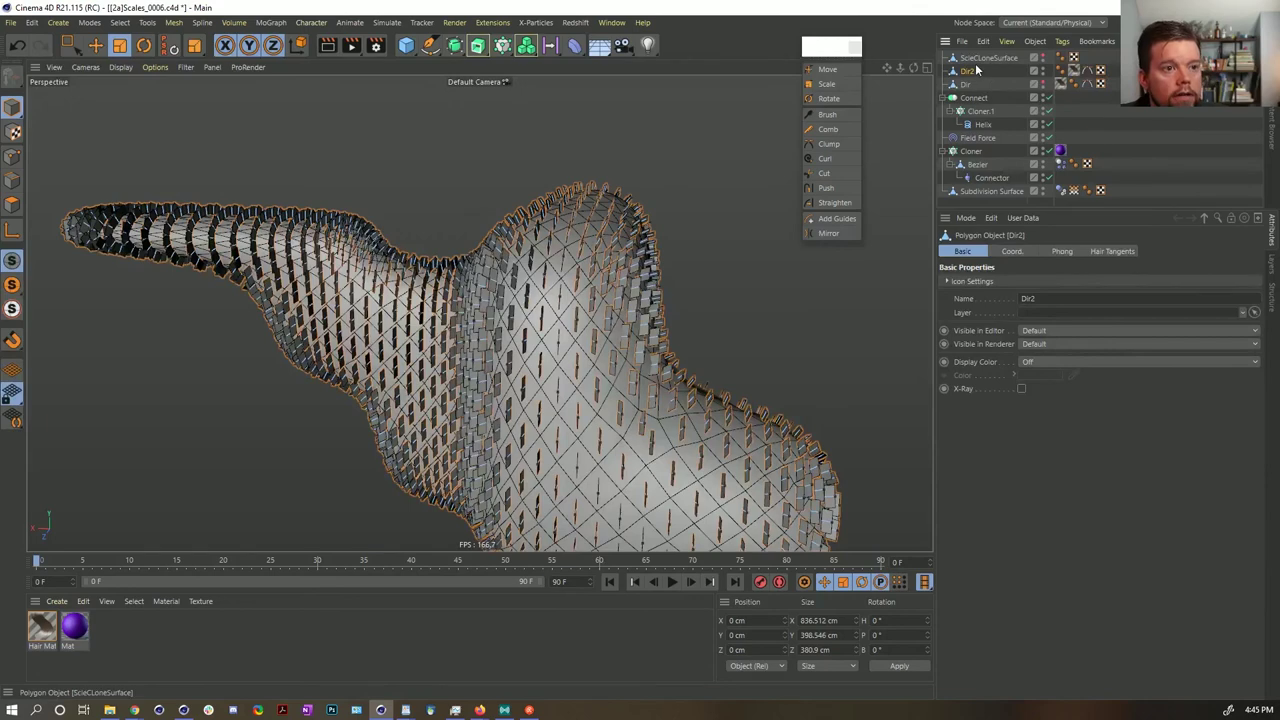
key(Delete)
key(ctrl+z)
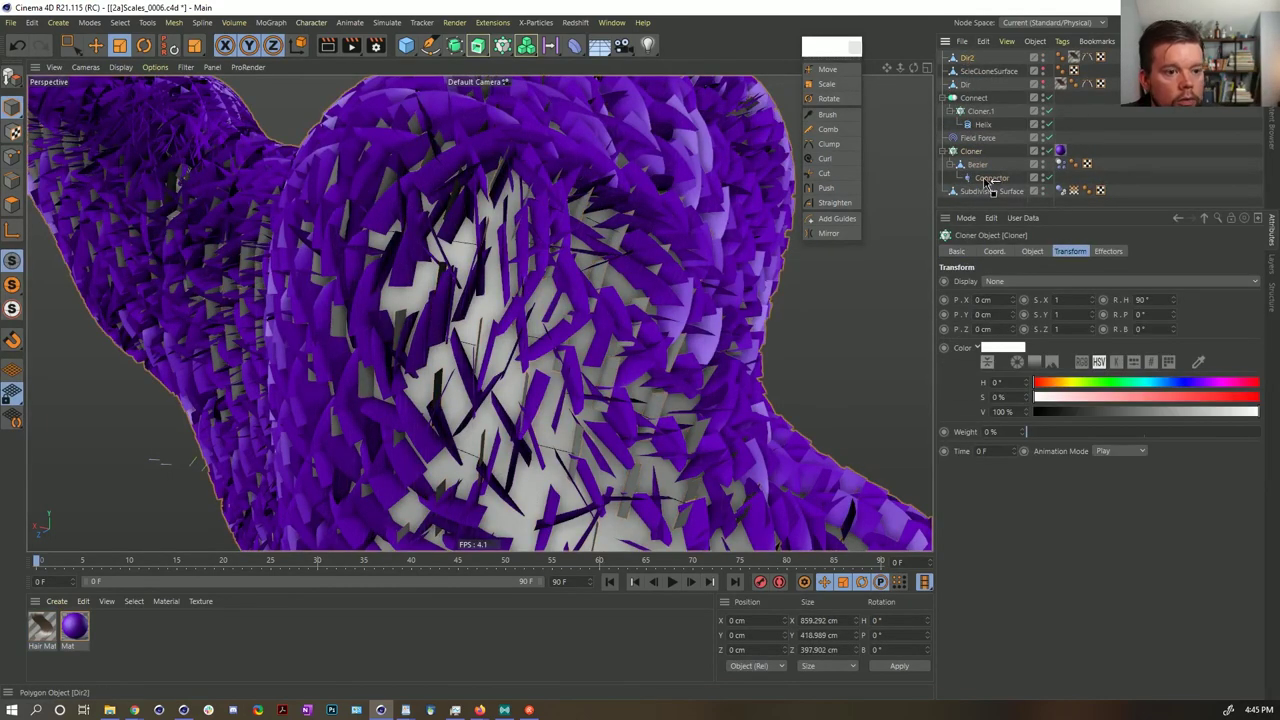
- Assign the new Dir2 mesh as the Cloner's object and set its distribution to Polygon Center
click(1031, 251)
drag(1024, 352, 1025, 348)
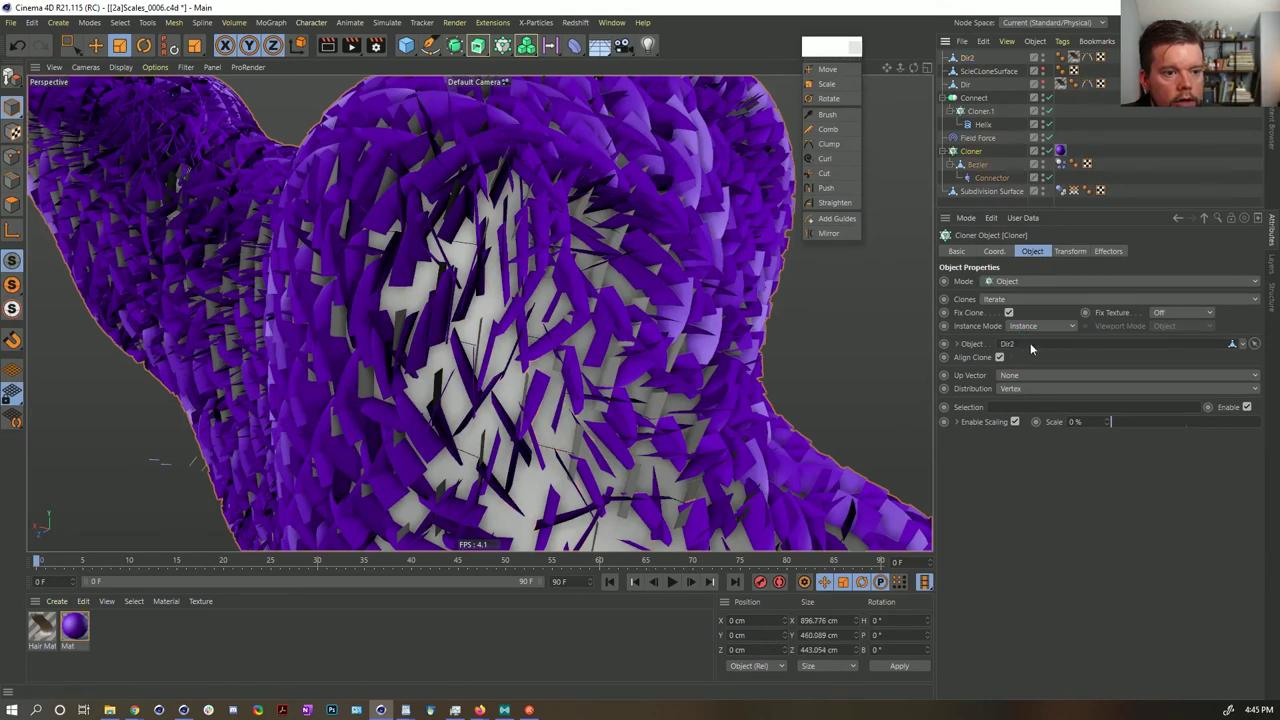
click(1010, 389)
click(1037, 425)
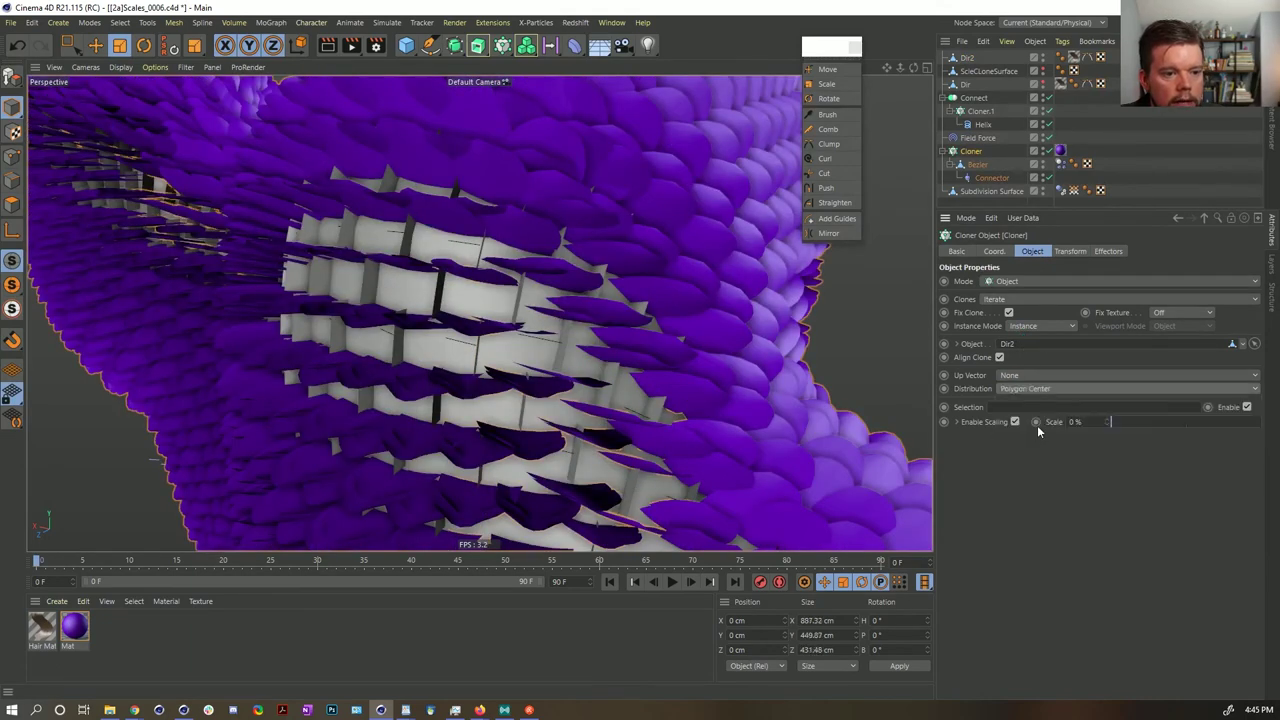
- Set the Cloner's transform rotation heading to 194°
click(1108, 251)
click(1070, 251)
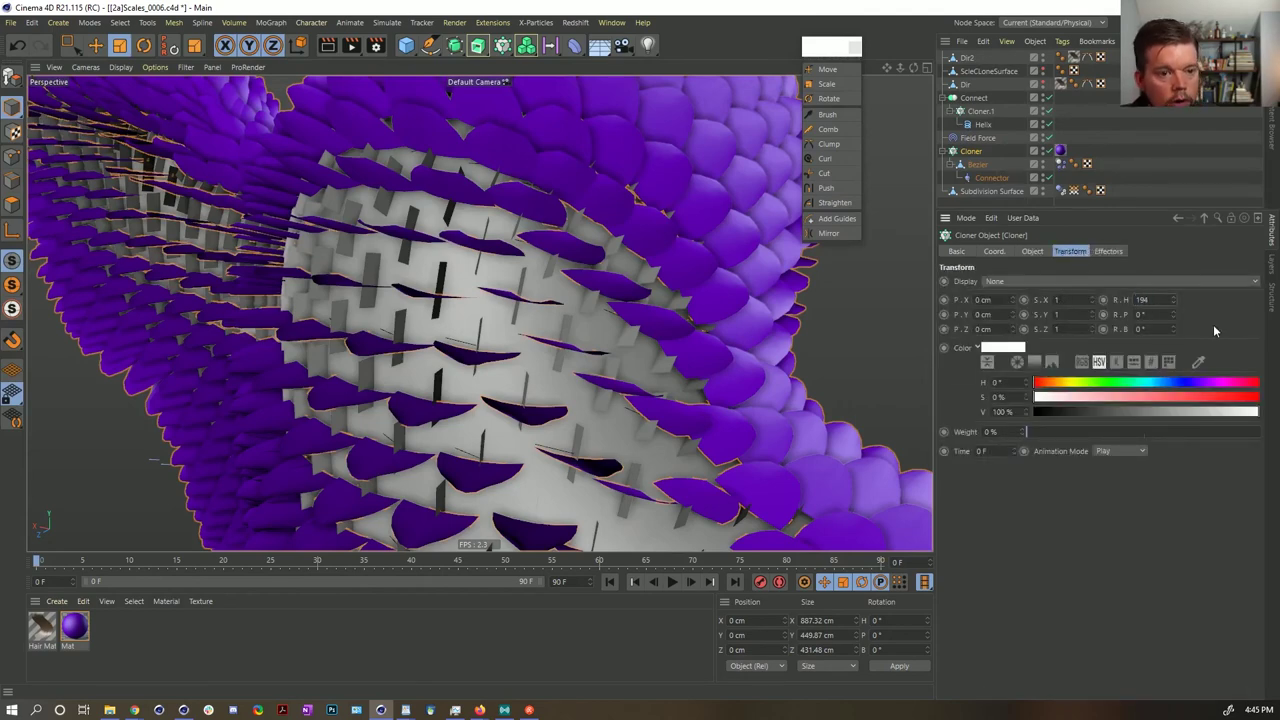
text(194)
key(Return)
mouse_move(683, 298)
alt+mouse_down()
mouse_move(743, 311)
mouse_move(532, 292)
mouse_move(597, 313)
alt+mouse_up()
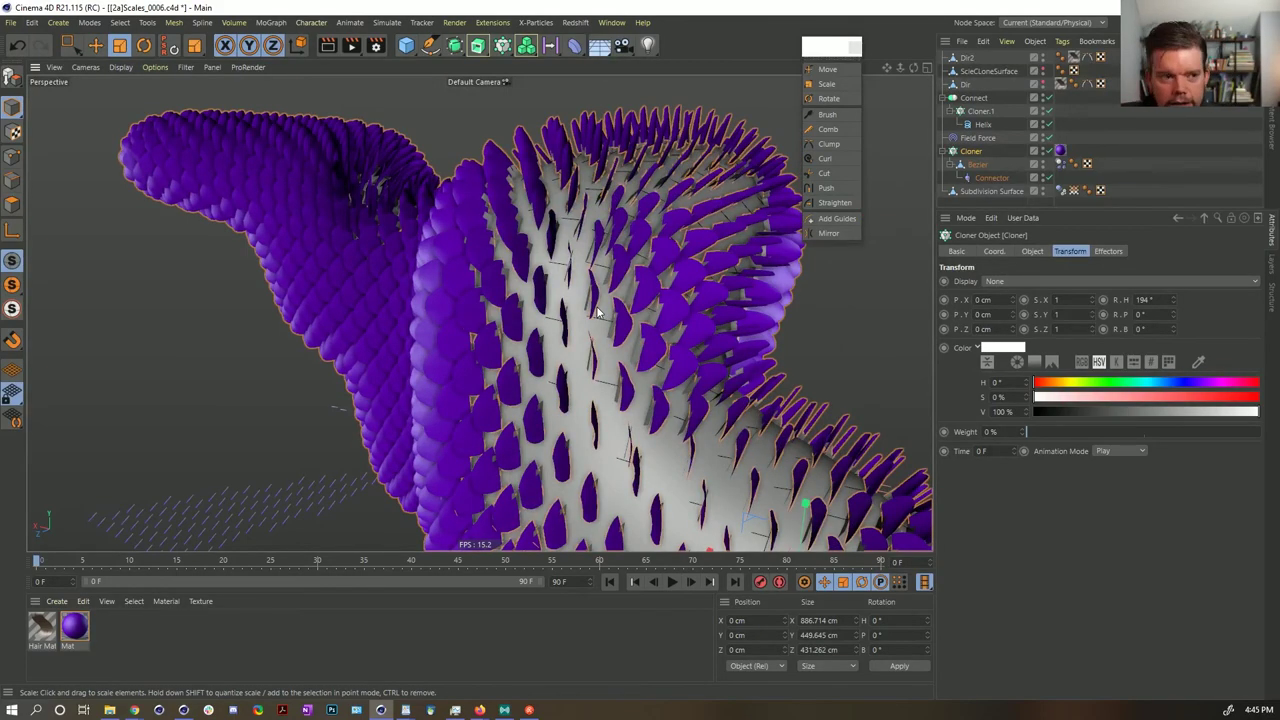
alt+drag(524, 300, 600, 312)
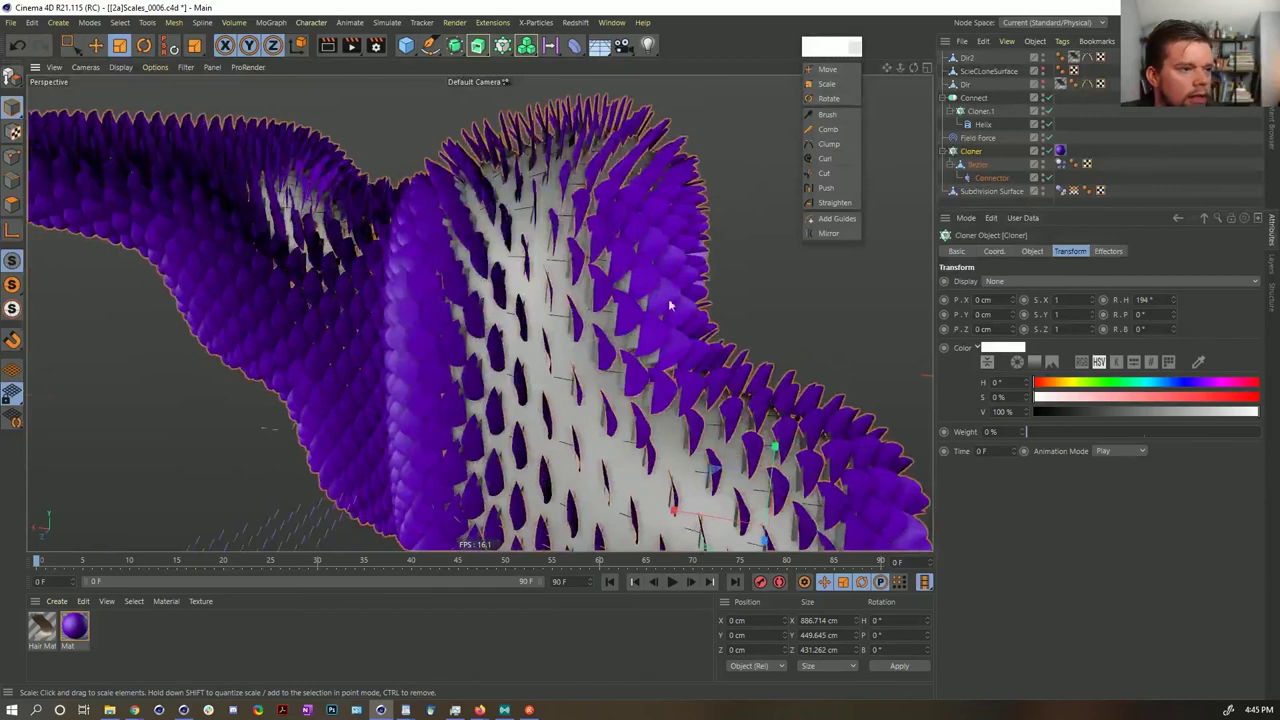
- Play the simulation from the first frame to examine how the Bezier scales turn along the surface, and rewind it
click(975, 164)
drag(556, 295, 600, 291)
alt+drag(524, 341, 595, 331)
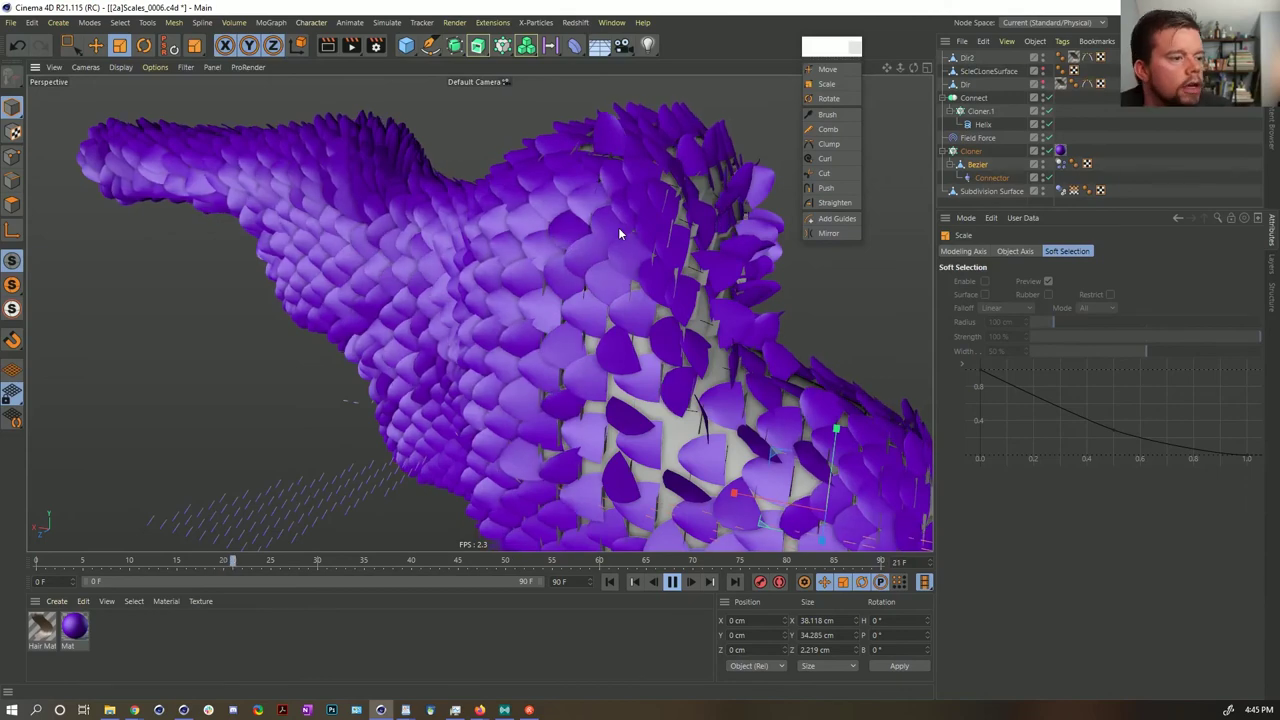
click(672, 581)
alt+drag(642, 327, 606, 330)
click(609, 581)
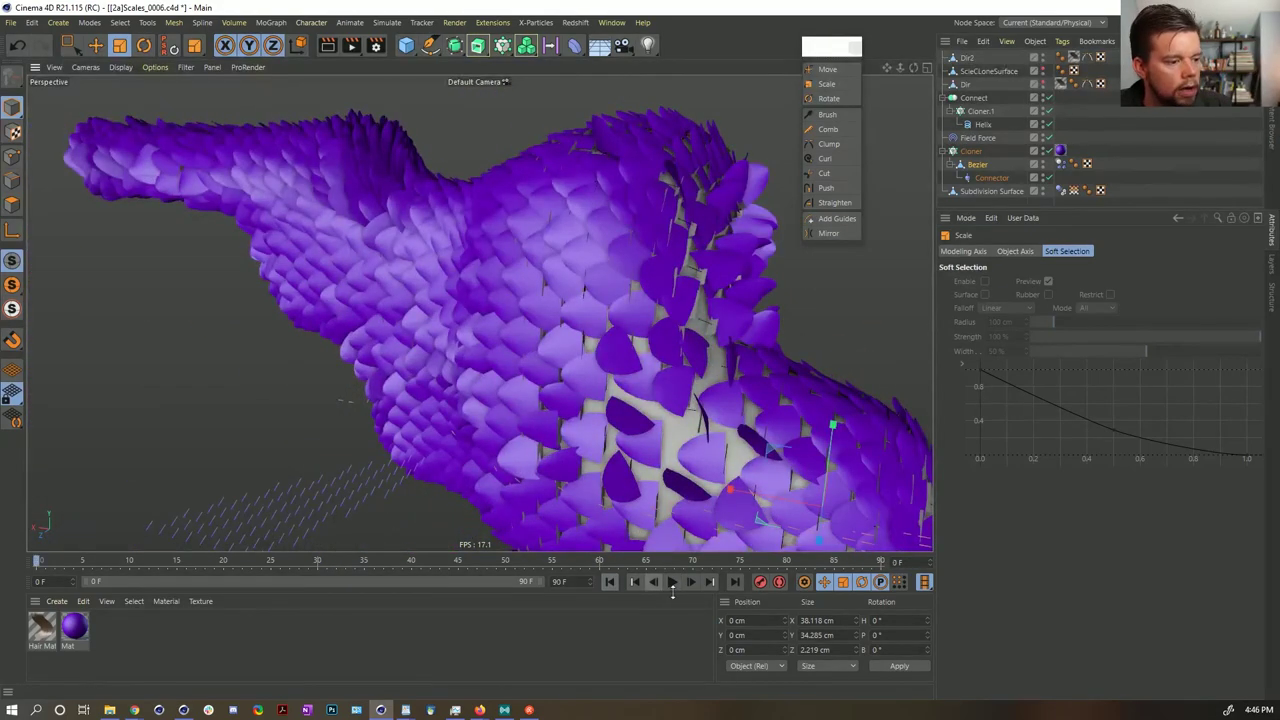
click(671, 582)
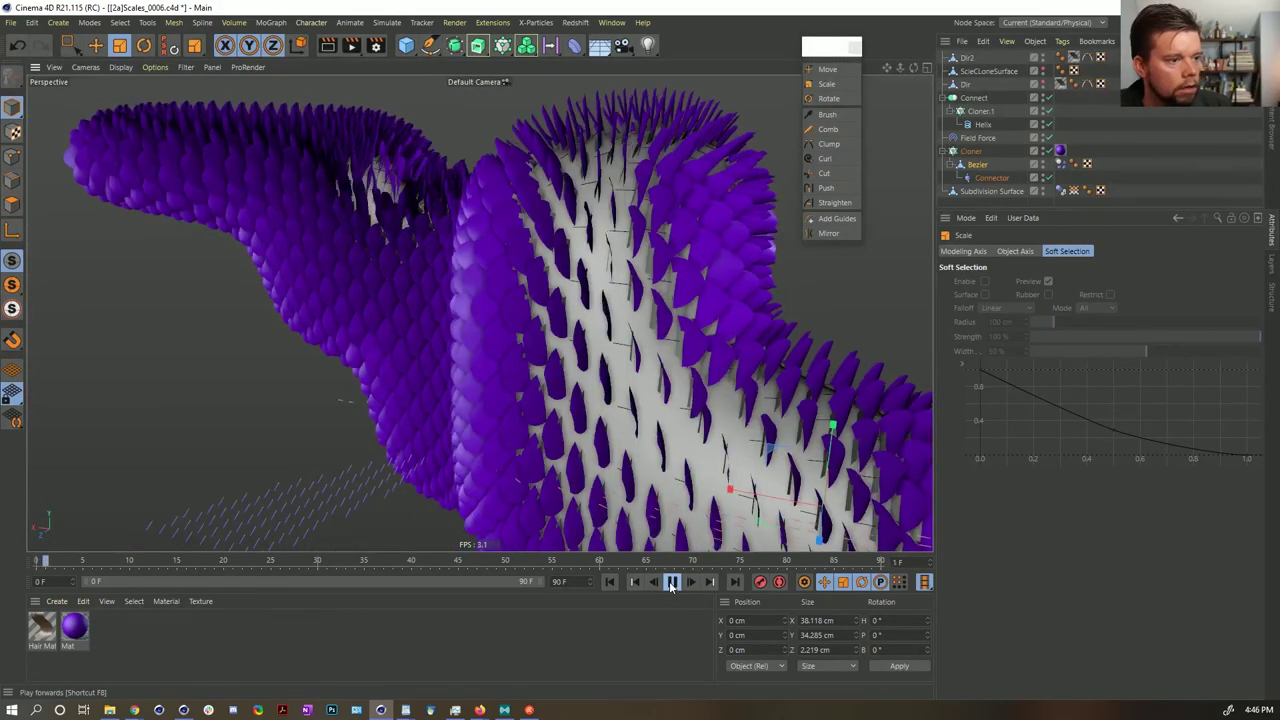
click(671, 582)
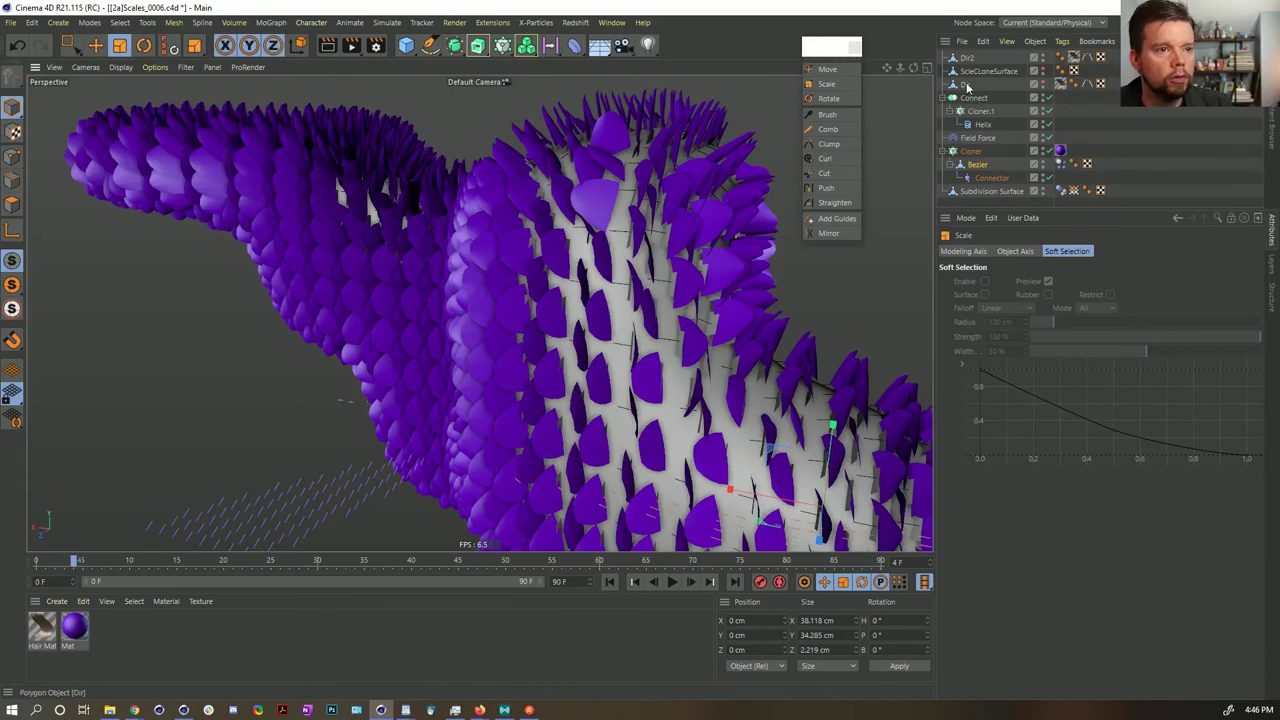
mouse_move(603, 278)
alt+mouse_down()
mouse_move(700, 300)
mouse_move(622, 290)
alt+mouse_up()
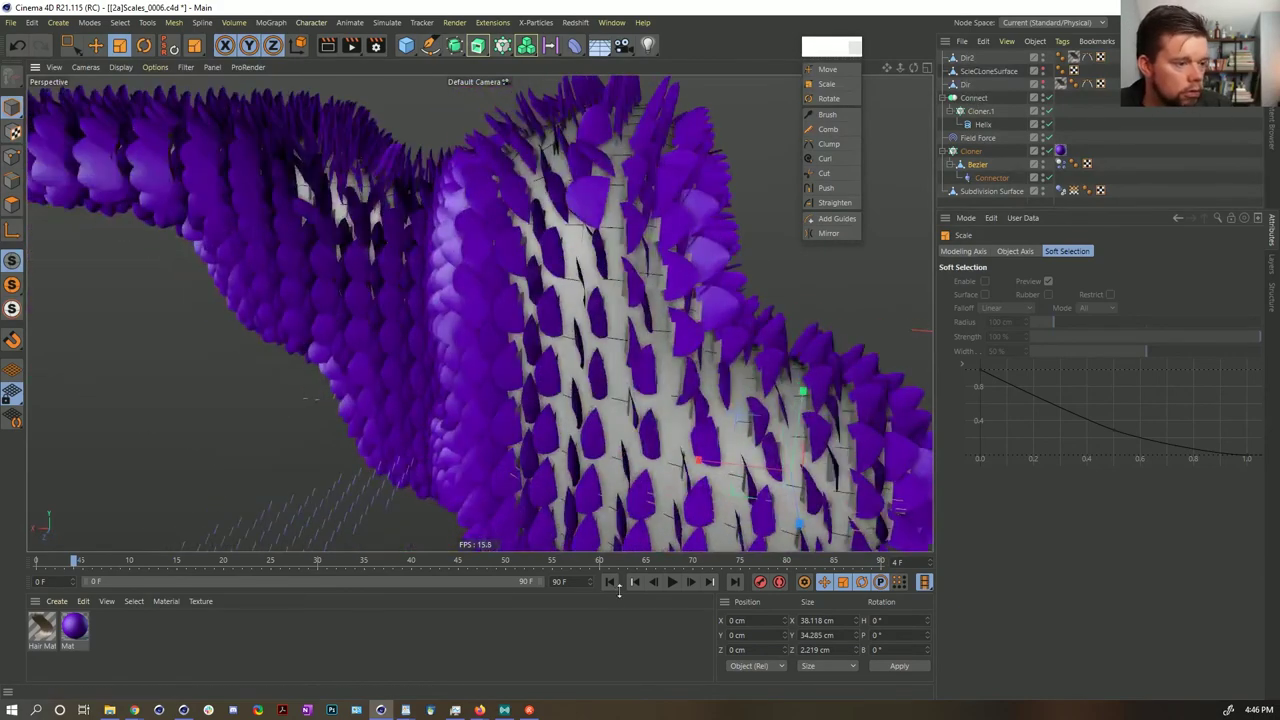
click(610, 582)
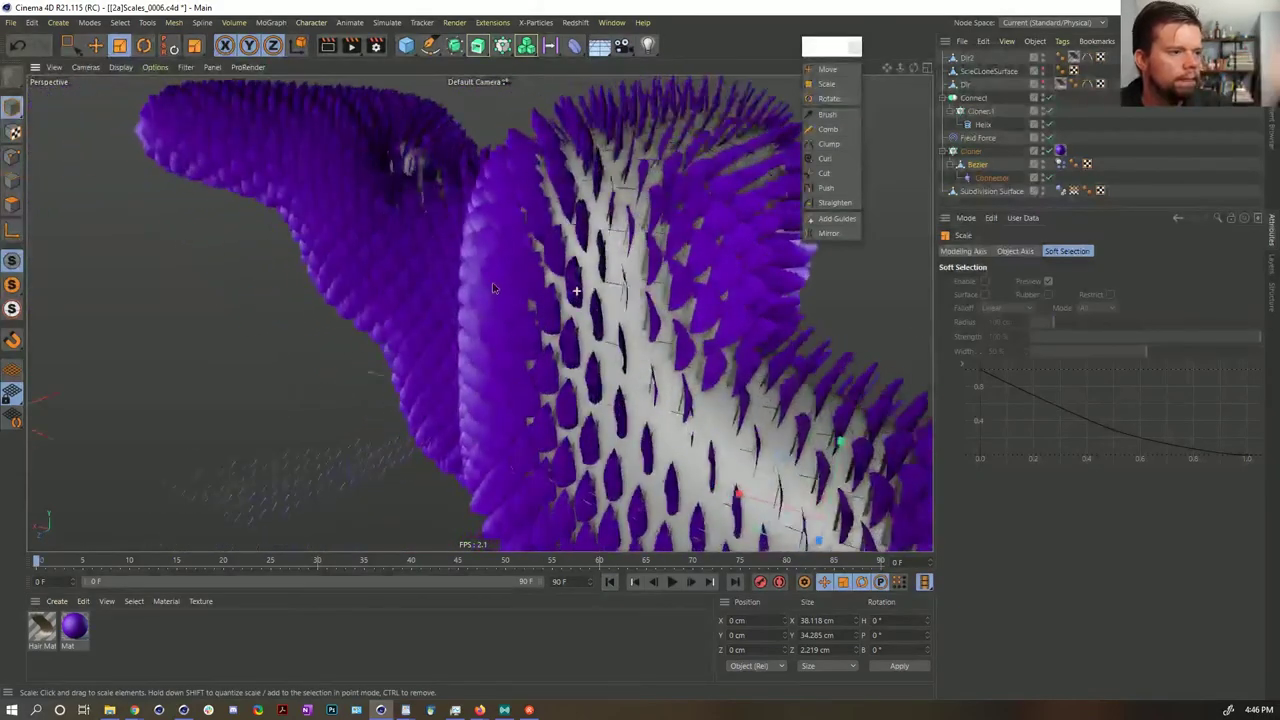
- Assign the new Dir2 mesh as the object of Cloner.1, and test the simulation from the first frame
click(982, 111)
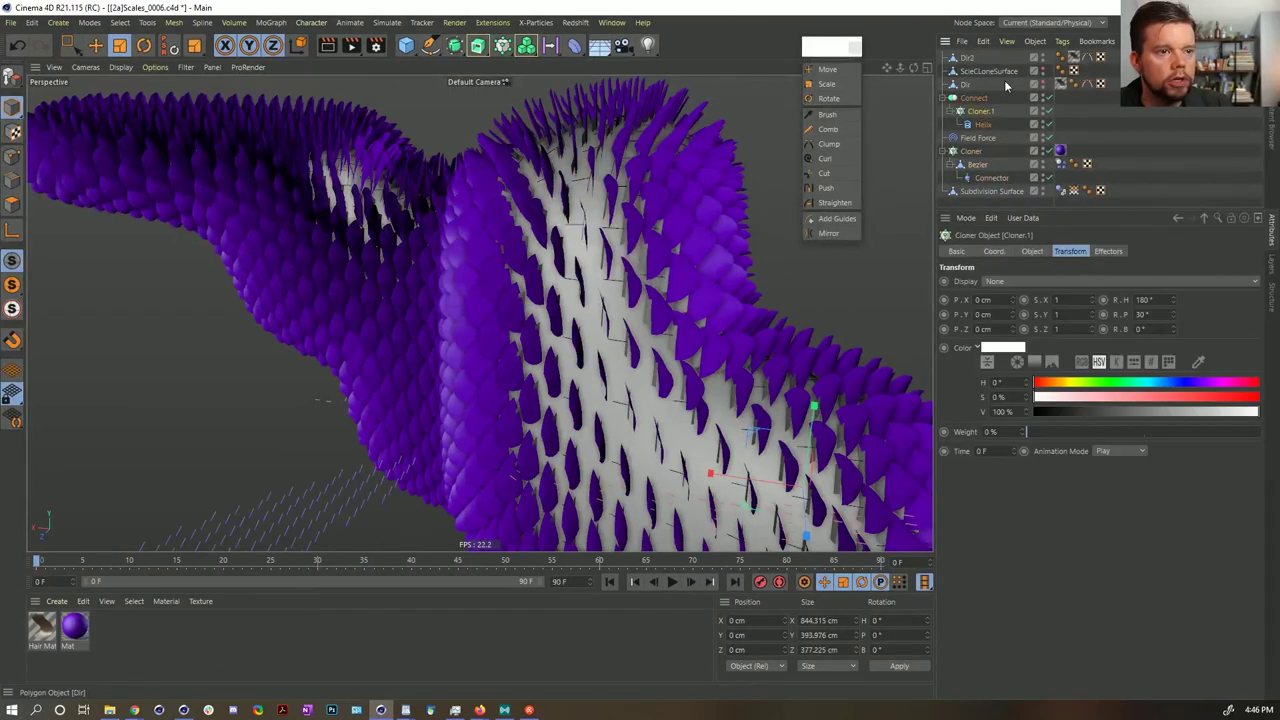
click(1032, 251)
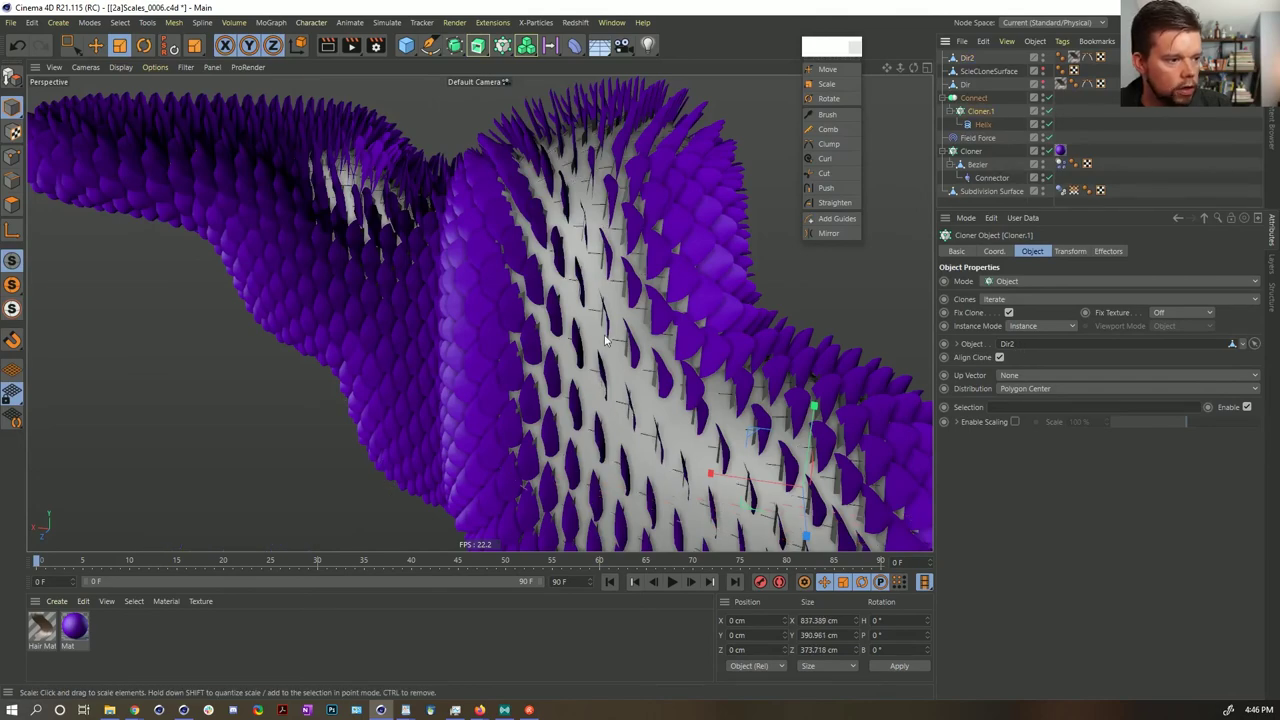
alt+drag(578, 306, 548, 314)
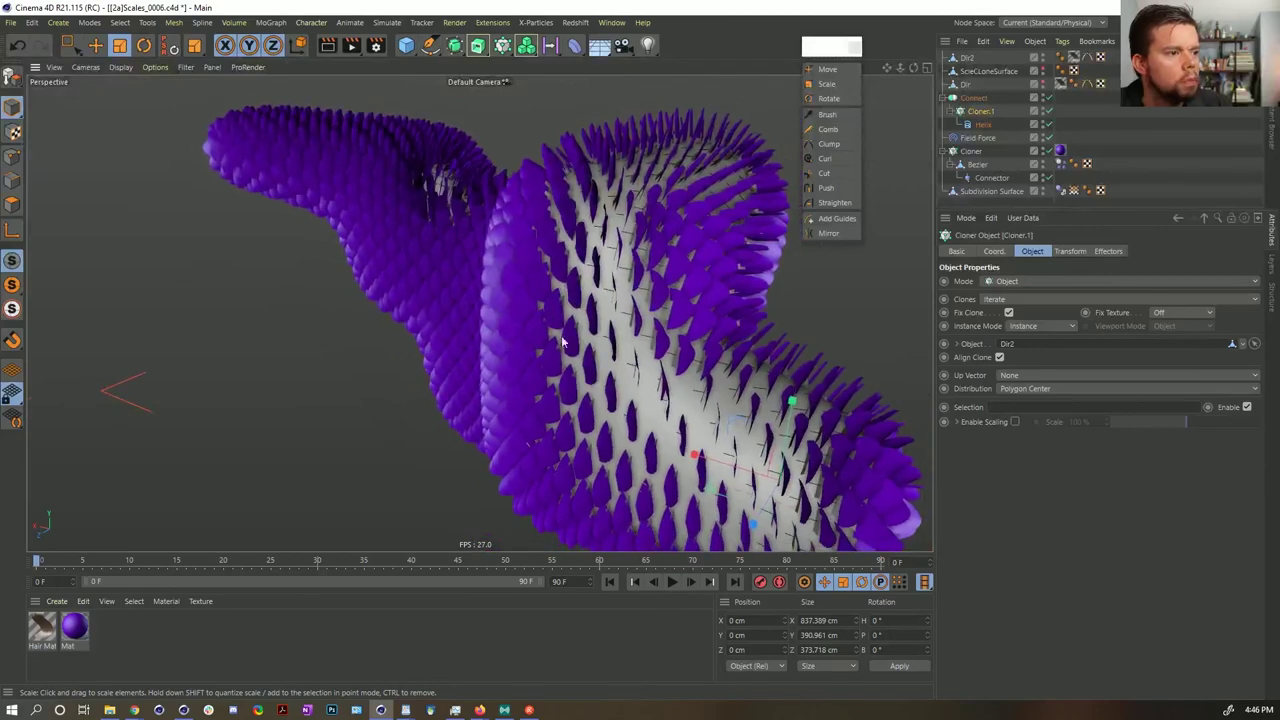
click(673, 582)
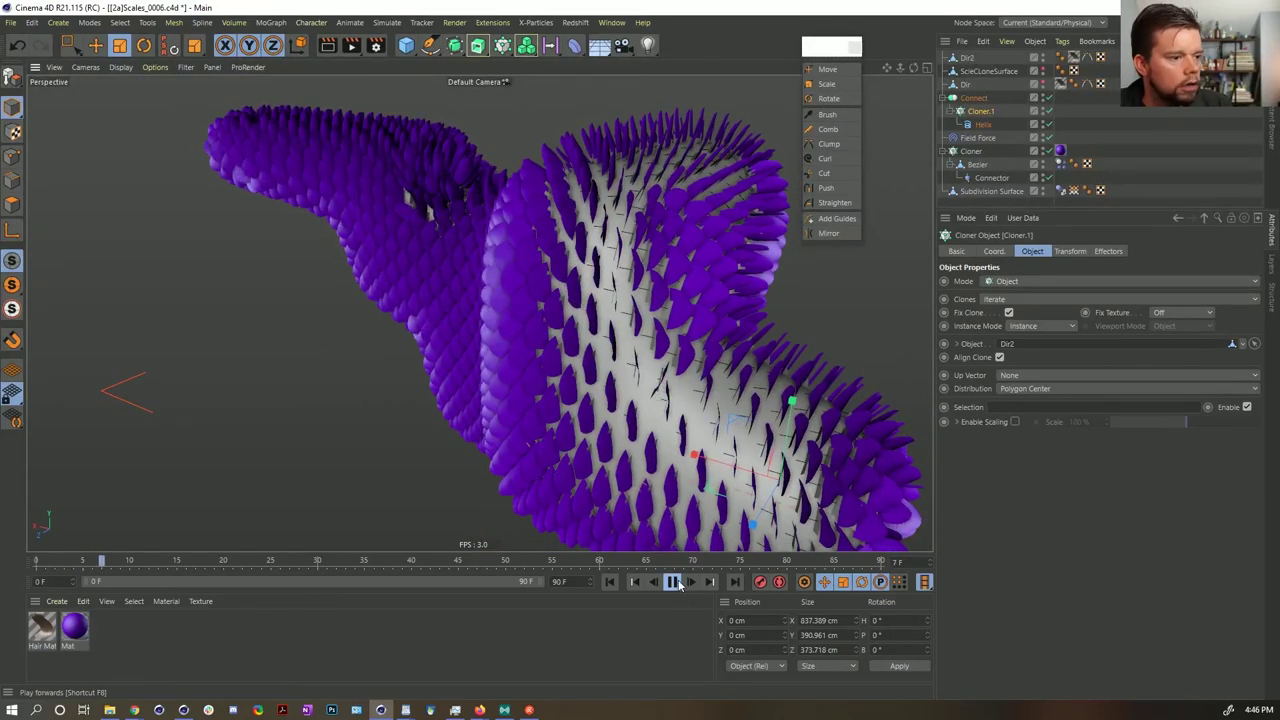
click(676, 583)
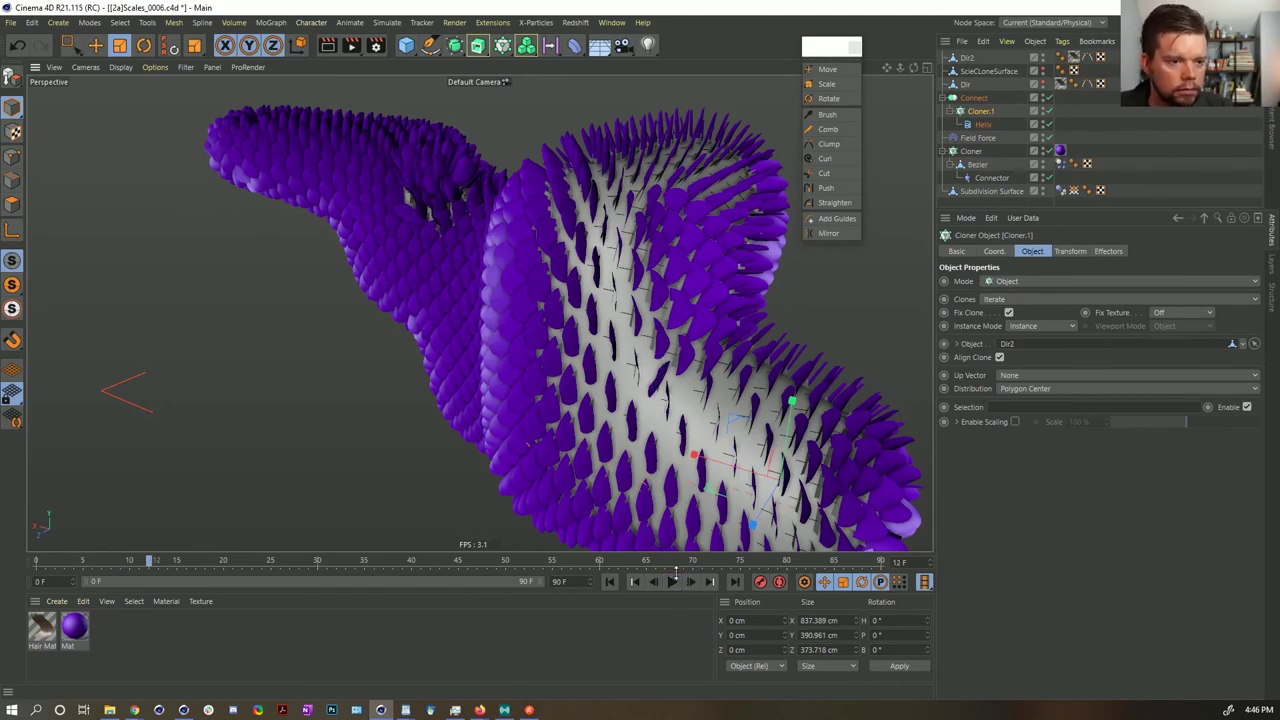
click(609, 582)
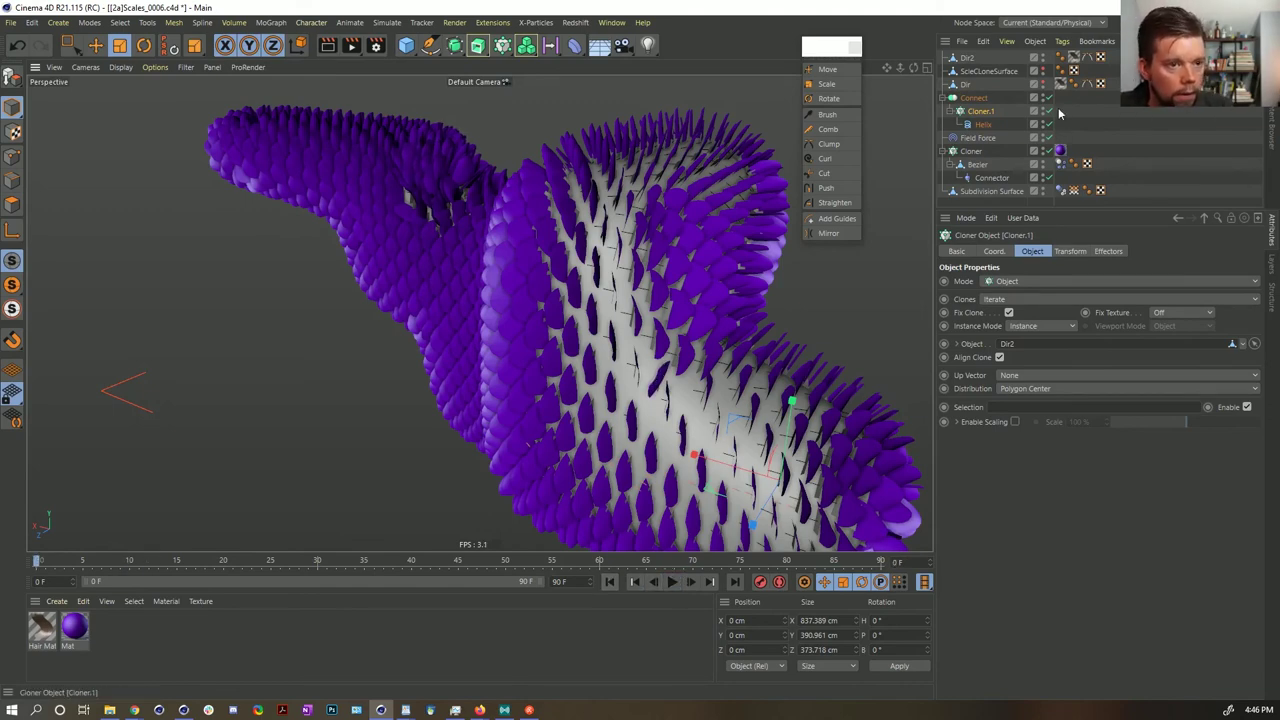
- Set the along-curve Offset of the Field Force's Connect spline layer to 100%, and play the simulation to test it
click(978, 137)
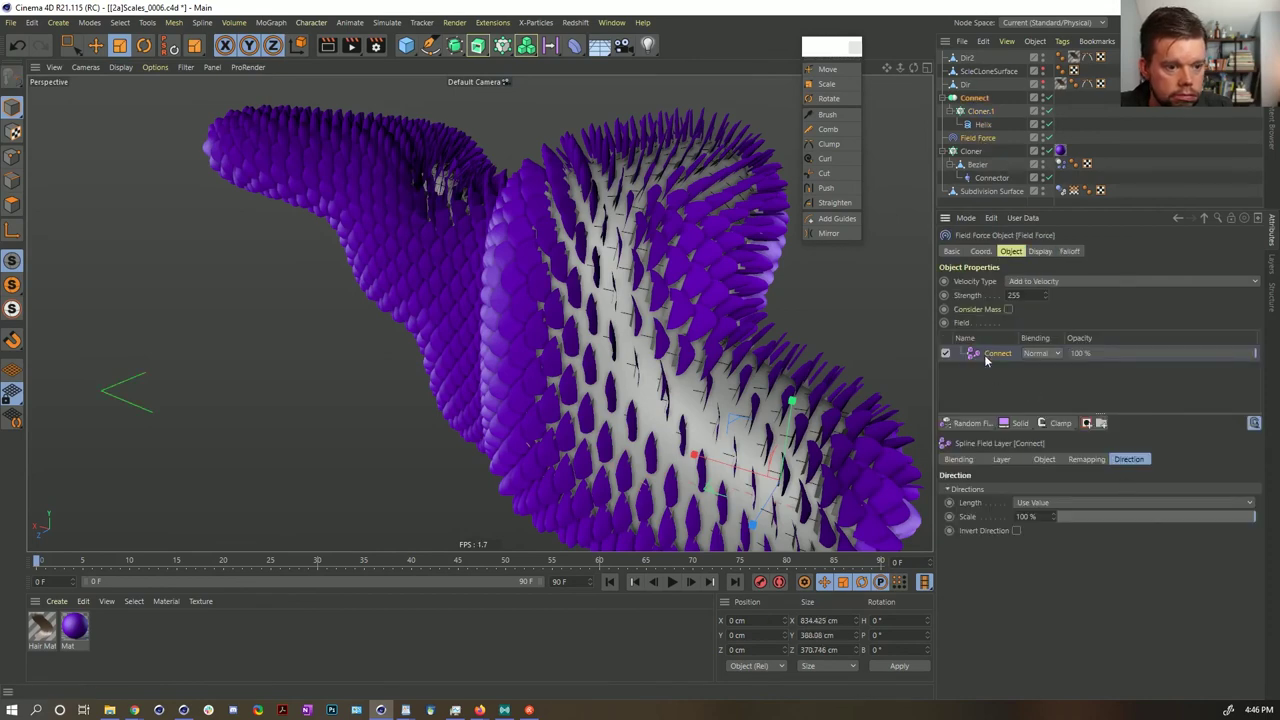
click(1043, 459)
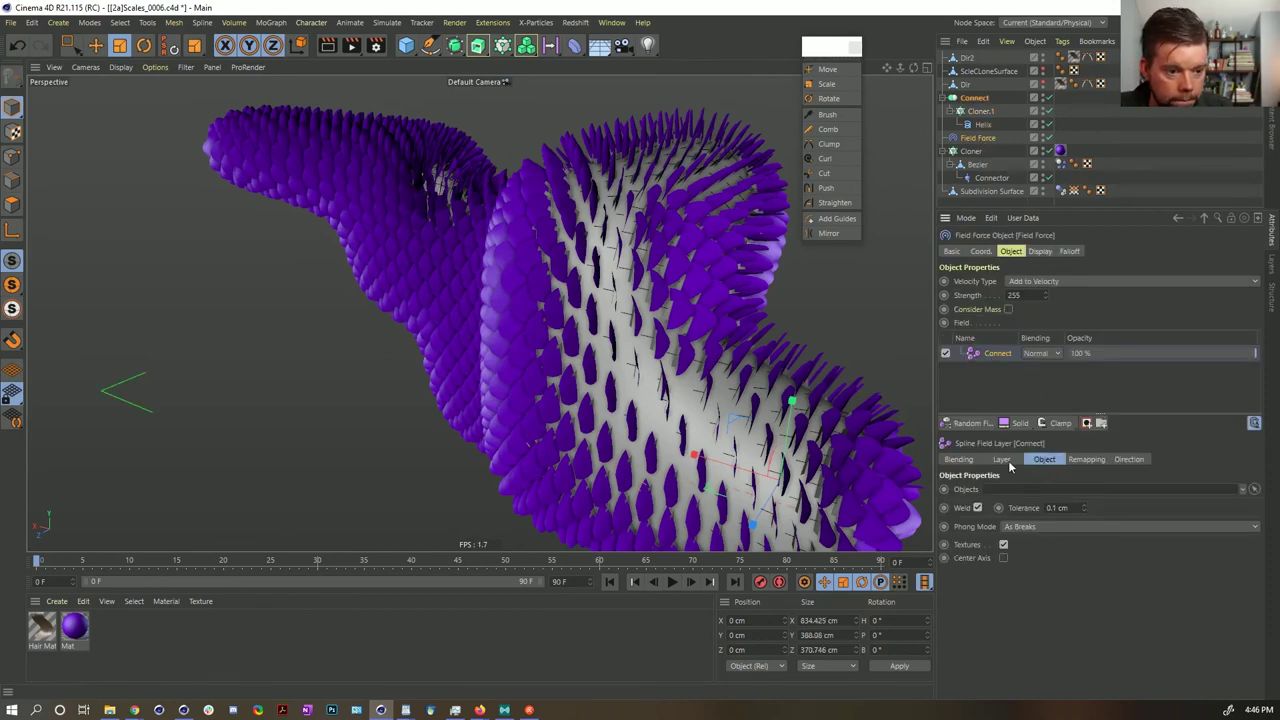
click(1087, 459)
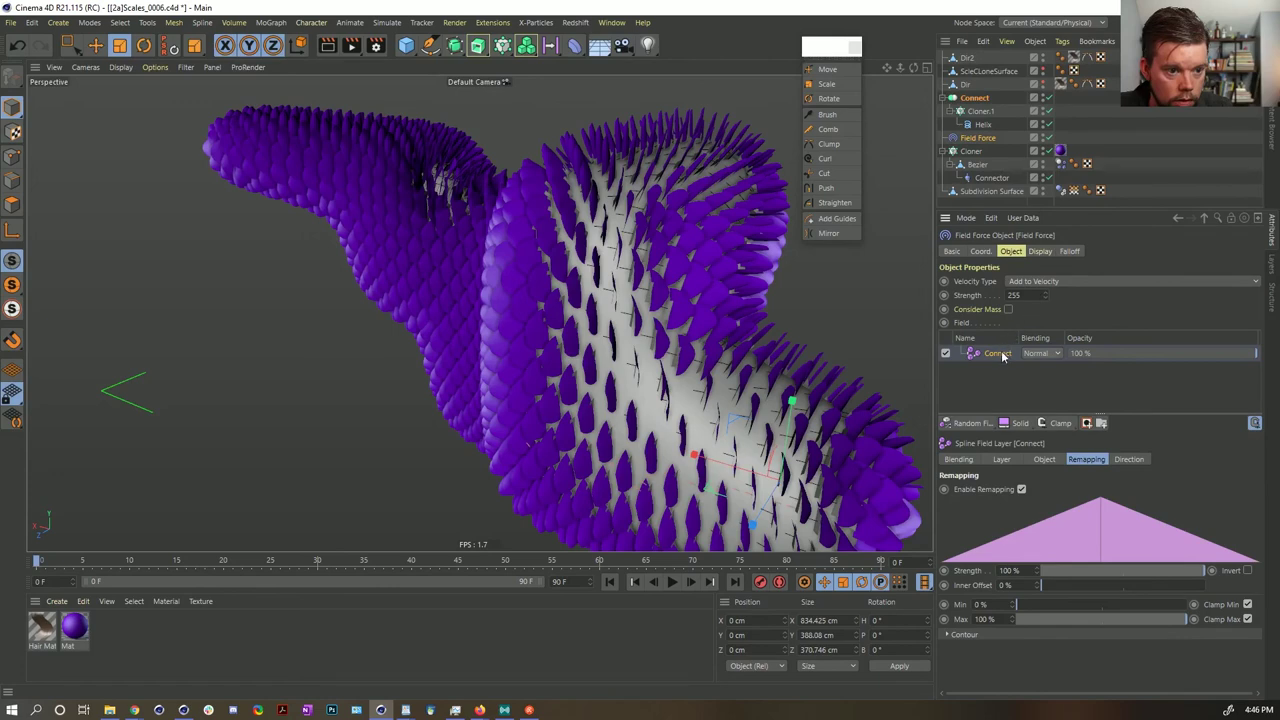
click(1000, 459)
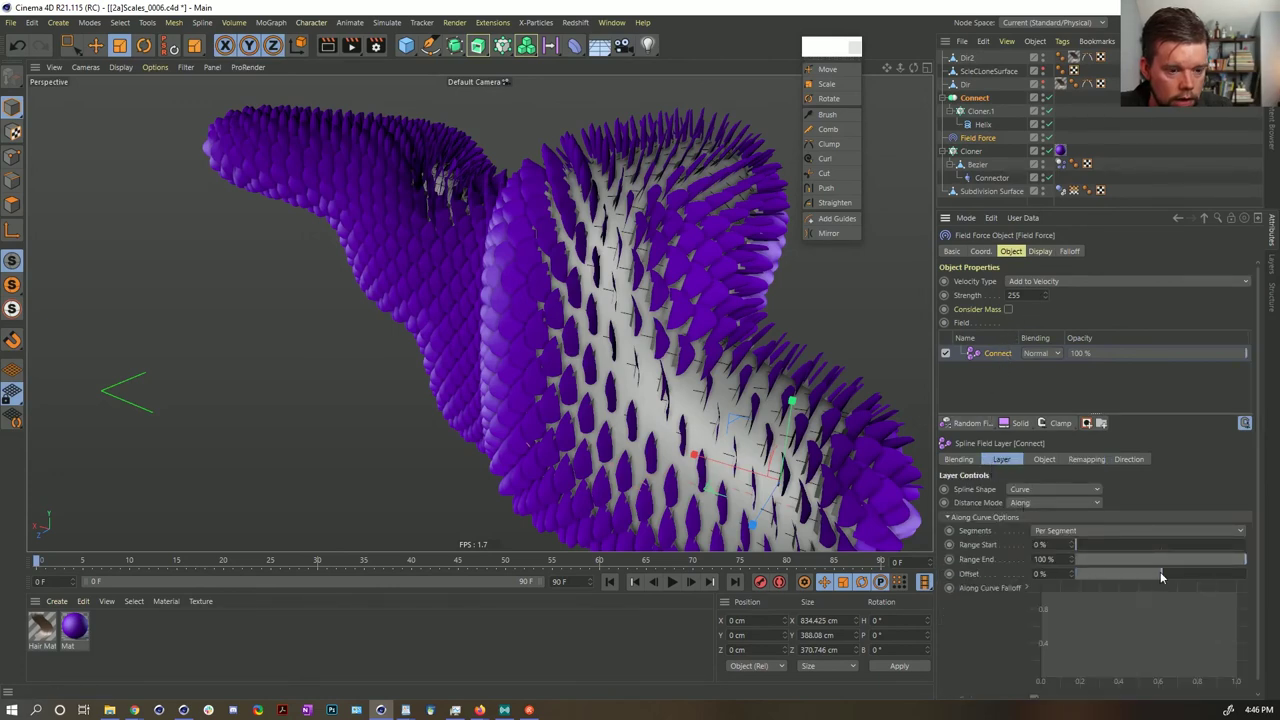
drag(1160, 571, 1250, 574)
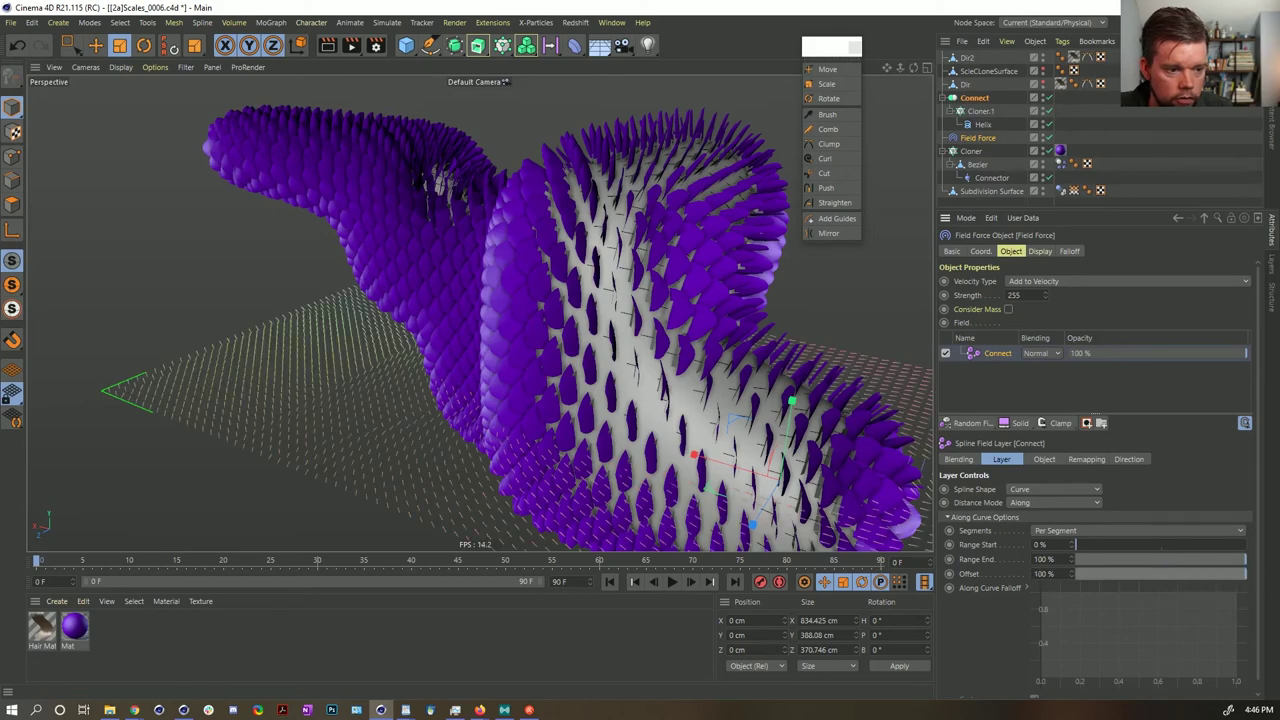
click(673, 582)
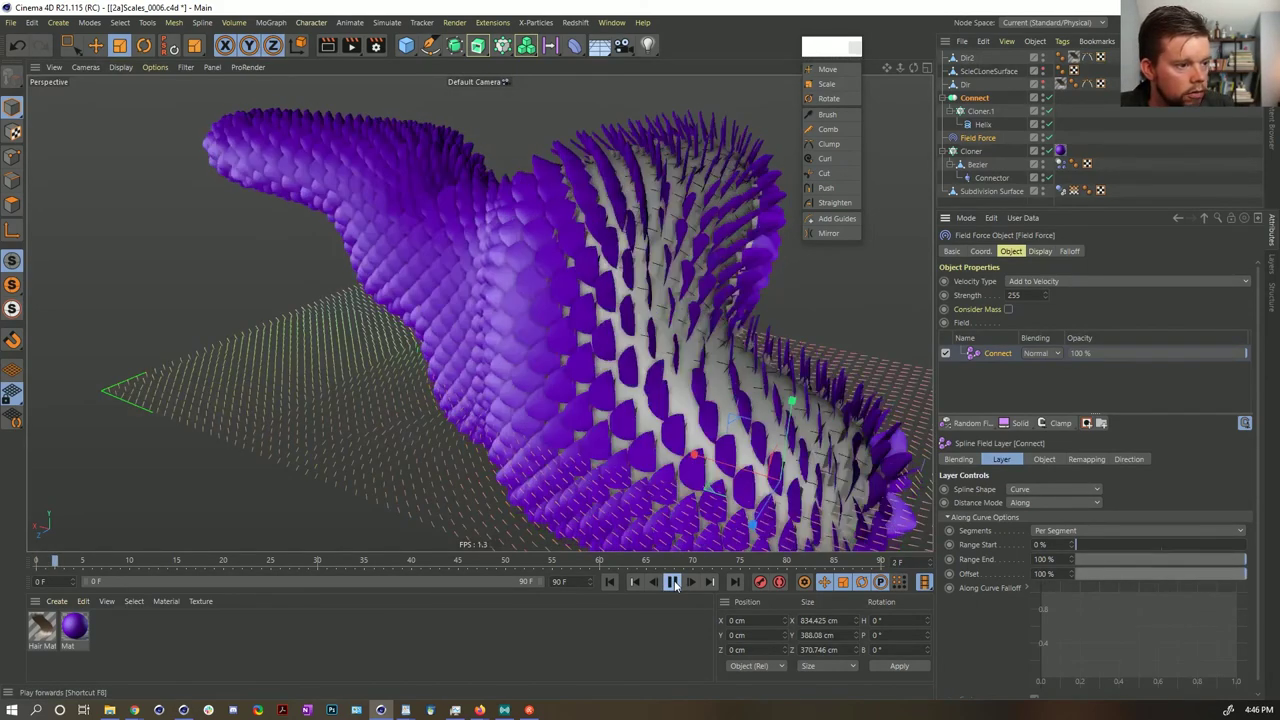
click(673, 582)
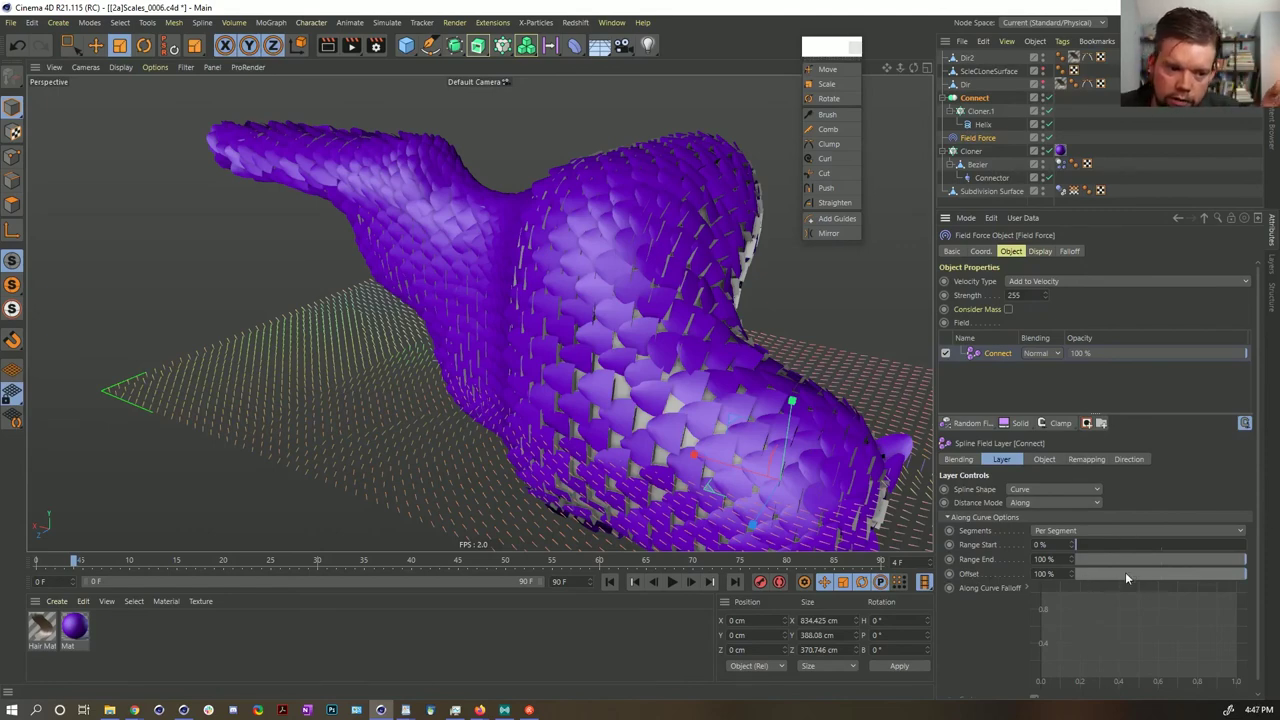
drag(1125, 578, 1248, 576)
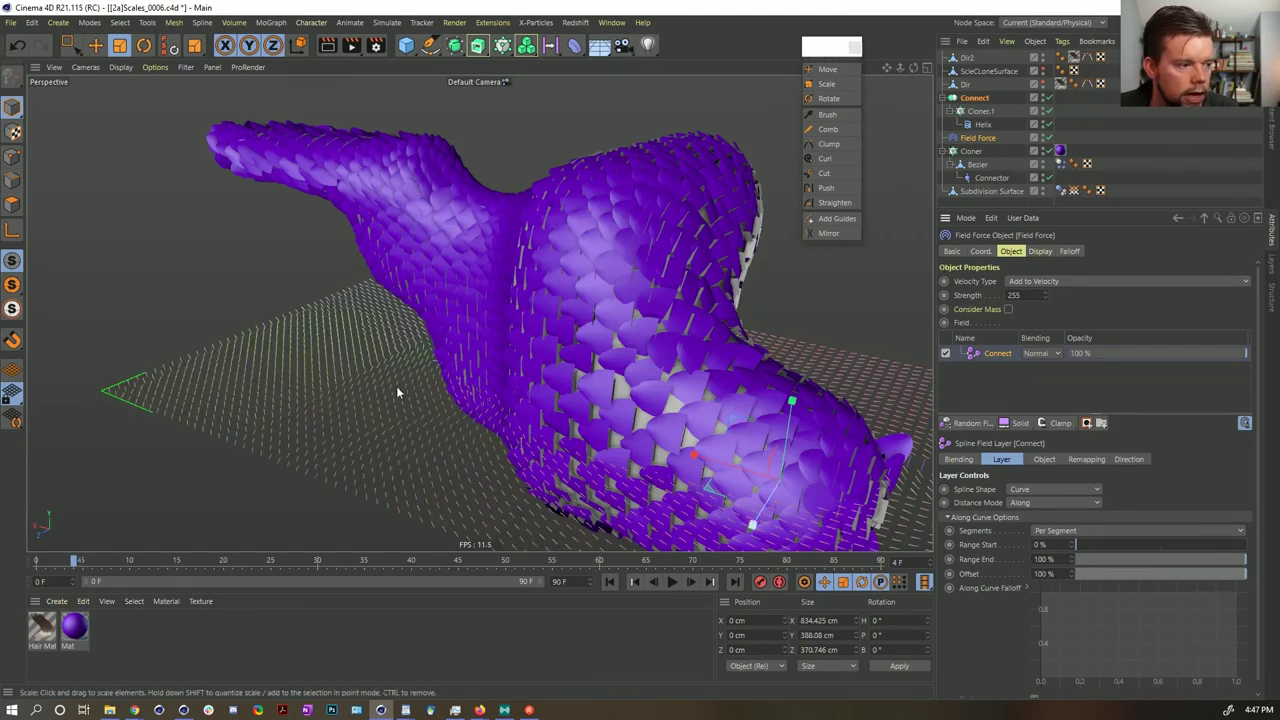
alt+drag(524, 304, 548, 318)
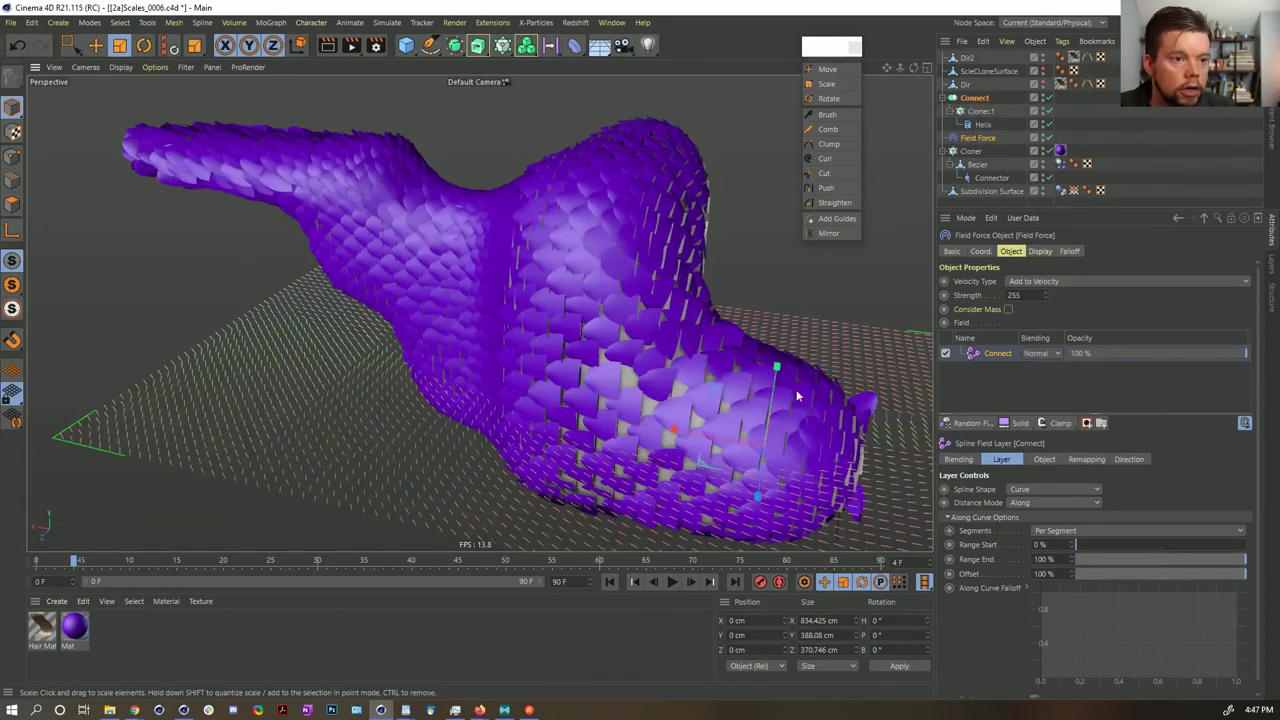
click(611, 582)
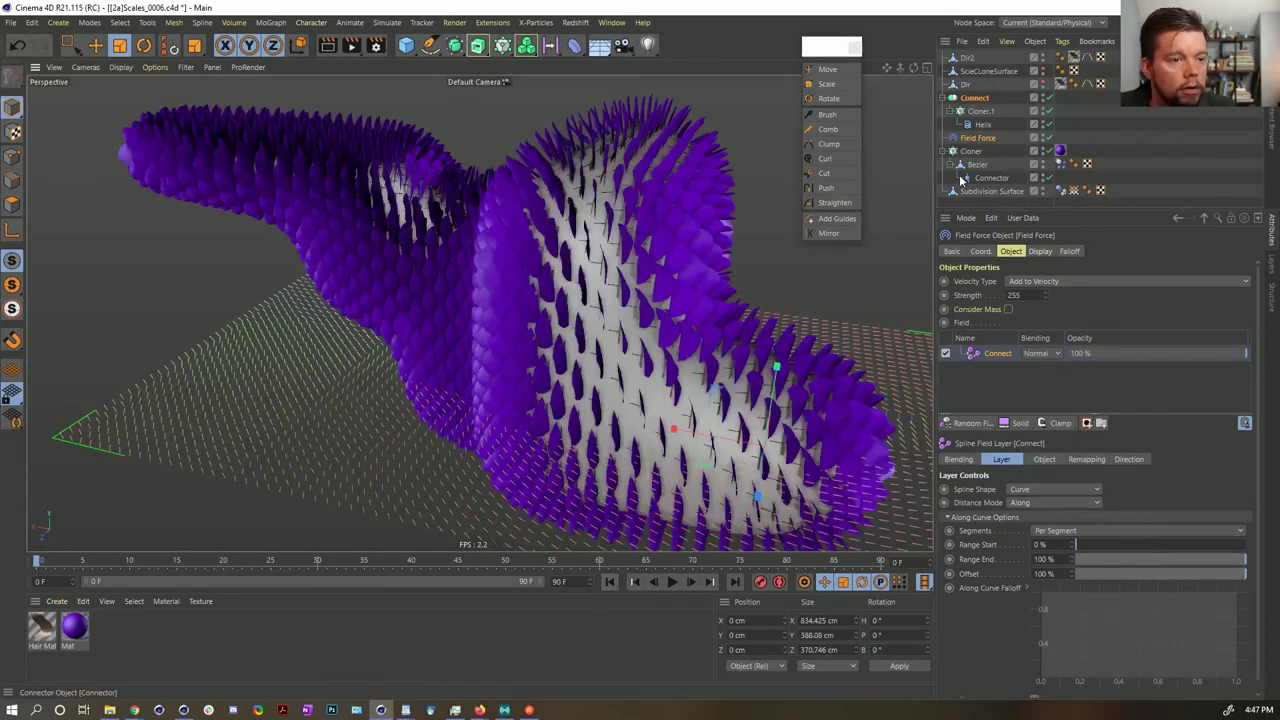
- Set the Field Force's strength to 55 and play the simulation to inspect the scales on the surface
click(977, 139)
text(55)
key(Return)
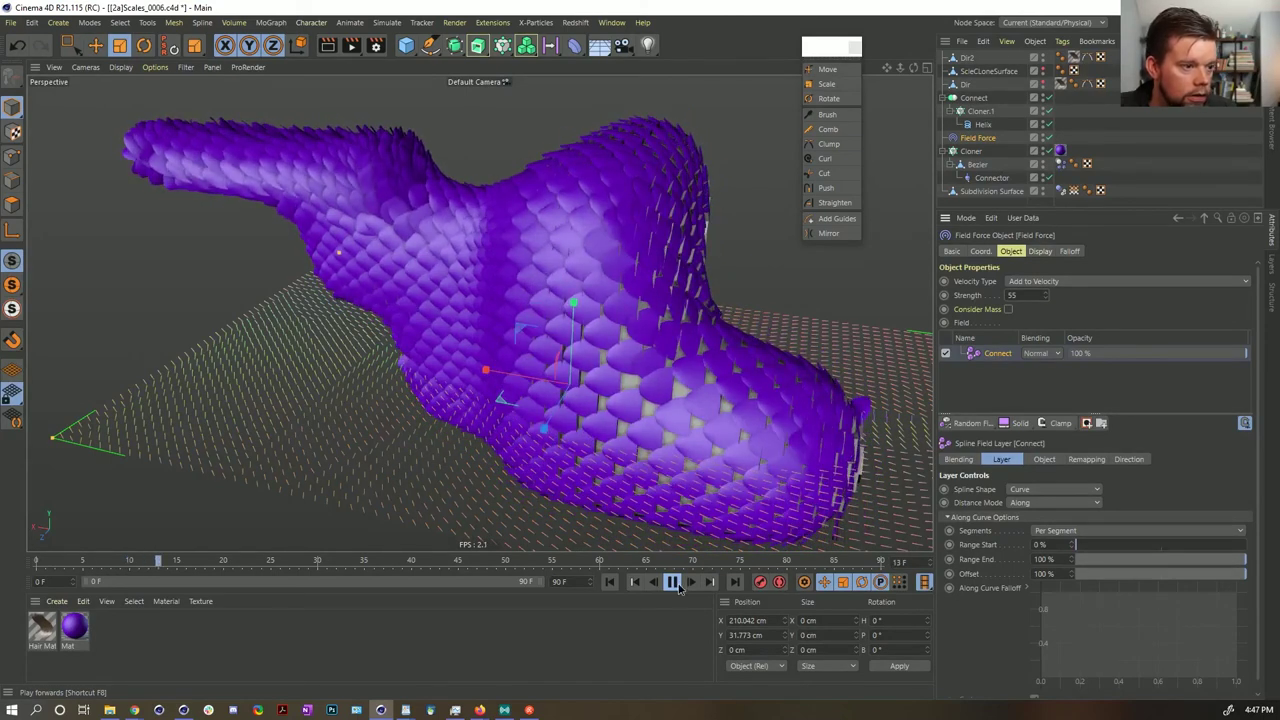
click(676, 583)
click(1107, 143)
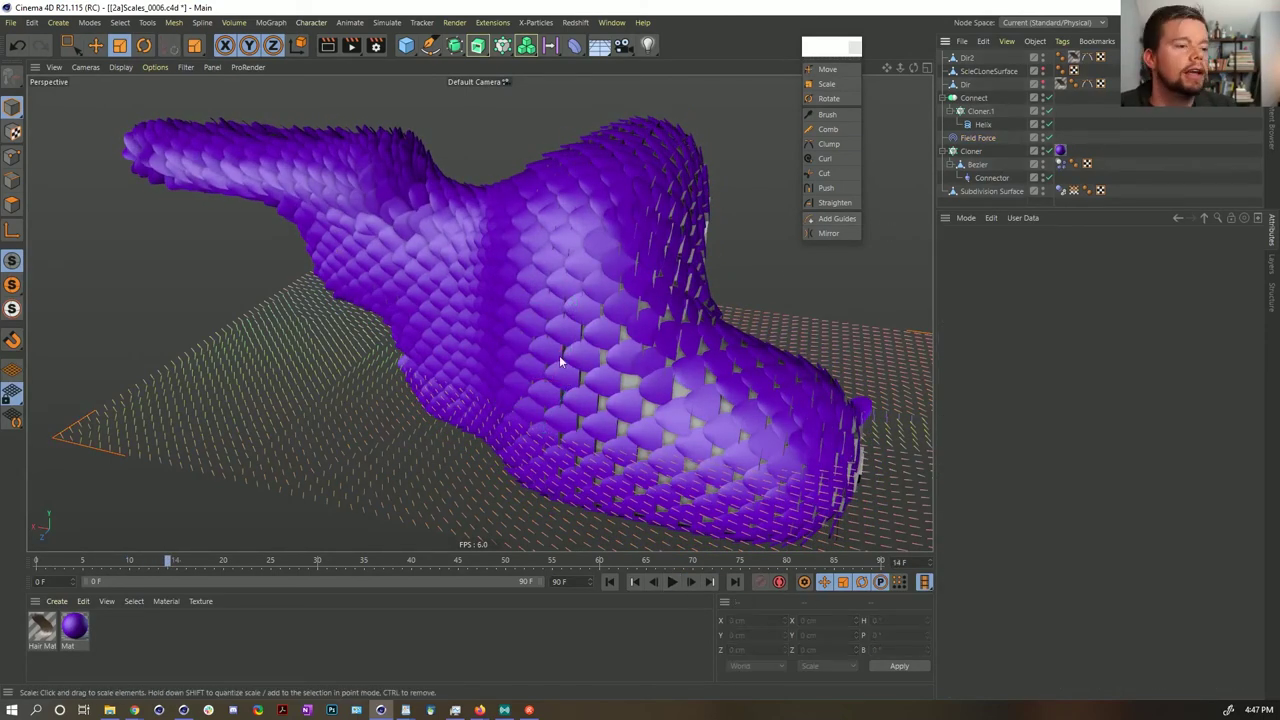
alt+drag(686, 297, 583, 314)
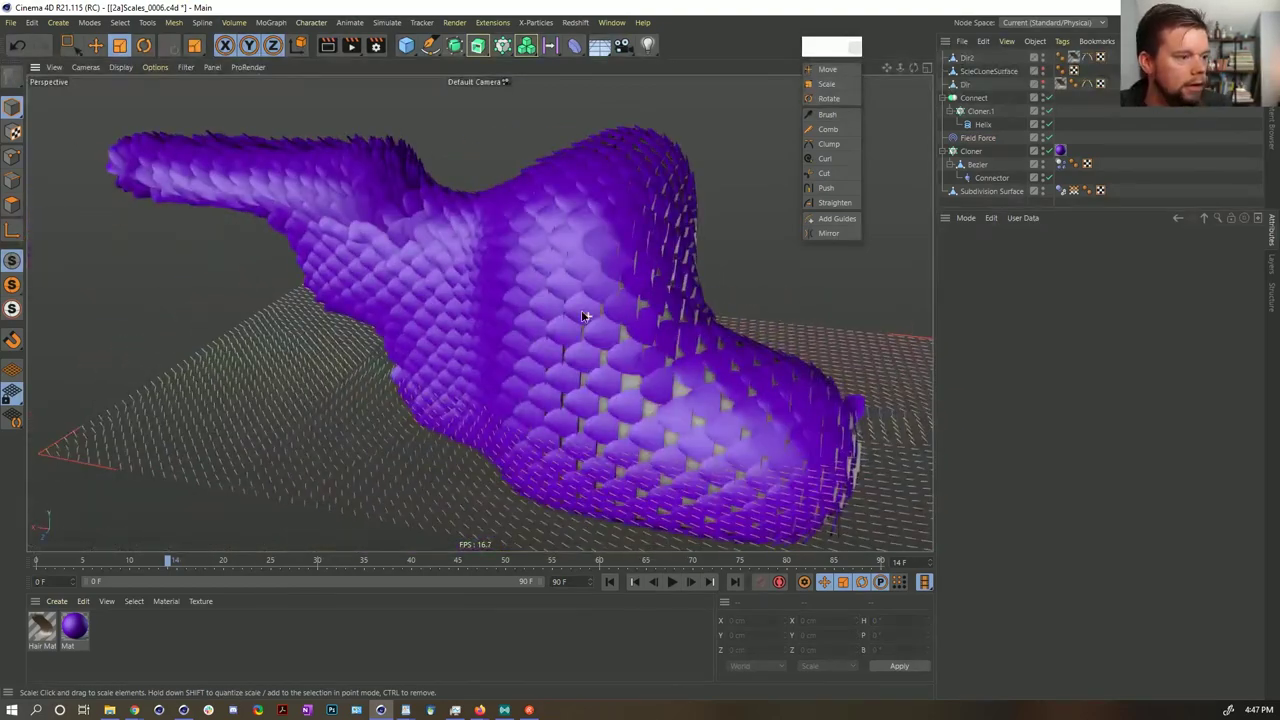
- Scale the Bezier scale object up to about 44.7 × 40.2 × 2.6 cm and play the simulation from the first frame to test it
click(609, 581)
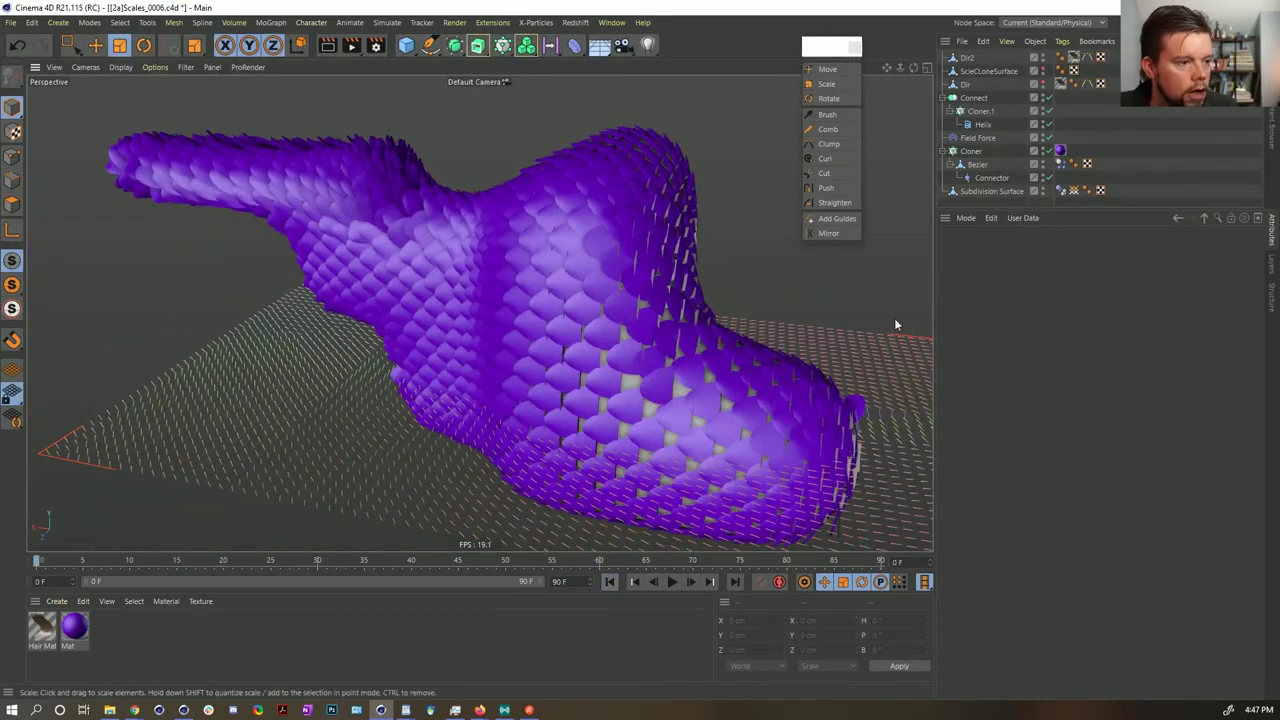
click(977, 165)
key(t)
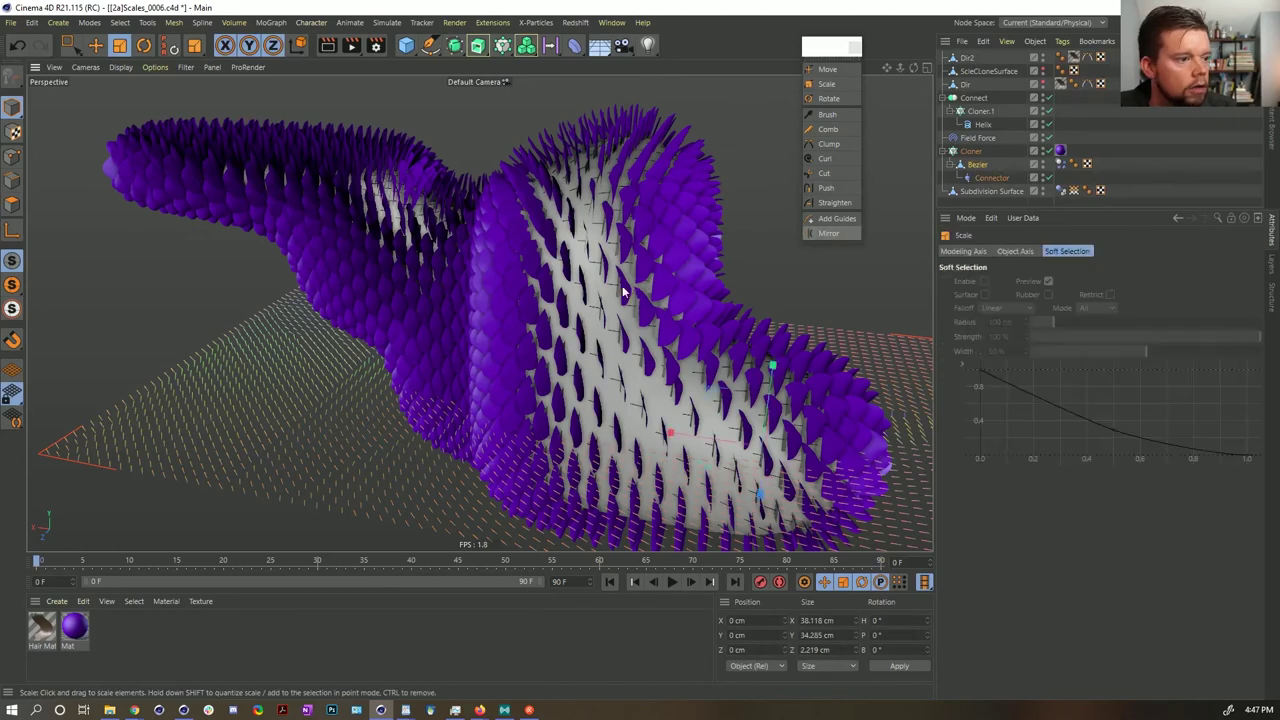
drag(603, 277, 660, 254)
click(673, 582)
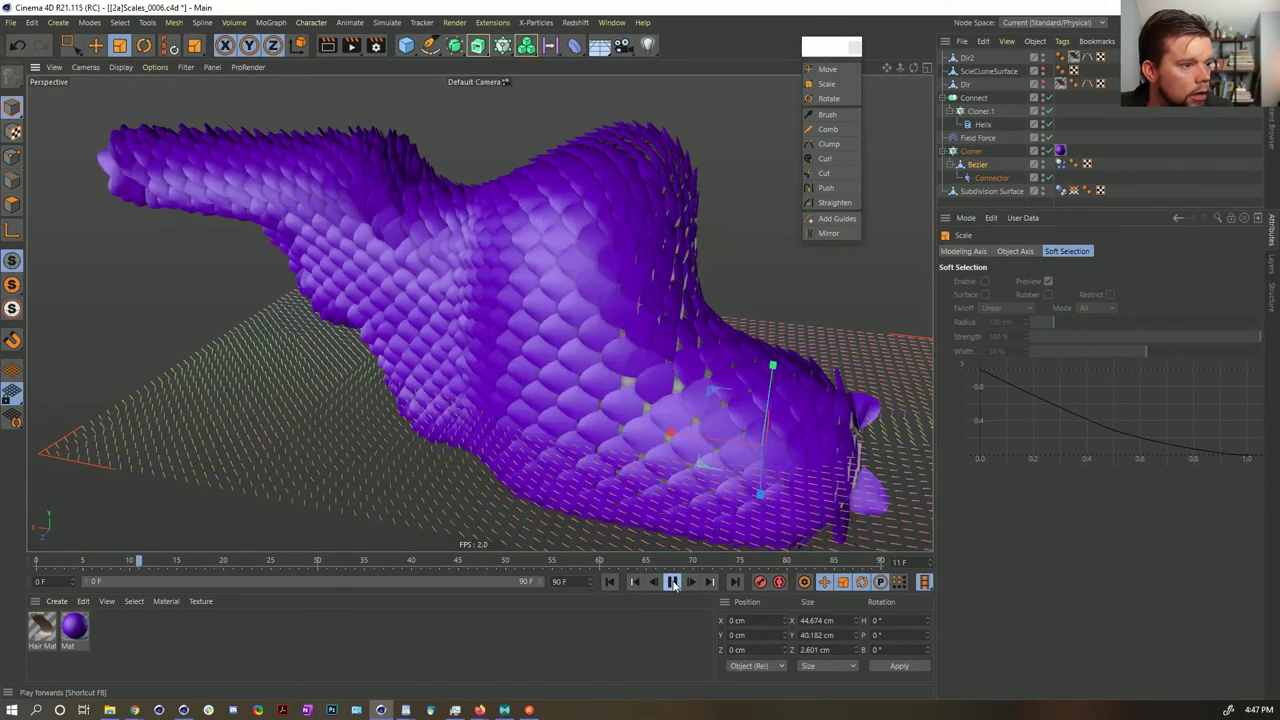
click(673, 583)
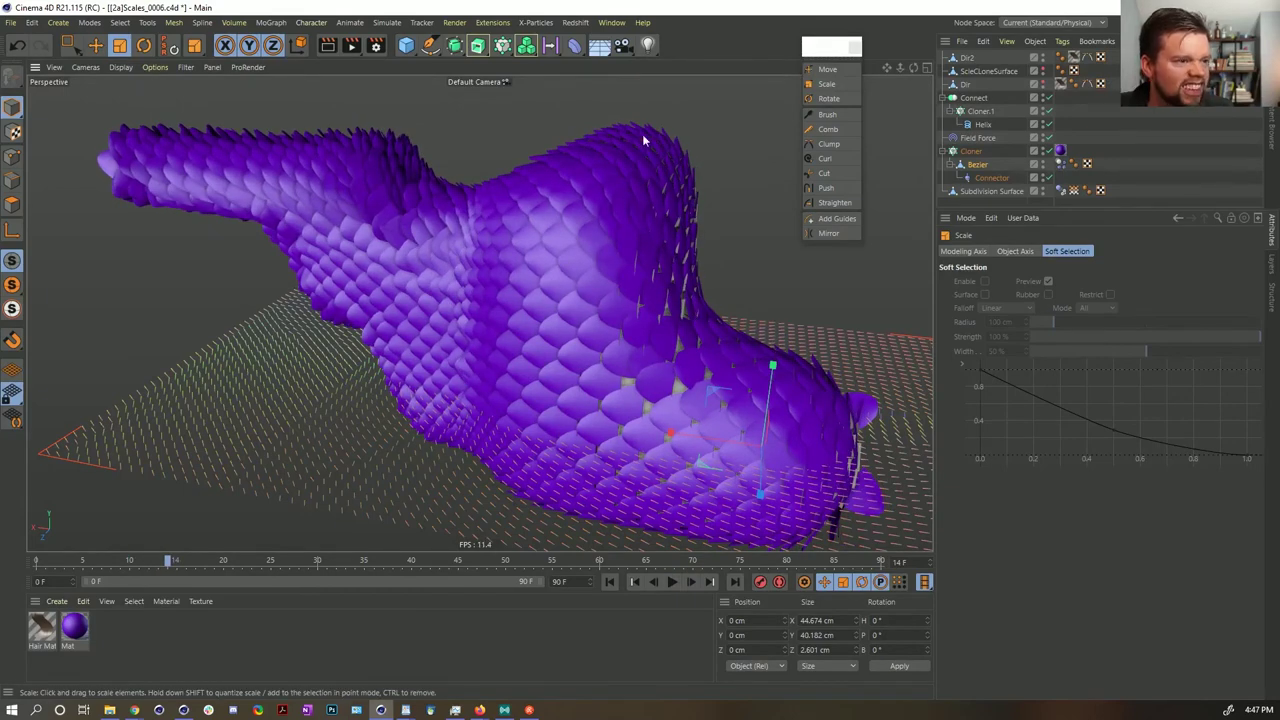
- Examine the overlap and gaps of the enlarged scales over the whole surface, from the tail to the rounded end
mouse_move(622, 260)
alt+mouse_down()
mouse_move(451, 240)
mouse_move(727, 247)
mouse_move(660, 260)
mouse_move(690, 240)
mouse_move(612, 247)
alt+mouse_up()
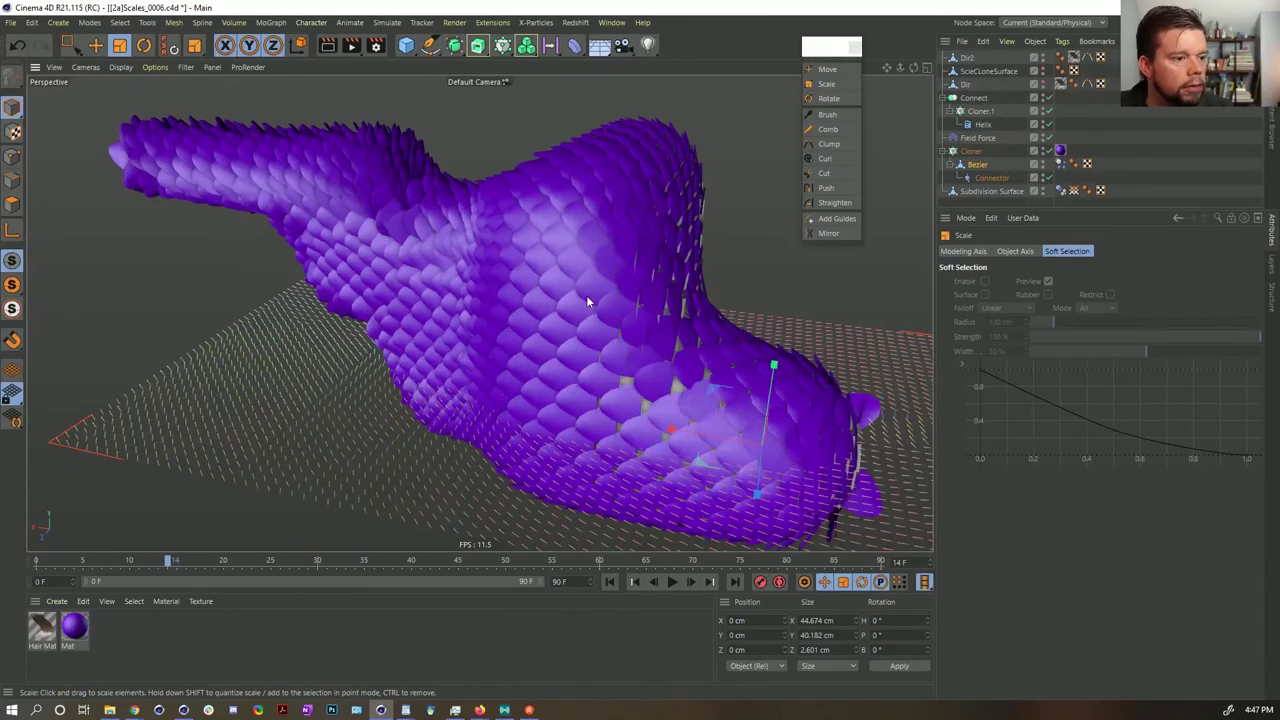
alt+drag(588, 301, 560, 316)
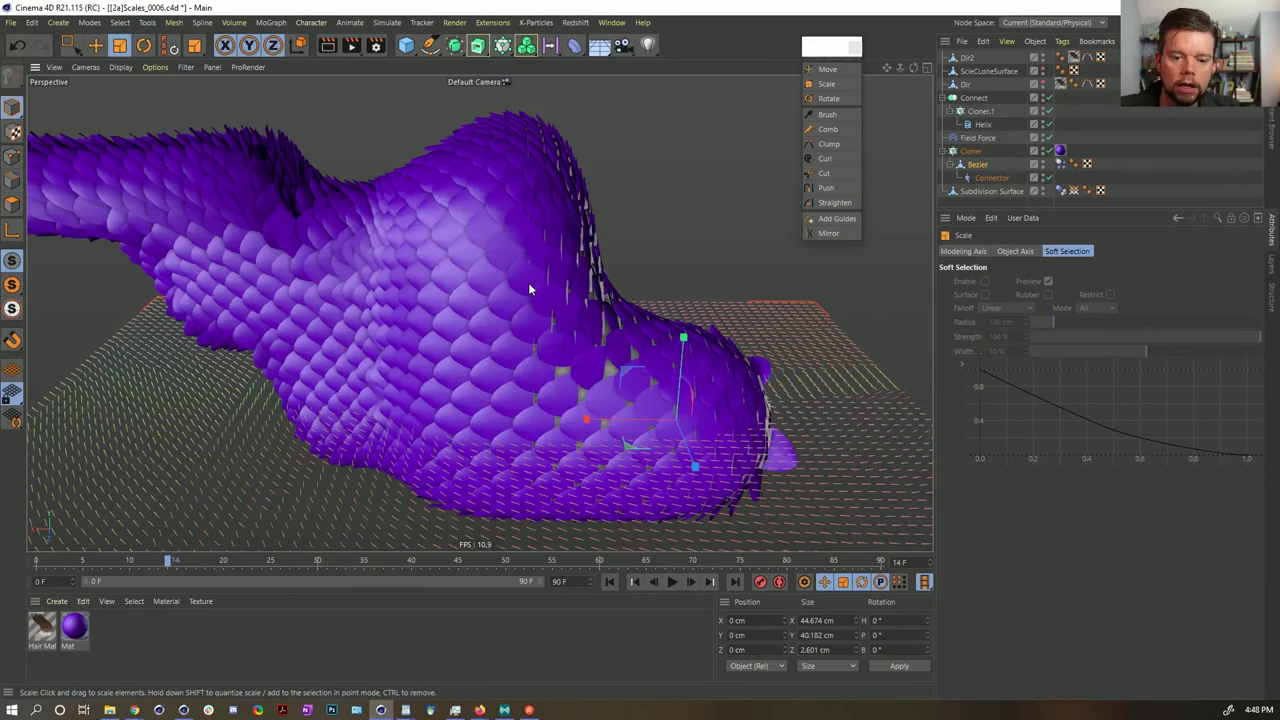
alt+drag(528, 282, 665, 327)
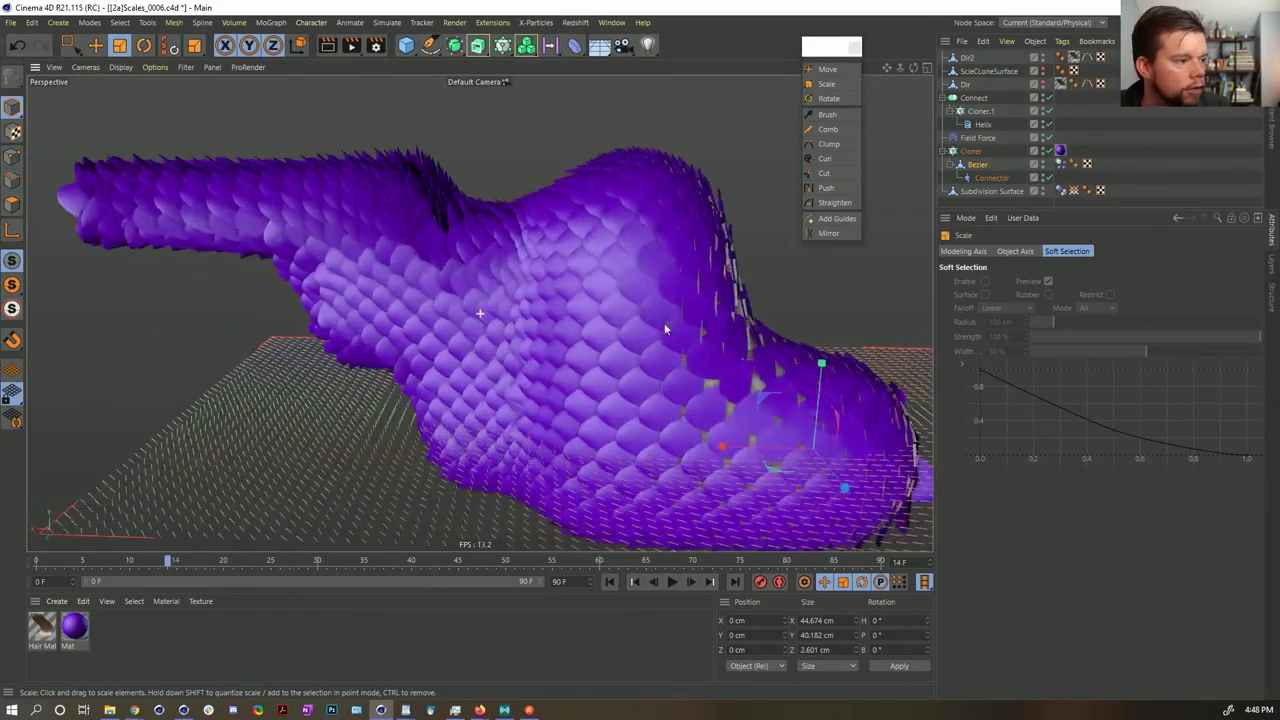
alt+drag(433, 315, 521, 357)
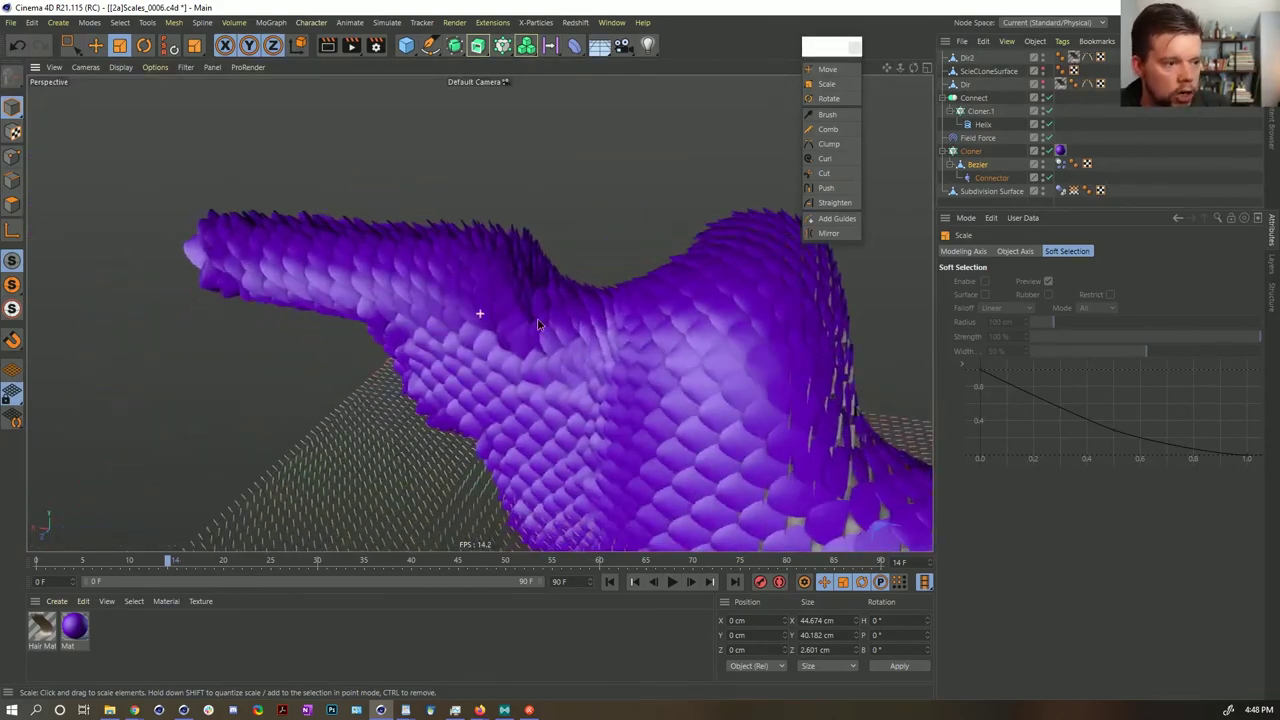
alt+drag(480, 314, 643, 412)
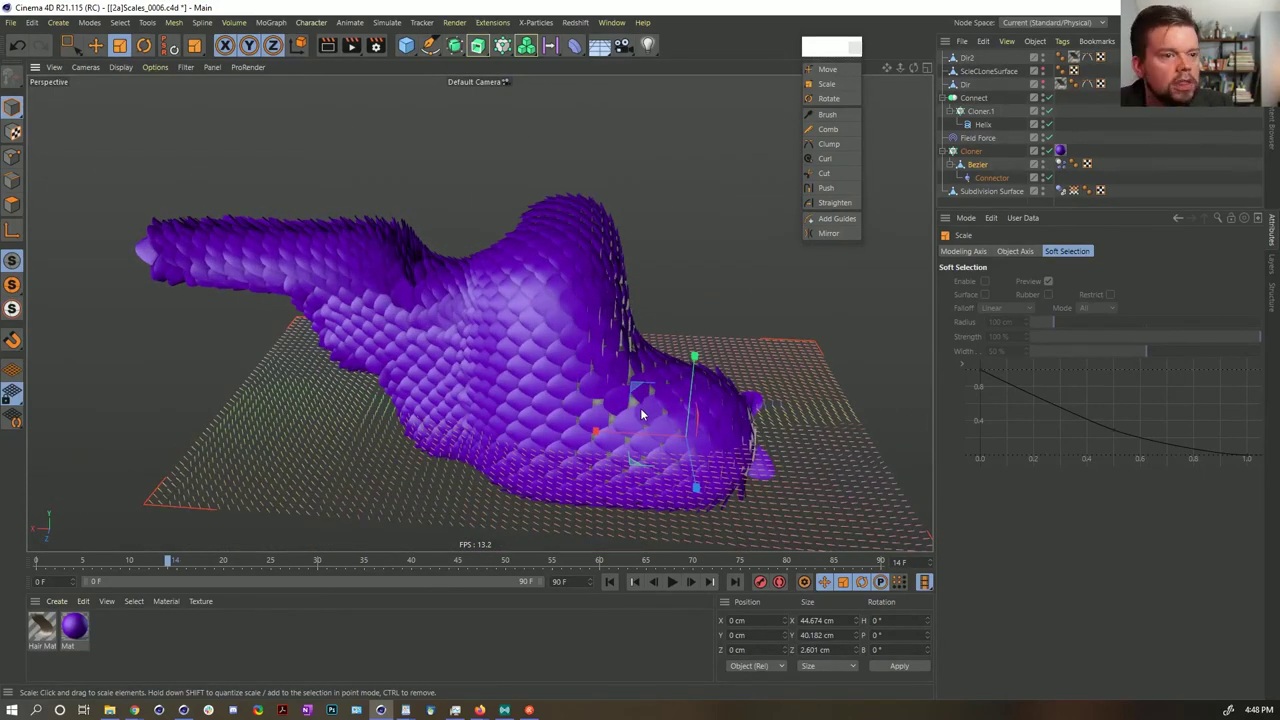
alt+right_drag(560, 357, 614, 329)
alt+drag(612, 329, 591, 338)
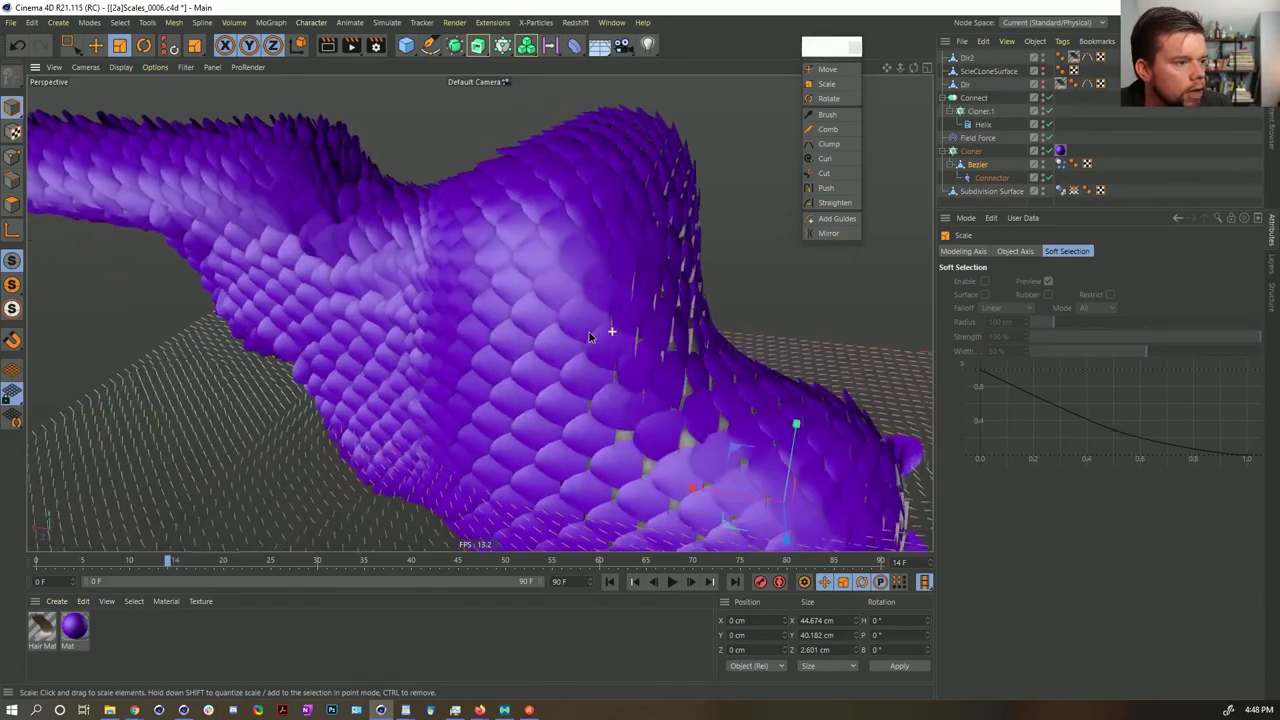
alt+drag(639, 402, 577, 409)
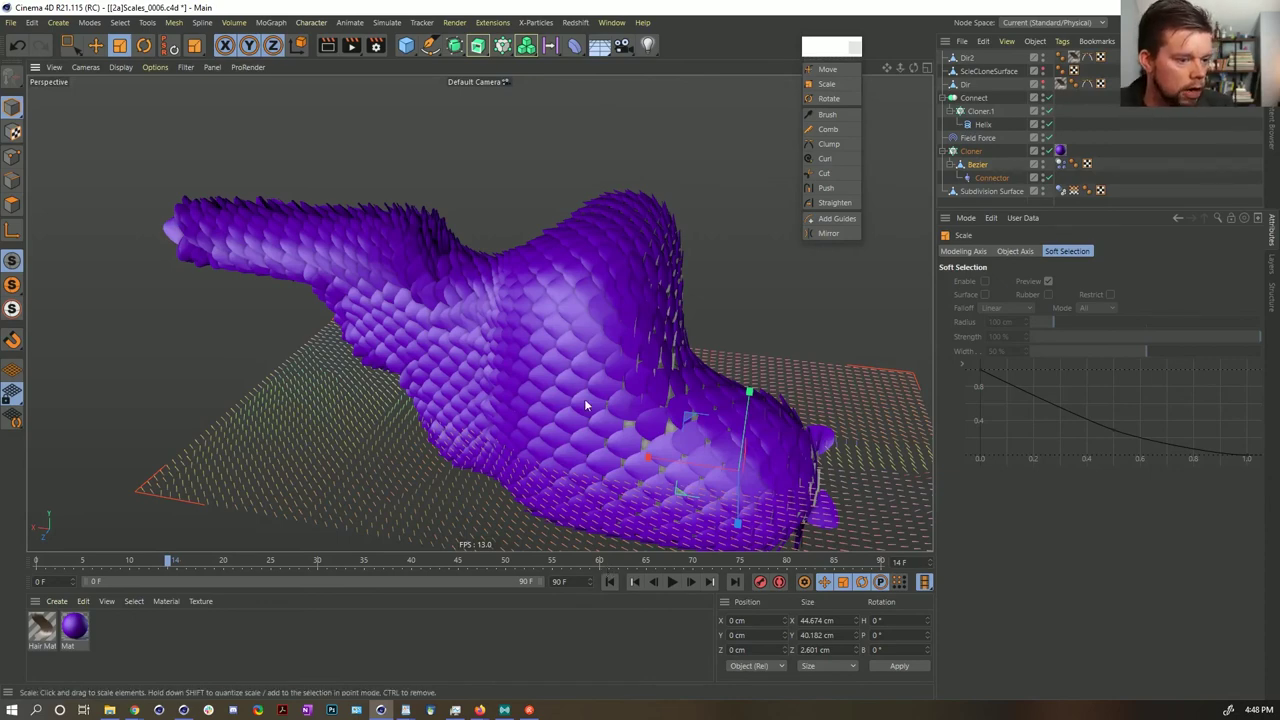
- Enlarge the Bezier scale object to about 53.5 × 48.1 × 3.1 cm and replay the simulation from the first frame to check coverage
click(611, 585)
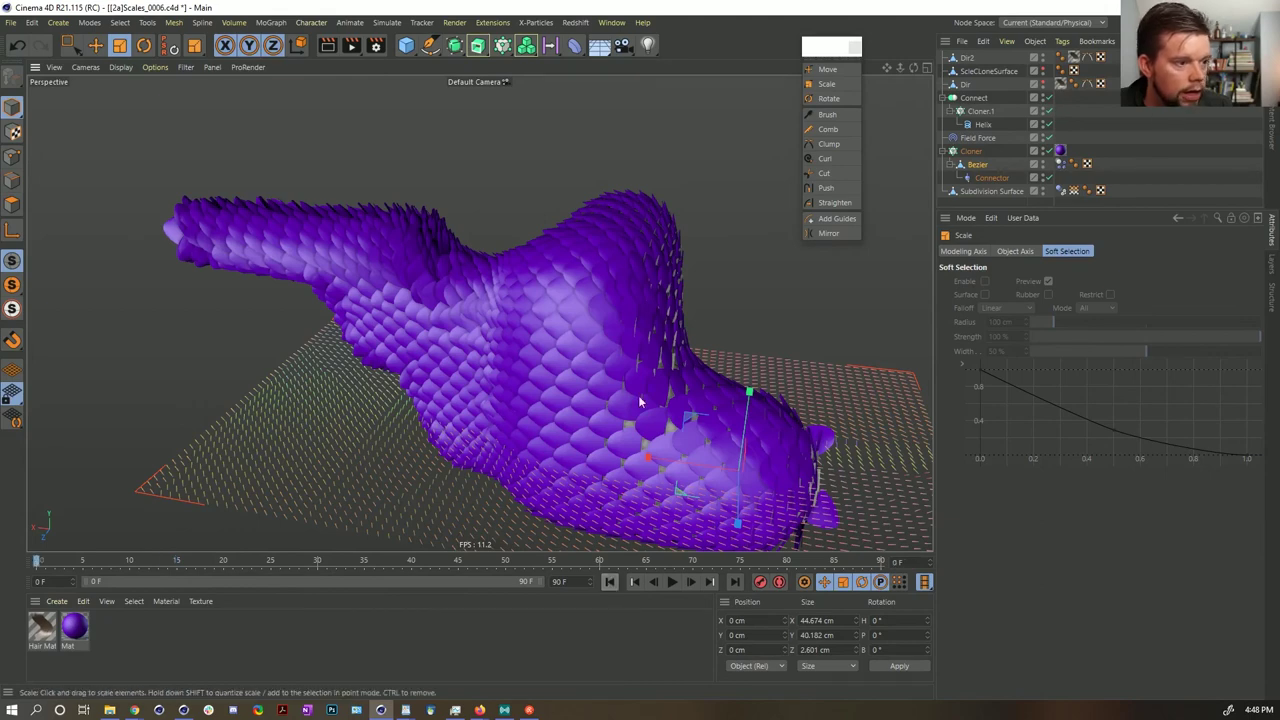
click(972, 165)
key(t)
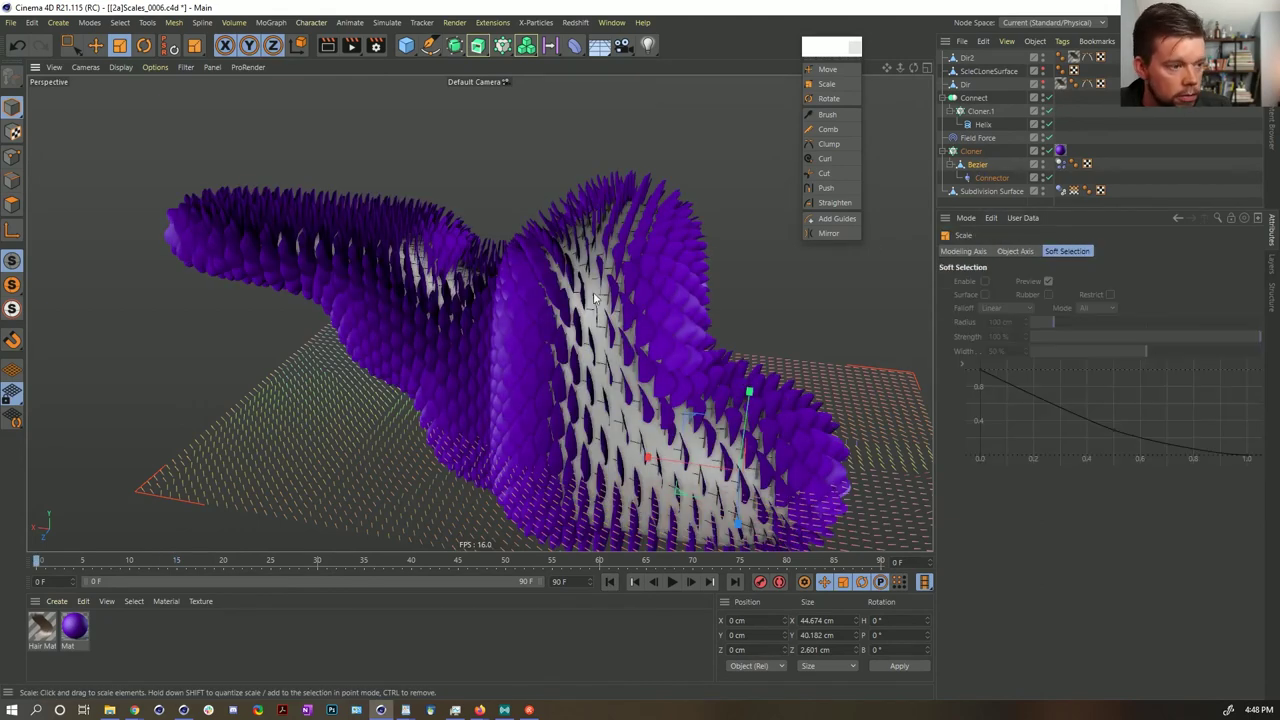
drag(603, 288, 695, 258)
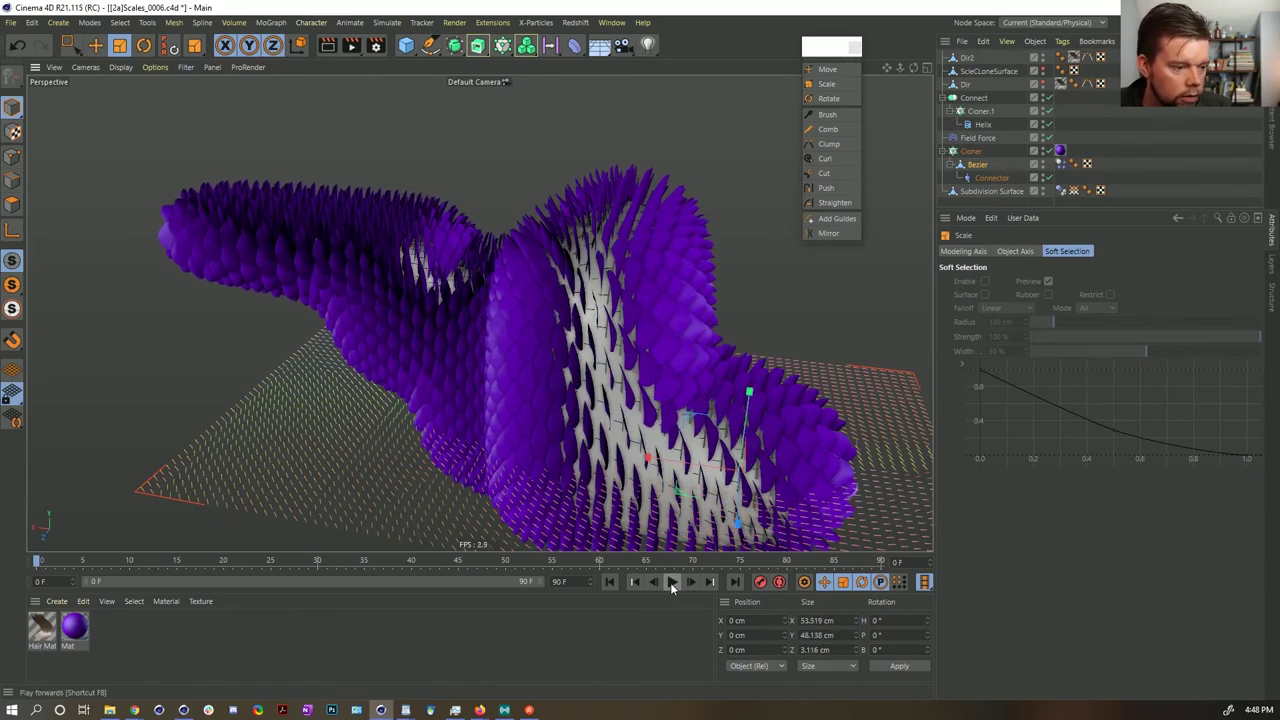
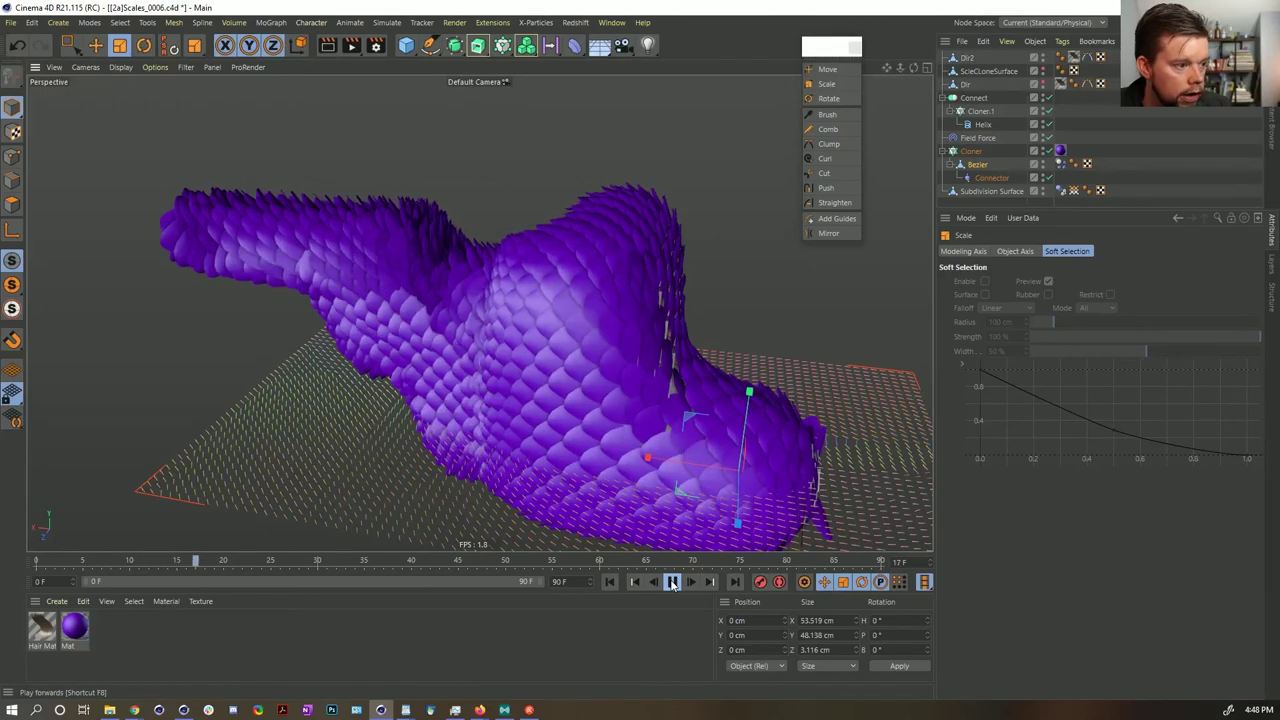
click(672, 584)
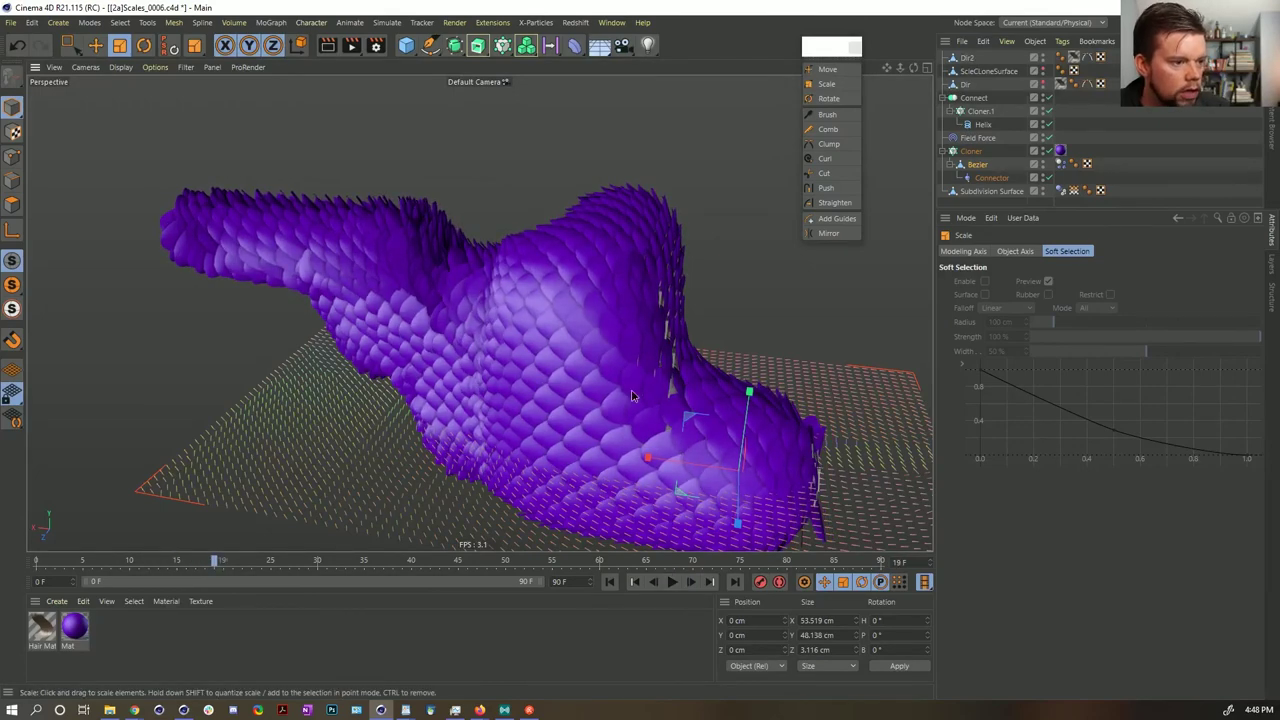
mouse_move(681, 412)
alt+mouse_down()
mouse_move(517, 347)
mouse_move(649, 410)
mouse_move(678, 410)
mouse_move(660, 425)
mouse_move(665, 332)
mouse_move(685, 362)
alt+mouse_up()
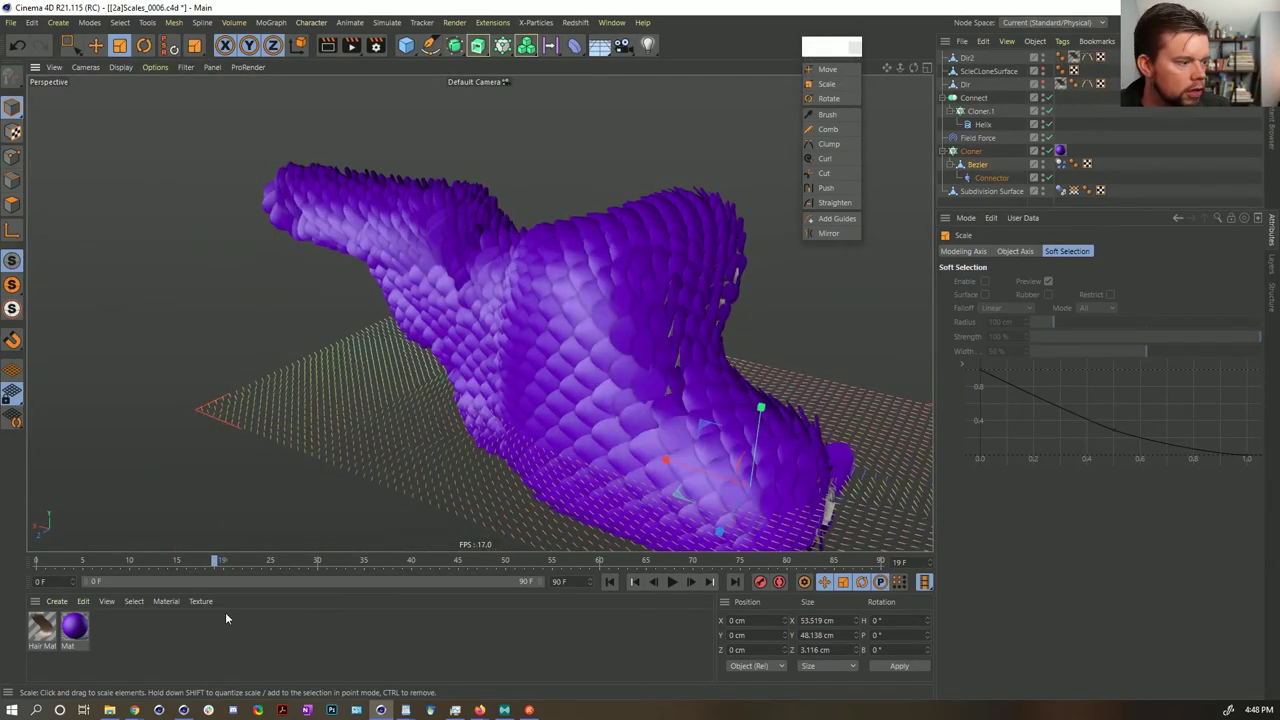
- Apply the purple Mat material to the Subdivision Surface mesh under the scales and clear the selection
drag(80, 632, 1066, 192)
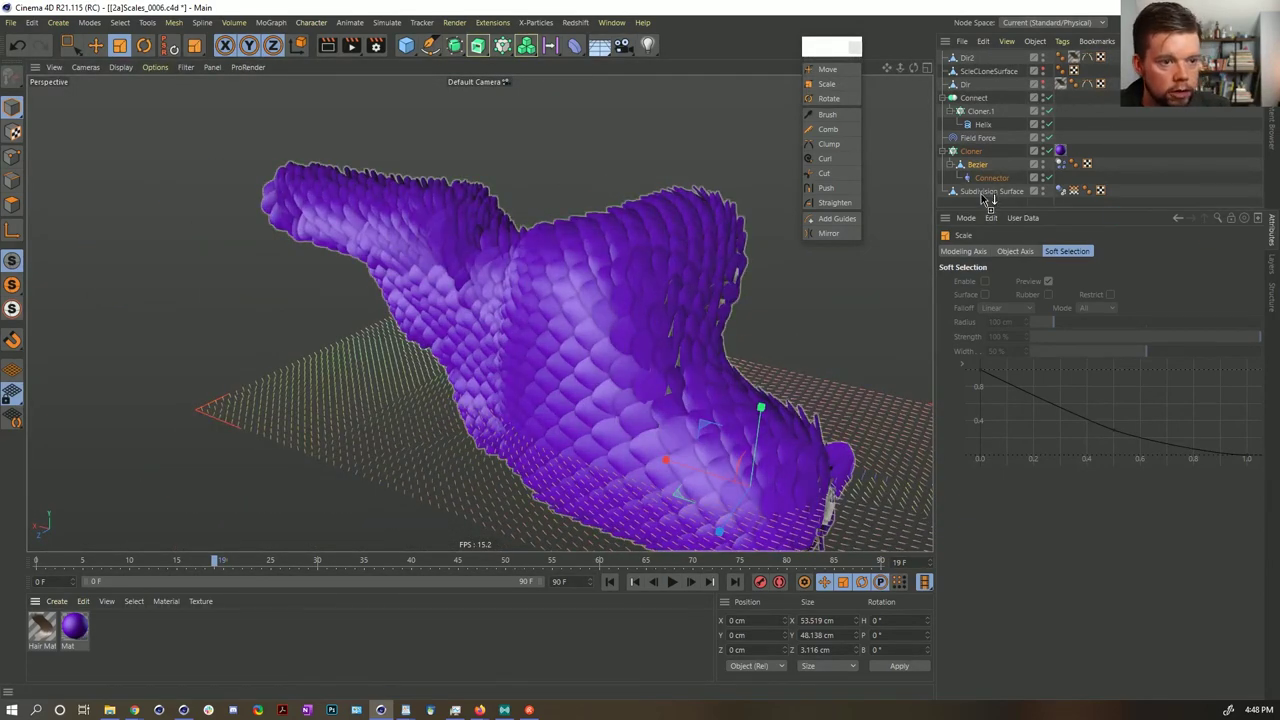
drag(982, 195, 985, 192)
click(1151, 151)
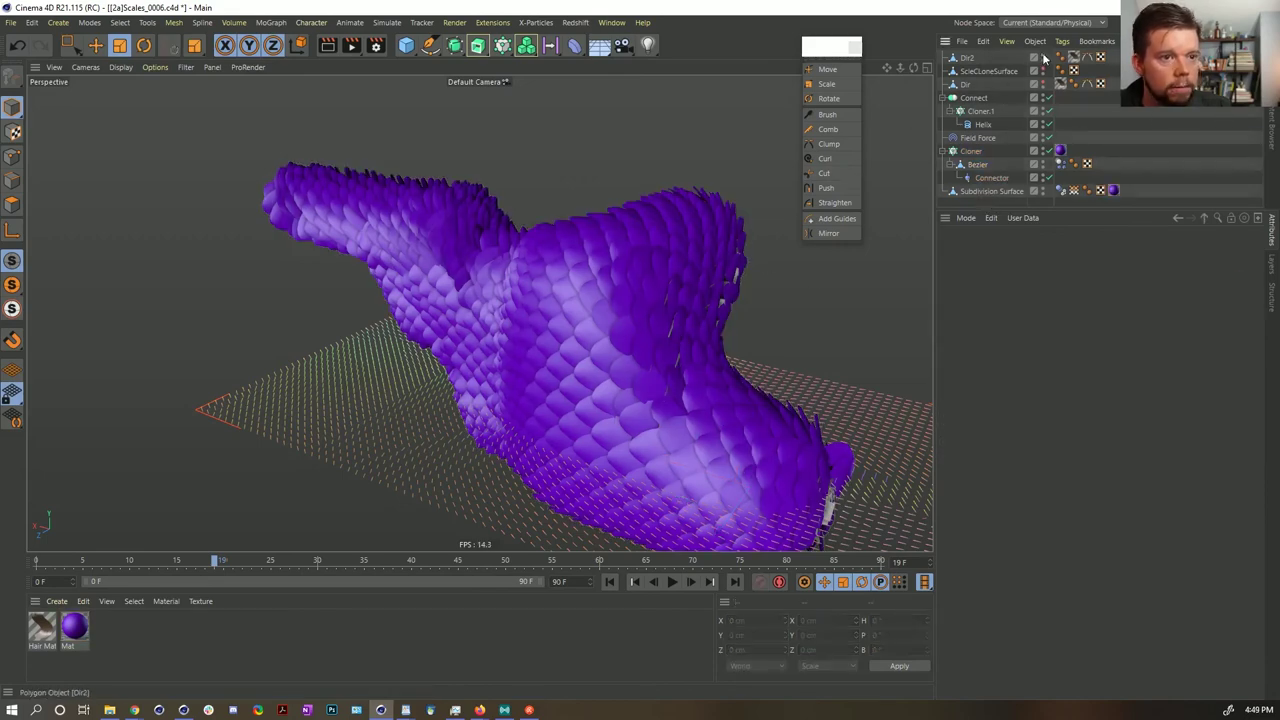
- Switch to the open [2b]Scales_HairTest.c4d document and frame the whole hair-covered mesh
alt+drag(669, 357, 485, 290)
click(612, 22)
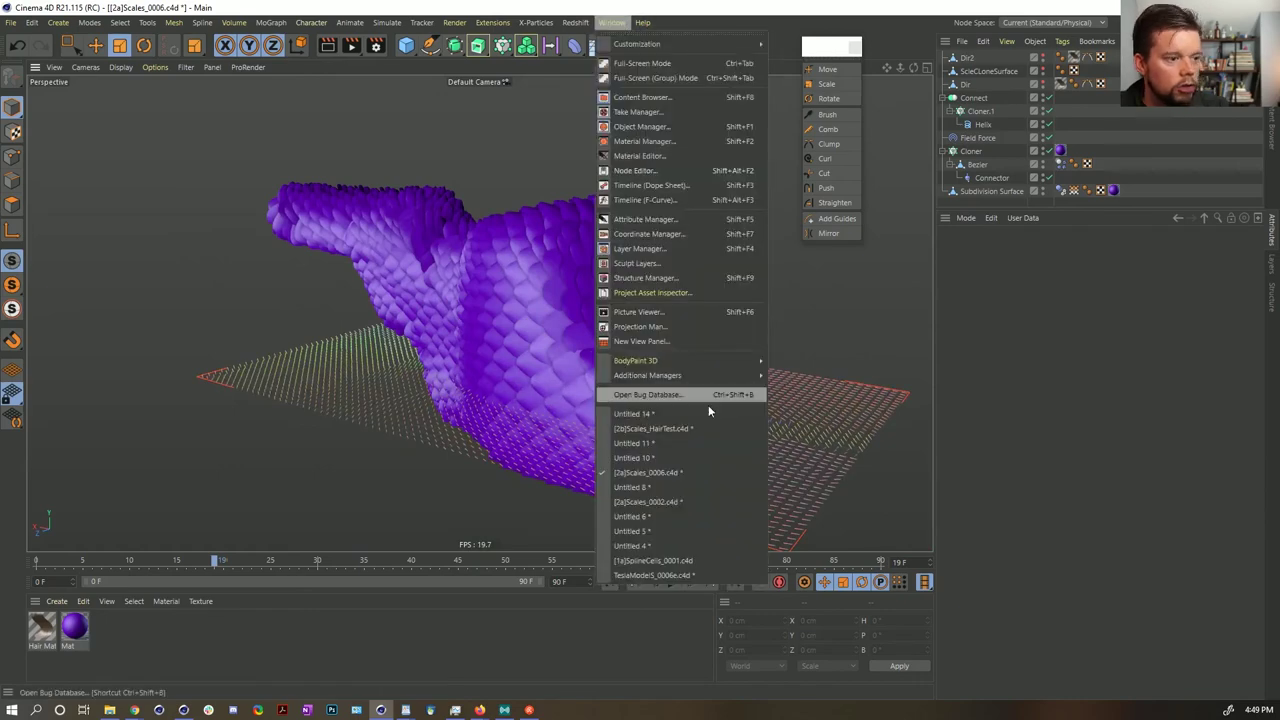
click(684, 424)
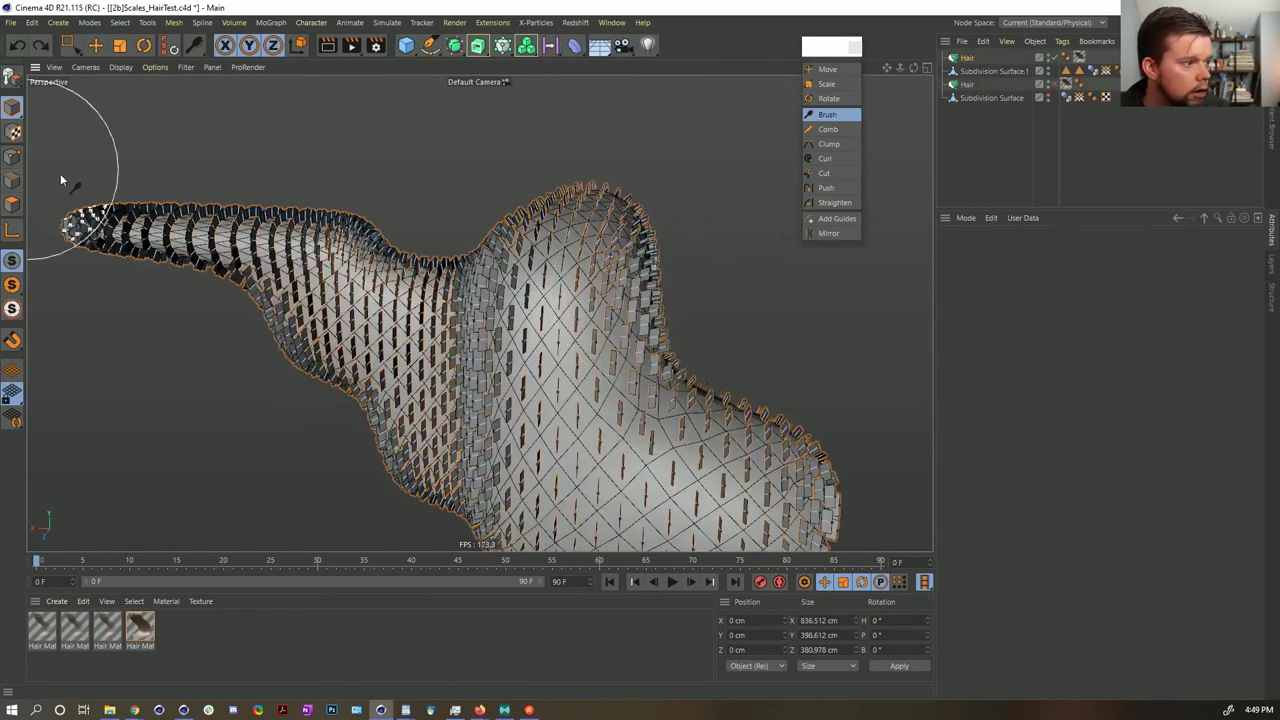
alt+drag(510, 210, 531, 266)
alt+middle_drag(531, 266, 533, 214)
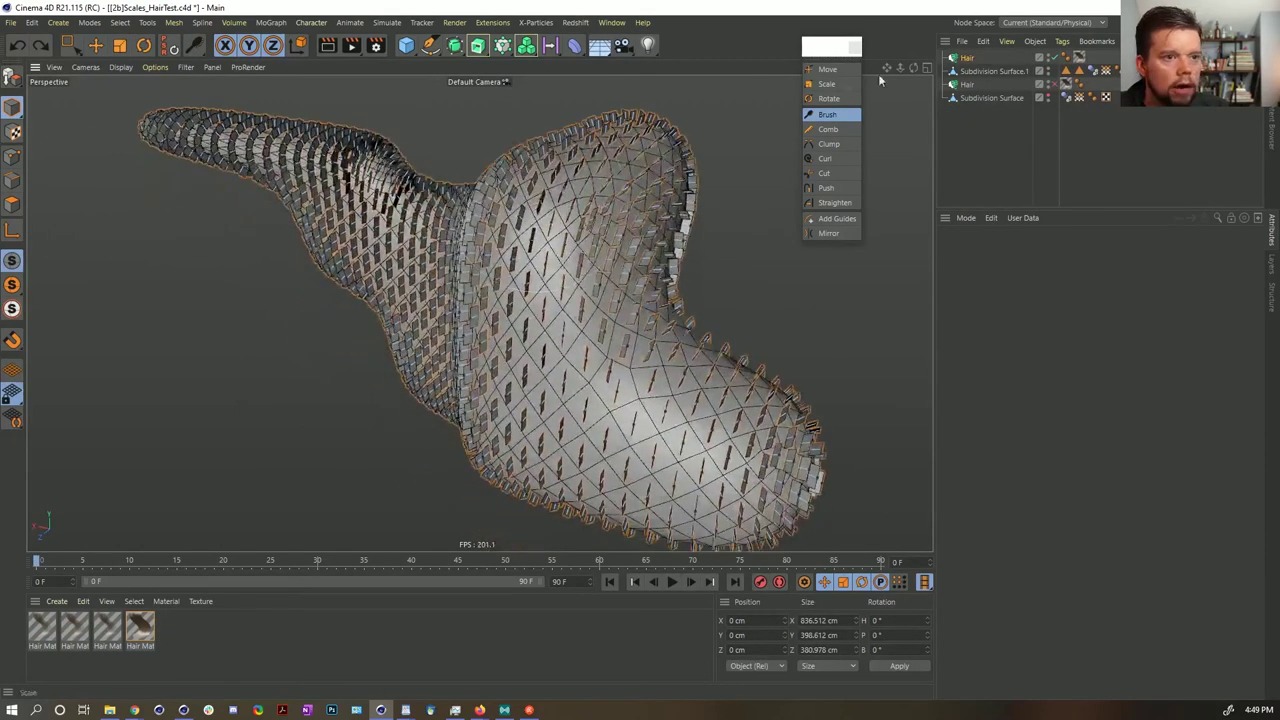
- Subdivide all polygons of Subdivision Surface.1 with Smooth Subdivision enabled
click(988, 71)
click(12, 204)
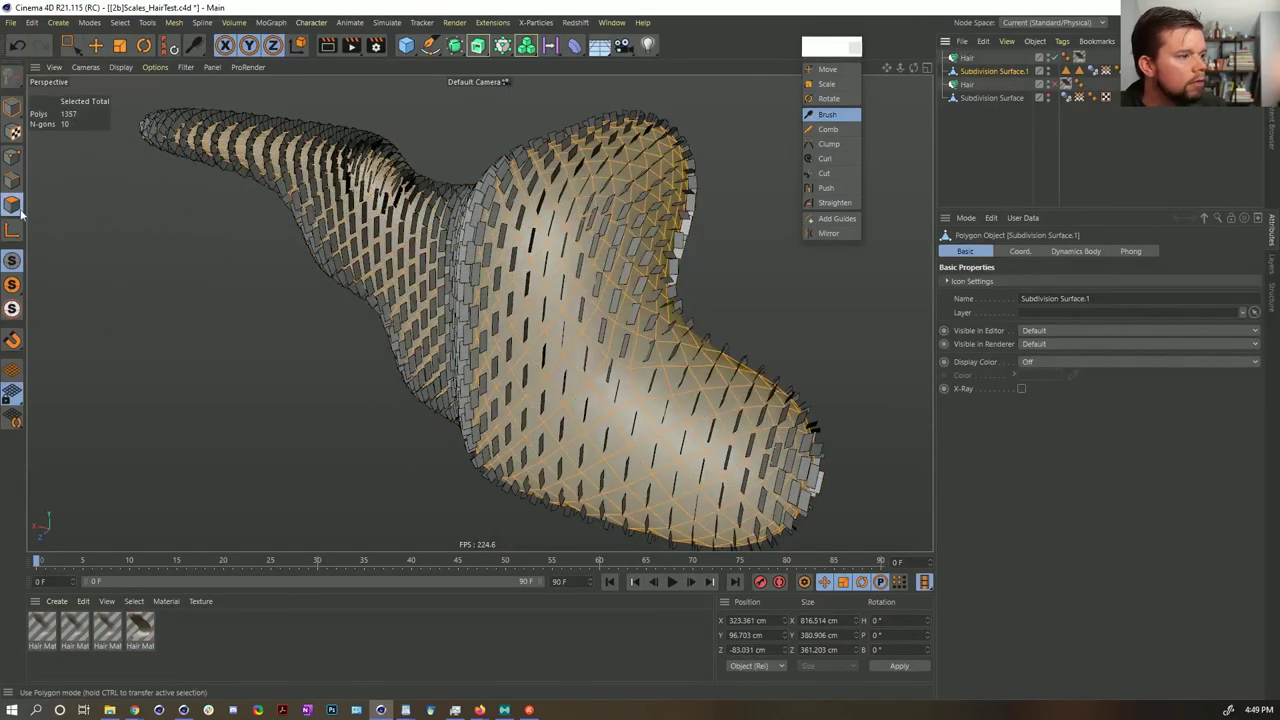
key(ctrl+a)
key(u)
key(shift+s)
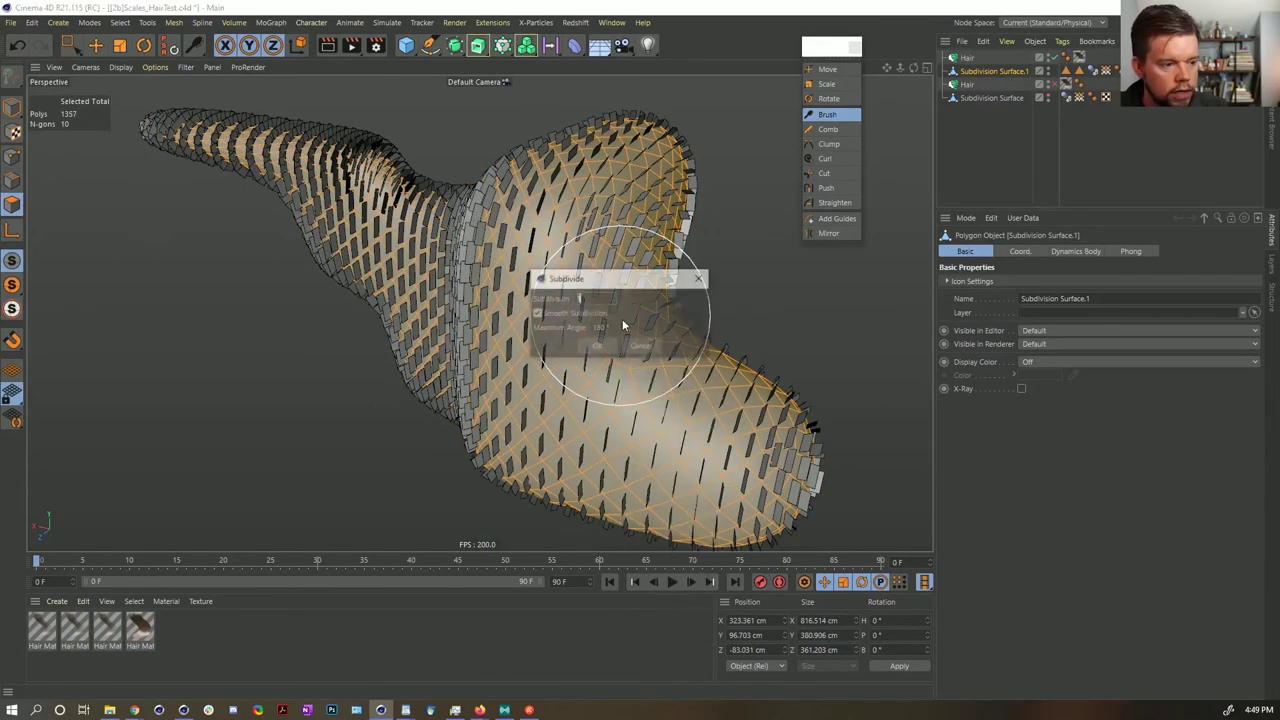
click(602, 347)
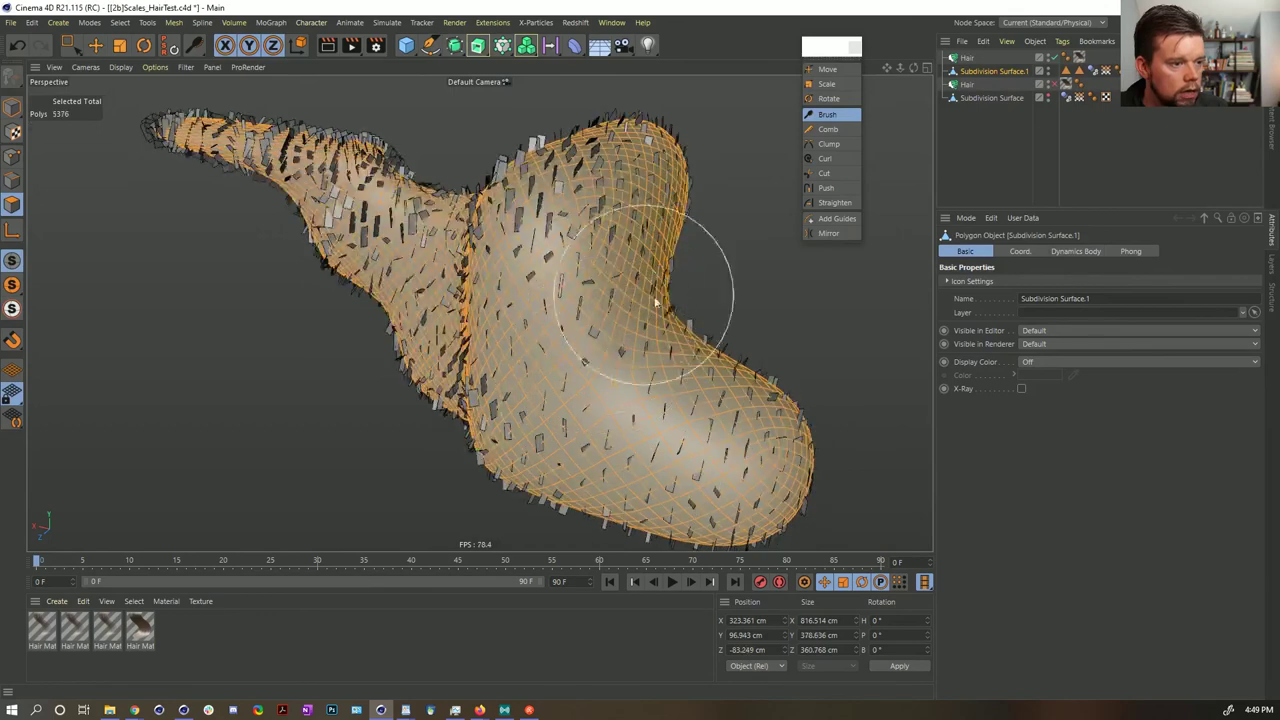
- Regrow the guides of the upper Hair object on the subdivided mesh, with Polygon Center roots
click(968, 58)
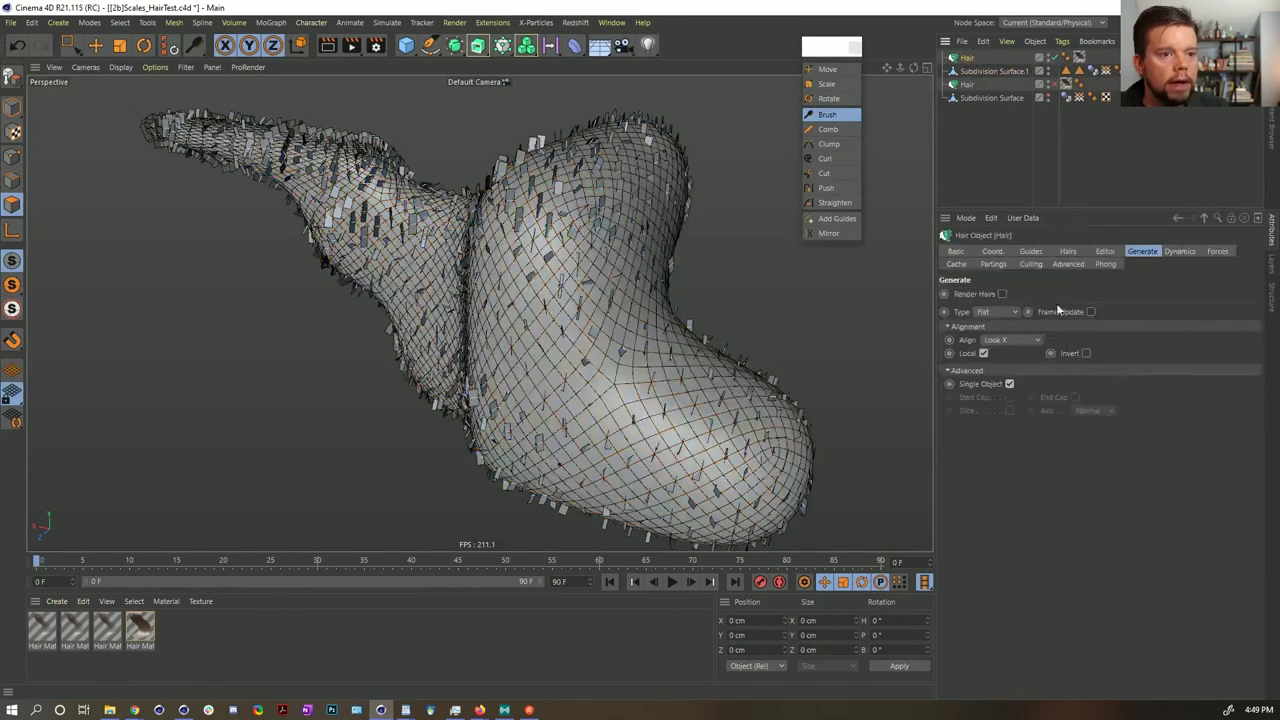
click(1030, 252)
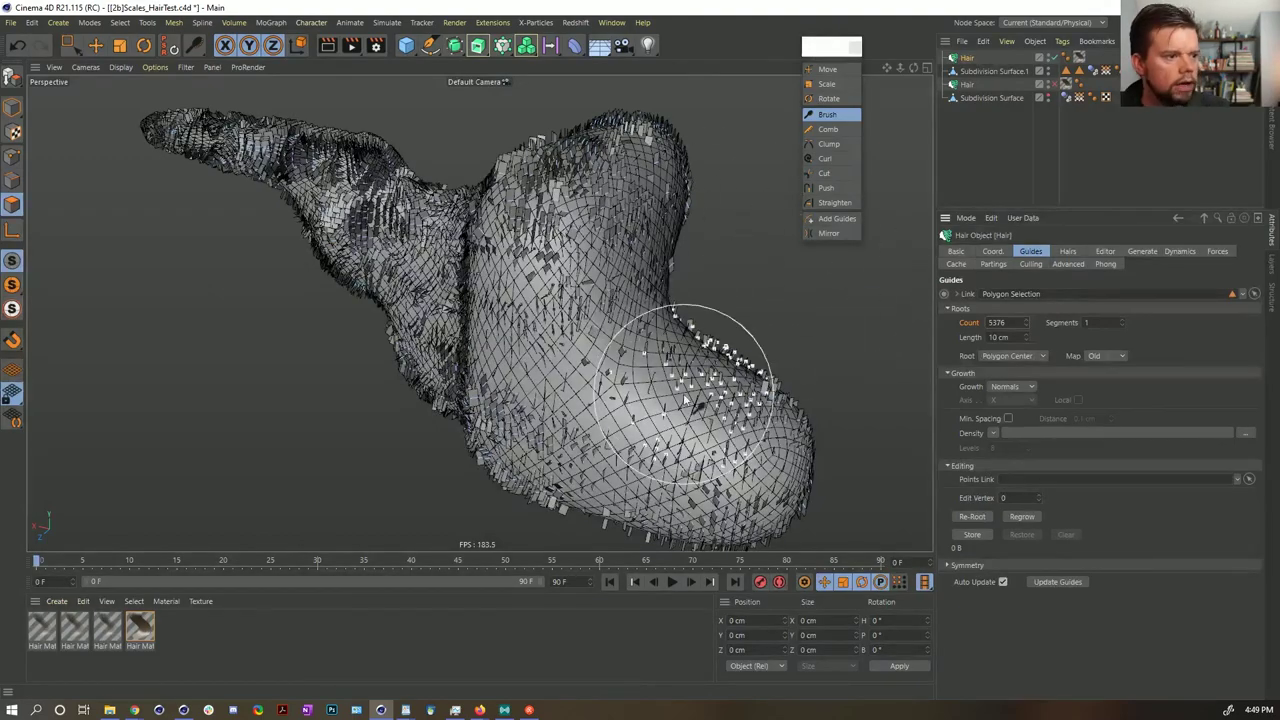
click(1028, 518)
- Reduce the hair brush size, comb the guides around the pole of the rounded end, and check the guides along the tail
alt+drag(502, 298, 736, 322)
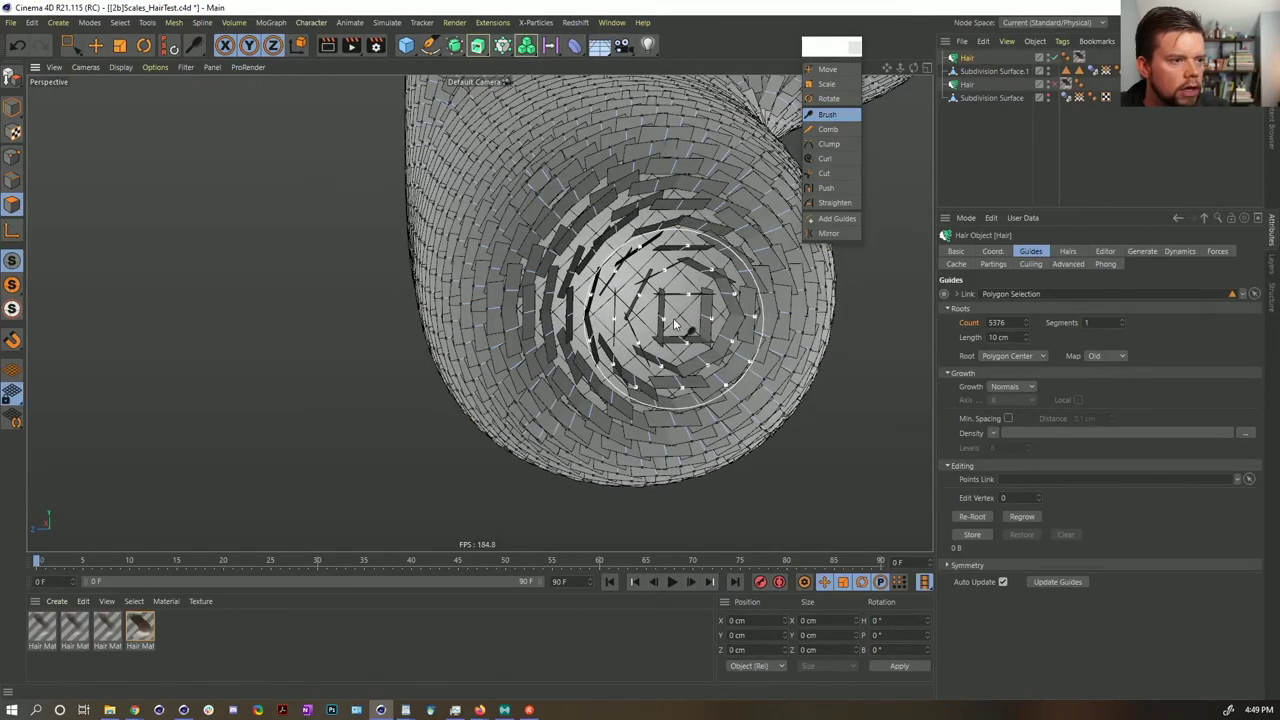
middle_drag(677, 327, 646, 320)
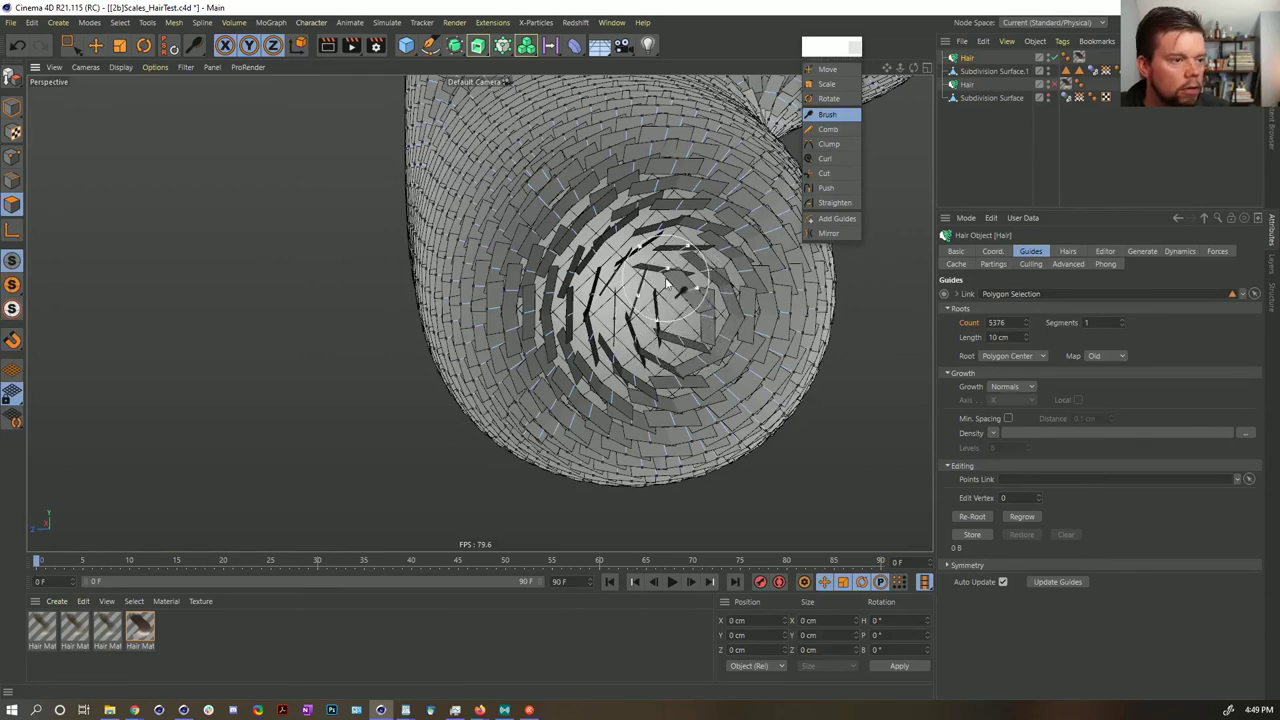
alt+drag(692, 283, 452, 462)
mouse_move(663, 443)
alt+mouse_down()
mouse_move(794, 454)
mouse_move(706, 303)
mouse_move(534, 360)
mouse_move(493, 345)
mouse_move(571, 365)
mouse_move(563, 343)
mouse_move(586, 371)
mouse_move(565, 348)
mouse_move(457, 380)
mouse_move(585, 343)
mouse_move(563, 371)
mouse_move(737, 371)
mouse_move(408, 357)
alt+mouse_up()
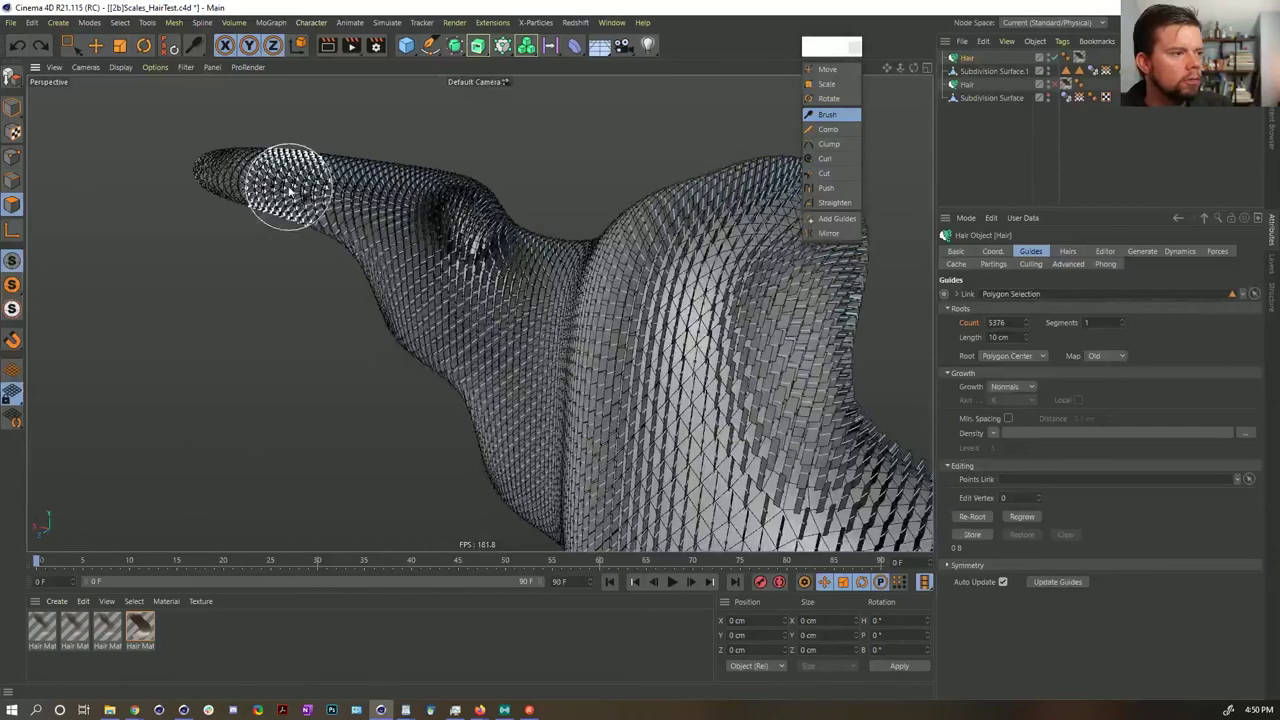
- Copy the polygons generated by the upper Hair object into the [2a]Scales_0006.c4d document
click(976, 60)
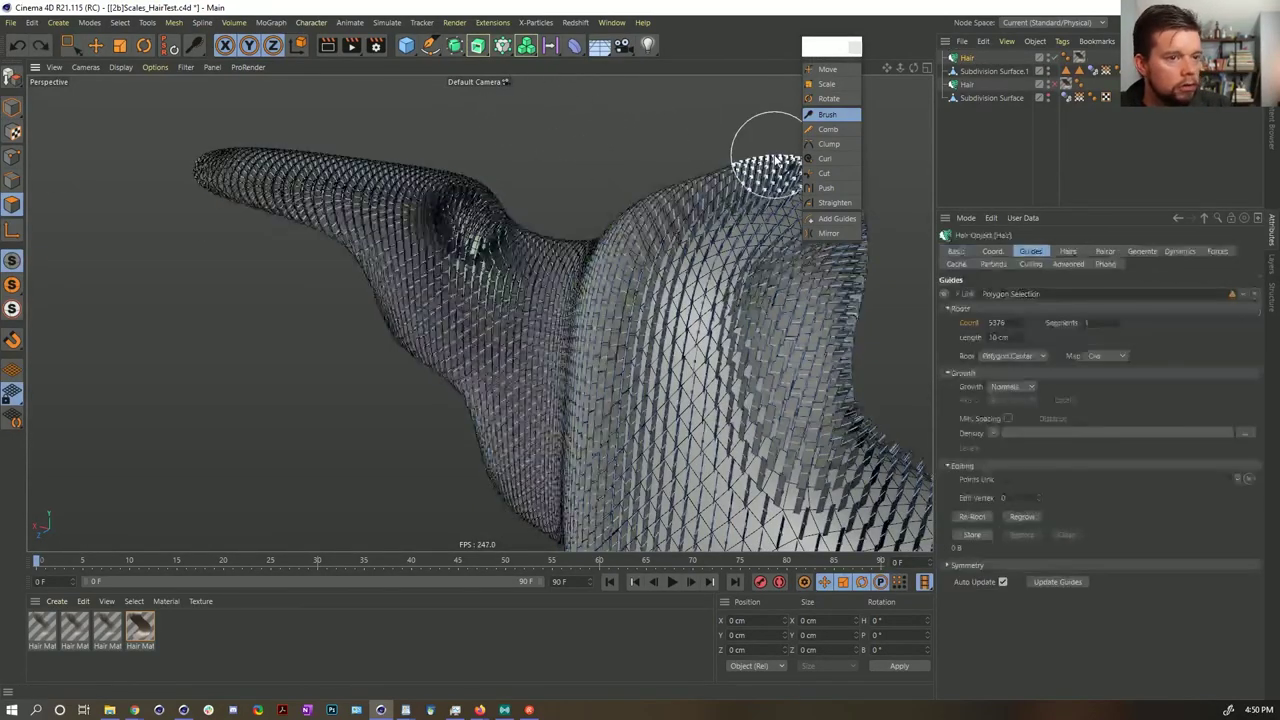
click(612, 22)
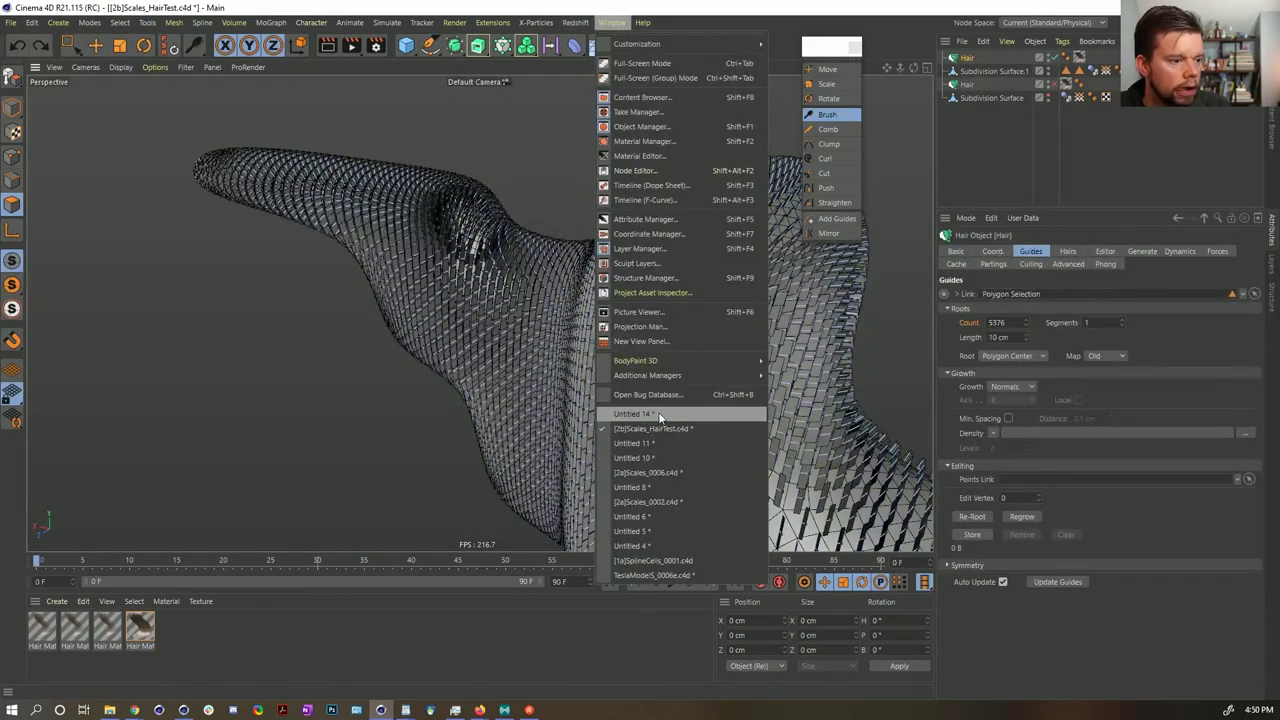
click(665, 472)
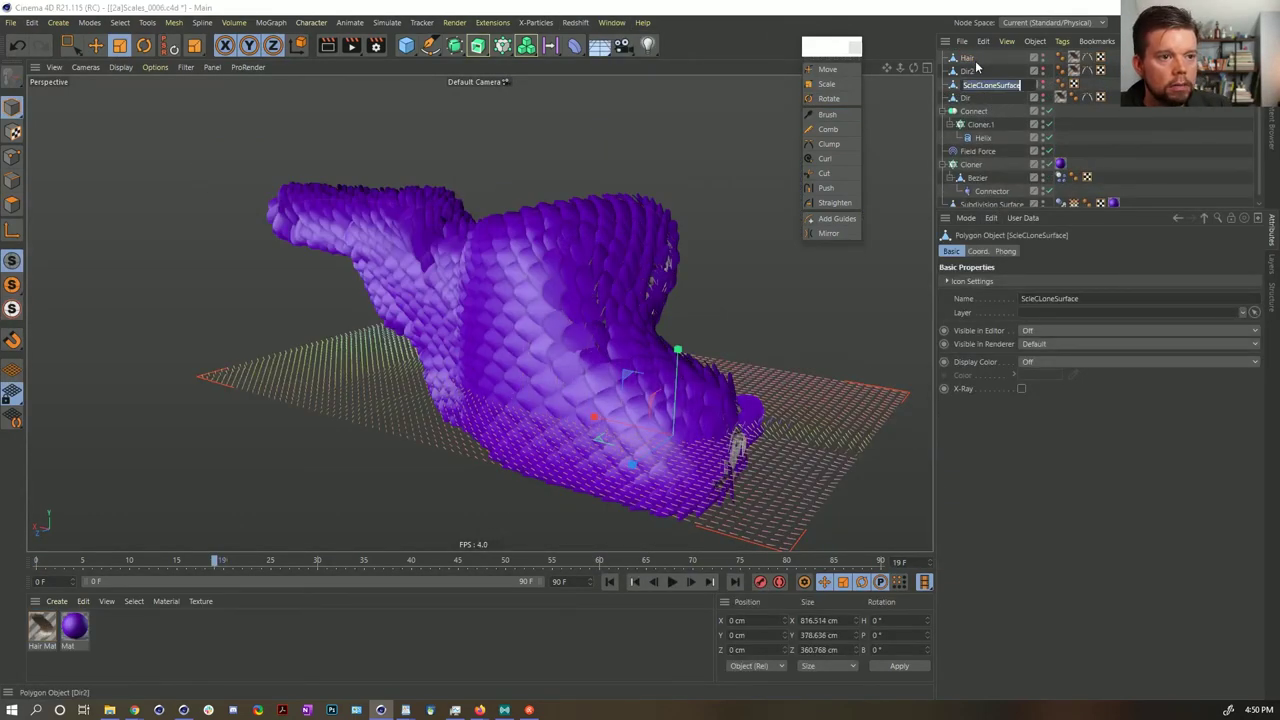
- Rename the pasted Hair mesh as ScleCLoneSurface and delete the old mesh with that name
double_click(970, 58)
key(Return)
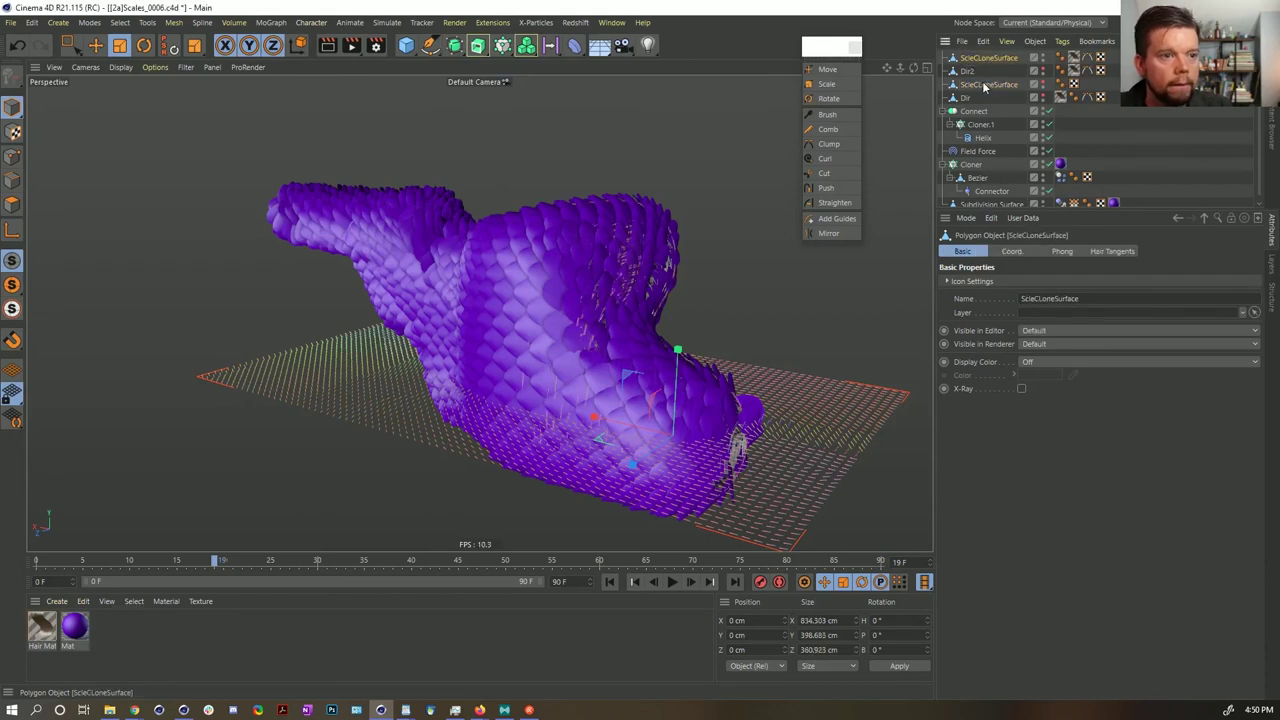
click(983, 86)
key(Delete)
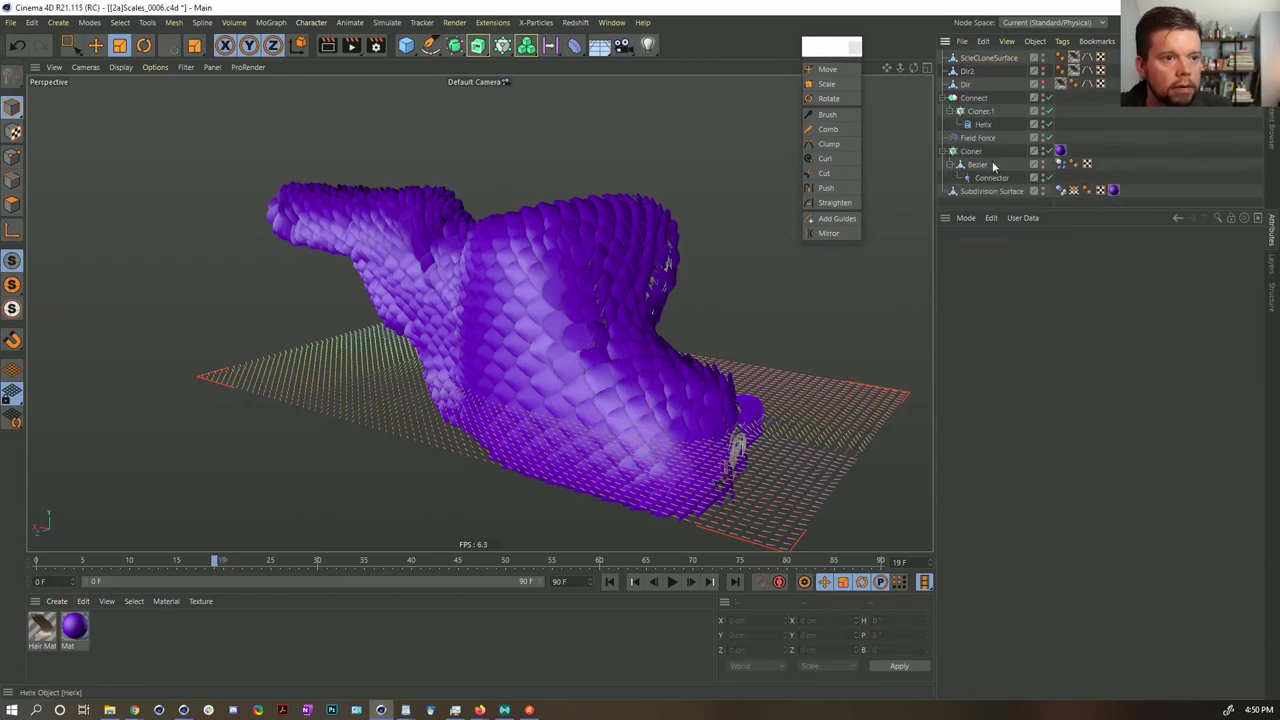
- Return to frame 0, link ScleCLoneSurface as the Cloner's distribution object, and disable the Cloner
click(607, 583)
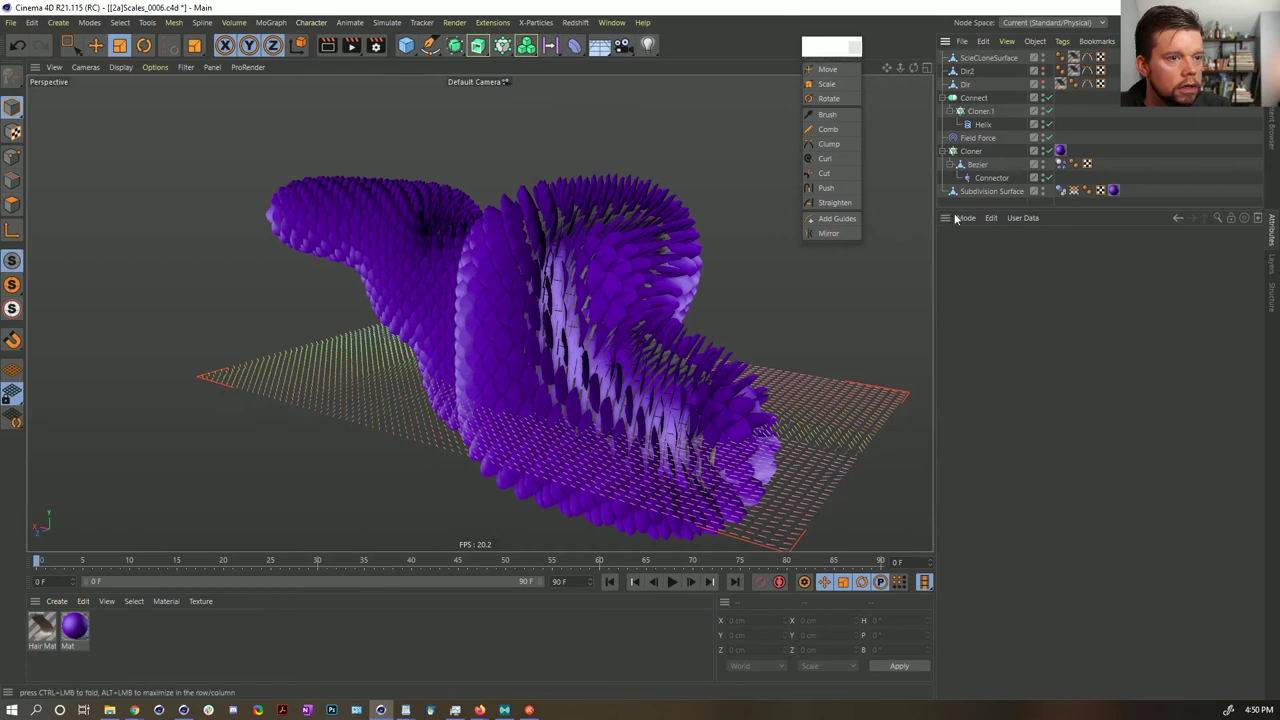
click(971, 151)
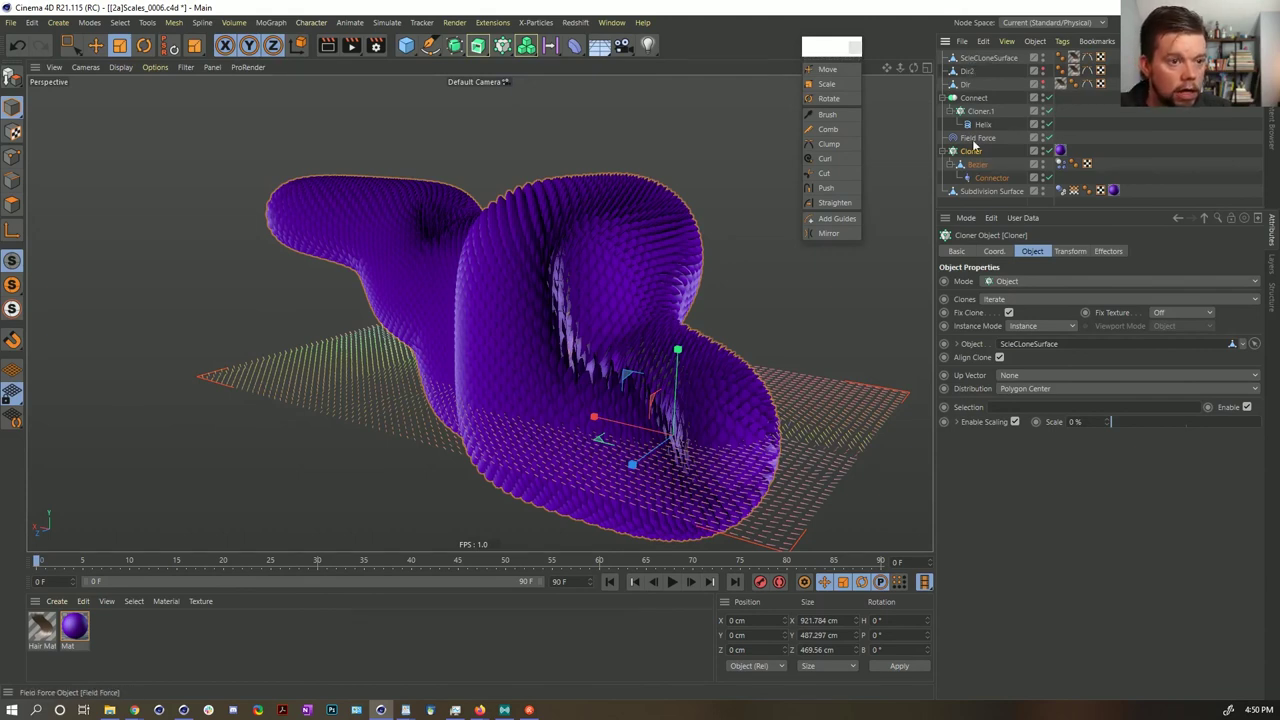
click(1030, 163)
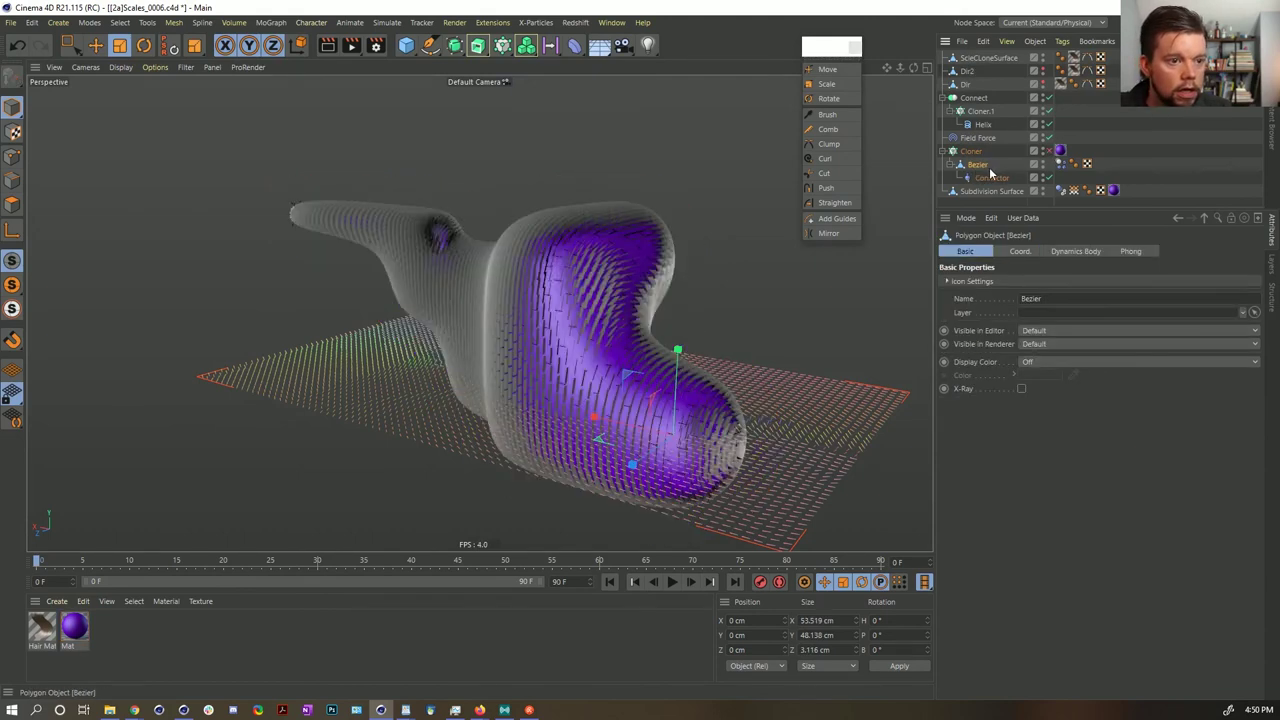
- Hide ScleCLoneSurface in the editor view and delete the unused Dir polygon object
key(t)
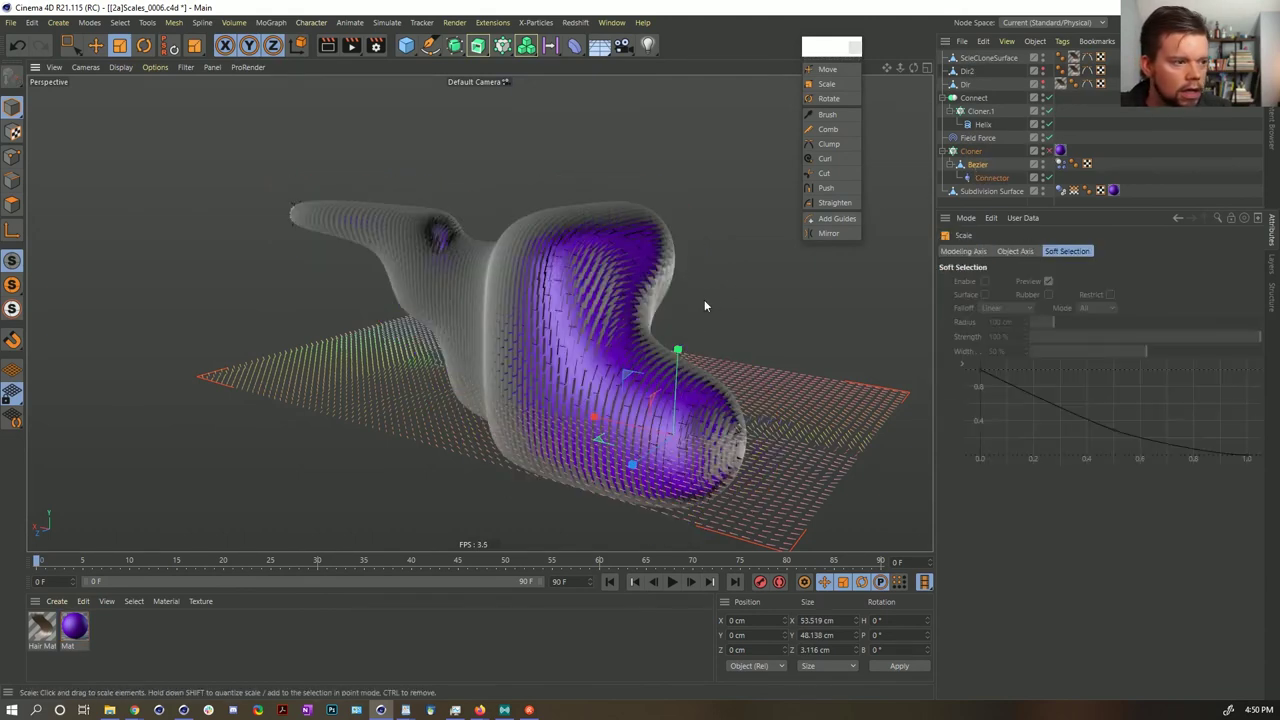
click(1043, 56)
click(963, 85)
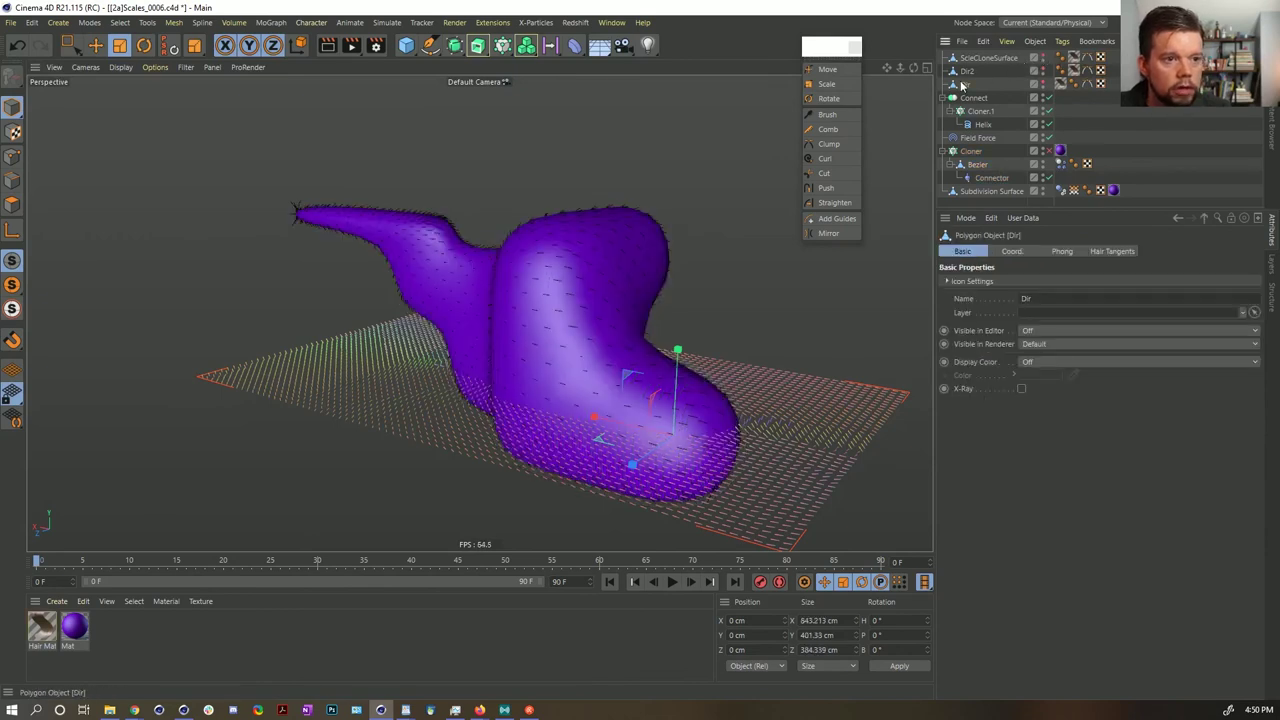
click(982, 111)
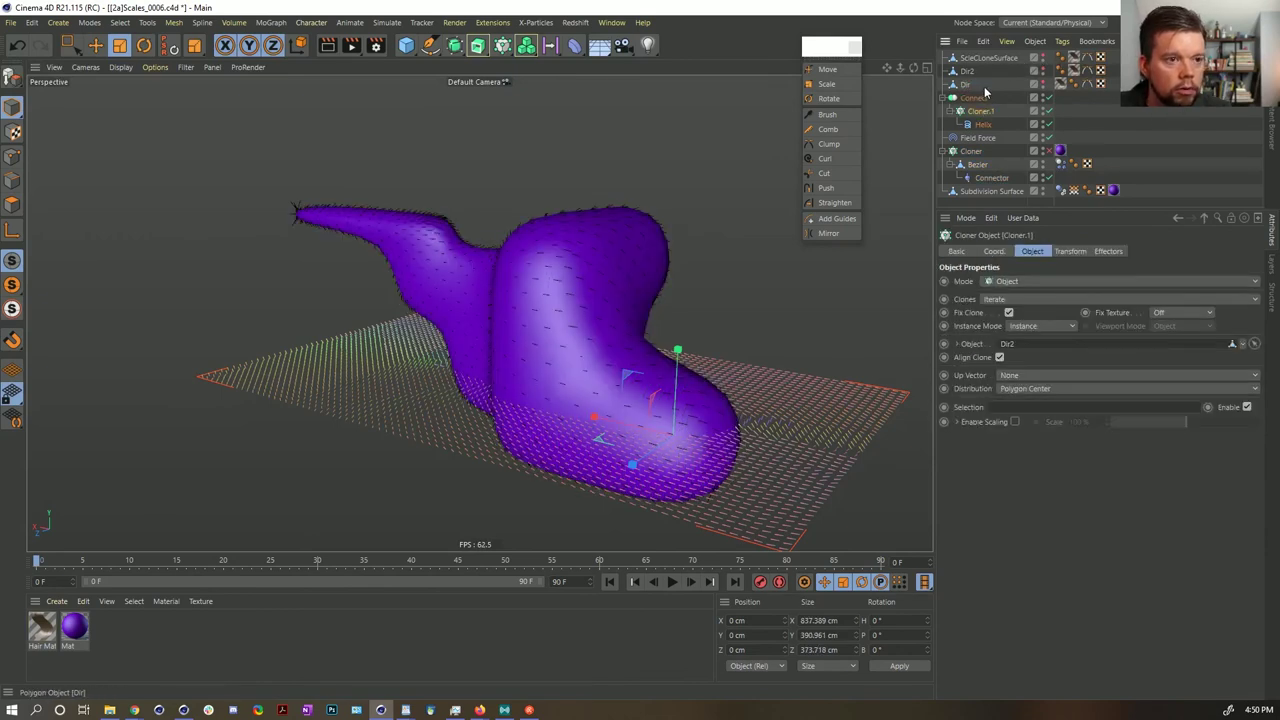
click(985, 87)
key(Delete)
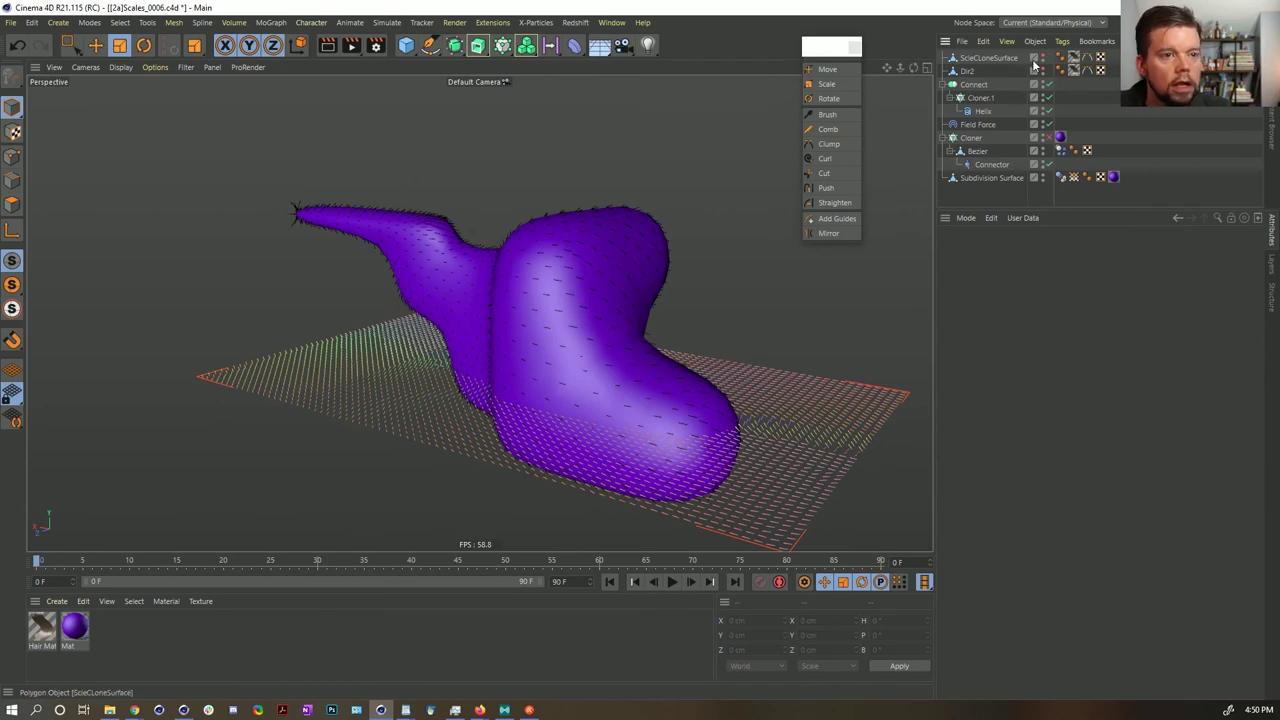
- Set the Cloner's instance mode to Multi-Instance and enable the Cloner again
scroll(610, 308, up, 4)
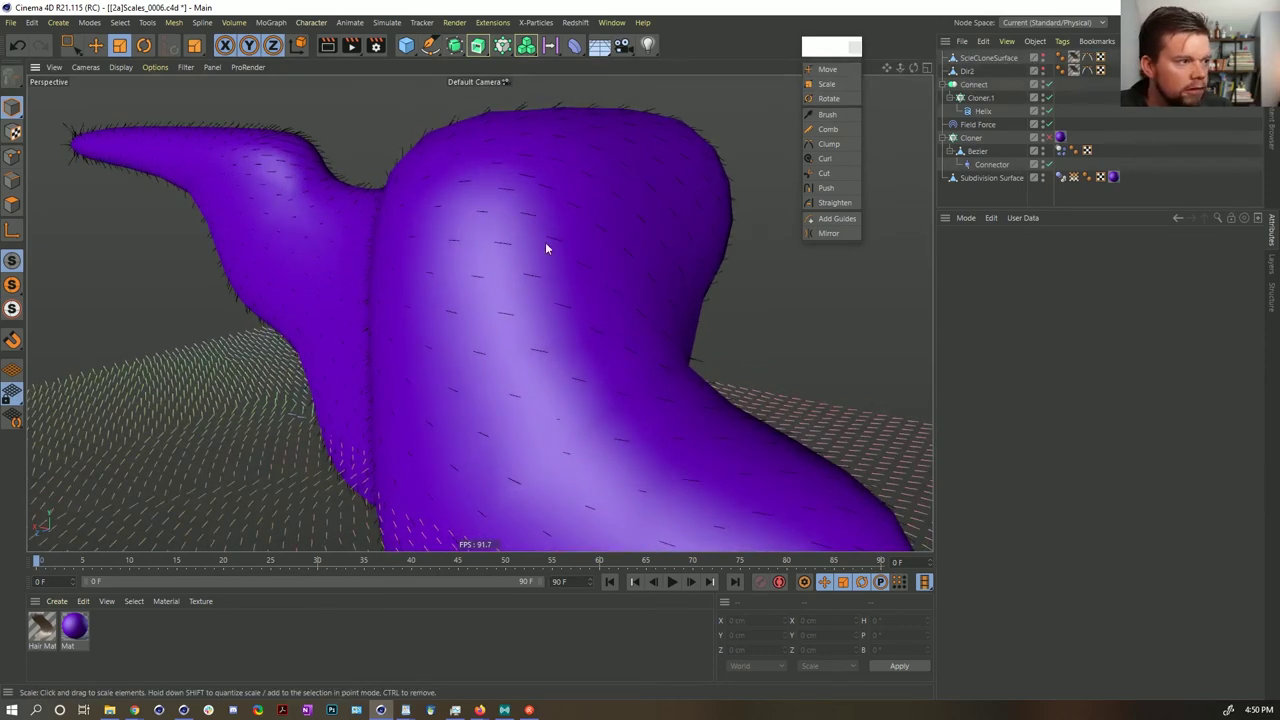
click(1002, 59)
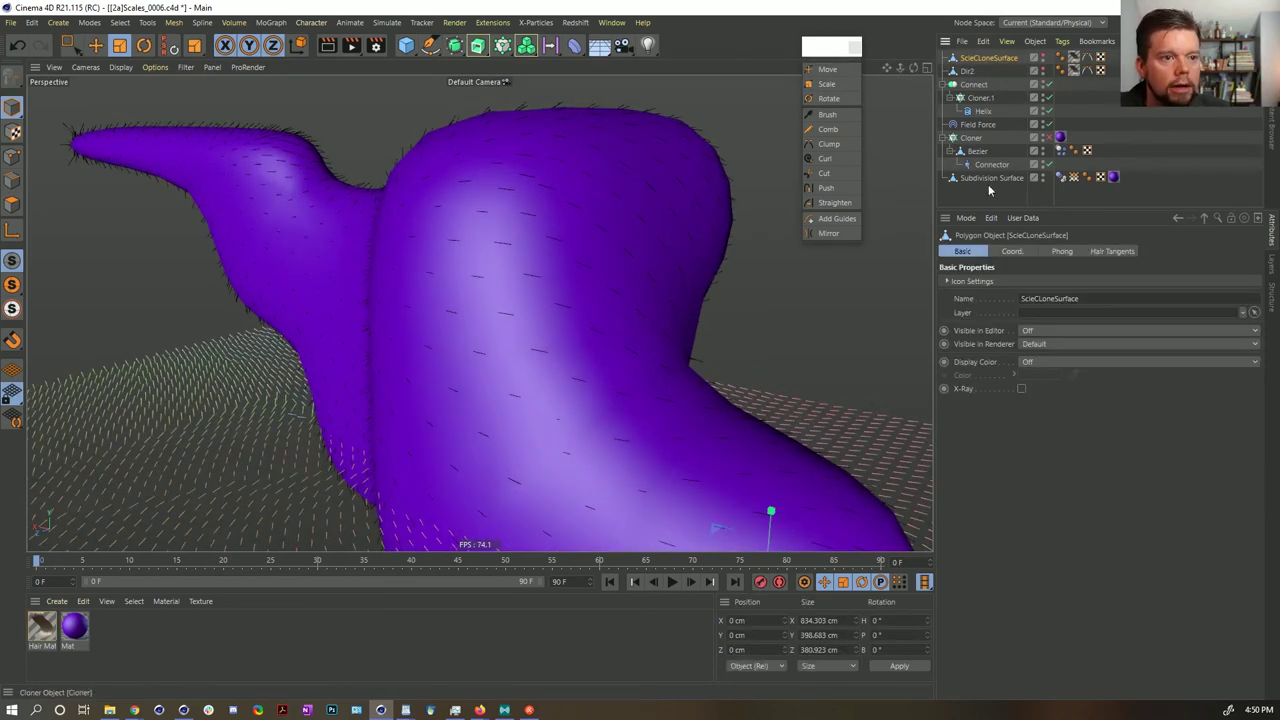
alt+right_drag(643, 317, 709, 287)
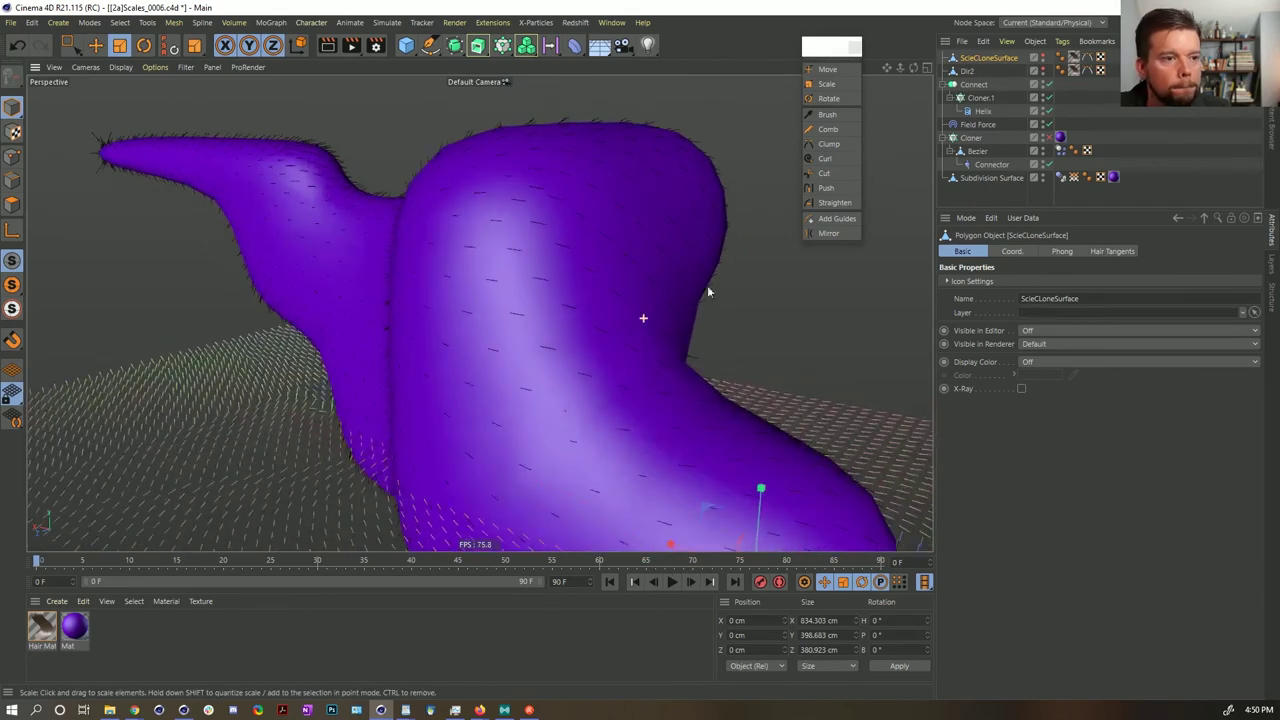
click(976, 127)
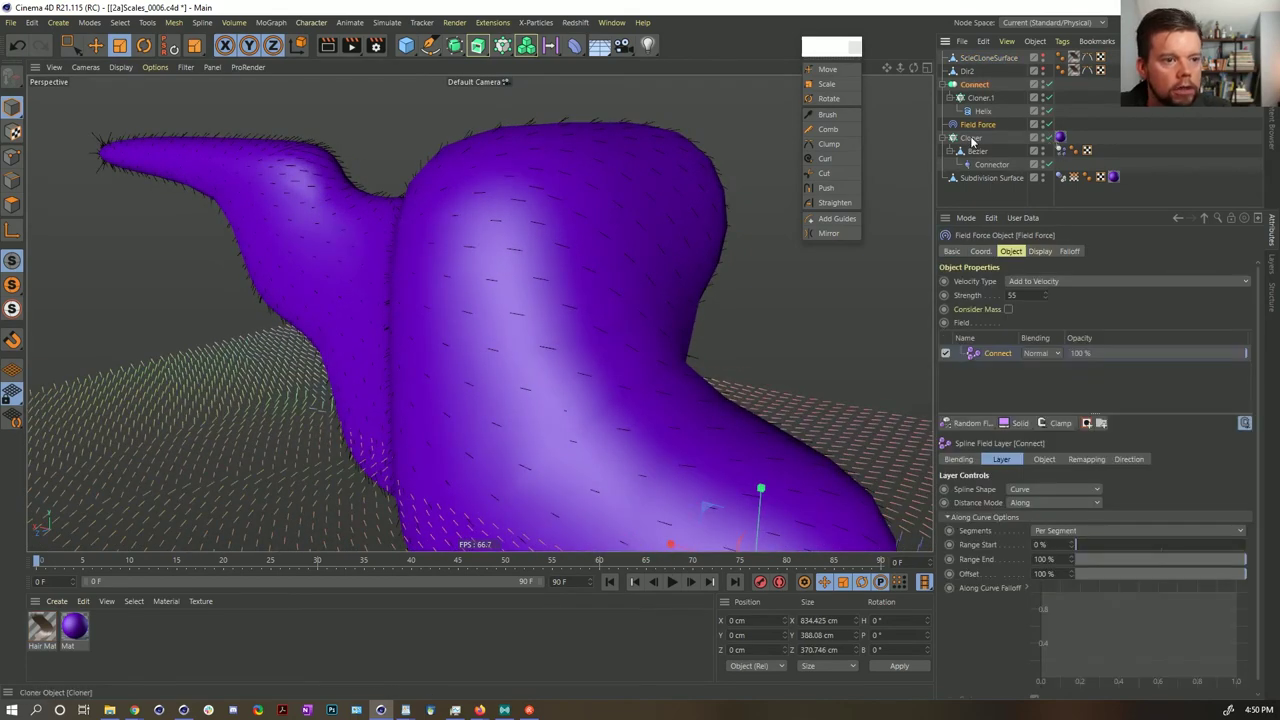
click(970, 138)
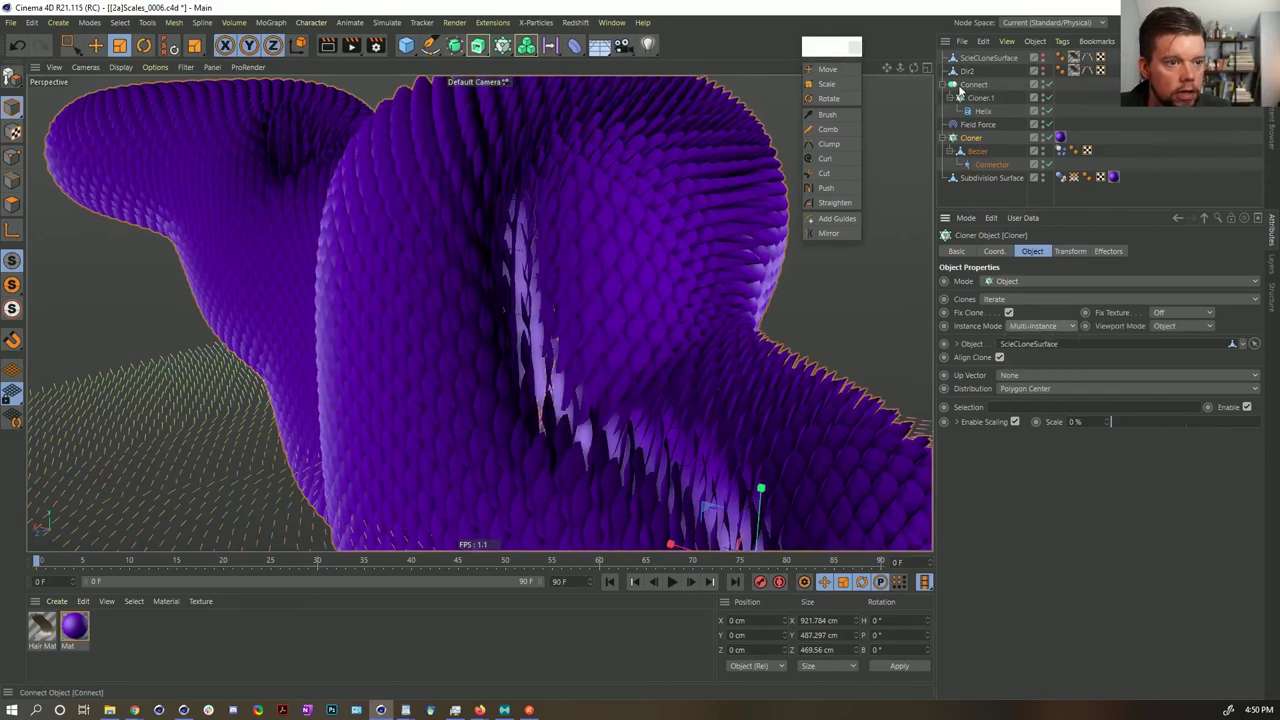
- Scale the Bezier scale object down uniformly to about 25 x 22 x 1.4 cm
click(976, 151)
key(t)
drag(662, 231, 473, 355)
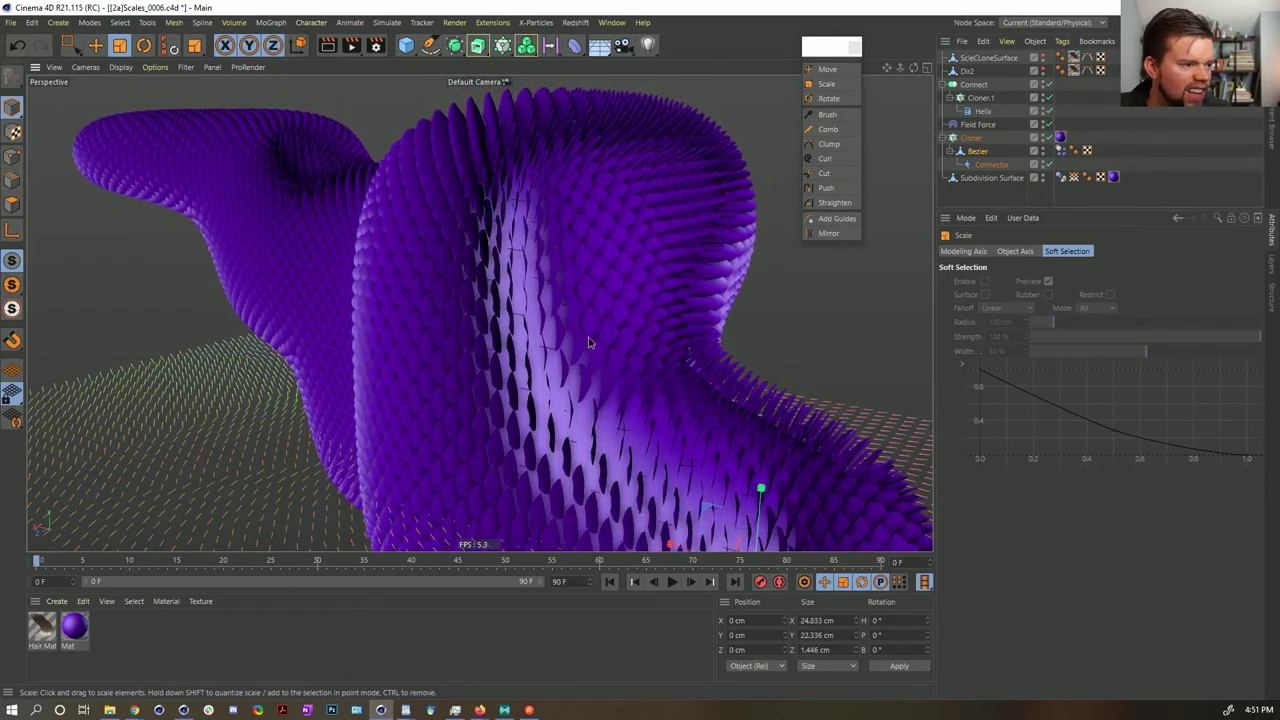
alt+drag(588, 342, 535, 303)
scroll(543, 294, down, 4)
click(1129, 138)
scroll(535, 303, up, 4)
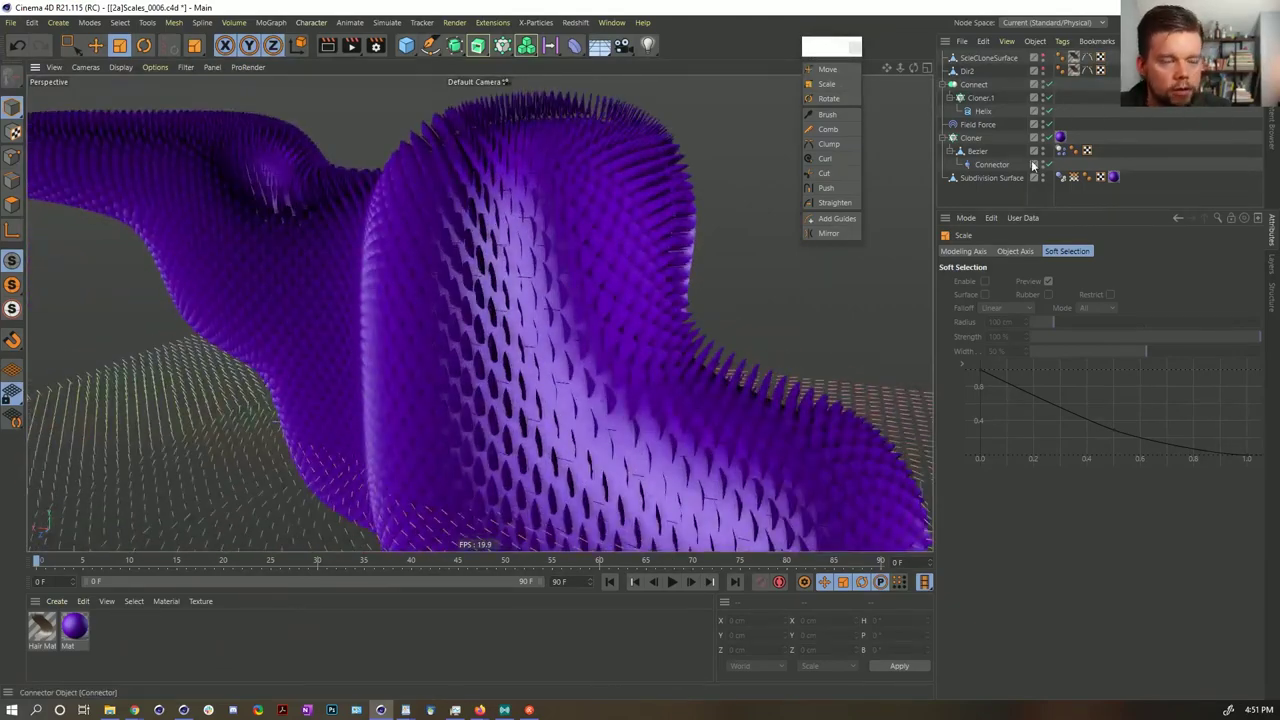
- Set the Cloner's transform pitch rotation (R.P) to 82° so the scales lie along the surface, and check the coverage all around
click(971, 137)
click(1070, 251)
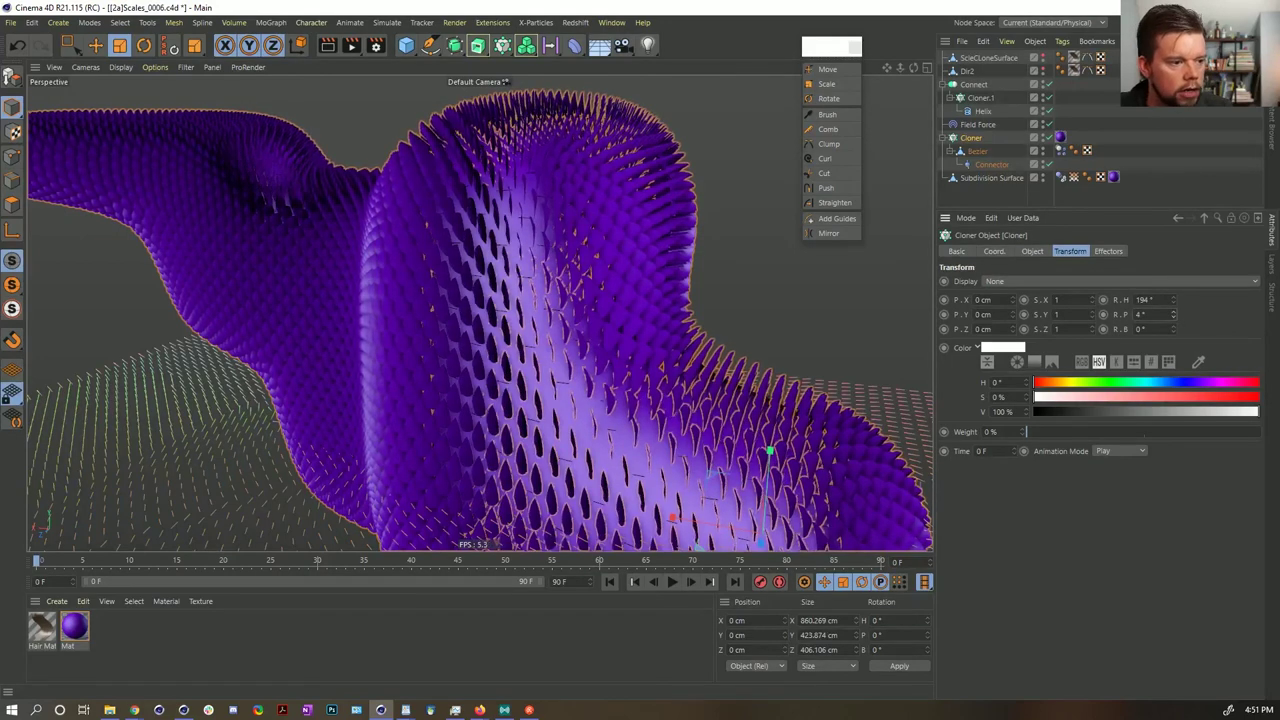
drag(1174, 316, 1174, 268)
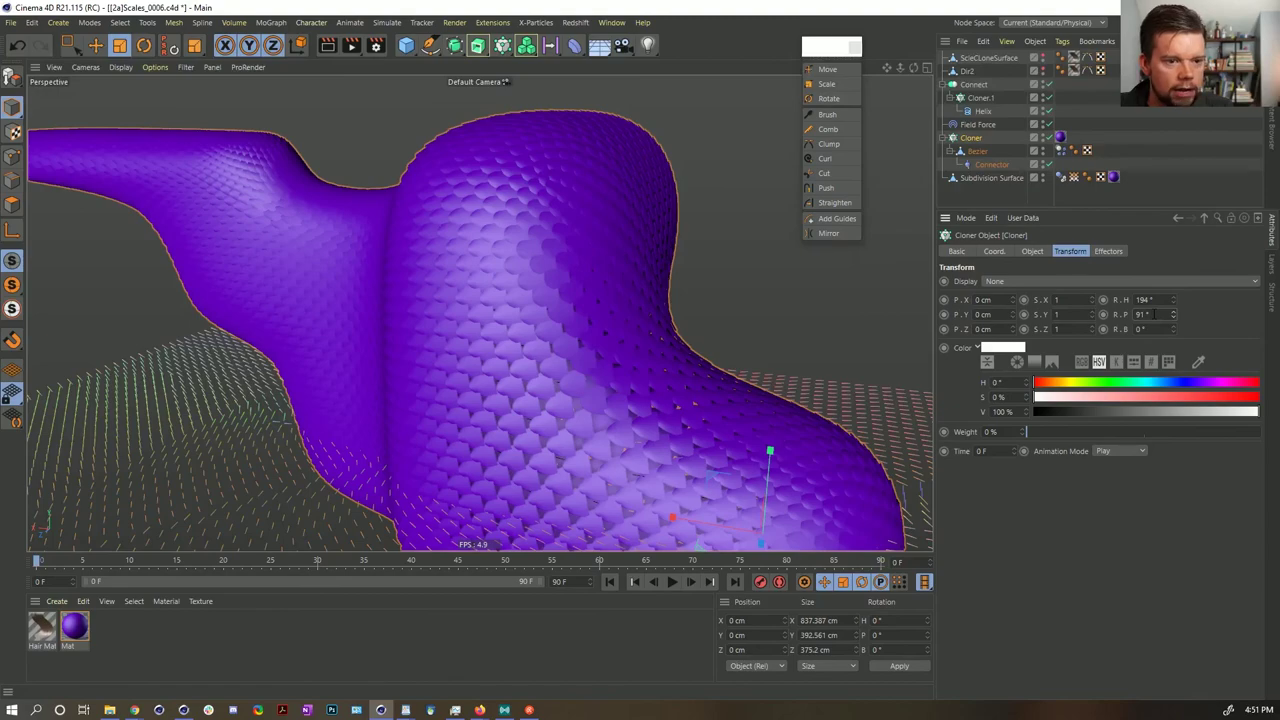
mouse_move(561, 374)
alt+mouse_down()
mouse_move(709, 363)
mouse_move(590, 376)
alt+mouse_up()
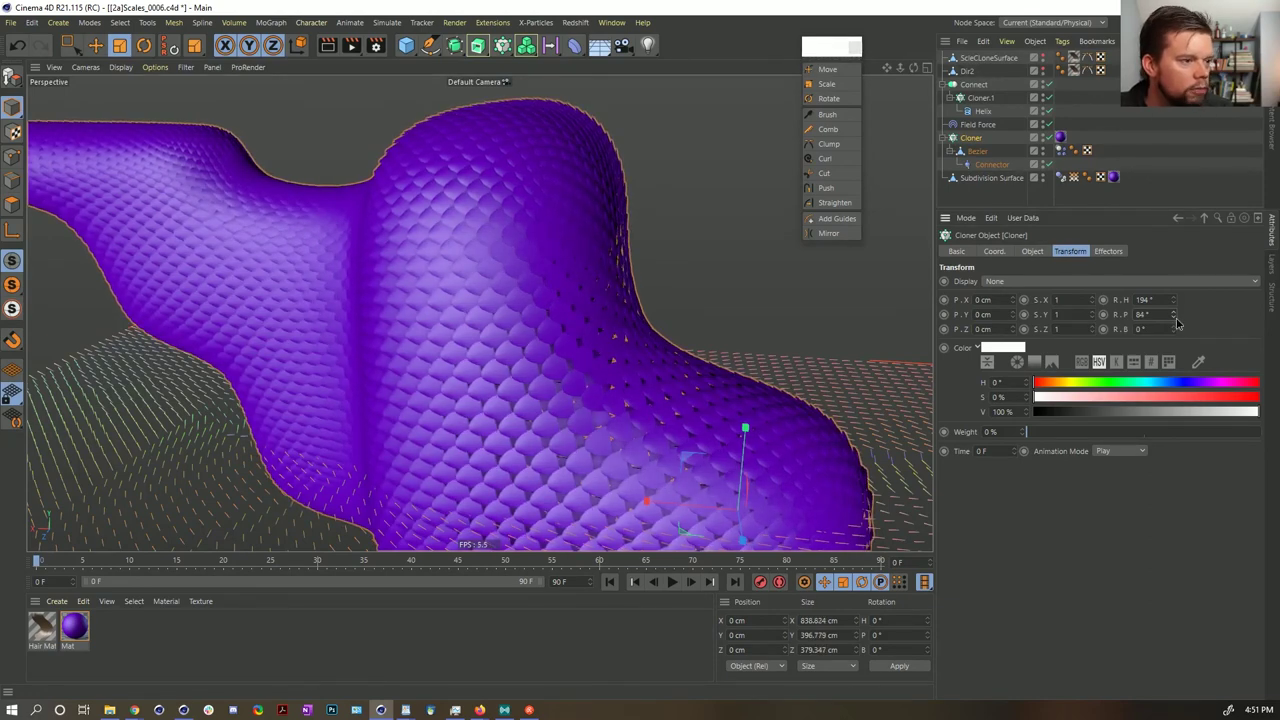
mouse_move(639, 370)
alt+mouse_down()
mouse_move(477, 267)
mouse_move(394, 263)
mouse_move(362, 232)
mouse_move(510, 300)
mouse_move(524, 312)
mouse_move(510, 342)
mouse_move(733, 377)
mouse_move(613, 370)
mouse_move(706, 358)
mouse_move(539, 328)
mouse_move(625, 325)
alt+mouse_up()
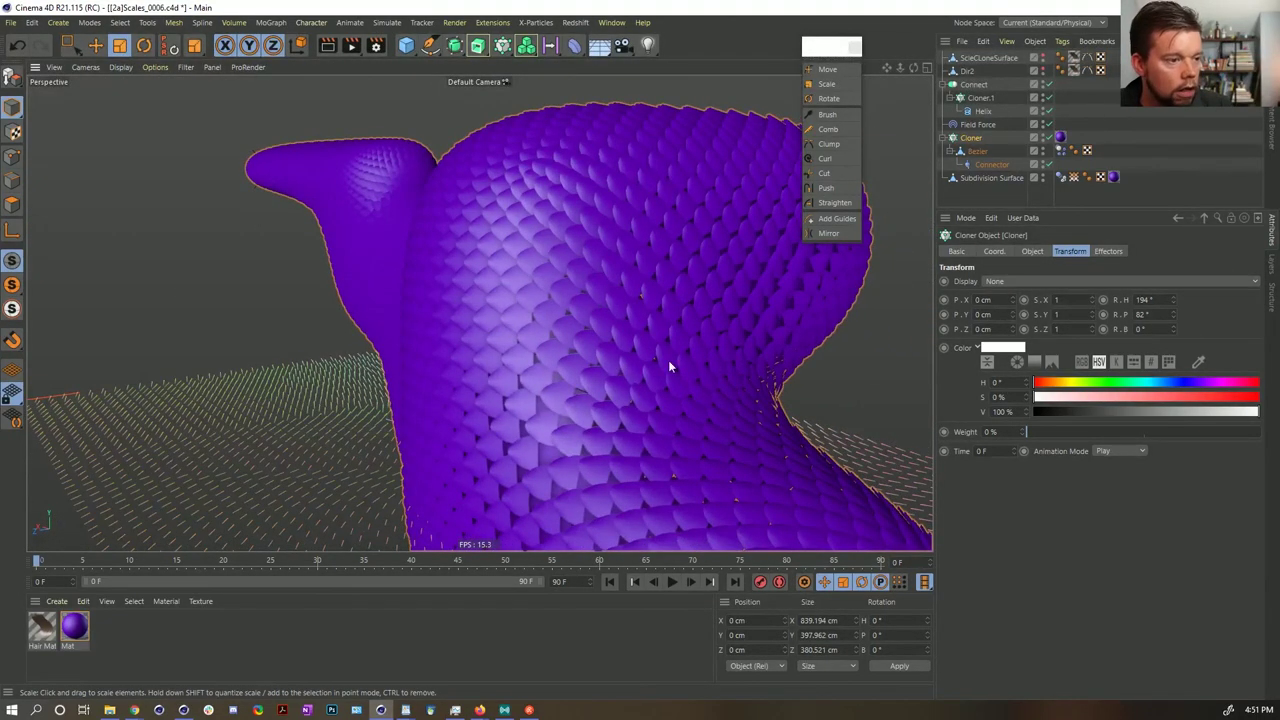
alt+drag(544, 299, 599, 365)
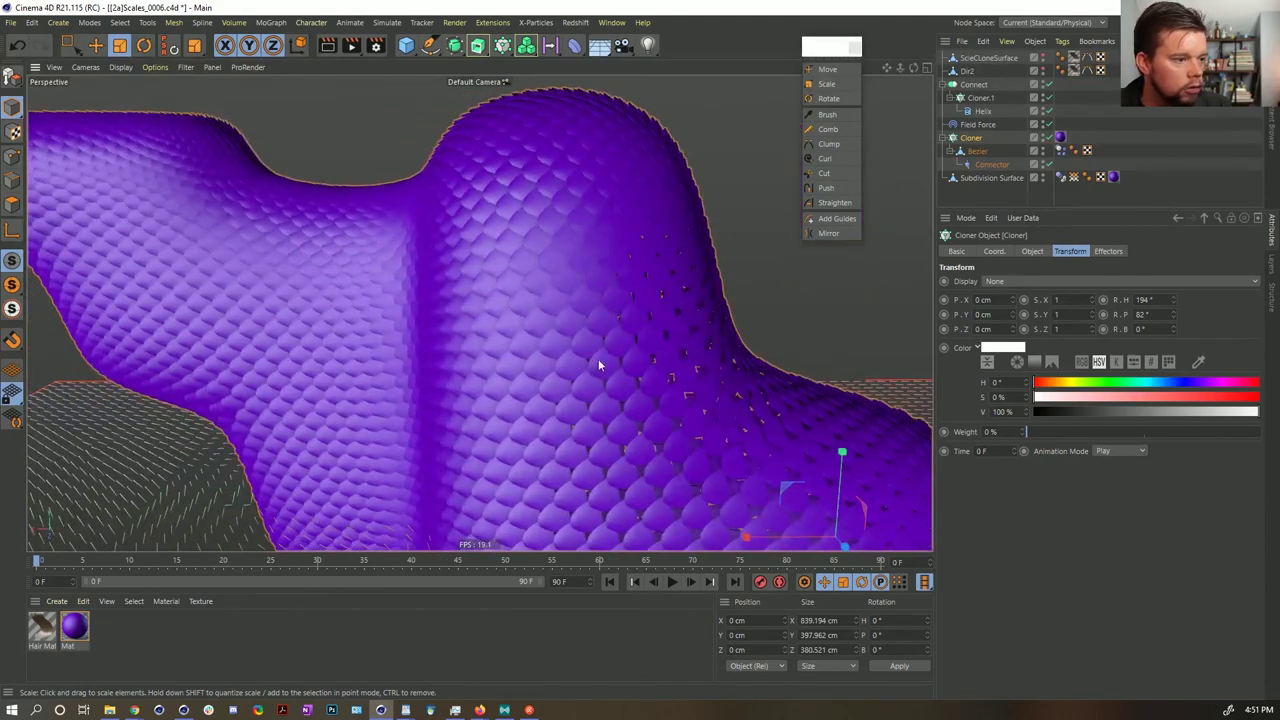
alt+drag(573, 238, 604, 288)
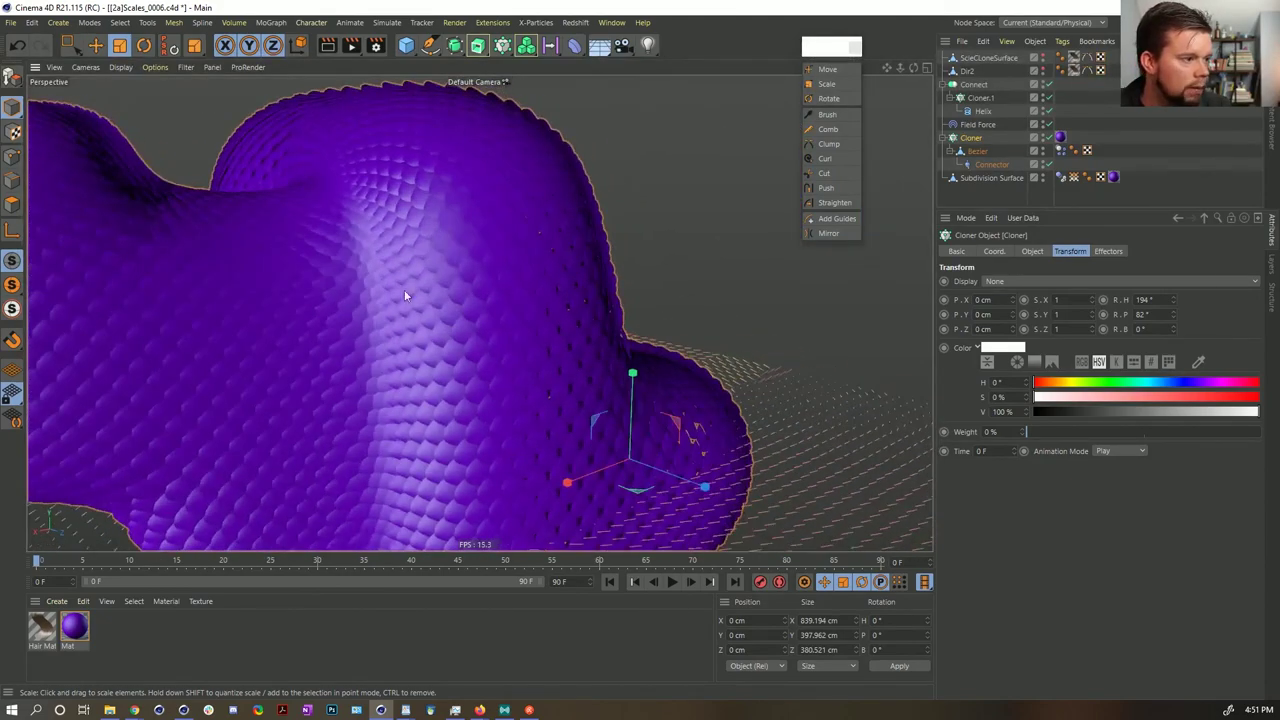
alt+drag(405, 296, 473, 336)
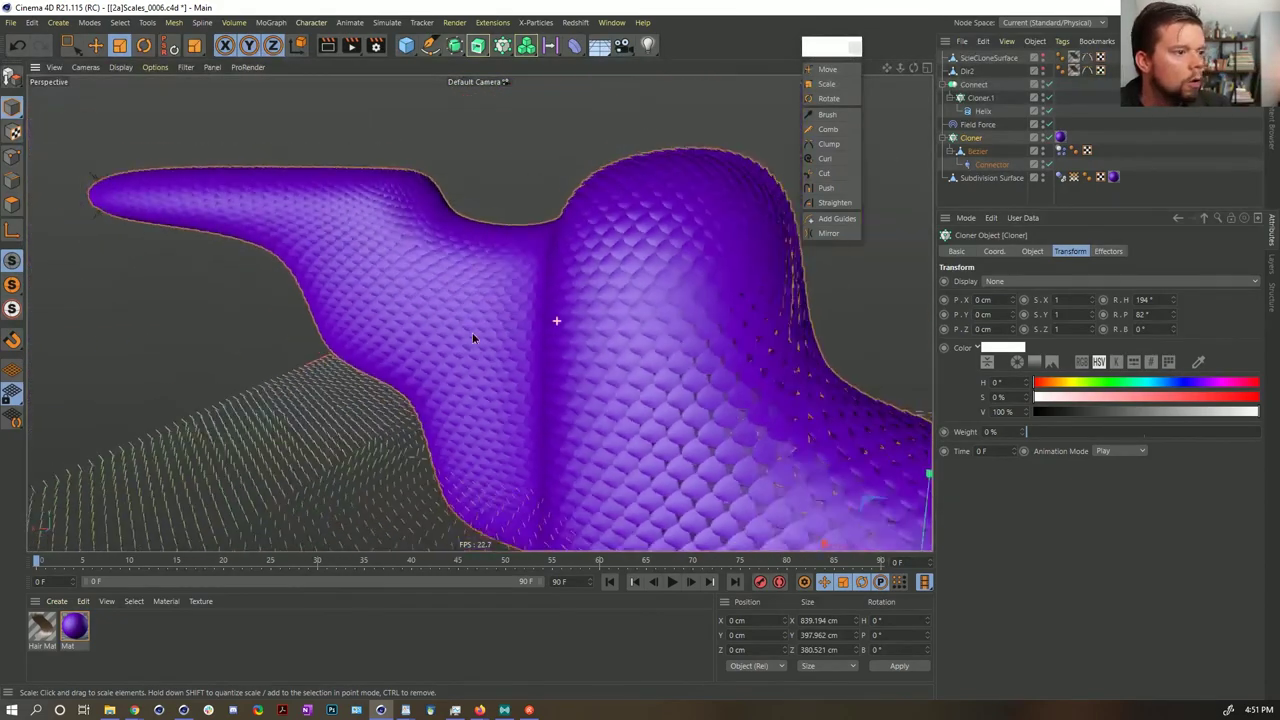
scroll(474, 338, down, 2)
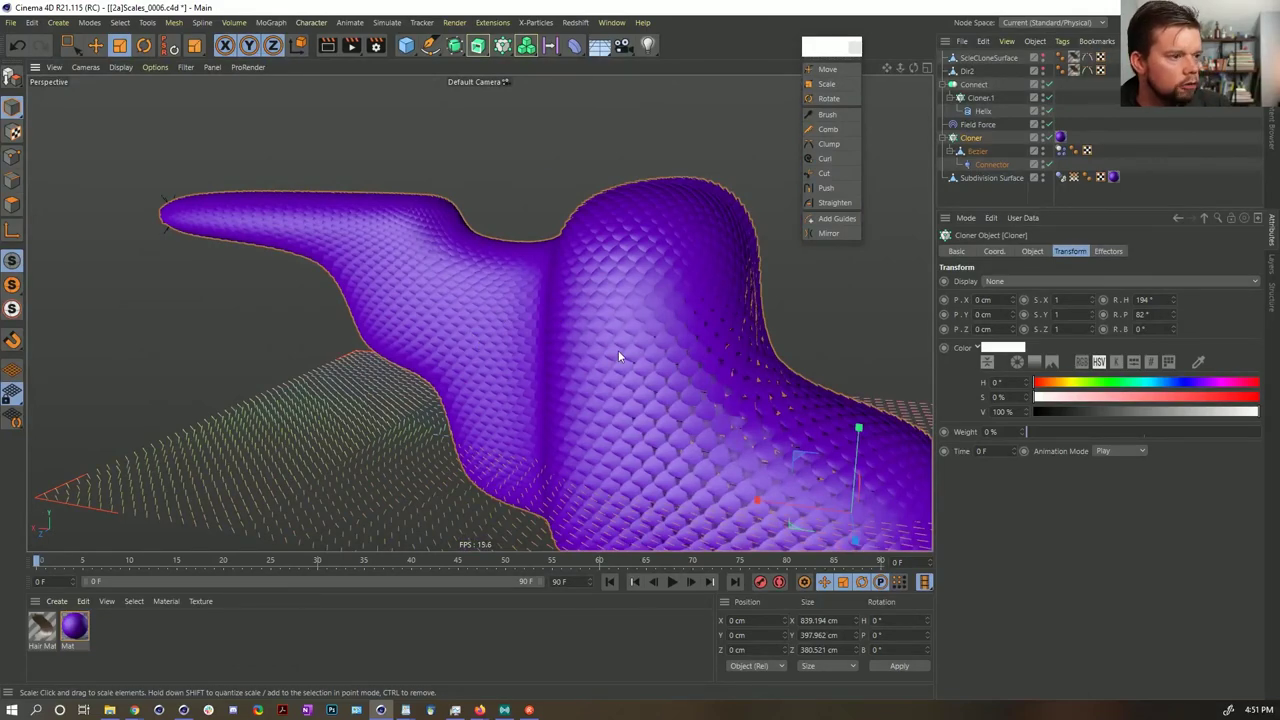
alt+drag(653, 356, 755, 392)
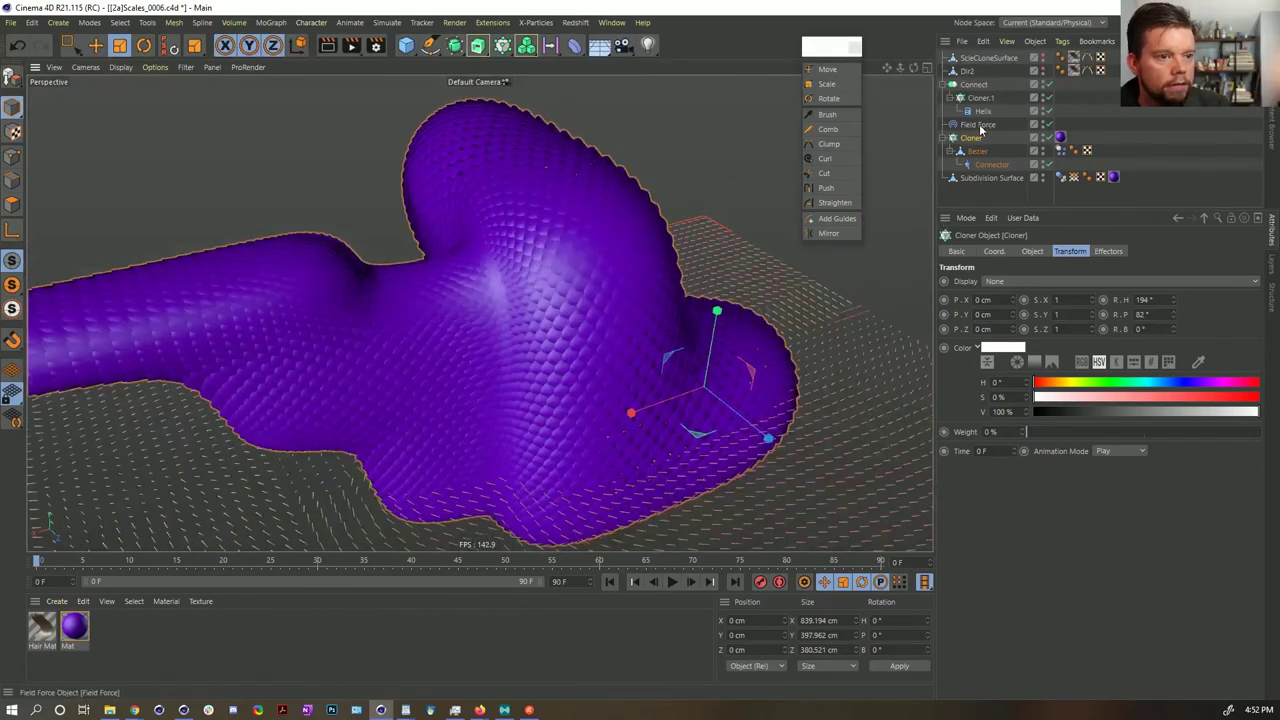
- Try to pull out the concave area of the Subdivision Surface mesh with the Magnet tool at 100 cm radius
click(988, 180)
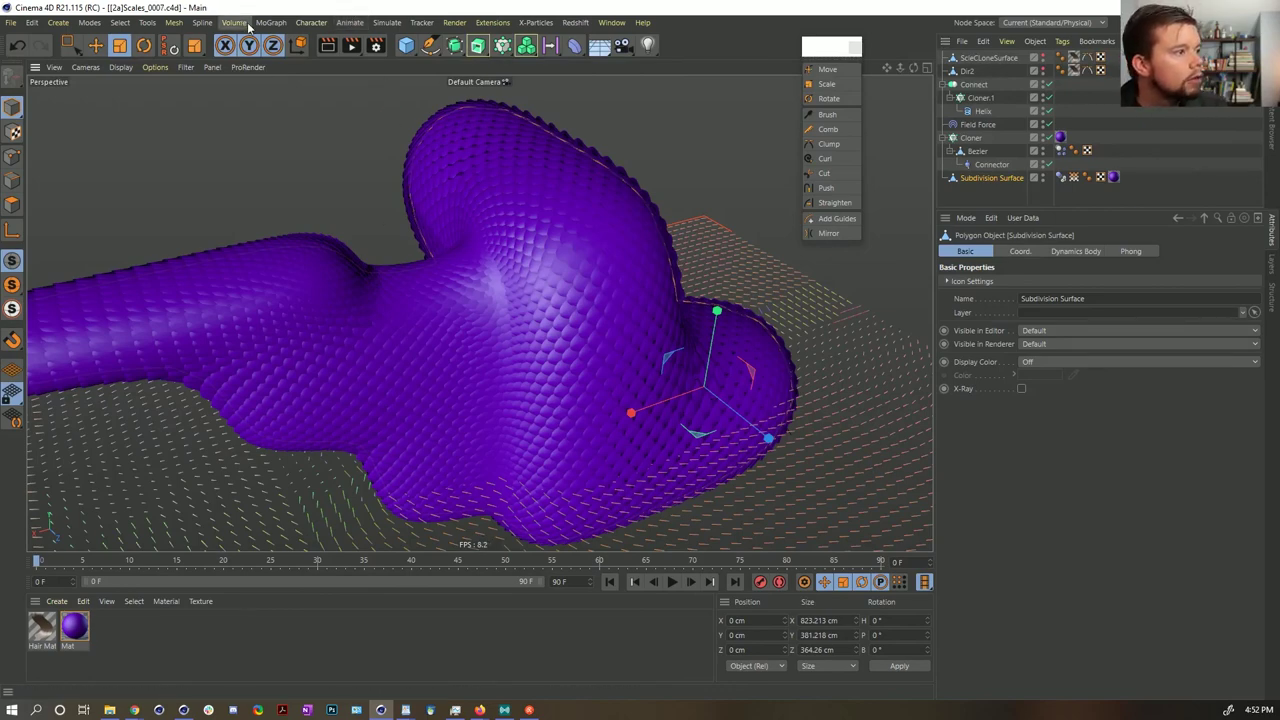
click(176, 24)
mouse_move(140, 24)
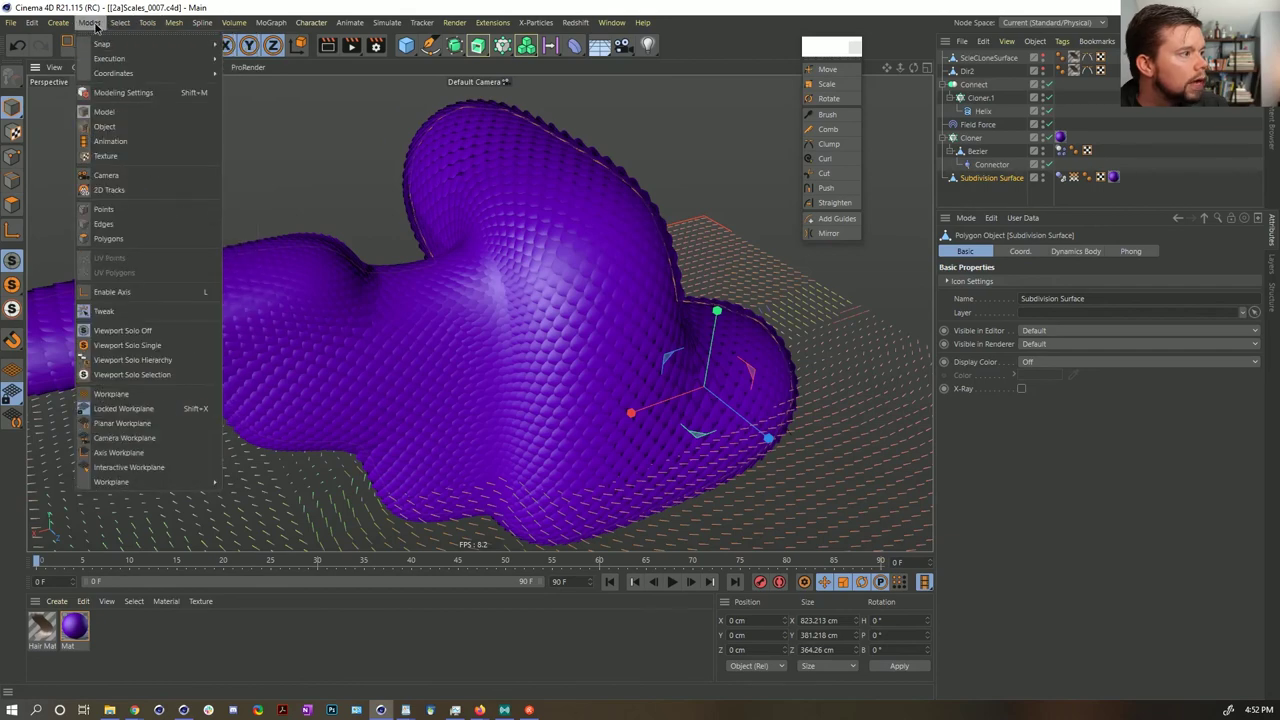
mouse_move(182, 33)
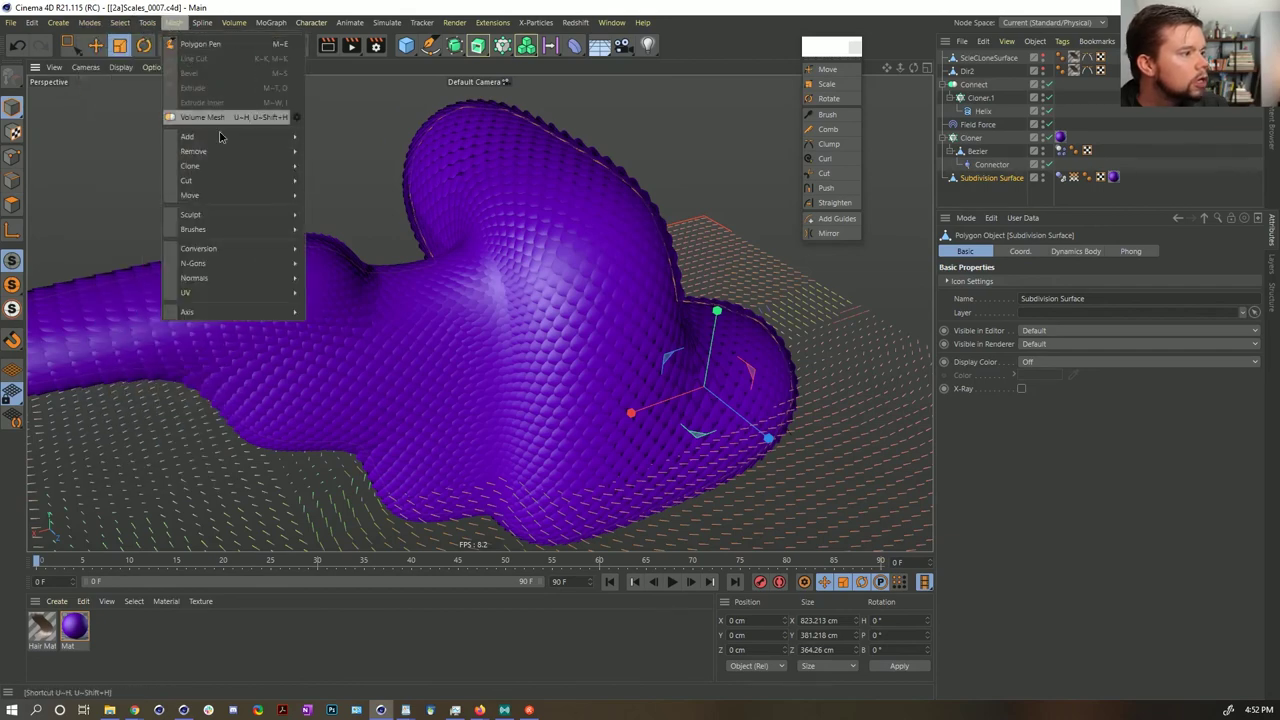
mouse_move(222, 142)
mouse_move(200, 195)
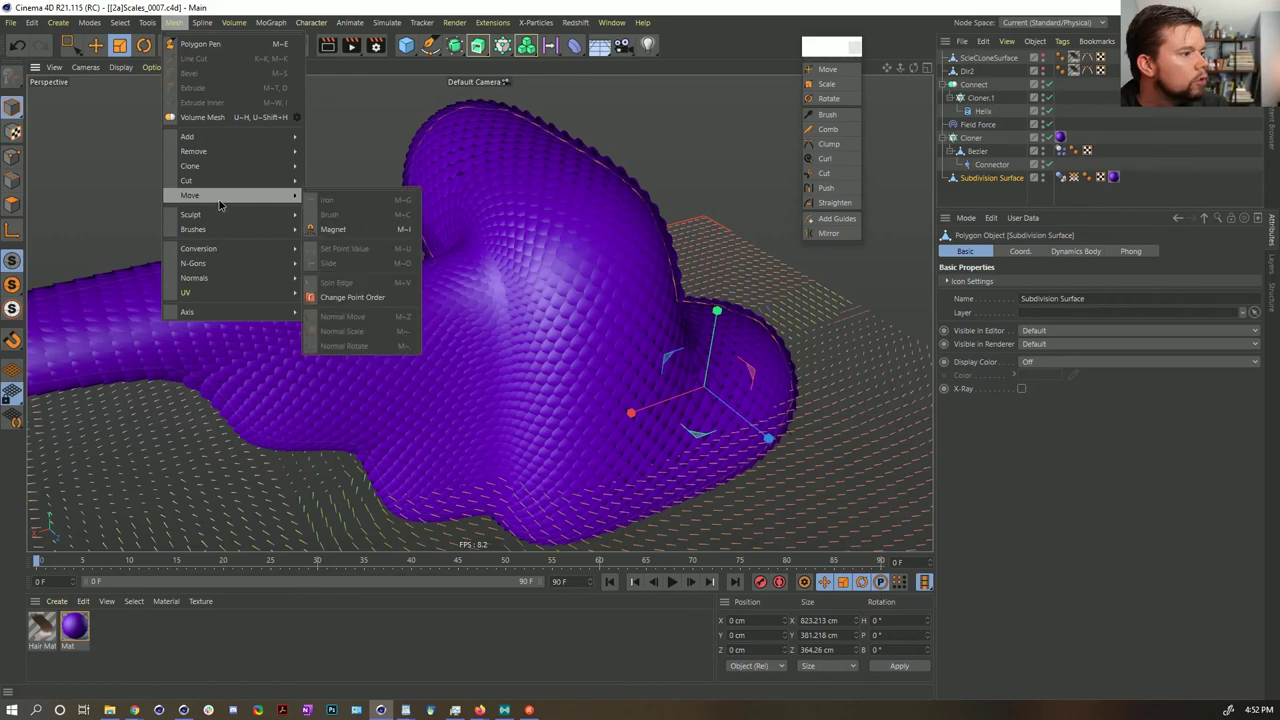
click(370, 230)
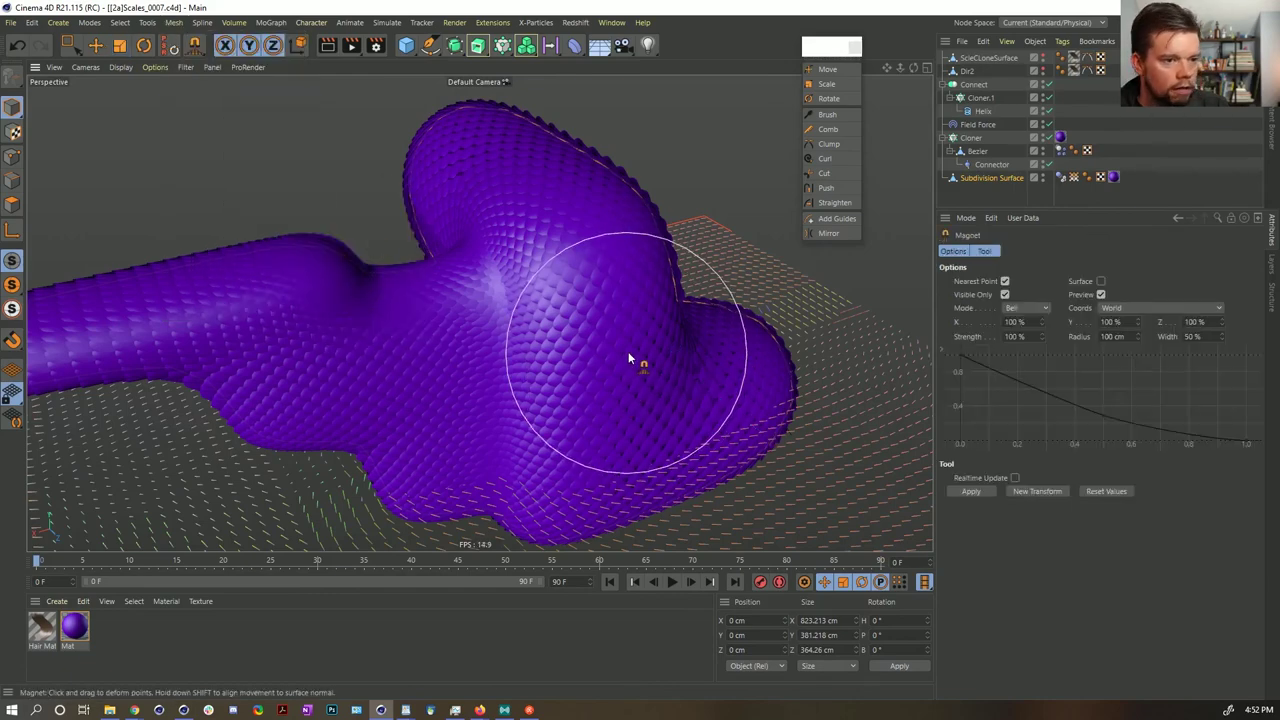
drag(628, 351, 752, 371)
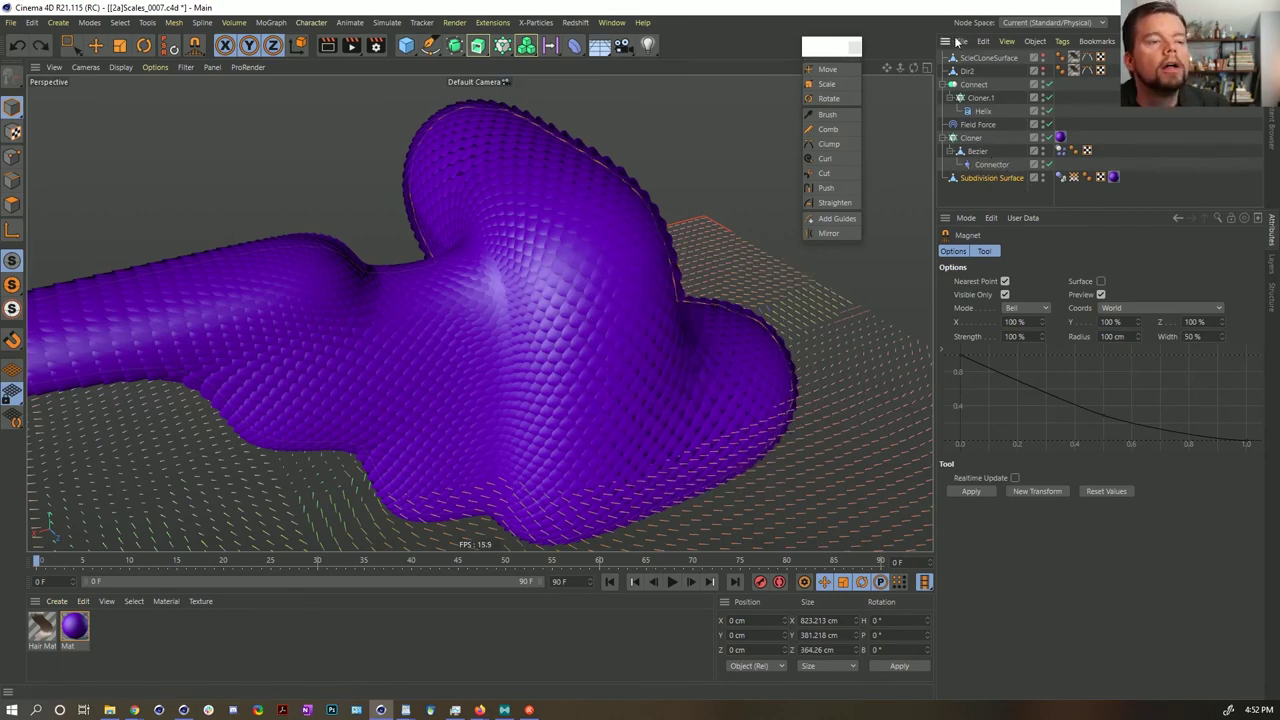
- Temporarily show ScleCLoneSurface and adjust its polygons in the crease with the Magnet tool in polygon mode
click(980, 60)
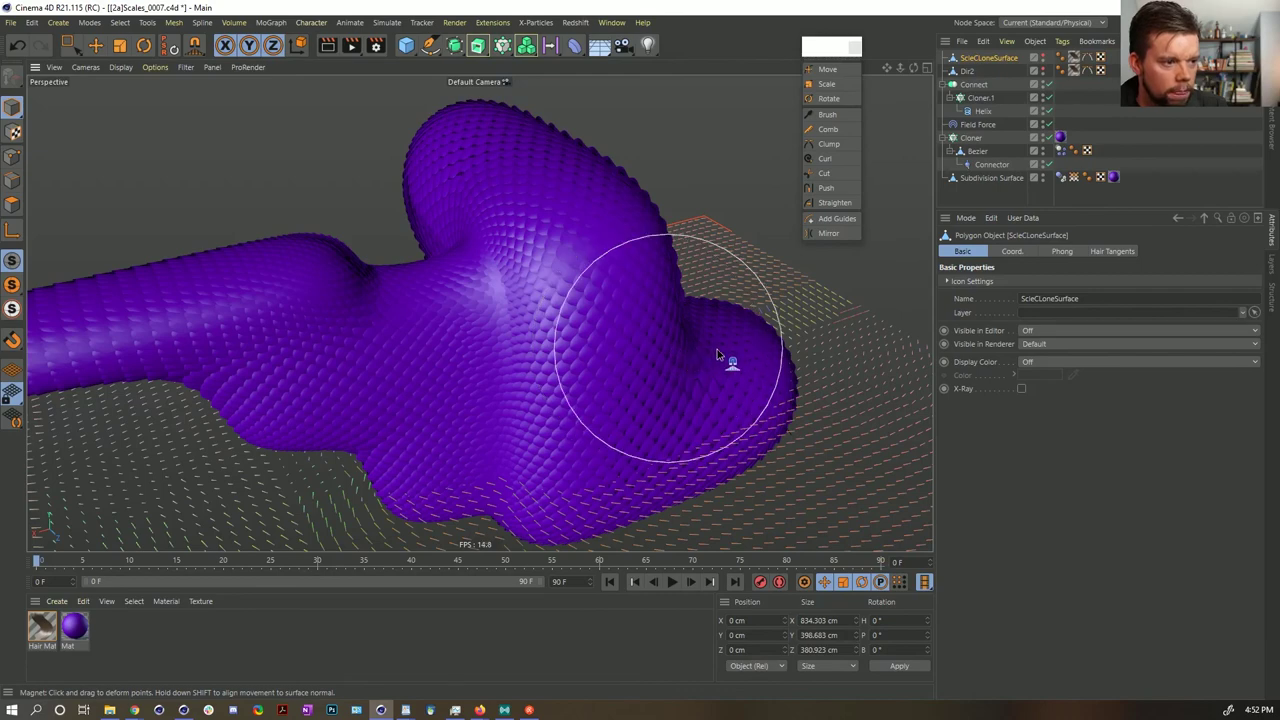
click(1042, 58)
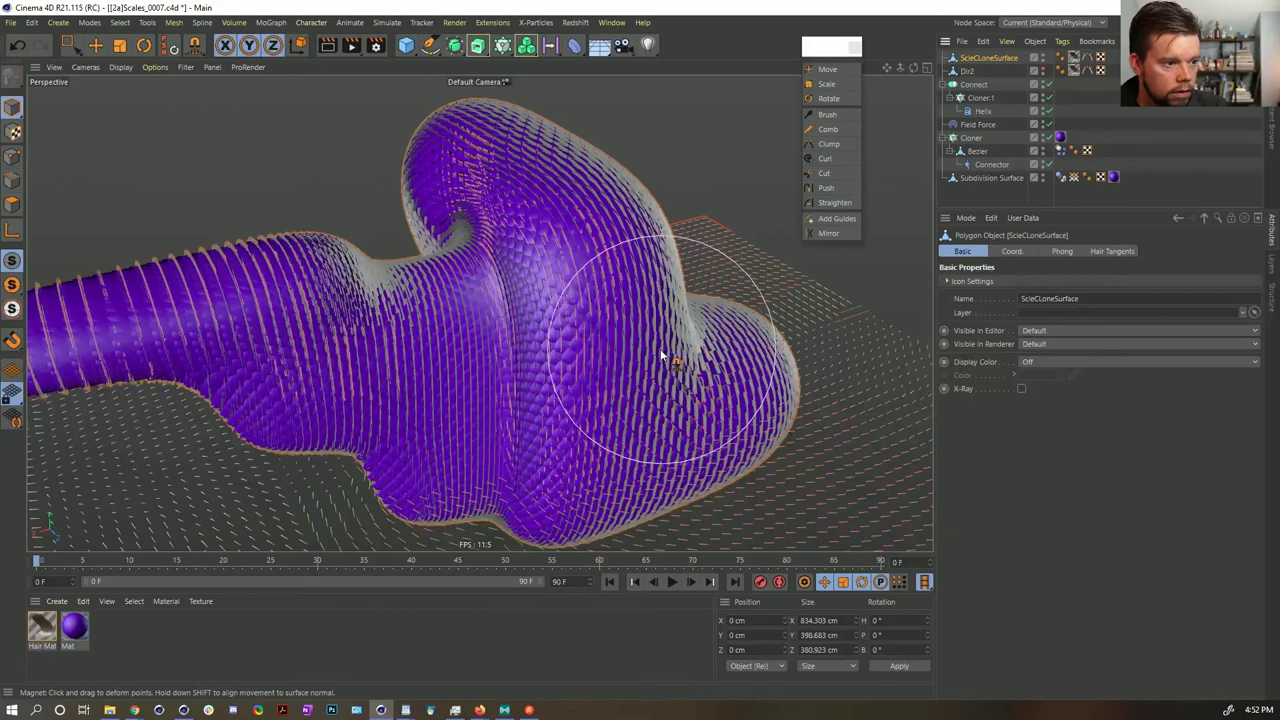
click(12, 204)
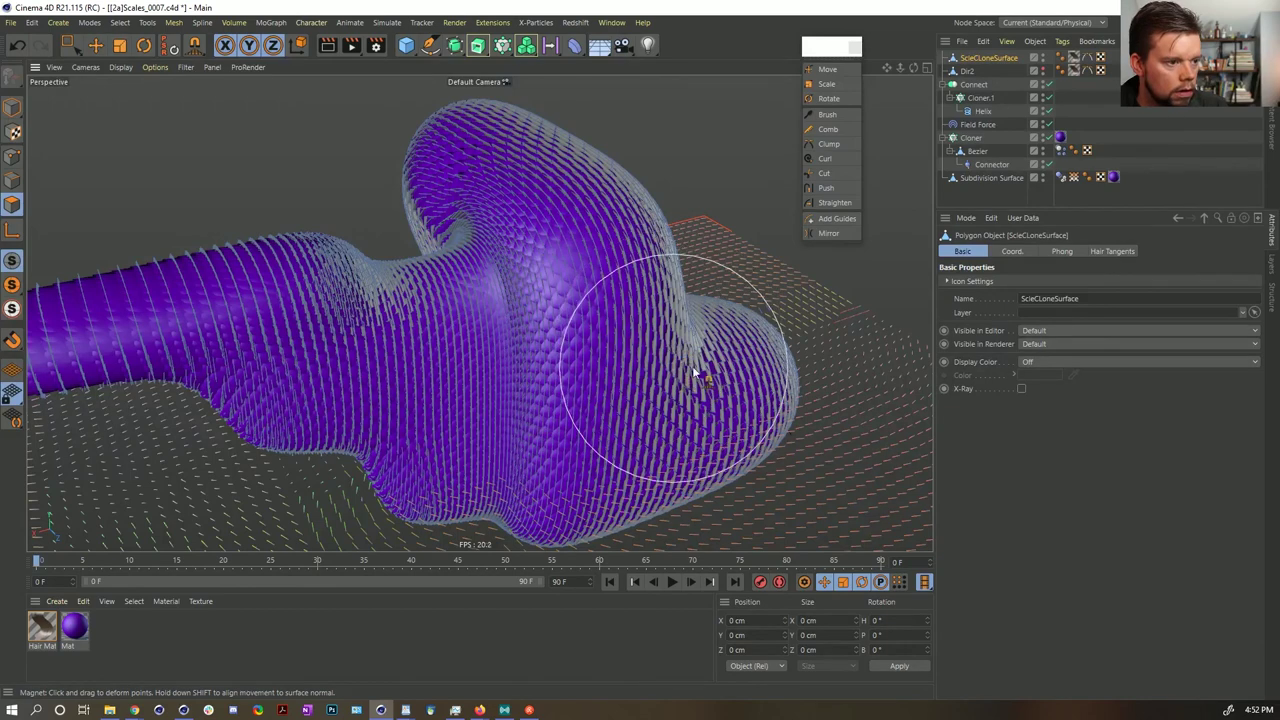
click(1050, 139)
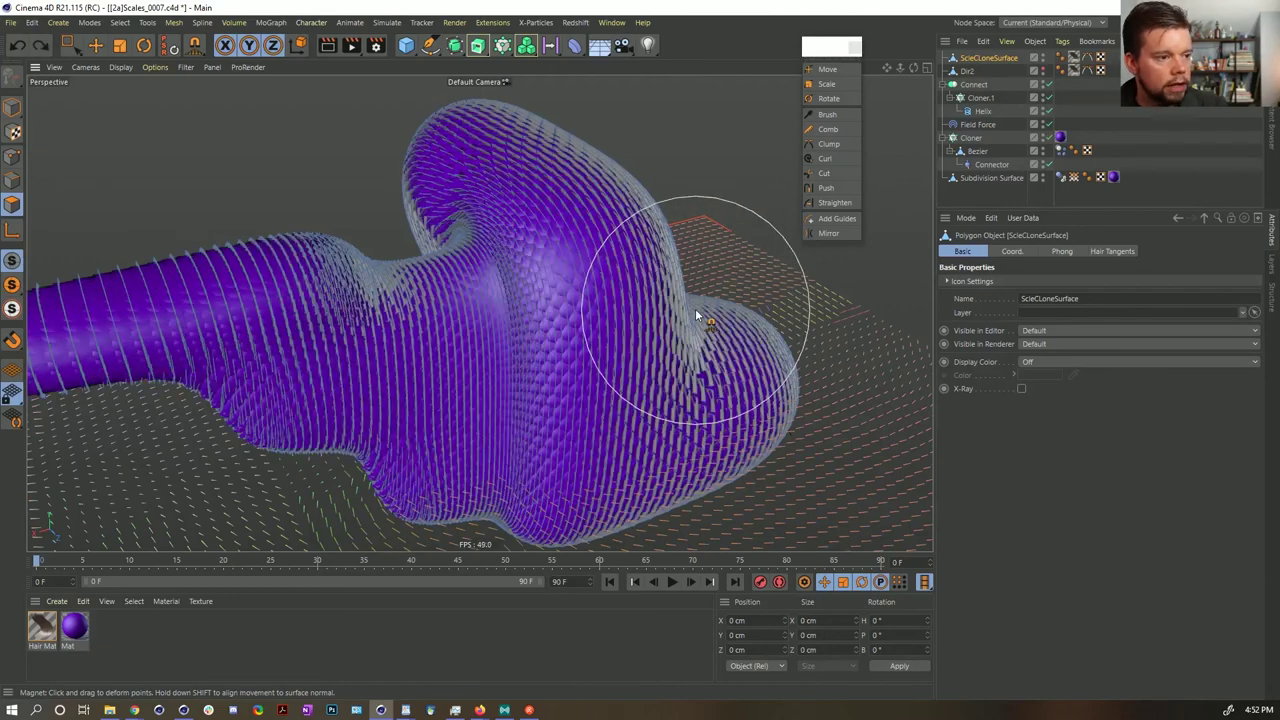
click(991, 177)
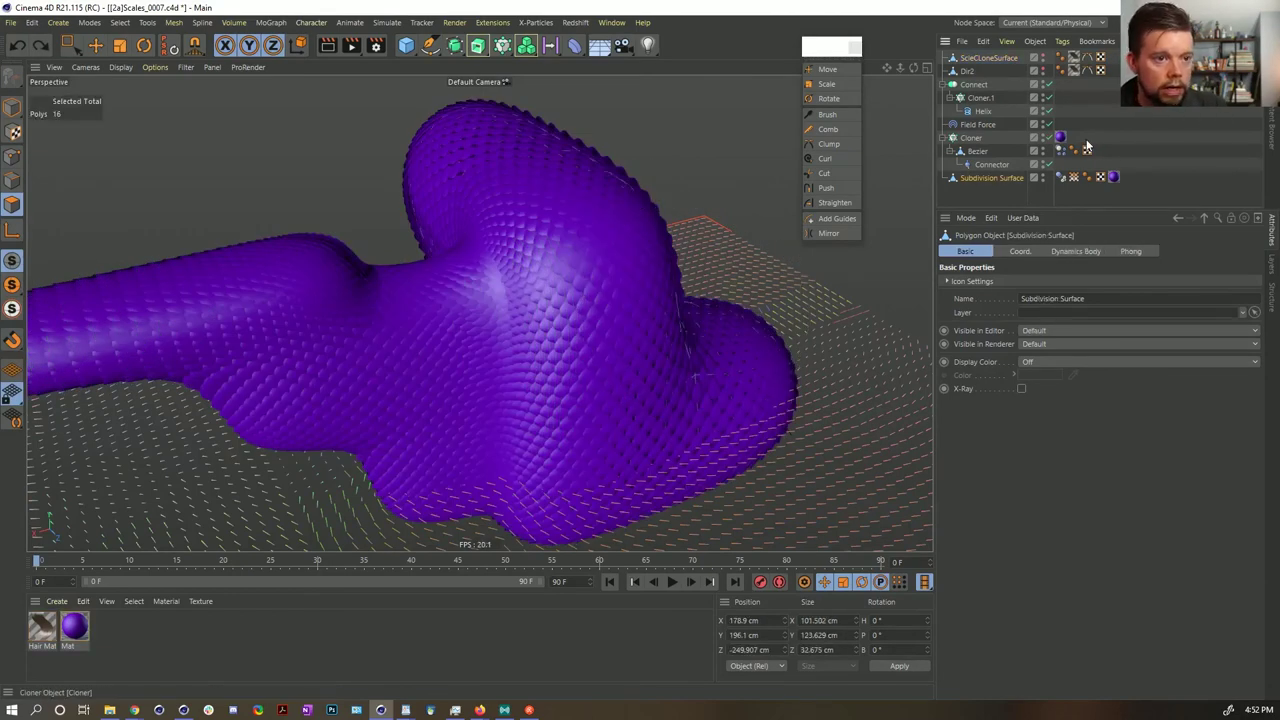
alt+drag(623, 366, 547, 343)
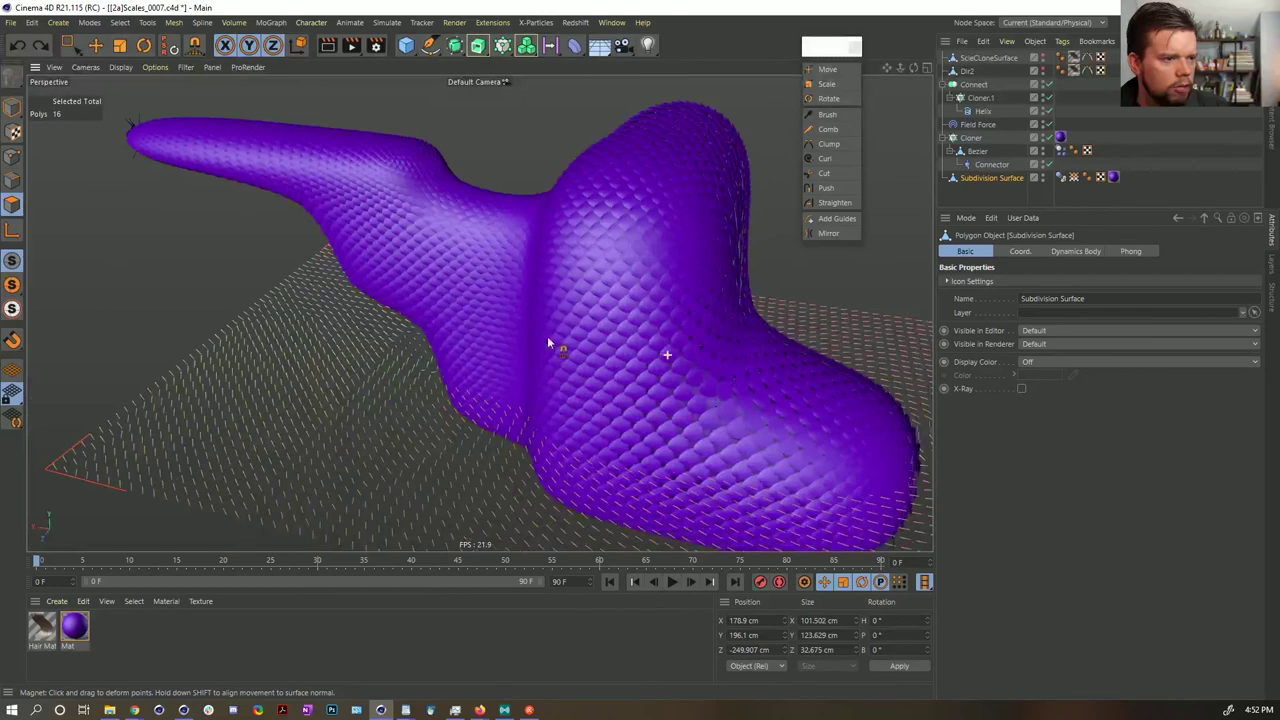
- Scale the Bezier scale object up uniformly to about 28 x 25 x 1.6 cm in model mode
click(12, 107)
mouse_move(760, 408)
alt+mouse_down()
mouse_move(669, 360)
mouse_move(750, 400)
alt+mouse_up()
alt+right_drag(662, 360, 739, 328)
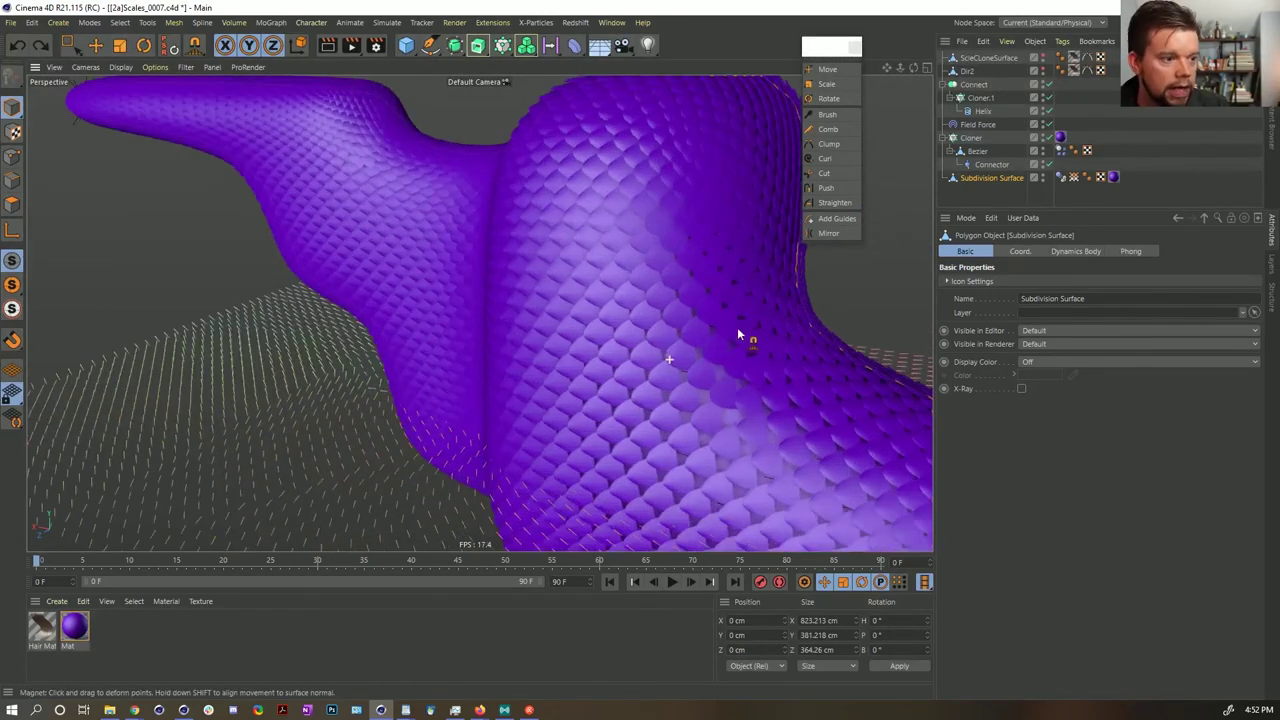
click(975, 152)
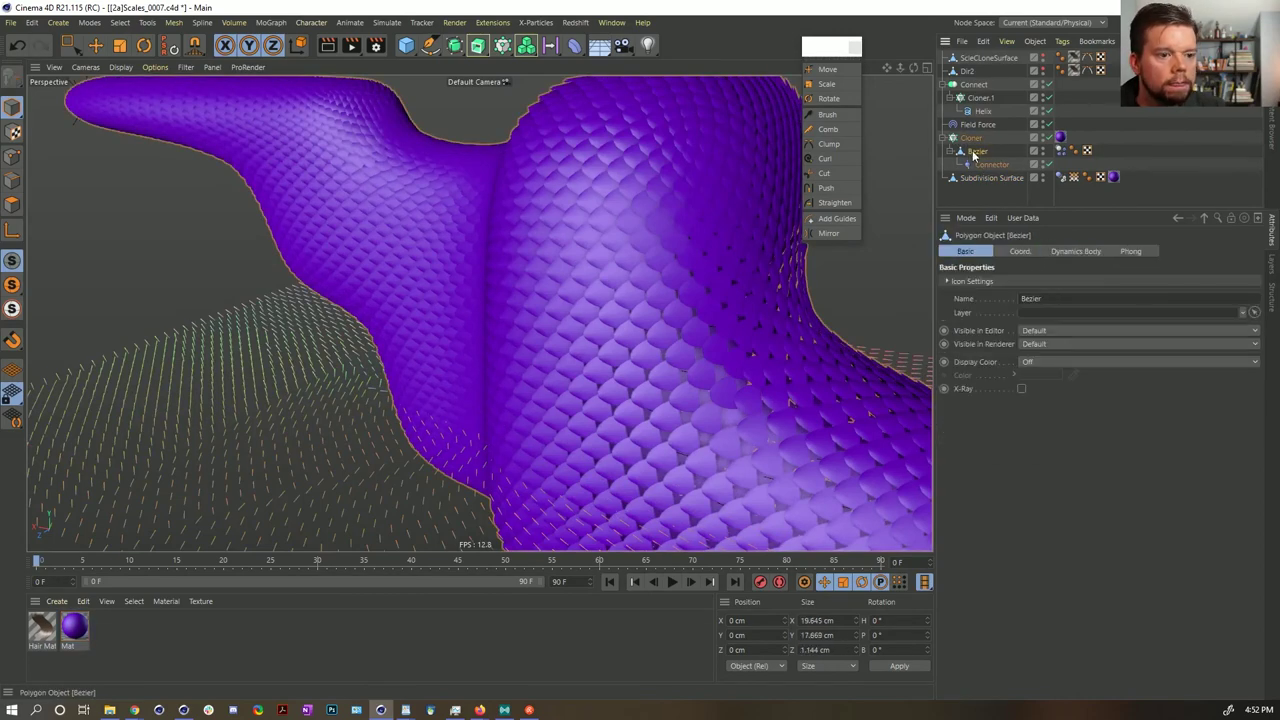
key(t)
drag(640, 326, 855, 268)
alt+drag(593, 305, 715, 312)
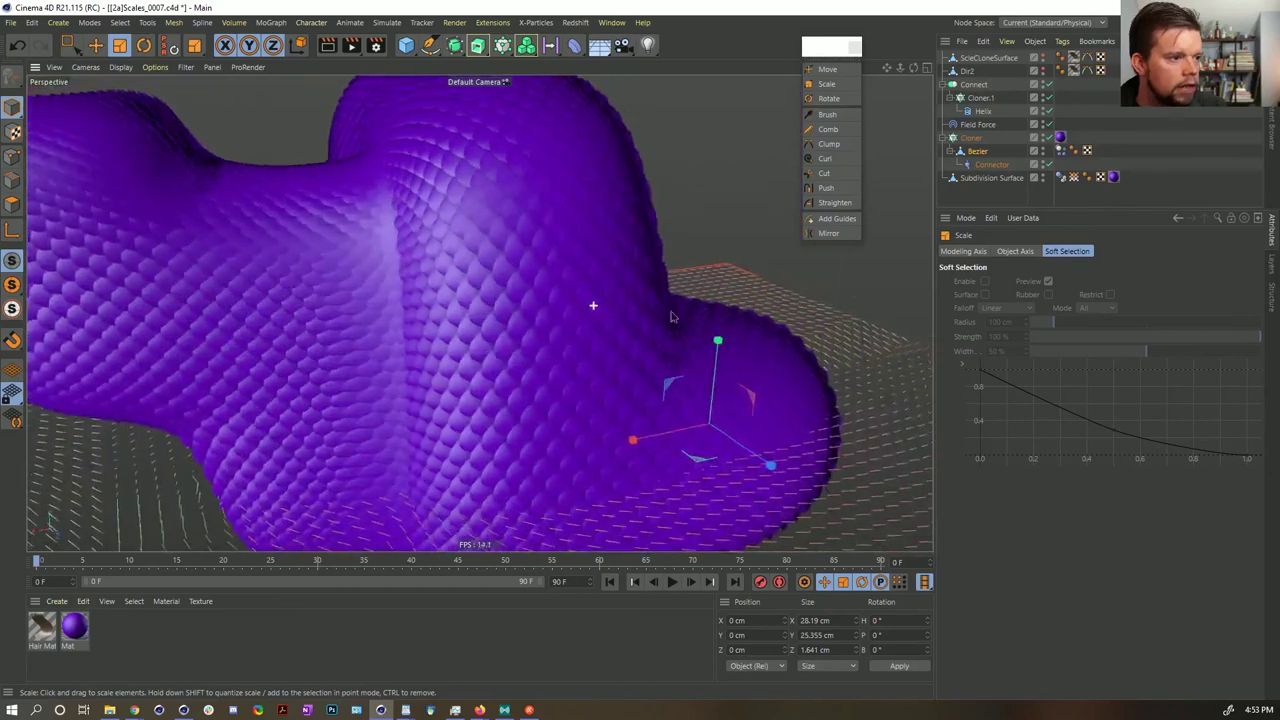
- Set the Cloner's transform pitch rotation (R.P) to 55° so the scales lift off the surface
click(976, 84)
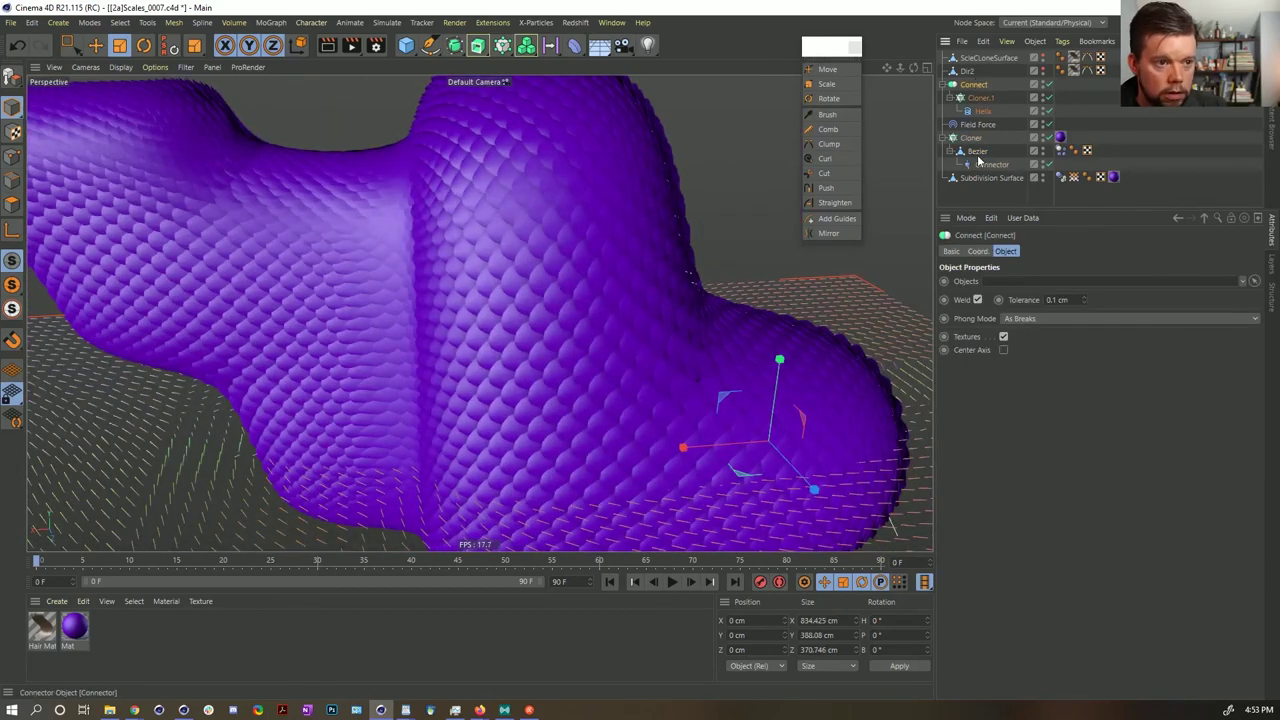
click(977, 141)
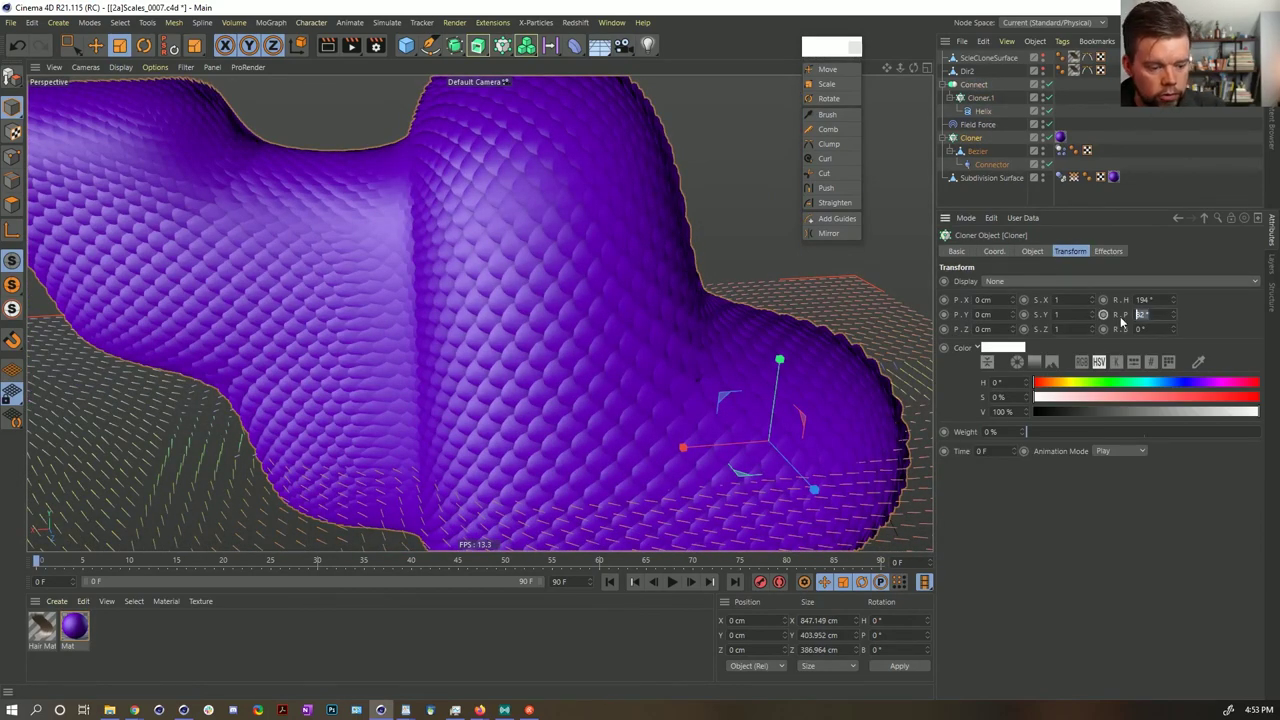
text(22)
key(Return)
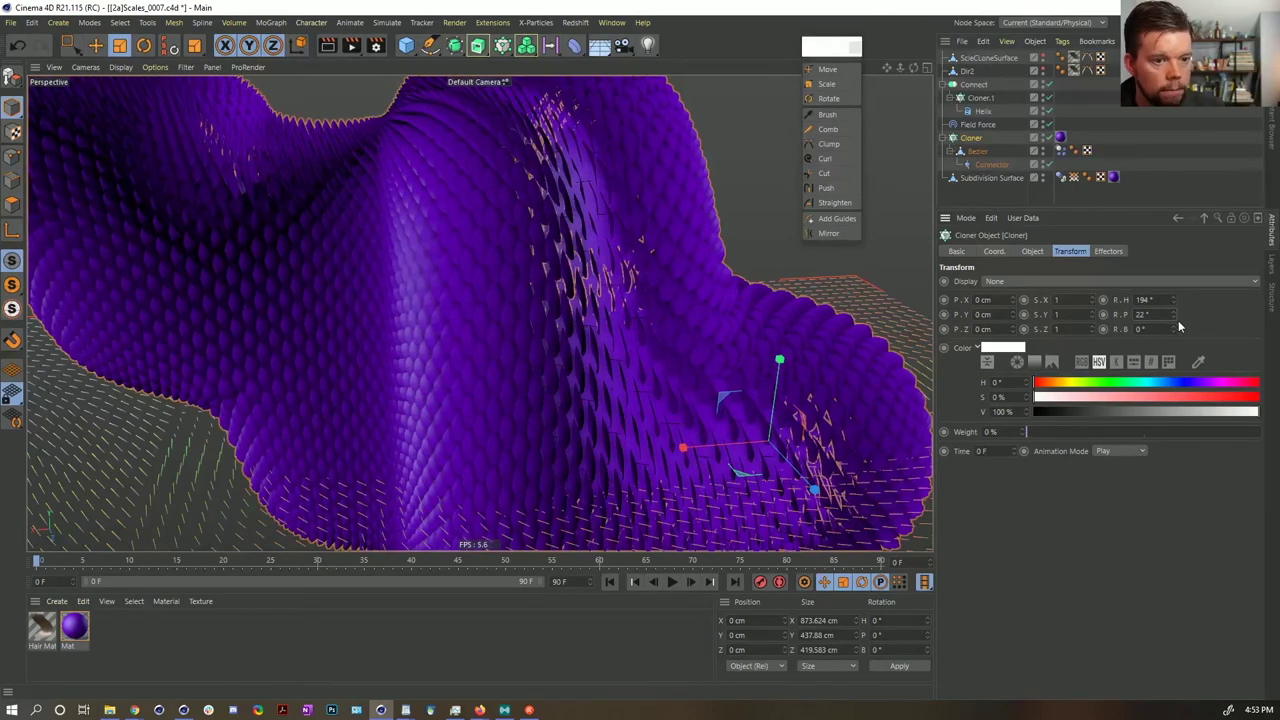
mouse_move(1174, 315)
mouse_down()
mouse_move(1174, 251)
mouse_move(1176, 295)
mouse_up()
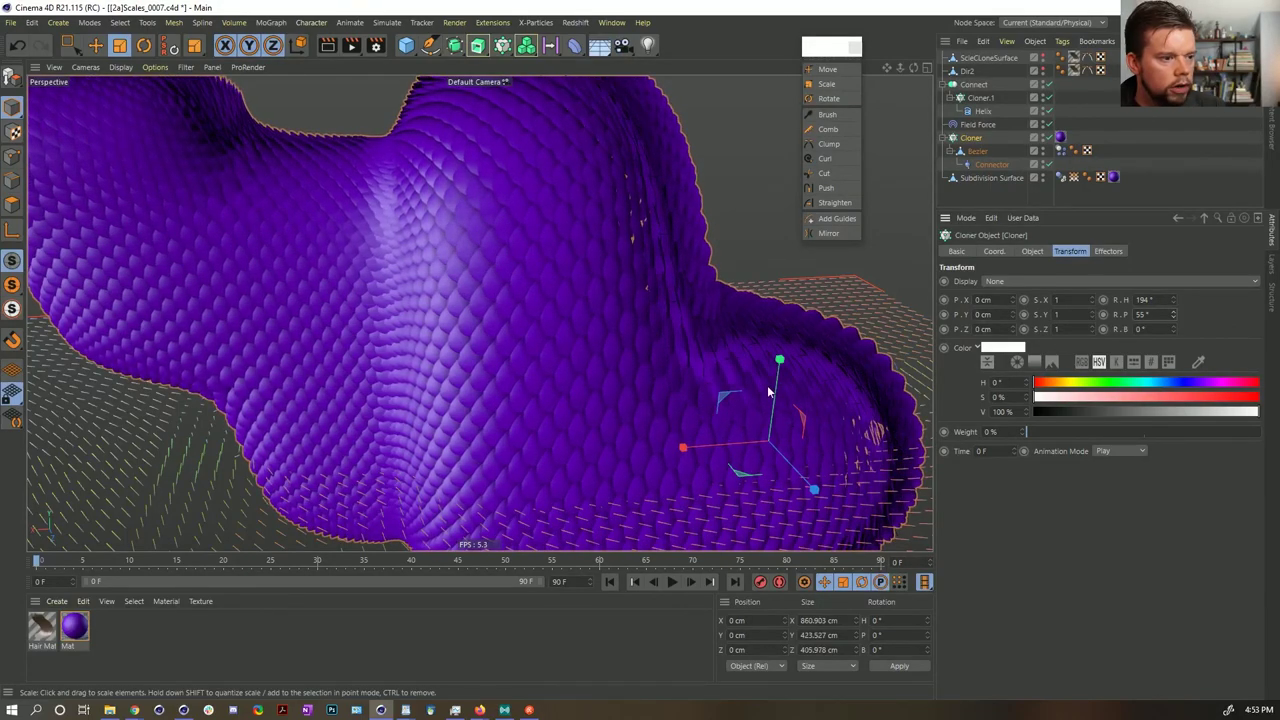
alt+drag(767, 385, 729, 395)
scroll(695, 370, down, 3)
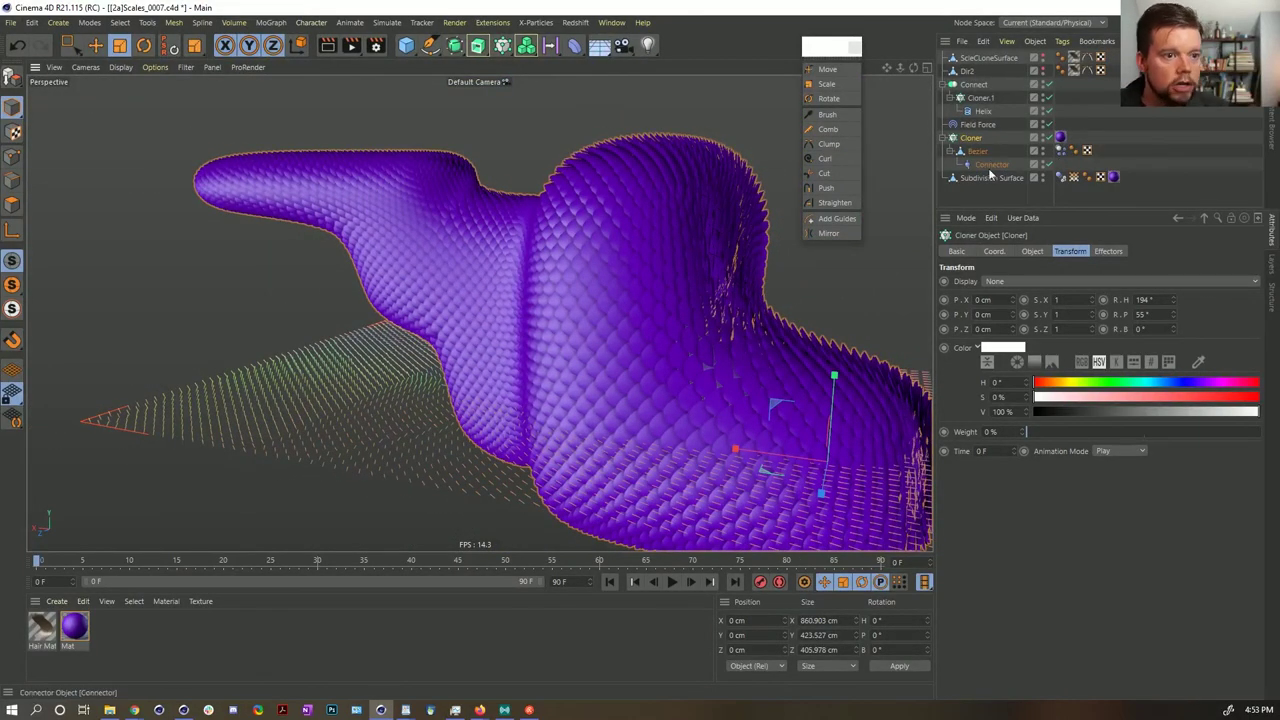
- Change the Cloner's instance mode from Multi-Instance to Instance
click(981, 153)
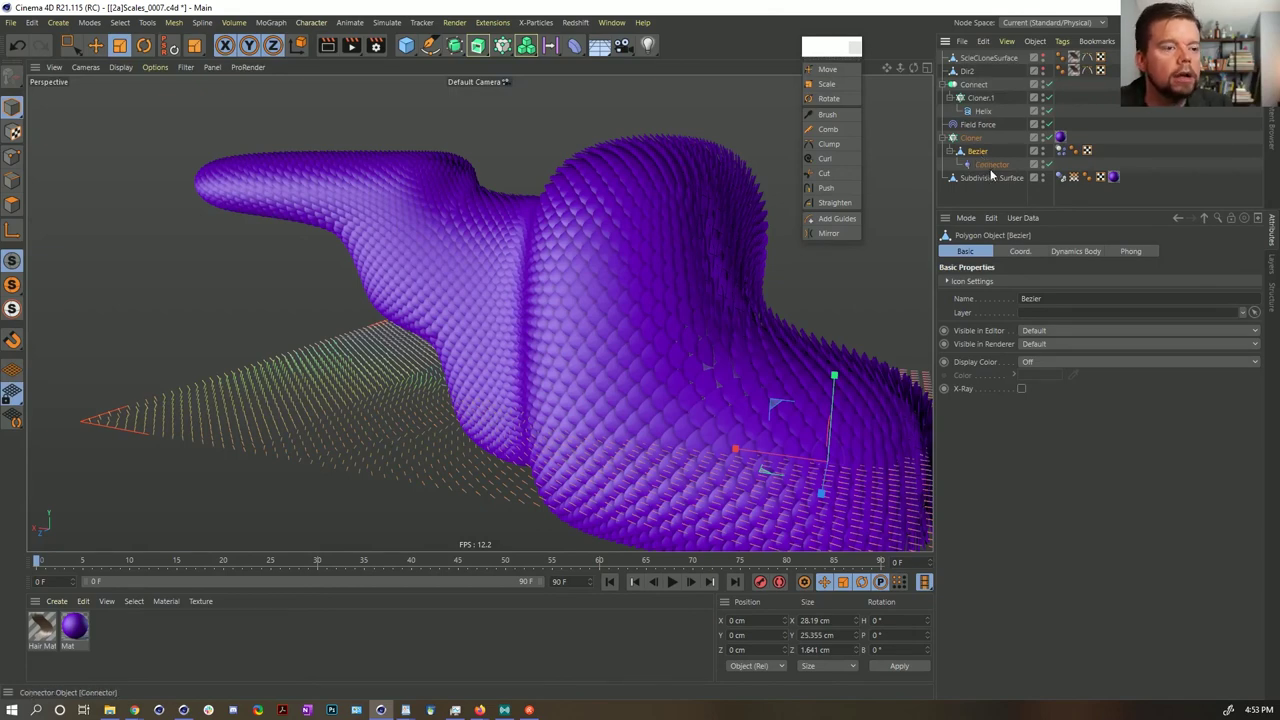
click(990, 164)
click(975, 138)
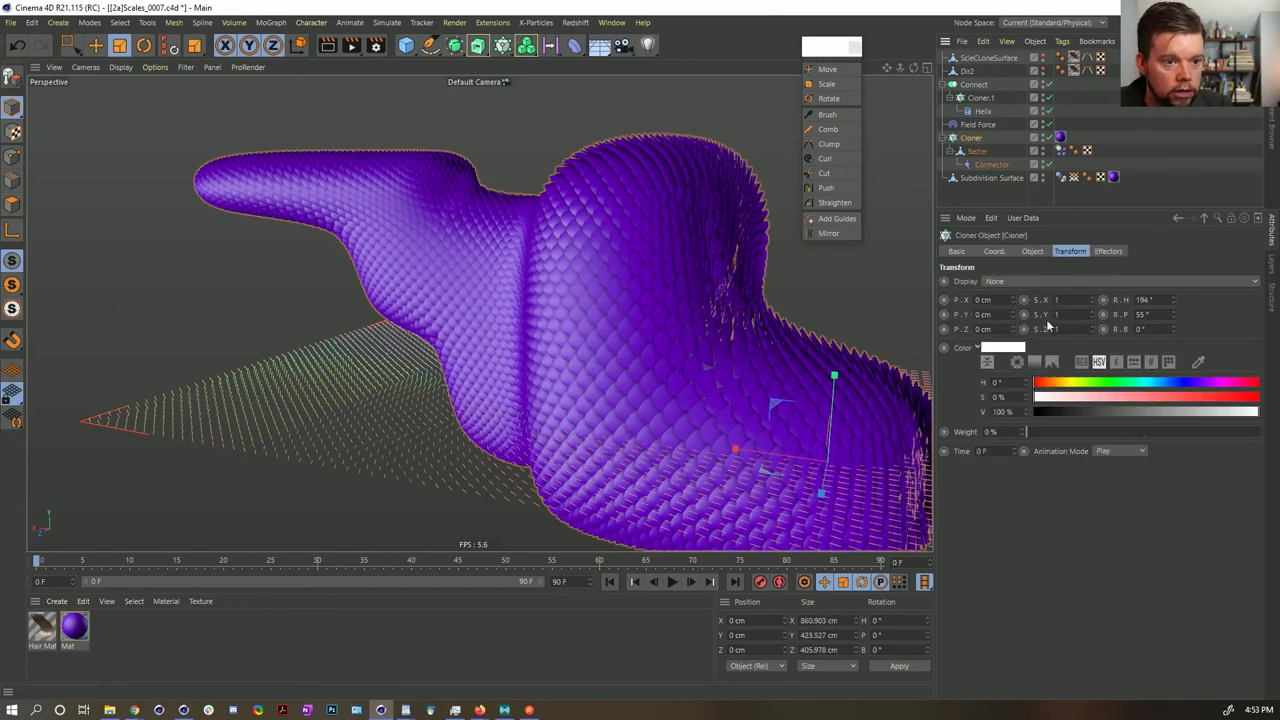
click(1040, 252)
click(1040, 326)
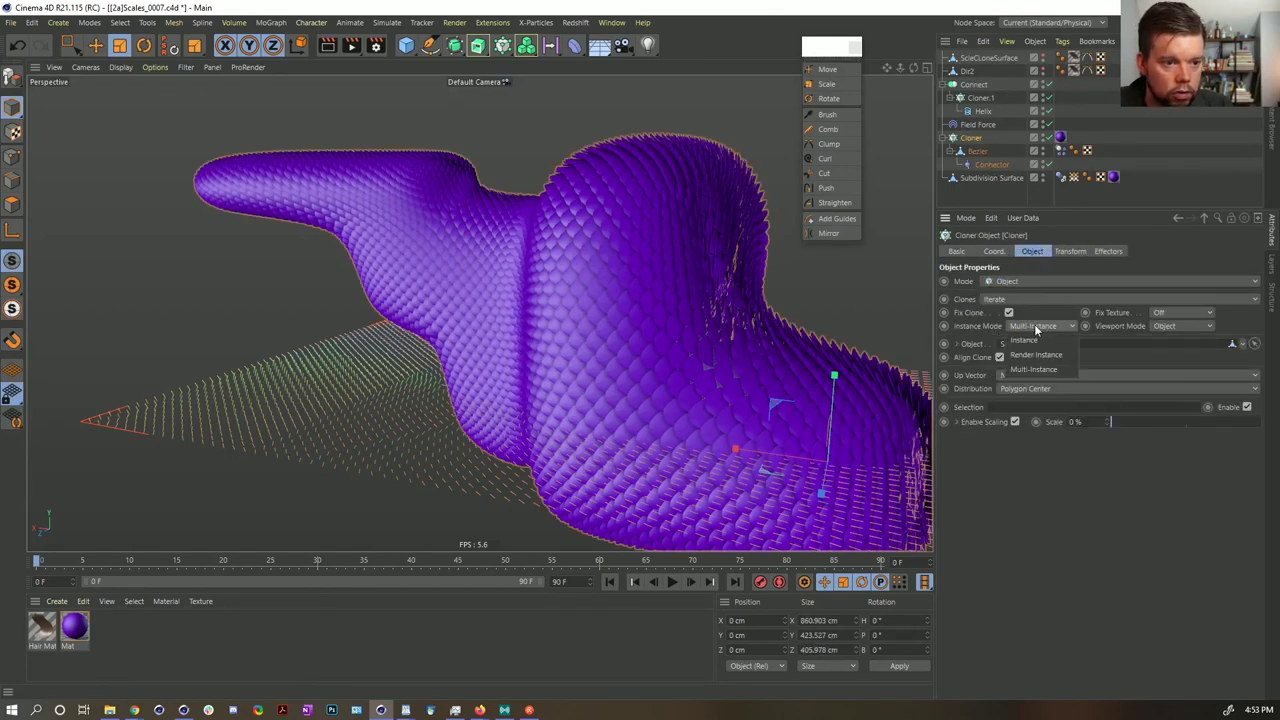
click(1048, 330)
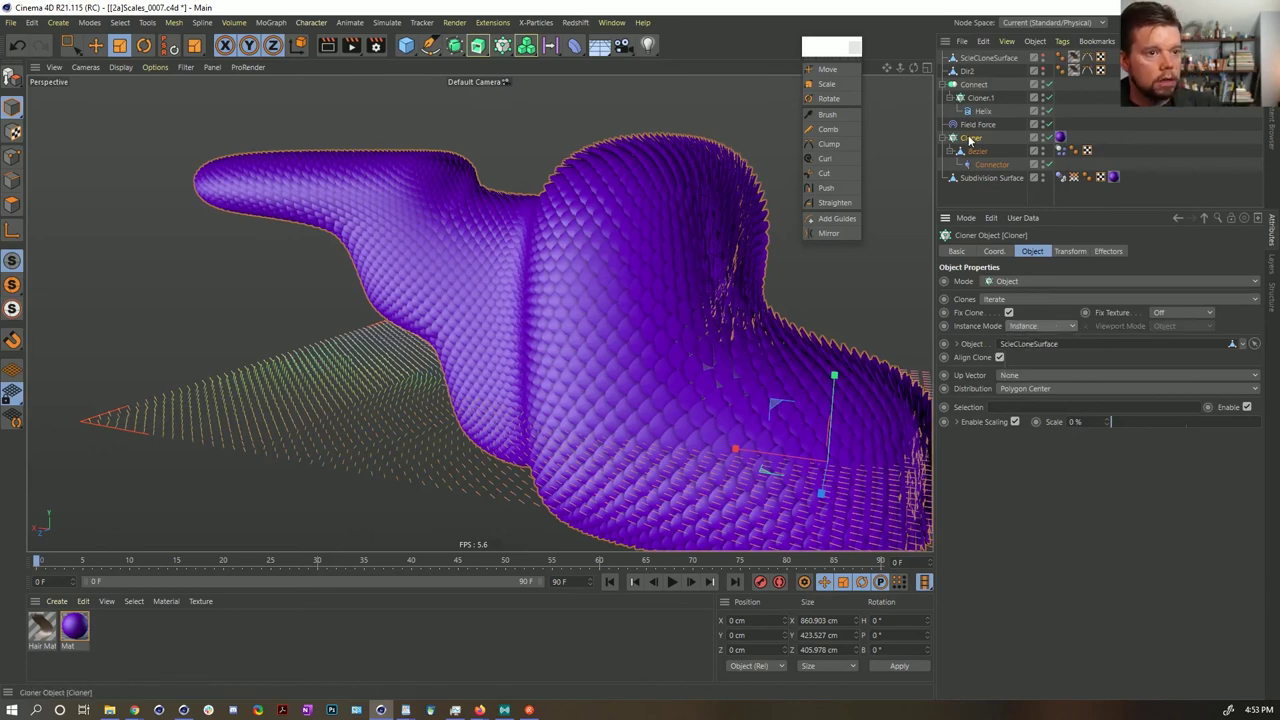
- Hide the Field Force in the viewport, close the floating hair tools palette and save the scene
click(1042, 121)
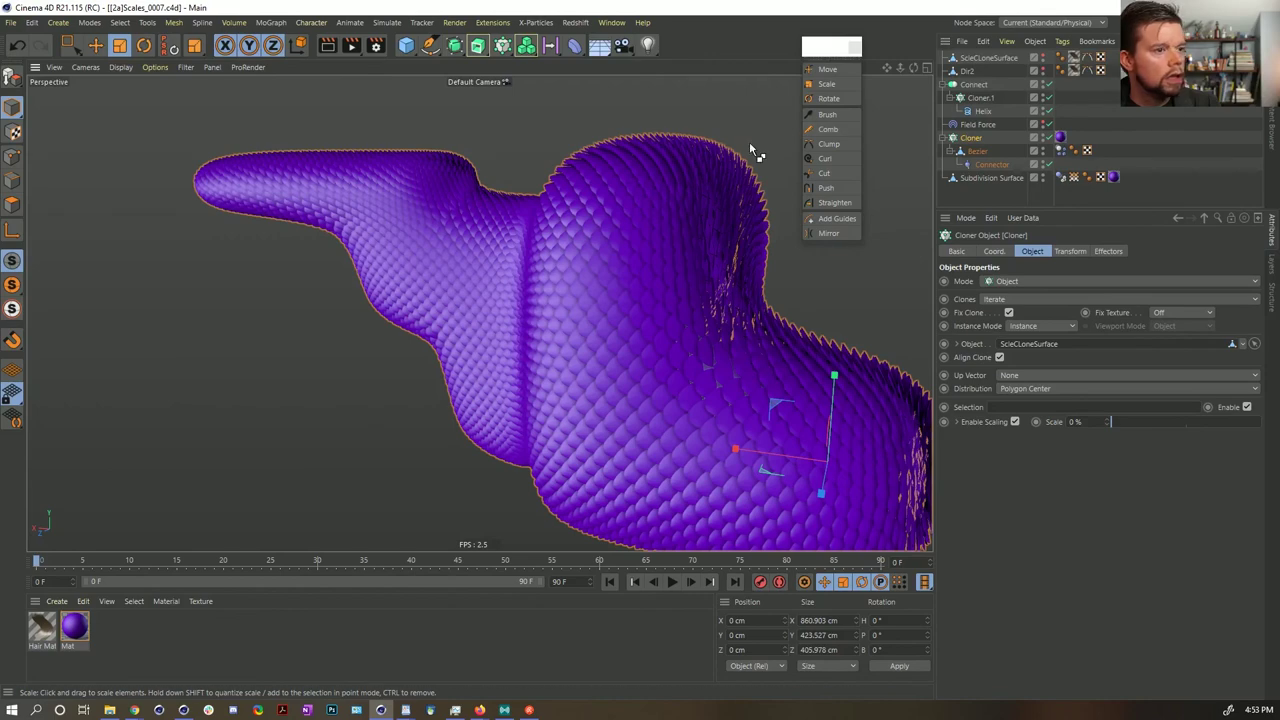
click(856, 47)
key(ctrl+s)
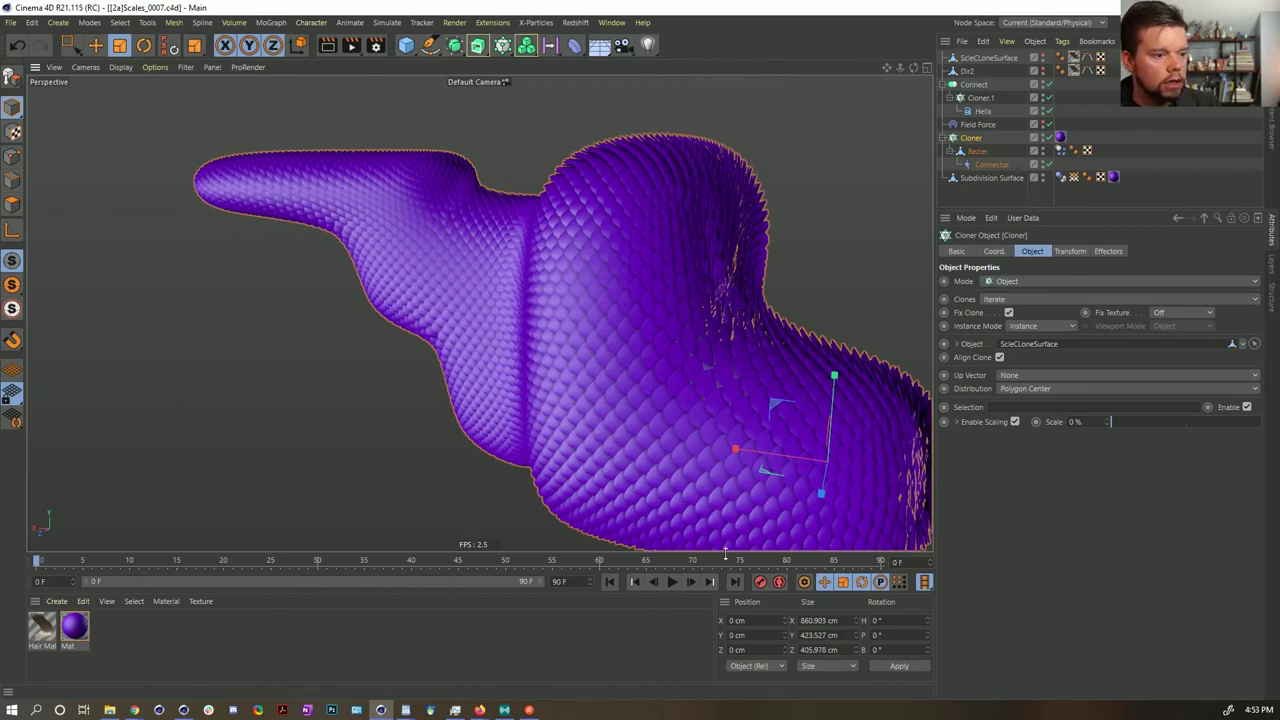
- Test the dynamics simulation up to frame 8, inspecting the scales around the crease, and return to frame 0
click(672, 582)
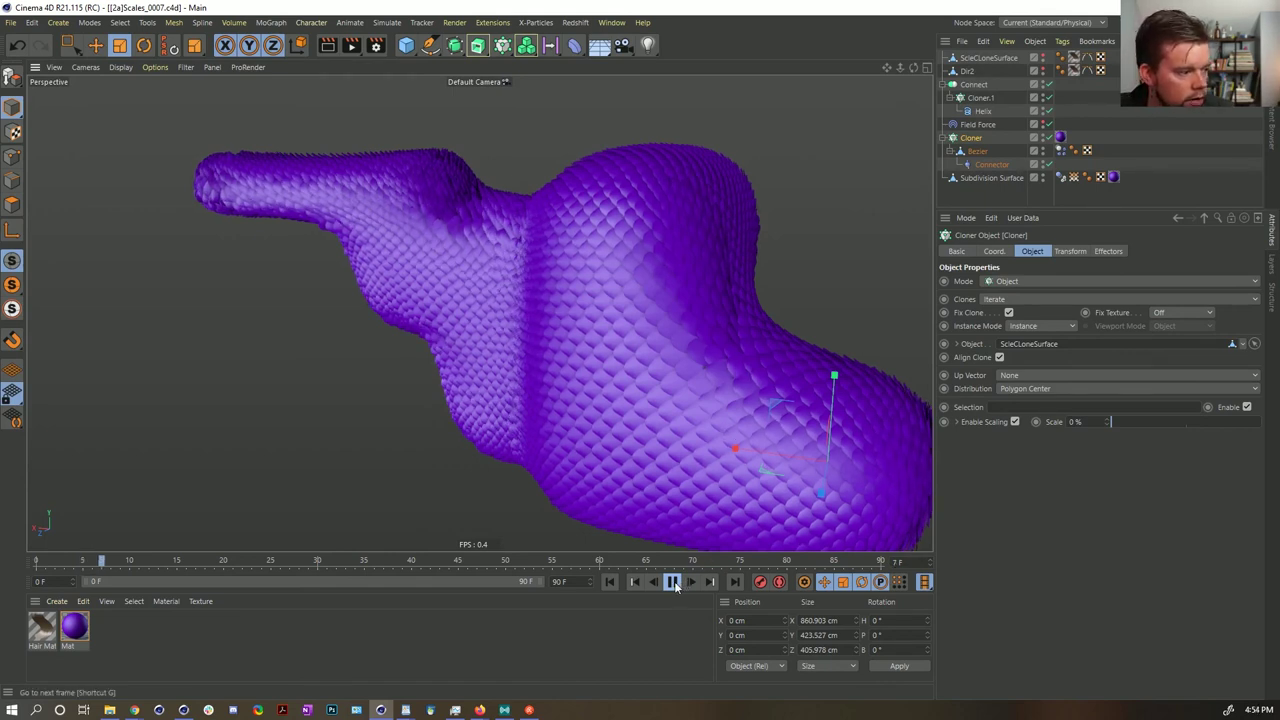
click(675, 585)
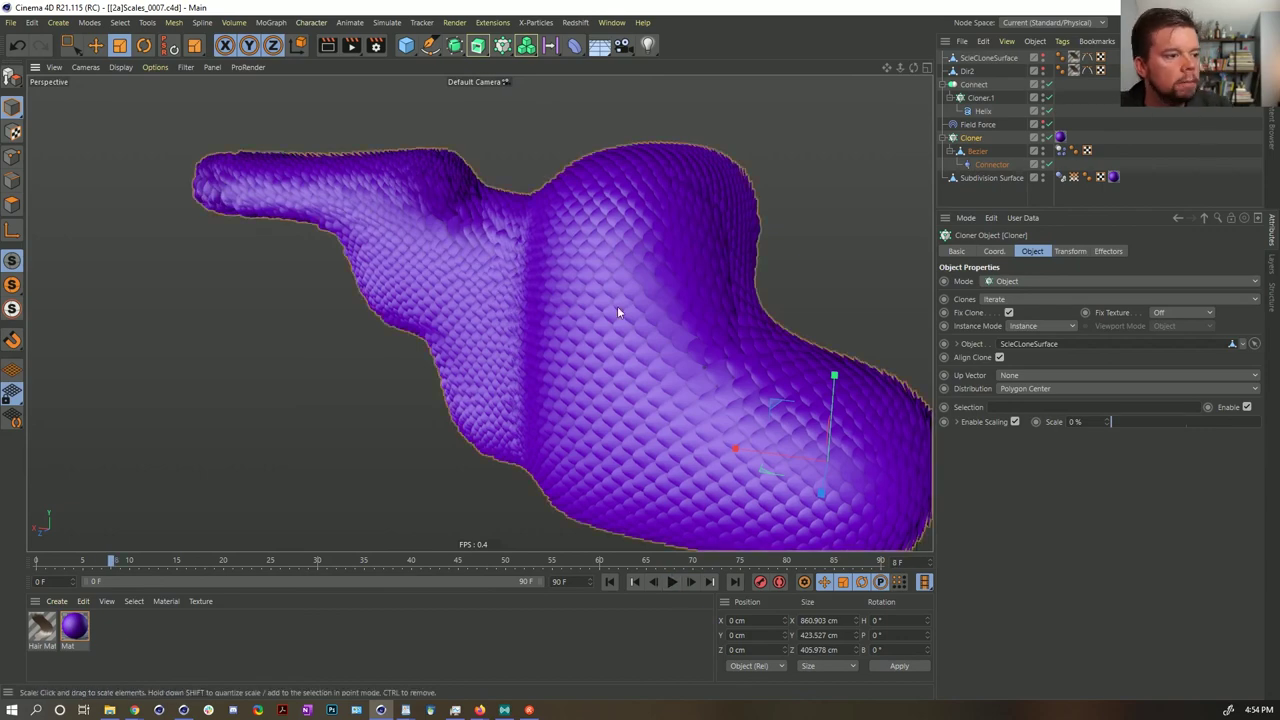
alt+drag(673, 314, 620, 311)
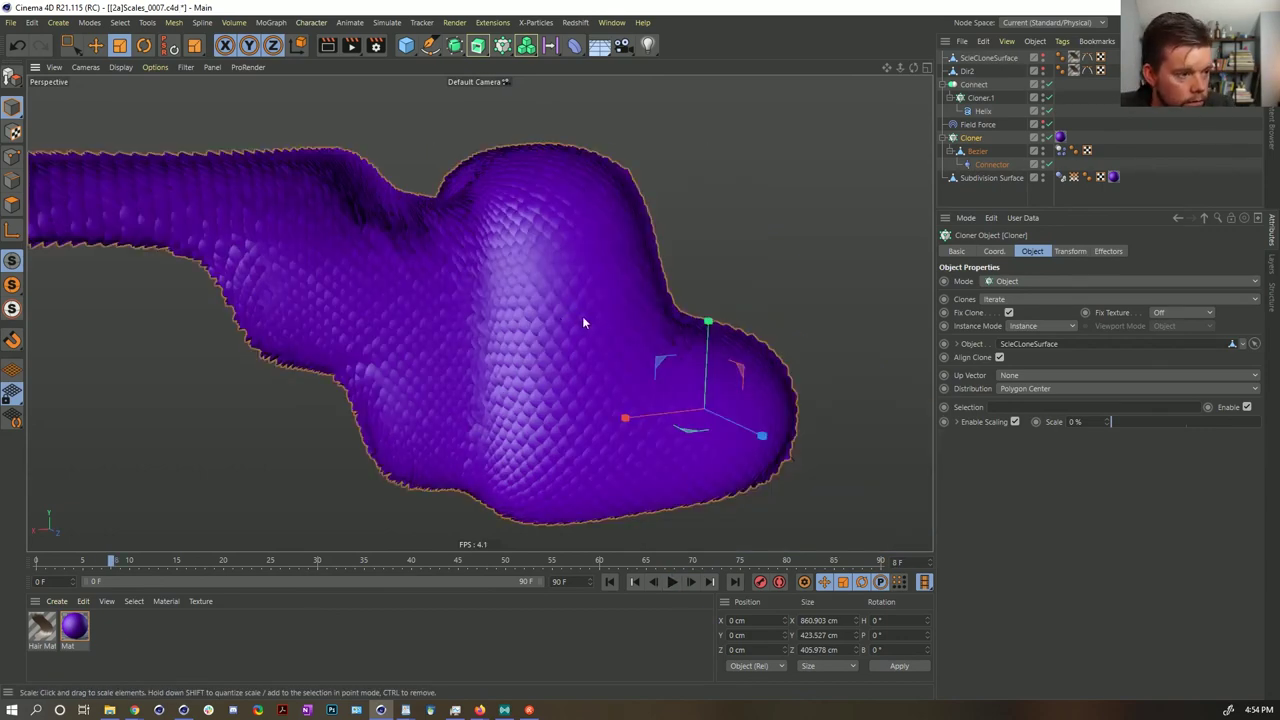
alt+drag(518, 345, 491, 350)
alt+right_drag(490, 351, 620, 312)
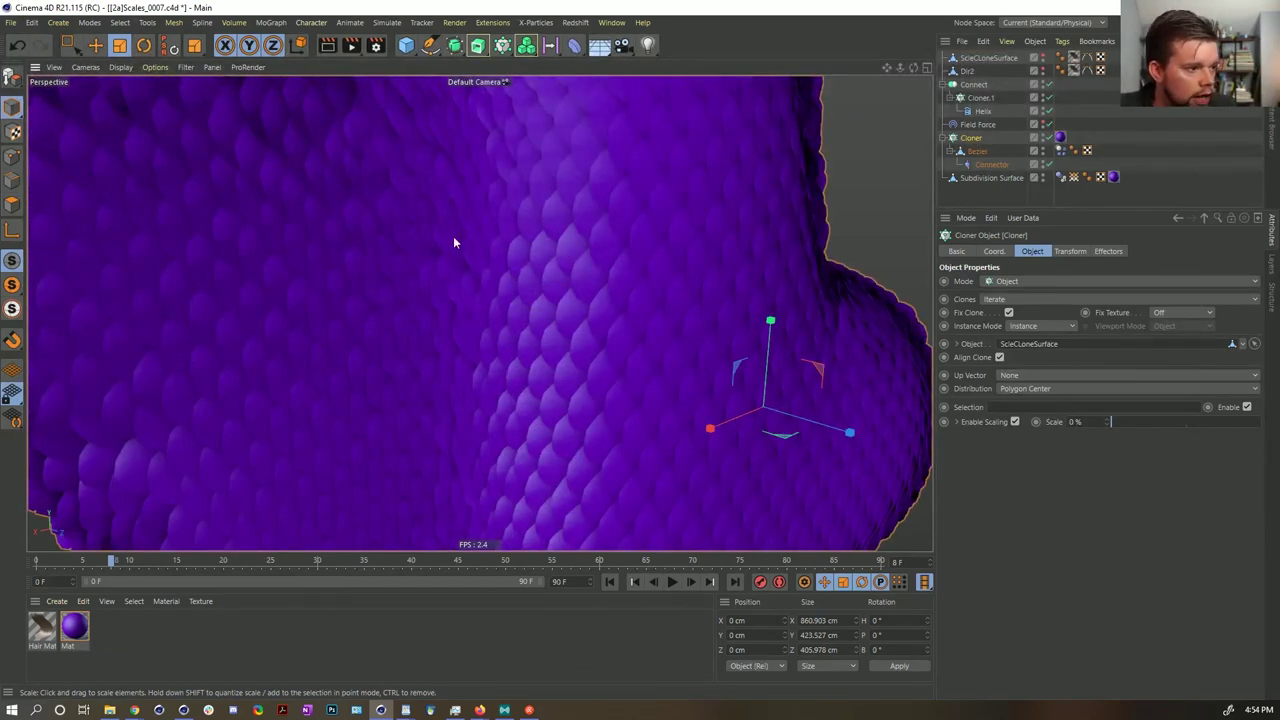
alt+drag(629, 309, 728, 278)
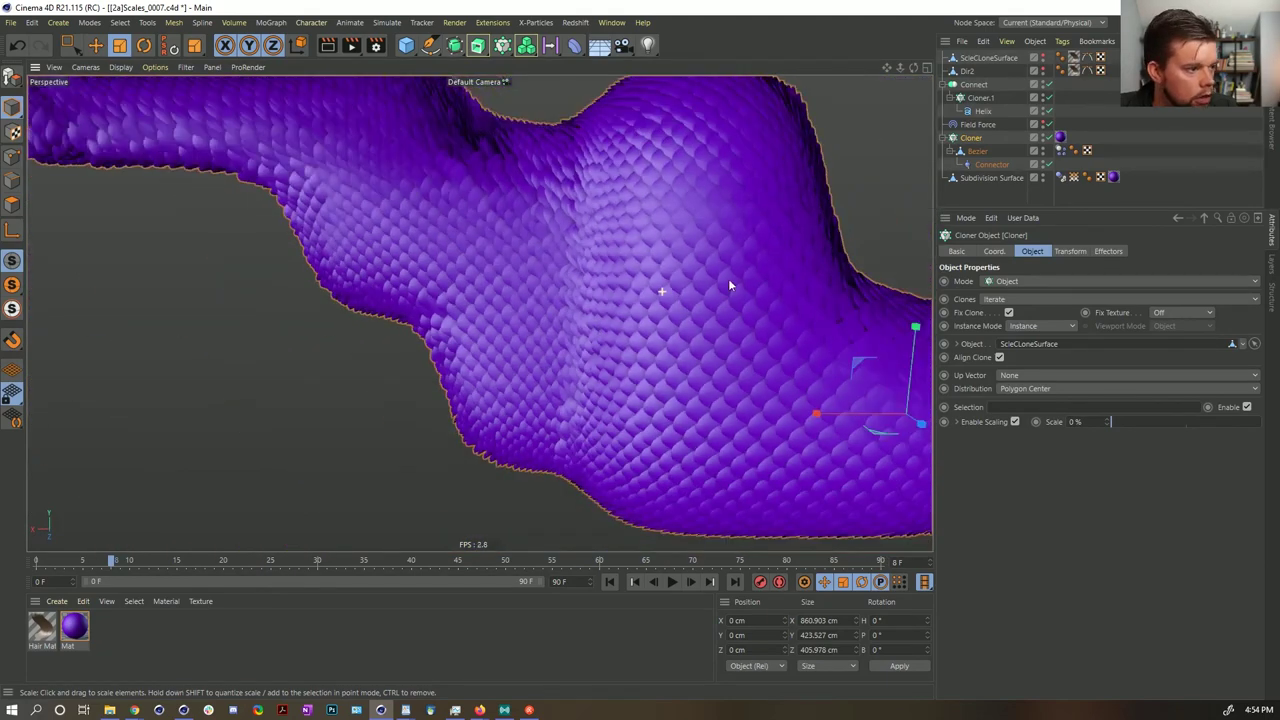
alt+drag(651, 288, 422, 242)
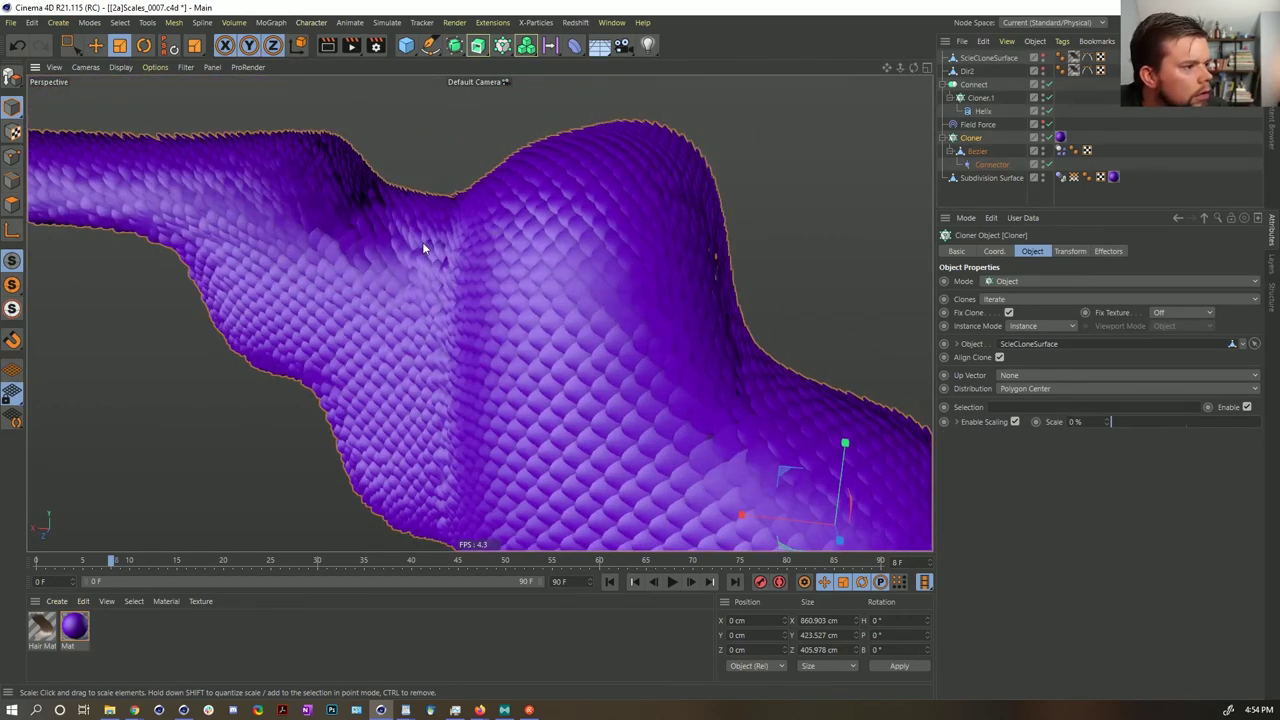
click(610, 582)
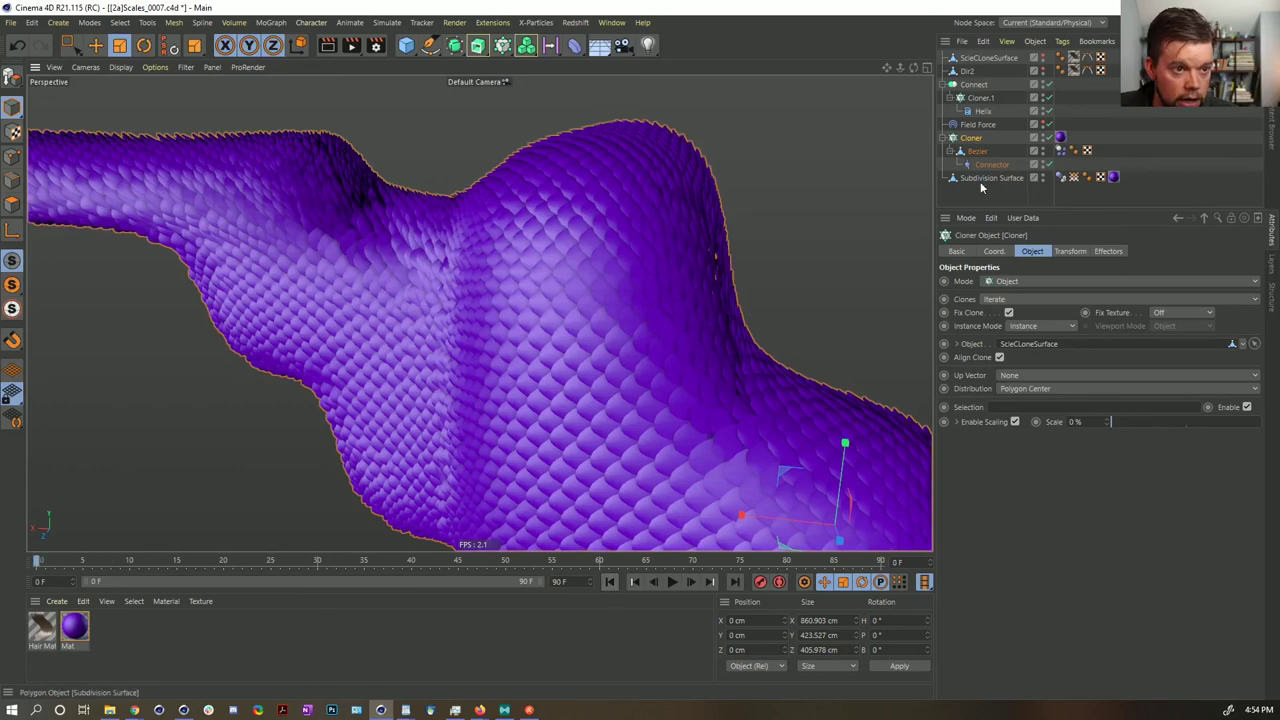
- Set the Connector's type to Hinge and run the simulation to frame 9
click(991, 164)
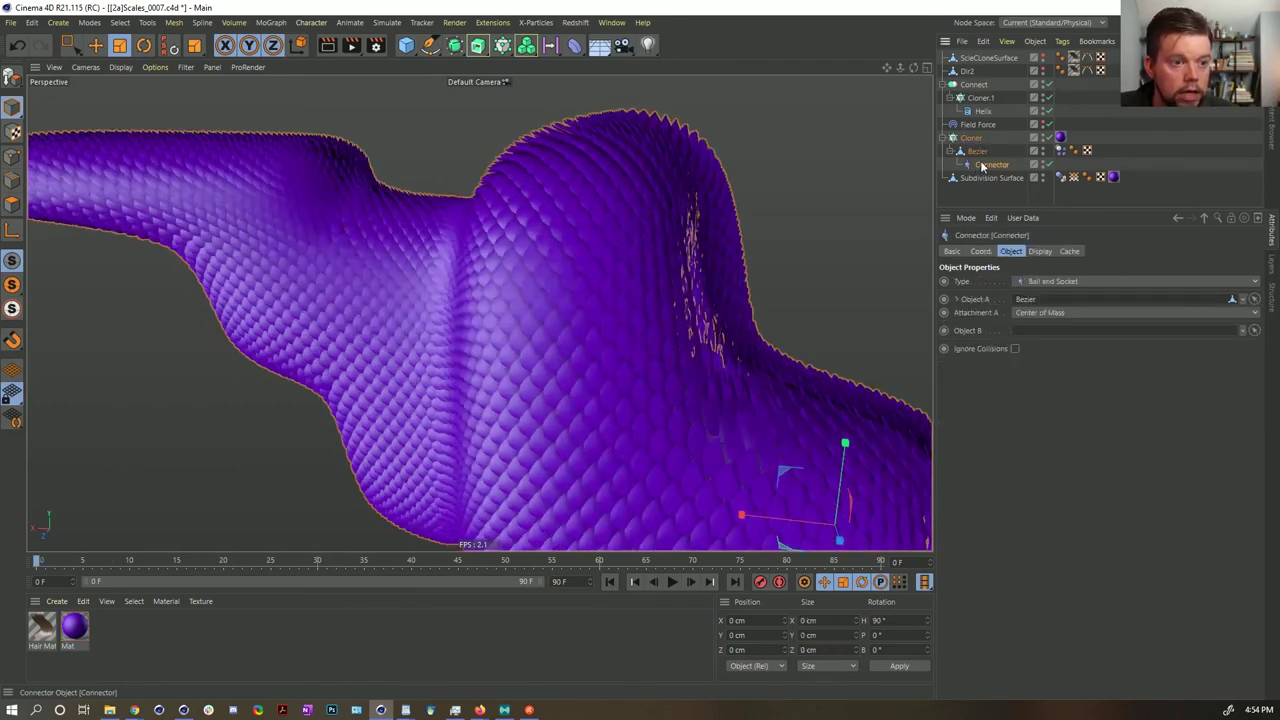
click(1058, 286)
click(1056, 294)
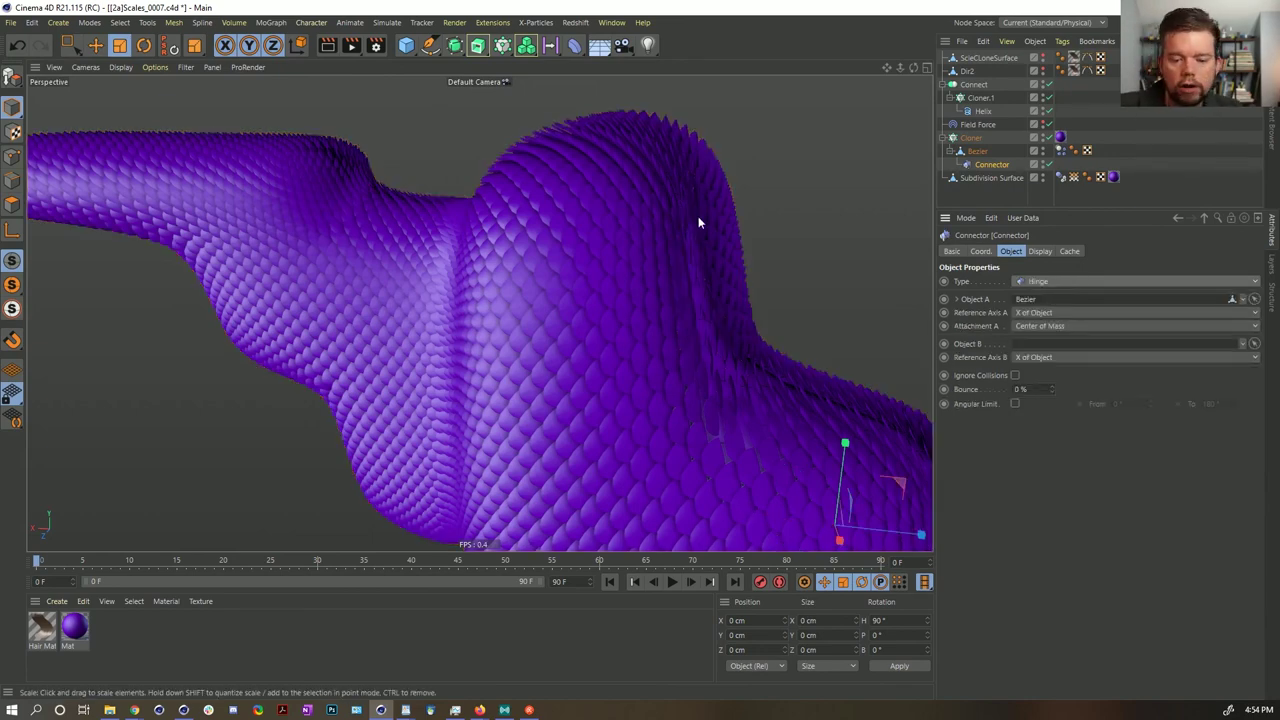
click(673, 582)
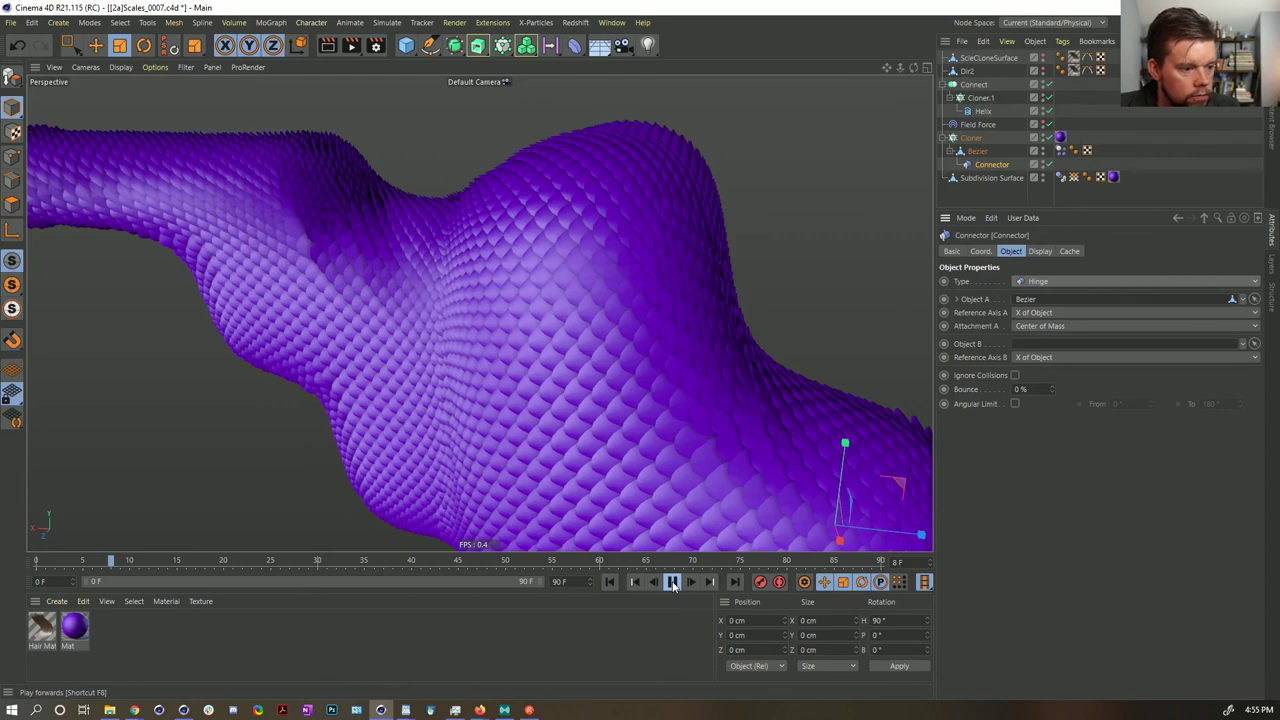
click(673, 583)
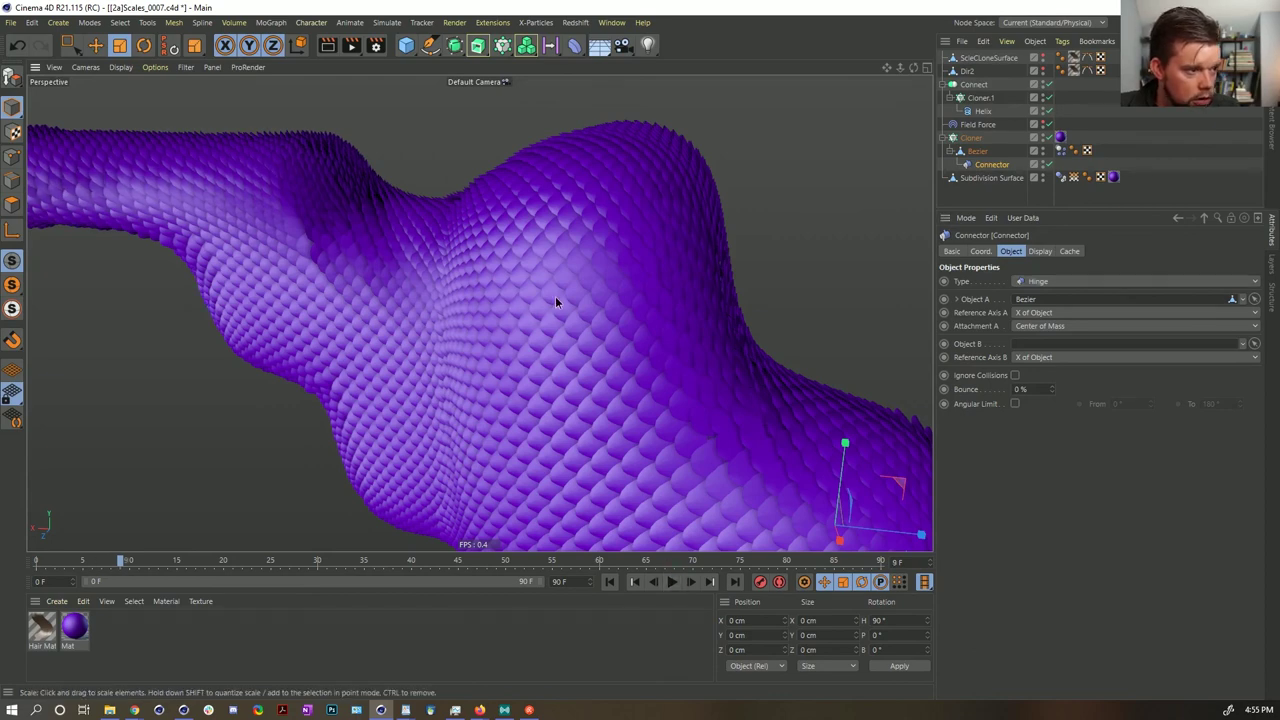
- Examine the simulated scales from all sides for alignment, overlap and coverage, especially in the creases and folds
alt+drag(555, 300, 684, 347)
mouse_move(587, 290)
alt+mouse_down()
mouse_move(575, 286)
mouse_move(574, 309)
alt+mouse_up()
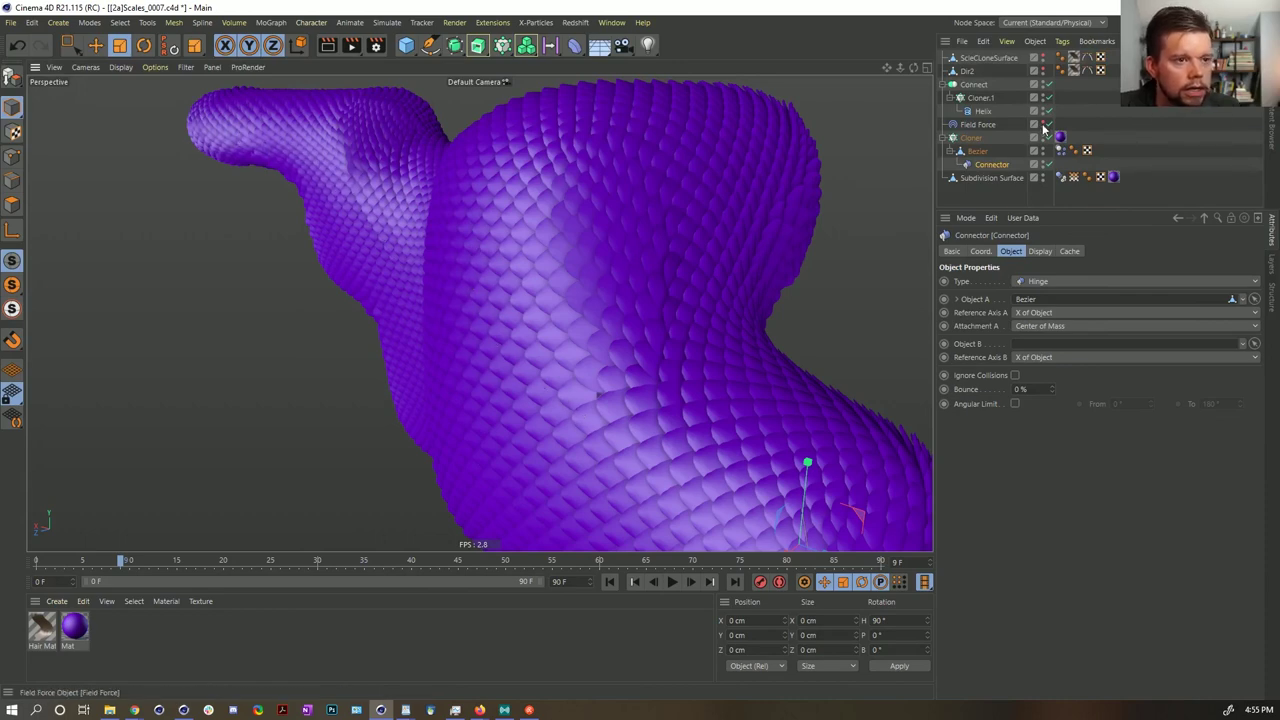
alt+drag(568, 330, 688, 348)
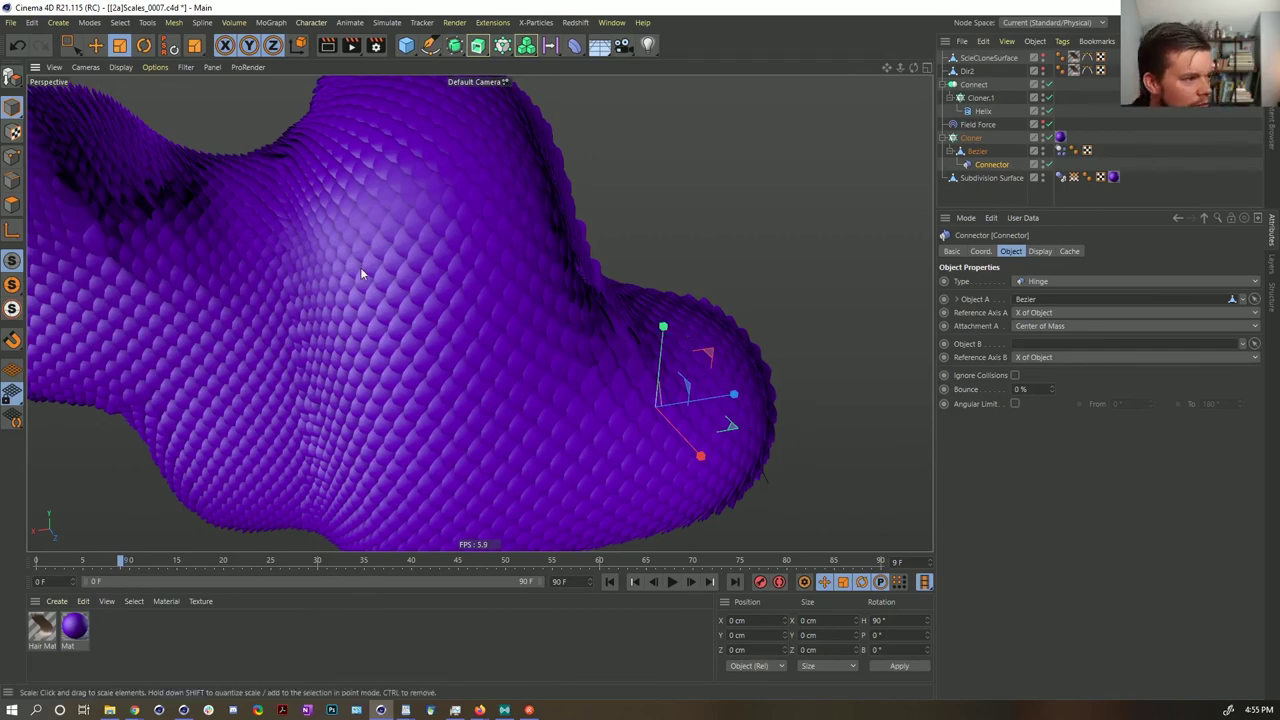
alt+drag(391, 244, 519, 305)
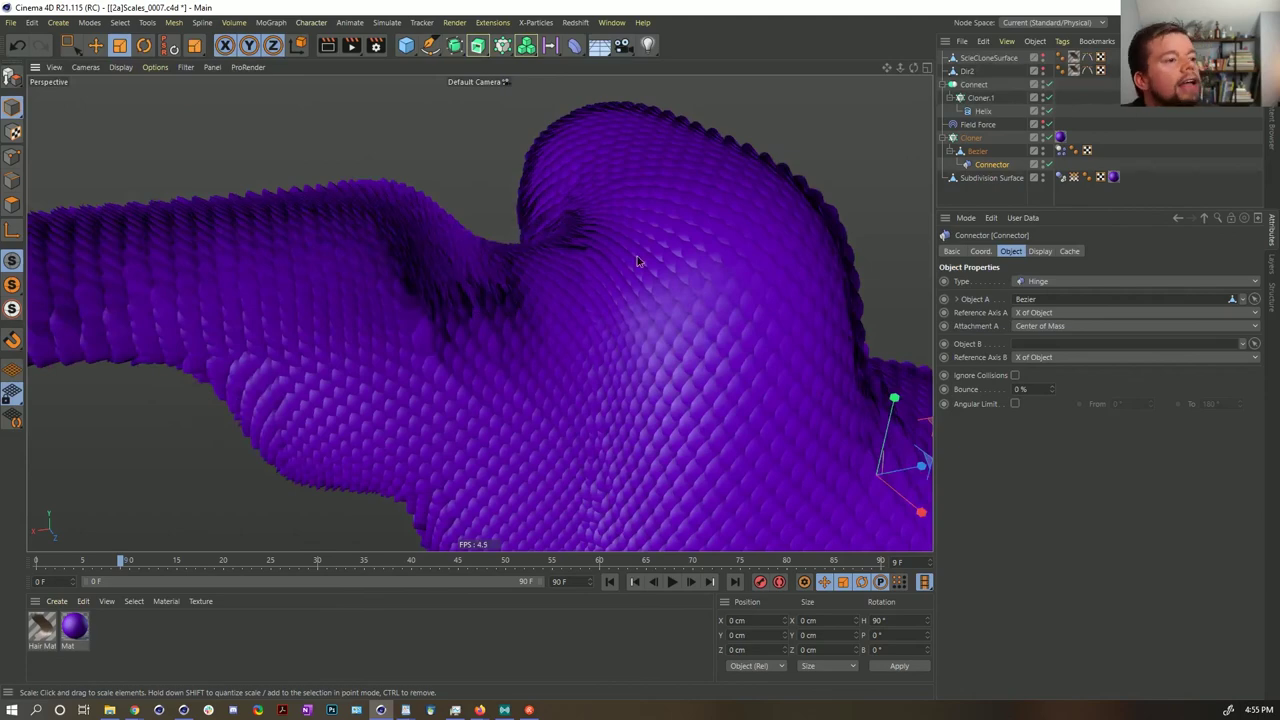
alt+drag(601, 290, 505, 349)
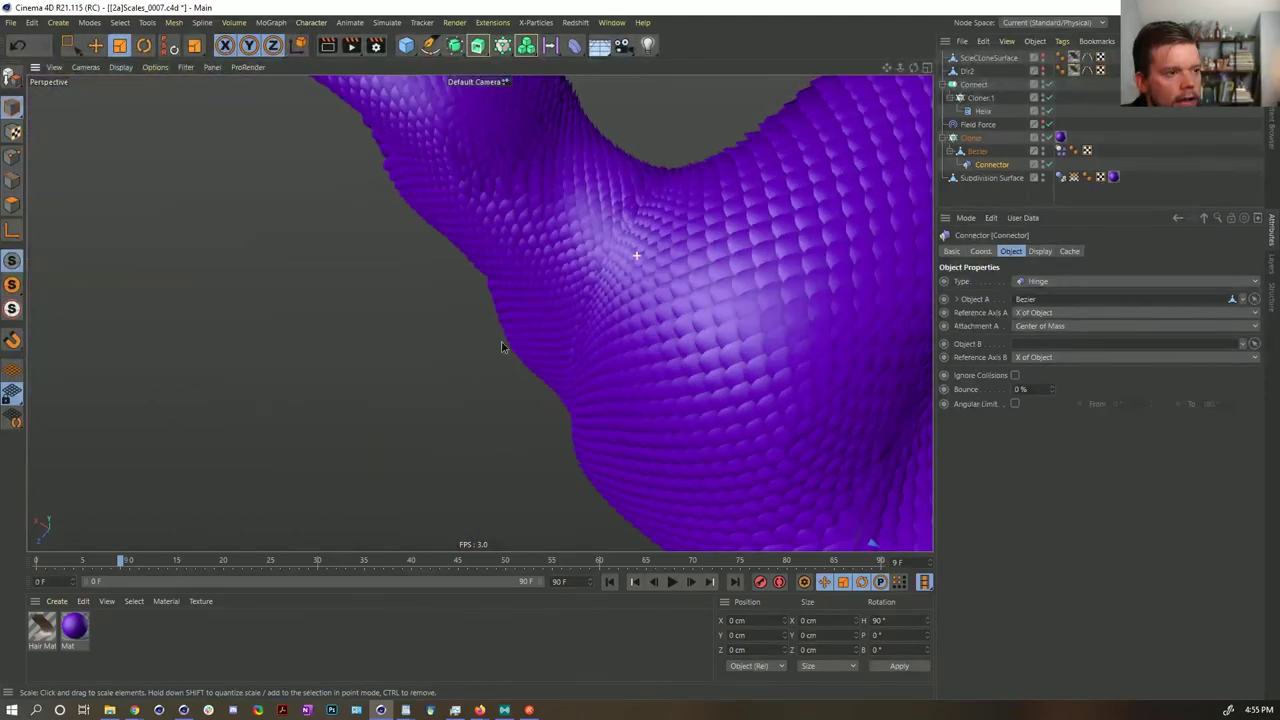
alt+drag(620, 264, 422, 316)
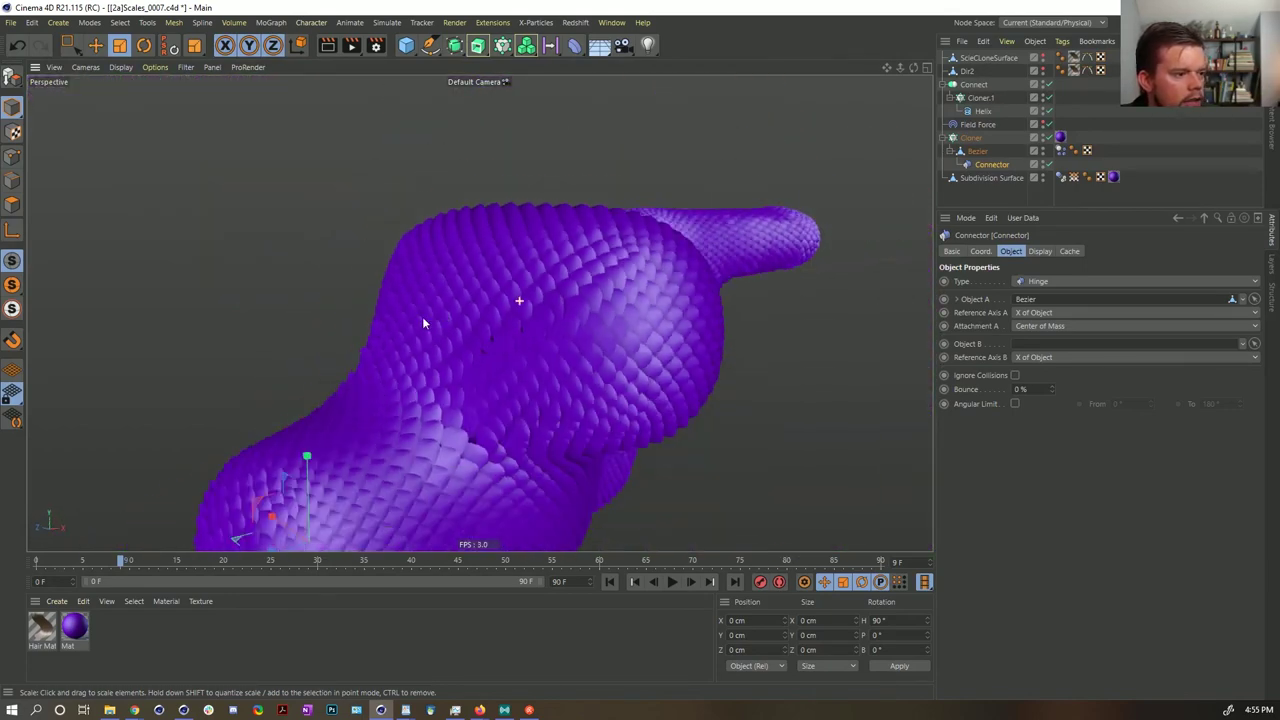
mouse_move(460, 383)
alt+mouse_down()
mouse_move(394, 354)
mouse_move(331, 380)
mouse_move(296, 407)
mouse_move(260, 483)
mouse_move(311, 440)
mouse_move(310, 407)
mouse_move(440, 398)
alt+mouse_up()
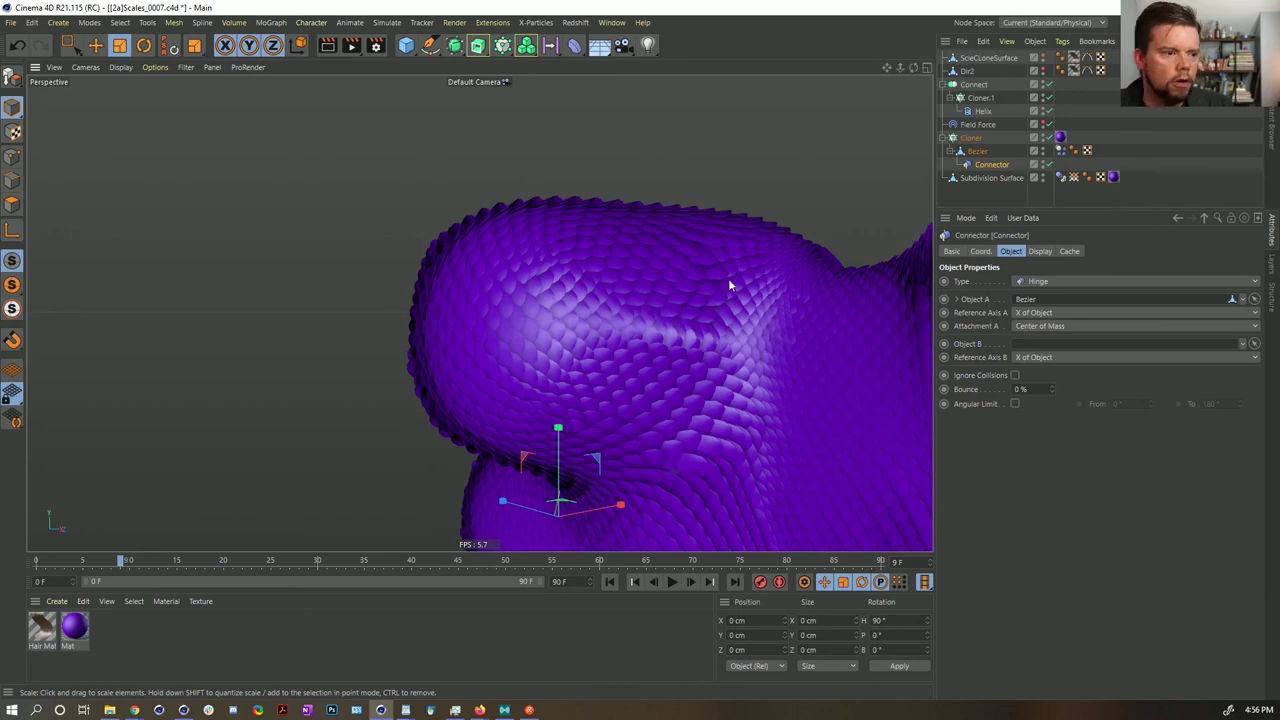
alt+drag(752, 326, 695, 372)
alt+right_drag(695, 371, 763, 377)
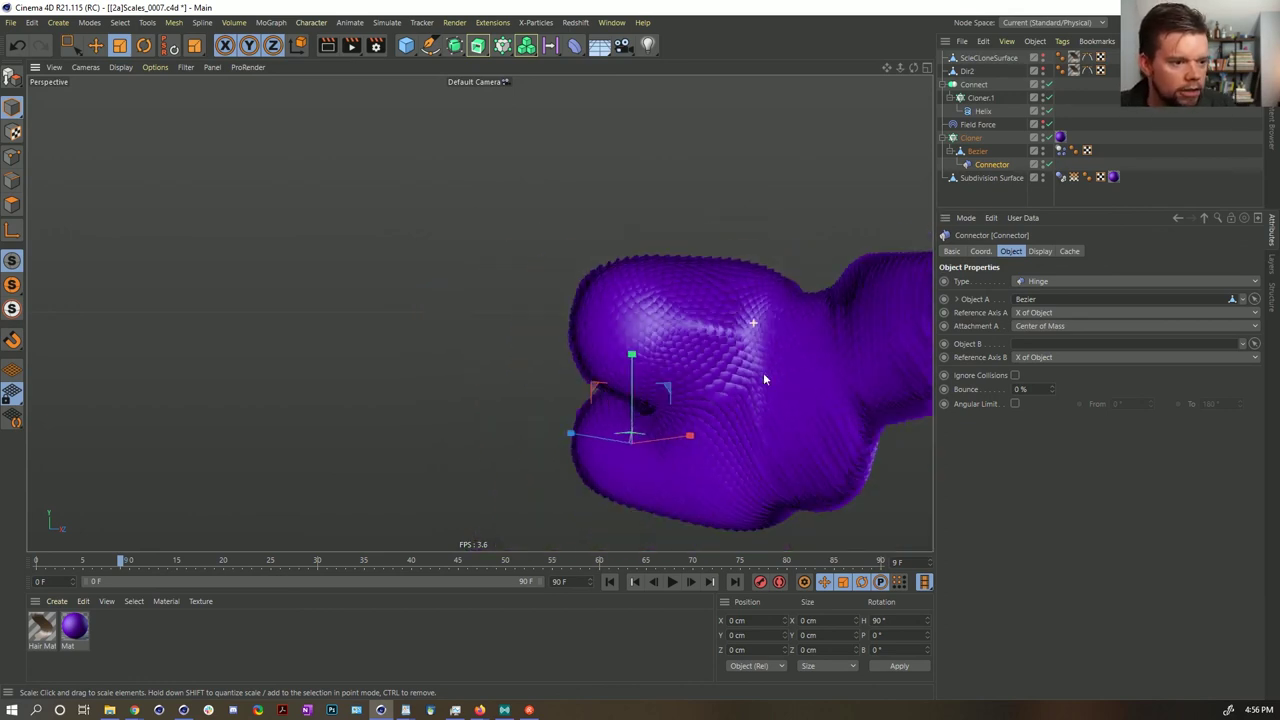
alt+drag(480, 314, 695, 470)
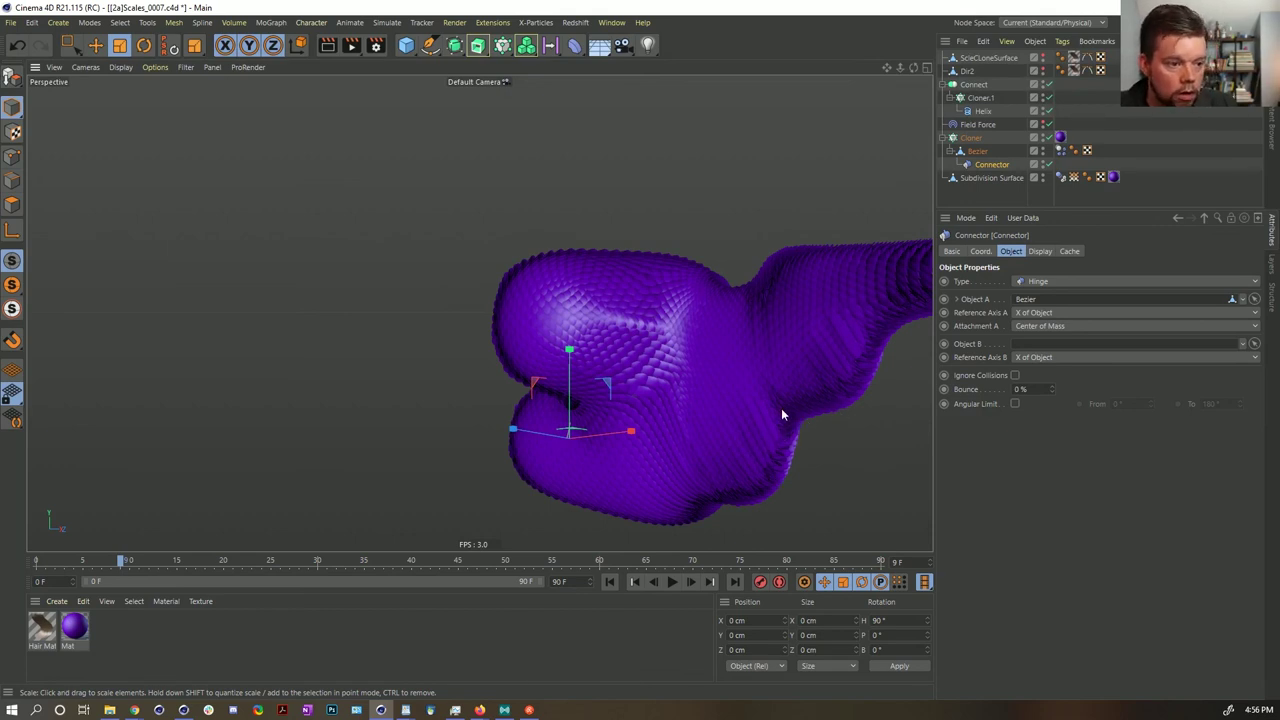
scroll(755, 385, up, 4)
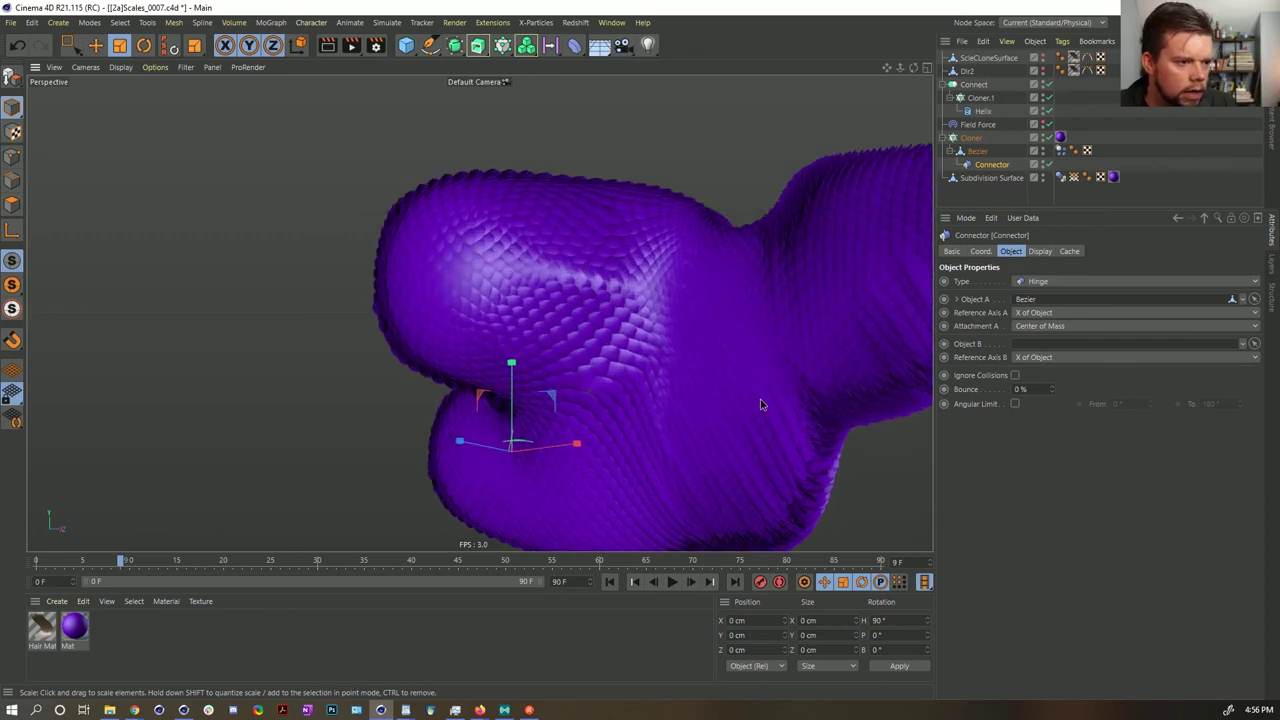
alt+drag(760, 404, 797, 397)
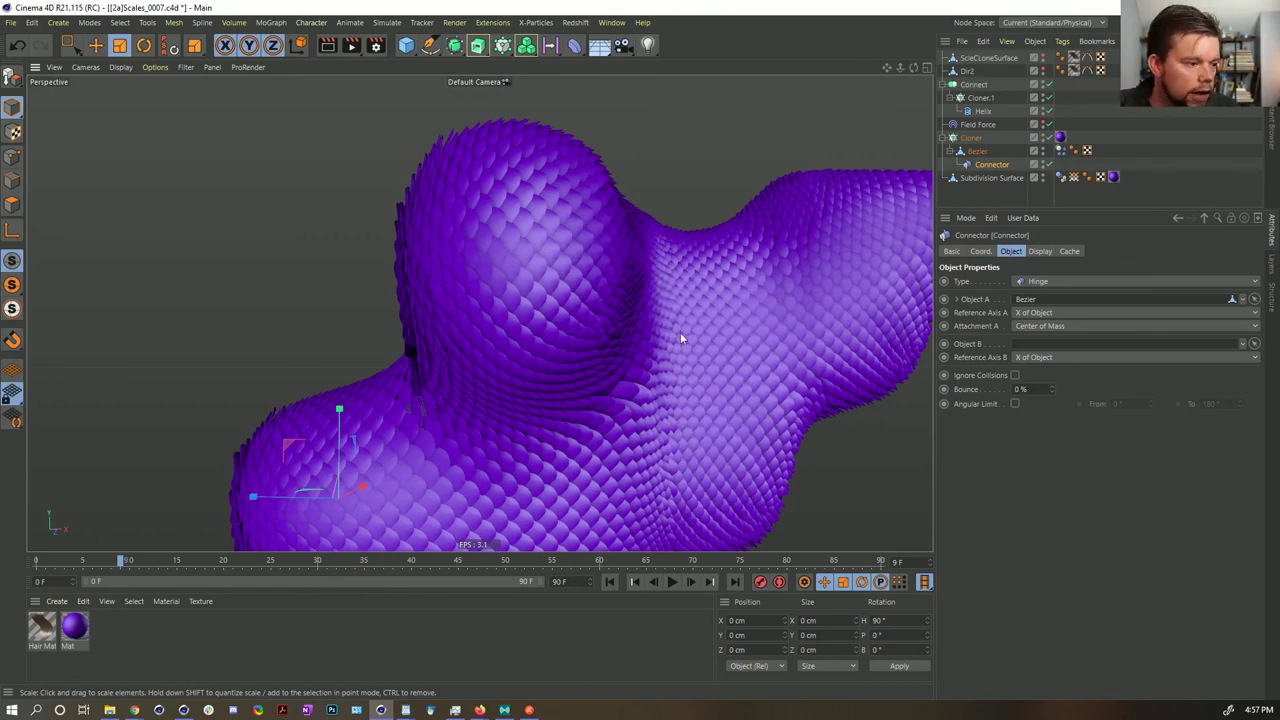
- Inspect the hinged scales close up on the rounded bulge and the narrow arm's ridge, and review the overall scale flow across the body
alt+drag(606, 320, 695, 394)
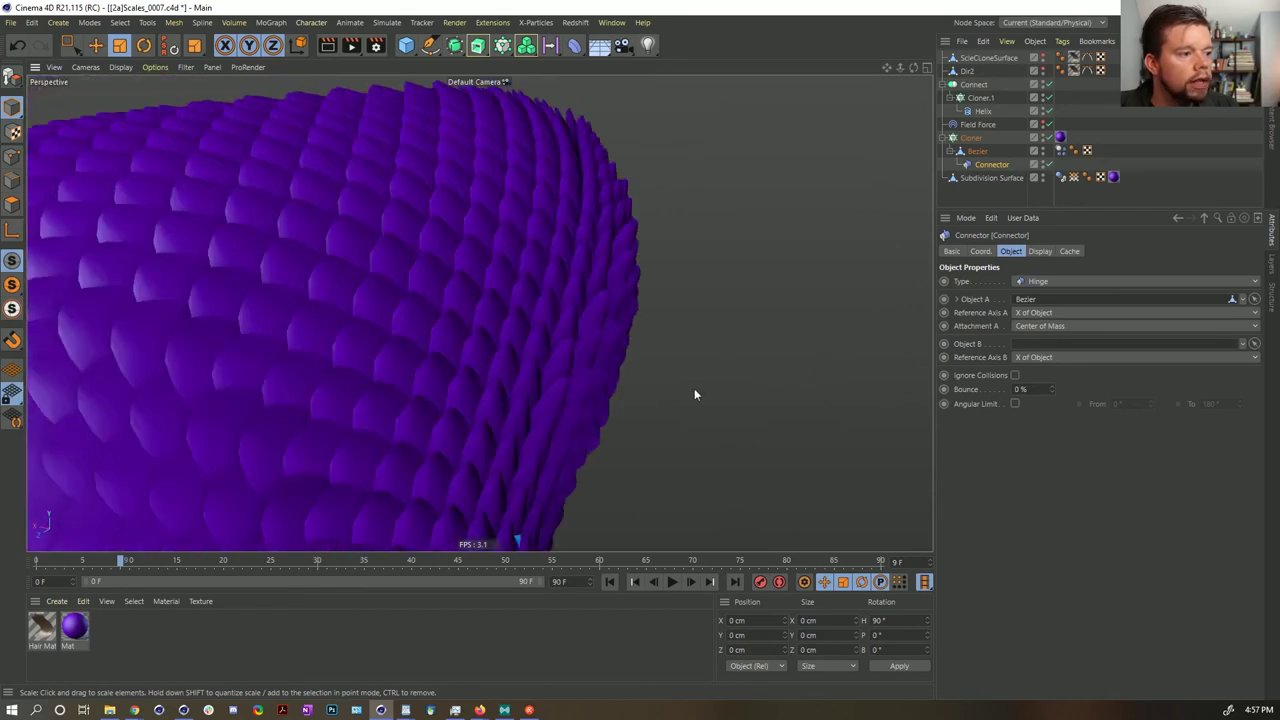
alt+drag(556, 374, 600, 324)
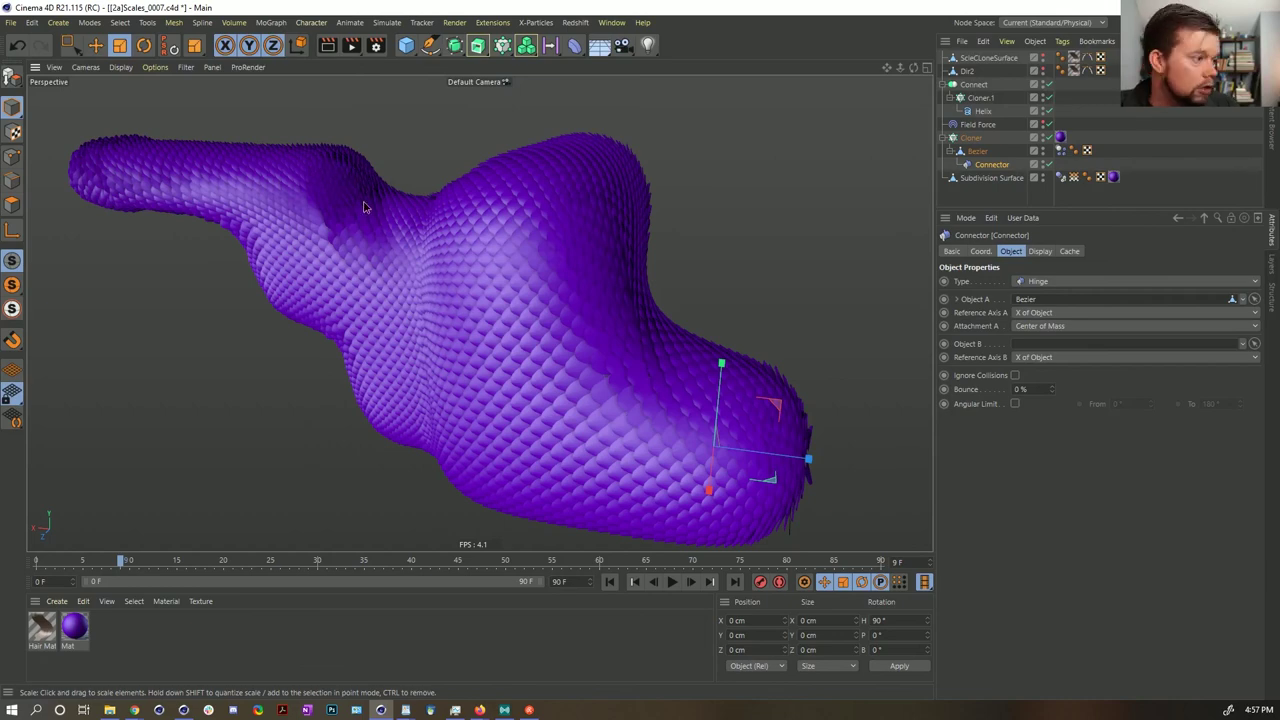
alt+drag(372, 232, 380, 300)
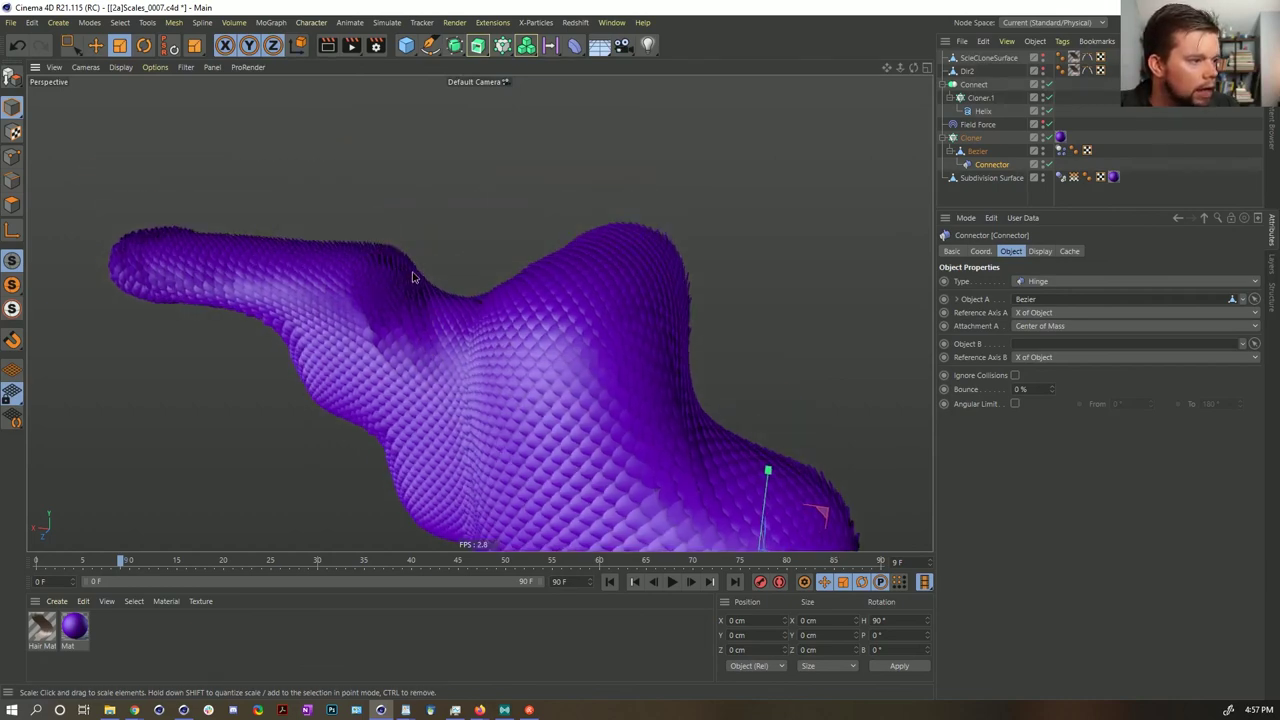
scroll(374, 294, up, 6)
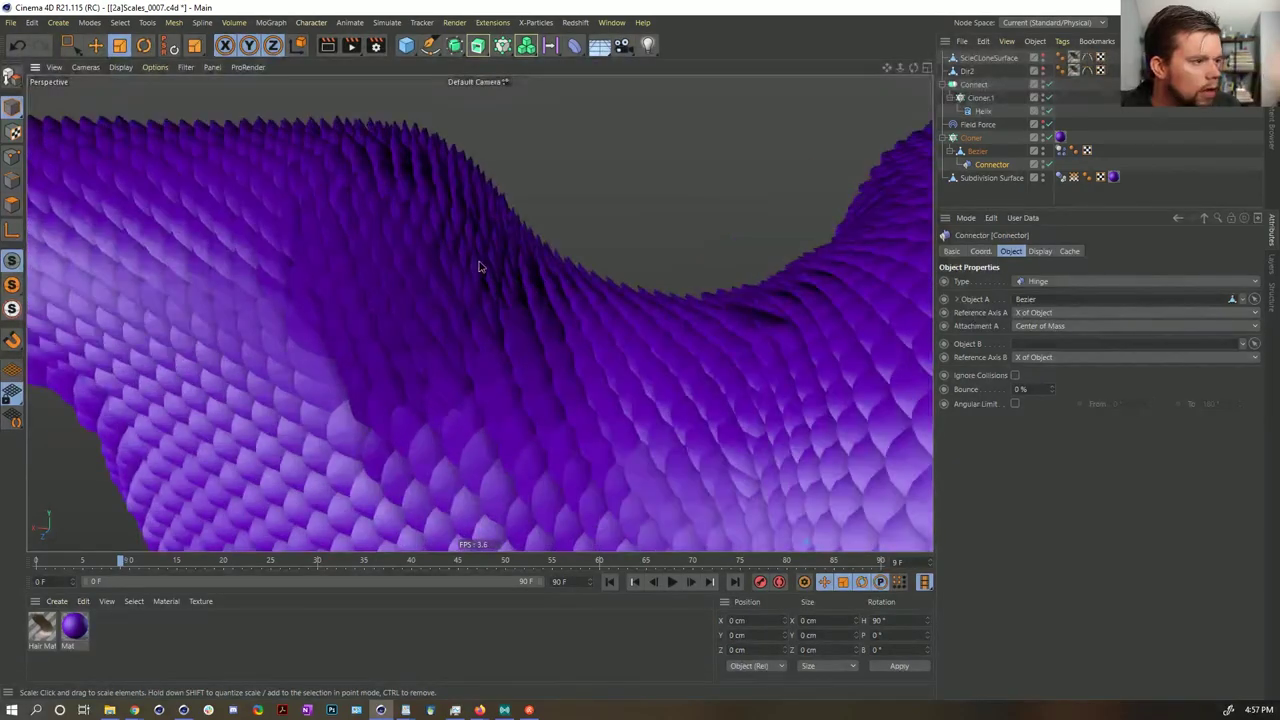
alt+drag(480, 263, 480, 367)
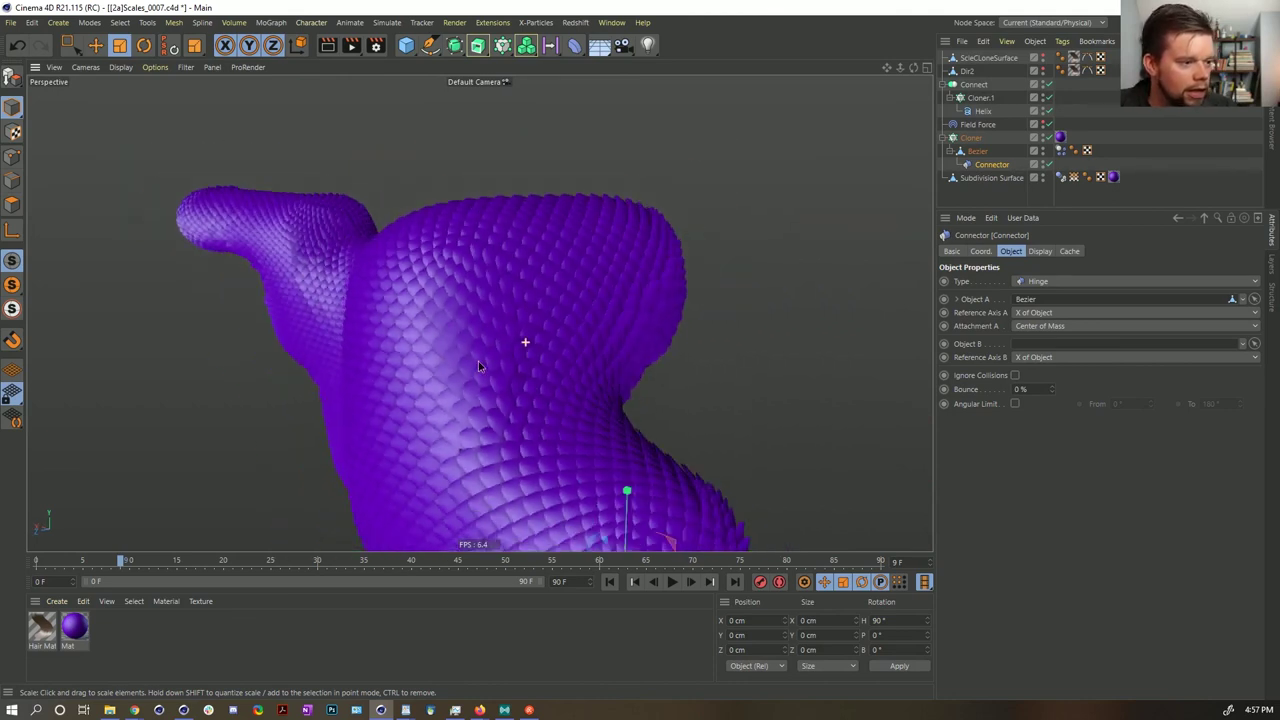
alt+drag(495, 268, 536, 346)
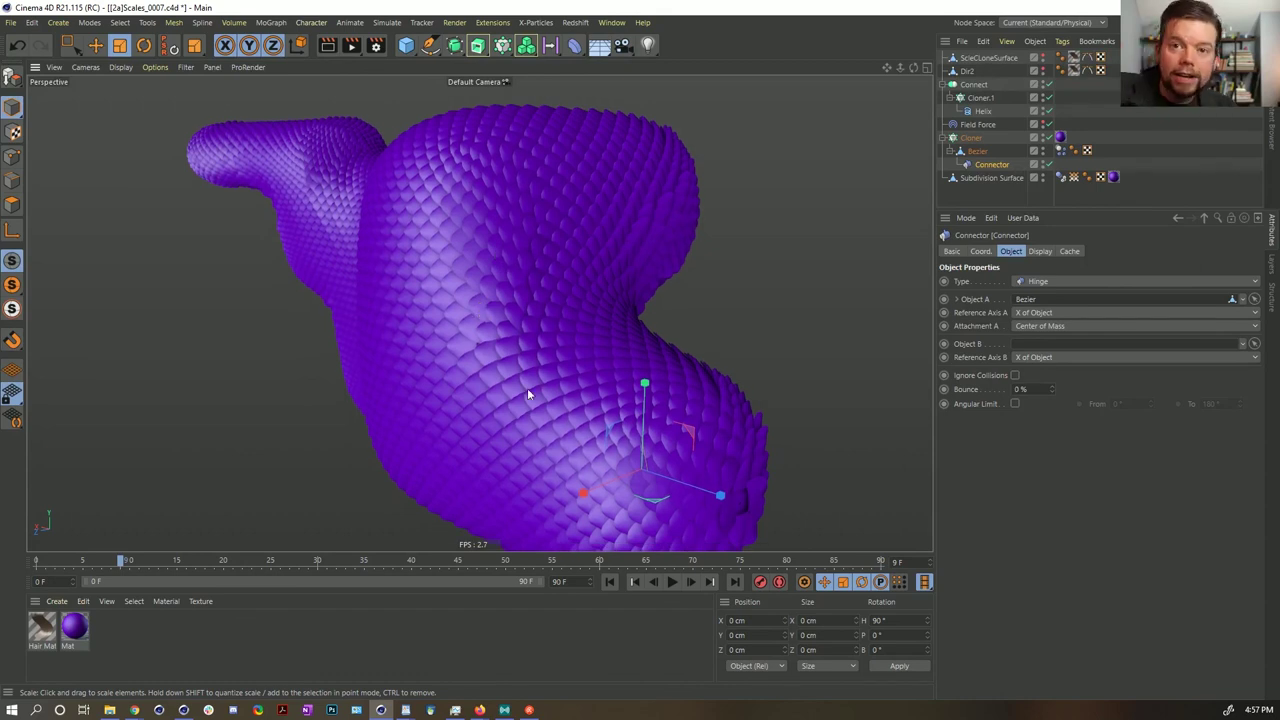